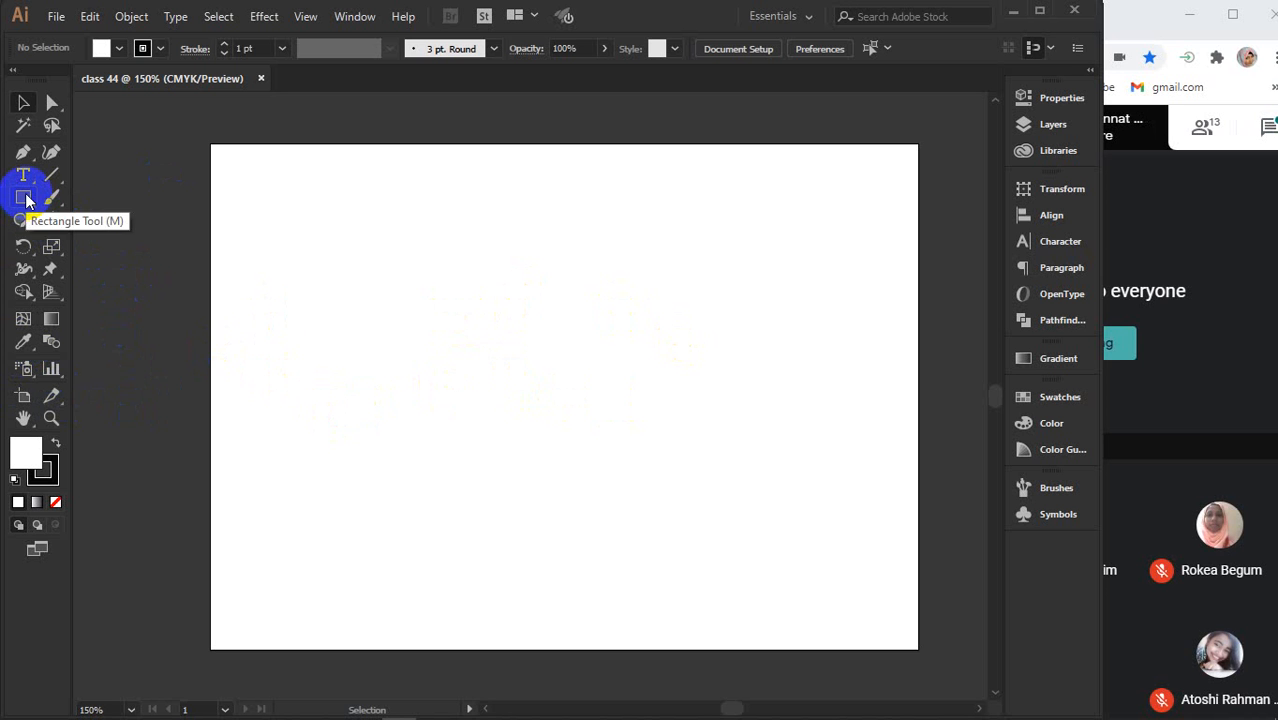
Switch to Chrome, open a new tab in its own window and widen that window over the artboard
mouse_move(505, 706)
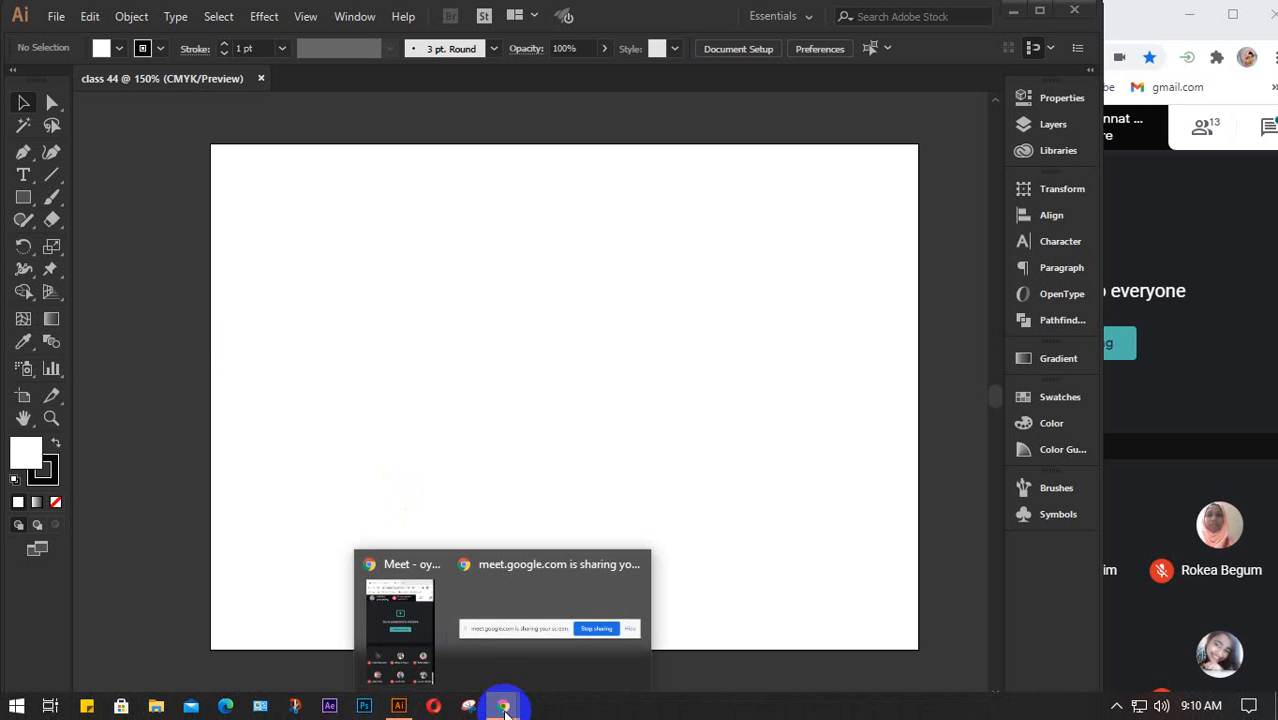
click(390, 620)
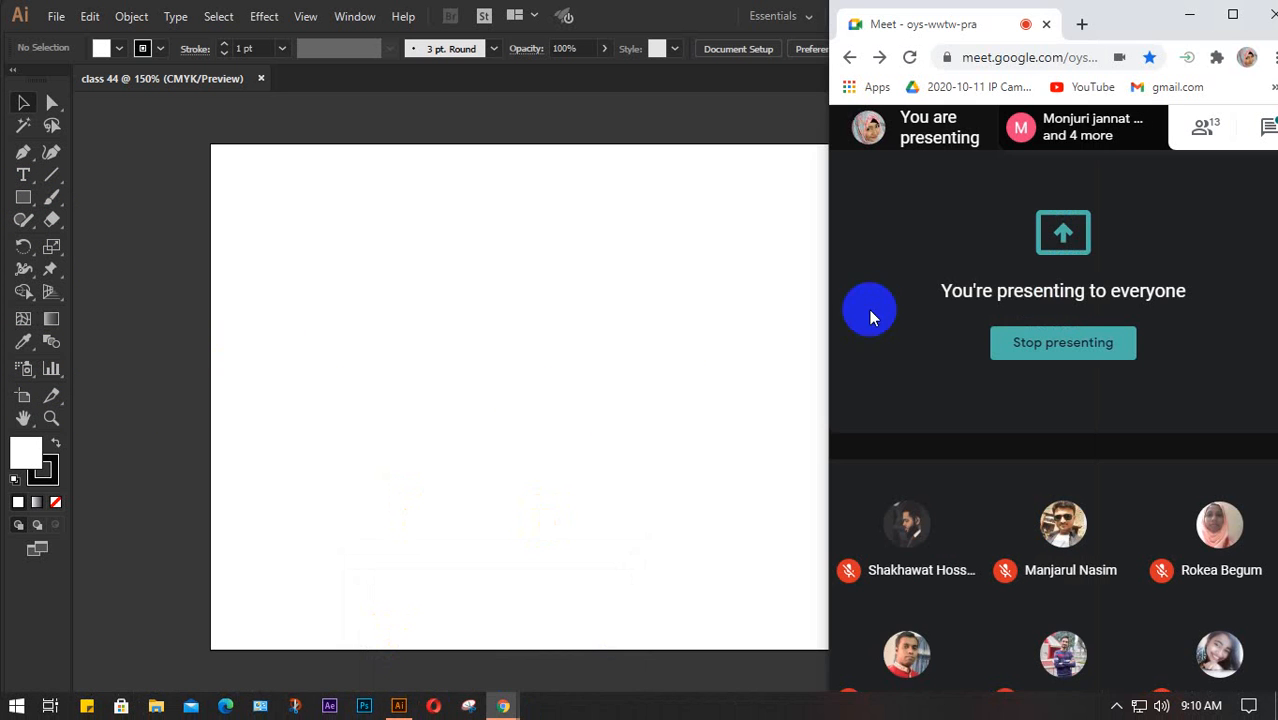
click(1082, 24)
drag(1041, 26, 79, 23)
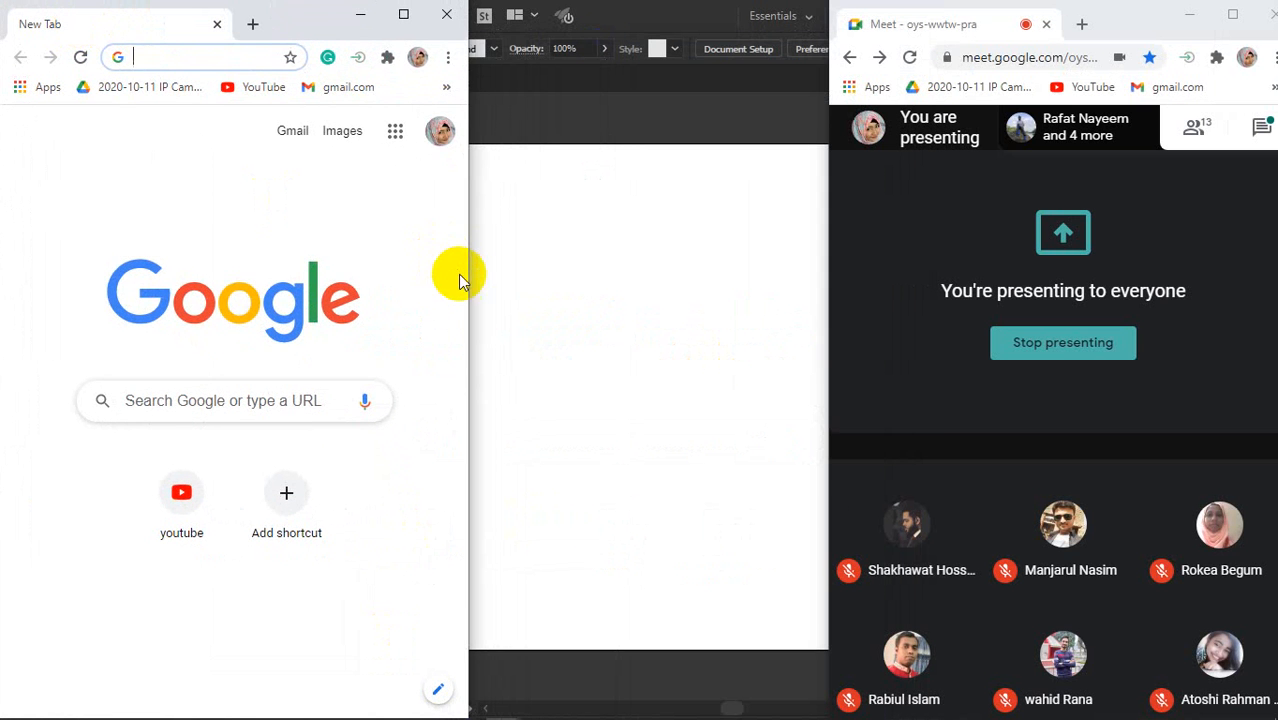
drag(468, 272, 998, 320)
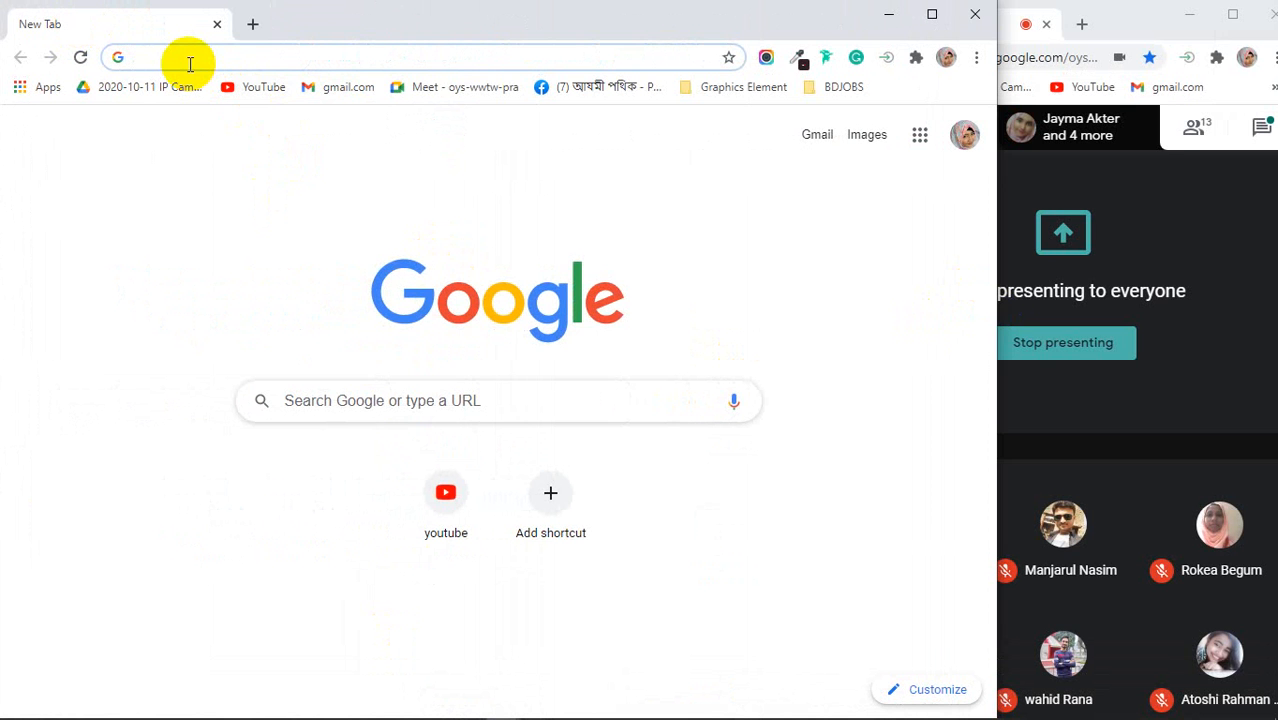
Search Google for "color combination" and show the image results
text(co)
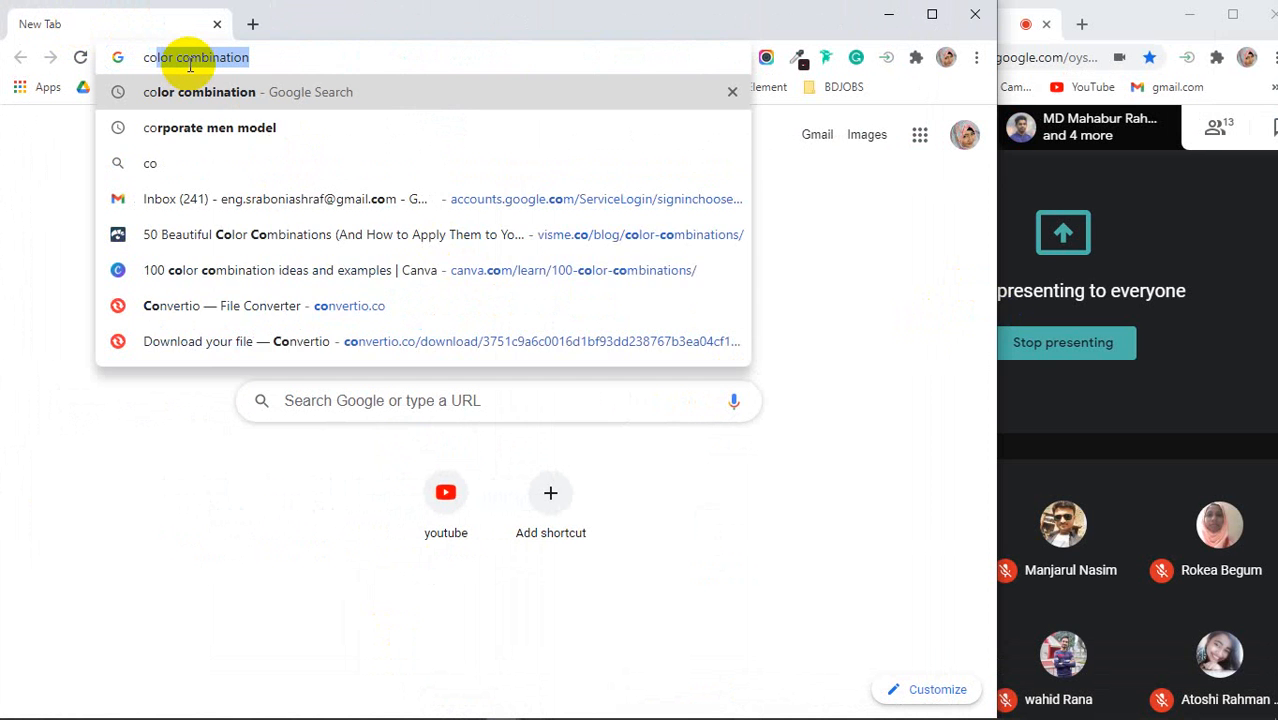
text(lor com)
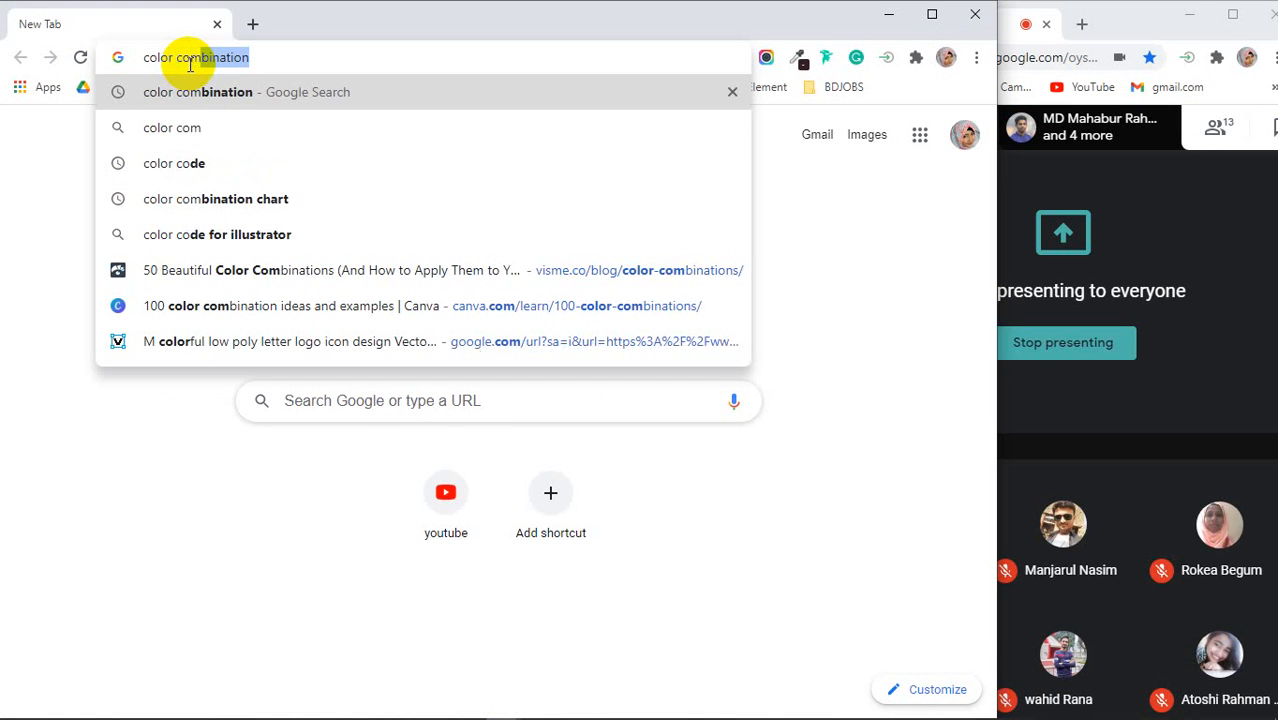
text(bina)
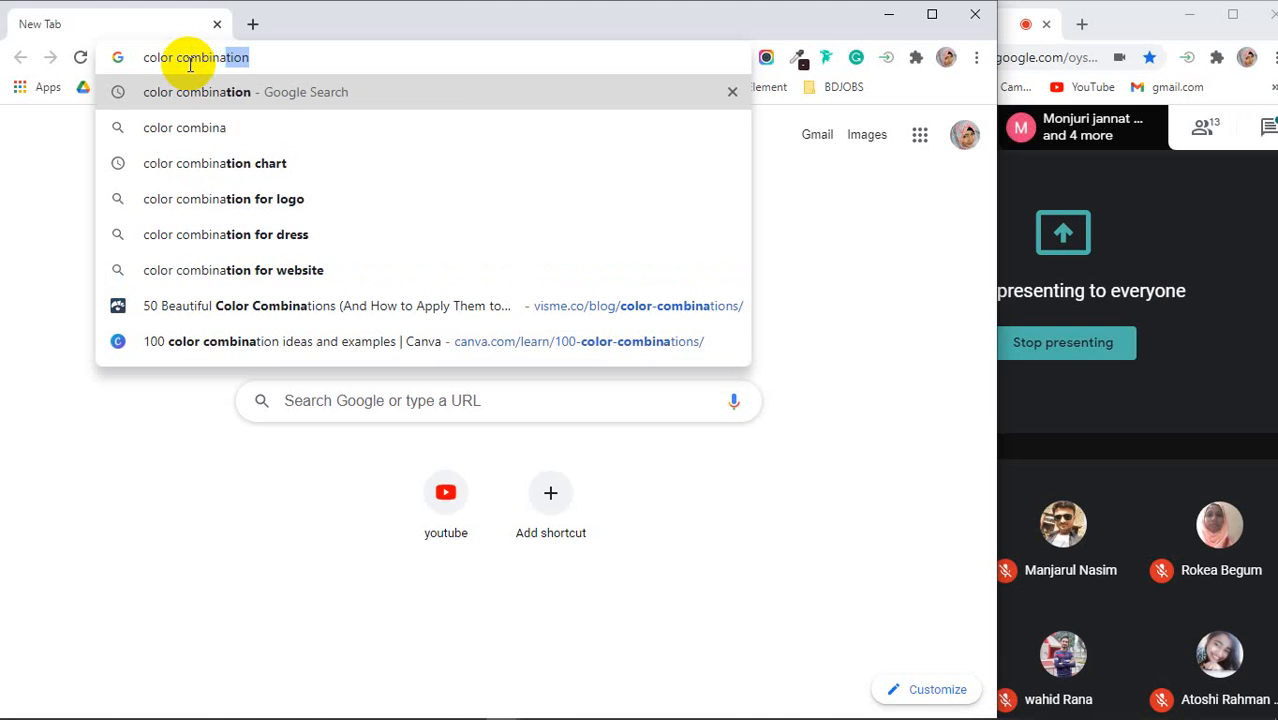
text(tion)
key(Return)
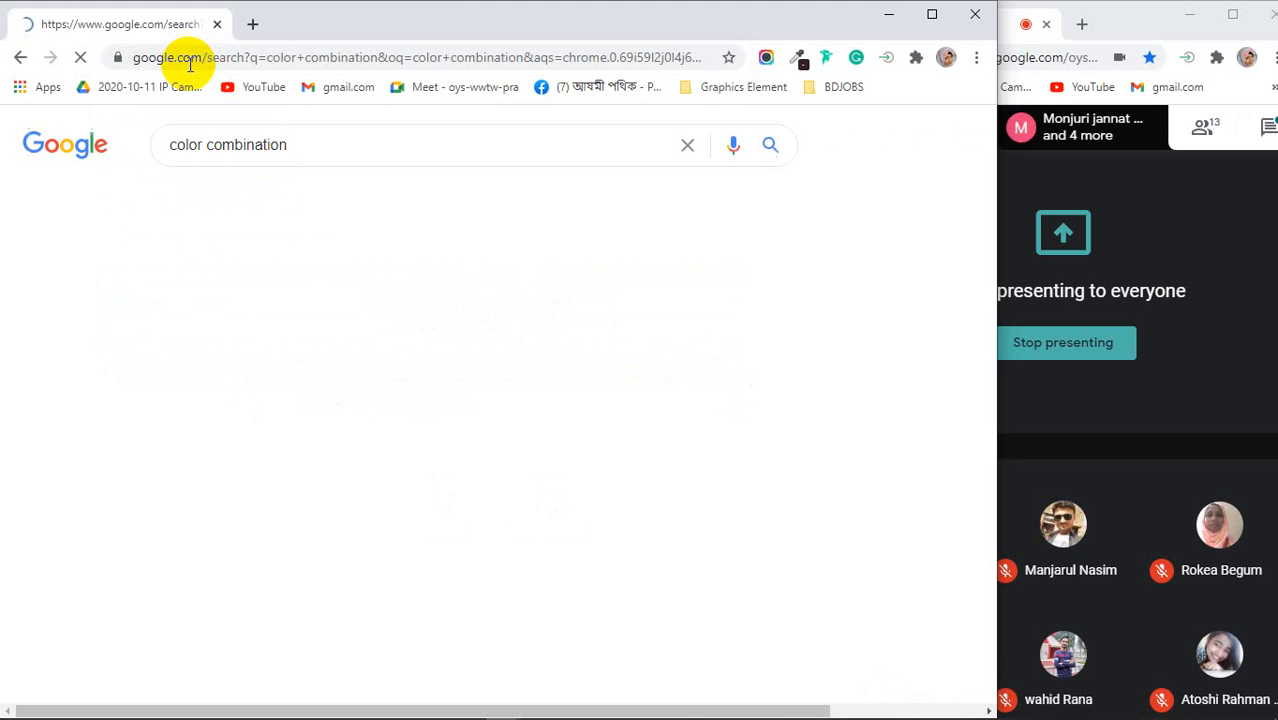
click(264, 199)
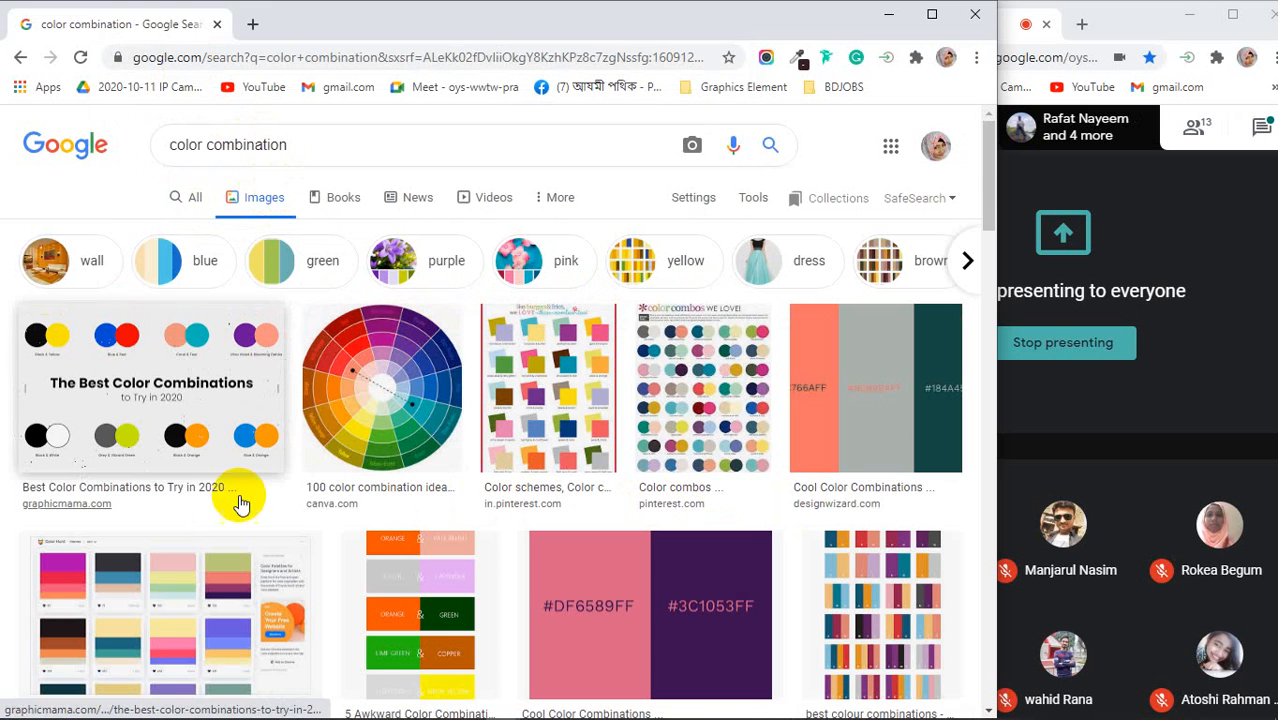
Browse the color combination images and preview the purple 99designs palette and the related "75 Eye Catching And Cool Color" palette
scroll(520, 503, down, 4)
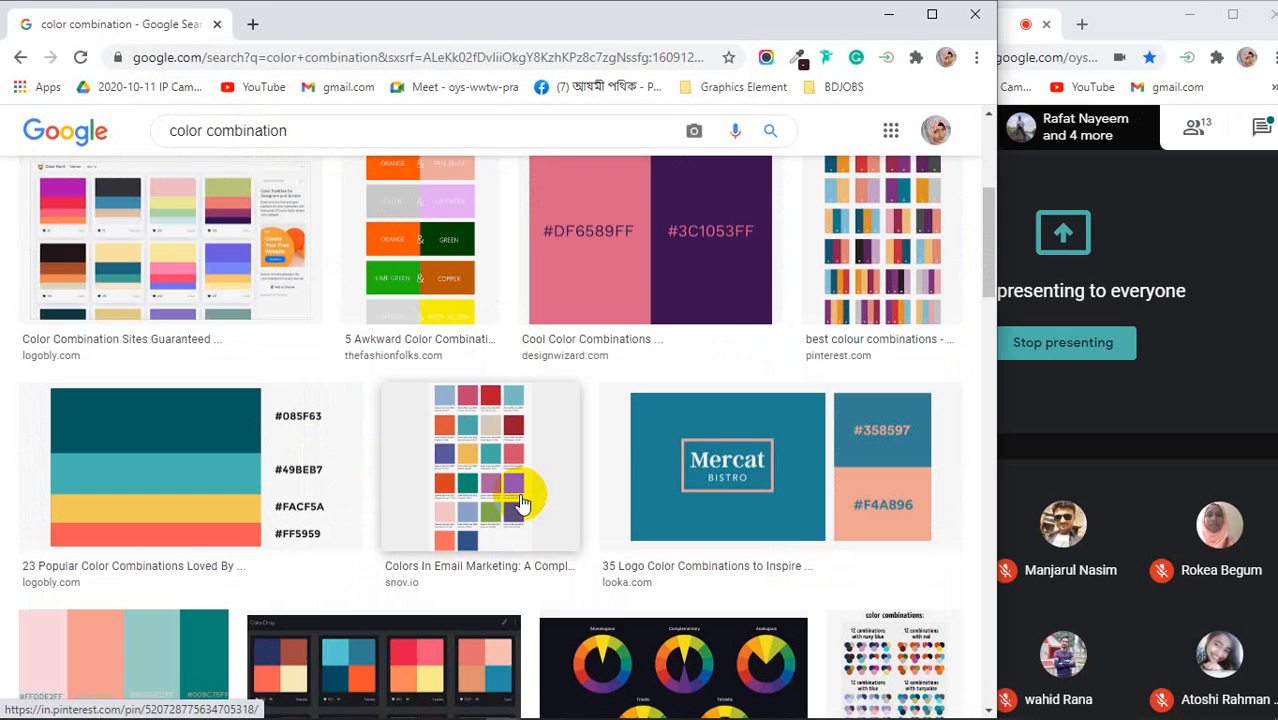
scroll(520, 503, down, 2)
click(218, 355)
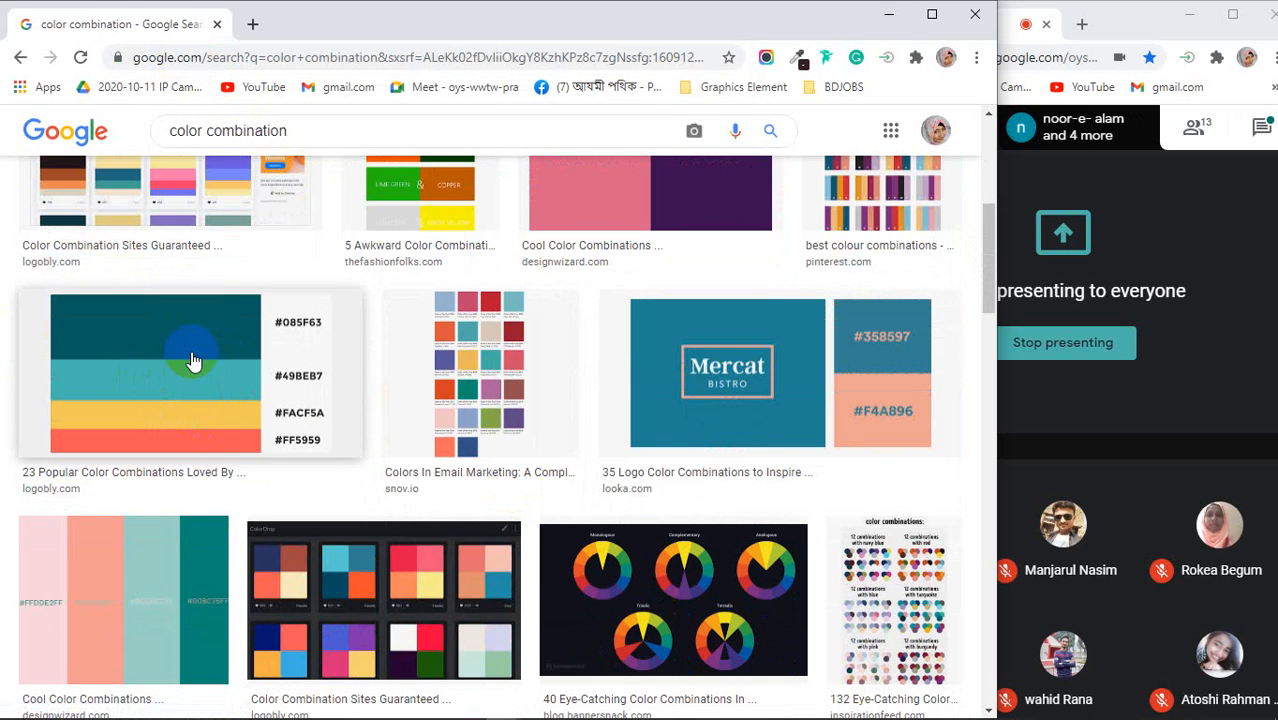
scroll(193, 362, down, 3)
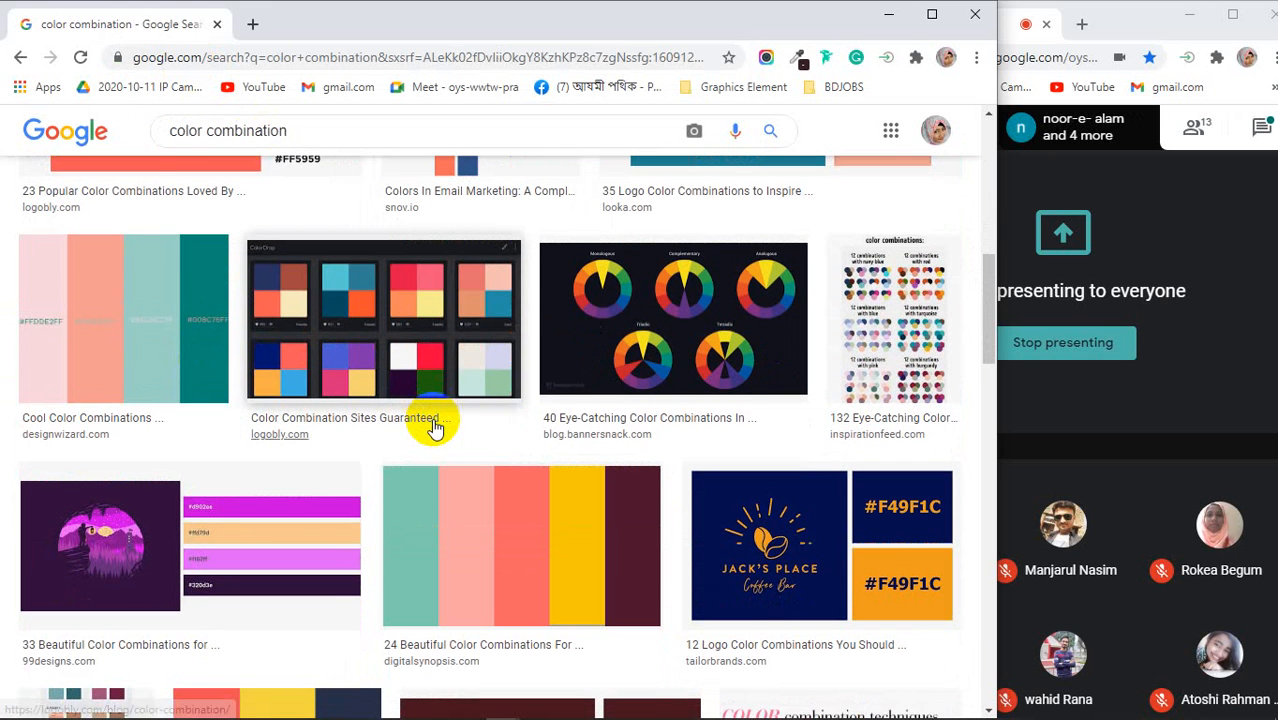
click(188, 525)
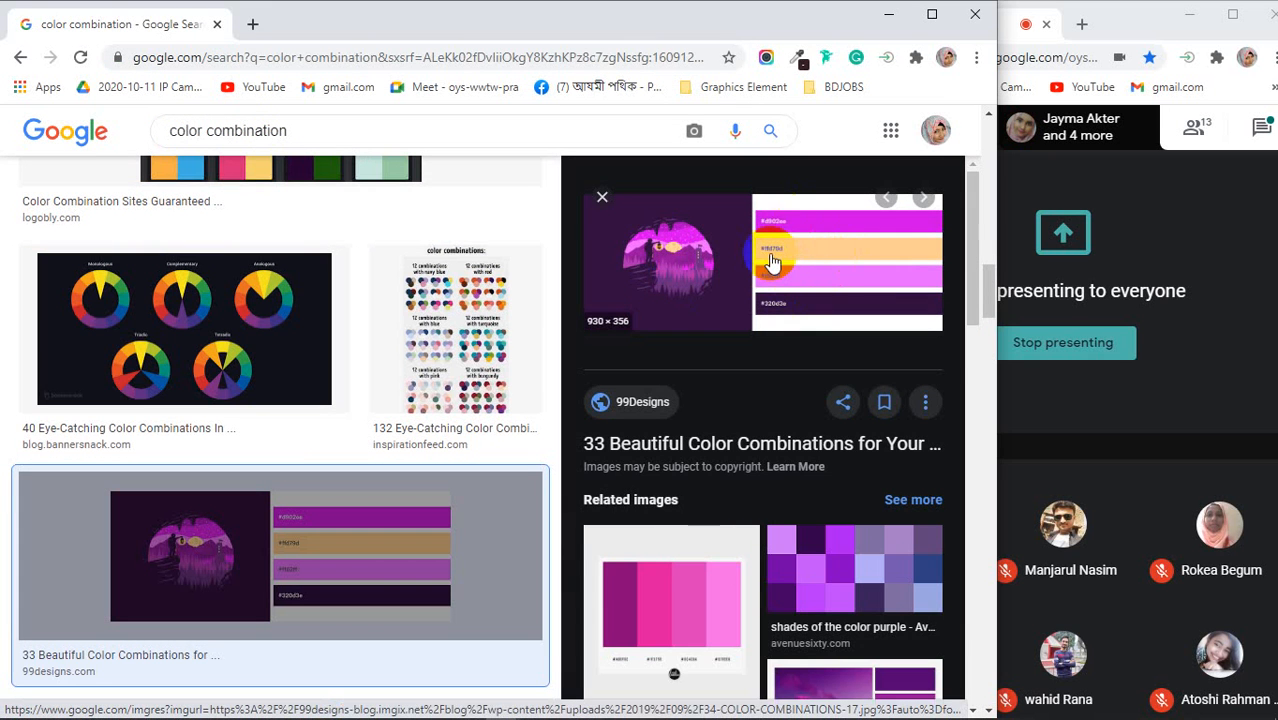
scroll(770, 260, down, 4)
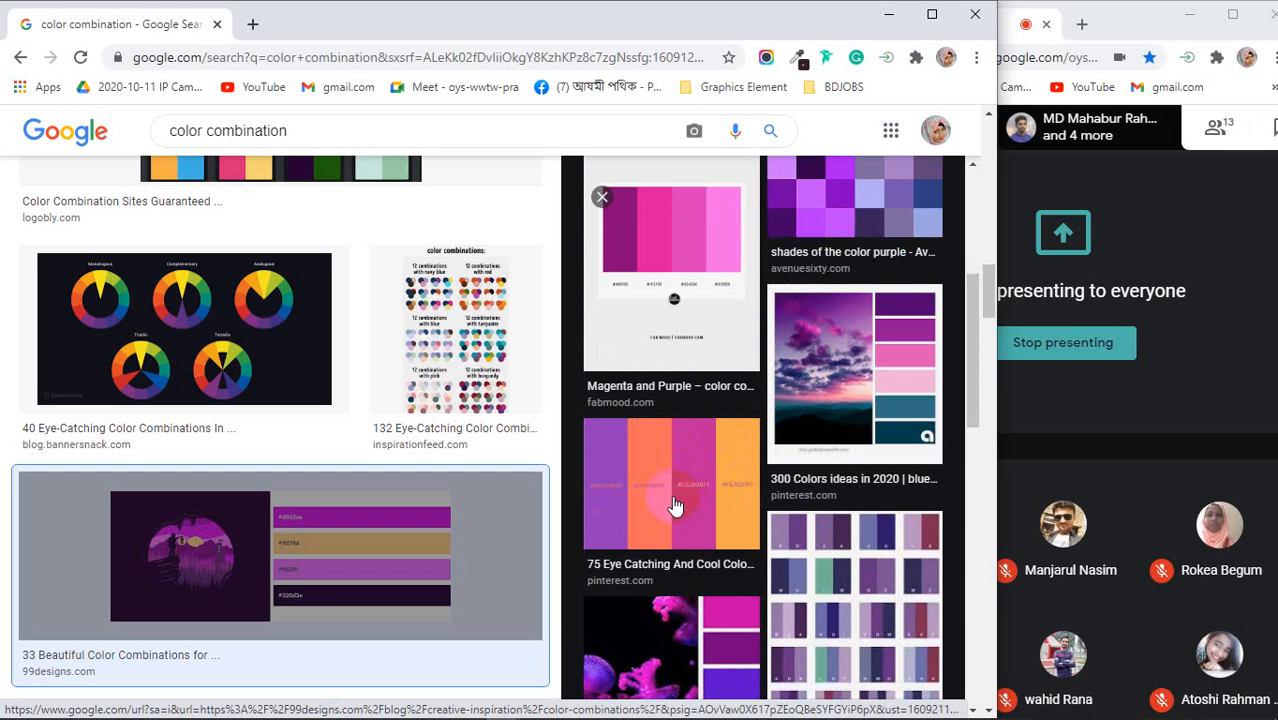
click(675, 506)
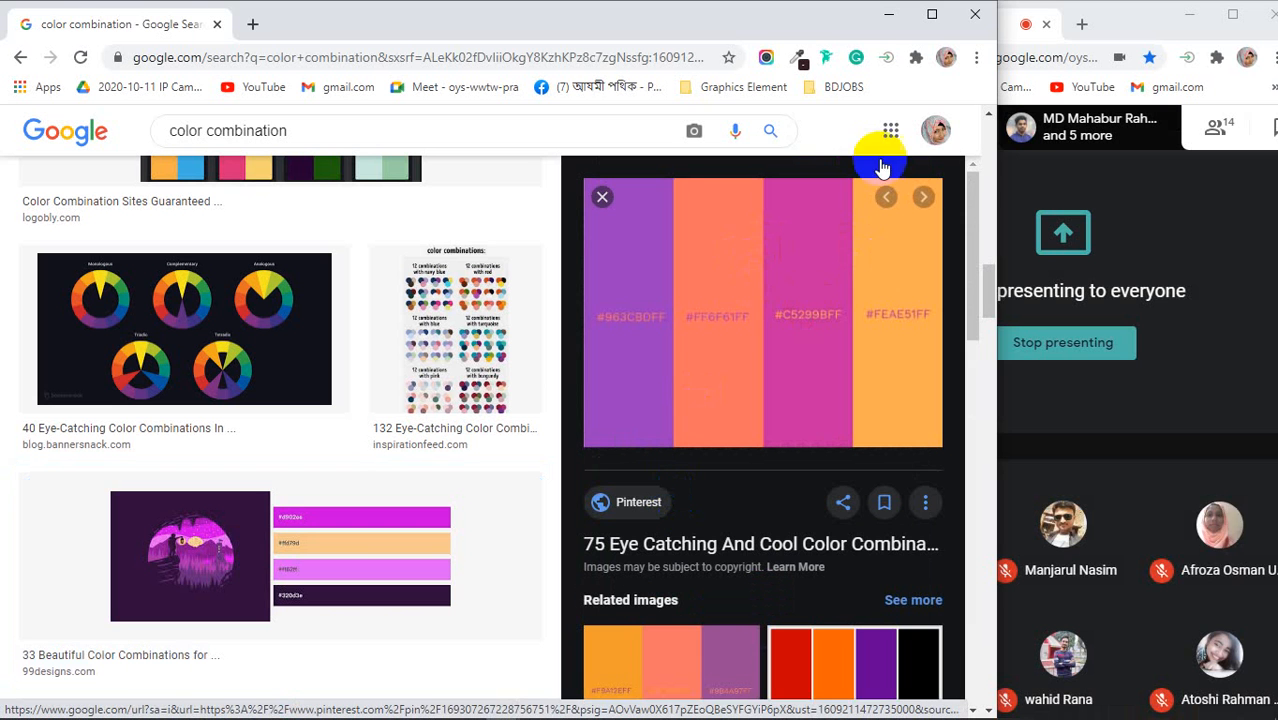
click(888, 14)
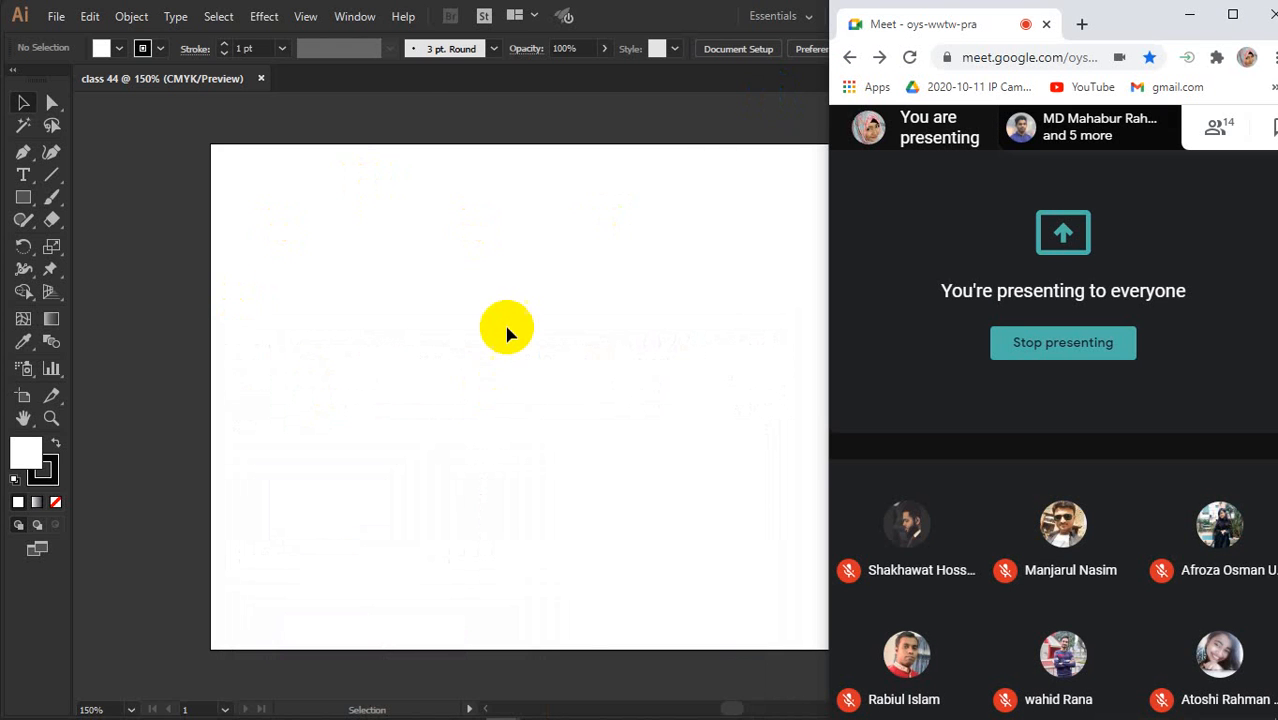
drag(214, 157, 325, 160)
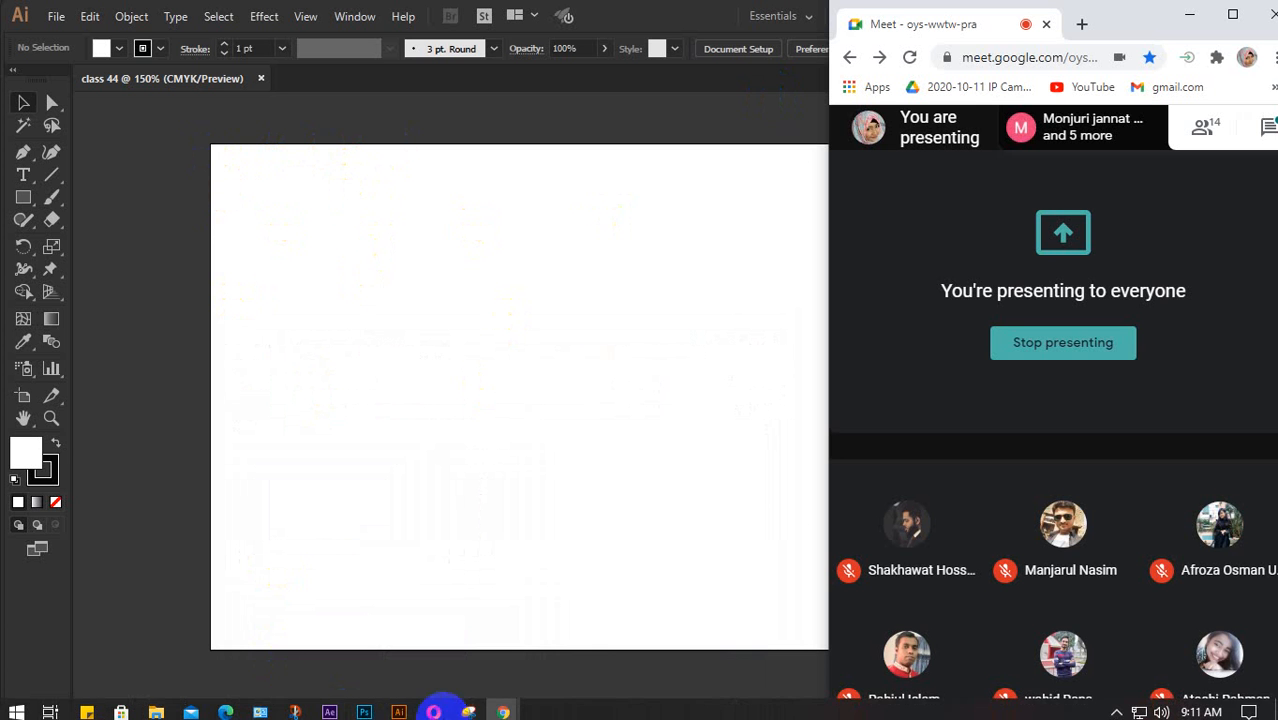
click(503, 706)
click(624, 648)
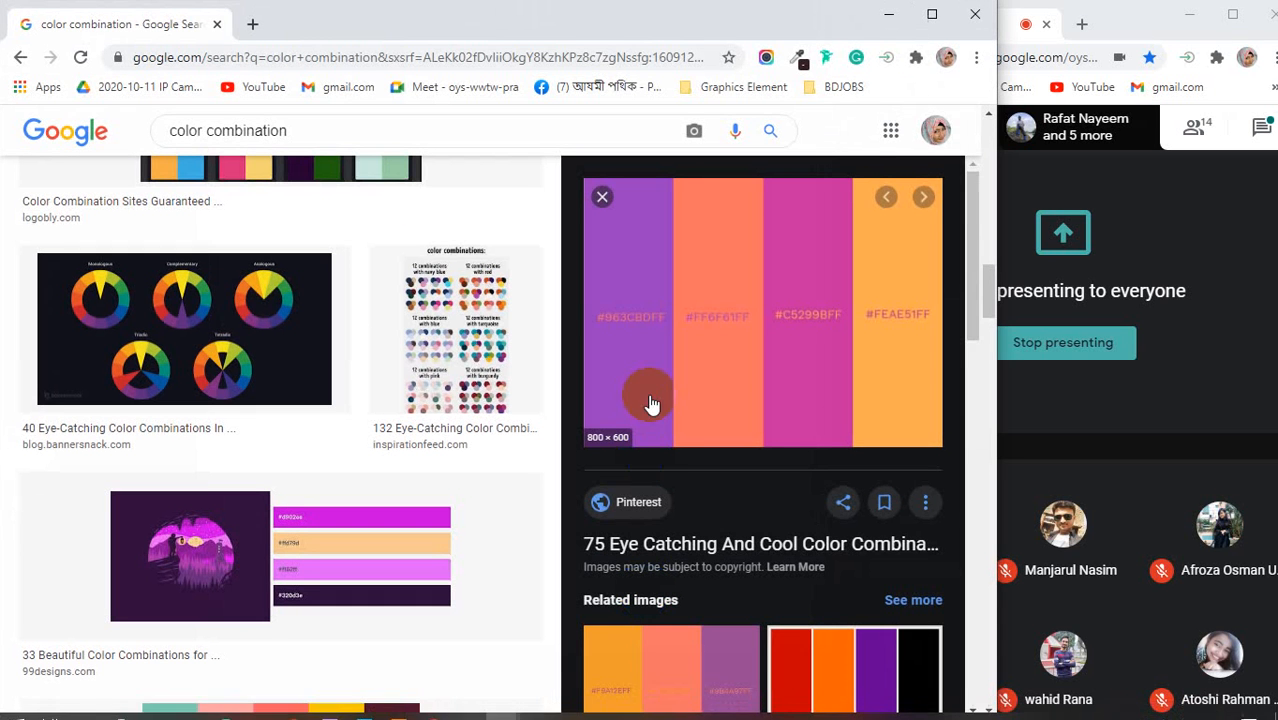
Open the red, orange, purple and black ColorCombo83 palette from the related images and copy its image
scroll(745, 300, down, 2)
scroll(760, 320, down, 2)
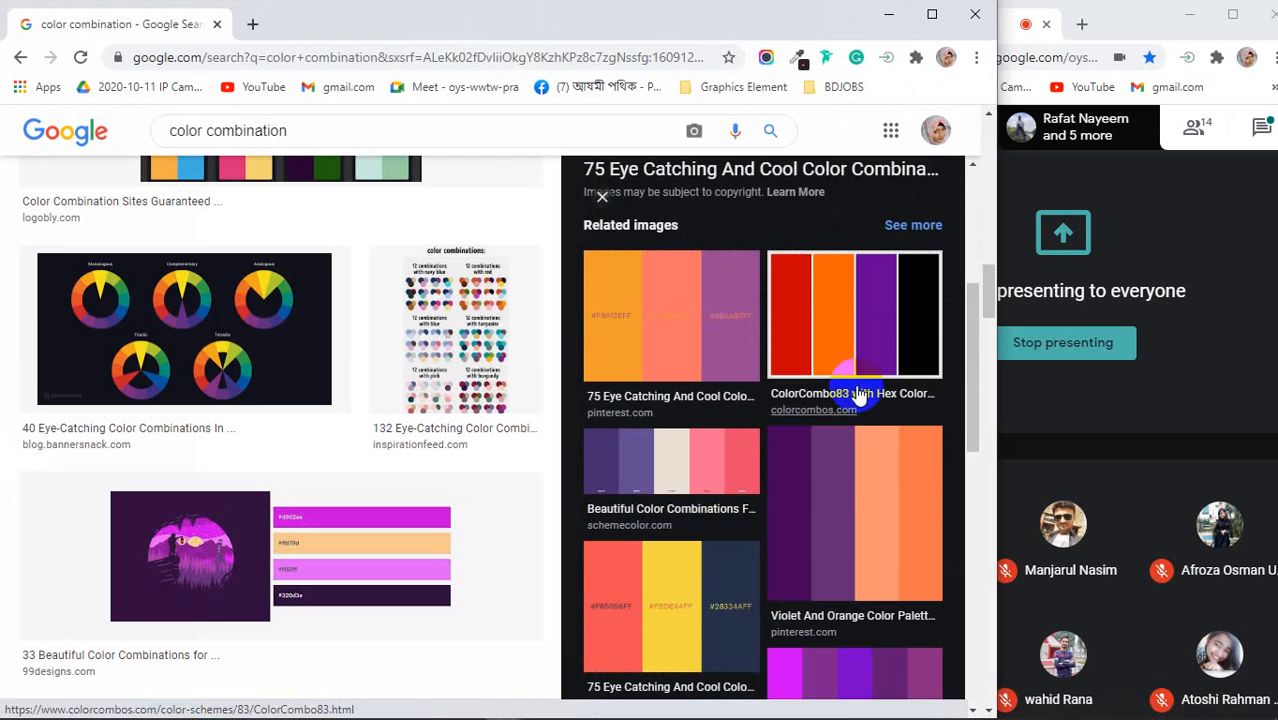
click(830, 338)
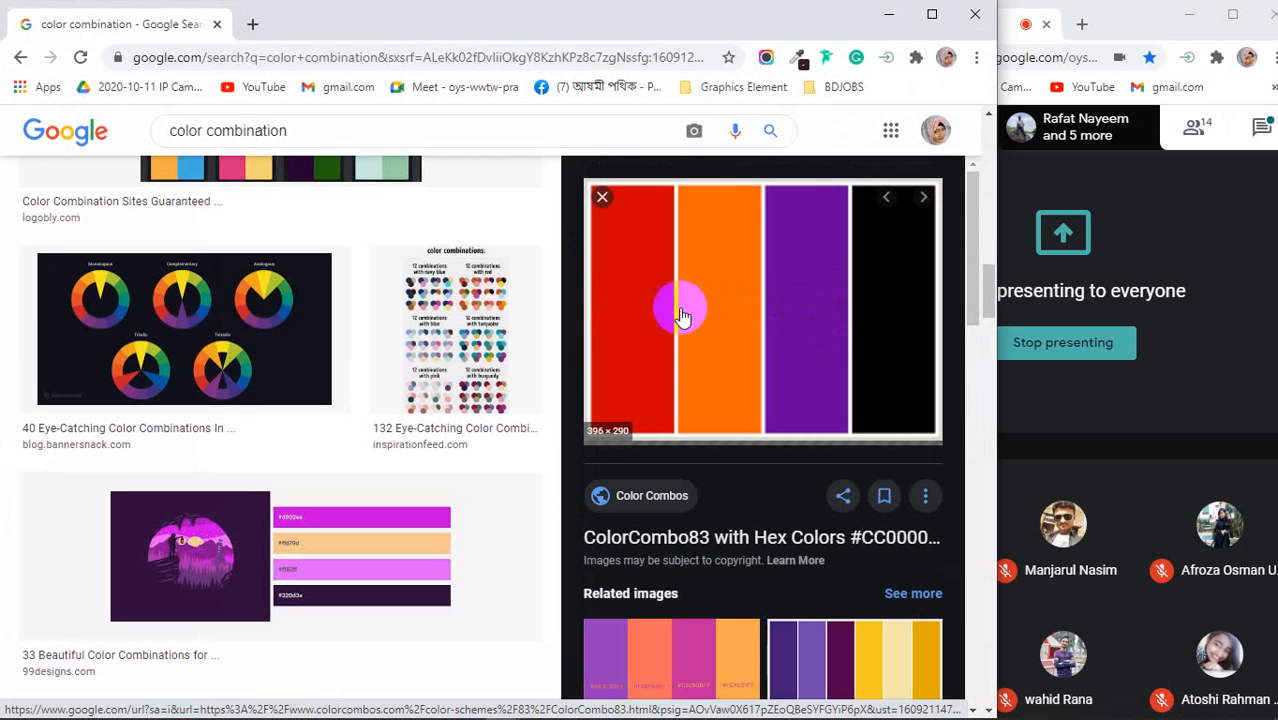
right_click(704, 258)
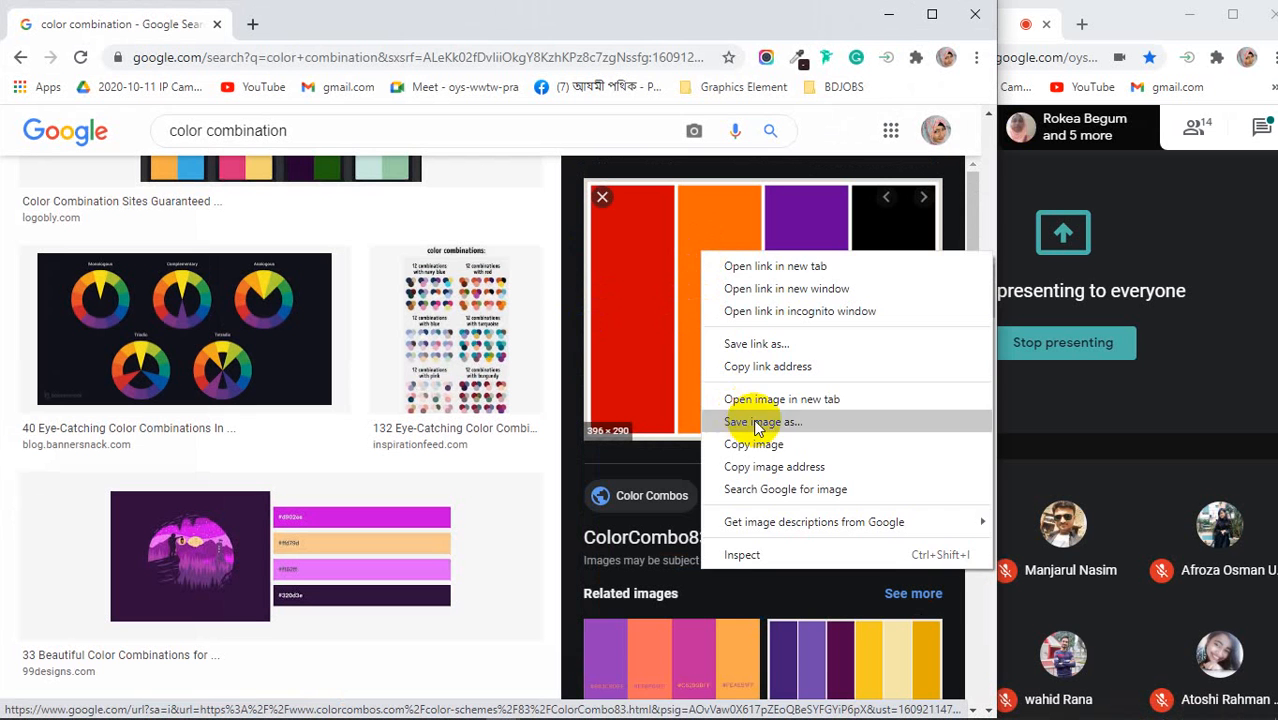
click(750, 419)
Switch to Illustrator, paste the copied palette image and place it just above the artboard
click(888, 22)
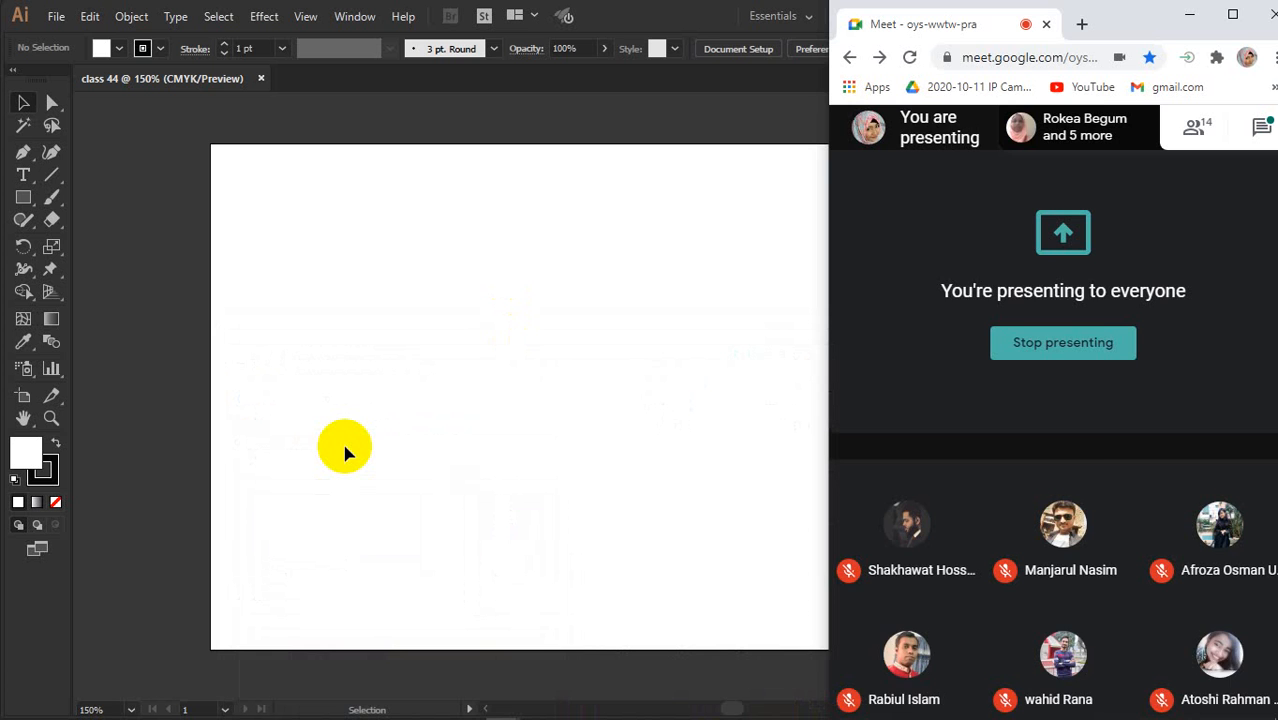
click(344, 446)
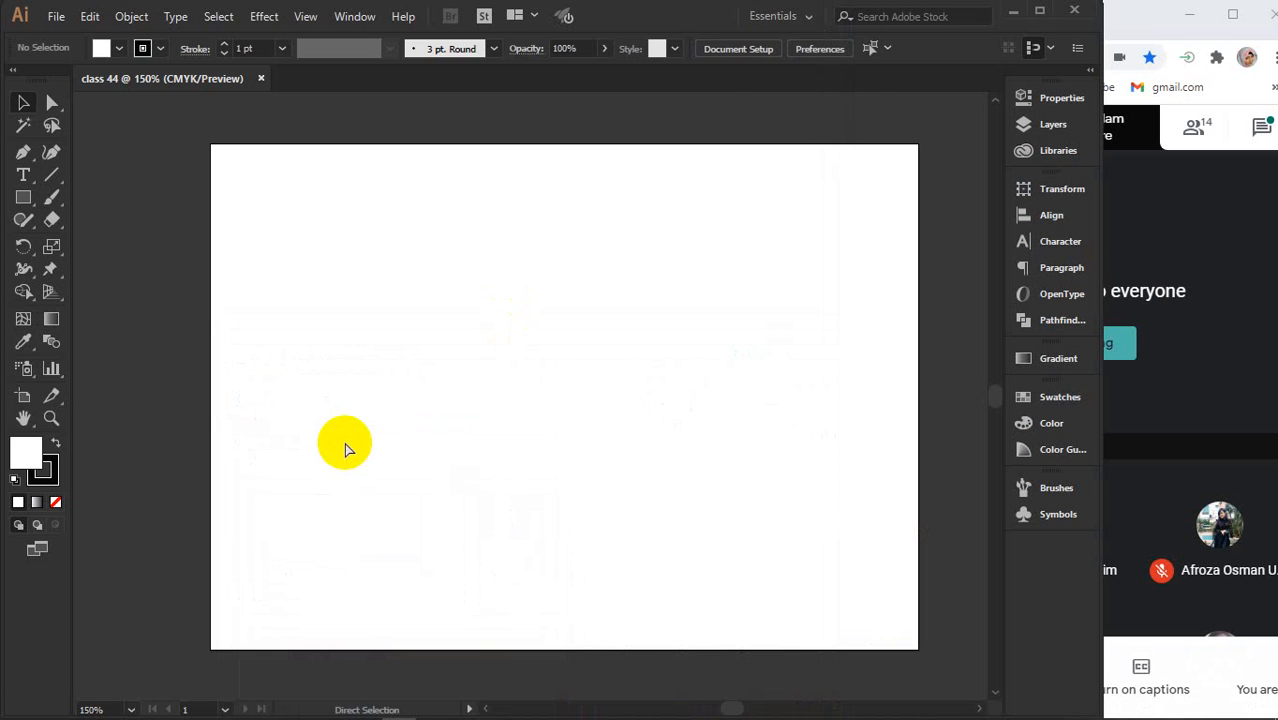
key(ctrl+v)
scroll(420, 428, down, 2)
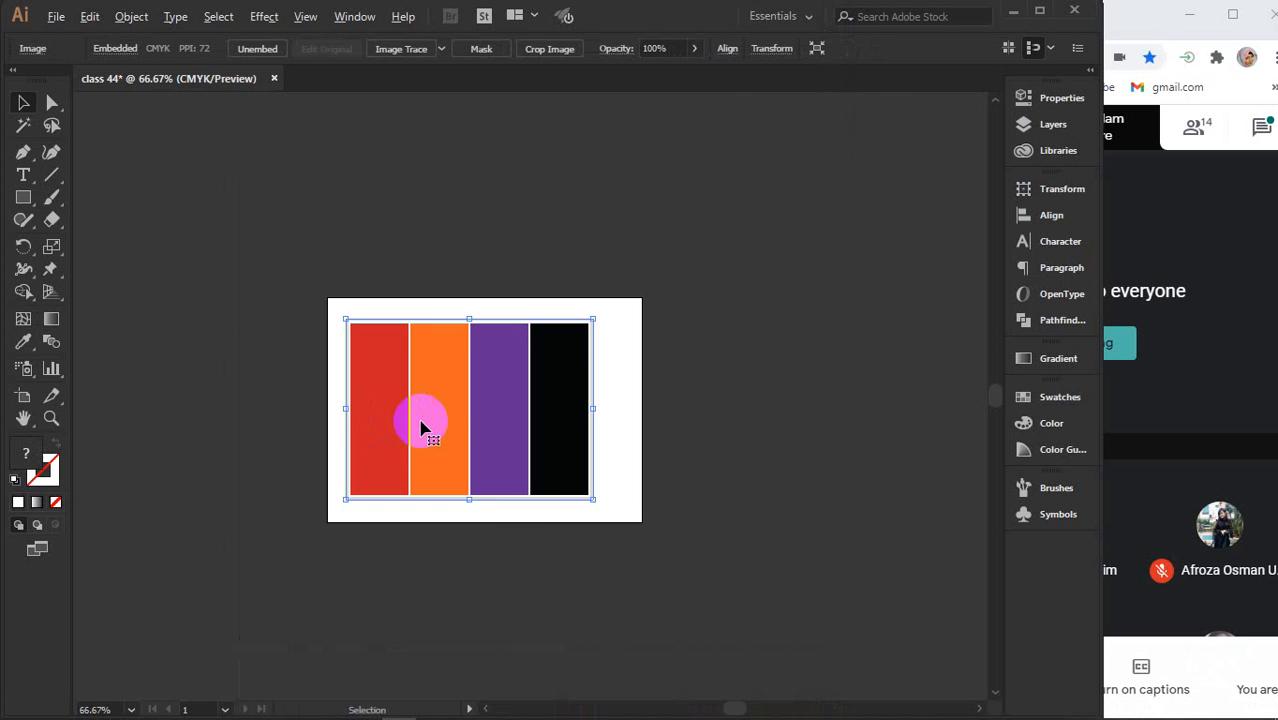
drag(532, 434, 850, 234)
scroll(476, 424, up, 1)
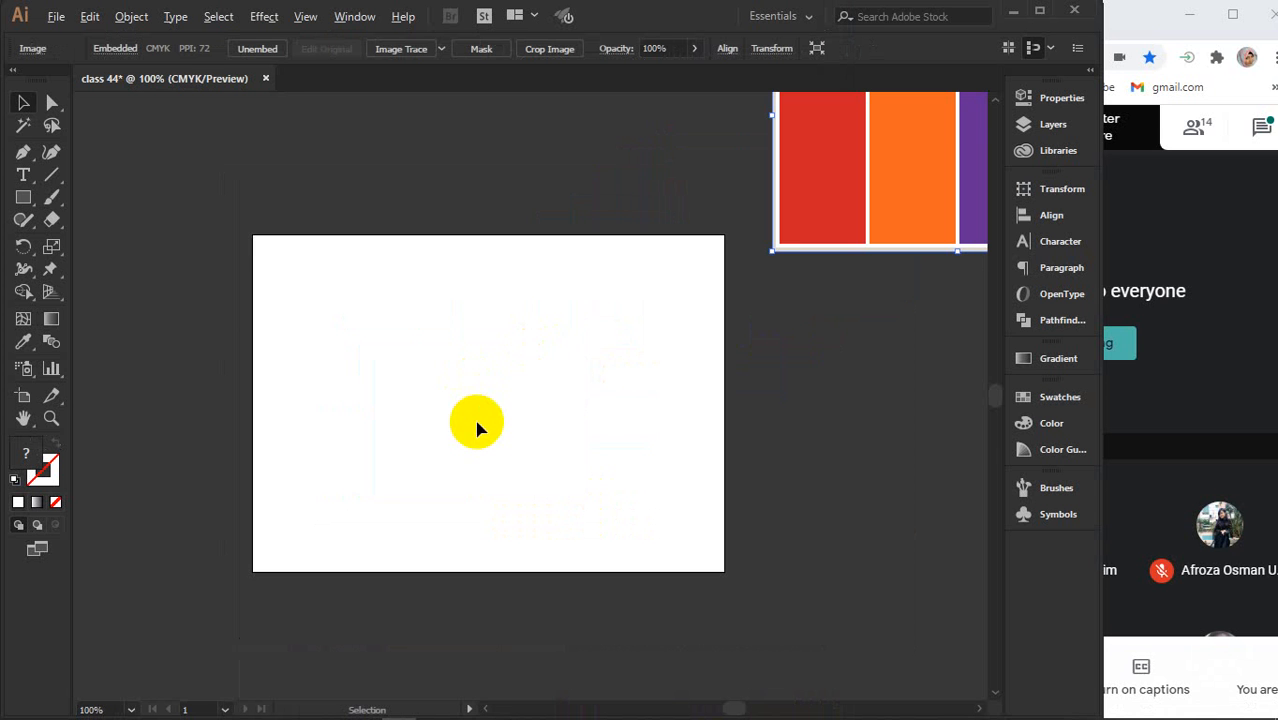
drag(938, 136, 450, 128)
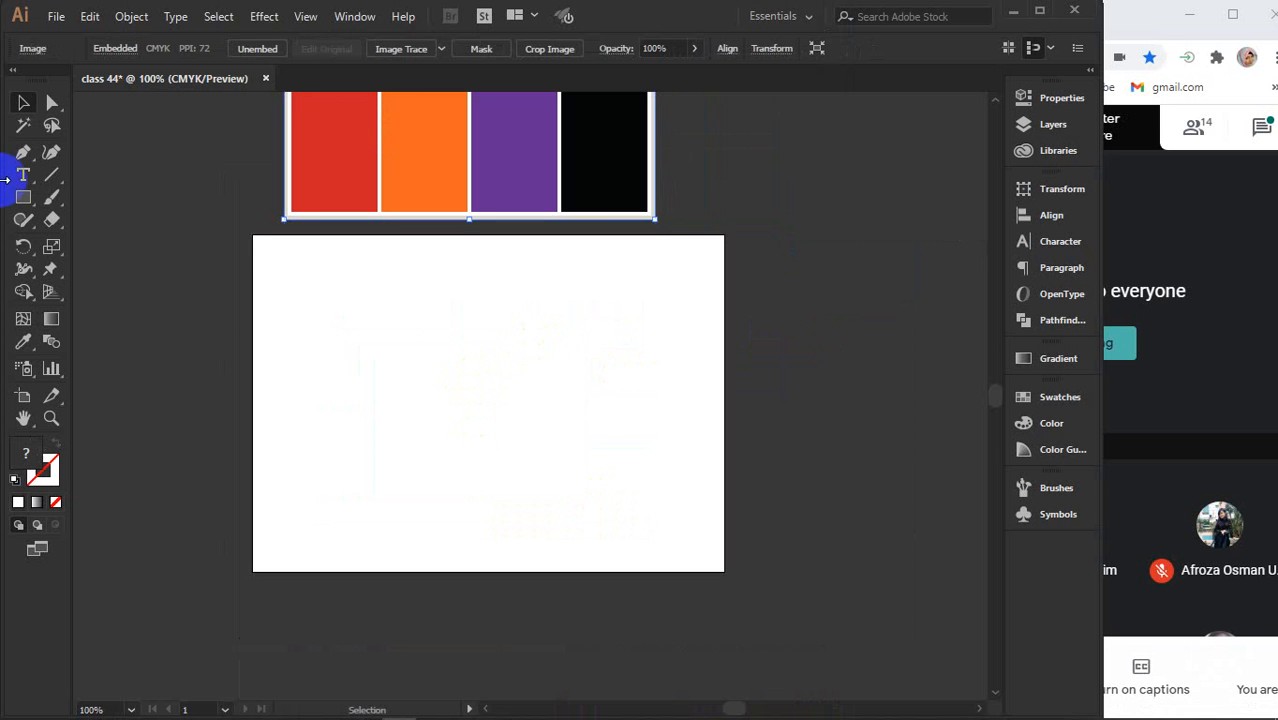
Draw a small white square in the artboard's upper-left area and give it a black stroke
click(20, 200)
drag(291, 316, 366, 389)
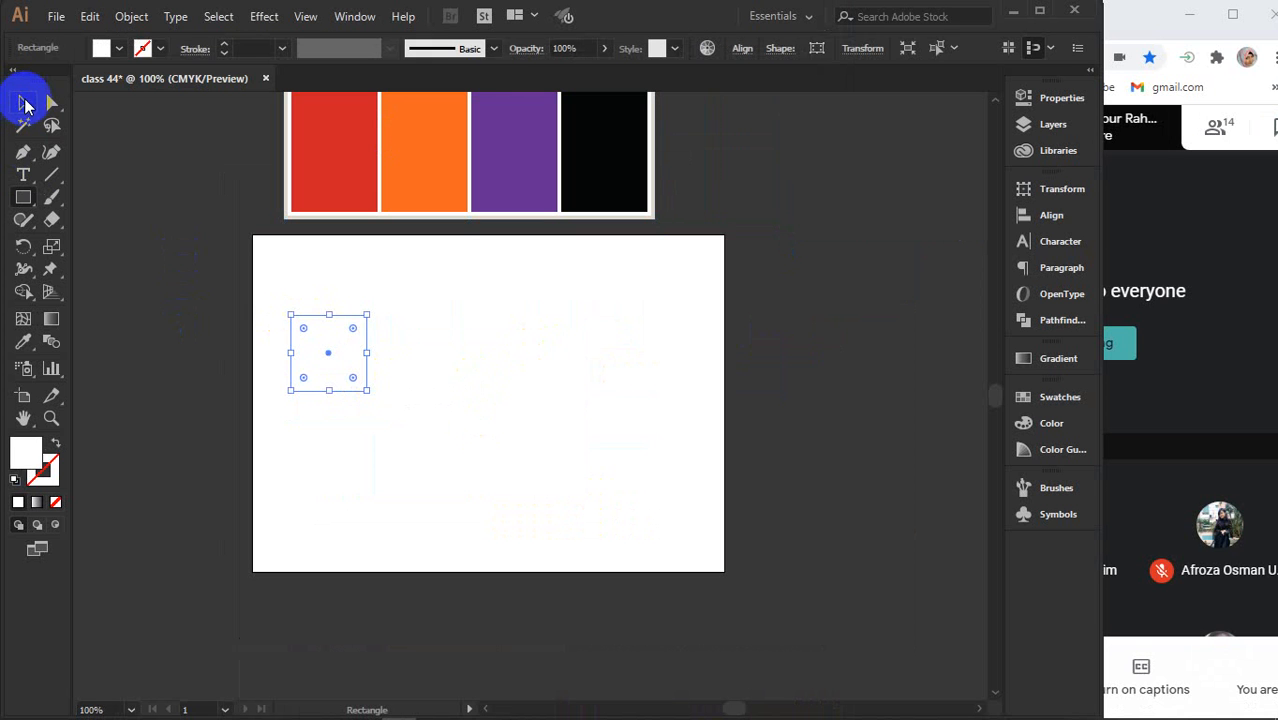
click(25, 103)
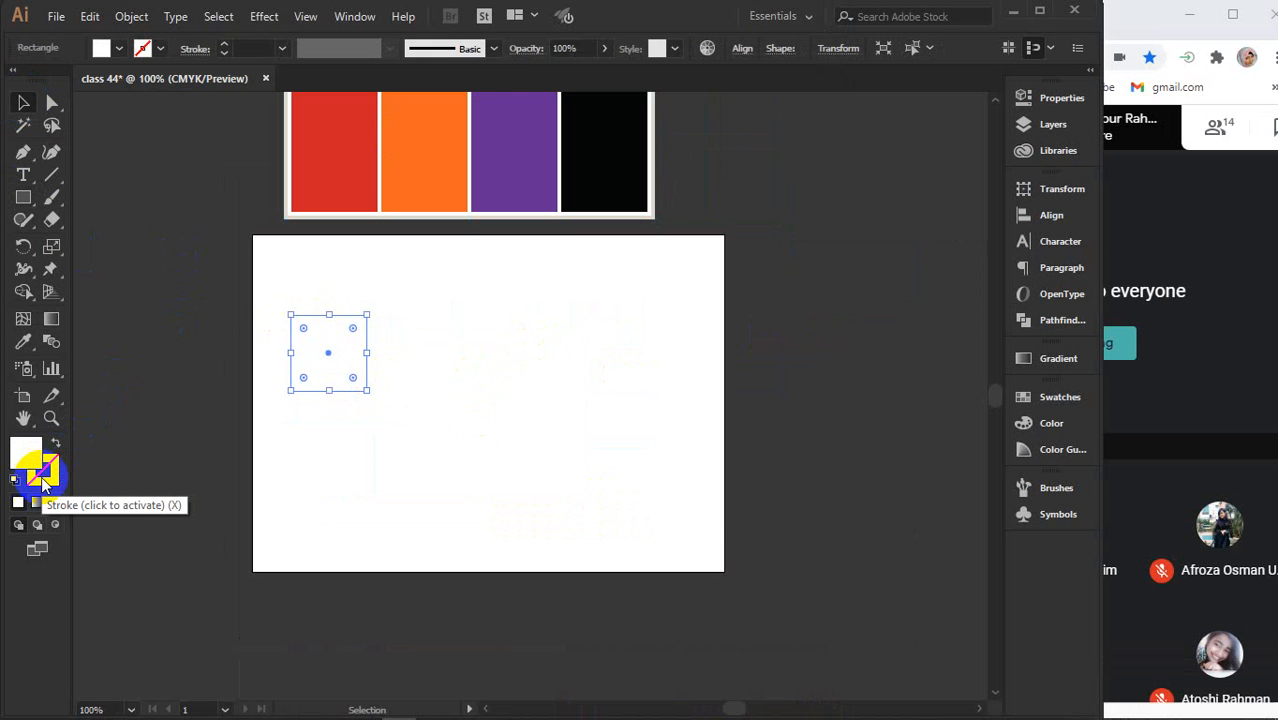
click(42, 477)
click(815, 516)
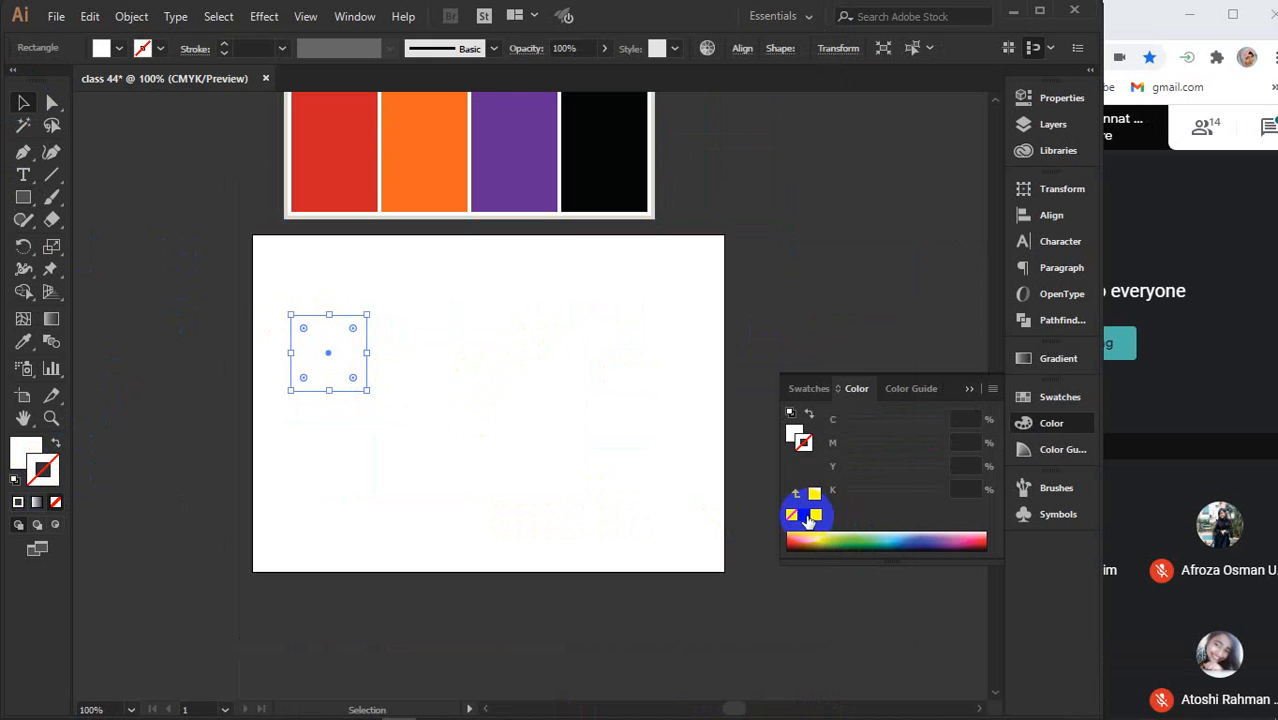
click(970, 389)
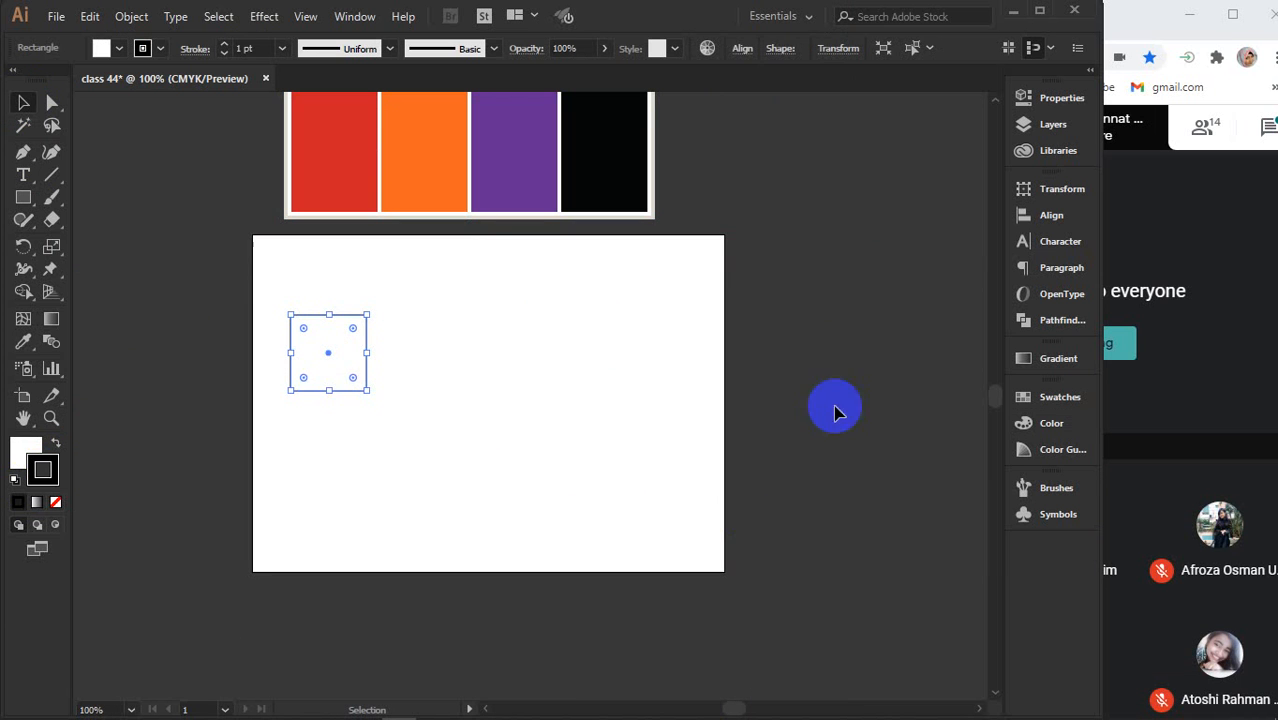
click(626, 430)
Duplicate the square three times at equal spacing to form a row of four and move the row toward the artboard's center
drag(316, 374, 399, 378)
key(ctrl+d)
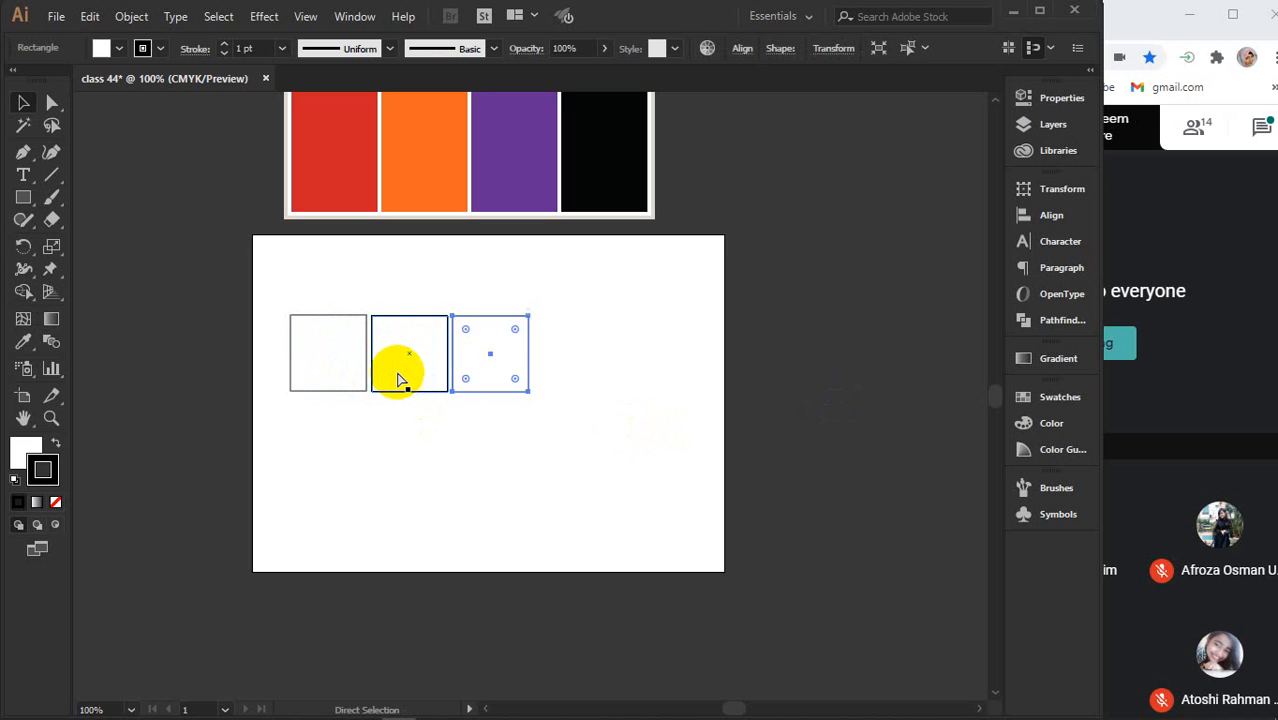
key(ctrl+d)
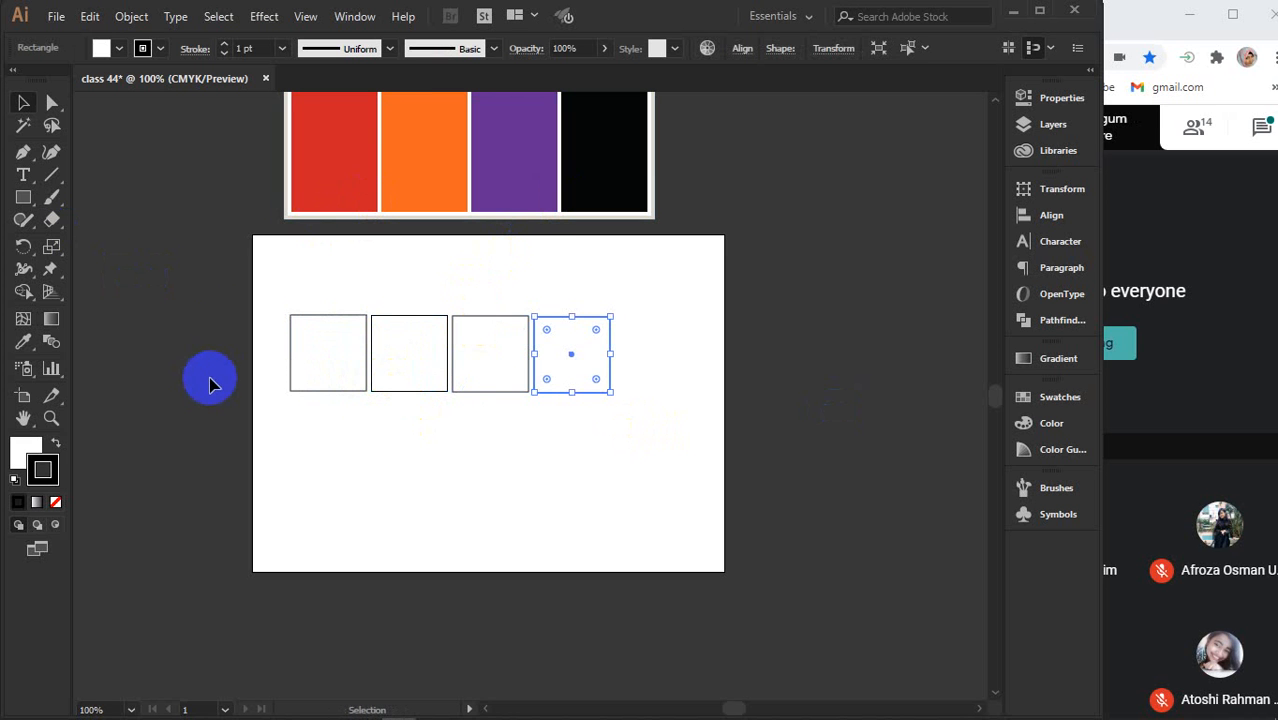
drag(250, 300, 571, 405)
drag(545, 363, 578, 378)
click(553, 468)
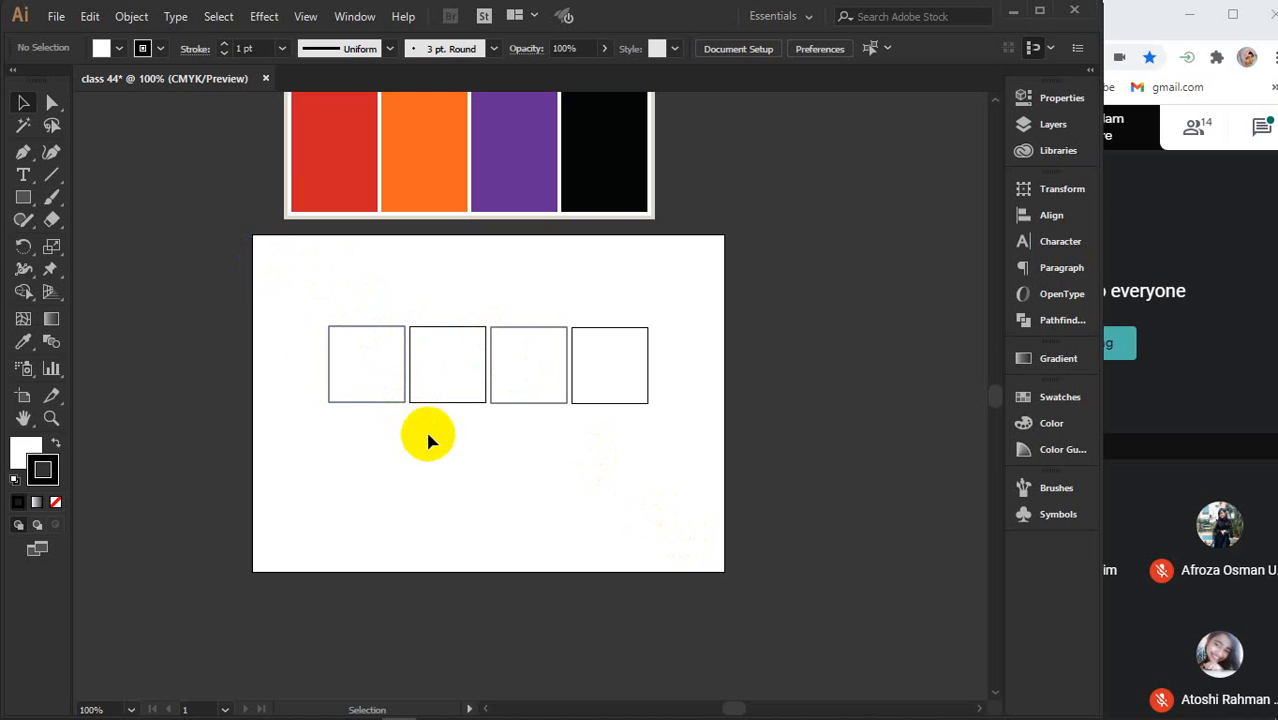
Select all four squares, align their vertical centers with each other, and deselect them
drag(283, 278, 695, 463)
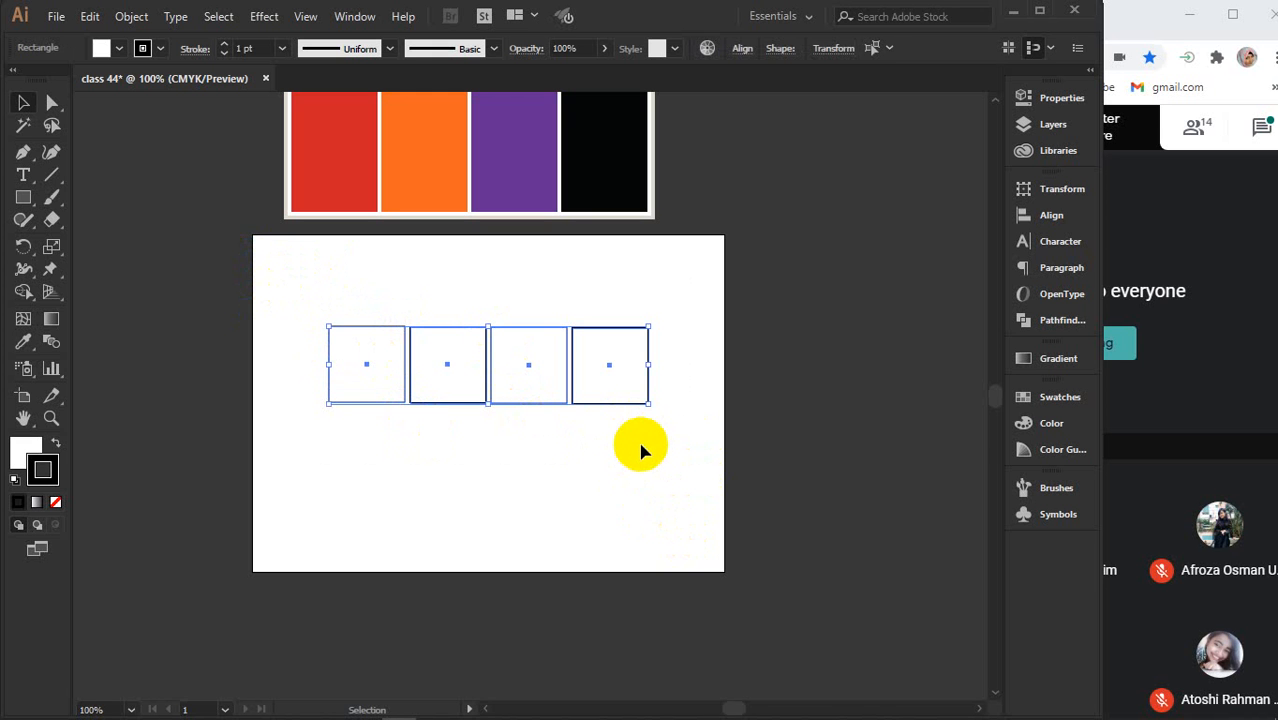
click(1050, 216)
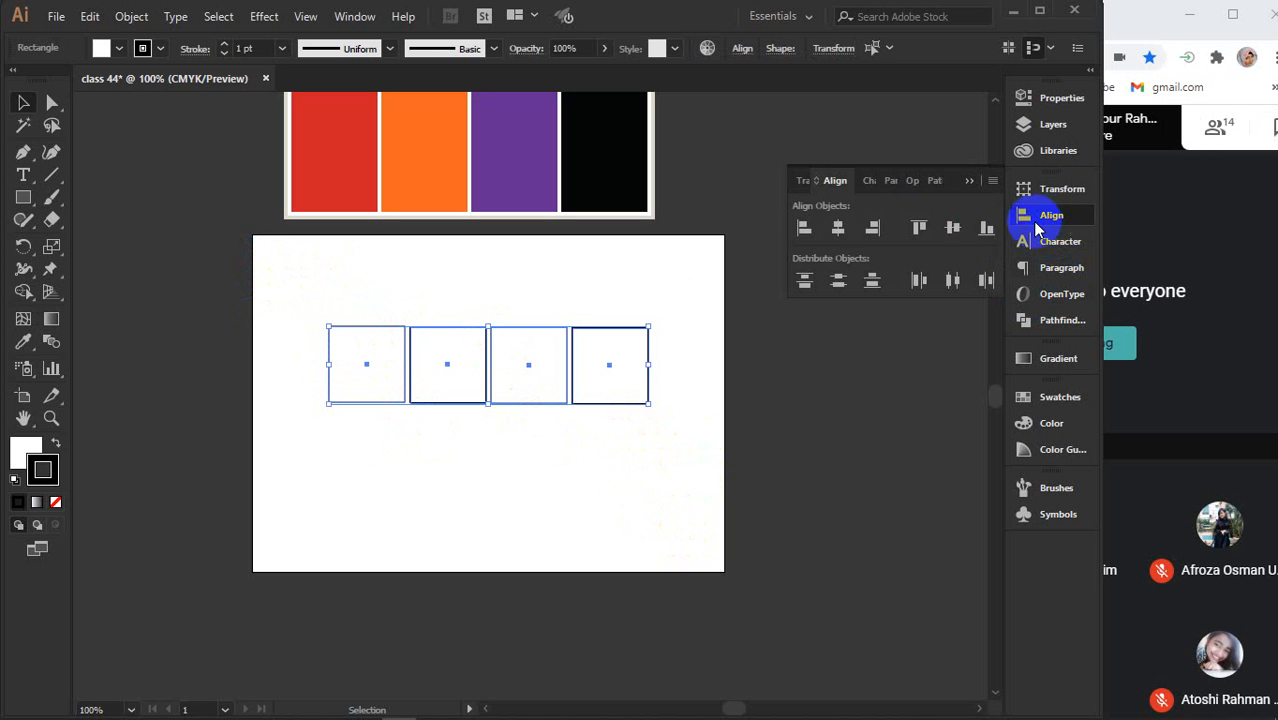
click(950, 229)
click(819, 419)
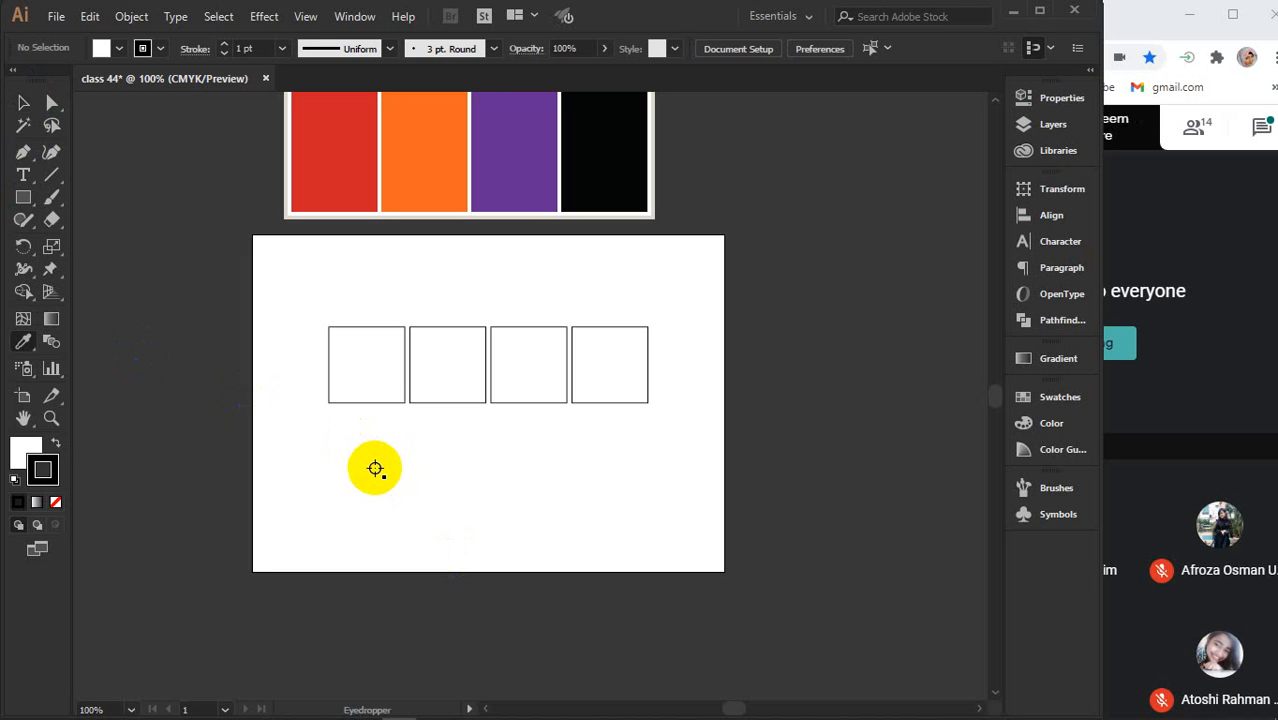
key(ctrl)
key(ctrl)
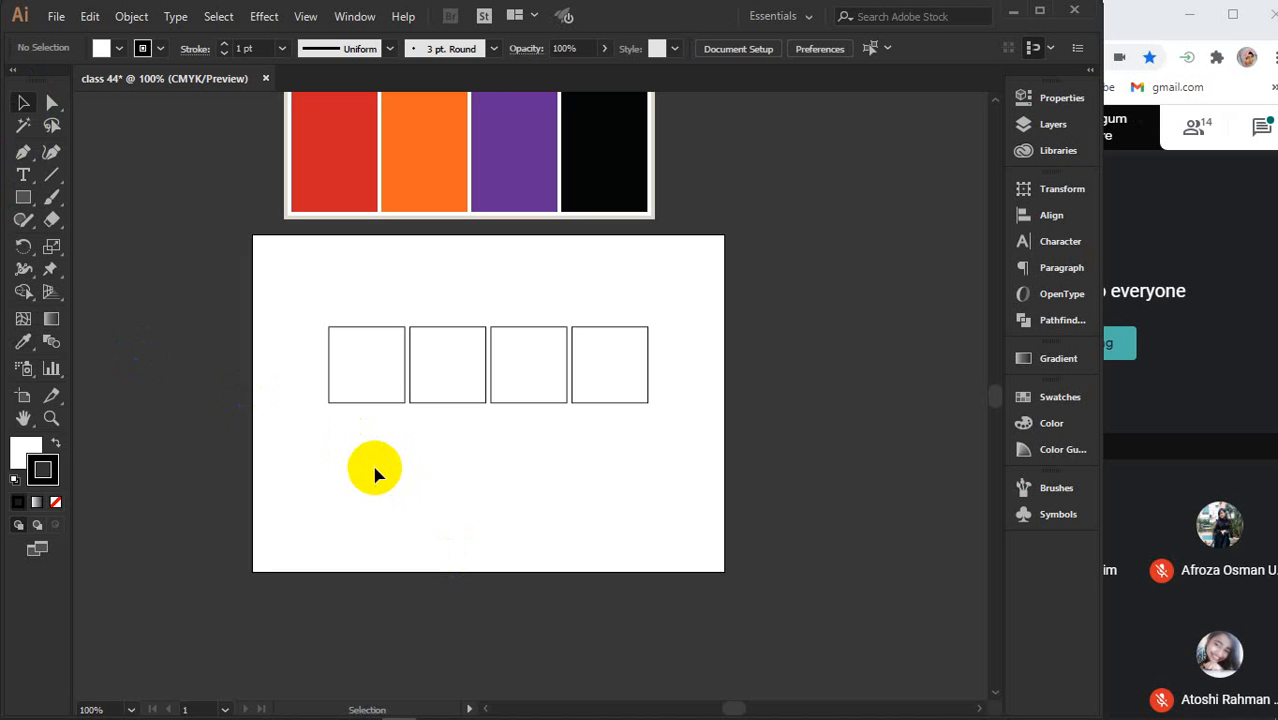
key(ctrl)
key(ctrl)
key(ctrl)
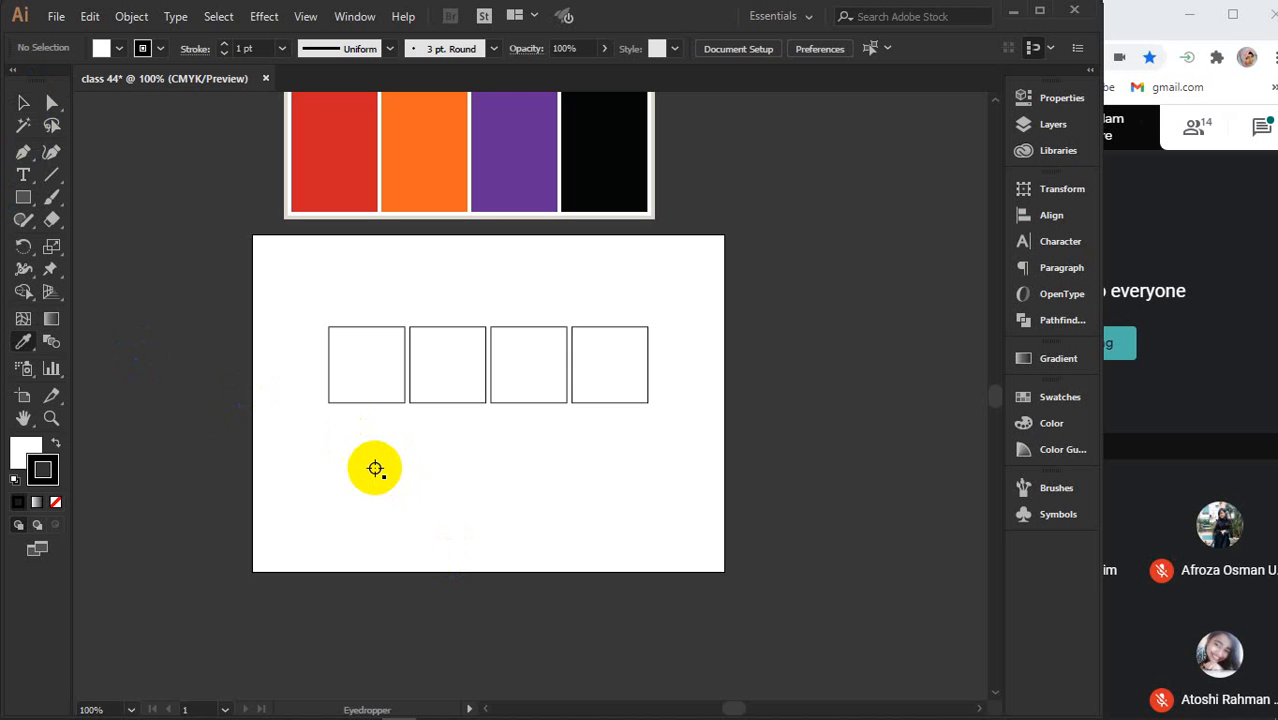
Fill the first square with the palette's red and the second with its orange, sampled with the Eyedropper
ctrl+click(362, 404)
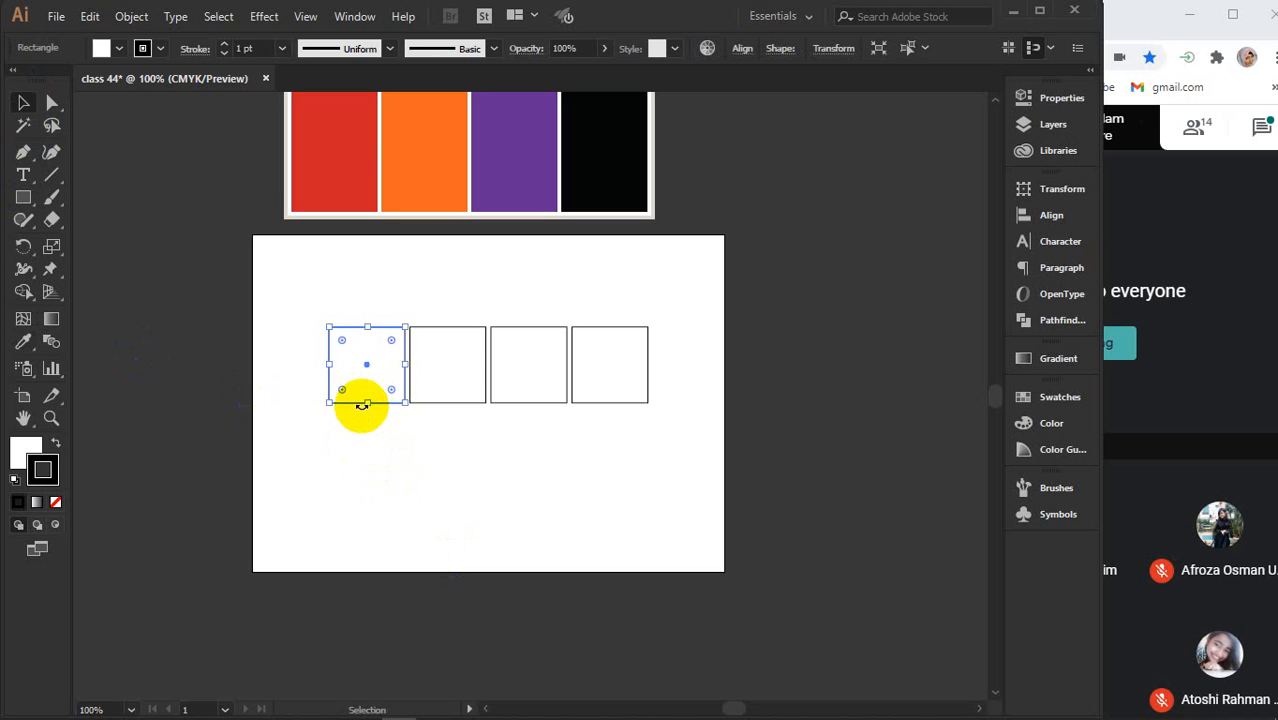
click(337, 162)
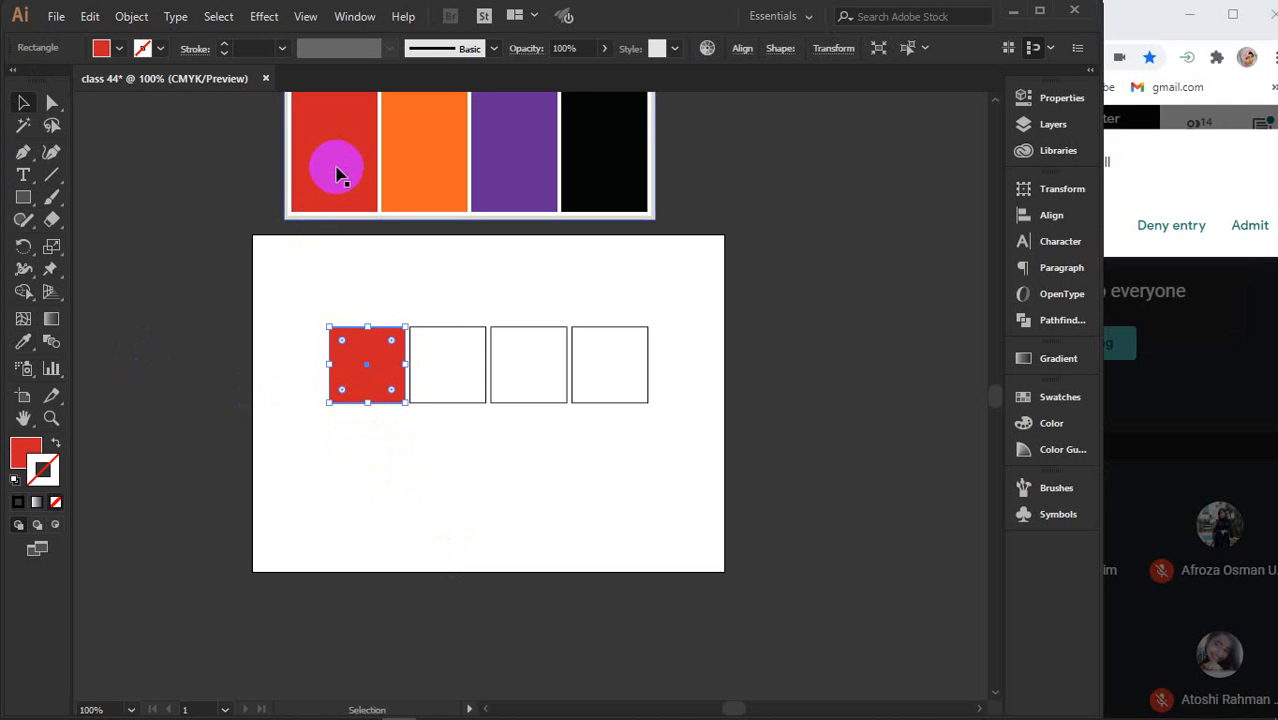
key(ctrl)
ctrl+click(440, 400)
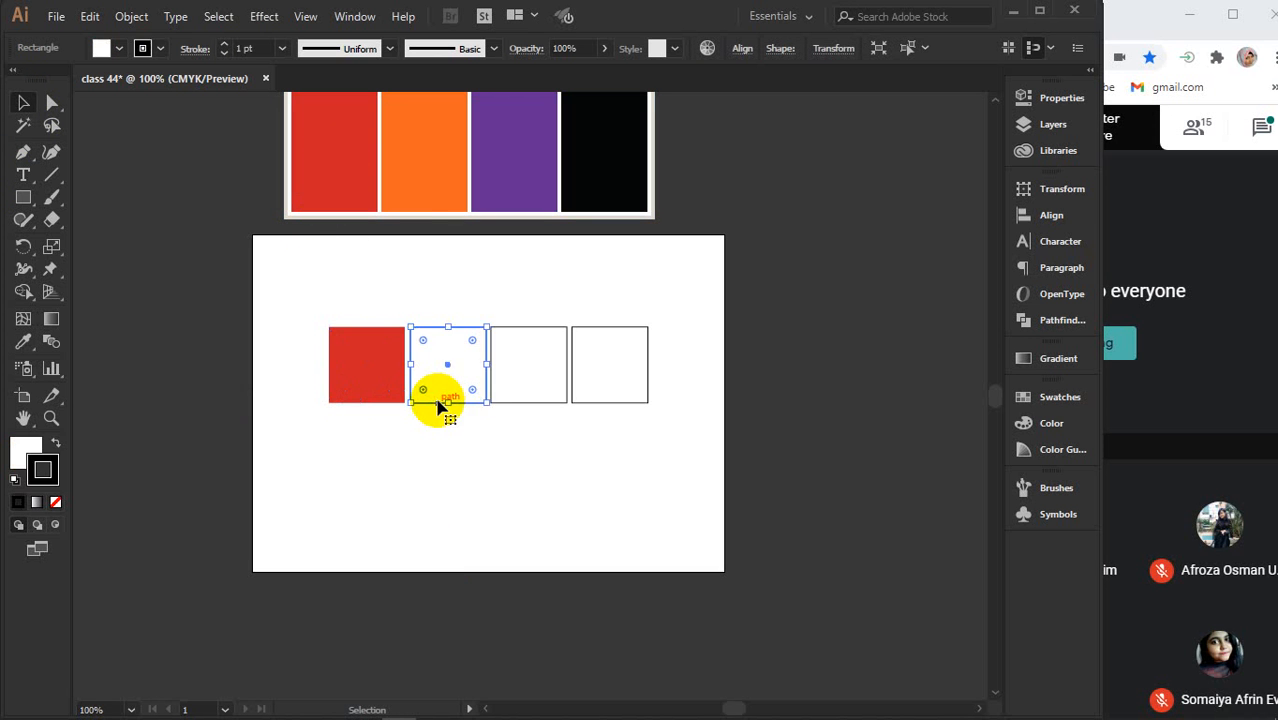
click(400, 168)
Fill the third square with the palette's purple and the fourth with its black, sampled with the Eyedropper, and deselect
key(ctrl)
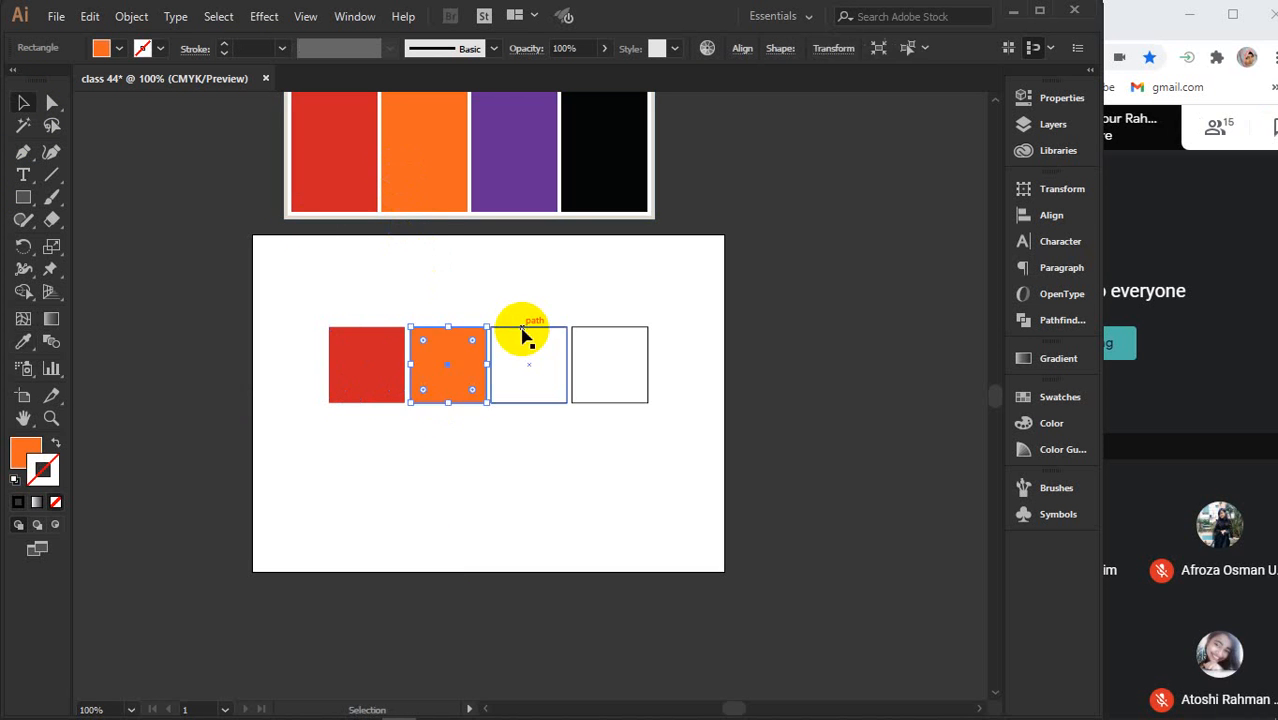
ctrl+click(520, 335)
click(513, 185)
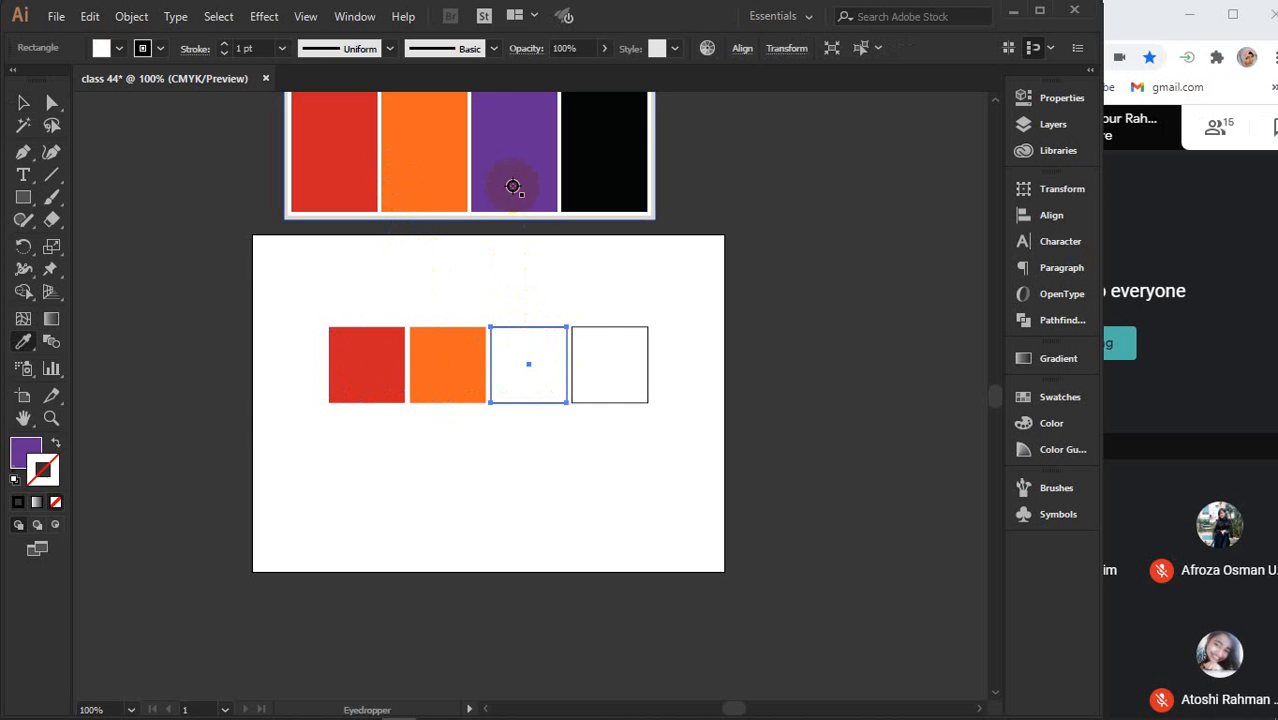
key(ctrl)
ctrl+click(592, 336)
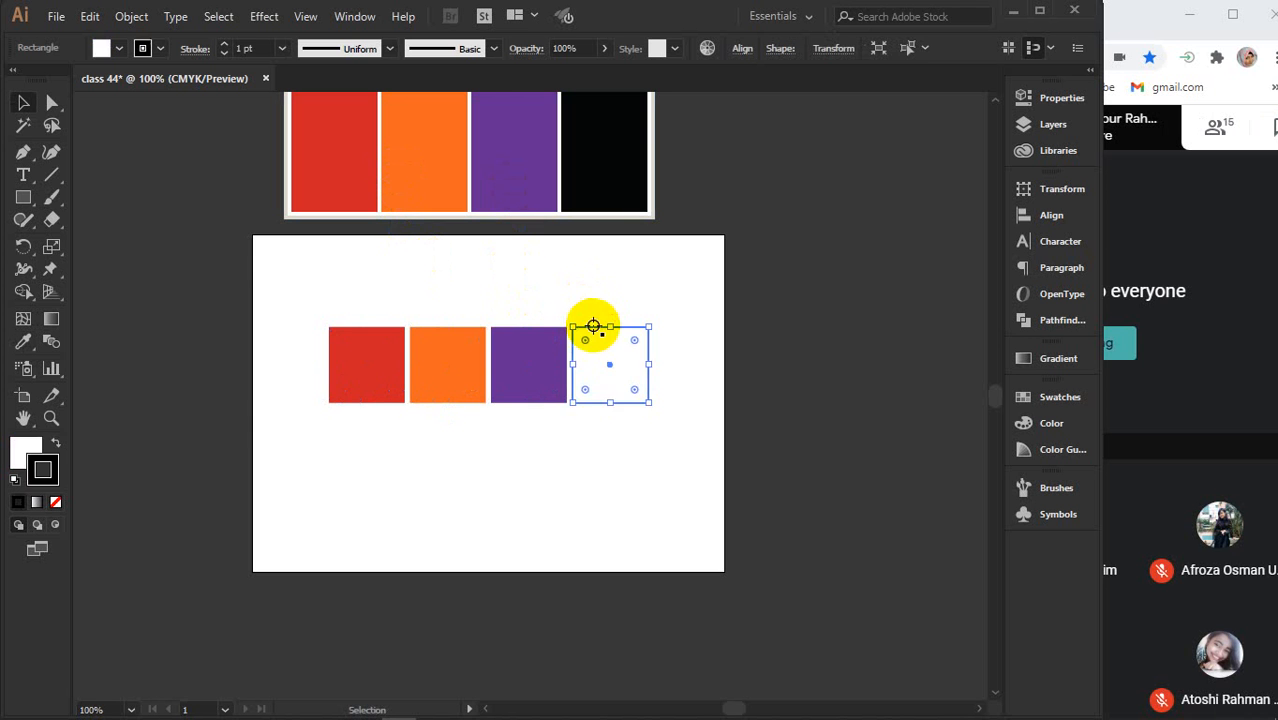
click(590, 186)
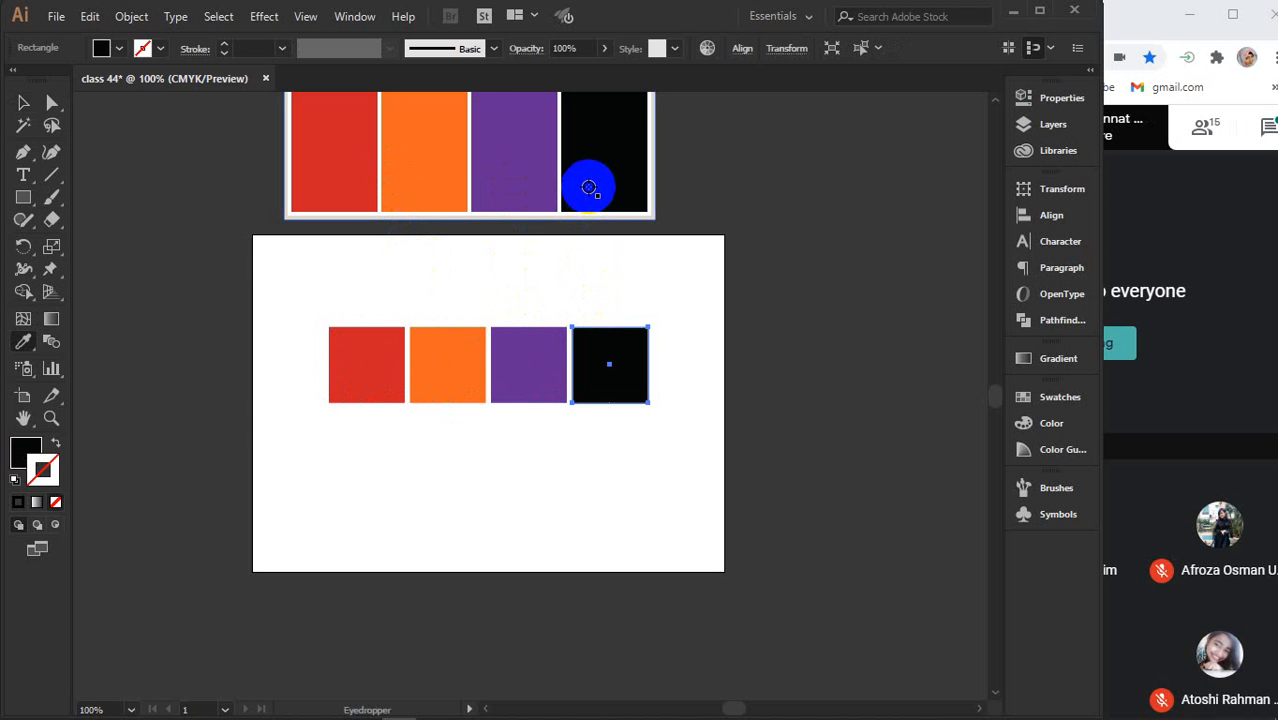
key(ctrl)
ctrl+click(518, 460)
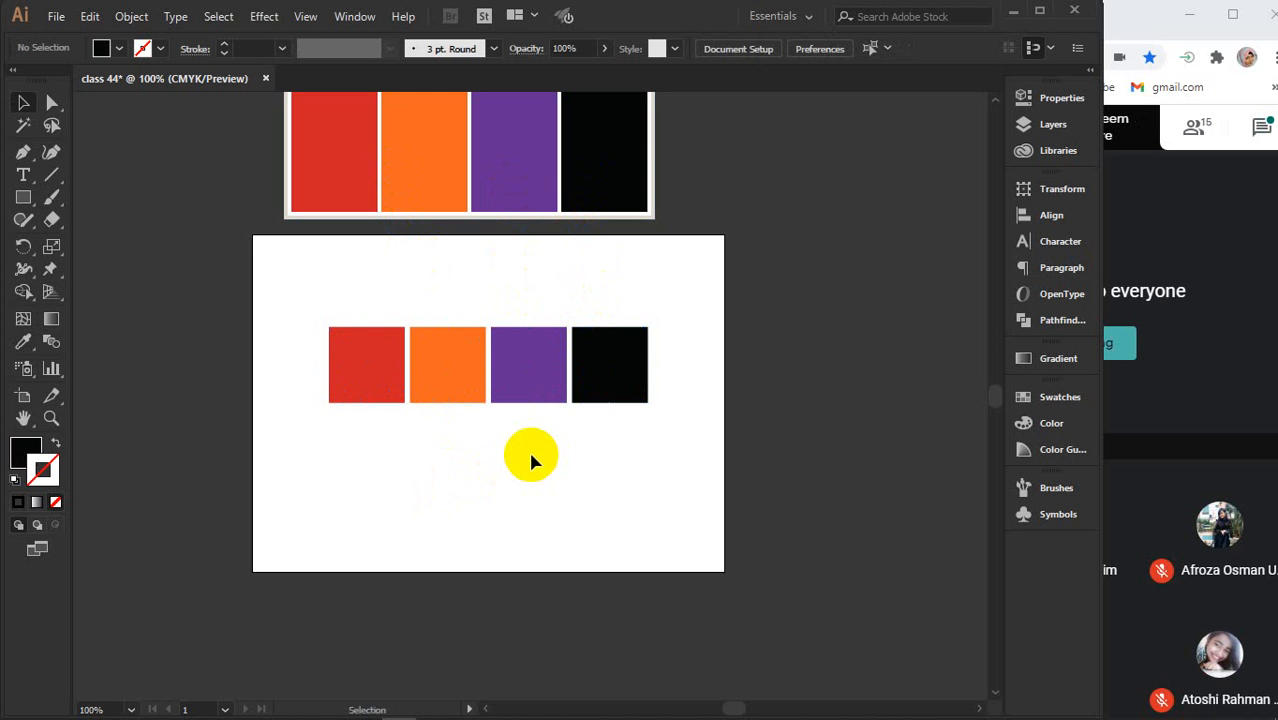
Undo the color fills of all four squares and clear the selection
key(ctrl+z)
key(ctrl+z)
key(ctrl+z)
key(ctrl+z)
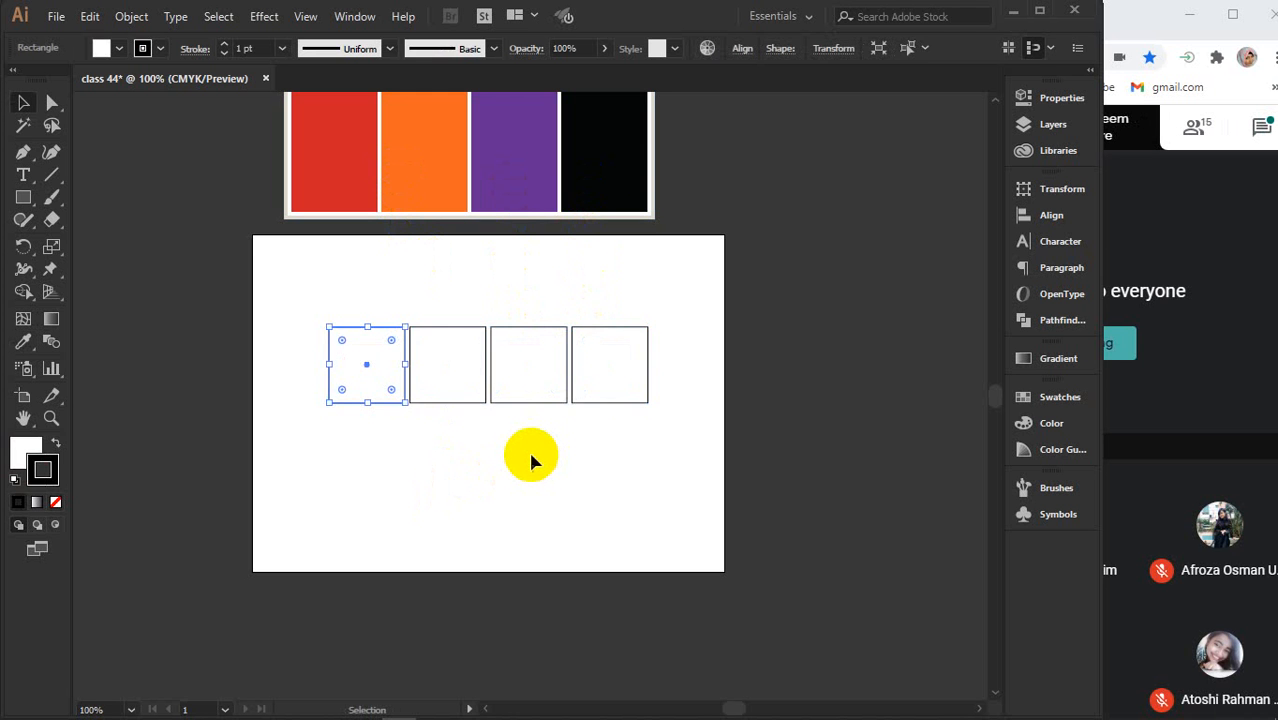
click(511, 483)
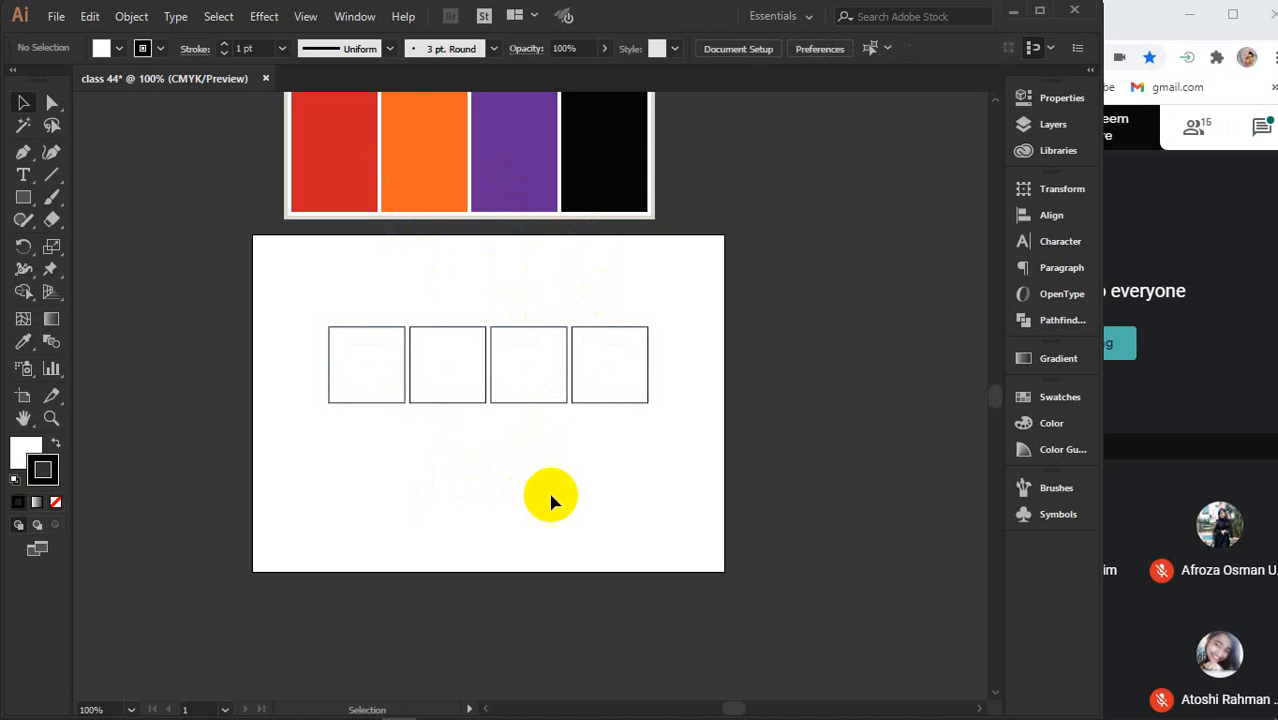
Color the first square red and the second square orange by sampling the palette image with the Eyedropper
click(22, 103)
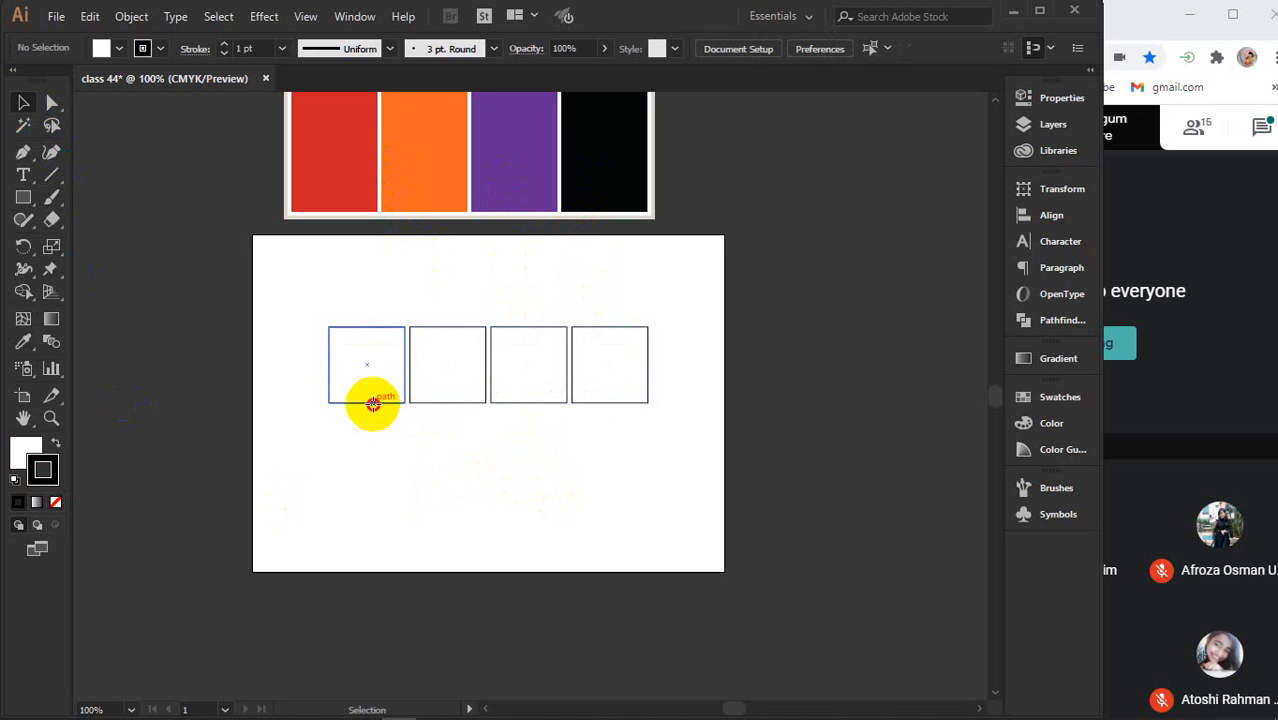
click(372, 403)
click(22, 341)
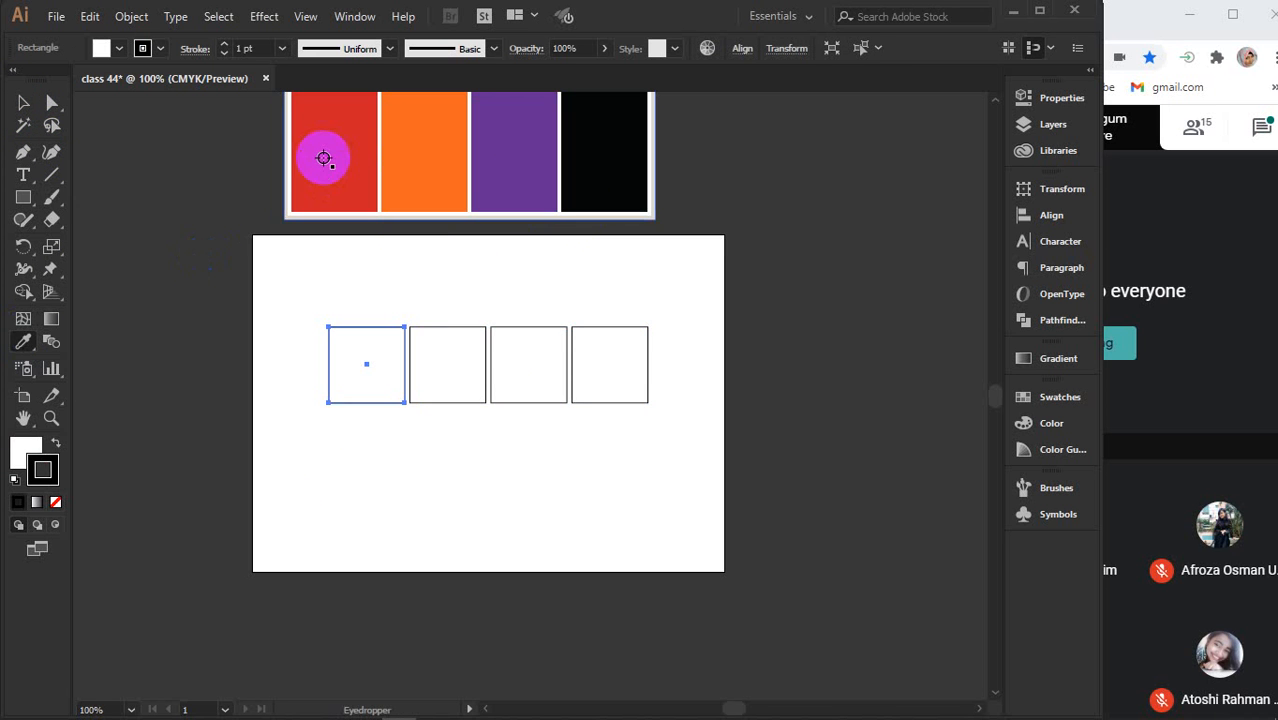
click(323, 158)
click(22, 103)
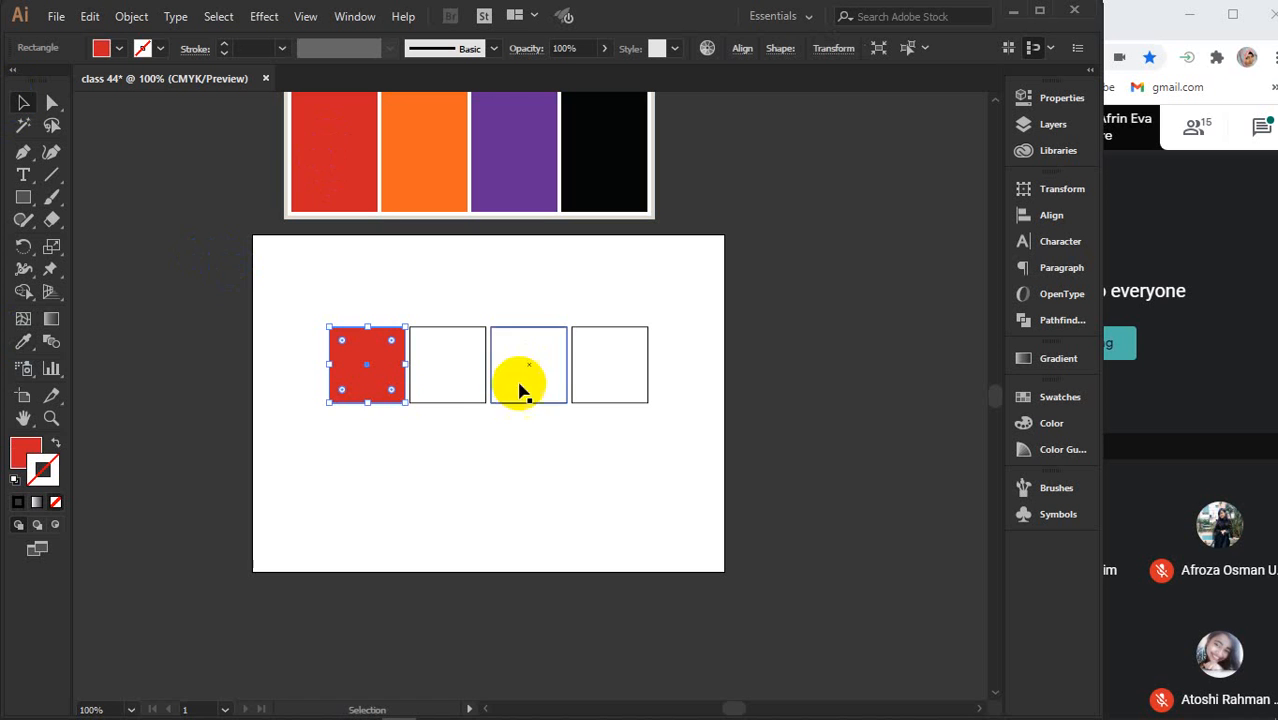
click(438, 398)
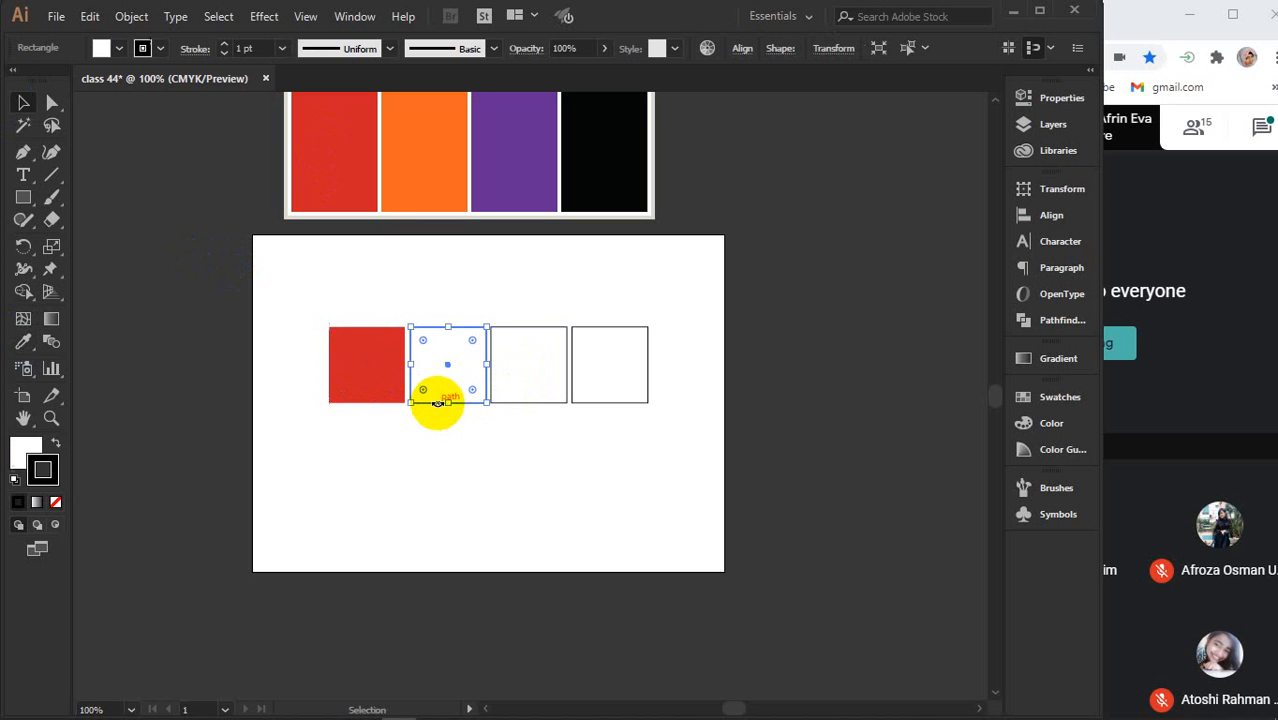
click(22, 341)
click(425, 150)
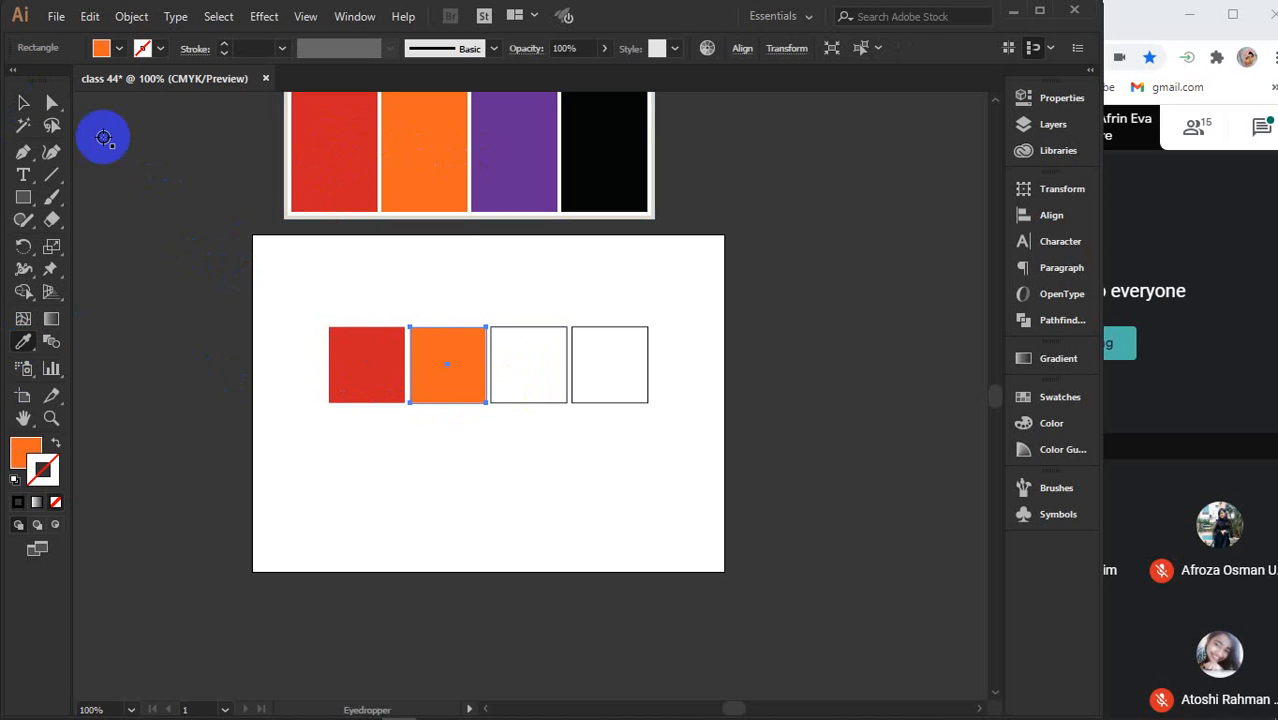
Color the third square purple and the fourth square black by sampling the palette image, and deselect
click(20, 104)
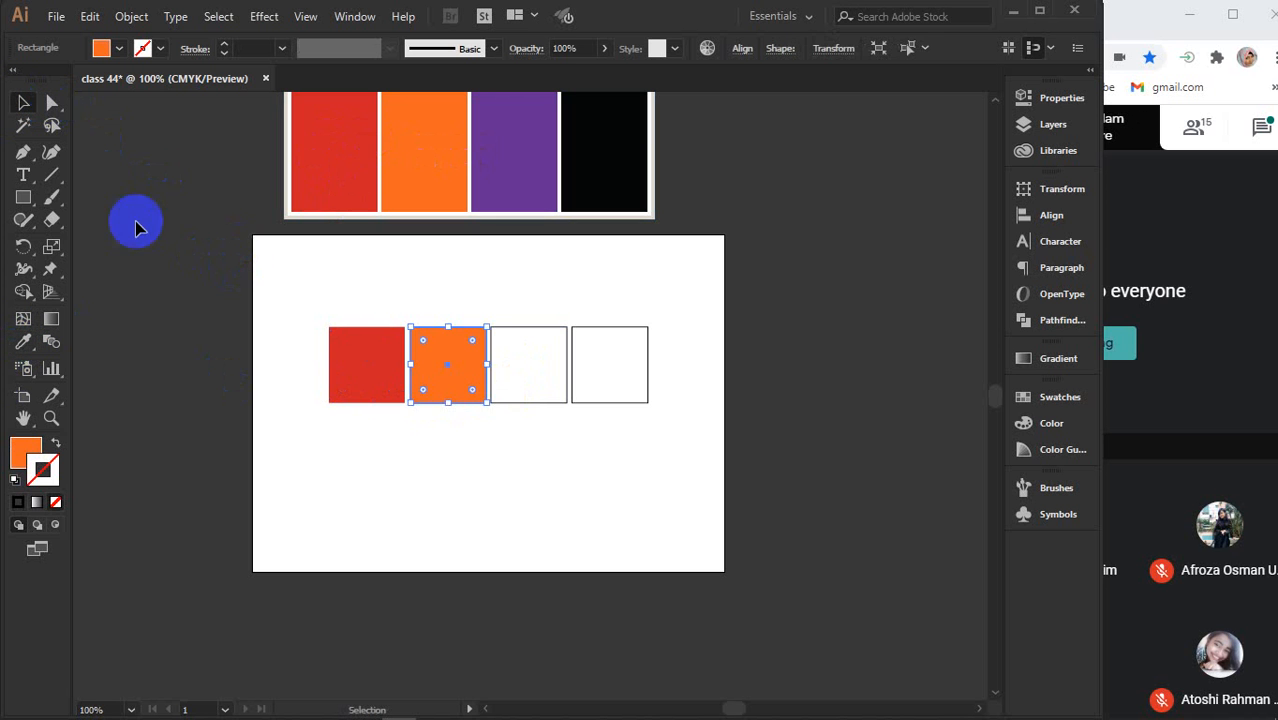
click(512, 404)
click(16, 344)
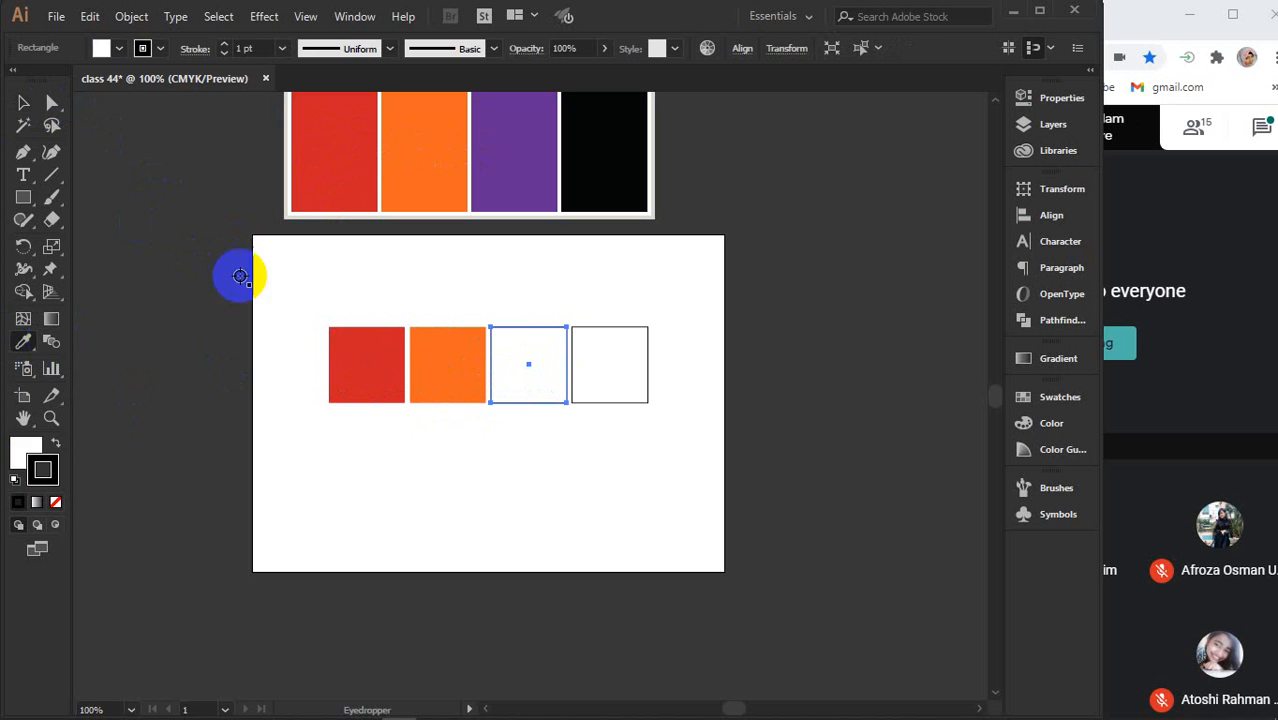
click(499, 168)
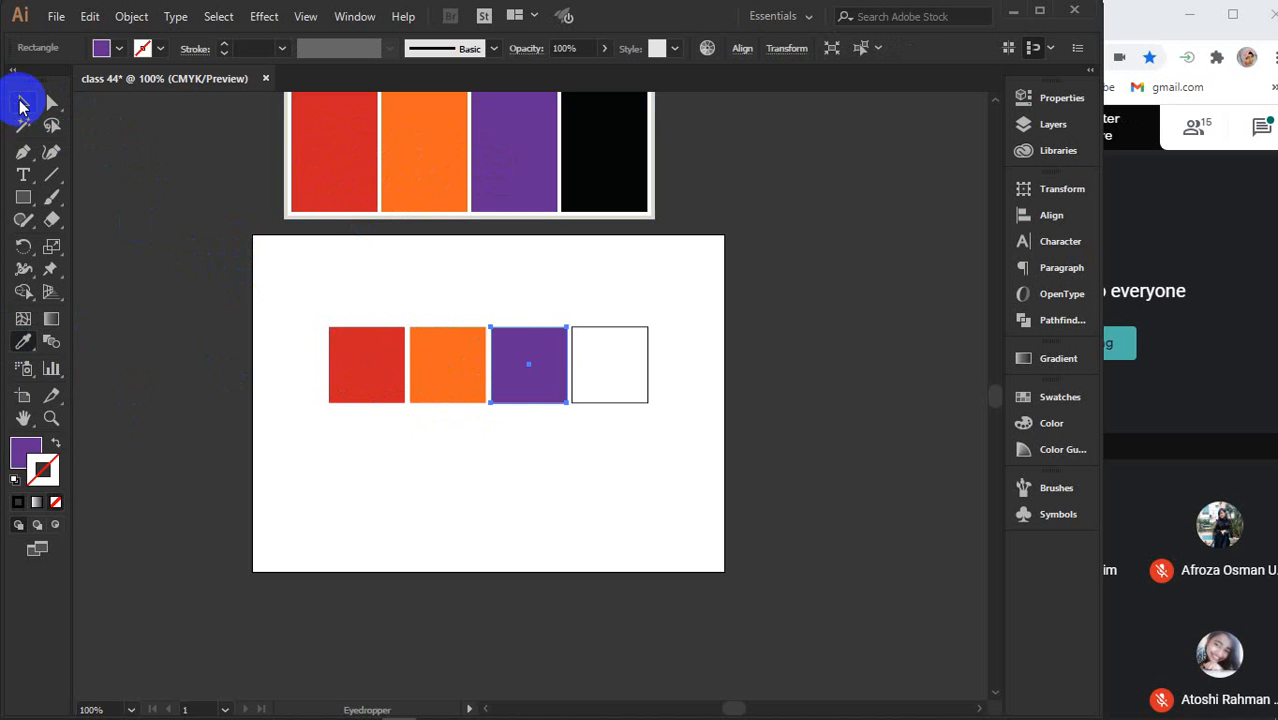
click(22, 102)
click(603, 407)
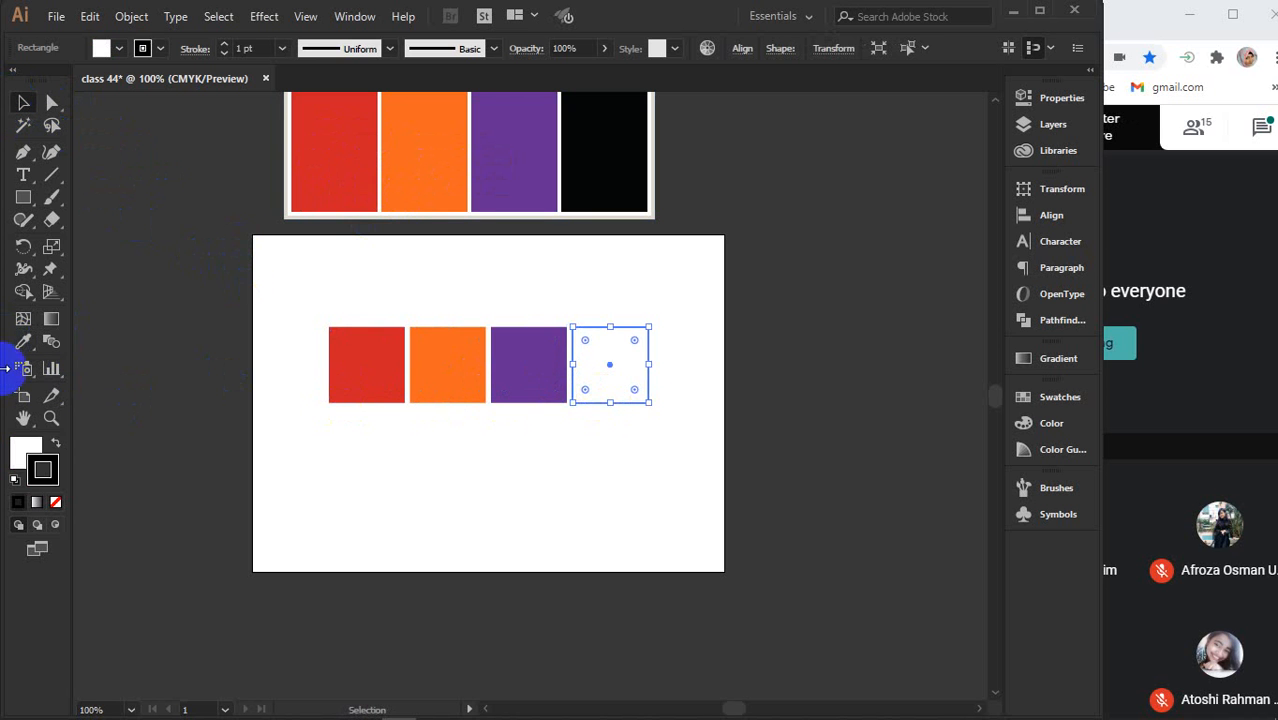
click(23, 341)
click(590, 181)
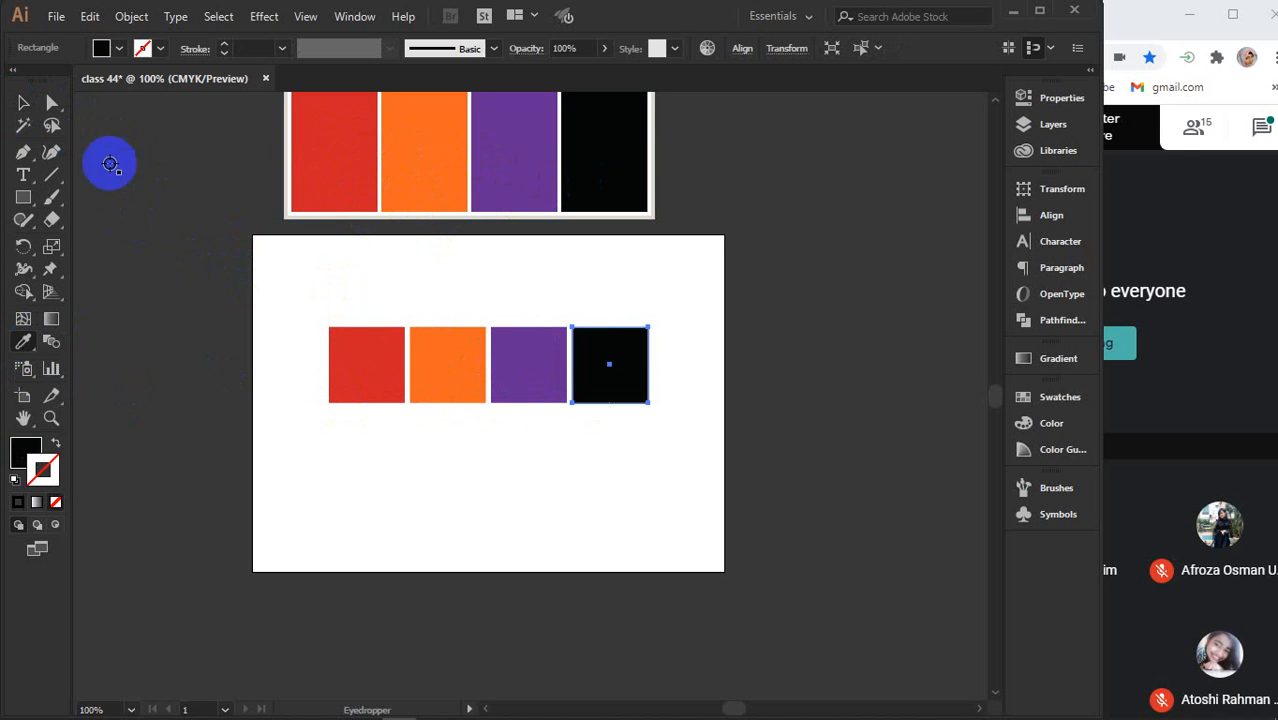
click(22, 102)
click(508, 503)
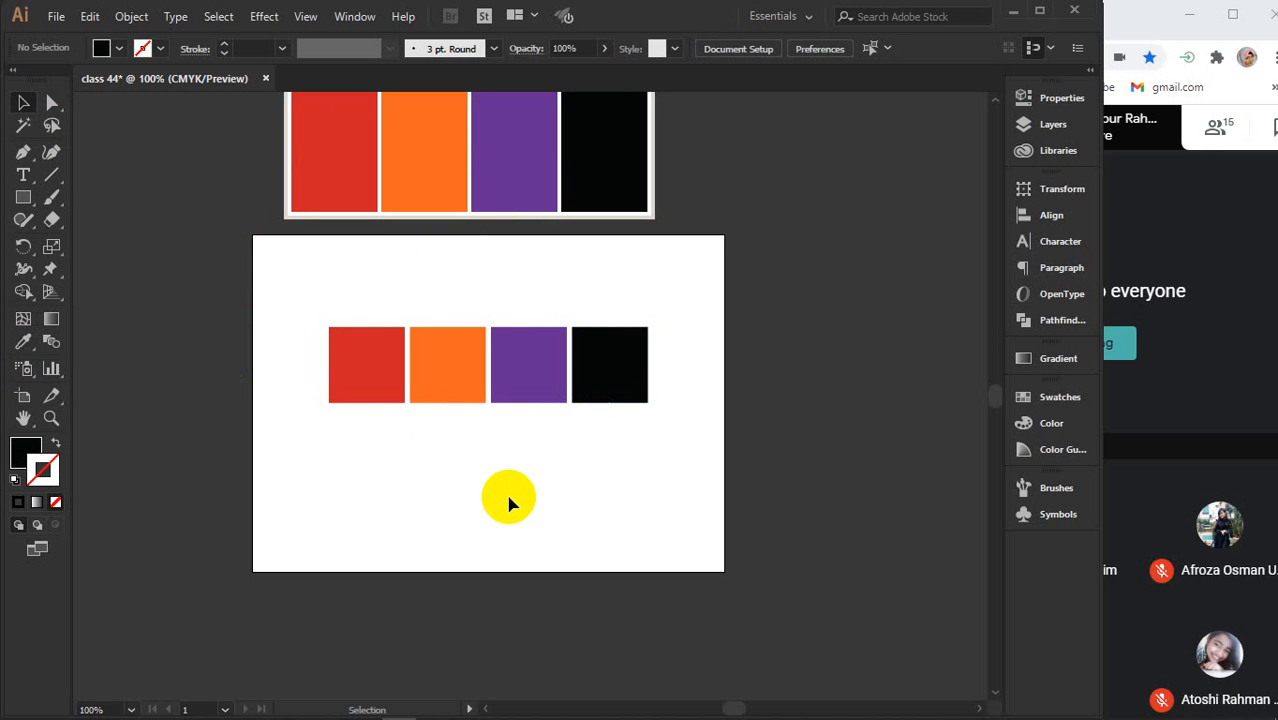
Move the palette image slightly farther up from the artboard
scroll(520, 436, up, 5)
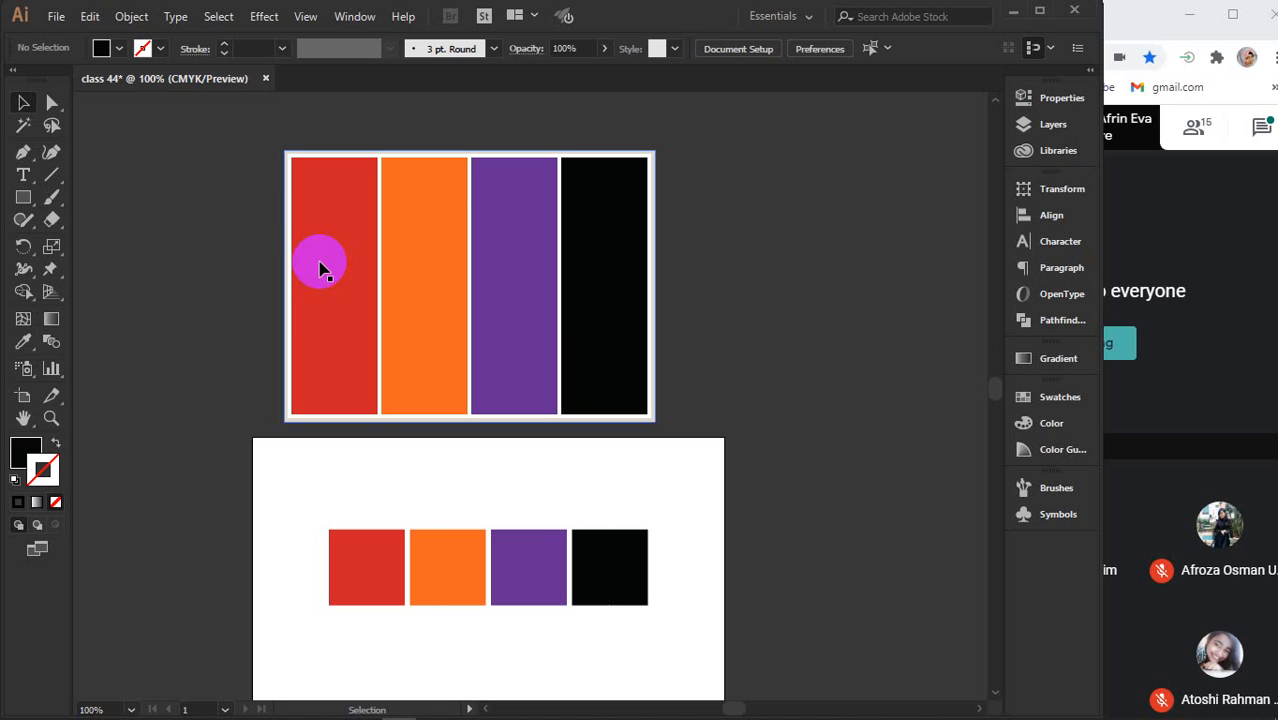
drag(456, 334, 462, 317)
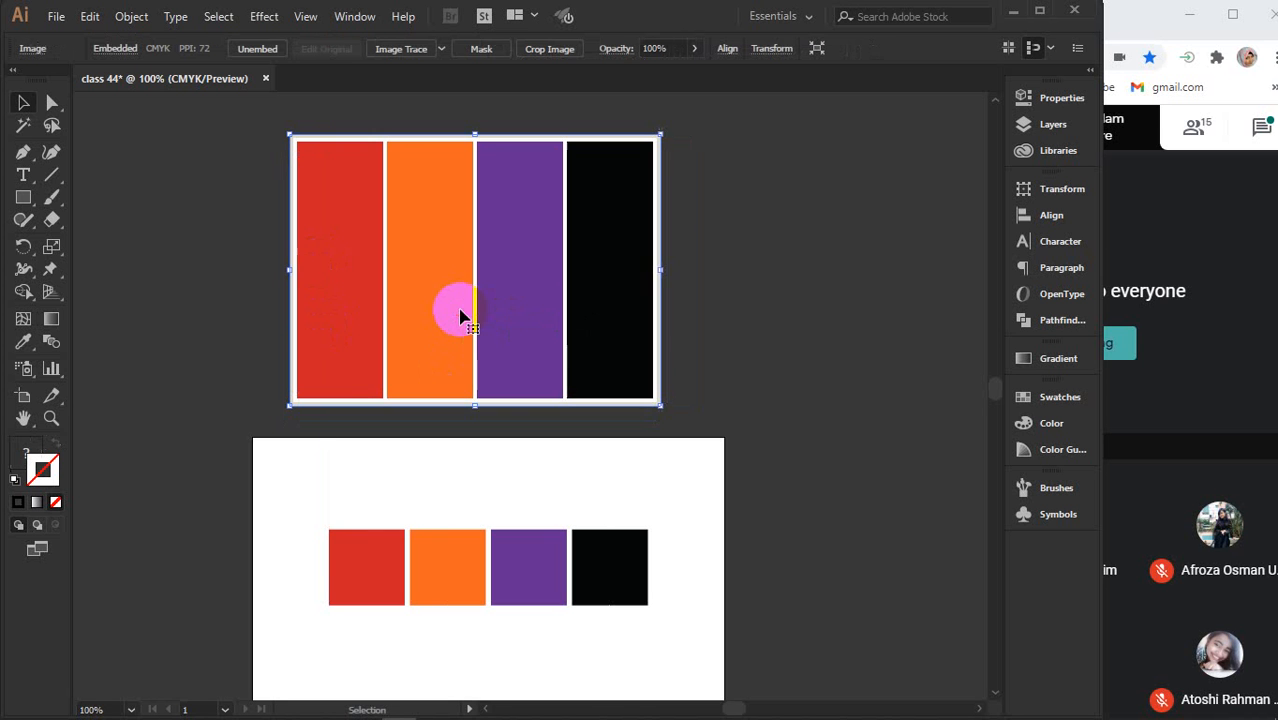
Sample the palette's purple with the Eyedropper, examine its hex code in the Color Picker, and leave the color unchanged
scroll(348, 520, down, 1)
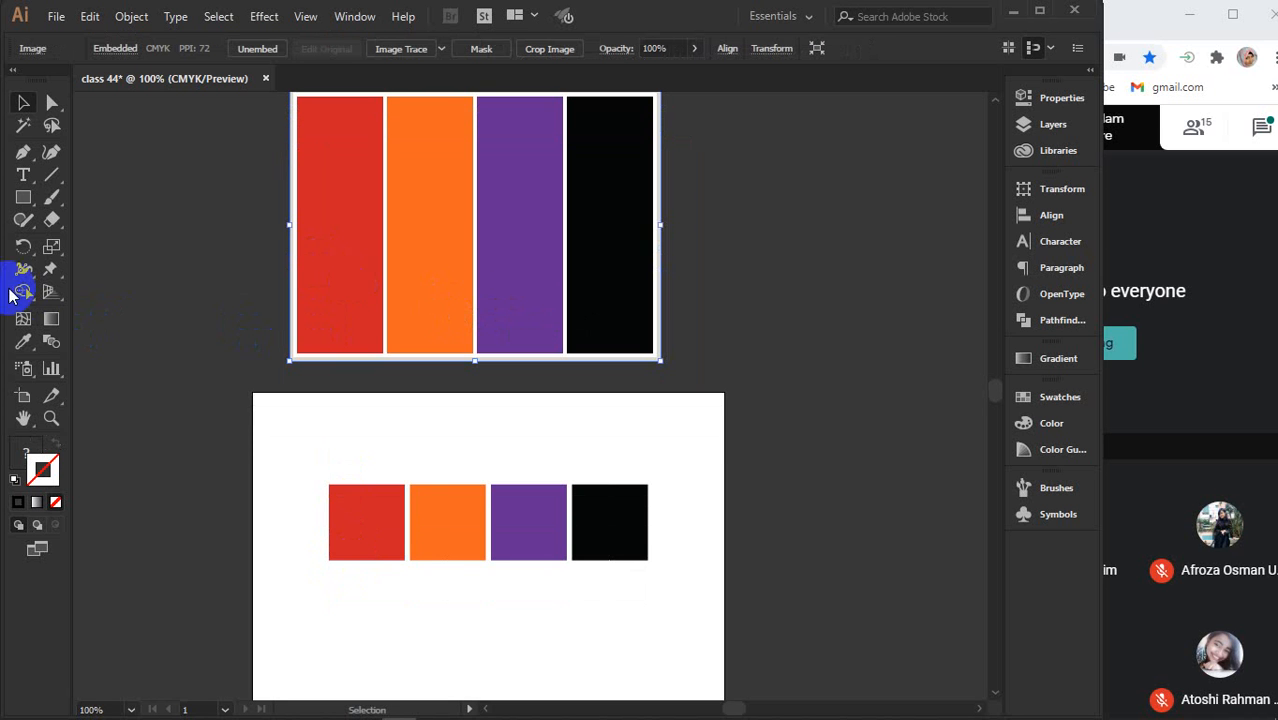
click(17, 345)
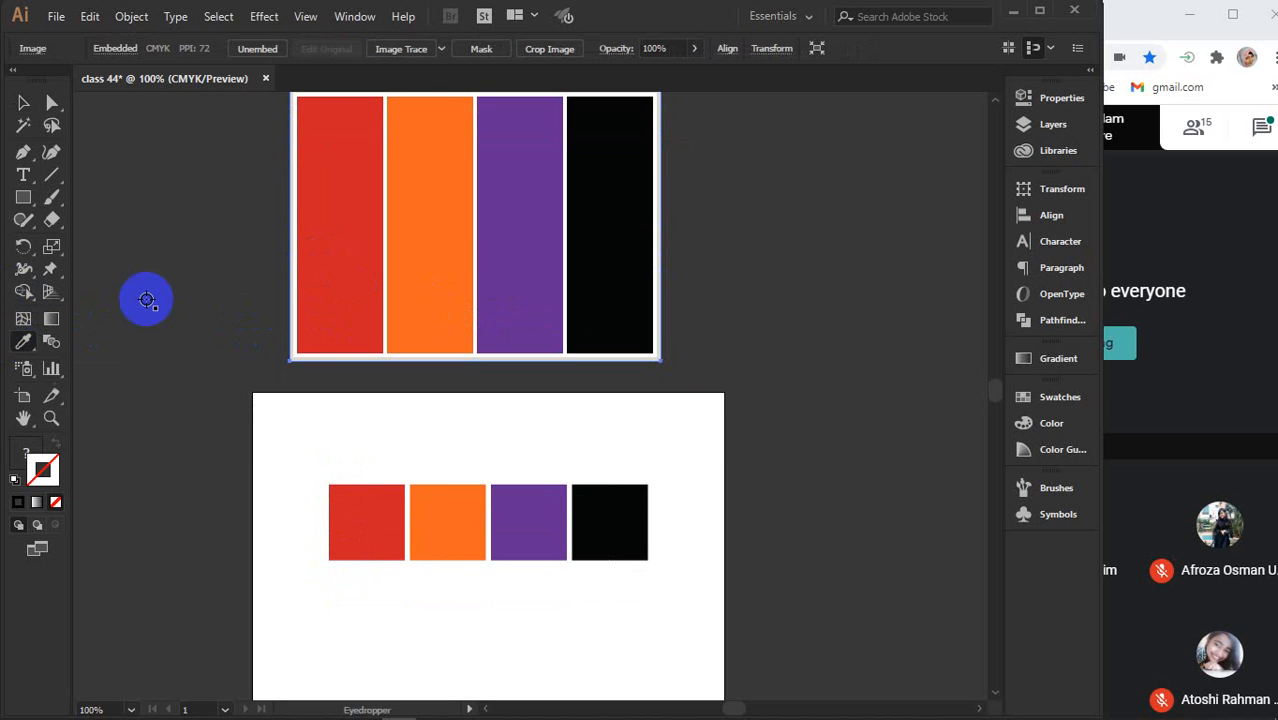
click(504, 227)
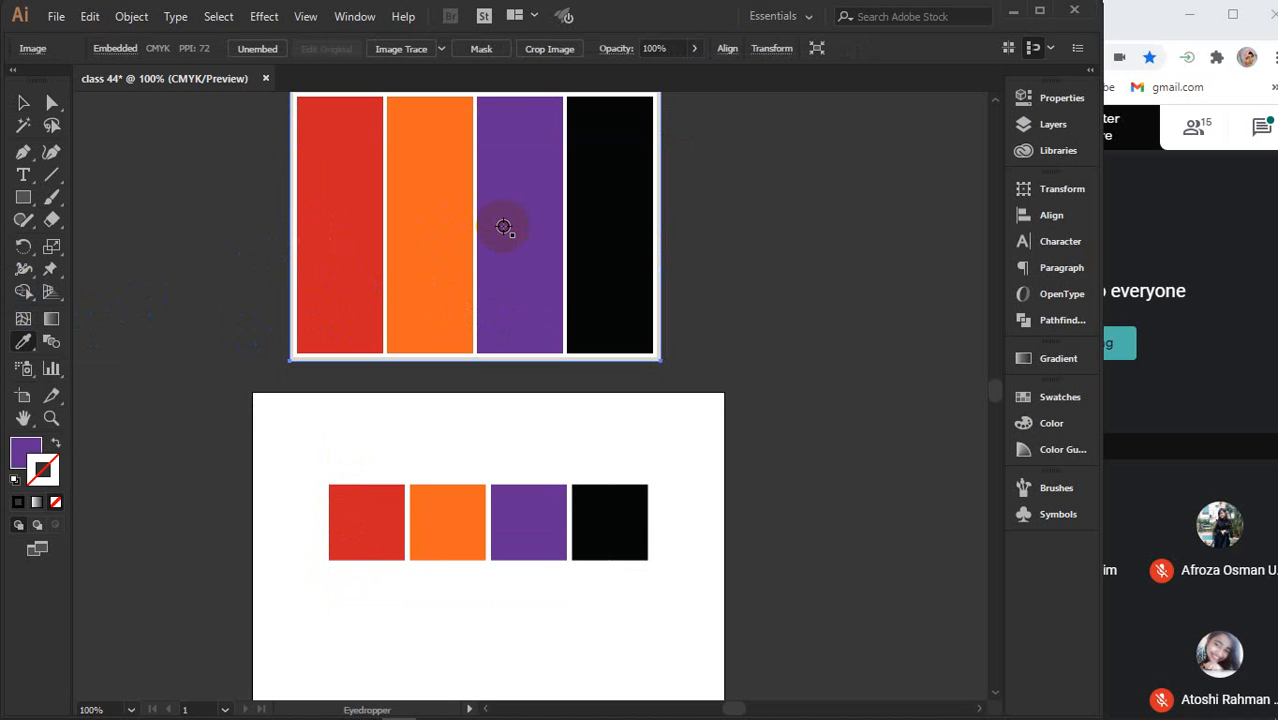
click(16, 455)
double_click(20, 450)
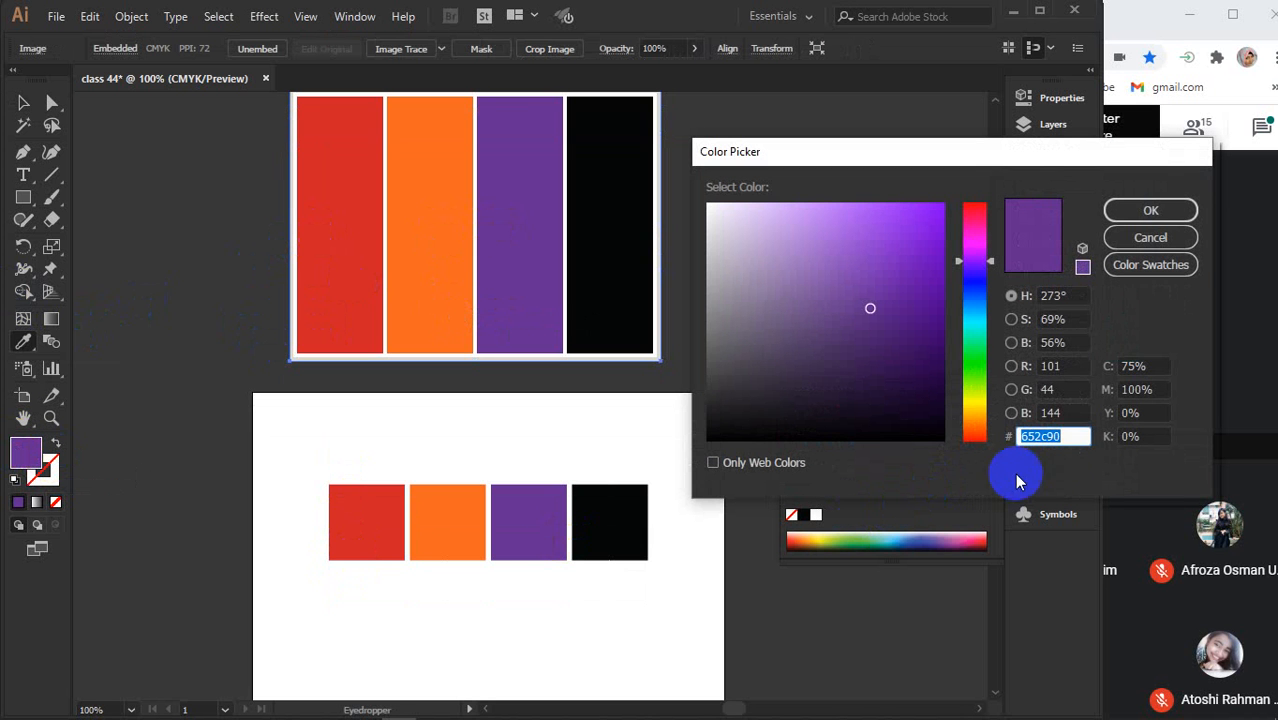
double_click(1072, 437)
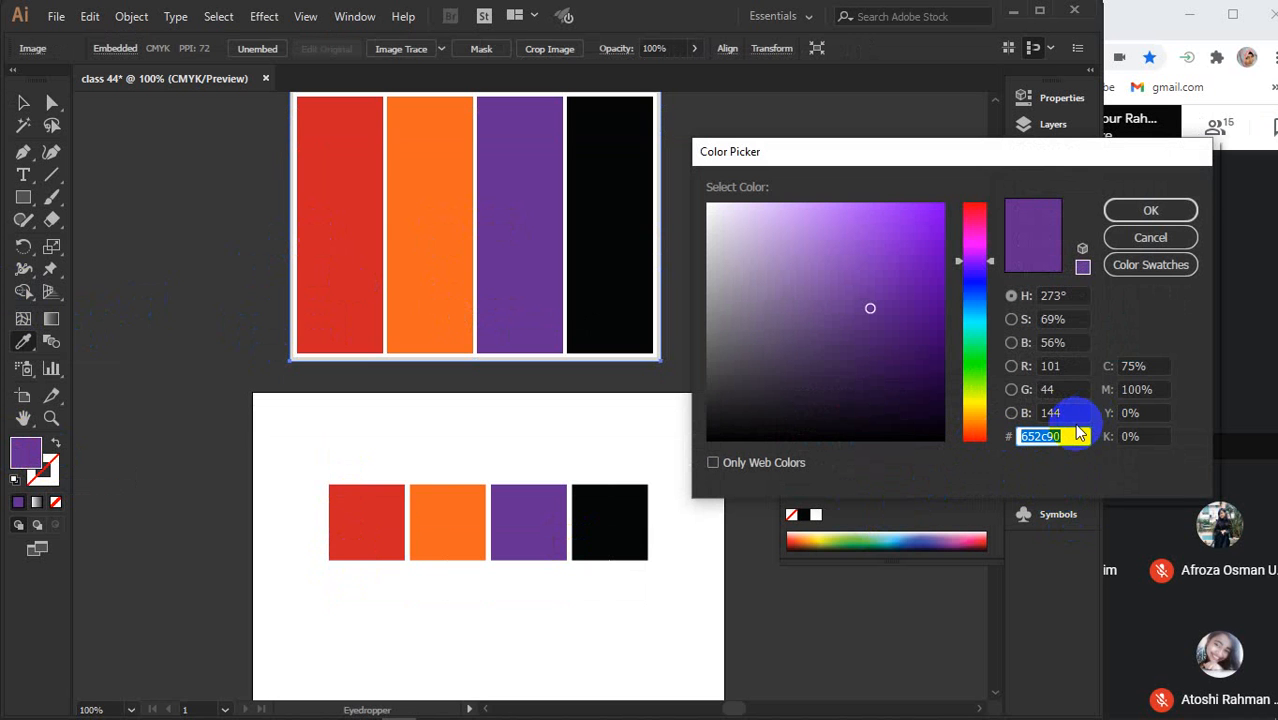
click(1150, 237)
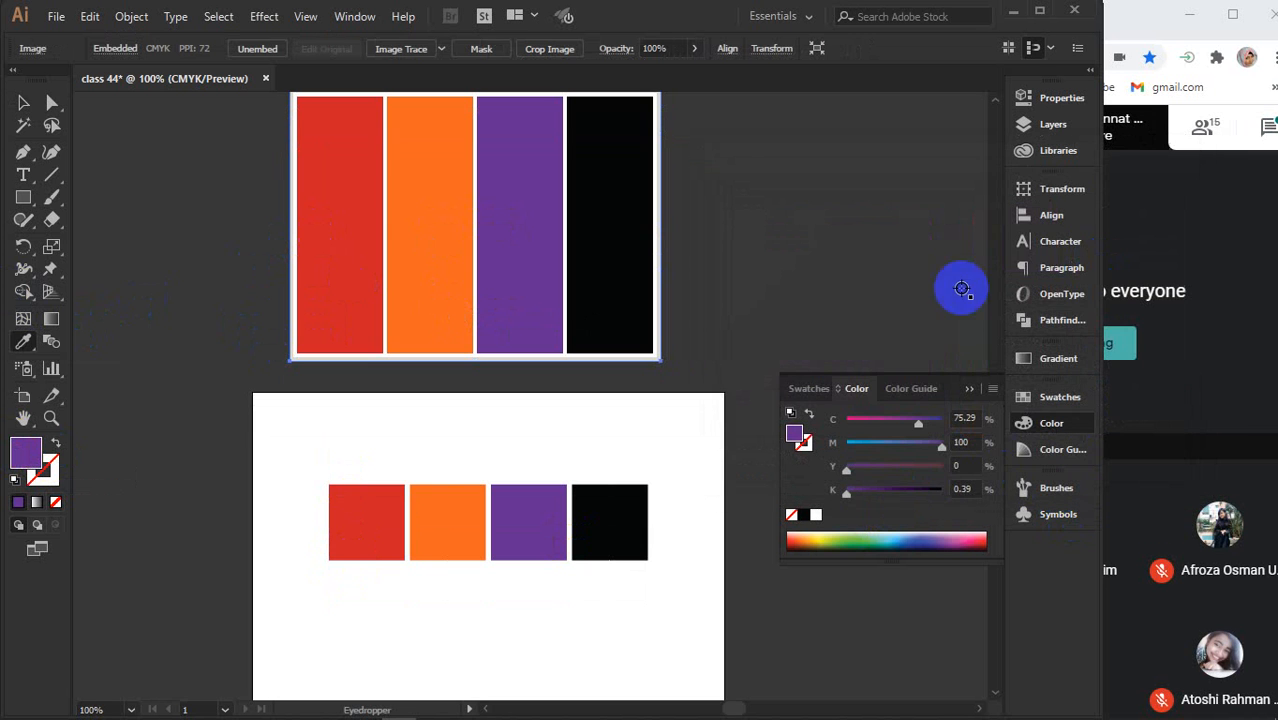
click(23, 104)
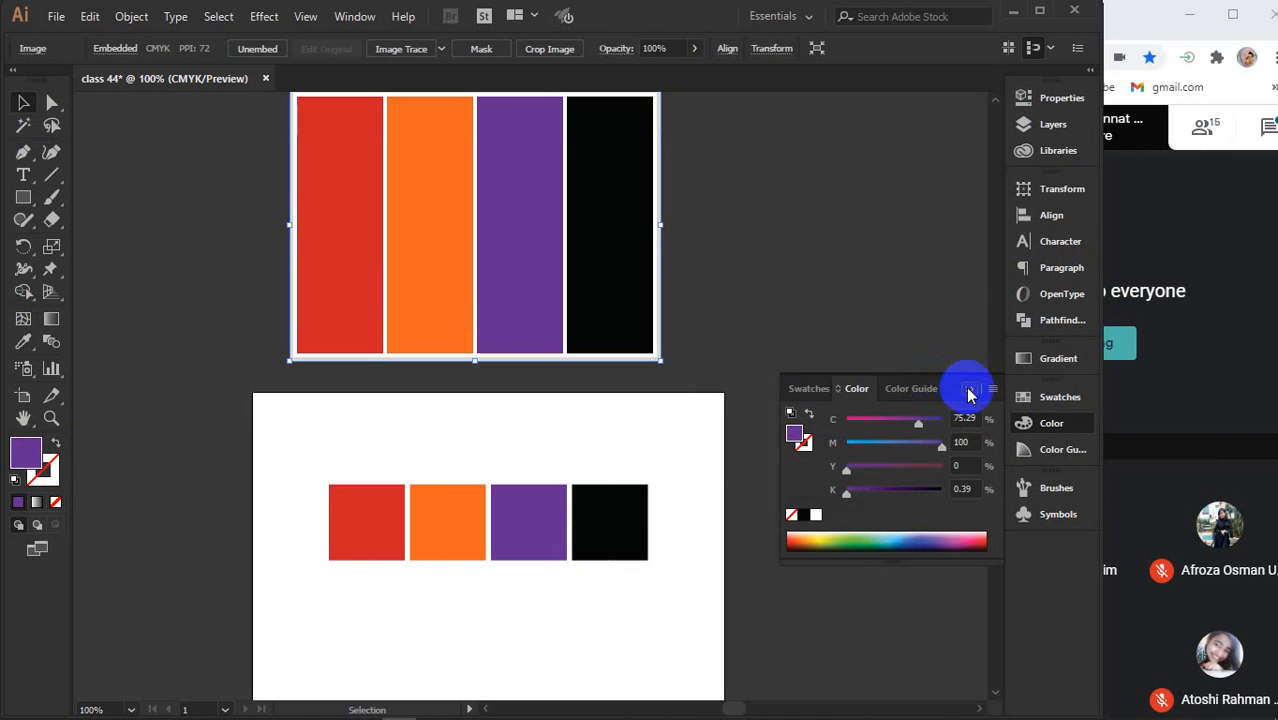
Delete the palette image and the row of four colored squares so the document is empty
click(937, 398)
click(773, 443)
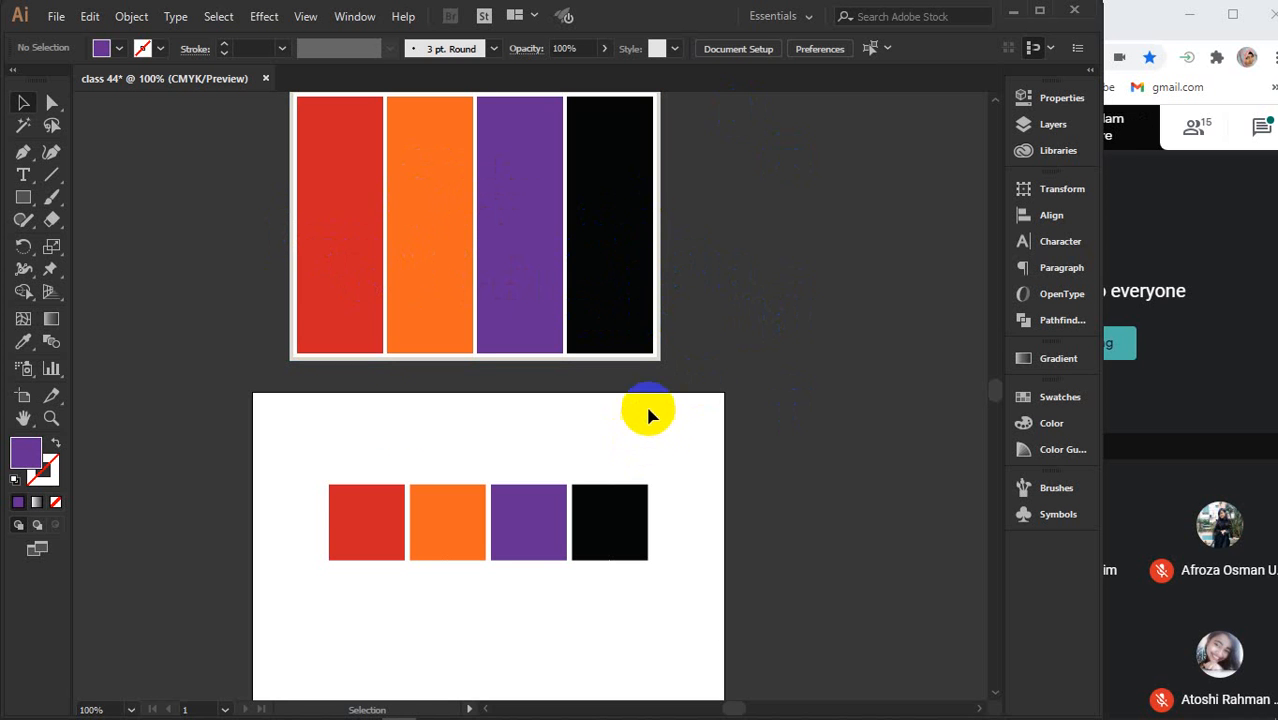
drag(790, 571, 208, 237)
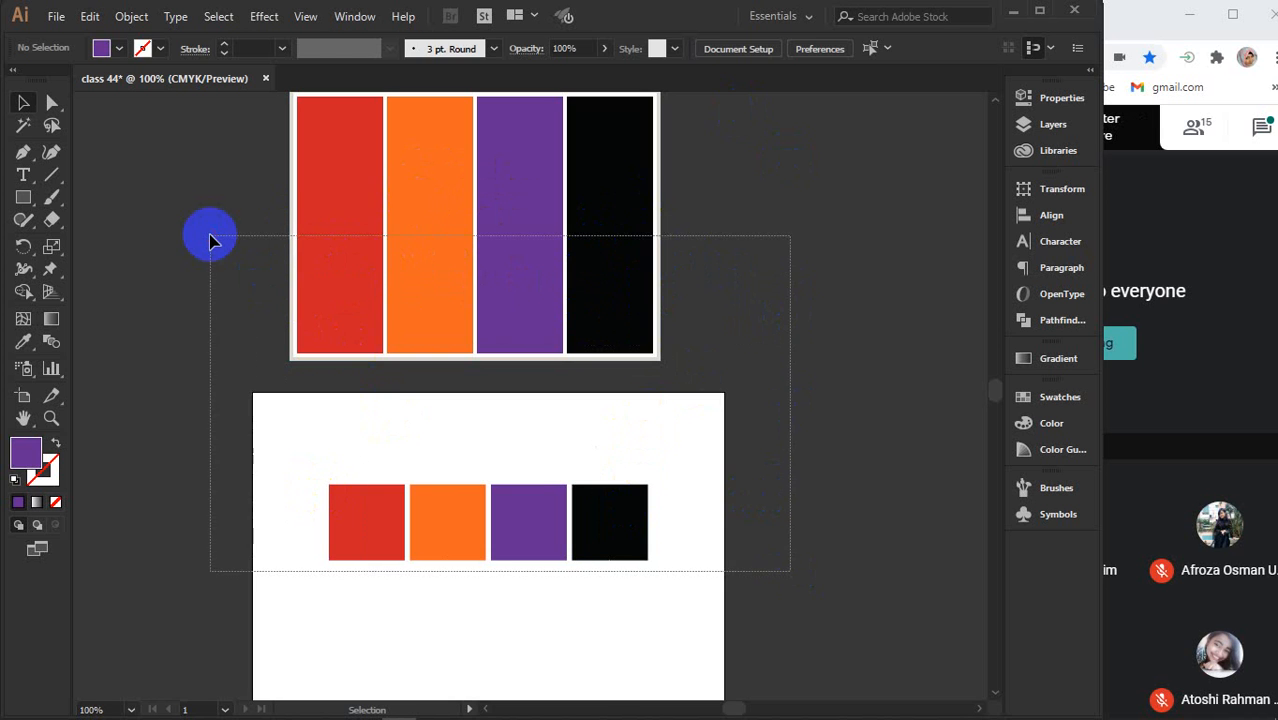
key(Delete)
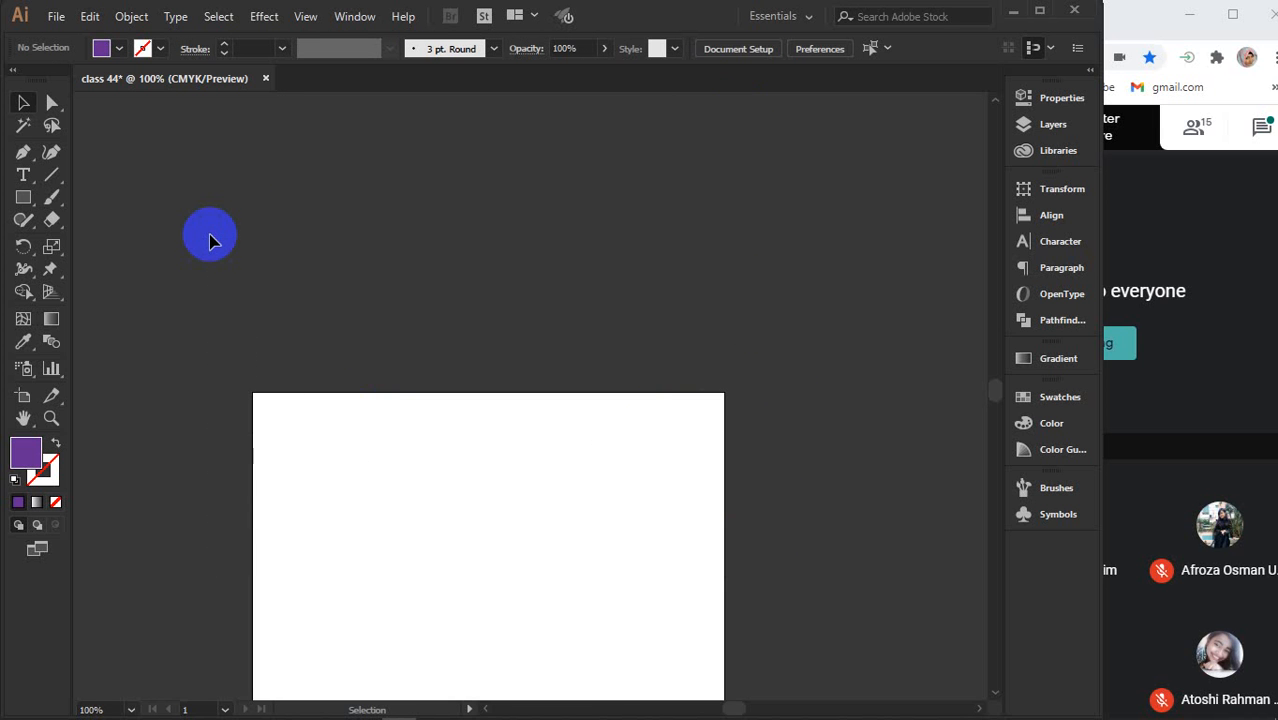
scroll(285, 303, down, 3)
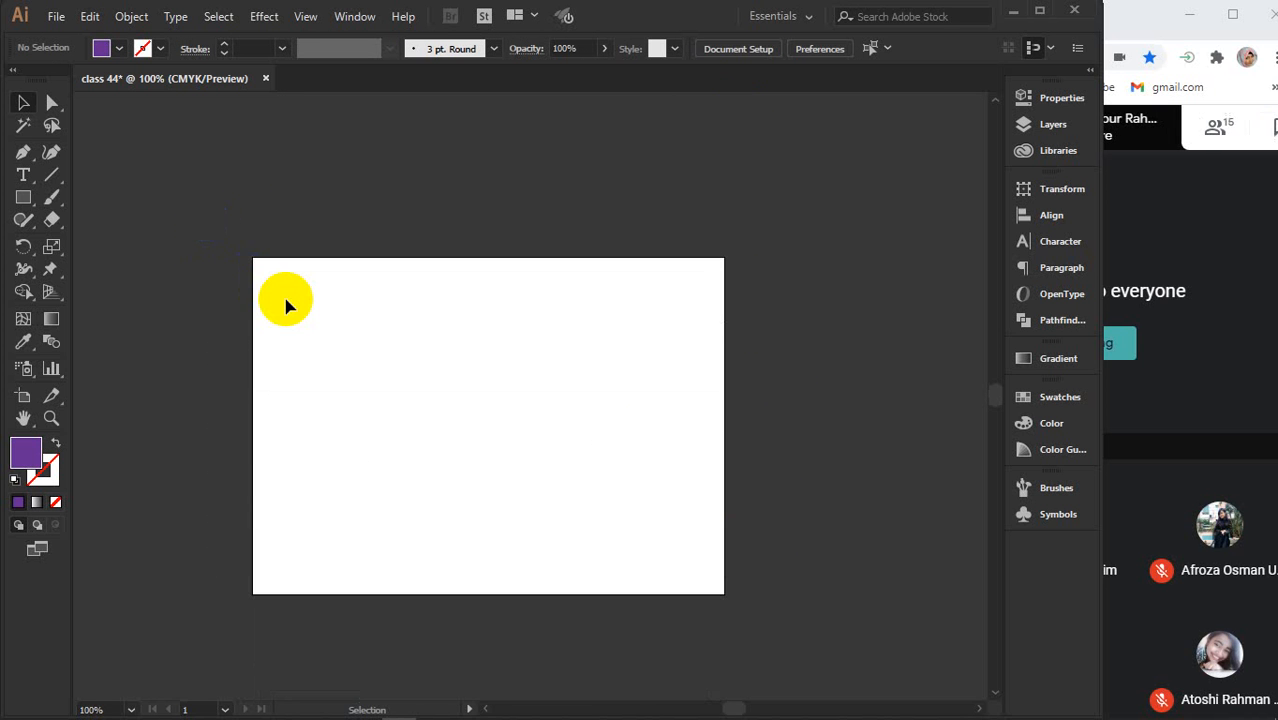
scroll(362, 374, up, 1)
scroll(520, 440, down, 2)
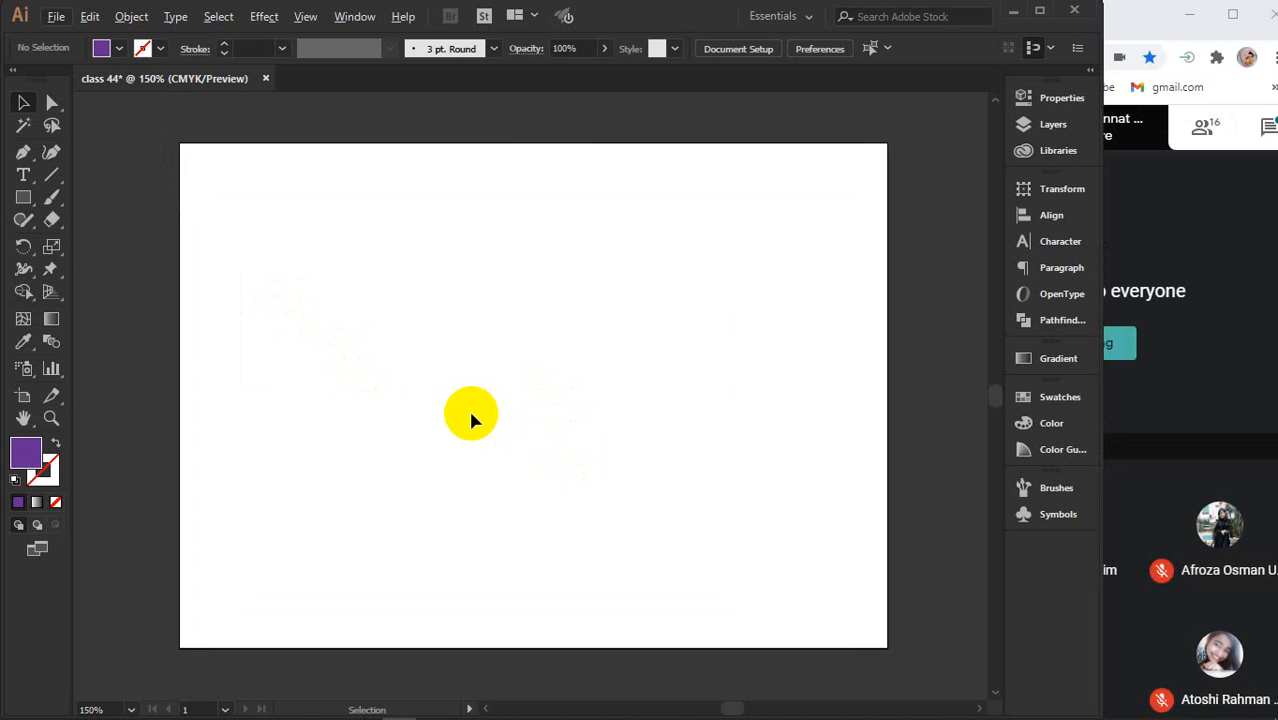
click(52, 343)
click(50, 320)
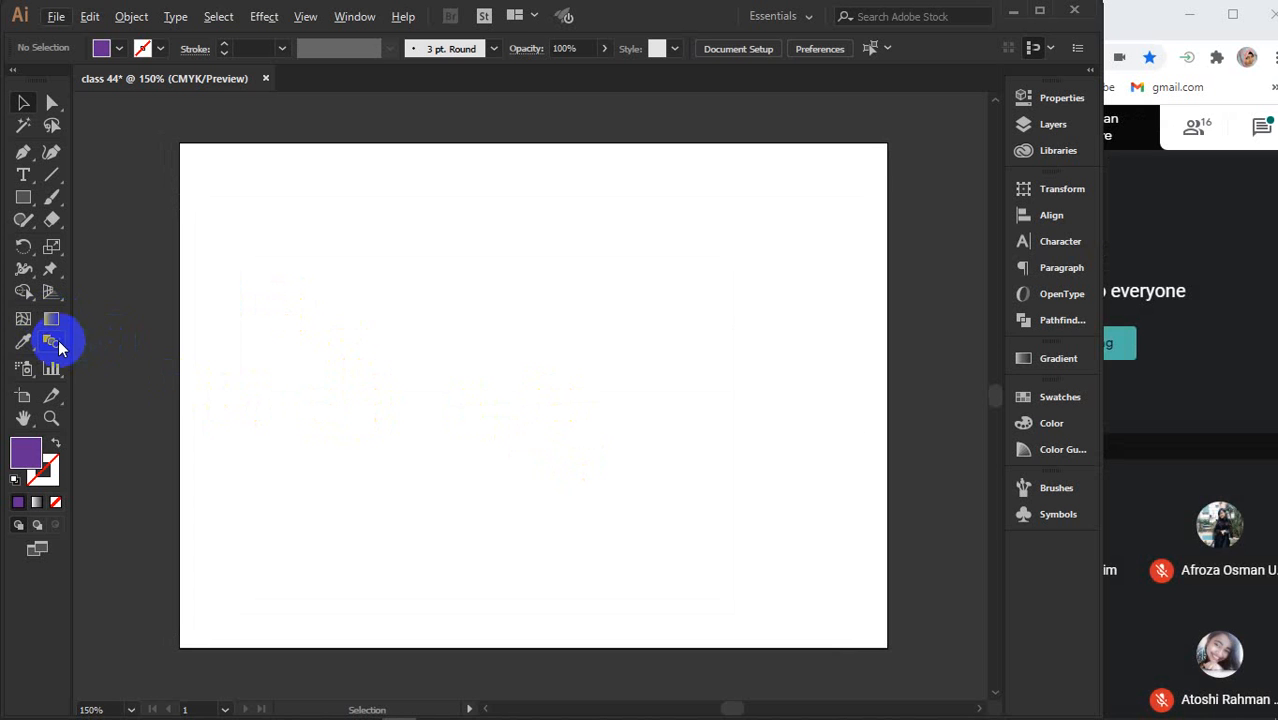
click(52, 343)
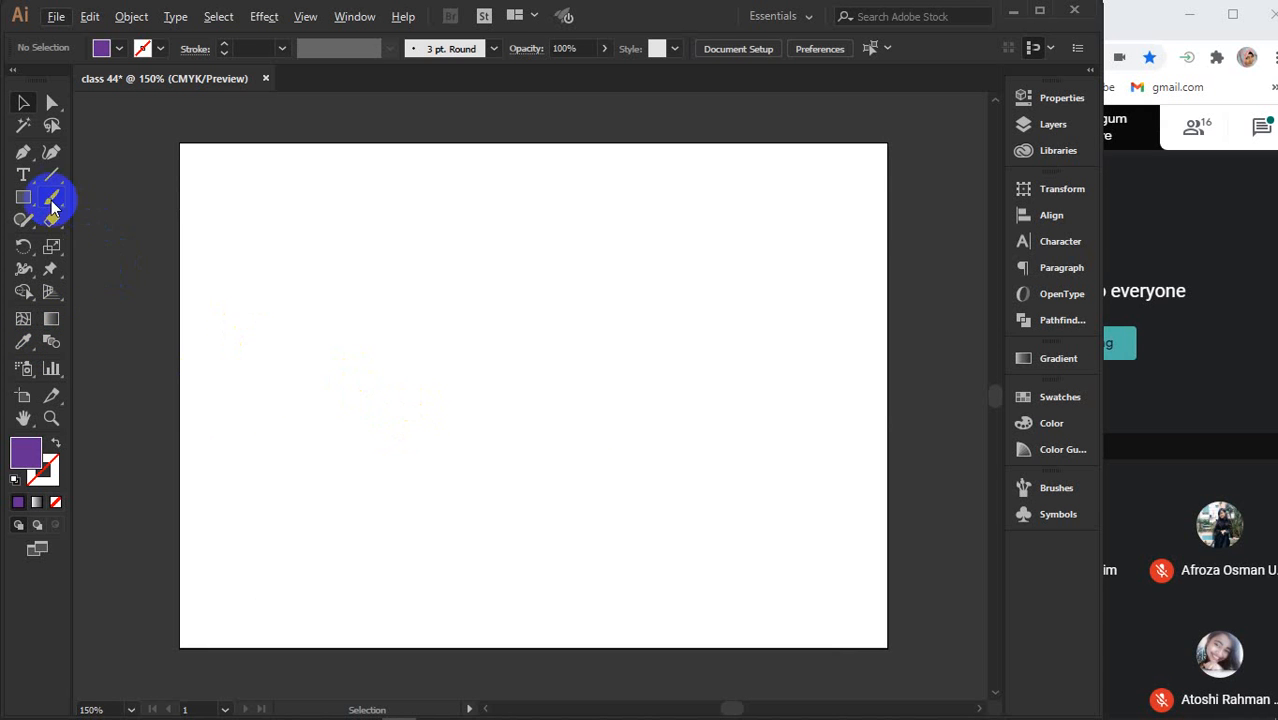
Draw a rectangle near the middle of the artboard with the Rectangle tool
click(18, 199)
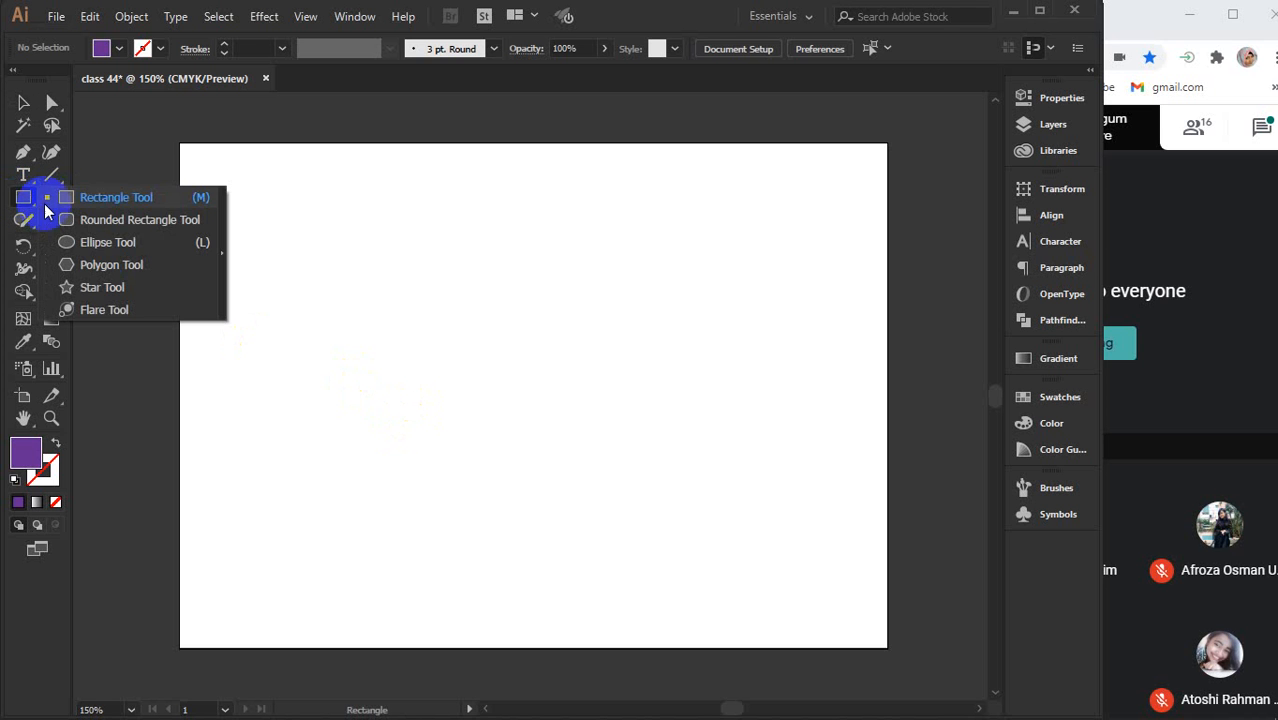
click(117, 197)
drag(431, 300, 618, 430)
click(23, 102)
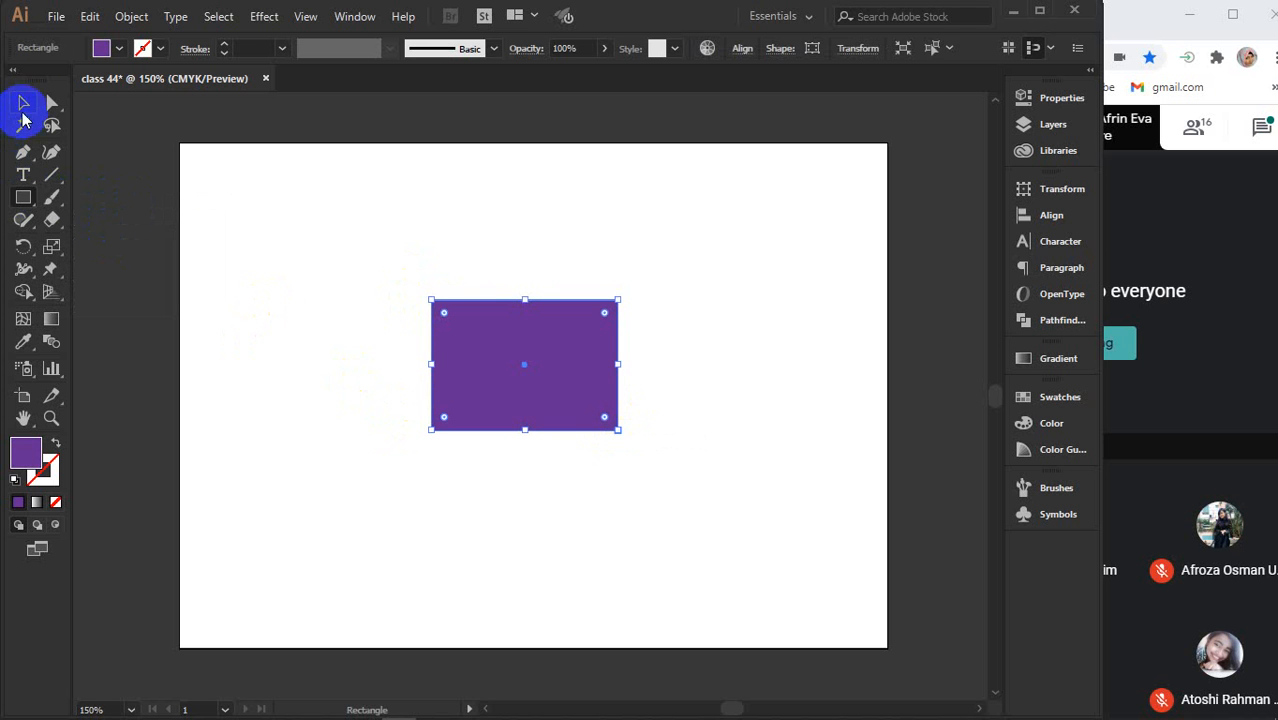
Fill the rectangle with the light blue swatch
click(1058, 400)
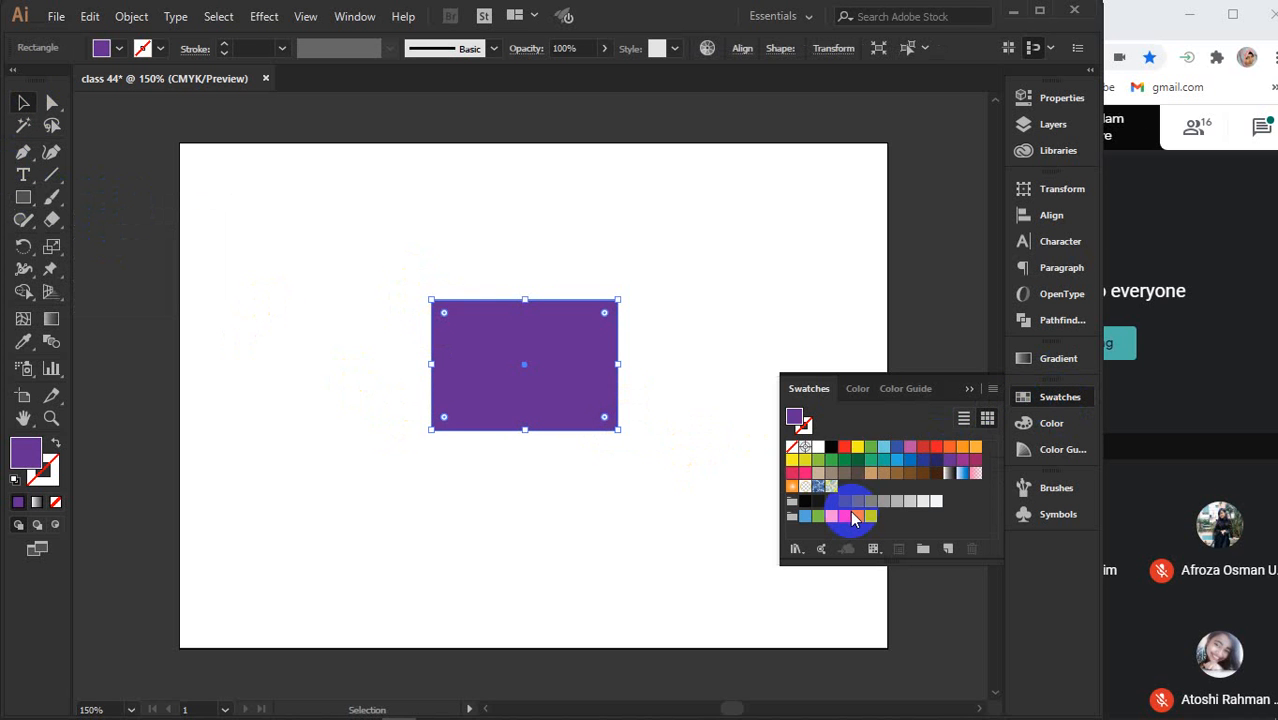
click(896, 461)
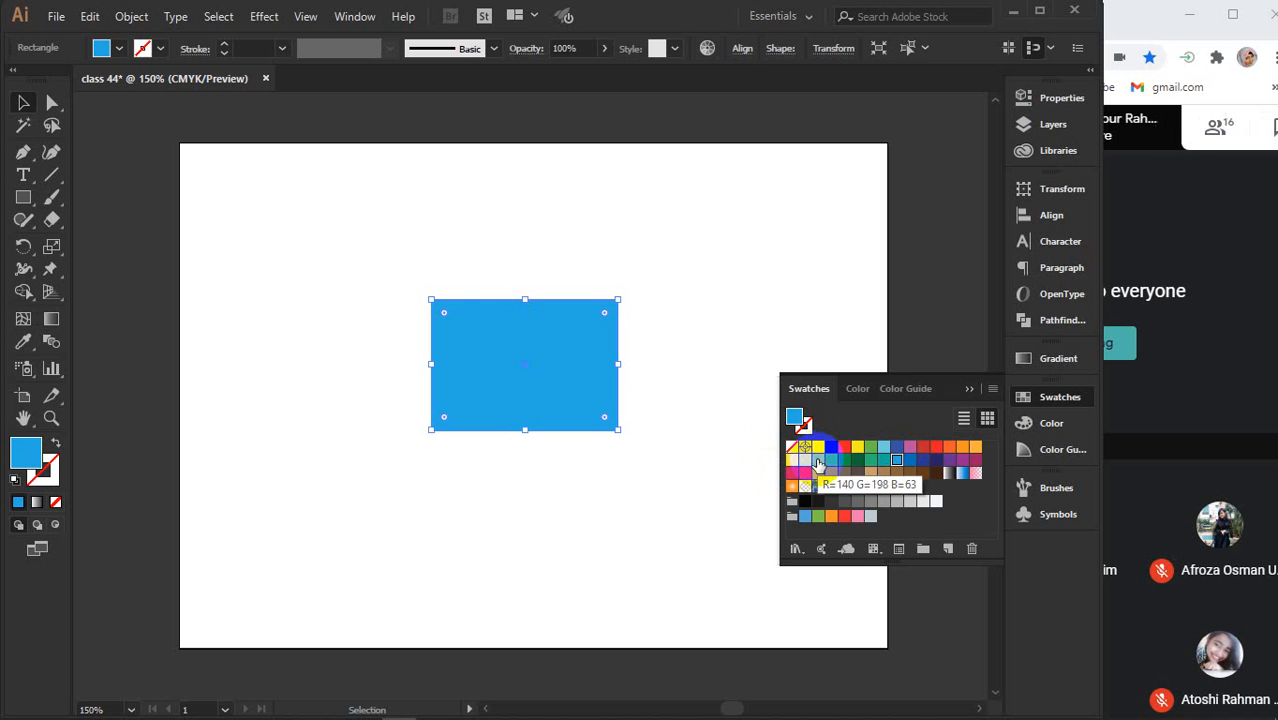
click(969, 392)
Give the rectangle a black stroke, set the stroke back to none, and deselect it
click(43, 471)
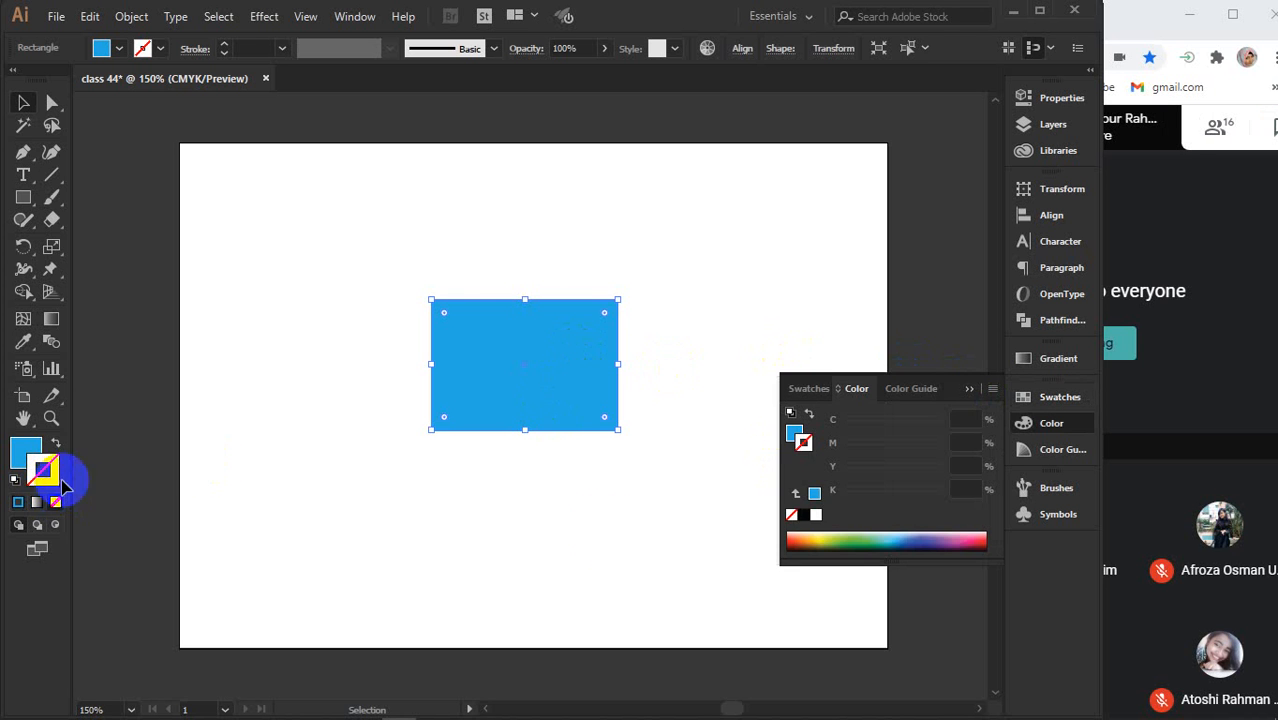
click(804, 514)
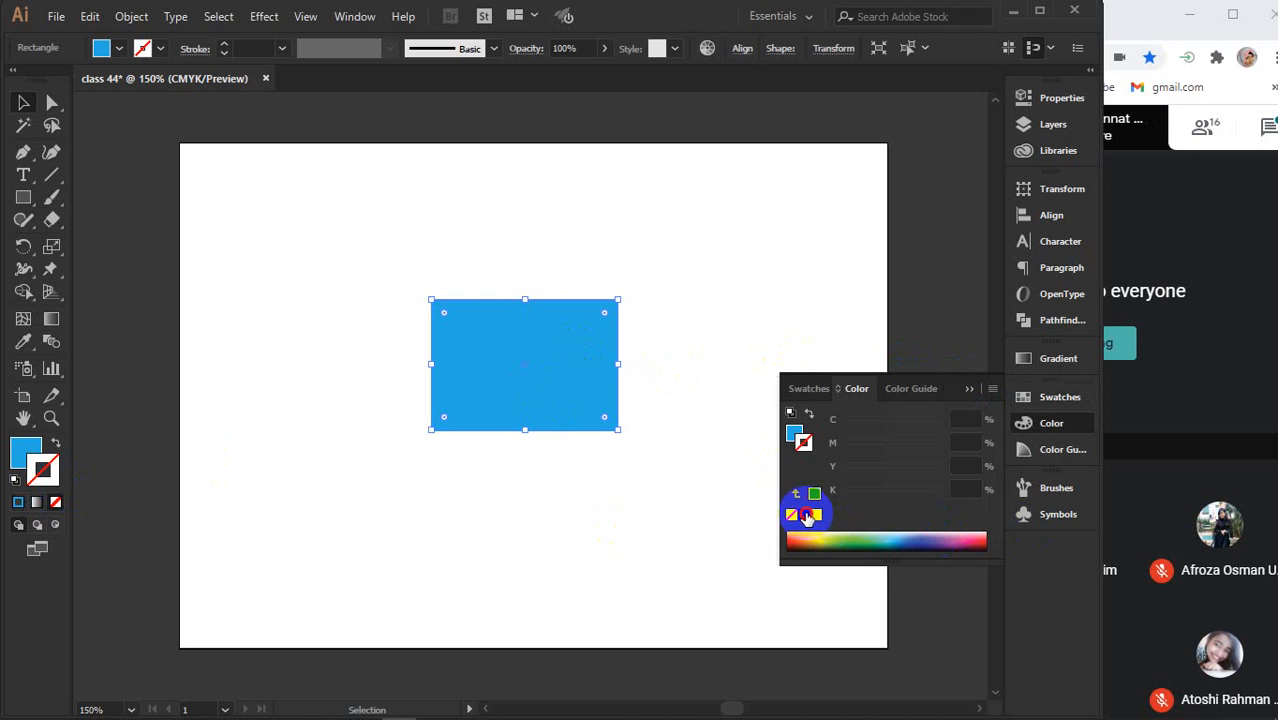
click(969, 391)
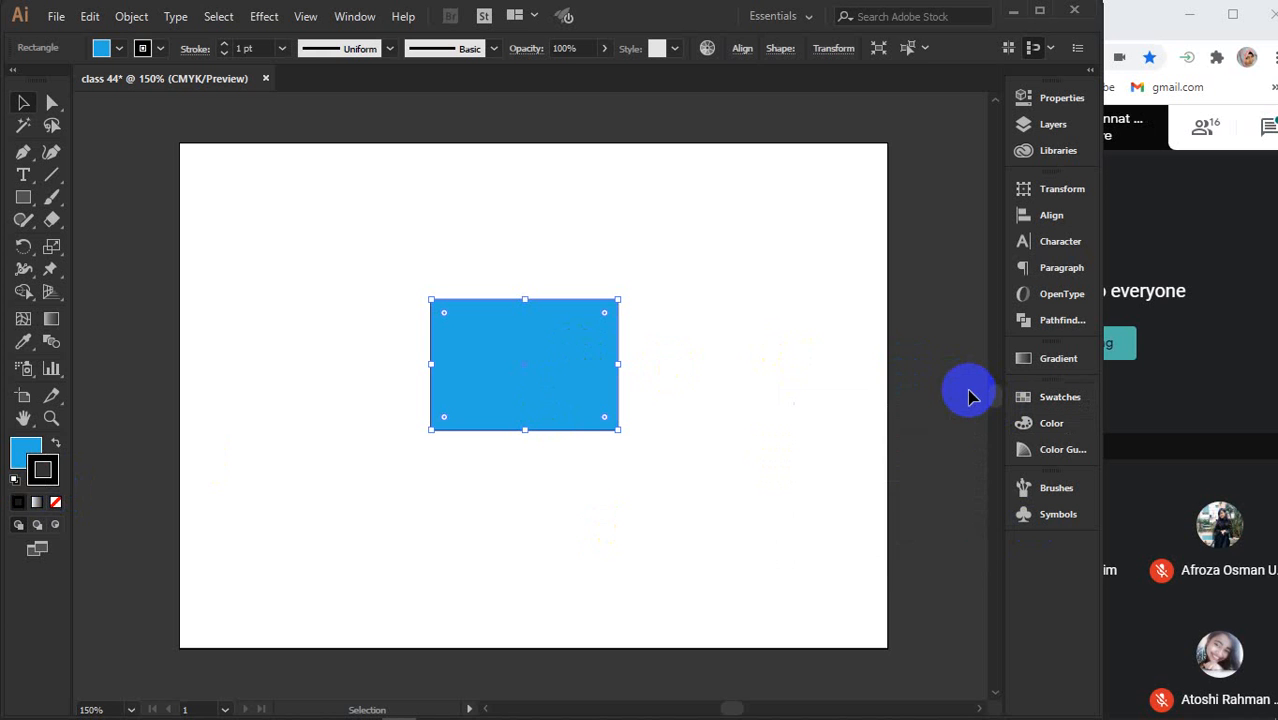
click(58, 503)
click(26, 452)
click(264, 410)
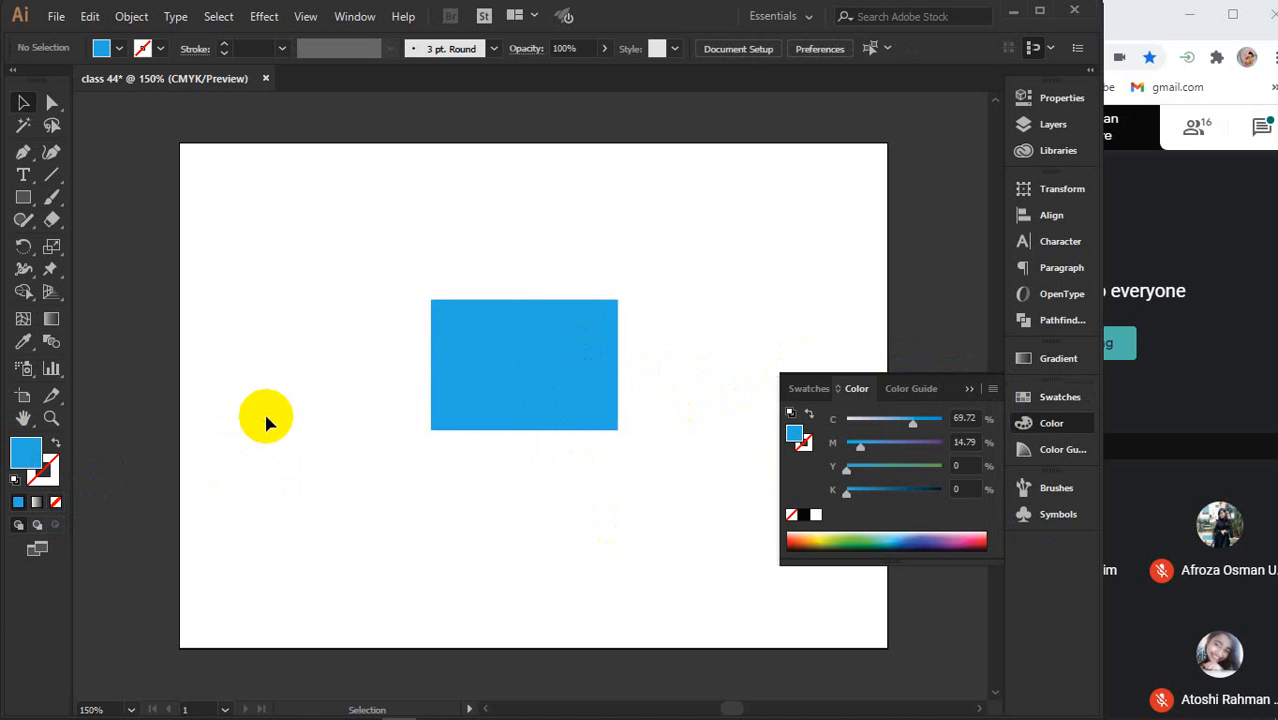
click(969, 391)
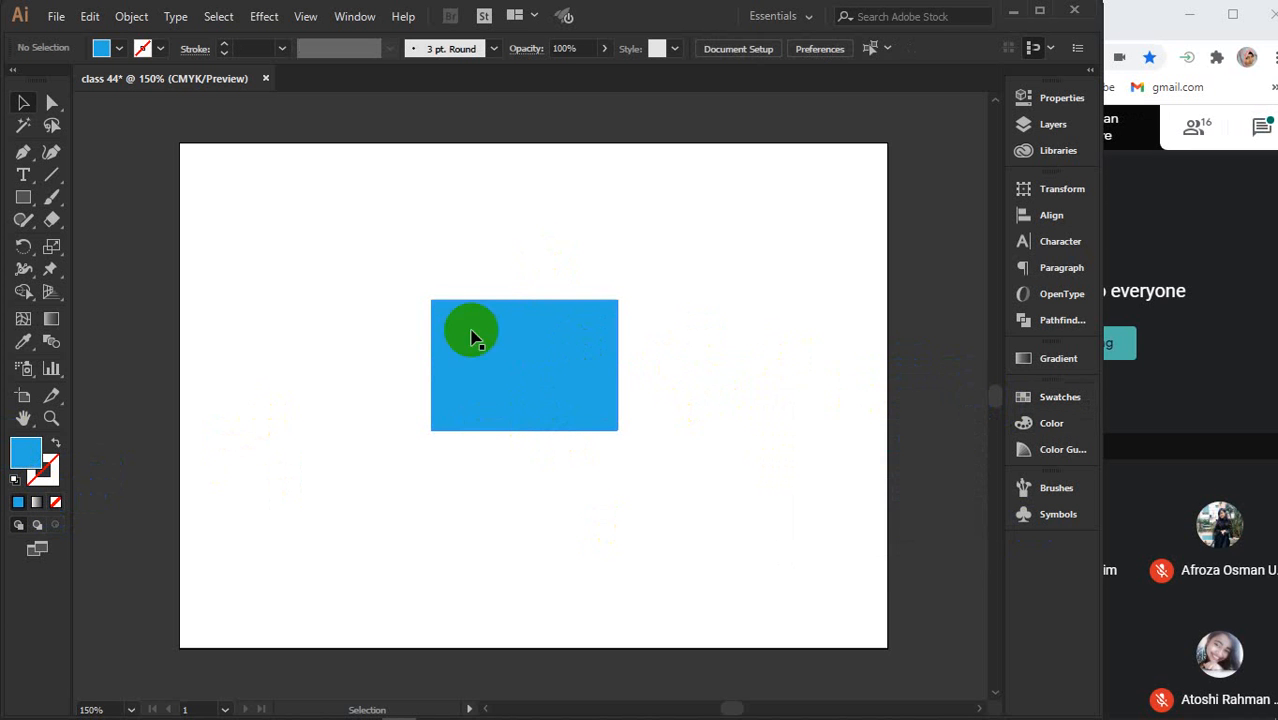
Duplicate the light blue rectangle, offsetting the overlapping copy slightly up and to the right of the original
click(590, 348)
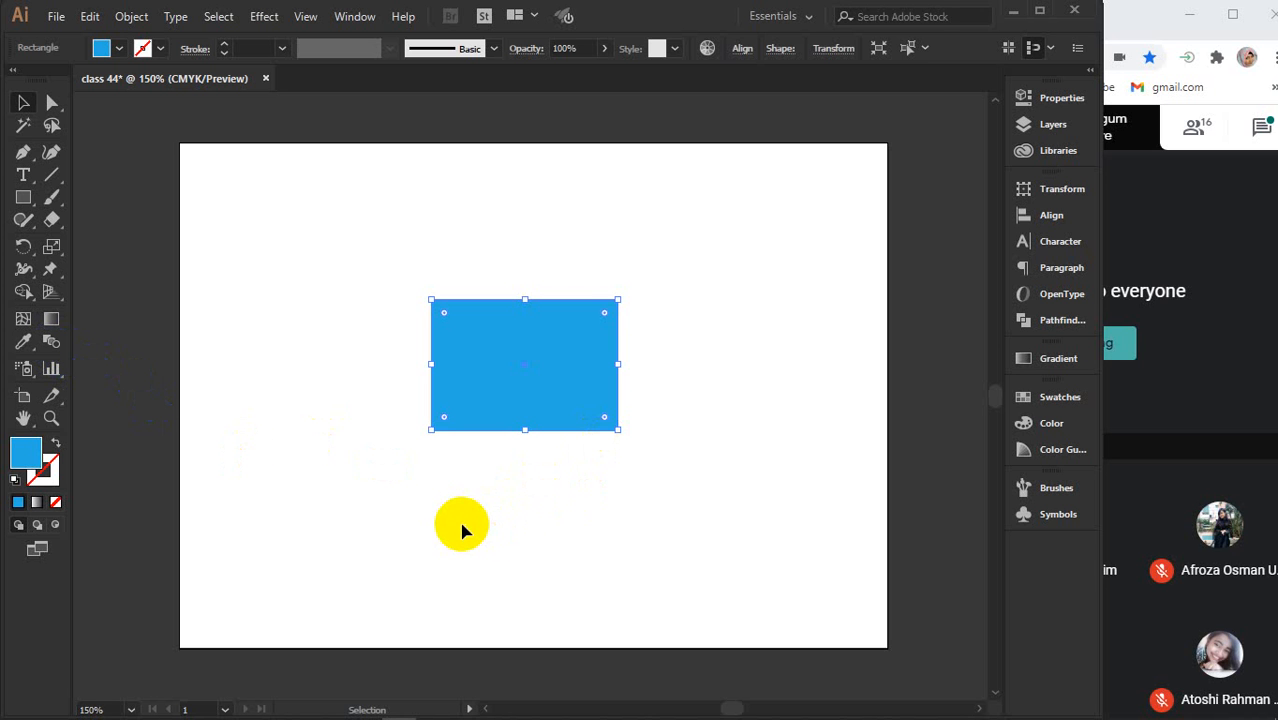
click(559, 357)
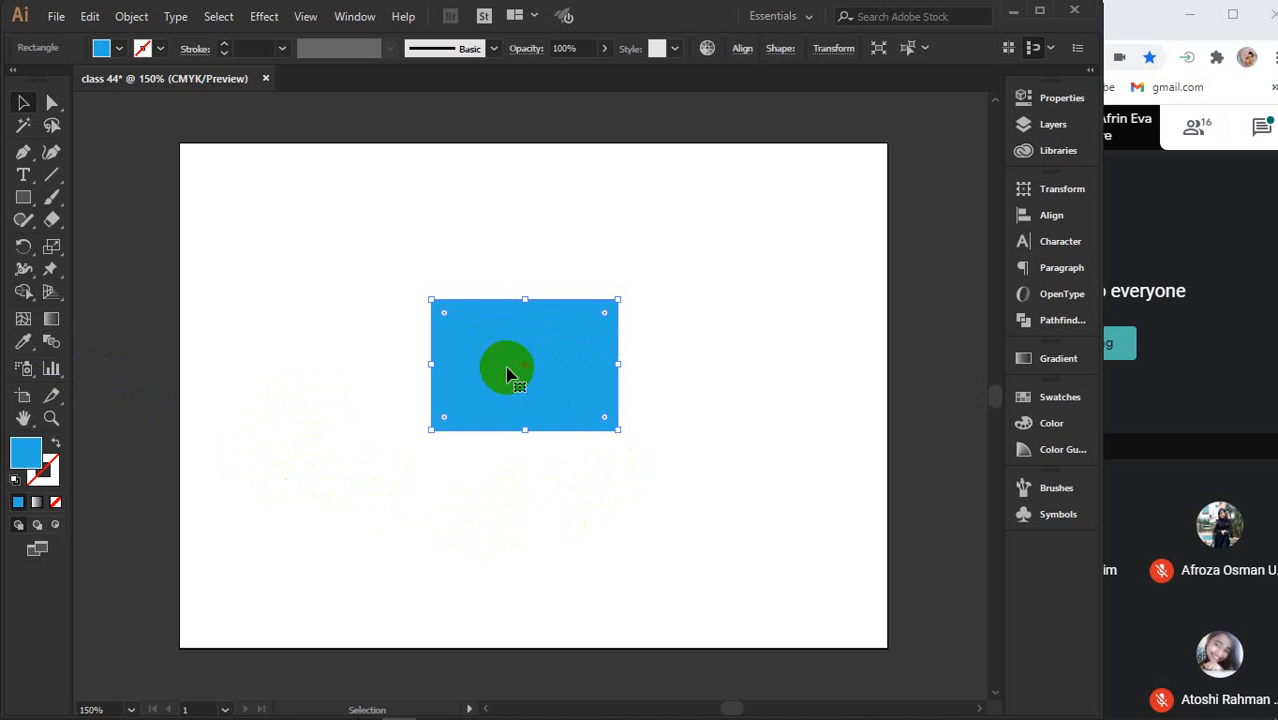
key(a)
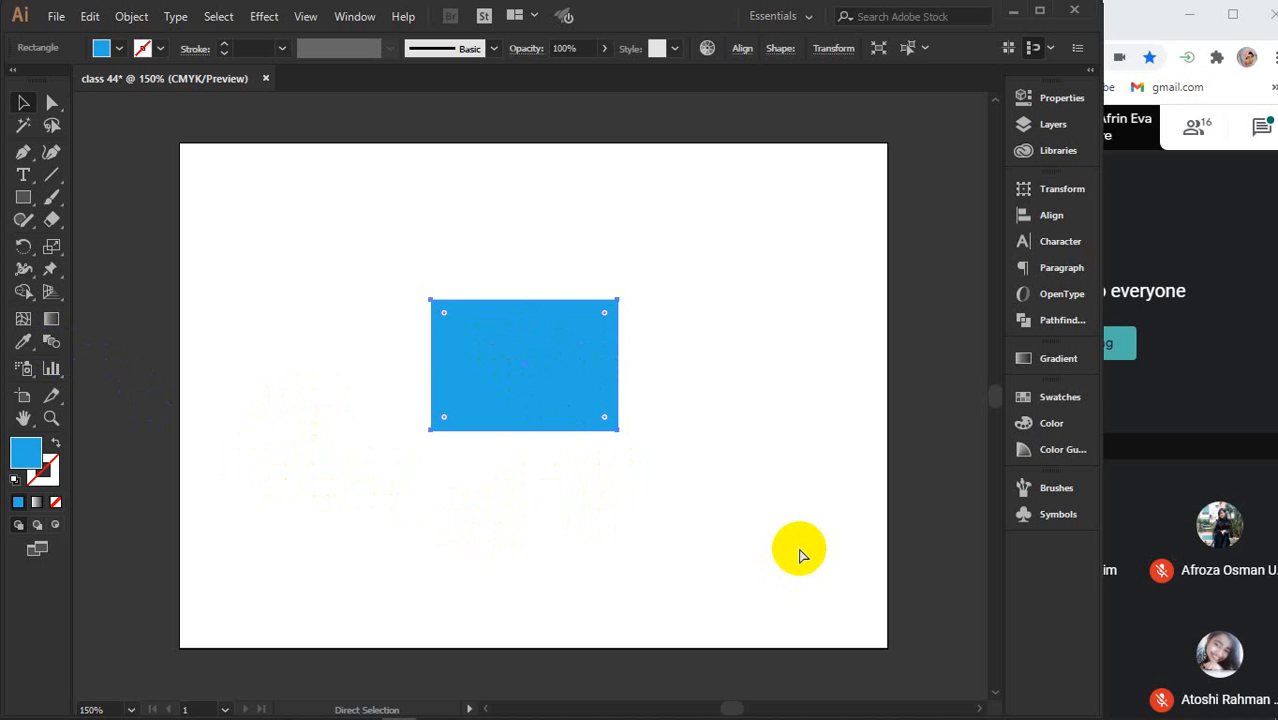
key(v)
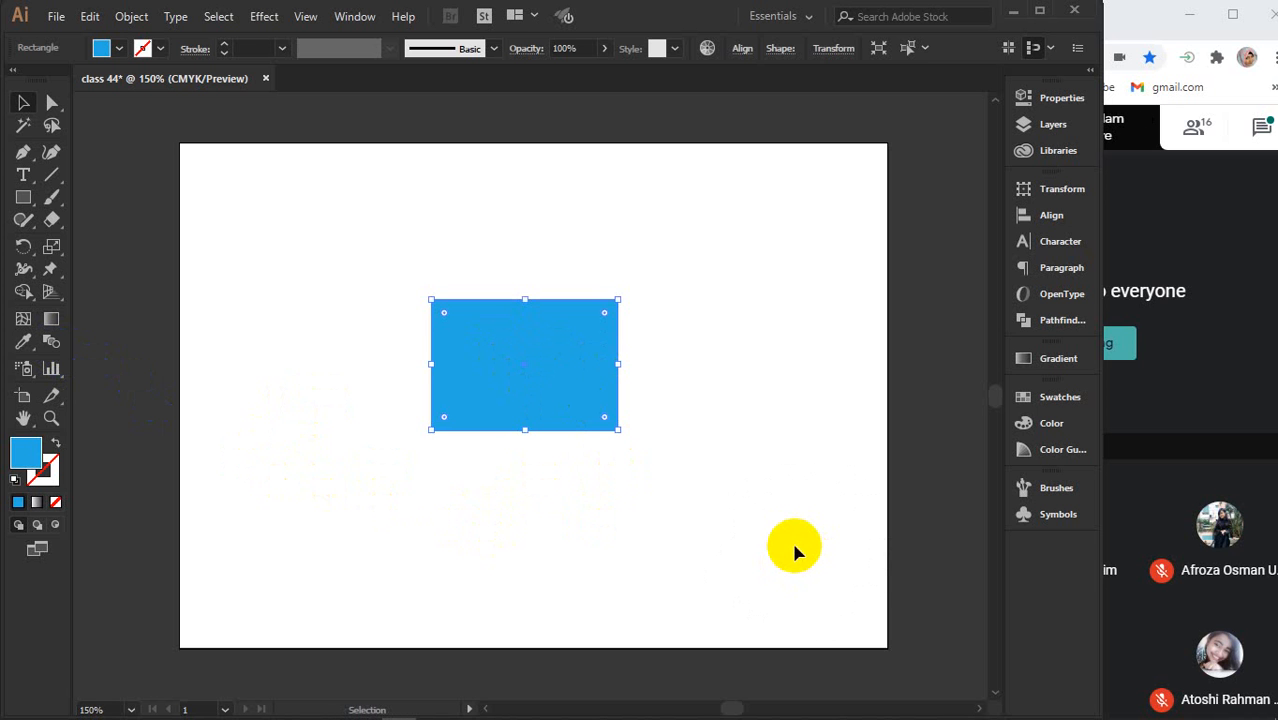
click(547, 361)
drag(577, 385, 633, 342)
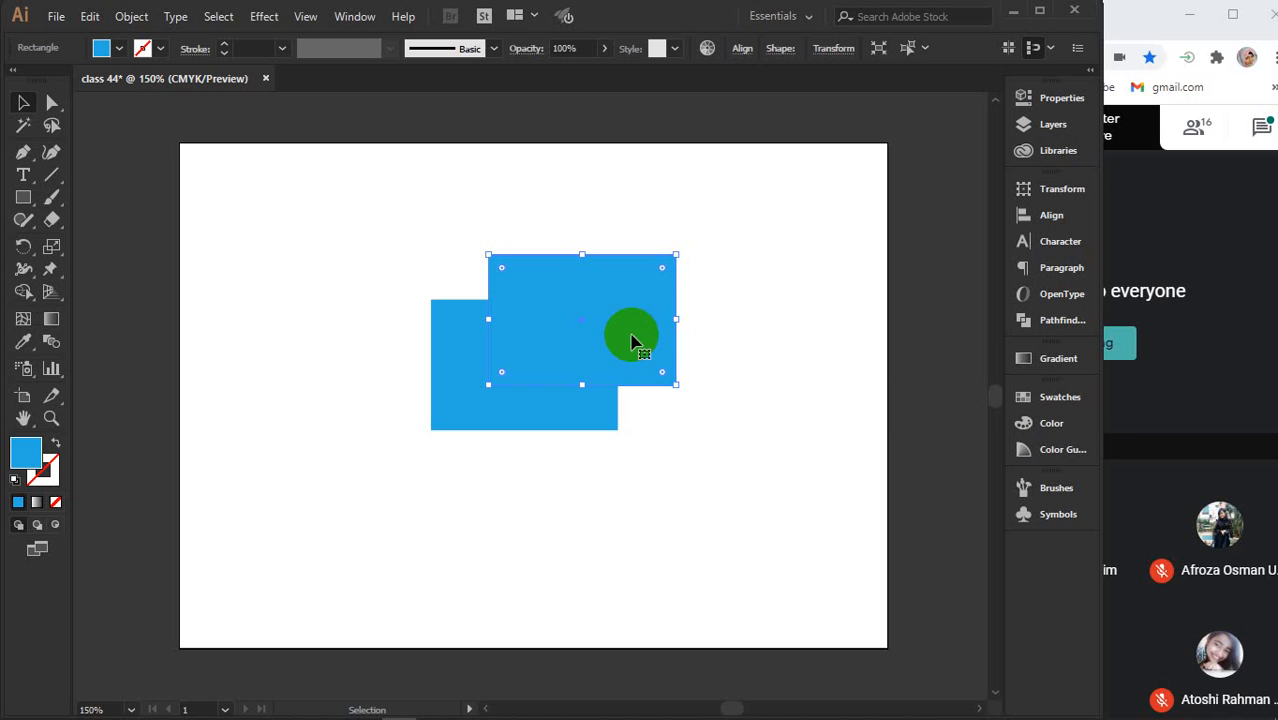
Fill the upper-right rectangle copy with the dark navy swatch
click(1062, 397)
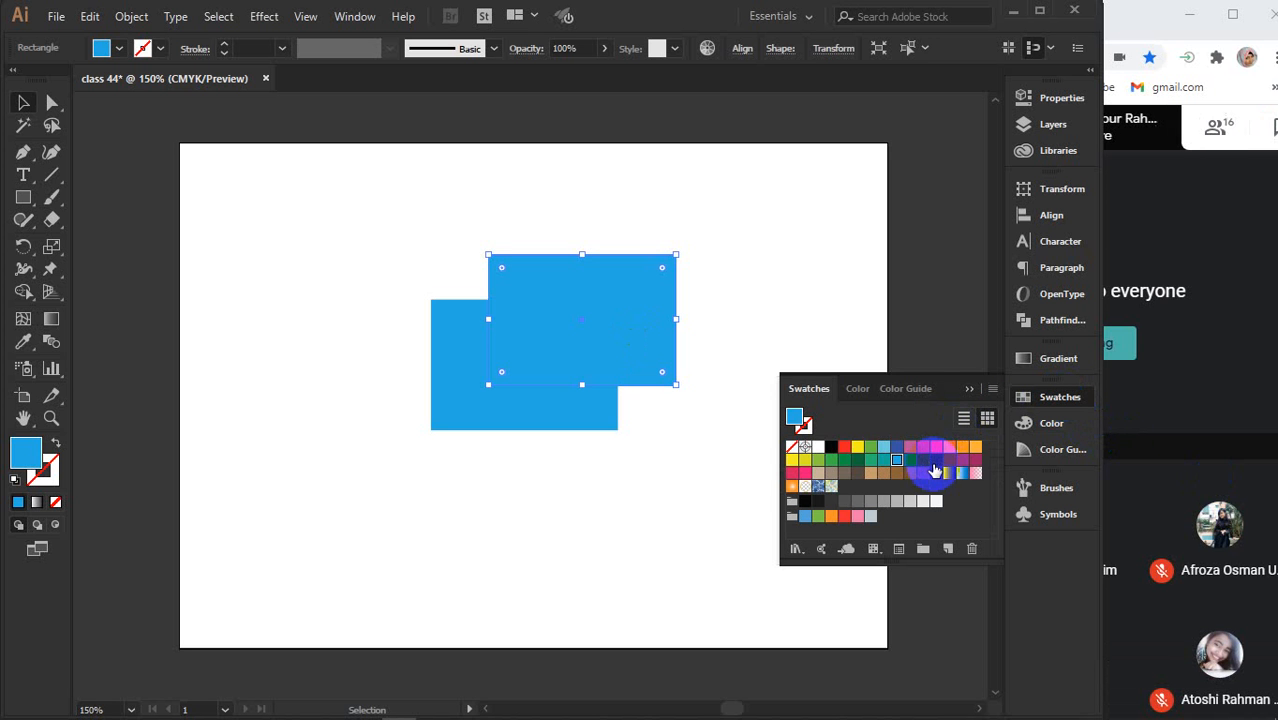
click(936, 460)
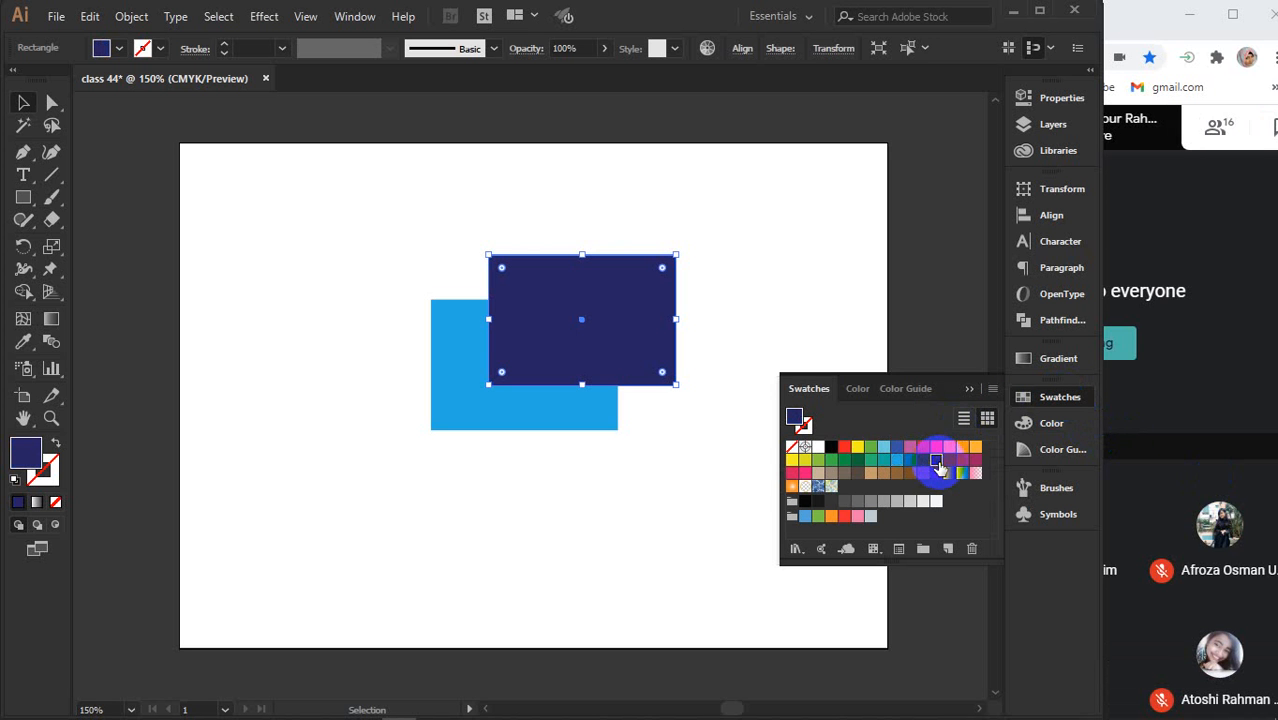
click(971, 388)
Send the navy rectangle to the back behind the light blue one, and delete it
click(591, 338)
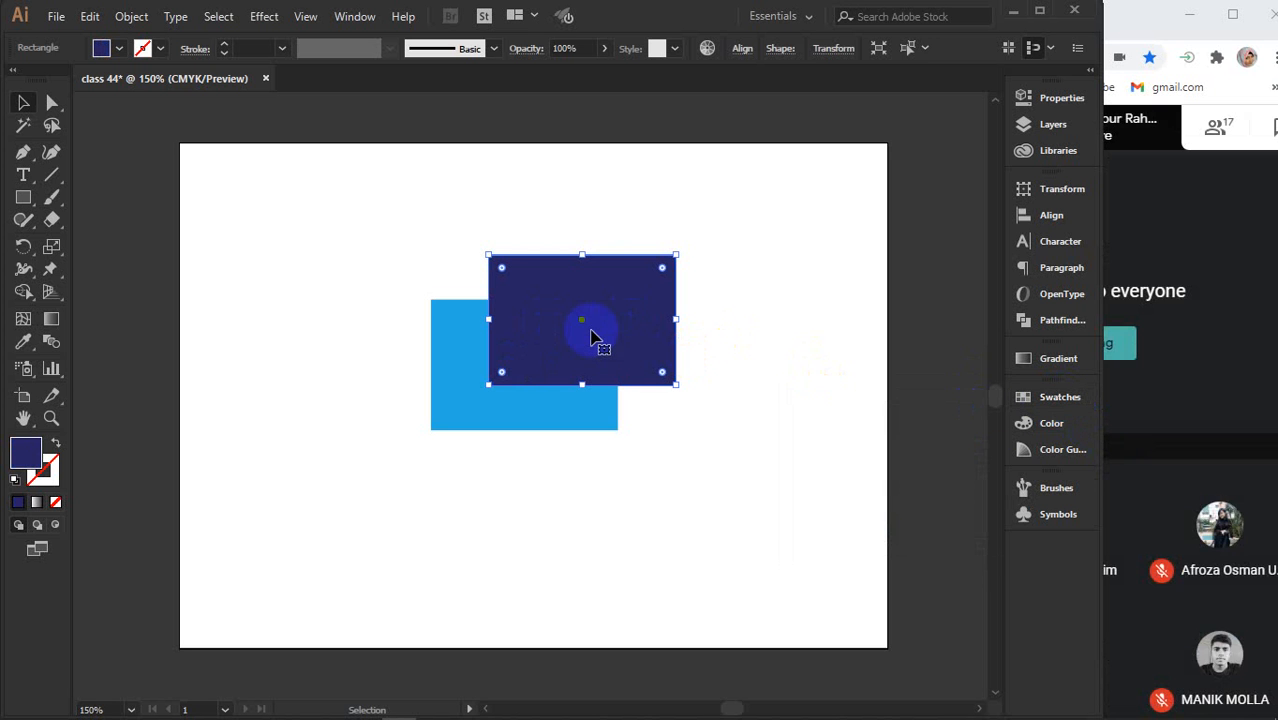
right_click(602, 332)
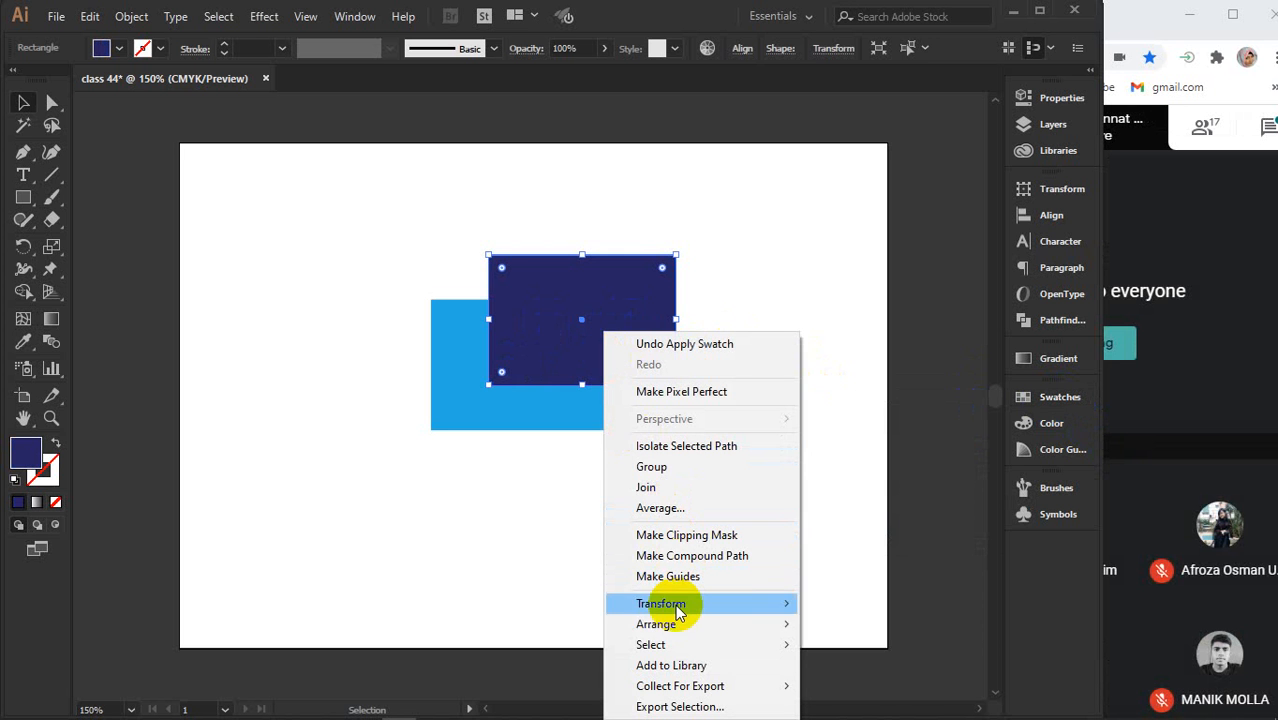
mouse_move(672, 627)
click(868, 597)
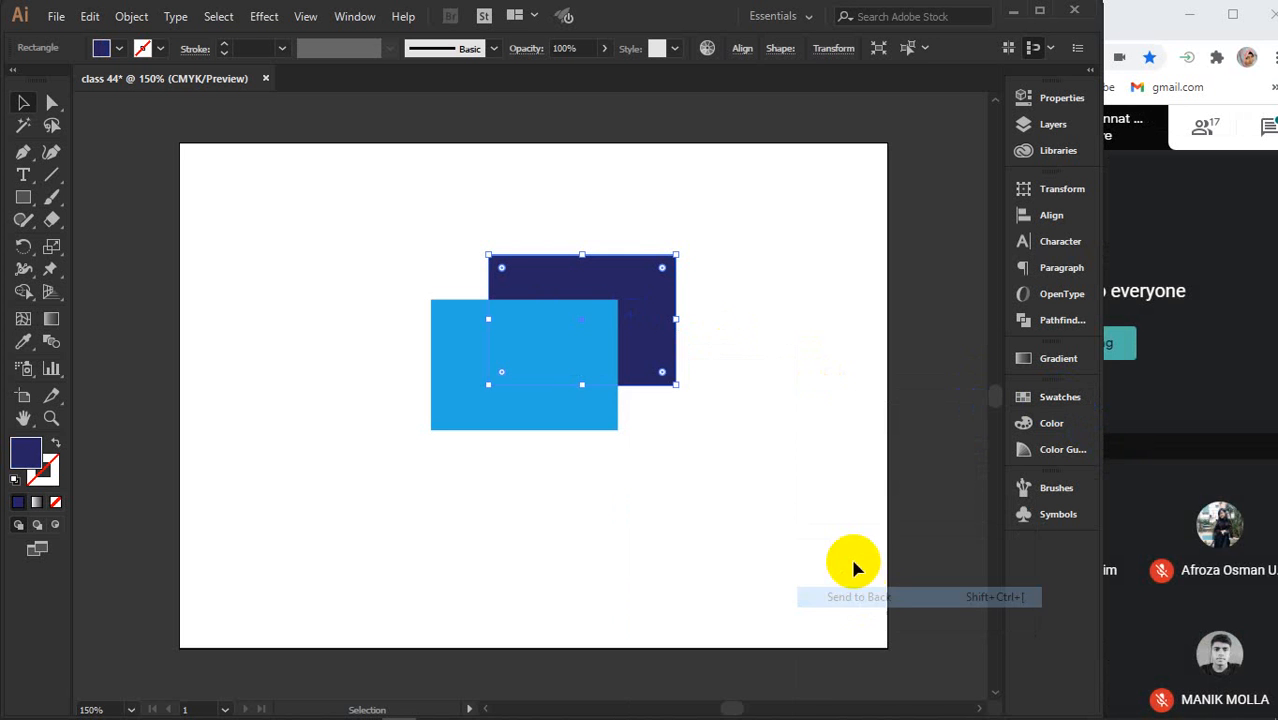
click(804, 402)
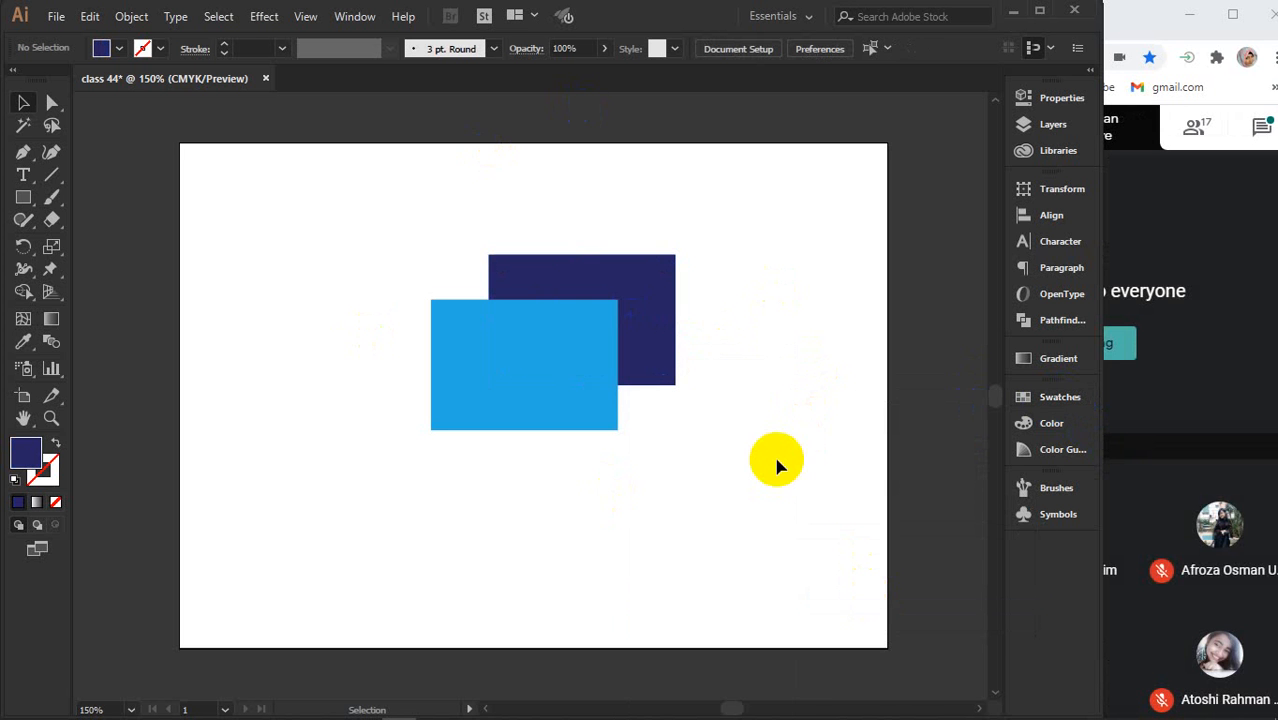
click(650, 318)
key(Delete)
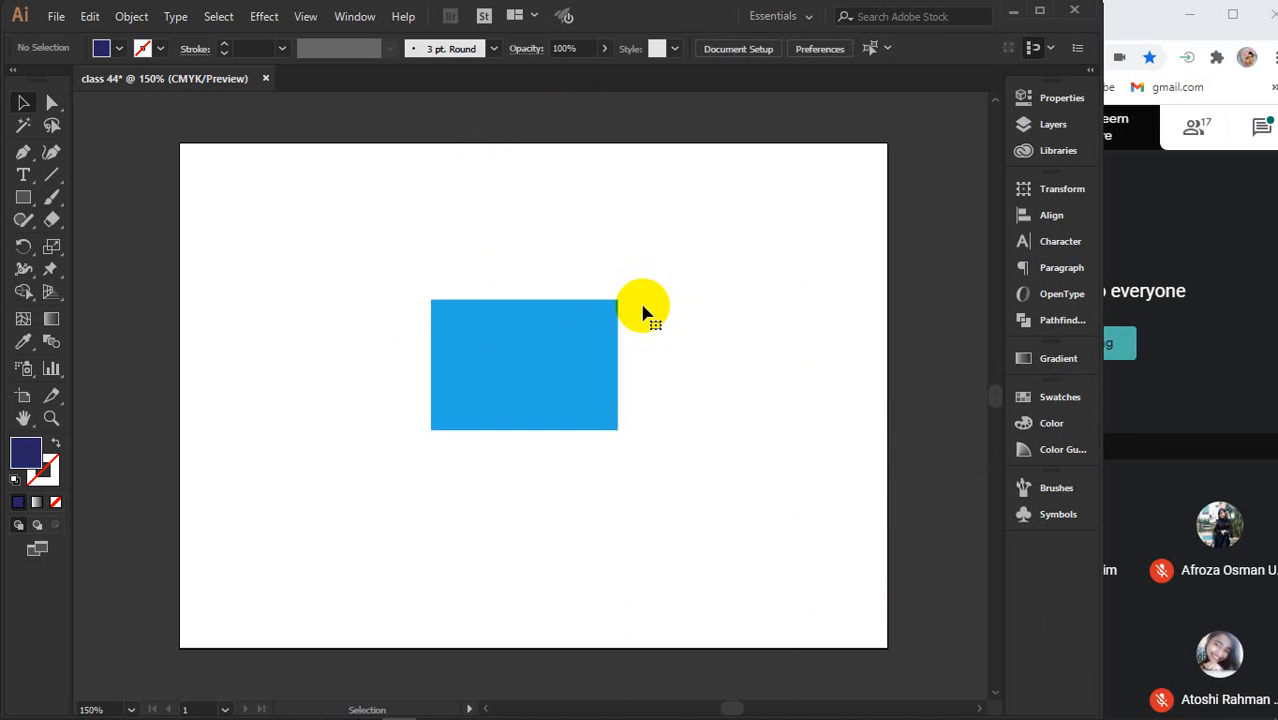
Duplicate the light blue rectangle, offsetting the overlapping copy slightly up and to the left of the original
click(585, 355)
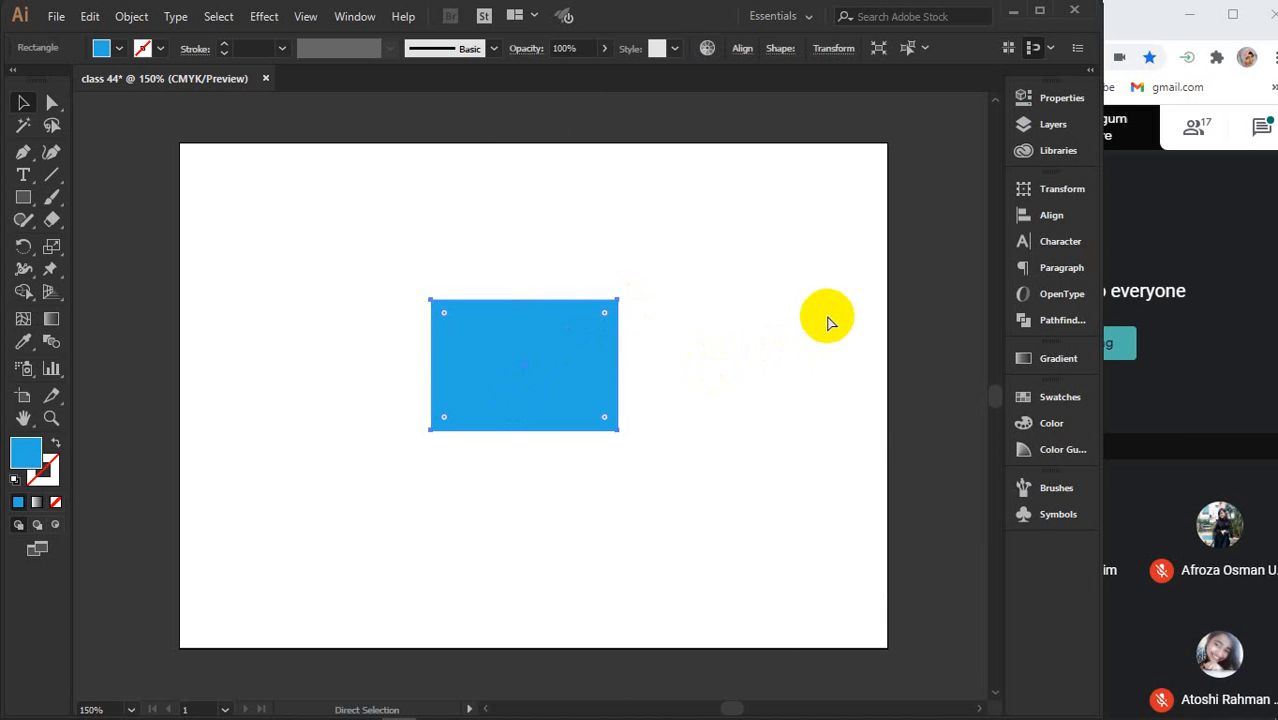
key(a)
key(v)
click(596, 360)
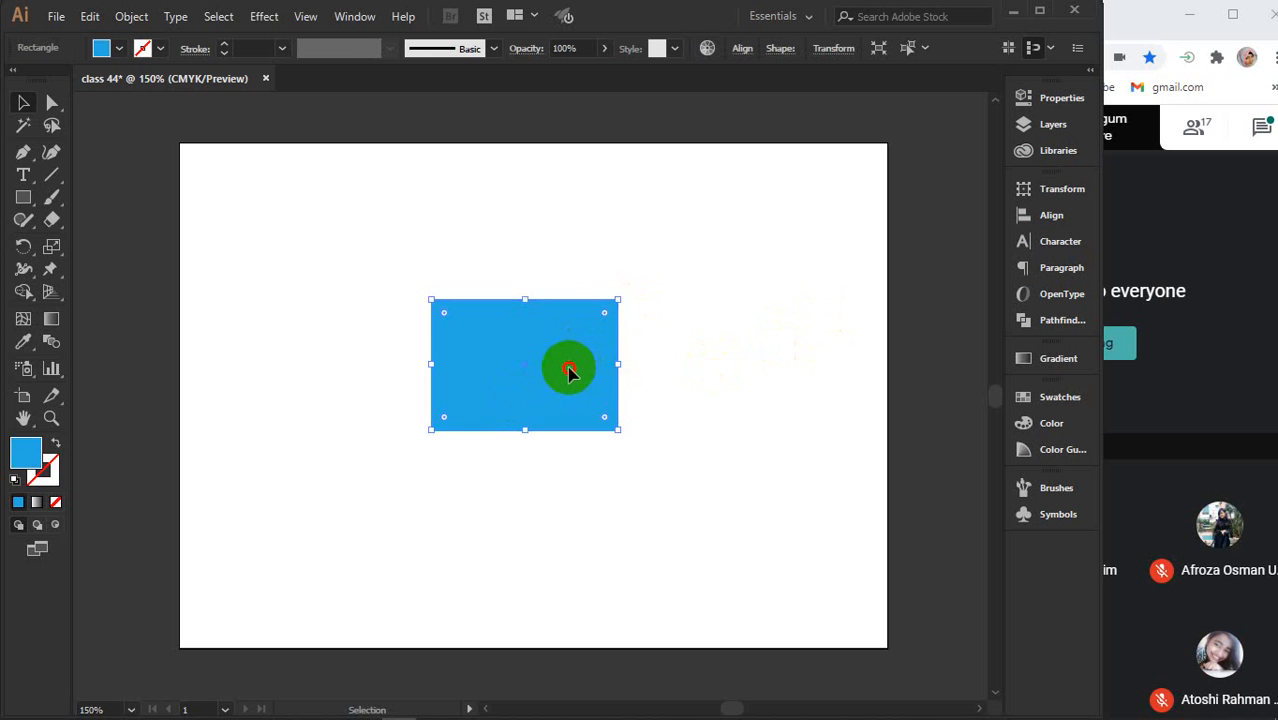
drag(568, 370, 523, 335)
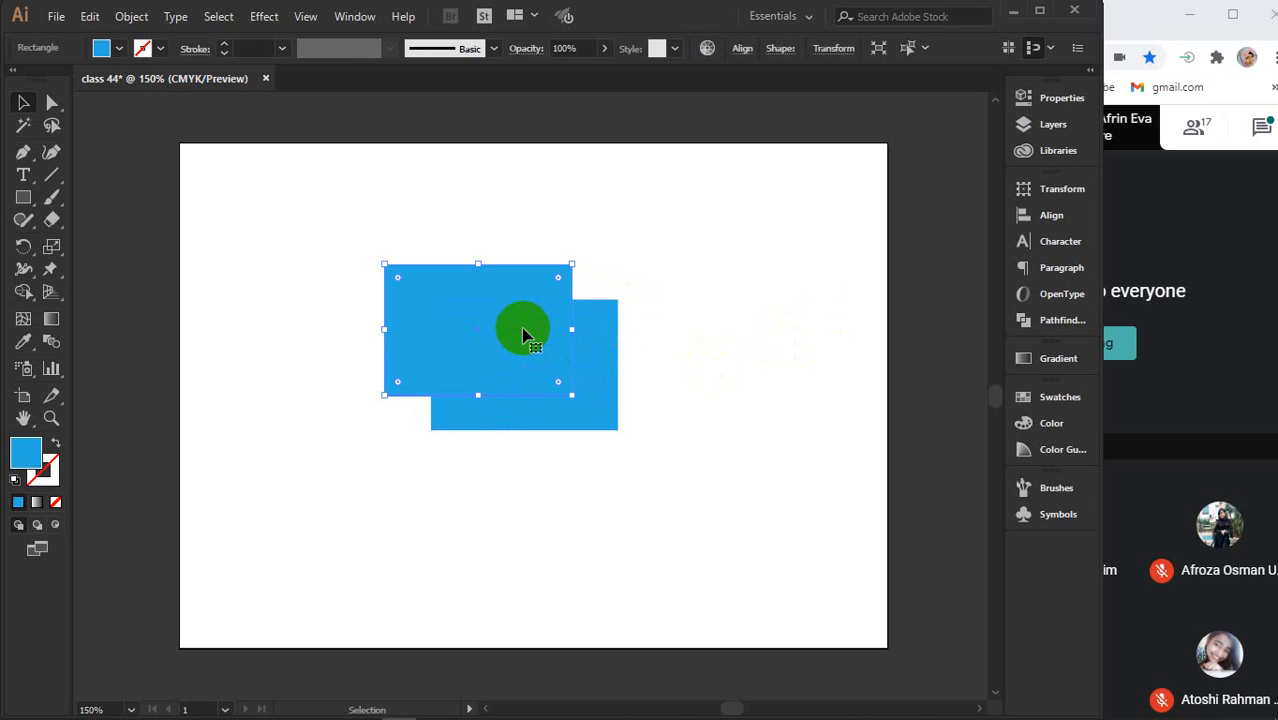
Fill the upper-left rectangle copy with the dark navy swatch
click(1060, 397)
click(936, 460)
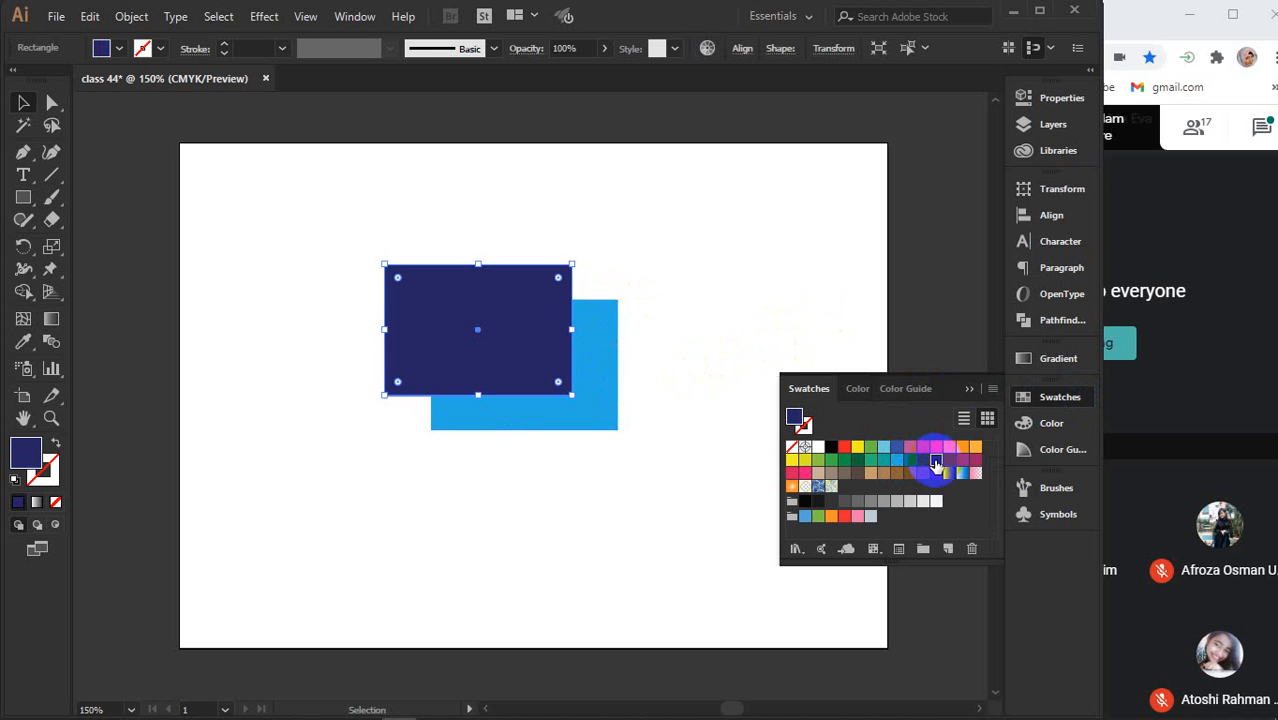
click(967, 391)
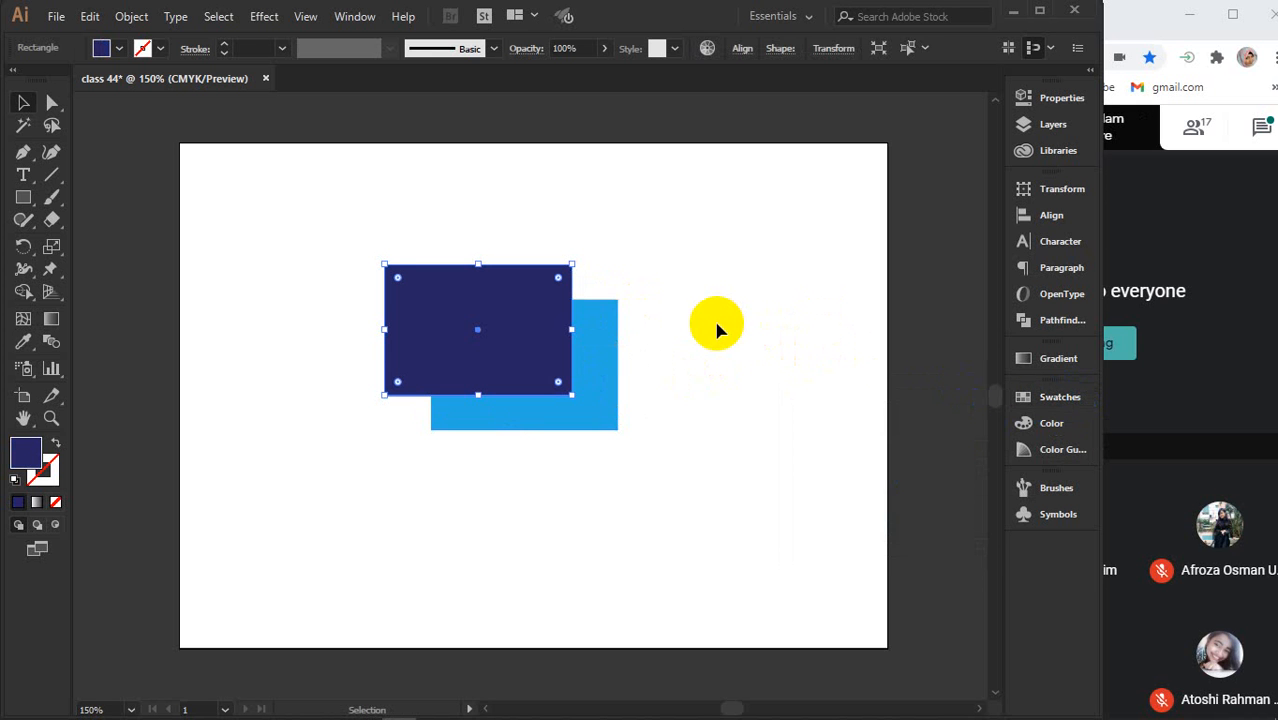
Duplicate the light blue rectangle with an overlapping offset down and to the right, and delete the navy rectangle
key(a)
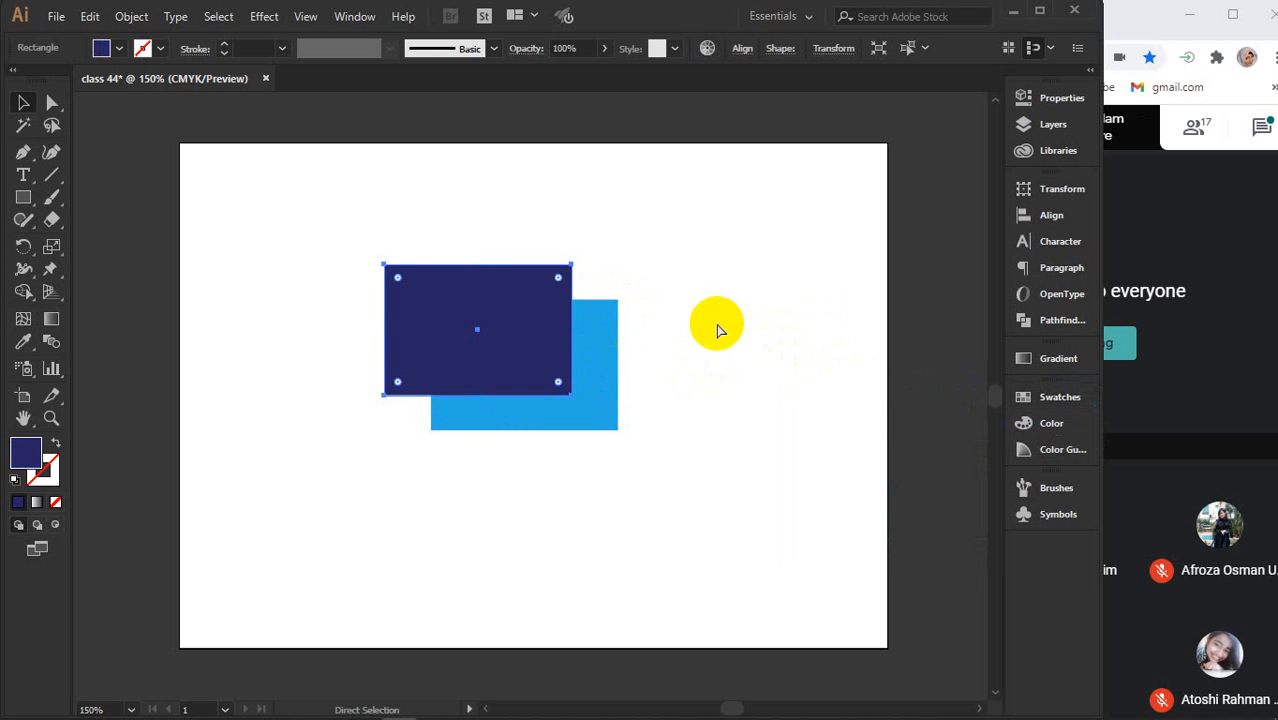
key(v)
click(716, 332)
click(608, 366)
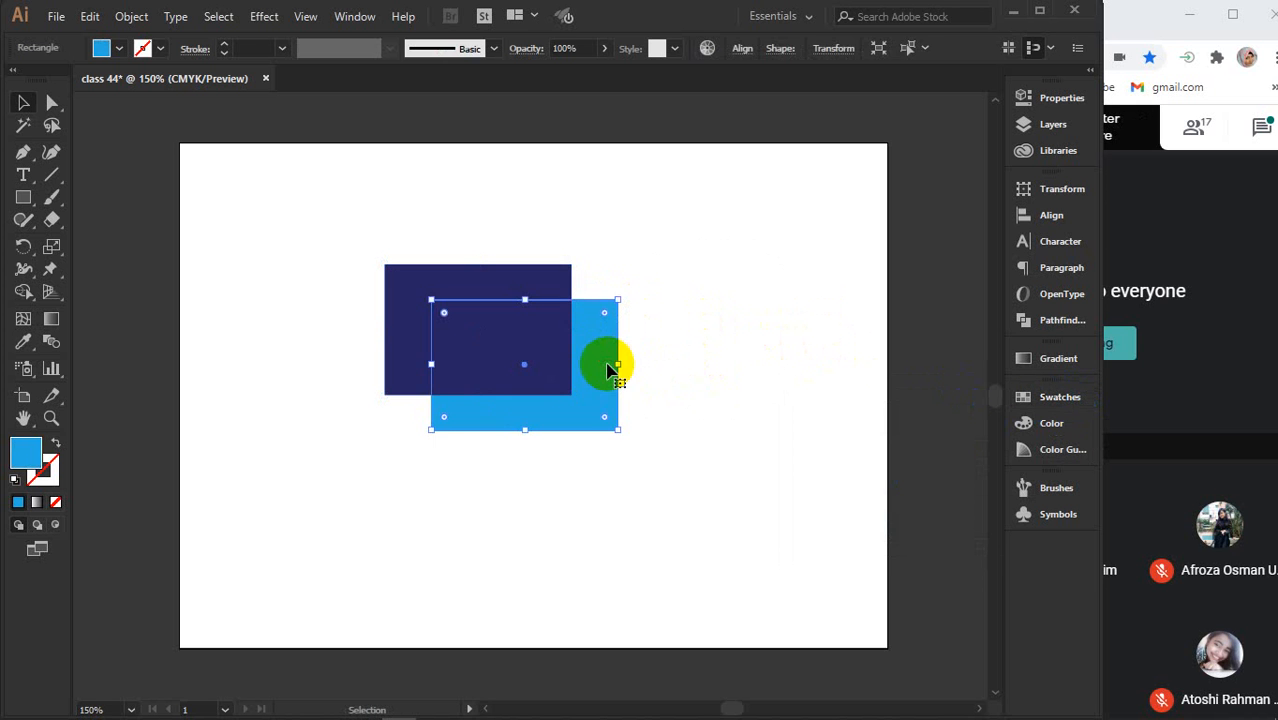
key(a)
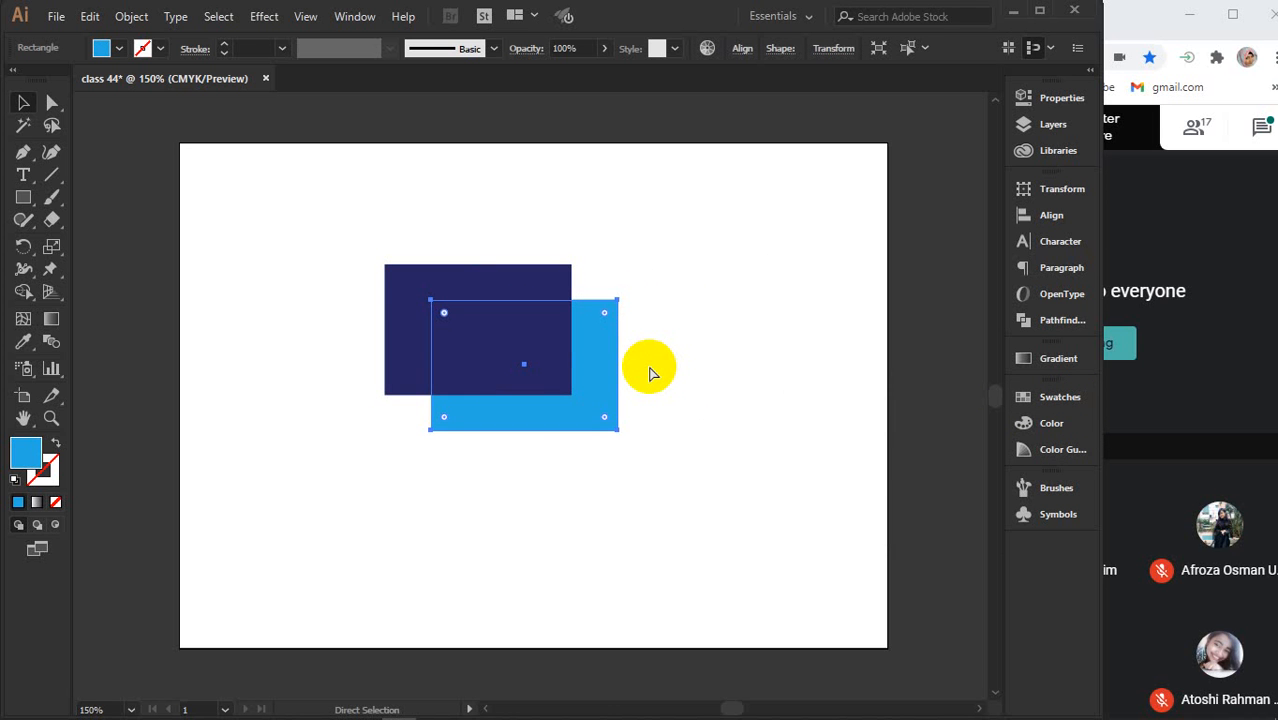
drag(555, 363, 612, 410)
click(499, 320)
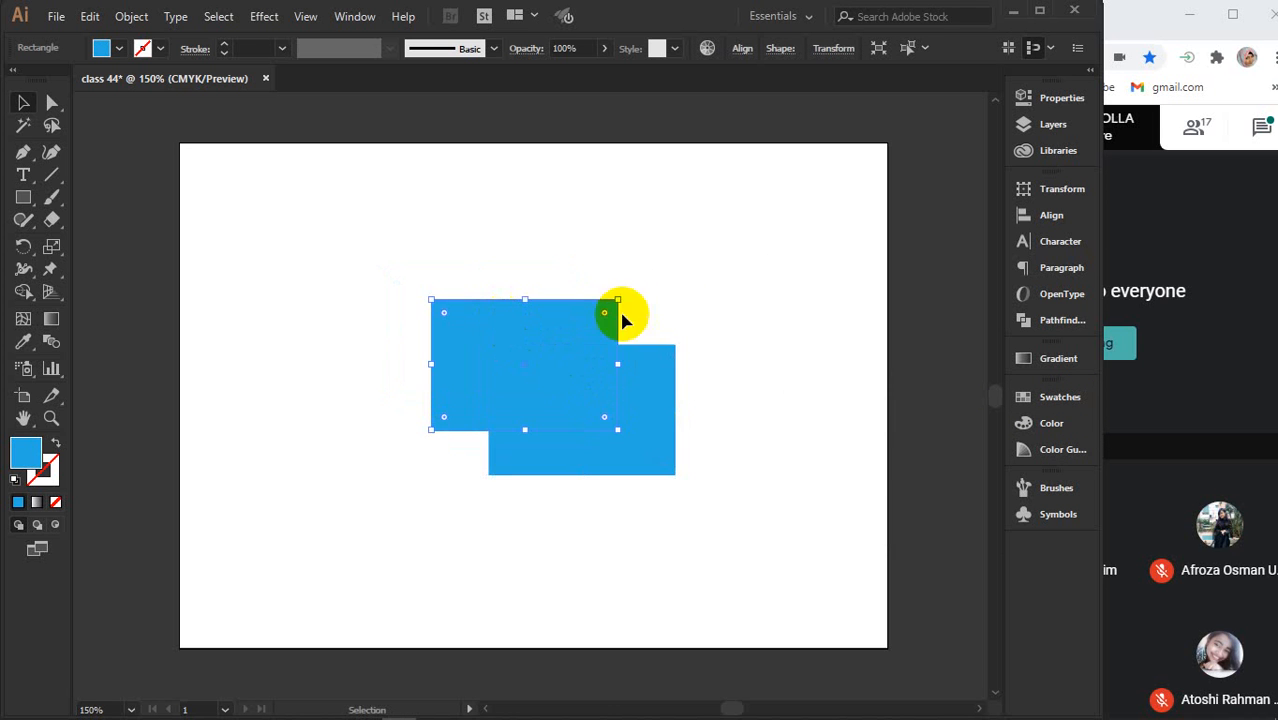
Fill the upper-left light blue rectangle with the dark navy swatch and deselect it
click(1060, 398)
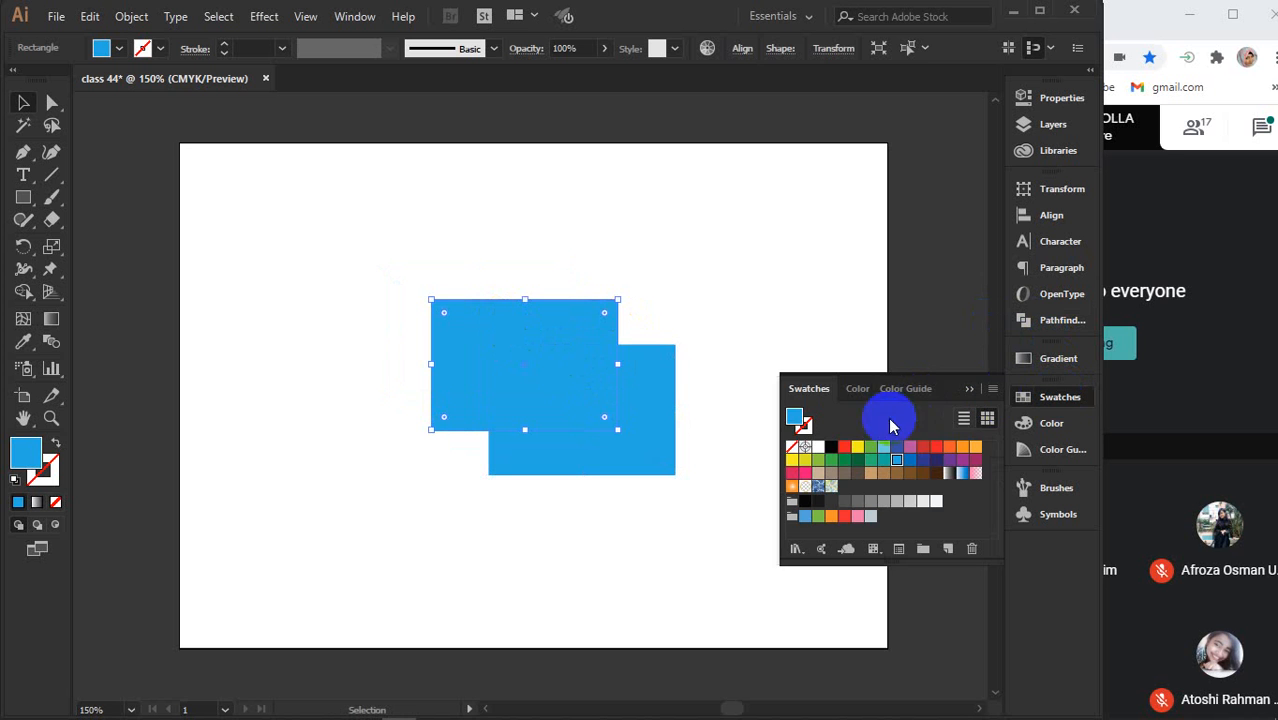
click(935, 459)
click(784, 326)
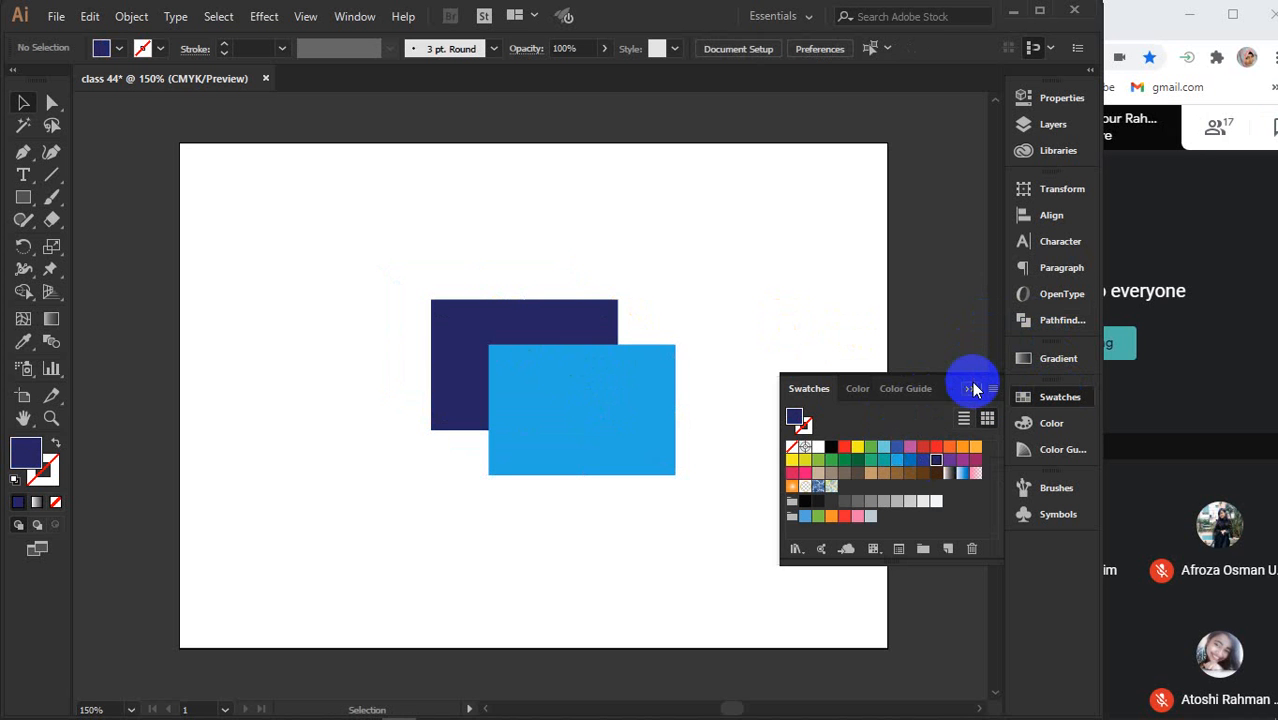
click(969, 388)
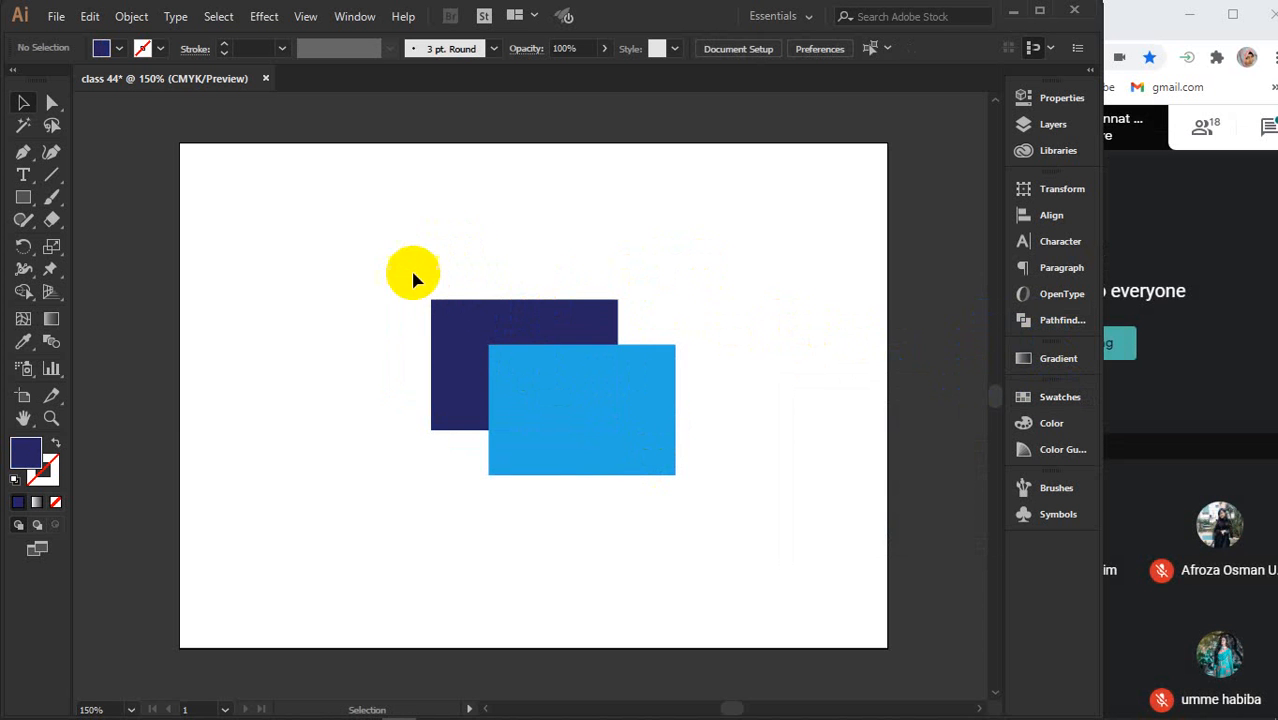
Select both overlapping rectangles and make a blend between them
drag(361, 226, 716, 471)
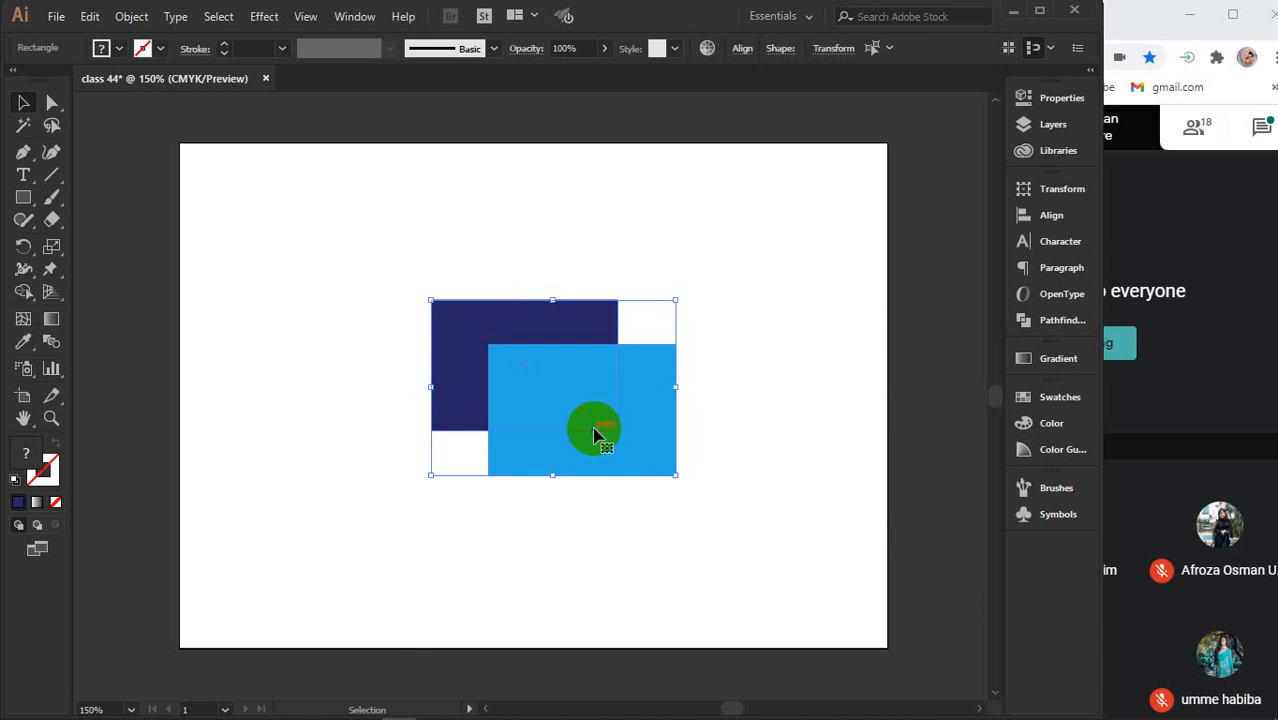
click(121, 18)
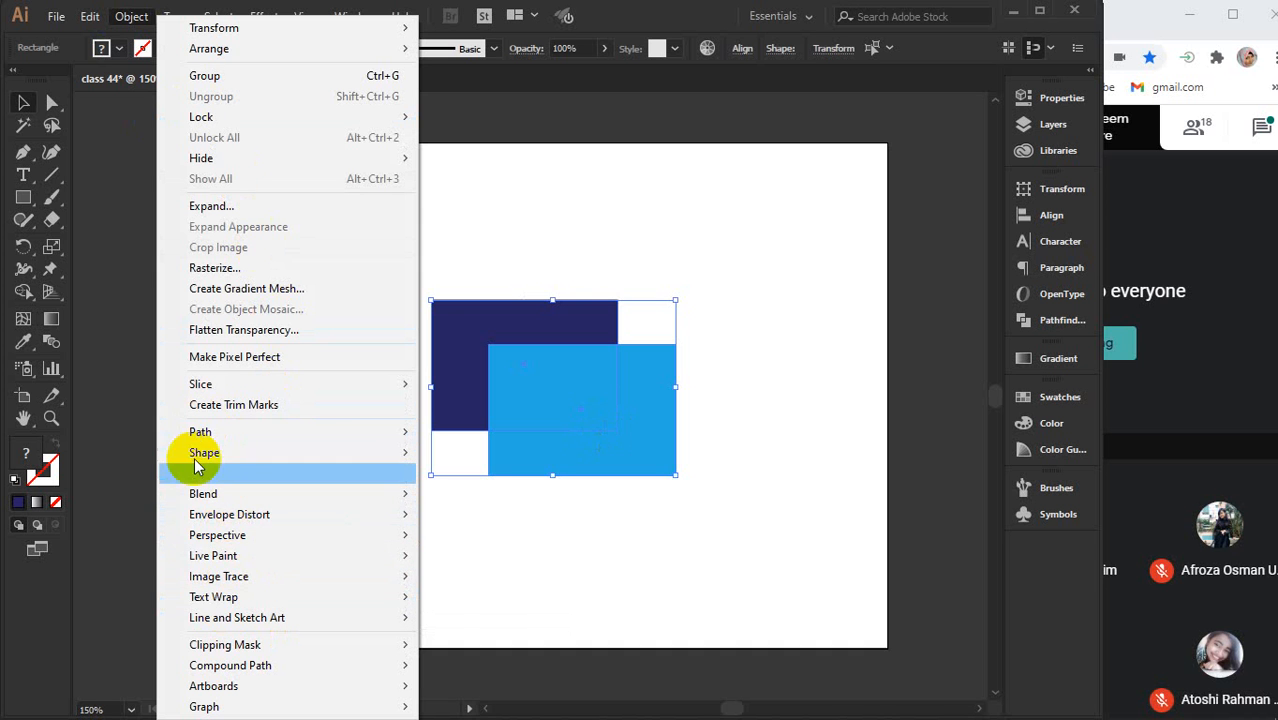
mouse_move(220, 494)
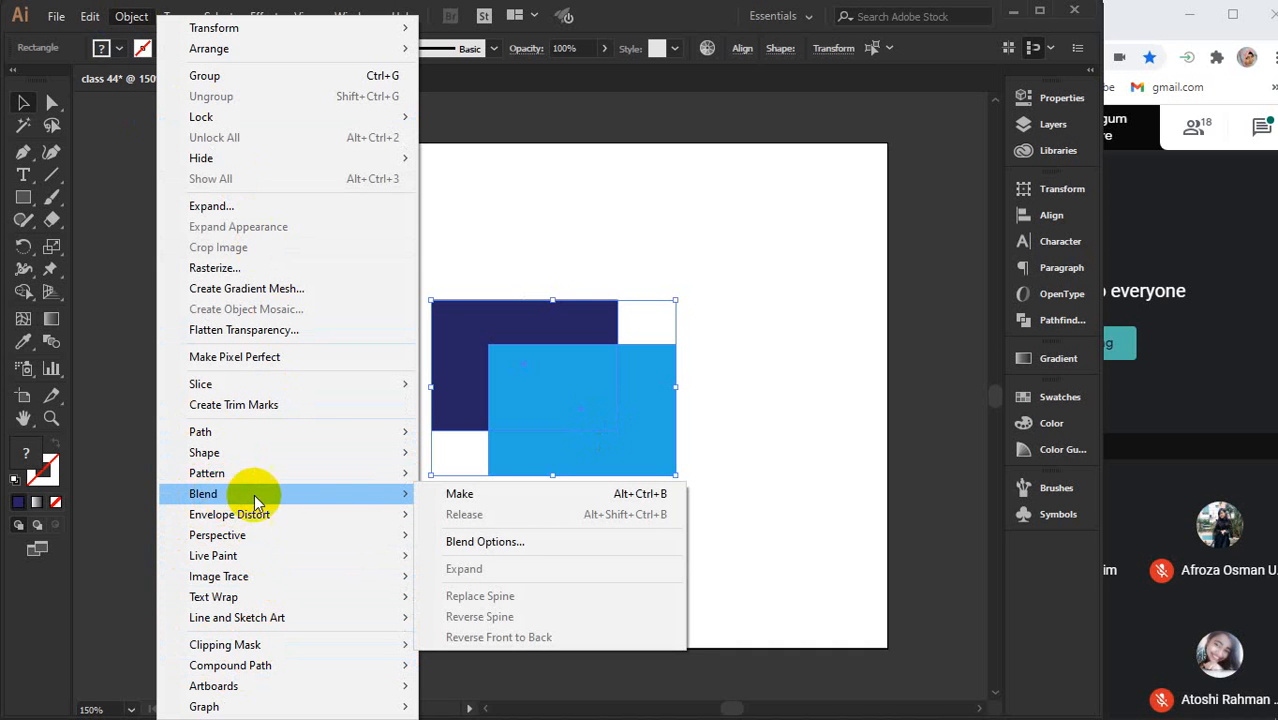
click(494, 495)
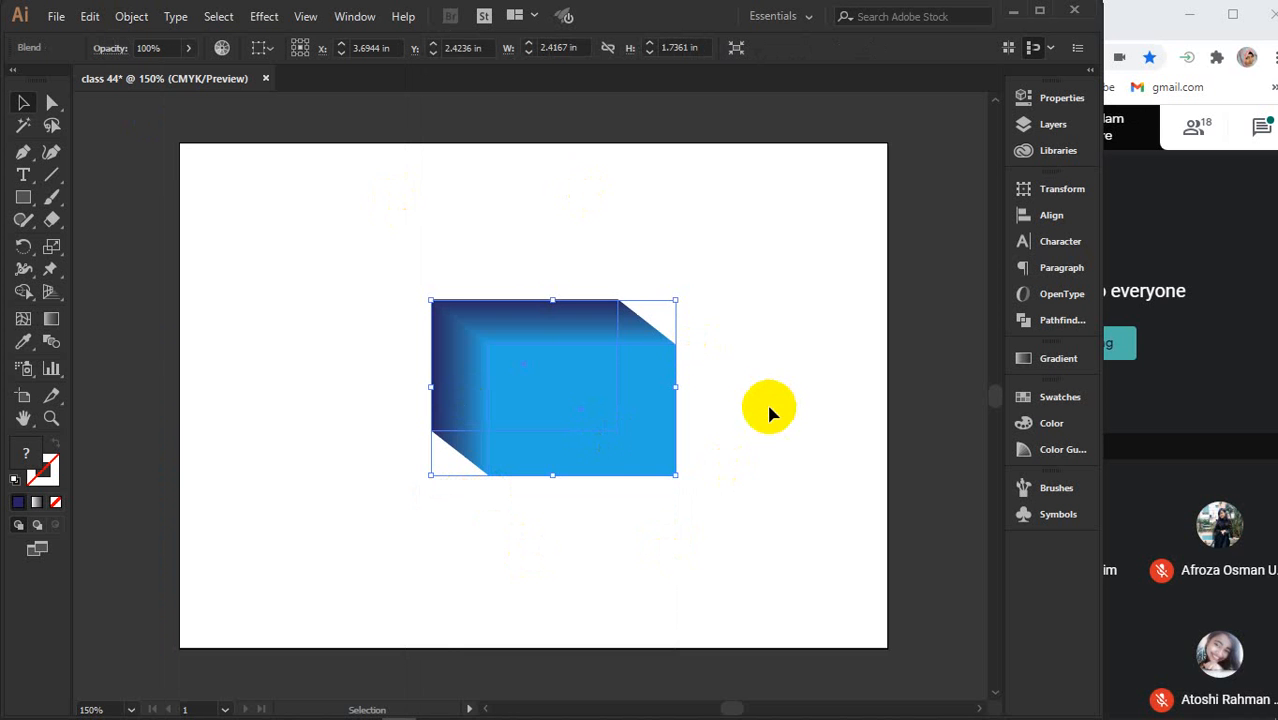
Undo and redo the blend to compare the separate rectangles with the blended shape
scroll(656, 445, up, 2)
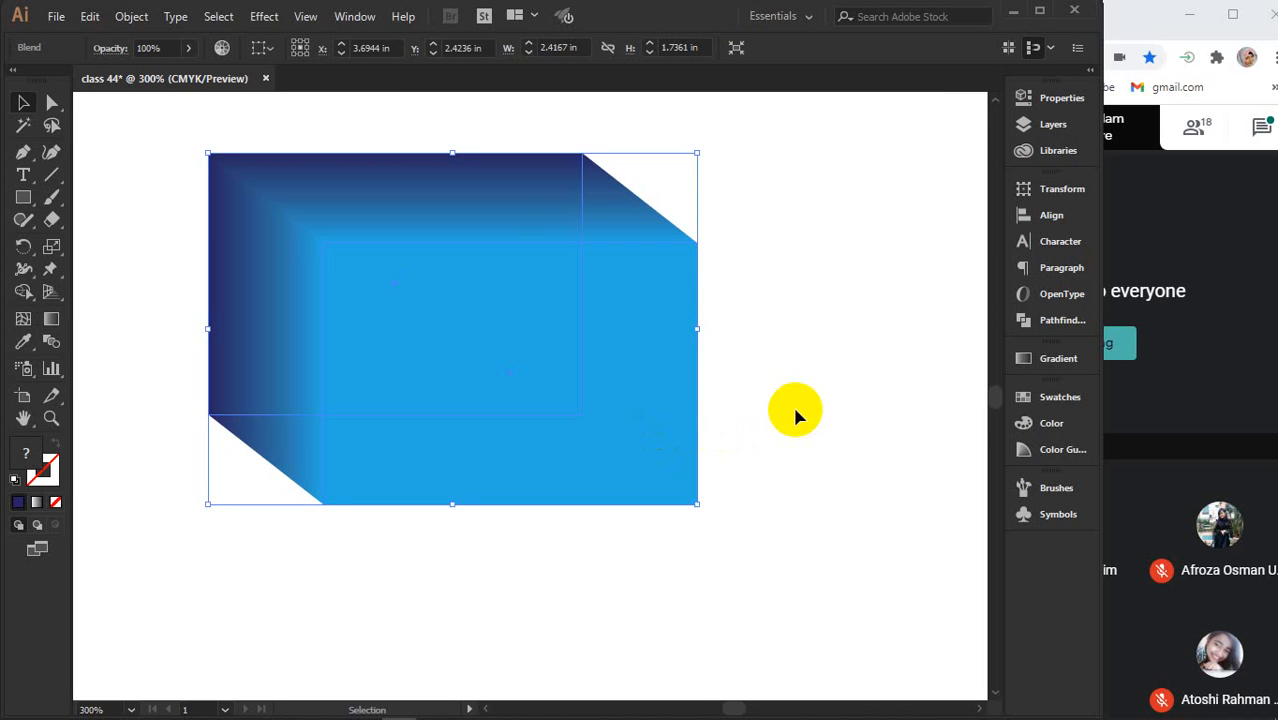
drag(795, 415, 819, 454)
key(a)
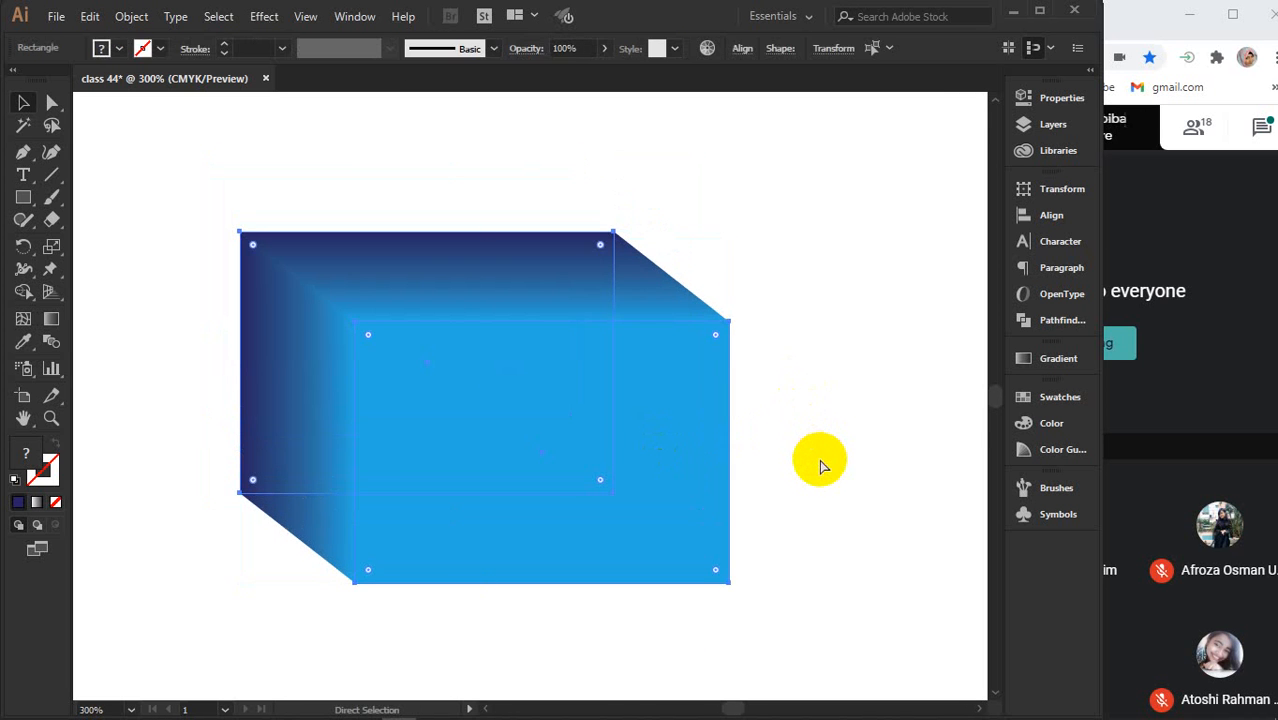
key(ctrl+z)
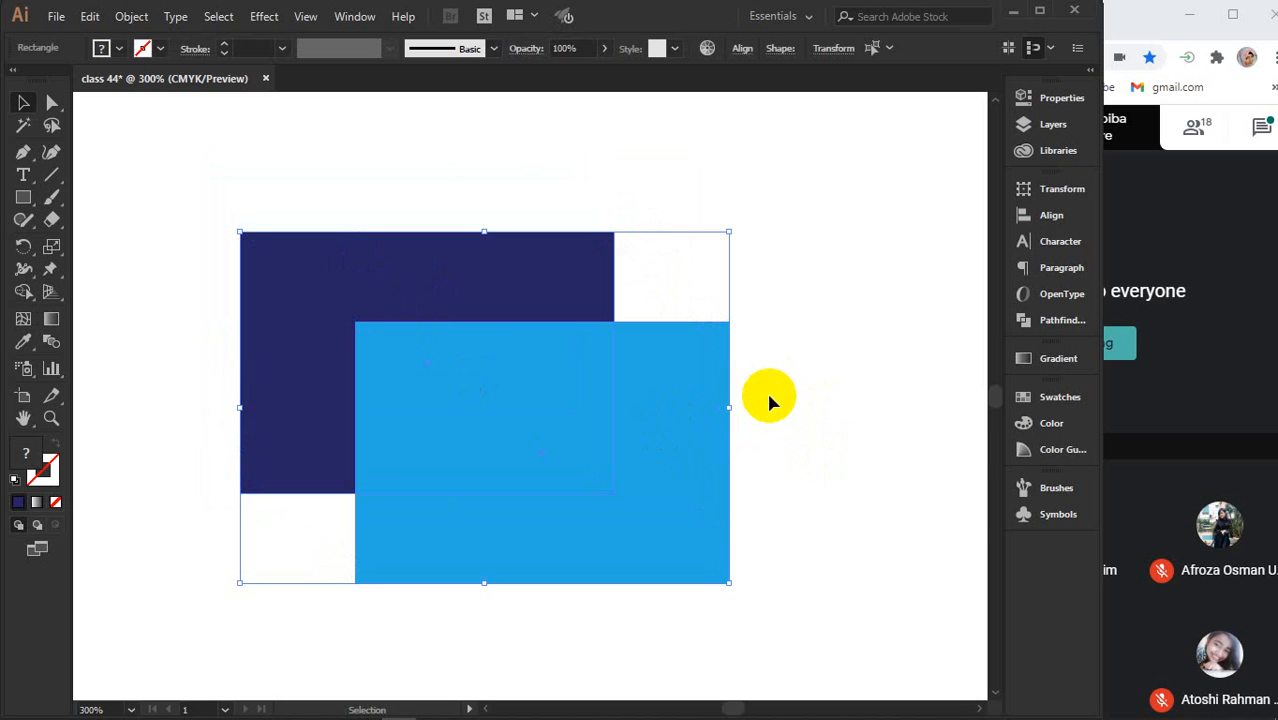
key(ctrl+shift+z)
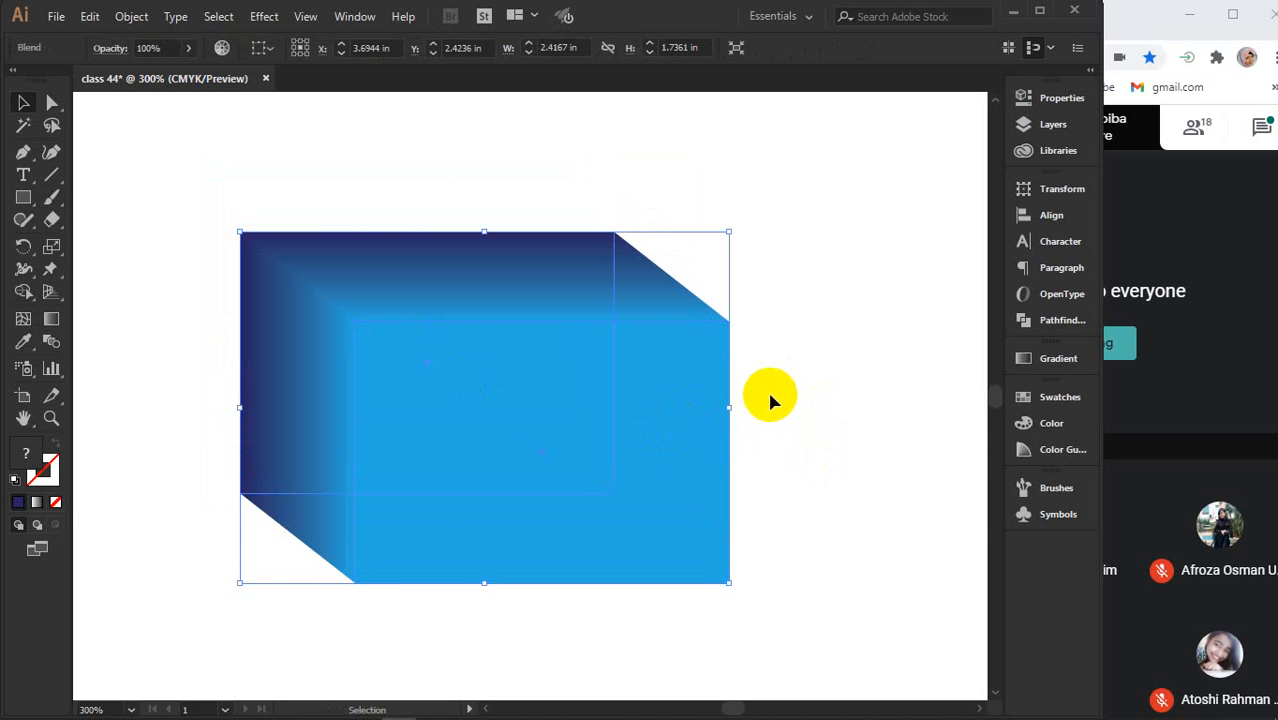
click(800, 390)
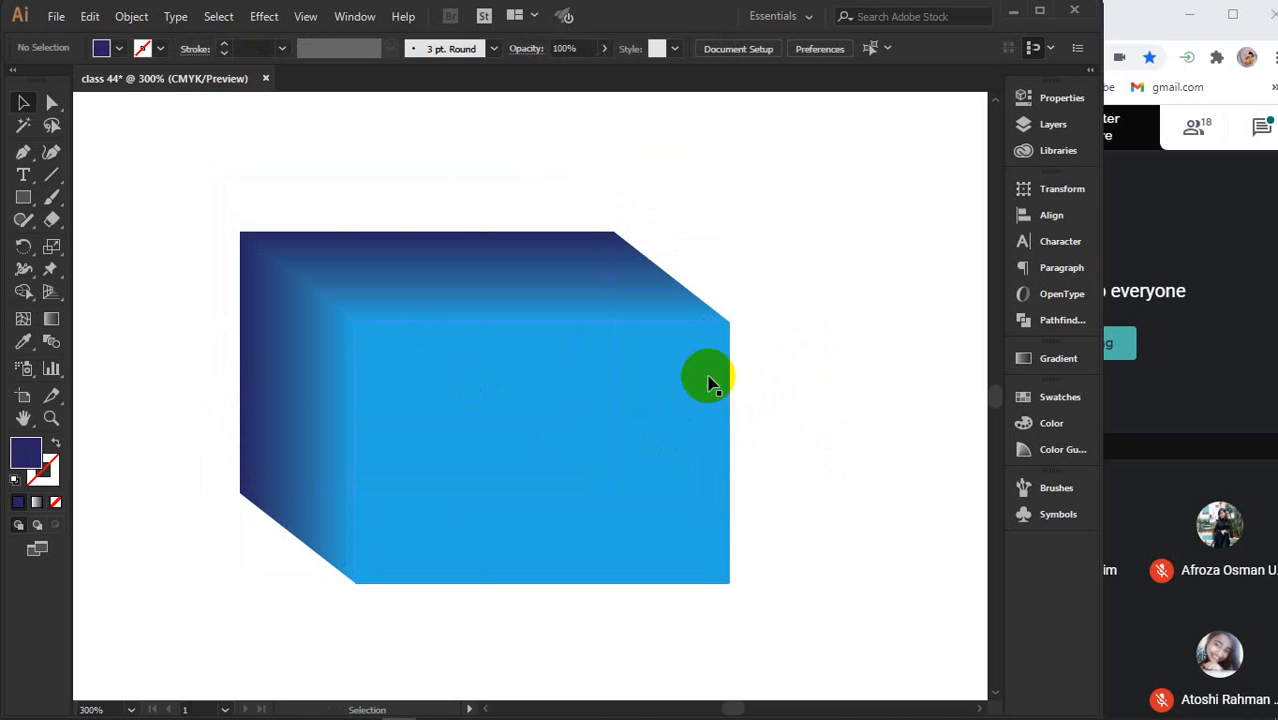
Open the Blend Options of the blended rectangles and turn on the preview
click(622, 391)
scroll(622, 391, down, 1)
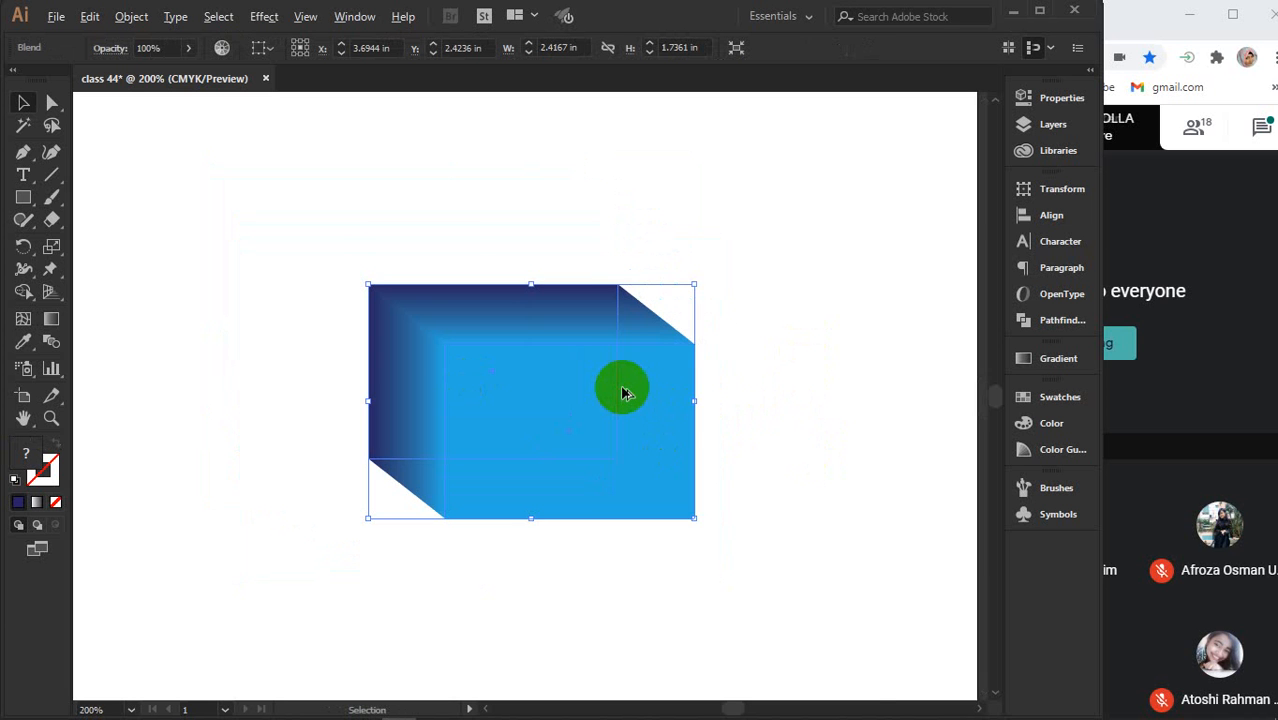
drag(812, 419, 733, 419)
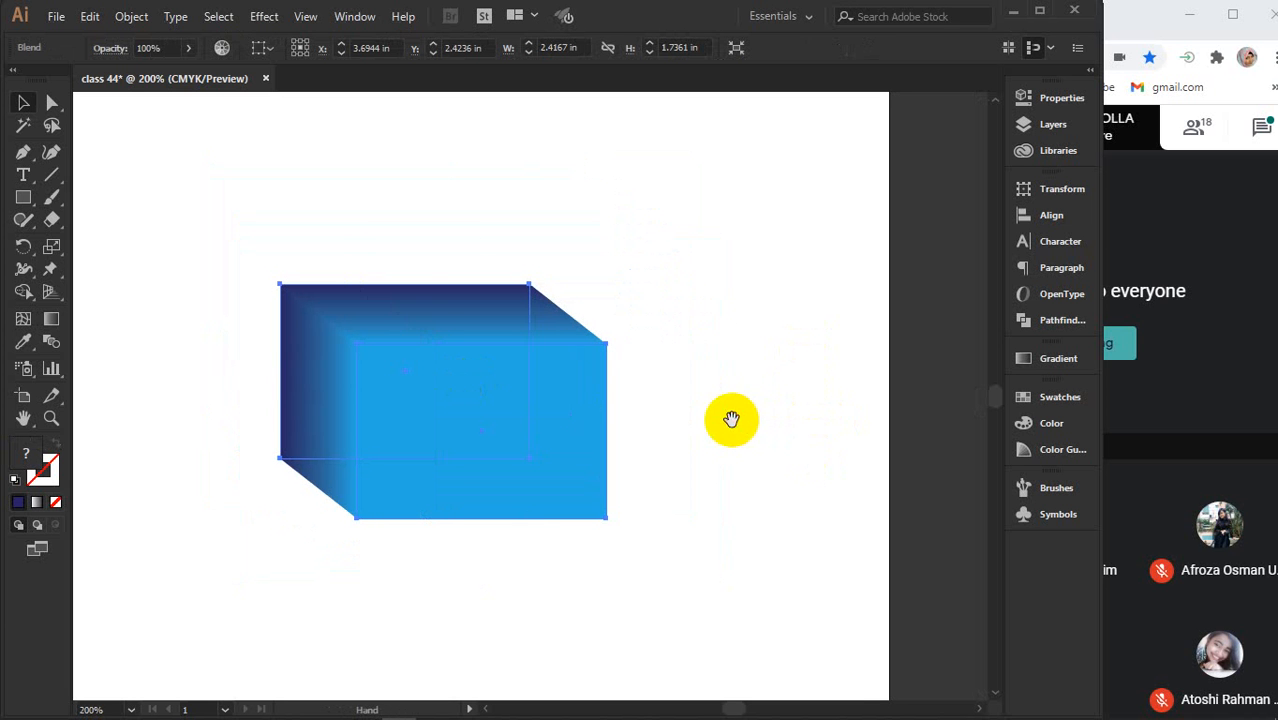
click(131, 16)
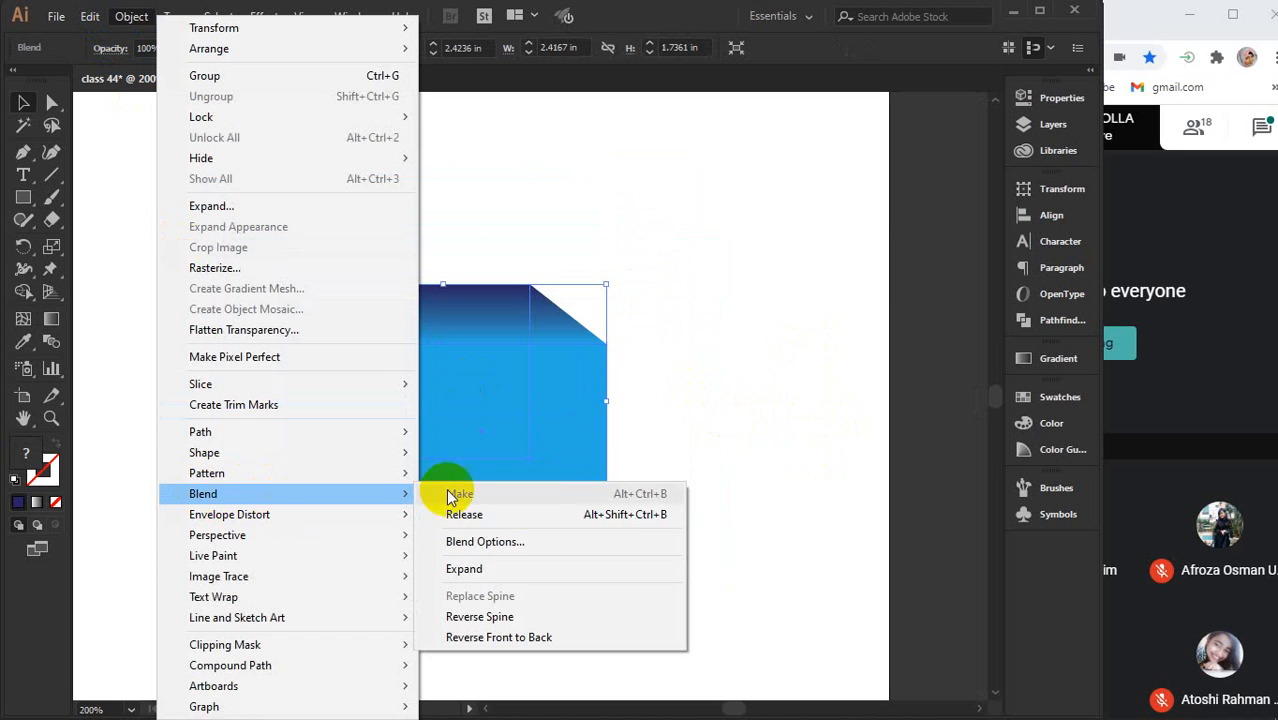
click(483, 542)
drag(693, 123, 772, 160)
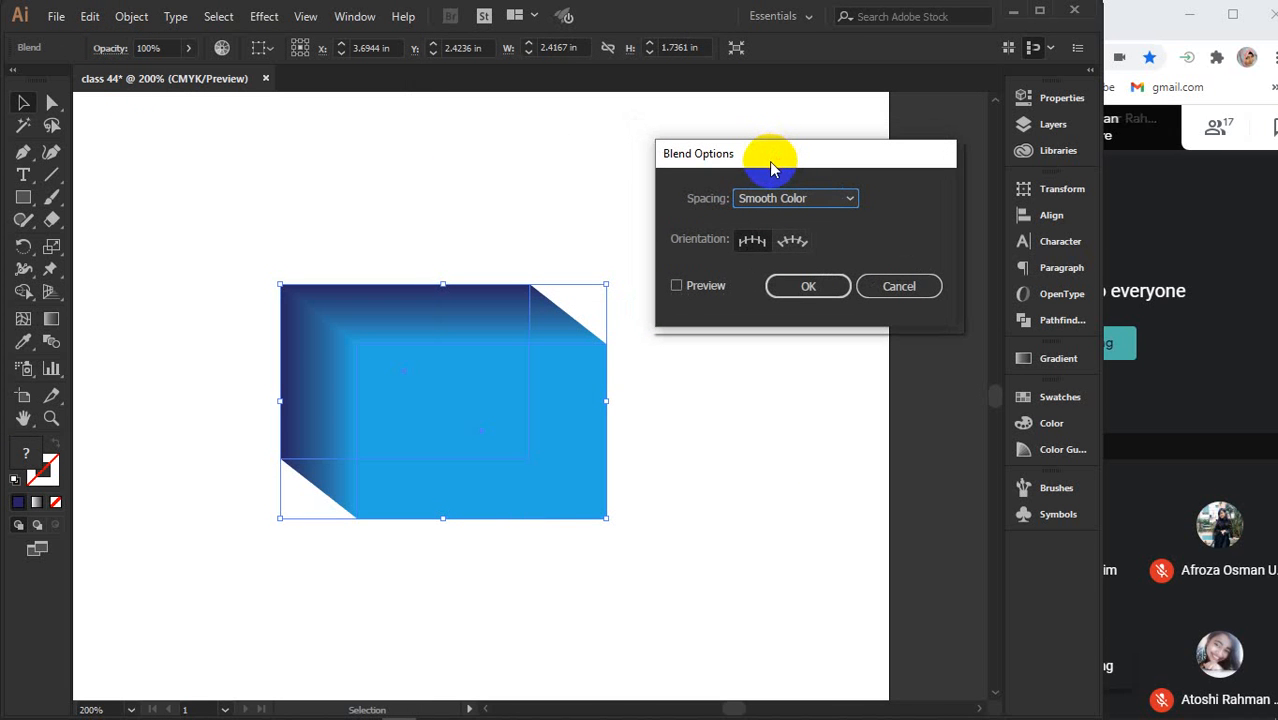
click(700, 287)
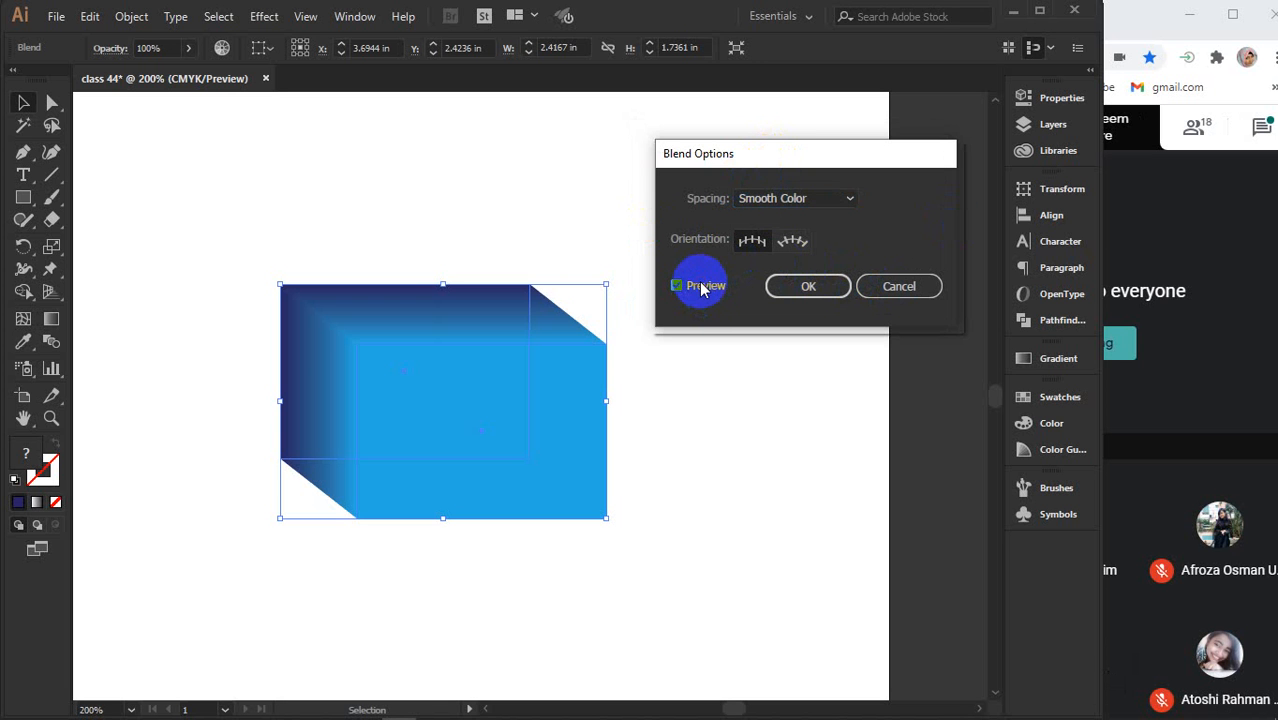
Change the blend spacing to Specified Steps with 1 step and refresh the preview
click(841, 199)
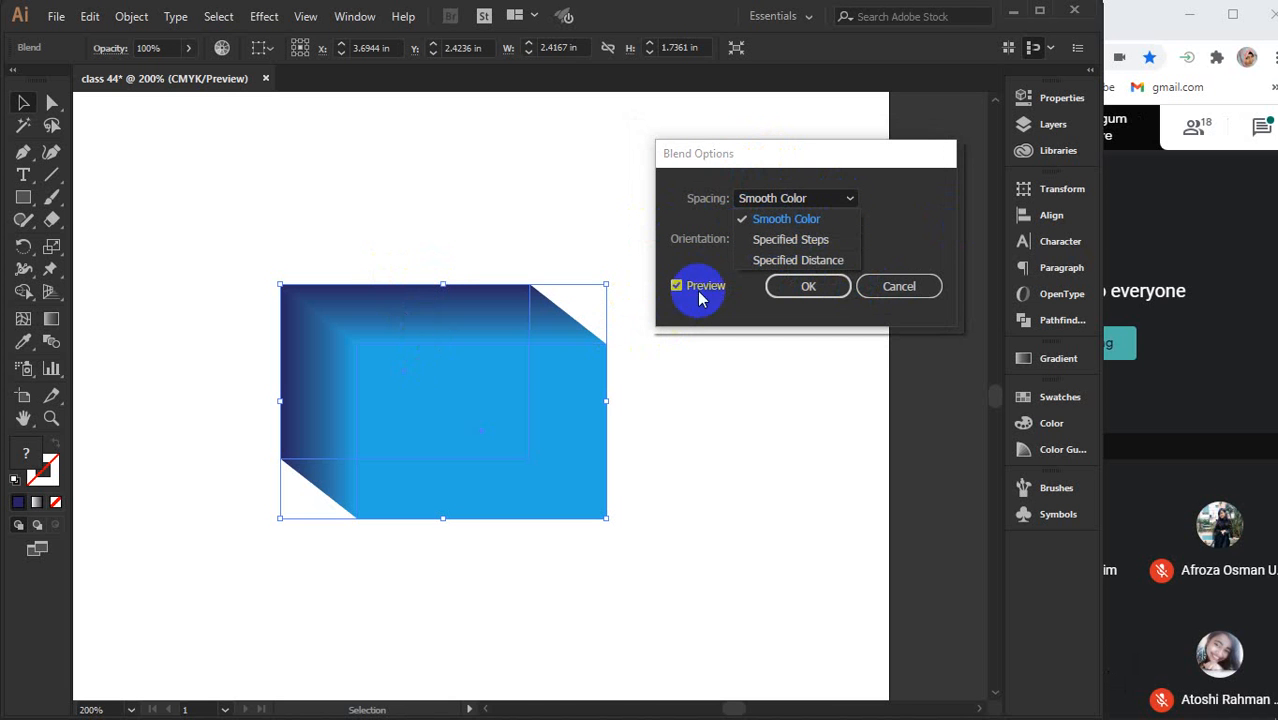
click(782, 242)
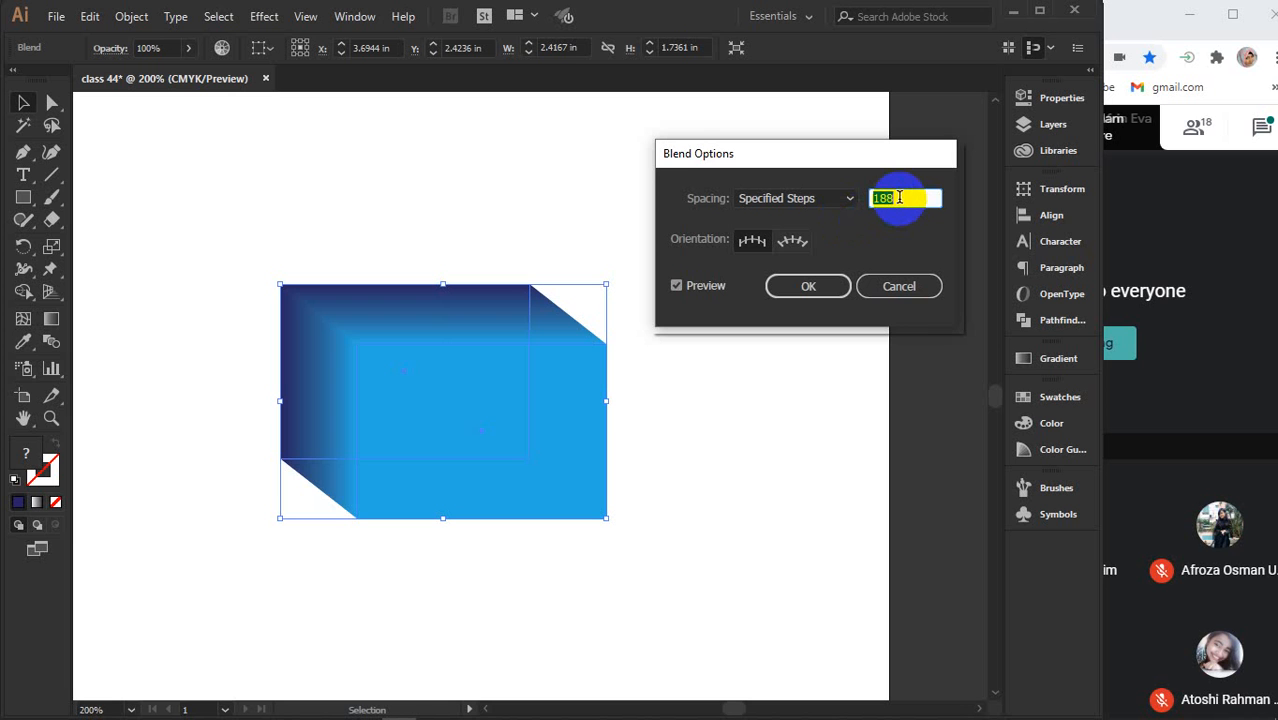
text(1)
click(707, 287)
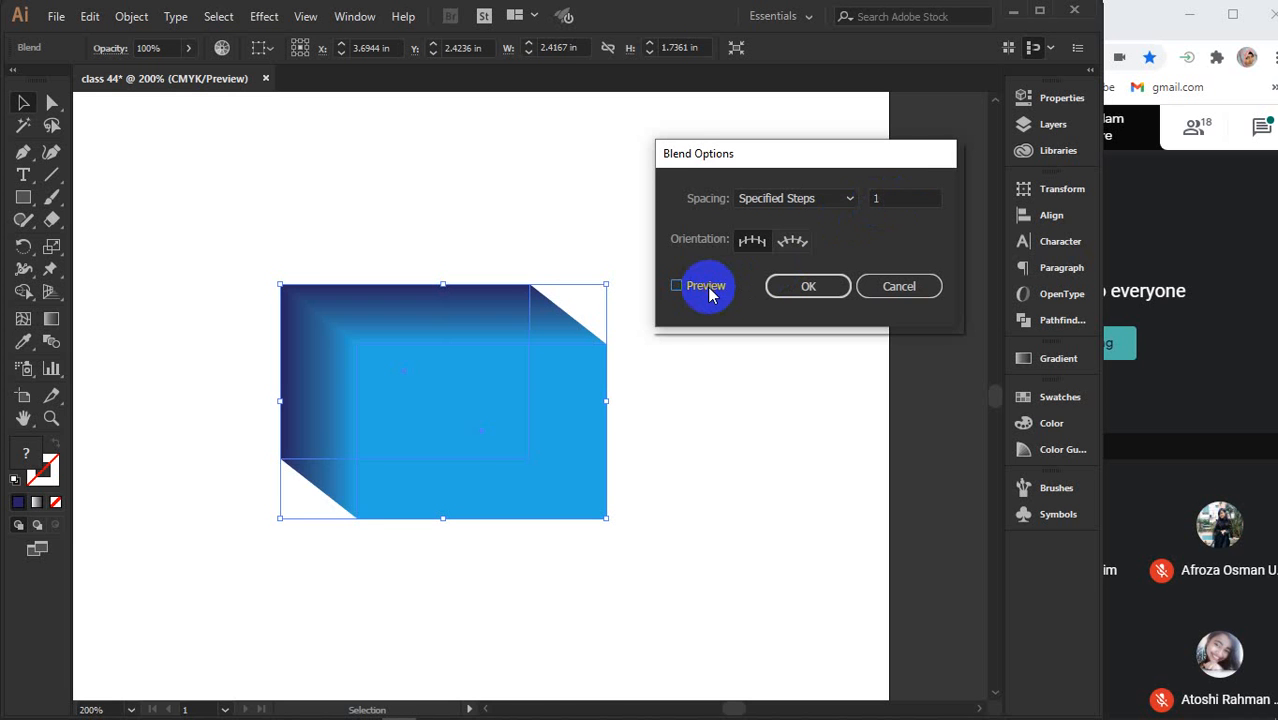
click(707, 287)
double_click(891, 197)
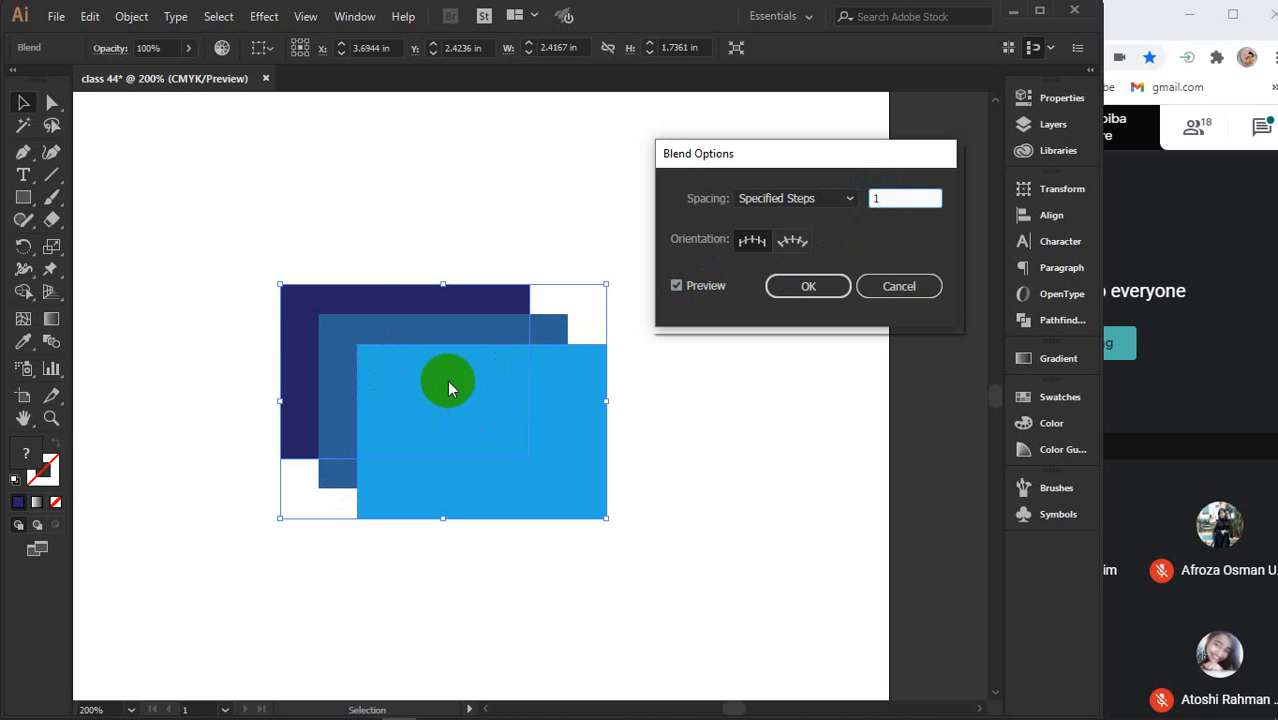
click(297, 292)
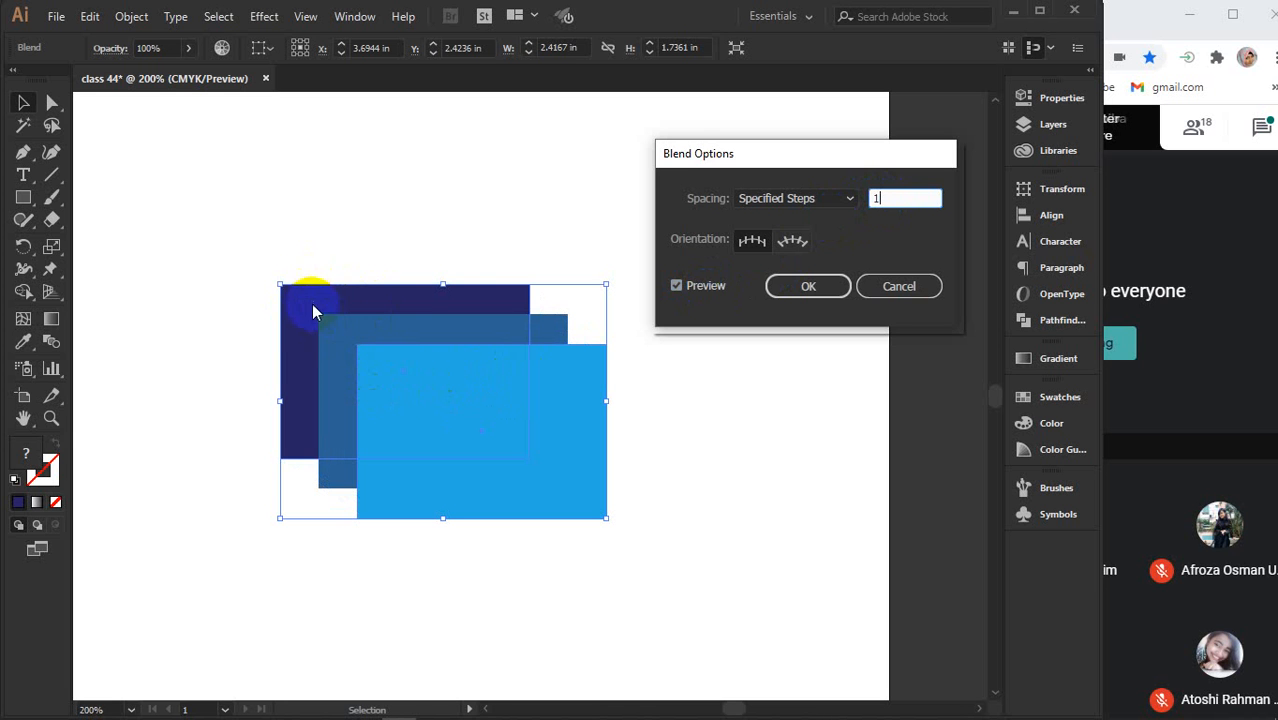
Raise the number of specified blend steps gradually from 1 up to 70
click(893, 197)
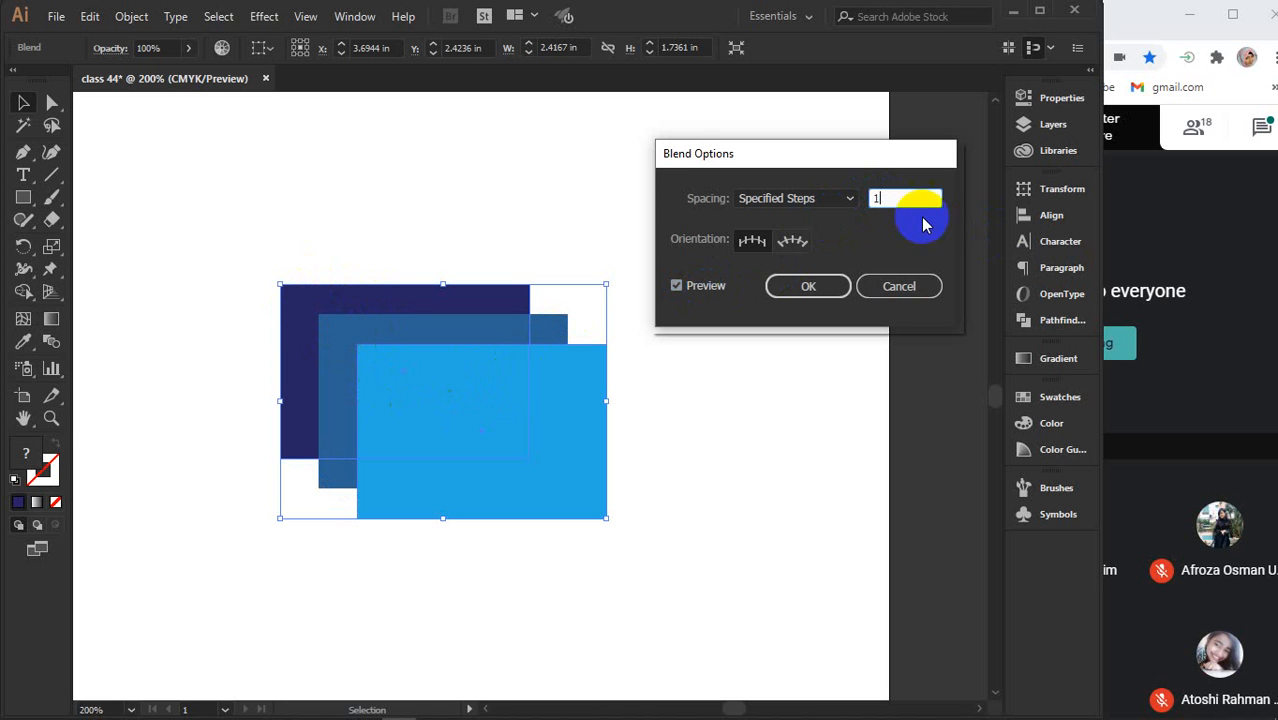
key(Up)
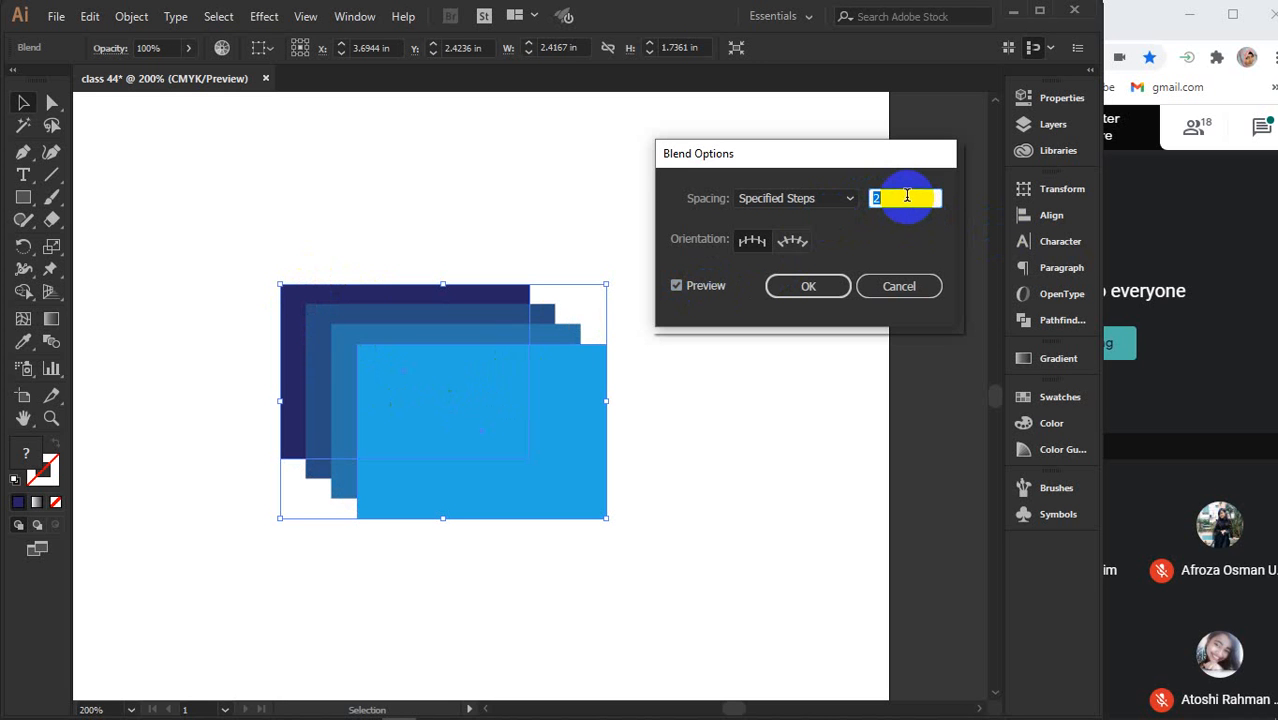
key(Up)
key(Up)
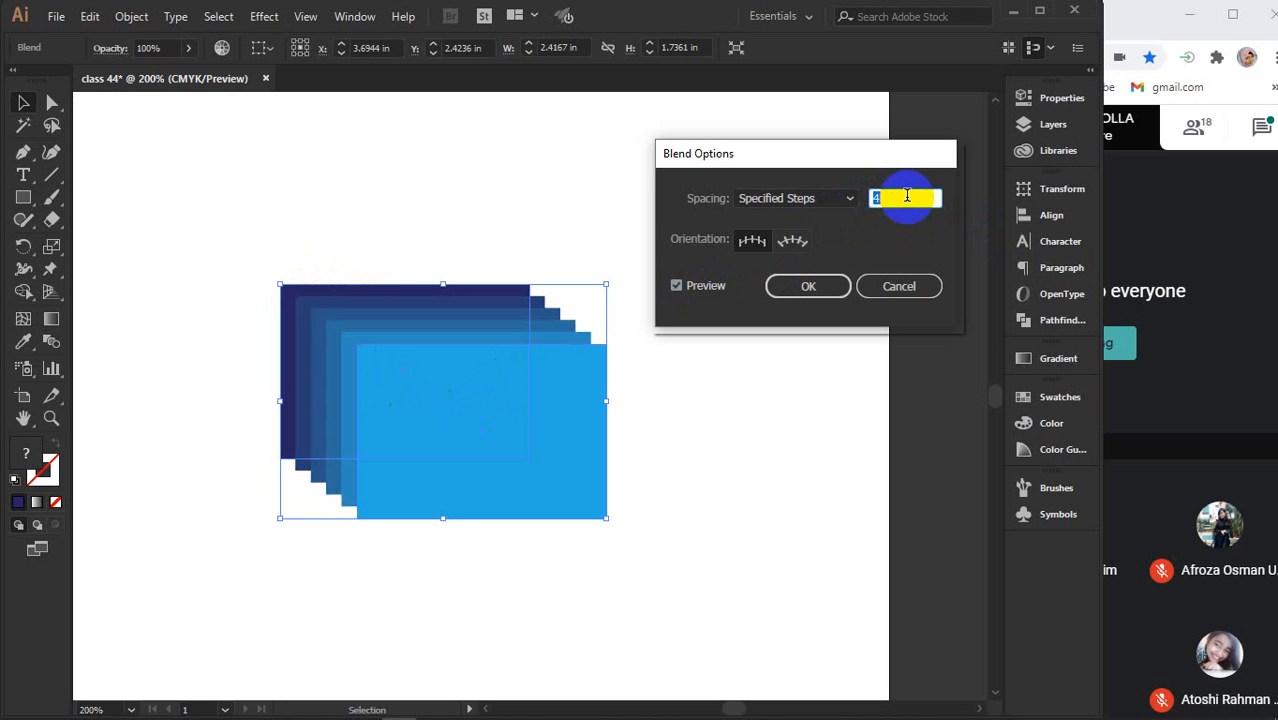
key(Up)
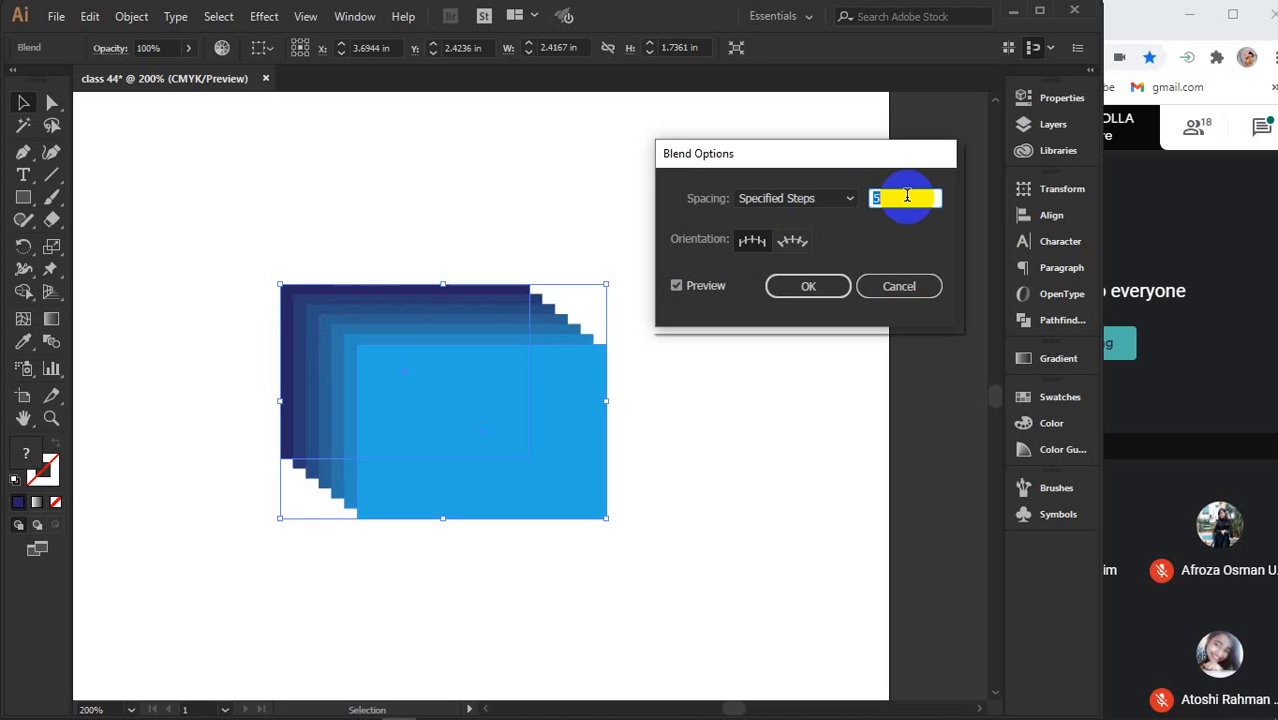
key(Up)
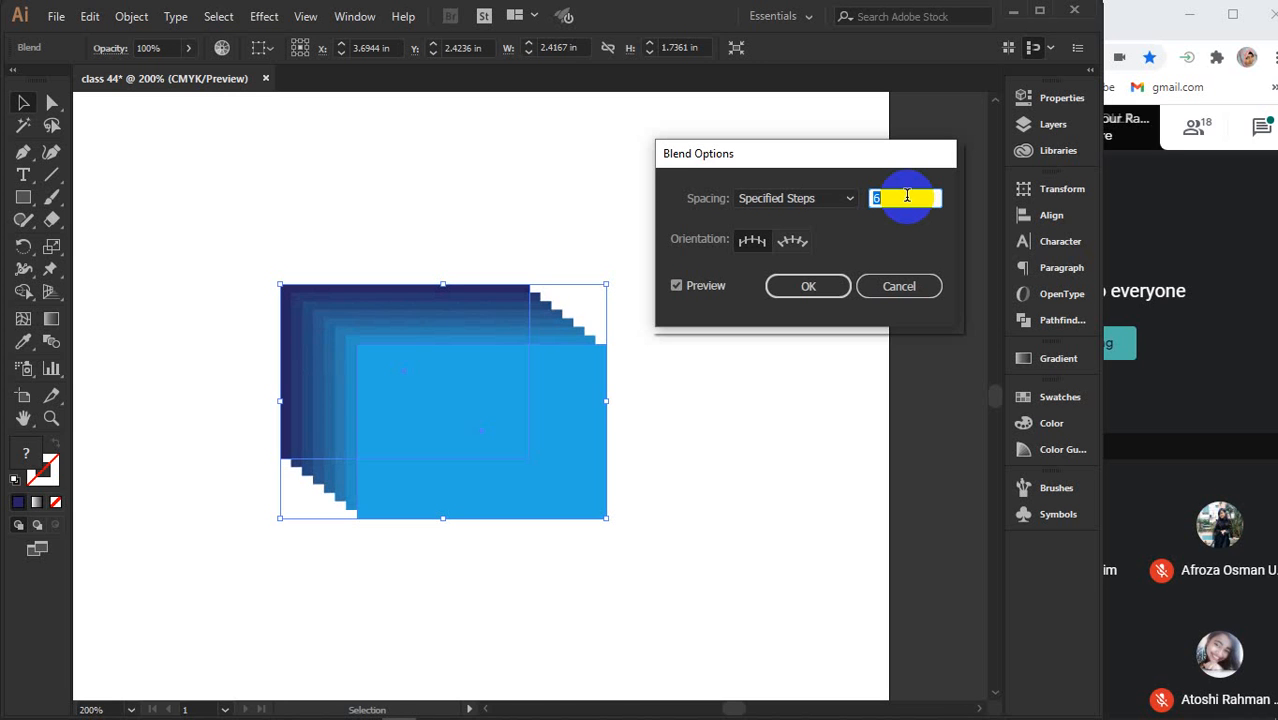
key(Up)
key(Up)
key(Up)
key(Up)
key(Up)
key(Up)
key(Up)
key(Up)
key(Up)
key(Up)
key(Up)
key(Up)
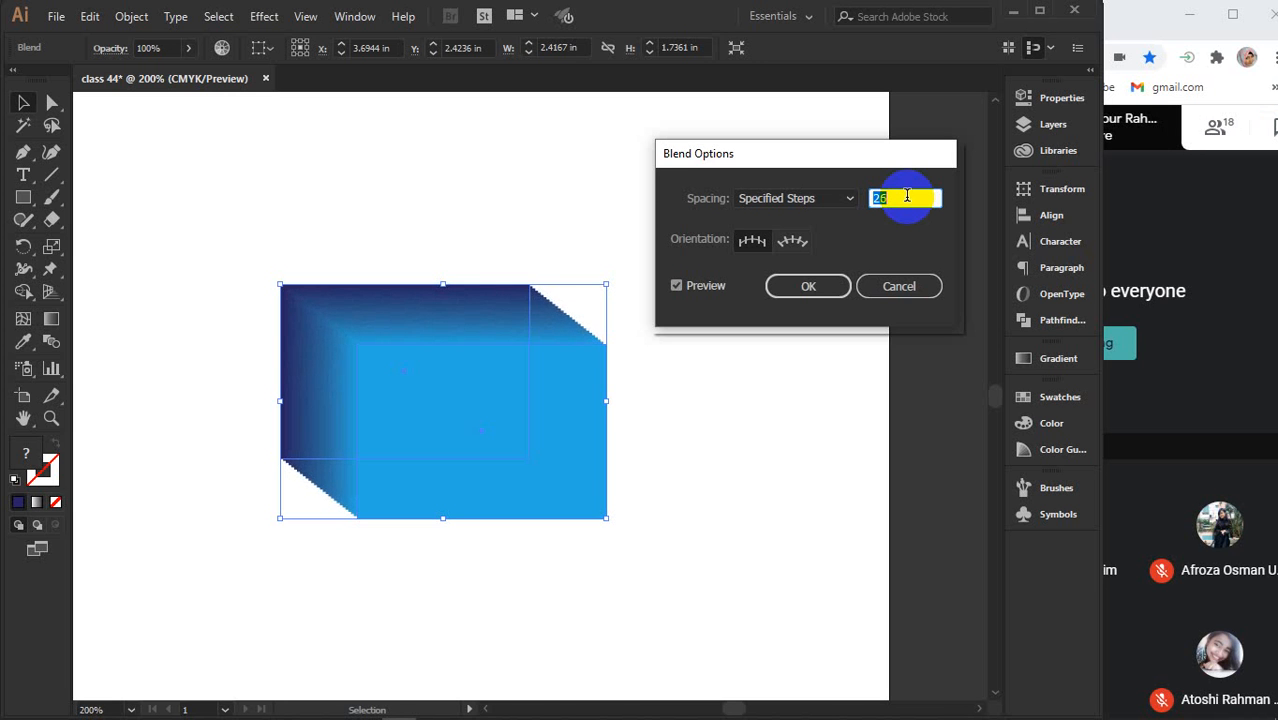
key(Up)
key(Up)
key(Up)
key(Up)
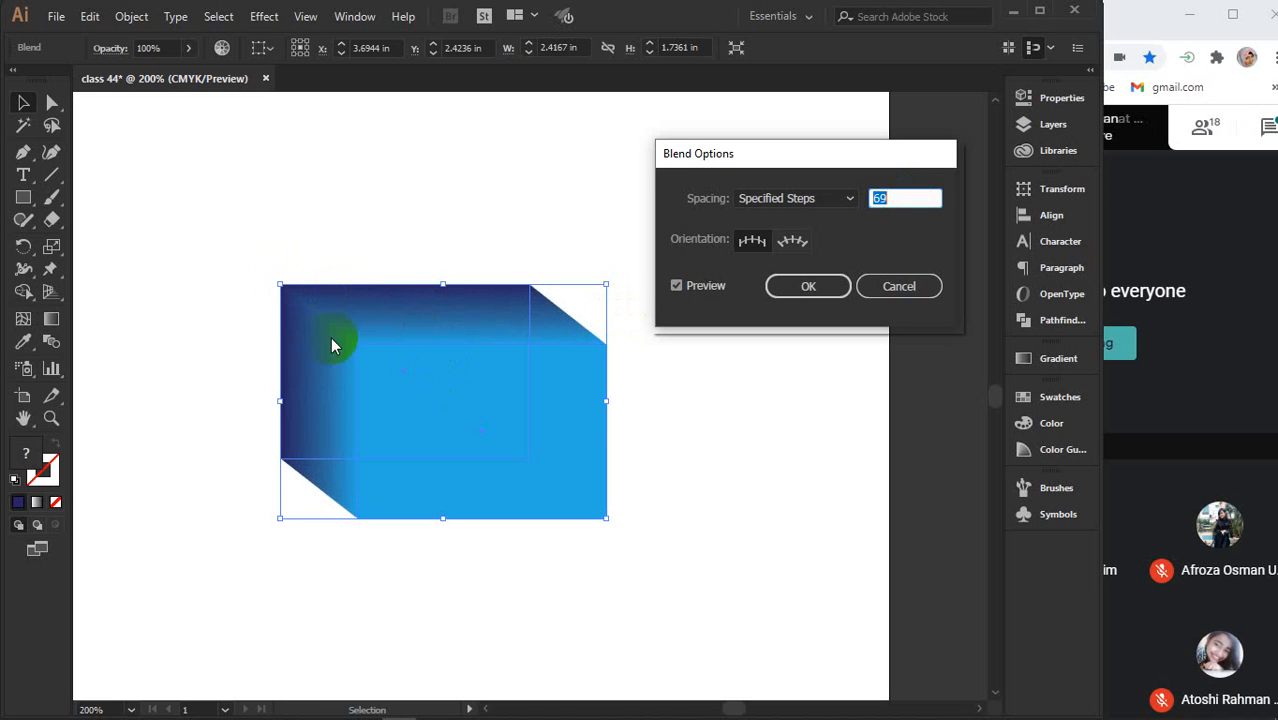
double_click(903, 194)
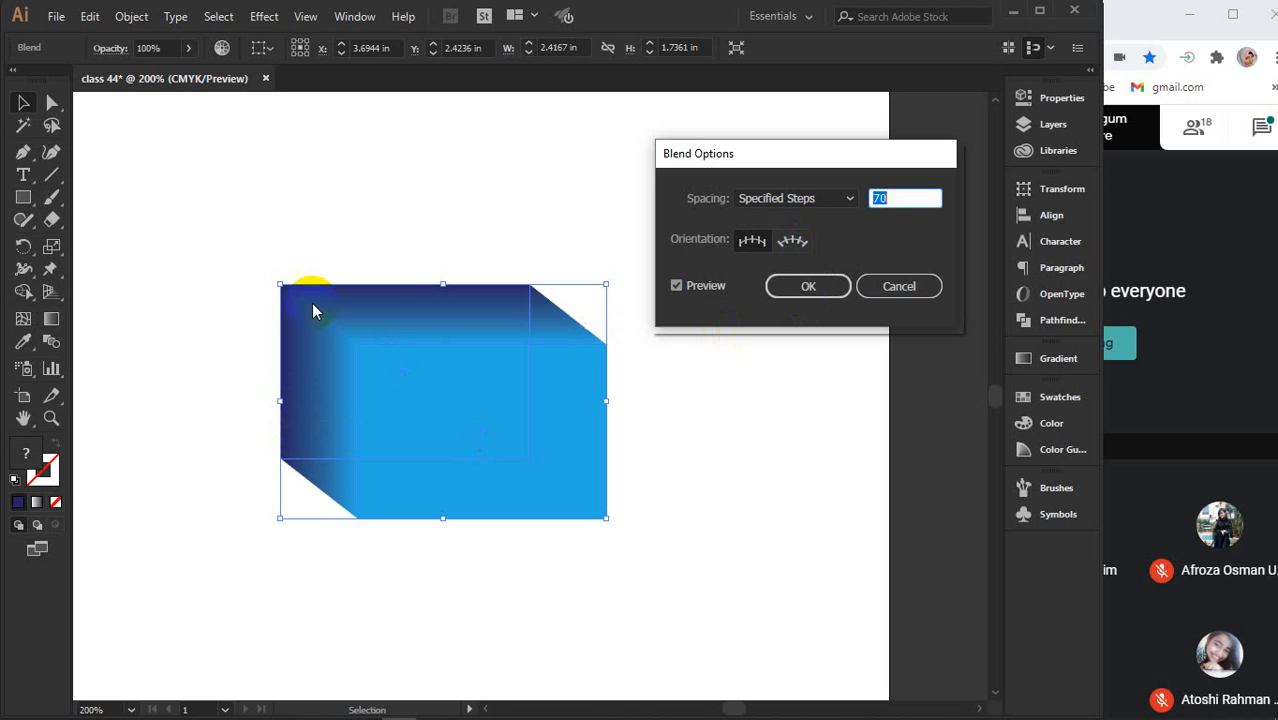
Try the other blend orientation and switch back to the first one
click(791, 243)
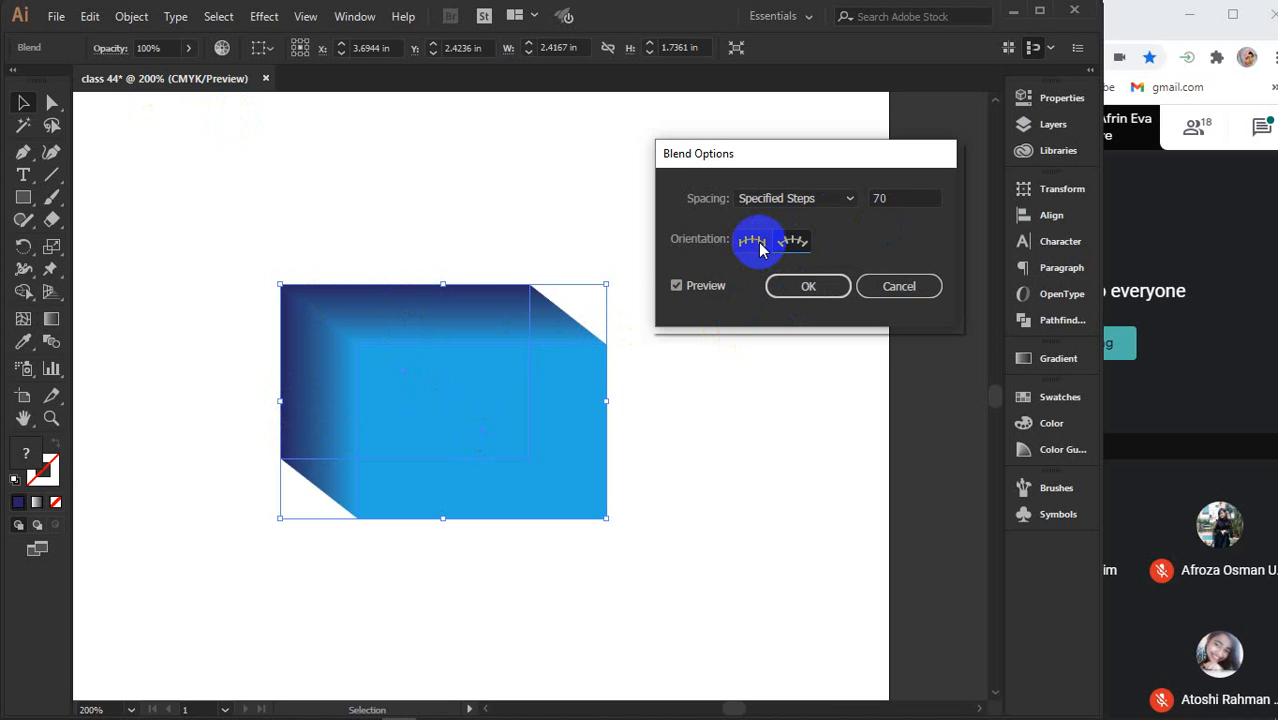
click(755, 244)
Change the blend spacing to Specified Distance and try distances of 1.2 in and 0 in
click(843, 200)
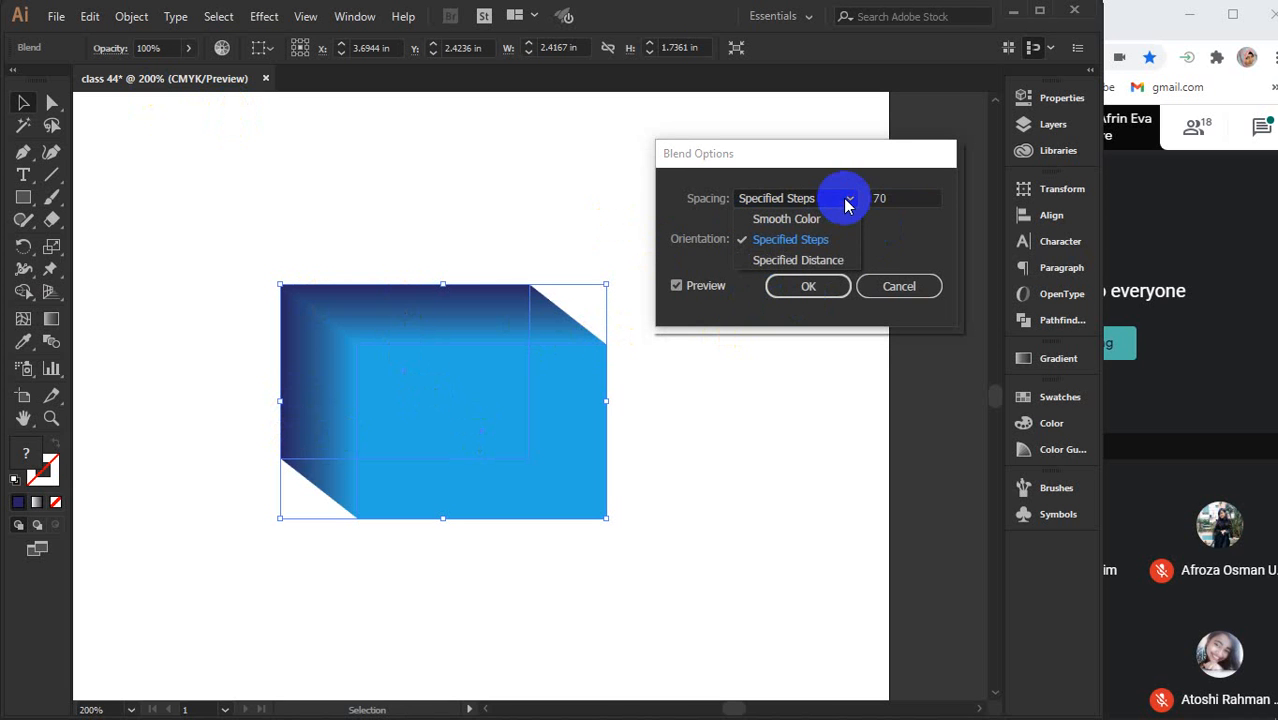
click(789, 262)
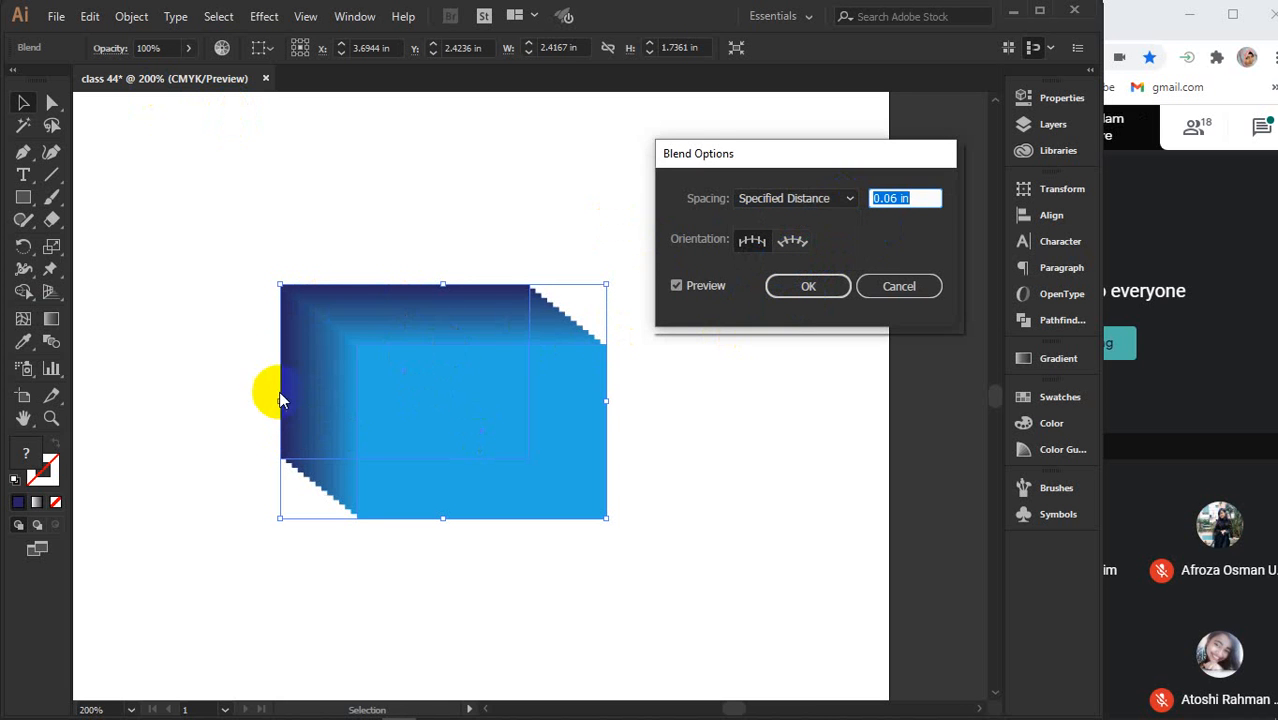
text(0.3)
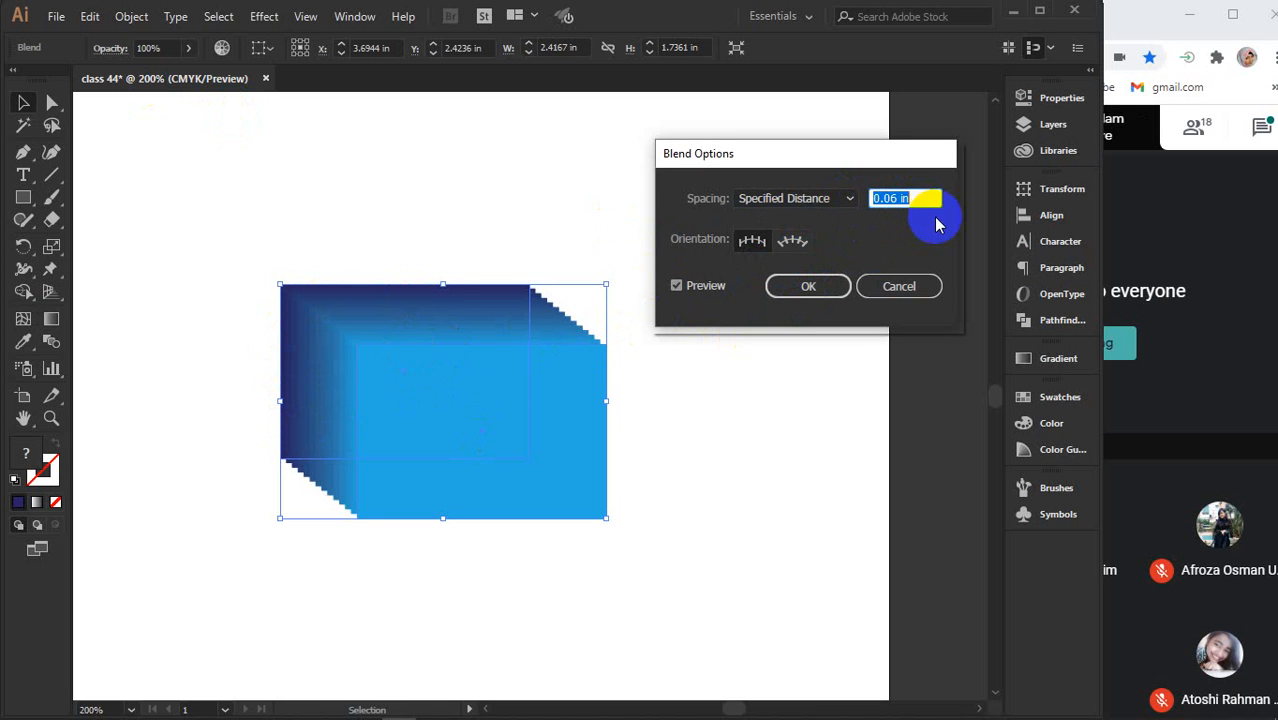
key(Tab)
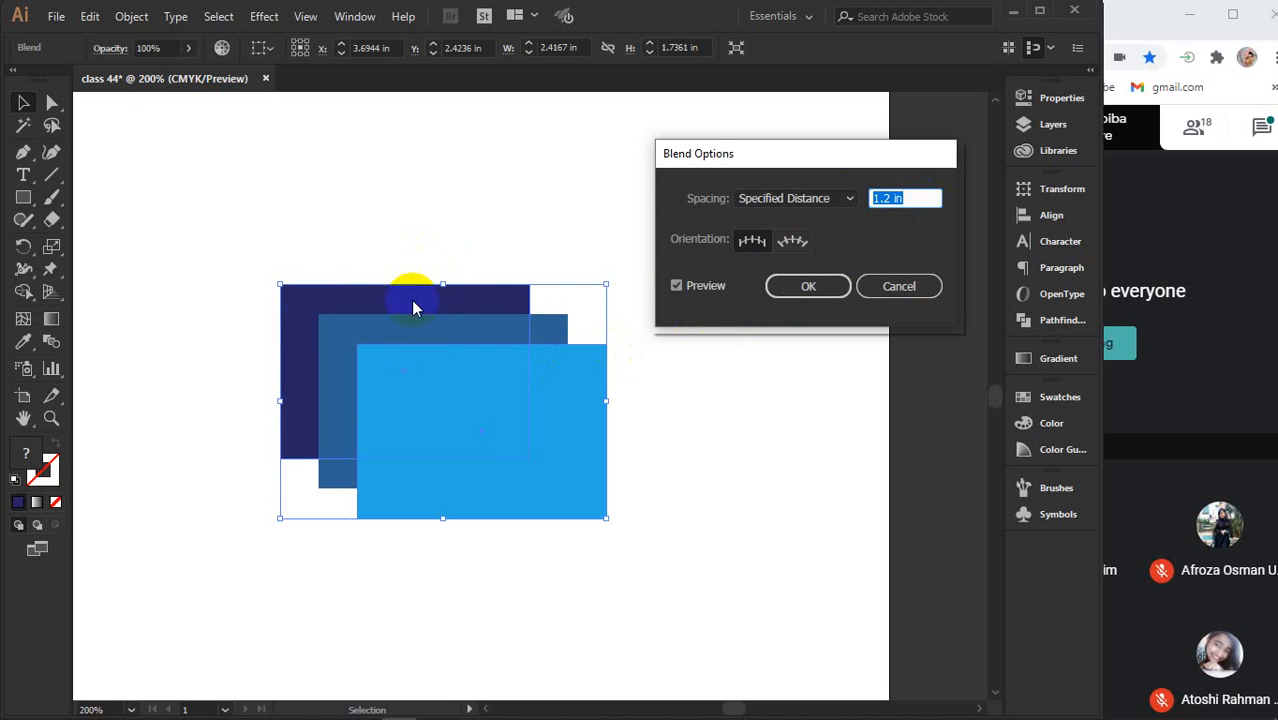
text(0)
key(Tab)
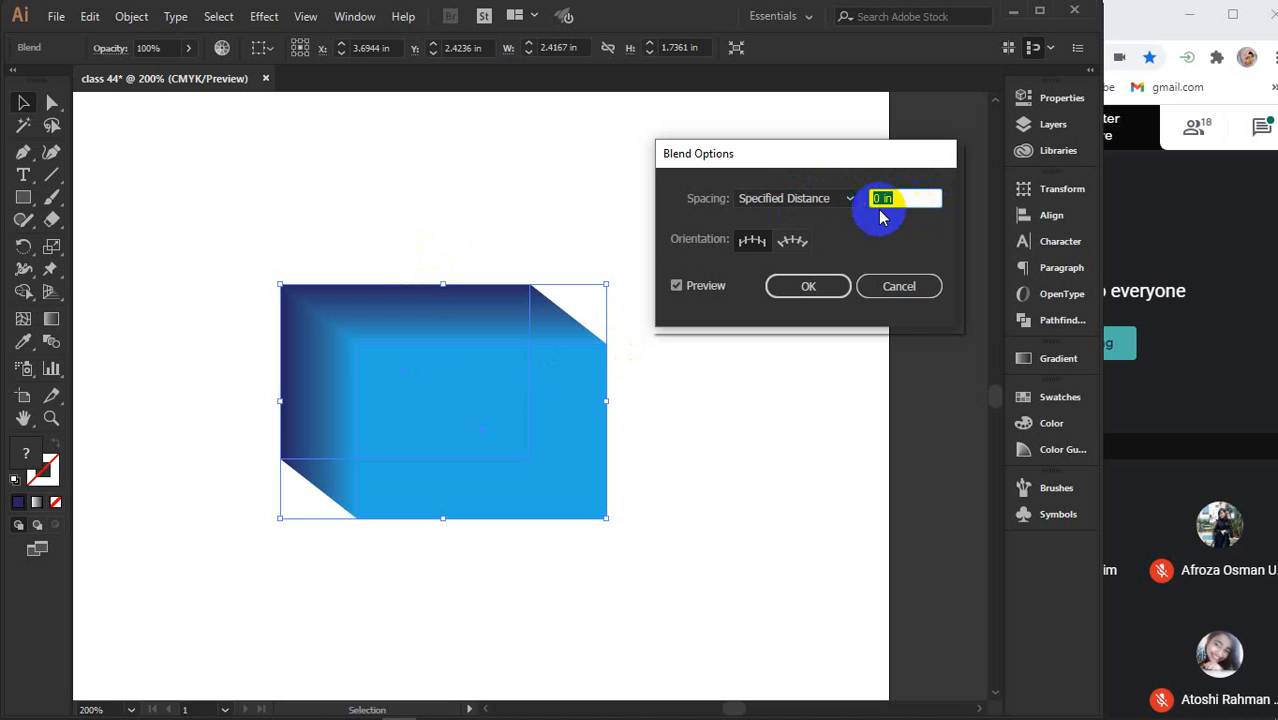
Return the blend spacing to Specified Steps, set 50 steps, and apply the blend options
click(848, 198)
click(802, 241)
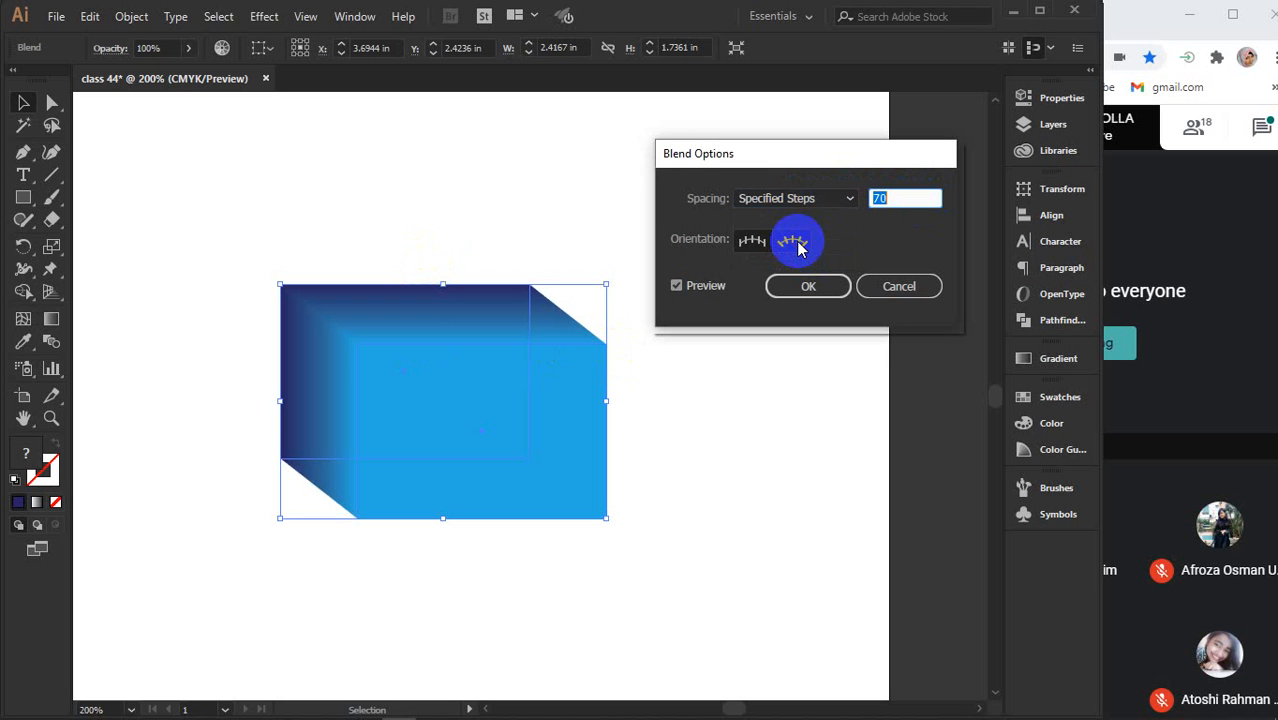
click(885, 198)
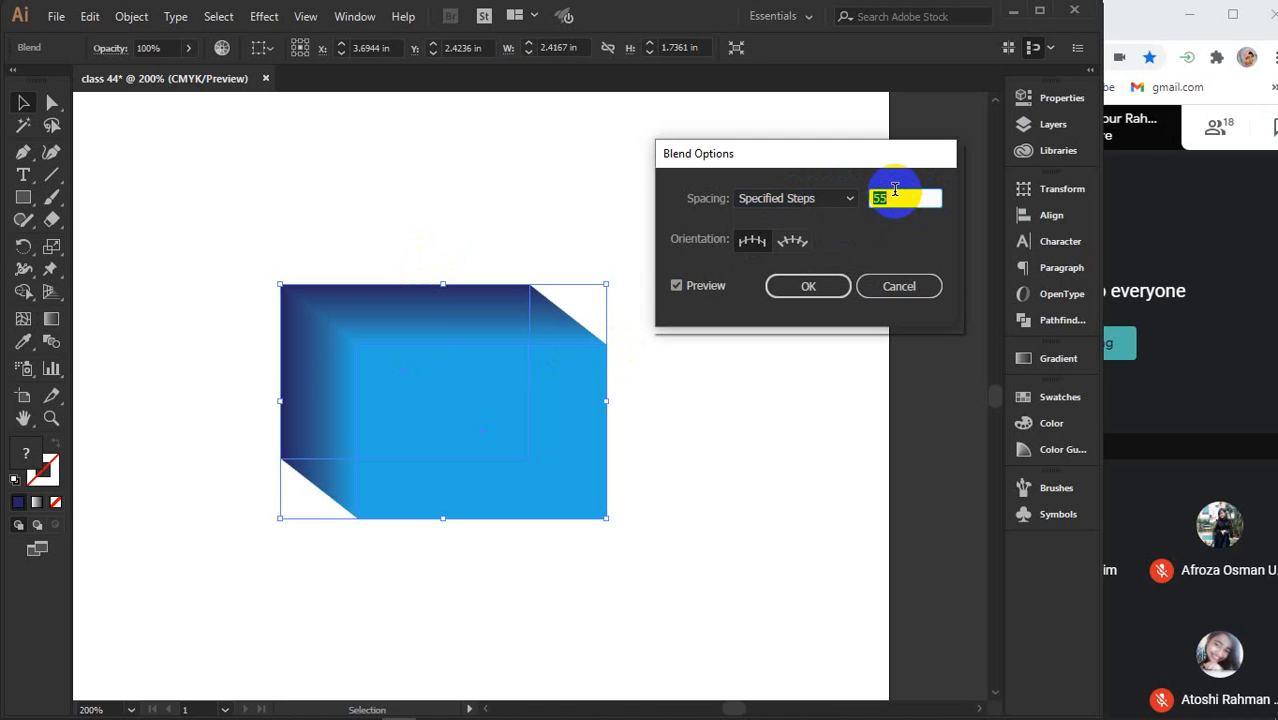
click(801, 287)
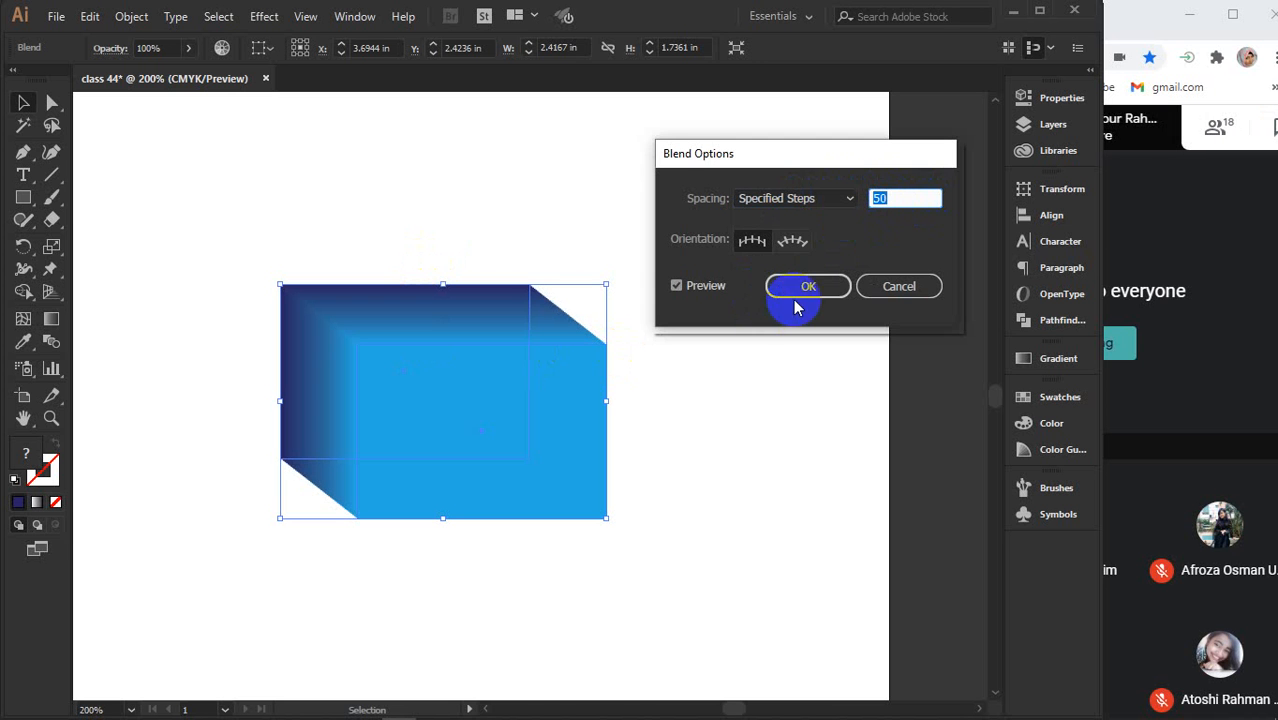
Expand the blended rectangles with the Object and Fill options, and deselect the result
right_click(467, 376)
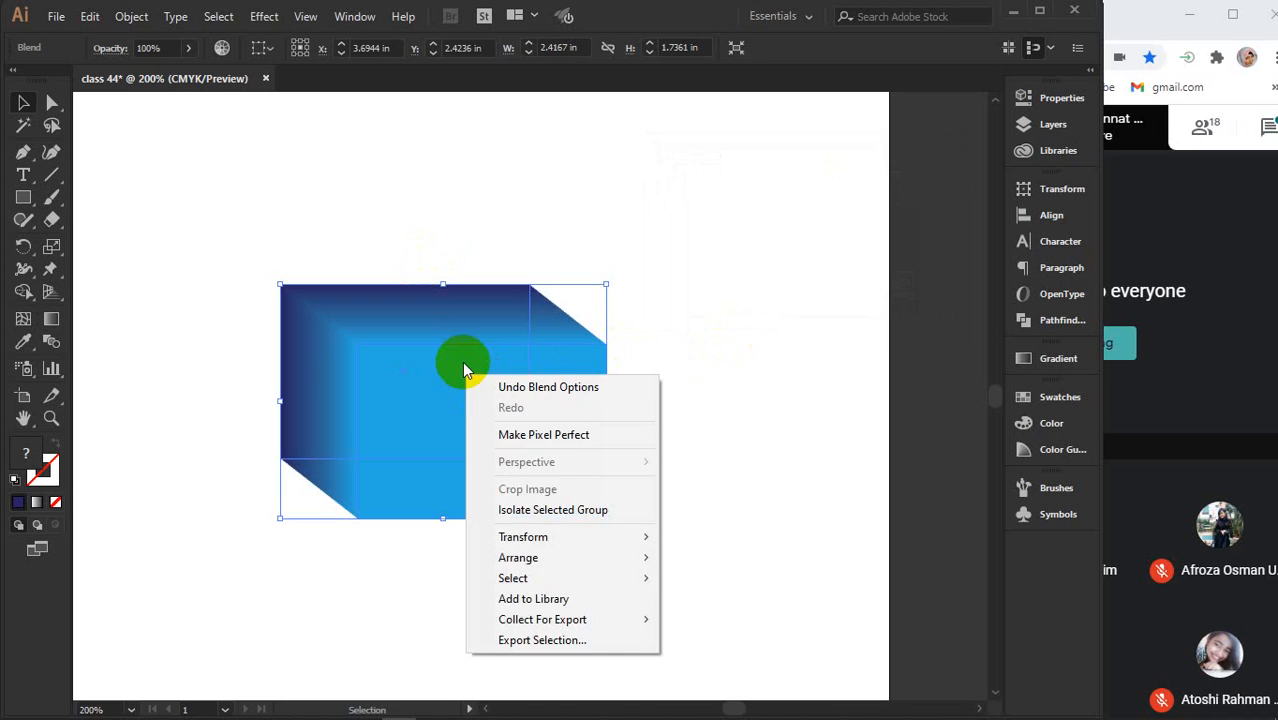
click(733, 342)
click(434, 374)
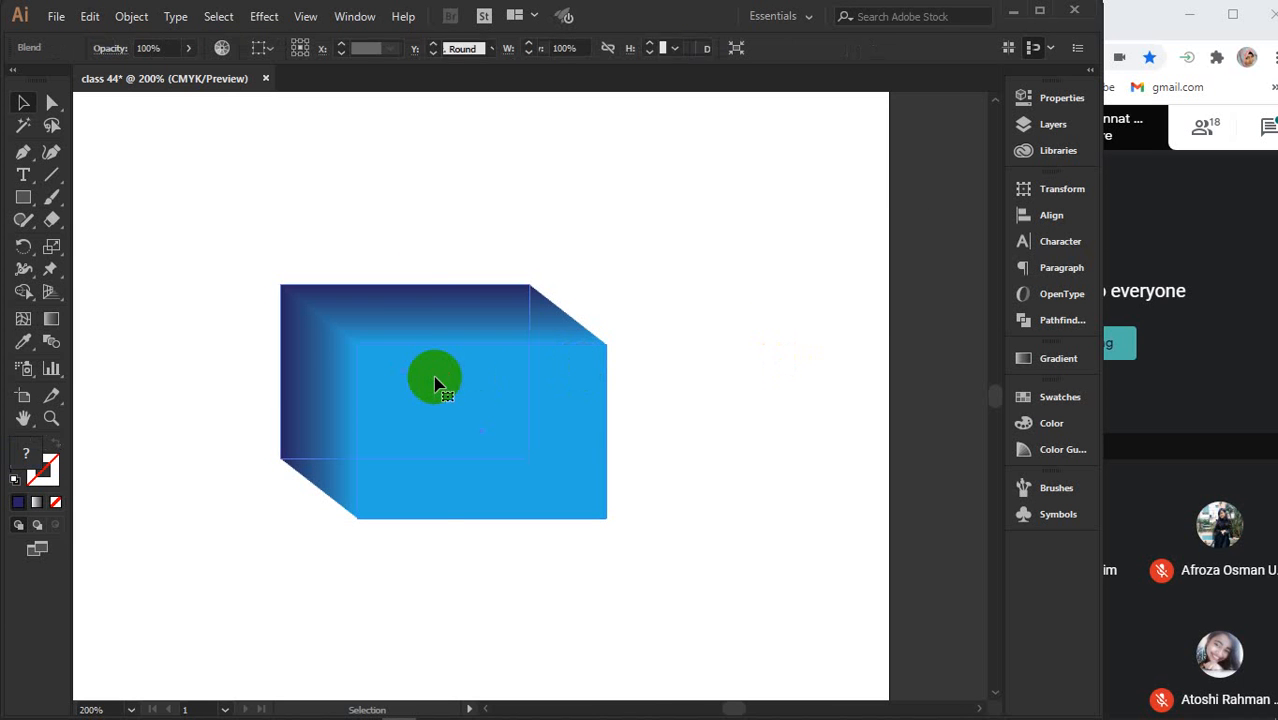
click(131, 16)
click(215, 205)
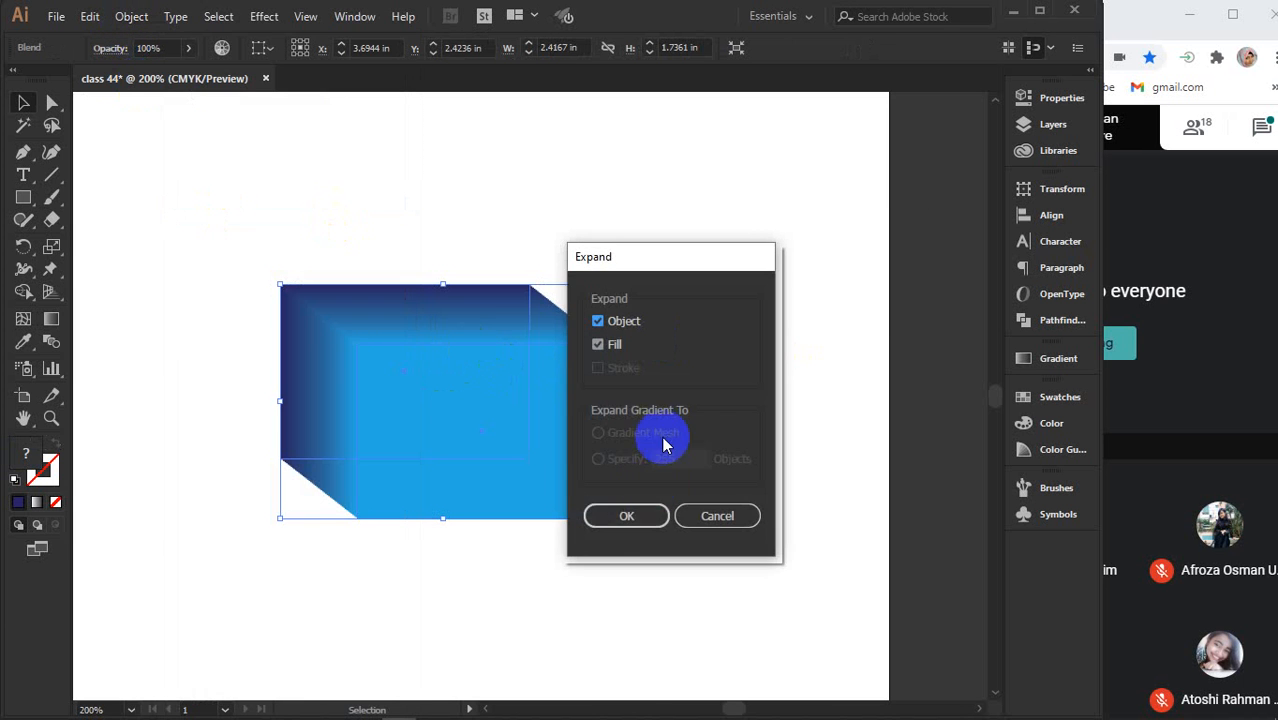
click(633, 518)
click(719, 322)
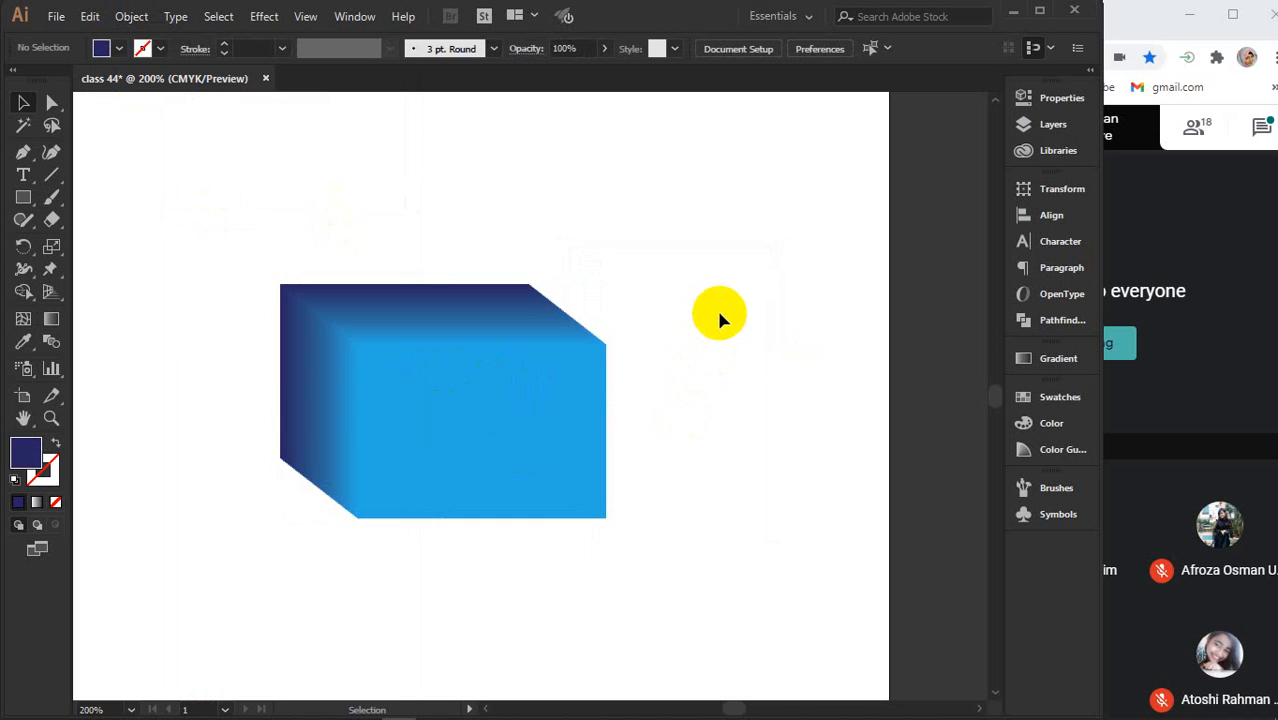
Move the expanded shape up and slightly left, and ungroup it into individual rectangles
drag(428, 428, 391, 345)
right_click(391, 344)
click(446, 499)
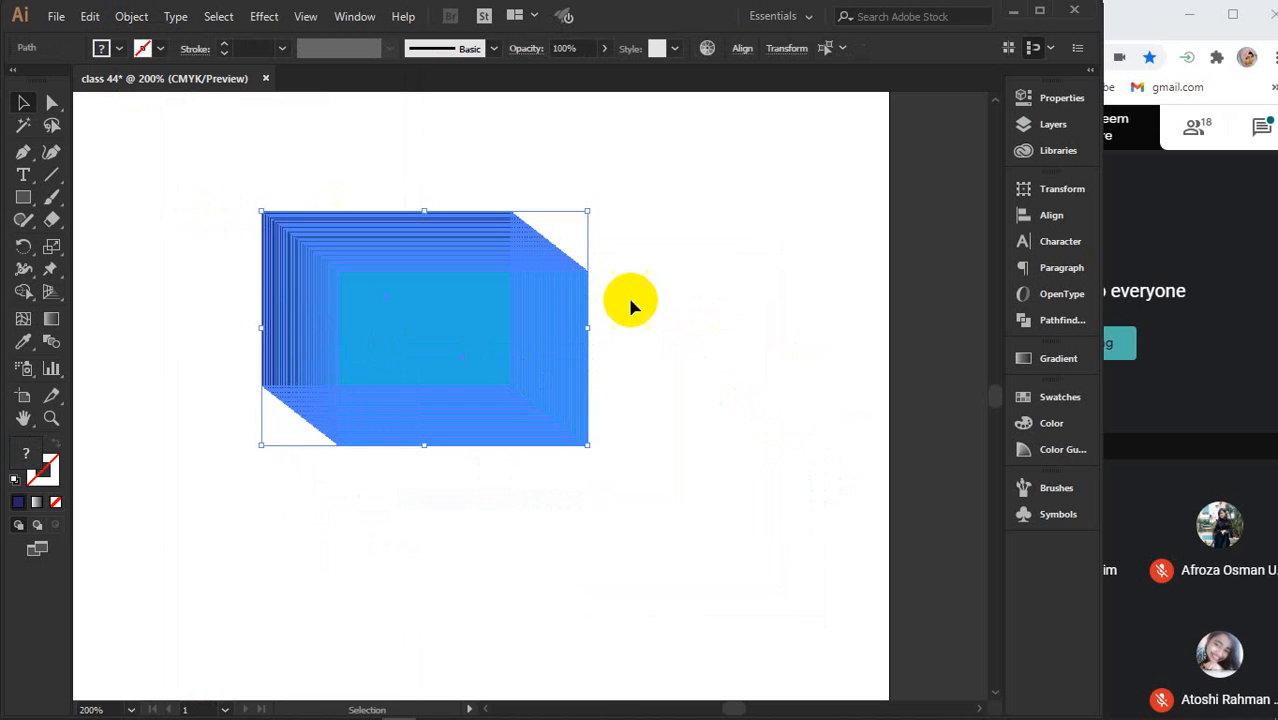
Pull individual light blue and navy rectangles out of the ungrouped stack and spread them around the artboard
drag(491, 331, 648, 365)
drag(422, 331, 422, 420)
drag(539, 329, 537, 267)
drag(362, 314, 530, 241)
drag(424, 306, 270, 468)
drag(402, 291, 646, 136)
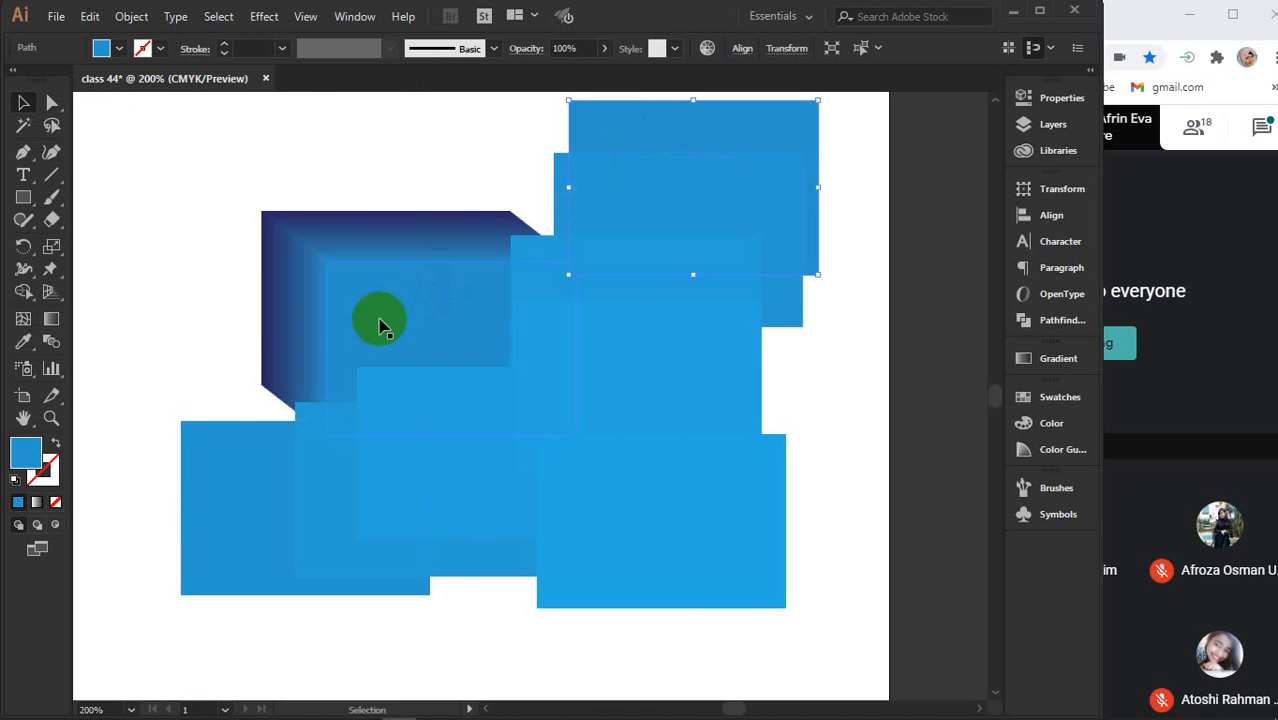
drag(379, 319, 127, 384)
drag(370, 298, 590, 132)
drag(402, 298, 128, 294)
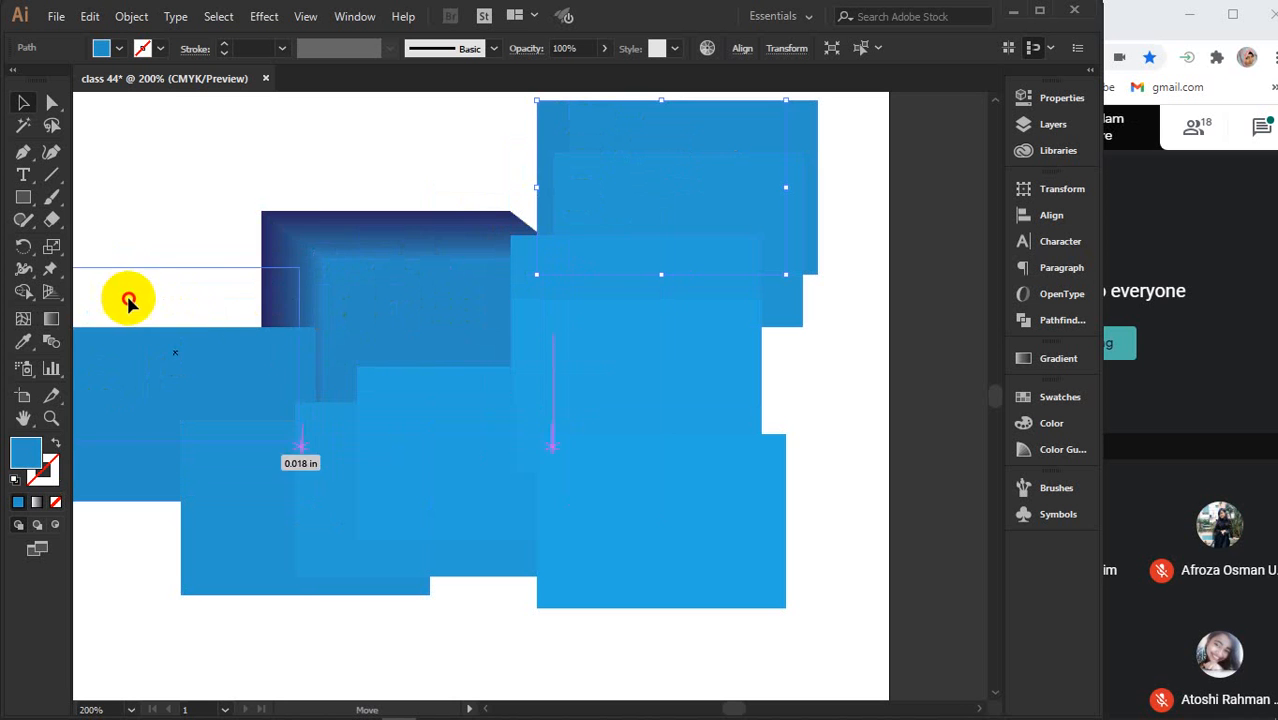
key(ctrl+z)
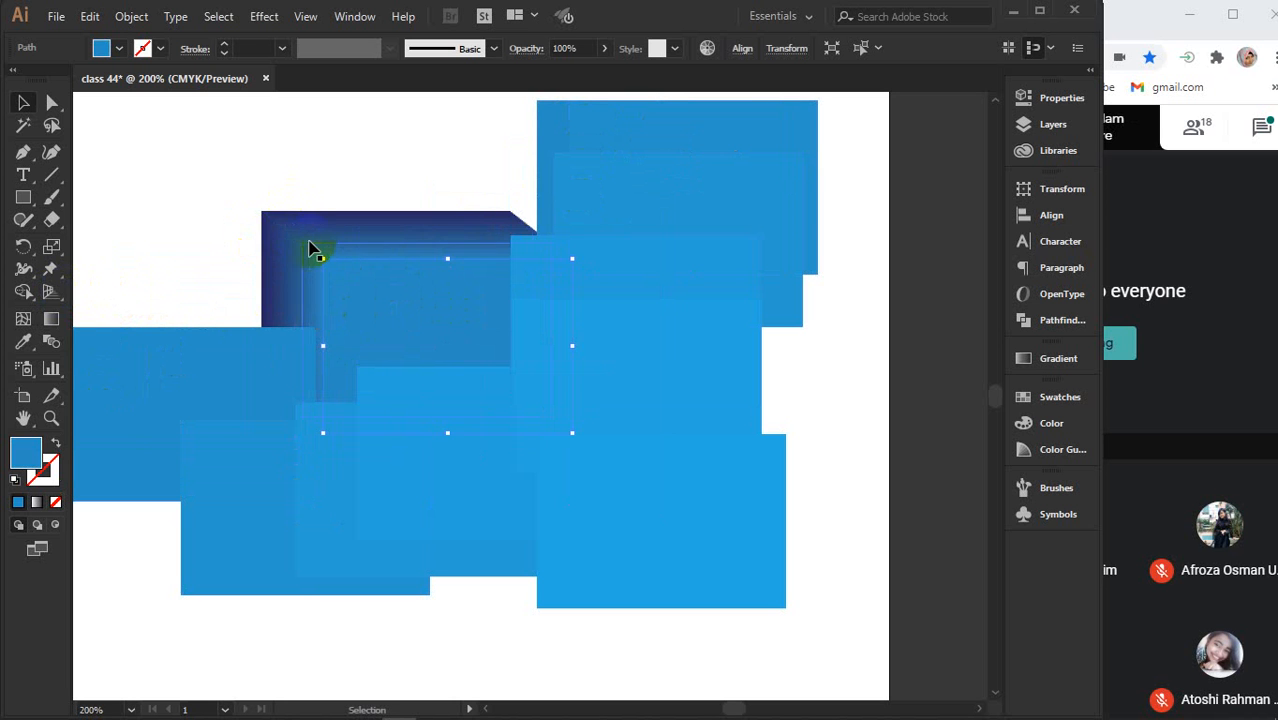
mouse_move(314, 248)
mouse_down()
mouse_move(285, 208)
mouse_move(328, 248)
mouse_up()
drag(335, 197, 397, 178)
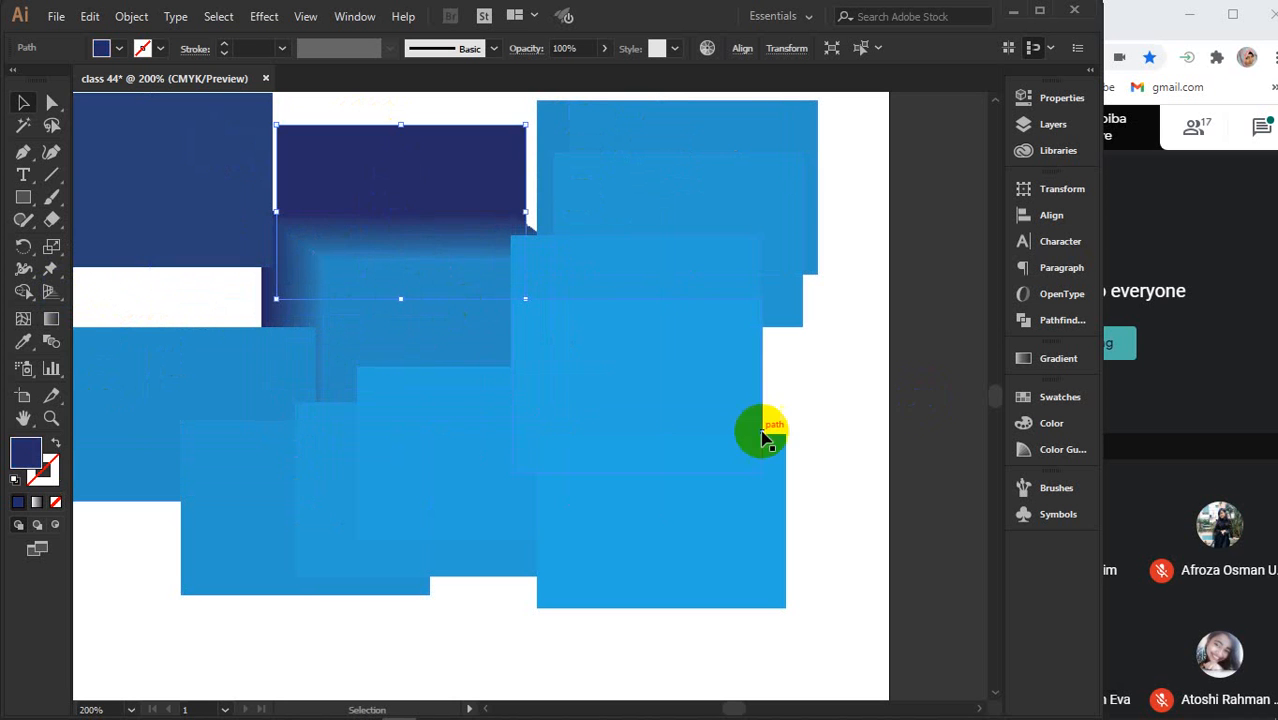
Undo the rectangle moves, the ungrouping and the expansion to restore the live blend, and return to the Selection tool
key(ctrl+z)
key(ctrl+z)
key(ctrl+z)
key(ctrl+z)
key(ctrl+z)
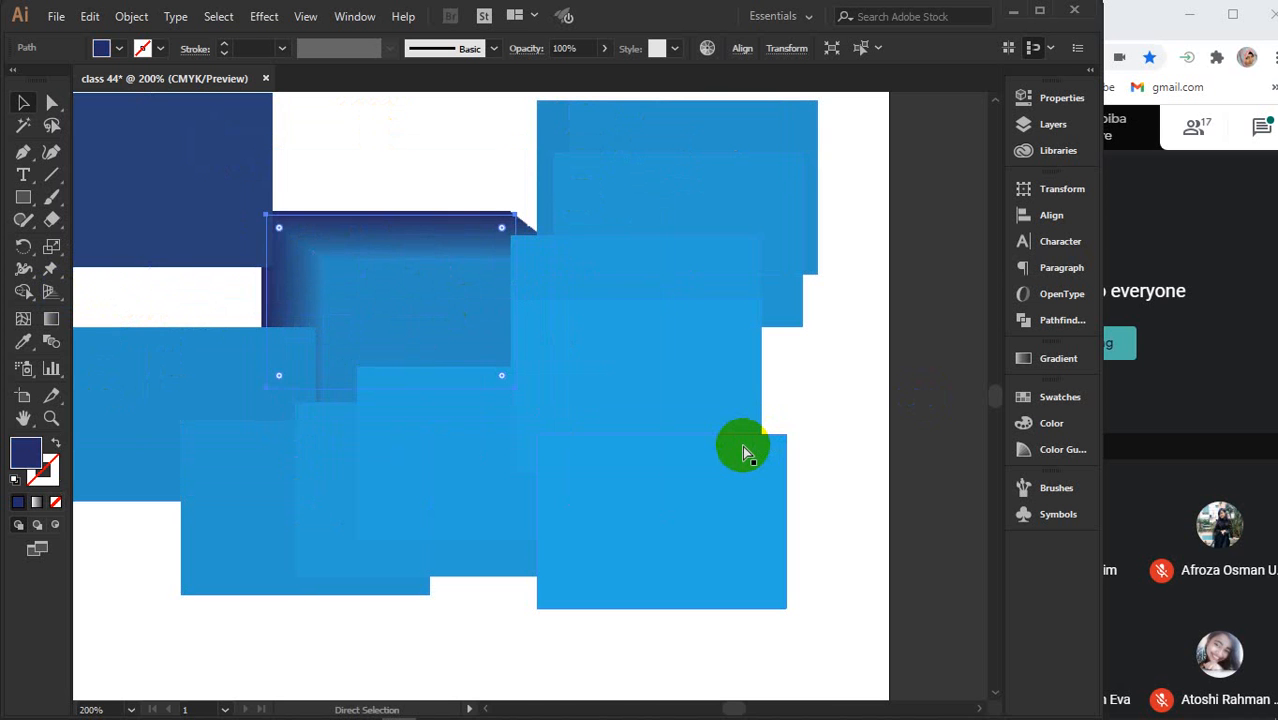
key(ctrl+z)
key(ctrl+z)
key(ctrl+z)
key(ctrl+z)
key(ctrl+z)
key(ctrl+z)
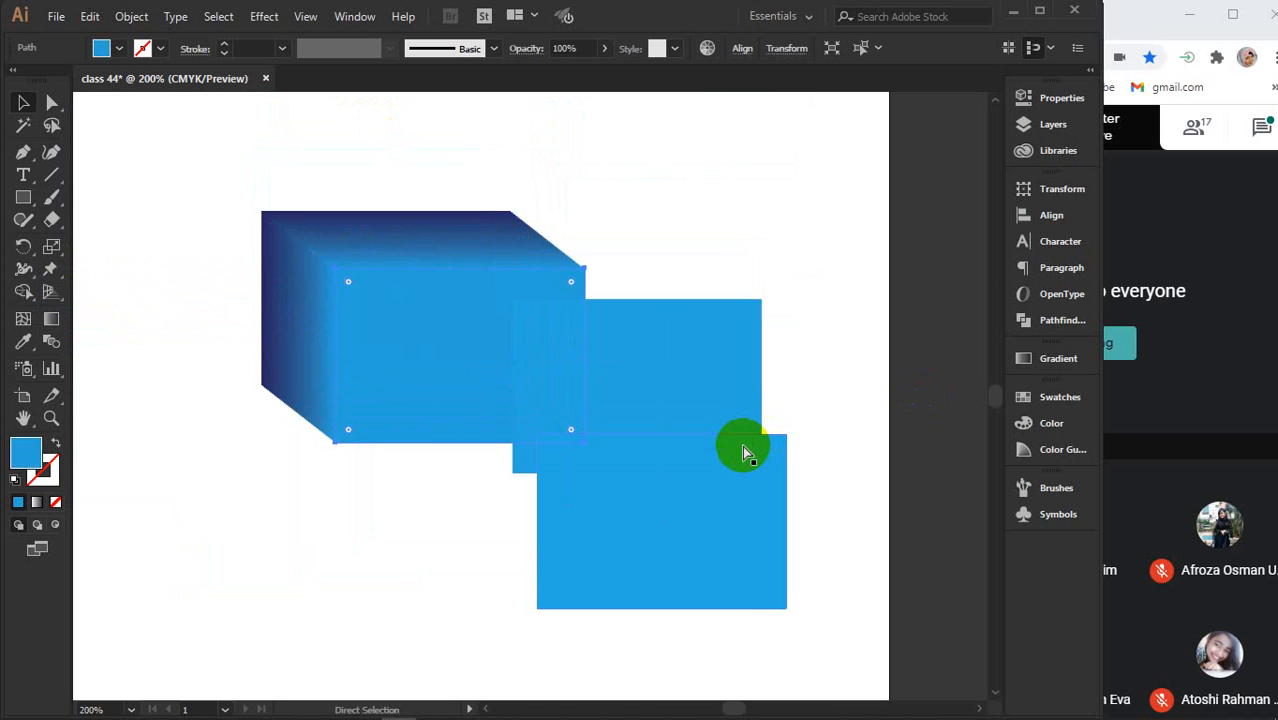
key(ctrl+z)
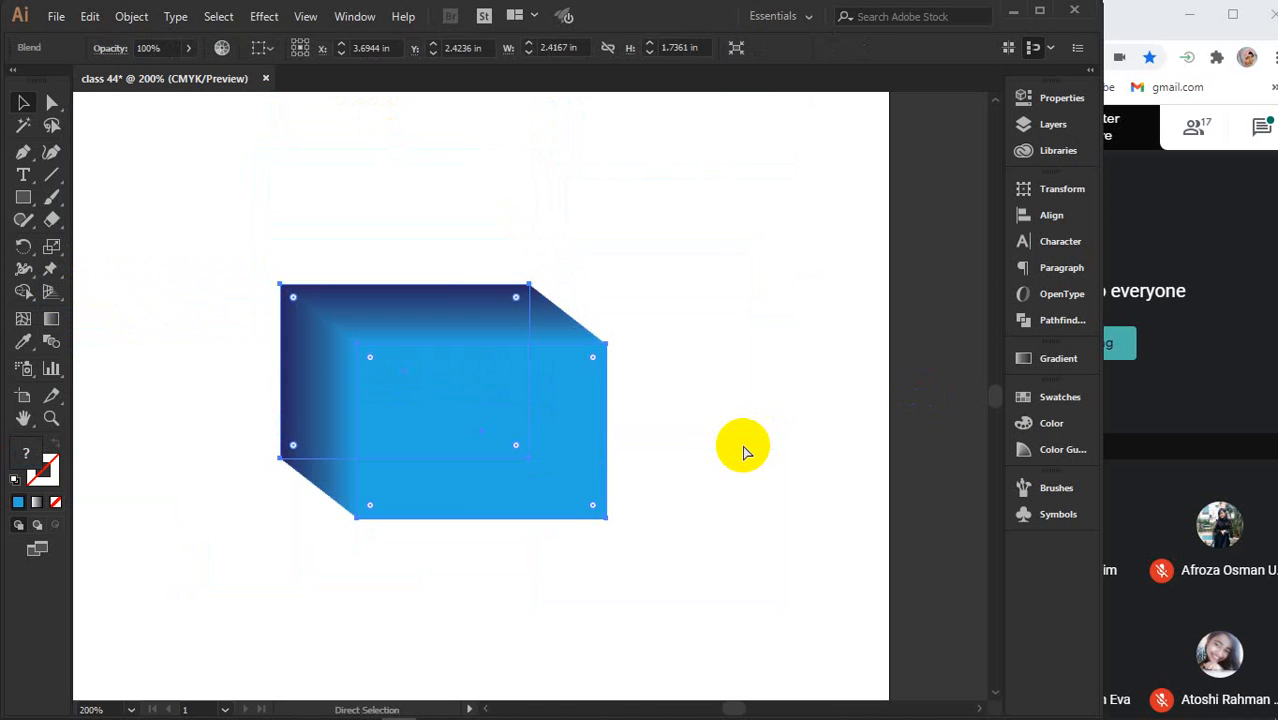
key(v)
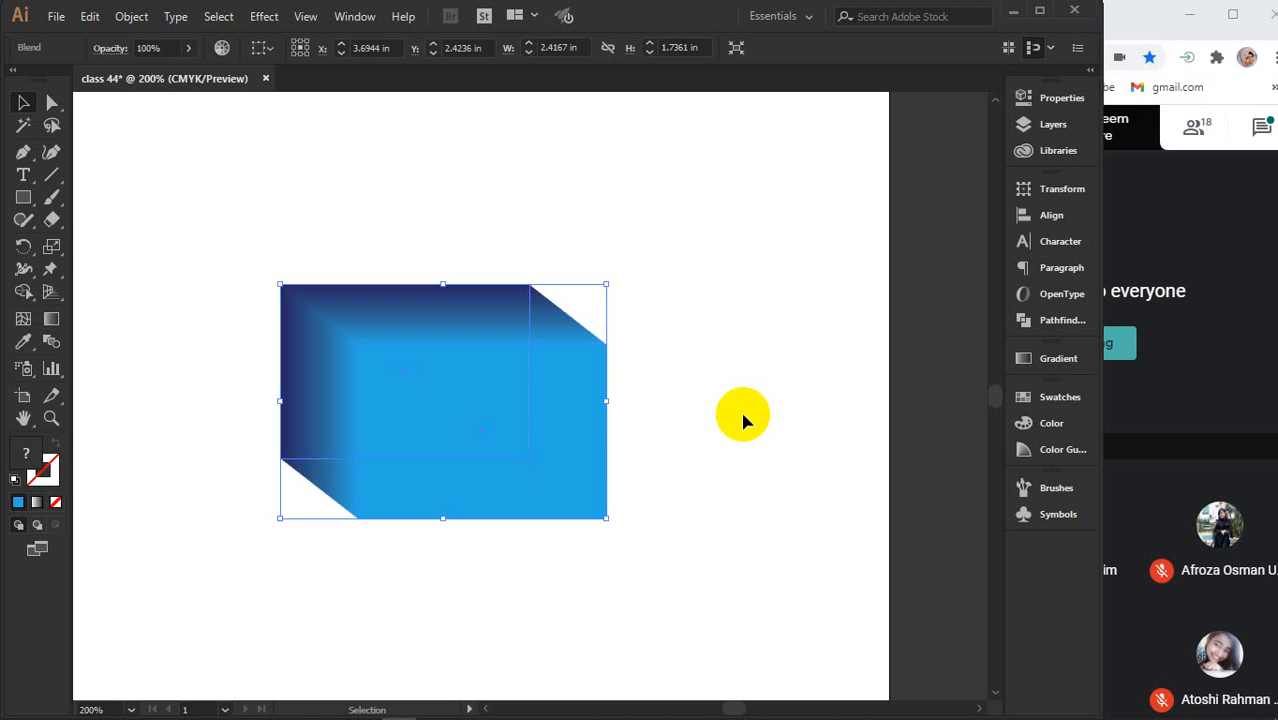
Move the blended shape slightly up and left to X 3.5972 in, Y 2.2014 in, and leave it selected
click(565, 435)
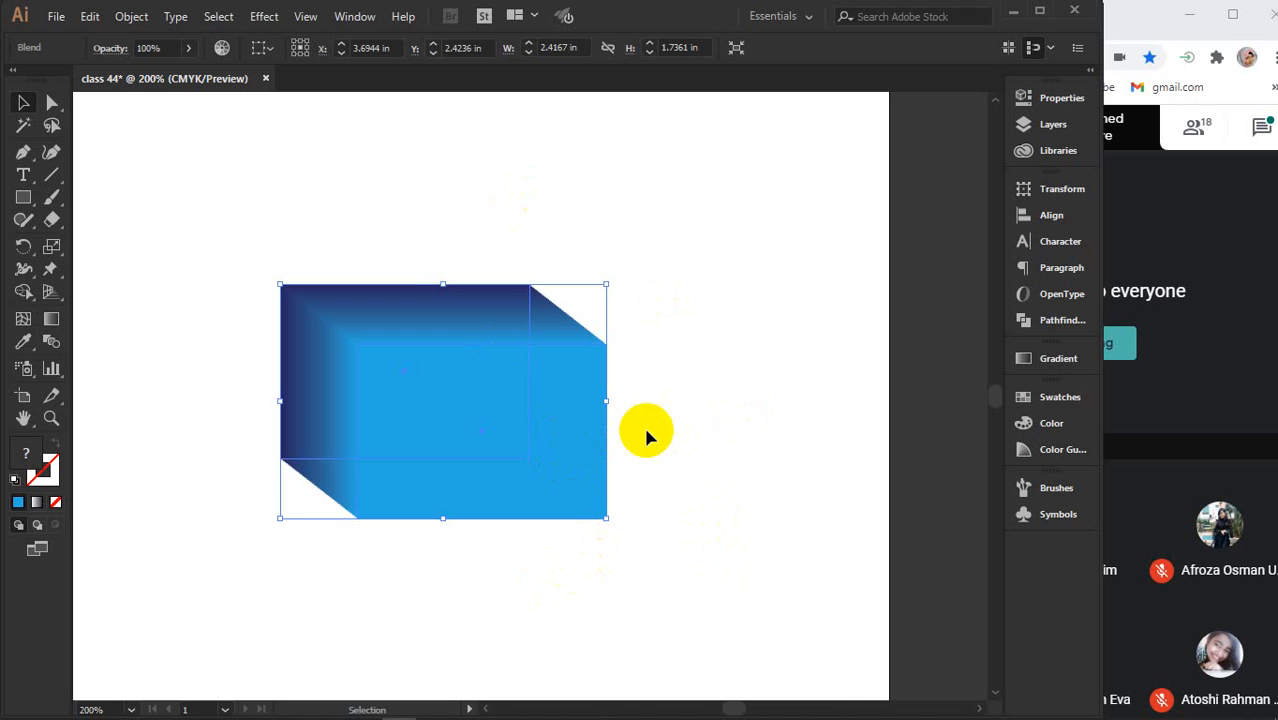
click(490, 392)
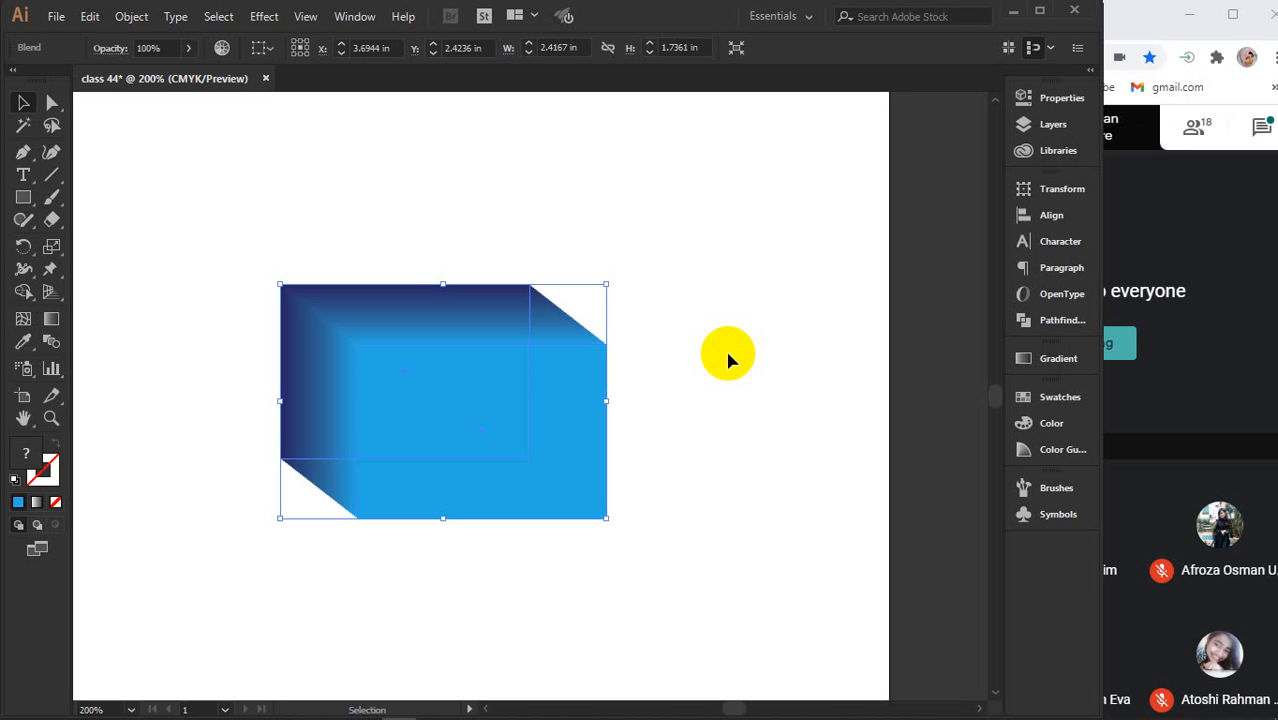
click(376, 460)
click(371, 385)
drag(371, 337, 437, 360)
click(405, 320)
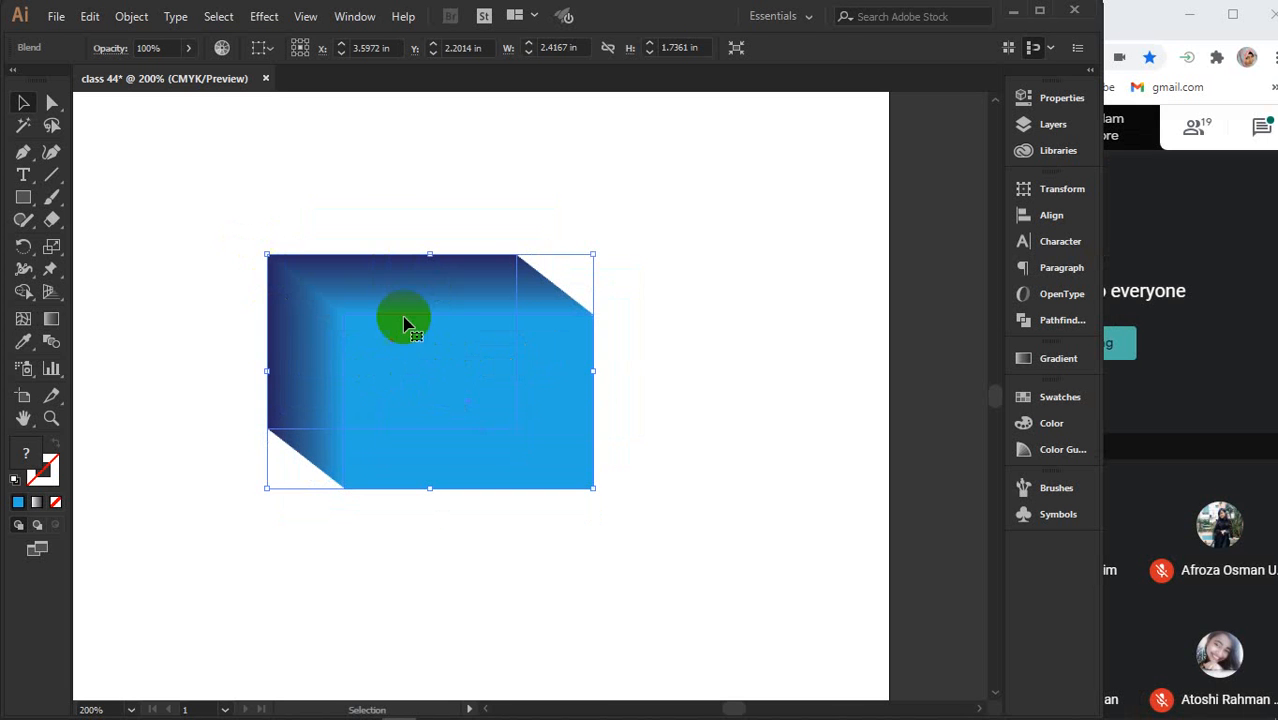
click(643, 297)
click(437, 370)
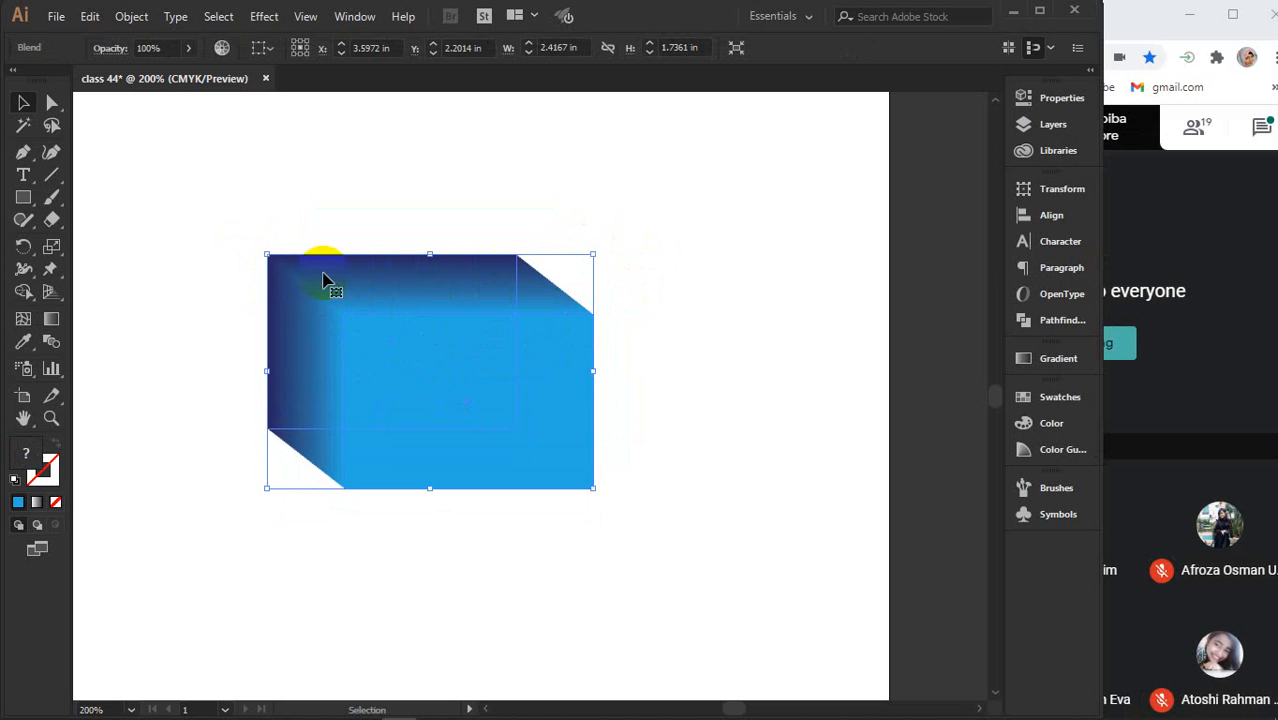
click(396, 336)
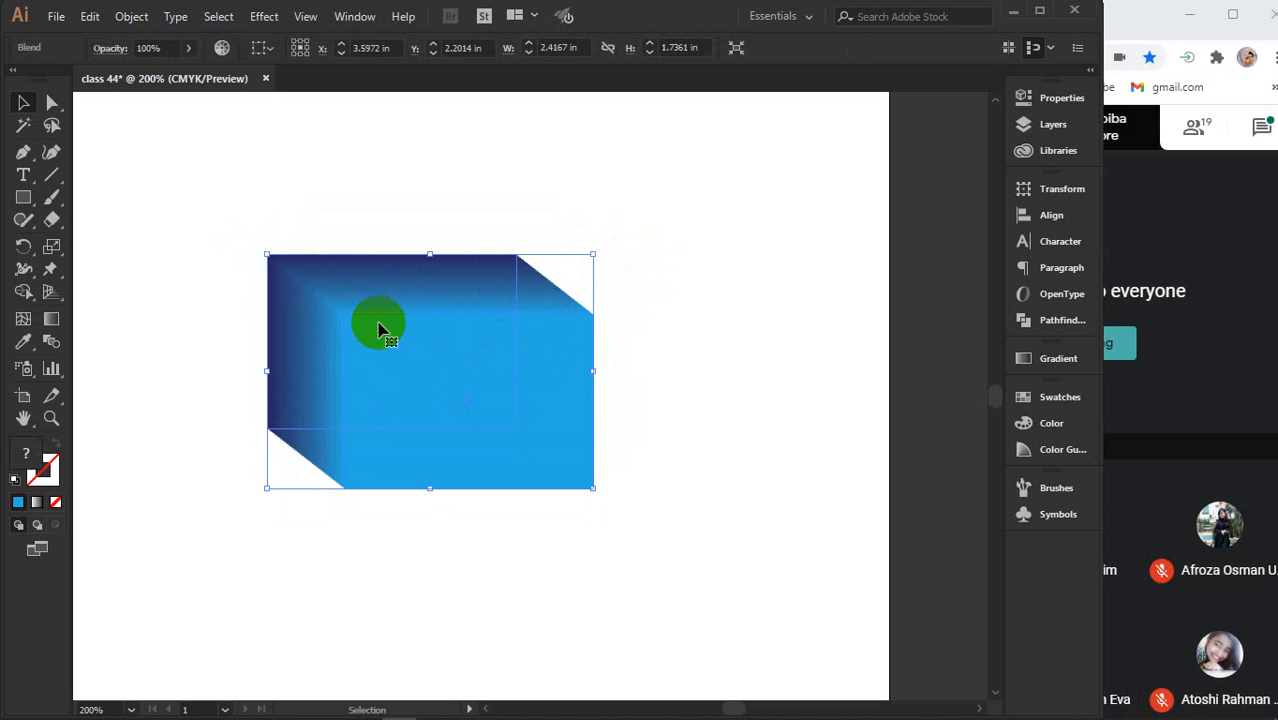
Expand the blend's object and fill into individual rectangles and deselect the result
click(135, 16)
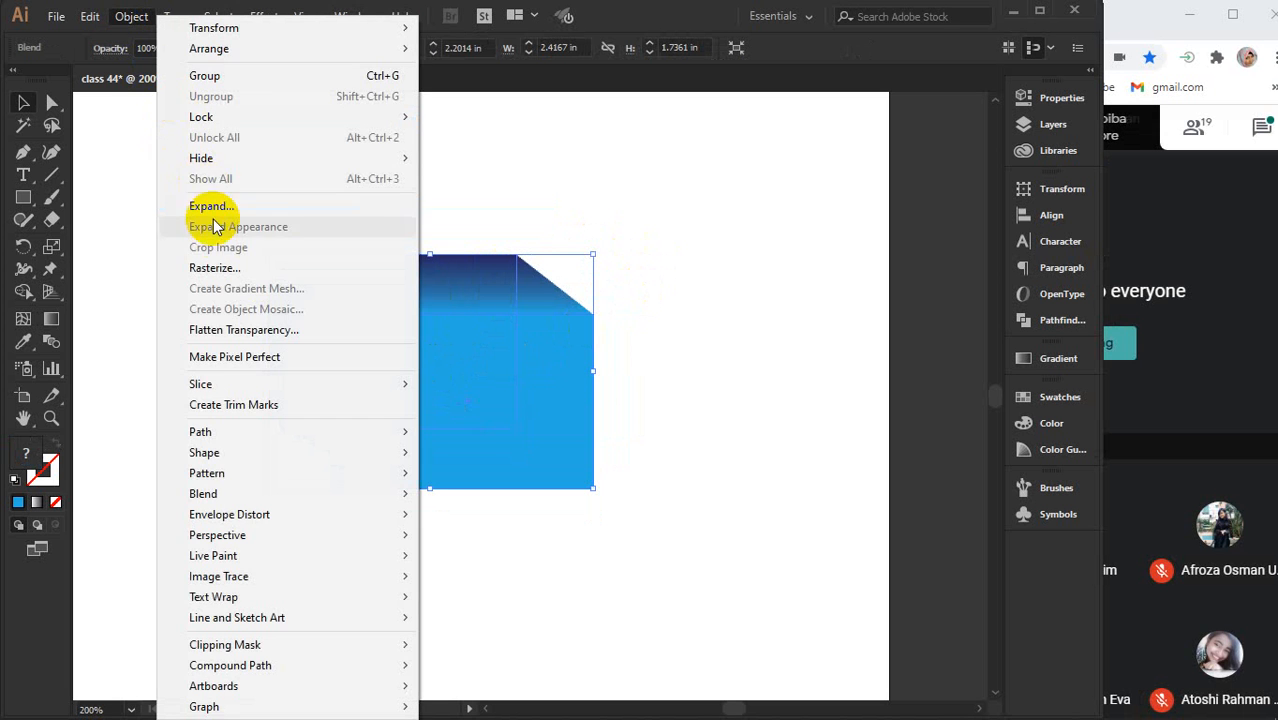
click(212, 207)
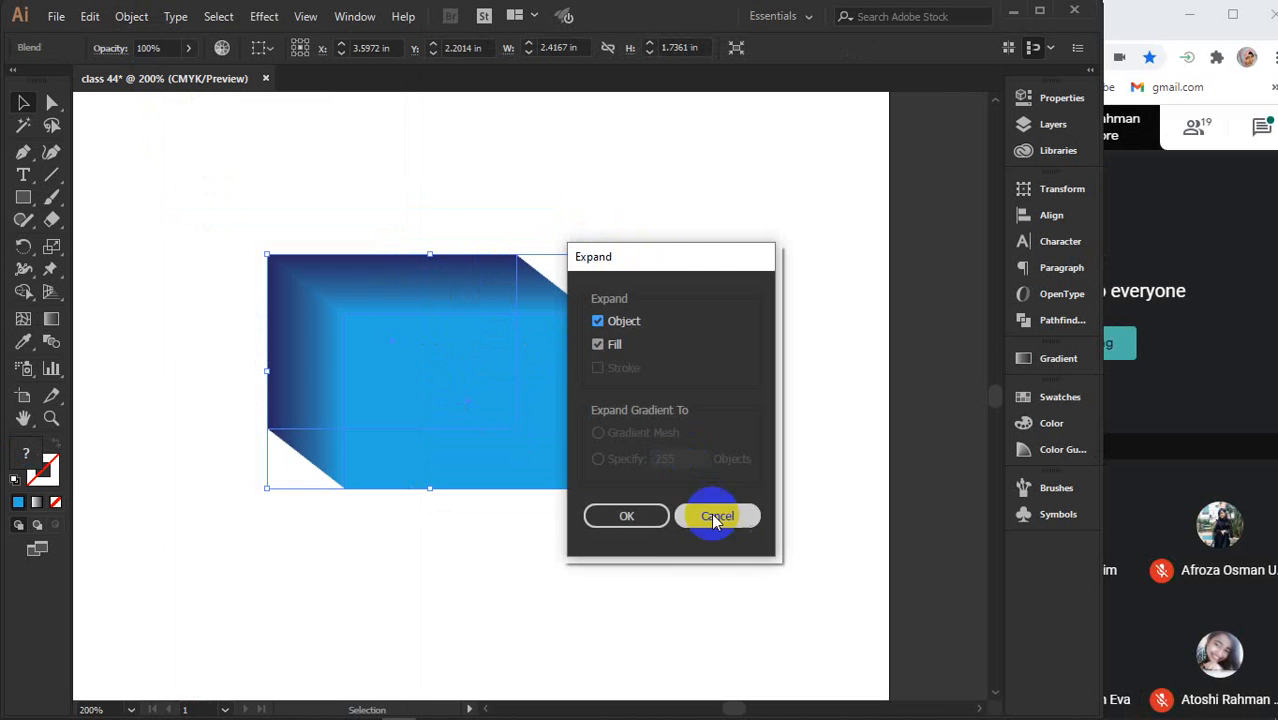
click(630, 512)
click(762, 327)
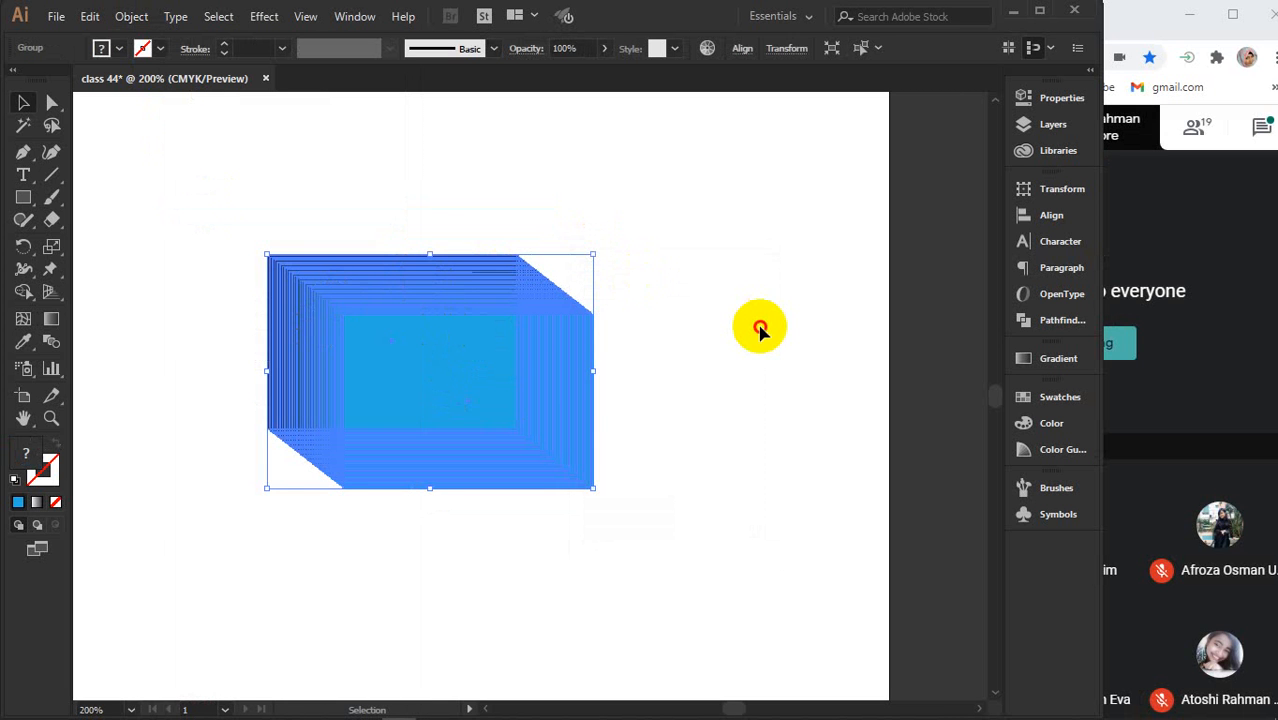
Examine the dark-to-light blue color transition around the blended shape's inner corner up close and at normal size
scroll(342, 305, up, 3)
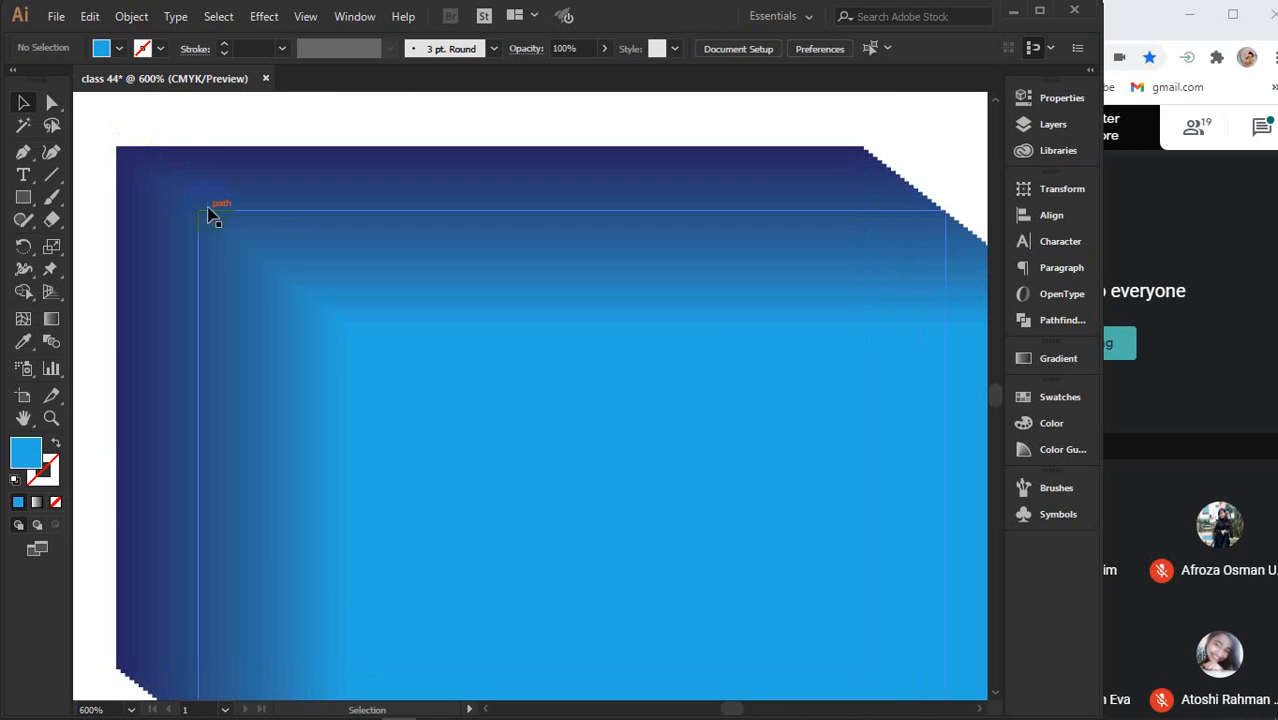
scroll(318, 328, up, 5)
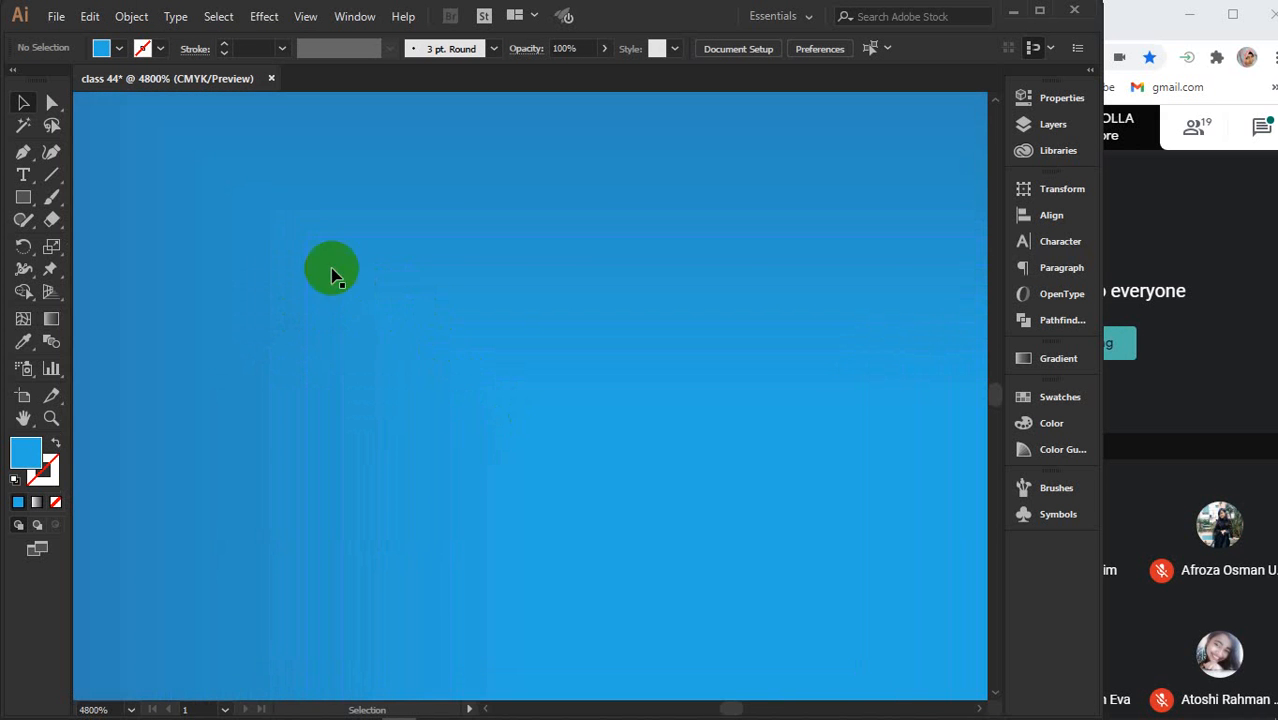
scroll(282, 215, down, 3)
scroll(282, 215, down, 4)
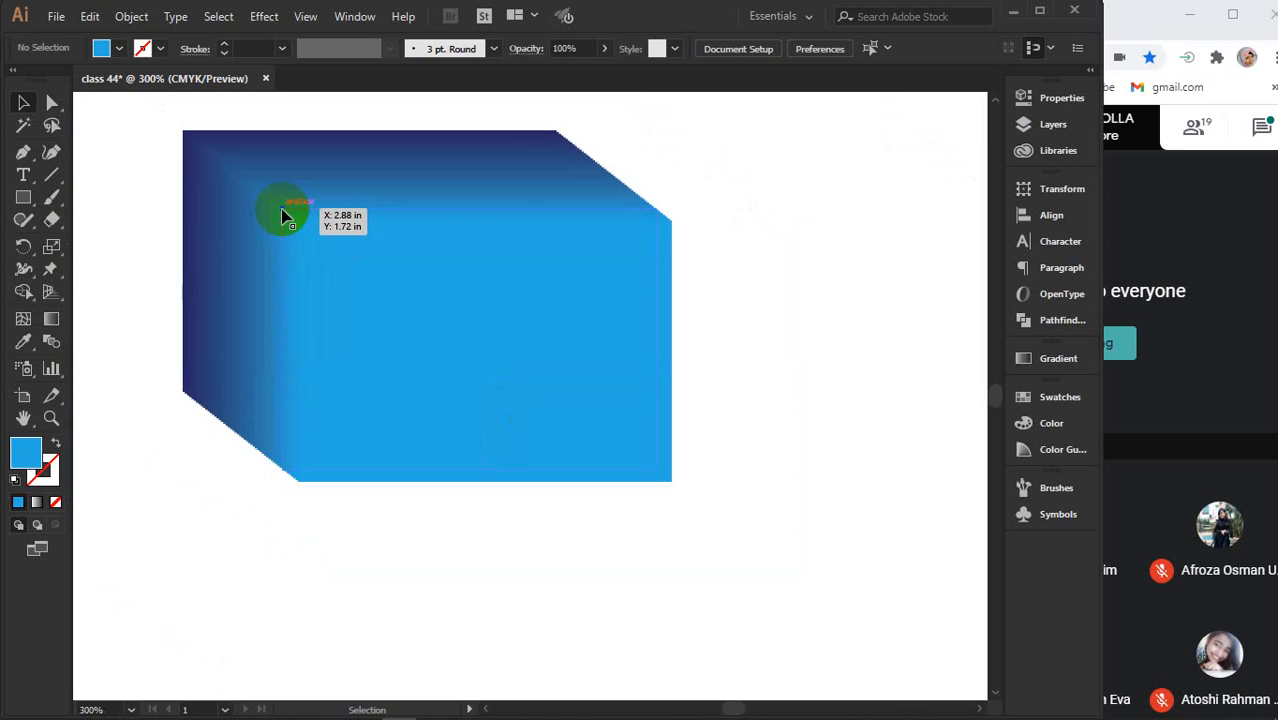
click(282, 215)
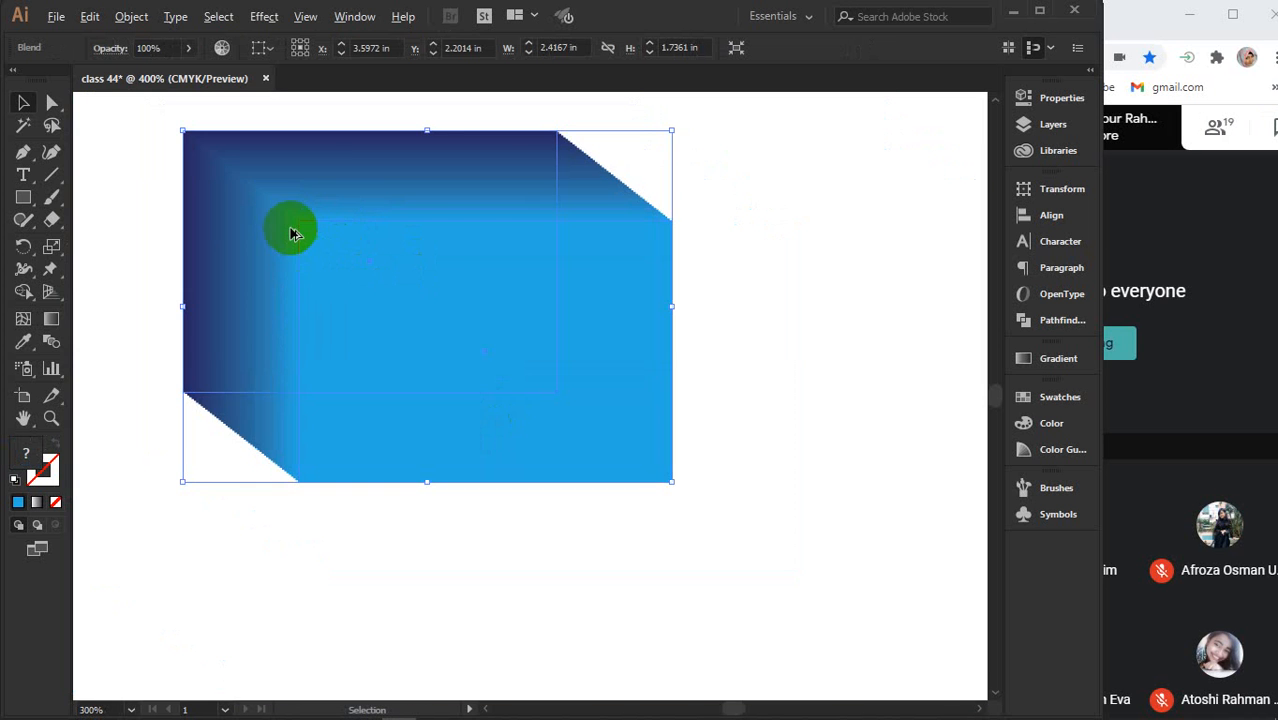
scroll(292, 218, up, 3)
scroll(379, 391, down, 3)
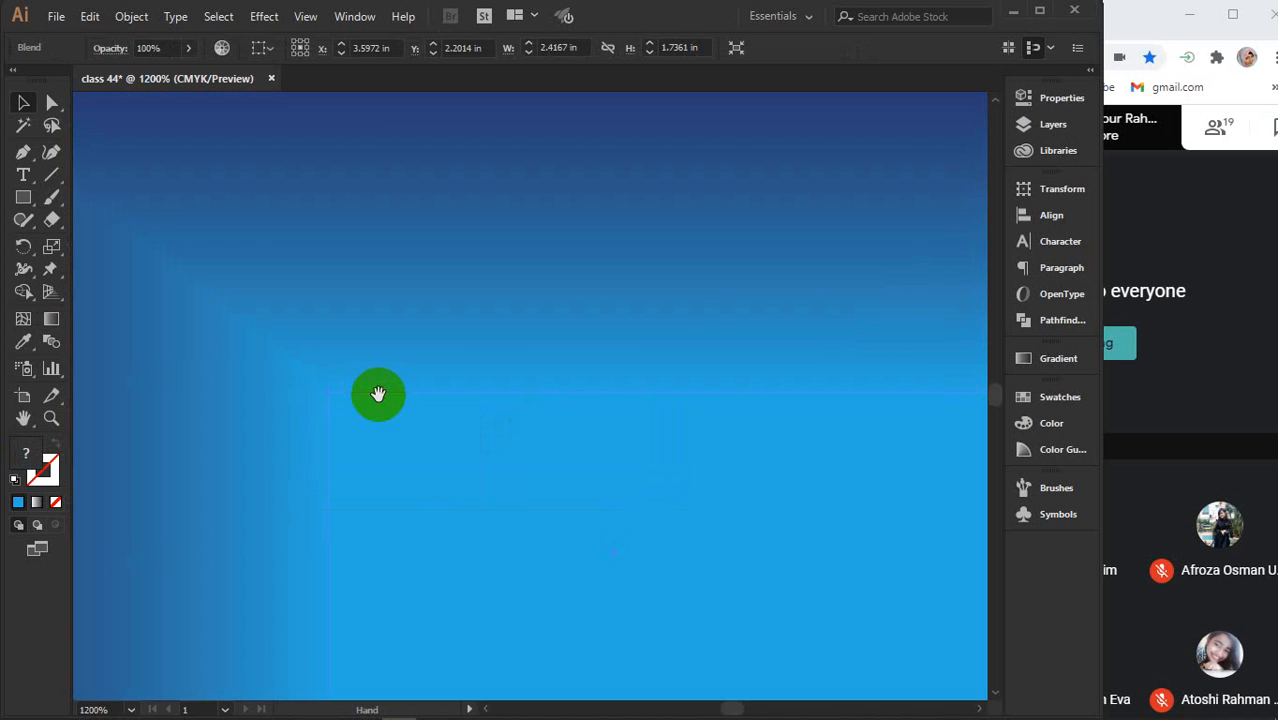
scroll(379, 398, down, 1)
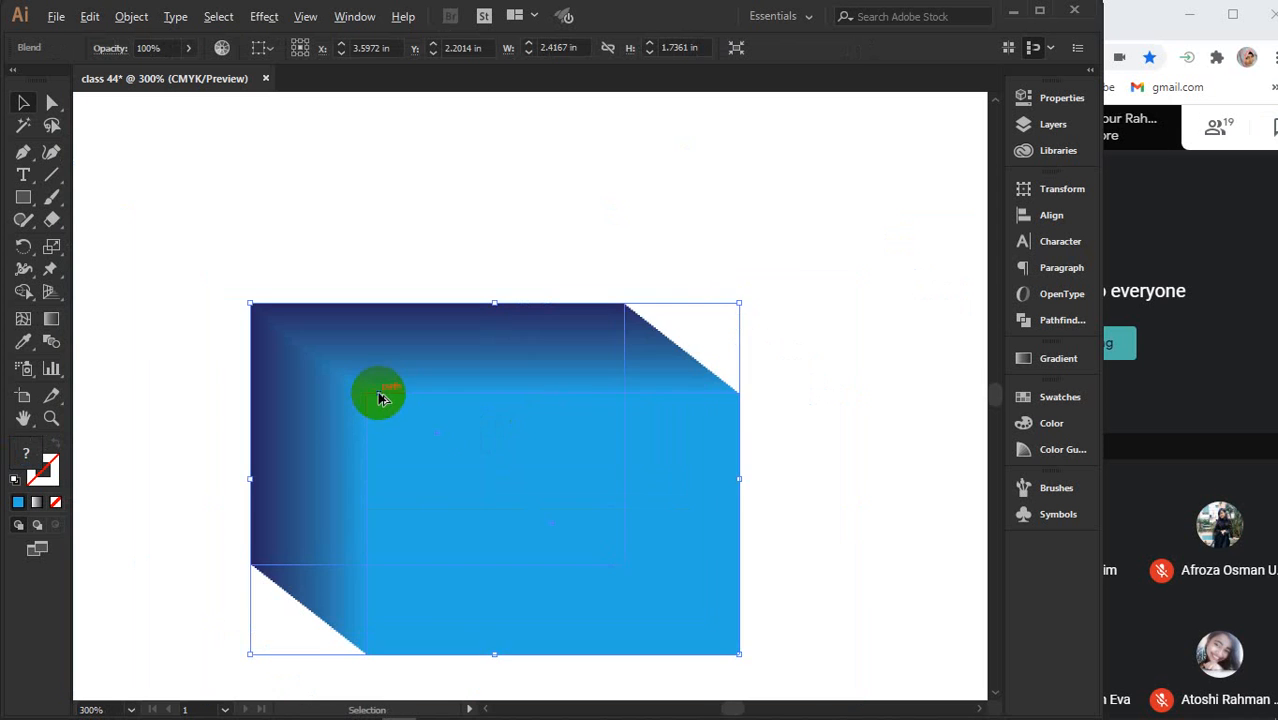
click(769, 258)
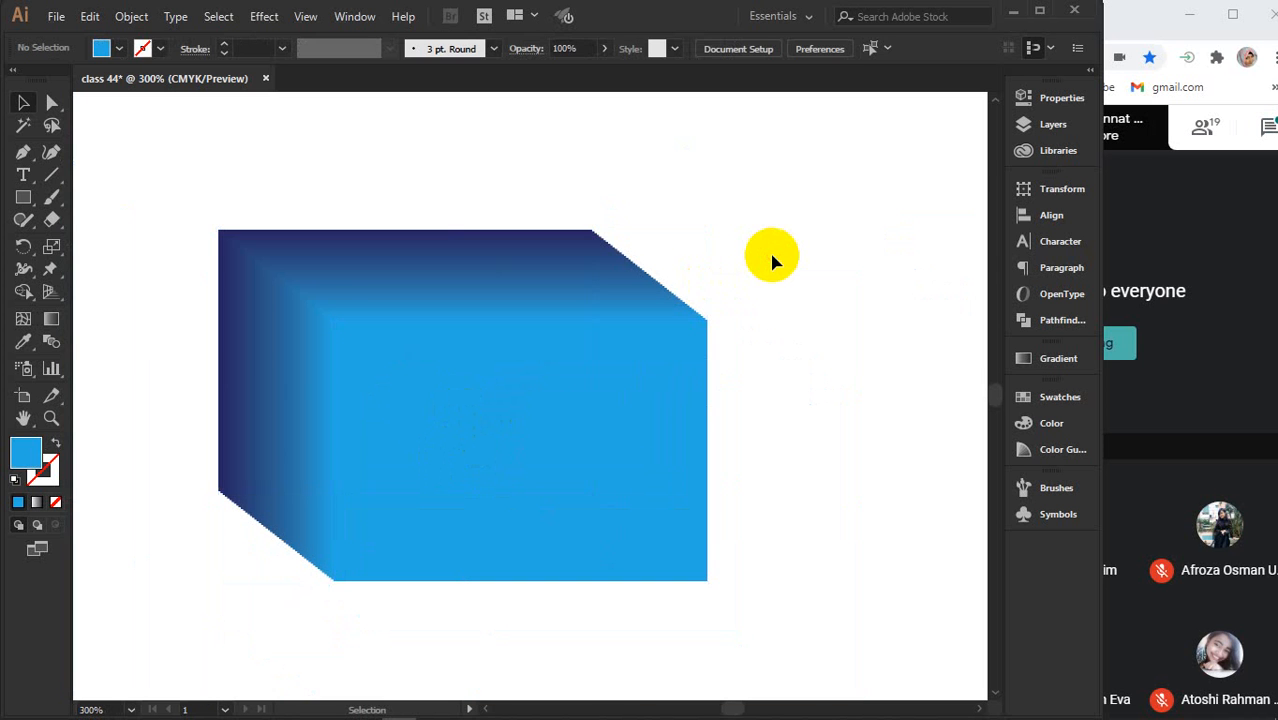
click(330, 297)
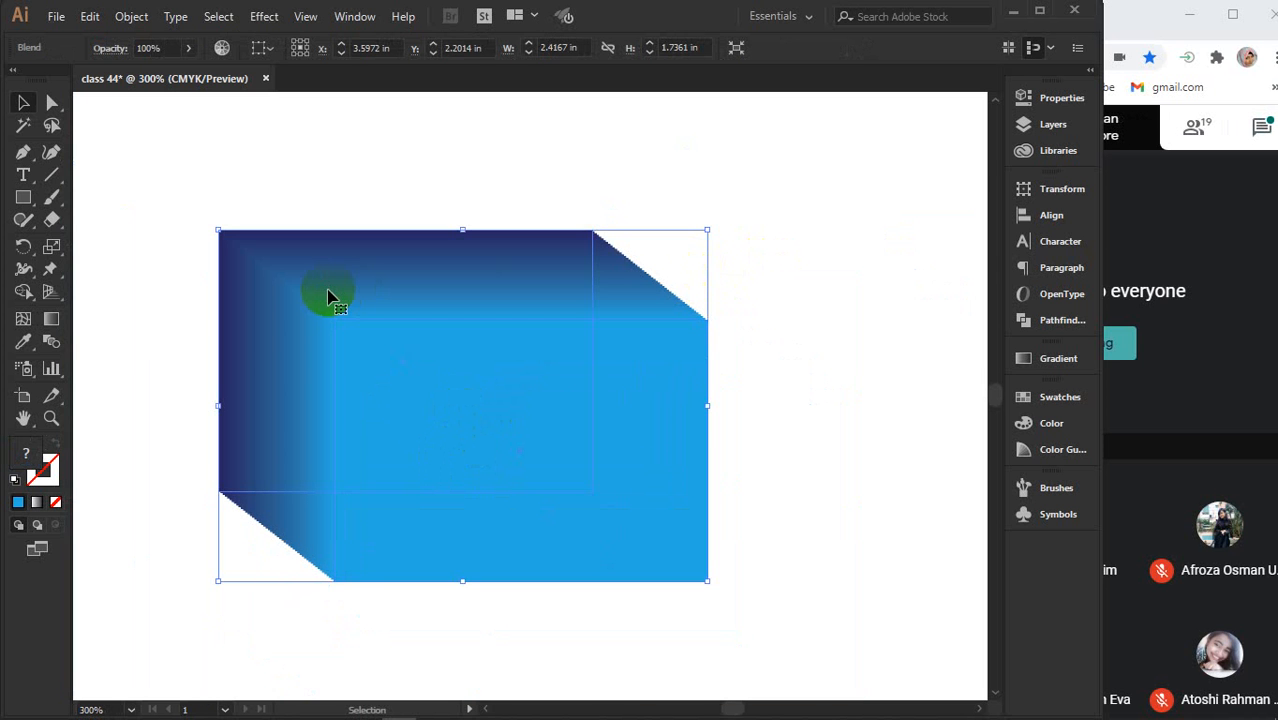
click(762, 321)
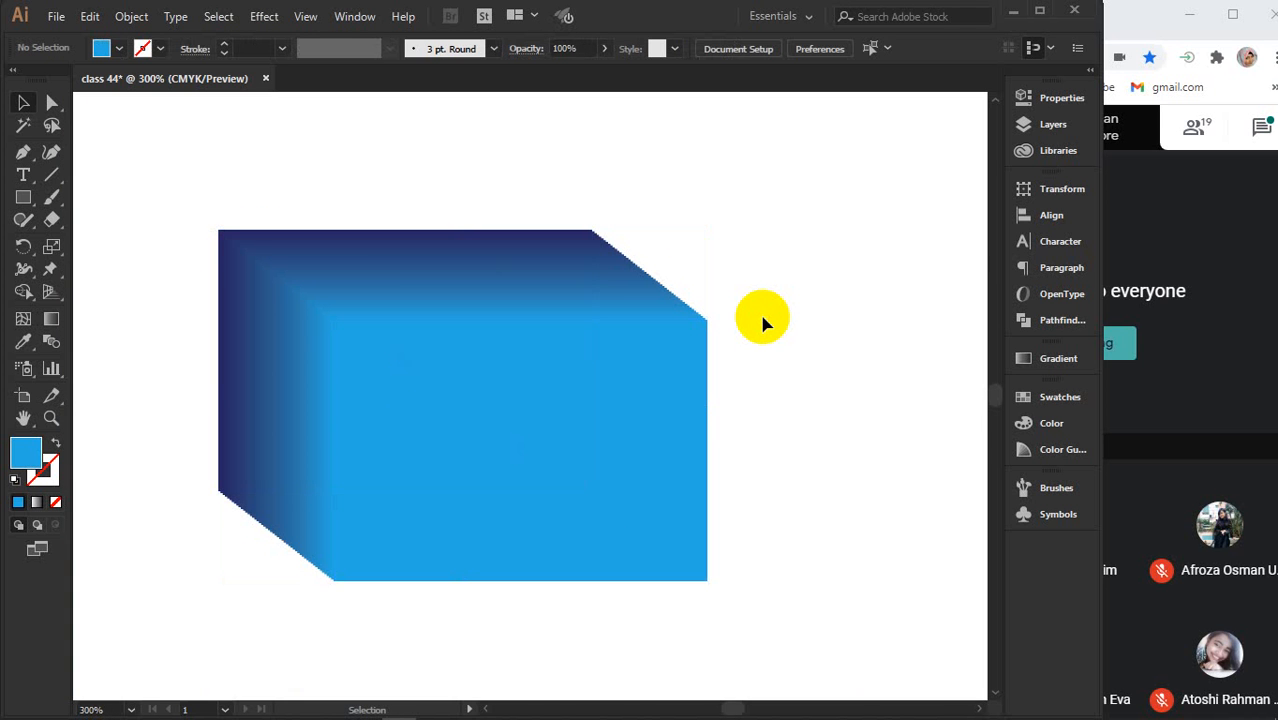
Select the blue blended shape and delete it from the artboard
click(481, 443)
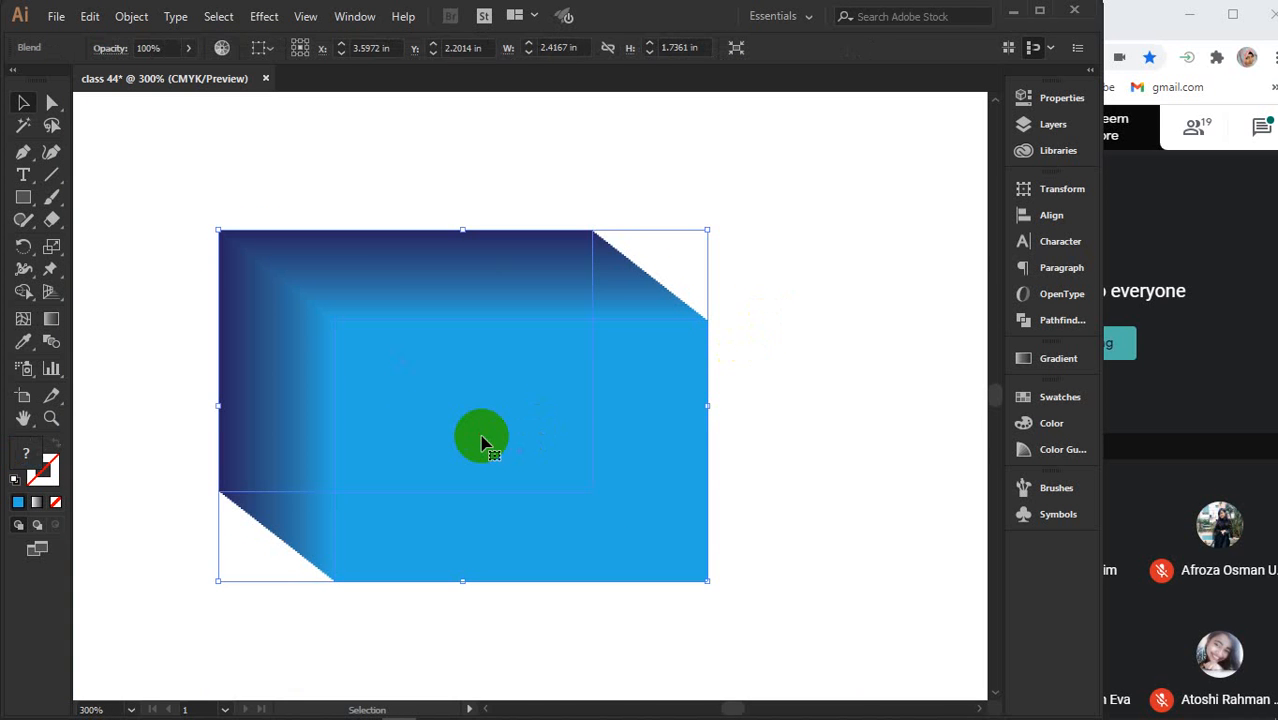
click(298, 355)
click(394, 354)
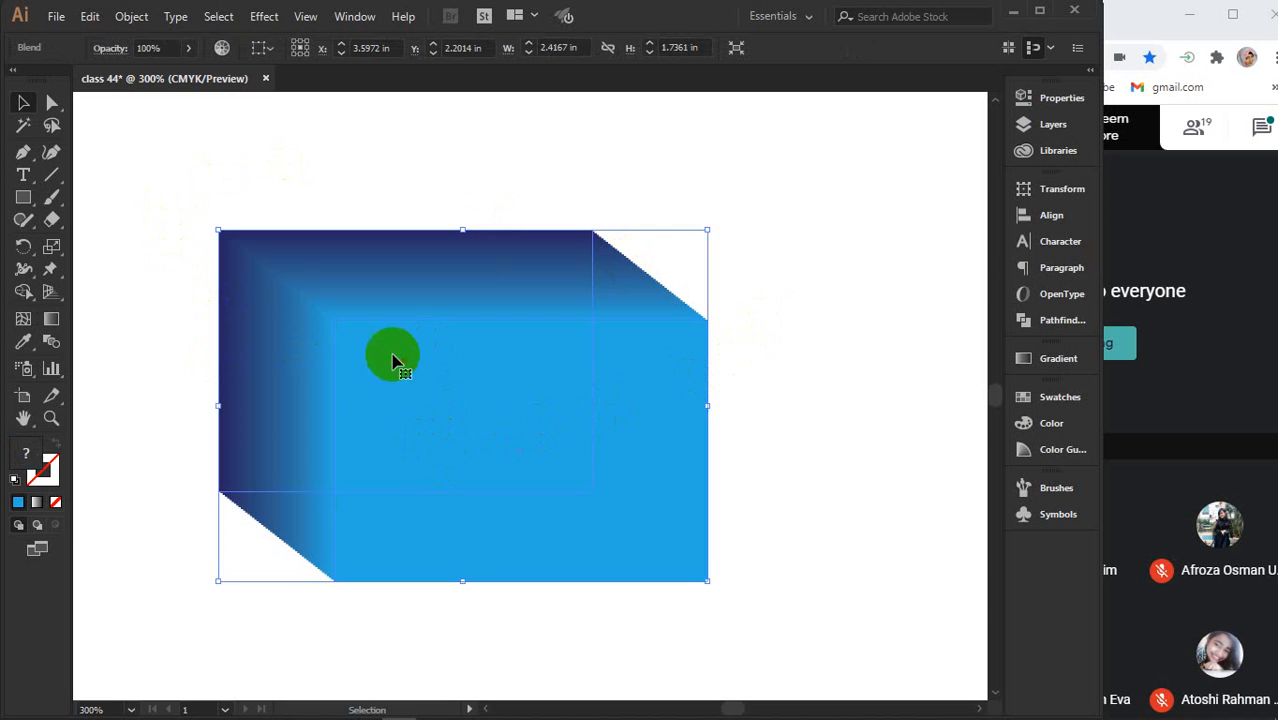
click(328, 293)
click(339, 300)
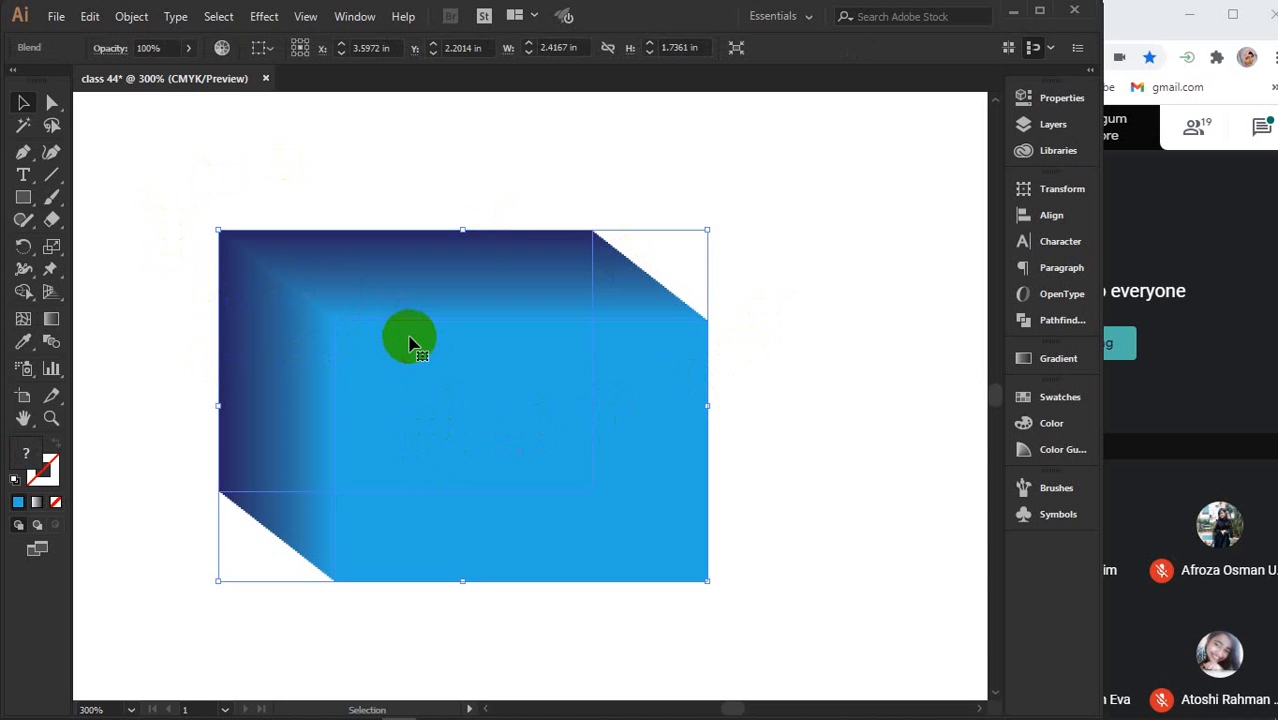
key(Delete)
key(ctrl+minus)
key(ctrl+minus)
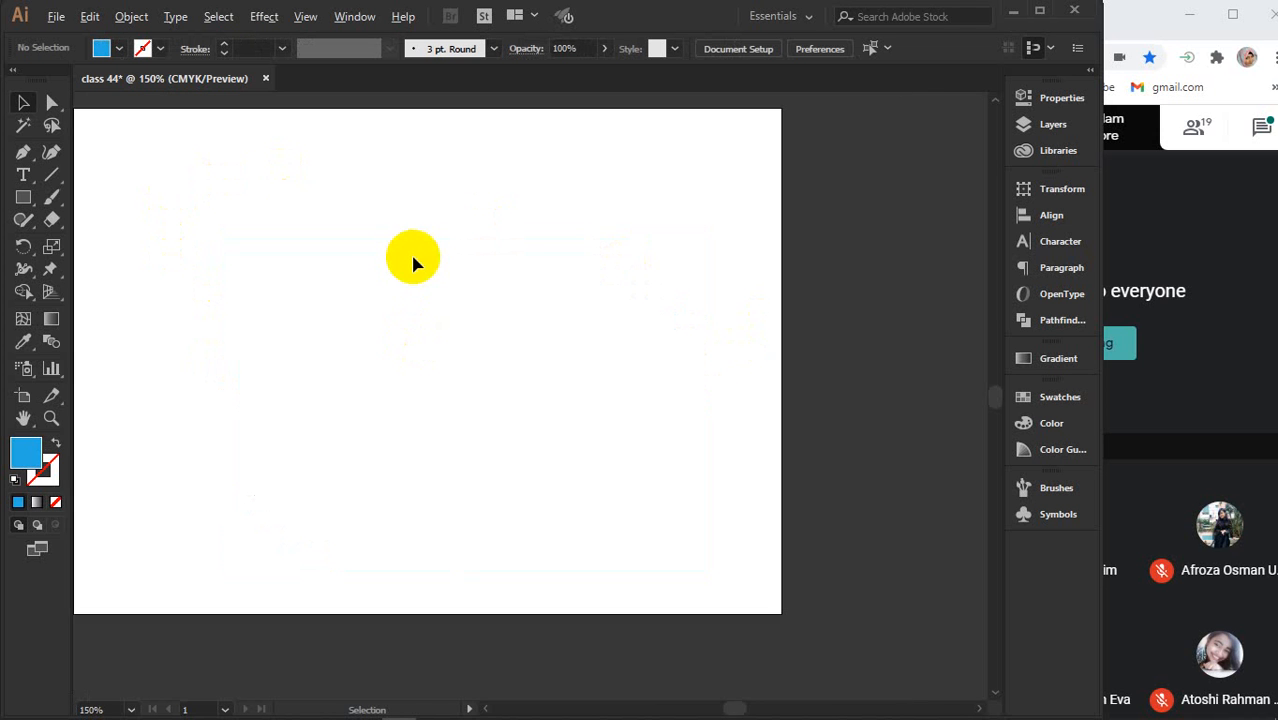
drag(461, 321, 579, 337)
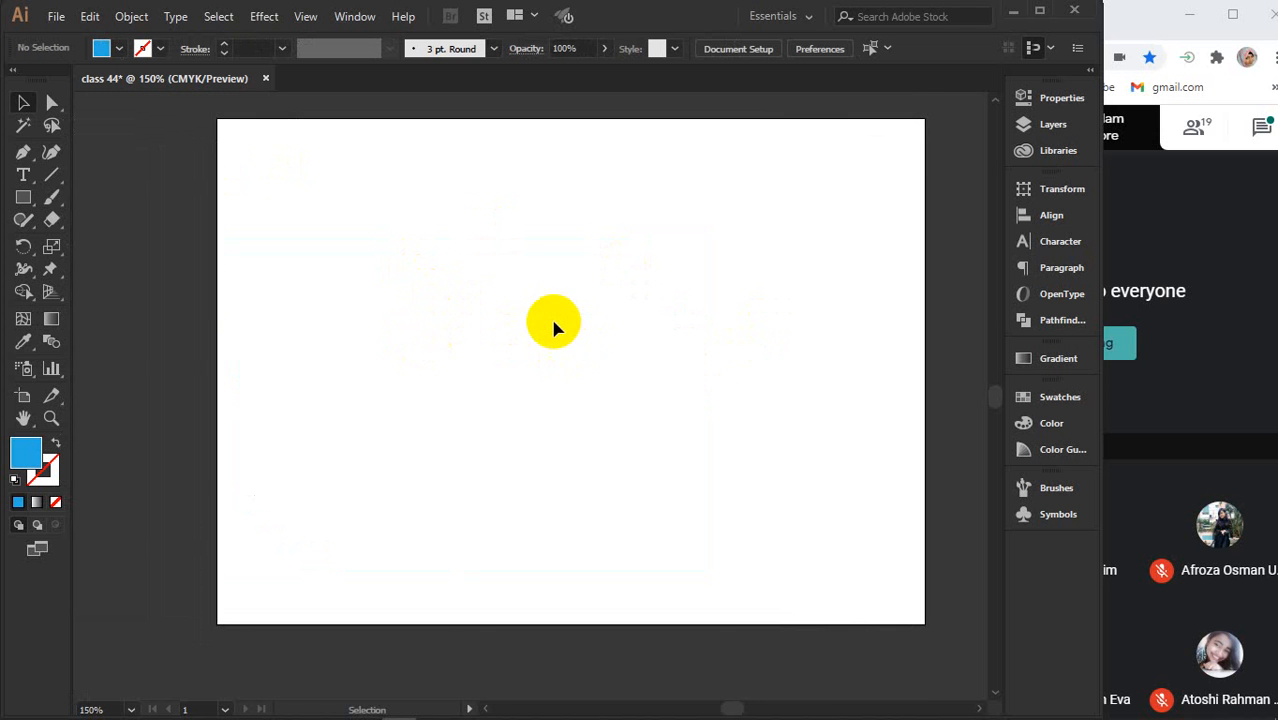
Draw a large circle in the artboard's upper left area and a much smaller circle in its lower right area
drag(7, 198, 123, 241)
drag(342, 212, 423, 288)
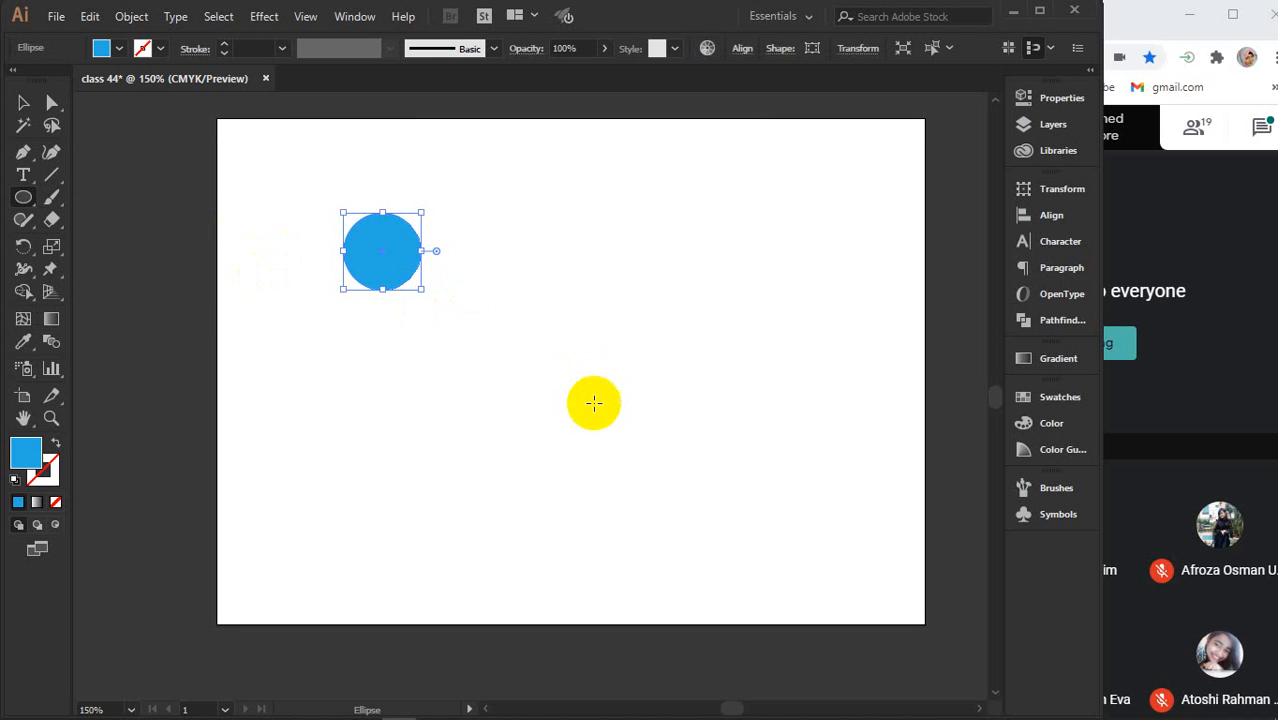
mouse_move(708, 491)
mouse_down()
mouse_move(727, 513)
mouse_move(718, 499)
mouse_up()
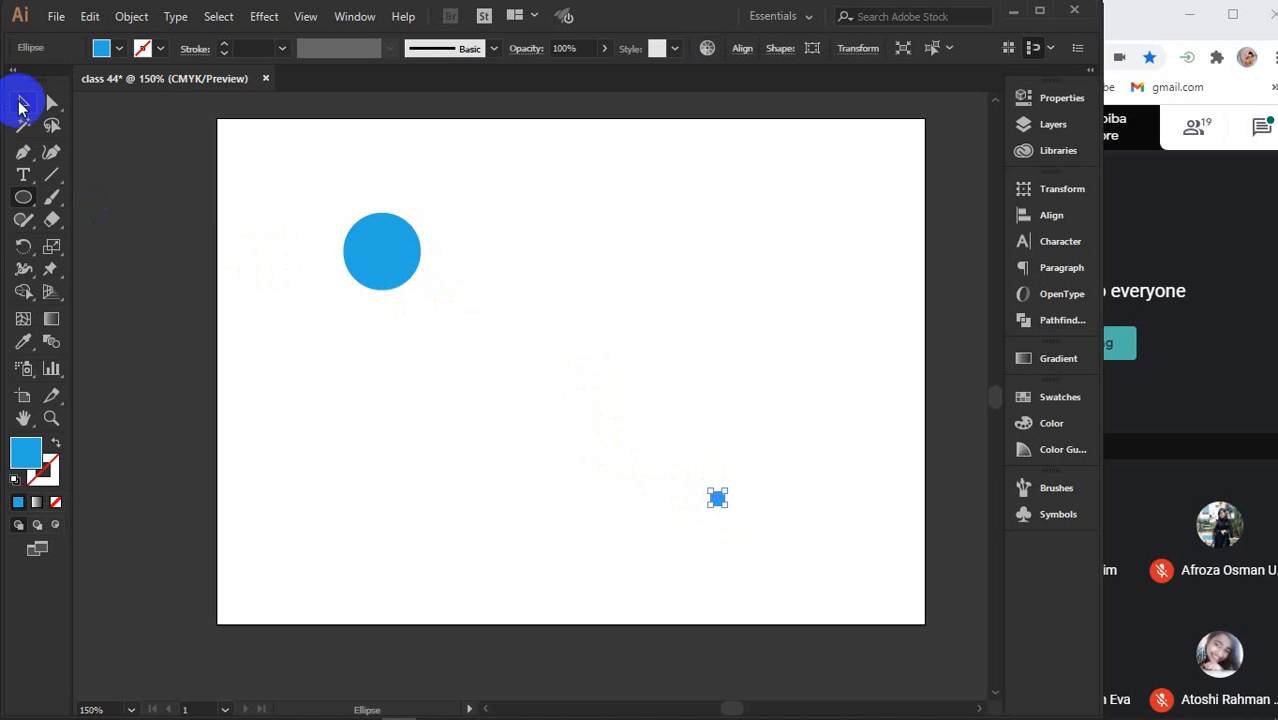
Fill the large circle with pure red, ff0000
click(23, 103)
click(365, 272)
click(27, 452)
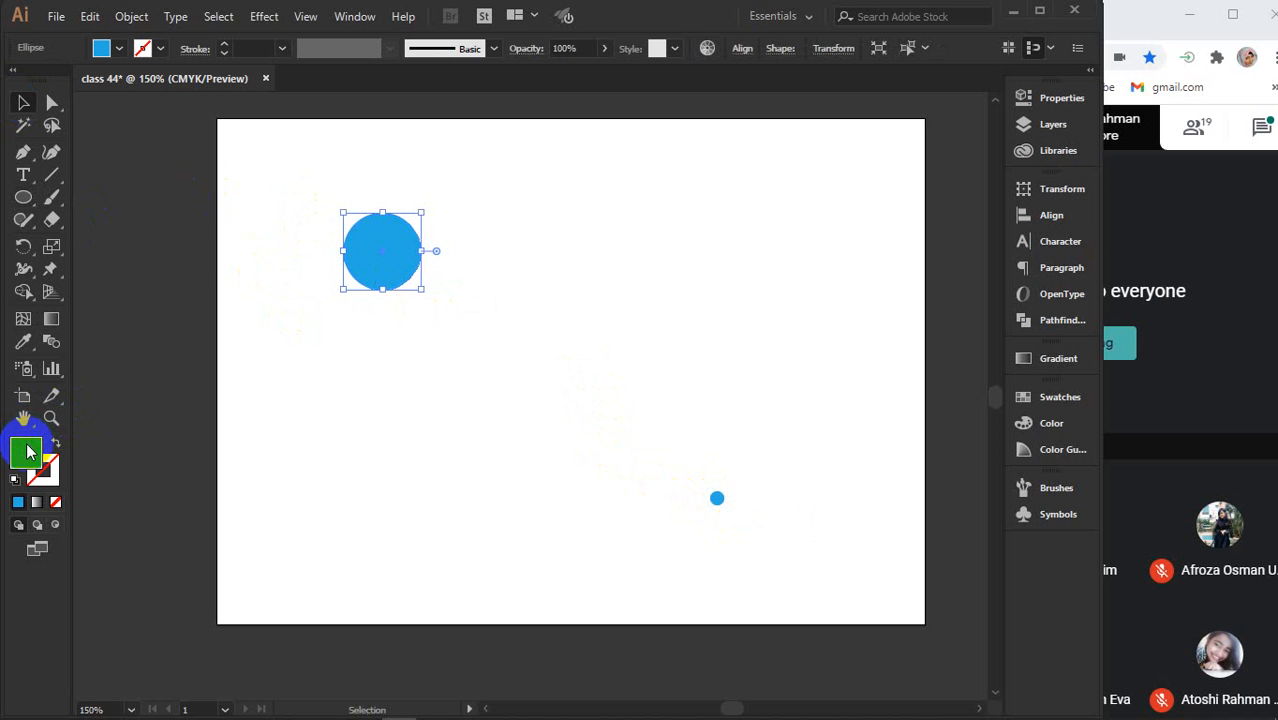
double_click(27, 452)
click(930, 200)
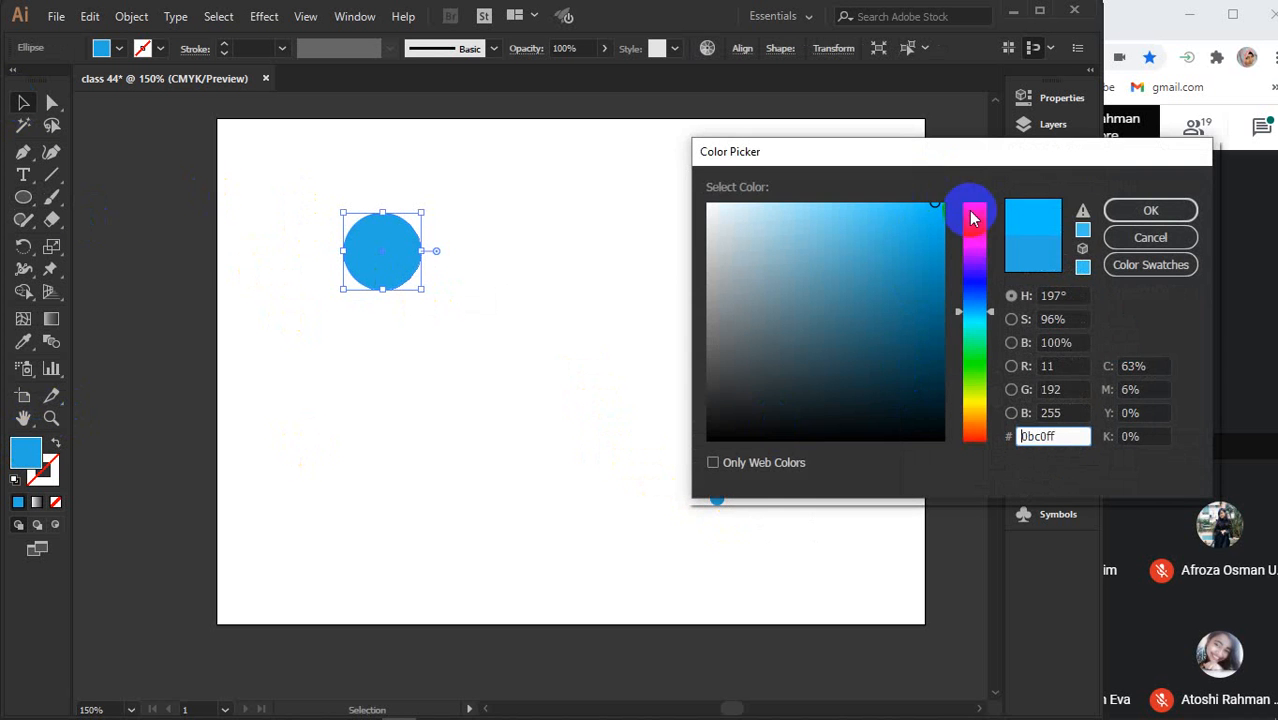
click(985, 183)
drag(936, 207, 960, 195)
click(1120, 212)
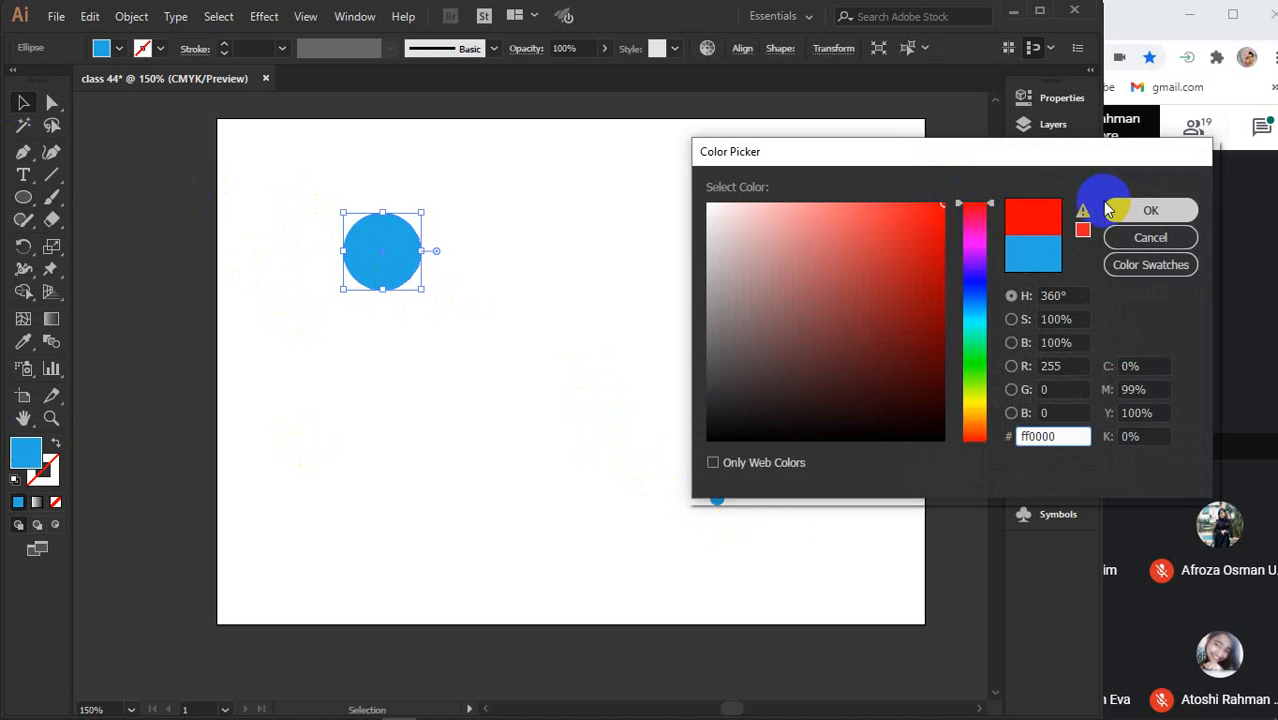
Fill the small circle with bright yellow, fff800, and deselect it
click(717, 498)
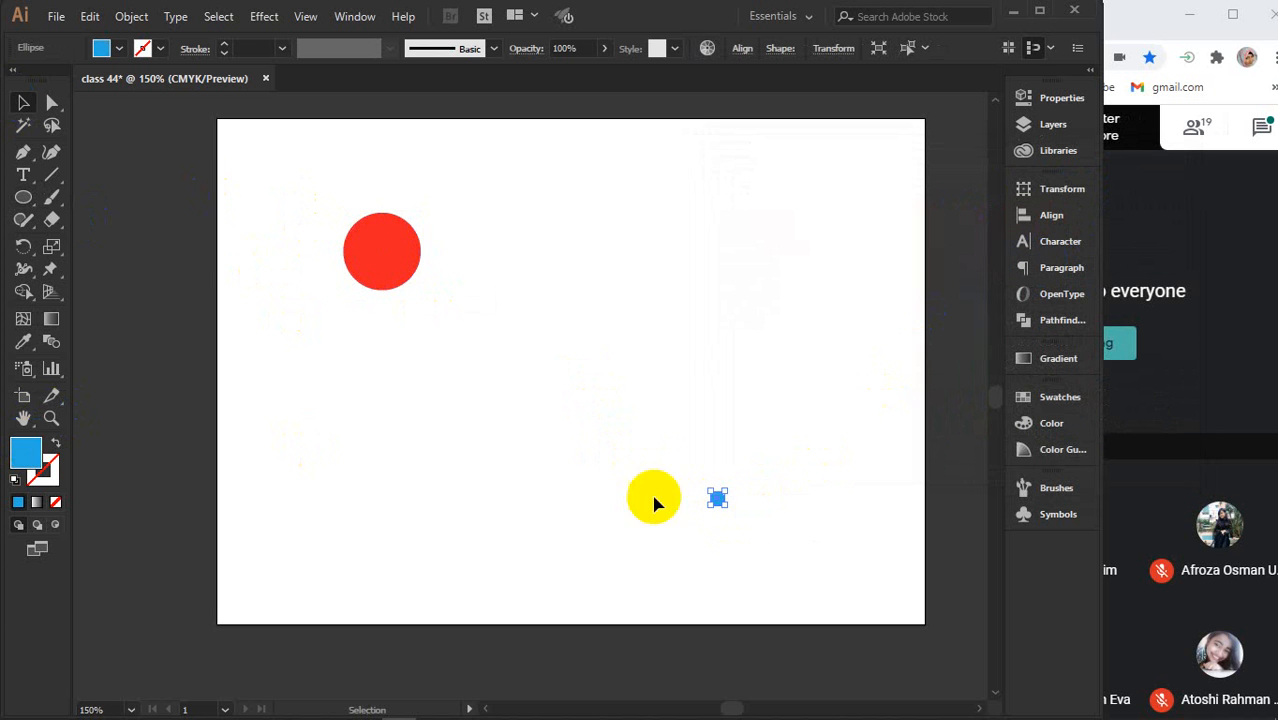
double_click(25, 453)
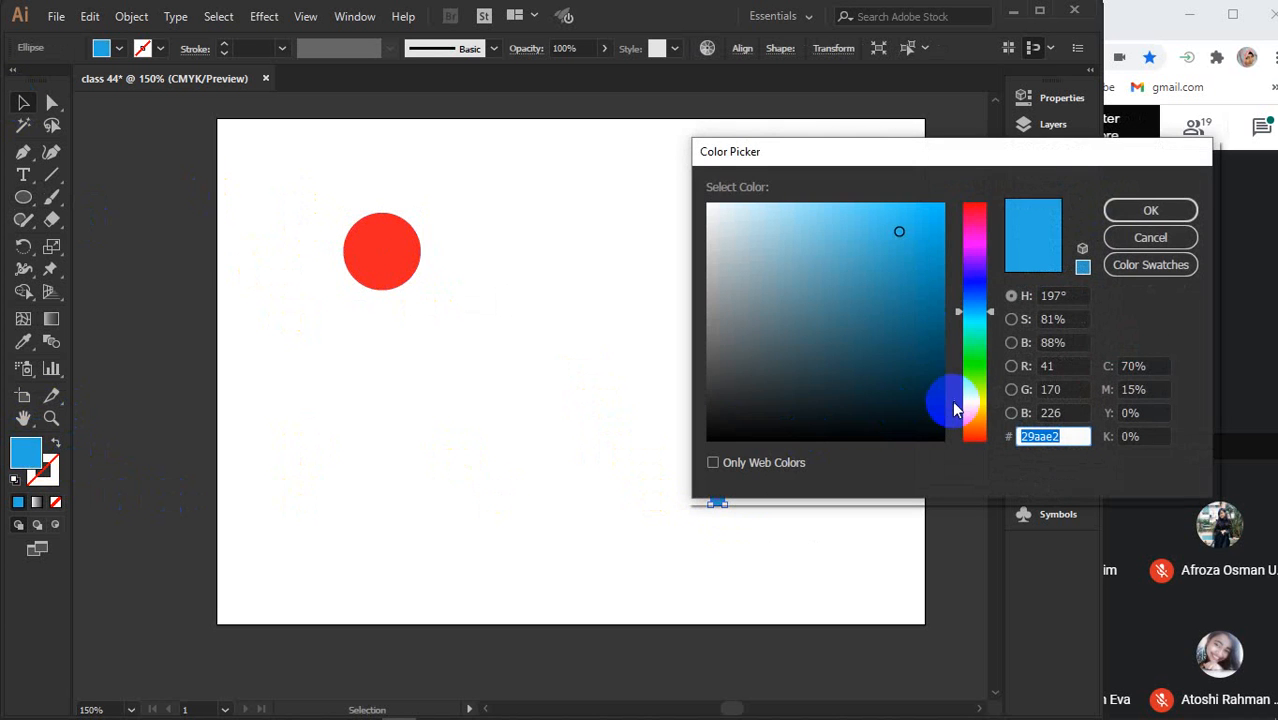
click(975, 404)
drag(916, 266, 959, 191)
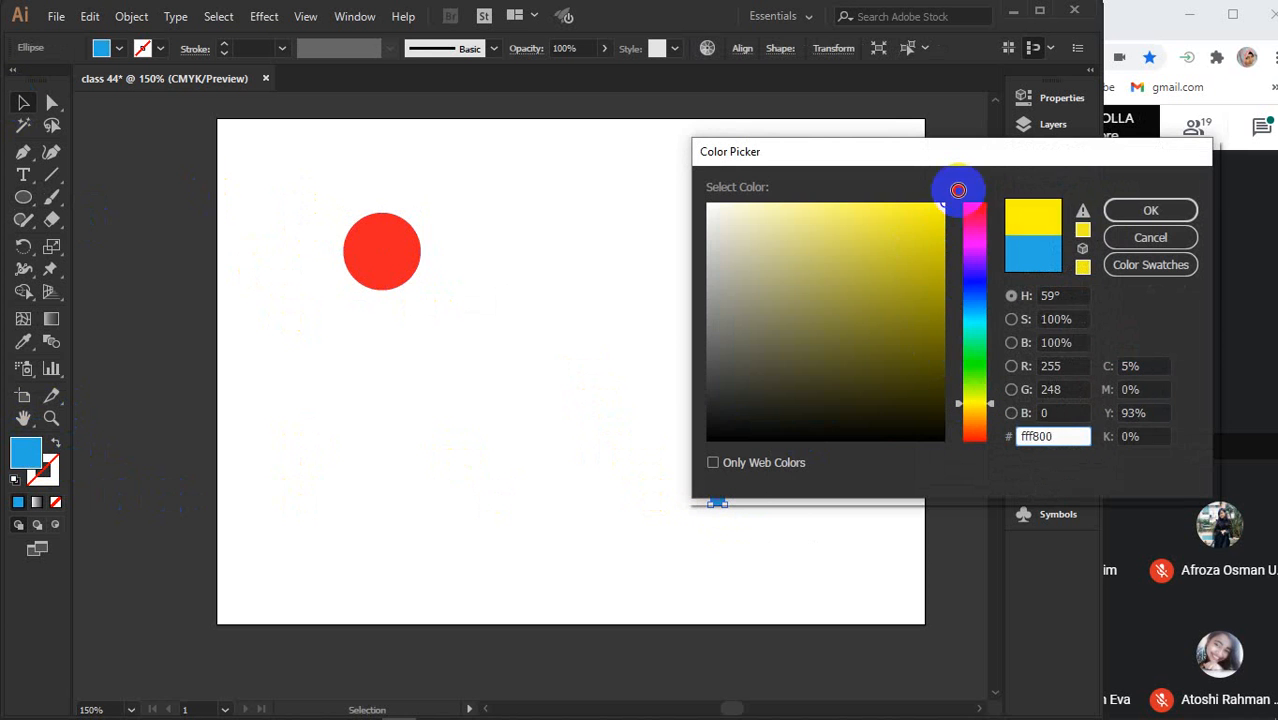
click(1150, 211)
click(644, 328)
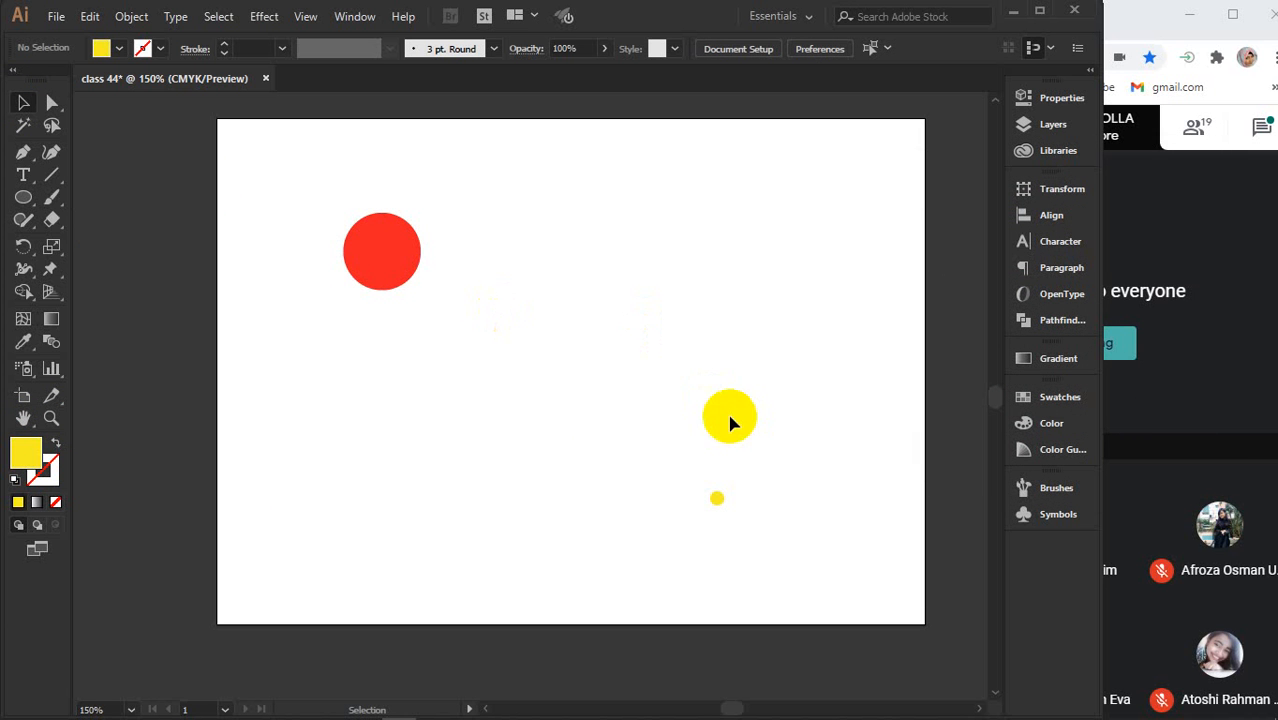
Set the default blend spacing to Specified Steps with a single step
drag(300, 175, 852, 572)
click(14, 77)
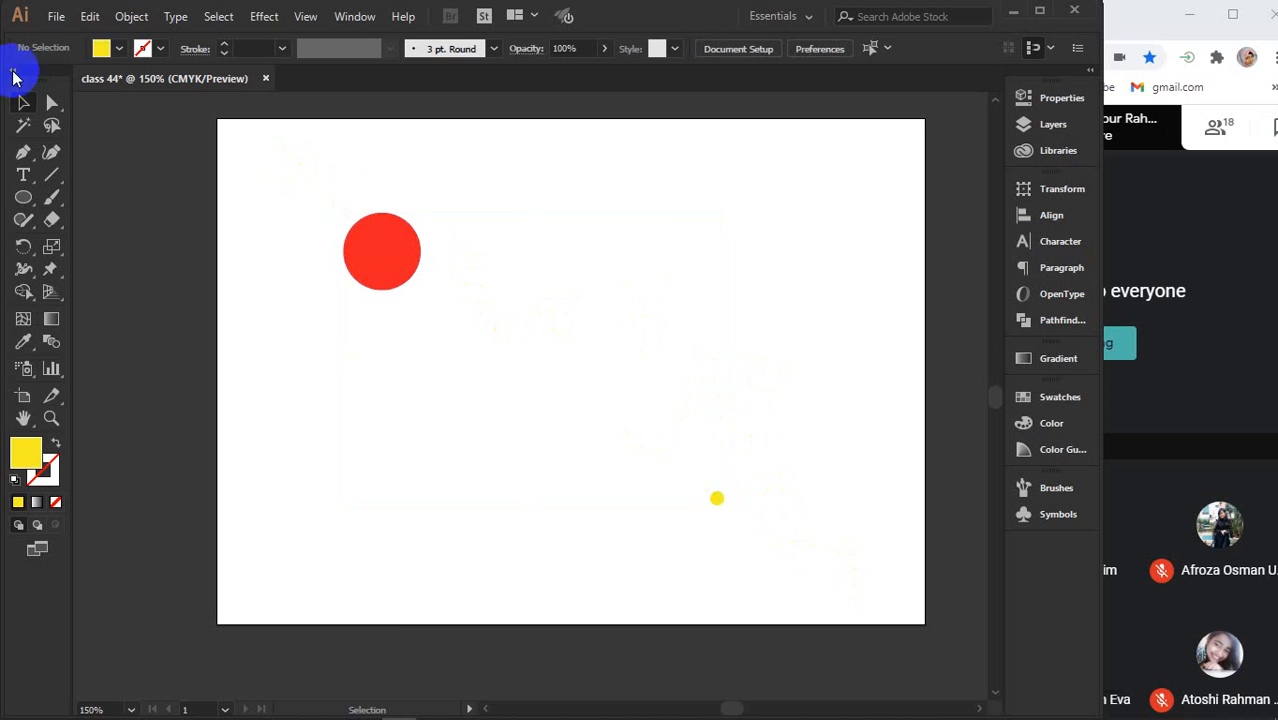
click(131, 16)
mouse_move(238, 494)
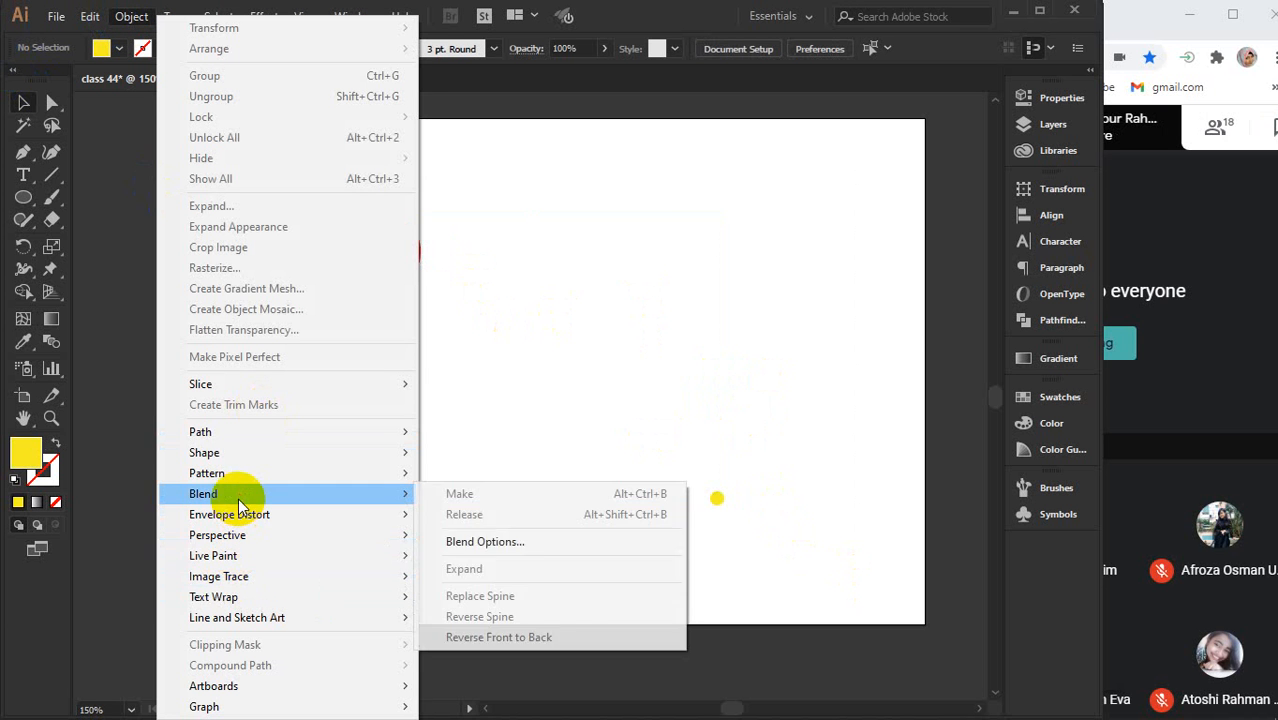
click(472, 540)
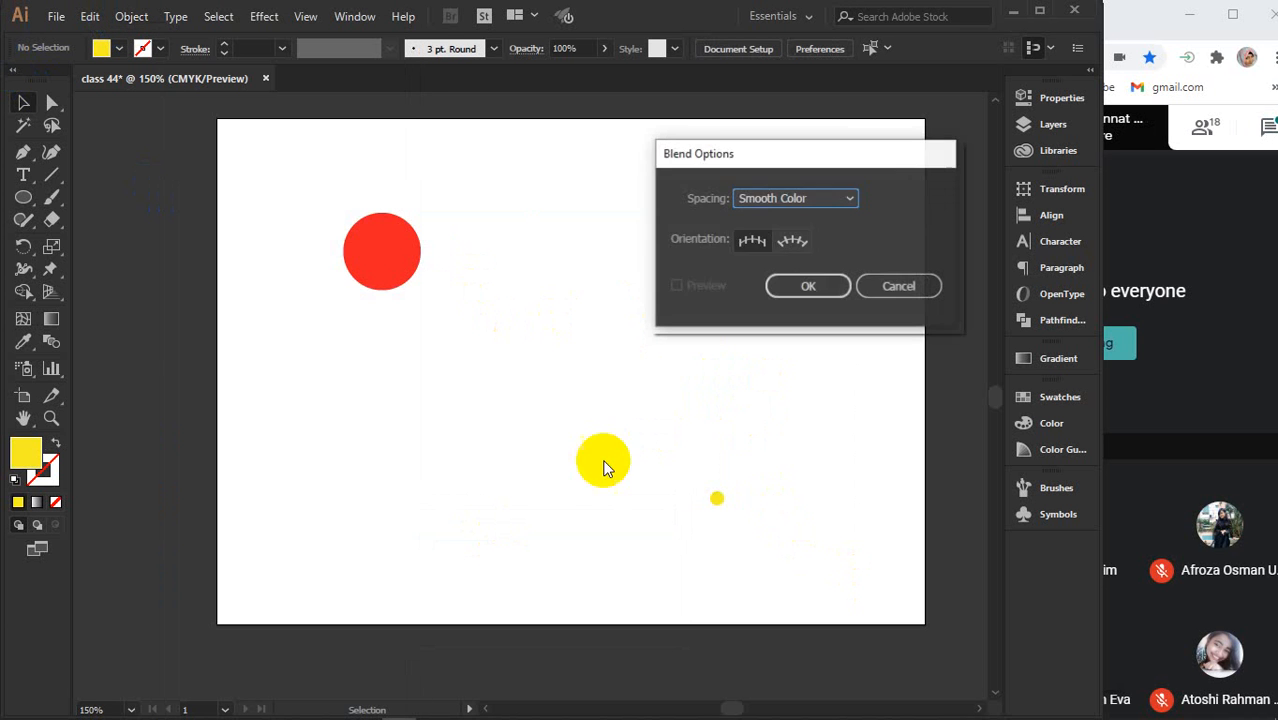
click(810, 200)
click(821, 236)
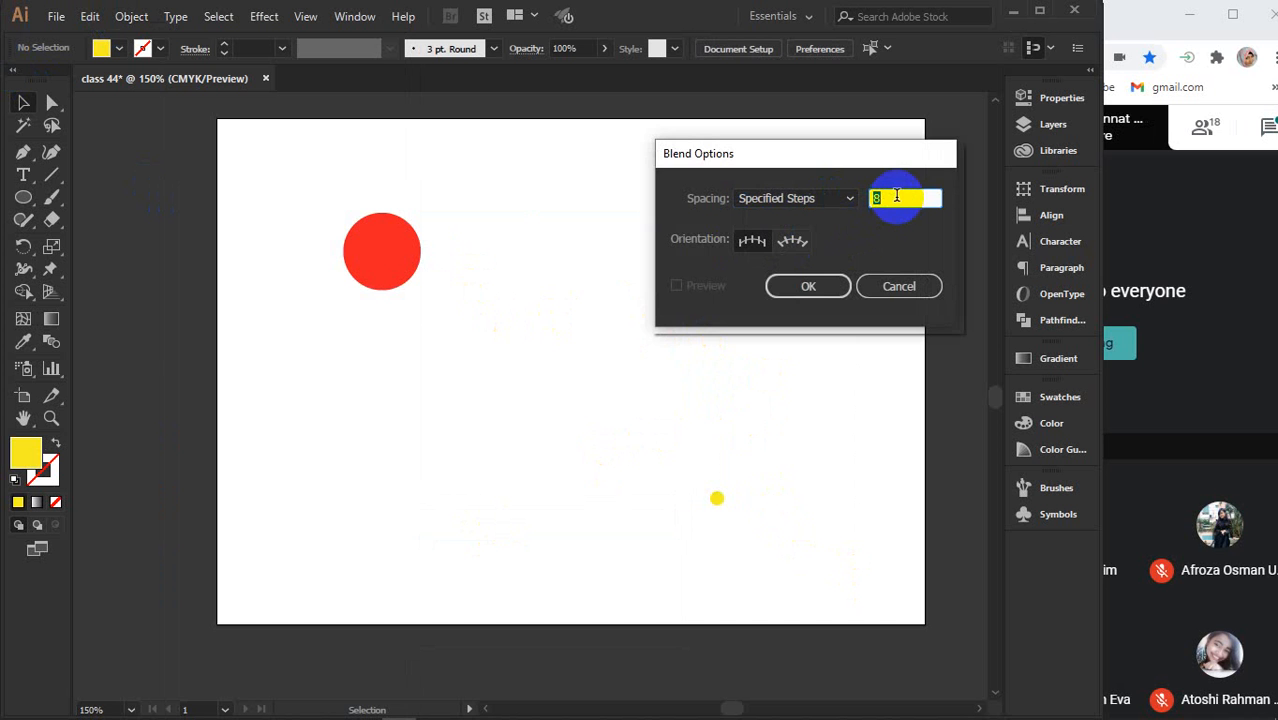
key(Return)
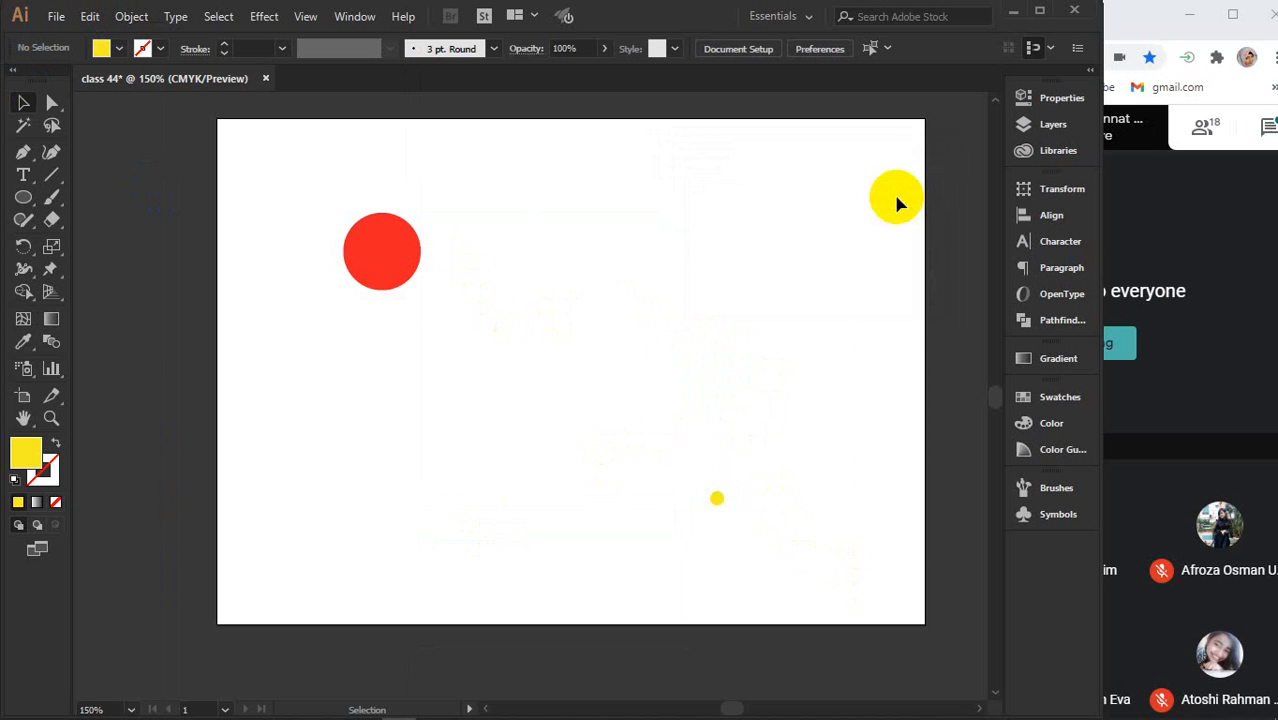
Select the red and yellow circles together and make a blend between them
drag(290, 177, 772, 545)
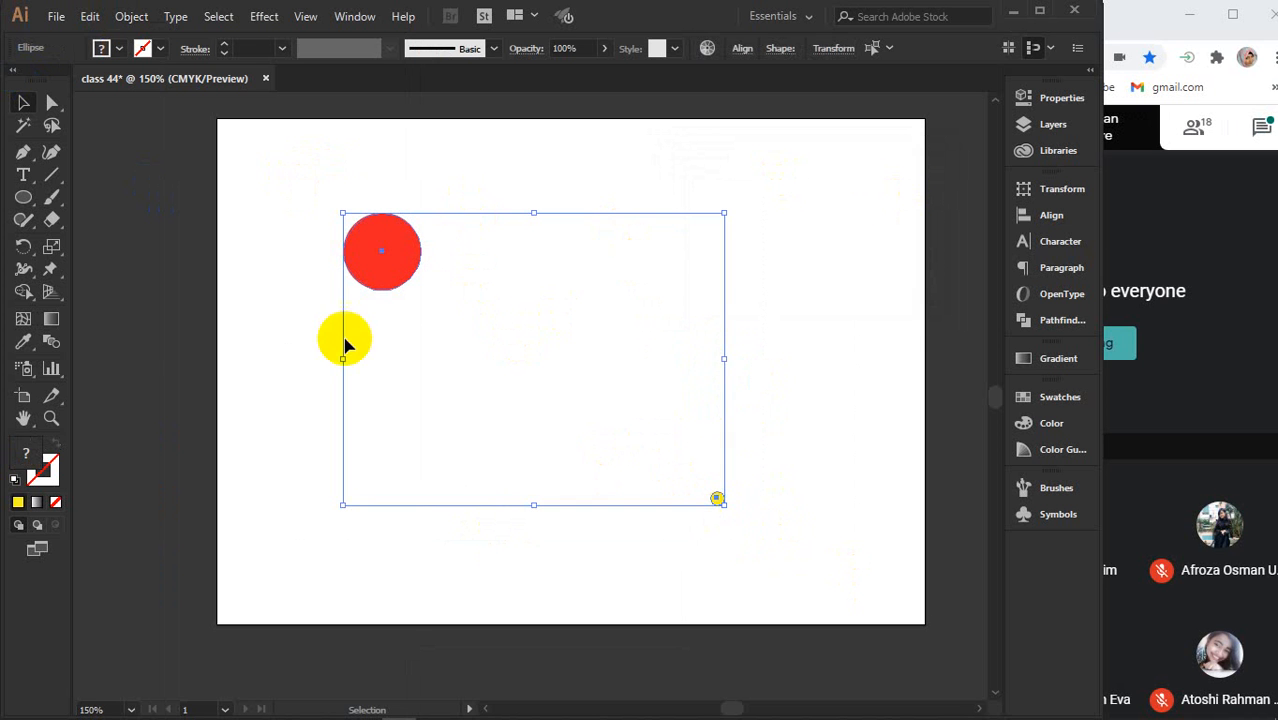
click(131, 16)
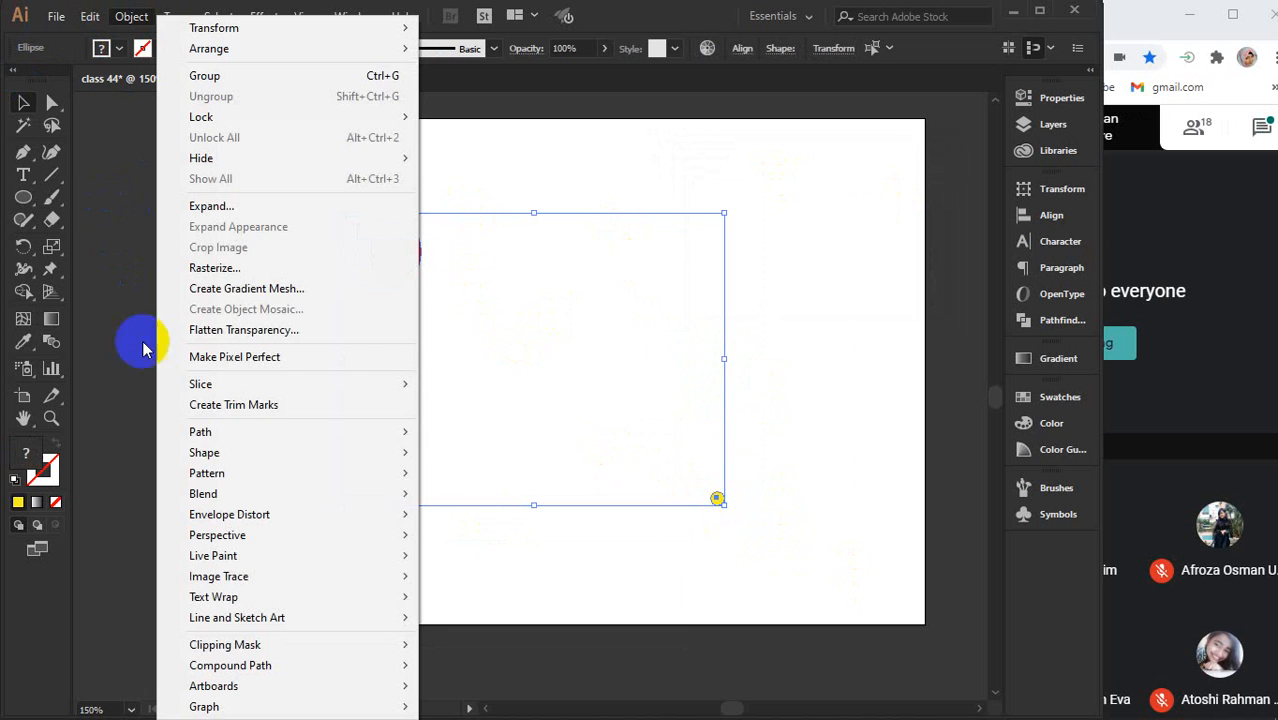
mouse_move(201, 497)
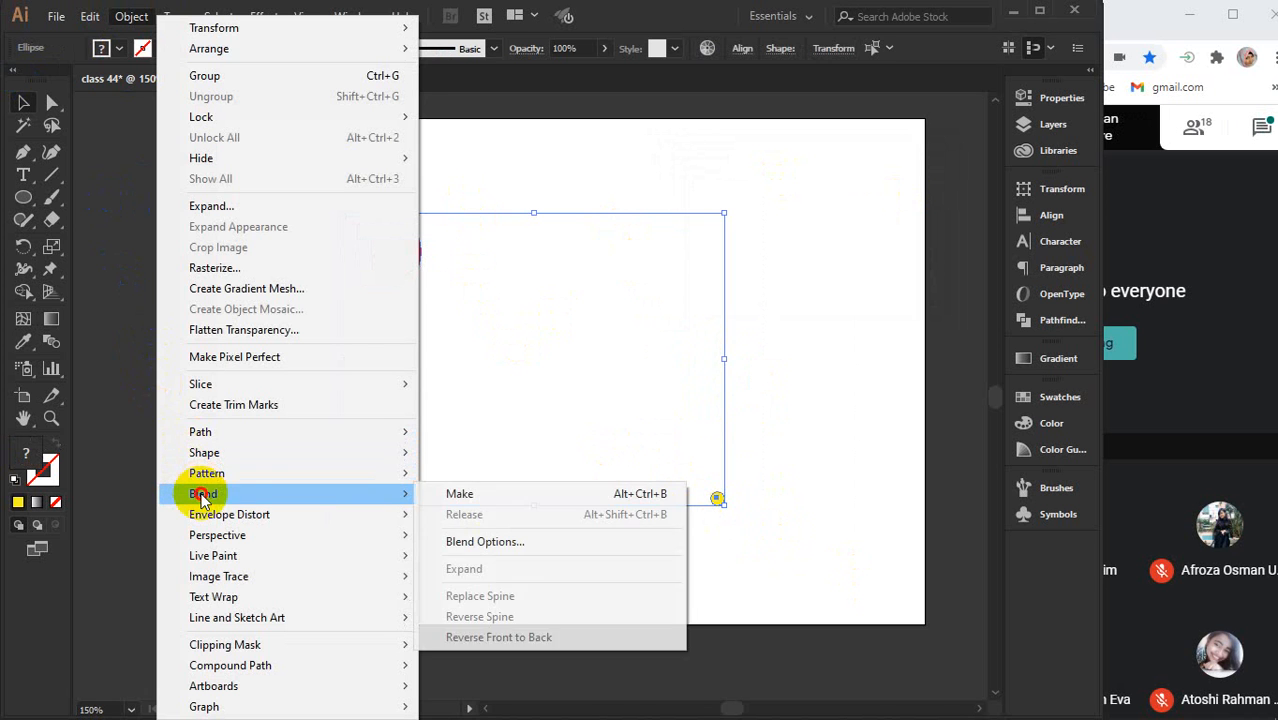
click(459, 494)
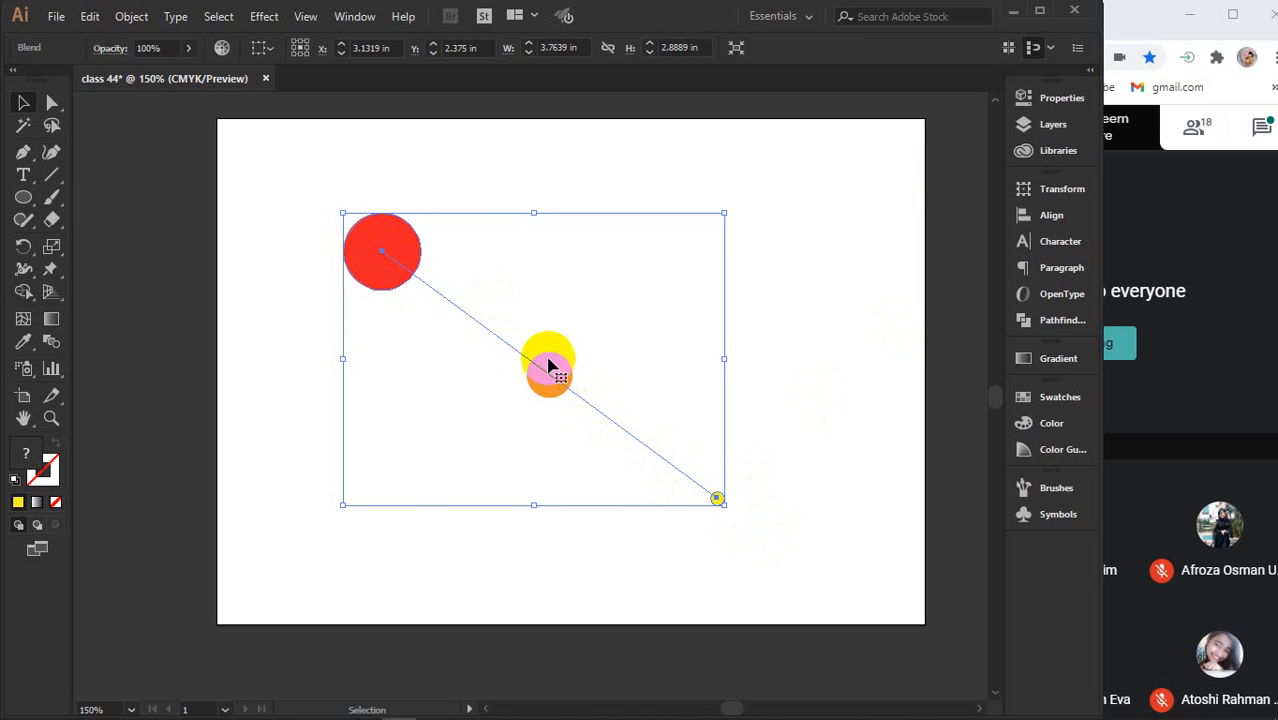
Open the circle blend's options, turn on the preview and keep the spacing on Specified Steps
click(131, 16)
mouse_move(247, 493)
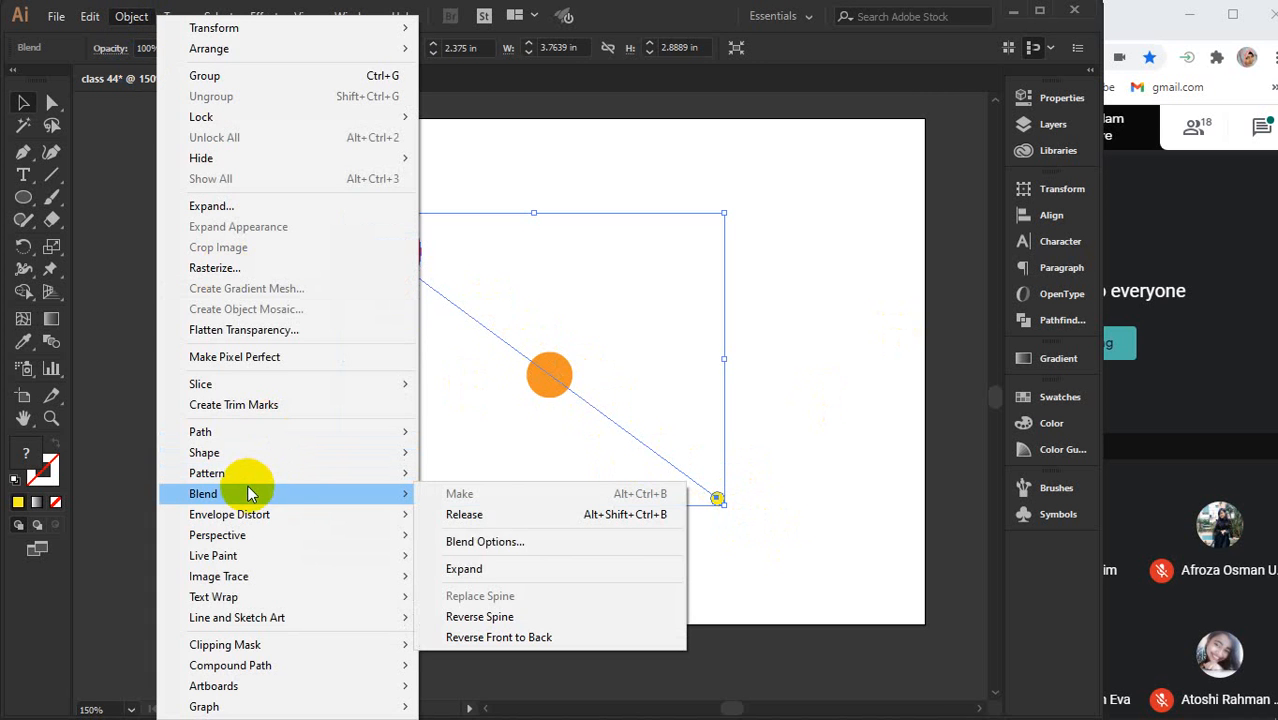
click(475, 546)
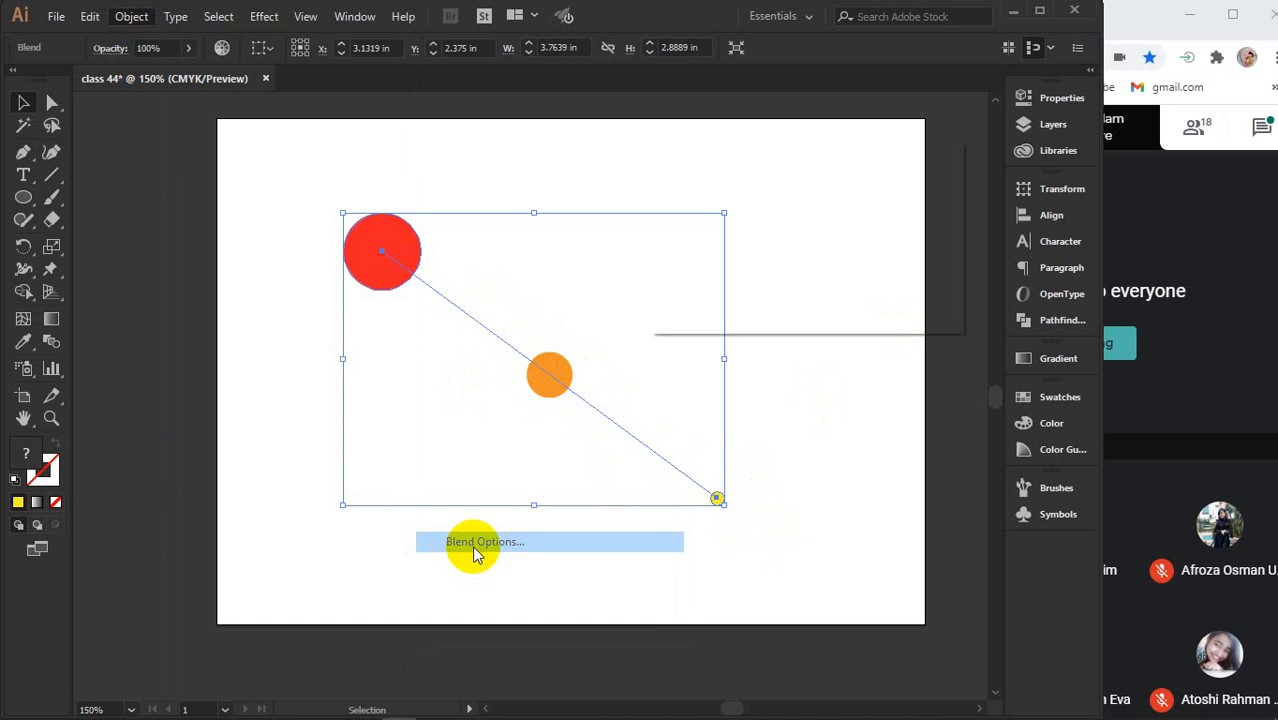
drag(776, 157, 832, 126)
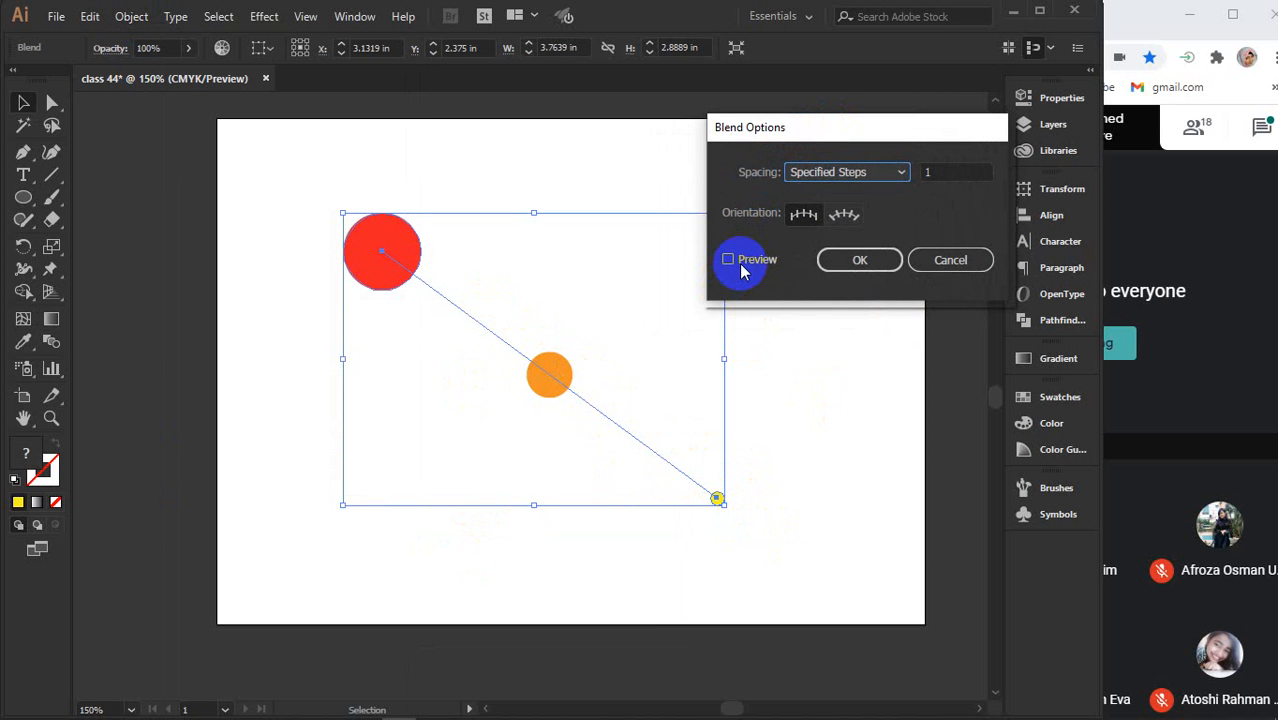
click(742, 268)
click(885, 173)
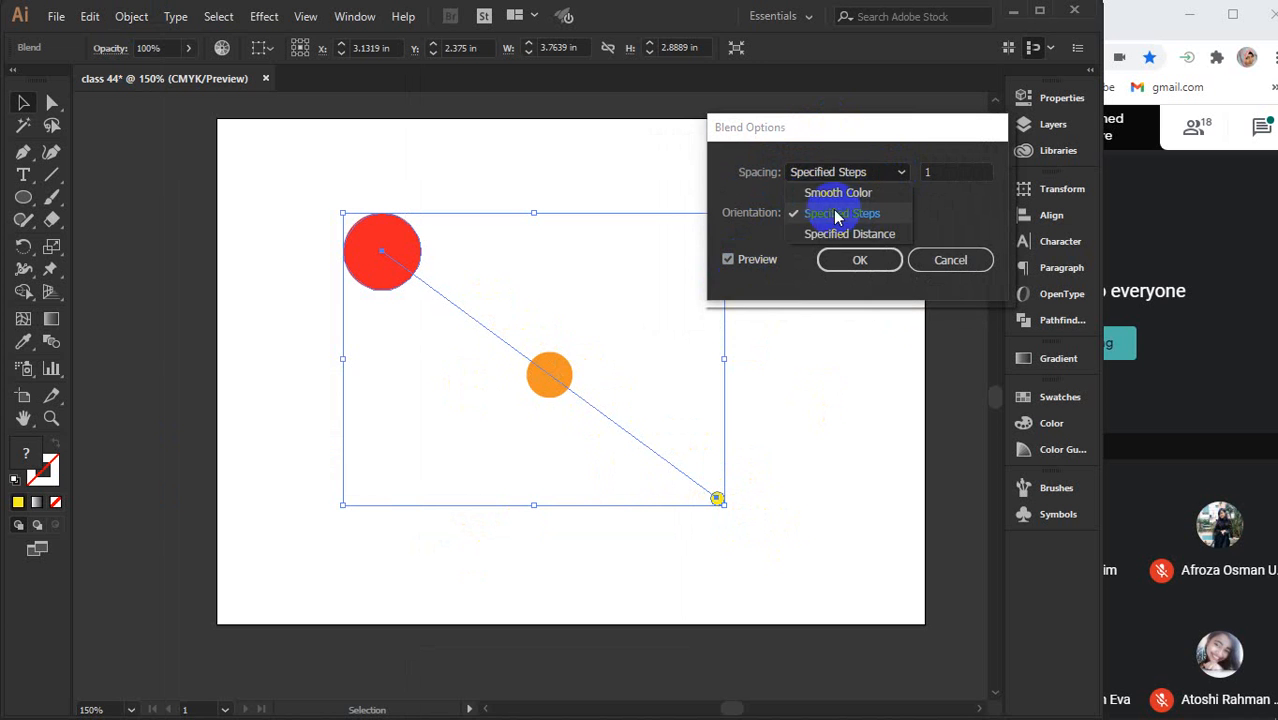
click(838, 215)
Raise the circle blend to 110 specified steps, apply the options and deselect the blend
click(944, 170)
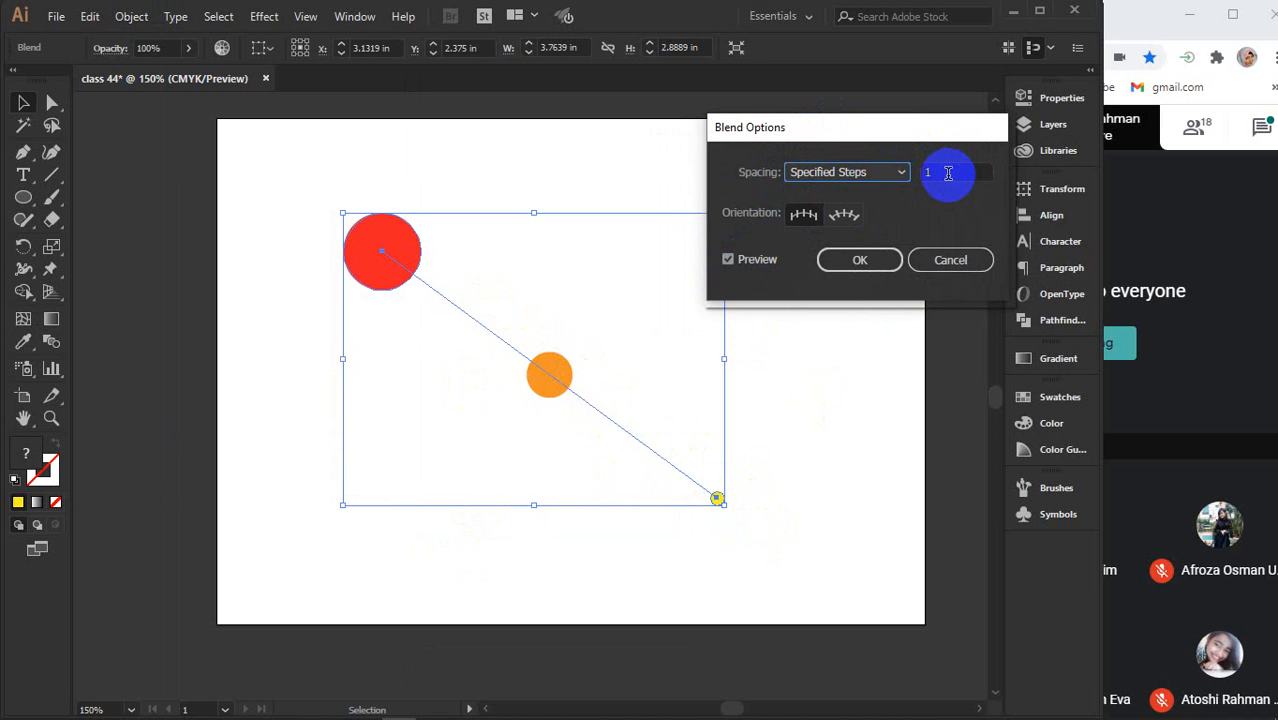
double_click(948, 173)
key(Up)
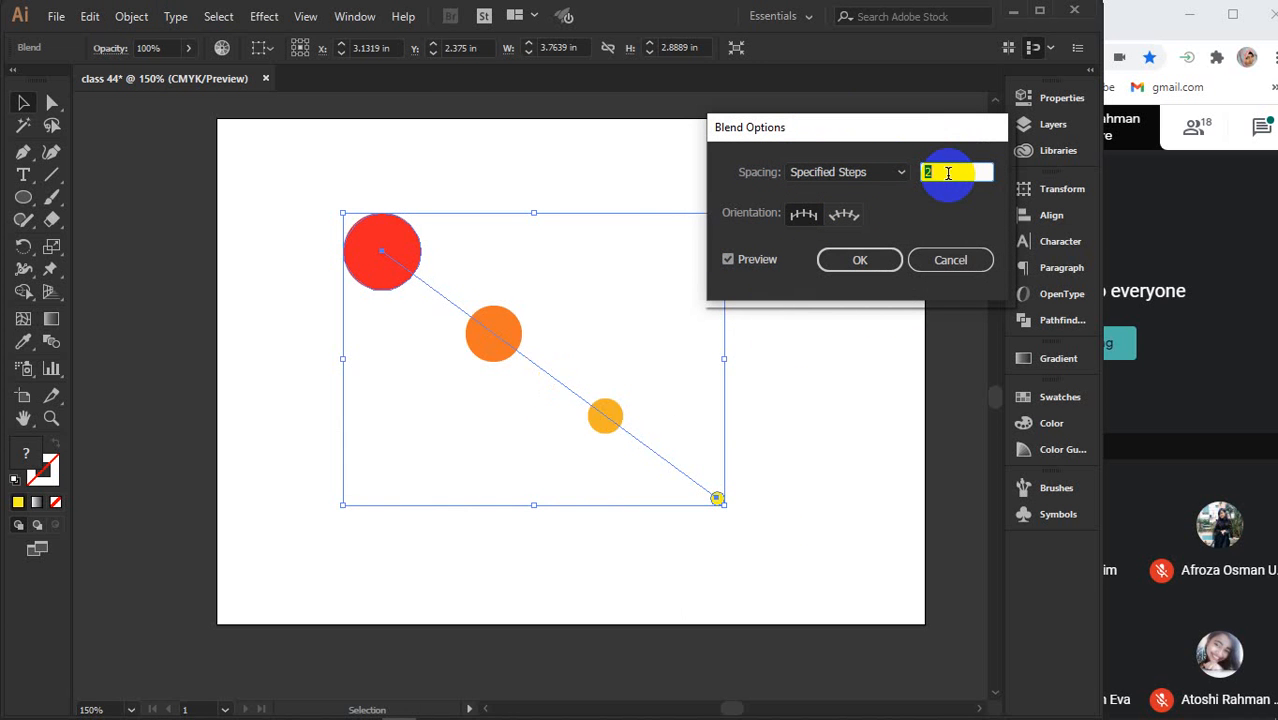
key(Up)
key(Up)
key(Up)
key(Up)
key(Up)
key(Up)
key(Up)
key(Up)
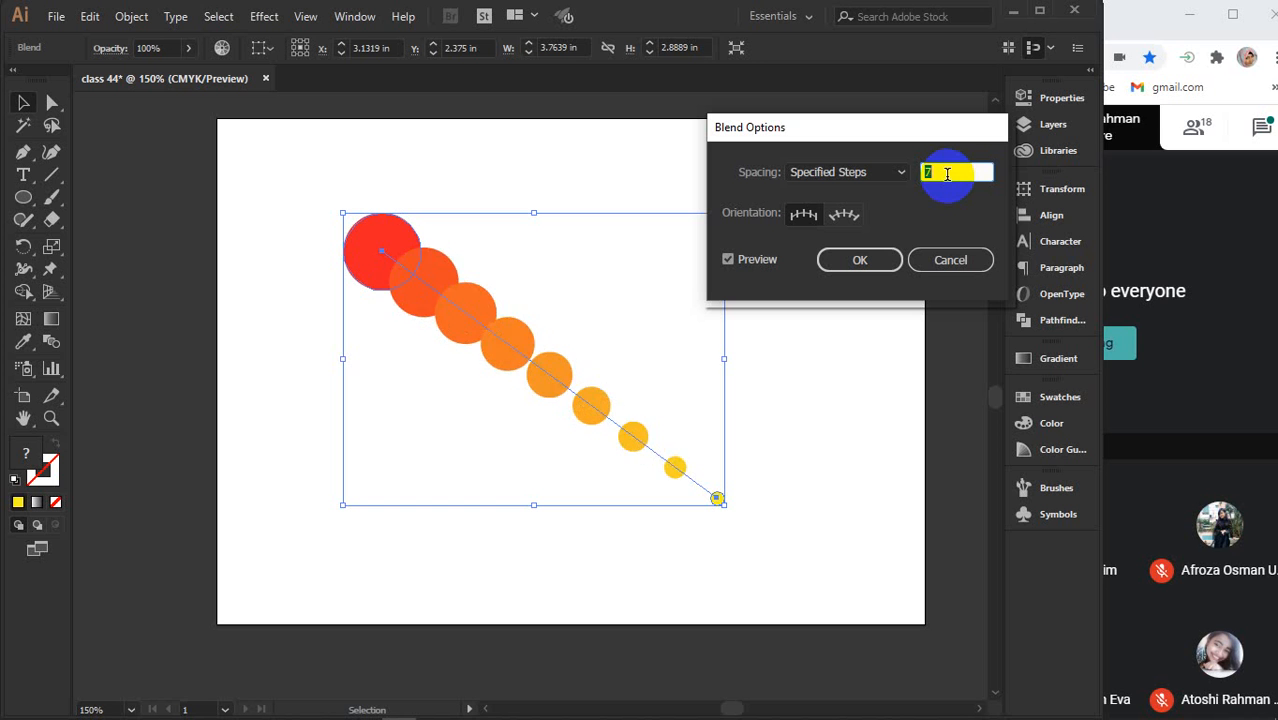
key(Up)
key(Up)
key(Up)
key(Up)
key(Up)
key(Up)
key(Up)
key(Up)
key(Up)
key(Up)
key(Up)
key(Up)
key(Up)
key(Up)
key(Up)
key(Up)
key(Up)
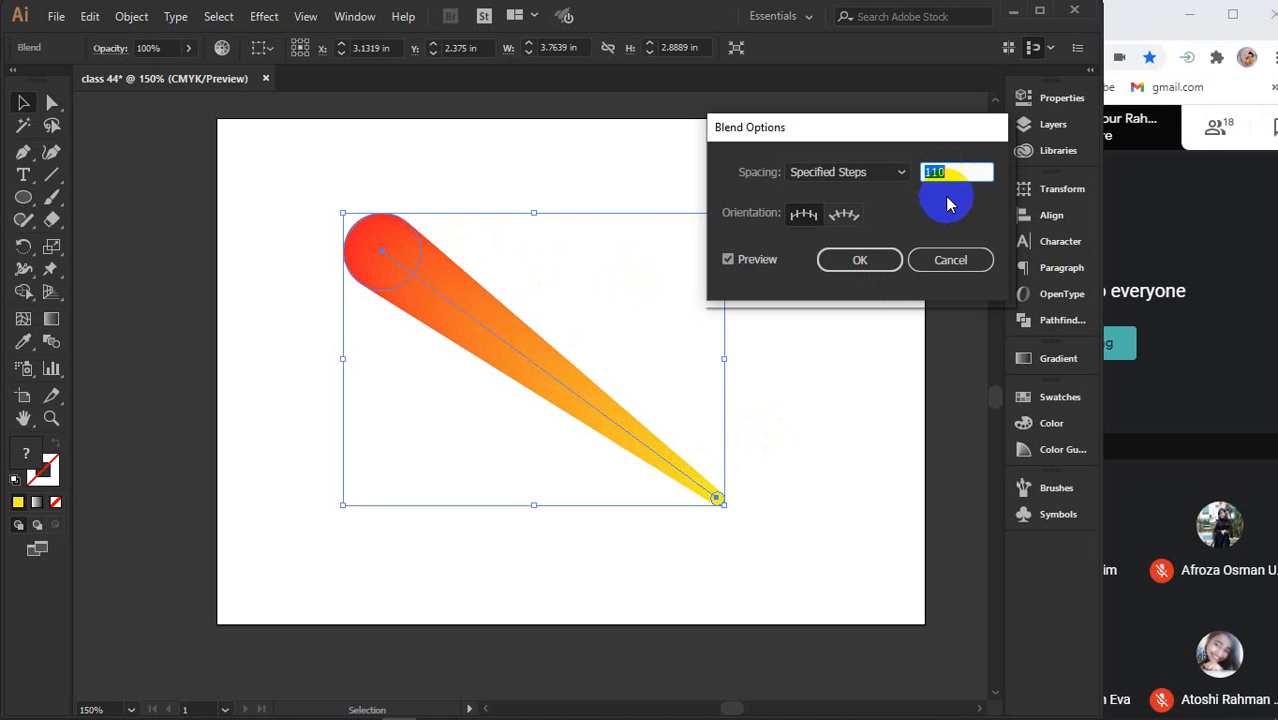
scroll(958, 172, up, 1)
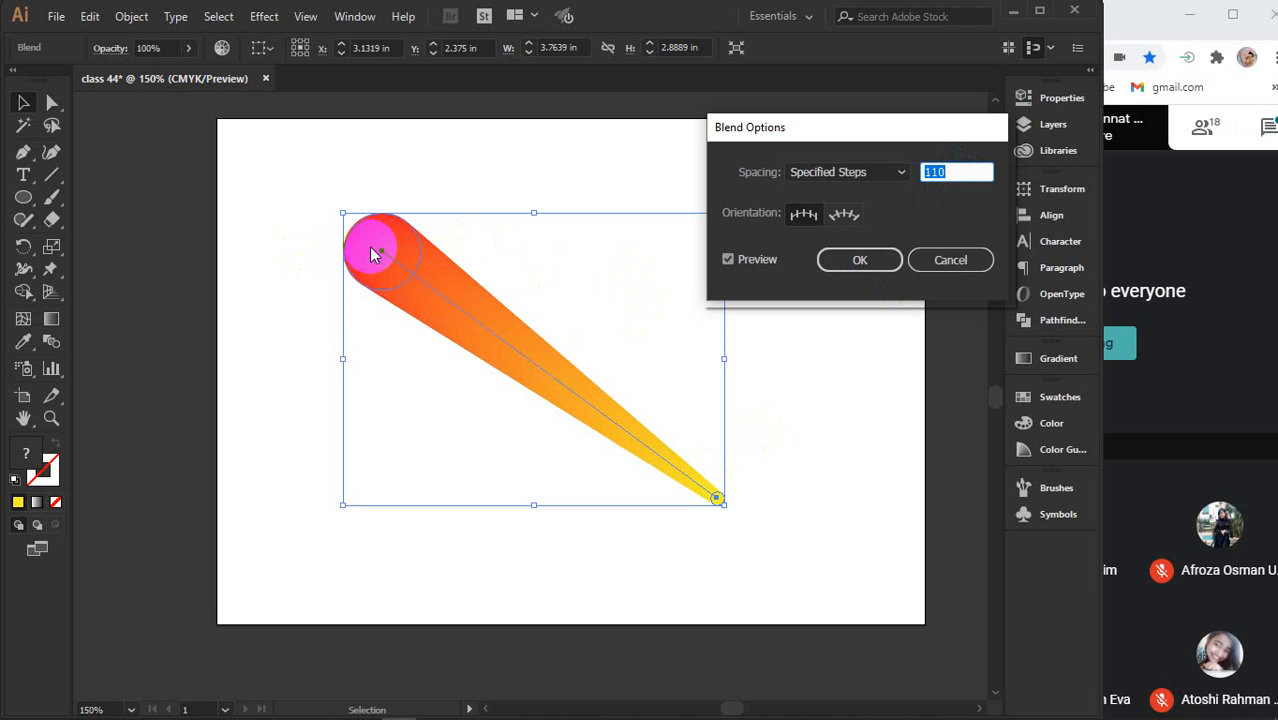
click(859, 262)
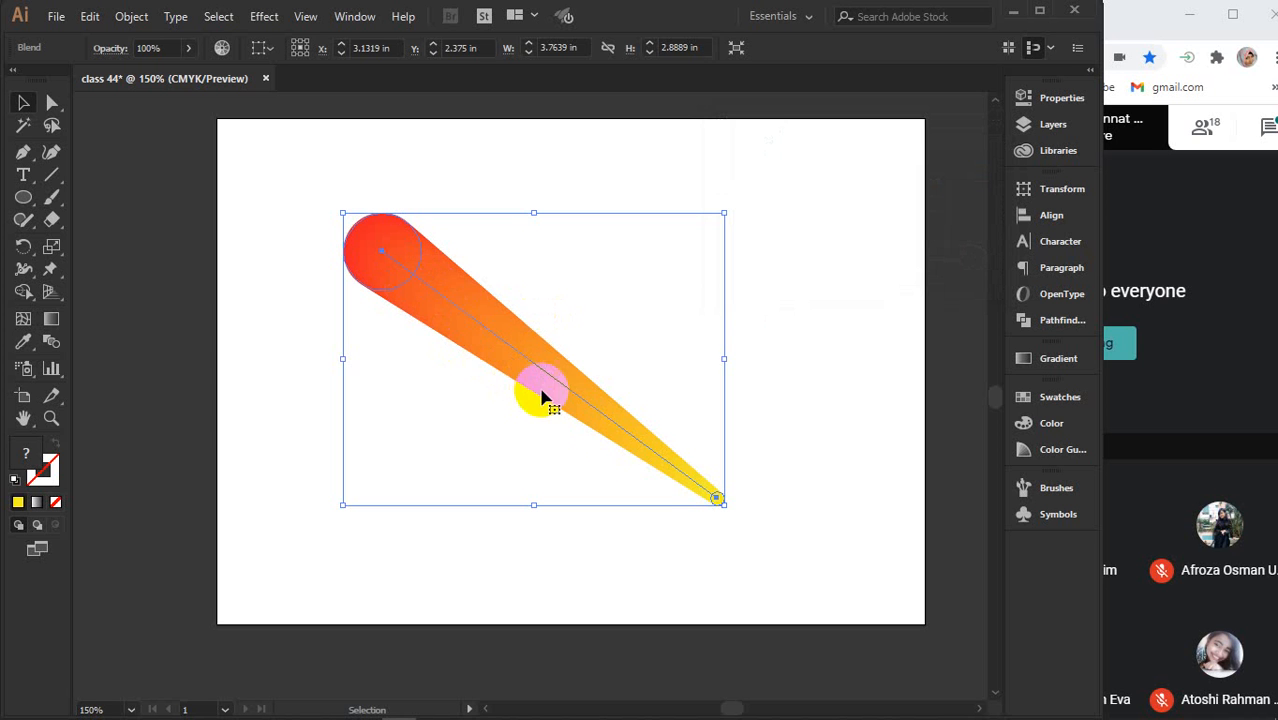
click(857, 310)
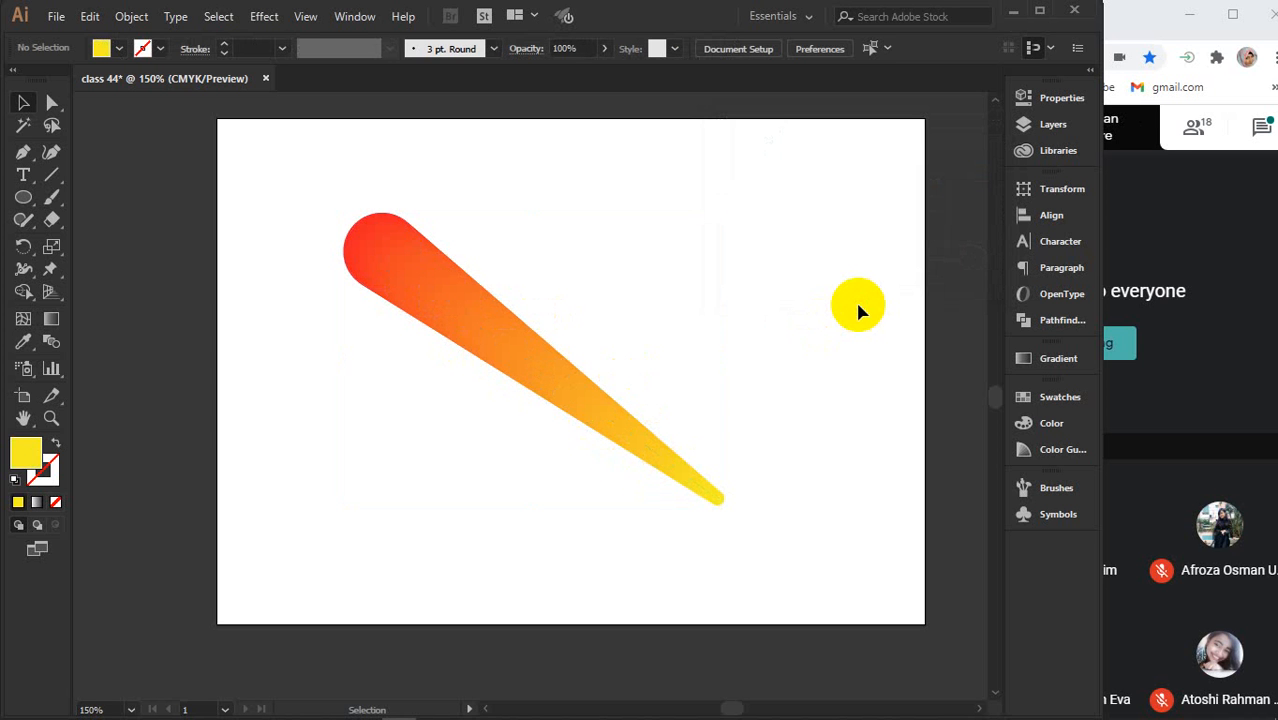
Select the red-to-yellow circle blend and delete it from the artboard
click(479, 342)
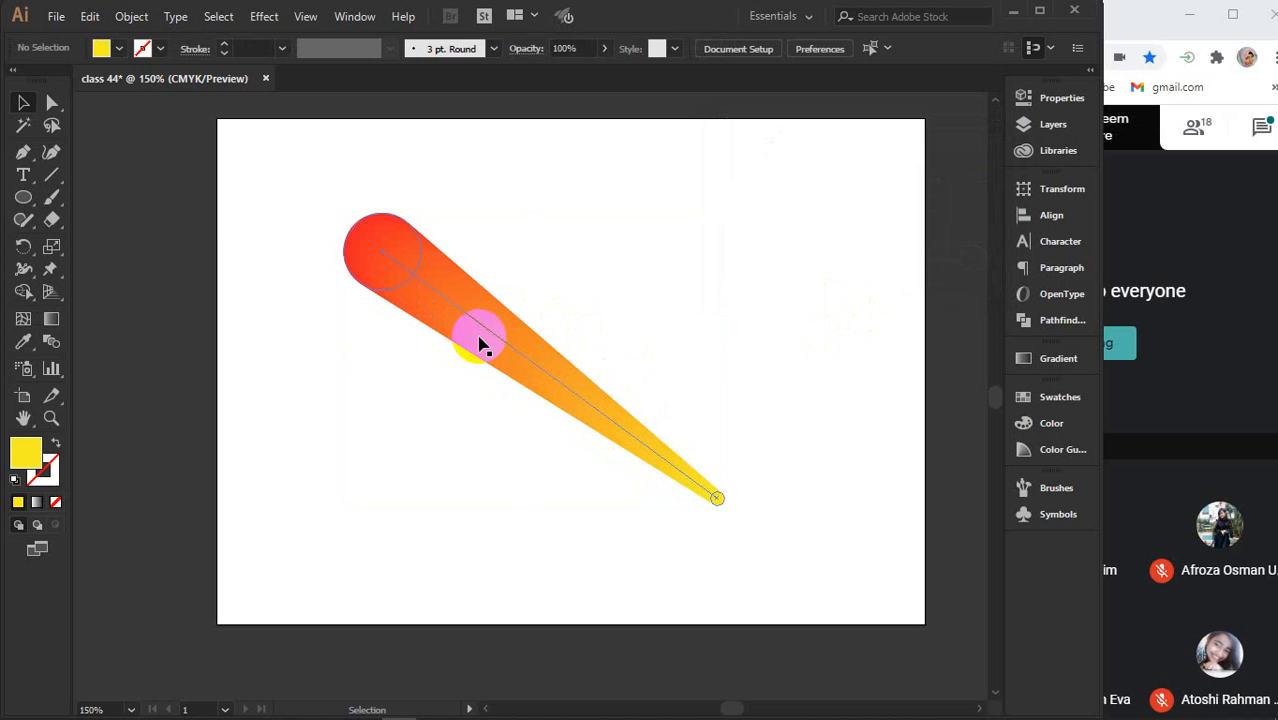
click(813, 254)
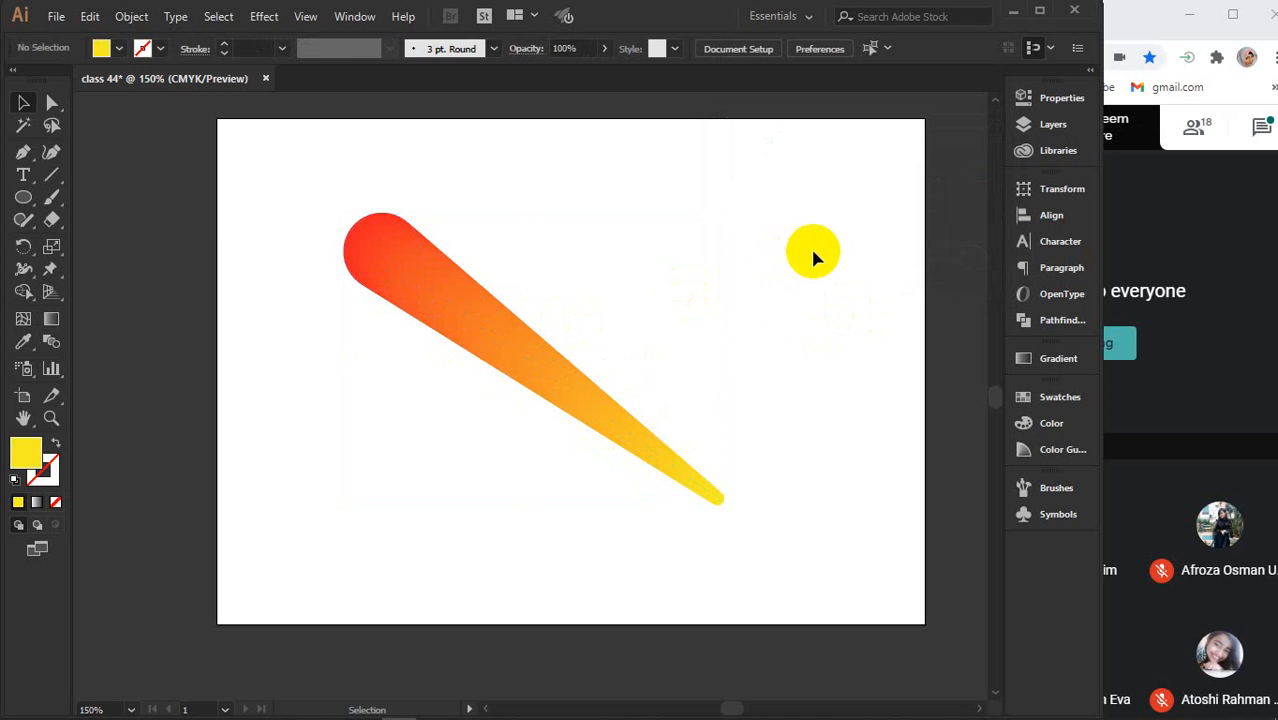
click(492, 346)
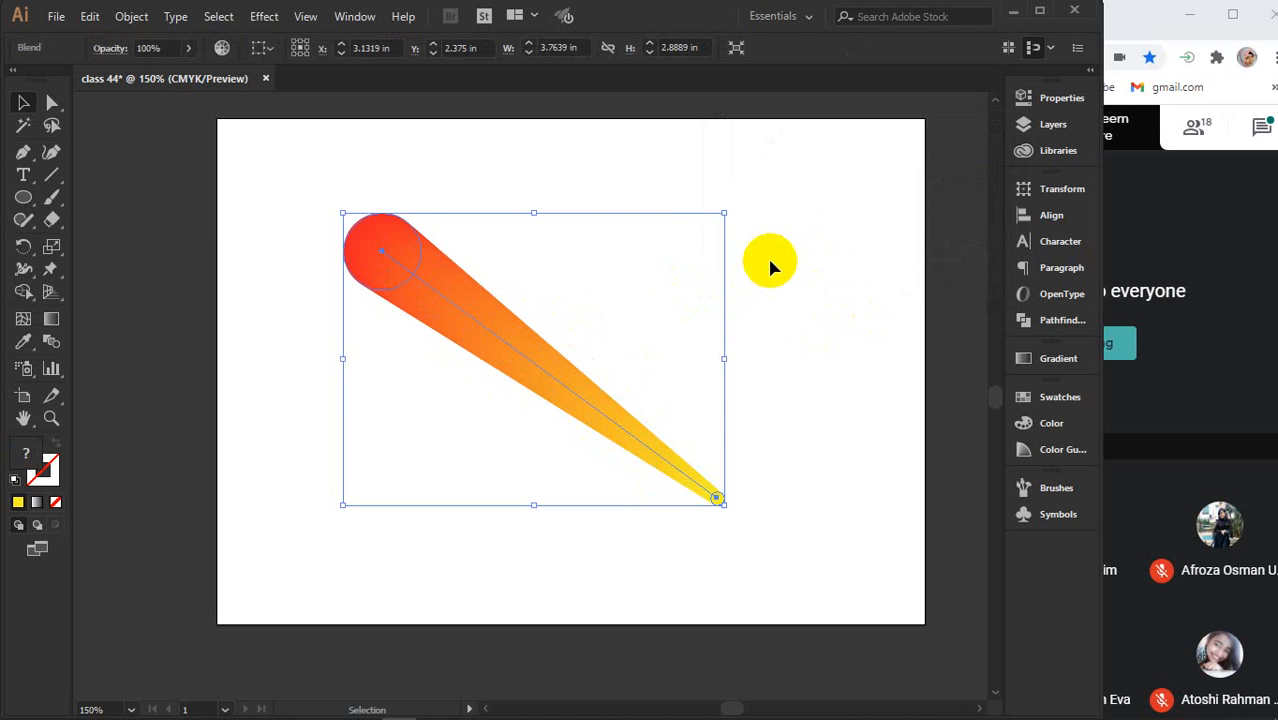
click(770, 263)
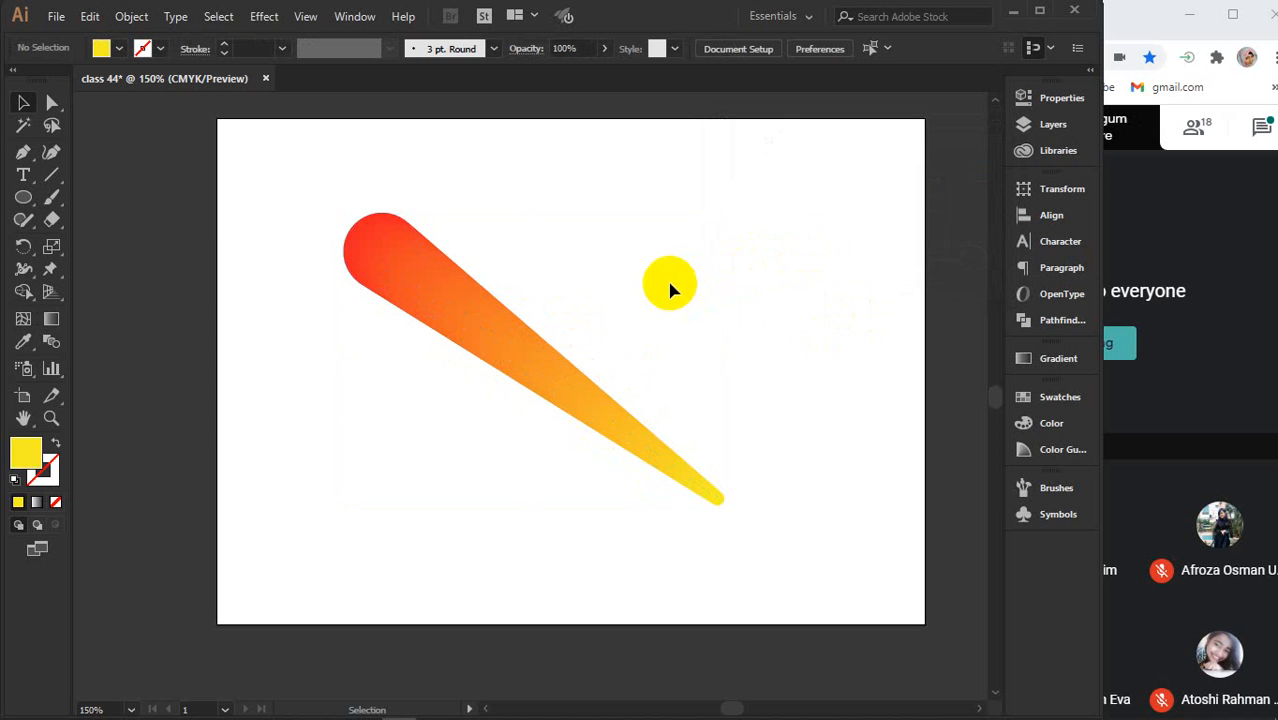
click(526, 360)
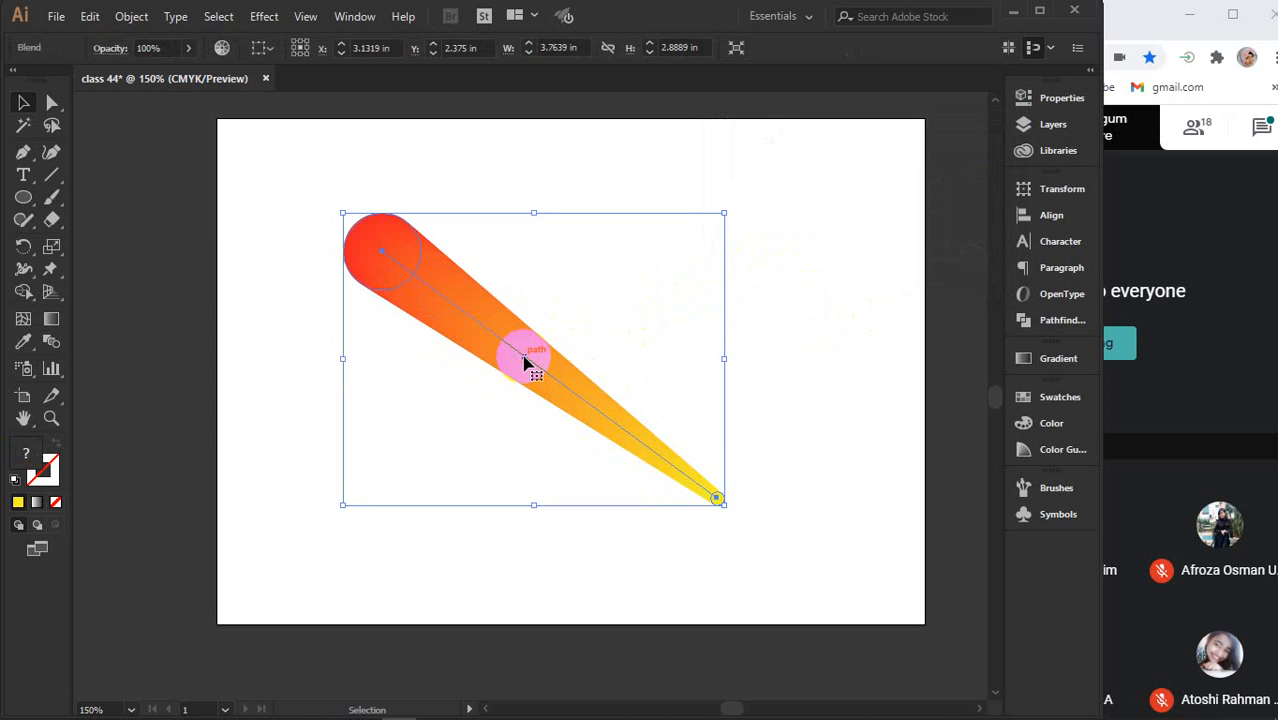
key(Delete)
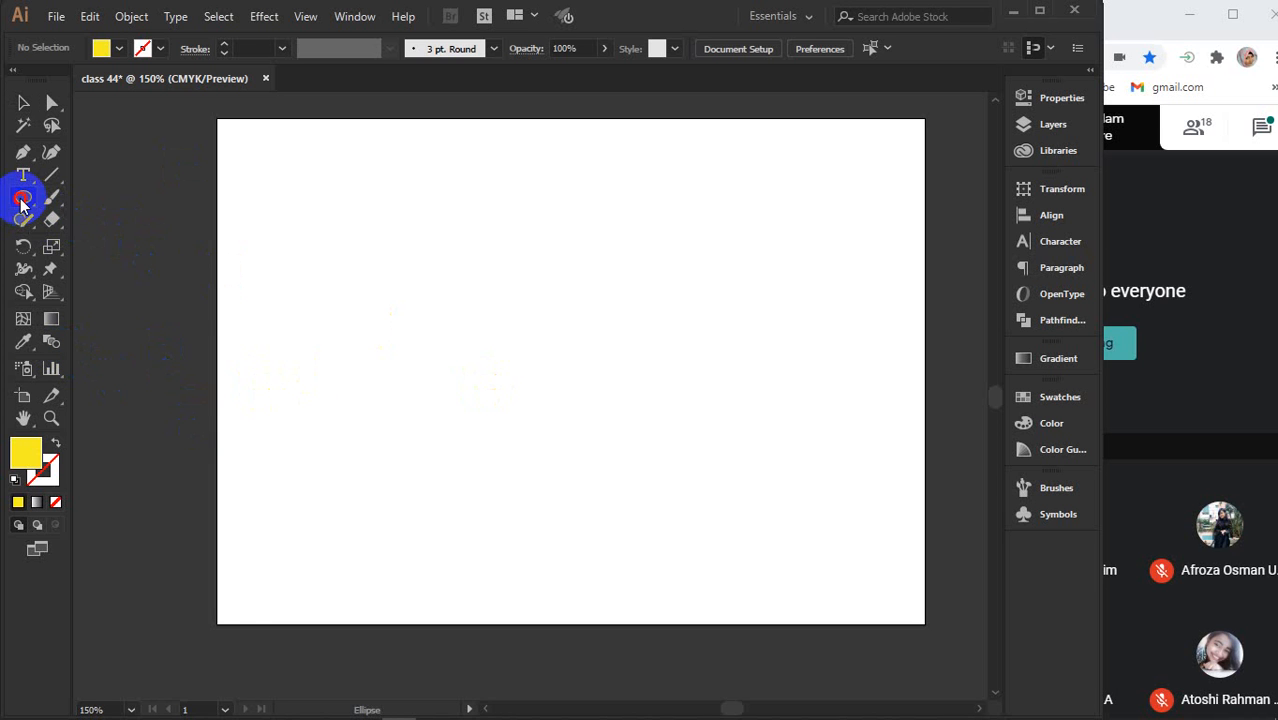
Draw a yellow rectangle without a stroke, place it slightly below the artboard's centre and deselect it
drag(21, 205, 110, 196)
drag(335, 181, 638, 443)
click(23, 103)
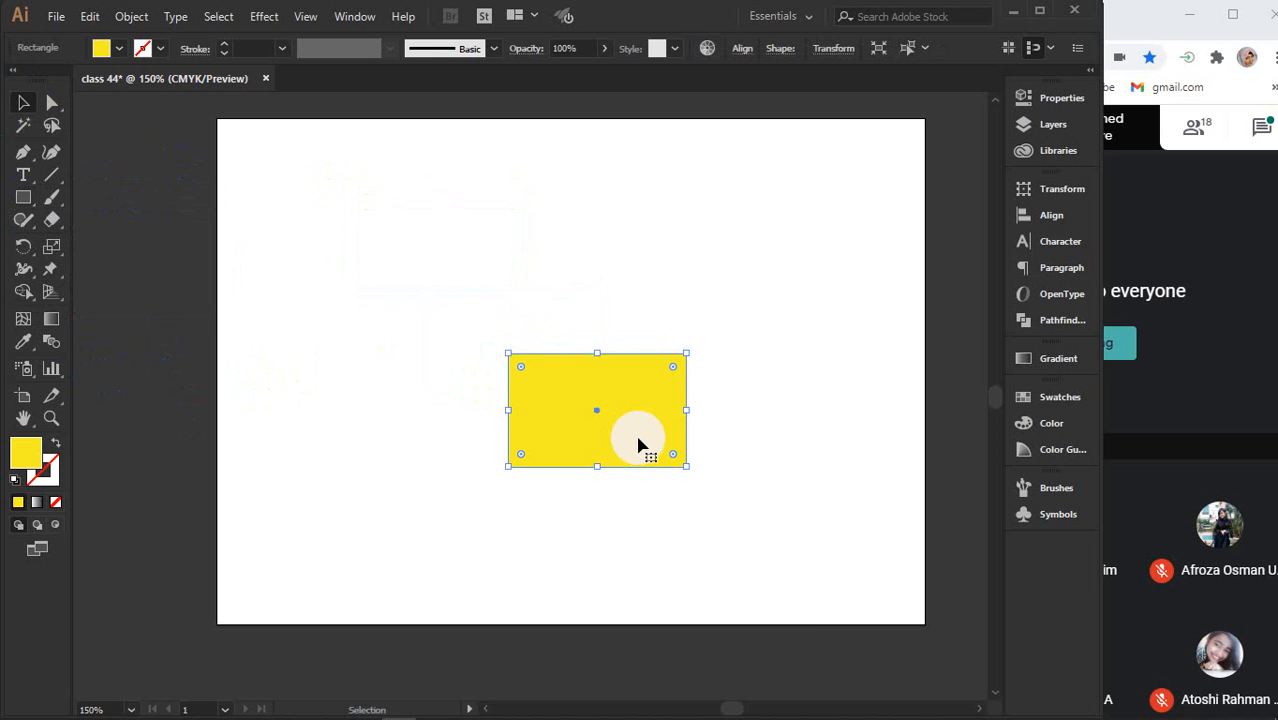
key(a)
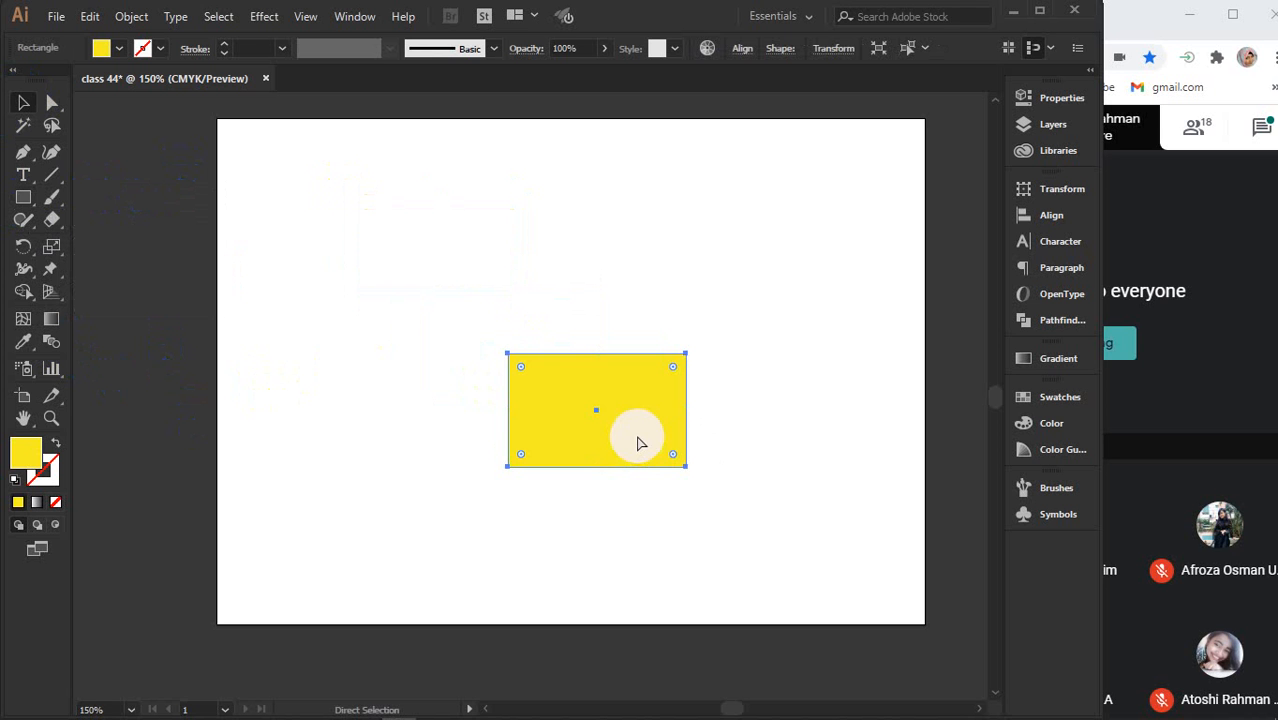
key(v)
click(848, 410)
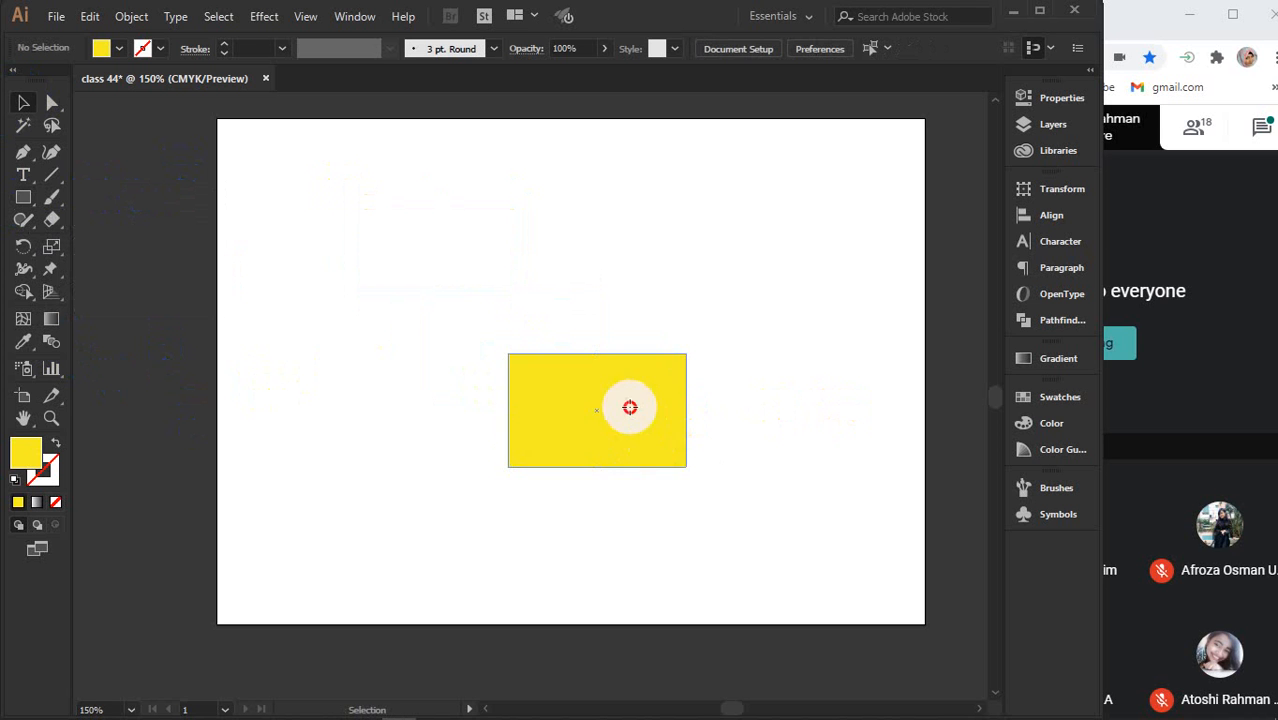
Duplicate the rectangle with an overlapping offset down and to the right, and fill the original with red
drag(629, 407, 672, 450)
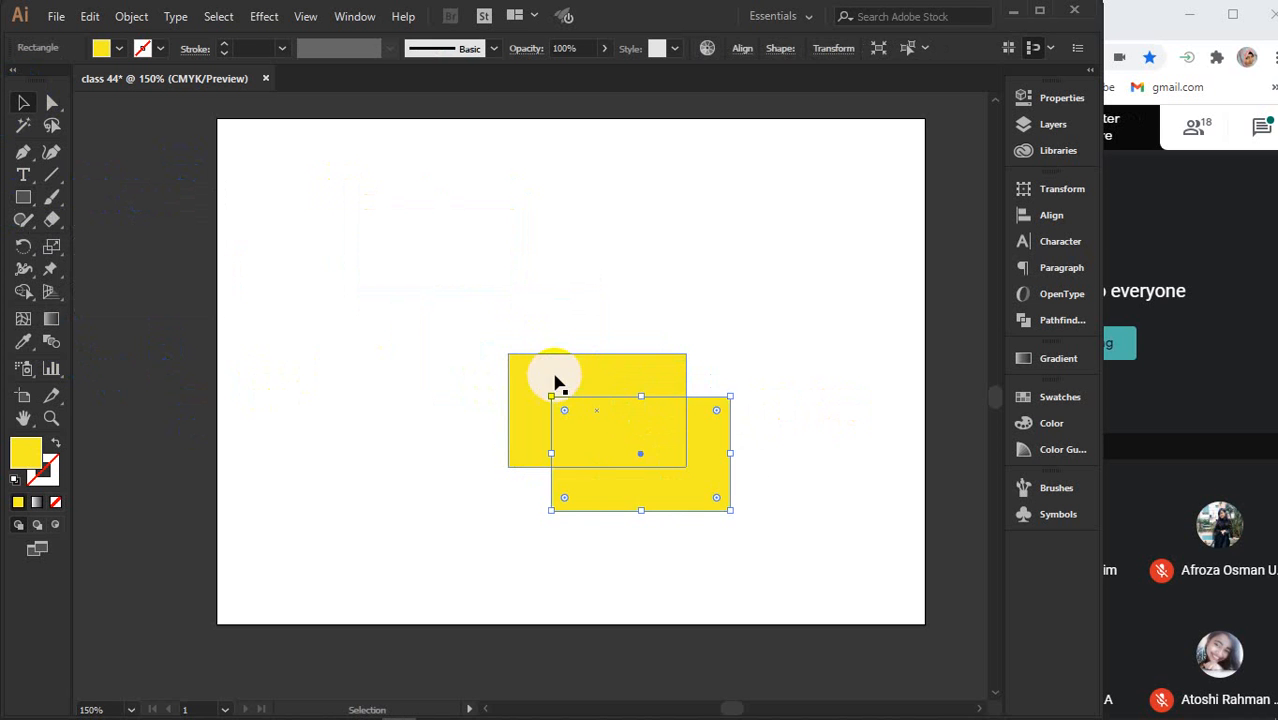
click(554, 374)
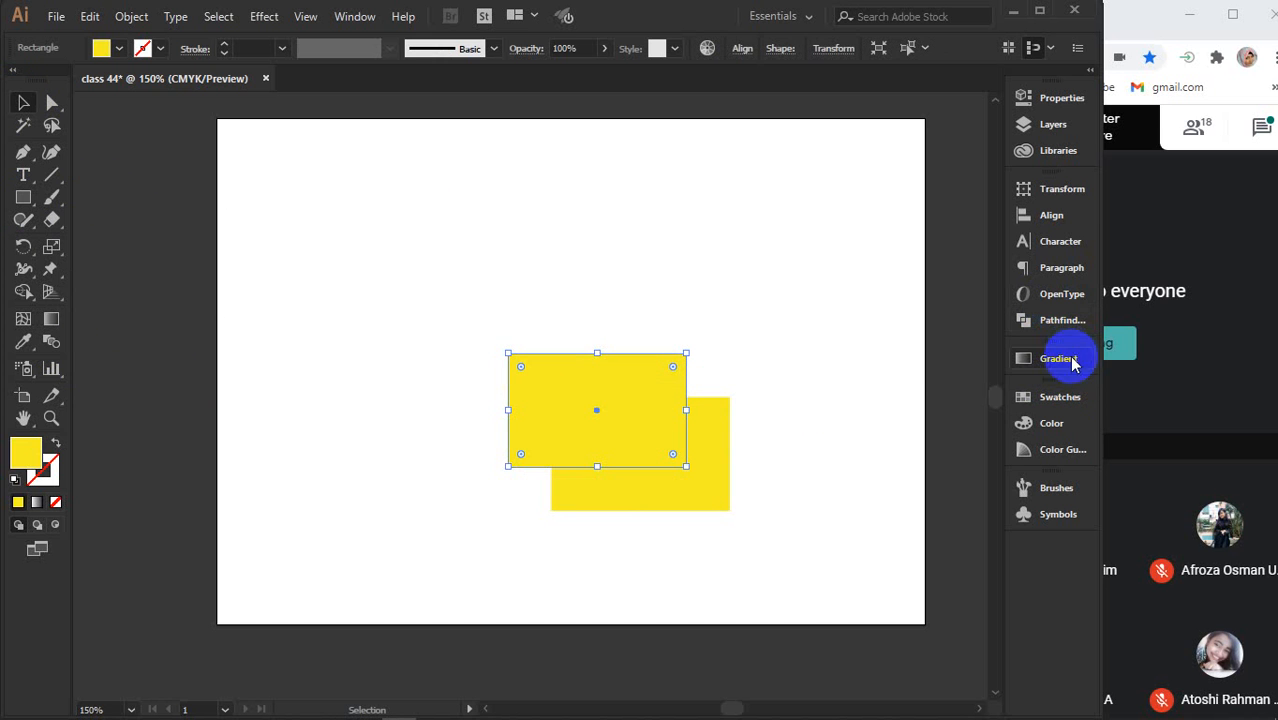
click(1057, 399)
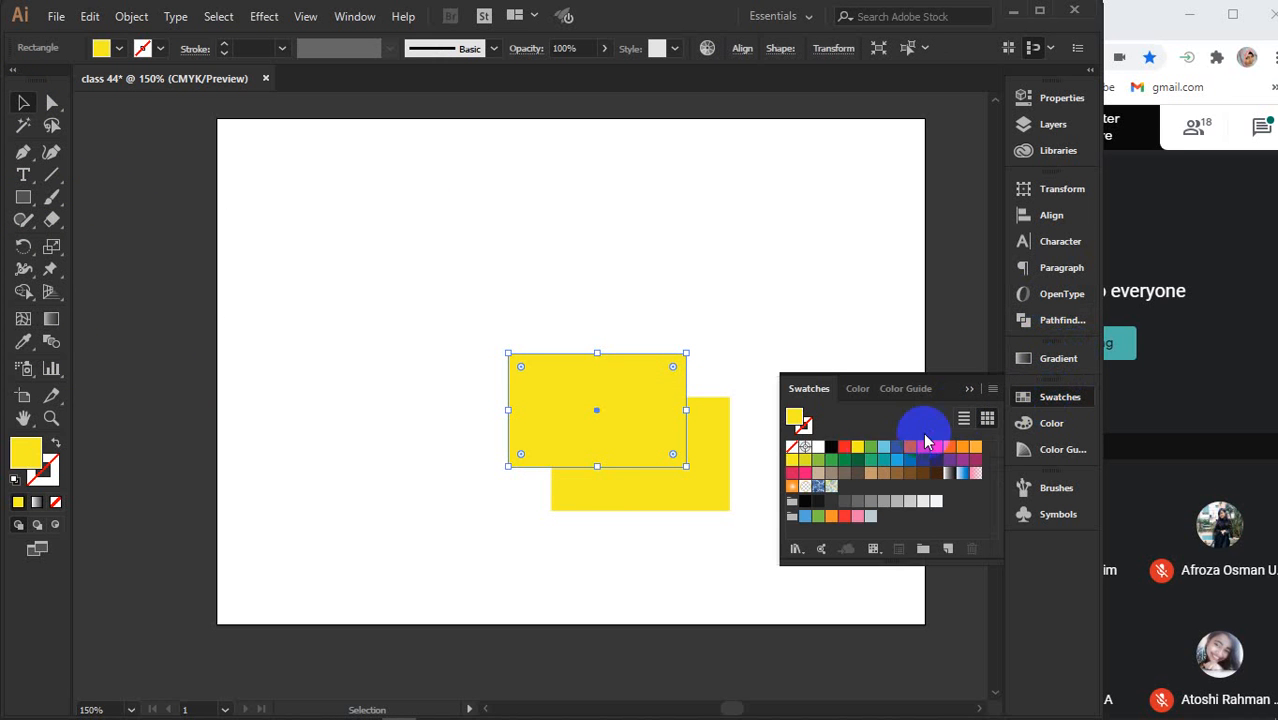
click(846, 448)
click(969, 389)
Move the red and yellow rectangles together up and left to the artboard's centre and deselect them
drag(460, 304, 760, 541)
drag(599, 423, 546, 349)
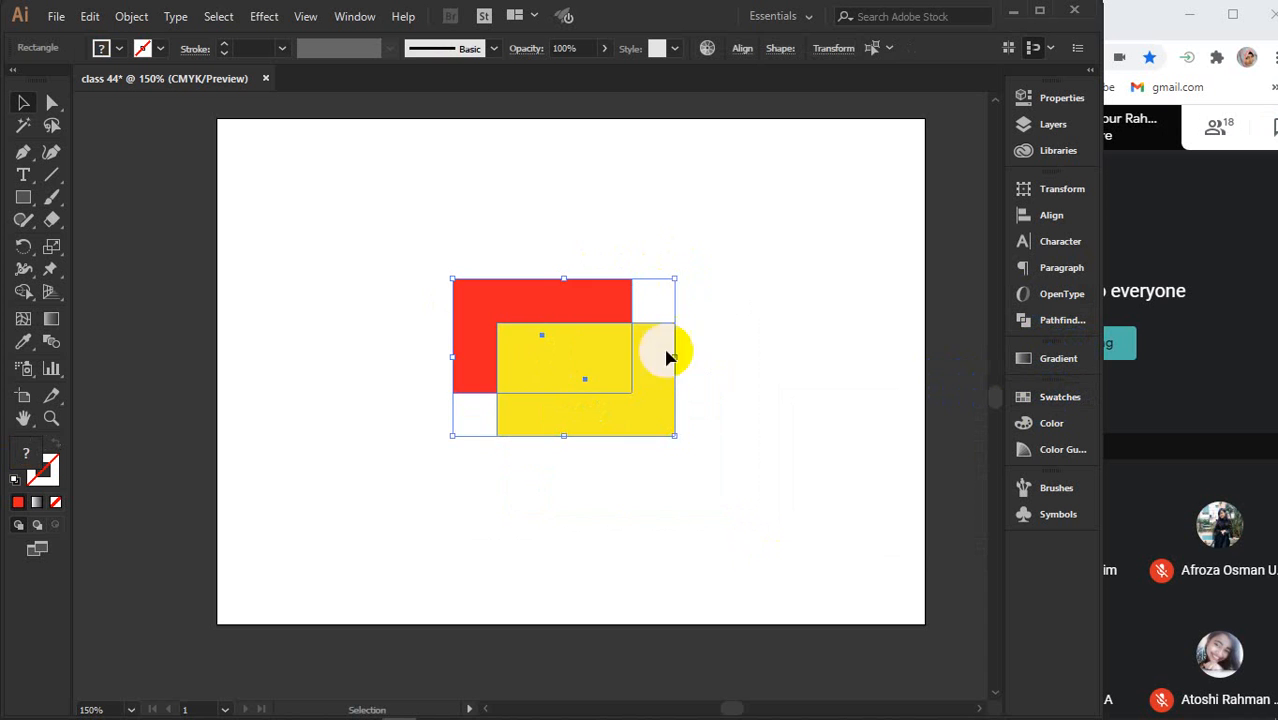
click(733, 345)
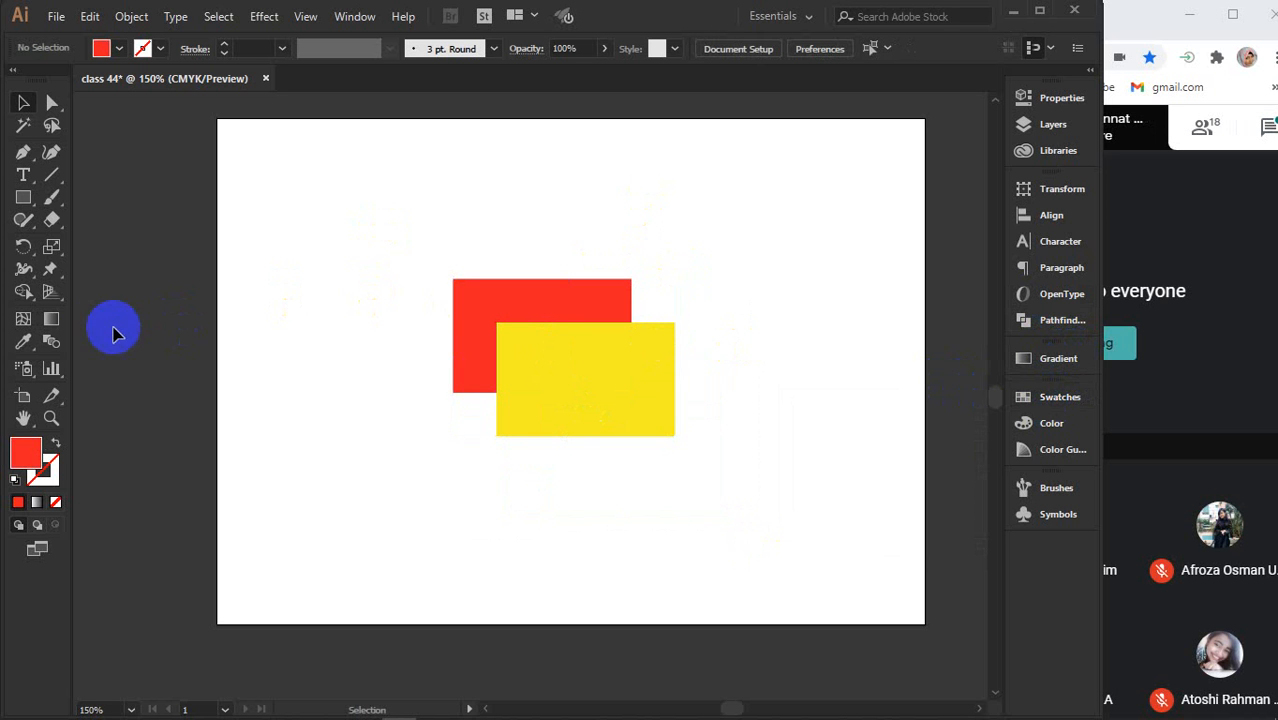
click(52, 345)
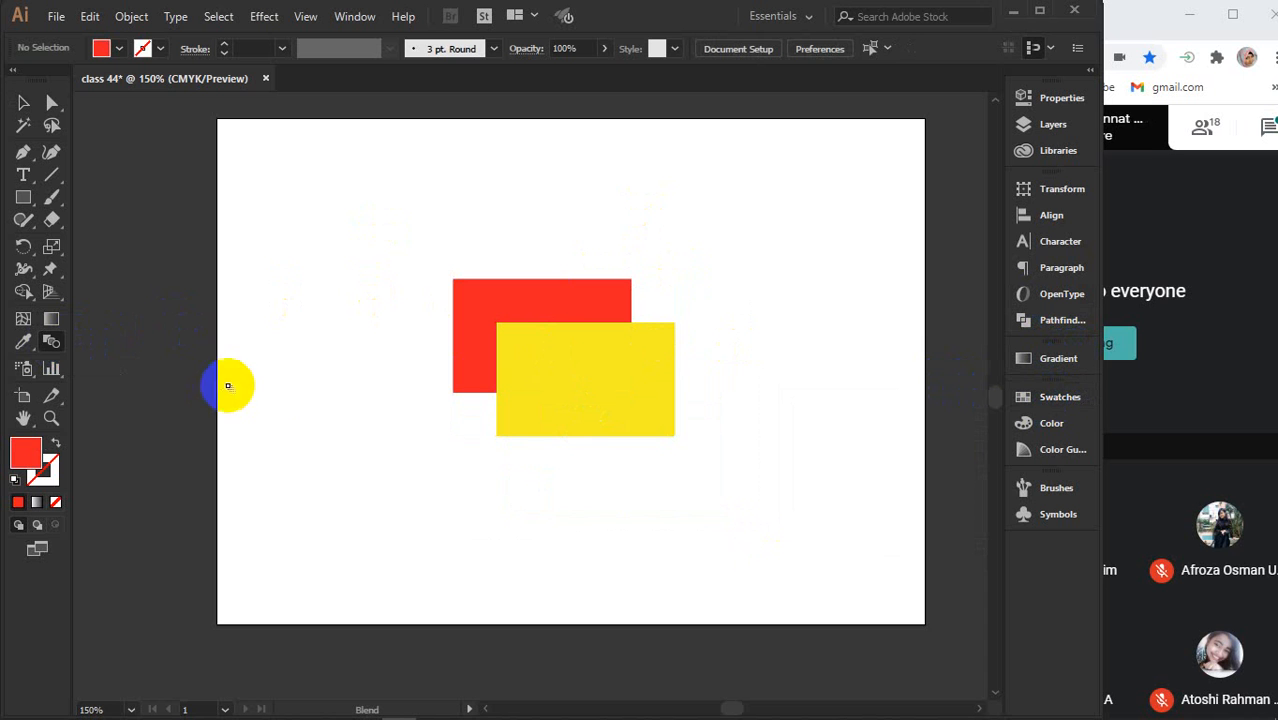
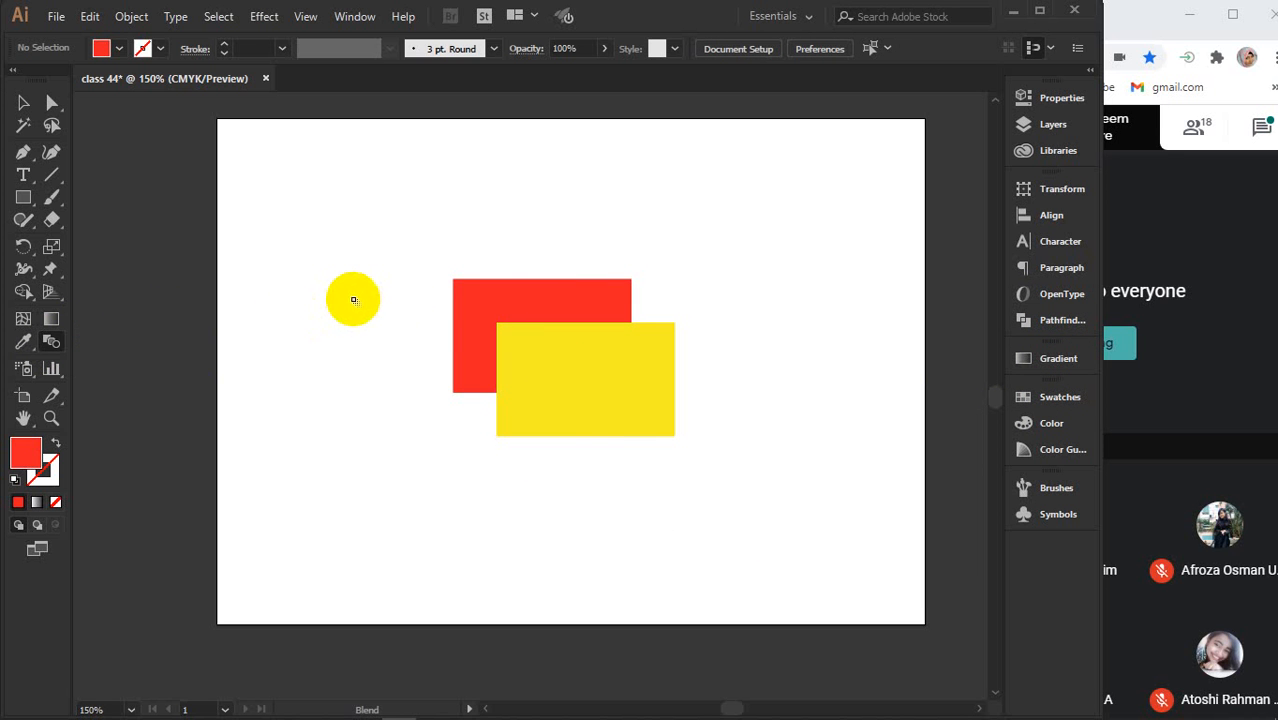
click(479, 288)
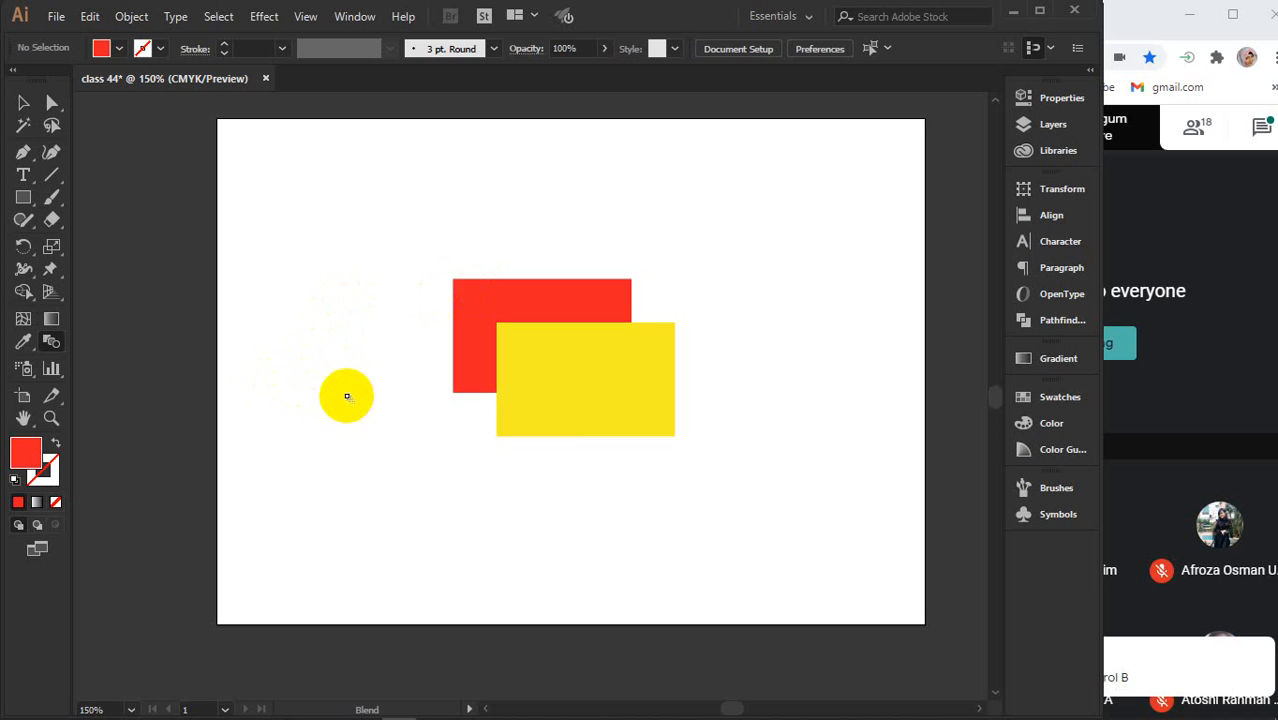
click(459, 291)
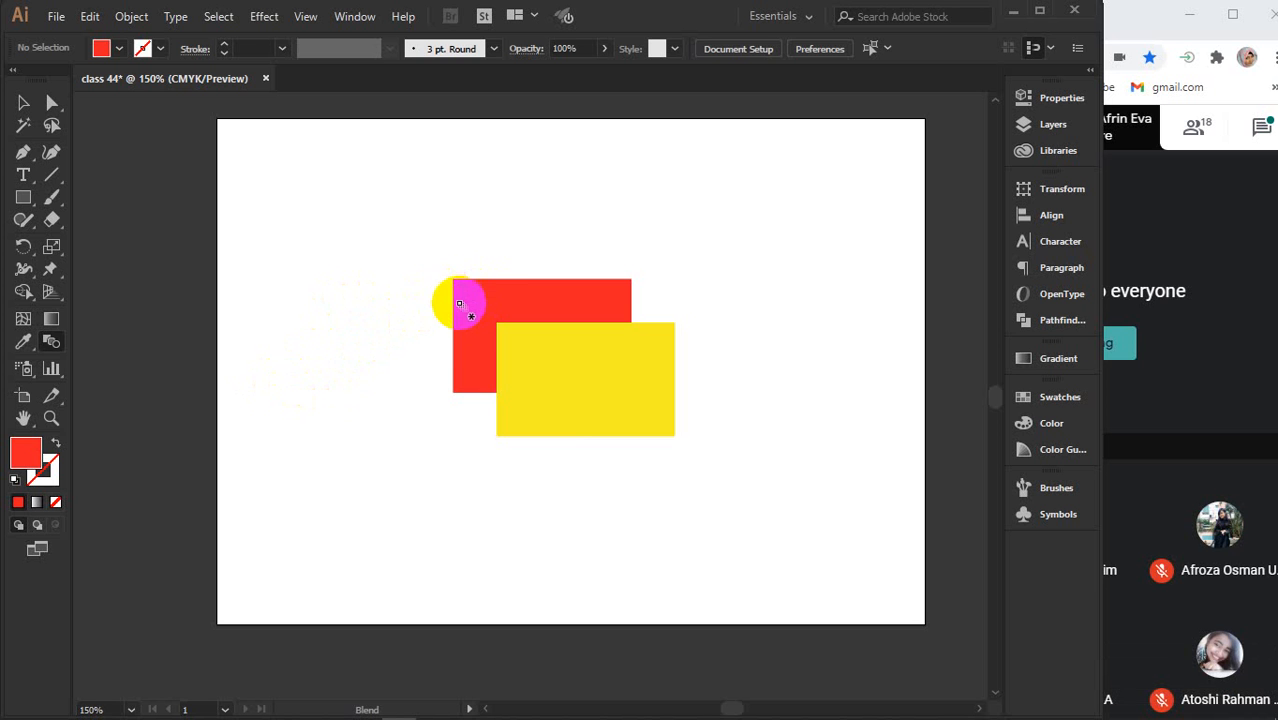
drag(459, 303, 477, 295)
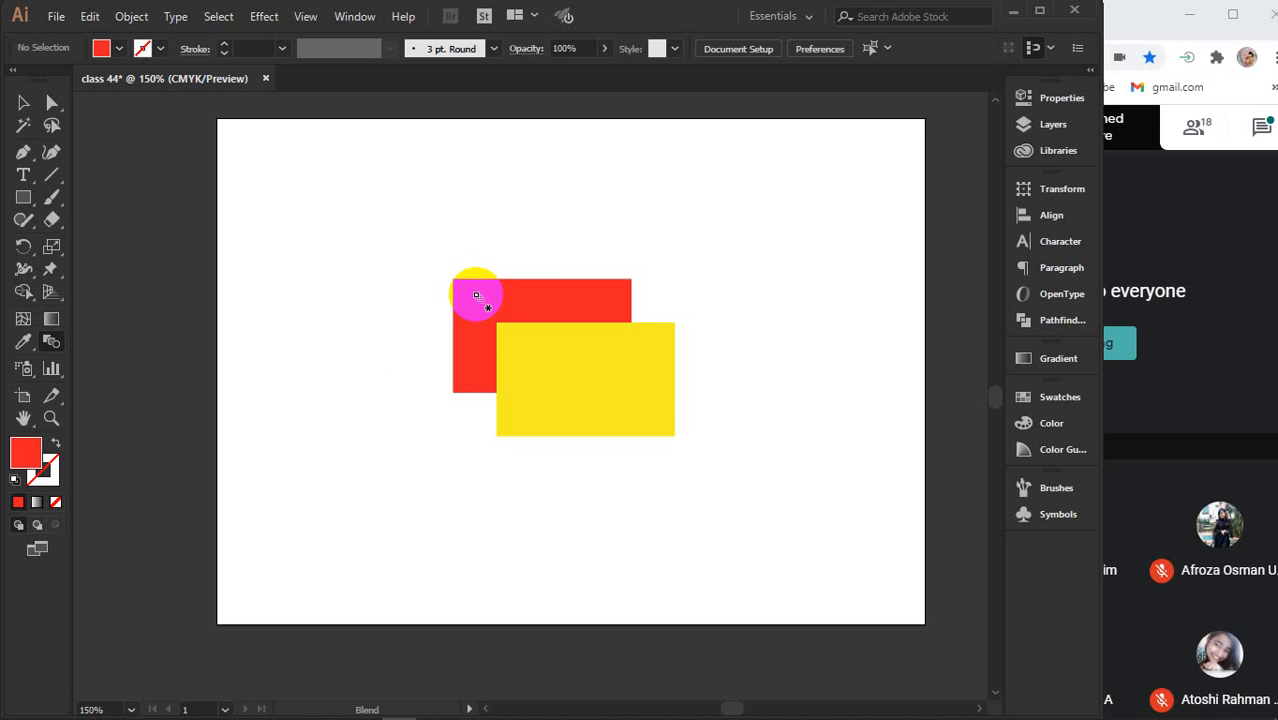
drag(476, 295, 404, 340)
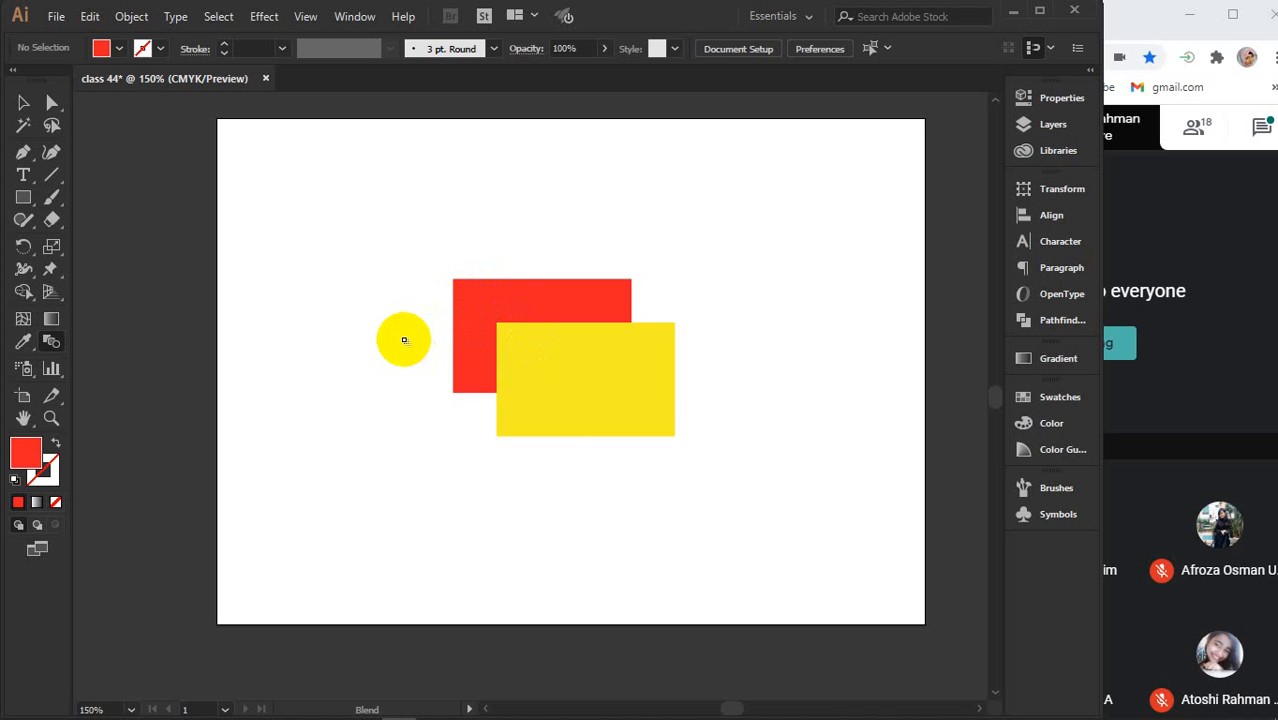
drag(404, 340, 517, 369)
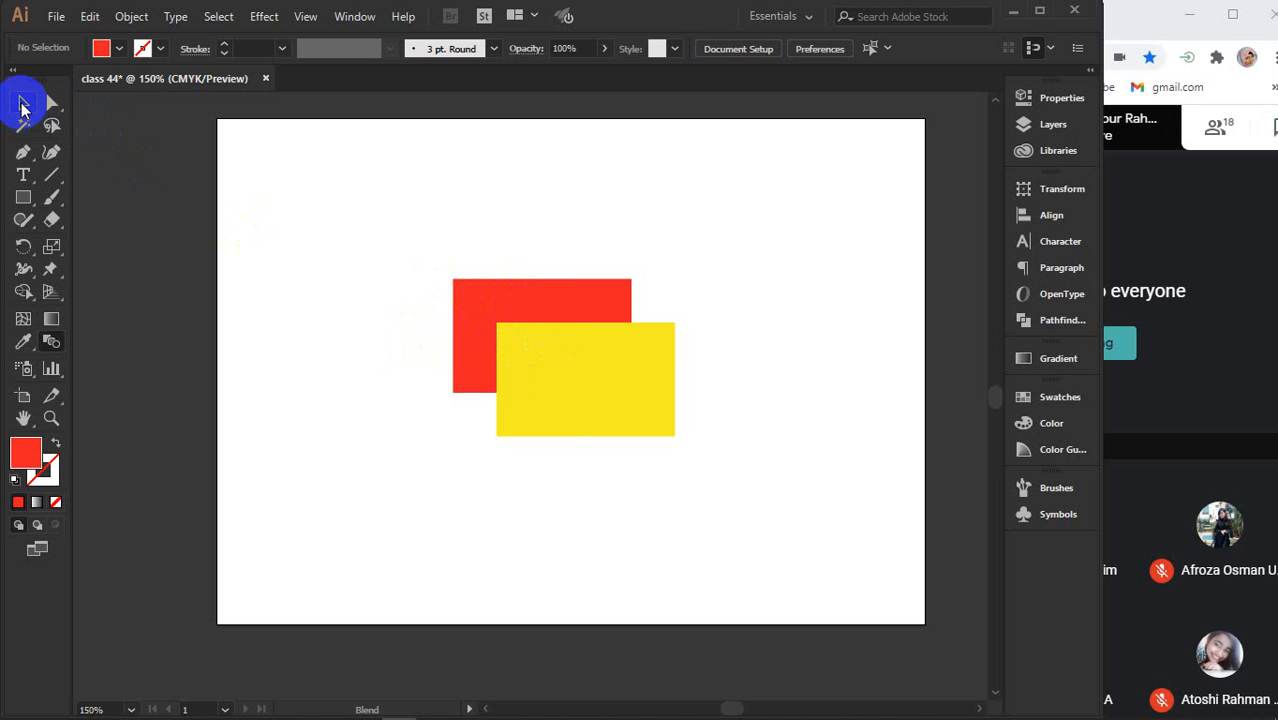
Shift the overlapping rectangle pair left, place a copy of it level on the artboard's right half and deselect
click(23, 102)
drag(384, 189, 555, 415)
drag(551, 357, 727, 365)
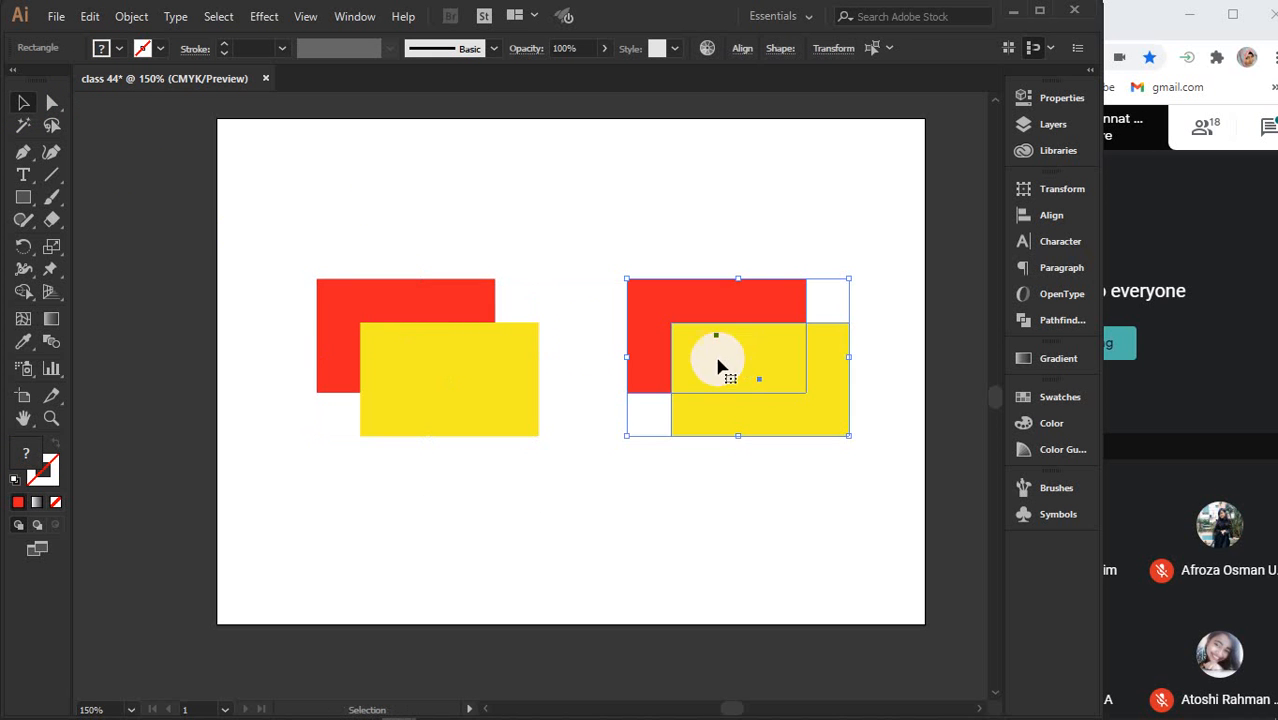
click(160, 220)
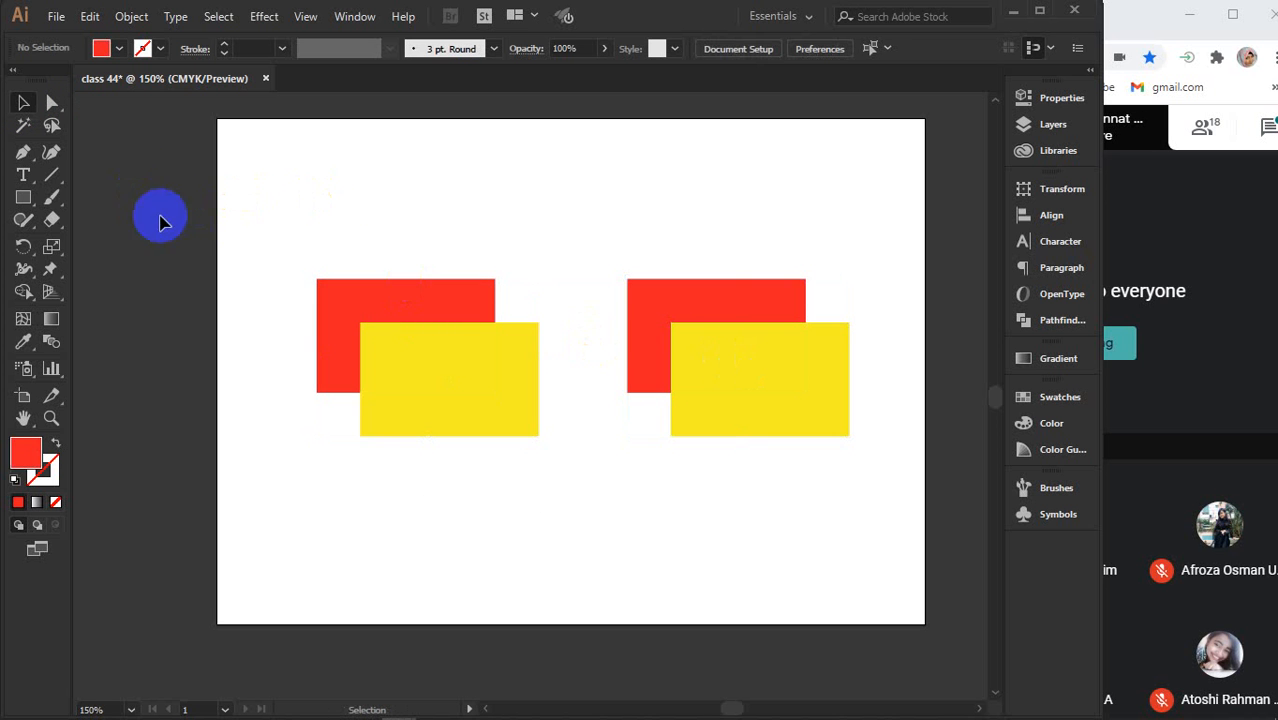
Blend the left red rectangle into its overlapping yellow rectangle using the Blend tool
click(51, 341)
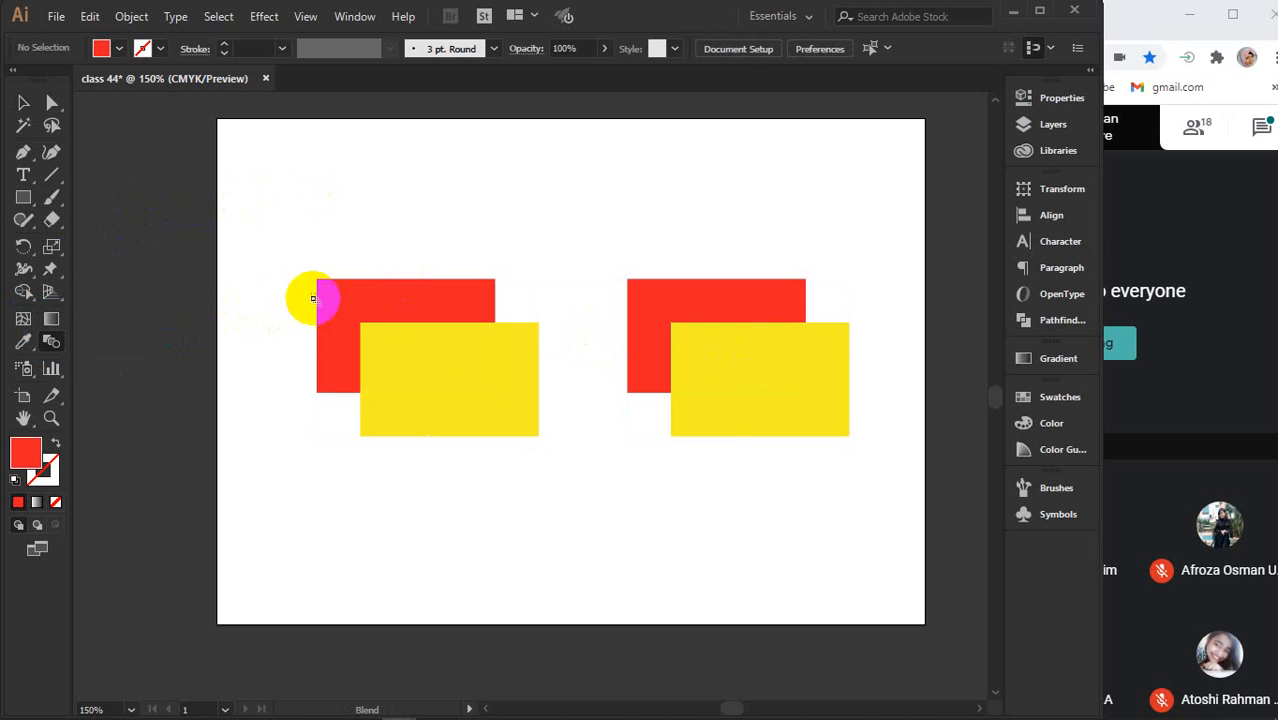
click(347, 292)
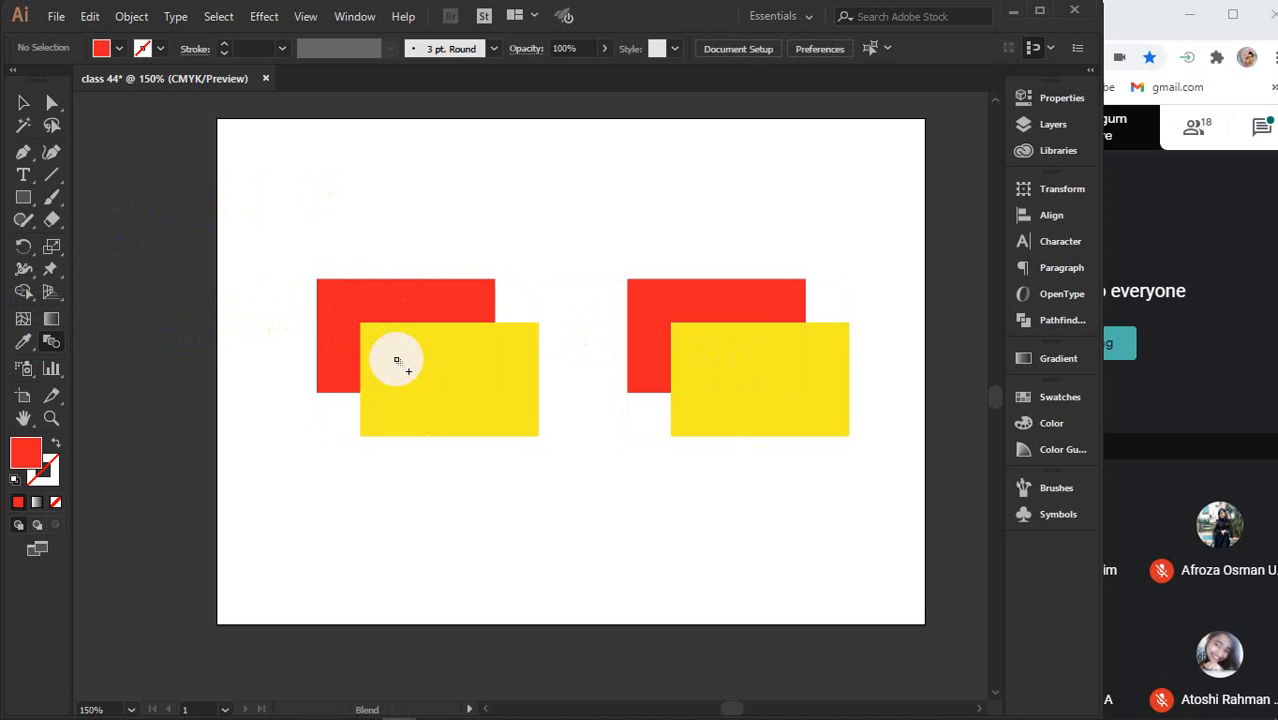
click(396, 360)
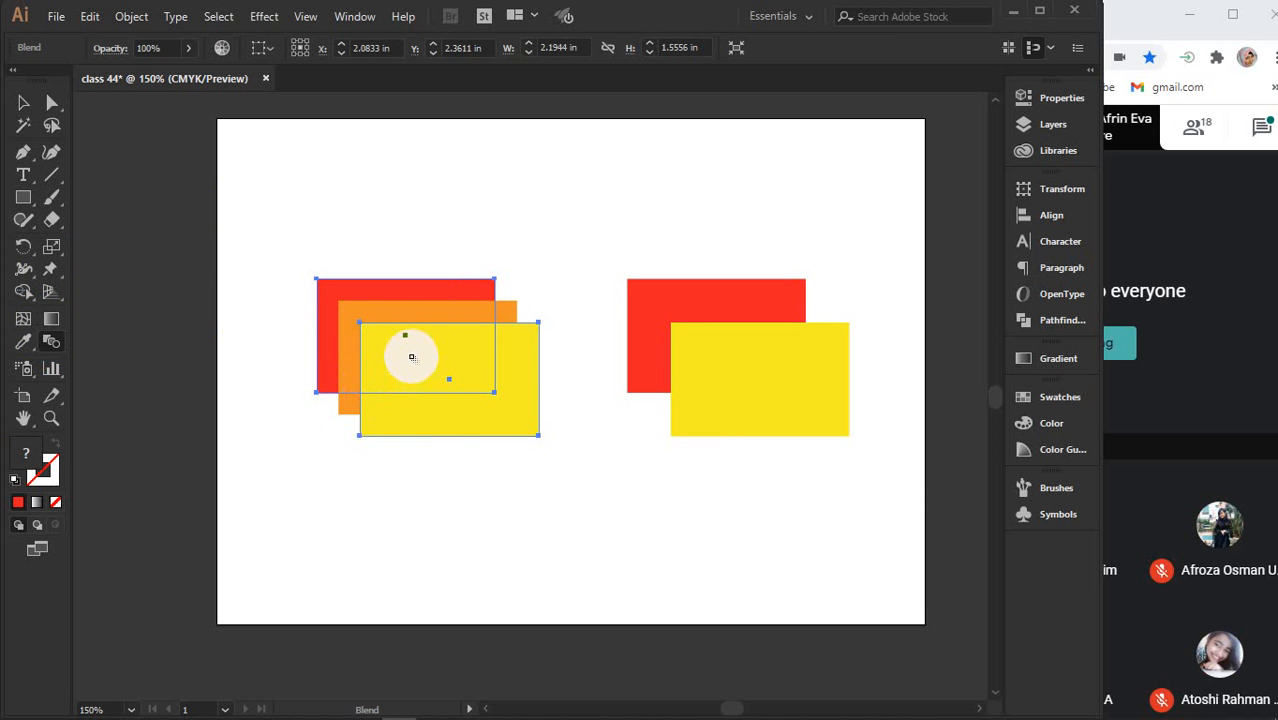
click(399, 329)
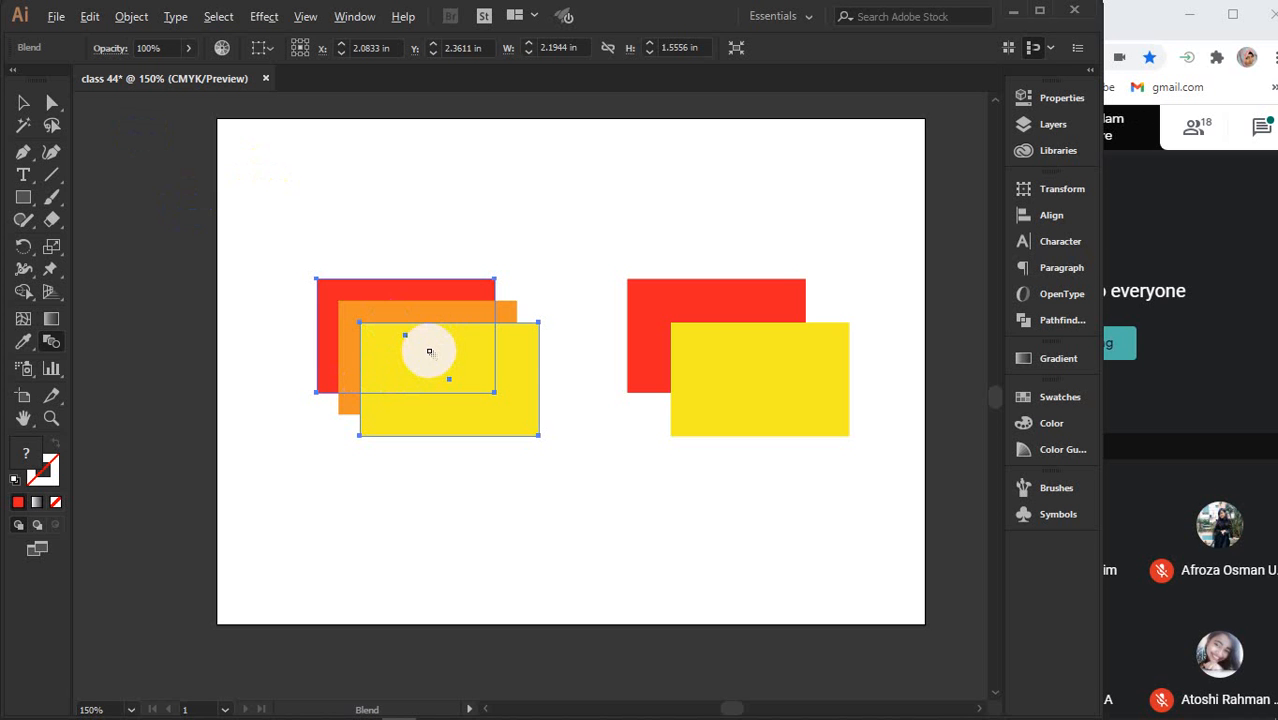
click(337, 303)
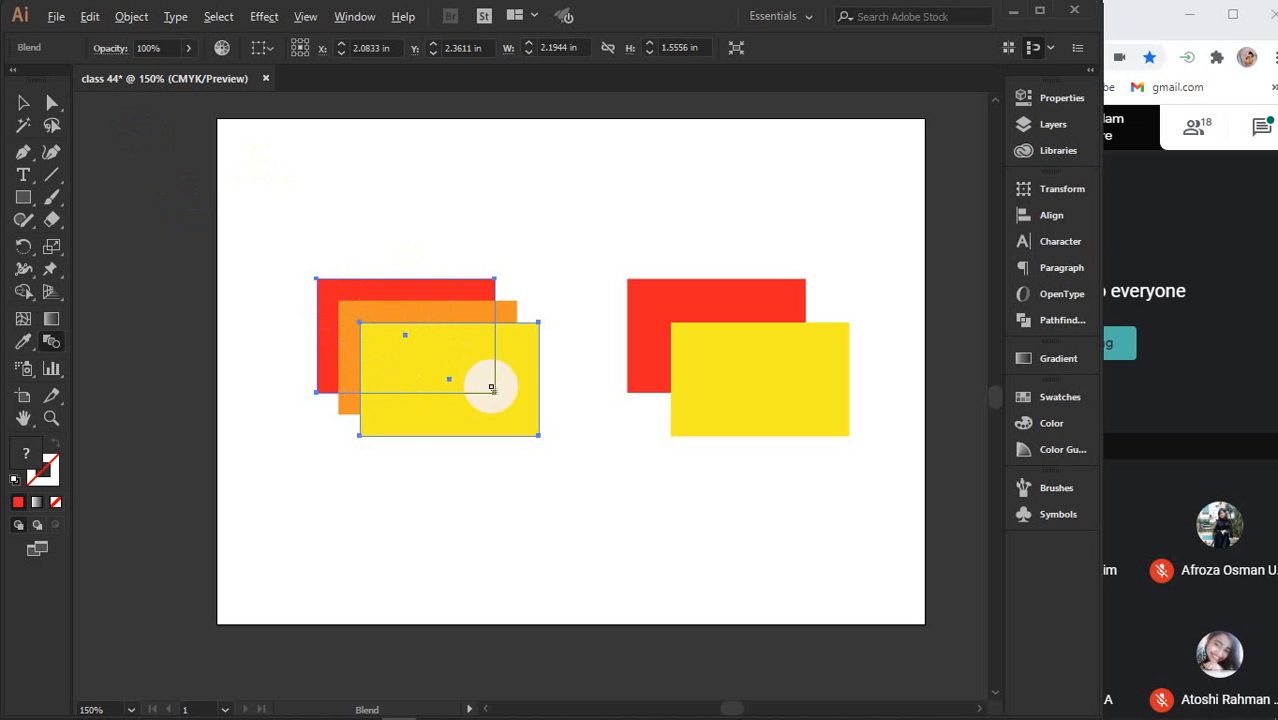
click(397, 343)
Set the left rectangle blend to 68 specified steps with the preview on, apply it and deselect
click(442, 370)
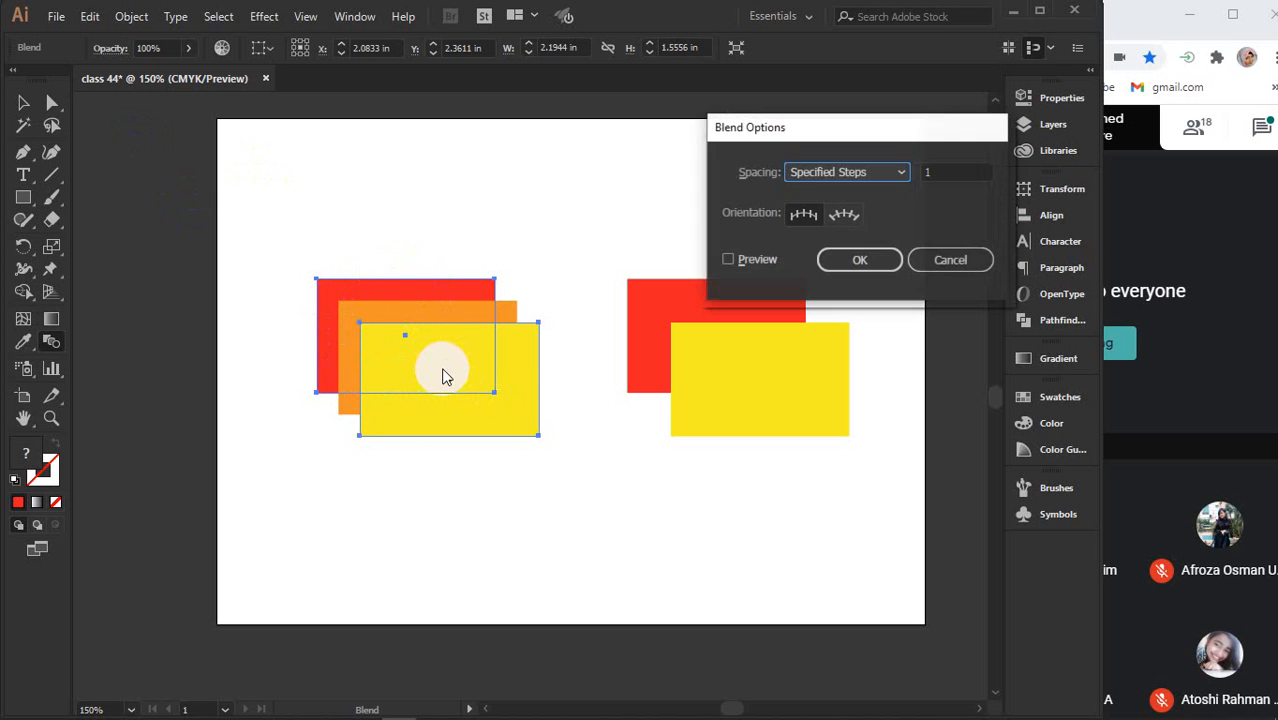
click(351, 271)
click(839, 130)
drag(839, 130, 891, 56)
click(822, 186)
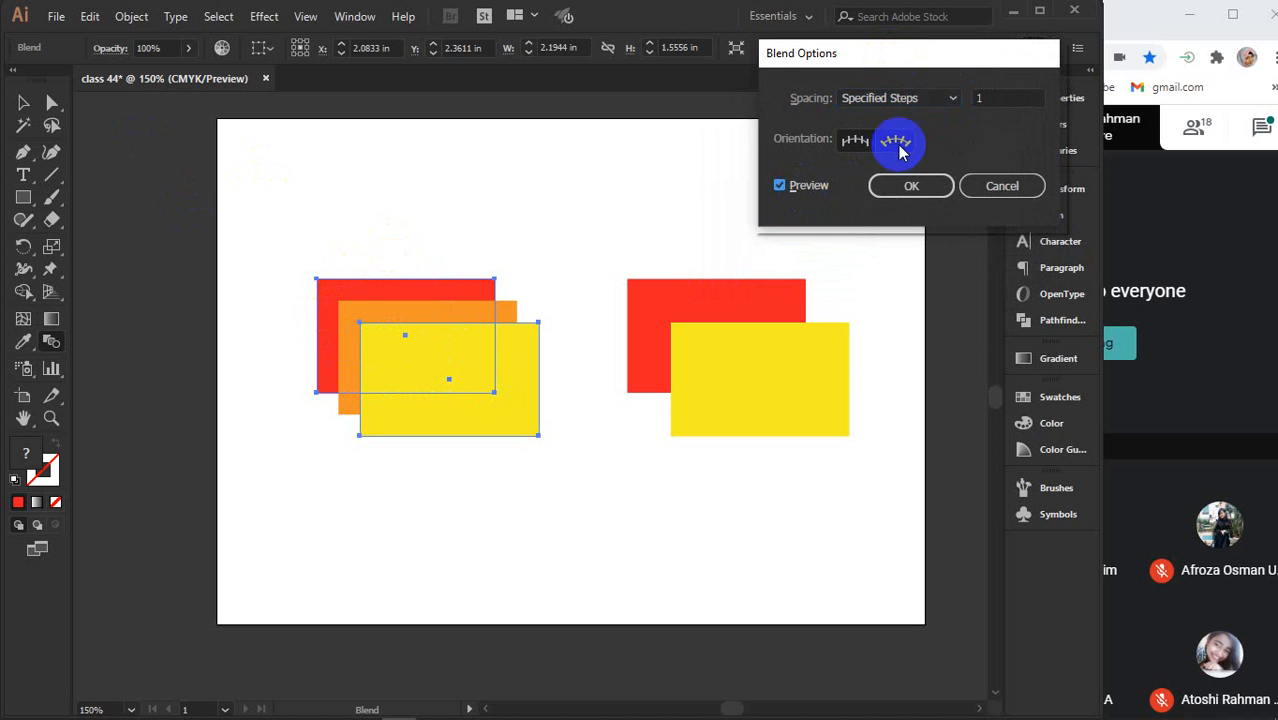
double_click(978, 97)
text(815)
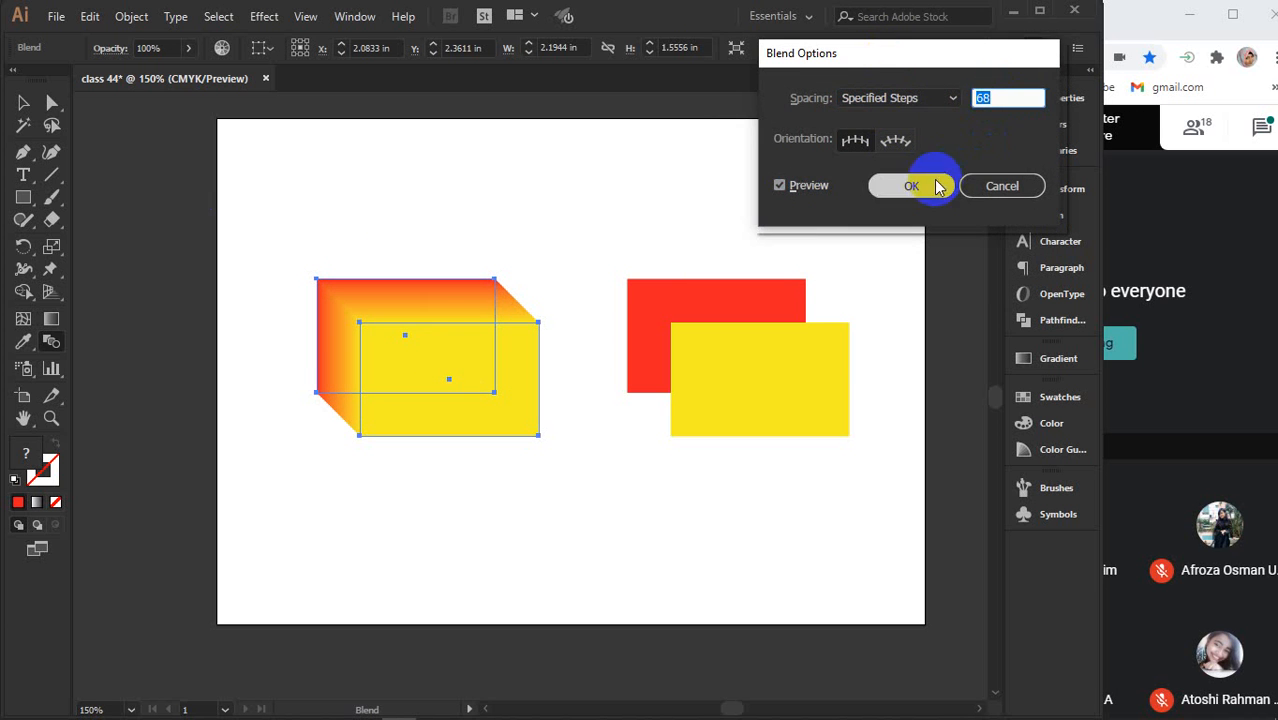
click(911, 186)
click(23, 103)
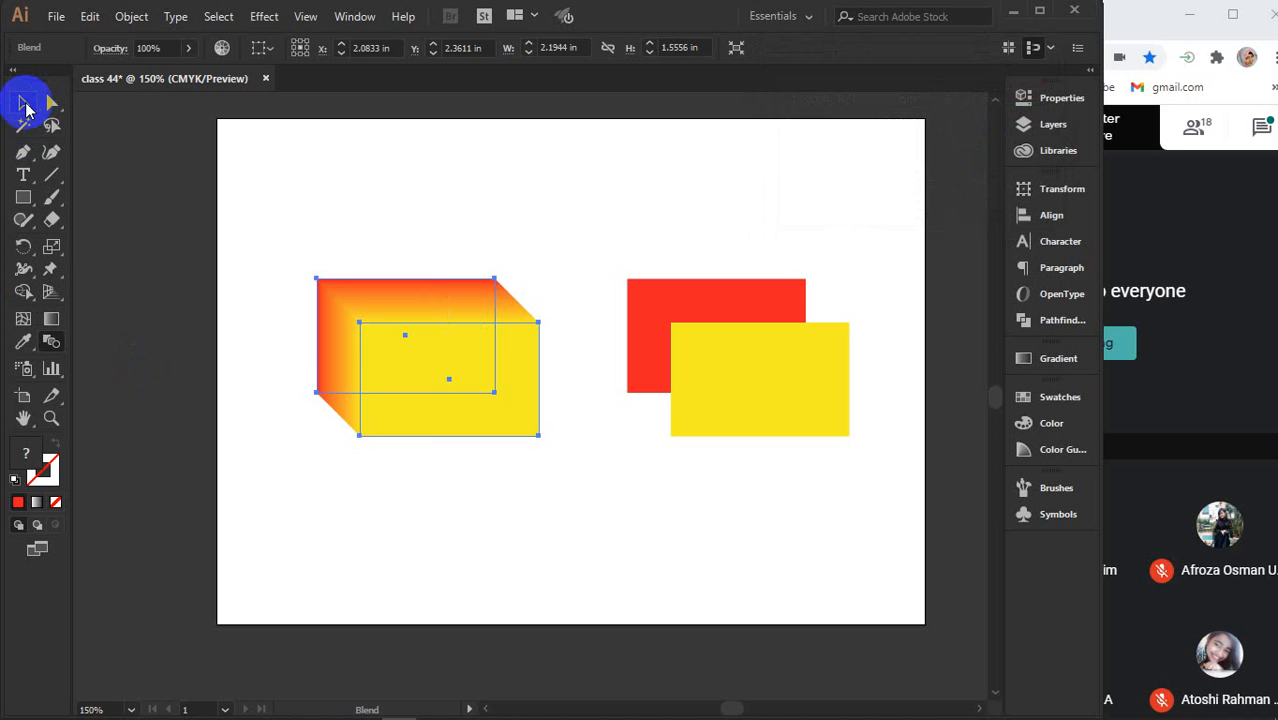
click(270, 182)
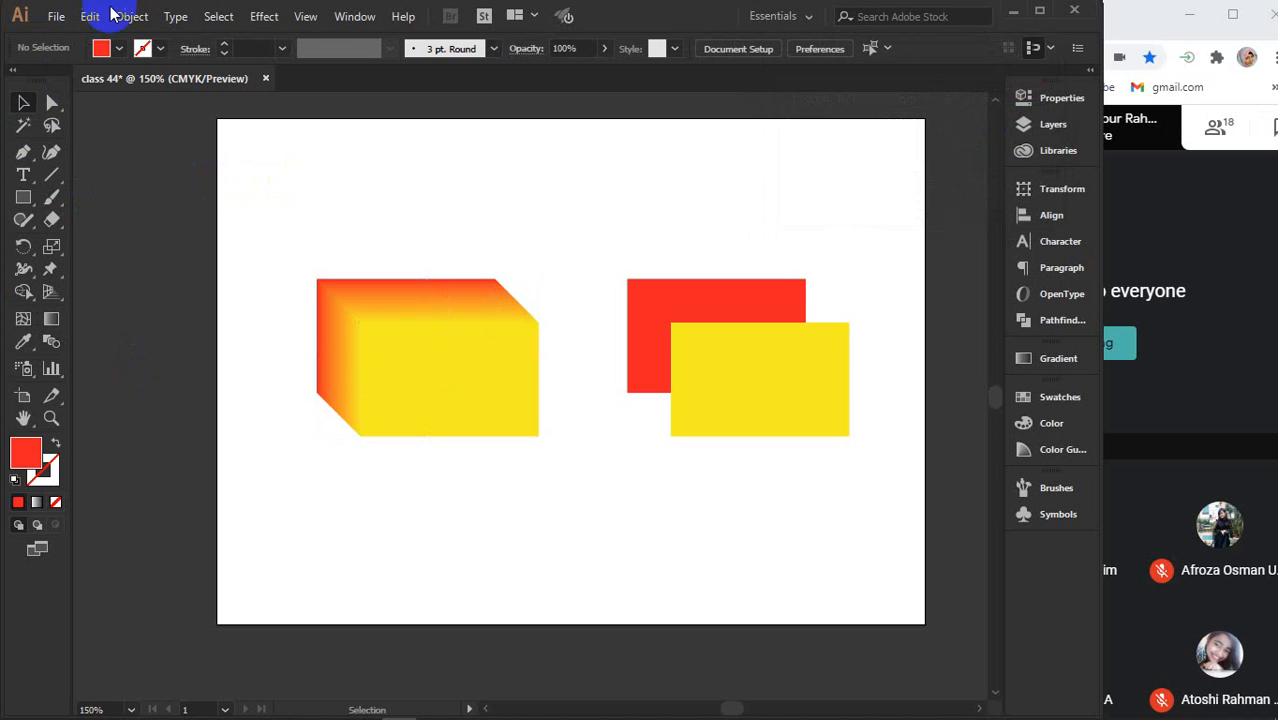
click(260, 228)
click(377, 362)
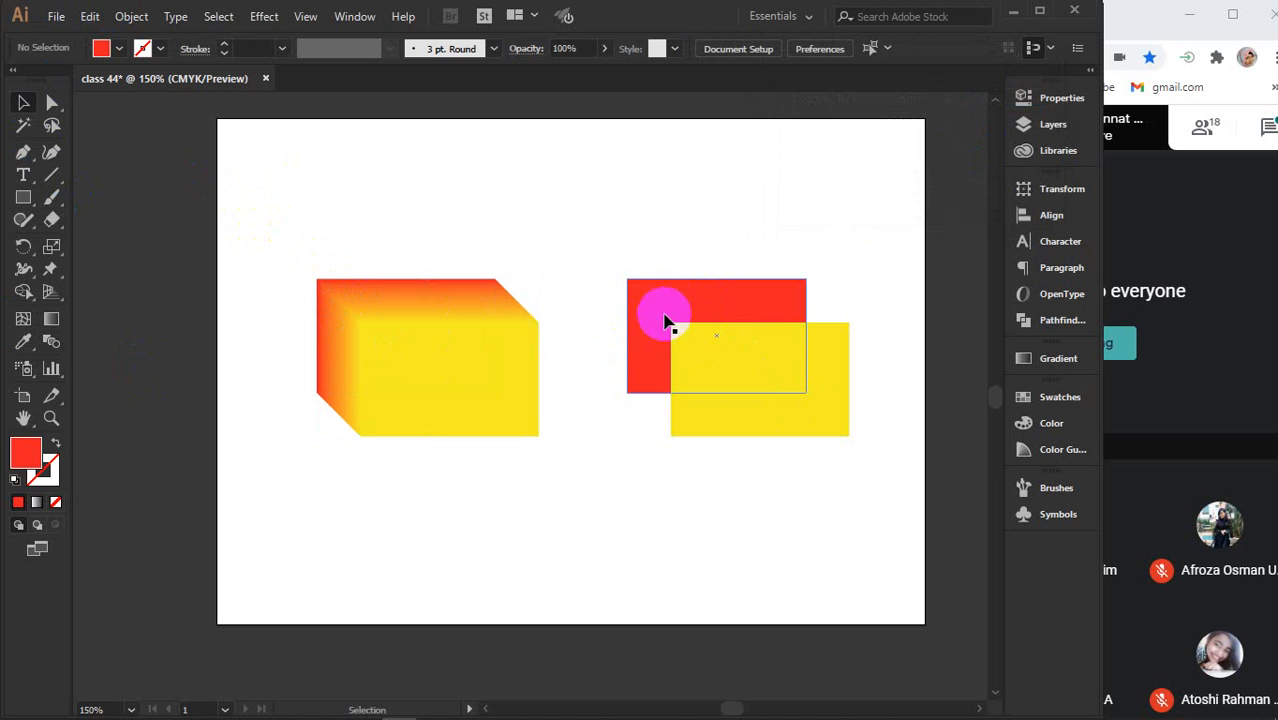
mouse_move(714, 374)
mouse_down()
mouse_move(673, 274)
mouse_move(714, 369)
mouse_up()
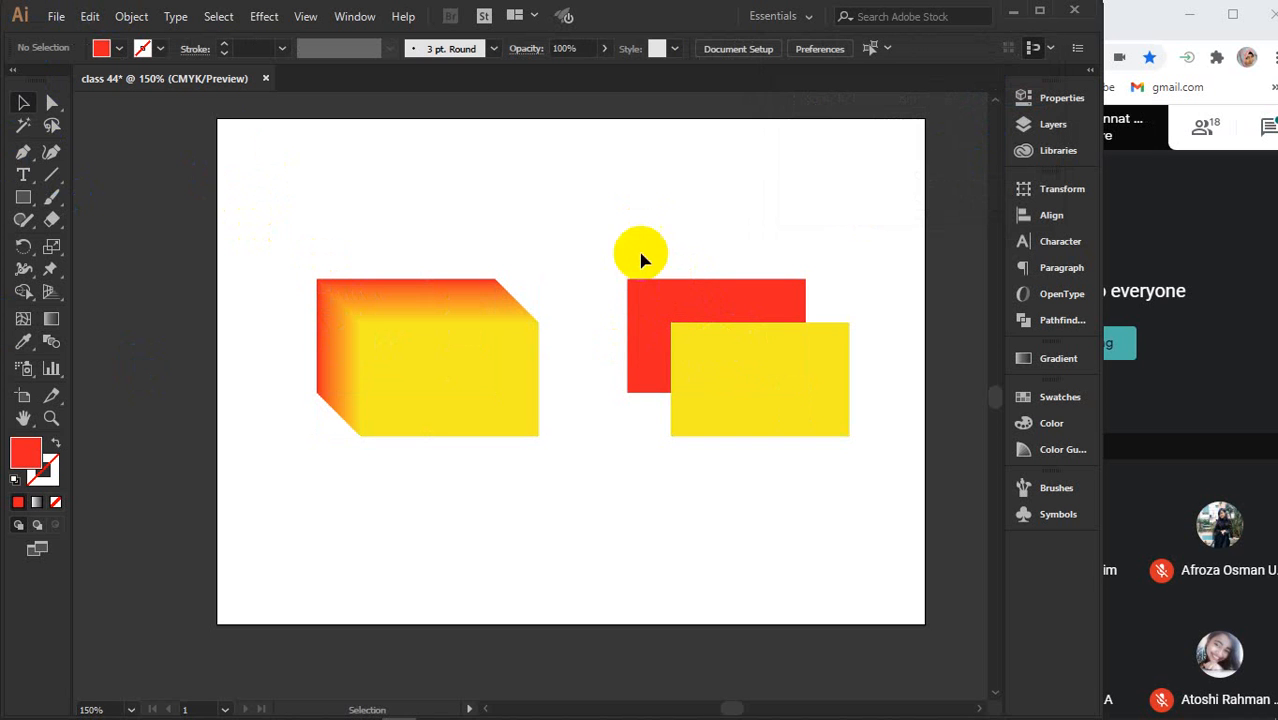
click(640, 314)
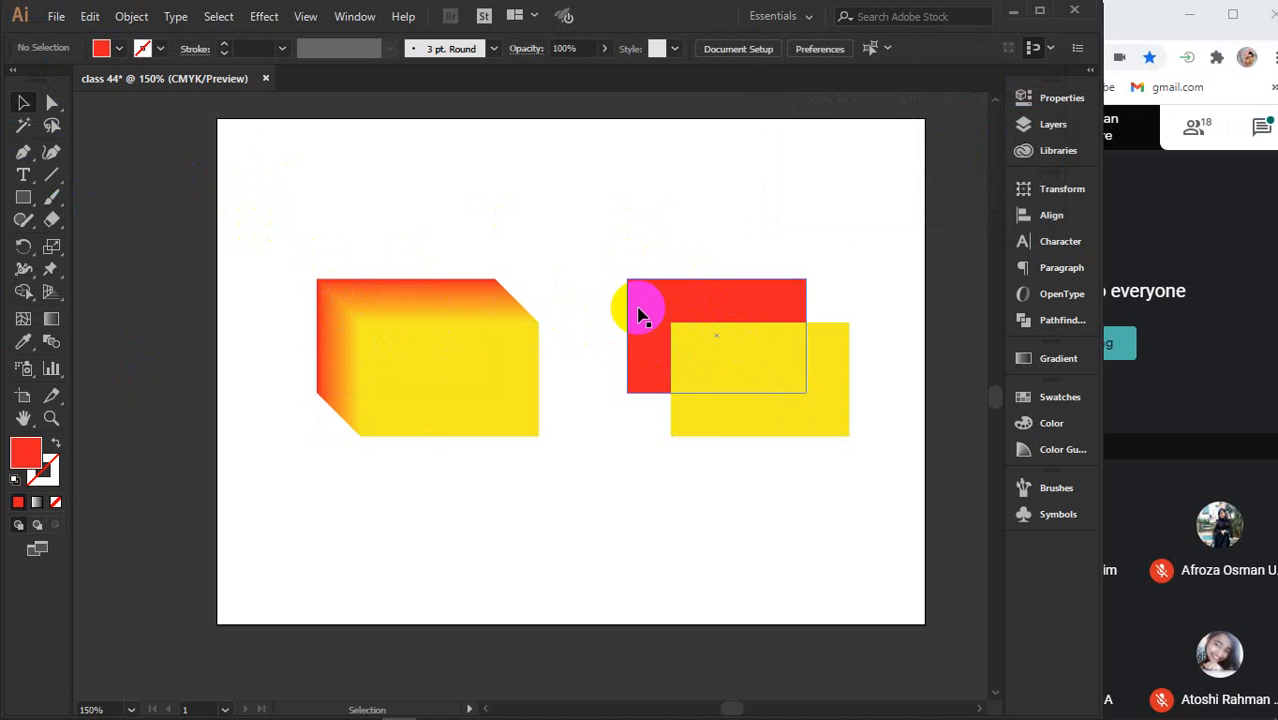
click(508, 195)
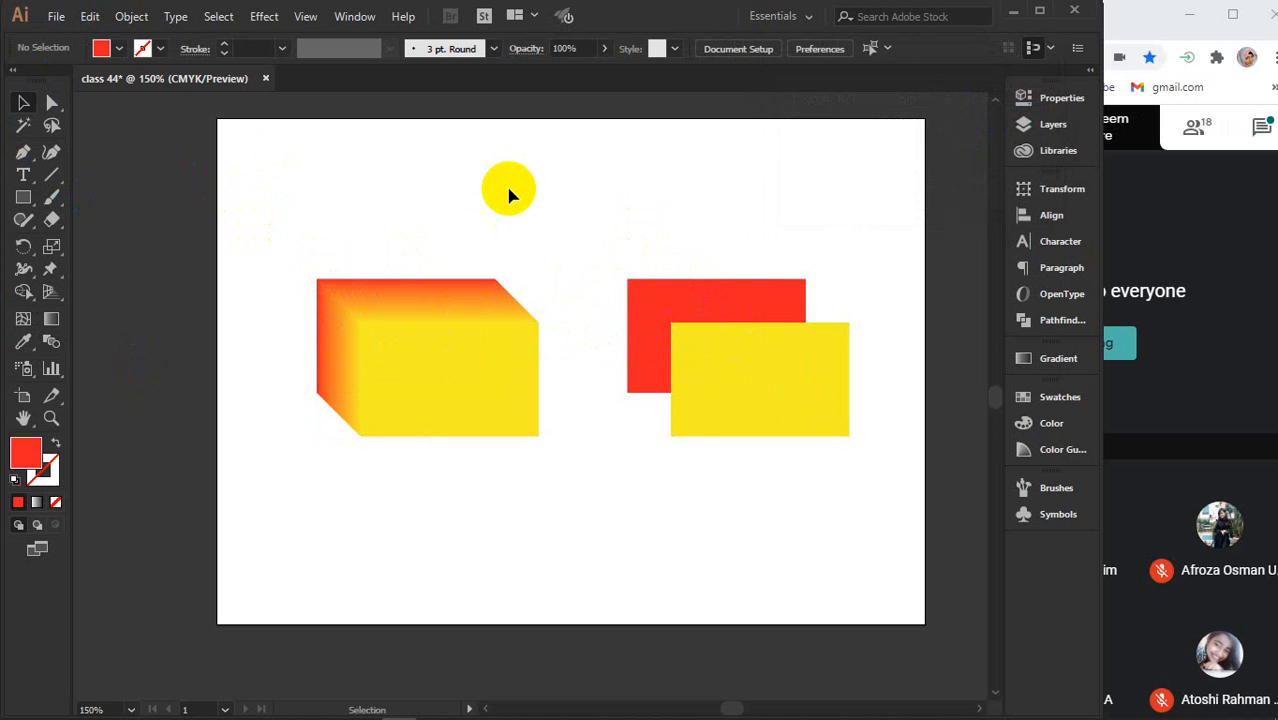
Blend the right yellow and red rectangles together using the Blend tool
click(52, 343)
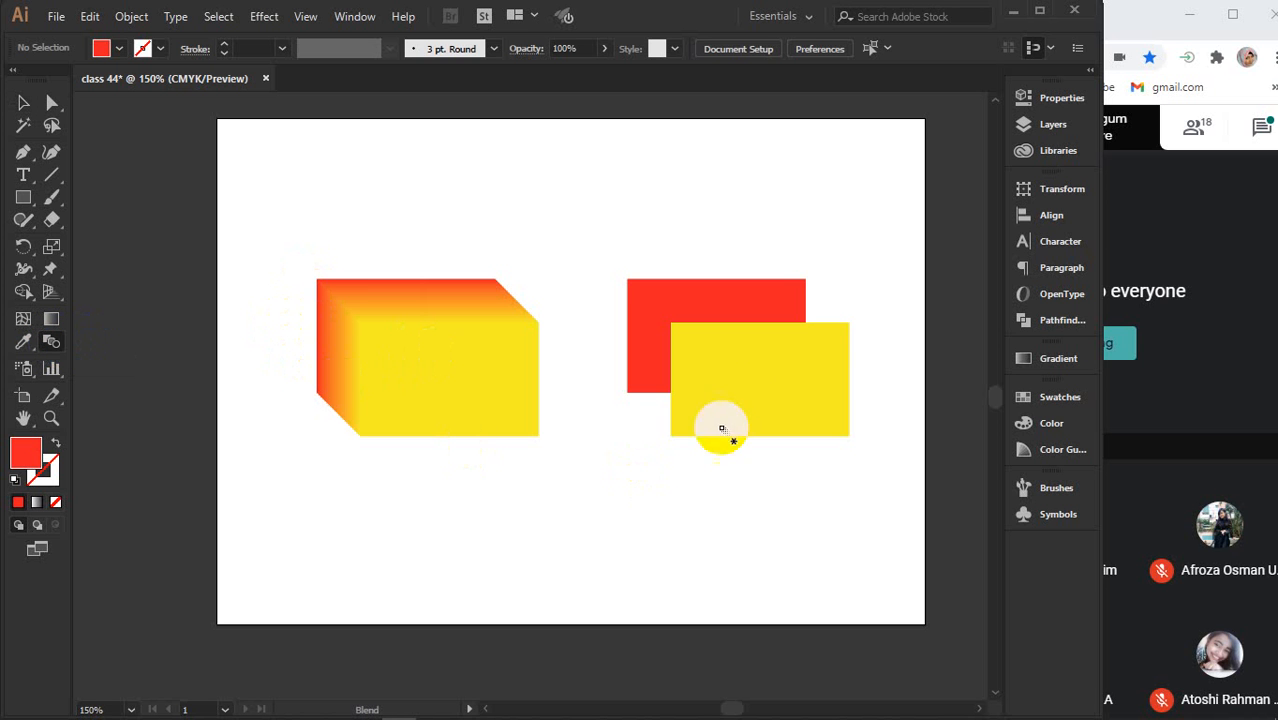
click(760, 372)
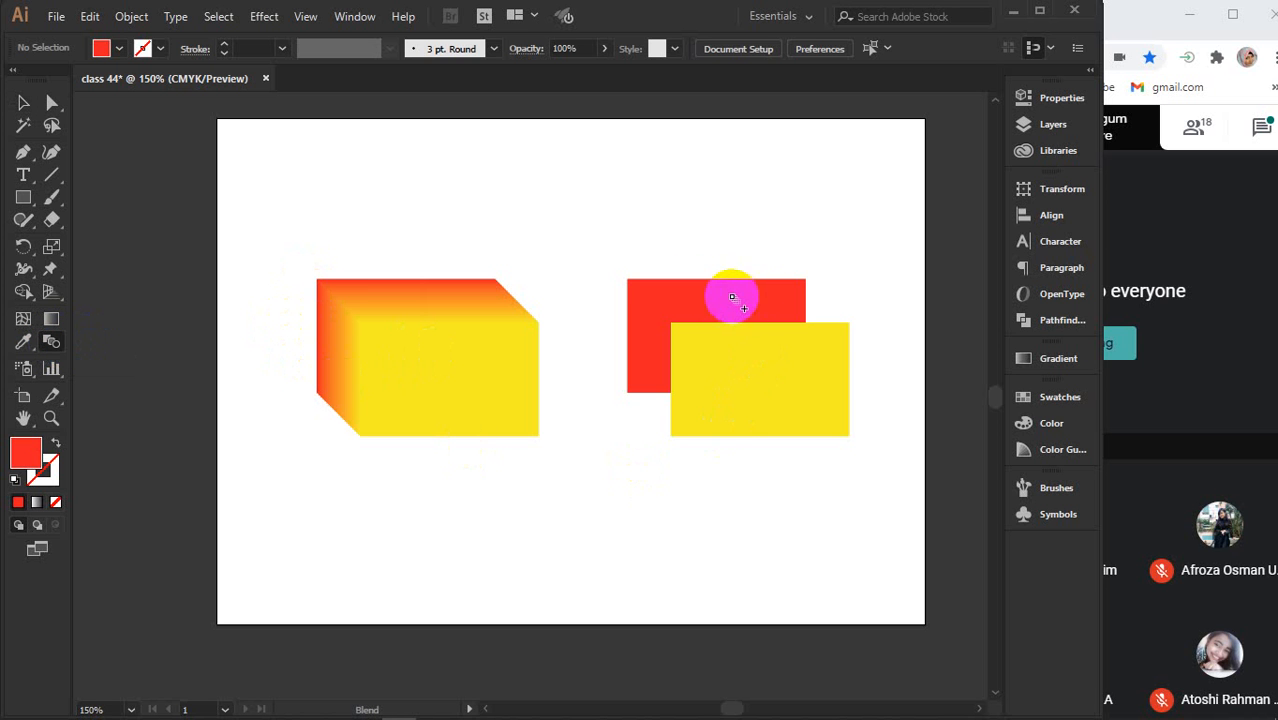
click(703, 292)
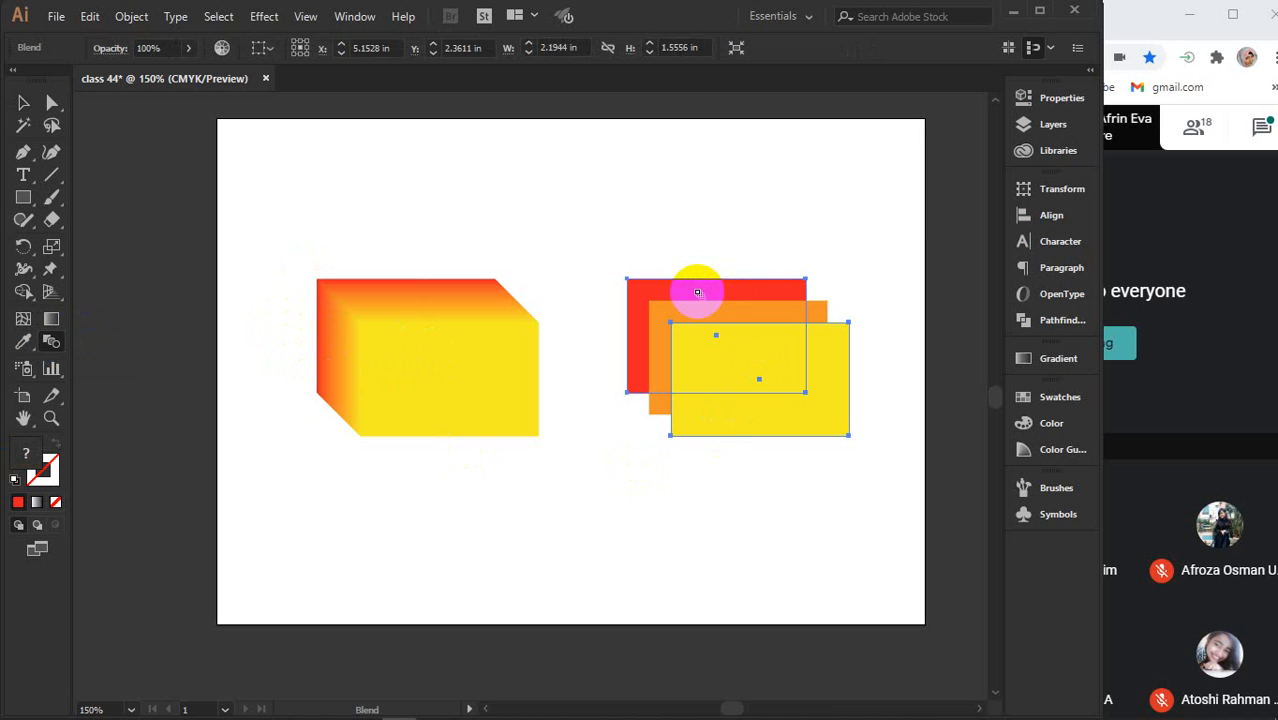
Set the right rectangle blend to 57 specified steps with the preview on, apply it and deselect
key(Return)
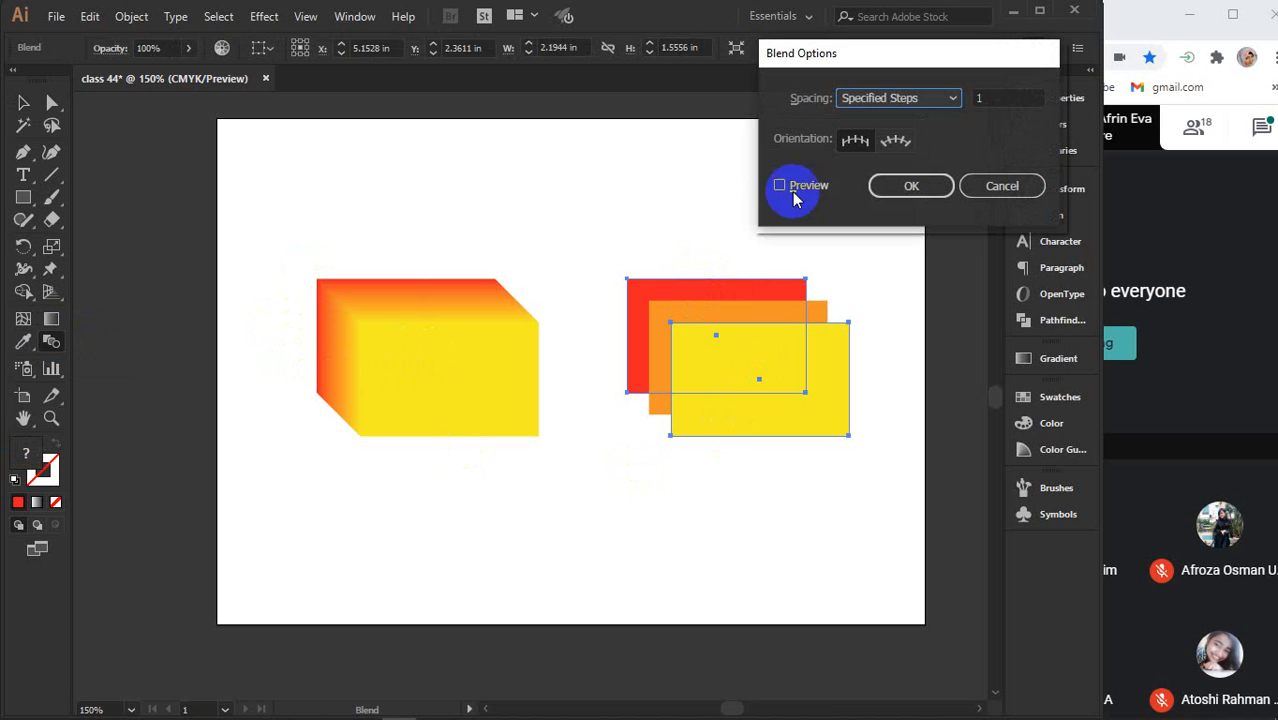
click(822, 193)
double_click(1013, 97)
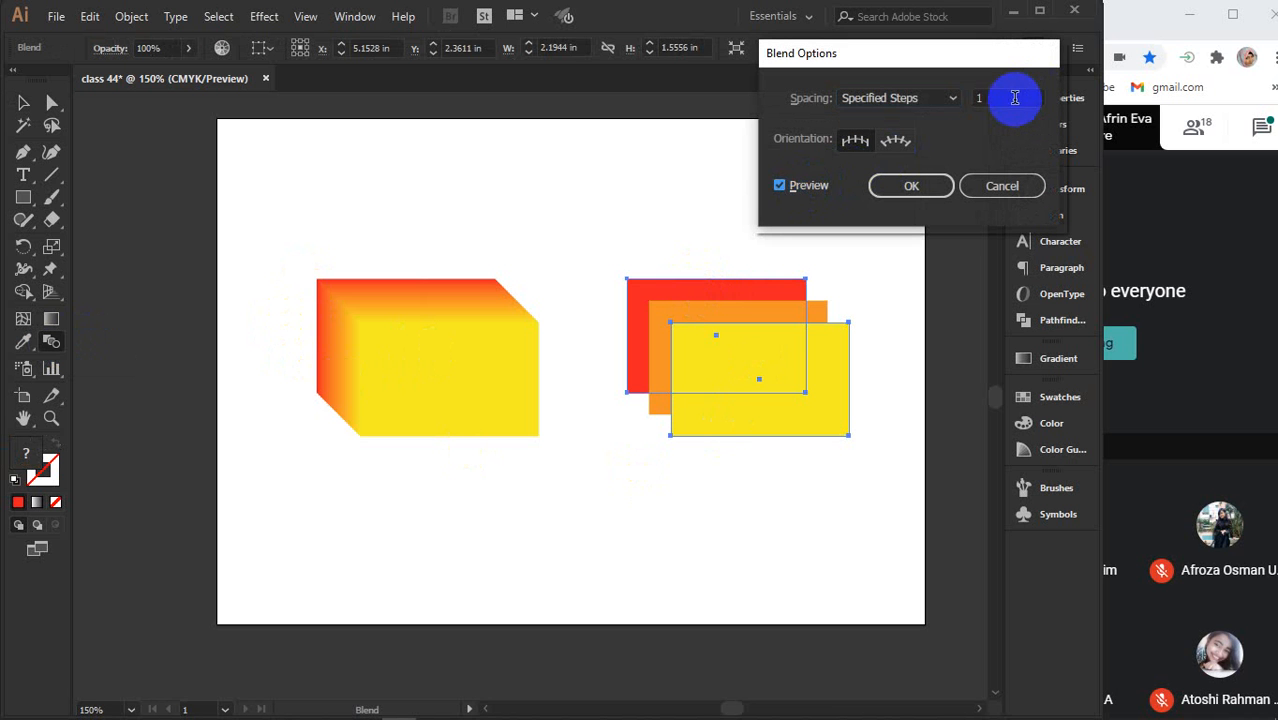
text(16)
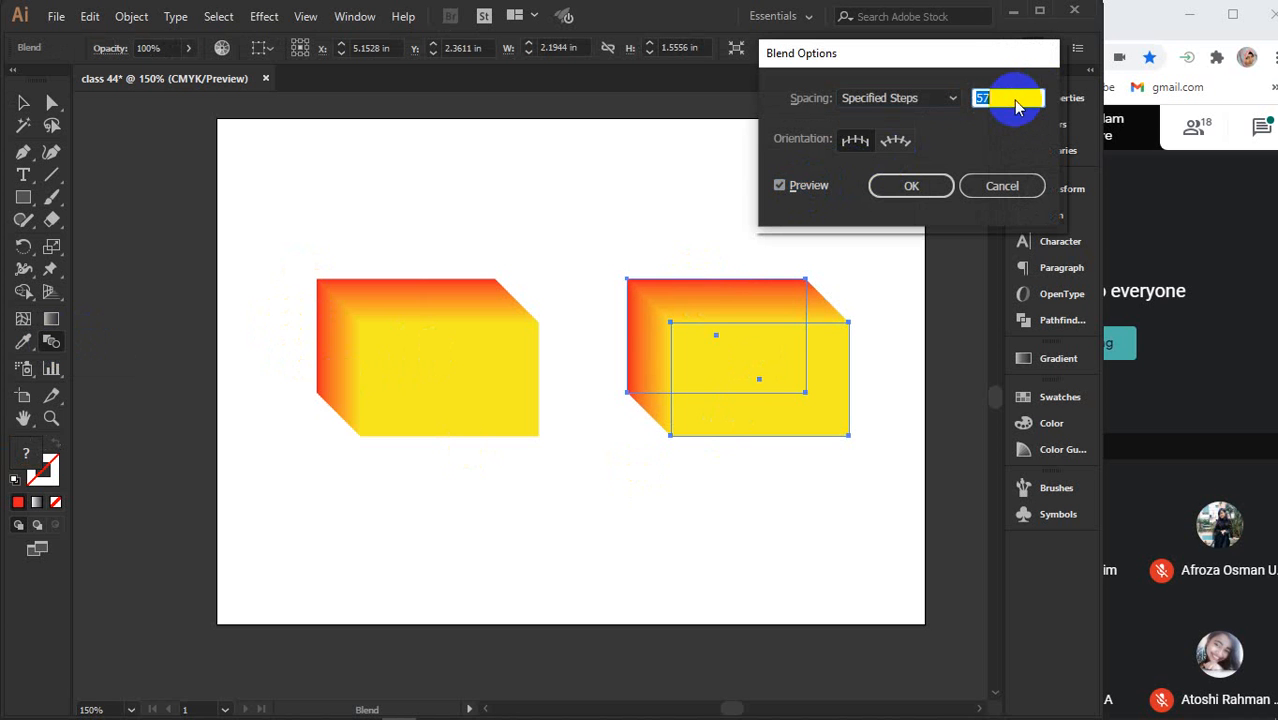
click(905, 186)
click(23, 106)
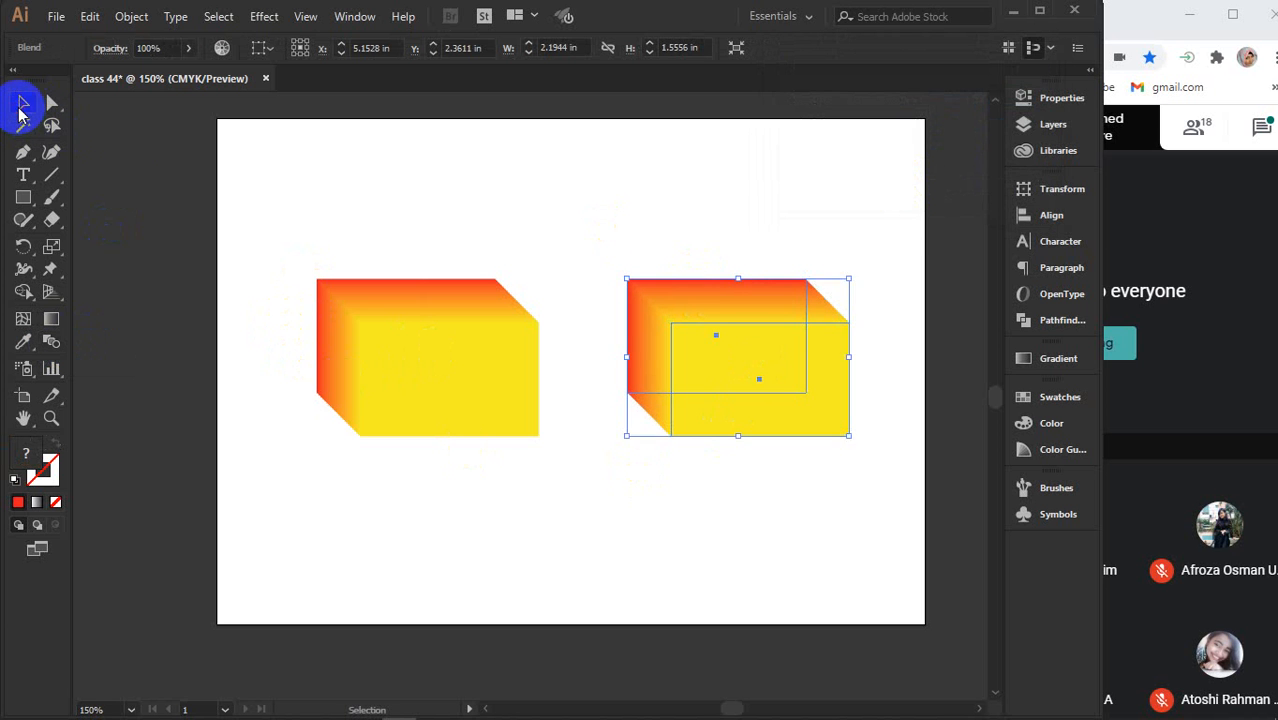
click(426, 222)
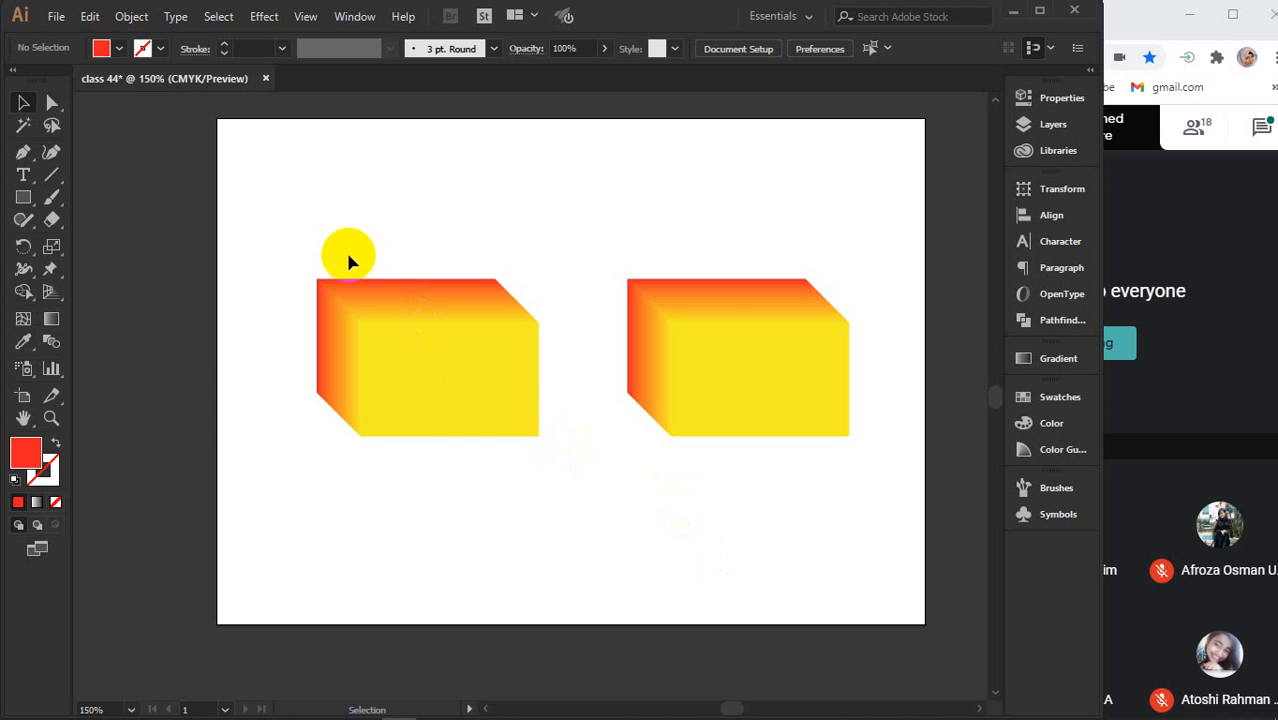
Delete both rectangle blends from the artboard
drag(307, 245, 765, 472)
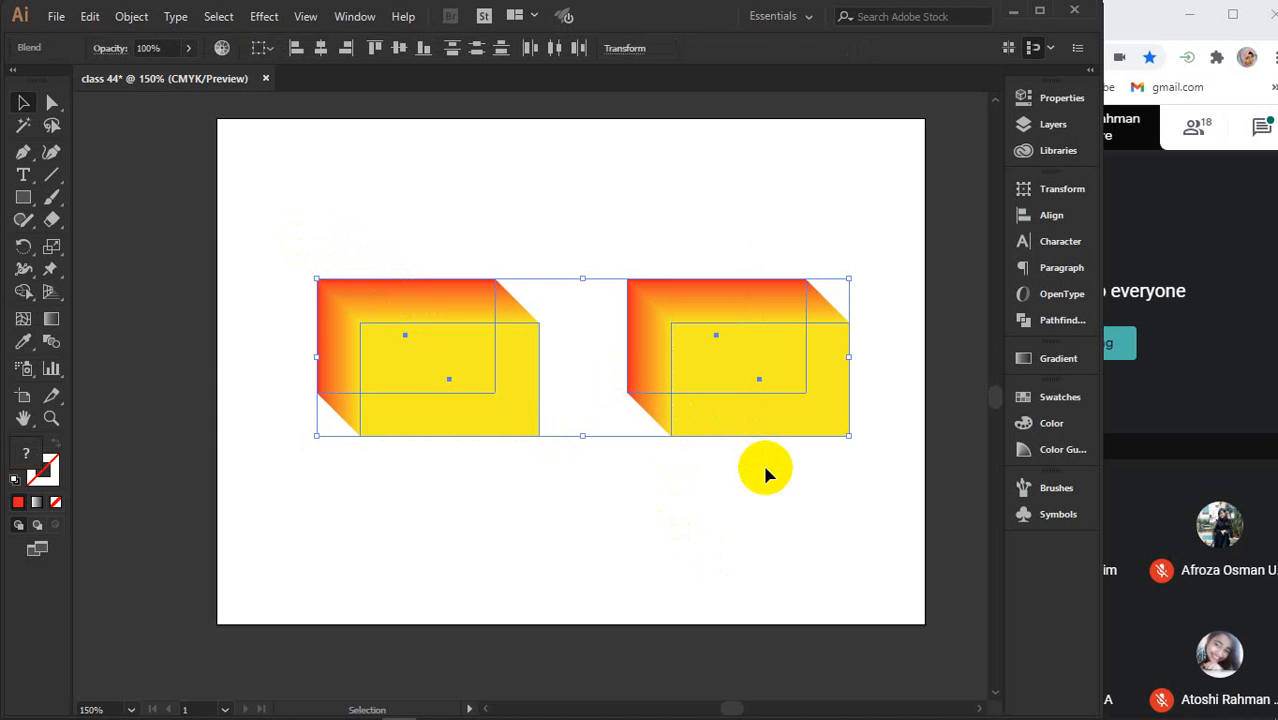
key(Delete)
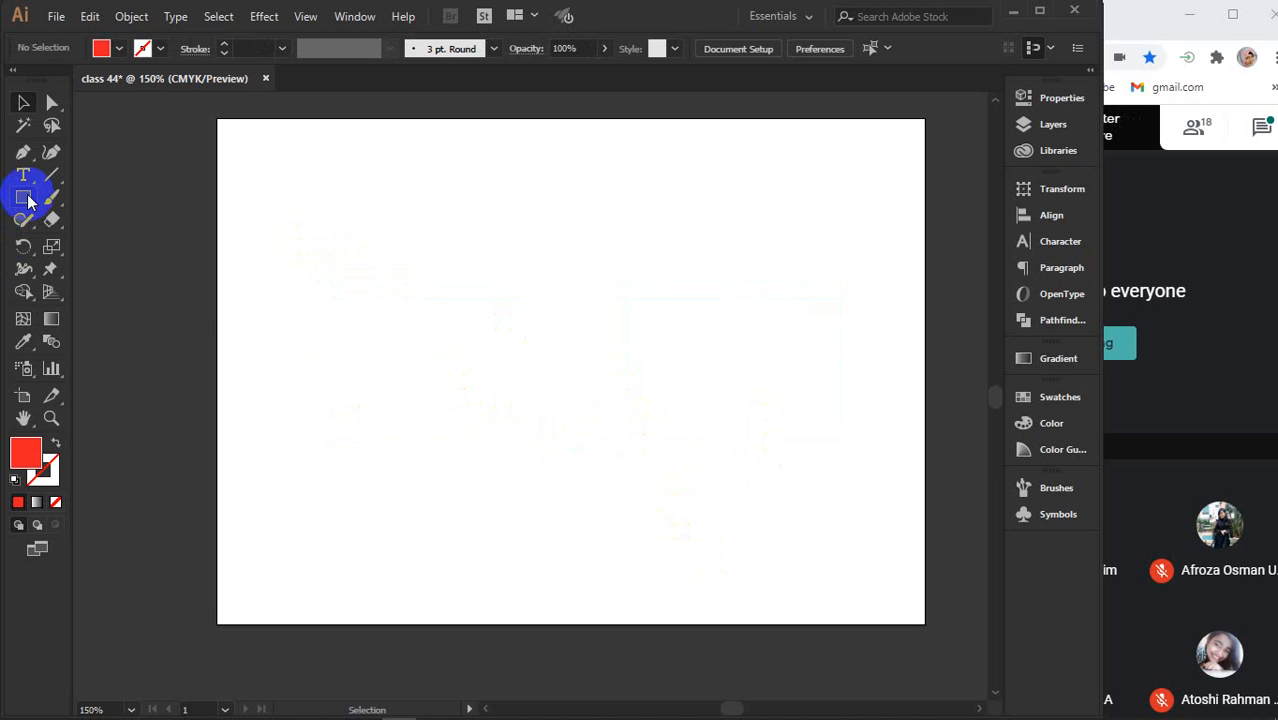
Draw a large red circle in the artboard's upper-left area and a very small circle in its lower-right area
drag(28, 200, 114, 241)
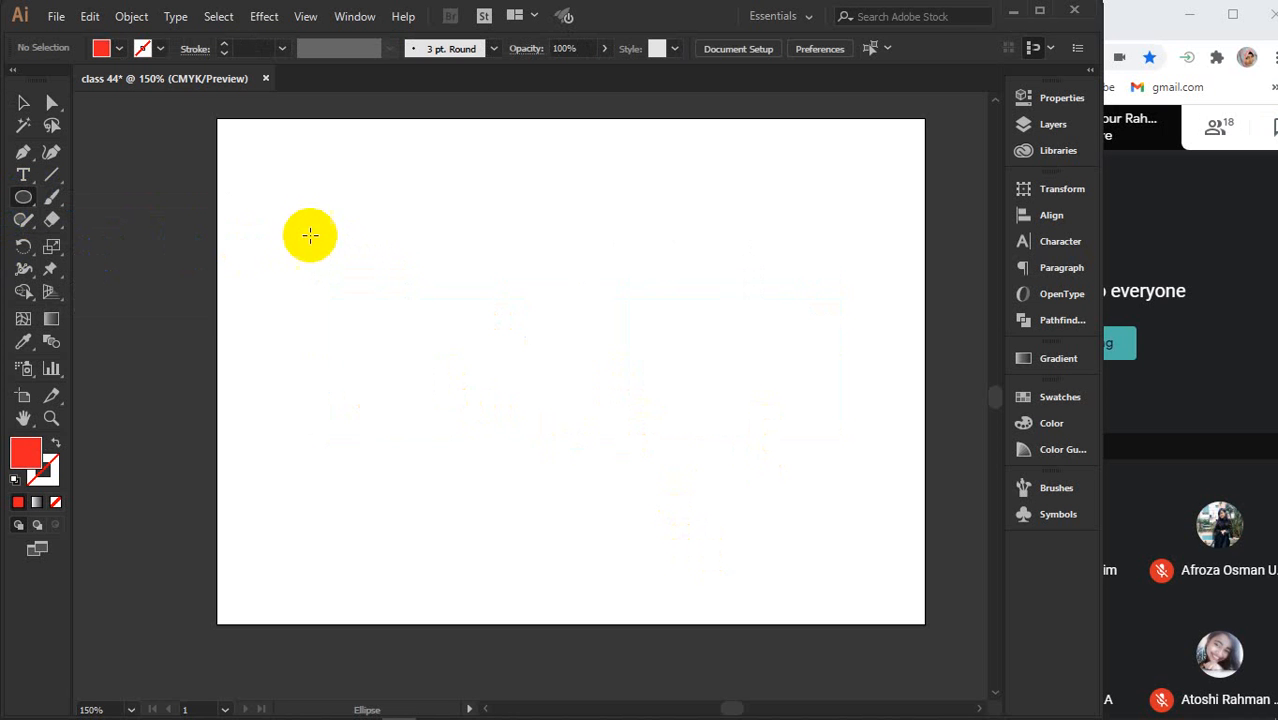
drag(310, 235, 428, 348)
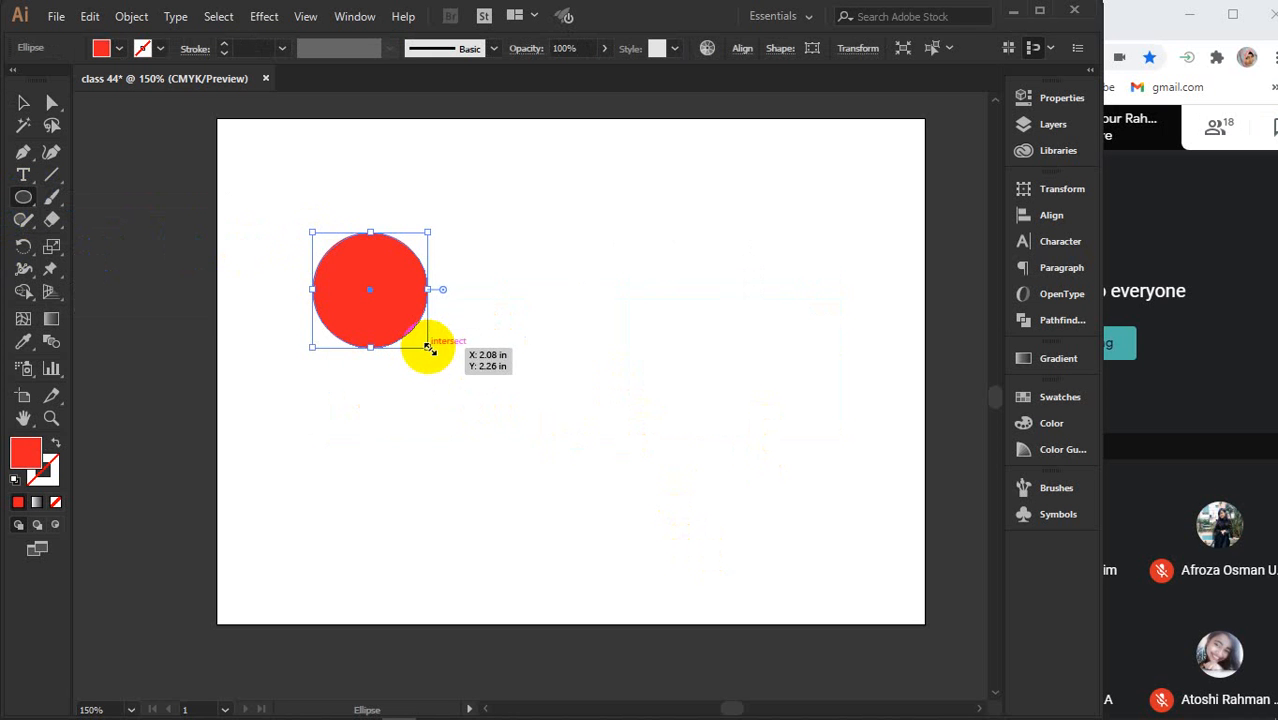
drag(722, 511, 742, 527)
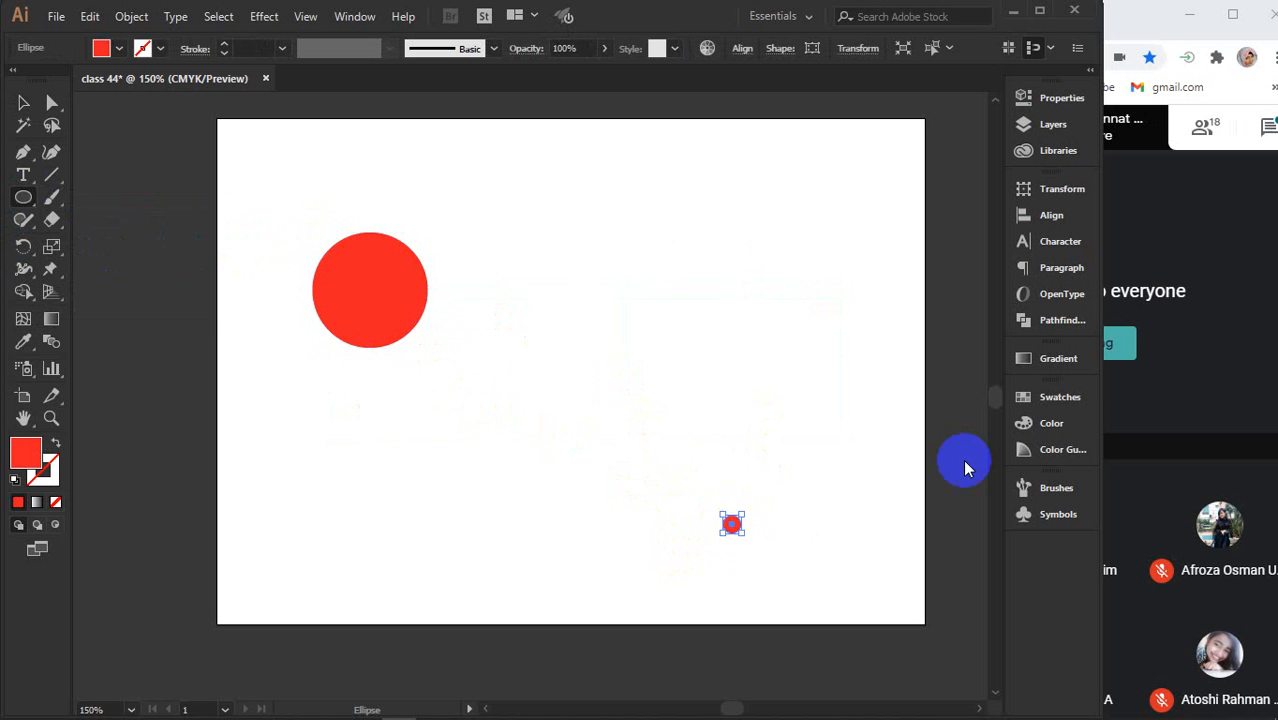
Fill the small lower-right circle with yellow and deselect it
click(1067, 402)
click(857, 446)
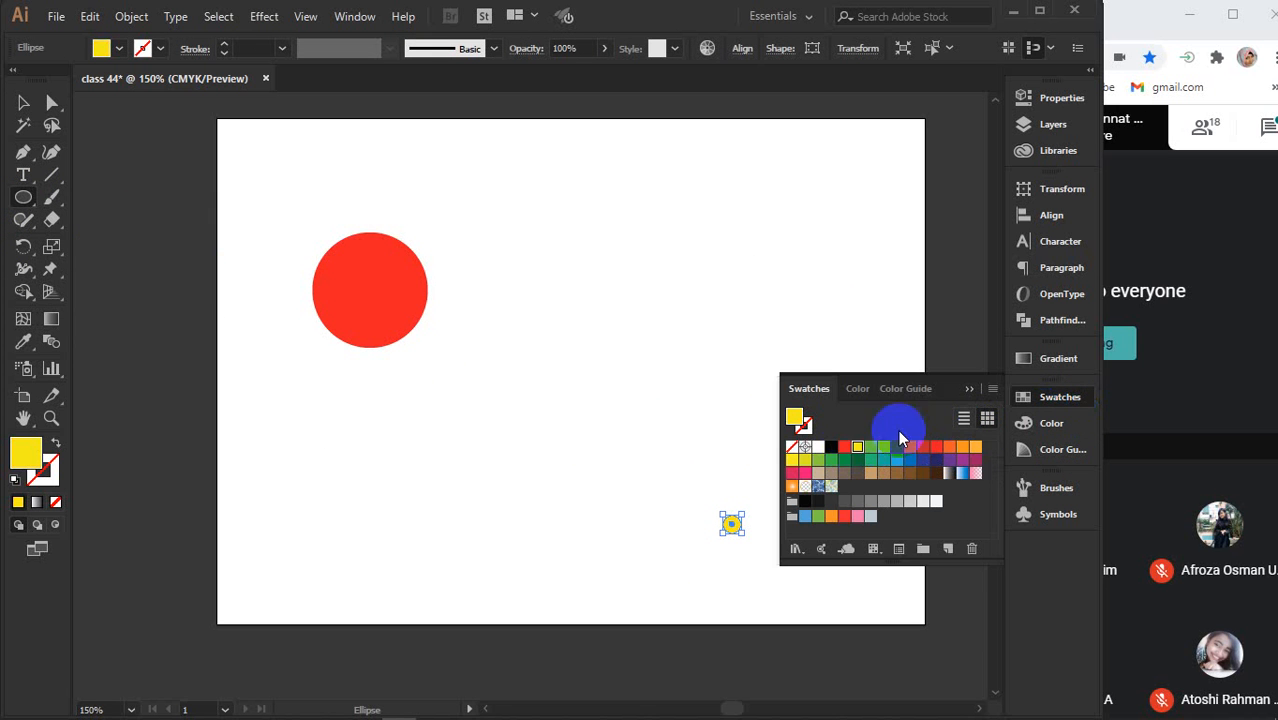
click(970, 389)
click(24, 104)
click(185, 322)
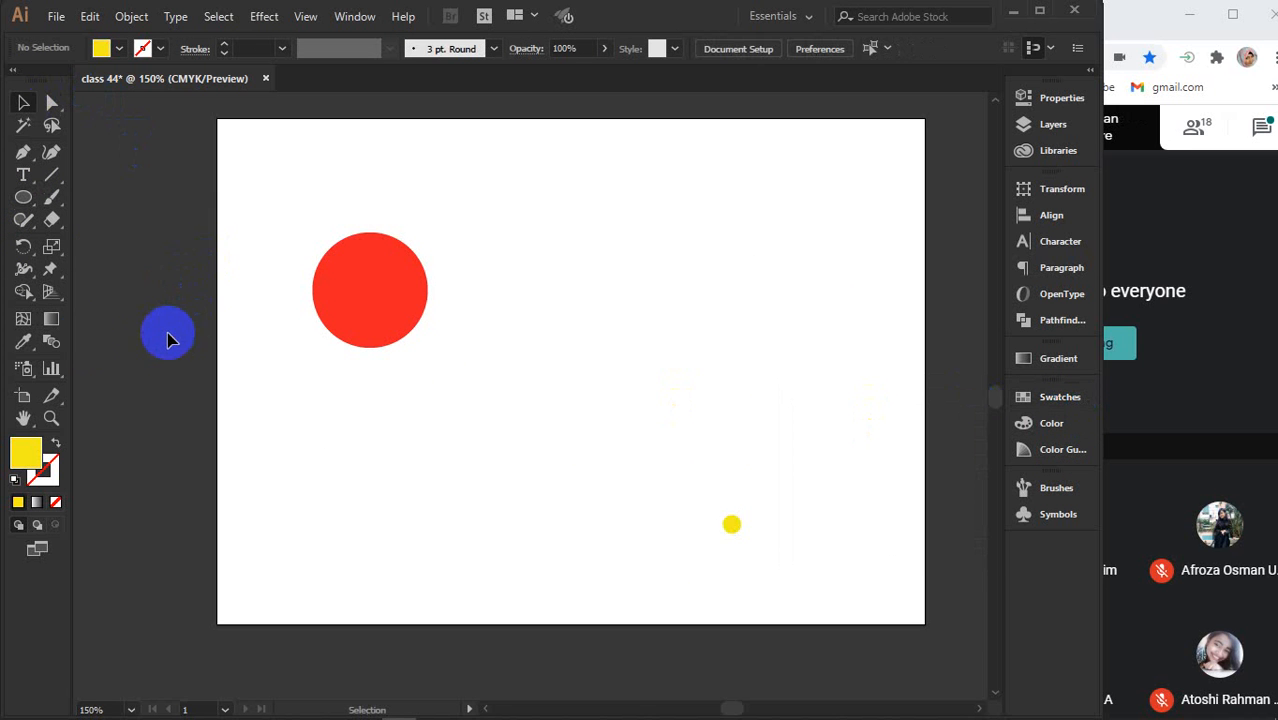
Blend the large red circle into the small yellow circle using the Blend tool
click(46, 346)
click(356, 284)
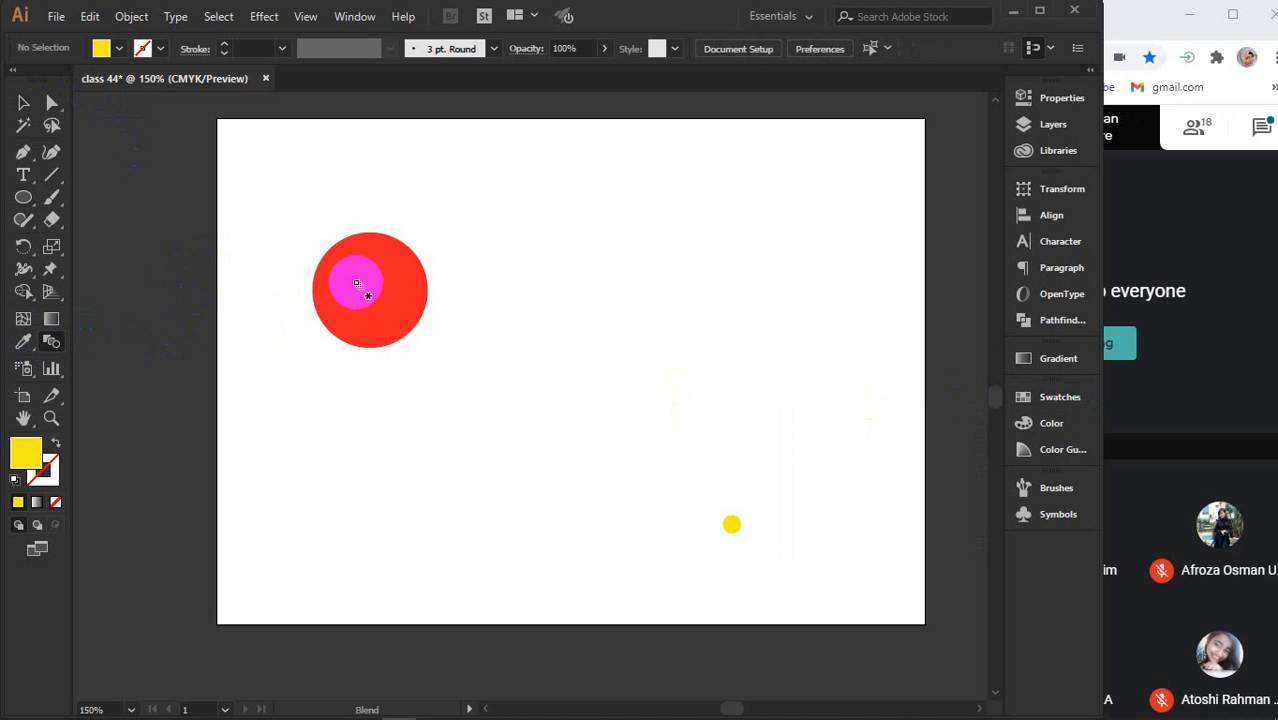
click(731, 524)
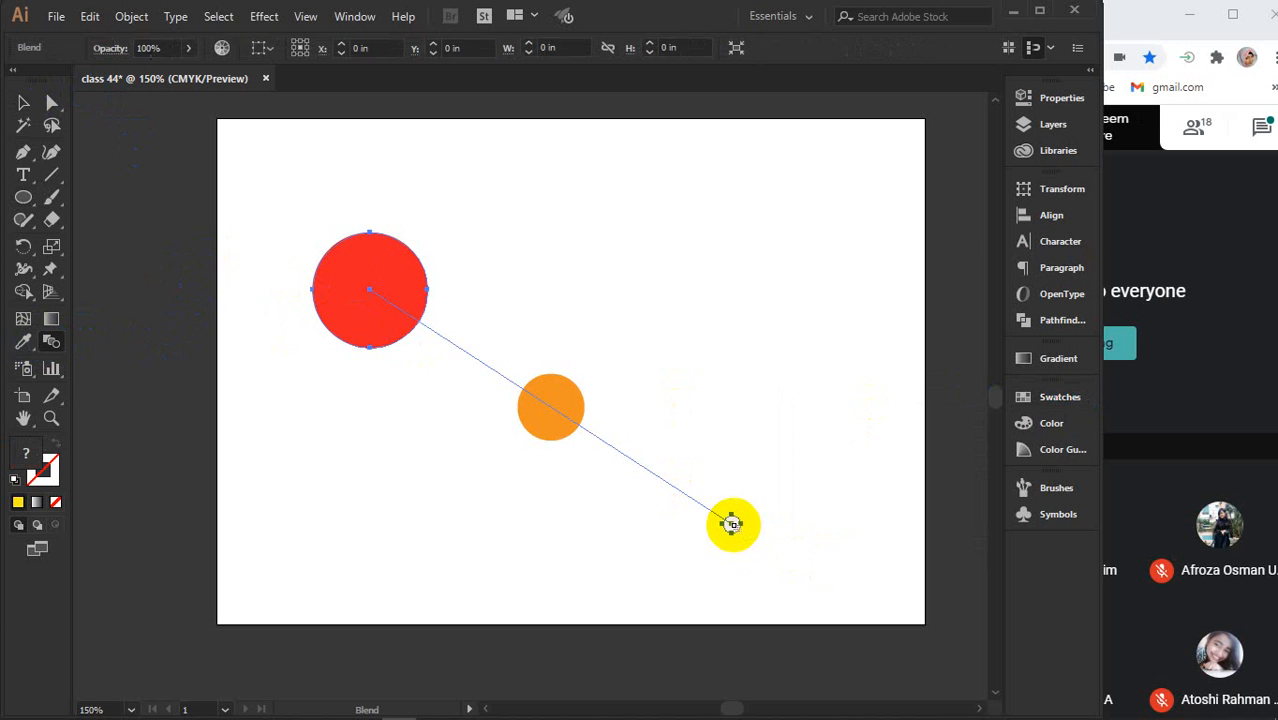
Set the red-to-yellow circle blend to 64 specified steps with the preview on, and deselect it
key(Return)
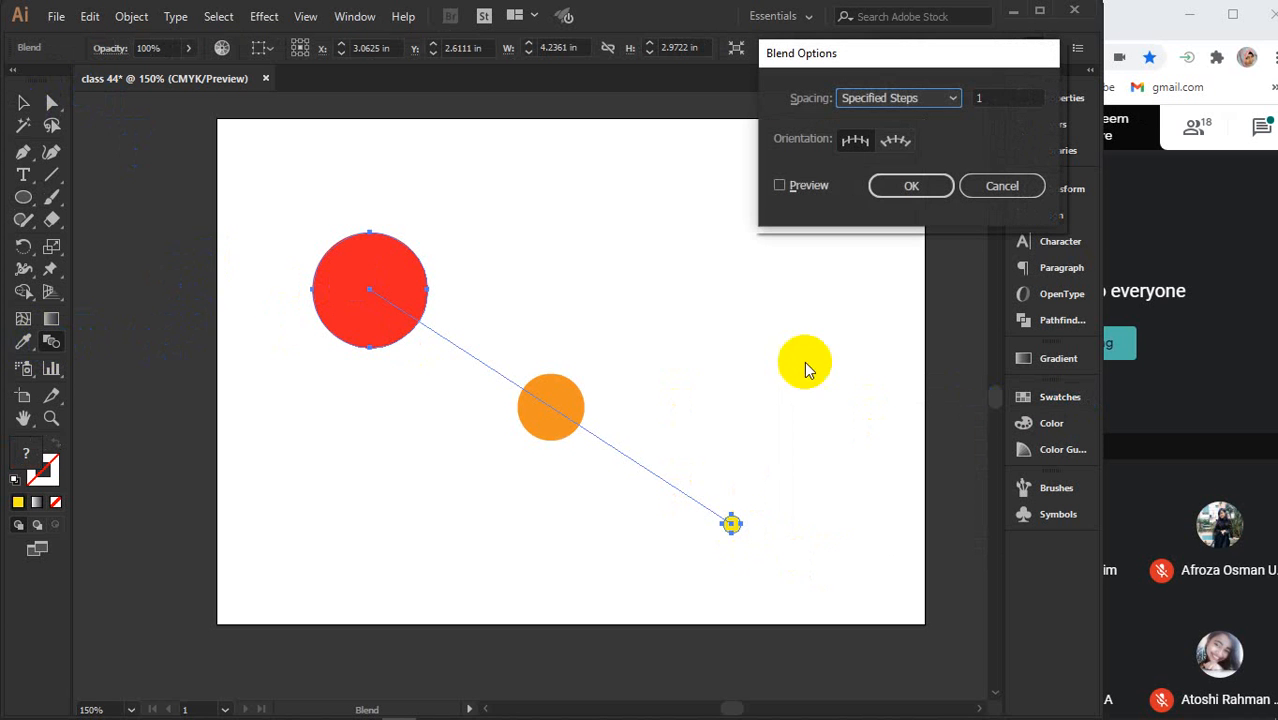
double_click(1003, 97)
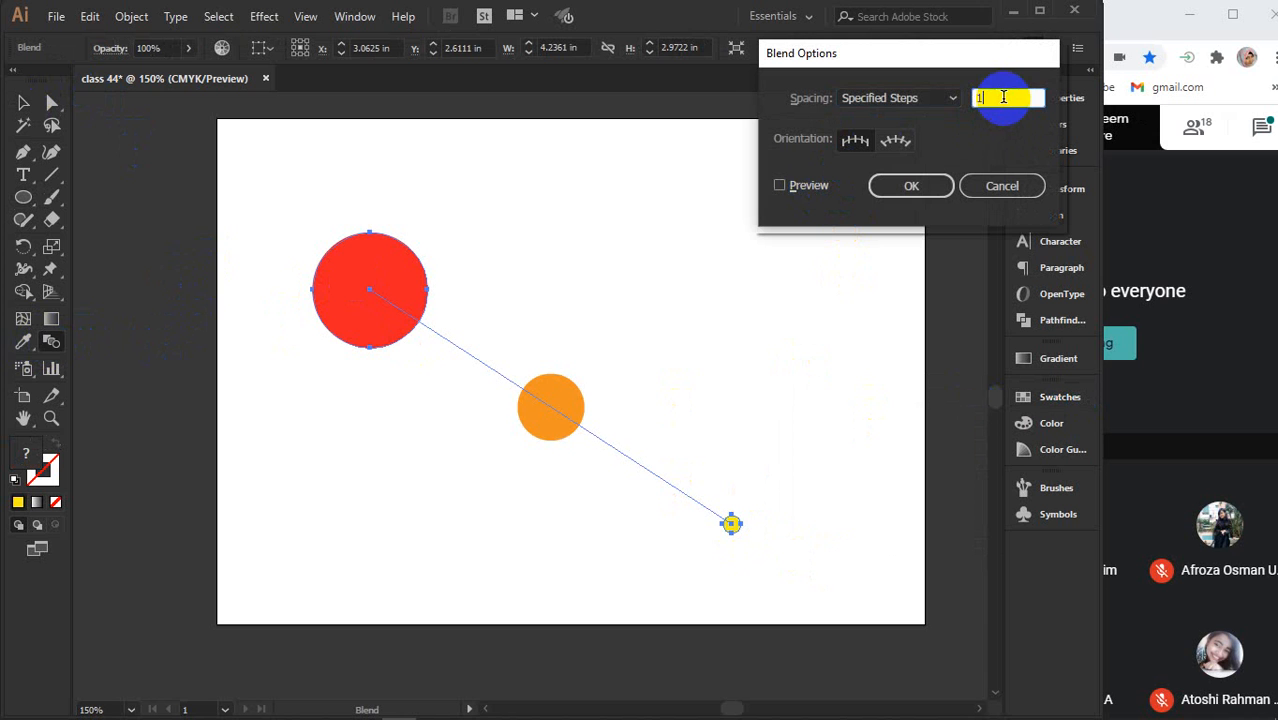
text(52)
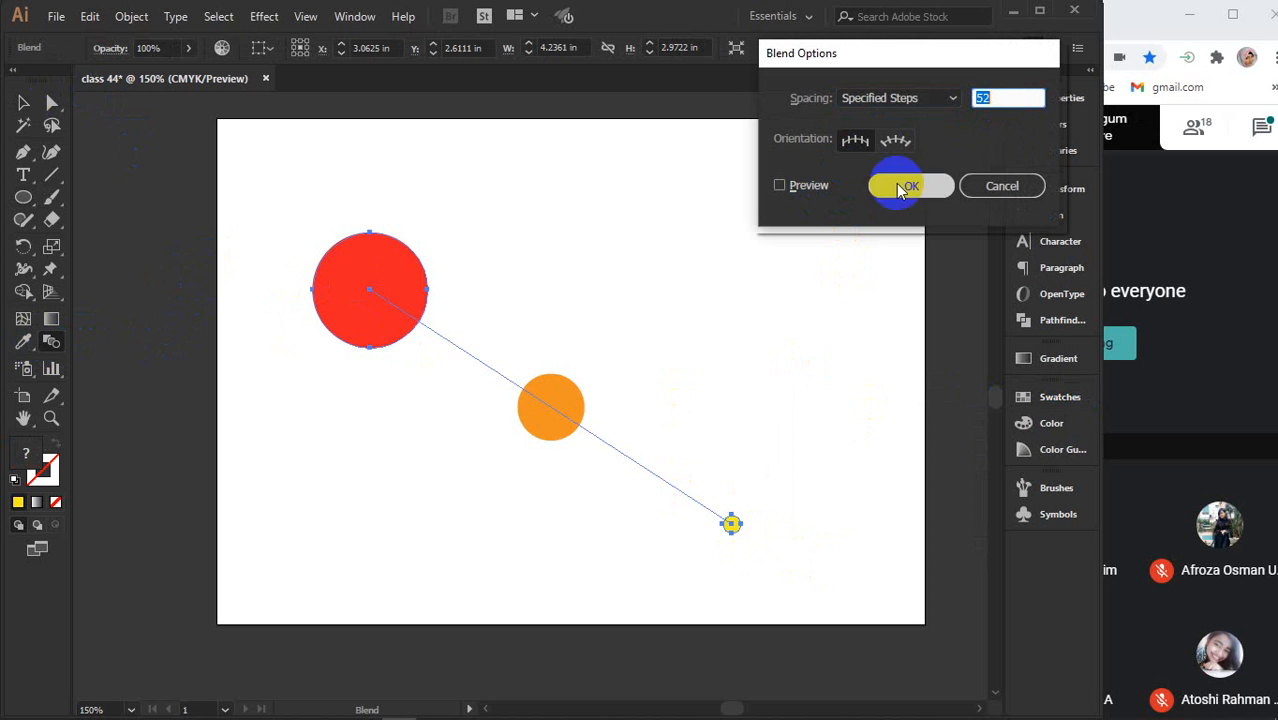
click(780, 185)
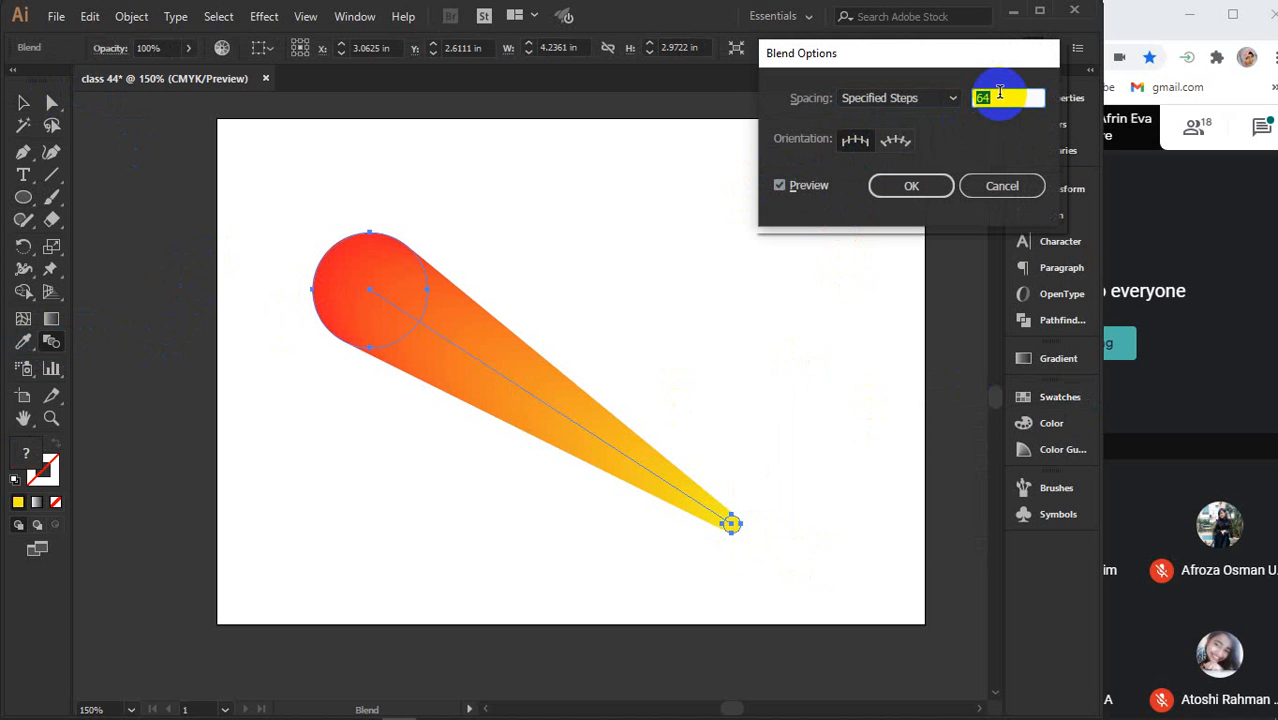
click(911, 186)
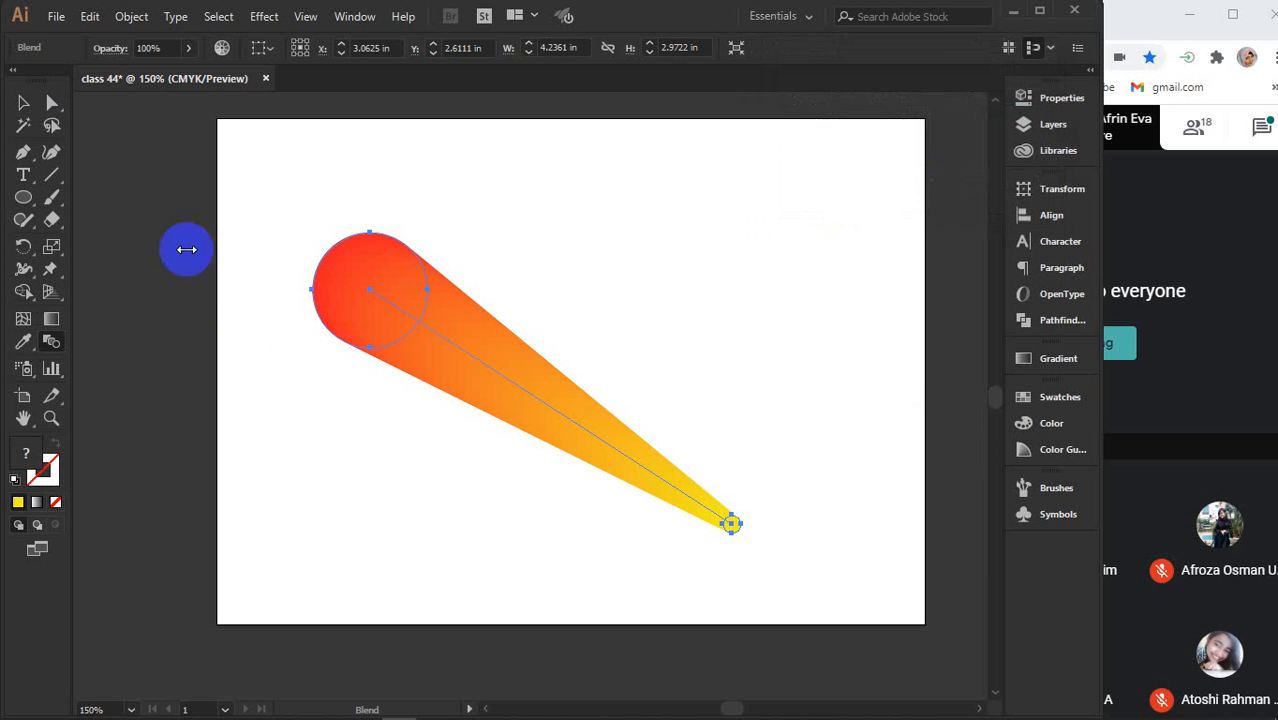
click(23, 102)
click(836, 214)
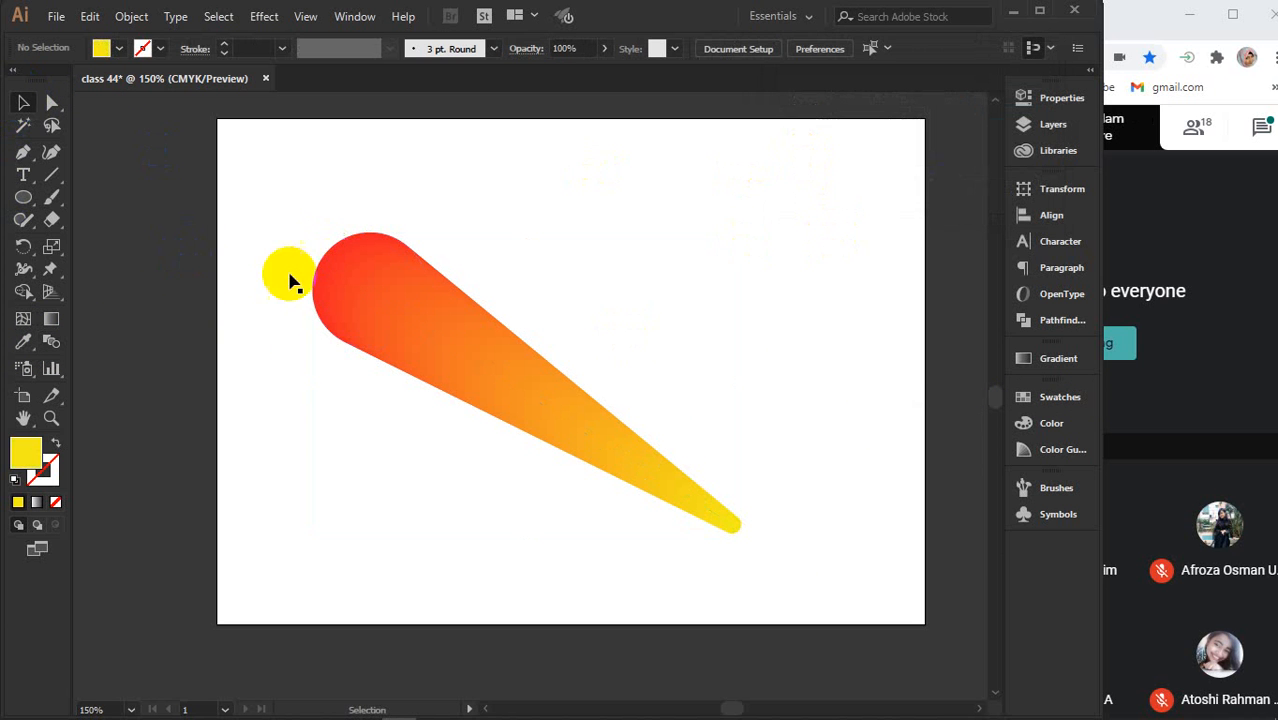
Delete the red-to-yellow circle blend from the artboard
click(400, 327)
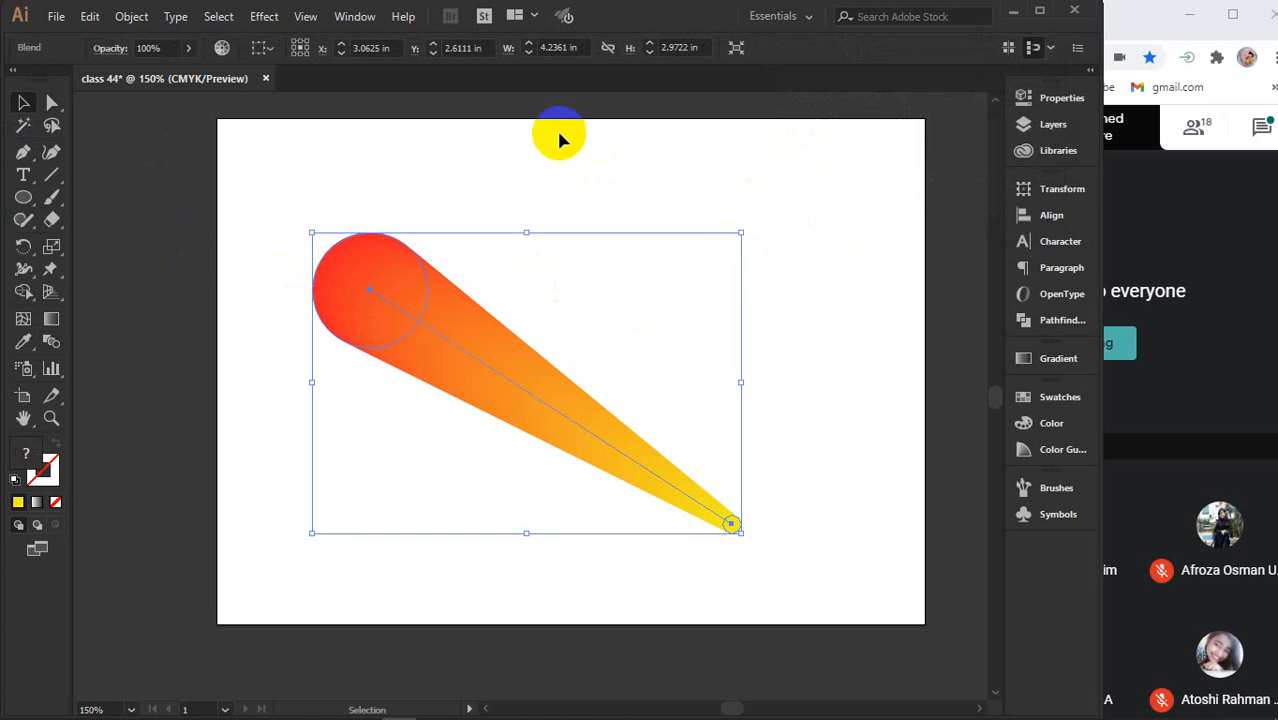
click(543, 400)
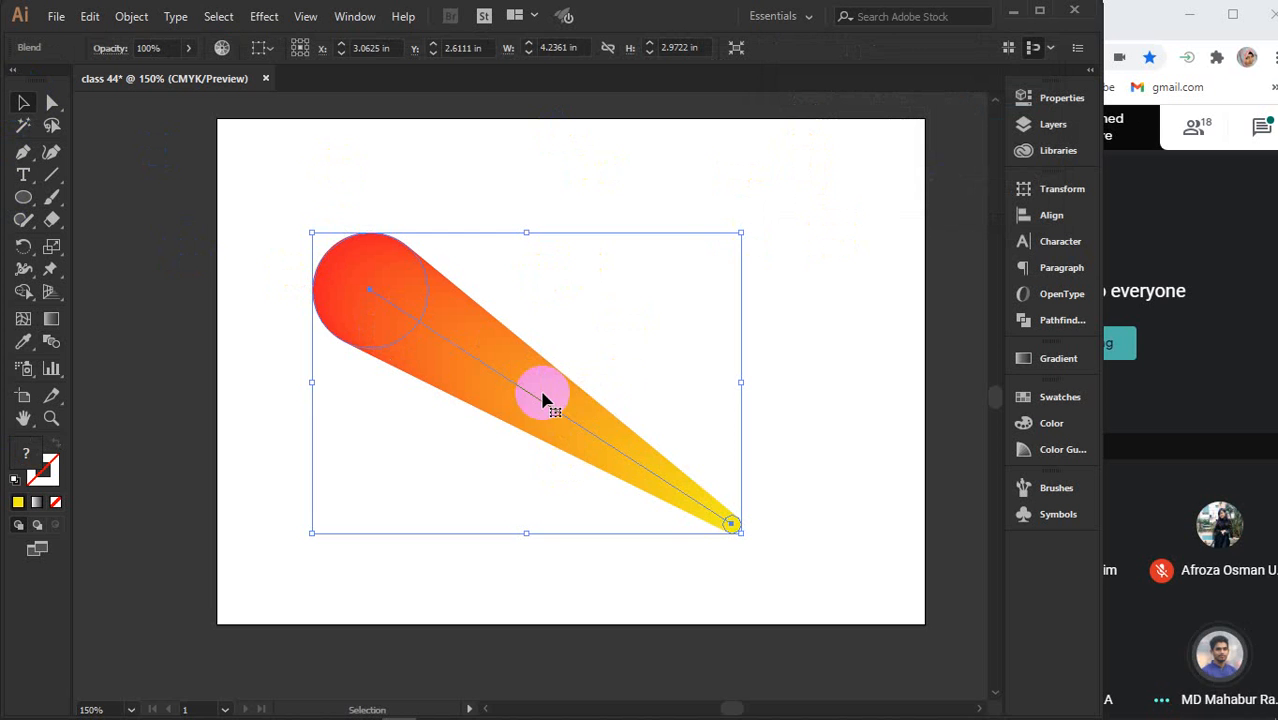
key(Delete)
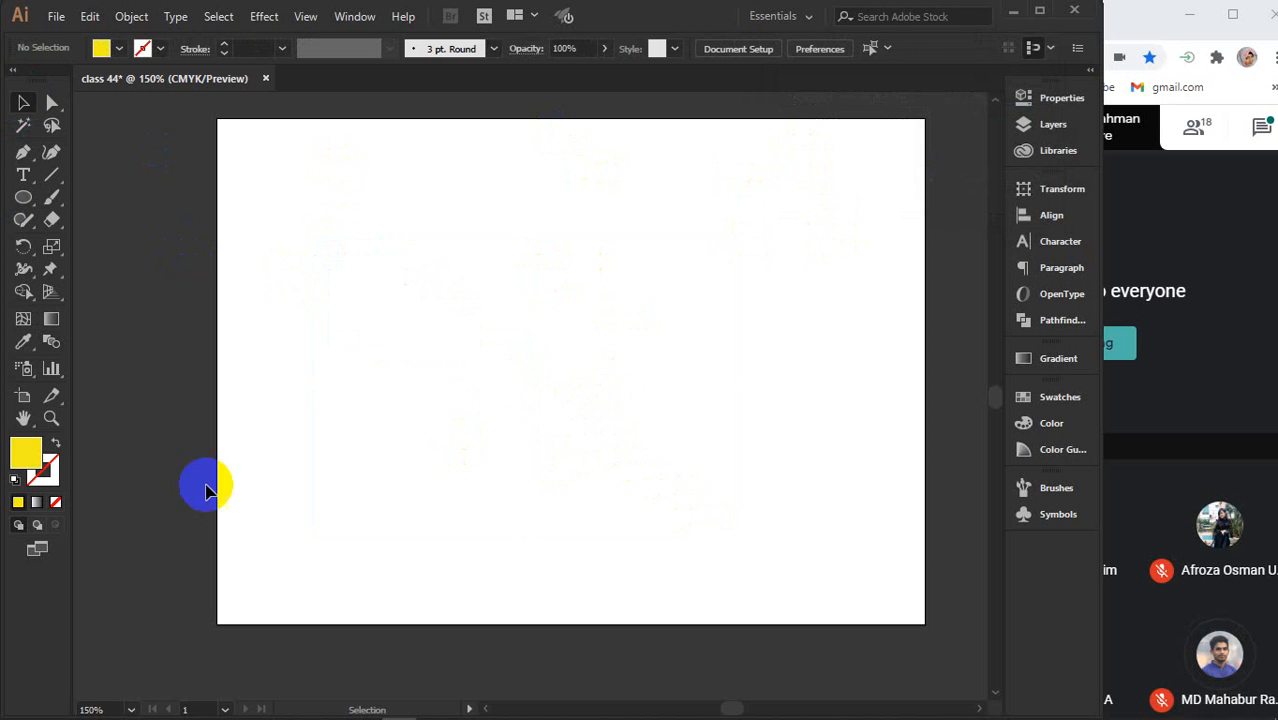
Draw a large yellow circle in the artboard's lower-left area and a very small circle in its lower-right area
click(27, 205)
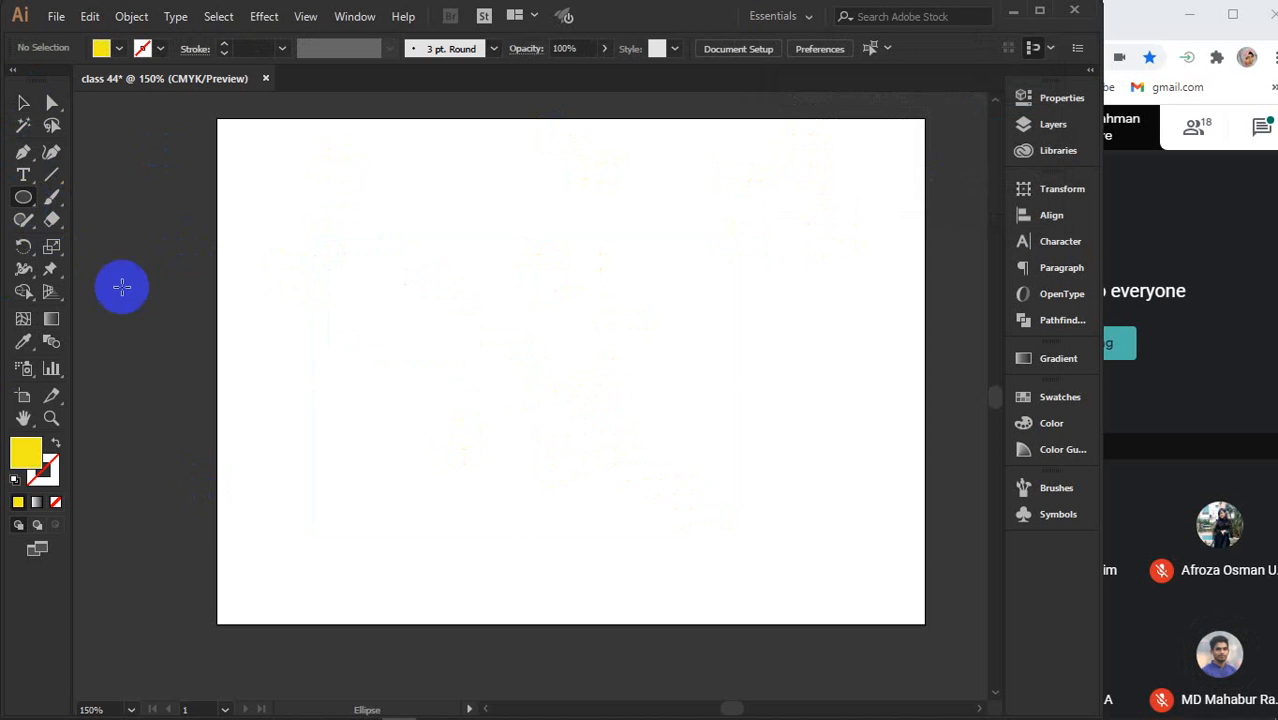
drag(342, 494, 436, 587)
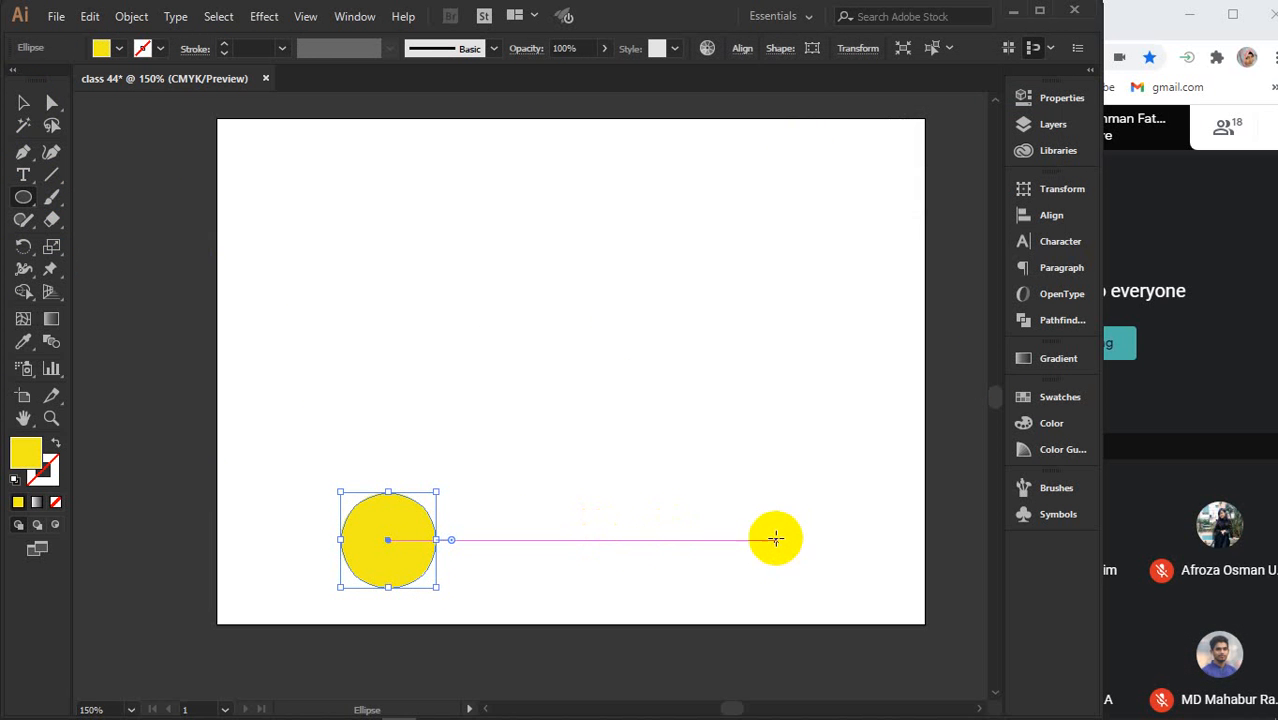
drag(741, 538, 759, 558)
Fill the small lower-right circle with the dark magenta swatch and deselect it
click(22, 105)
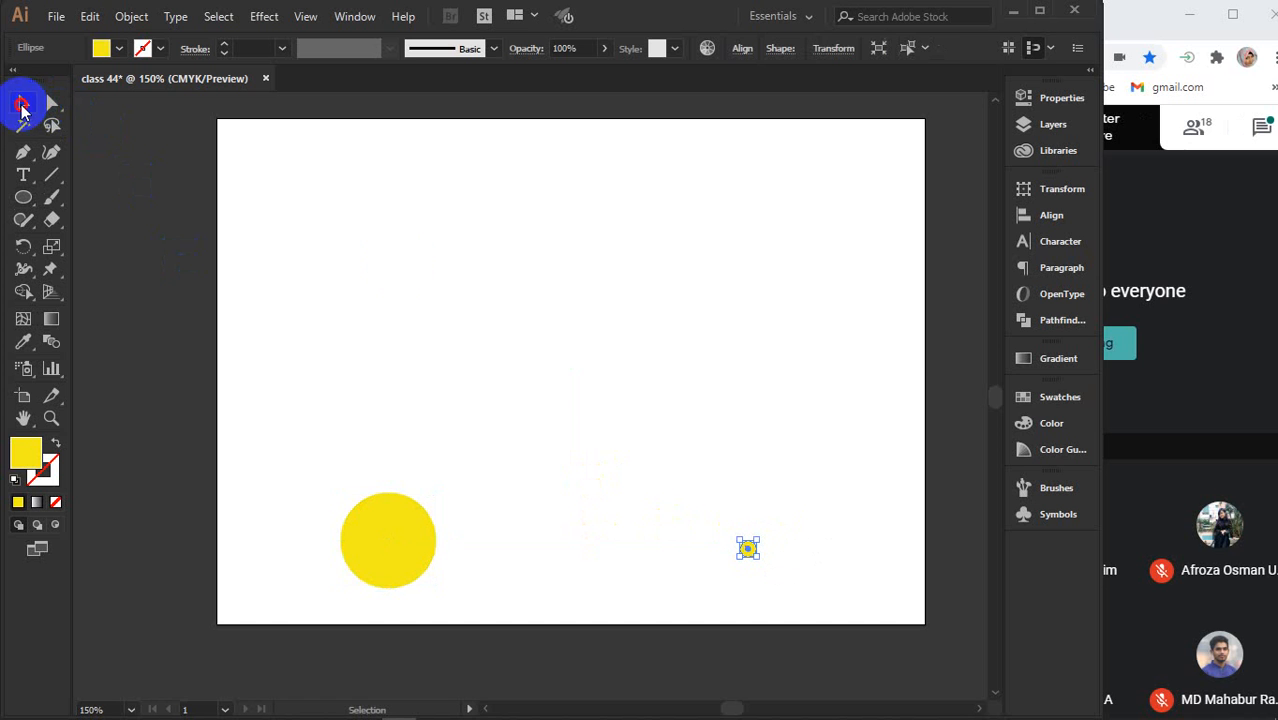
click(1052, 398)
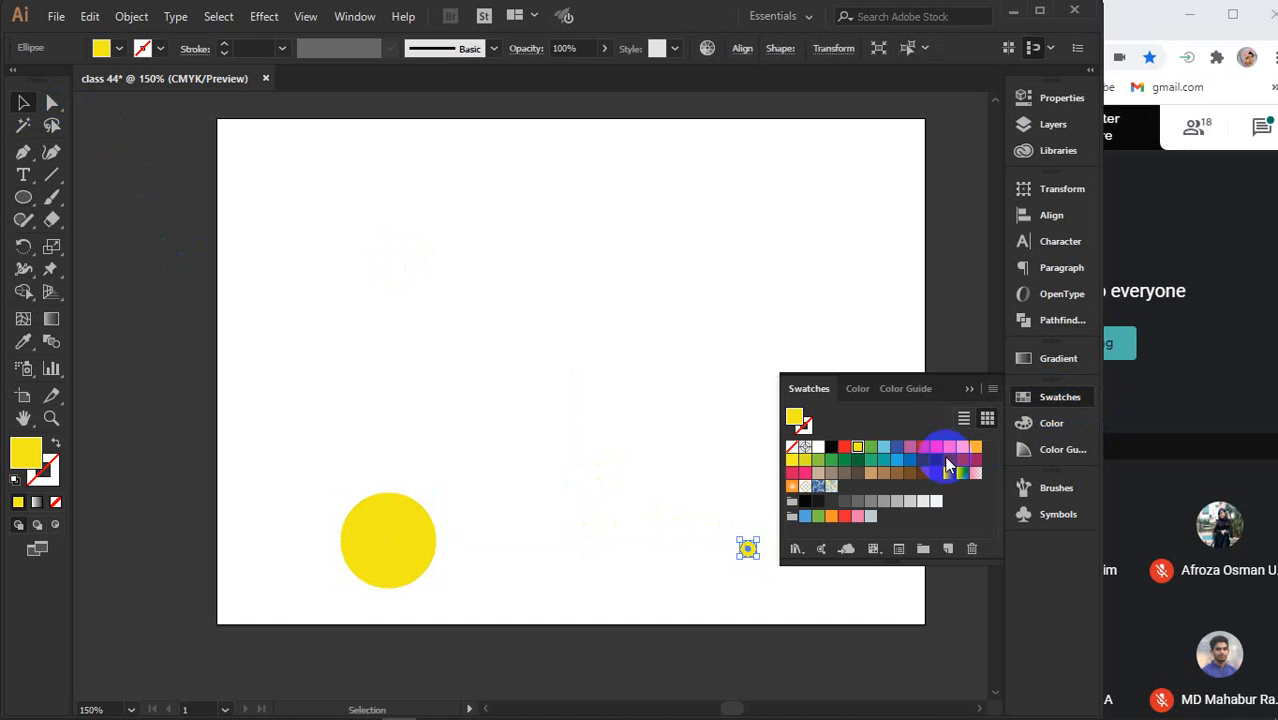
click(845, 449)
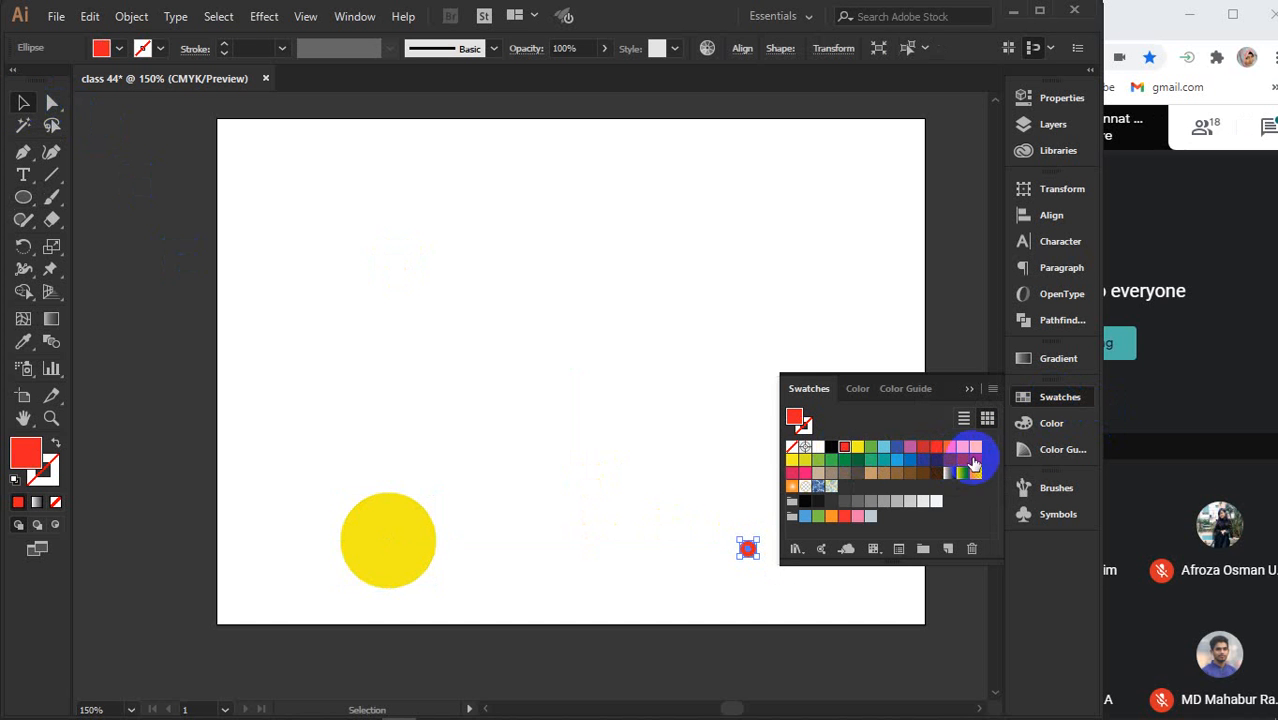
click(975, 460)
click(969, 388)
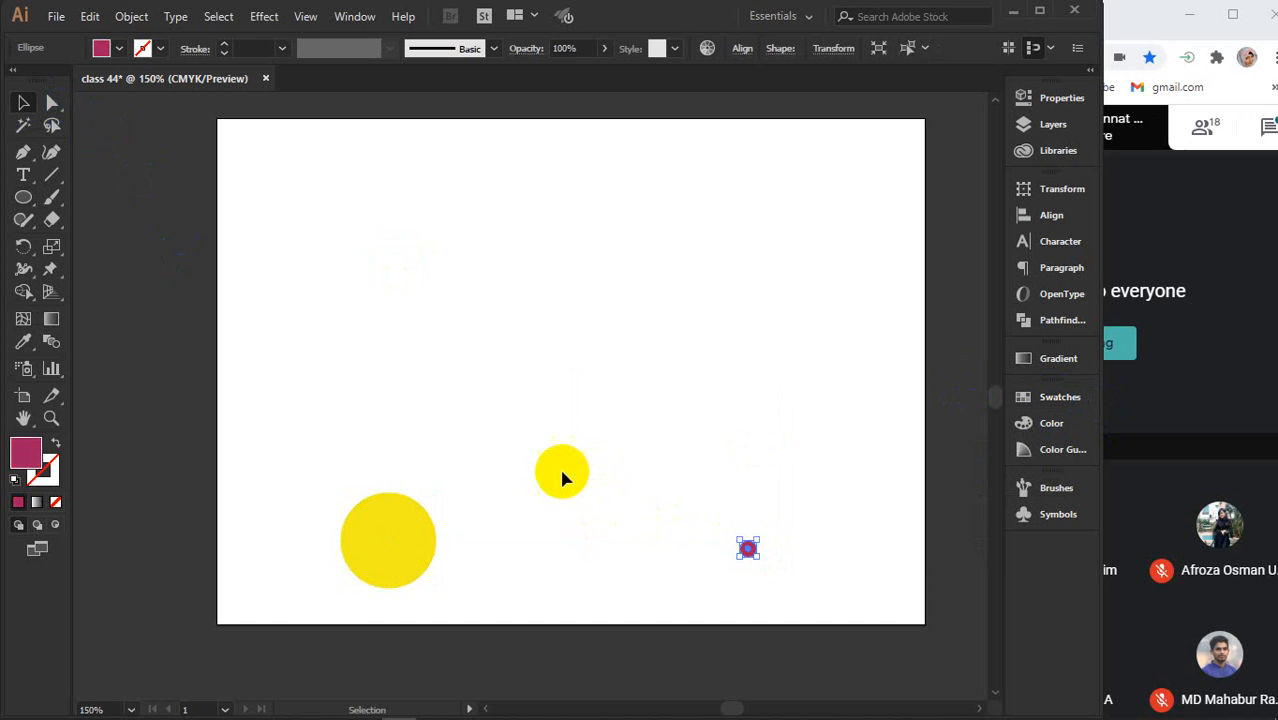
drag(316, 433, 442, 345)
Blend the large yellow circle into the small magenta circle using the Blend tool
click(48, 342)
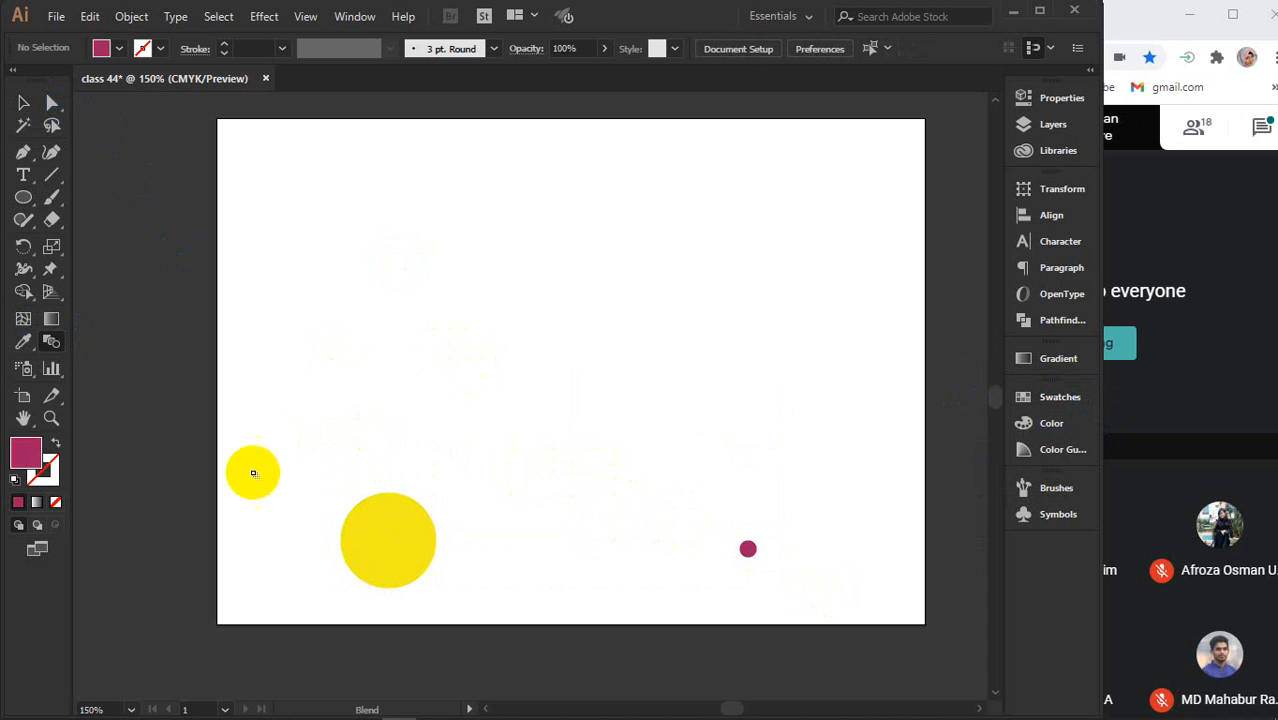
click(412, 546)
click(758, 552)
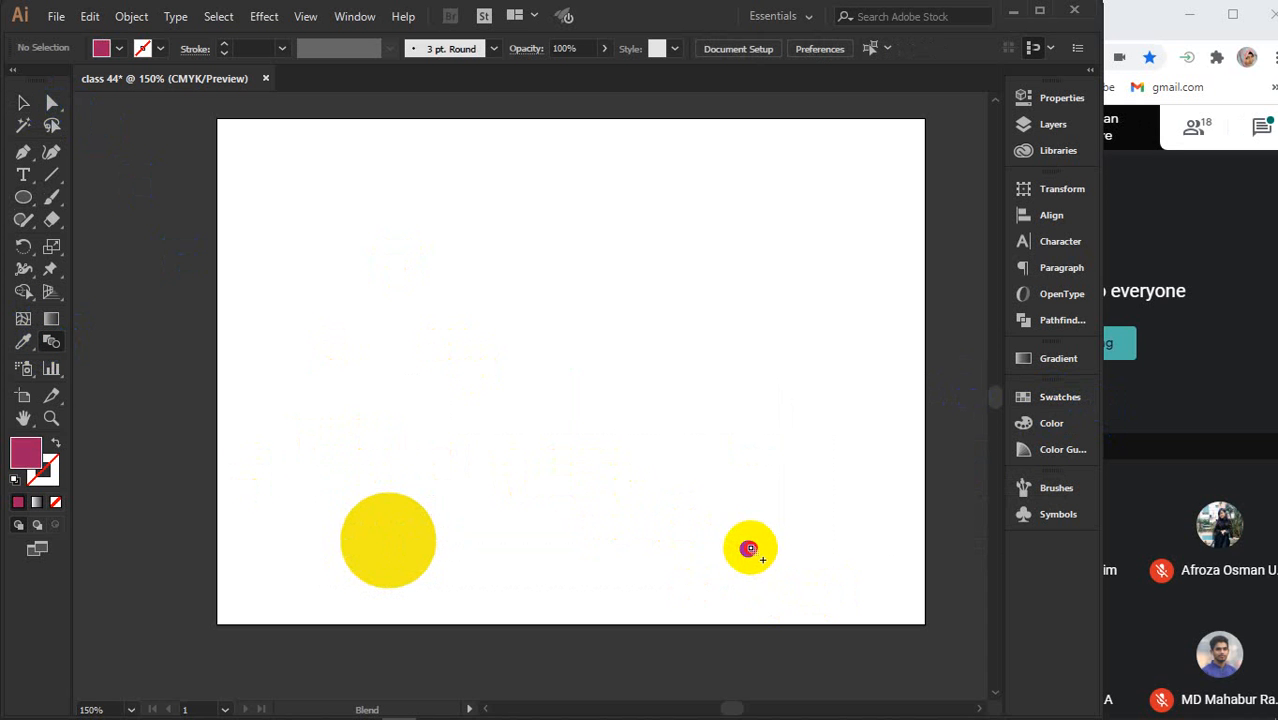
Set the yellow-to-magenta blend to 85 specified steps and deselect it
key(Return)
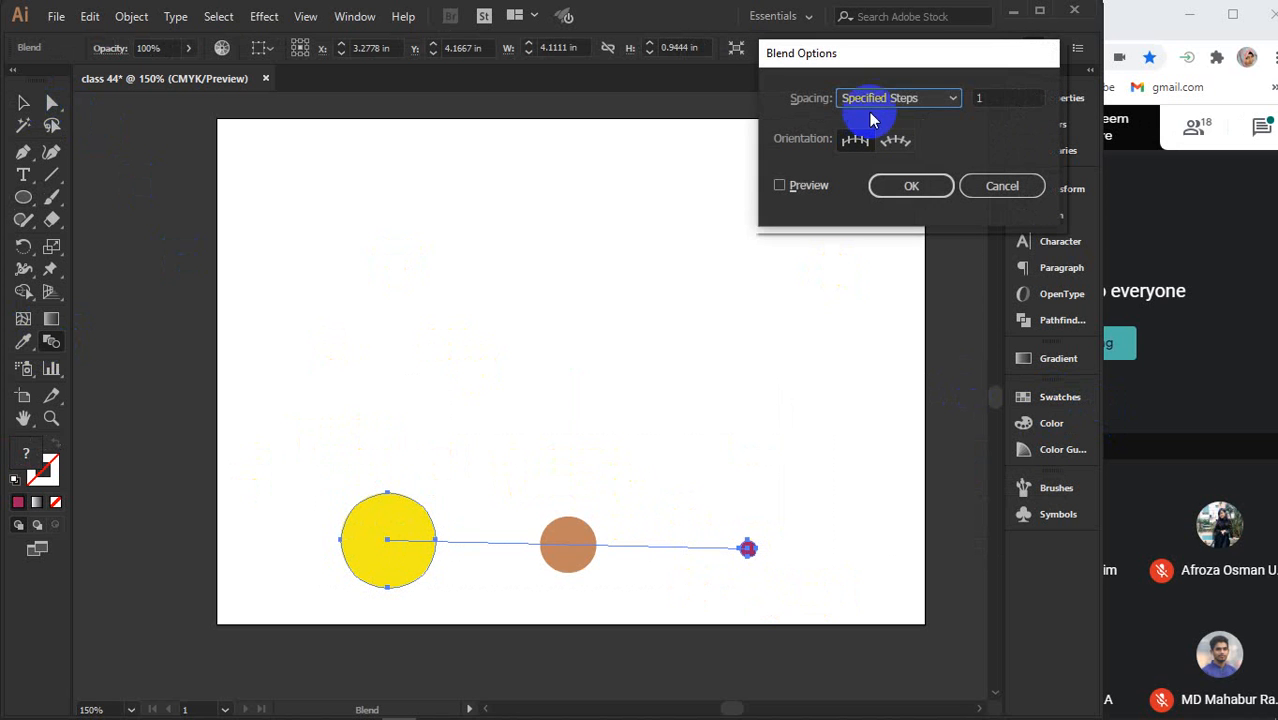
click(1000, 101)
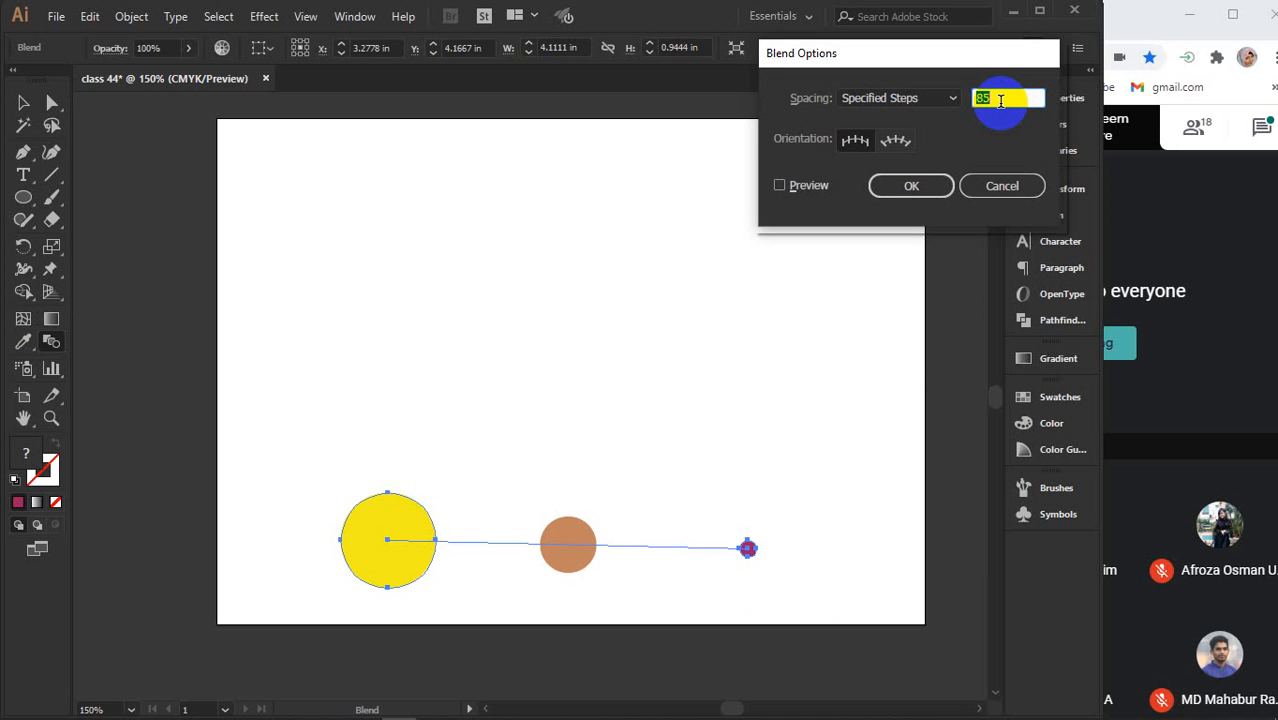
click(903, 186)
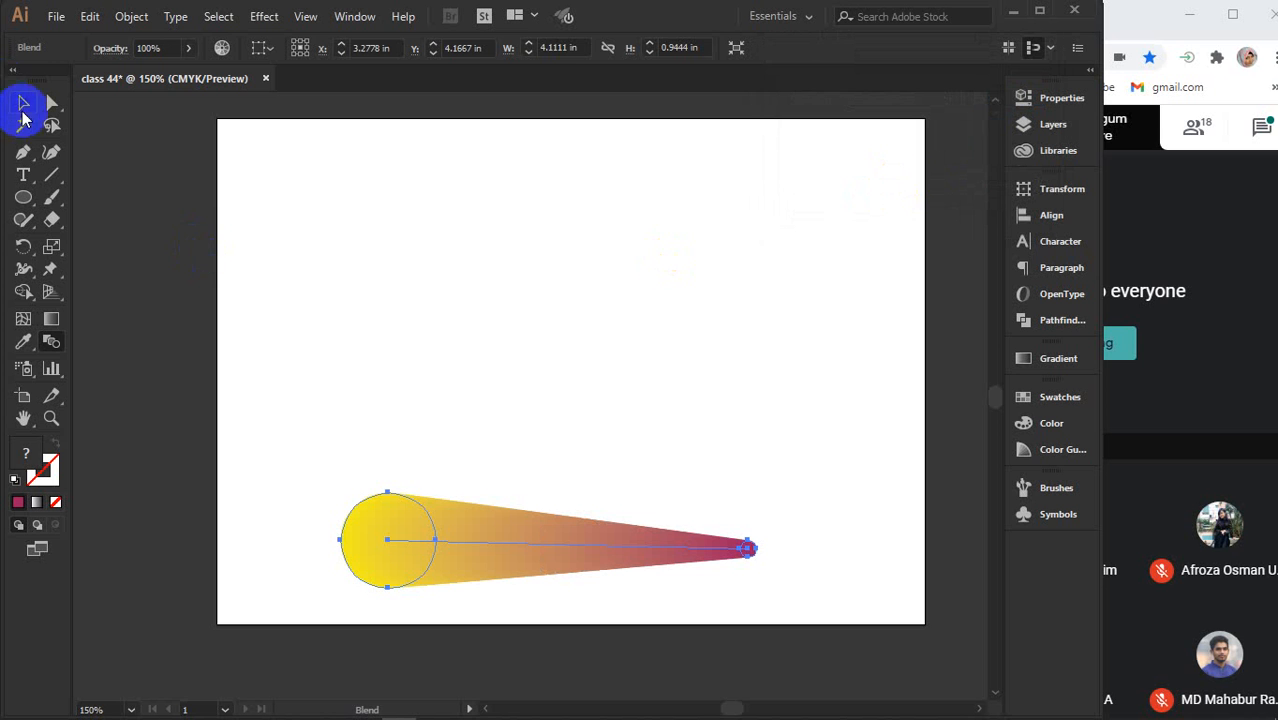
click(23, 108)
click(824, 410)
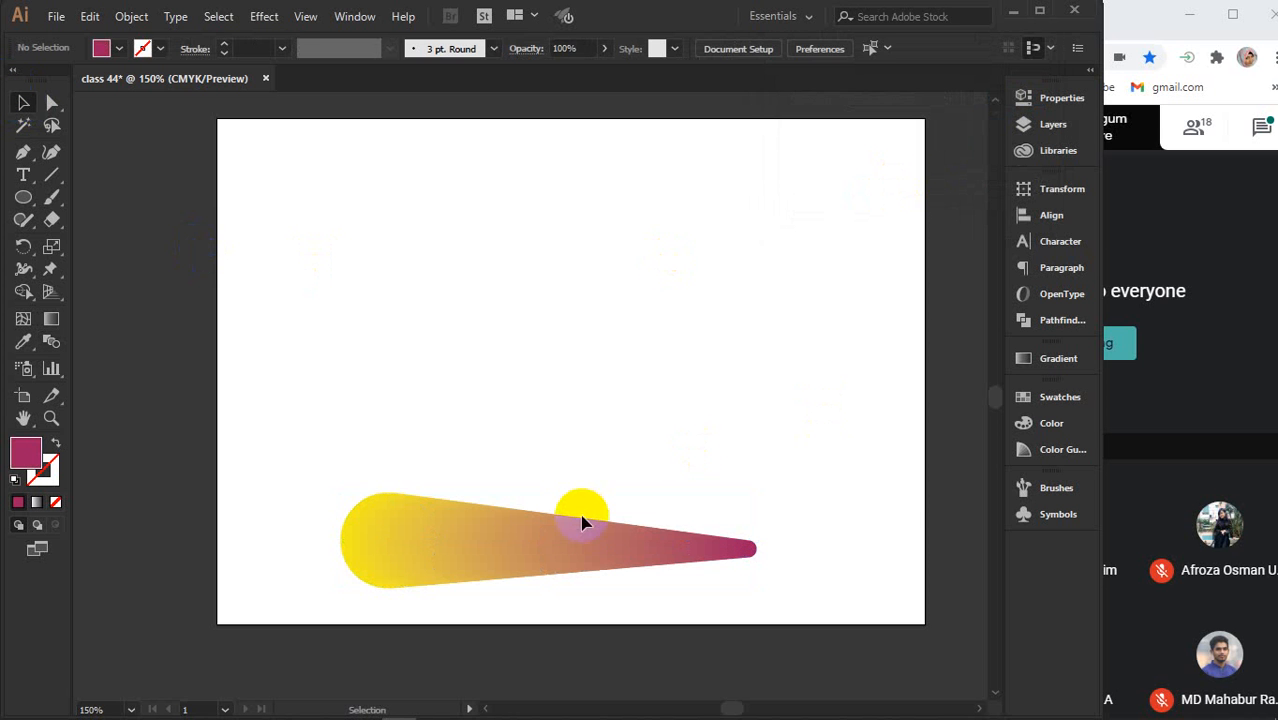
Move the yellow-to-magenta blend down so it straddles the artboard's lower edge
click(379, 549)
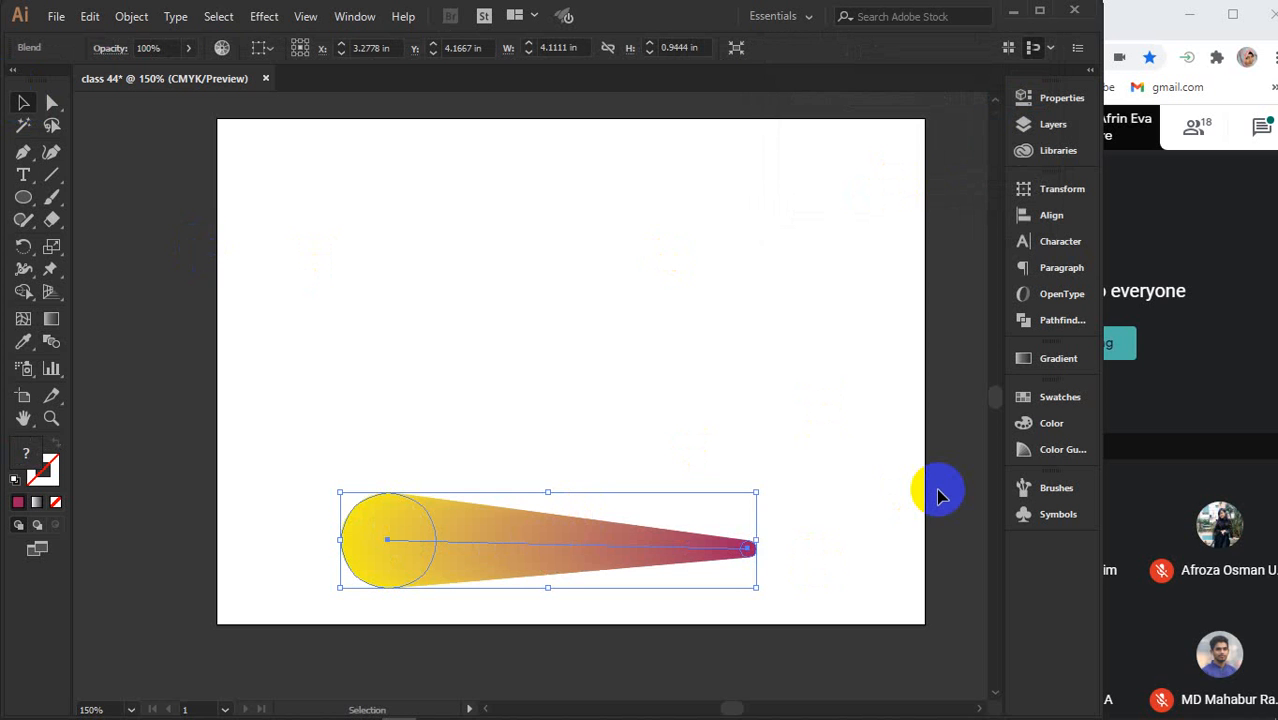
click(841, 504)
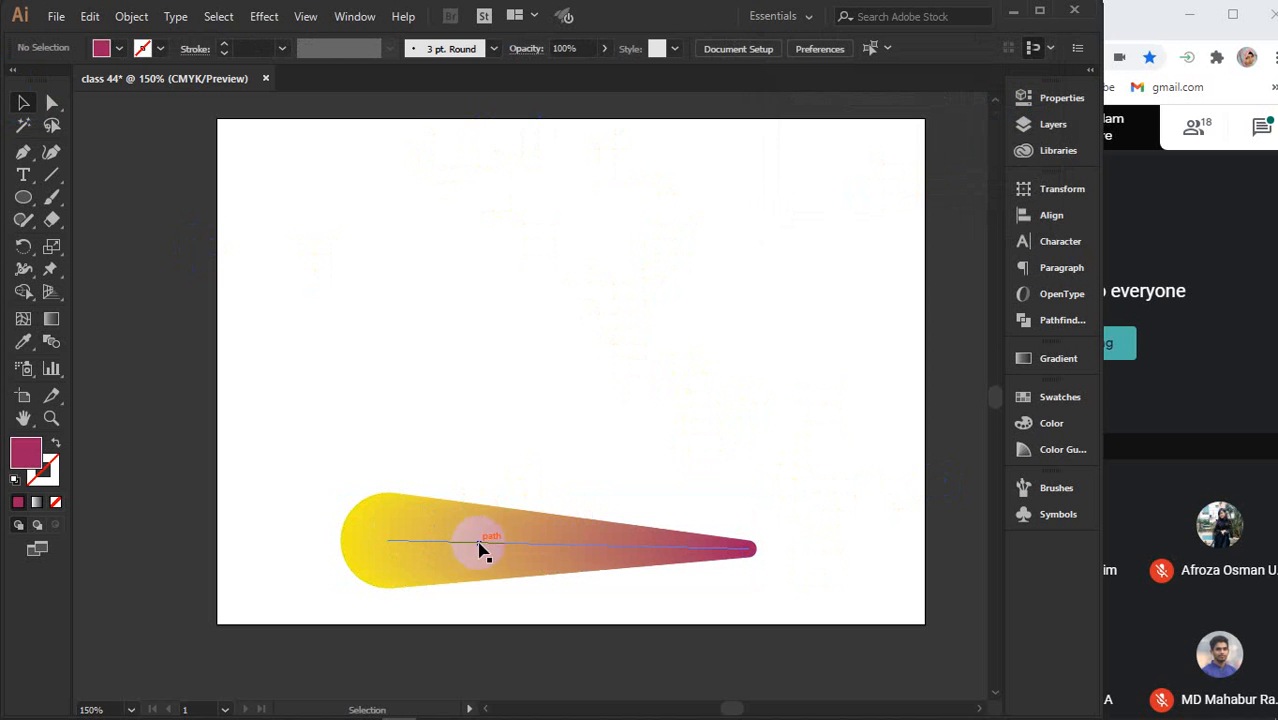
drag(508, 535, 534, 623)
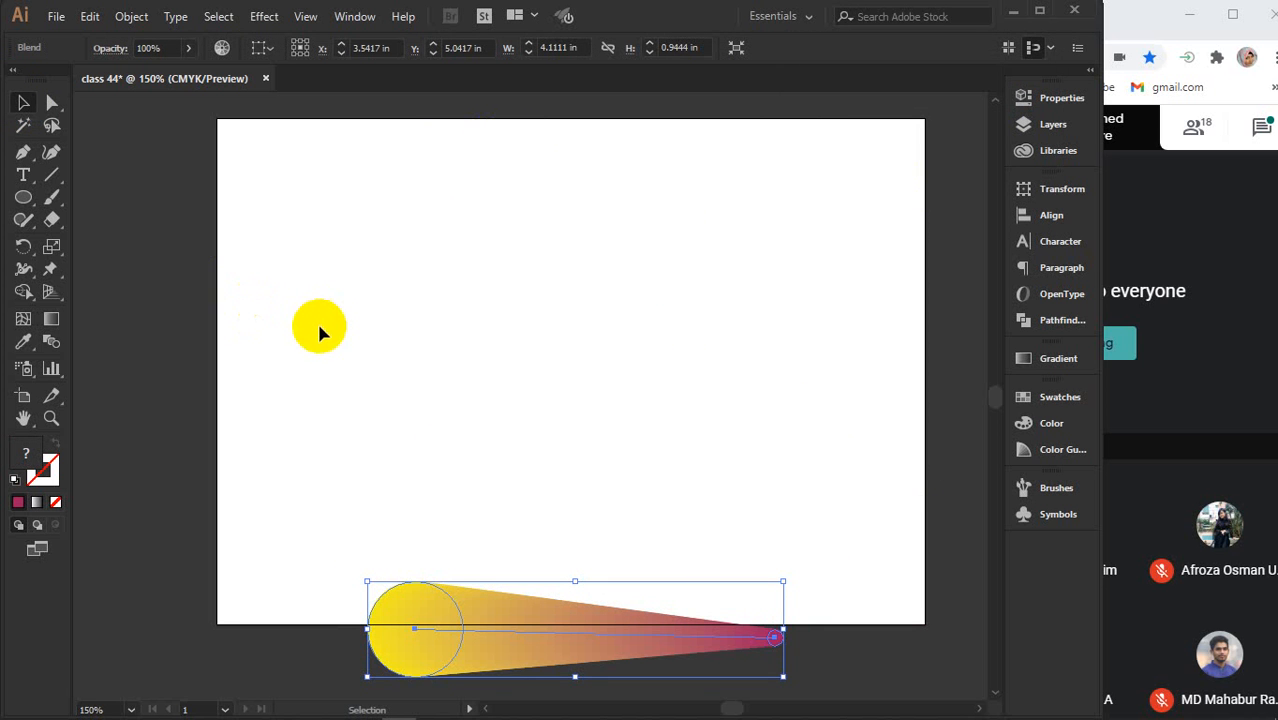
click(23, 153)
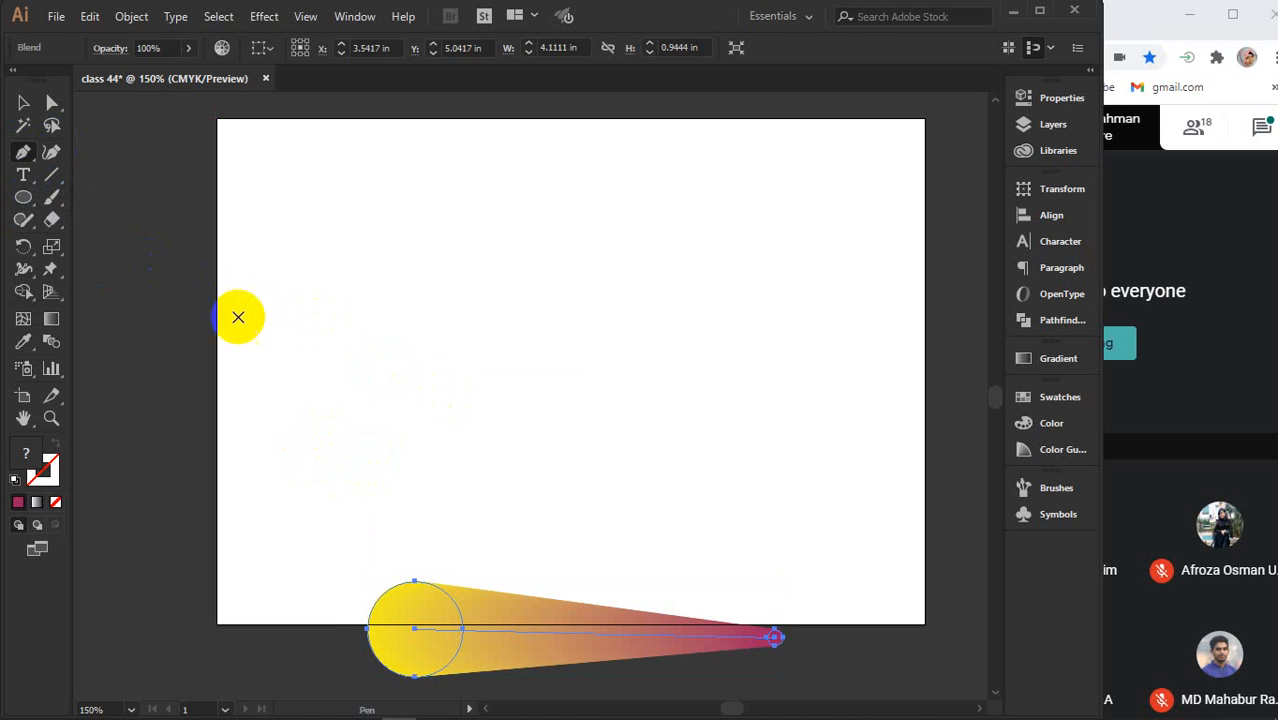
click(261, 392)
drag(403, 325, 503, 328)
drag(688, 267, 733, 209)
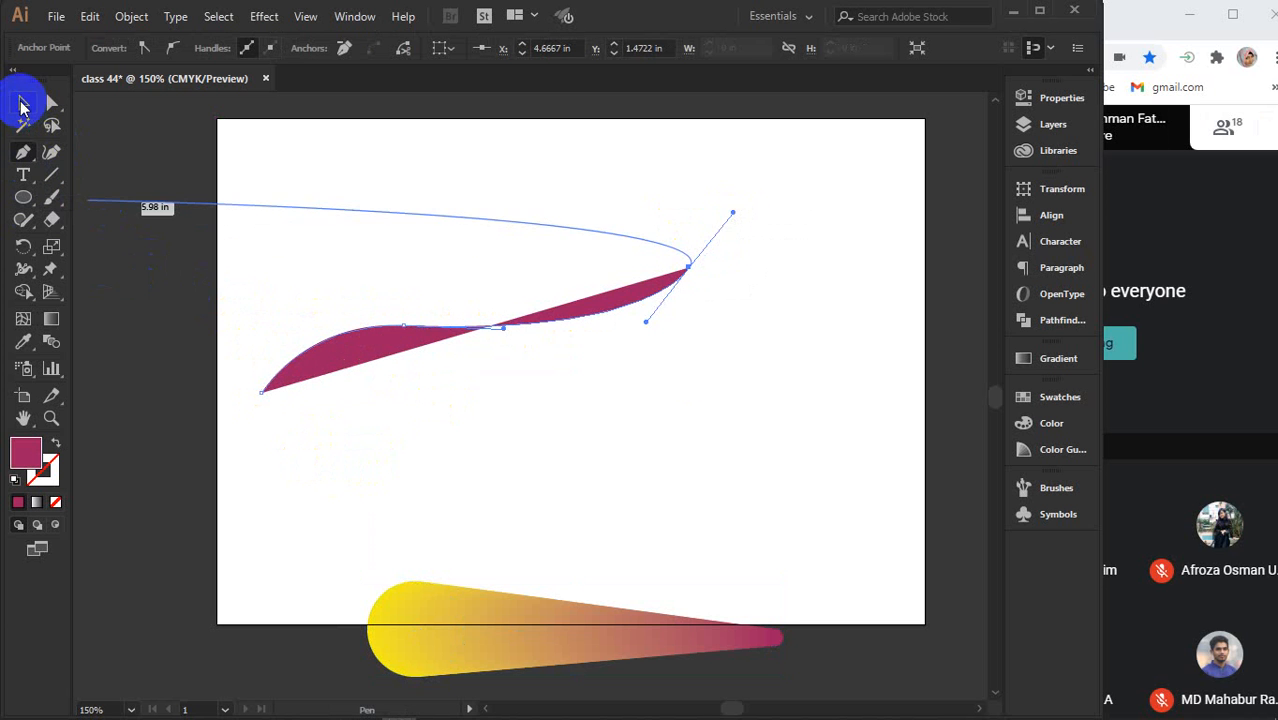
click(23, 103)
key(ctrl+z)
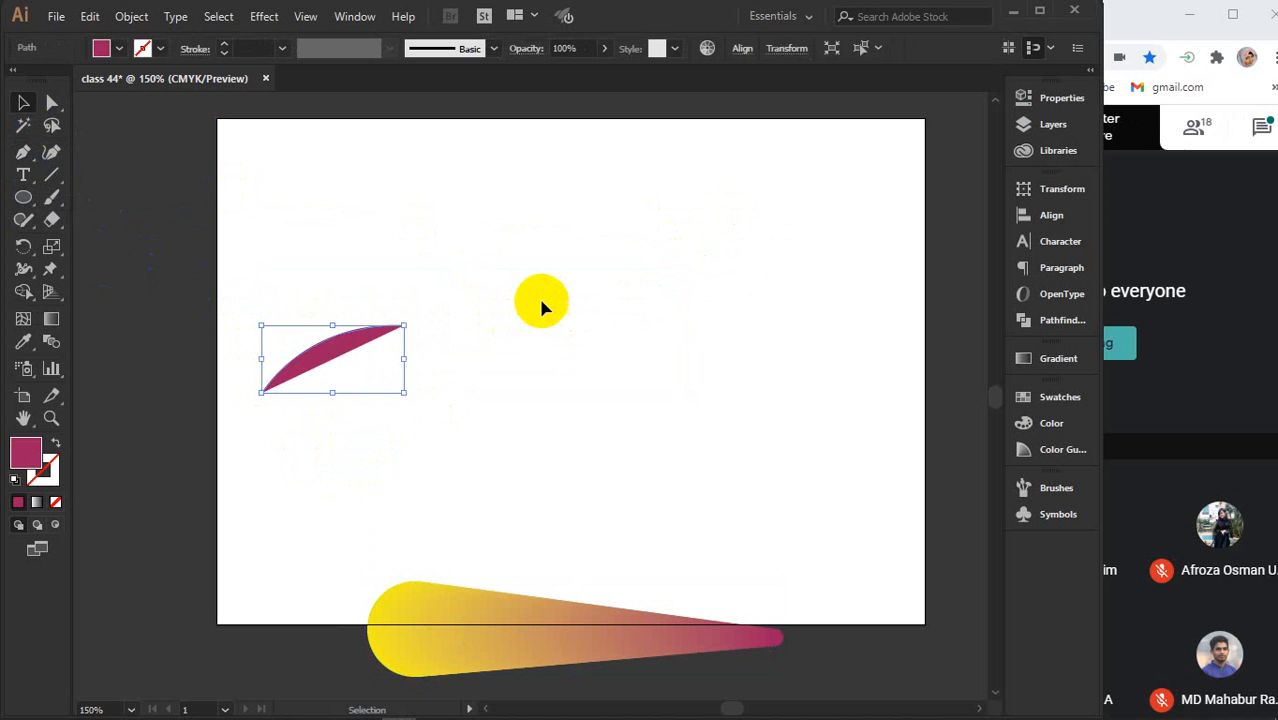
key(ctrl+z)
Draw a large quarter-circle arc with the Arc tool, rising from the artboard's centre to its upper-right area
click(56, 193)
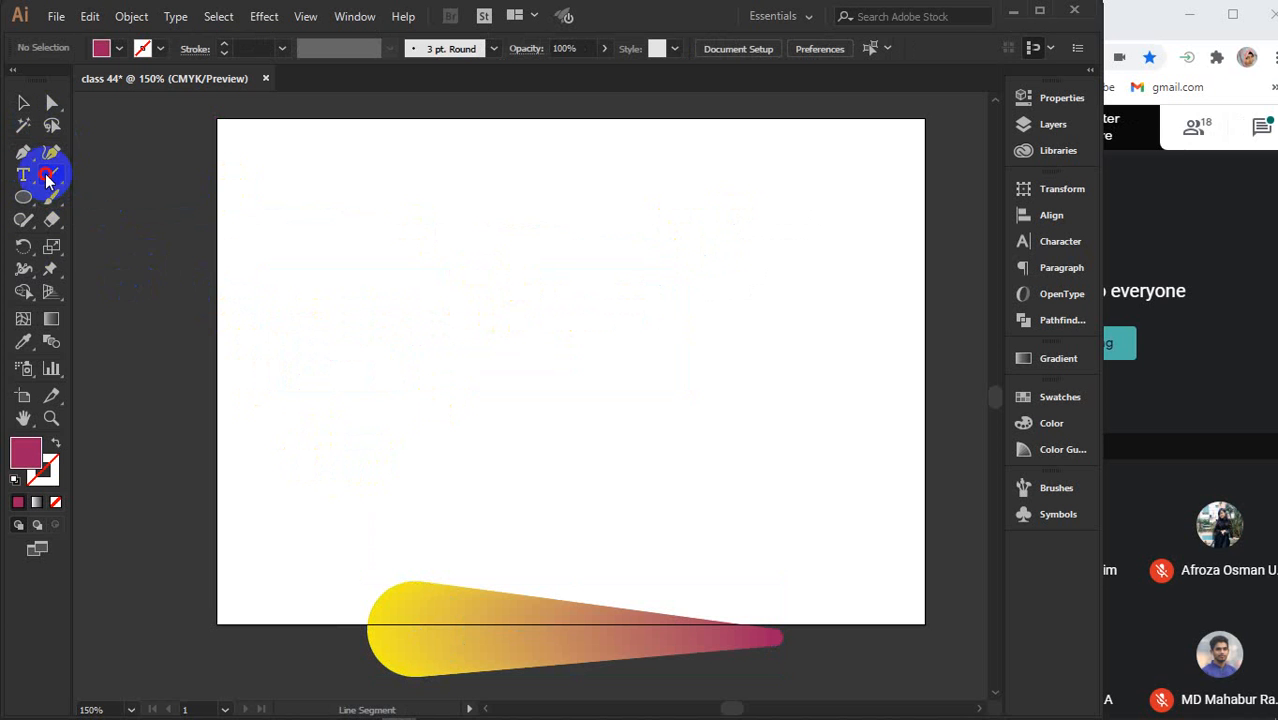
drag(47, 180, 118, 202)
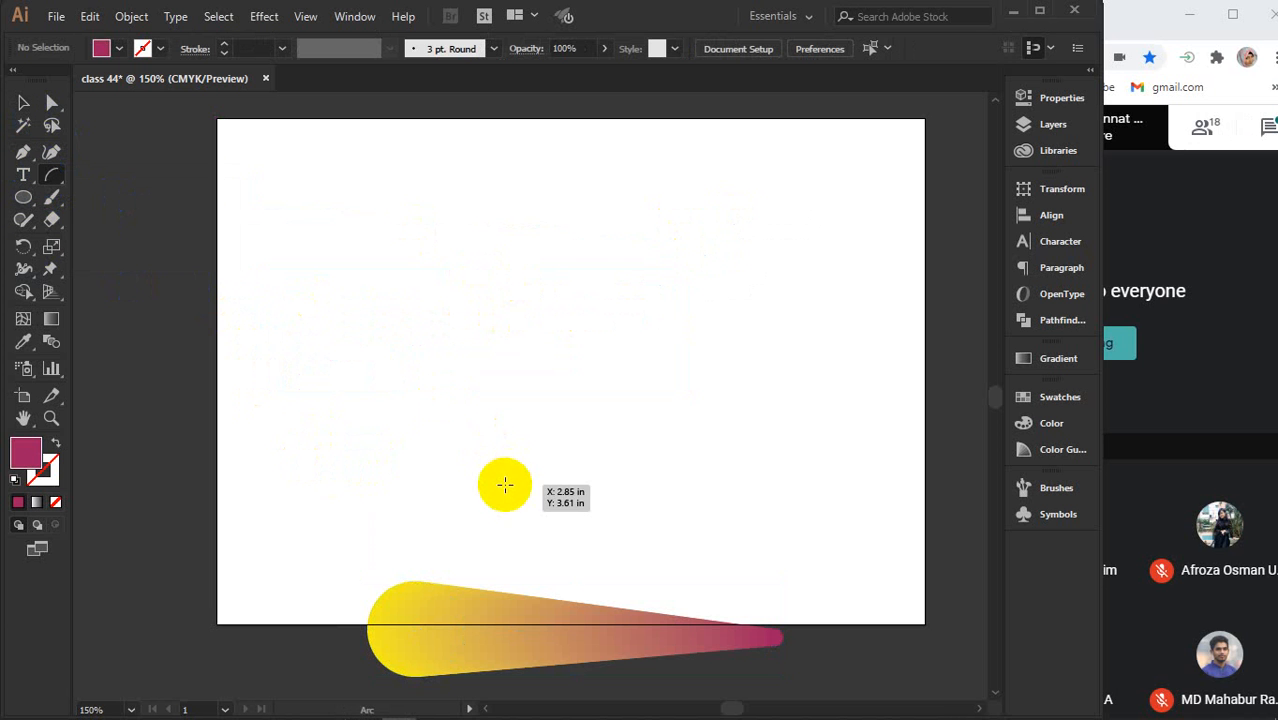
drag(505, 485, 820, 195)
click(23, 103)
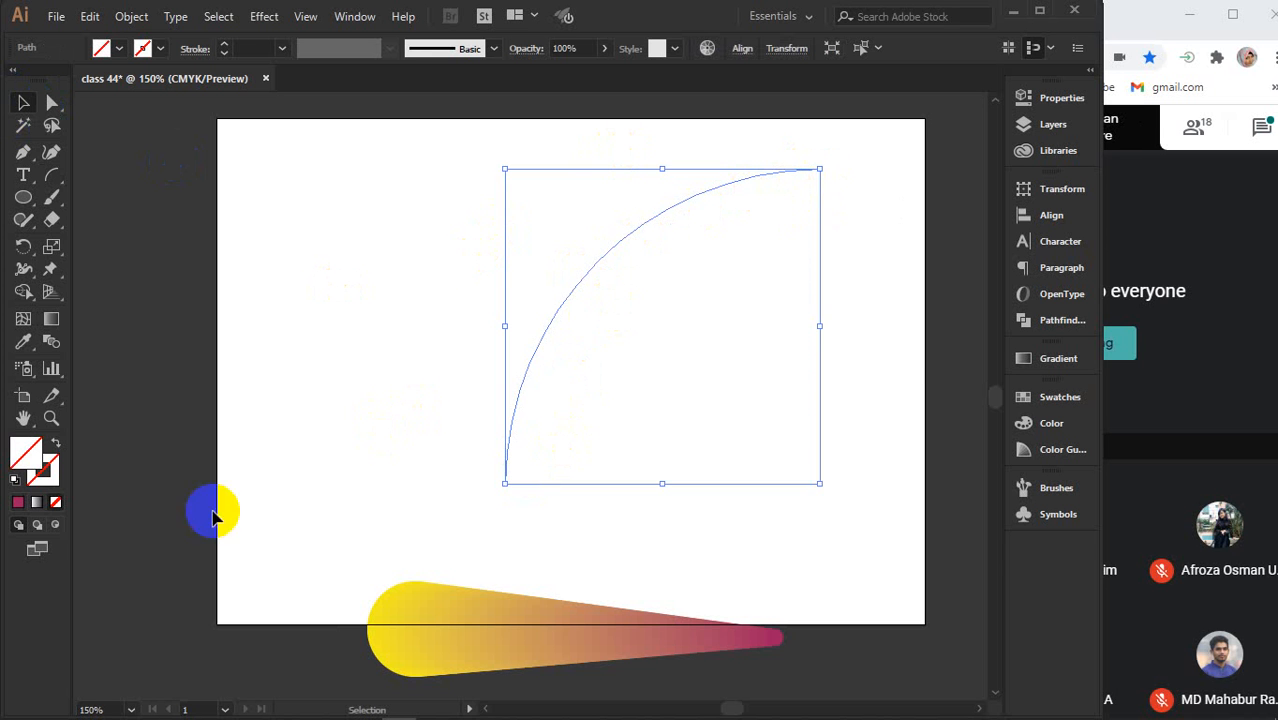
Give the arc a dark magenta stroke with no fill and deselect it
click(17, 503)
click(17, 505)
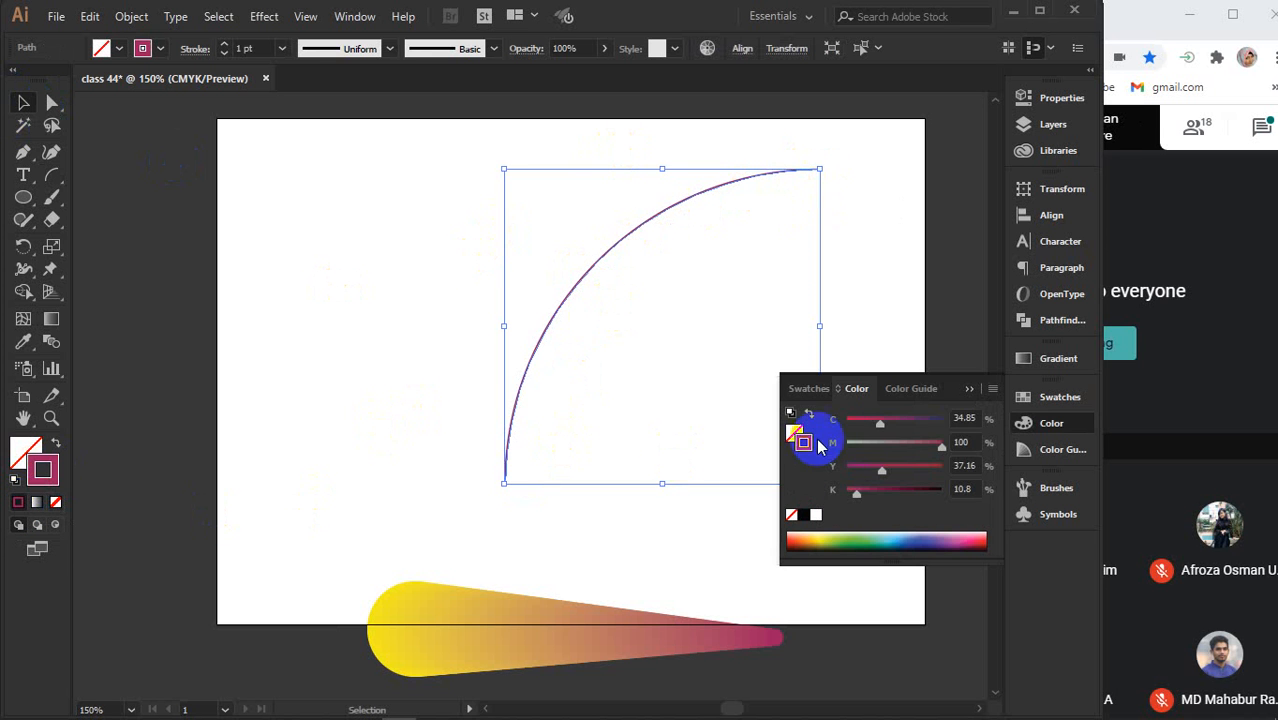
click(969, 388)
click(345, 310)
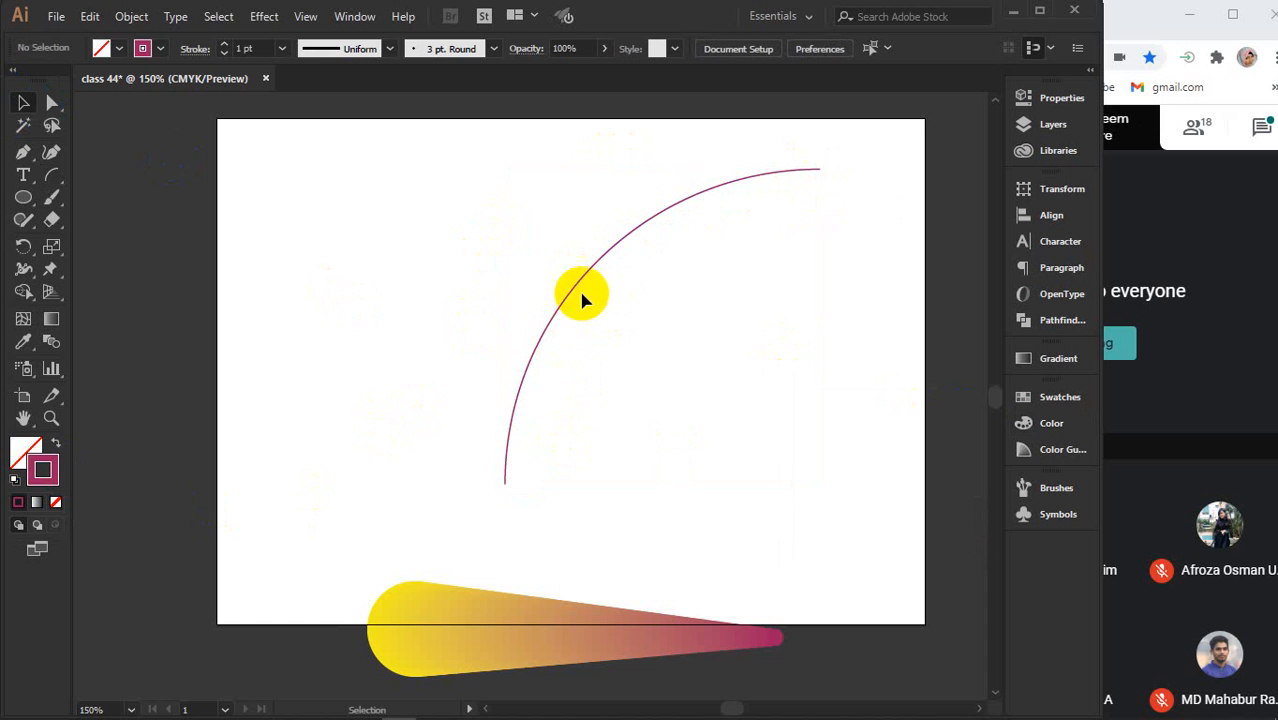
Move the blend back up to the artboard's lower-left area and shift the arc right, past the artboard's right edge
drag(463, 613, 420, 553)
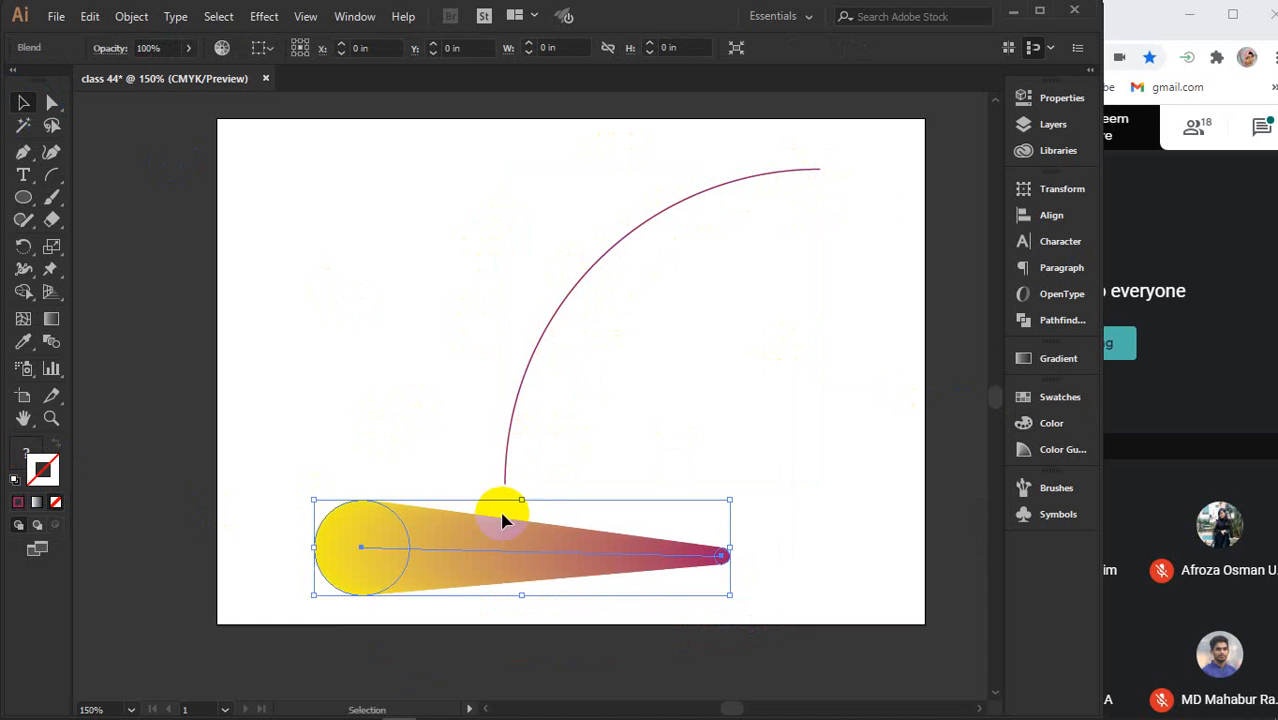
drag(484, 498, 484, 532)
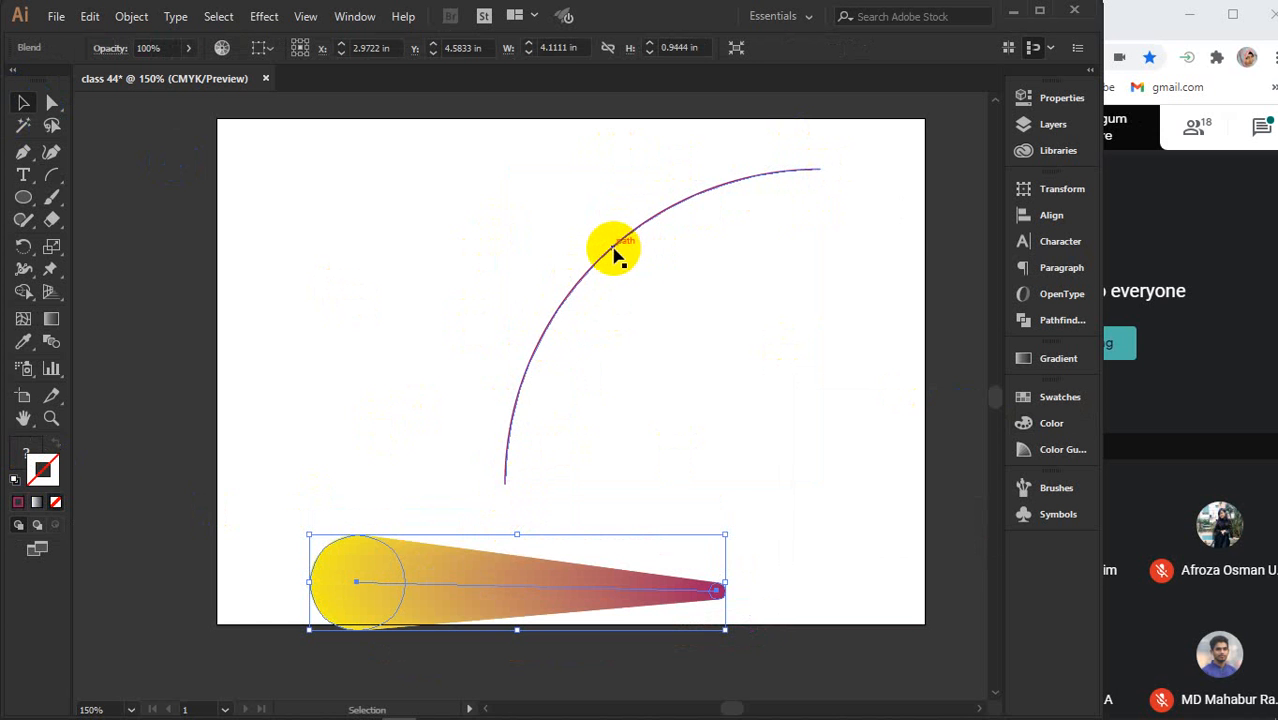
drag(611, 251, 758, 296)
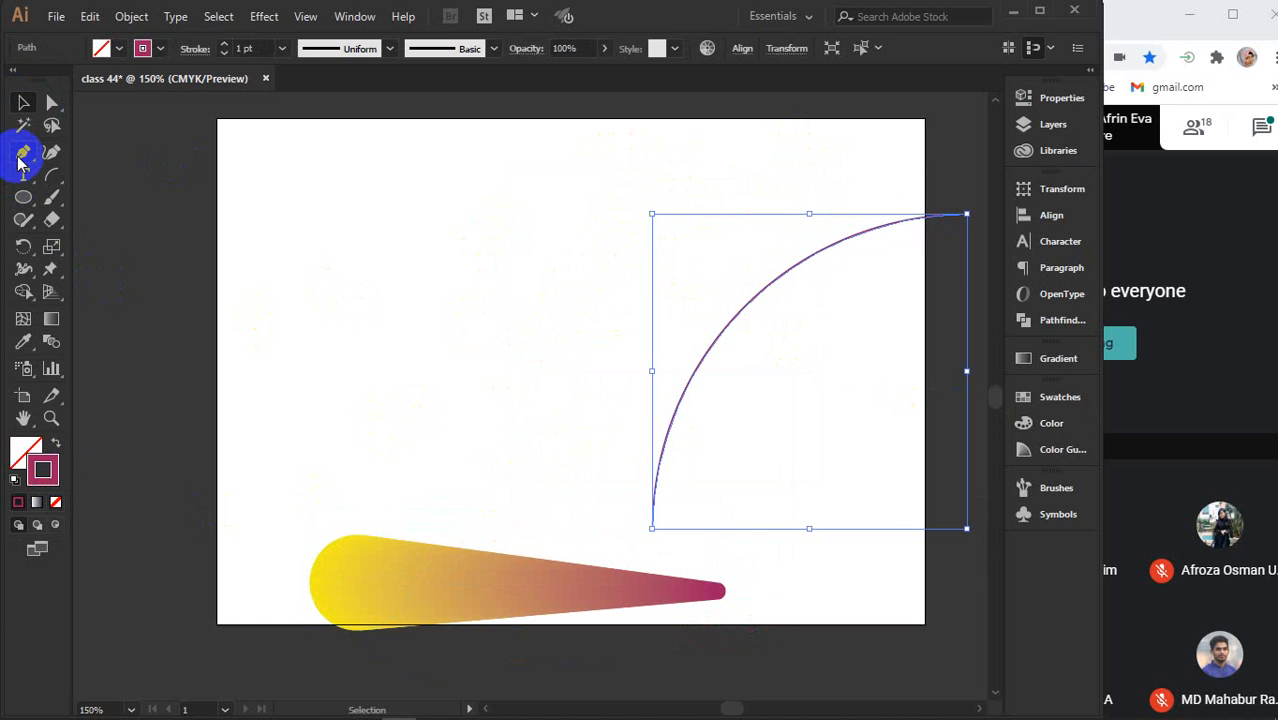
Draw a vertical wavy path with the Pen tool above the blend, deselect it, and shift it slightly up
click(23, 152)
drag(401, 140, 398, 228)
drag(399, 229, 355, 273)
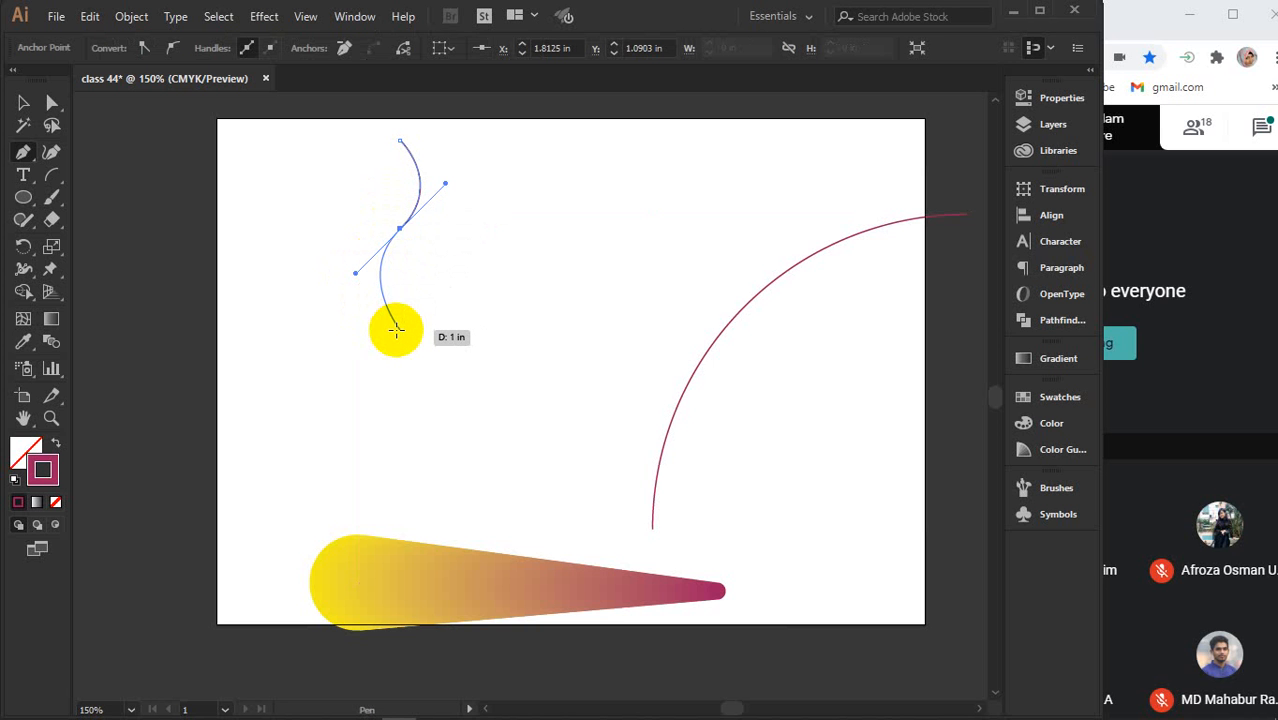
drag(398, 330, 350, 482)
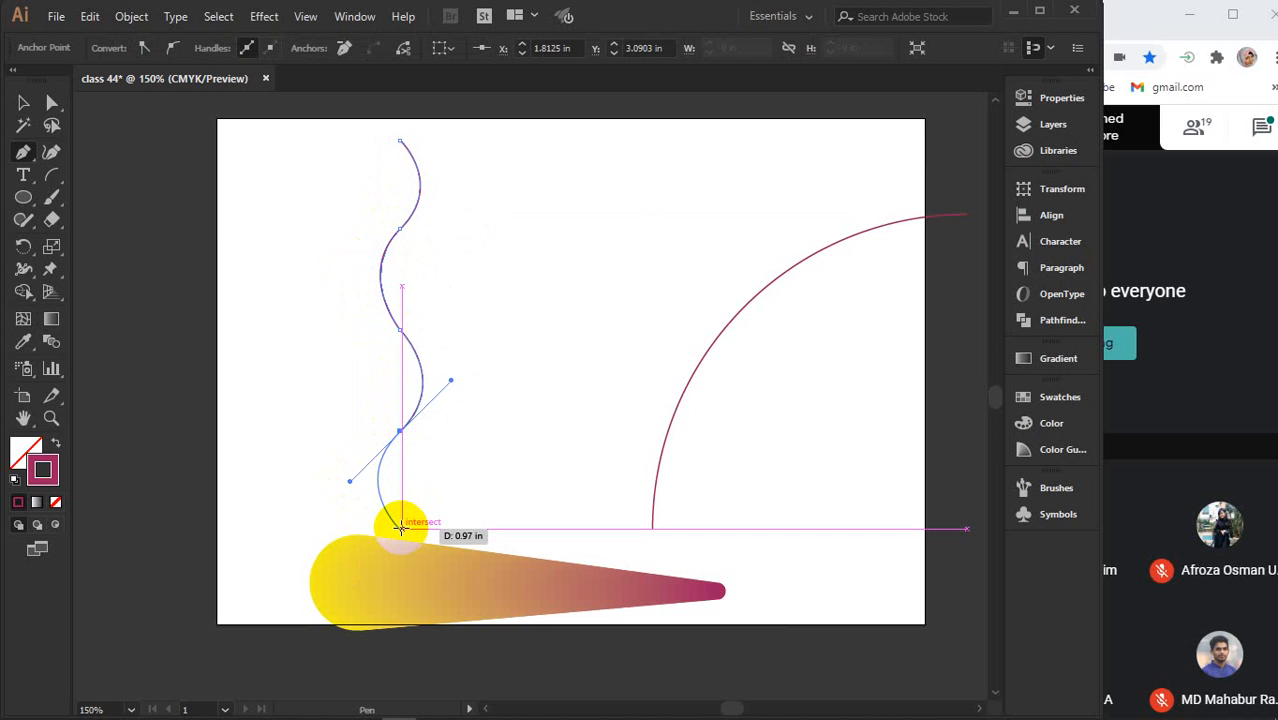
drag(400, 532, 17, 104)
click(18, 103)
click(558, 215)
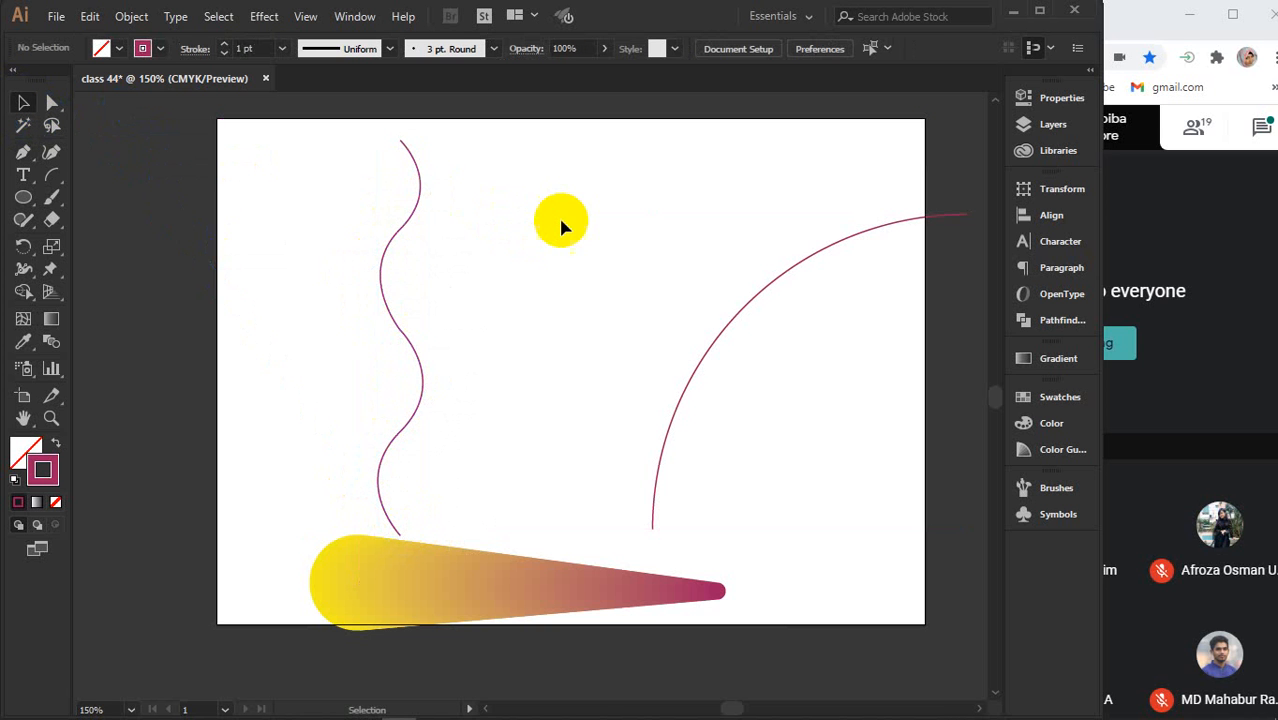
drag(382, 289, 388, 278)
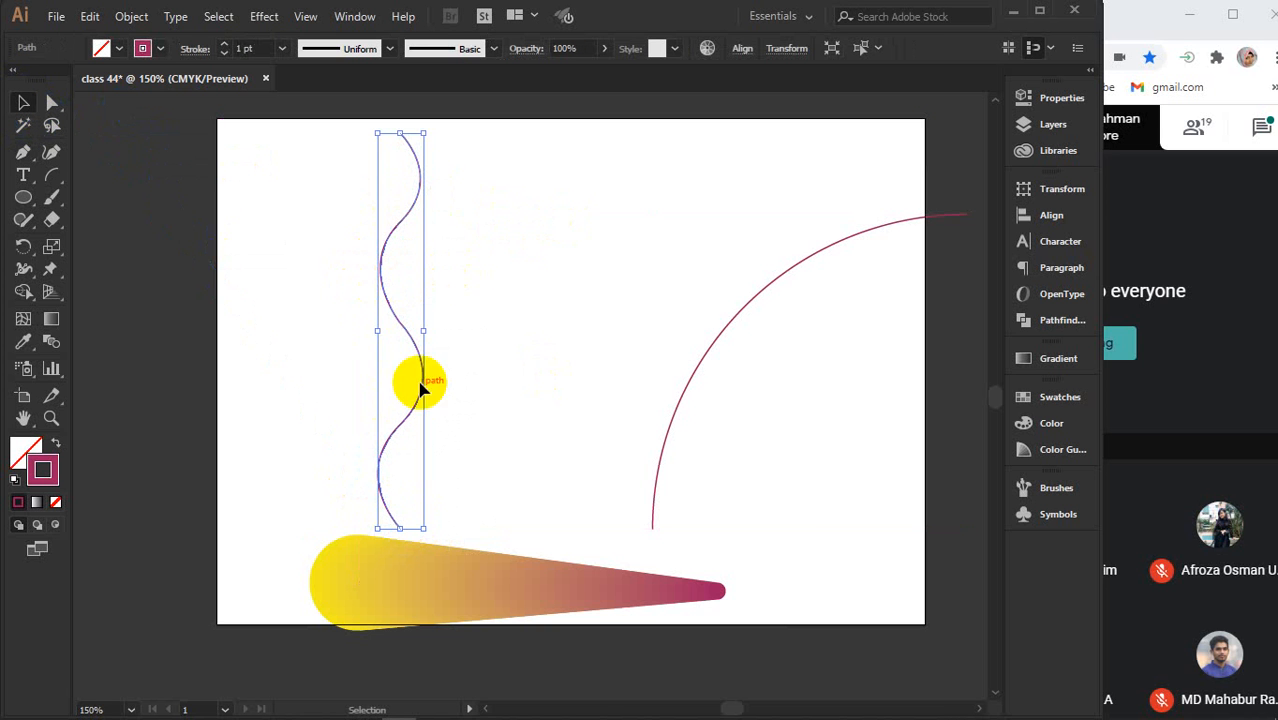
Duplicate the yellow-to-magenta blend straight down, placing the copy below the artboard
scroll(490, 525, down, 1)
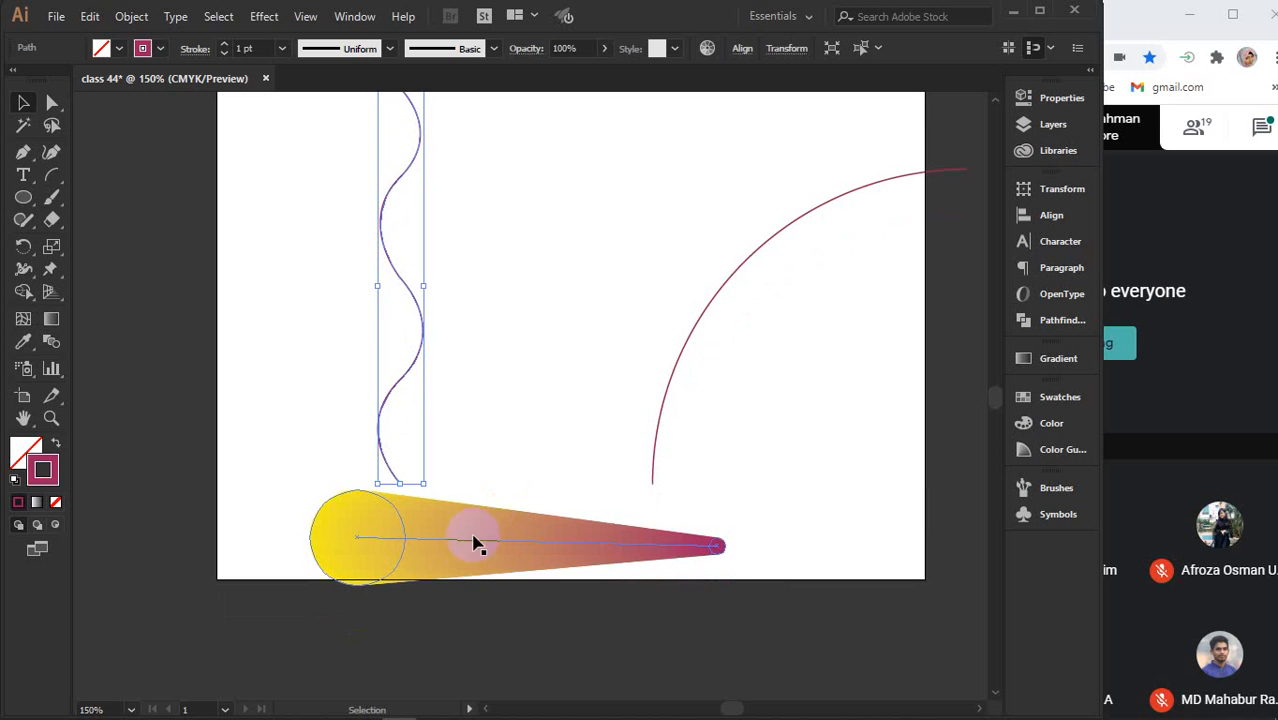
mouse_move(468, 545)
mouse_down()
mouse_move(510, 612)
mouse_move(436, 434)
mouse_move(450, 543)
mouse_up()
scroll(510, 612, down, 1)
scroll(451, 545, up, 1)
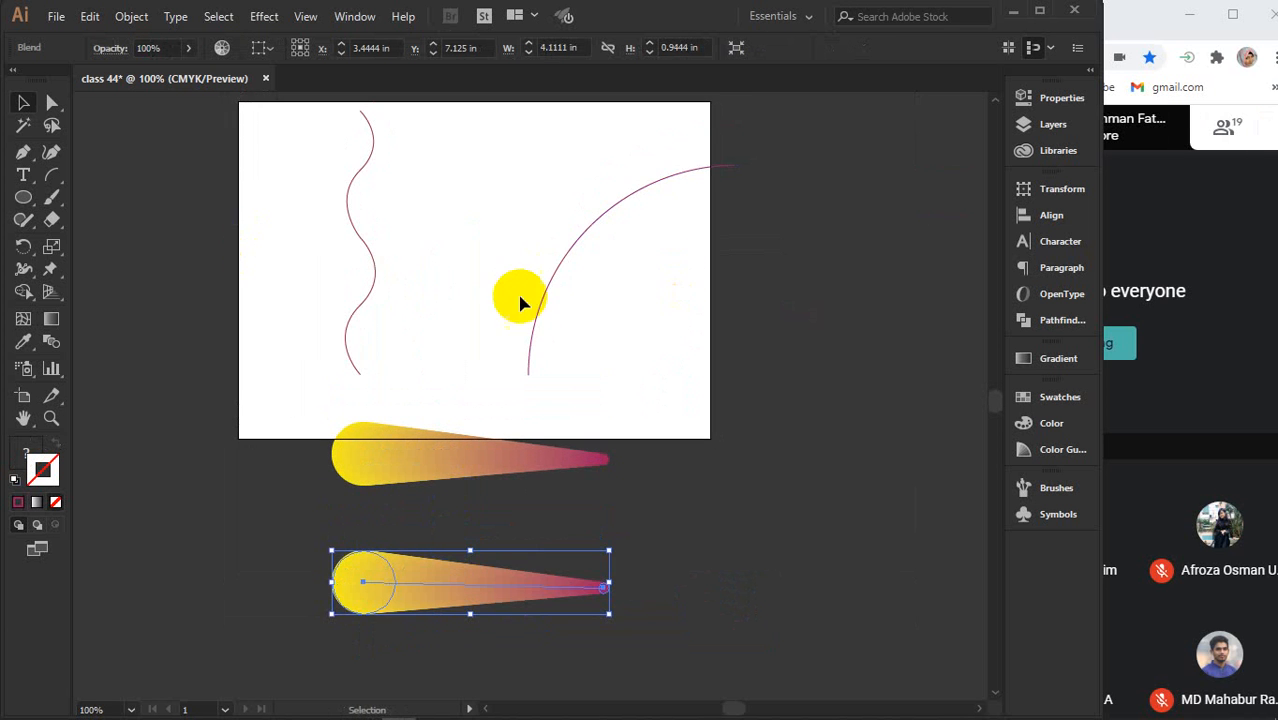
scroll(476, 477, up, 1)
drag(485, 422, 511, 490)
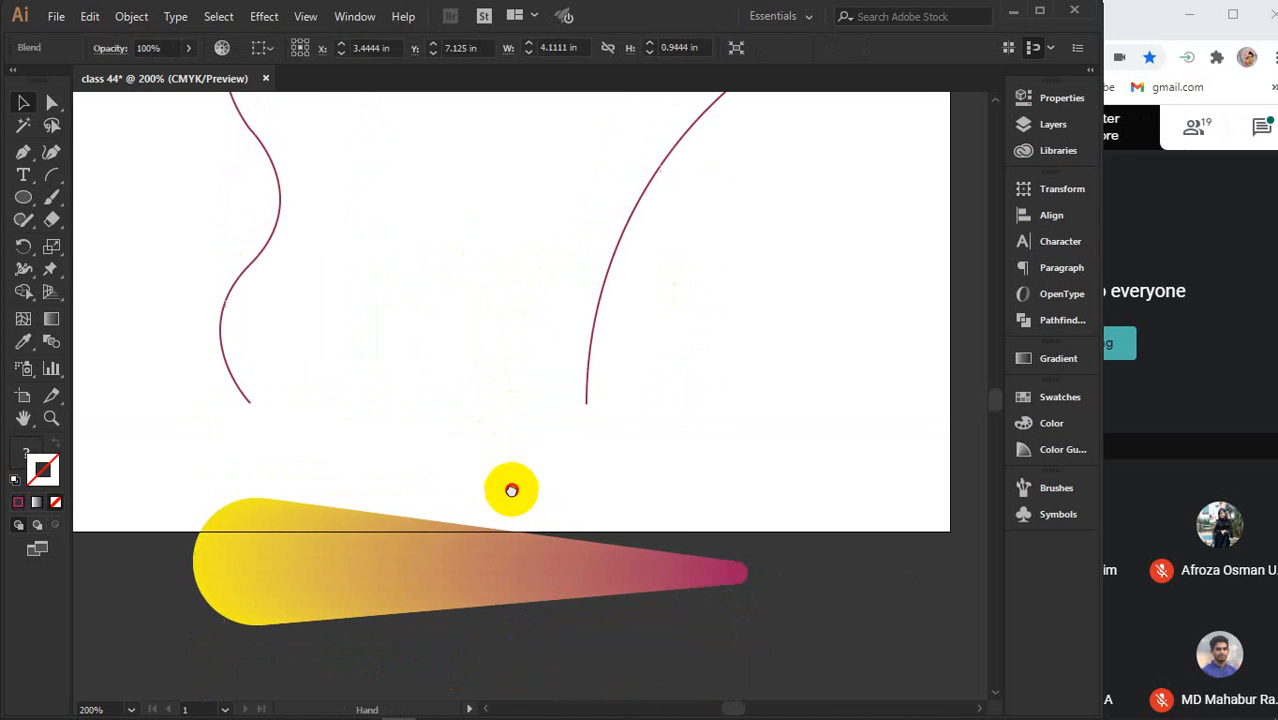
scroll(511, 492, down, 1)
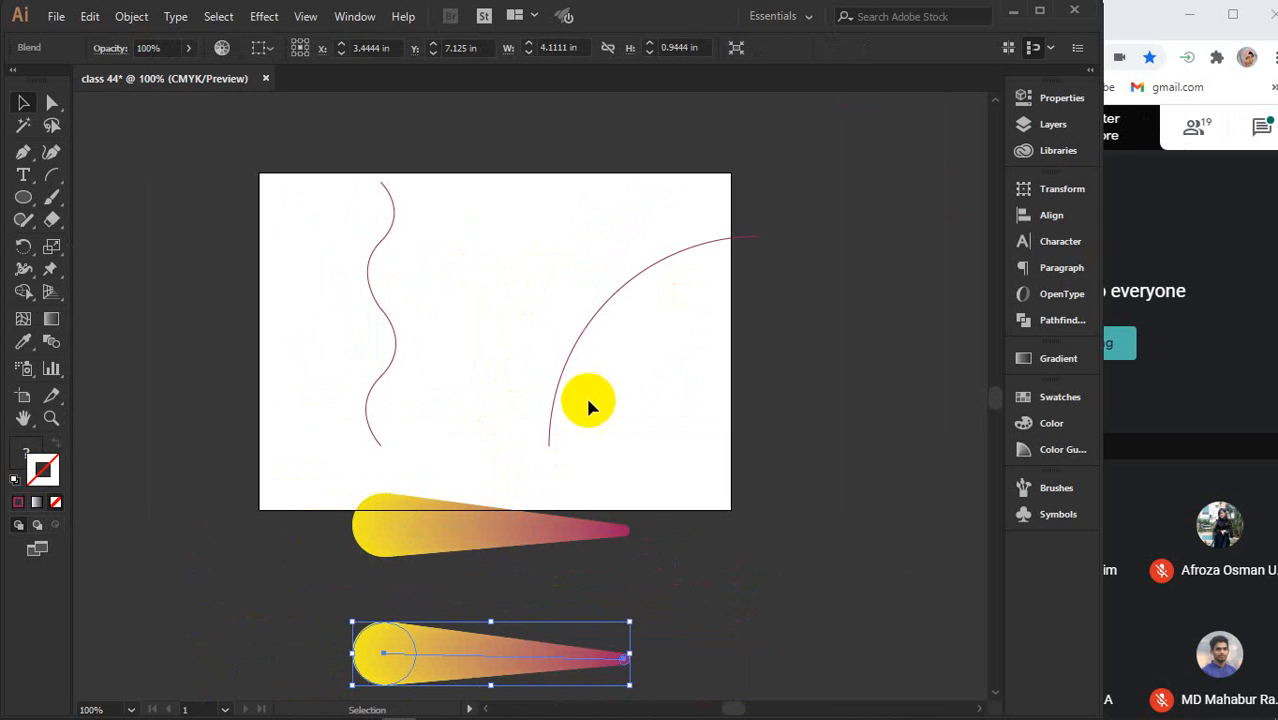
click(483, 529)
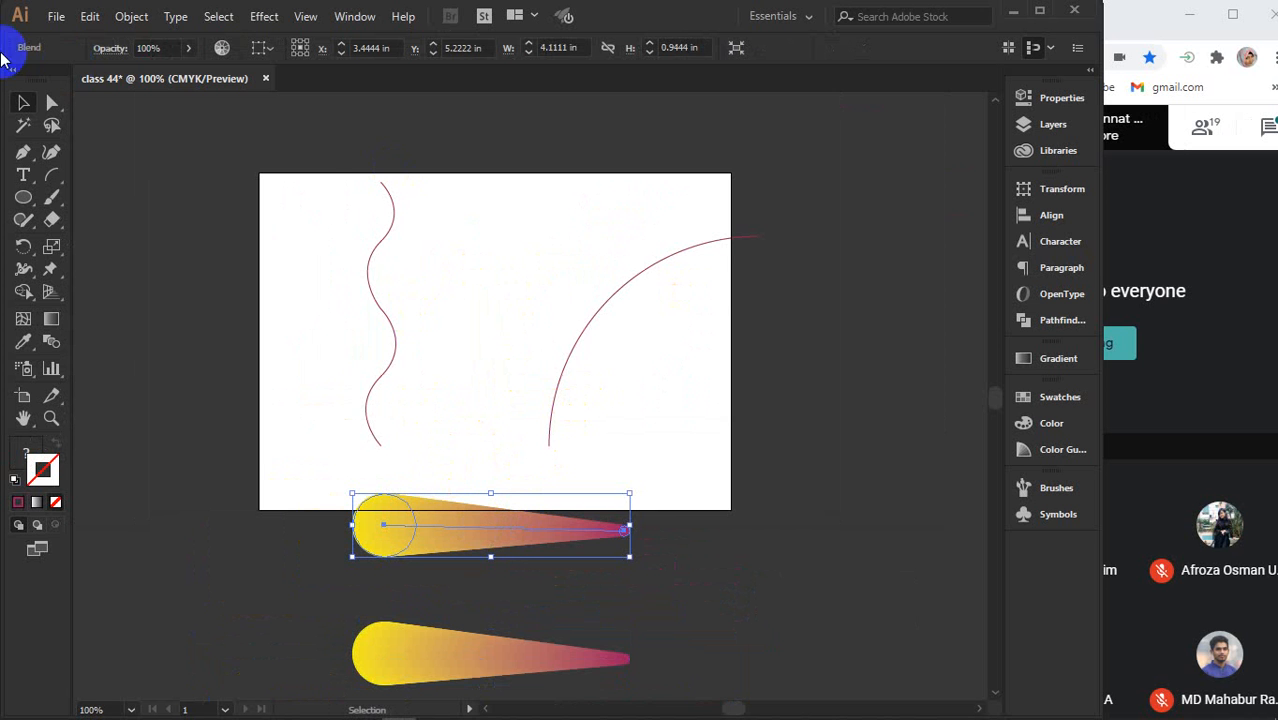
shift+click(584, 341)
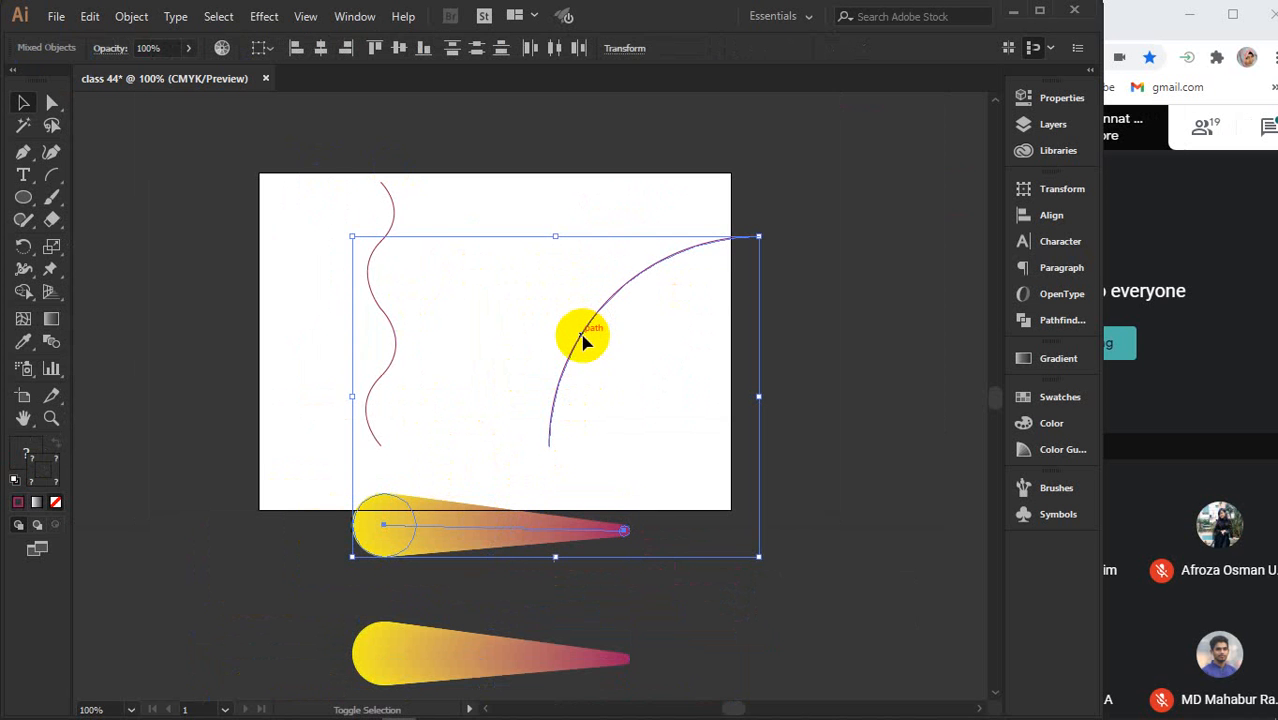
click(847, 347)
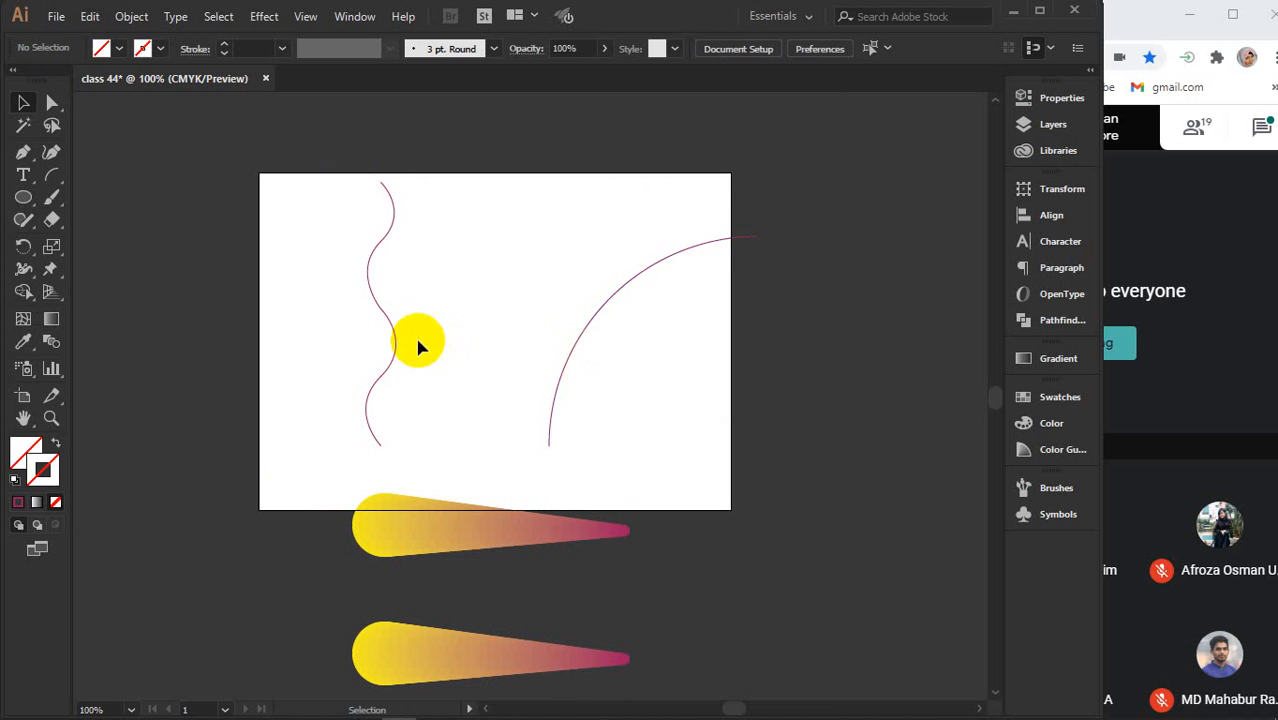
Move the wavy path off the artboard's left side and bring the arc and original blend fully inside the artboard
mouse_move(394, 352)
mouse_down()
mouse_move(243, 357)
mouse_move(128, 383)
mouse_up()
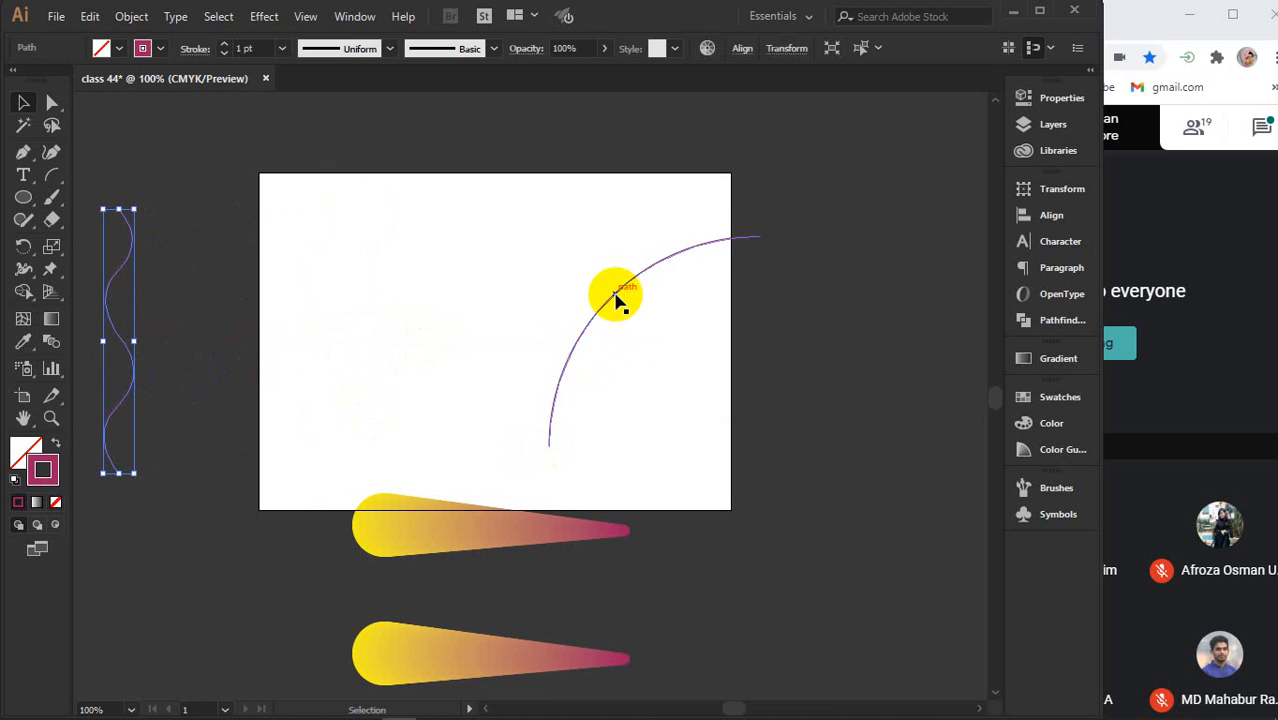
drag(566, 362, 456, 326)
drag(460, 526, 485, 476)
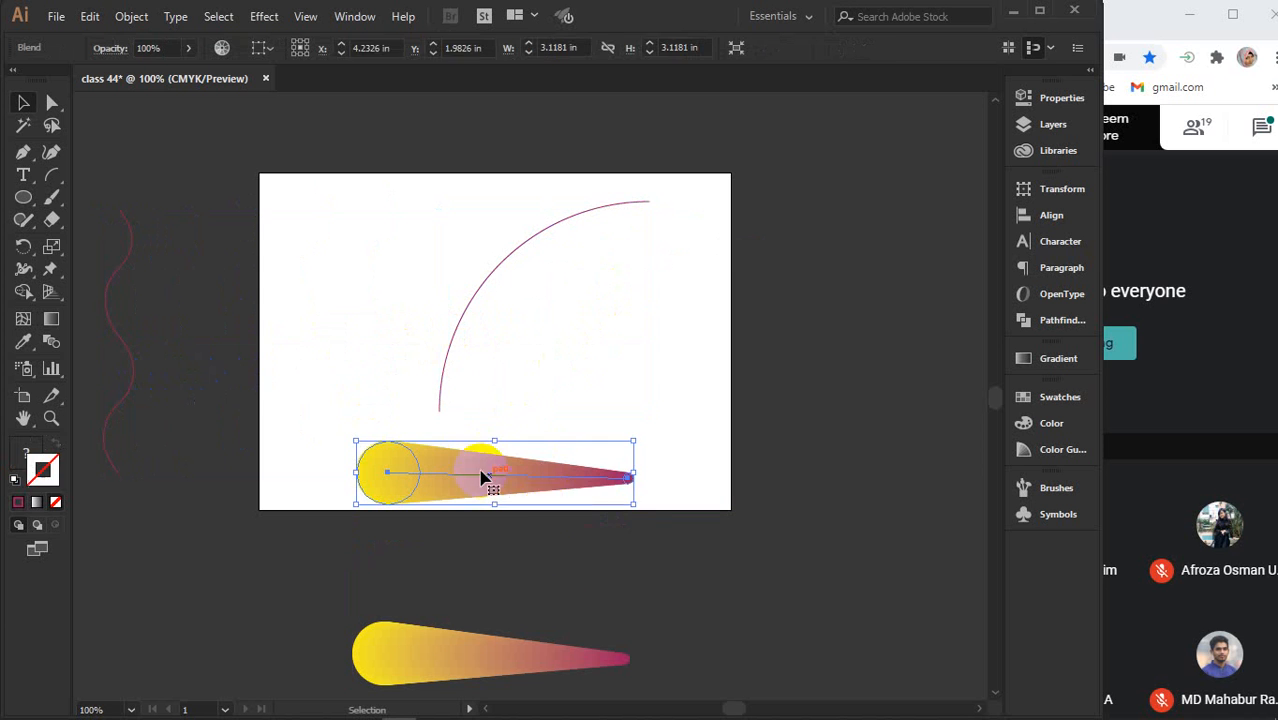
Replace the original blend's spine with the arc and move the curved blend toward the artboard's centre
drag(656, 553, 372, 281)
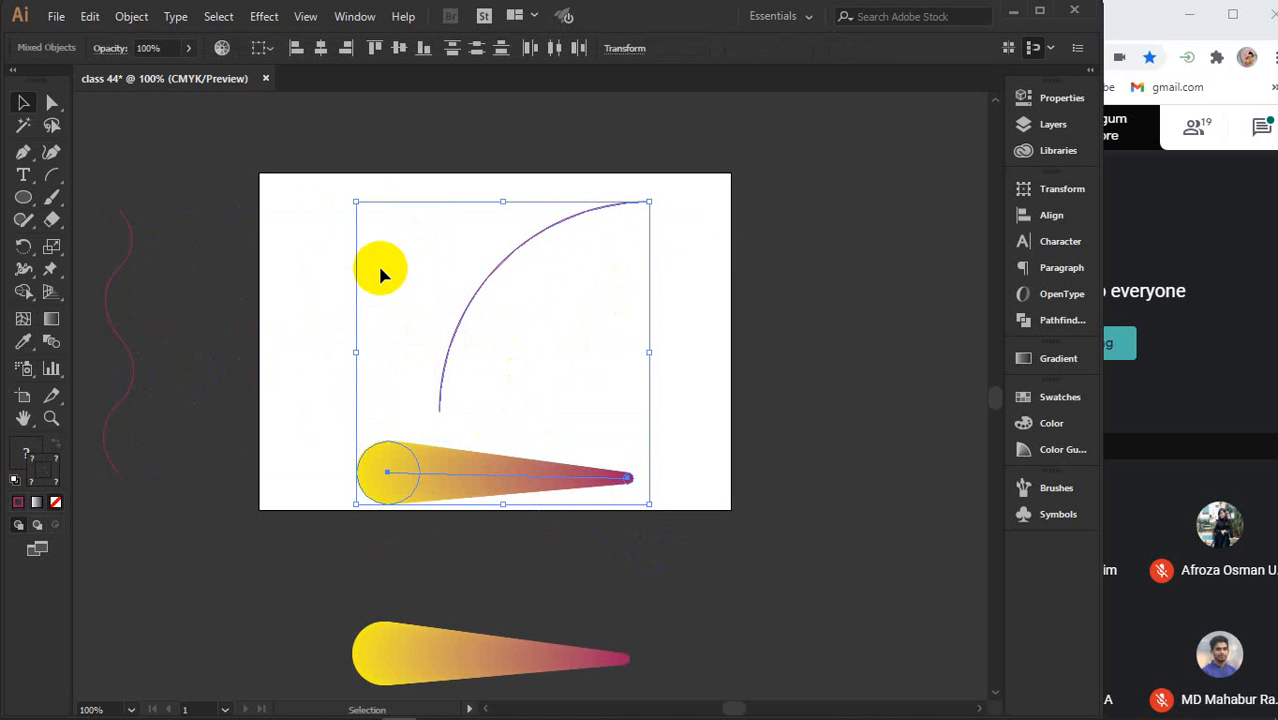
click(131, 17)
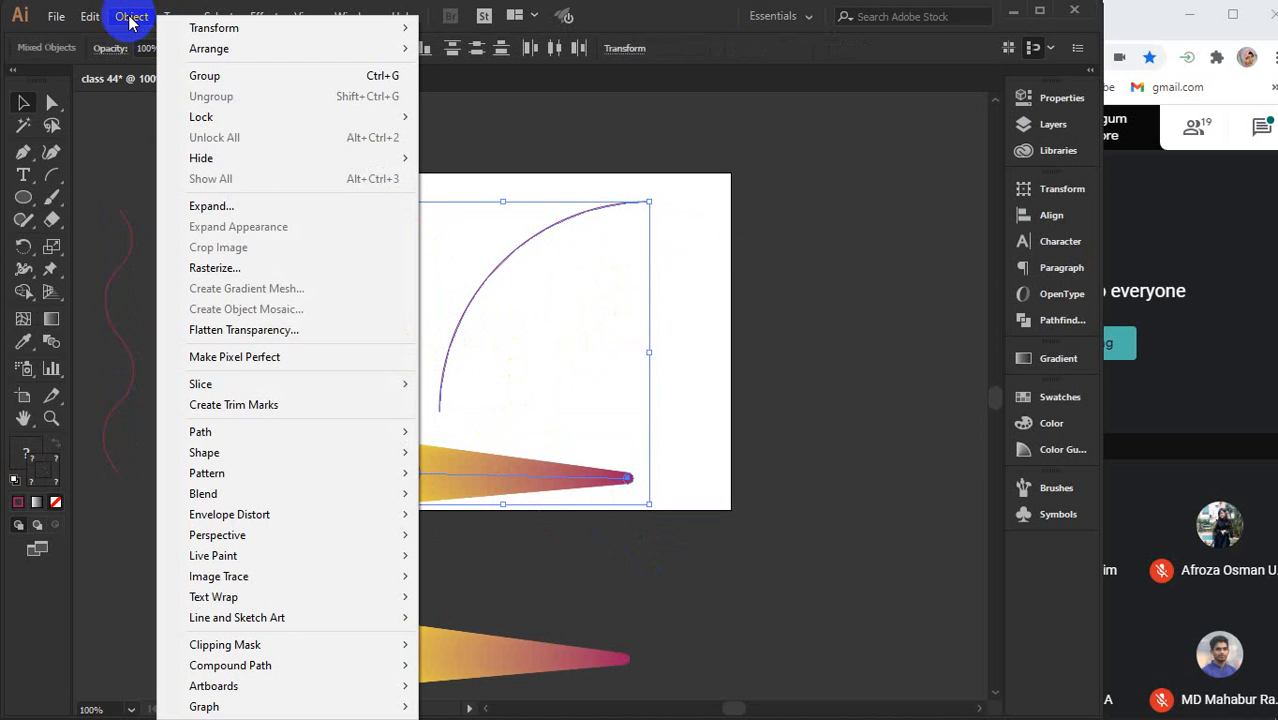
mouse_move(233, 497)
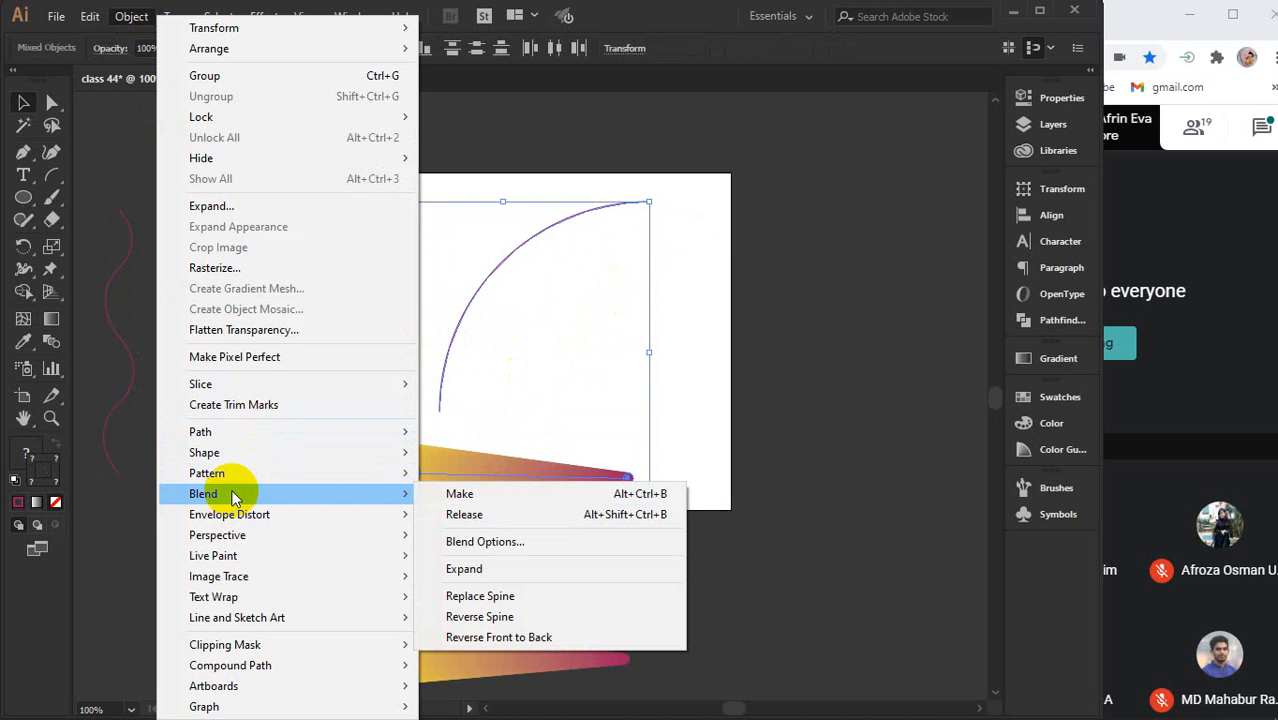
click(508, 604)
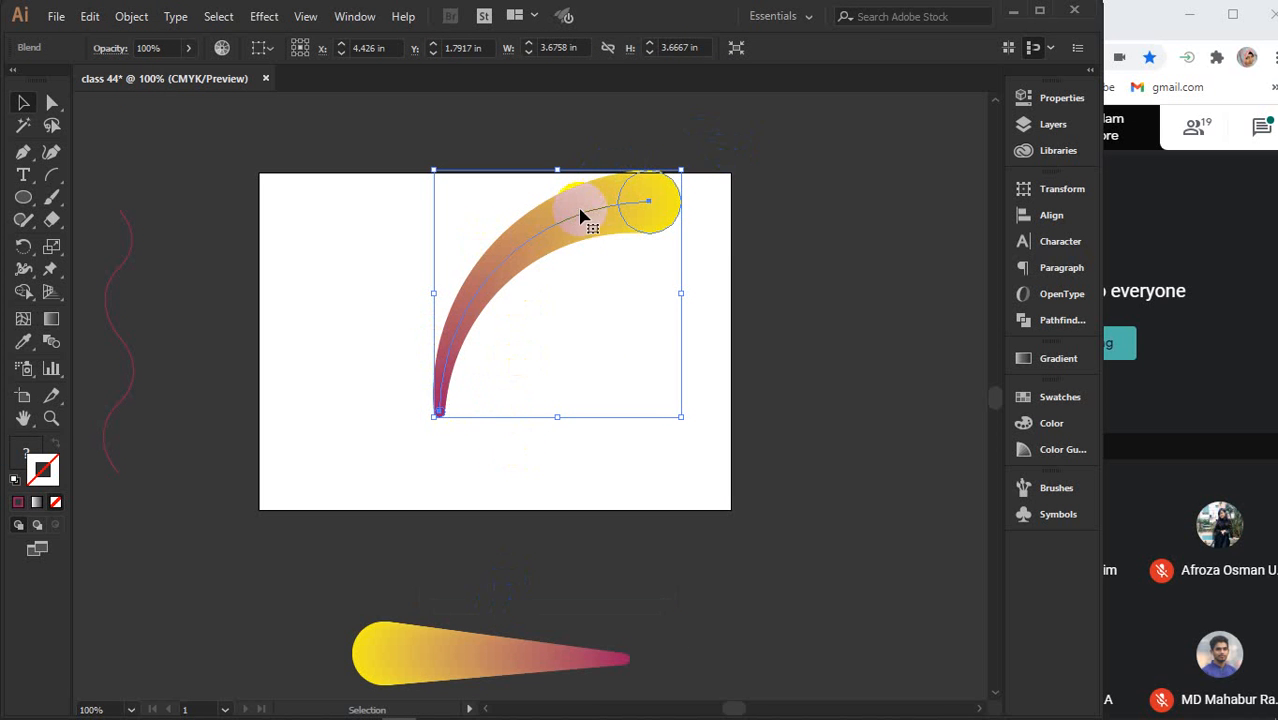
drag(582, 212, 548, 255)
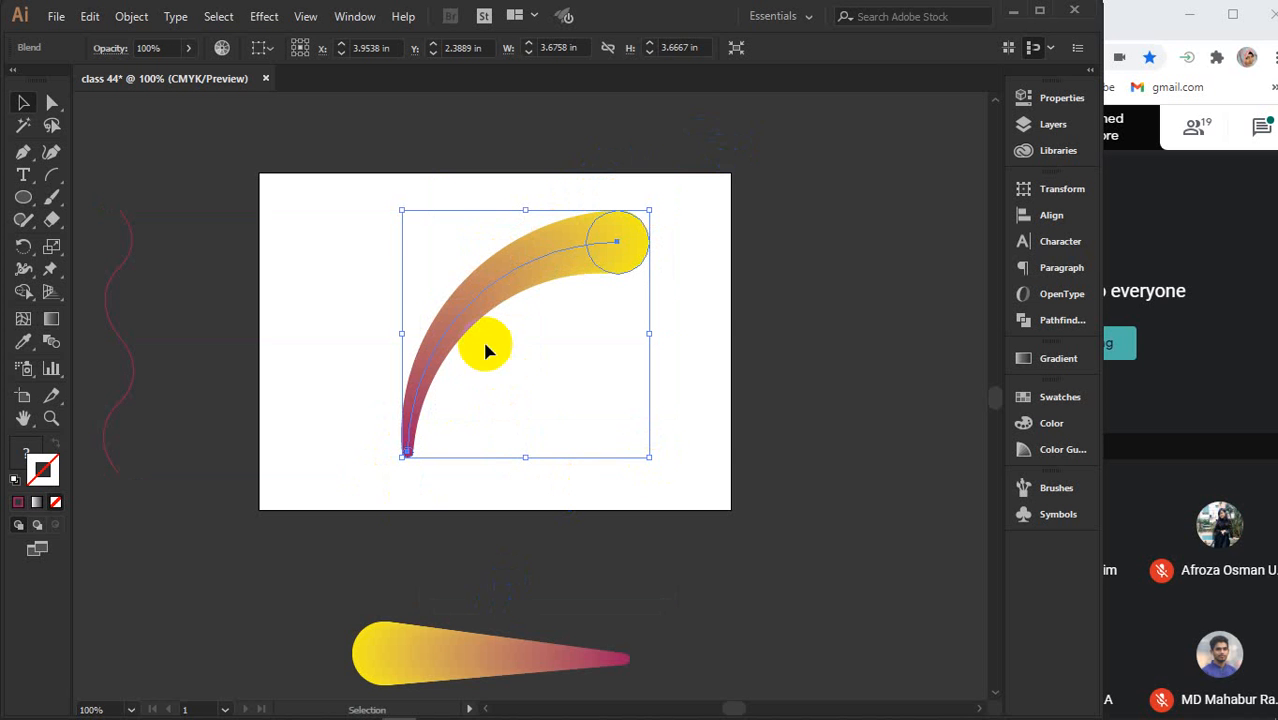
Shift the curved blend past the artboard's right edge and bring the wavy path and the blend copy onto the artboard
mouse_move(462, 312)
mouse_down()
mouse_move(622, 294)
mouse_move(722, 300)
mouse_up()
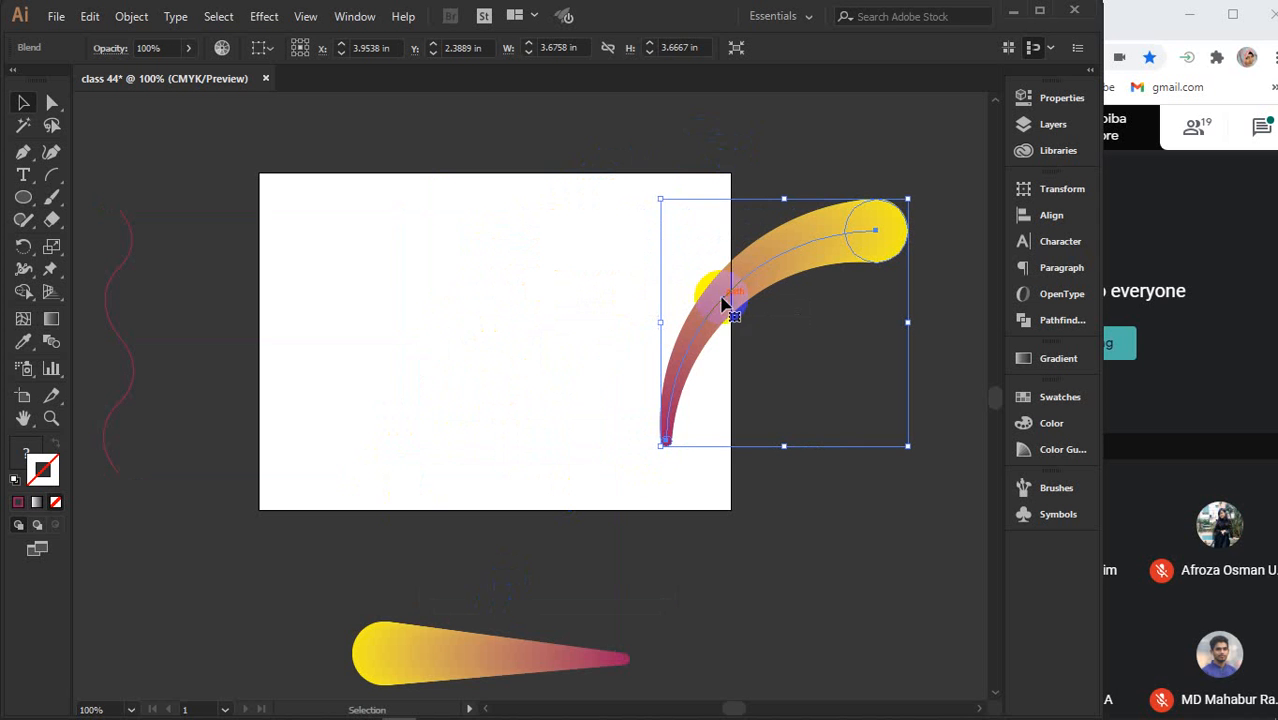
drag(135, 348, 412, 340)
drag(455, 672, 448, 530)
Replace the blend copy's spine with the wavy path and deselect the result
mouse_move(508, 622)
mouse_down()
mouse_move(362, 437)
mouse_move(300, 294)
mouse_up()
click(131, 16)
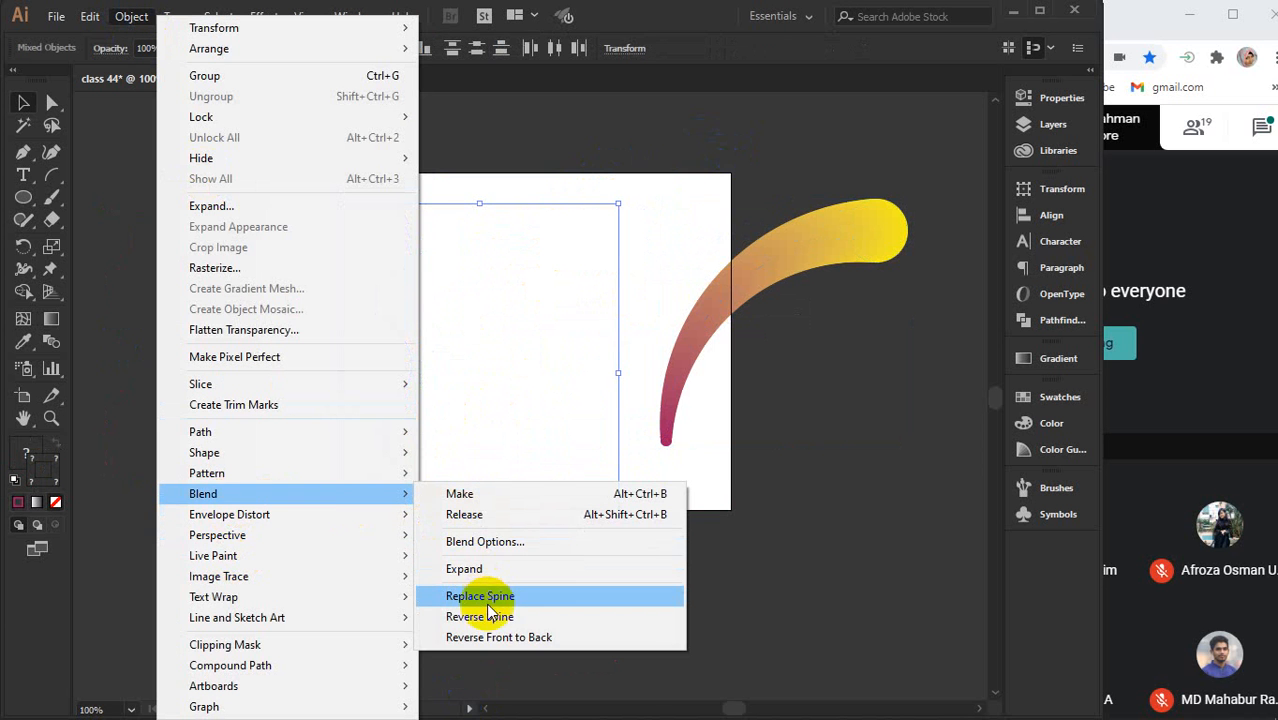
click(477, 597)
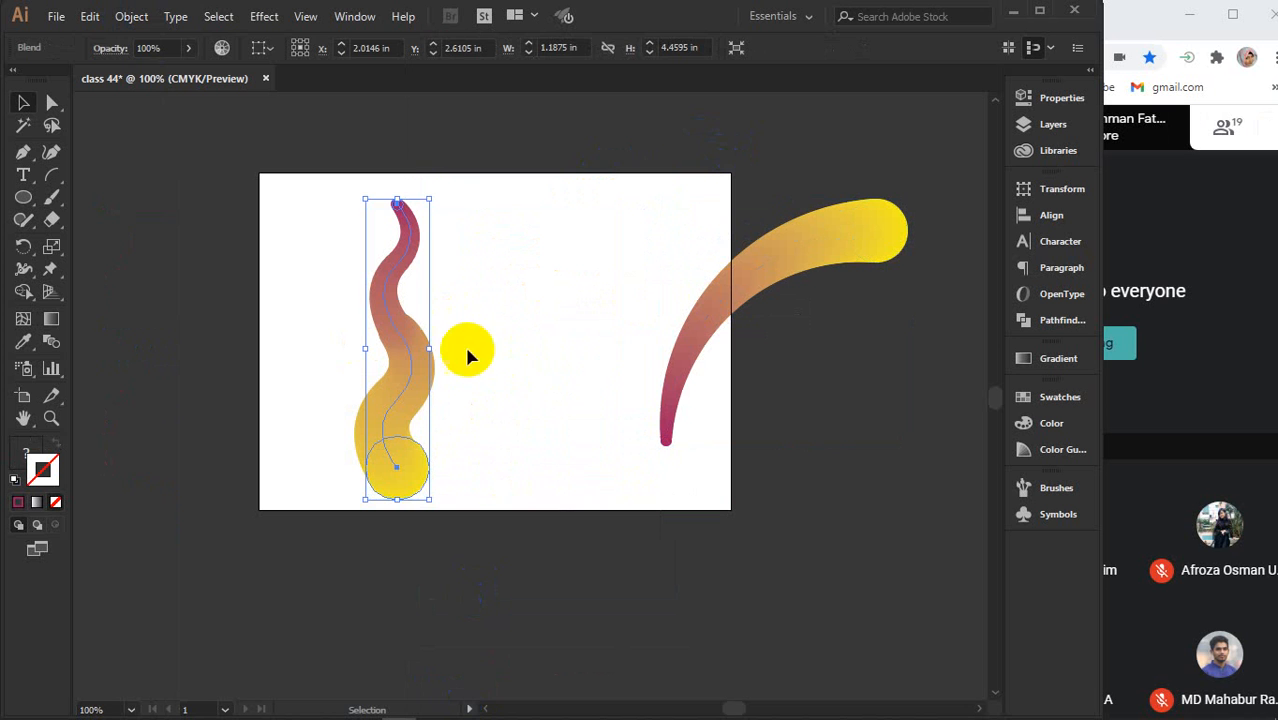
click(529, 340)
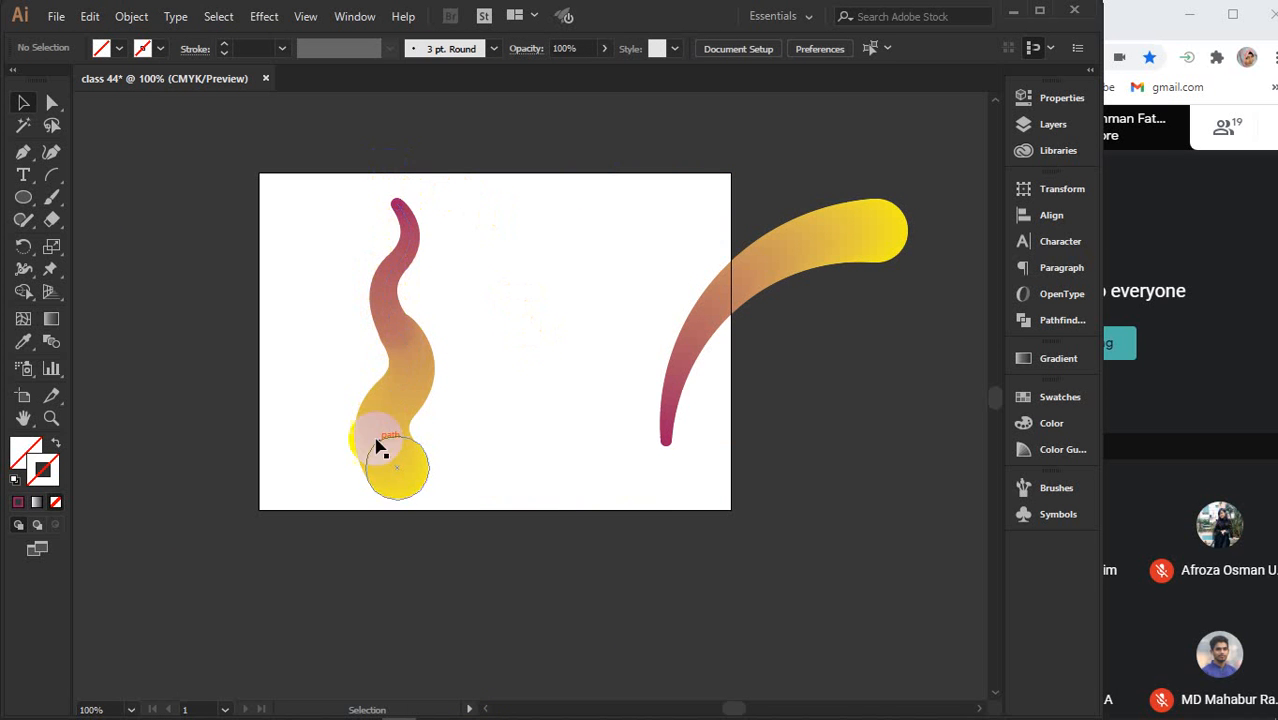
Reverse the wavy blend's spine so its large yellow end sits at the top, then deselect it
drag(380, 447, 447, 420)
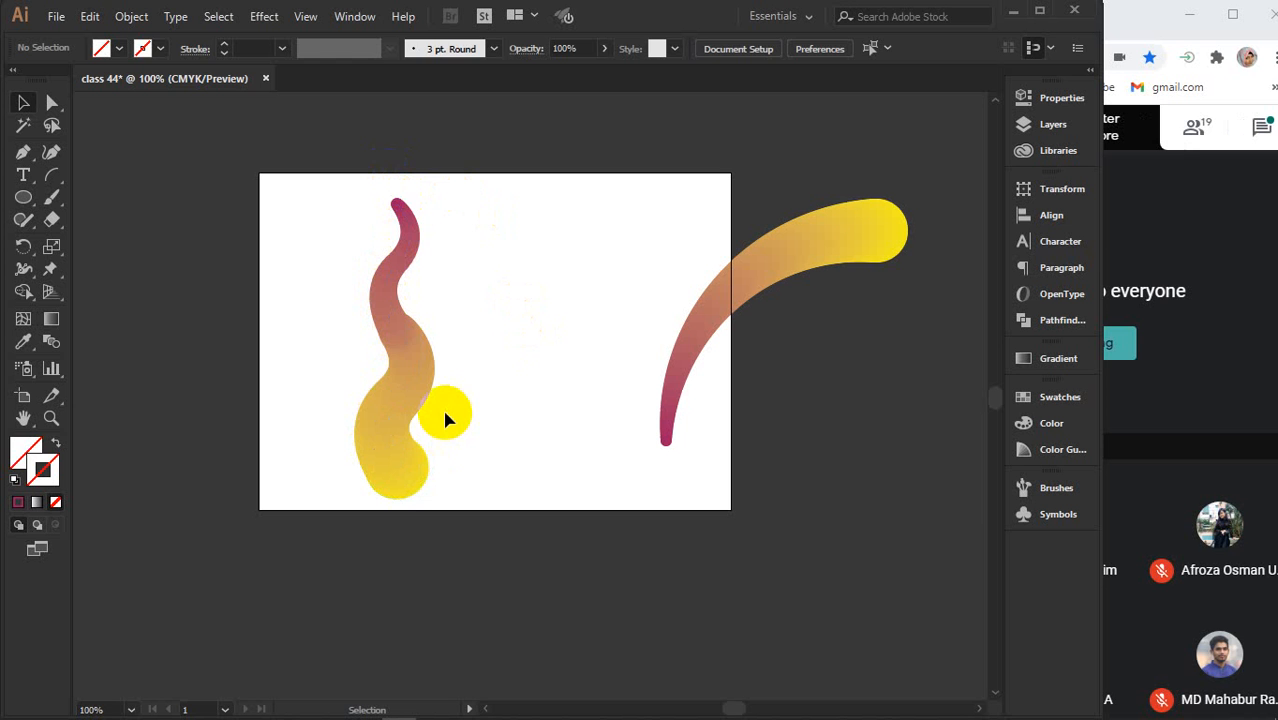
key(ctrl+z)
click(409, 410)
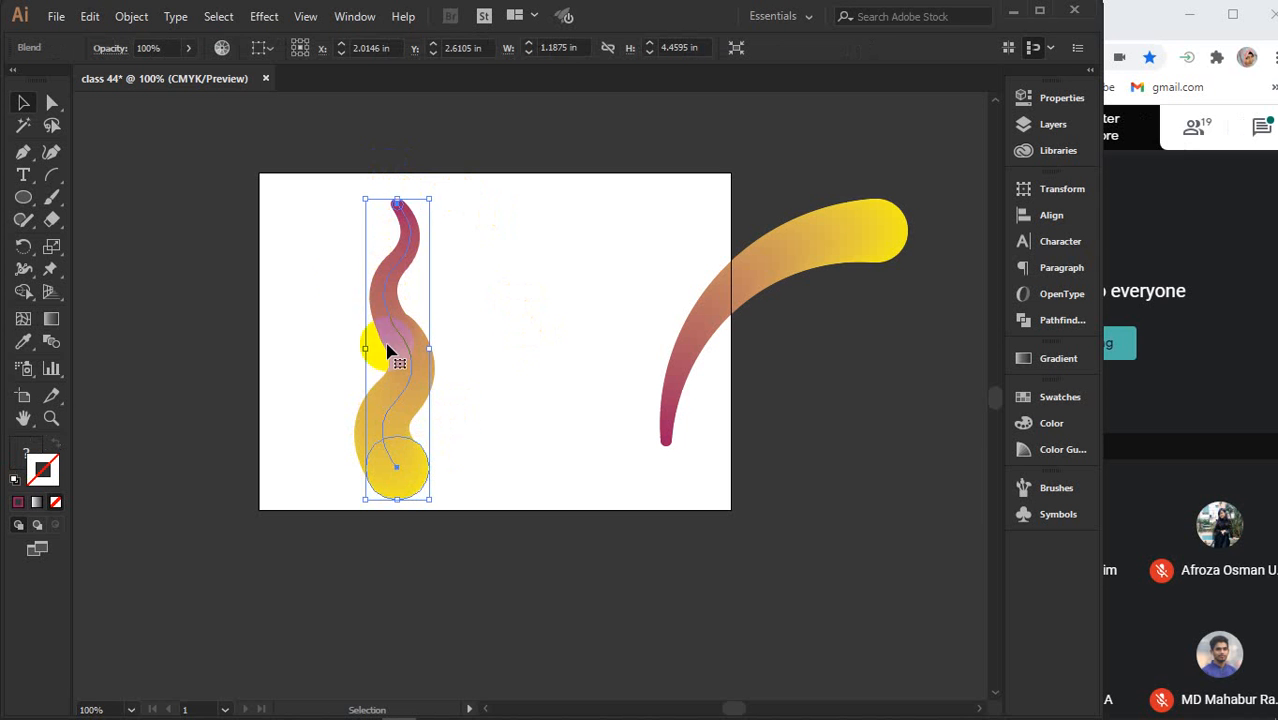
click(141, 28)
mouse_move(226, 494)
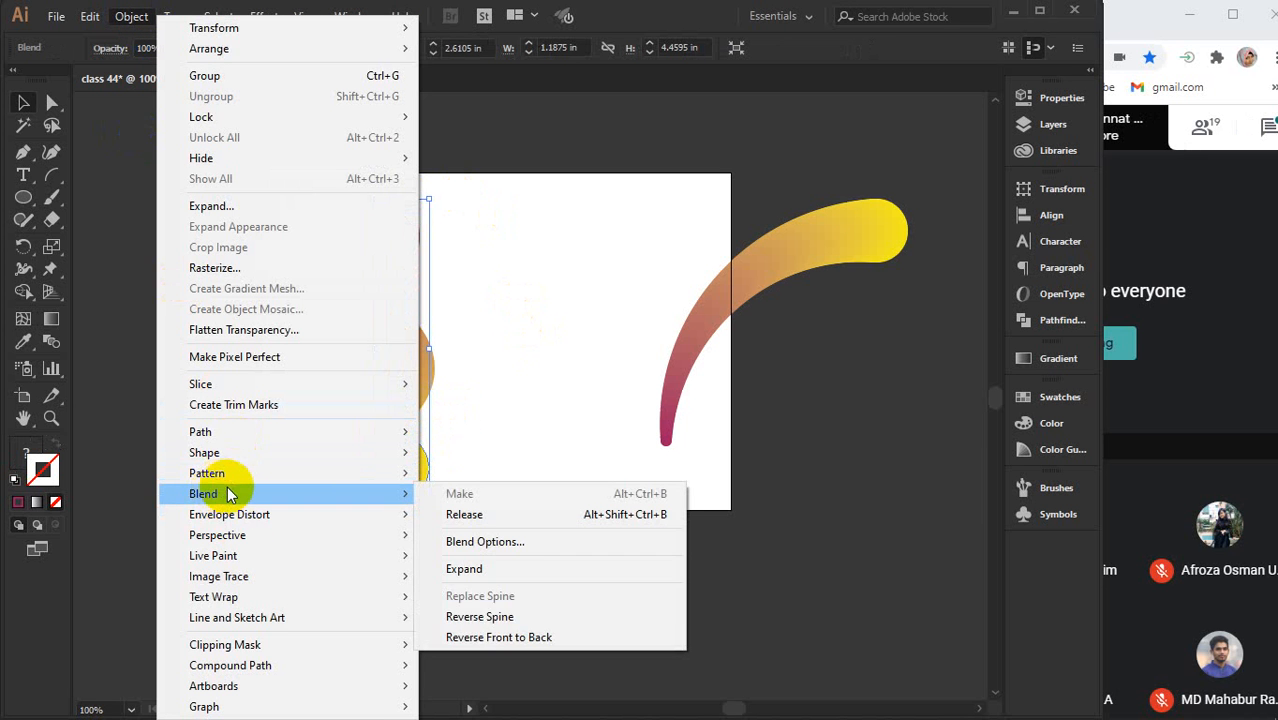
click(476, 616)
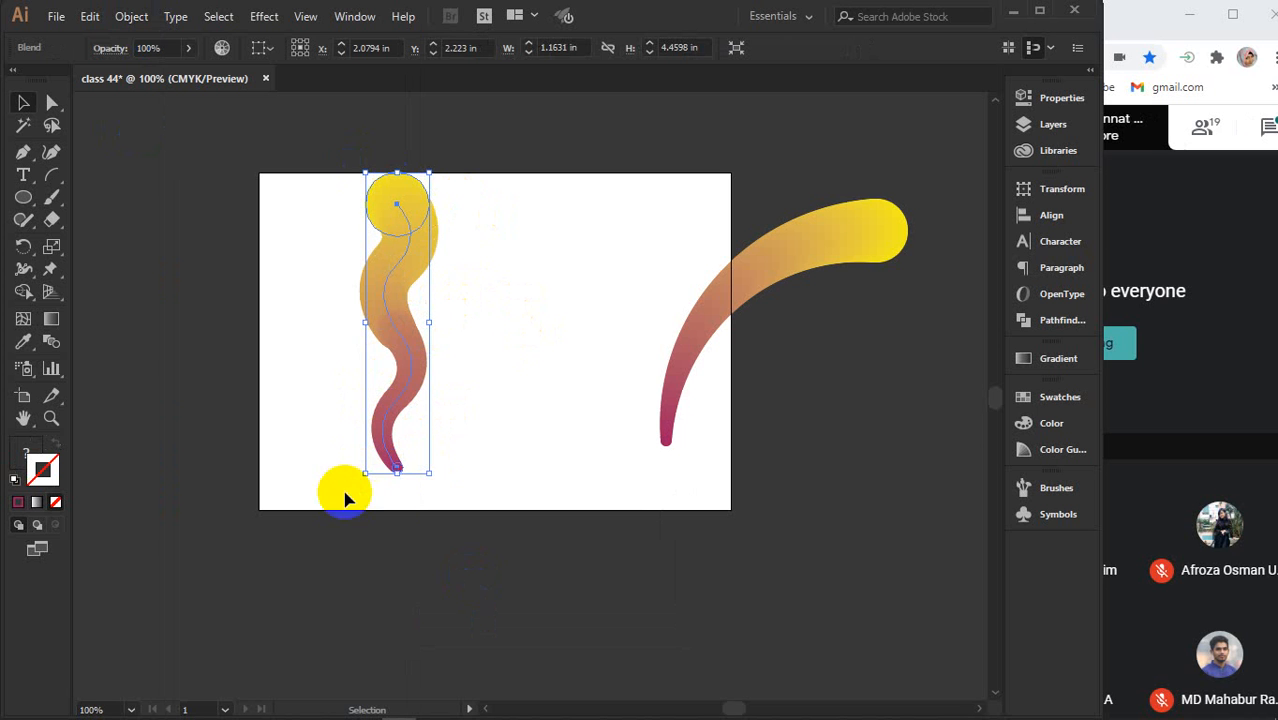
drag(397, 472, 397, 472)
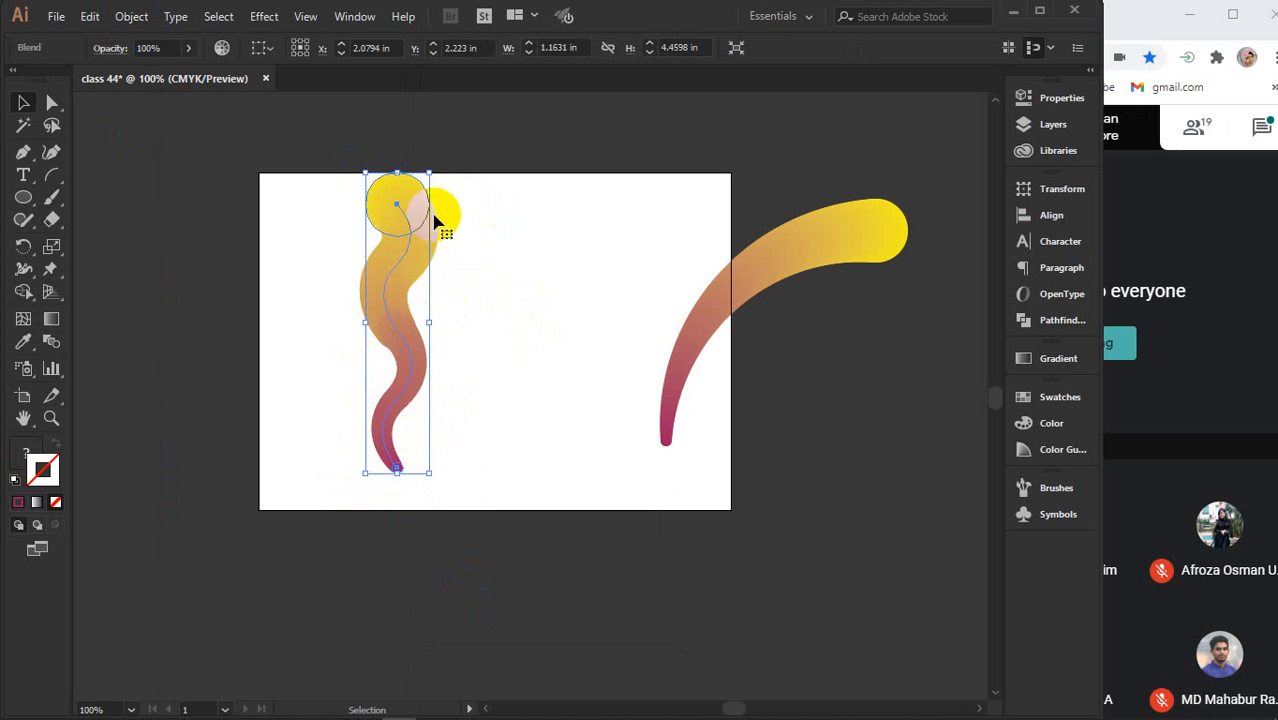
click(565, 415)
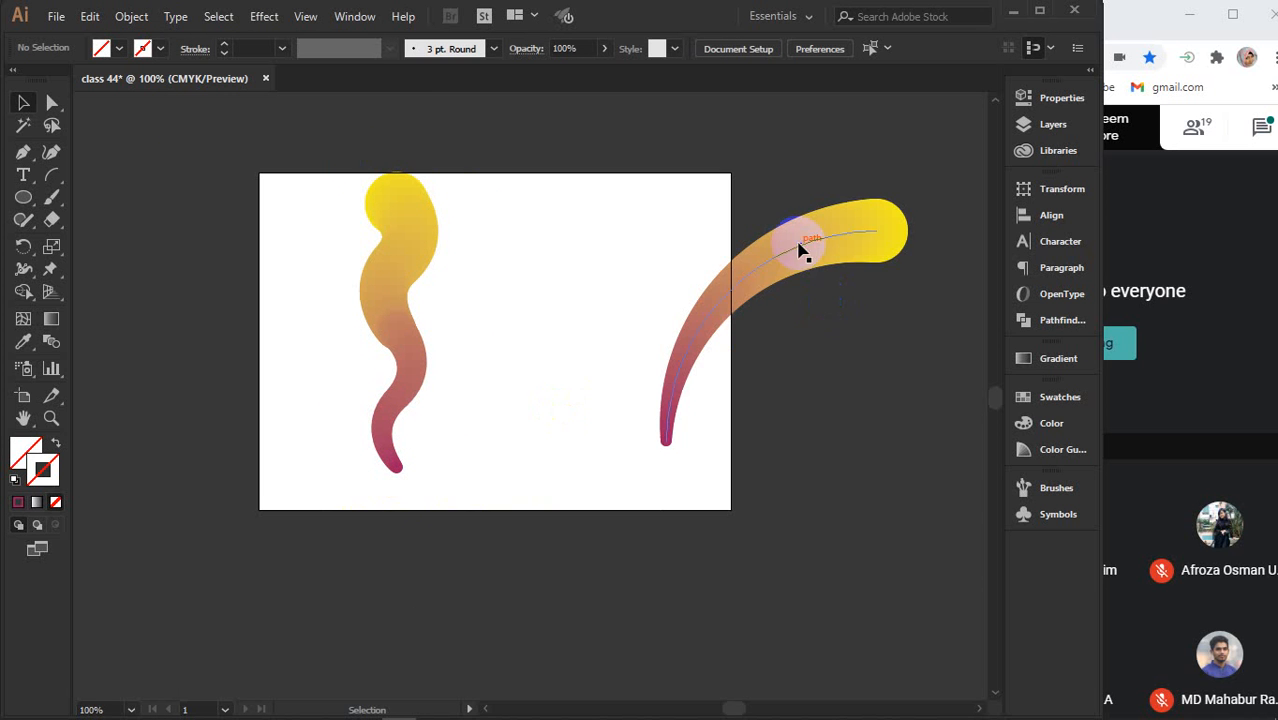
Move the arc blend onto the artboard beside the wavy blend and delete both blends
mouse_move(798, 244)
mouse_down()
mouse_move(533, 264)
mouse_move(548, 257)
mouse_up()
drag(313, 246, 620, 400)
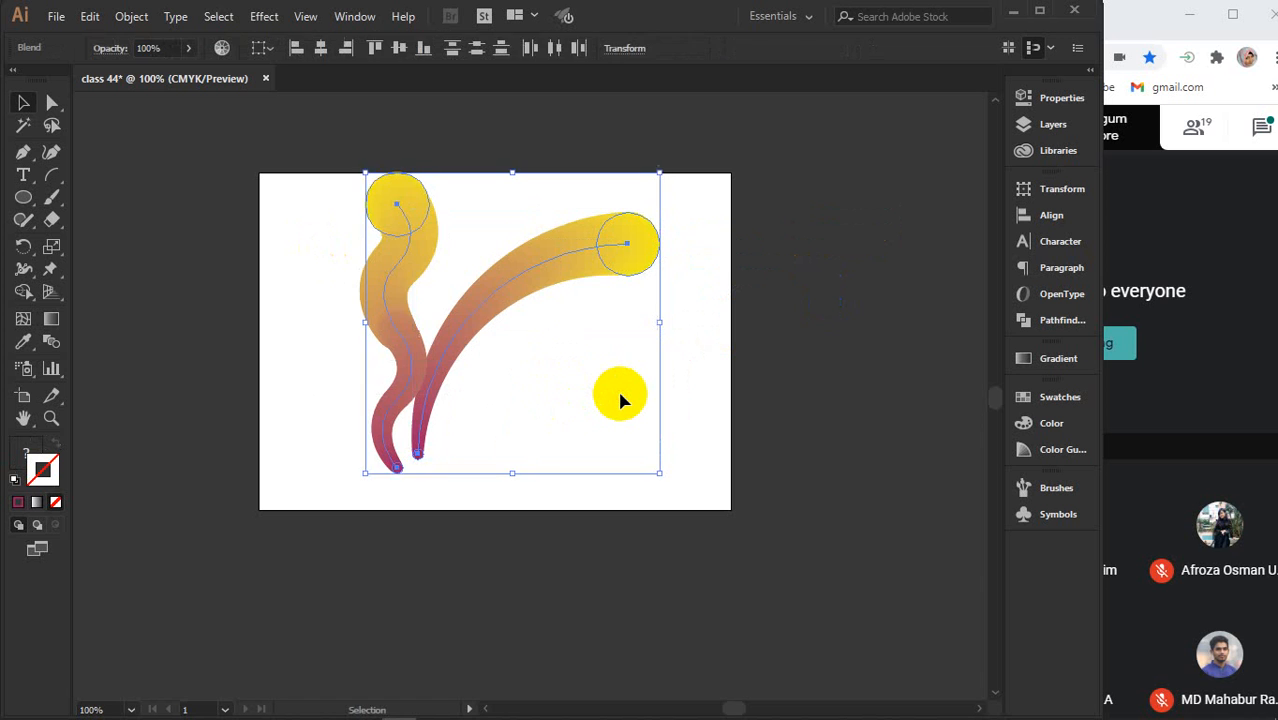
key(Delete)
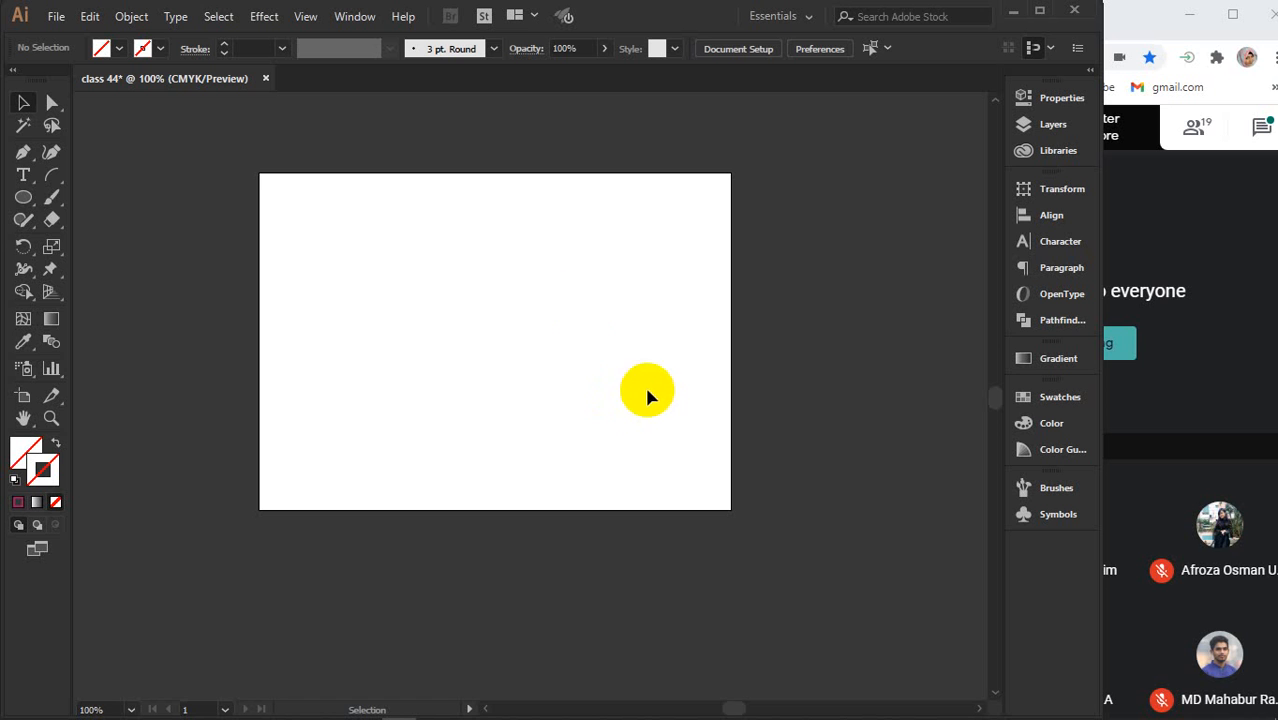
click(20, 203)
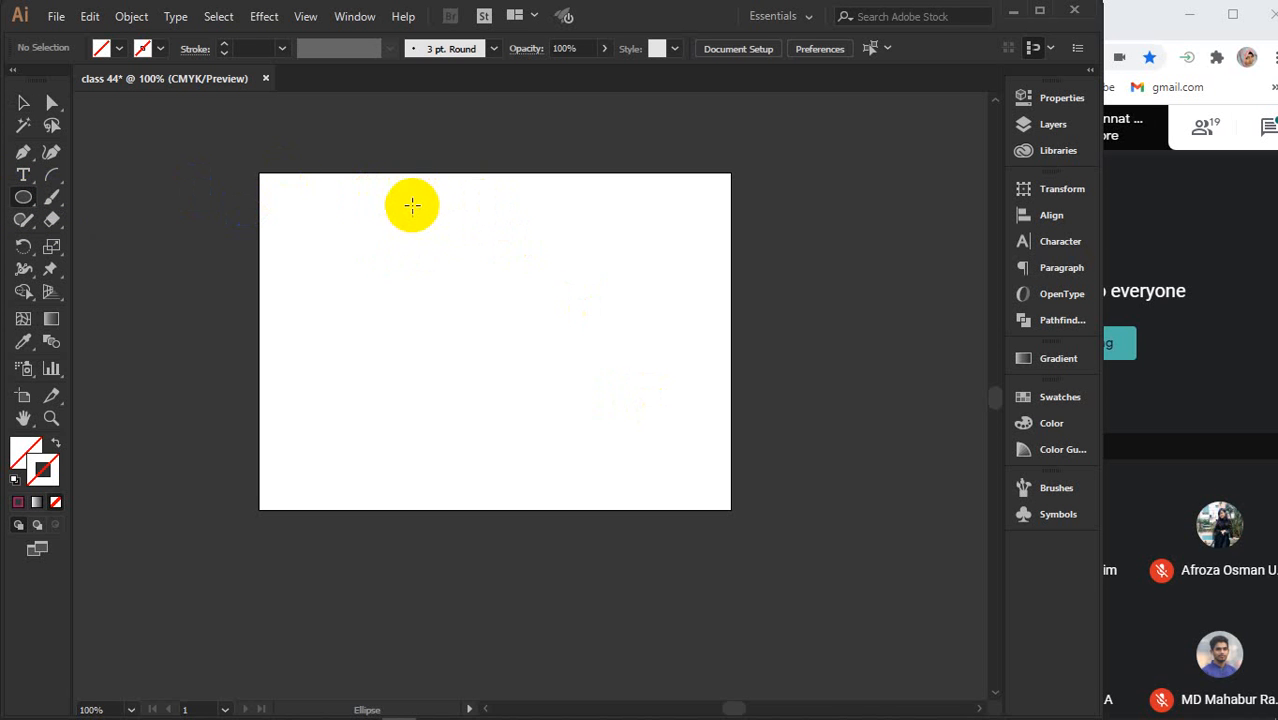
click(411, 206)
click(711, 426)
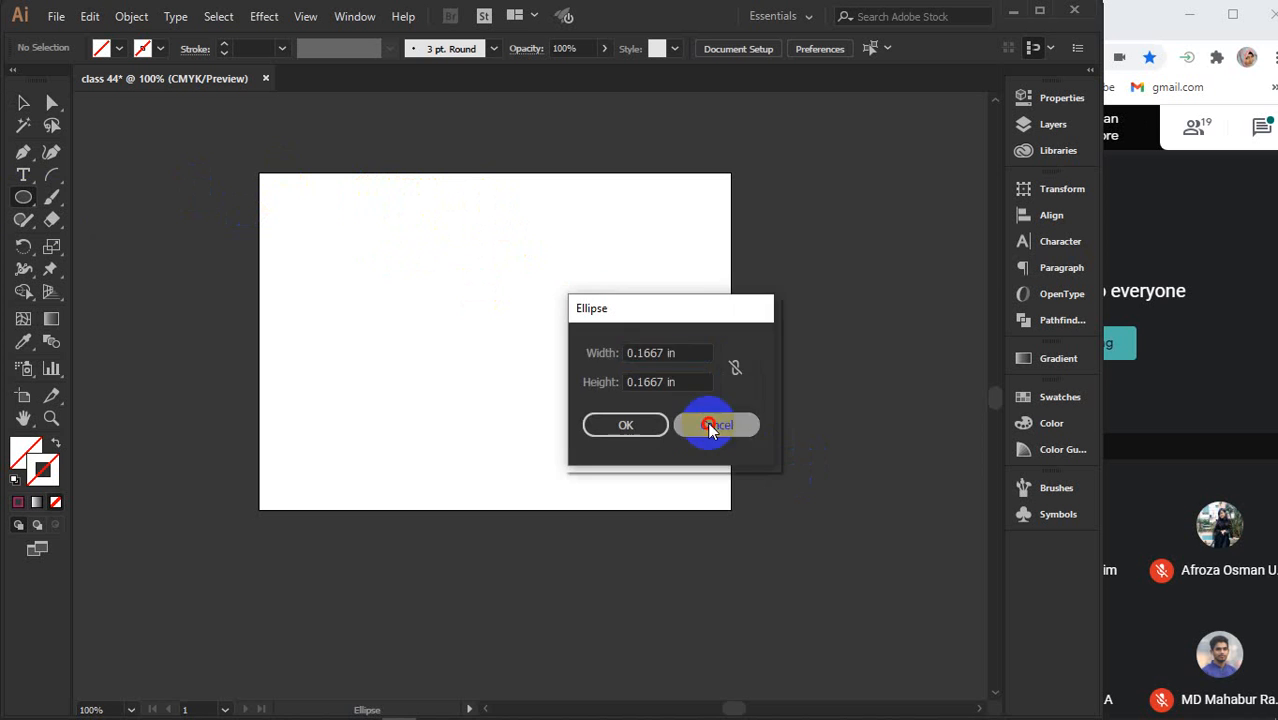
Draw an arc curving from the artboard's upper right to its lower centre, with a magenta stroke and no fill, and deselect it
click(50, 174)
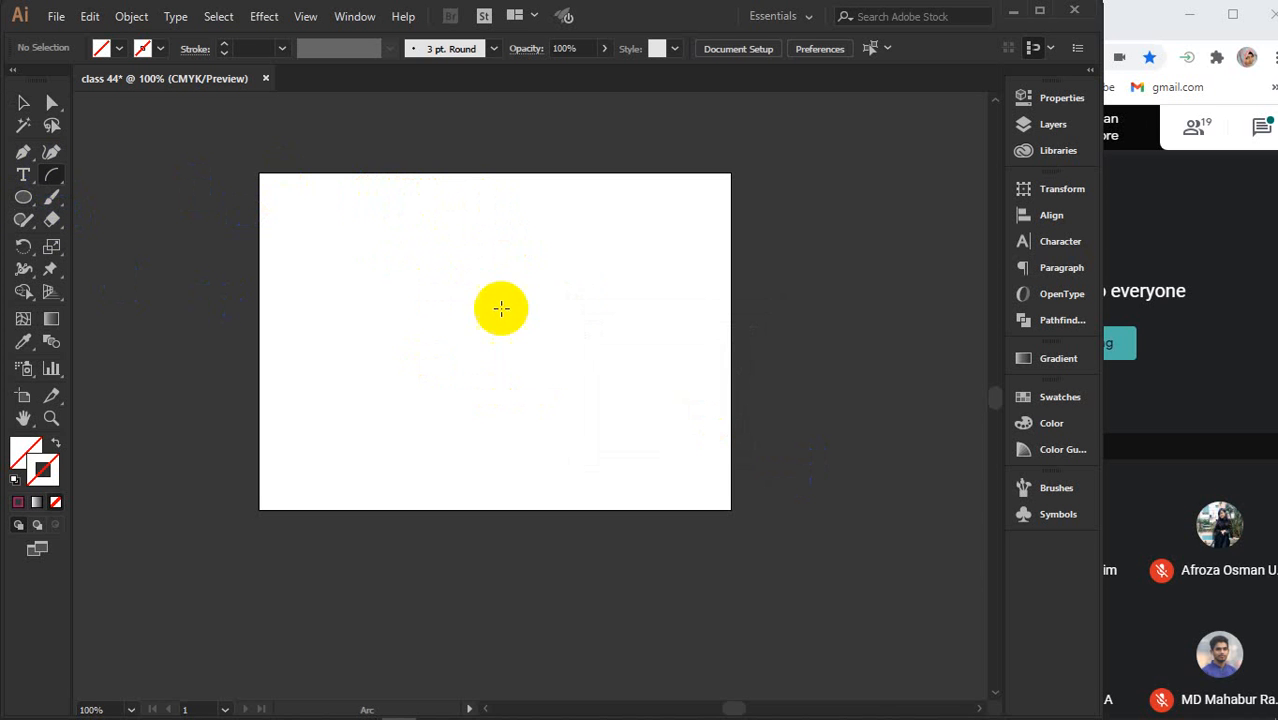
drag(617, 242, 425, 416)
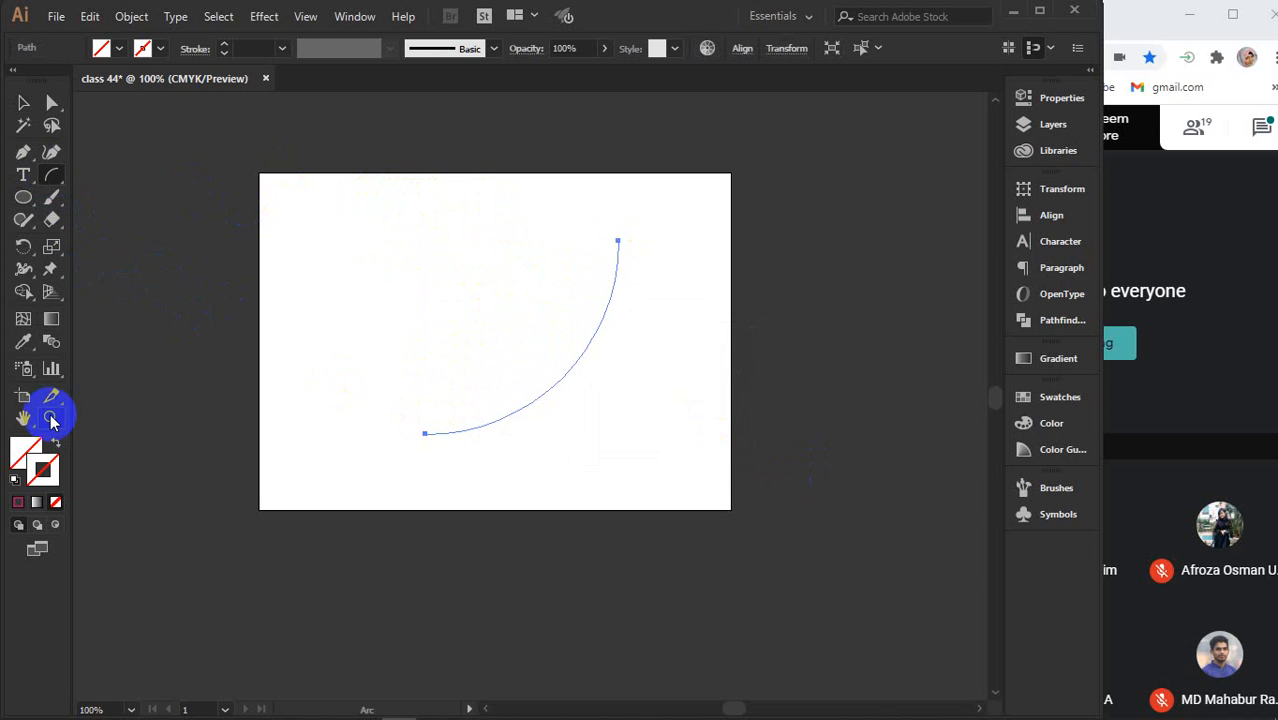
click(18, 502)
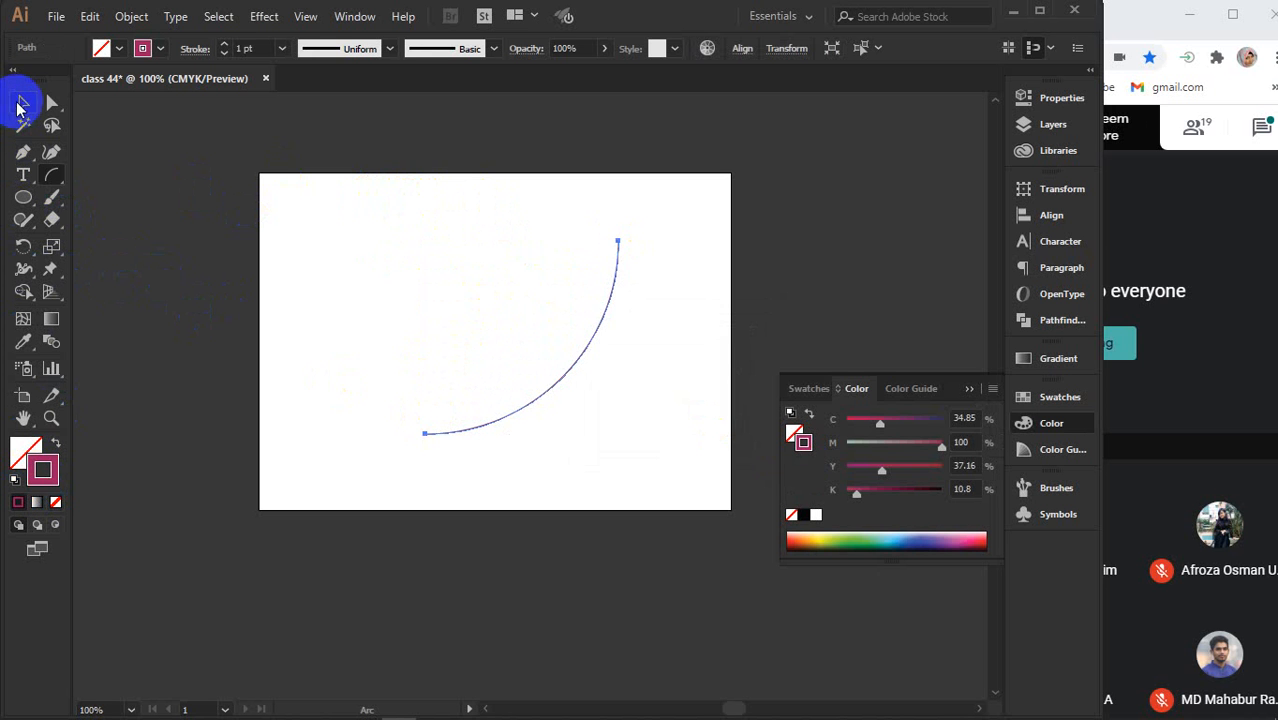
click(18, 104)
click(393, 257)
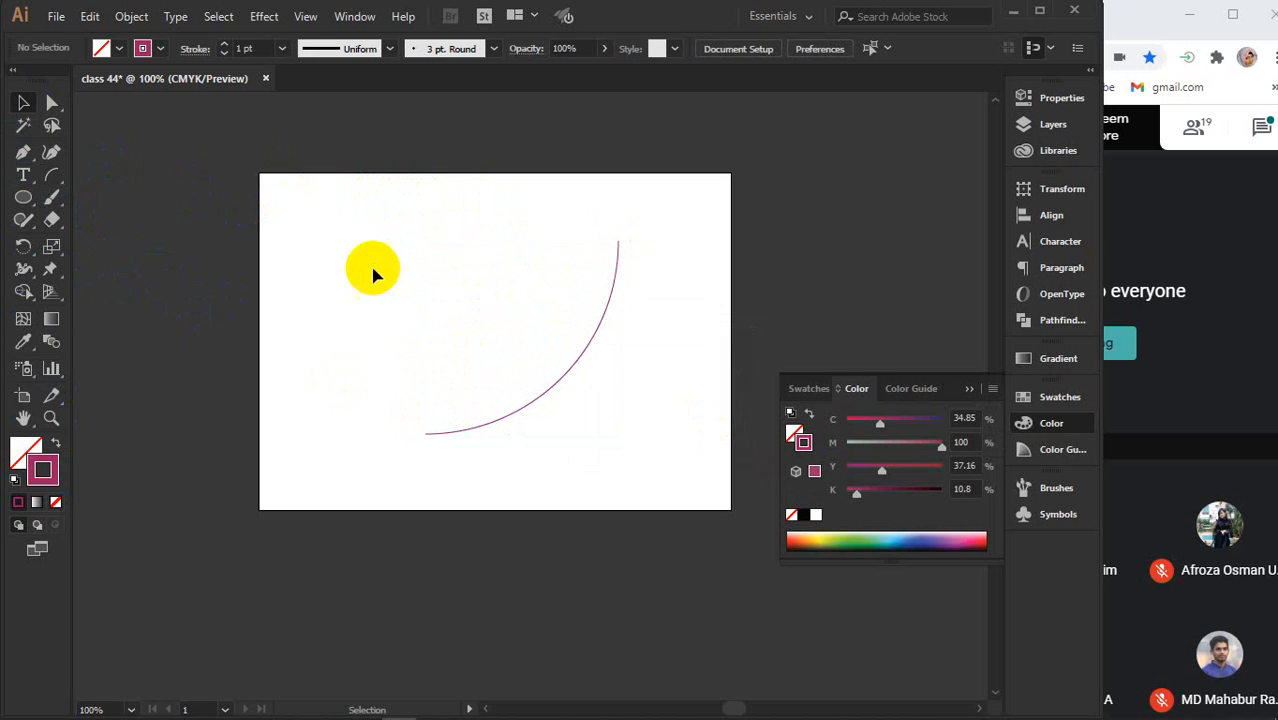
Draw a circle centred on the arc's lower end and give it a yellow-orange fill
click(23, 200)
drag(408, 403, 465, 473)
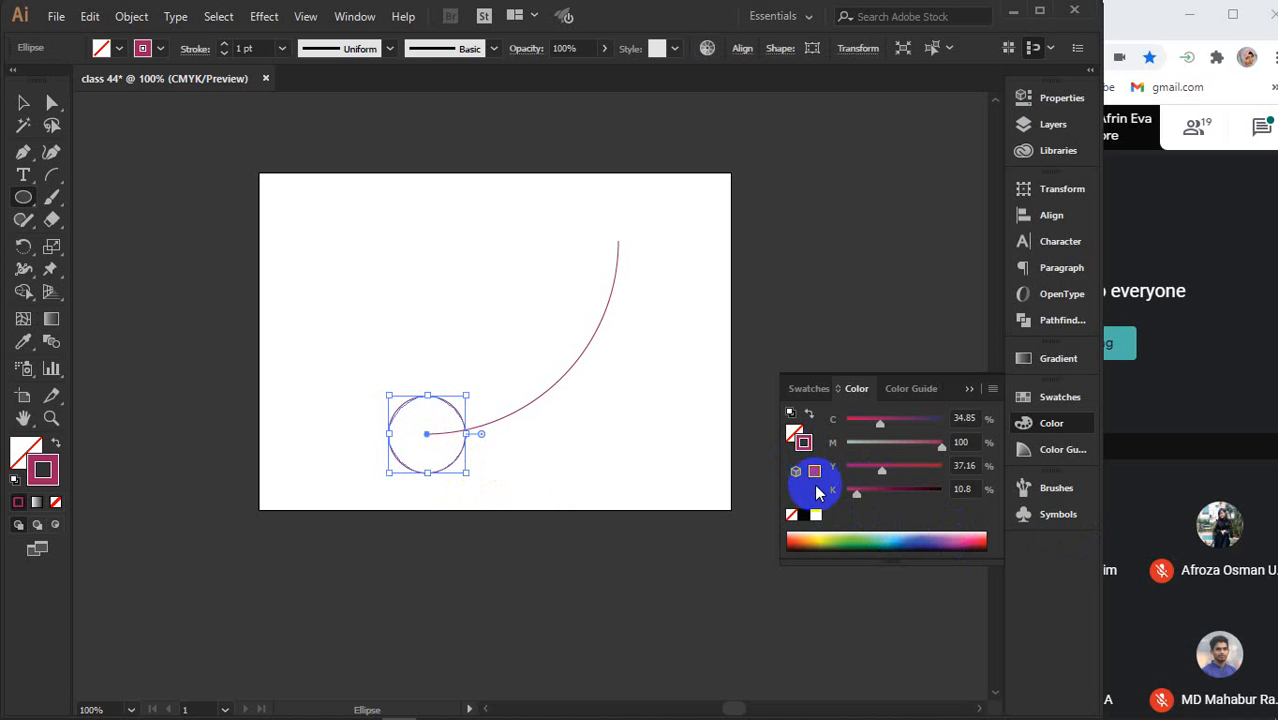
click(795, 432)
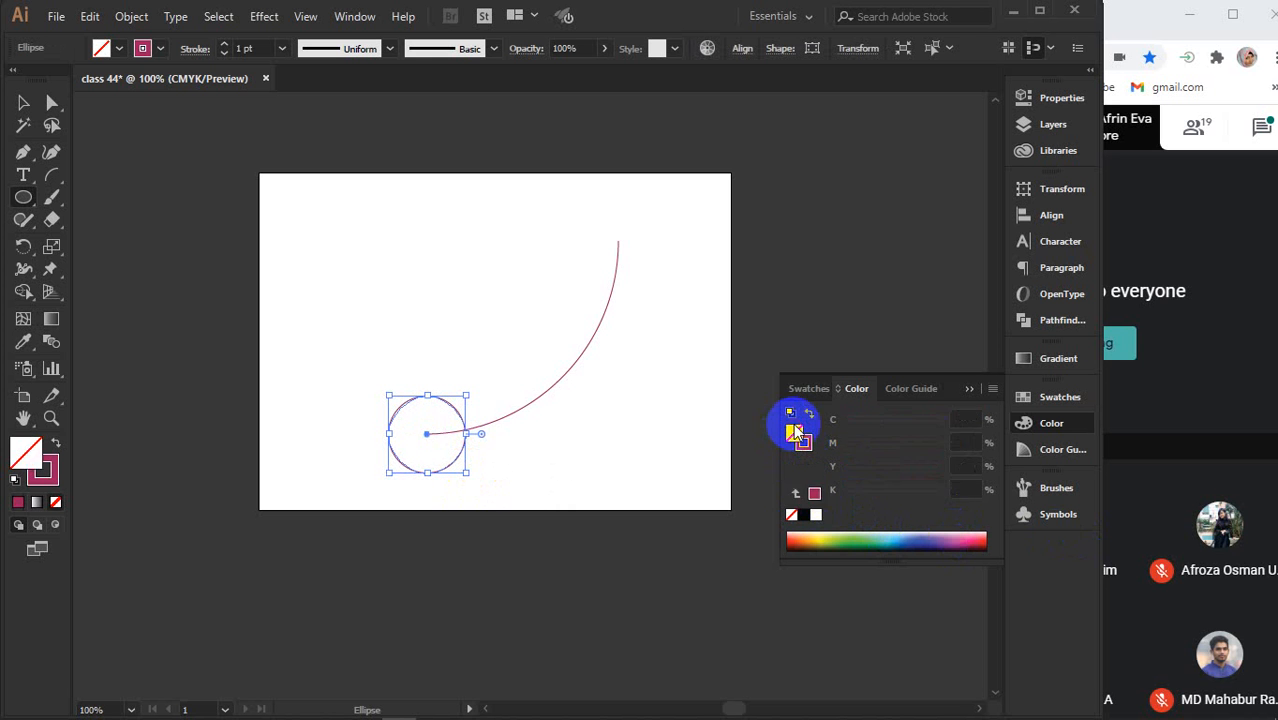
click(826, 537)
click(815, 534)
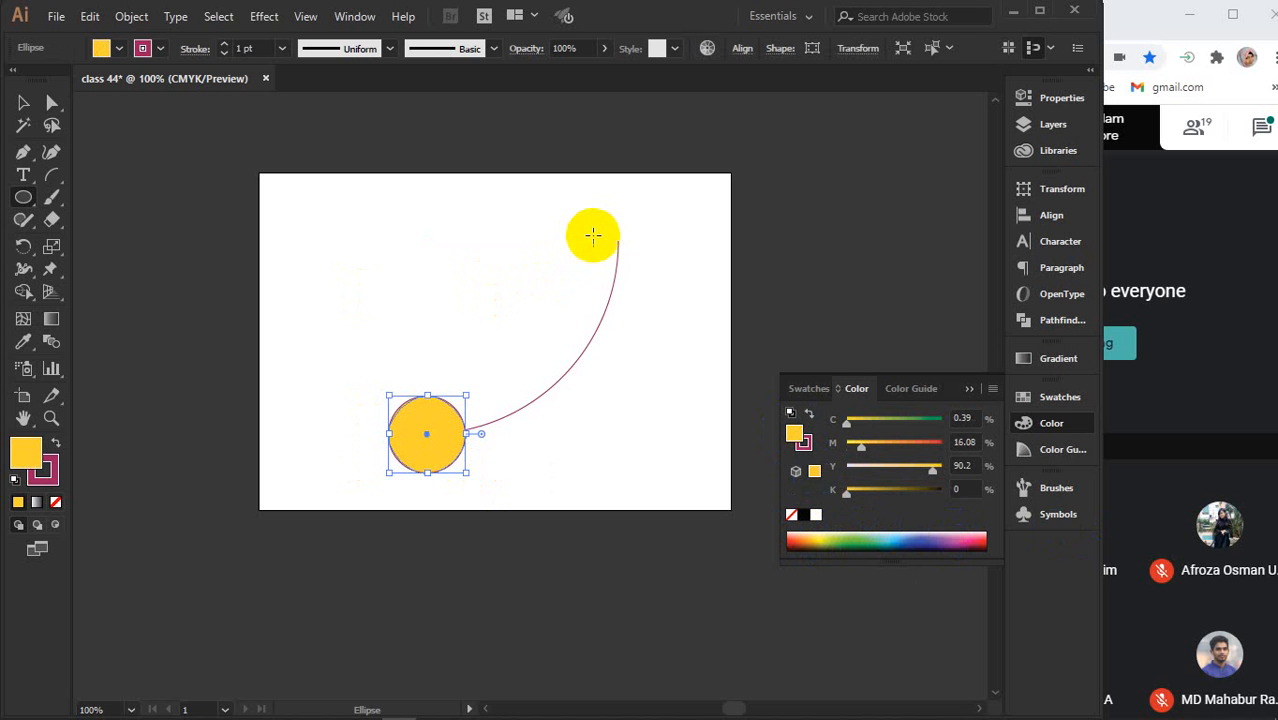
Draw a small circle on the upper end of the arc and fill it with red
drag(607, 230, 625, 248)
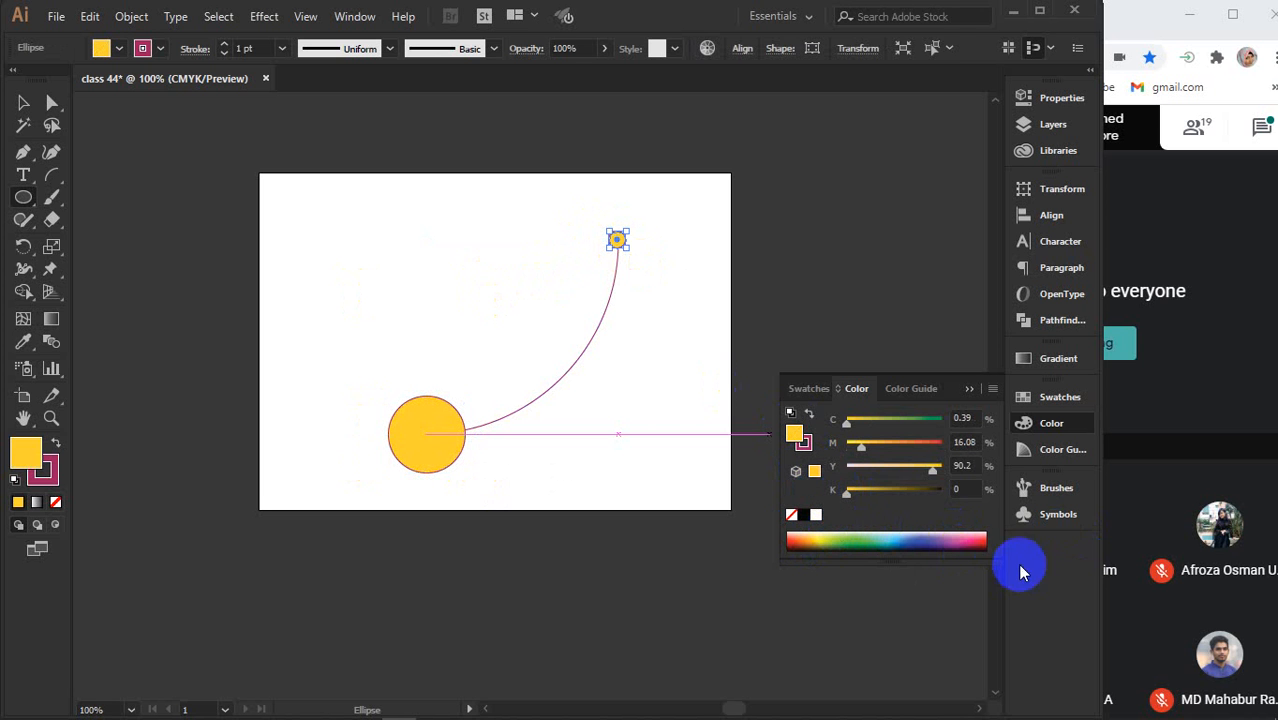
click(987, 531)
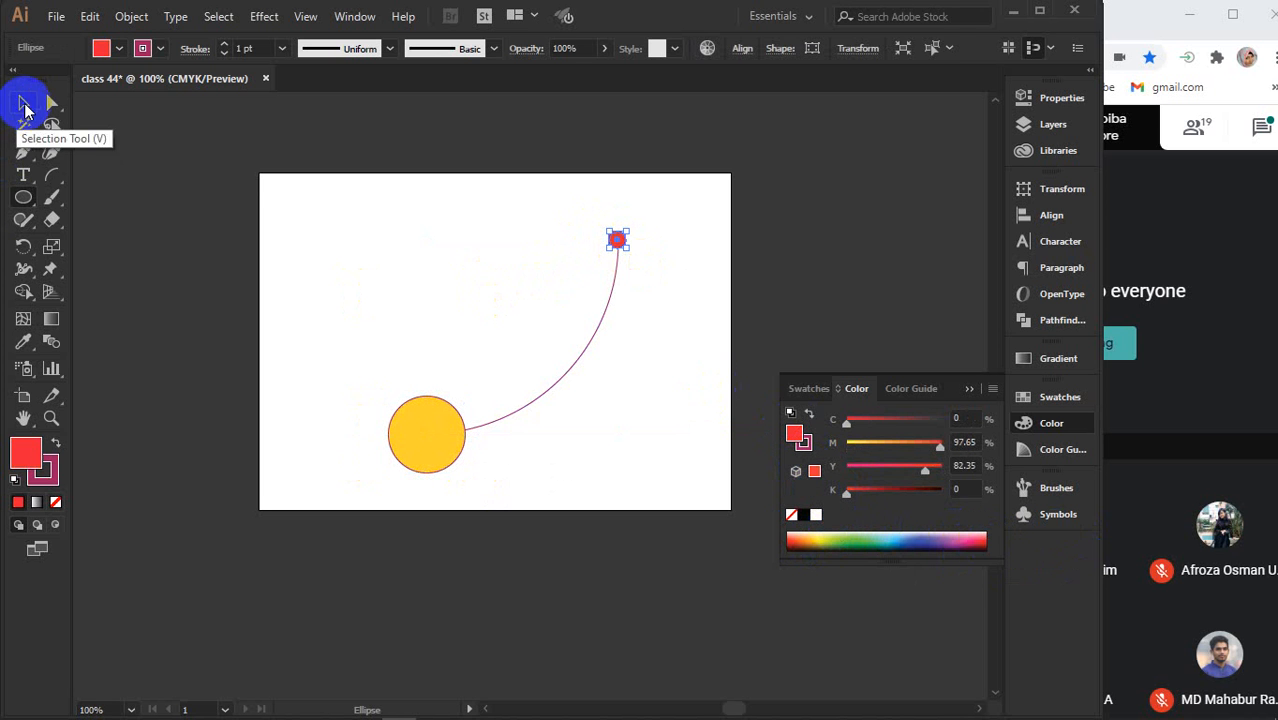
Blend the yellow circle, the arc and the small red circle together with the Blend Make command
click(23, 102)
drag(293, 178, 678, 547)
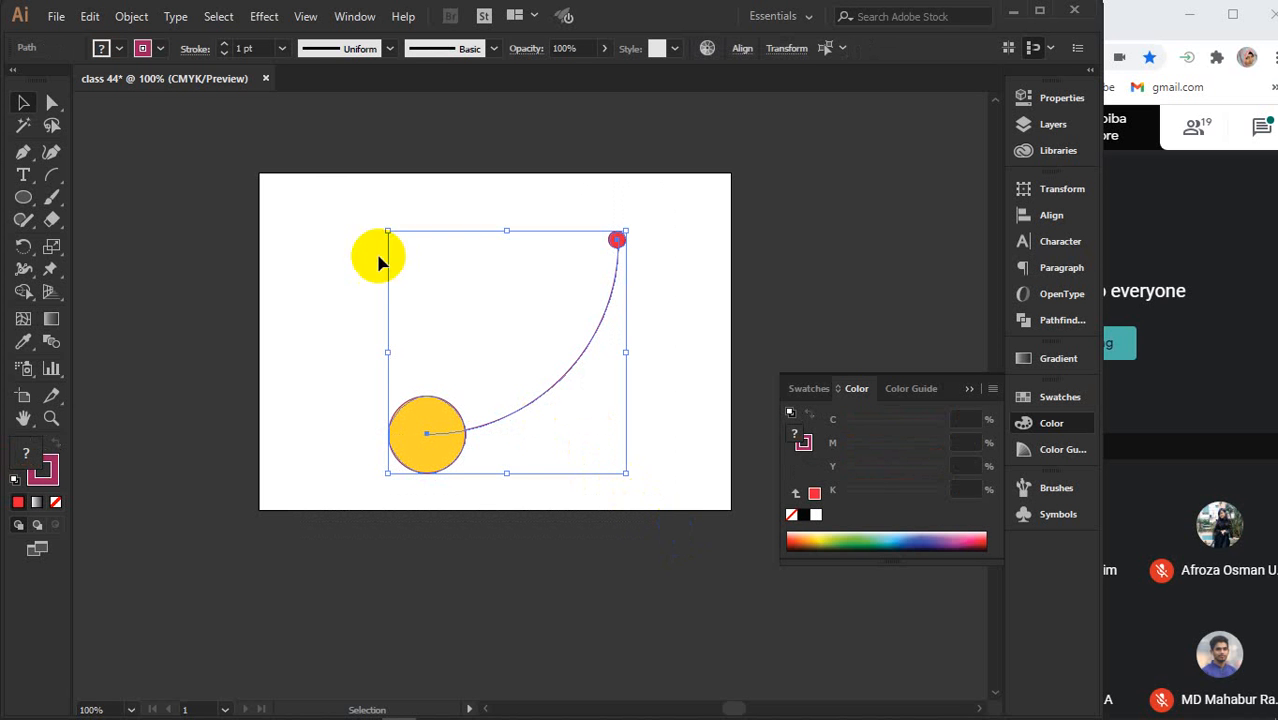
click(131, 16)
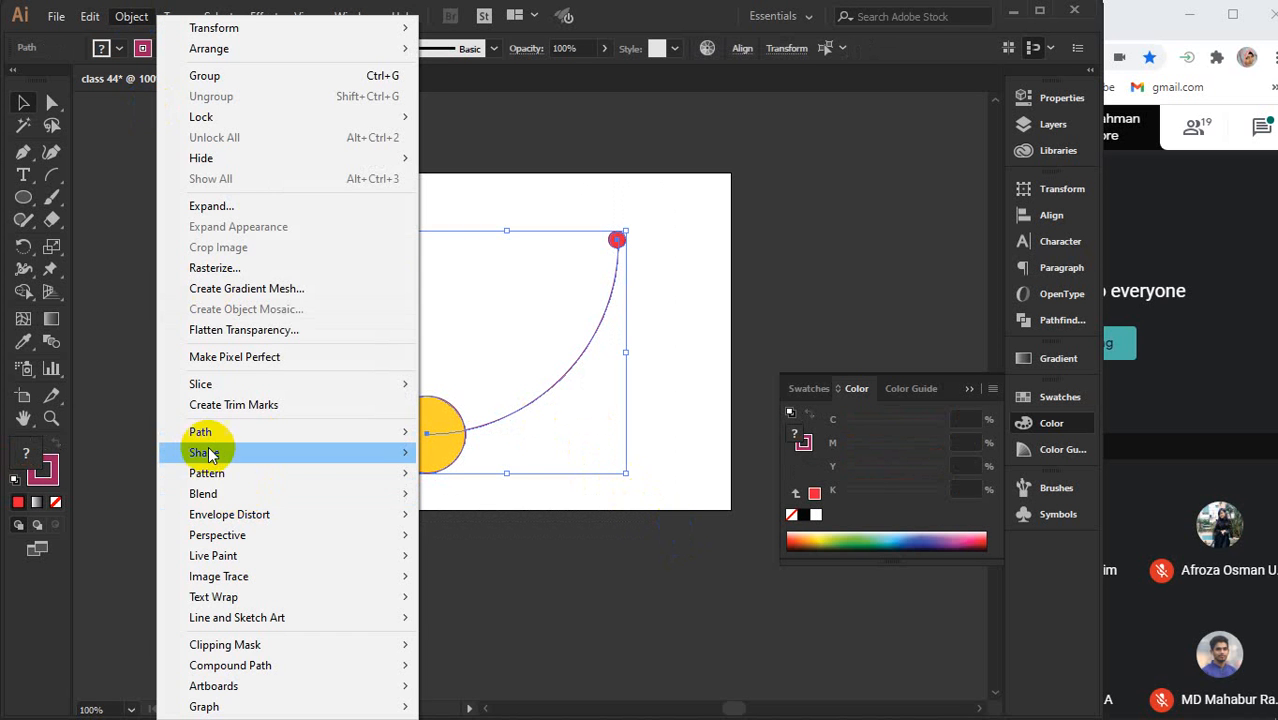
mouse_move(207, 493)
click(474, 494)
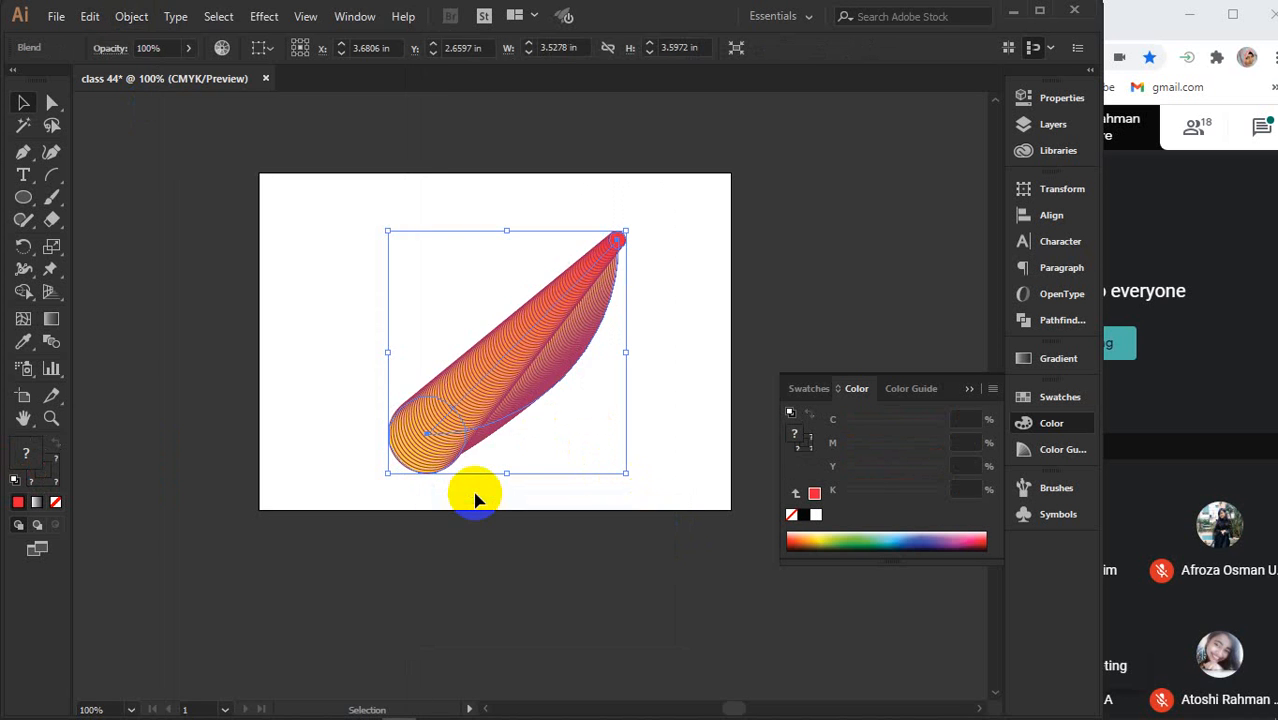
click(707, 425)
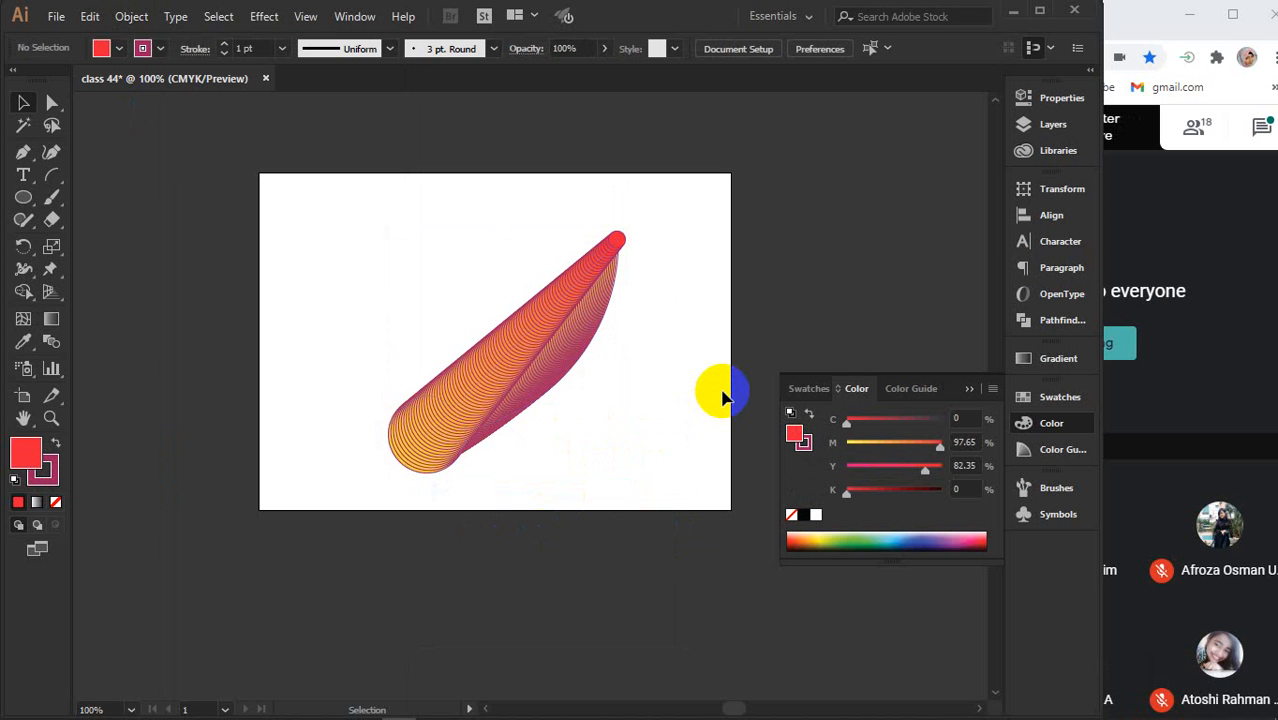
Delete the blended artwork from the artboard
scroll(559, 334, up, 2)
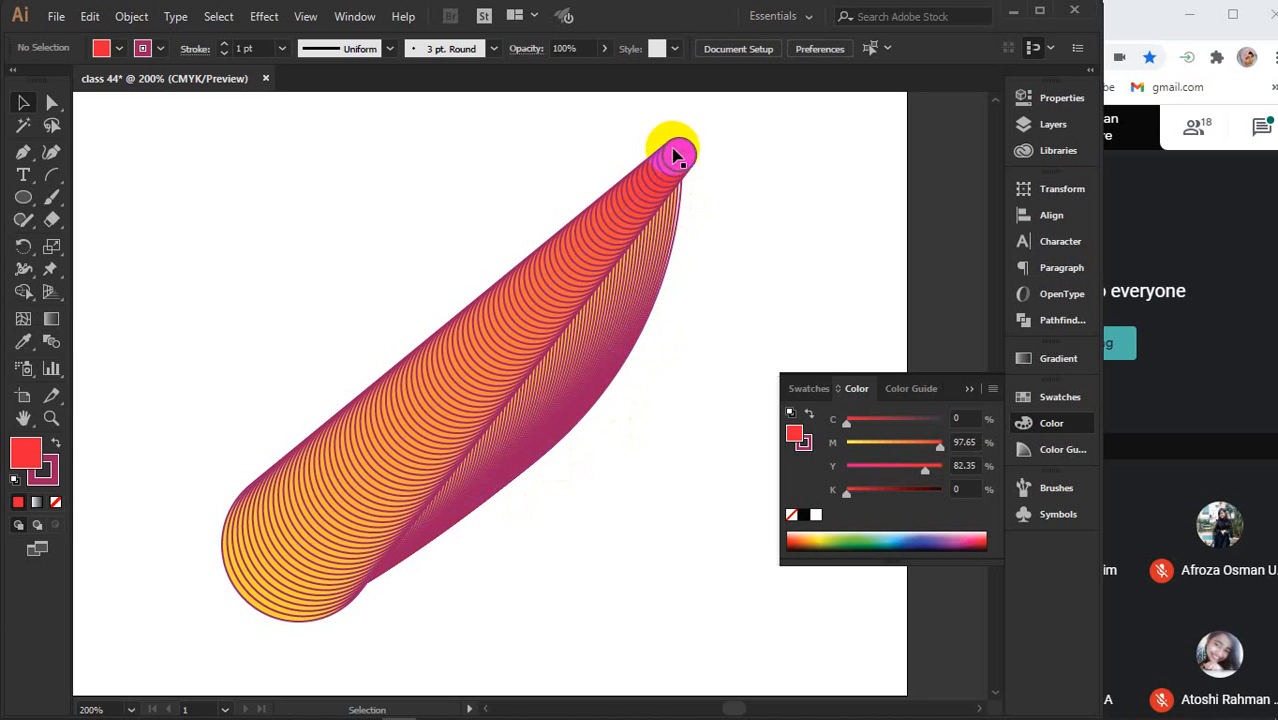
click(598, 236)
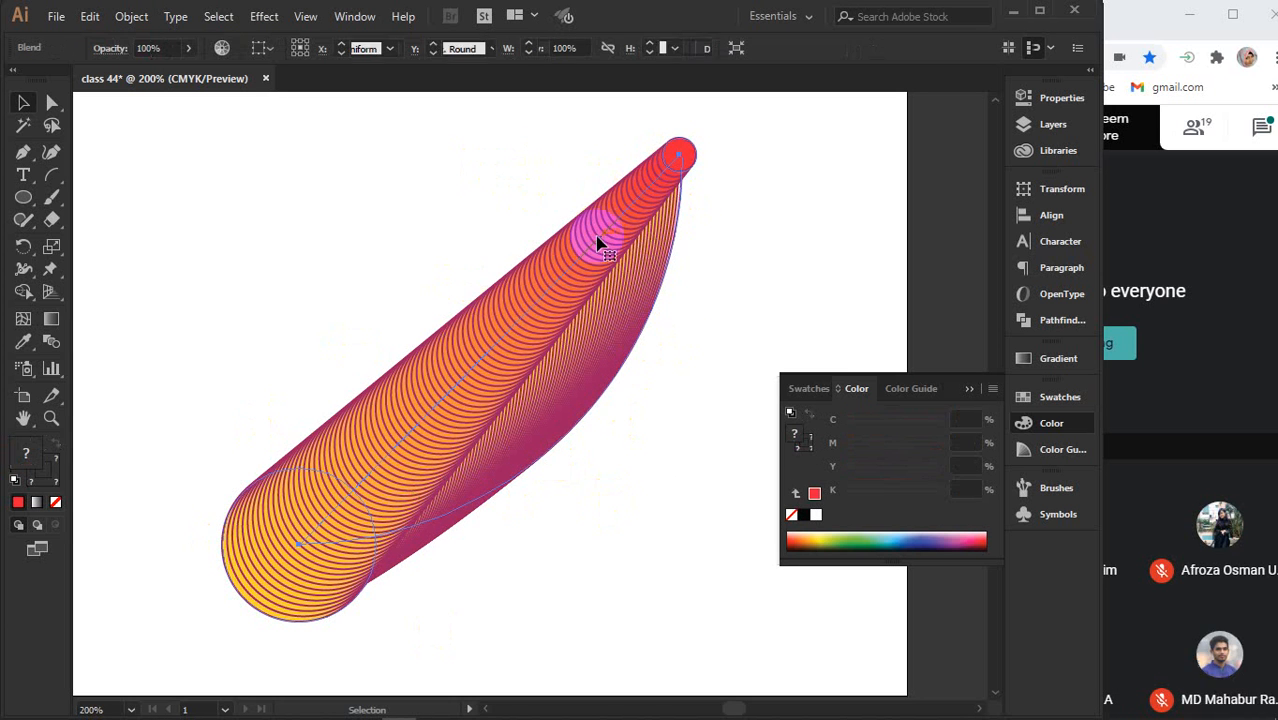
click(842, 267)
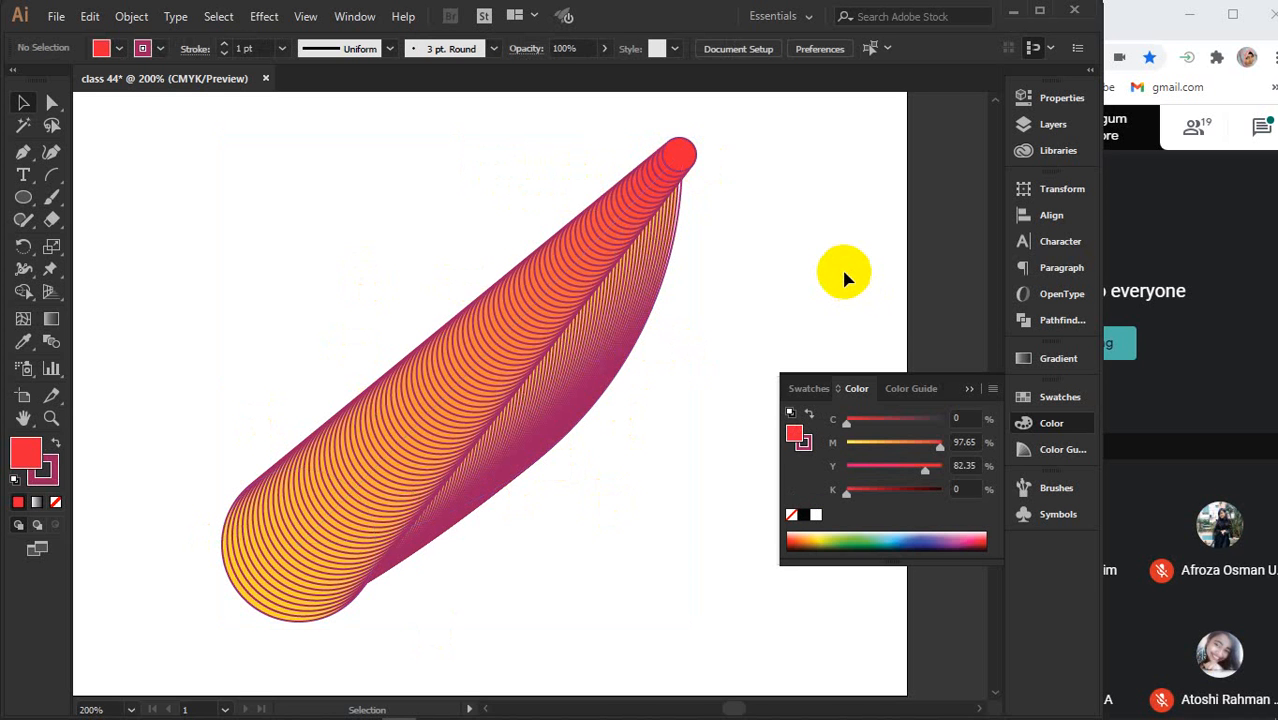
click(966, 391)
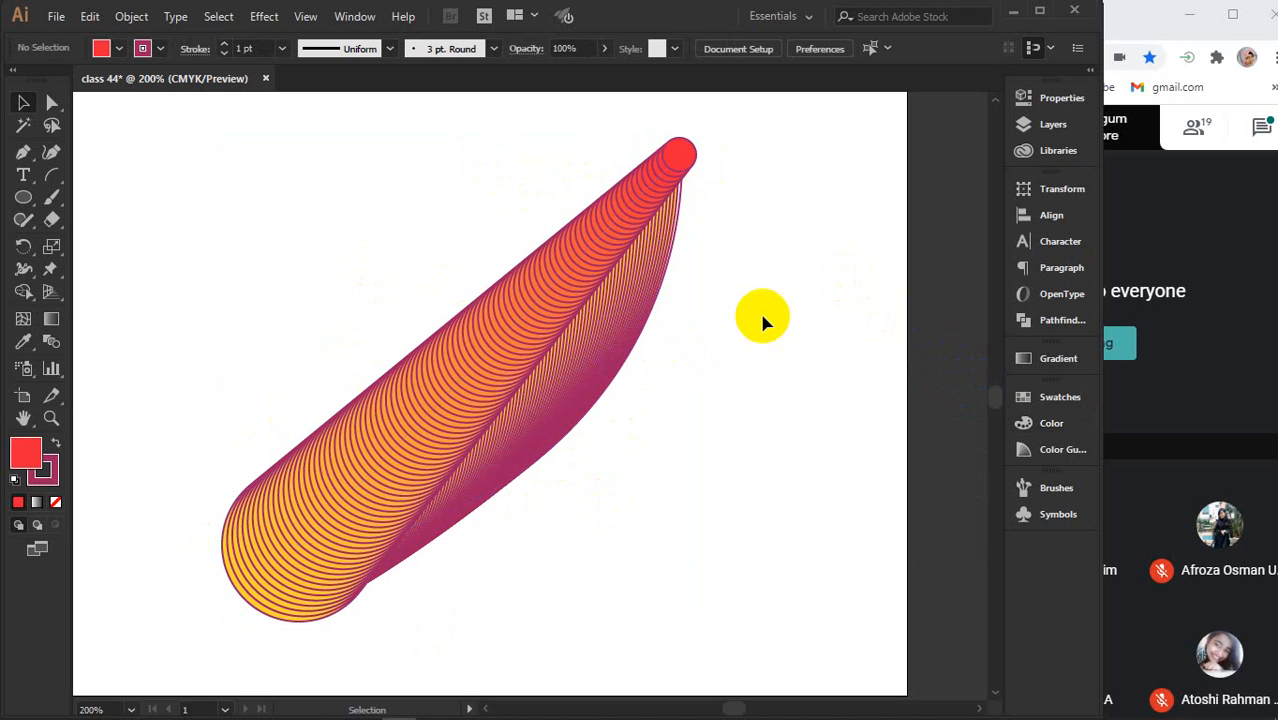
click(531, 316)
key(Delete)
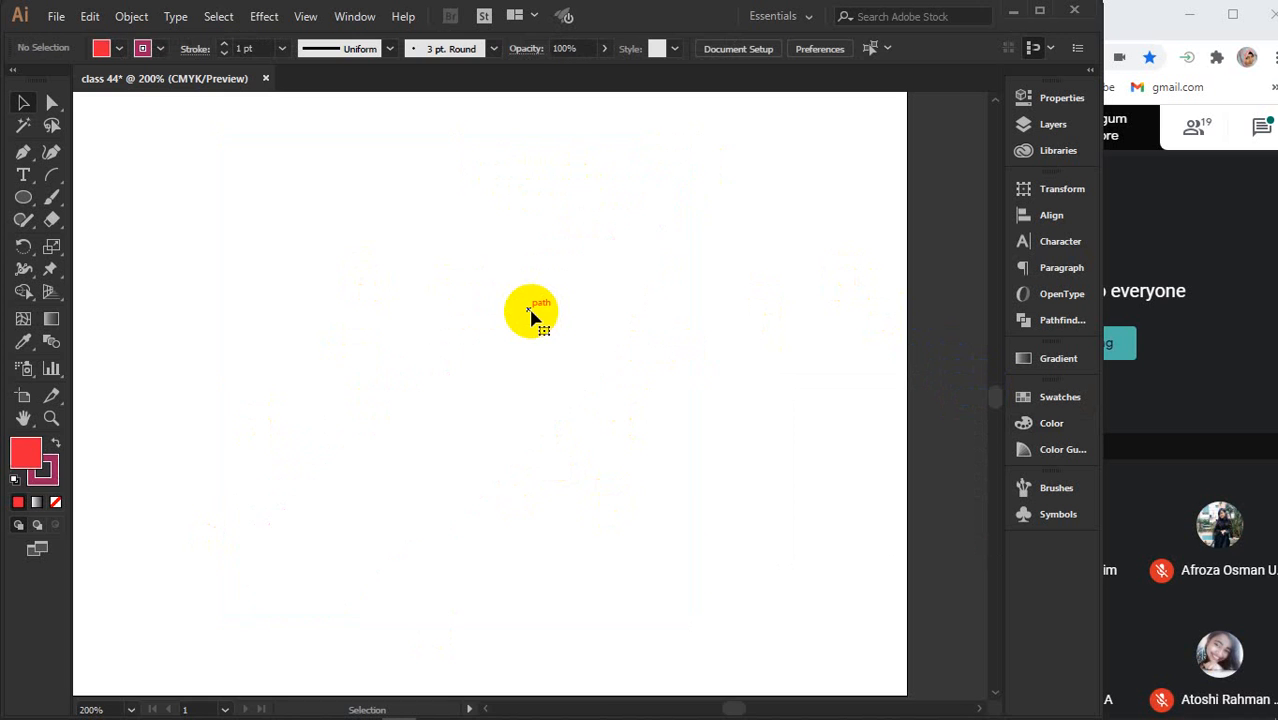
Draw three separate wavy, roughly vertical lines side by side with the Pencil tool on the empty canvas beside the artboard
key(ctrl+1)
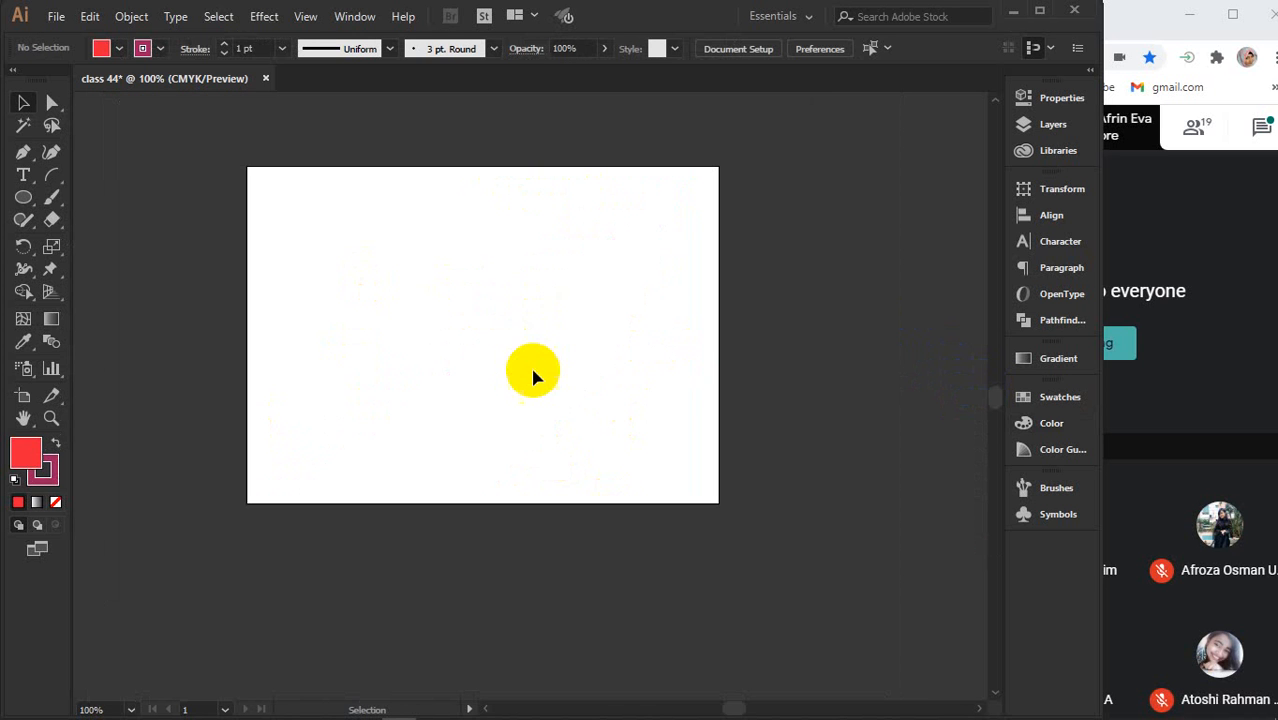
drag(545, 394, 570, 405)
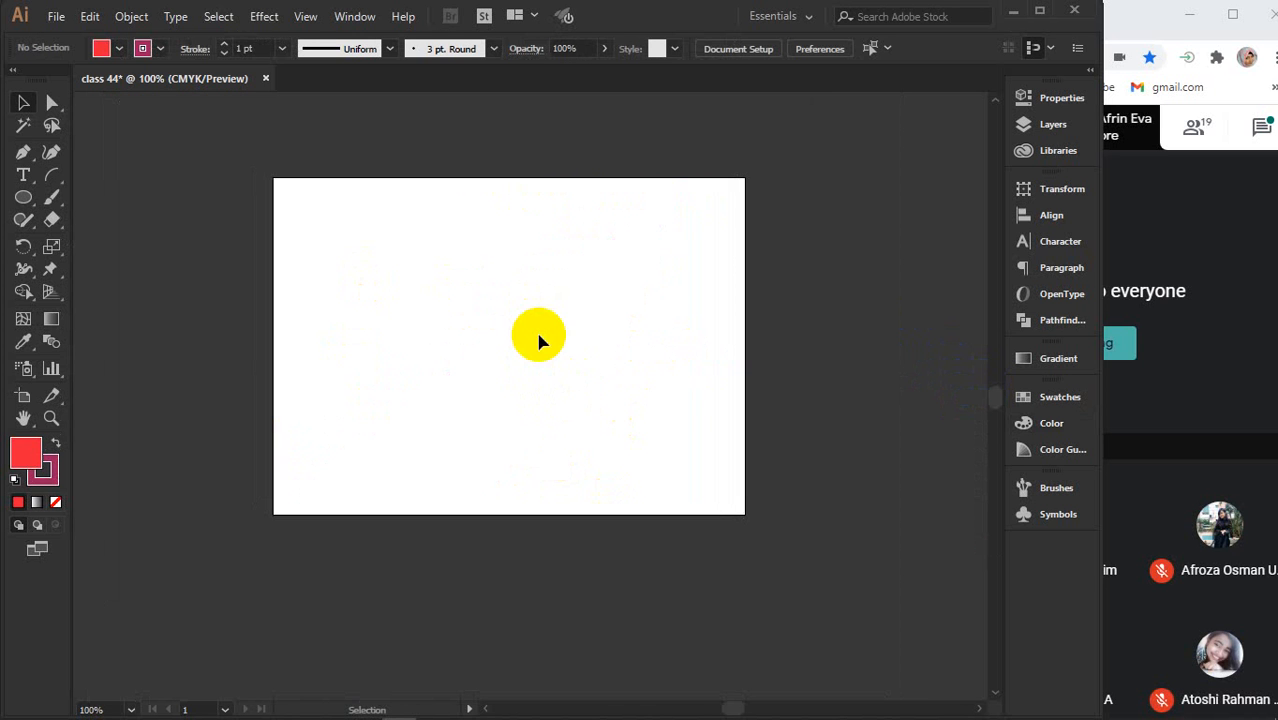
key(space)
drag(896, 365, 330, 363)
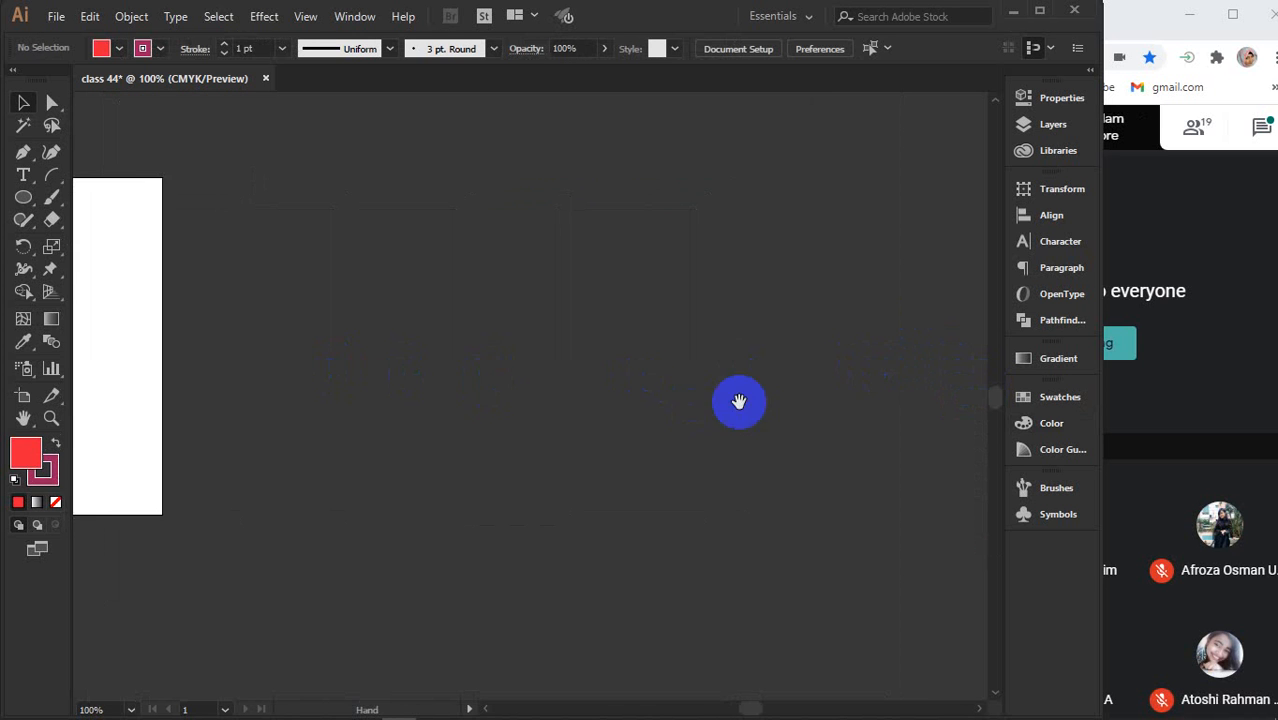
drag(739, 397, 431, 431)
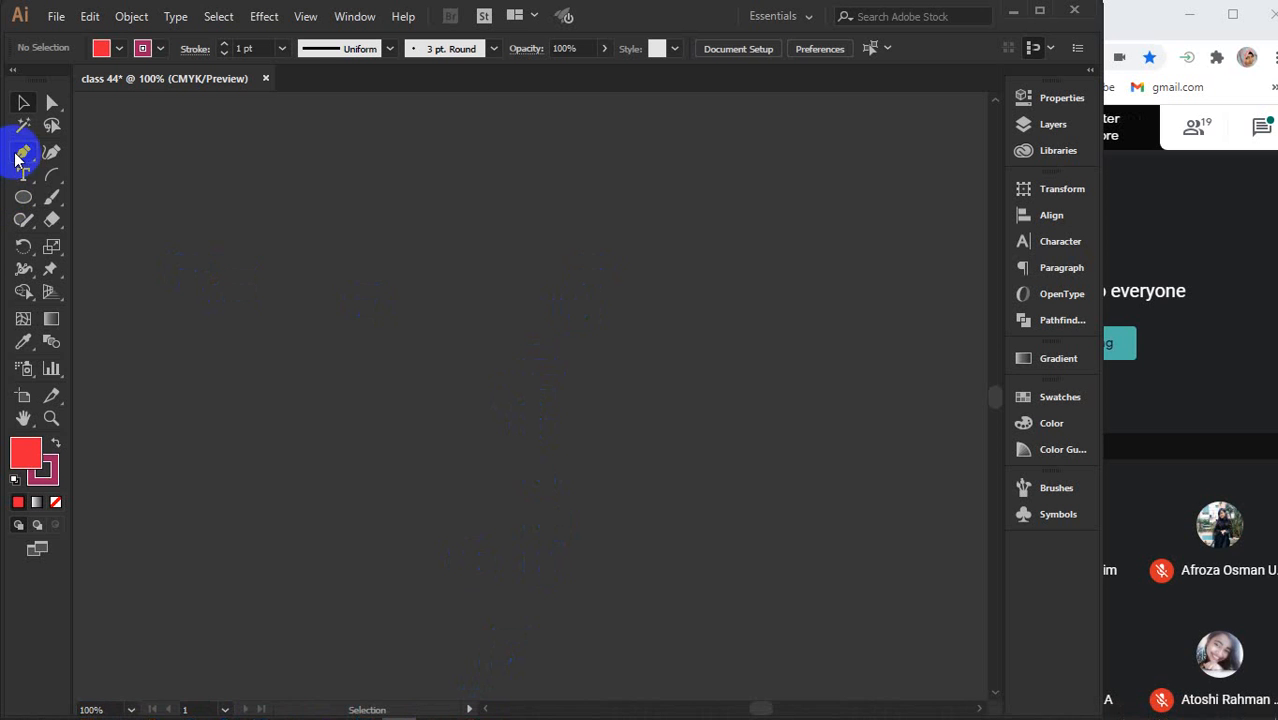
click(23, 219)
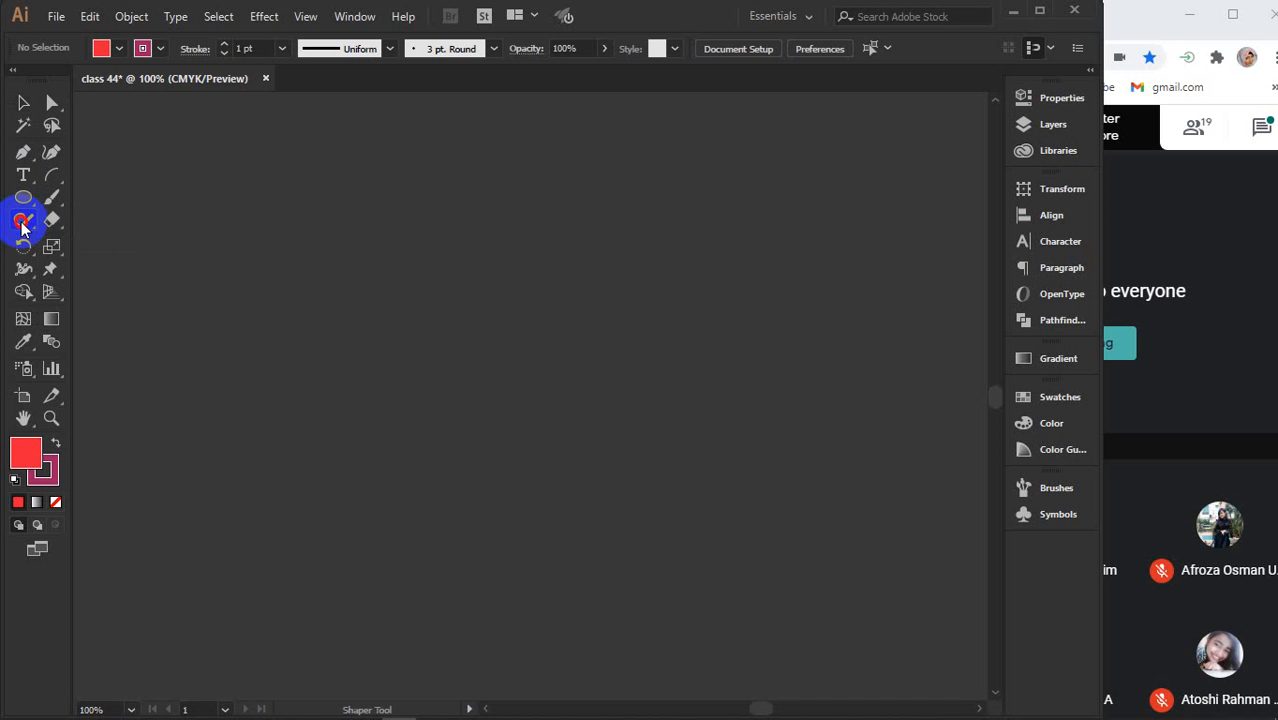
click(100, 245)
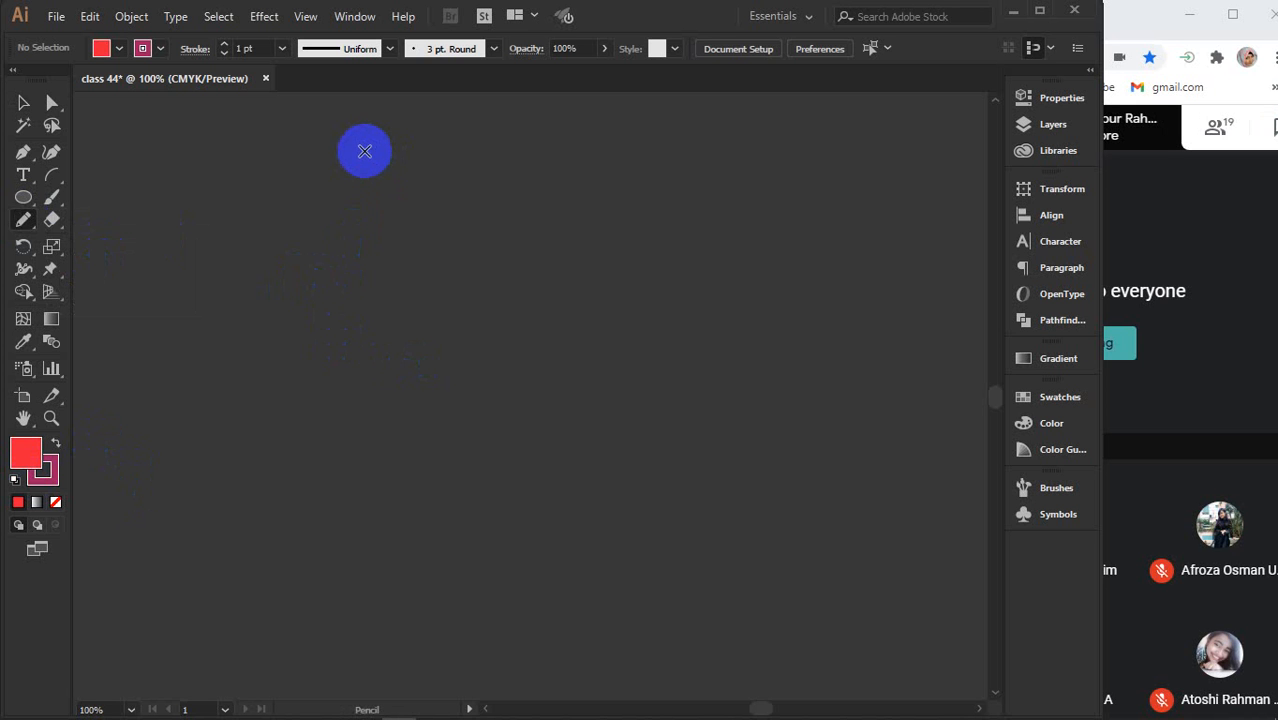
mouse_move(365, 151)
mouse_down()
mouse_move(330, 190)
mouse_move(346, 268)
mouse_move(287, 392)
mouse_move(294, 461)
mouse_move(239, 598)
mouse_up()
mouse_move(579, 177)
mouse_down()
mouse_move(582, 295)
mouse_move(526, 469)
mouse_move(547, 566)
mouse_move(483, 668)
mouse_up()
mouse_move(846, 230)
mouse_down()
mouse_move(837, 436)
mouse_move(773, 568)
mouse_move(790, 668)
mouse_up()
click(23, 102)
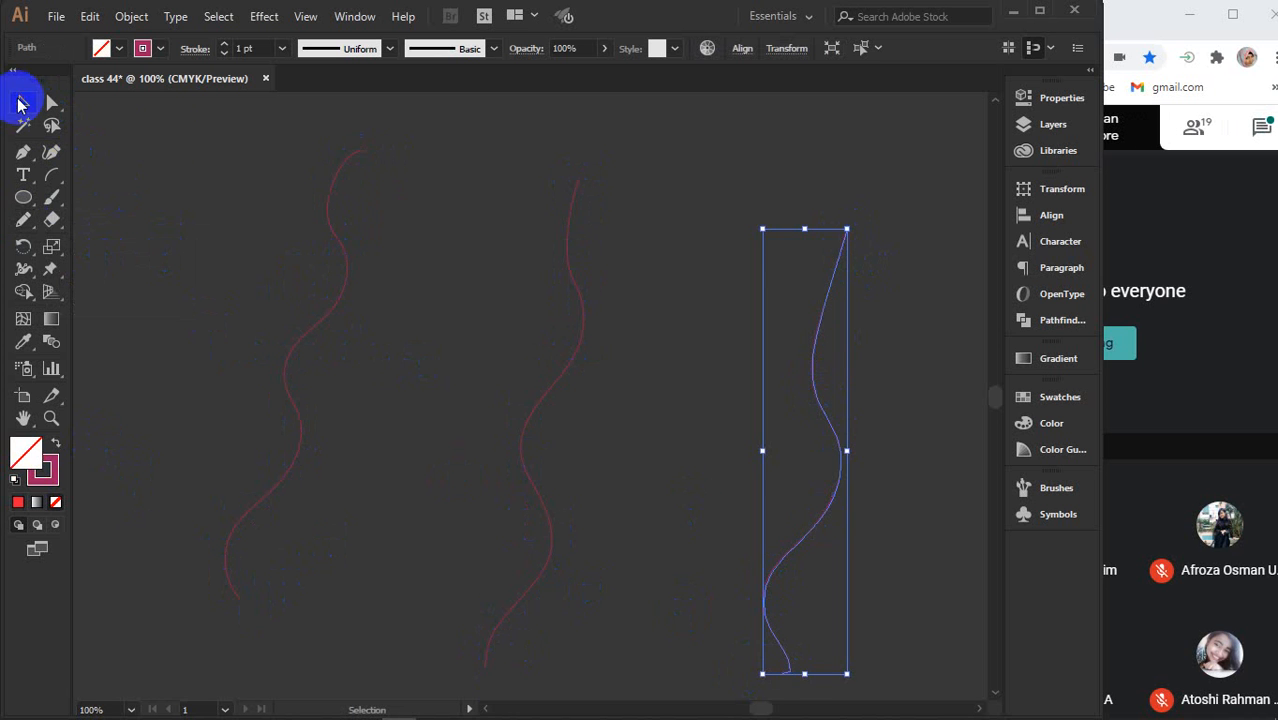
click(217, 192)
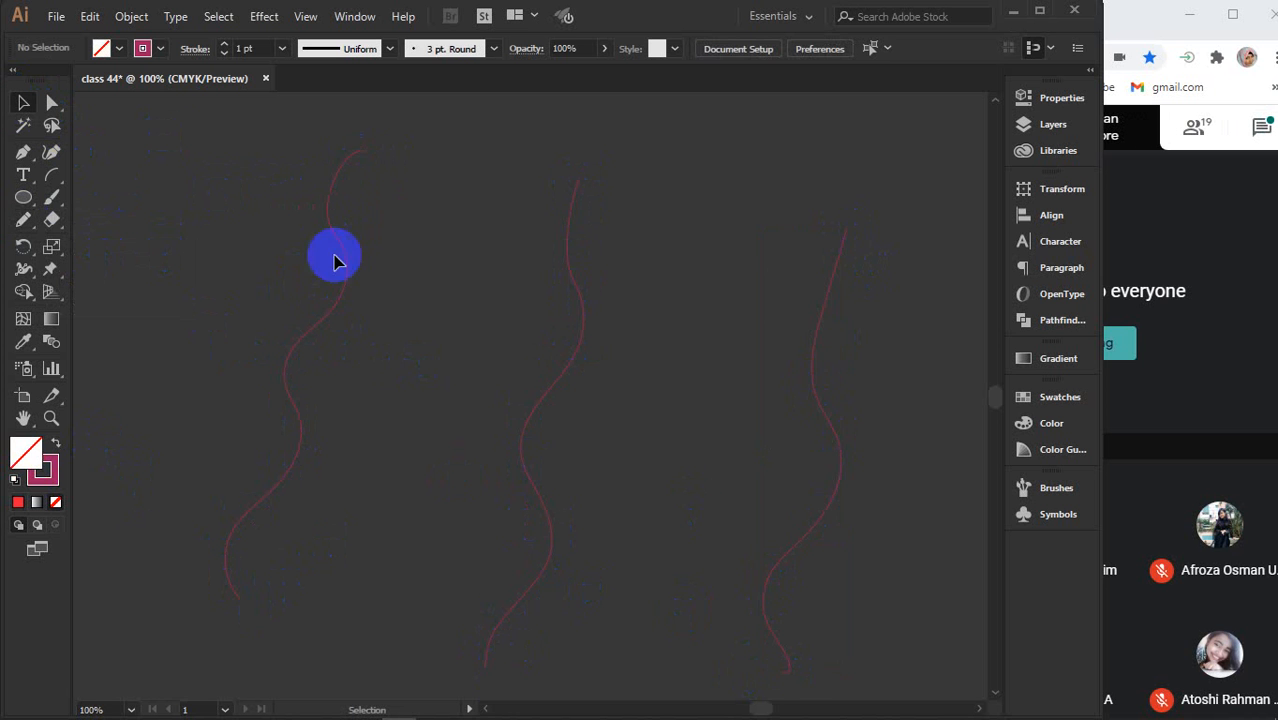
Set the stroke color of the first wavy line to red, ff0000
click(316, 332)
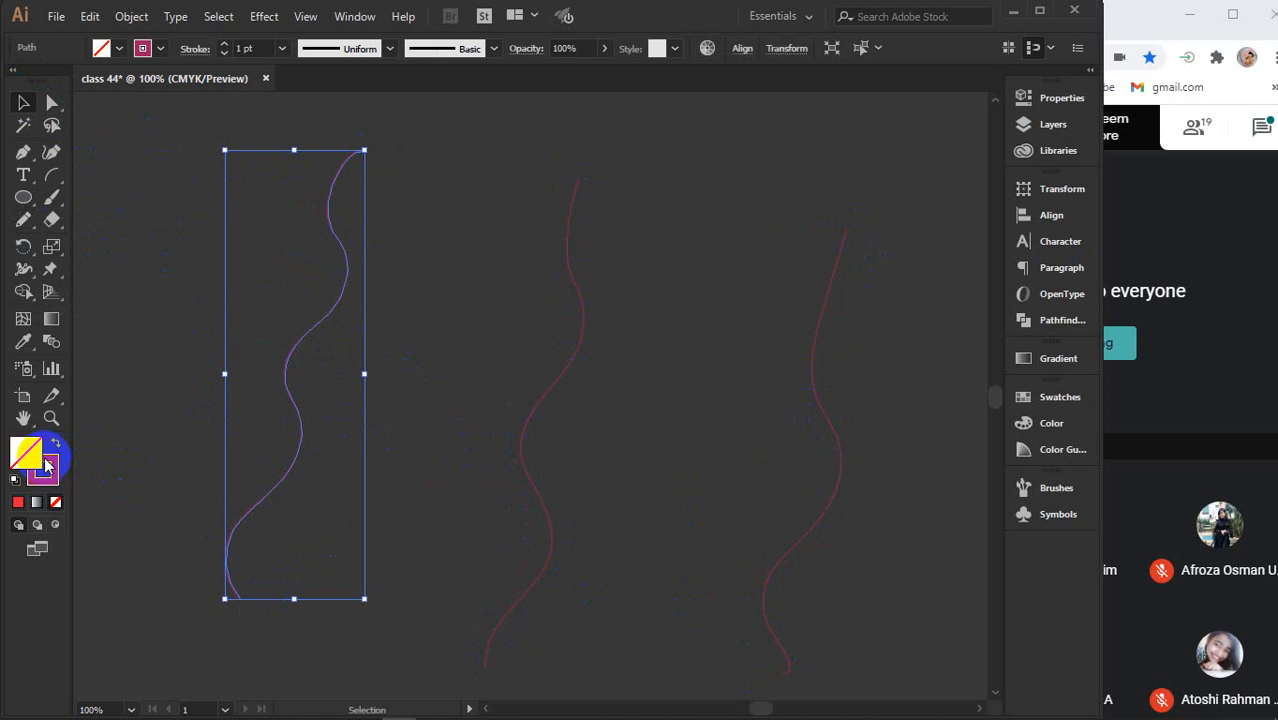
double_click(50, 483)
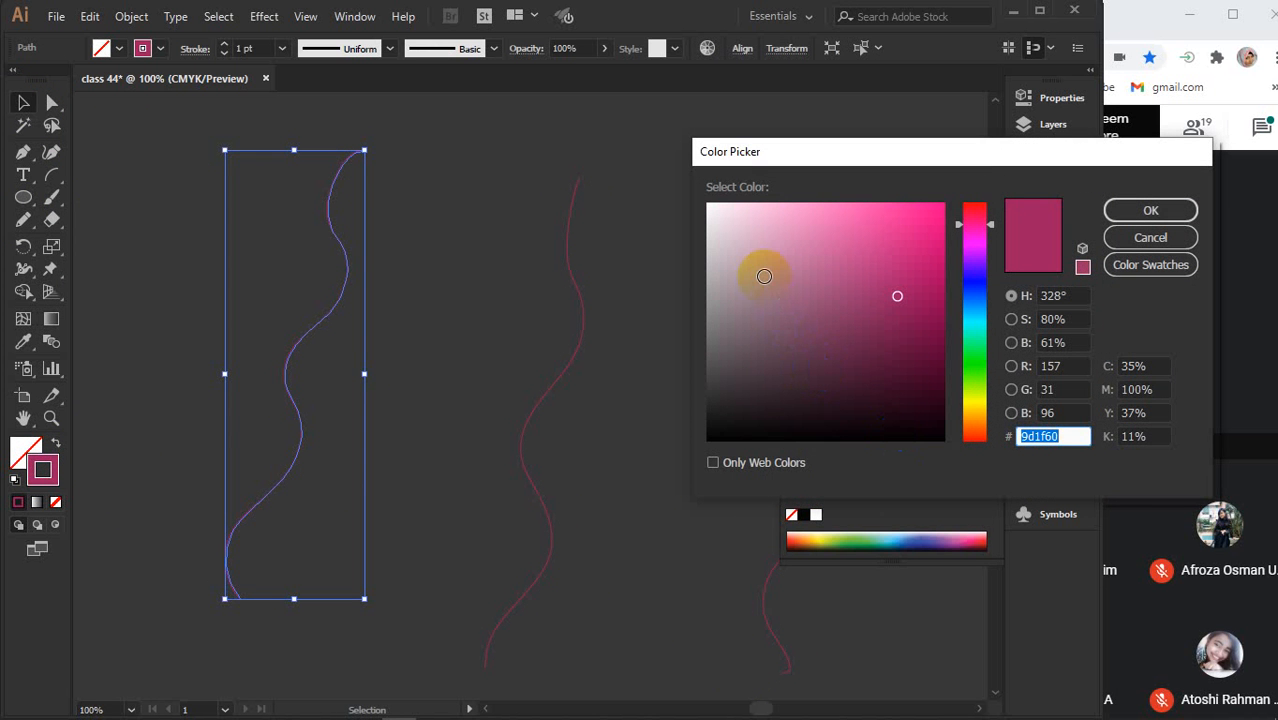
drag(759, 267, 676, 171)
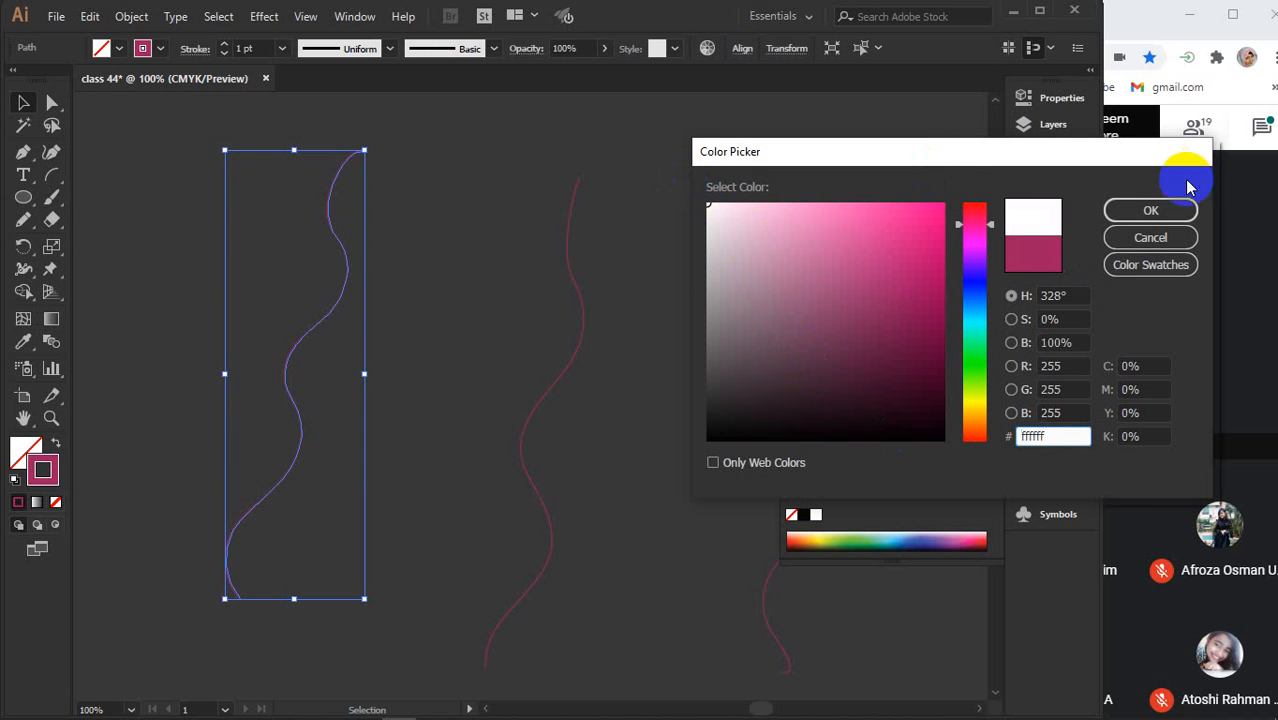
drag(961, 228, 976, 180)
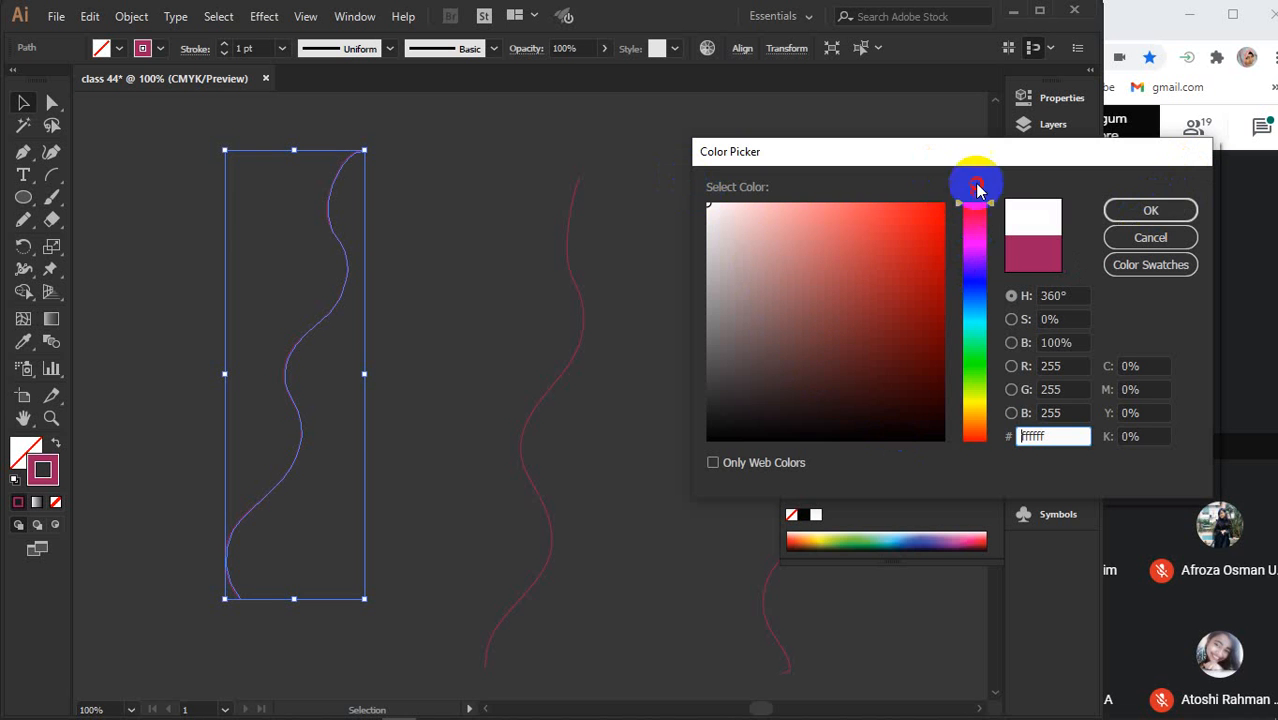
drag(921, 211, 946, 199)
click(1140, 210)
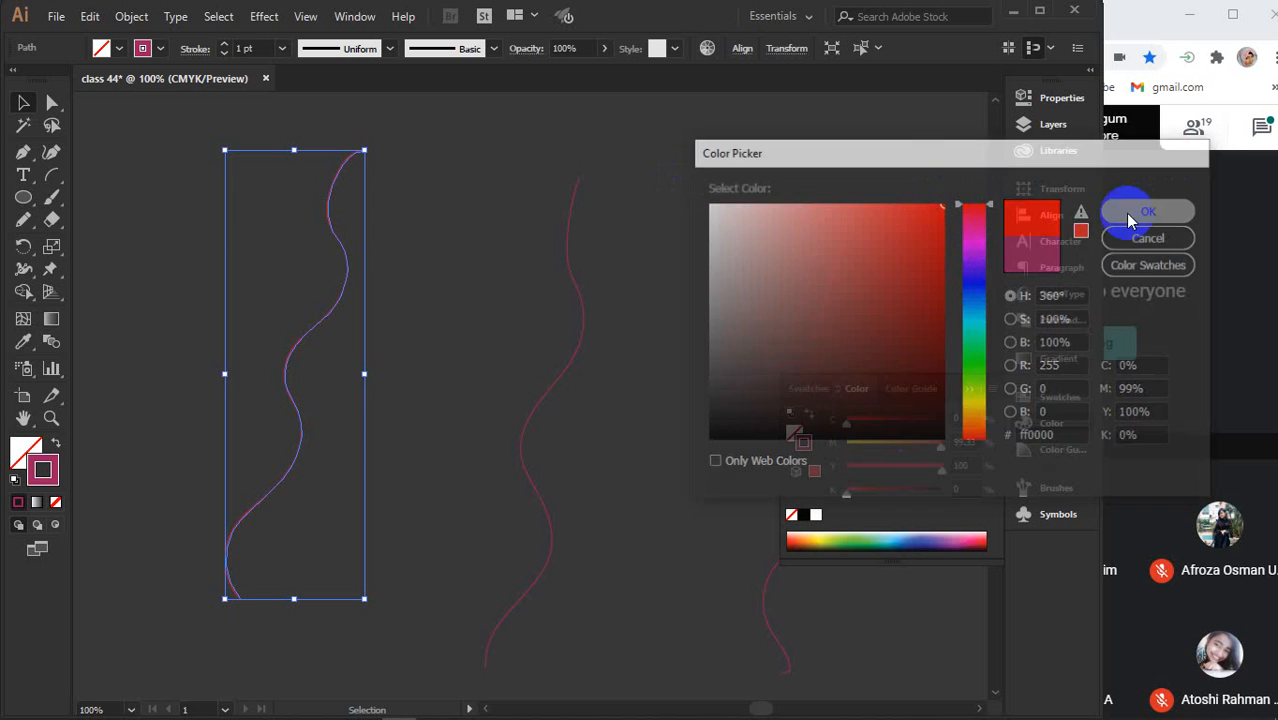
Change the middle wavy line's stroke color to bright yellow
click(586, 326)
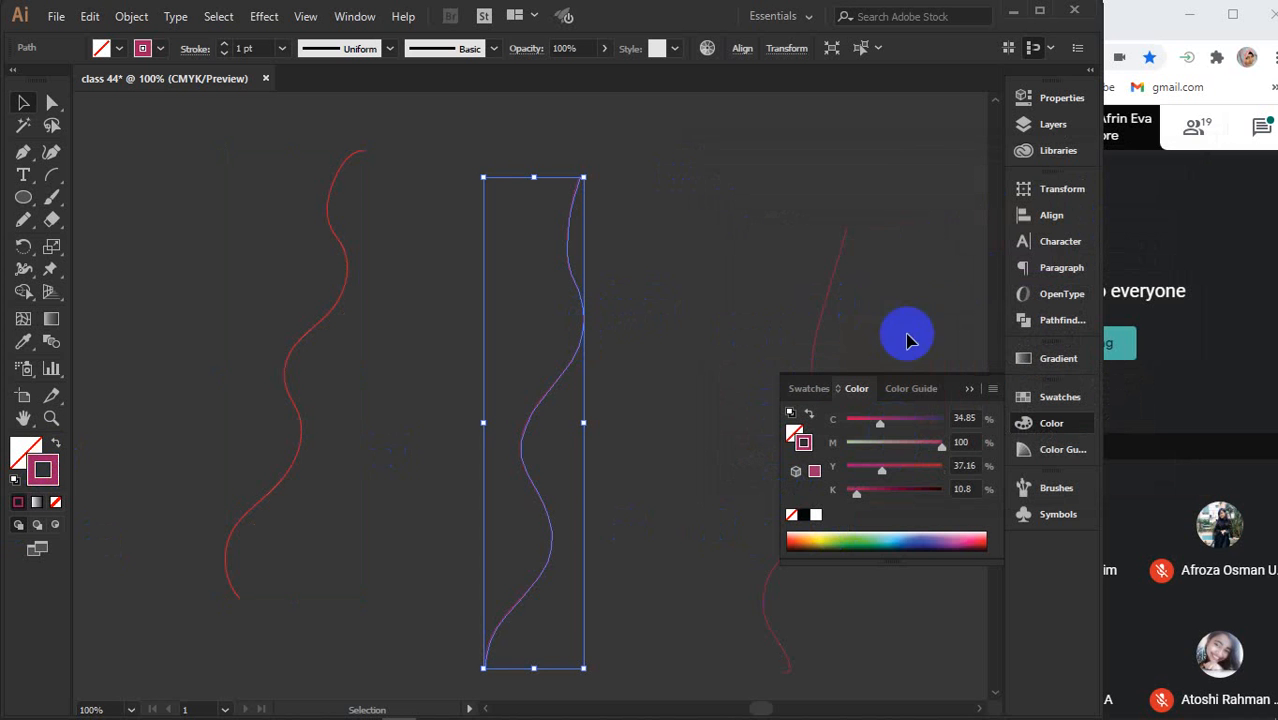
double_click(42, 470)
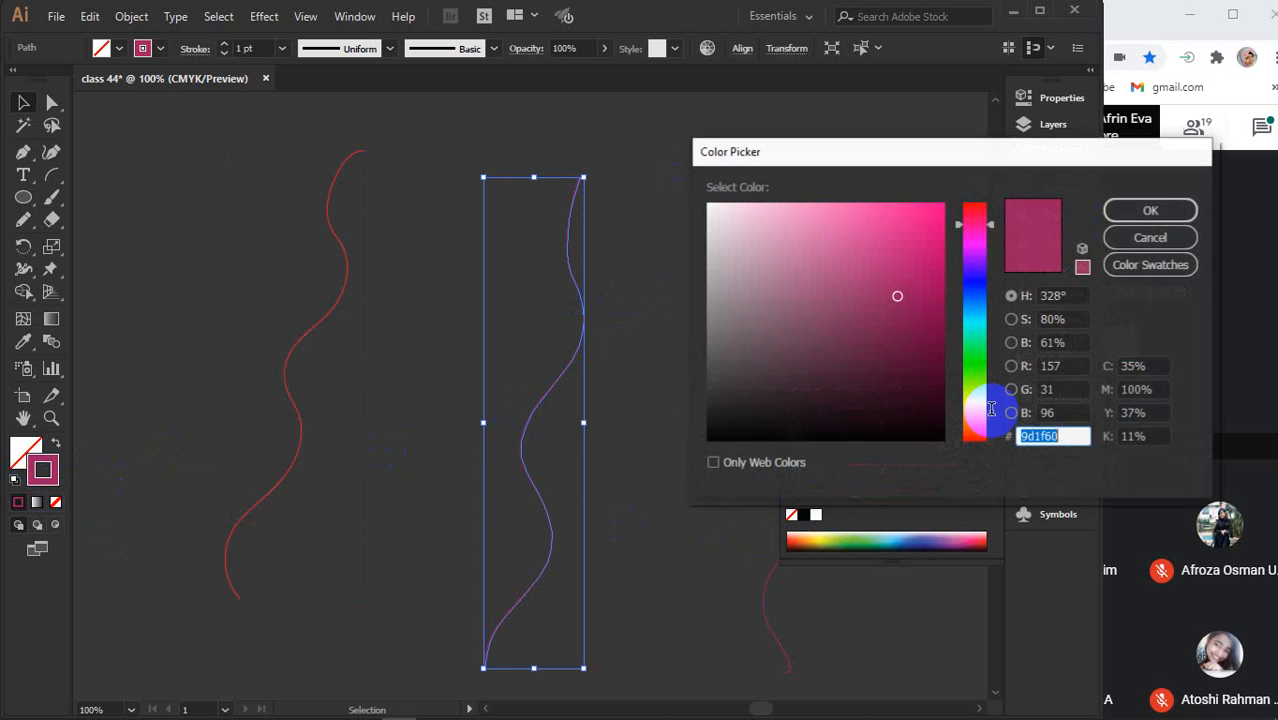
drag(907, 251, 964, 180)
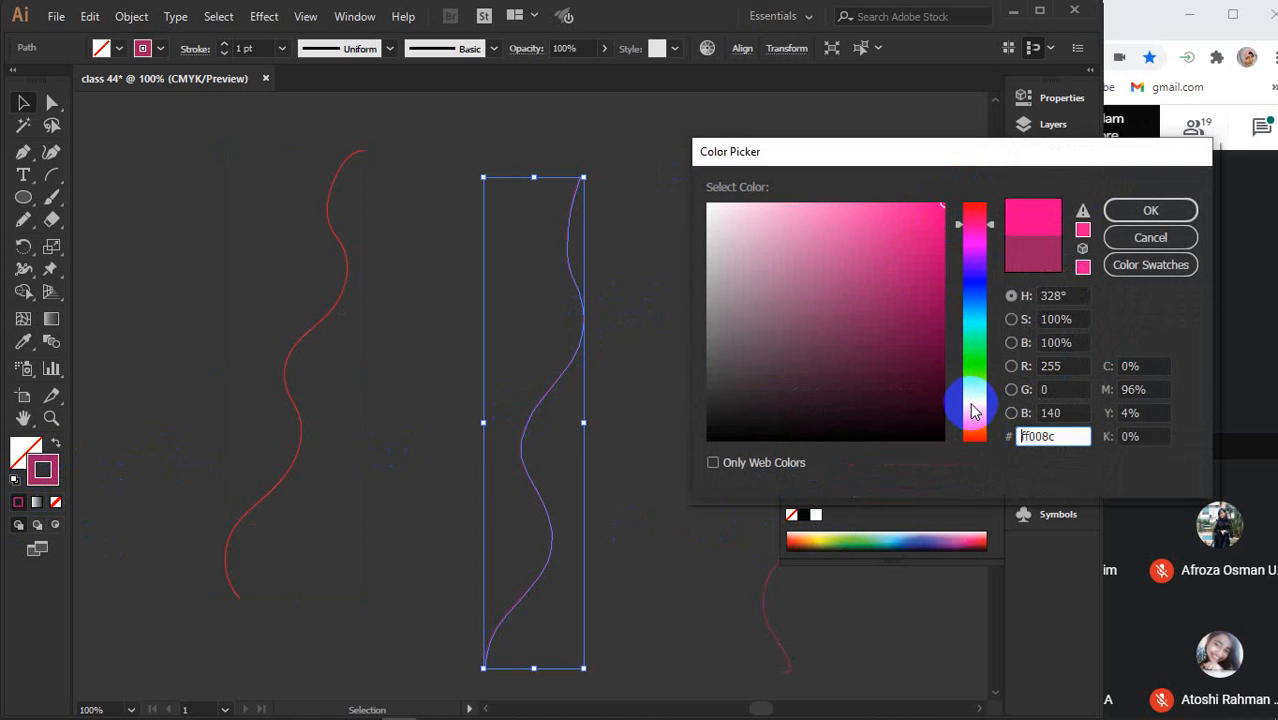
click(972, 408)
click(1140, 210)
click(943, 437)
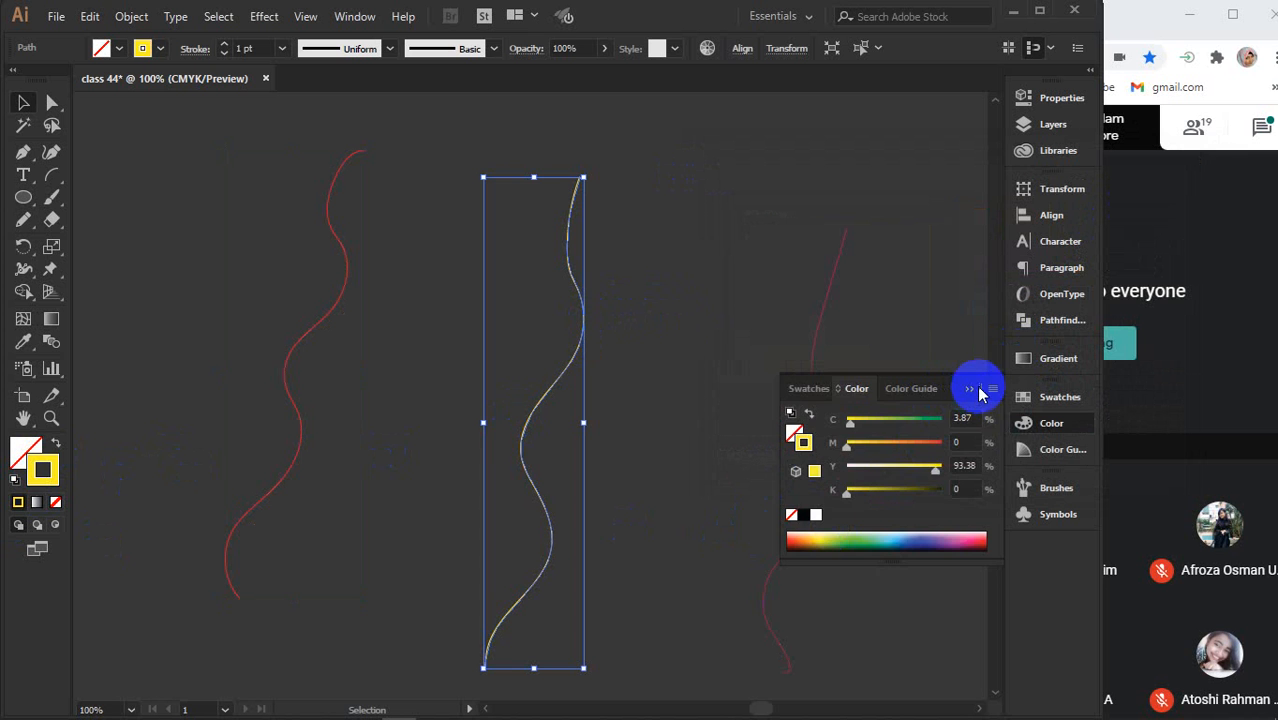
click(973, 390)
Set the stroke color of the third wavy line to light blue, 8feaff
click(818, 340)
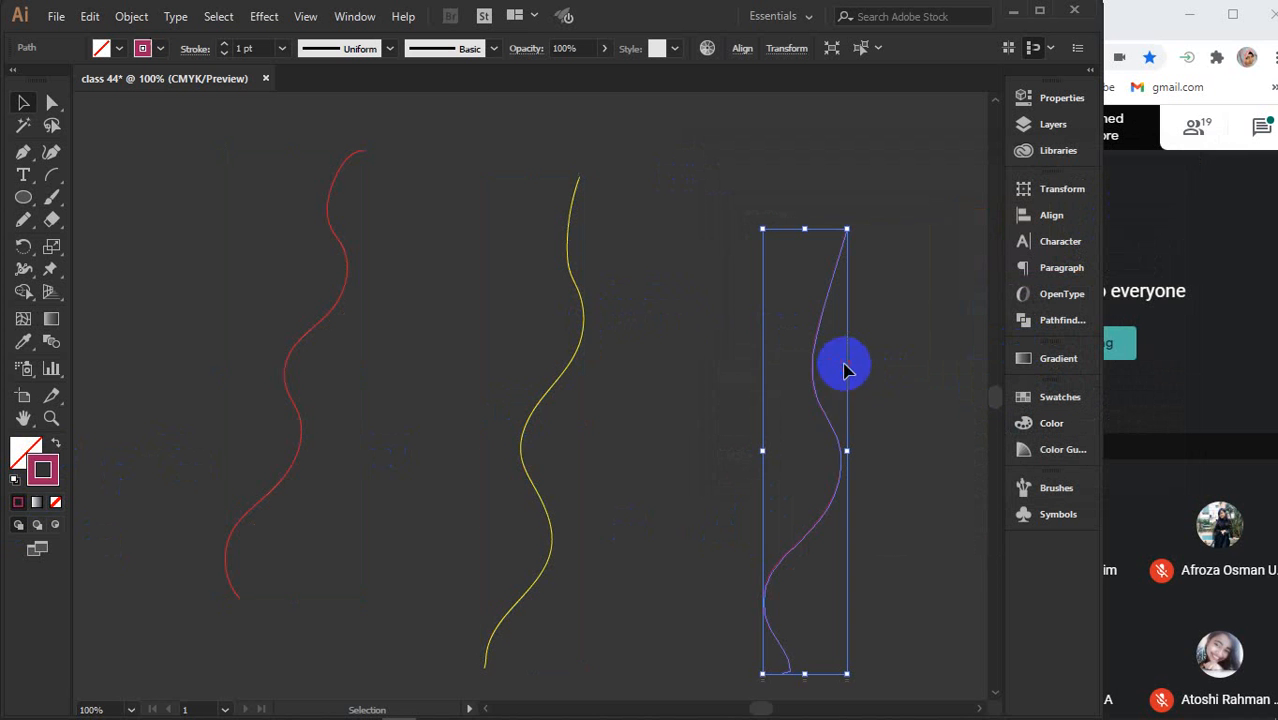
double_click(45, 470)
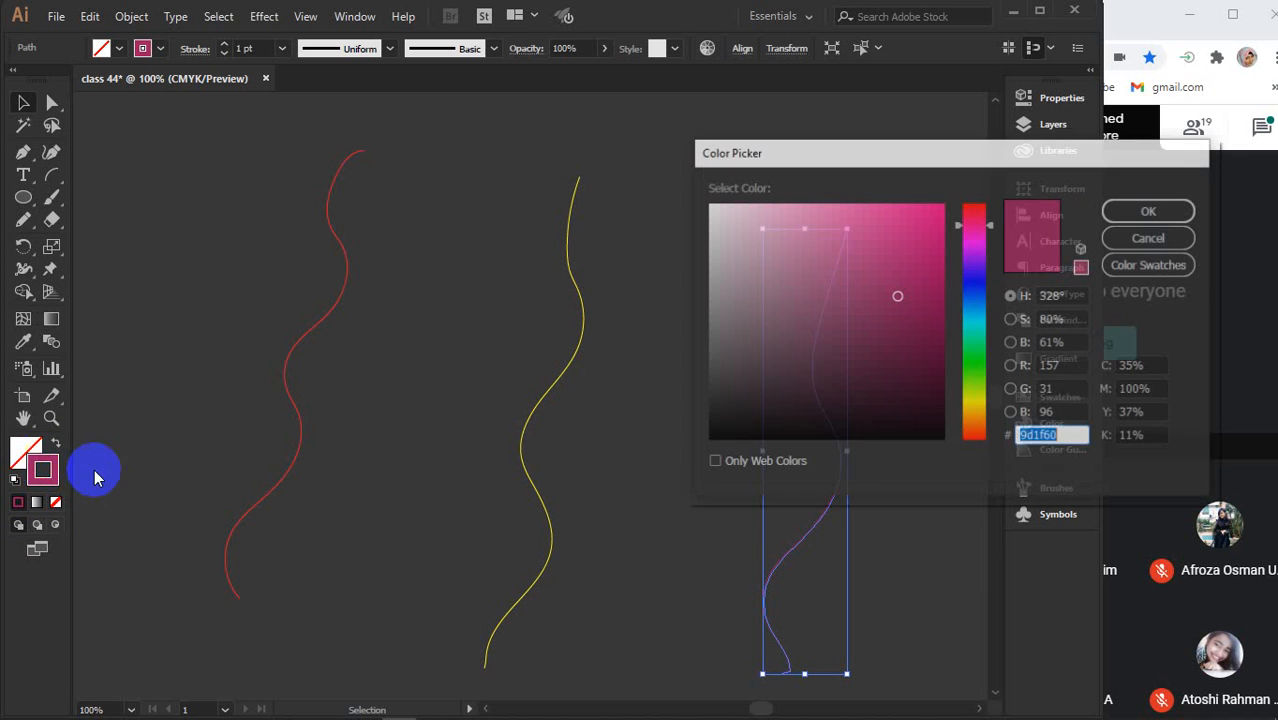
click(976, 315)
drag(941, 210, 953, 186)
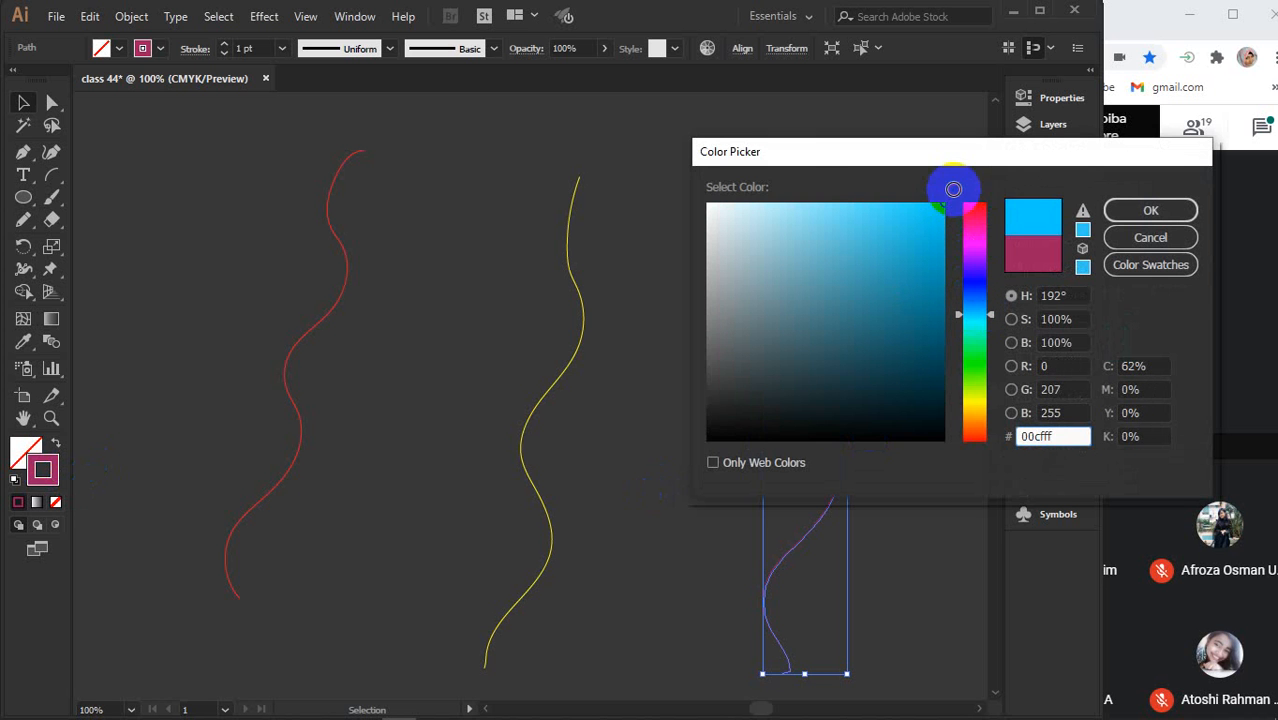
drag(786, 226, 810, 188)
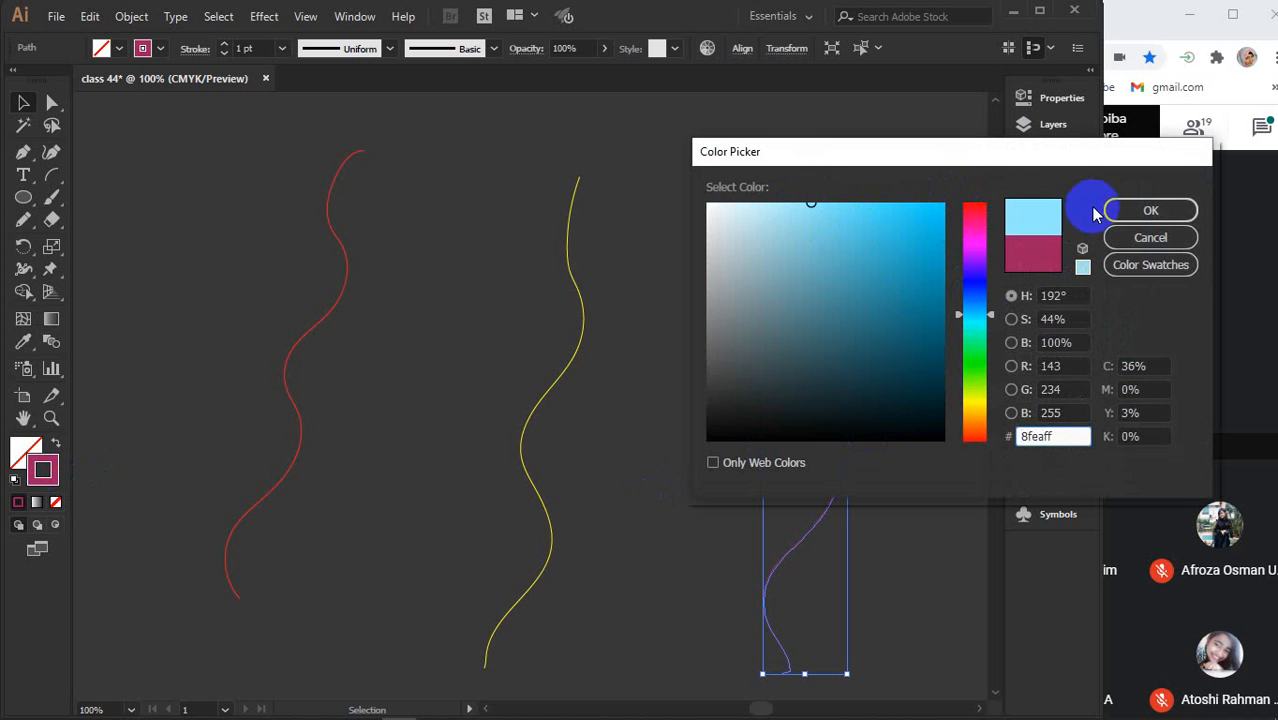
click(1133, 210)
click(751, 157)
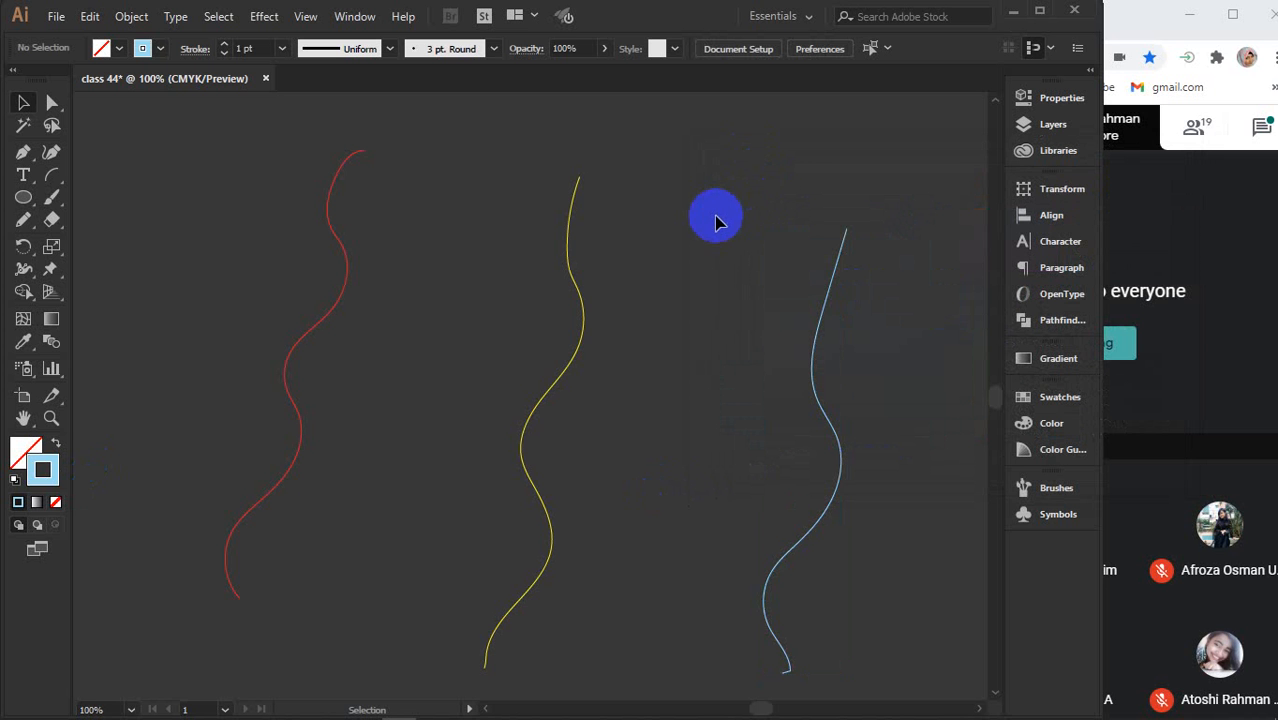
Duplicate all three colored wavy lines together, placing the copies straight below the originals
scroll(727, 217, down, 1)
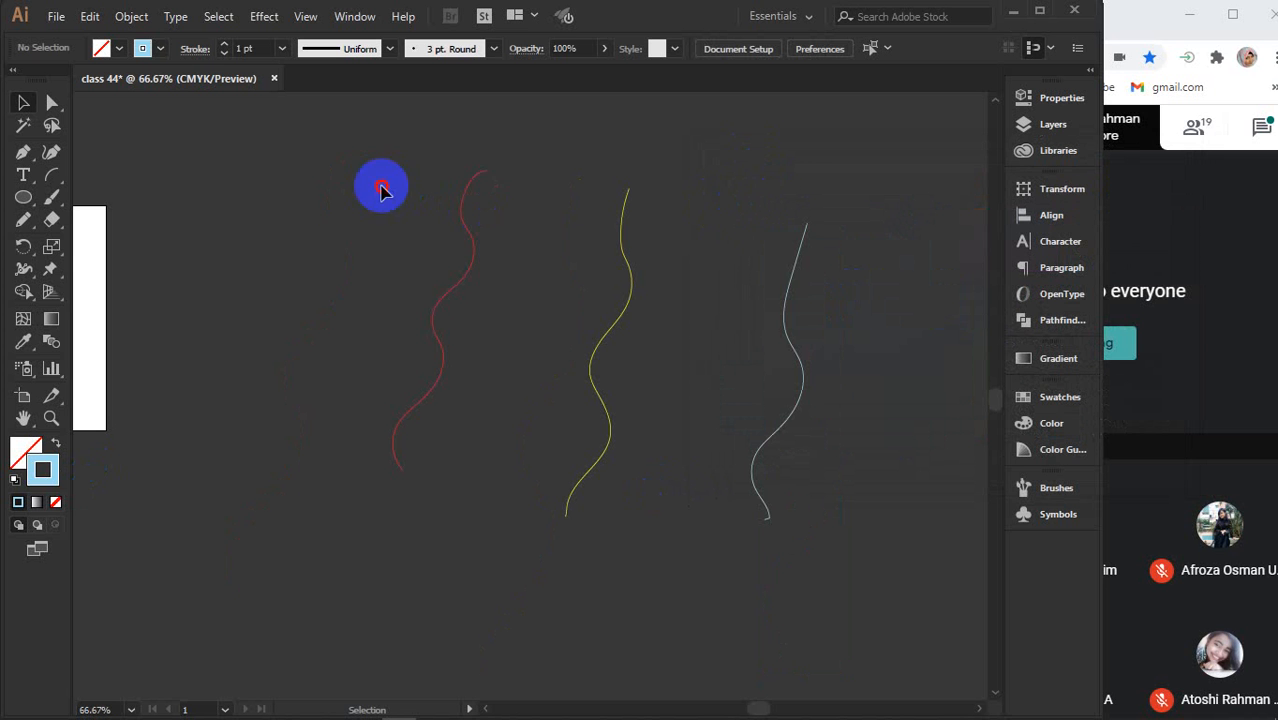
drag(379, 188, 880, 380)
drag(800, 262, 727, 614)
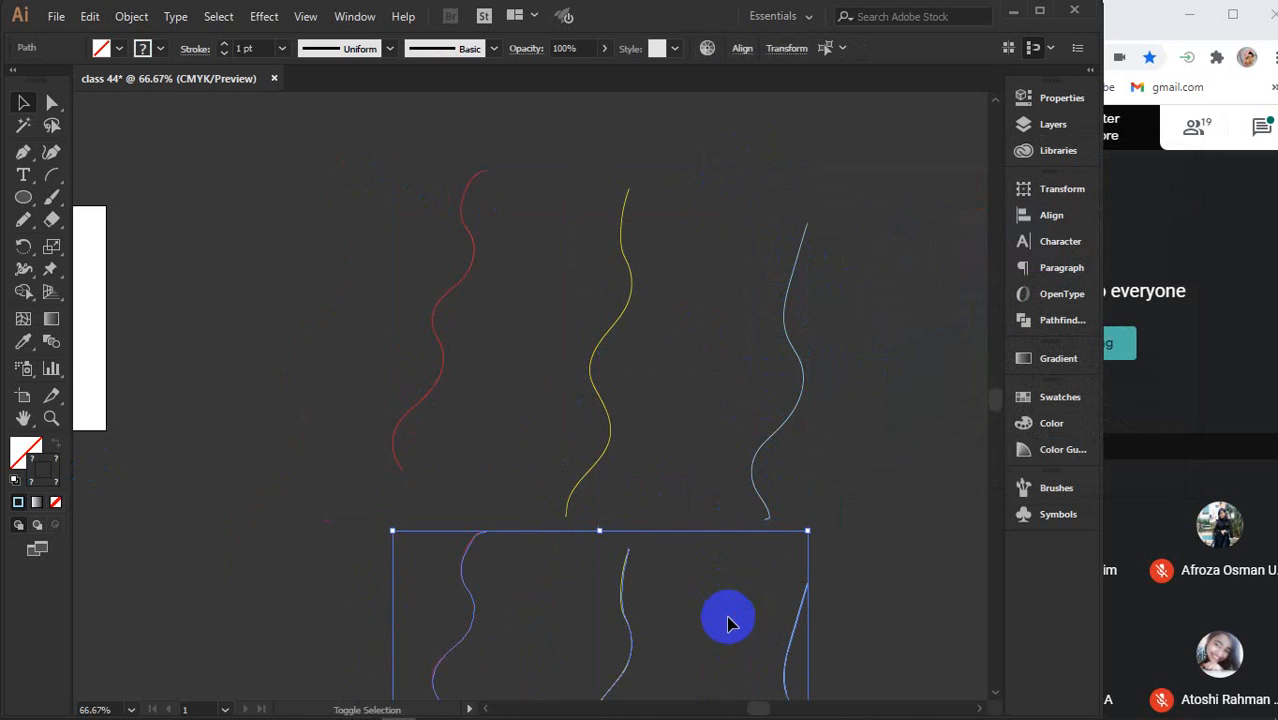
Blend the original red, yellow and light blue wavy lines together with the Blend Make command
scroll(712, 497, up, 1)
scroll(710, 497, up, 1)
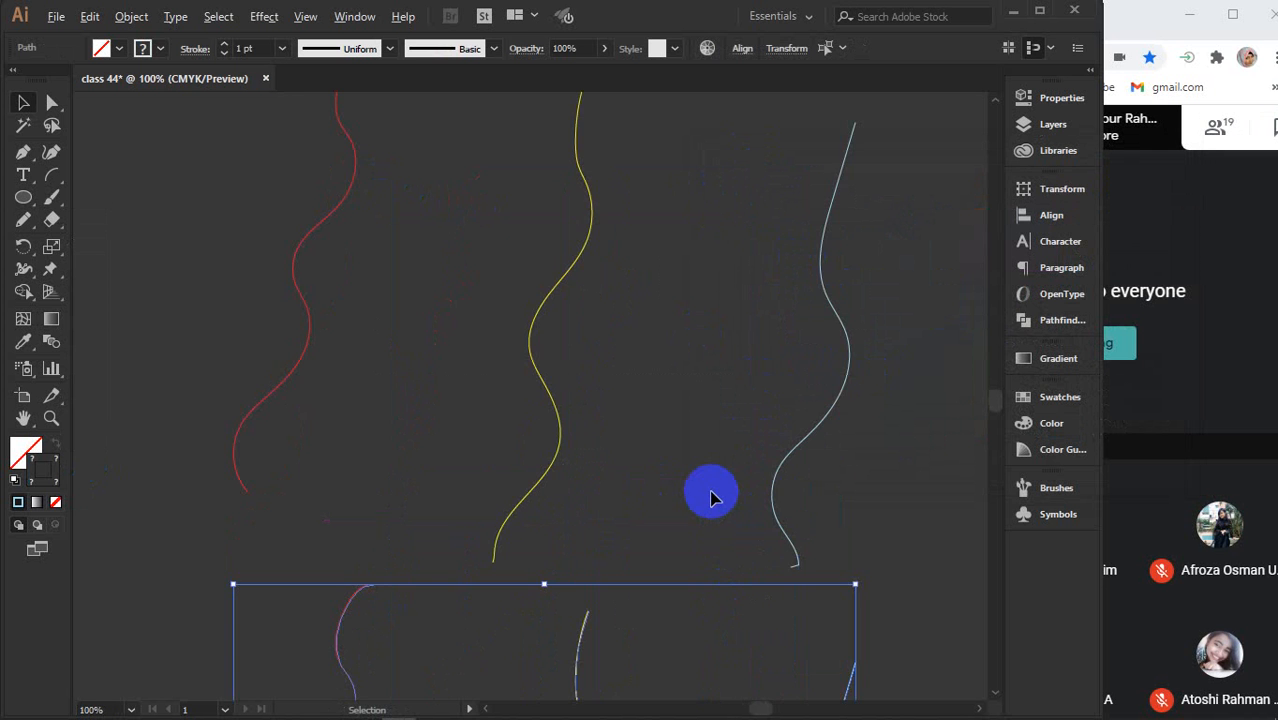
drag(736, 362, 734, 471)
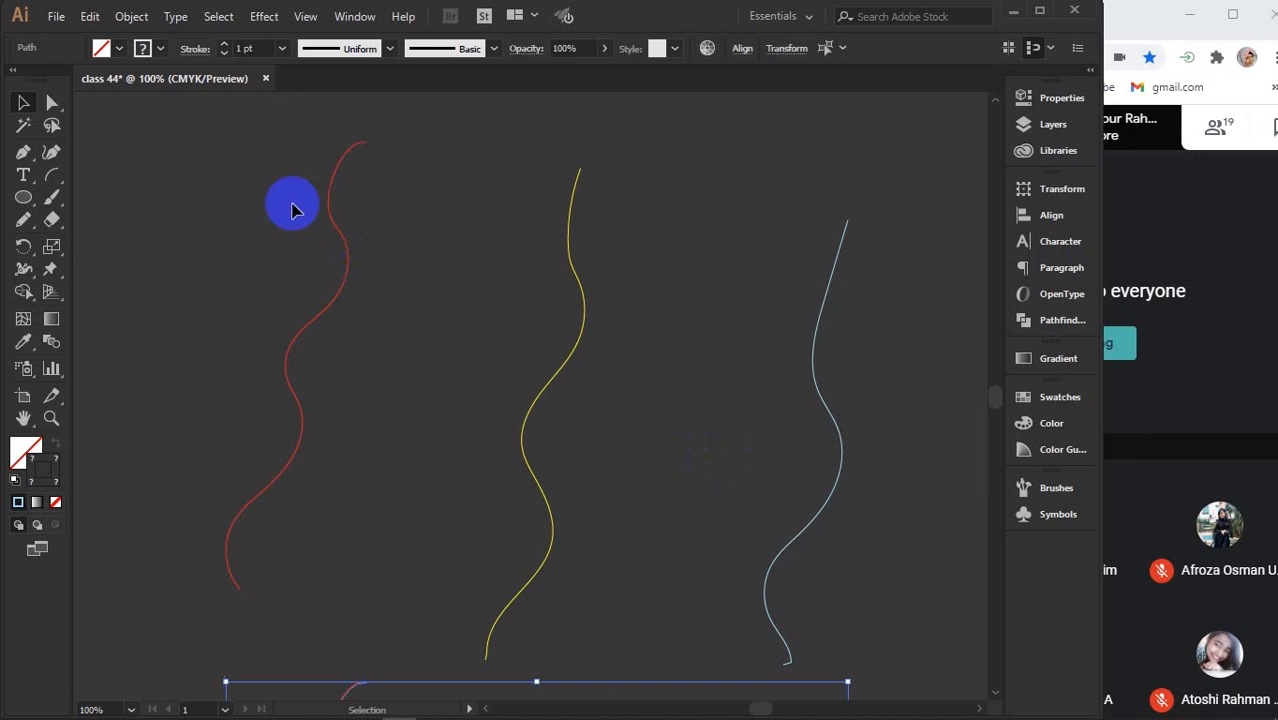
mouse_move(268, 157)
mouse_down()
mouse_move(882, 334)
mouse_move(845, 322)
mouse_up()
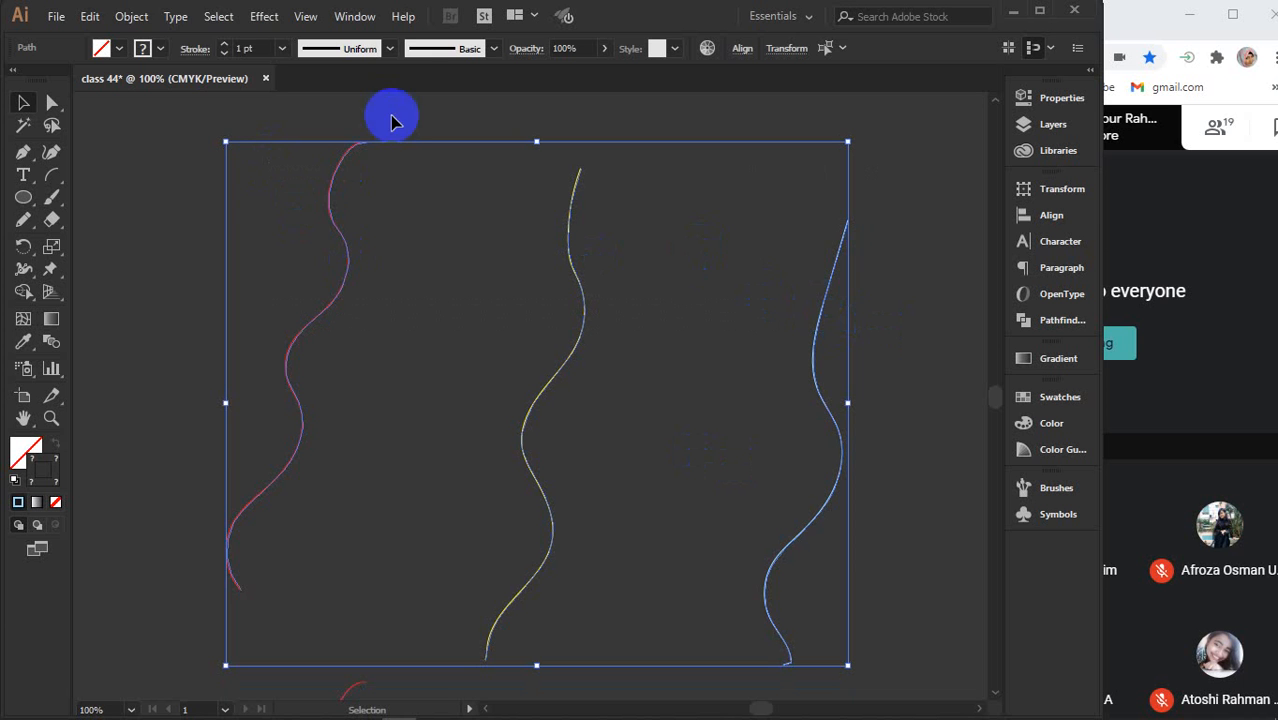
click(127, 18)
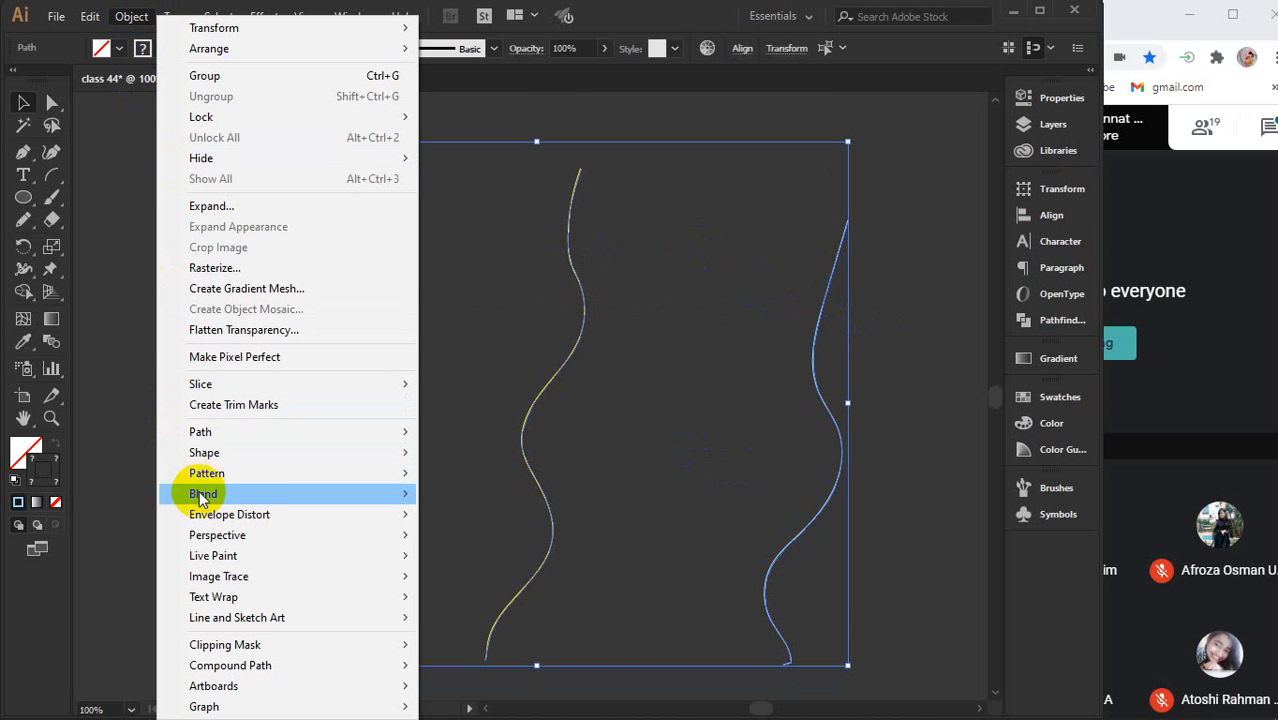
mouse_move(262, 497)
click(455, 494)
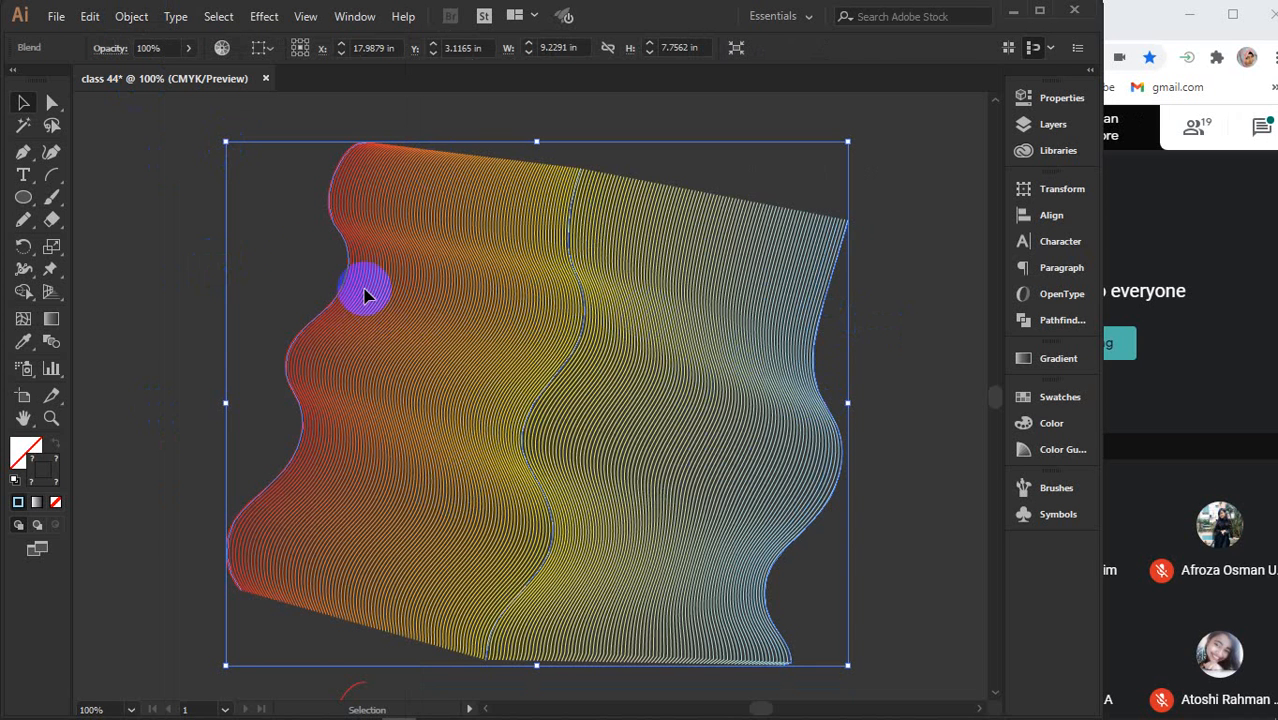
click(207, 218)
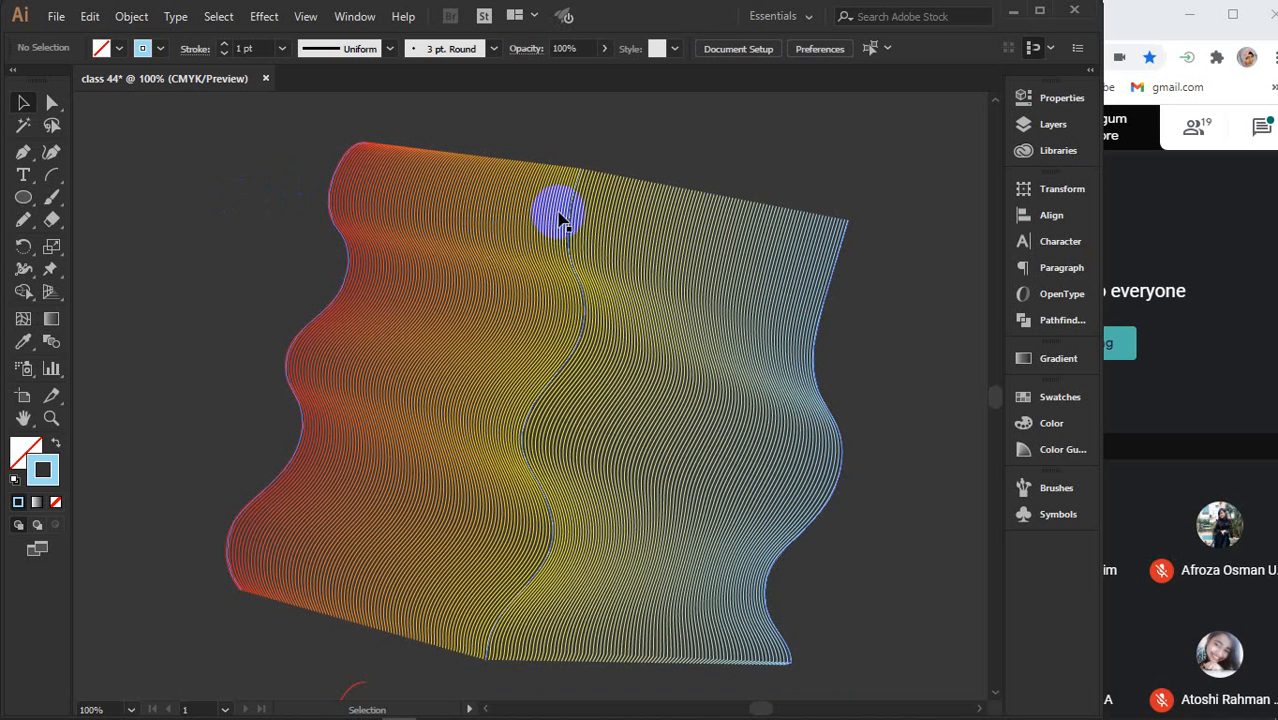
Set the wavy-line blend's spacing to 100 specified steps, previewing other step counts before applying it
click(476, 265)
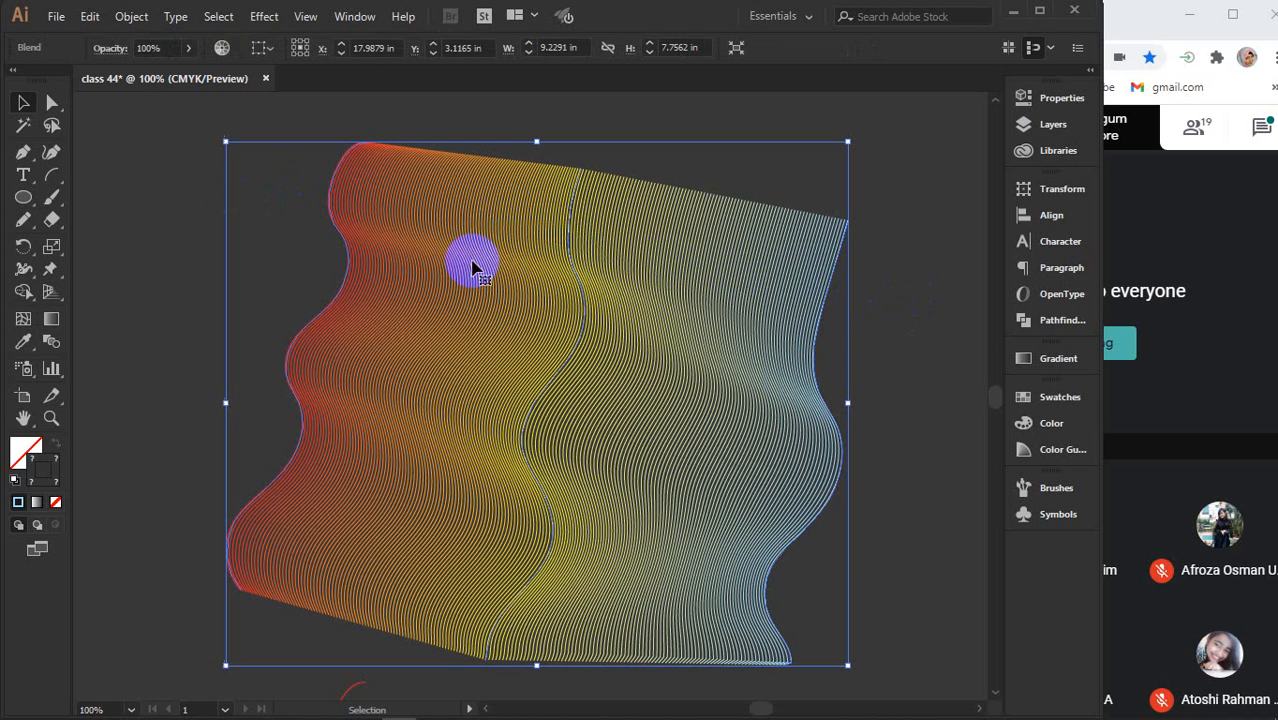
click(118, 17)
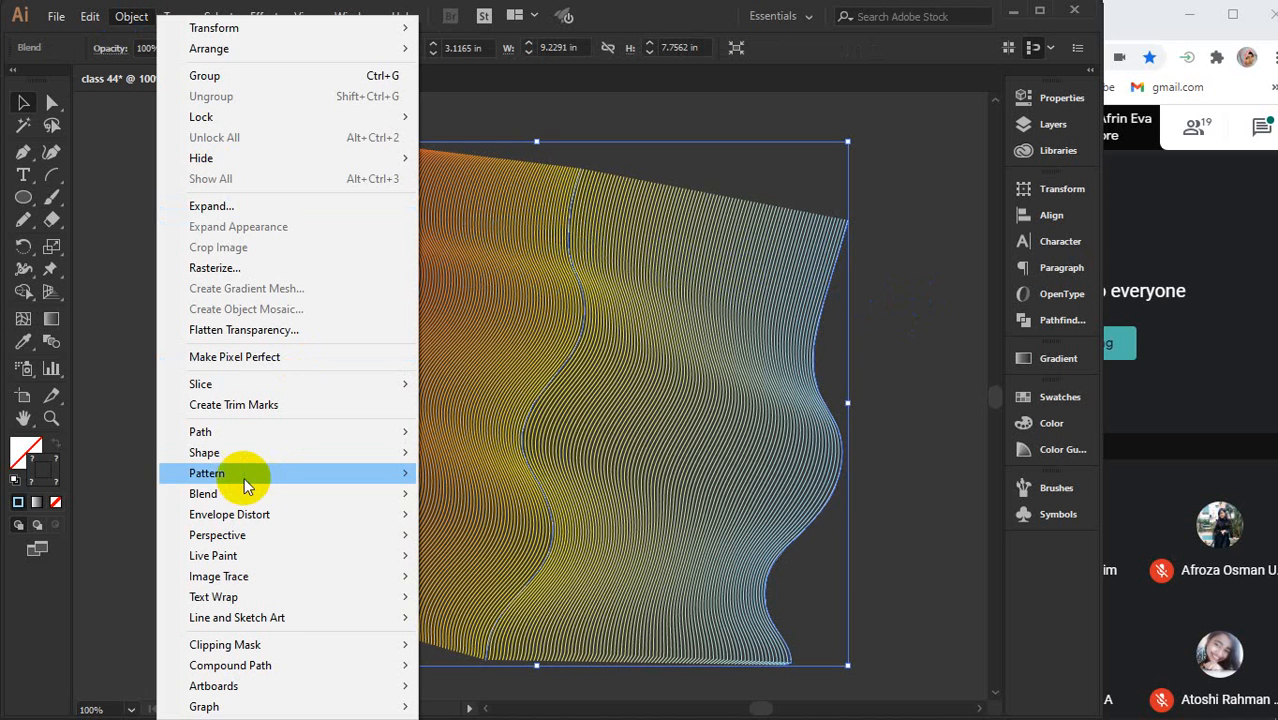
mouse_move(245, 493)
click(490, 542)
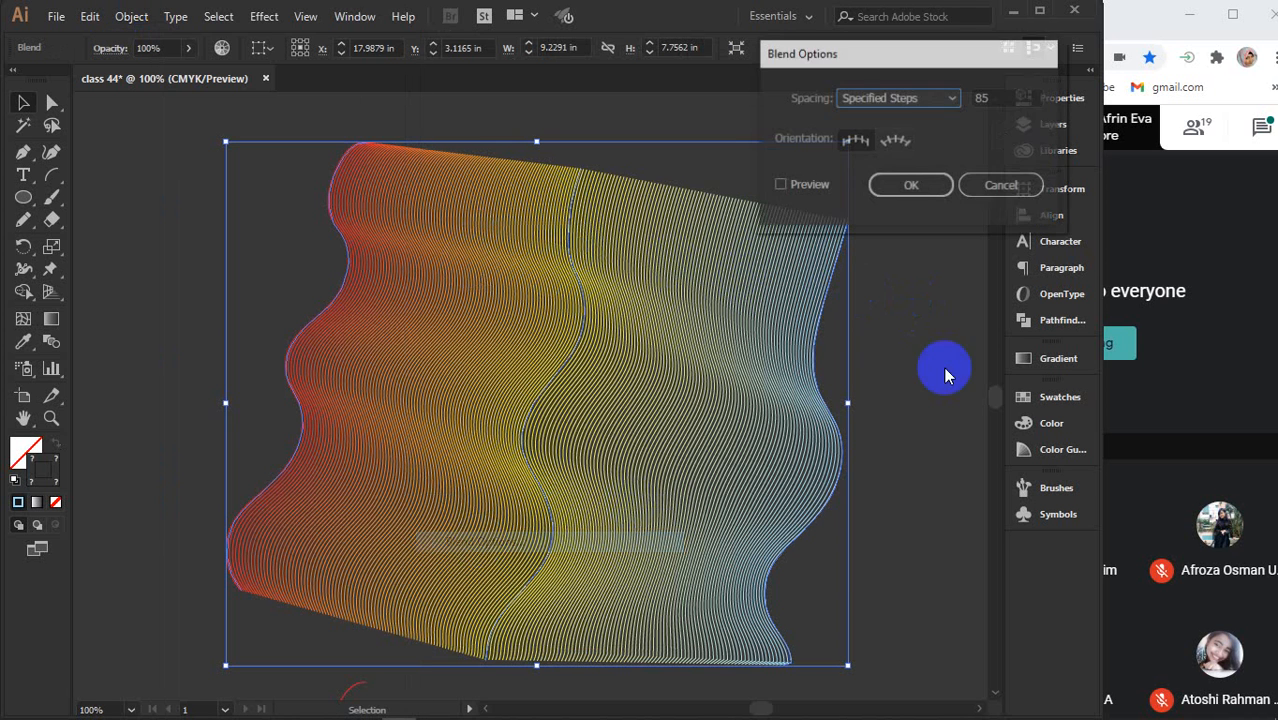
double_click(1020, 97)
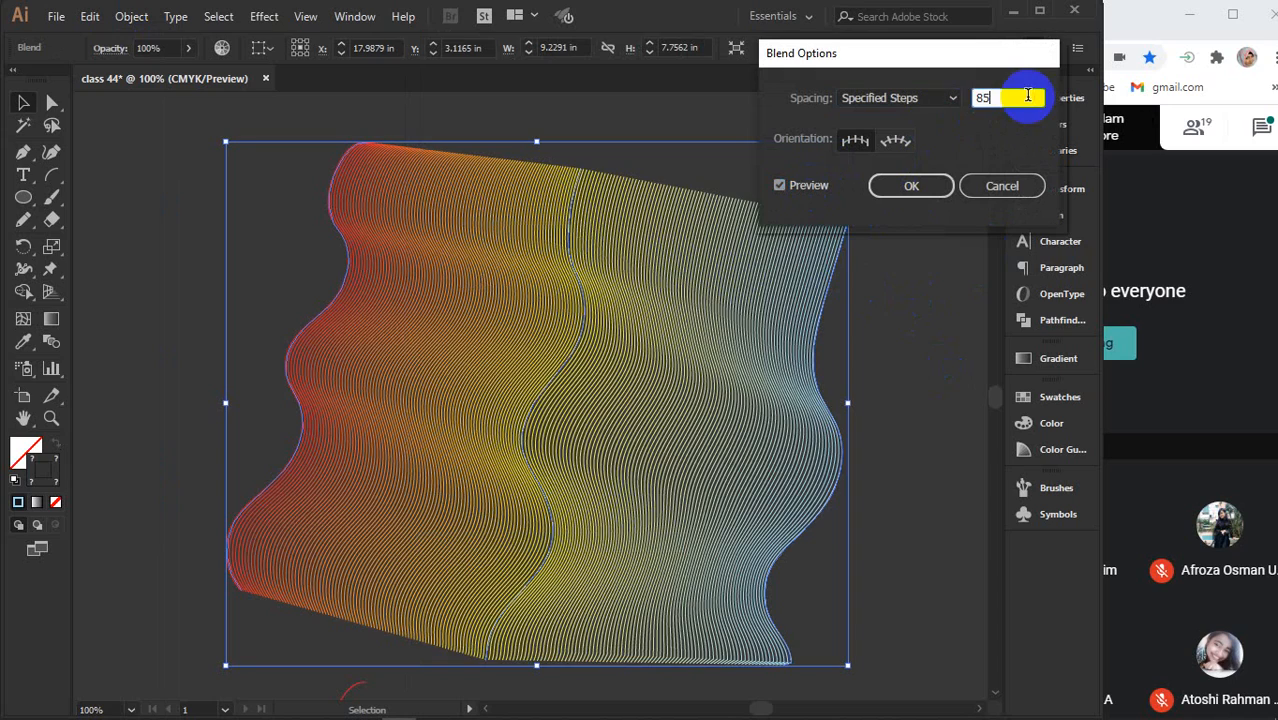
text(101)
scroll(1027, 95, up, 20)
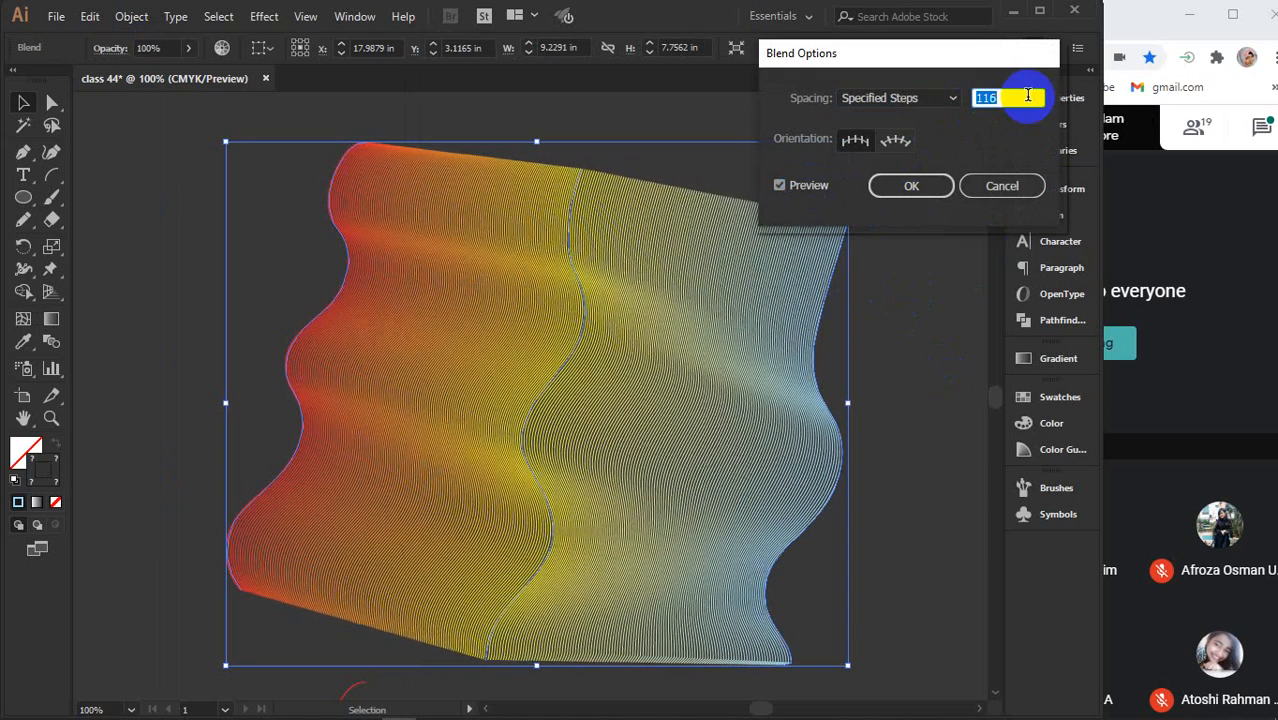
scroll(1027, 95, down, 20)
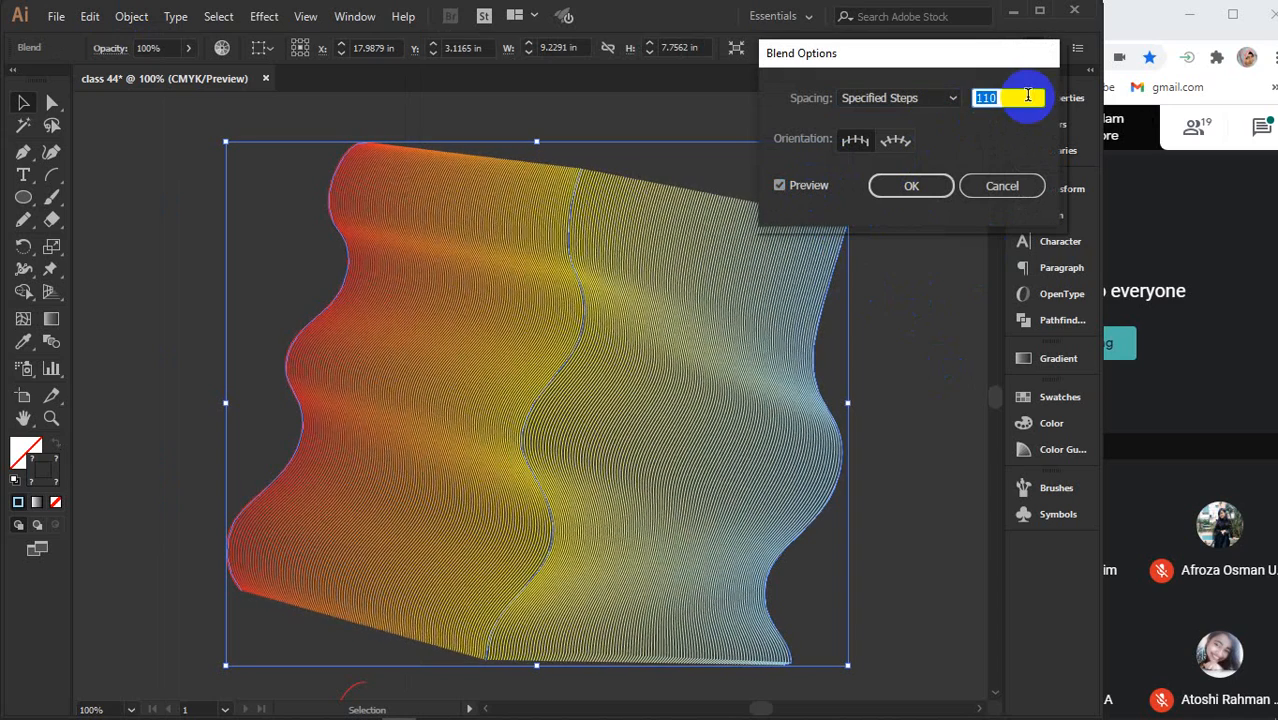
scroll(1027, 95, down, 8)
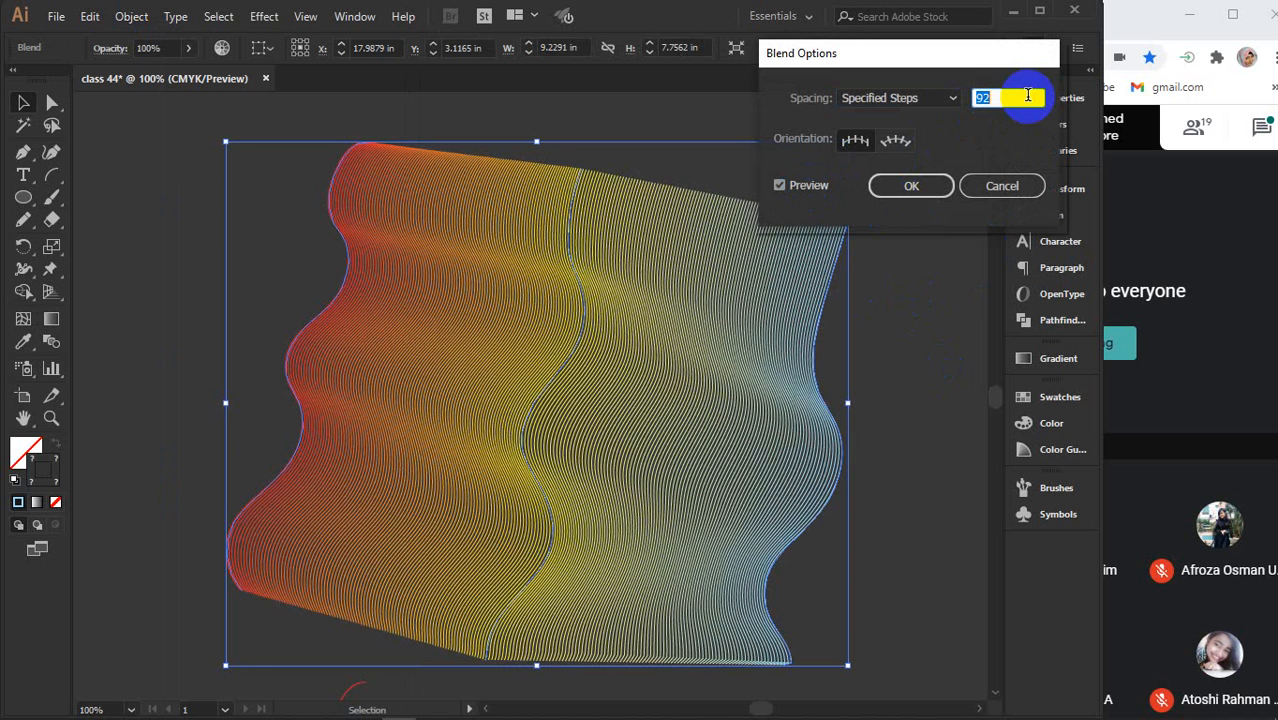
scroll(1027, 95, up, 12)
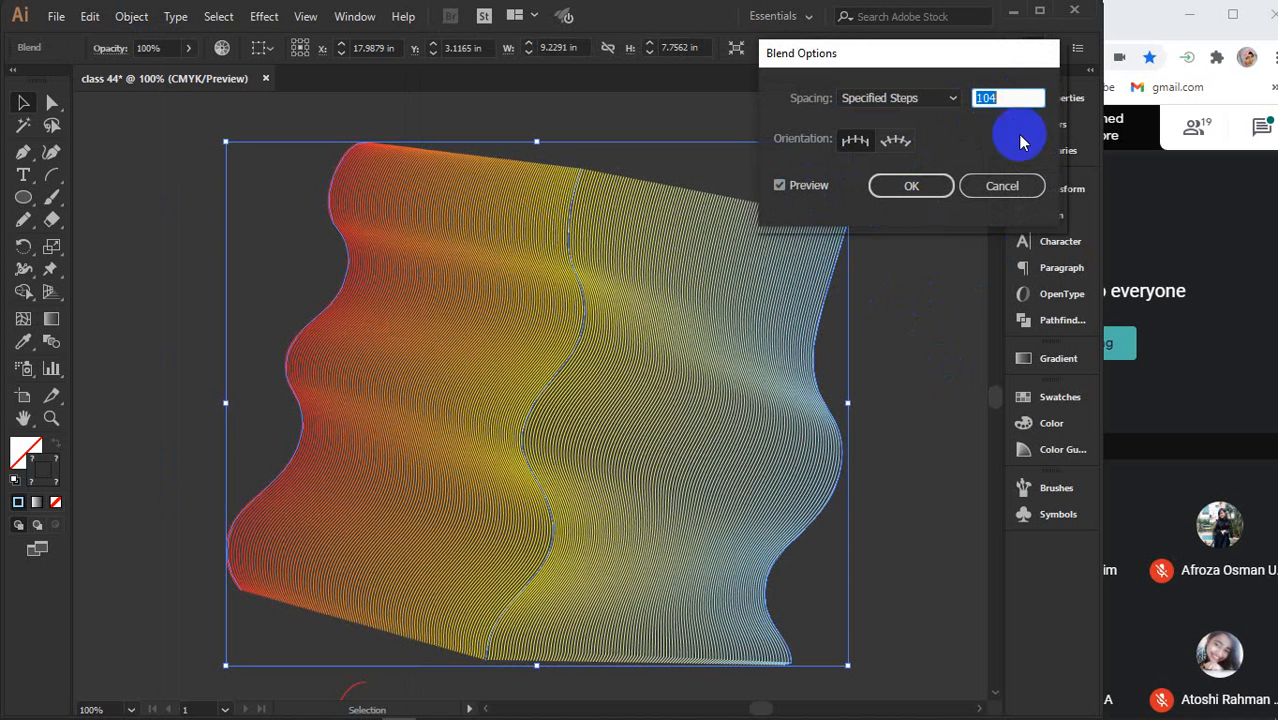
click(936, 189)
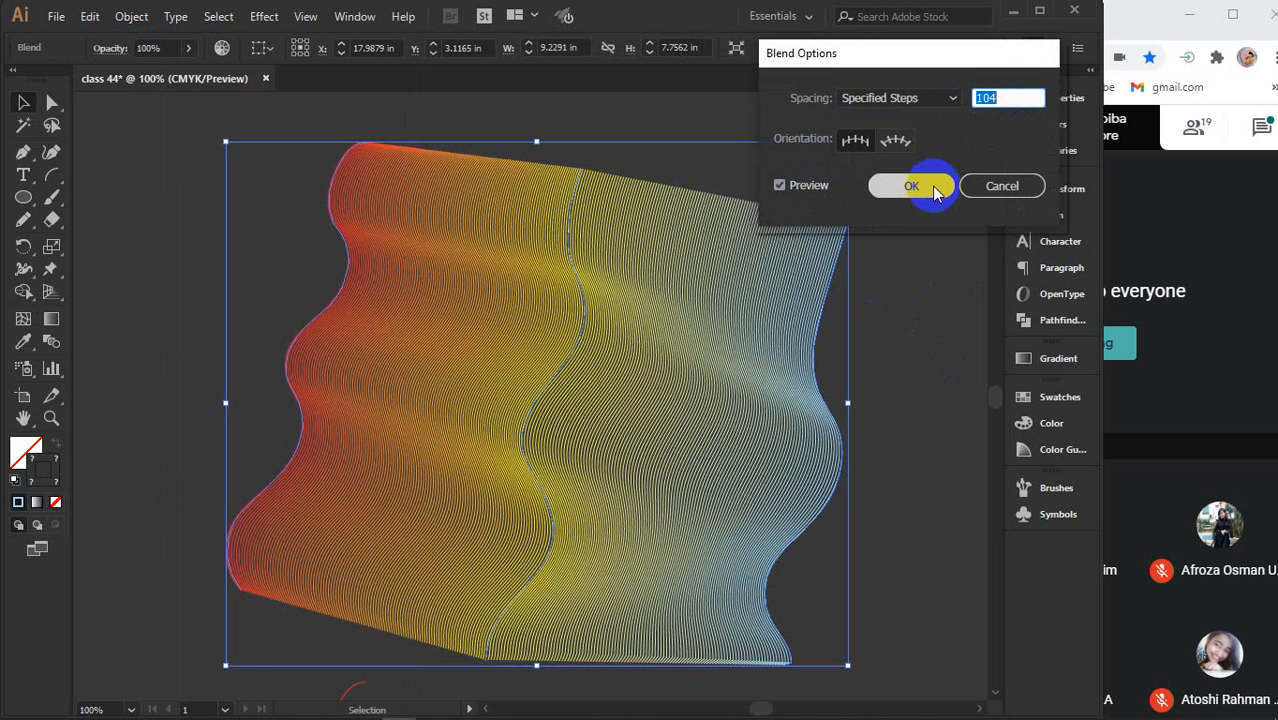
click(988, 102)
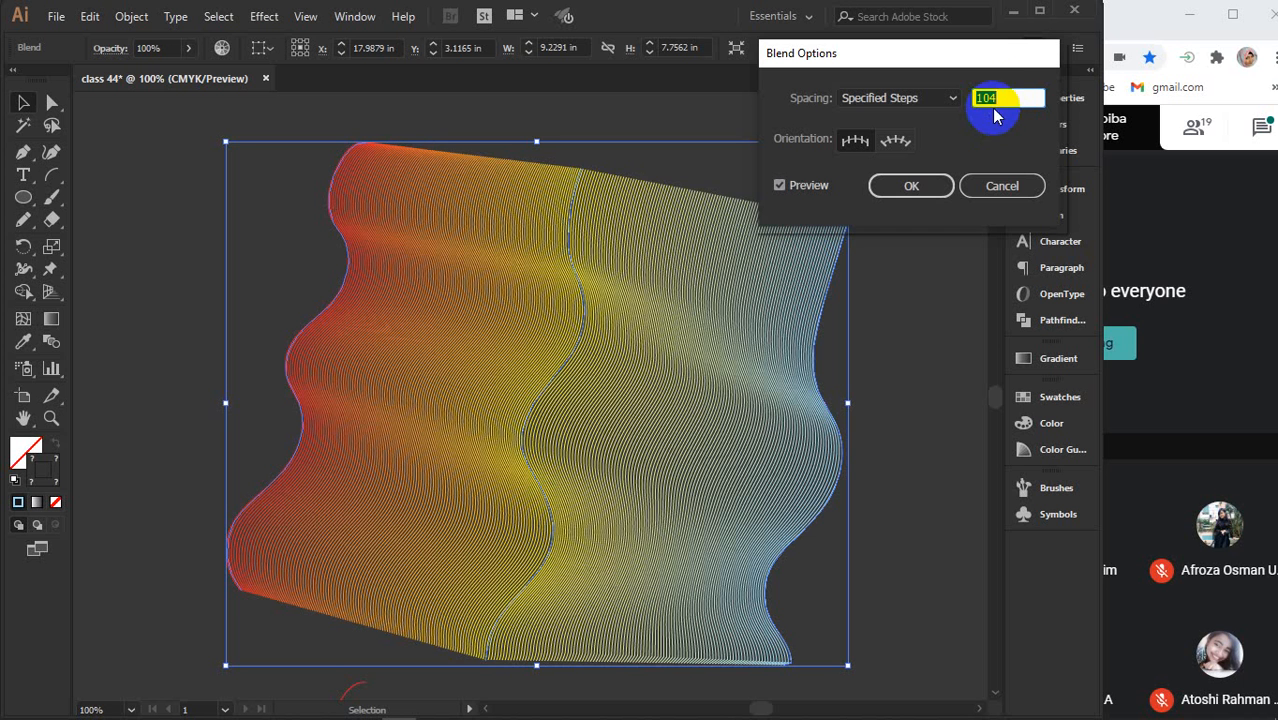
scroll(998, 95, down, 5)
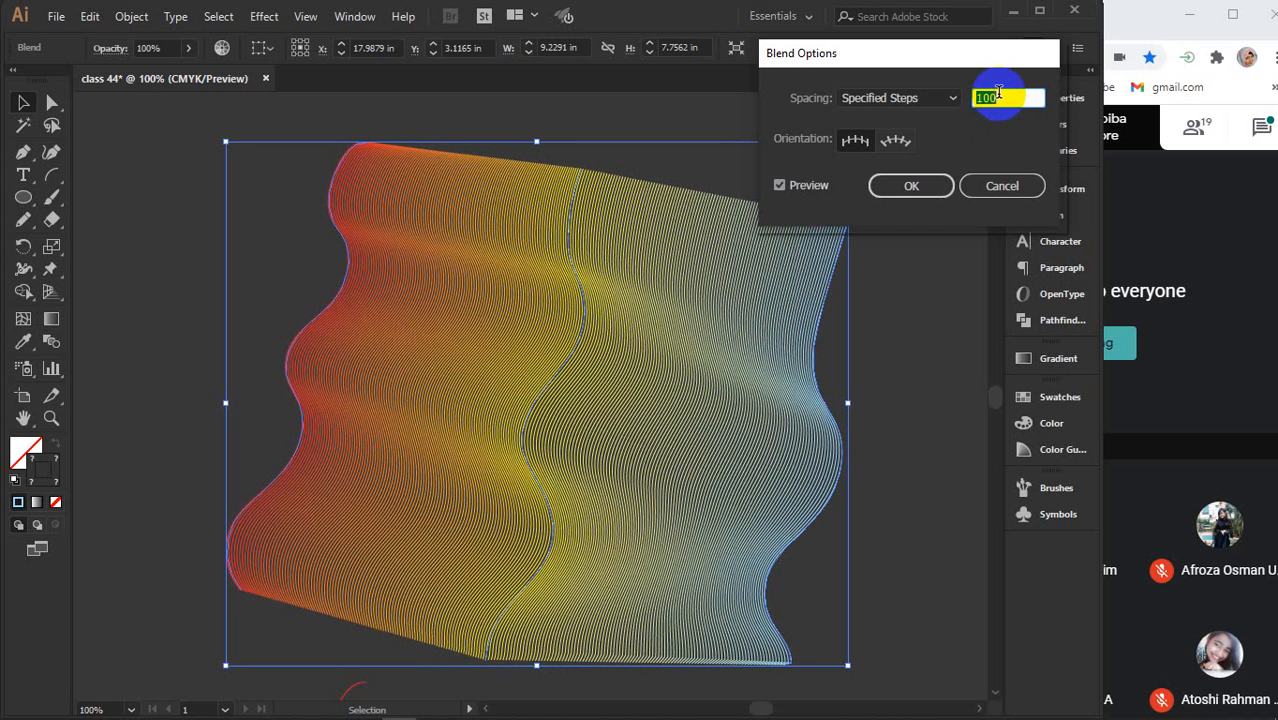
click(907, 185)
click(921, 335)
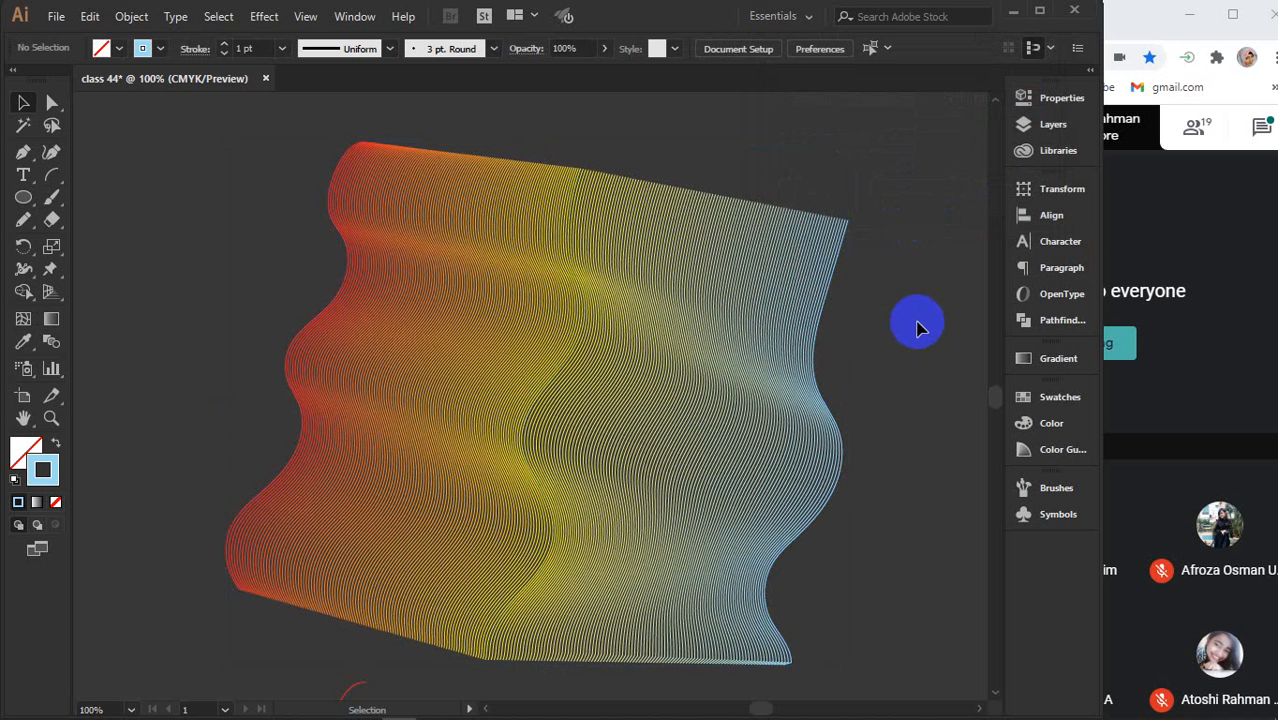
Duplicate the three unblended wavy lines together, placing the copies below them and slightly to the left
scroll(918, 318, down, 10)
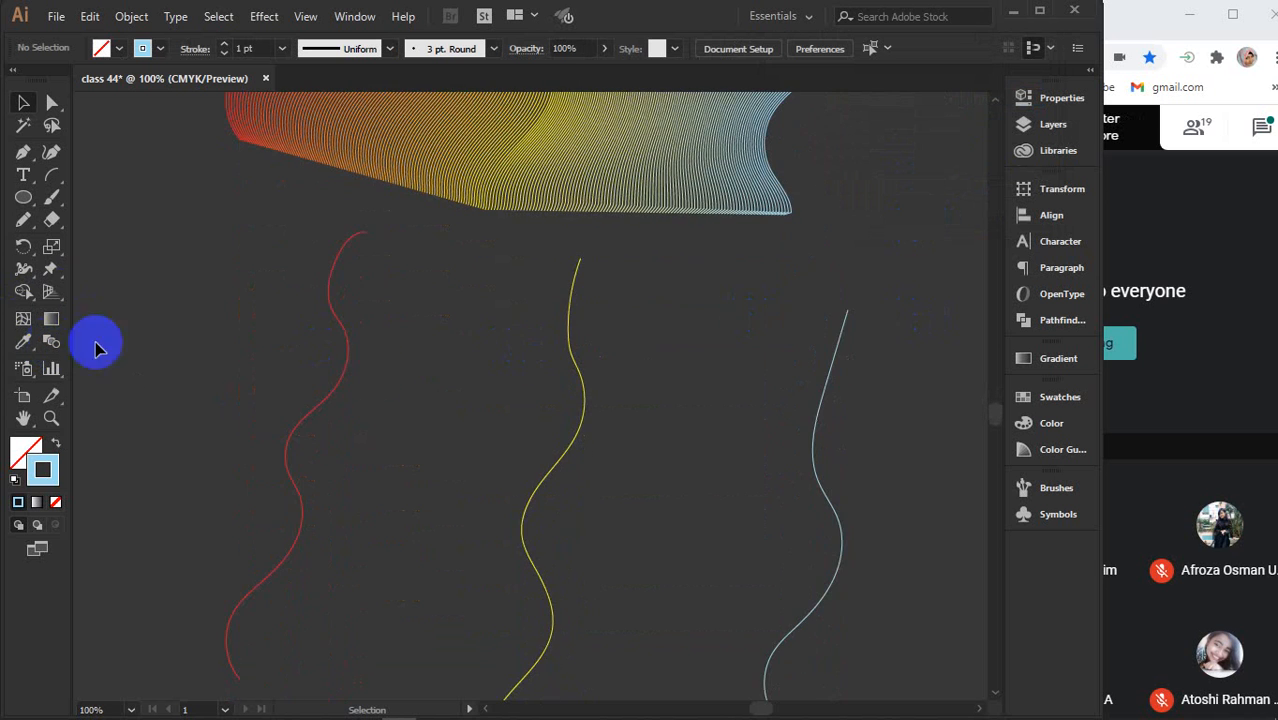
scroll(399, 382, down, 2)
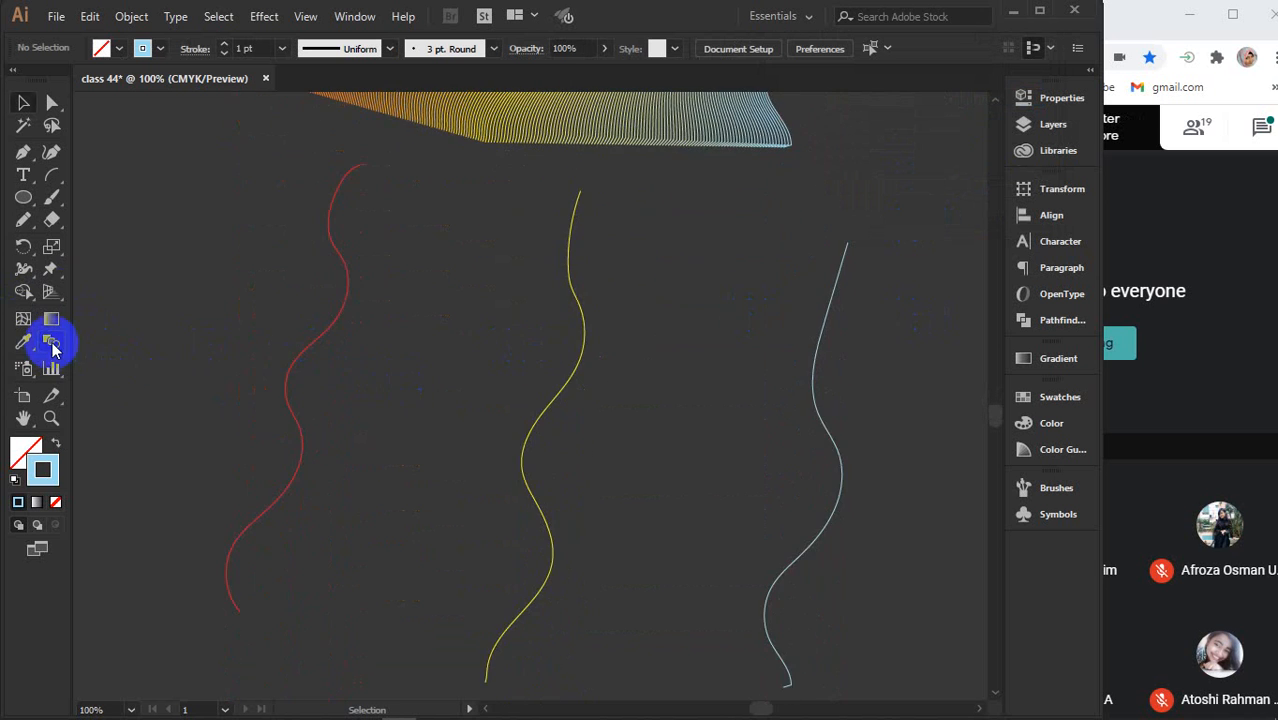
click(50, 341)
click(22, 104)
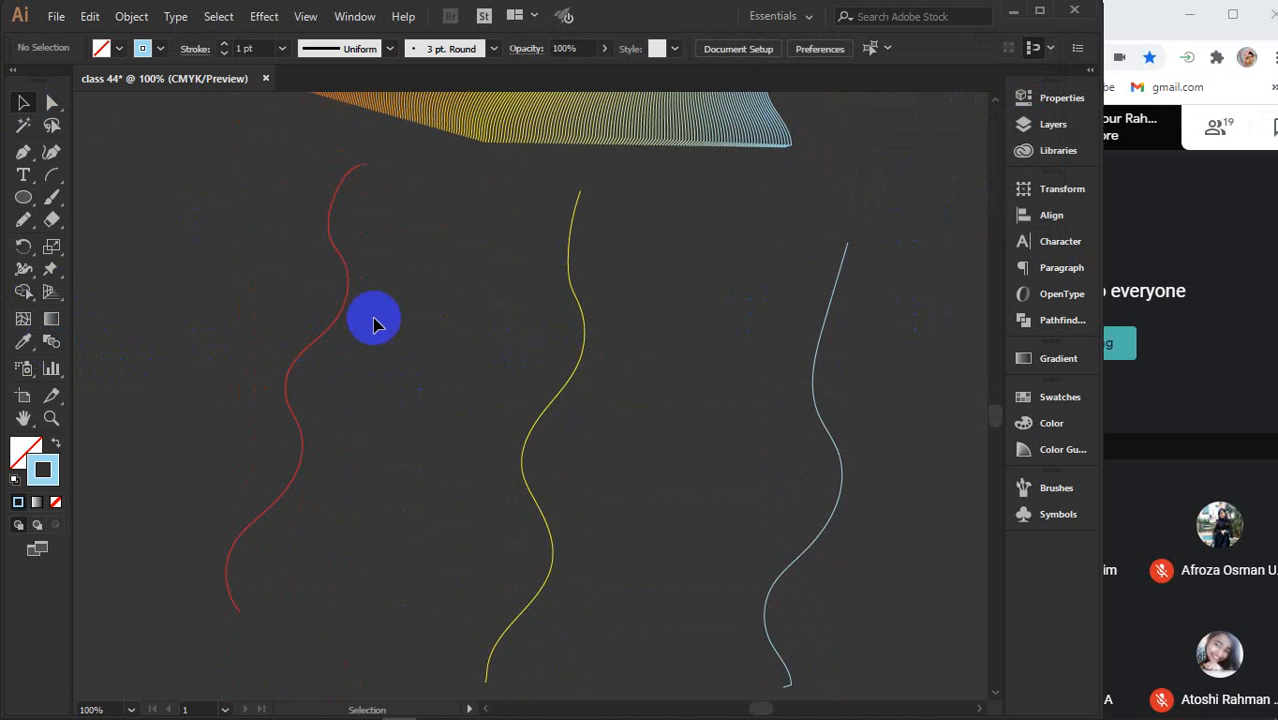
scroll(394, 308, down, 1)
scroll(394, 308, down, 1)
drag(279, 252, 817, 454)
mouse_move(684, 298)
mouse_down()
mouse_move(662, 609)
mouse_move(896, 331)
mouse_move(977, 288)
mouse_move(836, 523)
mouse_move(596, 648)
mouse_move(600, 662)
mouse_up()
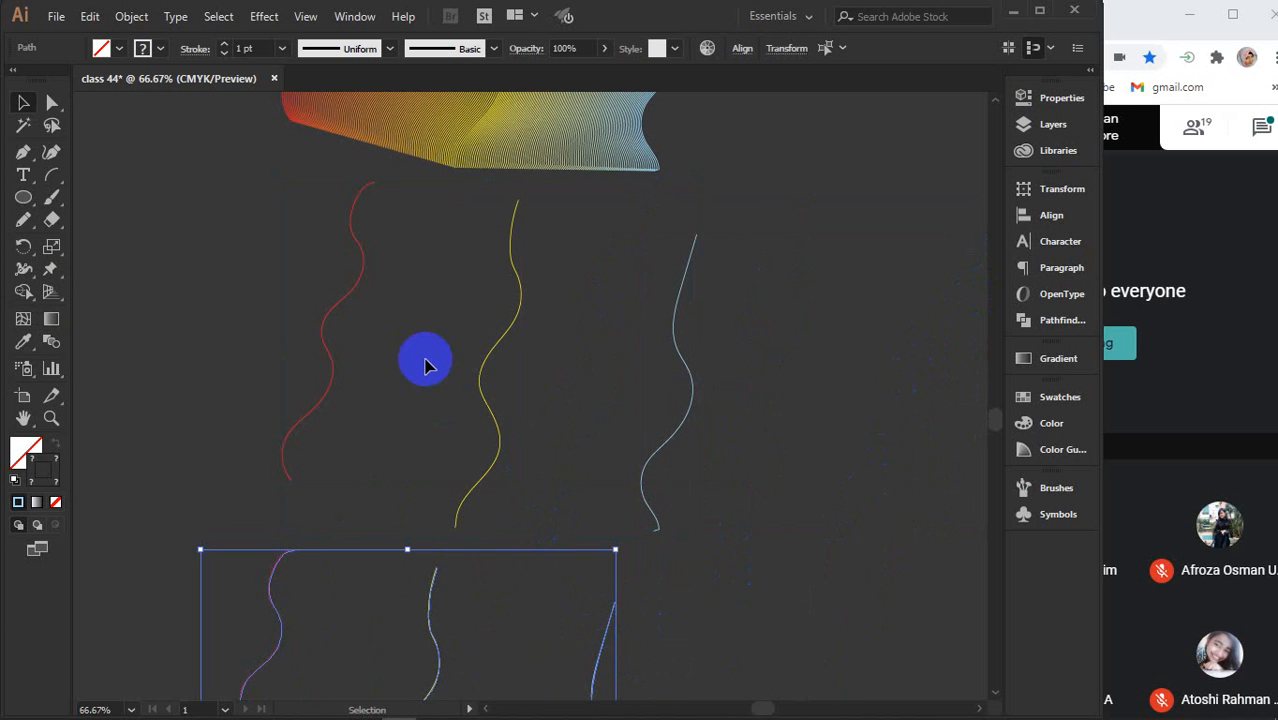
click(217, 245)
Try blending the upper unblended red, yellow and light blue lines with the Blend tool from points midway along each curve, and undo both blends
scroll(310, 295, up, 2)
drag(542, 343, 415, 330)
scroll(415, 330, down, 1)
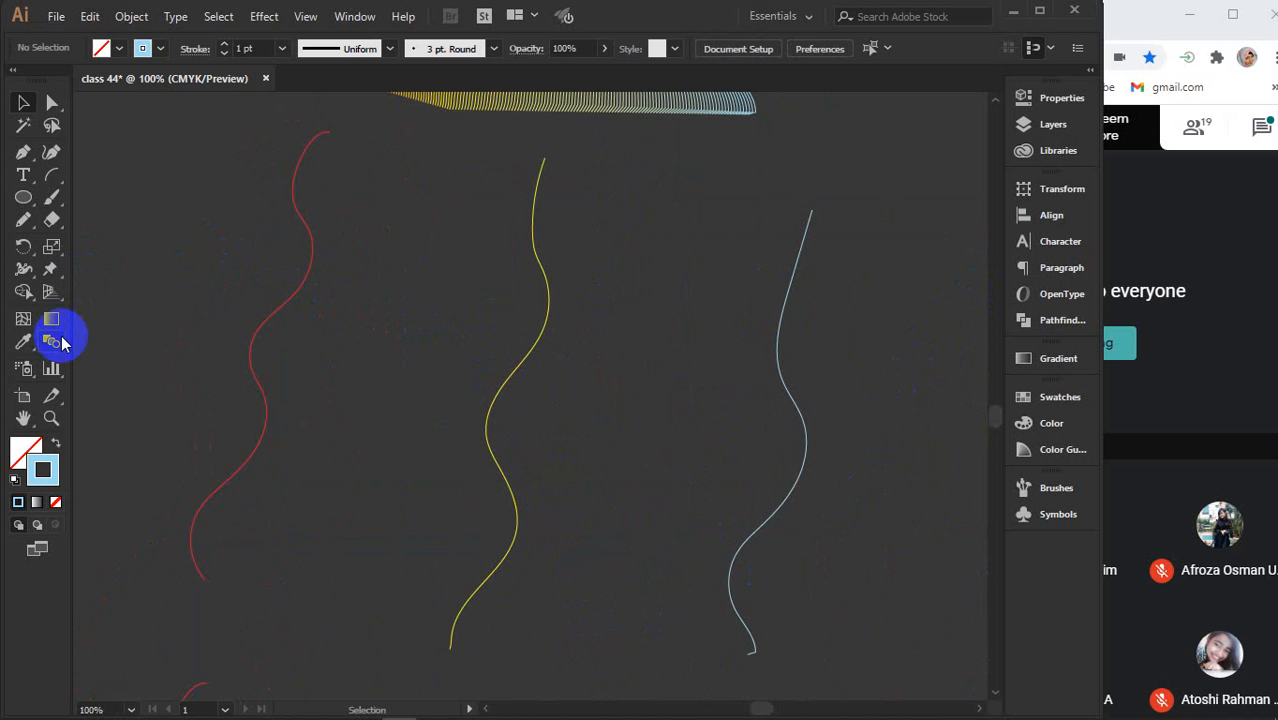
click(283, 295)
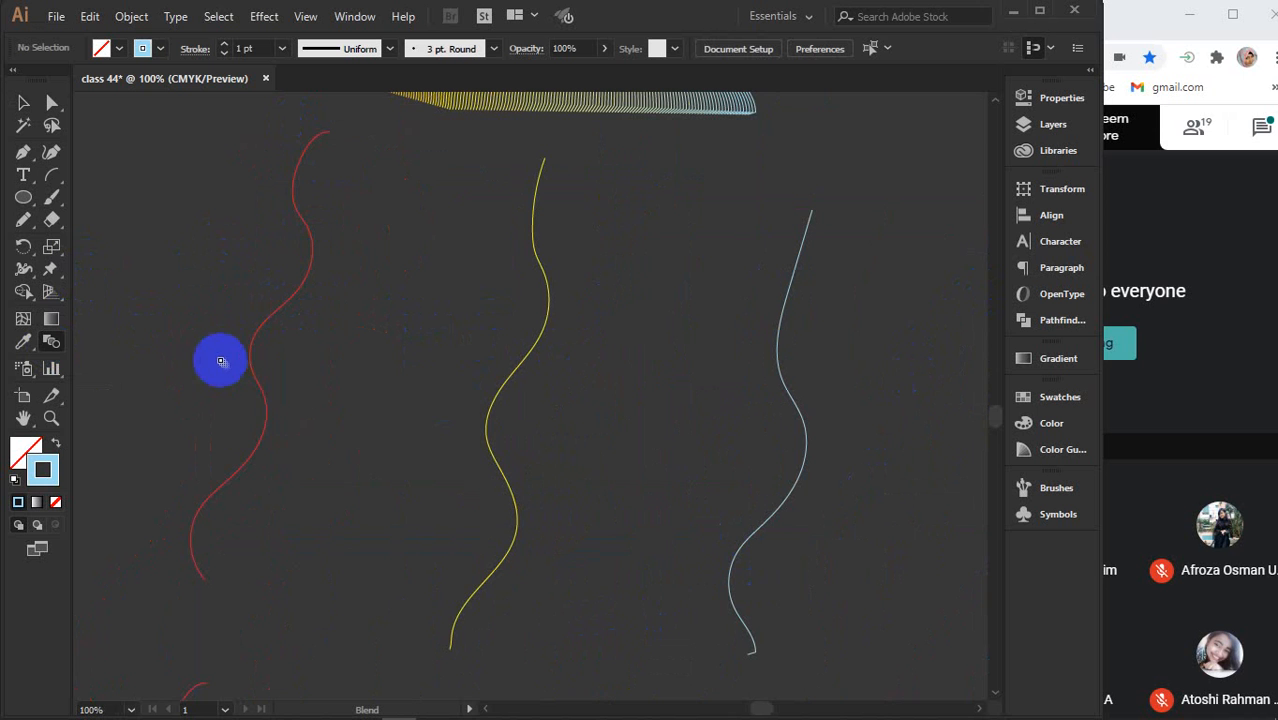
click(267, 320)
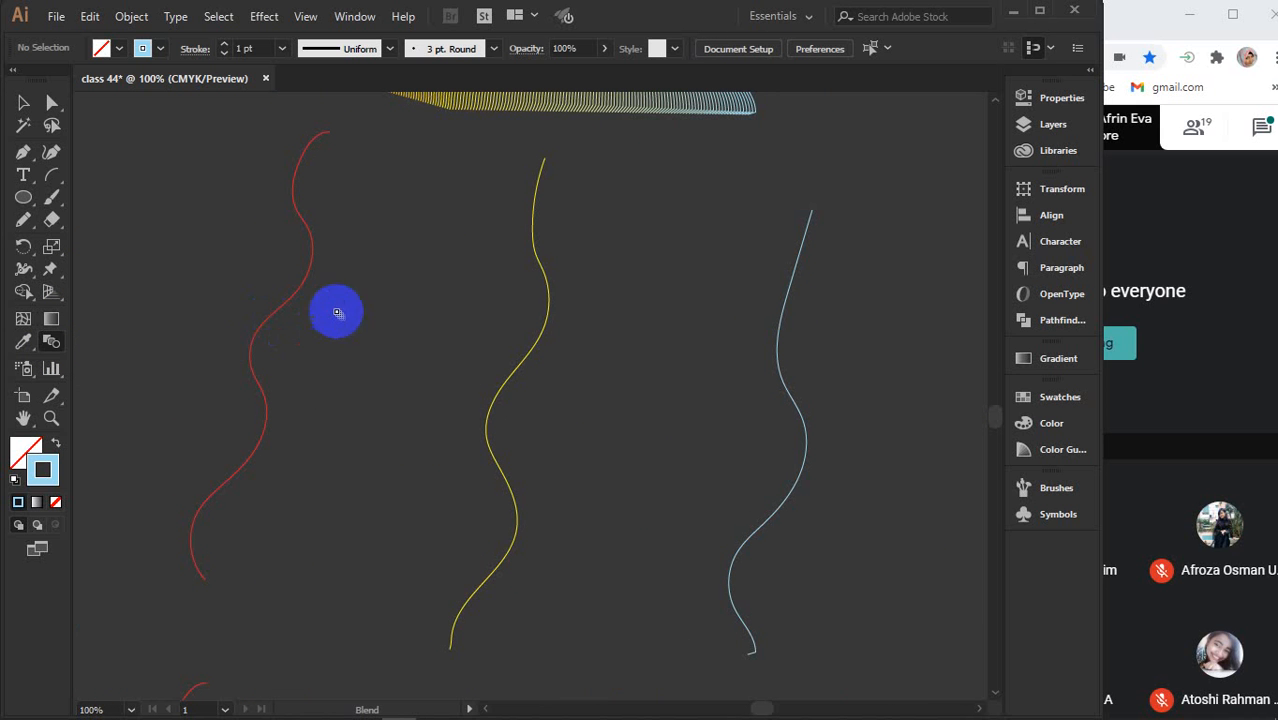
click(521, 361)
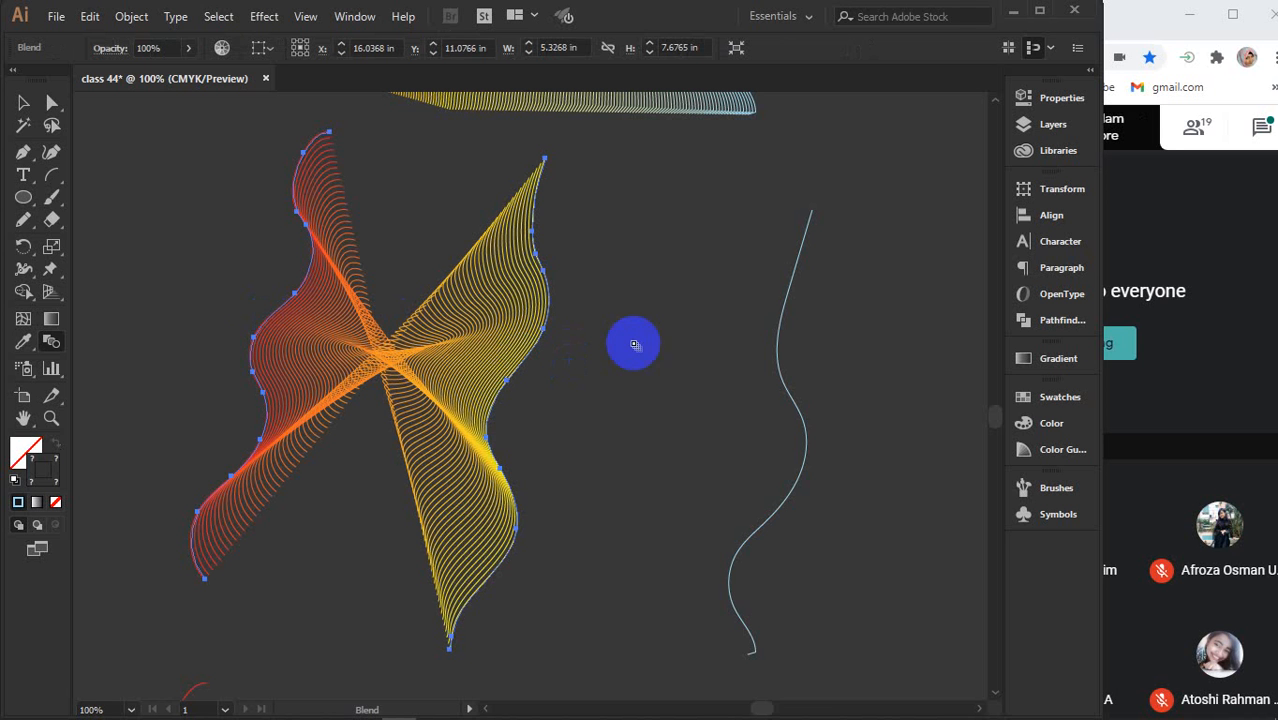
click(798, 410)
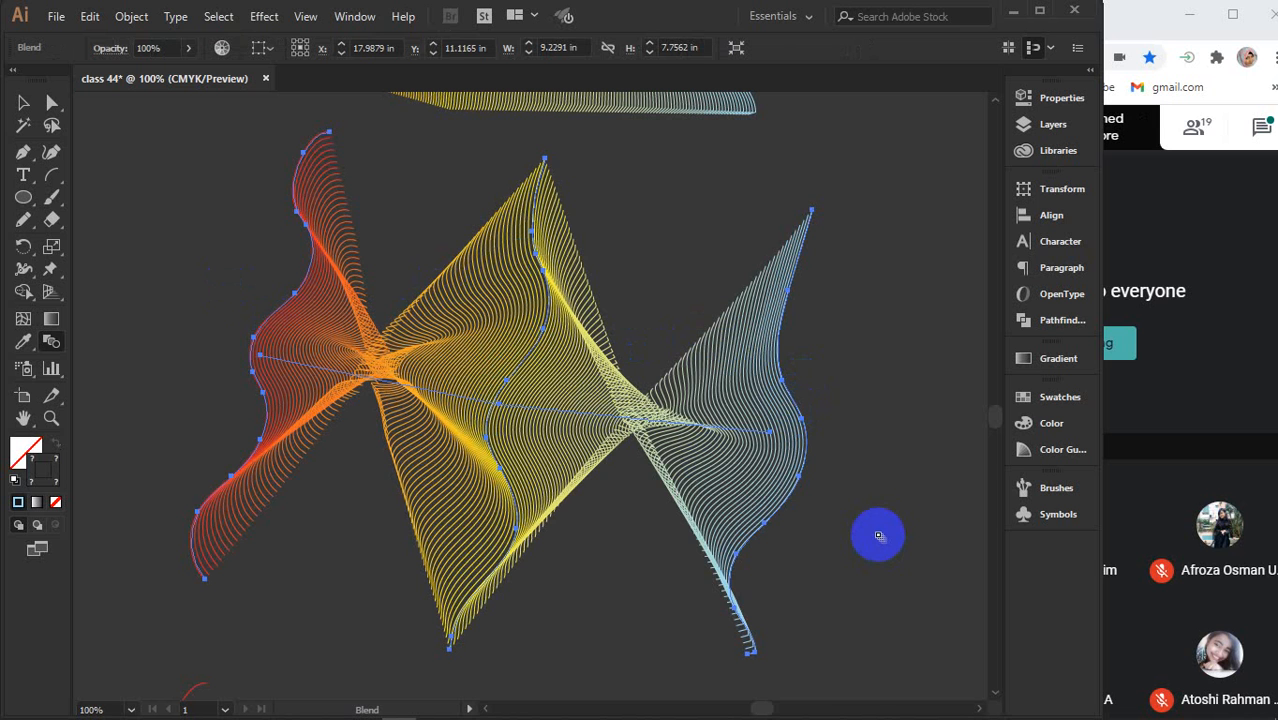
key(ctrl+z)
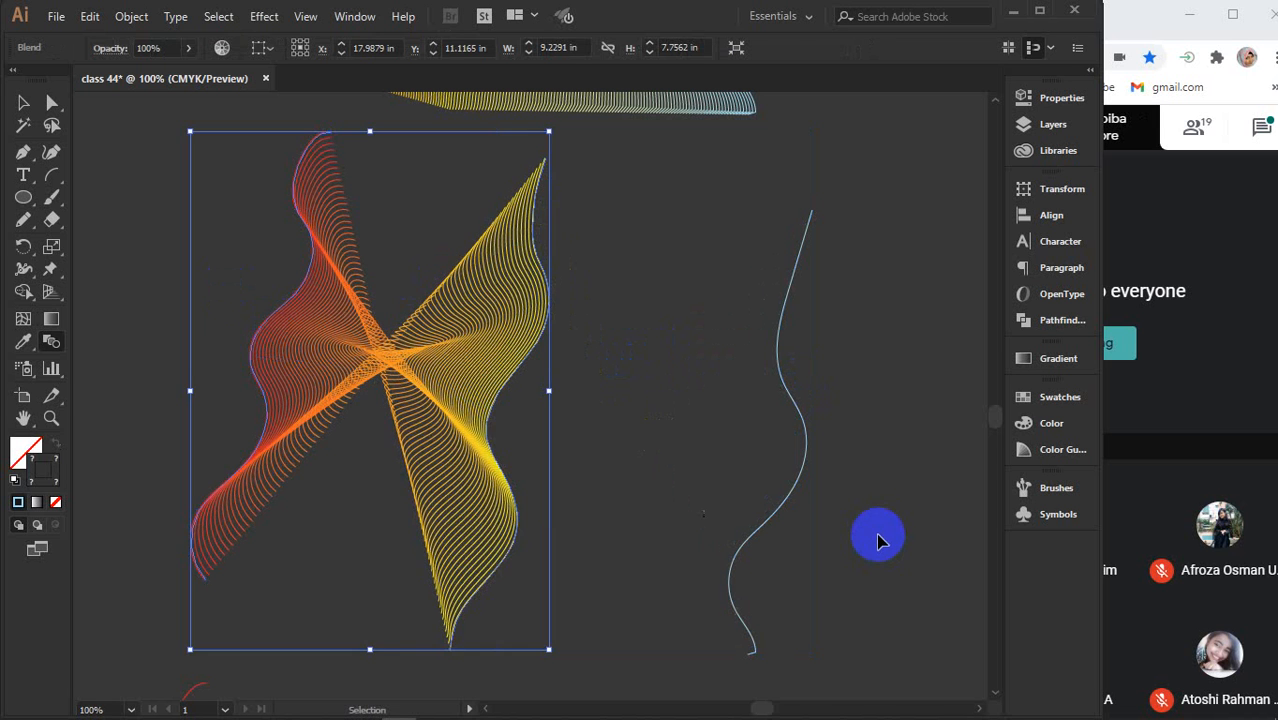
key(ctrl+z)
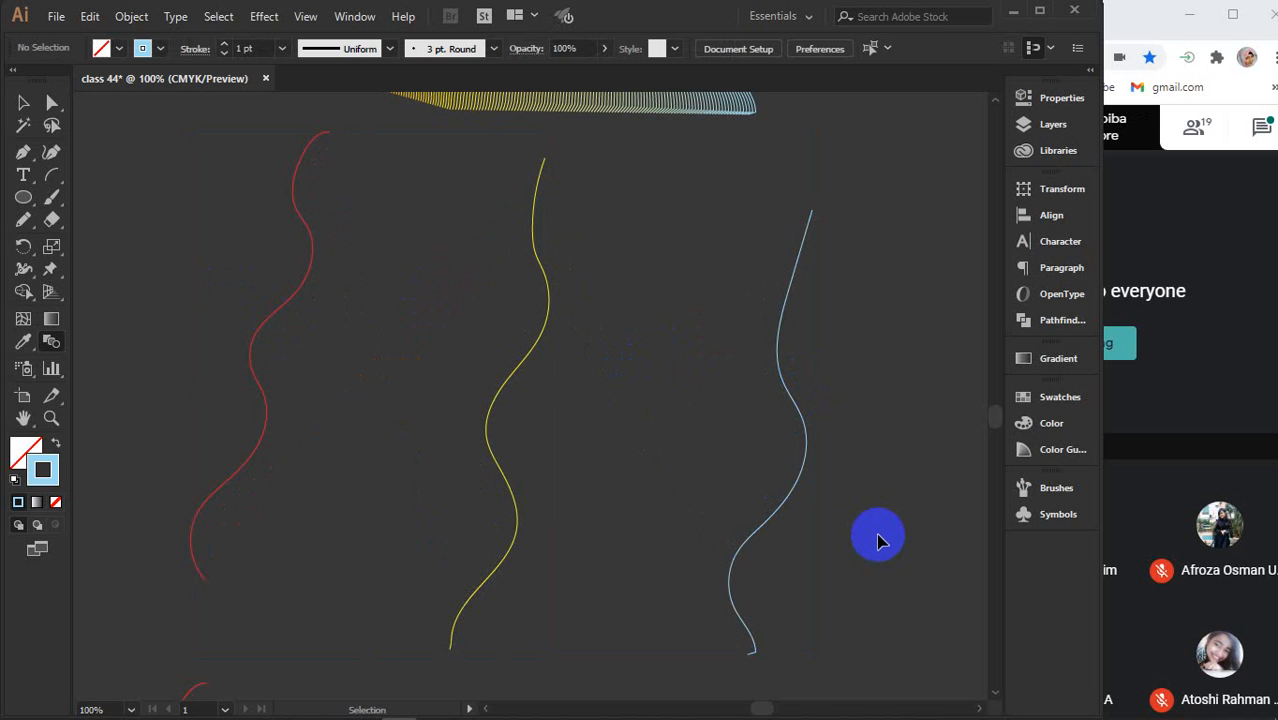
Blend the red, yellow and light blue lines with the Blend tool, joining them at their upper end points in that order
click(326, 132)
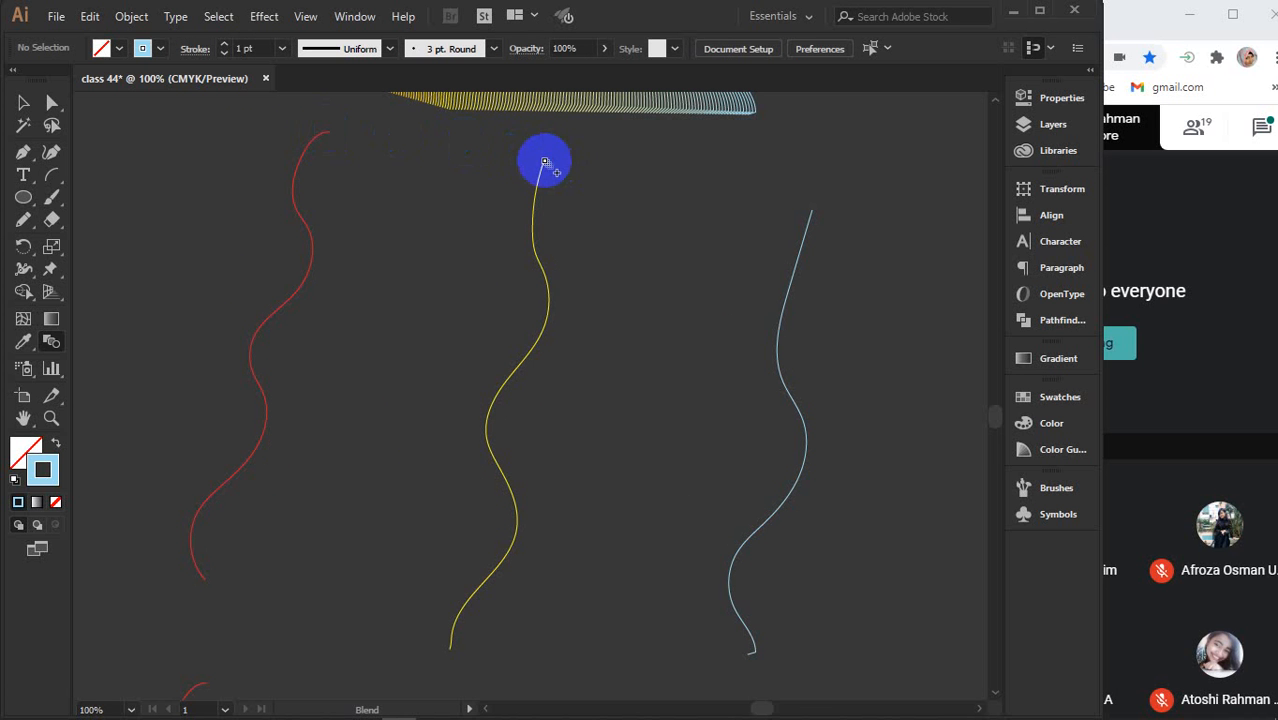
click(545, 162)
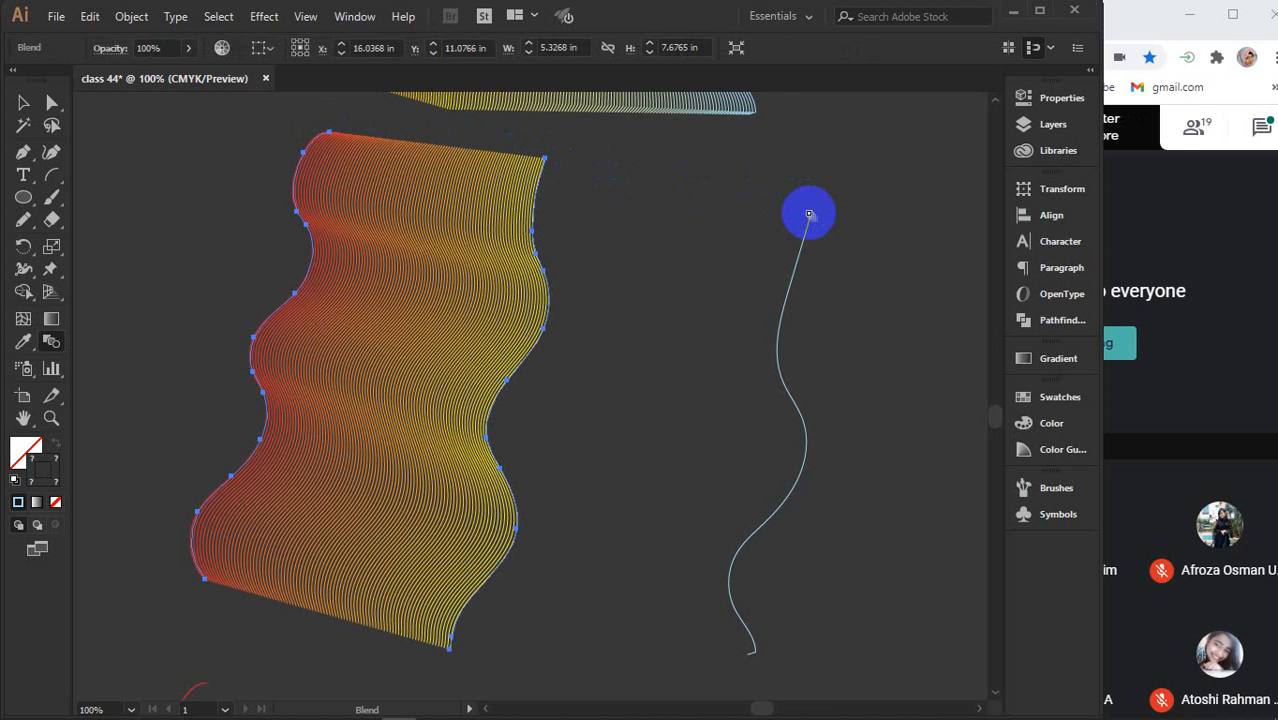
click(812, 214)
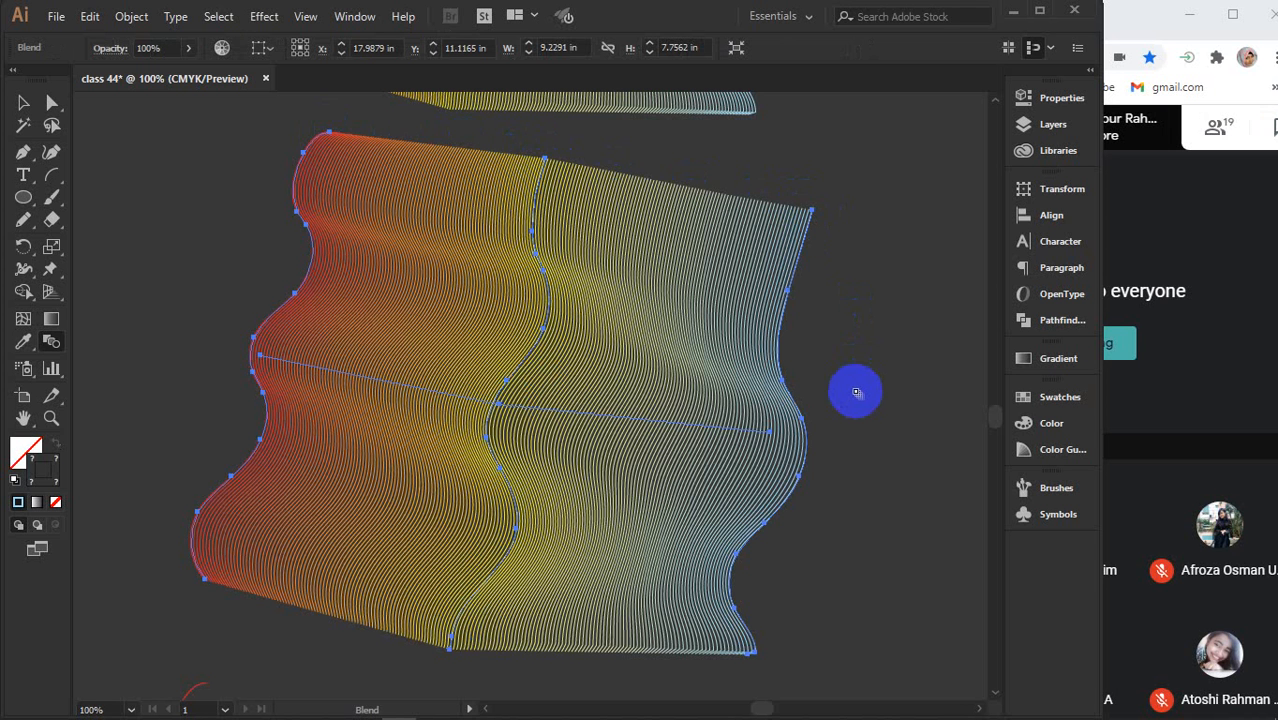
scroll(843, 412, up, 2)
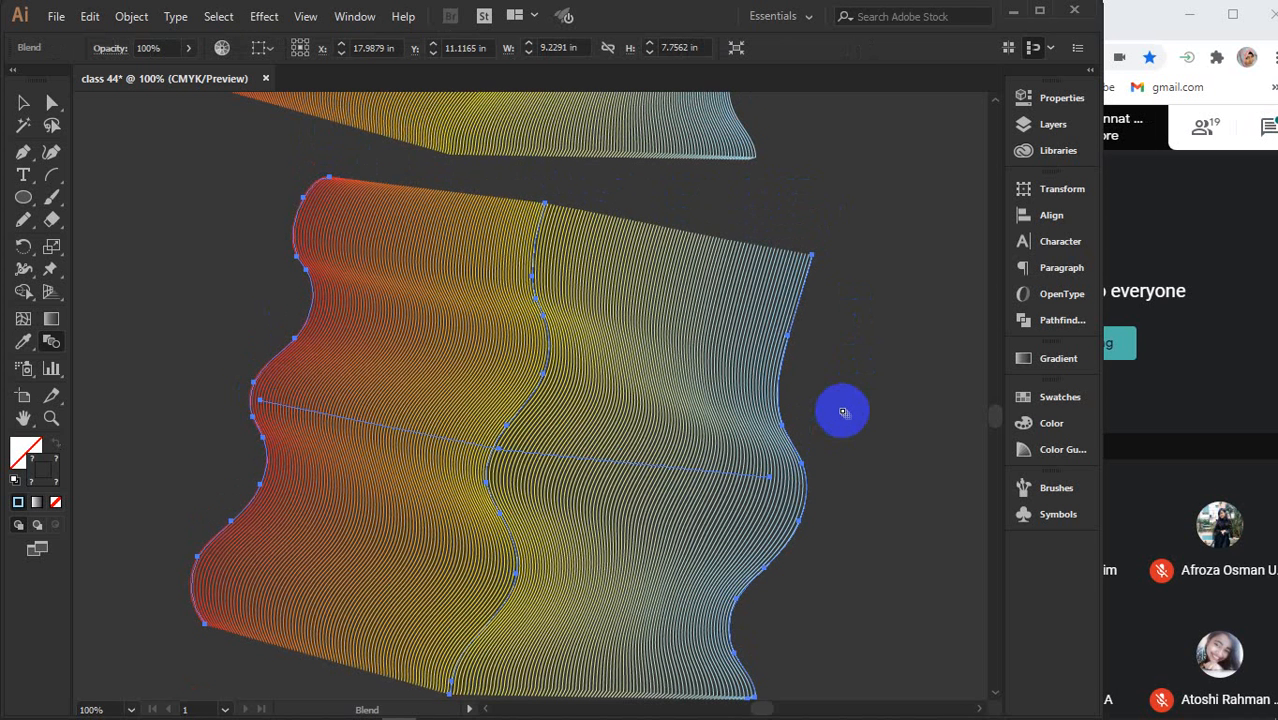
scroll(843, 412, down, 1)
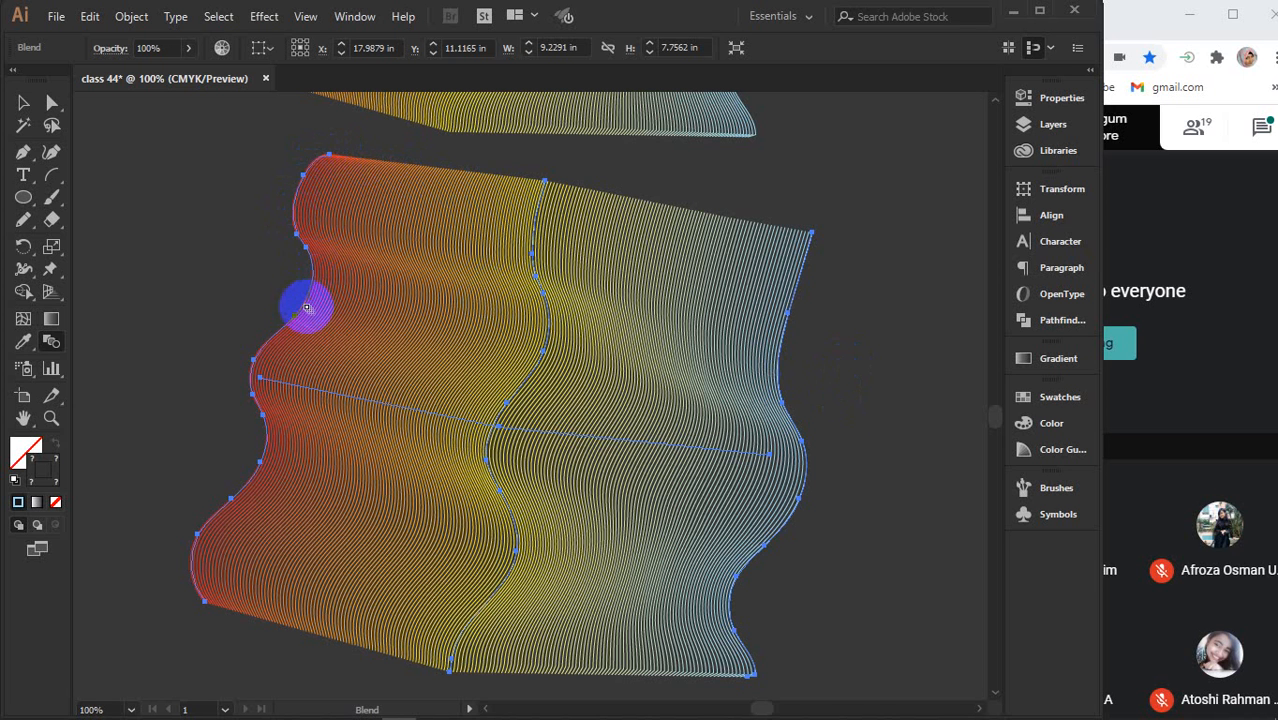
drag(335, 136, 296, 202)
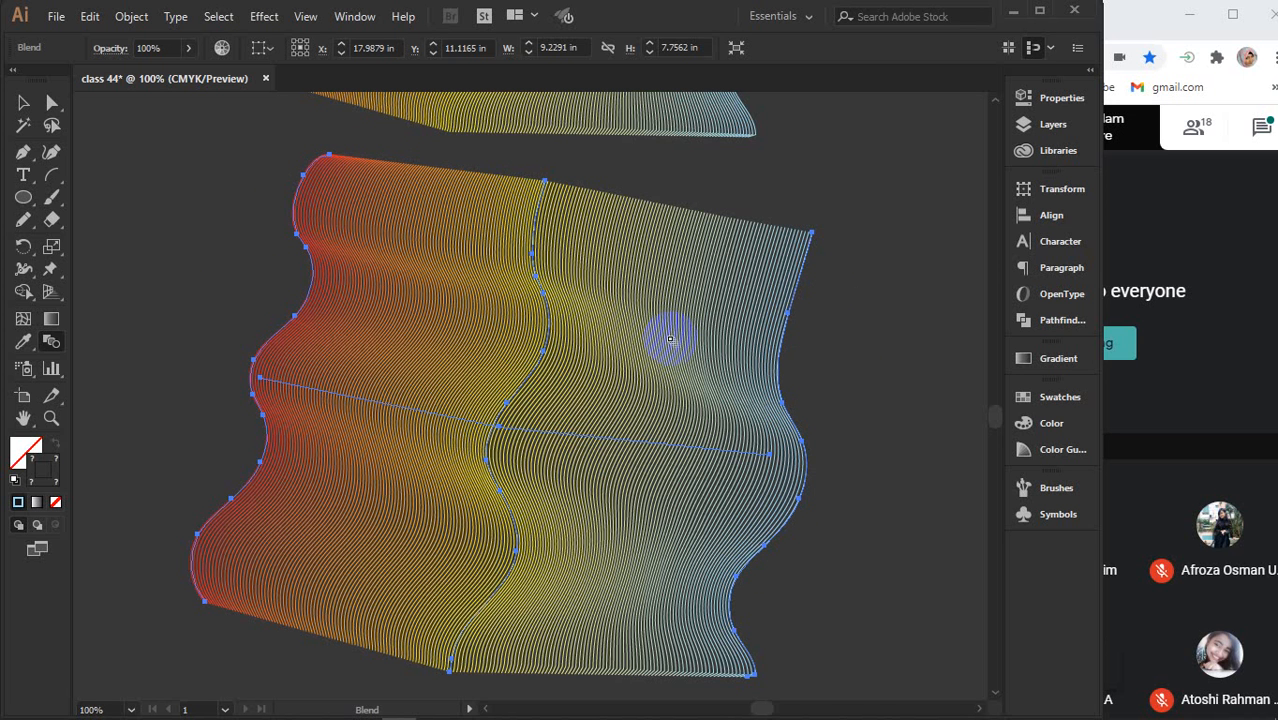
Undo both blends between the upper wavy lines, try re-blending the red and yellow lines from other points, and undo that too
key(ctrl+z)
key(ctrl+z)
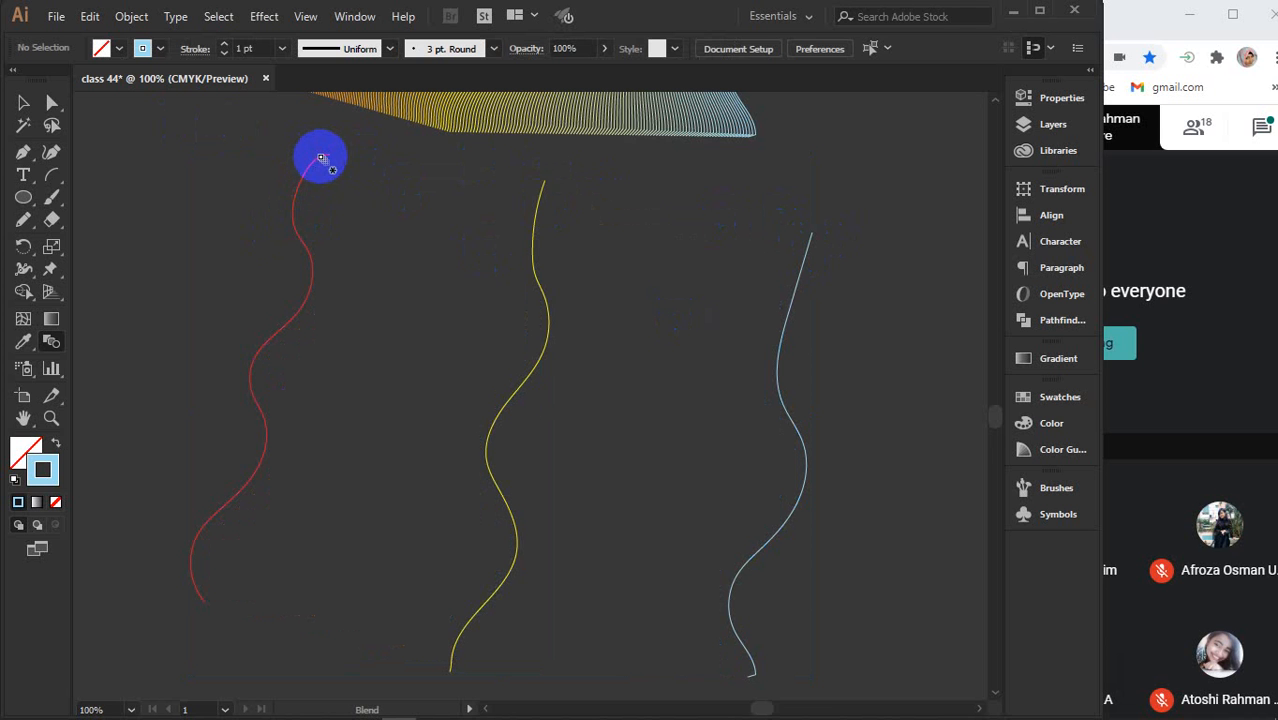
click(549, 324)
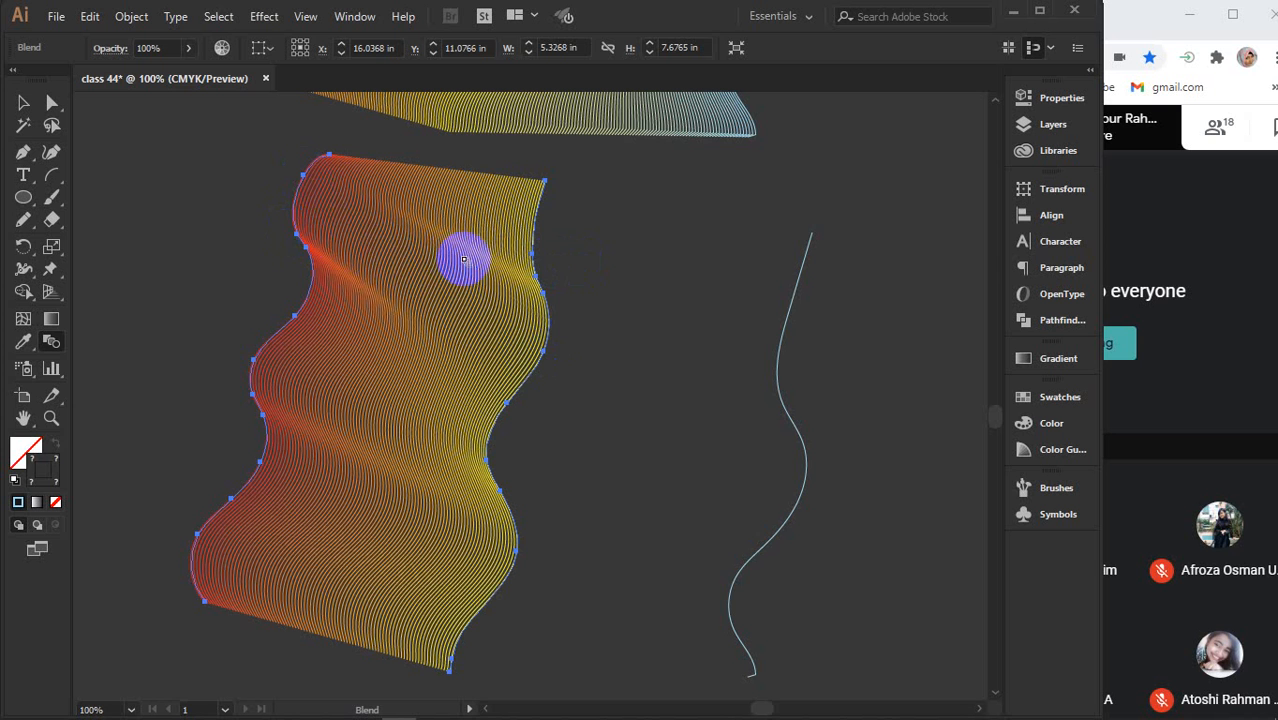
key(v)
key(ctrl+z)
key(w)
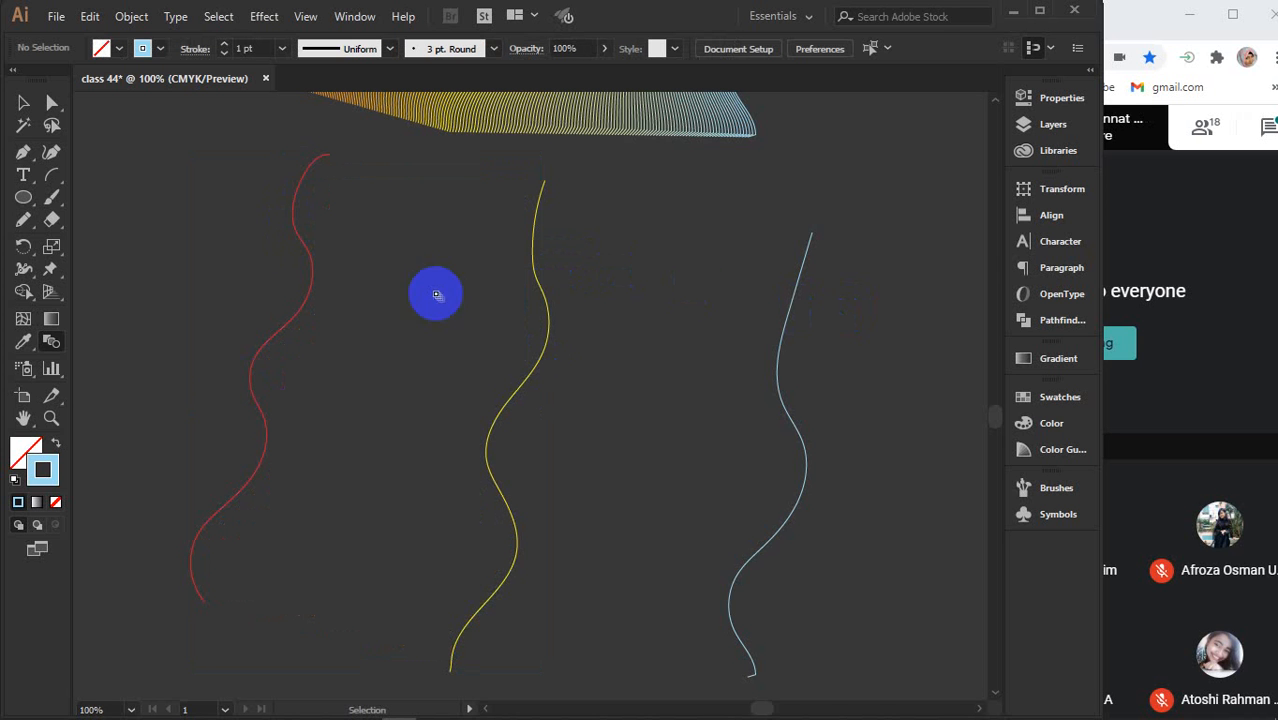
Blend the red line's upper end to the yellow line's middle and on to the light blue line's upper part, undoing a trial at its lower curve
click(510, 400)
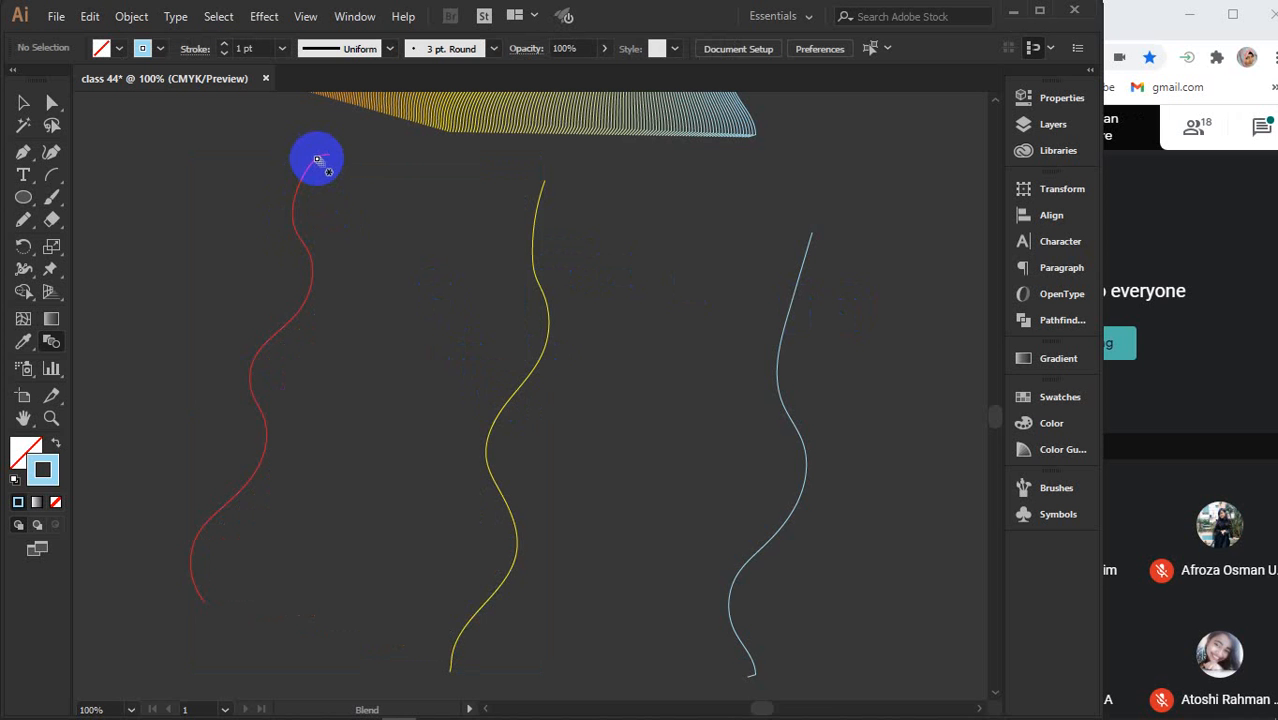
click(506, 403)
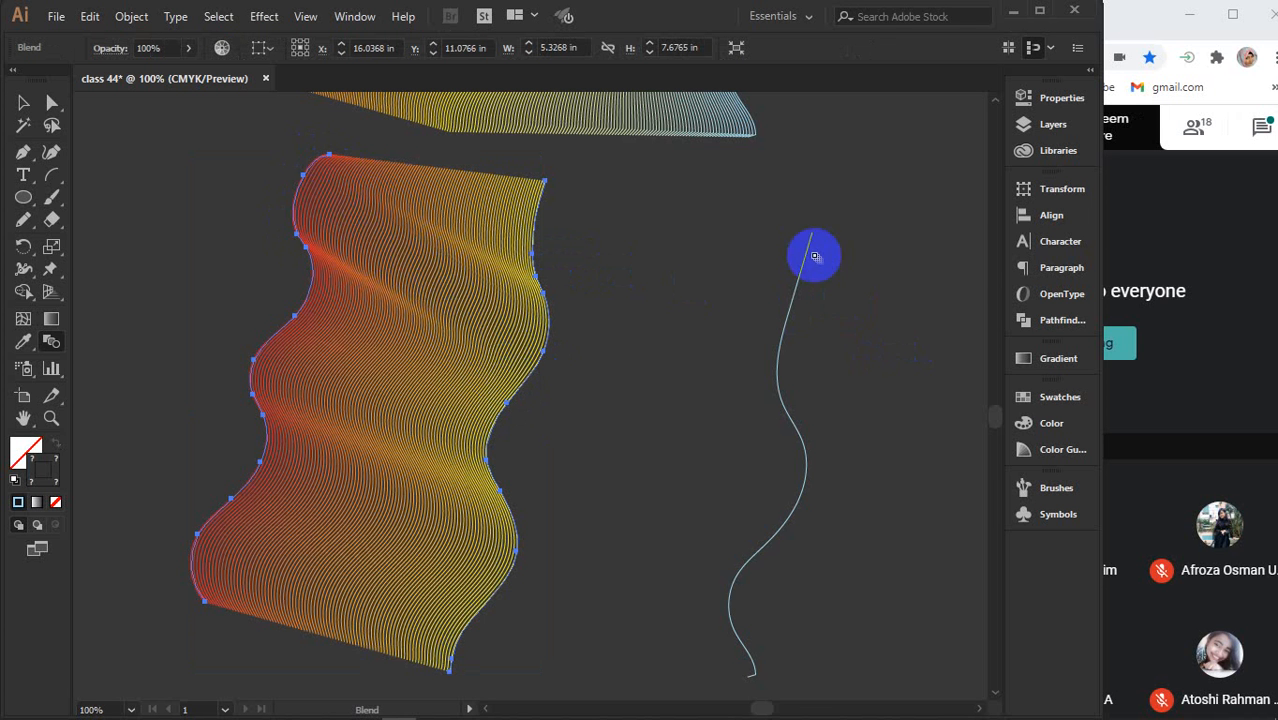
click(734, 580)
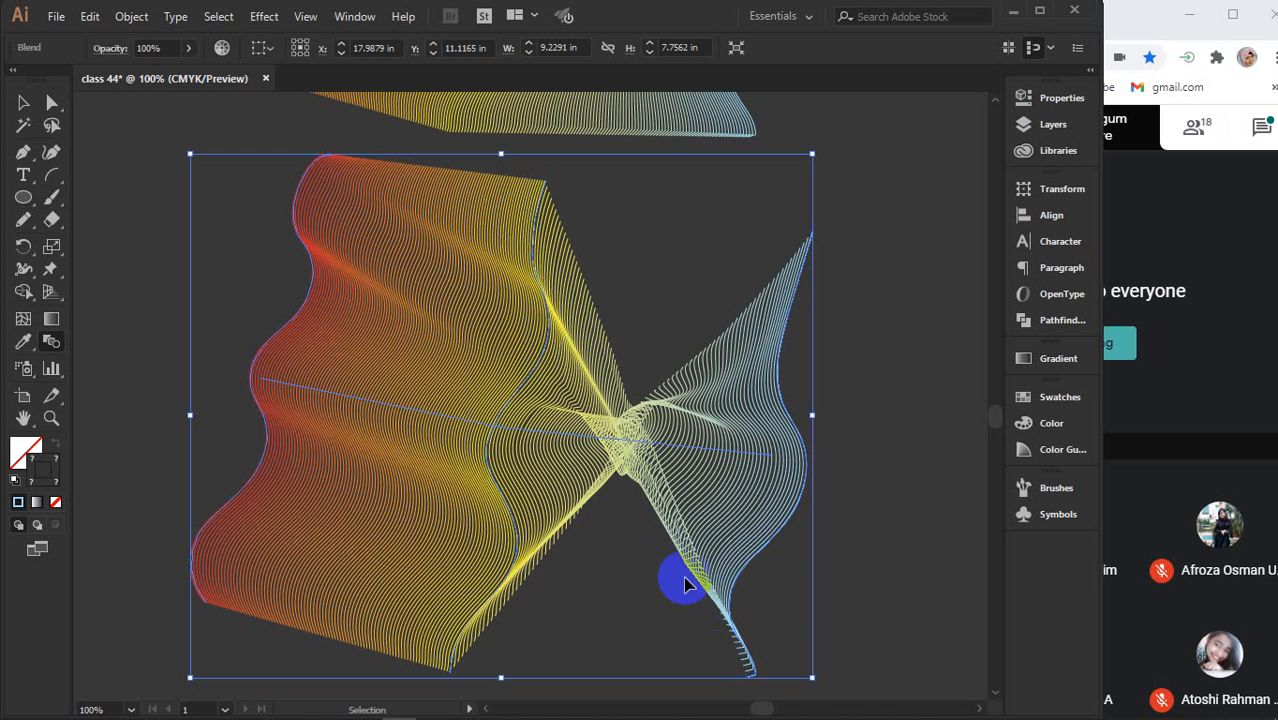
key(ctrl+z)
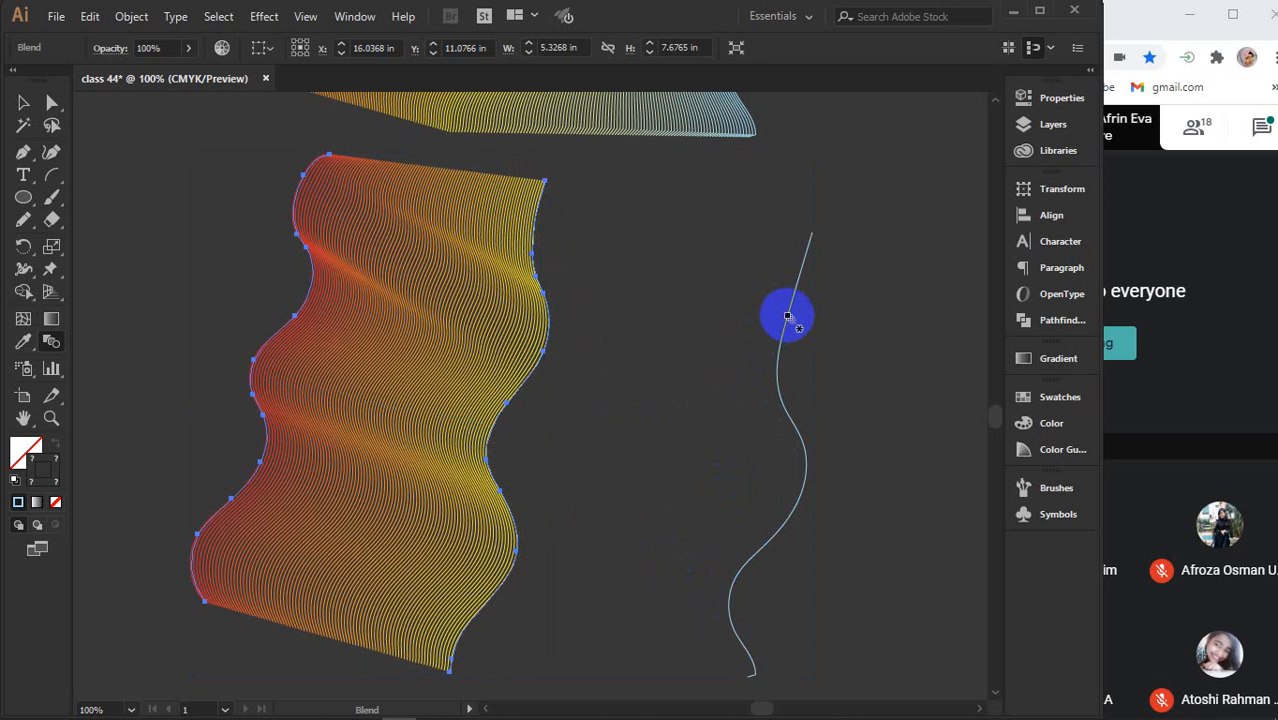
click(533, 267)
click(811, 293)
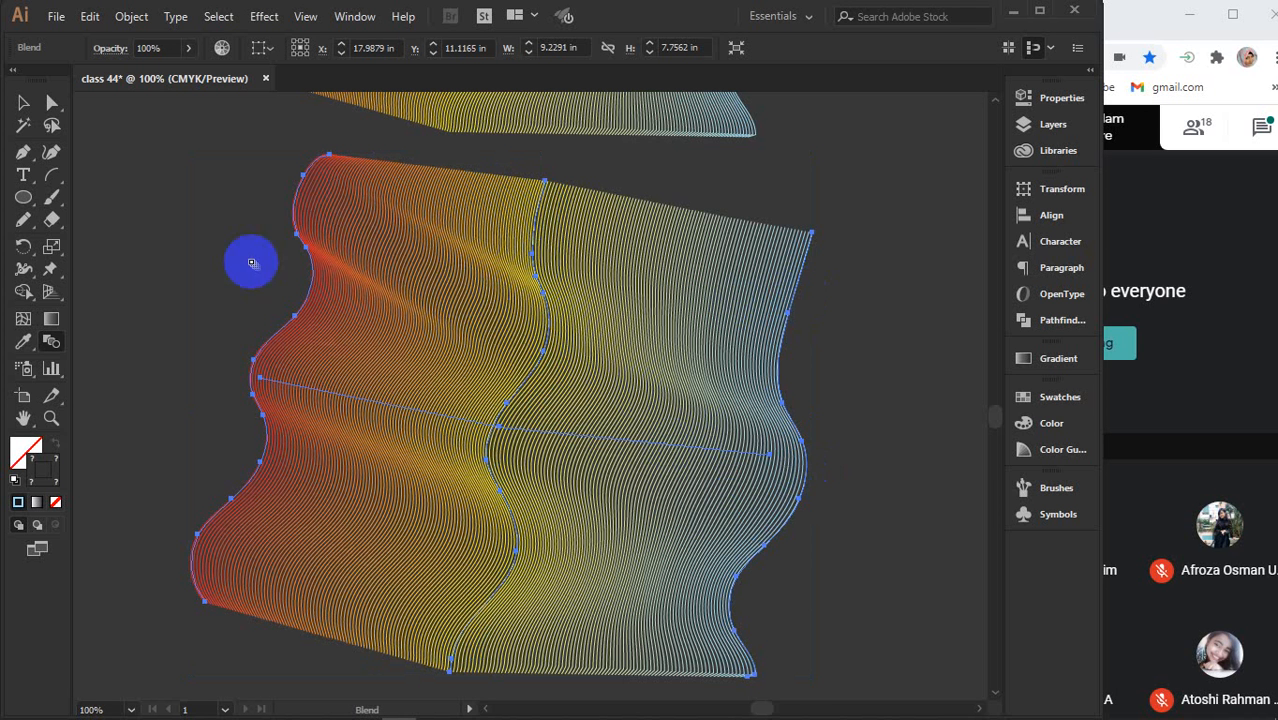
Blend the lower copies of the wavy lines with the Blend tool, joining light blue to yellow and yellow to red
click(22, 101)
scroll(540, 280, down, 10)
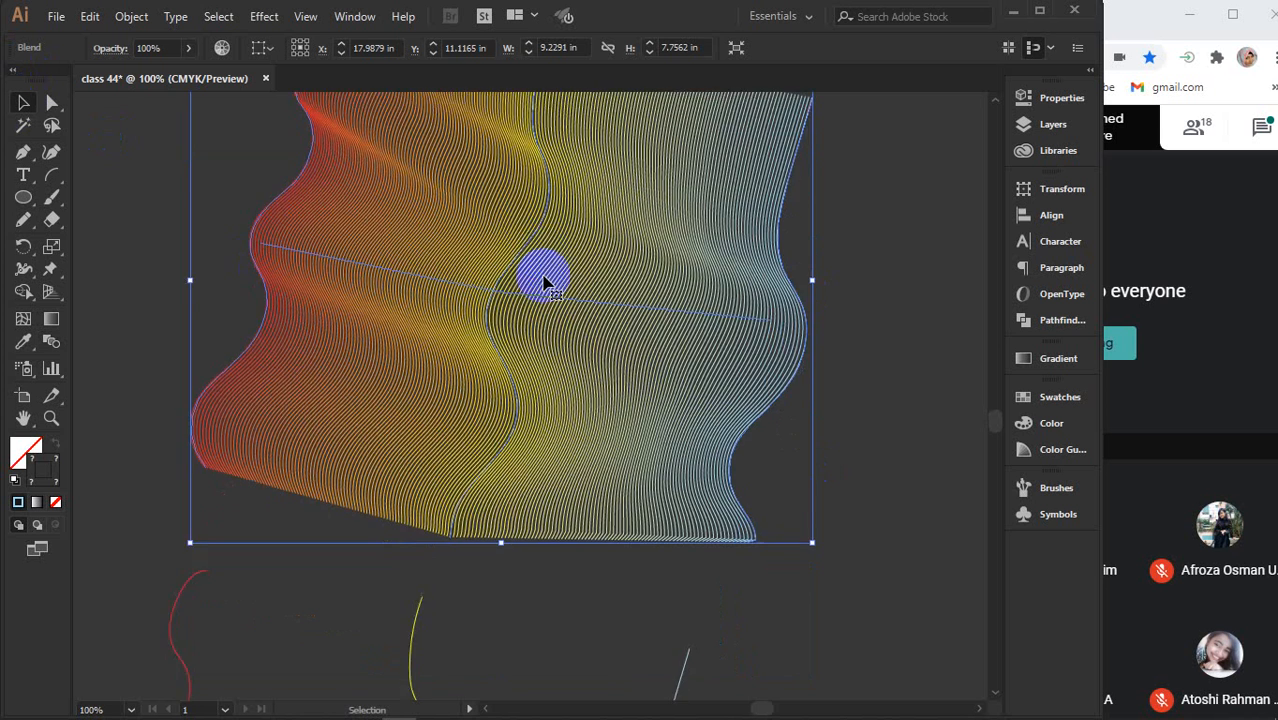
scroll(542, 270, down, 5)
scroll(747, 357, left, 2)
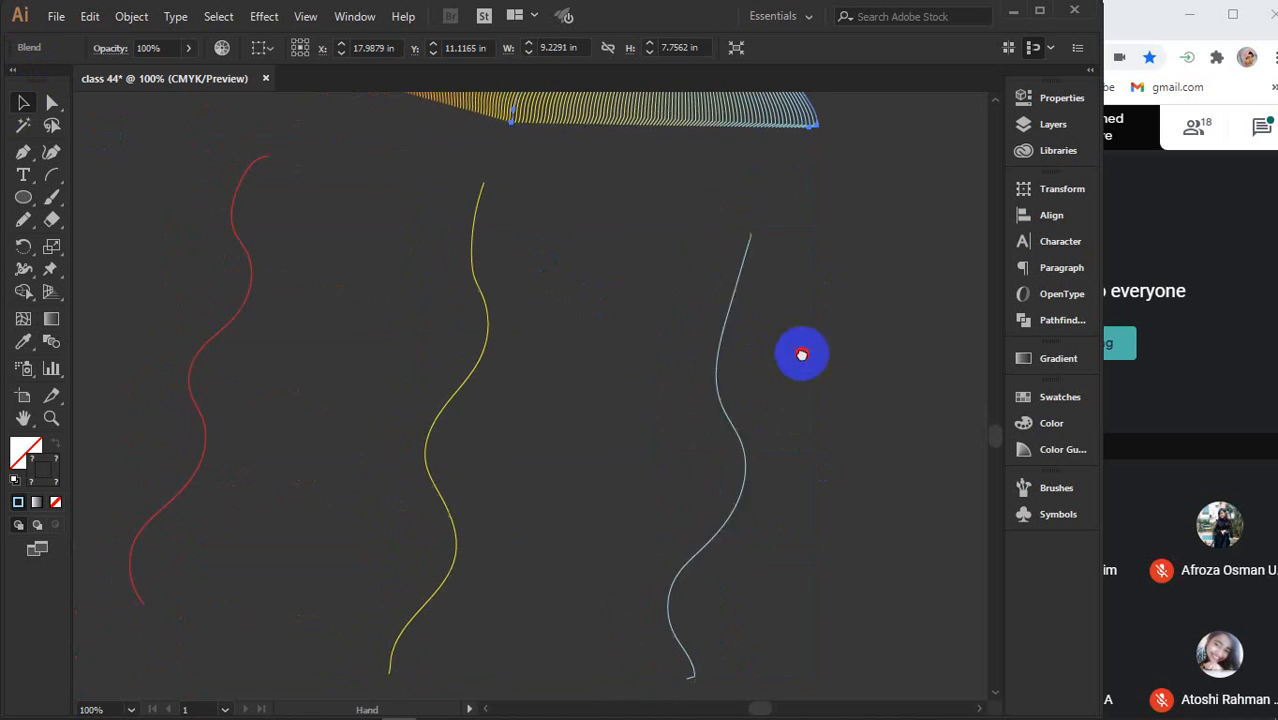
click(845, 350)
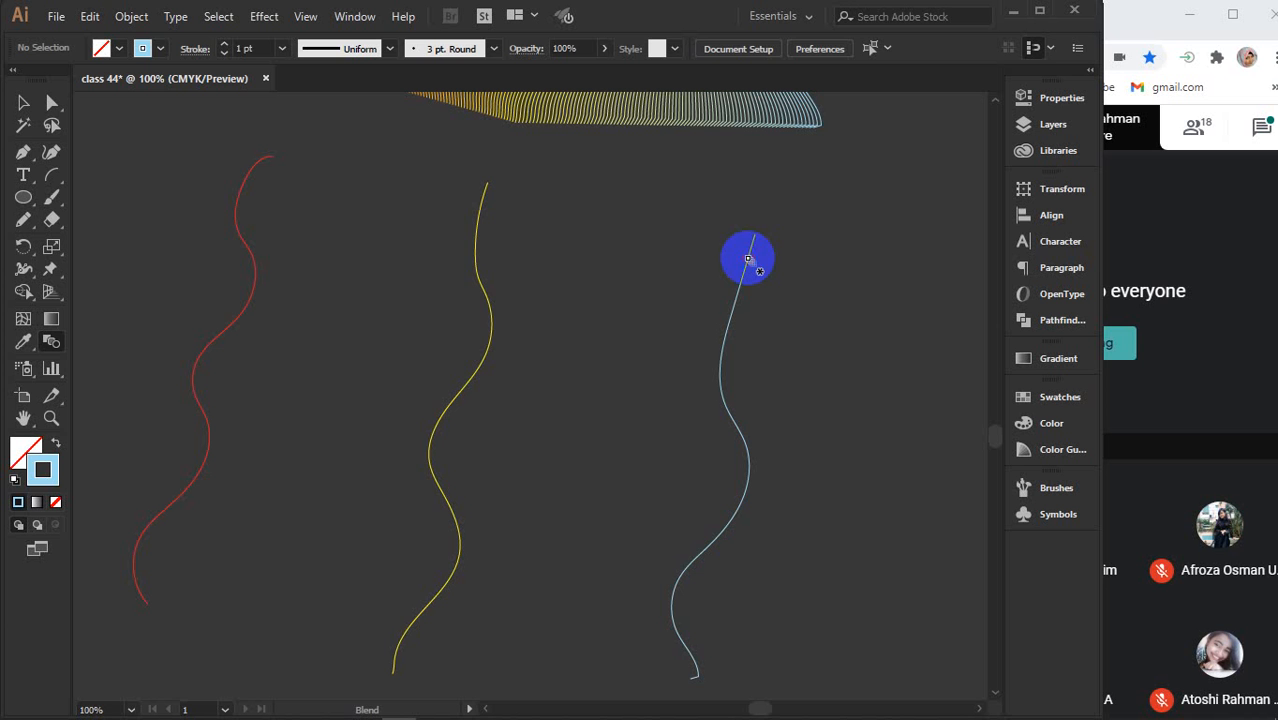
drag(748, 259, 482, 317)
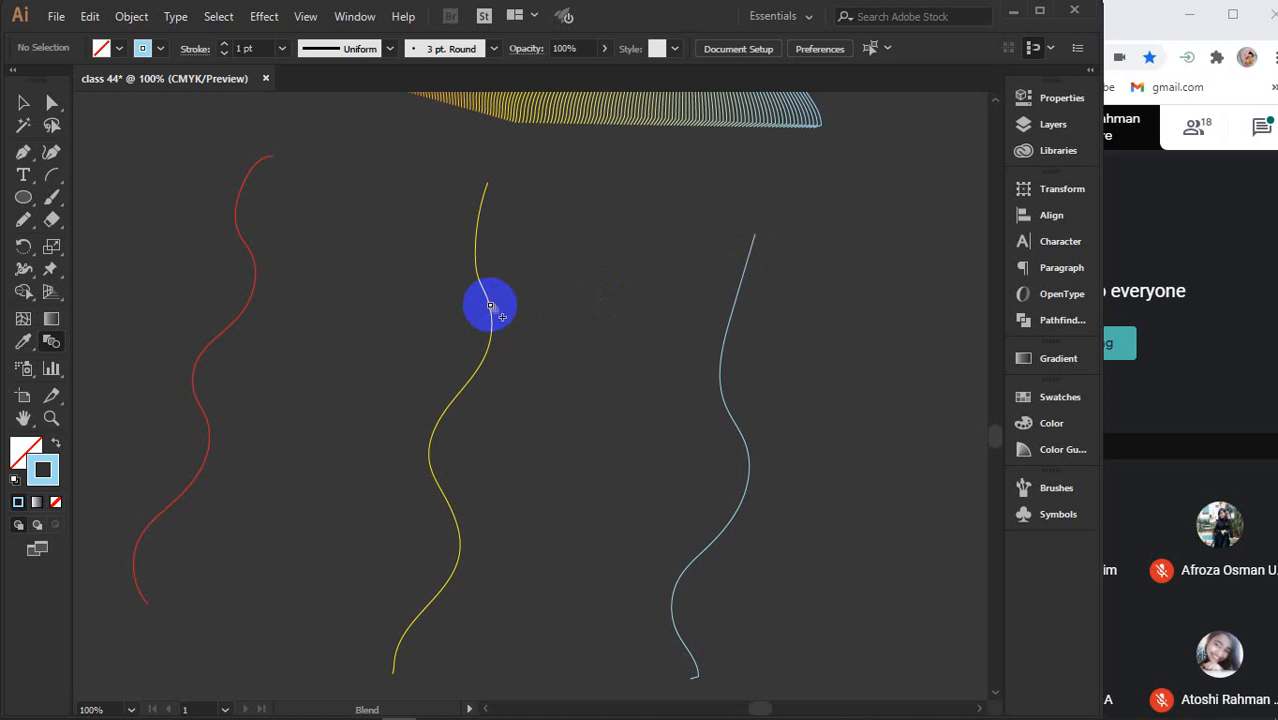
click(490, 305)
click(252, 165)
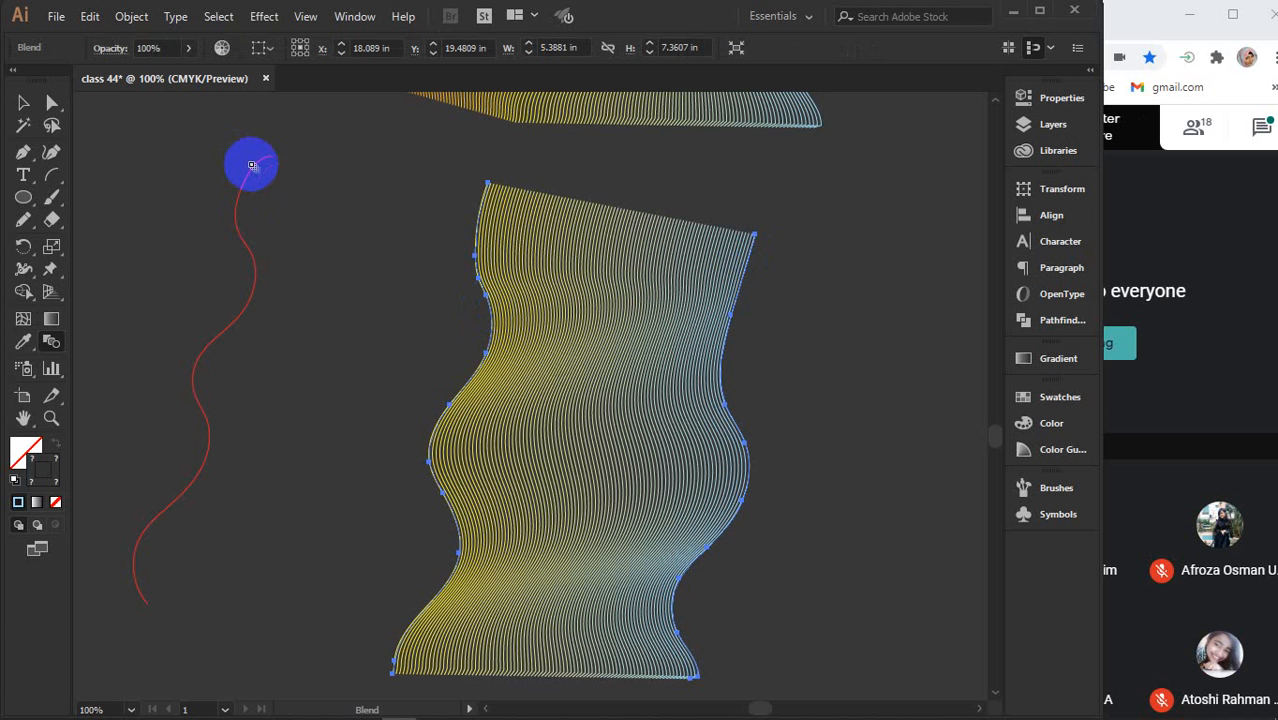
mouse_move(252, 165)
mouse_down()
mouse_move(245, 280)
mouse_move(187, 360)
mouse_move(198, 357)
mouse_up()
click(718, 307)
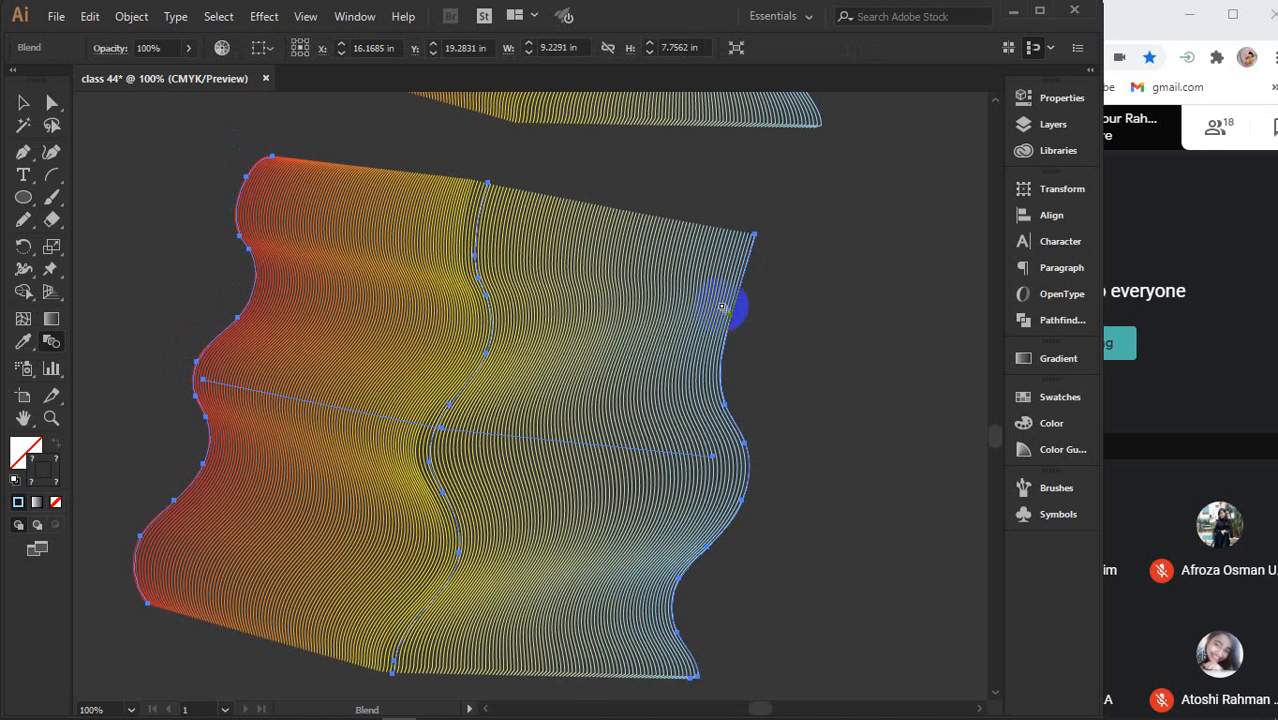
Move the lowest wavy-line blend up beside the blend above it, to that blend's right
scroll(720, 305, down, 2)
scroll(721, 308, down, 1)
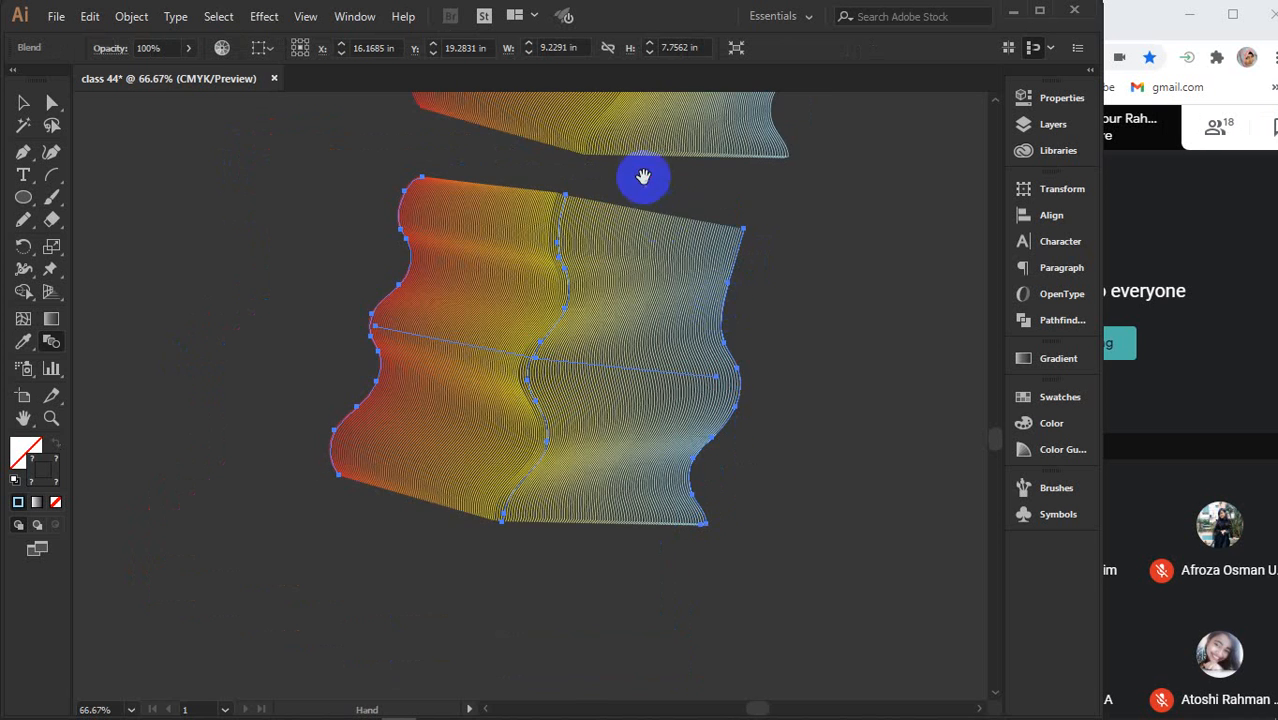
drag(642, 177, 603, 380)
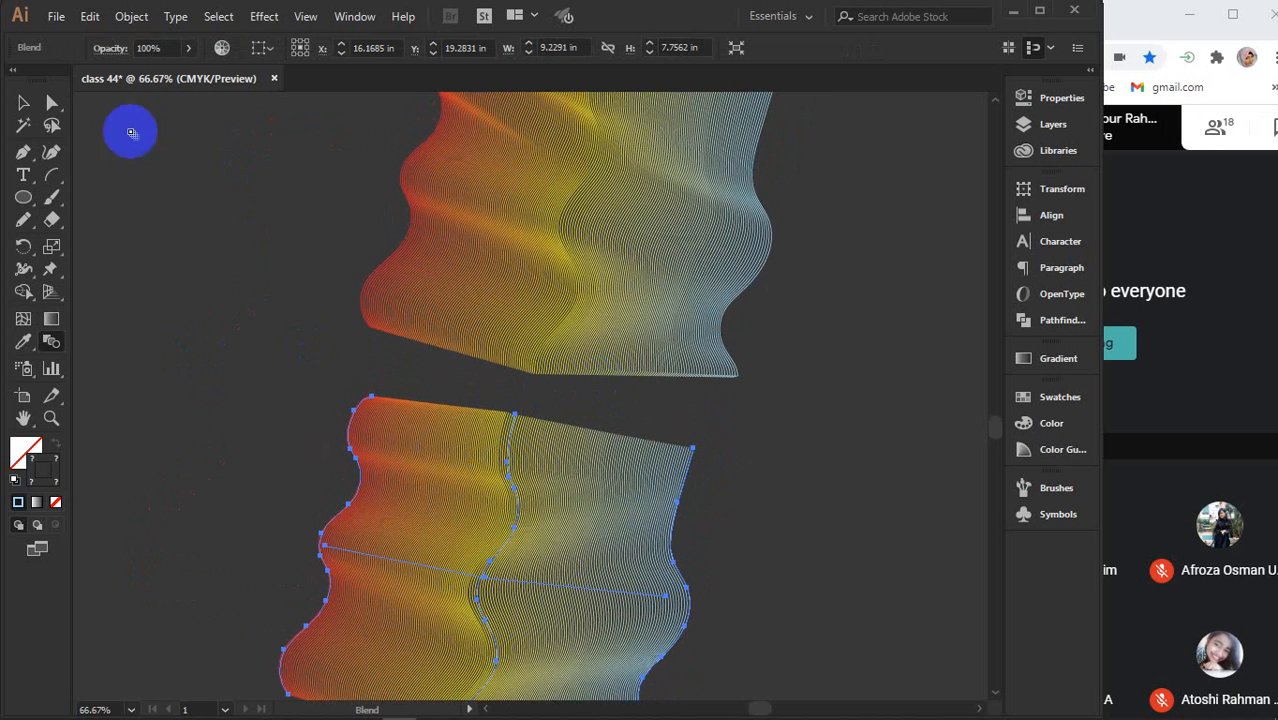
click(23, 103)
scroll(739, 388, down, 1)
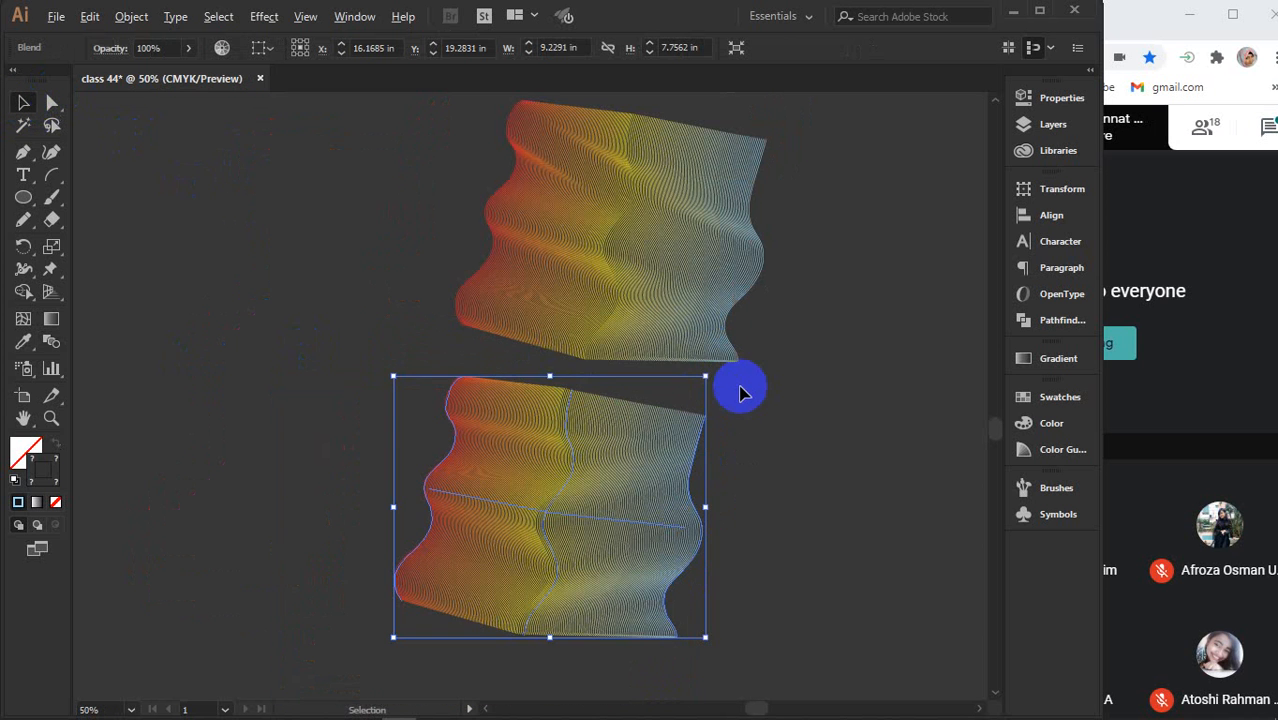
scroll(722, 422, right, 3)
drag(472, 460, 785, 271)
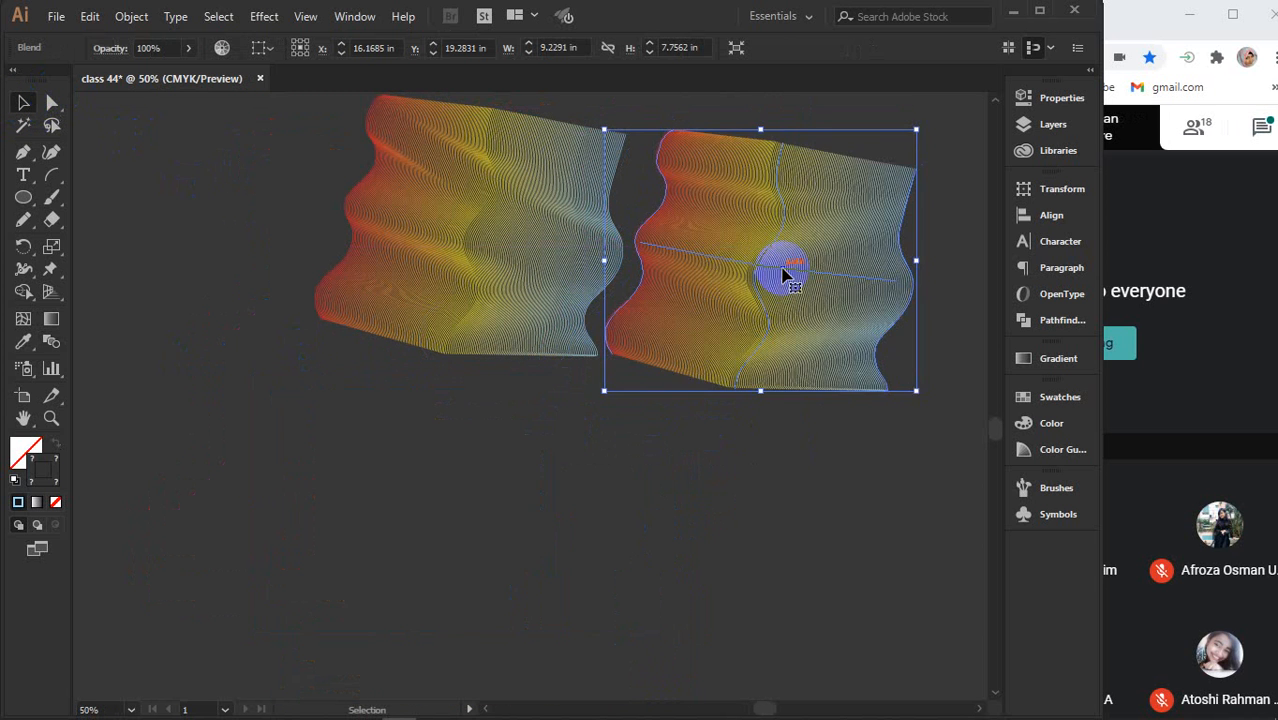
Compare the two side-by-side wavy-line blends, examining how the chosen joining points shape the transitions between colors
scroll(708, 214, up, 2)
scroll(710, 215, down, 1)
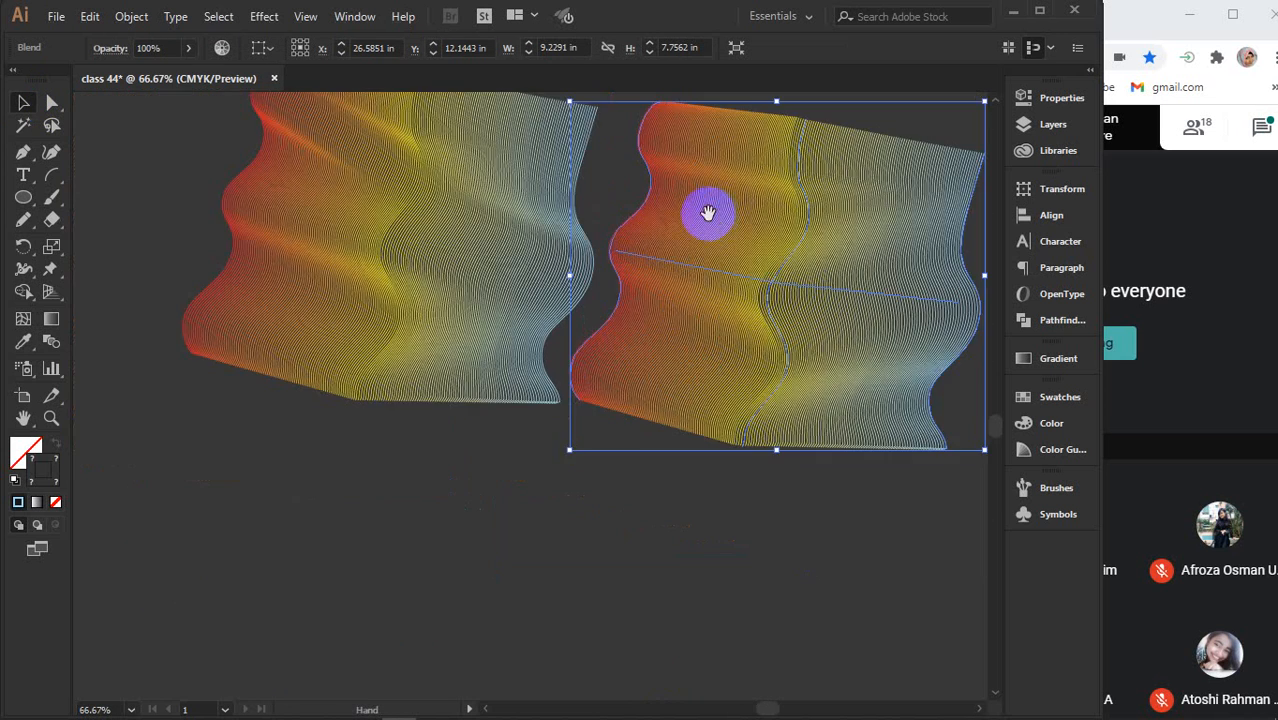
scroll(640, 330, up, 2)
scroll(560, 338, right, 1)
scroll(557, 340, up, 1)
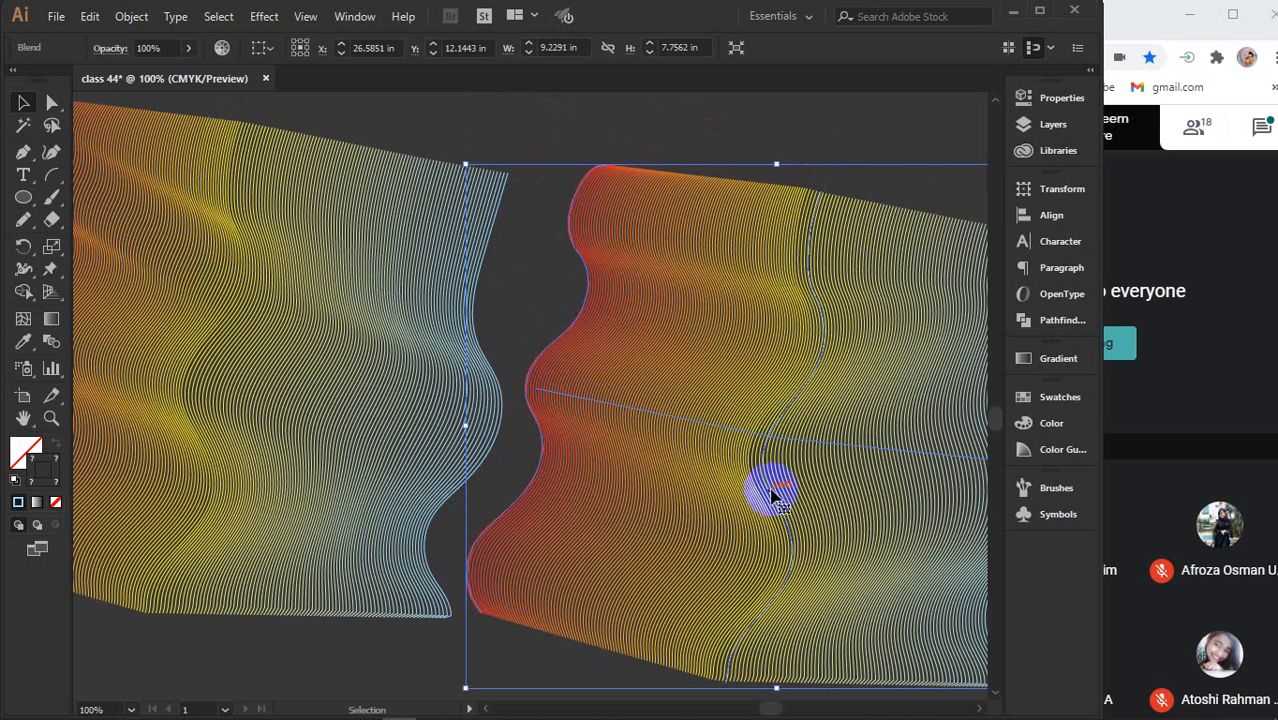
drag(556, 509, 680, 368)
click(541, 220)
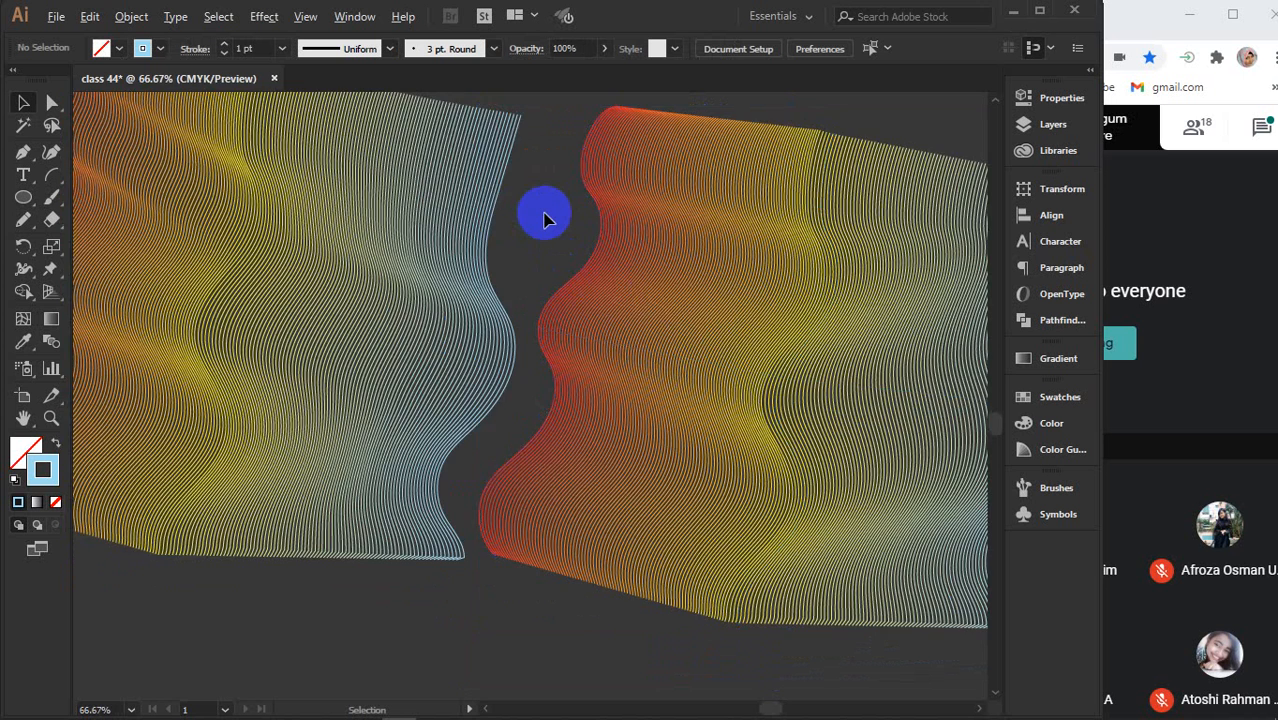
key(ctrl+z)
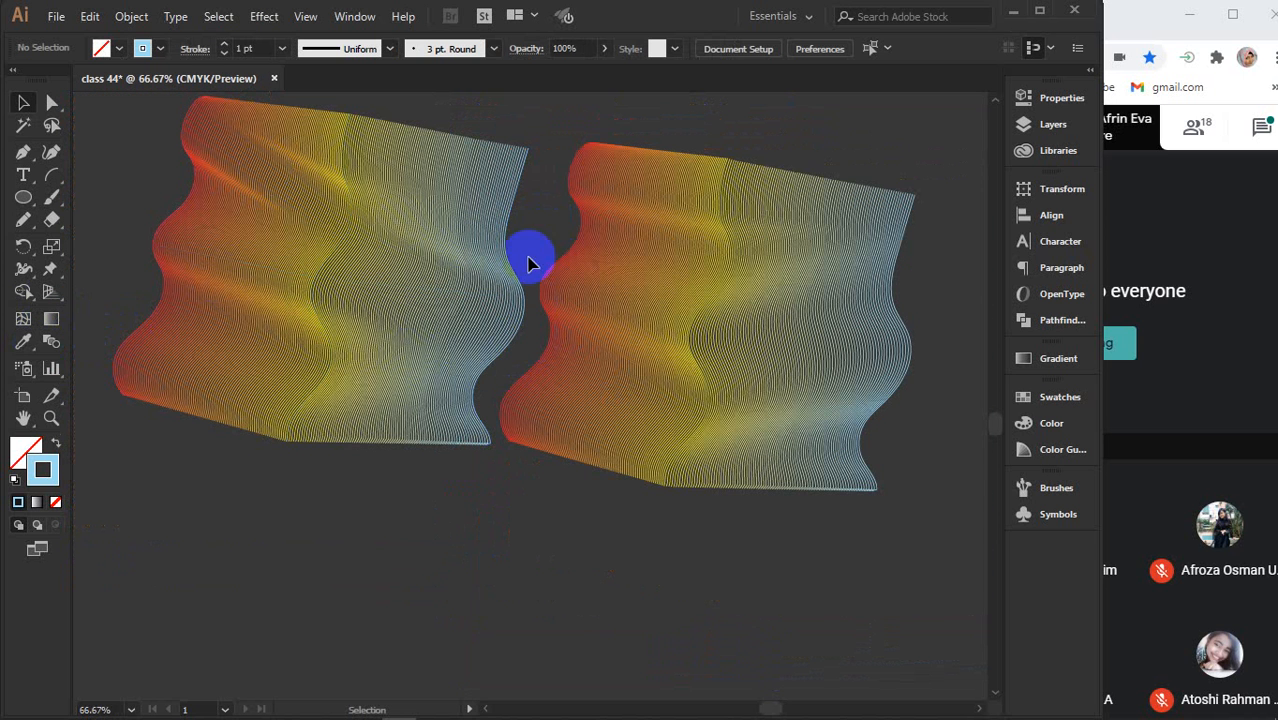
Delete the two lower side-by-side wavy-line blends, keeping the topmost one
drag(520, 190, 530, 419)
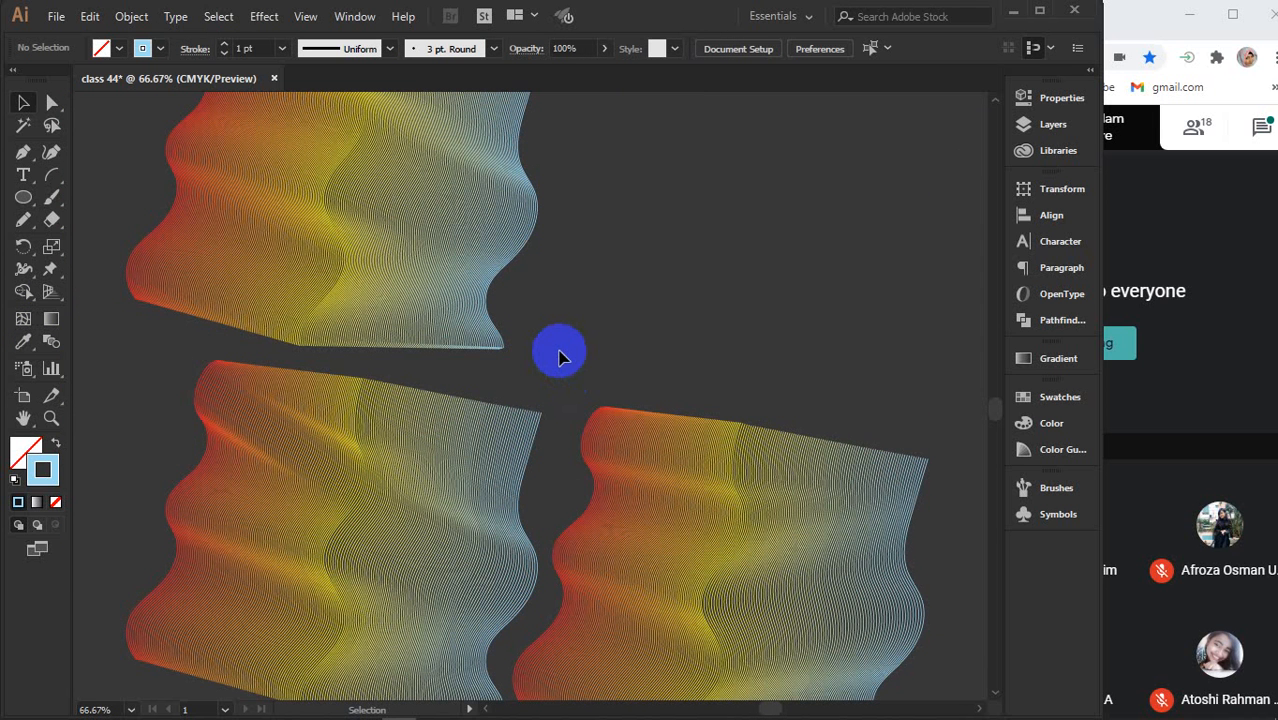
scroll(560, 357, down, 1)
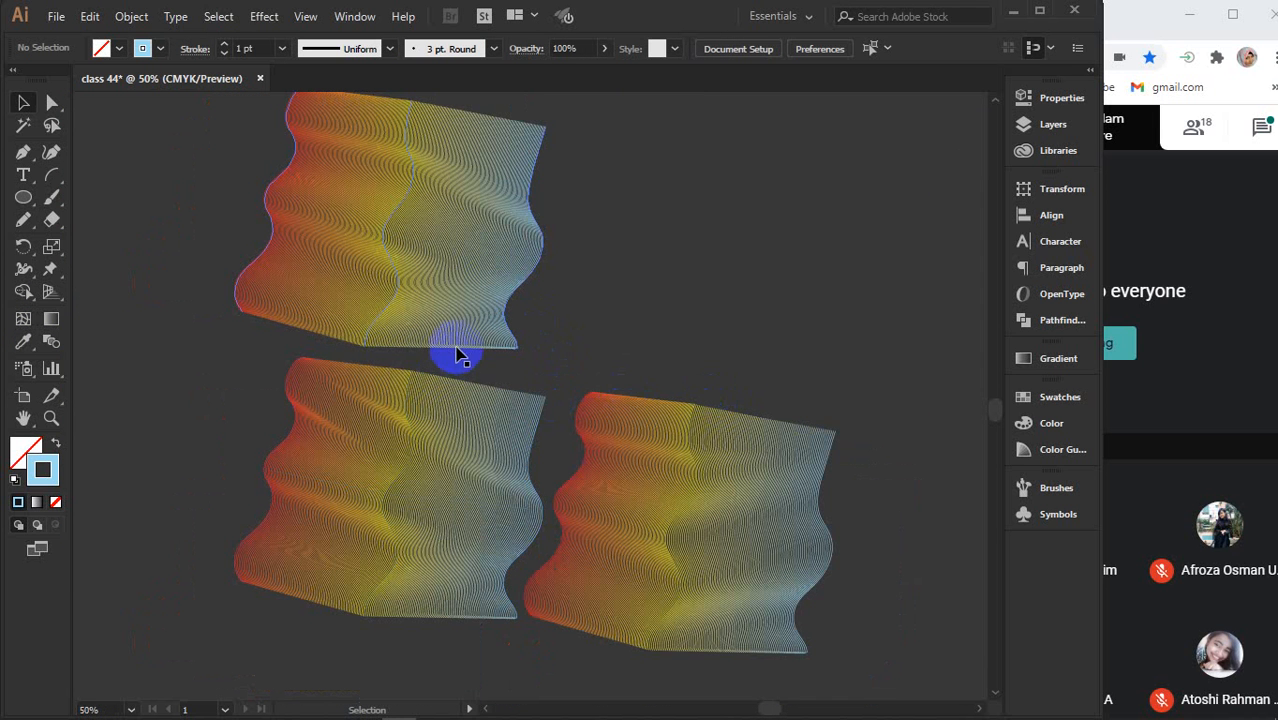
drag(870, 543, 274, 456)
key(Delete)
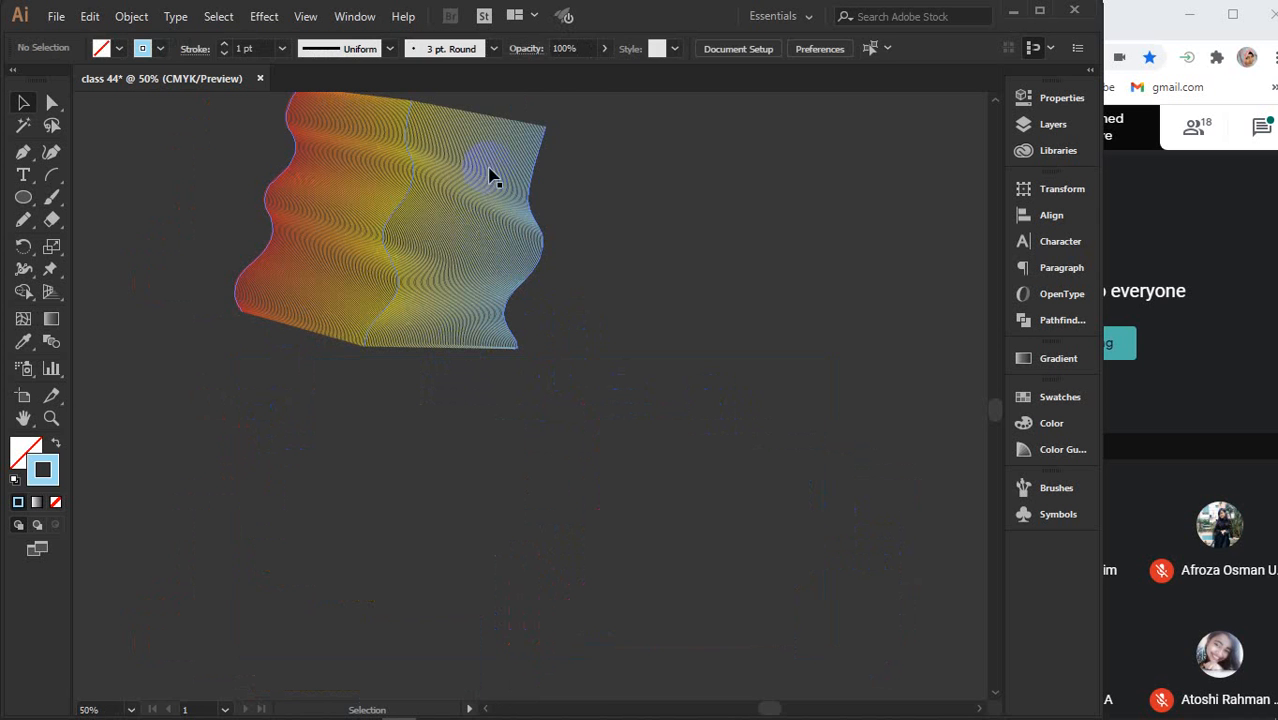
Rotate the remaining wavy-line blend about 70 degrees clockwise so its red edge faces up, move it to the right, and deselect it
click(545, 147)
scroll(558, 160, up, 3)
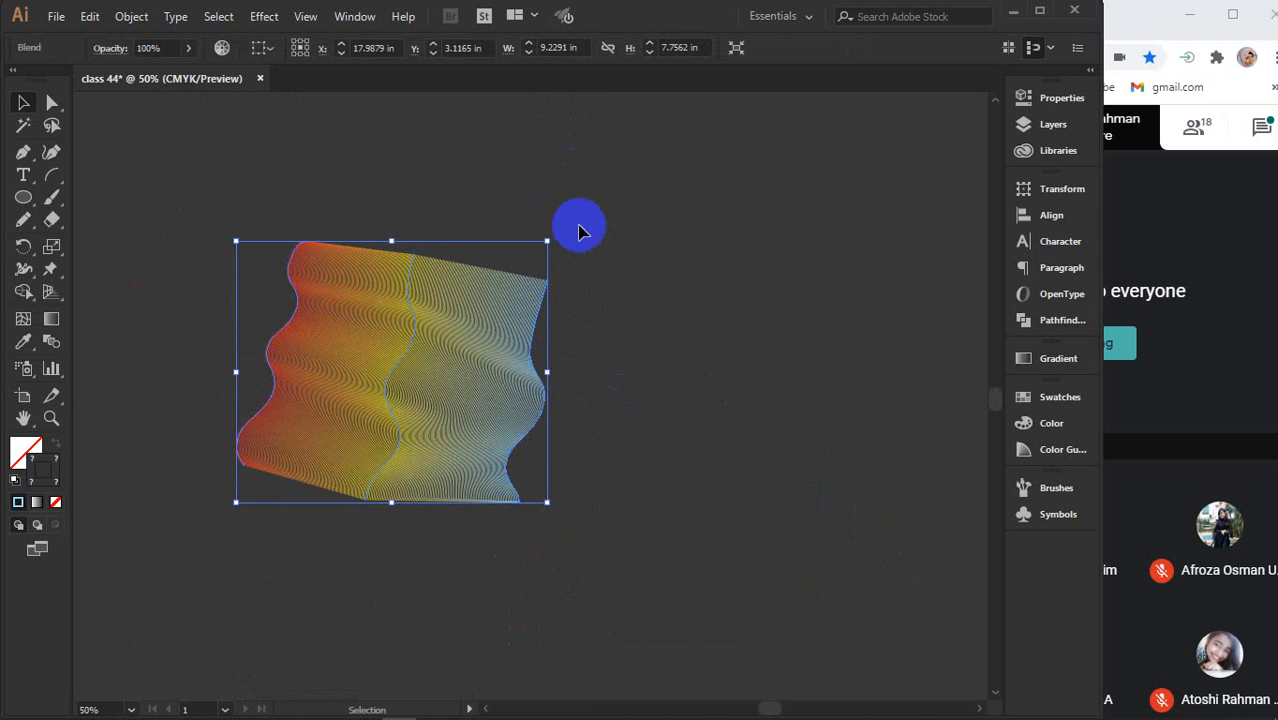
drag(561, 235, 612, 486)
drag(413, 370, 780, 368)
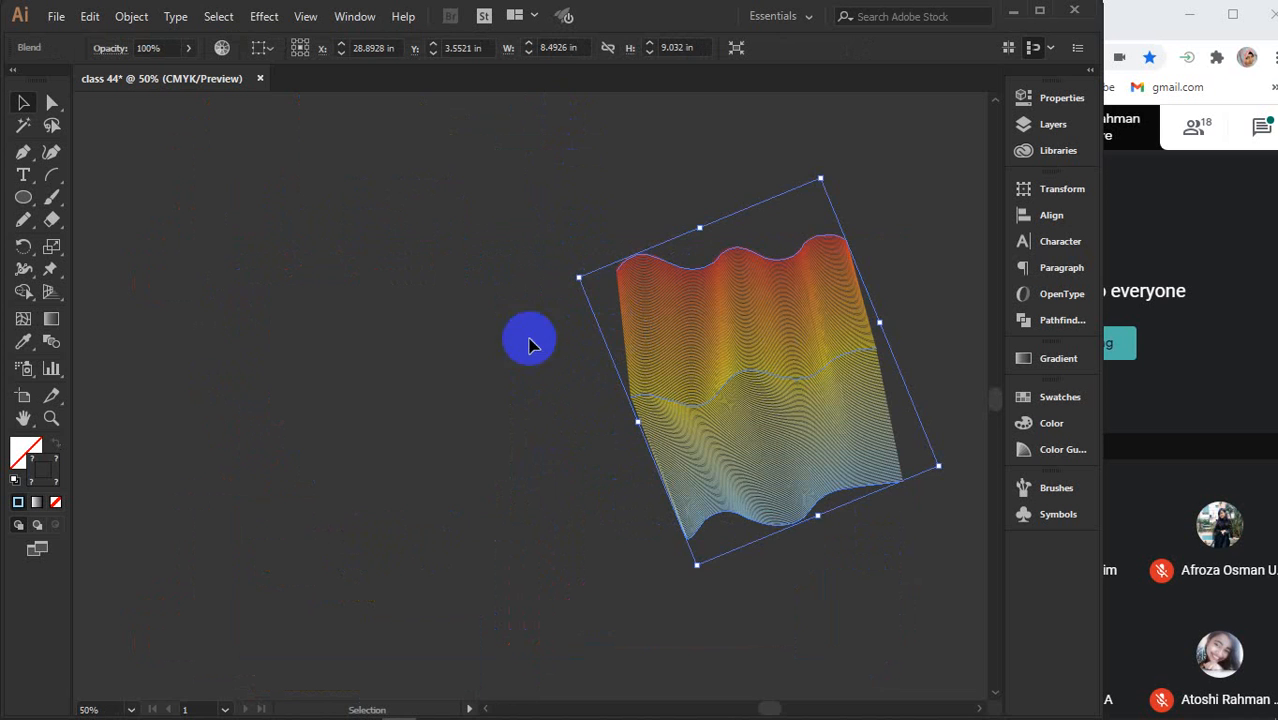
click(432, 340)
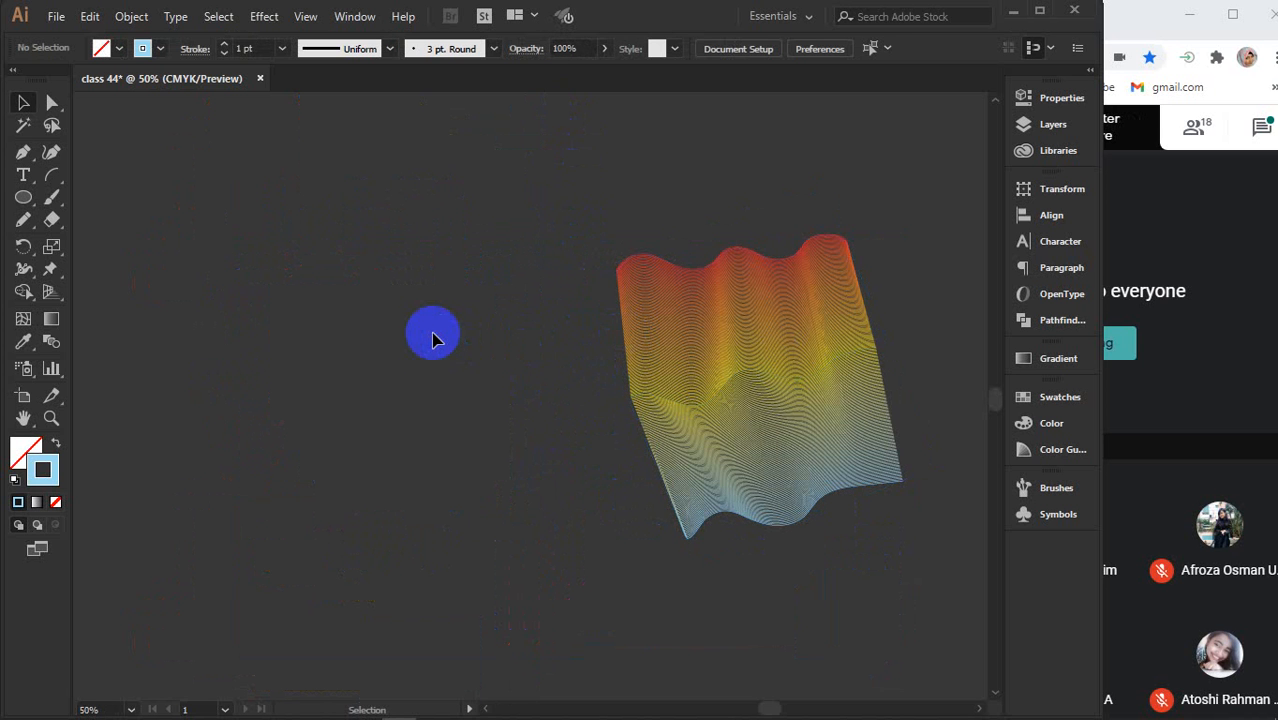
Switch to the color combination page in Chrome and search Google Images for "png tree"
mouse_move(512, 706)
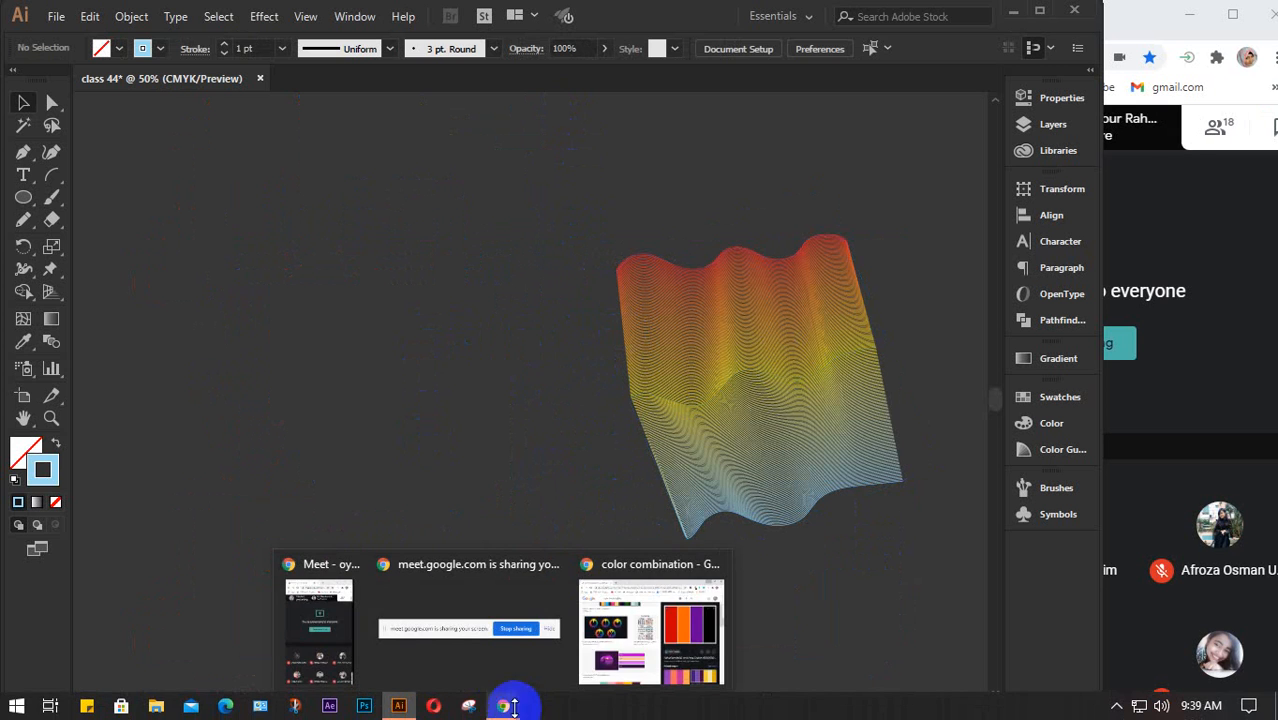
click(651, 625)
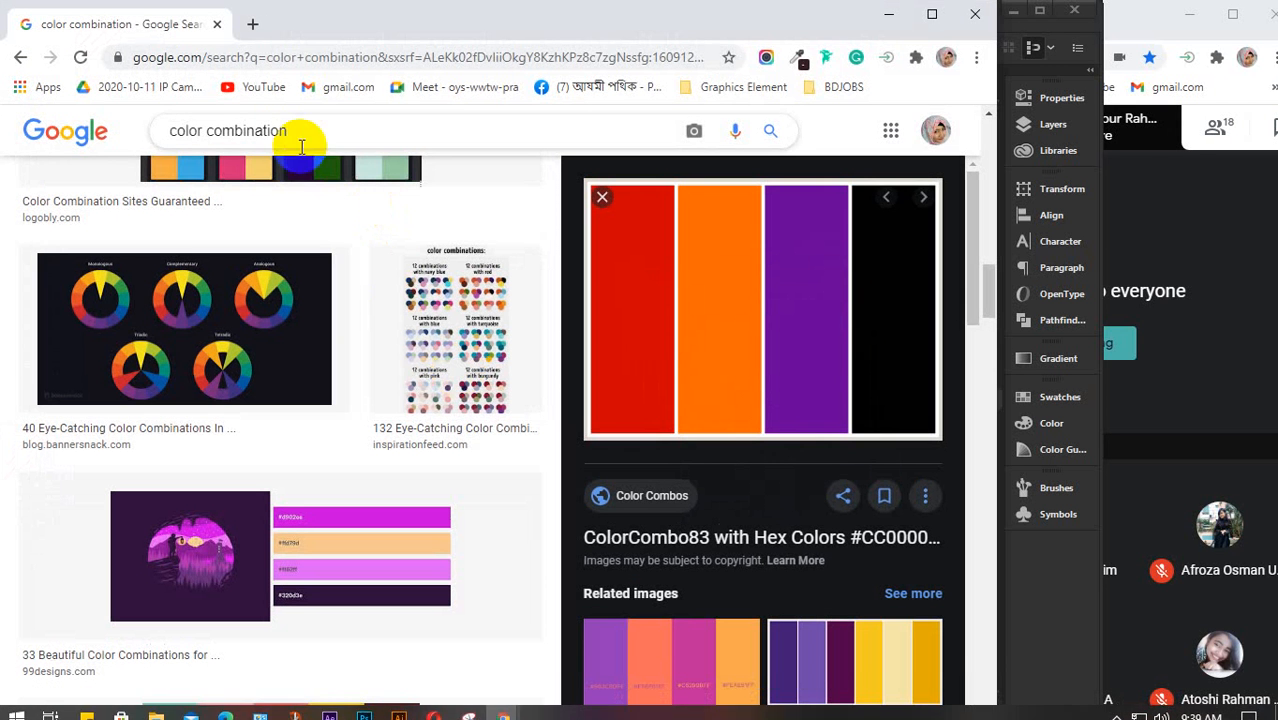
click(306, 130)
drag(306, 130, 145, 132)
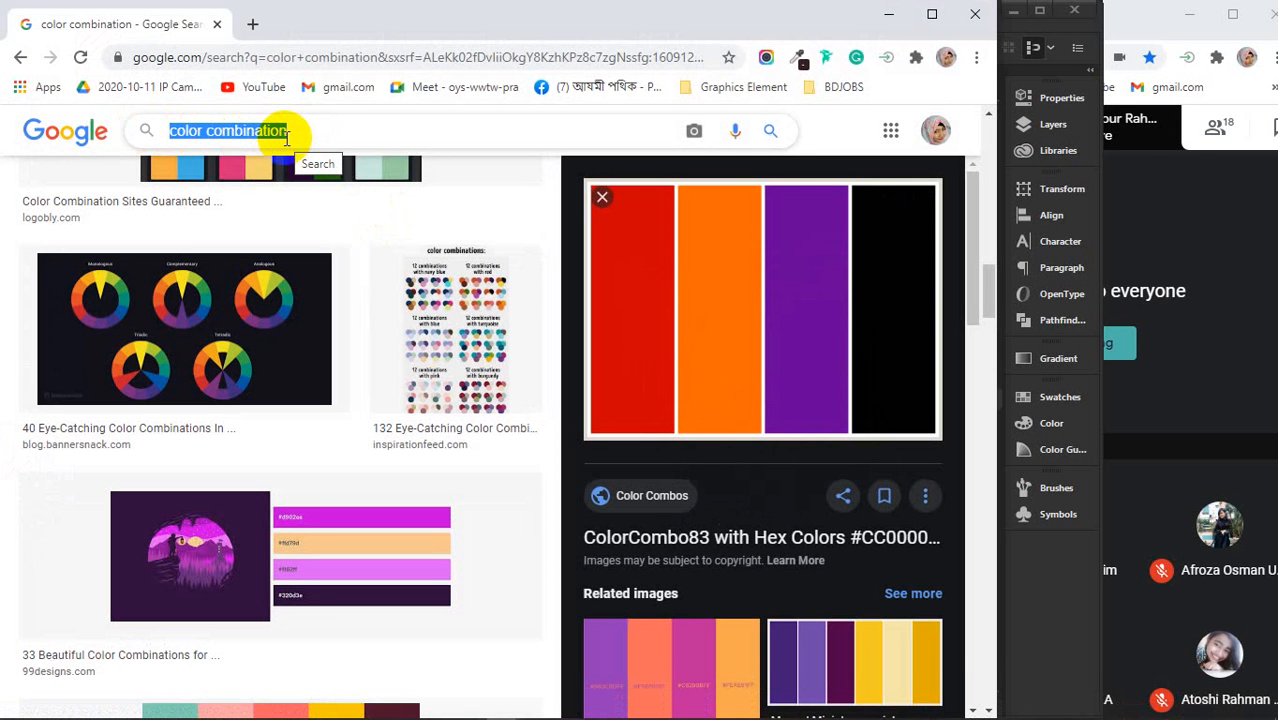
text(png)
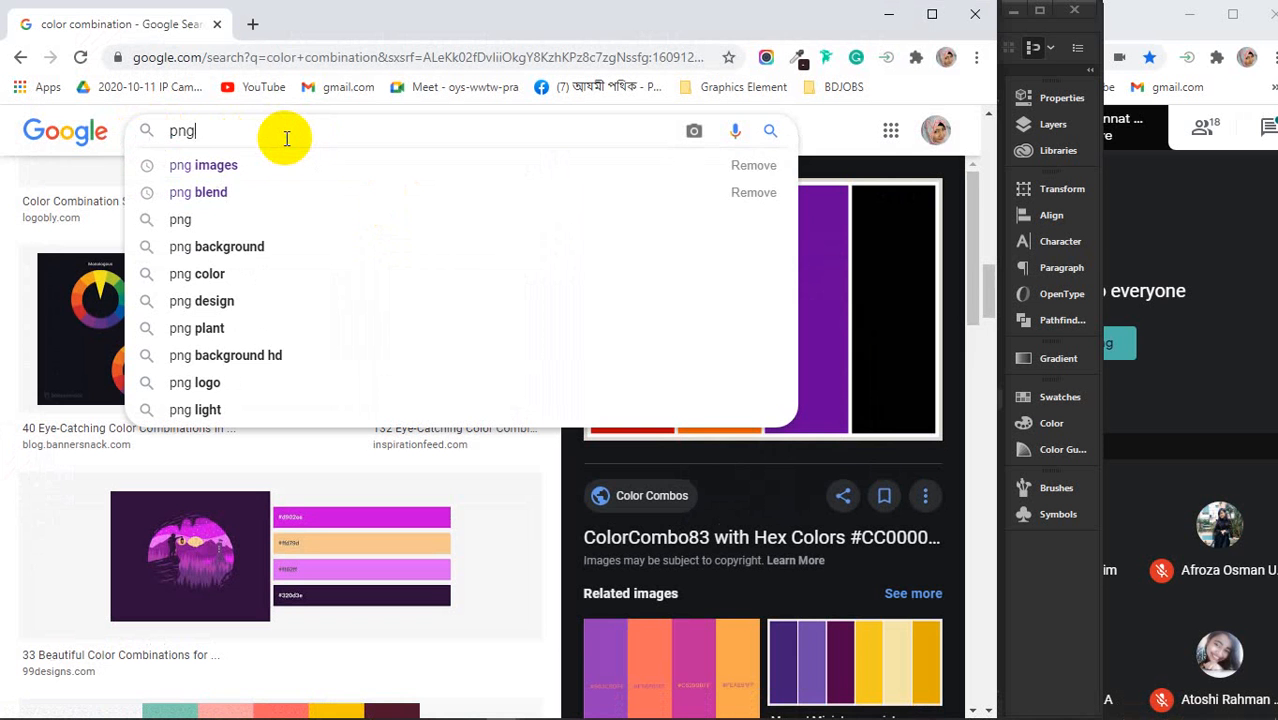
text( tree)
key(Return)
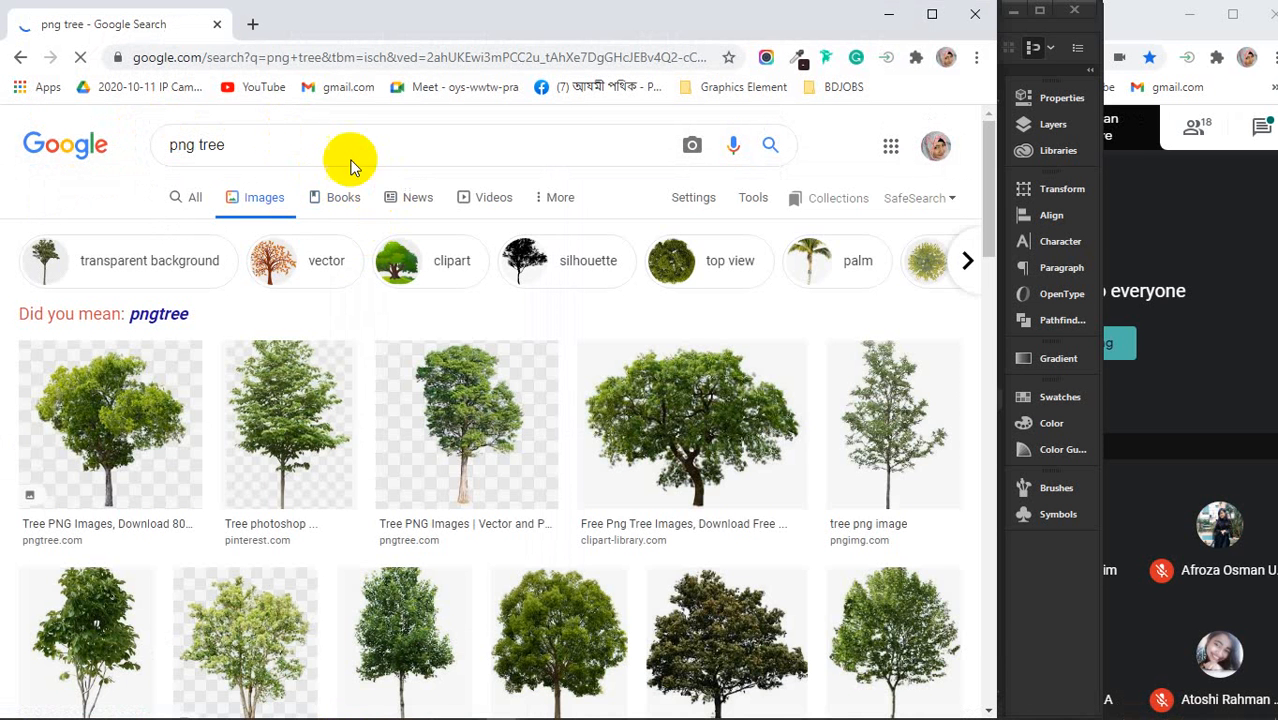
Save the dark FreePNGImg tree image from the search results to the Desktop as a PNG named 4-tree-png-image-download-picture
scroll(292, 370, down, 2)
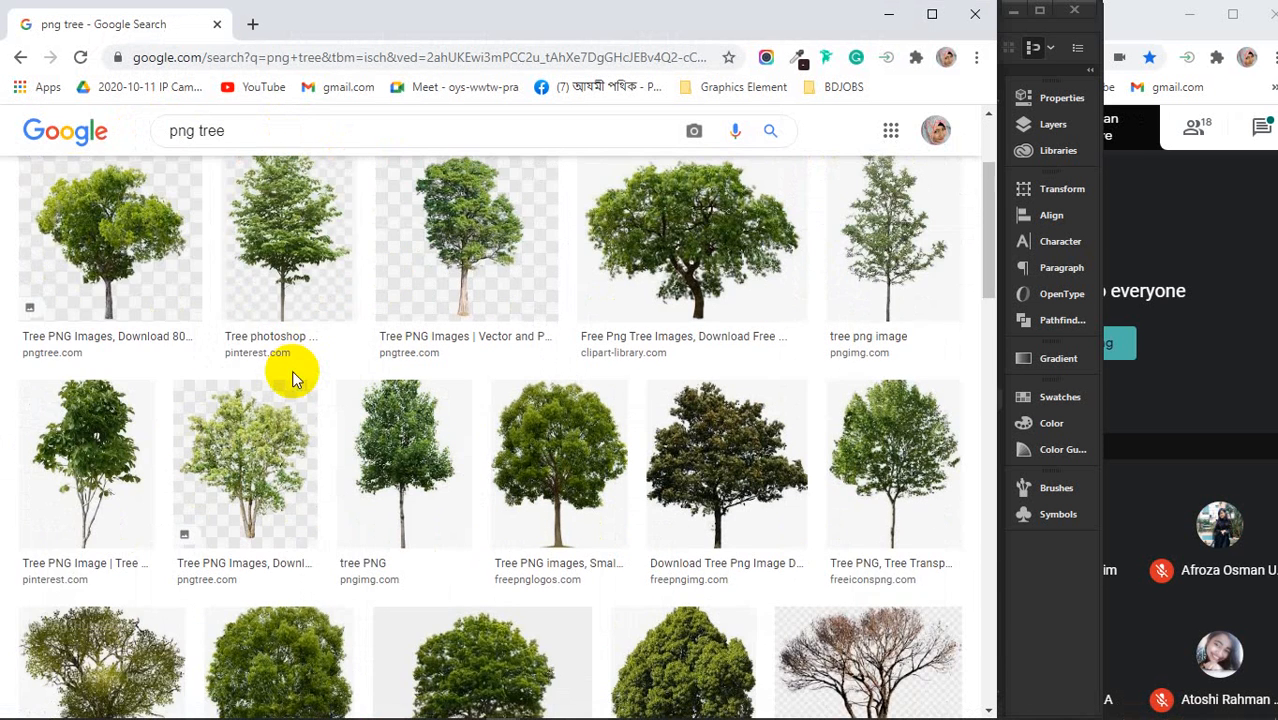
click(748, 487)
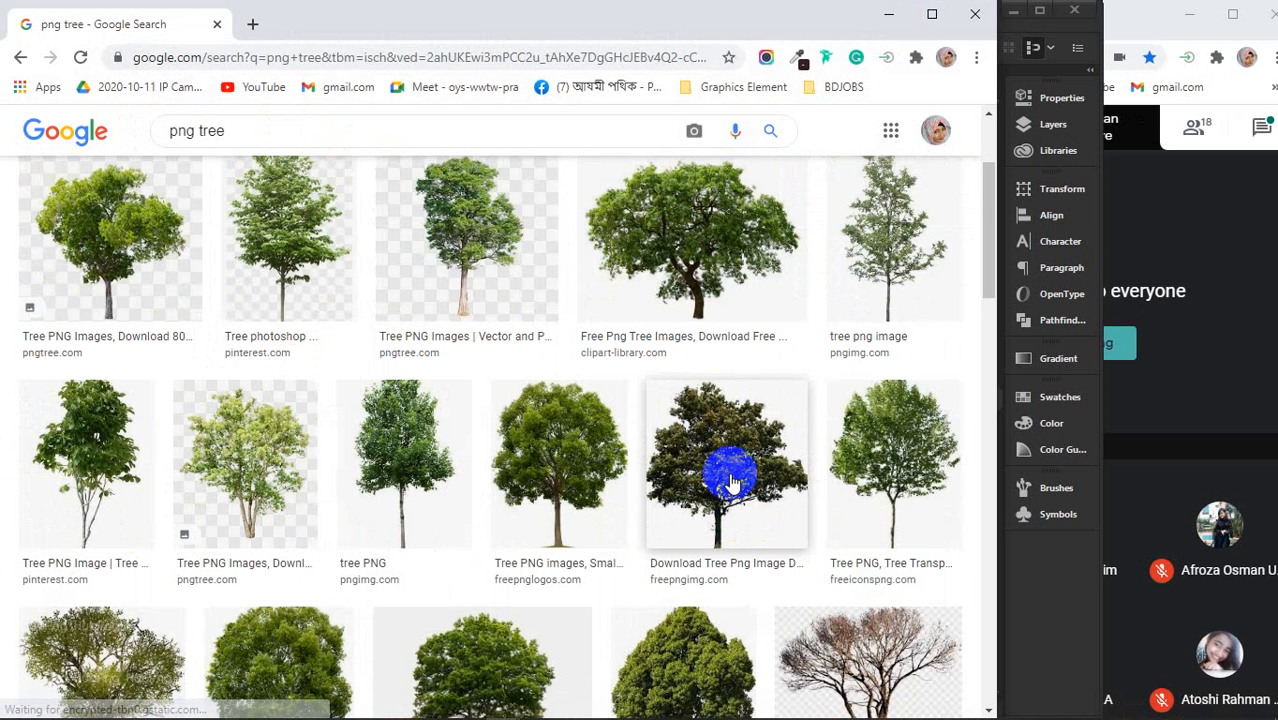
click(730, 482)
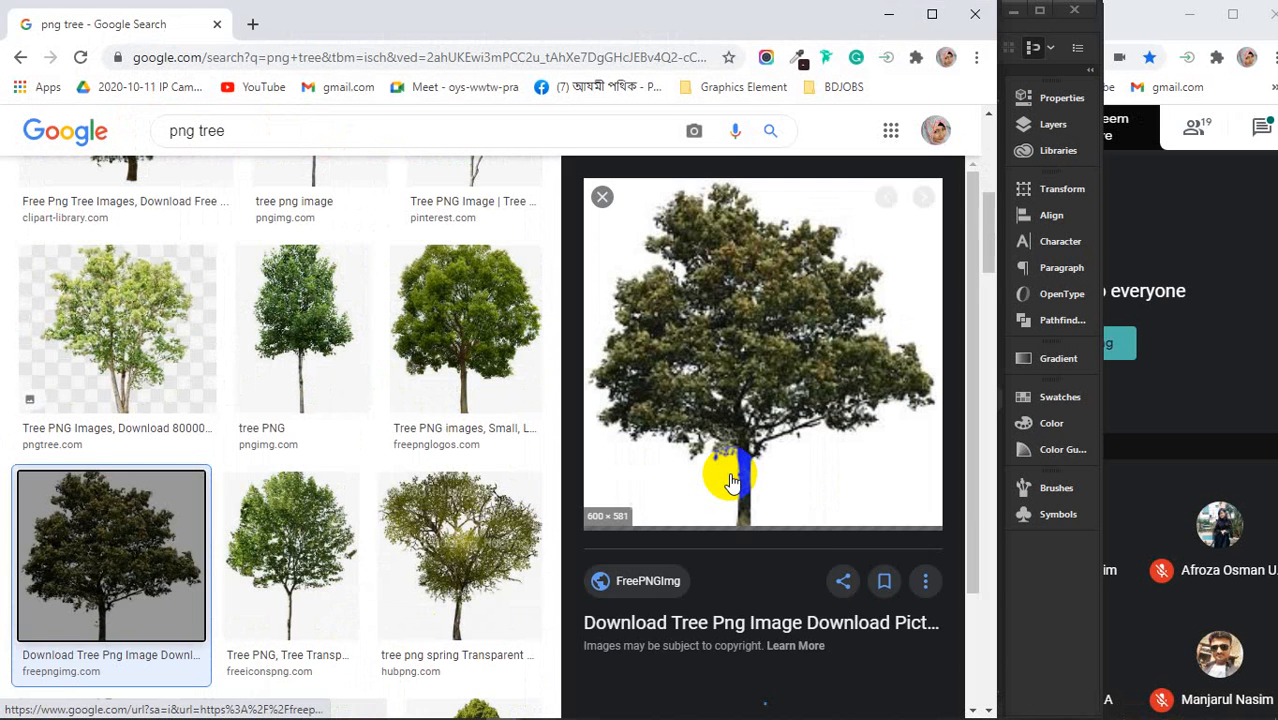
right_click(760, 340)
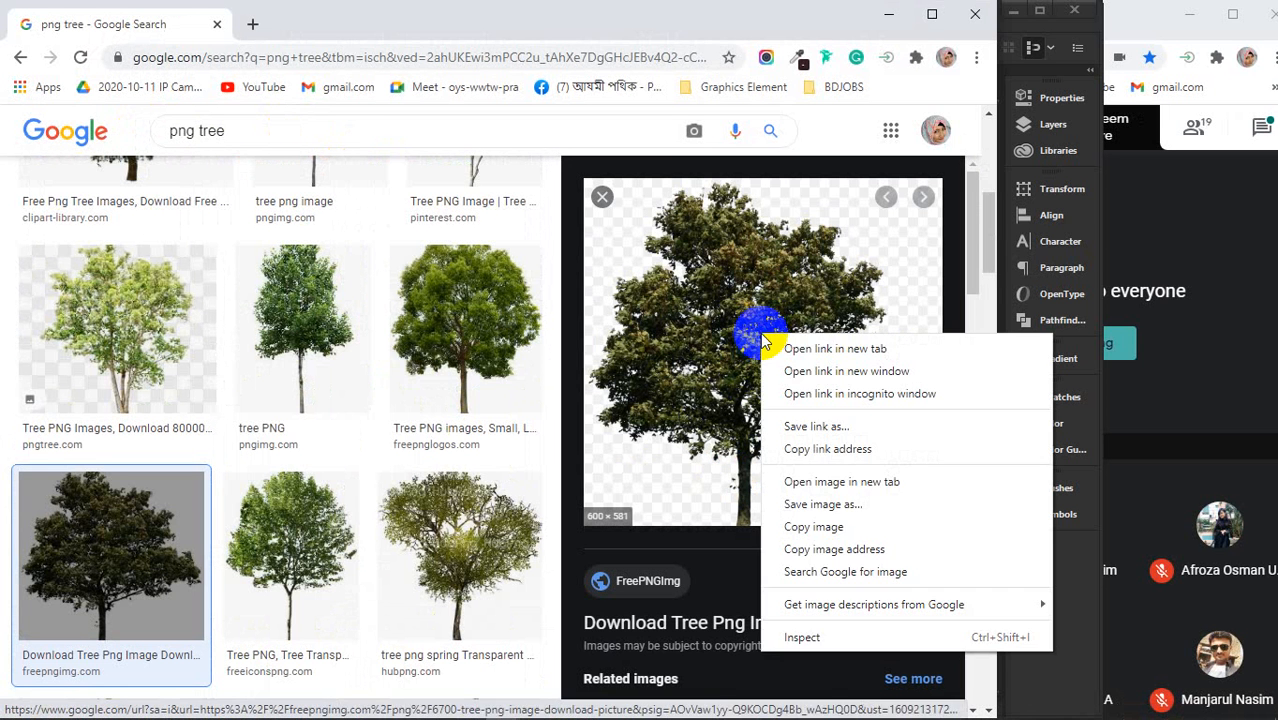
click(818, 502)
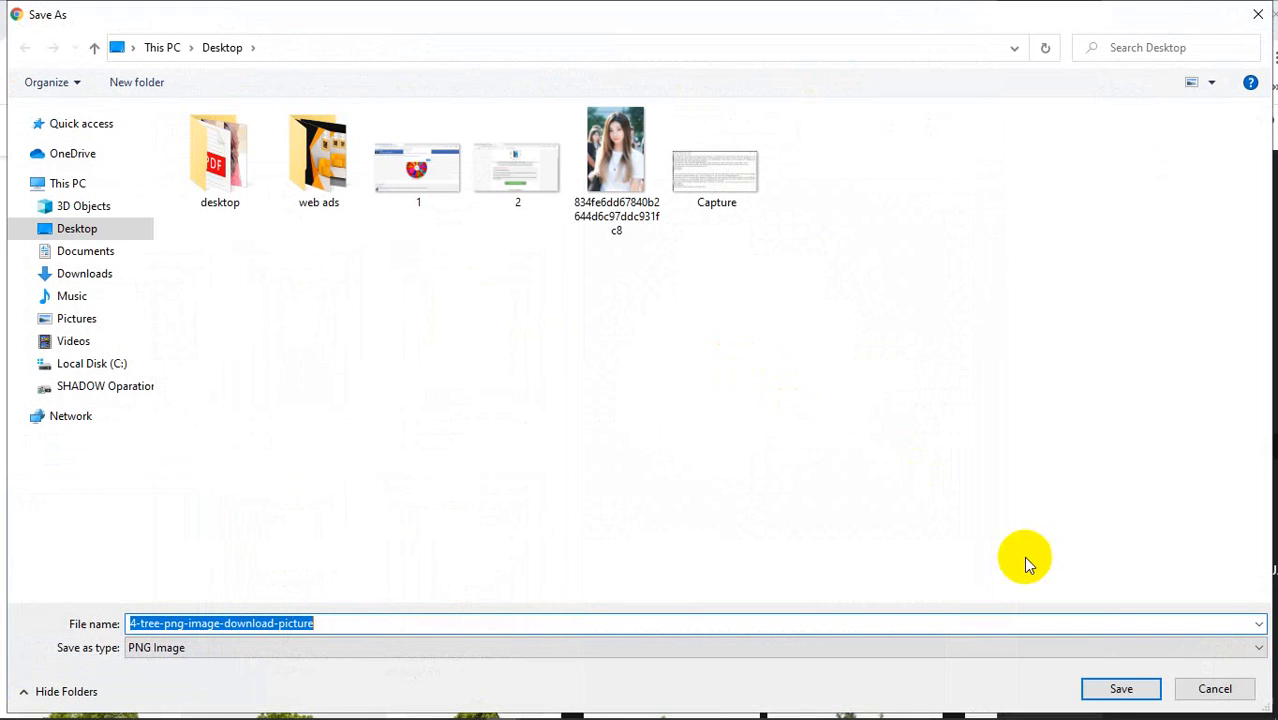
click(1116, 687)
click(884, 14)
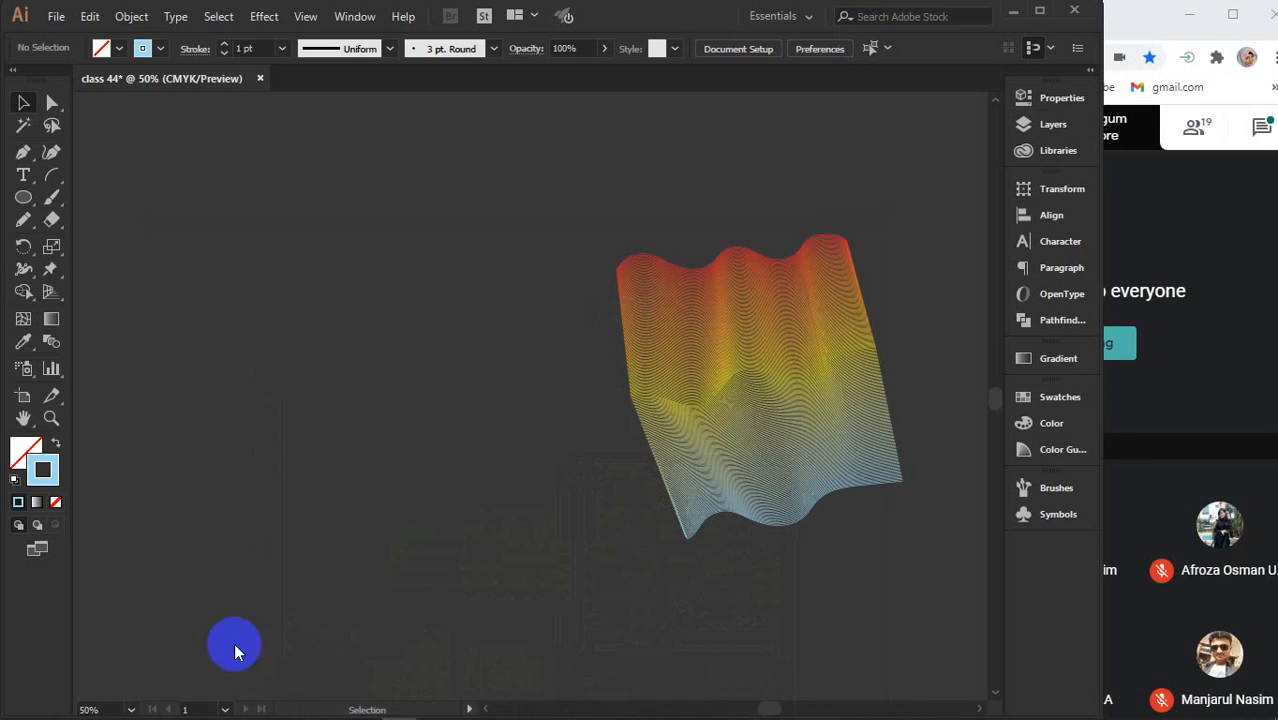
Place the 4-tree-png-image-download-picture file from File Explorer beside the blend in Illustrator and embed it
click(156, 706)
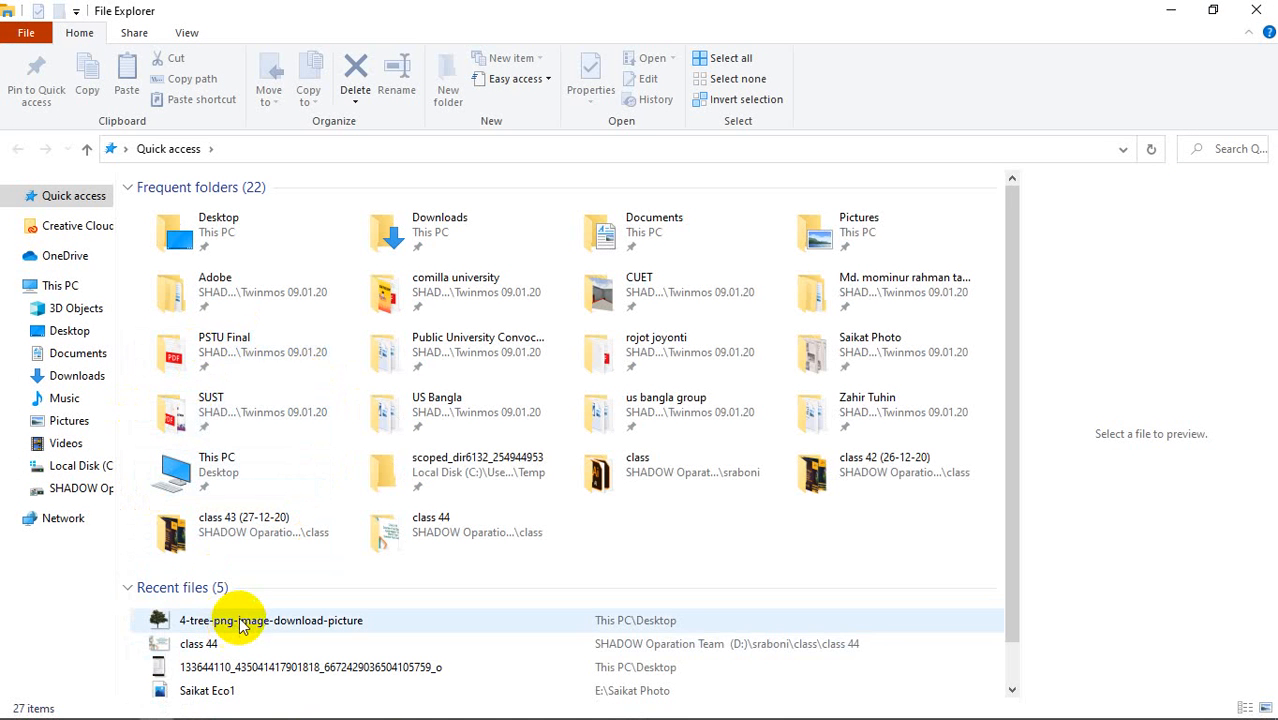
drag(243, 625, 410, 479)
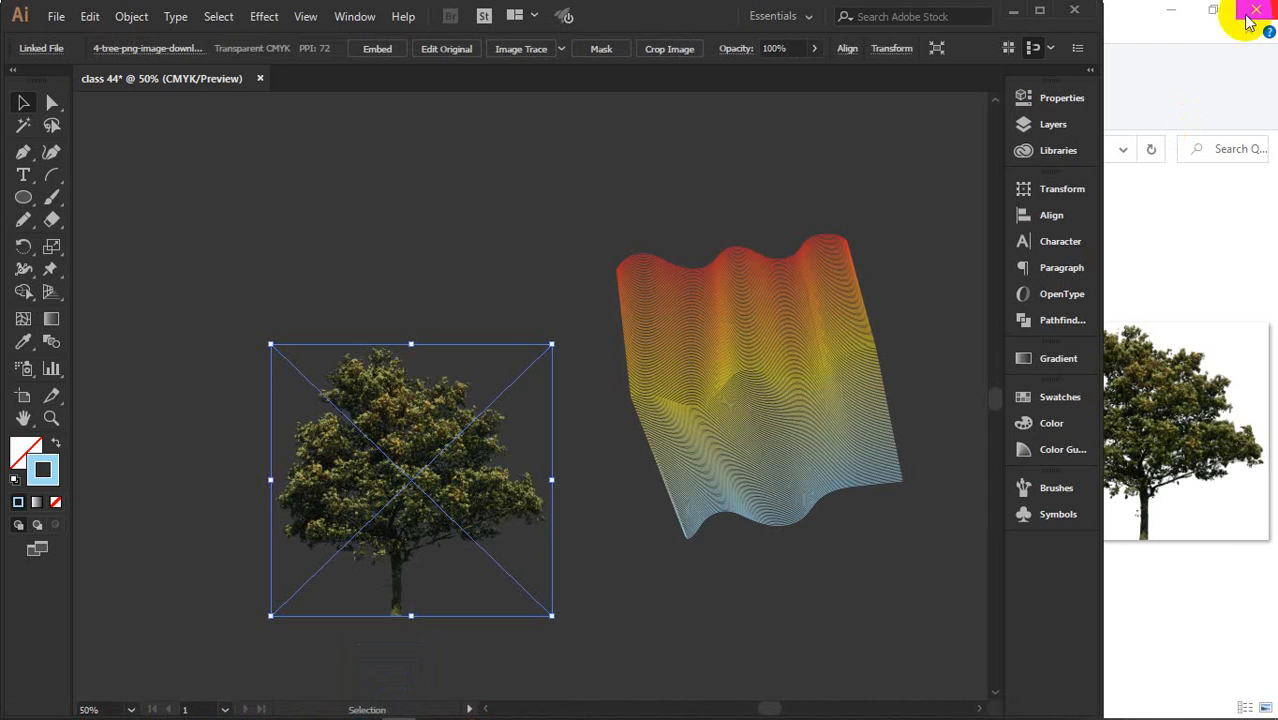
click(1170, 14)
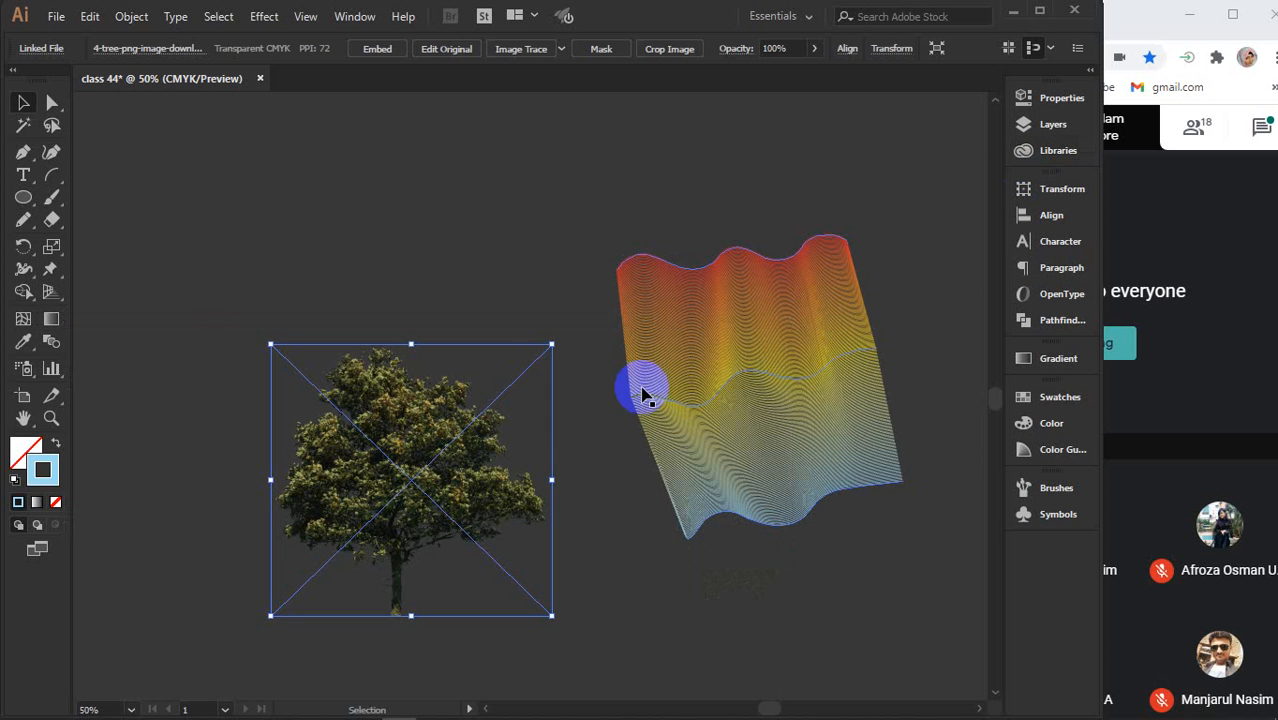
click(377, 52)
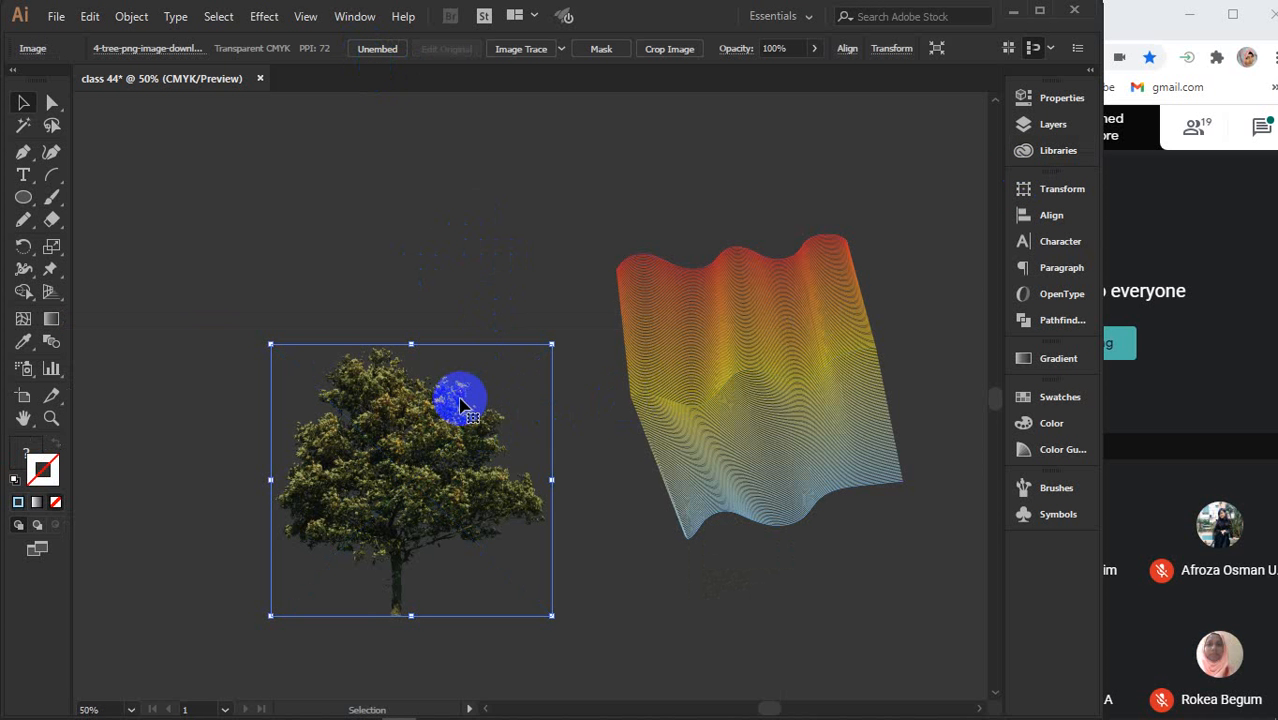
Shrink the embedded tree image and bring the wavy-line blend under it, with the tree over the blend's middle
drag(551, 345, 466, 427)
drag(782, 424, 460, 500)
drag(528, 478, 505, 486)
Try to make a clipping mask from the tree image and the wavy-line blend
drag(616, 380, 348, 513)
right_click(385, 463)
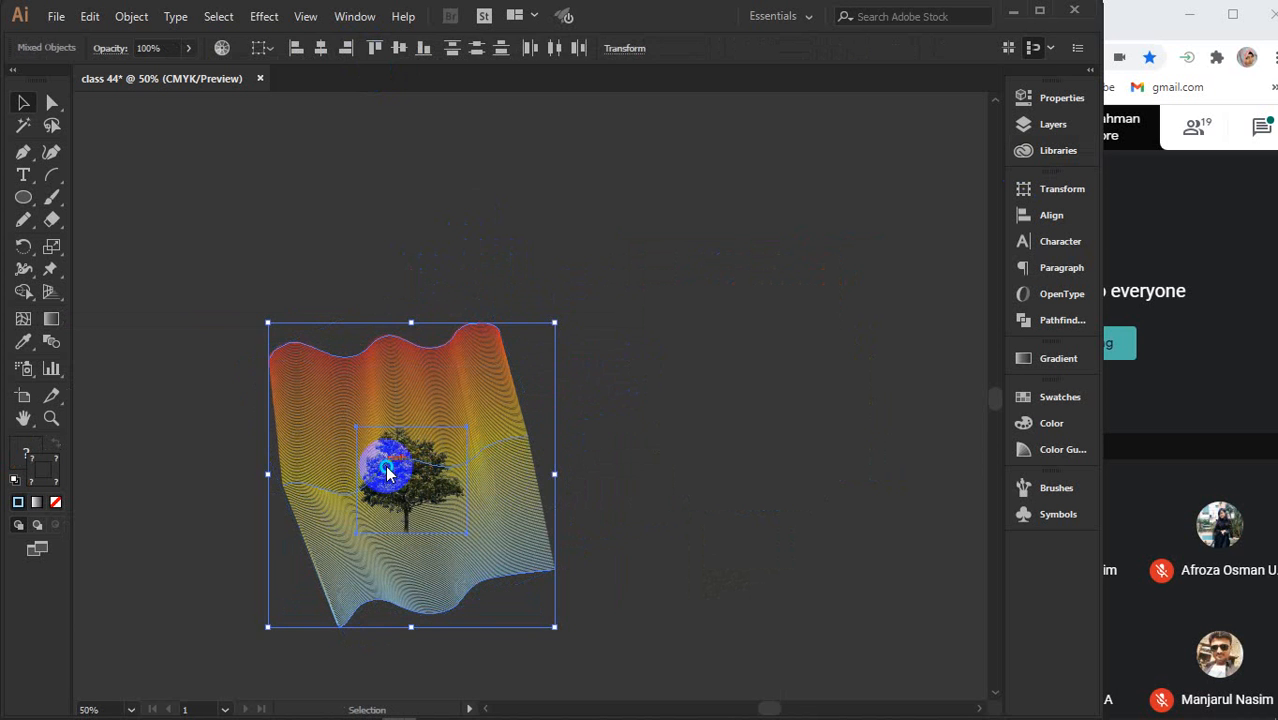
click(449, 322)
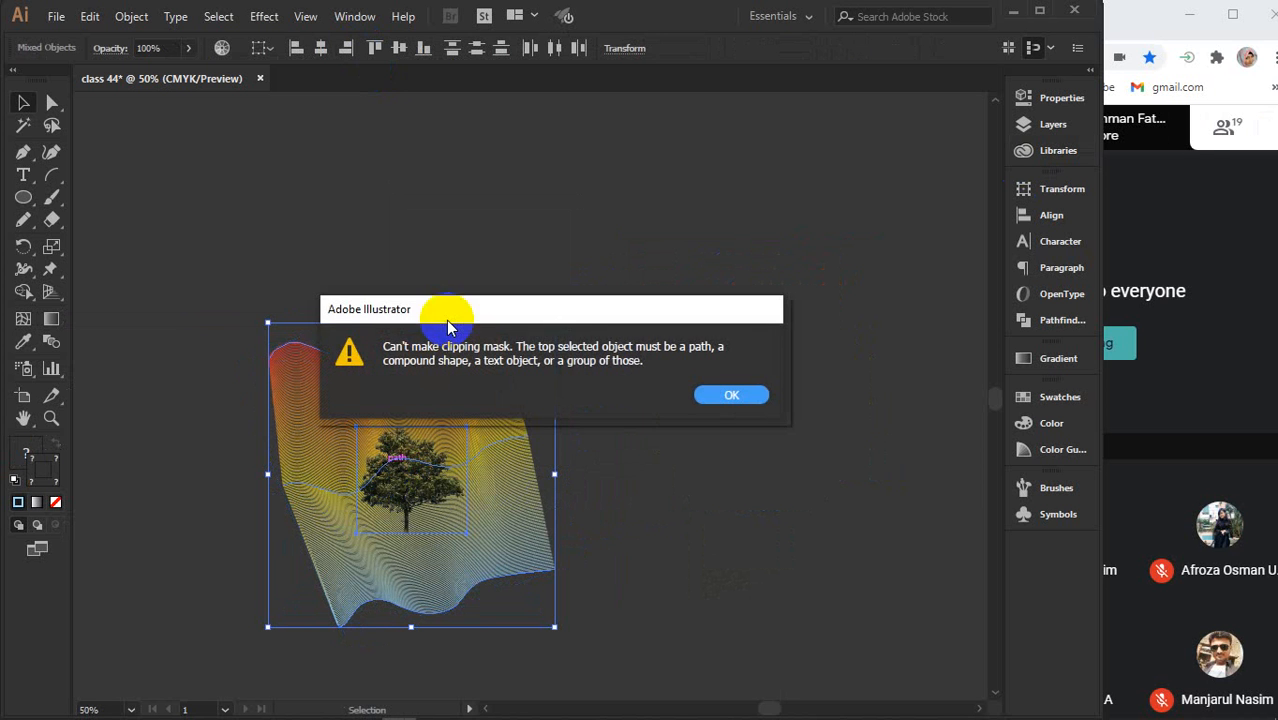
click(715, 393)
click(573, 348)
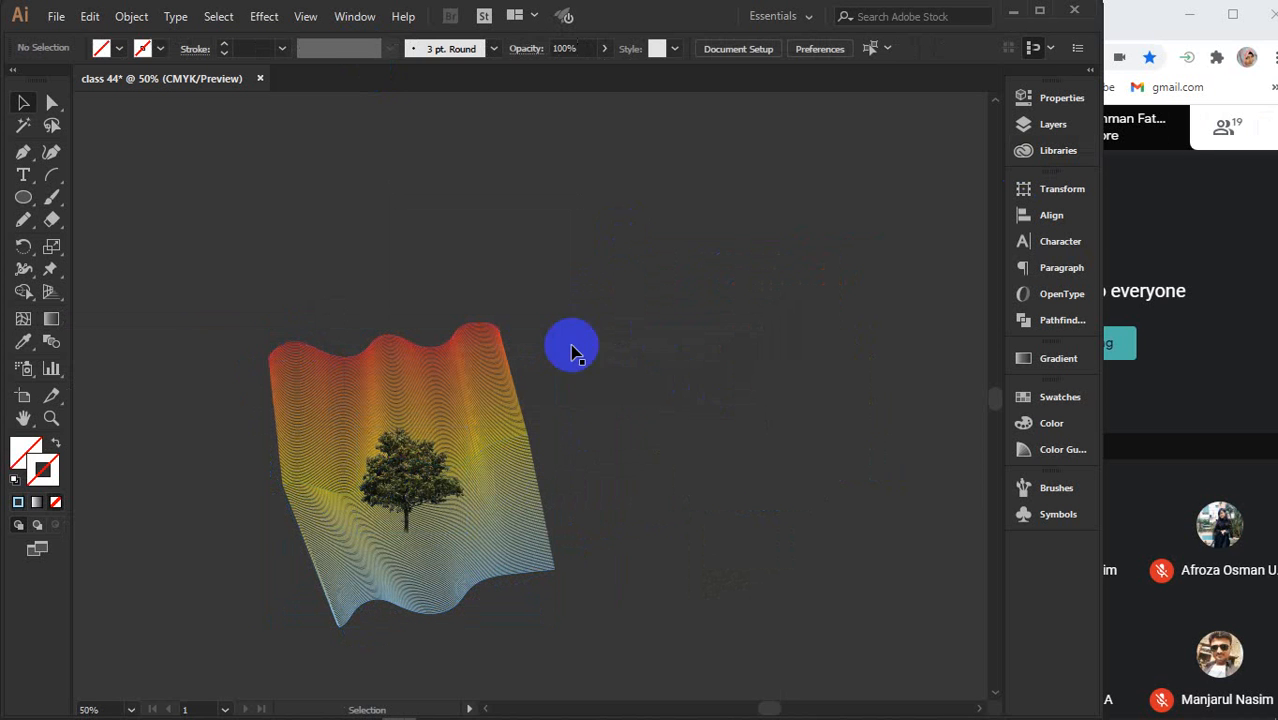
Move the tree image off the blend into the empty area beside it and deselect it
drag(417, 463, 706, 318)
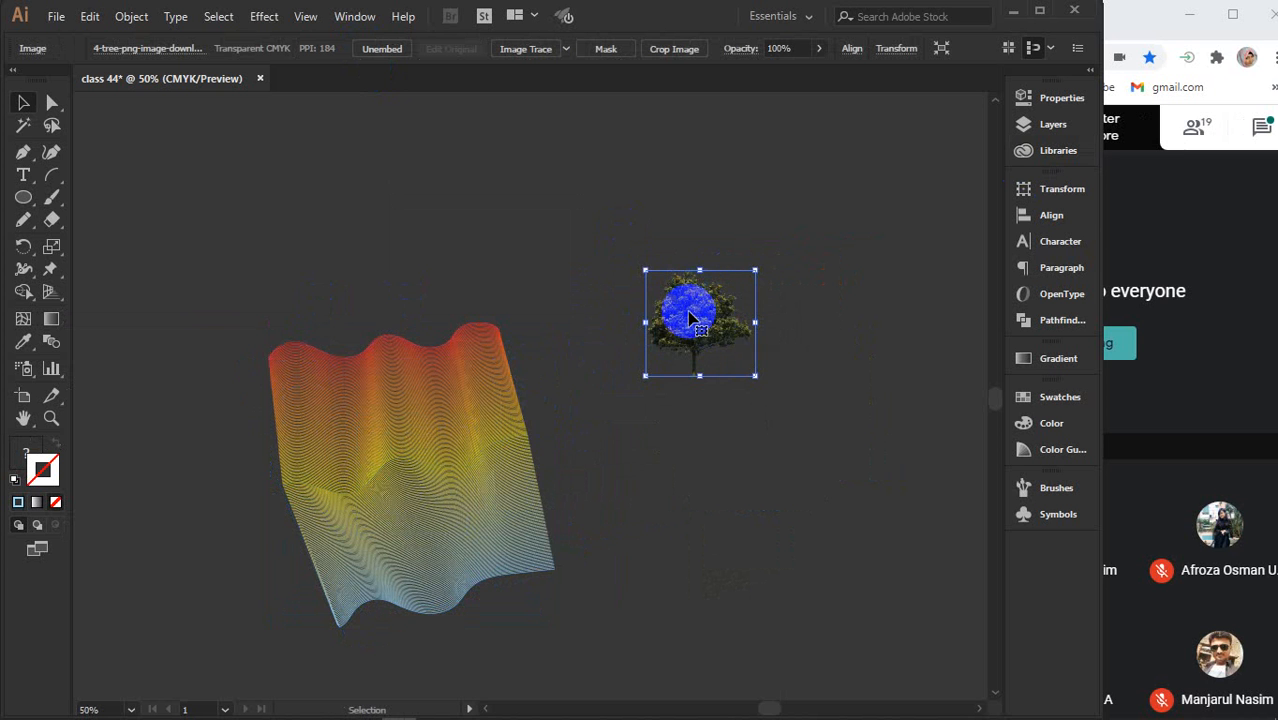
scroll(689, 318, up, 1)
drag(747, 314, 624, 357)
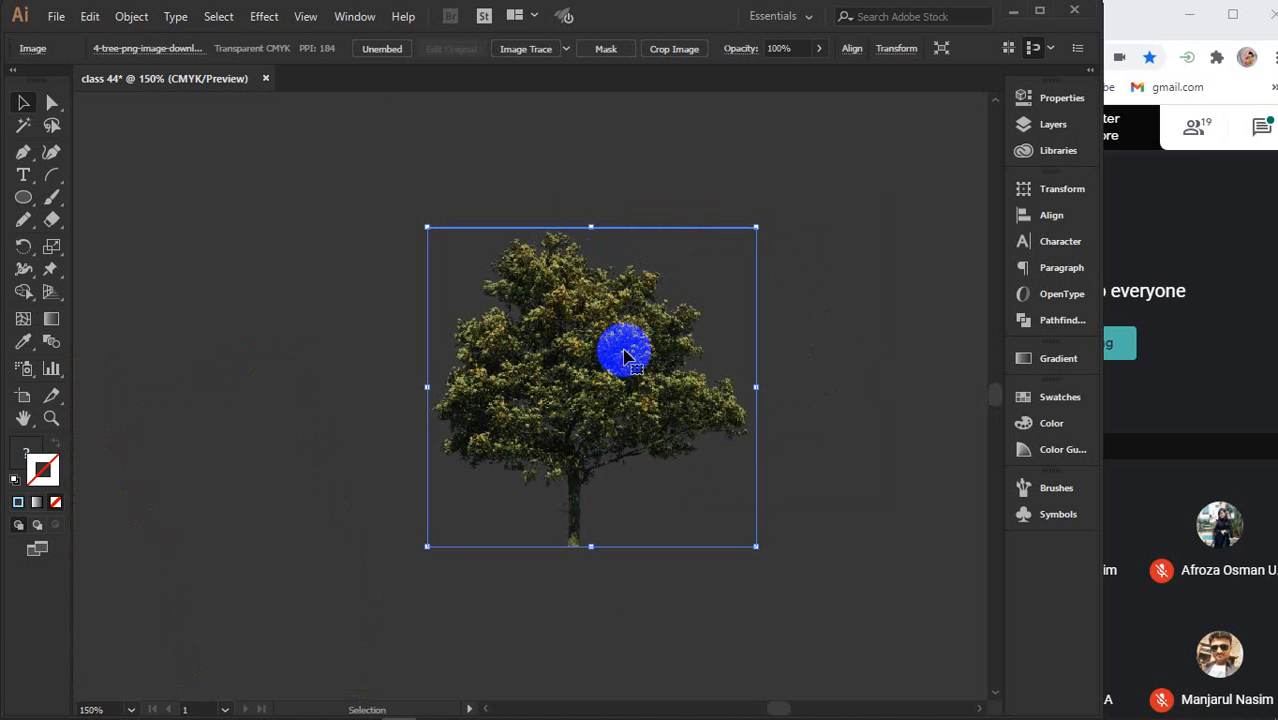
key(ctrl+shift+a)
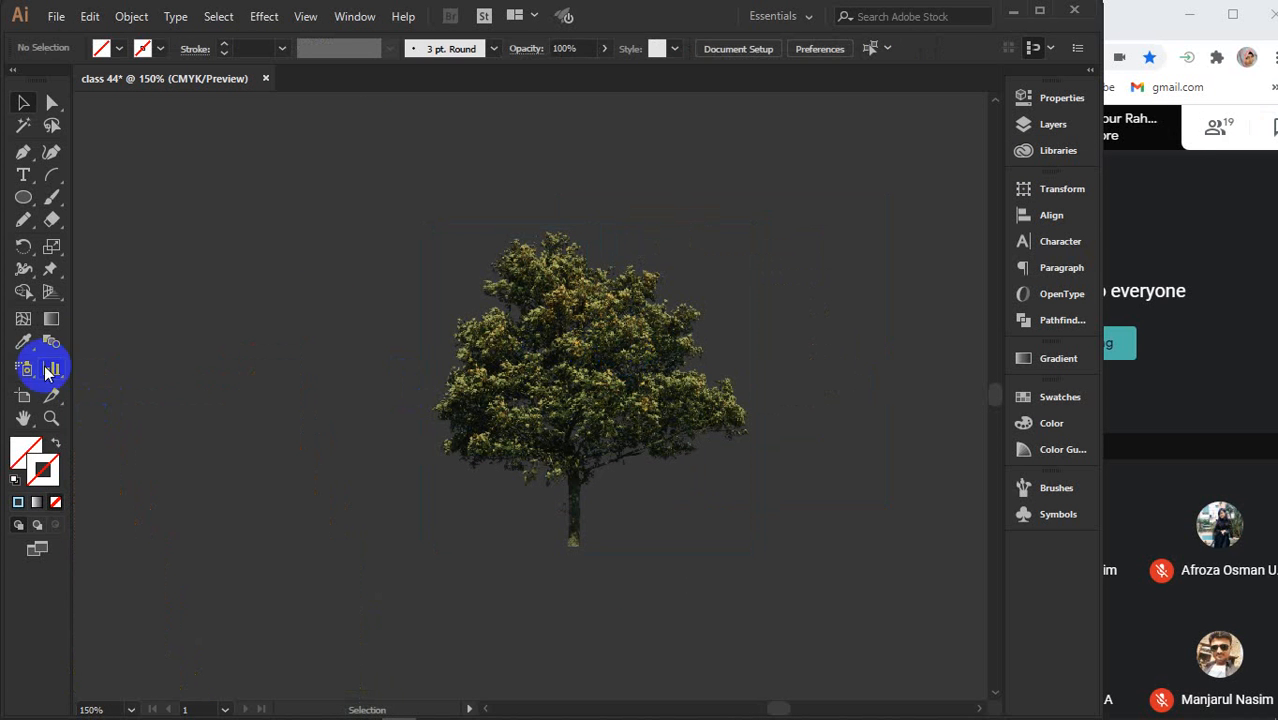
Trace the tree's outline with the Pen tool from the trunk base around the left side of the crown
click(567, 547)
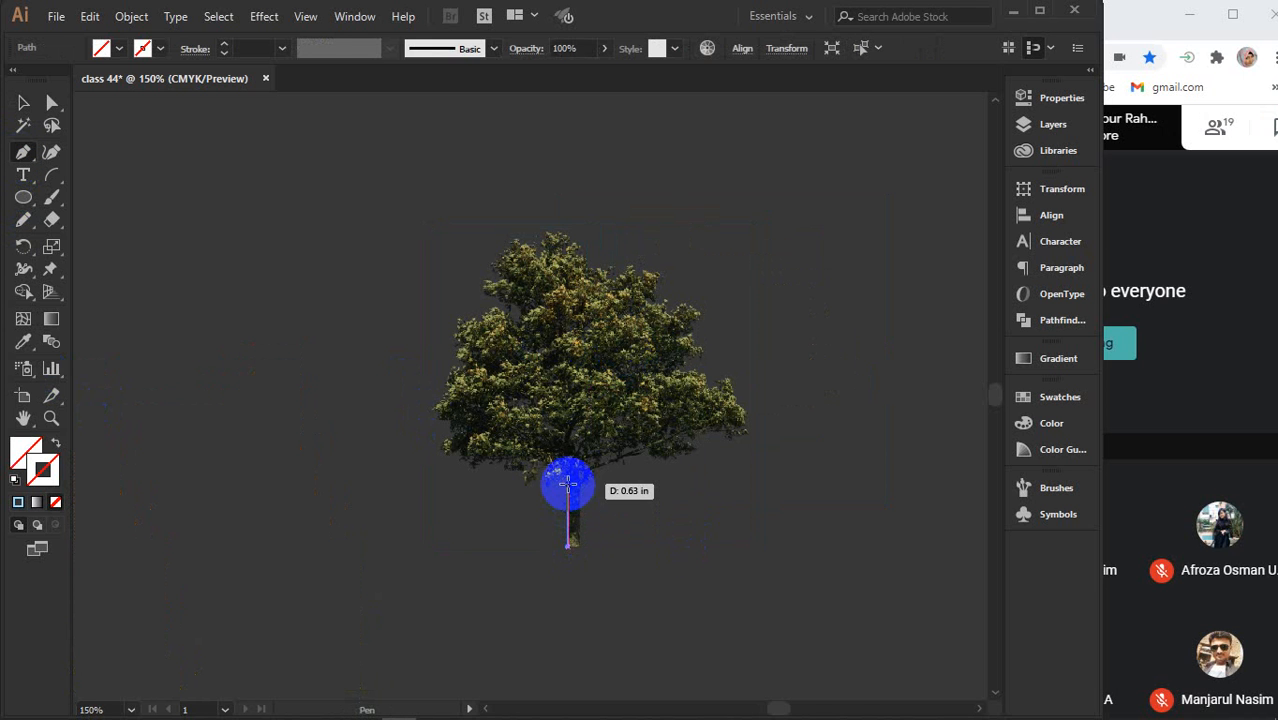
click(567, 477)
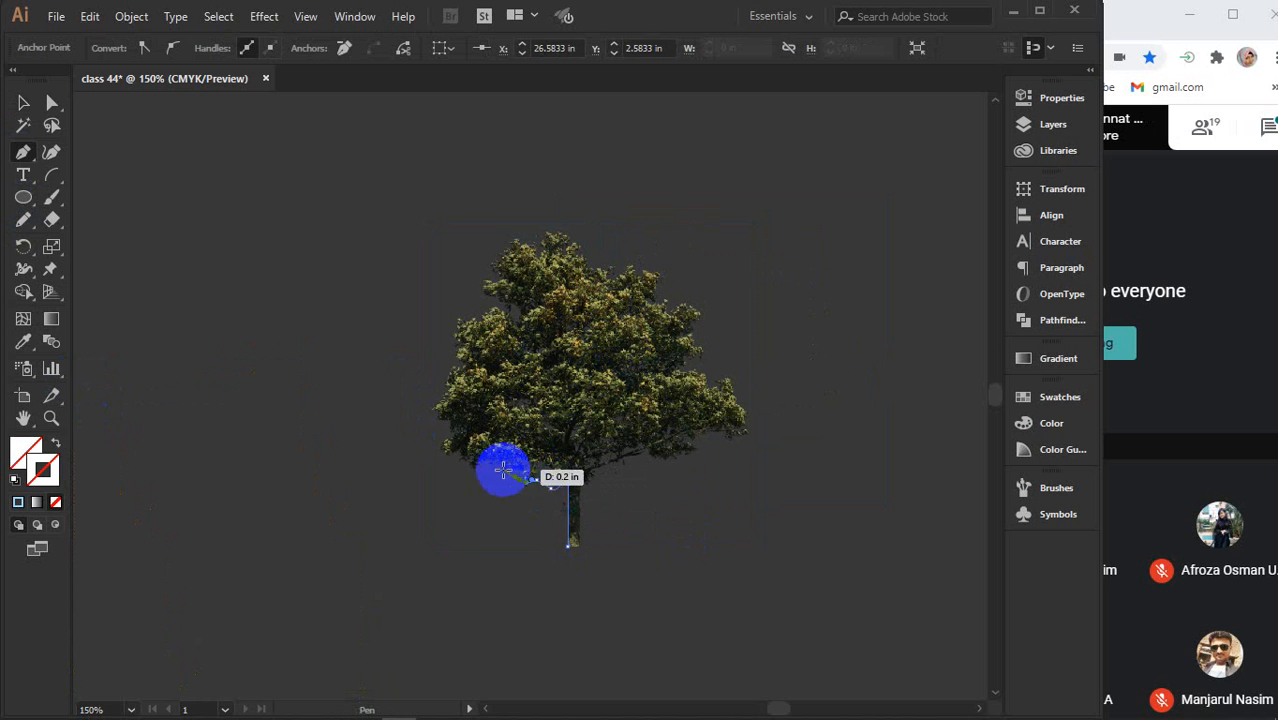
drag(502, 467, 472, 469)
click(452, 467)
click(427, 450)
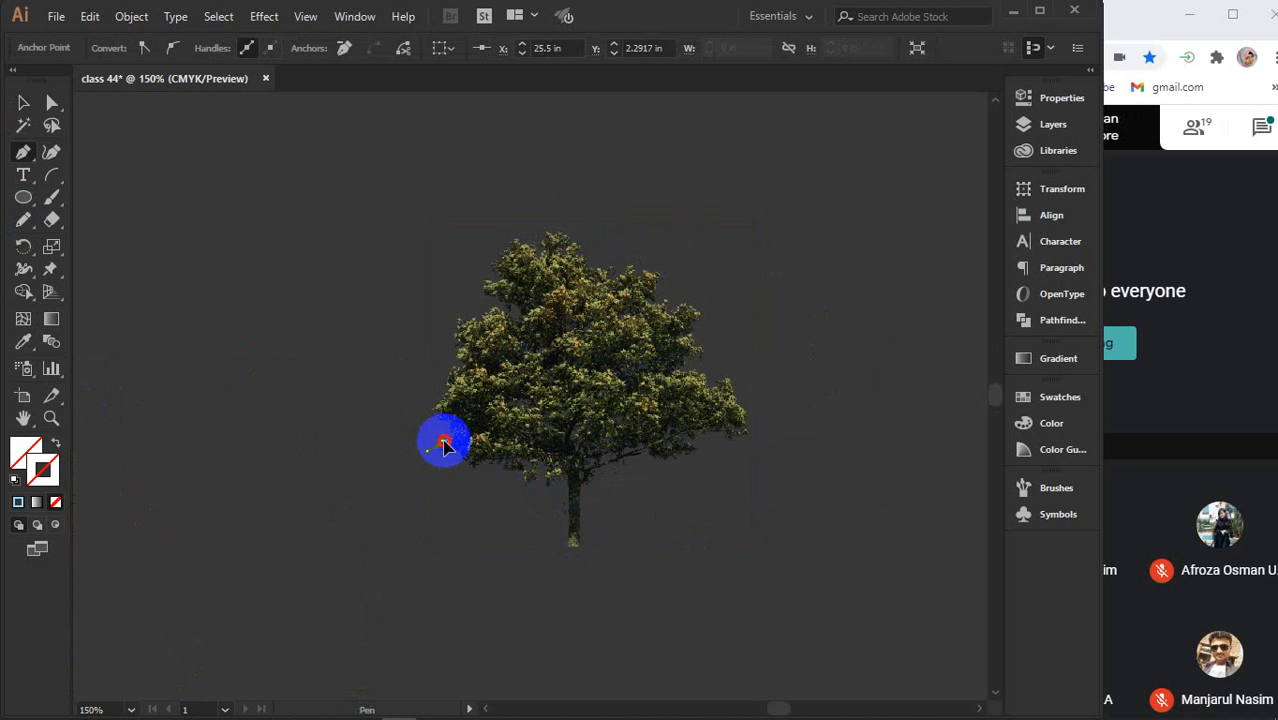
click(442, 428)
click(428, 400)
click(446, 372)
click(453, 354)
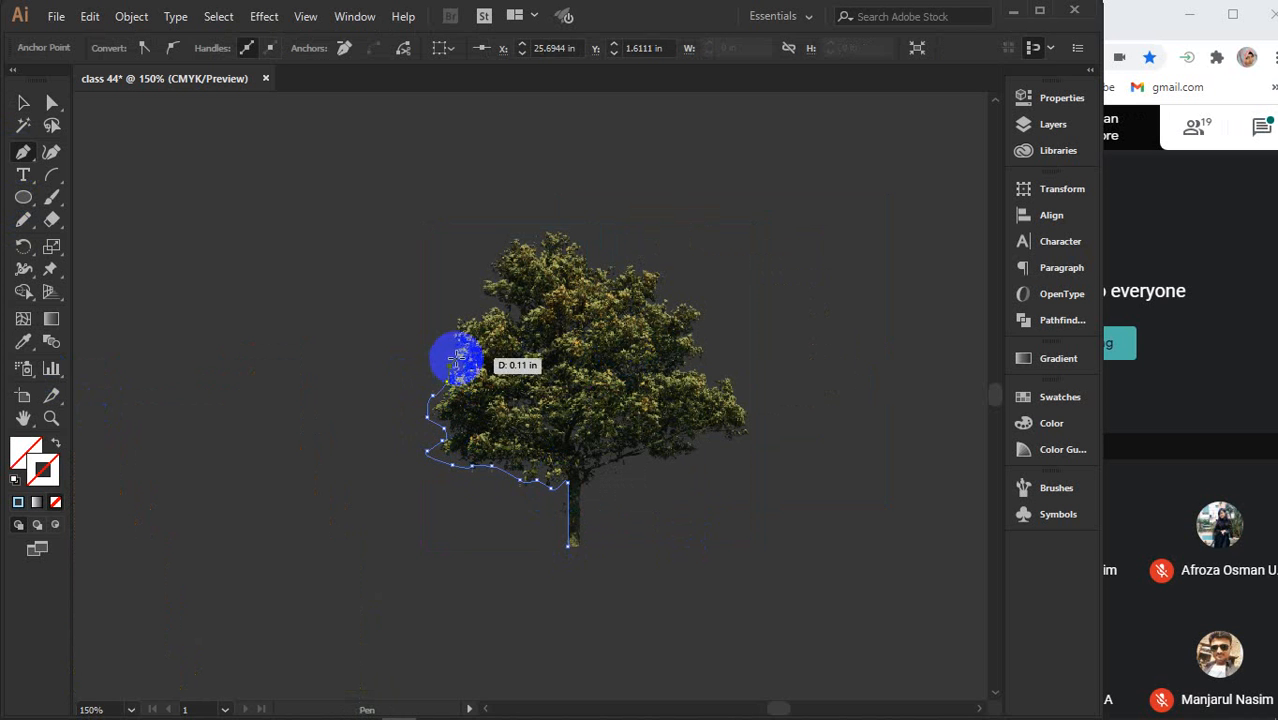
click(457, 334)
click(491, 295)
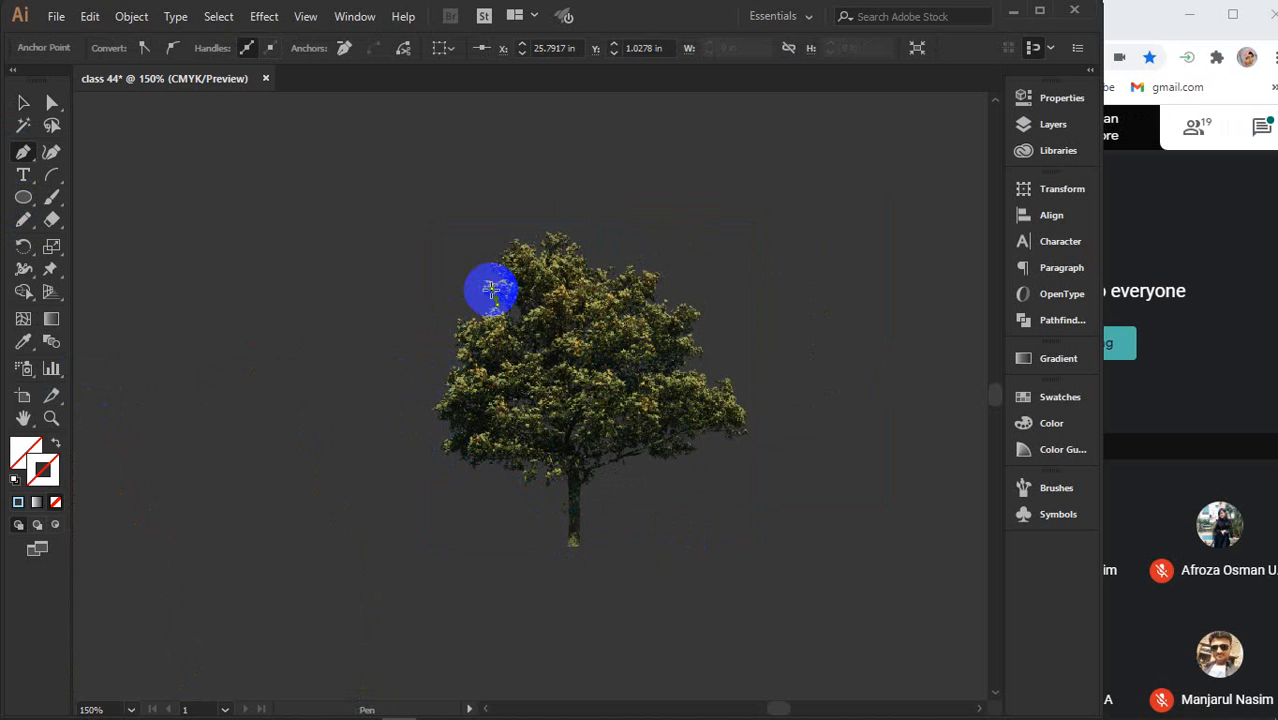
click(499, 277)
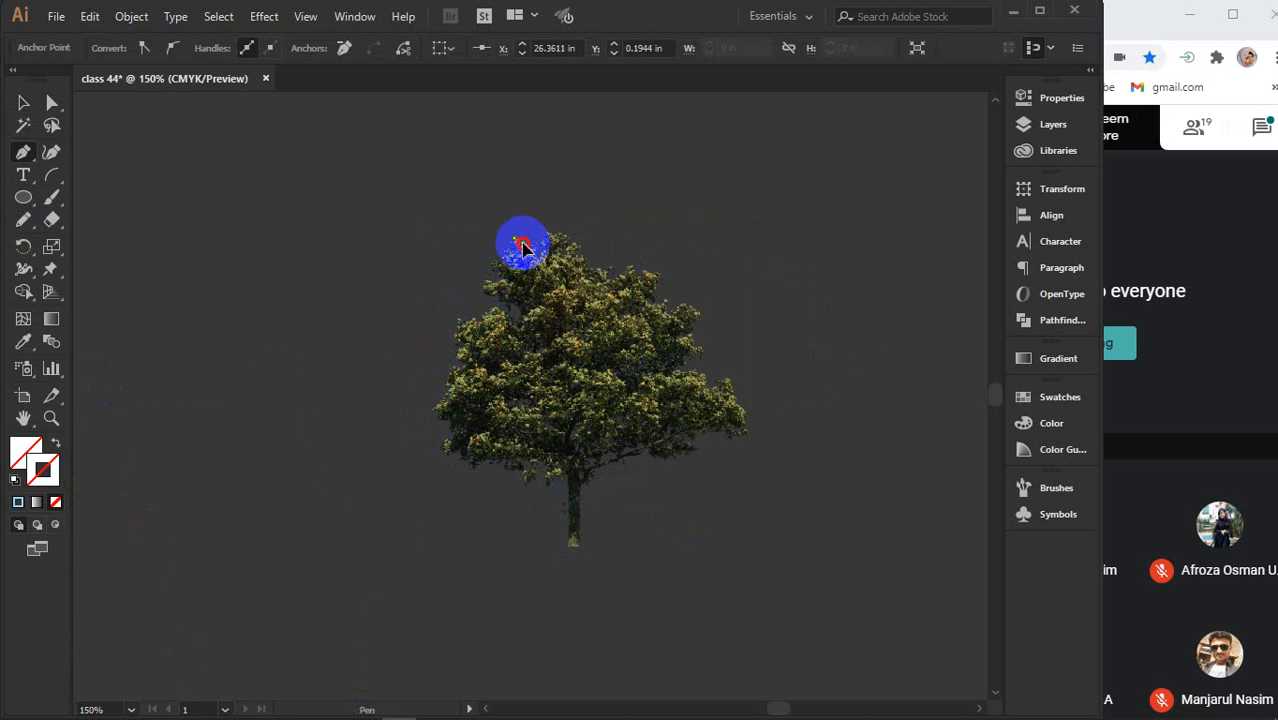
Continue the outline over the crown and down the right side of the tree, closing the path at the trunk base
drag(522, 247, 652, 297)
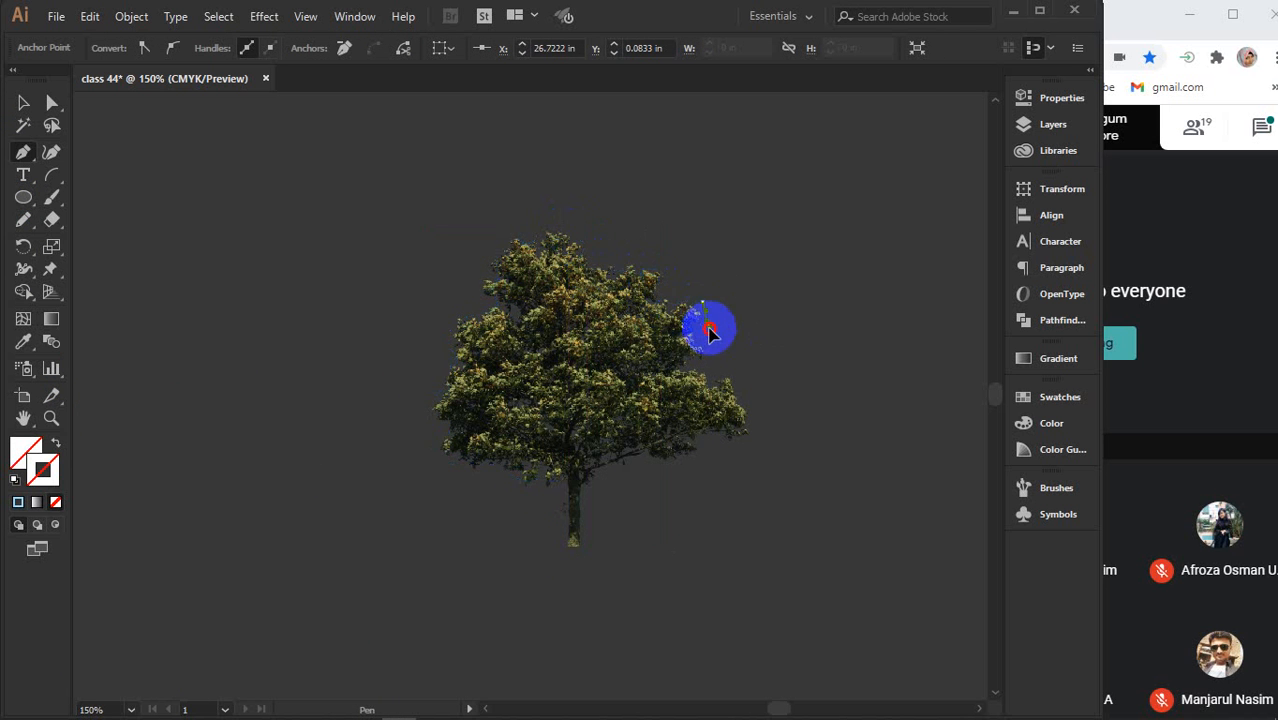
drag(708, 333, 710, 366)
drag(733, 436, 579, 546)
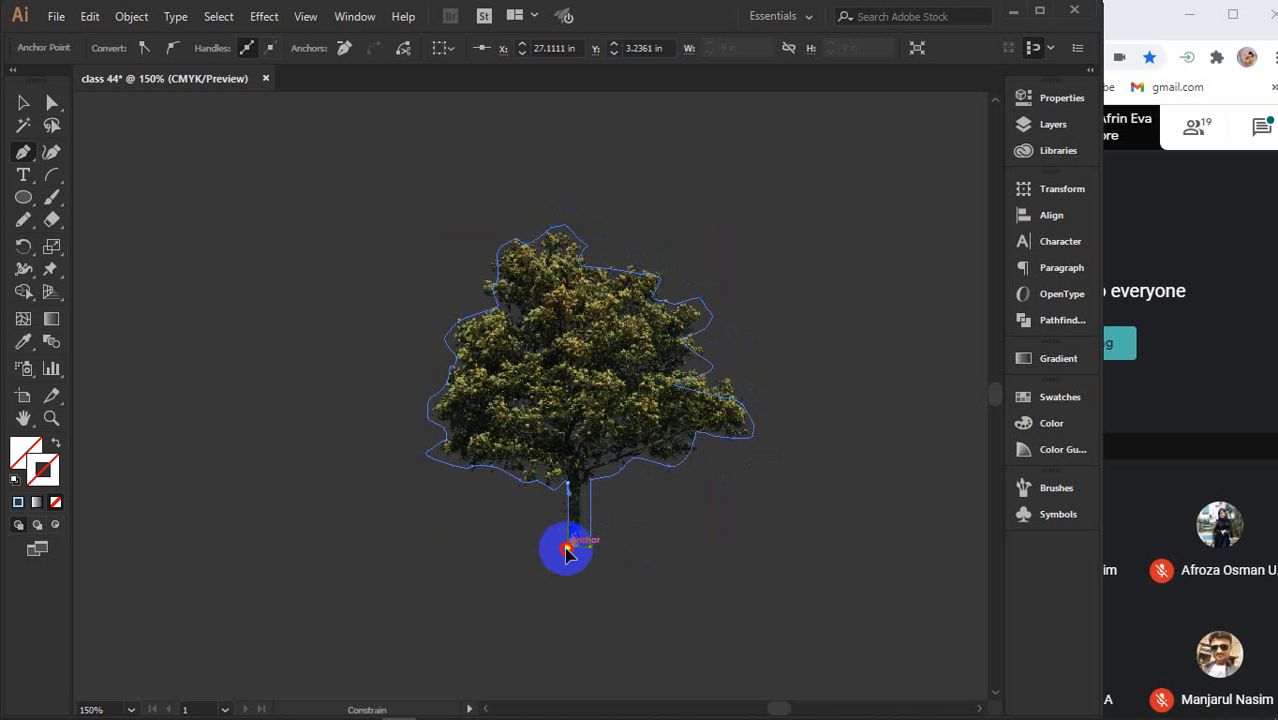
click(566, 551)
Fill the traced tree outline with solid light blue
click(23, 103)
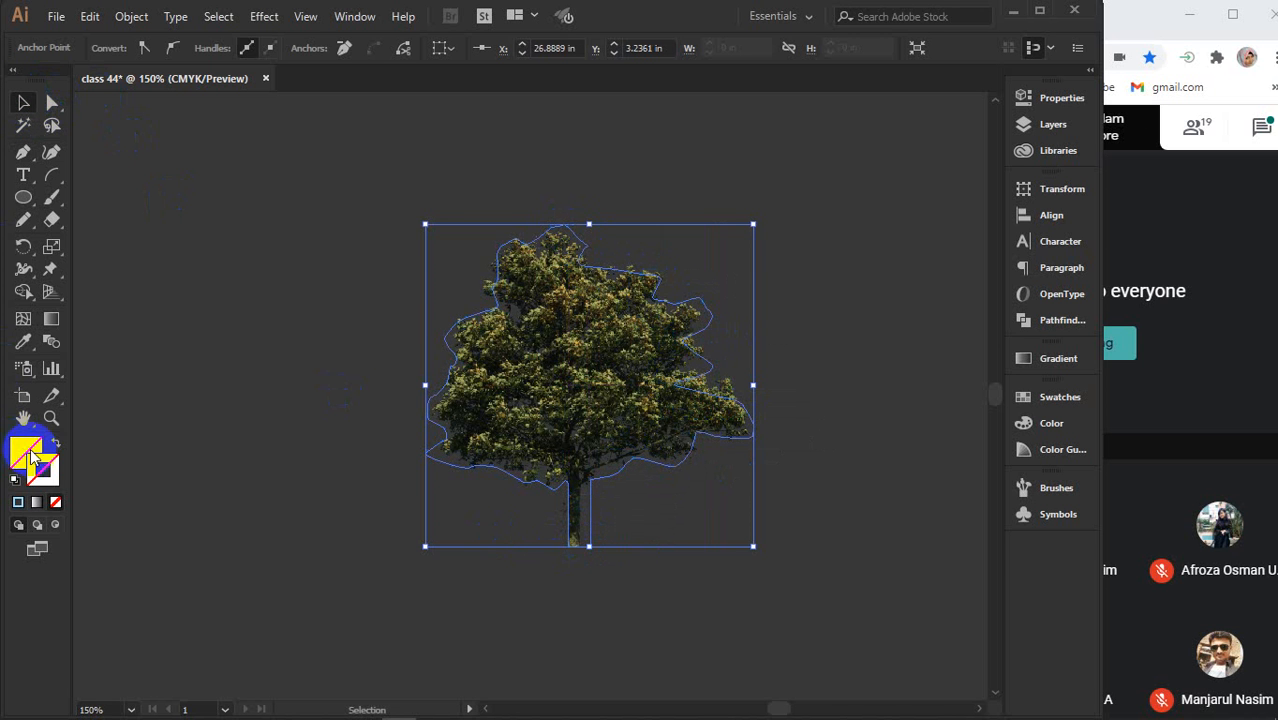
click(16, 499)
click(16, 505)
click(965, 419)
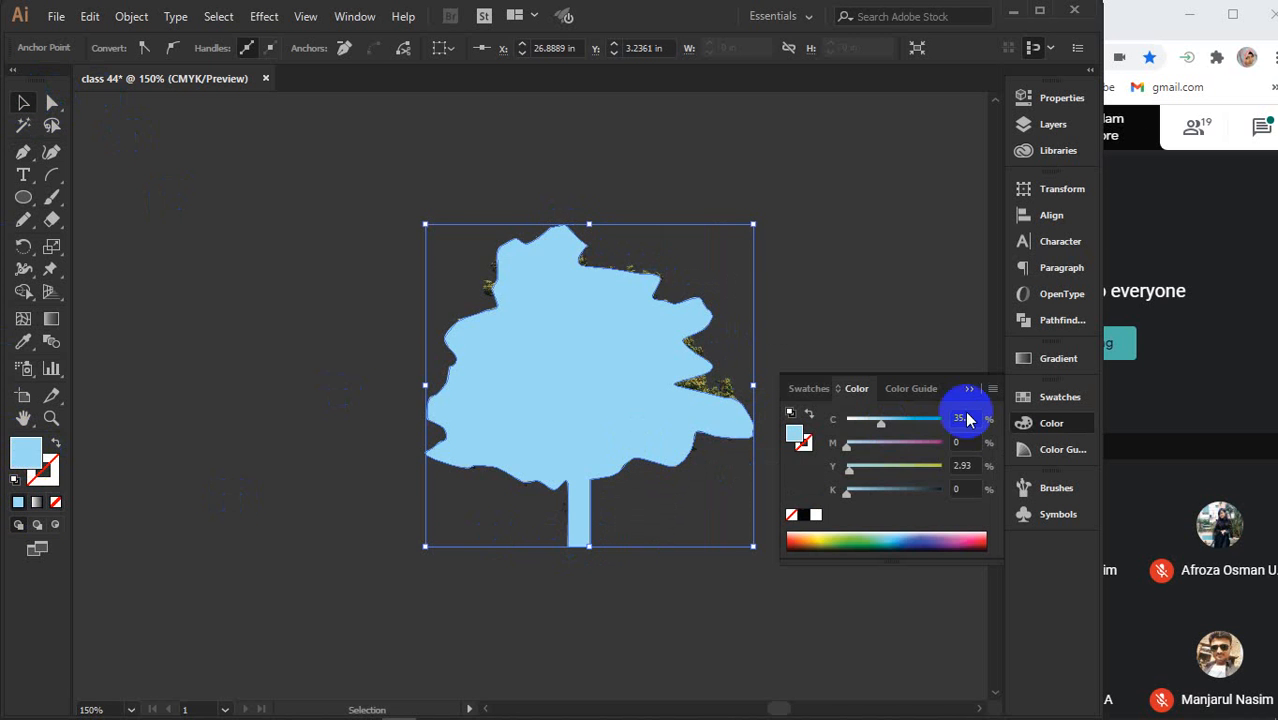
click(967, 390)
Move the light blue tree silhouette onto the wavy-line blend and enlarge it to cover most of the blend
scroll(730, 440, down, 3)
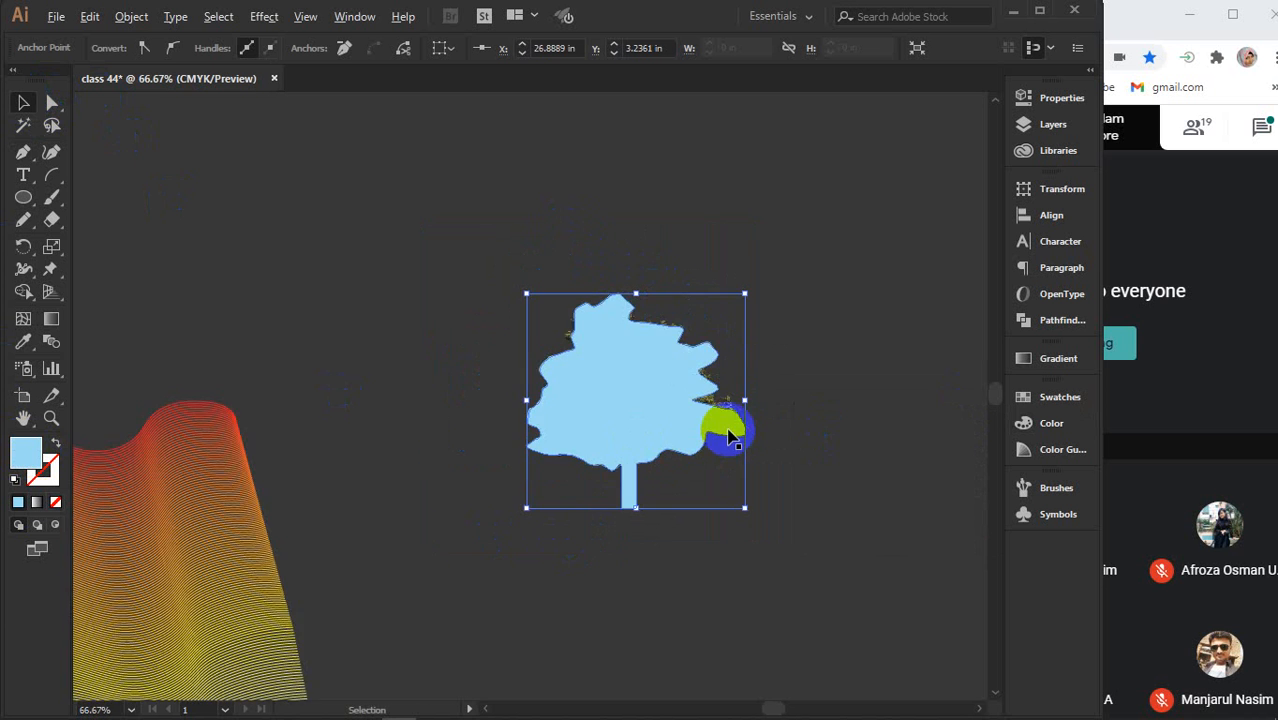
drag(693, 408, 405, 489)
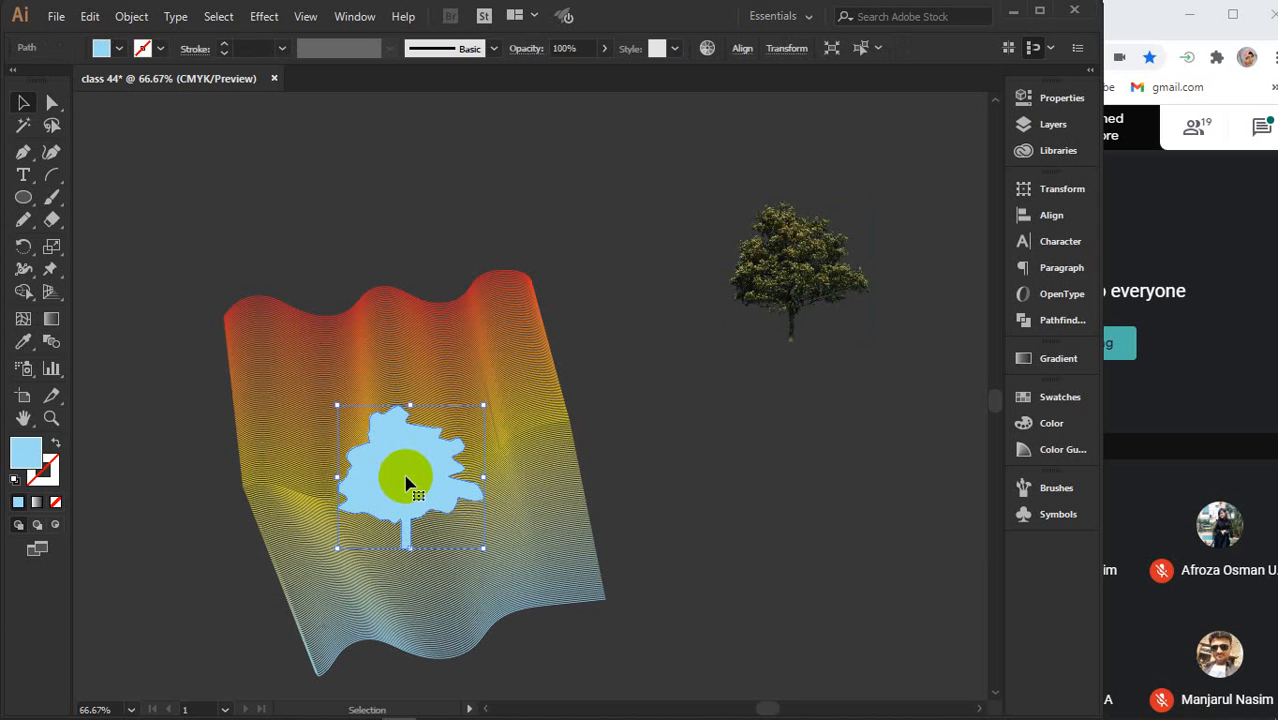
drag(483, 549, 557, 642)
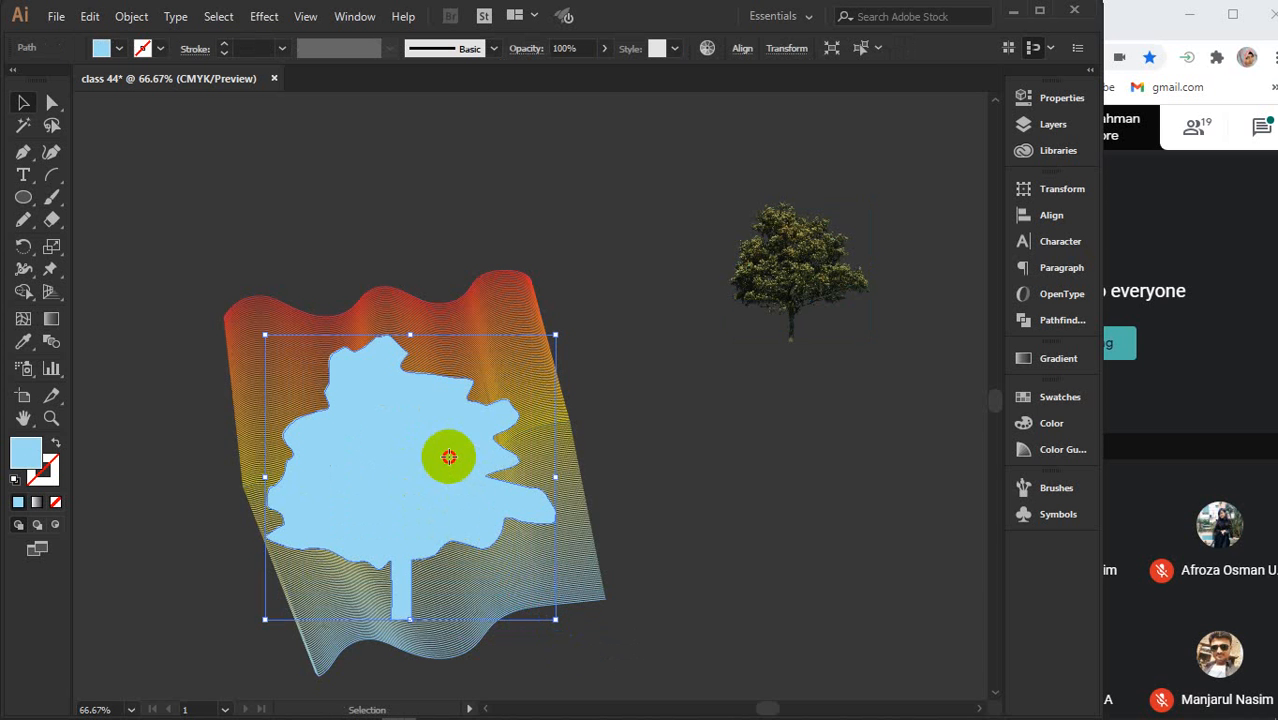
Make a clipping mask from the tree silhouette and the wavy-line blend, and examine the masked tree
drag(628, 350, 395, 566)
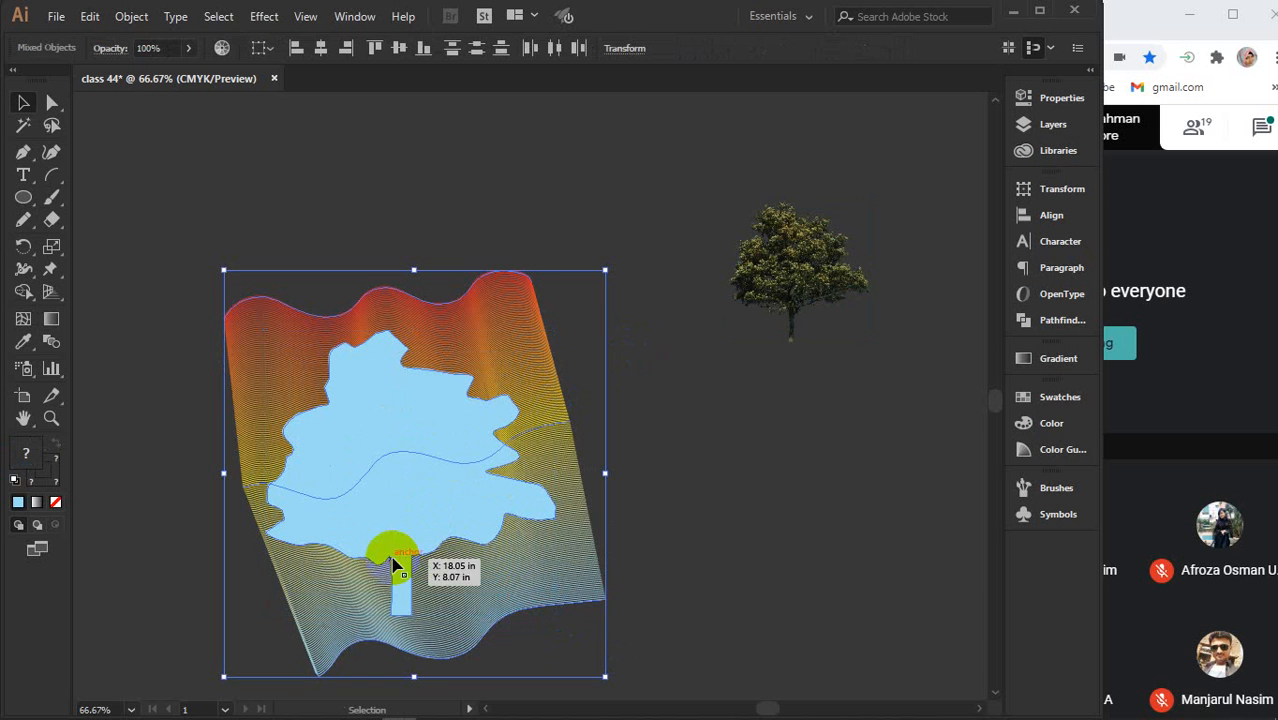
right_click(391, 455)
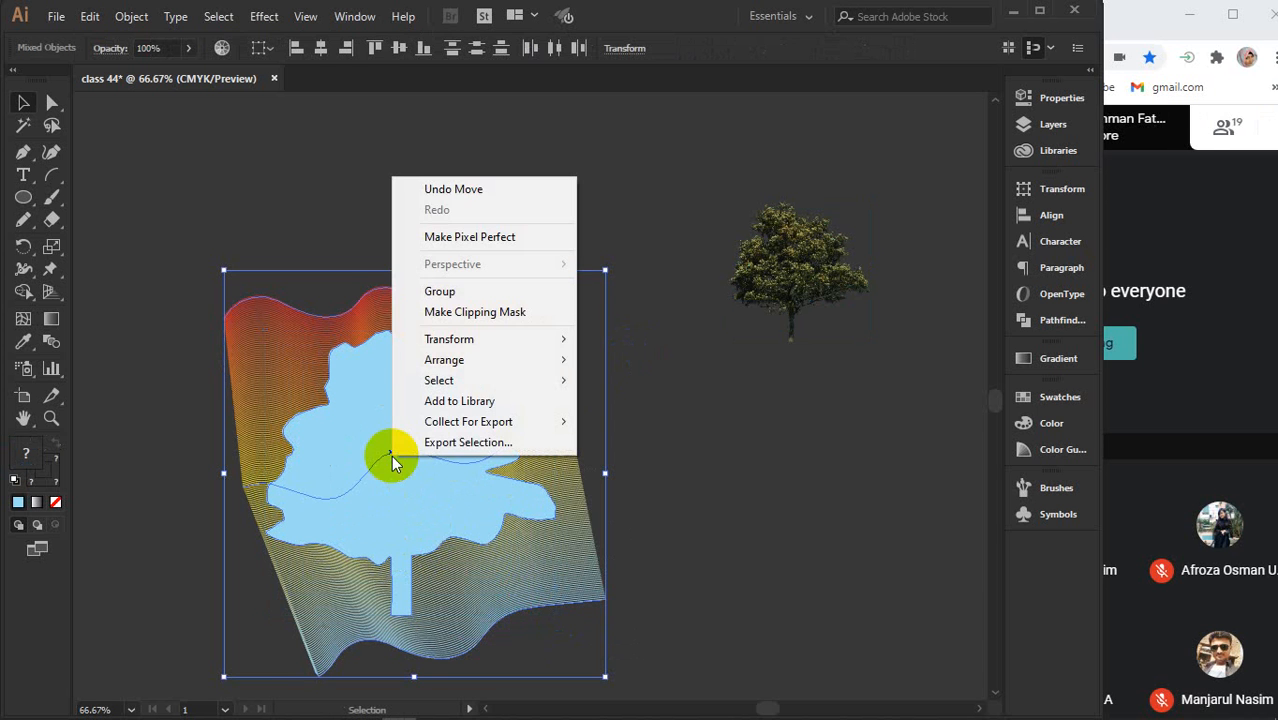
click(463, 312)
click(789, 263)
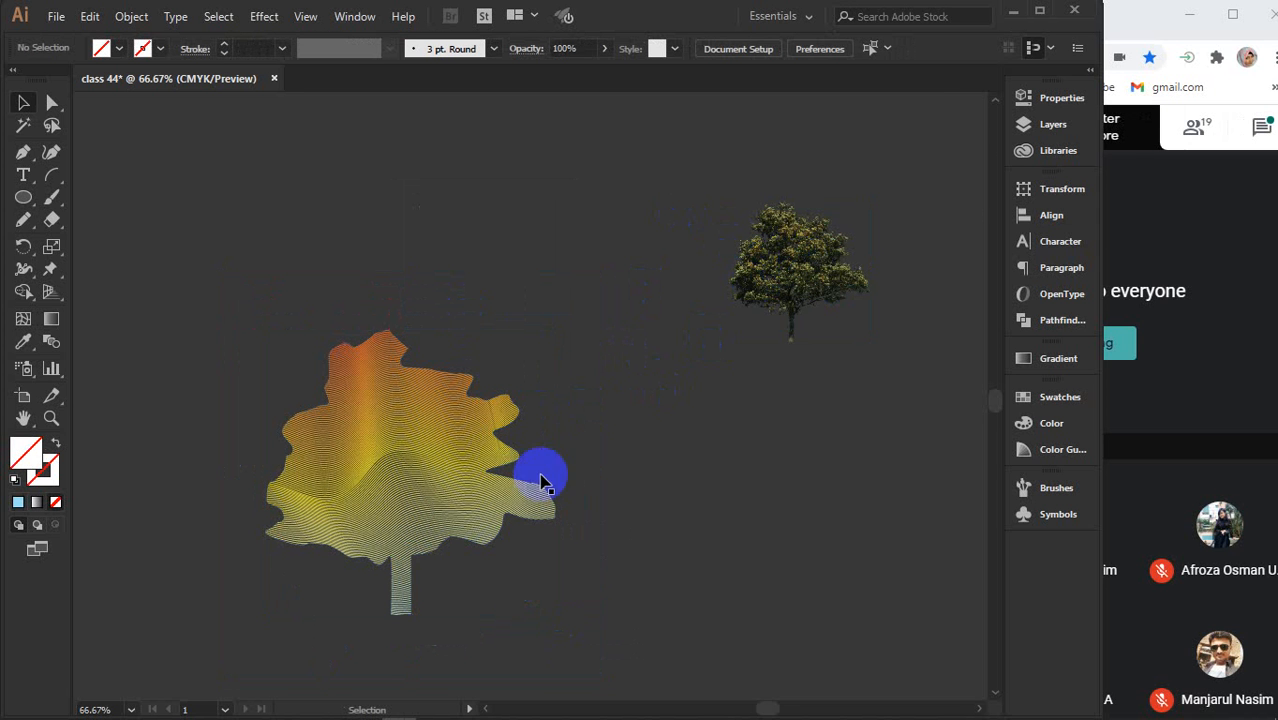
scroll(386, 528, up, 1)
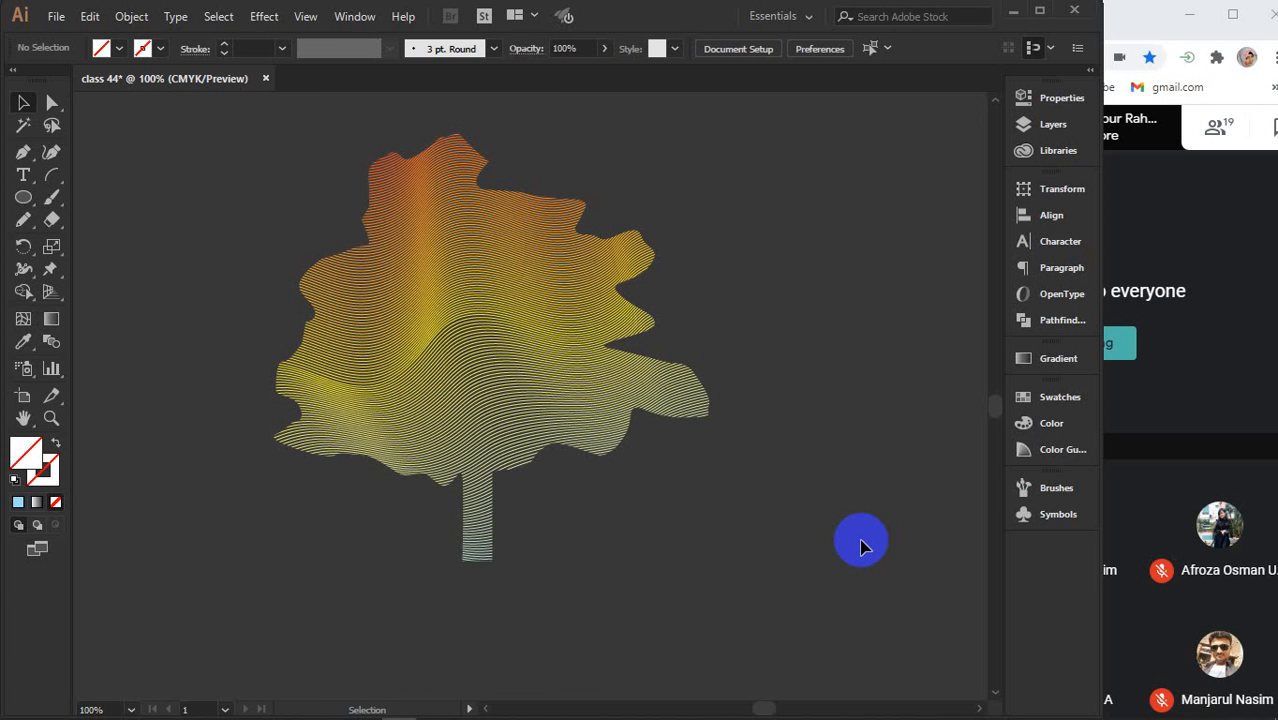
Undo the clipping mask and remove the light blue tree silhouette from the blend
key(ctrl+z)
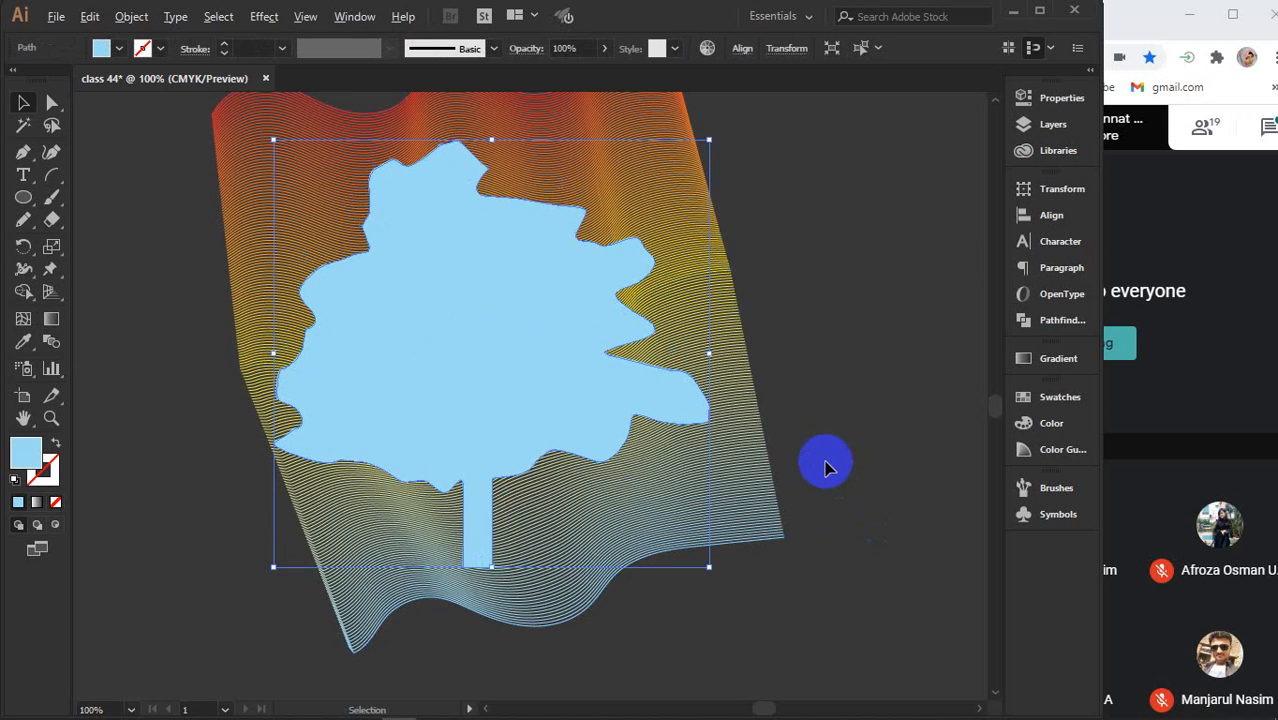
scroll(824, 462, down, 1)
drag(687, 456, 287, 546)
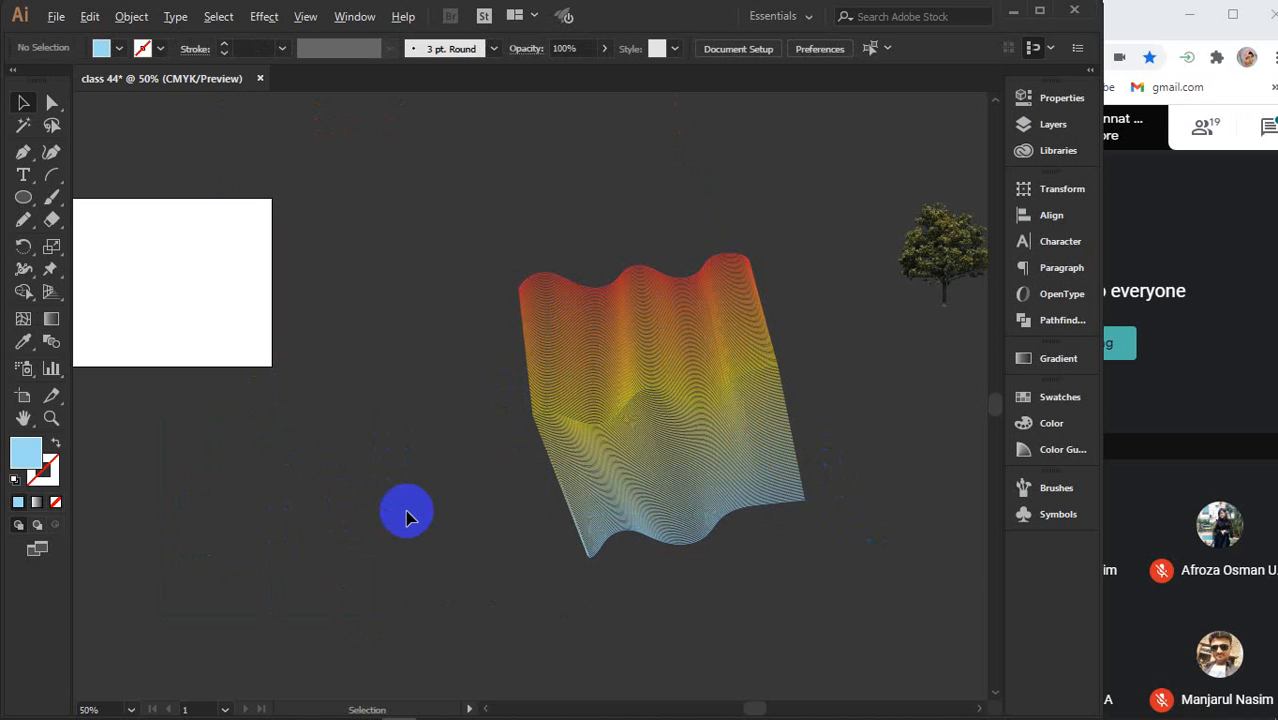
Draw a tall, narrow light blue ellipse in the empty area beside the wavy-line blend
scroll(407, 515, up, 1)
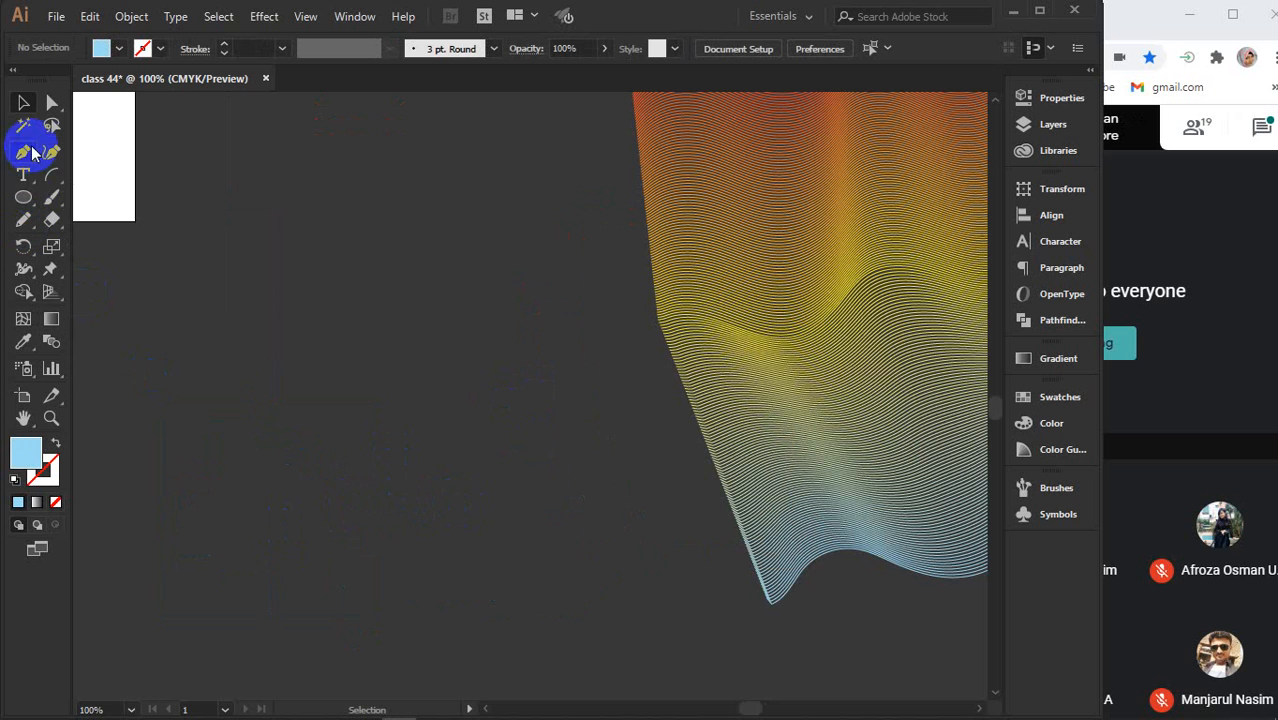
click(24, 200)
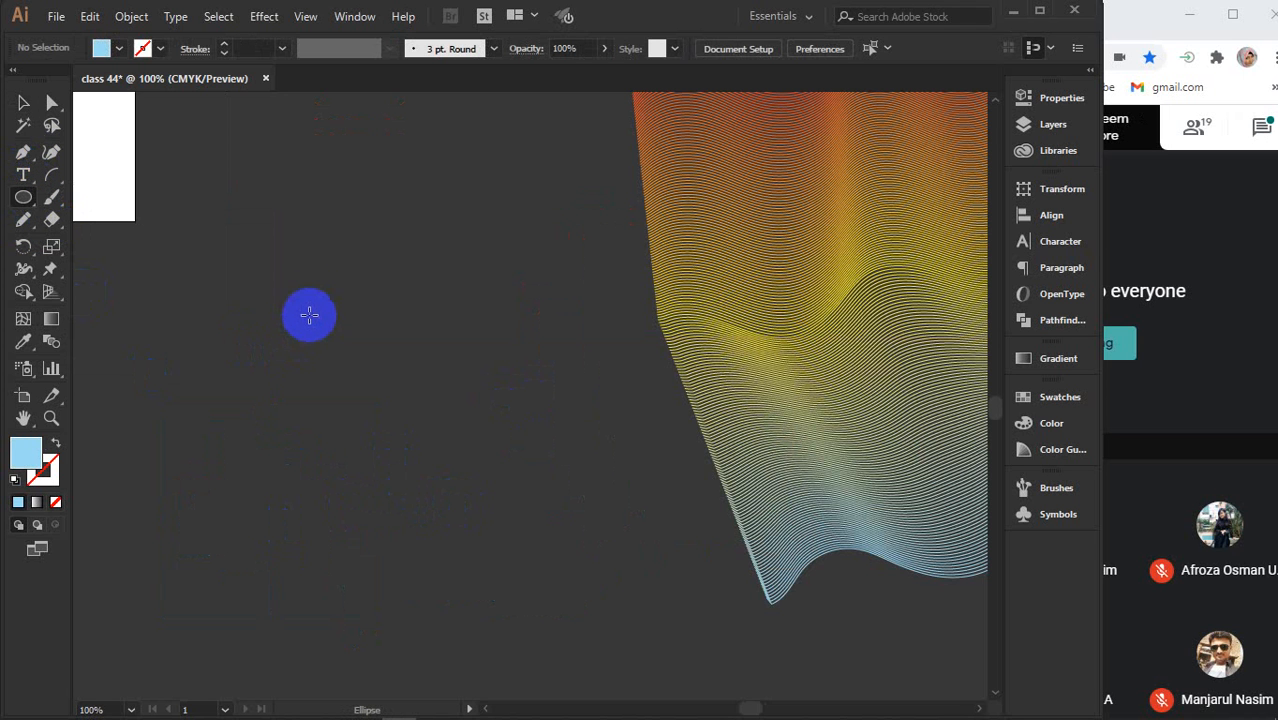
drag(368, 263, 441, 400)
click(23, 103)
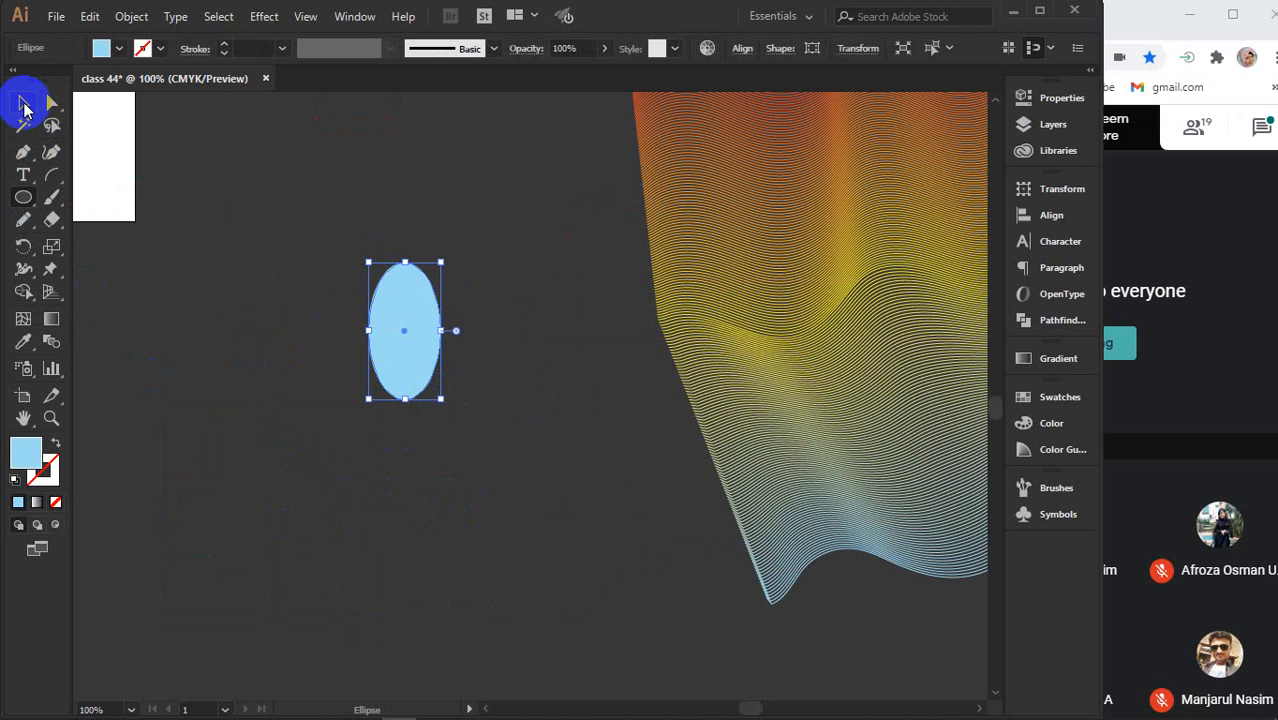
Make a rotated copy of the ellipse around its bottom anchor point
click(22, 247)
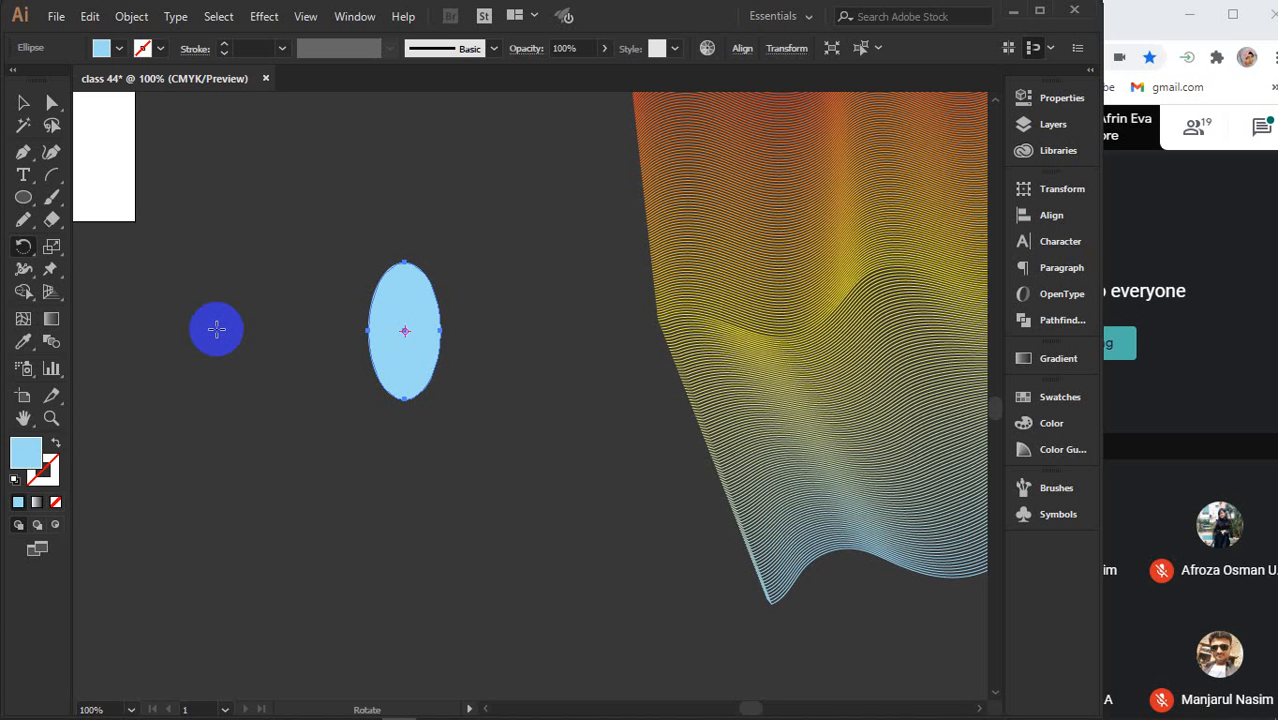
drag(216, 329, 399, 402)
alt+click(404, 403)
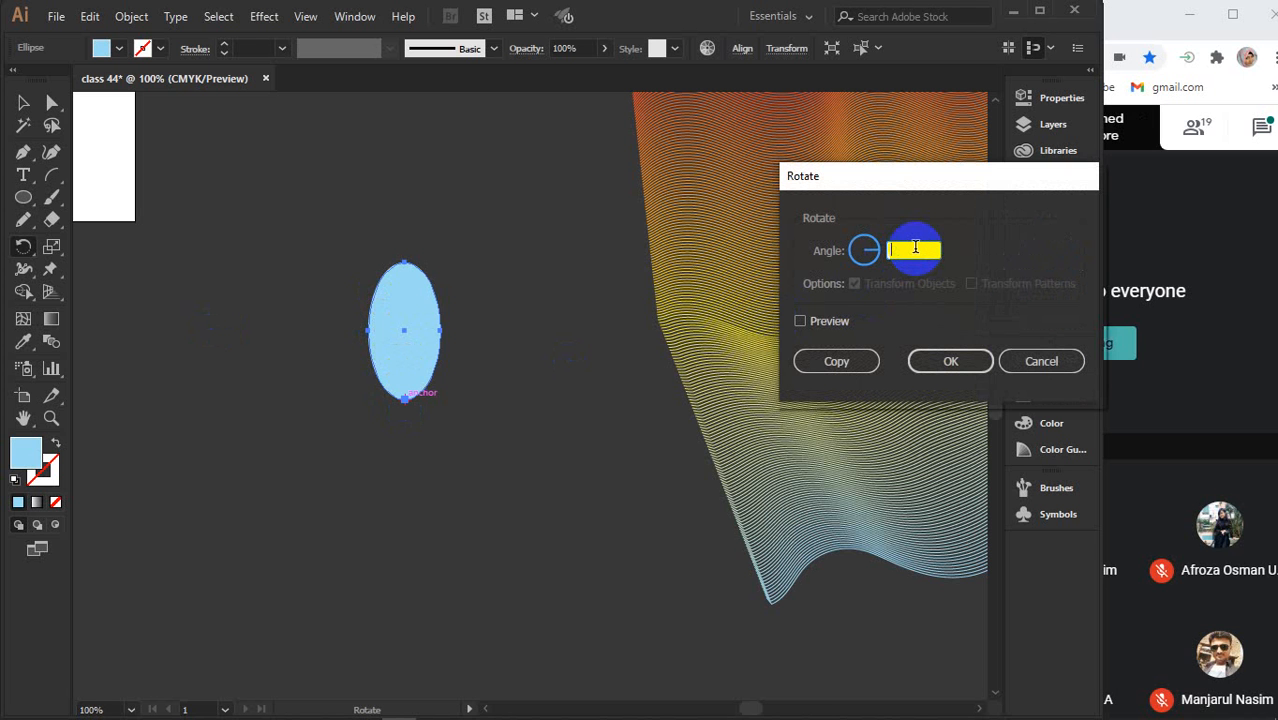
click(836, 361)
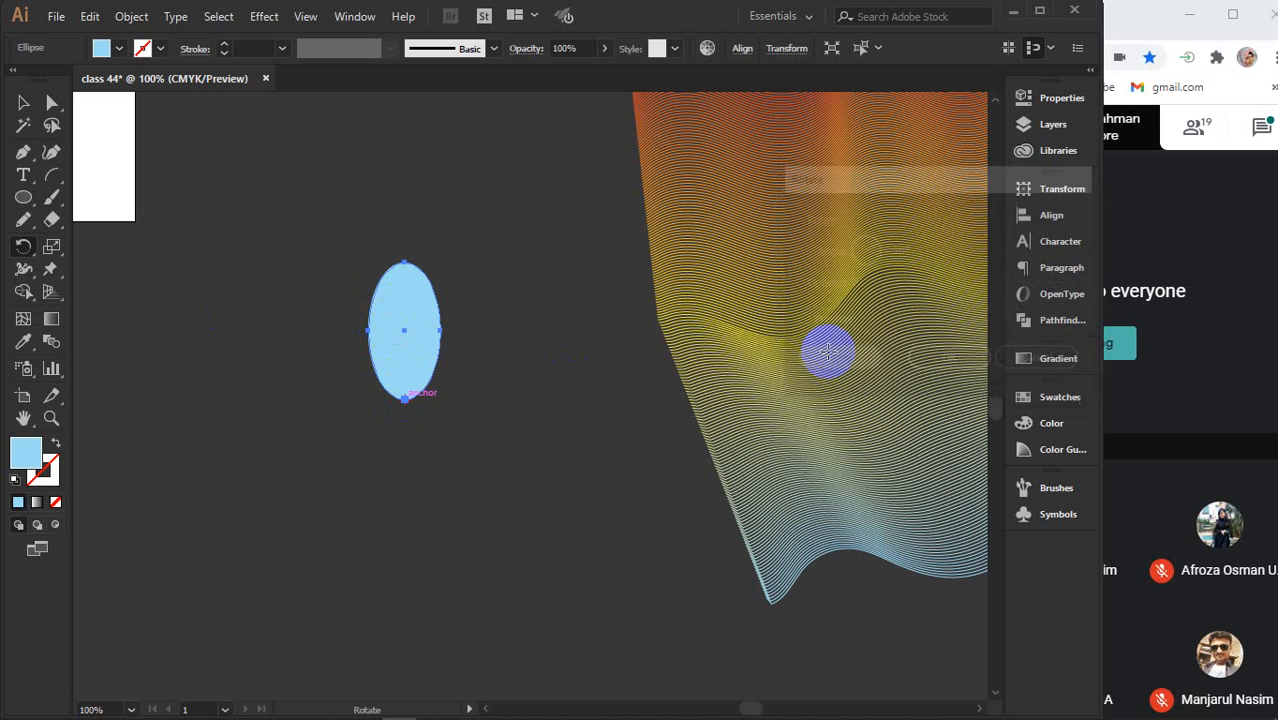
Repeat the rotated copy around the same pivot until a full twelve-petal flower is formed
key(ctrl+d)
key(ctrl+d)
key(ctrl+d)
key(ctrl+d)
key(ctrl+d)
key(ctrl+d)
key(ctrl+d)
key(ctrl+d)
key(ctrl+d)
key(ctrl+d)
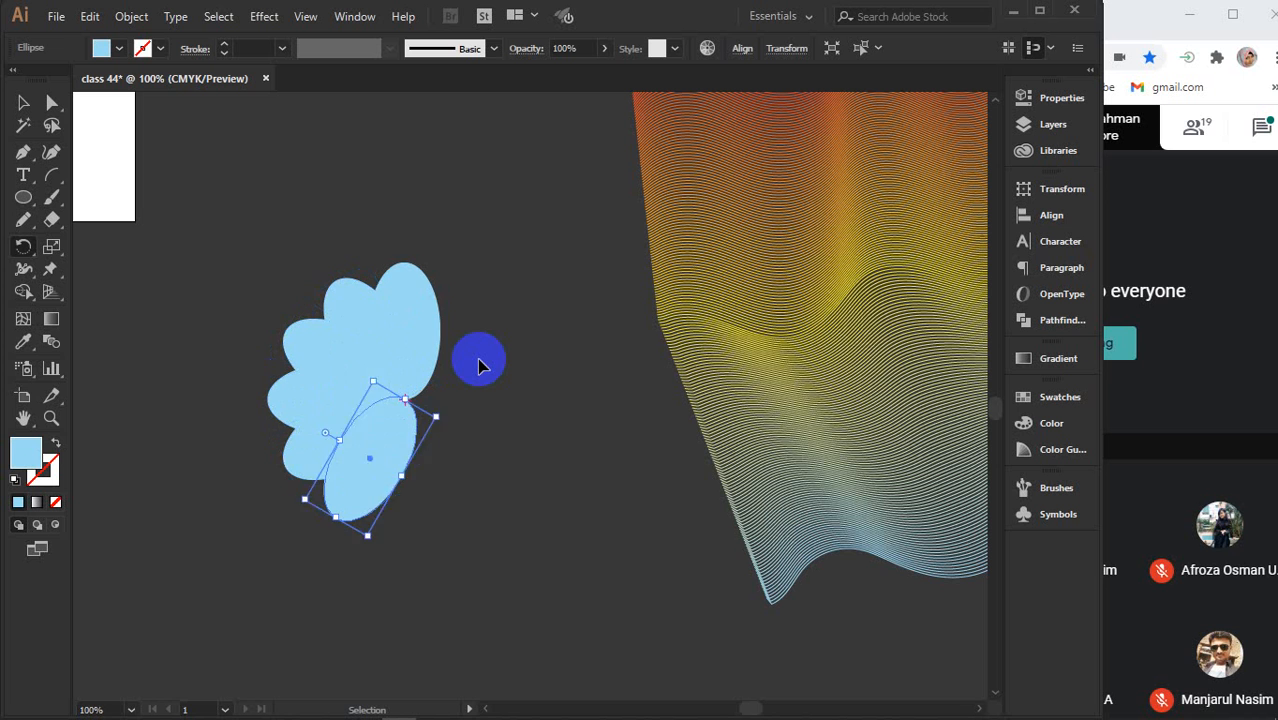
key(ctrl+d)
key(ctrl+d)
key(ctrl+d)
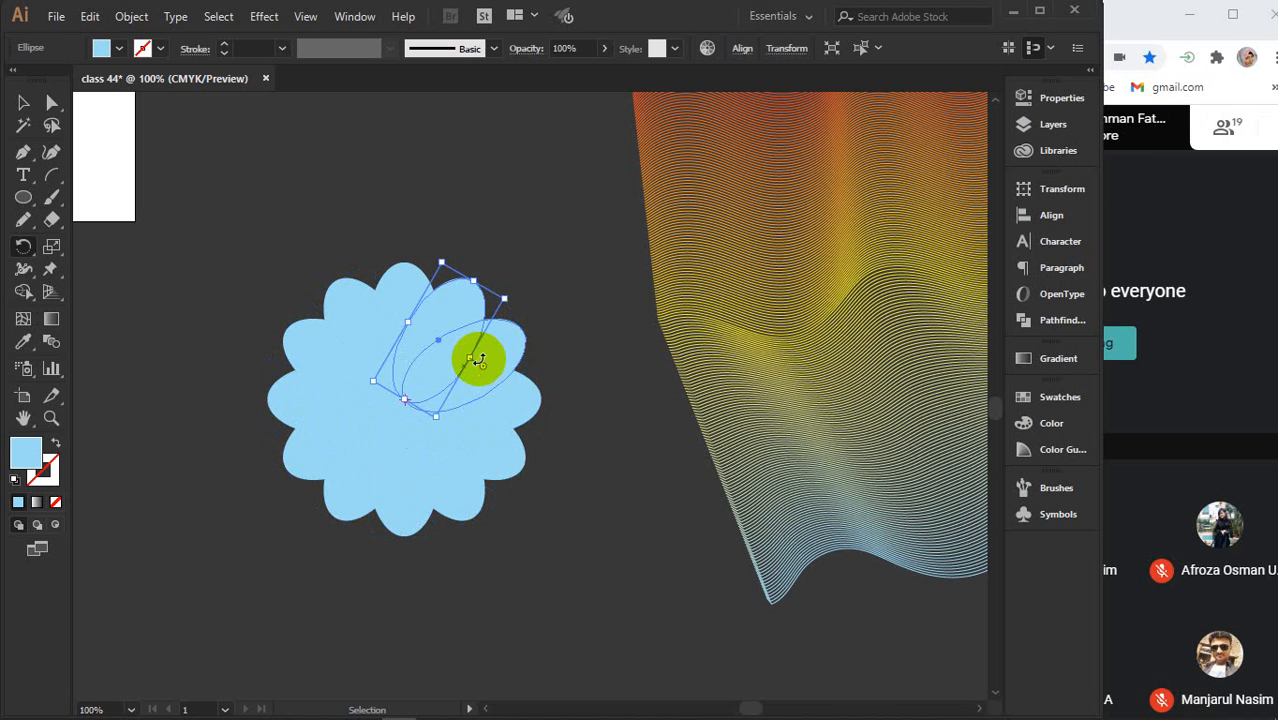
Merge all the overlapping petals into a single flower shape with the Shape Builder tool
click(24, 104)
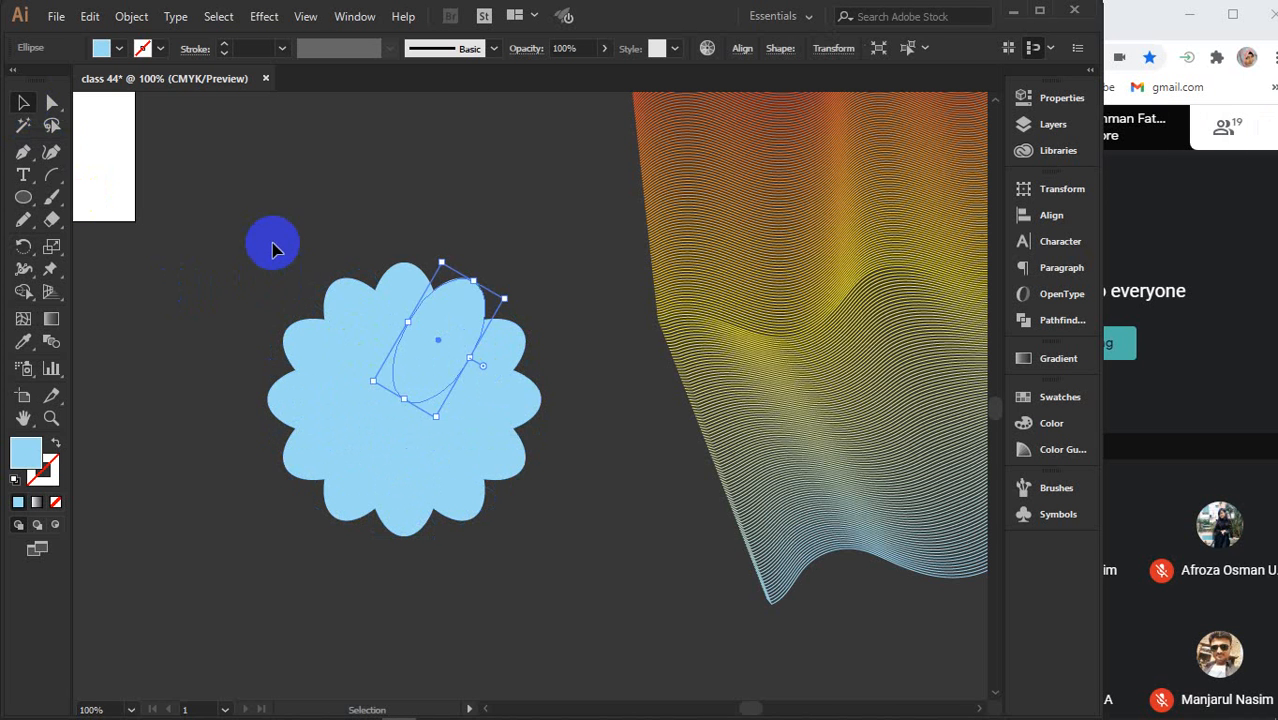
drag(274, 245, 578, 580)
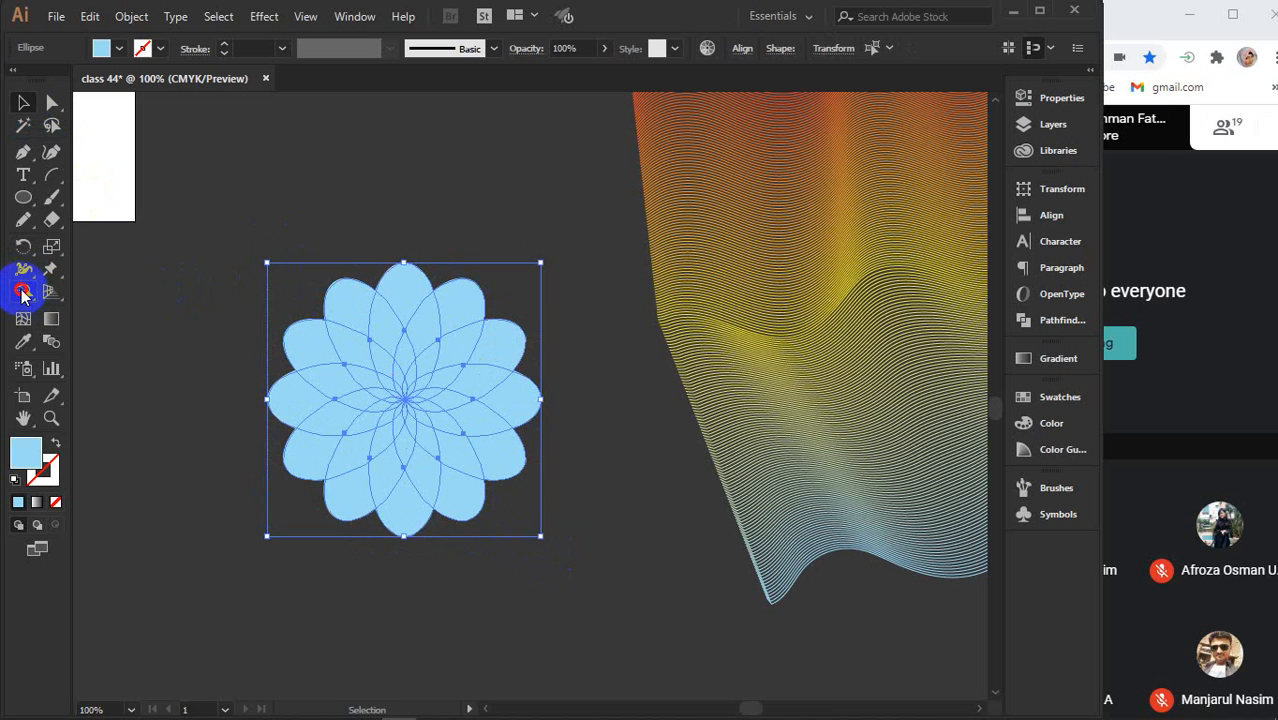
click(22, 291)
mouse_move(308, 442)
mouse_down()
mouse_move(337, 310)
mouse_move(406, 477)
mouse_move(347, 367)
mouse_move(412, 418)
mouse_move(393, 355)
mouse_move(416, 450)
mouse_move(377, 359)
mouse_move(486, 372)
mouse_move(419, 295)
mouse_move(451, 548)
mouse_move(360, 330)
mouse_move(416, 435)
mouse_move(409, 388)
mouse_move(426, 385)
mouse_move(424, 372)
mouse_move(354, 428)
mouse_move(314, 355)
mouse_move(514, 324)
mouse_move(416, 291)
mouse_move(382, 354)
mouse_move(280, 330)
mouse_up()
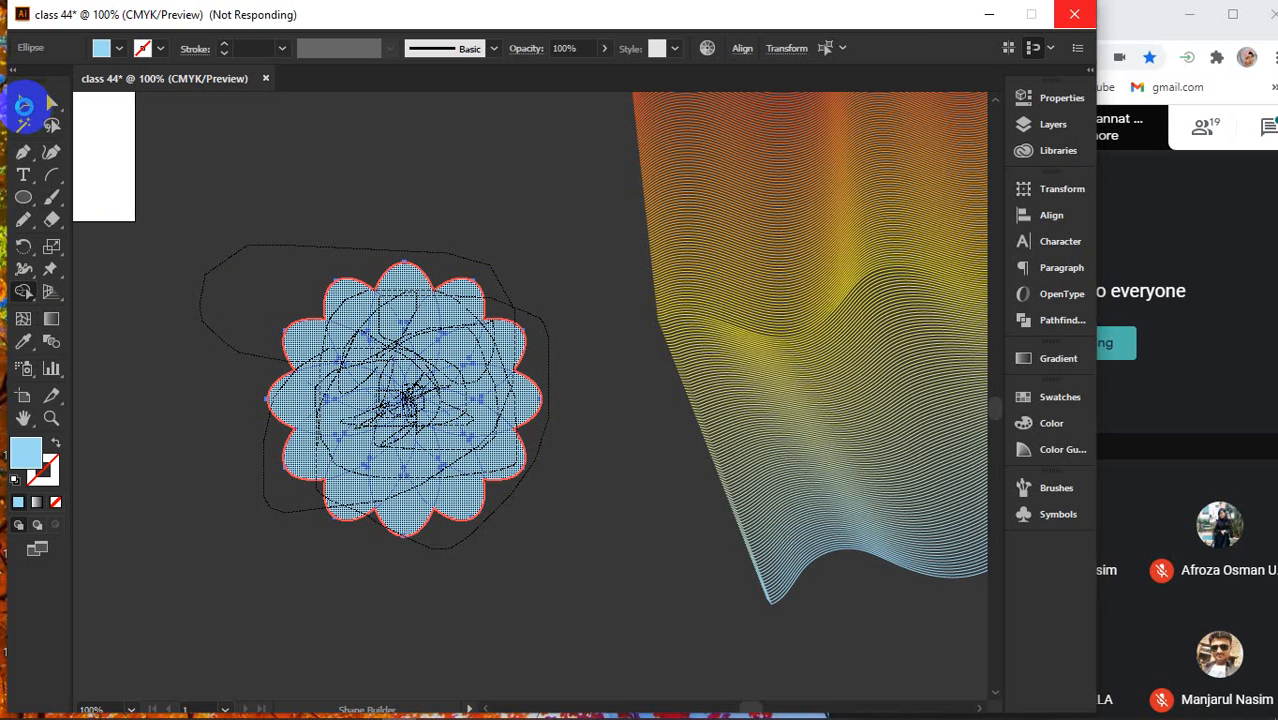
click(24, 104)
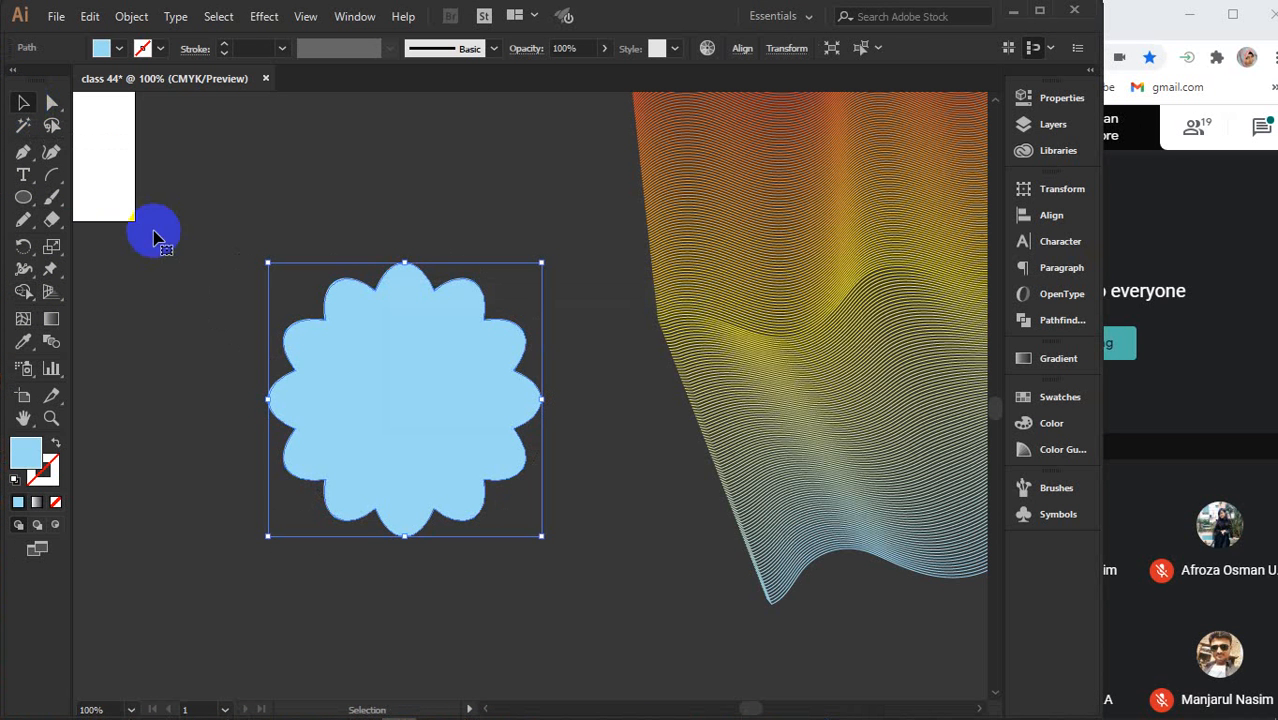
Move the light blue flower onto the wavy-line blend and enlarge it to cover most of the blend's width
scroll(593, 456, down, 2)
drag(608, 456, 340, 500)
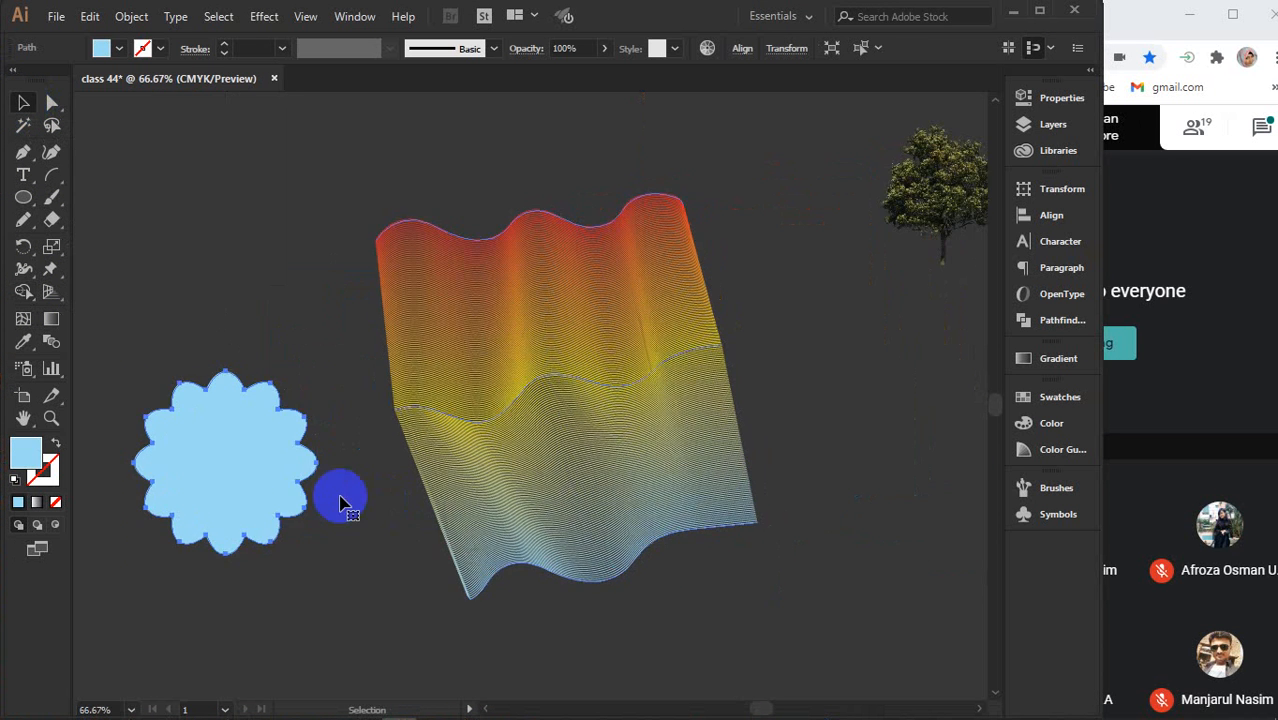
drag(316, 458, 565, 394)
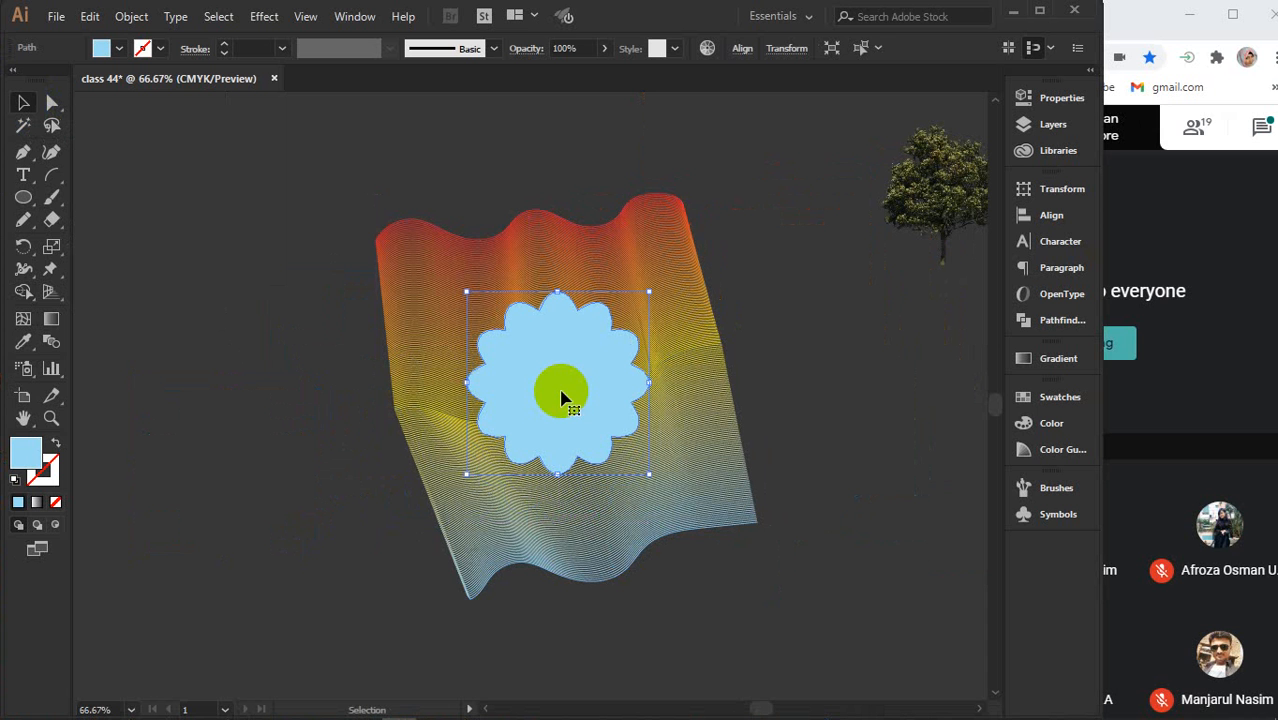
drag(565, 350, 571, 308)
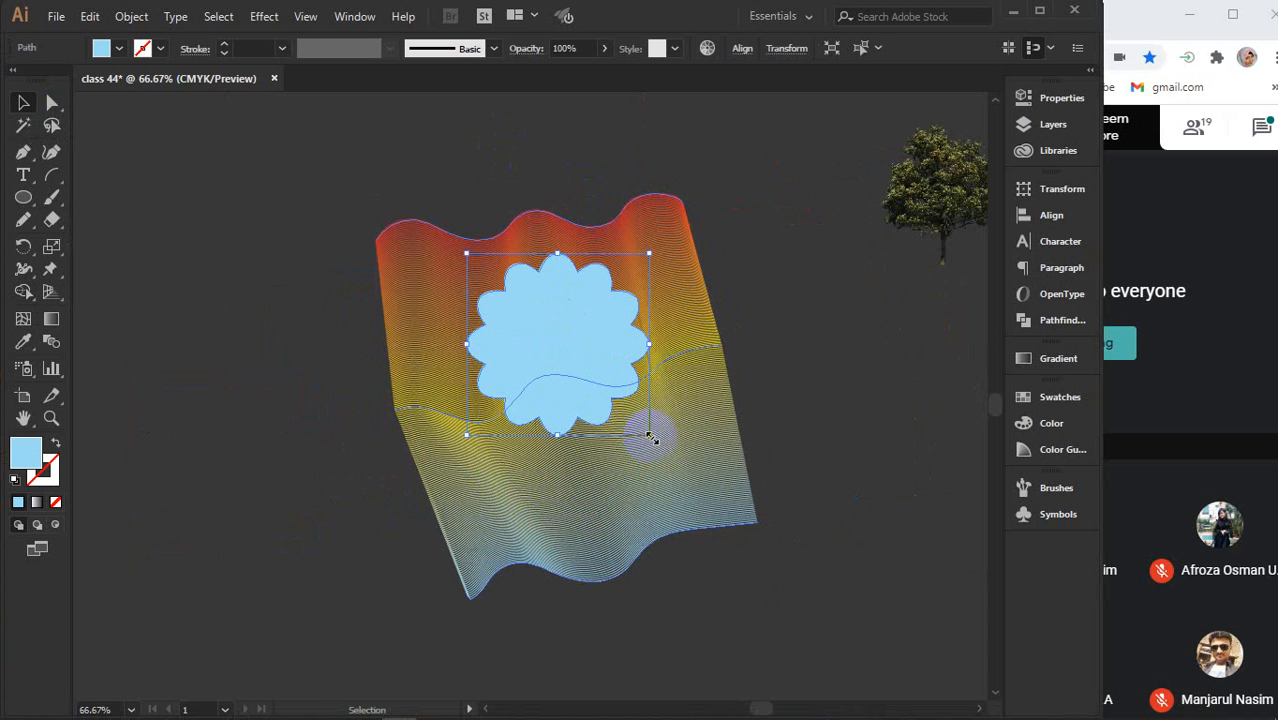
drag(650, 438, 727, 515)
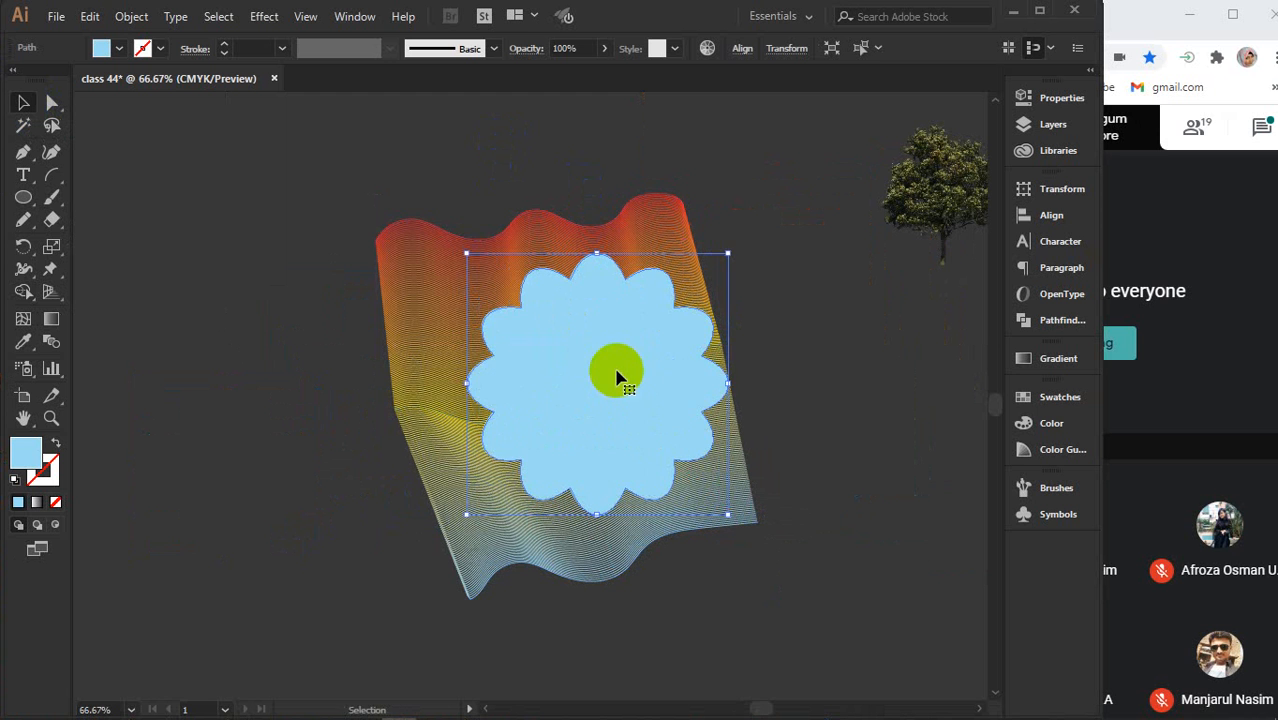
drag(617, 378, 577, 386)
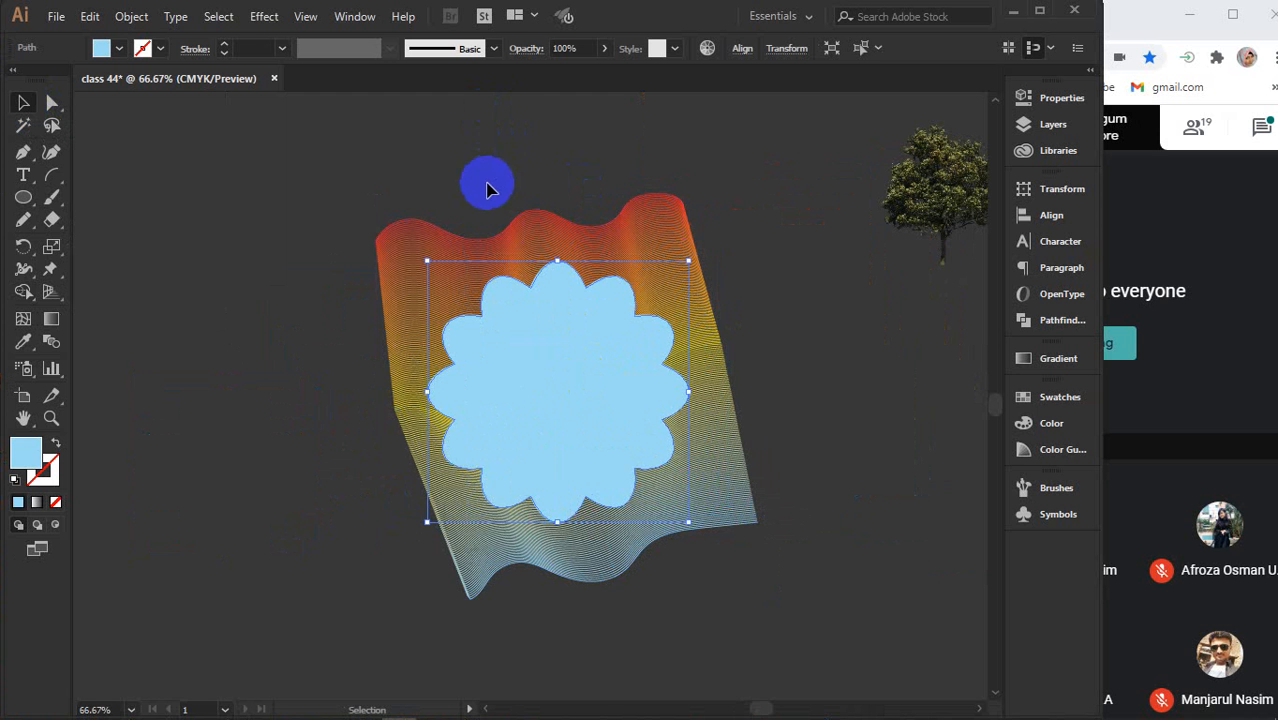
drag(689, 259, 718, 229)
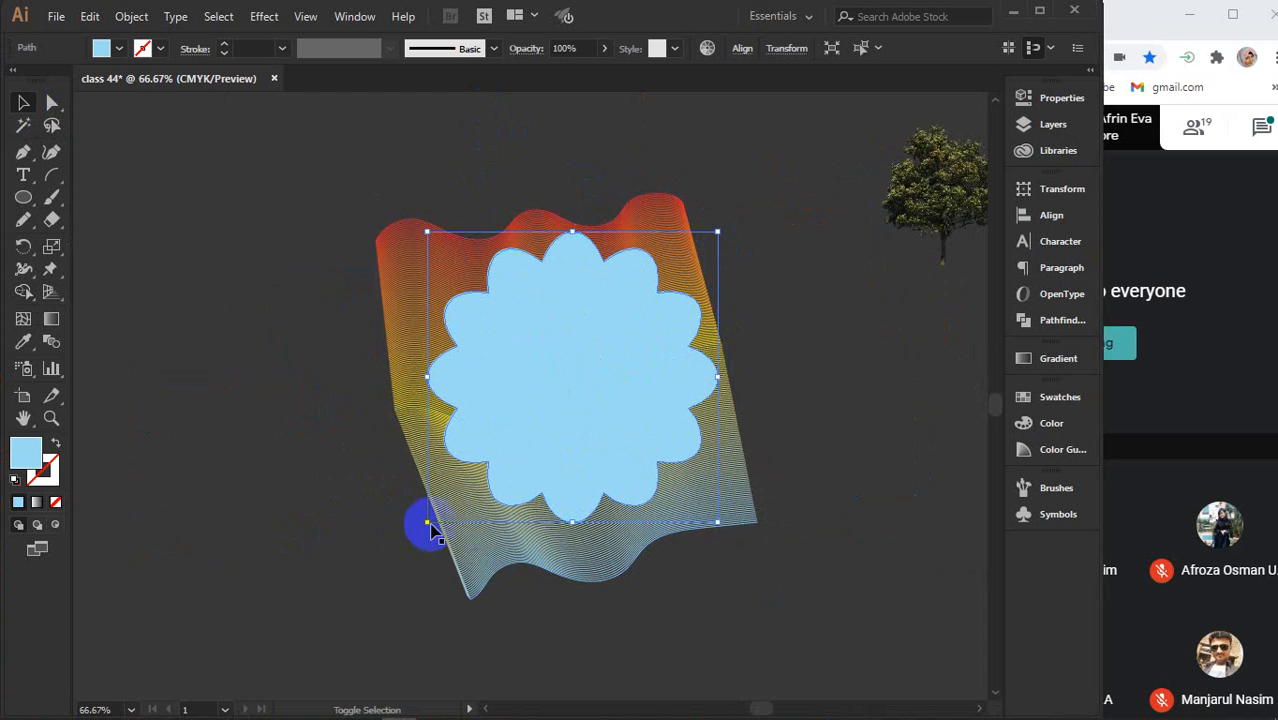
drag(425, 521, 404, 547)
Make a clipping mask from the flower and the wavy-line blend, and examine the masked flower
drag(459, 185, 608, 422)
right_click(574, 369)
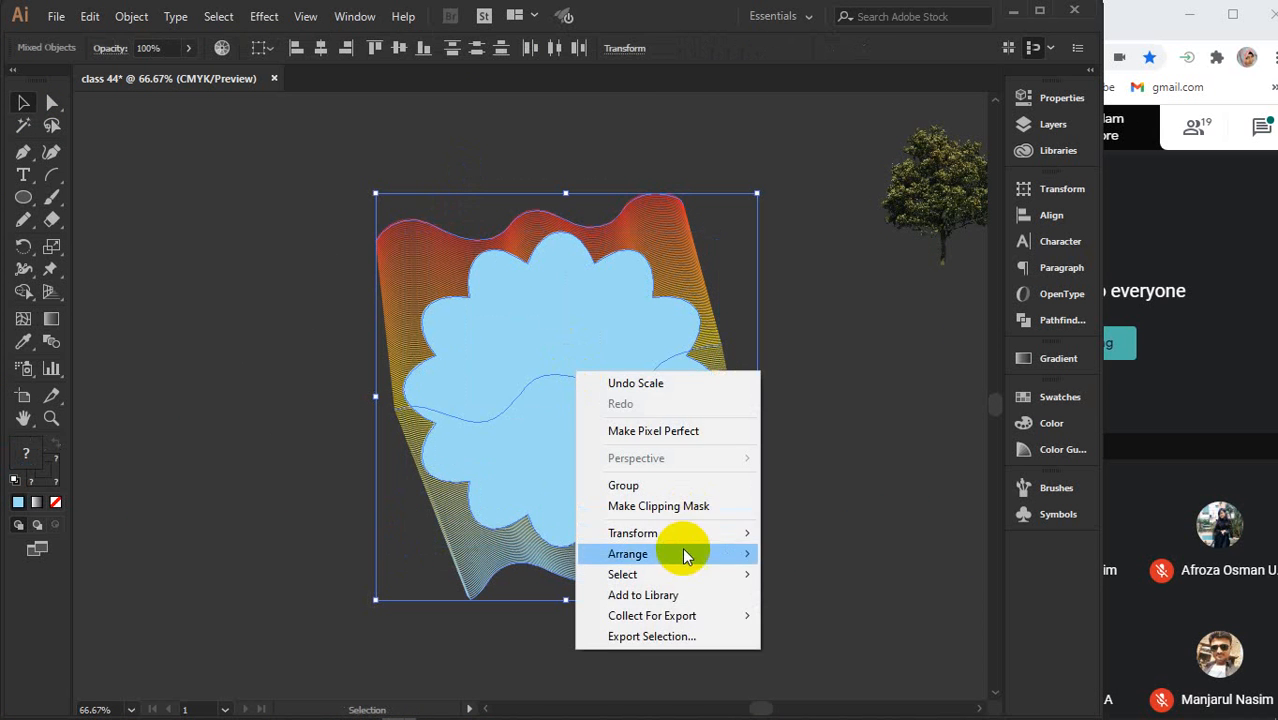
click(660, 506)
click(810, 408)
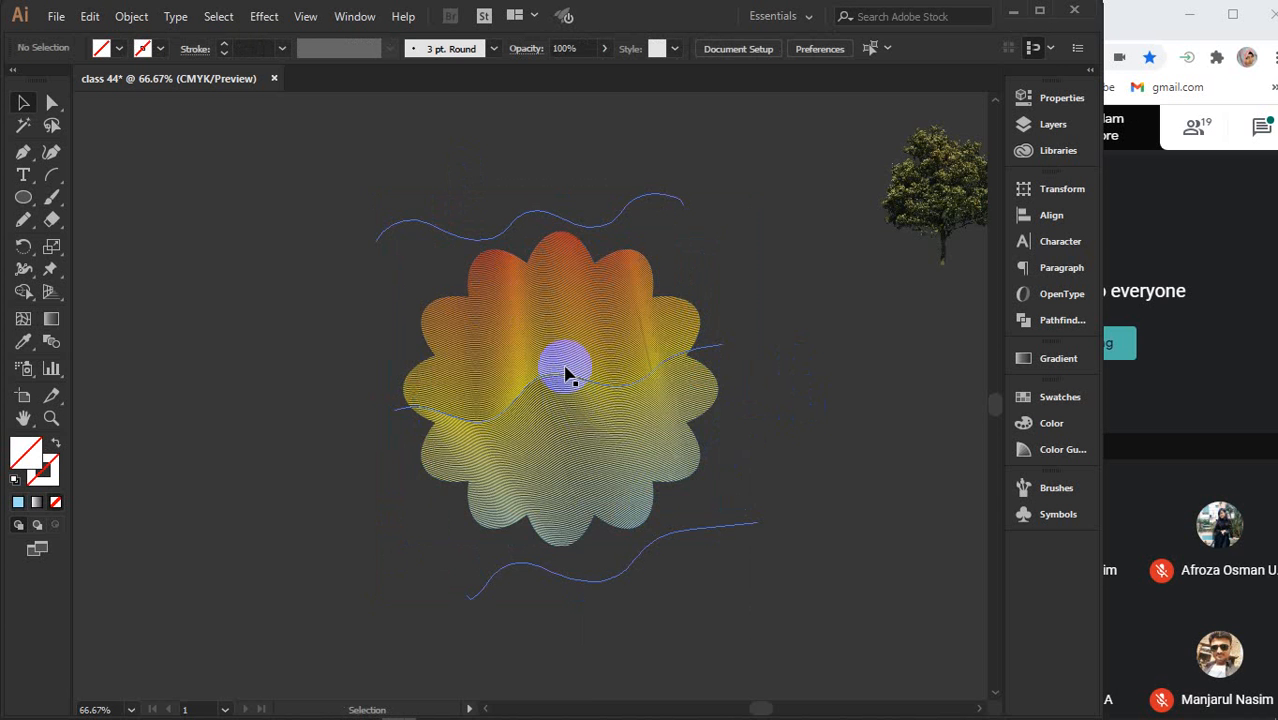
scroll(565, 372, up, 2)
scroll(565, 372, down, 2)
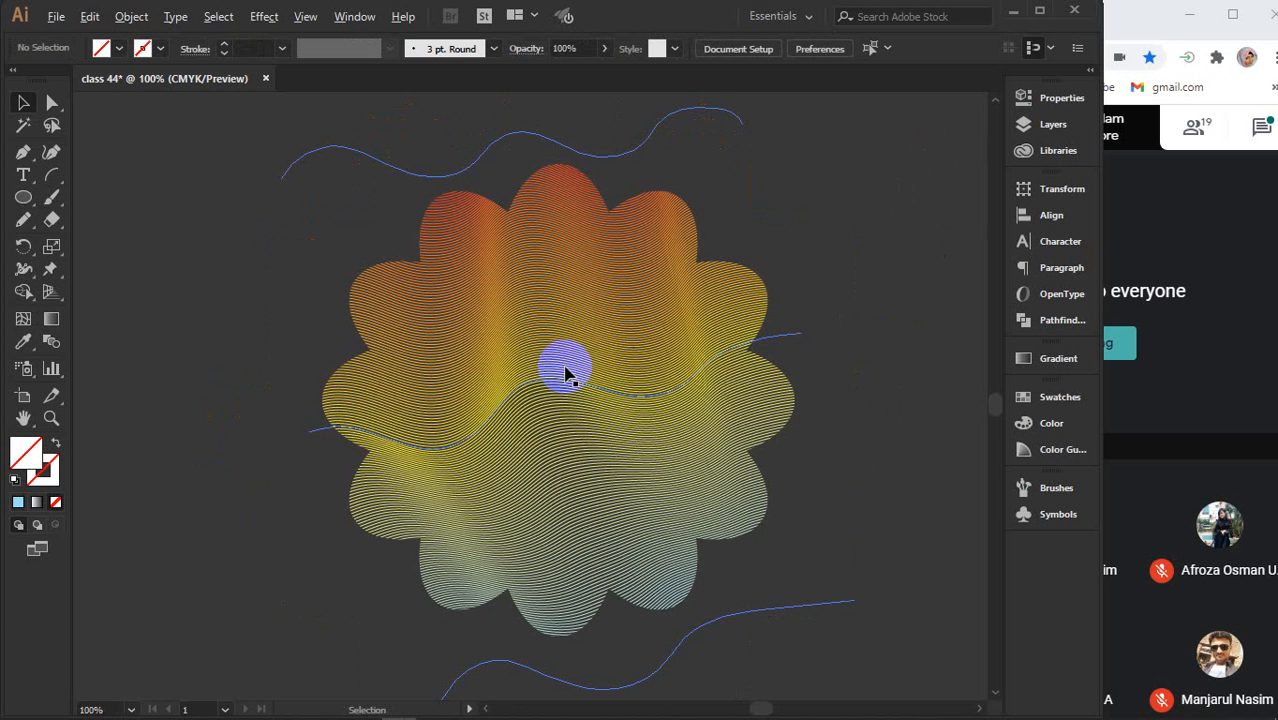
scroll(542, 377, right, 3)
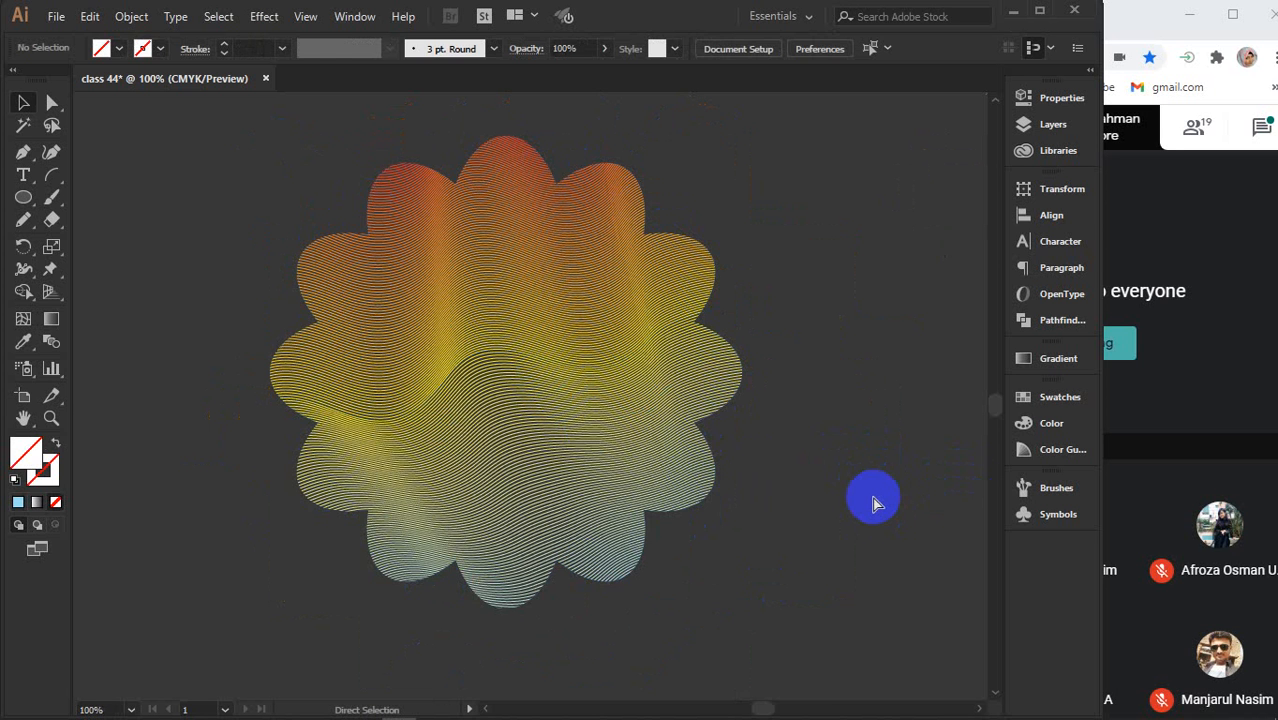
Undo the flower clipping mask and delete the light blue flower from the blend
key(ctrl+z)
scroll(872, 503, down, 2)
click(754, 462)
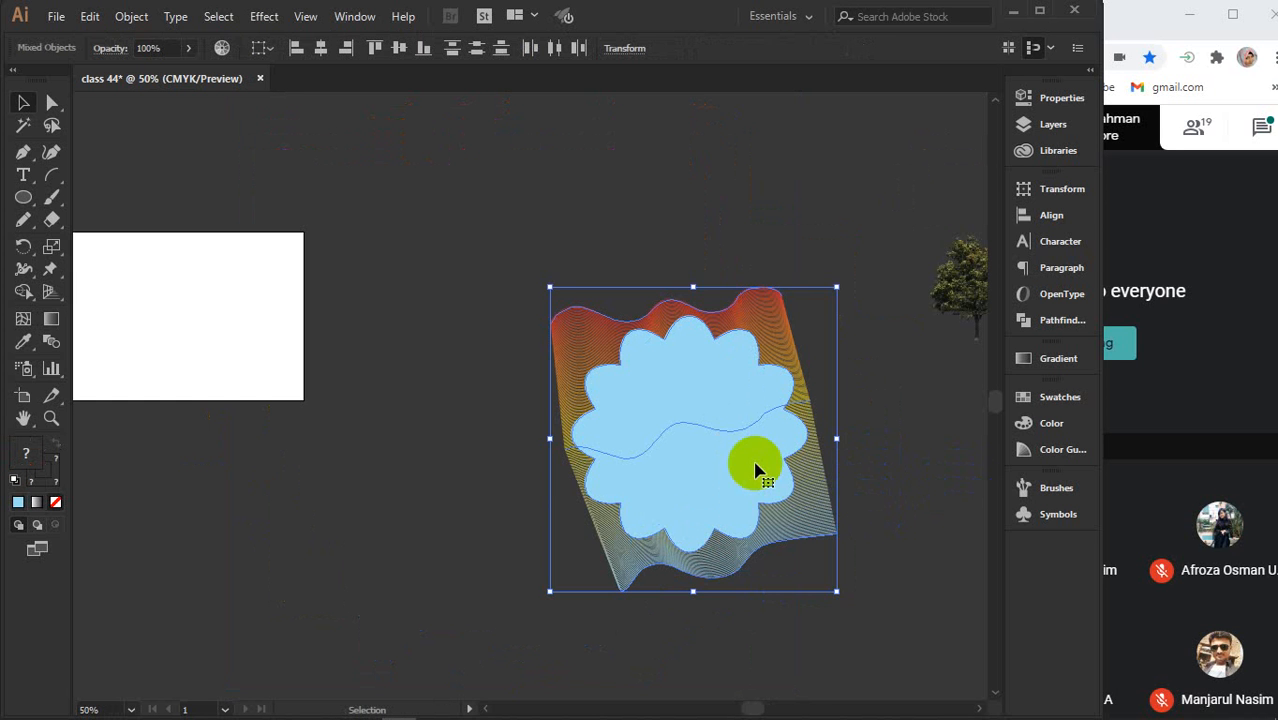
drag(665, 371, 322, 462)
key(Delete)
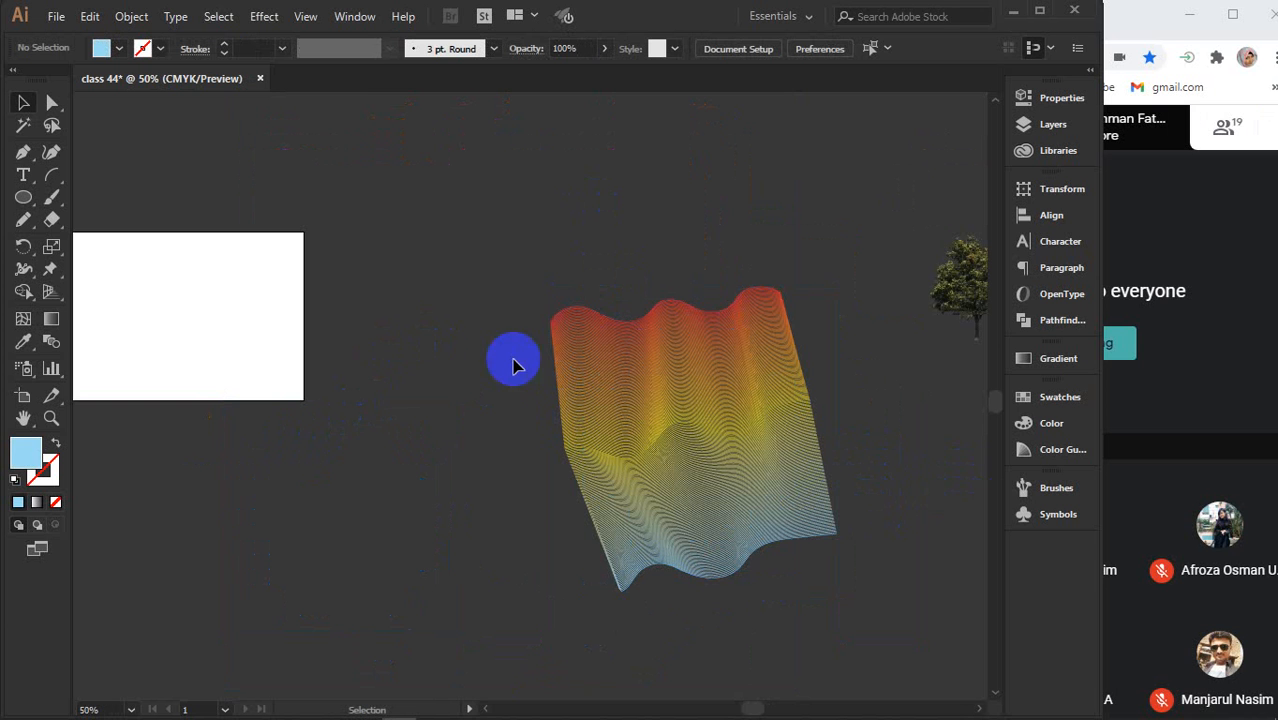
Draw a closed light blue shape with the Pen tool, with straight bottom and right edges and an S-curved left side
click(21, 152)
click(302, 508)
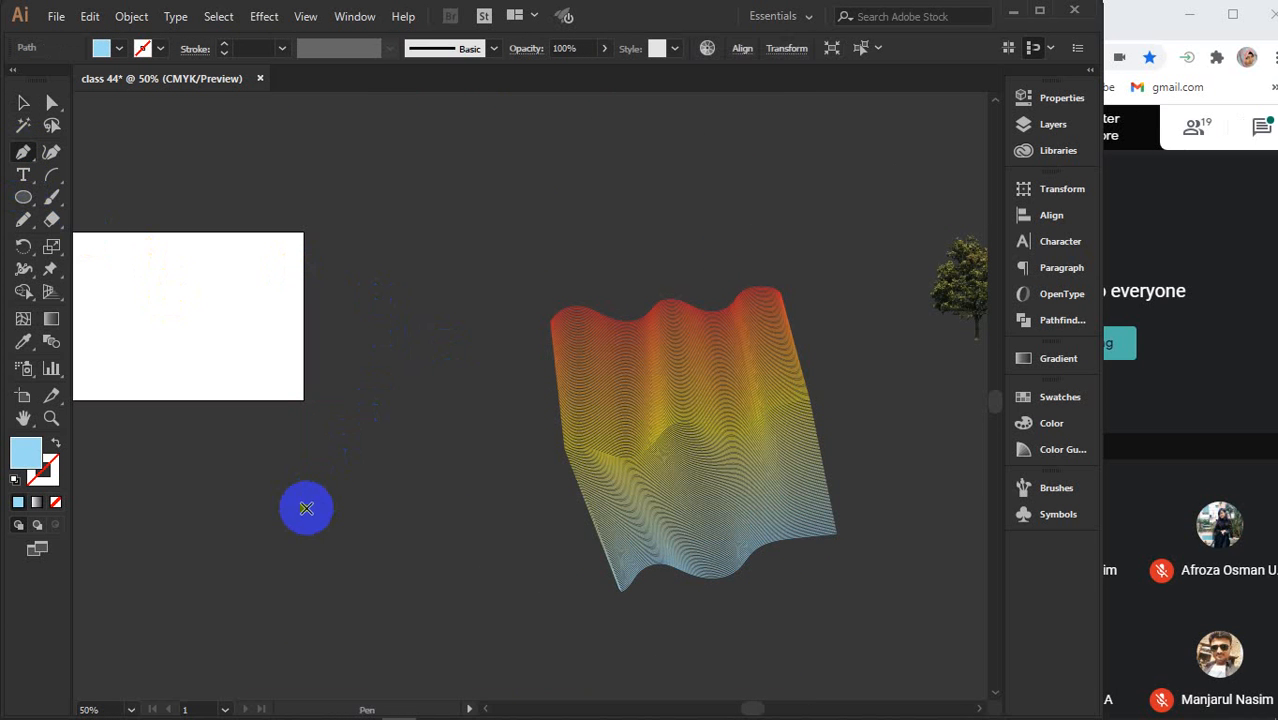
click(535, 508)
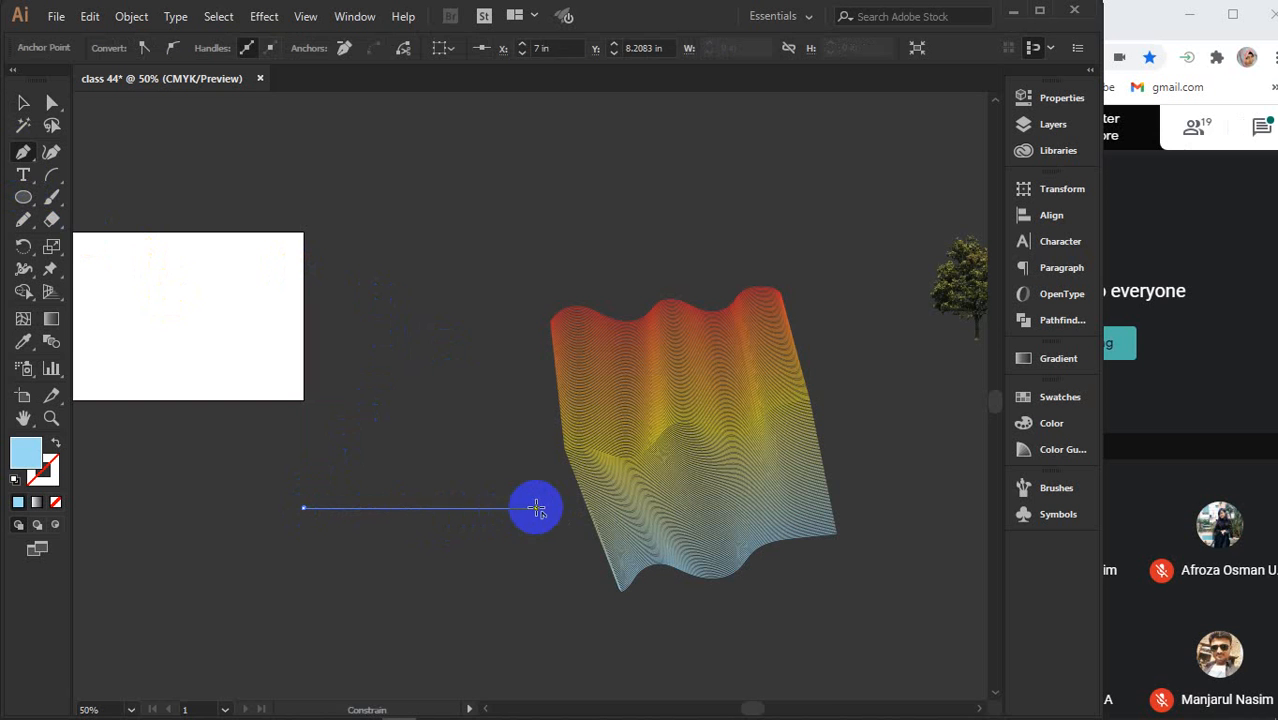
click(535, 310)
drag(385, 379, 362, 462)
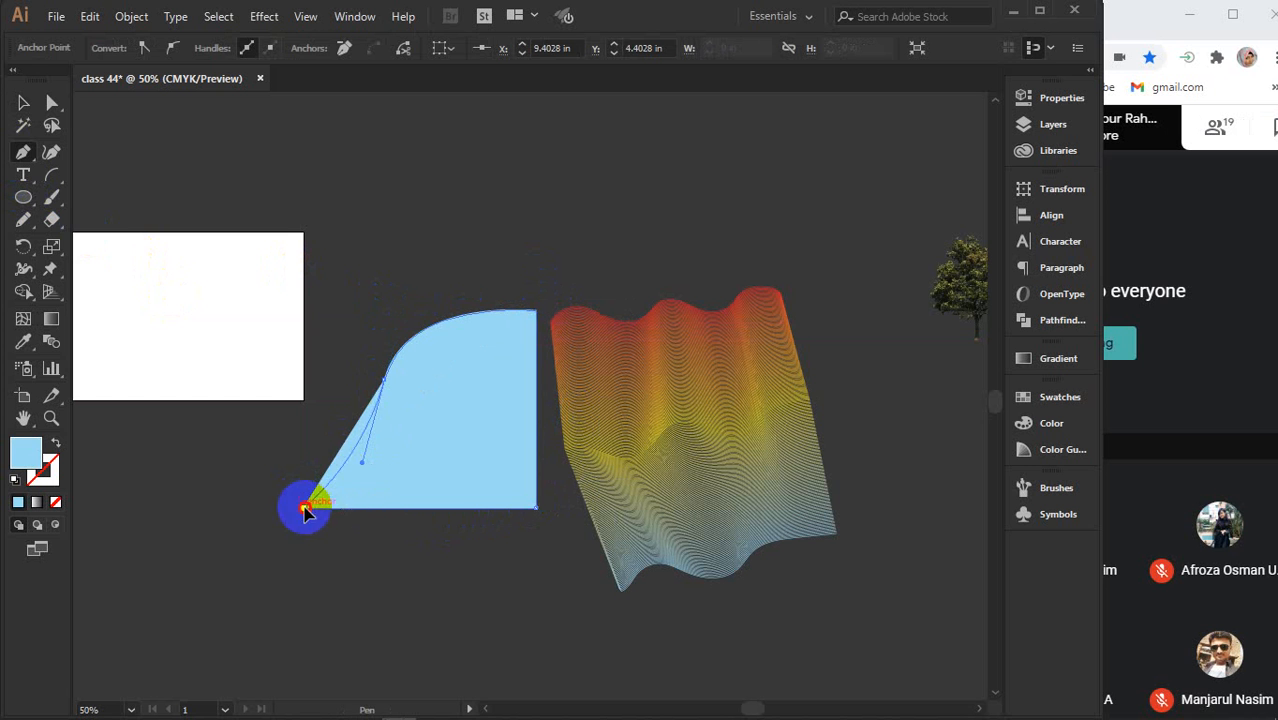
click(305, 510)
click(23, 103)
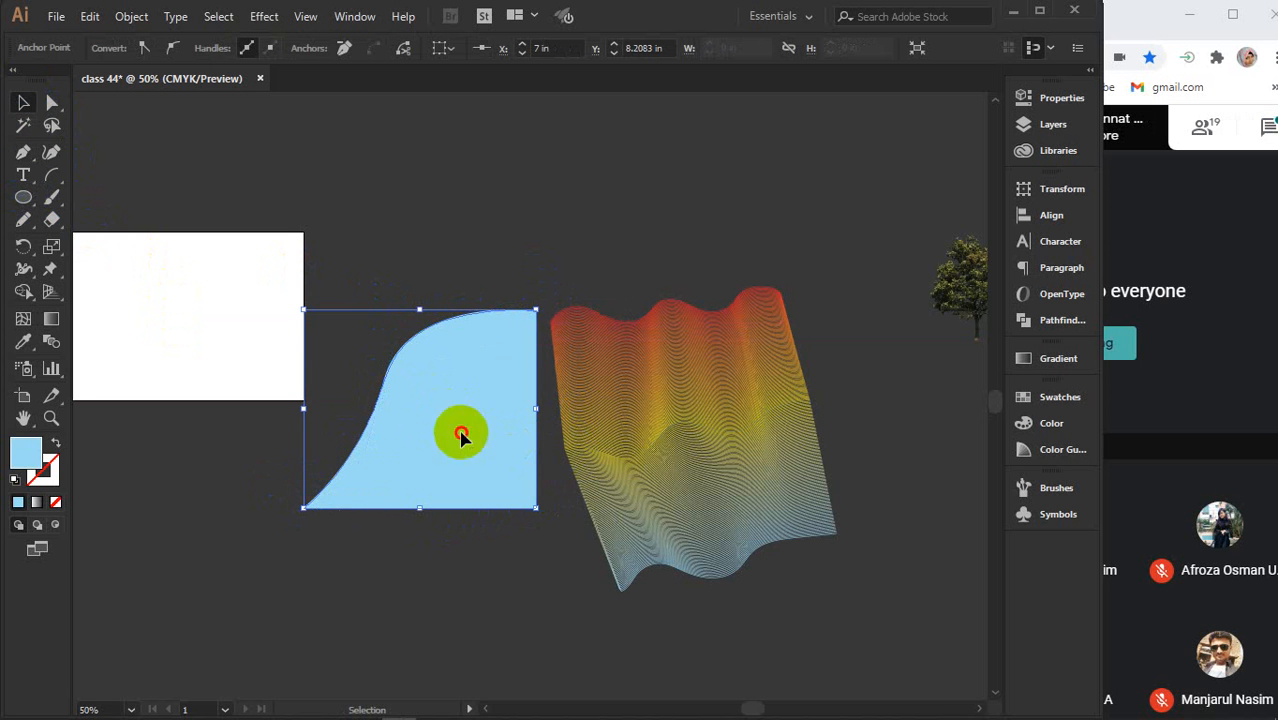
Place the curved shape over the wavy-line blend and rotate the blend clockwise behind it until its red edge lies on the right
drag(460, 435, 633, 413)
scroll(705, 446, up, 1)
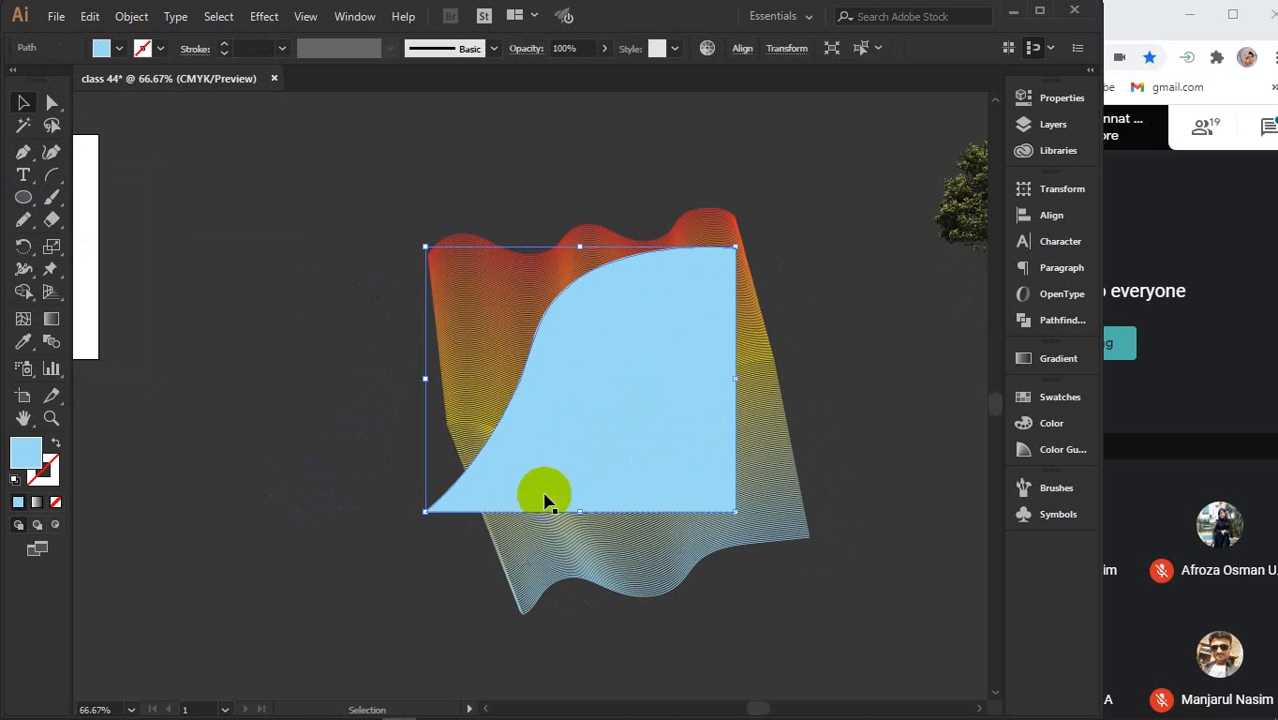
click(568, 560)
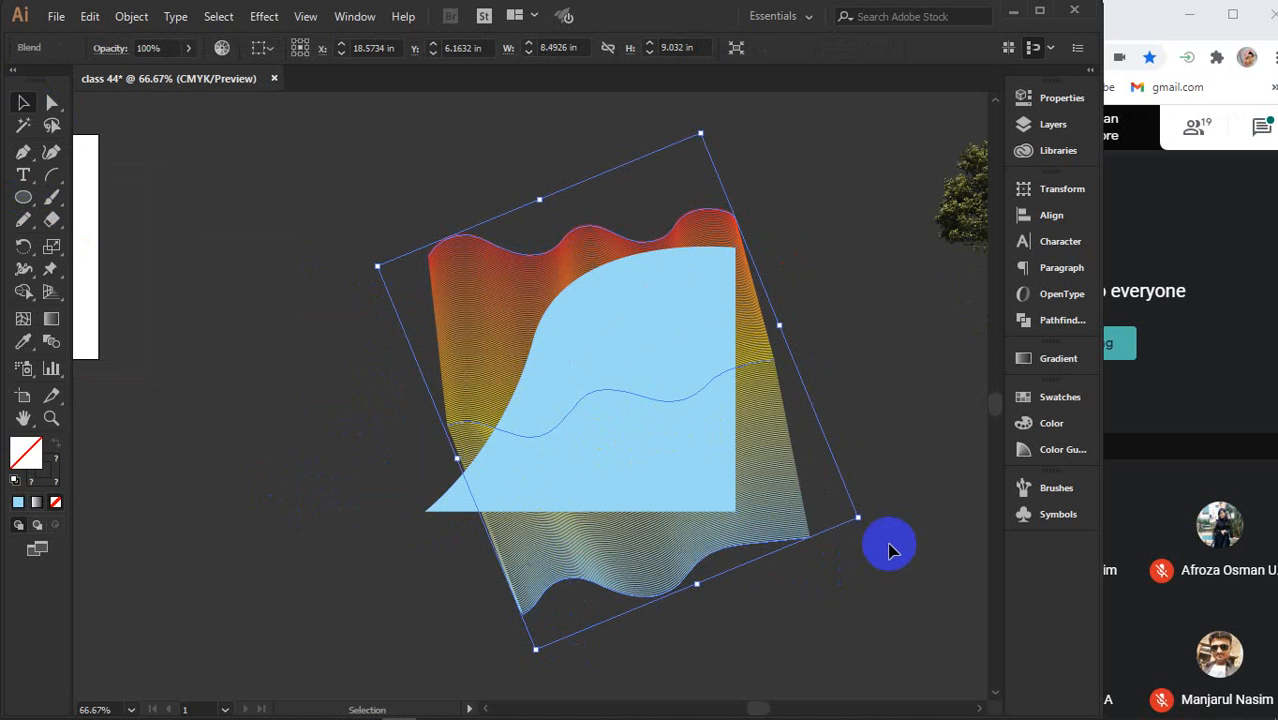
drag(865, 525, 456, 562)
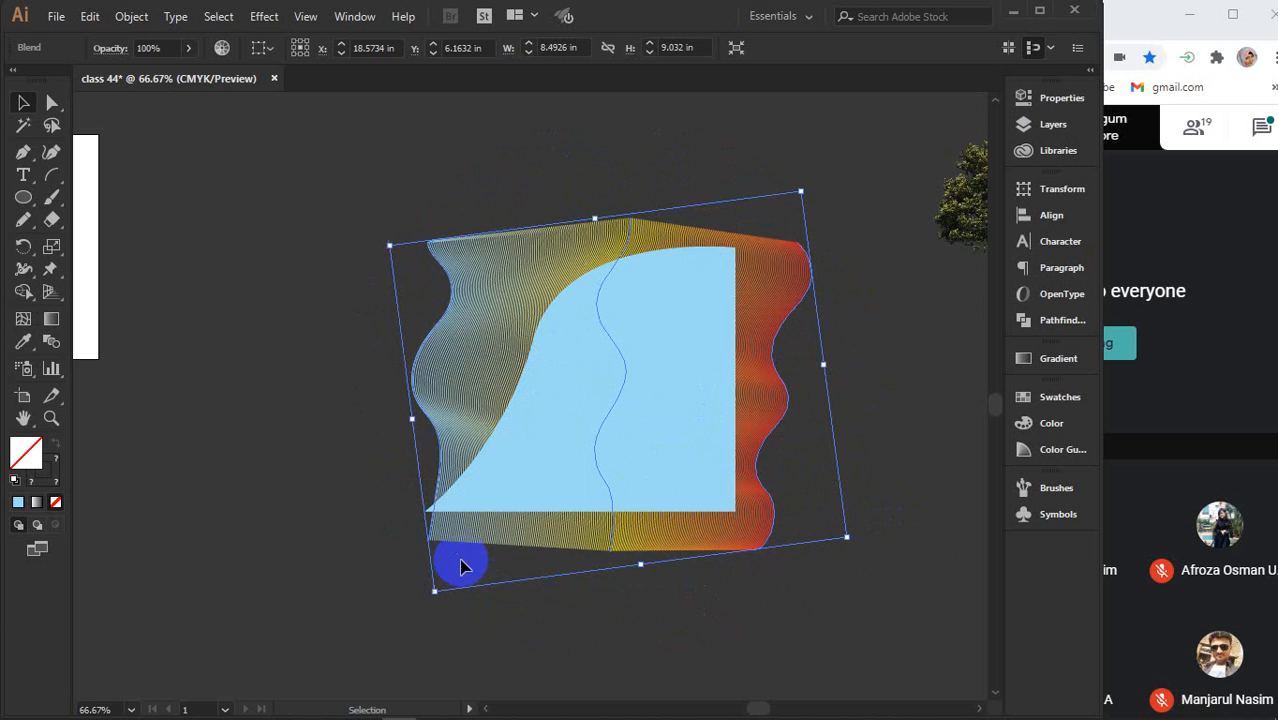
drag(774, 322, 765, 300)
Make a clipping mask from the curved shape and the rotated wavy-line blend
shift+click(528, 456)
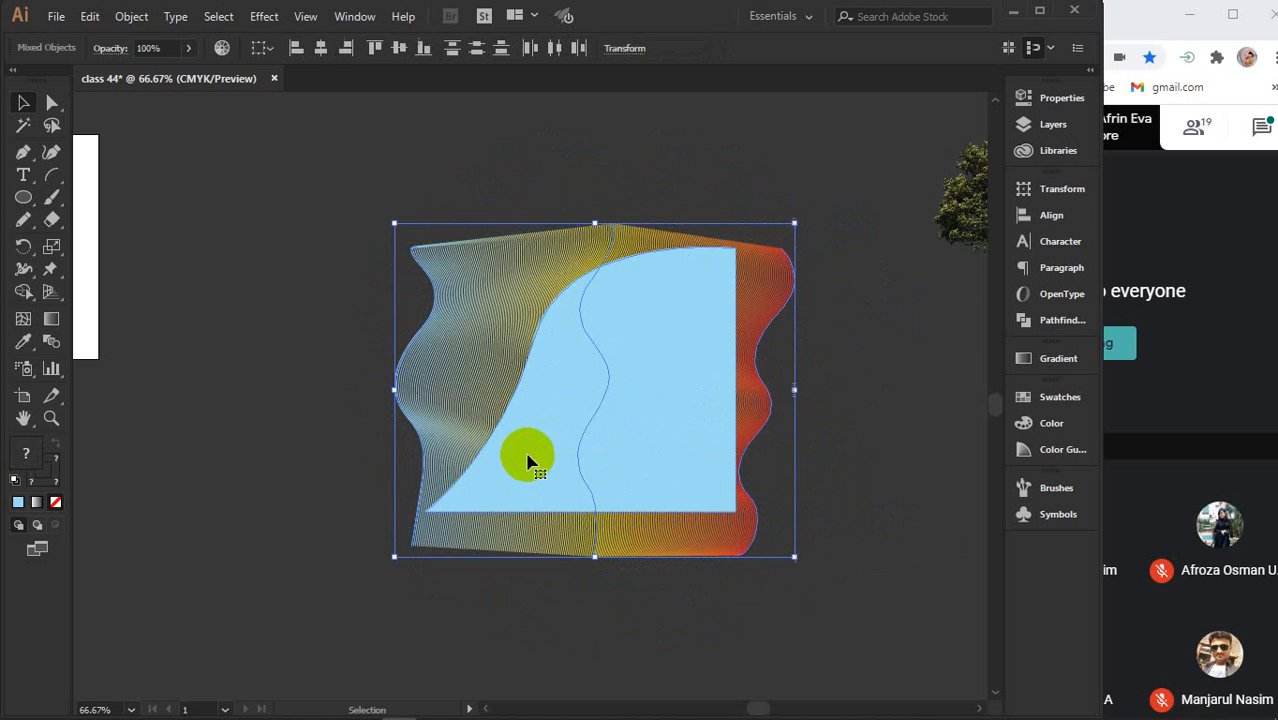
right_click(527, 454)
click(574, 312)
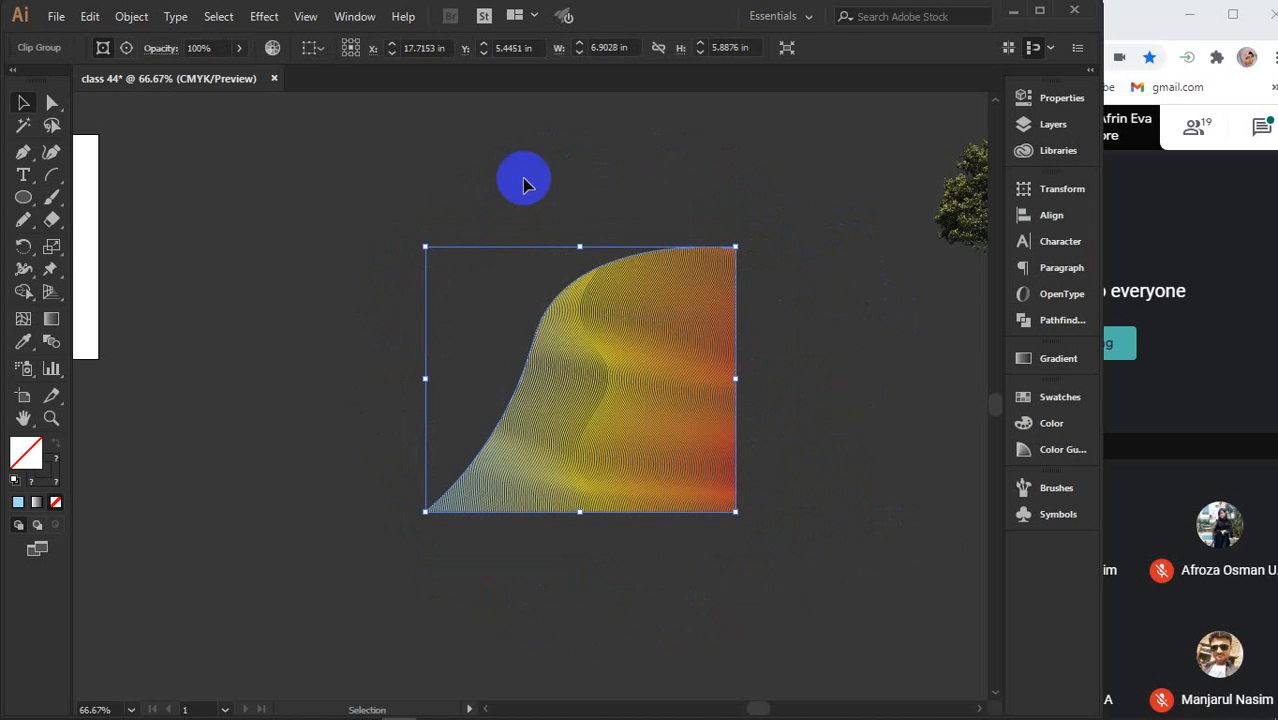
click(516, 152)
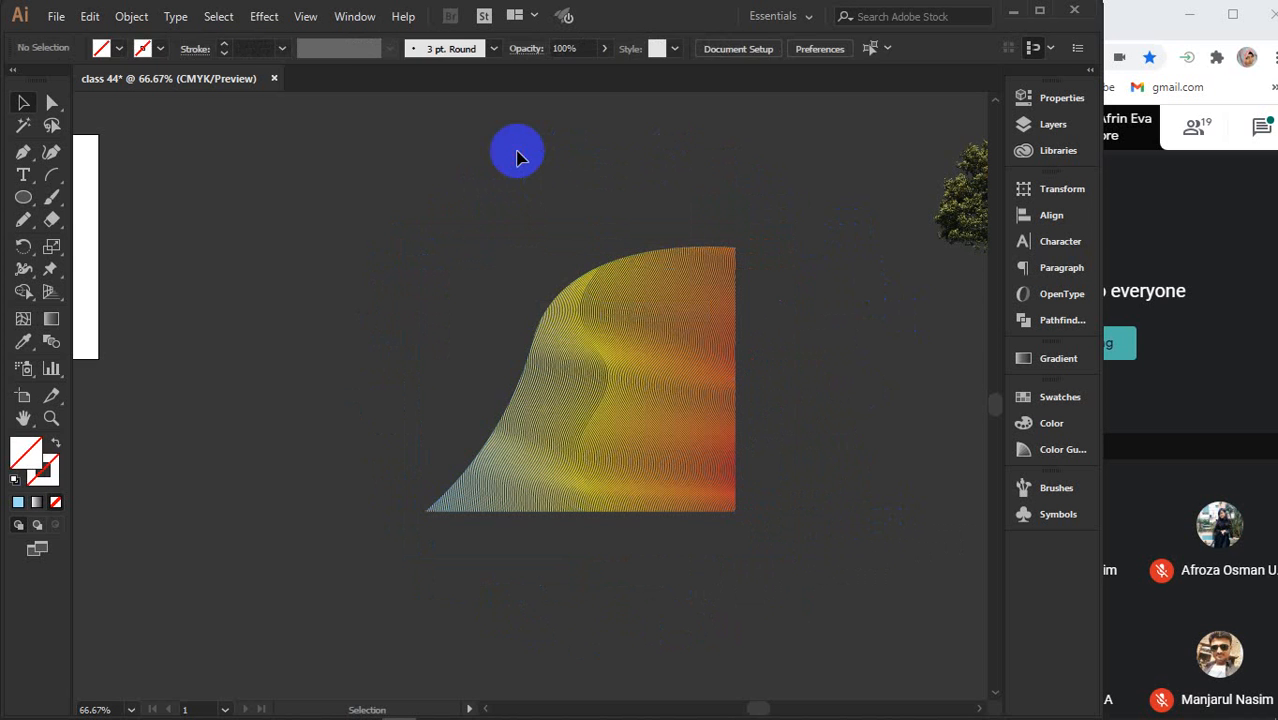
Lower the opacity of the clipped wavy-line blend to 42%
click(572, 373)
click(1058, 100)
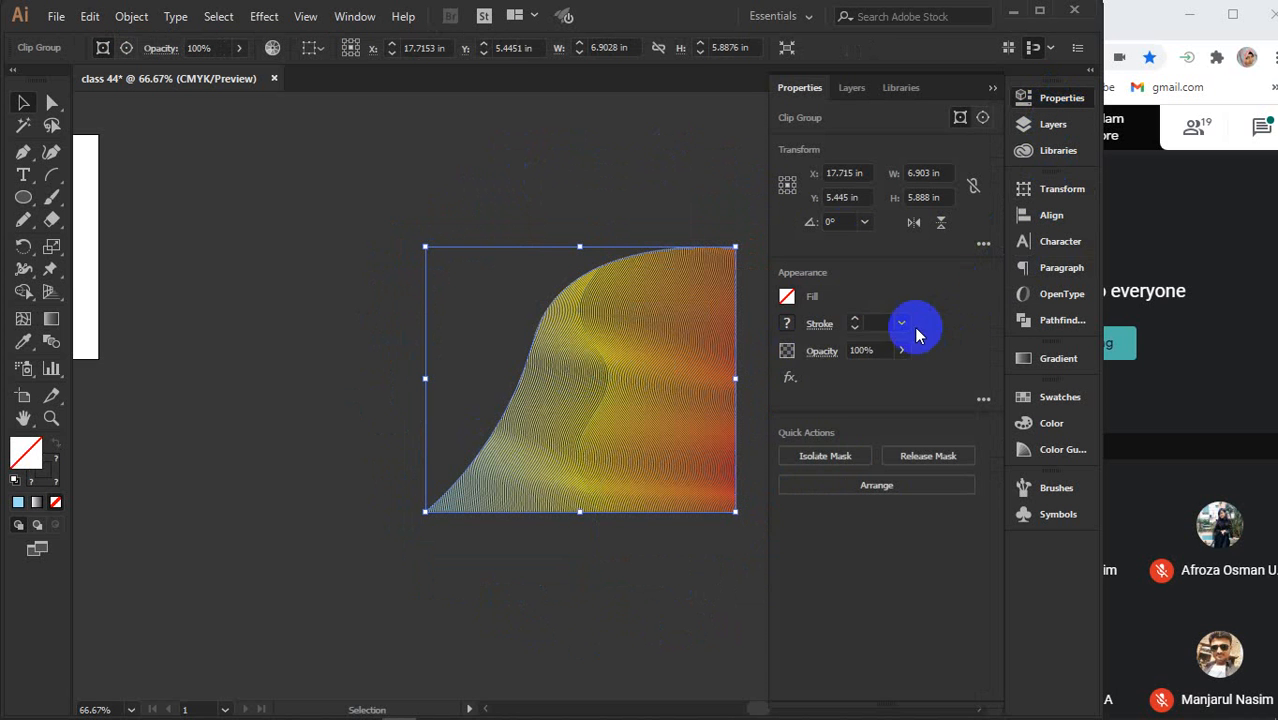
drag(905, 357, 859, 378)
click(991, 88)
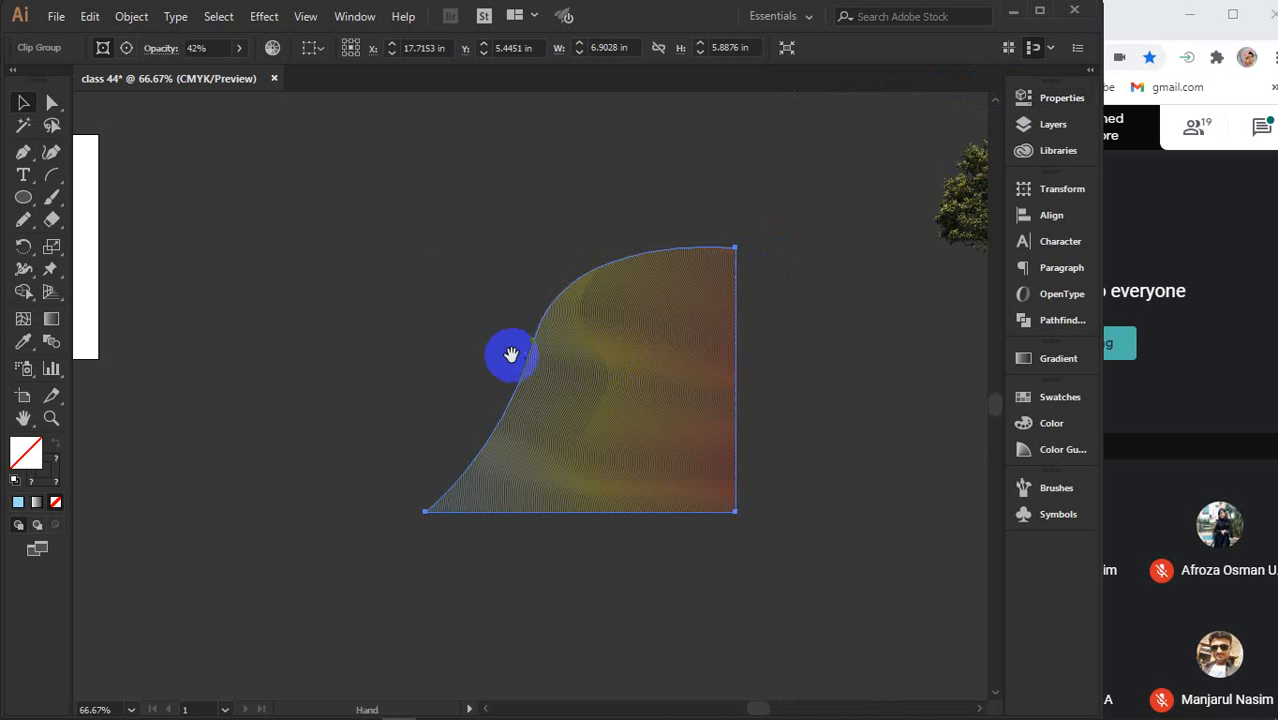
Move the clipped blend onto the artboard, scale it to about 5.5 by 4.7 in and fit it into the bottom-right corner
drag(511, 355, 727, 365)
drag(834, 398, 464, 334)
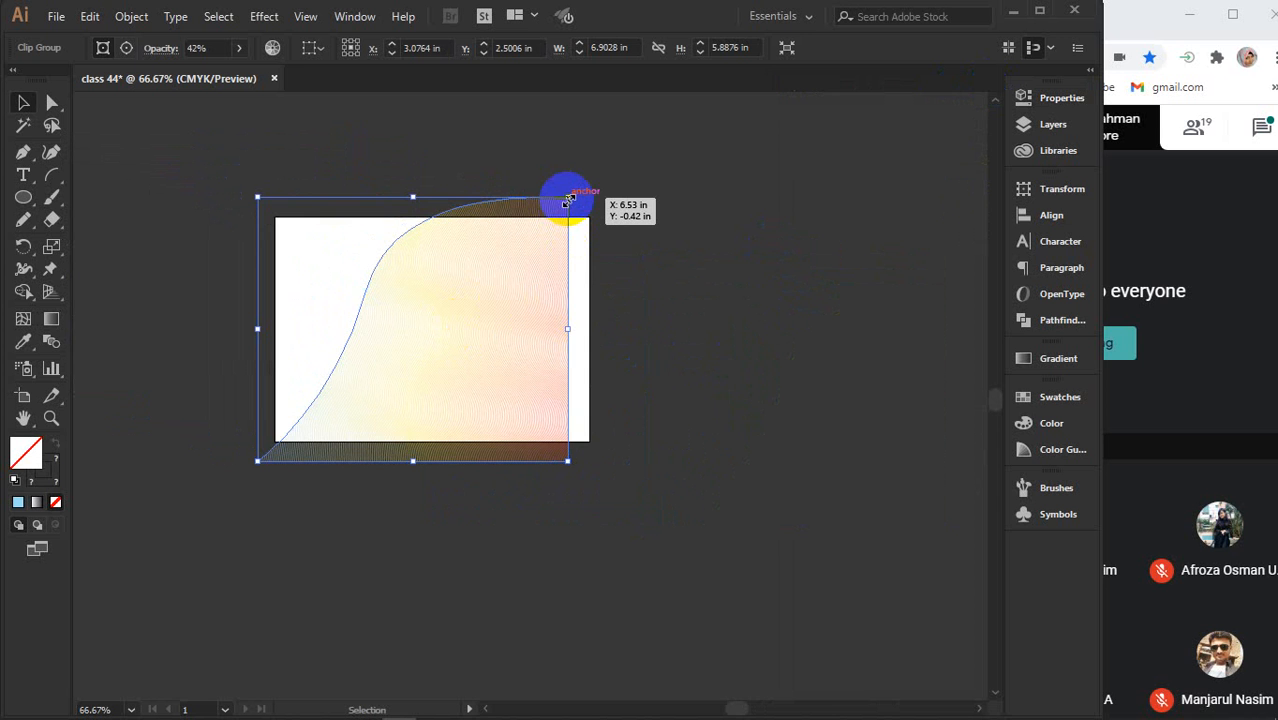
drag(567, 200, 540, 225)
drag(488, 331, 534, 337)
click(673, 332)
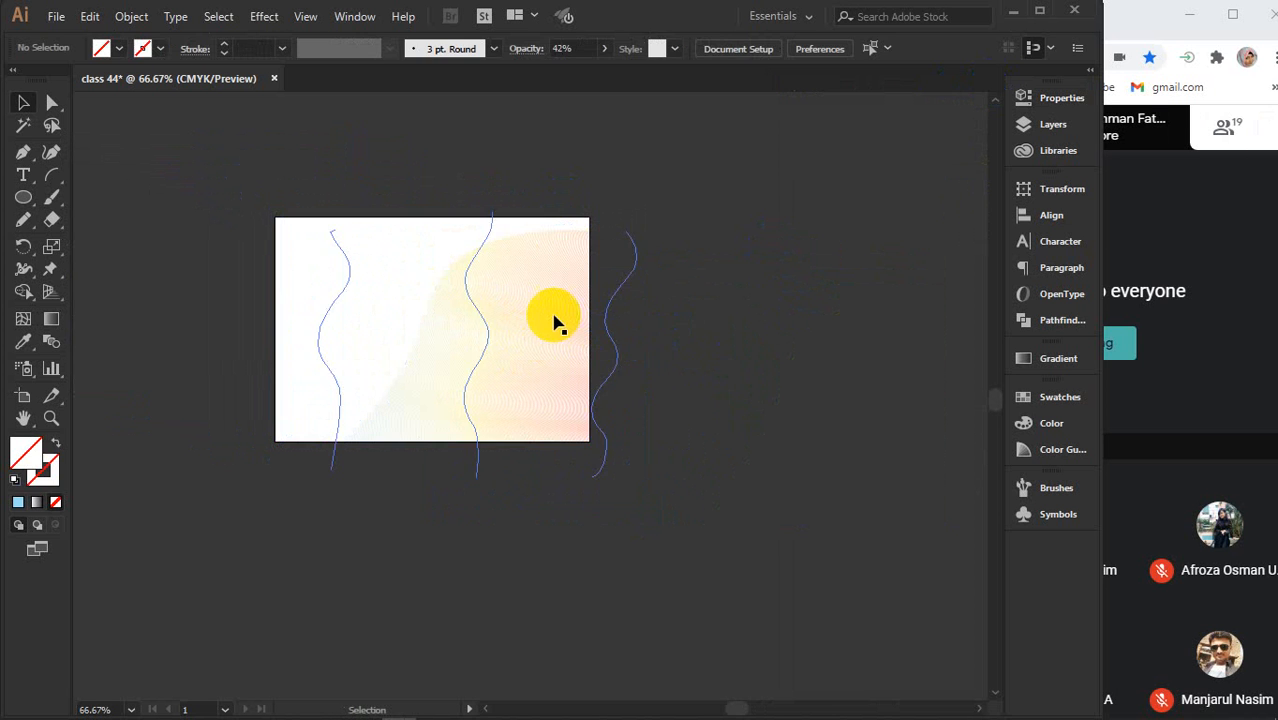
key(ctrl+plus)
key(ctrl+plus)
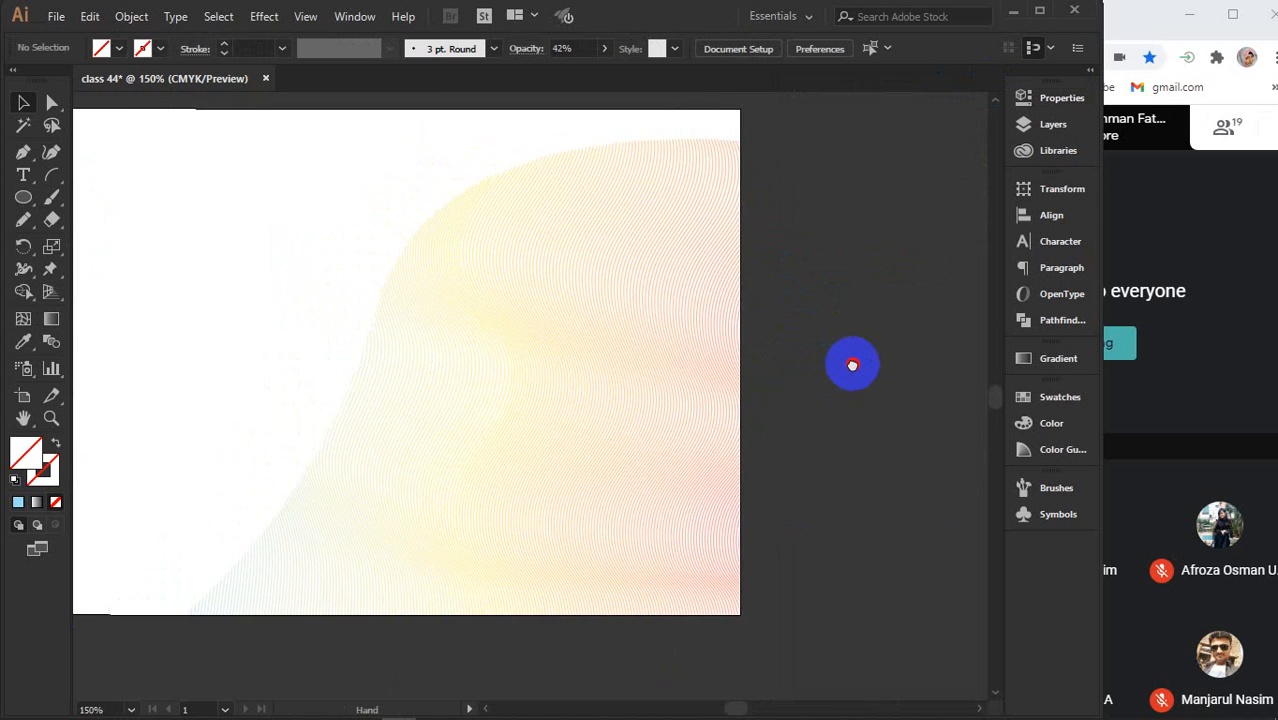
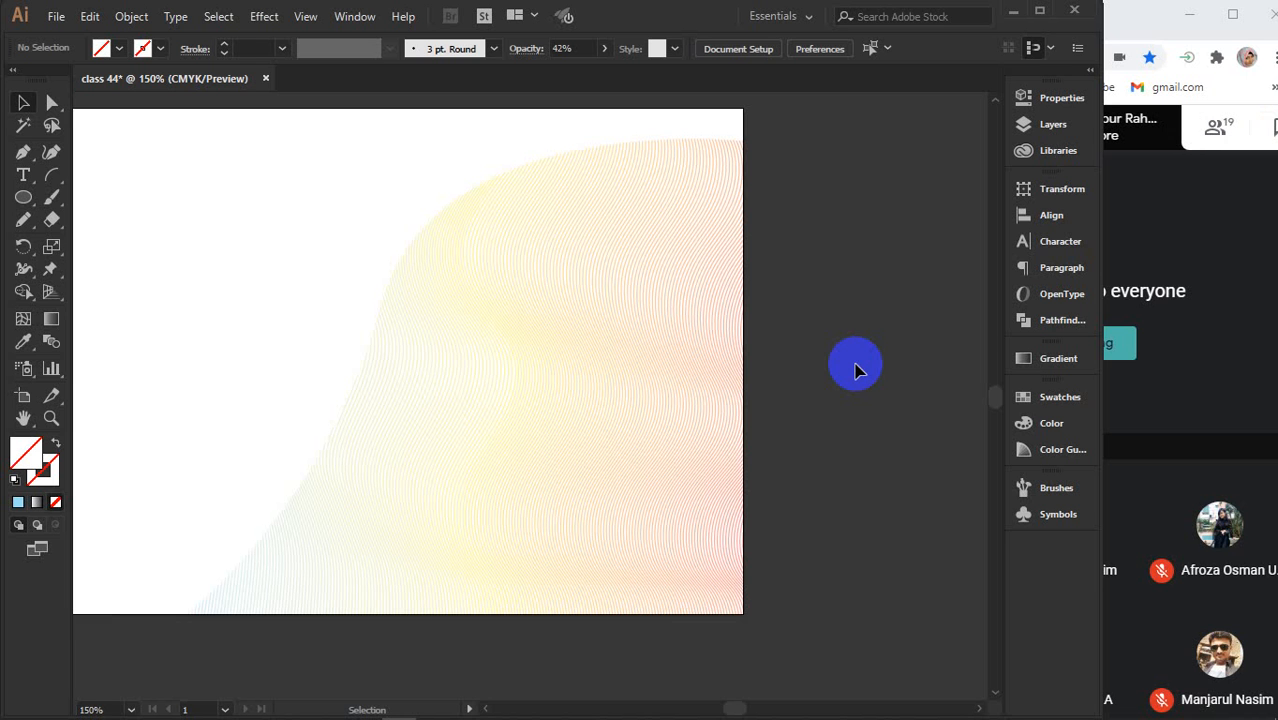
Set the opacity of the clipped blend on the artboard to 100% and deselect it
click(678, 354)
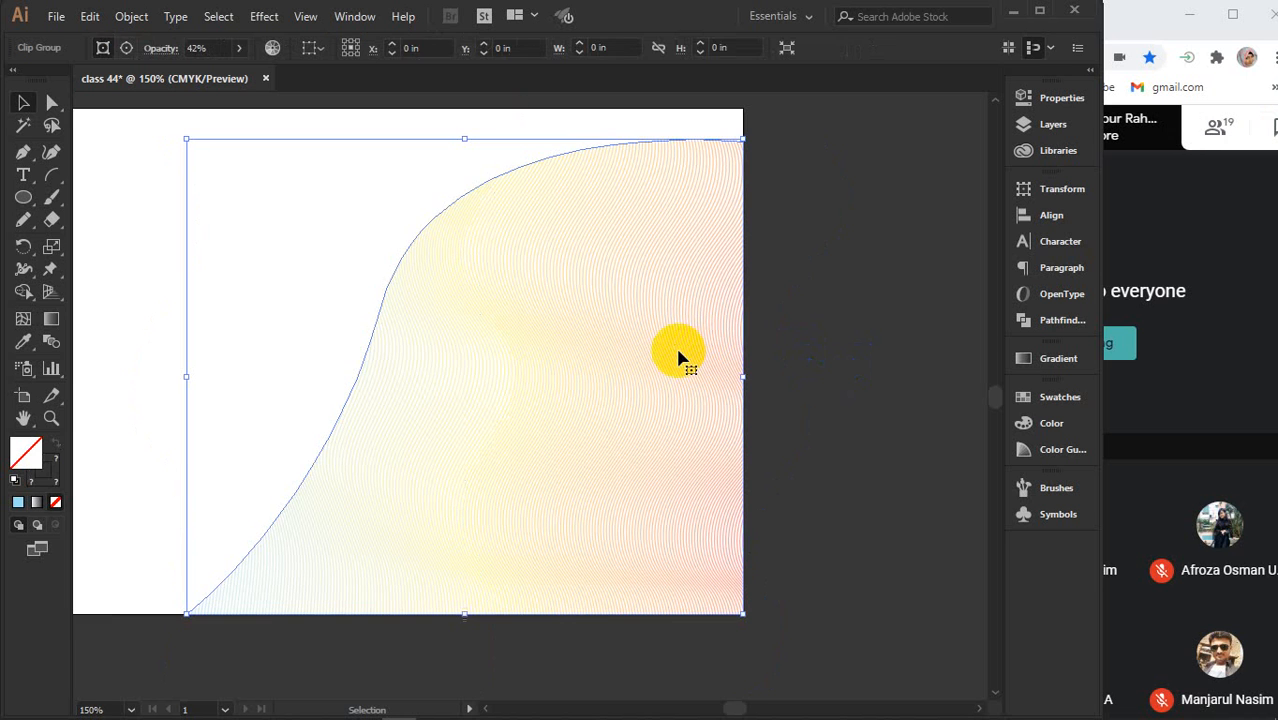
click(1062, 97)
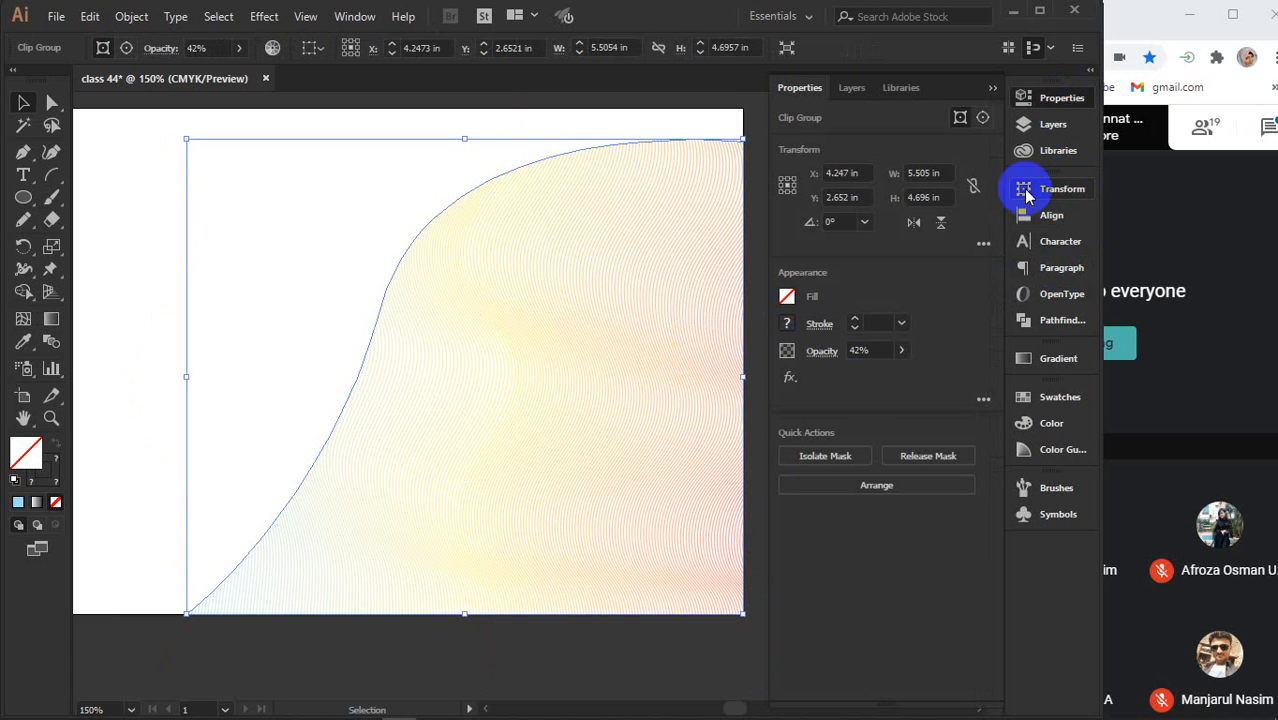
click(903, 352)
drag(864, 374, 939, 374)
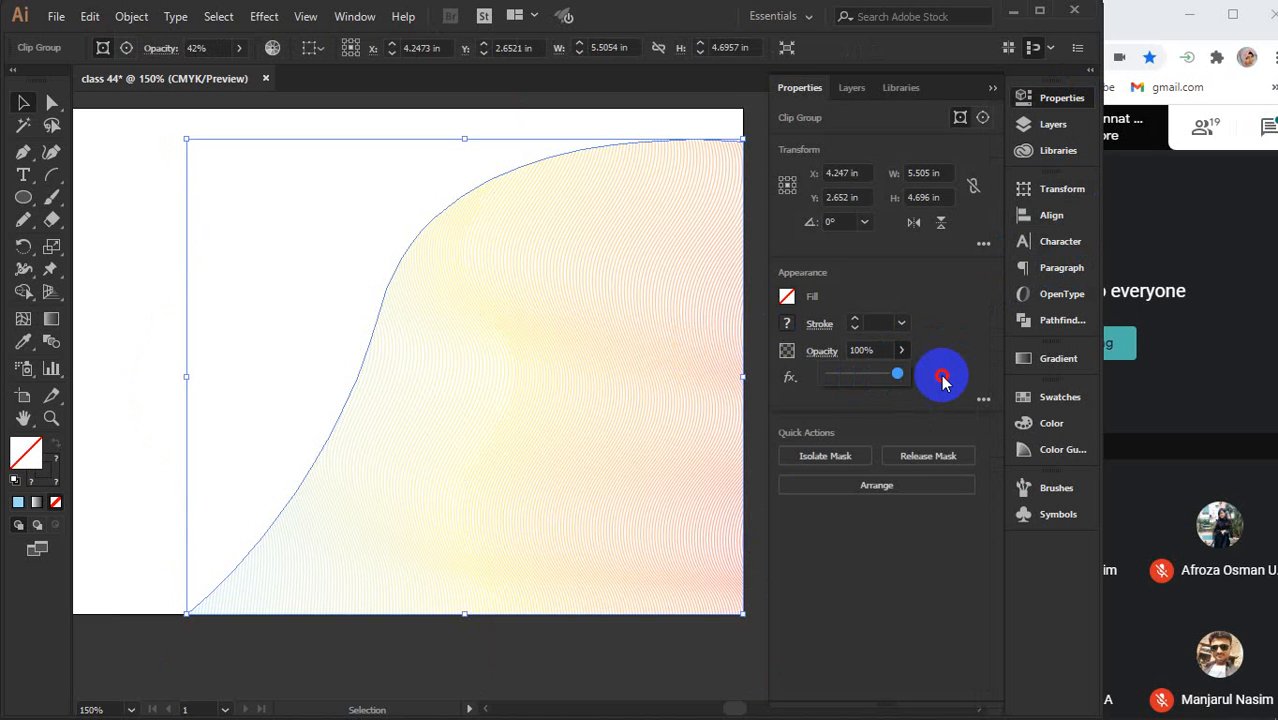
click(988, 88)
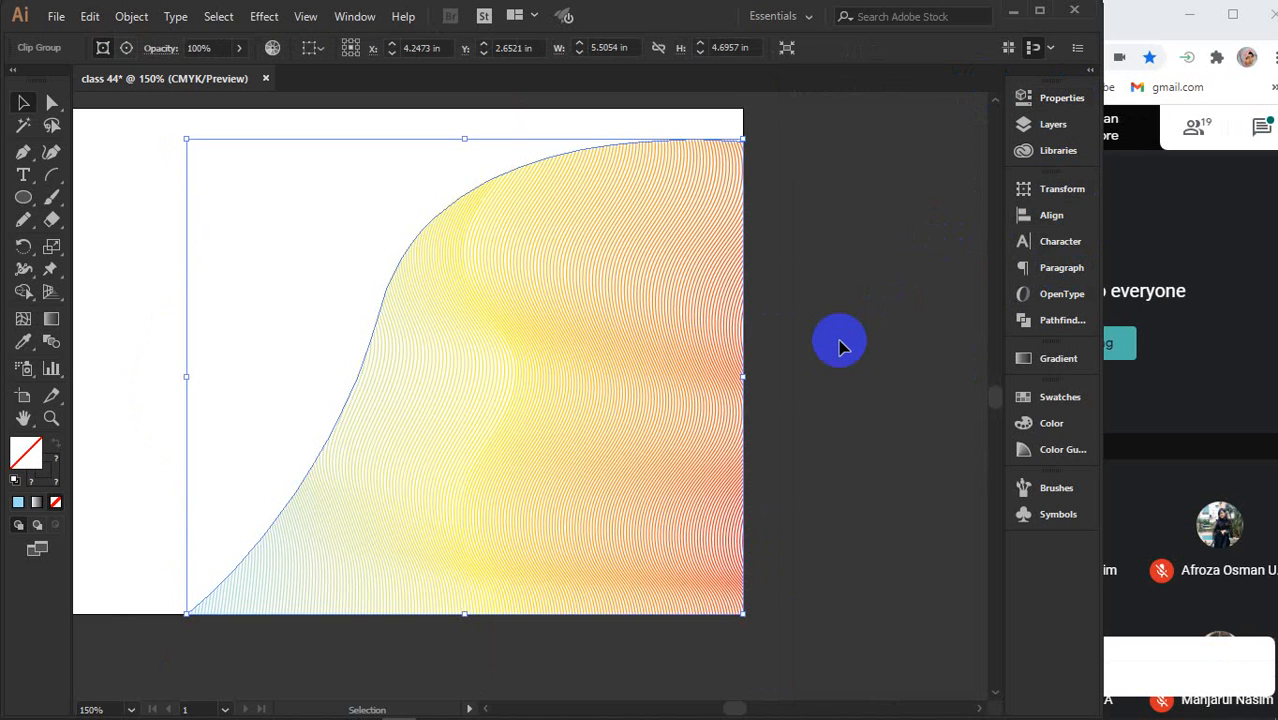
click(836, 342)
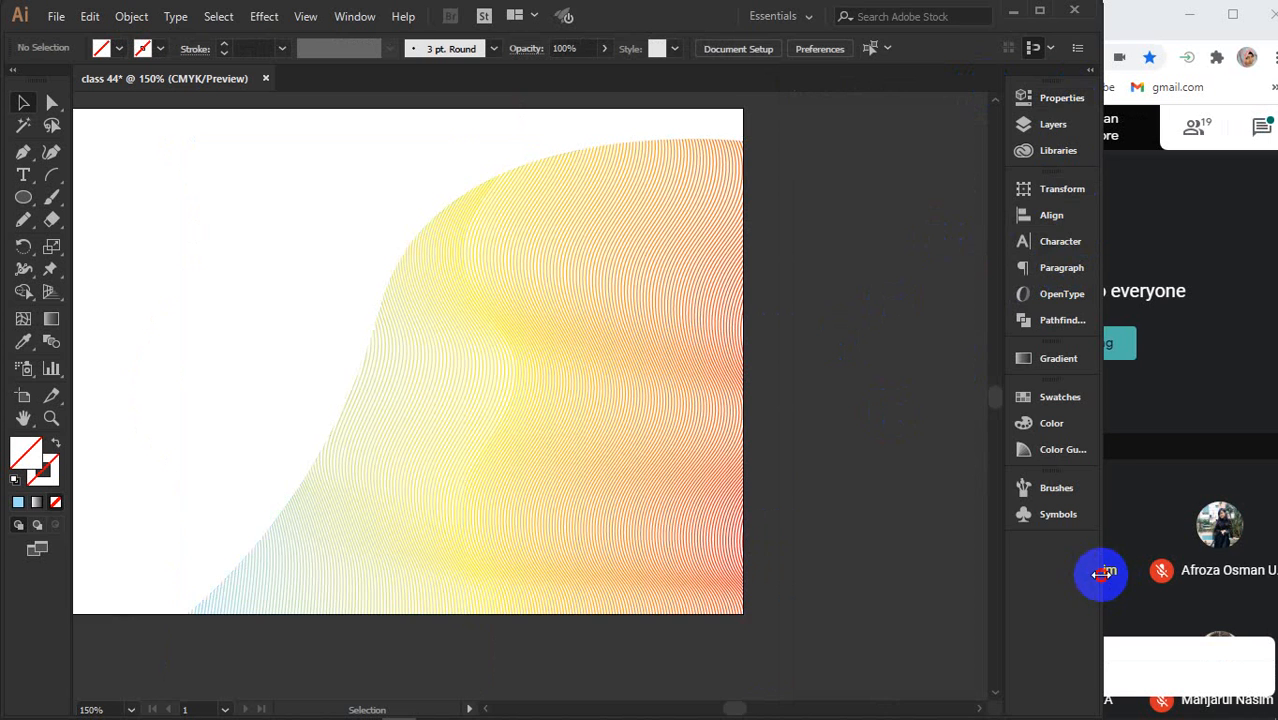
Widen the Illustrator window slightly and delete the clipped blend from the artboard
drag(1104, 575, 1141, 566)
click(656, 400)
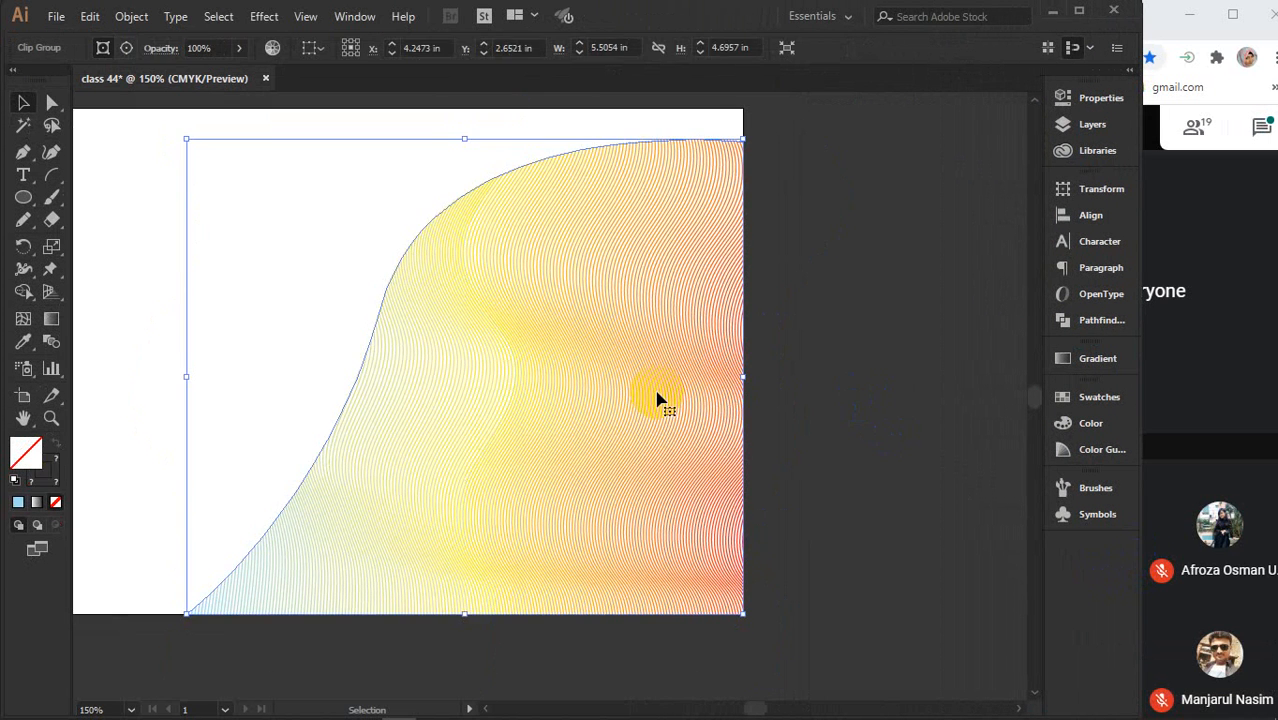
key(Delete)
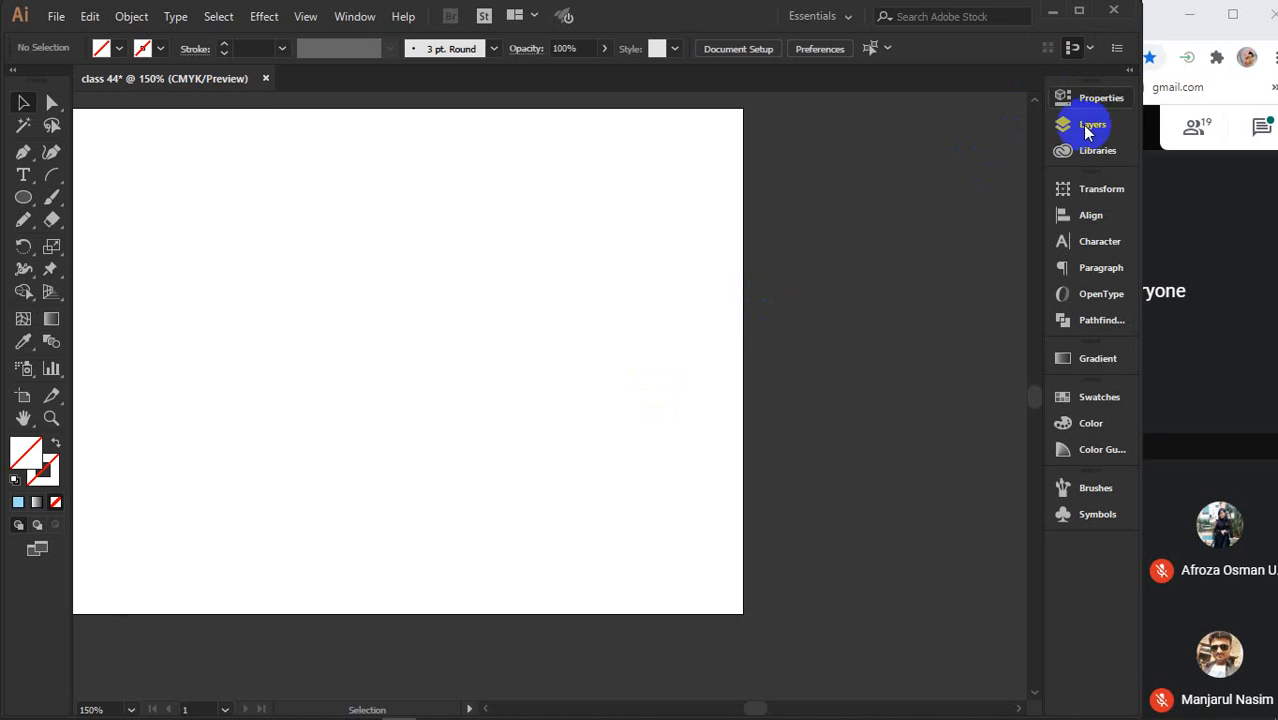
Switch to the Google Meet window, maximize it and stop presenting the screen
click(1226, 230)
click(1231, 28)
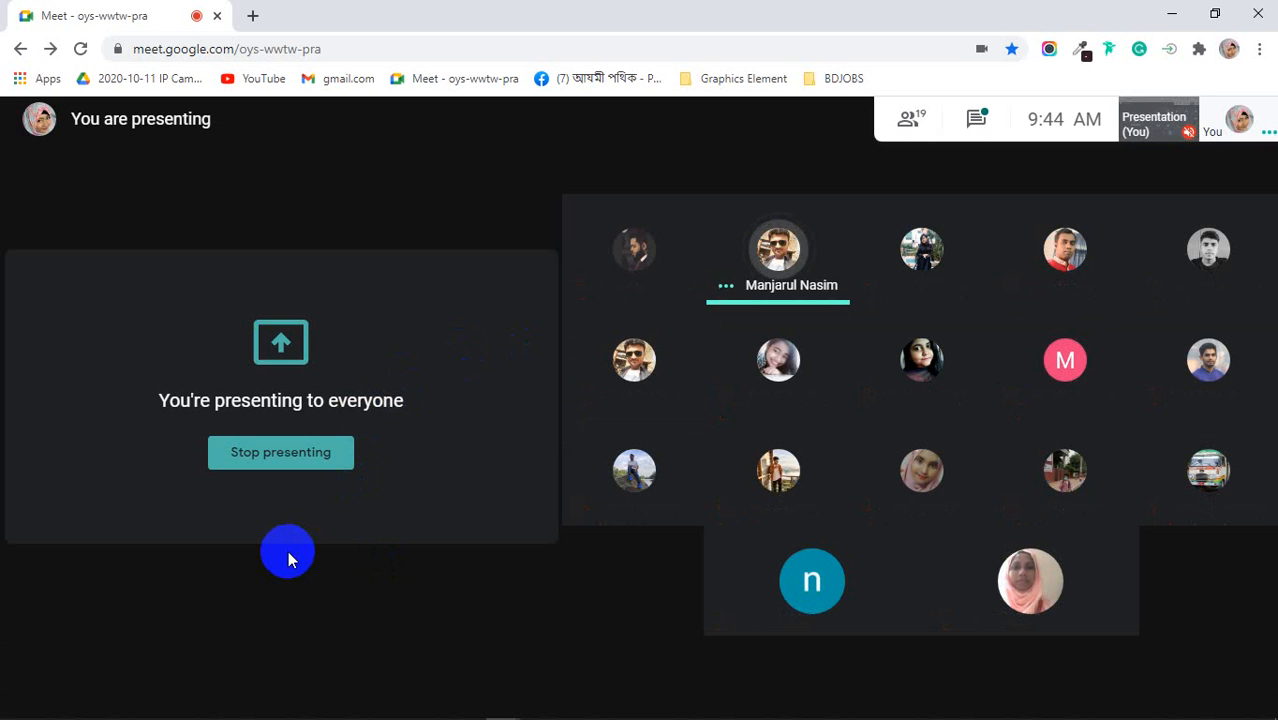
click(278, 466)
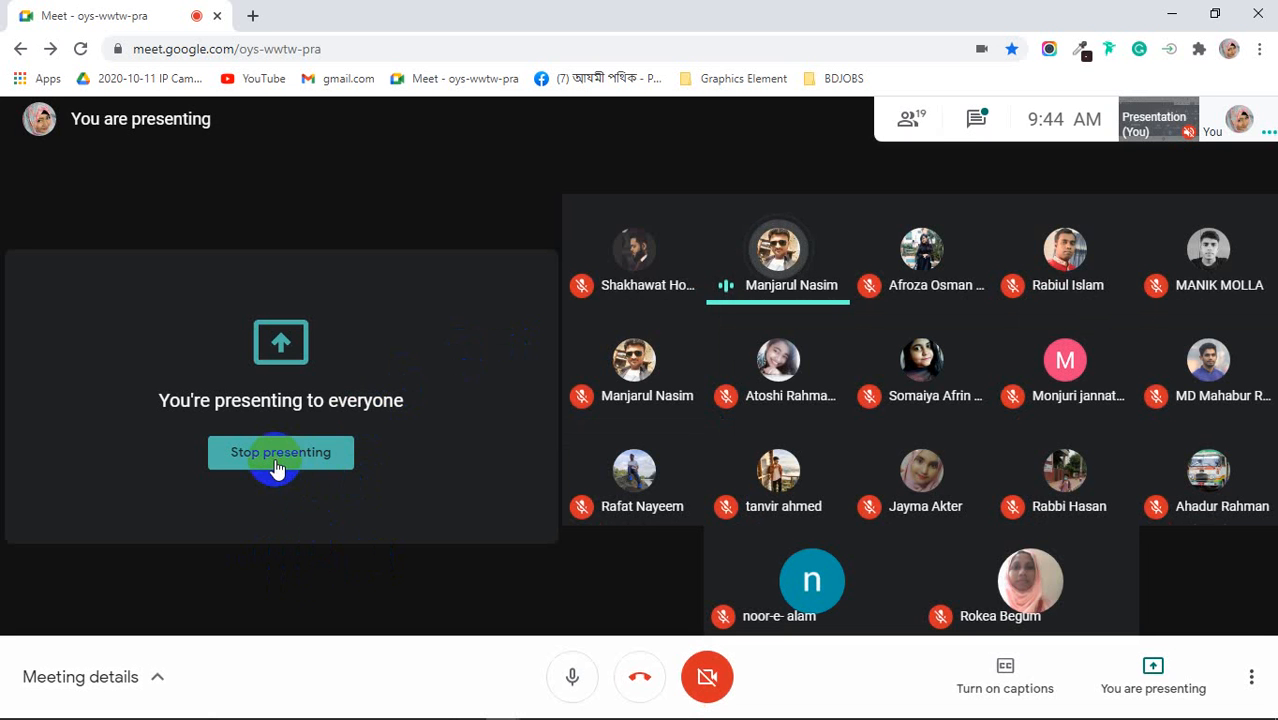
click(279, 453)
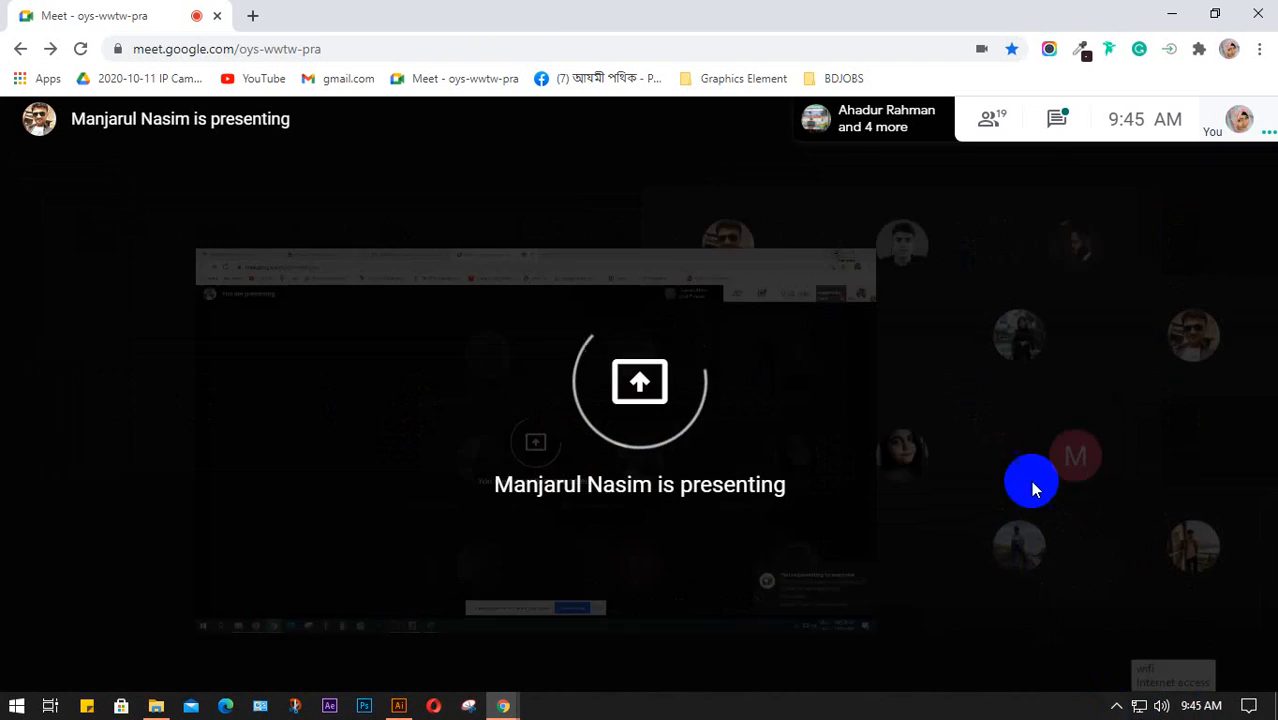
click(627, 8)
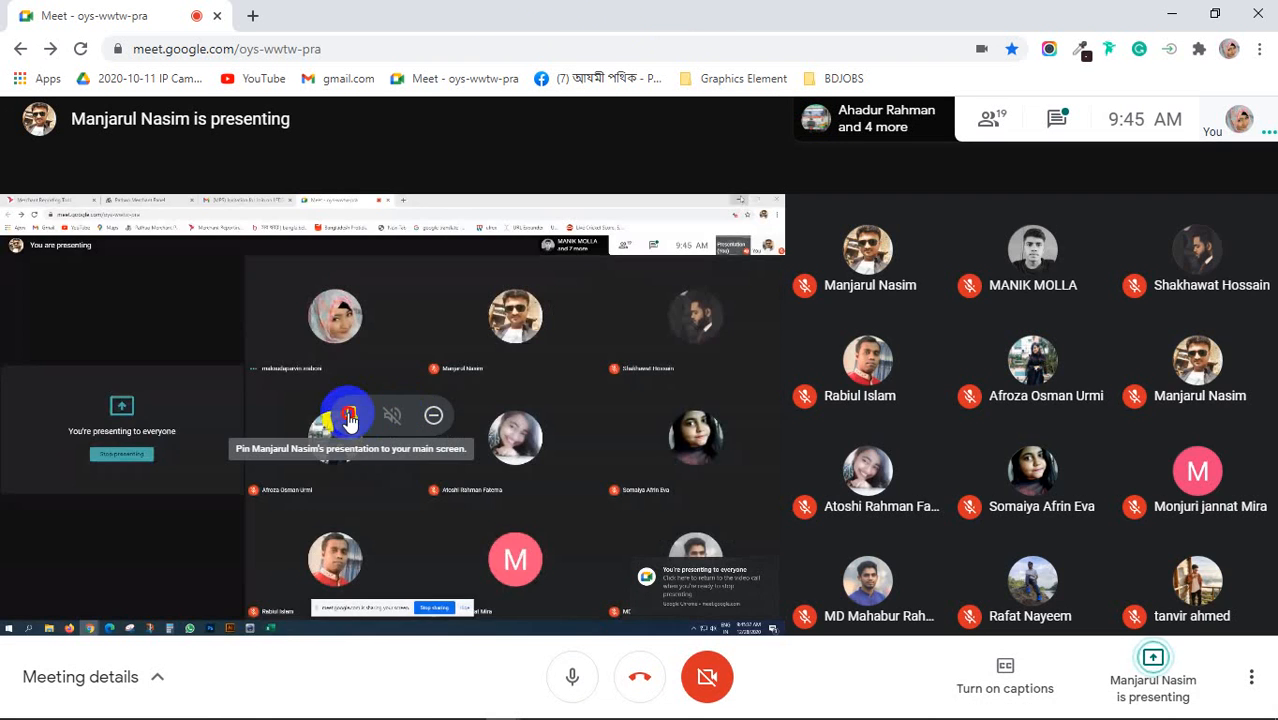
click(543, 80)
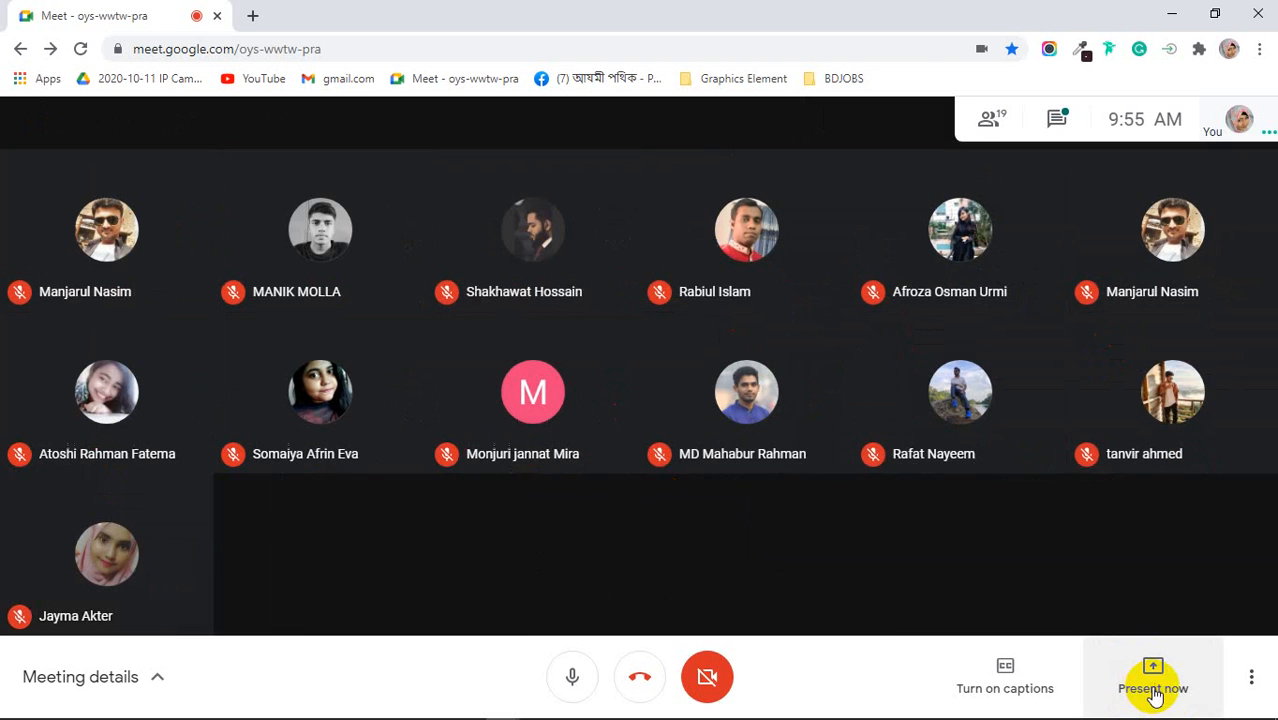
Present the entire screen in the Google Meet call
click(1155, 690)
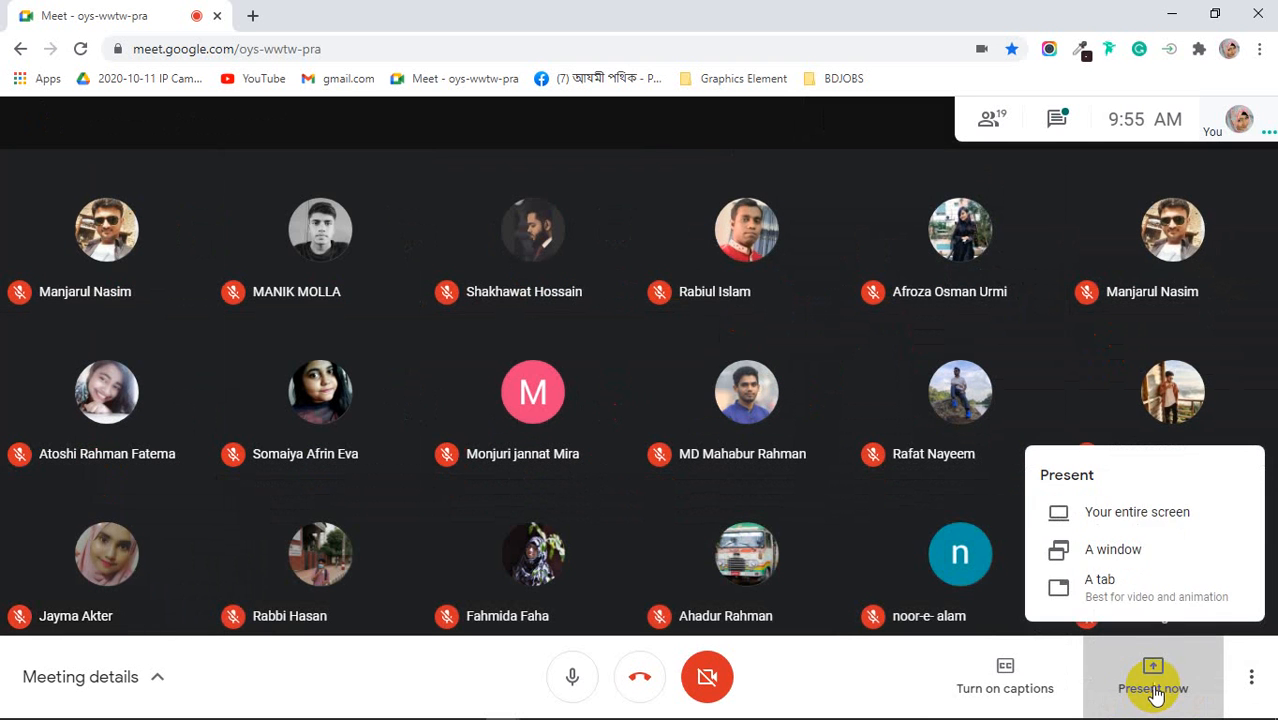
click(1140, 510)
click(522, 244)
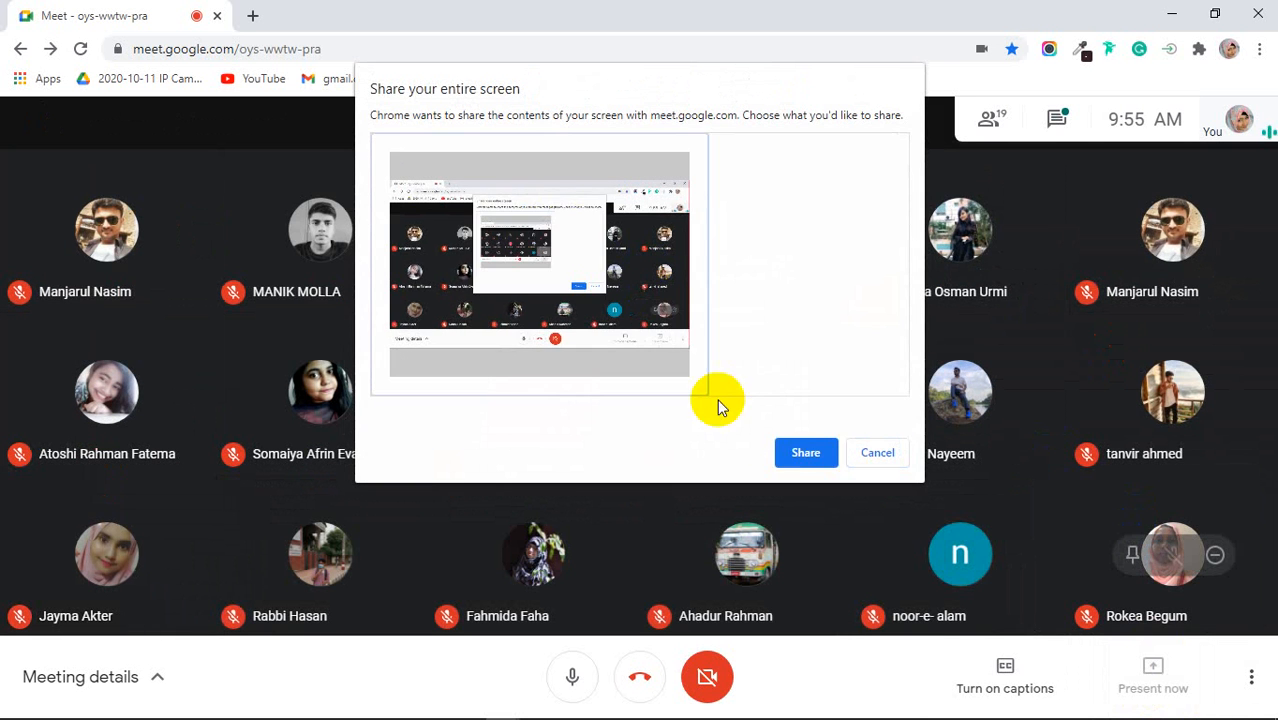
click(795, 452)
click(806, 690)
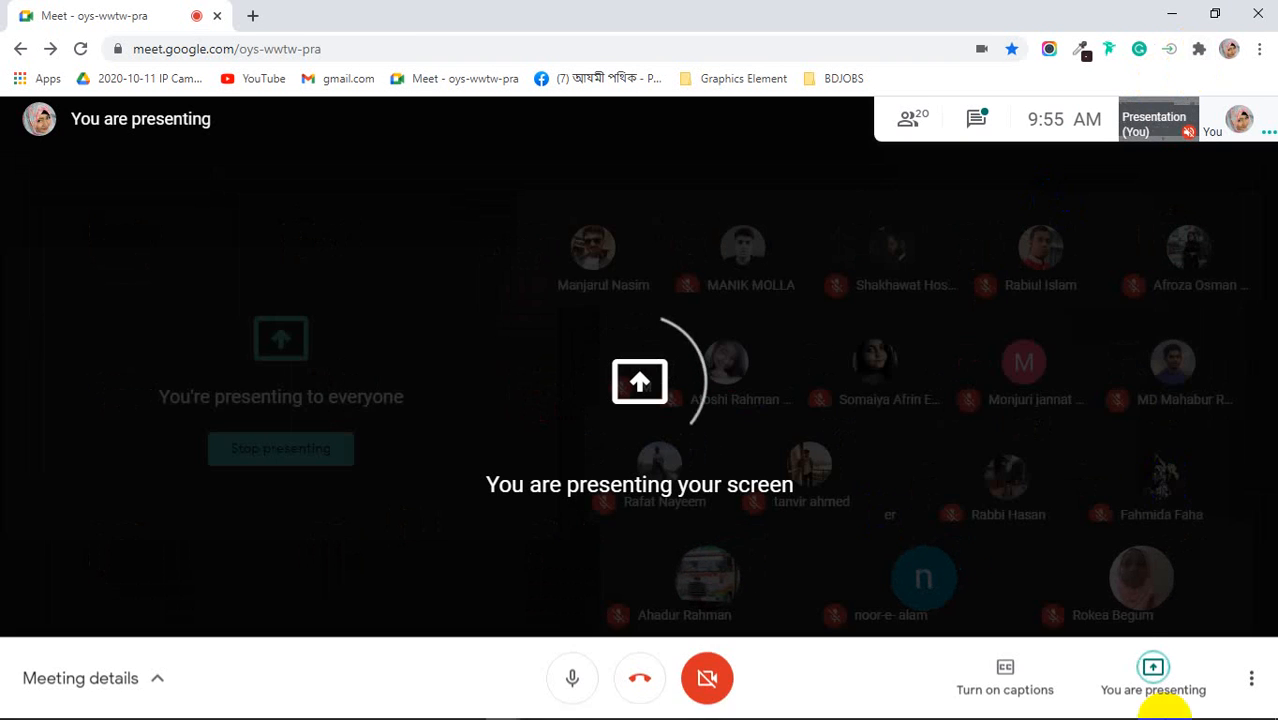
click(1195, 708)
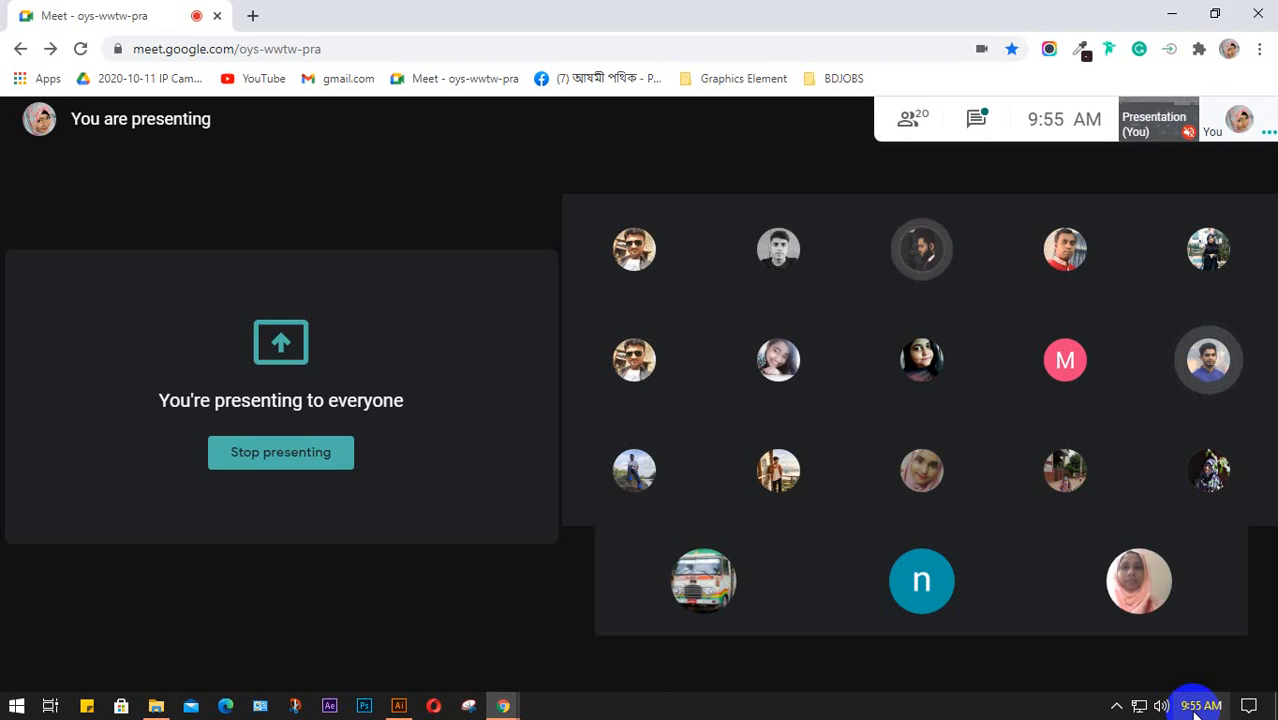
Restore the Google Meet browser window to its smaller size and switch back to Illustrator
click(1138, 206)
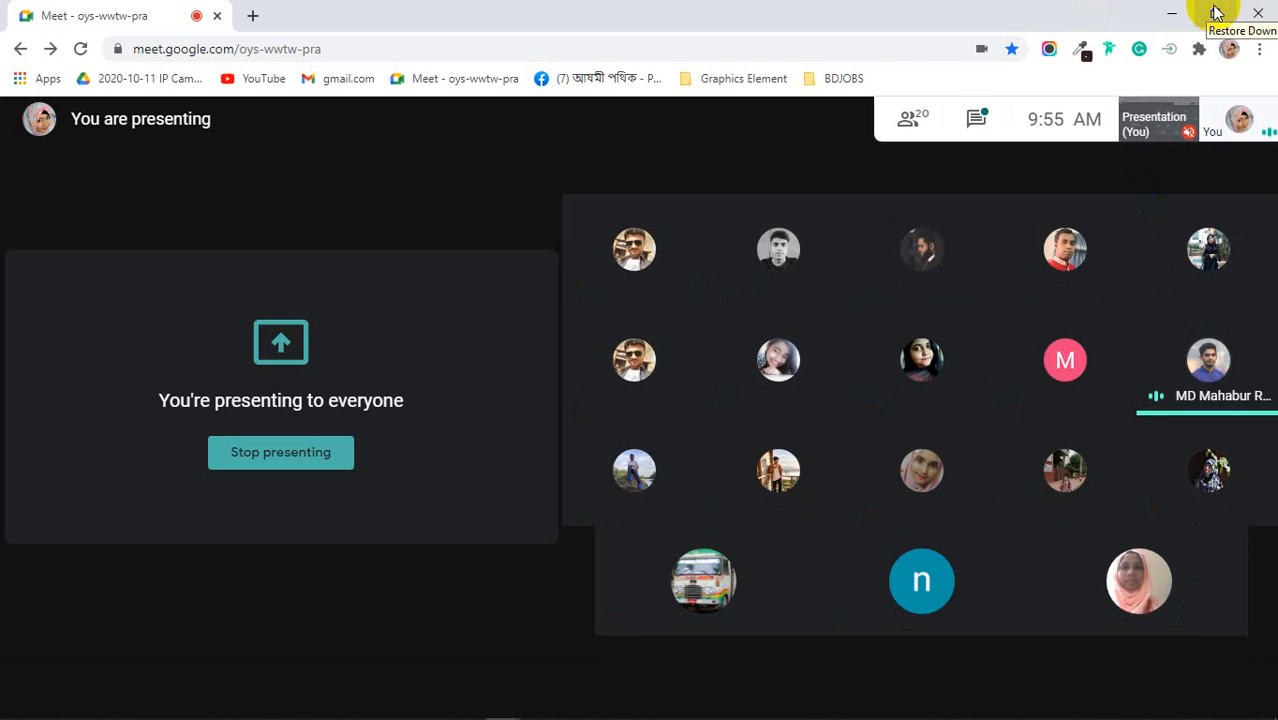
click(1214, 13)
click(819, 285)
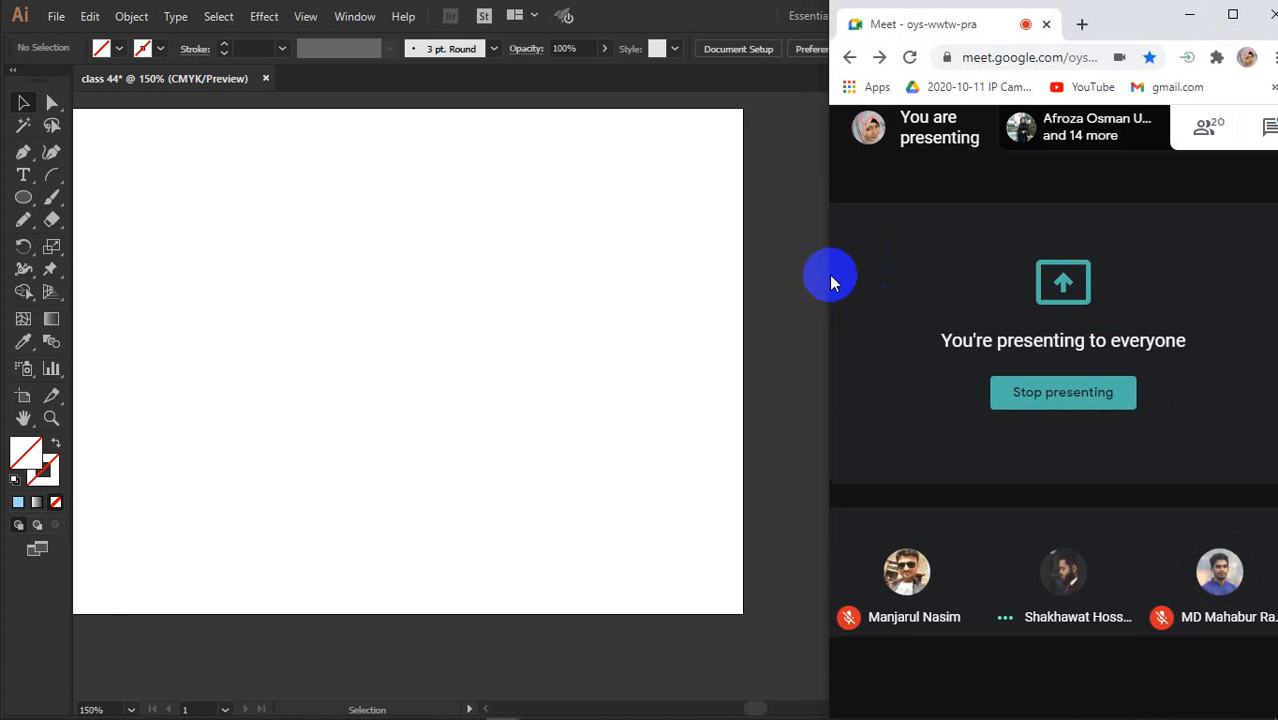
click(1004, 236)
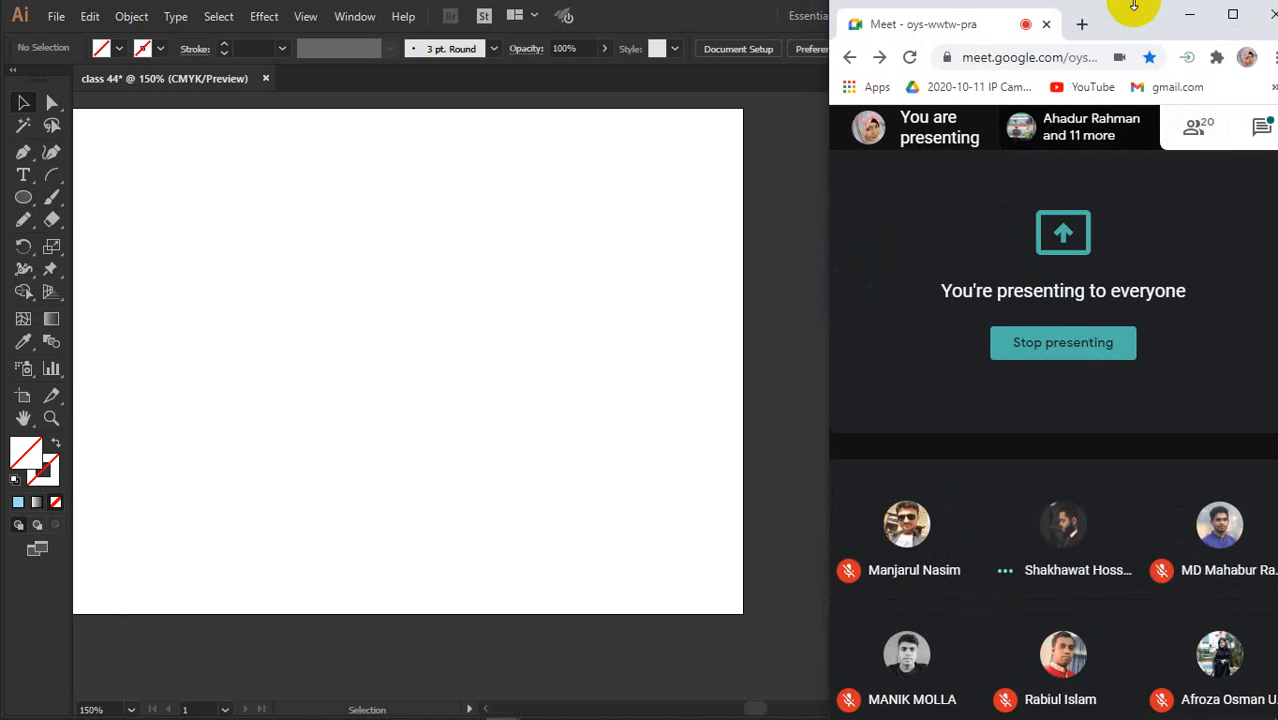
click(588, 268)
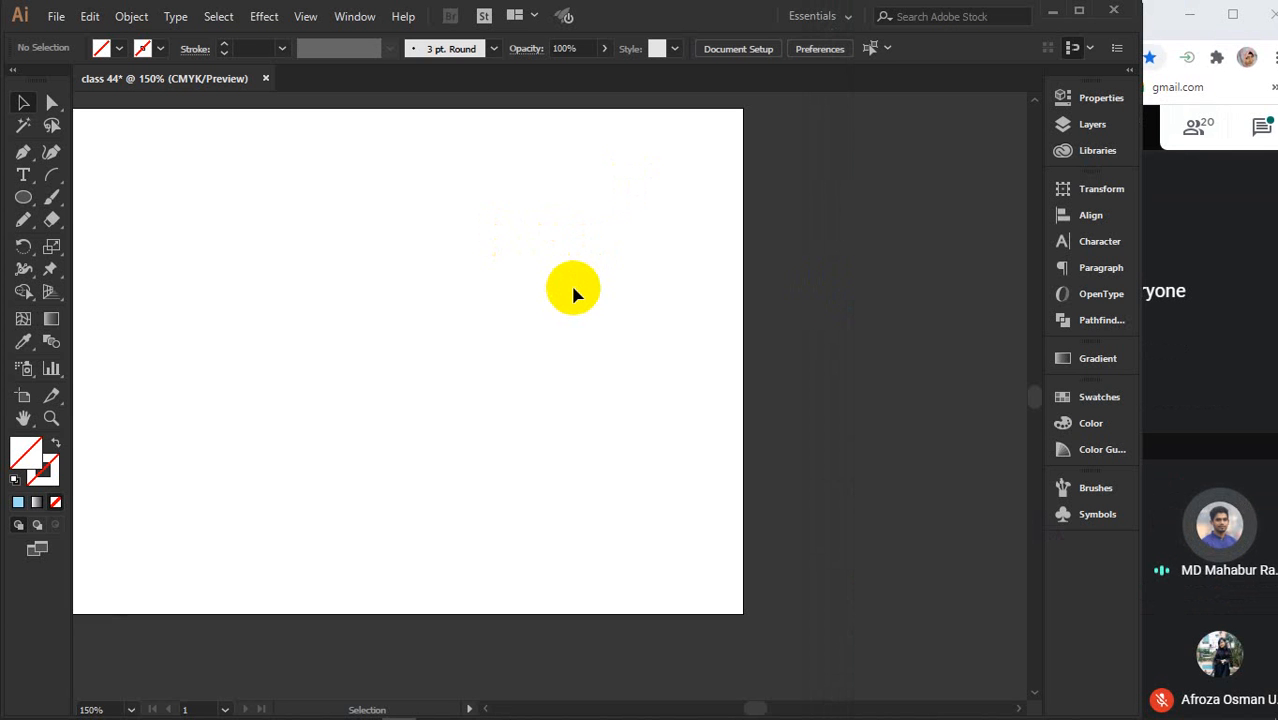
drag(399, 285, 536, 315)
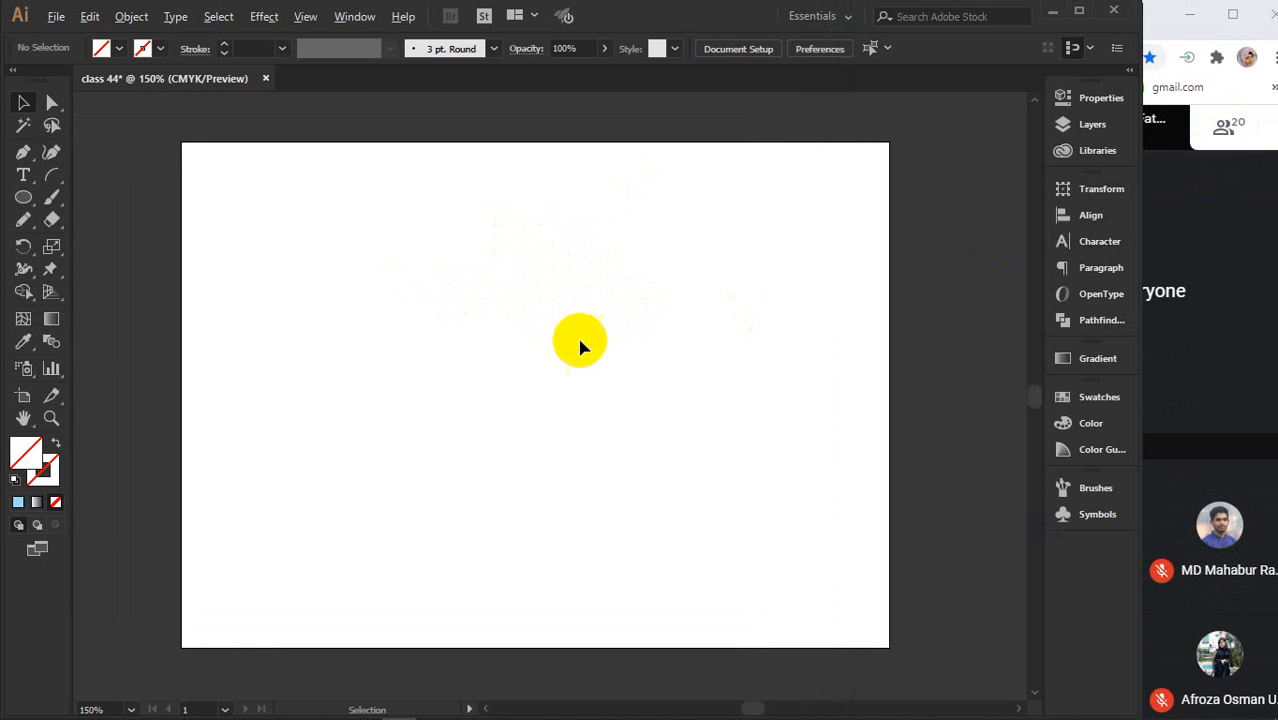
scroll(587, 345, up, 1)
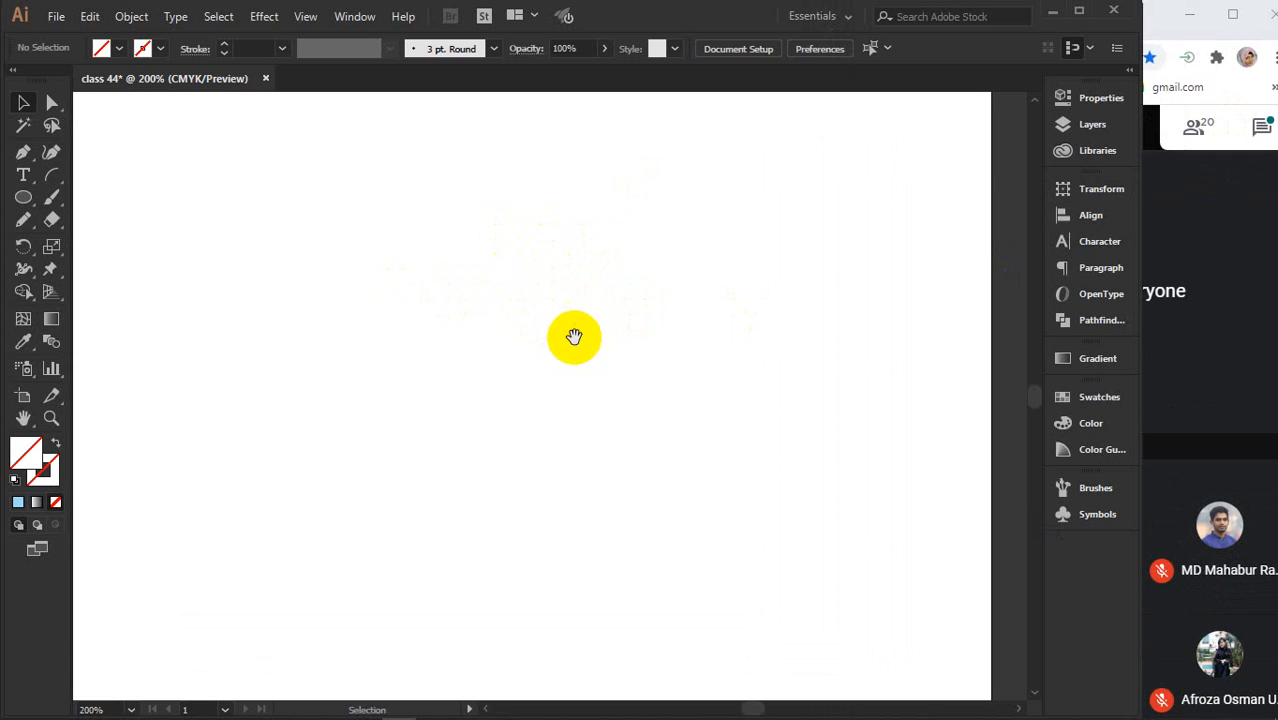
mouse_move(573, 337)
mouse_down()
mouse_move(585, 322)
mouse_move(596, 337)
mouse_move(585, 326)
mouse_up()
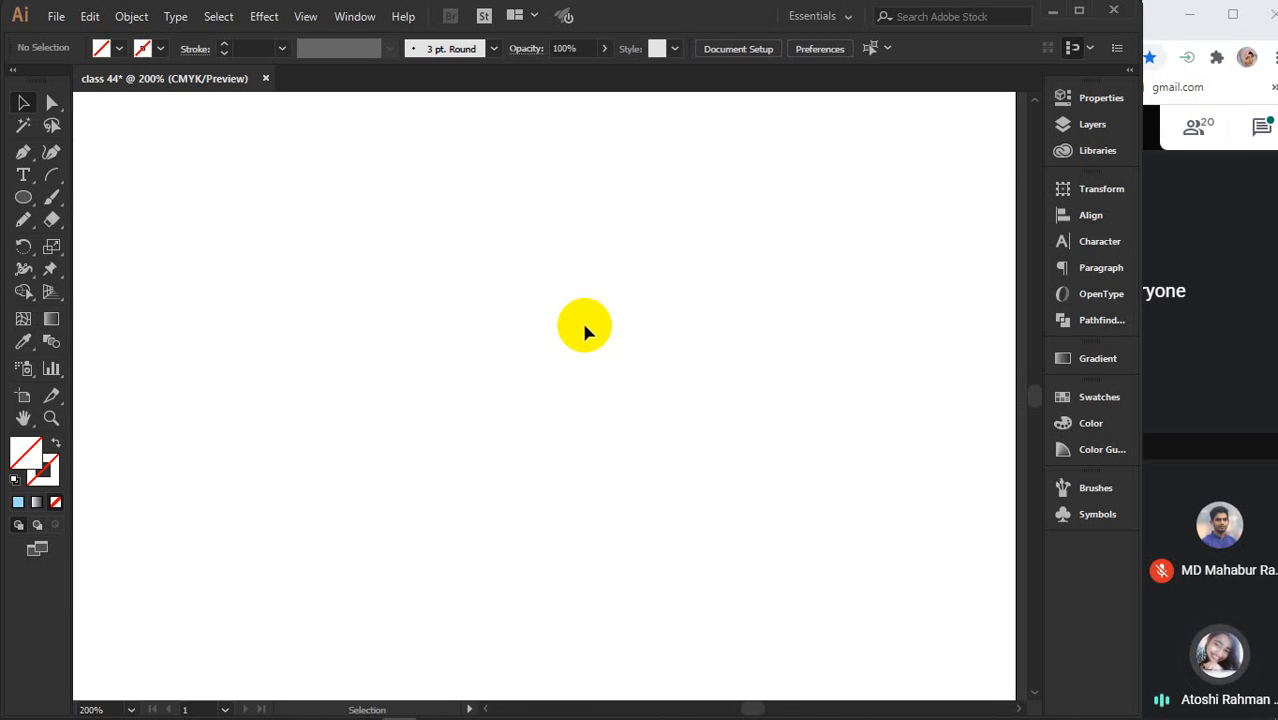
key(space)
drag(581, 323, 585, 322)
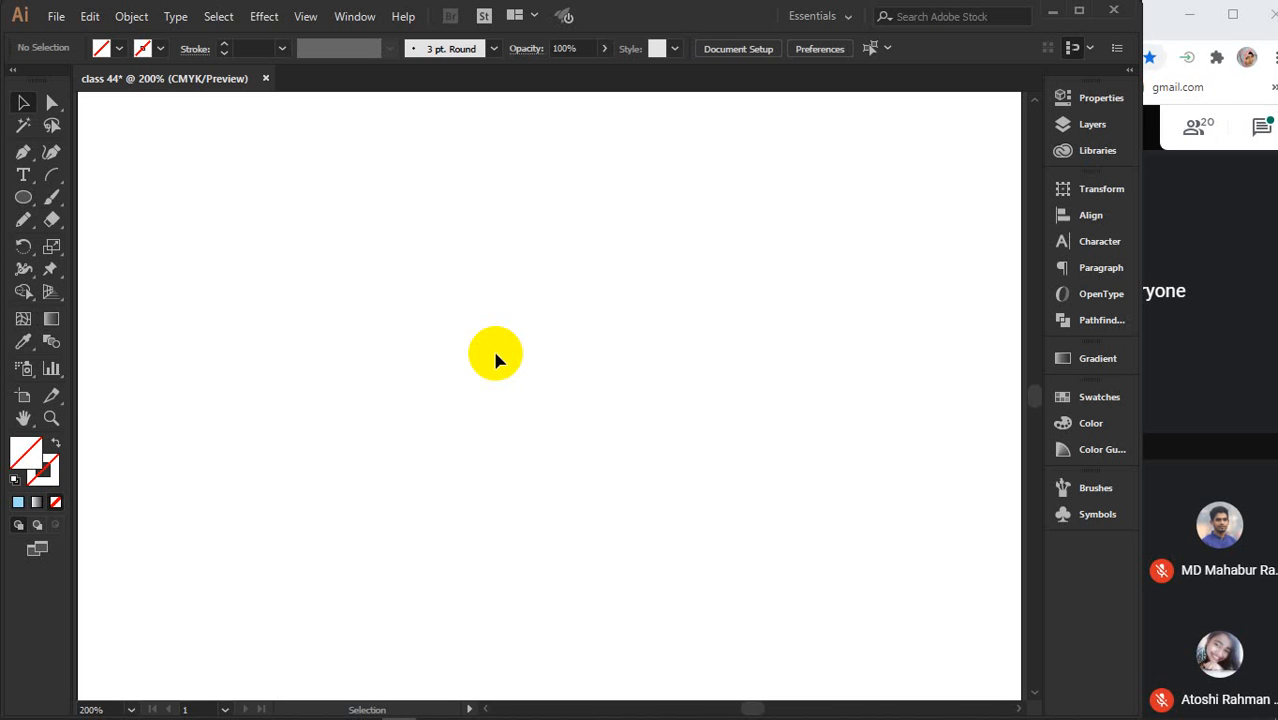
click(49, 343)
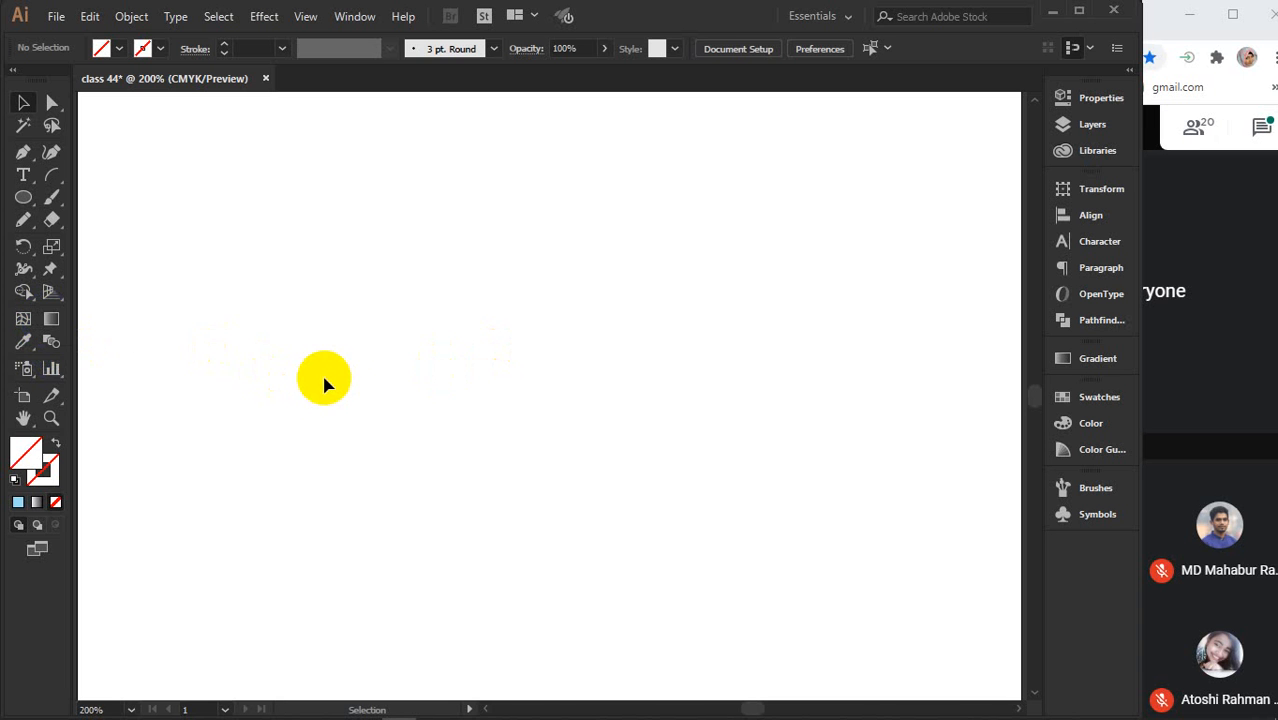
Draw a wide rectangle in the middle of the artboard with the Rectangle tool and fill it with light blue
click(17, 200)
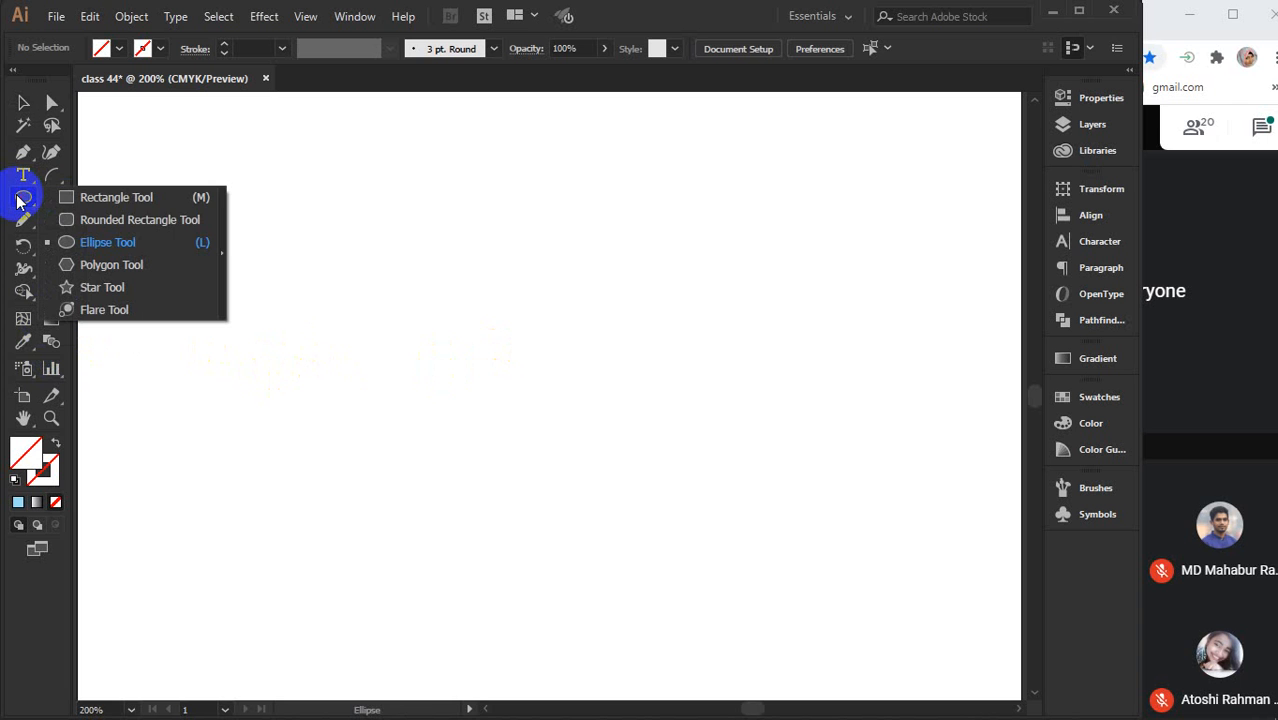
click(135, 201)
drag(294, 246, 769, 512)
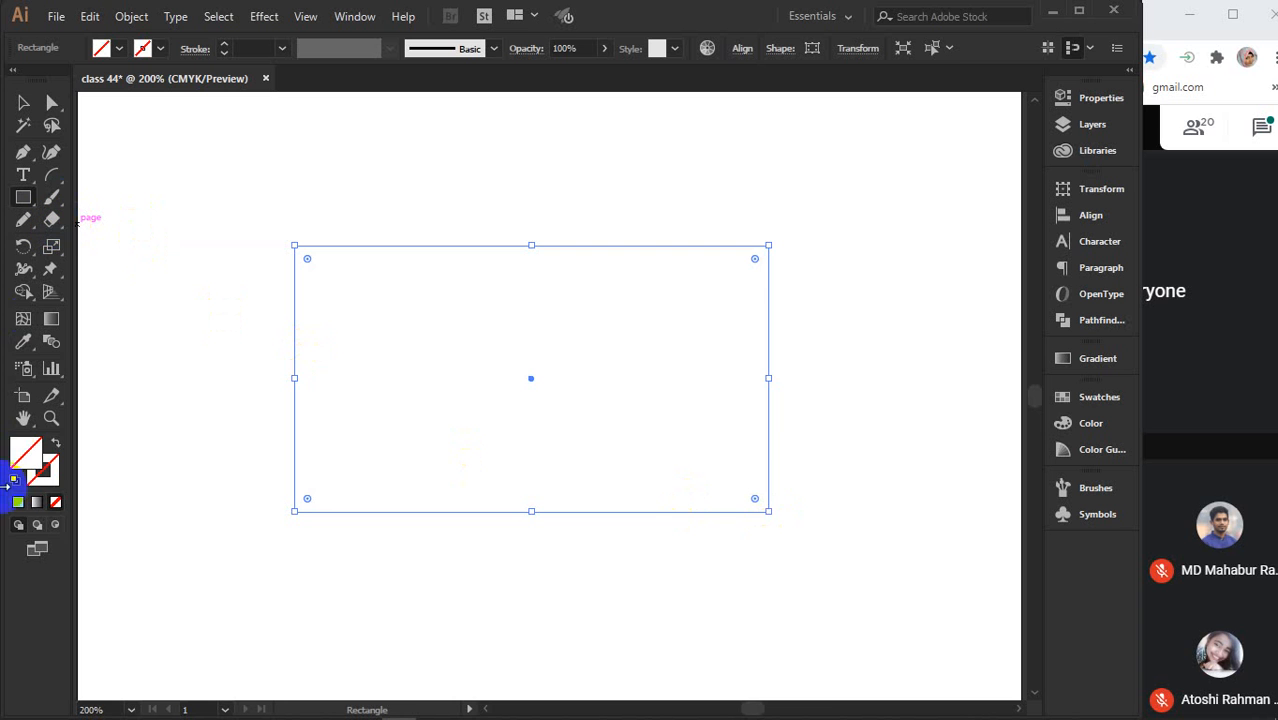
click(18, 504)
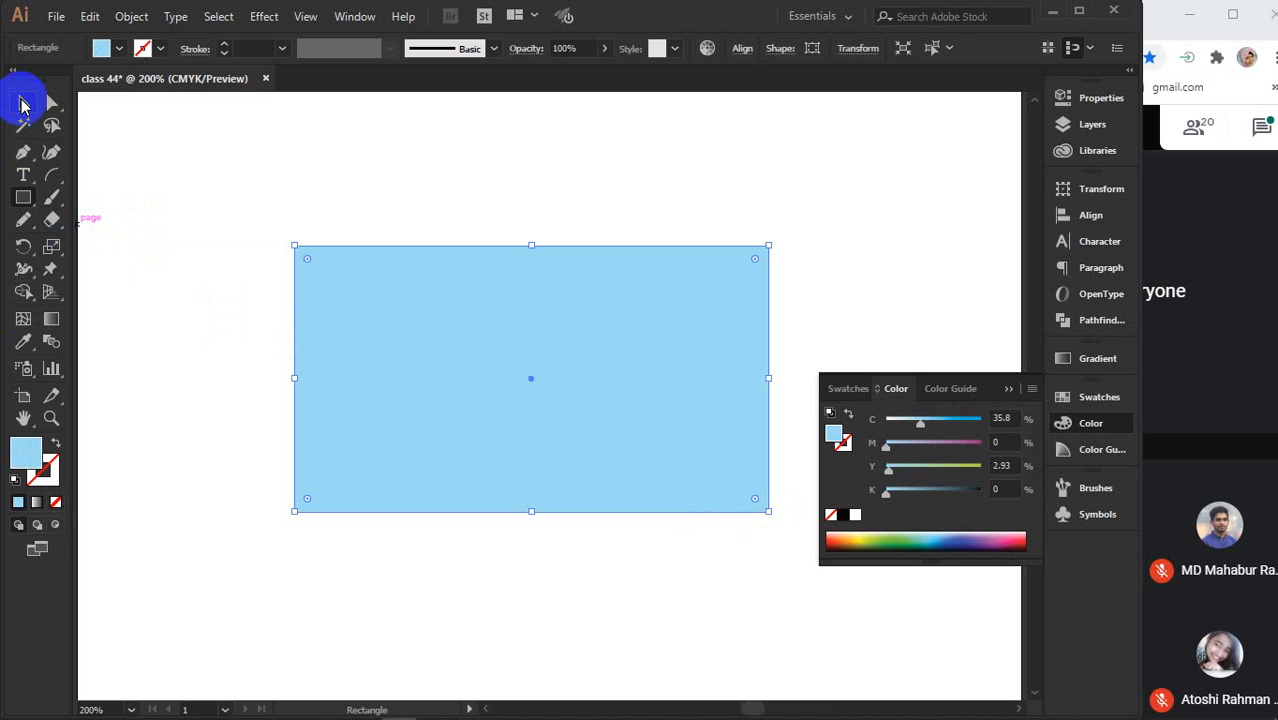
click(24, 104)
click(1020, 396)
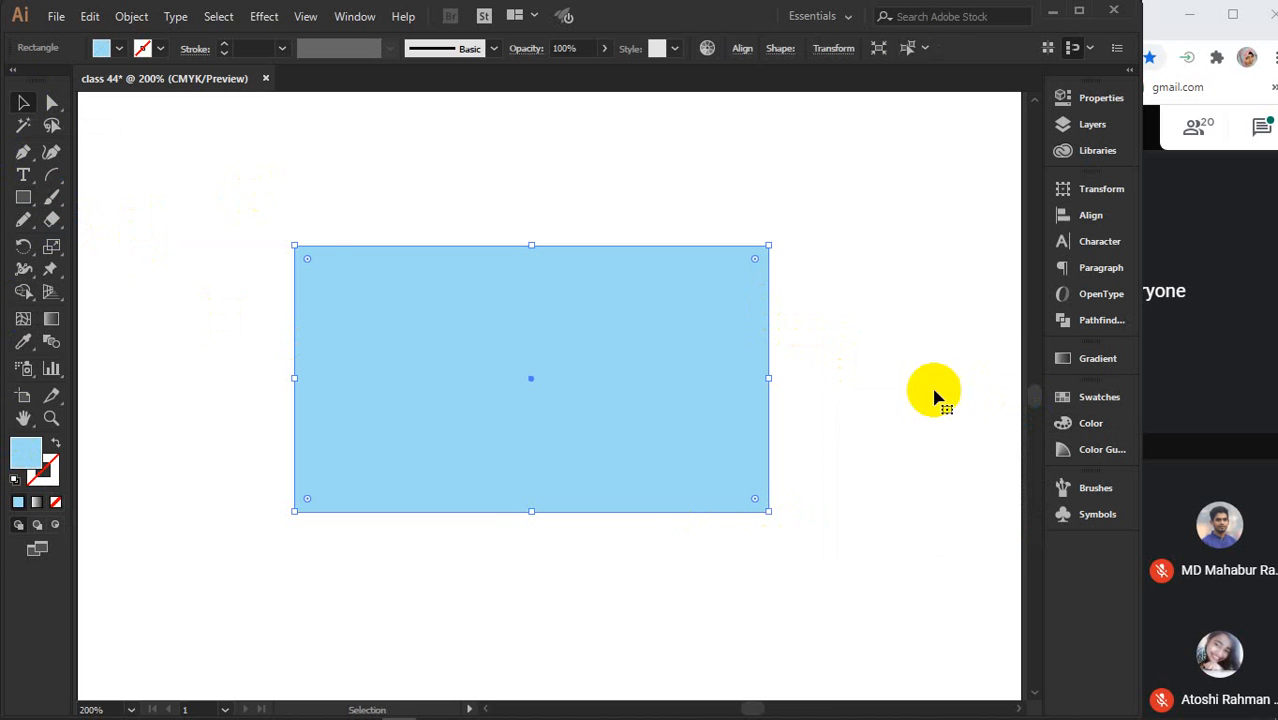
Round all four corners of the light blue rectangle evenly, using its corner widgets
drag(306, 261, 357, 286)
click(366, 212)
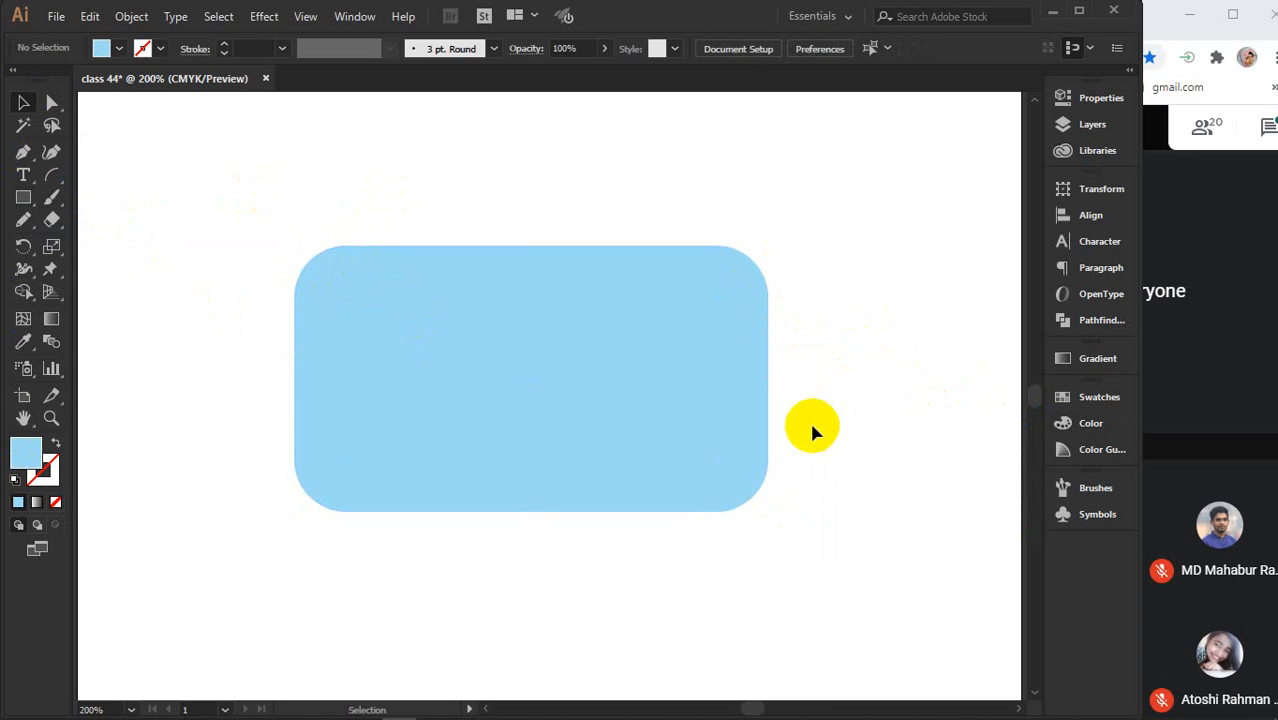
click(428, 422)
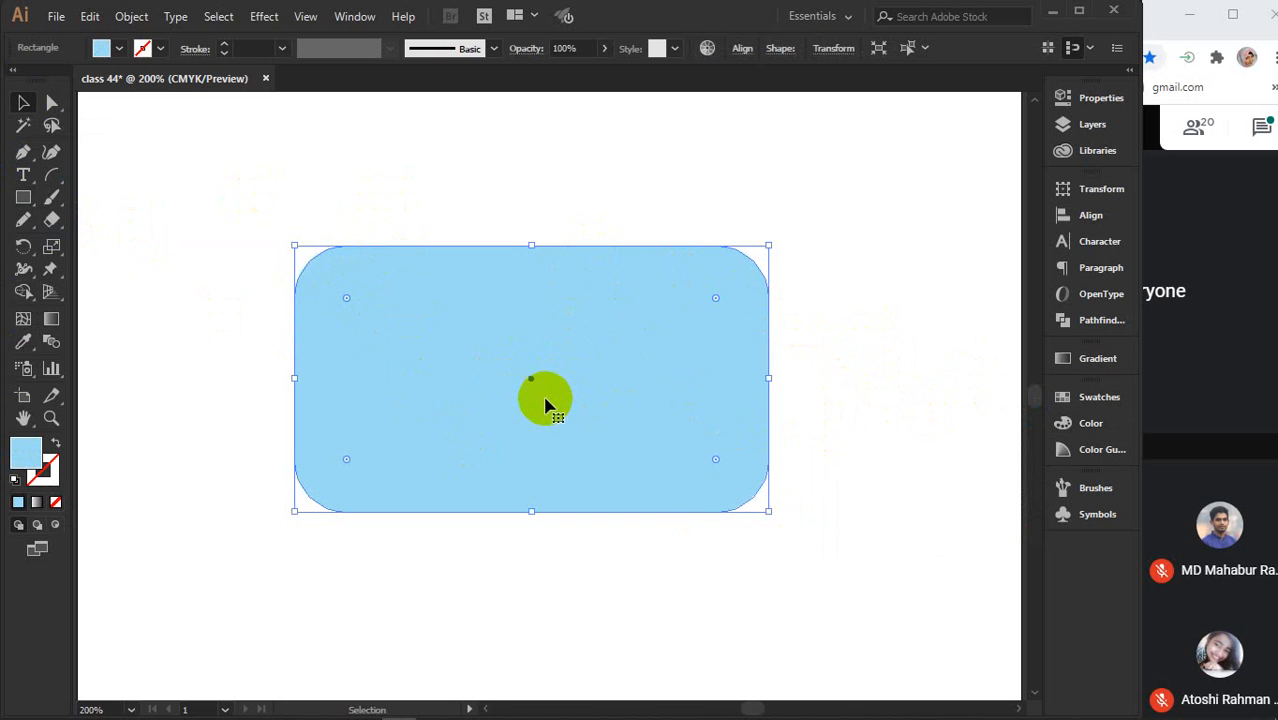
click(52, 321)
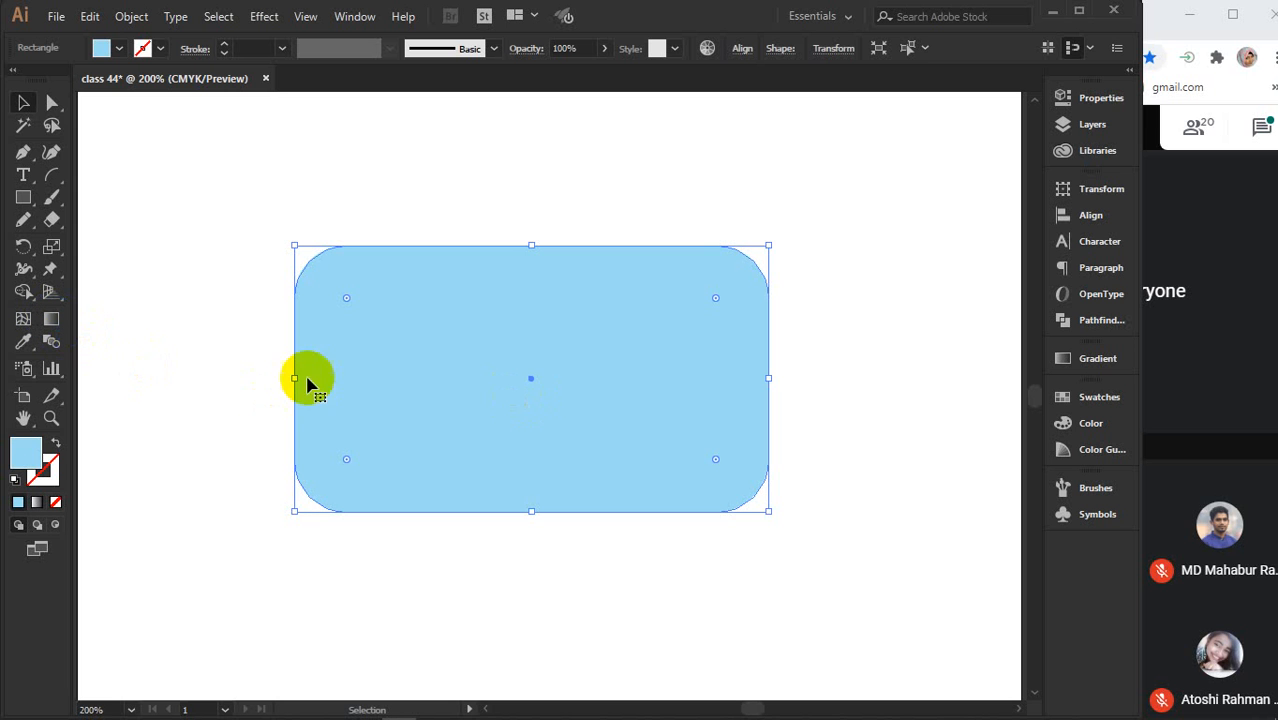
click(157, 188)
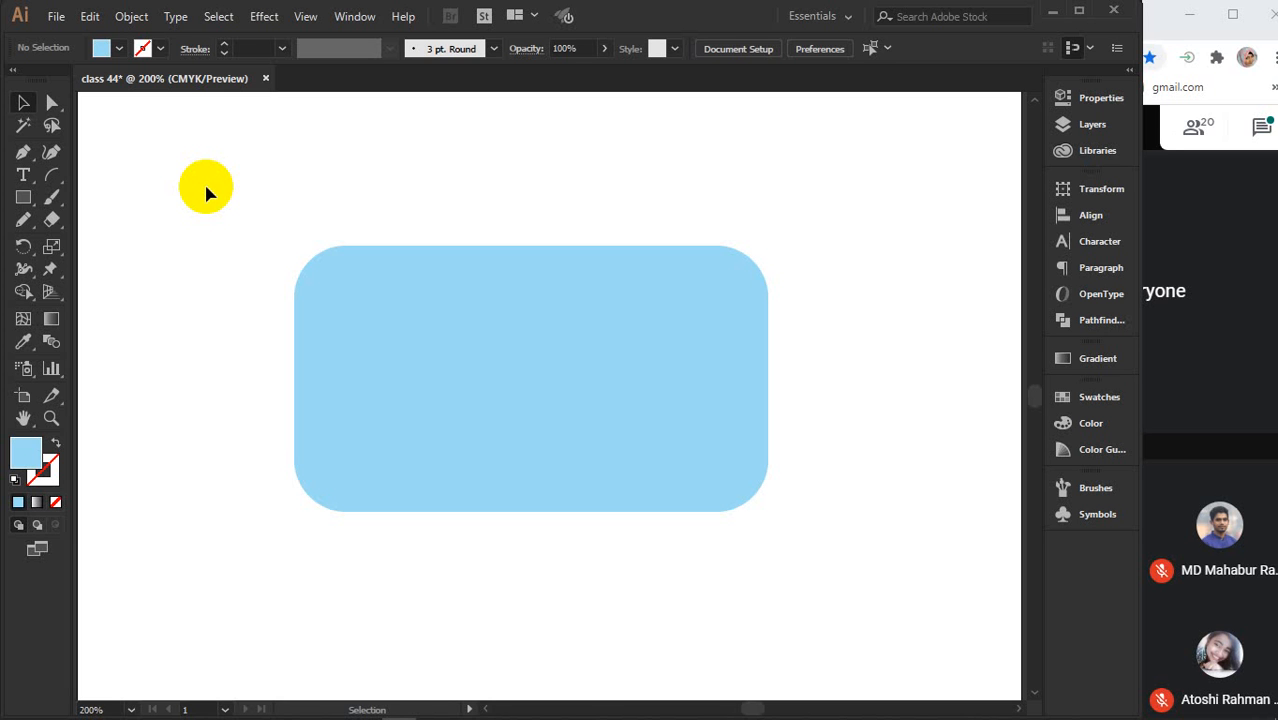
Switch to the Google Meet window, mute the unmuted participant for everyone in the call and return to Illustrator
click(1184, 399)
mouse_move(1124, 516)
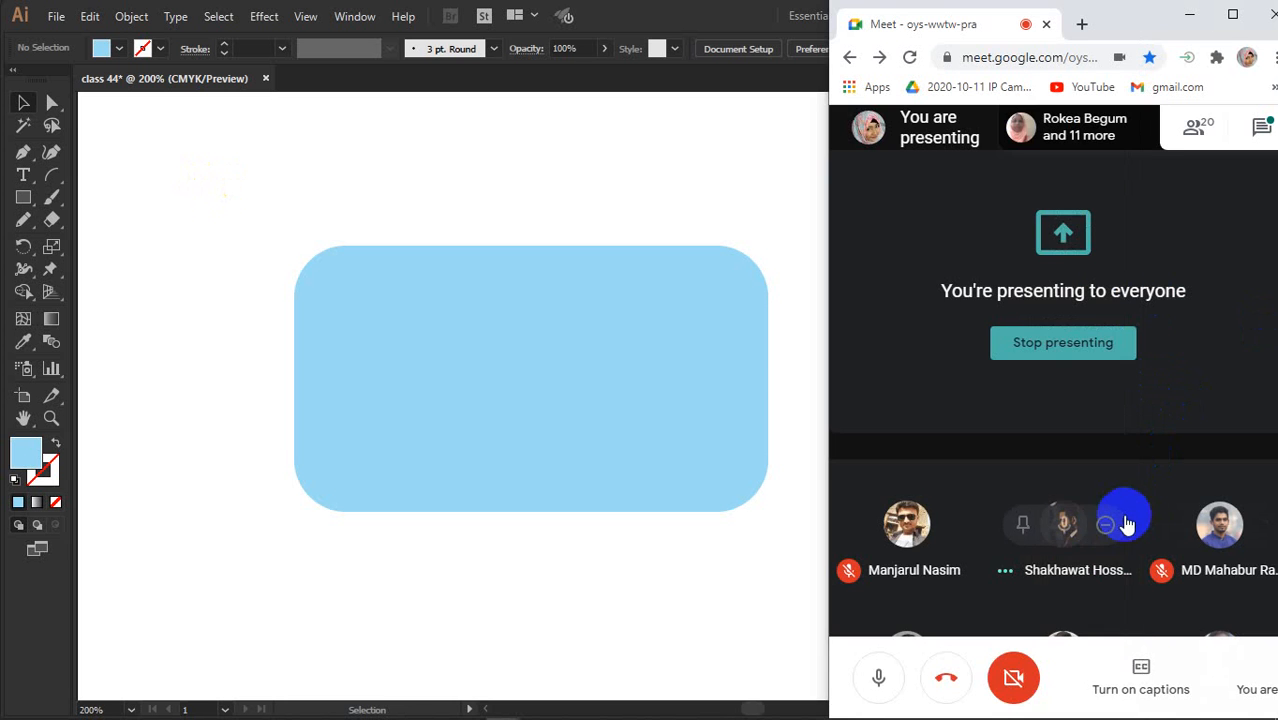
click(1066, 526)
click(1174, 455)
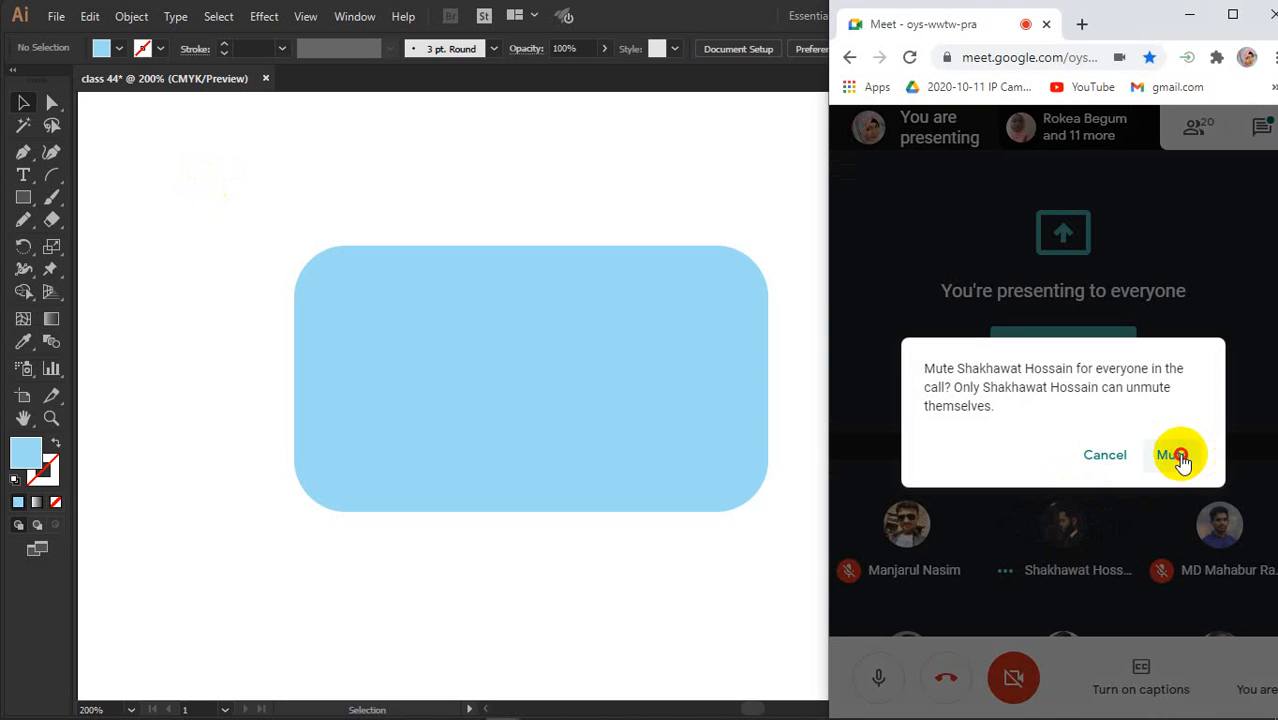
click(541, 580)
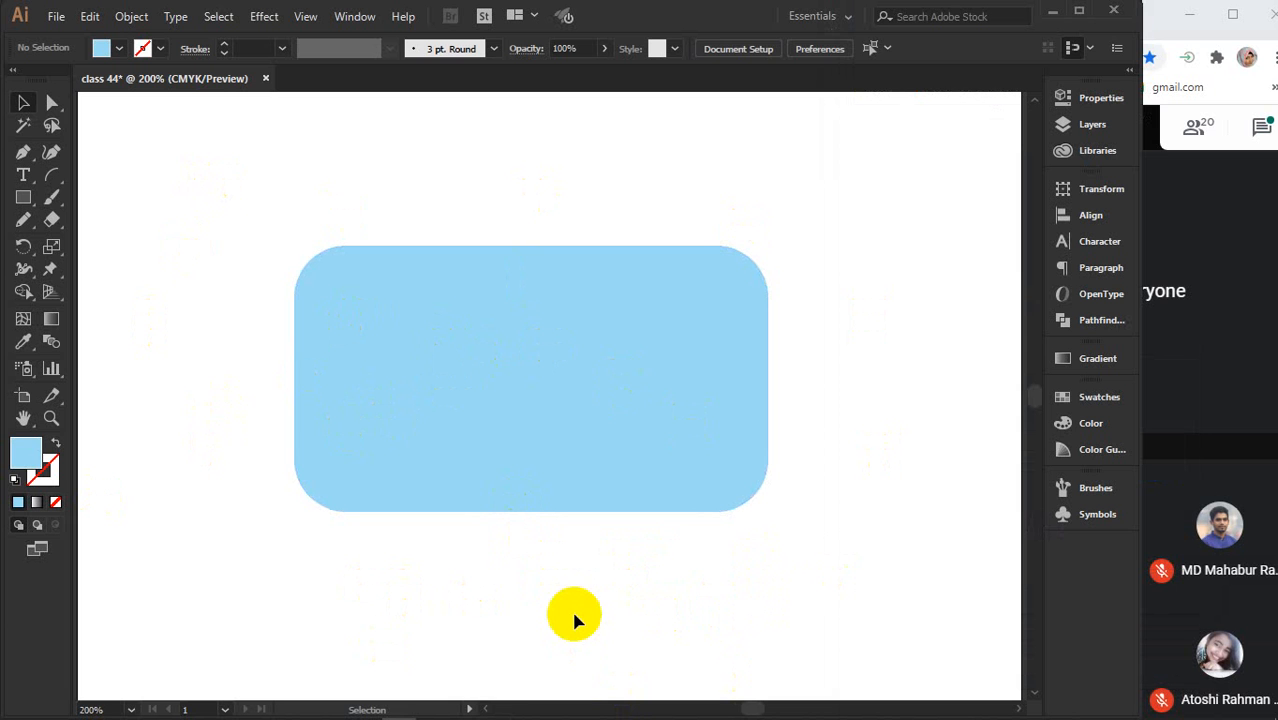
Select the rounded rectangle, activate the Gradient tool to view its settings, close them and deselect the shape
click(560, 430)
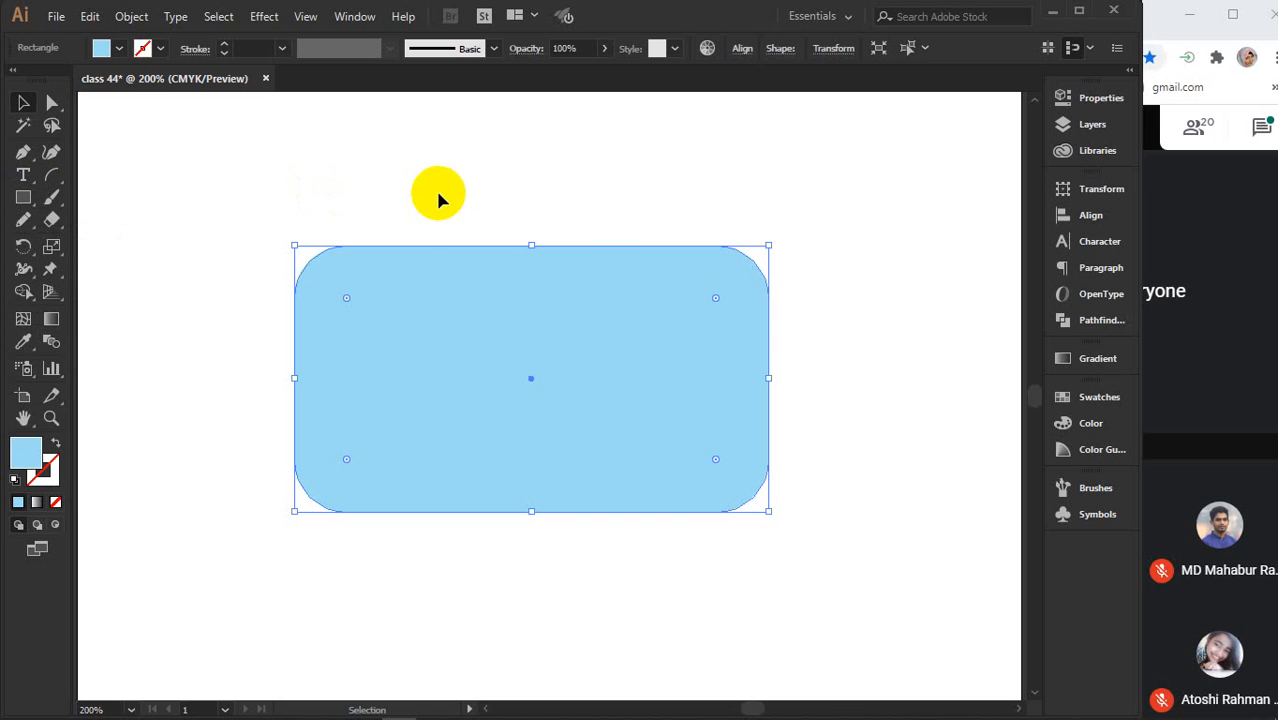
click(33, 93)
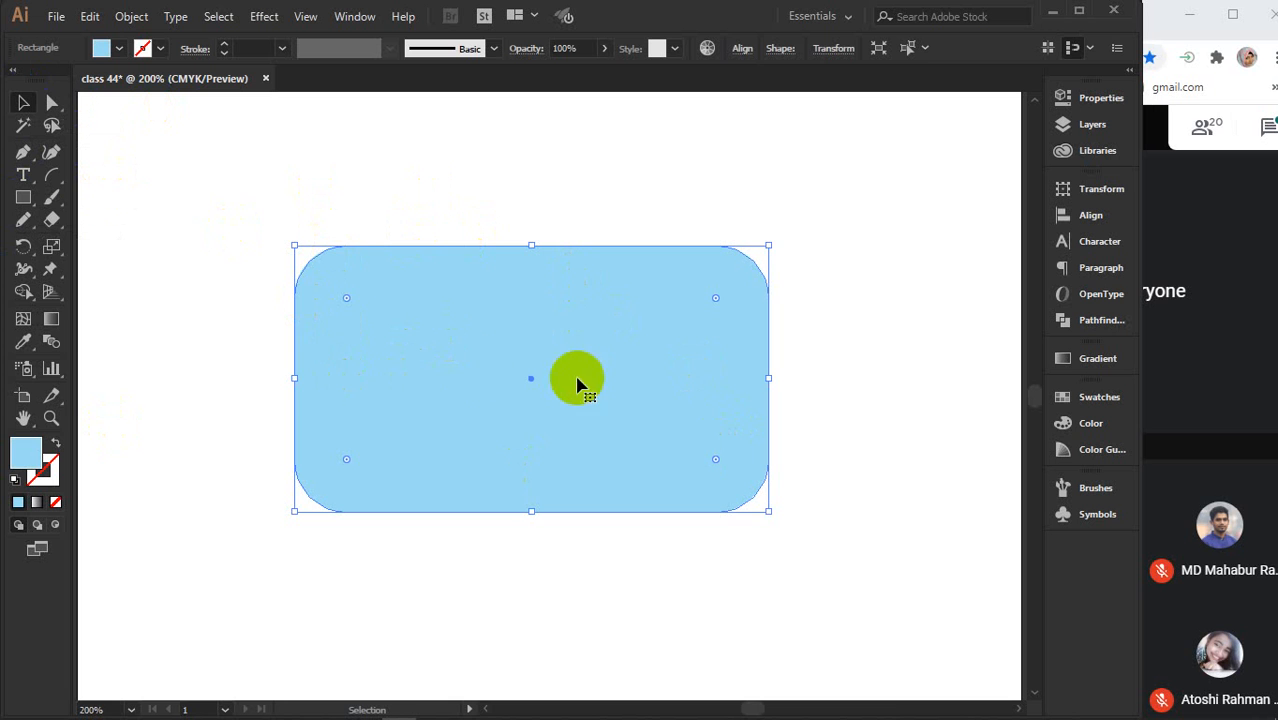
click(55, 326)
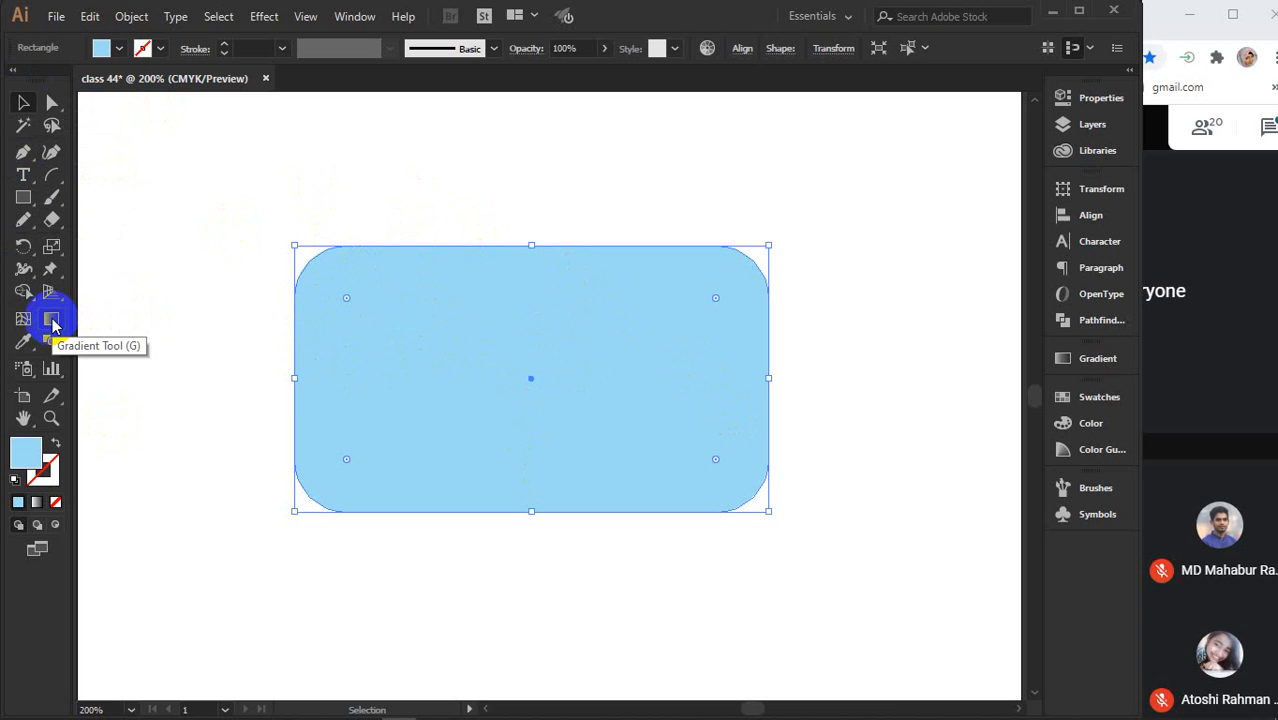
click(55, 325)
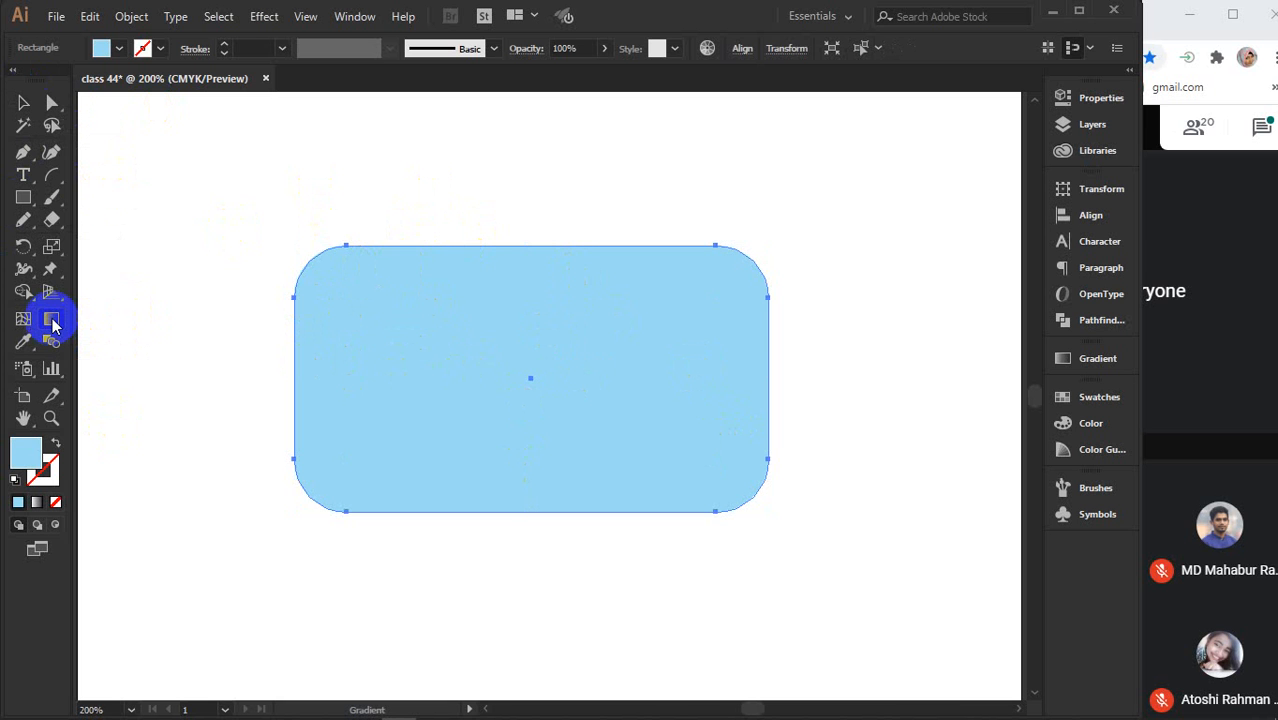
double_click(55, 325)
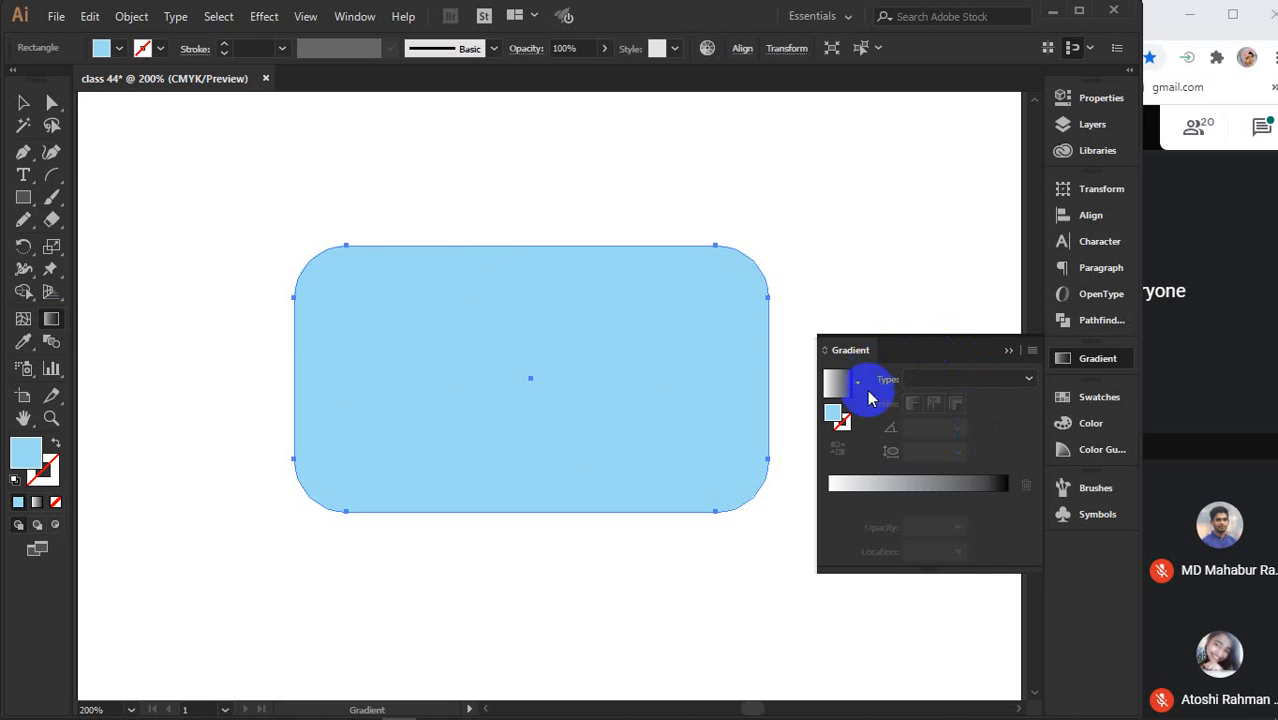
click(1007, 350)
click(46, 320)
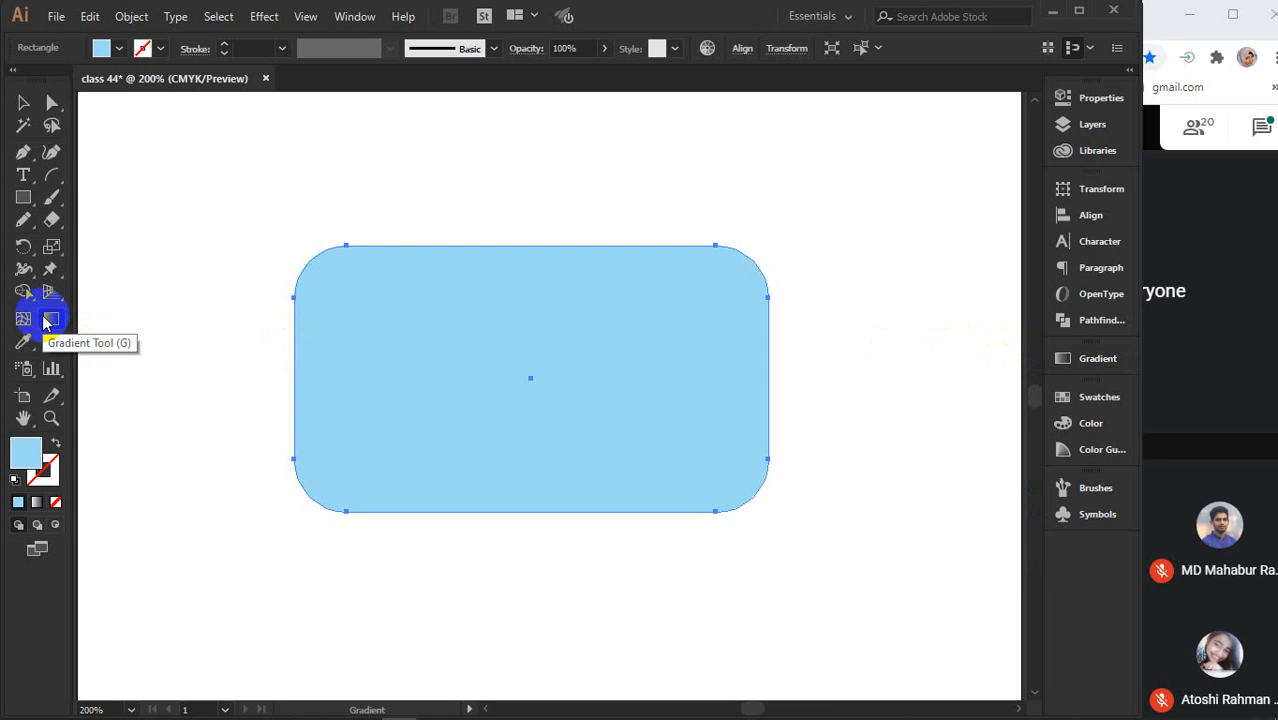
click(24, 103)
click(497, 200)
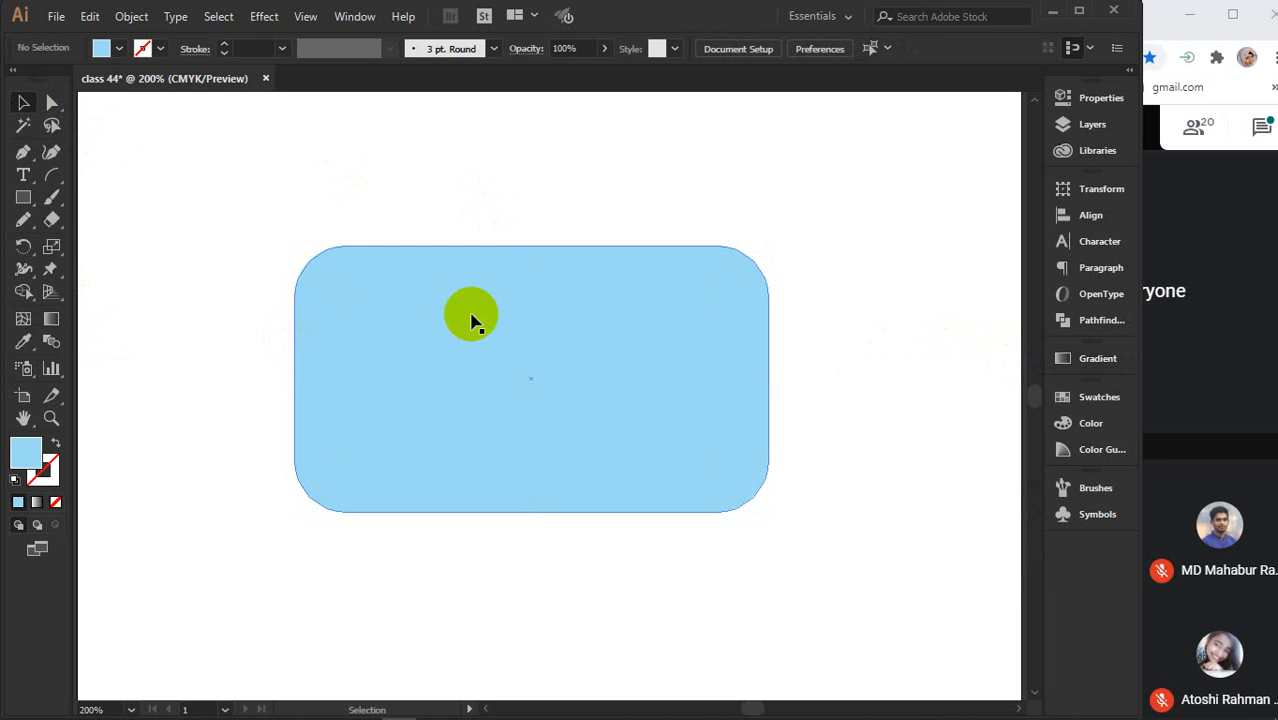
Reopen the Gradient settings and fill the rounded rectangle with a white-to-black linear gradient
click(352, 17)
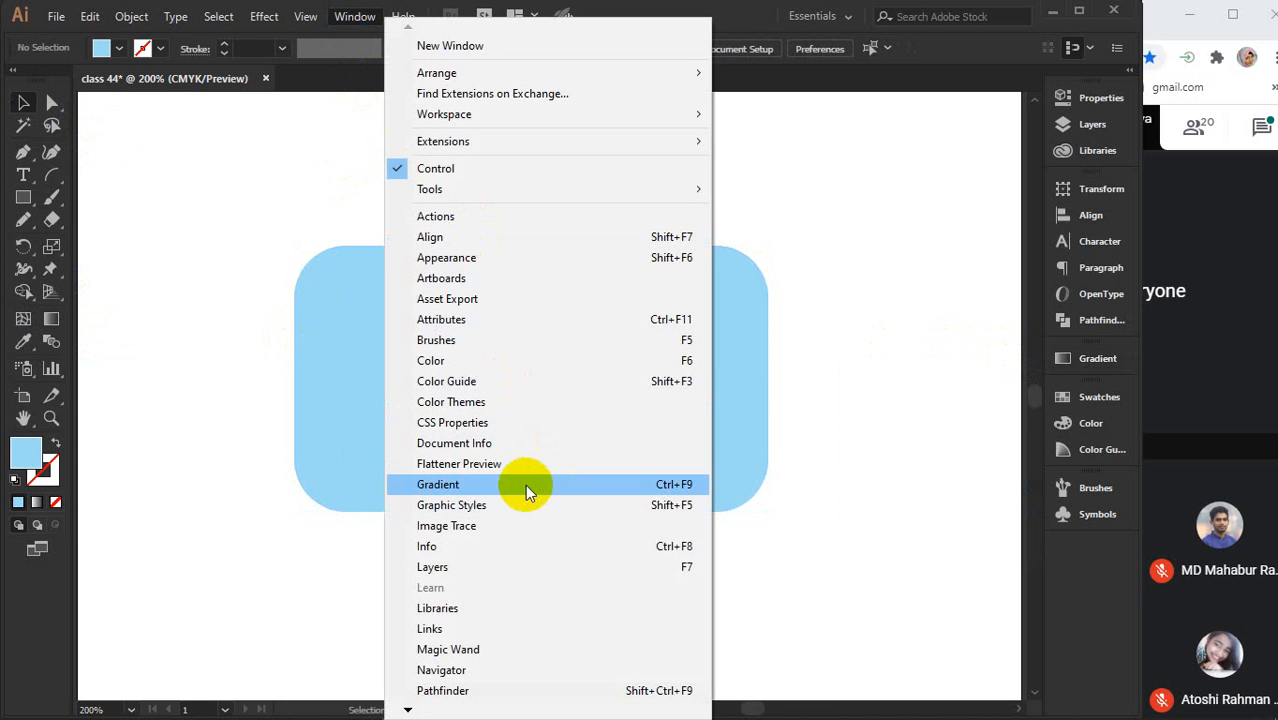
click(471, 486)
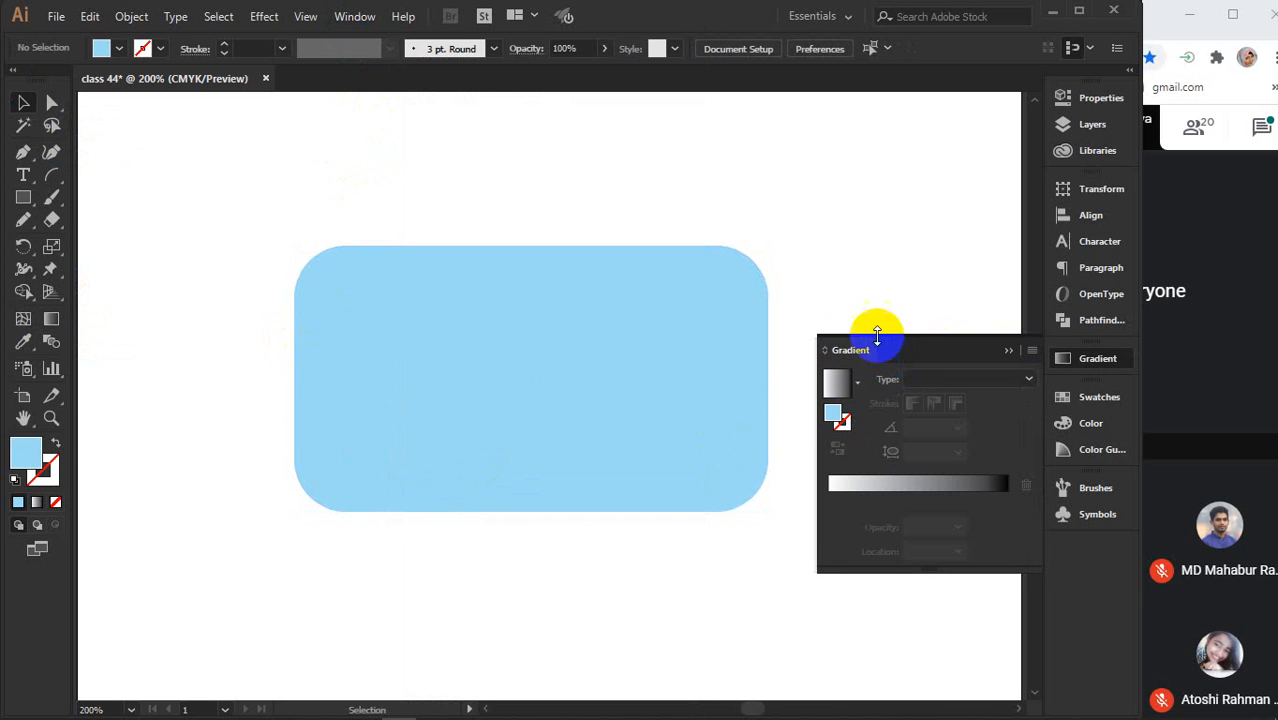
click(556, 380)
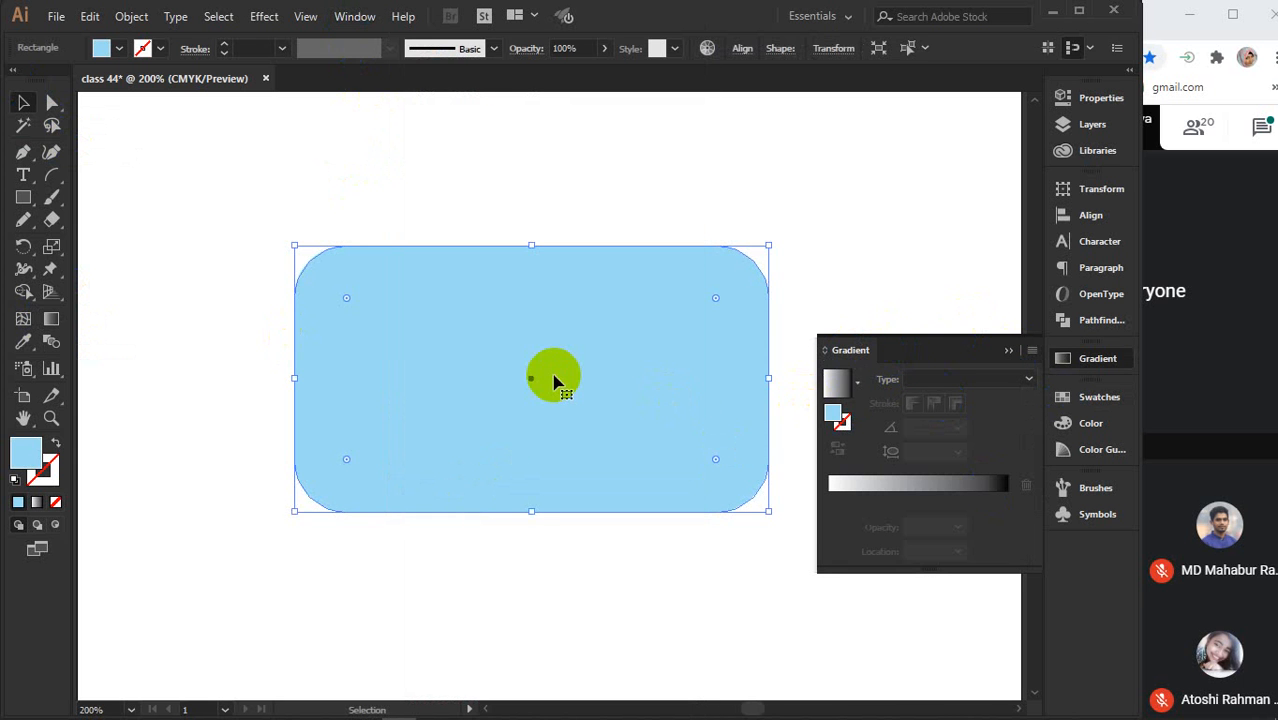
click(883, 500)
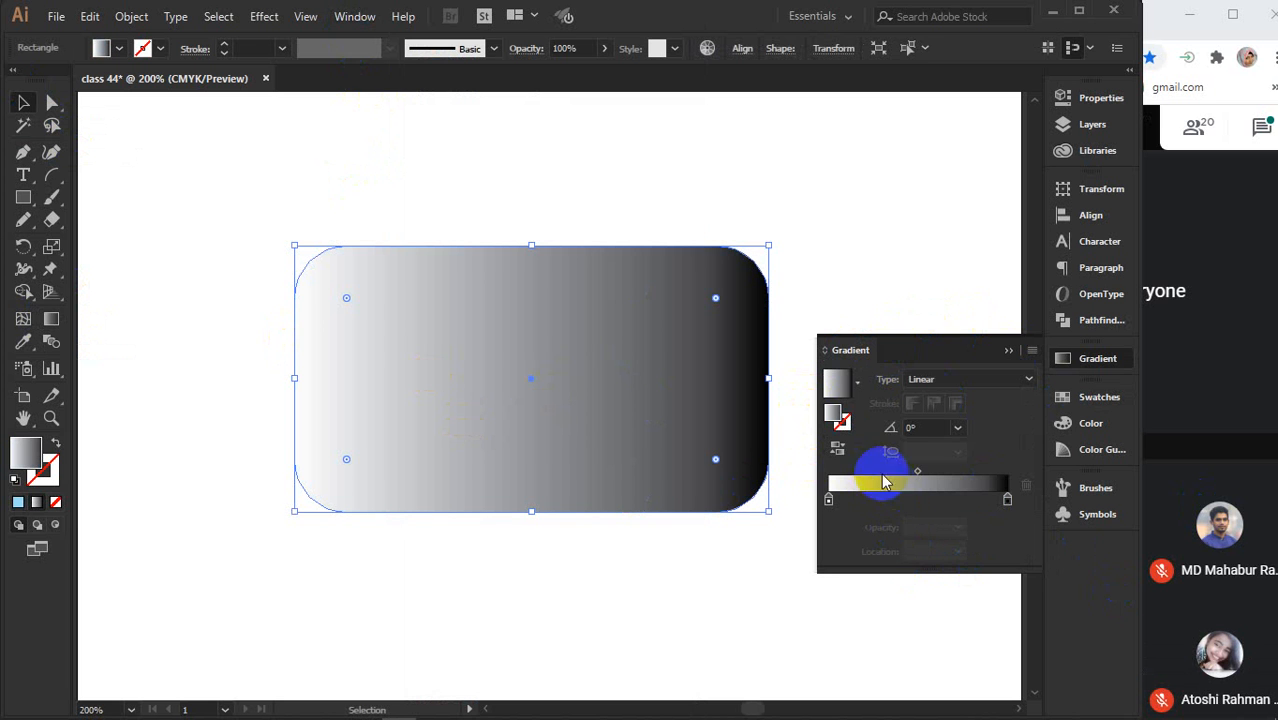
click(901, 500)
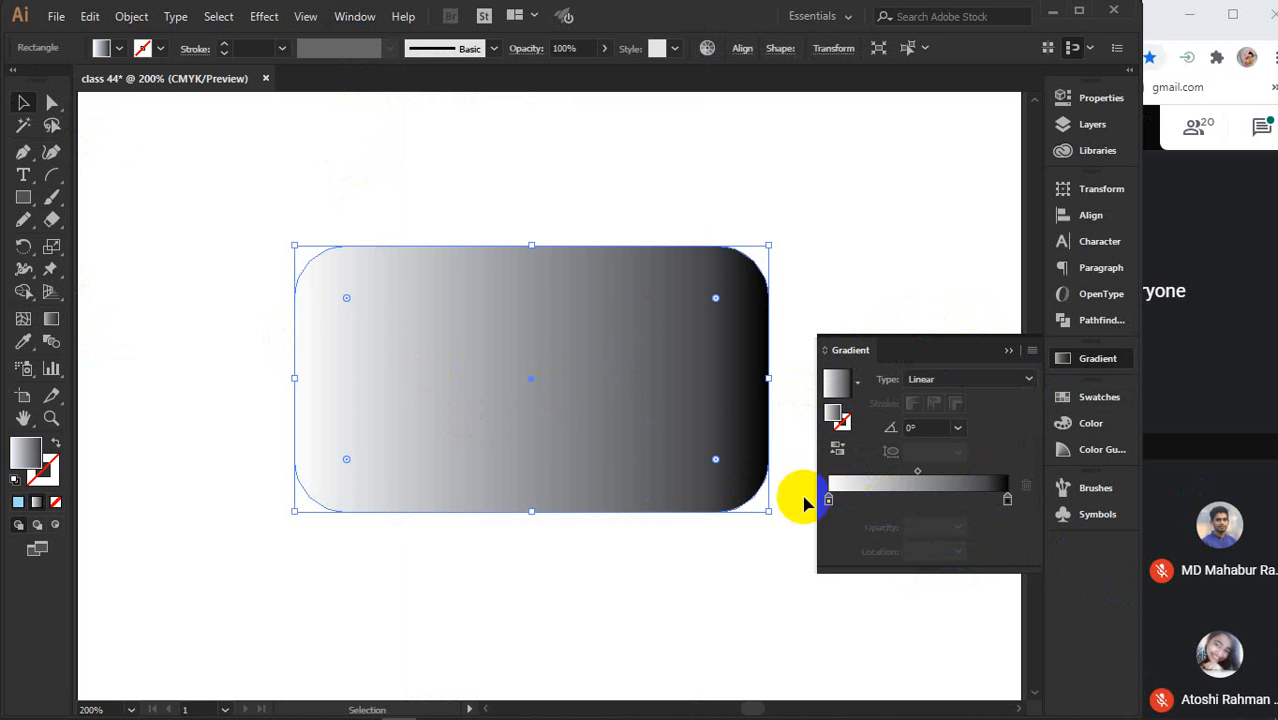
click(619, 420)
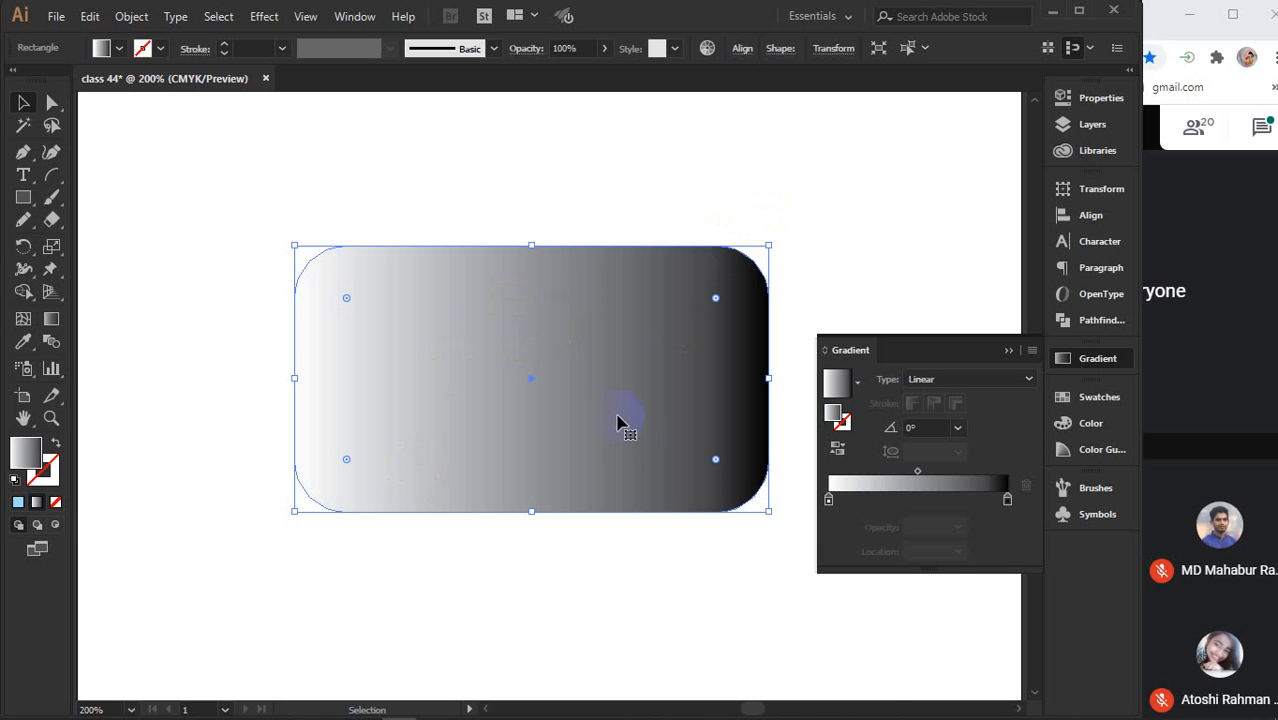
click(845, 502)
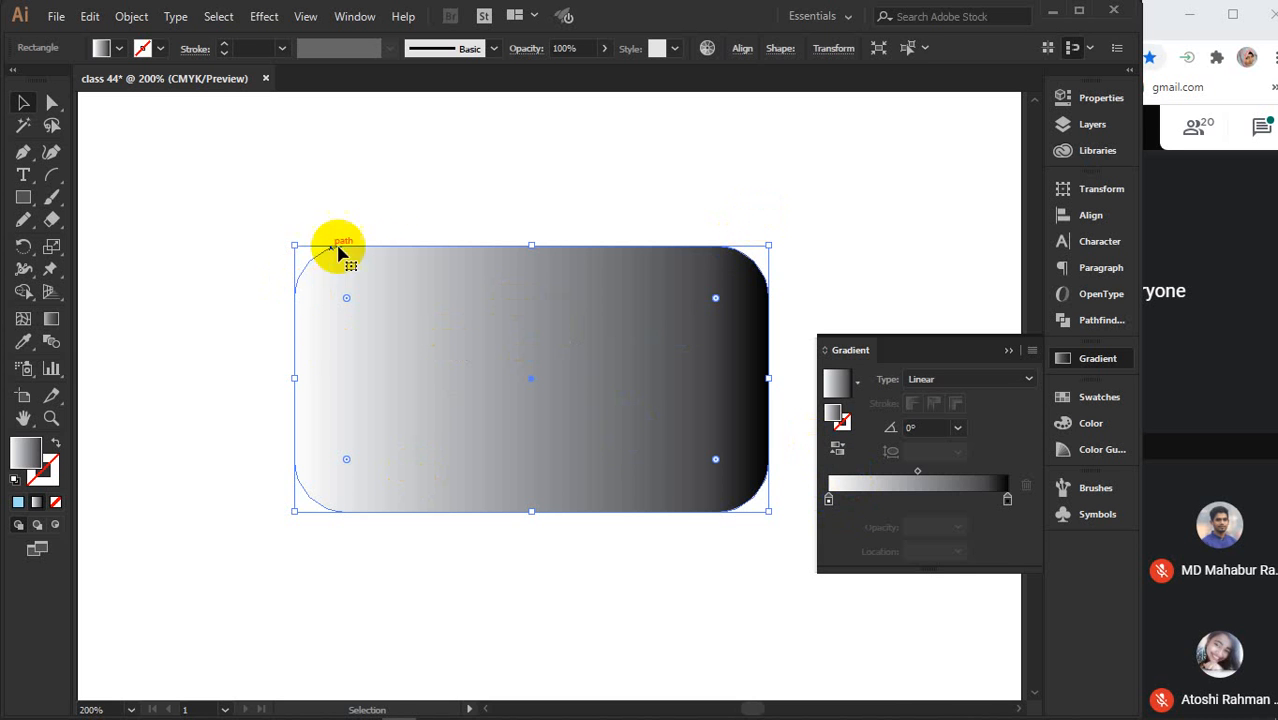
click(630, 333)
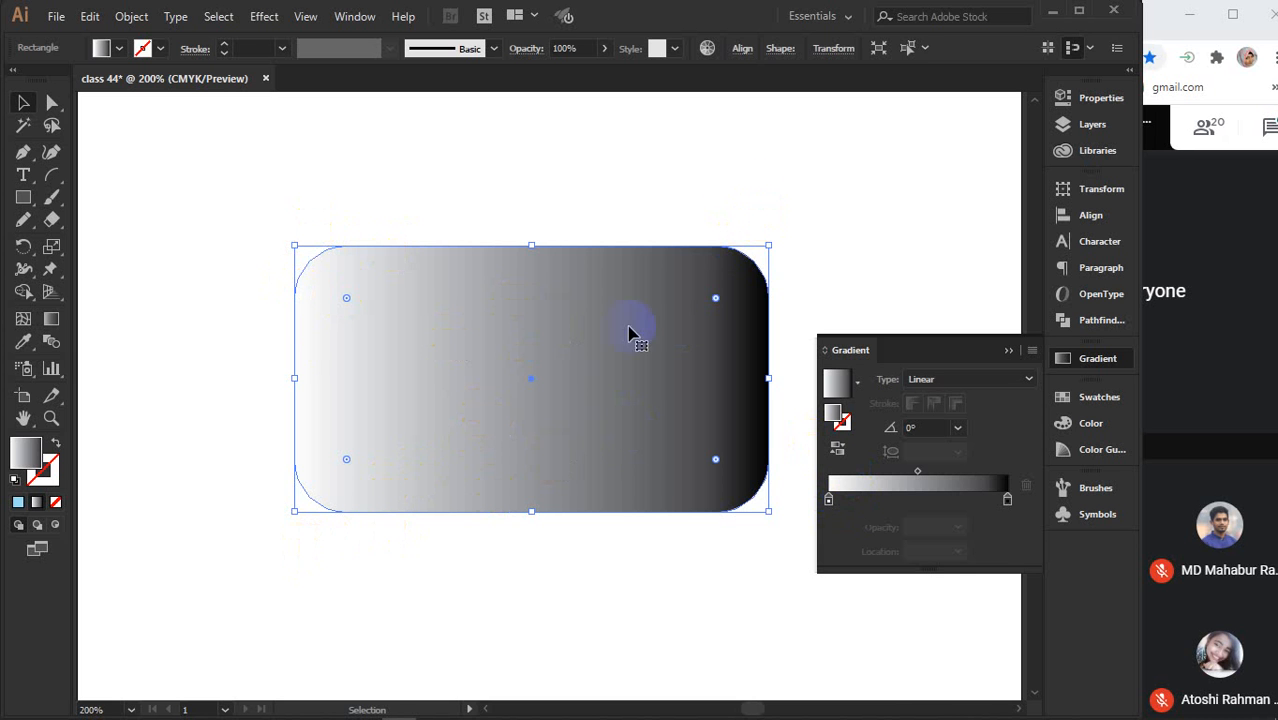
Try a 32° angle for the linear gradient, set it back to 0° and view the fill with the Gradient tool
click(922, 428)
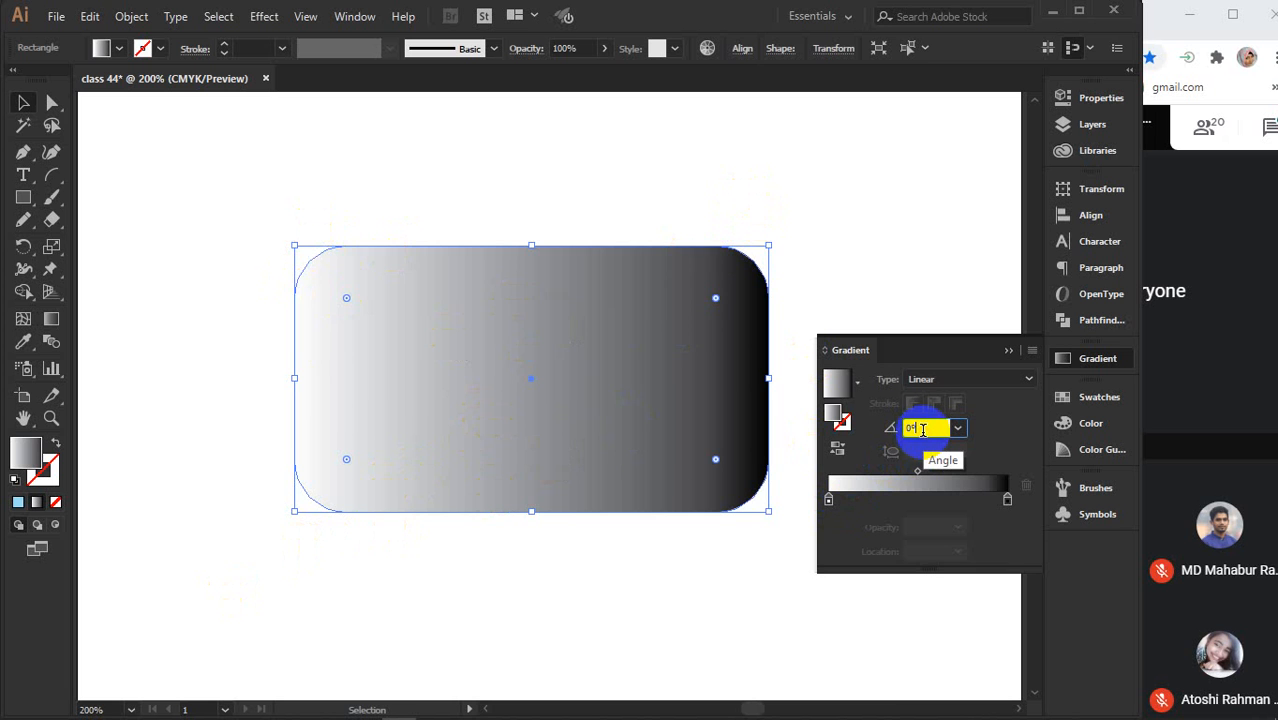
scroll(922, 428, up, 20)
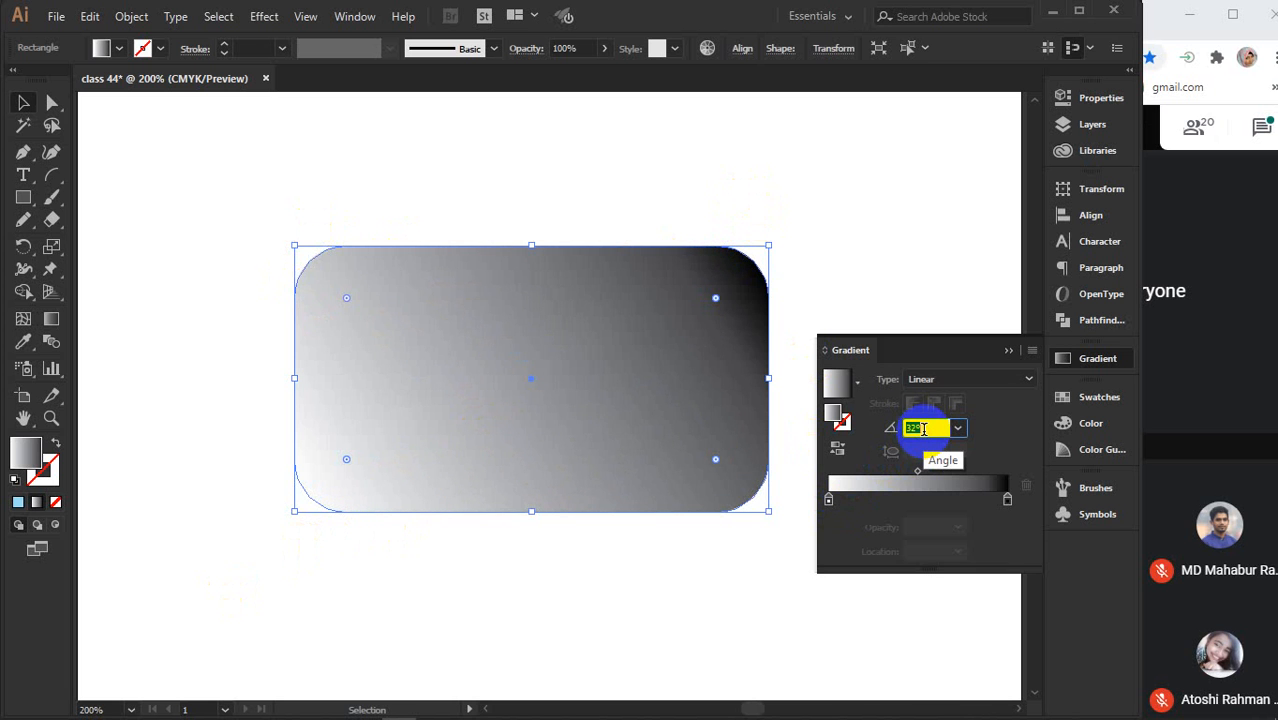
scroll(922, 428, down, 20)
text(0)
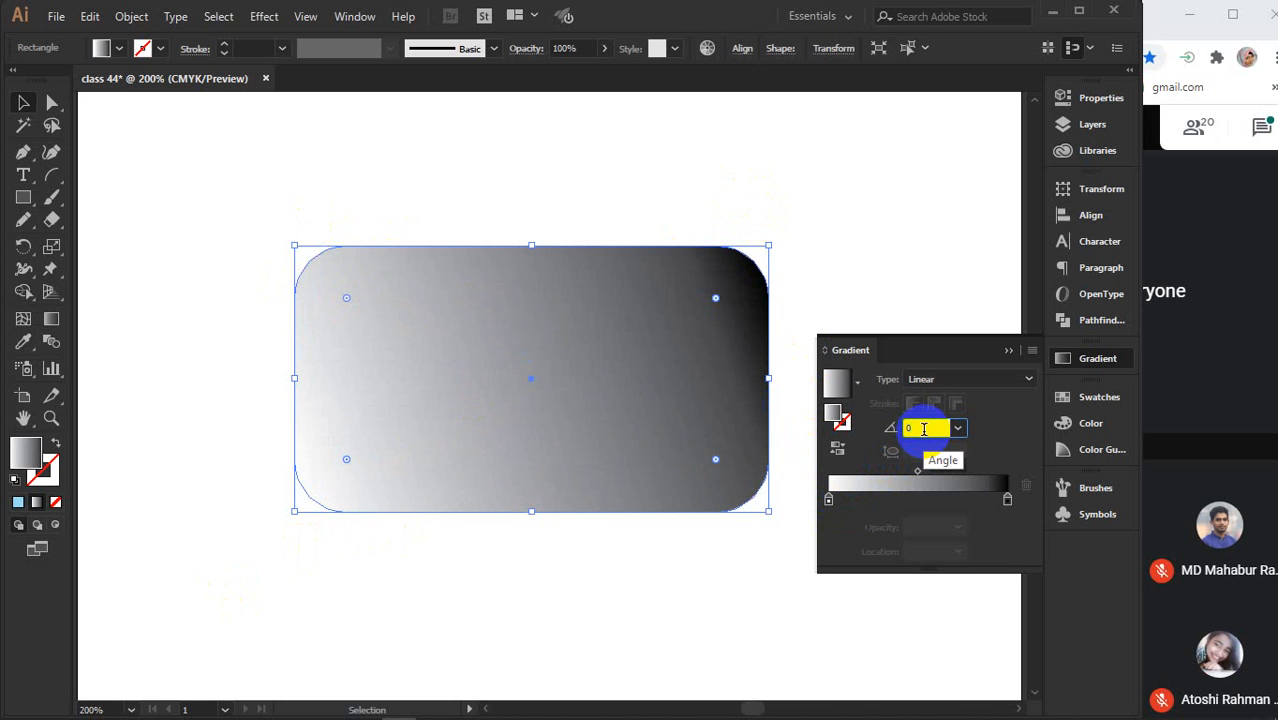
click(50, 323)
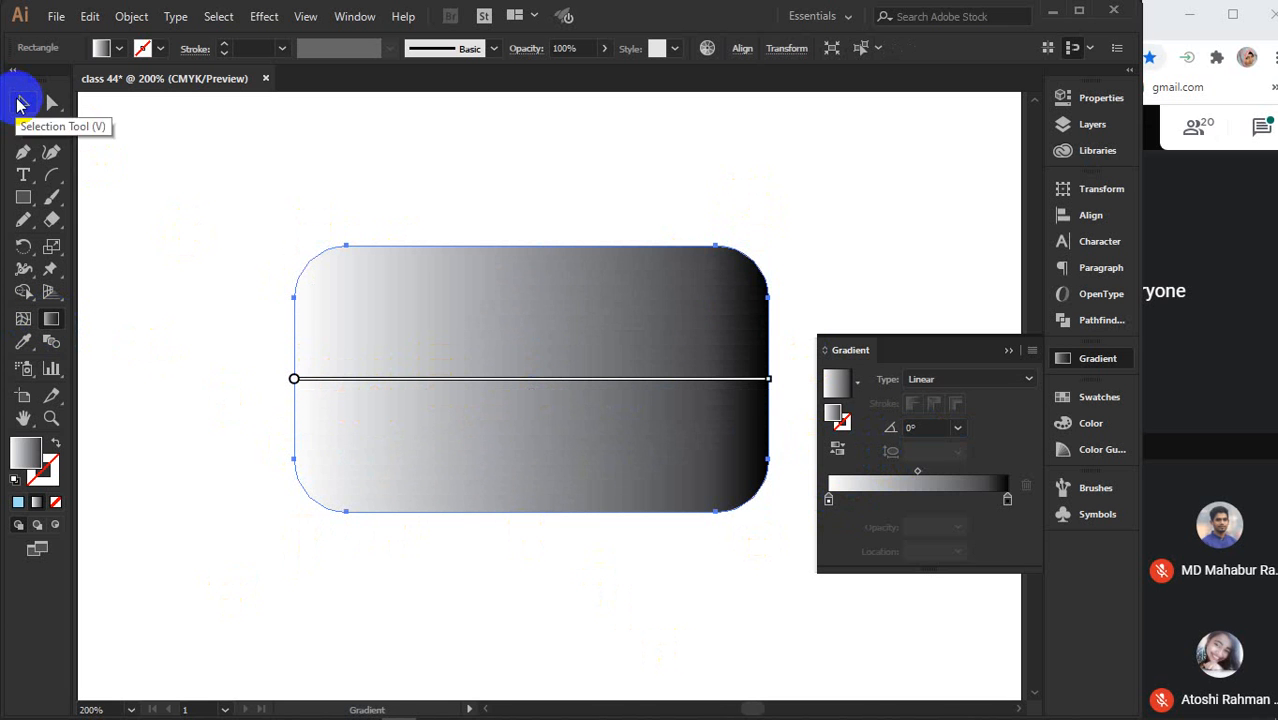
click(18, 104)
click(617, 146)
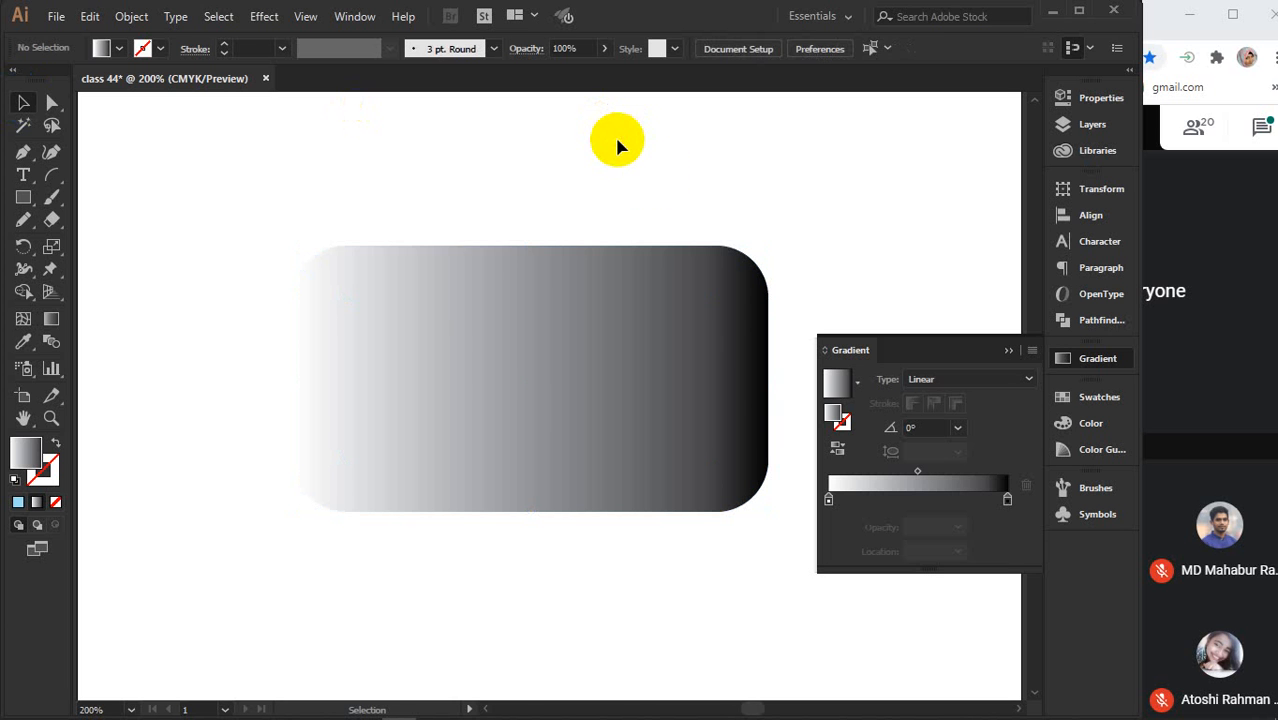
Close the Gradient settings and undo the gradient changes on the rounded rectangle
click(519, 434)
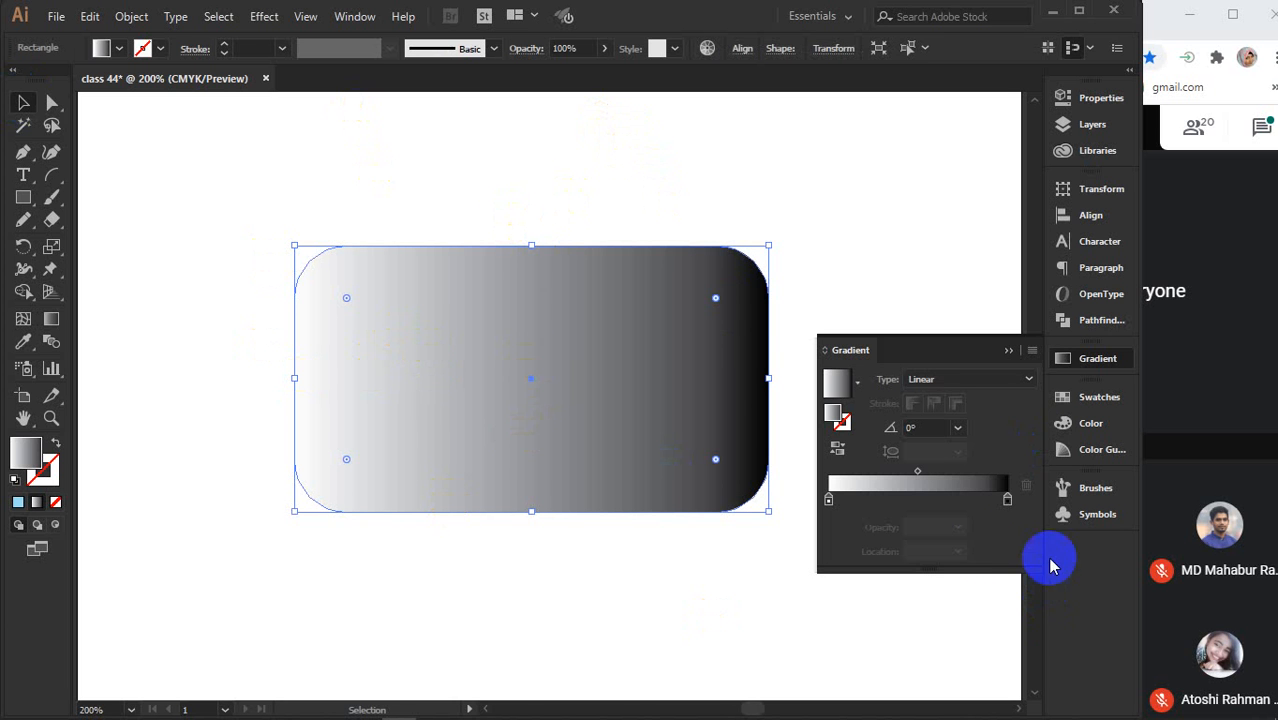
click(897, 503)
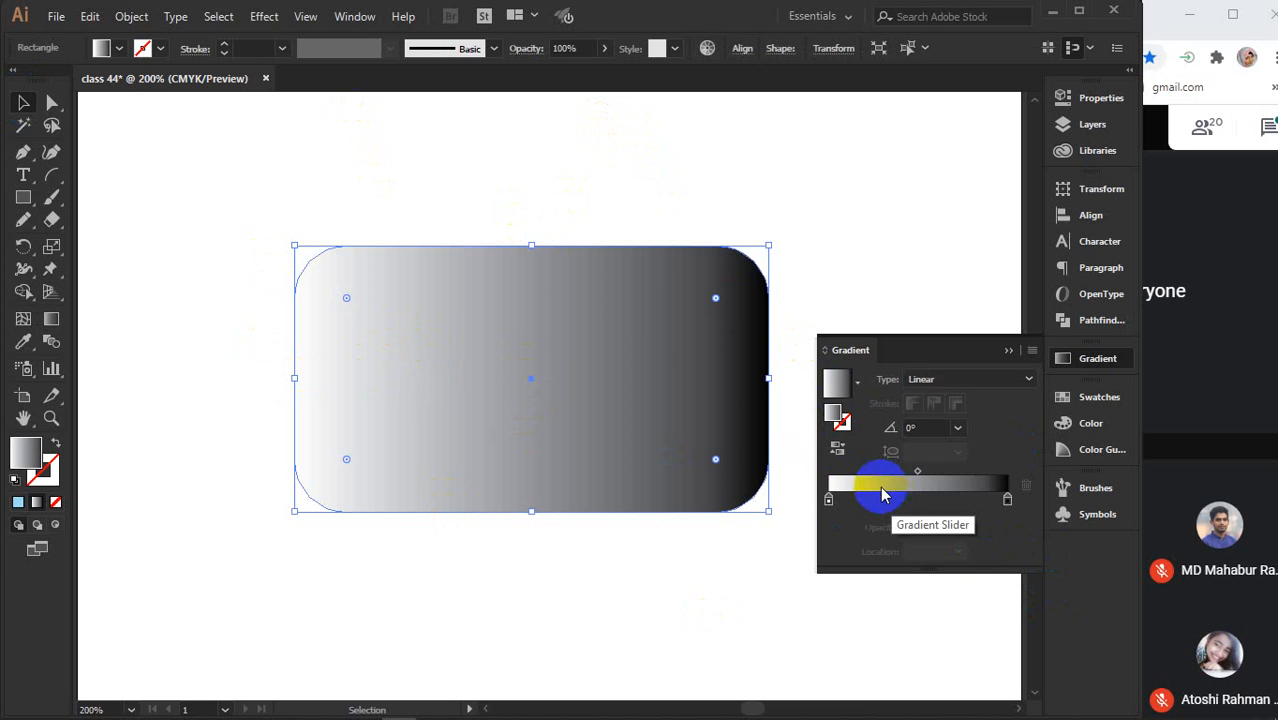
click(836, 381)
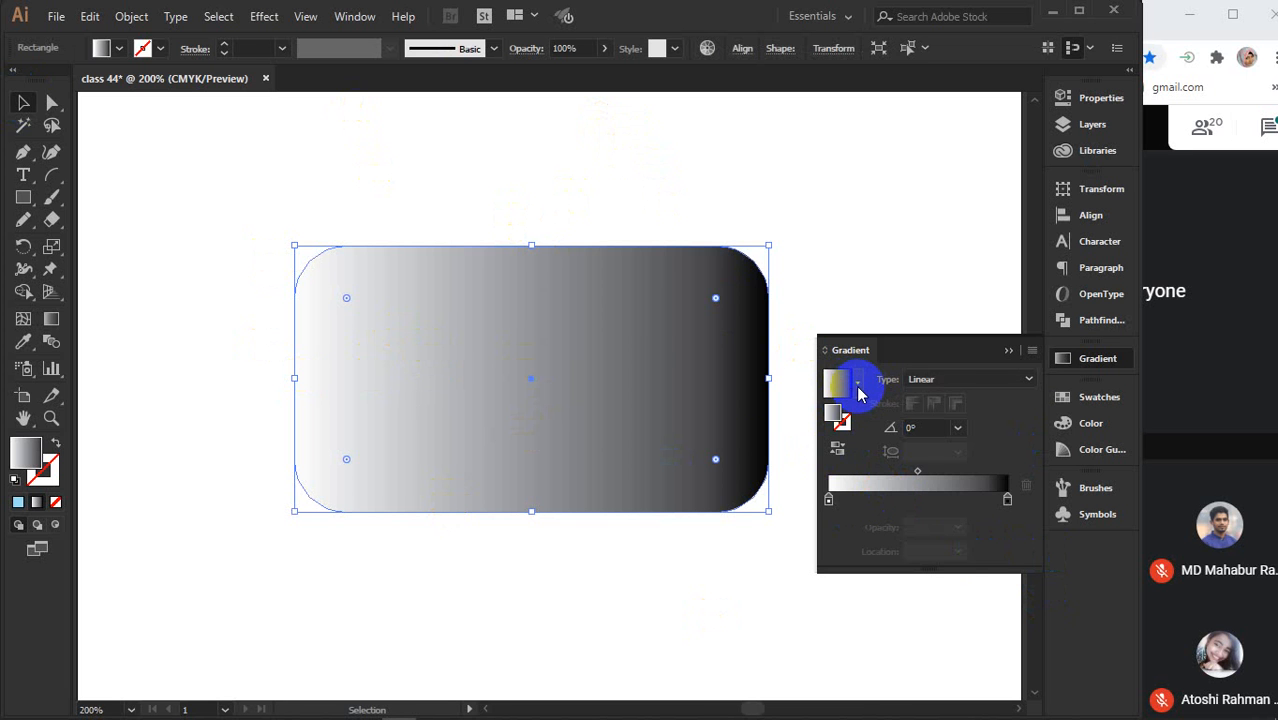
click(1010, 350)
key(a)
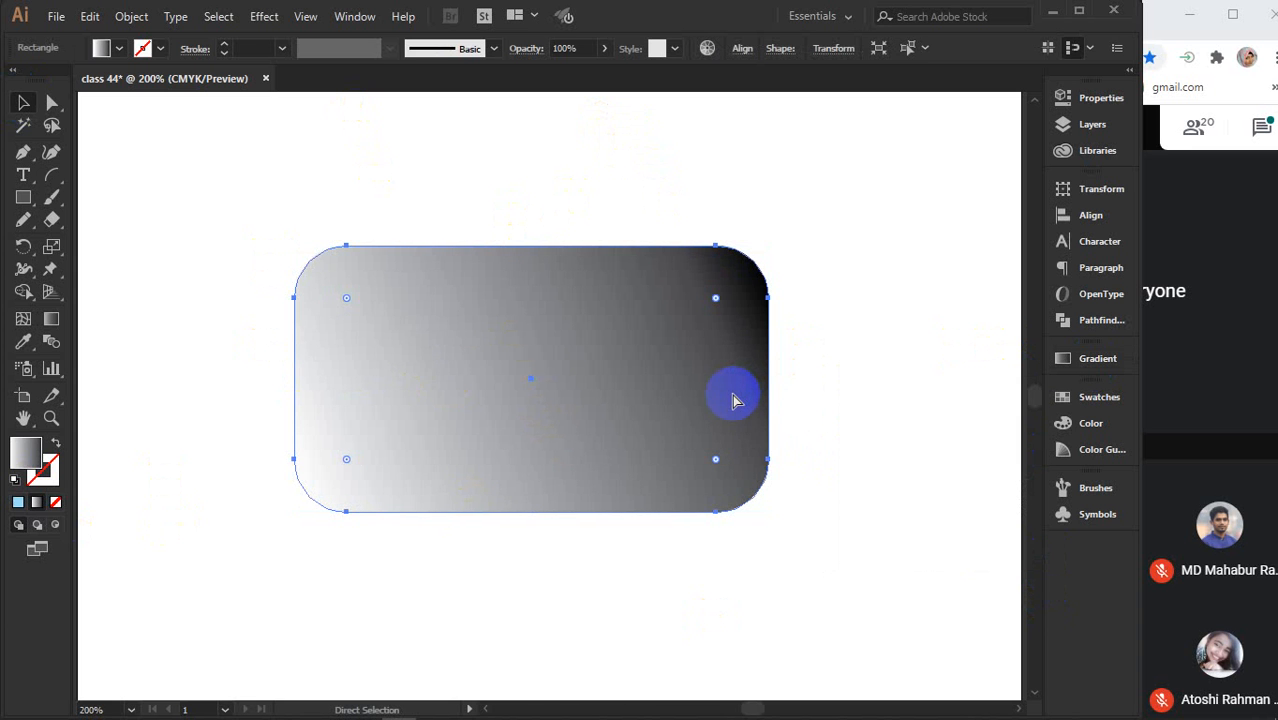
drag(733, 400, 722, 408)
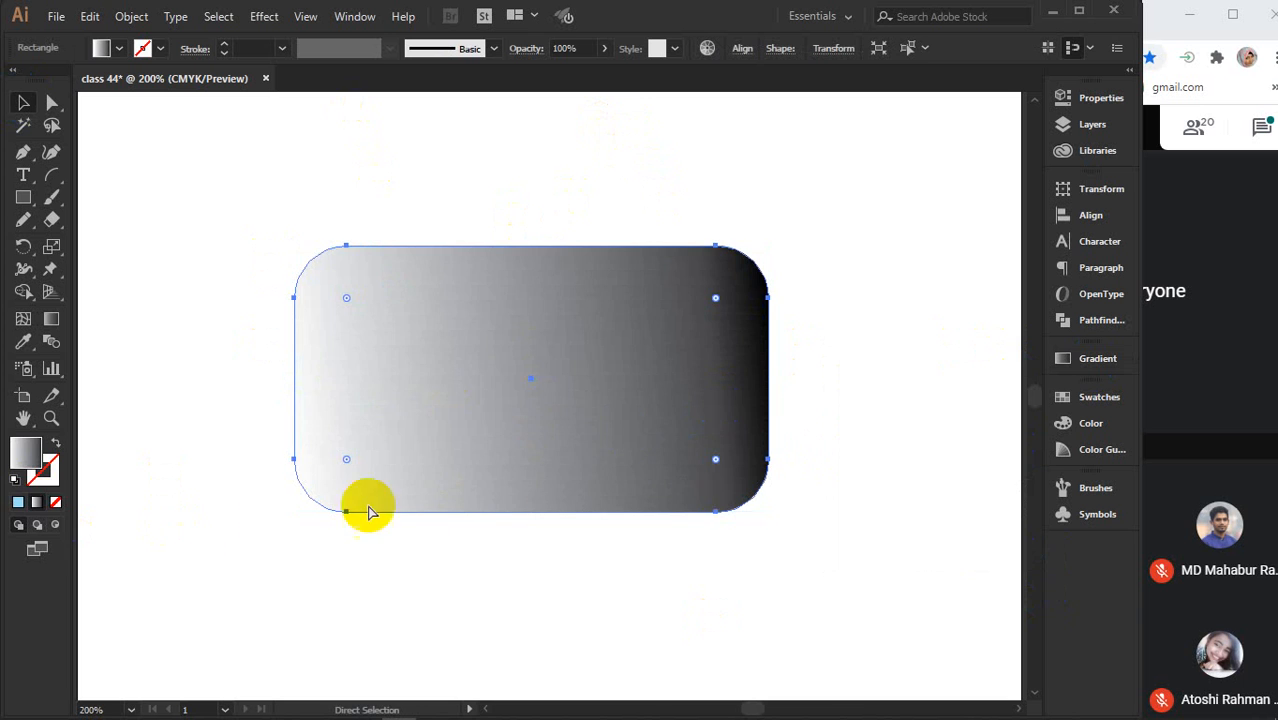
key(v)
Give the light blue rounded rectangle a black stroke with a weight of 4 pt
click(17, 502)
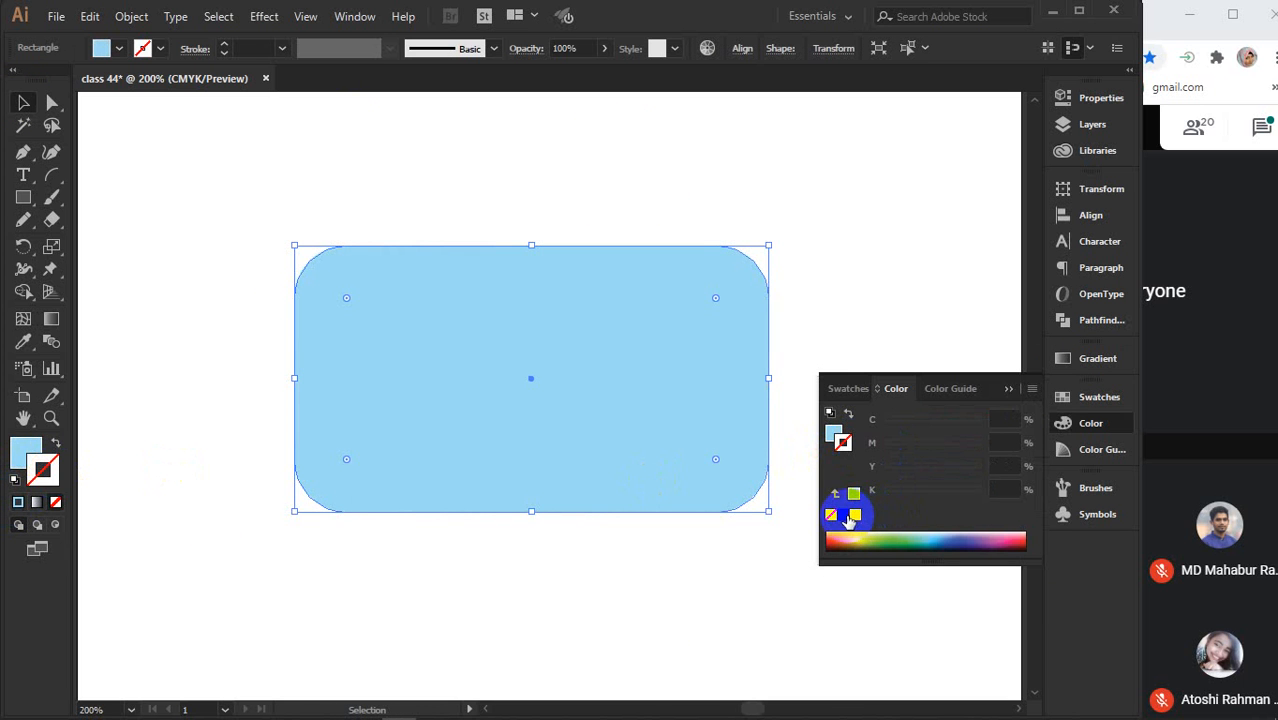
click(842, 514)
click(1008, 390)
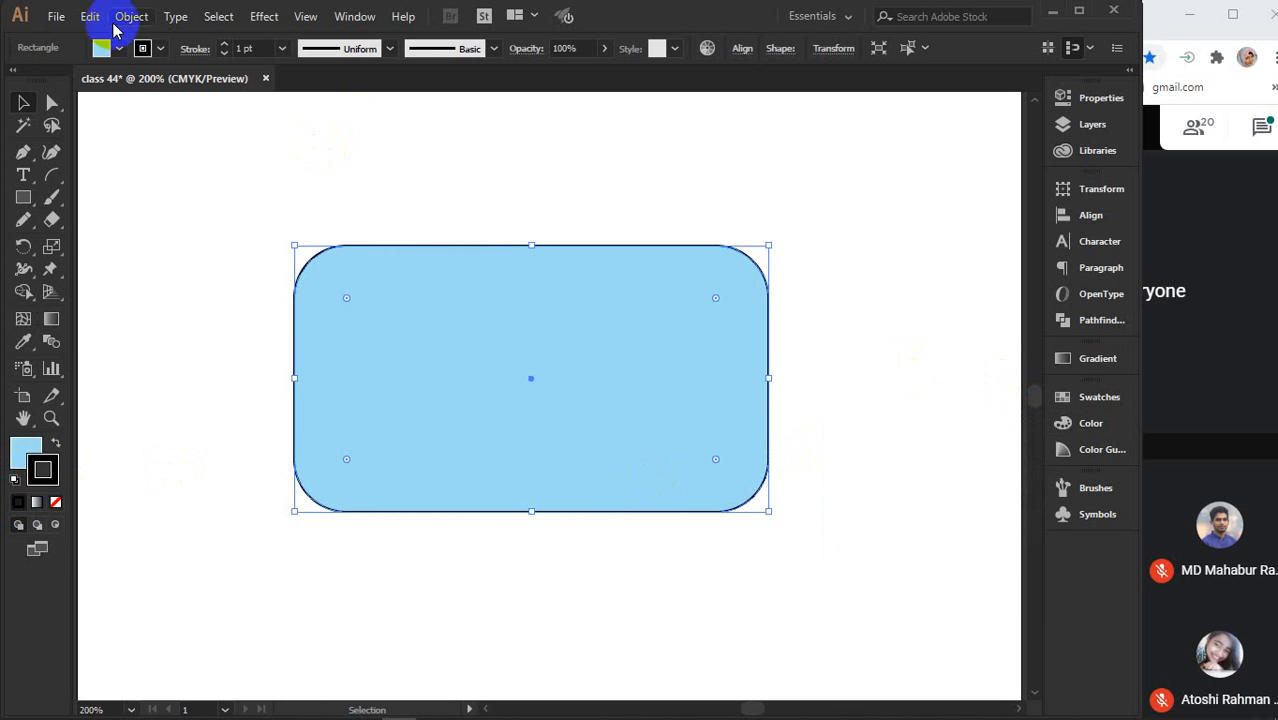
click(247, 49)
text(4)
key(Return)
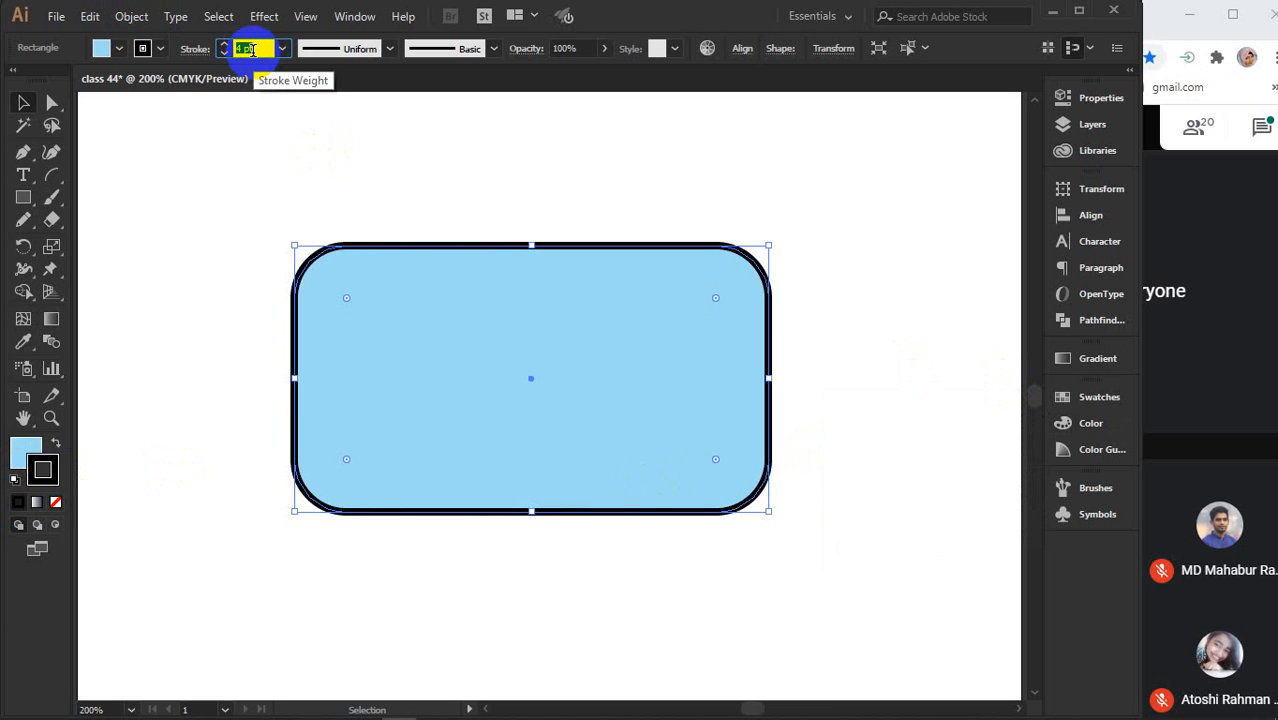
Increase the rounded rectangle's stroke weight to 5 pt and deselect the shape
key(Up)
click(843, 308)
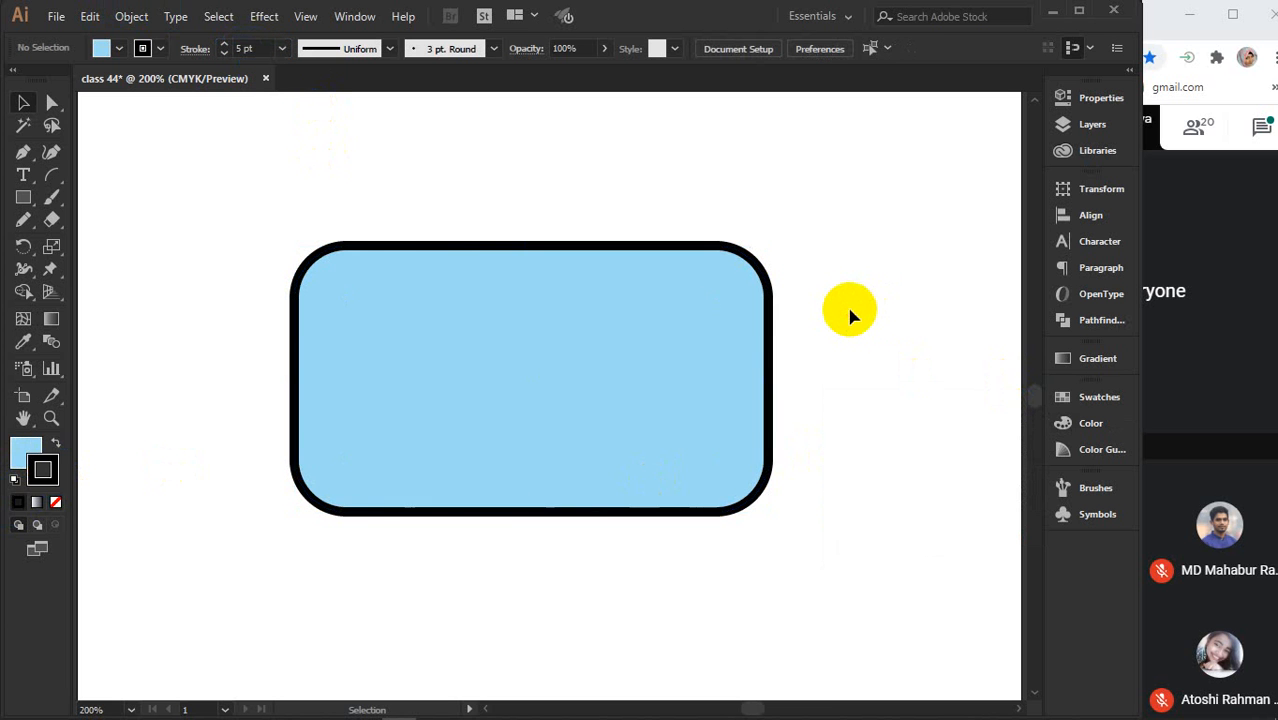
Select the rounded rectangle and open the Gradient settings with its fill active
click(517, 328)
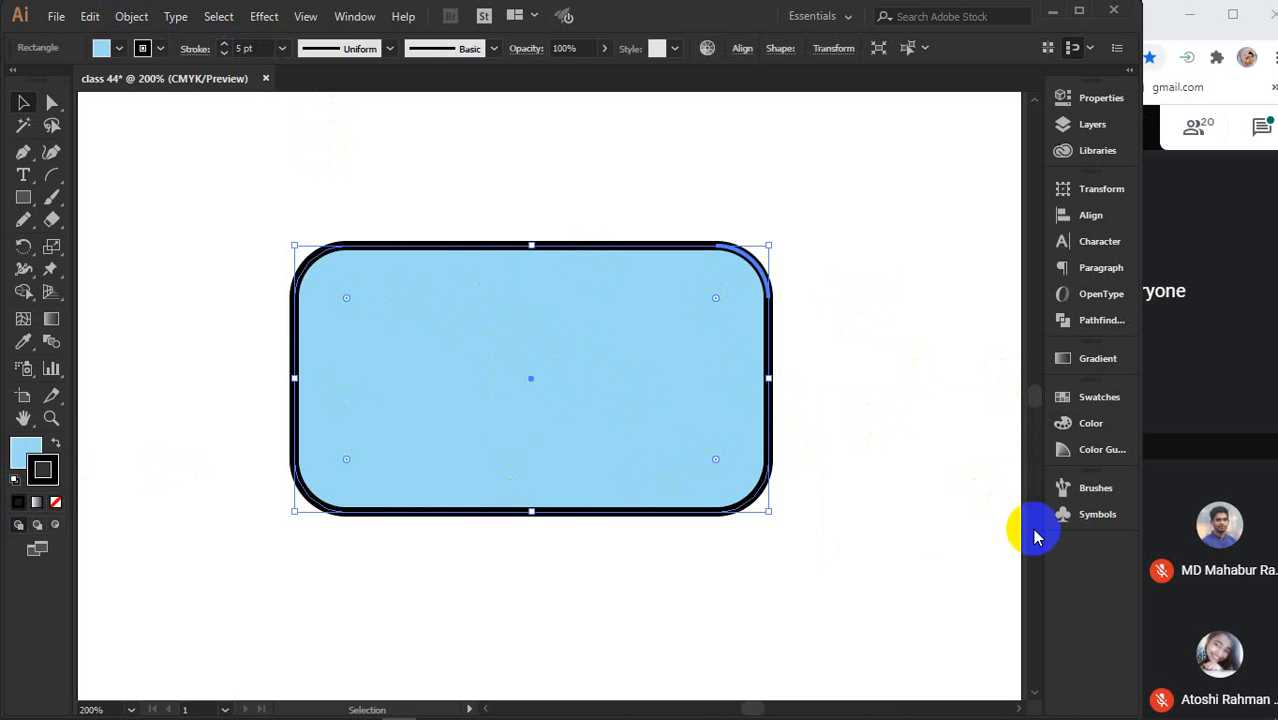
click(1086, 364)
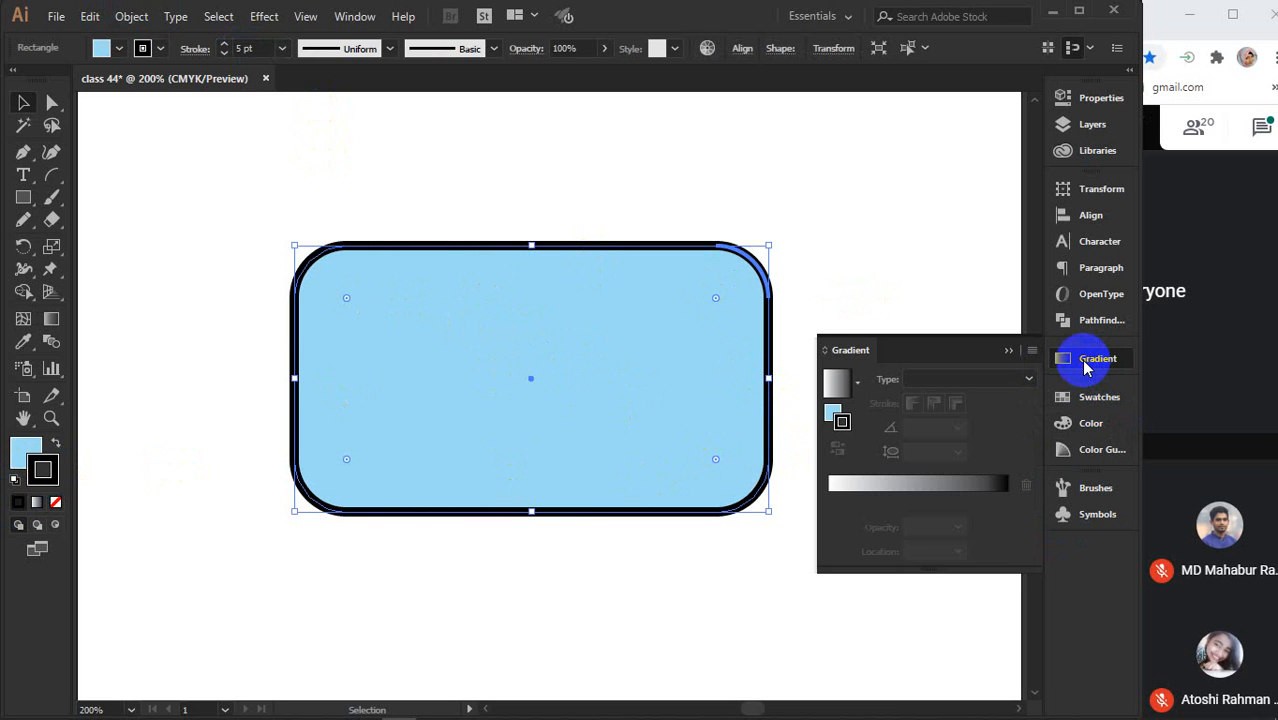
click(832, 410)
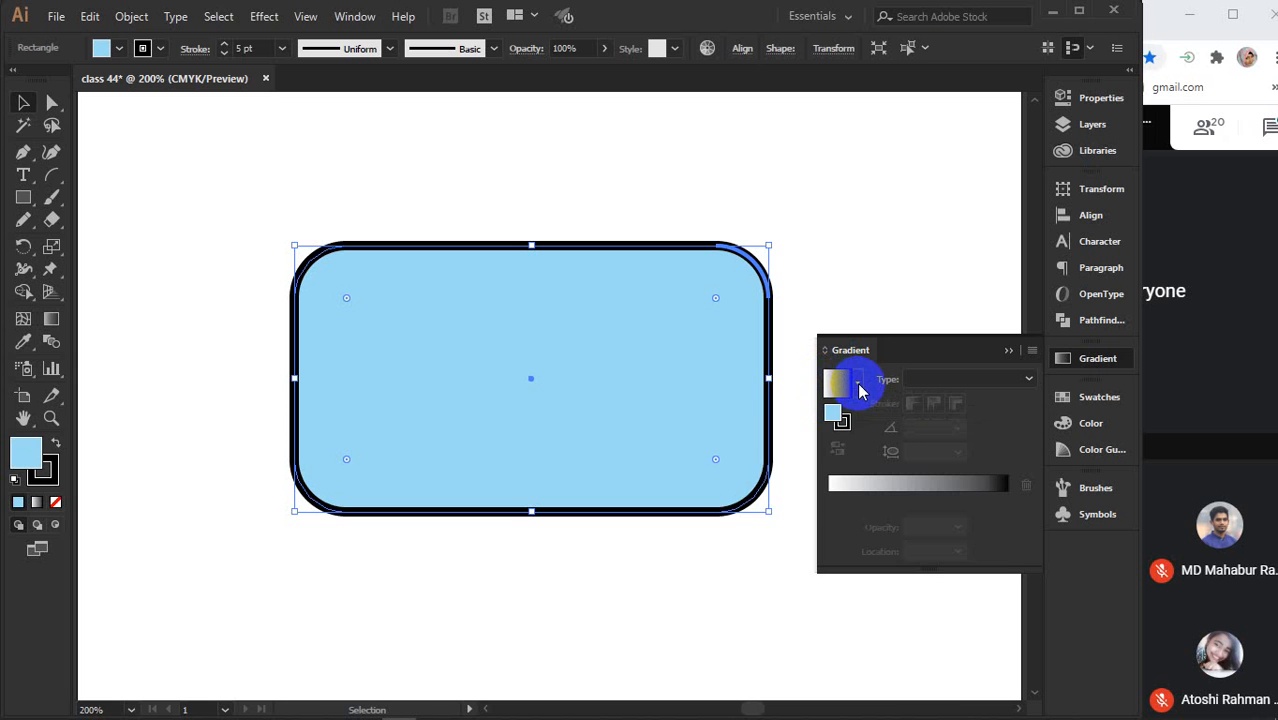
Try the Sky and Orchid preset gradients on the rounded rectangle's fill
click(856, 381)
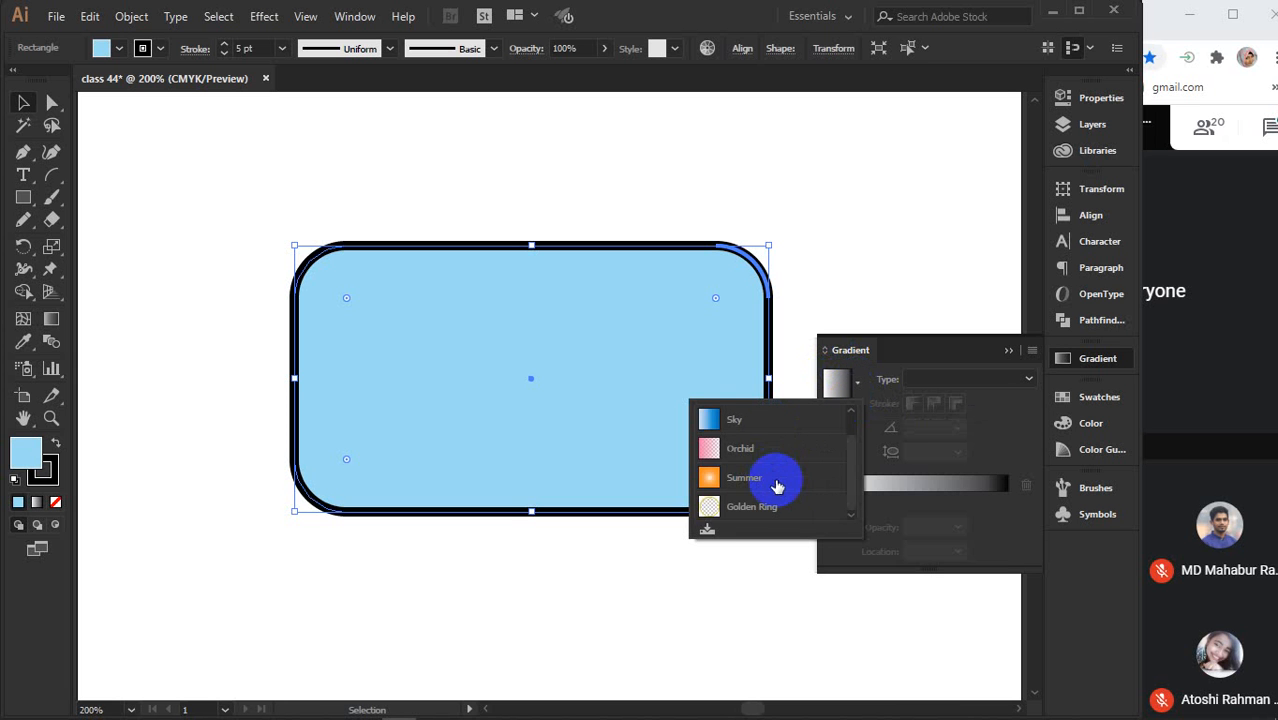
scroll(775, 480, up, 1)
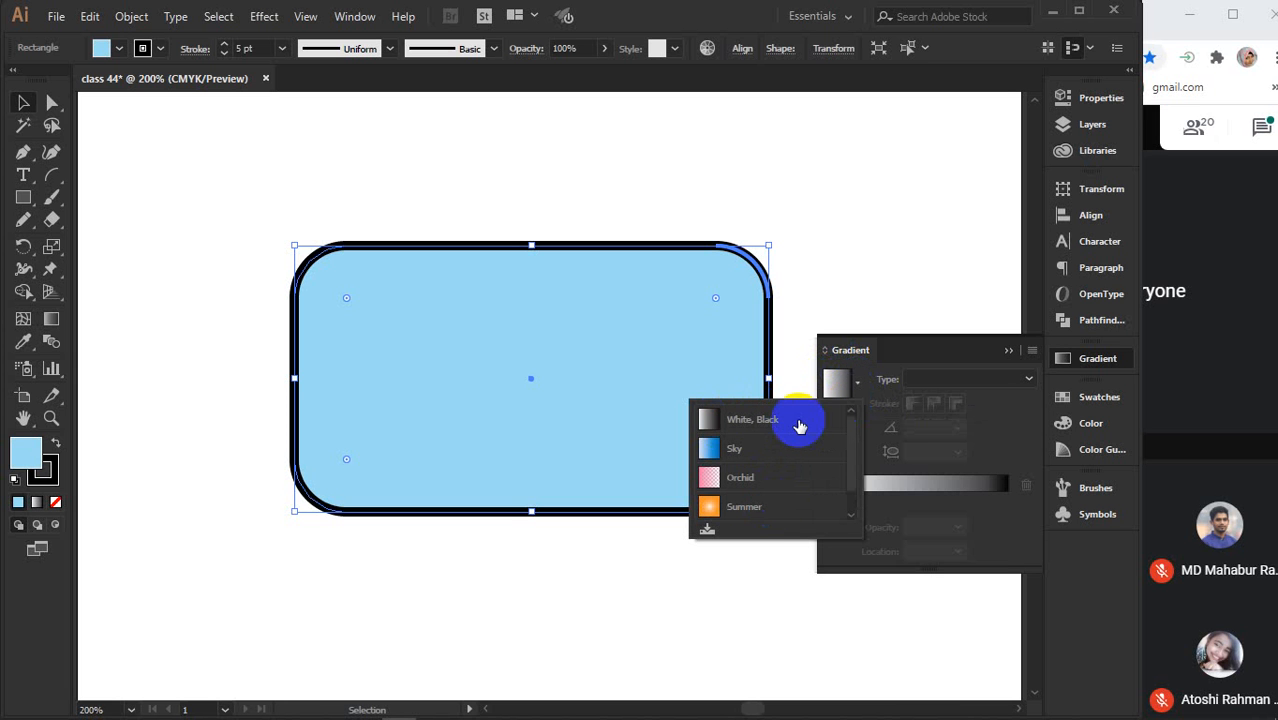
click(752, 448)
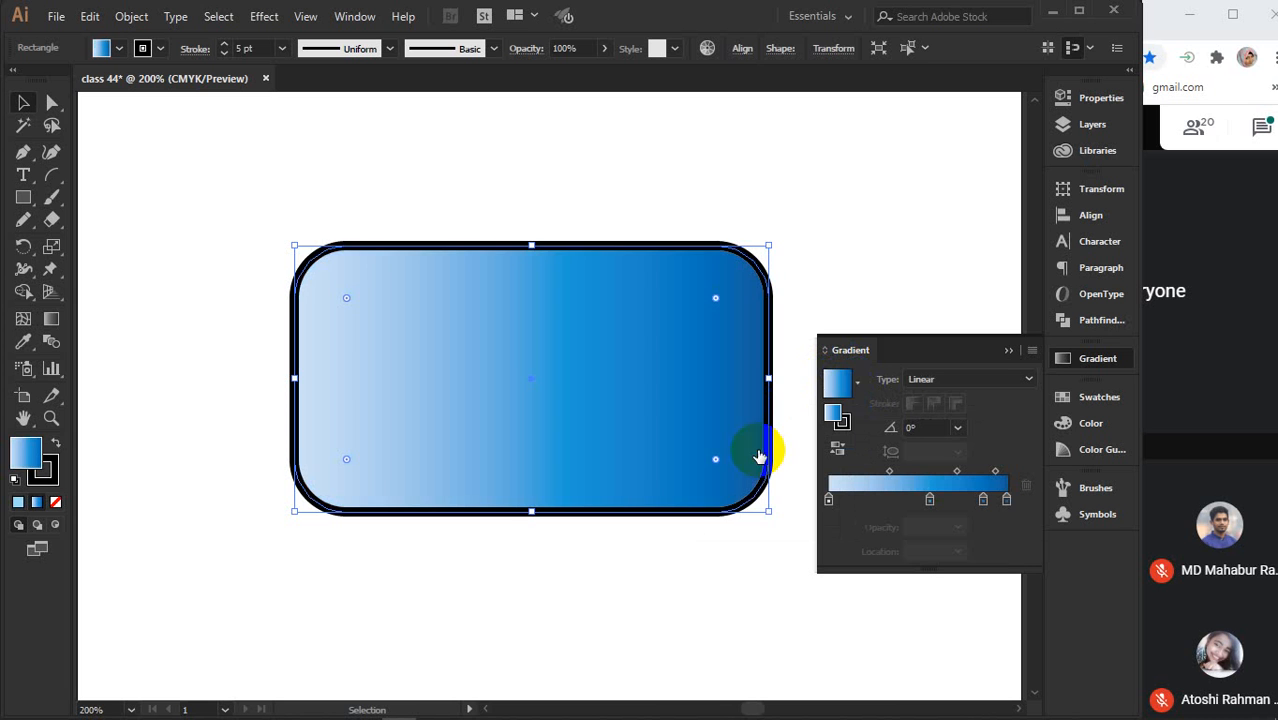
click(861, 393)
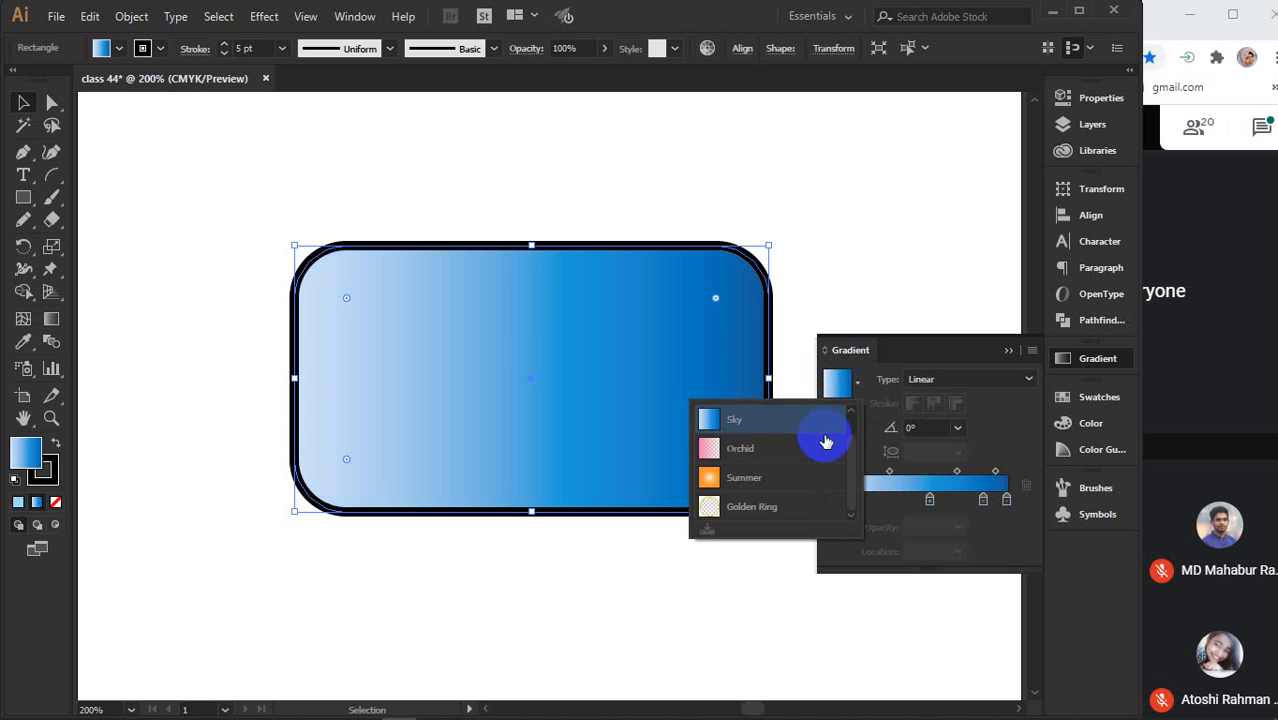
click(758, 452)
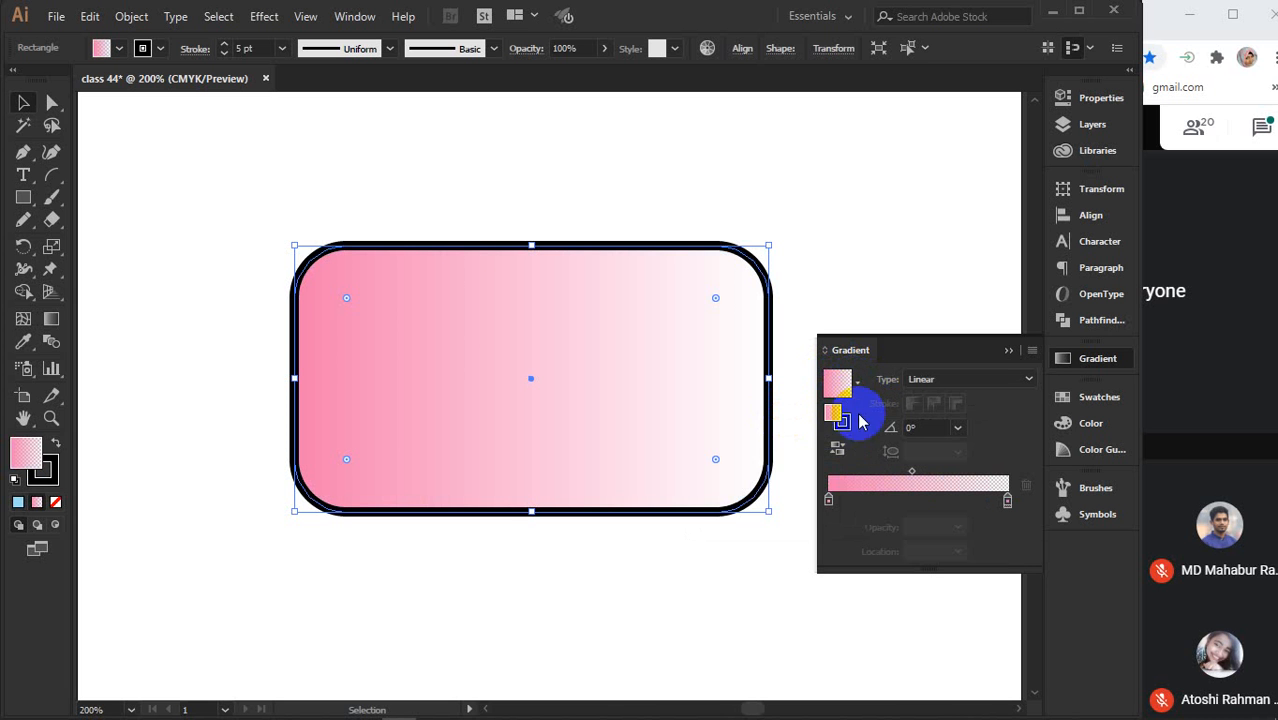
Fill the rounded rectangle with the orange Summer preset gradient and look through the other presets
click(861, 390)
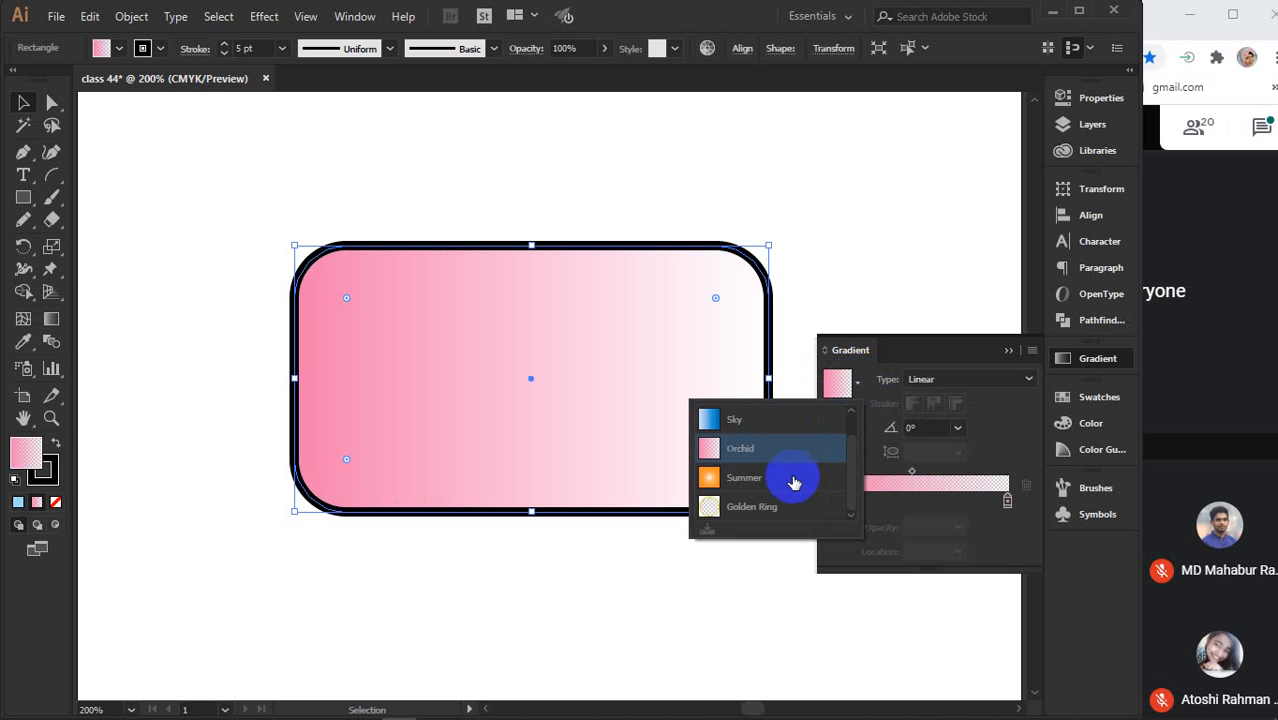
click(742, 482)
click(859, 387)
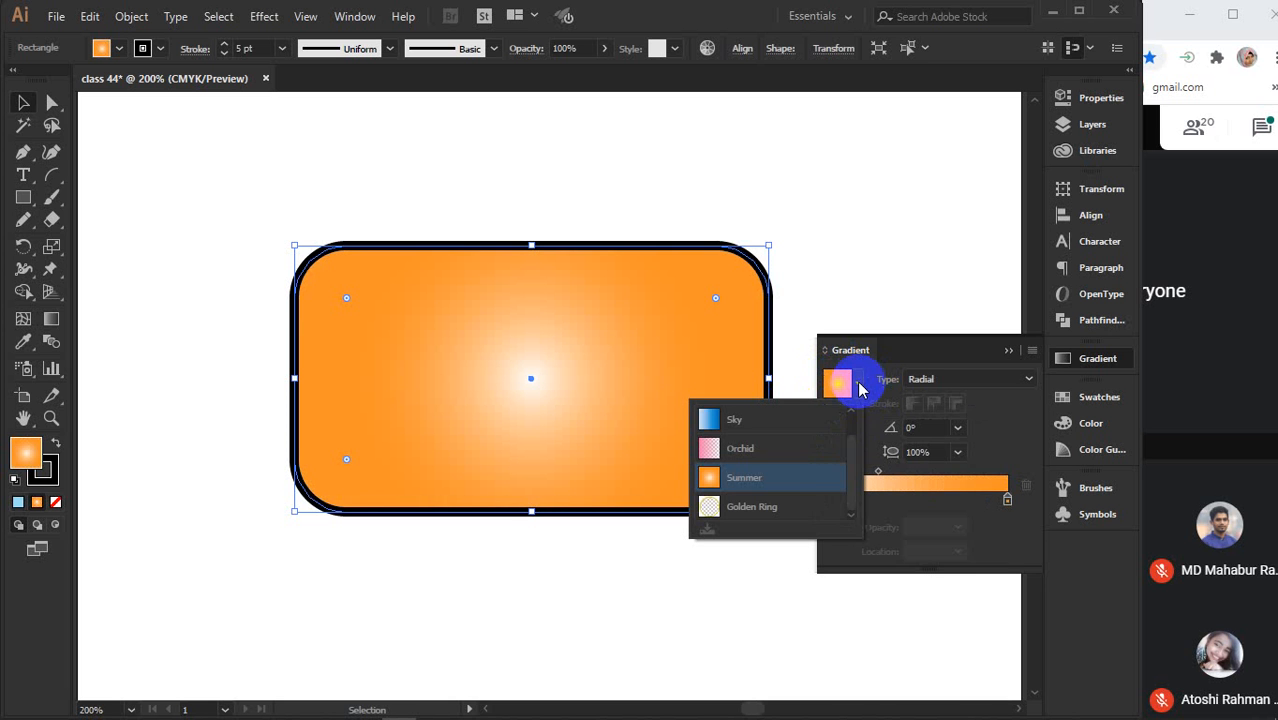
scroll(791, 502, up, 1)
scroll(791, 502, down, 1)
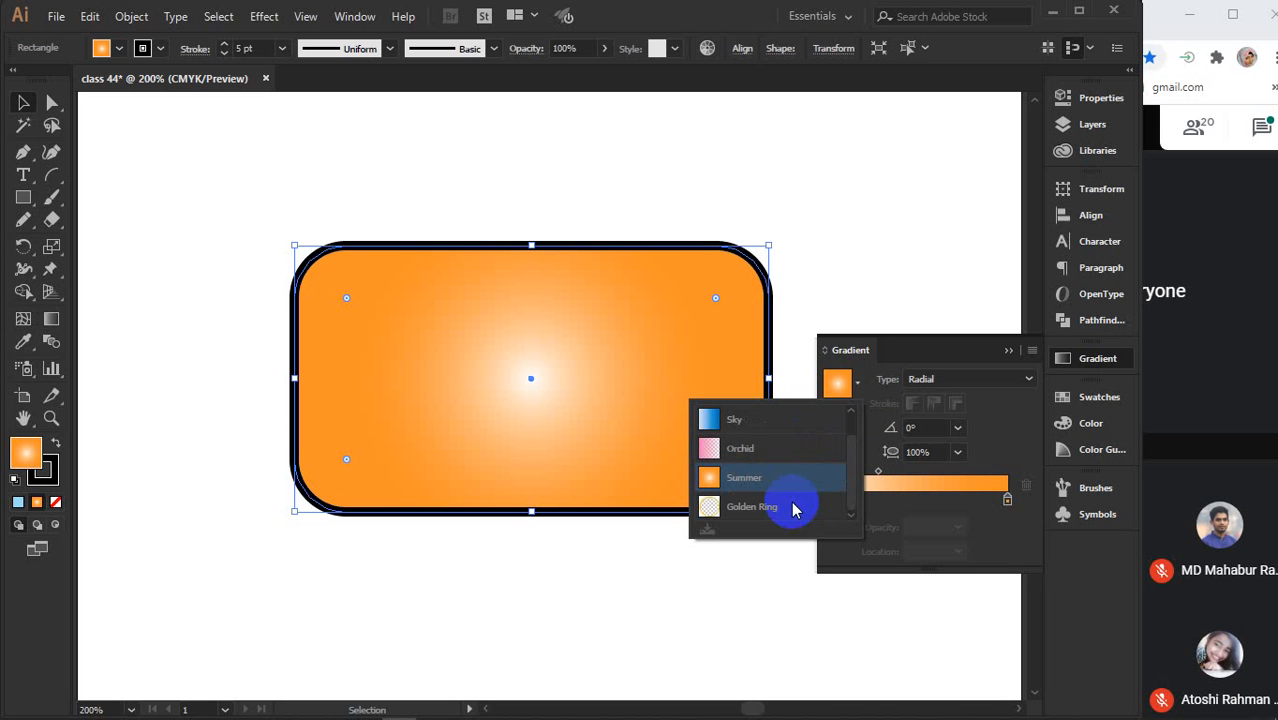
click(861, 388)
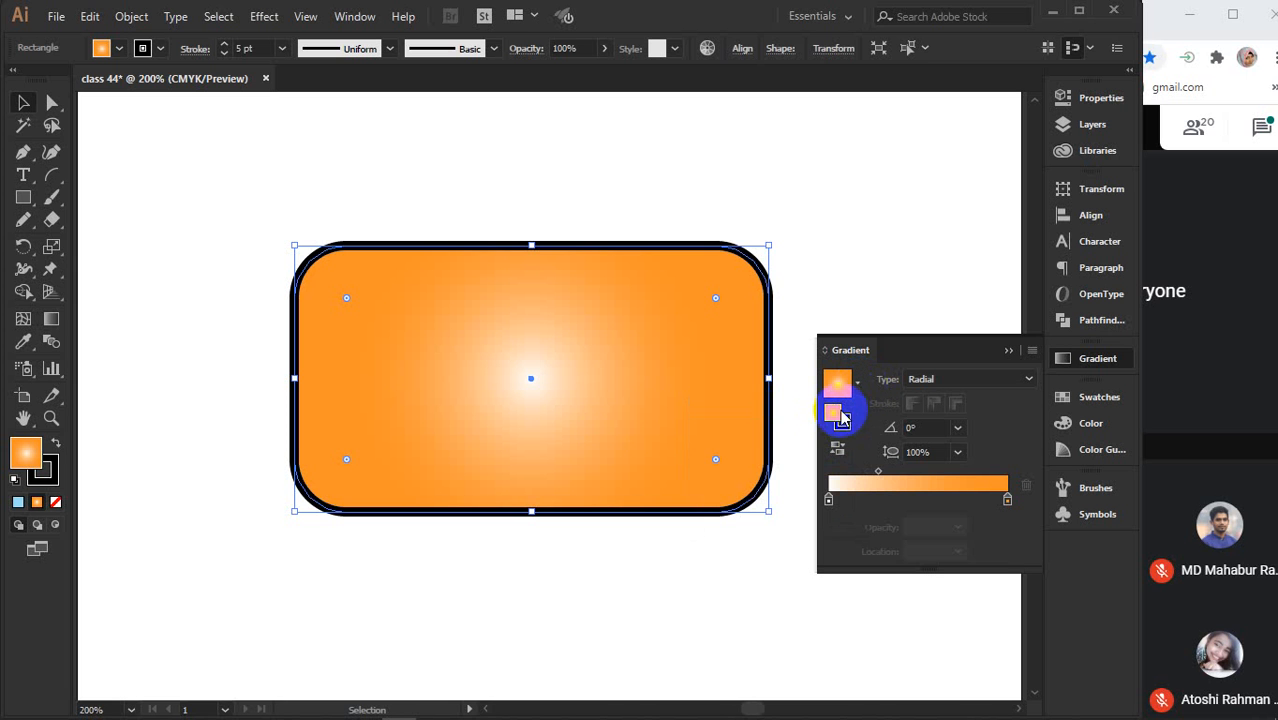
Make the stroke active in the Gradient settings and return to the fill
click(834, 419)
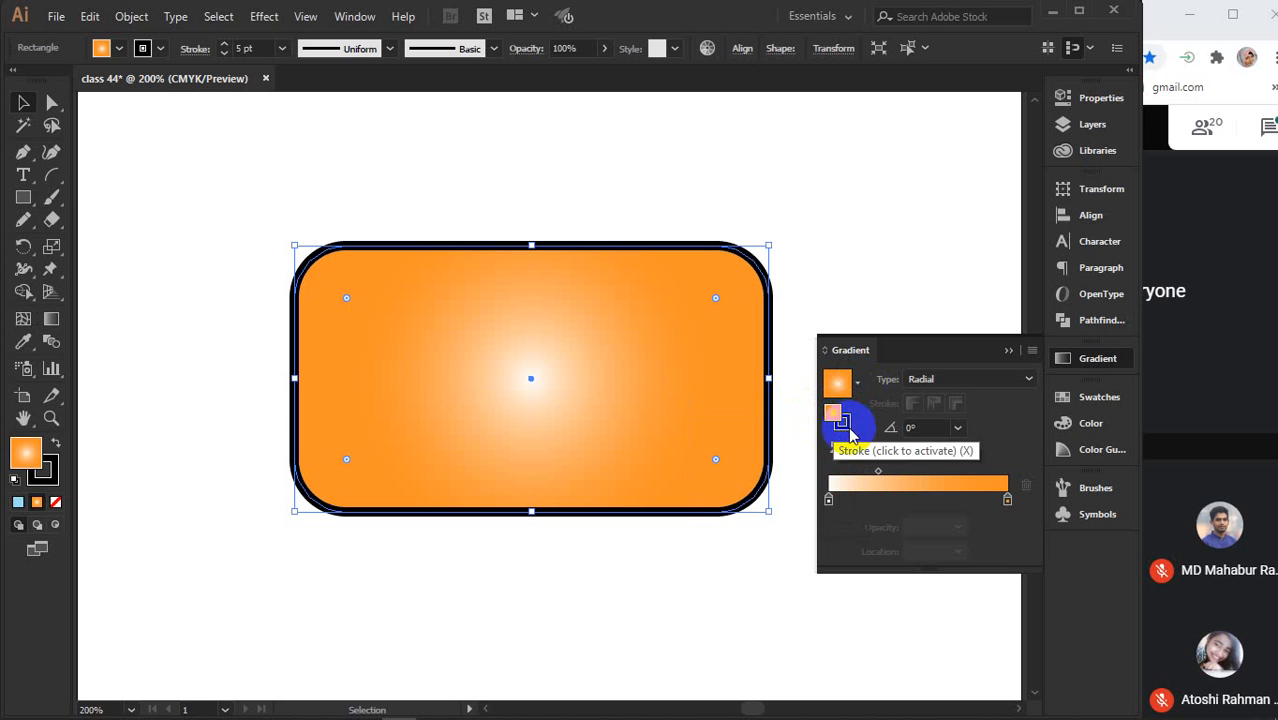
click(843, 423)
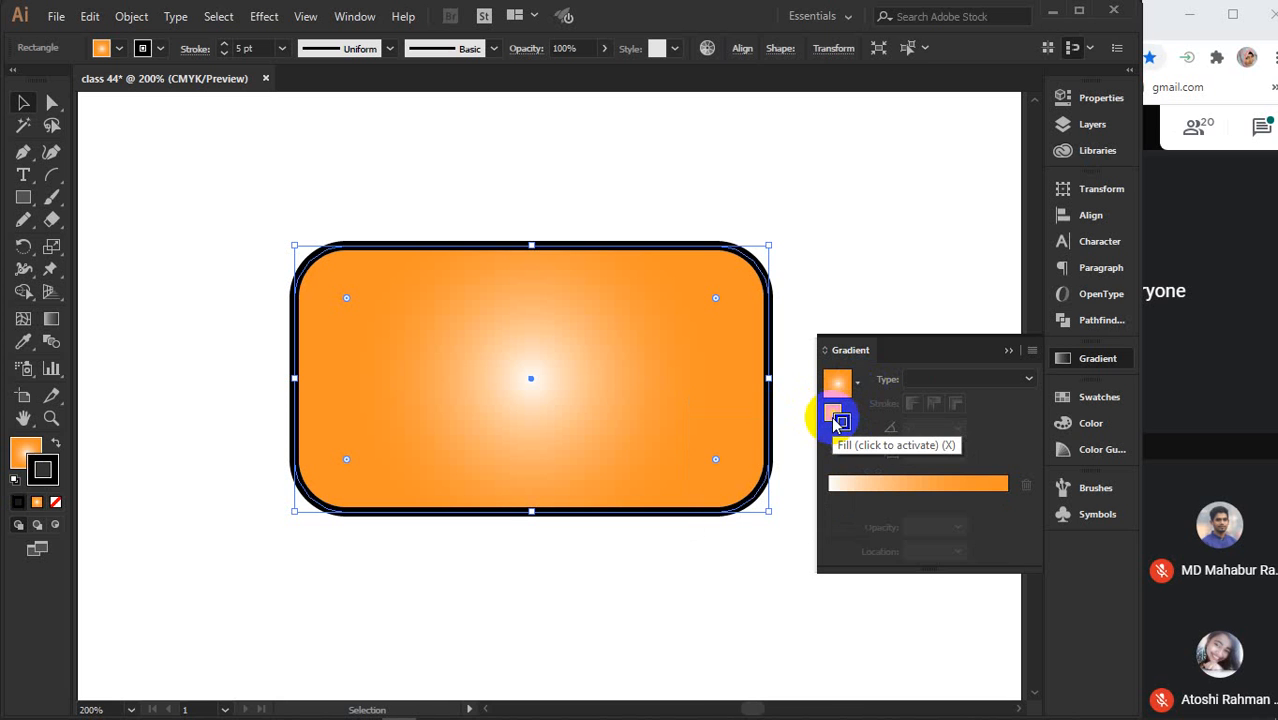
click(831, 416)
click(831, 415)
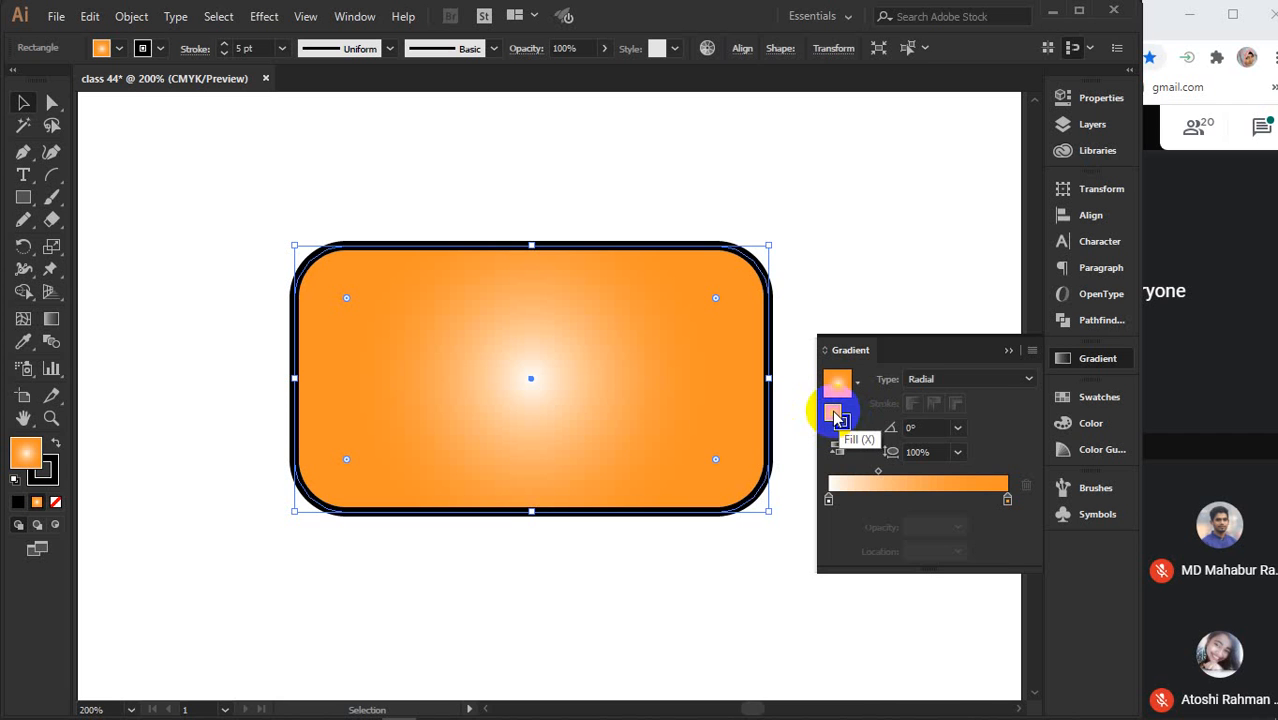
Compare the Linear and Radial gradient types on the rounded rectangle's orange fill and leave it set to Linear
click(1001, 381)
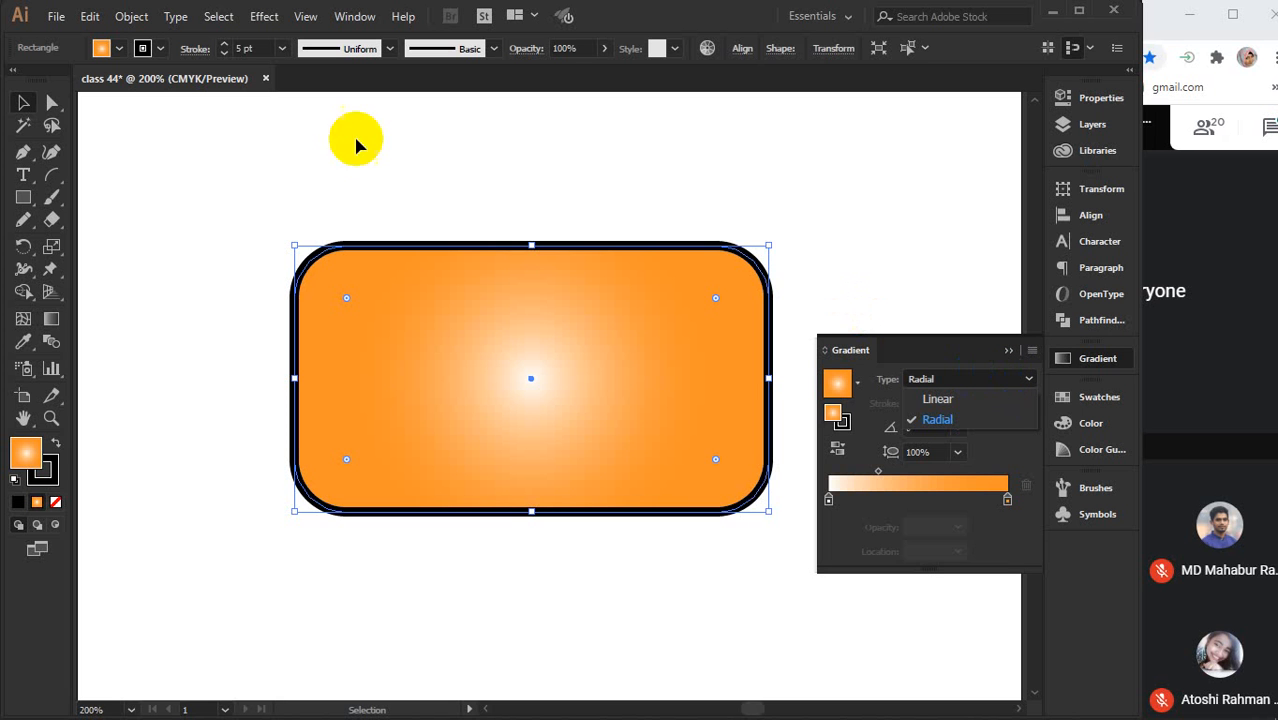
click(958, 401)
click(959, 382)
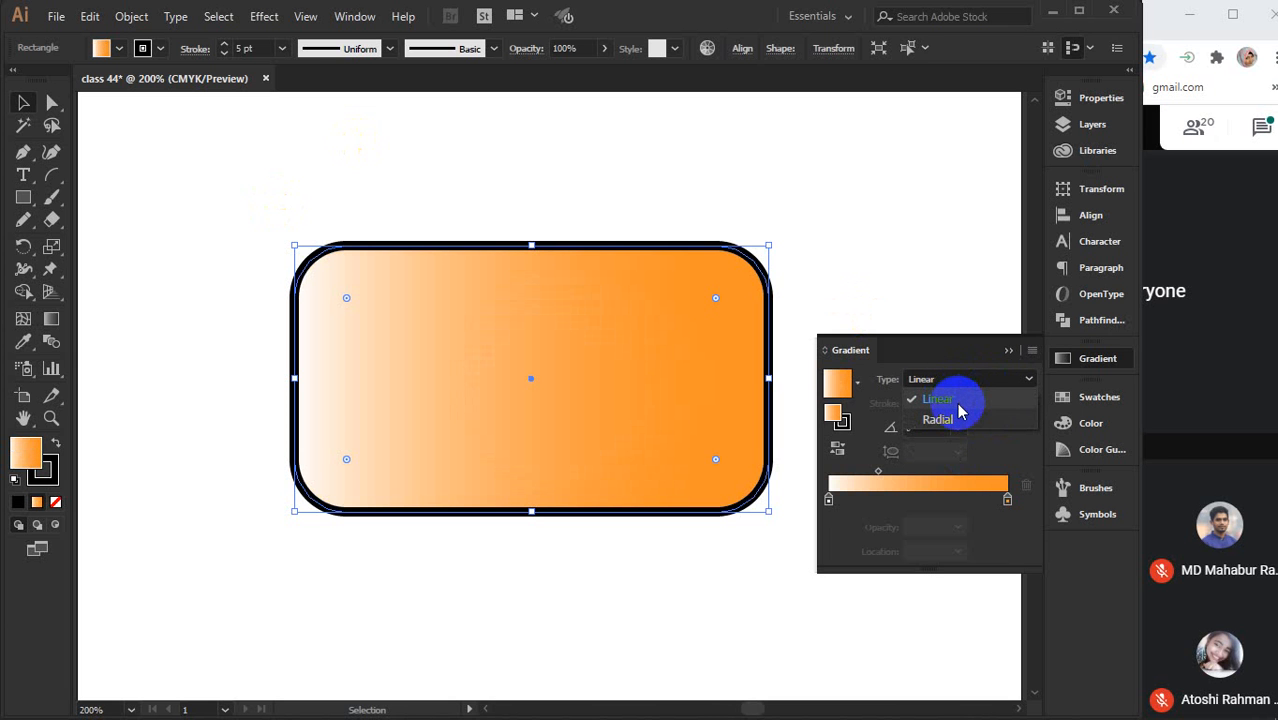
click(958, 420)
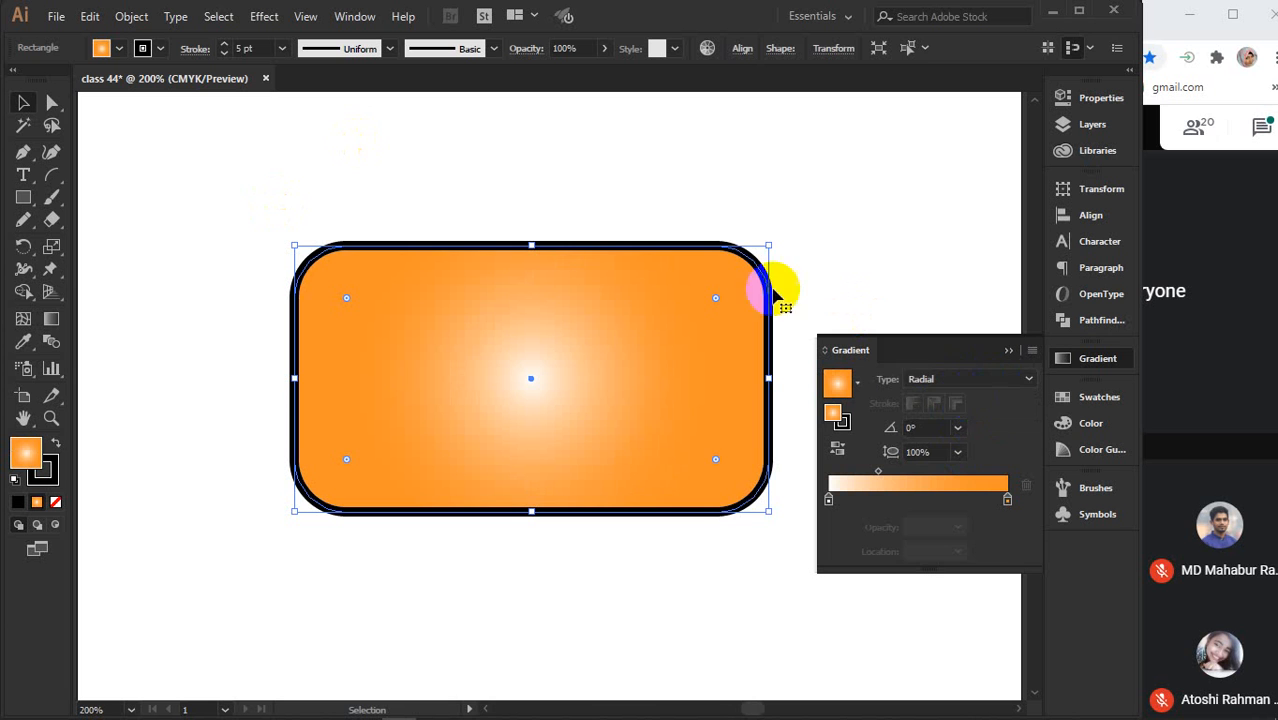
click(966, 379)
click(958, 402)
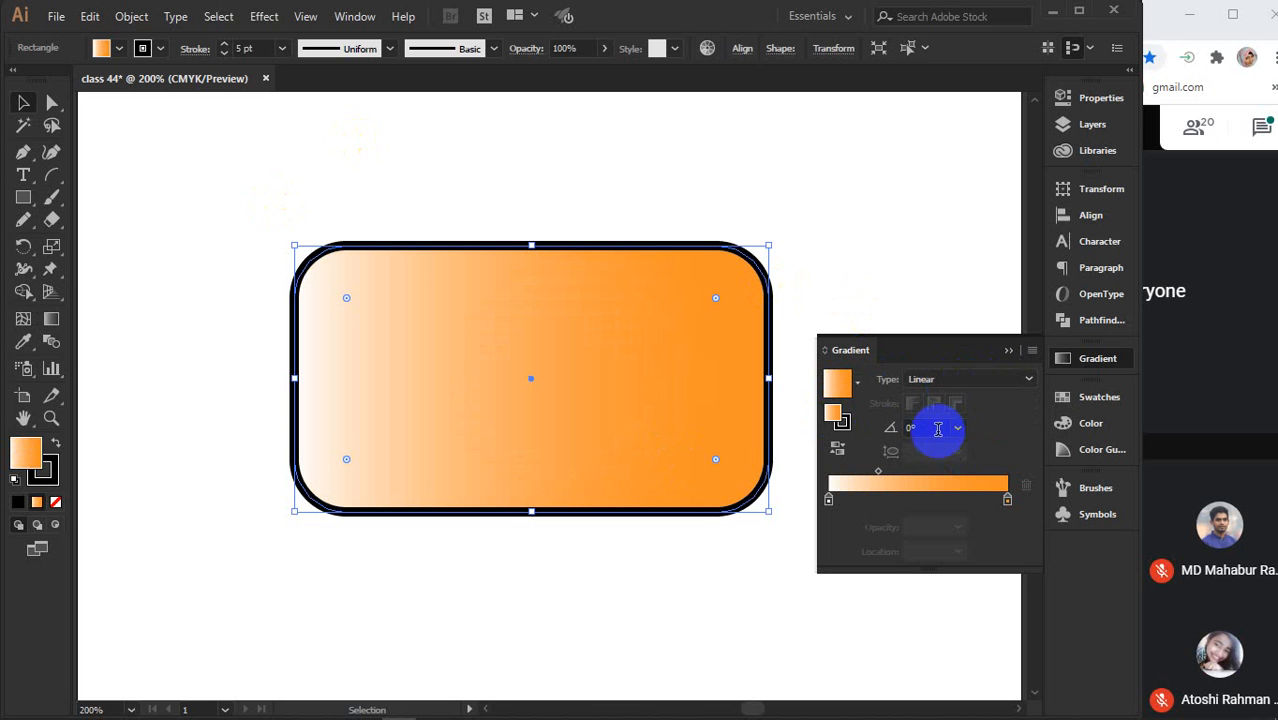
Try tilted angles for the orange linear gradient and set the angle back to 0°
click(925, 427)
text(35)
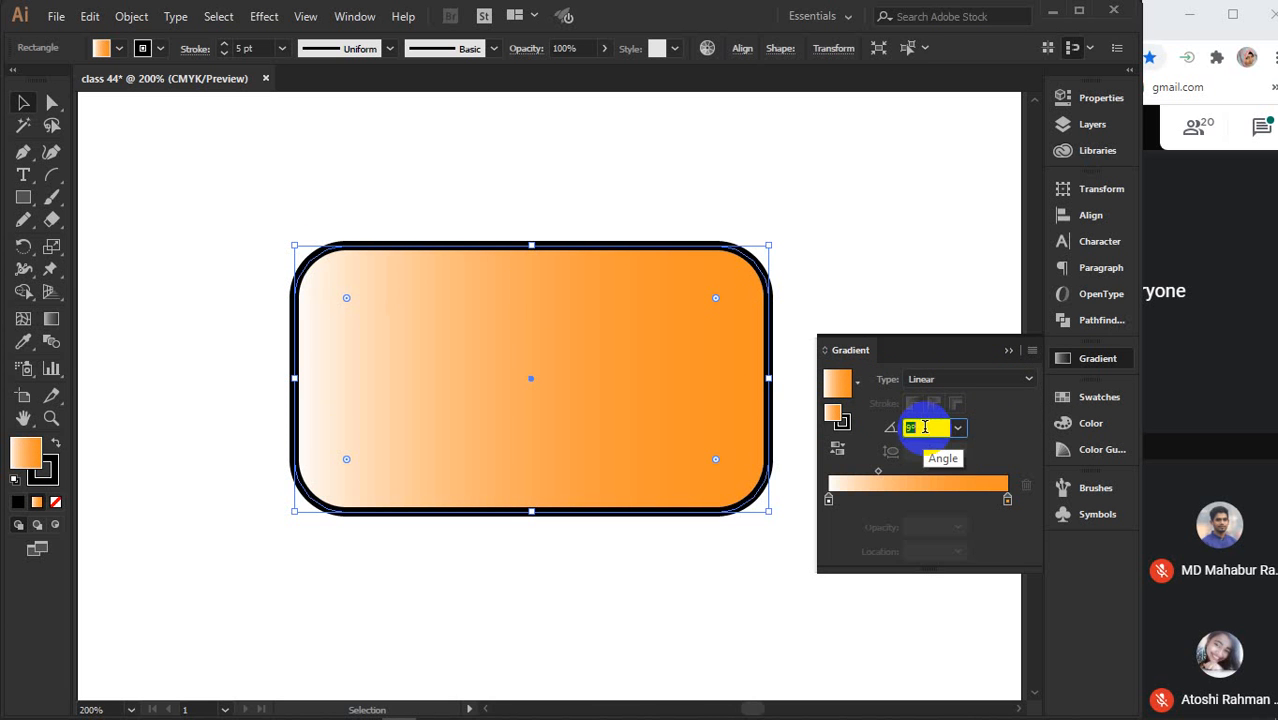
key(Return)
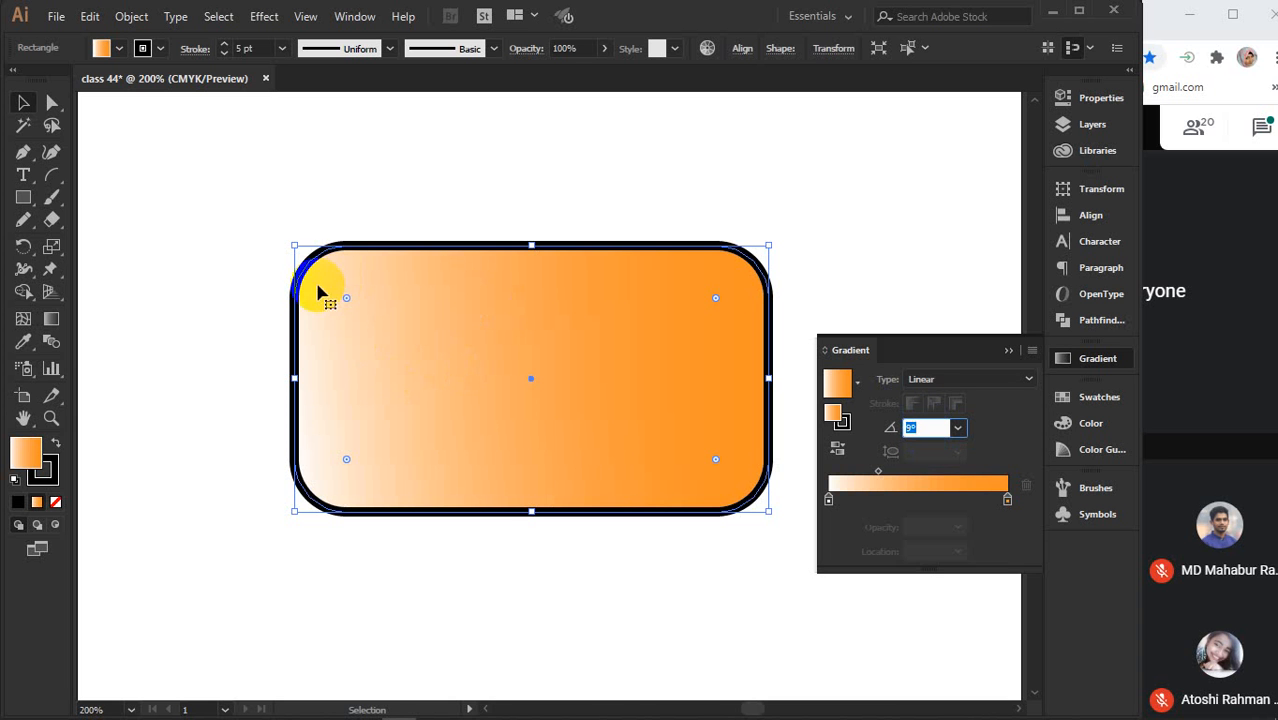
click(940, 427)
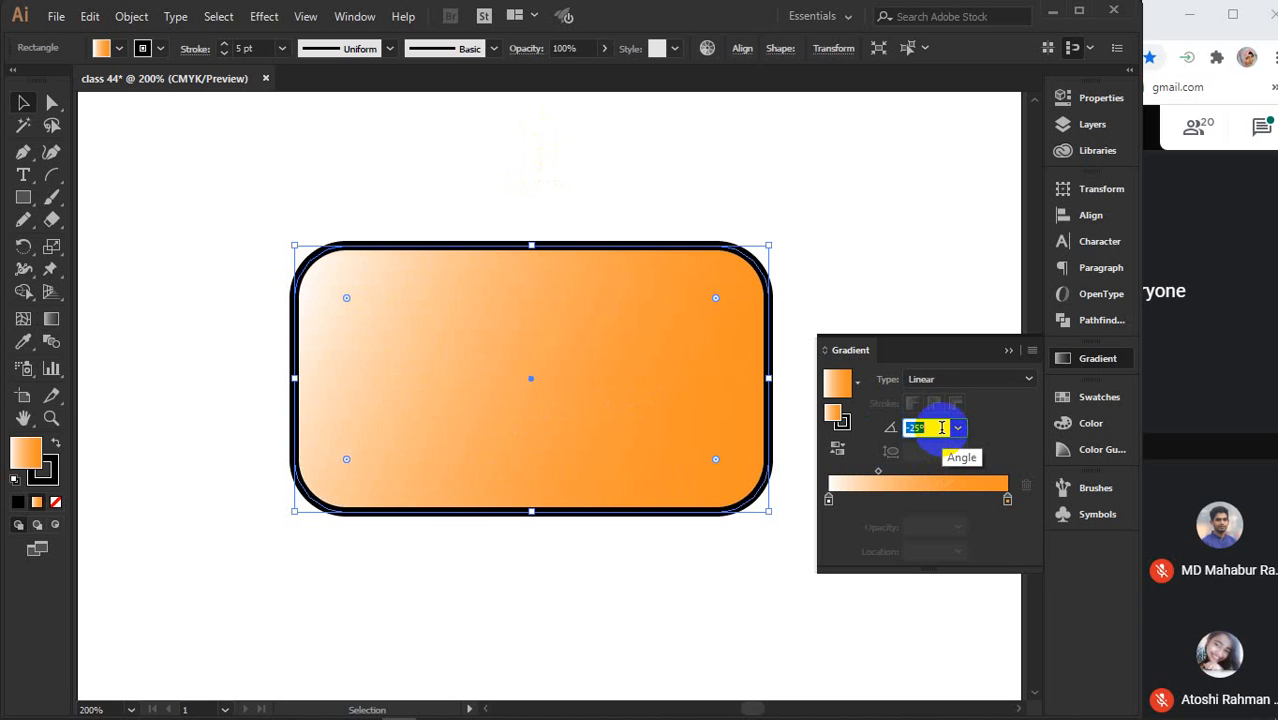
text(0)
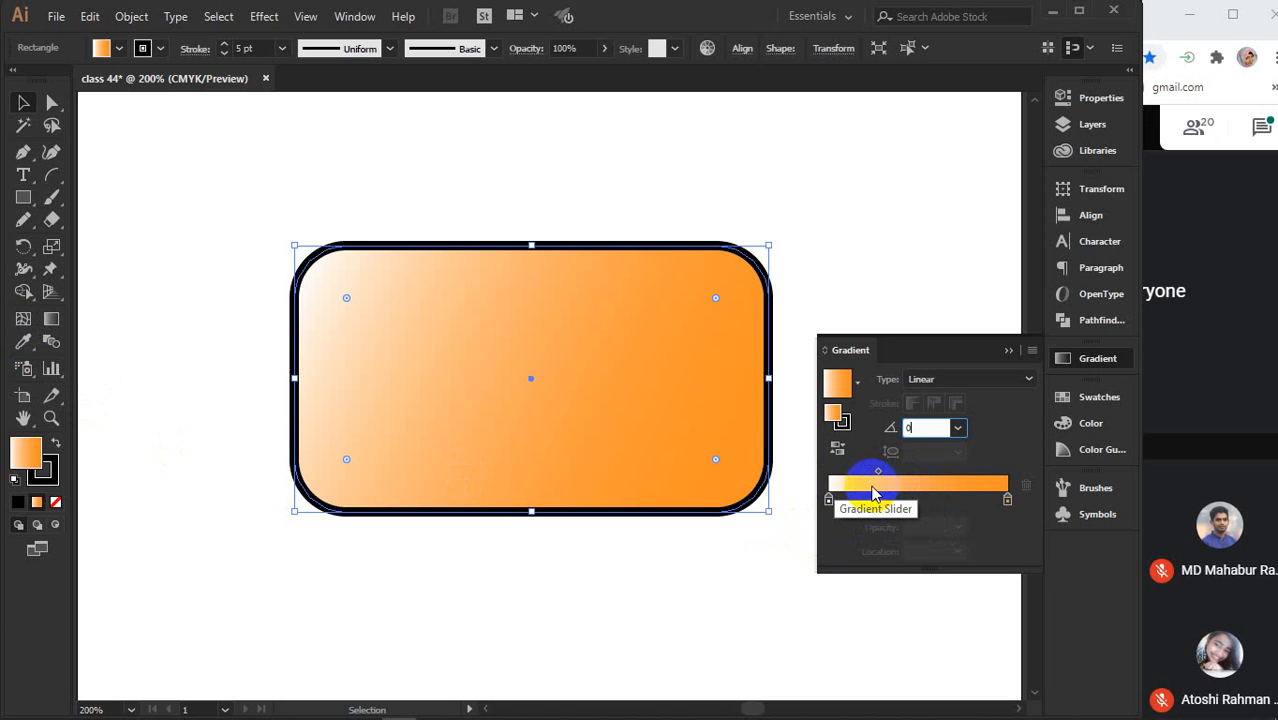
key(Return)
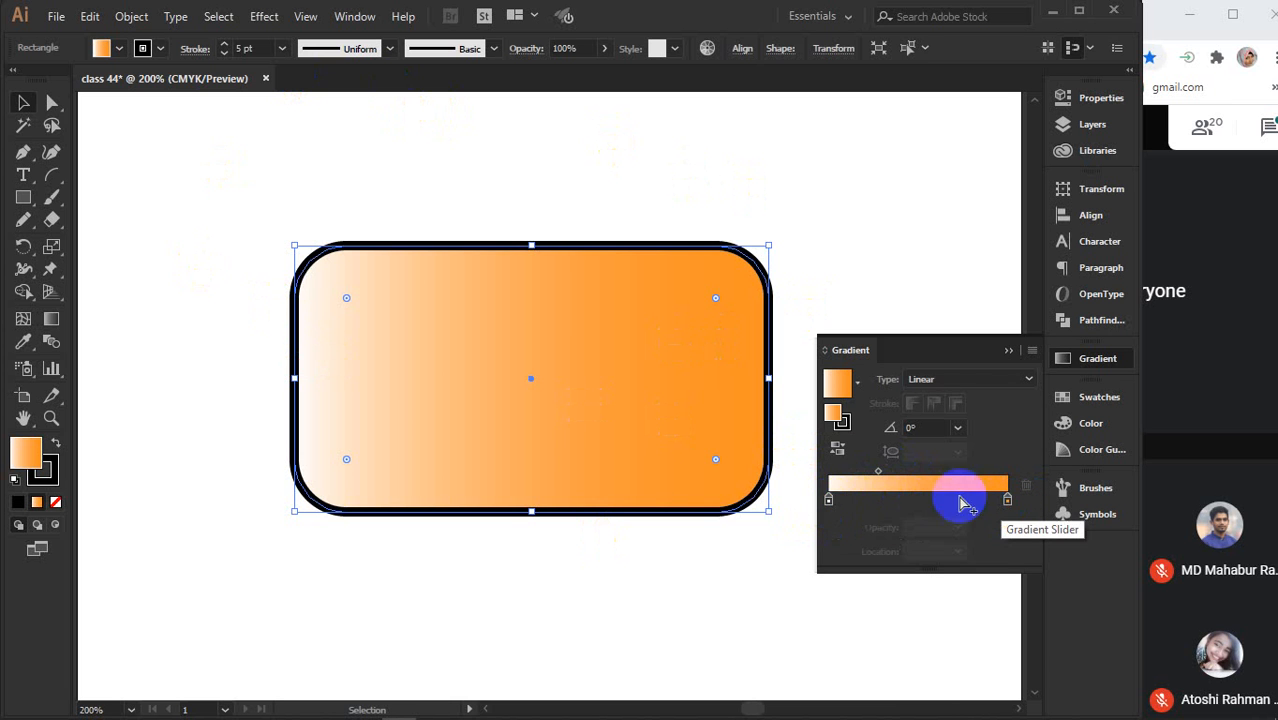
Add several extra colour stops along the orange gradient and delete them all again
click(880, 500)
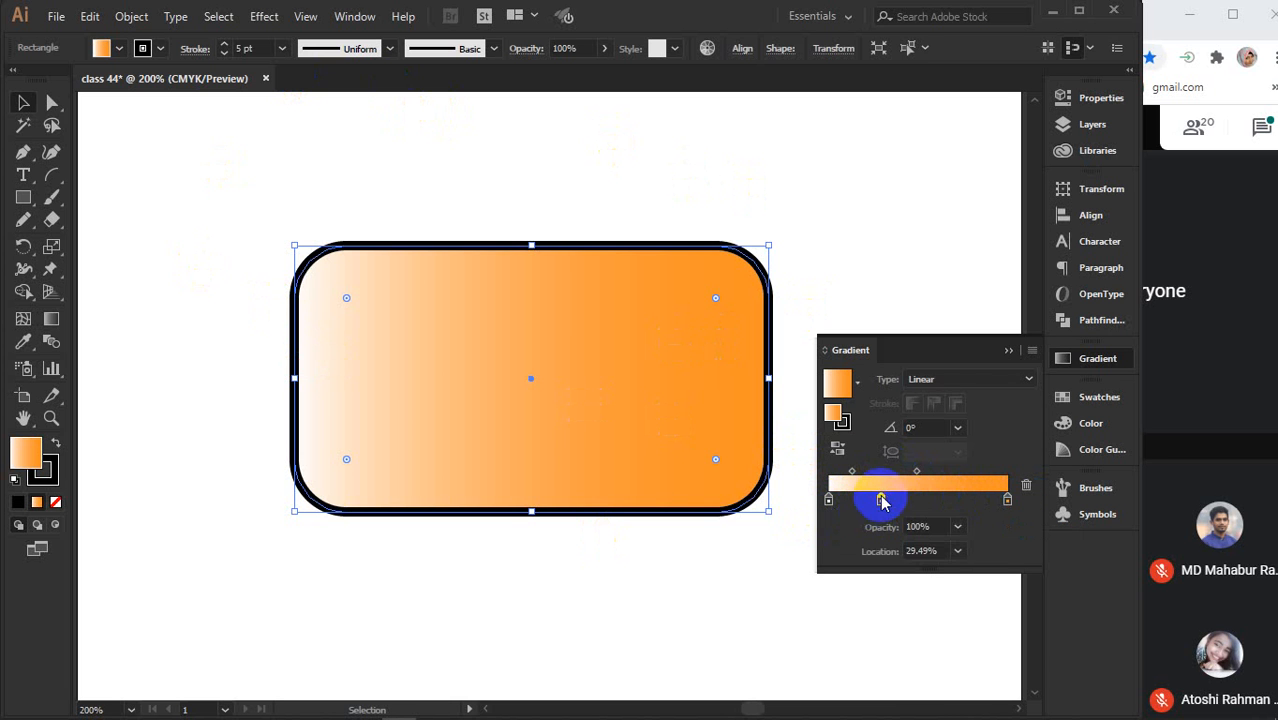
click(950, 500)
click(907, 500)
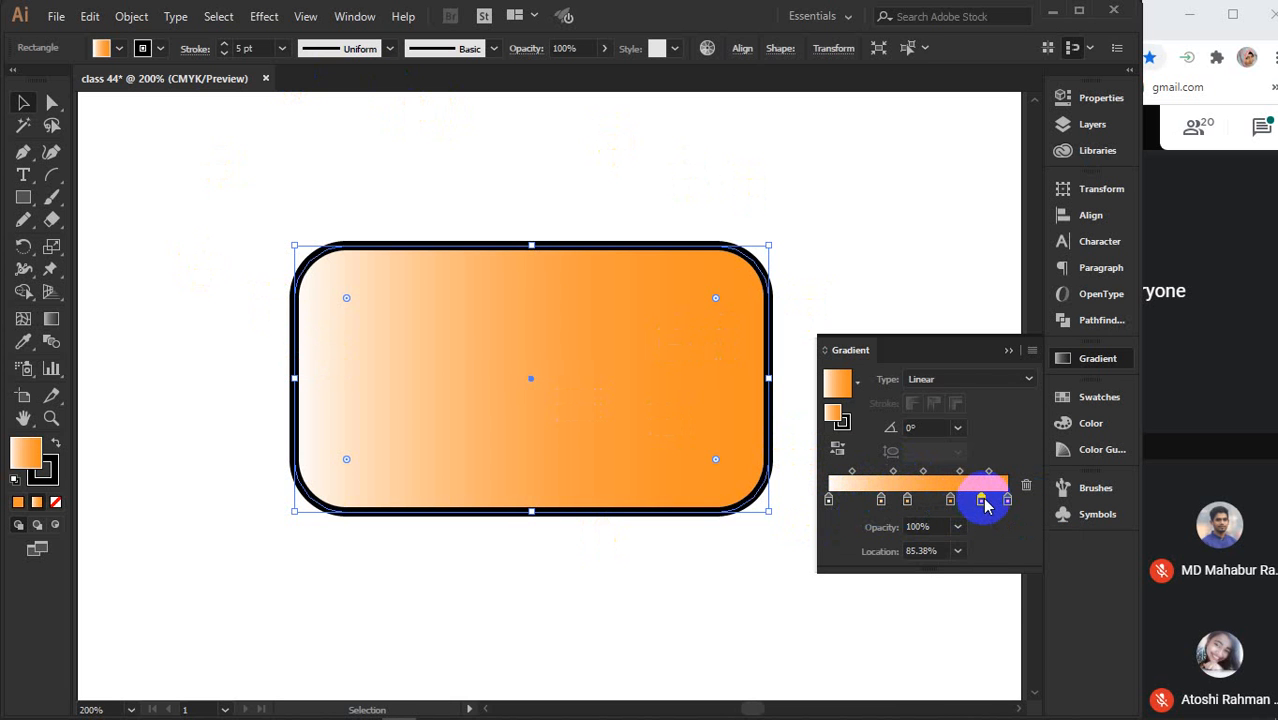
click(956, 506)
drag(958, 506, 990, 643)
click(910, 502)
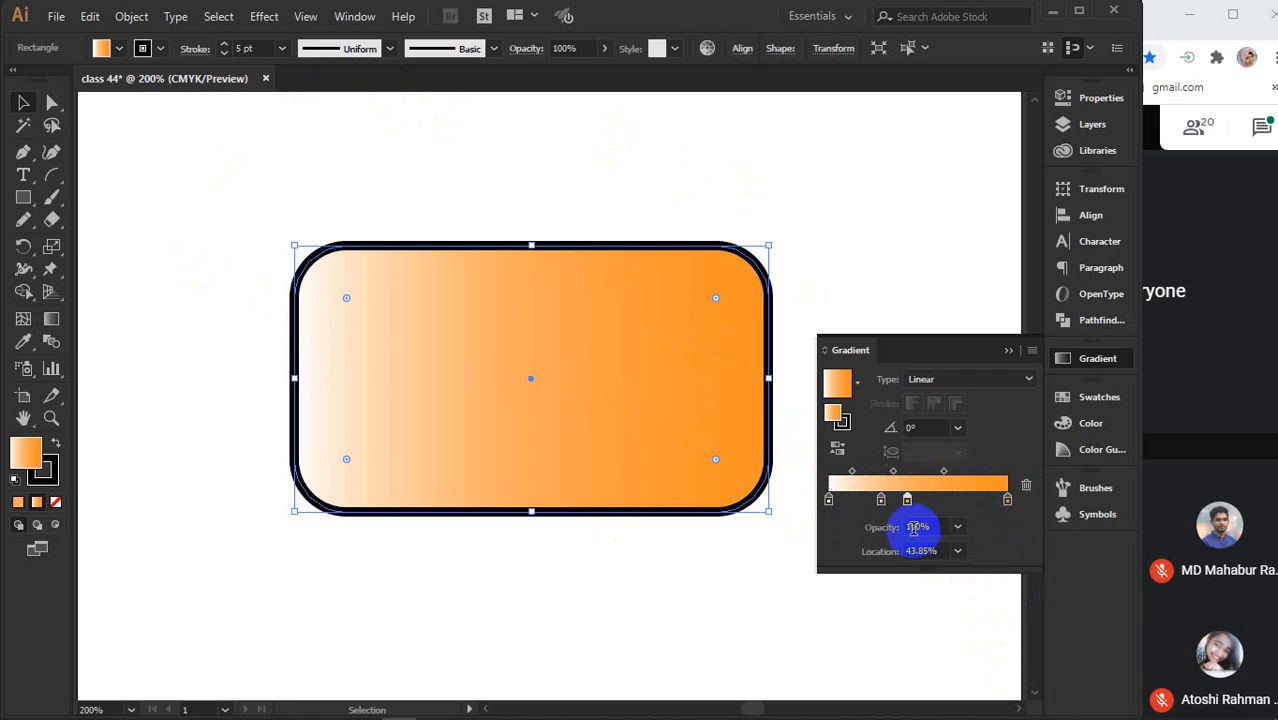
click(1026, 486)
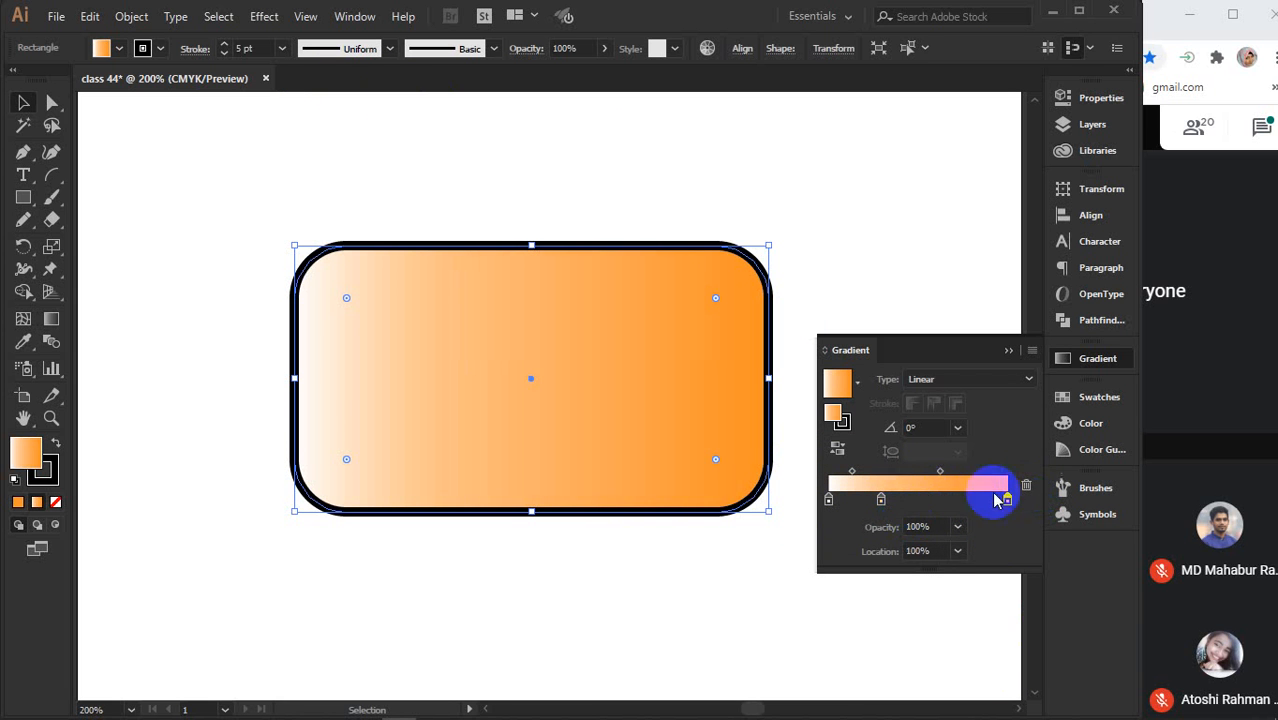
click(882, 501)
click(1026, 486)
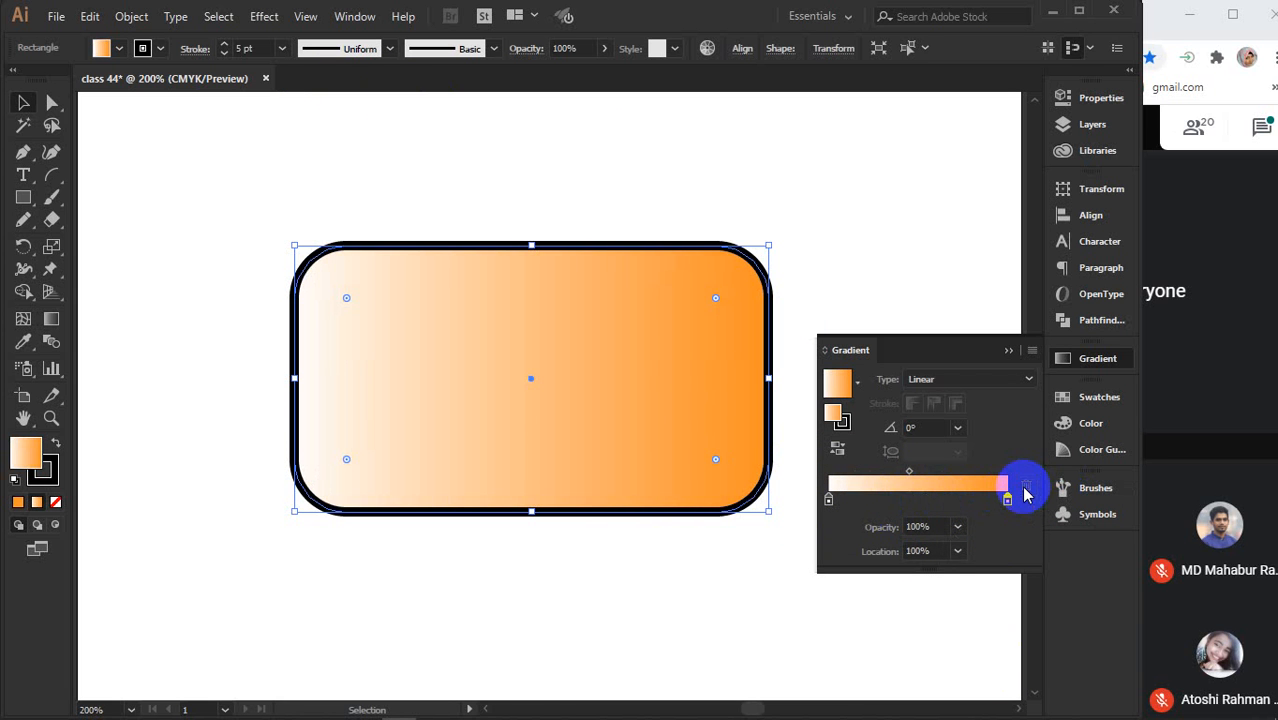
Add two colour stops to the orange gradient at about 31.5% and 65.9%
click(876, 500)
click(948, 500)
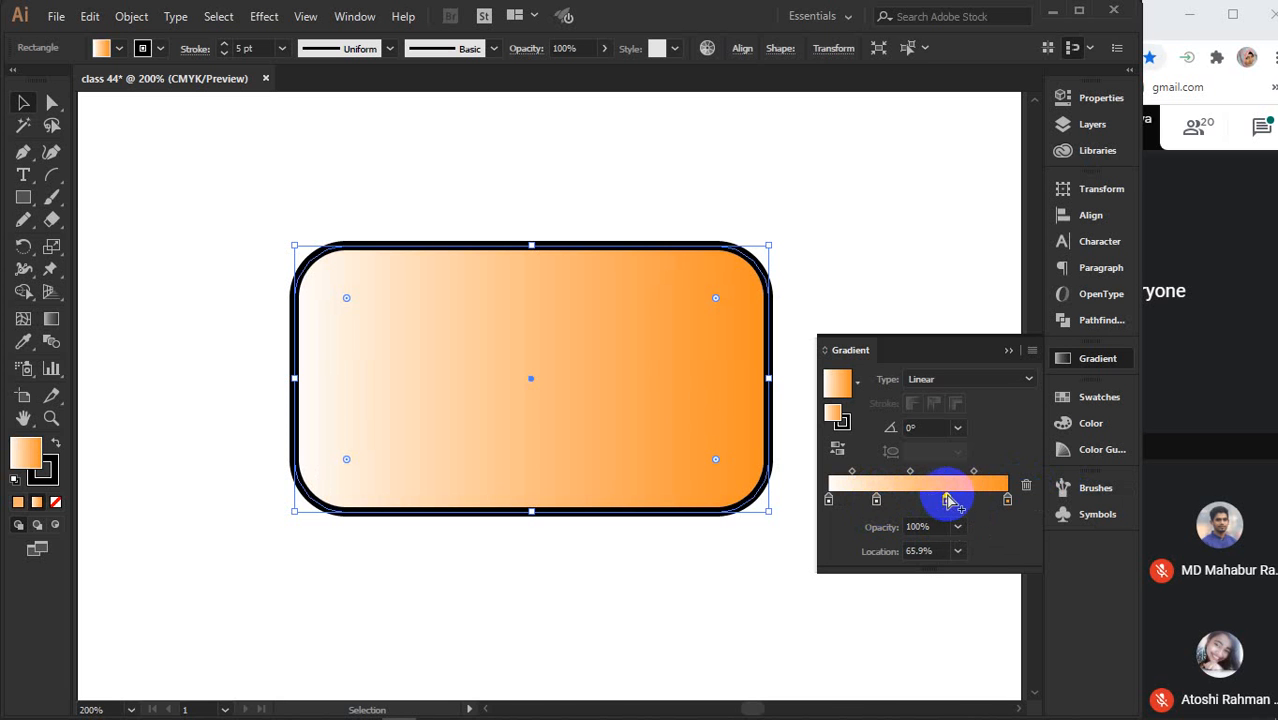
drag(879, 501, 884, 502)
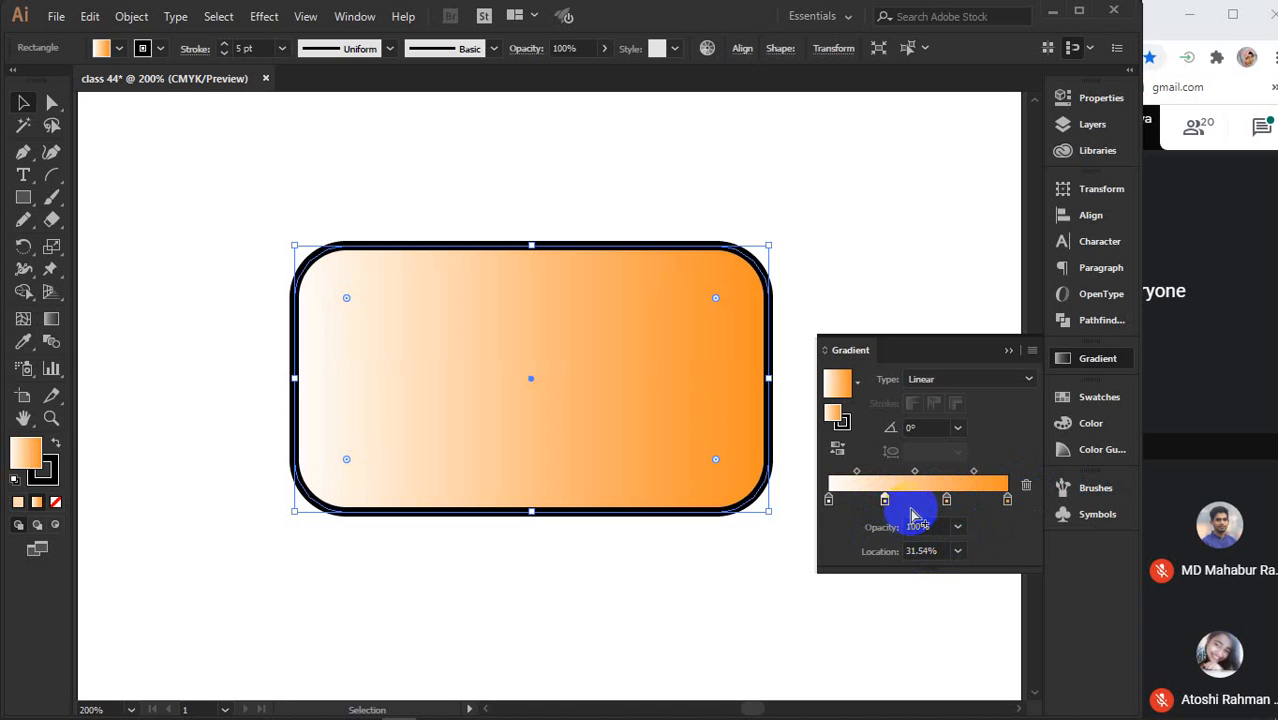
Switch the first gradient stop's colour sliders to RGB and try turquoise #5ac7d4 and purple from the colour spectrum
click(828, 502)
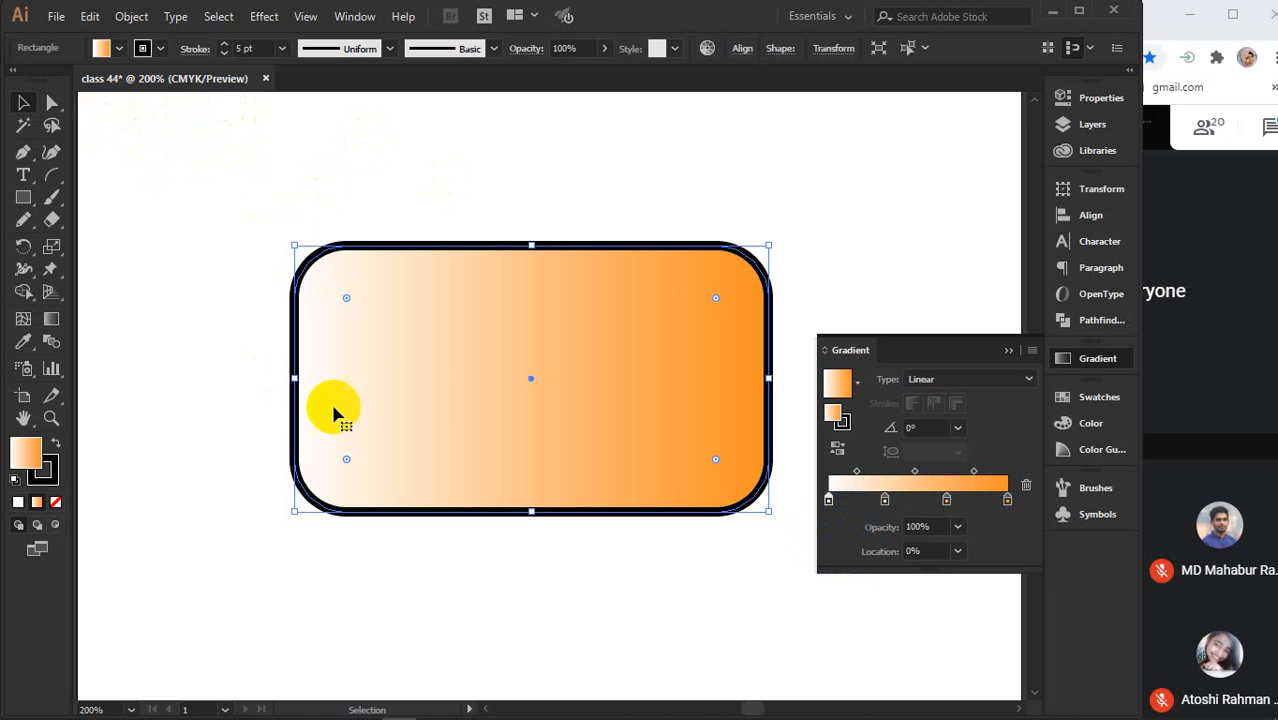
double_click(829, 499)
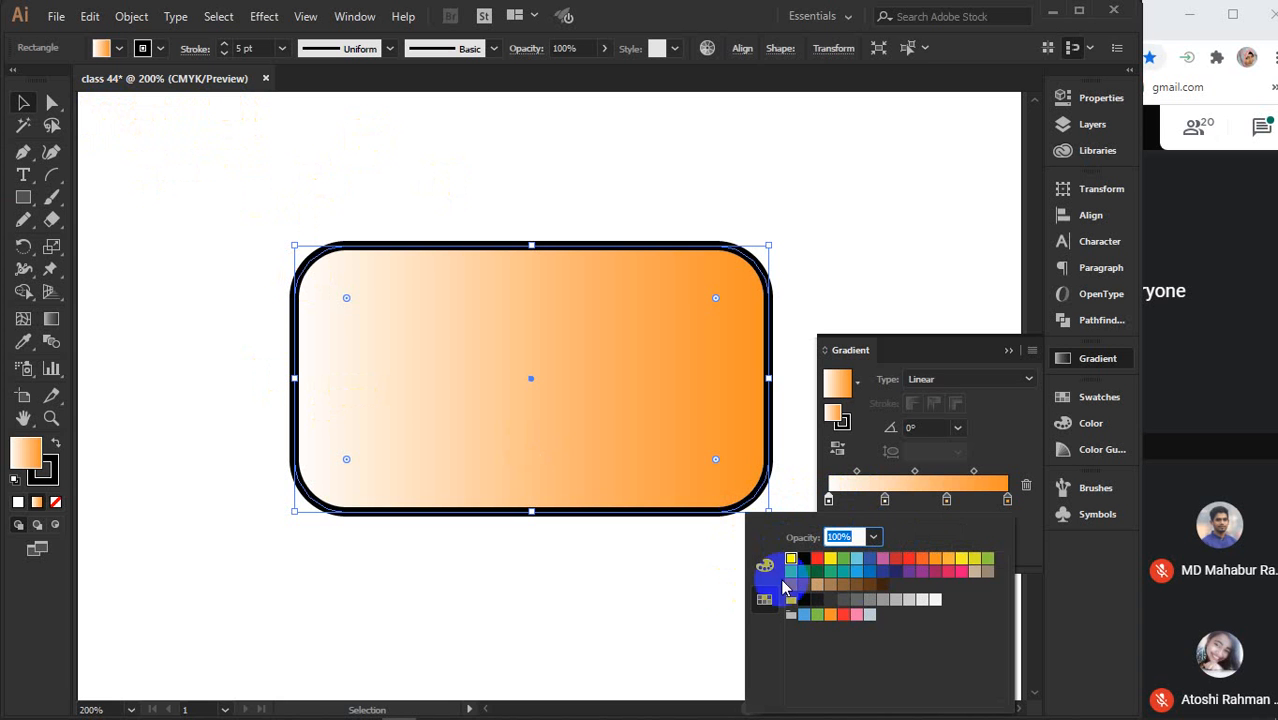
click(766, 567)
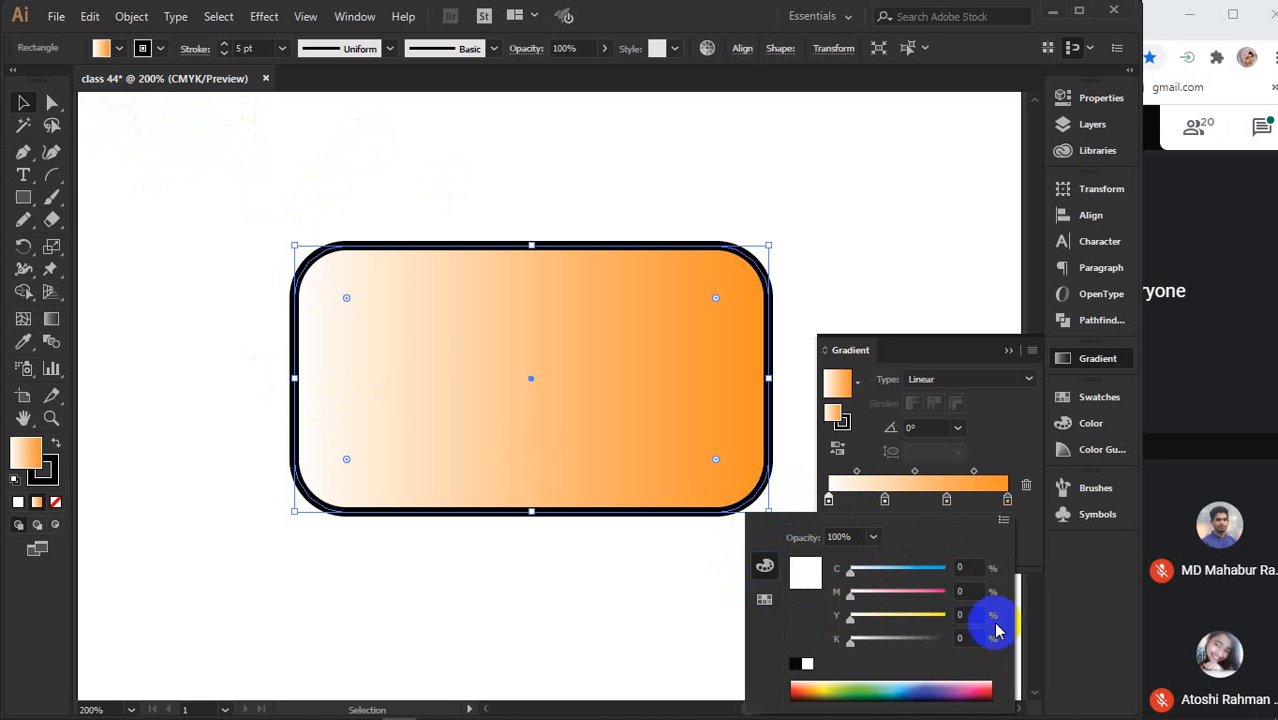
click(1003, 520)
click(1054, 543)
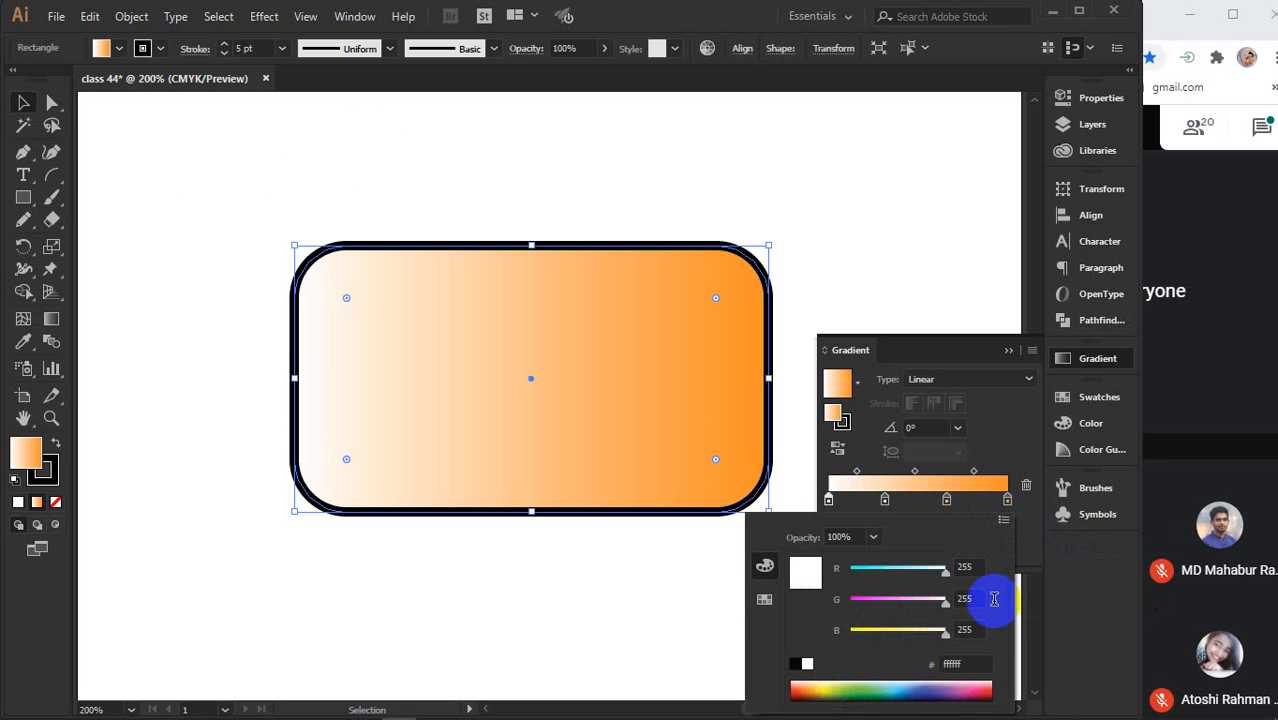
click(955, 664)
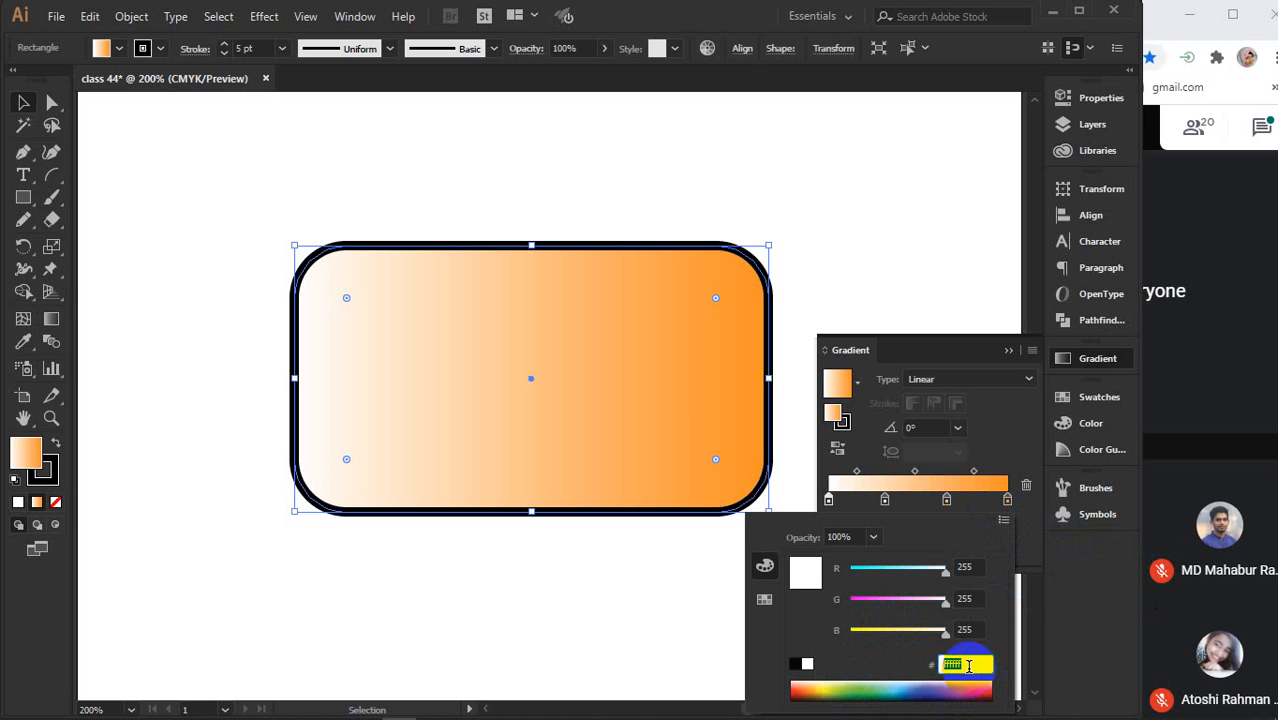
click(822, 693)
click(833, 686)
click(933, 677)
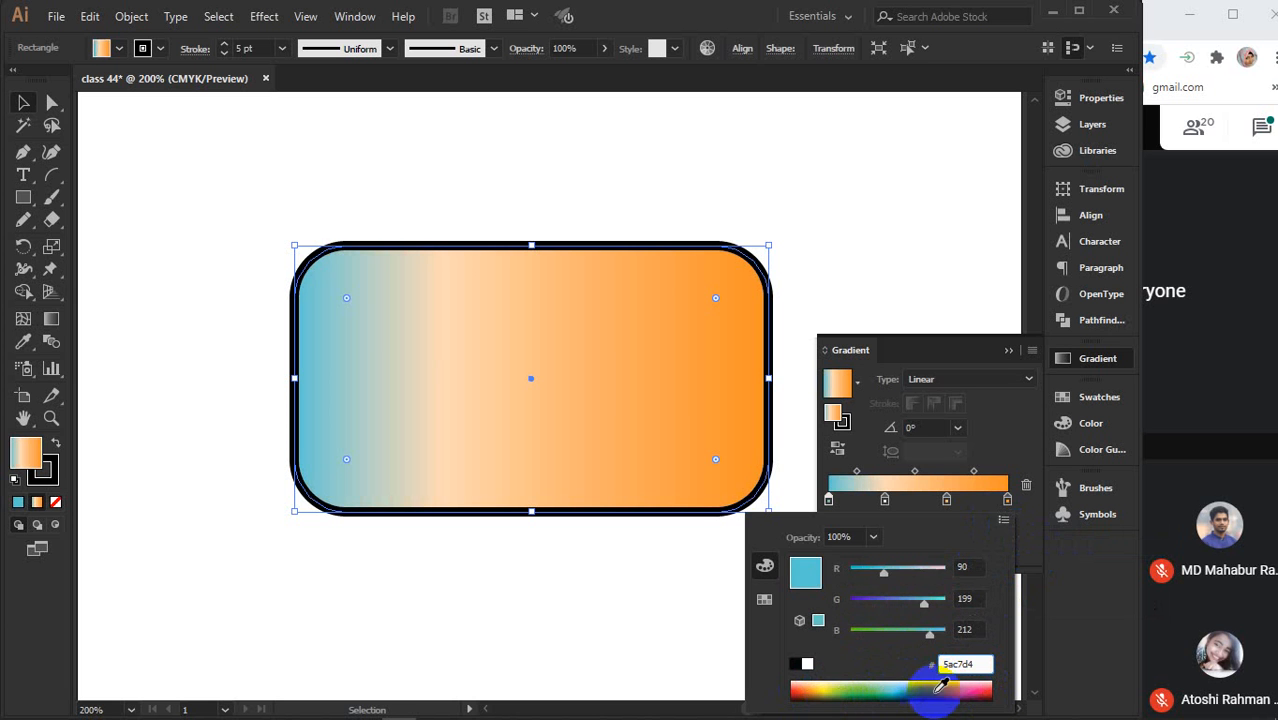
click(913, 674)
Try several swatch colours on the first gradient stop and leave it on orange
click(764, 600)
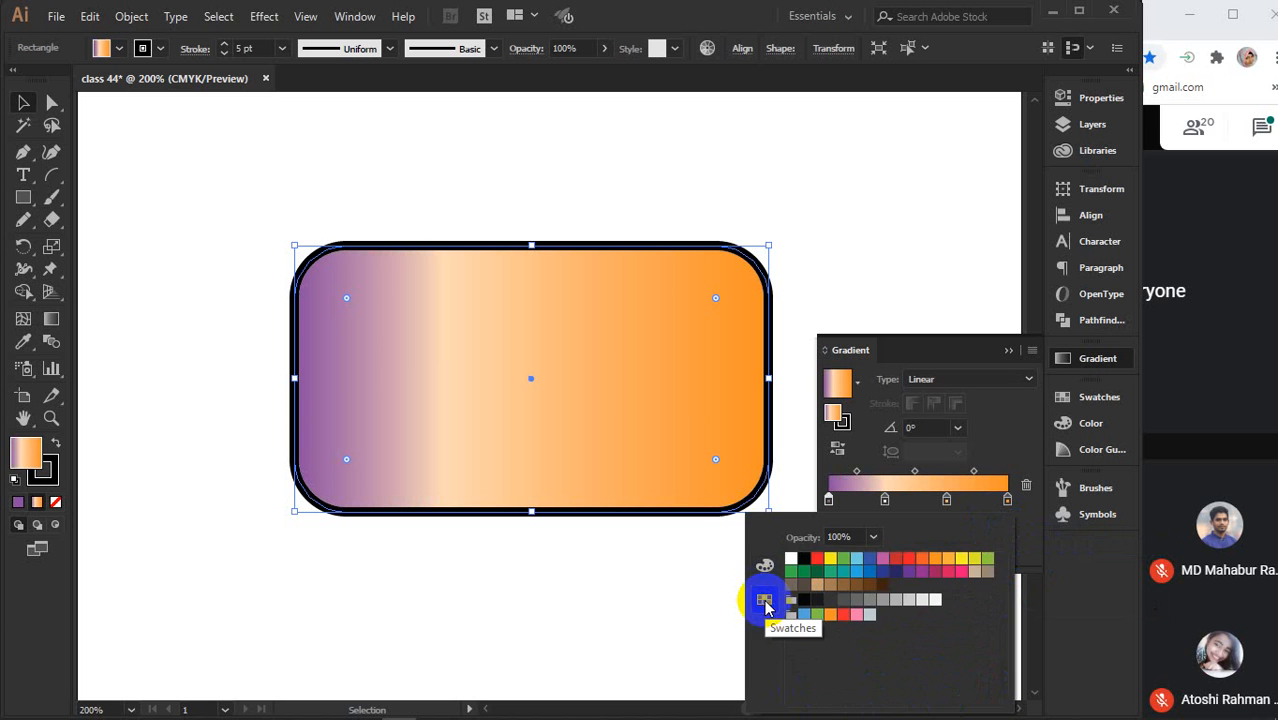
click(905, 566)
click(972, 568)
click(963, 566)
click(921, 560)
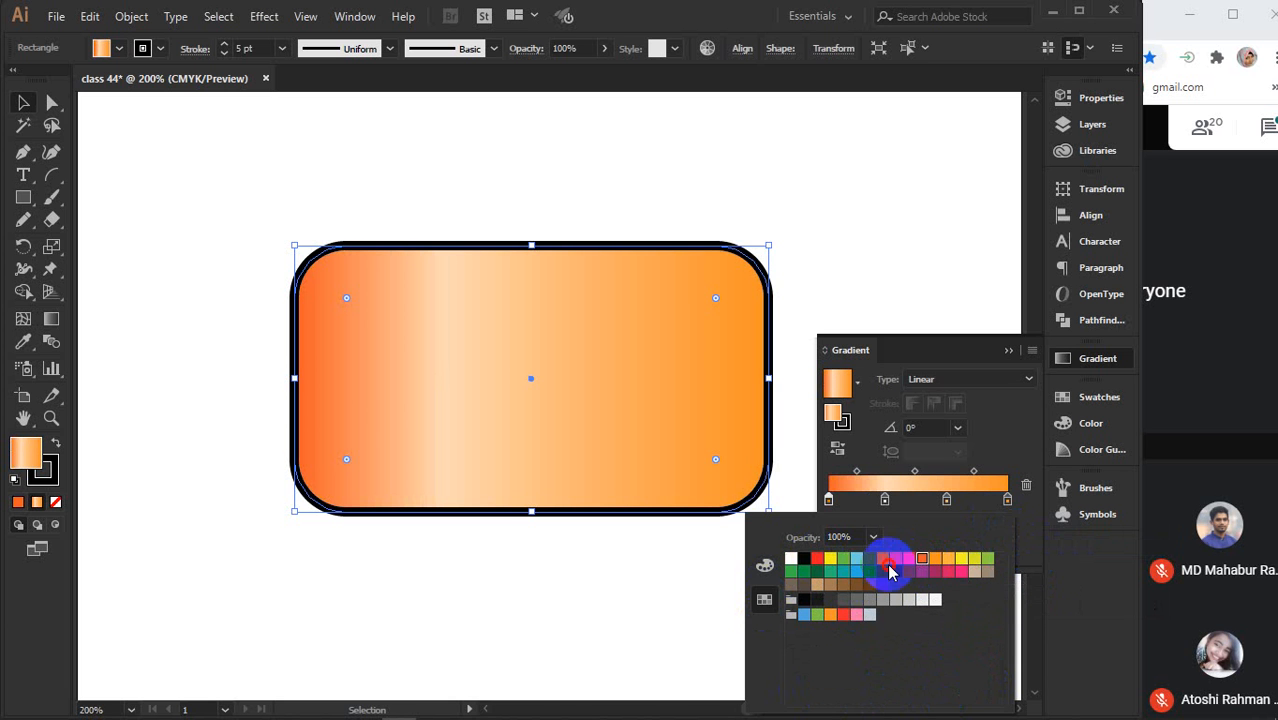
Try red #be2026 from the spectrum on the first gradient stop, followed by blue and other swatches, ending on orange
click(765, 566)
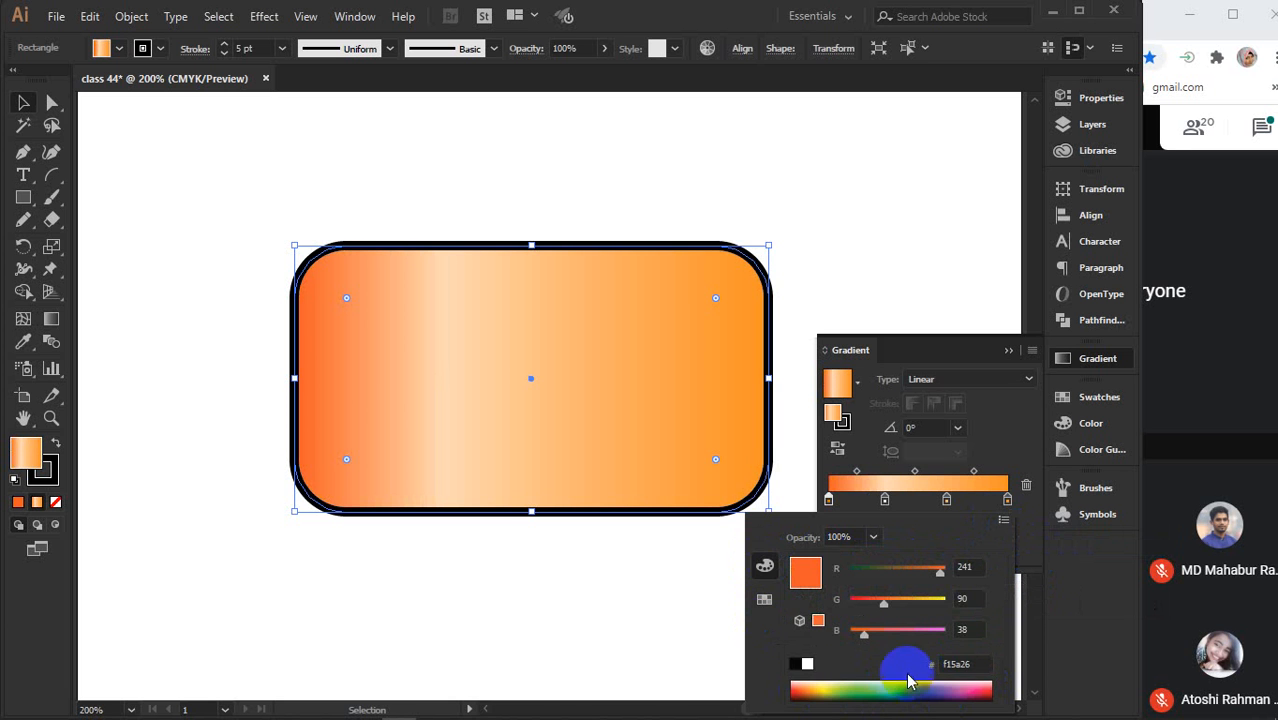
drag(840, 688, 1003, 533)
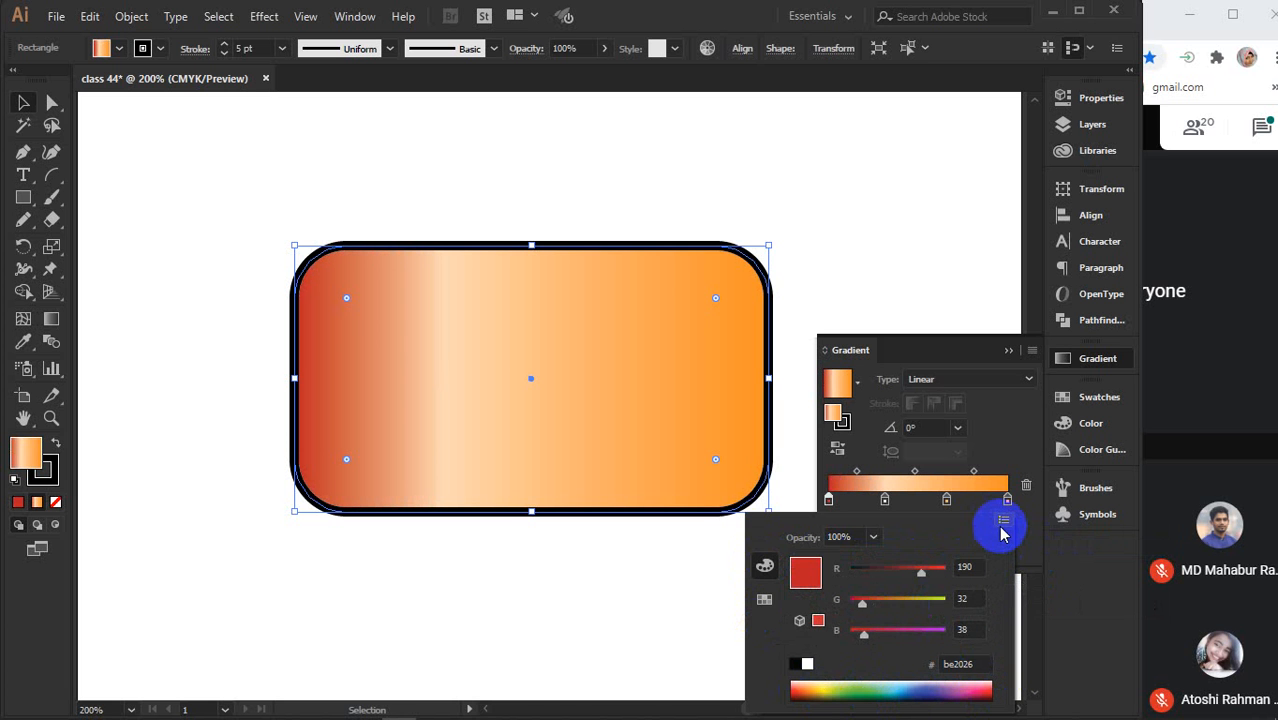
click(764, 599)
click(850, 571)
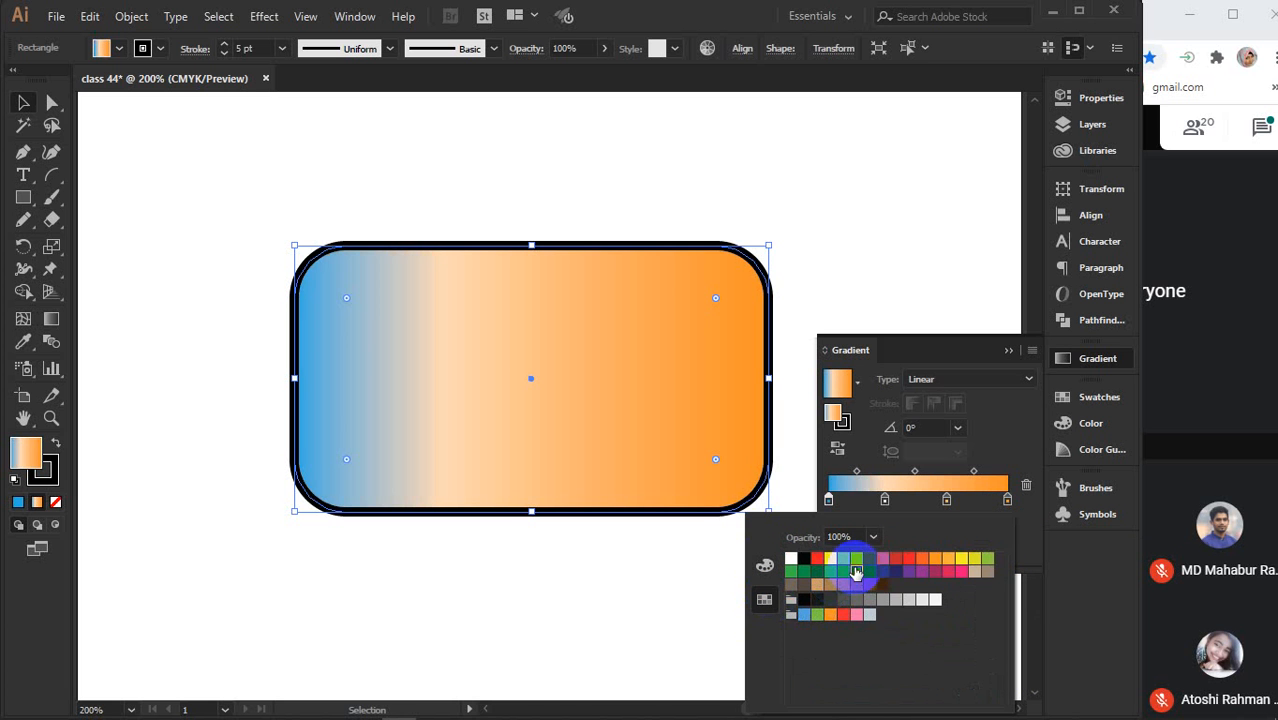
click(893, 565)
click(981, 563)
click(926, 568)
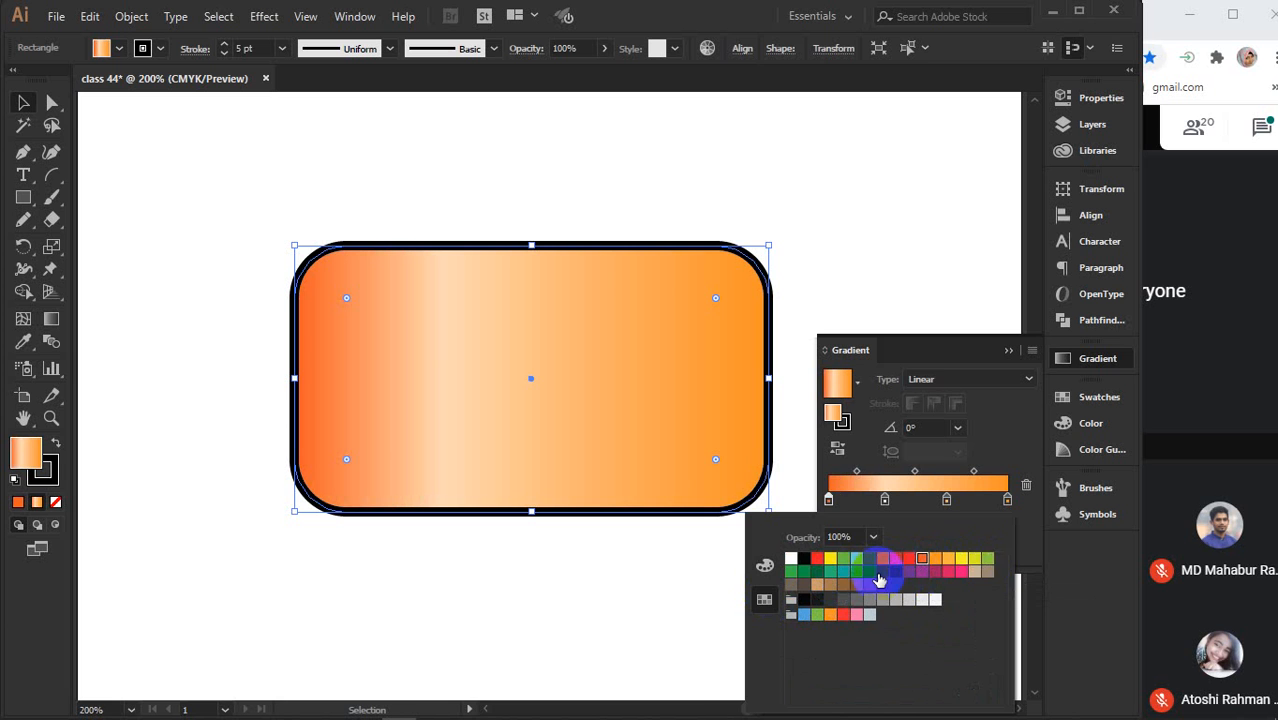
Recolour the first gradient stop to a strong red at hue 360° using the Color Picker
click(828, 500)
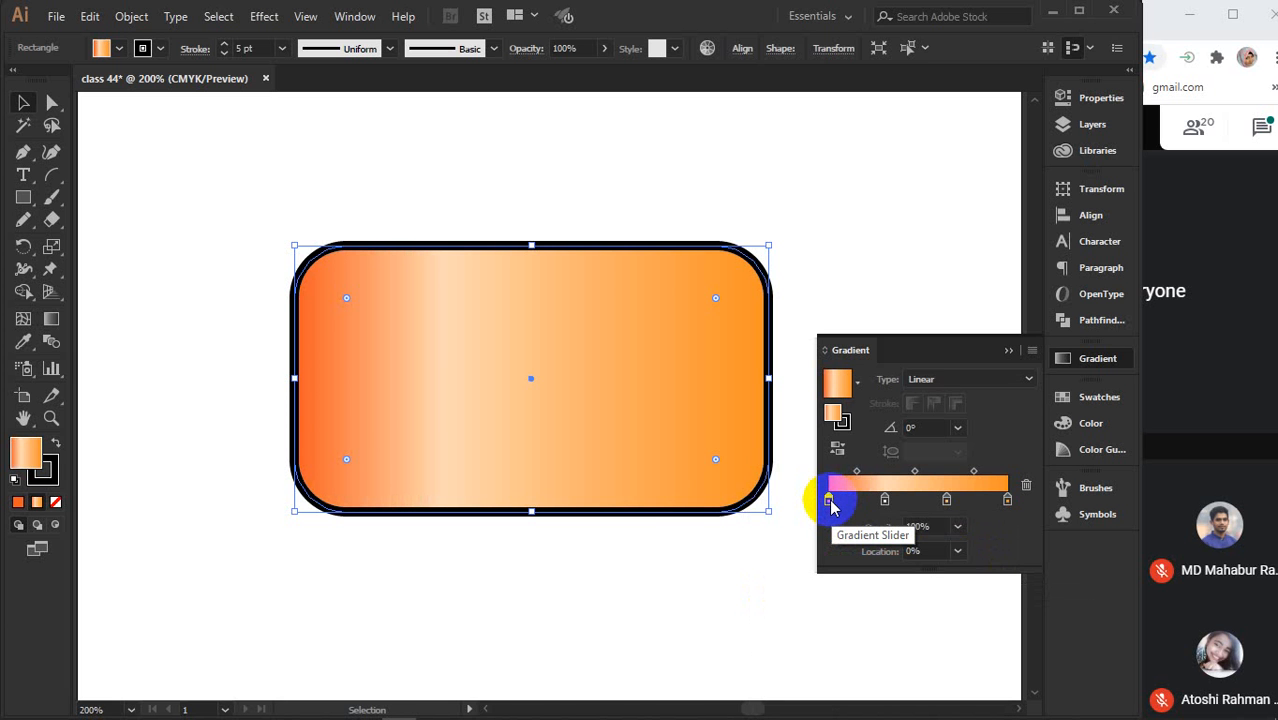
double_click(828, 500)
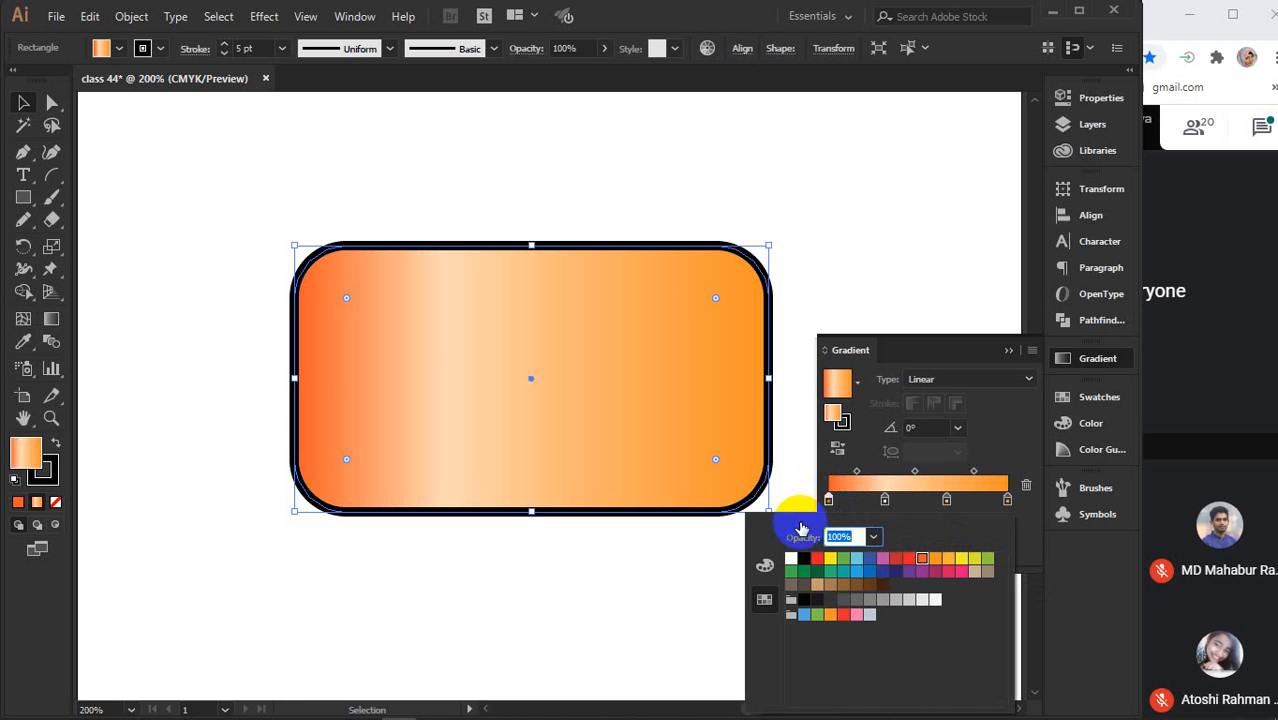
click(827, 503)
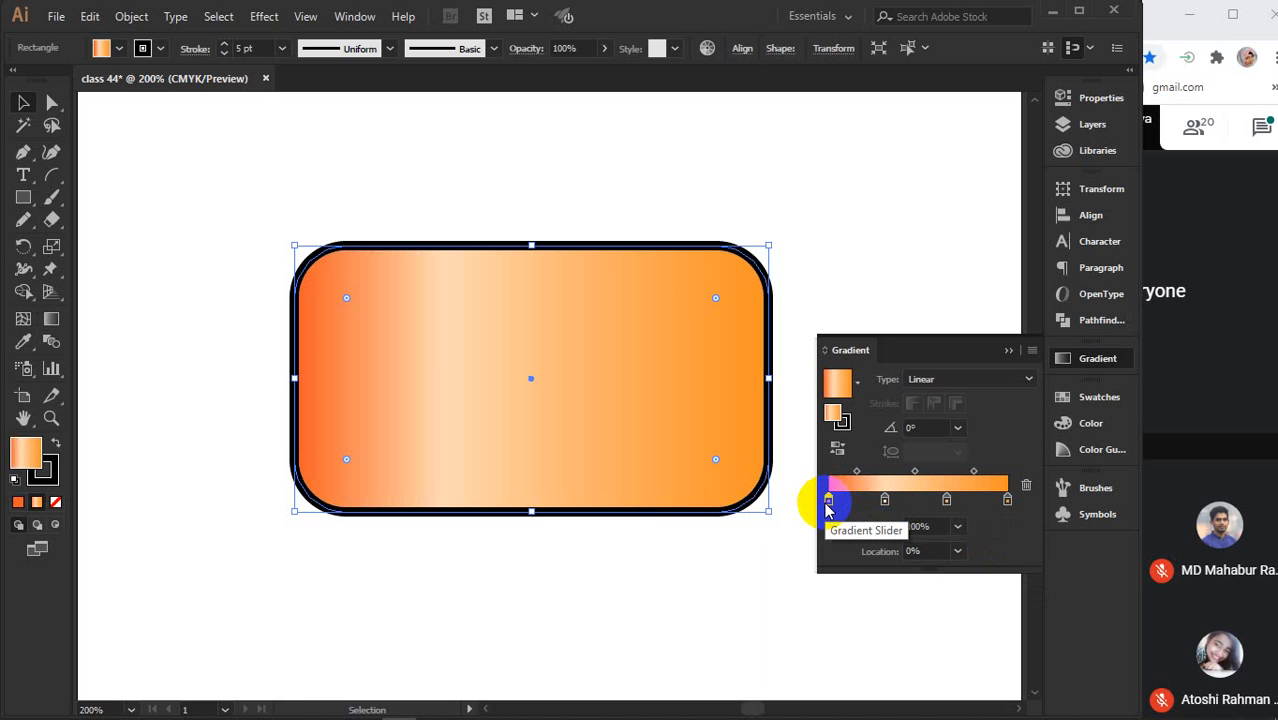
click(828, 500)
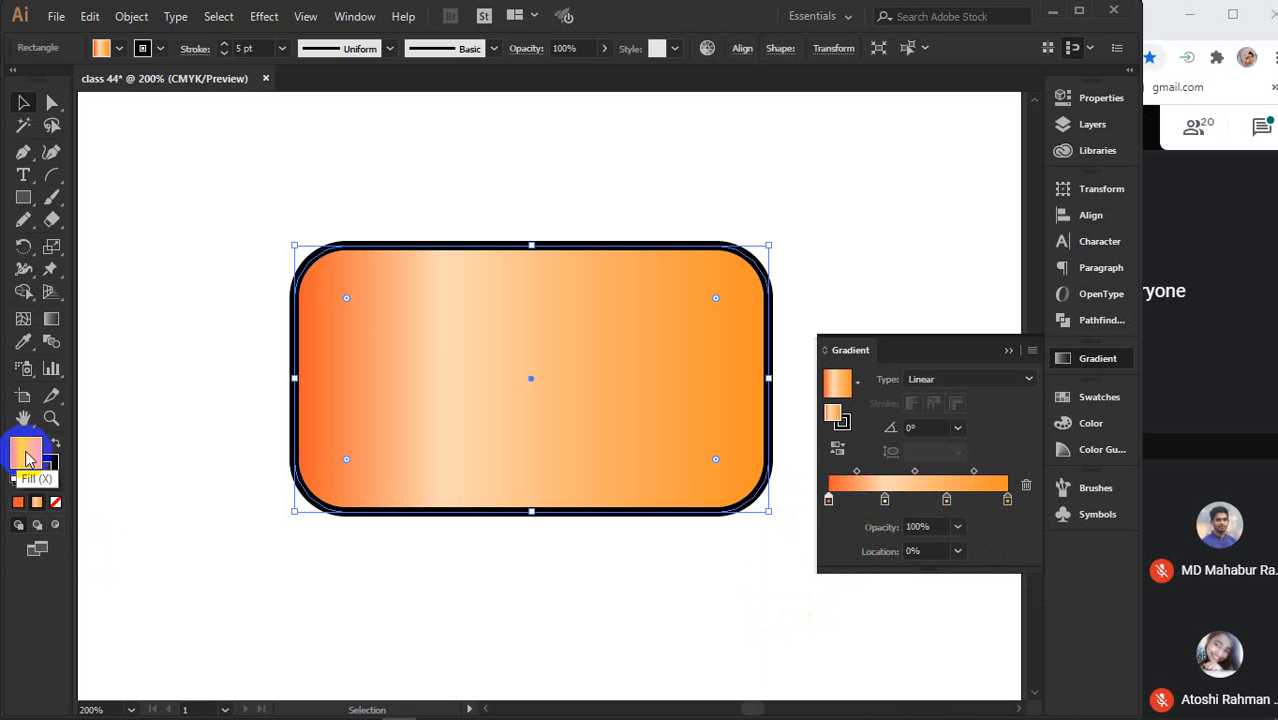
double_click(27, 458)
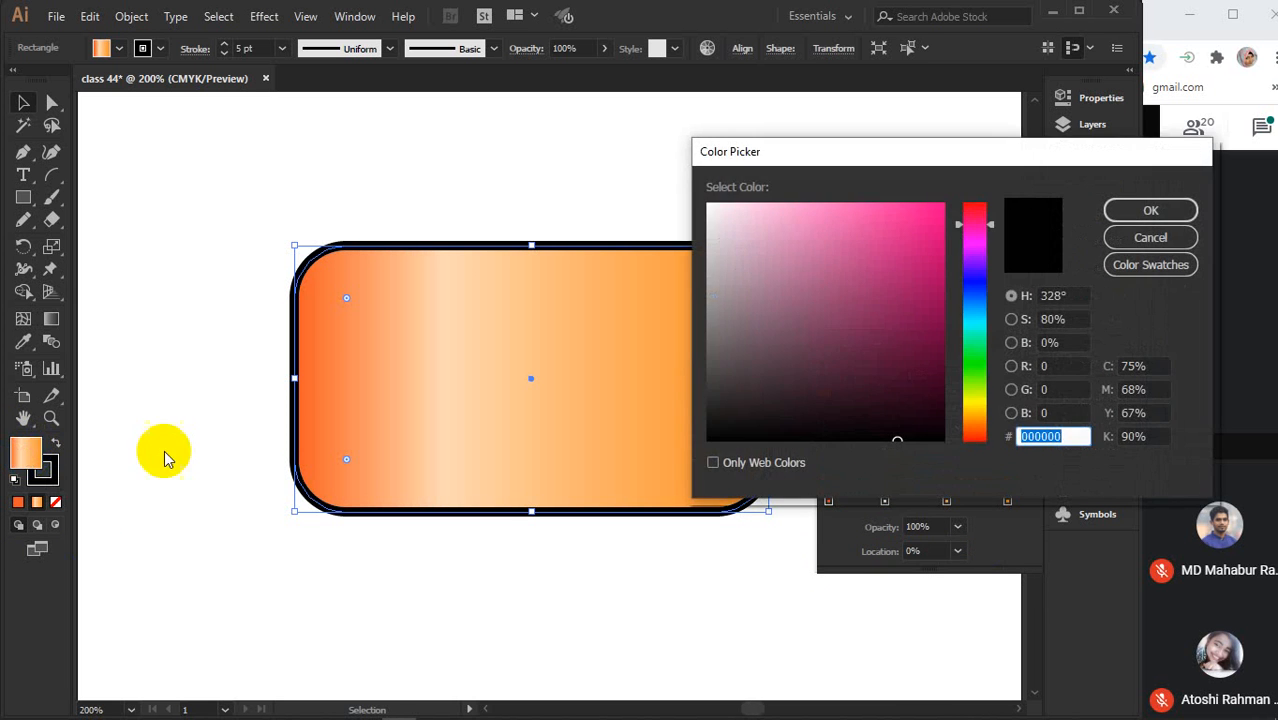
click(970, 235)
drag(966, 240, 959, 180)
click(1163, 212)
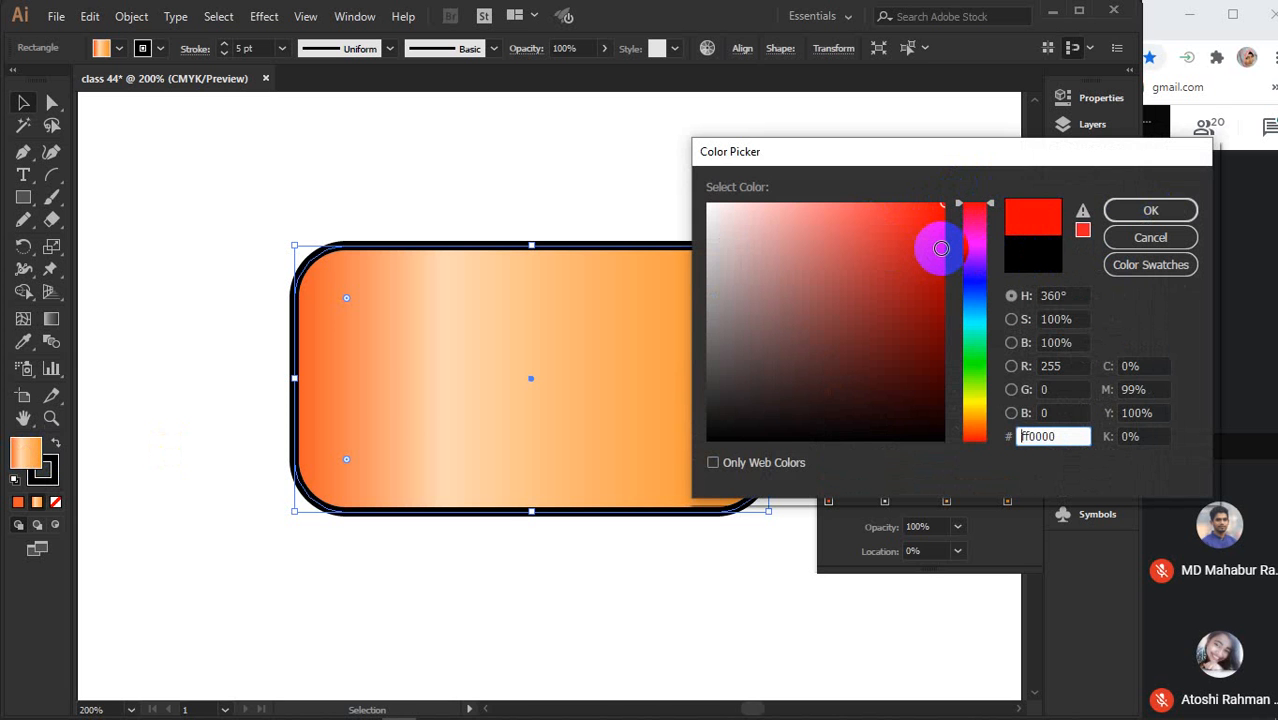
click(941, 248)
click(1145, 210)
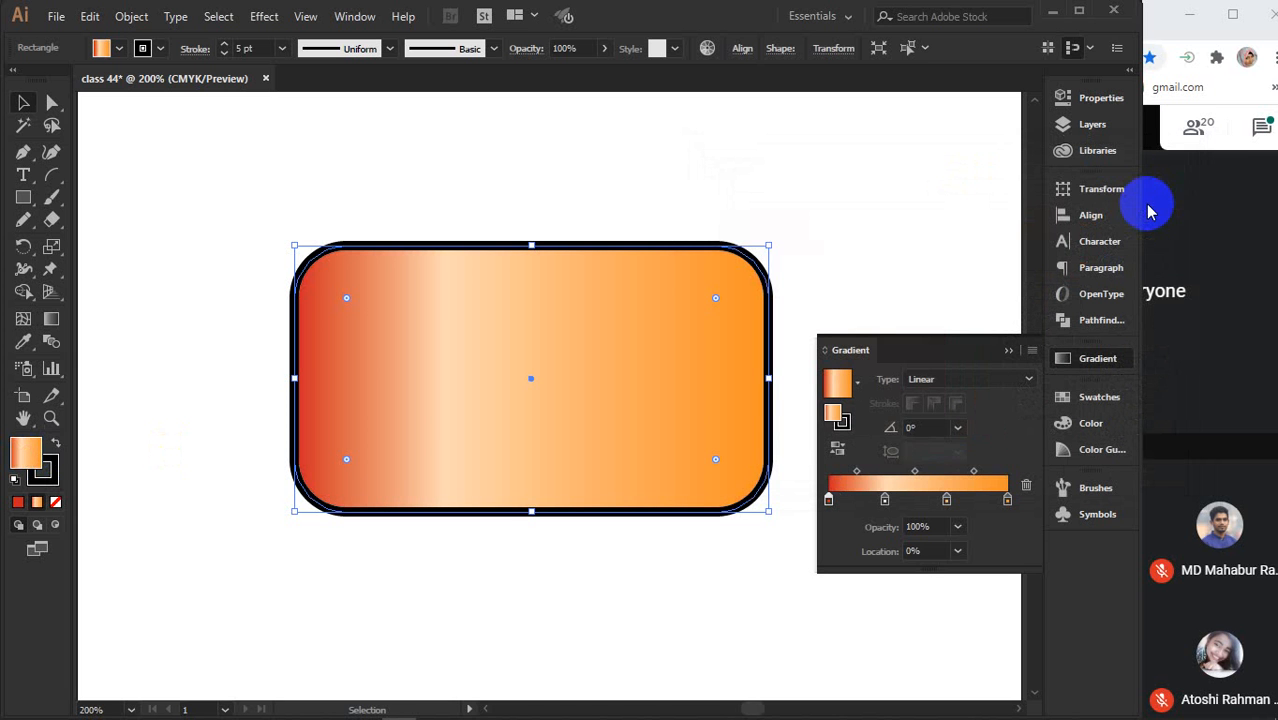
Recolour the gradient stop at 31.54% to light red #f47d7d using the Color Picker
click(885, 500)
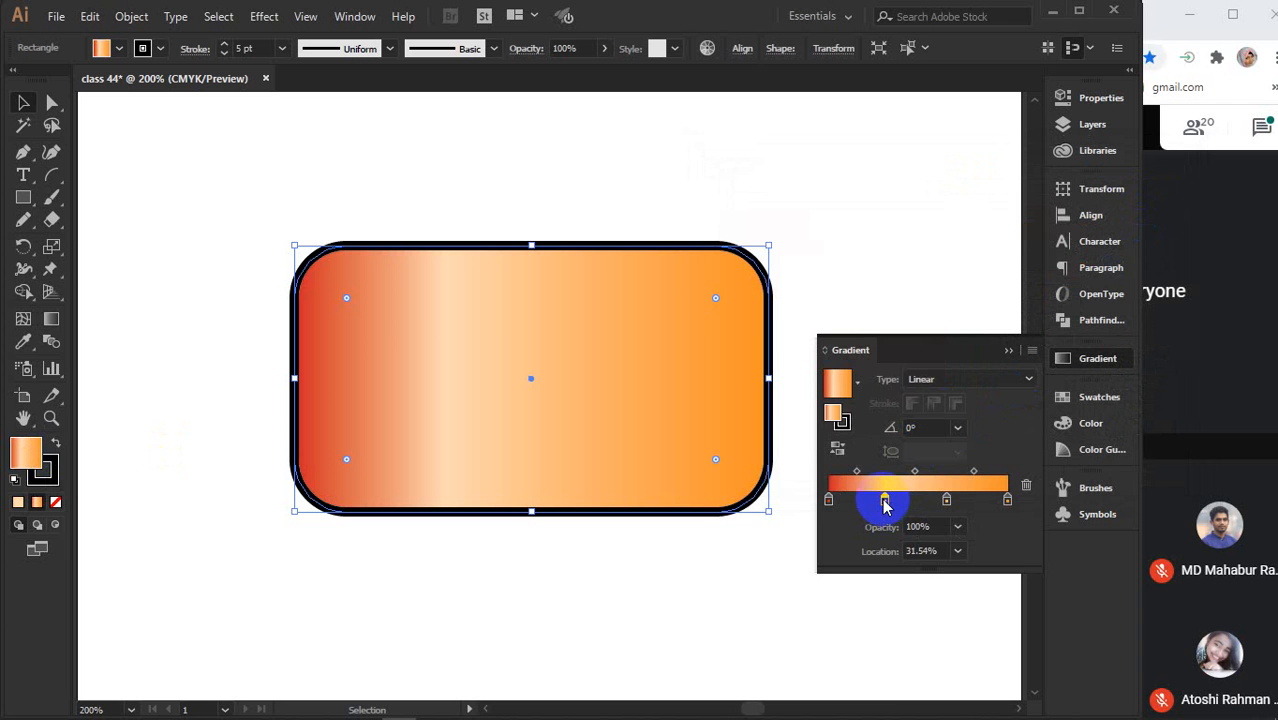
click(20, 470)
double_click(20, 460)
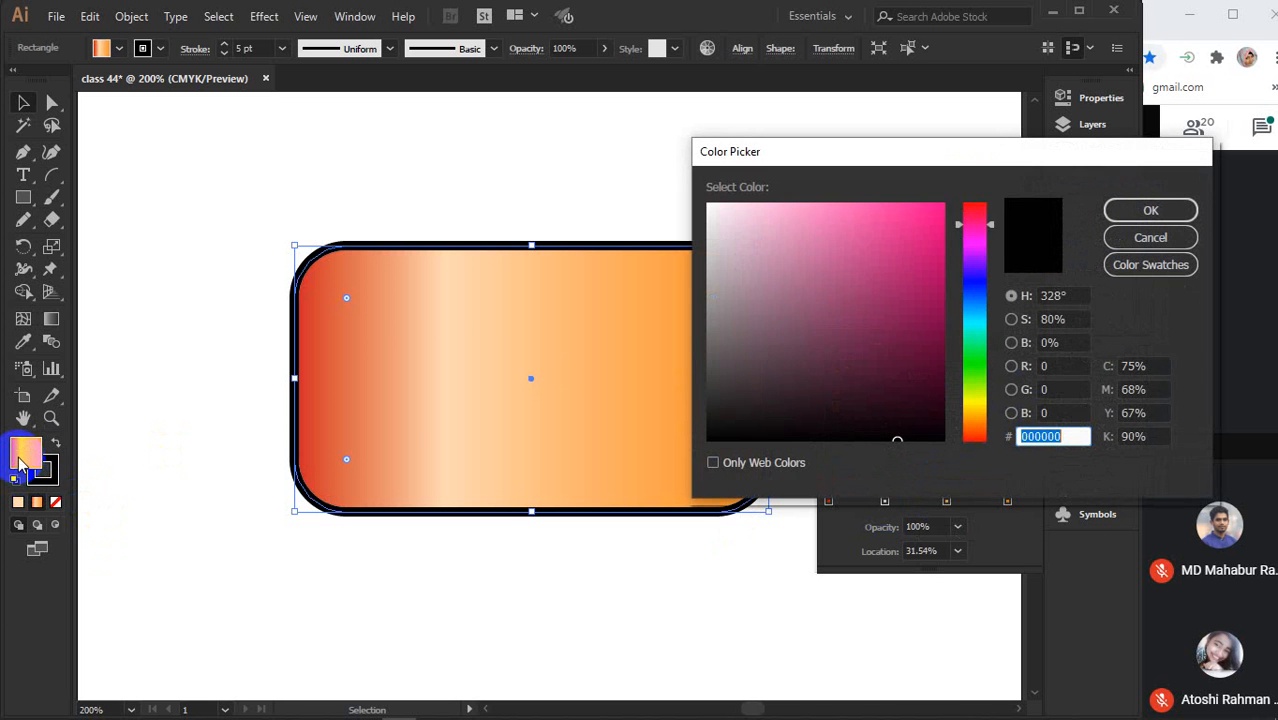
drag(996, 225, 970, 190)
drag(785, 225, 824, 210)
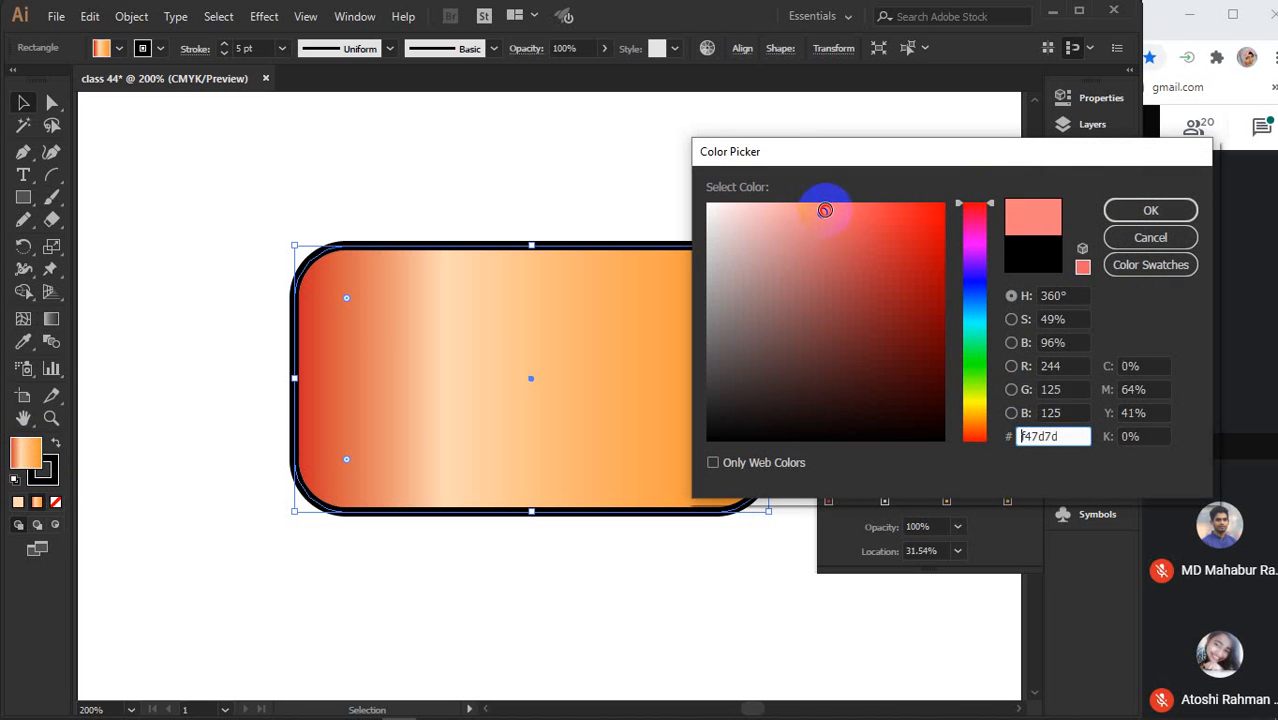
click(1150, 210)
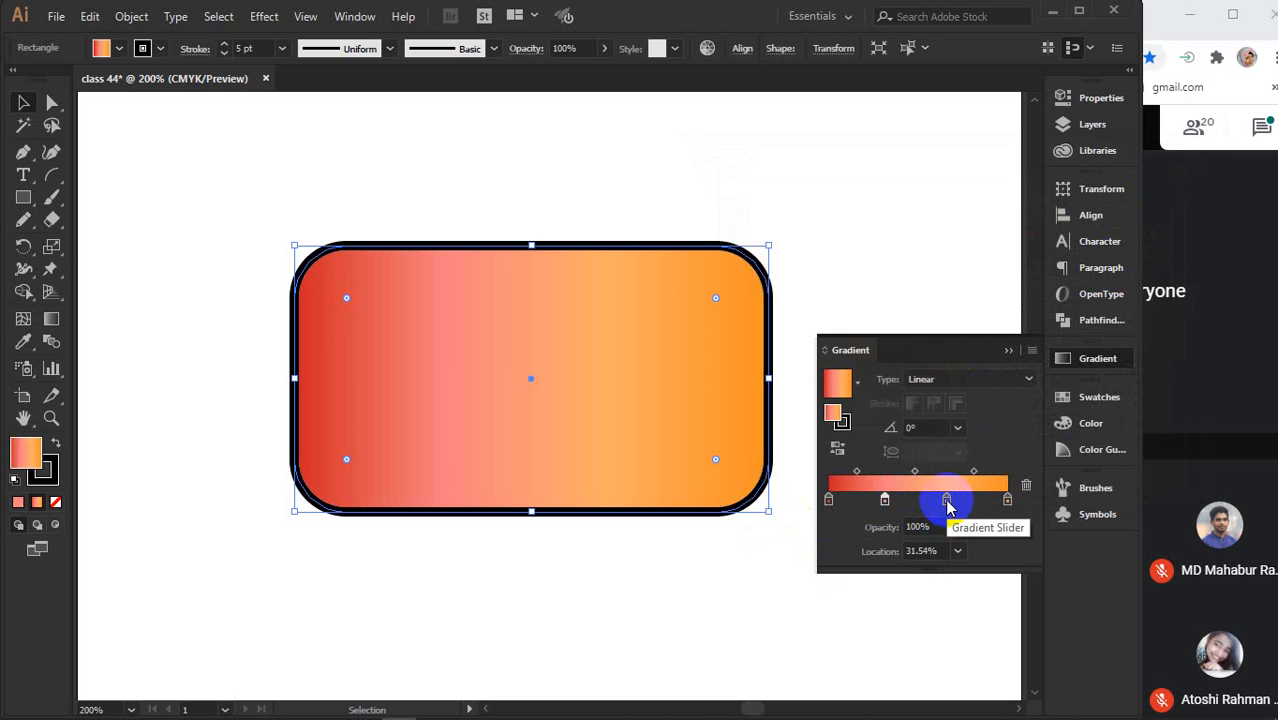
Recolour the gradient stop at 65.9% to red #d80909 using the Color Picker
click(948, 506)
double_click(948, 504)
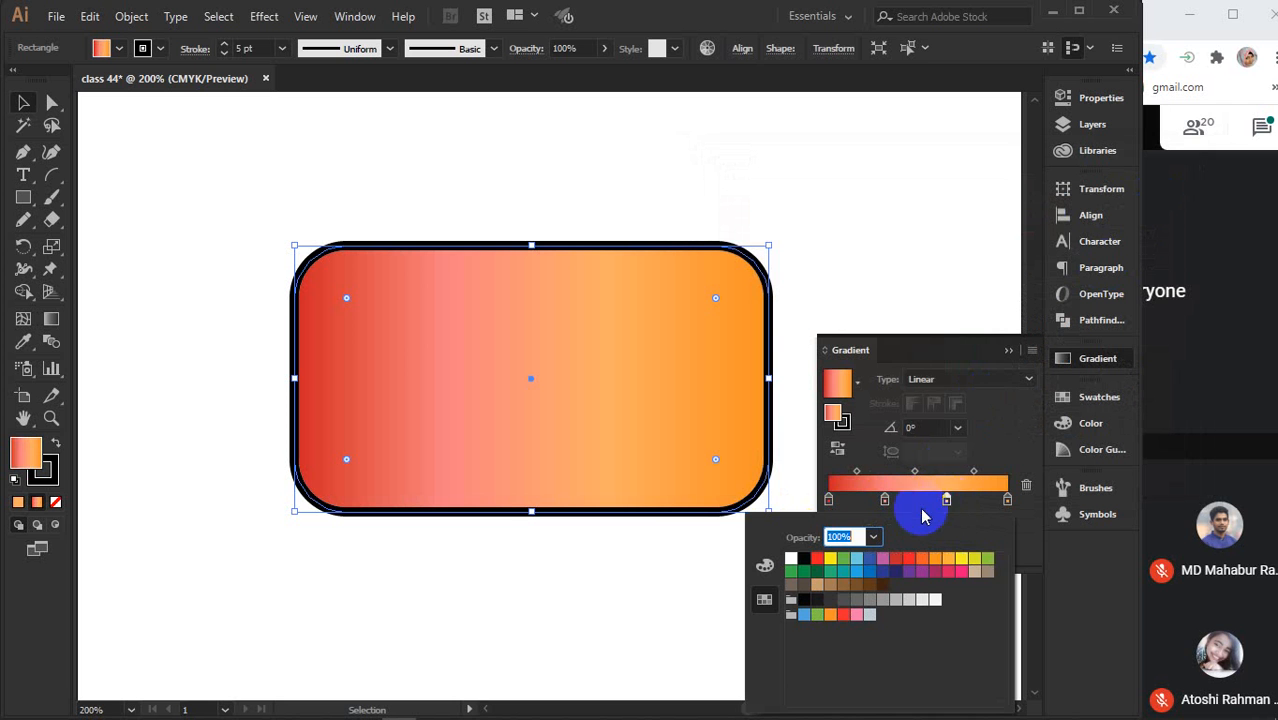
click(946, 500)
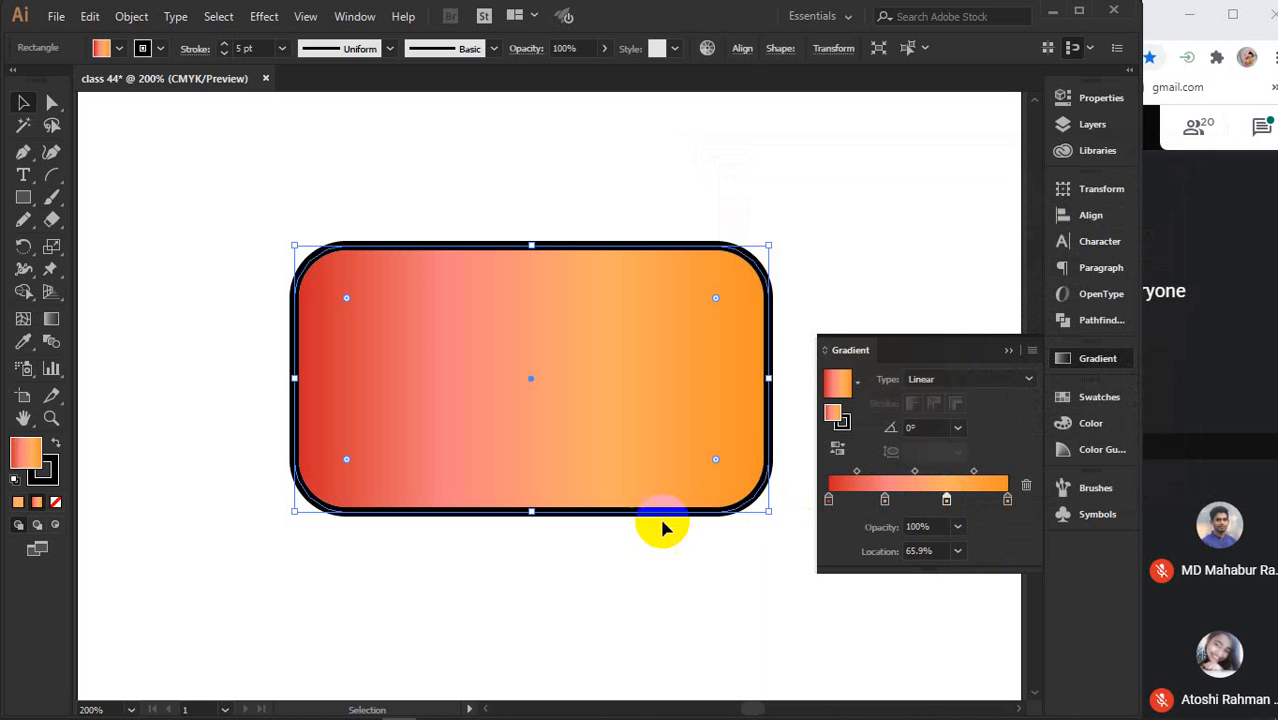
click(31, 457)
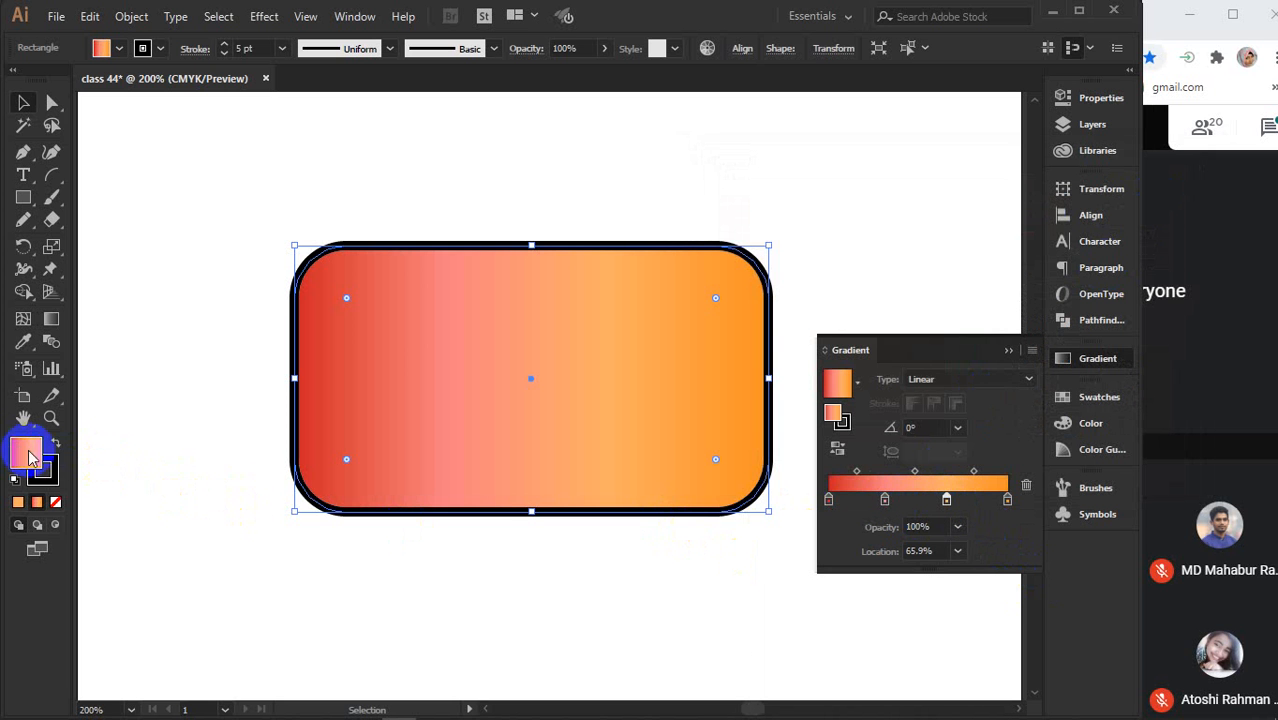
double_click(22, 455)
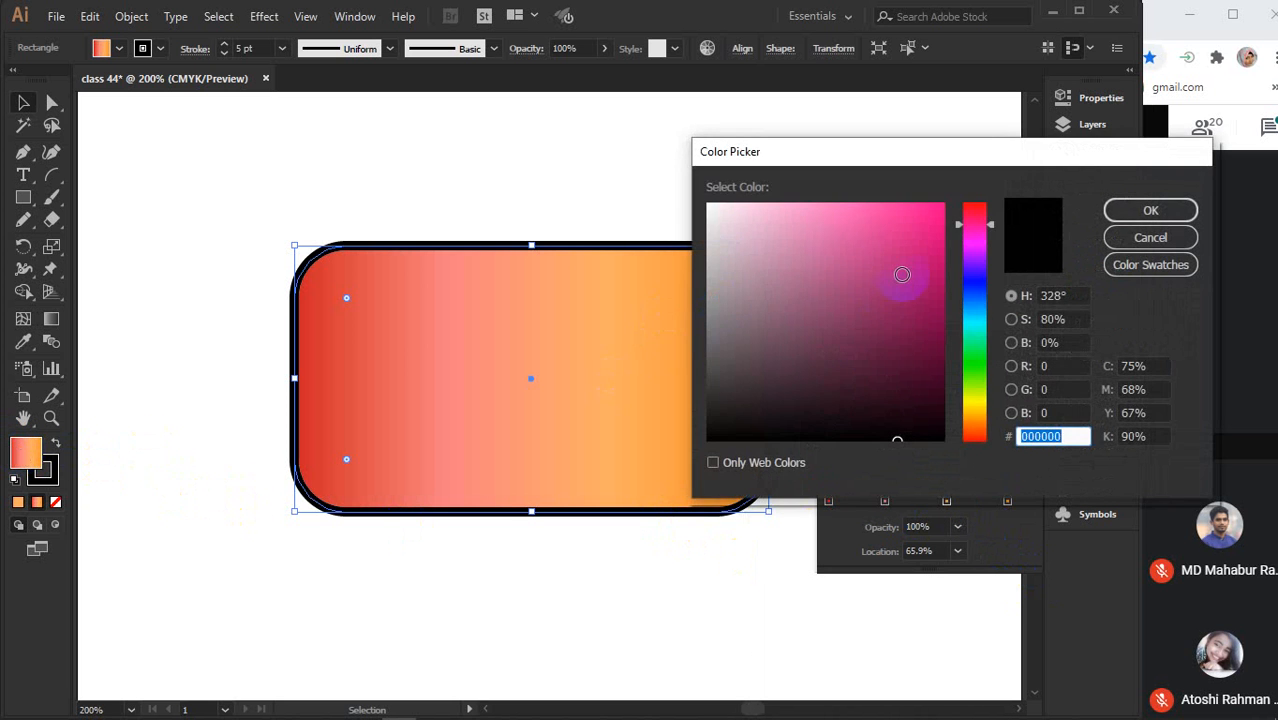
drag(902, 274, 948, 203)
click(972, 204)
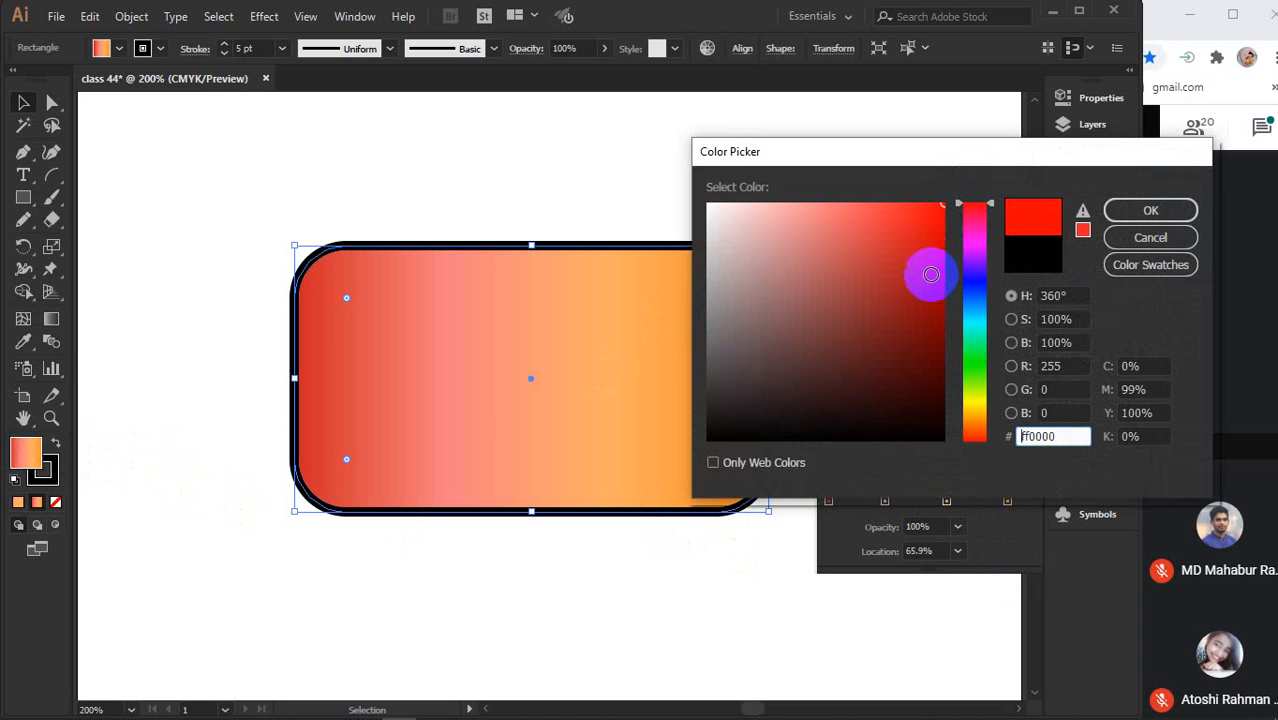
click(935, 237)
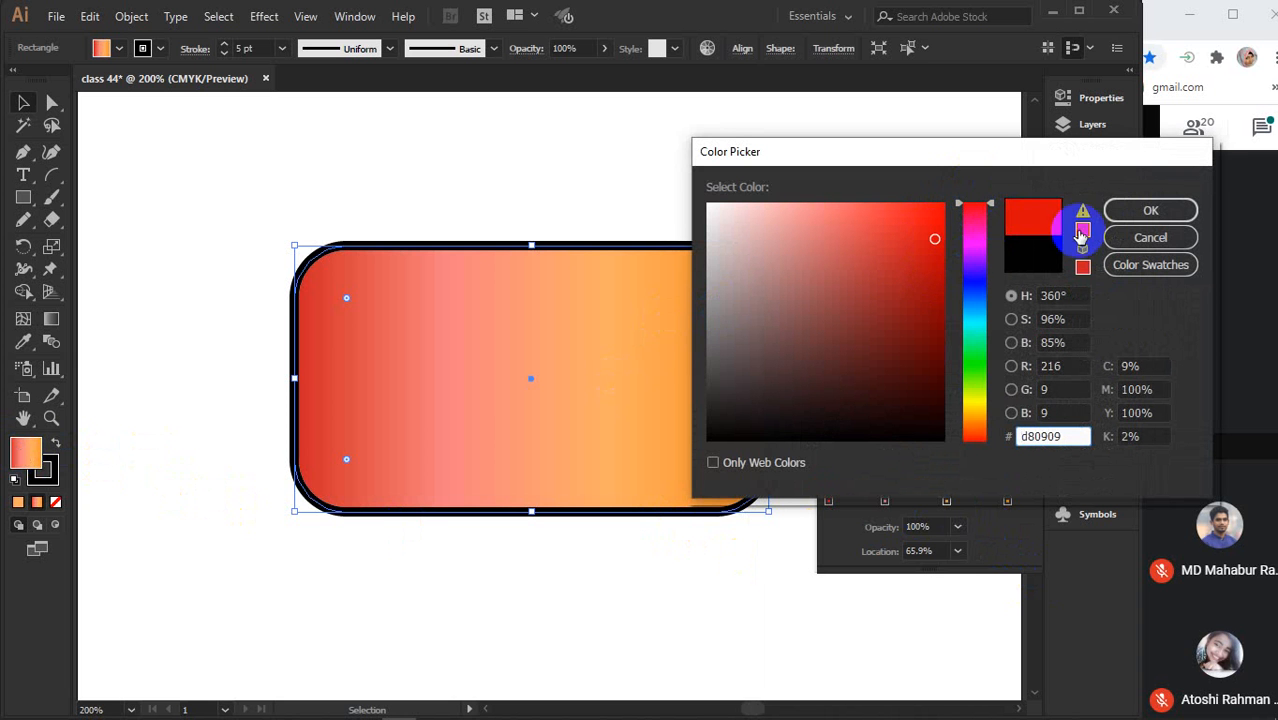
click(1143, 210)
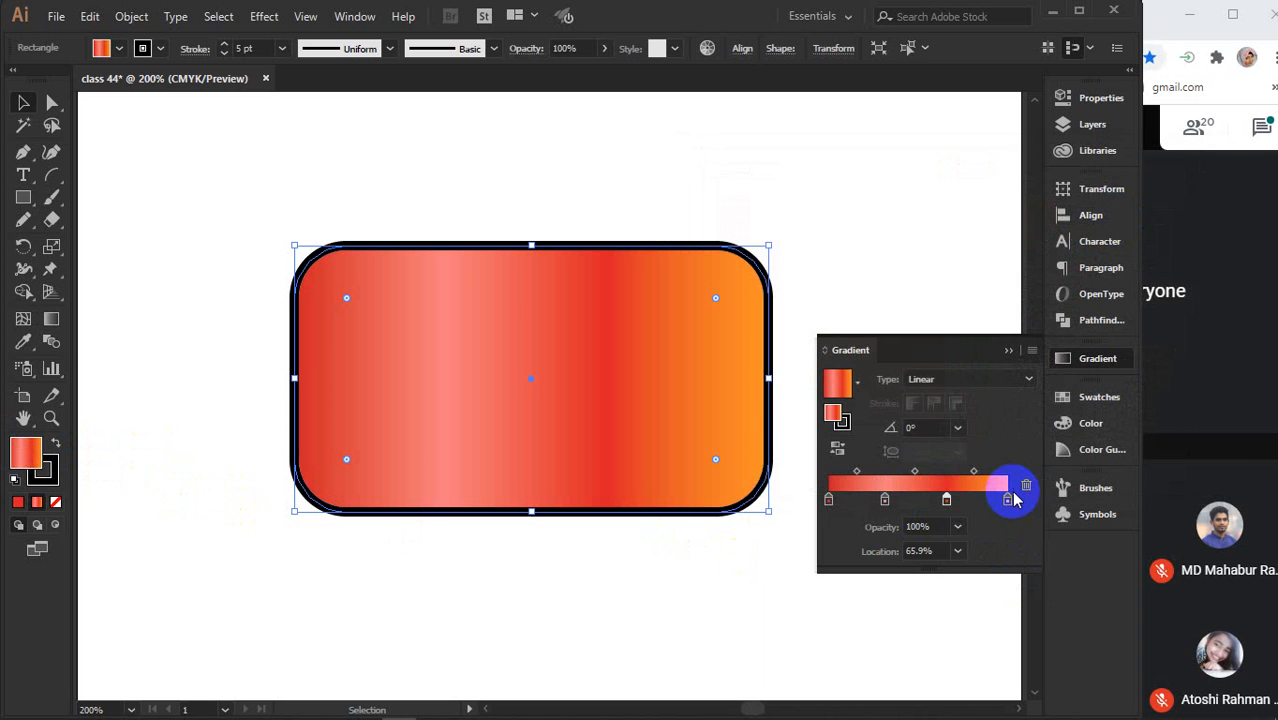
Recolour the last gradient stop at 100% to a dark red at hue 360° using the Color Picker
click(1007, 500)
click(32, 452)
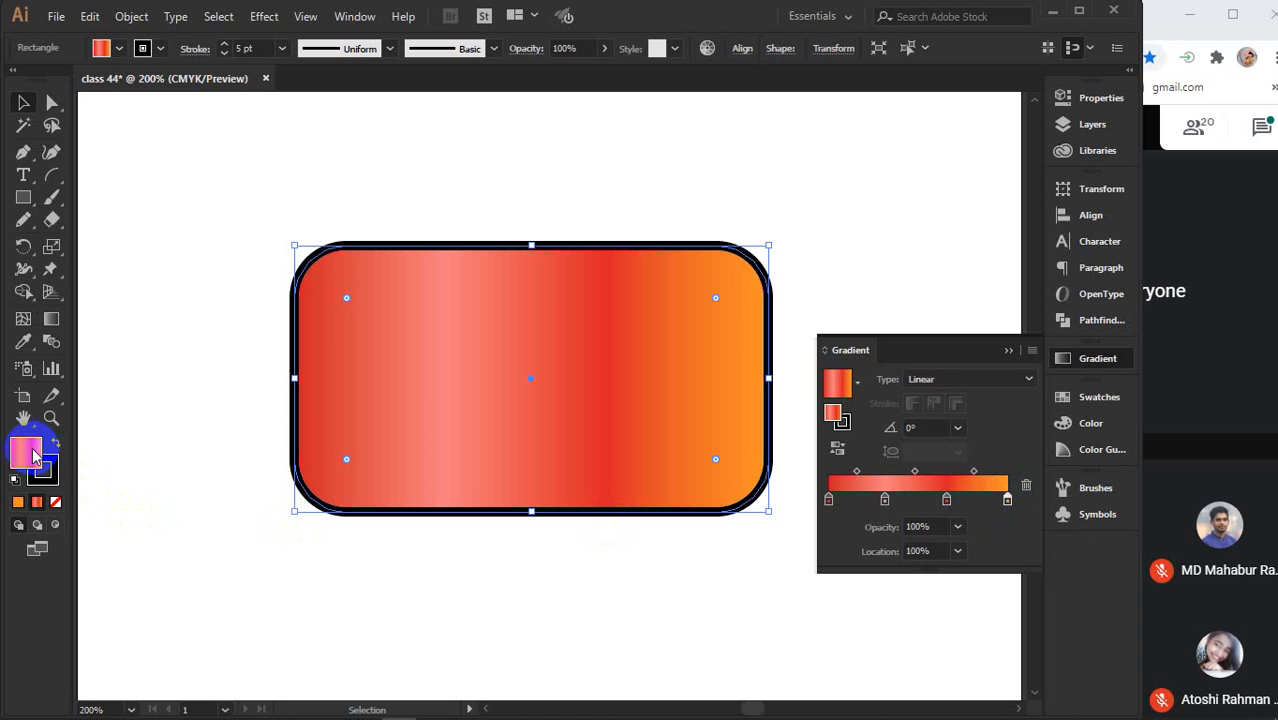
drag(987, 237, 984, 191)
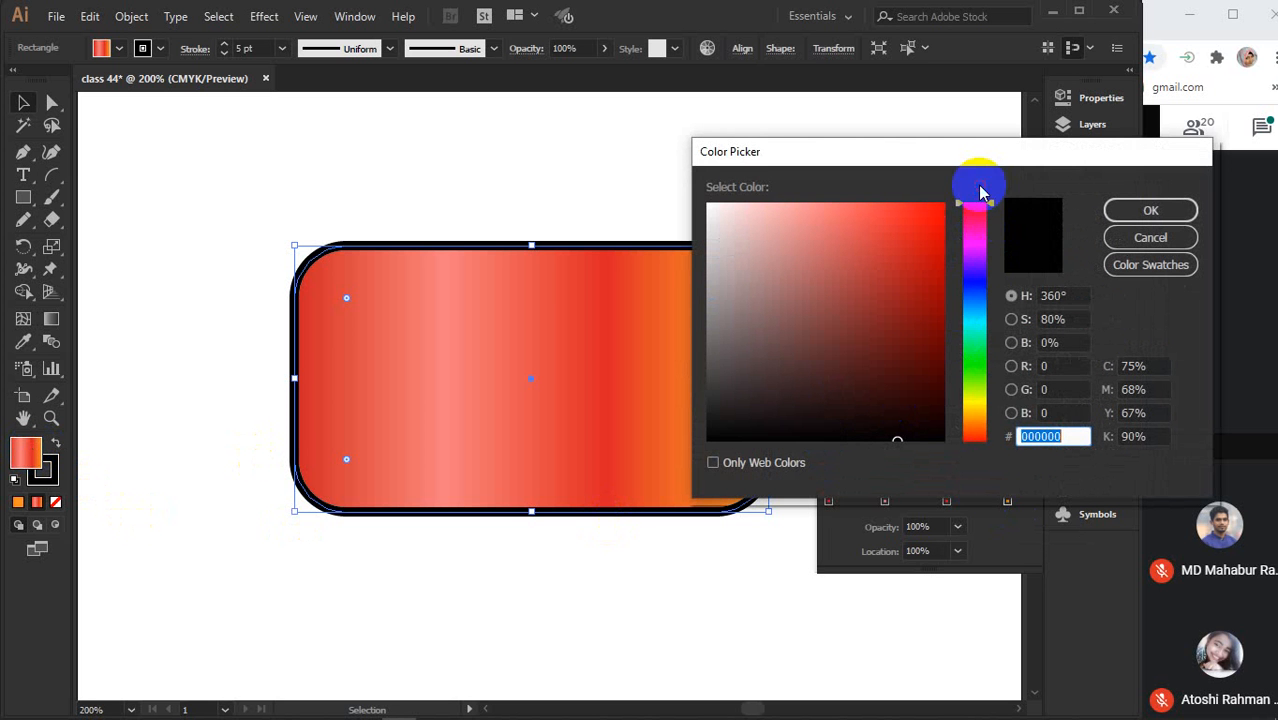
click(938, 315)
click(1150, 207)
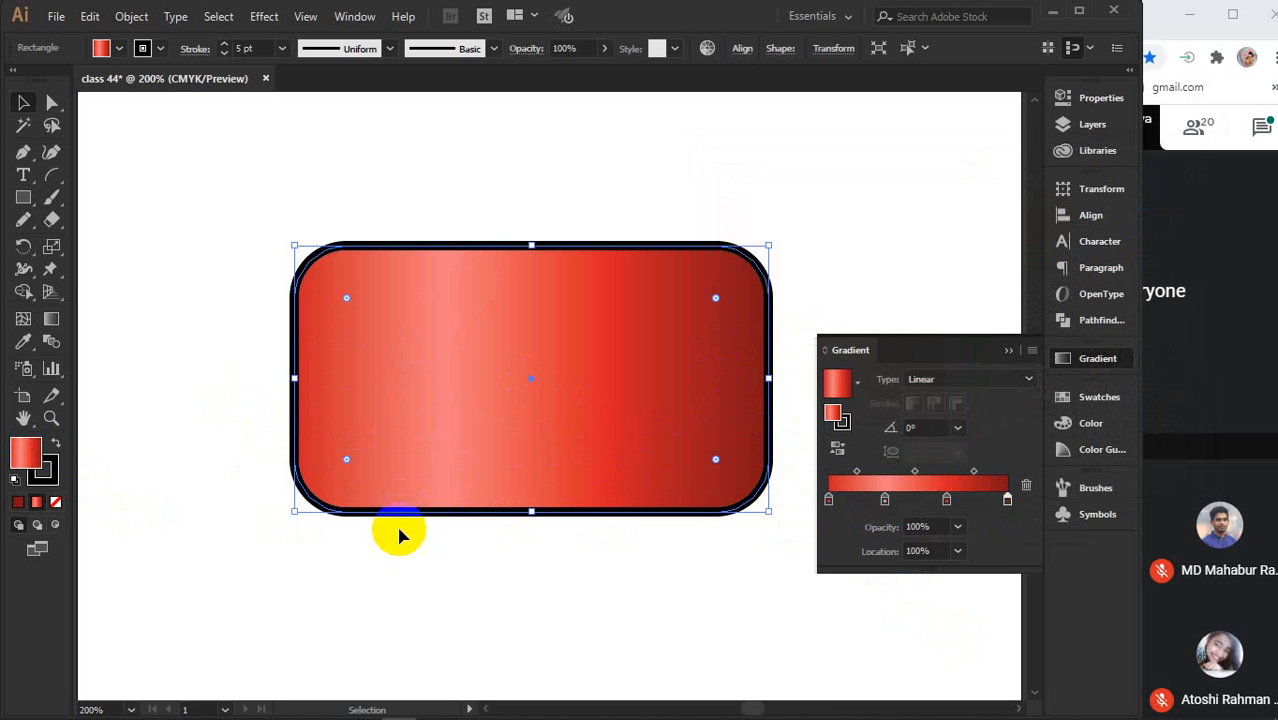
Set the red linear gradient's angle to 40°
drag(938, 531, 934, 424)
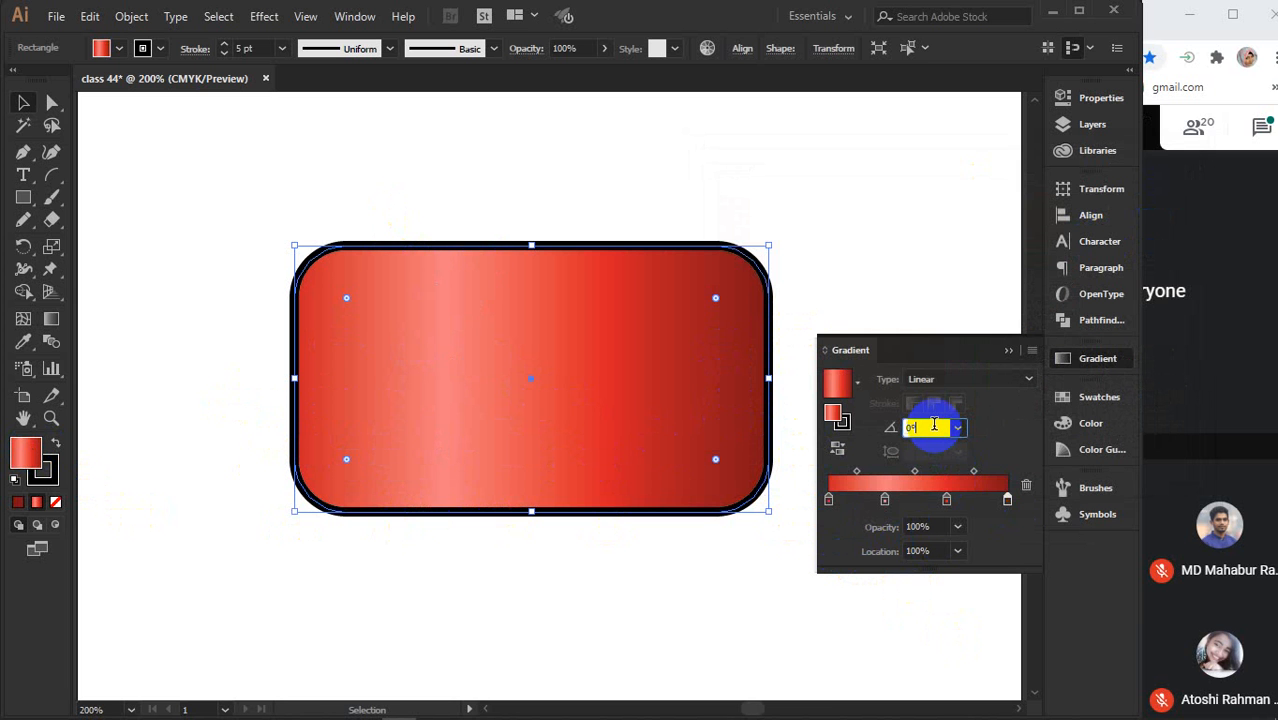
scroll(934, 424, up, 10)
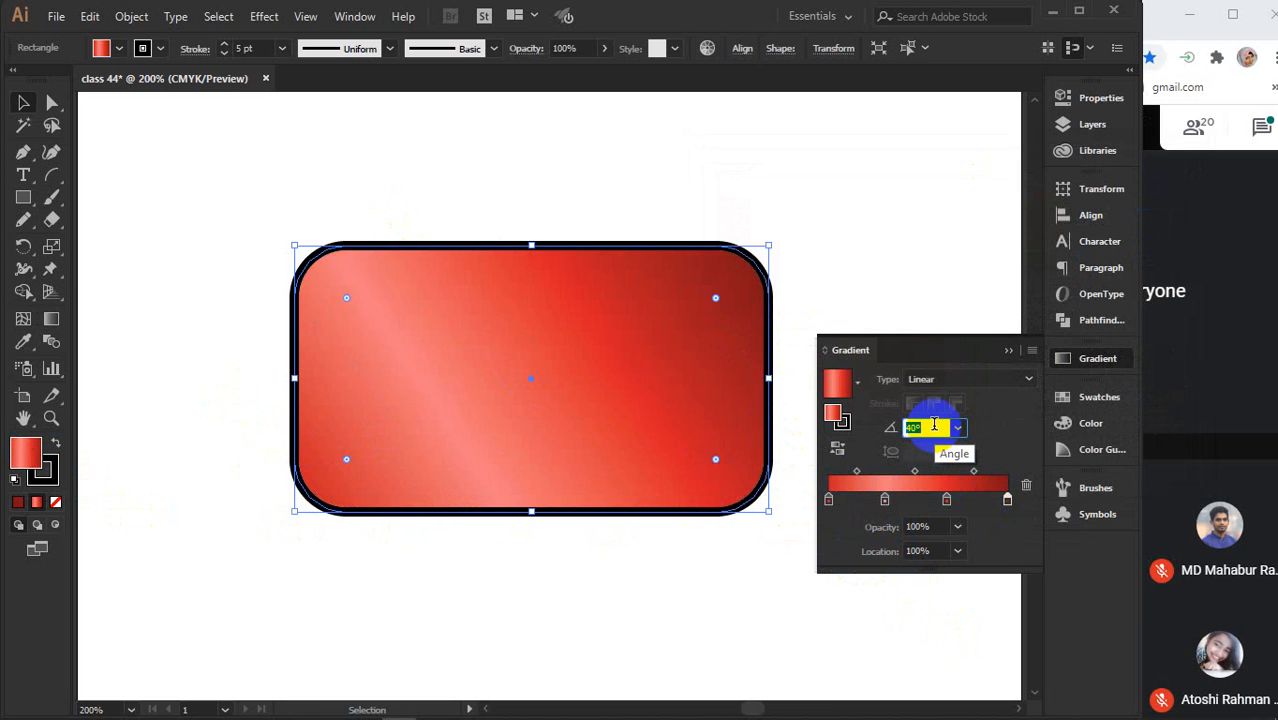
Set the rounded rectangle's fill gradient angle to 0° and activate the Gradient tool on it
scroll(934, 424, up, 15)
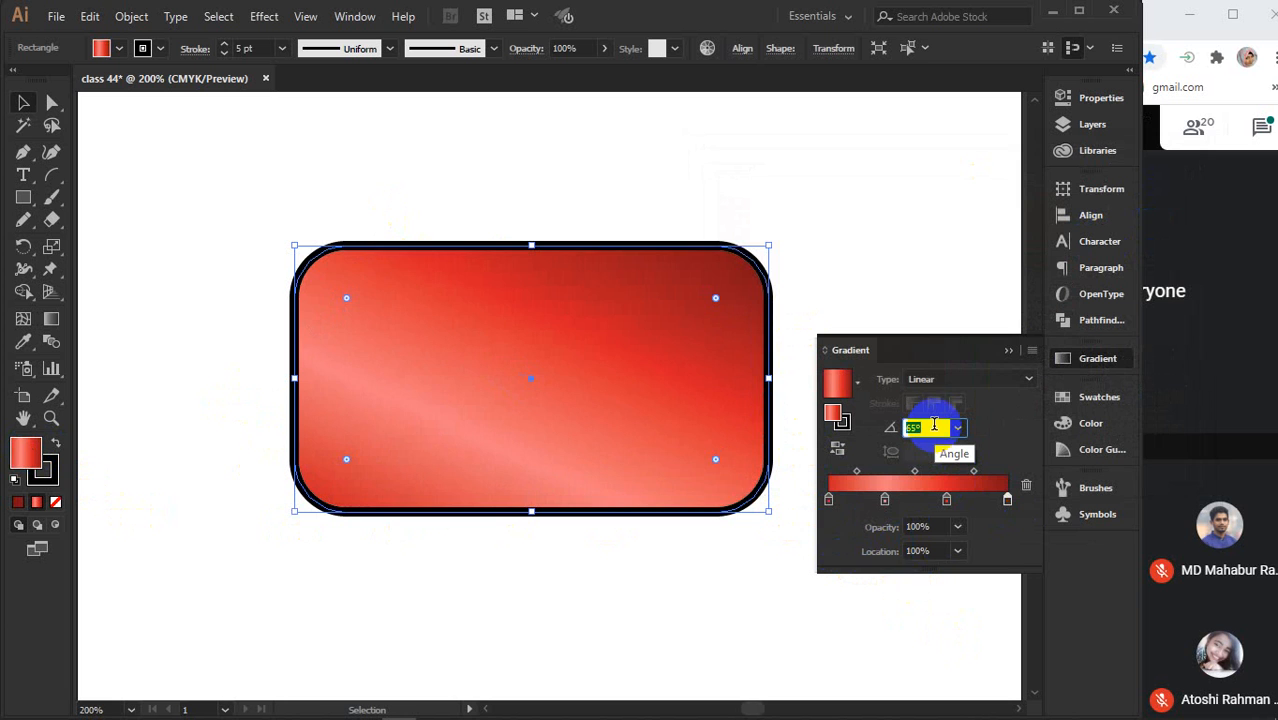
scroll(934, 421, down, 20)
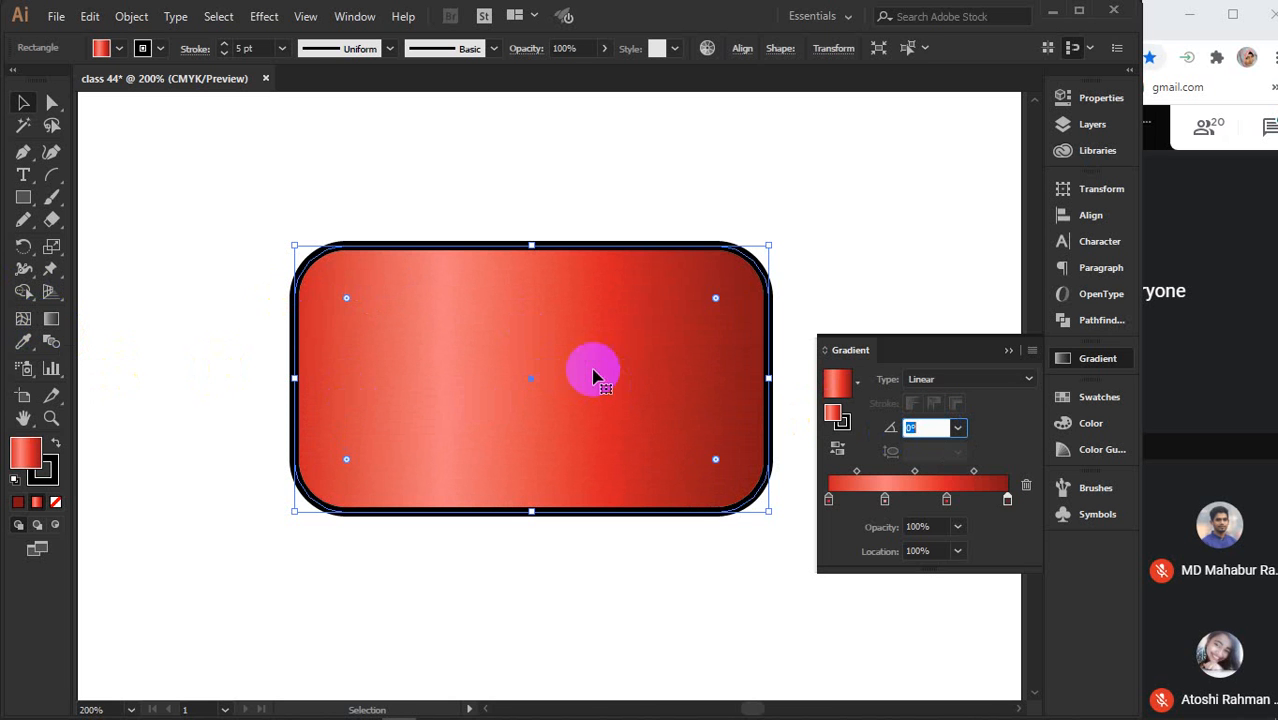
click(52, 321)
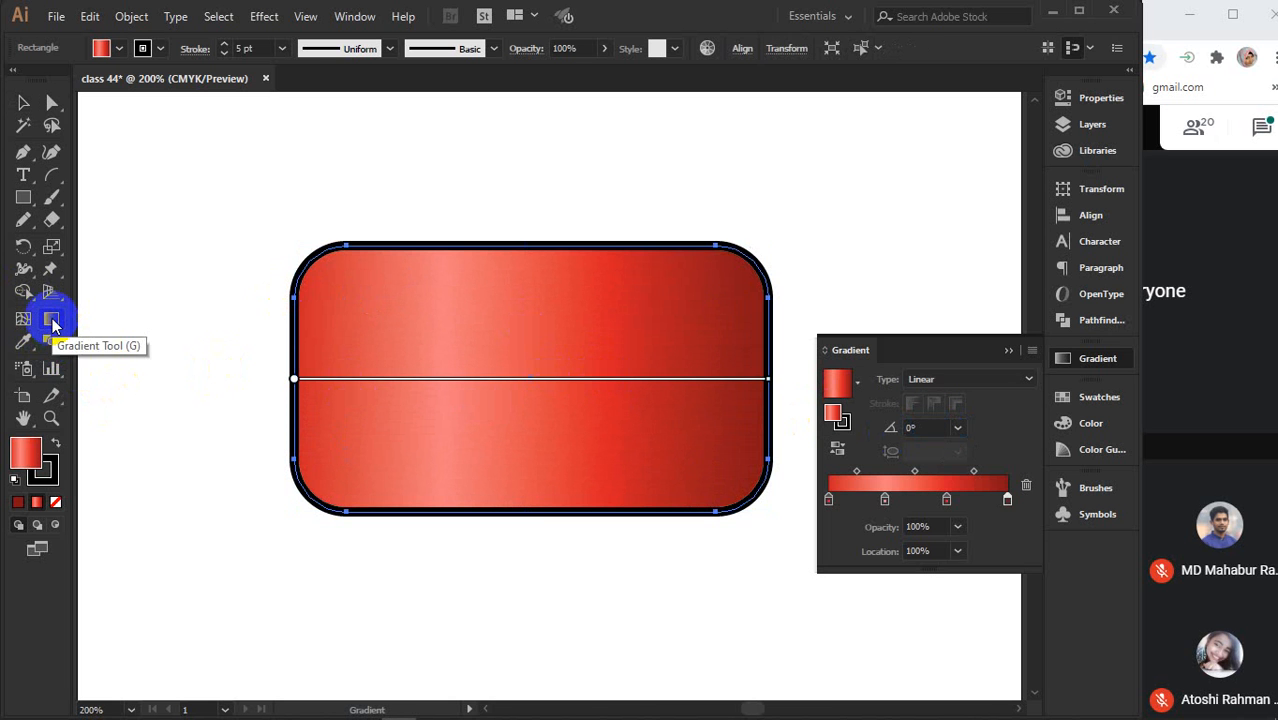
click(511, 366)
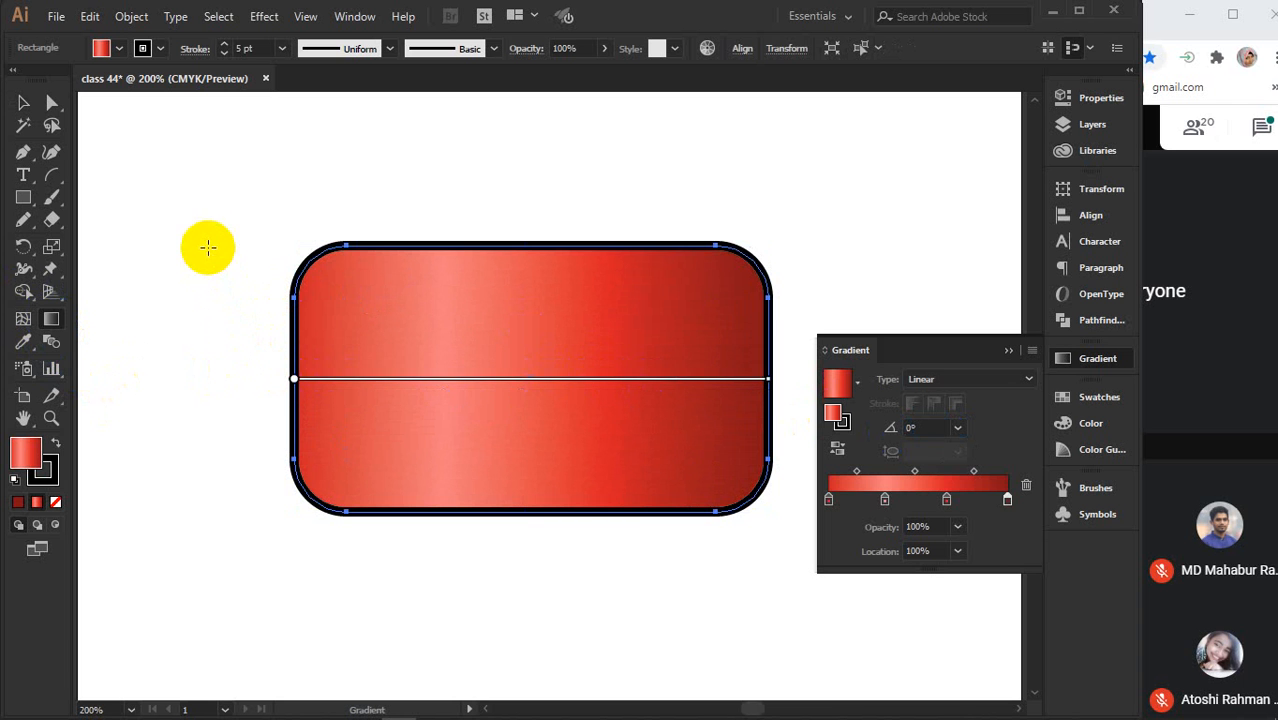
Redraw the fill gradient across the rectangle in various diagonal and reversed directions with the Gradient tool, ending at about -20.7°
drag(208, 247, 664, 580)
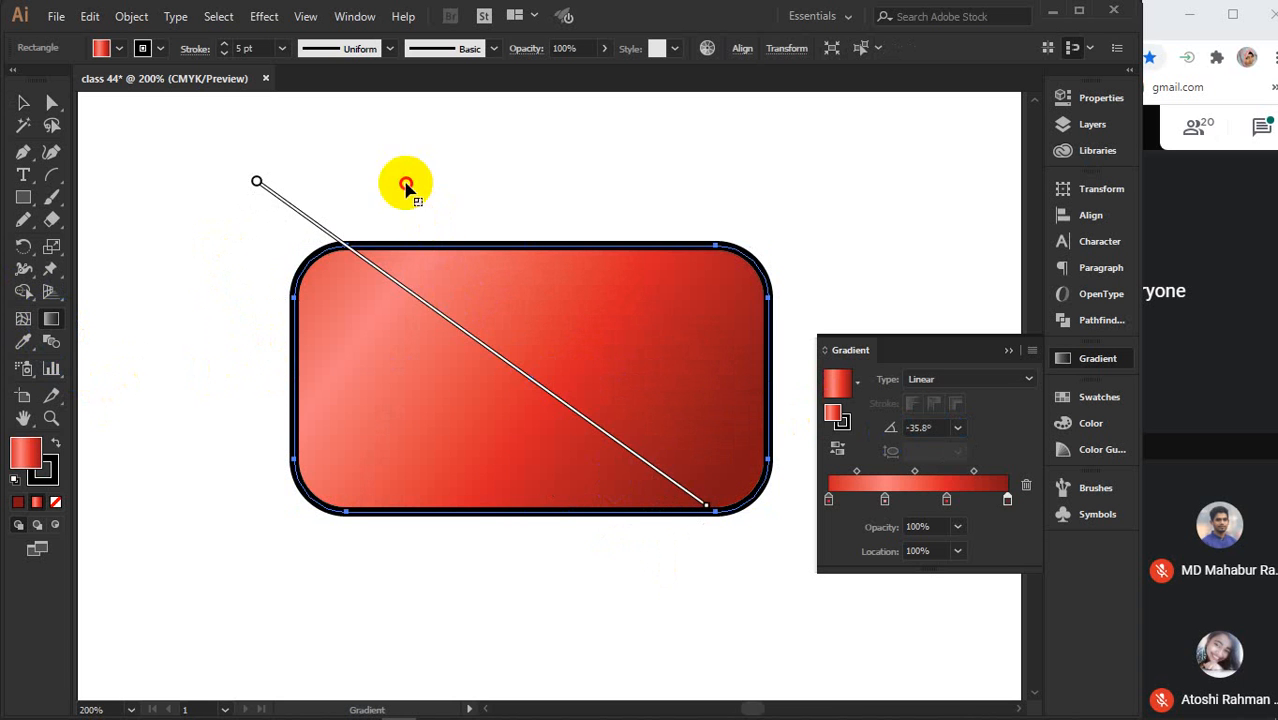
mouse_move(406, 186)
mouse_down()
mouse_move(522, 568)
mouse_move(585, 548)
mouse_up()
drag(610, 216, 449, 551)
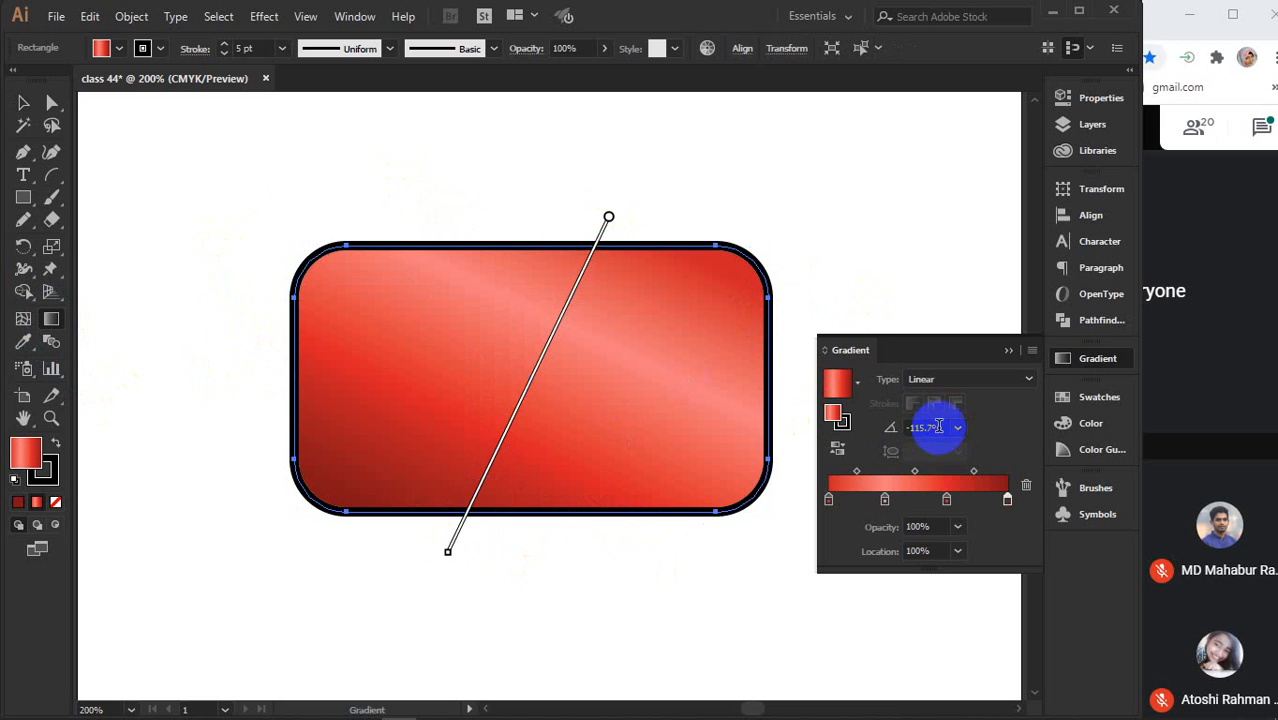
mouse_move(773, 245)
mouse_down()
mouse_move(542, 528)
mouse_move(431, 497)
mouse_up()
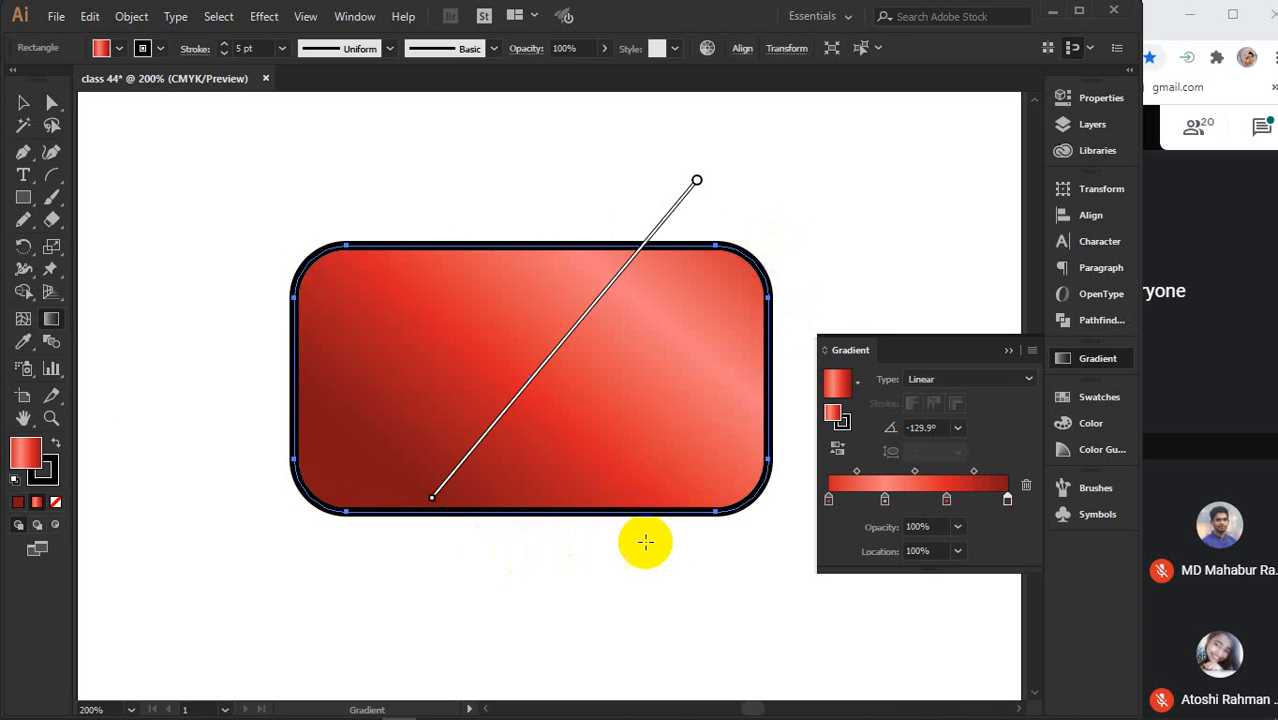
mouse_move(637, 548)
mouse_down()
mouse_move(608, 434)
mouse_move(476, 248)
mouse_move(432, 220)
mouse_up()
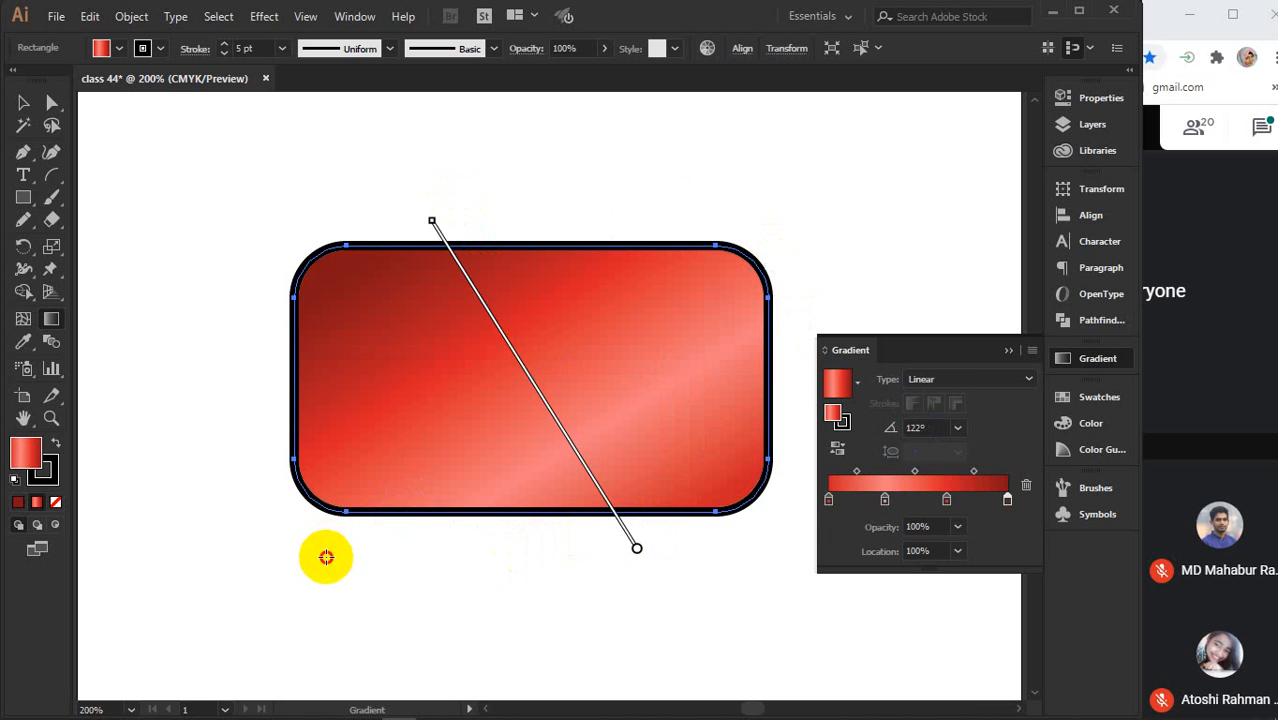
drag(326, 557, 585, 176)
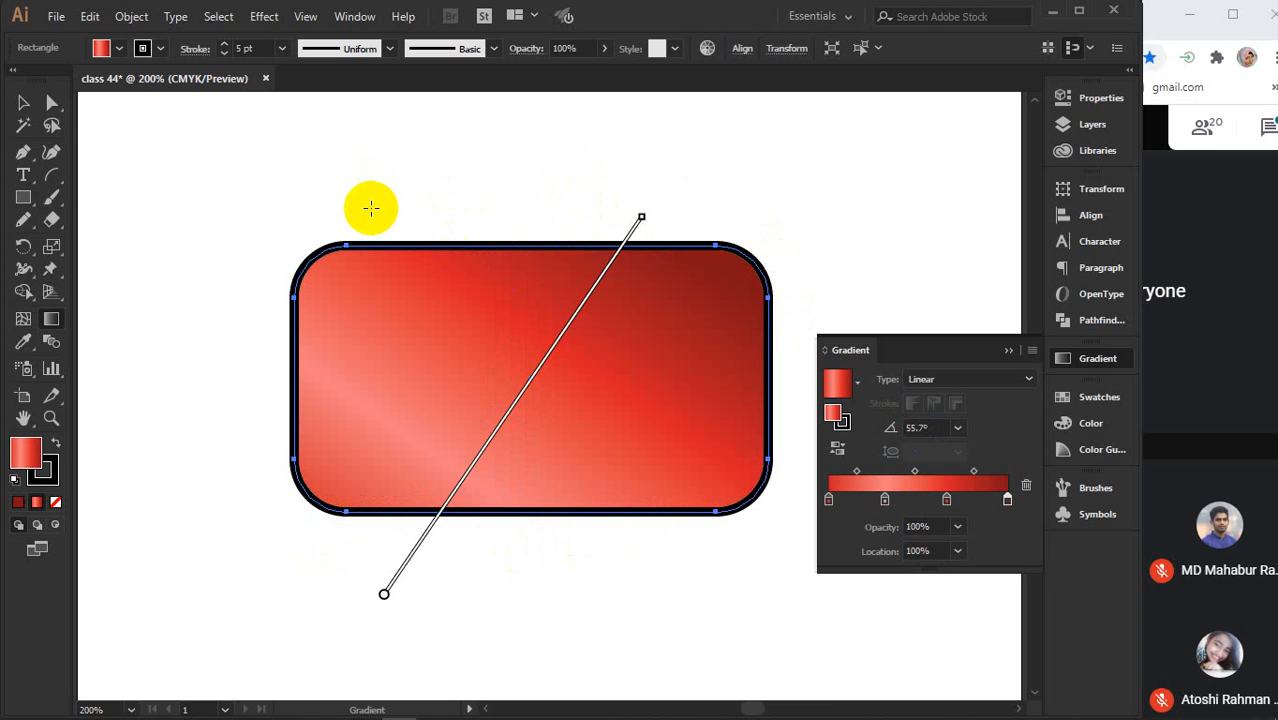
drag(372, 378, 372, 213)
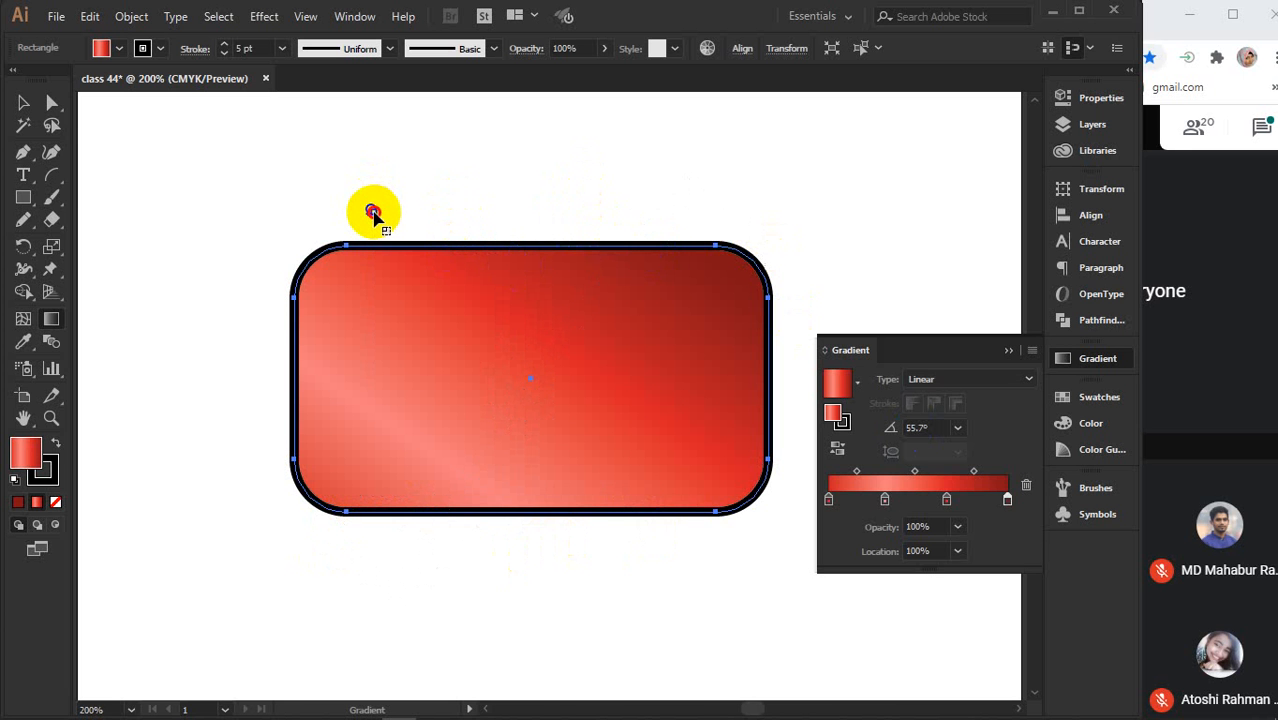
drag(371, 210, 420, 604)
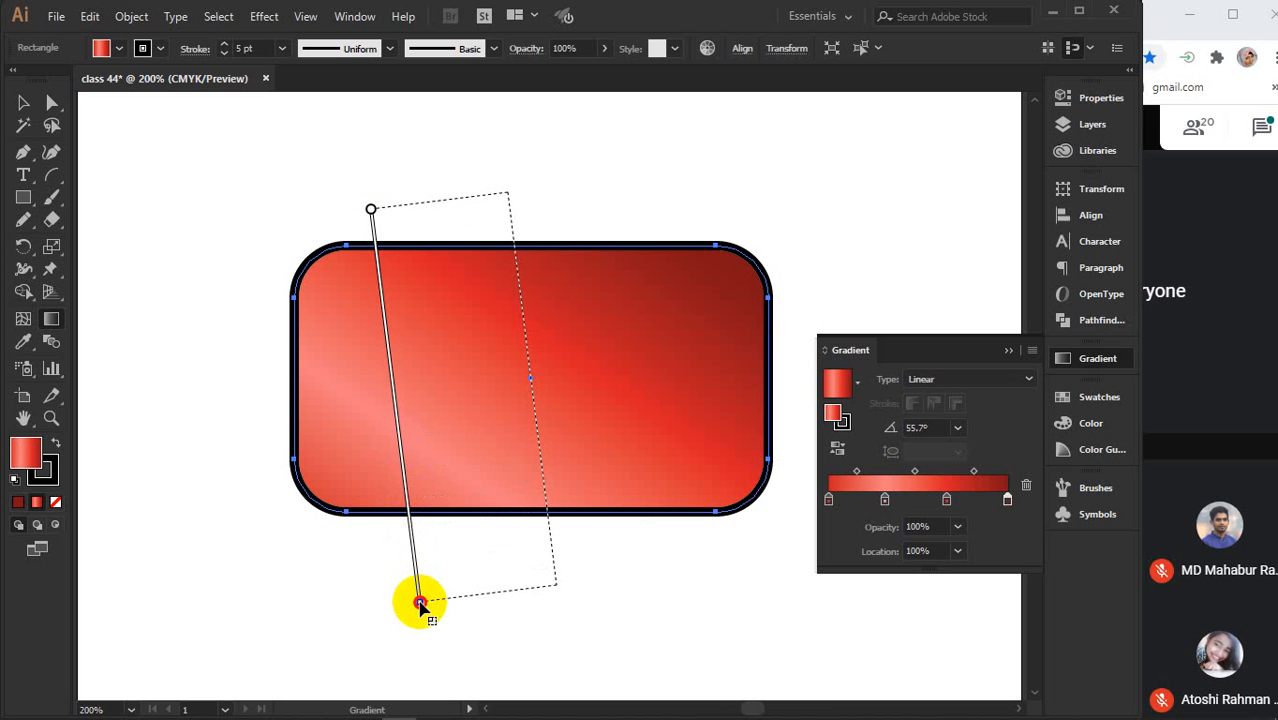
mouse_move(421, 605)
mouse_down()
mouse_move(672, 540)
mouse_move(578, 532)
mouse_up()
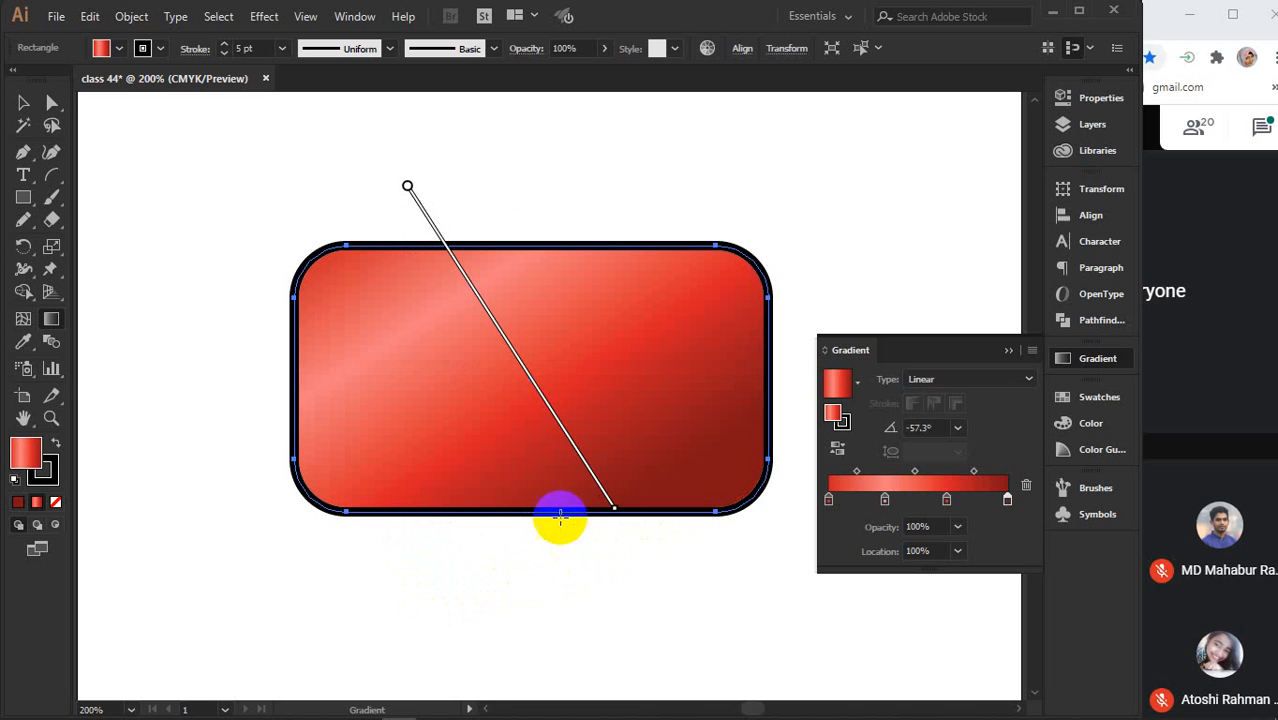
mouse_move(276, 302)
mouse_down()
mouse_move(545, 414)
mouse_move(776, 489)
mouse_up()
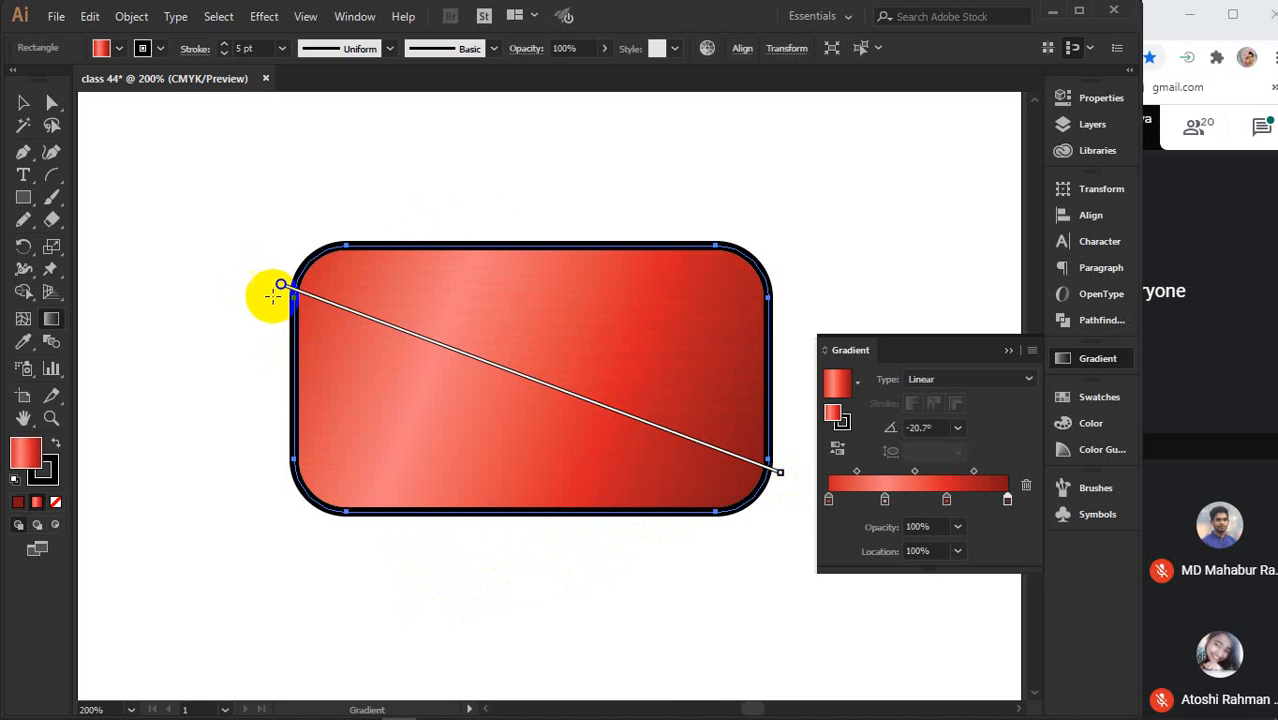
Stretch the fill gradient diagonally far beyond the rectangle's upper-left and lower-right corners, at about -34°
scroll(538, 408, down, 1)
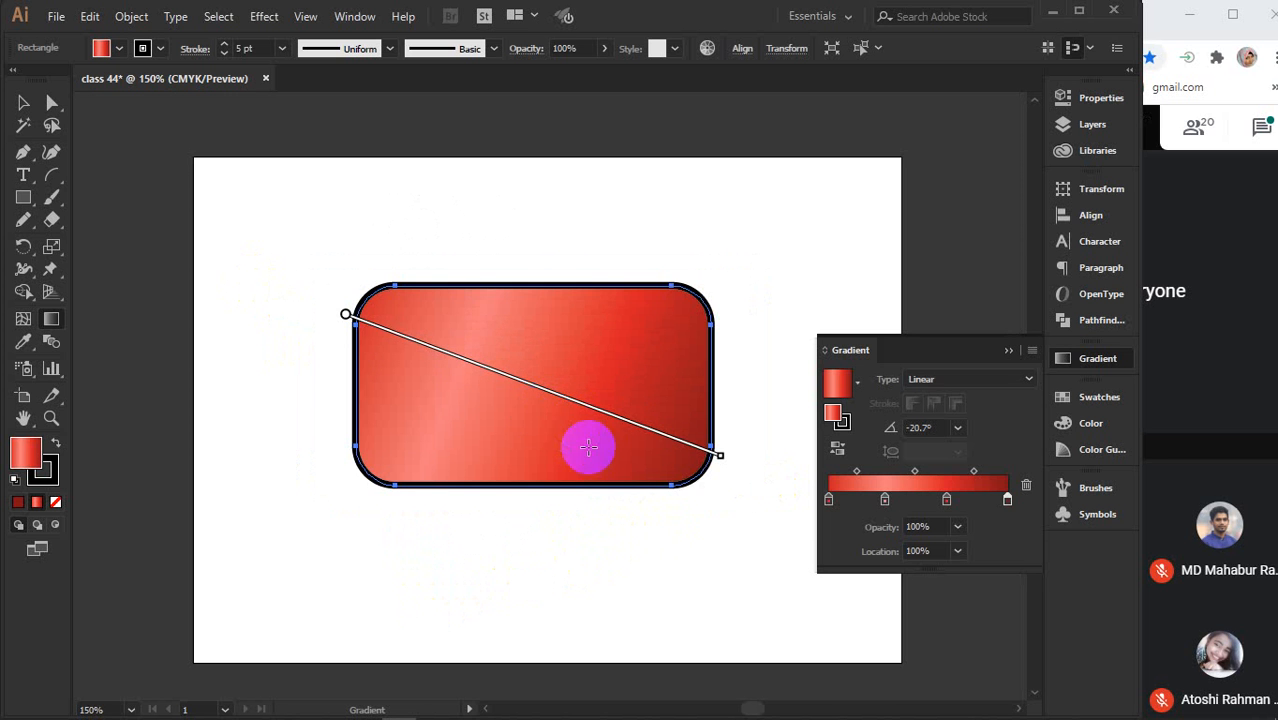
mouse_move(491, 422)
mouse_down()
mouse_move(379, 362)
mouse_move(468, 385)
mouse_move(423, 375)
mouse_up()
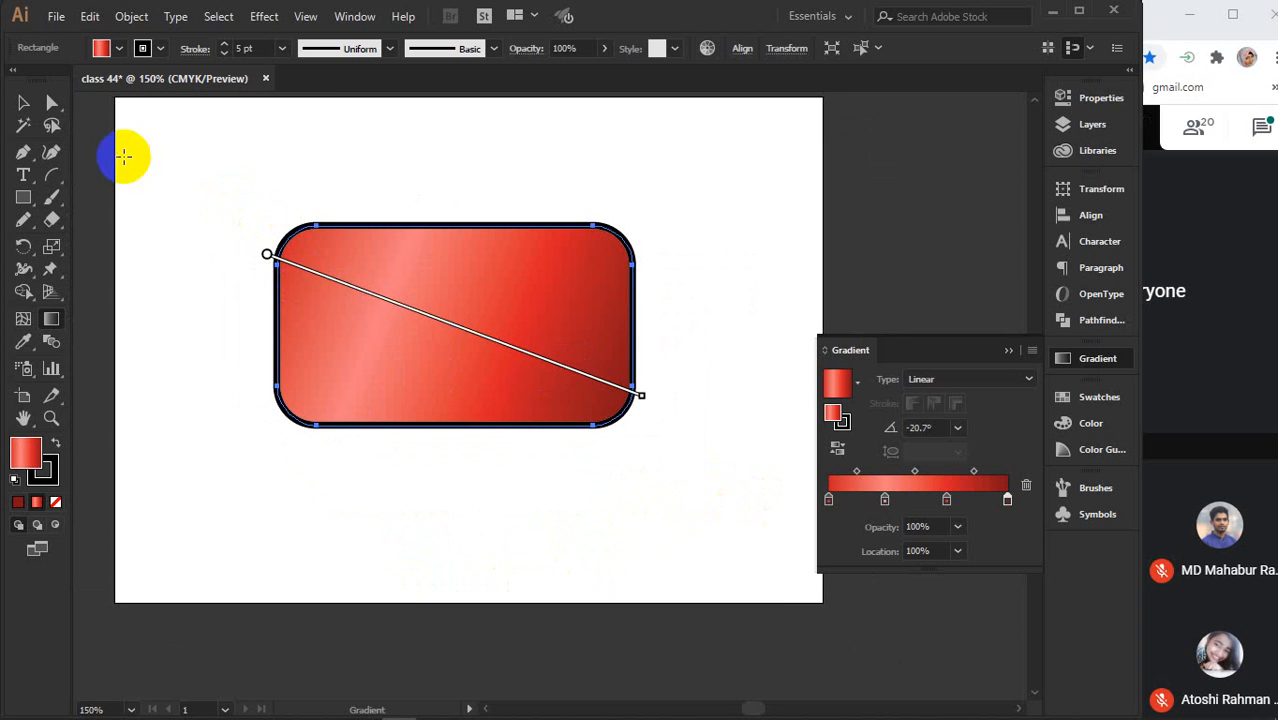
drag(150, 120, 881, 612)
click(434, 374)
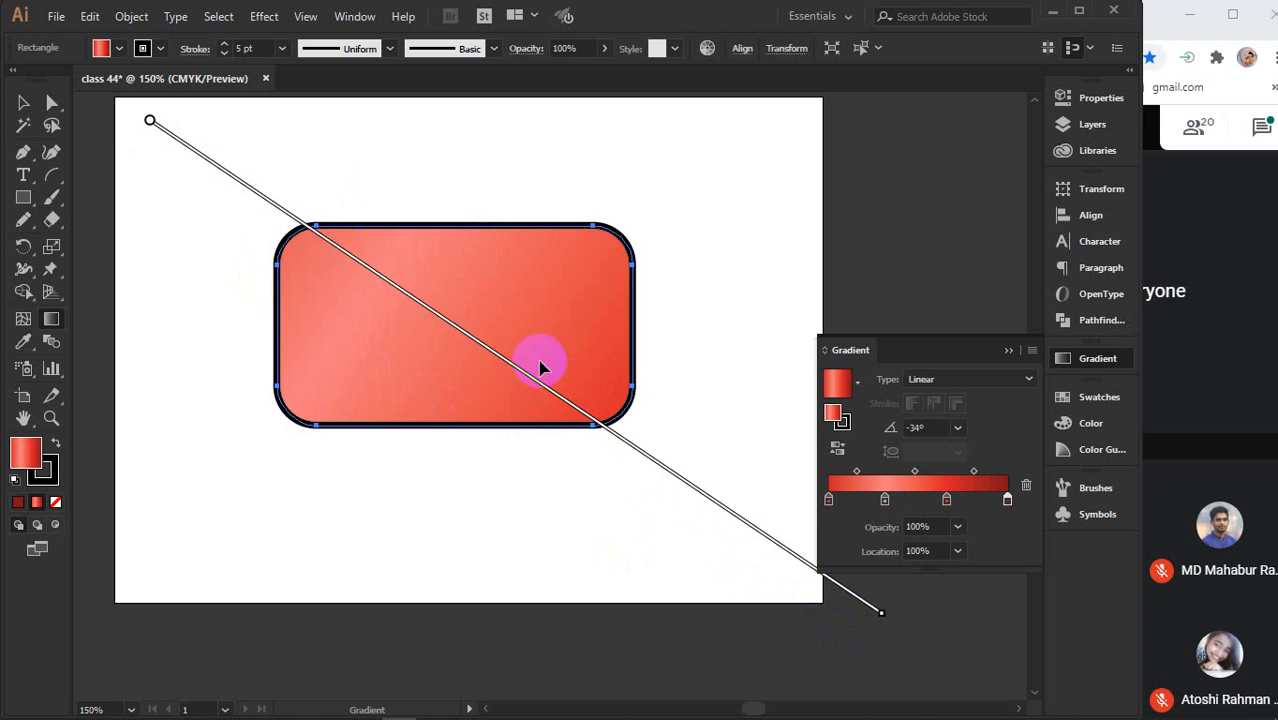
Redraw the fill gradient to span just the rectangle, ending with a rise from its lower-left to its upper-right edge at 18.4°
drag(258, 327, 640, 340)
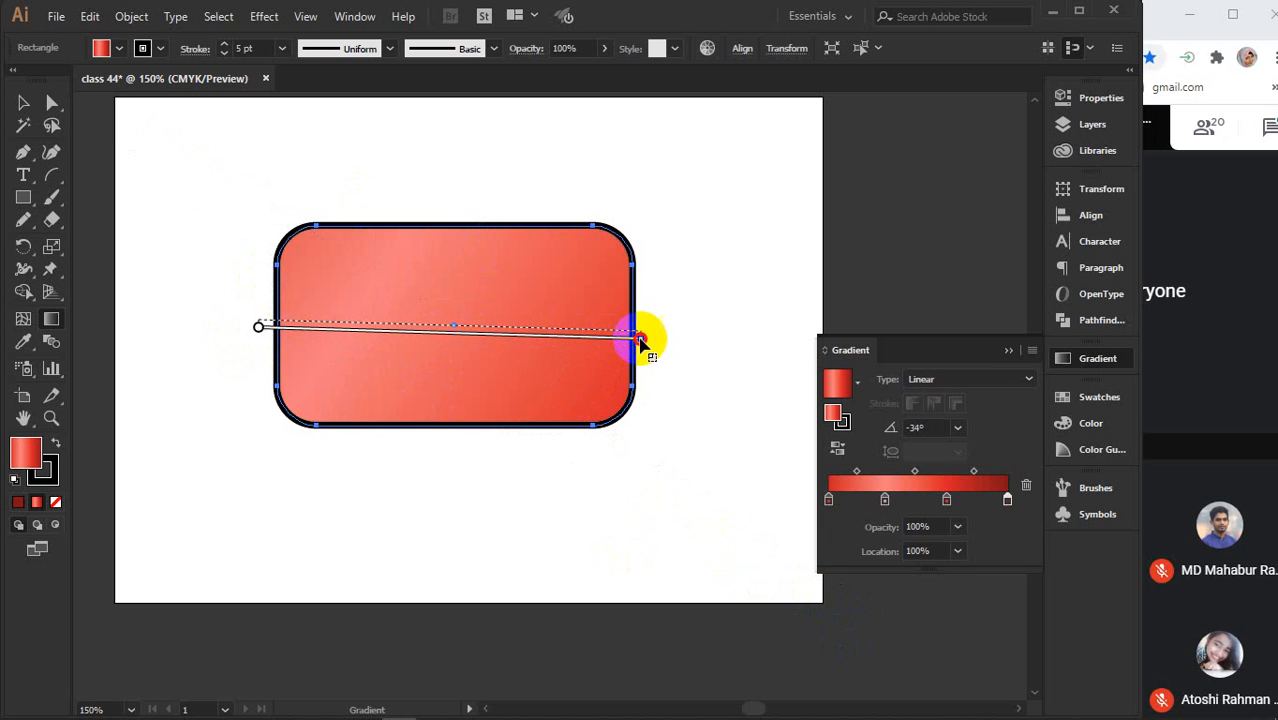
click(337, 257)
drag(291, 215, 645, 392)
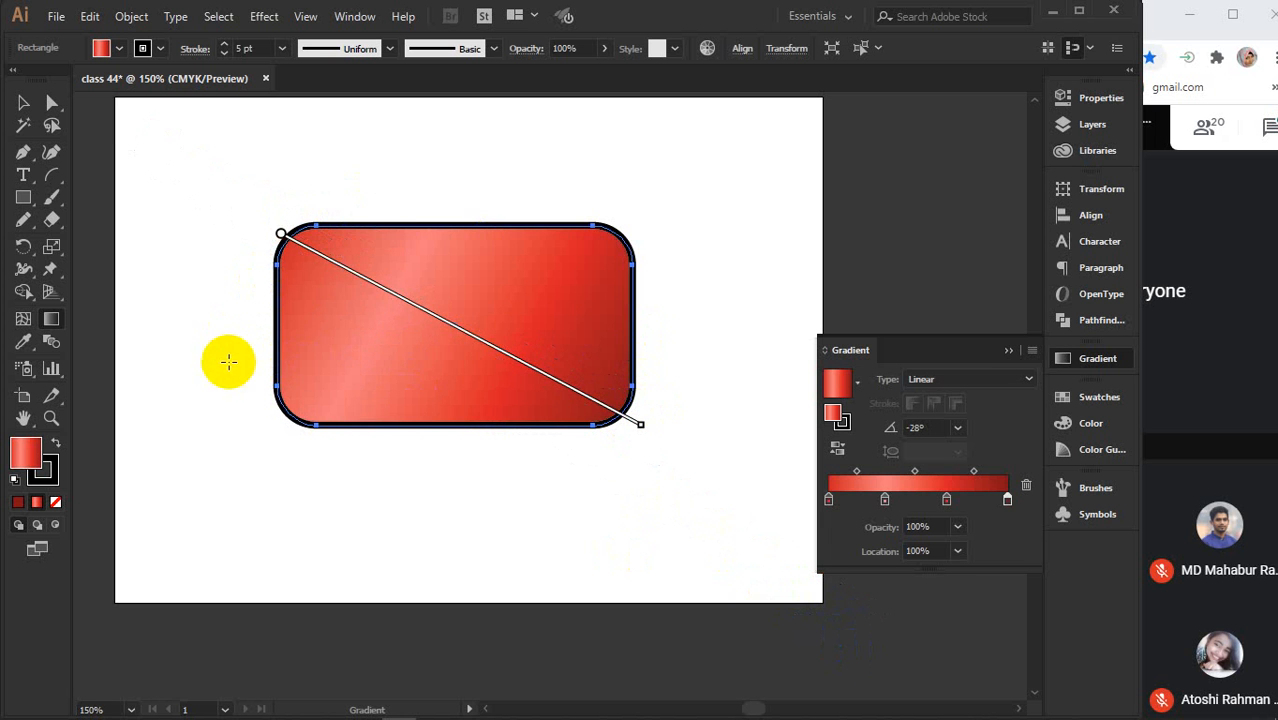
drag(261, 371, 652, 252)
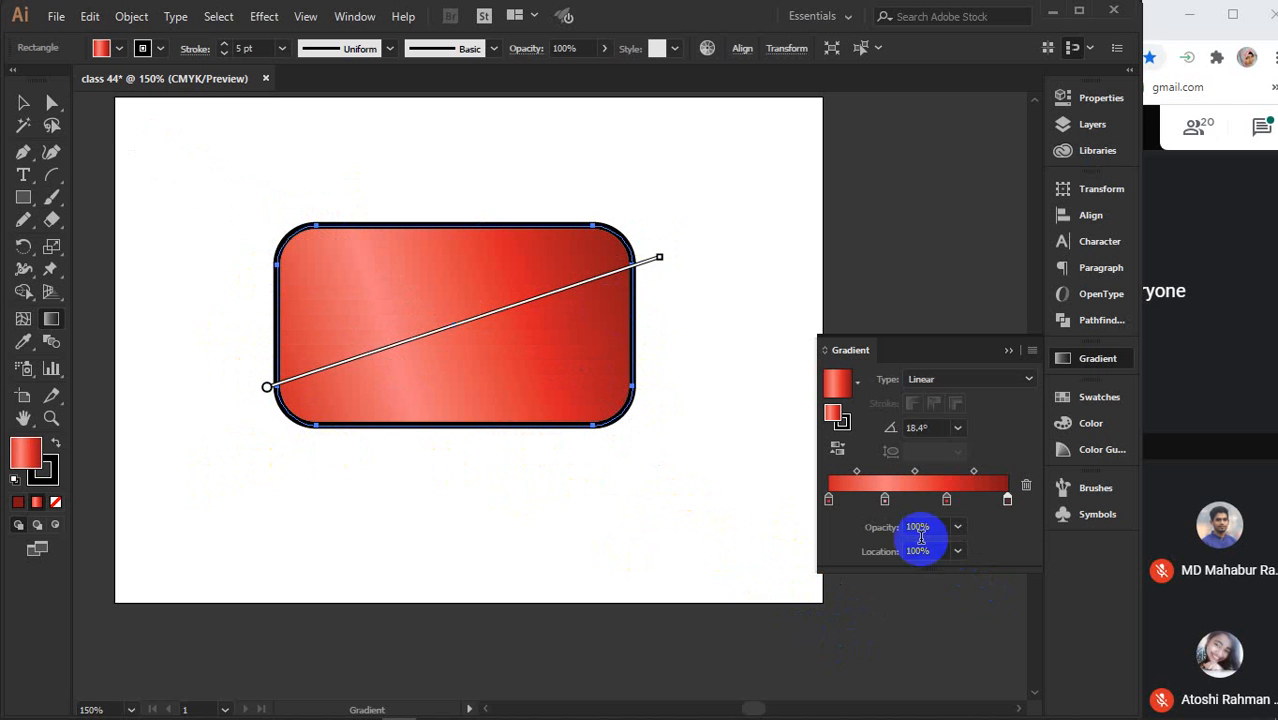
Apply the red linear gradient to the rounded rectangle's stroke
mouse_move(884, 503)
mouse_down()
mouse_move(865, 505)
mouse_move(890, 502)
mouse_up()
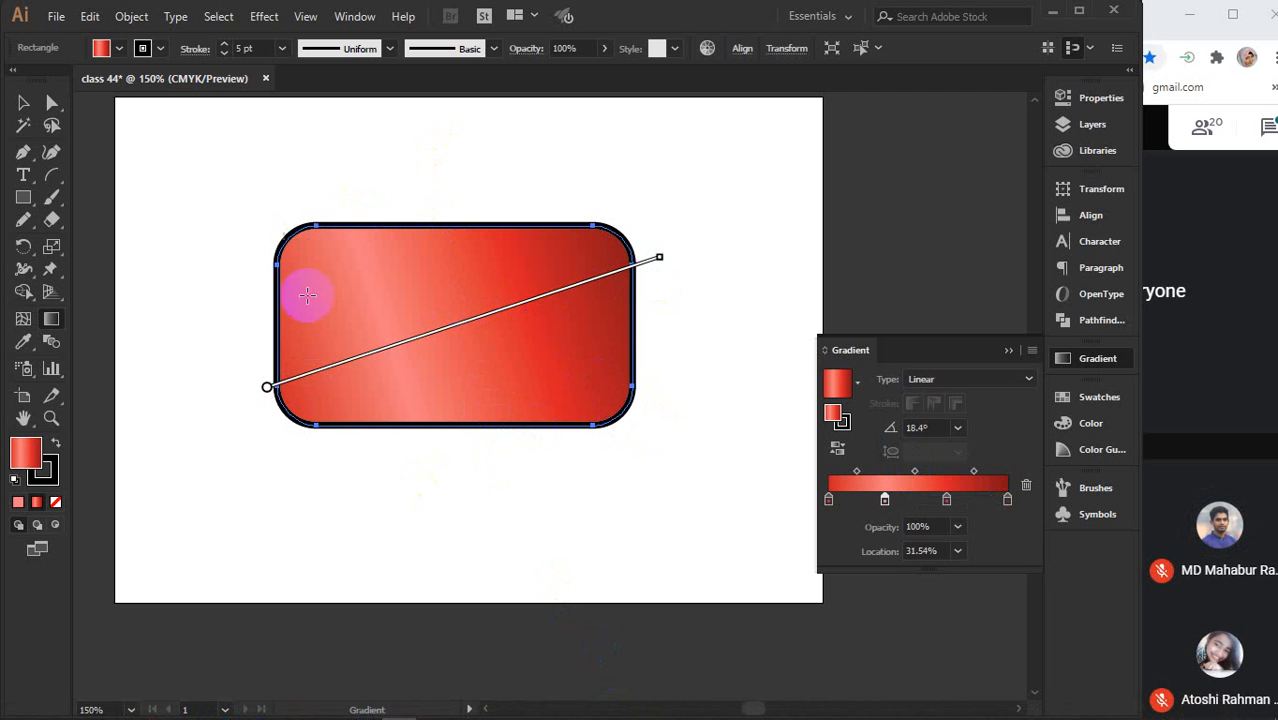
click(840, 449)
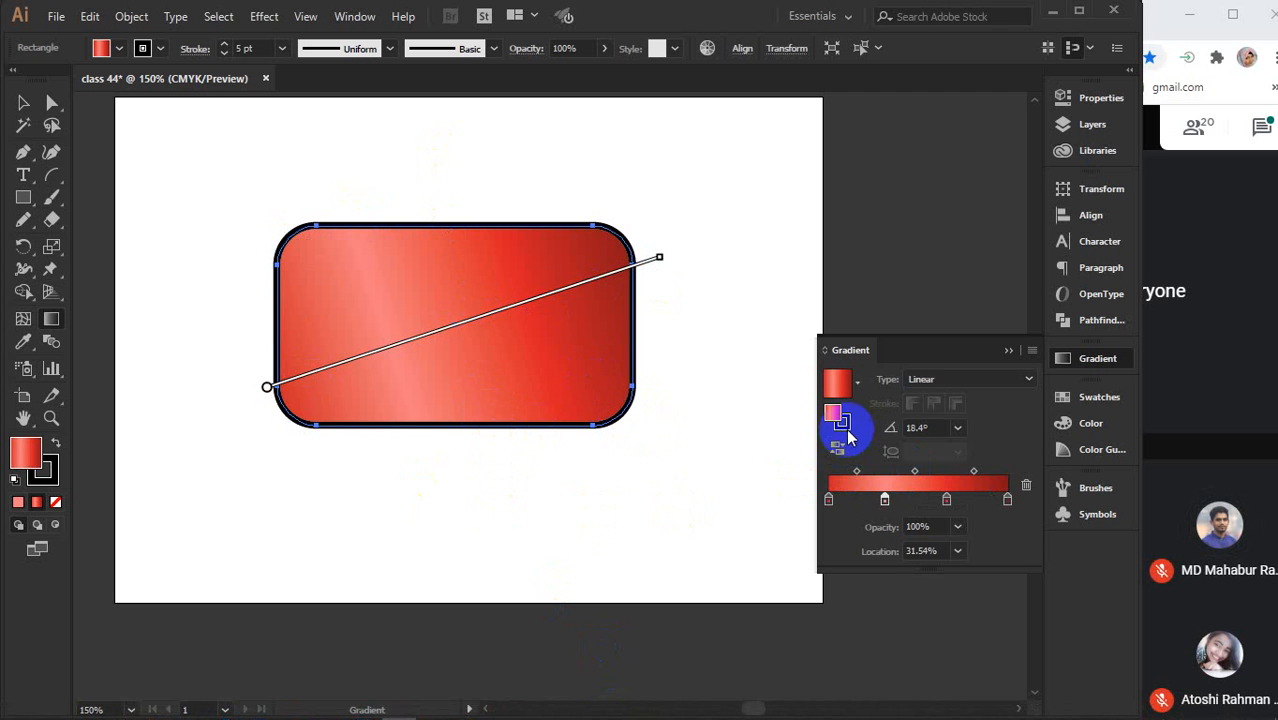
click(843, 421)
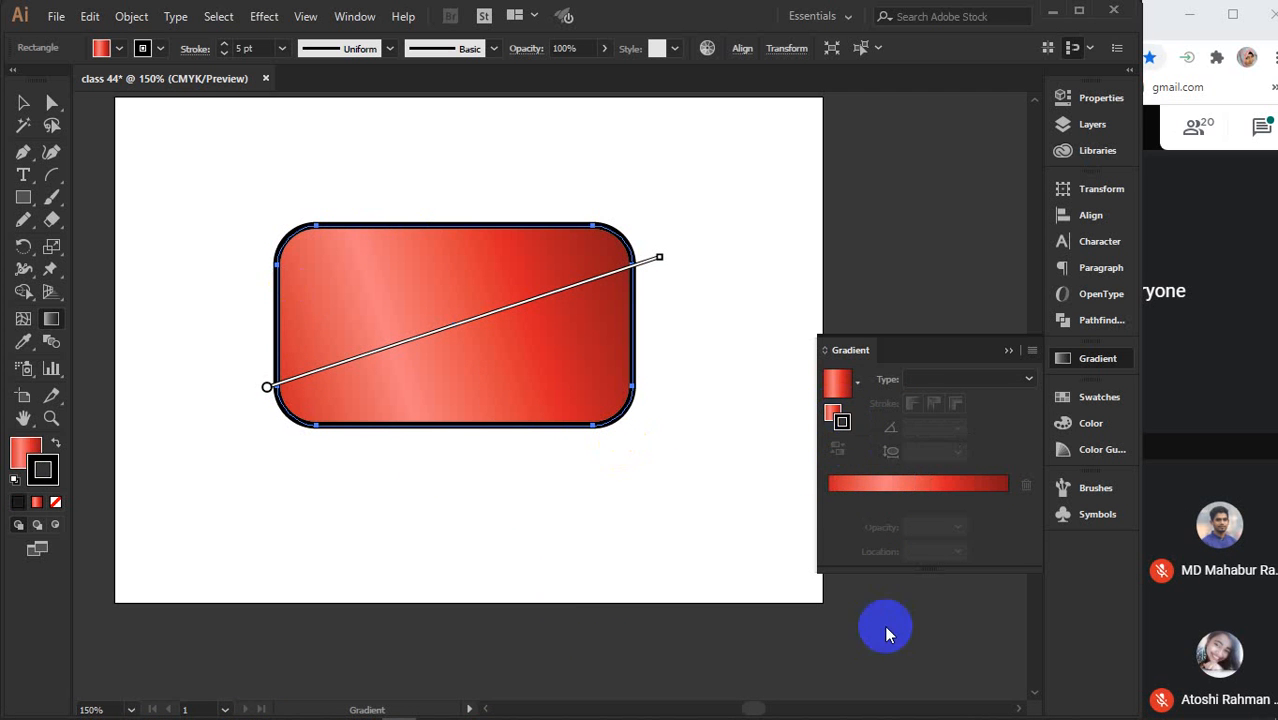
click(901, 496)
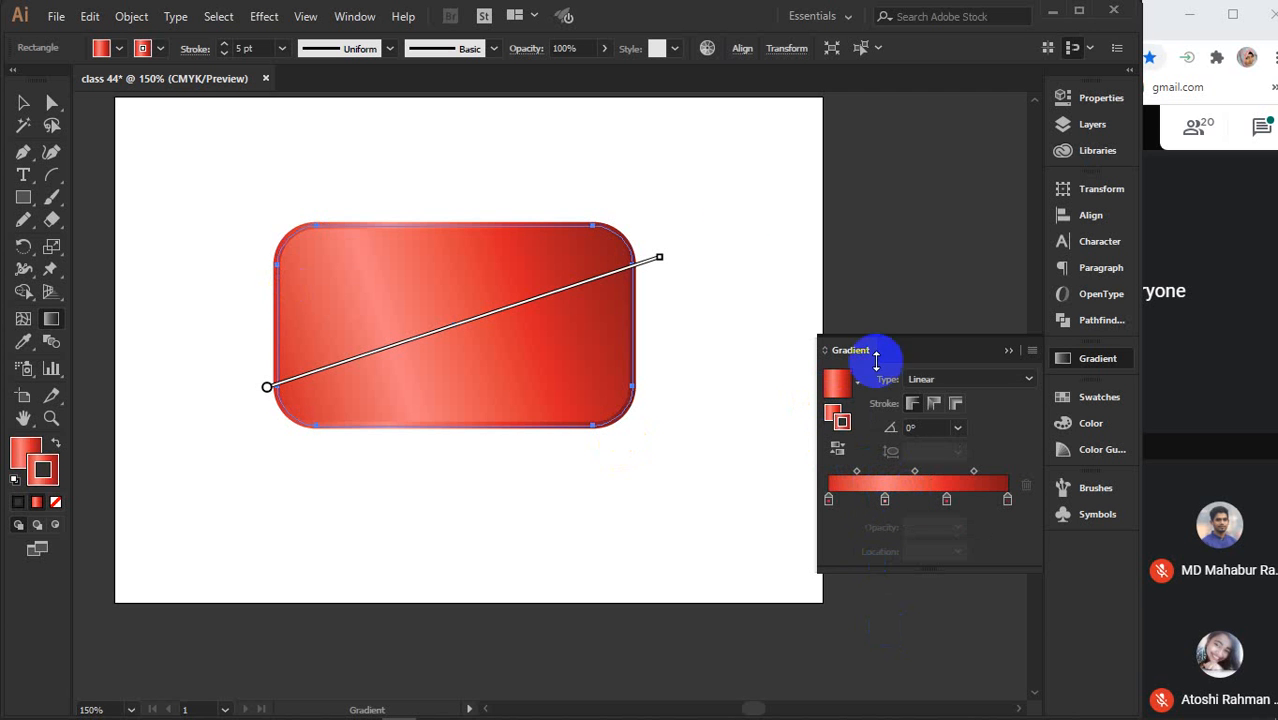
Try the radial type on the stroke gradient, and return it to linear
click(1026, 380)
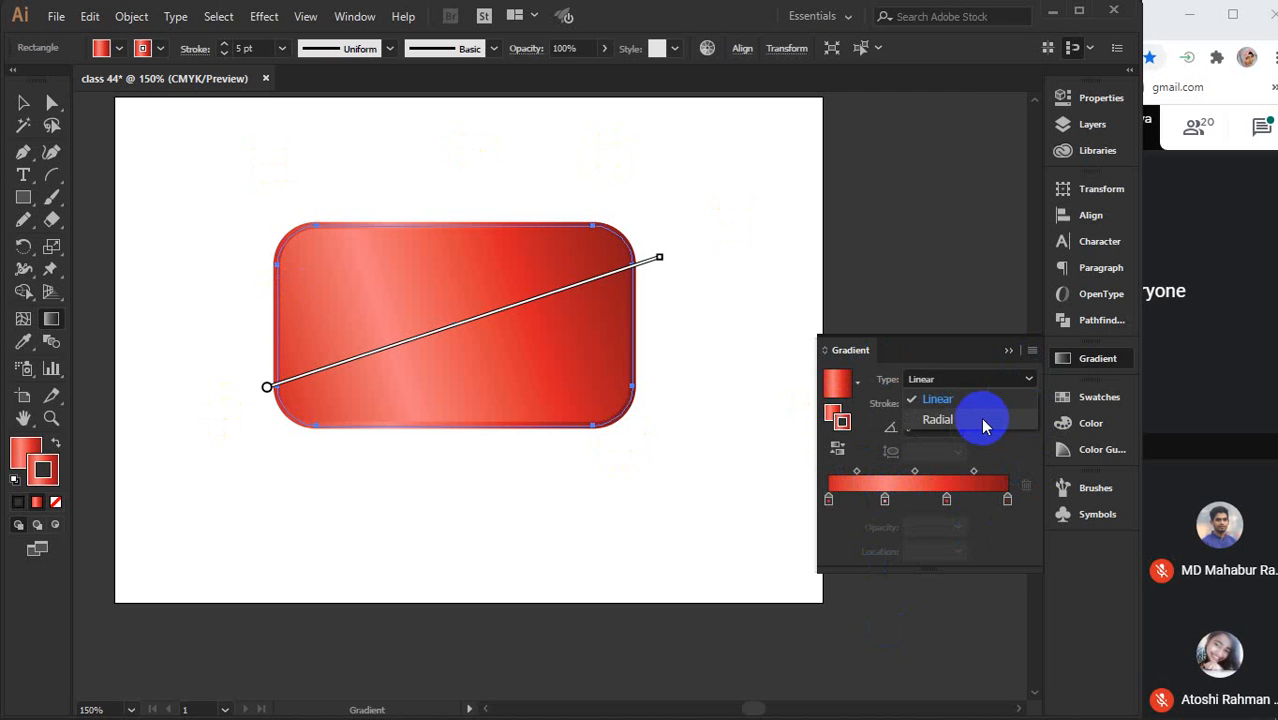
click(976, 419)
click(990, 378)
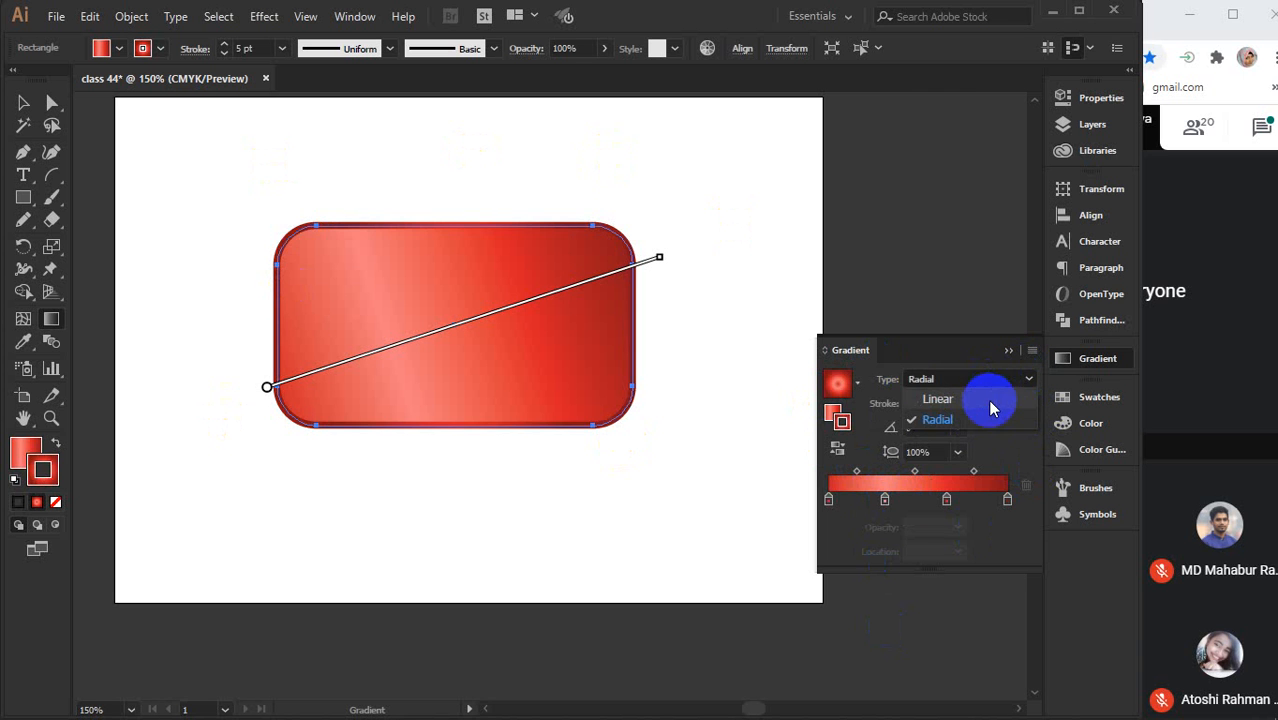
click(987, 399)
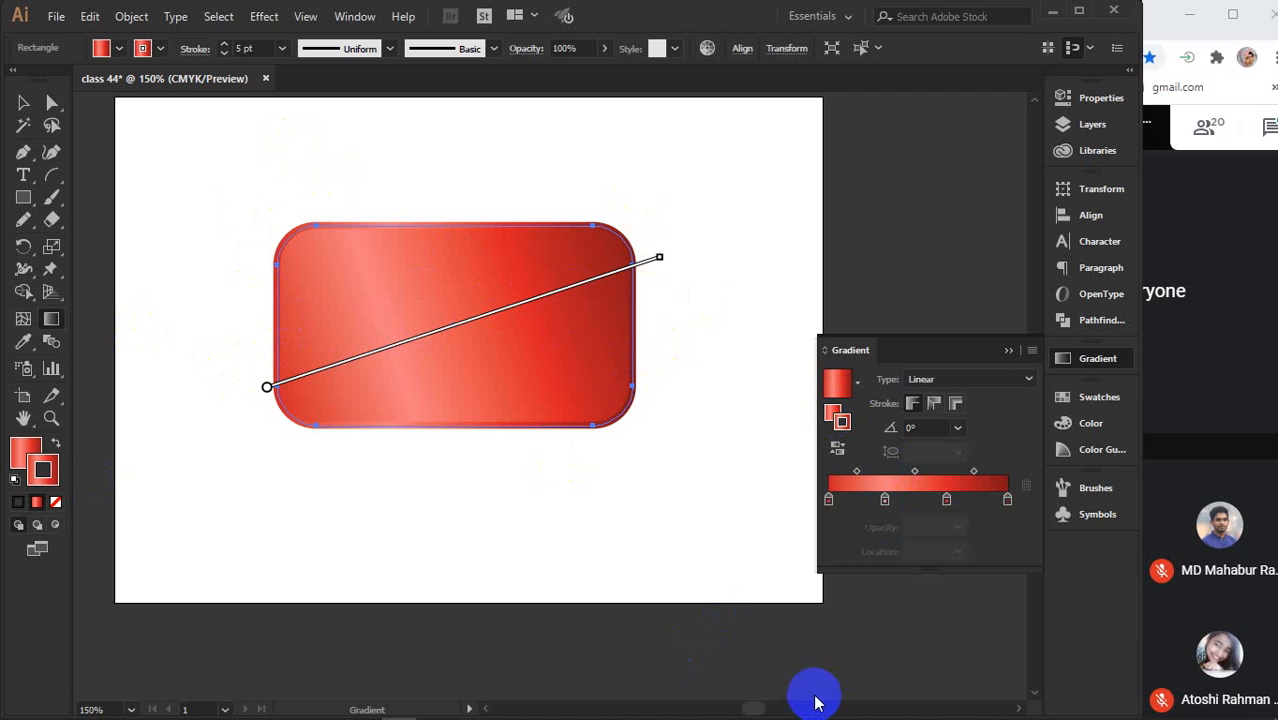
Open the stroke gradient's angle value for editing
click(928, 427)
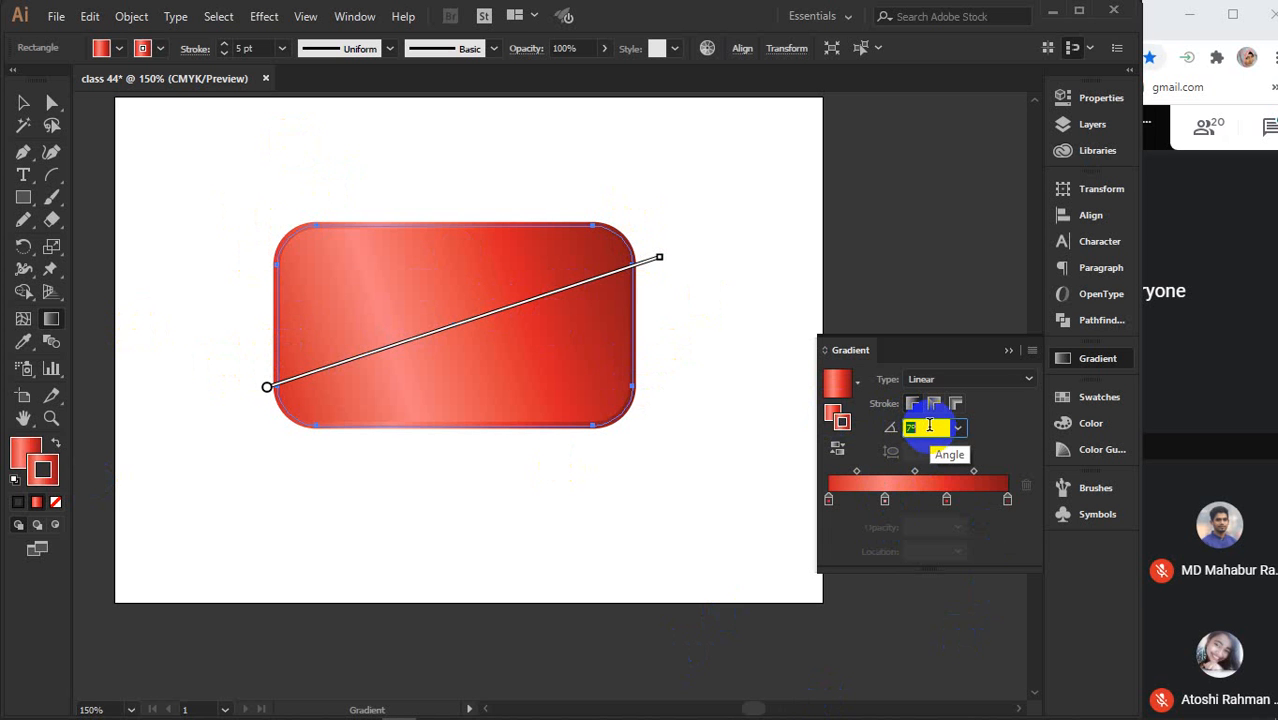
Set the stroke gradient's angle to 0° and reduce its inner stops to a single red stop at 50.51%
key(Down)
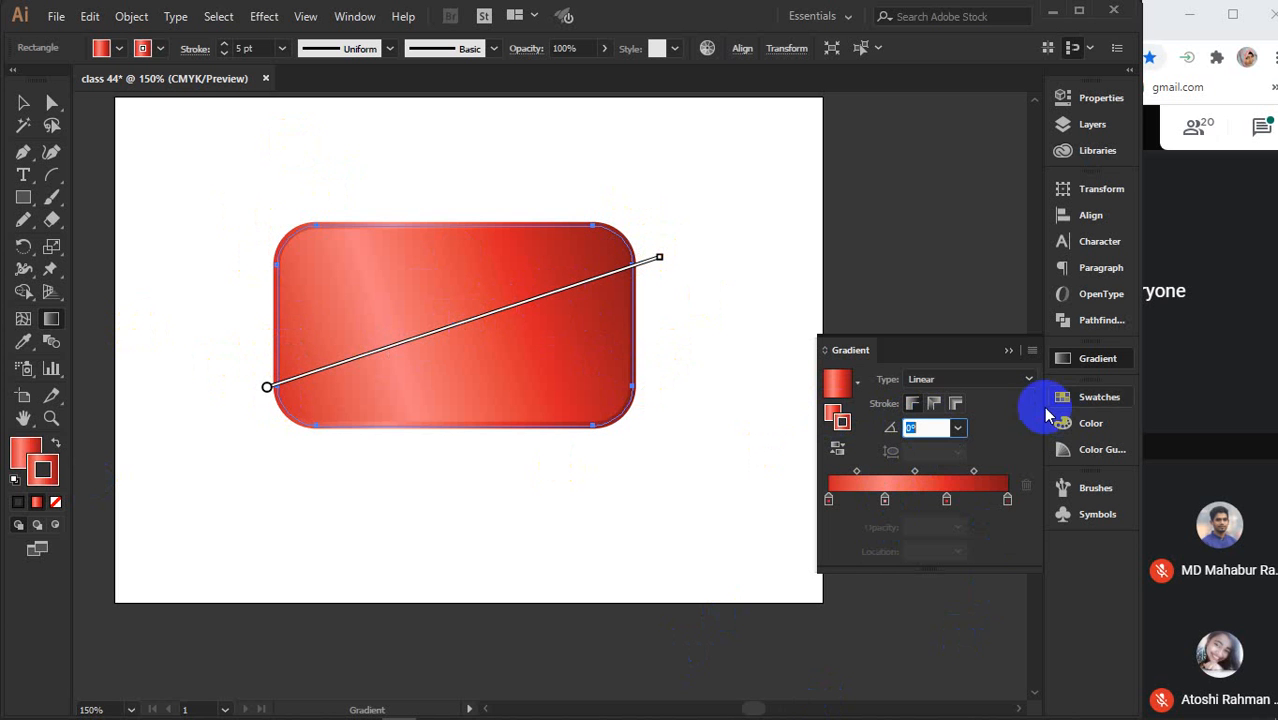
click(915, 428)
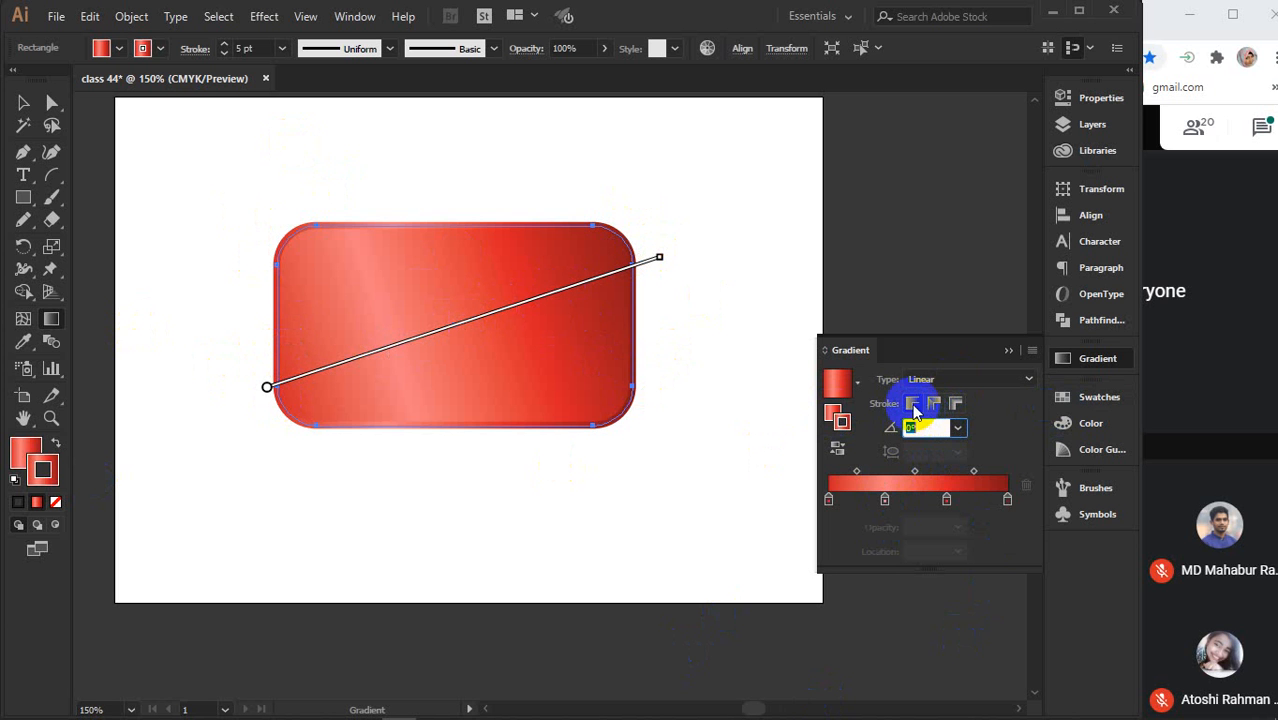
drag(885, 500, 918, 510)
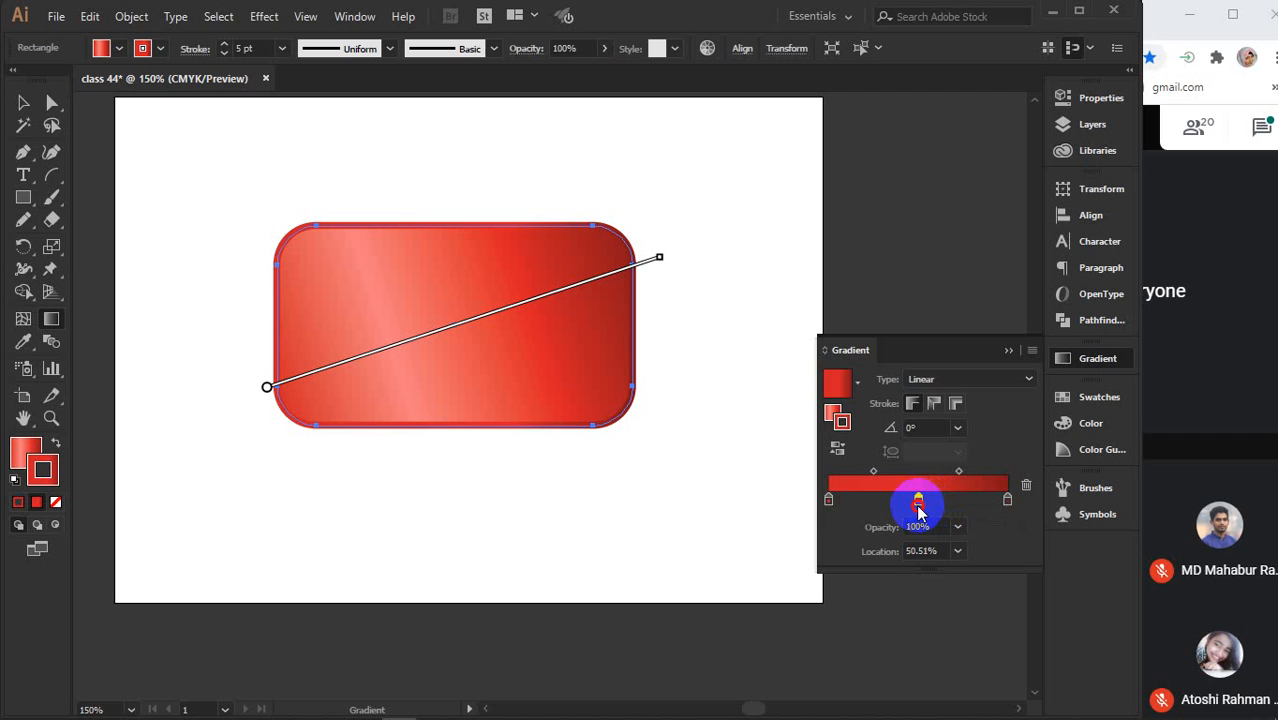
Recolour the stroke gradient's start stop yellow and its end stop light blue
click(828, 499)
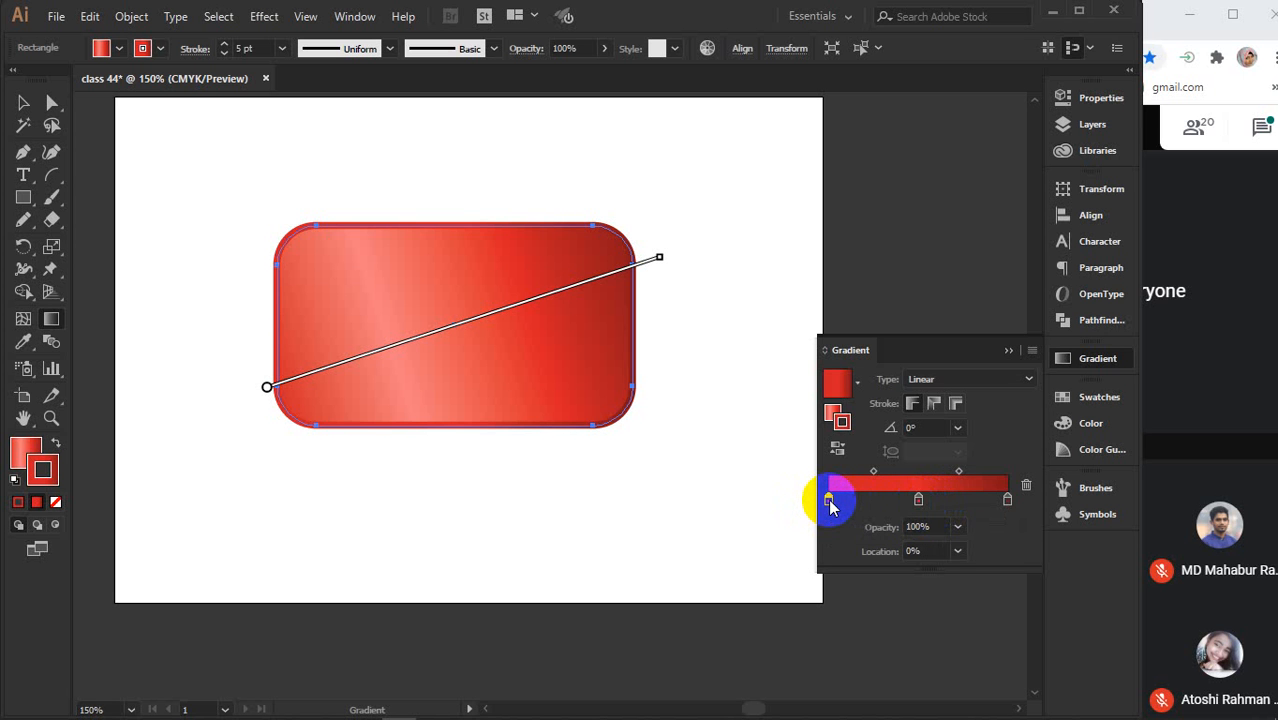
double_click(829, 501)
click(830, 558)
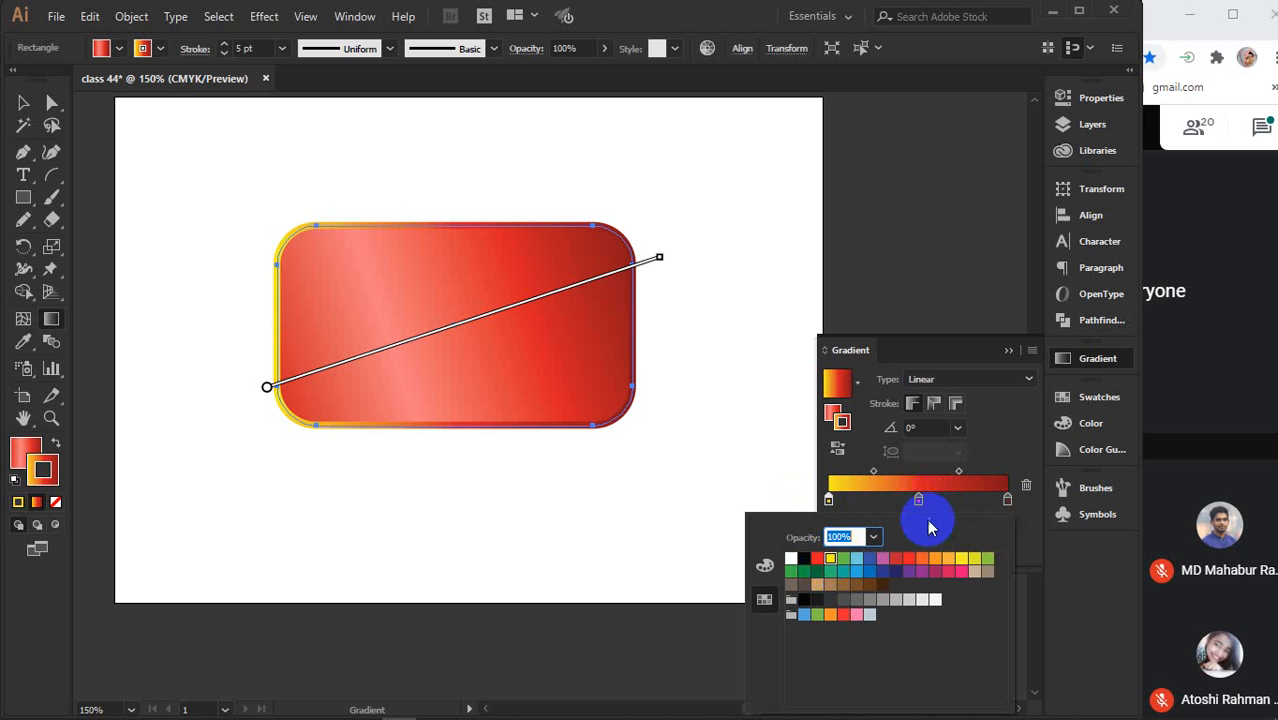
click(918, 500)
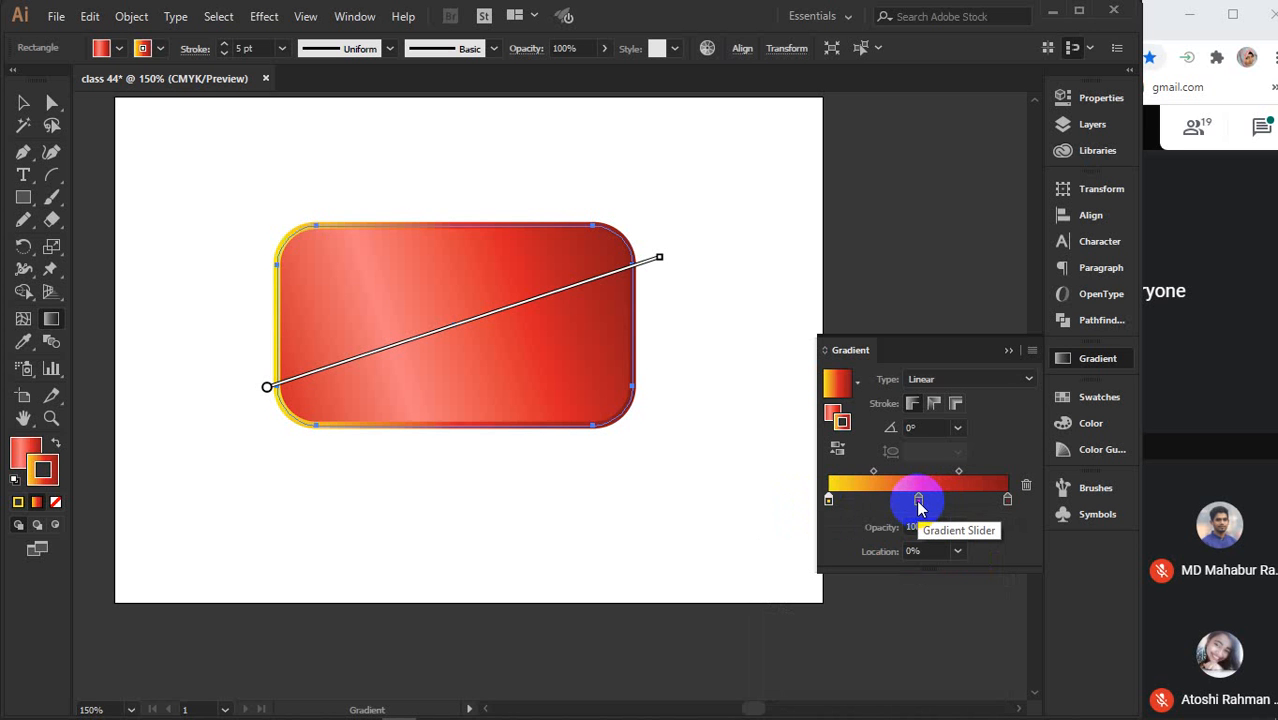
click(1008, 502)
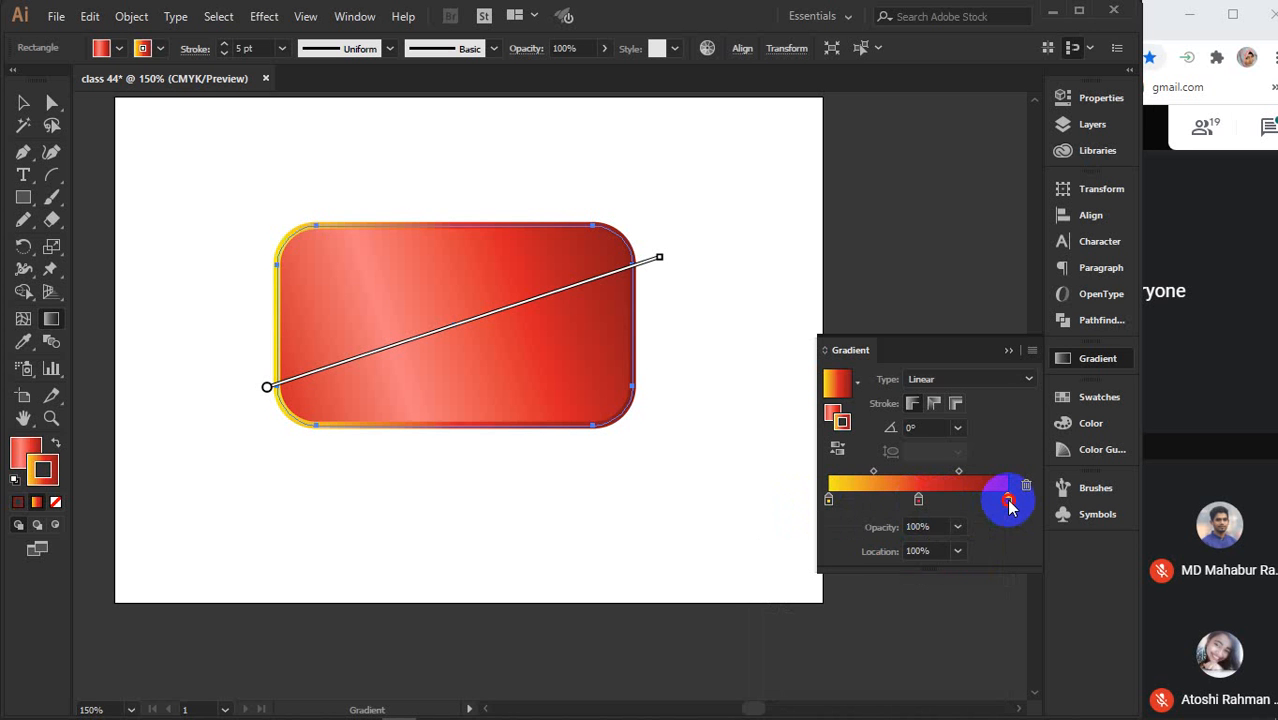
double_click(1008, 502)
click(857, 573)
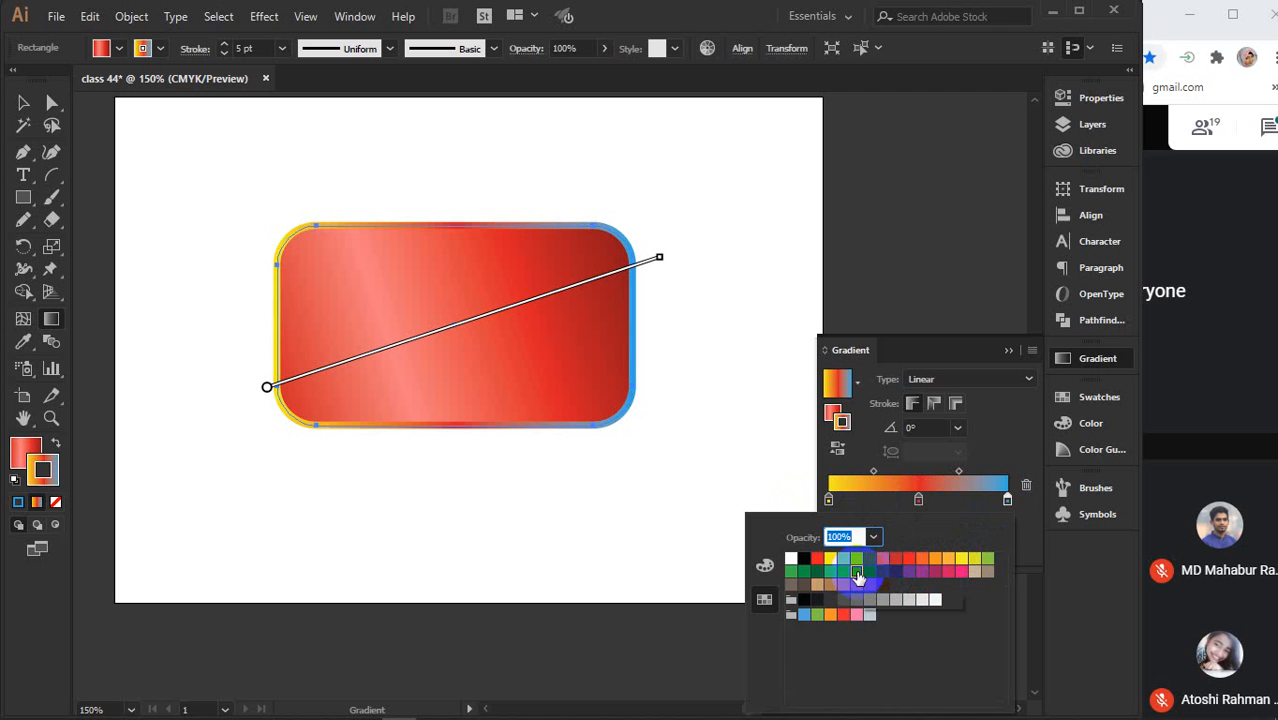
Rearrange the stroke gradient into four stops with red and light blue between the ends, and colour the end stop dark blue
drag(1008, 502, 877, 499)
drag(963, 500, 1013, 505)
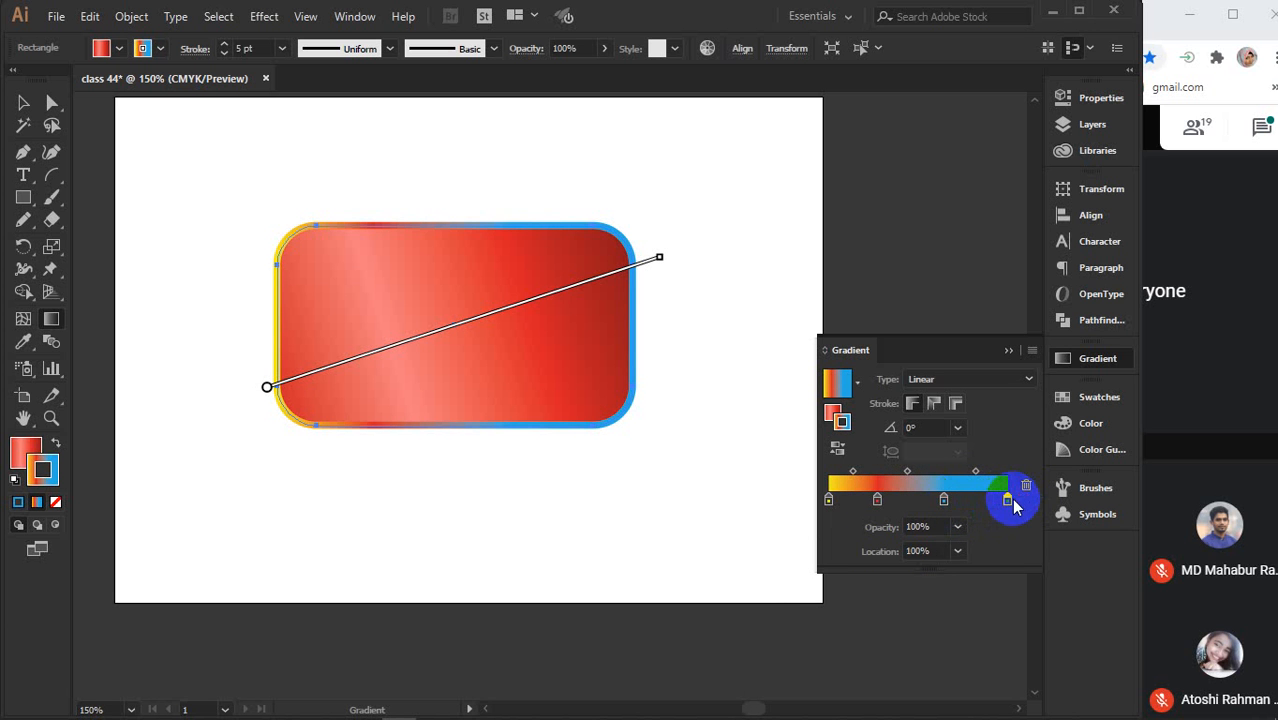
double_click(1009, 500)
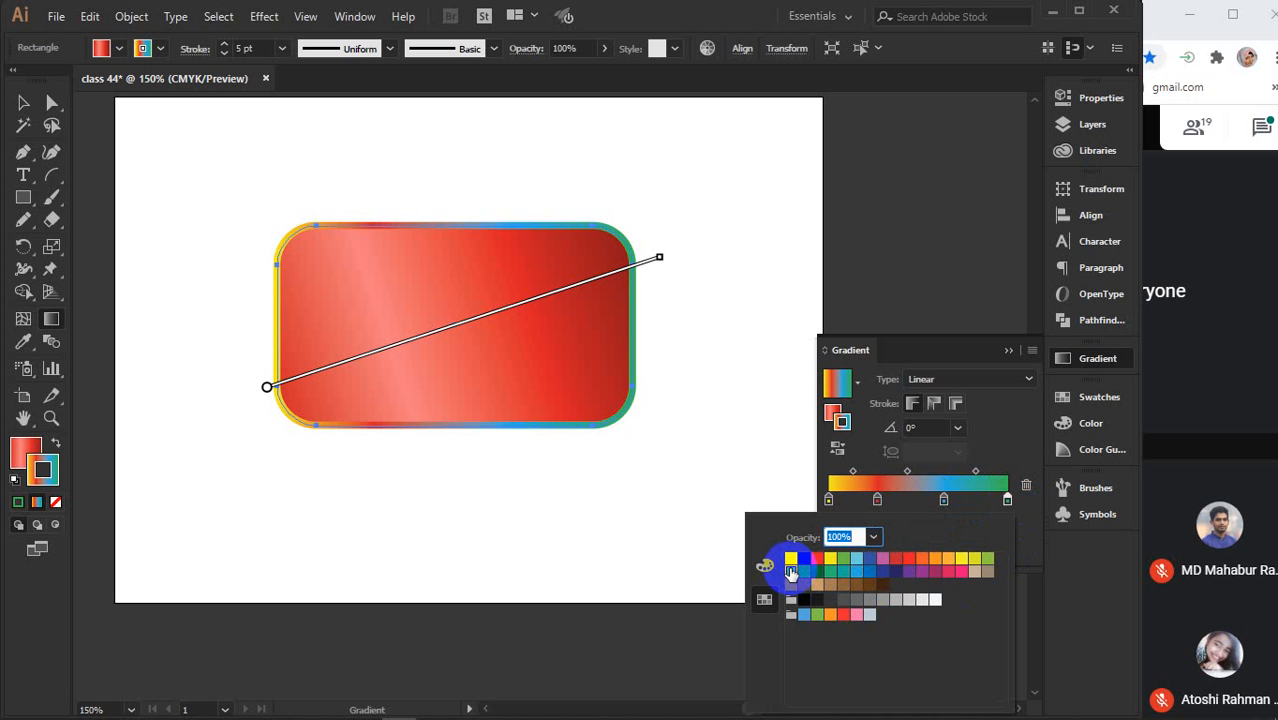
click(791, 572)
click(960, 571)
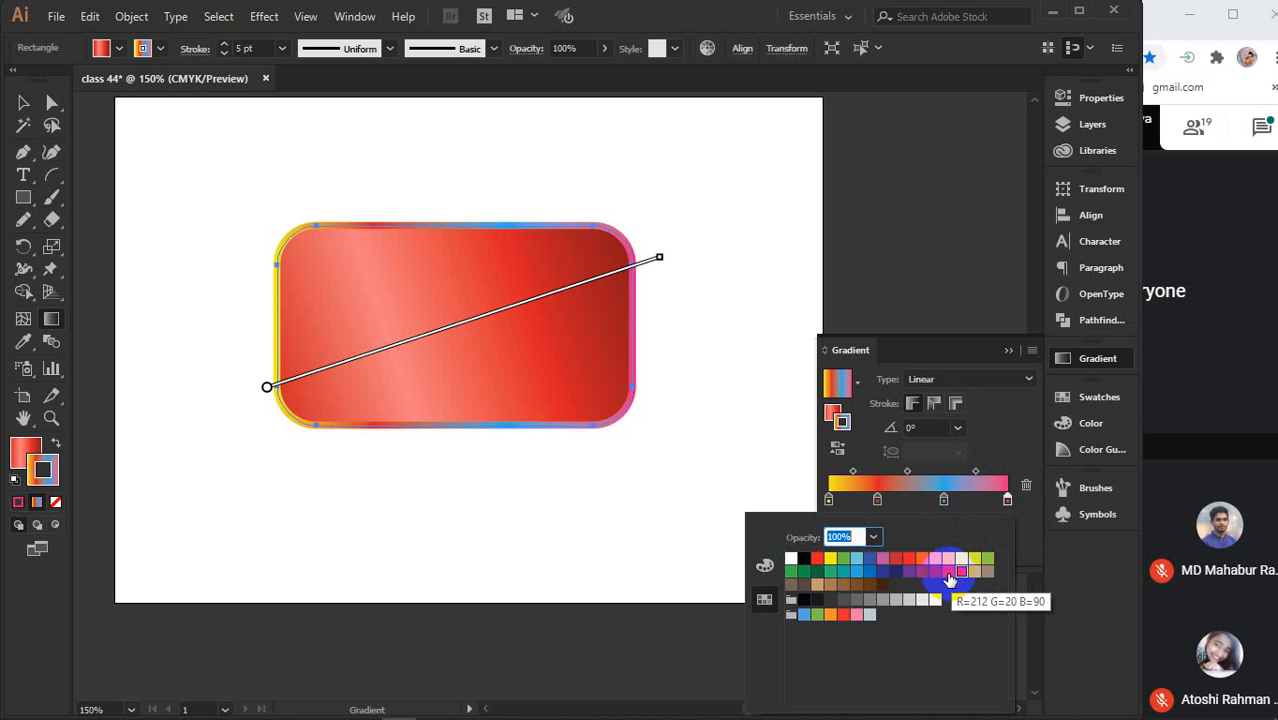
click(896, 572)
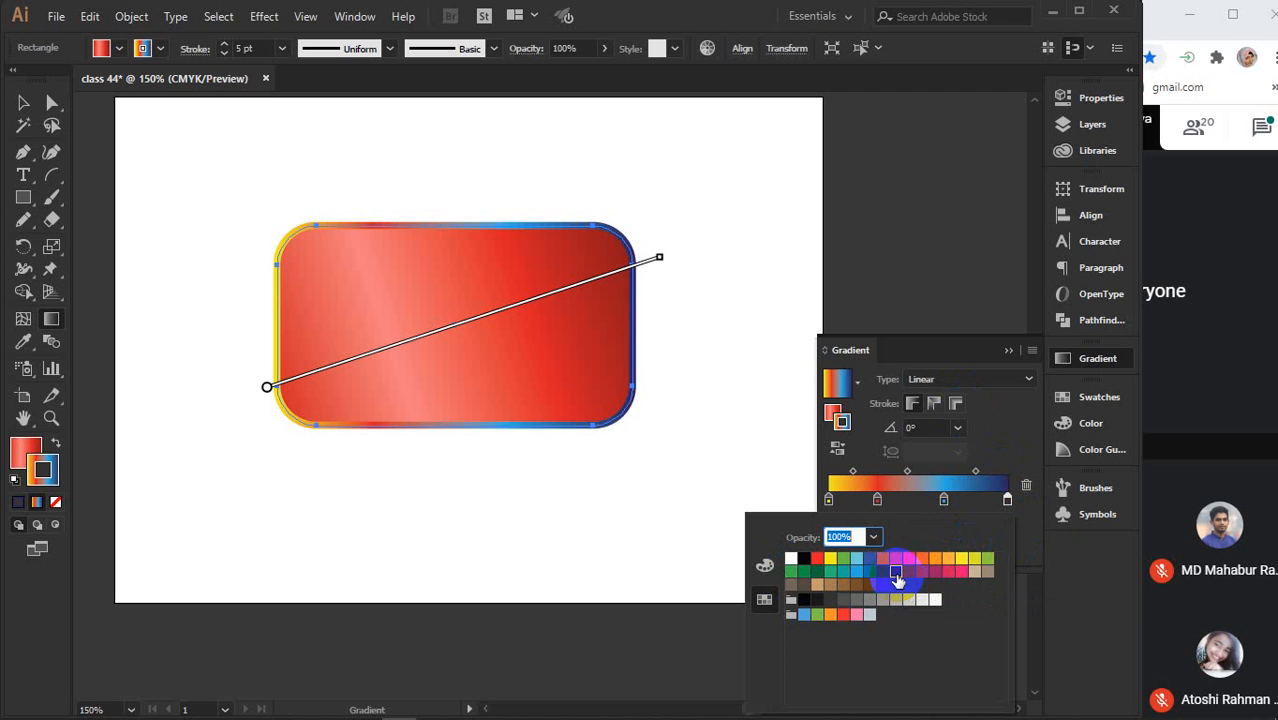
click(1005, 499)
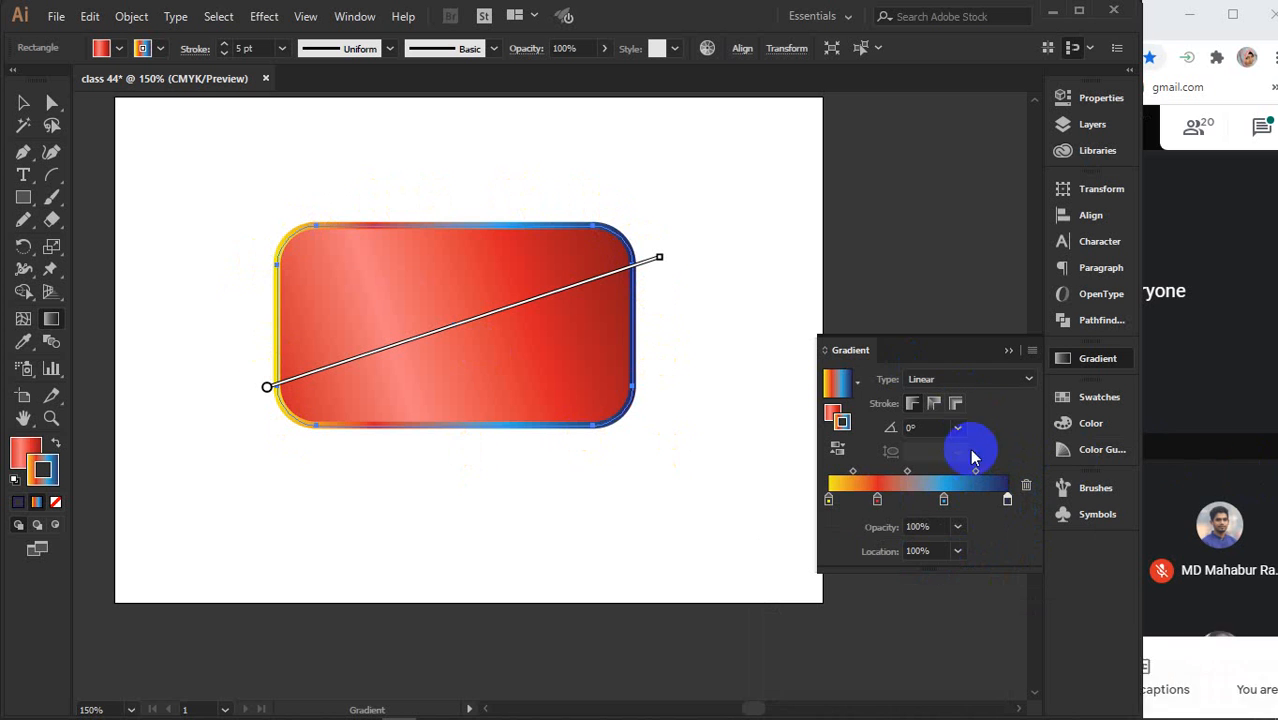
Try the Radial type on the rectangle's stroke gradient and return it to Linear
click(957, 382)
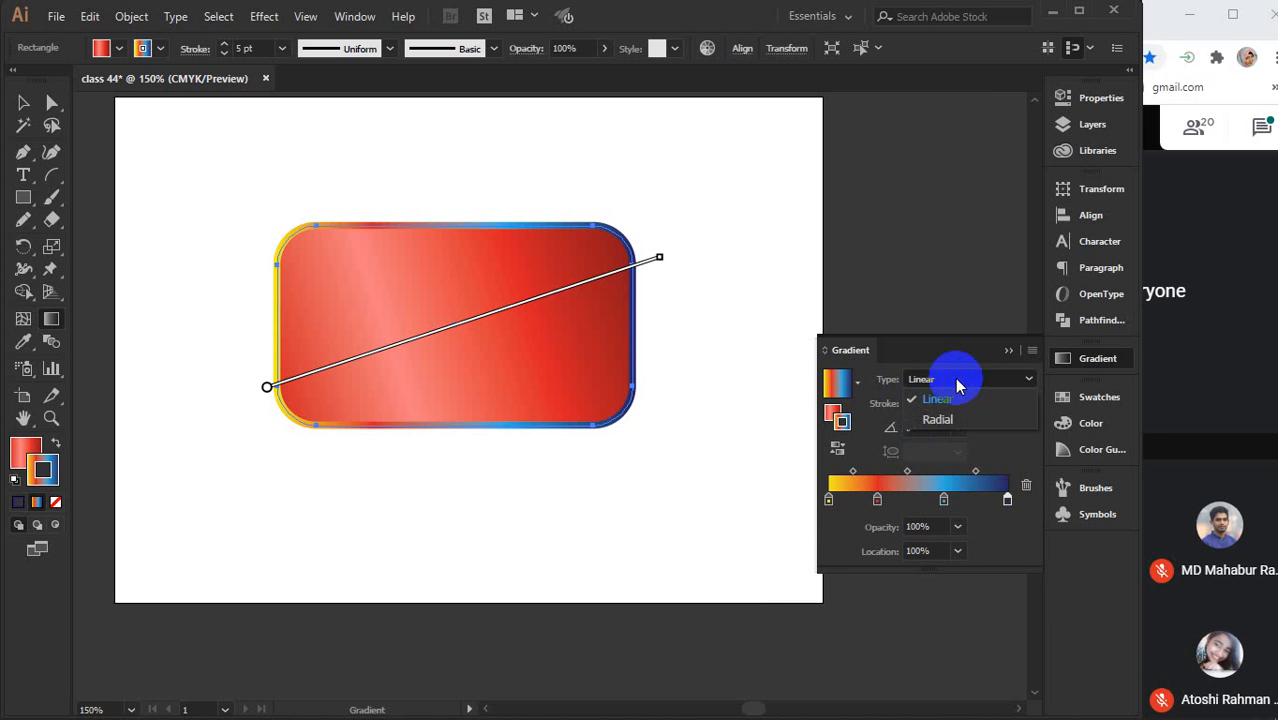
click(956, 418)
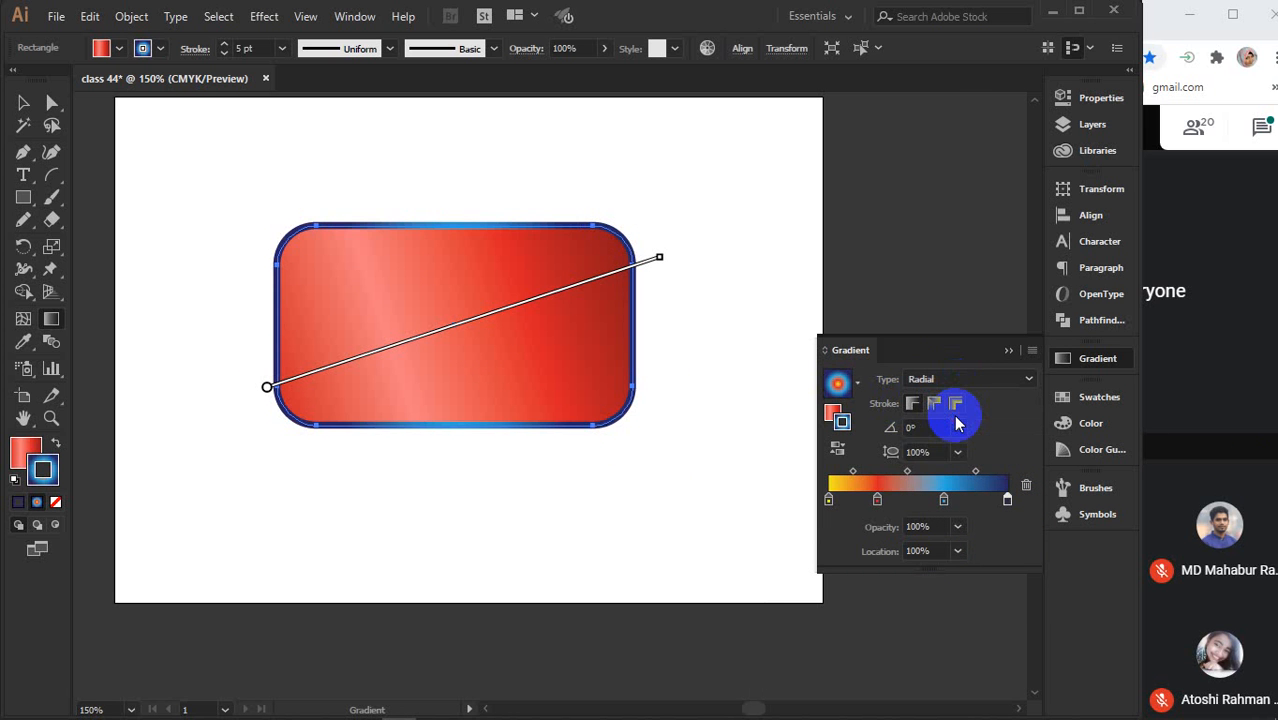
click(835, 380)
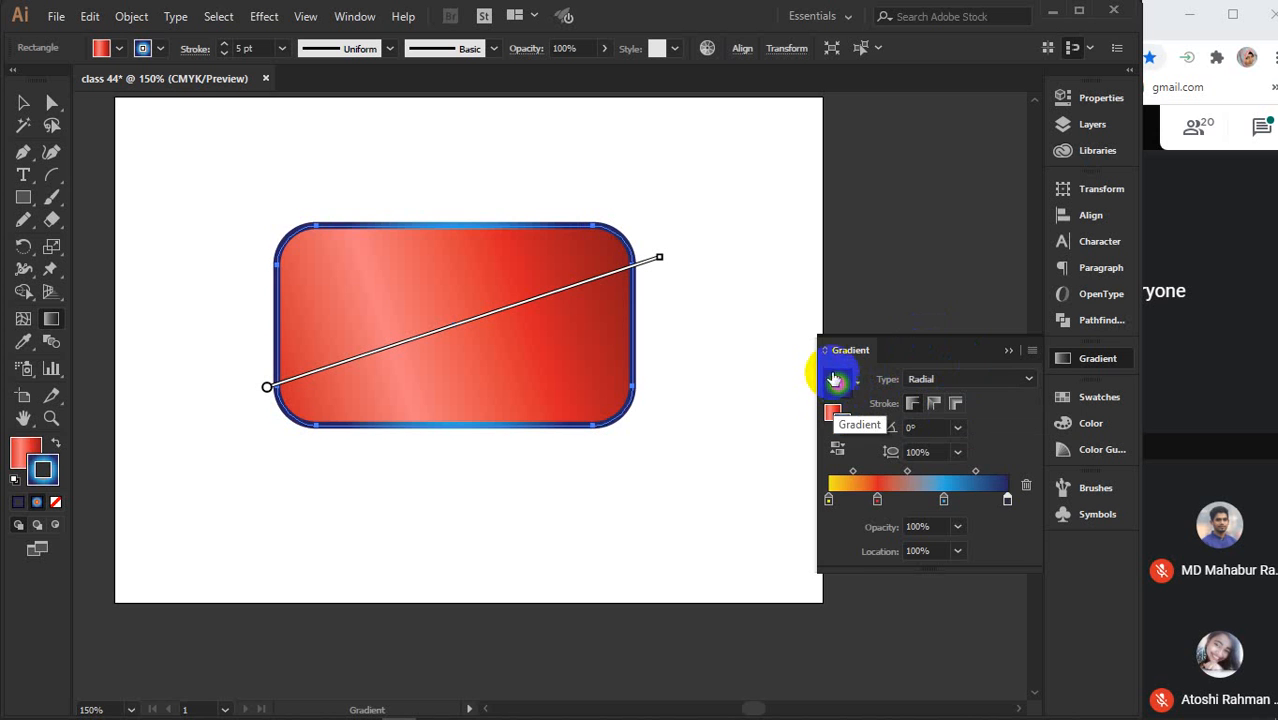
click(976, 379)
click(958, 398)
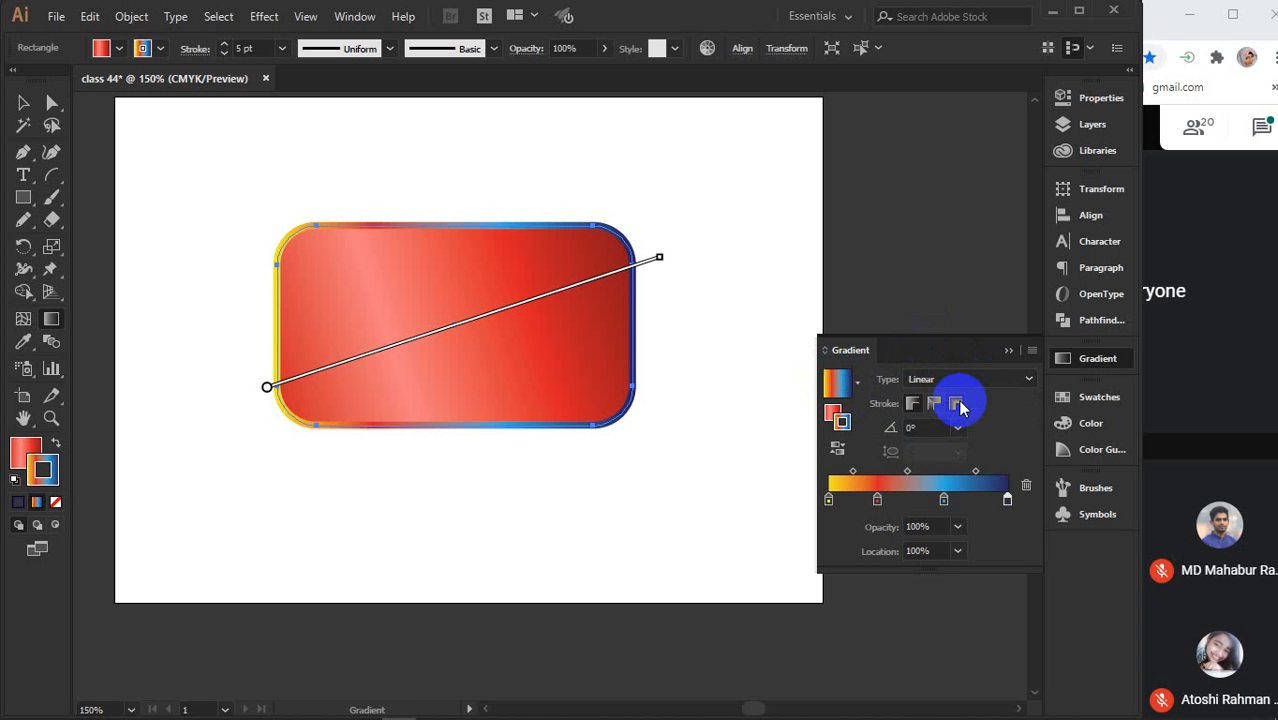
click(840, 412)
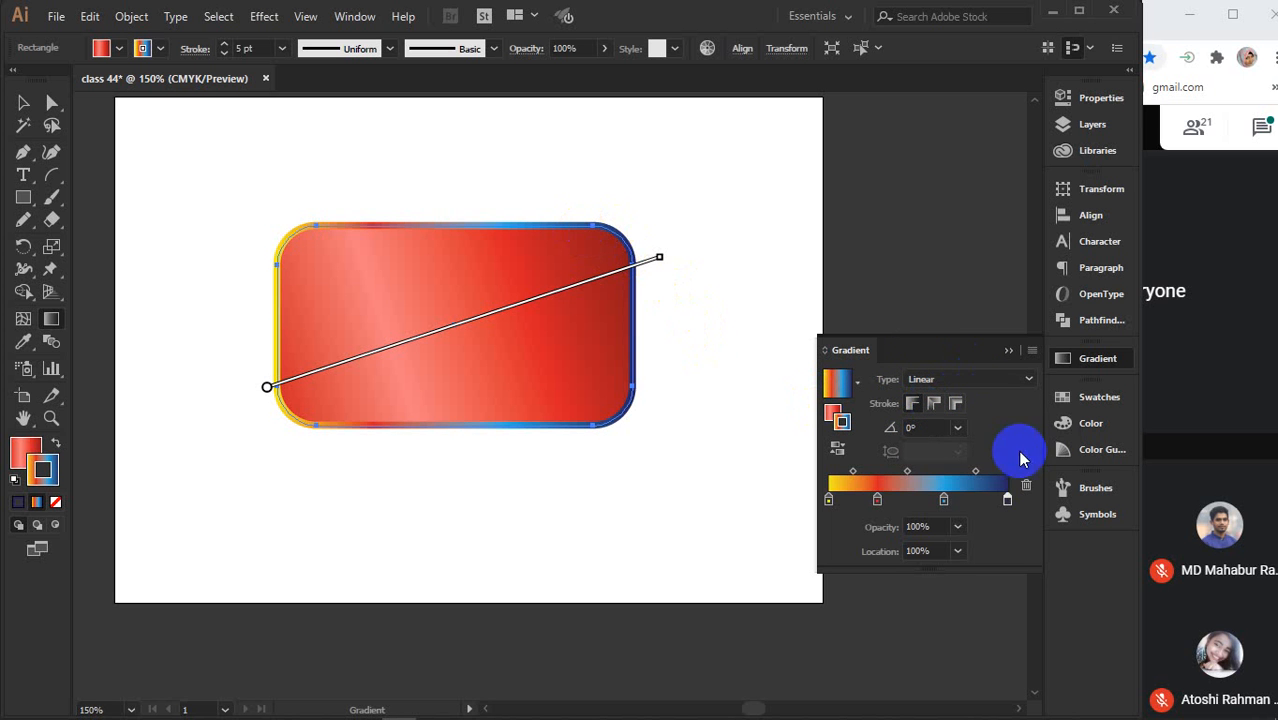
Try applying the gradient along the rectangle's stroke and return it to within the stroke
click(935, 405)
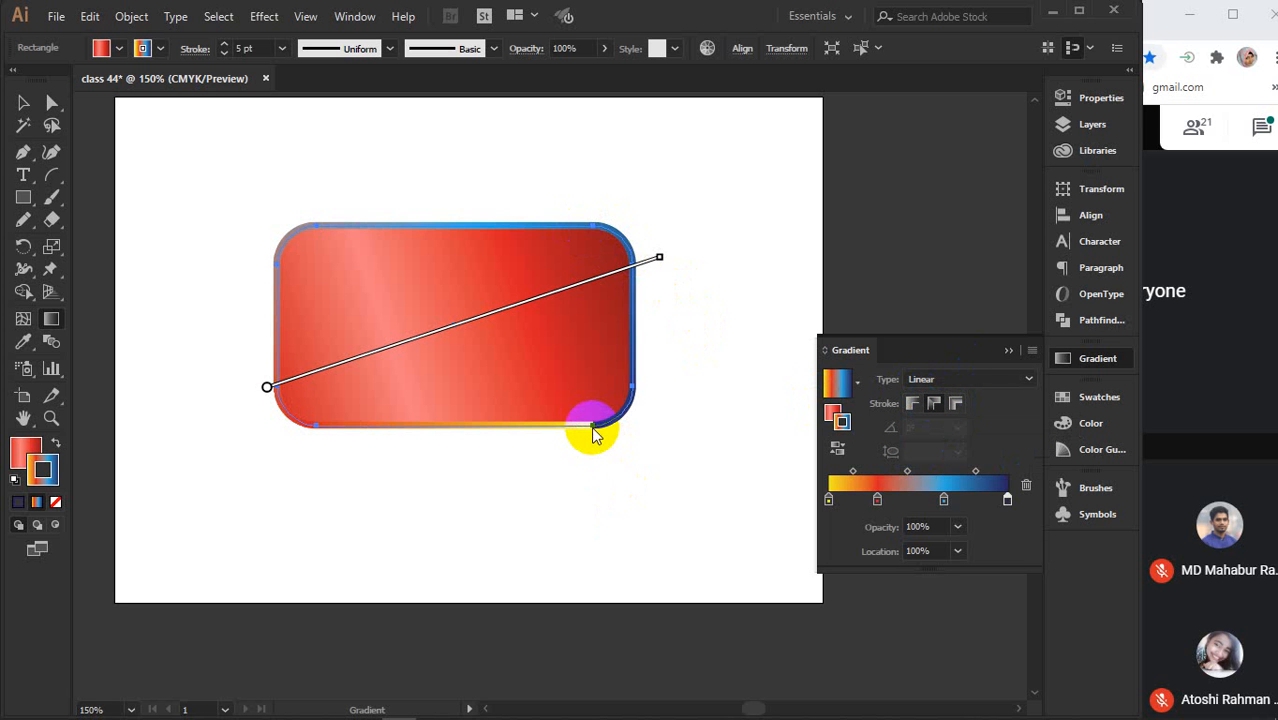
click(913, 404)
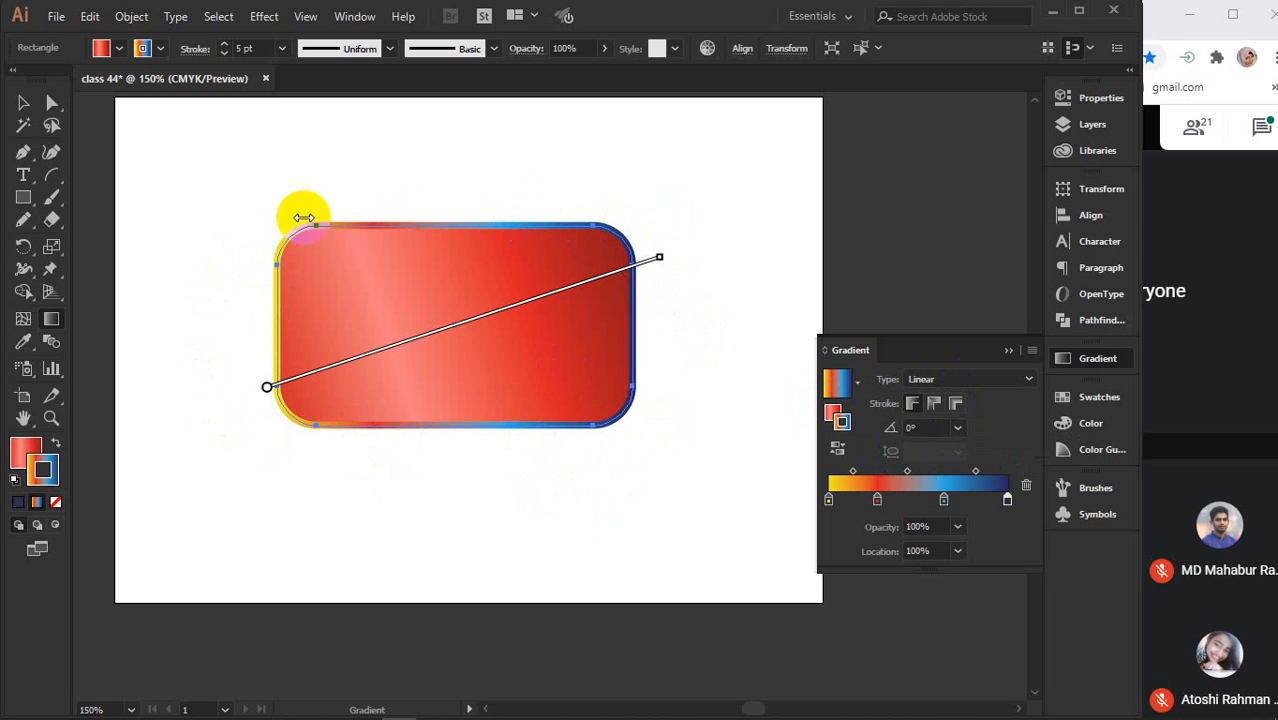
click(610, 220)
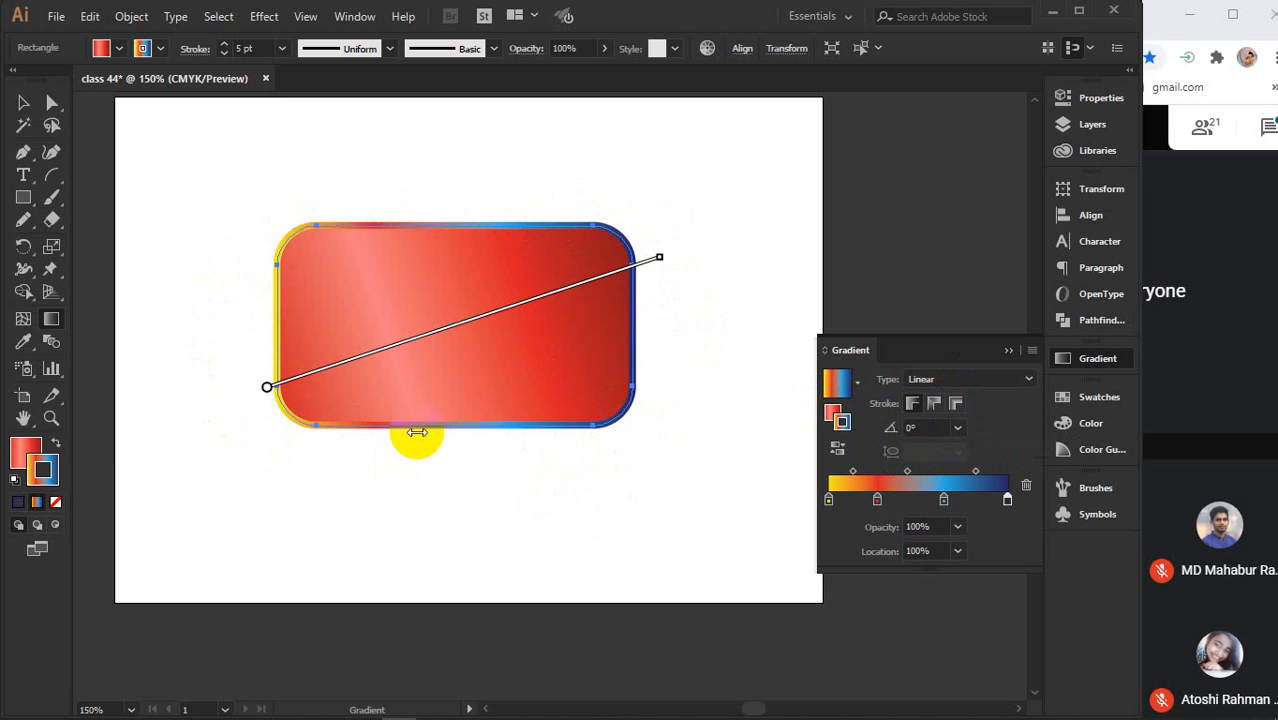
click(302, 415)
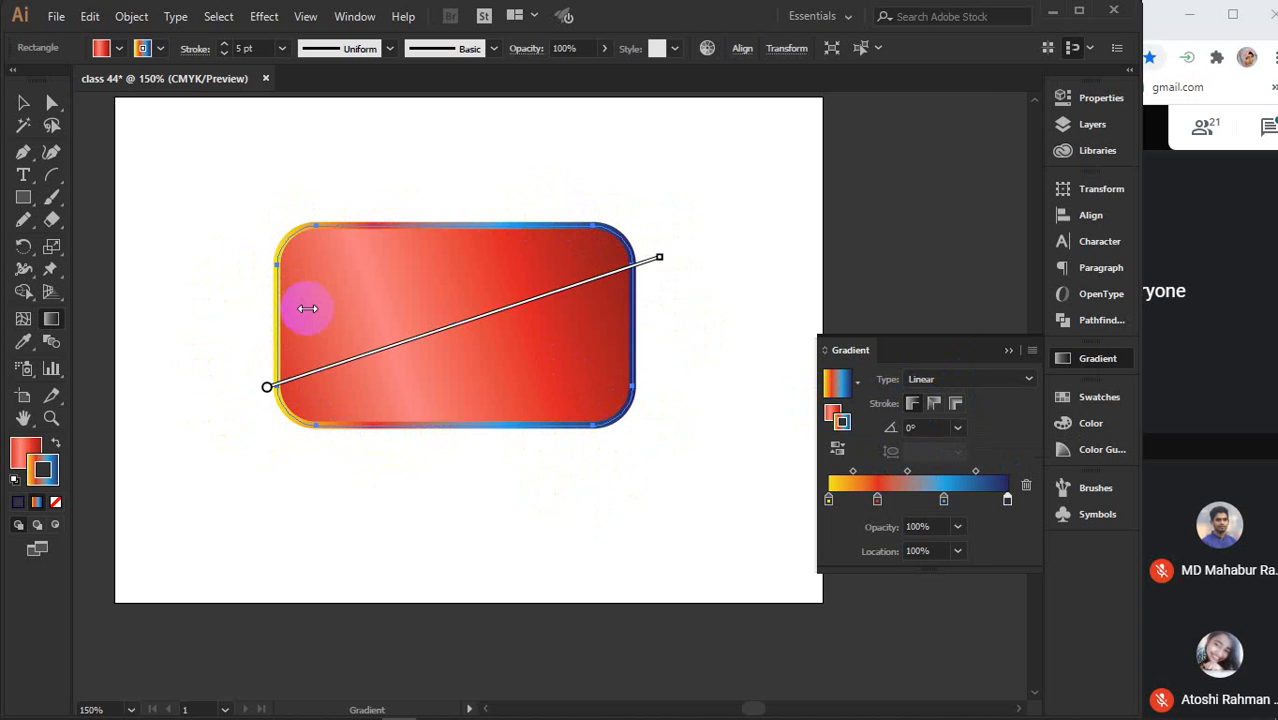
Compare the gradient applied along and across the rounded rectangle's stroke, and set it back to within the stroke
scroll(307, 309, up, 2)
drag(525, 379, 436, 374)
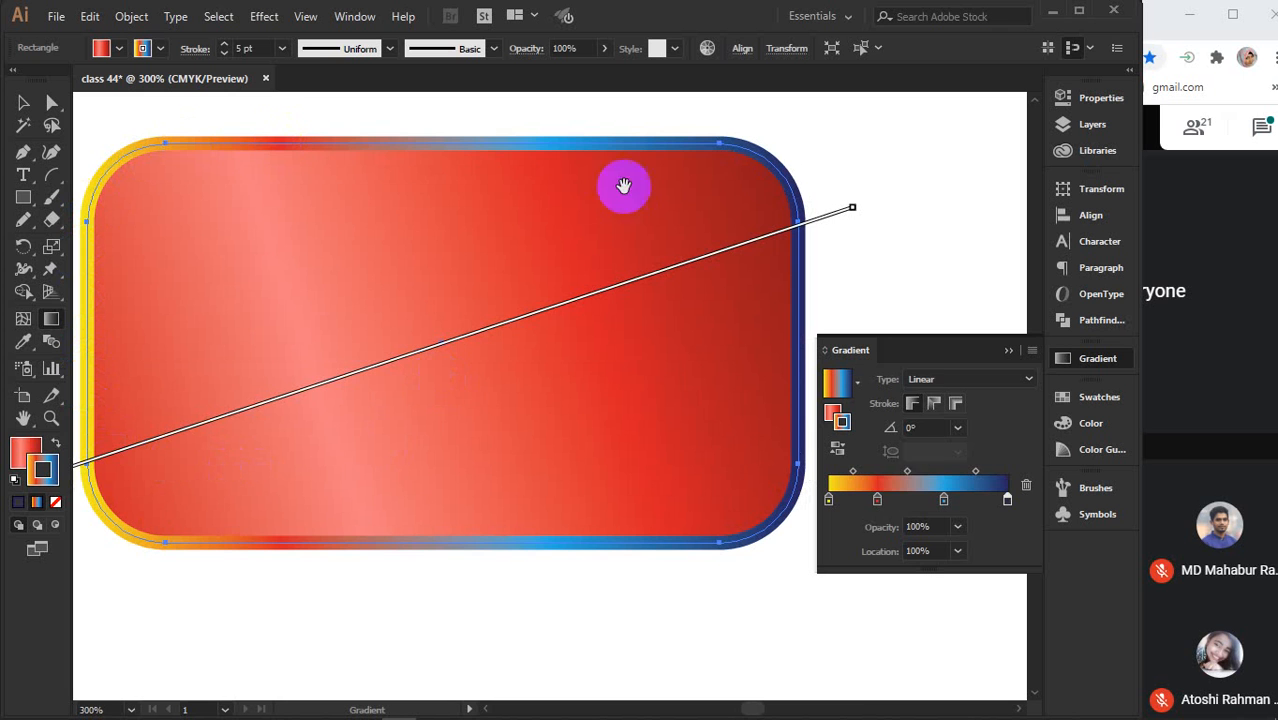
click(911, 432)
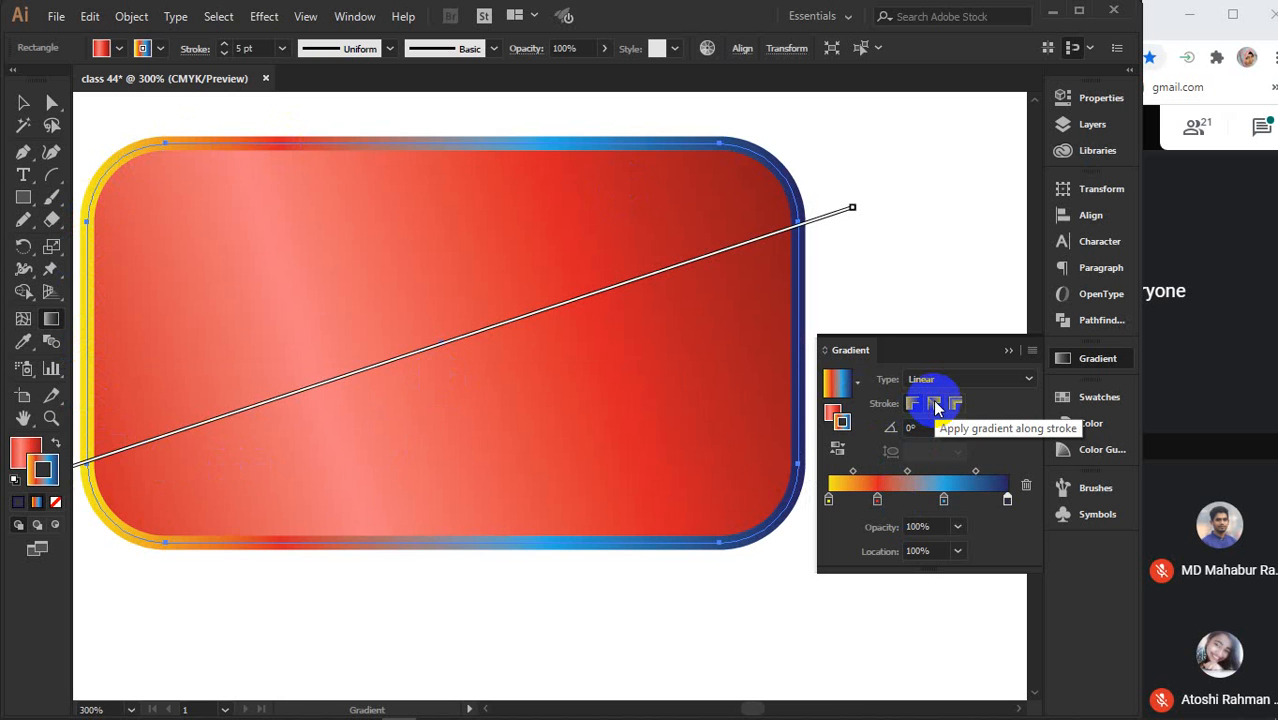
click(934, 404)
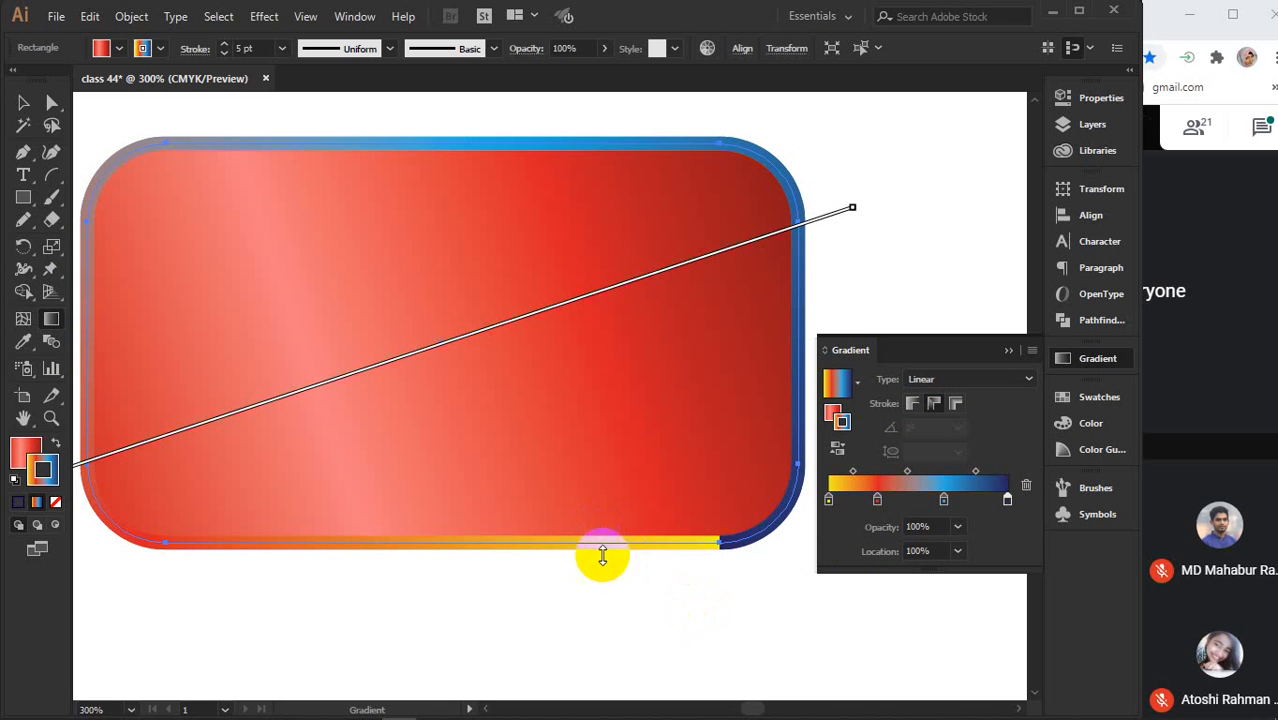
click(955, 405)
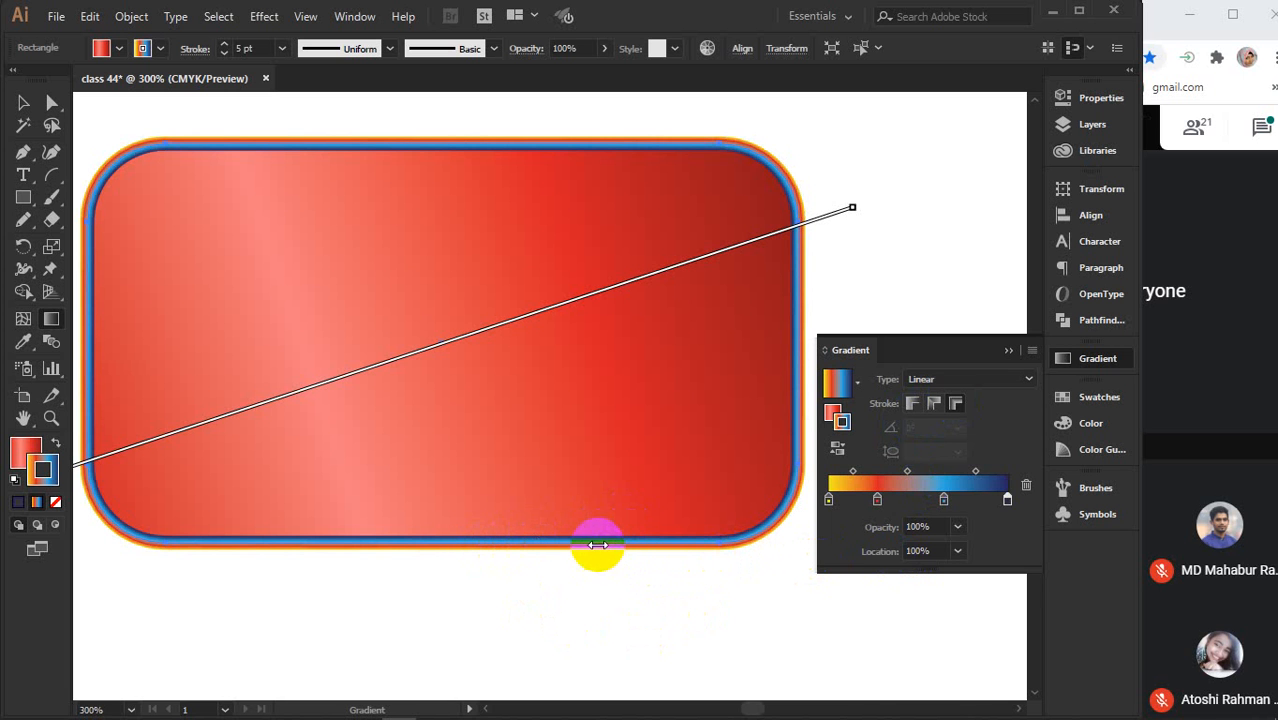
click(912, 405)
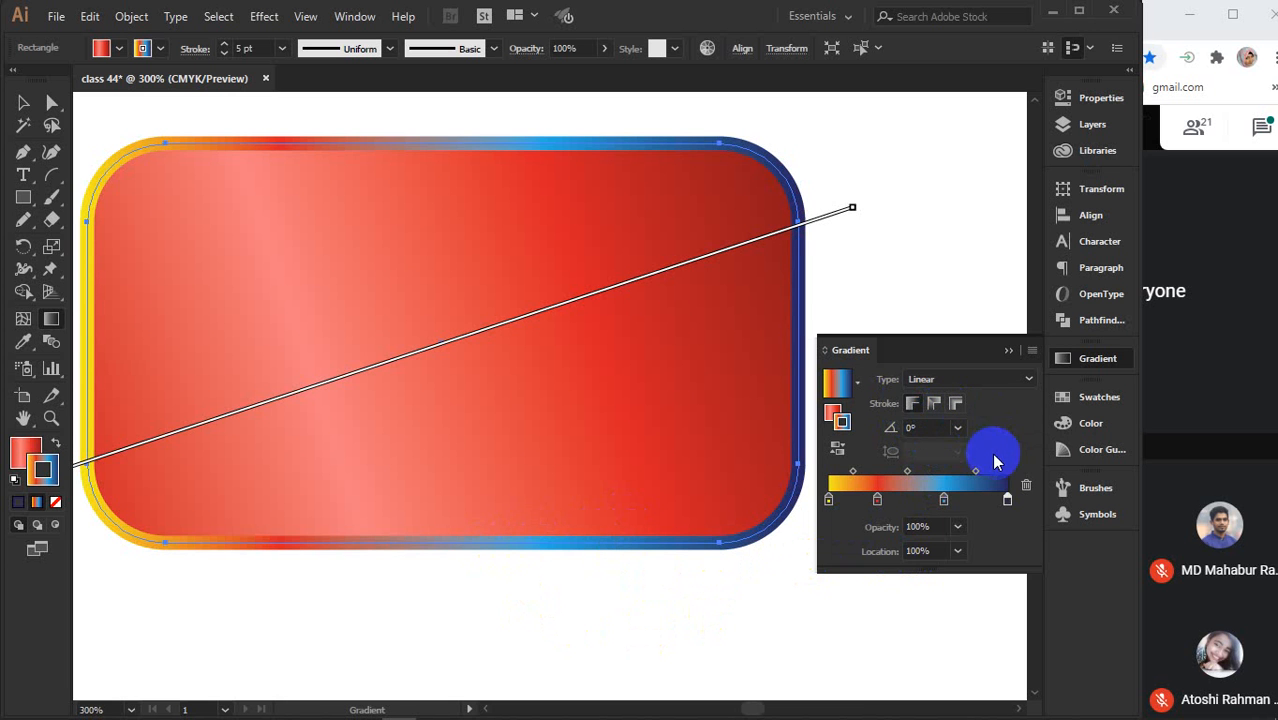
Rotate the linear stroke gradient to an angle of 144°
click(924, 427)
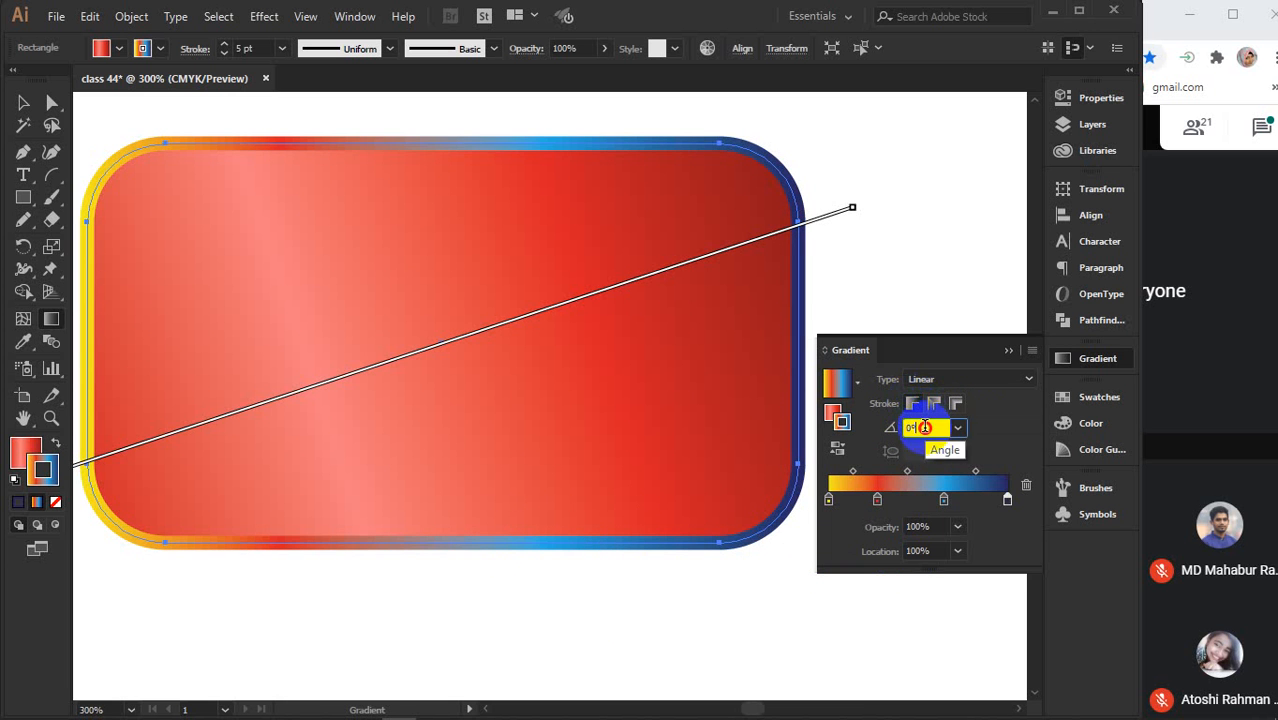
scroll(924, 427, up, 15)
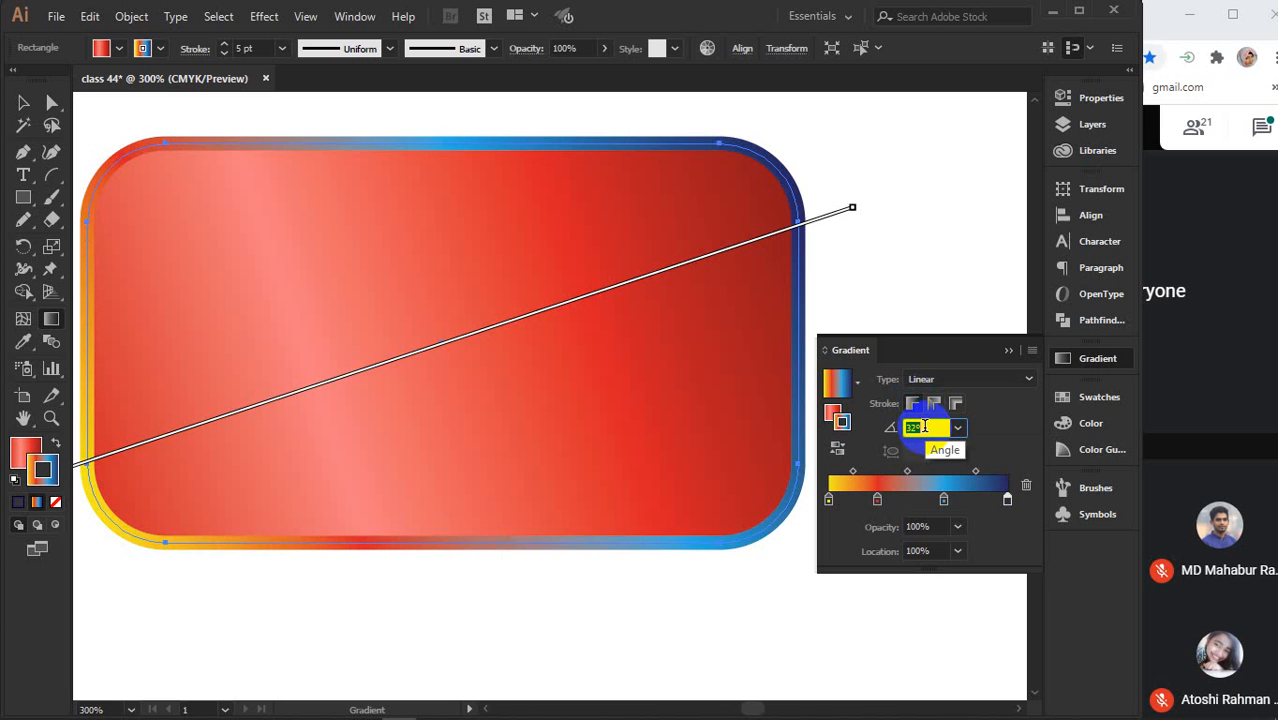
scroll(924, 427, up, 15)
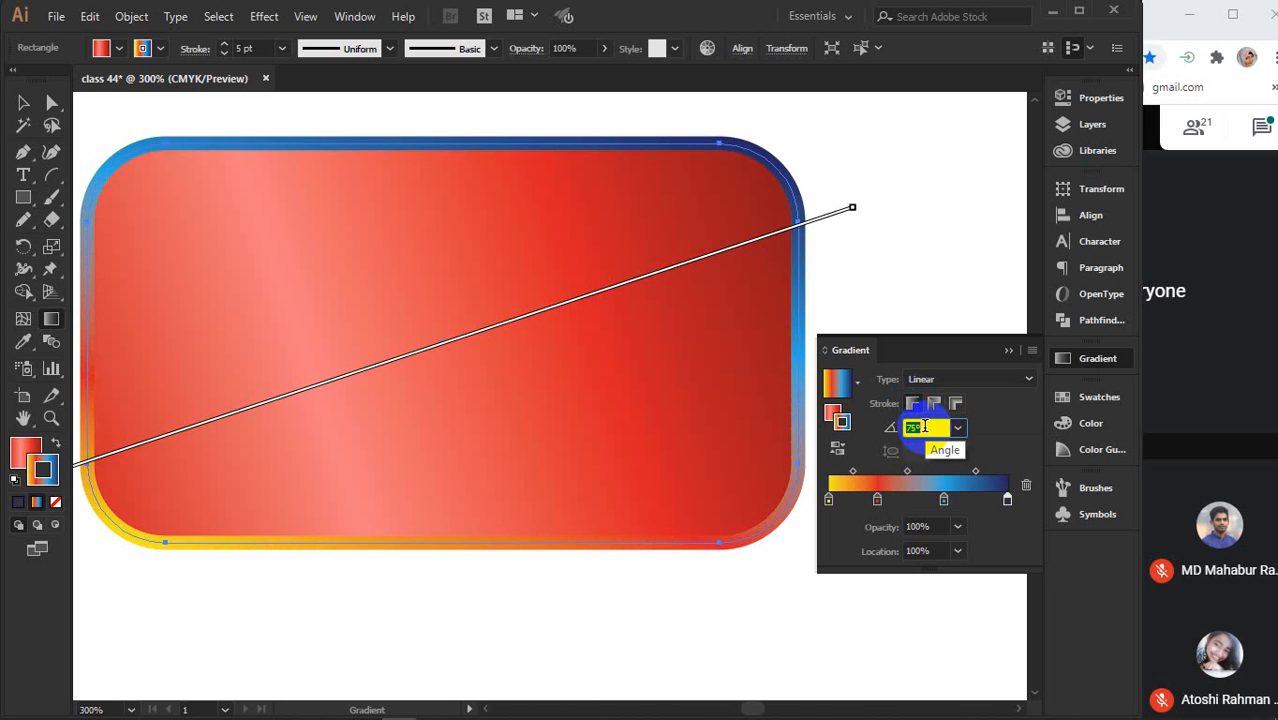
scroll(924, 427, up, 15)
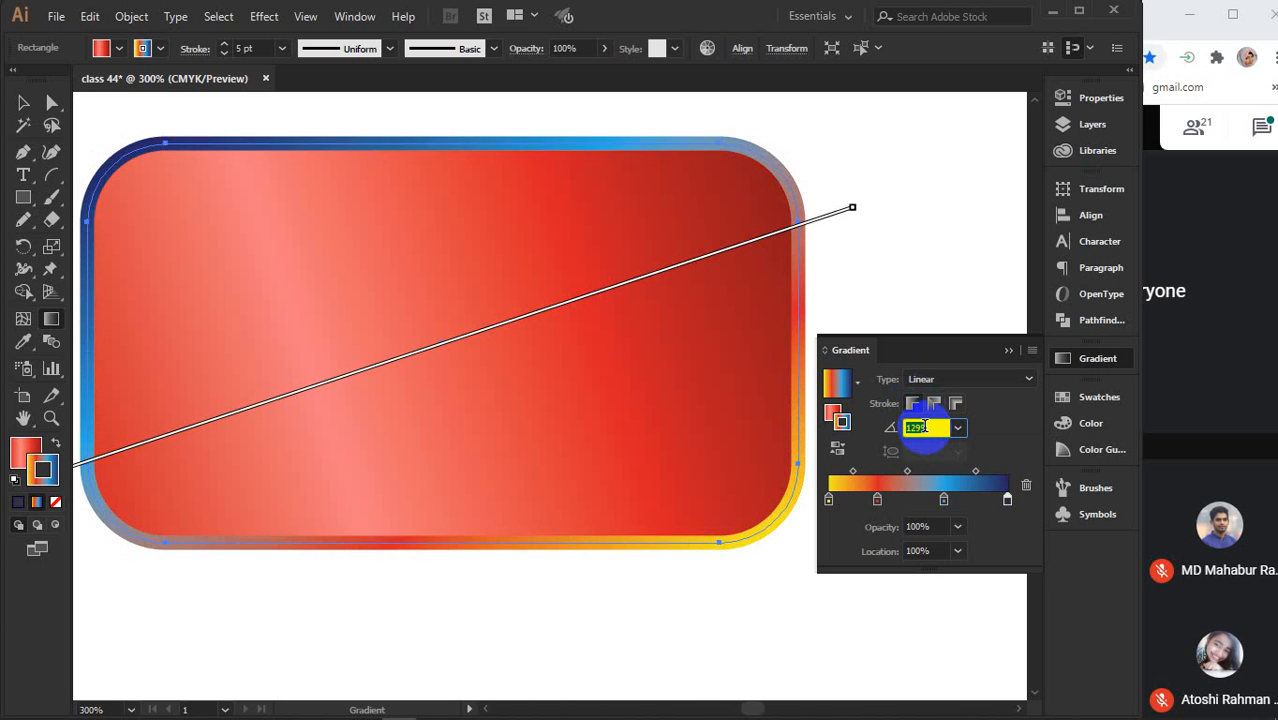
scroll(924, 427, up, 3)
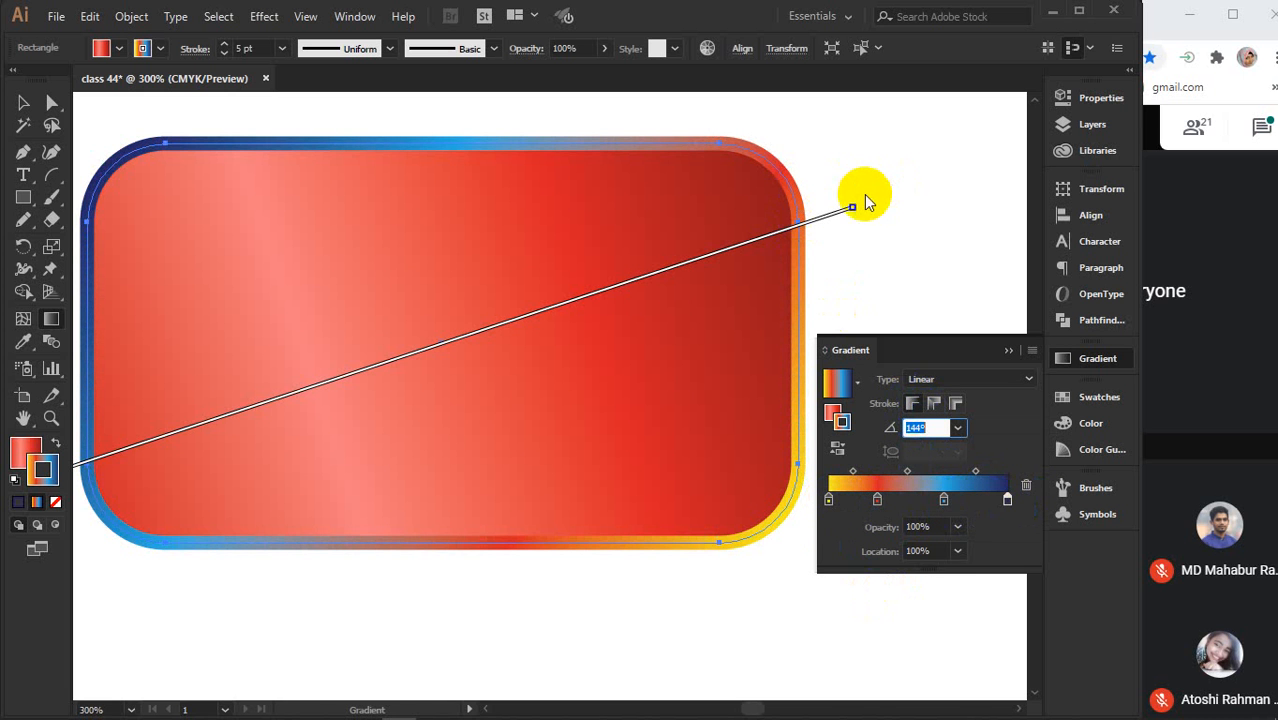
click(655, 216)
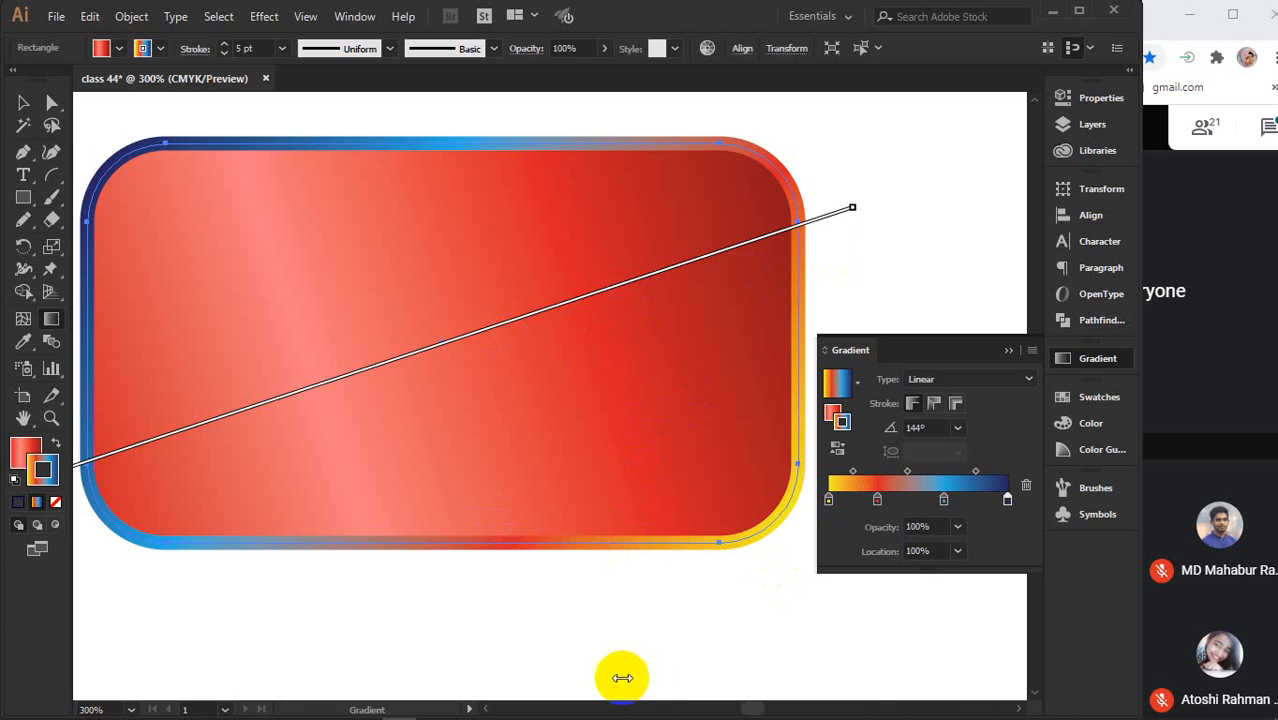
Remove the stroke from the rounded rectangle and make its fill the active attribute
click(55, 503)
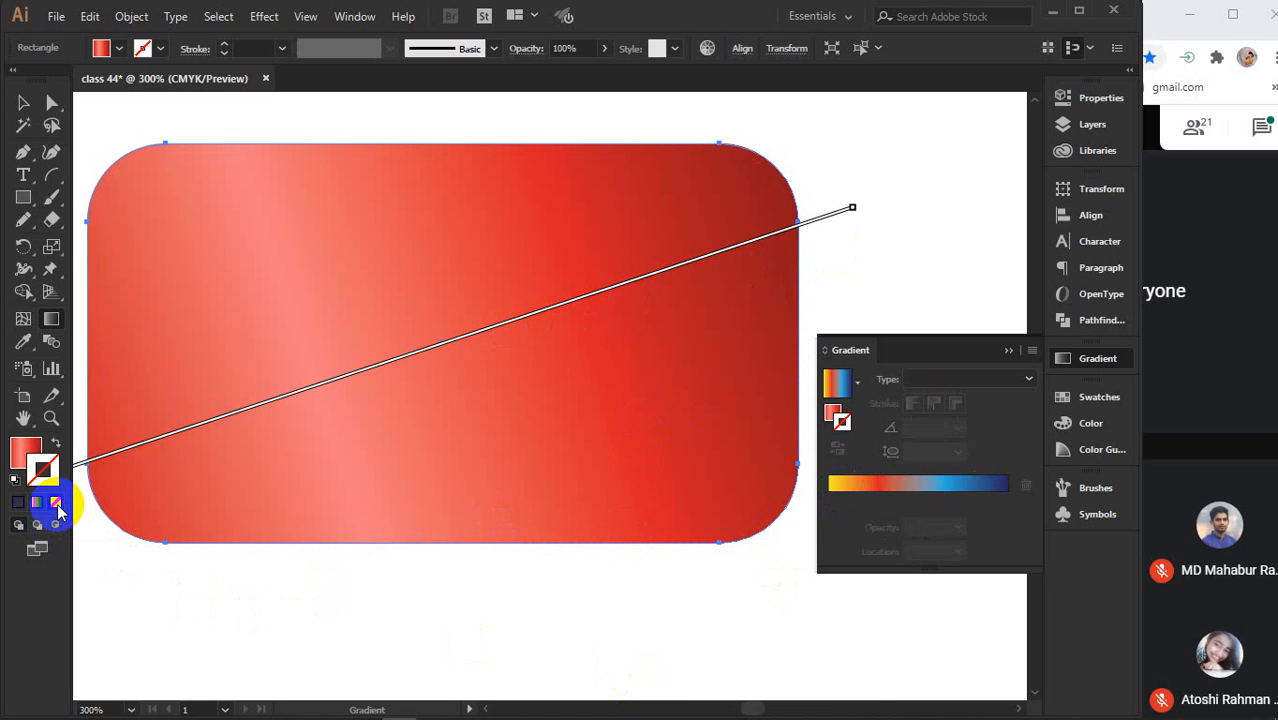
click(20, 455)
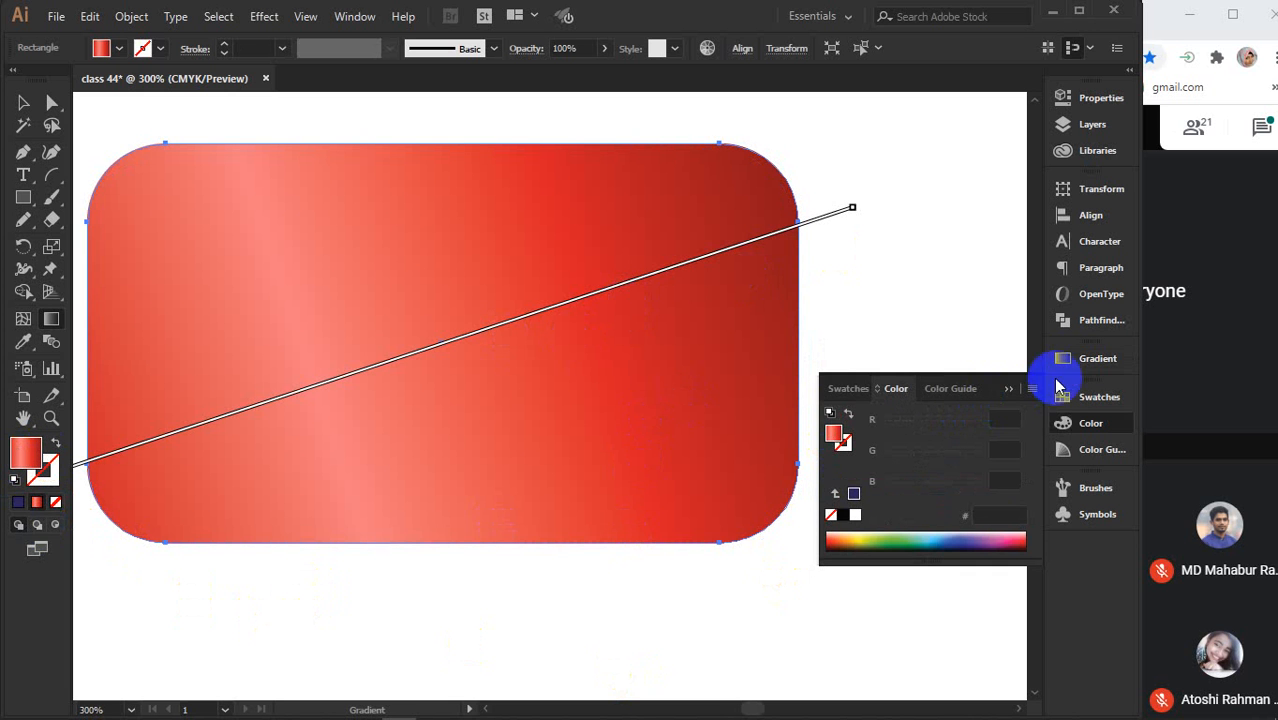
Look through the preset gradients for the rectangle's fill and the option for saving the current gradient to the swatches
click(1095, 362)
click(900, 497)
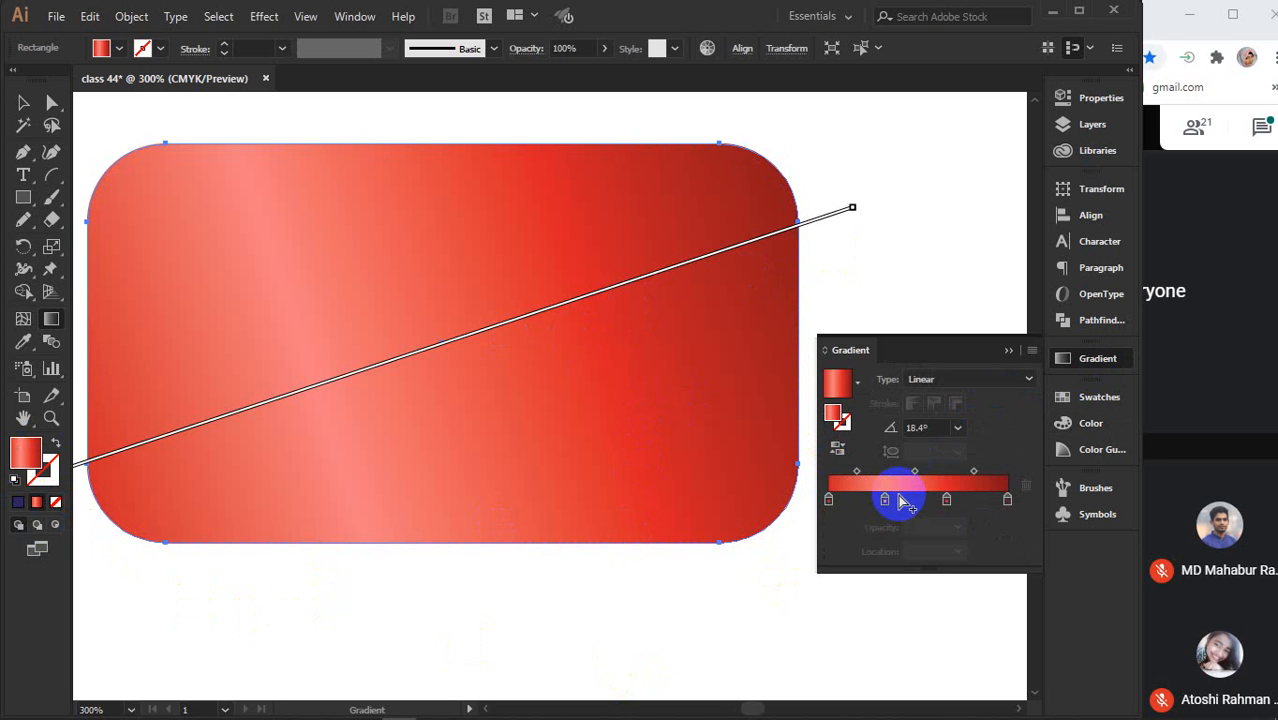
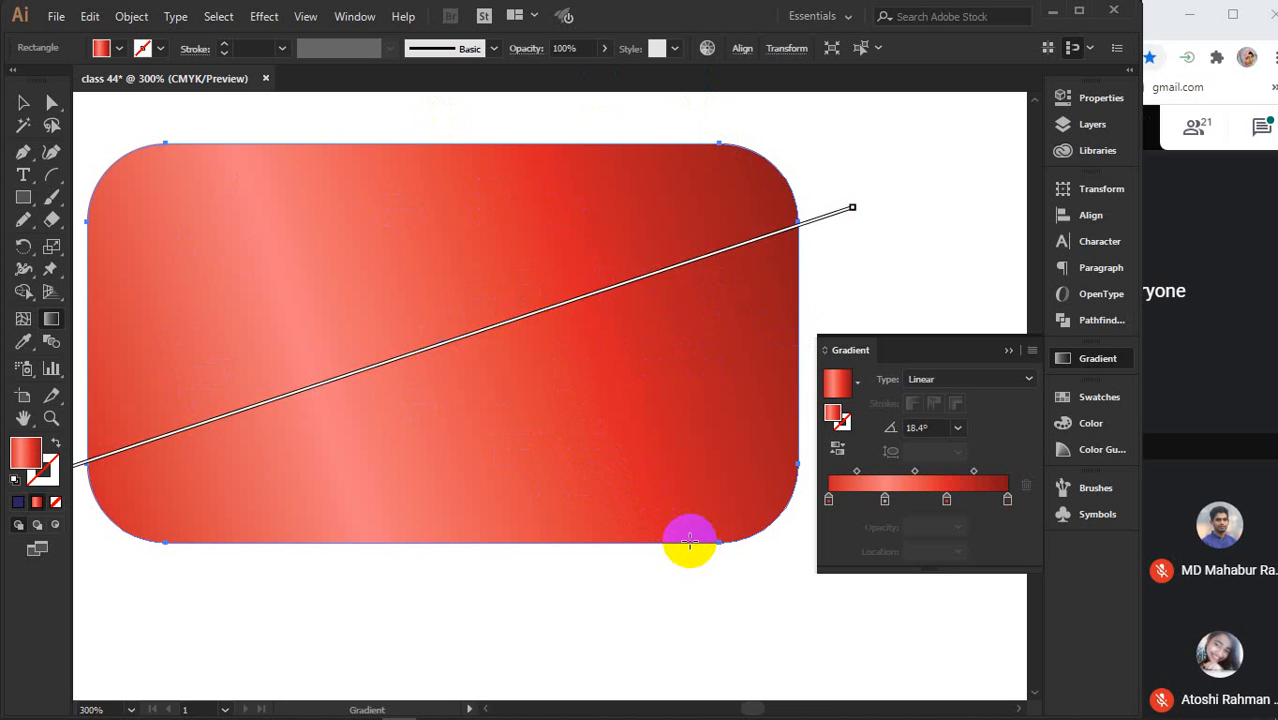
click(673, 563)
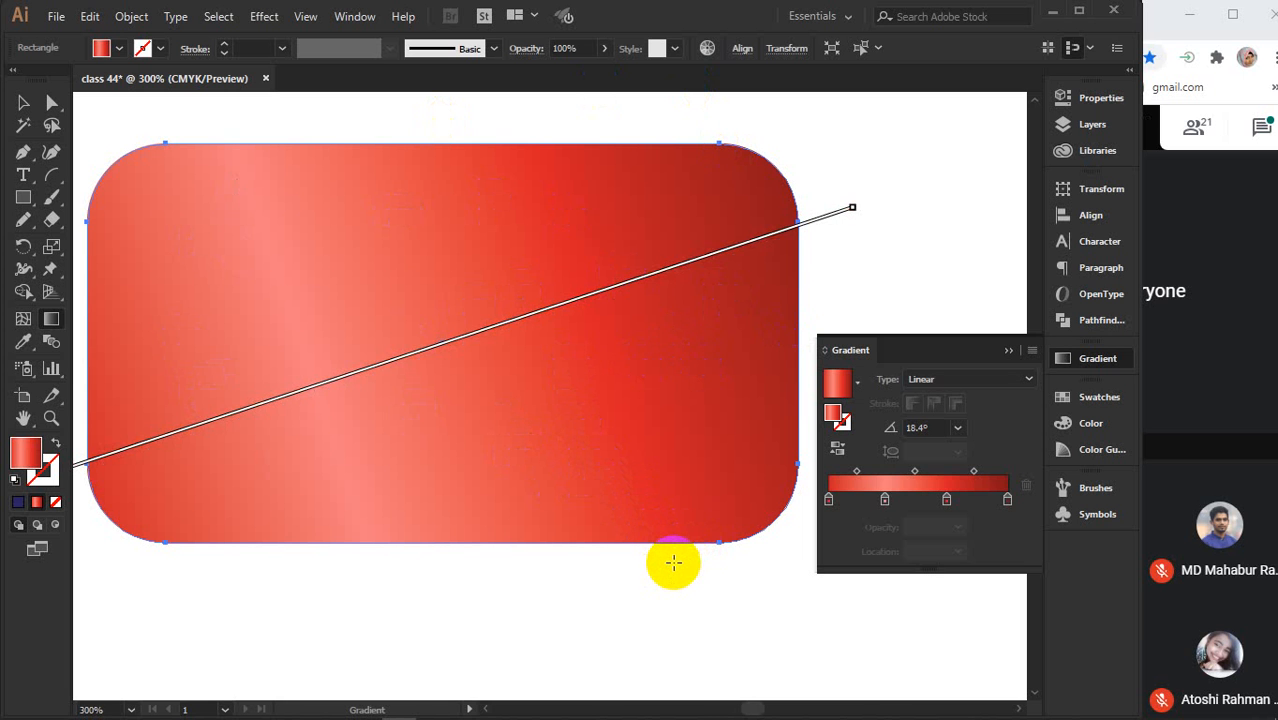
click(857, 385)
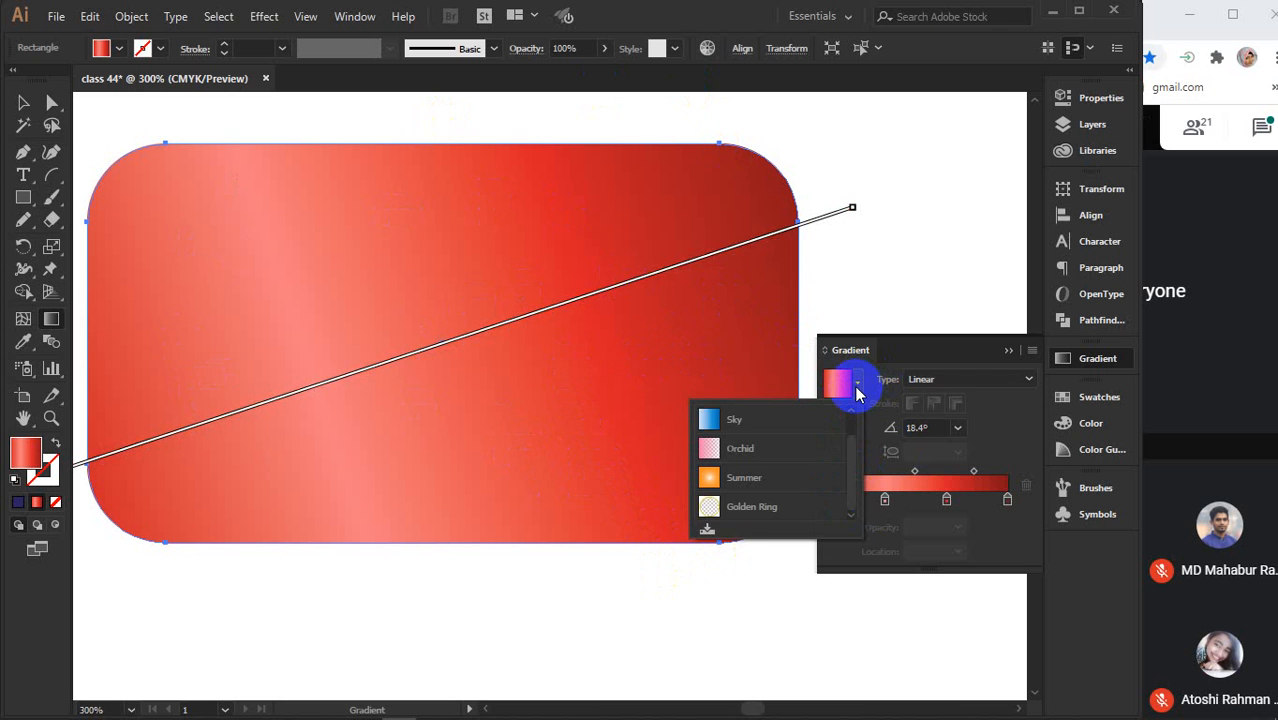
click(708, 534)
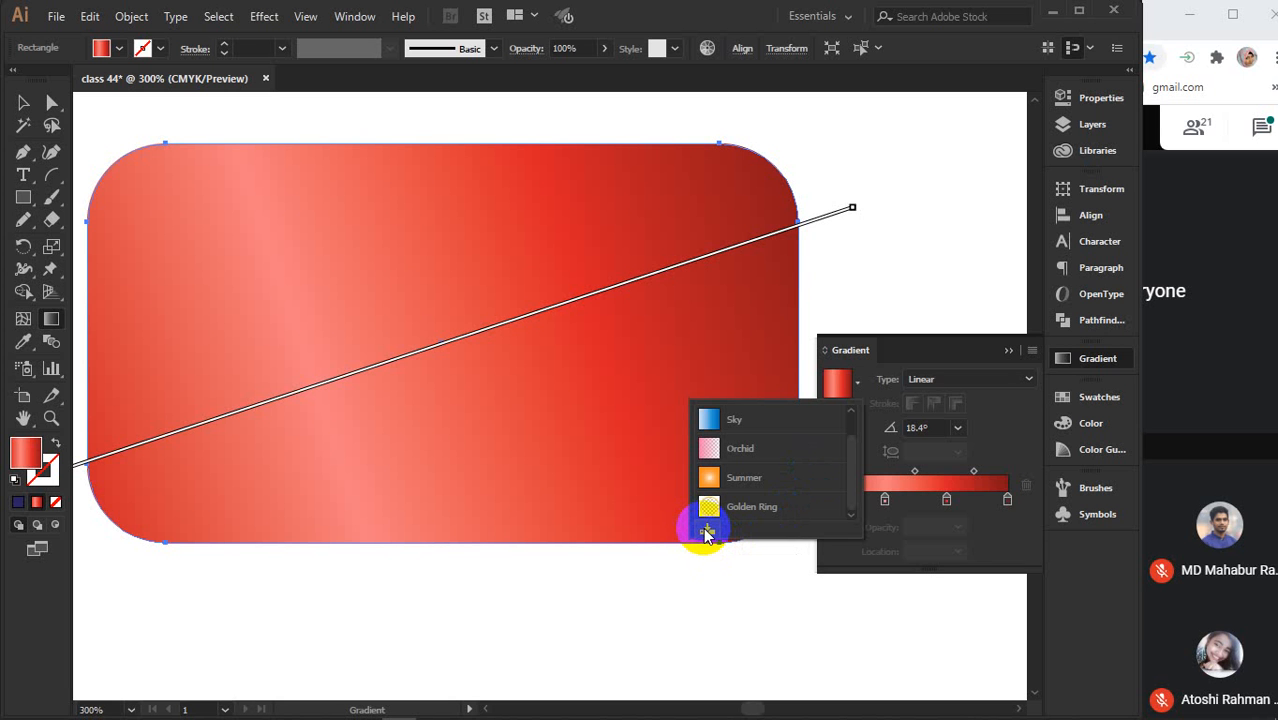
click(1003, 357)
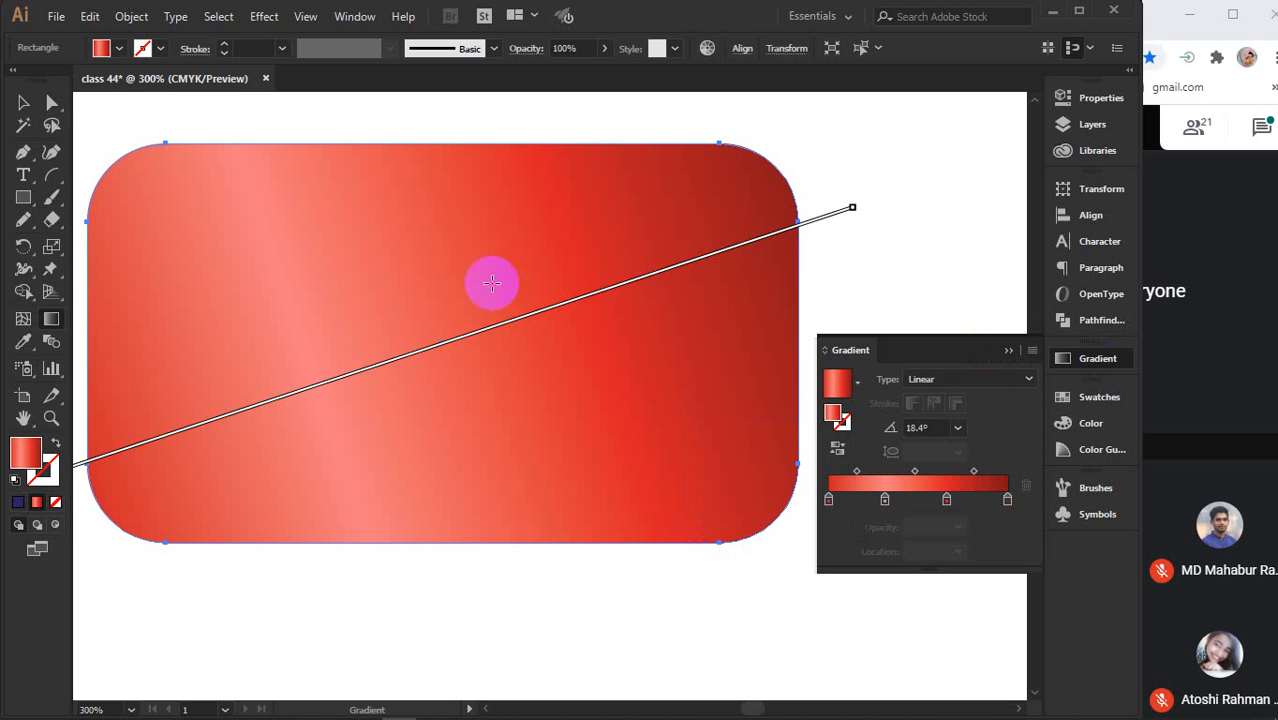
Add the whole rounded rectangle to the swatches as a pattern swatch and deselect it
click(23, 104)
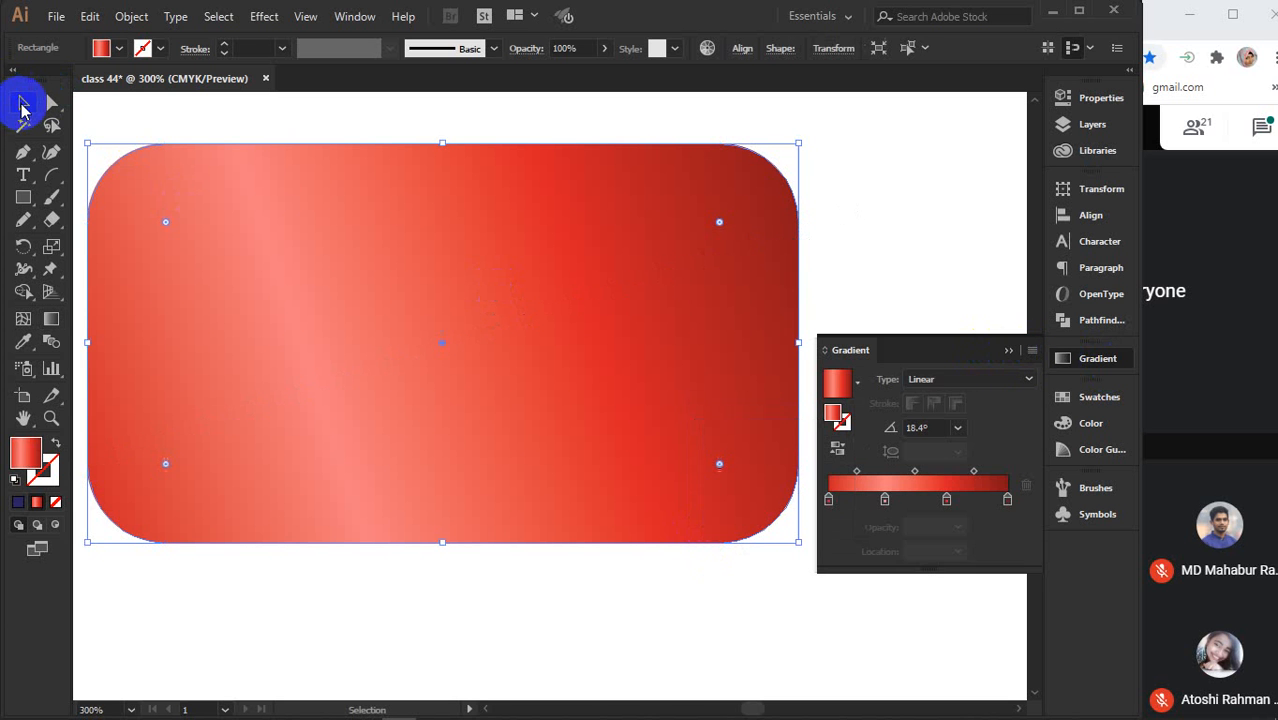
click(1008, 350)
scroll(822, 414, down, 2)
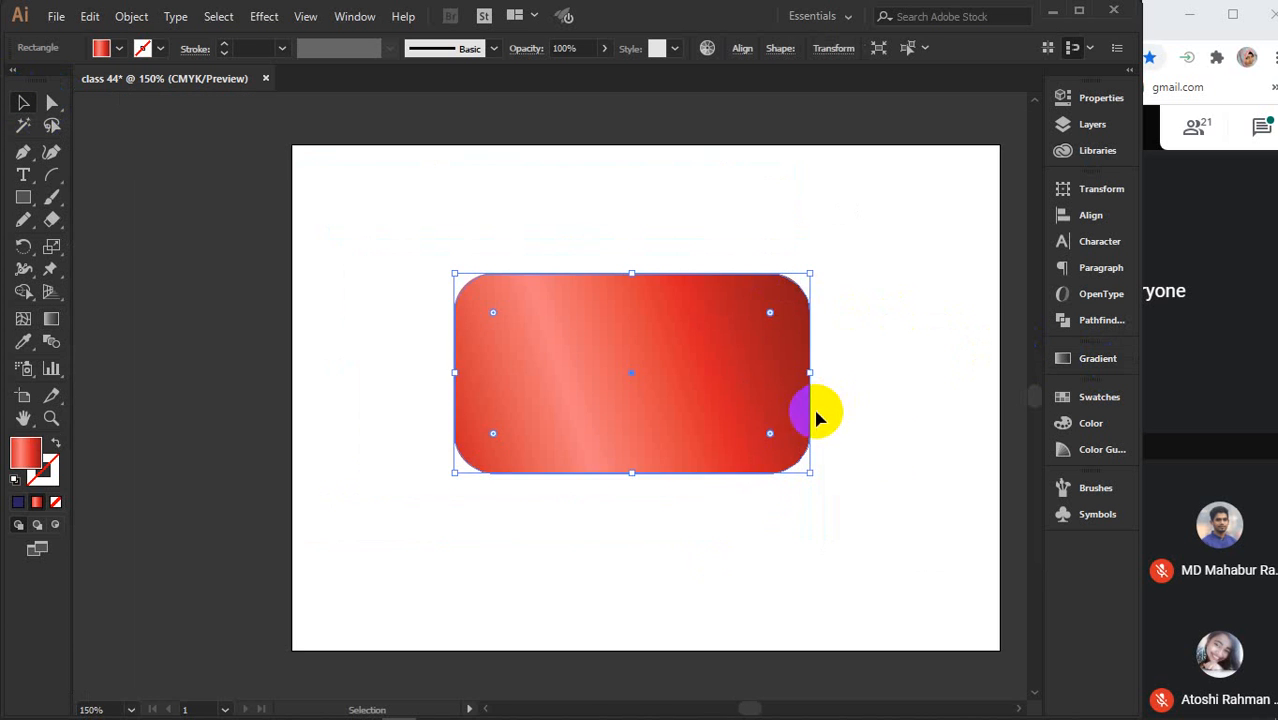
drag(822, 414, 694, 439)
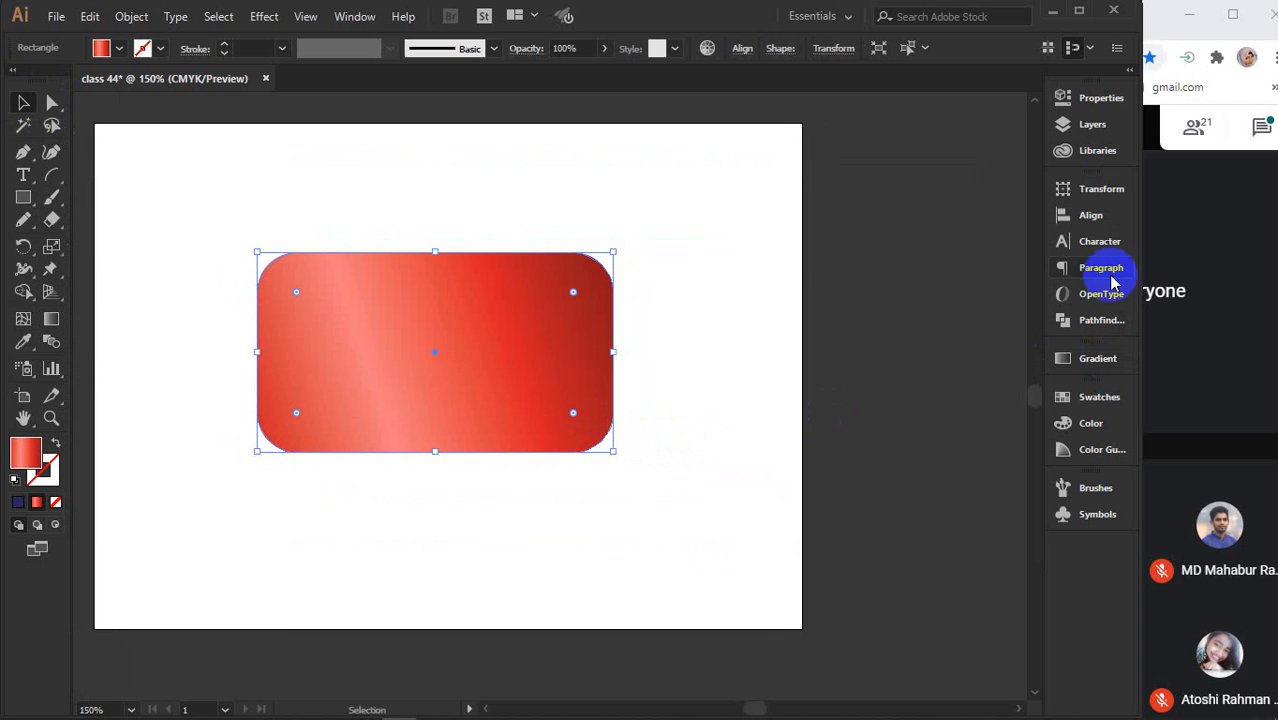
click(1099, 397)
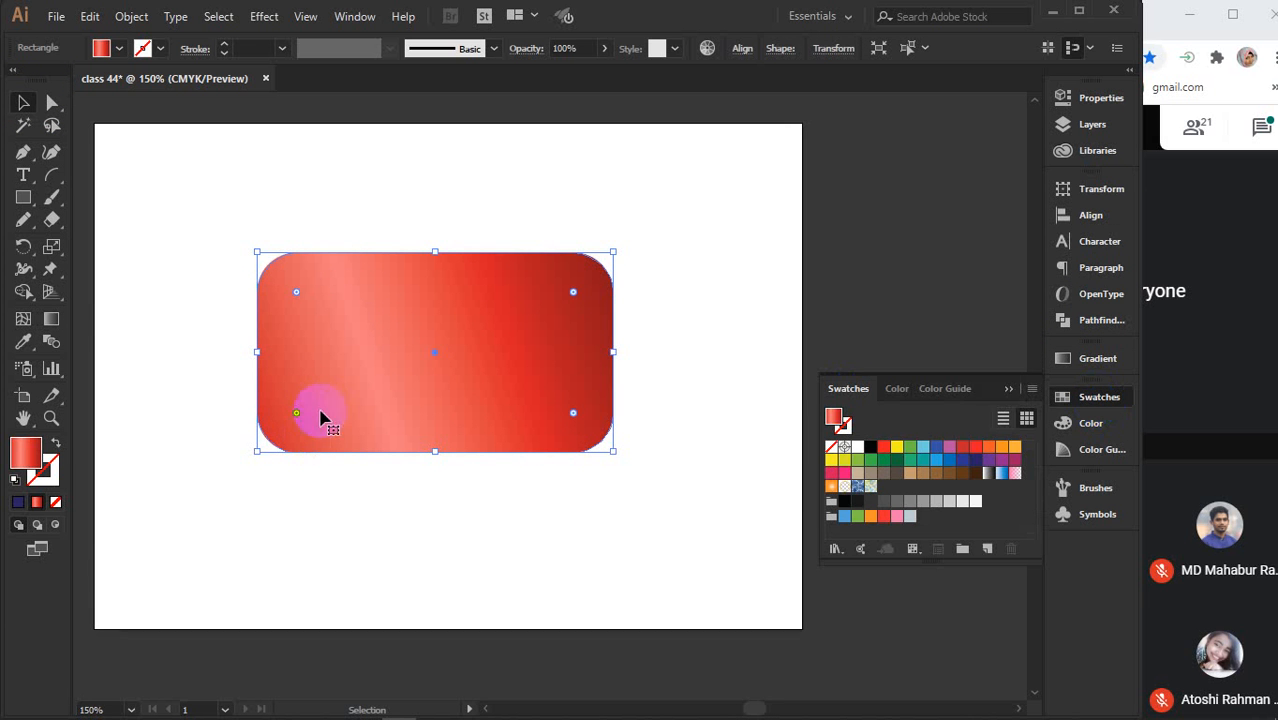
drag(357, 337, 893, 487)
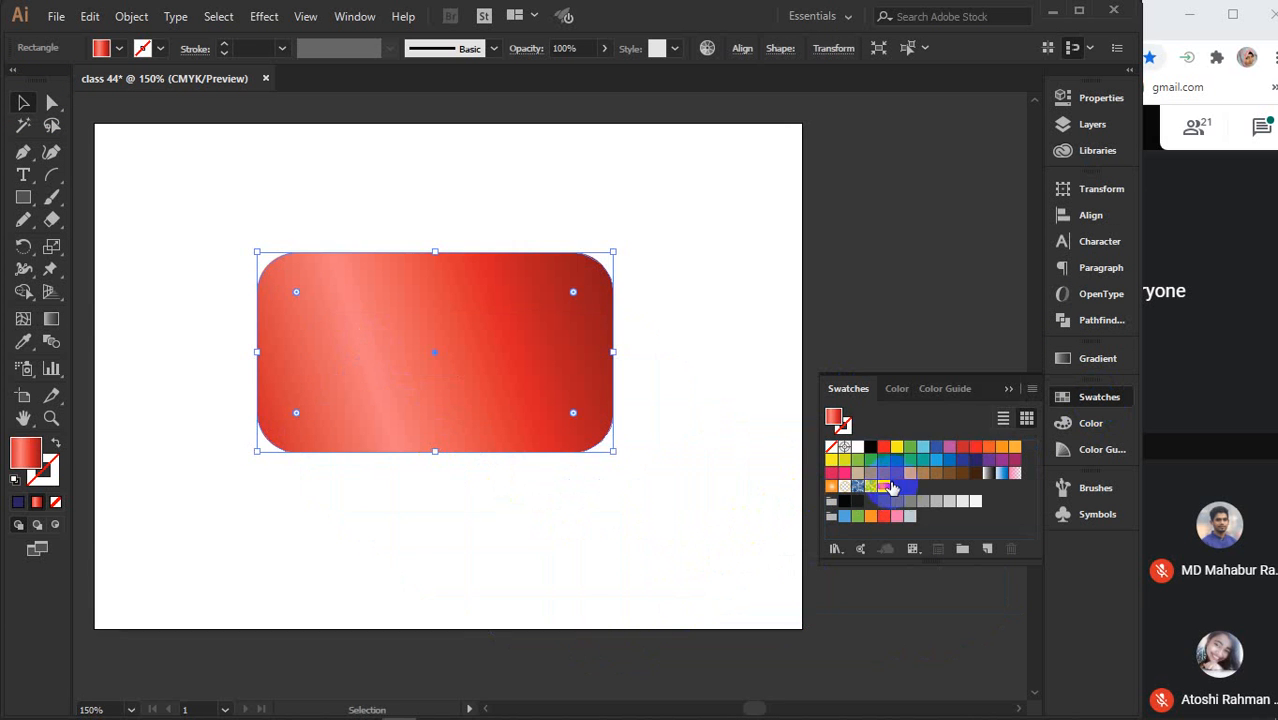
click(678, 255)
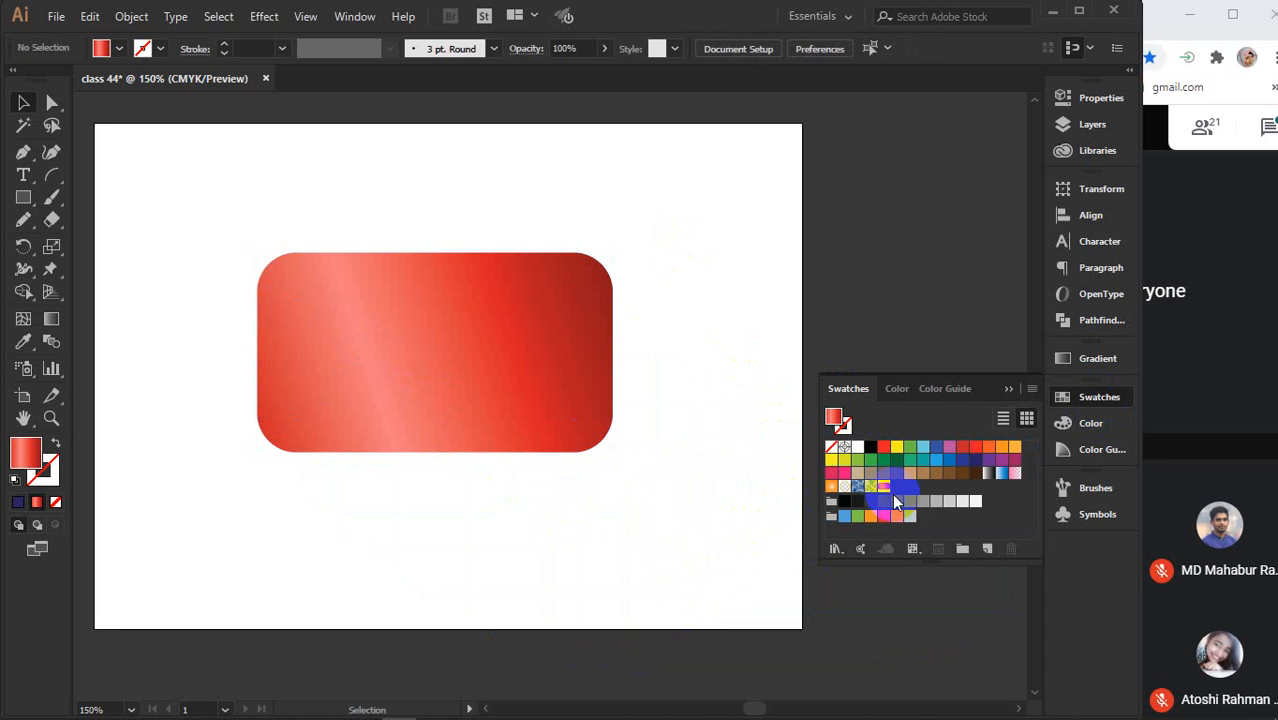
Delete the rounded rectangle and draw a larger sharp-cornered rectangle in the middle of the artboard
drag(885, 487, 391, 379)
key(Delete)
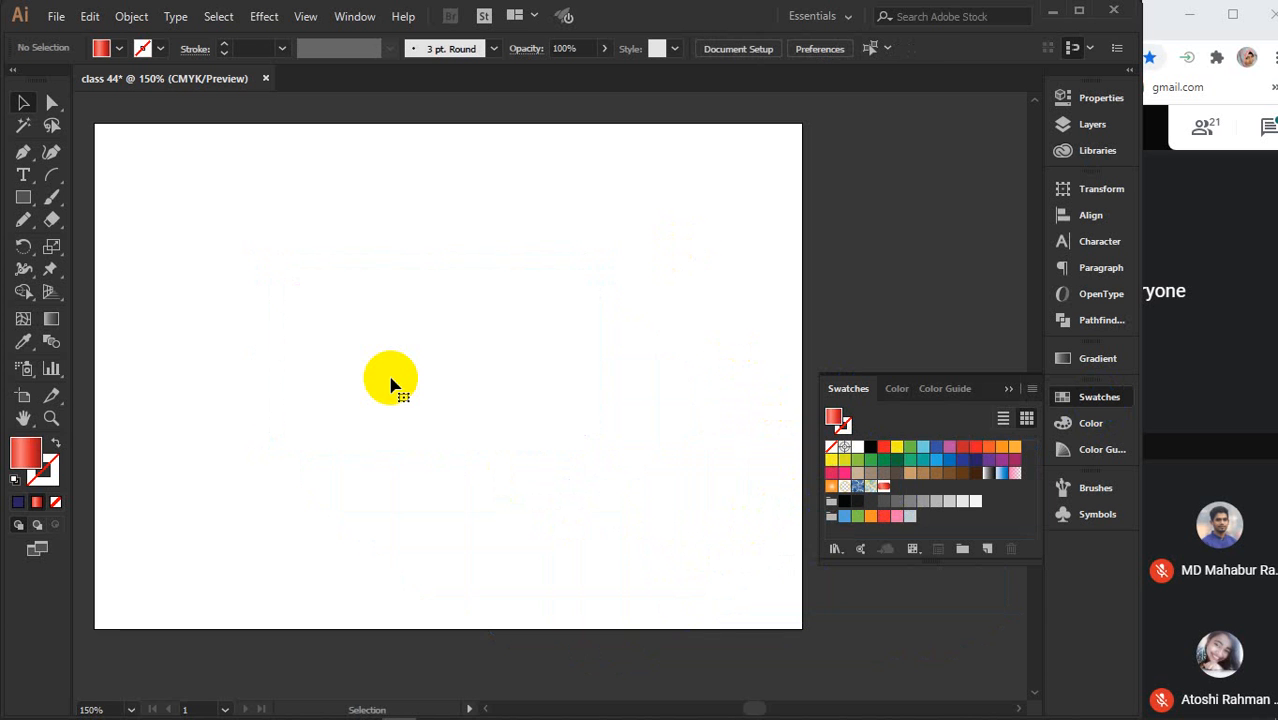
click(22, 198)
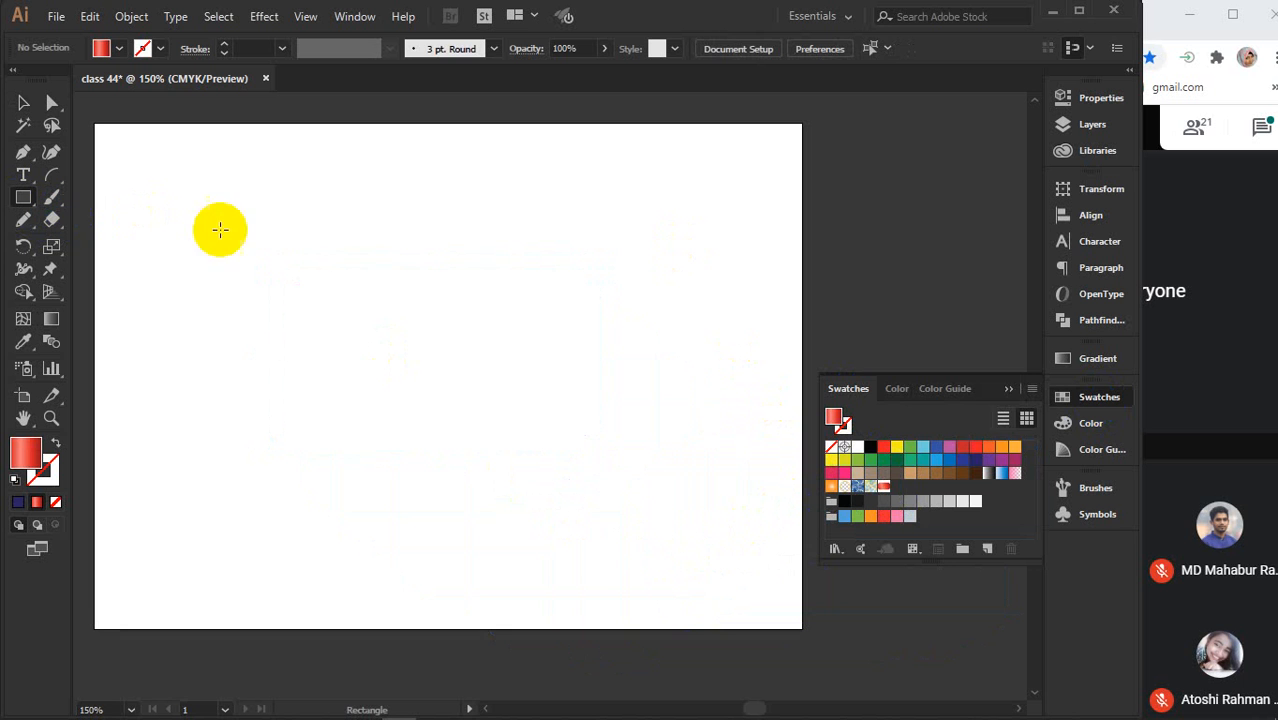
drag(229, 210, 671, 488)
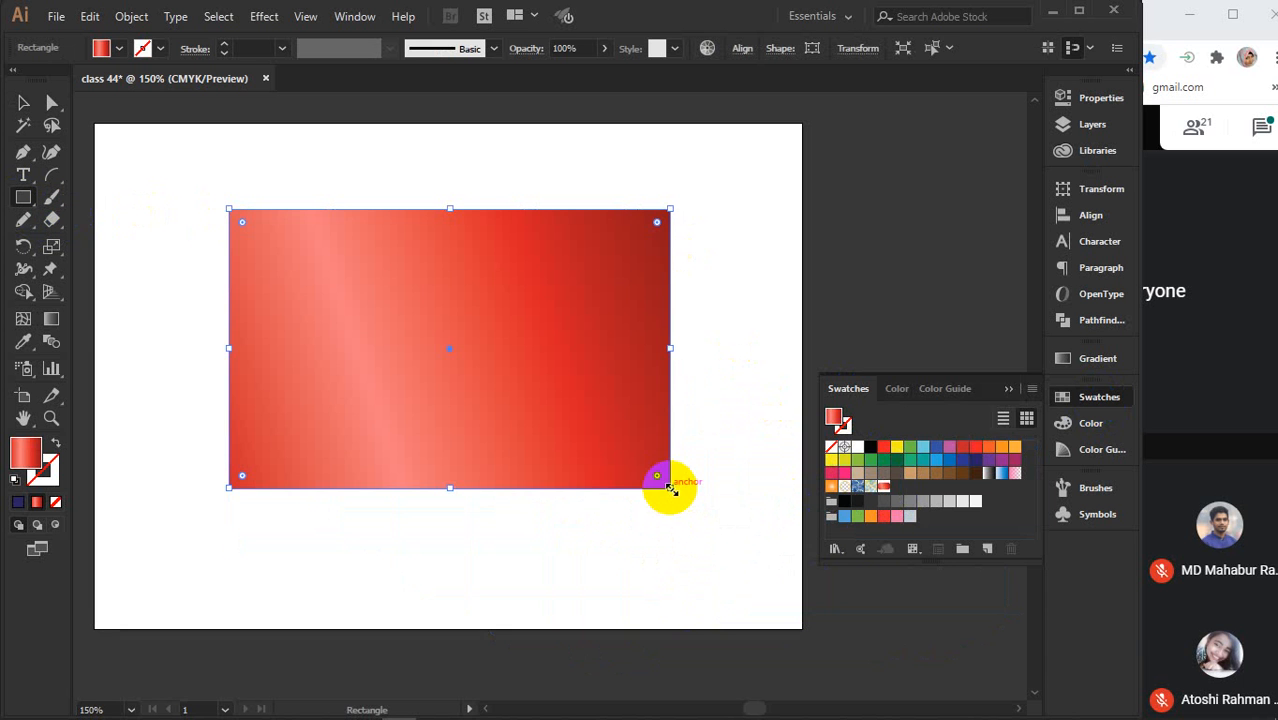
Compare dark green and lighter green swatches on the new rectangle with the pattern swatch, and leave the pattern applied
click(884, 488)
click(897, 459)
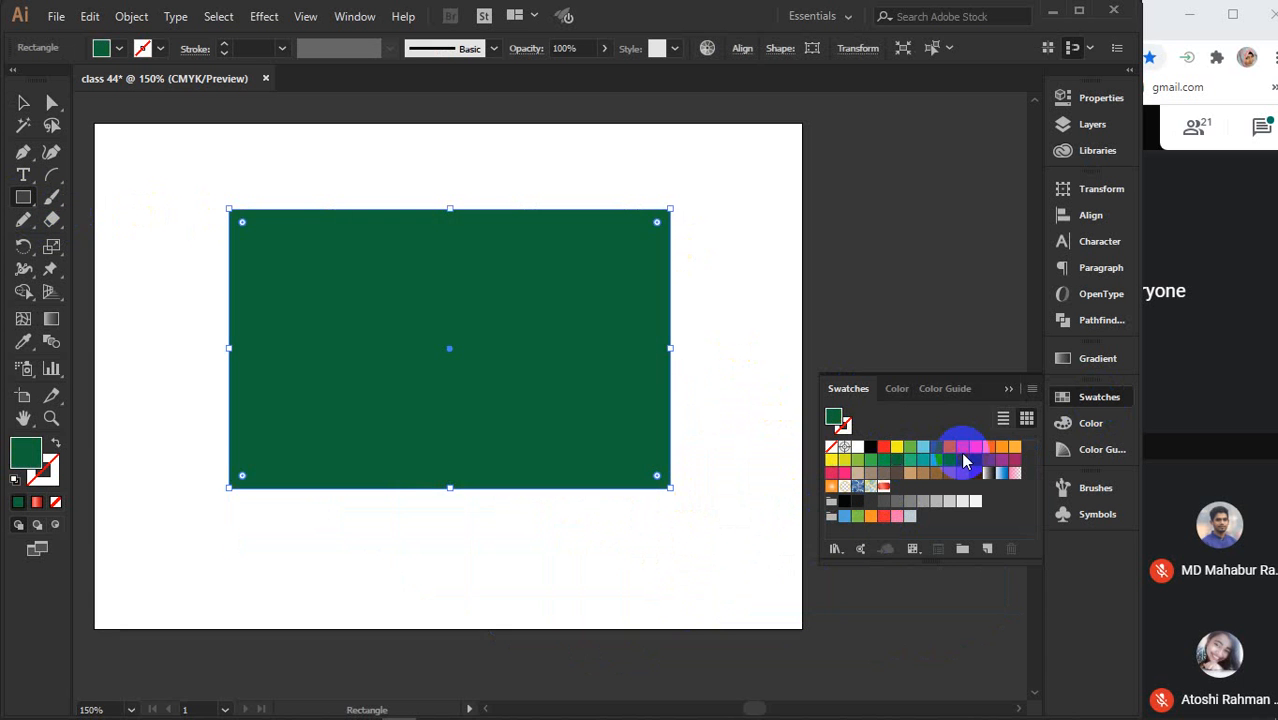
click(870, 459)
click(886, 488)
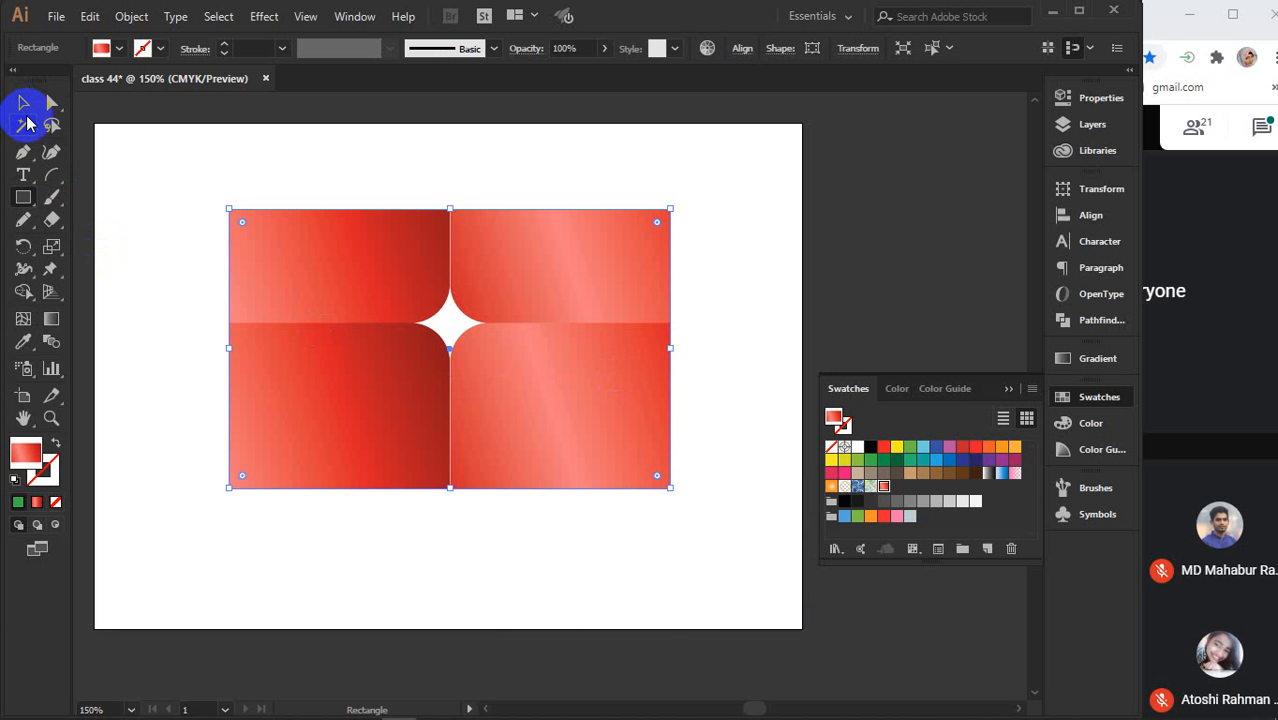
Undo the pattern fill, the new rectangle and the deletion to restore the rounded rectangle
key(ctrl+z)
key(ctrl+shift+z)
key(Delete)
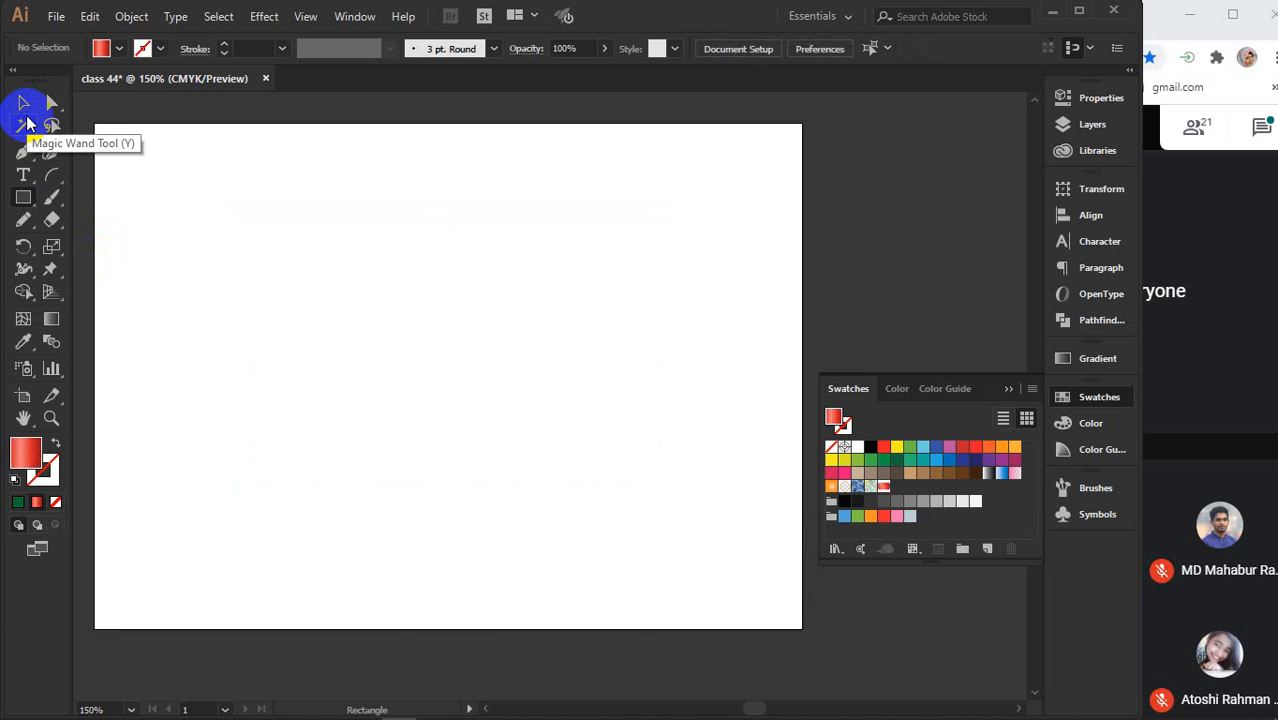
key(ctrl+z)
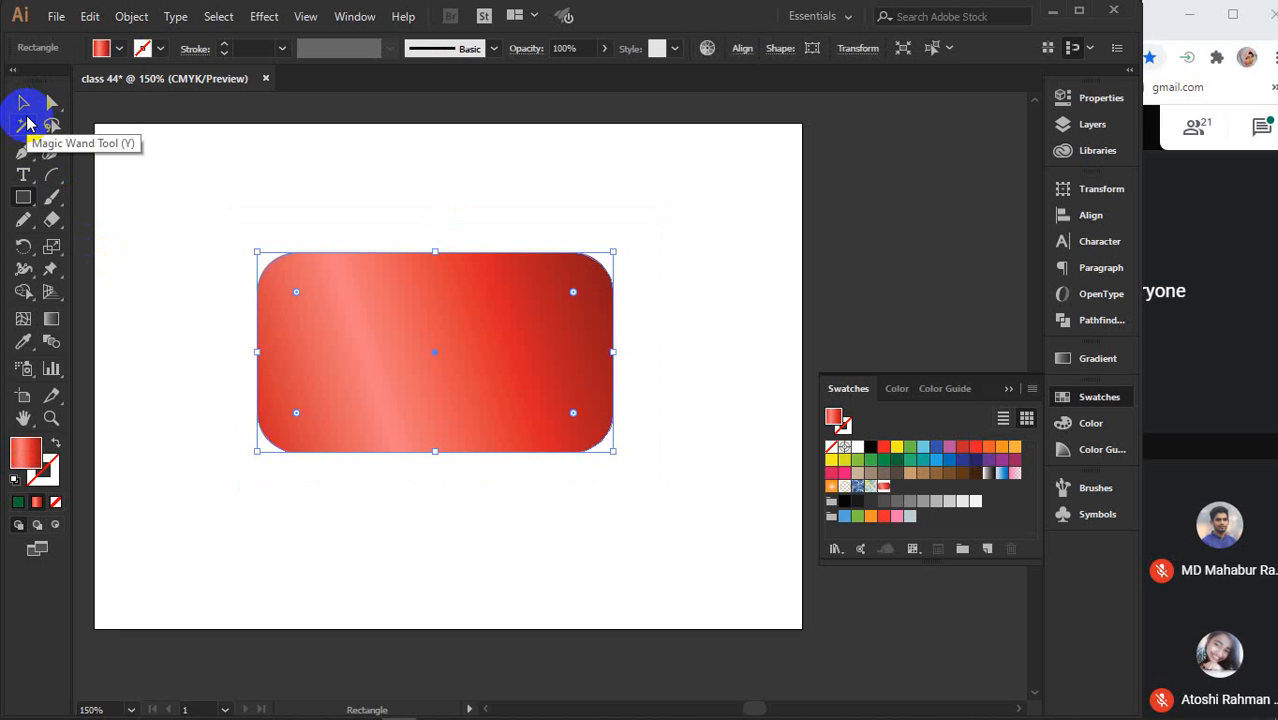
Try the pattern swatch as the rounded rectangle's fill, then undo it to restore the red gradient
click(886, 488)
key(Delete)
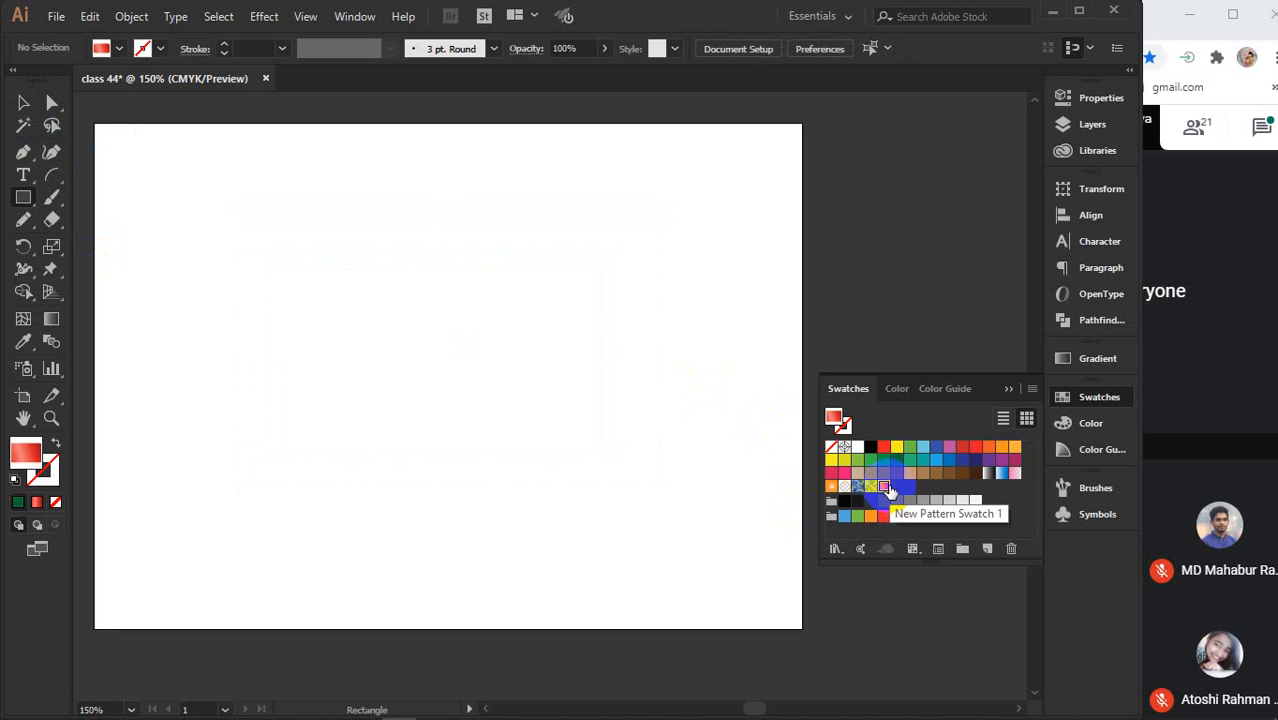
key(ctrl+z)
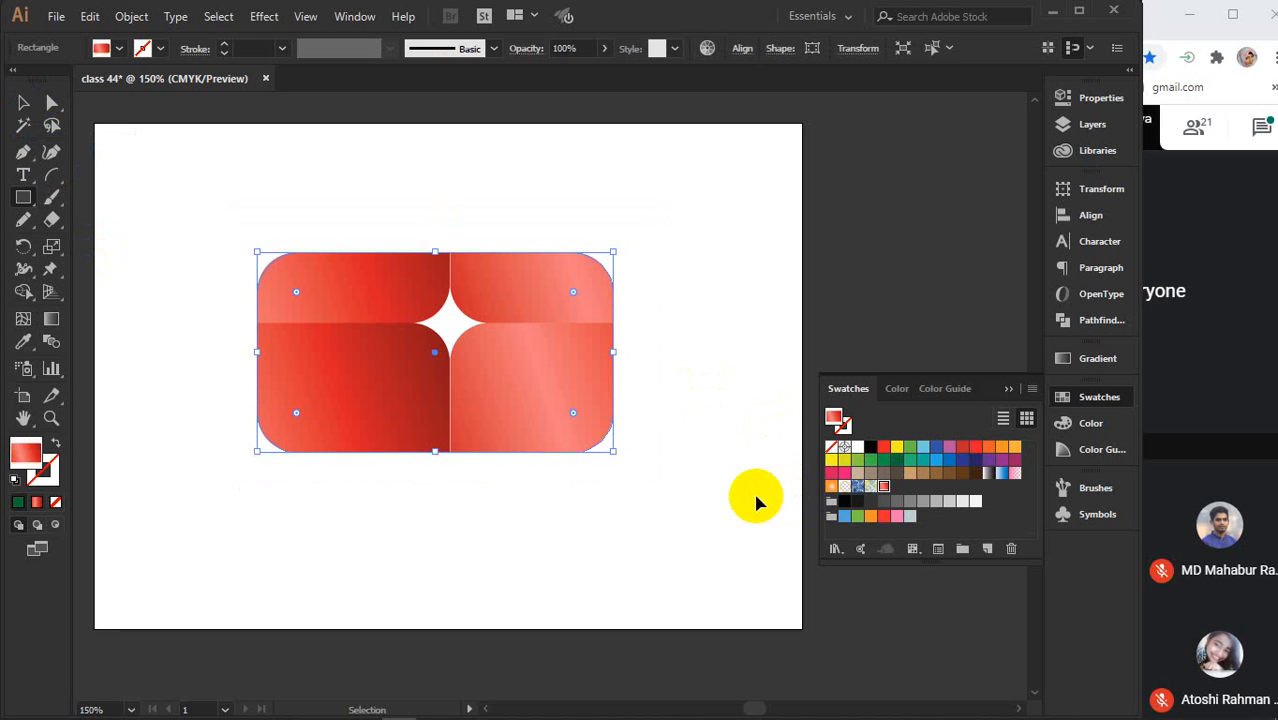
key(ctrl+z)
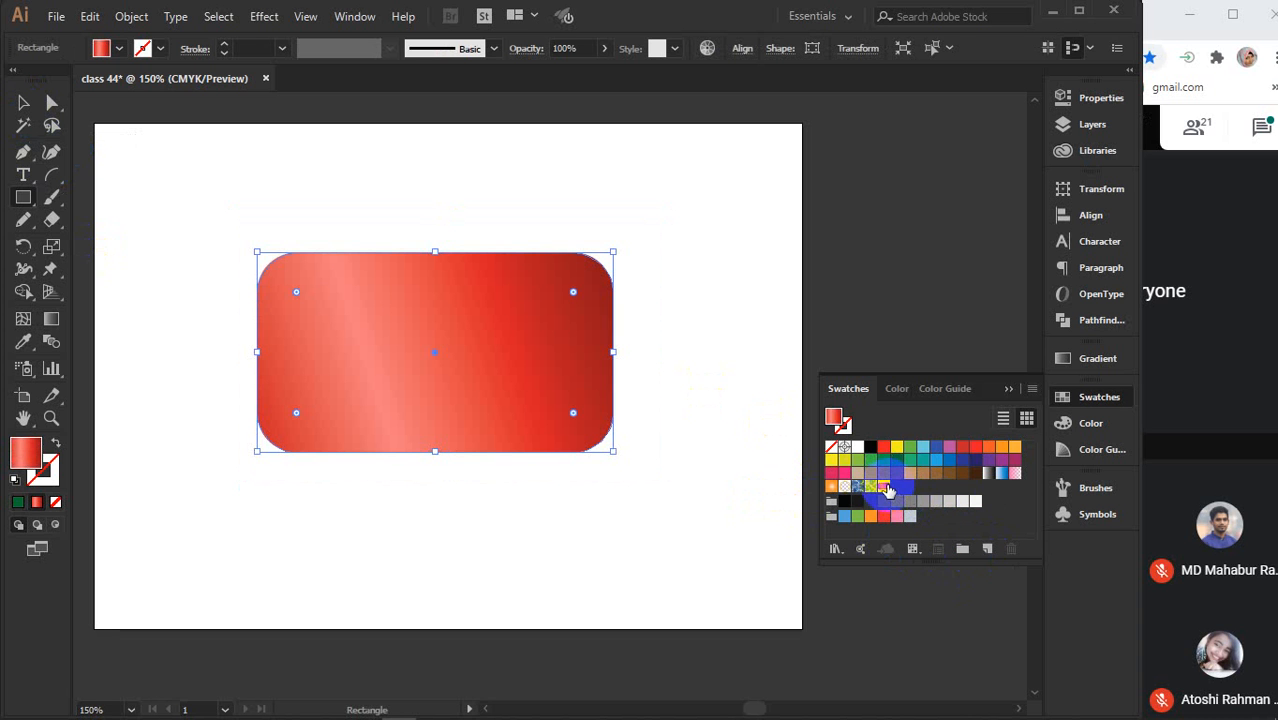
Deselect the rounded rectangle and delete the pattern swatch made from it
click(24, 104)
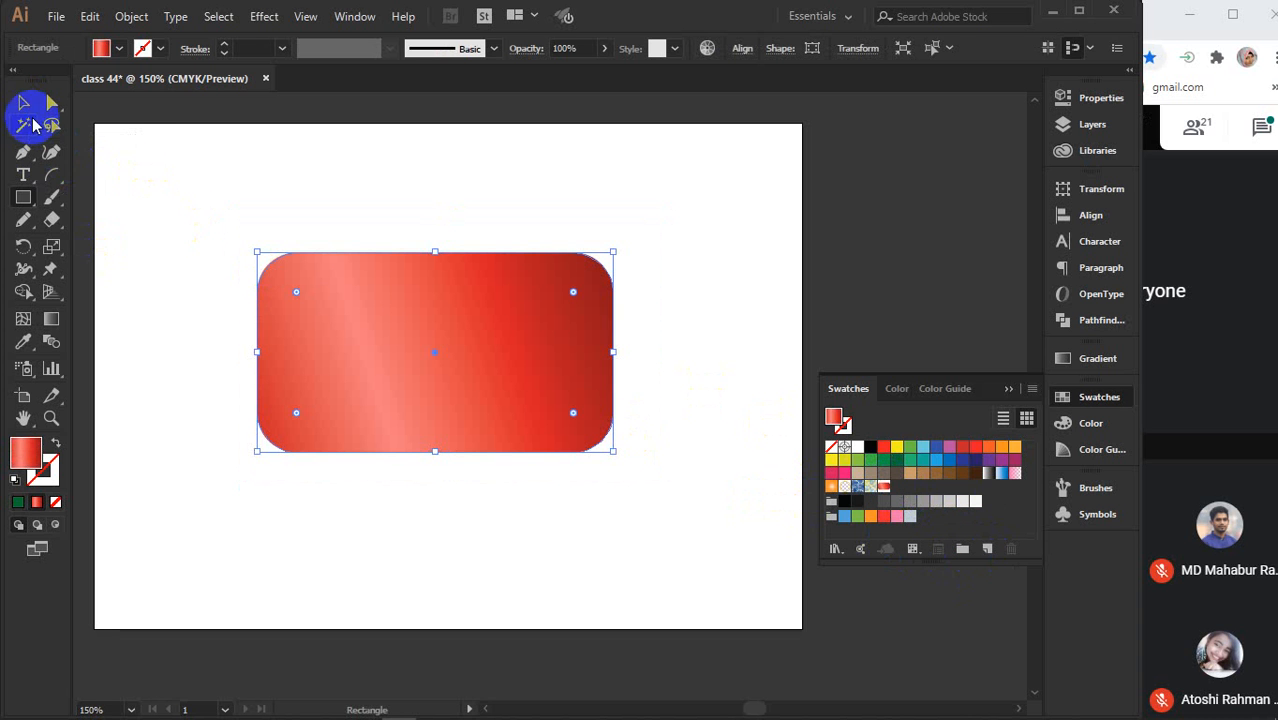
click(593, 210)
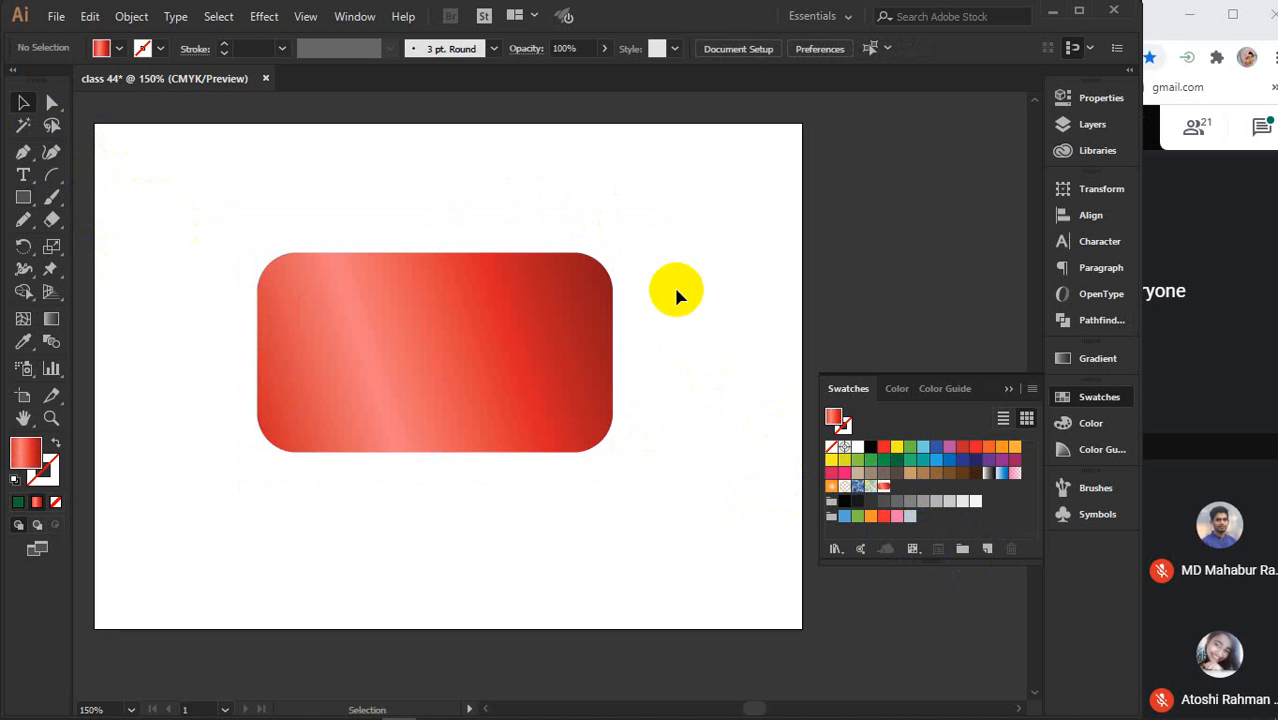
click(886, 486)
click(1010, 549)
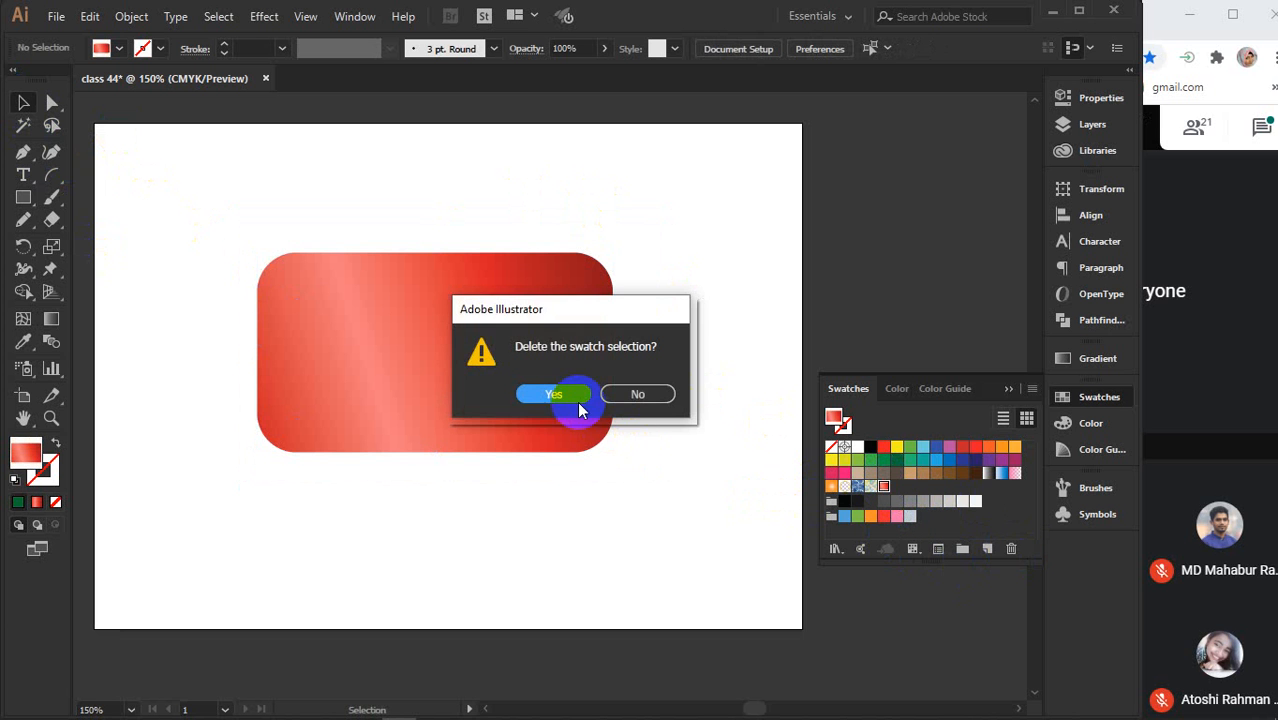
click(563, 392)
click(1007, 390)
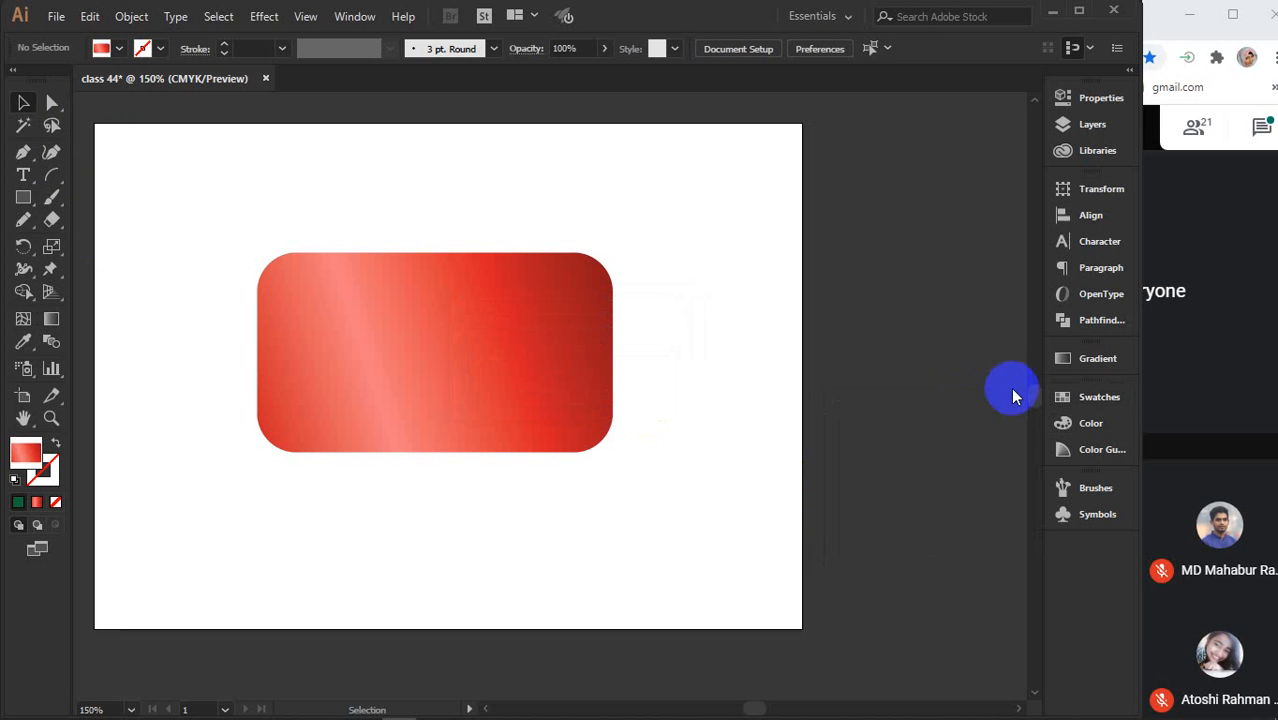
Save the rounded rectangle's red gradient fill as a new gradient swatch and check it in the list of gradients
click(1100, 364)
click(535, 356)
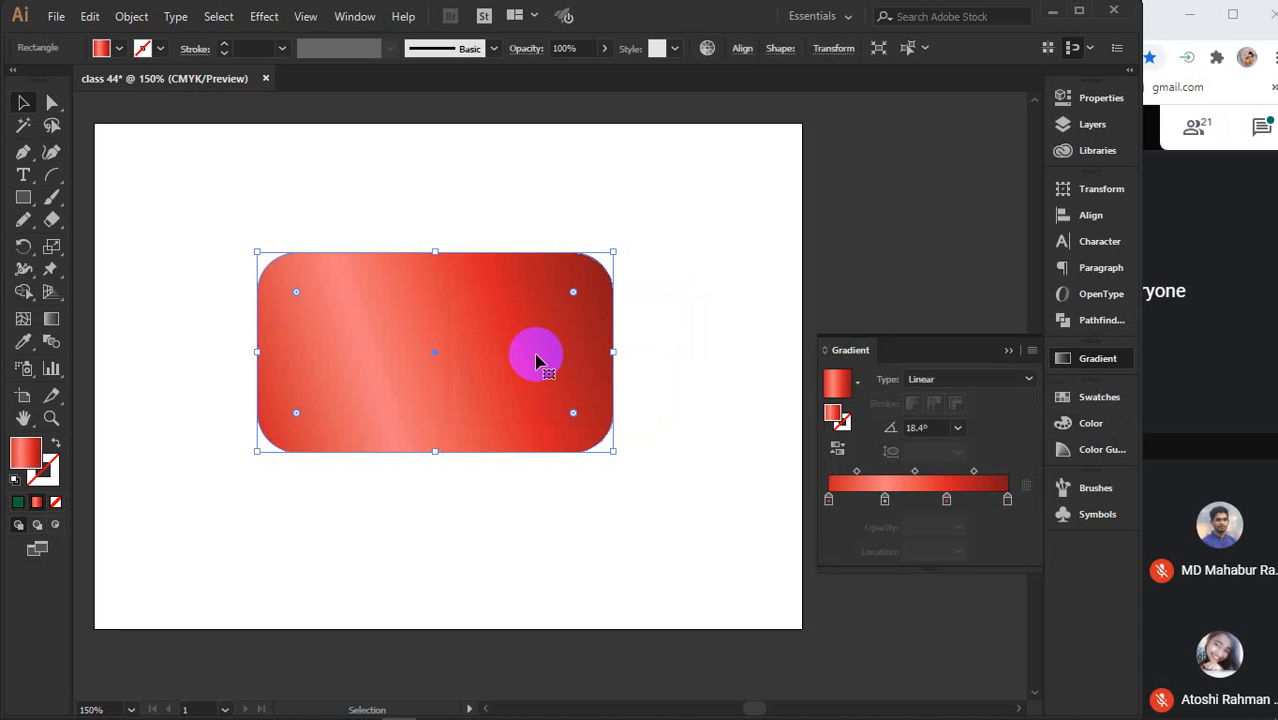
click(858, 383)
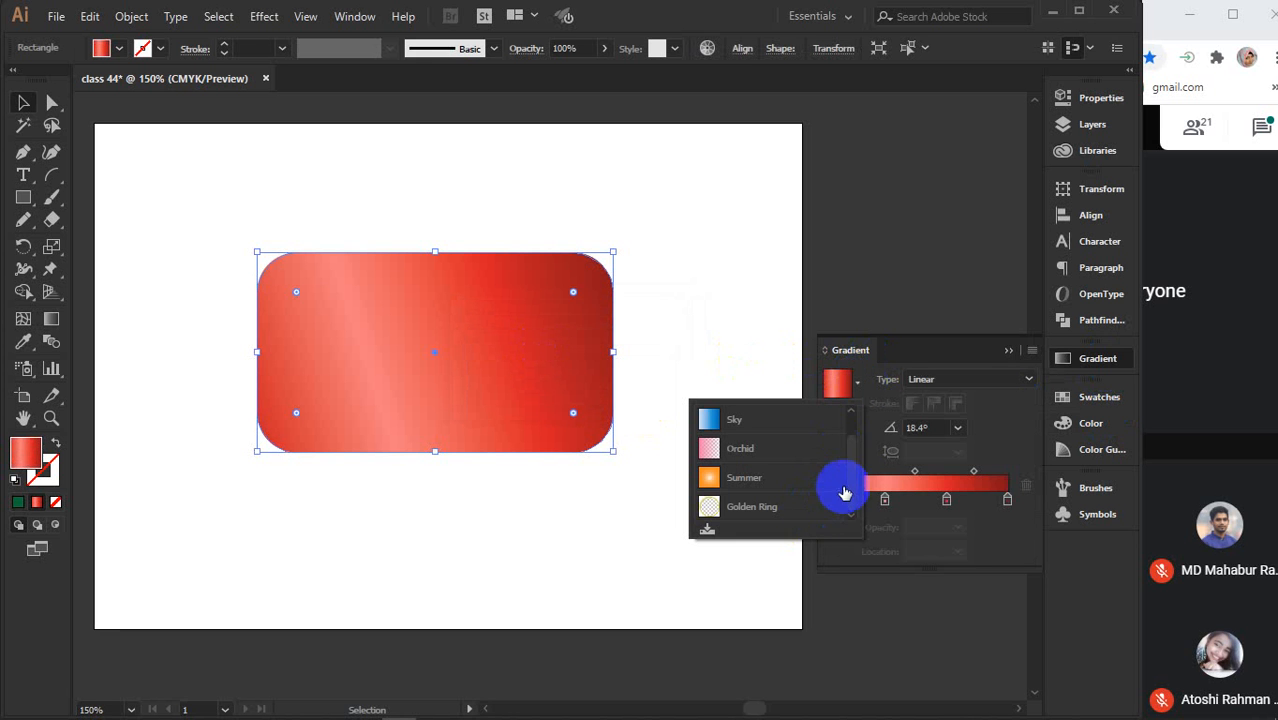
click(707, 528)
click(844, 400)
click(857, 383)
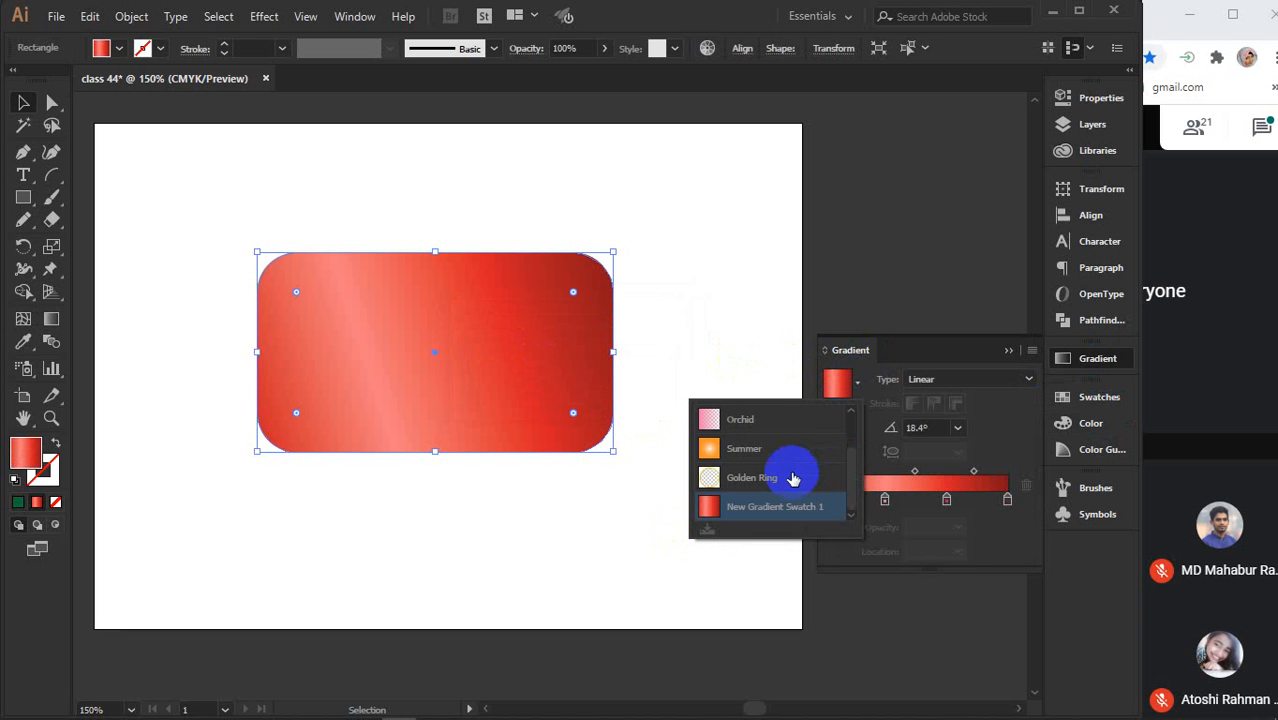
click(1000, 356)
click(1008, 350)
Delete the rounded rectangle and draw a smaller sharp-cornered rectangle near the middle of the artboard
click(639, 308)
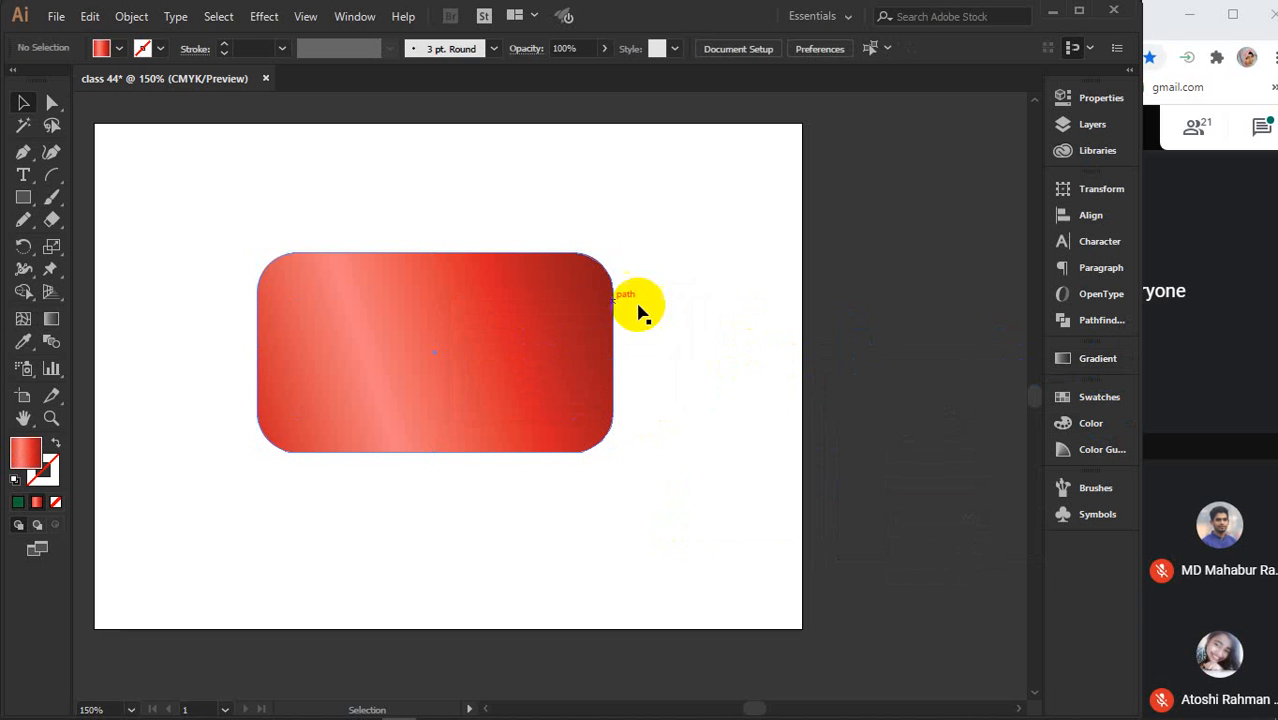
click(476, 270)
key(Delete)
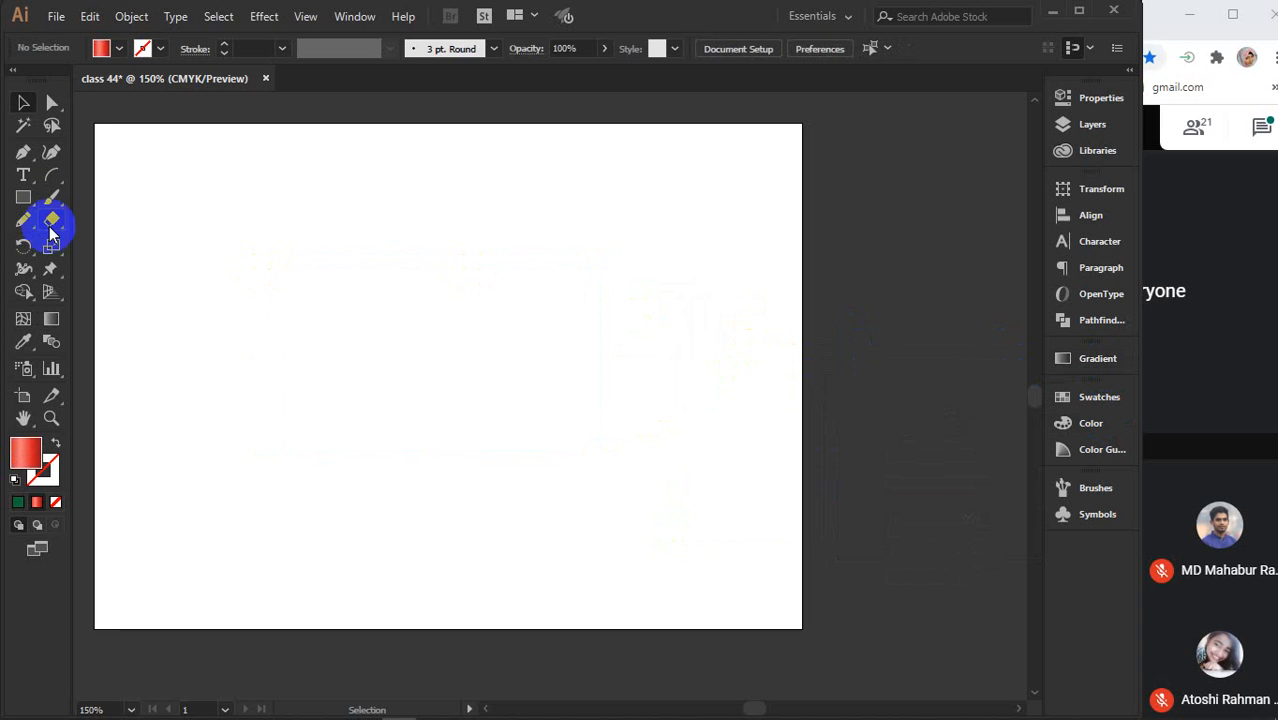
click(23, 197)
drag(330, 292, 633, 470)
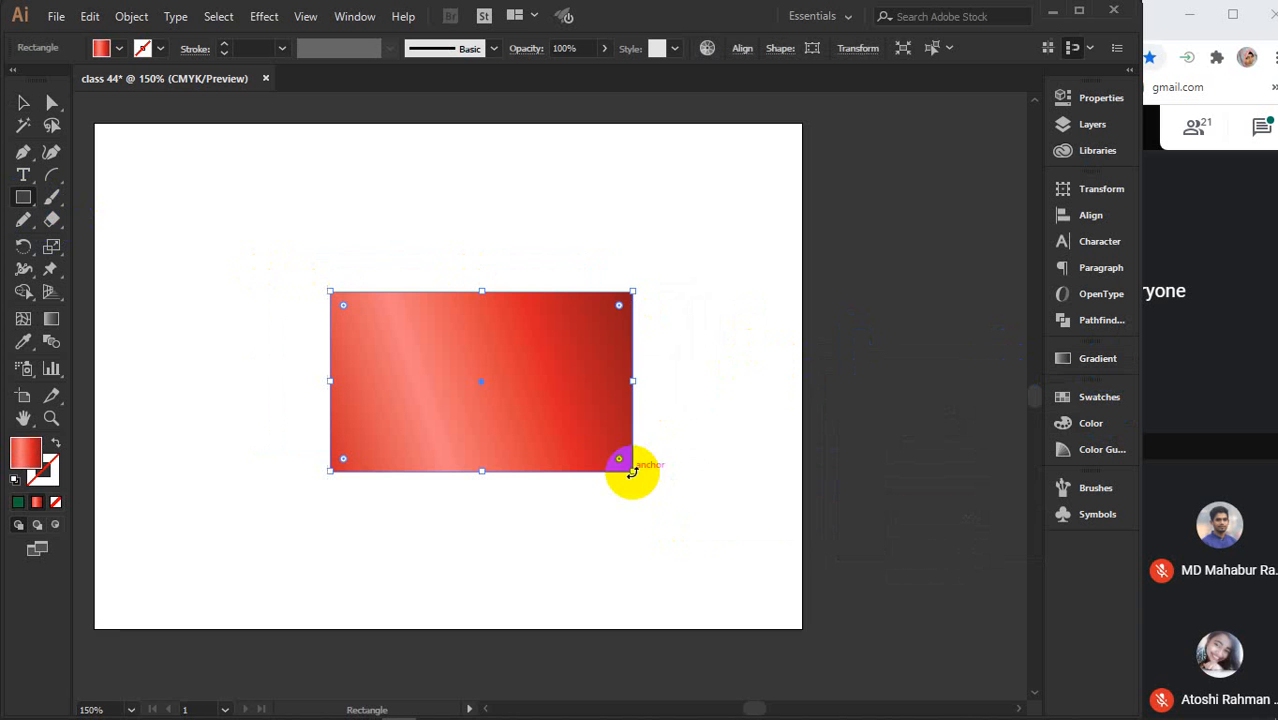
Fill the new rectangle with green, orange and blue swatches in turn, and finish with the saved red gradient swatch
click(1099, 399)
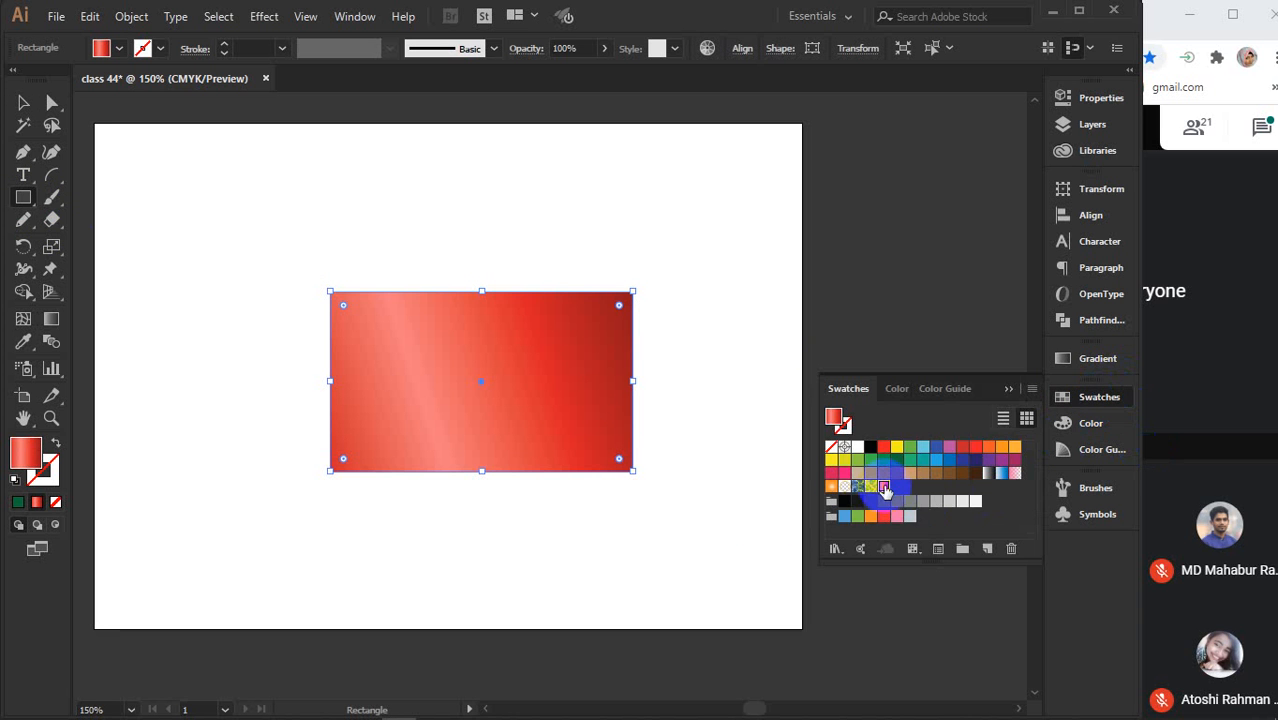
click(909, 446)
click(1001, 446)
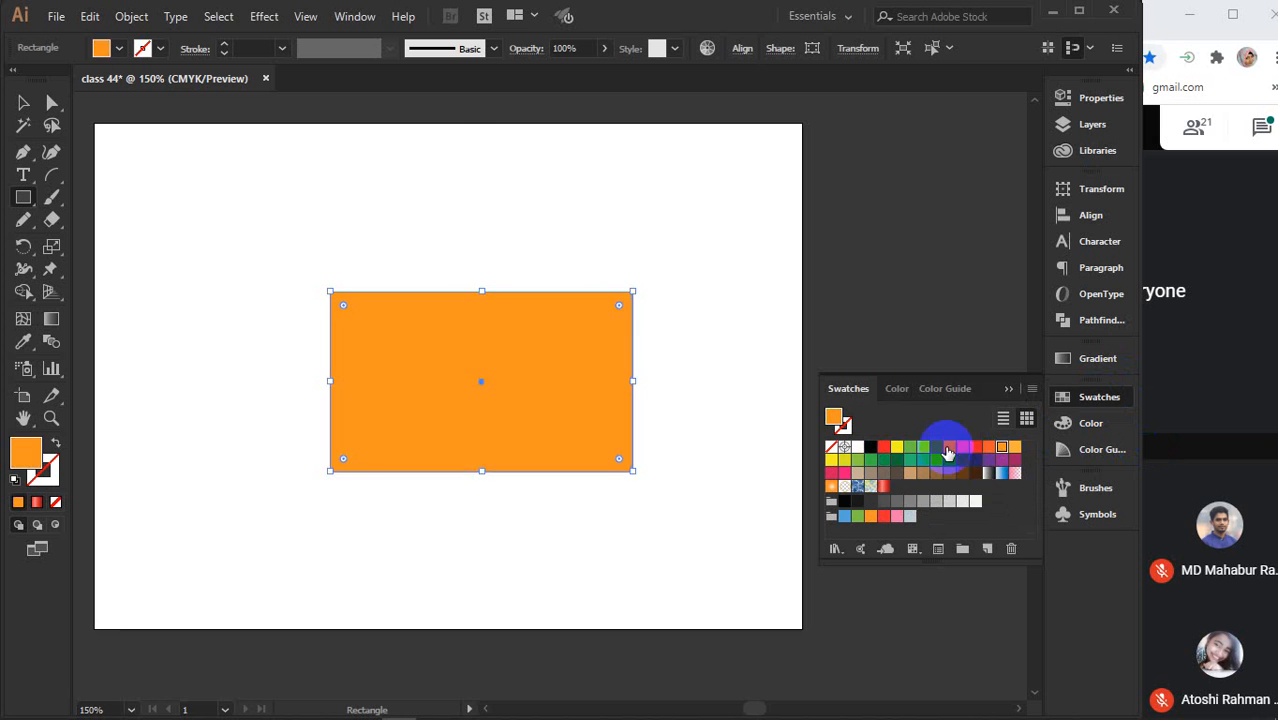
click(935, 446)
click(883, 486)
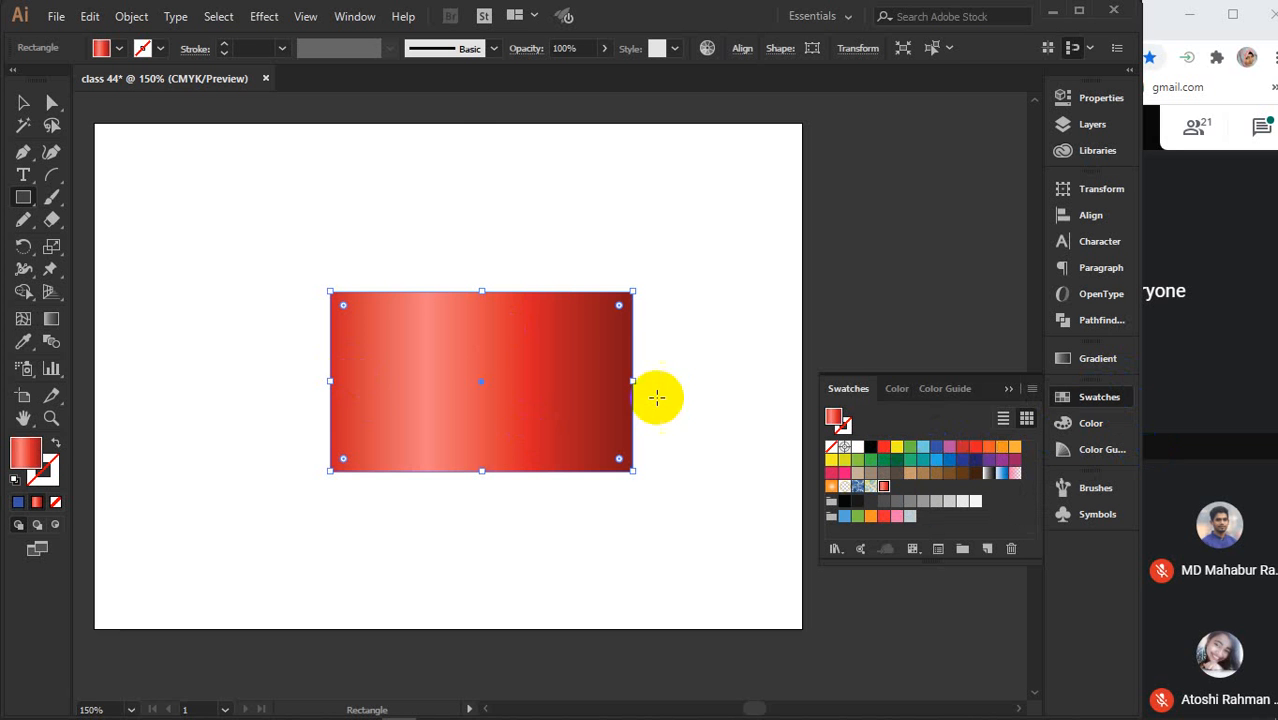
Select the red gradient rectangle, collapse the swatches, and delete the rectangle from the artboard
click(23, 103)
click(603, 178)
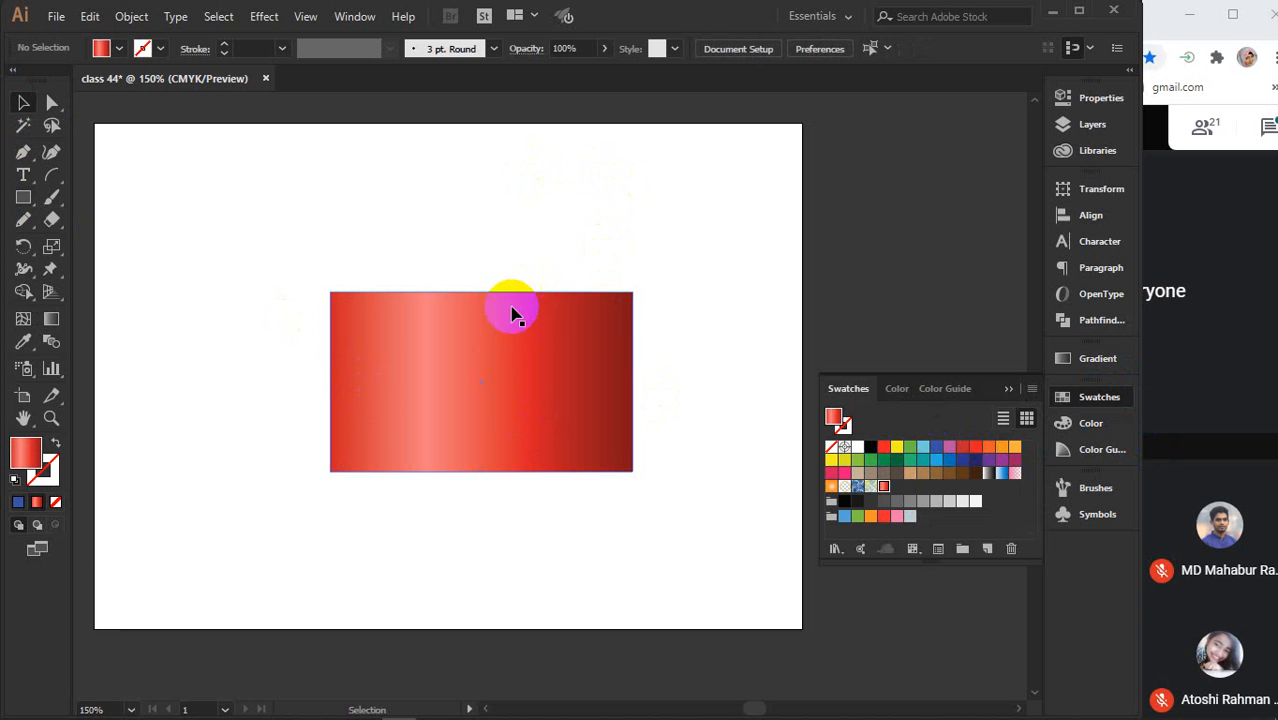
click(585, 420)
click(1010, 388)
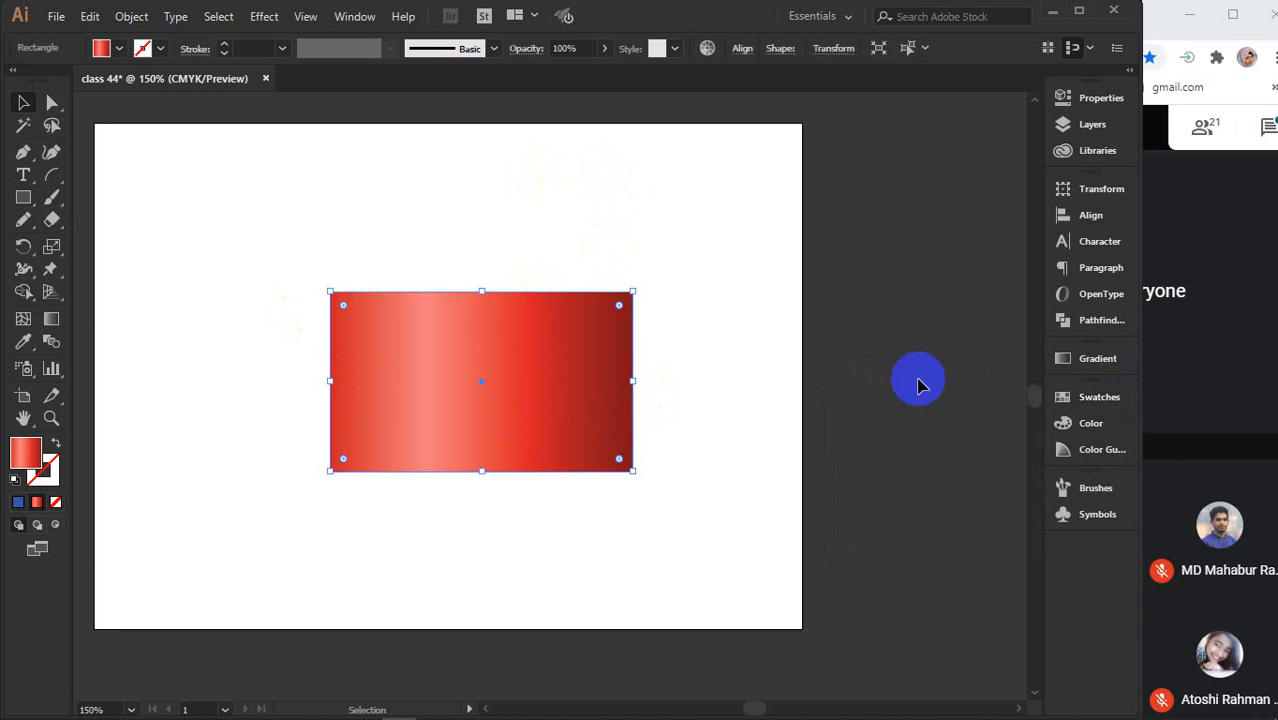
click(645, 345)
key(ctrl+z)
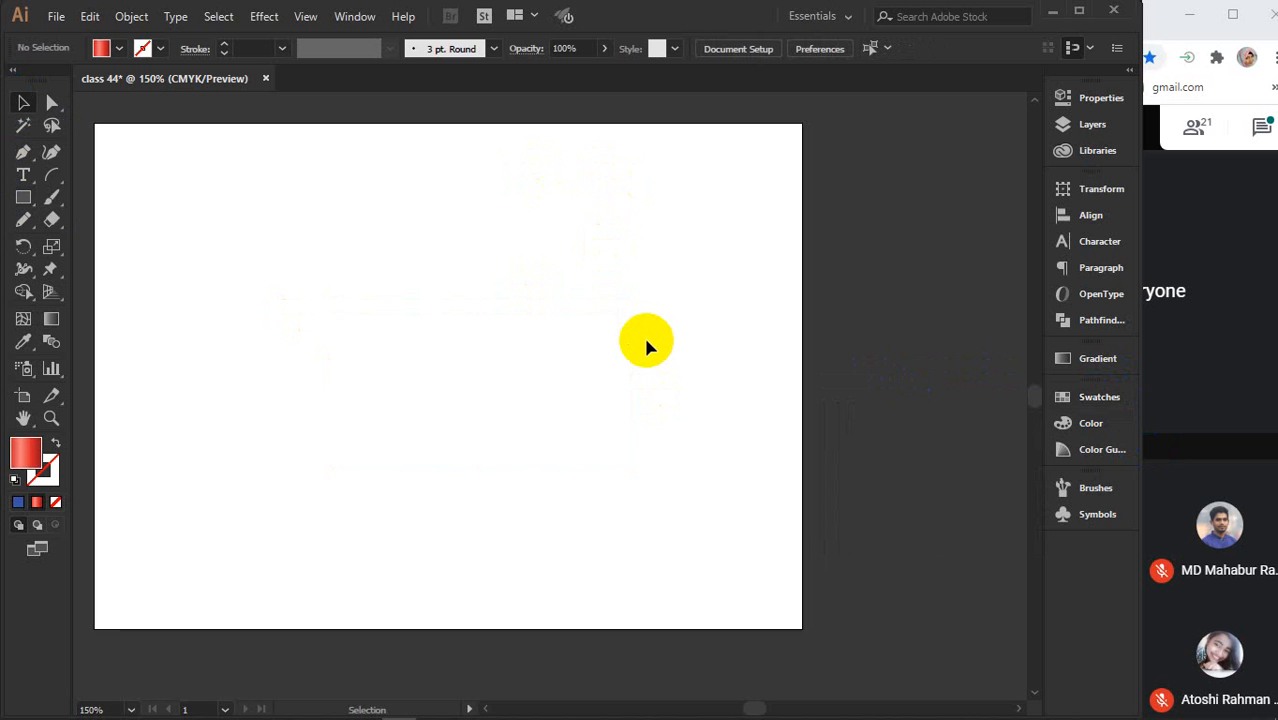
Switch to the Chrome image search window and replace the query with "logo design"
mouse_move(468, 705)
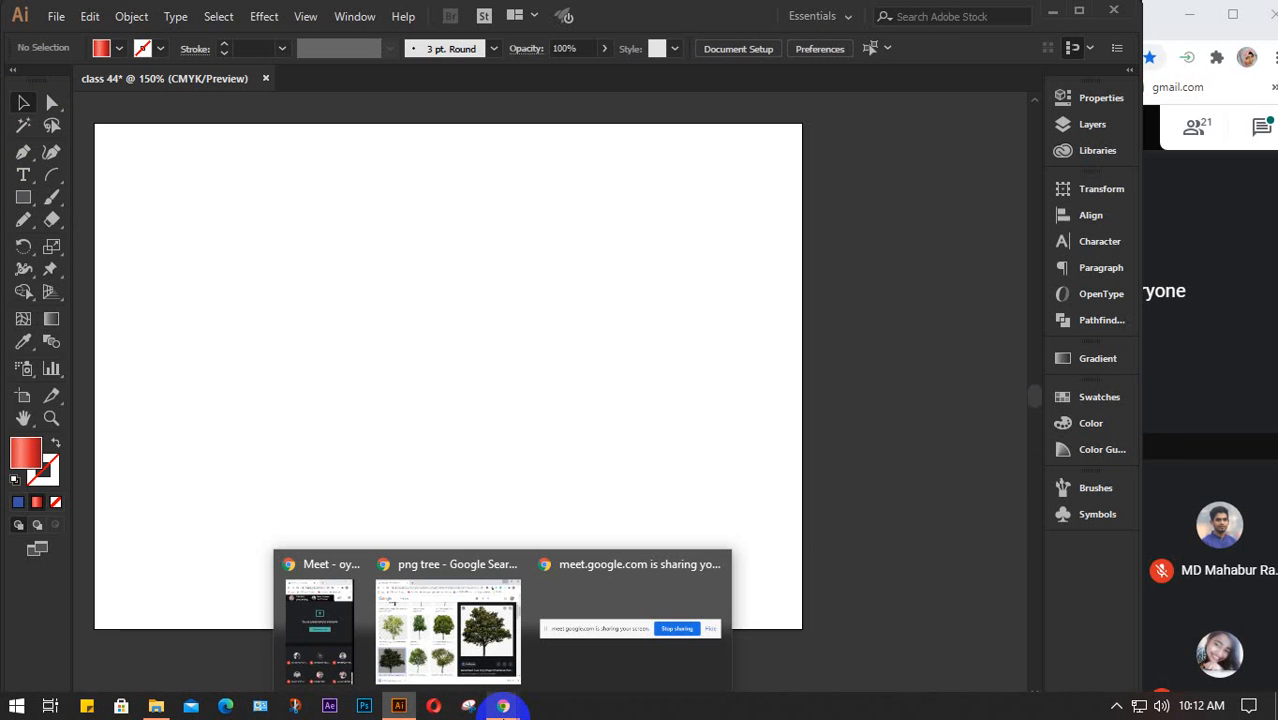
click(465, 628)
double_click(203, 133)
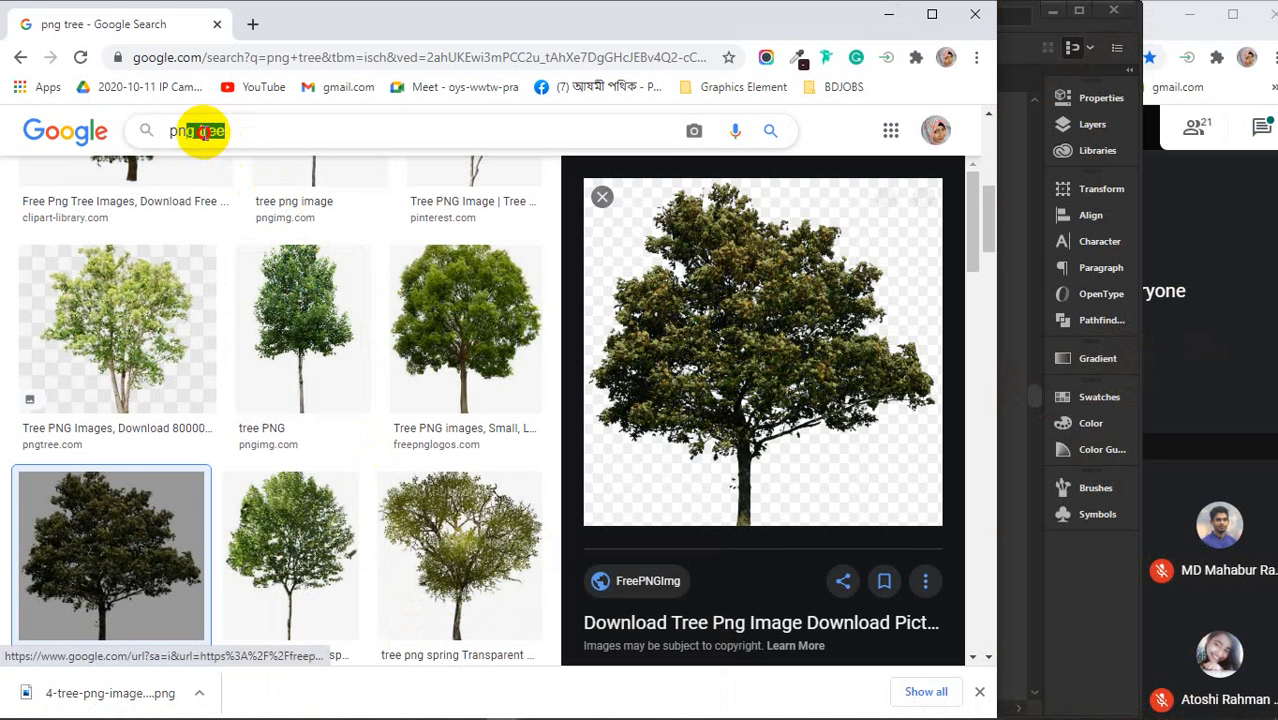
drag(203, 133, 157, 138)
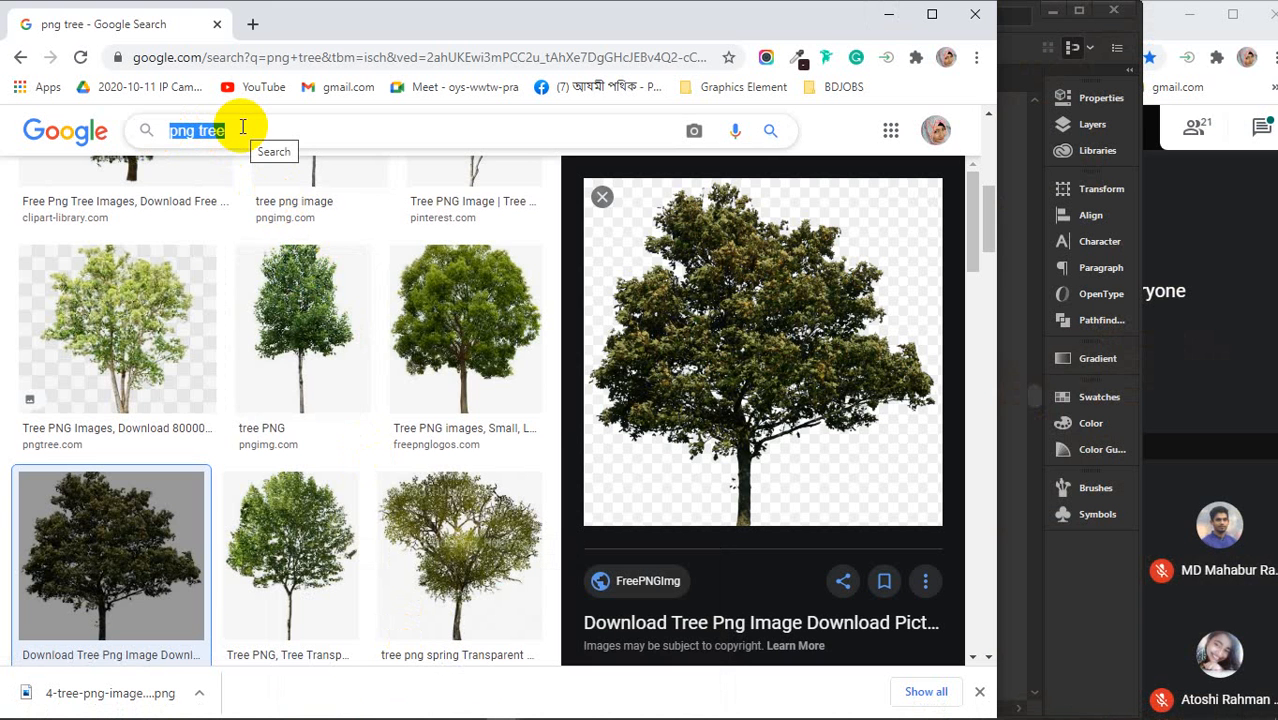
text(logo)
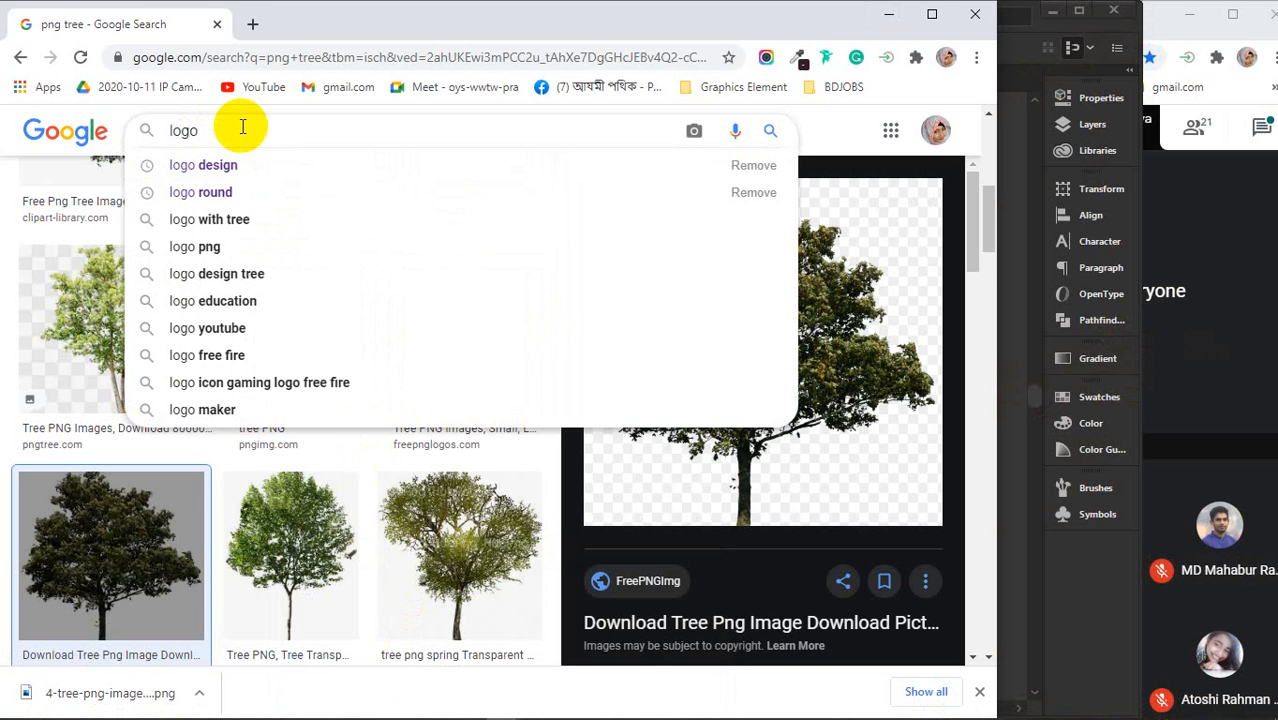
key(Down)
key(Return)
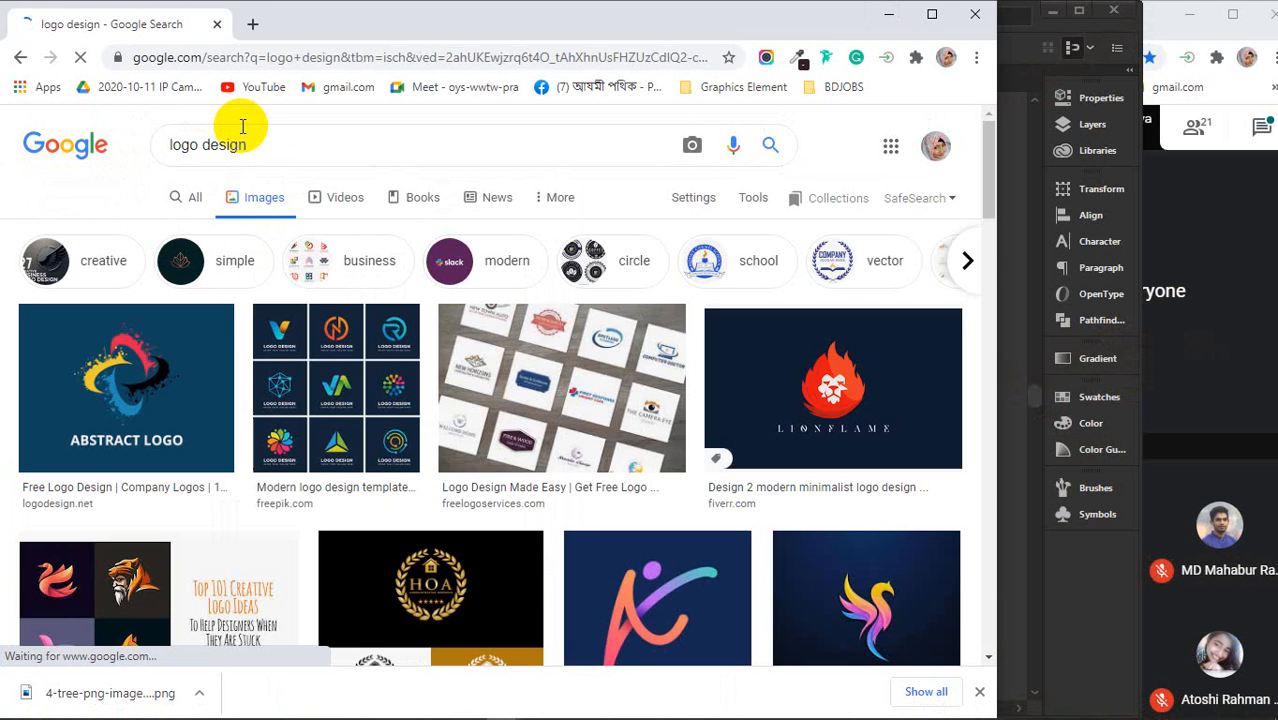
Find the four-colour swirl titled "3D Logo Design With Gradient Color" among the image results and open its preview
scroll(400, 414, down, 3)
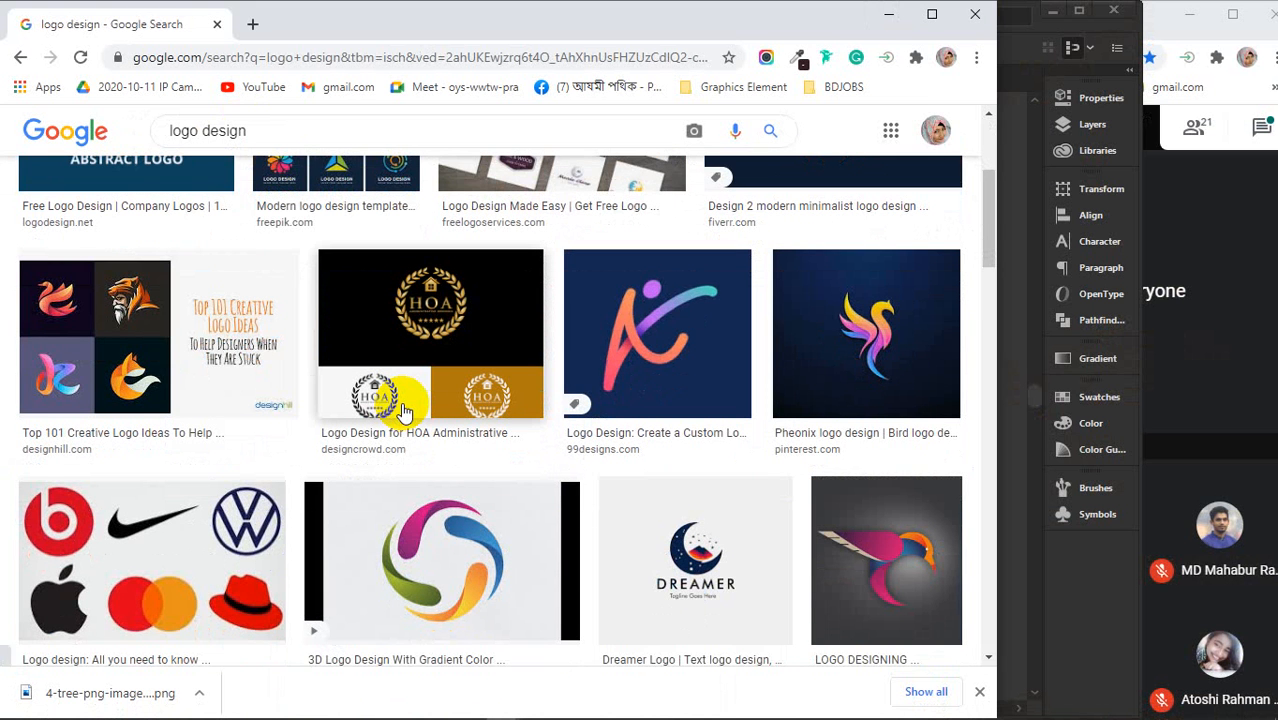
scroll(403, 410, down, 2)
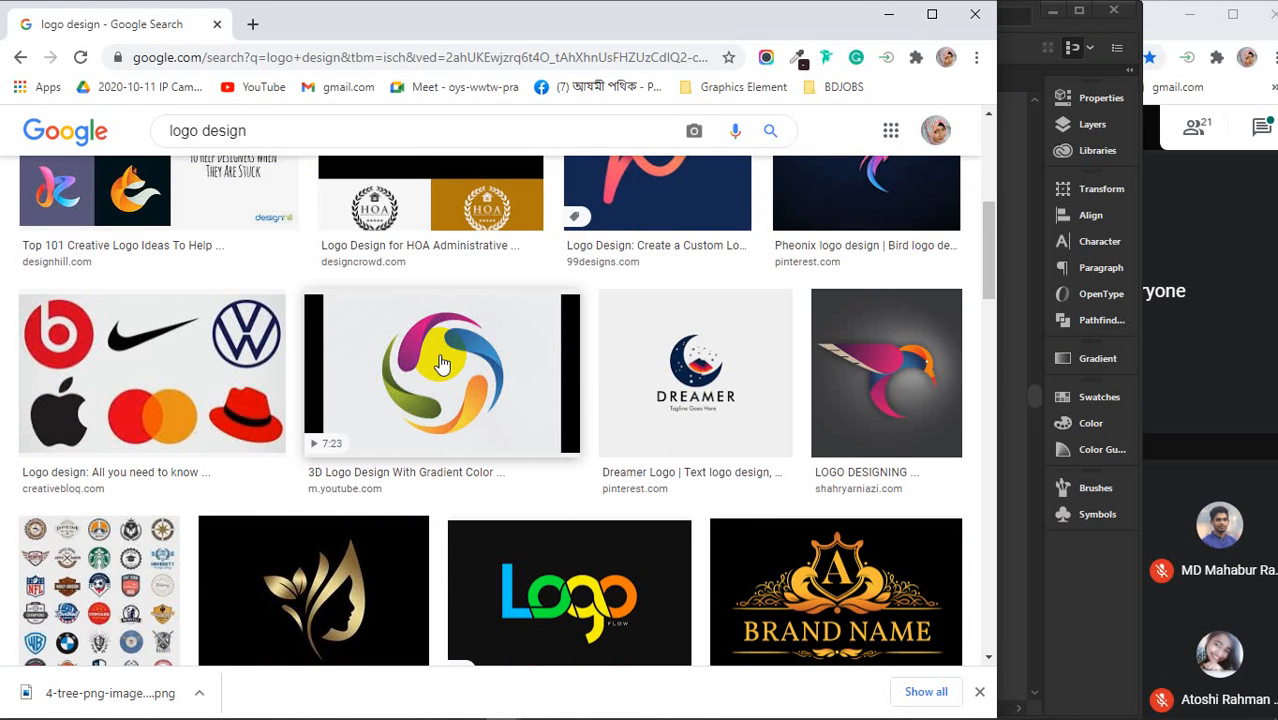
click(441, 364)
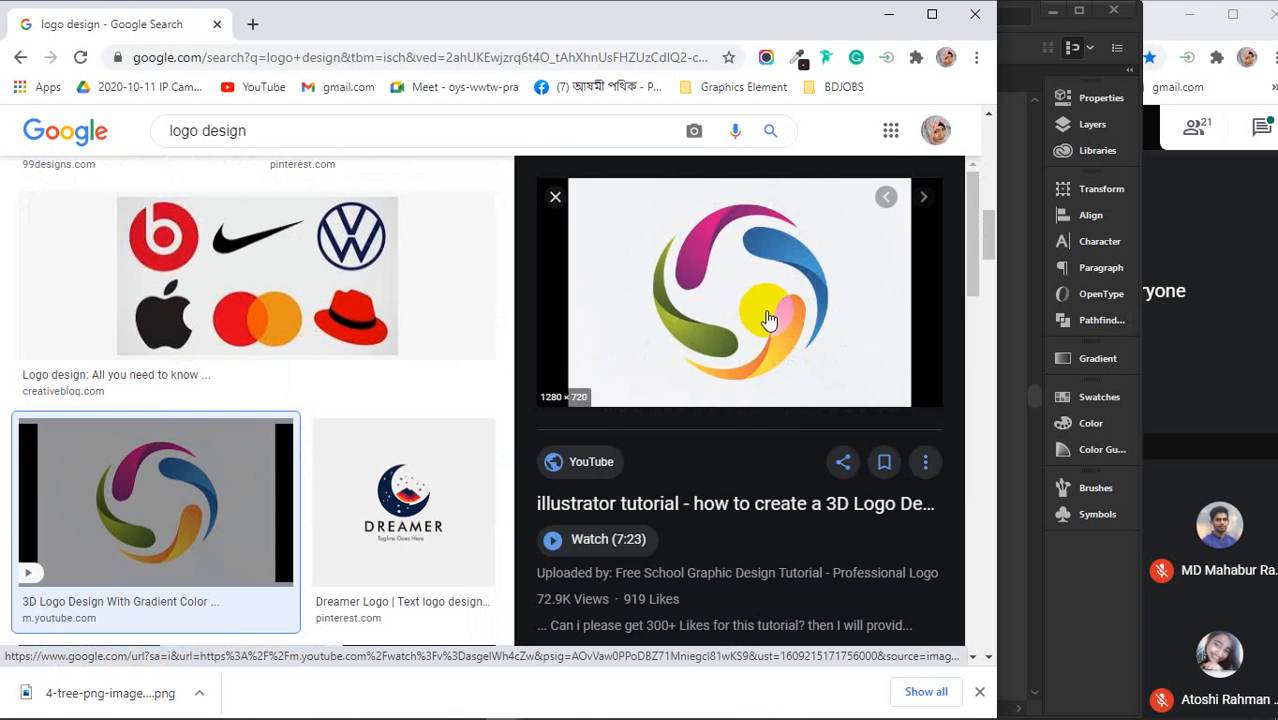
Examine how gradients are used in the related logo images beneath the swirl logo preview, and return to the preview
scroll(768, 319, down, 3)
scroll(768, 319, up, 3)
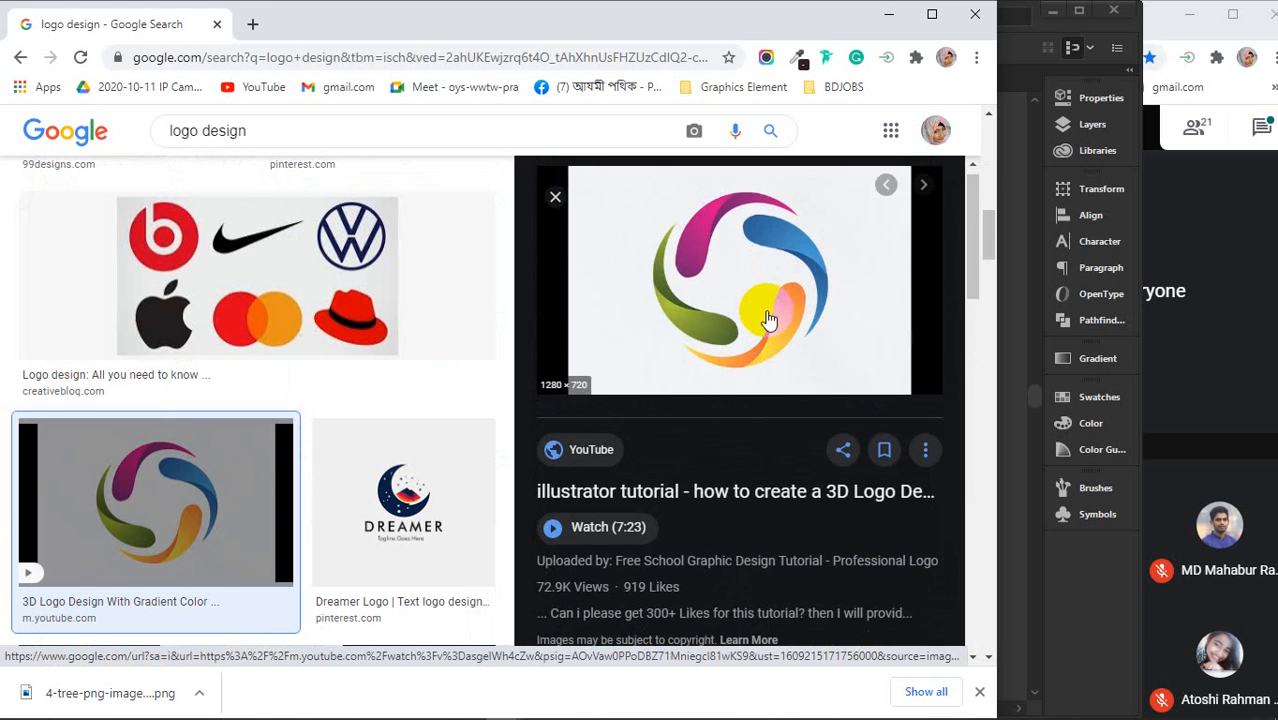
scroll(768, 319, down, 4)
scroll(768, 319, down, 3)
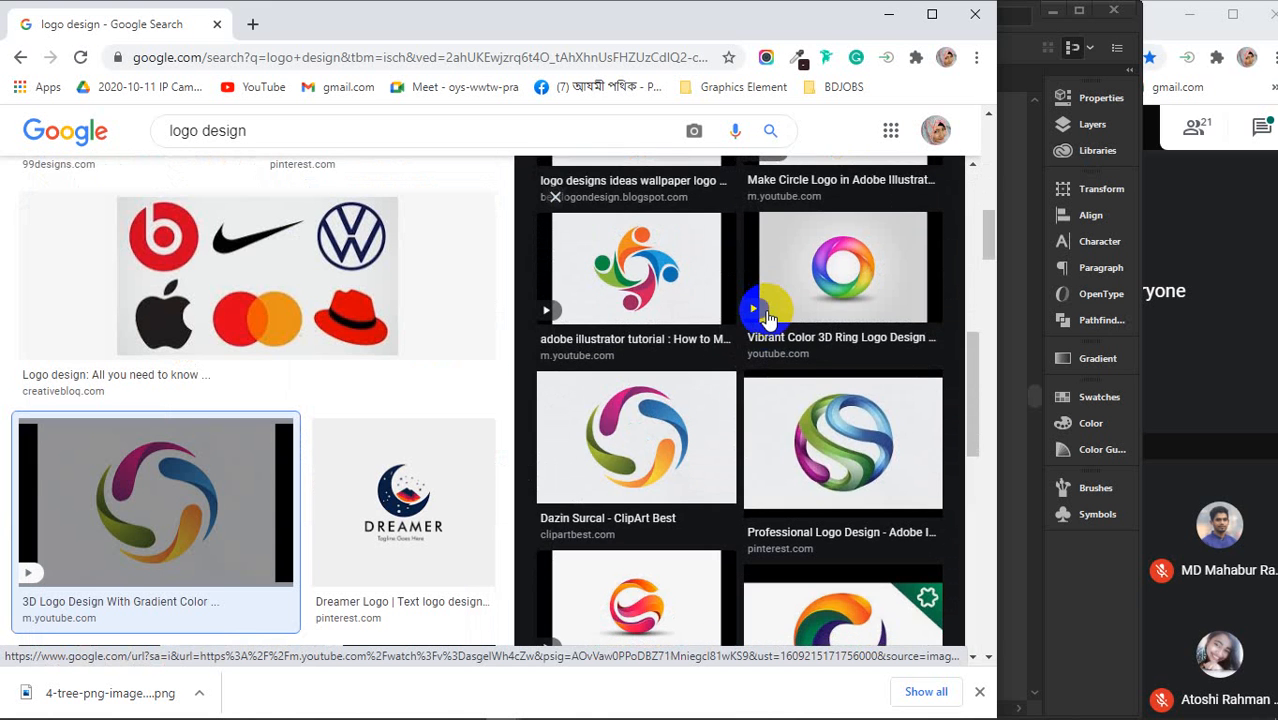
scroll(768, 319, down, 3)
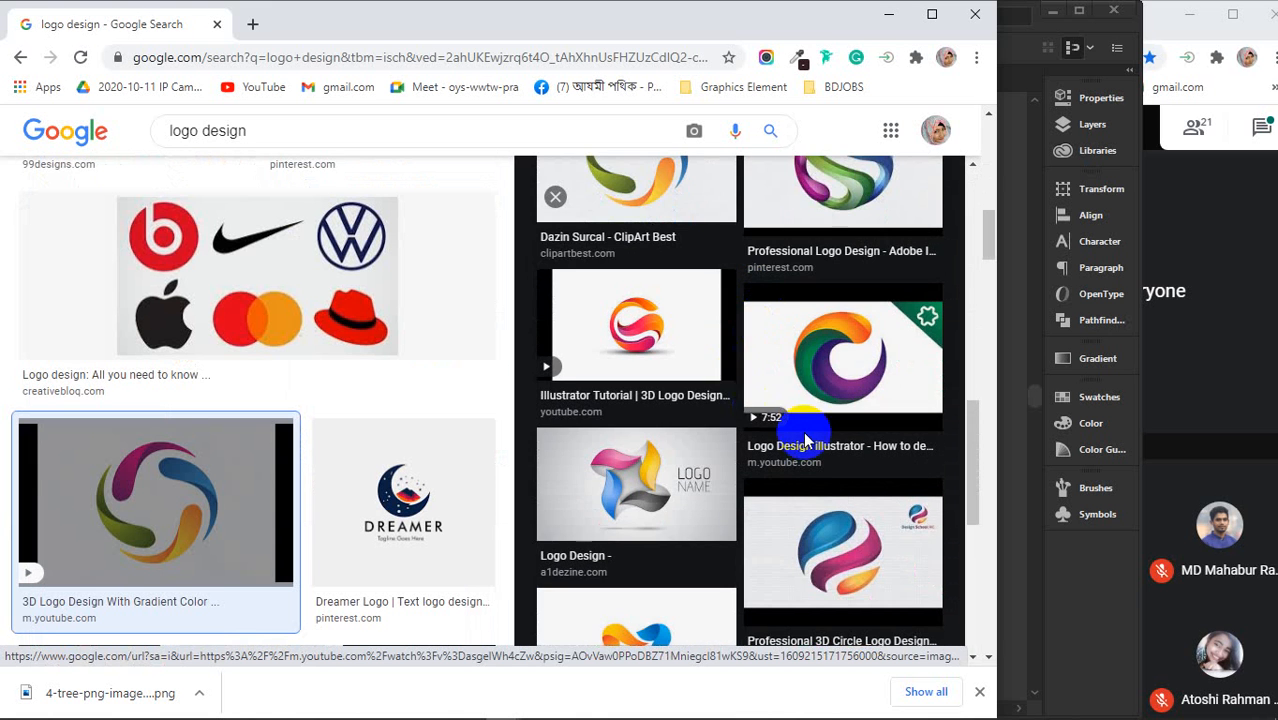
scroll(795, 448, down, 2)
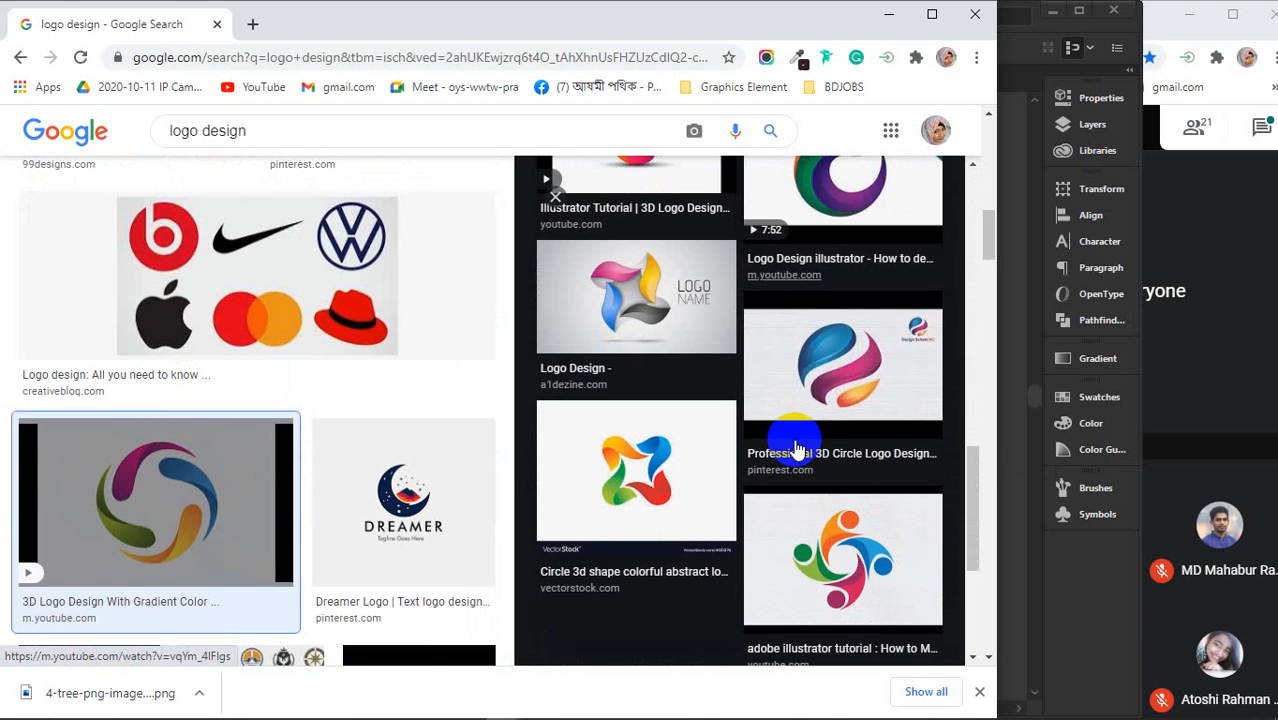
scroll(795, 448, up, 1)
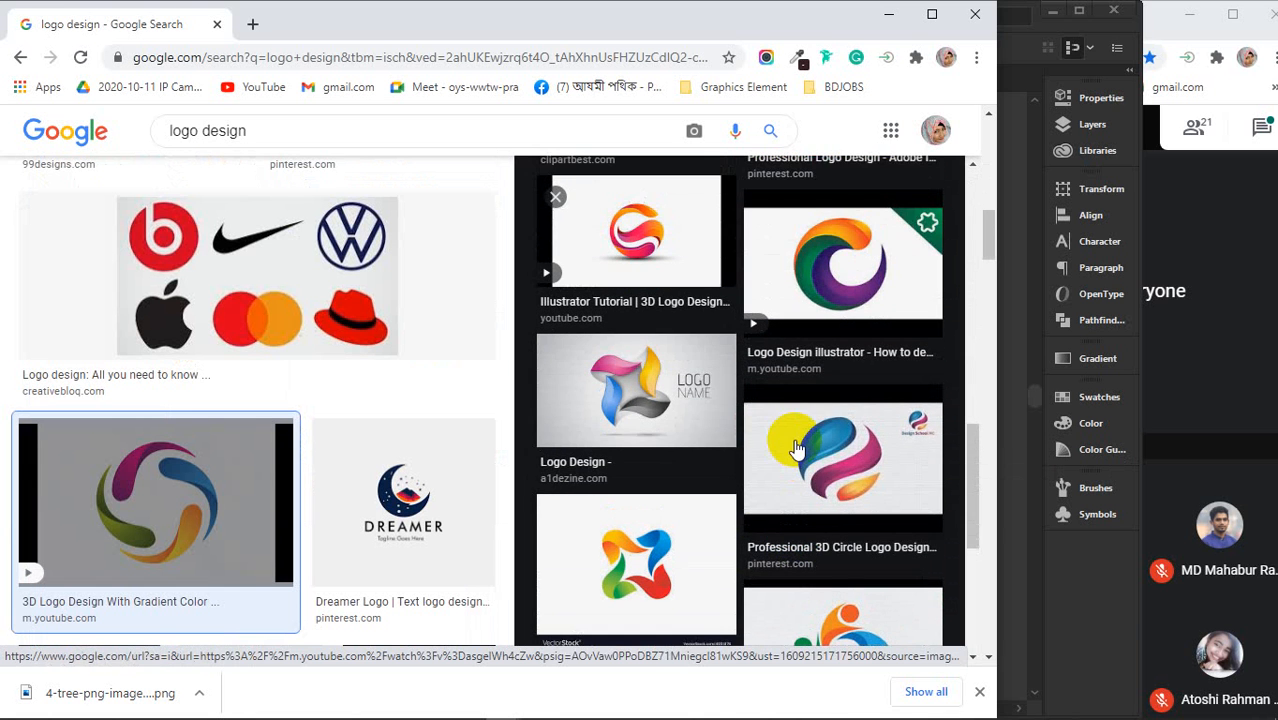
scroll(795, 448, up, 3)
click(795, 448)
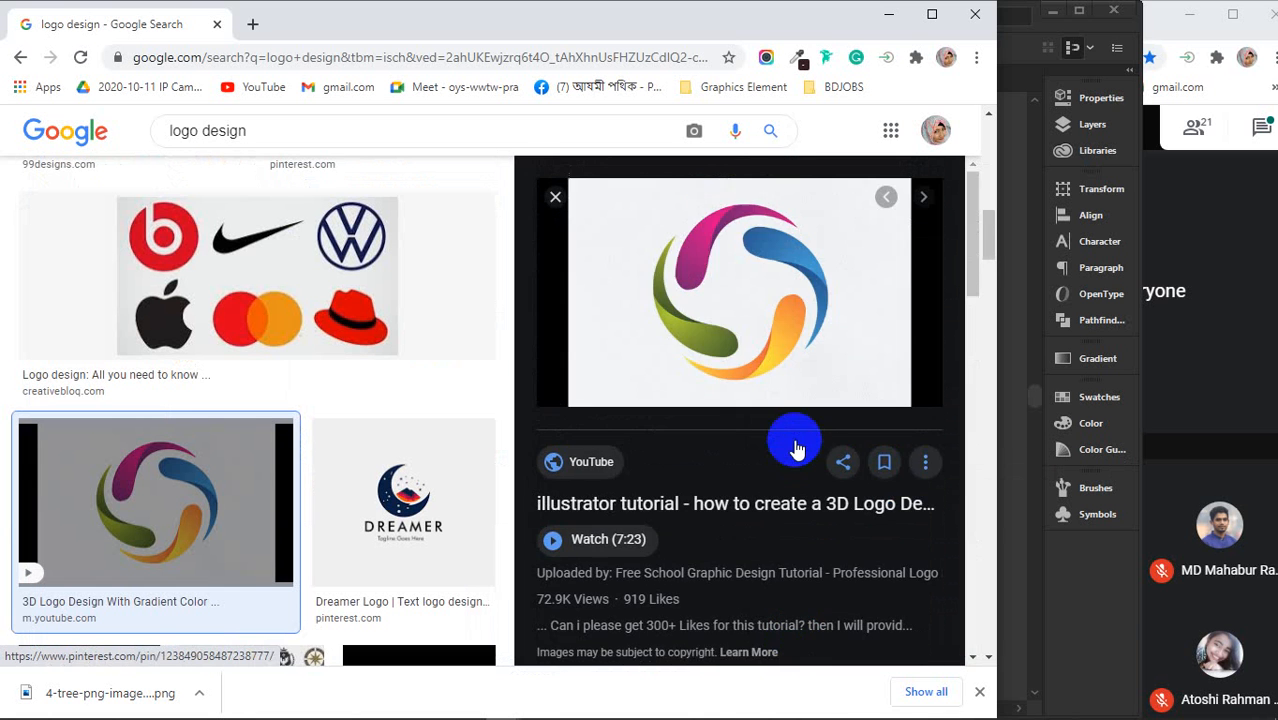
Copy the previewed swirl logo image and paste it into the Illustrator document
right_click(693, 256)
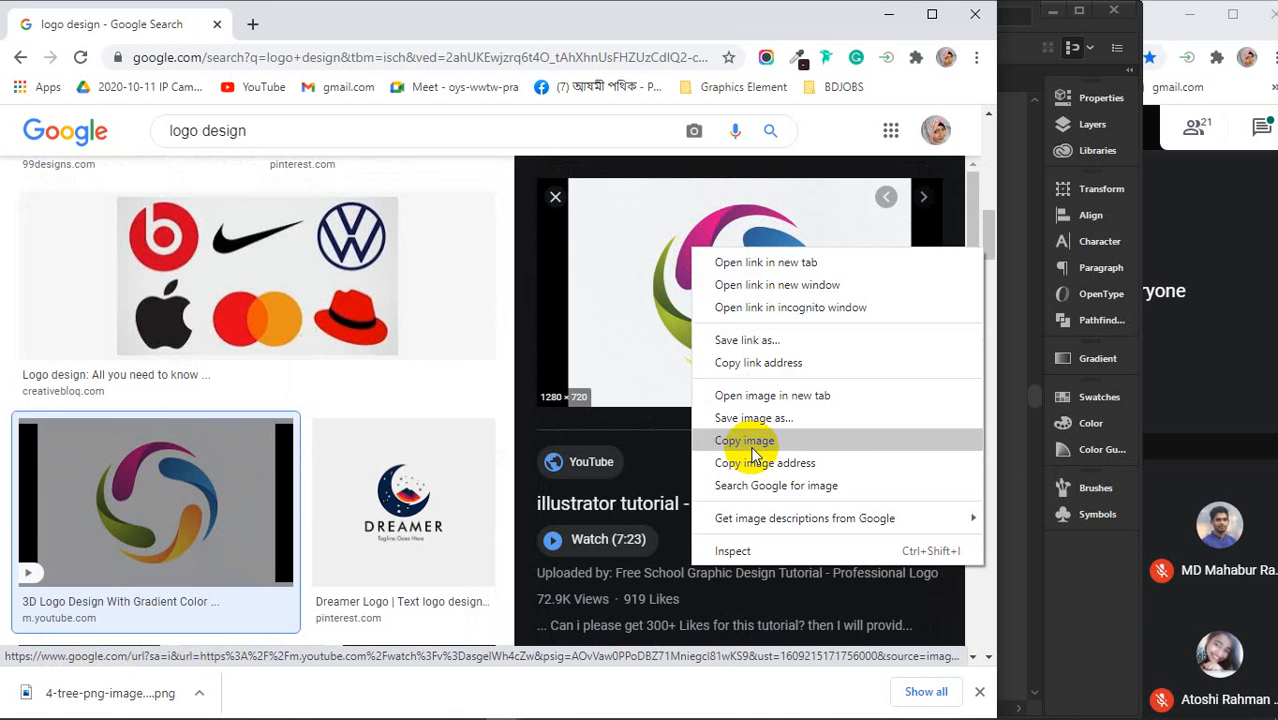
click(750, 442)
click(888, 15)
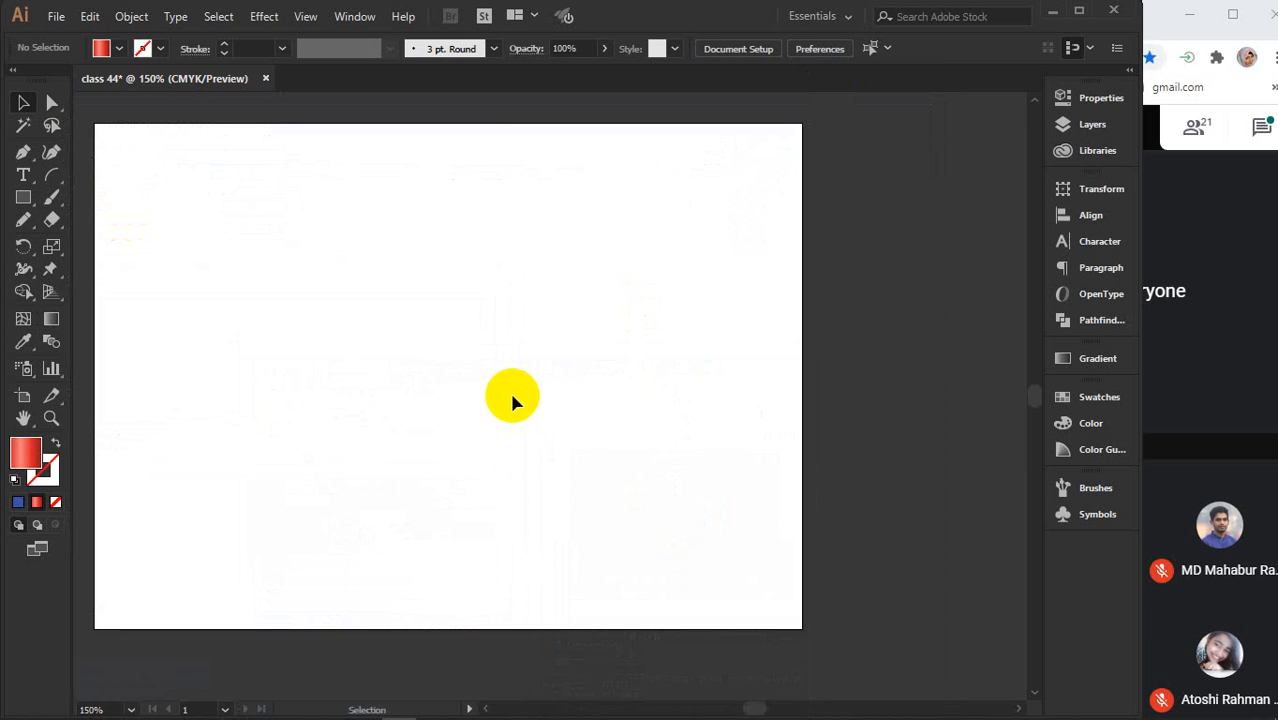
key(ctrl+v)
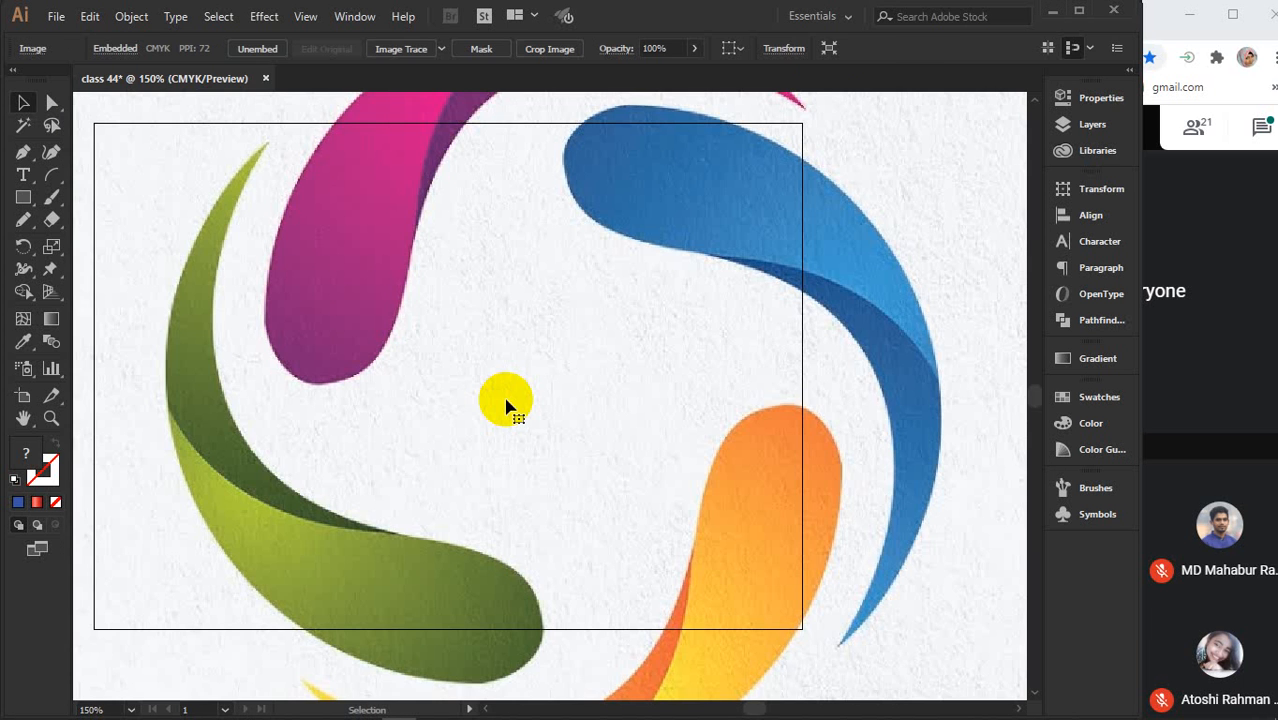
Scale the pasted logo image down, place it just above the artboard as a reference, and deselect it
scroll(506, 405, down, 3)
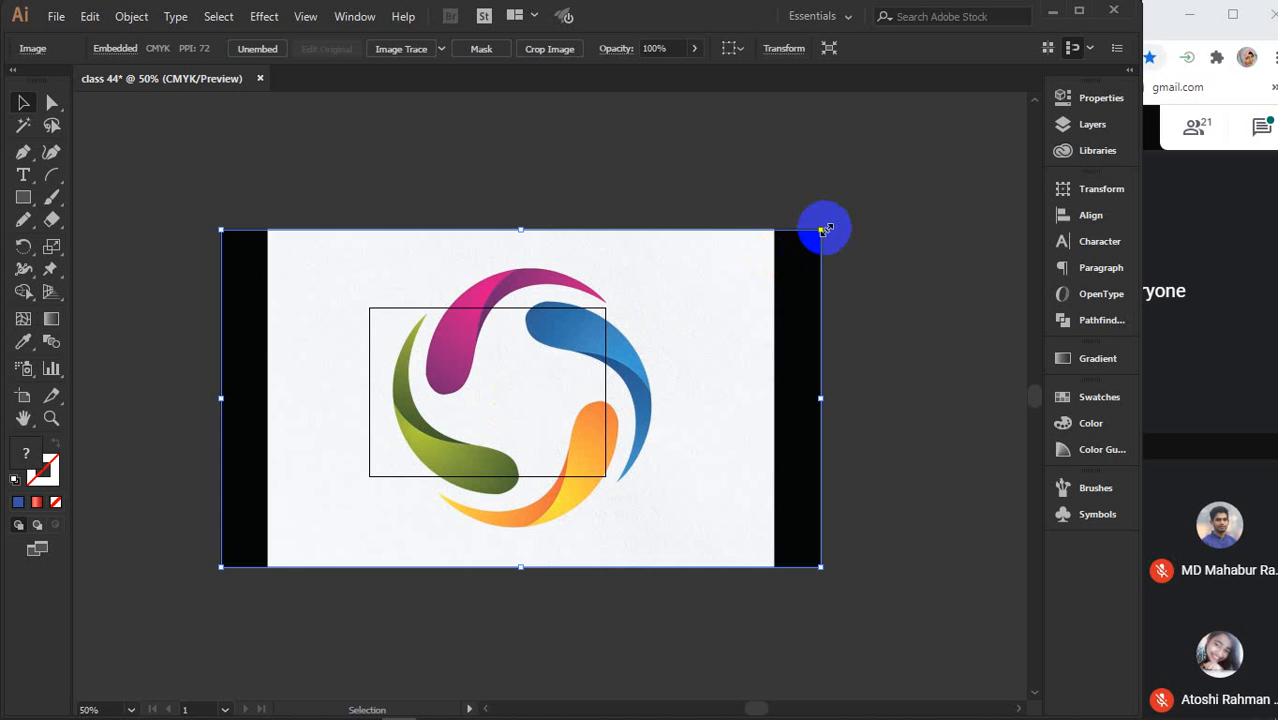
drag(824, 230, 697, 356)
scroll(536, 378, up, 3)
drag(755, 483, 357, 277)
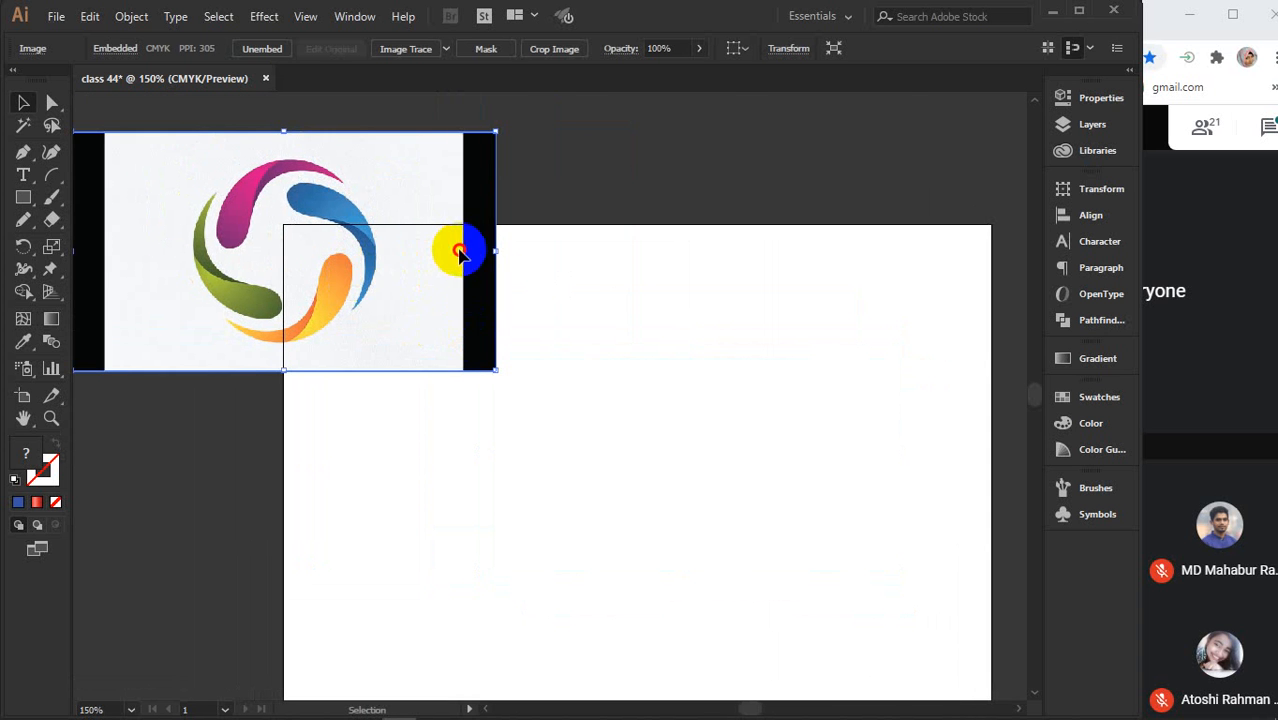
drag(462, 251, 821, 299)
drag(719, 571, 637, 494)
click(858, 297)
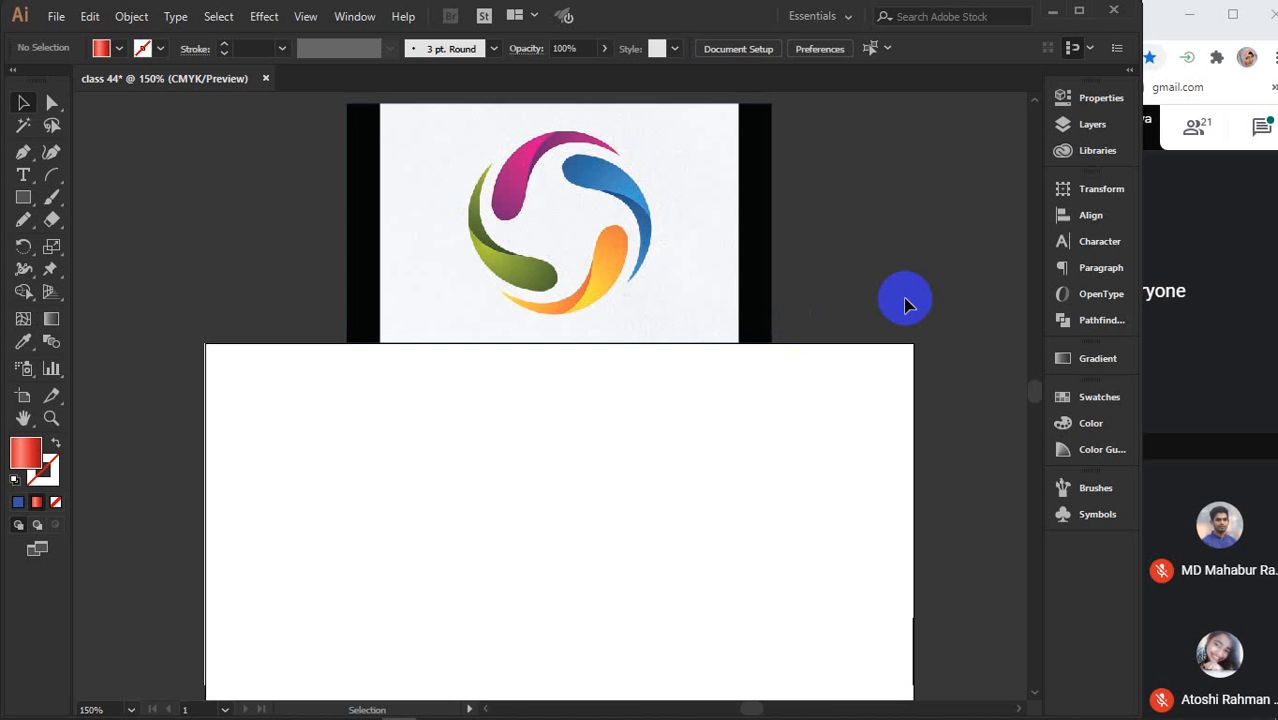
click(608, 265)
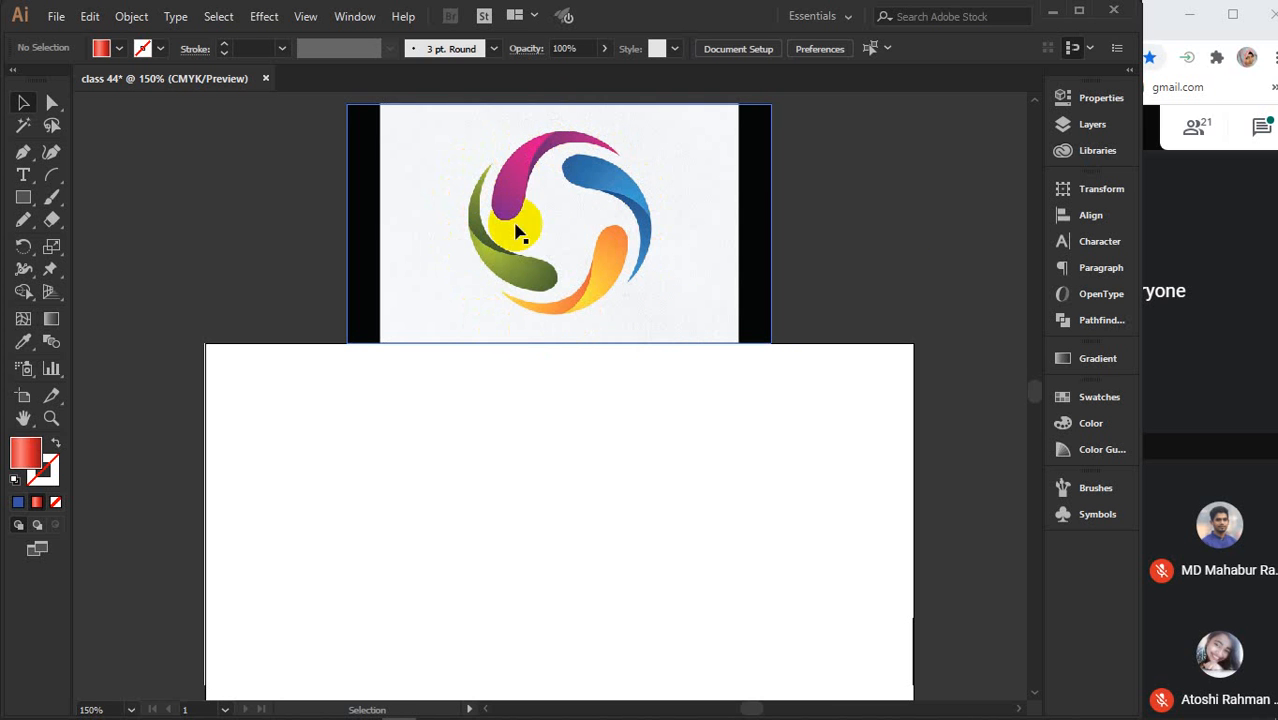
click(551, 563)
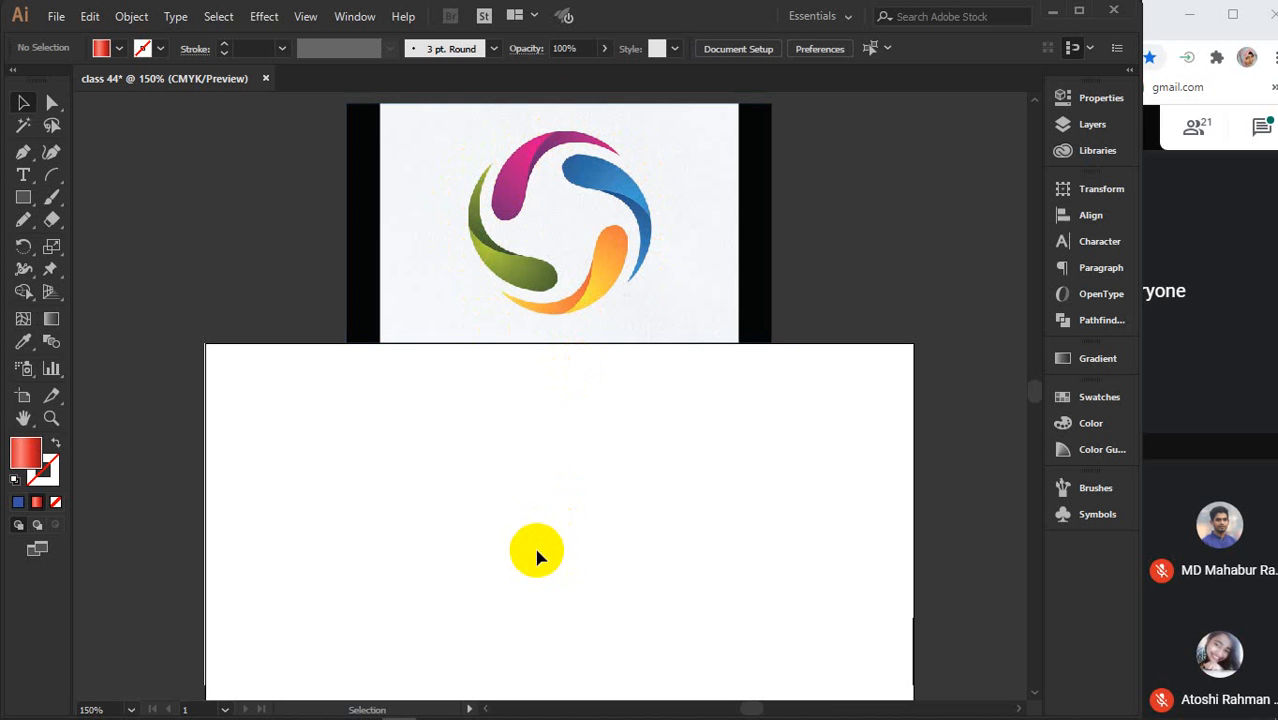
click(592, 308)
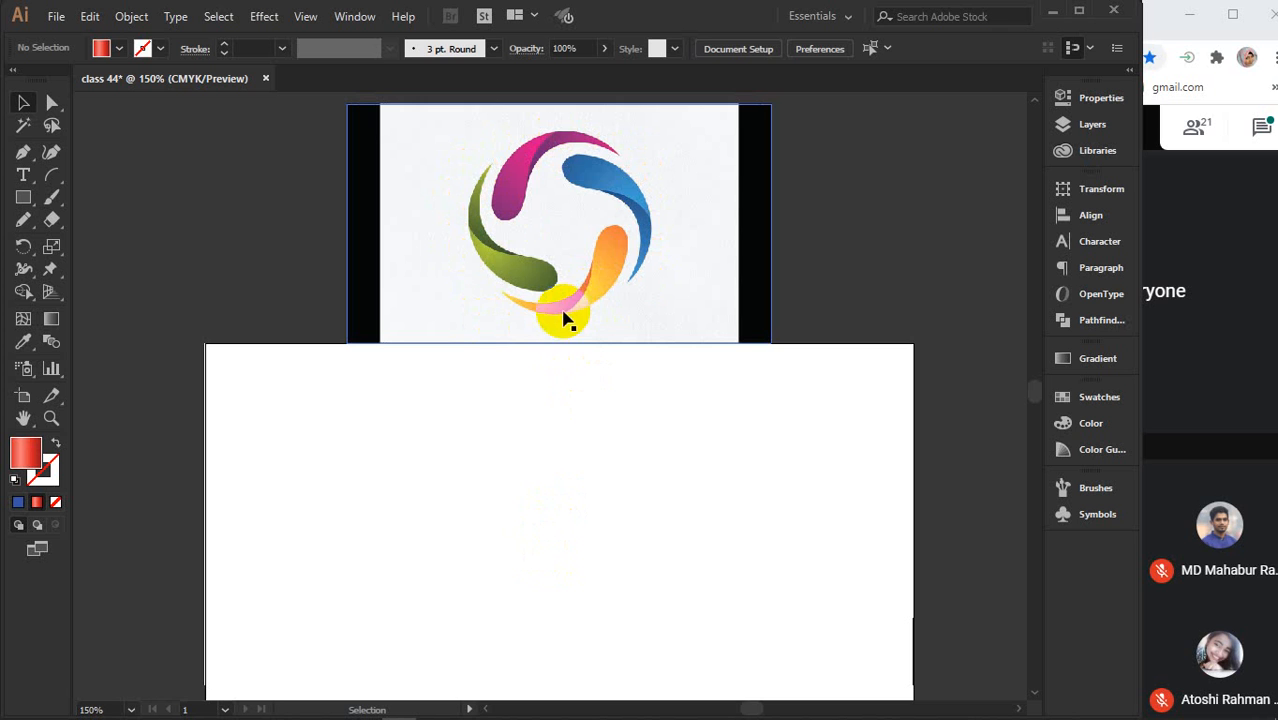
click(565, 455)
scroll(565, 455, down, 1)
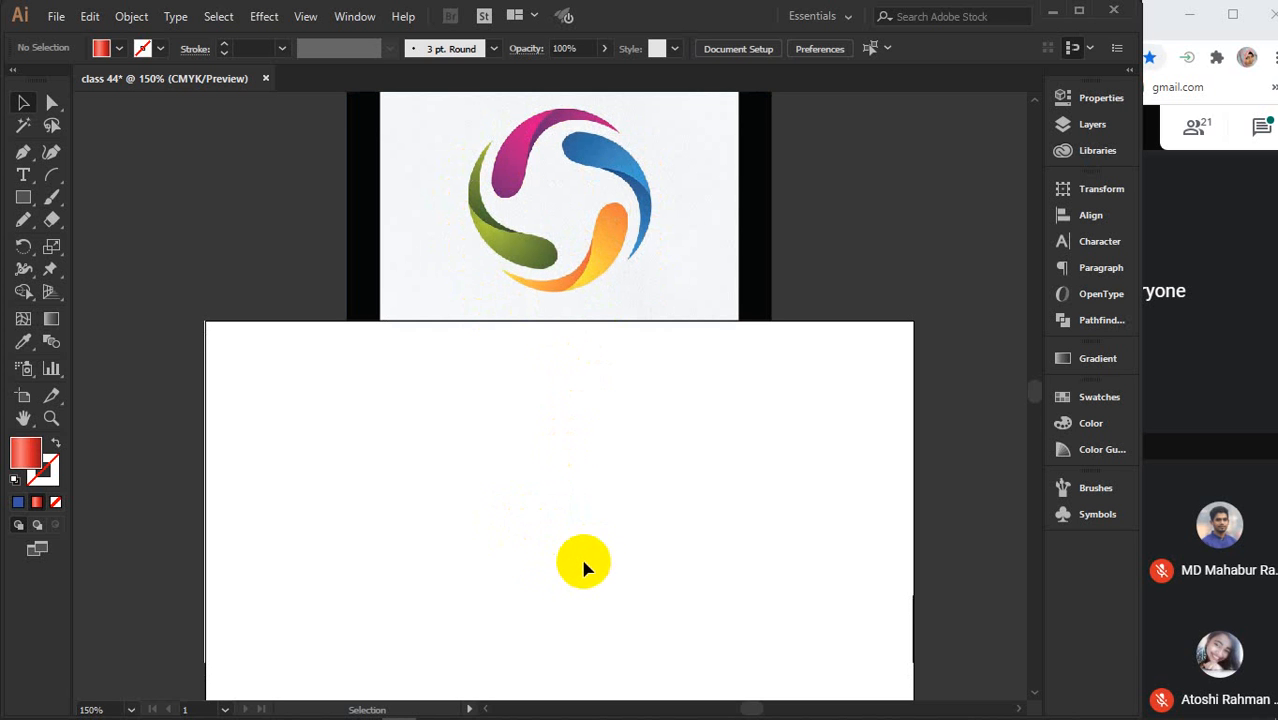
drag(23, 197, 131, 245)
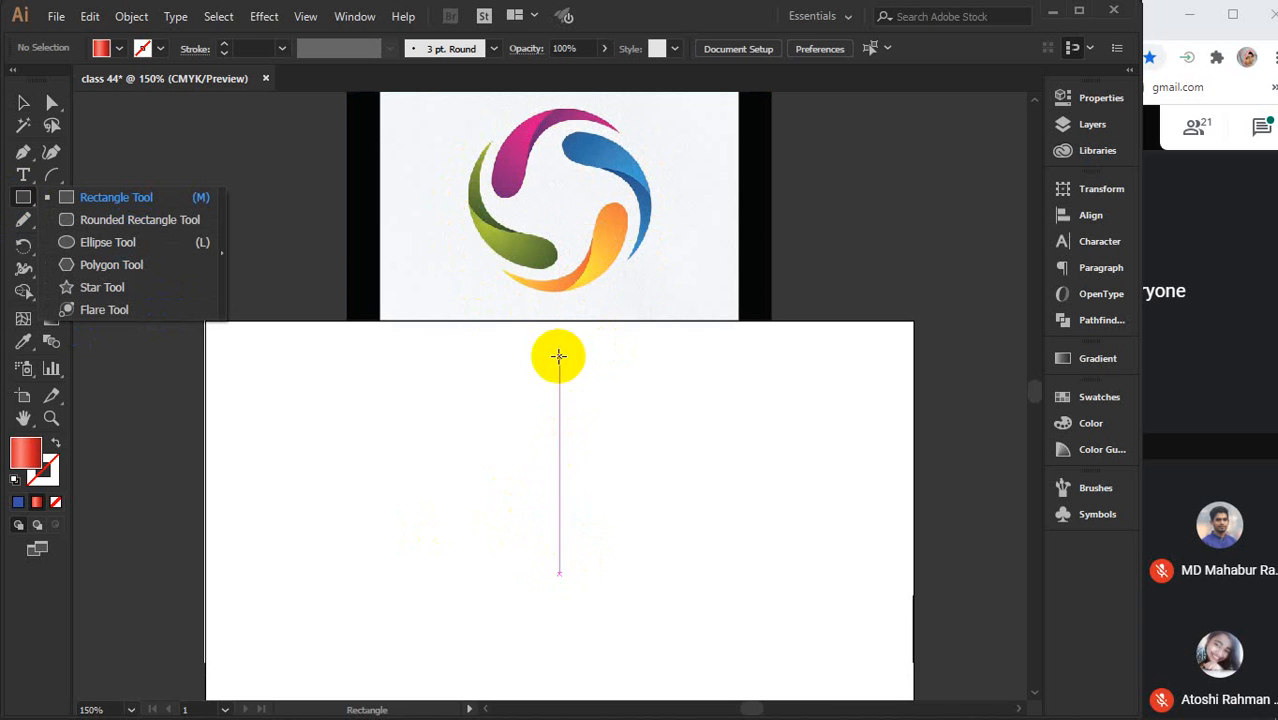
scroll(606, 538, down, 1)
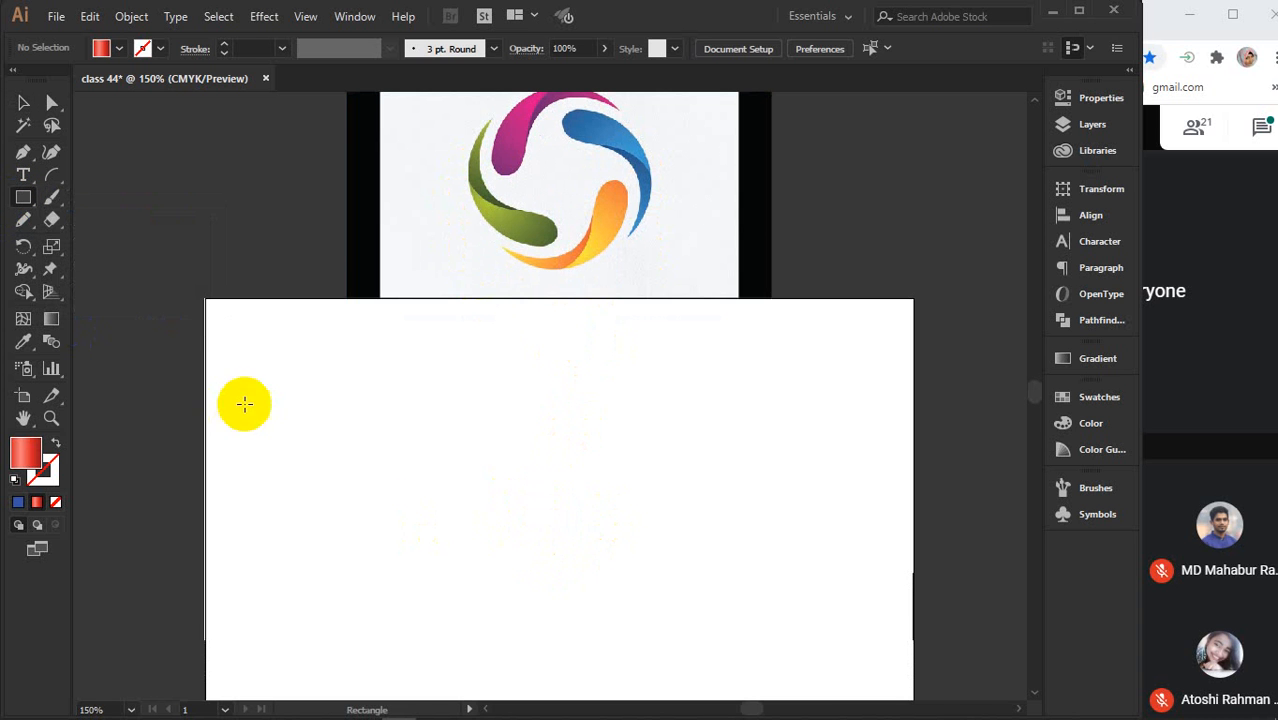
Draw a closed curved teardrop with the Pen tool near the middle of the artboard and select the whole shape
click(22, 154)
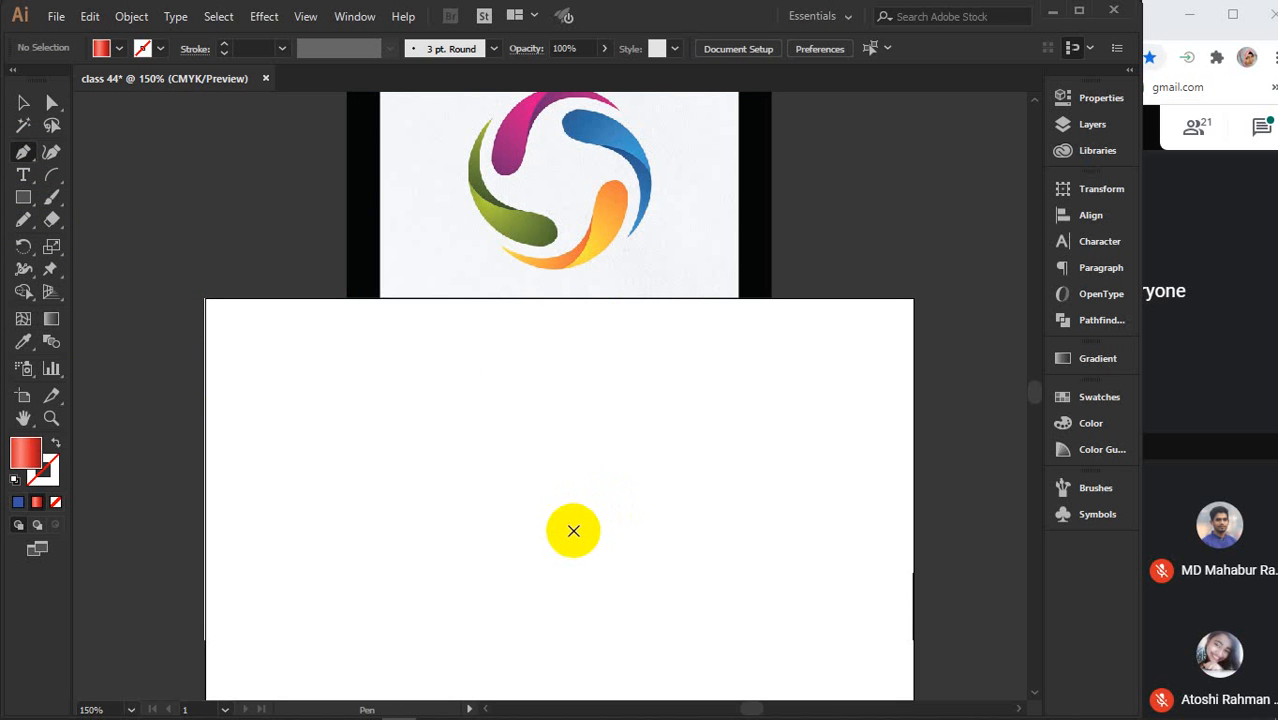
click(559, 529)
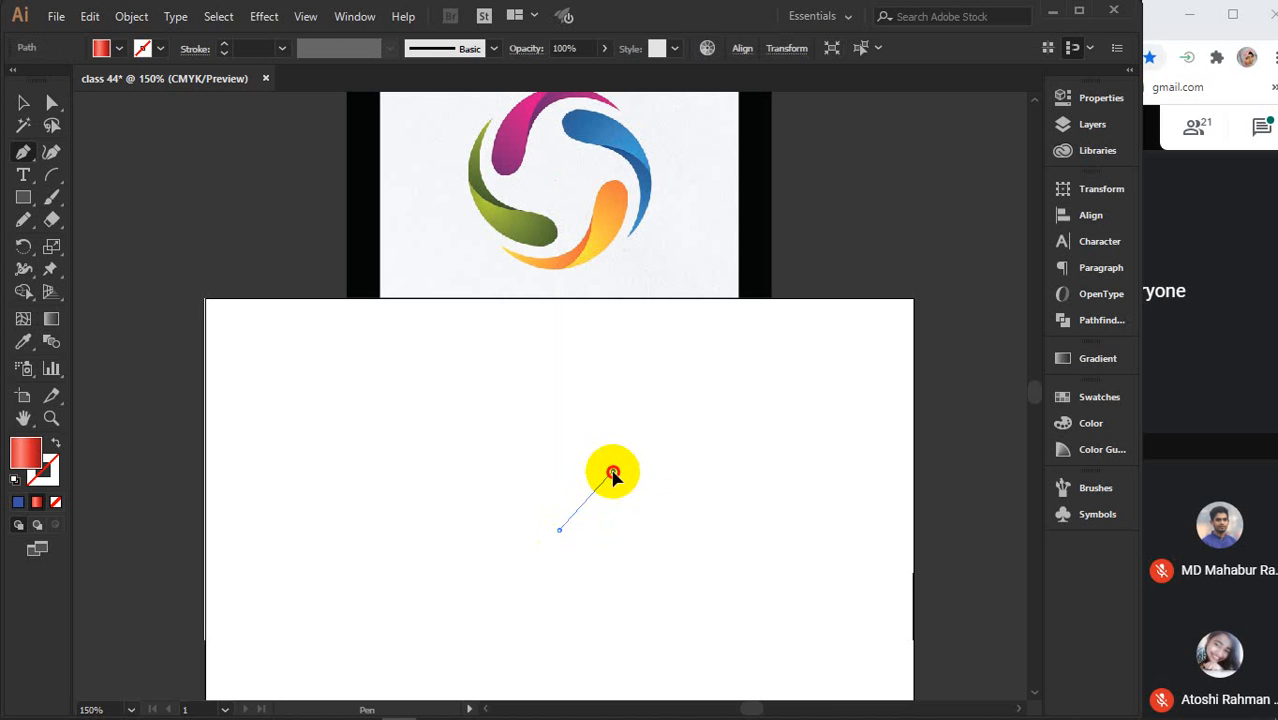
drag(613, 471, 673, 472)
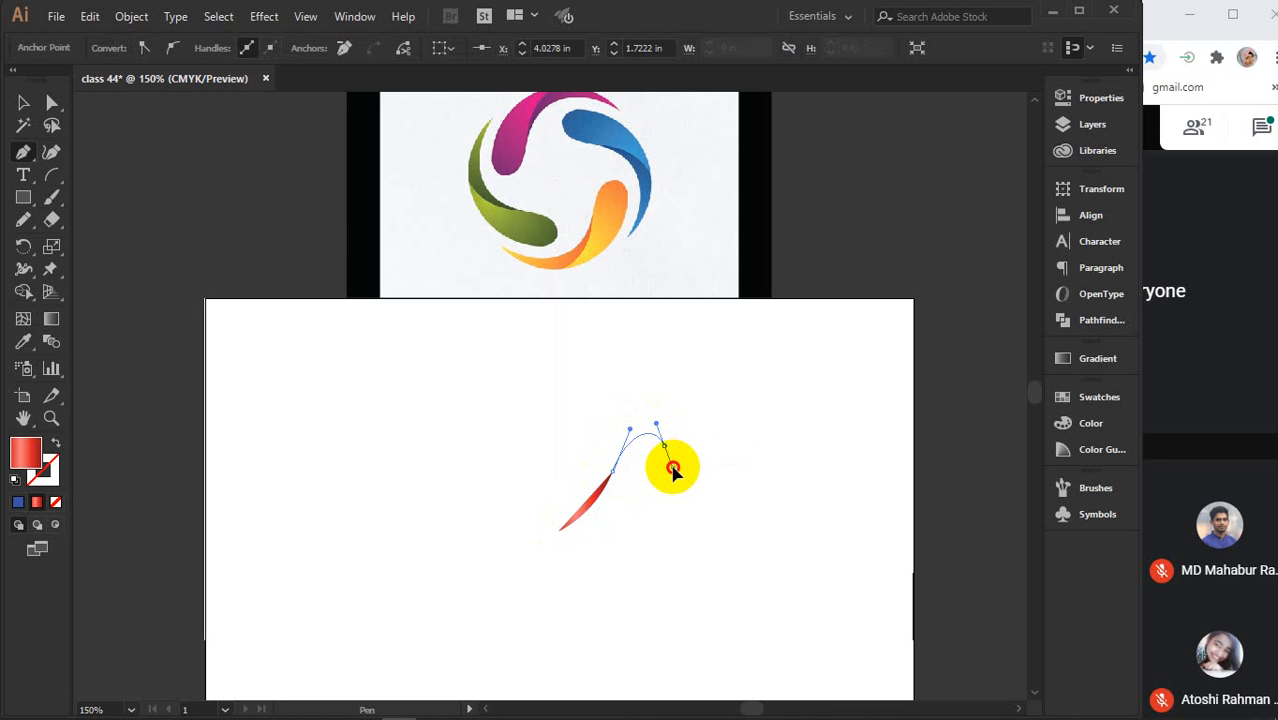
drag(560, 530, 491, 534)
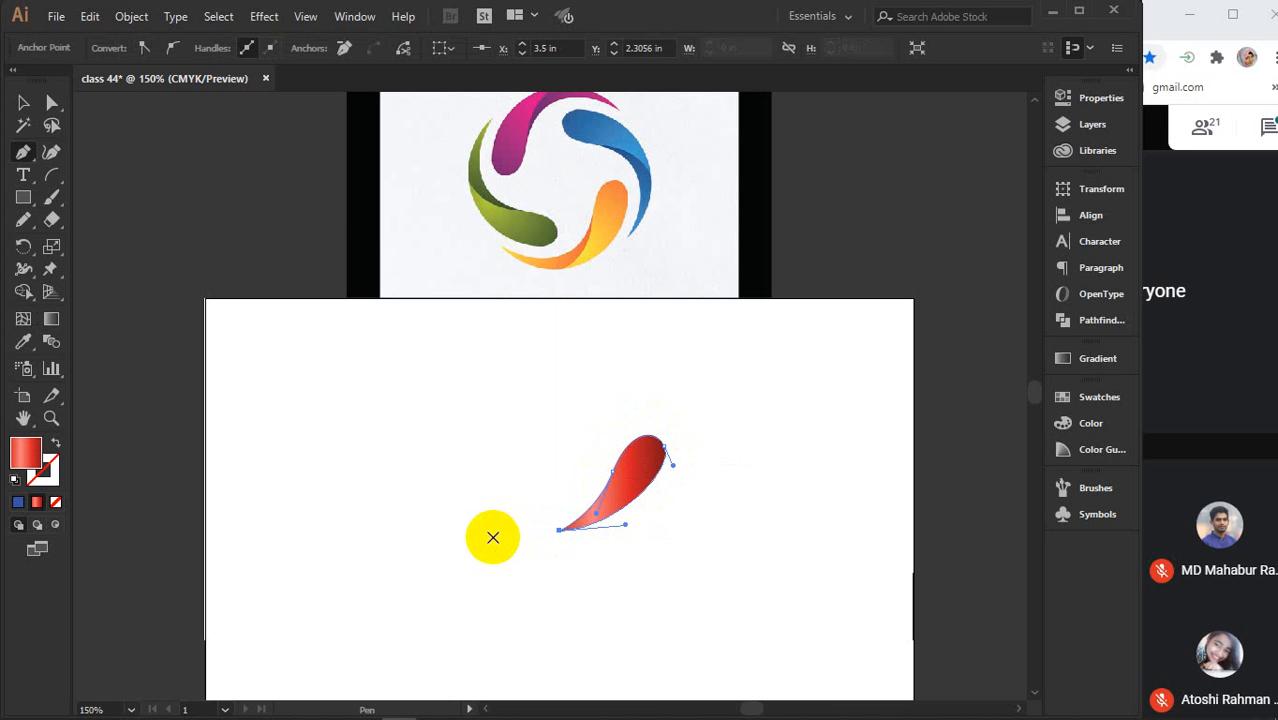
click(23, 104)
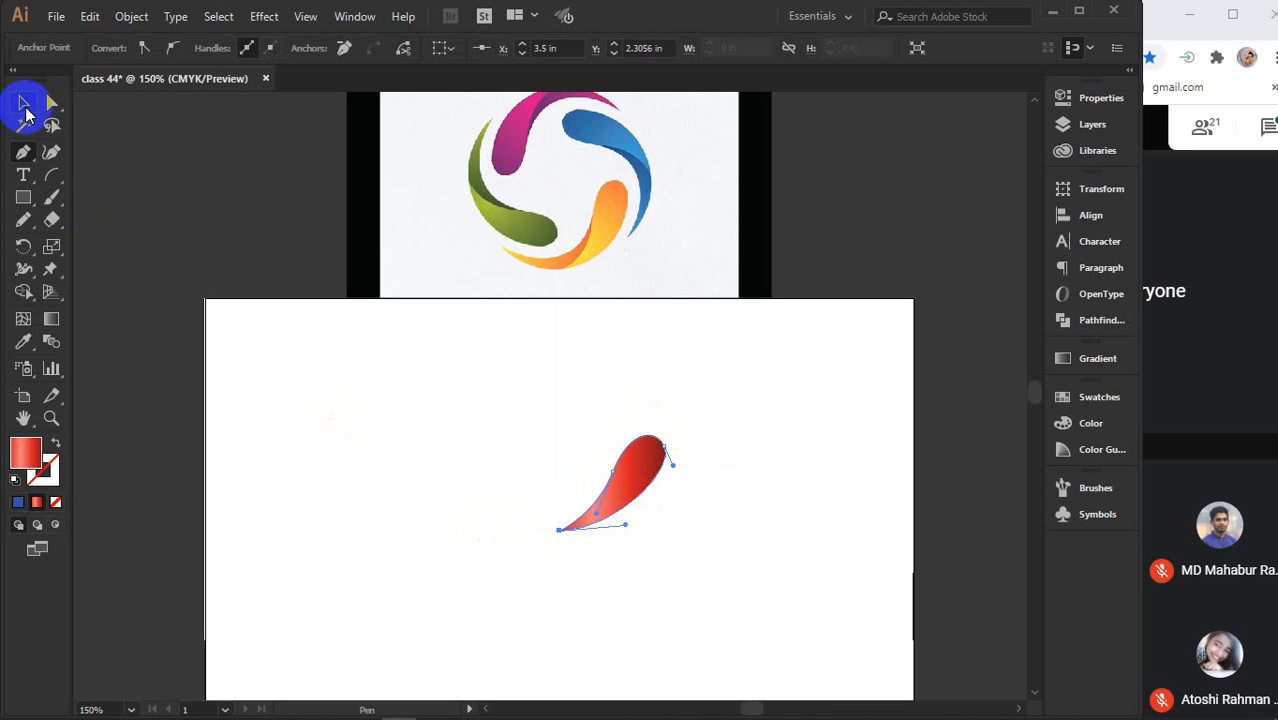
click(428, 462)
click(628, 505)
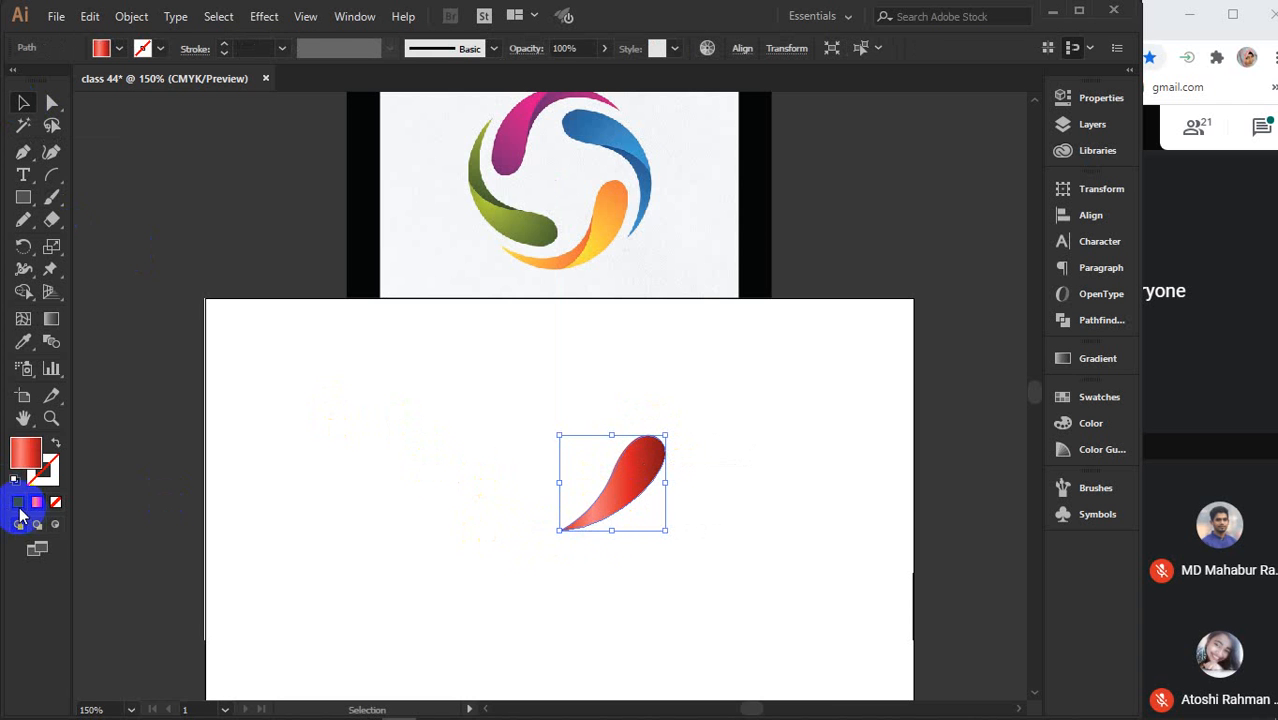
Replace the teardrop's red gradient with a solid blue fill, then deselect and reselect the shape
click(16, 502)
click(1007, 389)
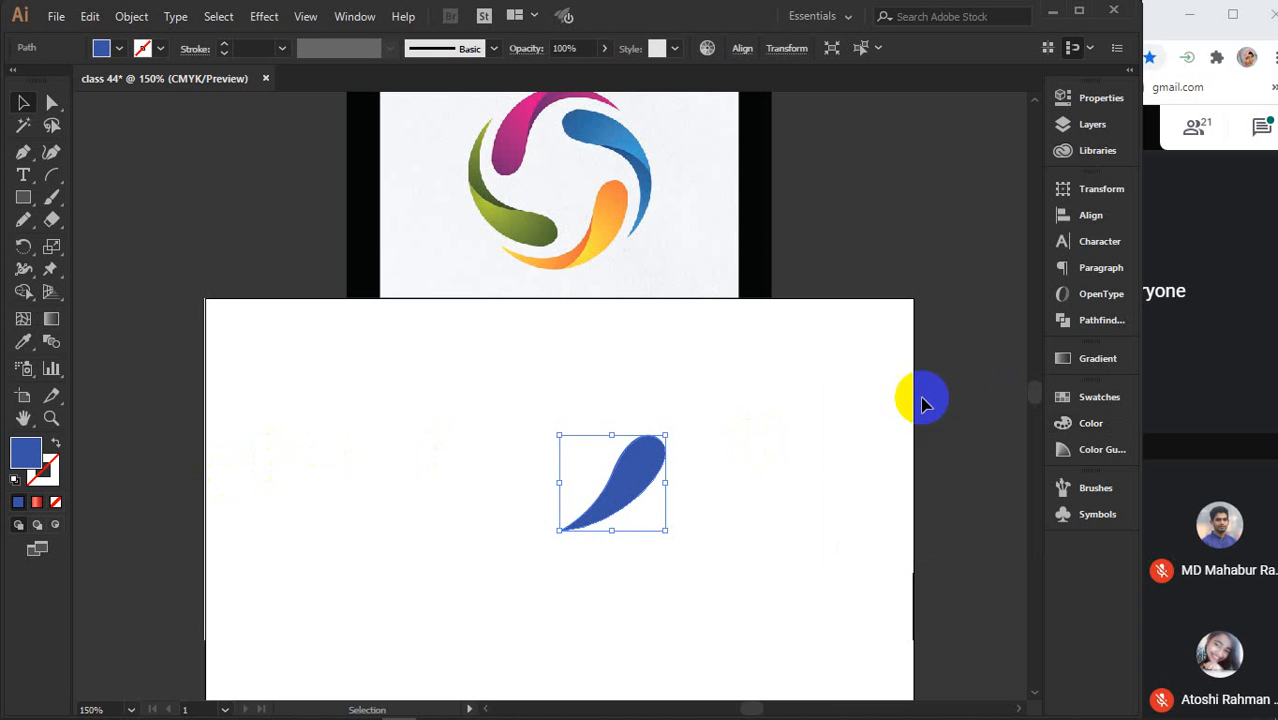
click(802, 422)
click(648, 480)
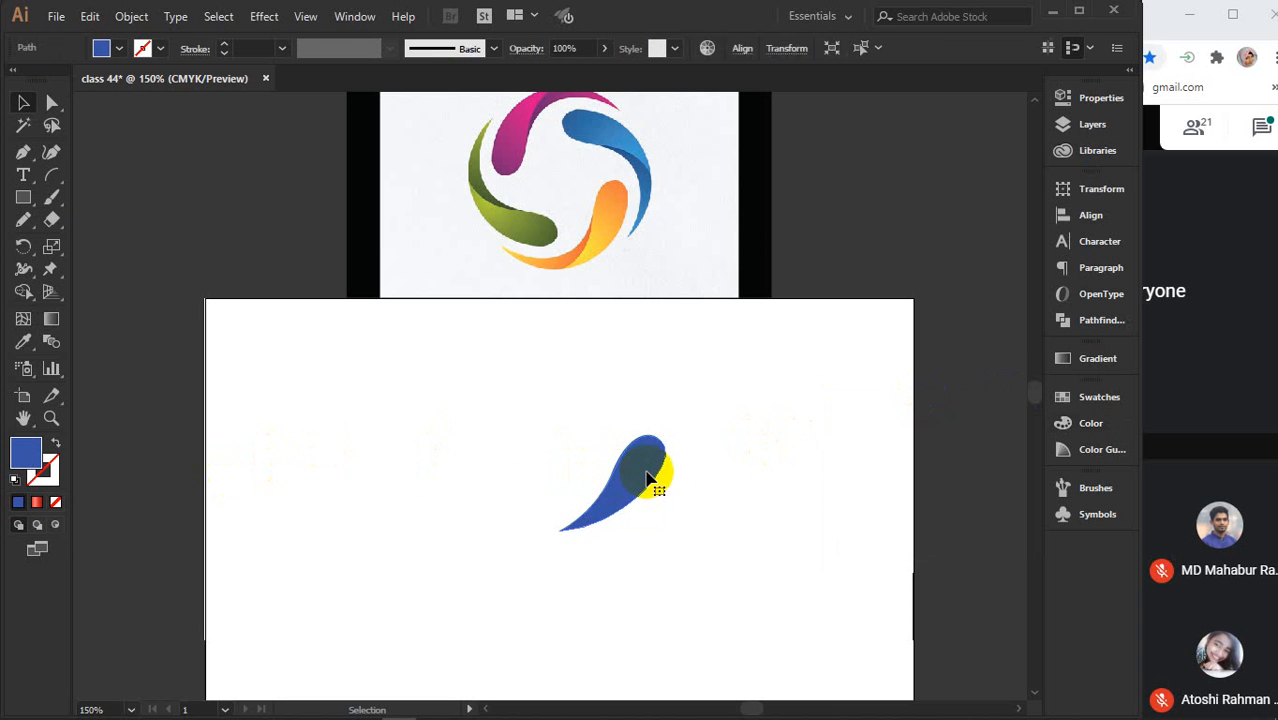
Add a curvature point along each long edge of the teardrop with the Curvature tool and adjust the anchors around its rounded head
click(46, 151)
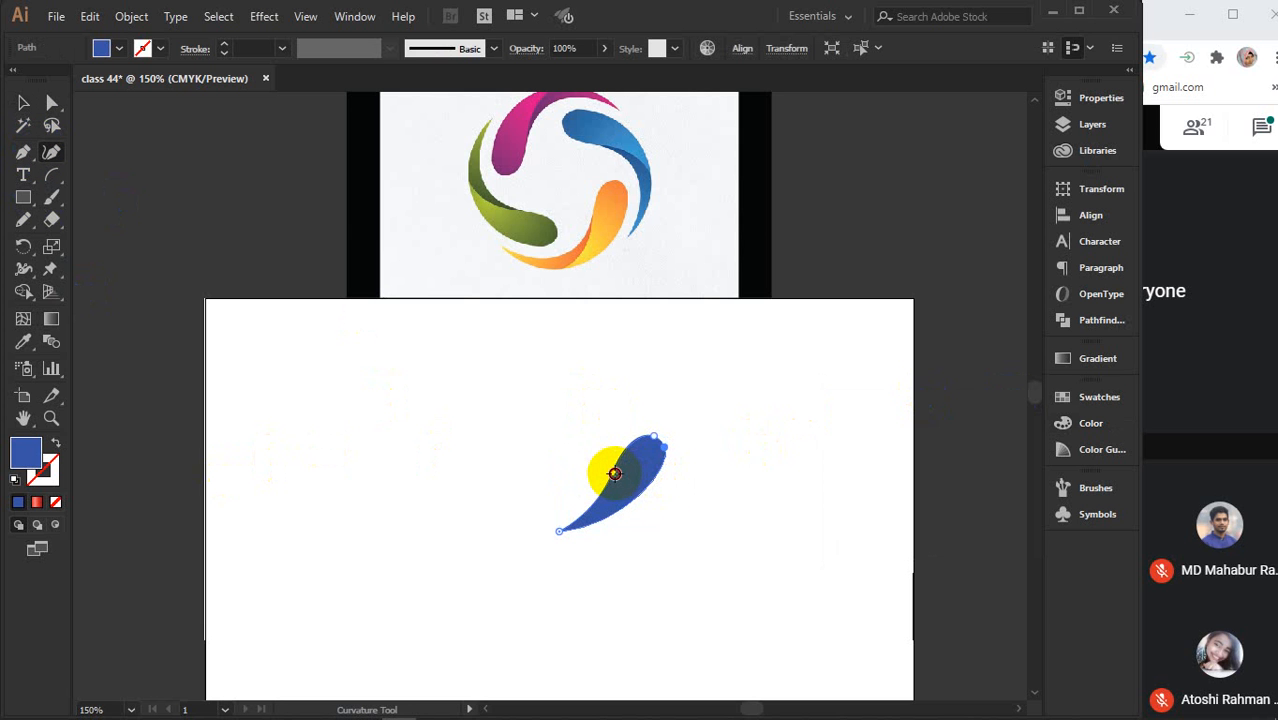
click(620, 480)
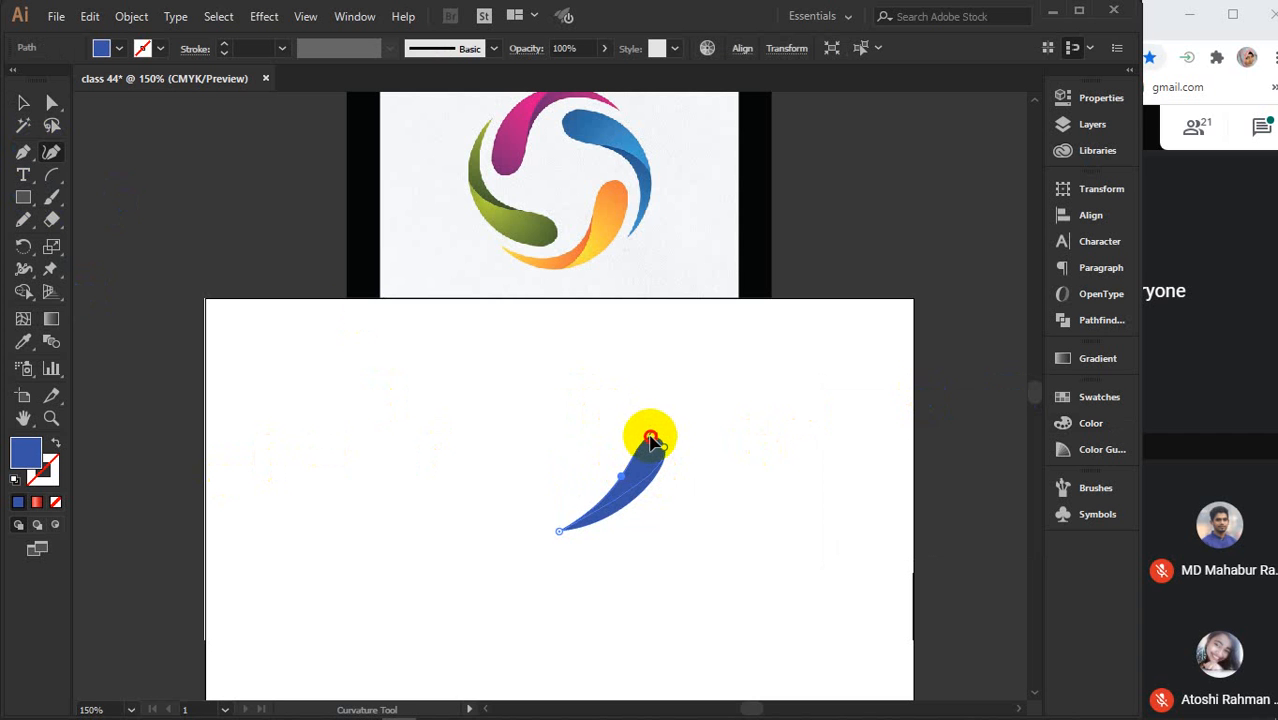
drag(650, 437, 626, 506)
key(ctrl)
key(ctrl)
drag(660, 448, 662, 452)
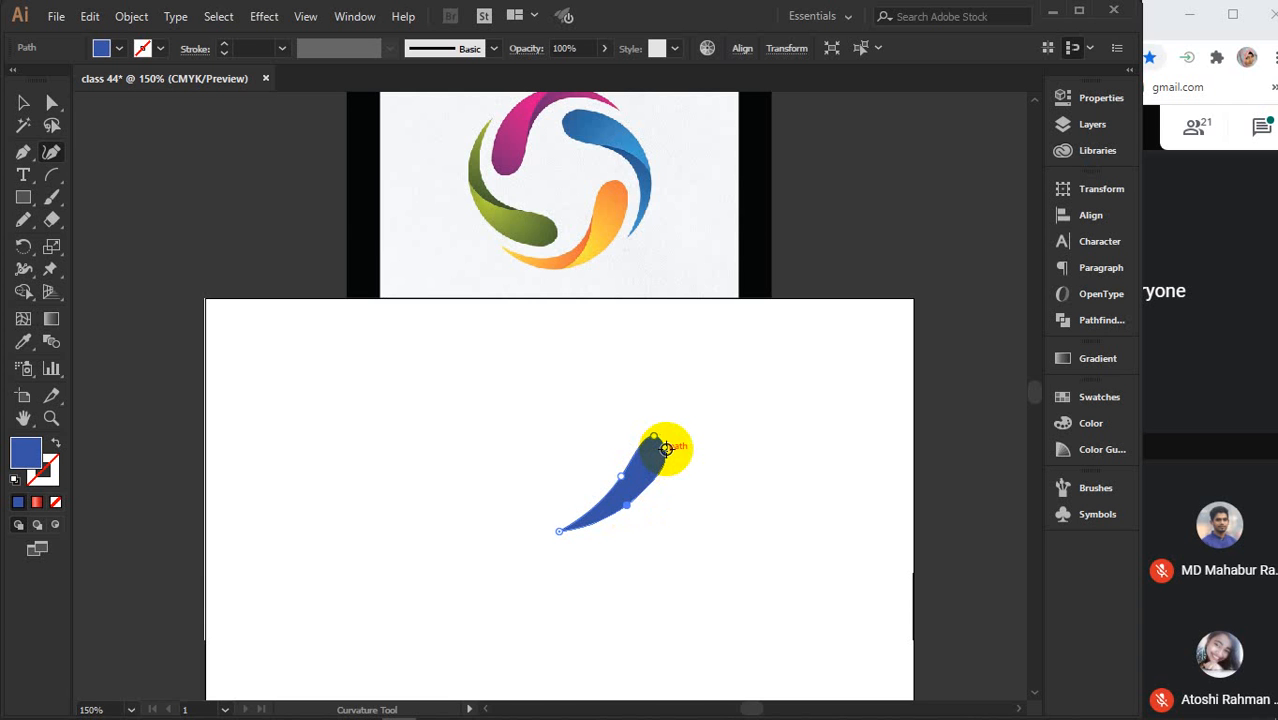
drag(666, 449, 652, 435)
click(652, 435)
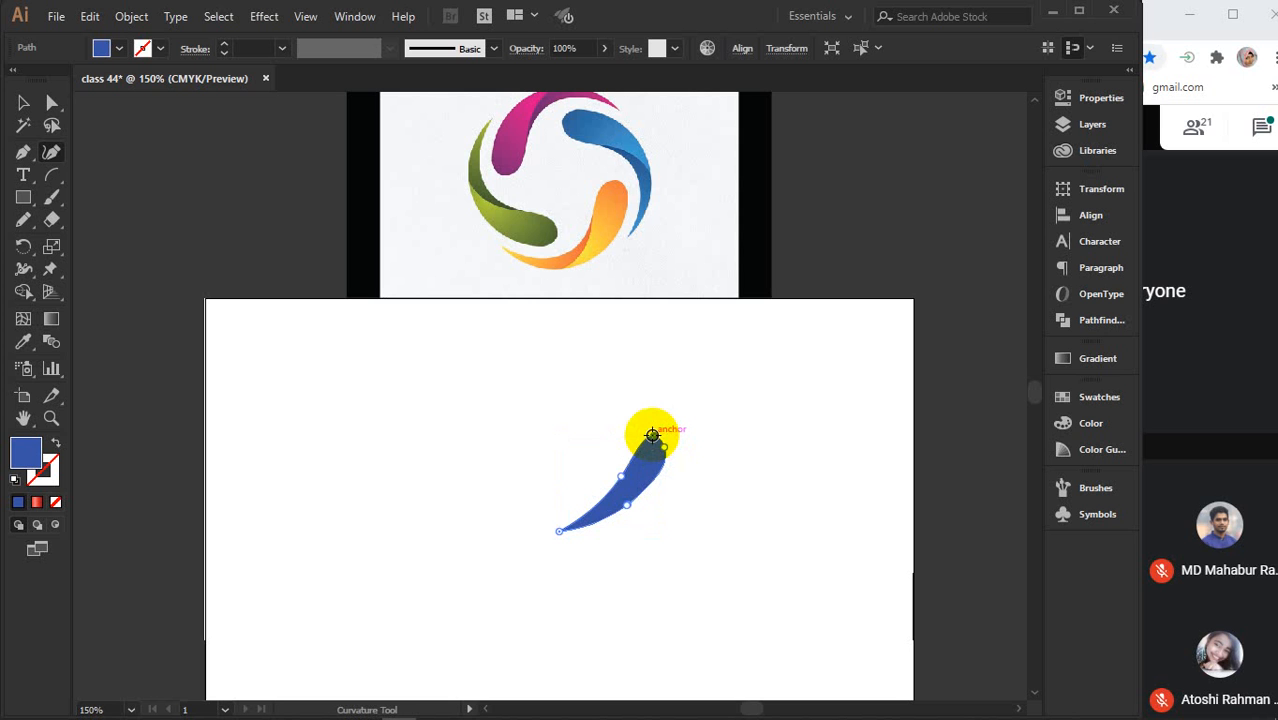
key(Delete)
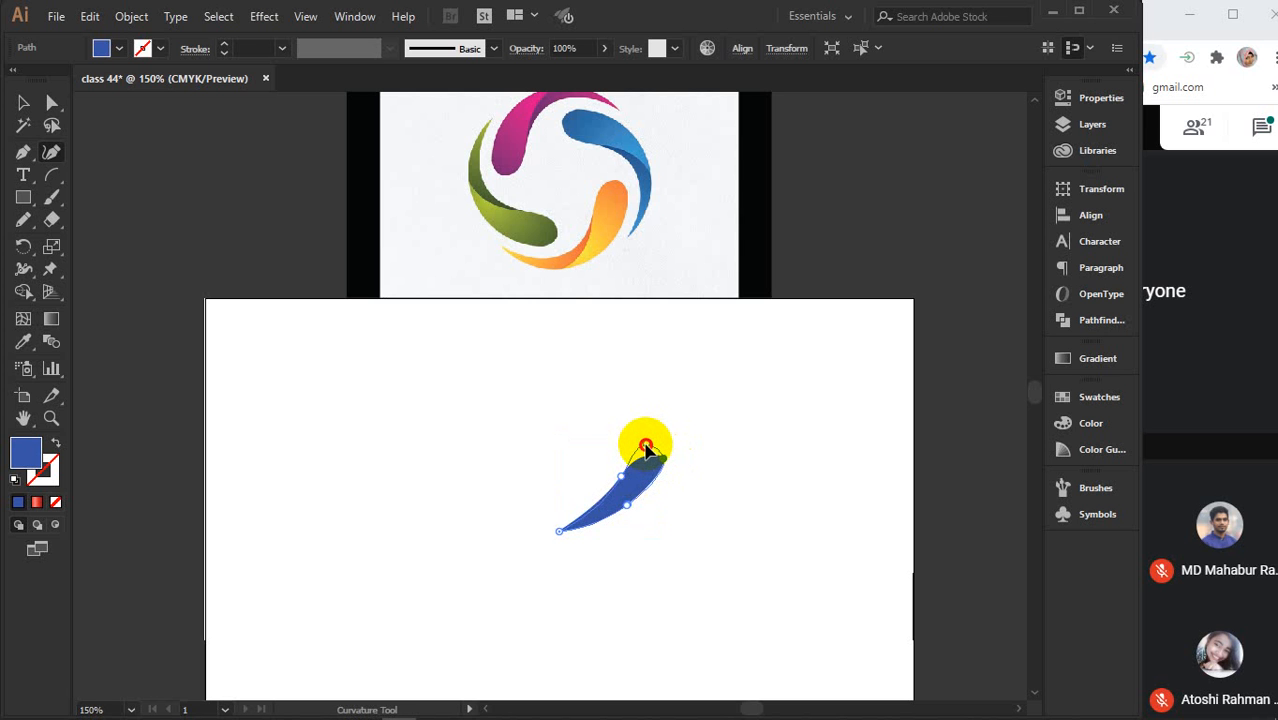
Reshape the teardrop by repositioning its head and edge anchors and pulling the pointed tip inward, then deselect it
drag(646, 447, 640, 504)
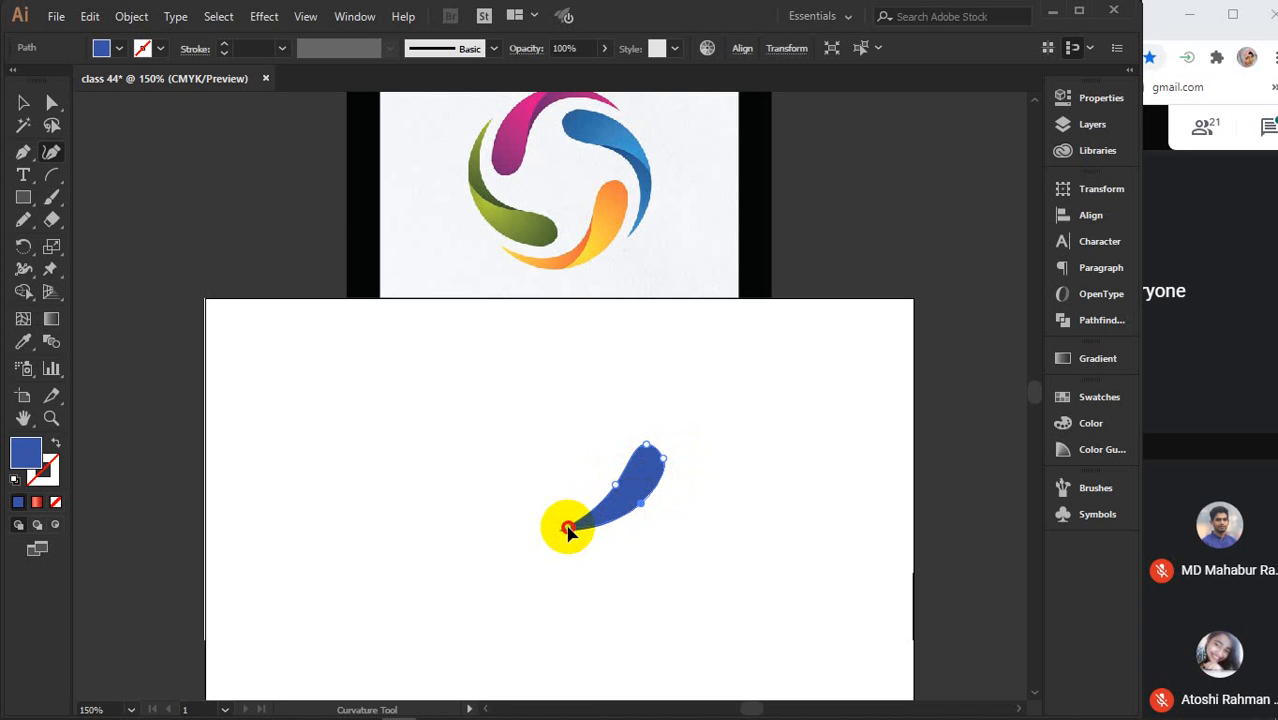
click(589, 527)
drag(585, 530, 615, 495)
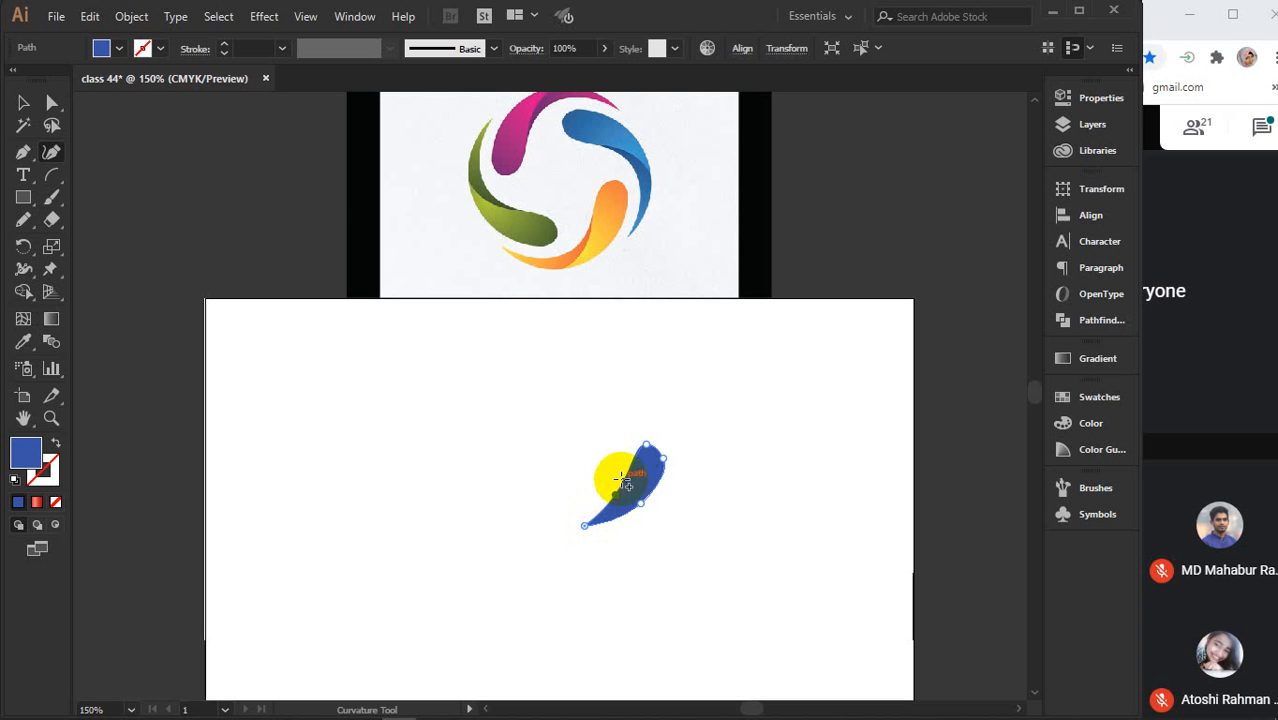
click(644, 446)
mouse_move(646, 446)
mouse_down()
mouse_move(679, 494)
mouse_move(662, 449)
mouse_move(642, 452)
mouse_up()
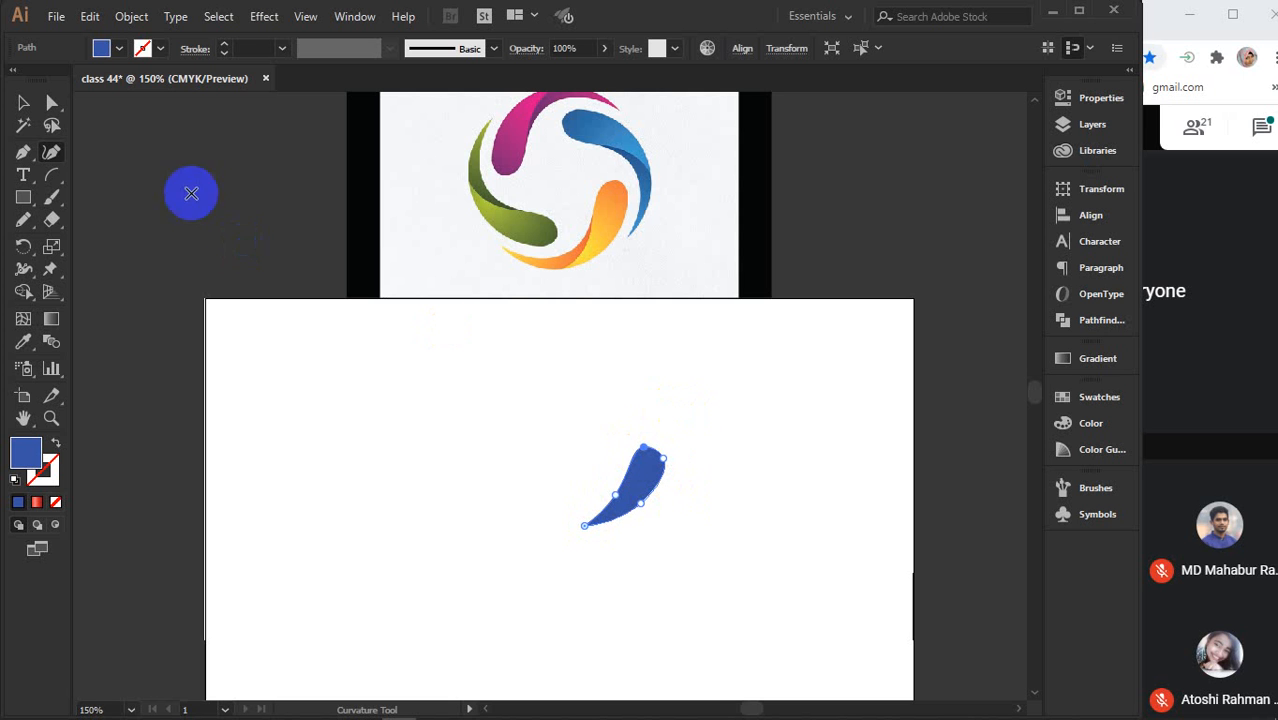
click(23, 103)
click(675, 412)
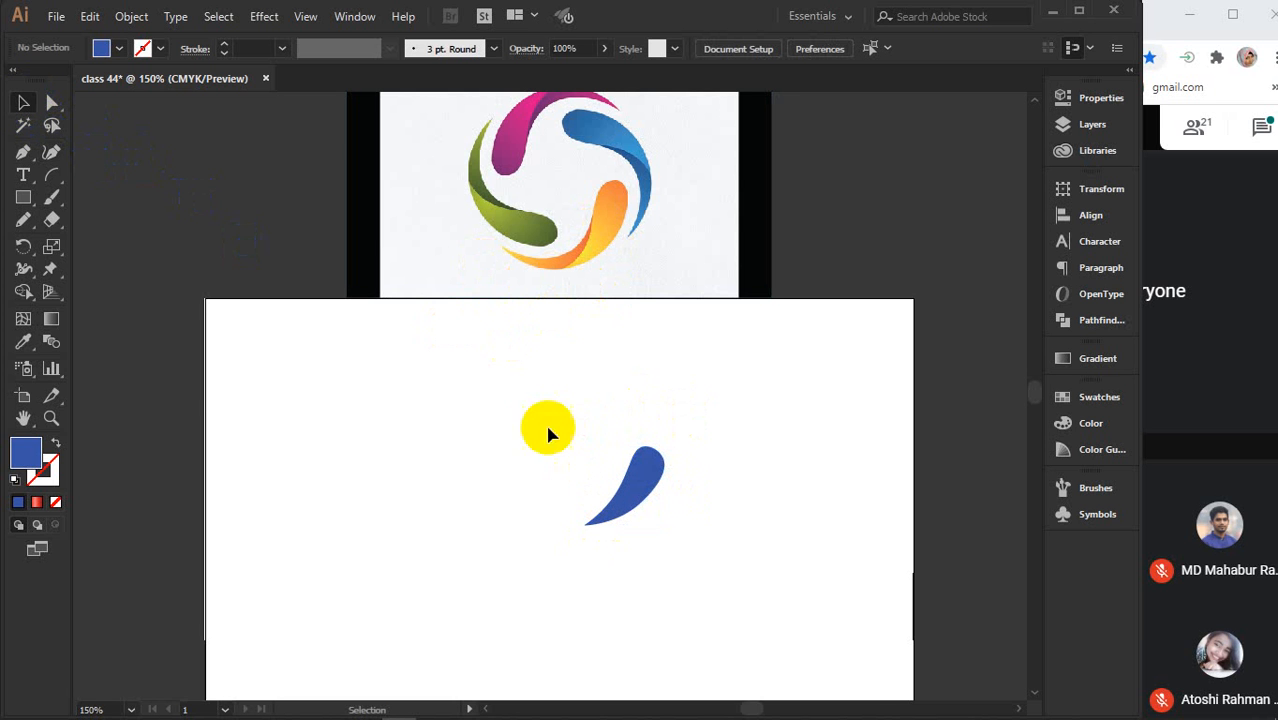
Draw a circle with the Ellipse tool so that it overlaps the teardrop and meets its pointed tip
click(23, 198)
drag(23, 198, 95, 242)
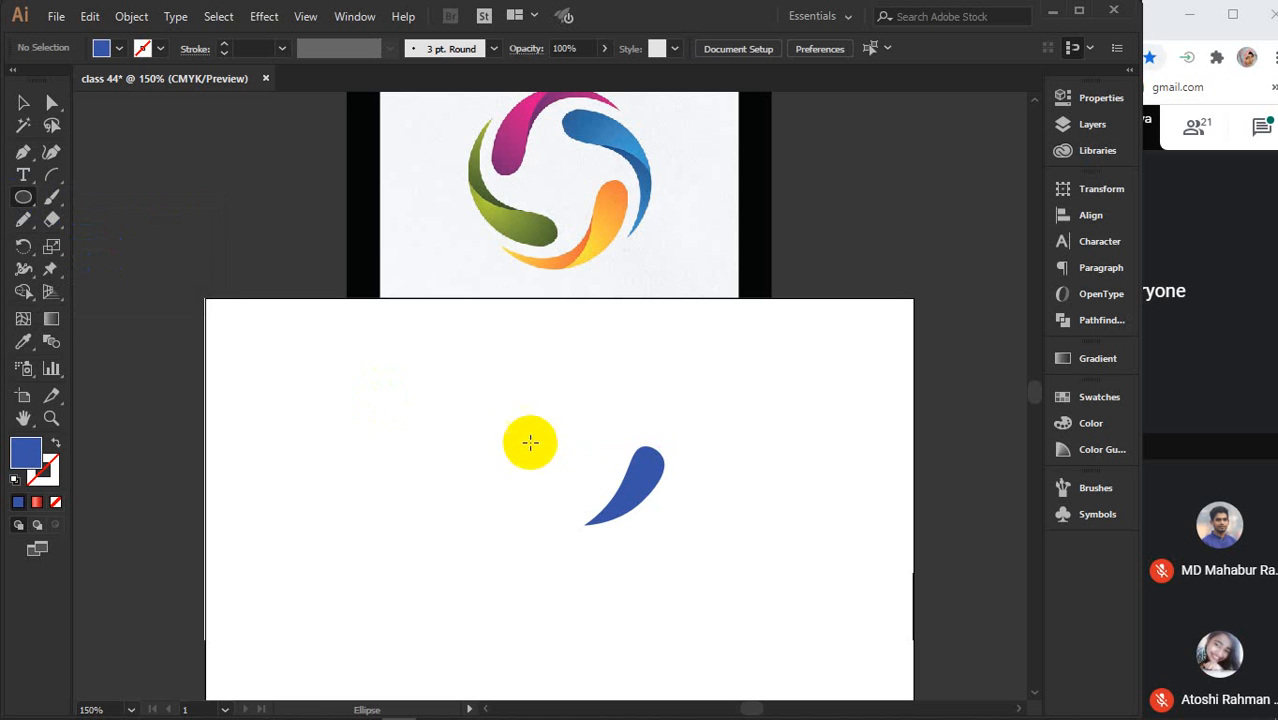
mouse_move(395, 458)
mouse_down()
mouse_move(519, 567)
mouse_move(512, 550)
mouse_move(619, 493)
mouse_move(641, 497)
mouse_up()
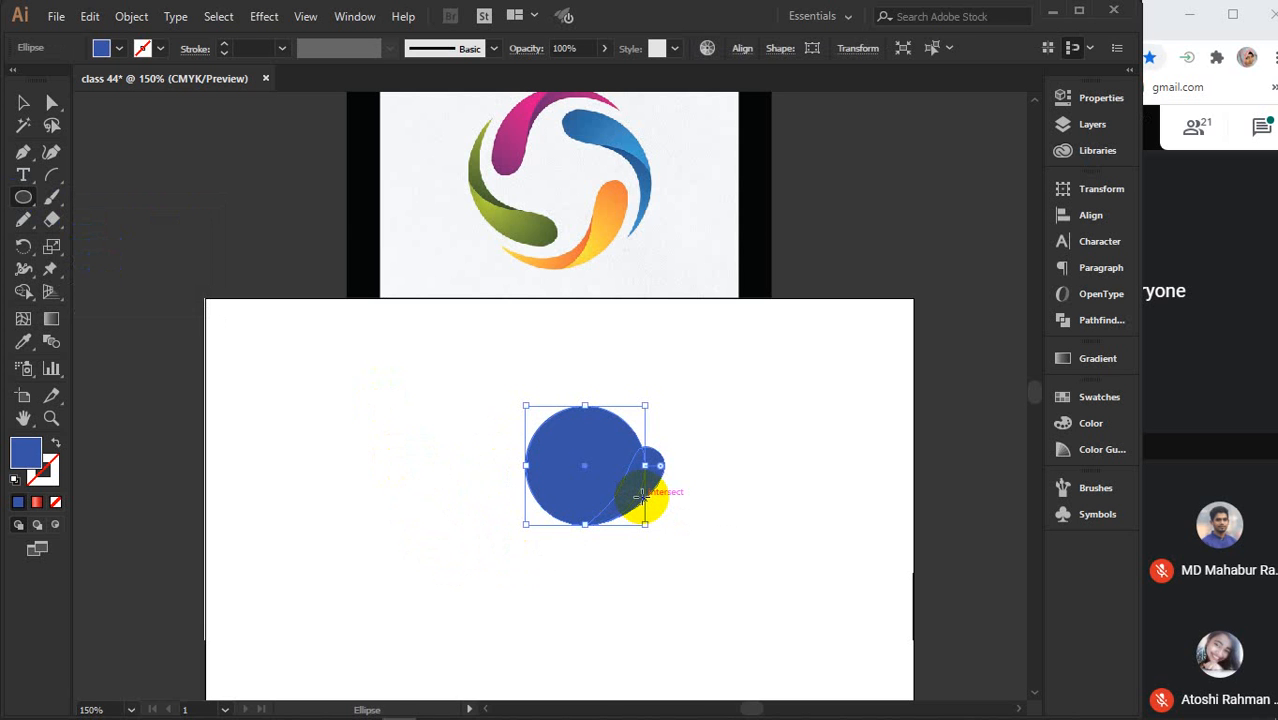
Fill the front circle with light blue, enlarge it slightly and shift it up and to the left of the circle behind
double_click(22, 458)
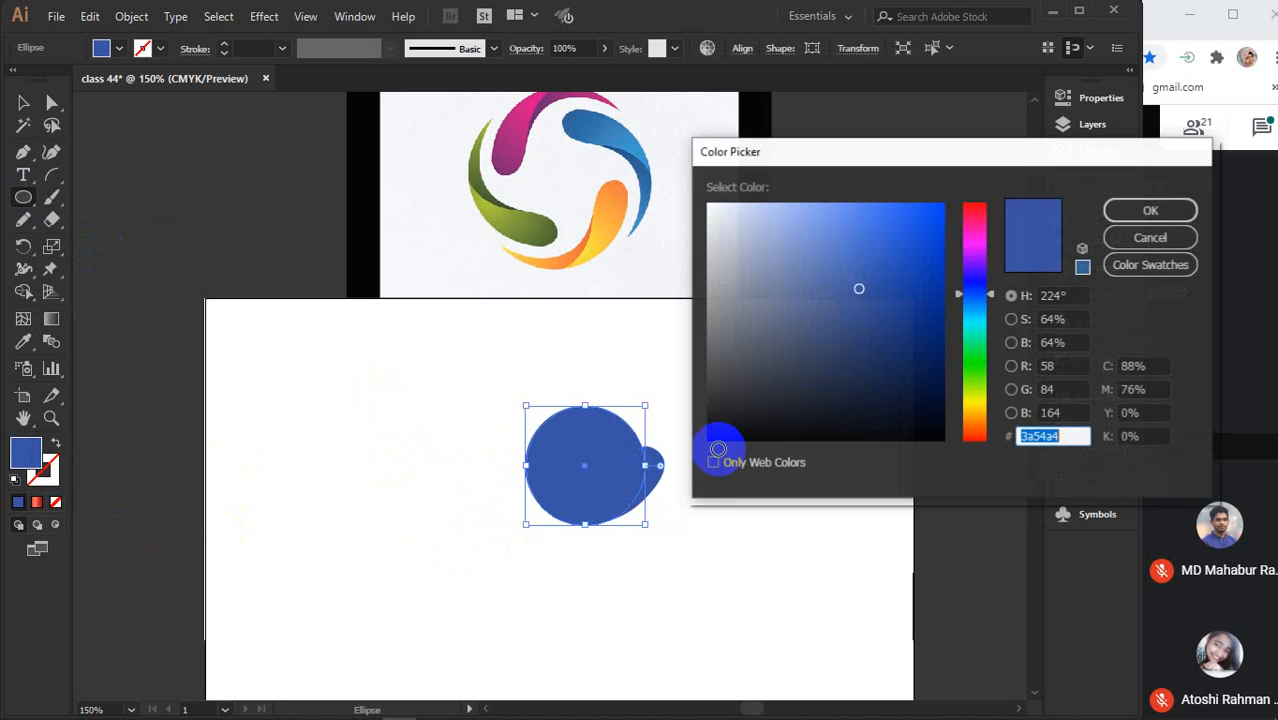
drag(816, 329, 790, 214)
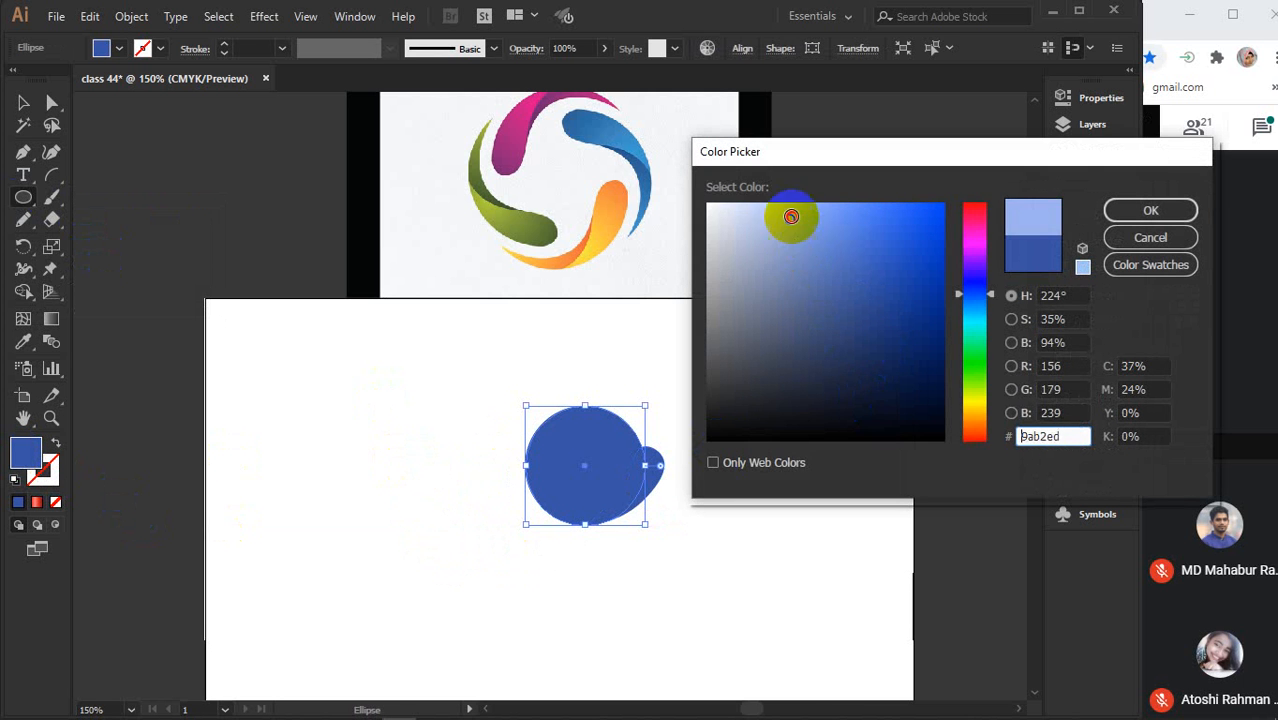
click(1138, 210)
key(v)
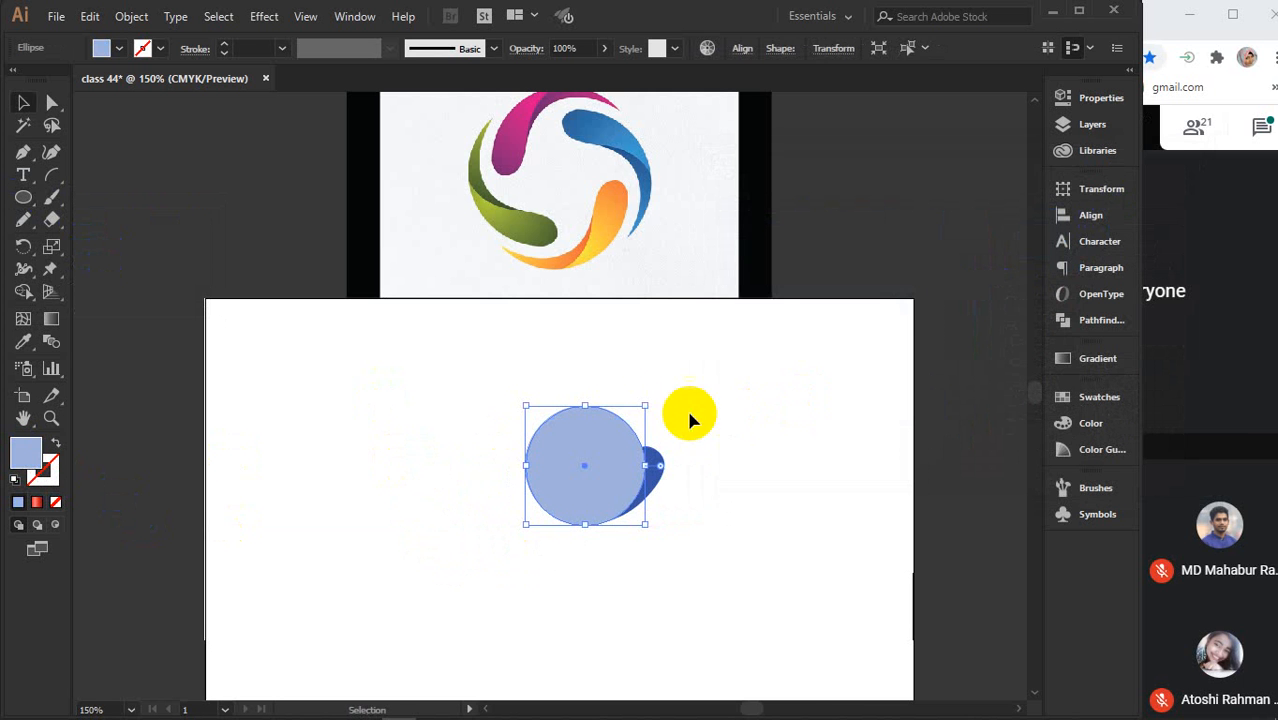
drag(644, 406, 653, 380)
drag(621, 461, 595, 435)
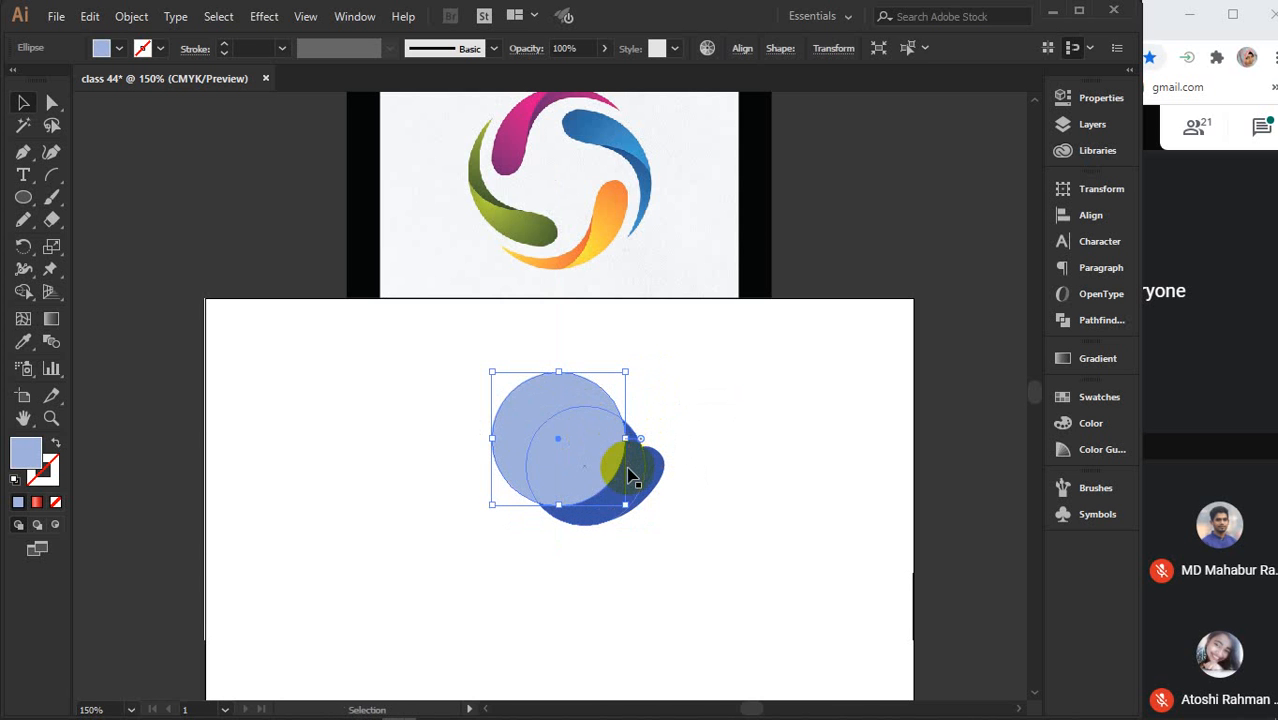
Fill the rear circle with dark navy 323e5b and deselect it
click(641, 472)
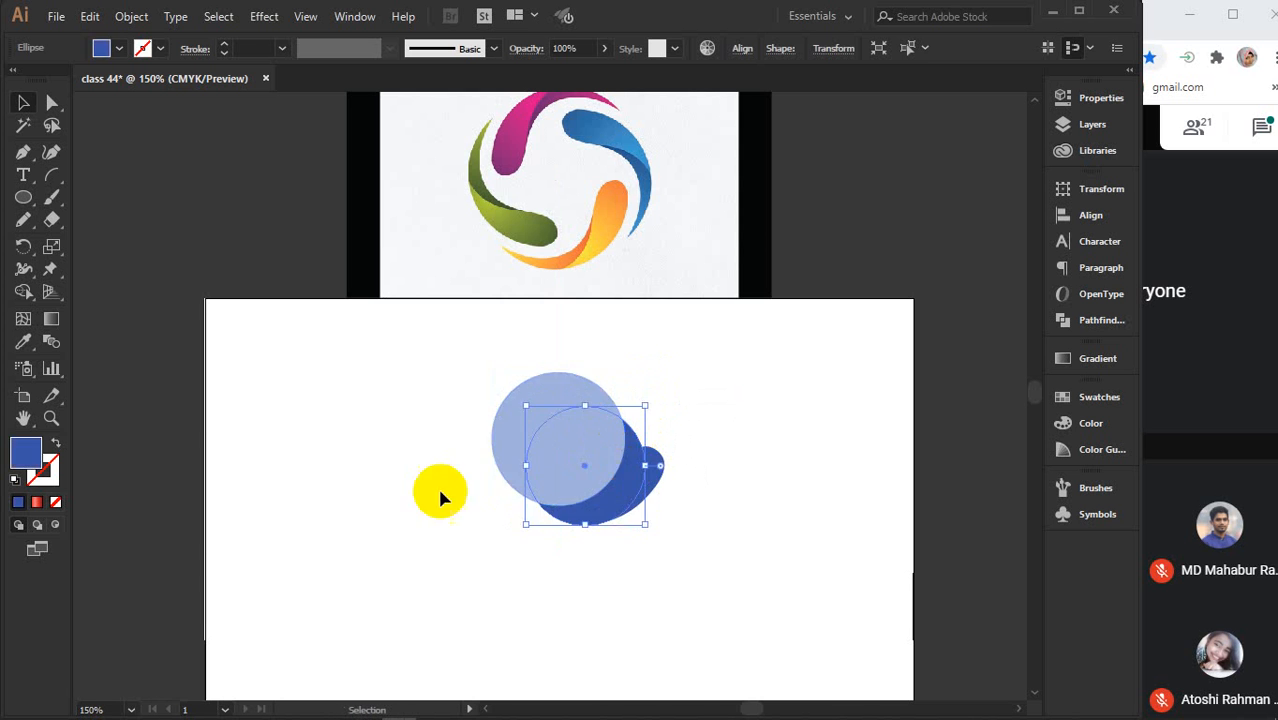
double_click(22, 458)
drag(776, 354, 813, 356)
click(1175, 213)
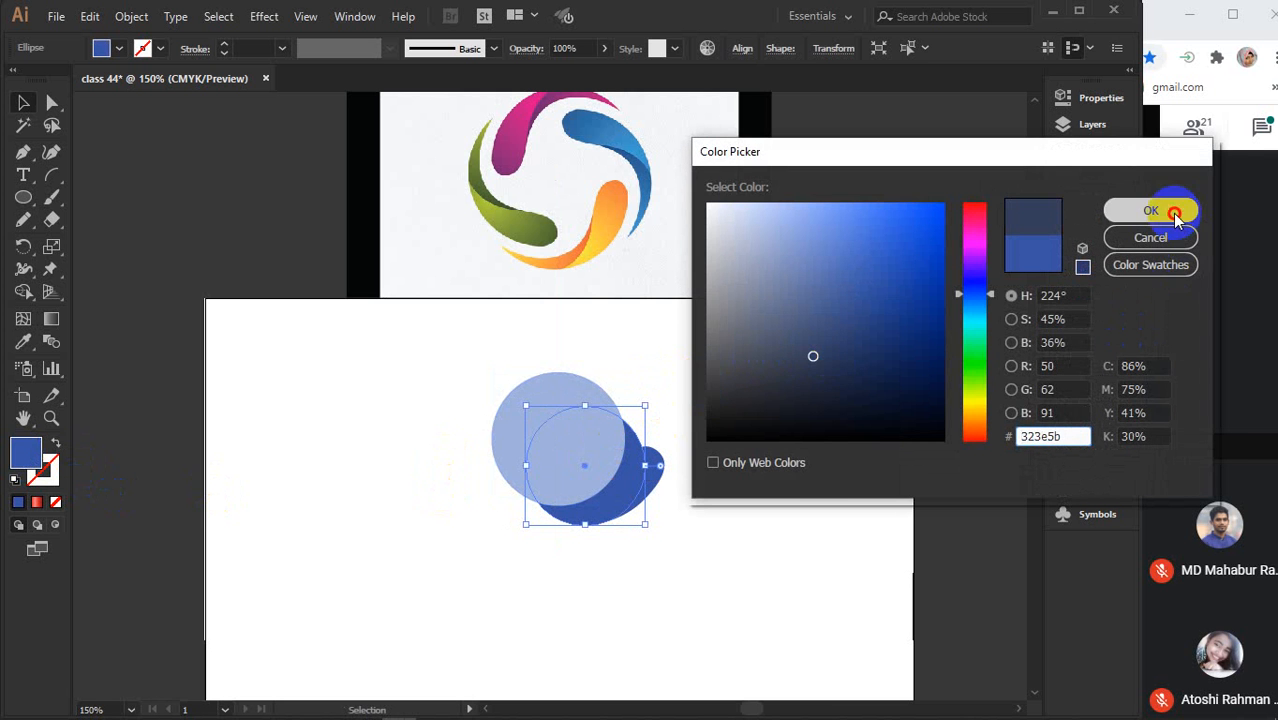
click(750, 420)
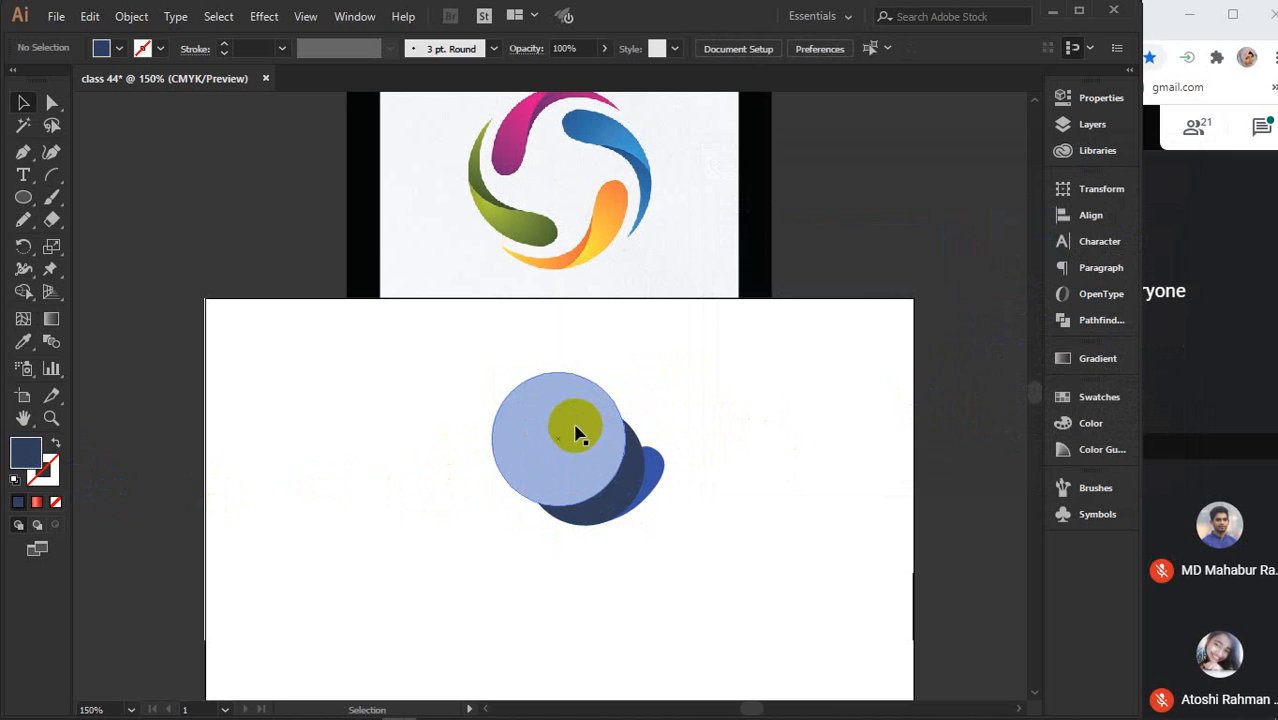
Move the light blue circle slightly toward the teardrop and bring the teardrop to the front
drag(577, 427, 585, 437)
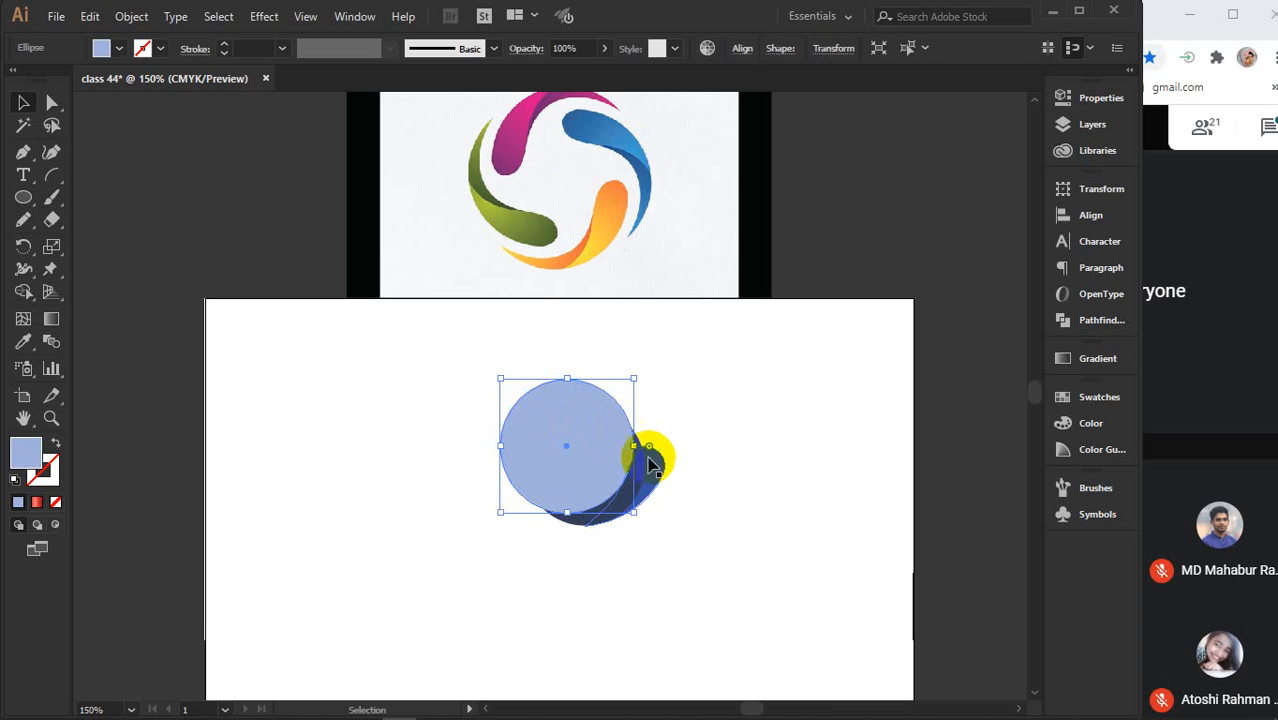
right_click(656, 458)
mouse_move(720, 362)
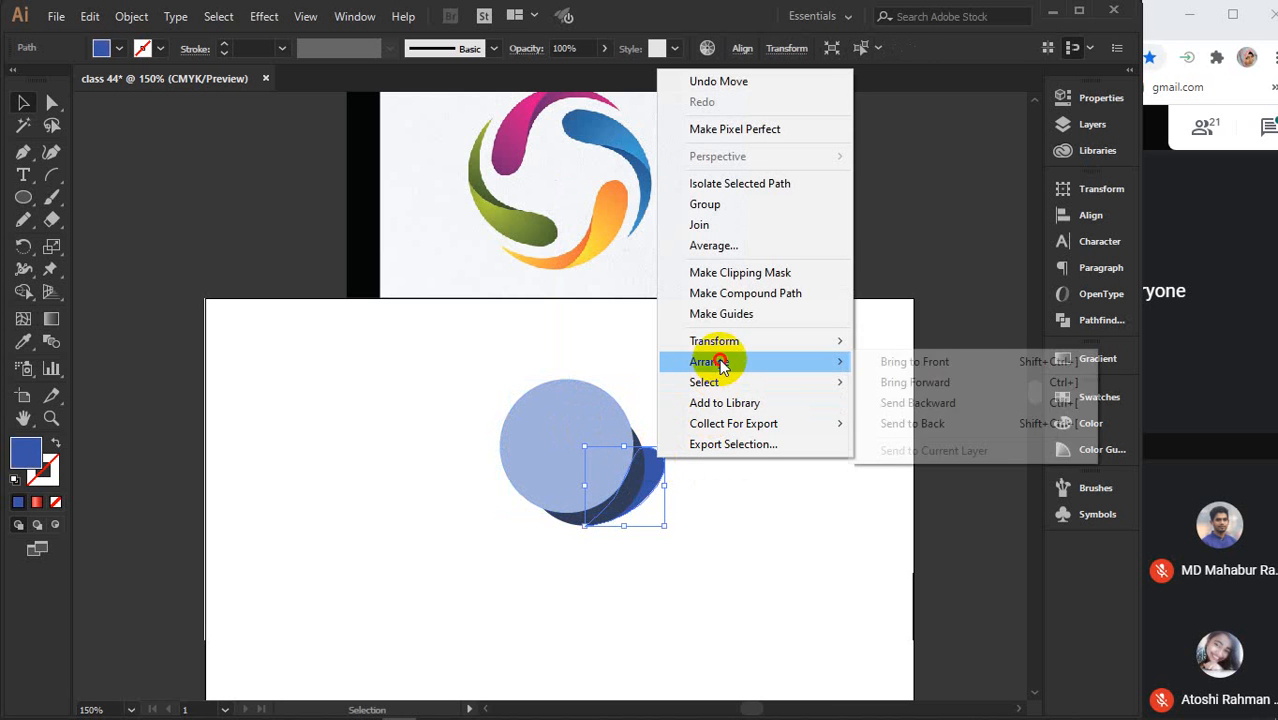
click(900, 365)
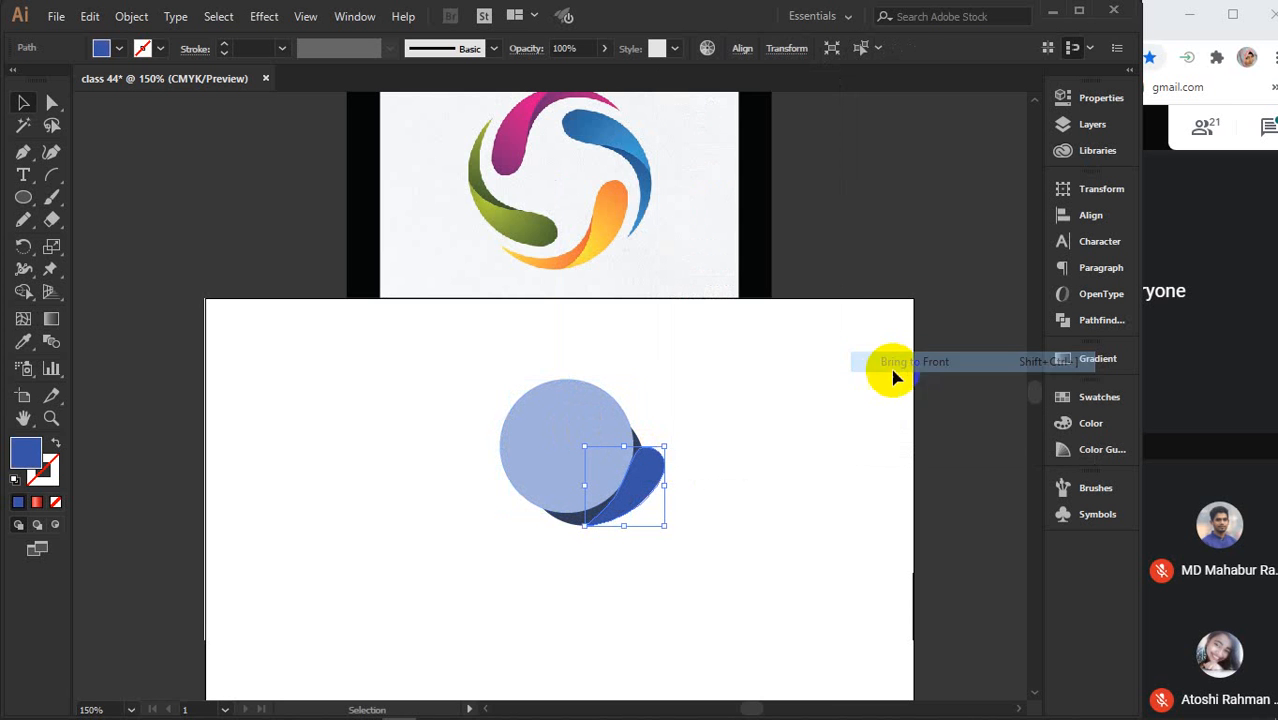
click(686, 473)
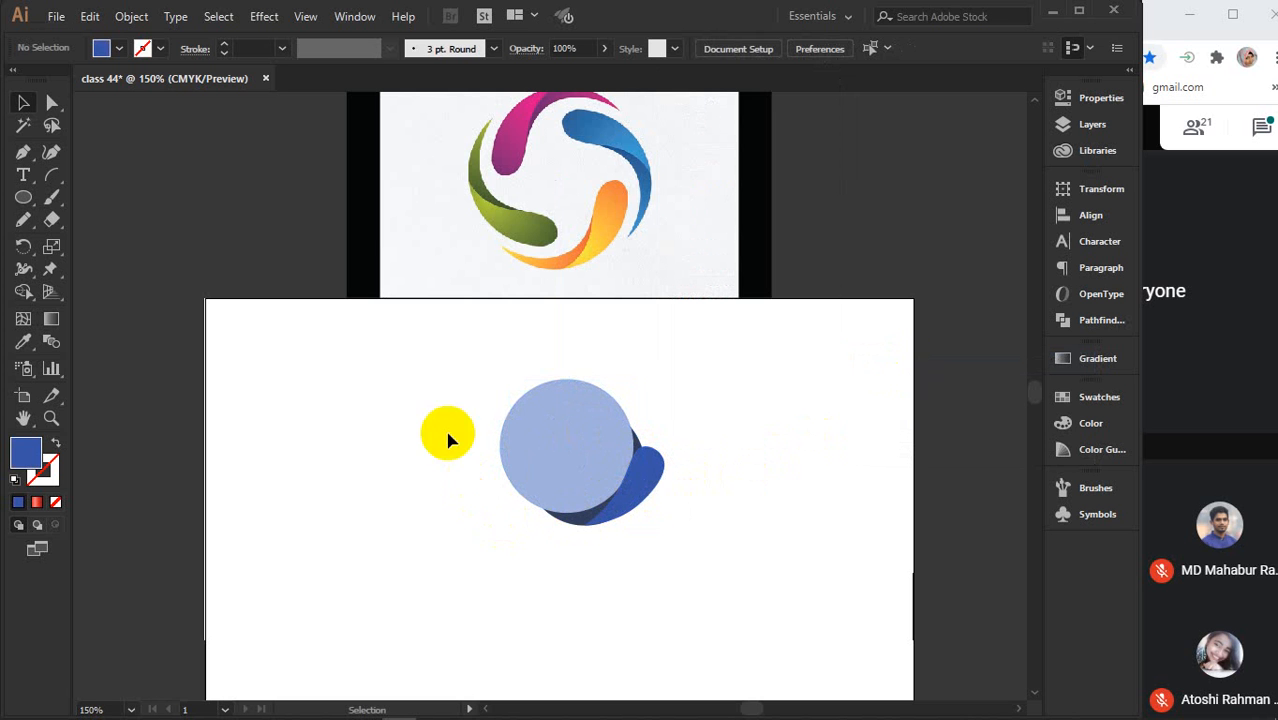
Select the circles and teardrop, and use Shape Builder to merge the teardrop's regions and turn the lower dark crescent blue
drag(448, 390, 693, 563)
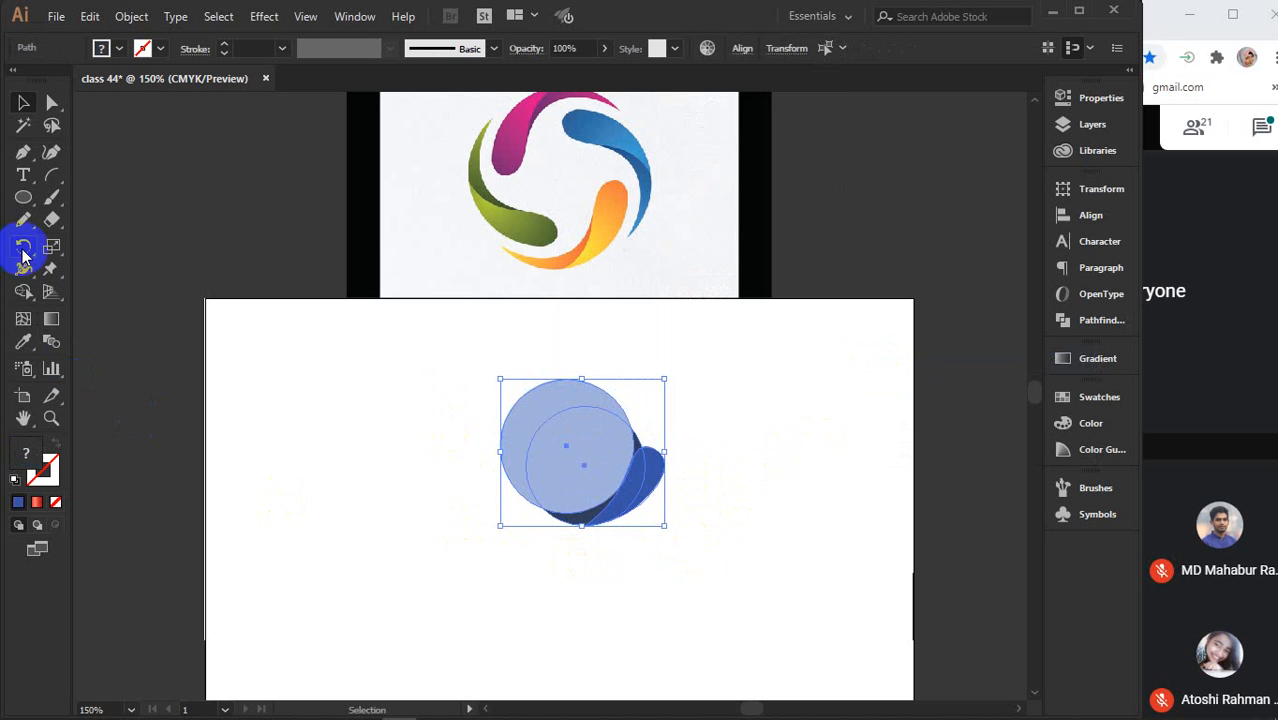
click(23, 291)
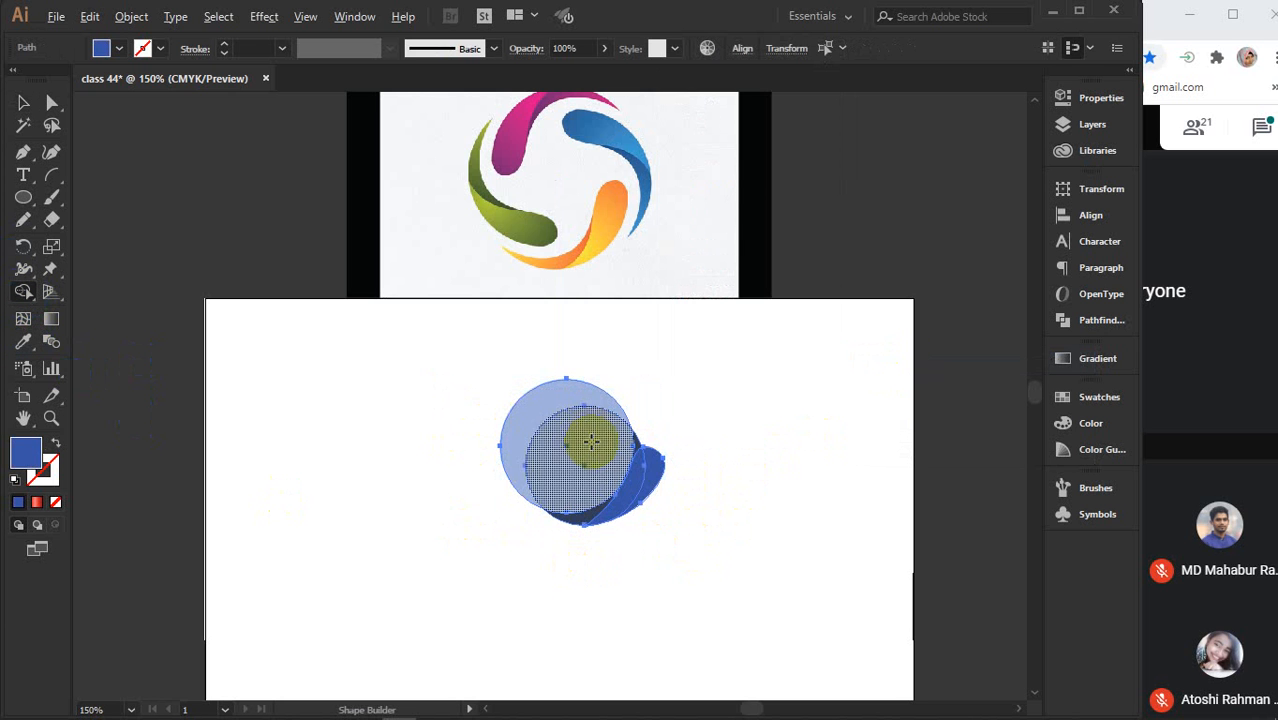
scroll(640, 453, up, 2)
scroll(622, 462, up, 2)
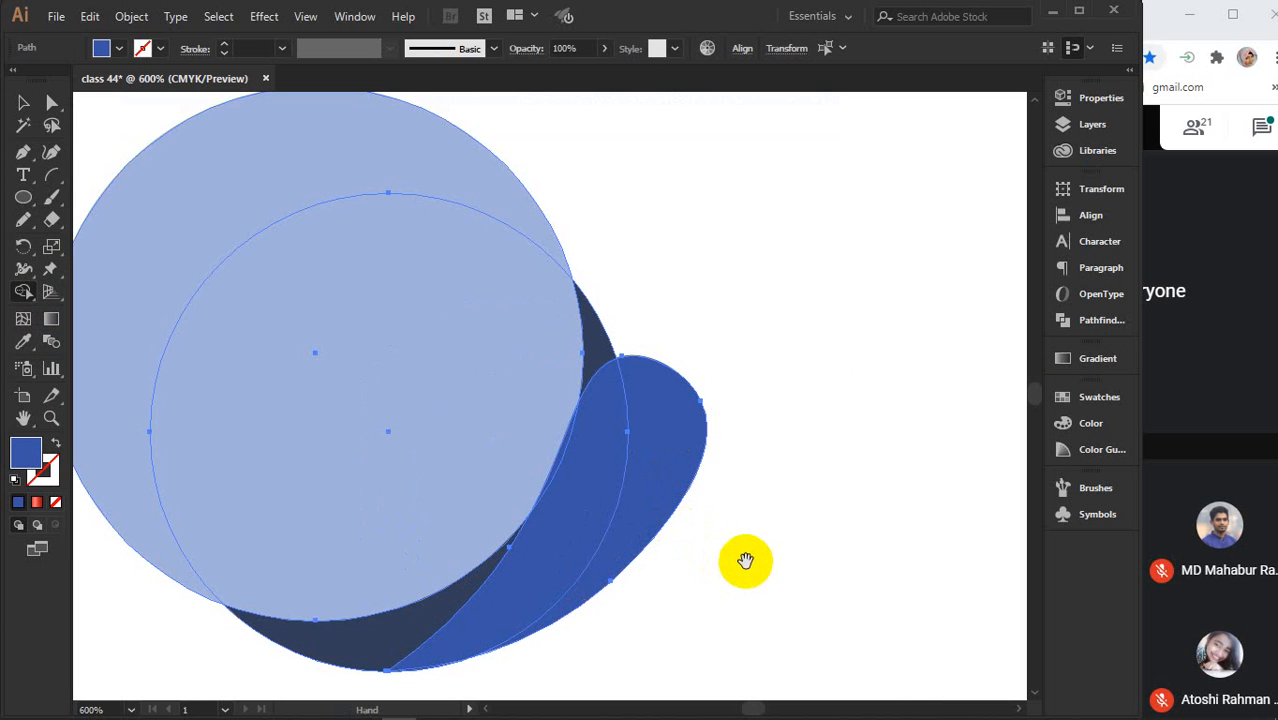
drag(742, 559, 777, 482)
mouse_move(699, 354)
mouse_down()
mouse_move(631, 383)
mouse_move(722, 434)
mouse_move(712, 448)
mouse_up()
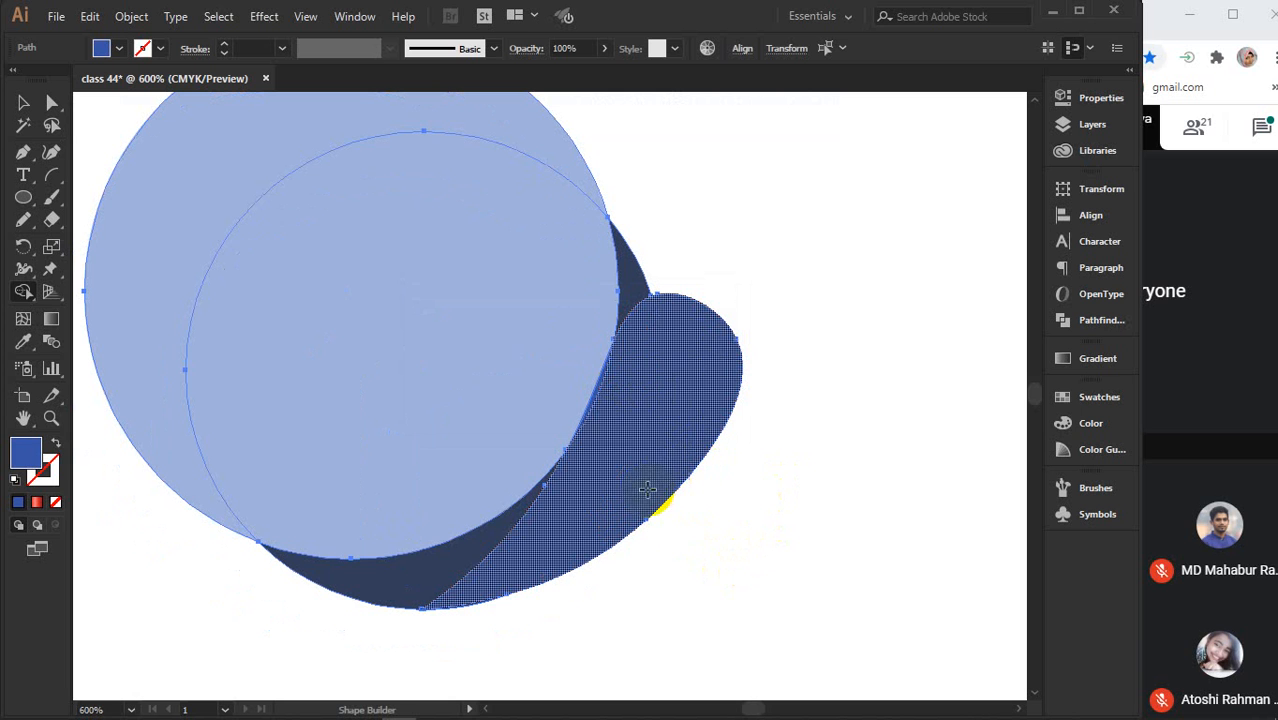
click(361, 578)
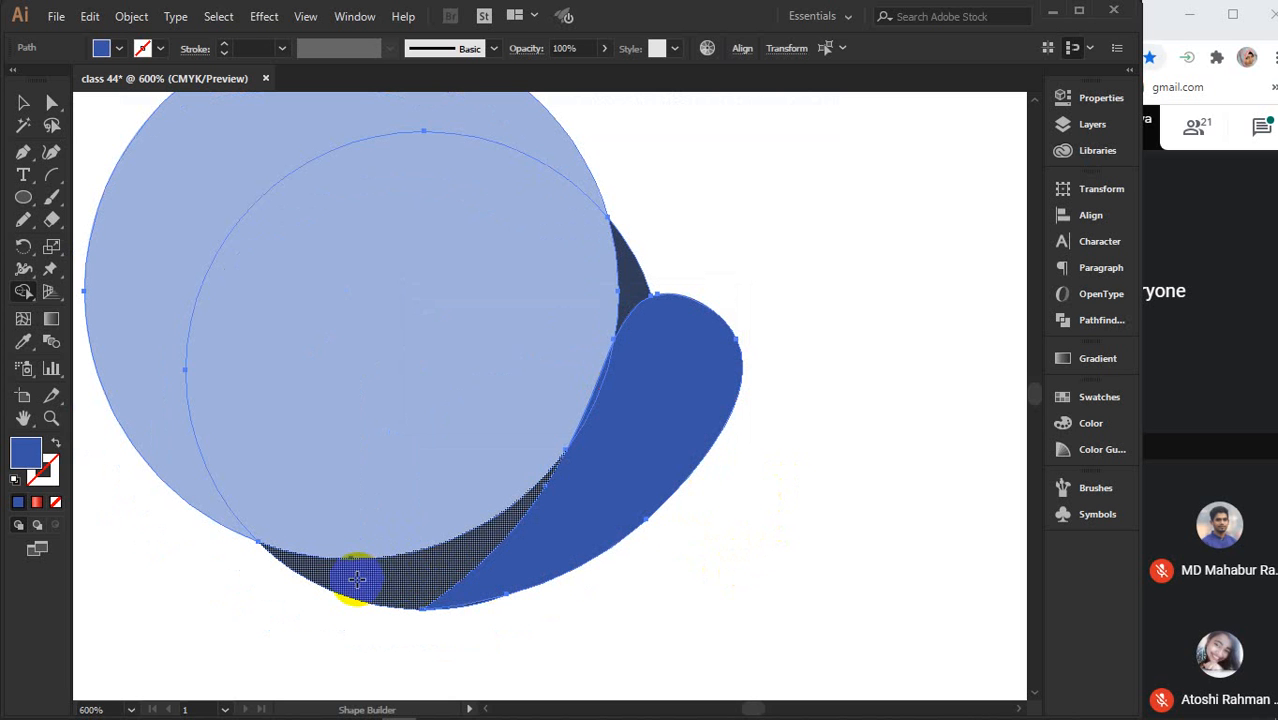
drag(357, 579, 400, 578)
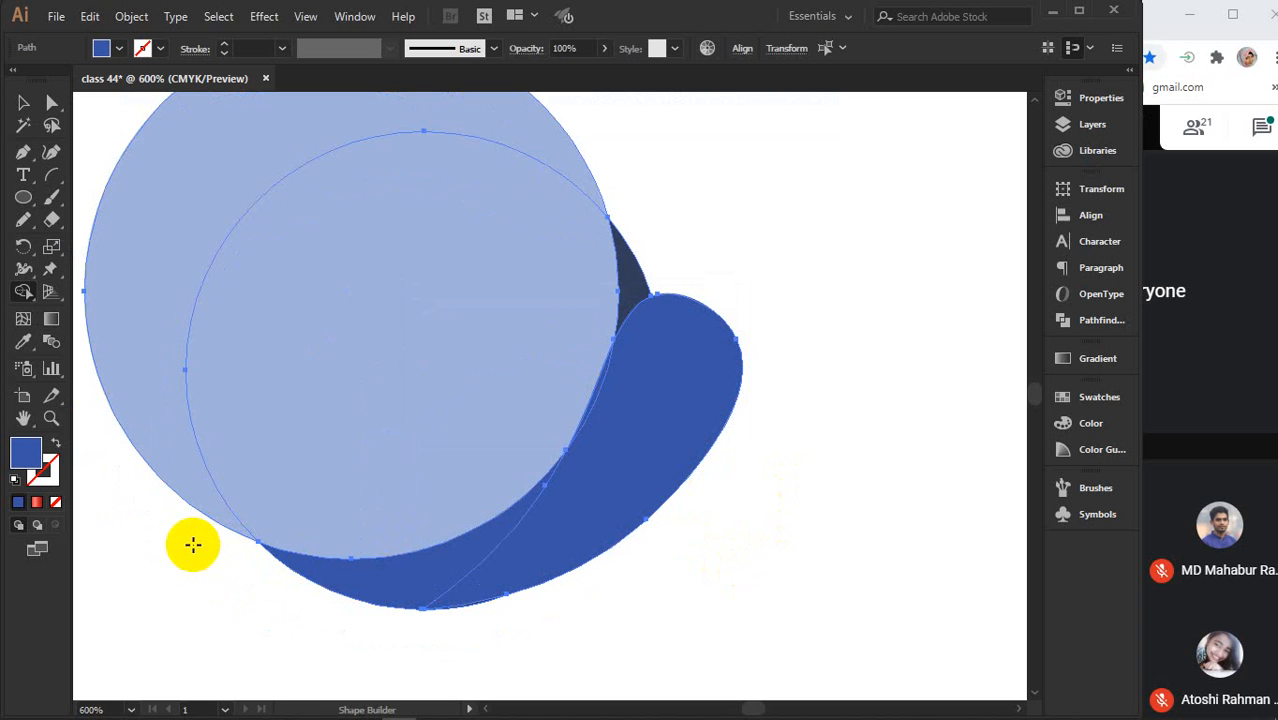
Remove the leftover circle areas and the dark sliver above the teardrop's head with Shape Builder
mouse_move(191, 543)
mouse_down()
mouse_move(242, 306)
mouse_move(496, 177)
mouse_move(575, 190)
mouse_up()
mouse_move(700, 222)
mouse_down()
mouse_move(482, 328)
mouse_move(308, 317)
mouse_up()
mouse_move(532, 353)
mouse_down()
mouse_move(585, 391)
mouse_move(439, 332)
mouse_up()
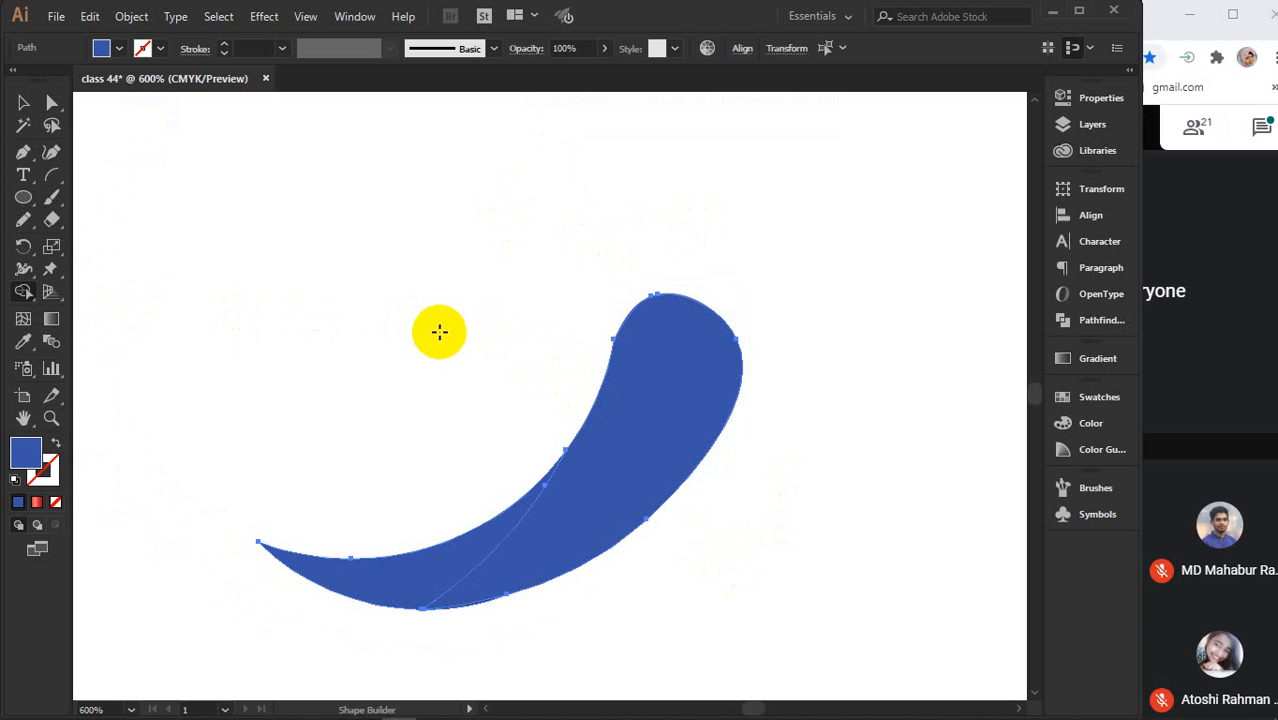
Merge the thin sliver along the inner edge into the teardrop's head with Shape Builder and deselect the artwork
click(23, 103)
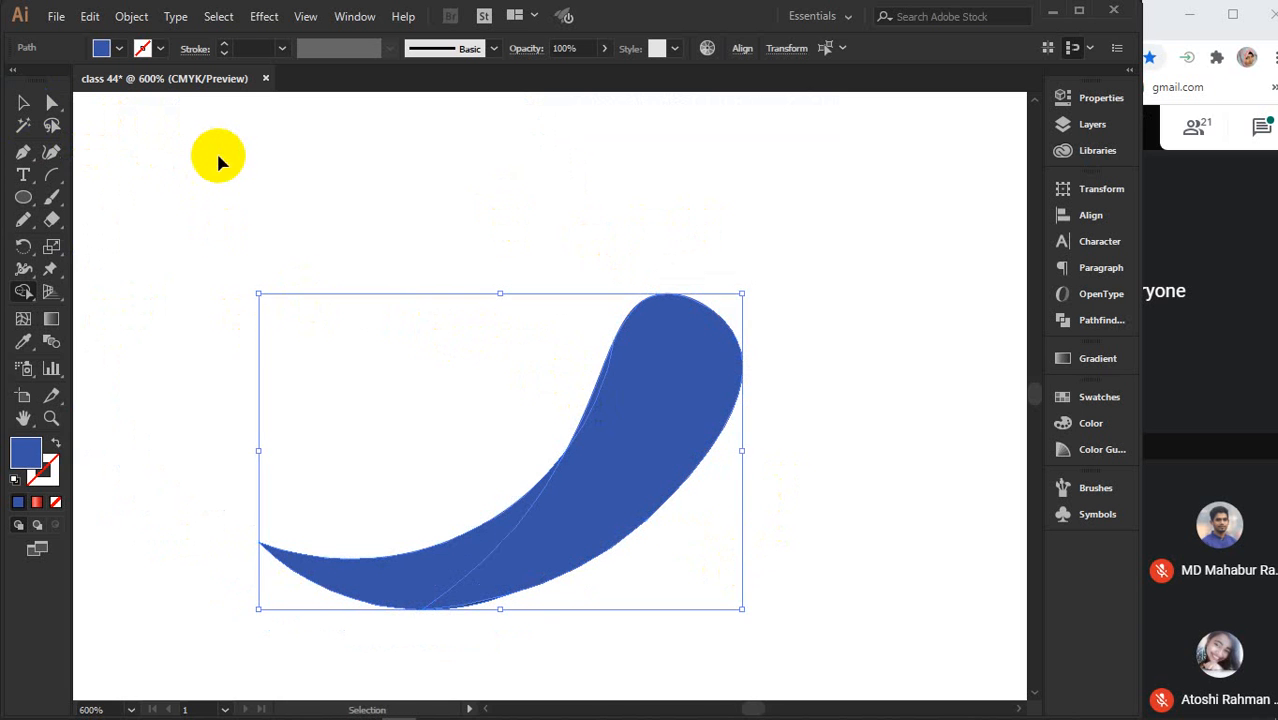
key(shift+m)
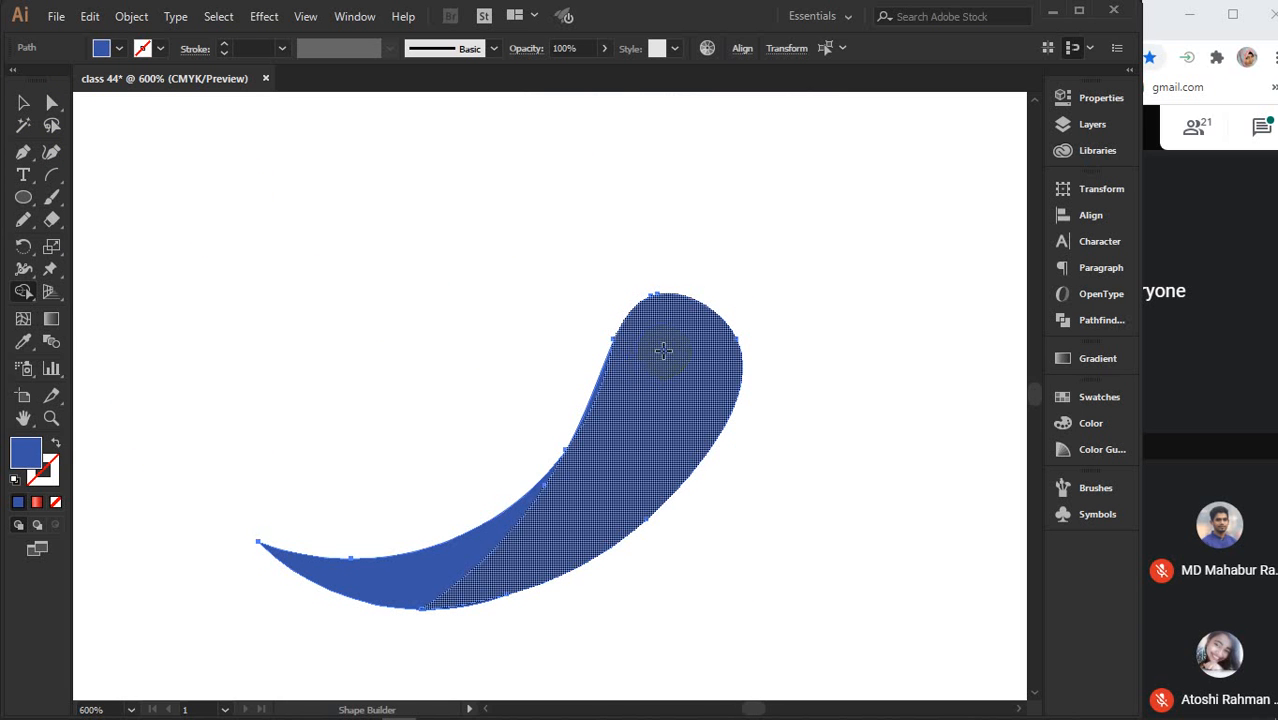
drag(663, 350, 610, 378)
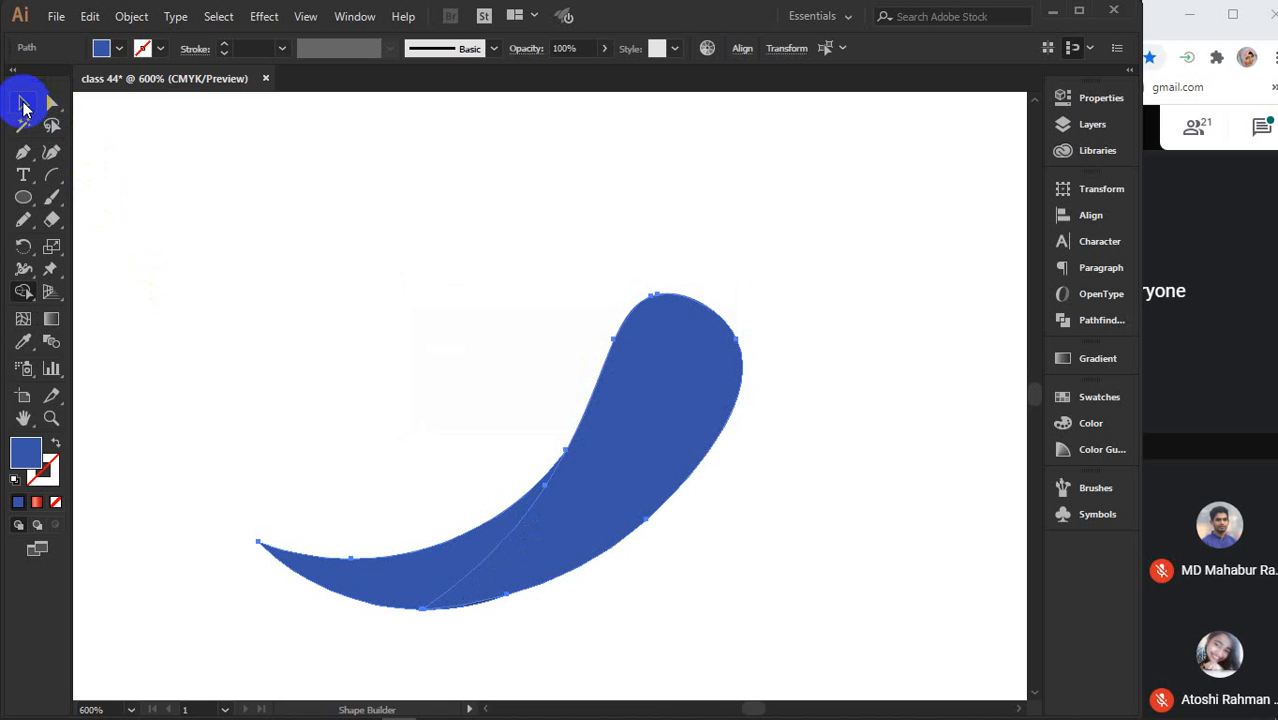
click(23, 103)
click(390, 196)
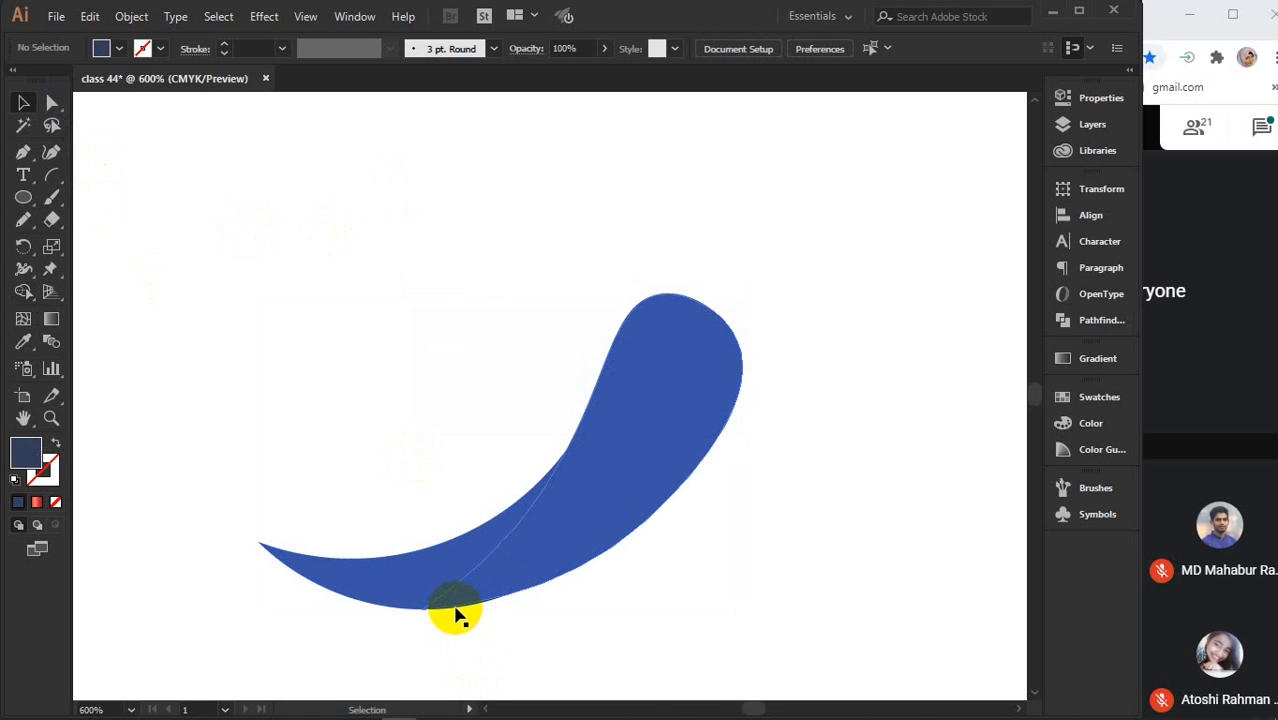
Delete the thin dark sliver along the teardrop's lower edge
scroll(457, 613, up, 5)
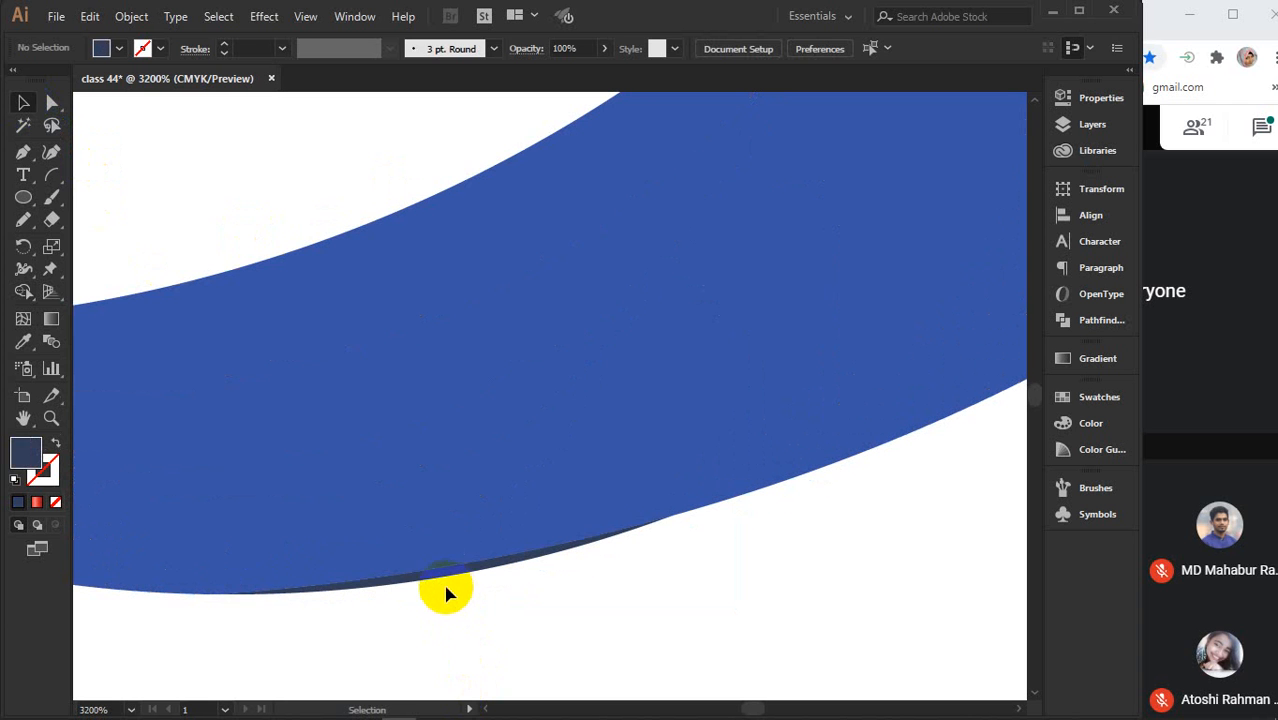
click(427, 588)
key(Delete)
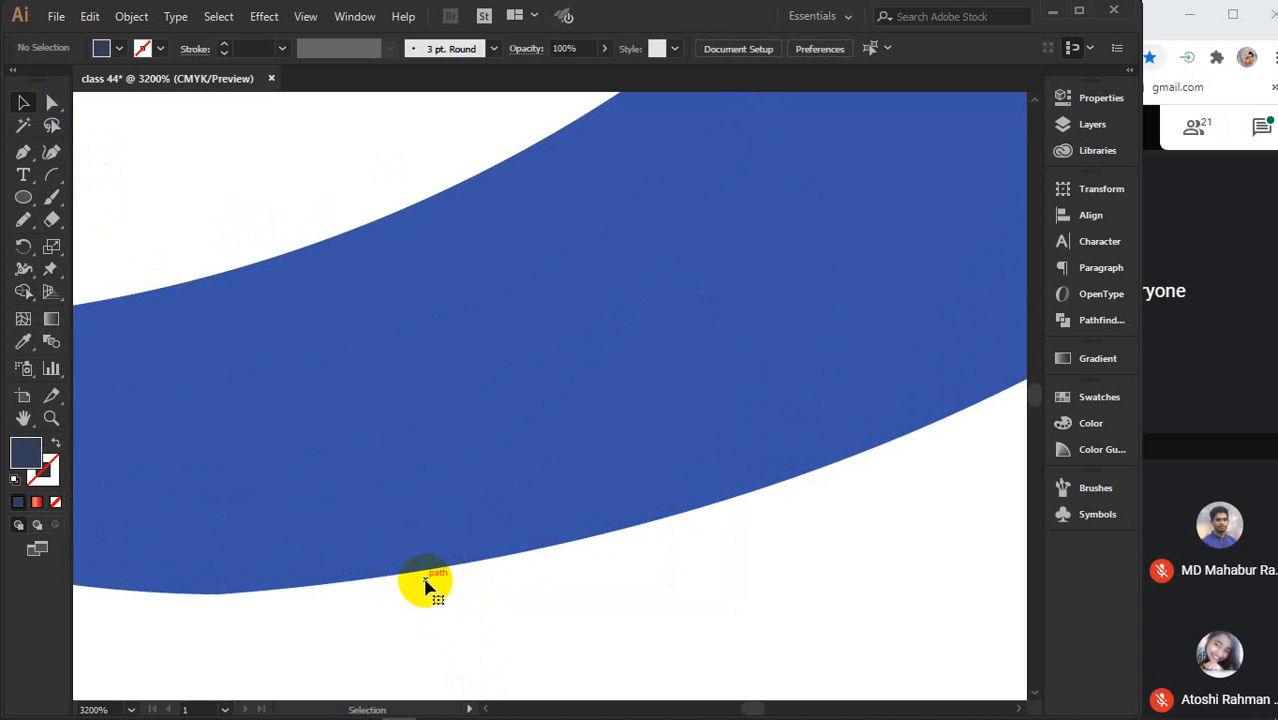
scroll(425, 588, down, 6)
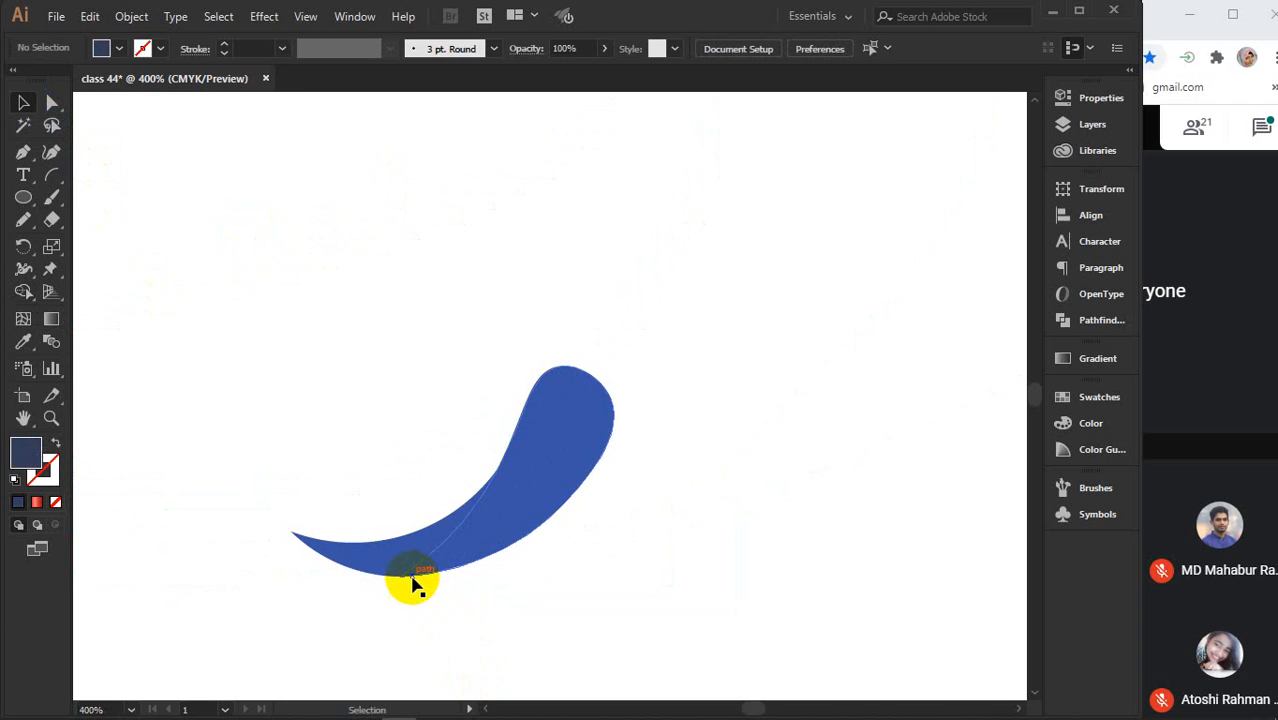
Select both parts of the blue teardrop and delete them
click(375, 558)
click(565, 480)
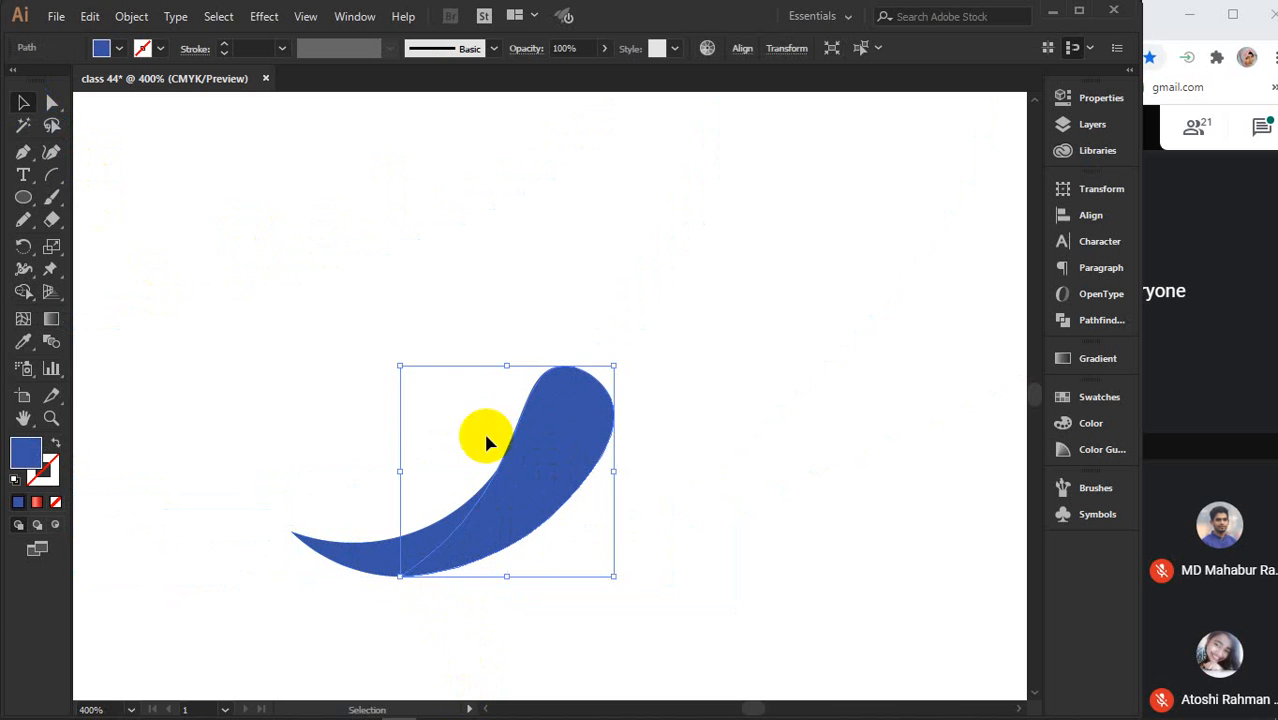
drag(353, 378, 672, 626)
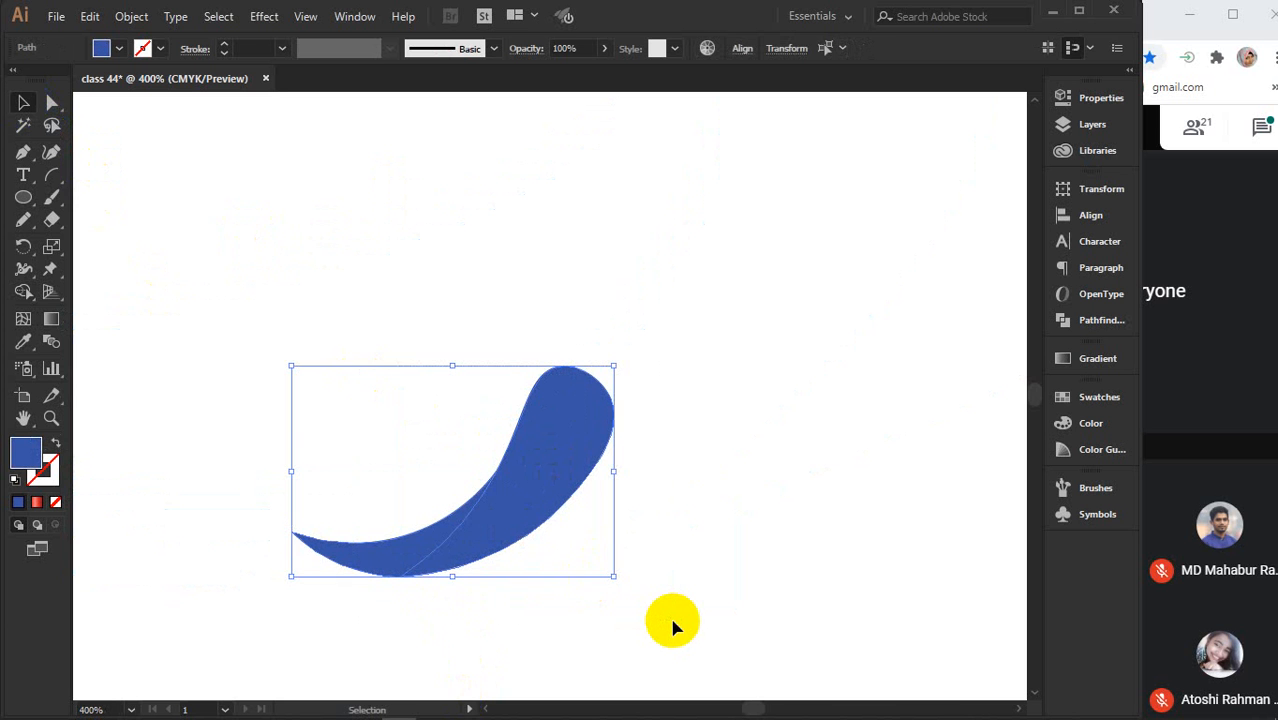
key(Delete)
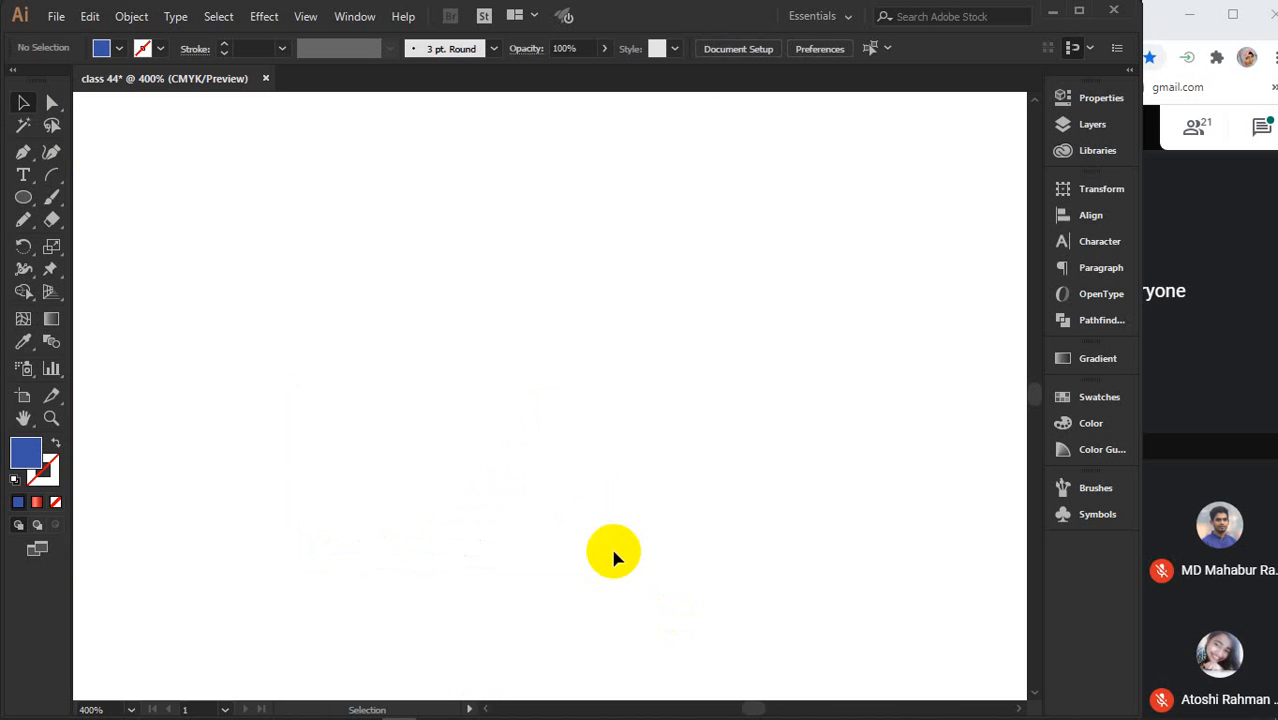
Draw a large blue circle and duplicate it directly to the right so the two circles touch
click(23, 197)
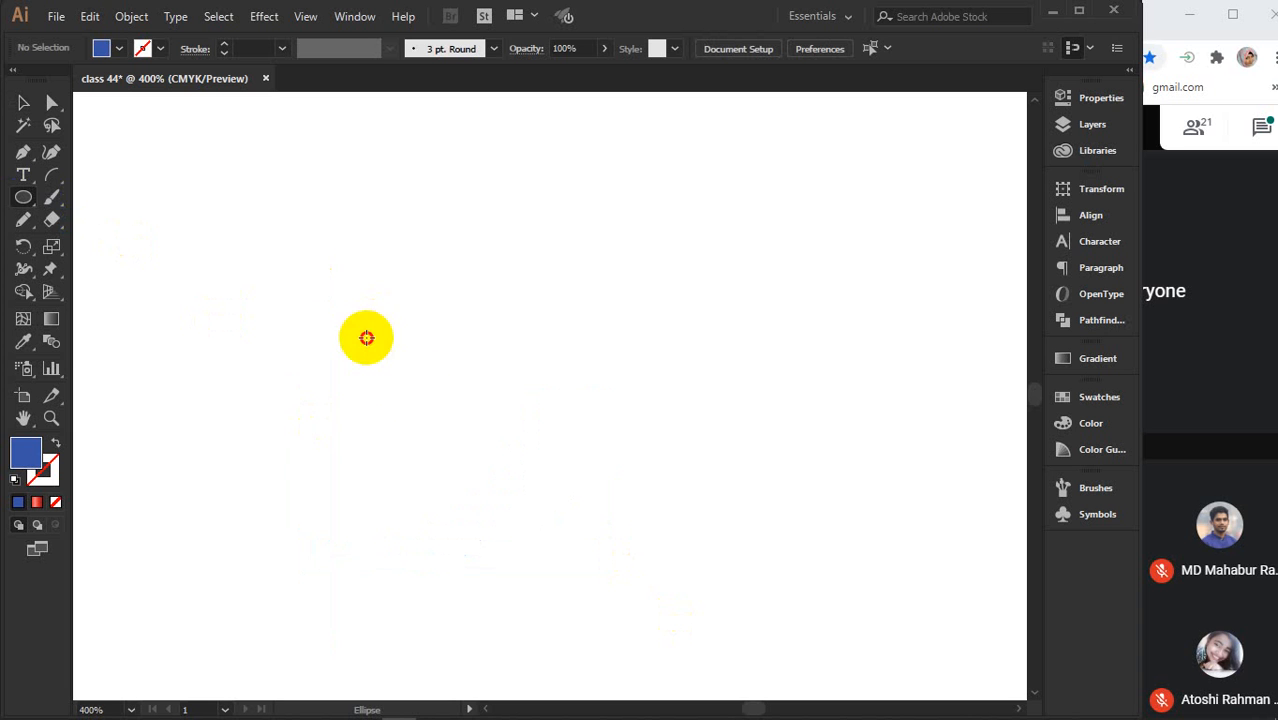
mouse_move(366, 337)
mouse_down()
mouse_move(573, 536)
mouse_move(679, 593)
mouse_move(603, 478)
mouse_move(448, 414)
mouse_up()
click(20, 104)
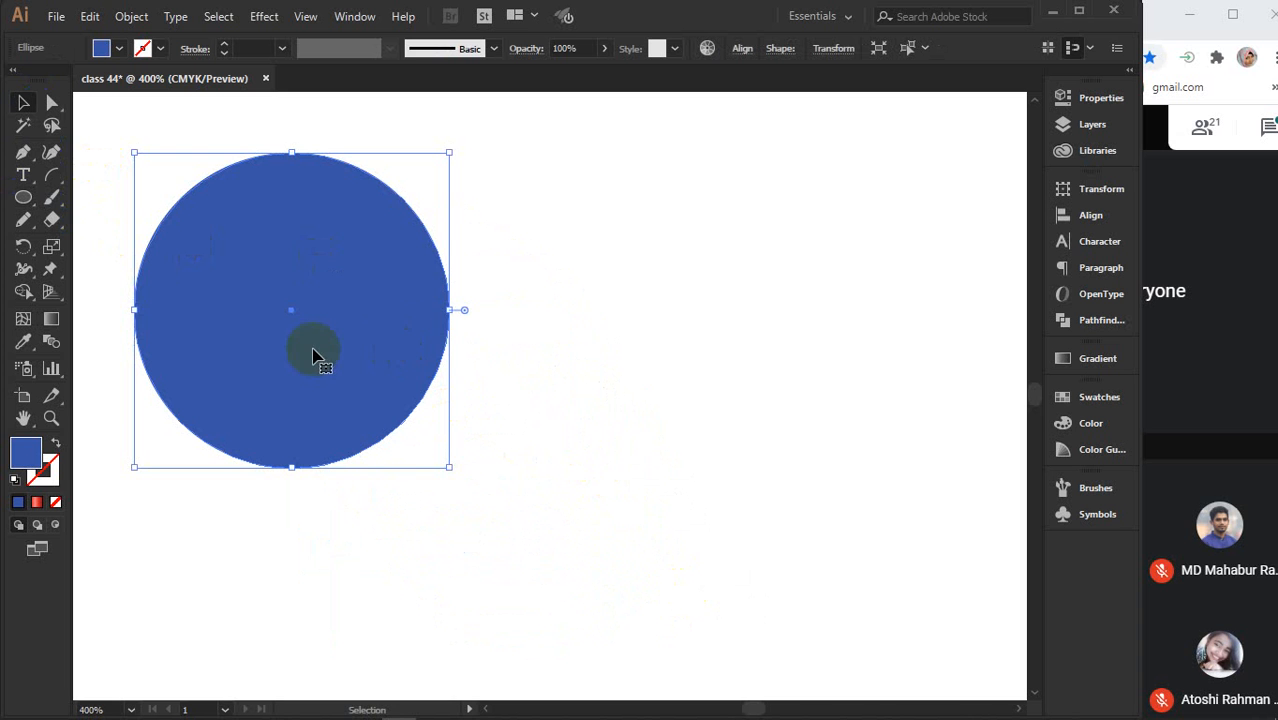
drag(373, 335, 676, 332)
Fill the duplicated circle with the red swatch
click(1095, 410)
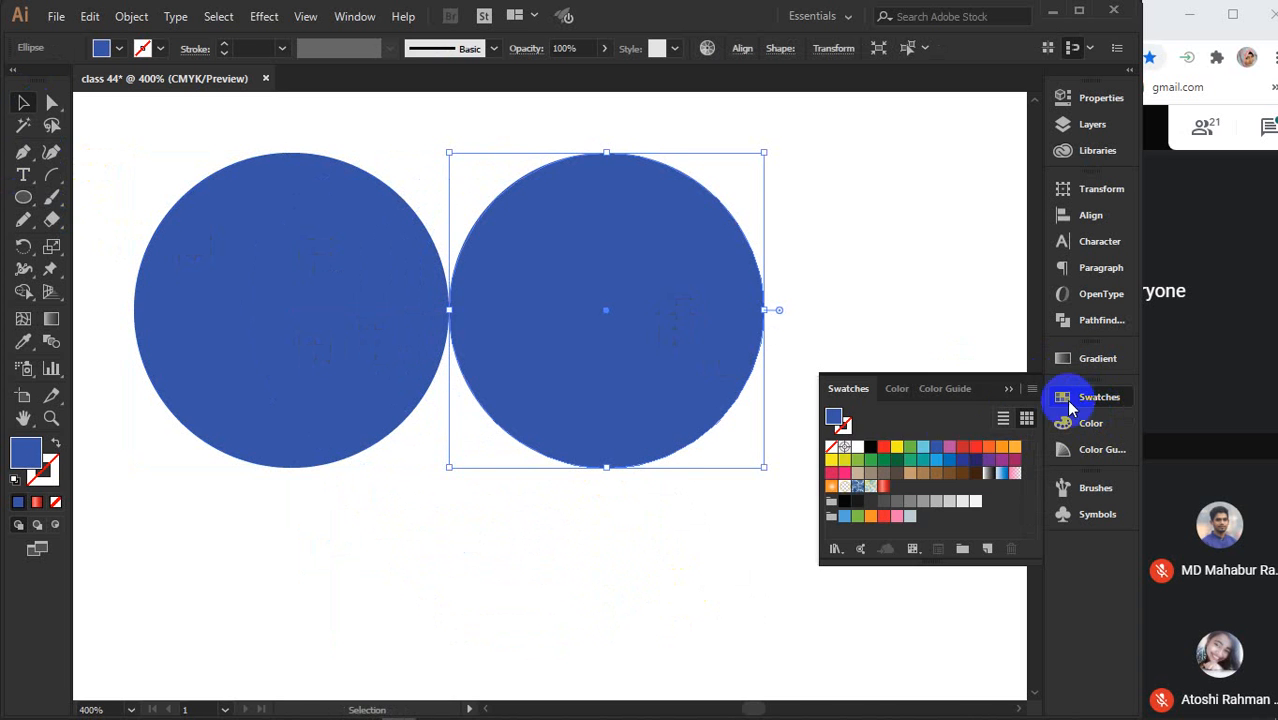
click(884, 446)
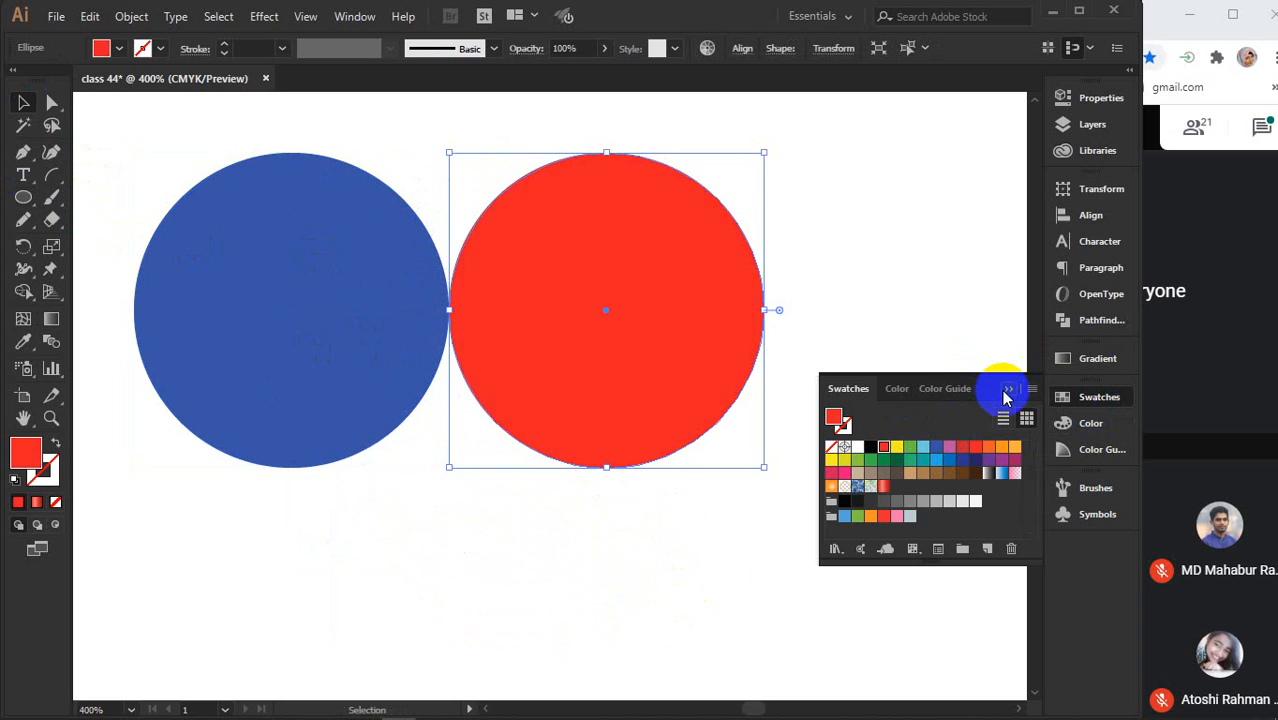
click(1008, 389)
Overlap the circles so the blue one shows as a thin crescent below and right of the red one
drag(731, 369, 610, 562)
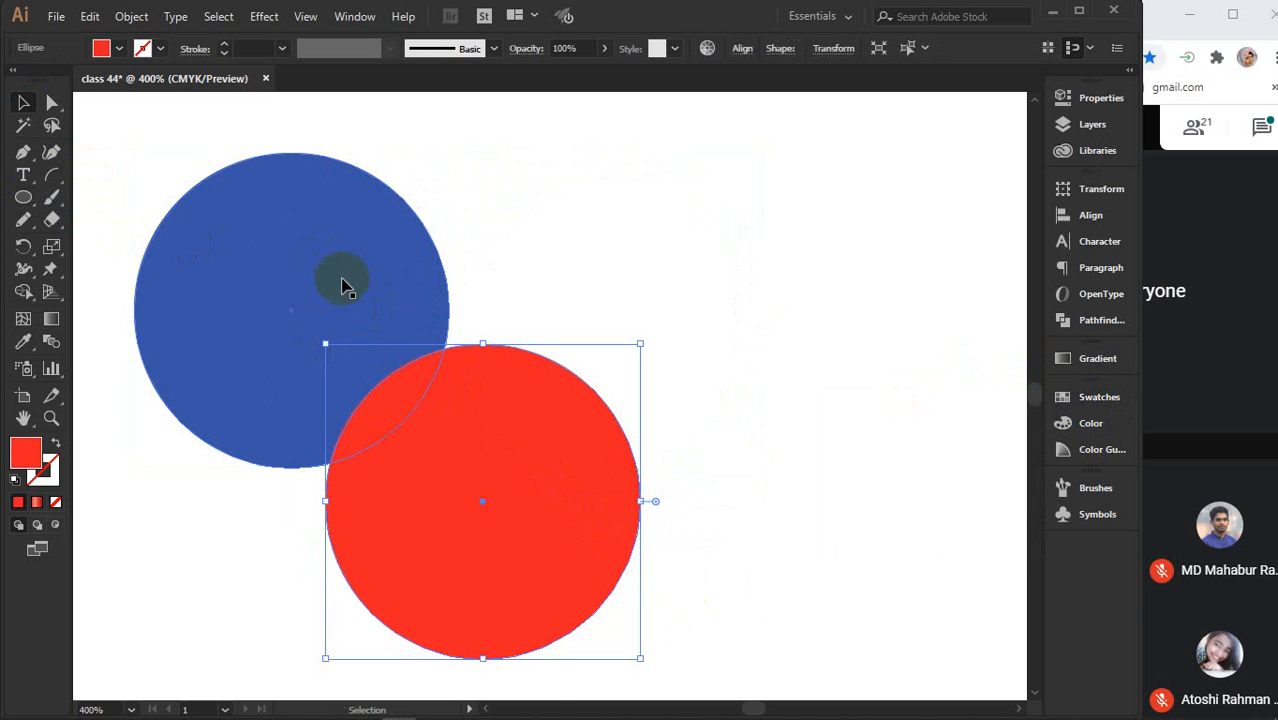
drag(524, 458, 533, 498)
scroll(747, 420, down, 2)
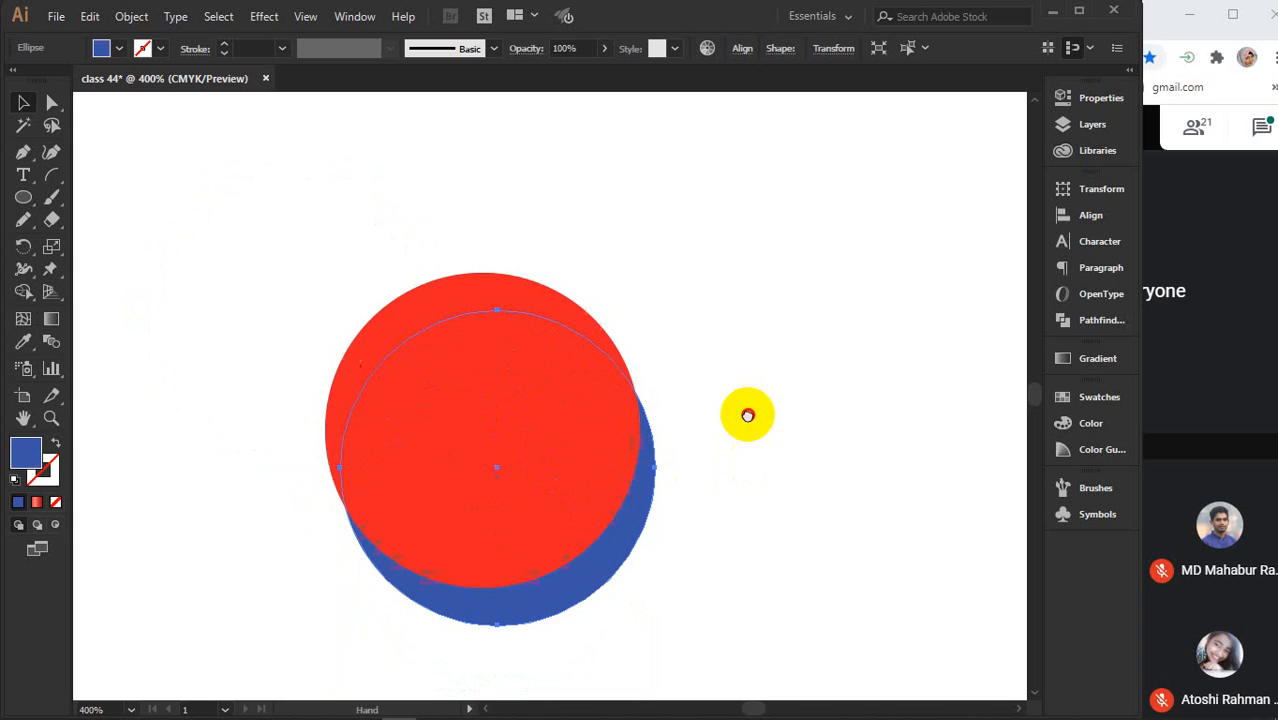
click(797, 431)
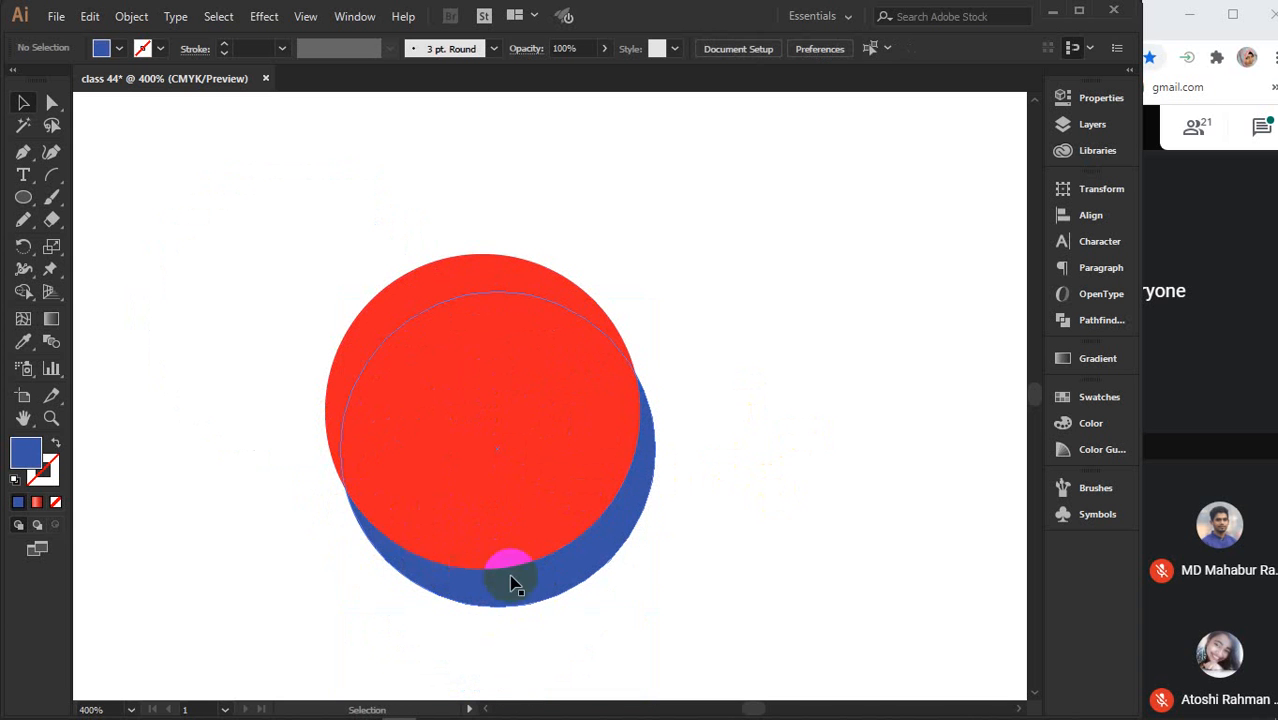
drag(580, 563, 591, 548)
click(414, 556)
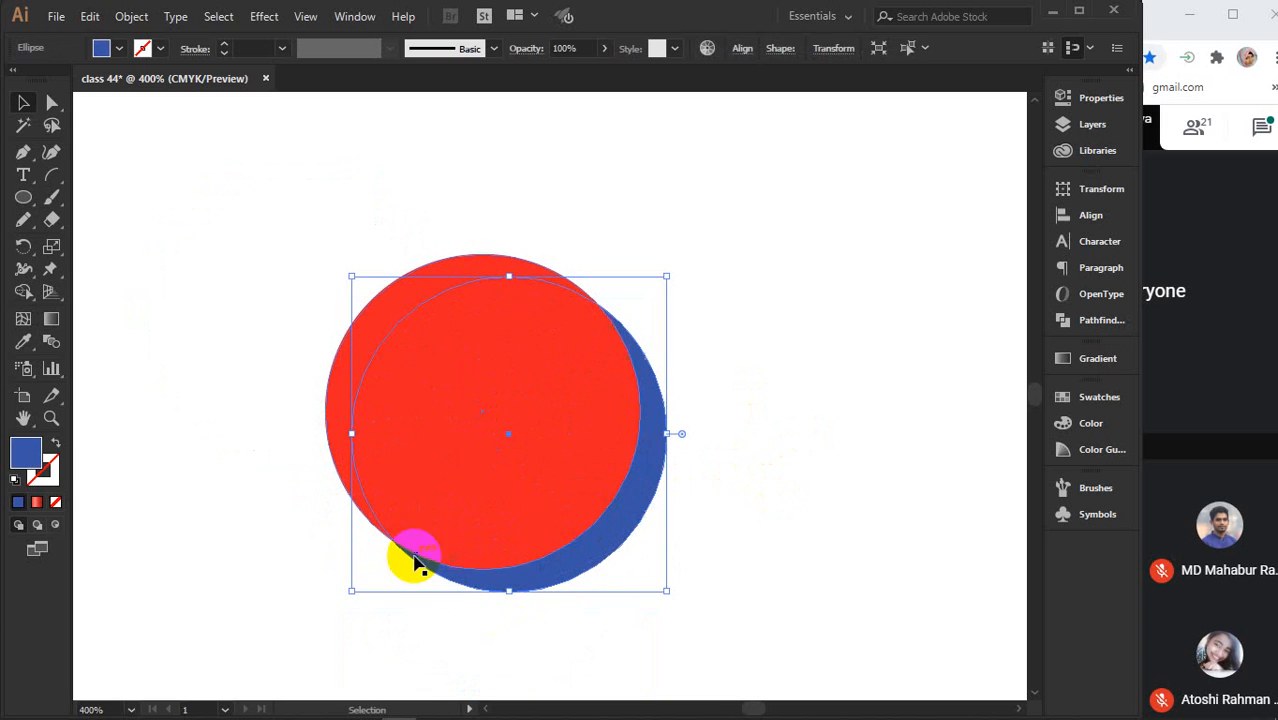
click(717, 427)
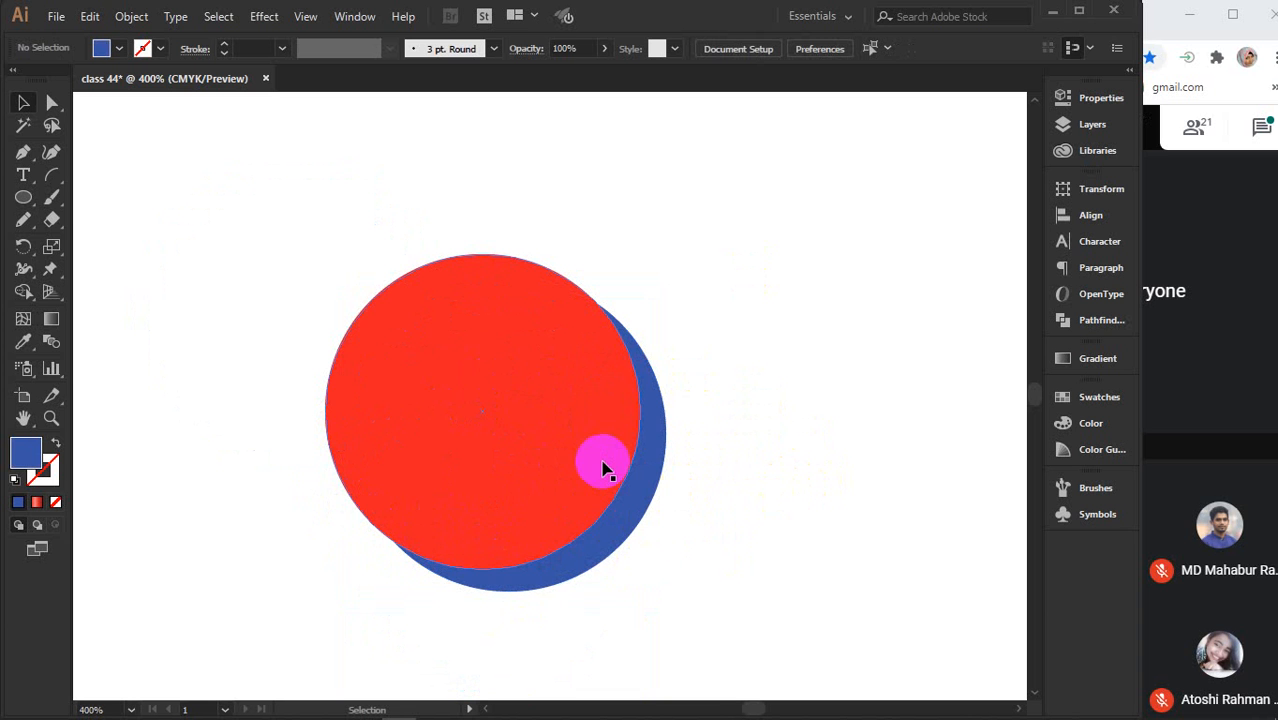
Select both circles and remove the red area and the overlap with Shape Builder, leaving only the blue crescent
drag(300, 271, 742, 573)
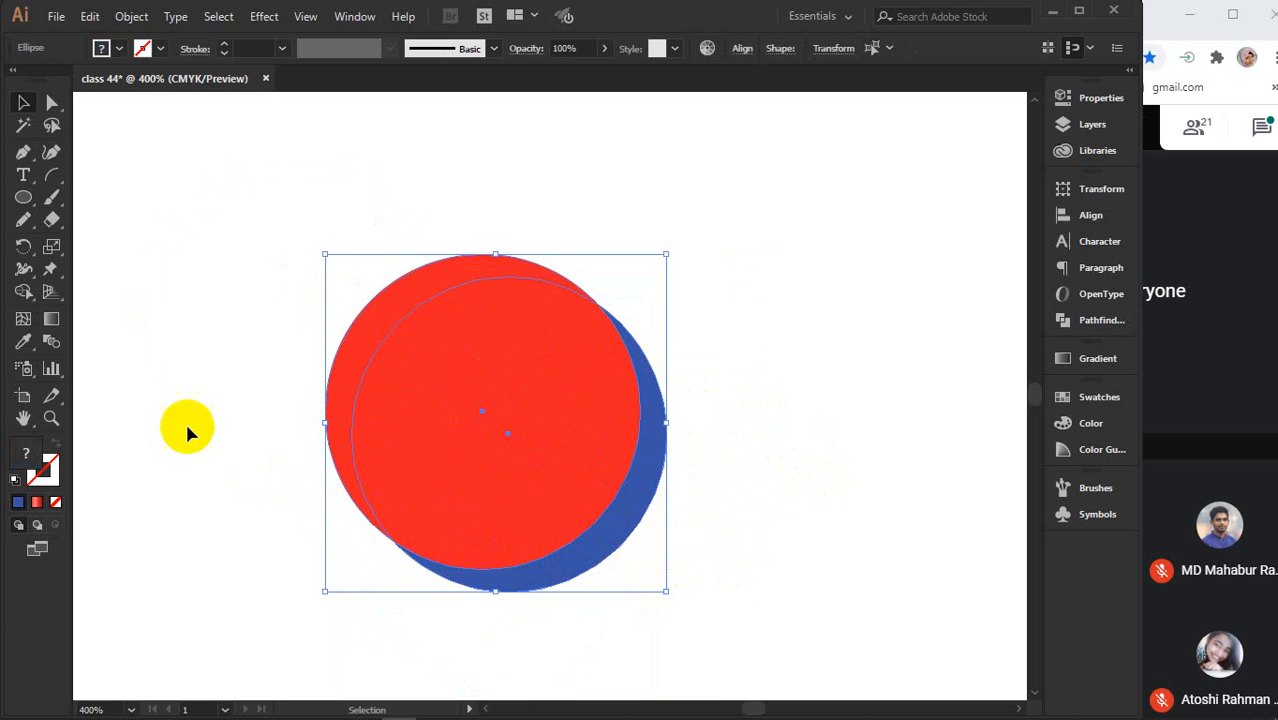
click(27, 287)
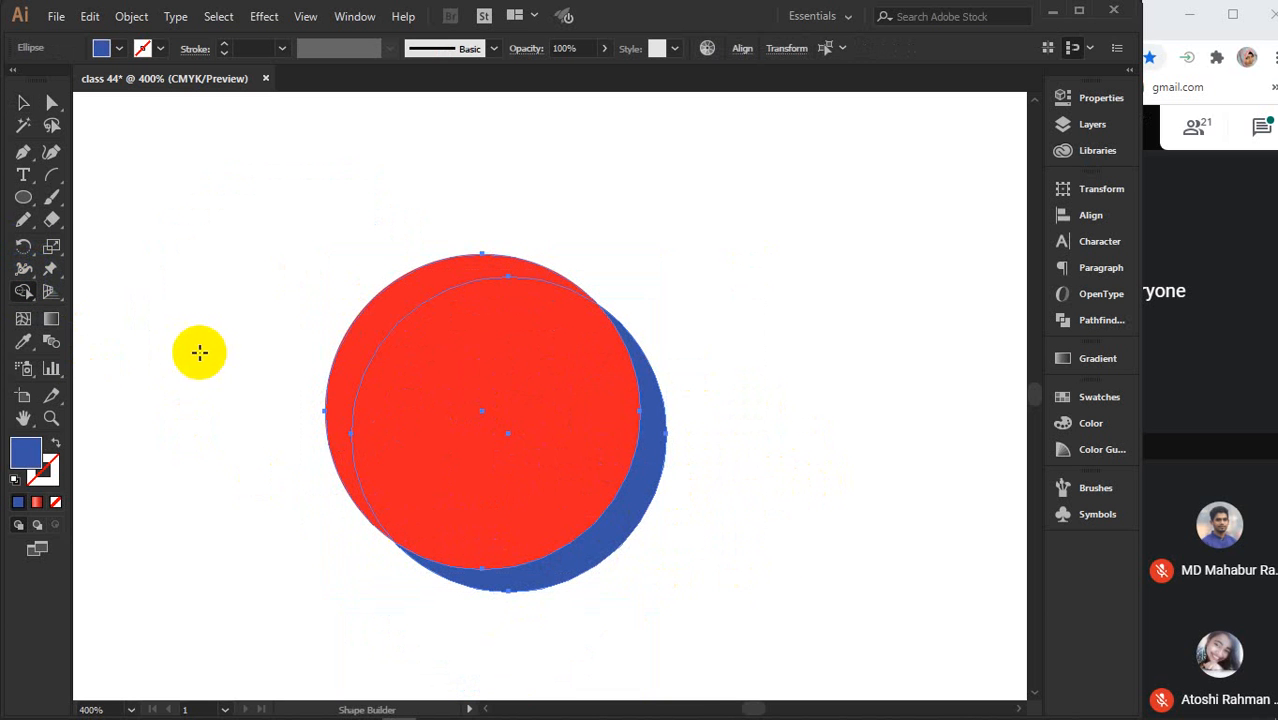
drag(228, 320, 465, 419)
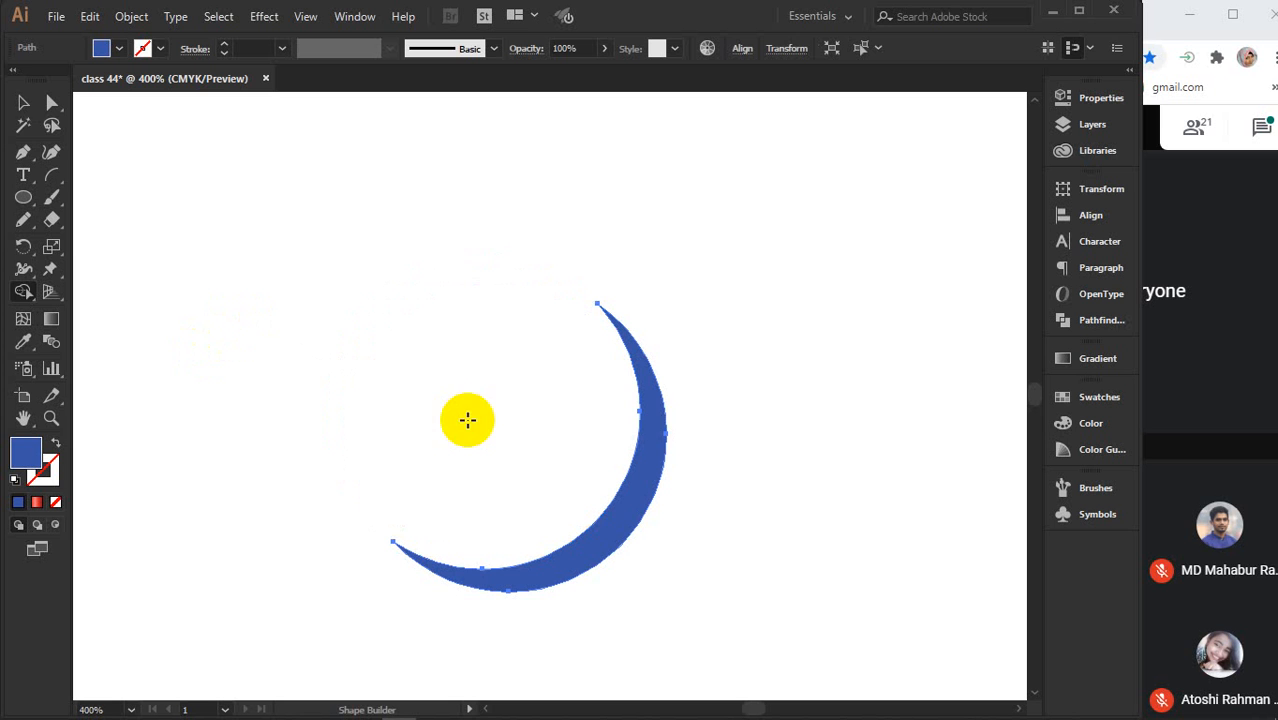
click(24, 105)
click(322, 405)
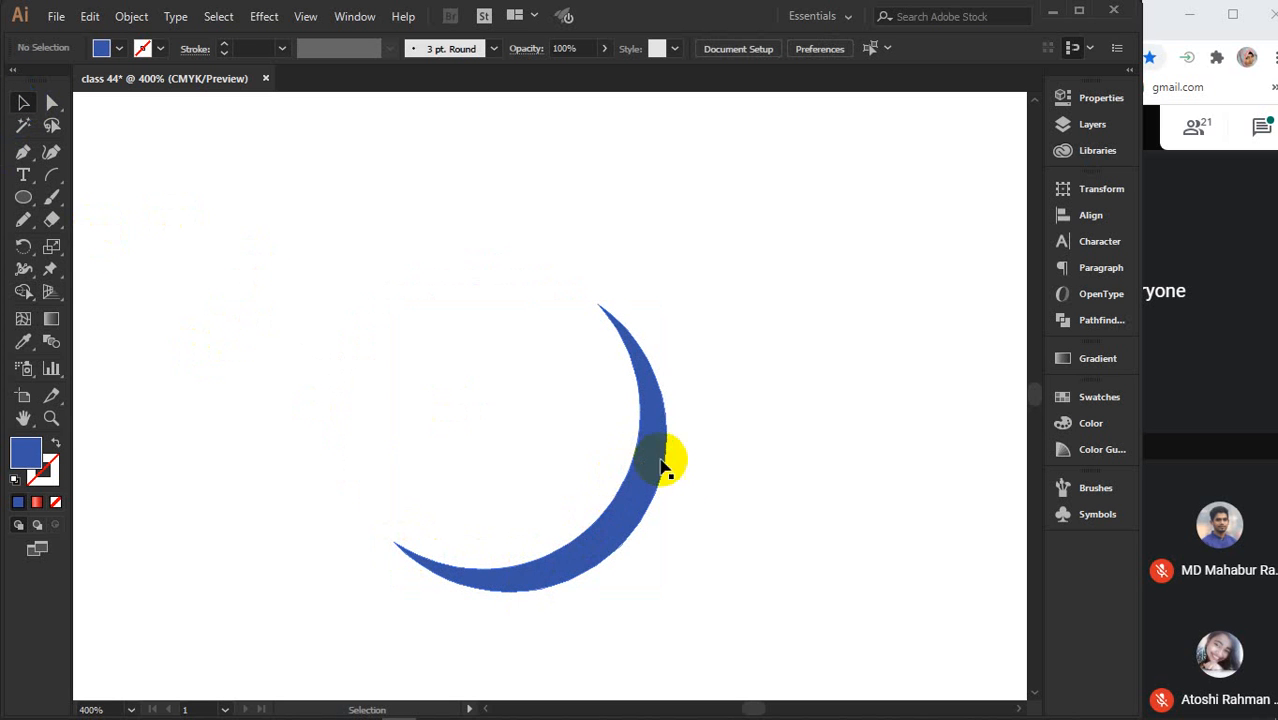
Draw a small circle about 0.18 in wide across the crescent's thick lower-right part
click(47, 224)
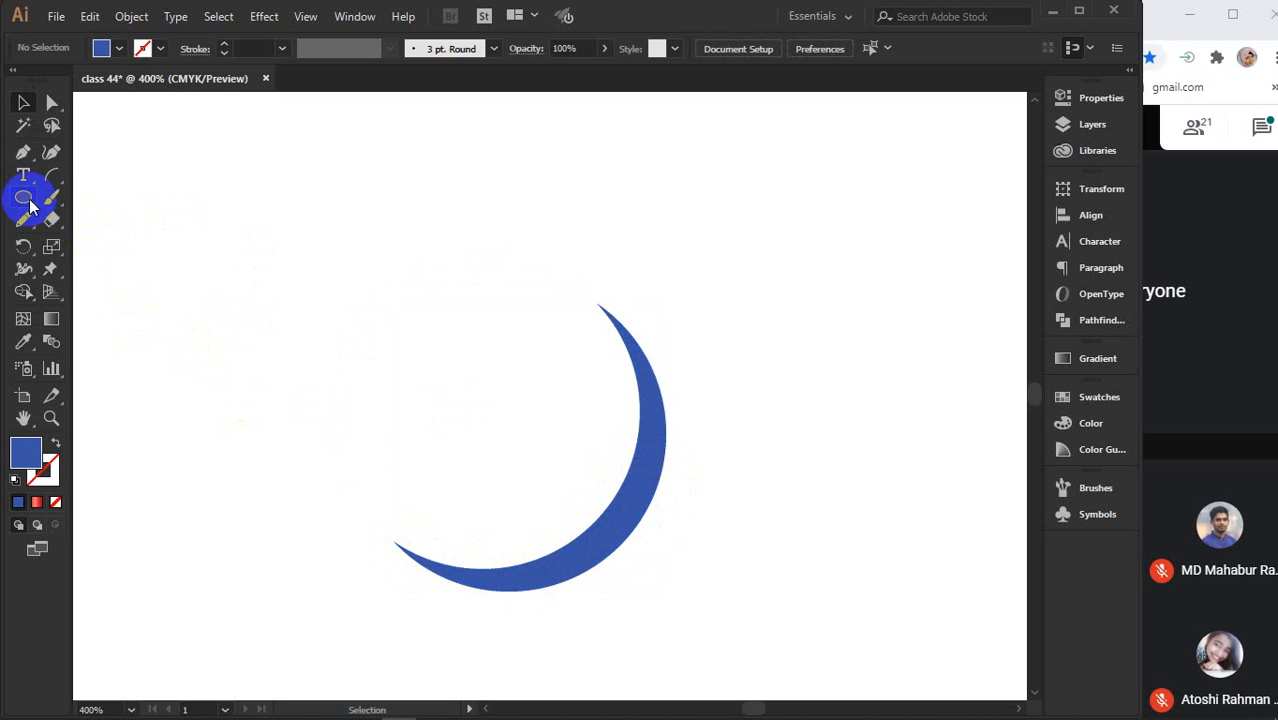
drag(632, 472, 676, 518)
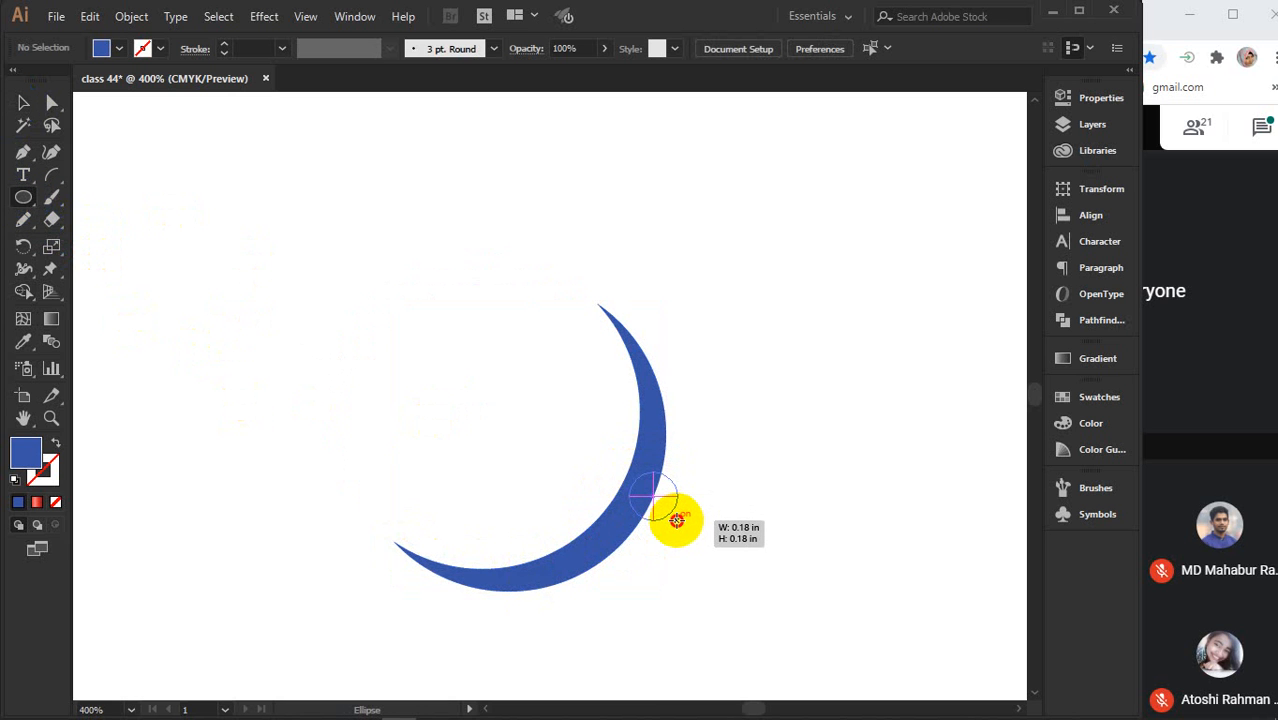
drag(677, 521, 656, 521)
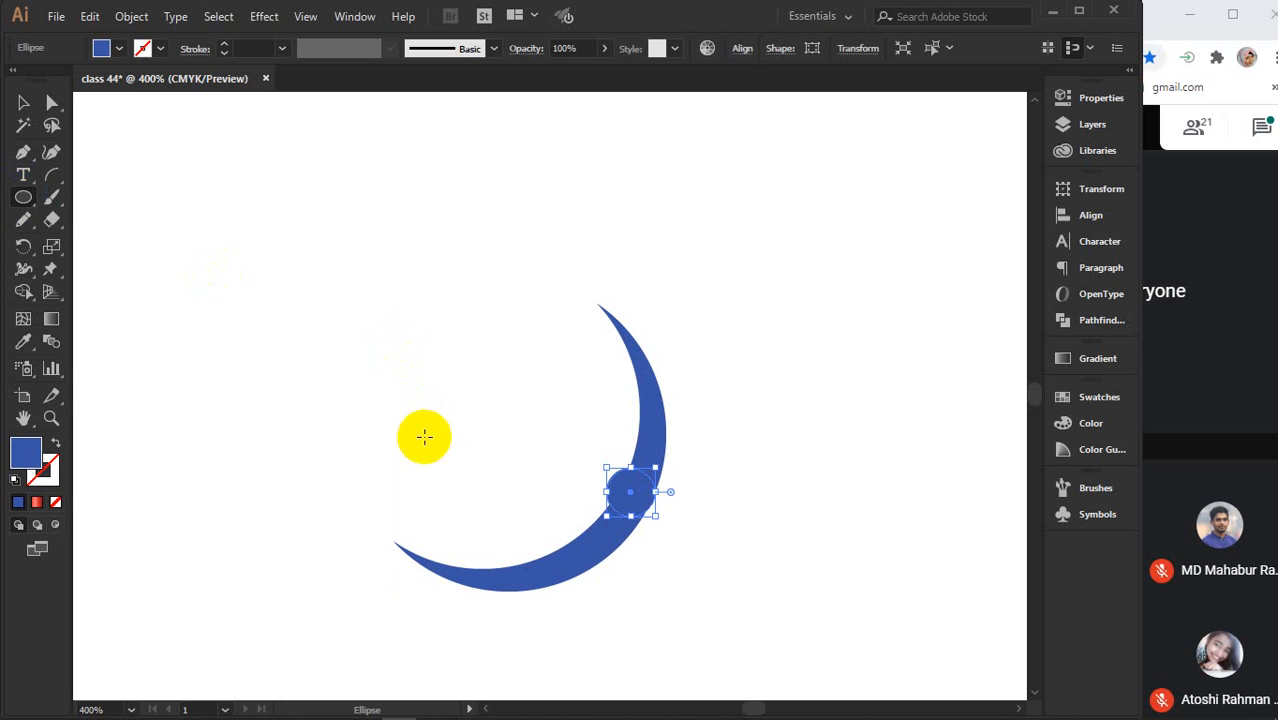
drag(477, 492, 640, 581)
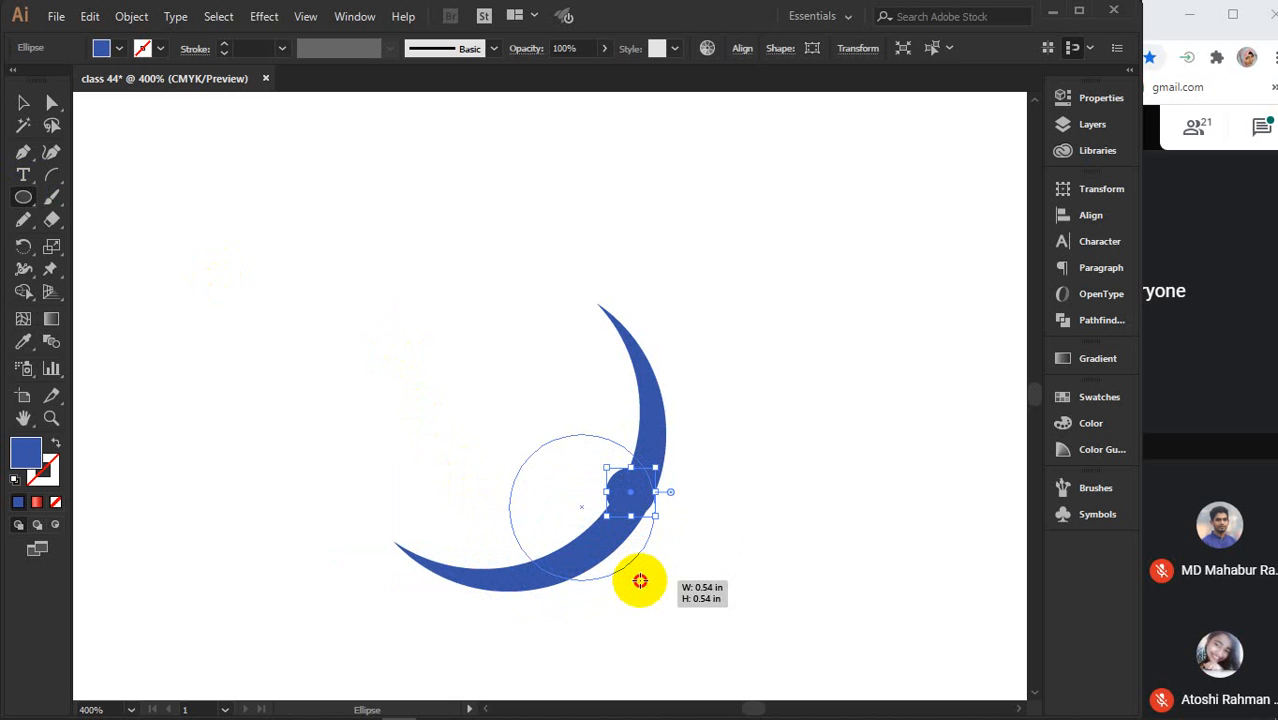
drag(640, 581, 326, 377)
key(Delete)
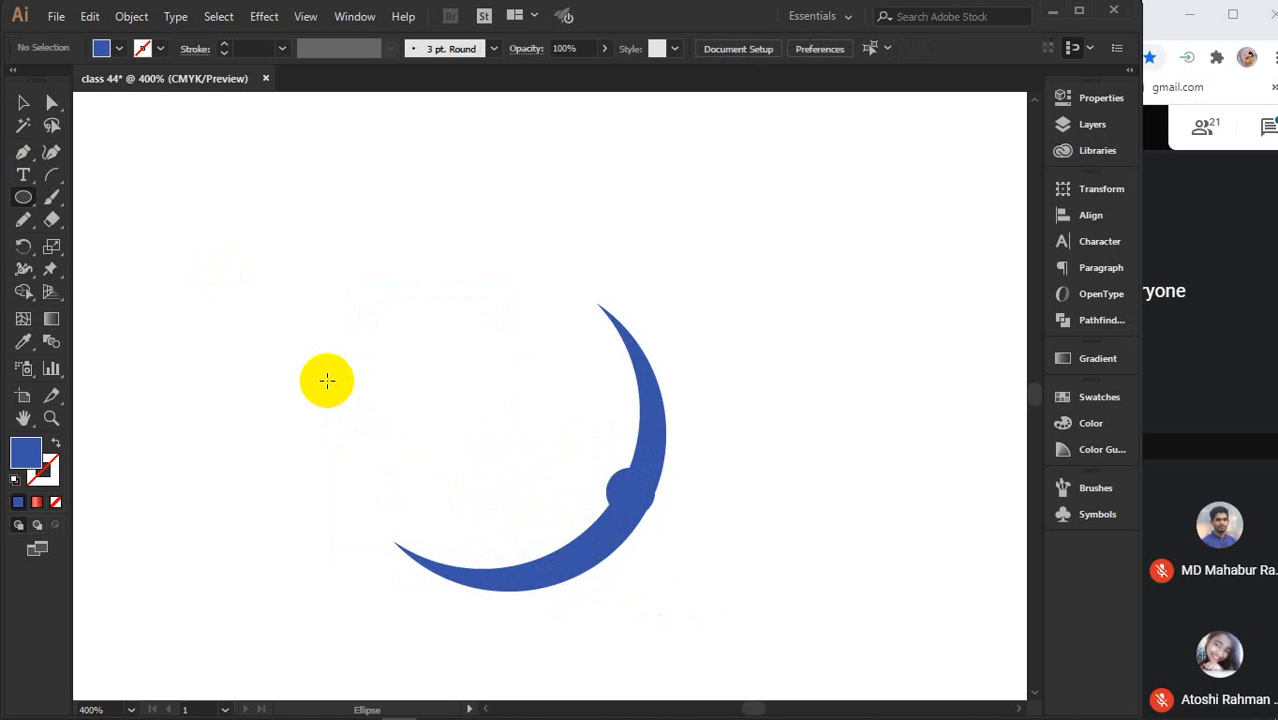
Change the small circle's fill colour to yellow and deselect it
click(18, 200)
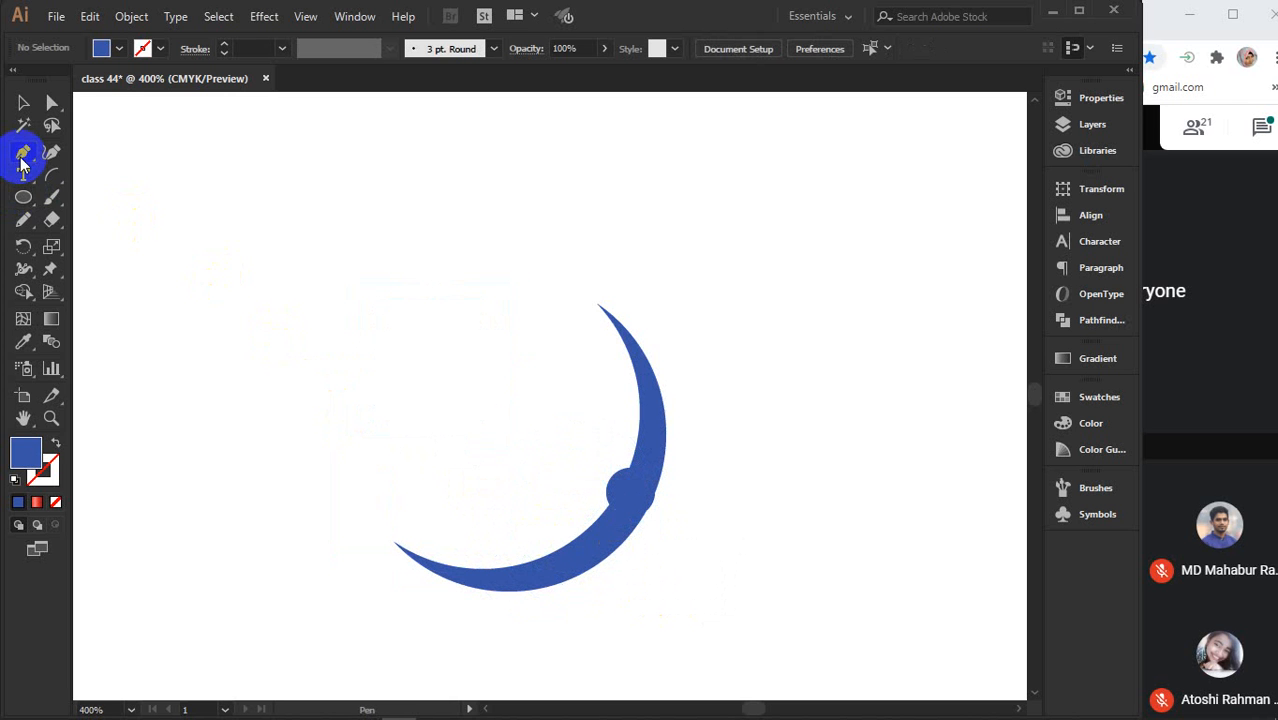
click(27, 454)
click(24, 106)
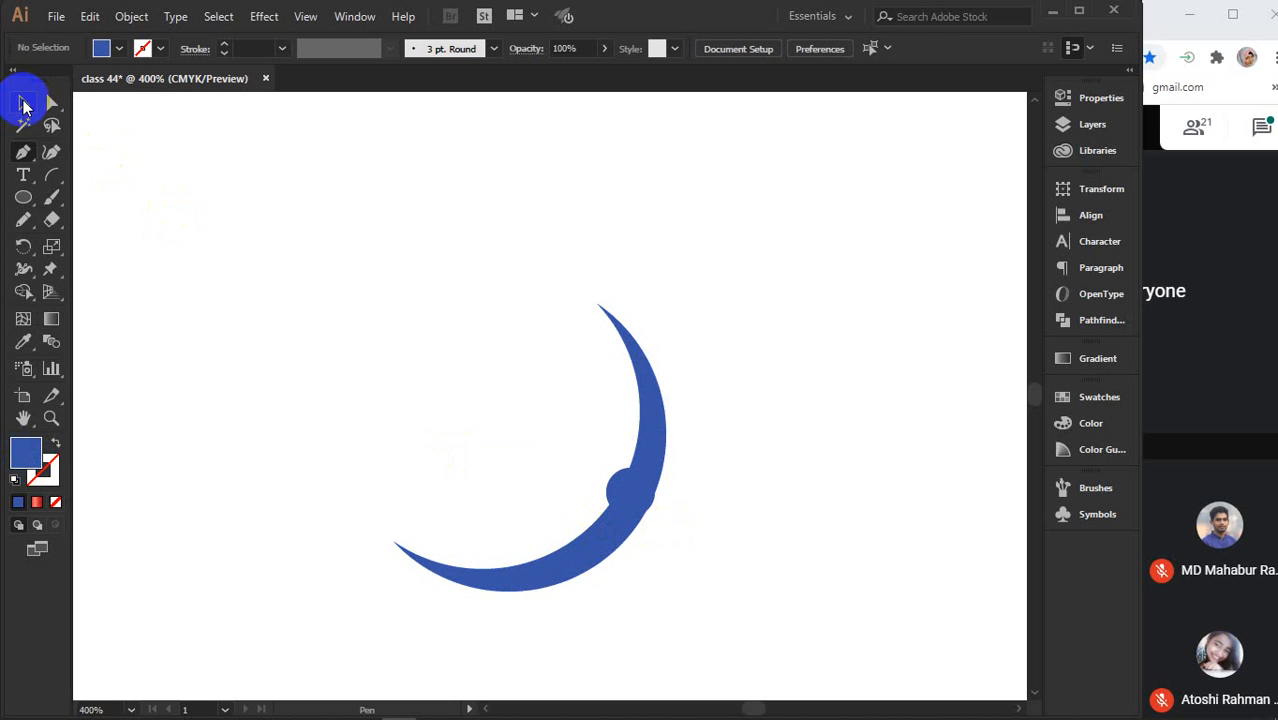
click(632, 502)
click(27, 454)
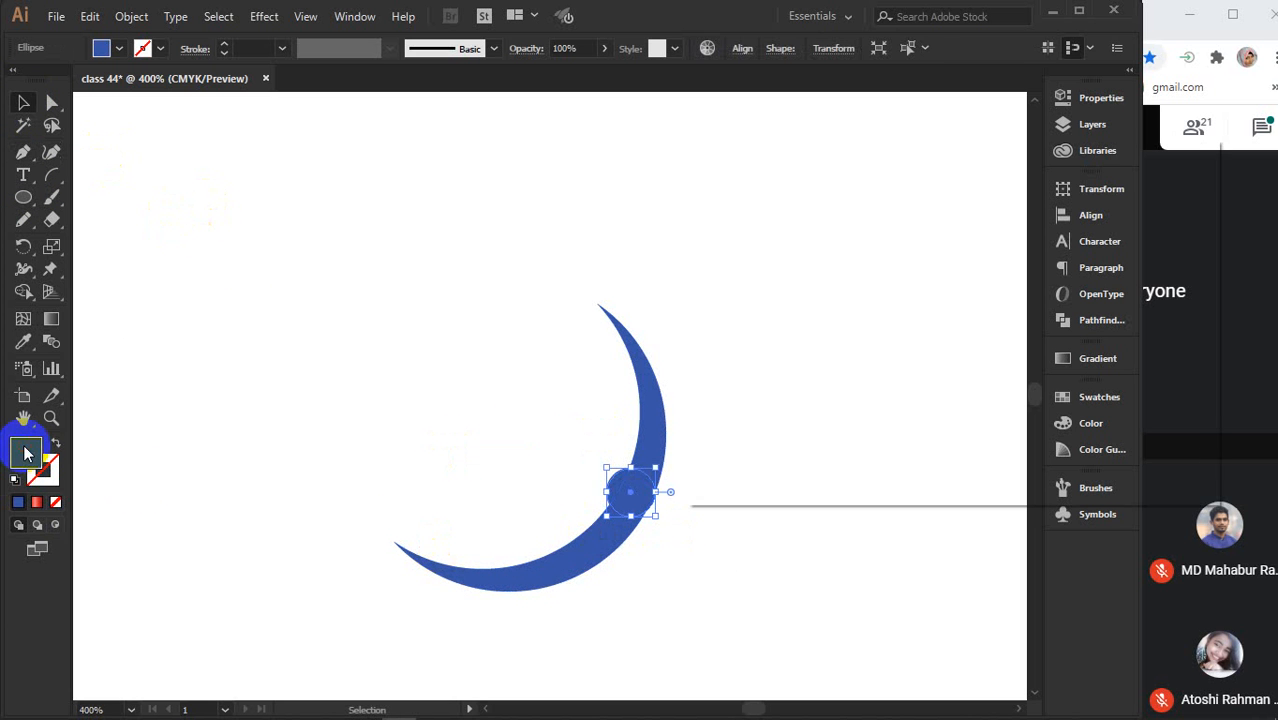
double_click(27, 454)
drag(895, 255, 960, 196)
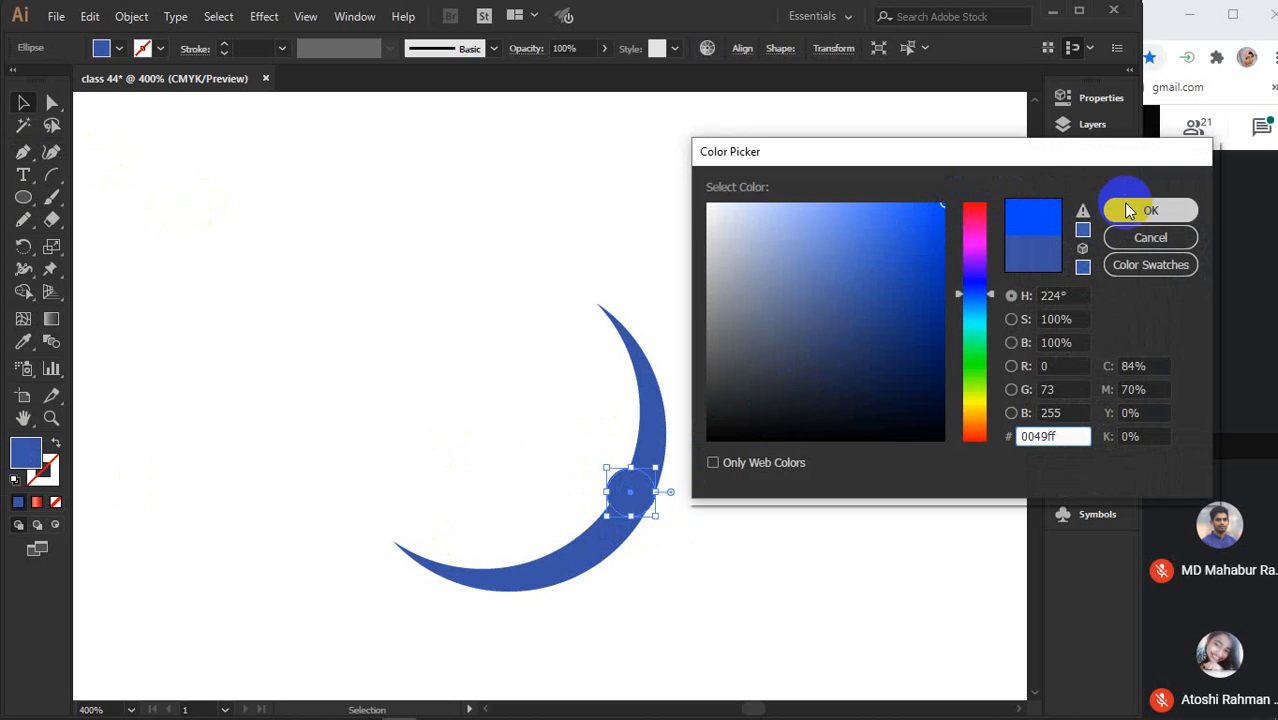
click(1127, 210)
double_click(27, 454)
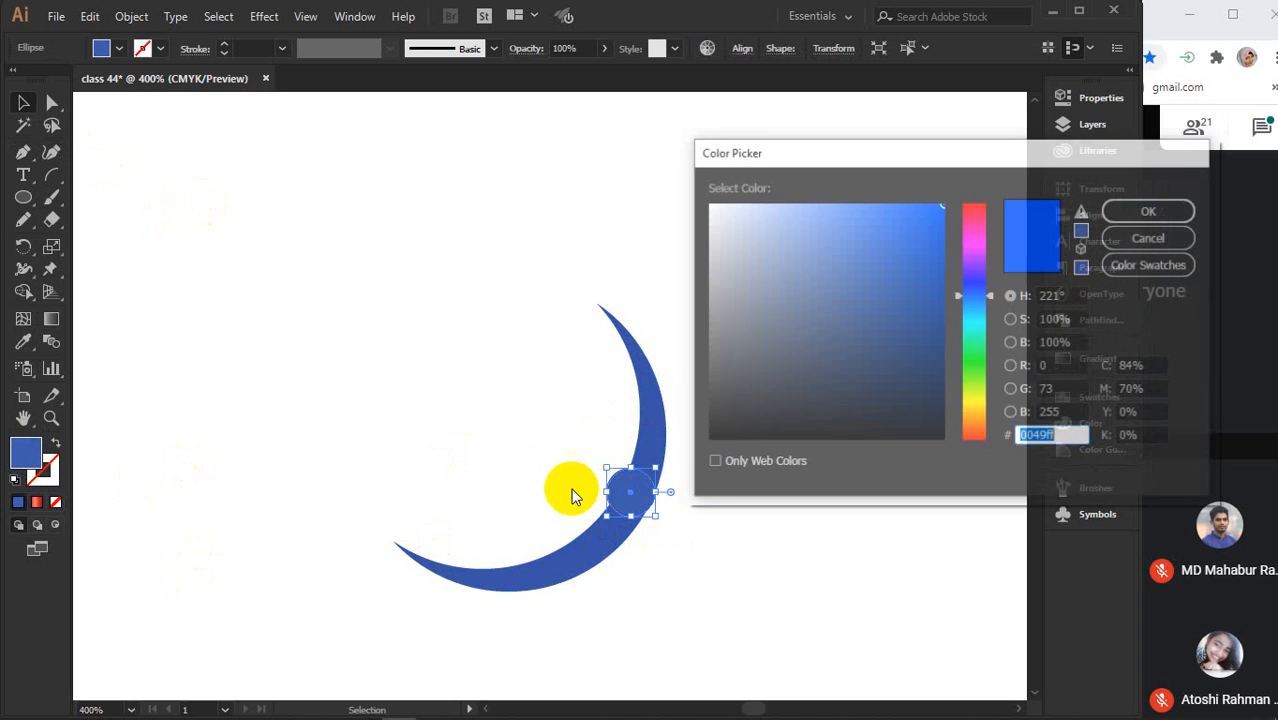
click(970, 400)
click(1149, 209)
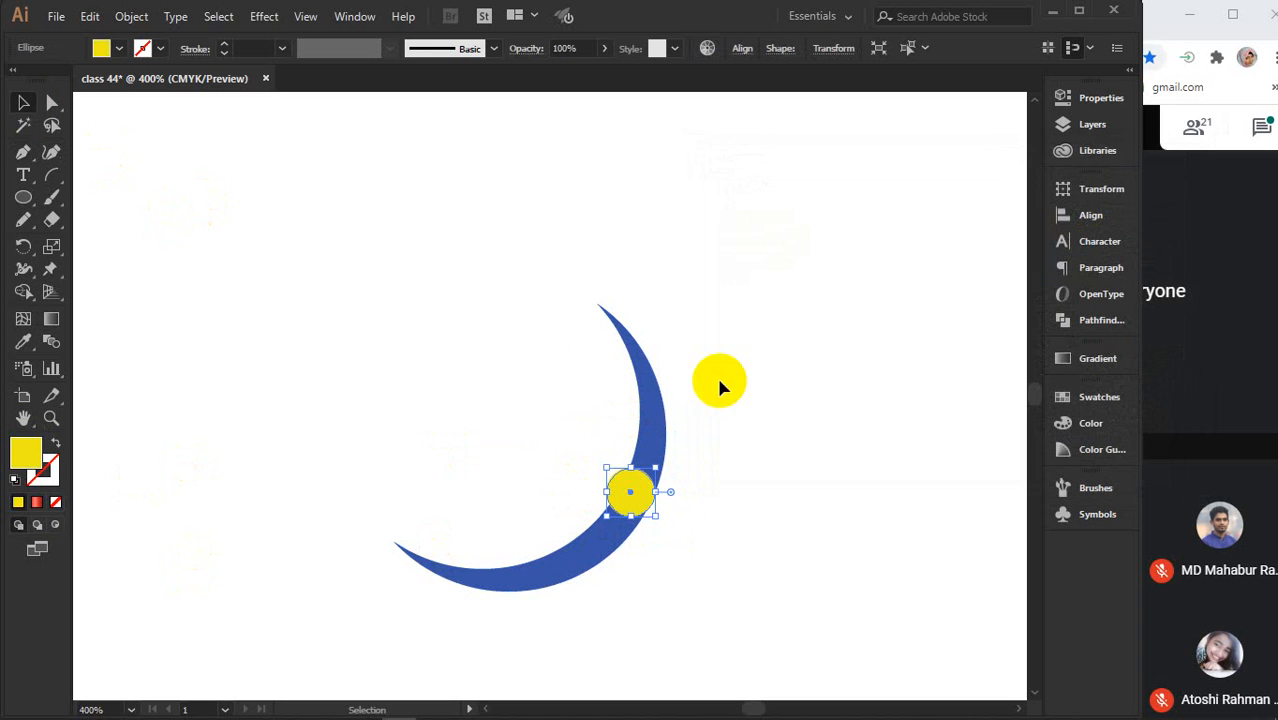
click(419, 386)
Draw a curved, closed yellow shape with the Pen tool from the circle's edge along the crescent's outer edge, tapering to its lower middle
click(23, 152)
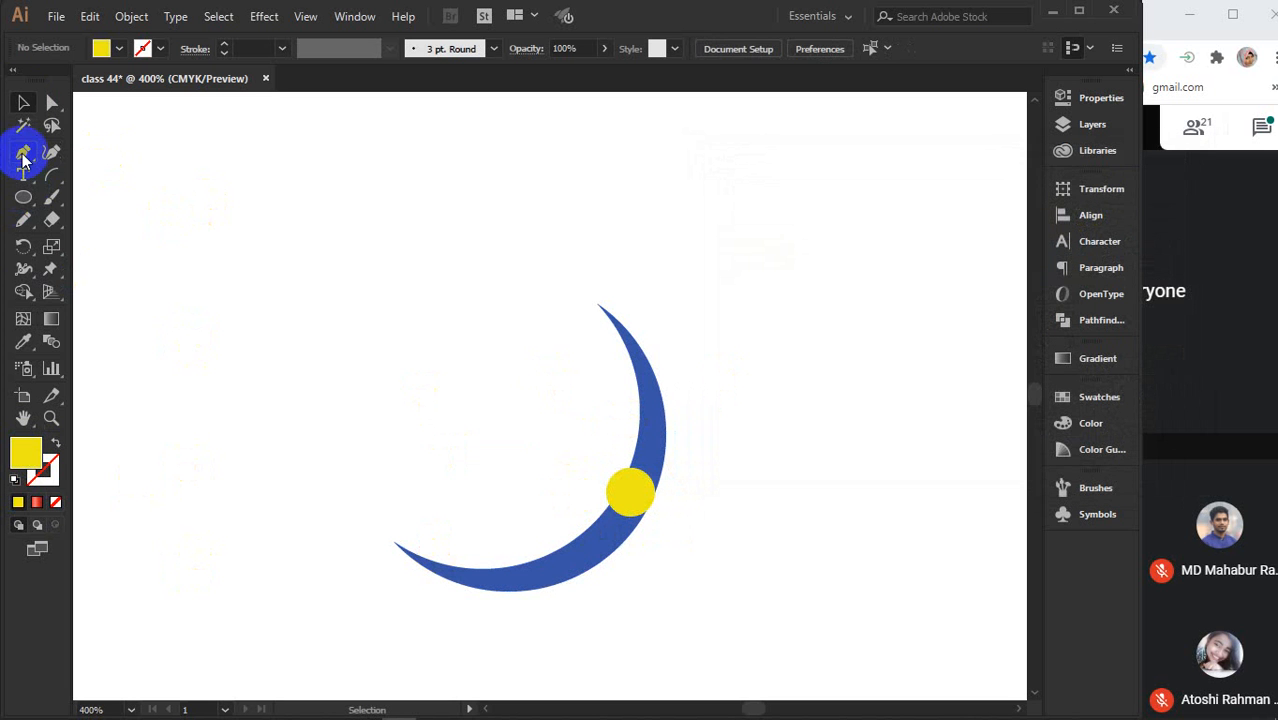
scroll(675, 545, up, 3)
drag(675, 545, 425, 543)
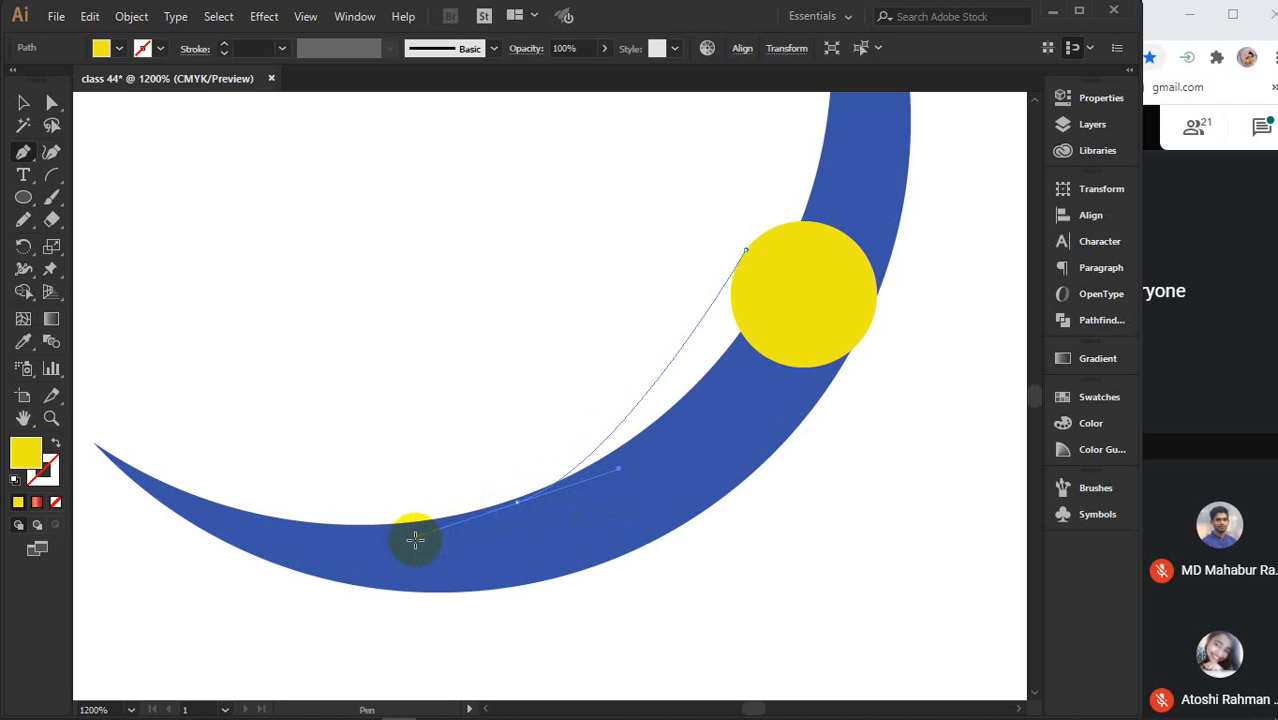
drag(415, 540, 415, 540)
key(ctrl+z)
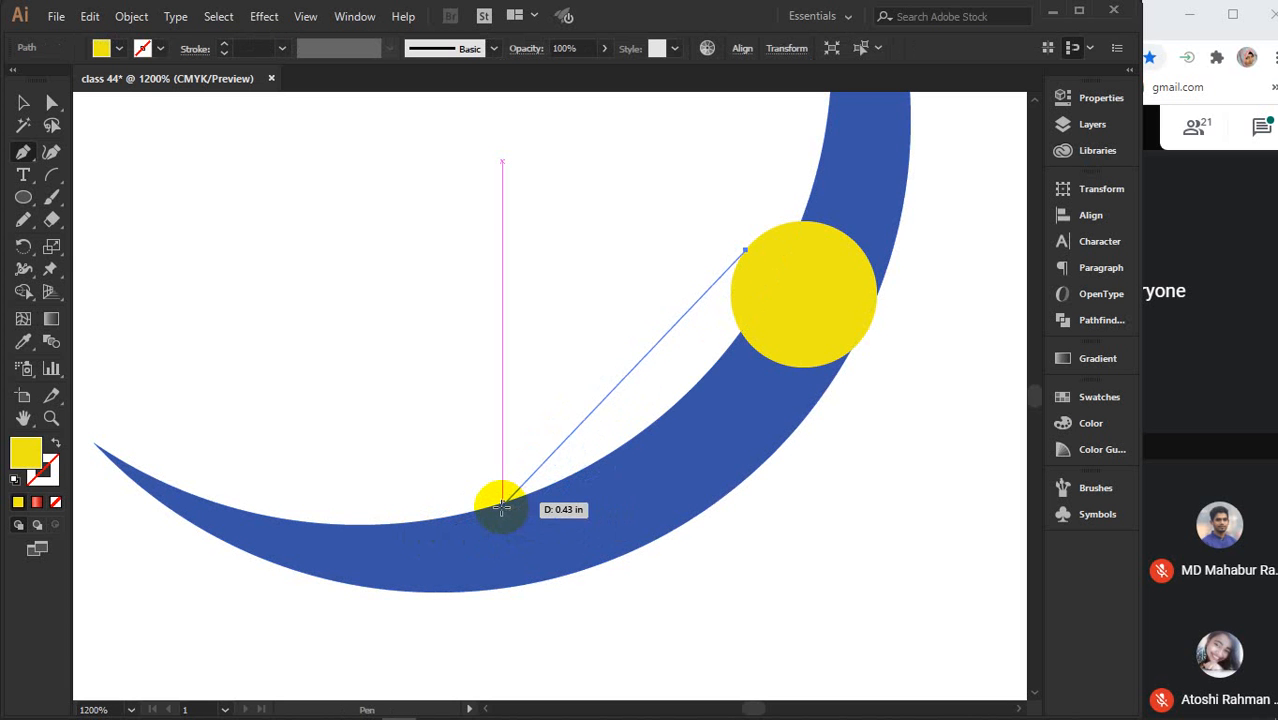
drag(434, 591, 197, 659)
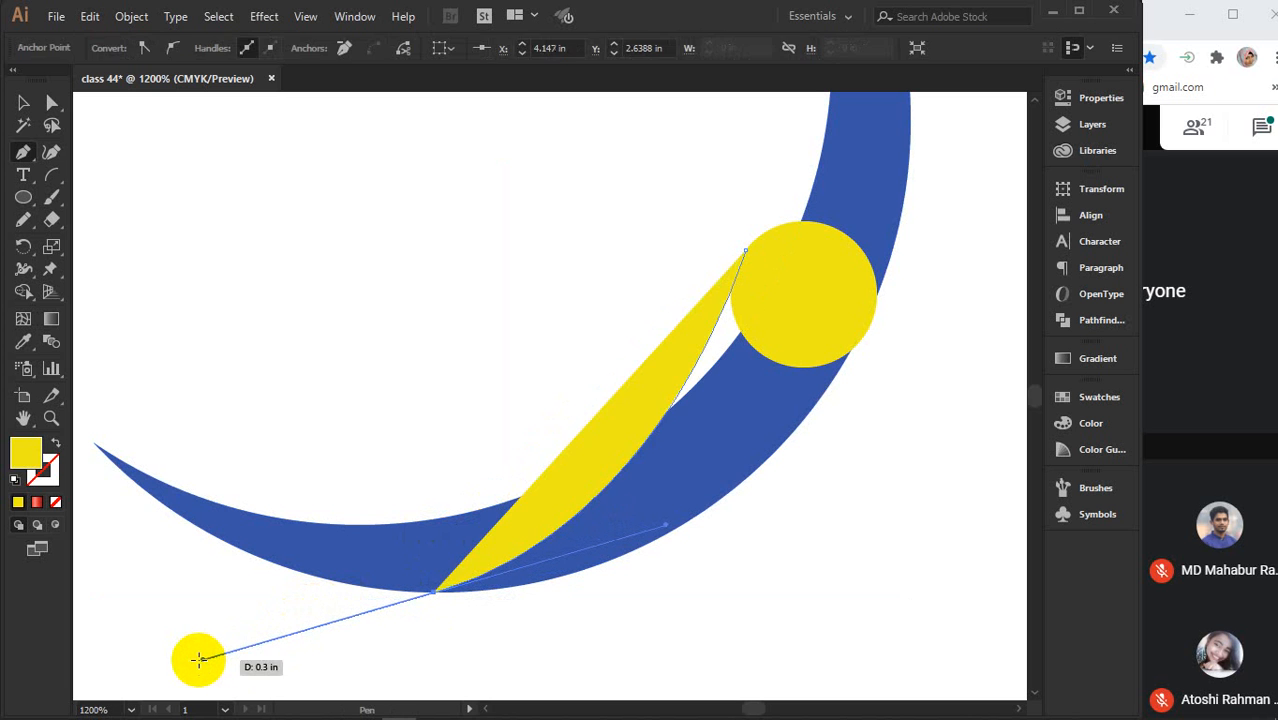
click(425, 595)
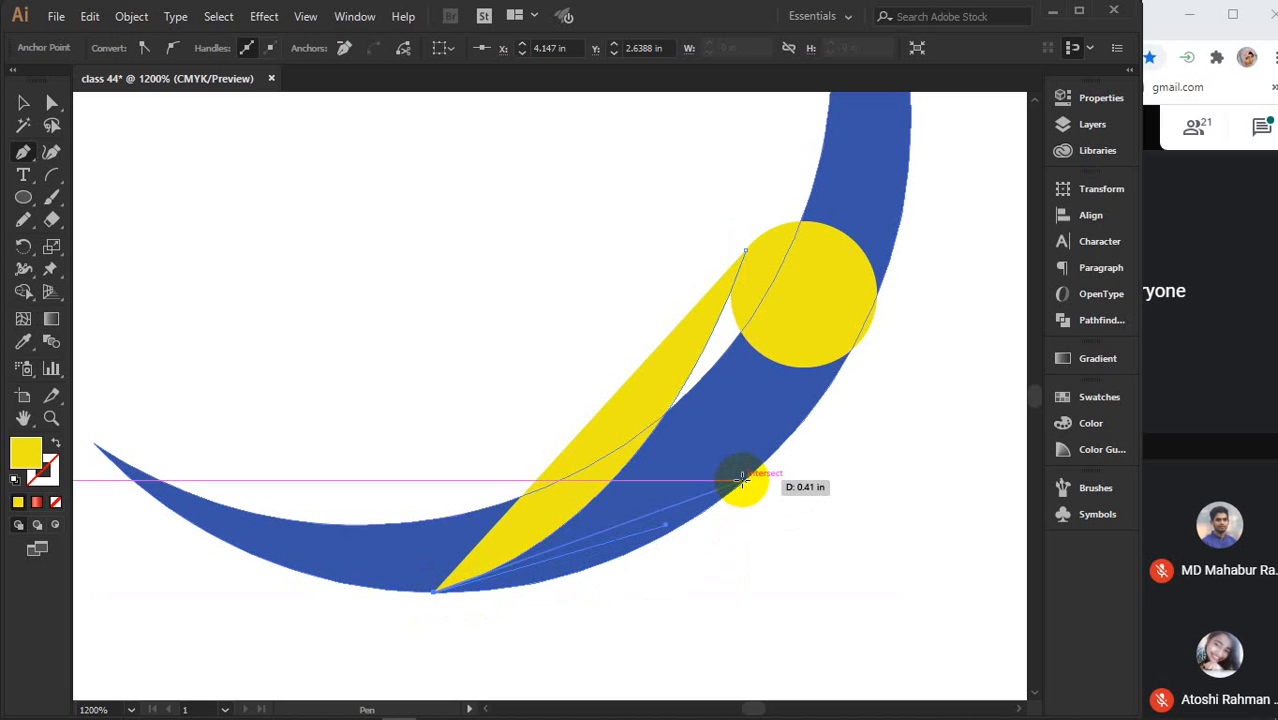
drag(744, 481, 877, 356)
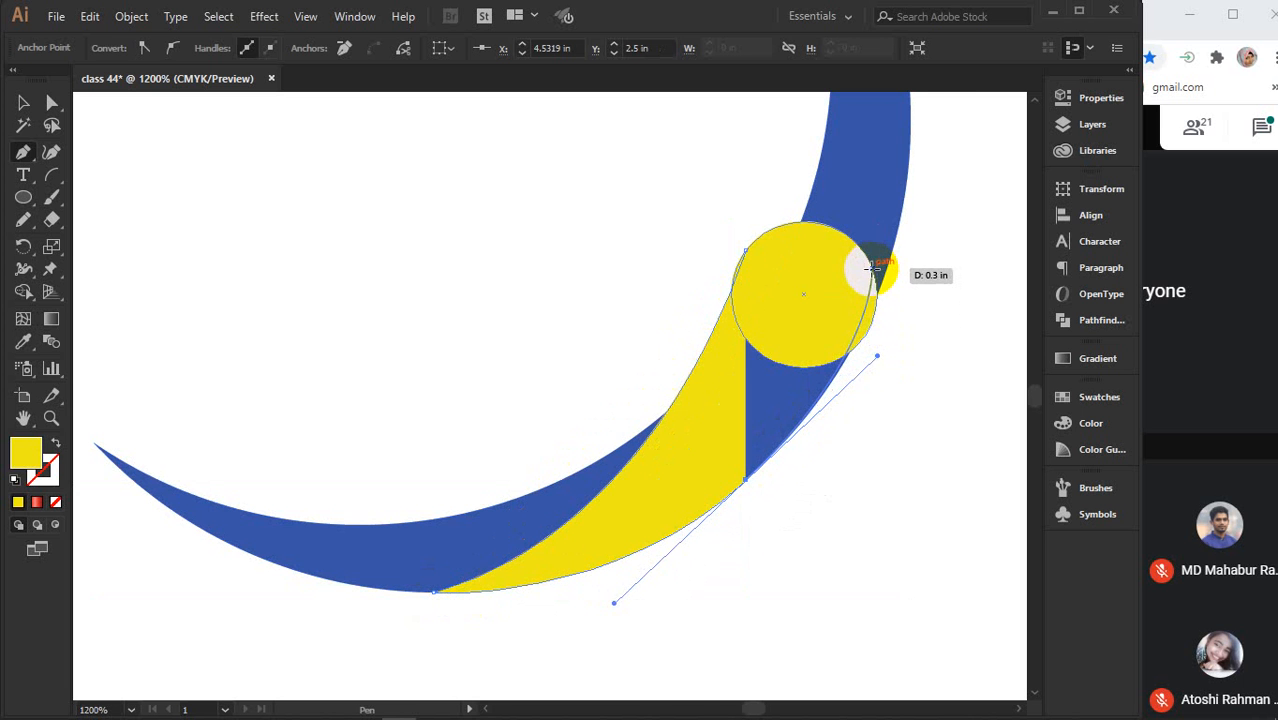
drag(876, 310, 784, 389)
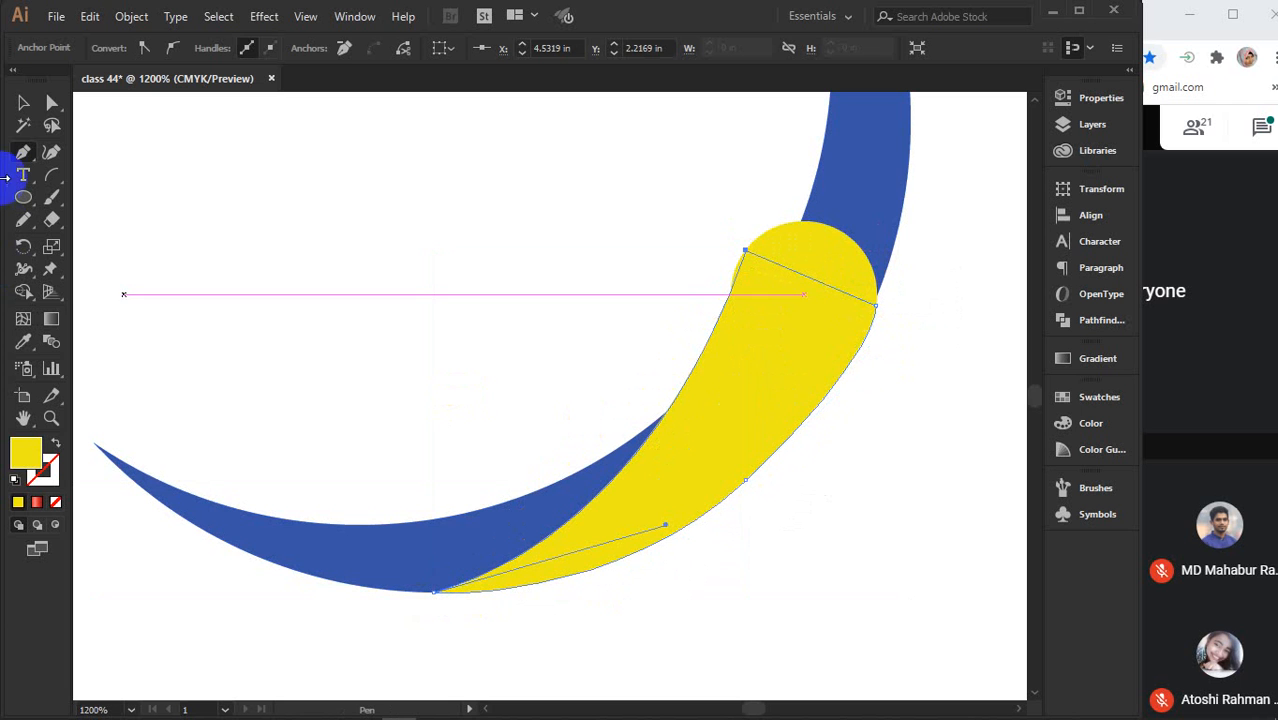
click(25, 103)
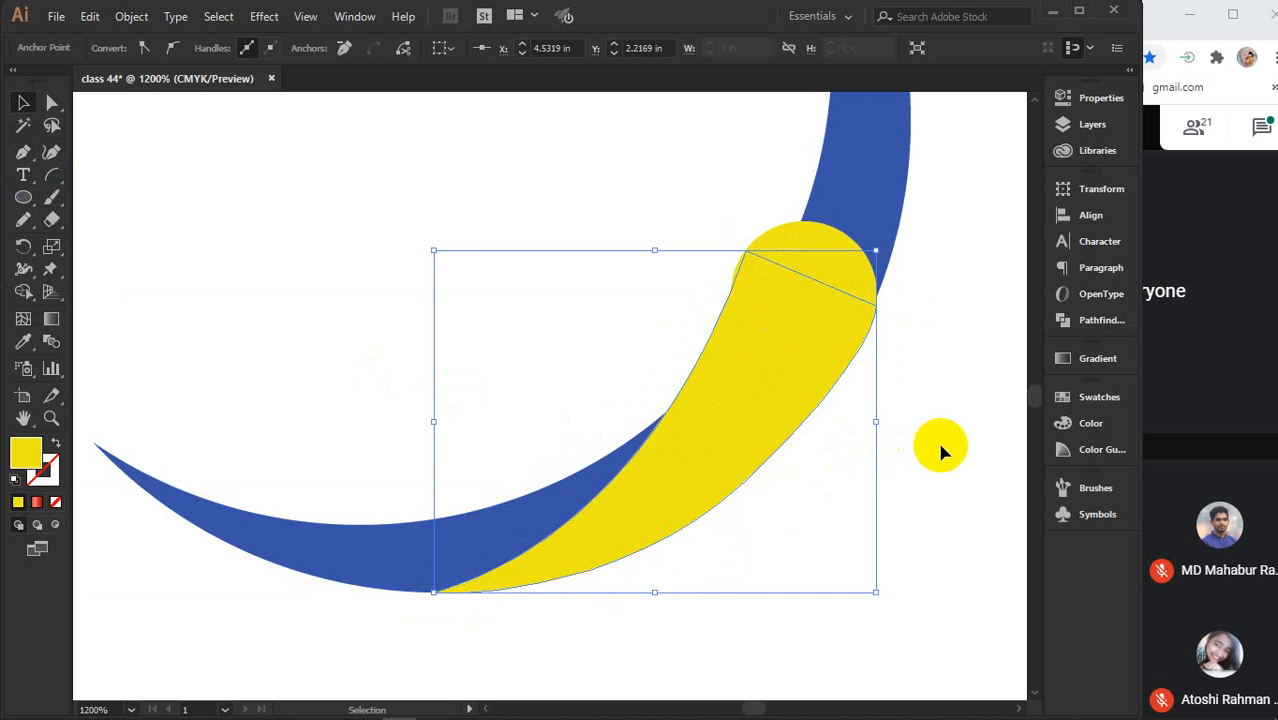
click(938, 440)
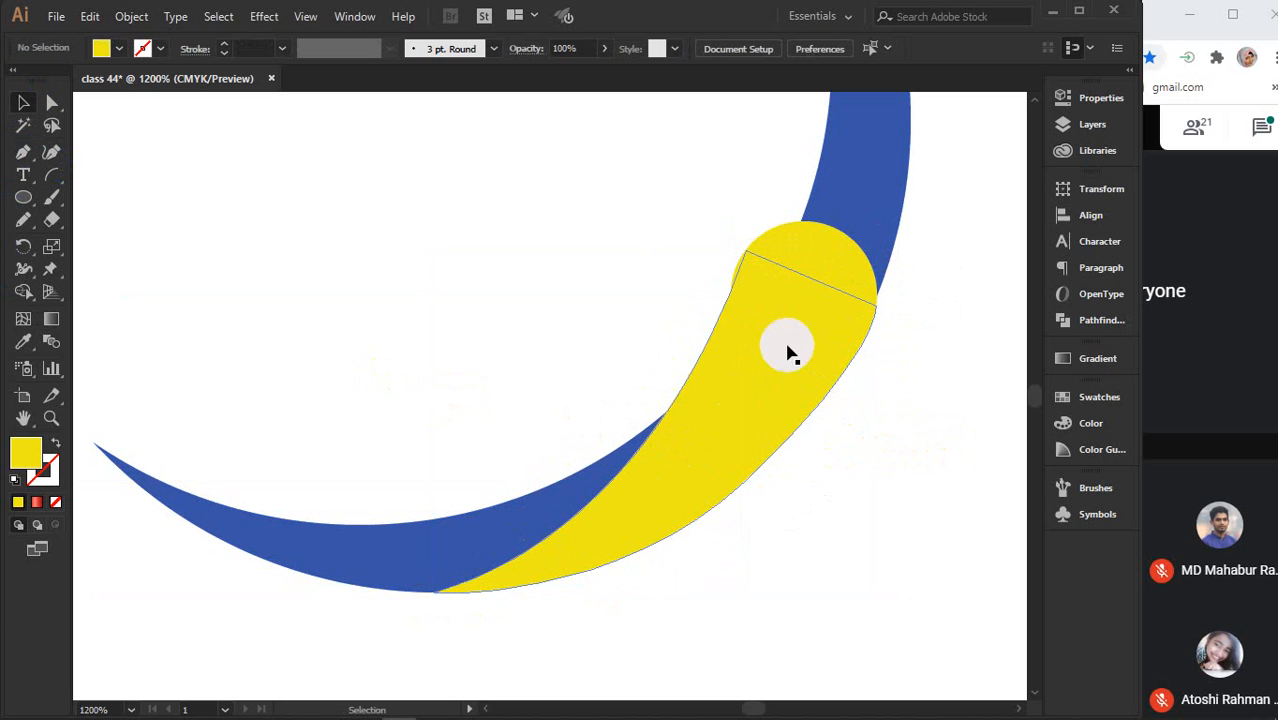
Select the crescent, circle and Pen-drawn shape and remove the crescent part above the circle with Shape Builder
scroll(653, 413, down, 2)
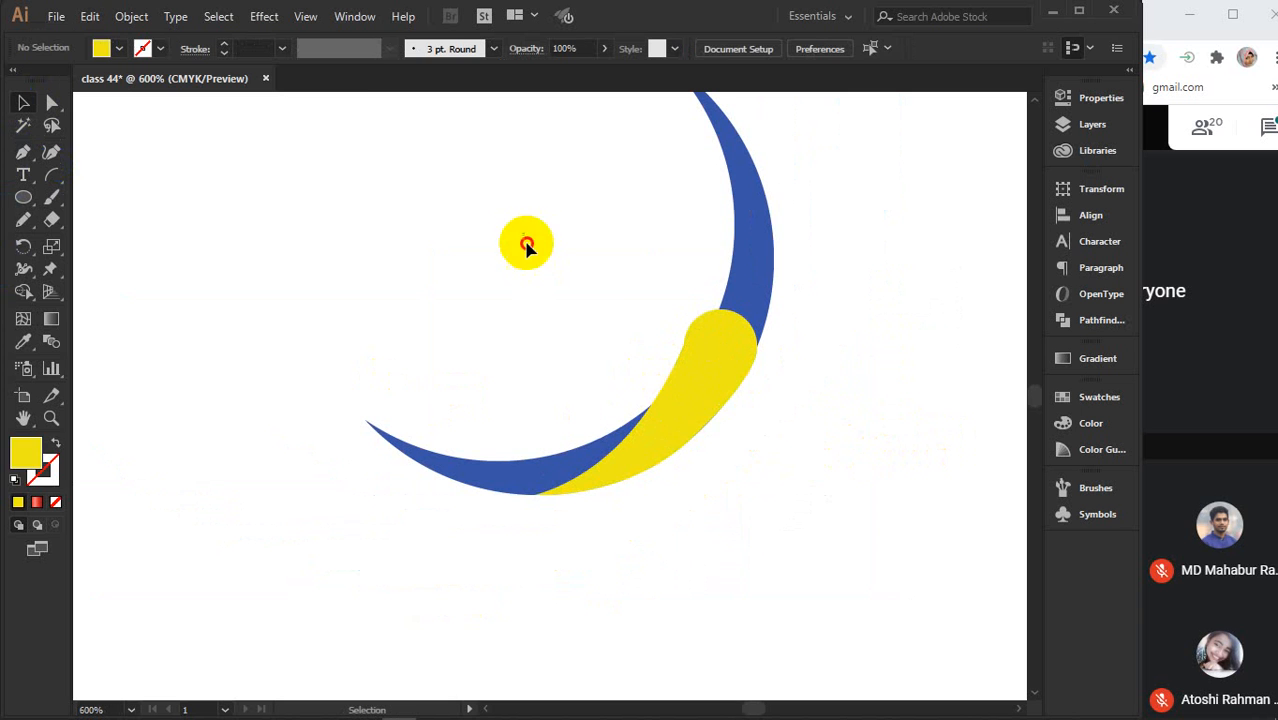
drag(524, 240, 812, 527)
click(20, 250)
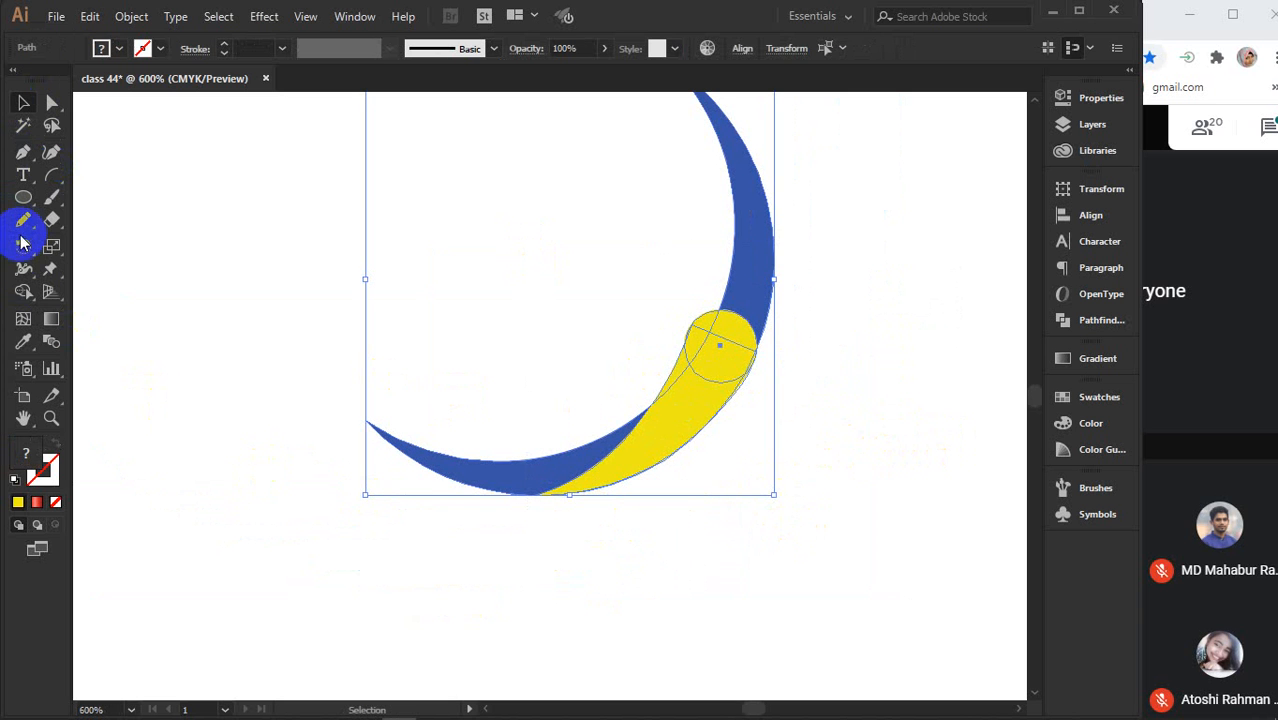
click(23, 289)
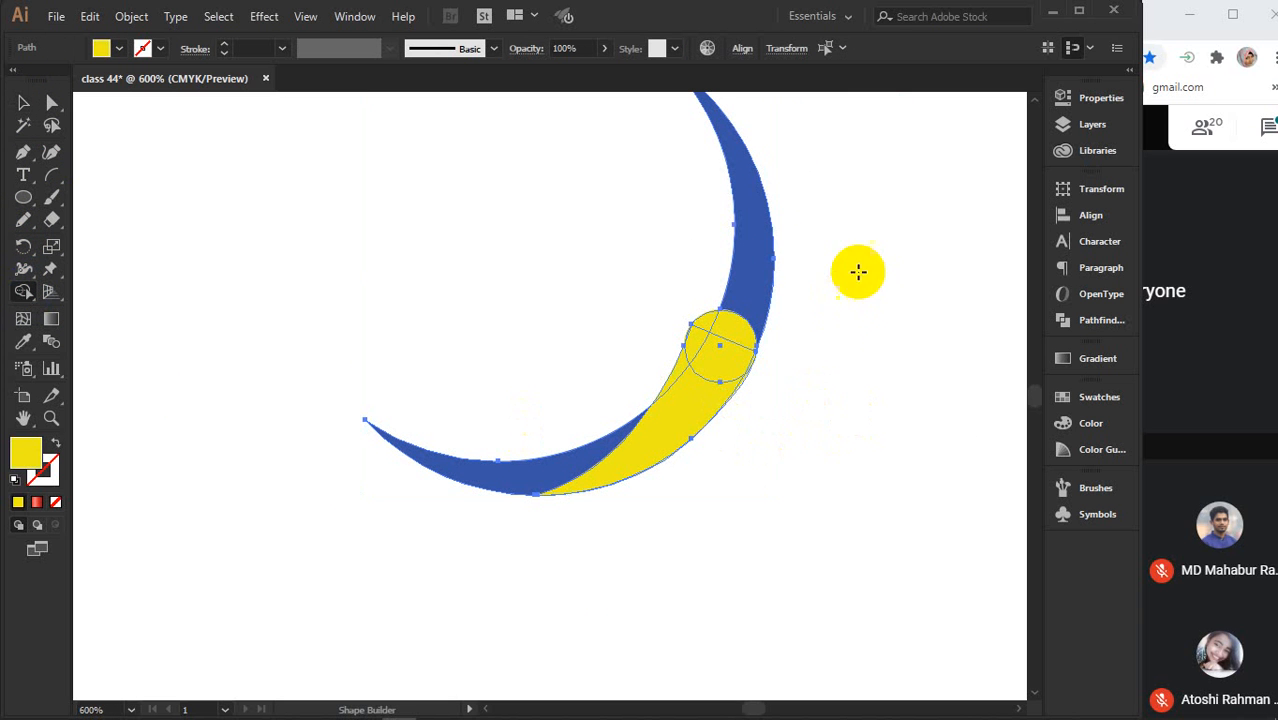
drag(838, 238, 615, 237)
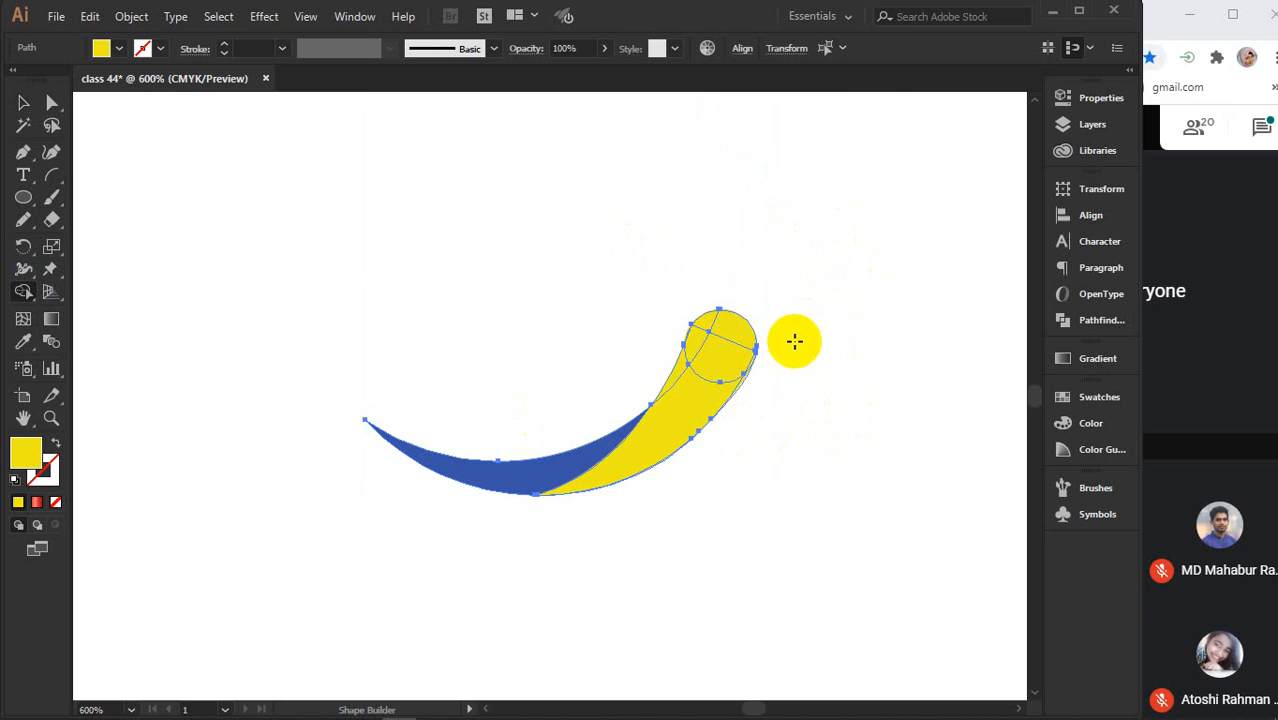
Merge the circle and Pen-drawn regions into one yellow teardrop with Shape Builder and deselect the artwork
alt+scroll(780, 348, up, 3)
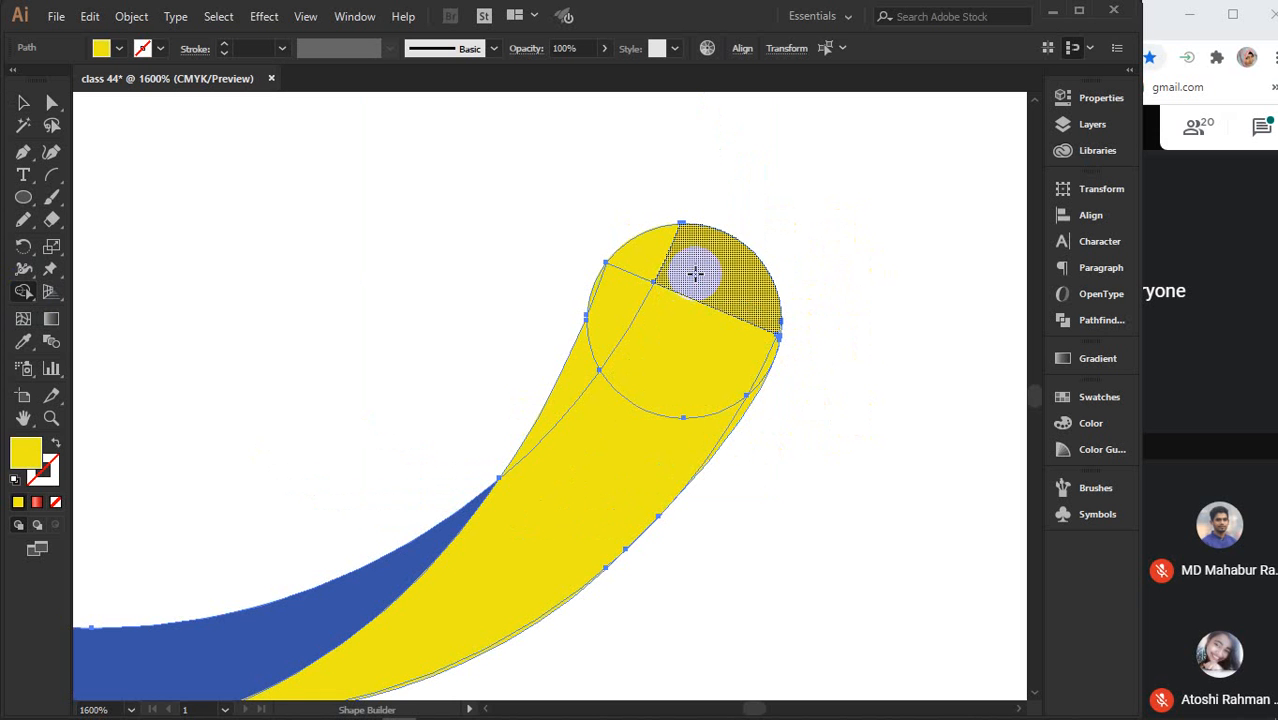
mouse_move(712, 268)
mouse_down()
mouse_move(658, 256)
mouse_move(616, 283)
mouse_move(583, 379)
mouse_move(650, 385)
mouse_move(708, 314)
mouse_move(775, 314)
mouse_move(750, 392)
mouse_up()
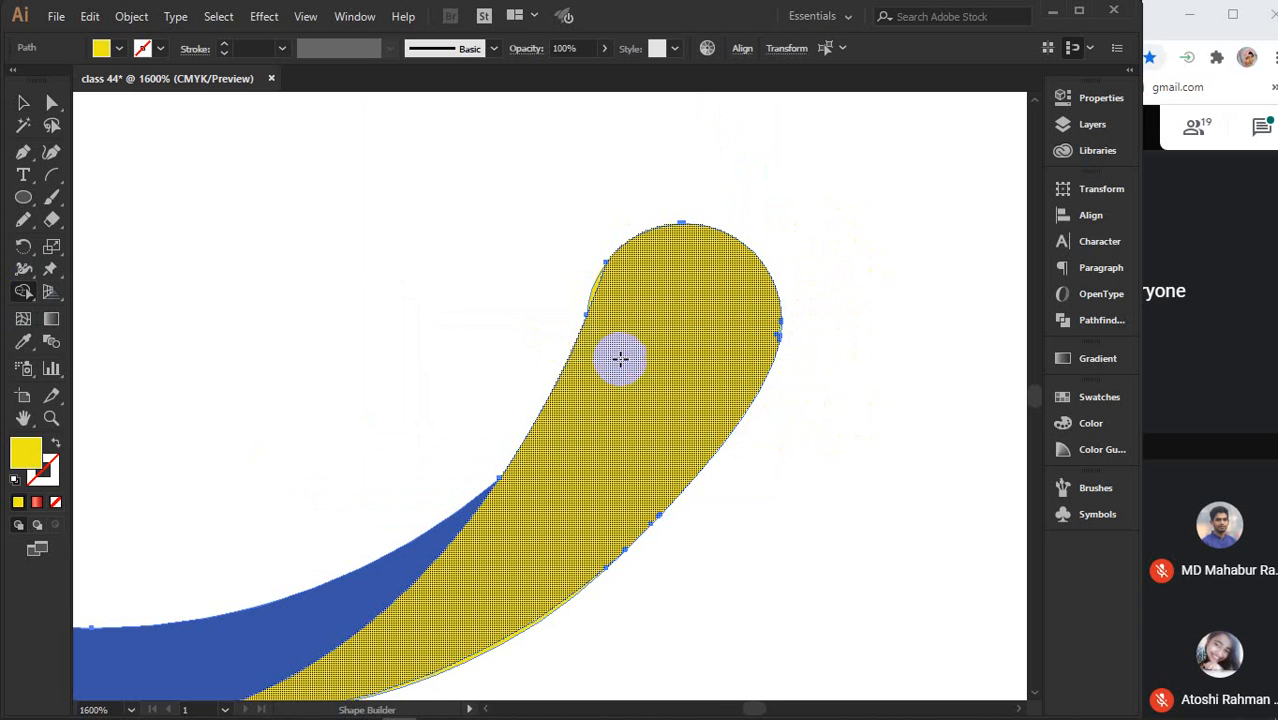
scroll(565, 502, down, 3)
mouse_move(487, 492)
mouse_down()
mouse_move(491, 548)
mouse_move(610, 317)
mouse_move(659, 157)
mouse_move(565, 185)
mouse_up()
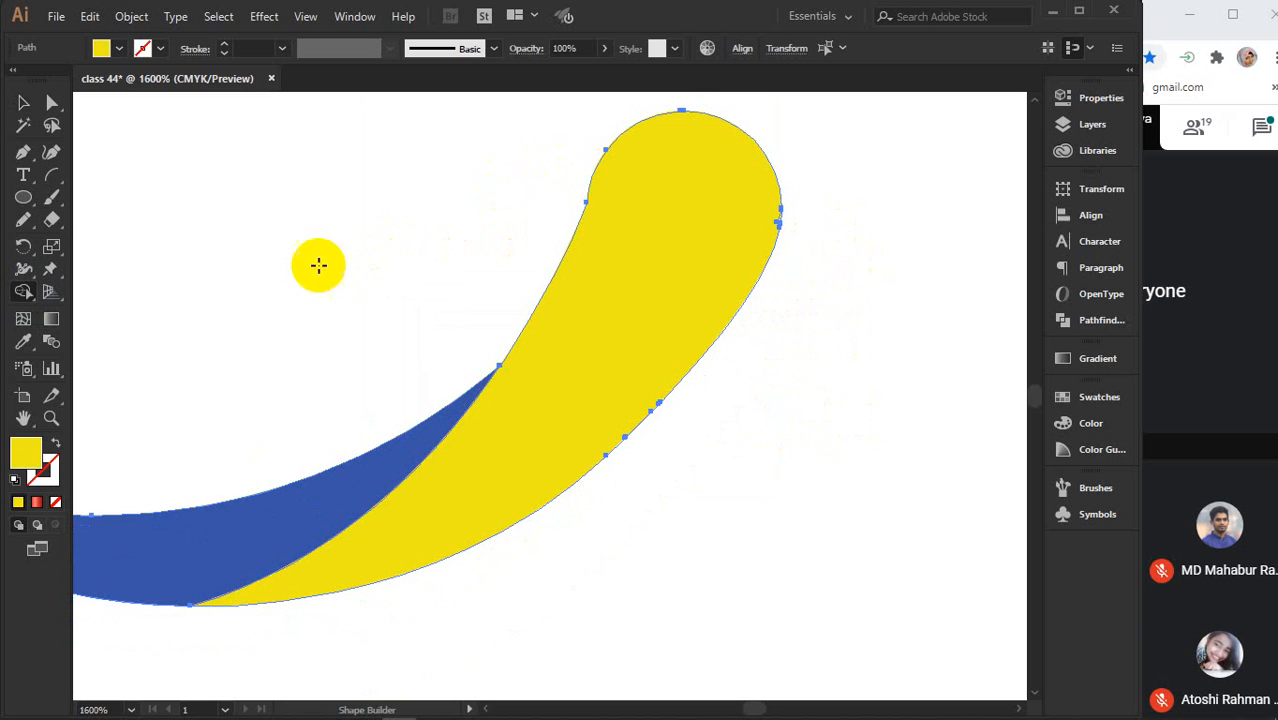
click(23, 102)
click(339, 248)
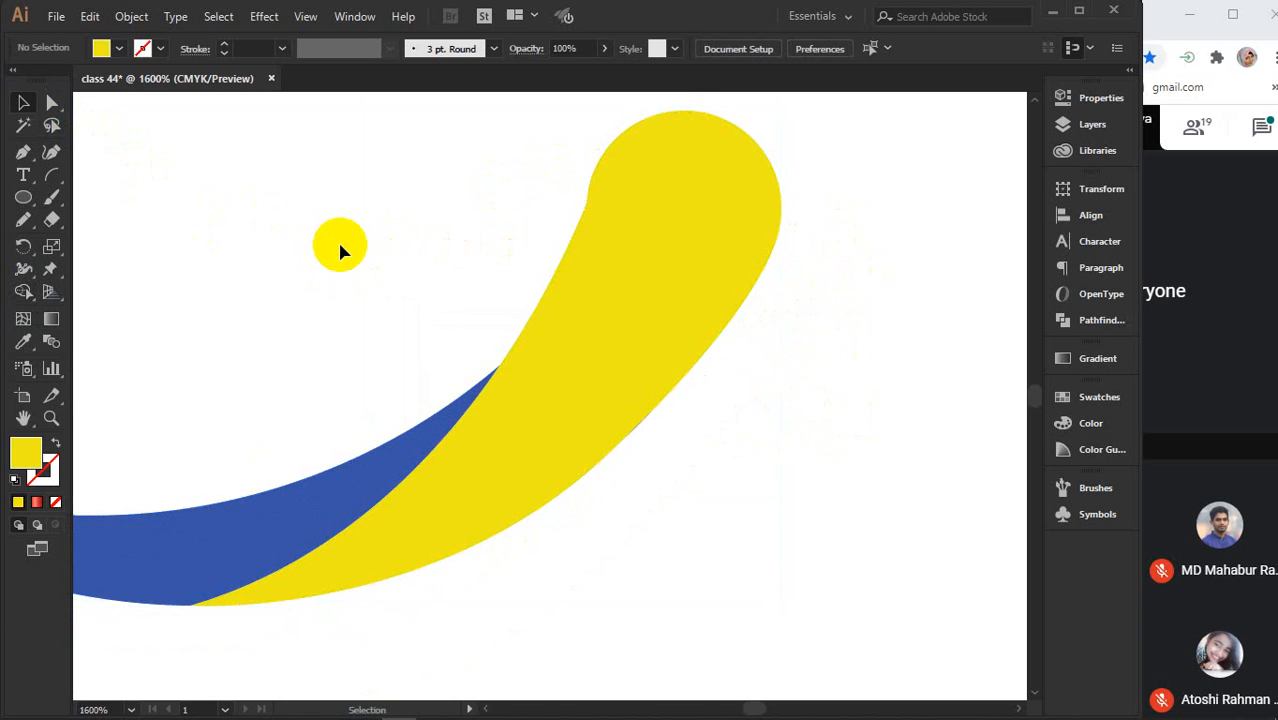
Shift the yellow teardrop inward about 0.01 in and delete the leftover blue sliver along its outer edge
scroll(339, 248, down, 3)
drag(339, 248, 545, 298)
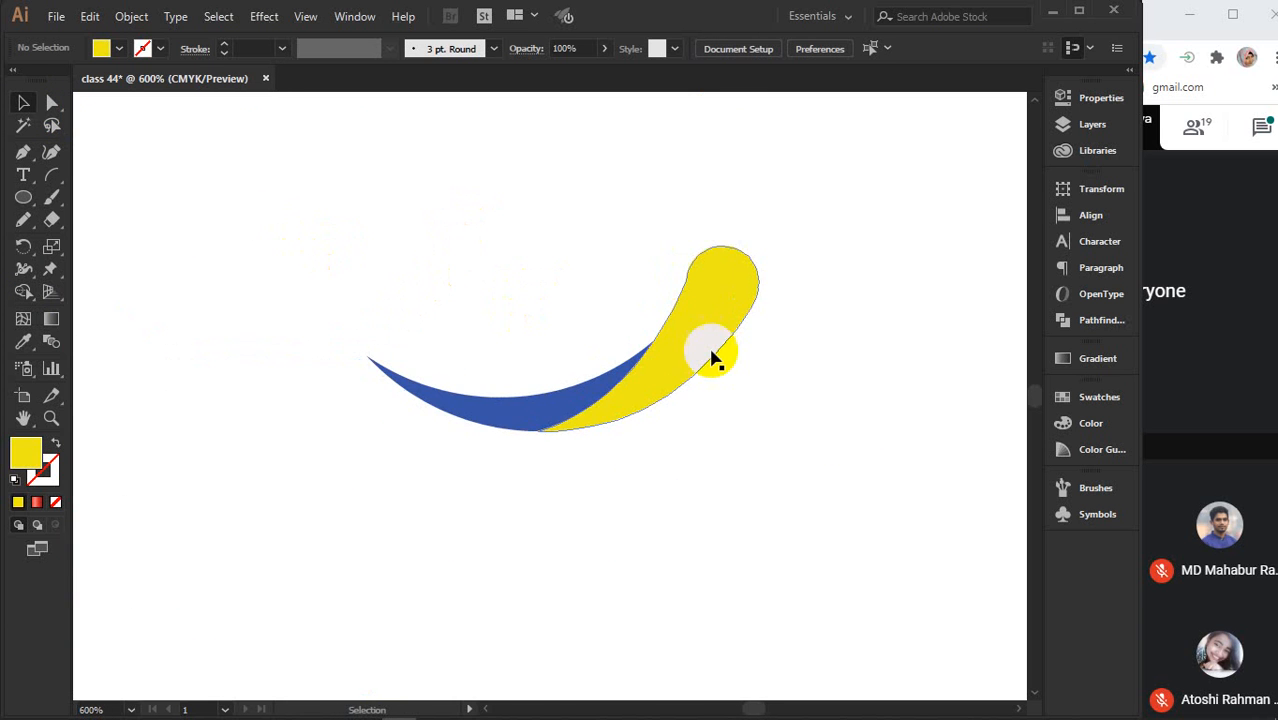
scroll(713, 358, up, 7)
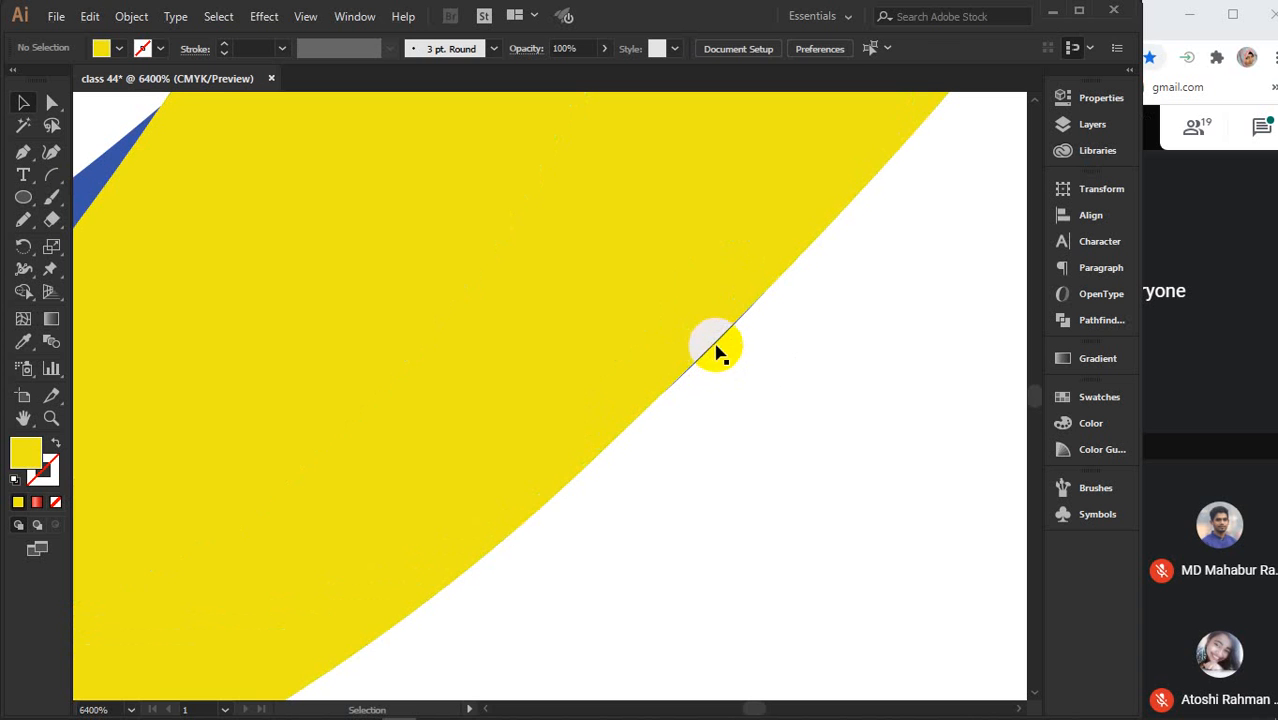
click(717, 351)
drag(722, 350, 613, 257)
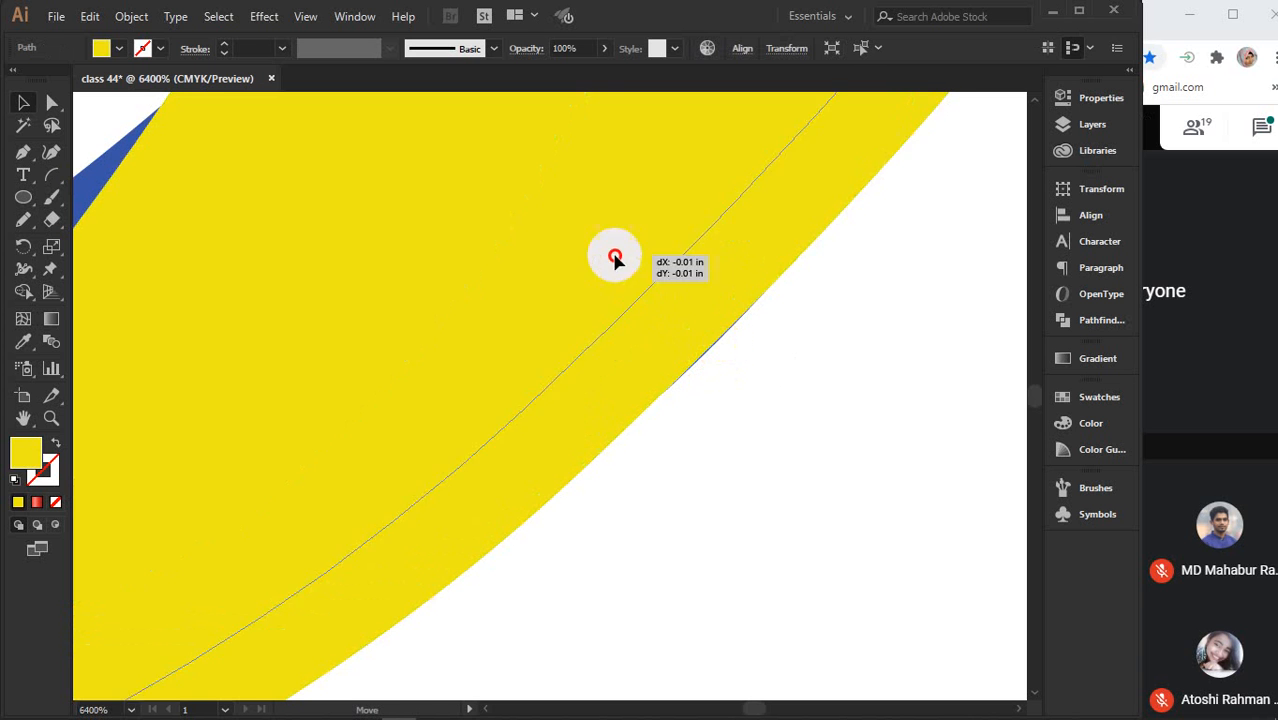
click(725, 340)
key(Delete)
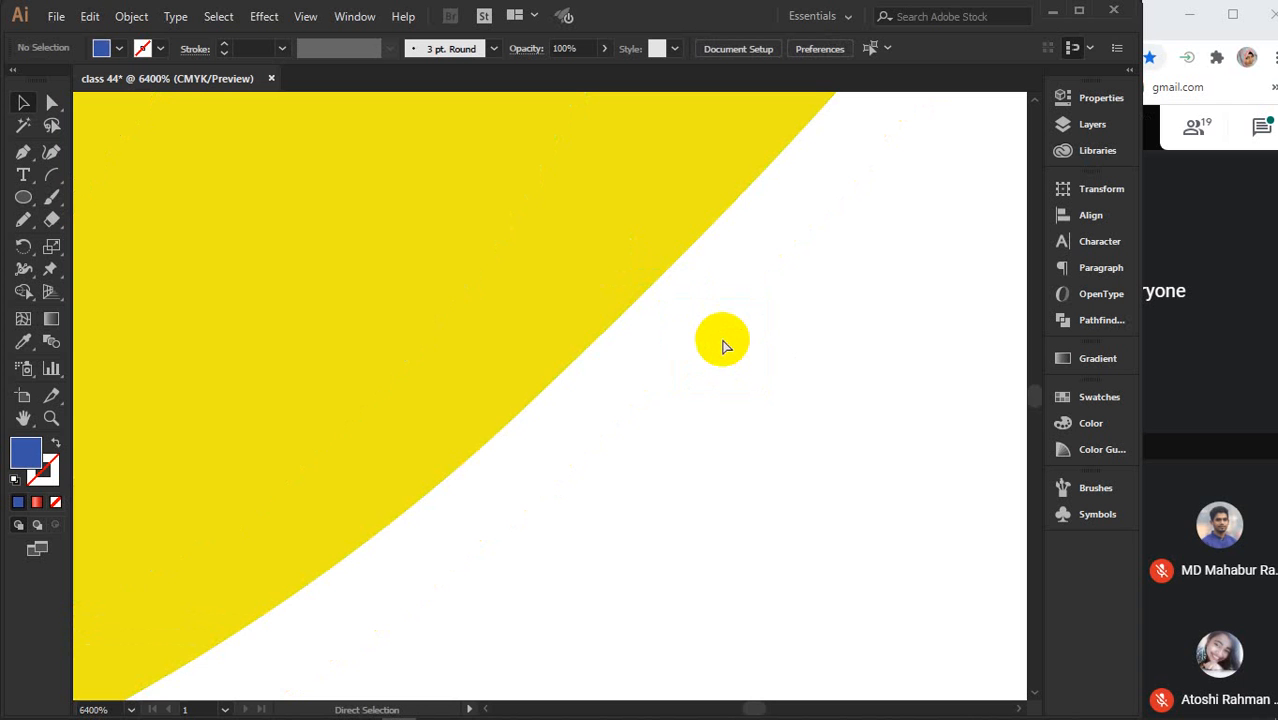
Select the yellow teardrop and realign its pointed end with the lower edge of the blue tail
key(v)
click(725, 344)
scroll(722, 342, down, 2)
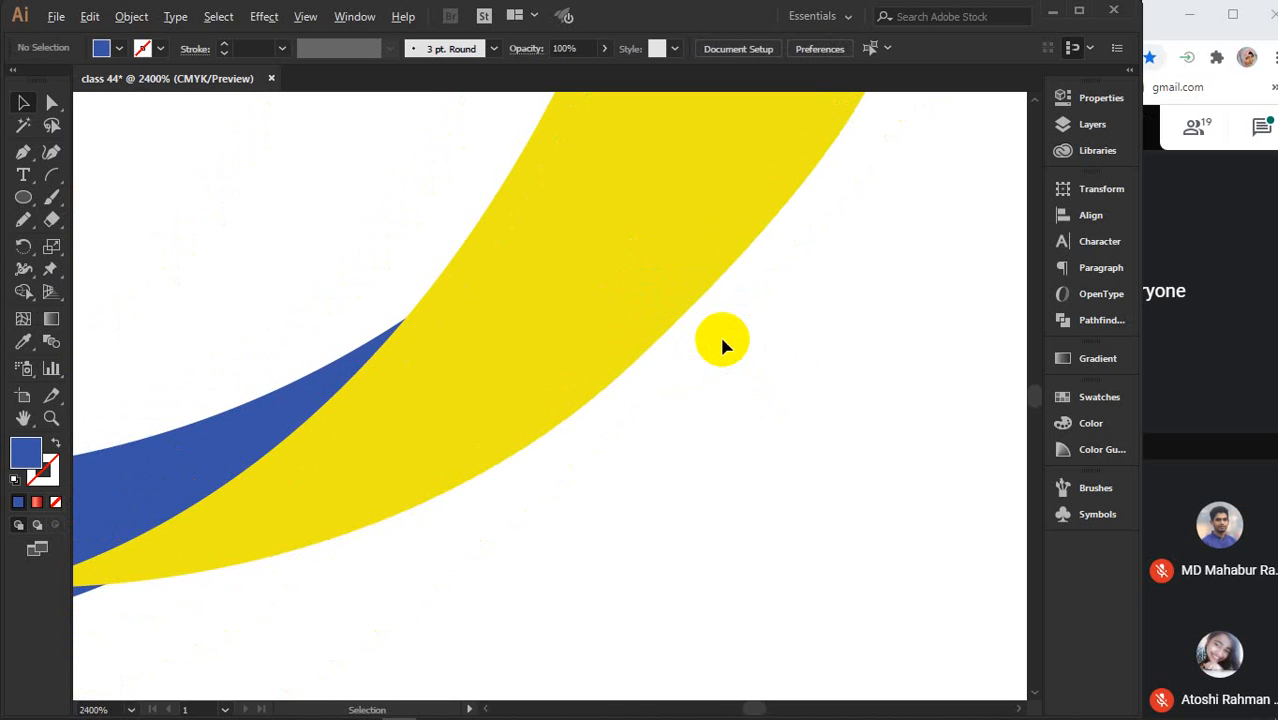
scroll(720, 343, down, 1)
click(633, 346)
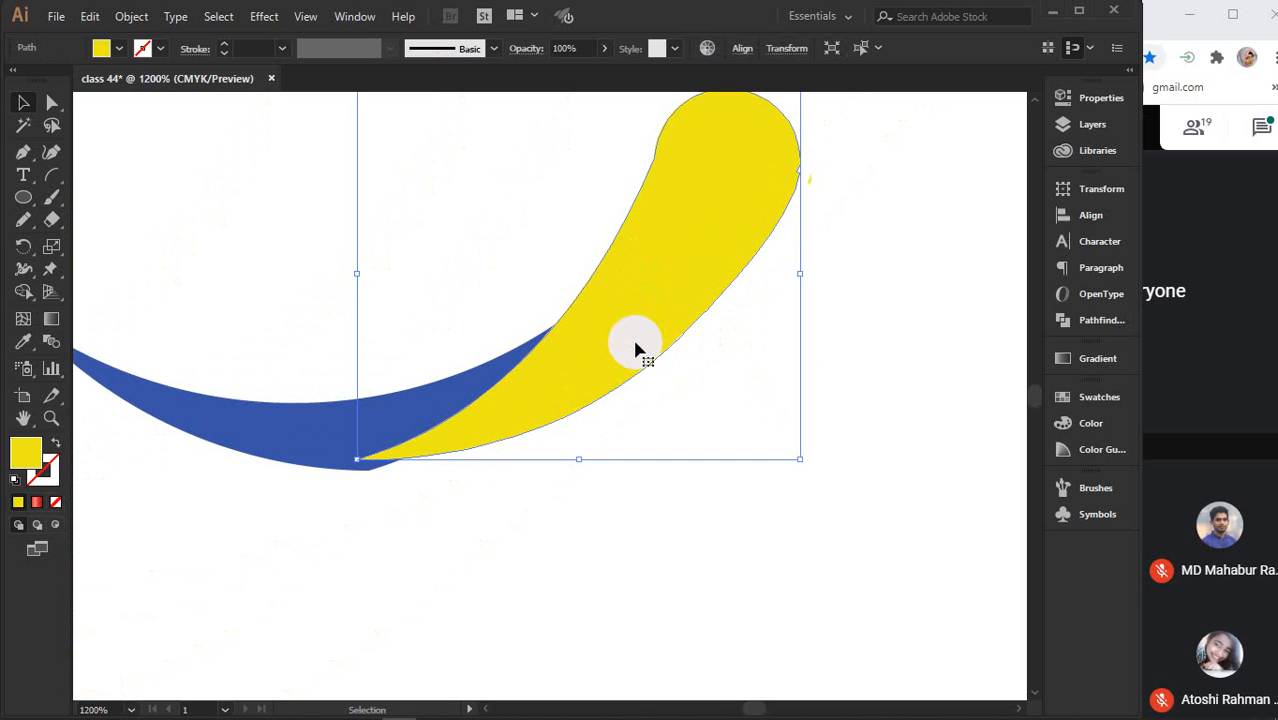
scroll(636, 348, down, 4)
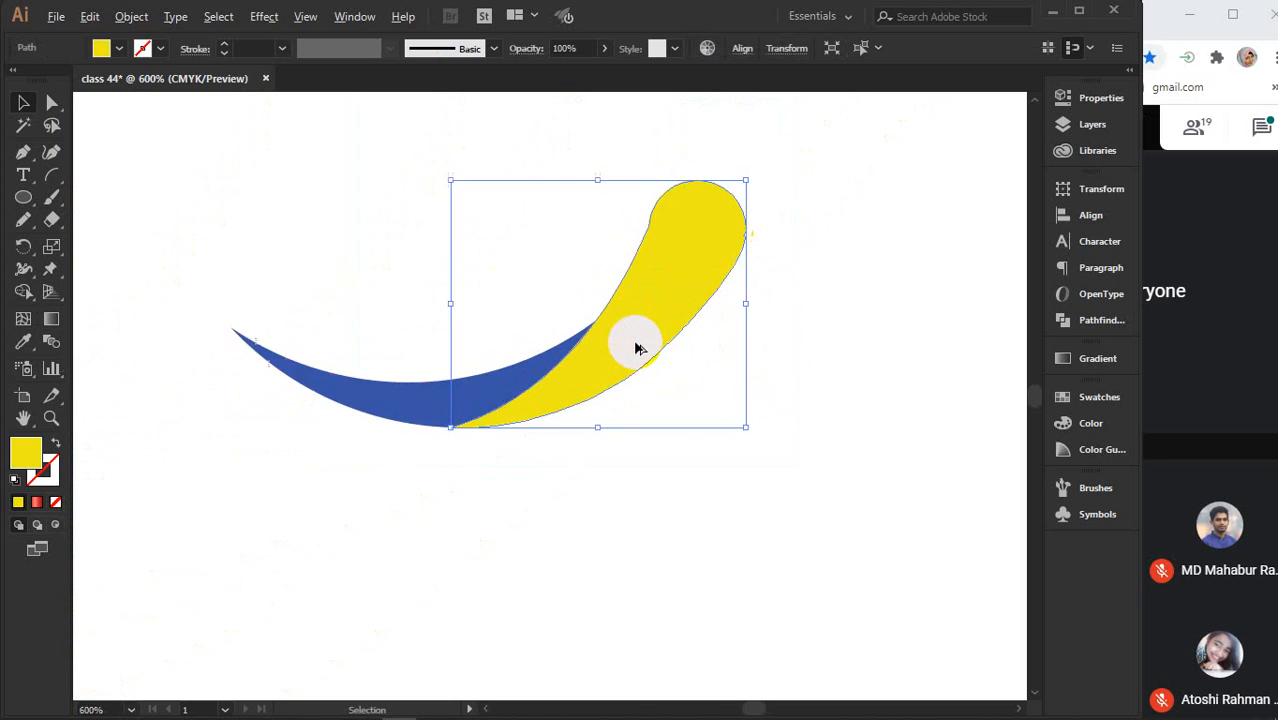
Select the blue tail and yellow teardrop together, move them just below the reference logo and deselect them
drag(619, 294, 627, 441)
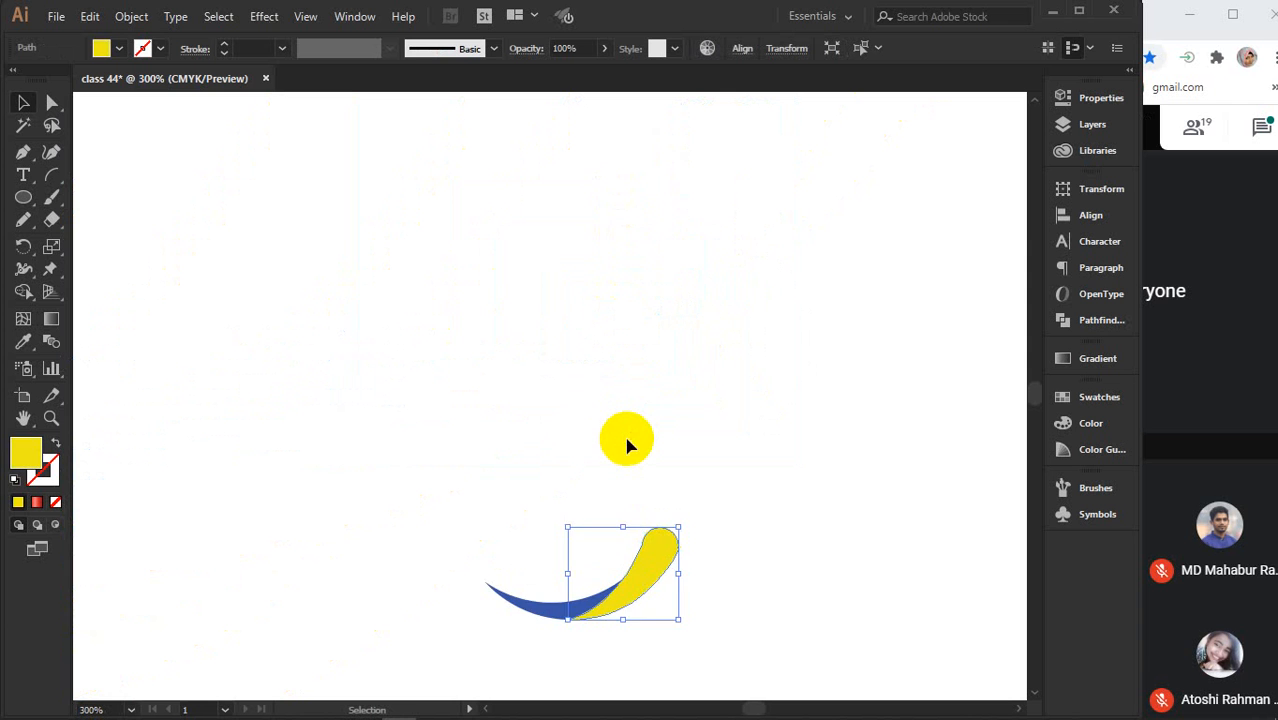
scroll(627, 441, down, 1)
drag(542, 442, 682, 579)
drag(625, 508, 583, 458)
scroll(580, 320, up, 1)
scroll(587, 311, up, 1)
click(723, 454)
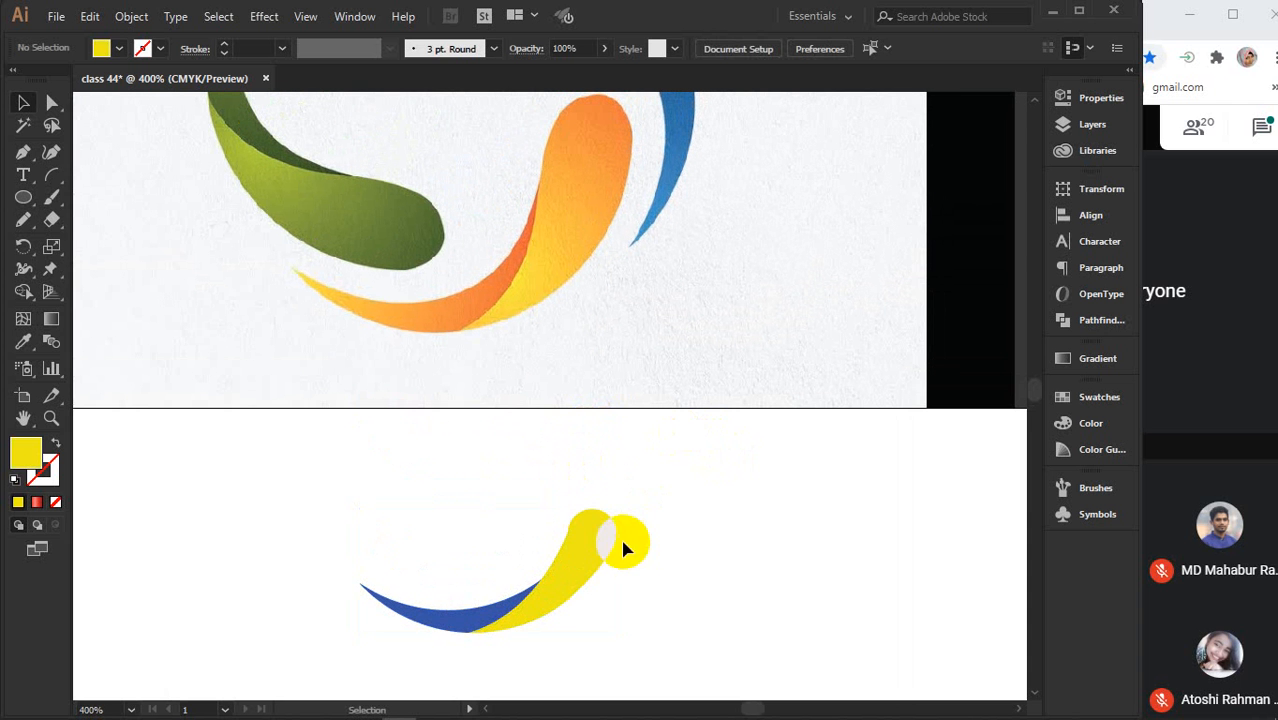
Apply a linear gradient to the yellow teardrop and remove its two middle colour stops
click(590, 546)
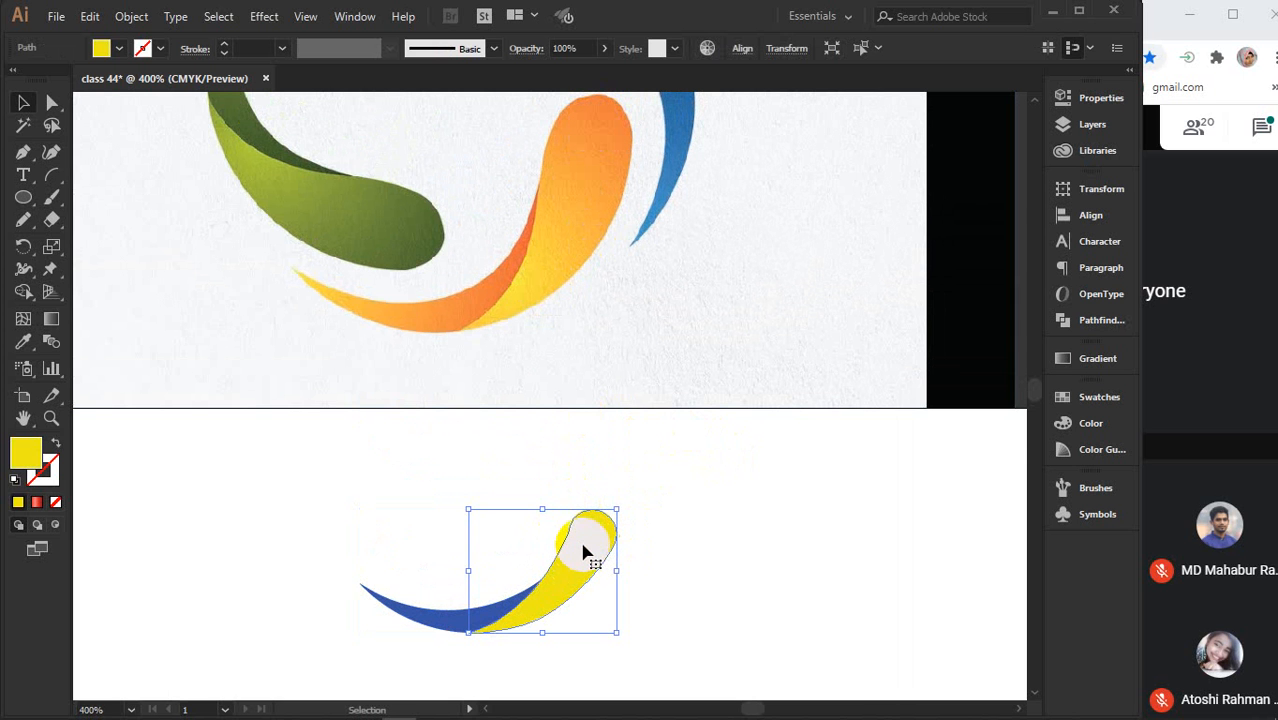
click(1097, 360)
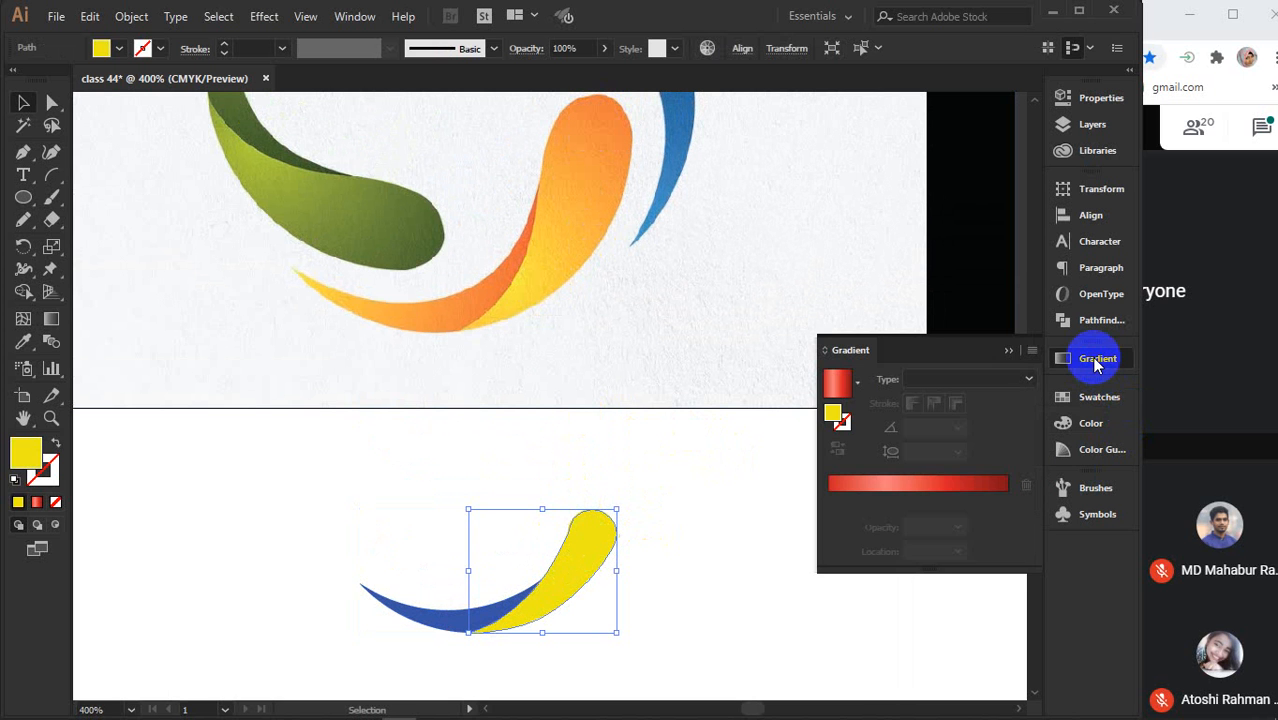
click(918, 508)
drag(918, 510, 900, 595)
drag(941, 508, 945, 594)
click(830, 497)
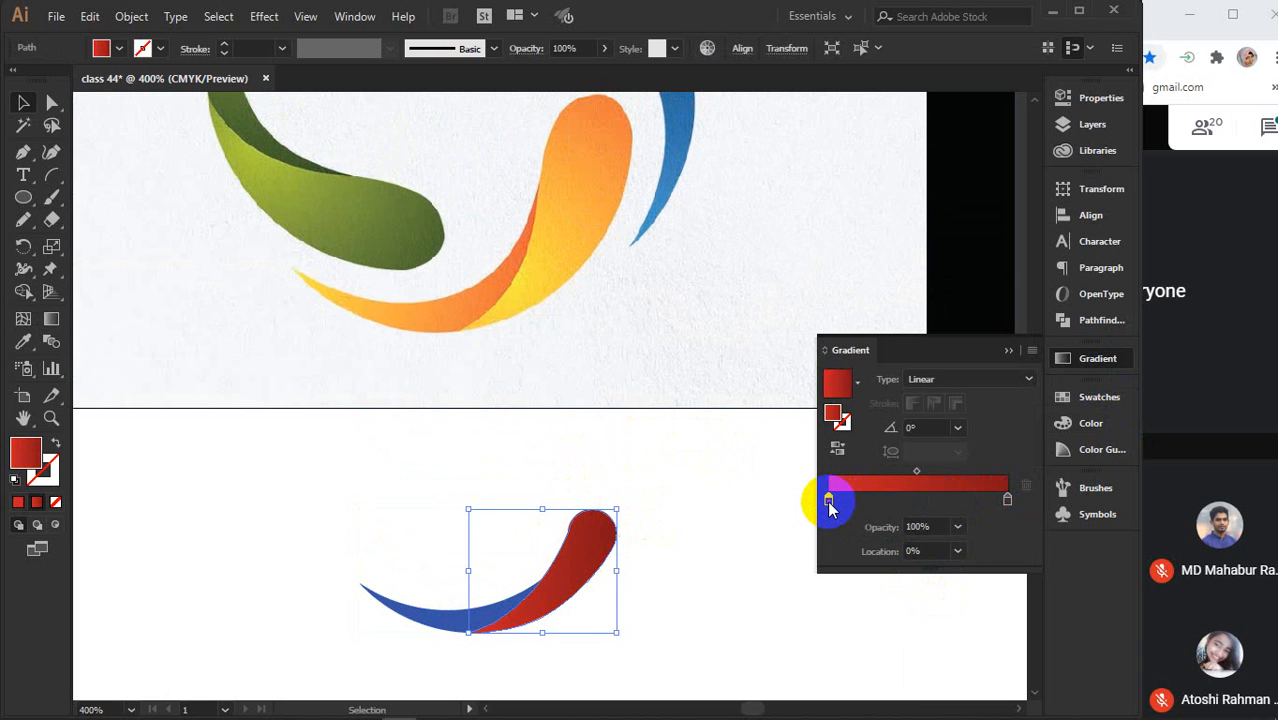
Set the teardrop gradient's start stop to orange (R=241 G=90 B=36) and its end stop to RGB Yellow
double_click(829, 500)
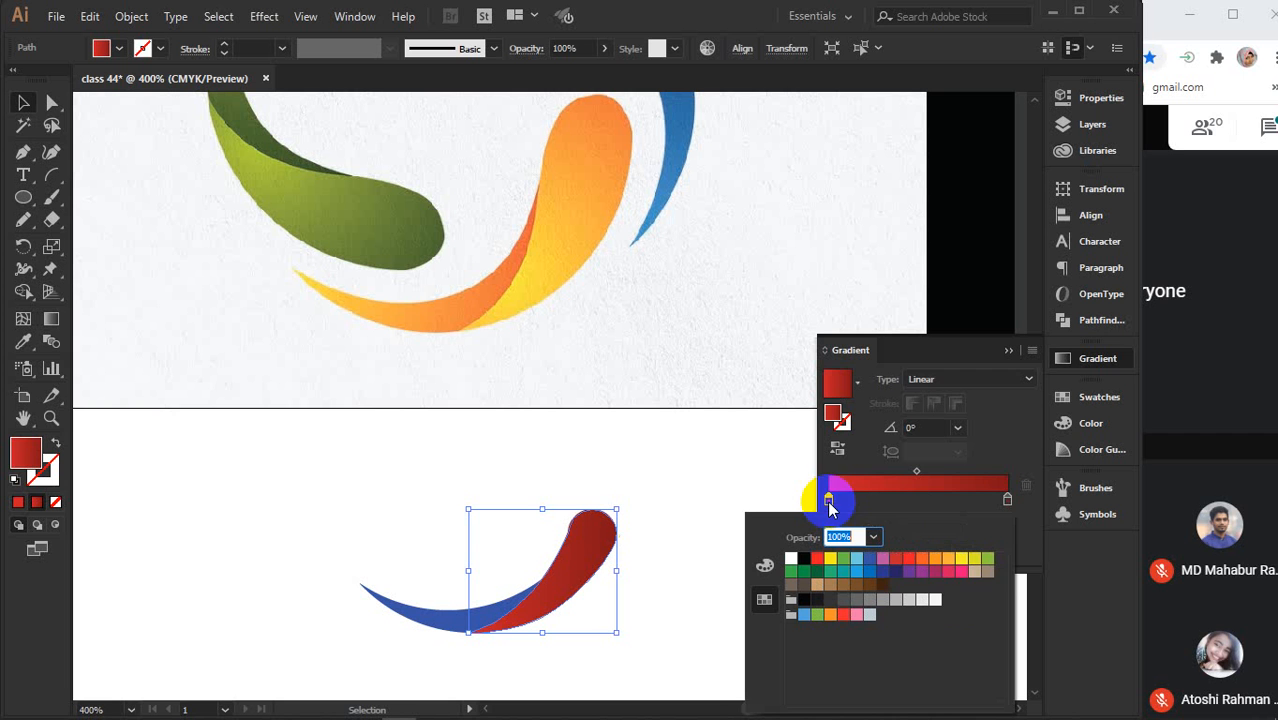
click(922, 562)
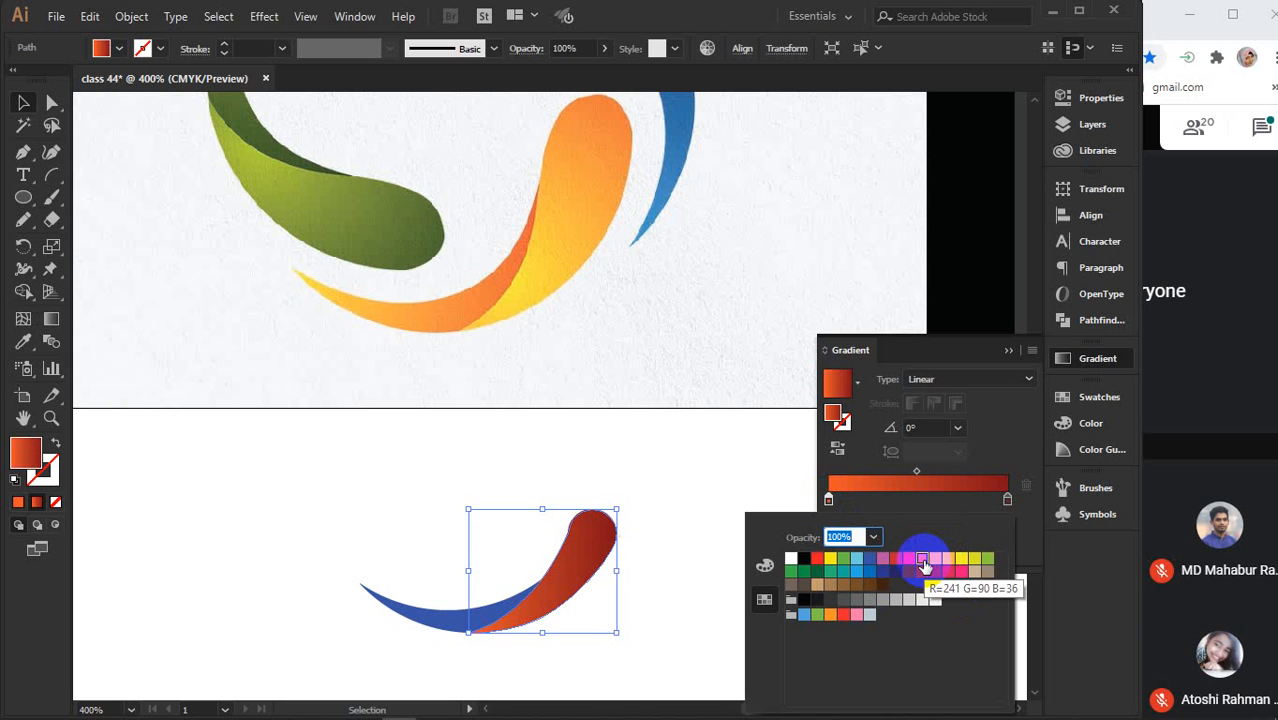
click(1007, 497)
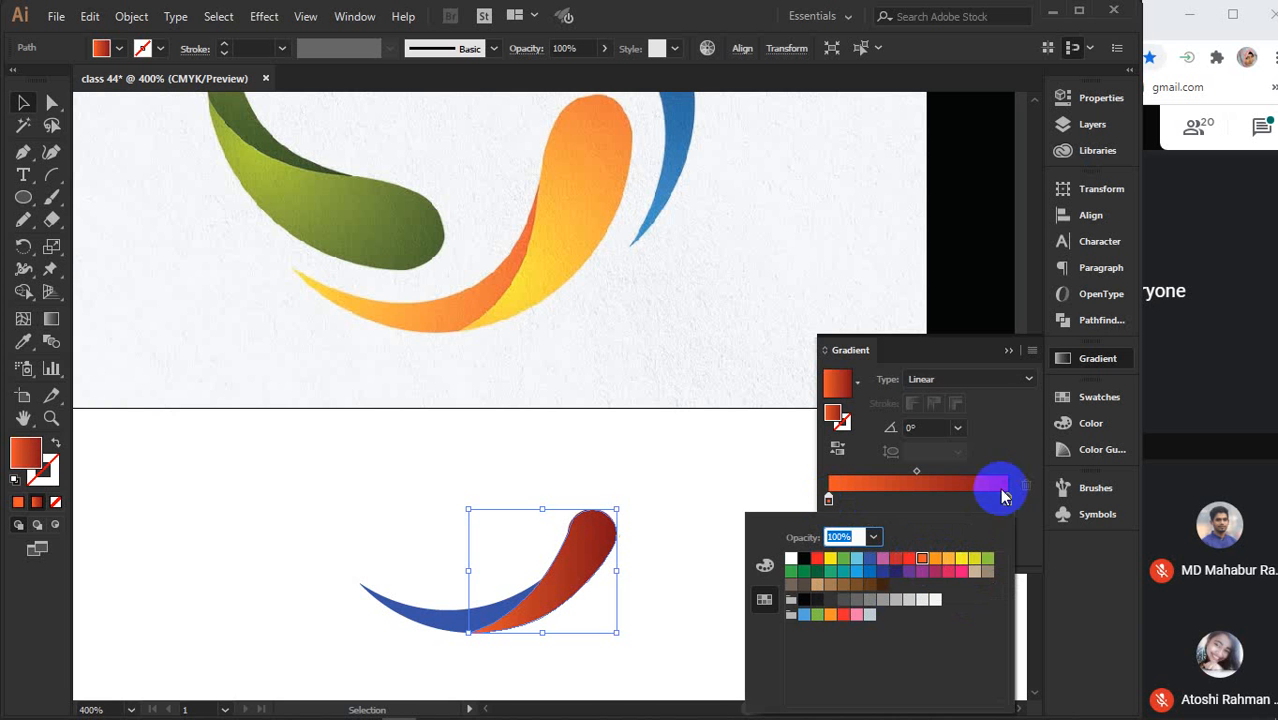
double_click(1007, 497)
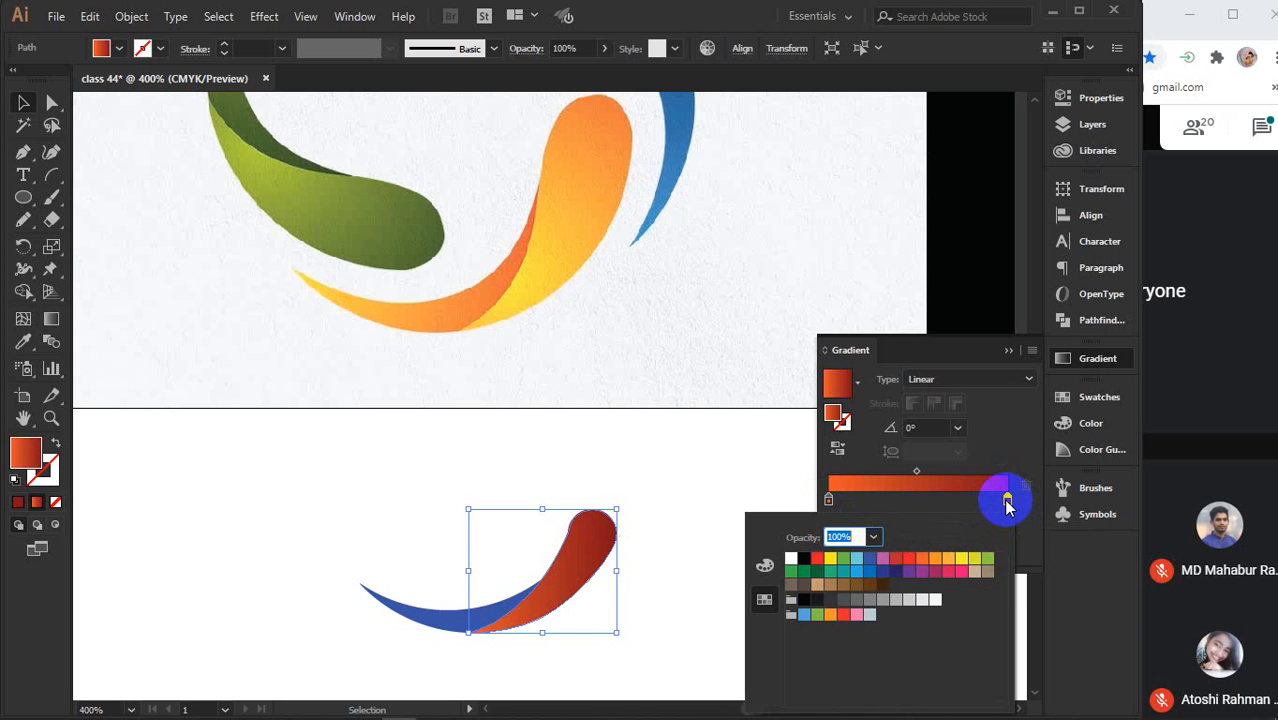
click(830, 560)
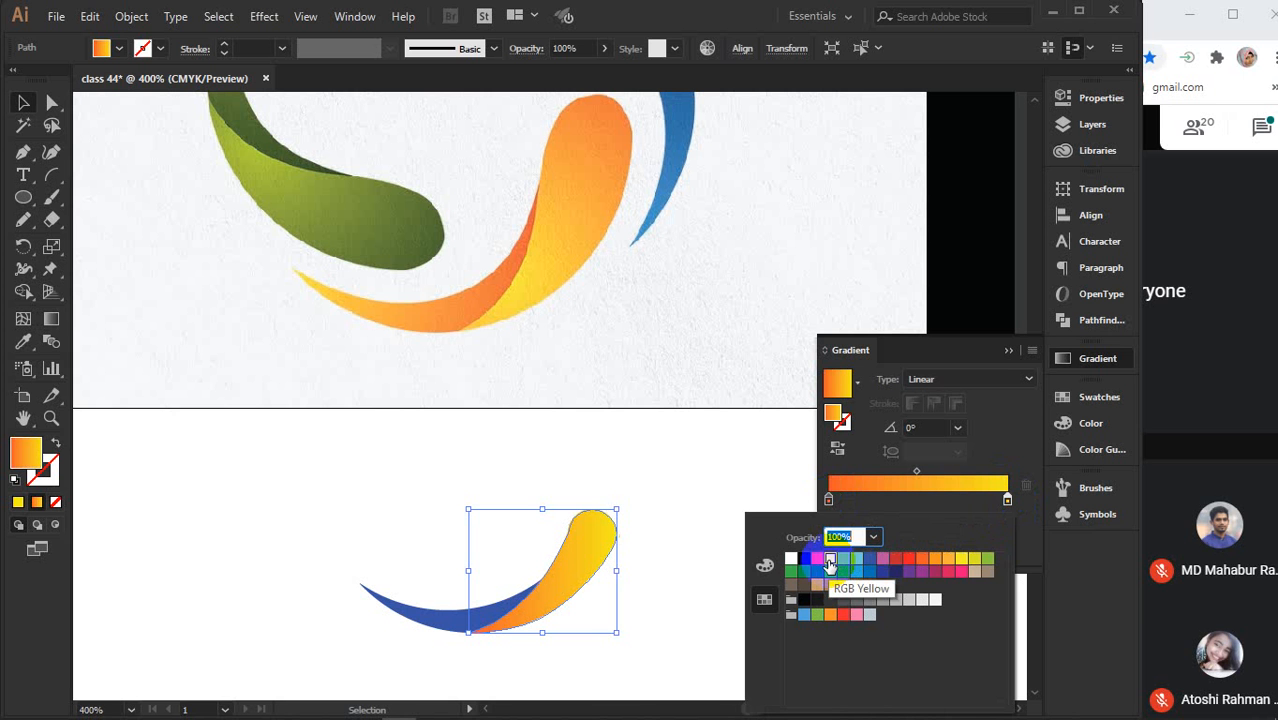
Redirect the teardrop's gradient to about -118.7° so orange fills the rounded head and yellow fills the pointed end
click(51, 320)
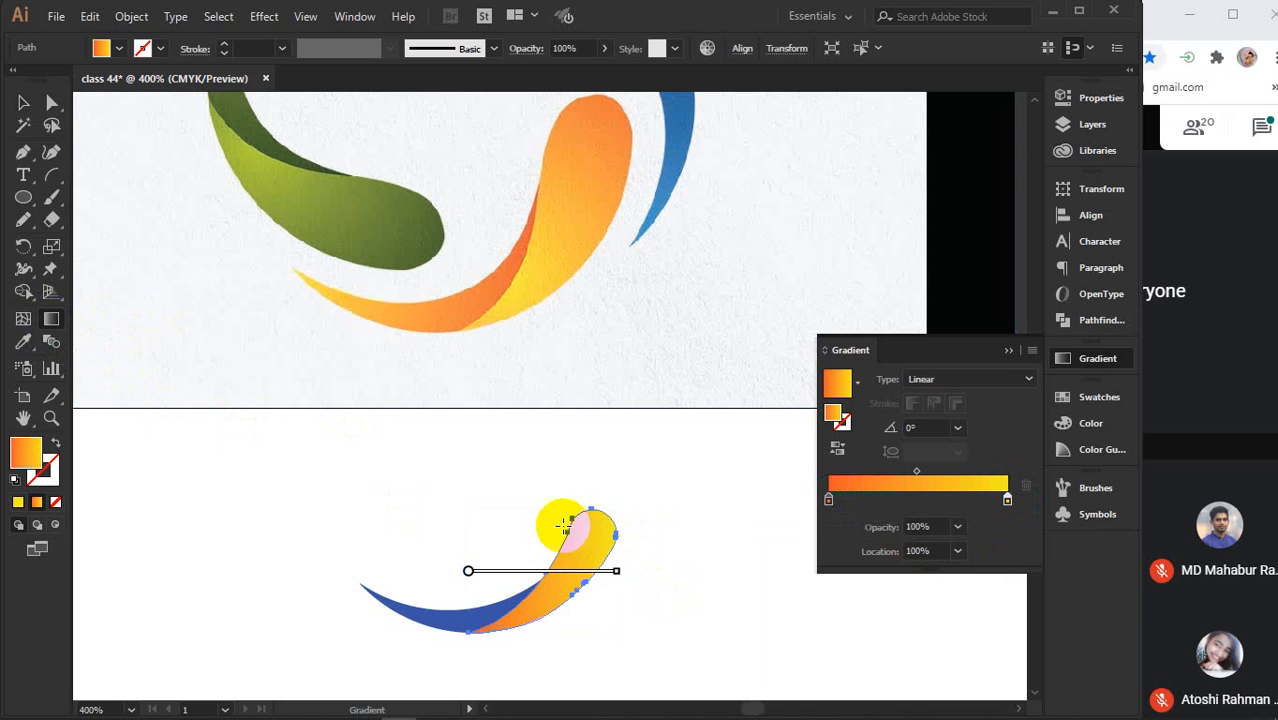
mouse_move(484, 644)
mouse_down()
mouse_move(617, 505)
mouse_move(542, 622)
mouse_move(519, 633)
mouse_up()
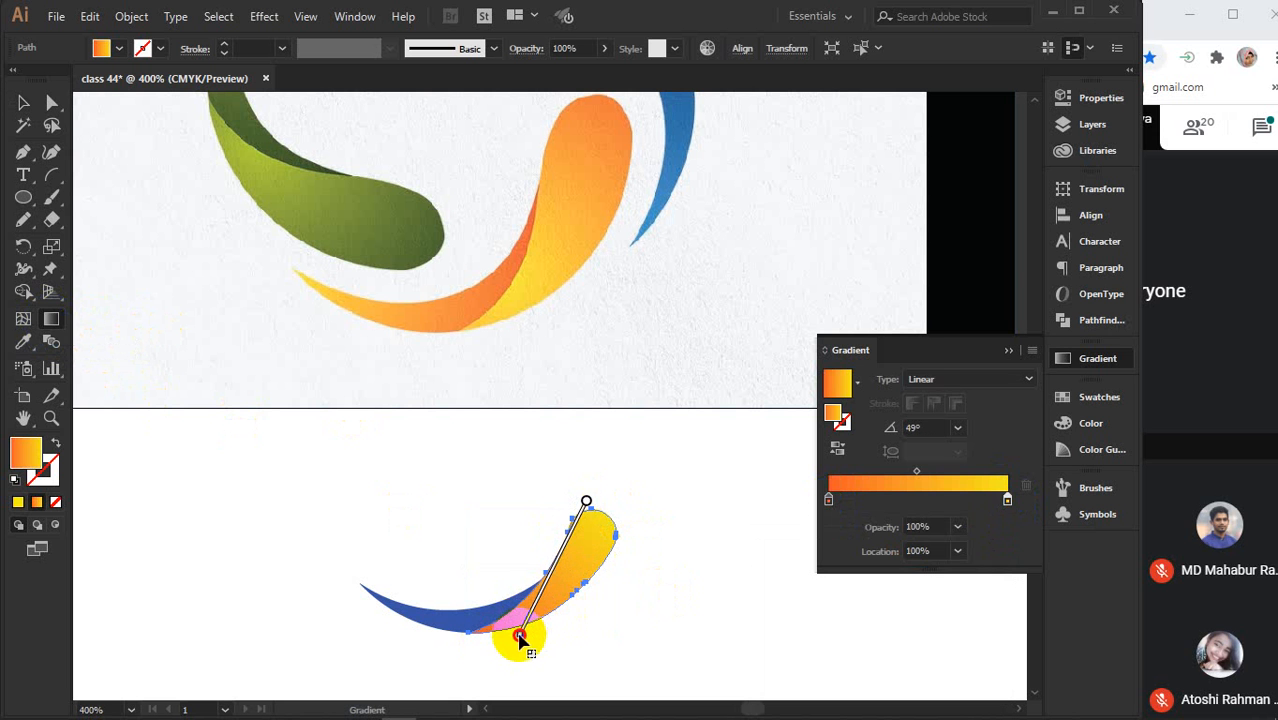
mouse_move(592, 492)
mouse_down()
mouse_move(562, 605)
mouse_move(513, 641)
mouse_up()
click(615, 510)
mouse_move(605, 498)
mouse_down()
mouse_move(571, 620)
mouse_move(546, 650)
mouse_move(514, 640)
mouse_up()
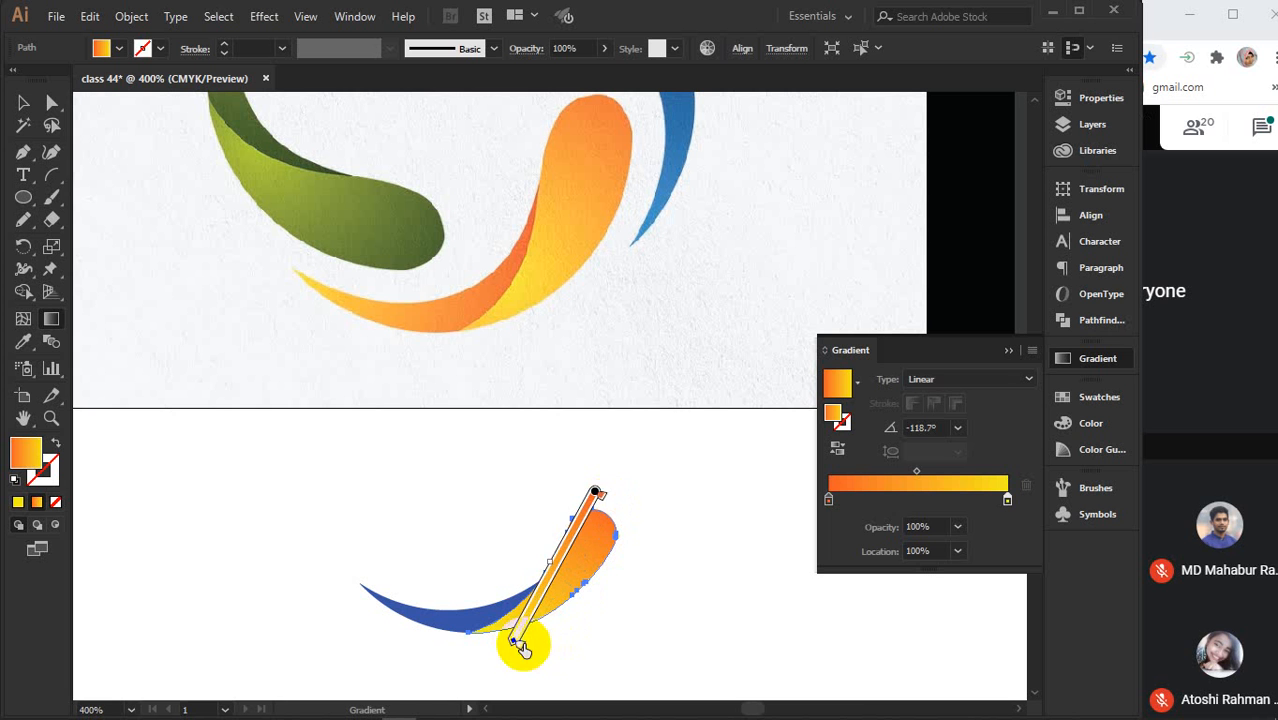
Fill the blue tail with the same orange-to-yellow gradient, running from orange at the teardrop to yellow at the tip, at about -177.2°
click(23, 103)
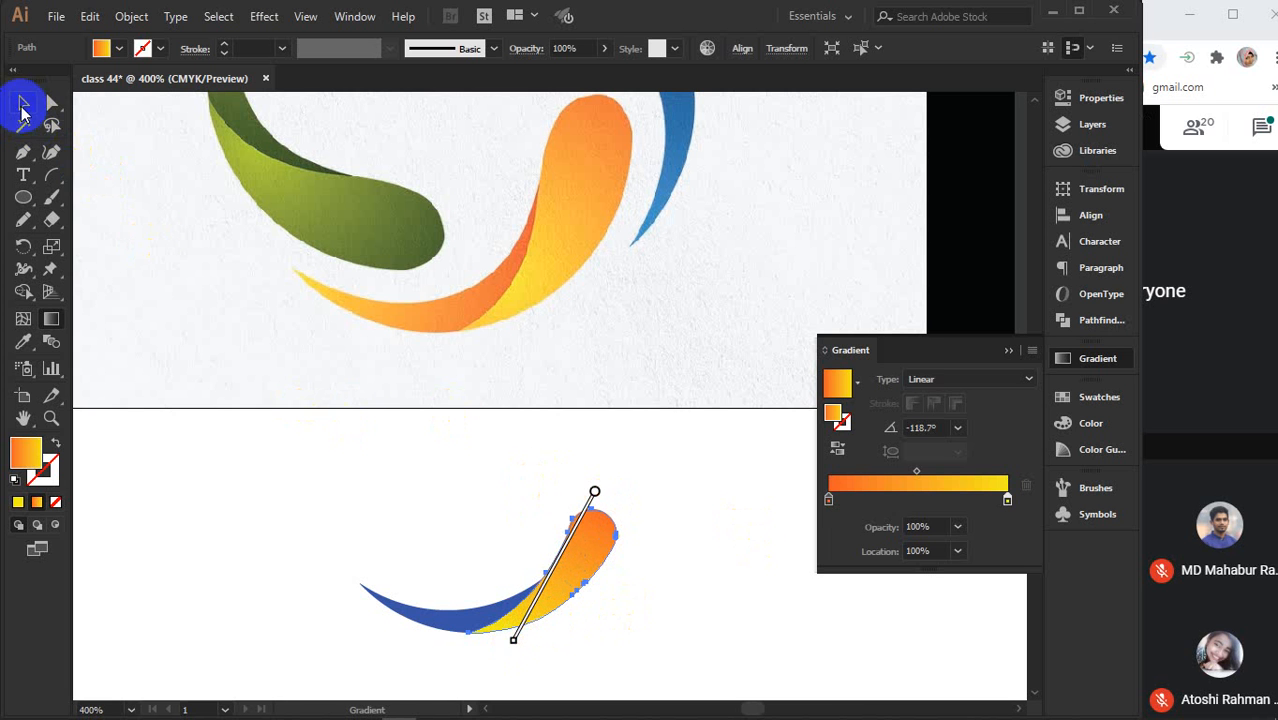
click(420, 622)
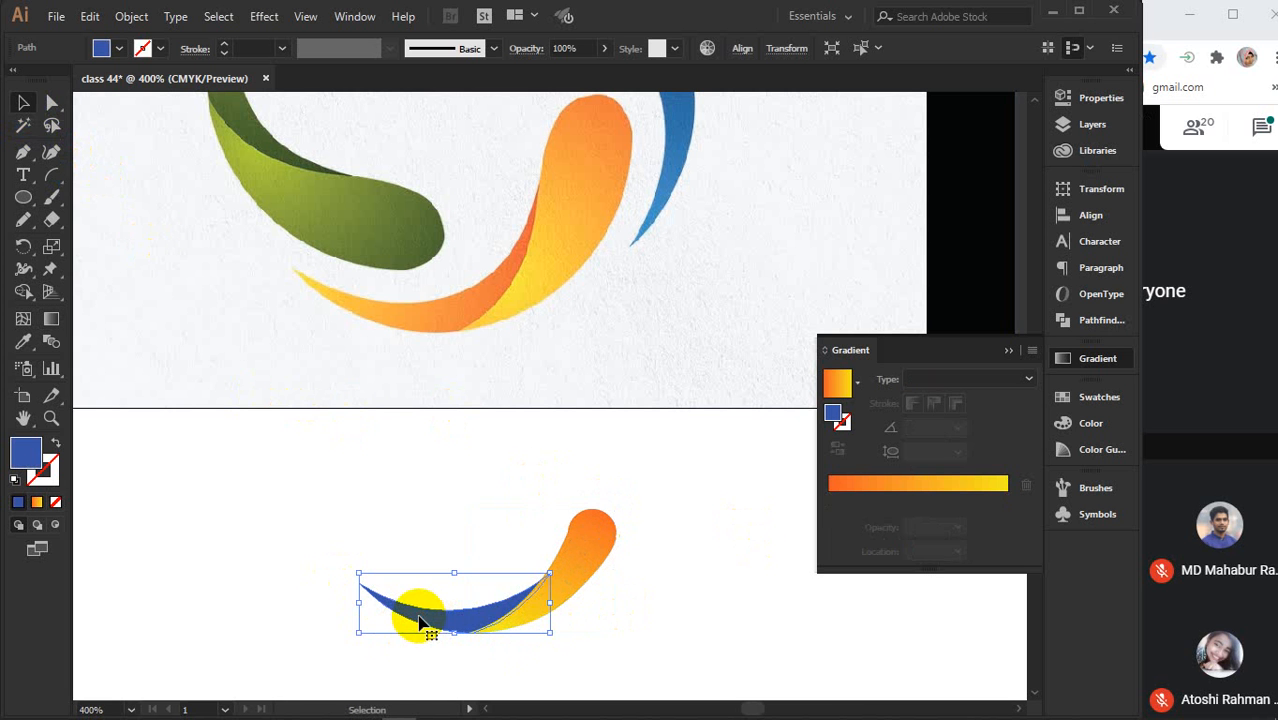
click(922, 495)
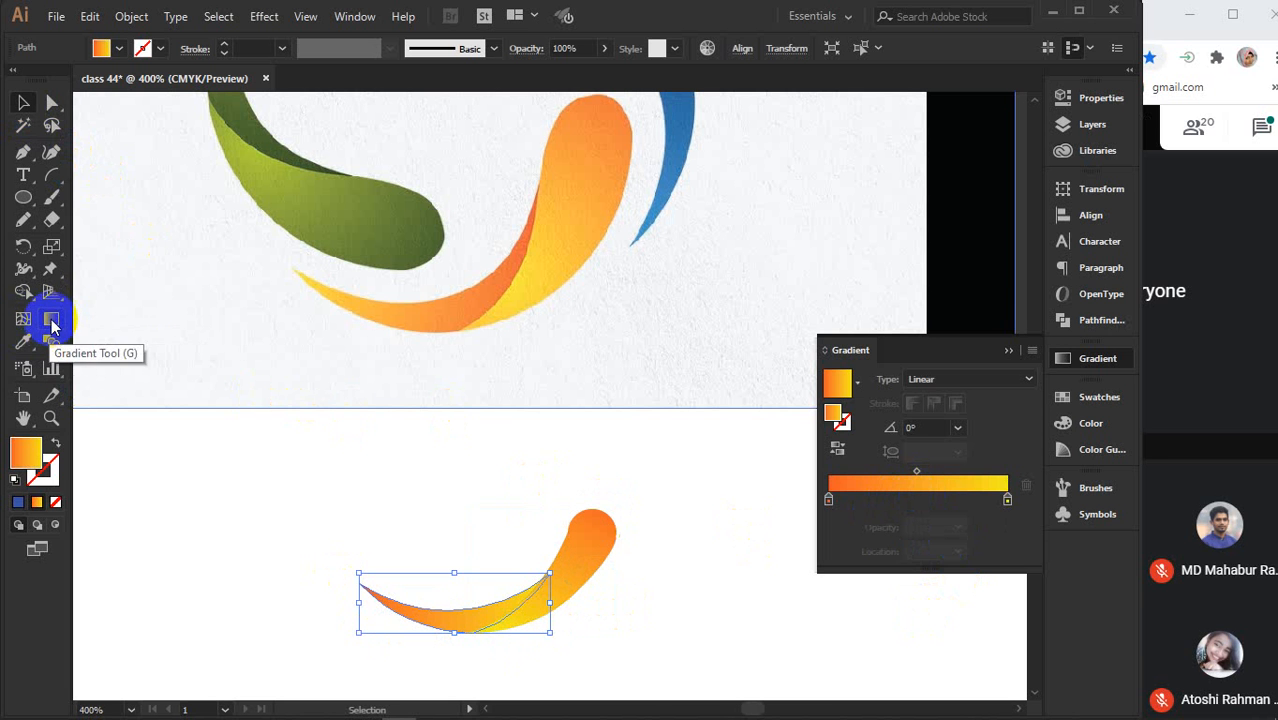
click(52, 320)
scroll(448, 542, down, 1)
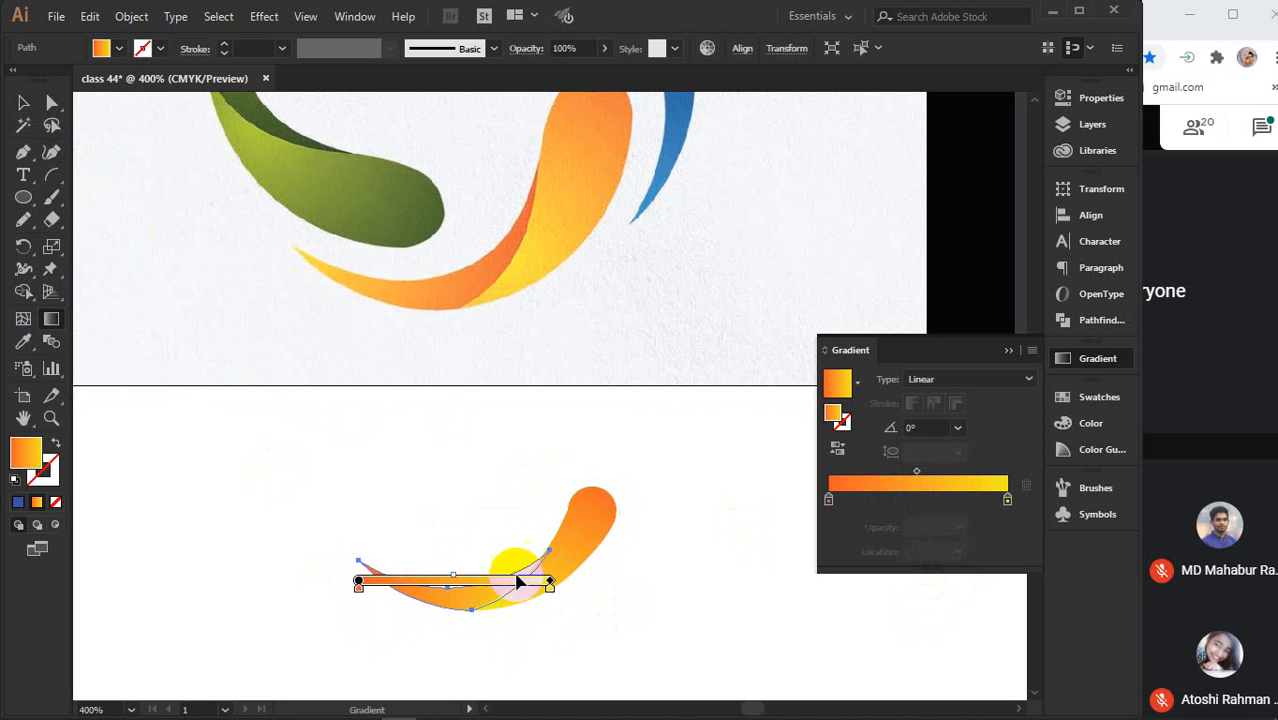
drag(560, 571, 368, 590)
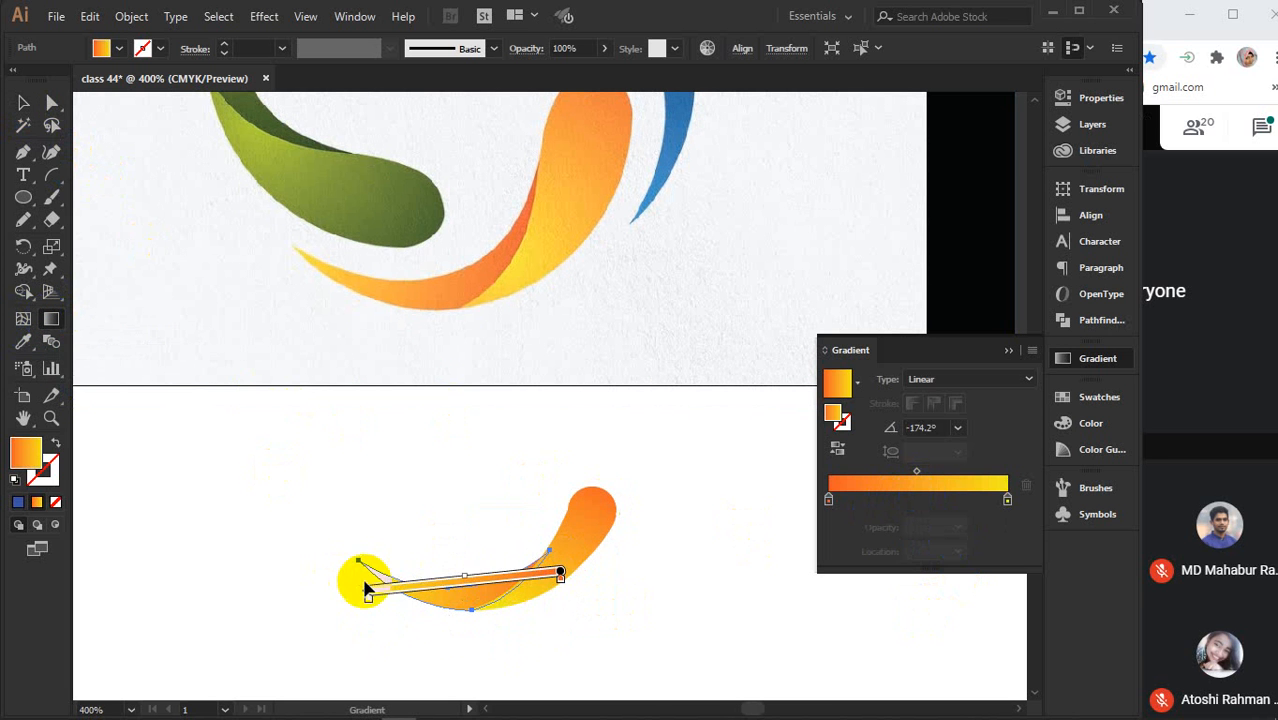
mouse_move(521, 591)
mouse_down()
mouse_move(440, 602)
mouse_move(374, 582)
mouse_move(361, 560)
mouse_up()
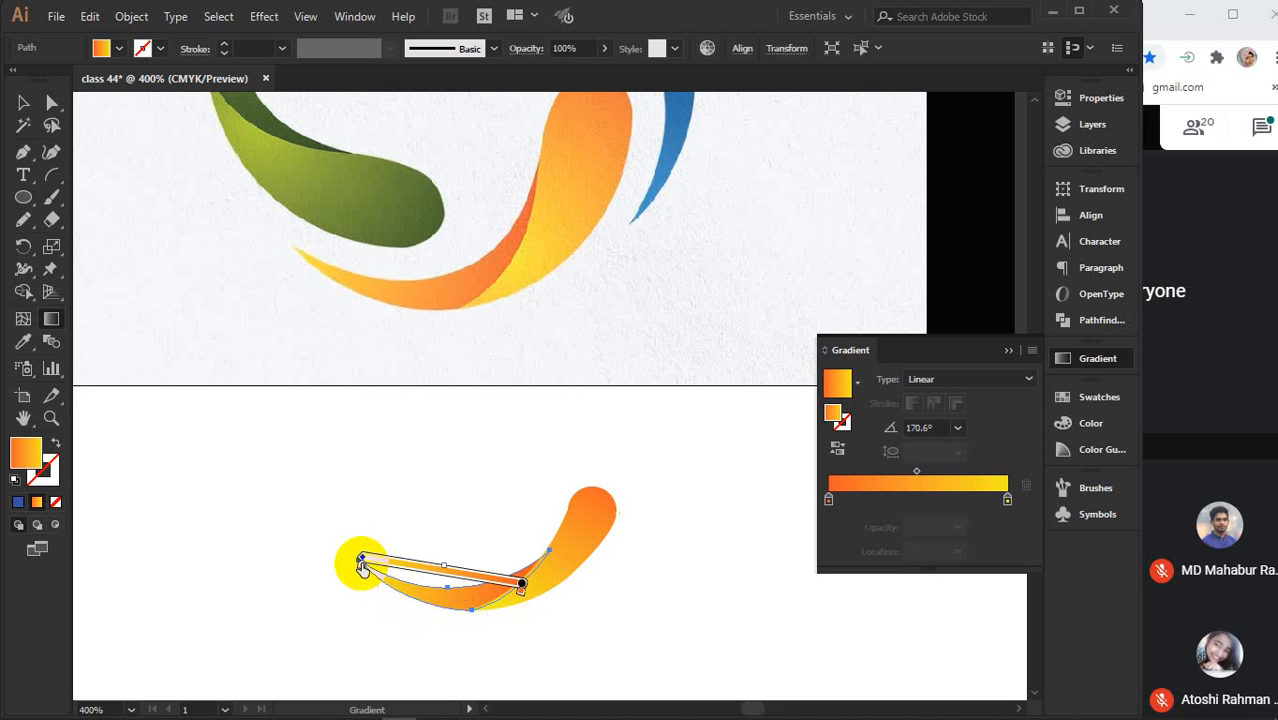
drag(538, 559, 322, 557)
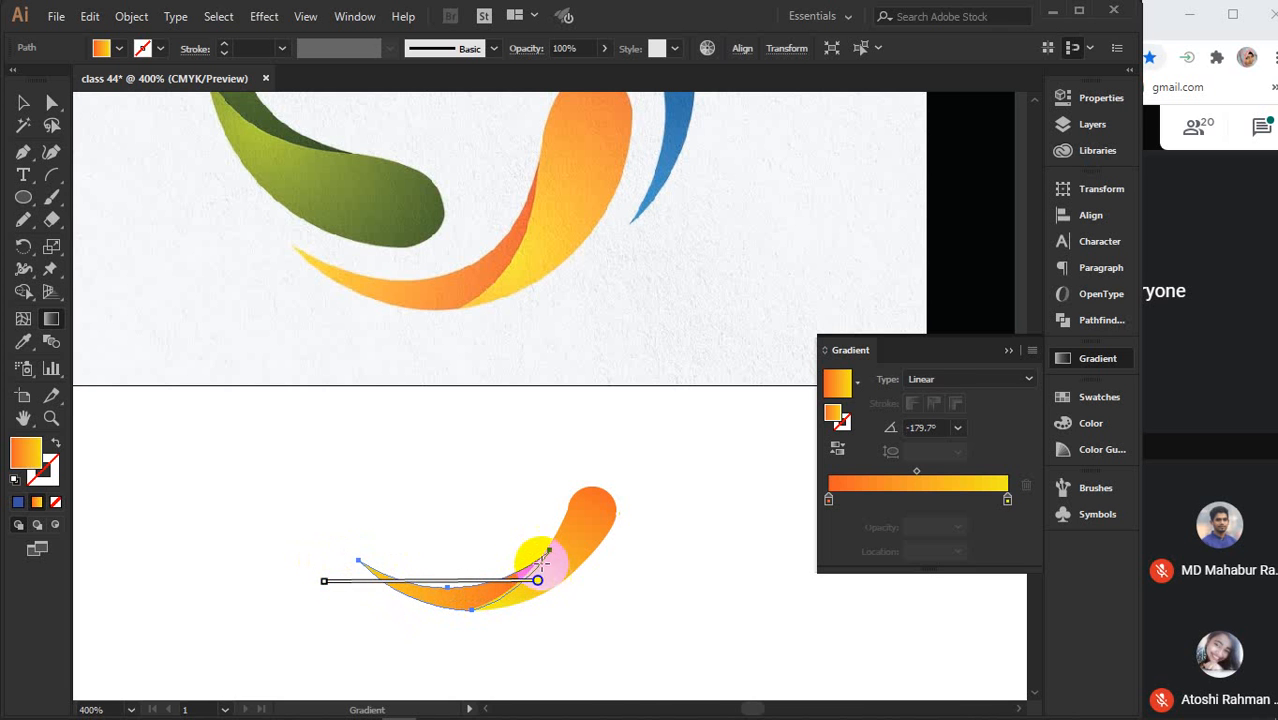
drag(541, 556, 336, 566)
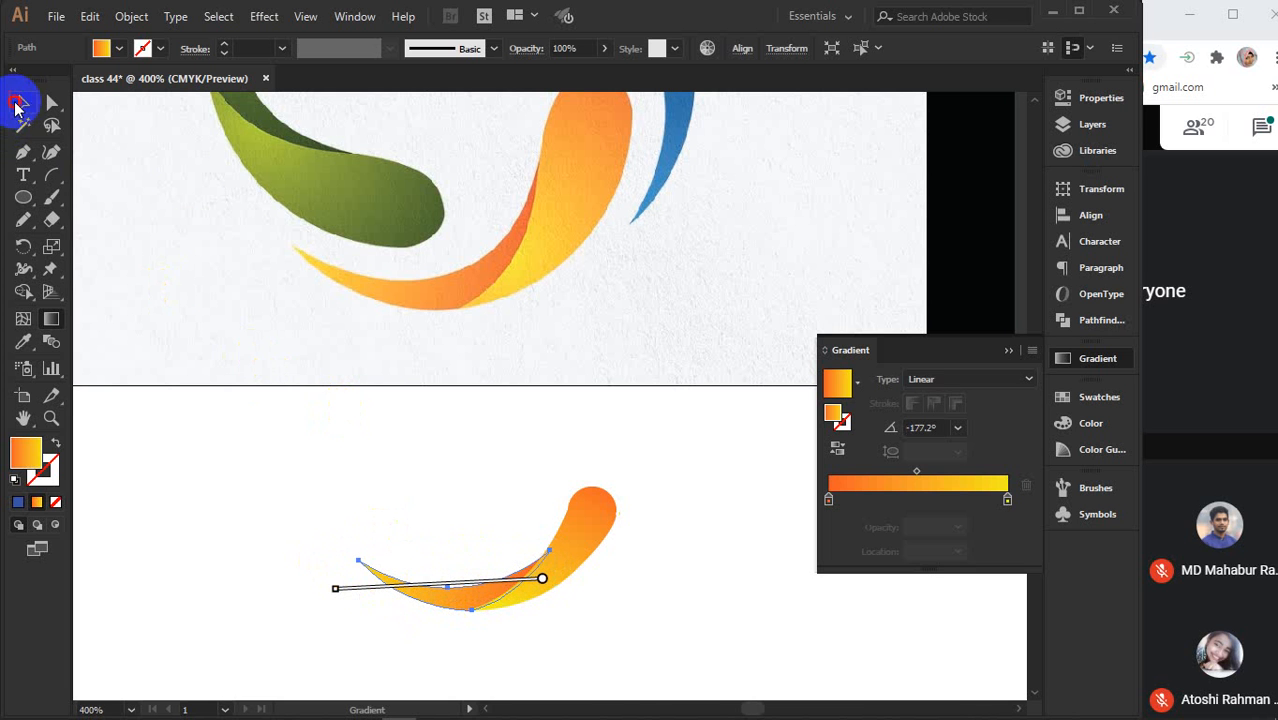
Group the tail and teardrop and move the group to the lower middle of the blank artboard
click(17, 103)
click(1009, 350)
click(690, 540)
drag(457, 530, 616, 630)
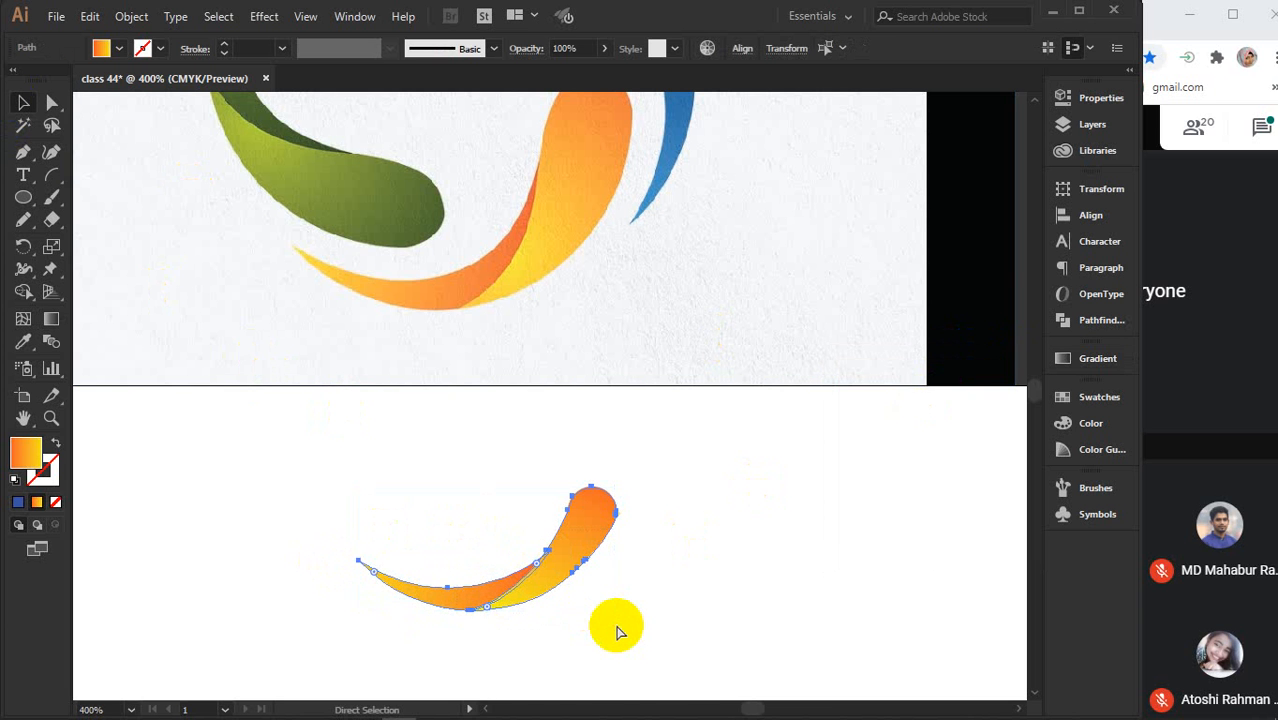
key(ctrl+g)
scroll(613, 625, down, 4)
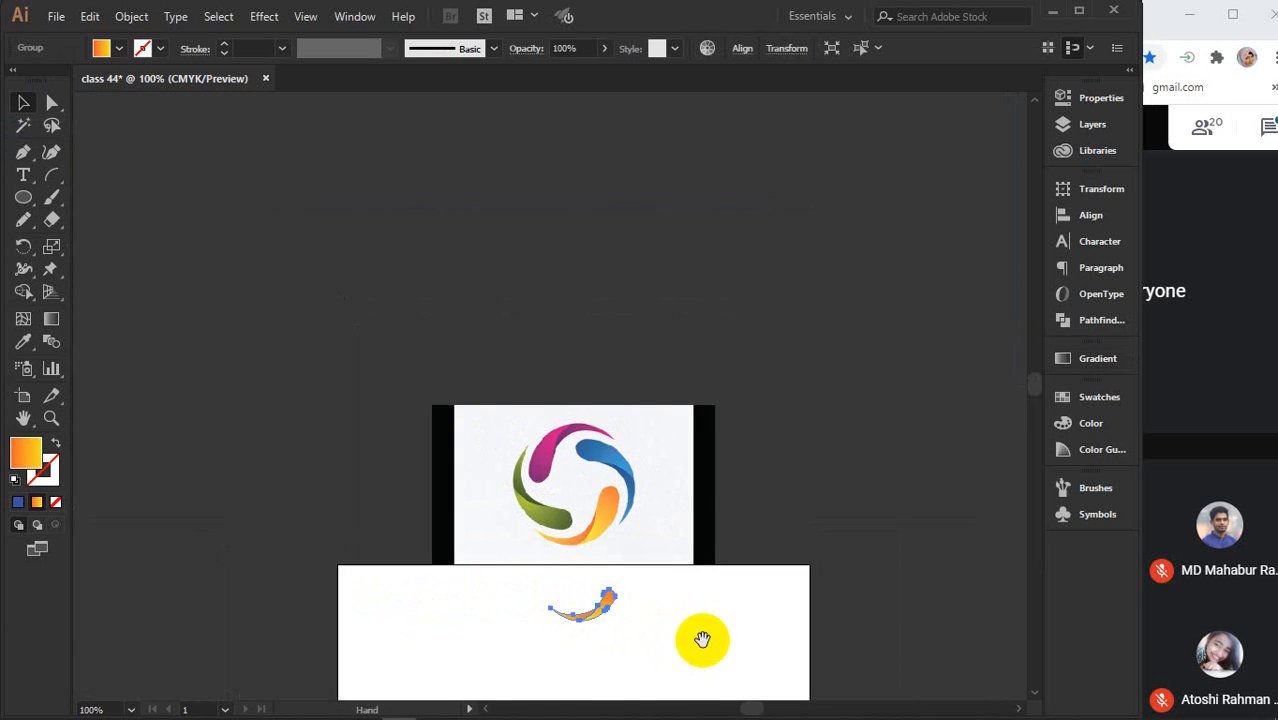
drag(699, 633, 679, 374)
drag(572, 350, 560, 535)
Draw a circle around the teardrop group with no fill and a blue 1 pt stroke
click(23, 197)
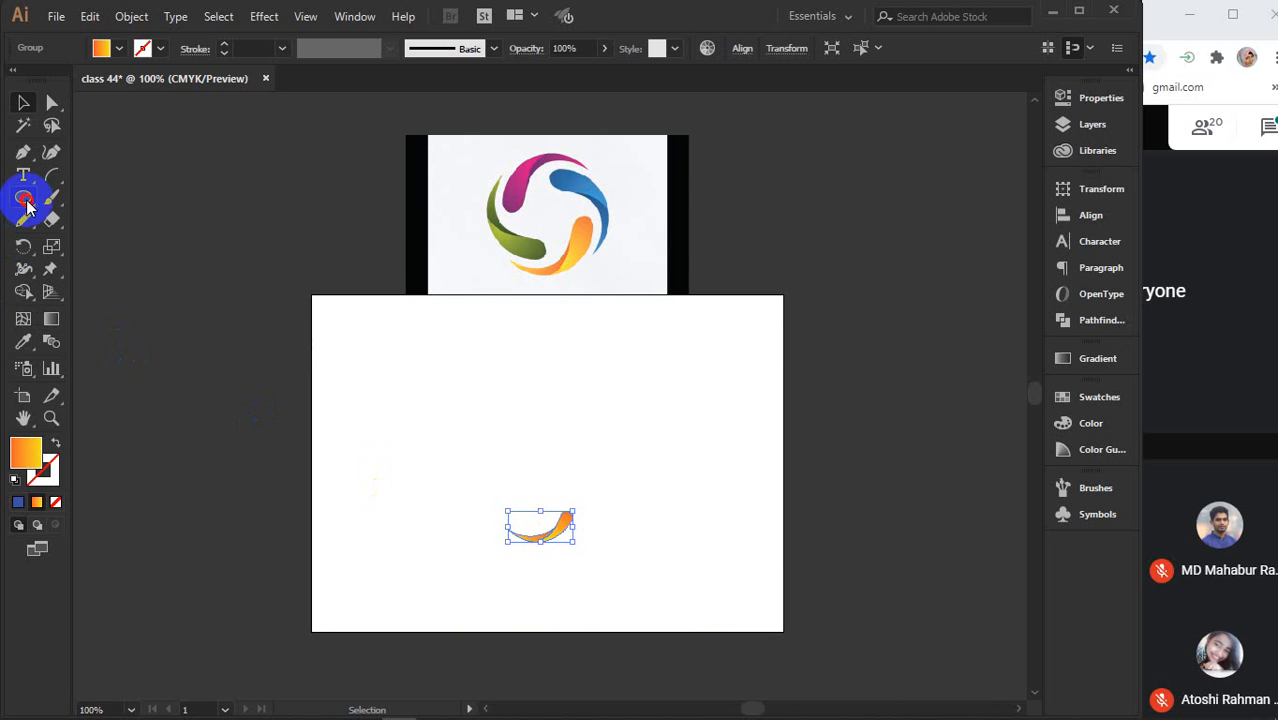
drag(485, 410, 618, 561)
click(23, 103)
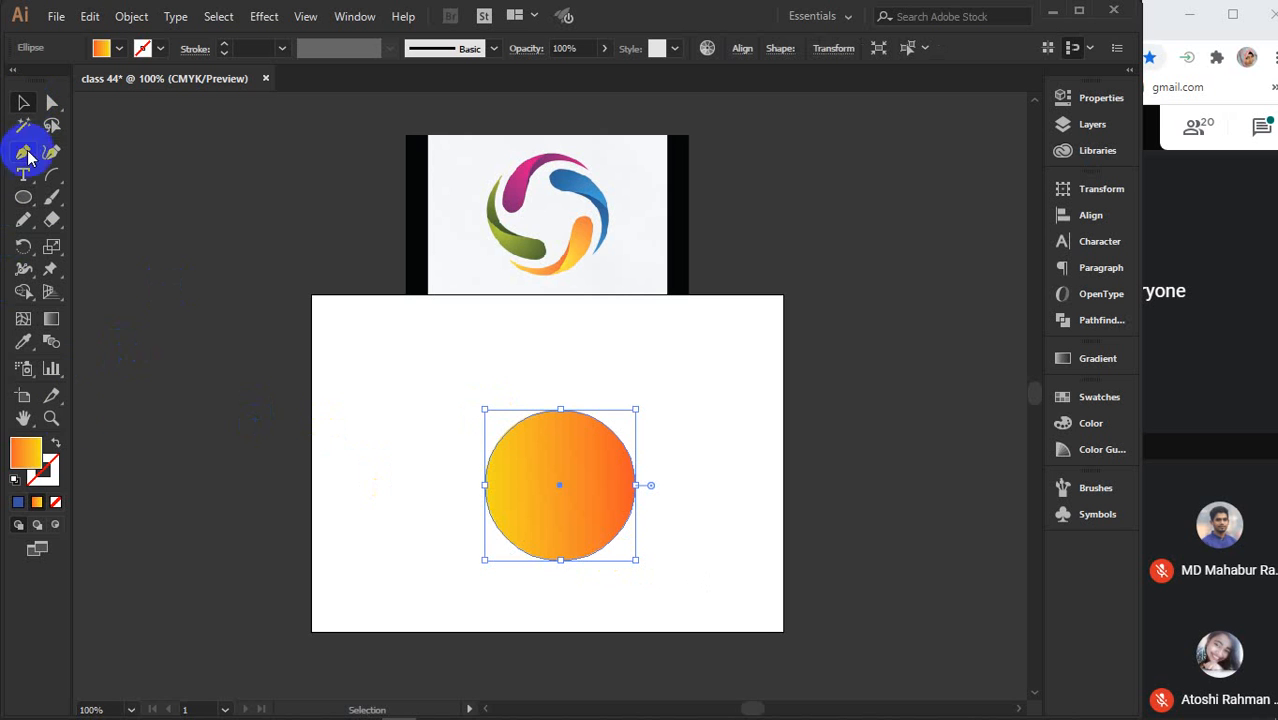
click(41, 506)
click(55, 504)
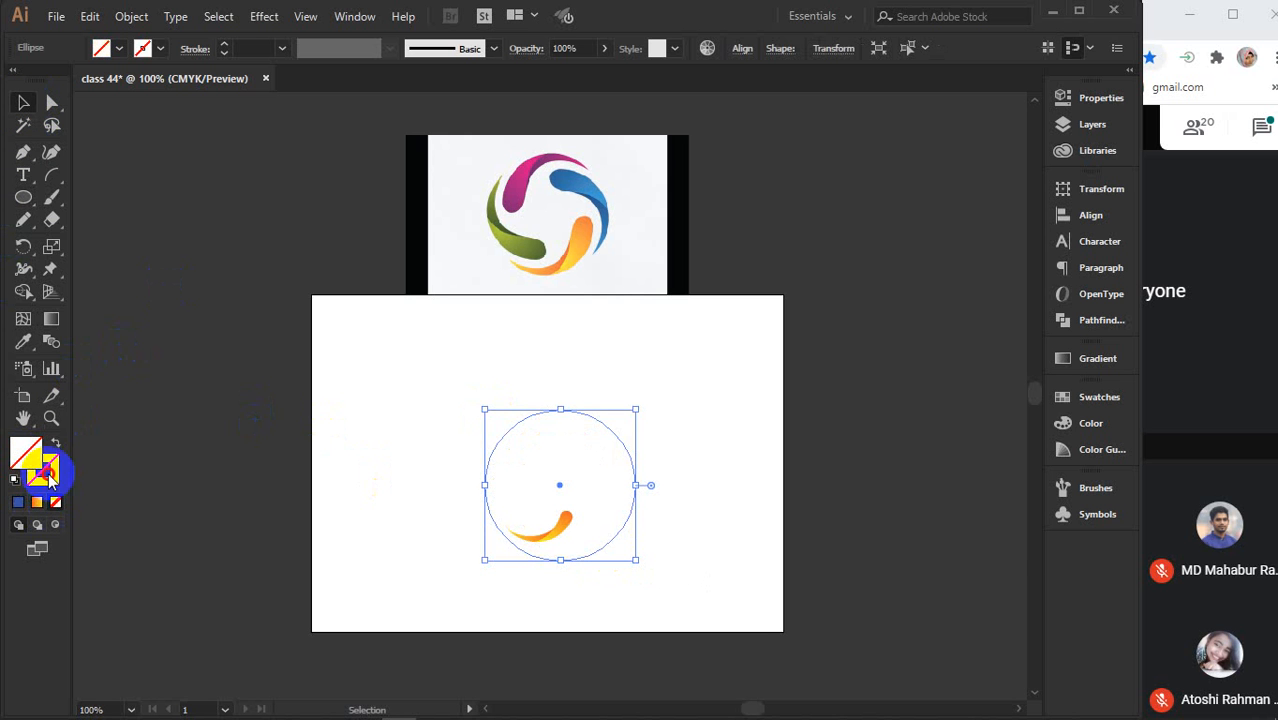
click(44, 470)
click(17, 502)
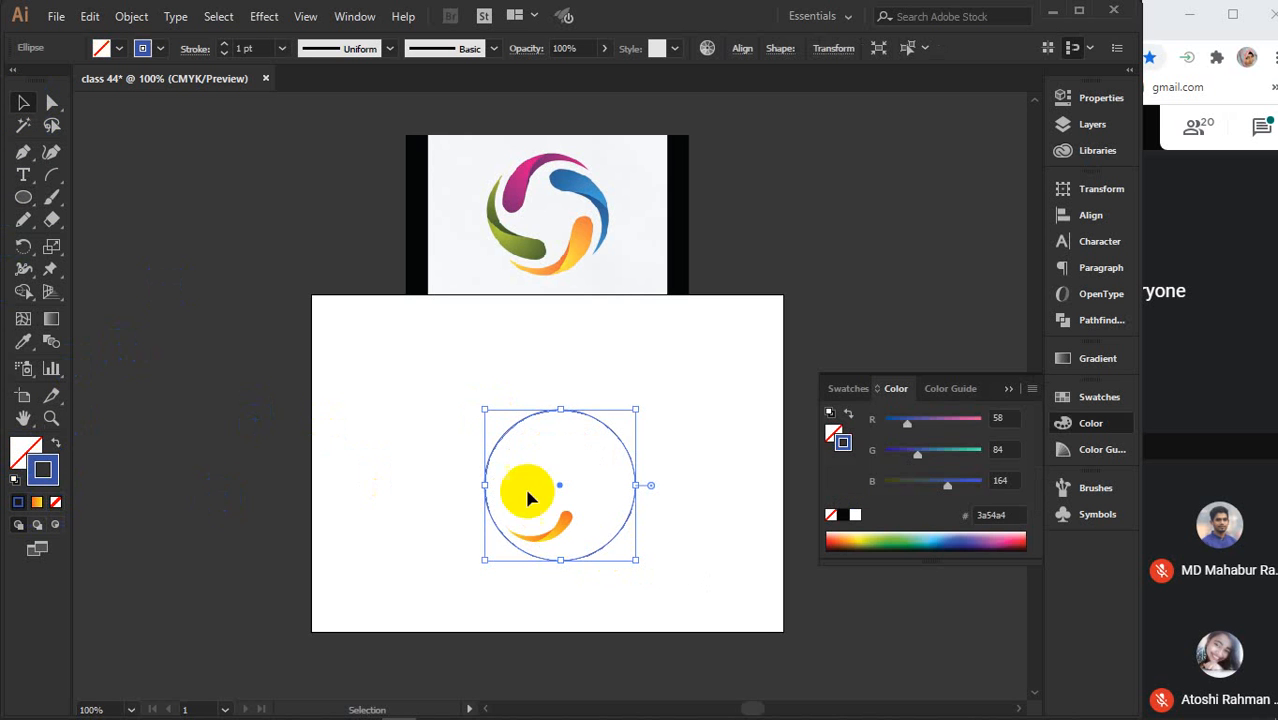
click(1009, 389)
key(a)
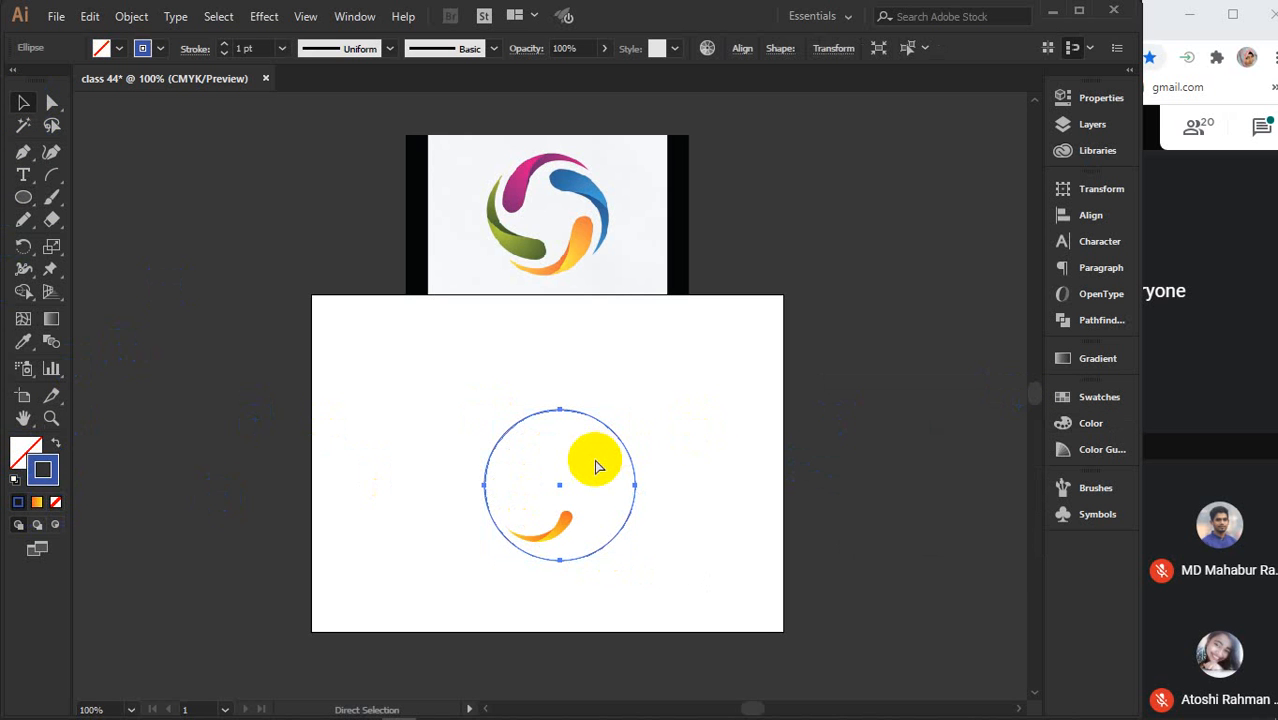
click(596, 466)
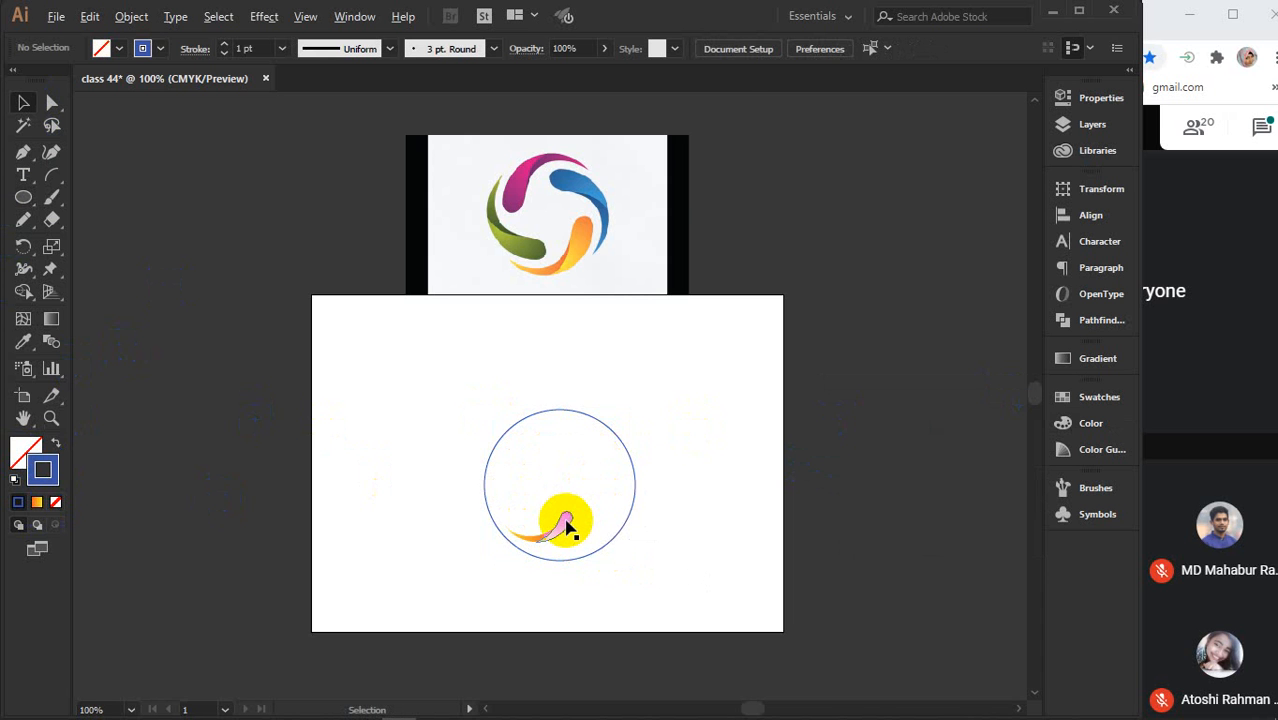
Move the teardrop group onto the circle's bottom inner edge and align both horizontally by their centres
scroll(566, 527, up, 1)
scroll(542, 465, down, 1)
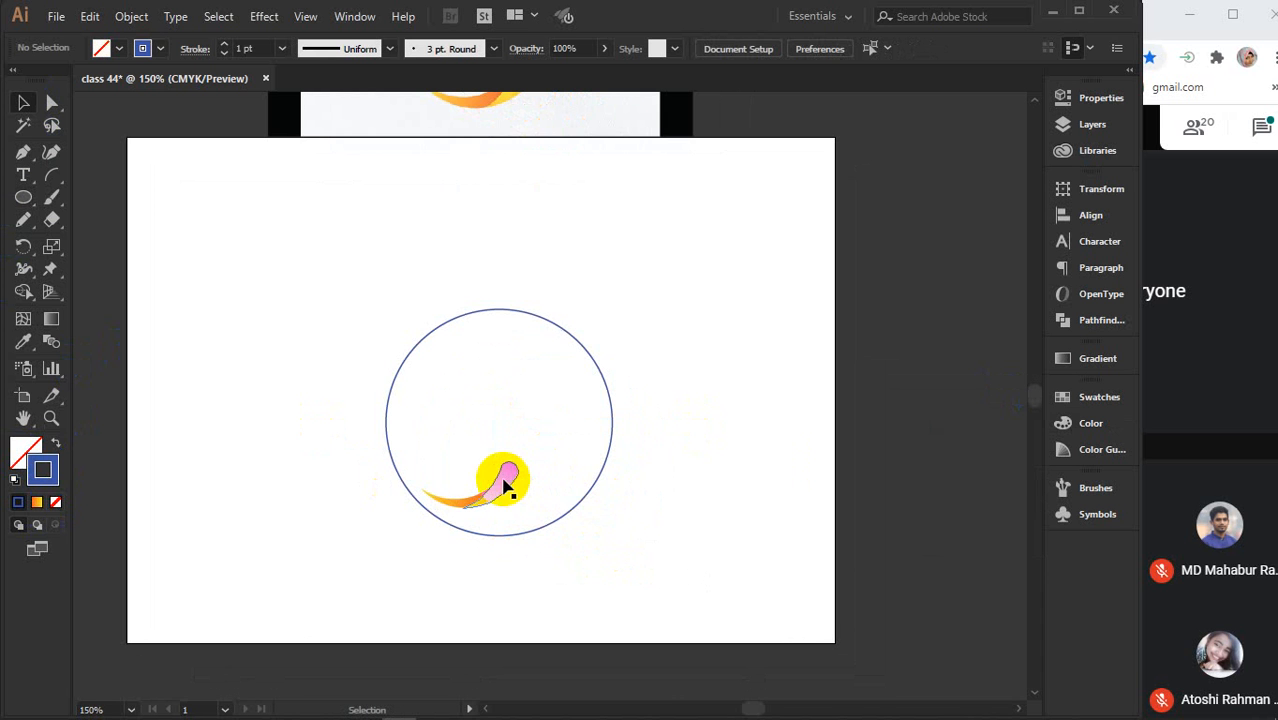
drag(506, 484, 537, 511)
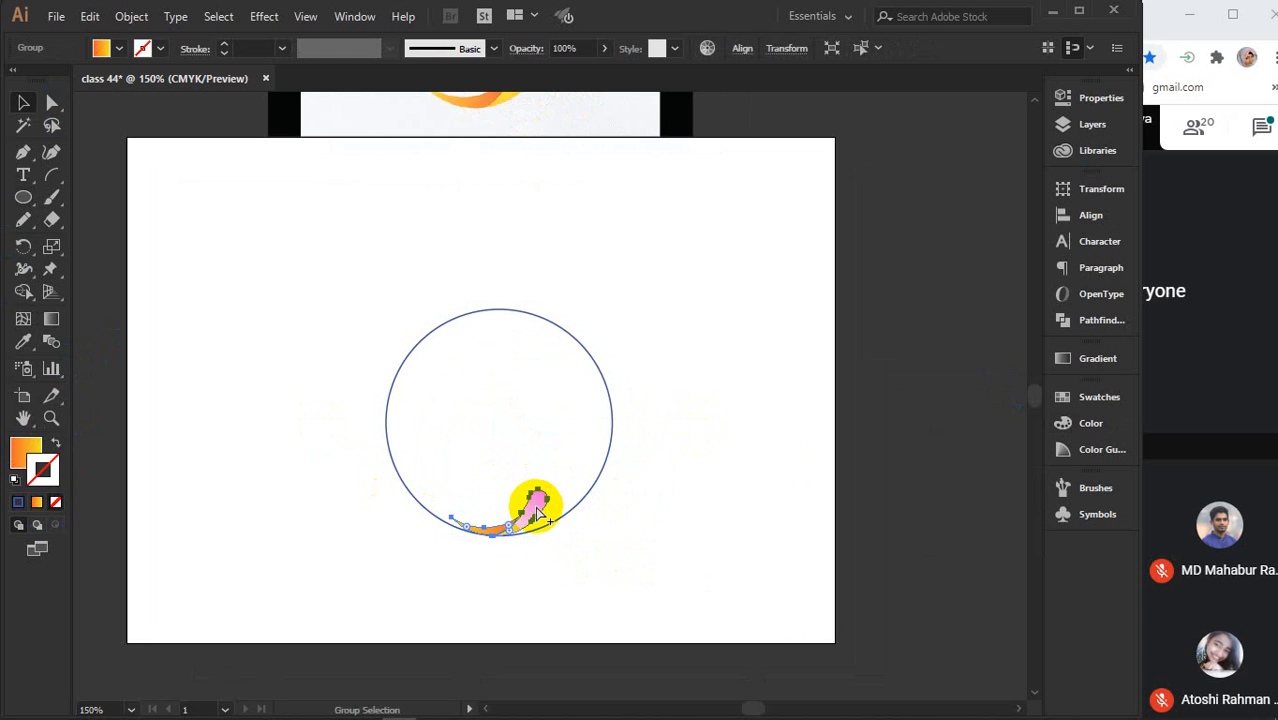
key(v)
drag(599, 554, 436, 461)
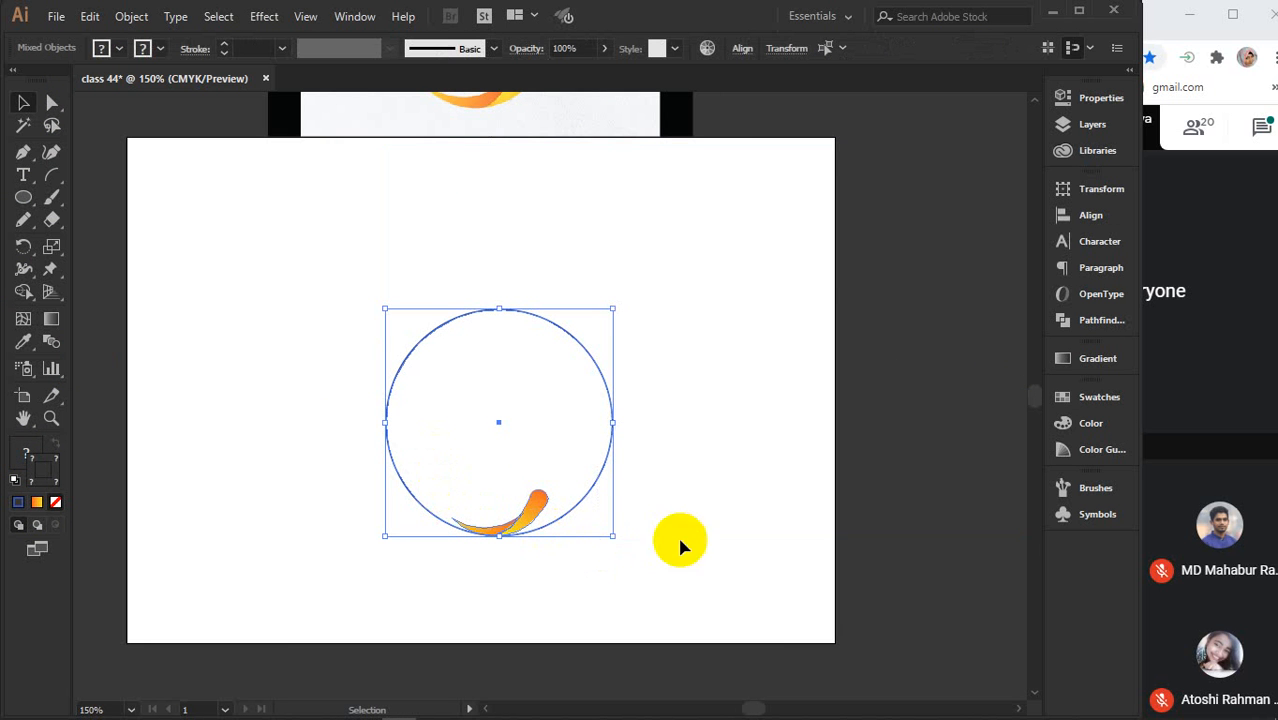
click(1100, 218)
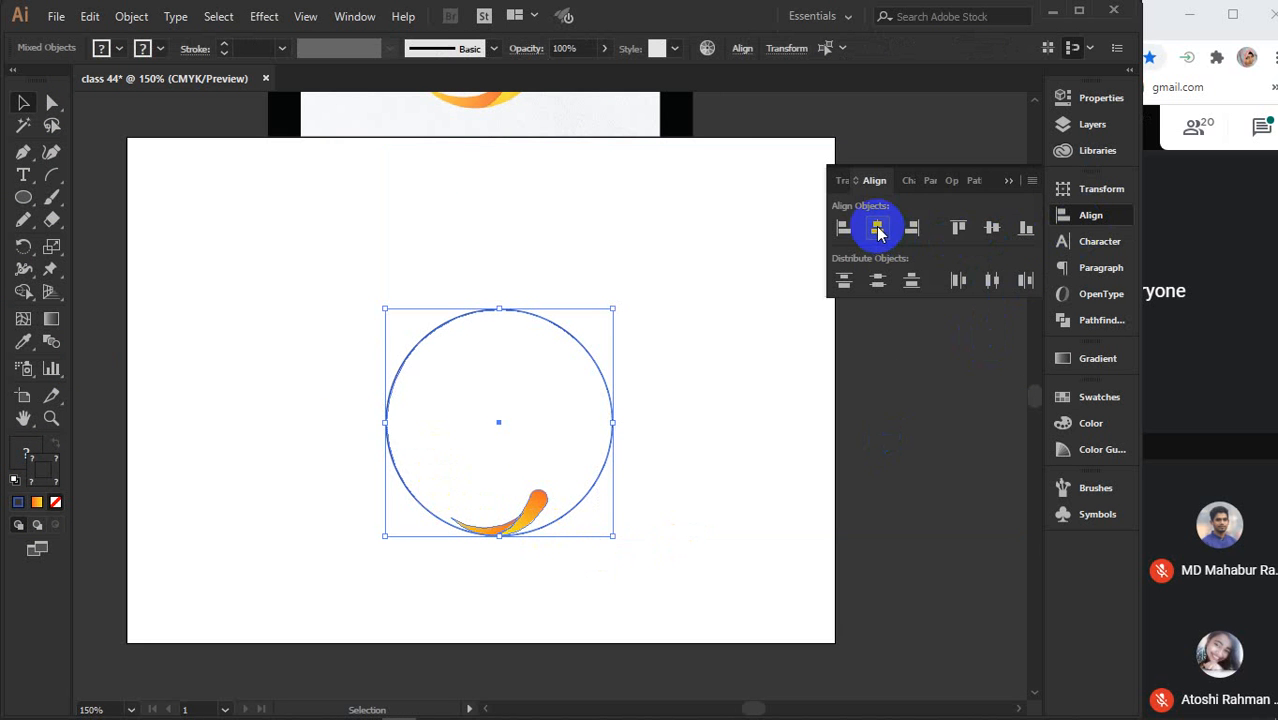
click(1006, 180)
Enlarge the teardrop group proportionally, keeping it centred on the circle's bottom edge
click(662, 450)
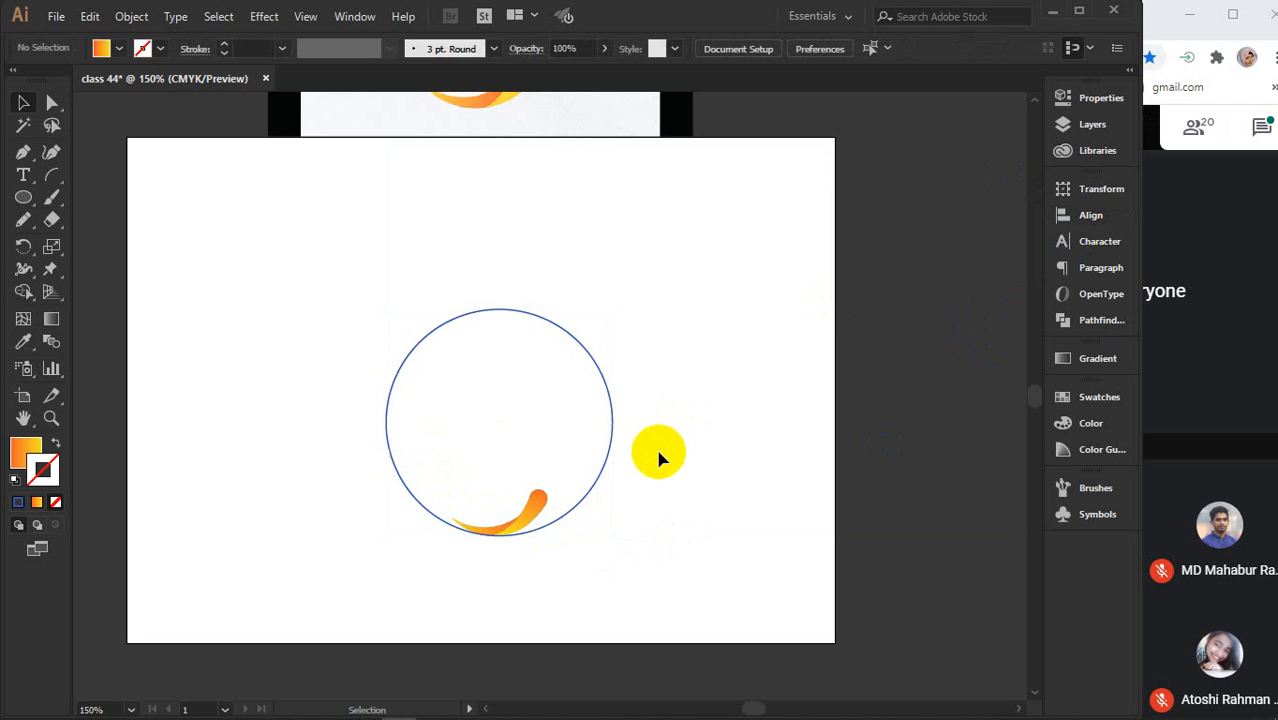
click(540, 512)
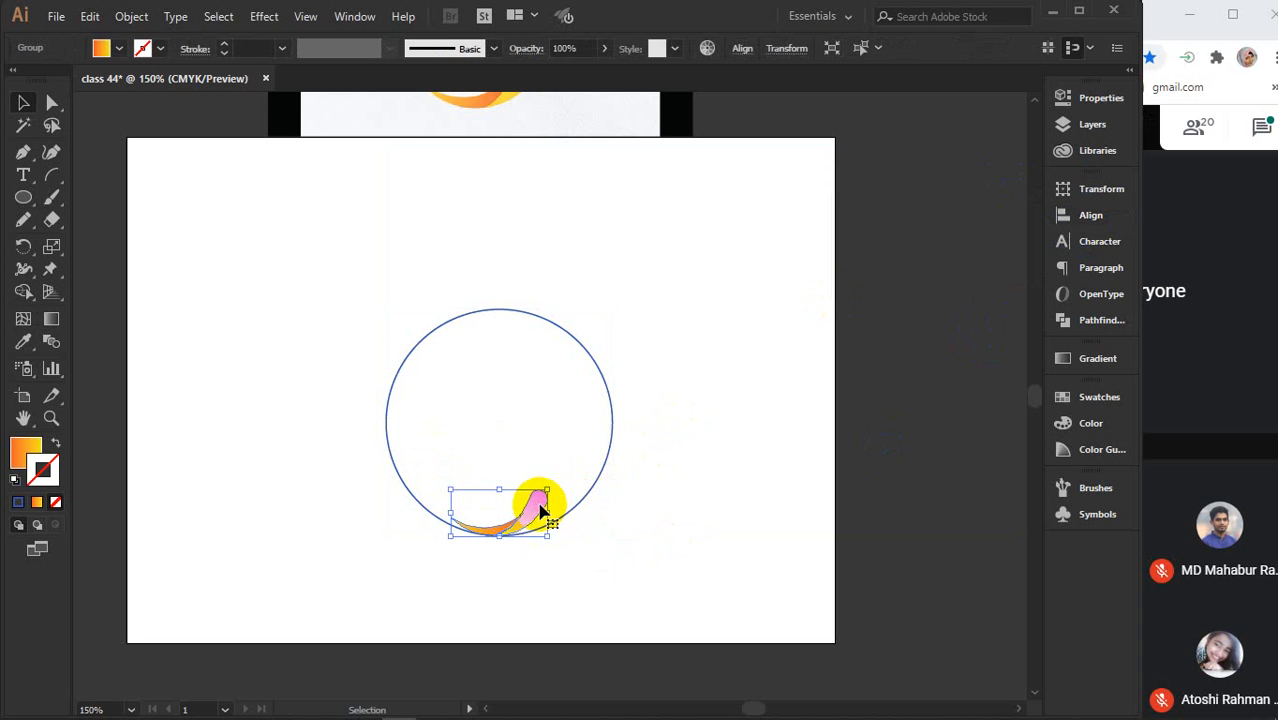
mouse_move(548, 488)
mouse_down()
mouse_move(584, 455)
mouse_move(553, 500)
mouse_up()
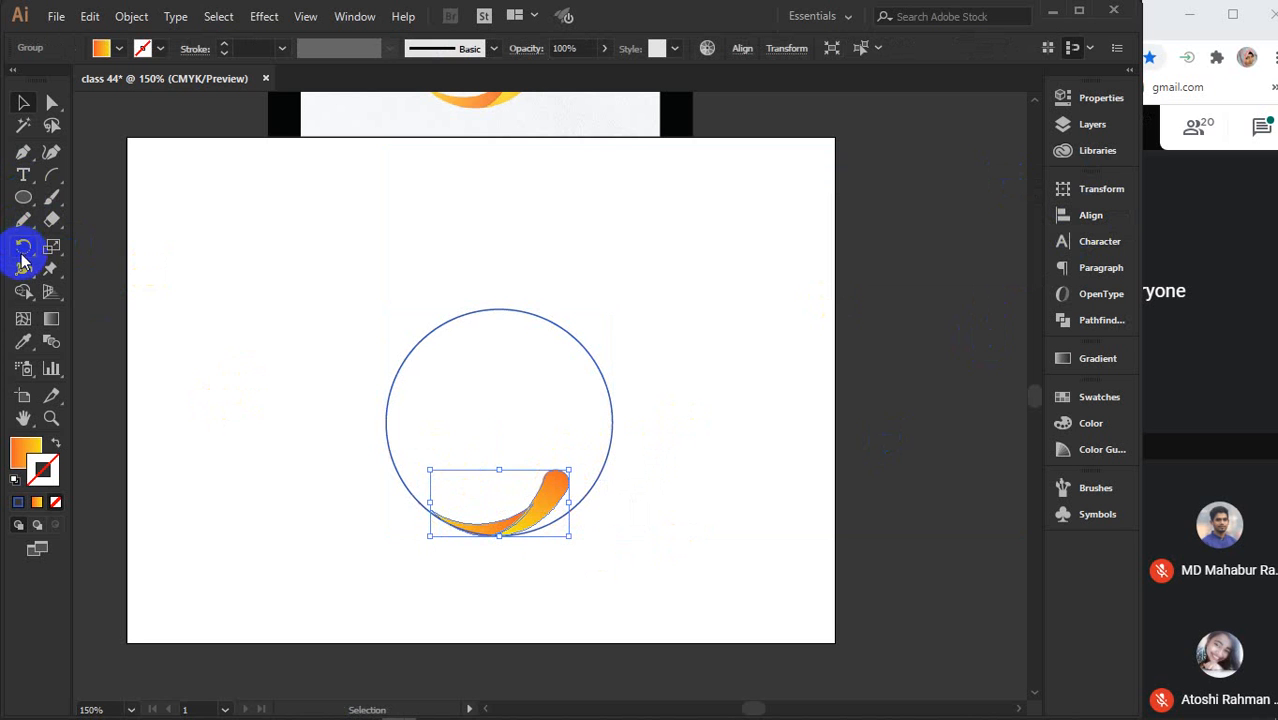
Create a copy of the teardrop group rotated 90° about the circle's centre
click(23, 246)
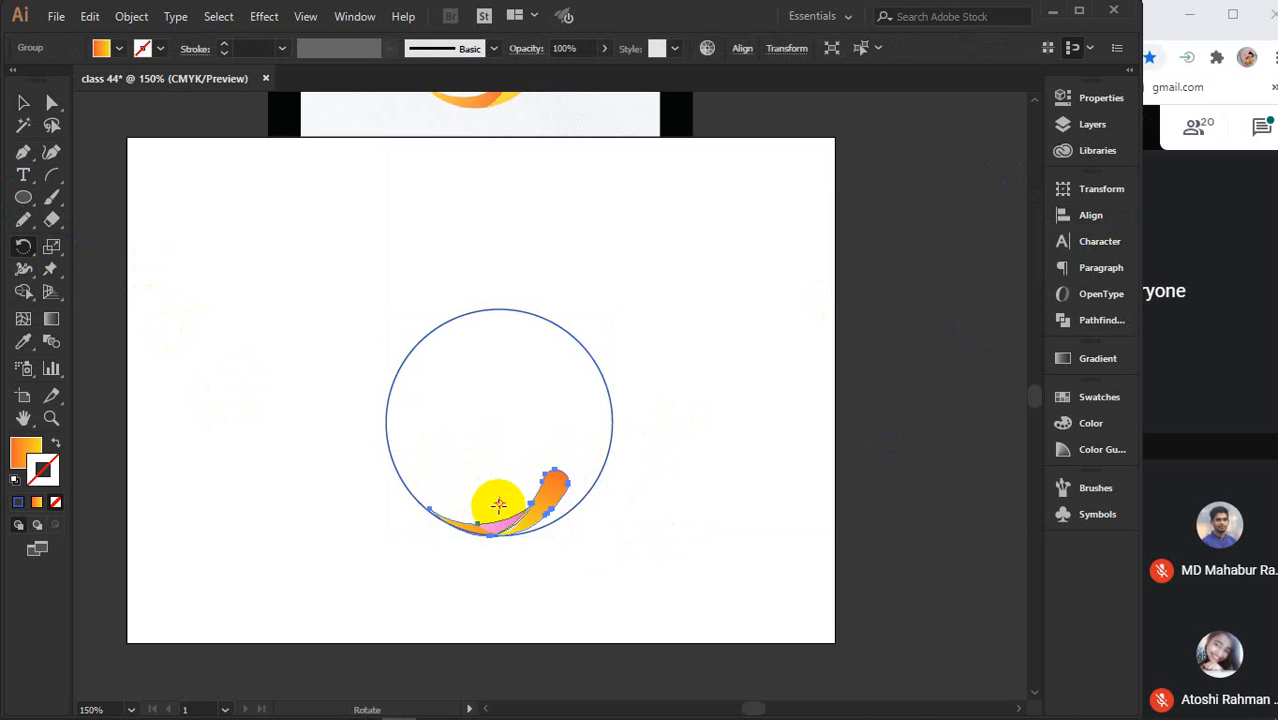
drag(499, 502, 497, 424)
alt+click(499, 423)
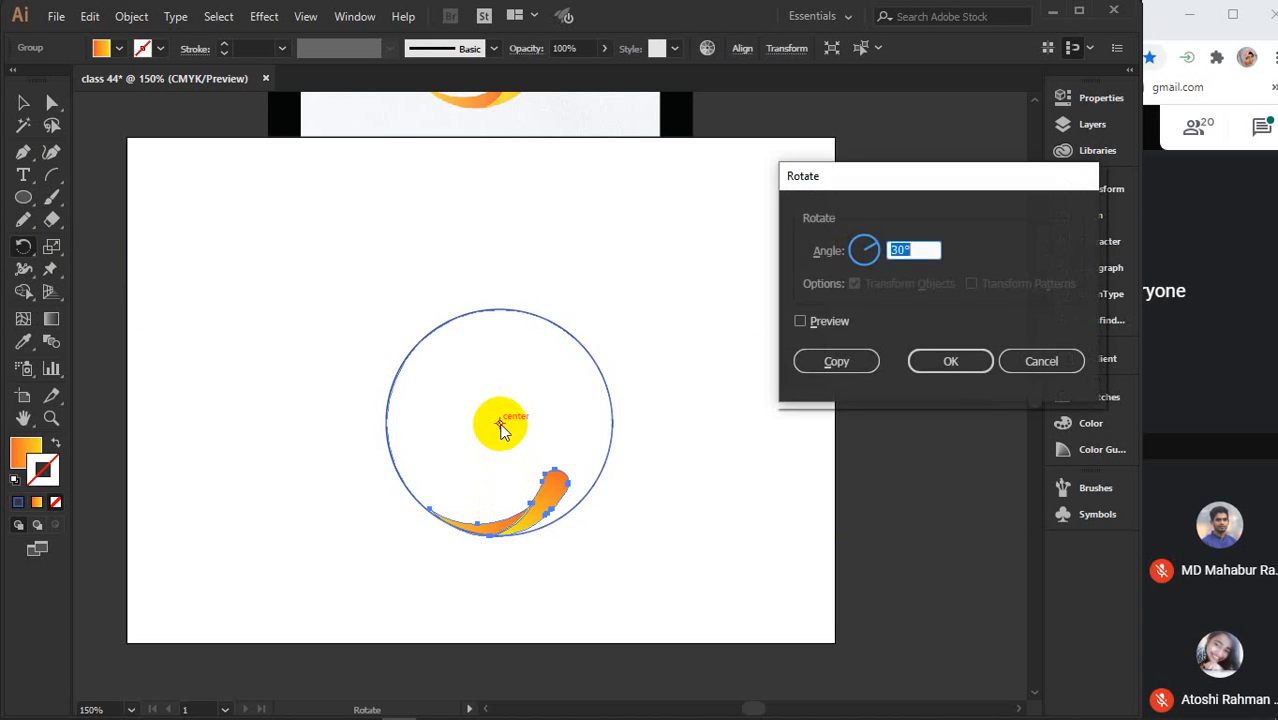
double_click(915, 252)
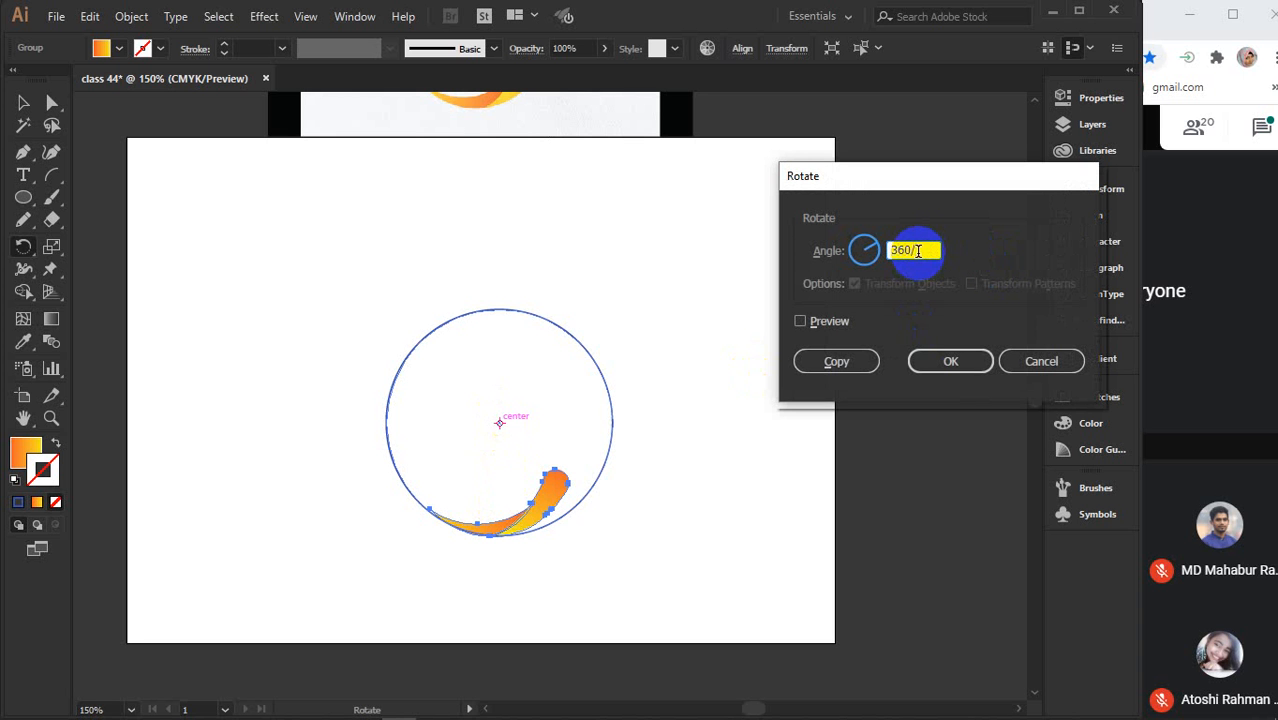
click(822, 320)
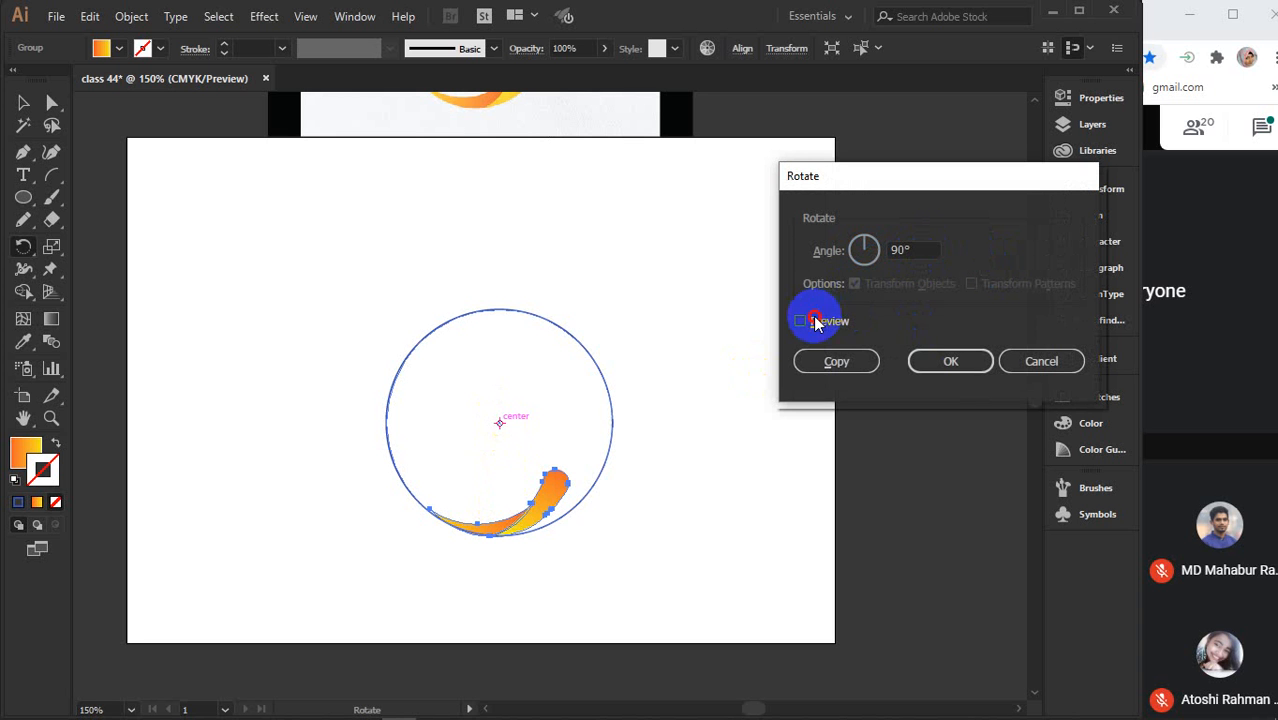
click(815, 321)
click(834, 360)
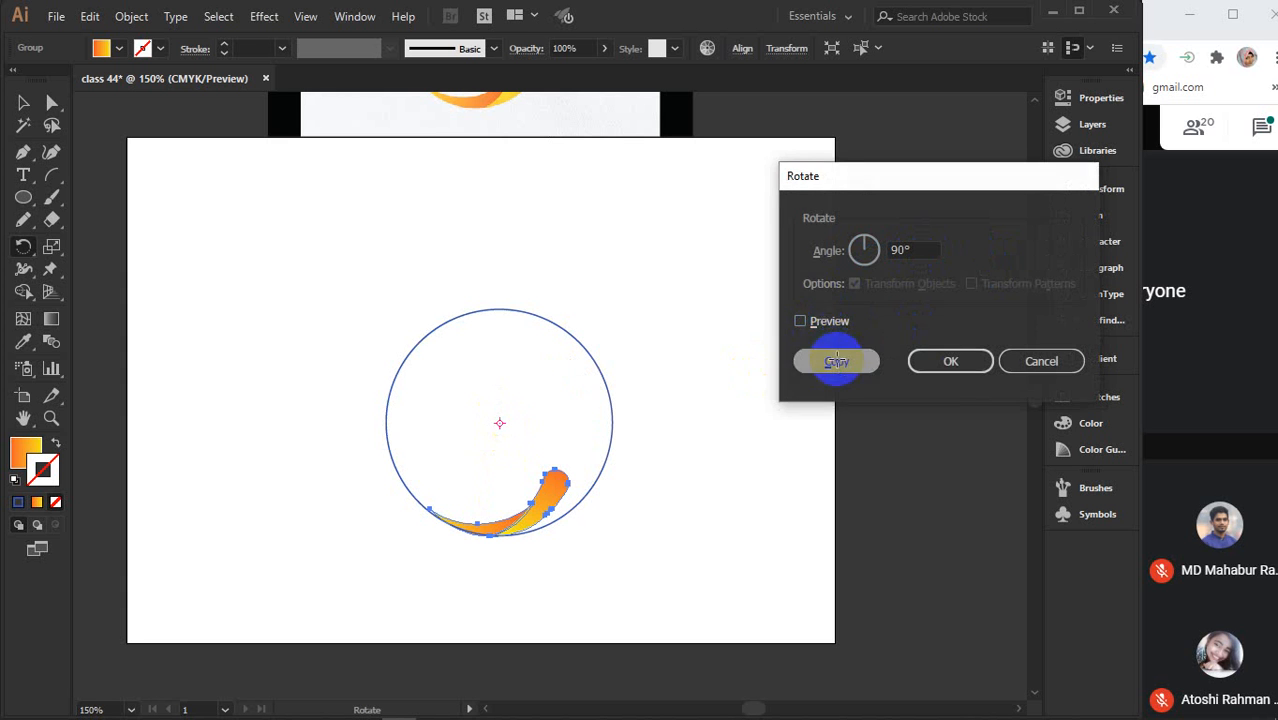
Repeat the rotated copy twice to complete four teardrops around the circle, and deselect
key(ctrl+d)
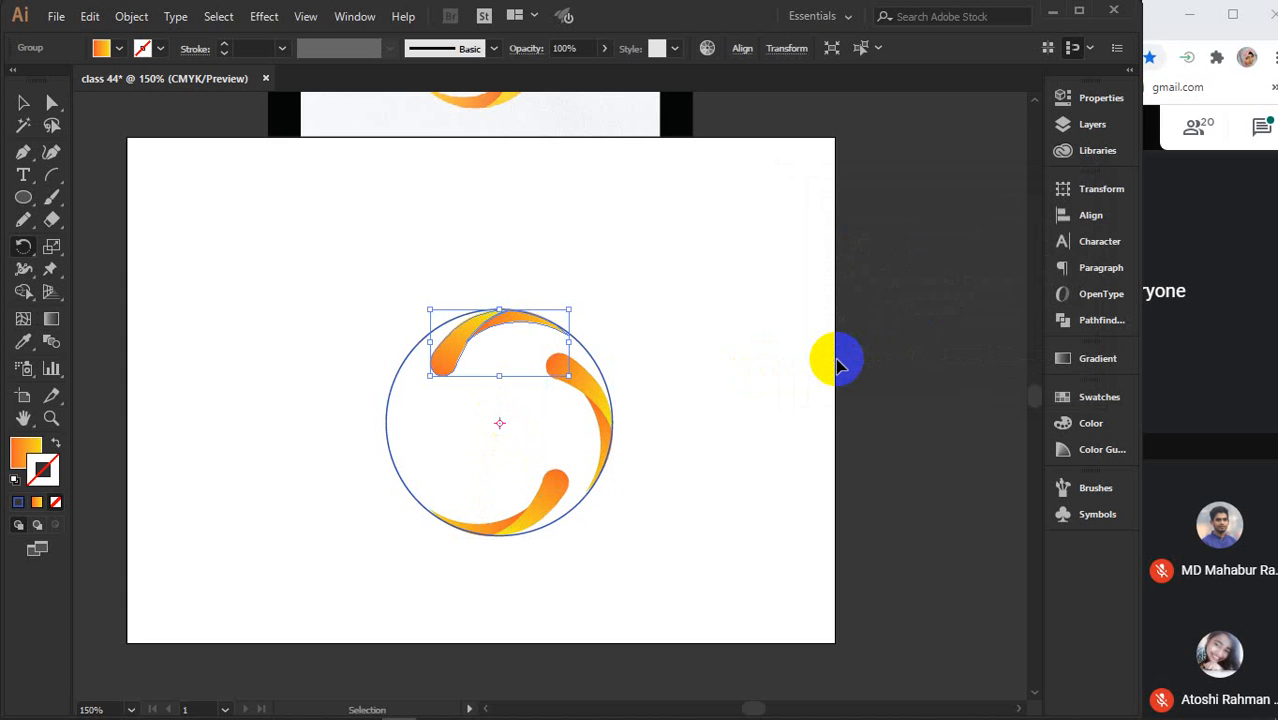
key(ctrl+d)
click(52, 104)
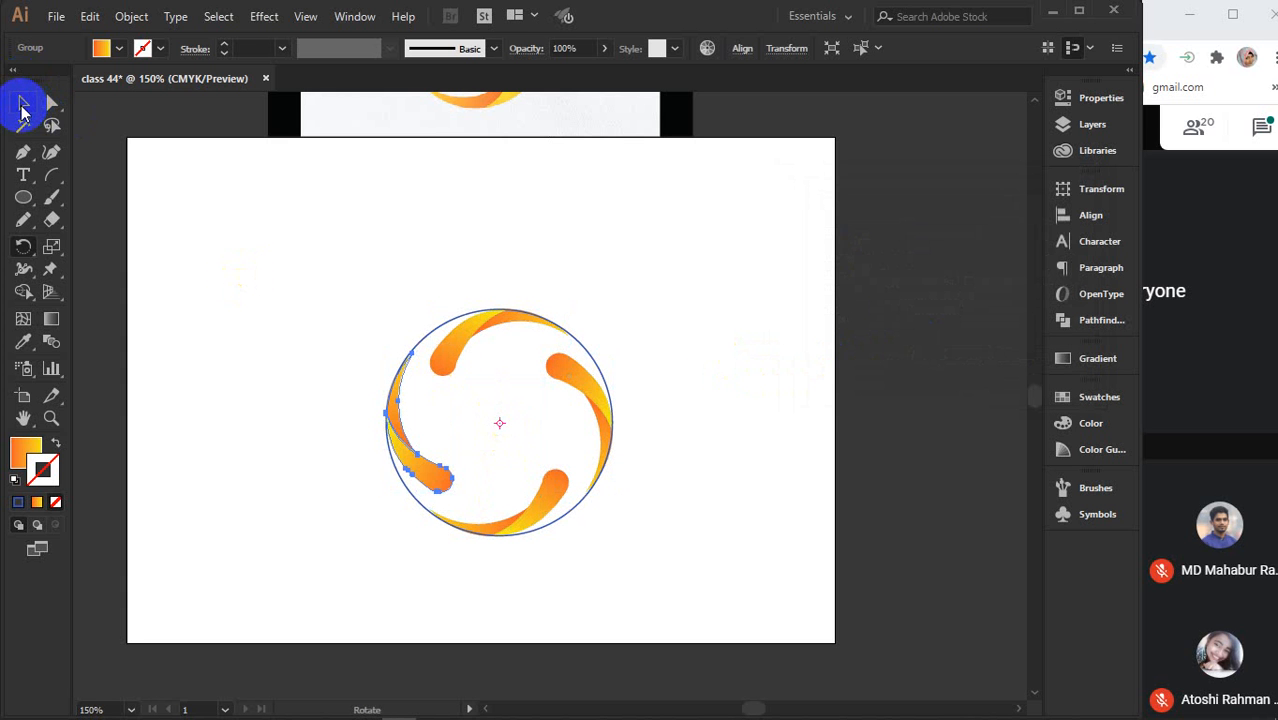
click(22, 106)
click(646, 295)
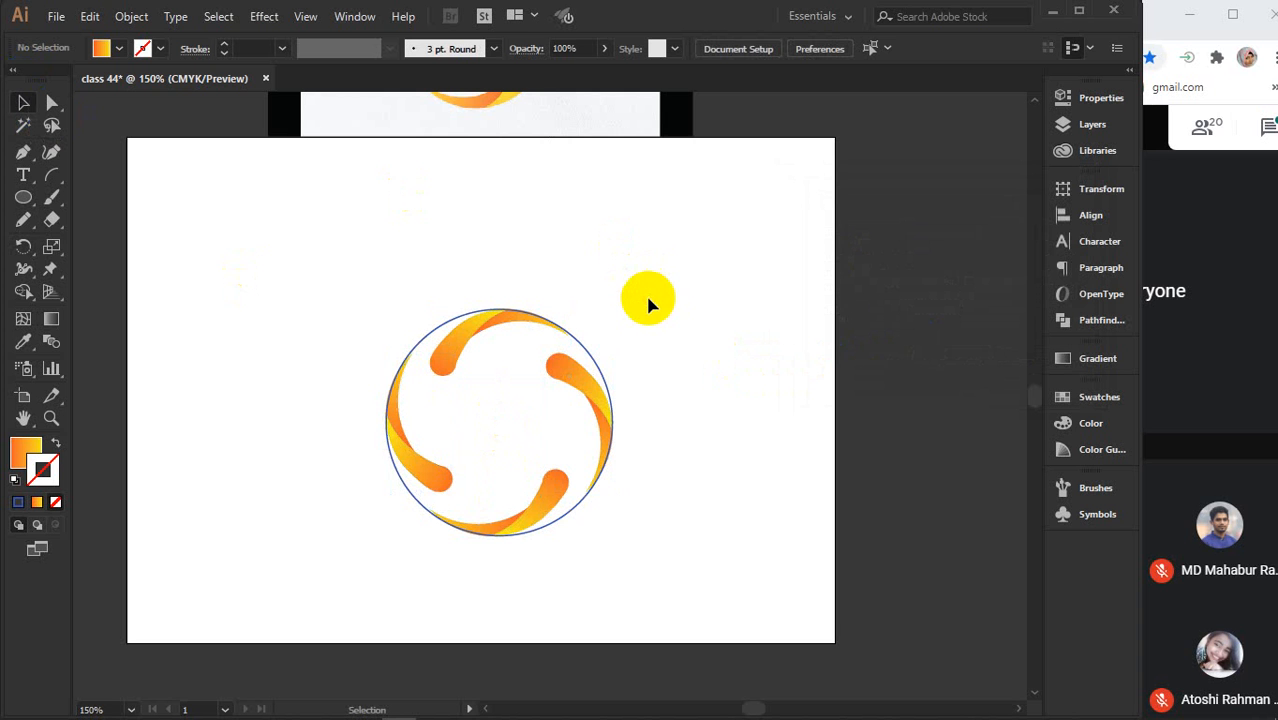
drag(646, 295, 642, 373)
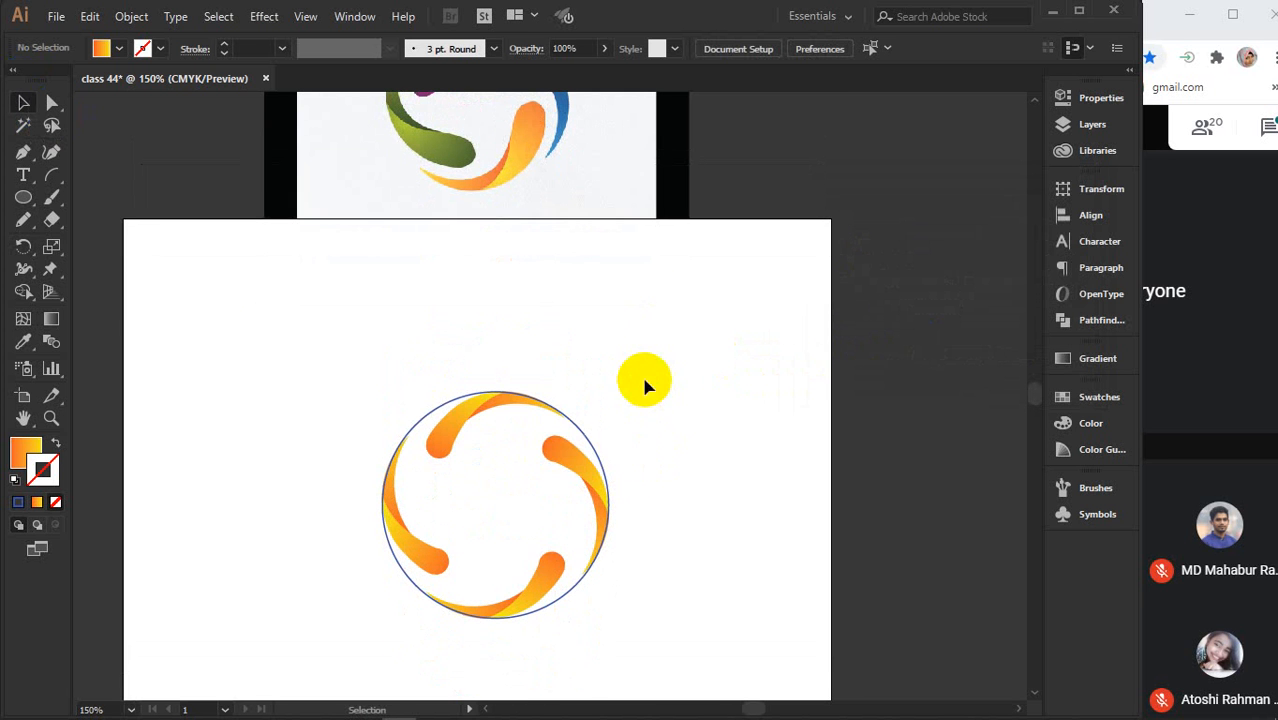
Delete the three rotated teardrop copies, keeping only the teardrop group at the circle's bottom
click(556, 456)
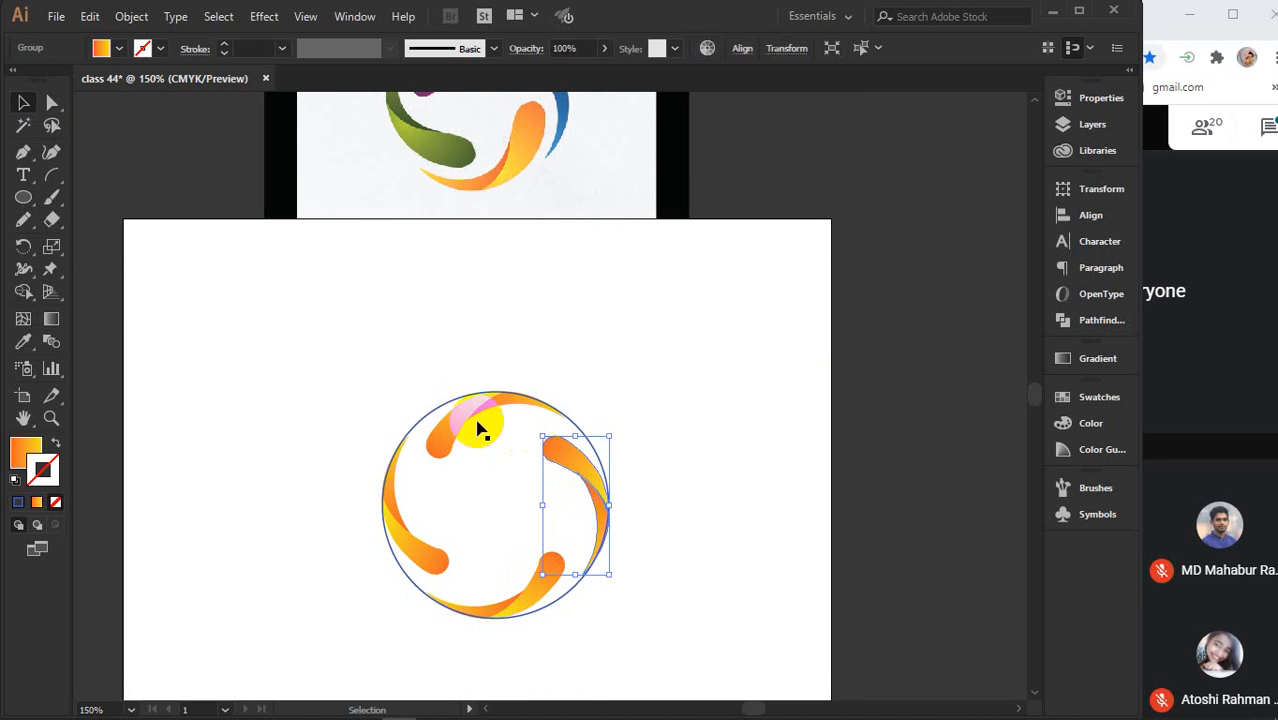
shift+click(479, 428)
shift+click(397, 534)
key(Delete)
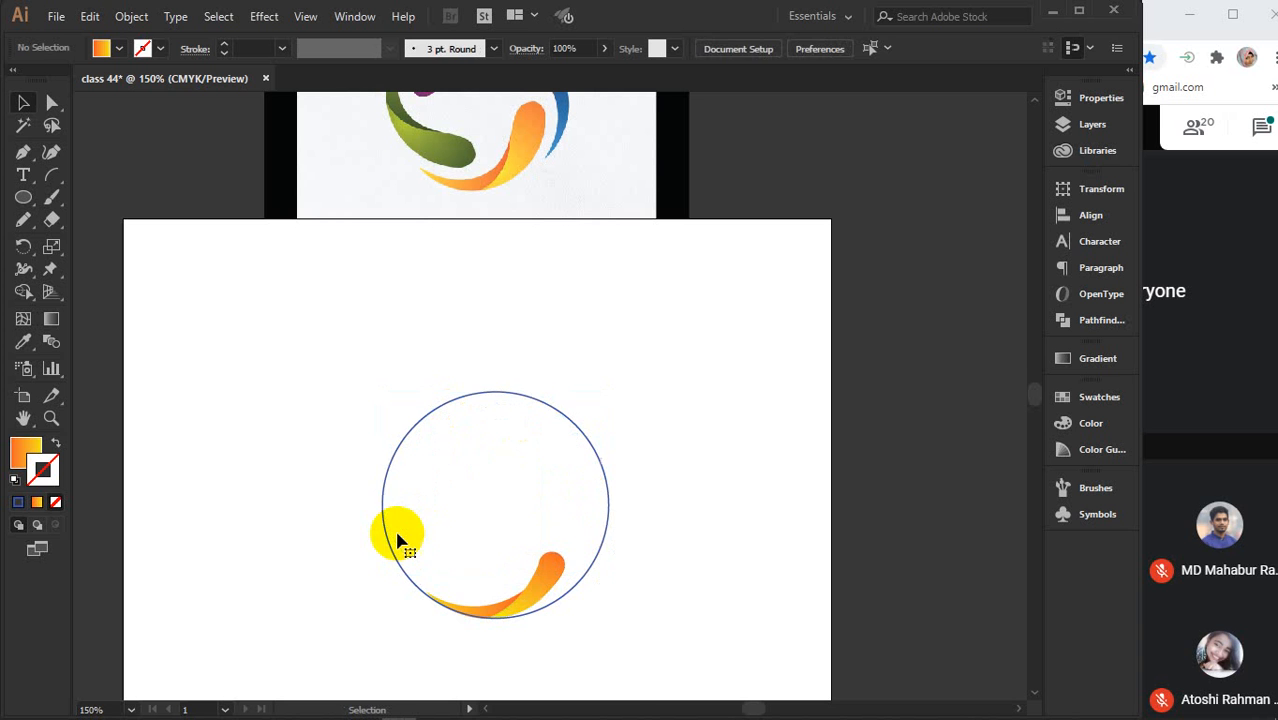
Shrink the guide circle proportionally about its centre
drag(531, 645, 462, 545)
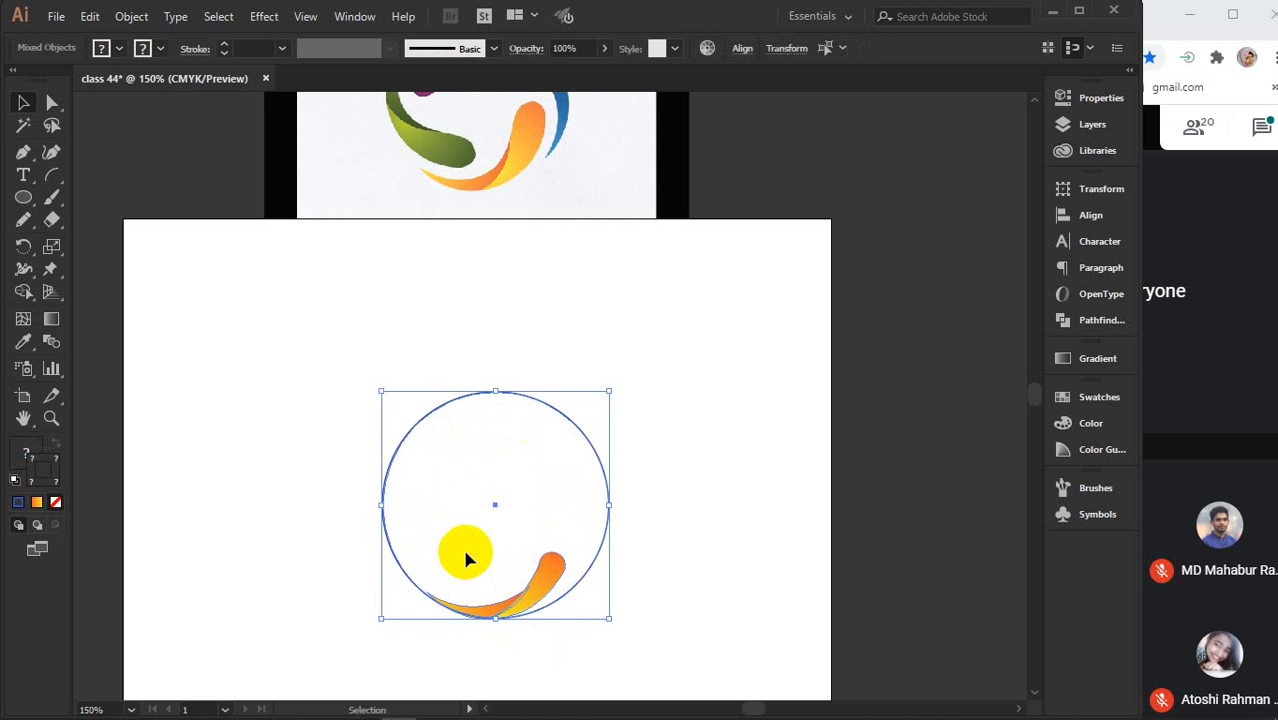
click(622, 499)
click(605, 471)
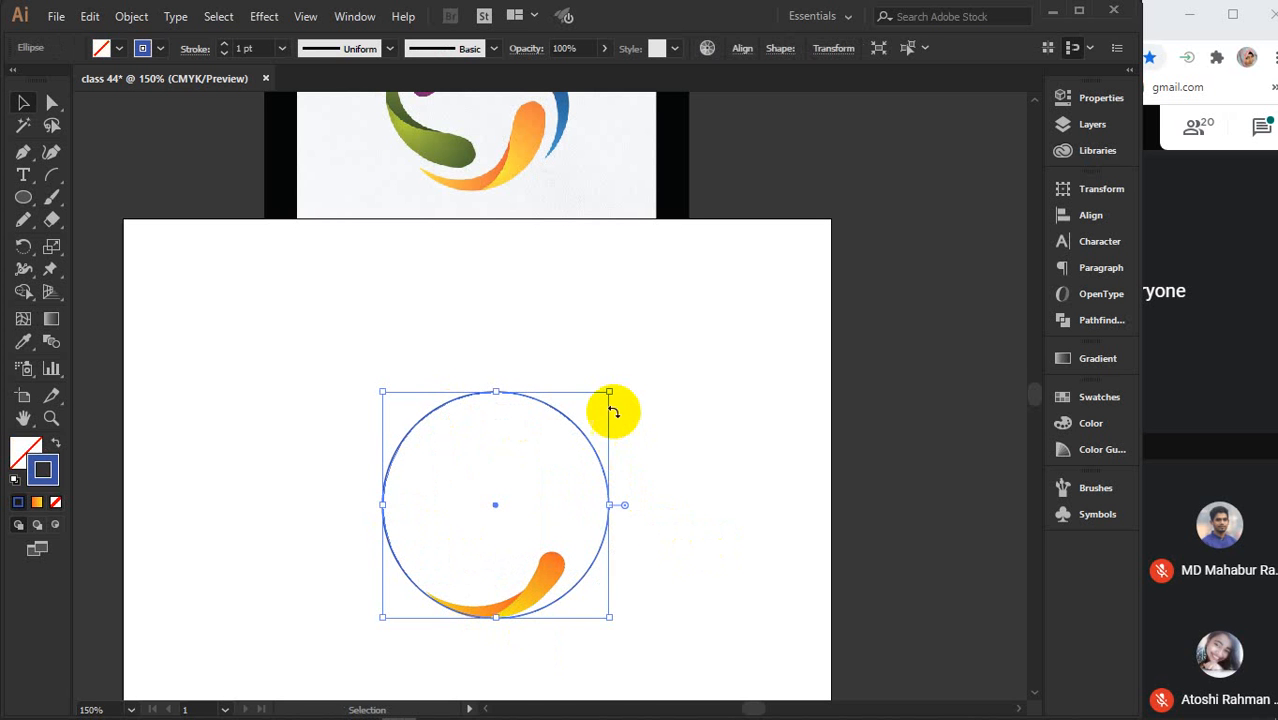
drag(611, 391, 576, 426)
Move the teardrop group up onto the guide circle's bottom edge and nudge it slightly inside the outline
drag(508, 616, 511, 573)
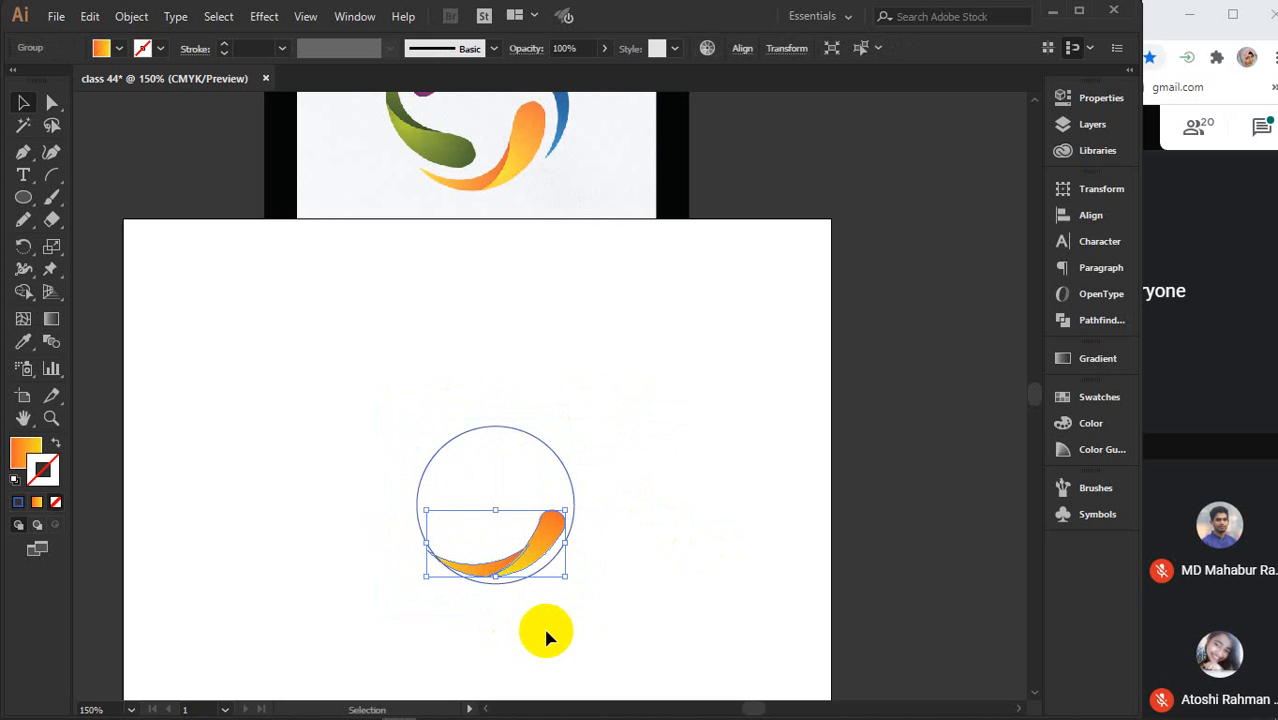
key(ctrl+z)
drag(518, 620, 516, 587)
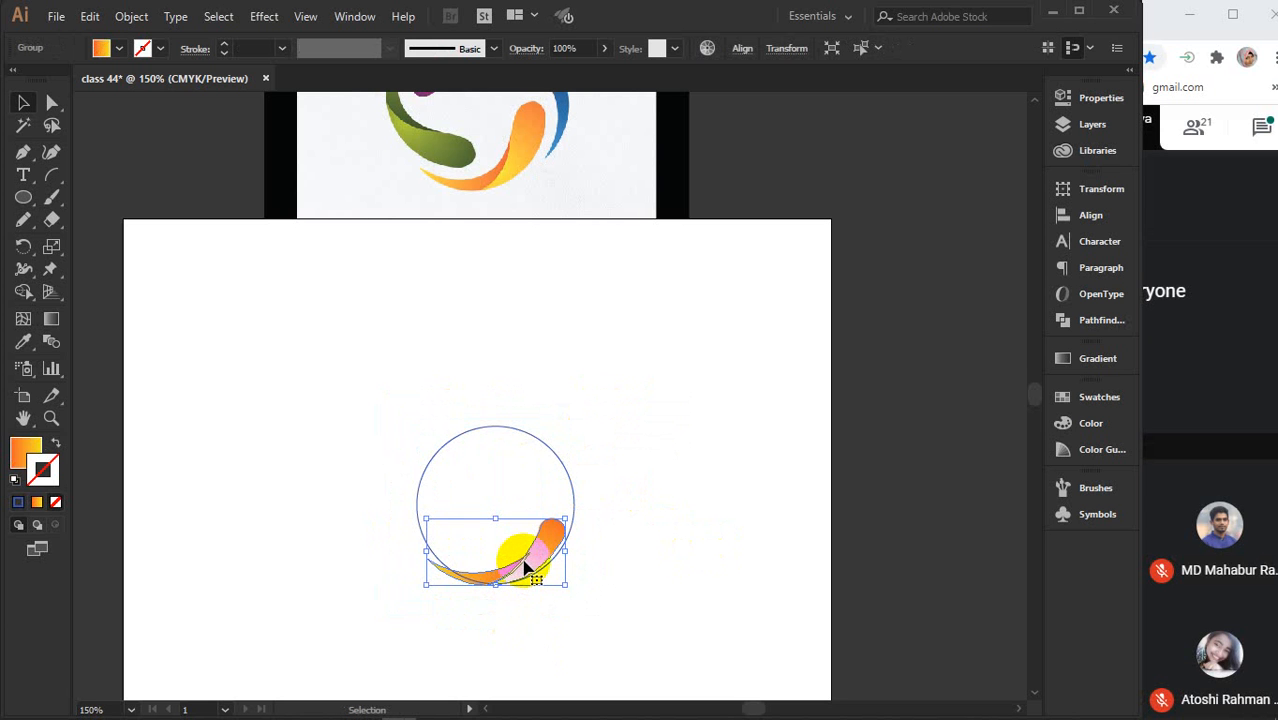
key(Up)
key(Up)
key(Up)
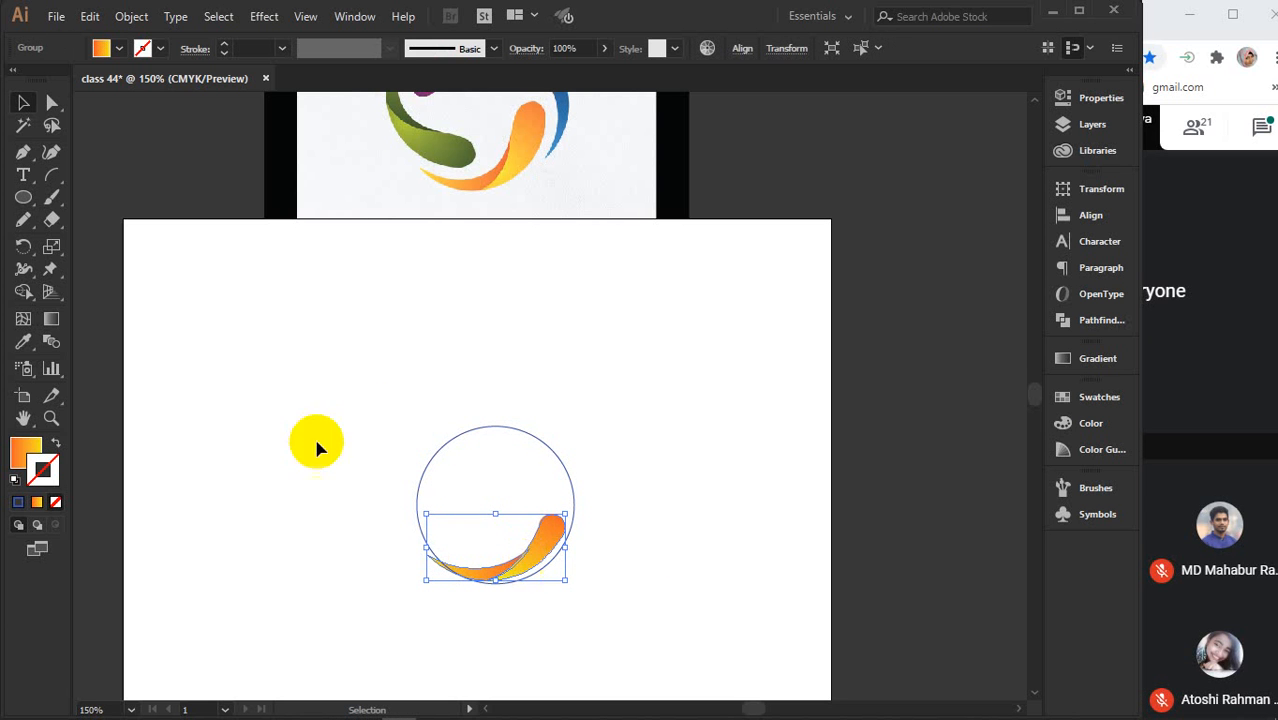
Try a copy of the teardrop group rotated 90° about the circle's centre, and undo it
click(23, 246)
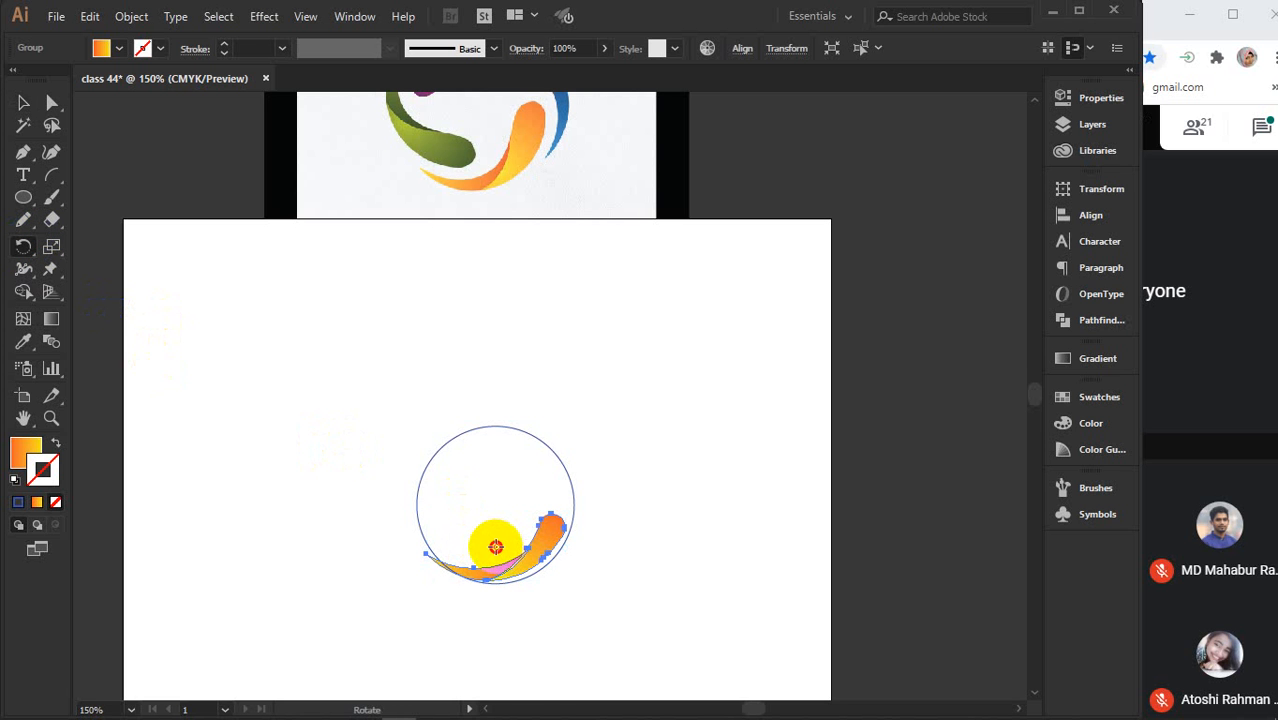
drag(495, 546, 491, 506)
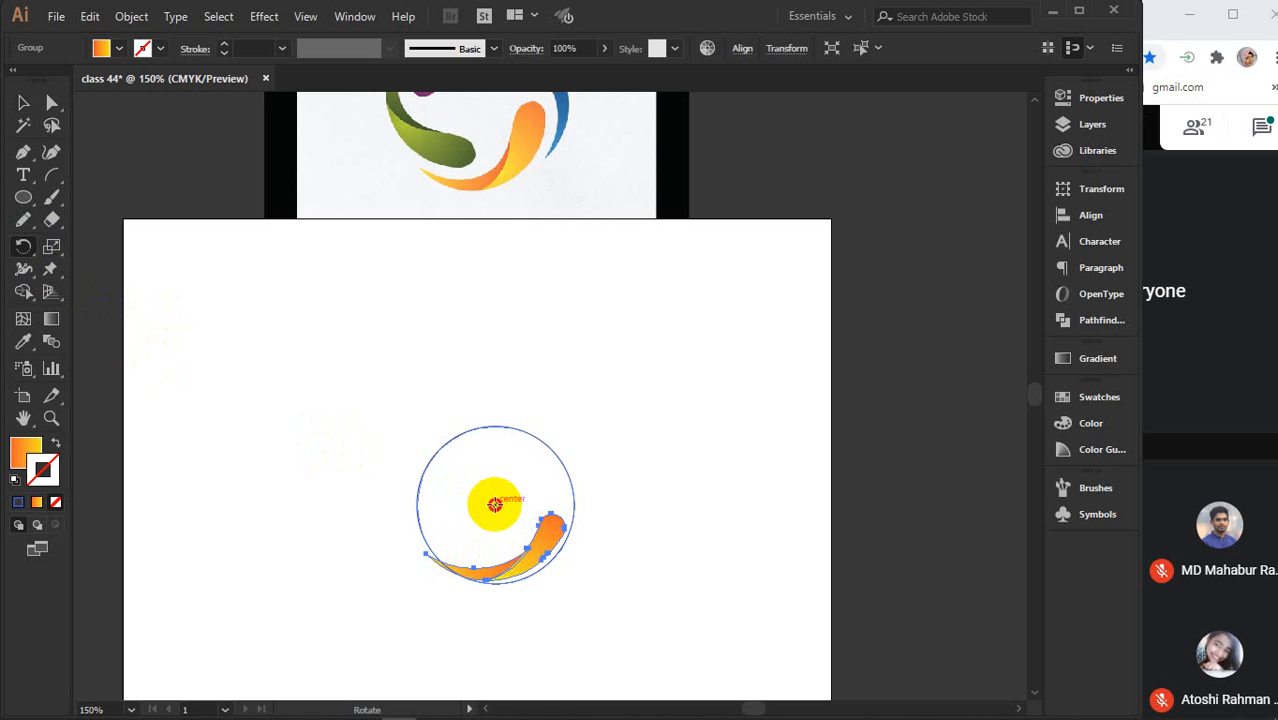
alt+click(495, 504)
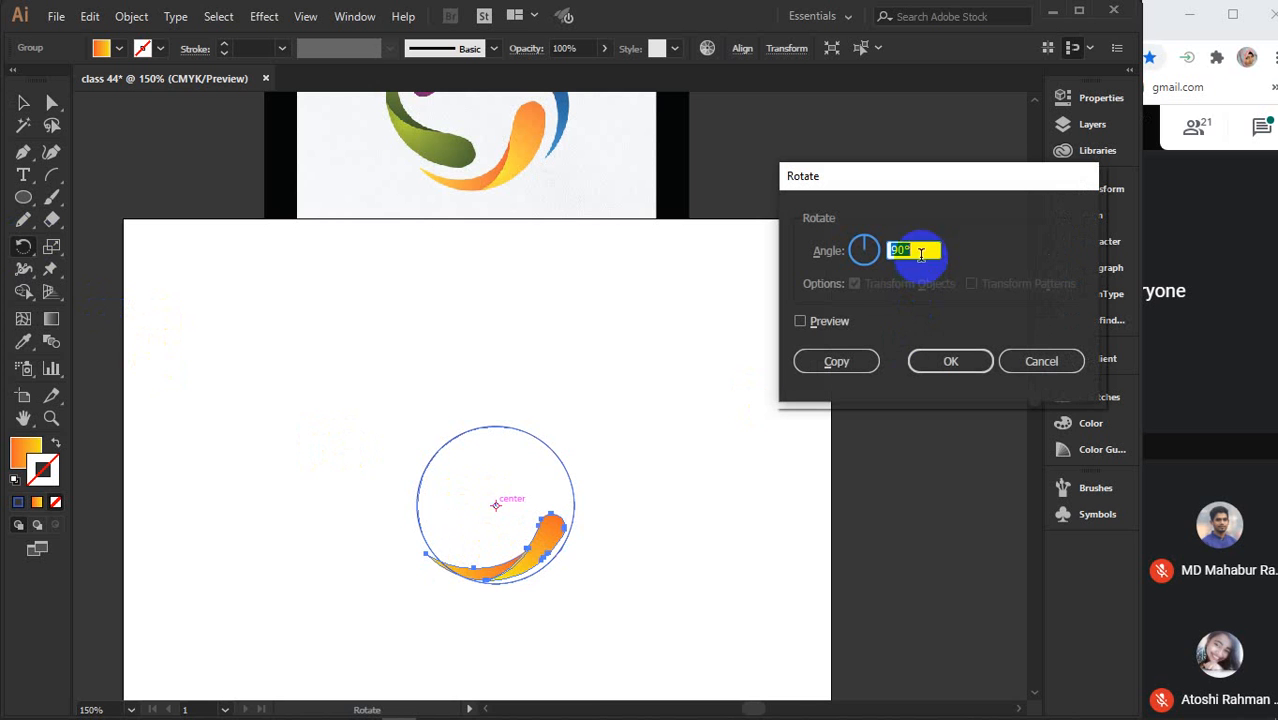
click(838, 324)
click(840, 326)
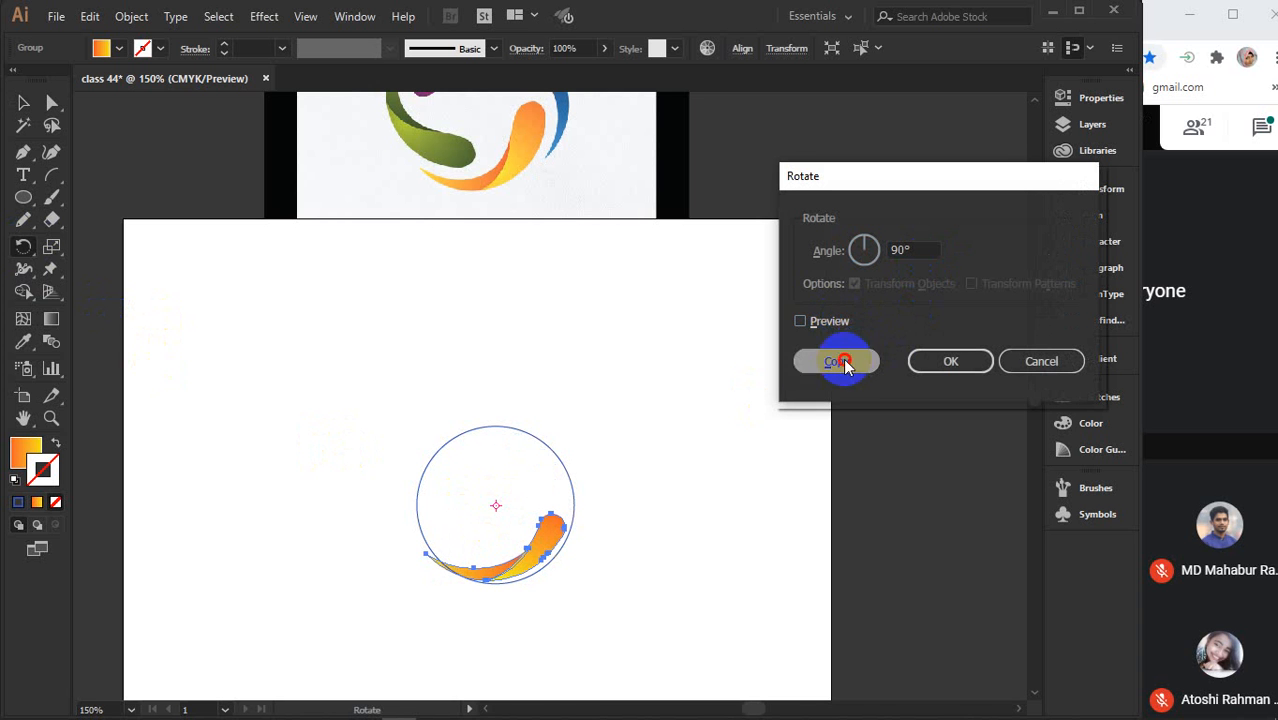
click(840, 361)
key(v)
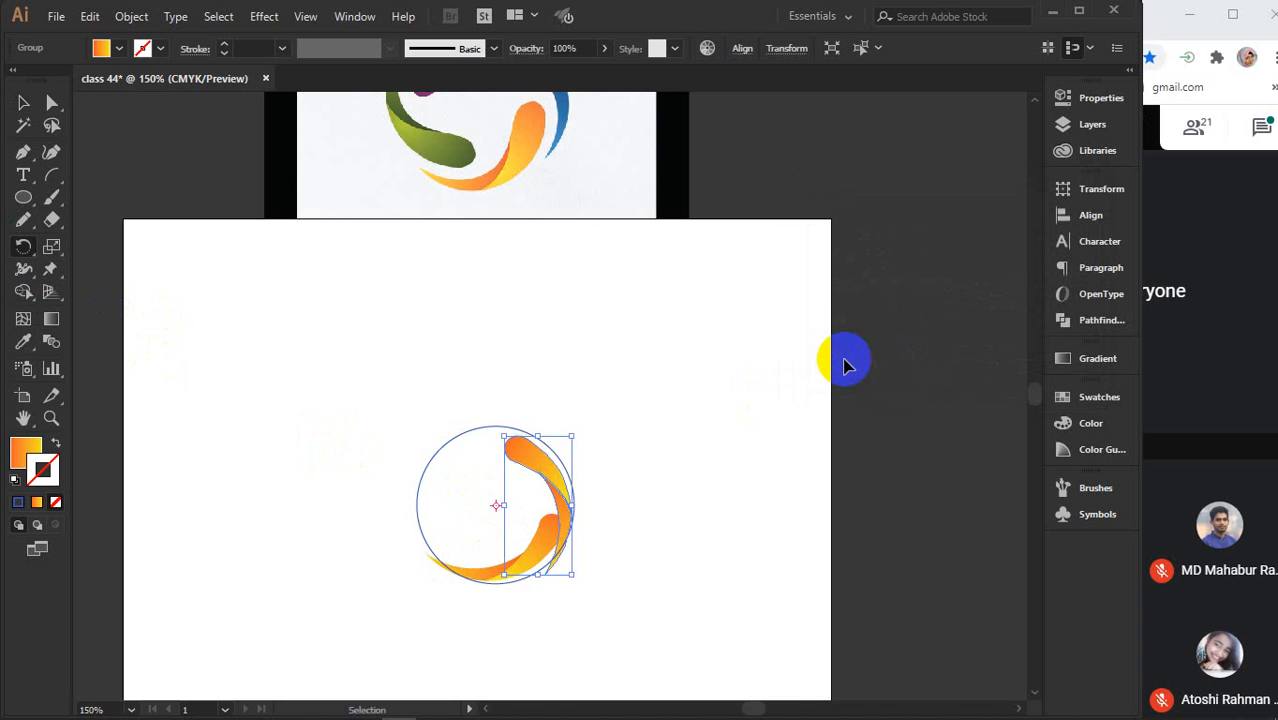
key(ctrl+z)
key(r)
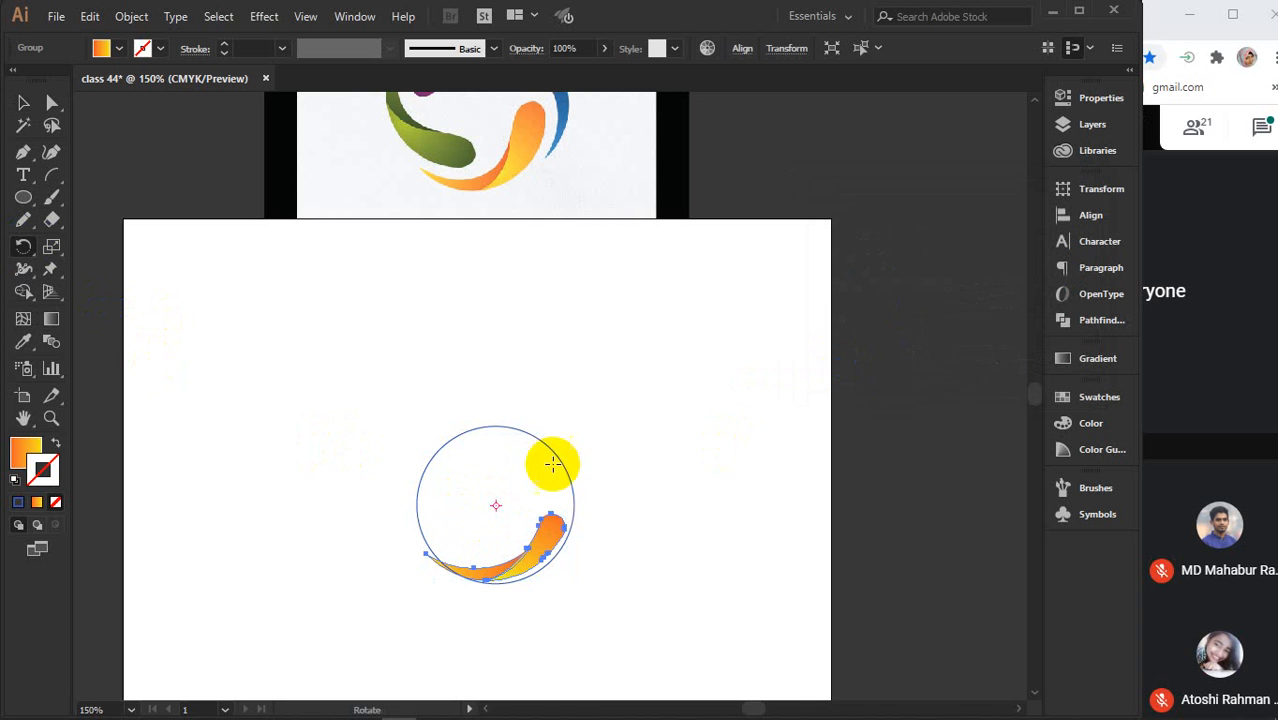
Enlarge the guide circle slightly about its centre and move the teardrop group down to its bottom inner edge
click(25, 103)
click(533, 433)
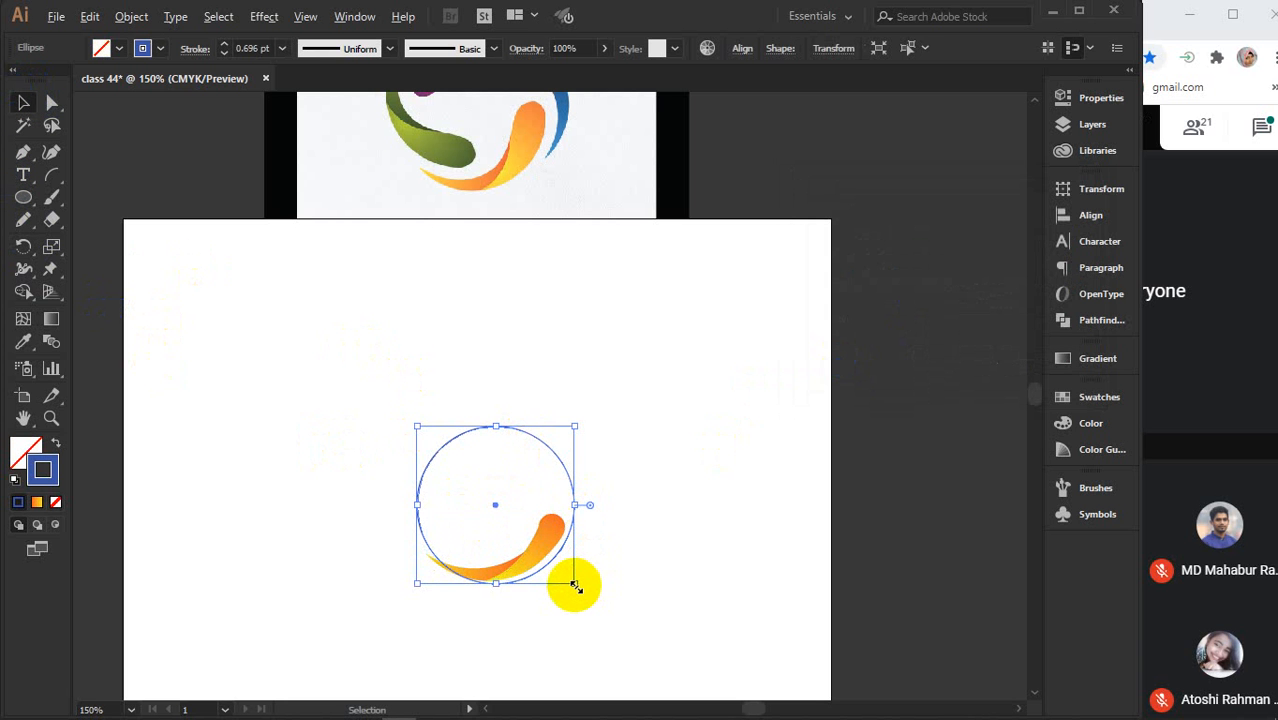
drag(575, 586, 590, 604)
drag(551, 510, 549, 555)
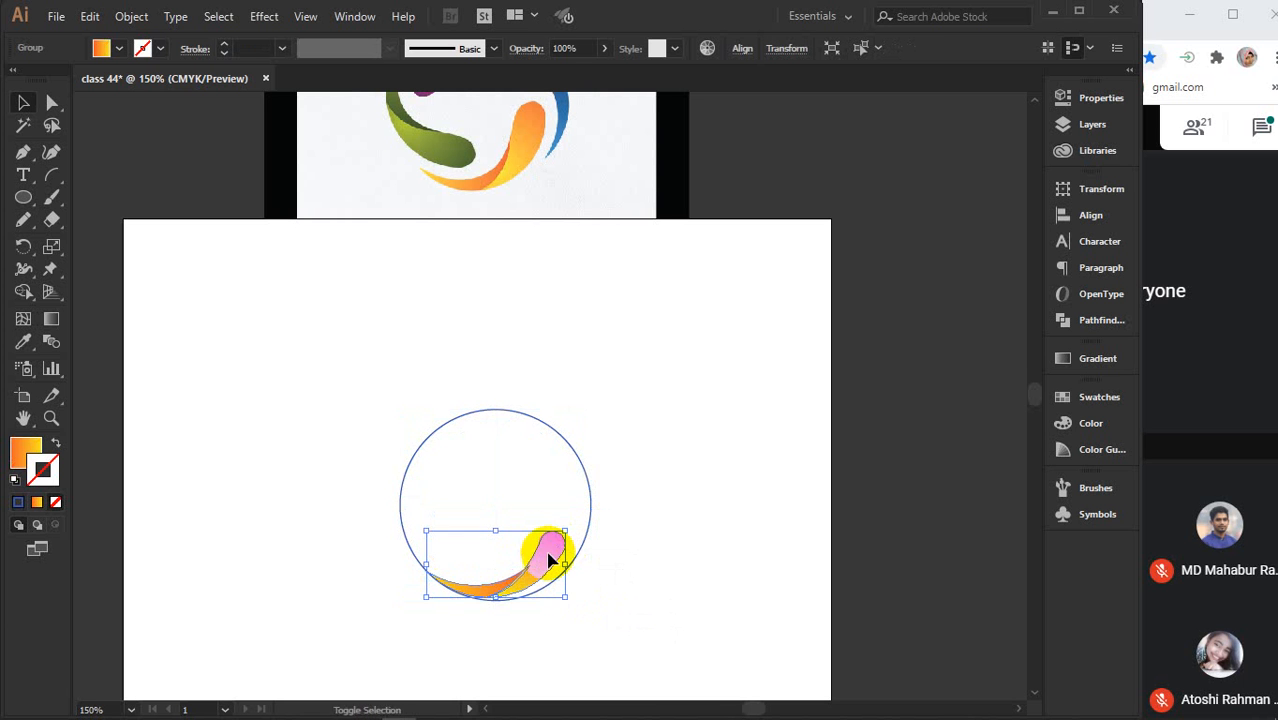
Create a copy of the teardrop group rotated 90° about the resized circle's centre
click(23, 246)
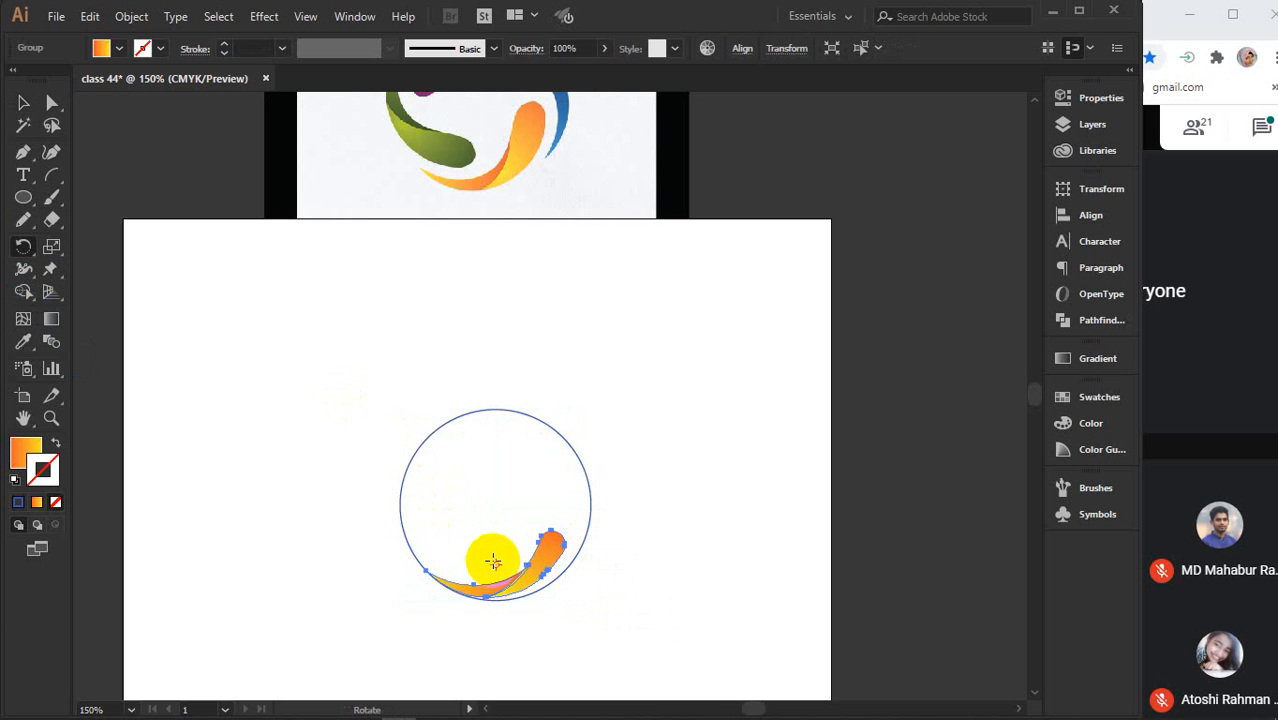
drag(496, 566, 496, 502)
alt+click(496, 506)
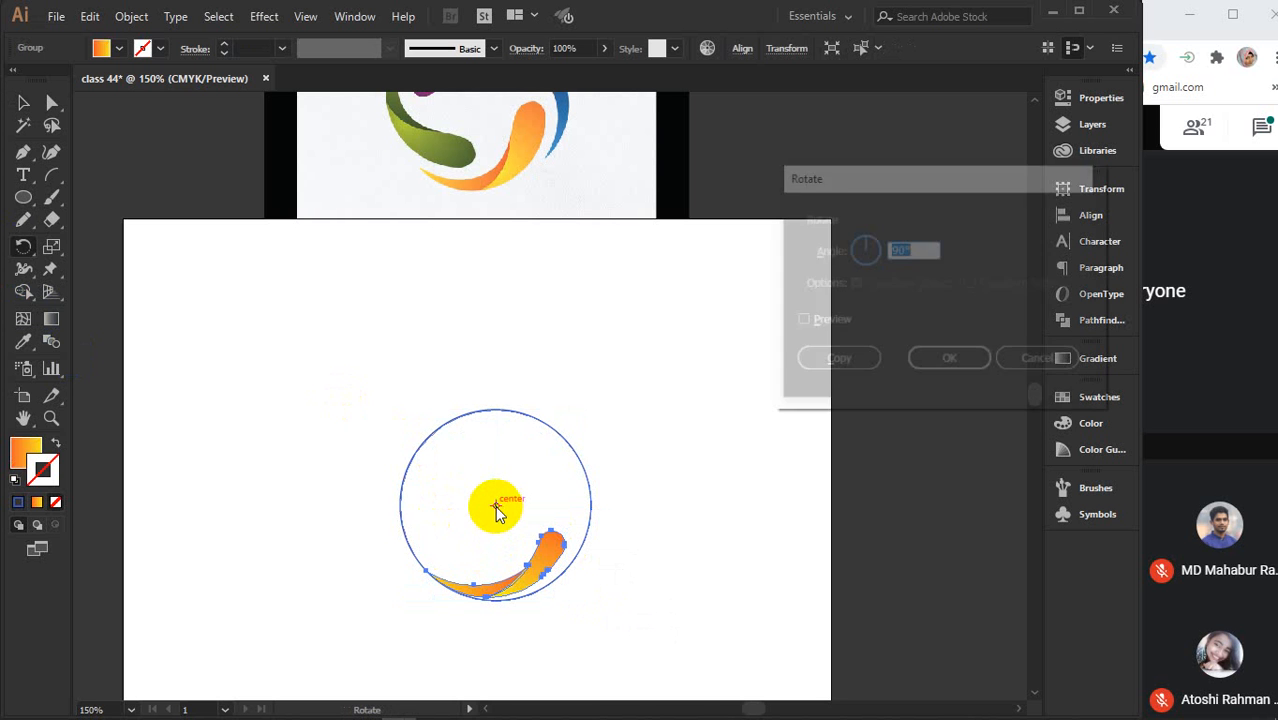
click(822, 322)
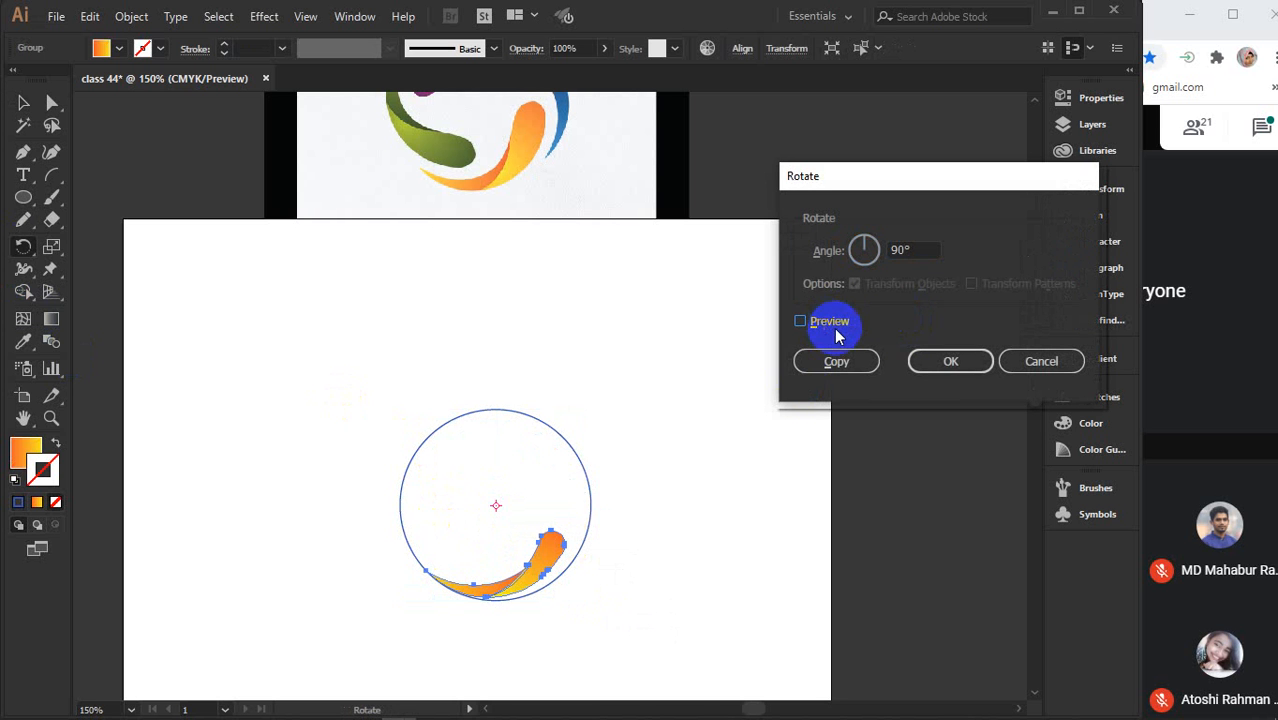
click(830, 362)
Repeat the 90° rotated copy twice to complete the four-teardrop swirl, and clear the selection
key(ctrl+d)
key(ctrl+d)
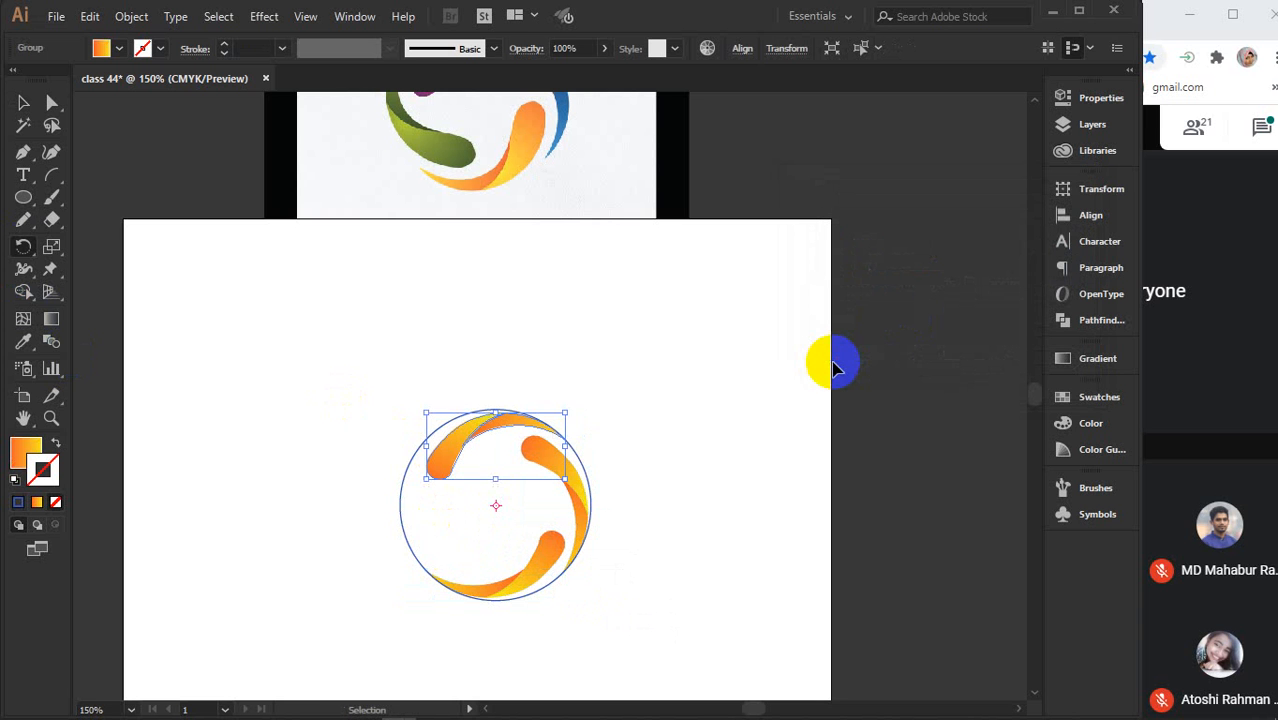
click(25, 110)
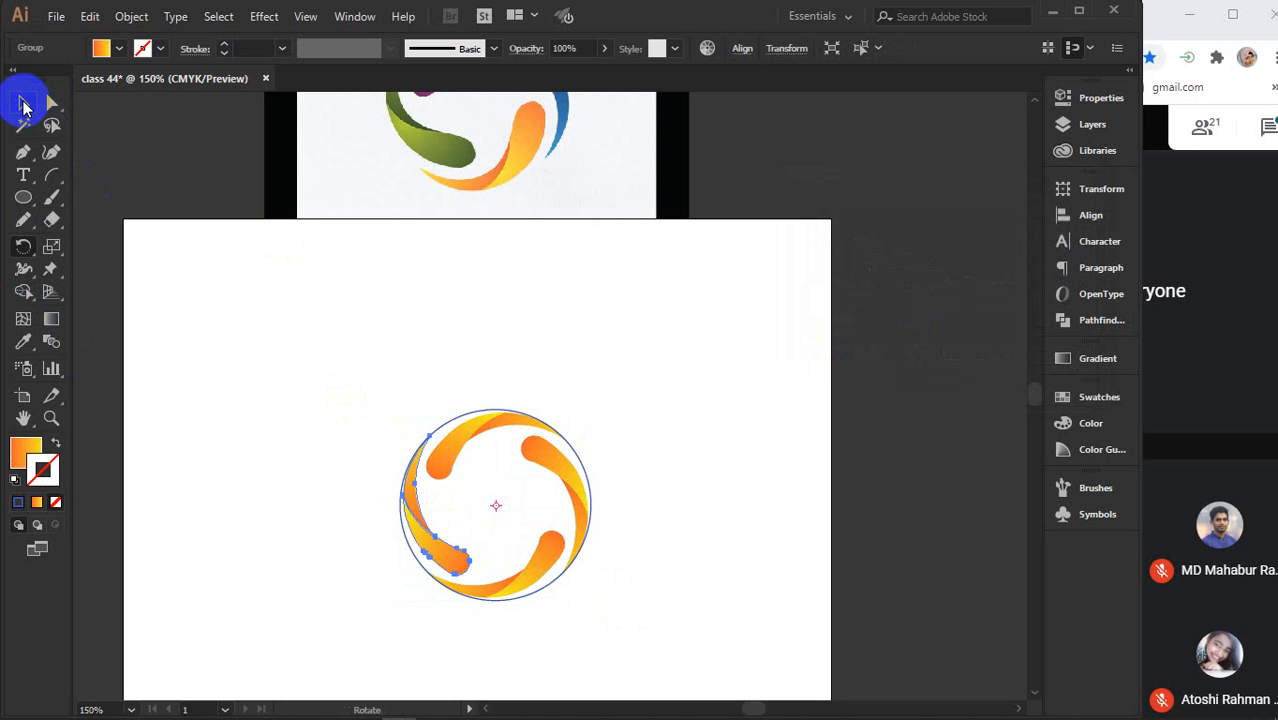
click(661, 365)
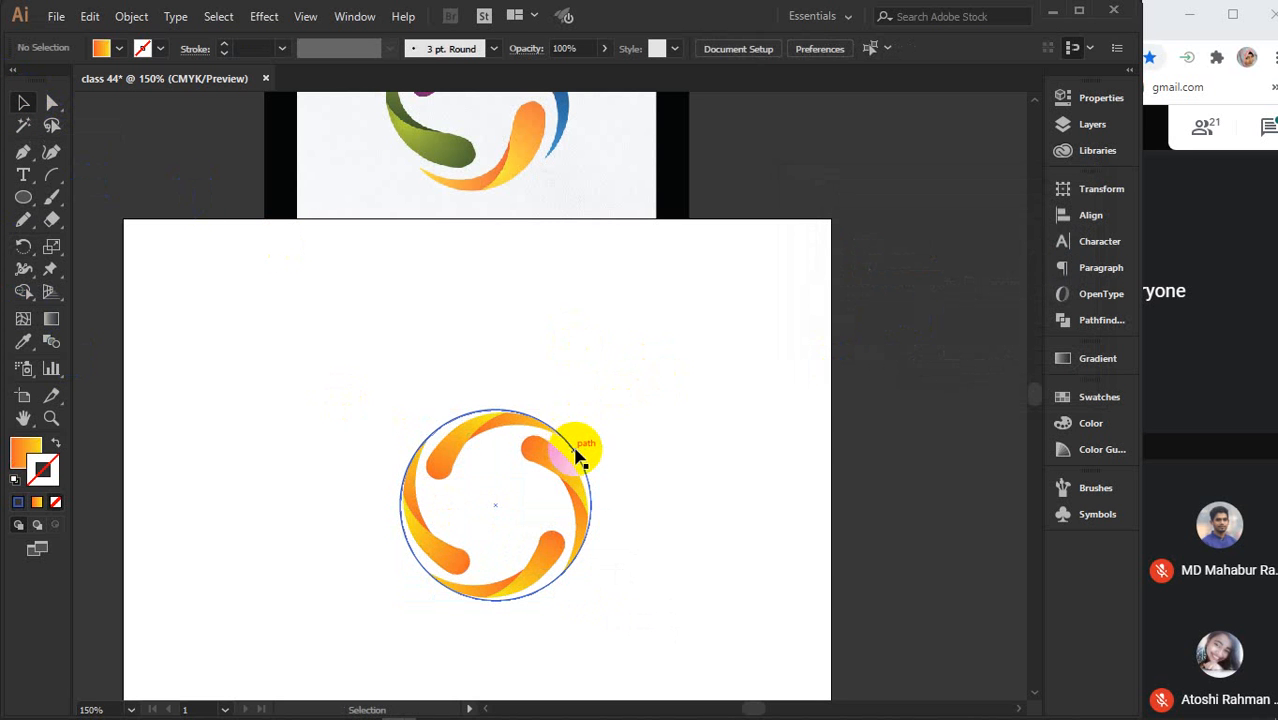
Delete the guide circle and move the four teardrops up to just below the reference image
click(573, 455)
key(Delete)
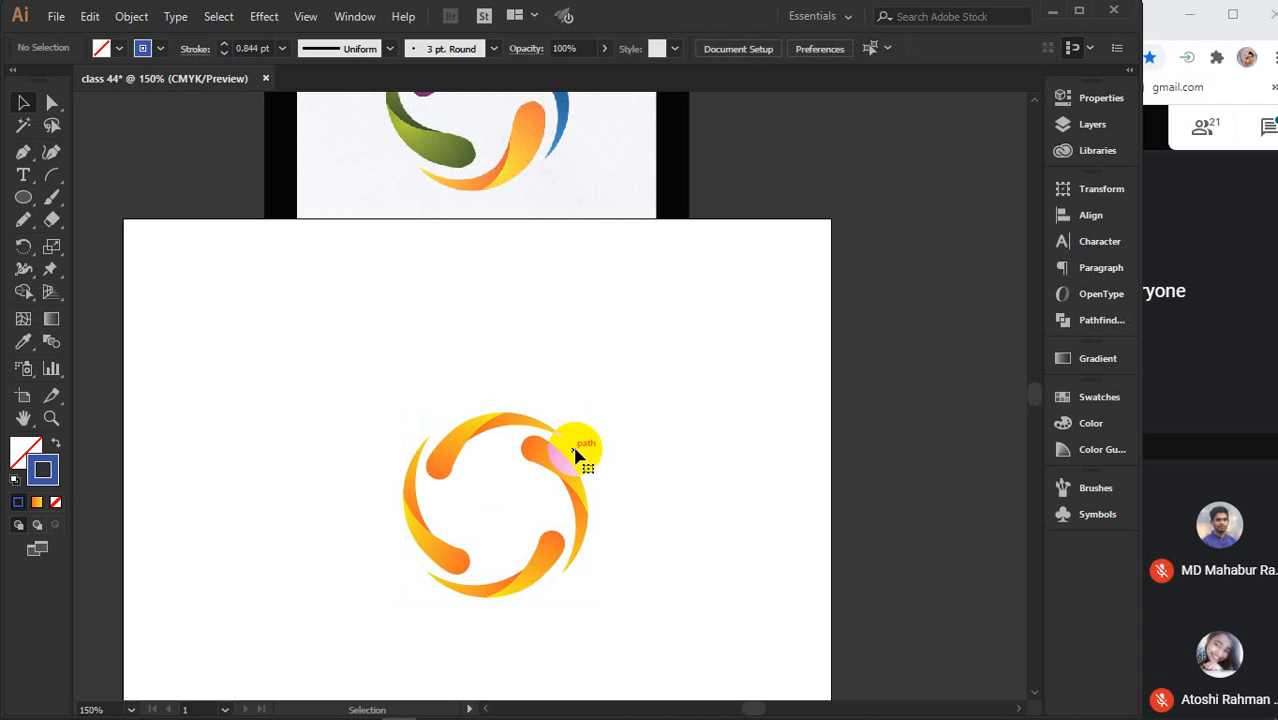
drag(331, 391, 650, 636)
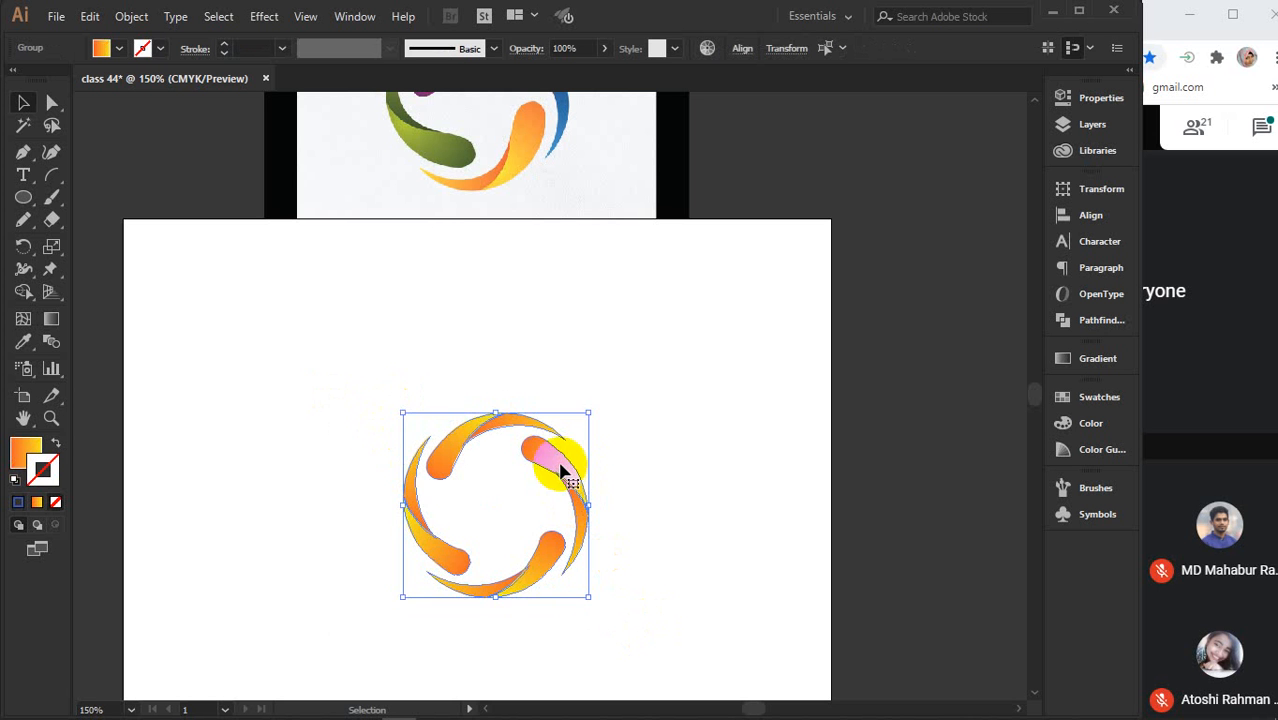
drag(557, 473, 556, 290)
scroll(625, 350, up, 4)
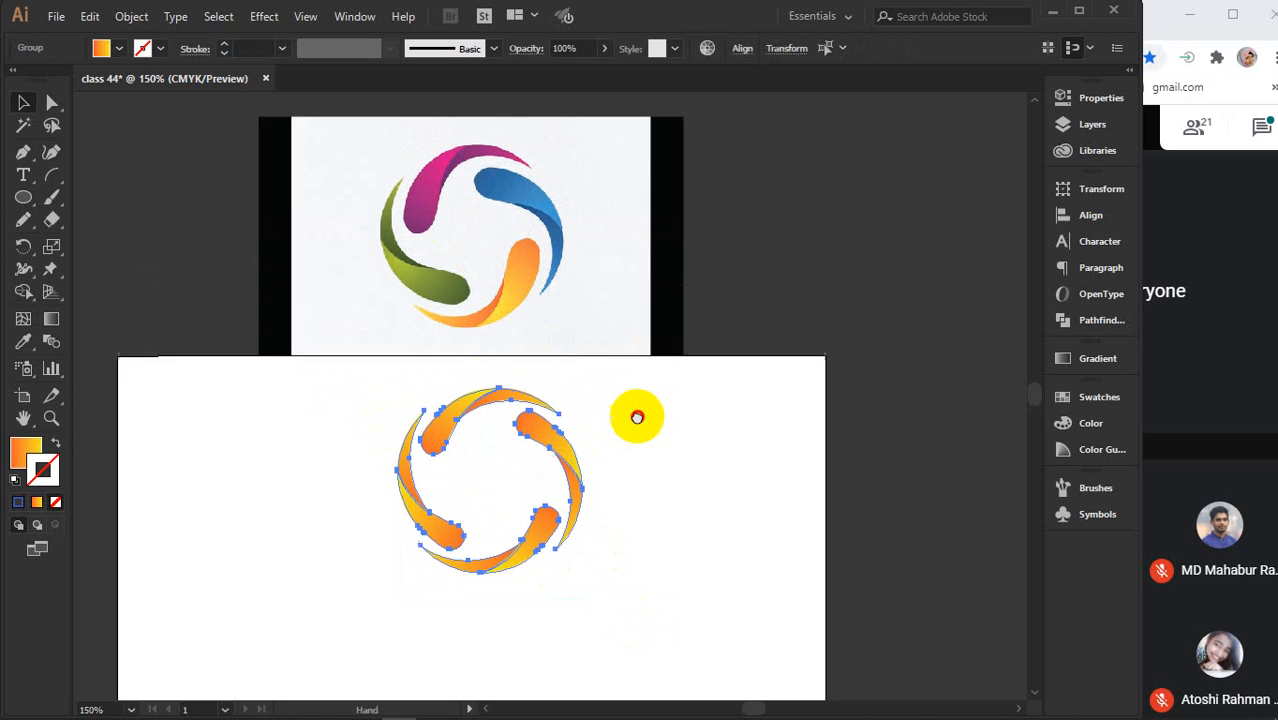
click(633, 440)
Isolate the swirl's right-hand teardrop group and select its upper rounded shape with the gradient settings open
click(531, 455)
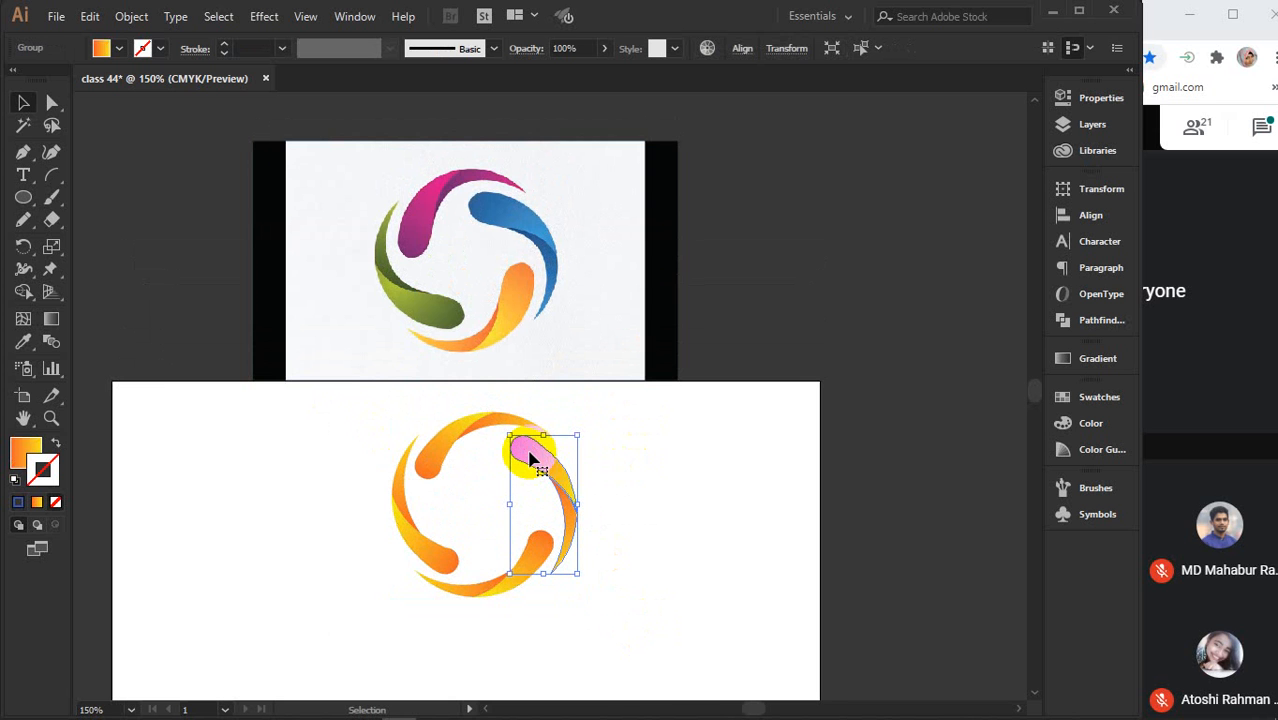
double_click(531, 457)
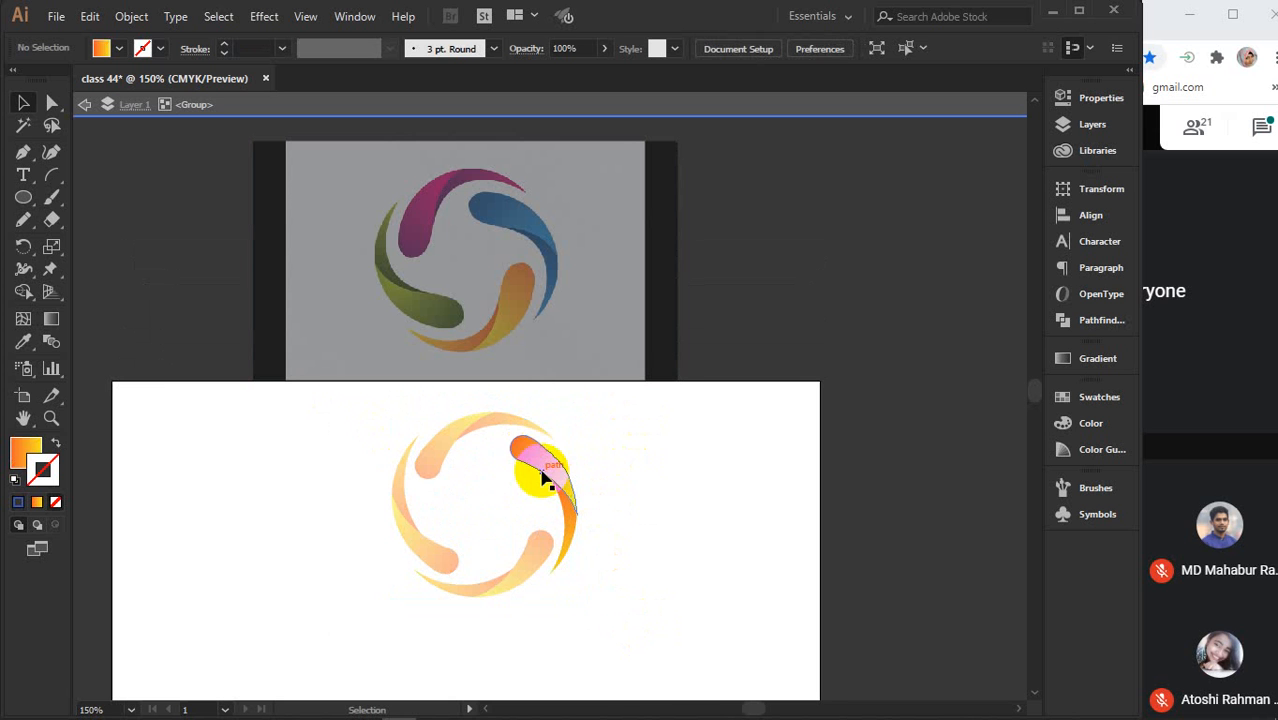
click(533, 457)
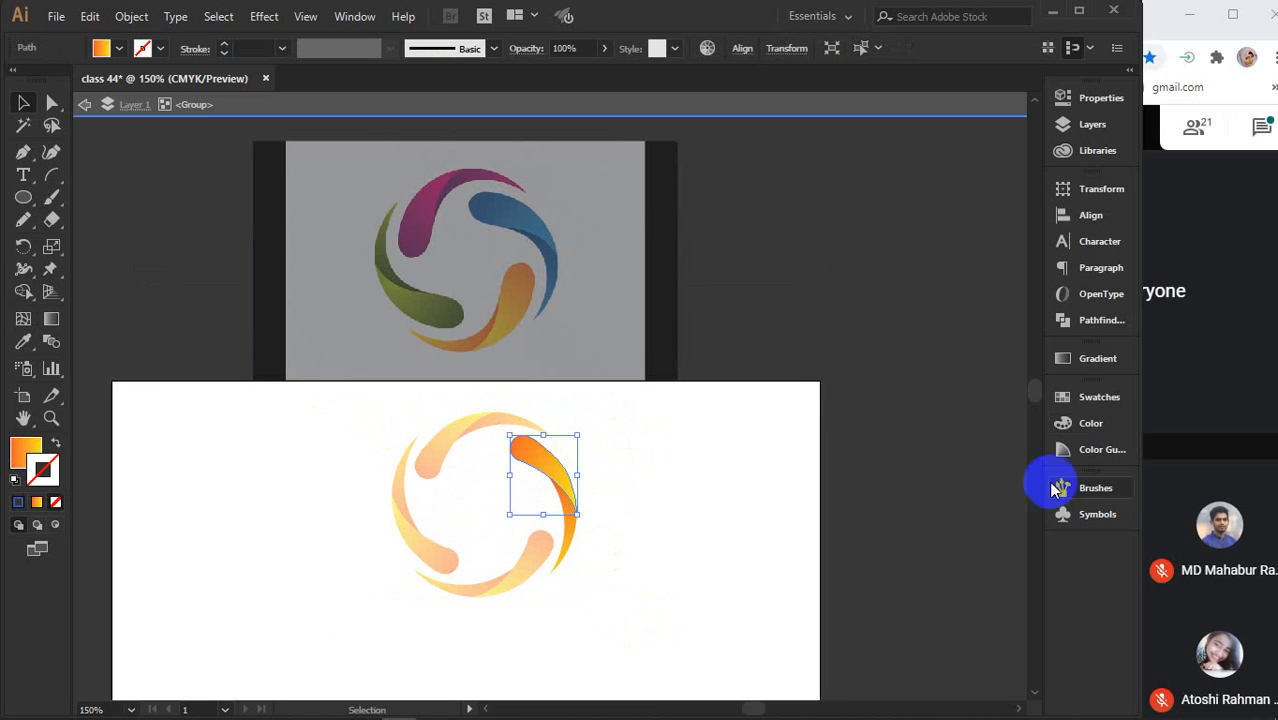
click(1094, 362)
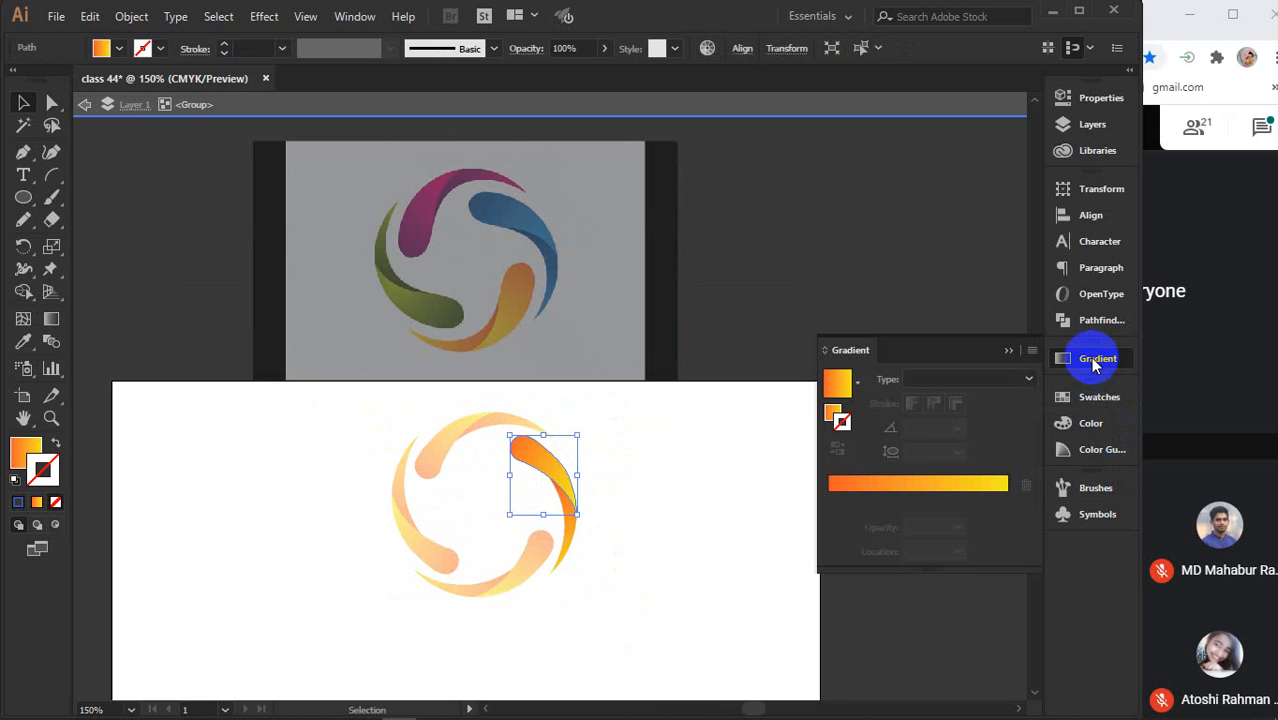
Try a linear gradient stroke with its first stop set to navy (R=27 G=20 B=100), and remove the stroke
click(878, 482)
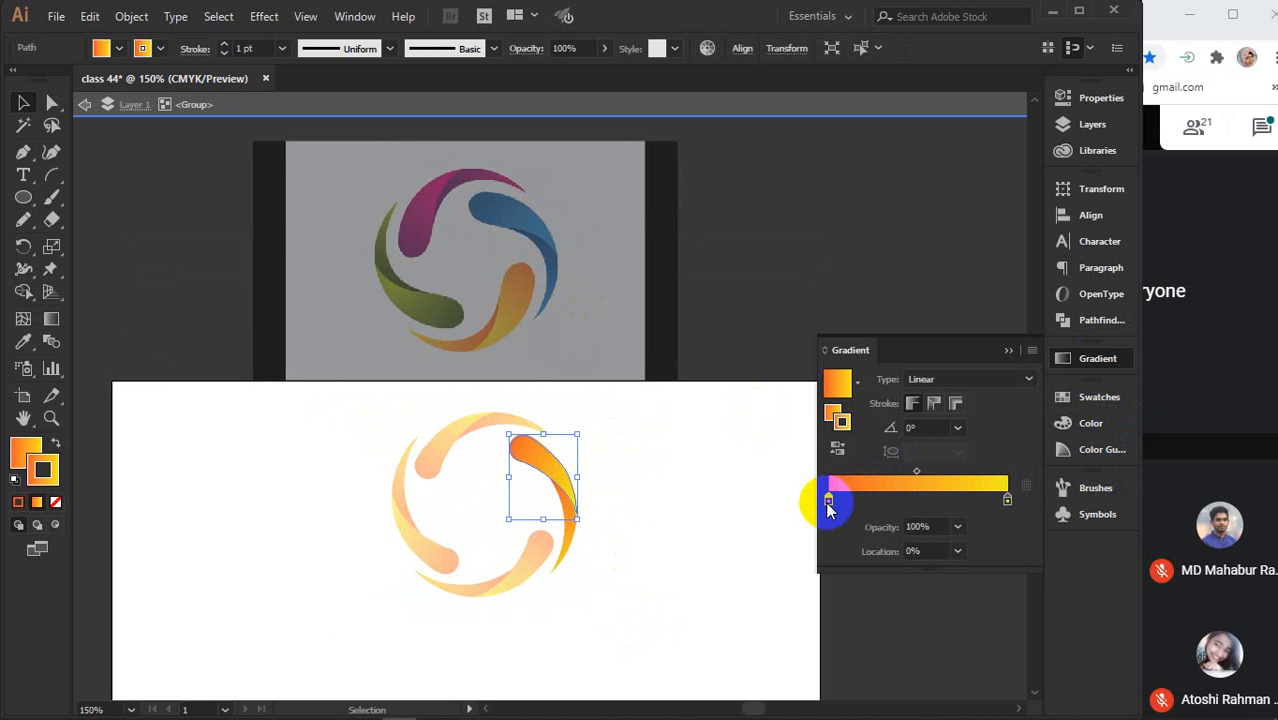
double_click(828, 500)
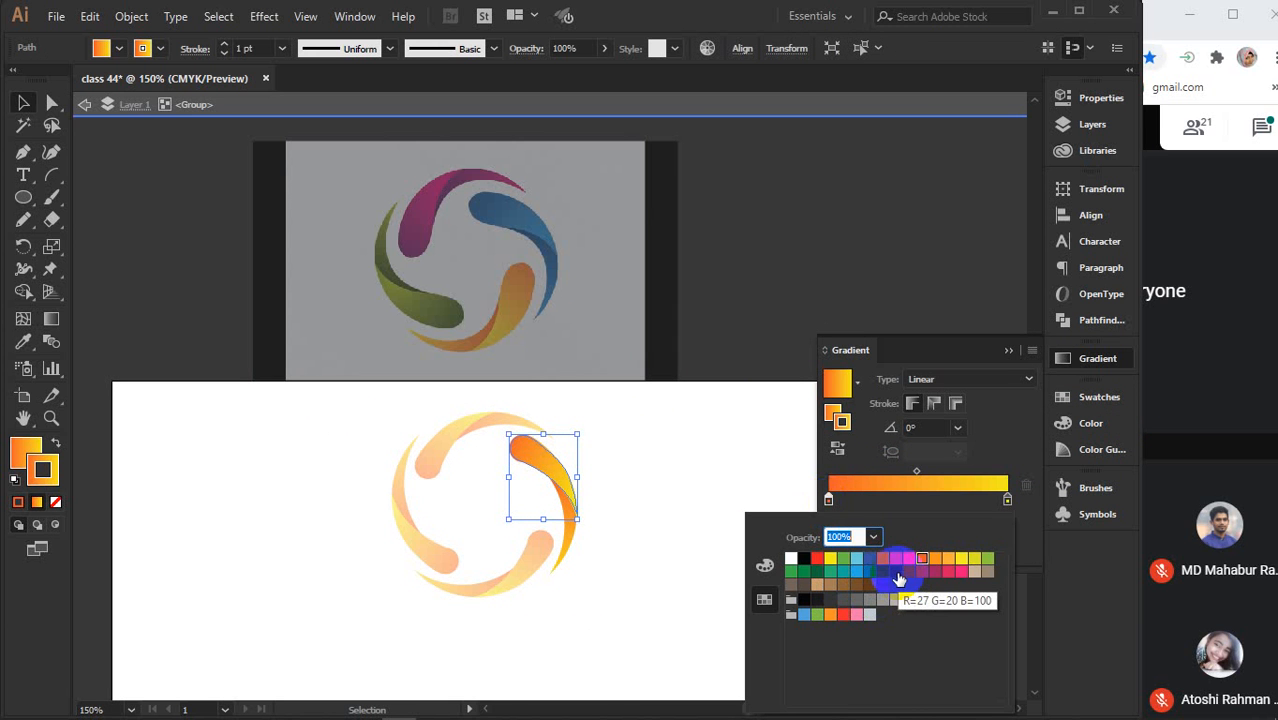
click(897, 574)
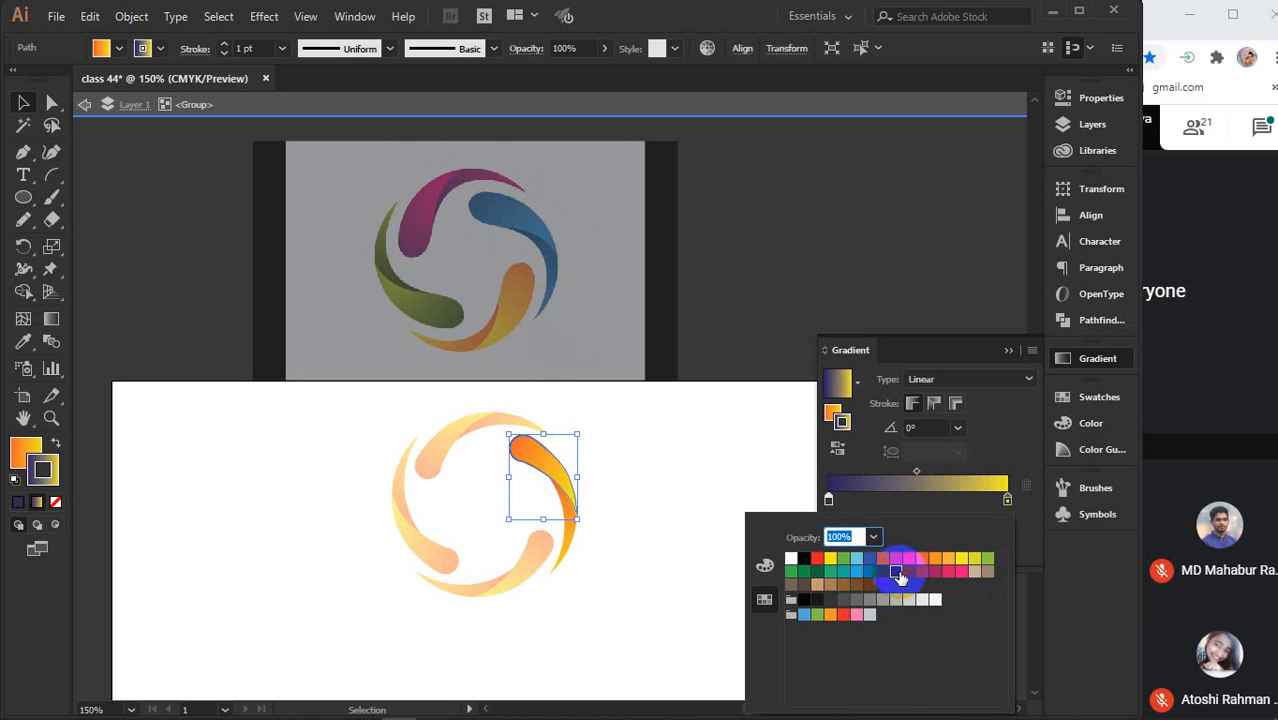
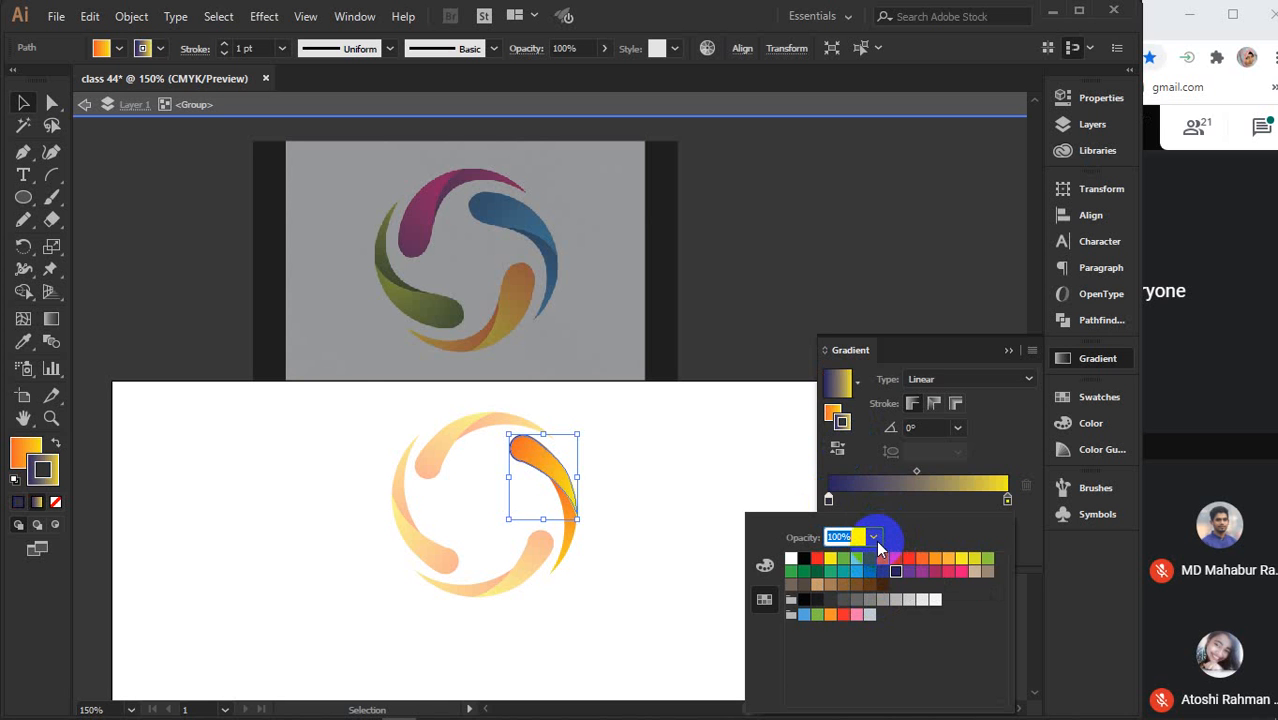
click(880, 514)
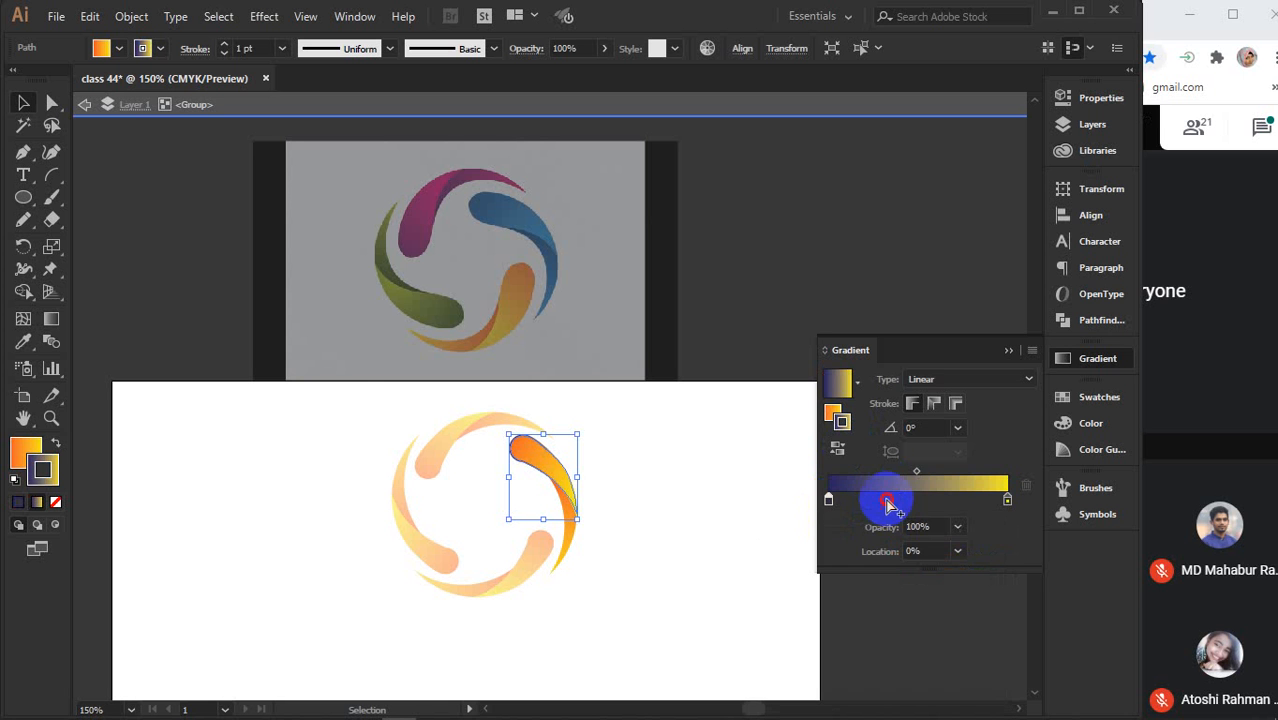
click(830, 406)
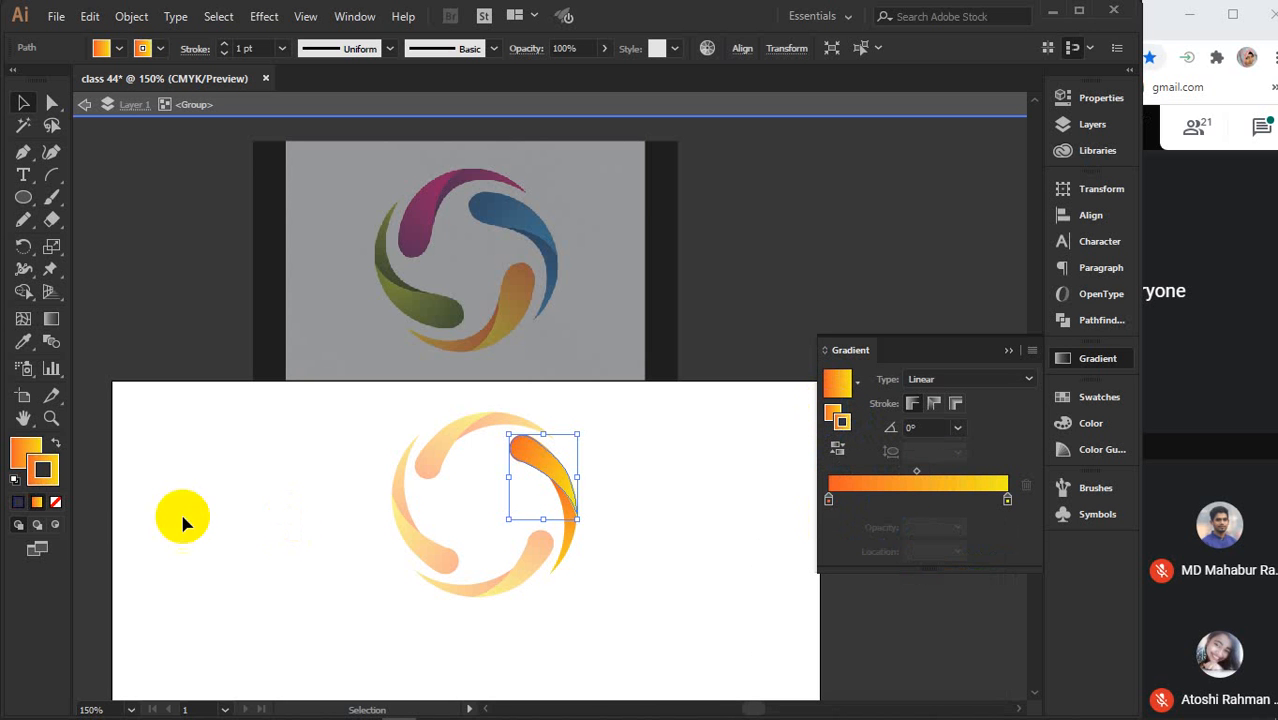
click(56, 503)
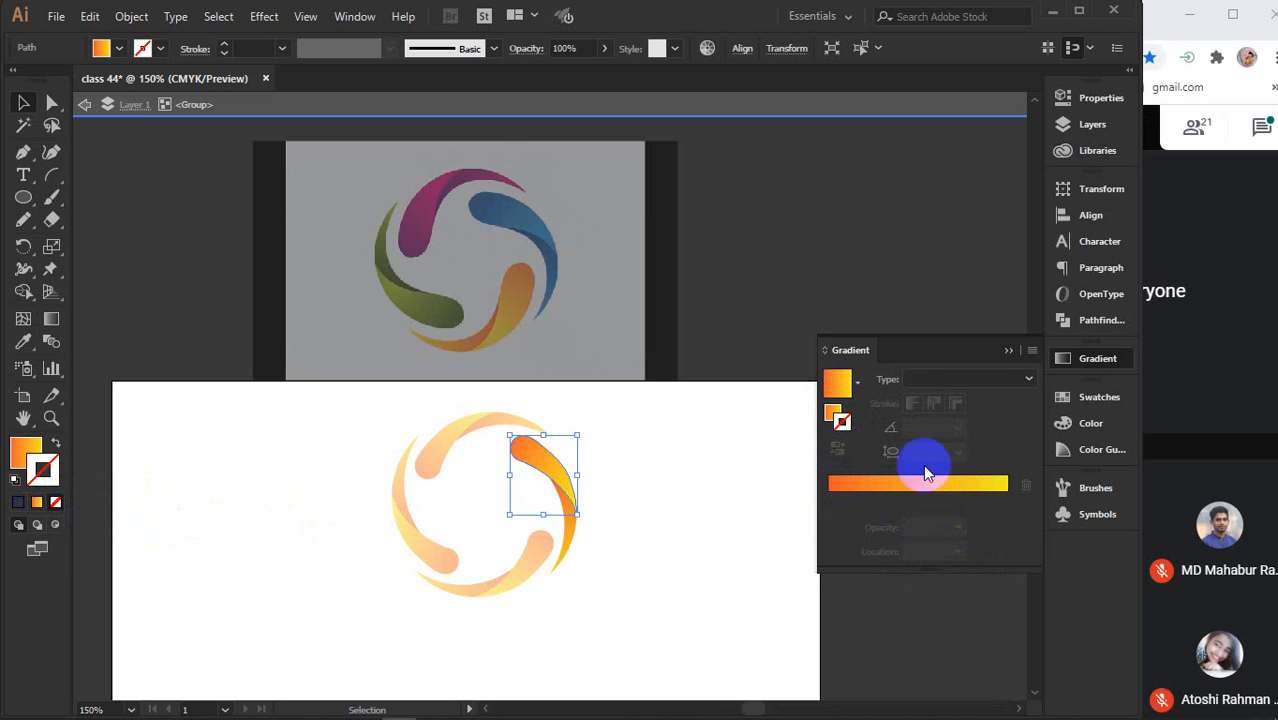
Recolour the fill gradient of the right-hand teardrop's rounded shape from navy (R=27 G=20 B=100) to RGB Cyan
click(830, 408)
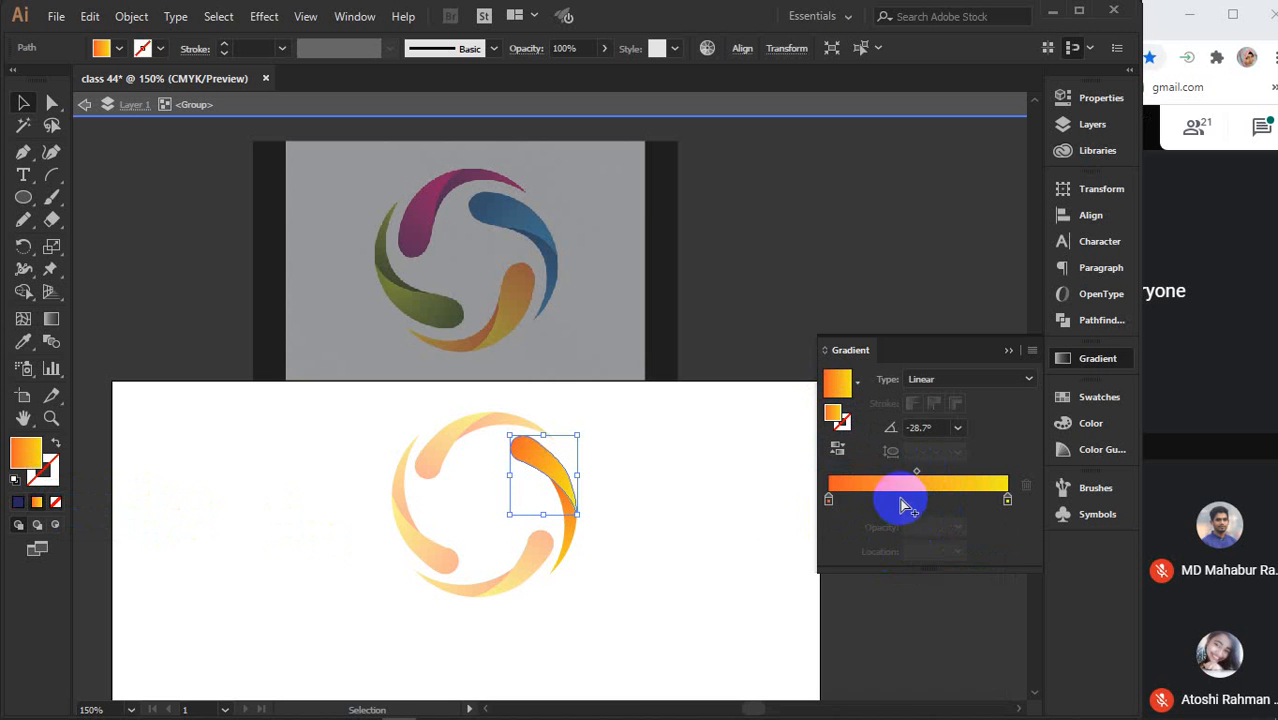
double_click(829, 499)
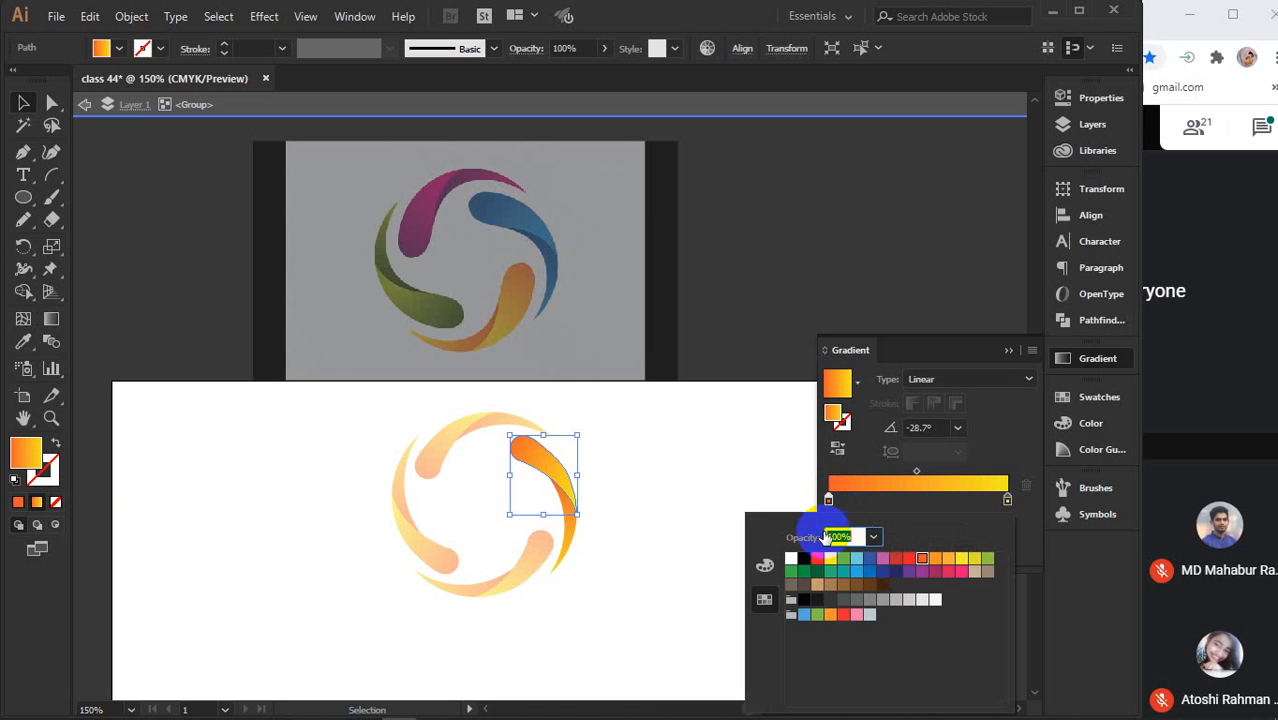
click(897, 574)
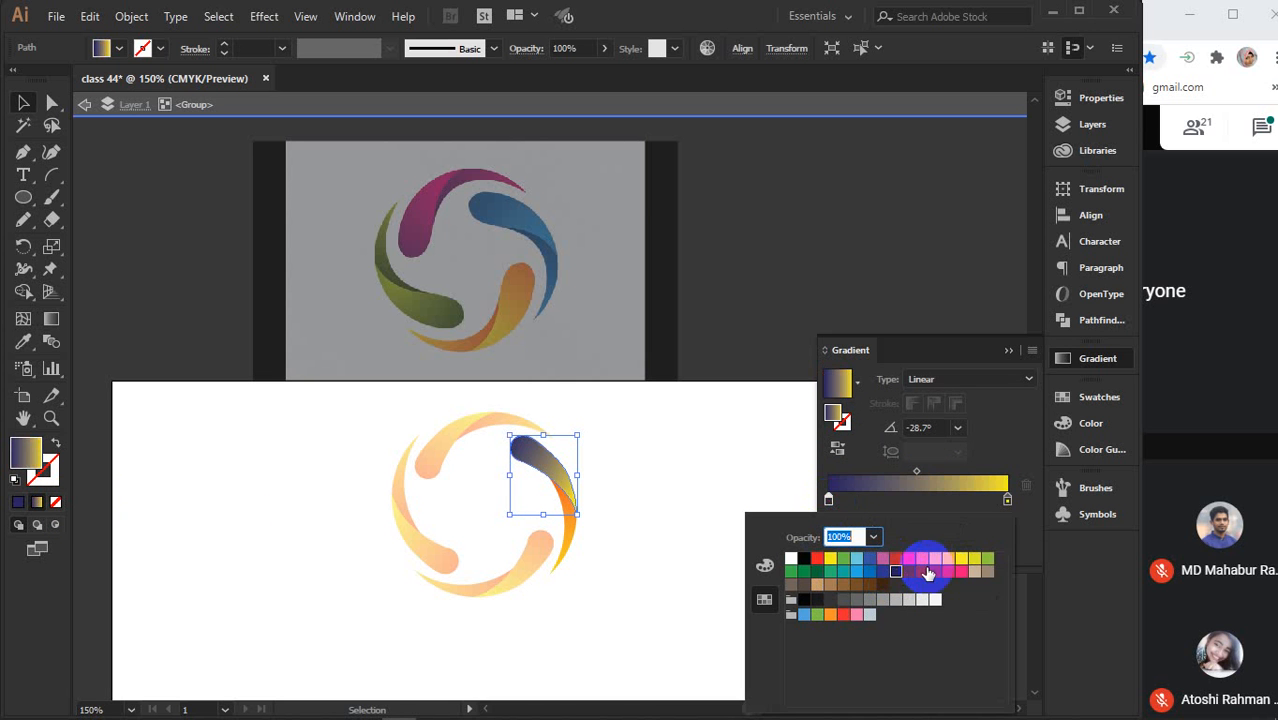
click(1007, 500)
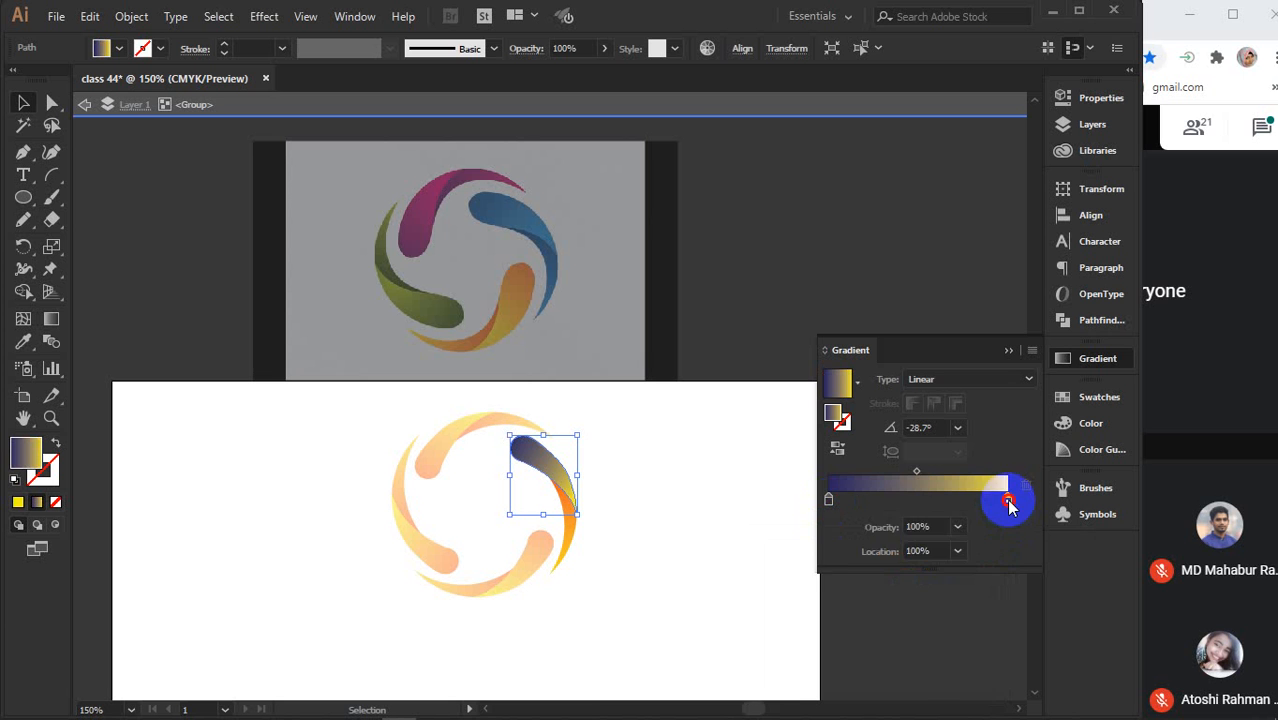
double_click(1008, 500)
click(851, 560)
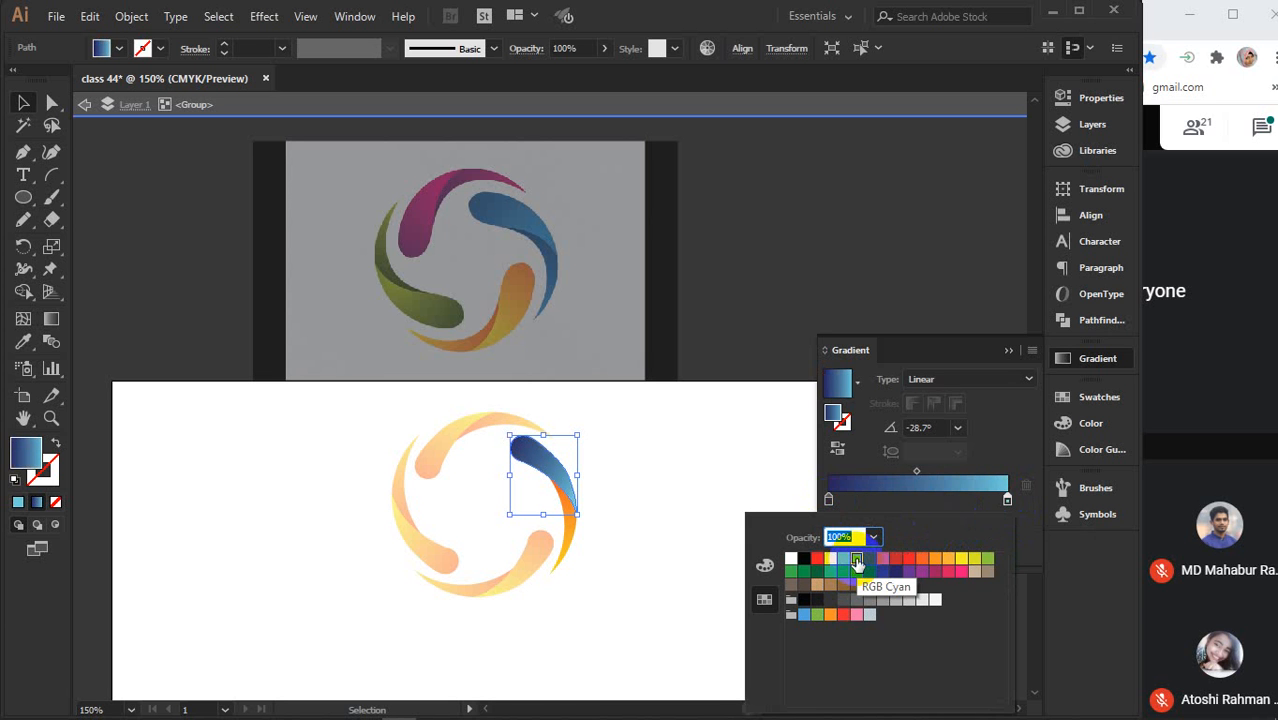
Apply the same navy (R=27 G=20 B=100) to RGB Cyan gradient to the right-hand teardrop's tail, and leave group isolation
click(573, 545)
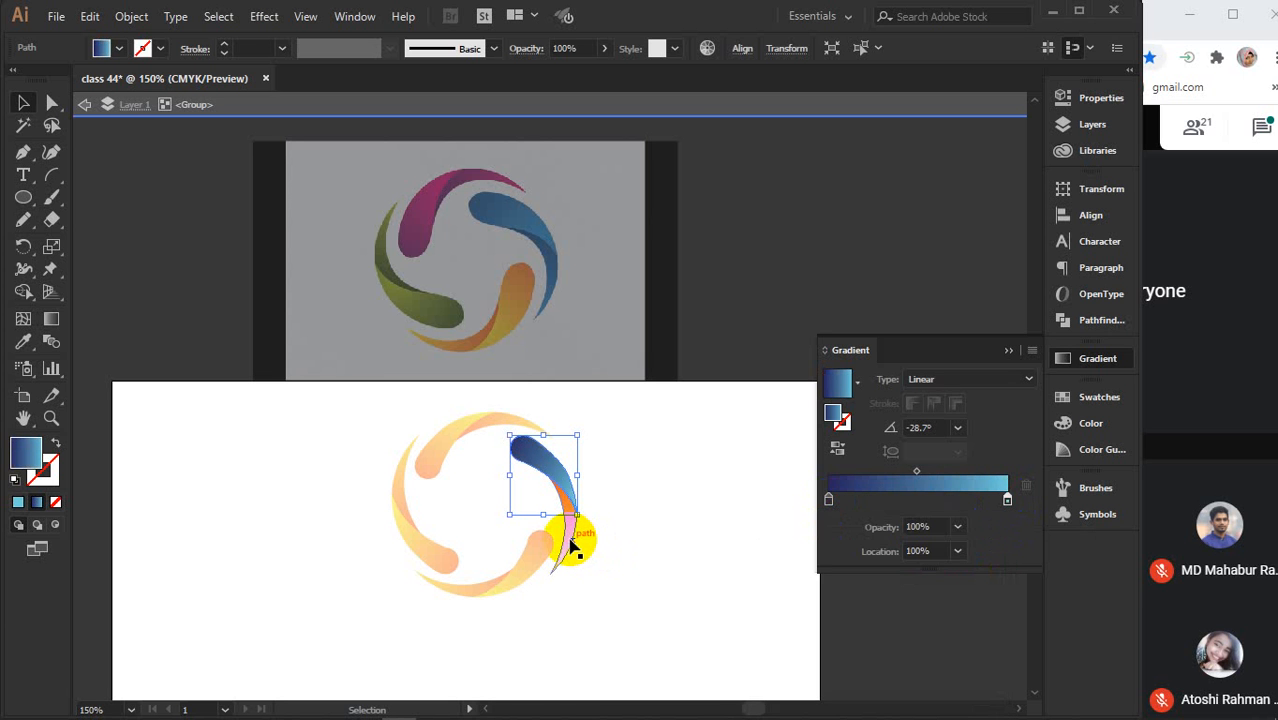
click(573, 545)
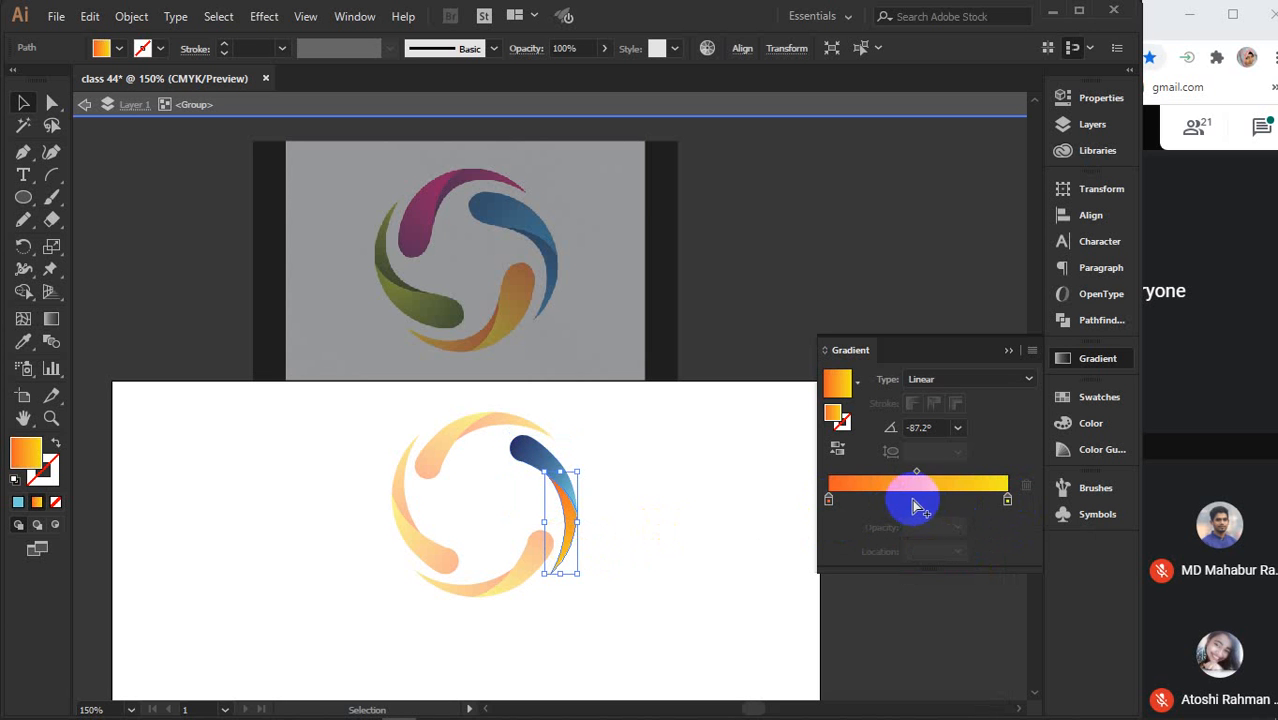
double_click(828, 499)
click(896, 573)
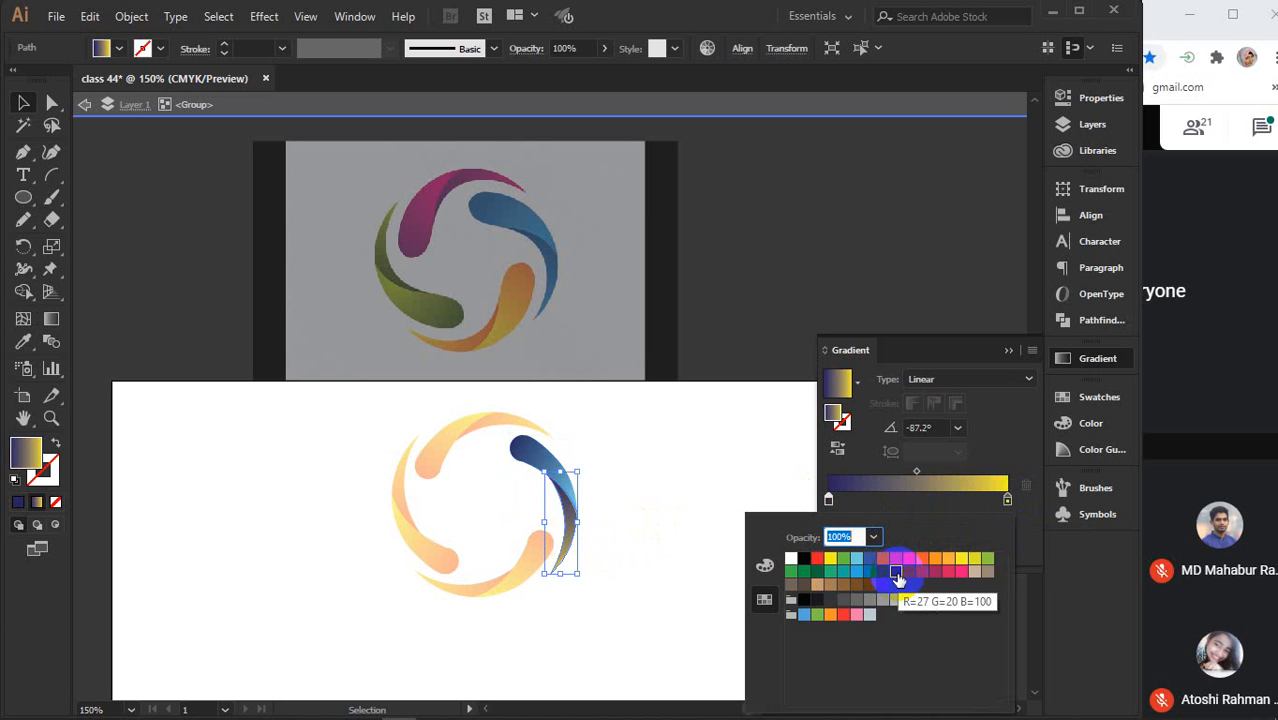
click(1008, 503)
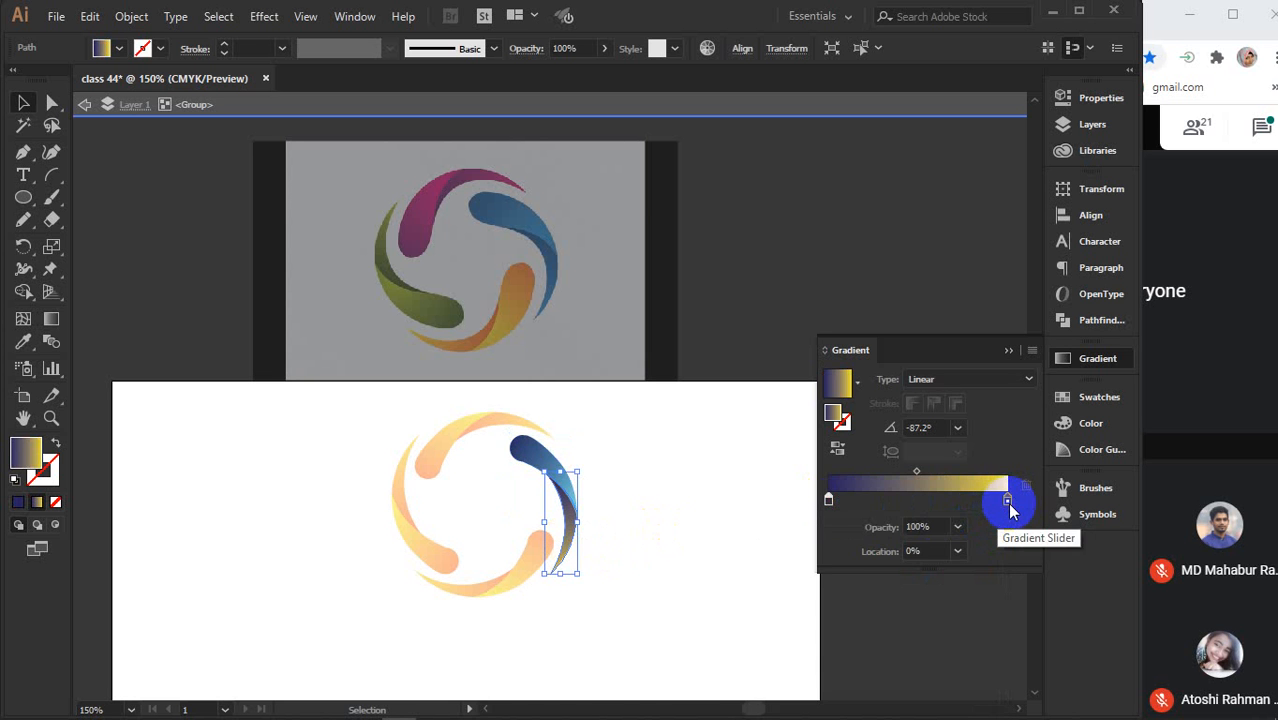
double_click(1008, 503)
click(857, 557)
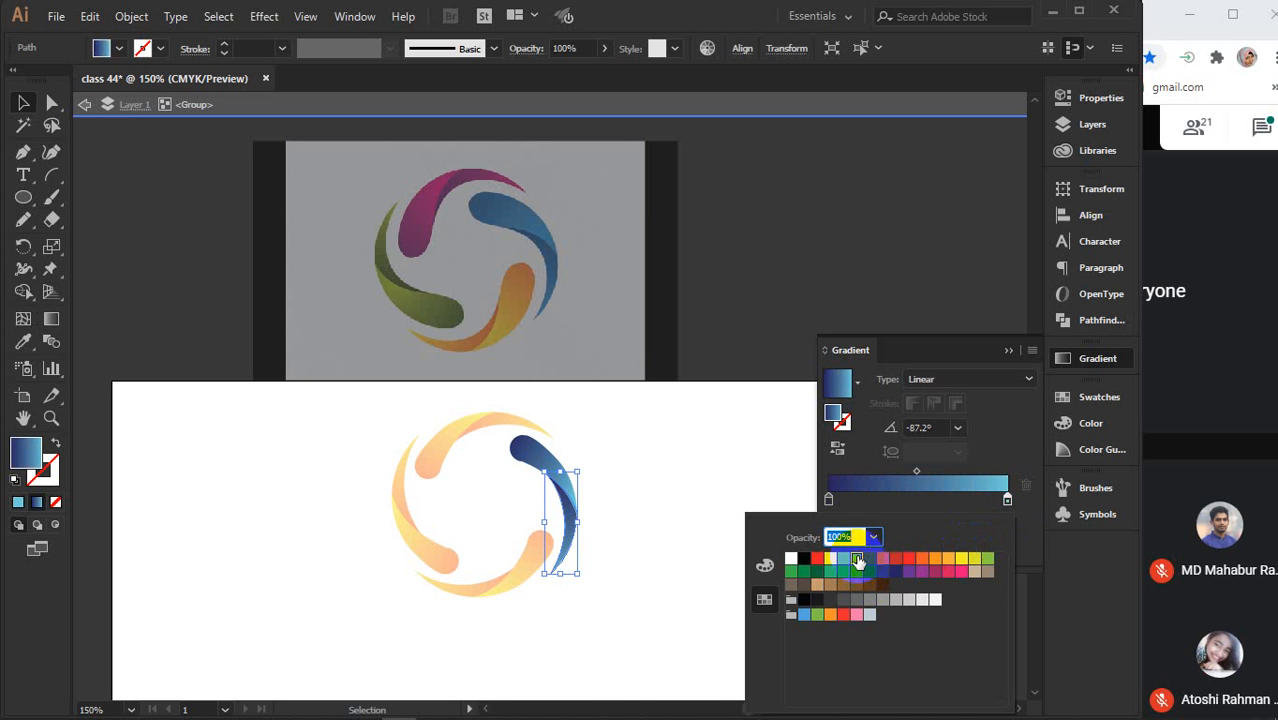
click(762, 320)
click(762, 320)
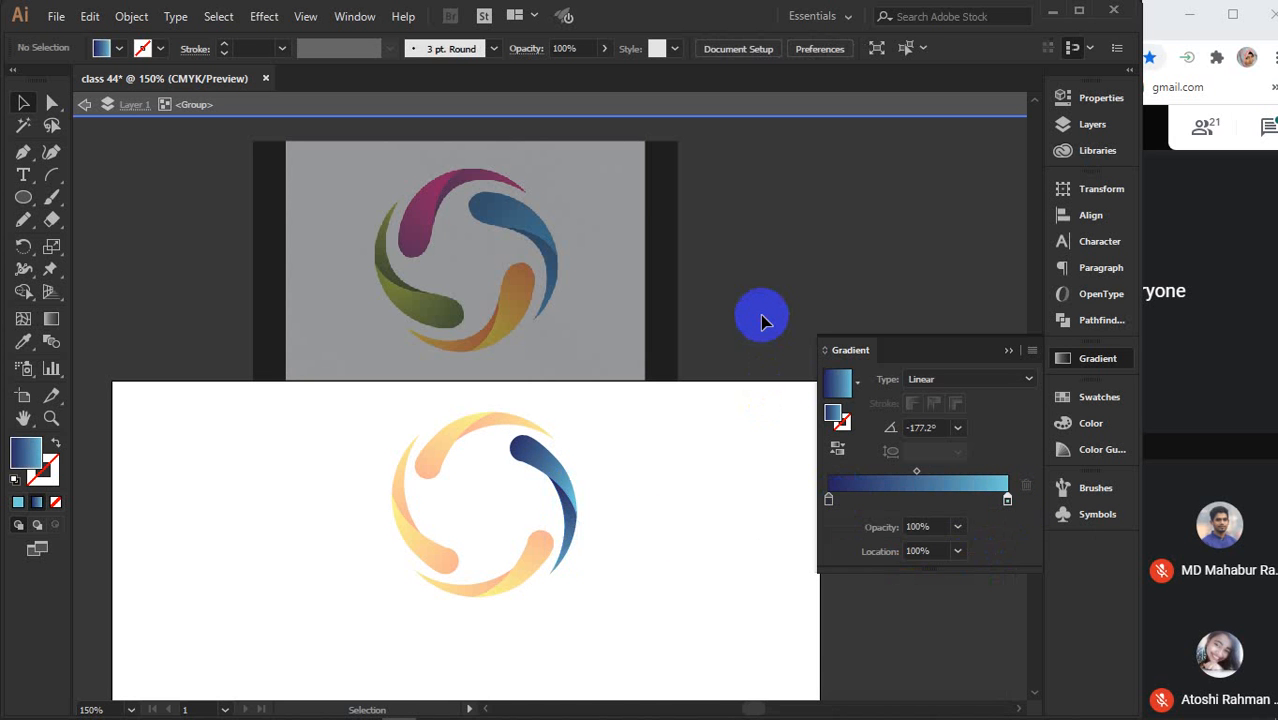
click(680, 104)
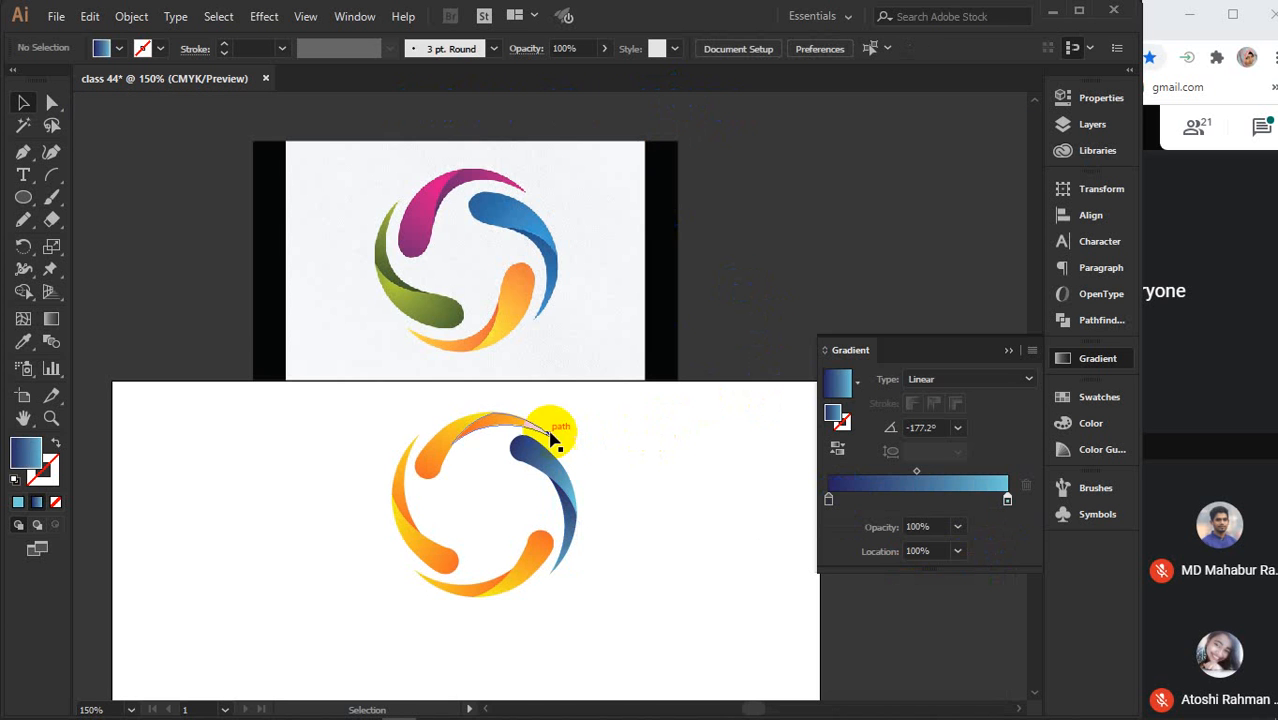
Isolate the swirl's upper-left teardrop group and select its rounded shape
double_click(444, 445)
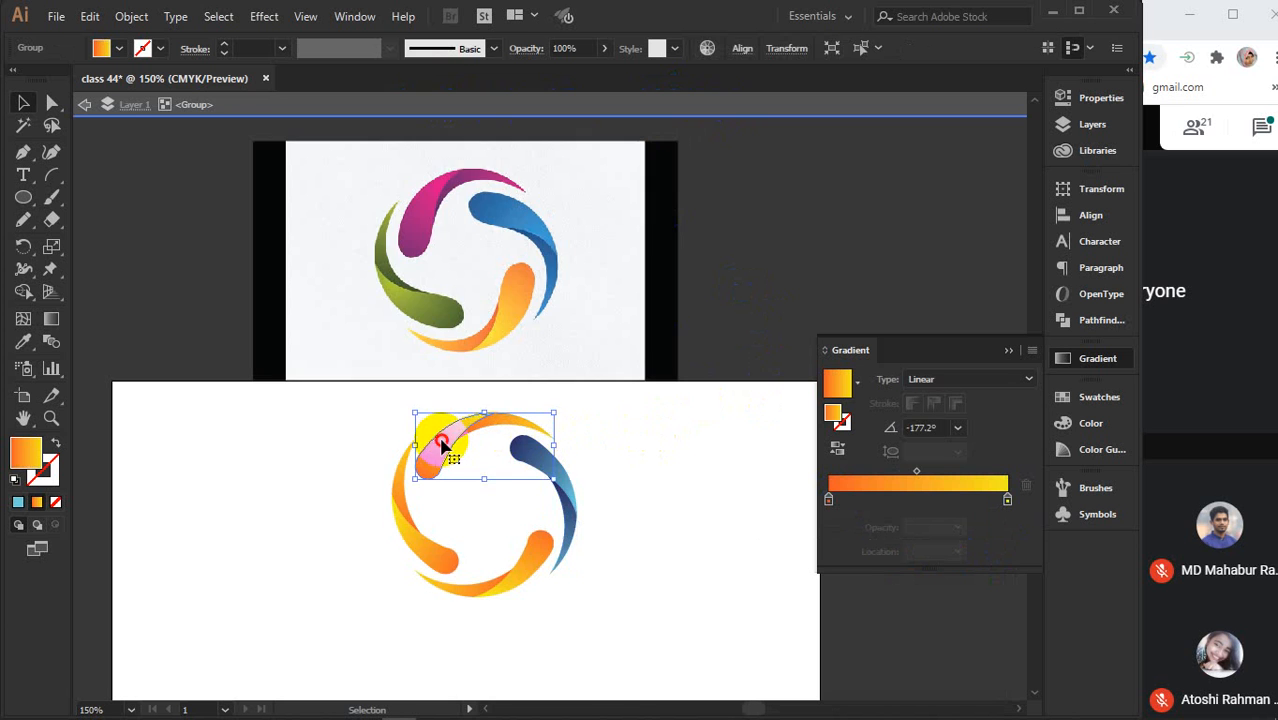
click(444, 448)
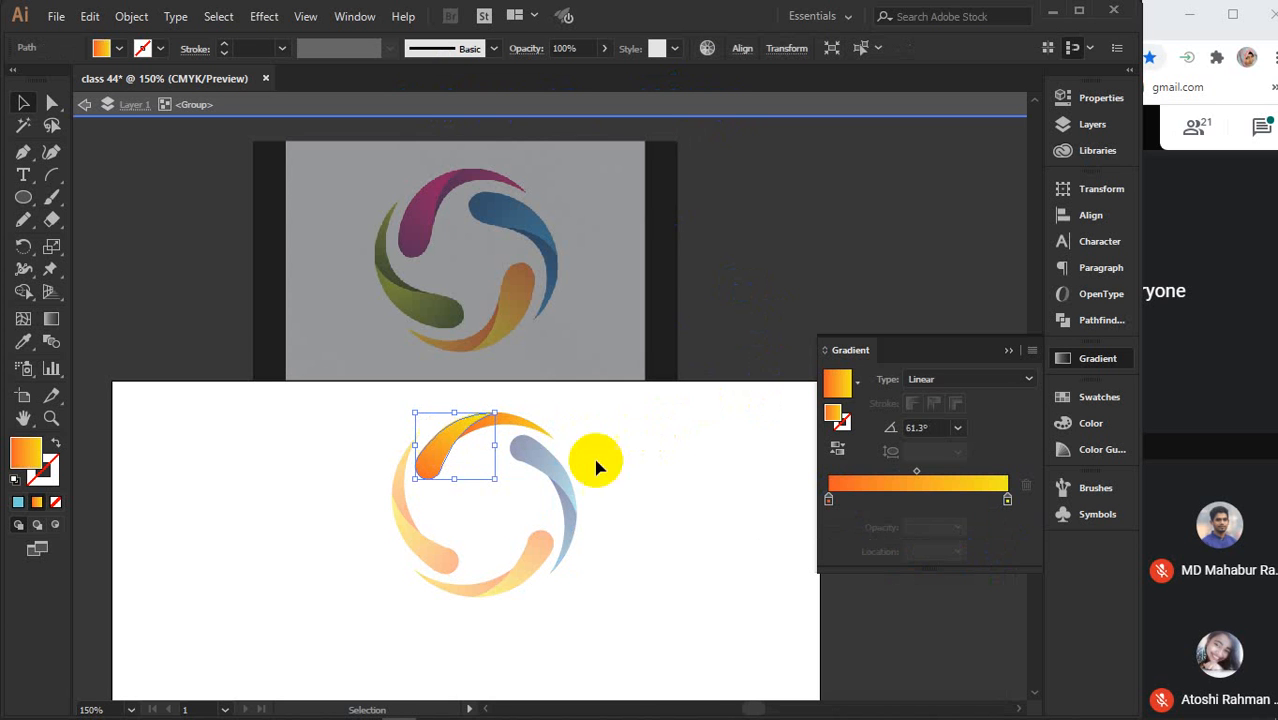
Try a dark magenta first stop in the rounded shape's gradient, comparing crimson pink and RGB Magenta swatches for the end stop
click(829, 502)
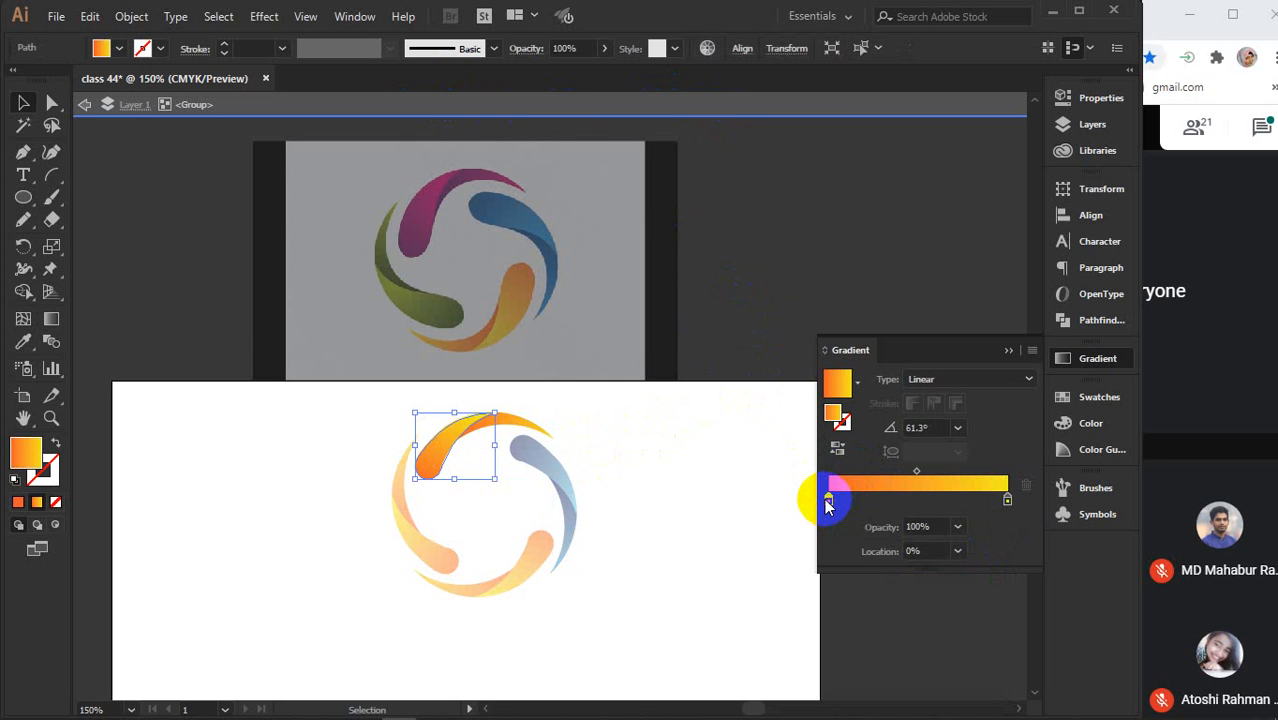
double_click(827, 502)
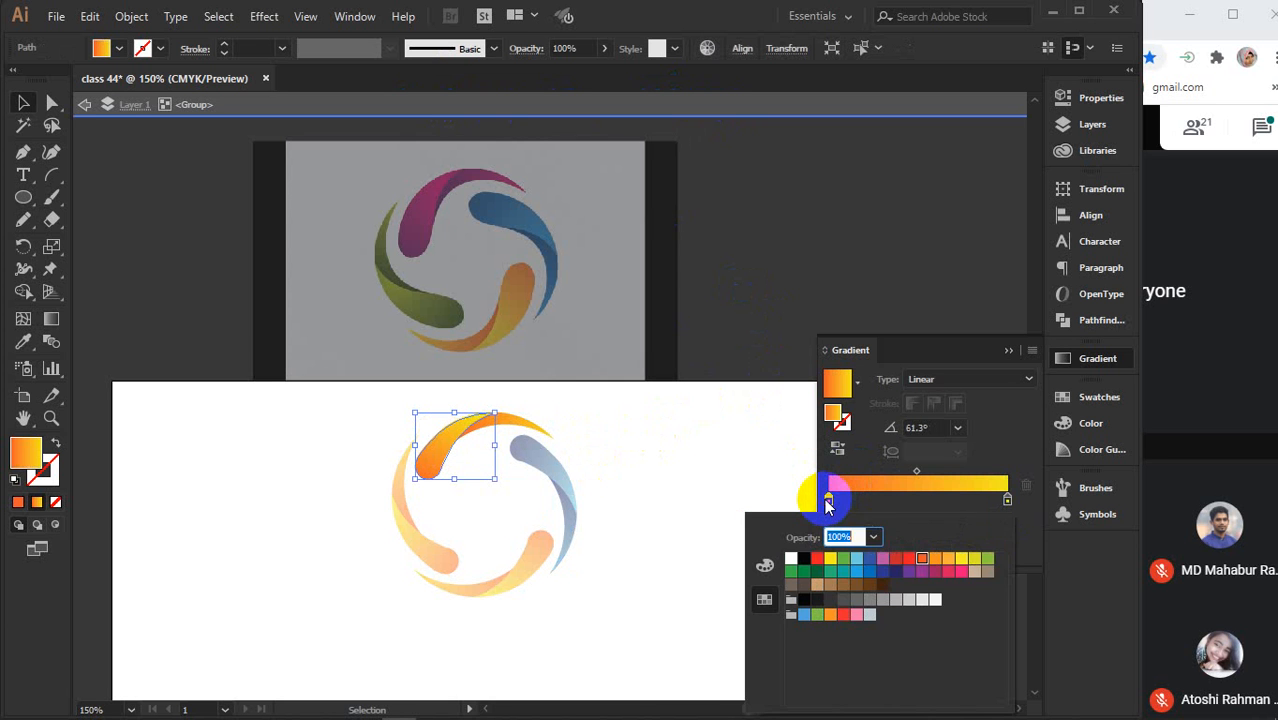
click(934, 574)
click(1008, 500)
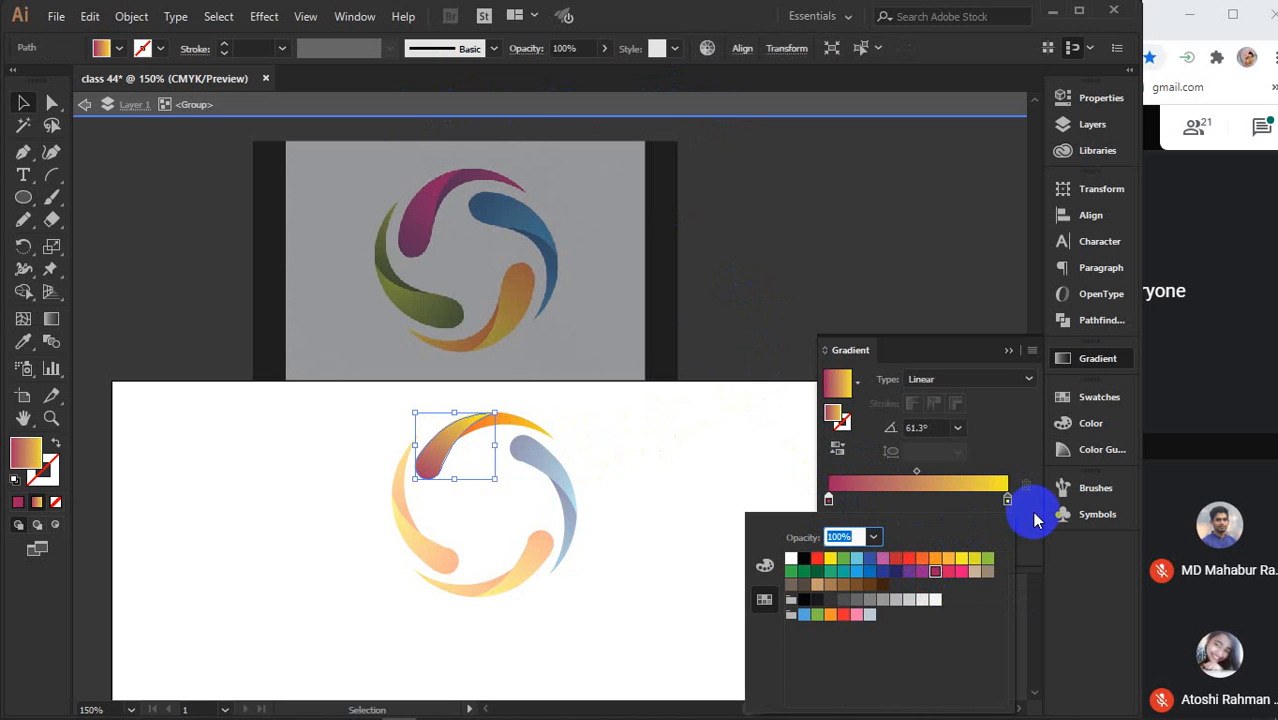
double_click(1008, 500)
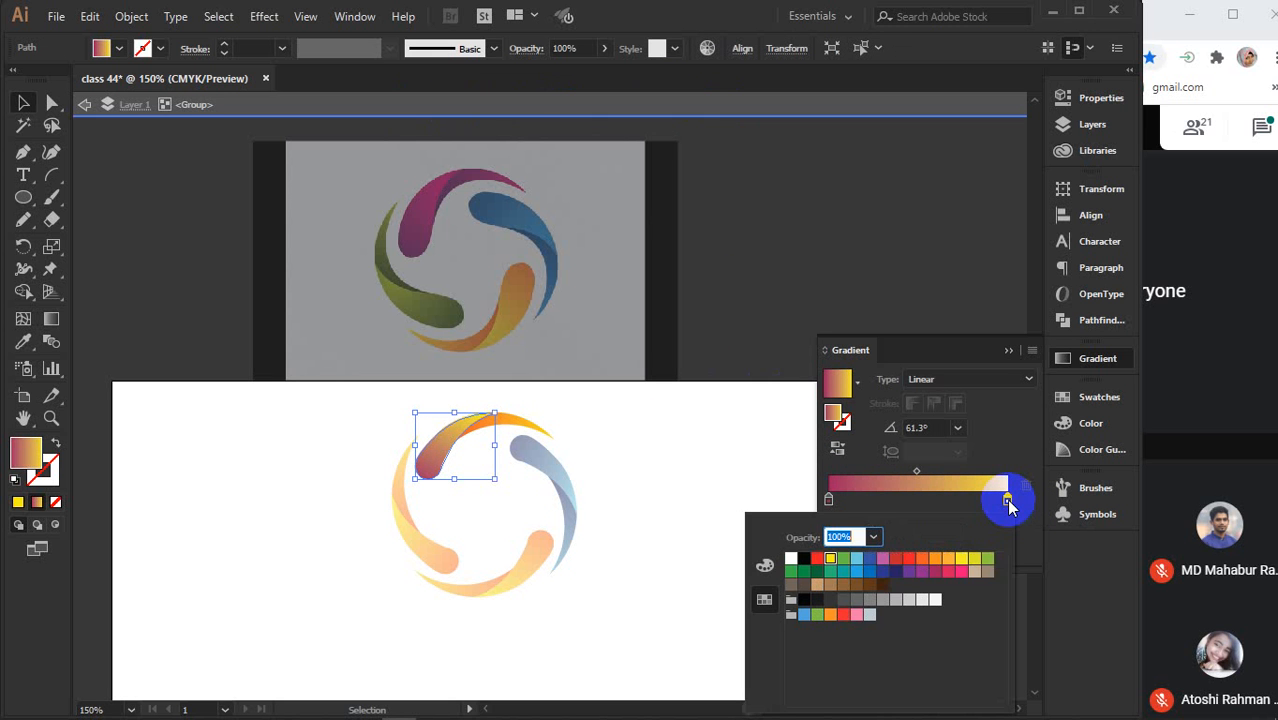
click(952, 574)
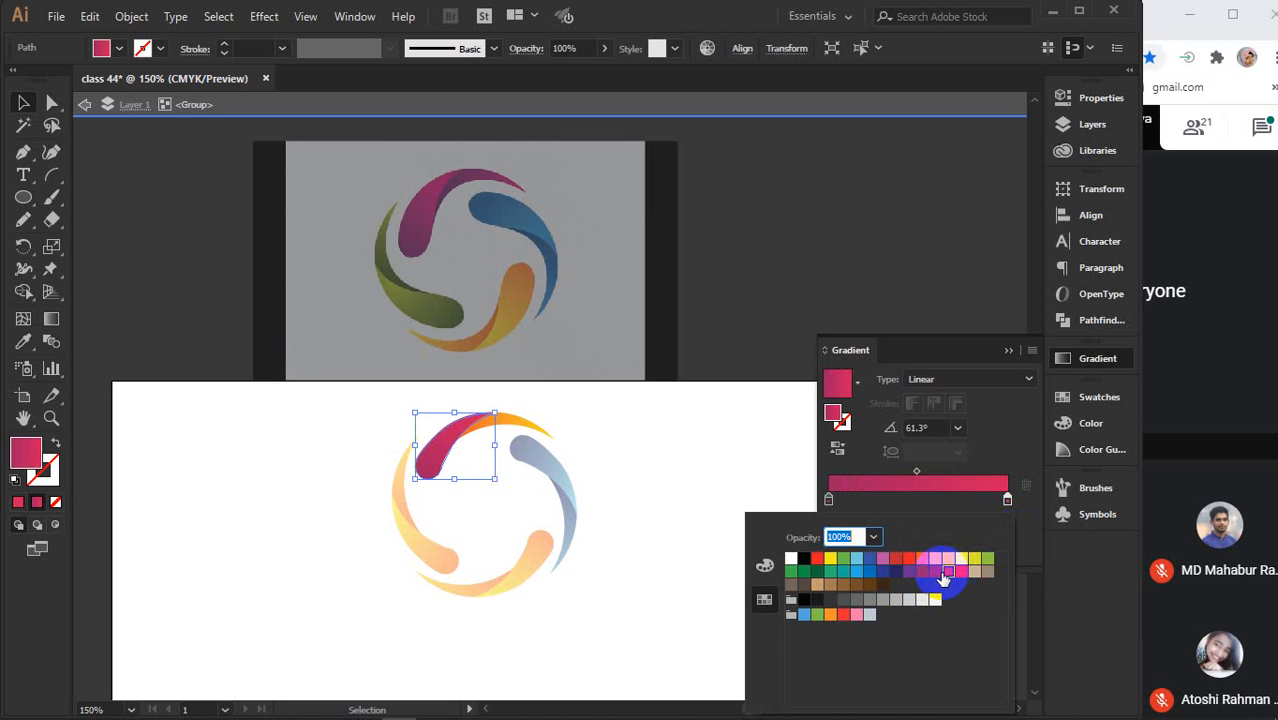
click(884, 561)
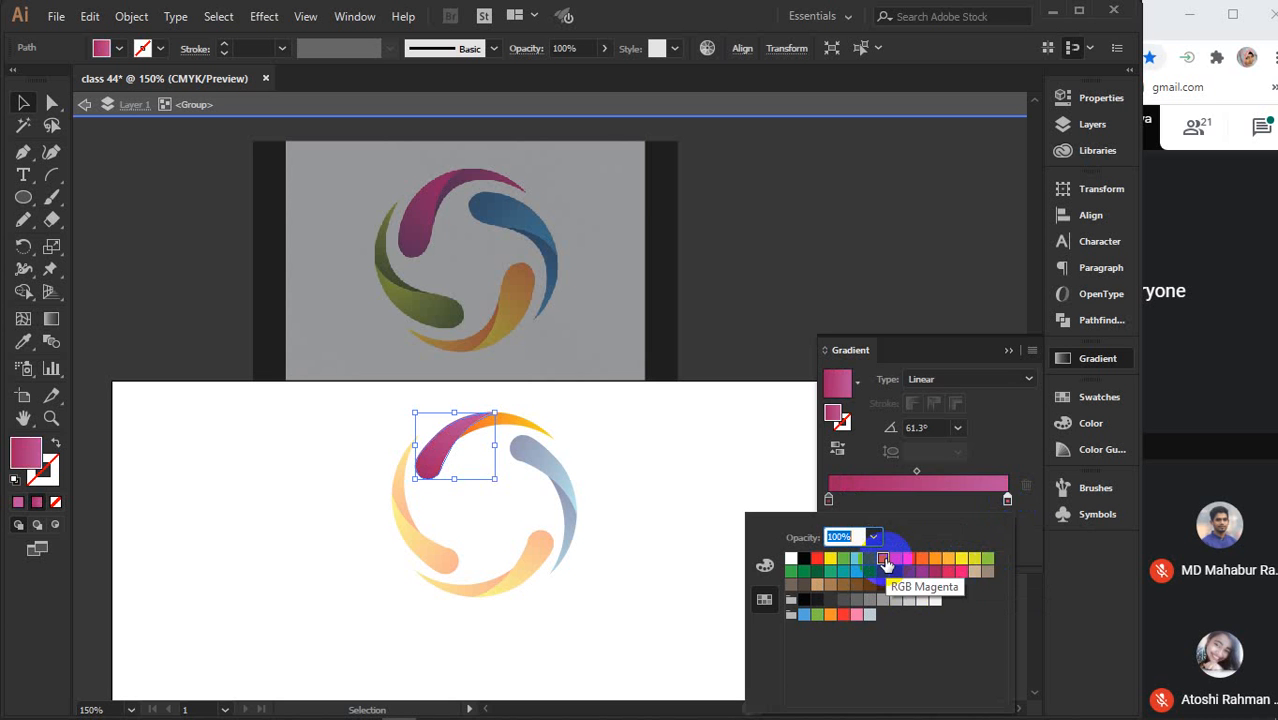
click(950, 572)
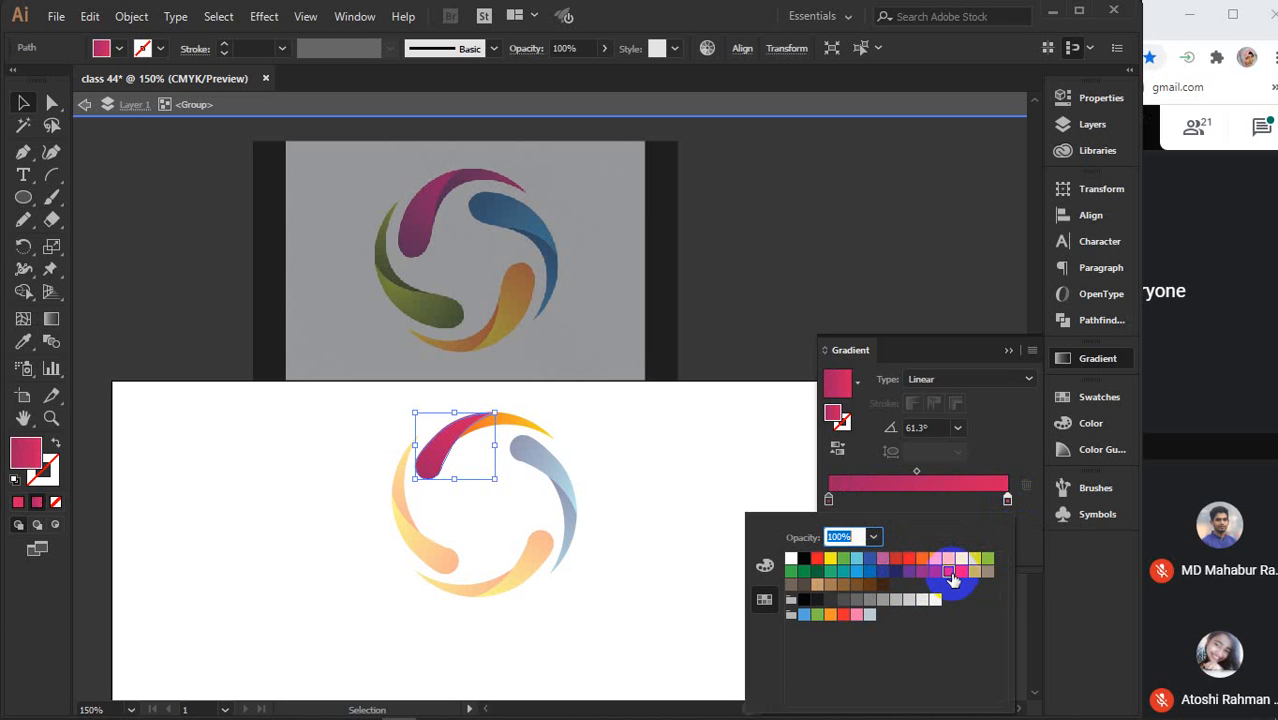
click(1005, 500)
Set the first gradient stop of the upper-left rounded shape to dark purple #5e0451
click(829, 500)
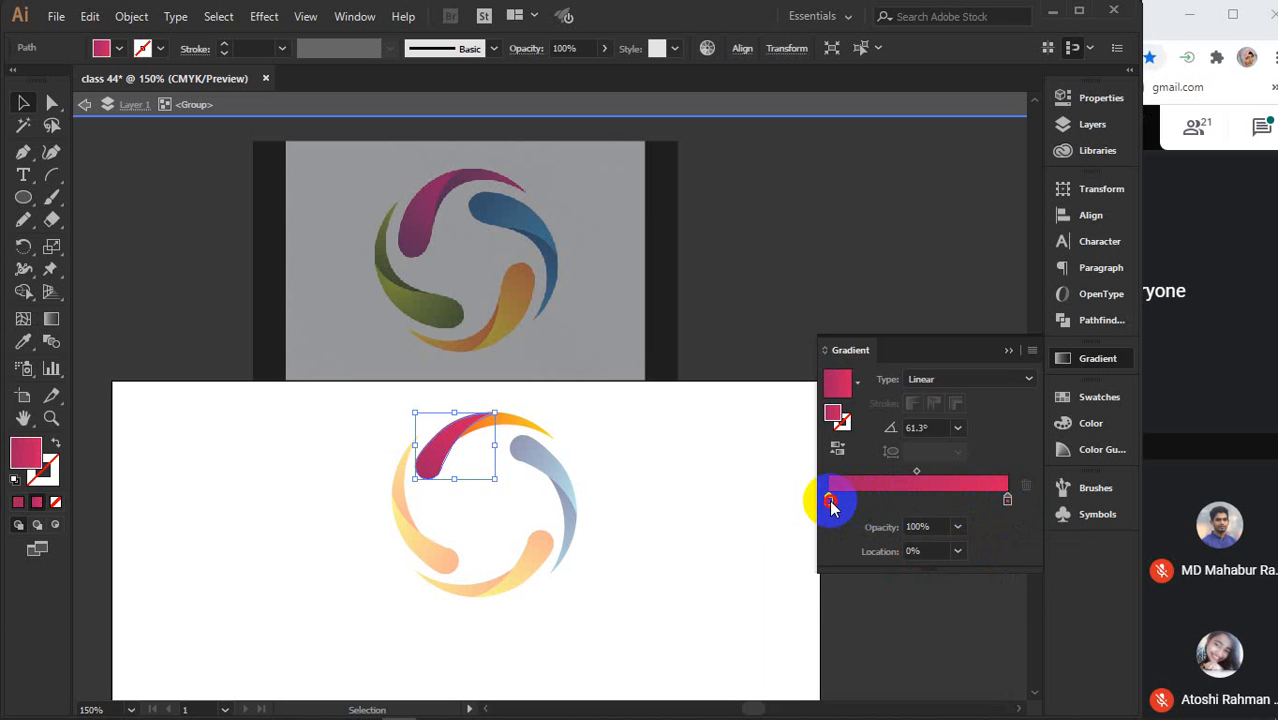
double_click(829, 500)
double_click(27, 458)
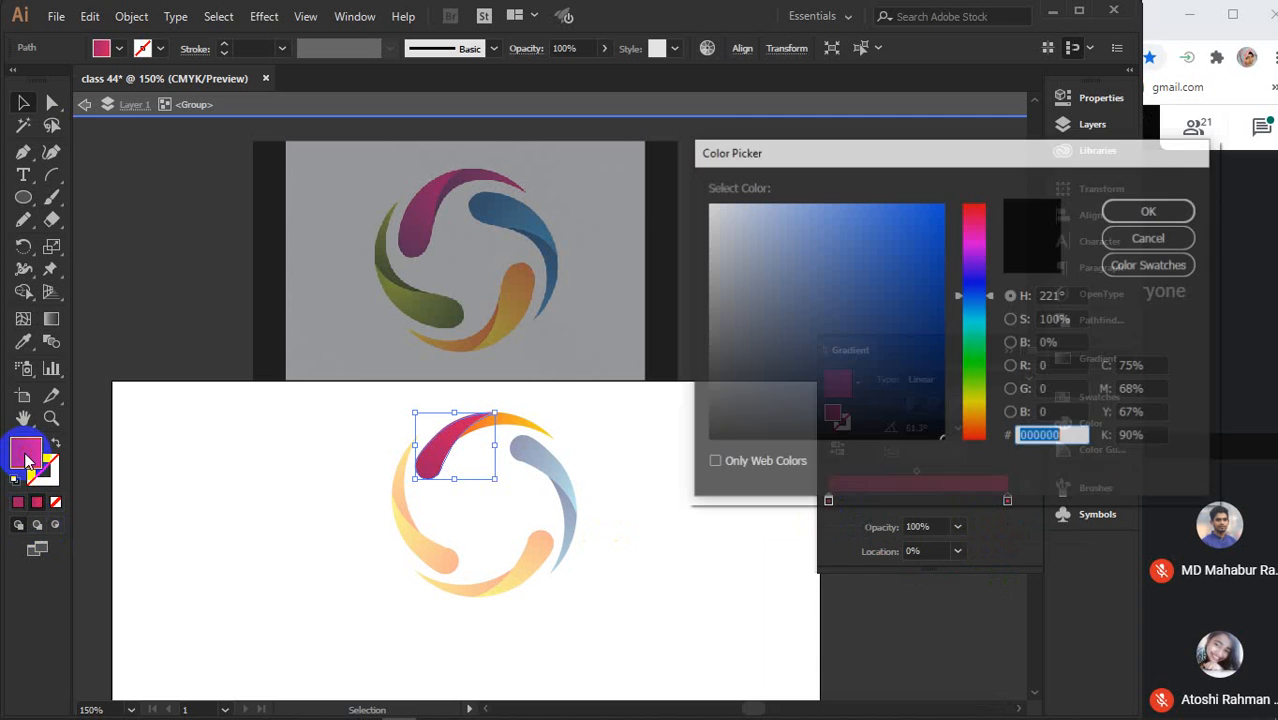
click(970, 237)
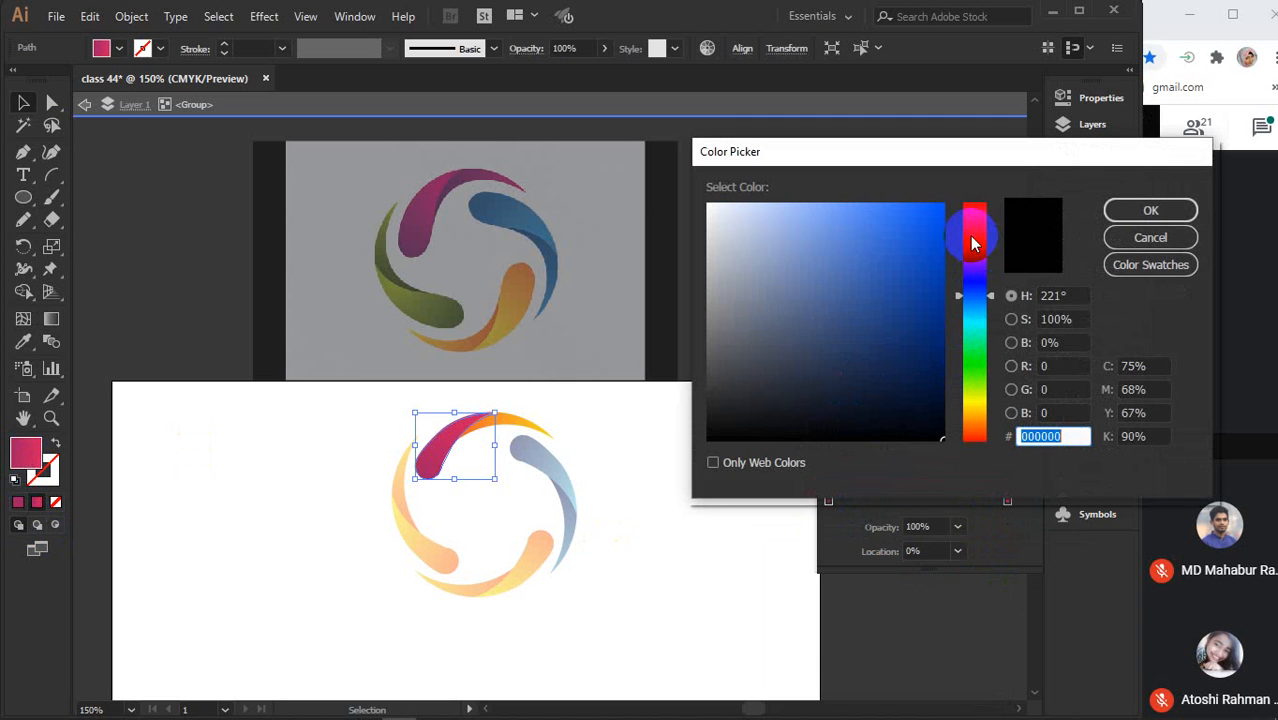
click(936, 350)
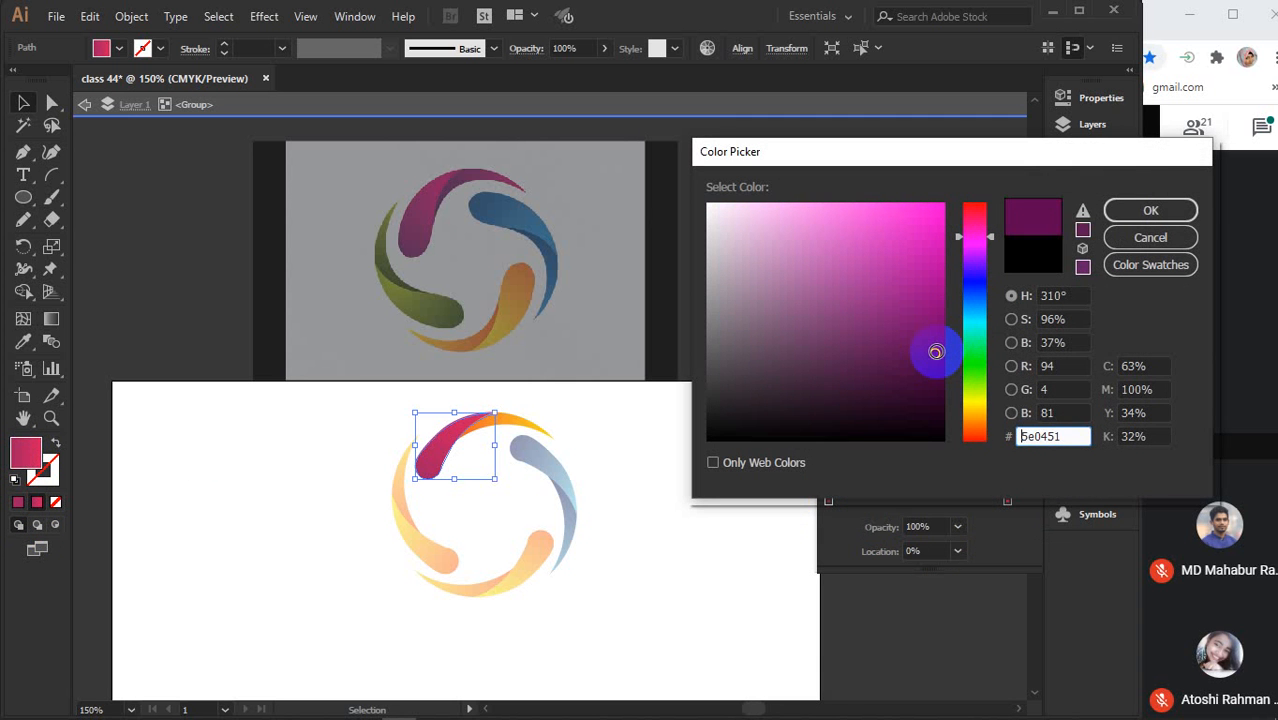
click(1150, 211)
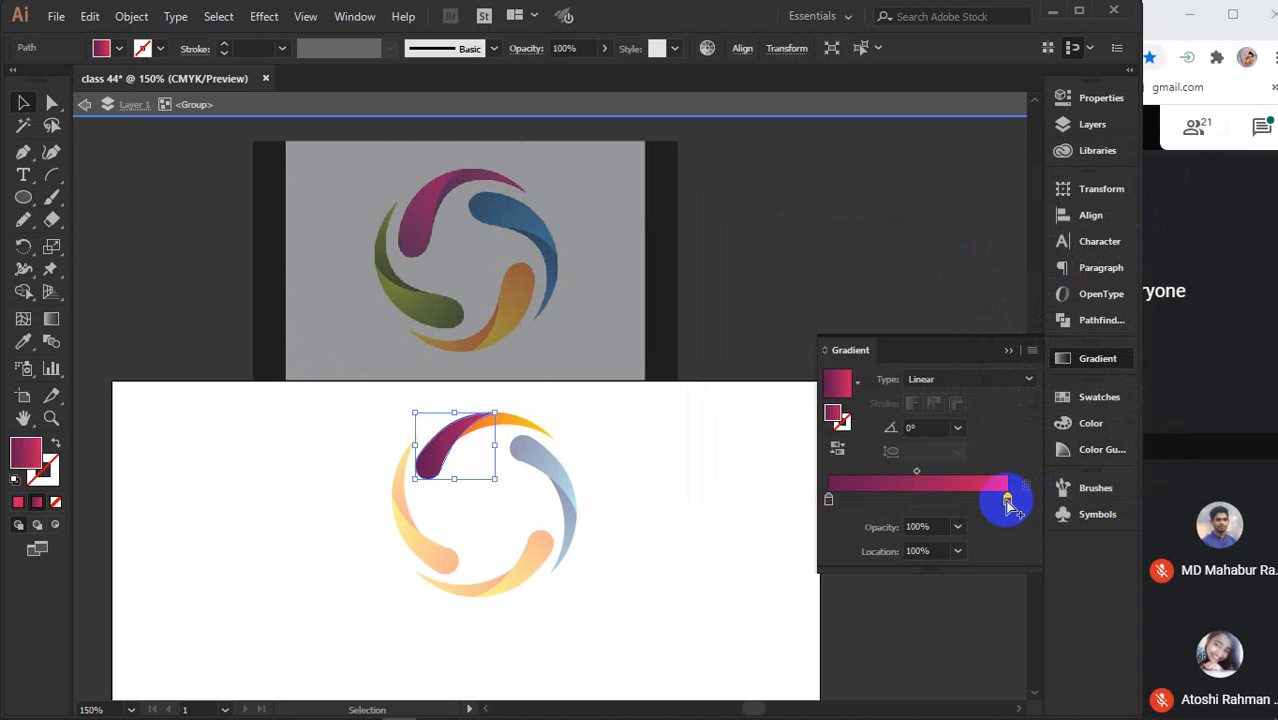
Try bright magenta #ff00db as the end stop of the upper-left rounded shape's gradient
double_click(25, 450)
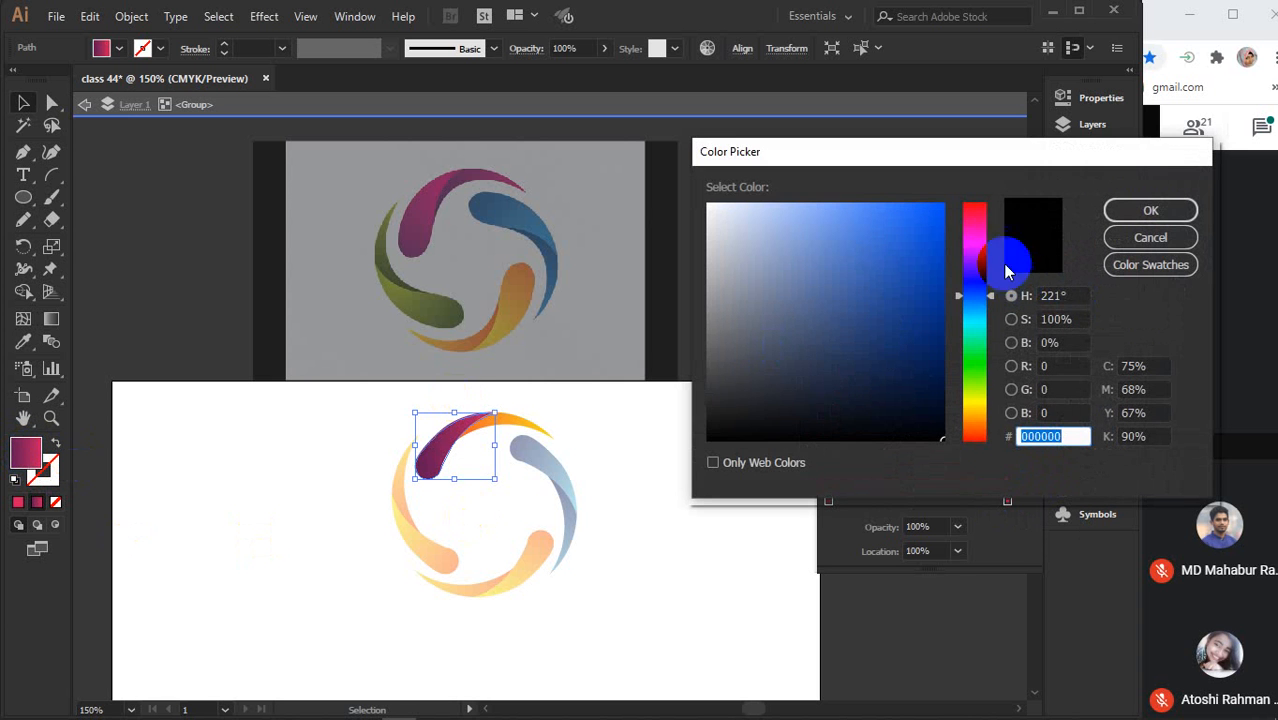
click(973, 237)
drag(933, 217, 961, 183)
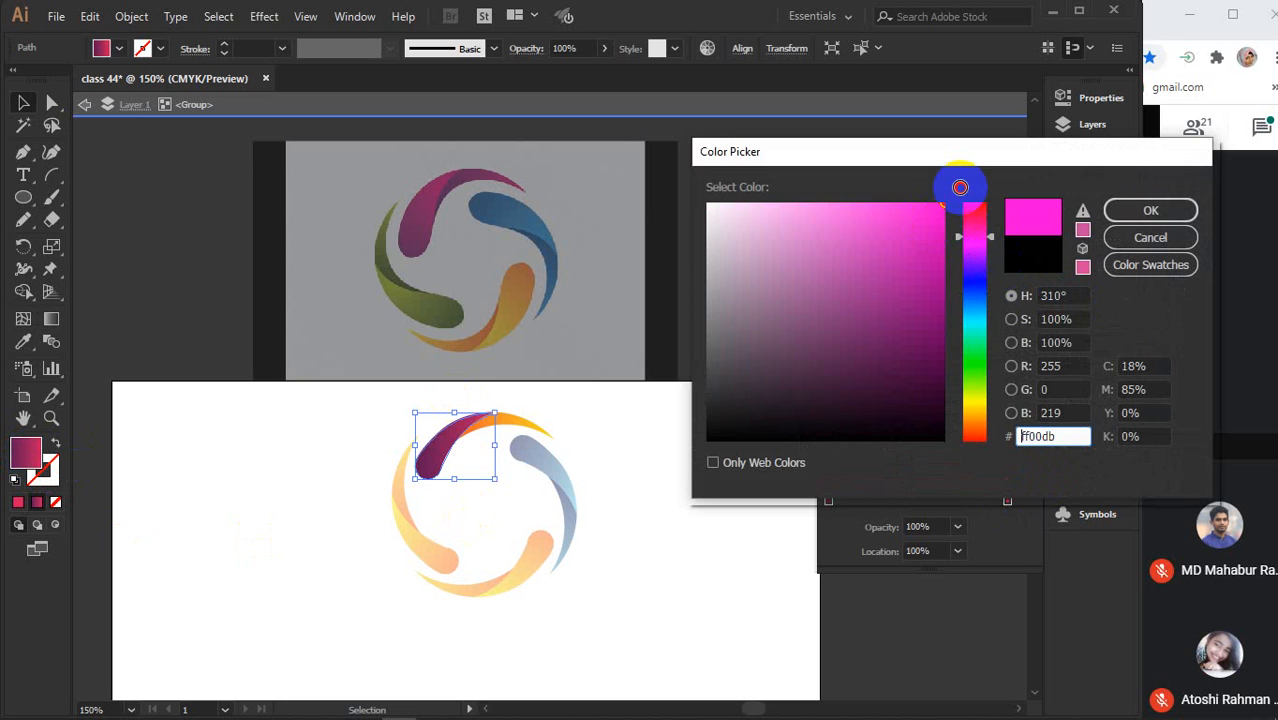
click(1120, 209)
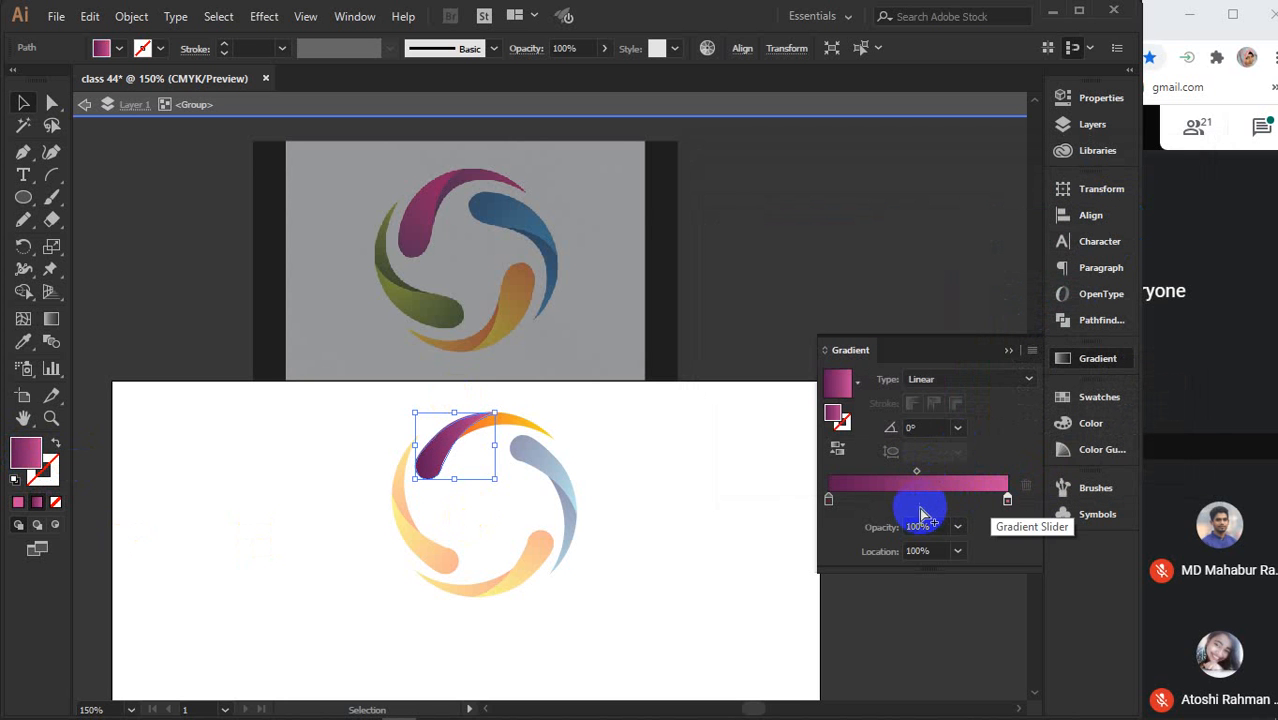
Set the end gradient stop of the upper-left rounded shape to pink #ff0068
drag(922, 514, 1007, 505)
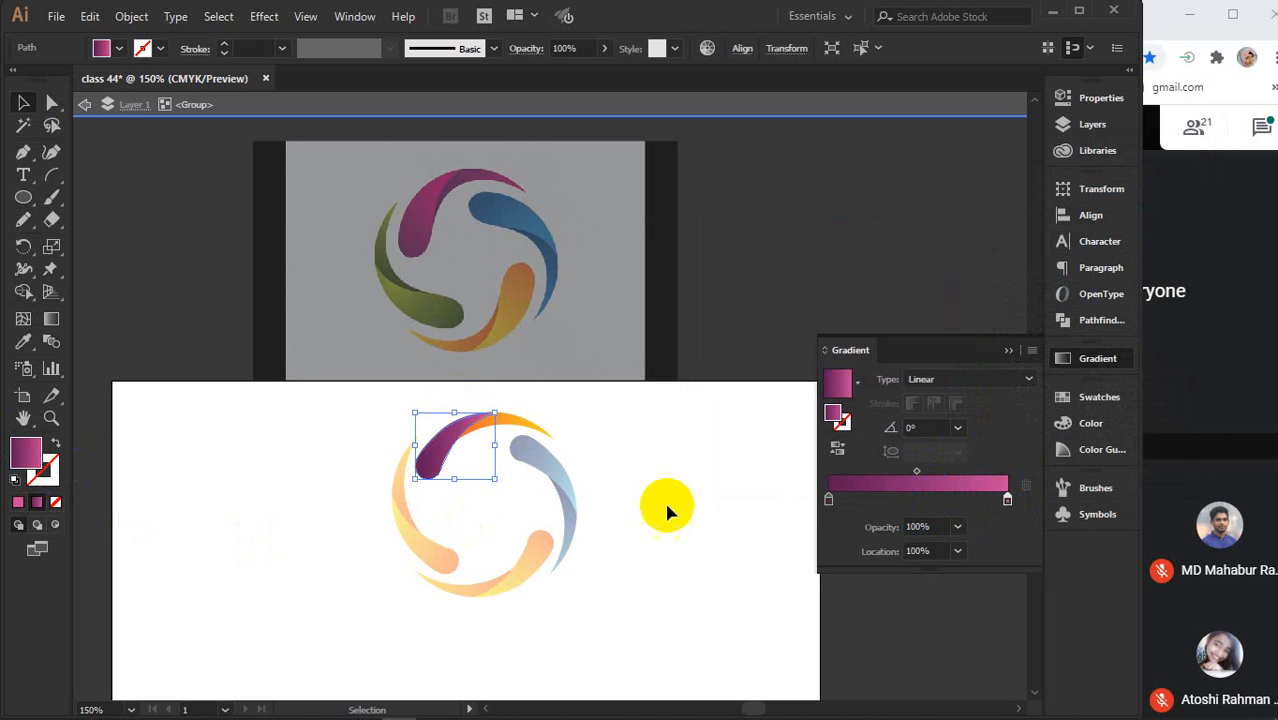
double_click(27, 460)
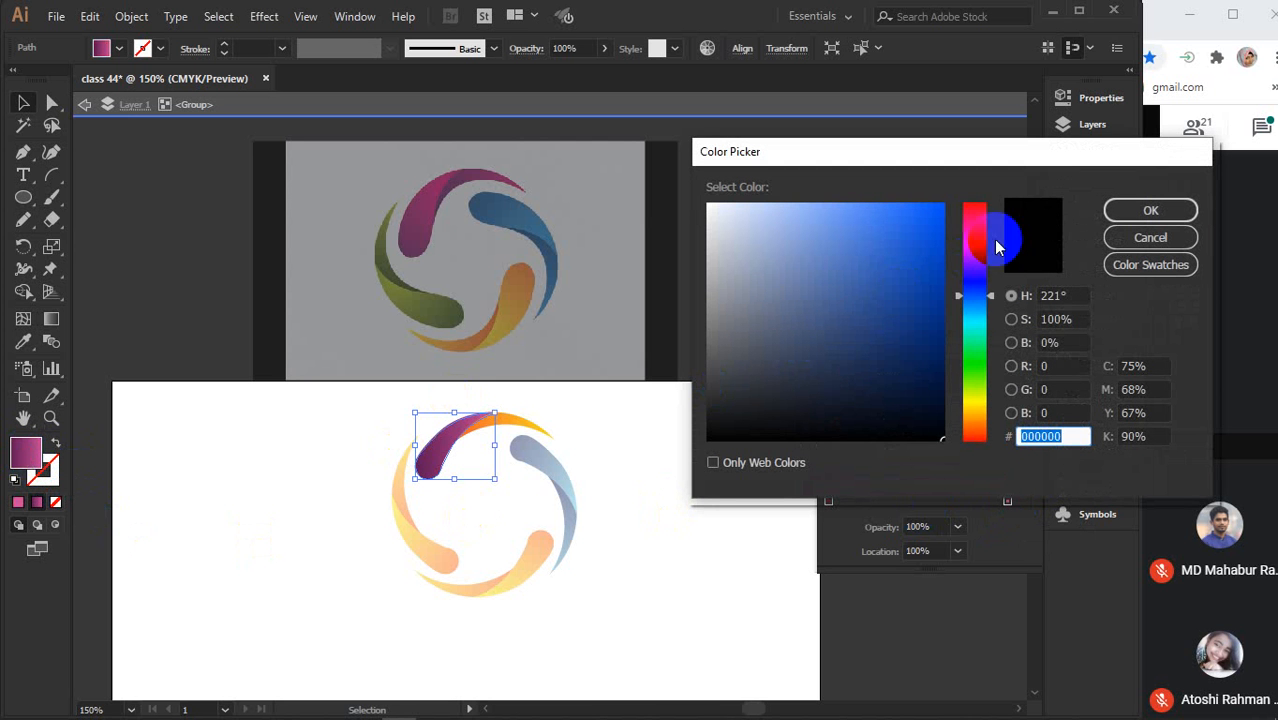
click(978, 232)
drag(935, 210, 951, 197)
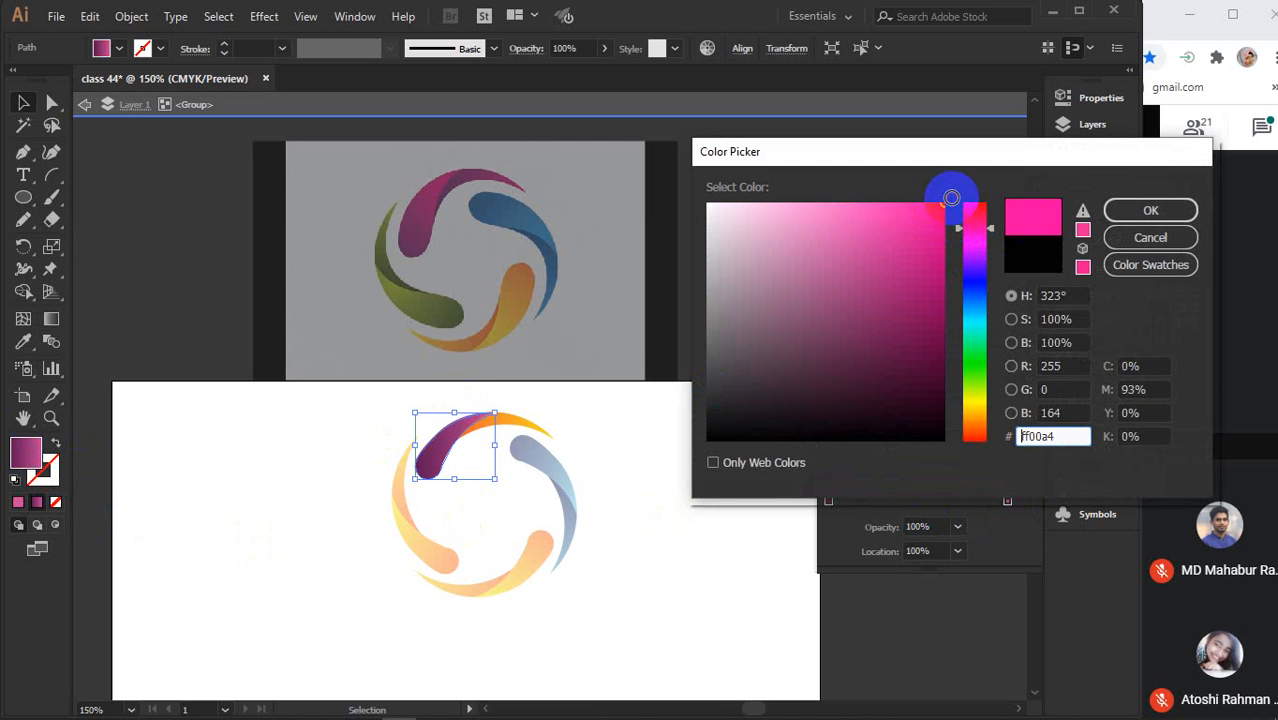
click(972, 219)
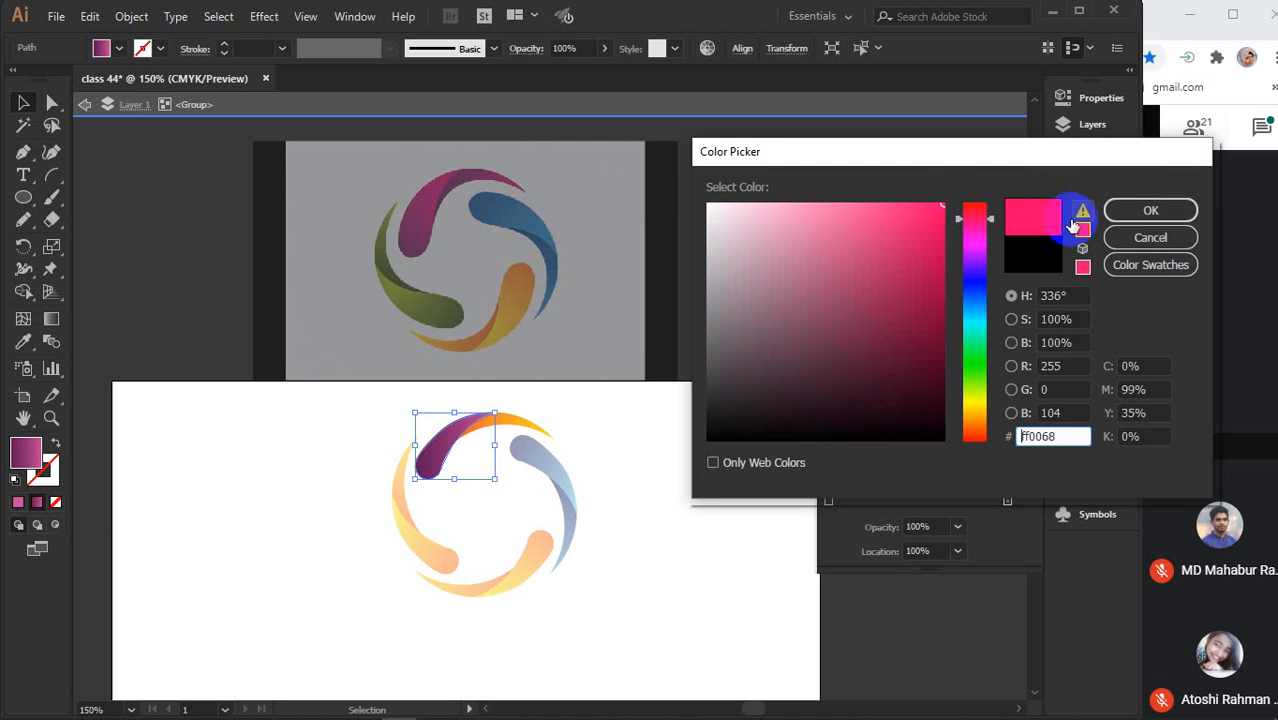
click(1122, 214)
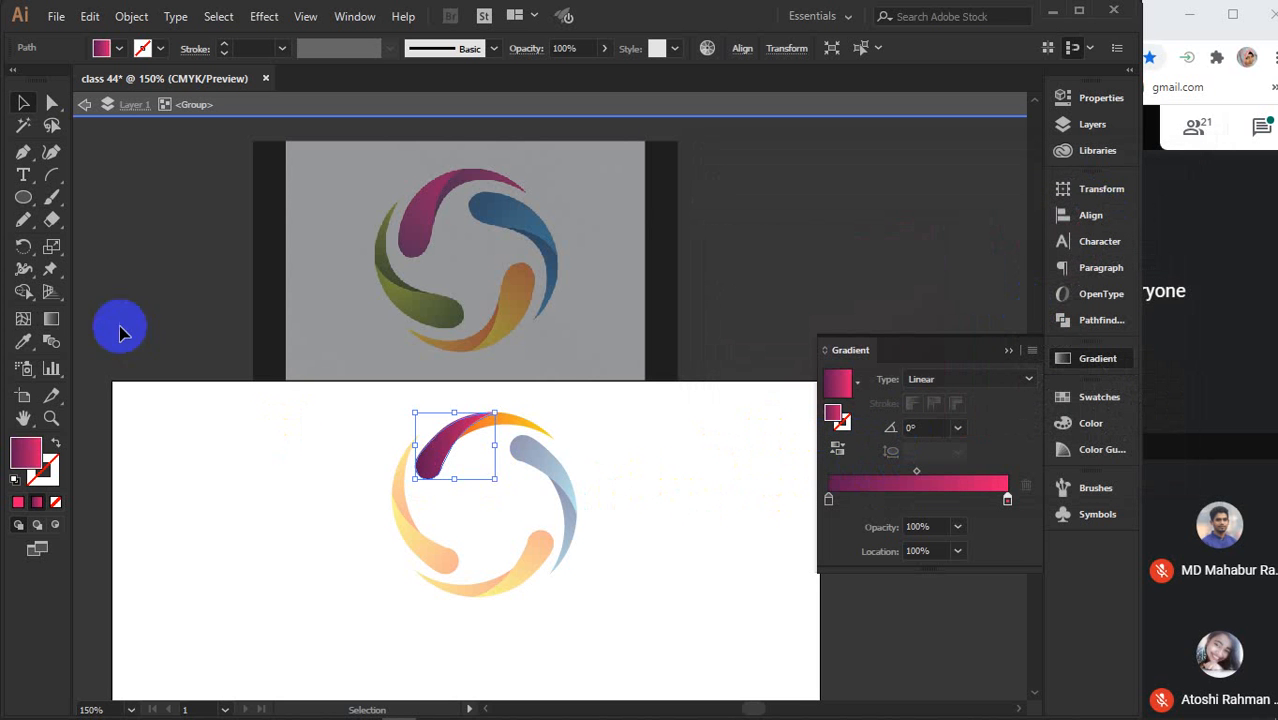
Redirect the magenta gradient along the upper-left rounded shape, from its lower rounded end upward, at about 68.5°
click(51, 318)
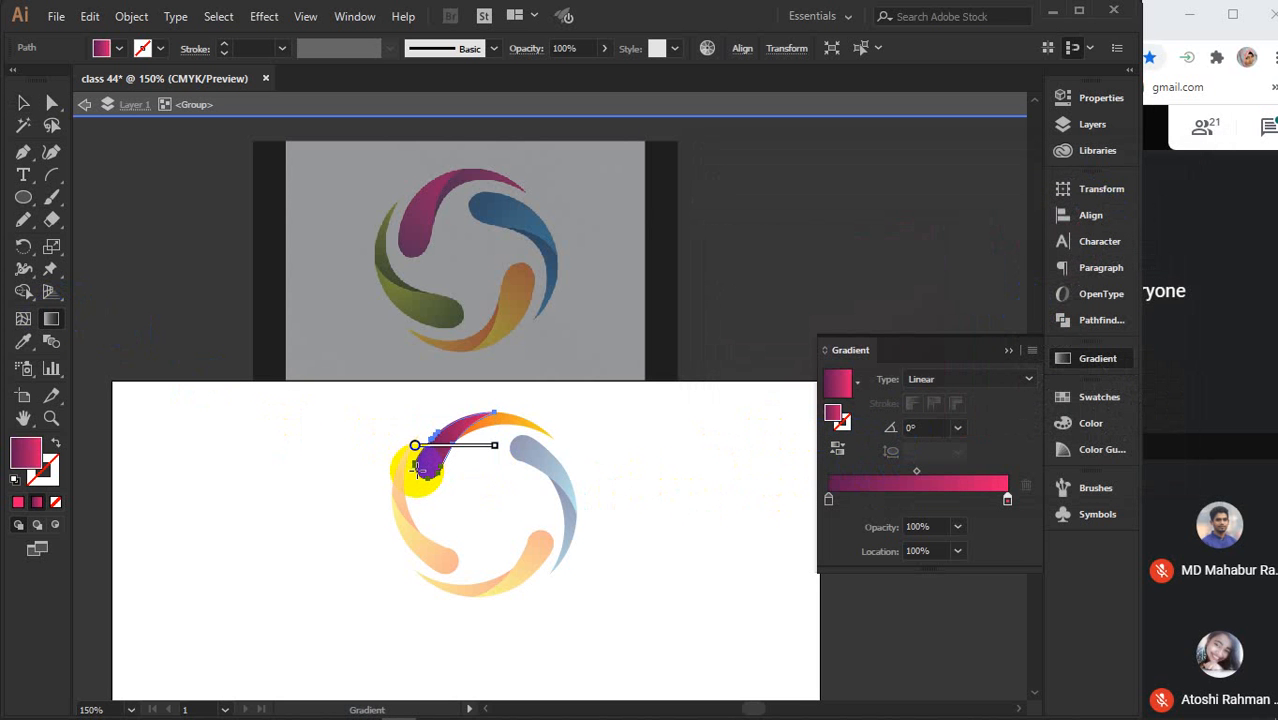
mouse_move(420, 466)
mouse_down()
mouse_move(428, 434)
mouse_move(467, 408)
mouse_move(430, 458)
mouse_move(430, 475)
mouse_move(451, 425)
mouse_move(438, 472)
mouse_move(452, 487)
mouse_up()
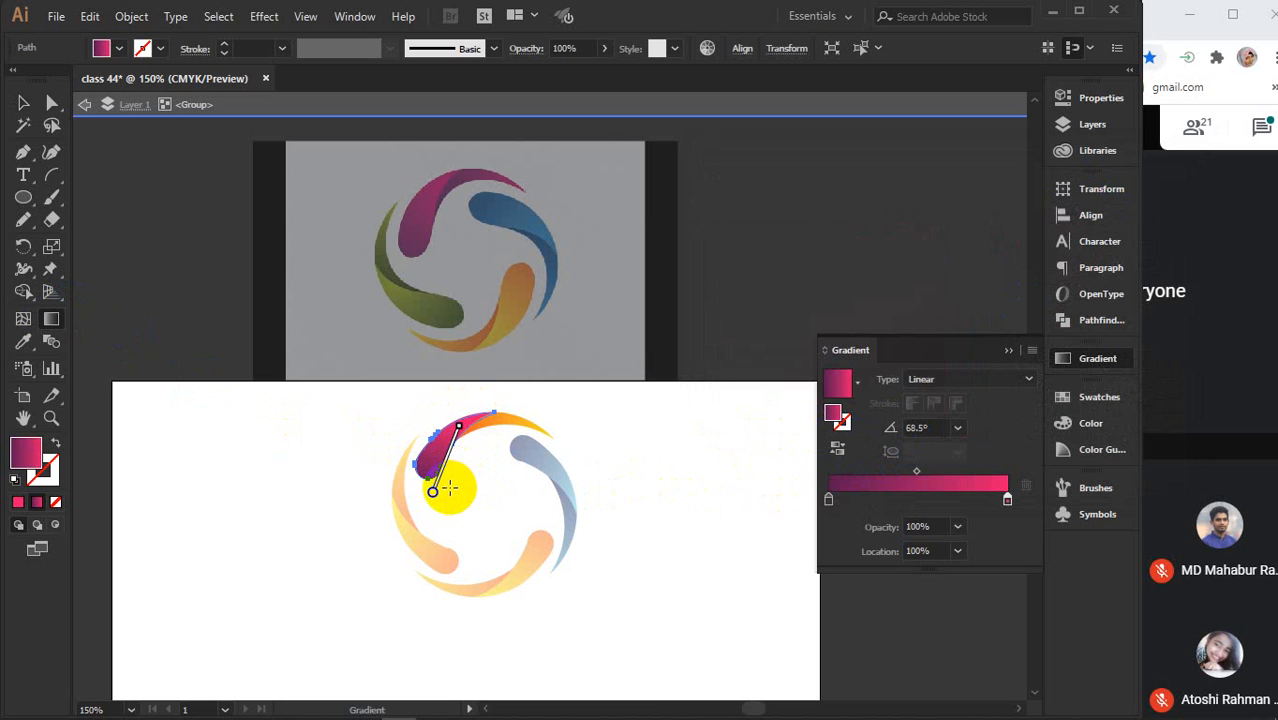
click(23, 103)
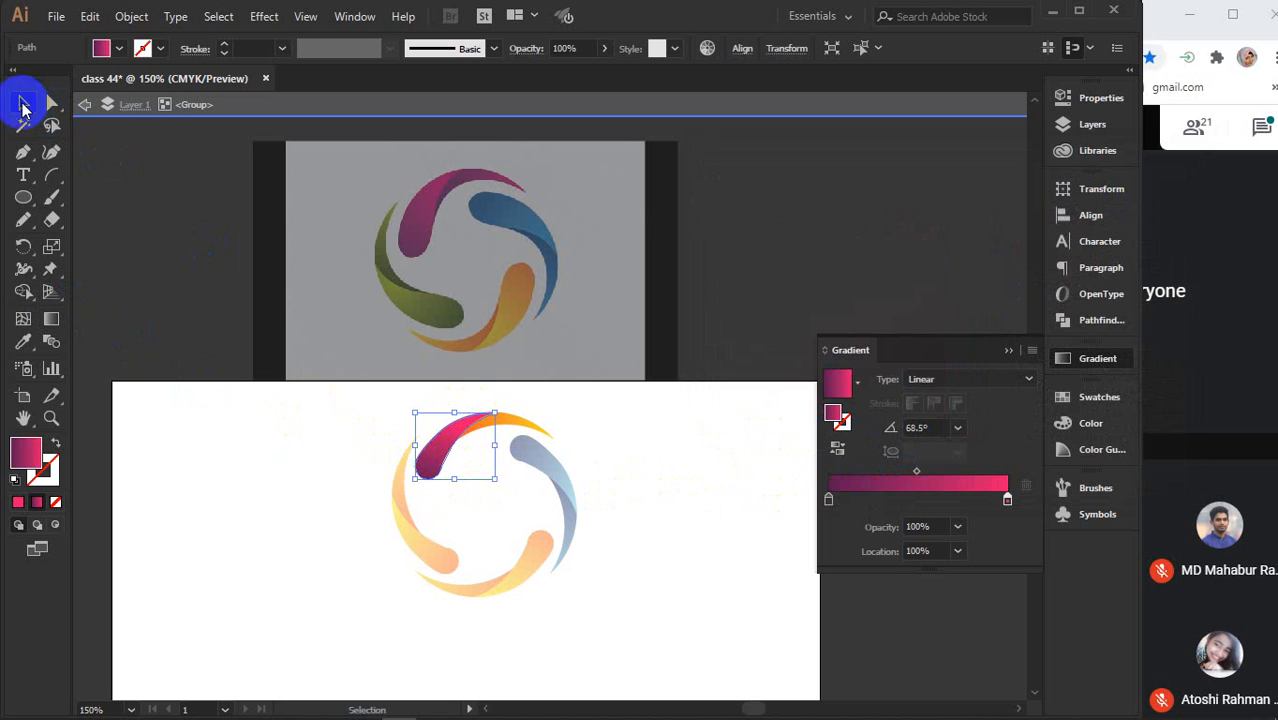
Copy the purple-to-pink gradient from the upper-left rounded shape onto the adjoining orange crescent with the Eyedropper, and exit group isolation
click(514, 420)
click(851, 513)
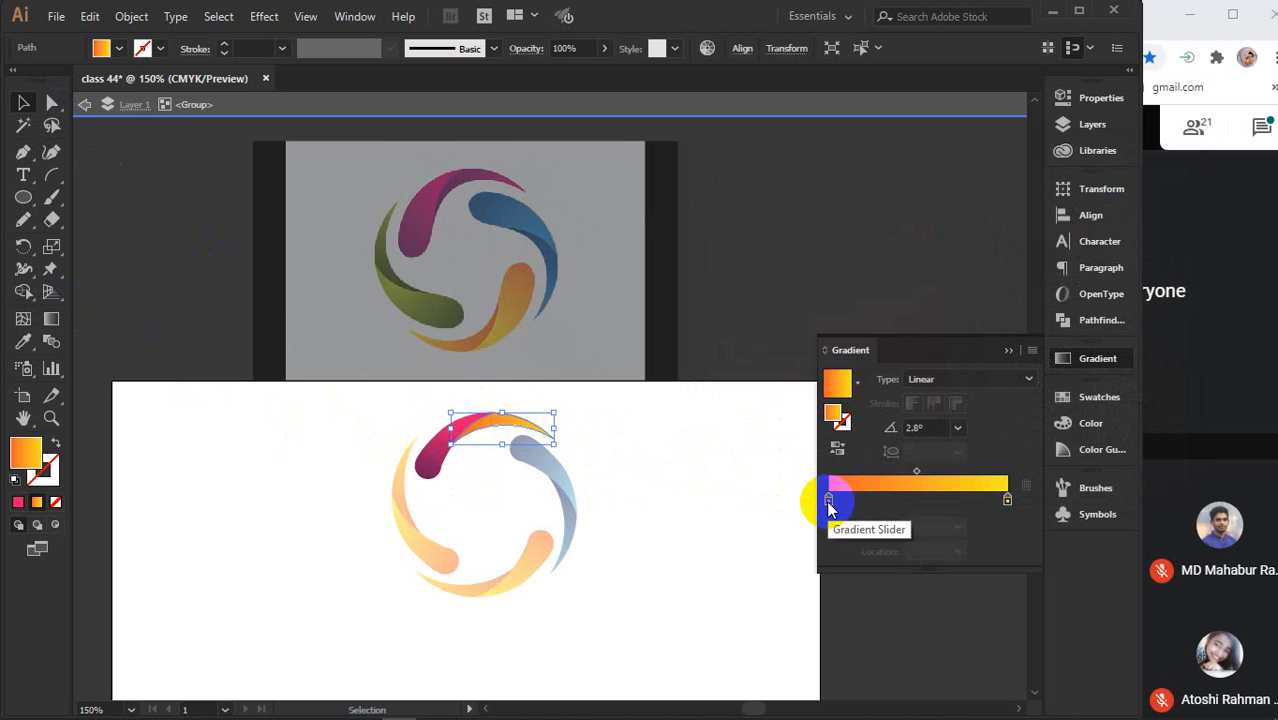
click(828, 500)
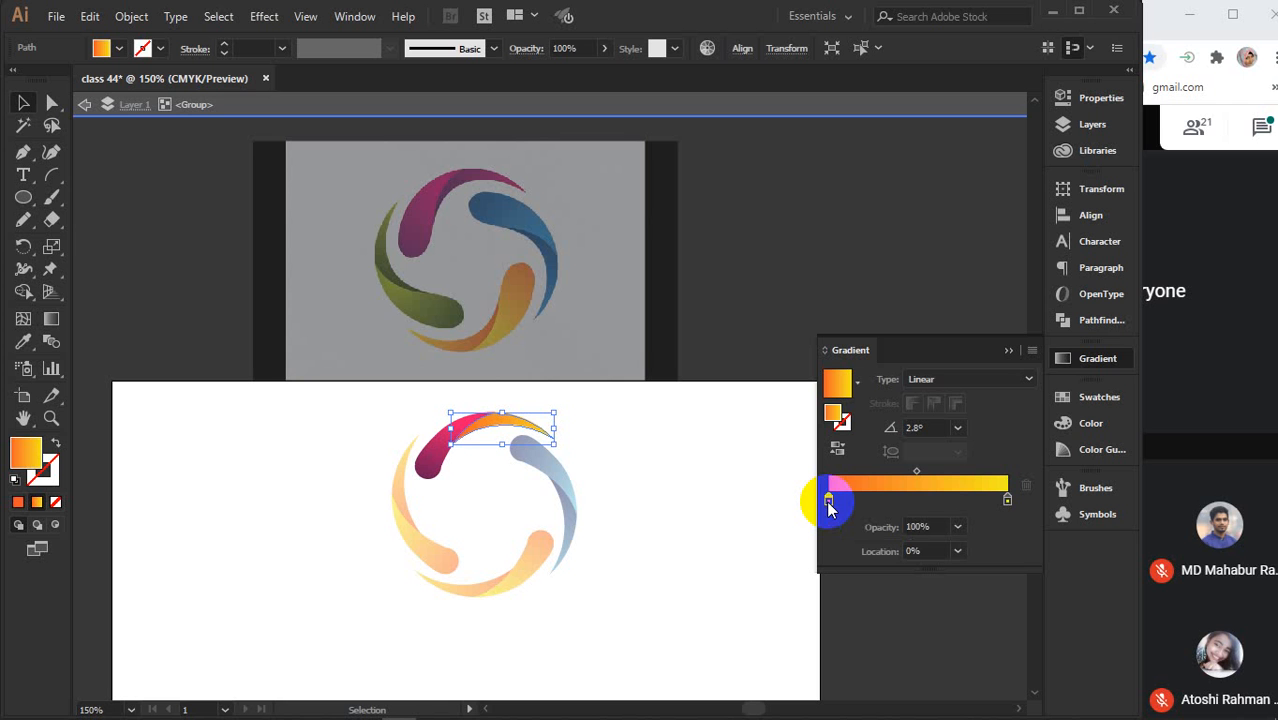
click(22, 460)
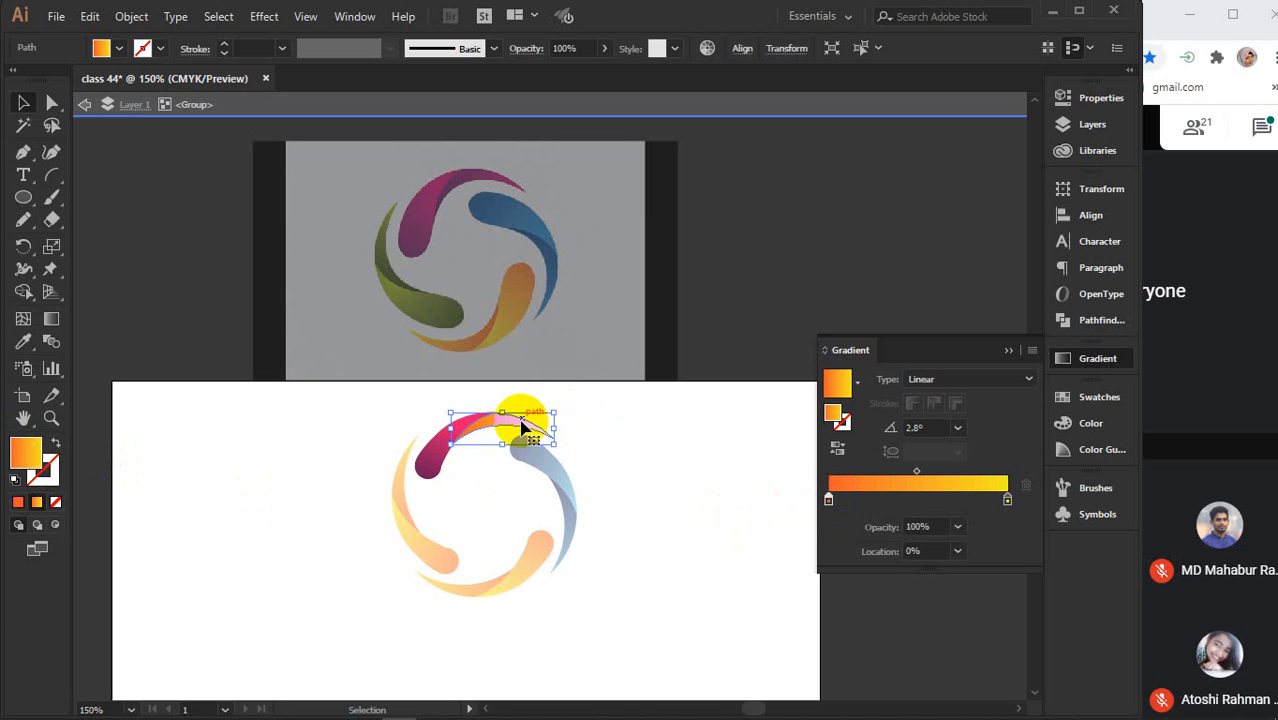
click(23, 341)
click(422, 450)
click(437, 455)
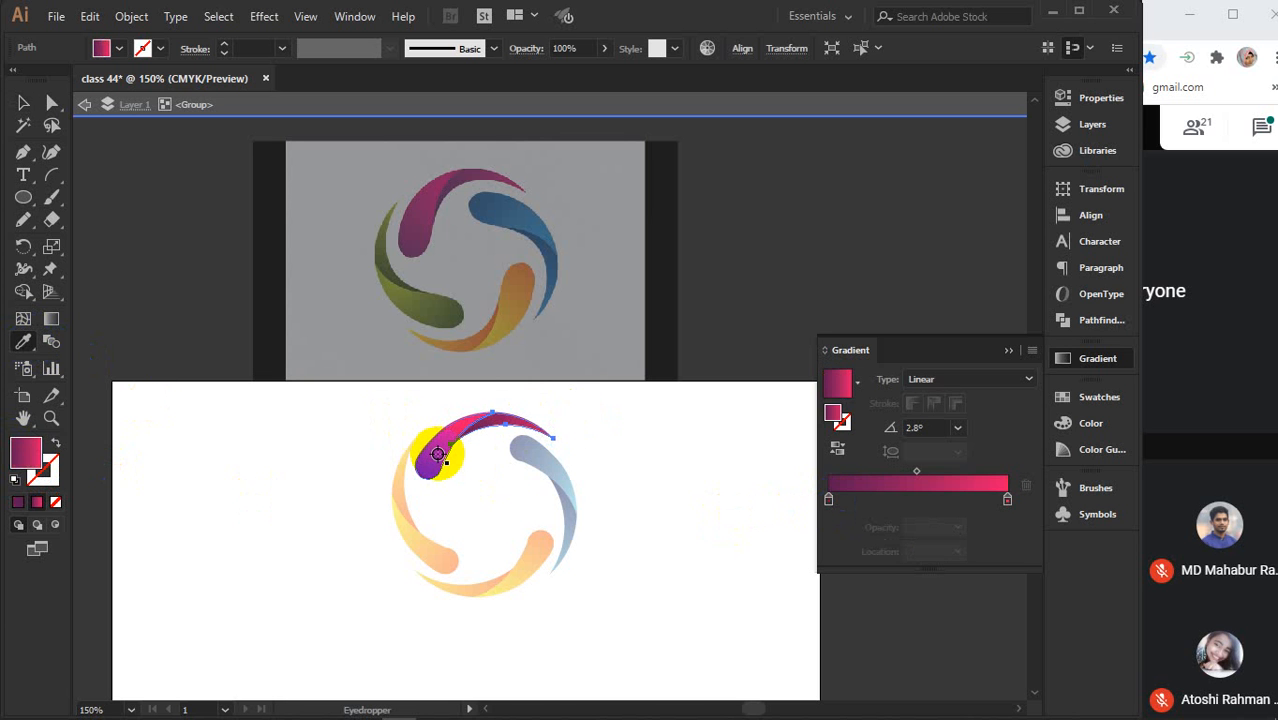
click(22, 104)
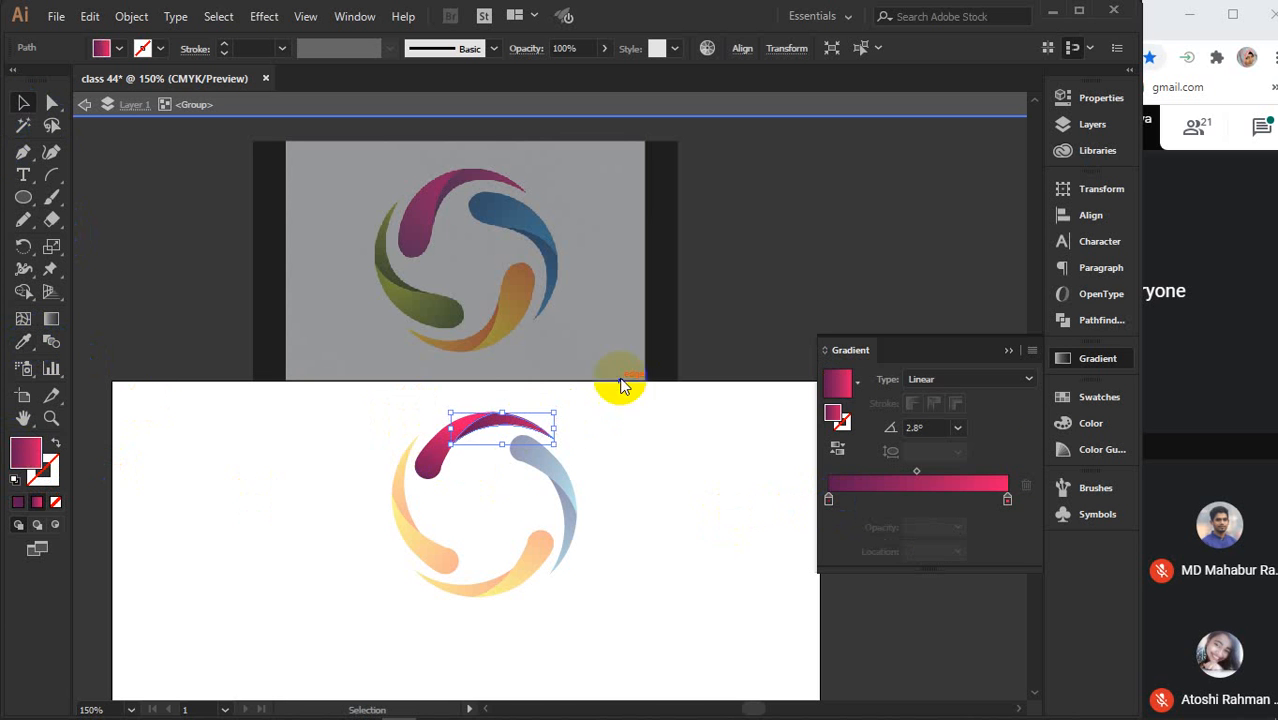
click(1008, 350)
click(710, 262)
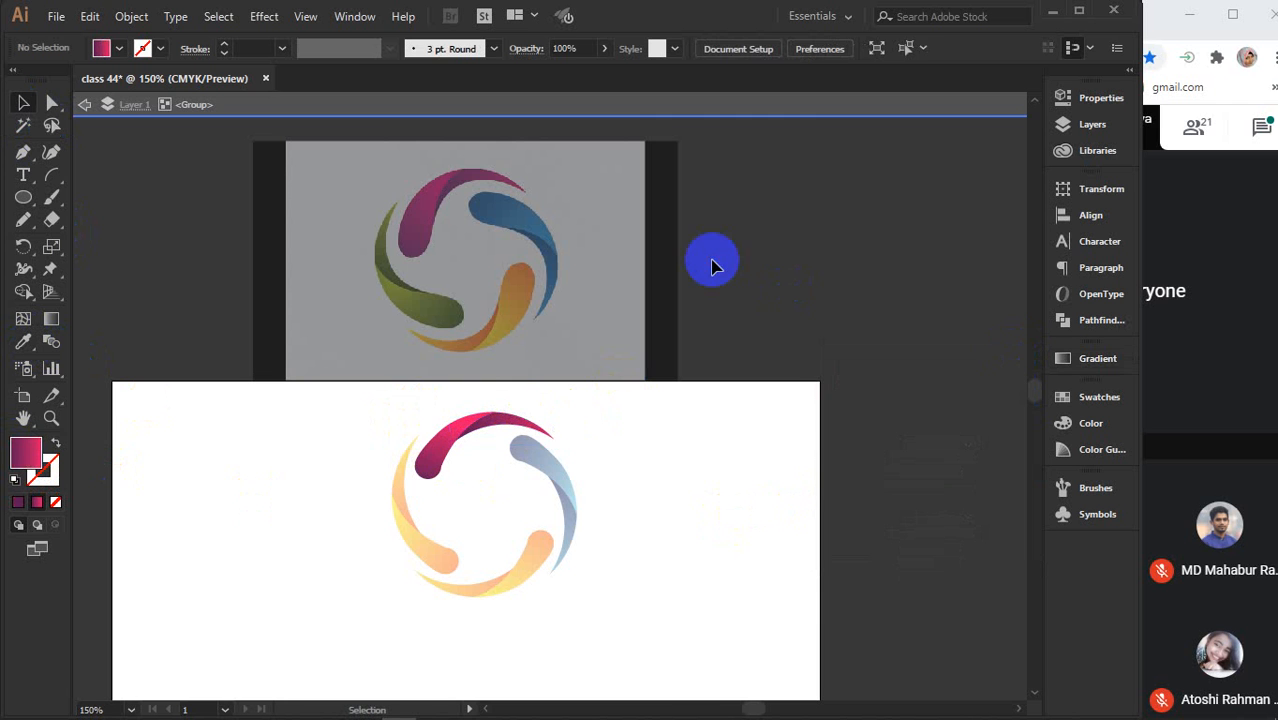
click(659, 113)
Isolate the lower-left teardrop's group and set the first gradient stop of its rounded shape to the dark green swatch
click(424, 553)
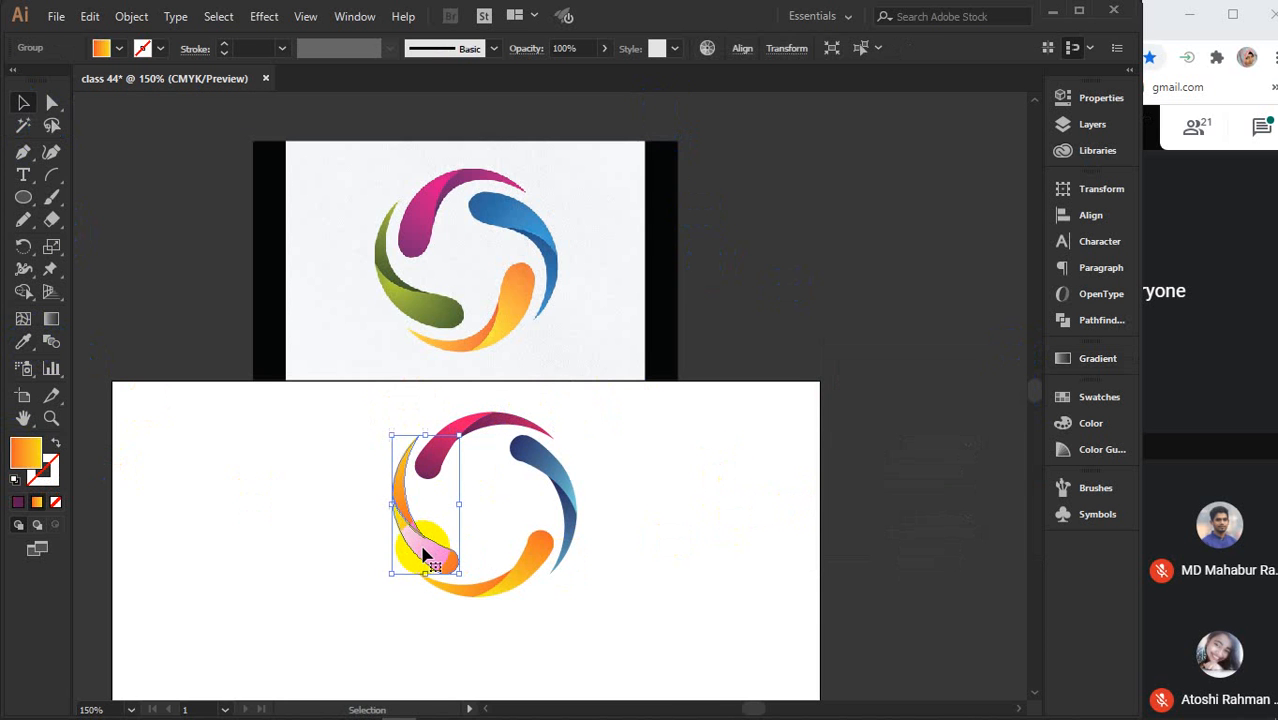
double_click(424, 553)
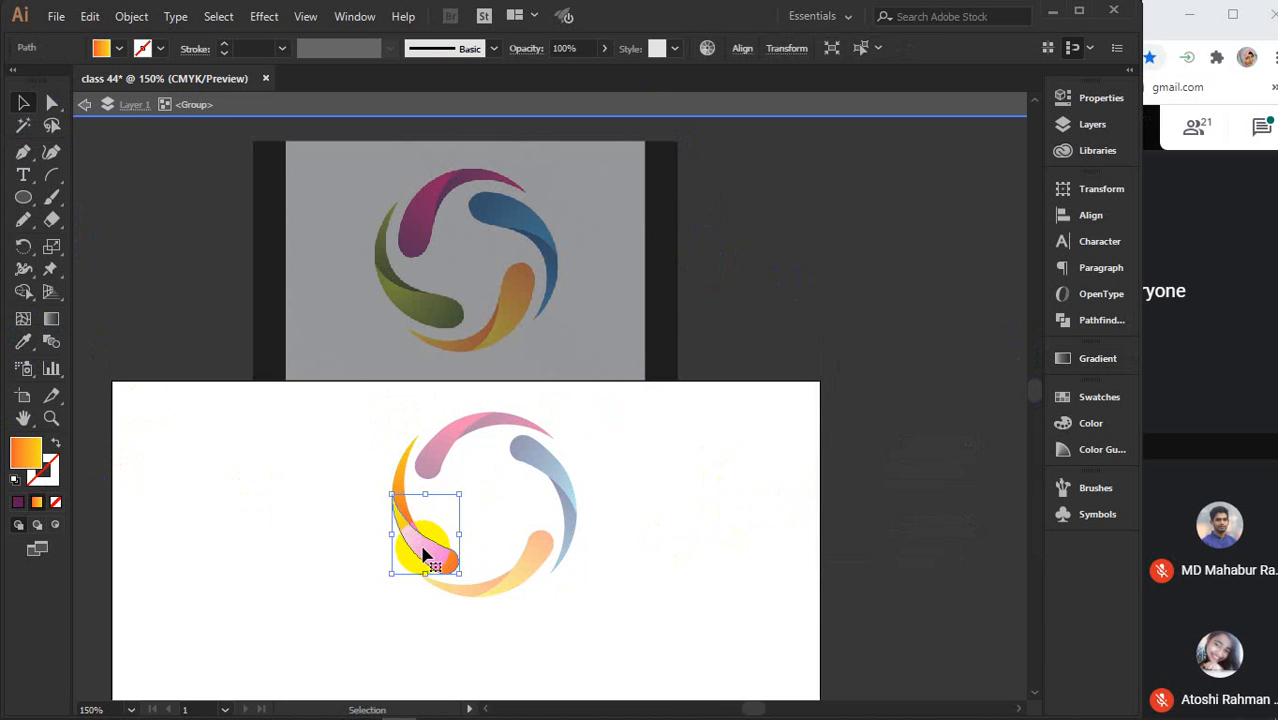
click(1093, 359)
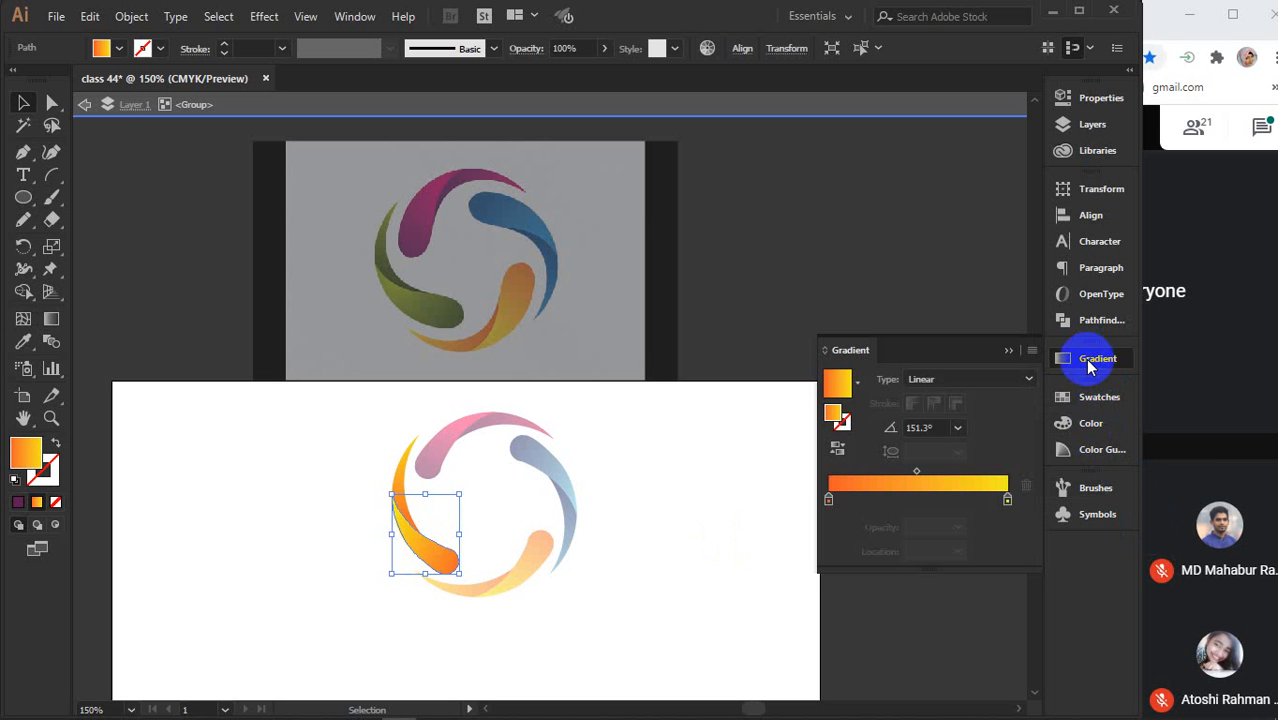
double_click(827, 499)
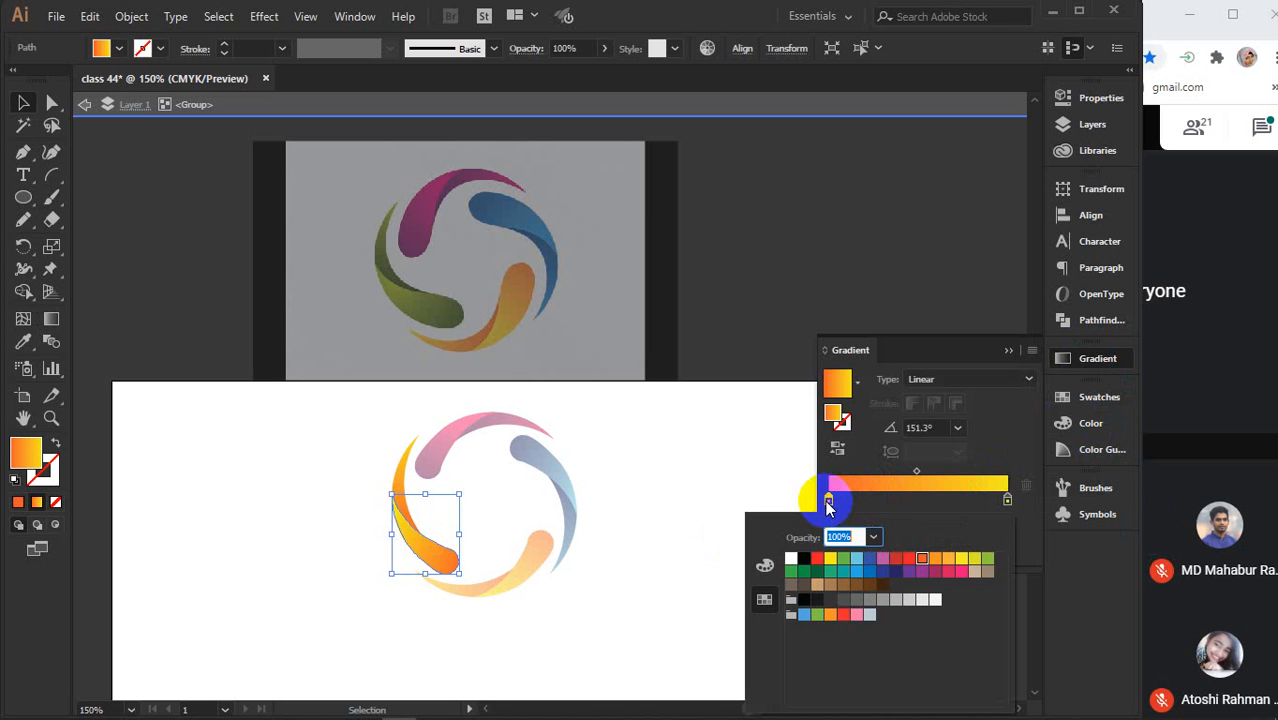
click(817, 571)
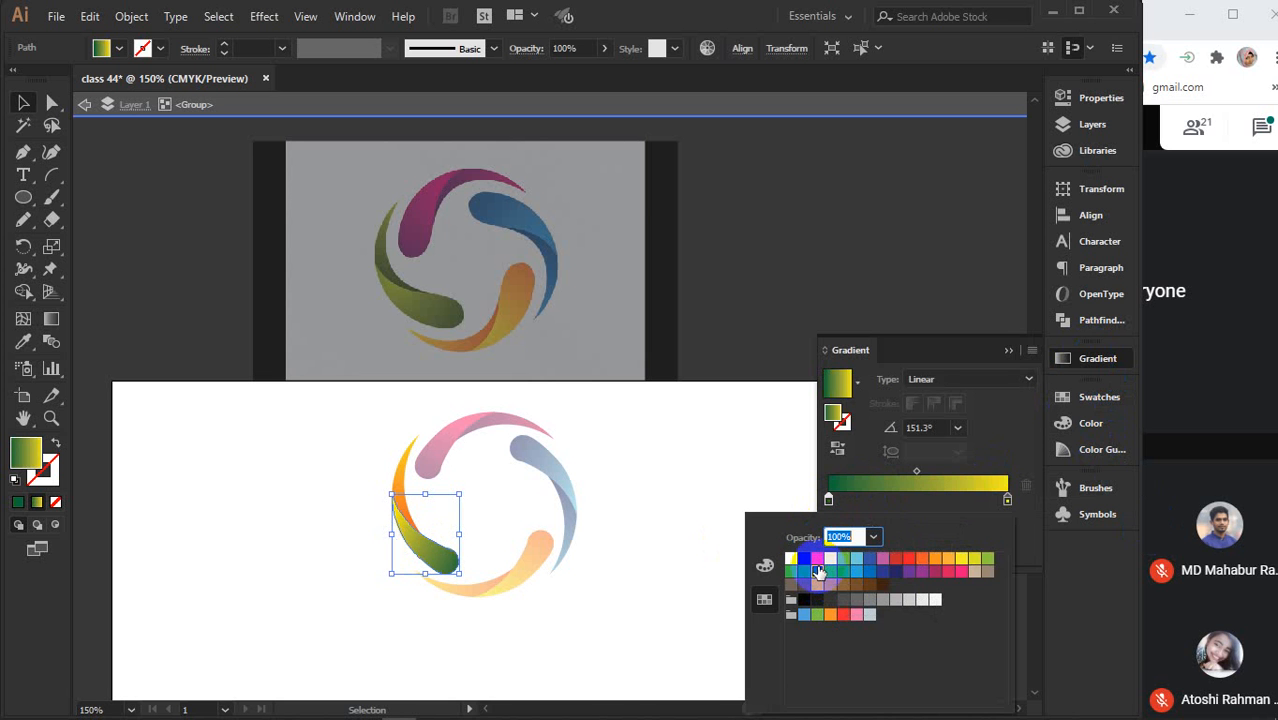
Set the end gradient stop of the lower-left rounded shape to a yellow-green swatch after trying two other greens
click(1007, 499)
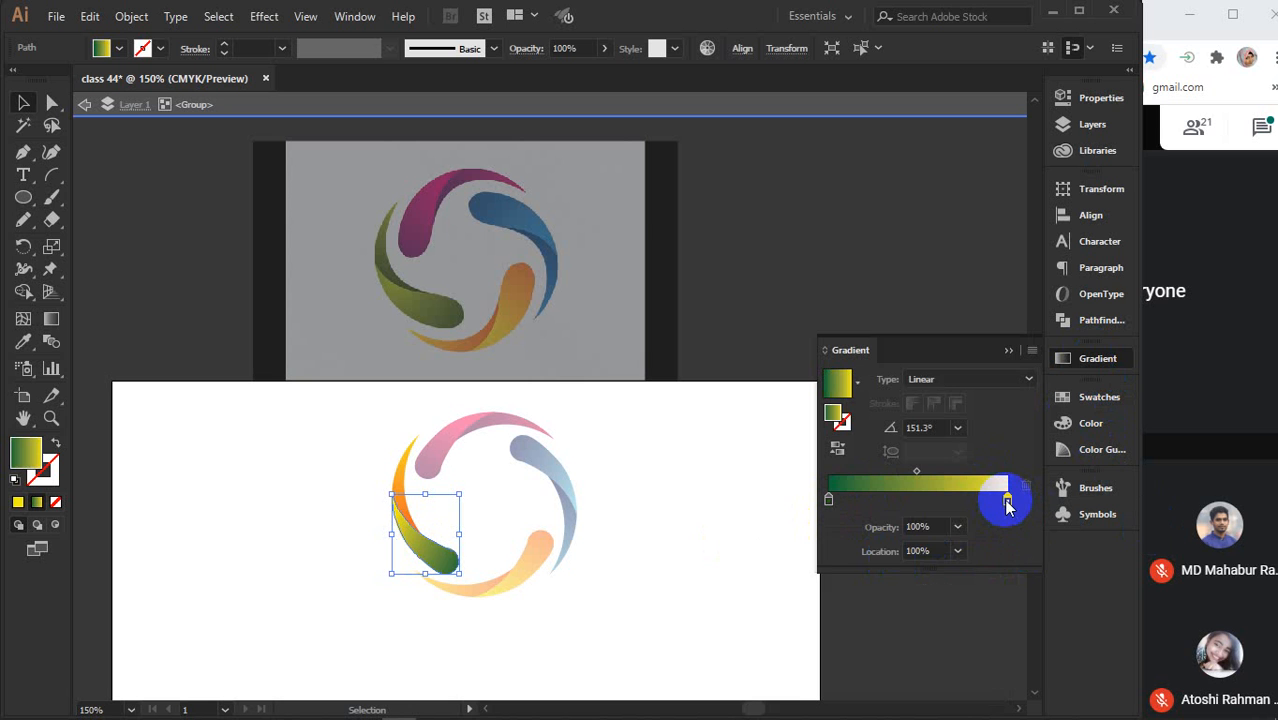
double_click(1006, 499)
click(844, 560)
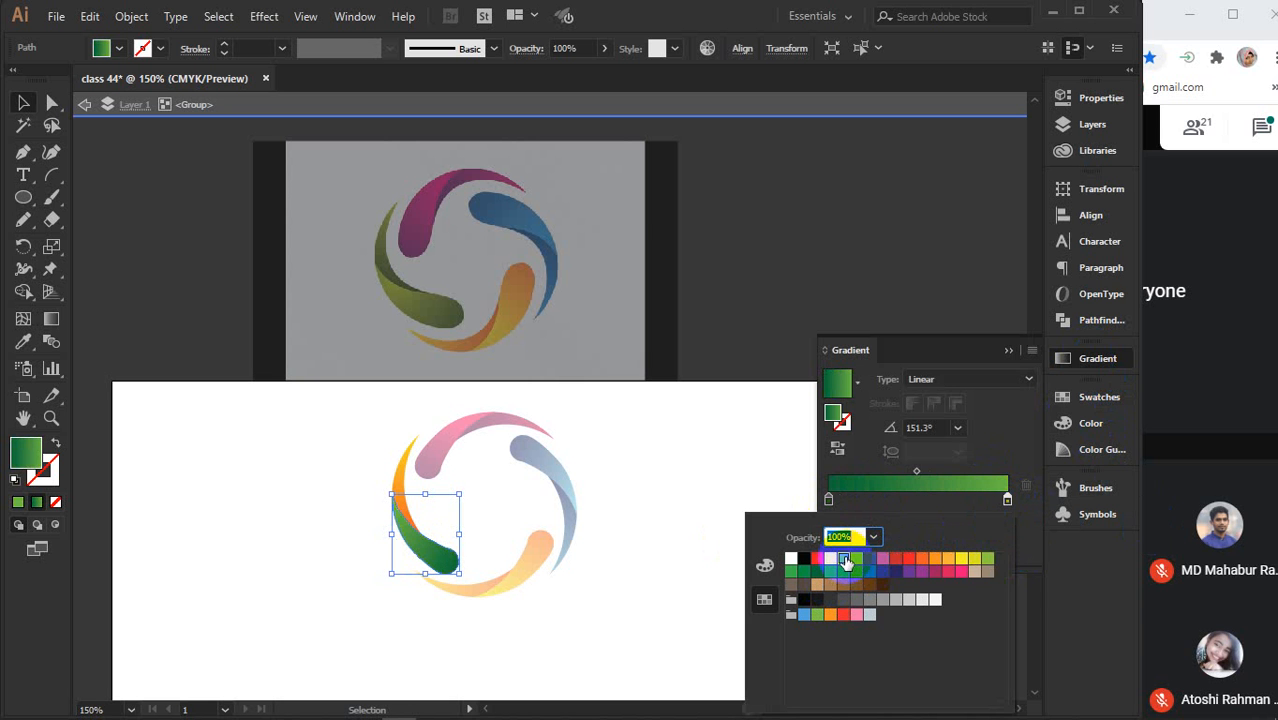
click(986, 560)
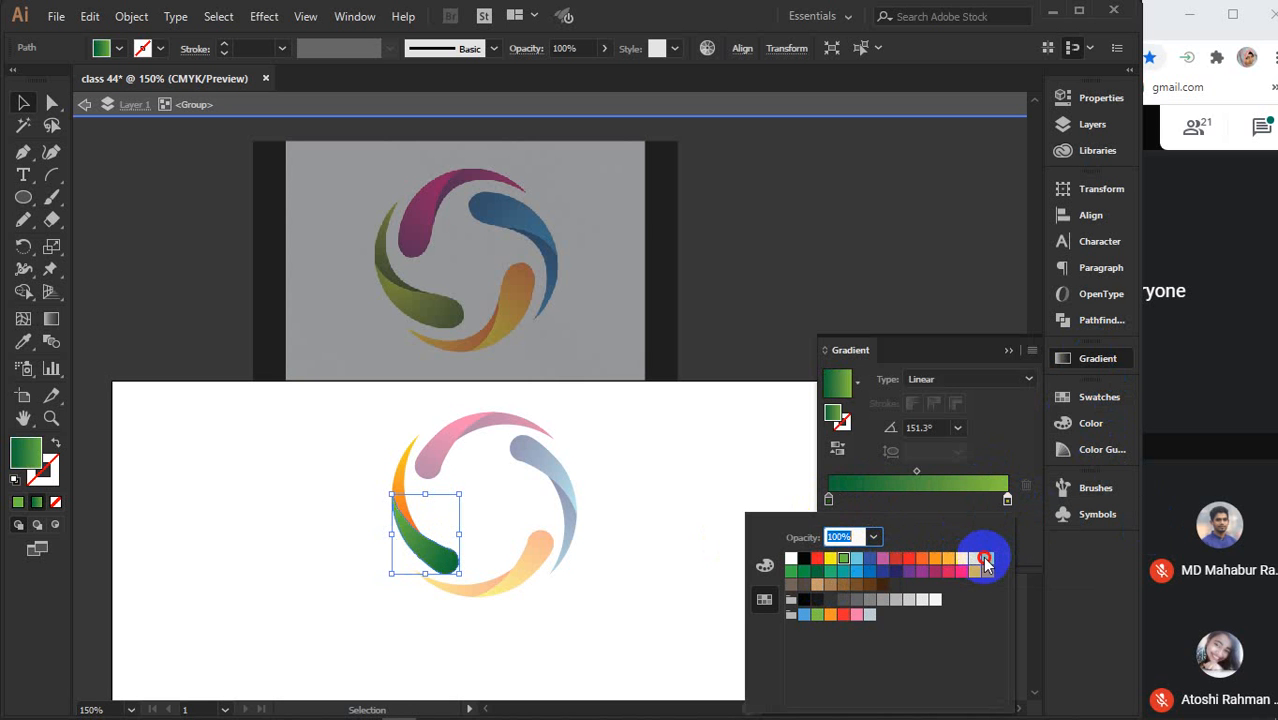
click(974, 559)
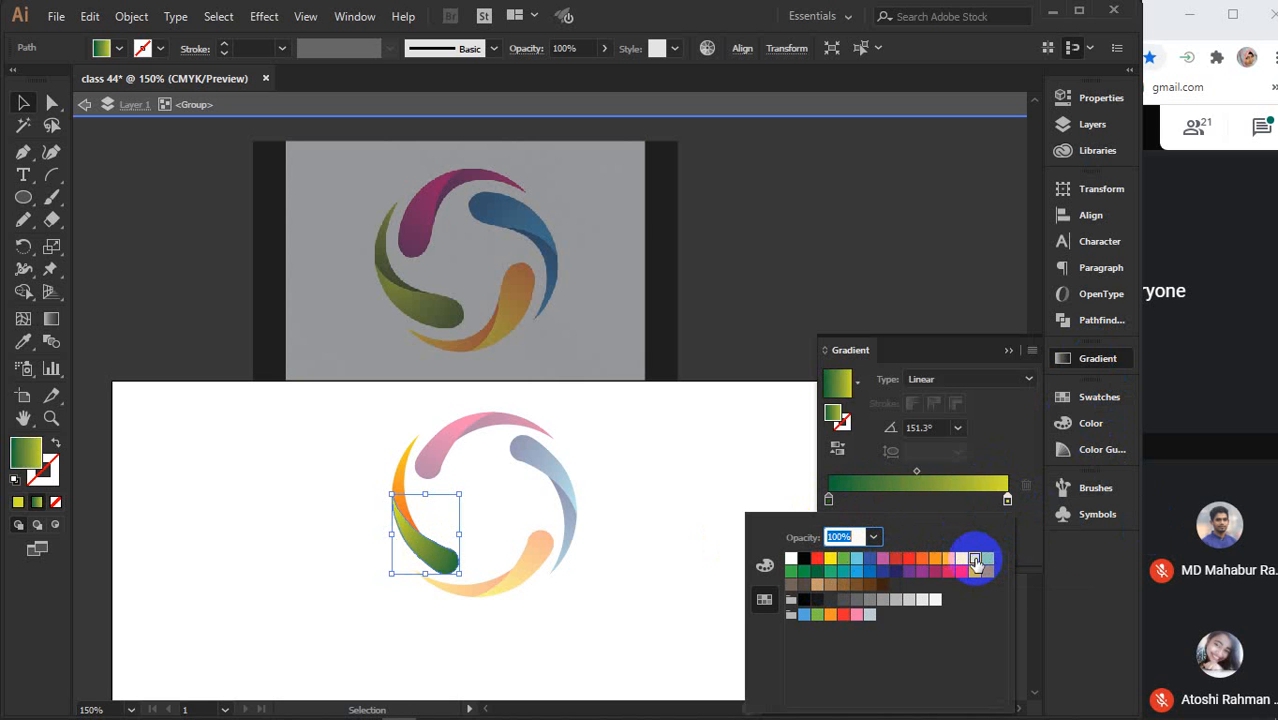
click(1010, 352)
Copy the green gradient from the lower-left rounded shape onto its slim orange crescent with the Eyedropper, and exit group isolation
click(413, 460)
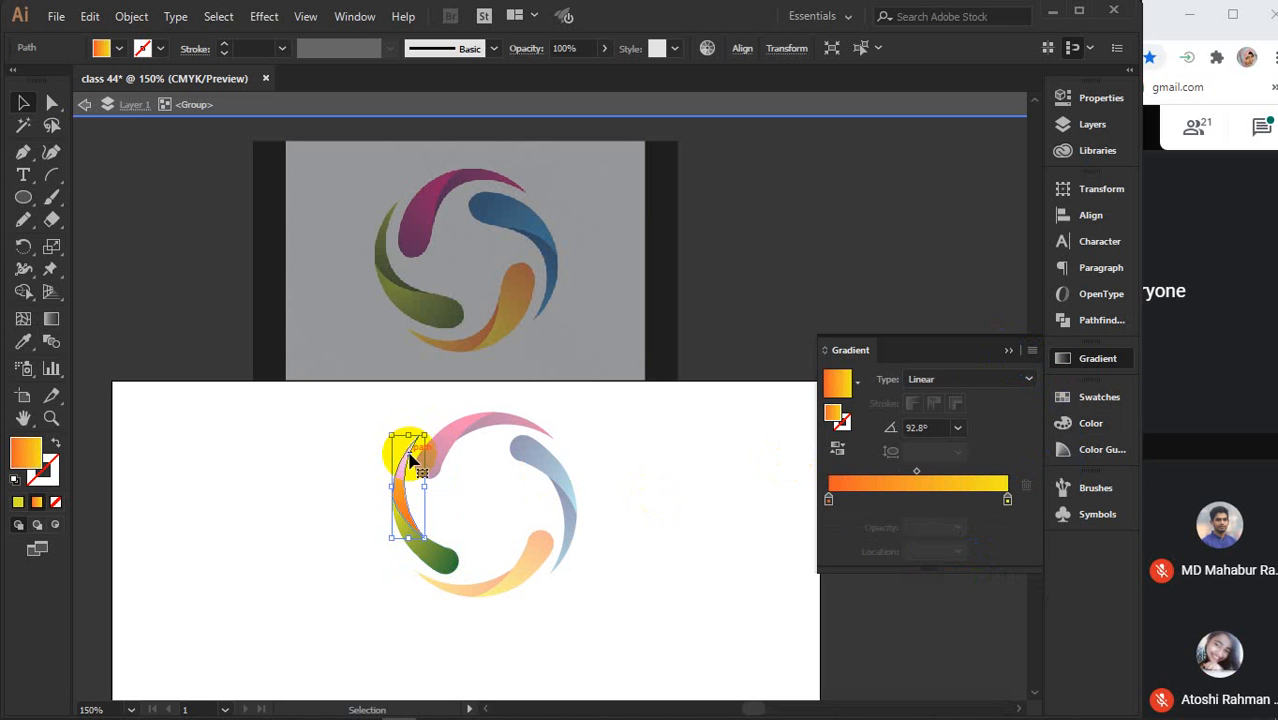
click(23, 341)
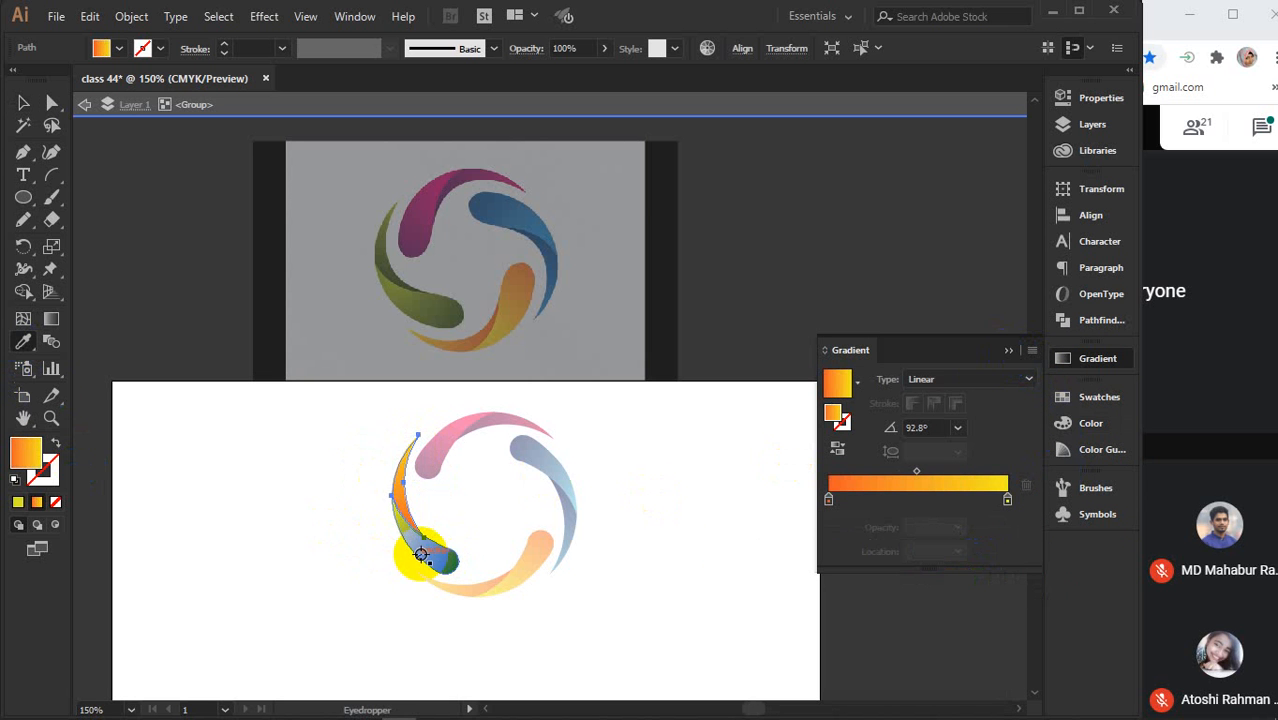
click(428, 548)
click(23, 103)
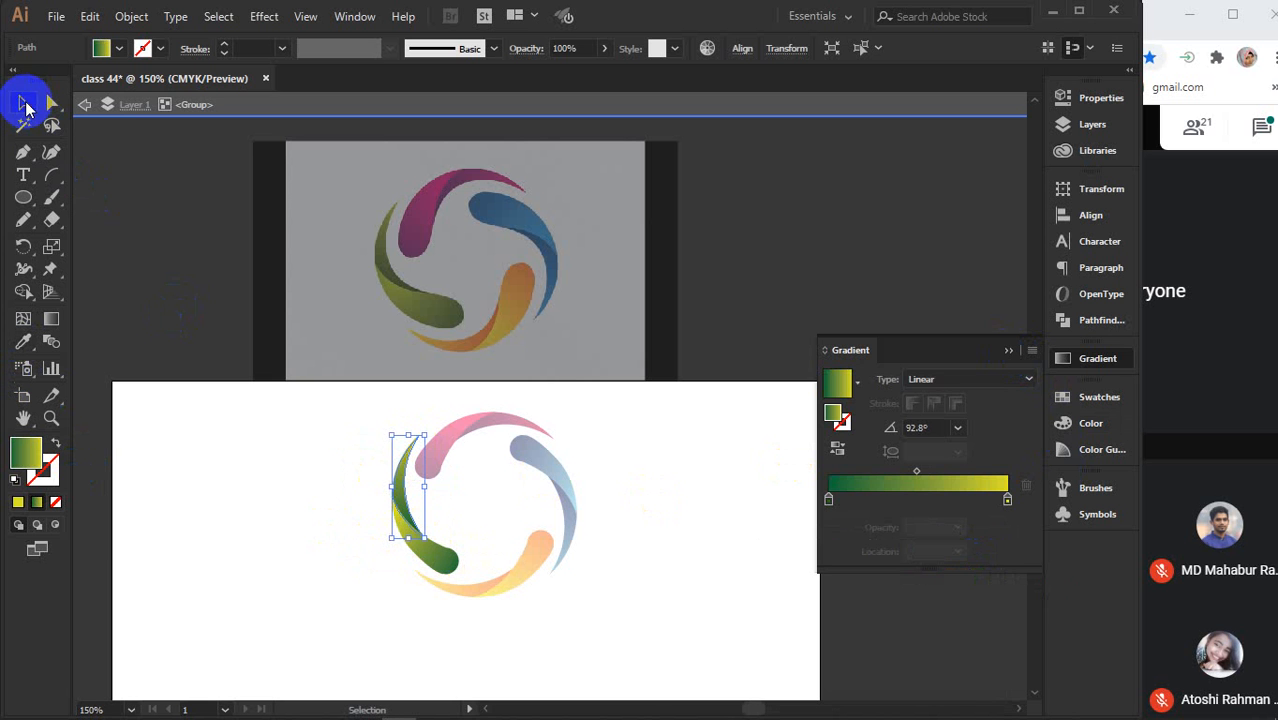
click(1008, 350)
click(765, 257)
click(717, 107)
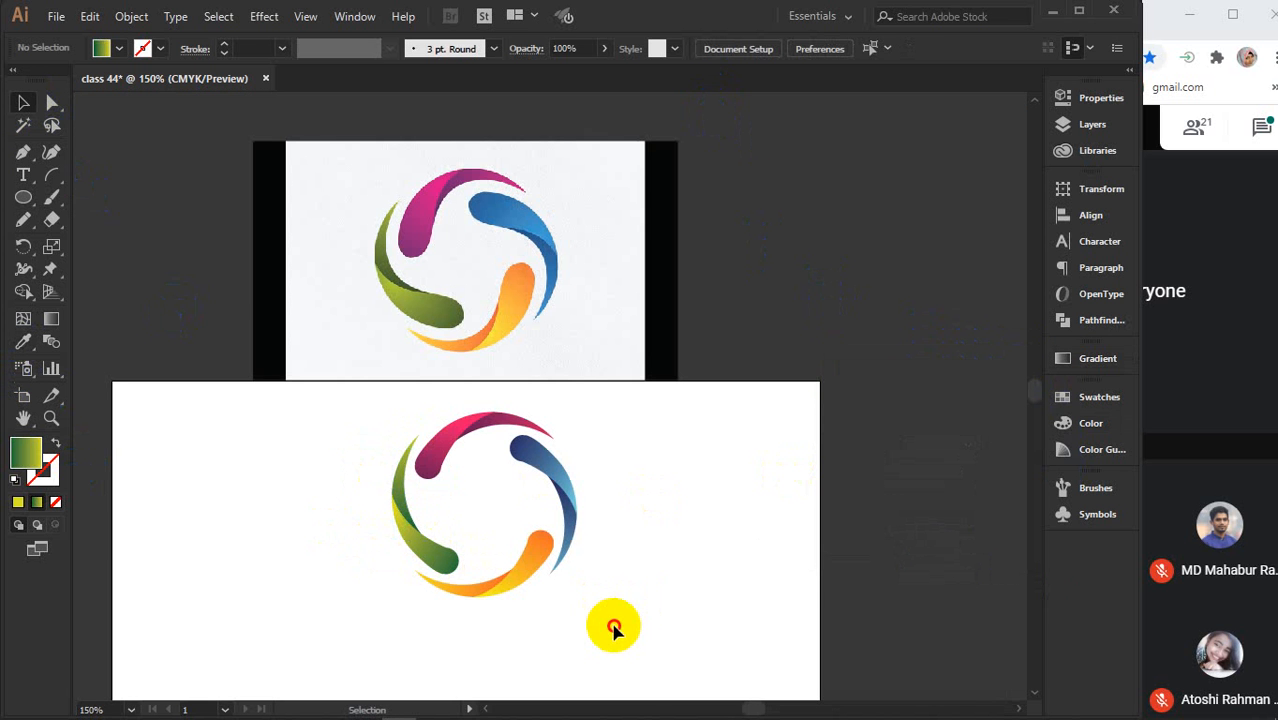
Group the four recoloured teardrops into one logo and place it on the artboard side by side with the reference image
drag(613, 624, 358, 431)
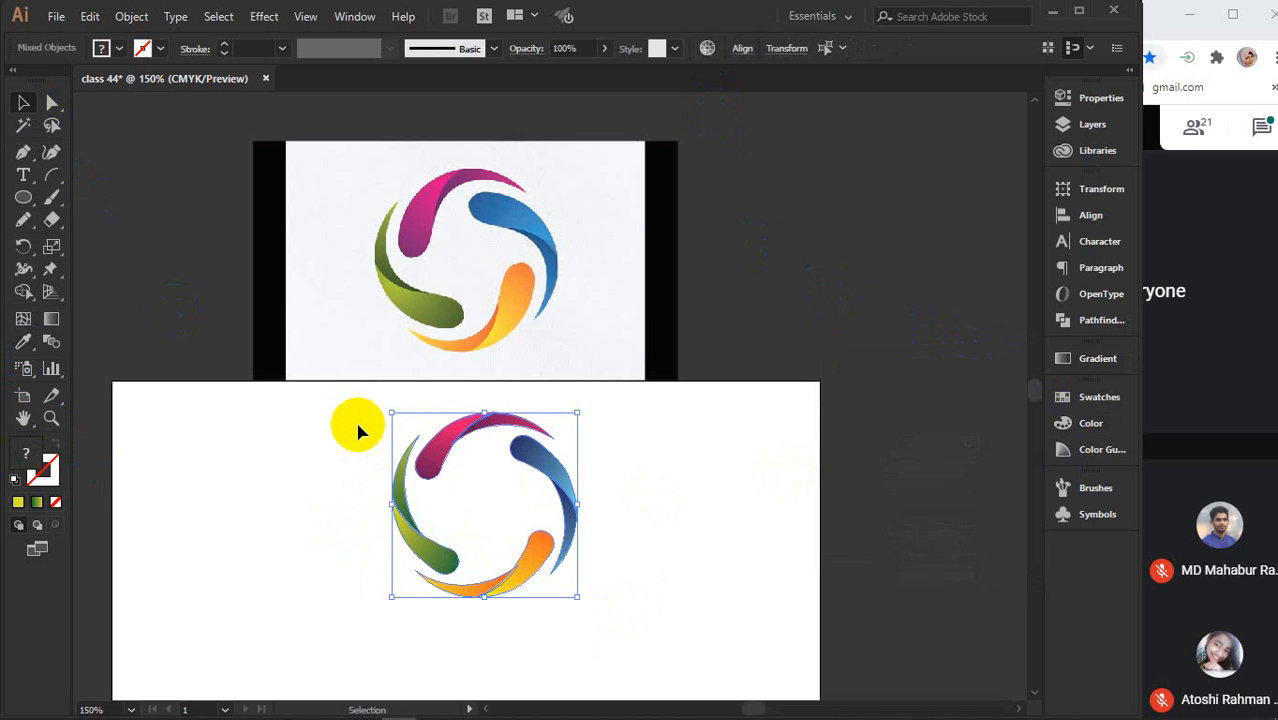
key(ctrl+g)
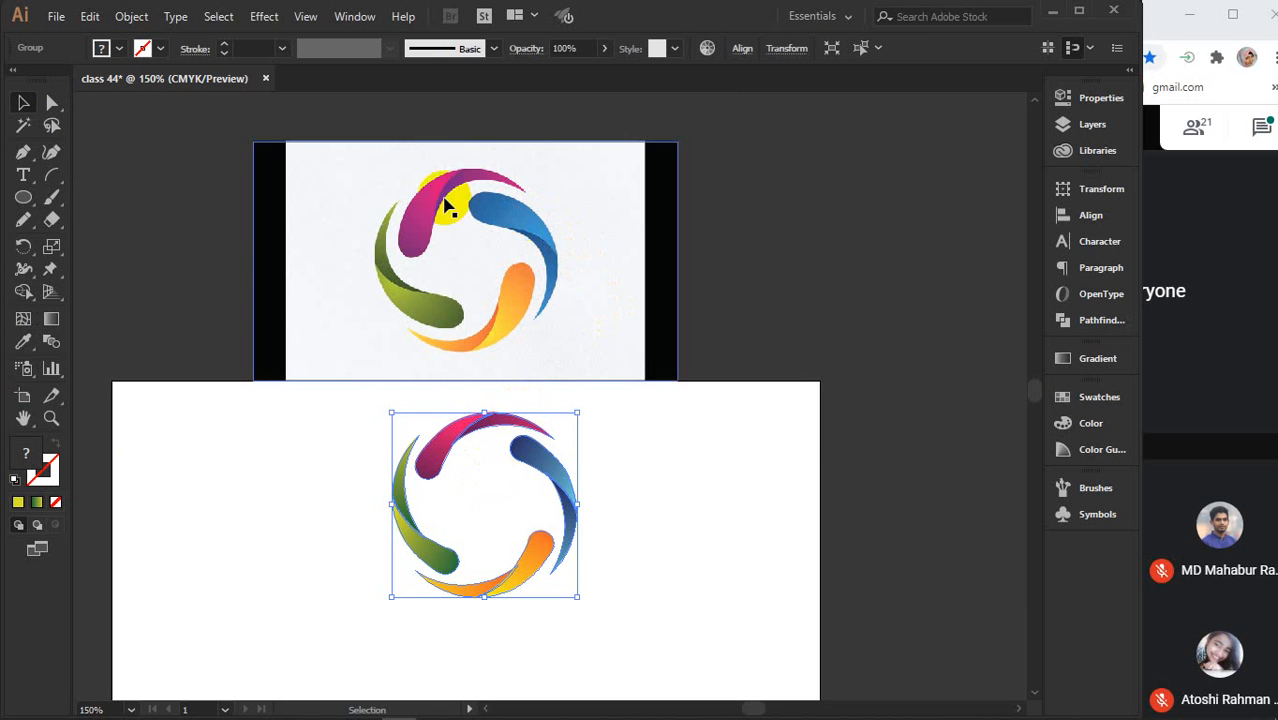
scroll(489, 460, up, 1)
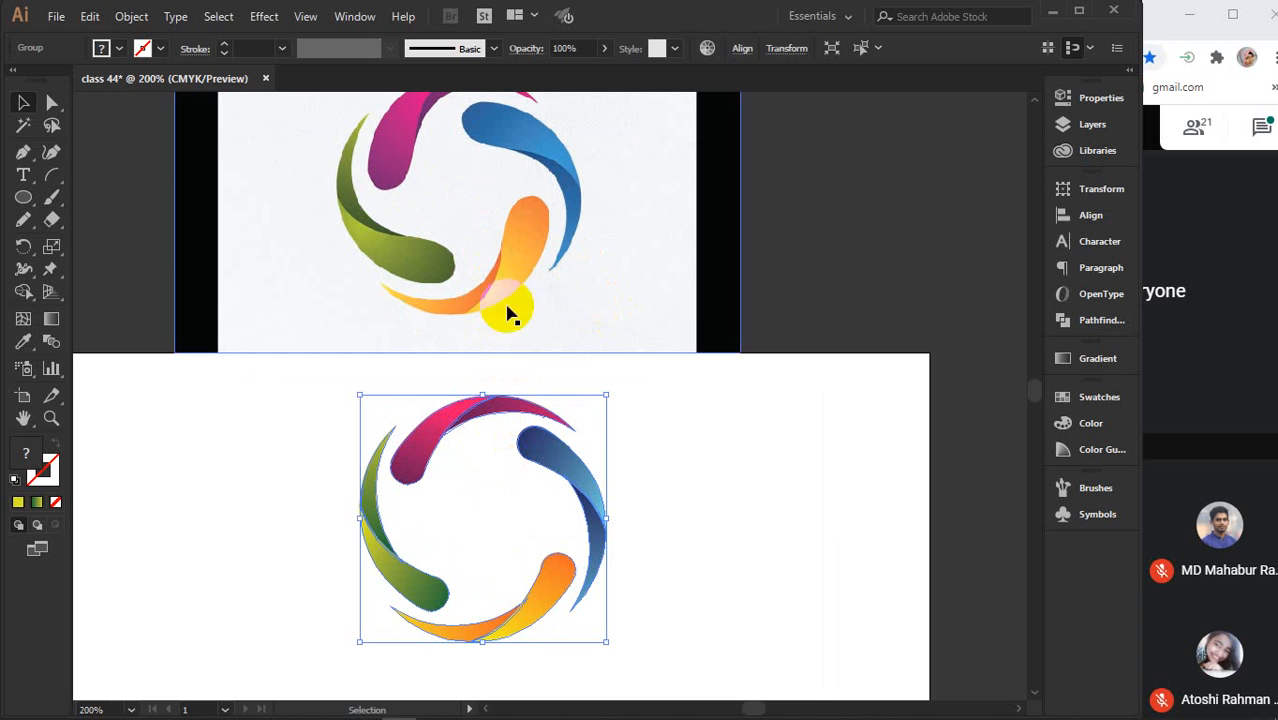
drag(624, 240, 405, 575)
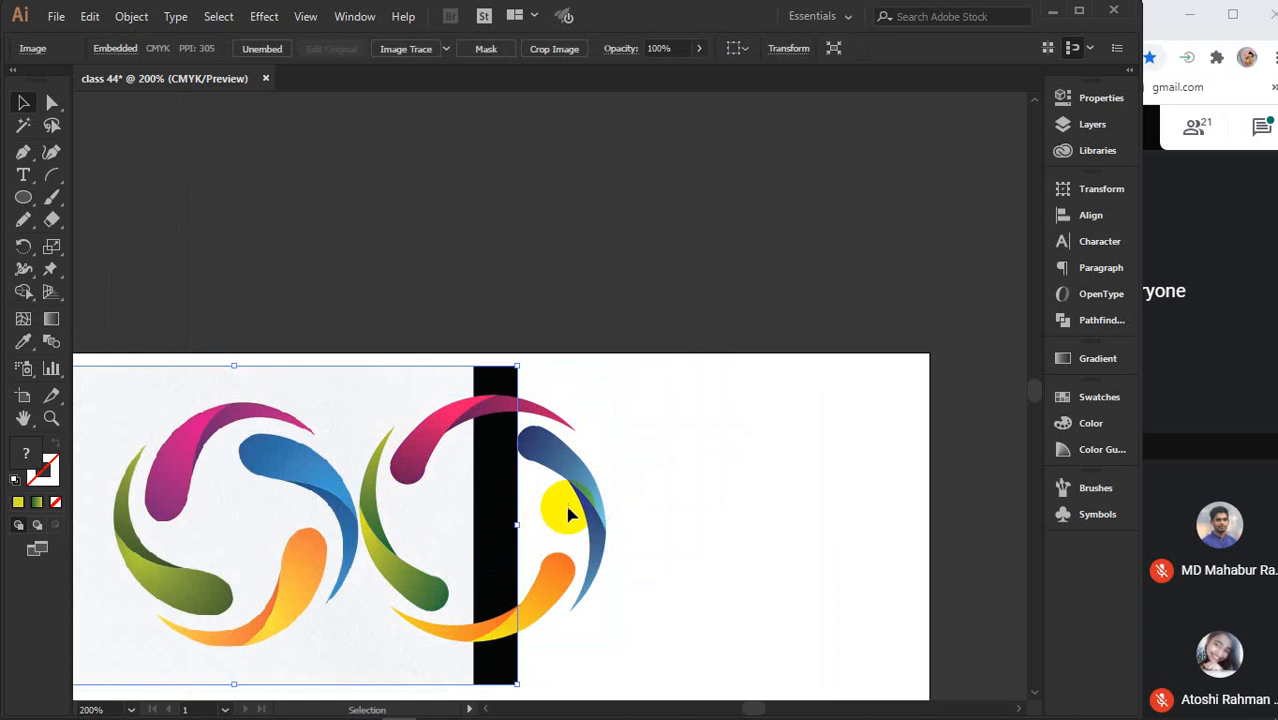
drag(582, 498, 765, 502)
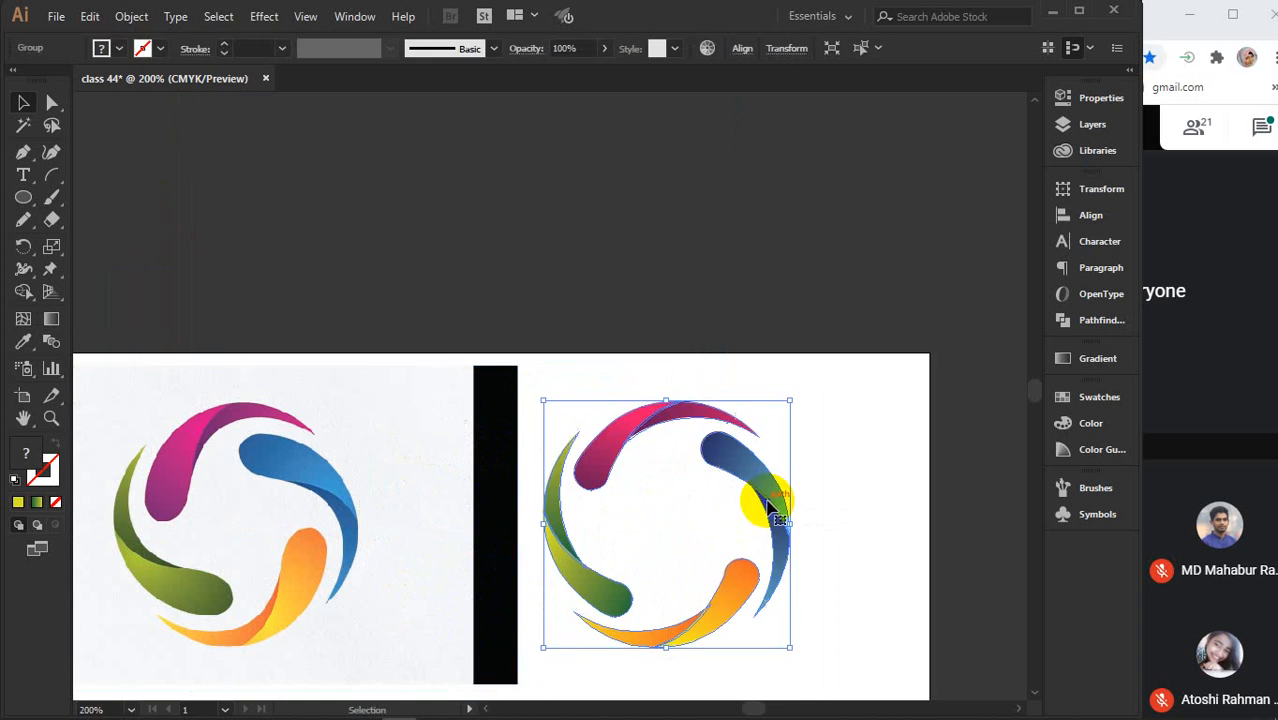
click(540, 300)
scroll(570, 318, down, 2)
scroll(600, 320, left, 2)
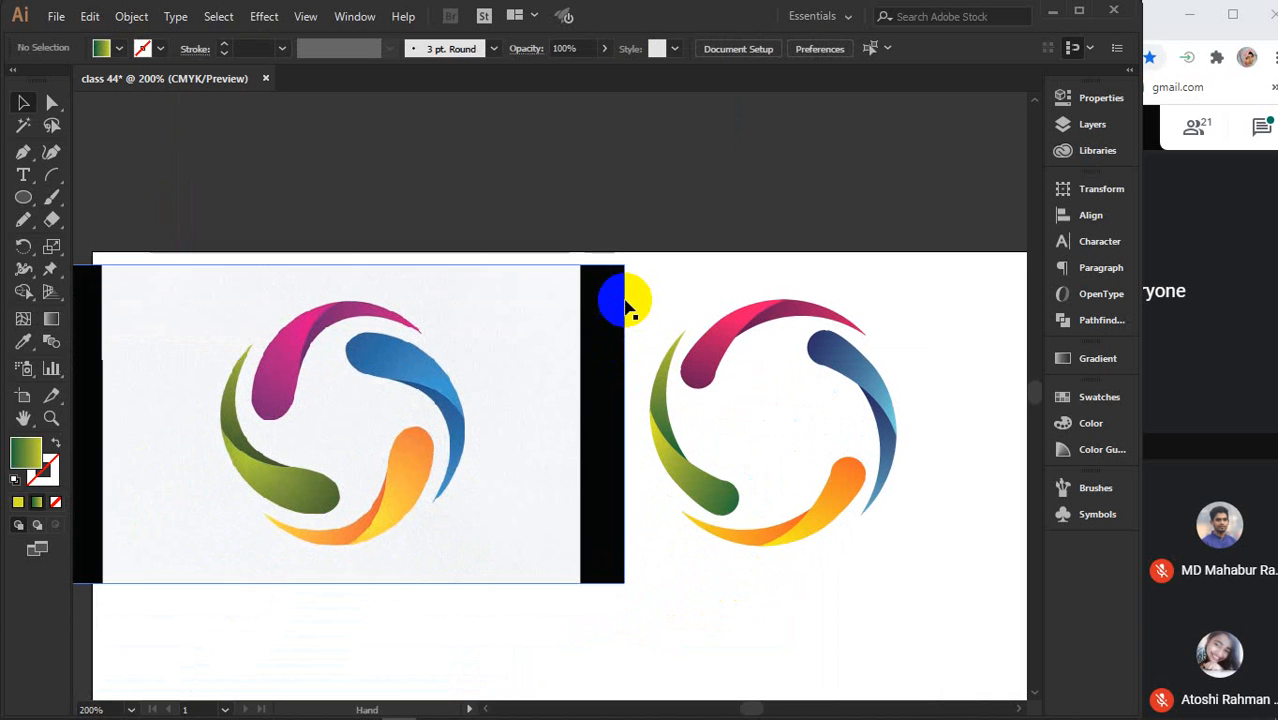
click(702, 312)
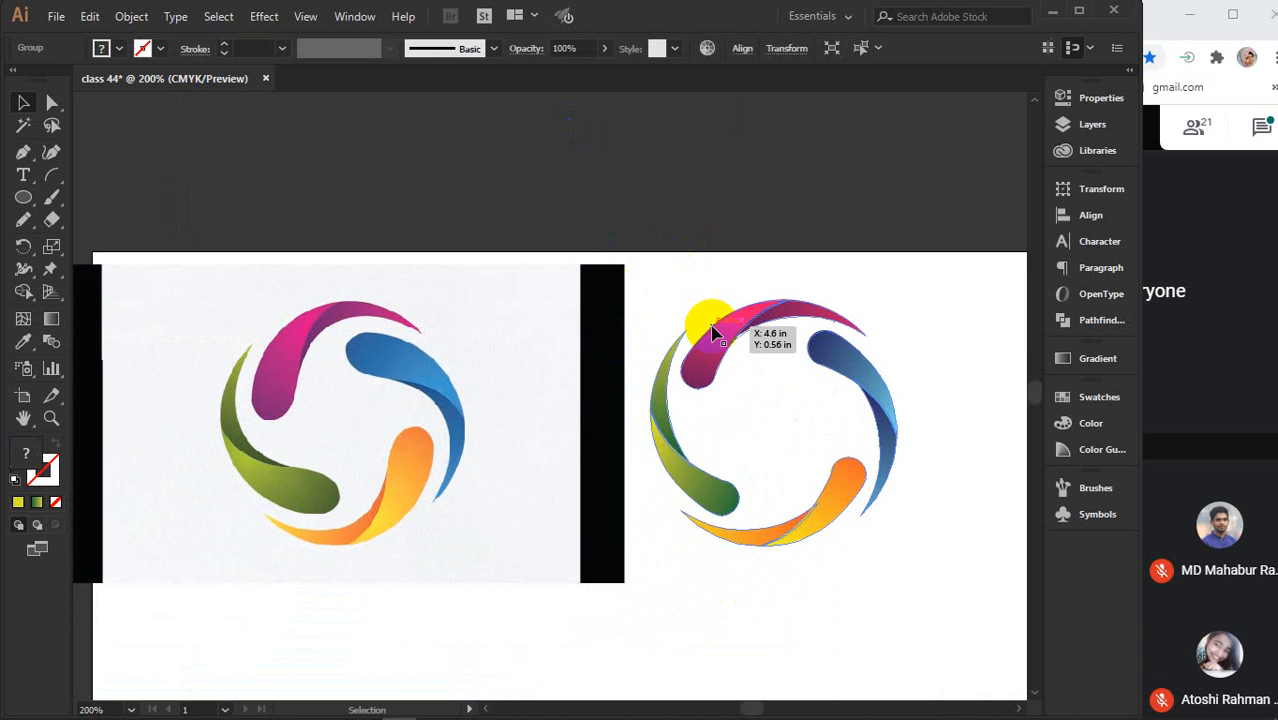
Delete the reference image and the redrawn swirl logo from the artboard
drag(895, 553, 919, 499)
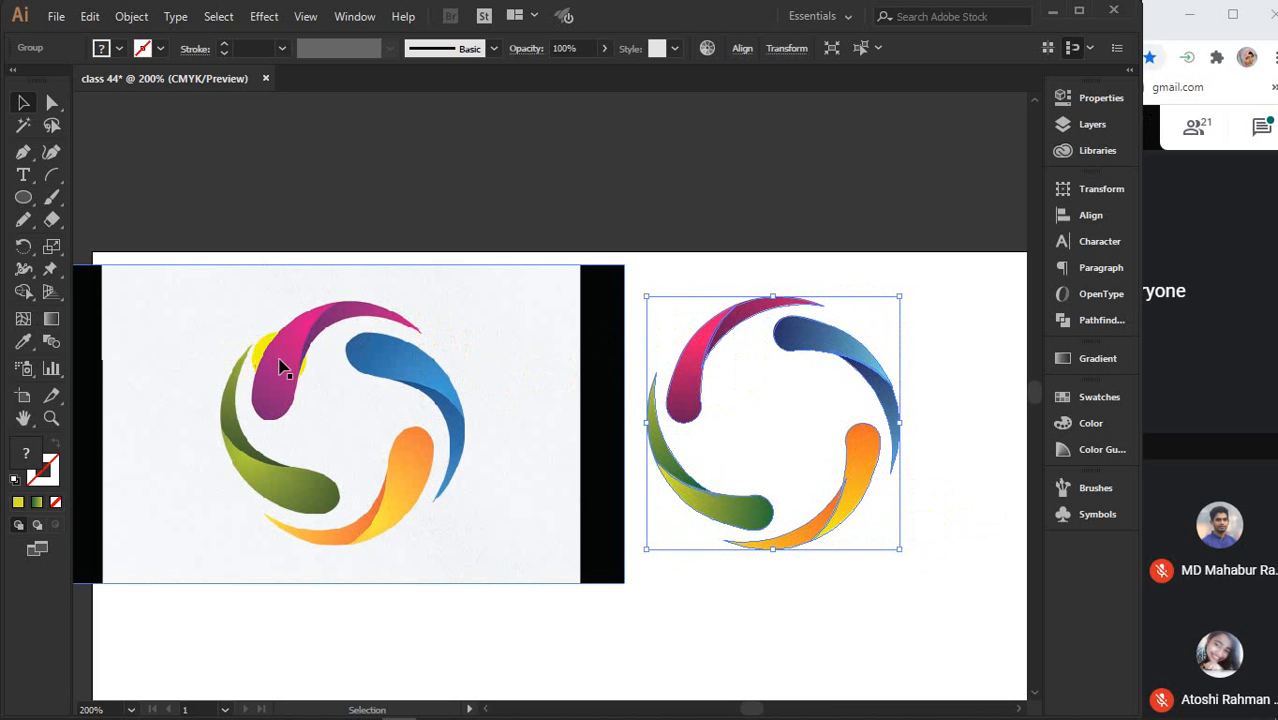
click(966, 412)
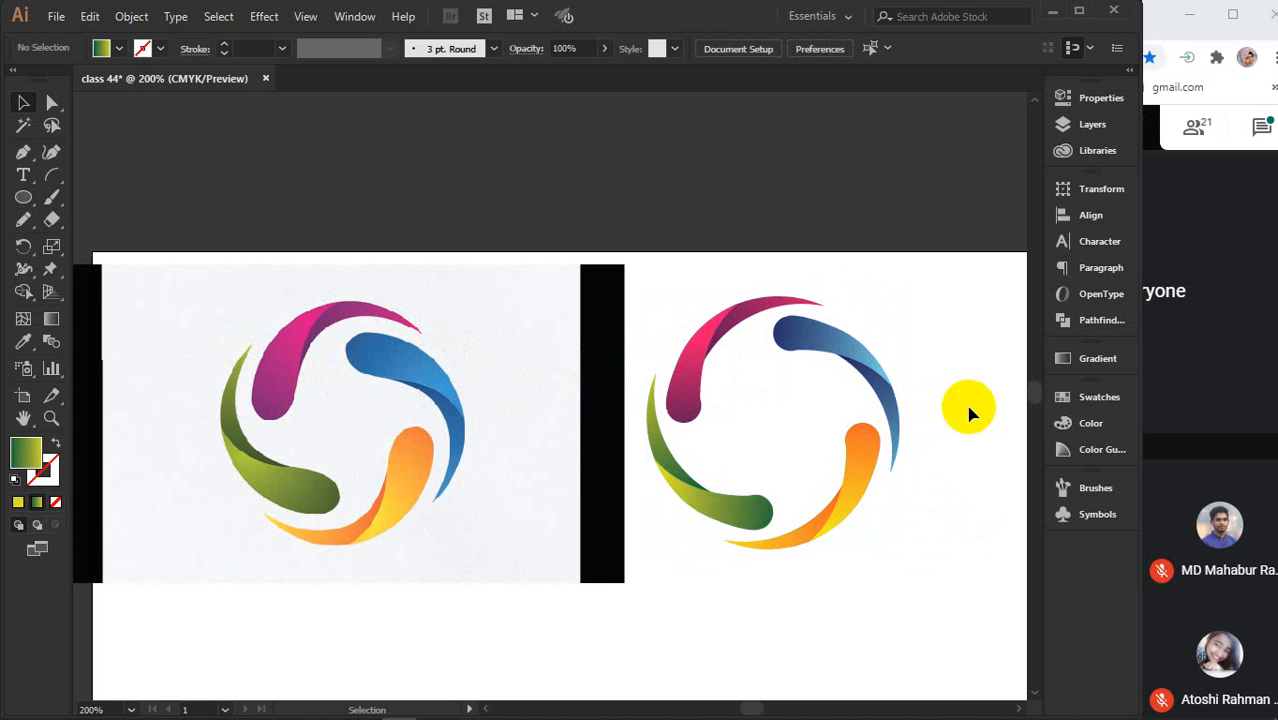
drag(779, 608, 510, 487)
key(Delete)
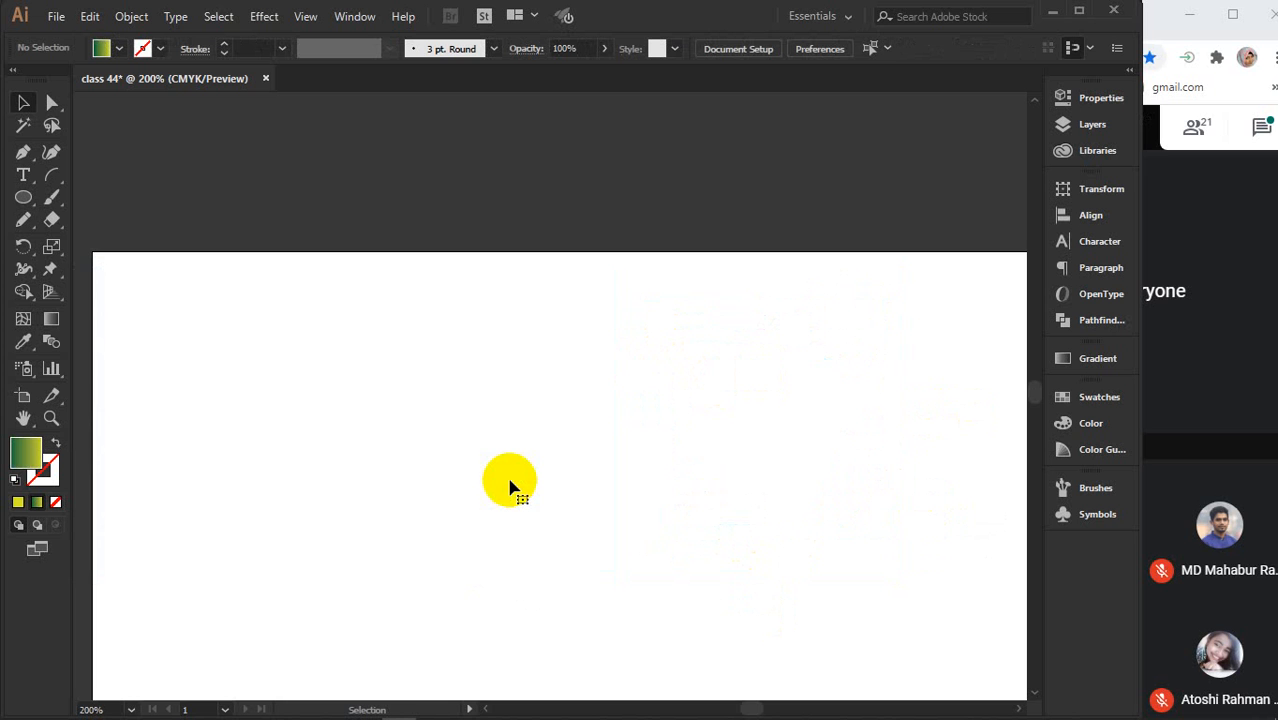
alt+scroll(509, 487, down, 2)
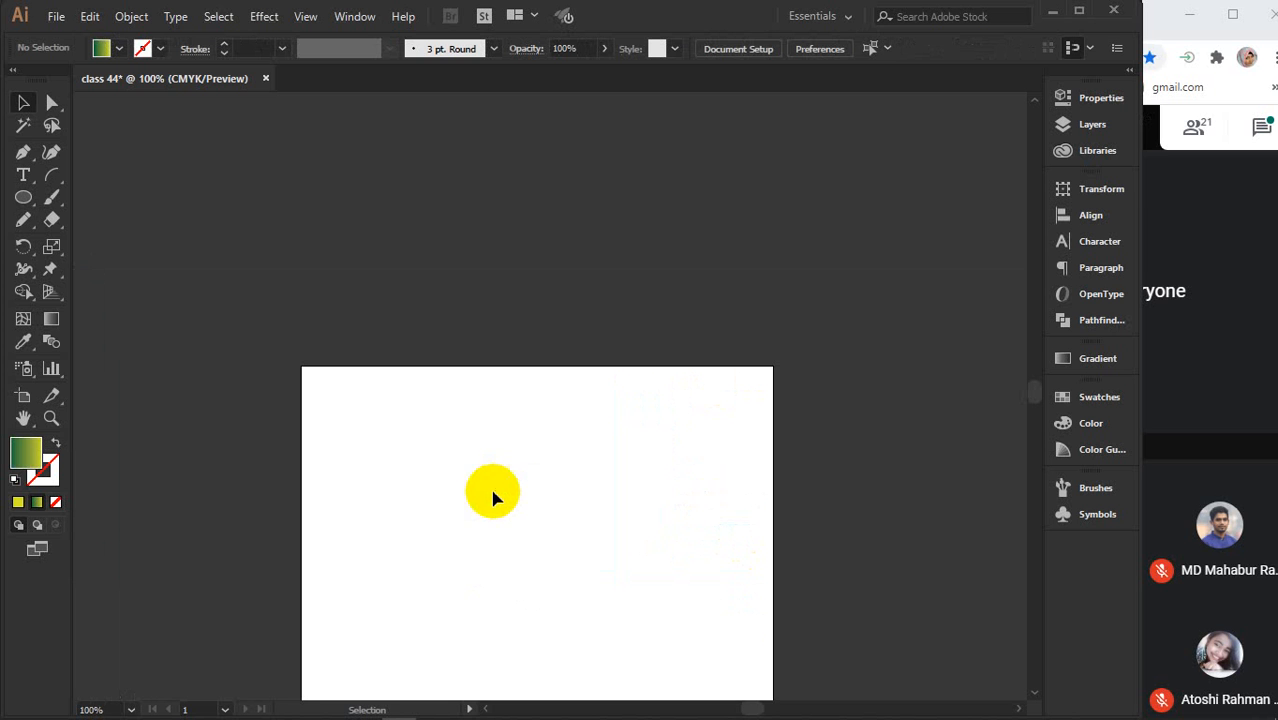
drag(490, 493, 538, 414)
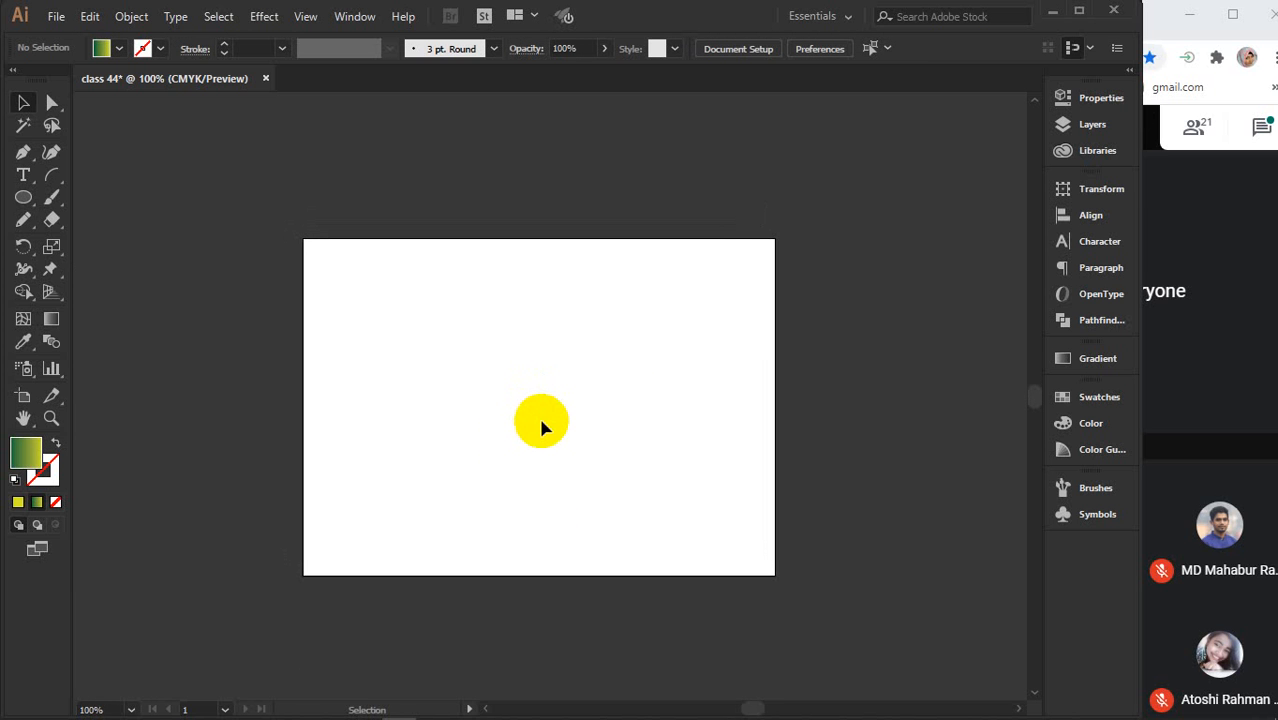
alt+scroll(538, 414, up, 1)
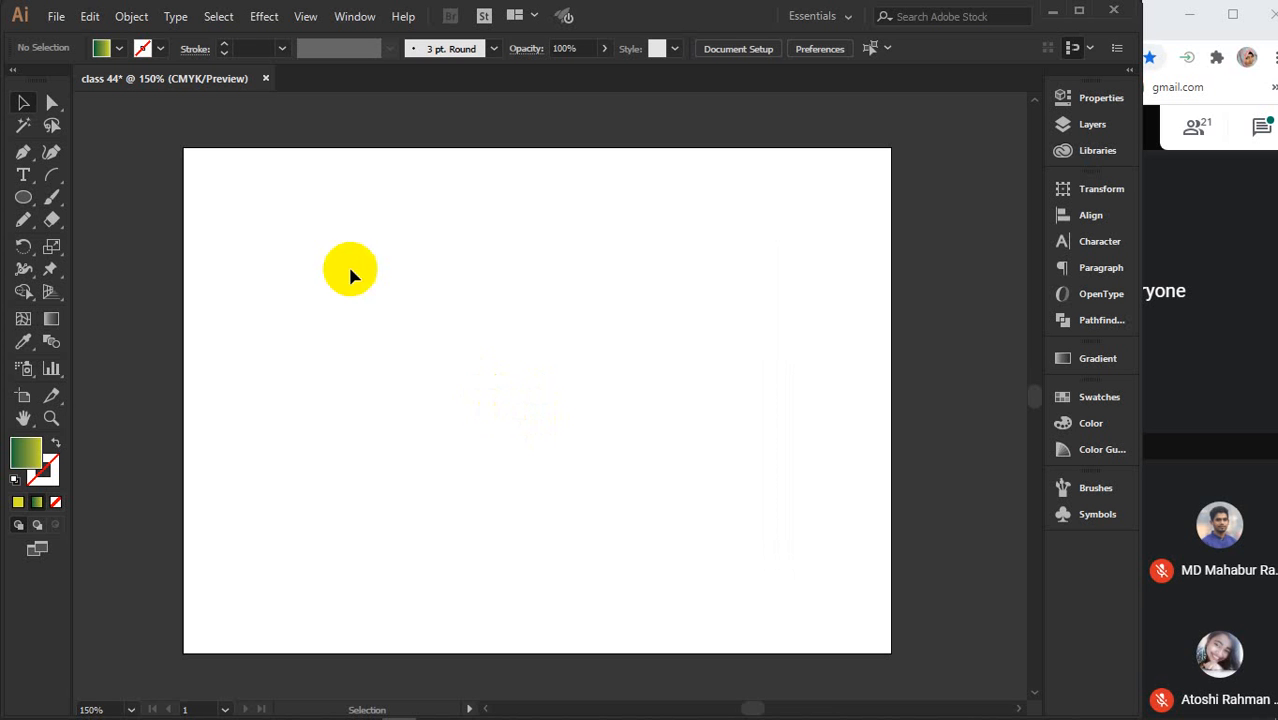
Switch the fill from a gradient to solid yellow-green d9e12a
click(52, 130)
click(18, 502)
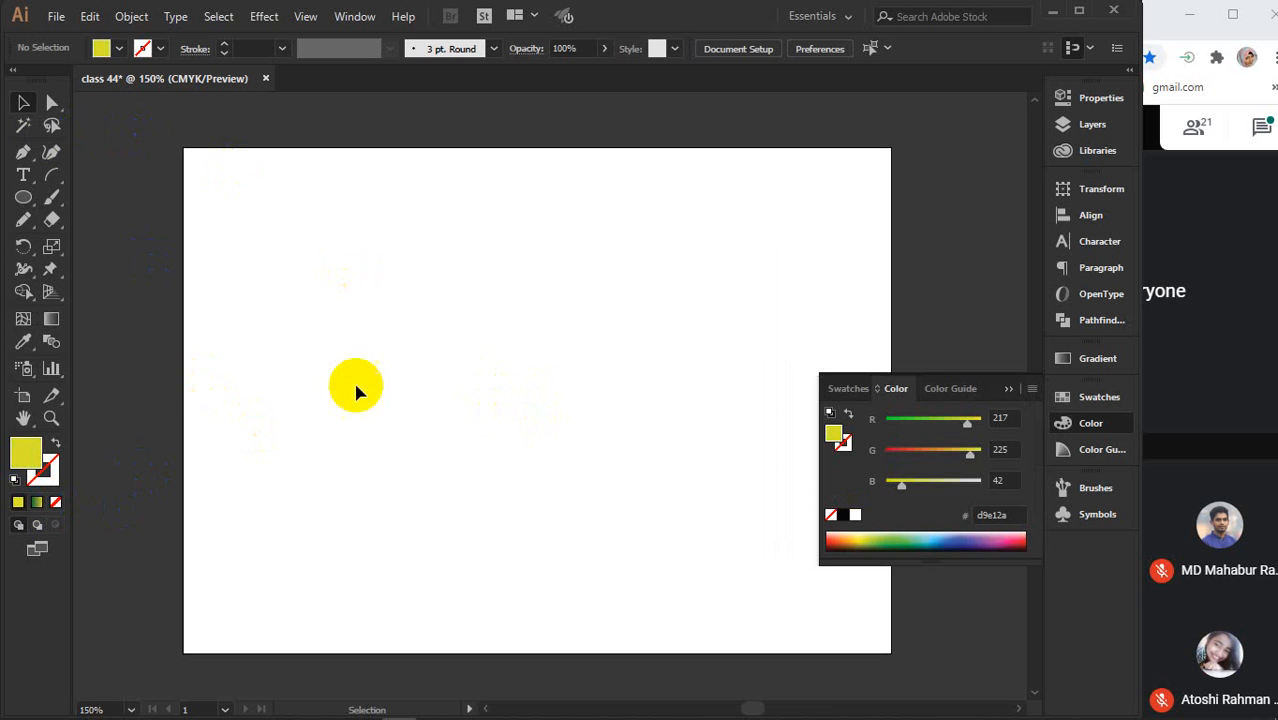
click(1010, 388)
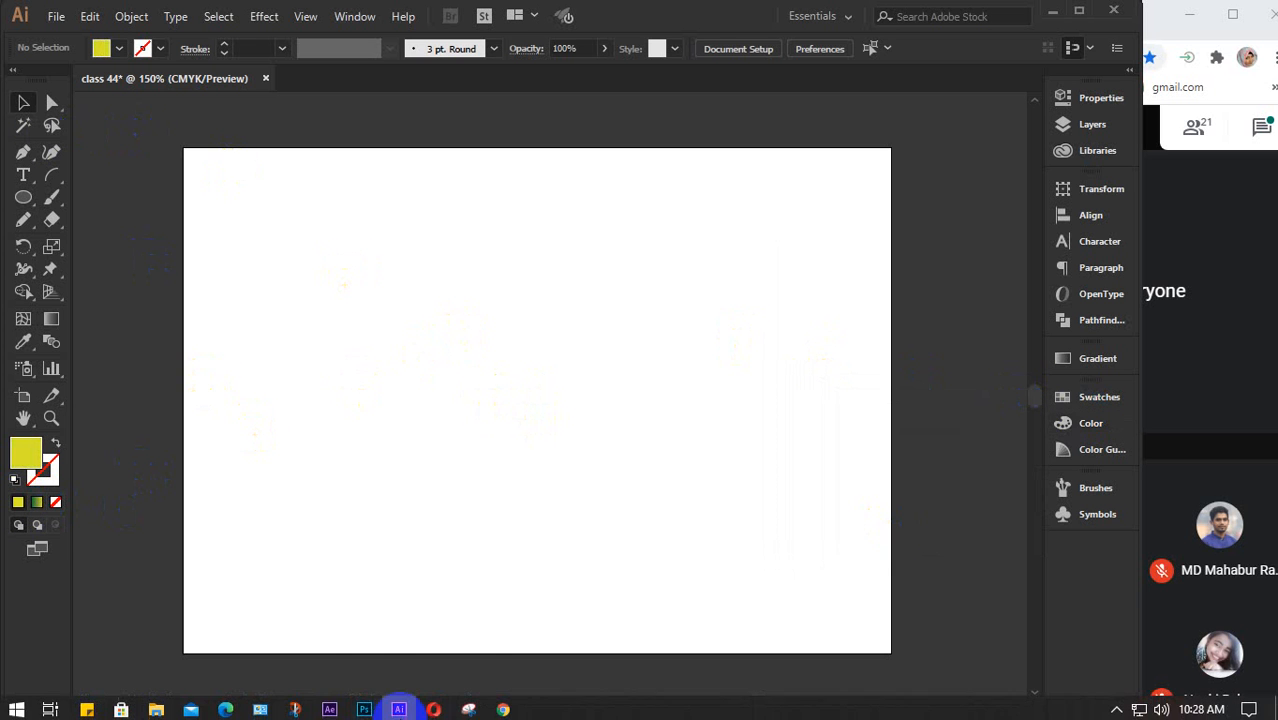
mouse_move(399, 706)
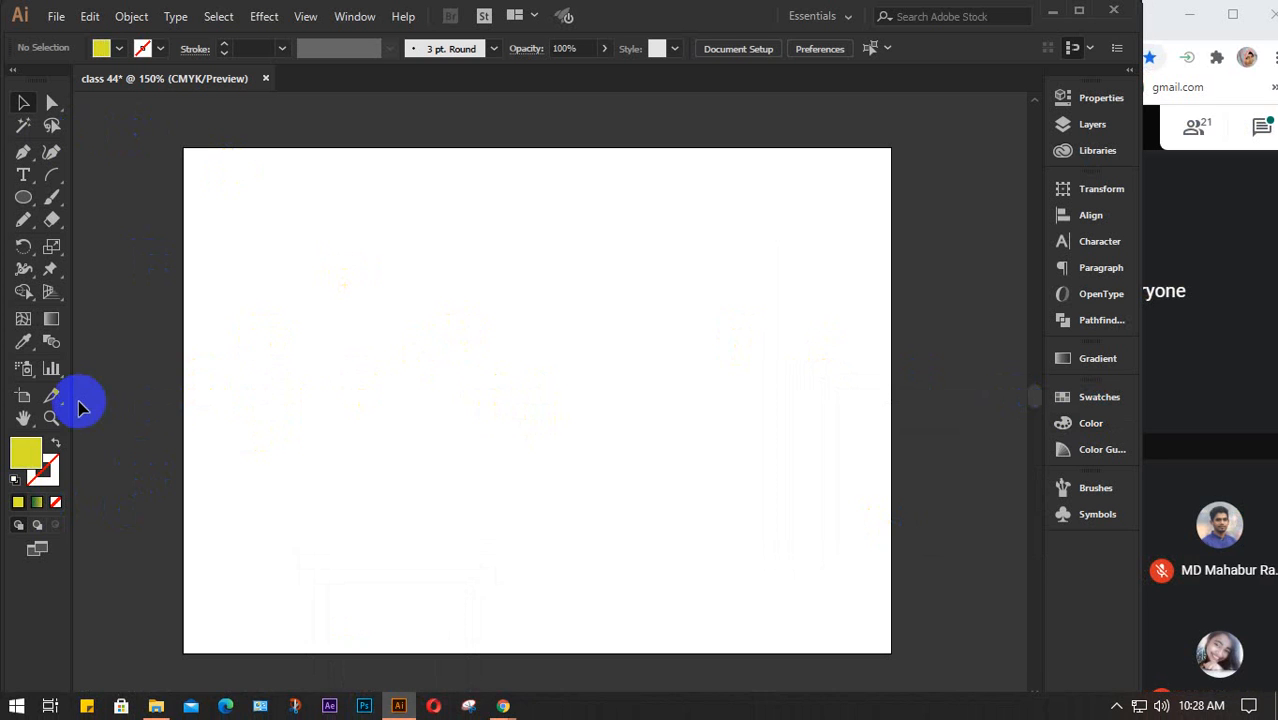
click(25, 372)
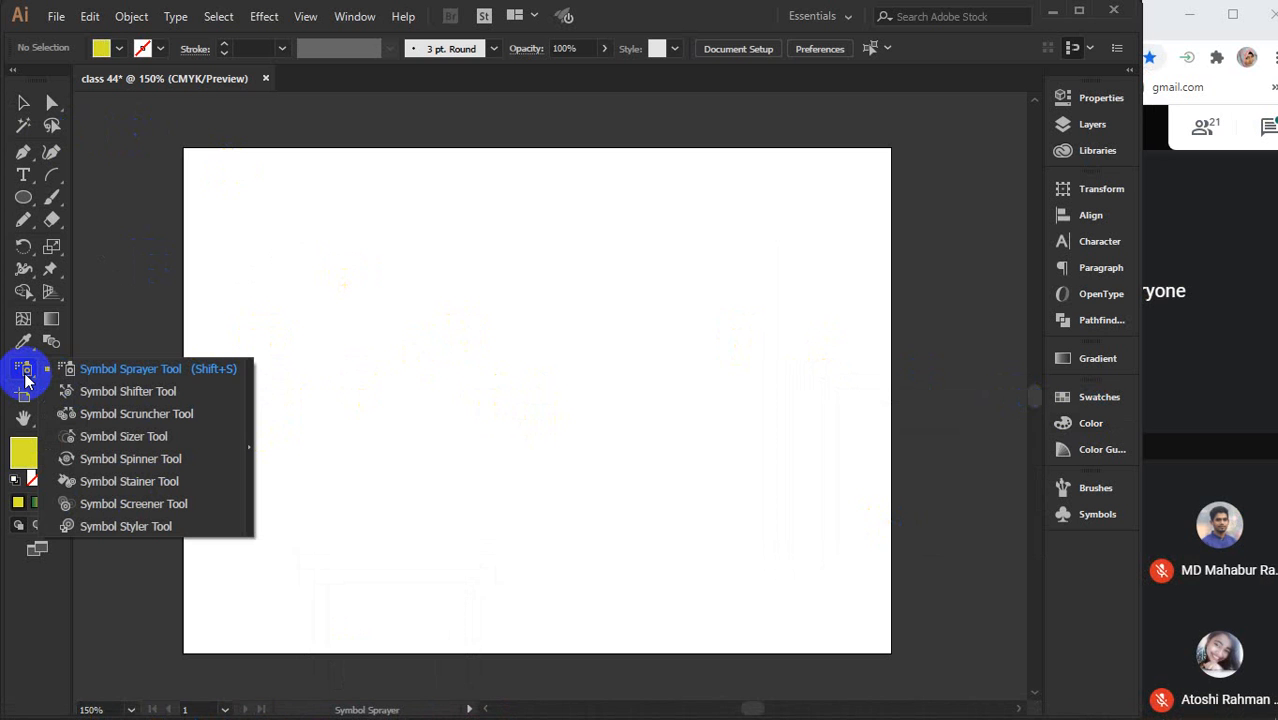
click(26, 103)
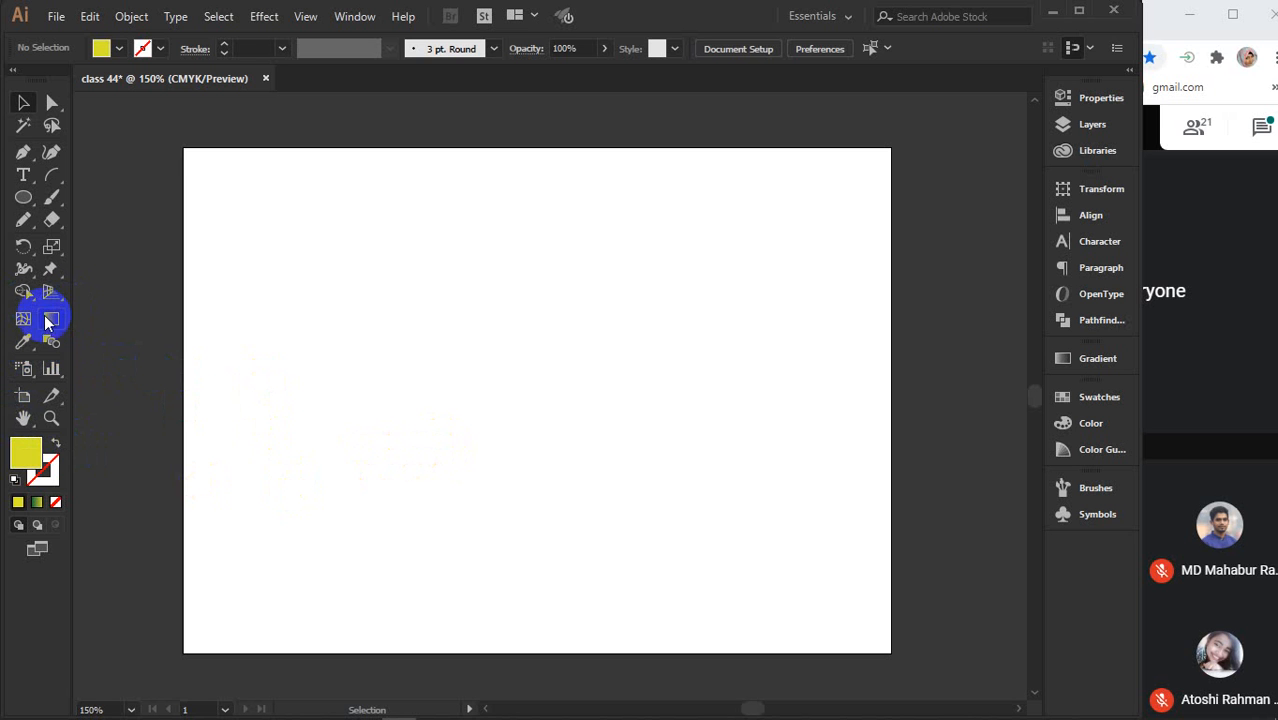
click(484, 388)
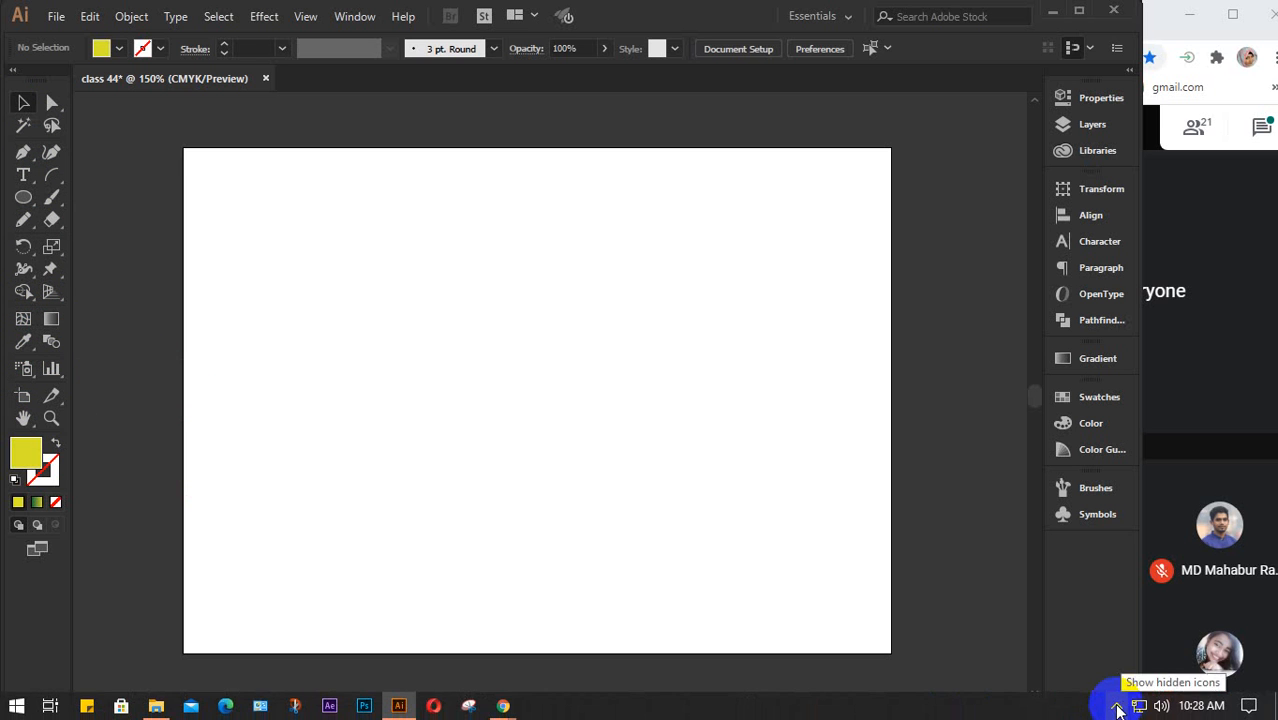
click(1117, 706)
click(593, 467)
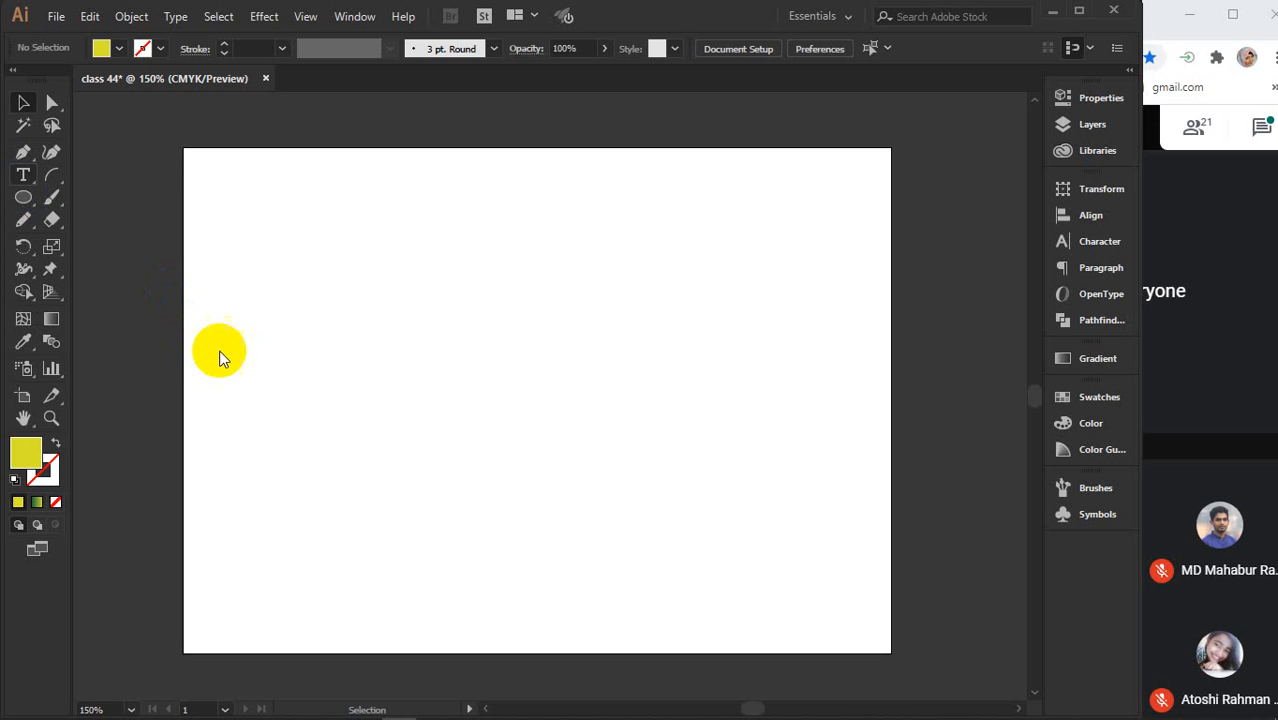
Add the letter M as text near the artboard's centre, enlarge it to about 211 pt and move it slightly up
click(24, 180)
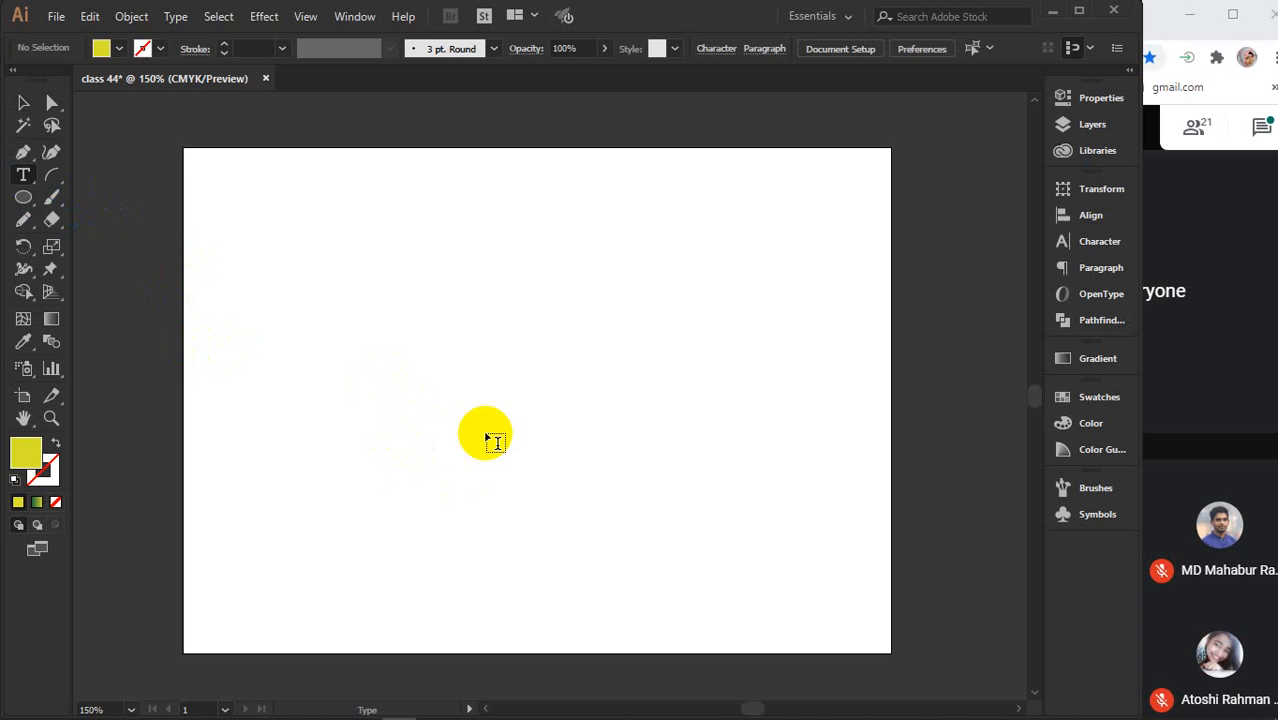
click(488, 424)
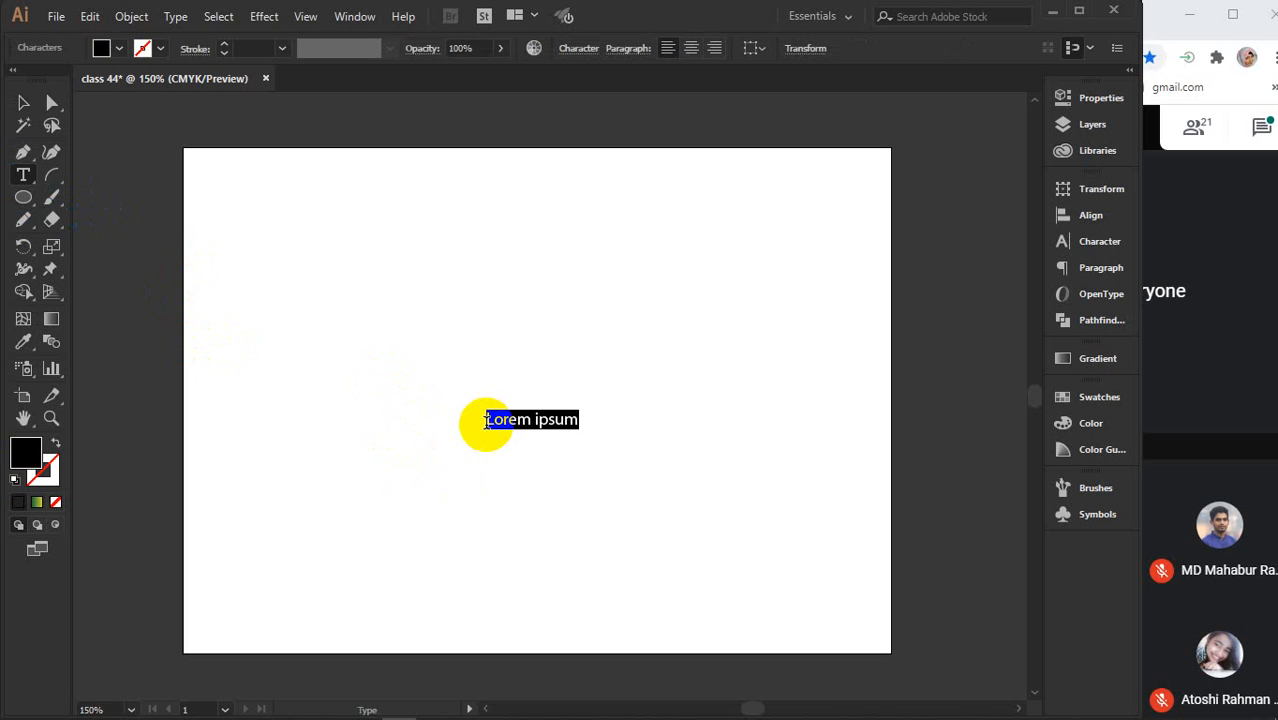
text(M)
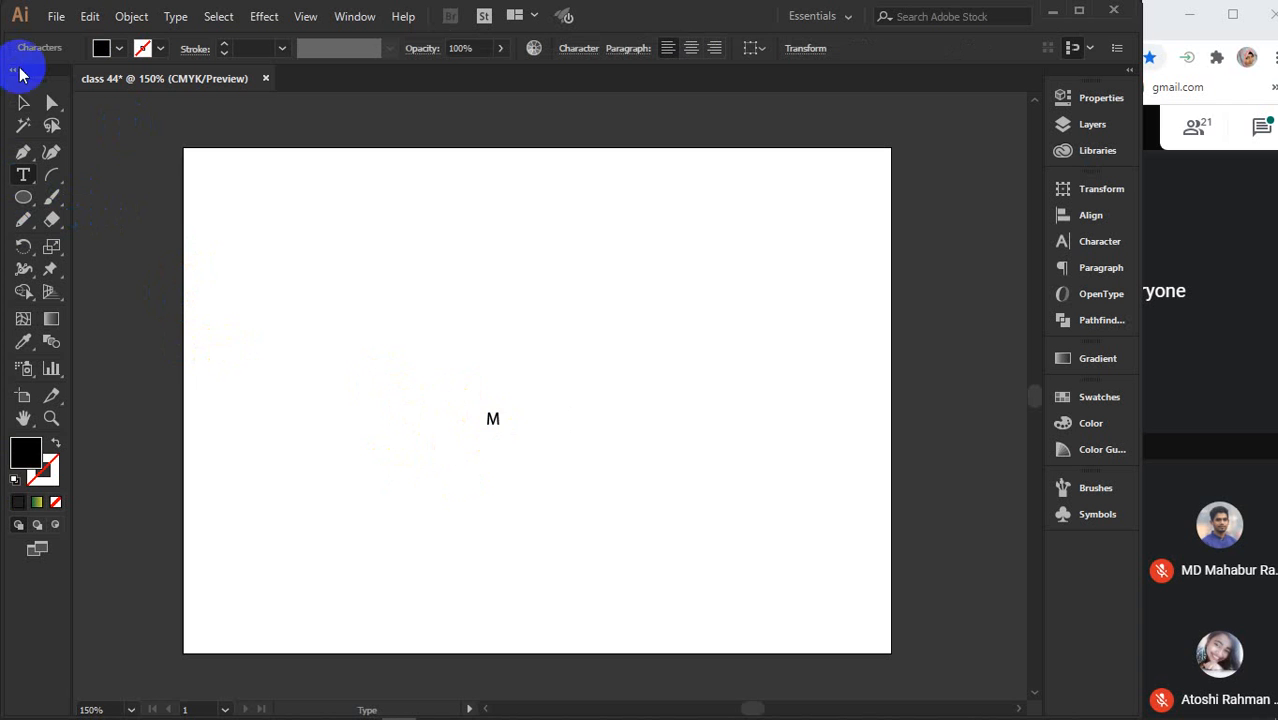
click(23, 102)
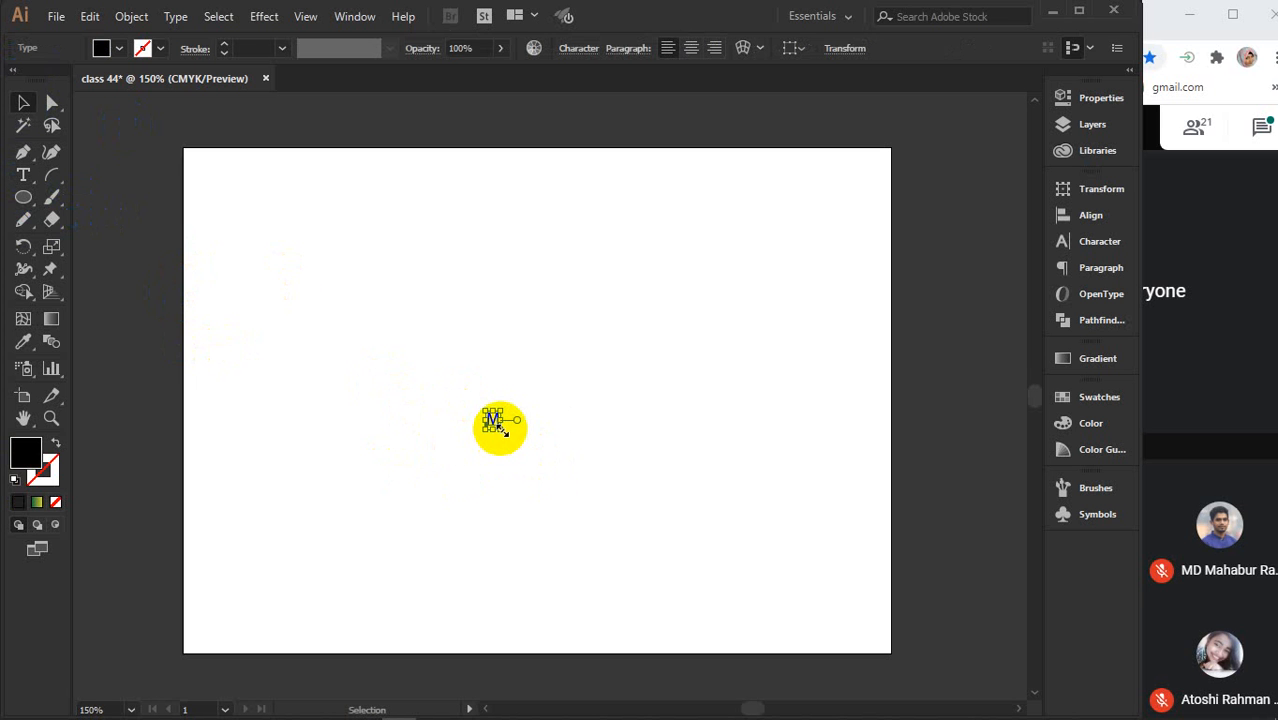
drag(505, 430, 613, 581)
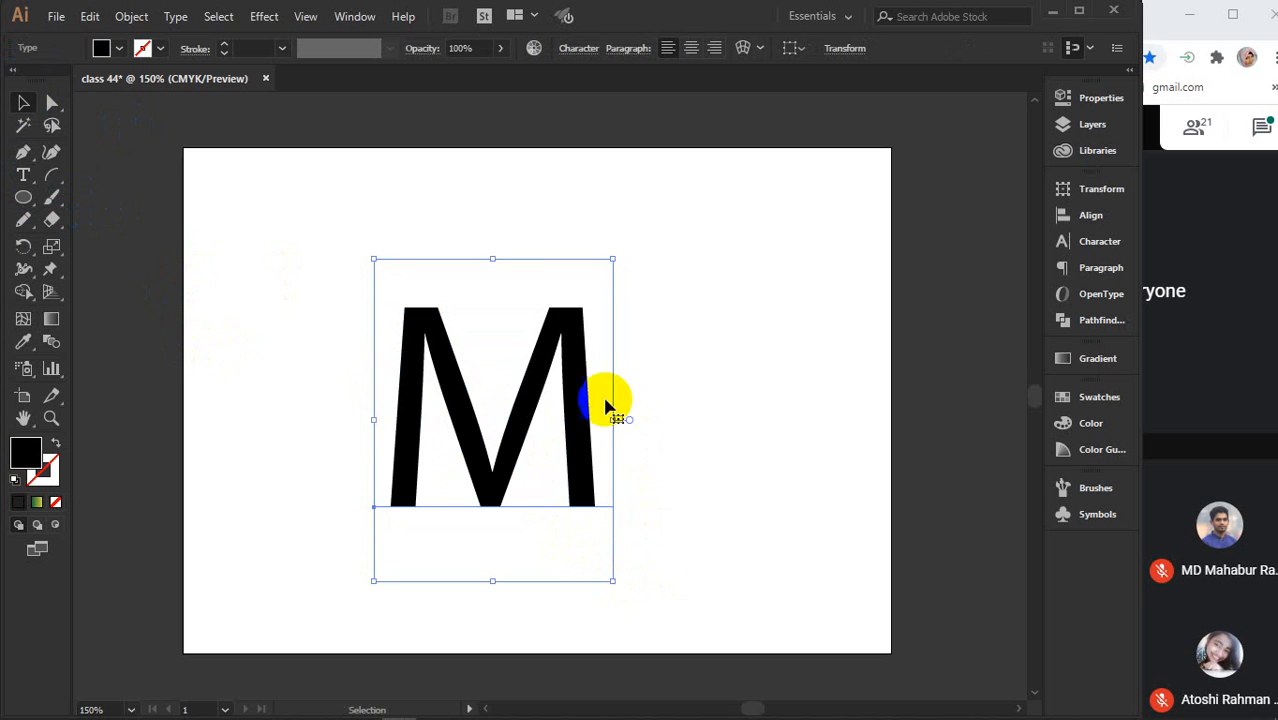
drag(579, 385, 591, 358)
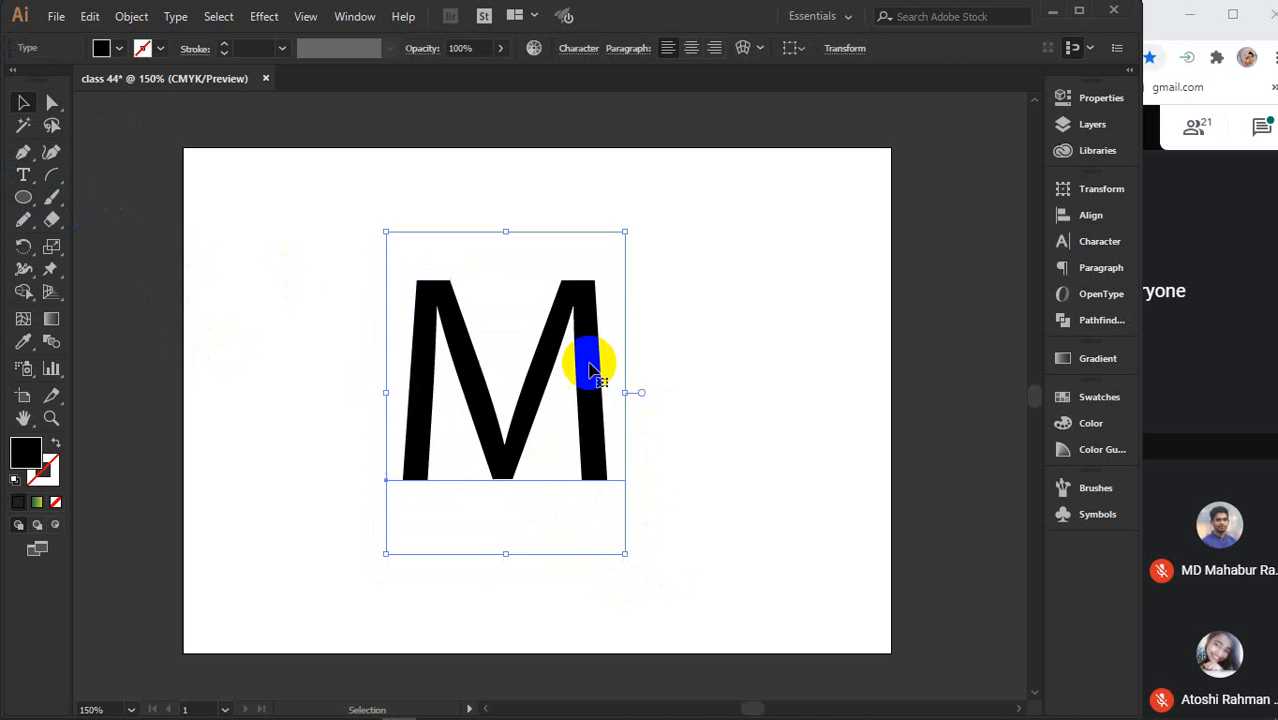
Set the letter M's font to Arial Rounded MT Bold
click(1101, 242)
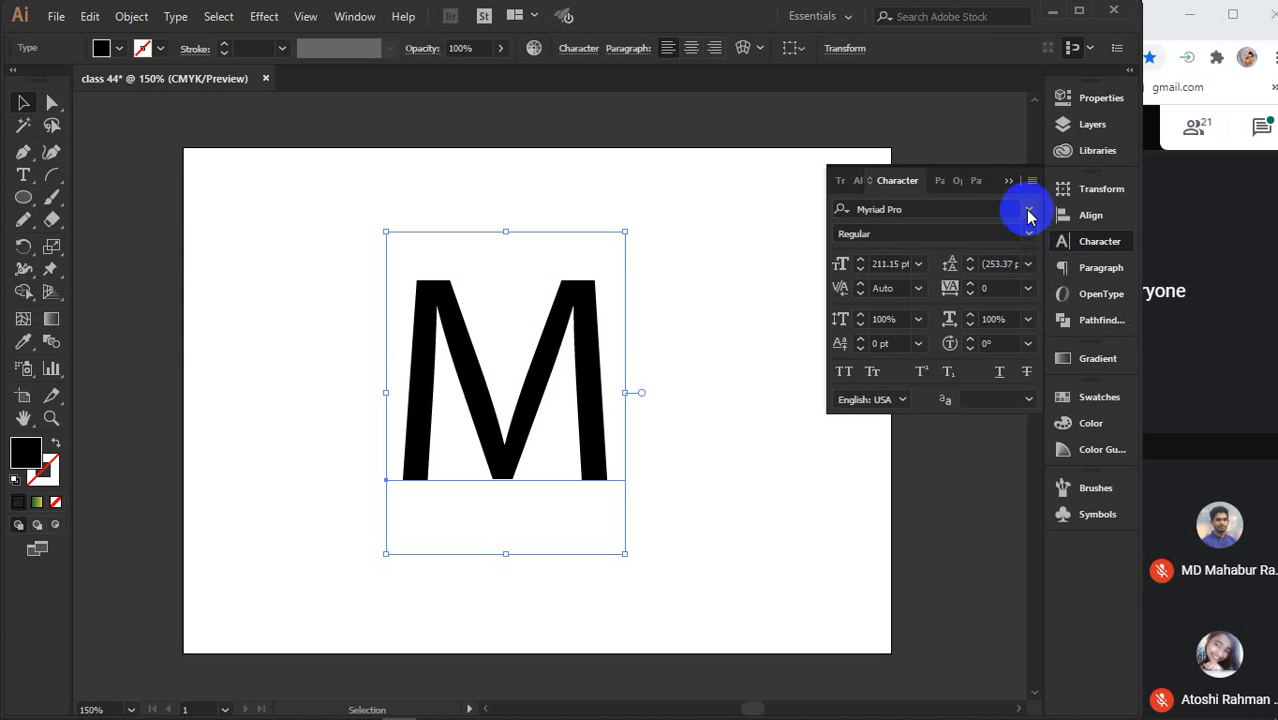
click(1029, 215)
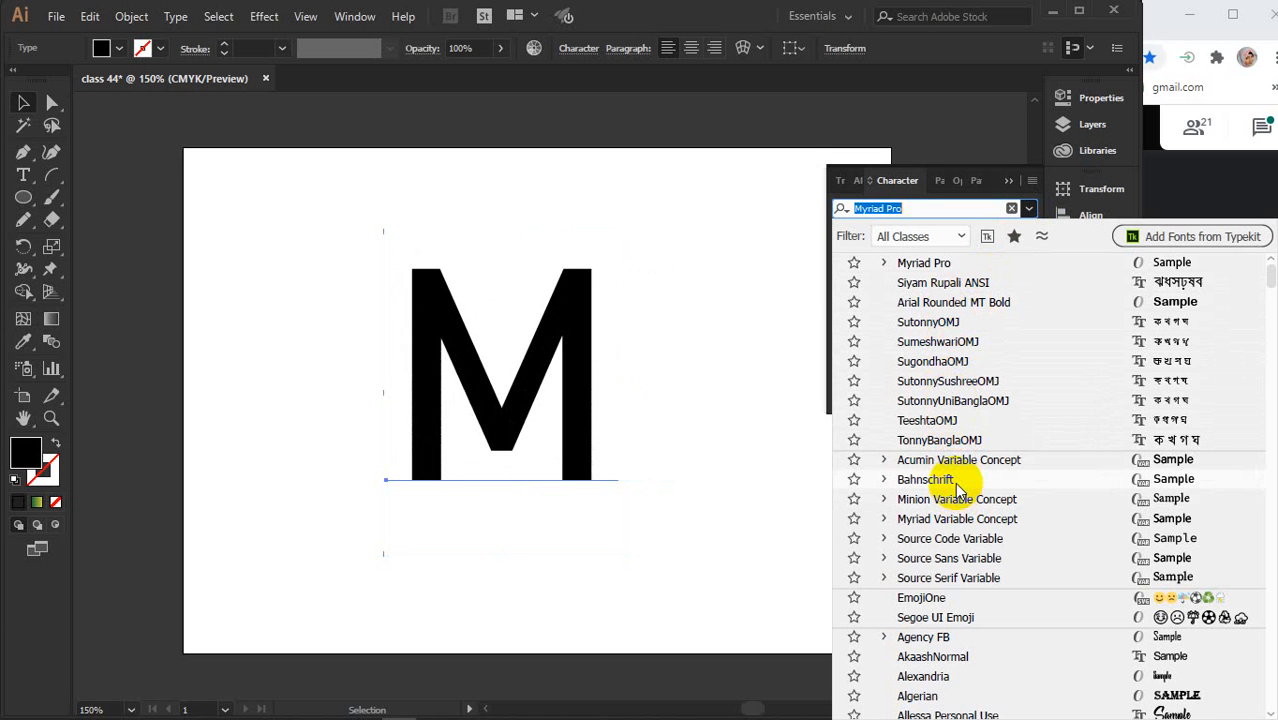
click(953, 301)
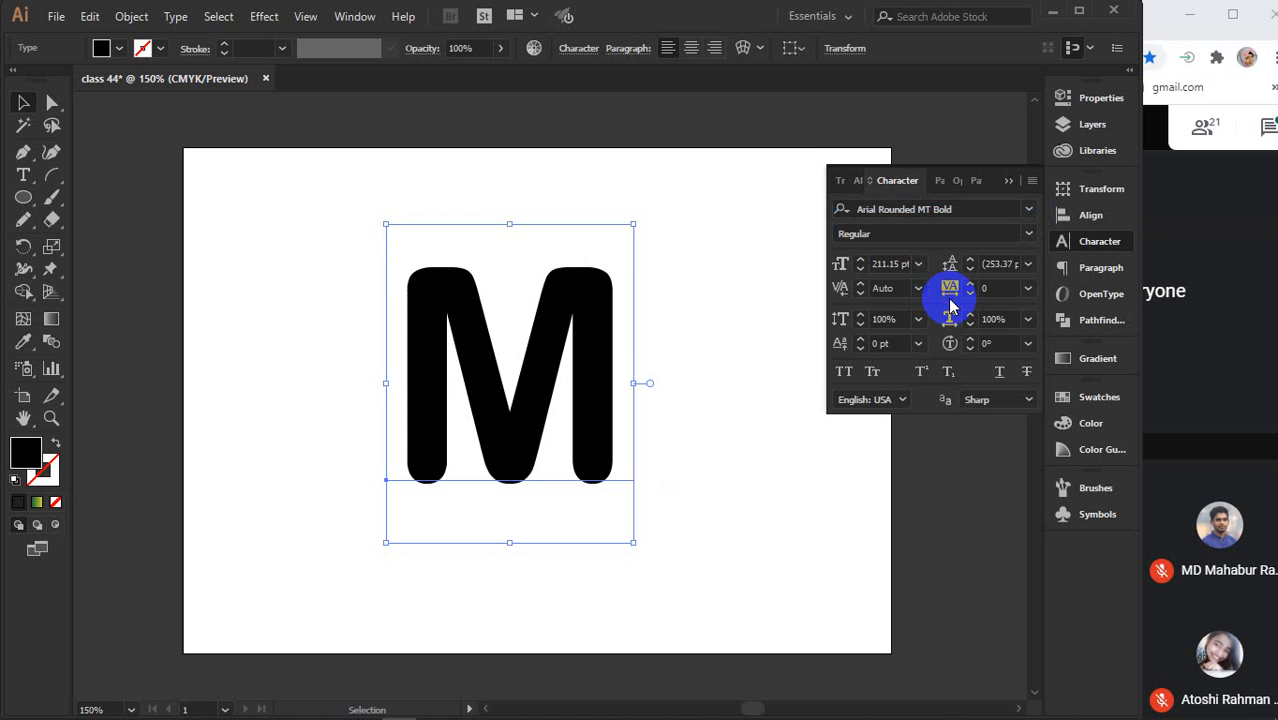
click(1006, 180)
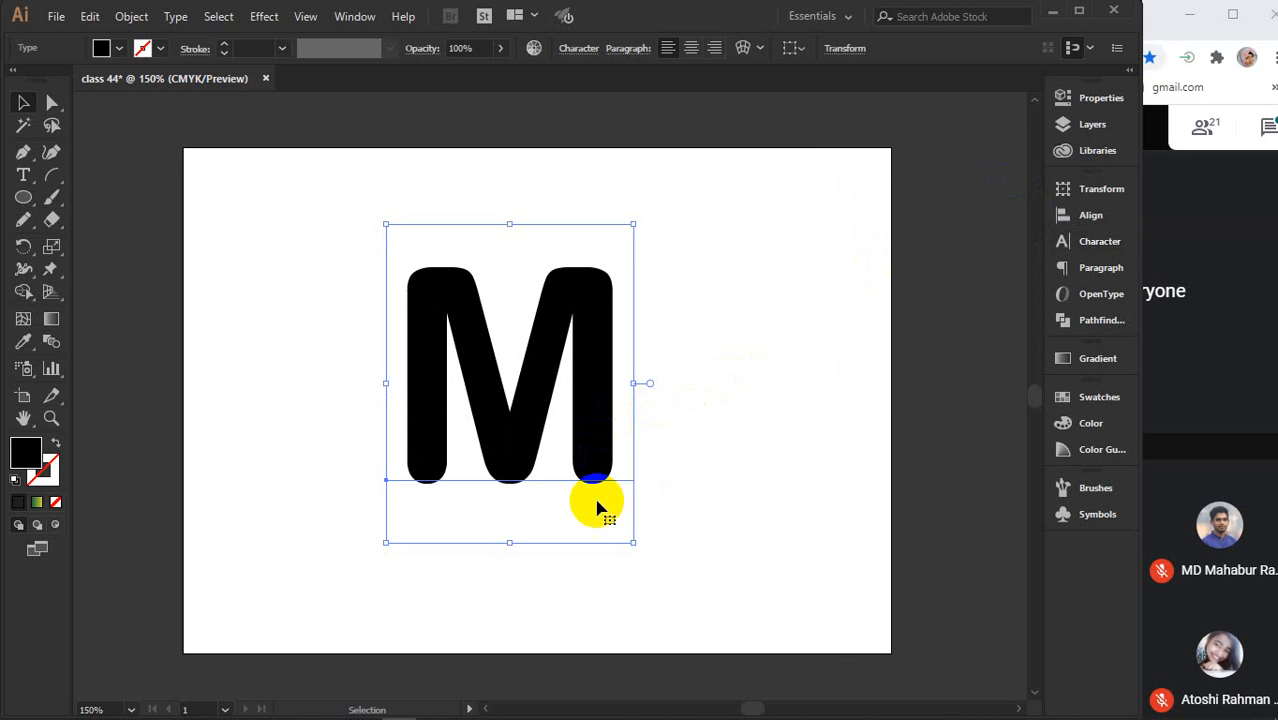
click(587, 315)
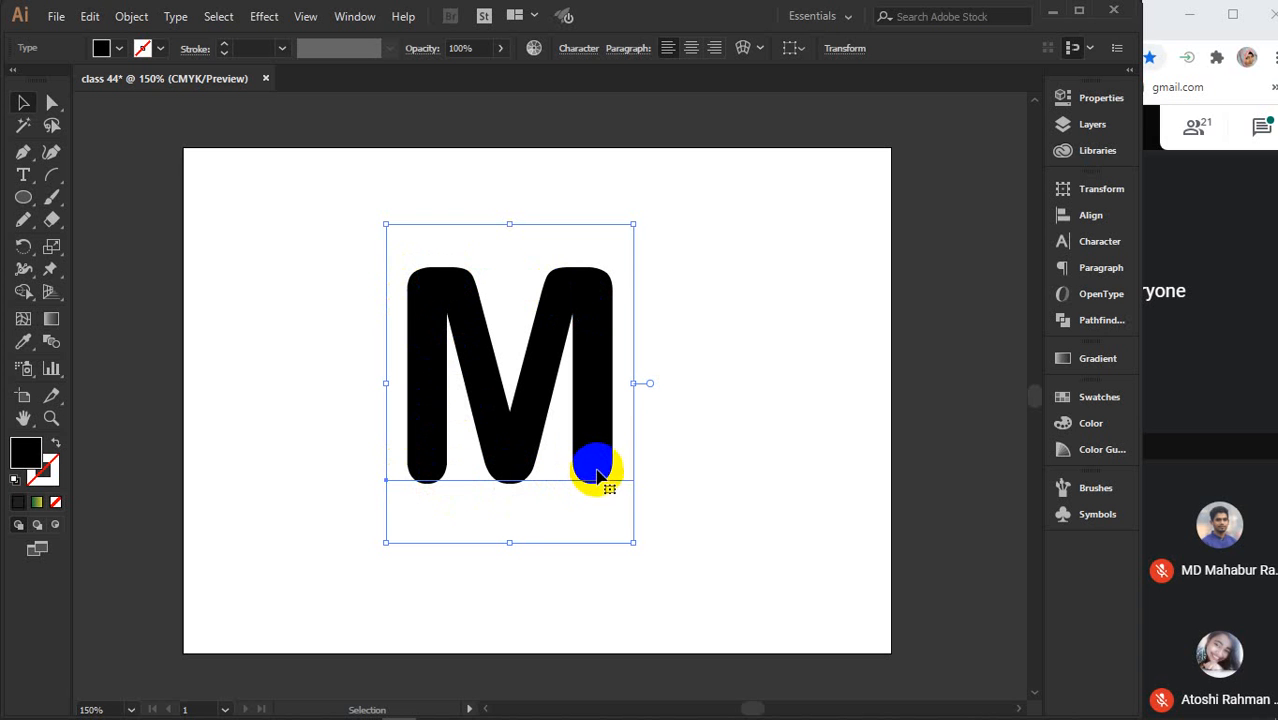
Find the Montserrat fonts and set the letter M to Montserrat ExtraBold
click(1098, 245)
click(907, 209)
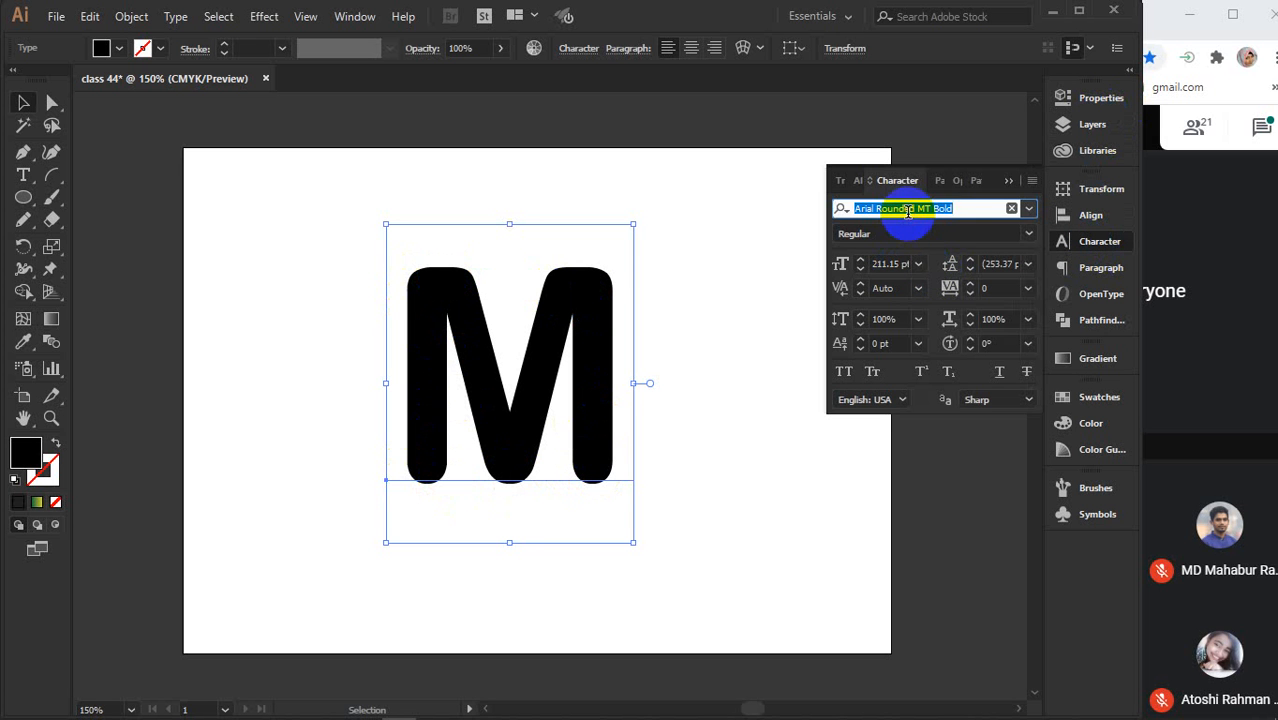
text(mon)
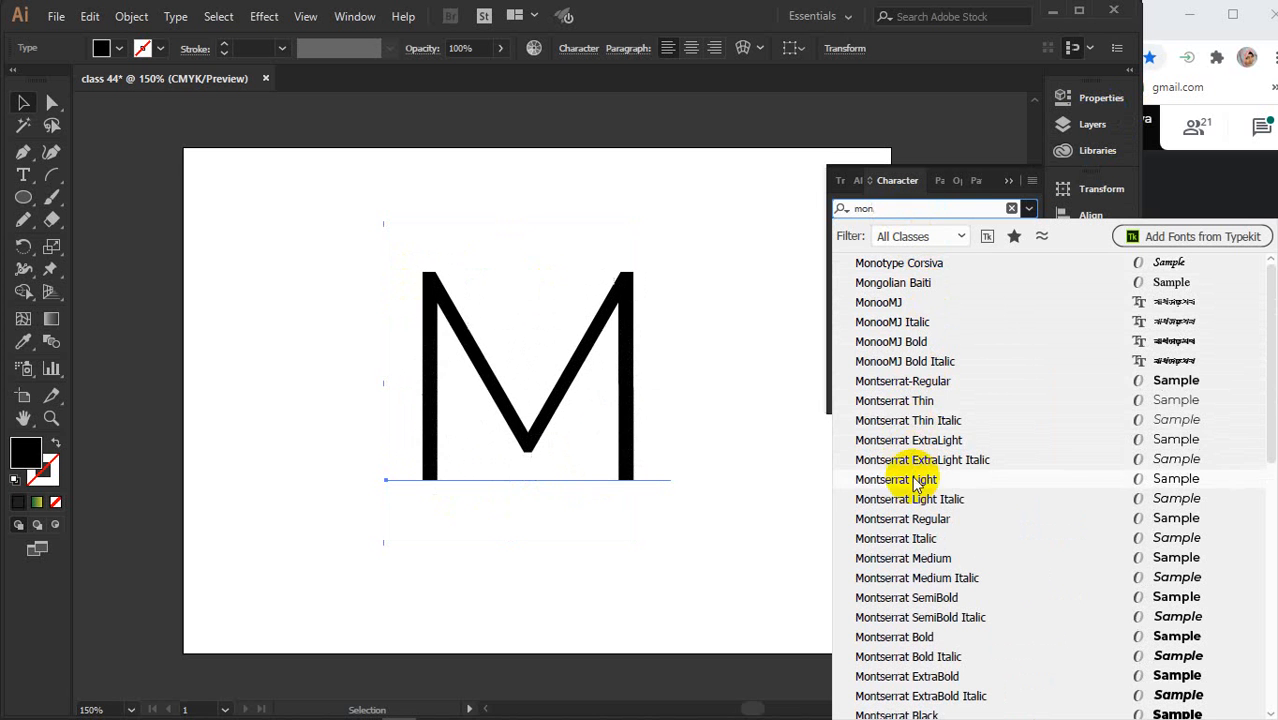
click(920, 676)
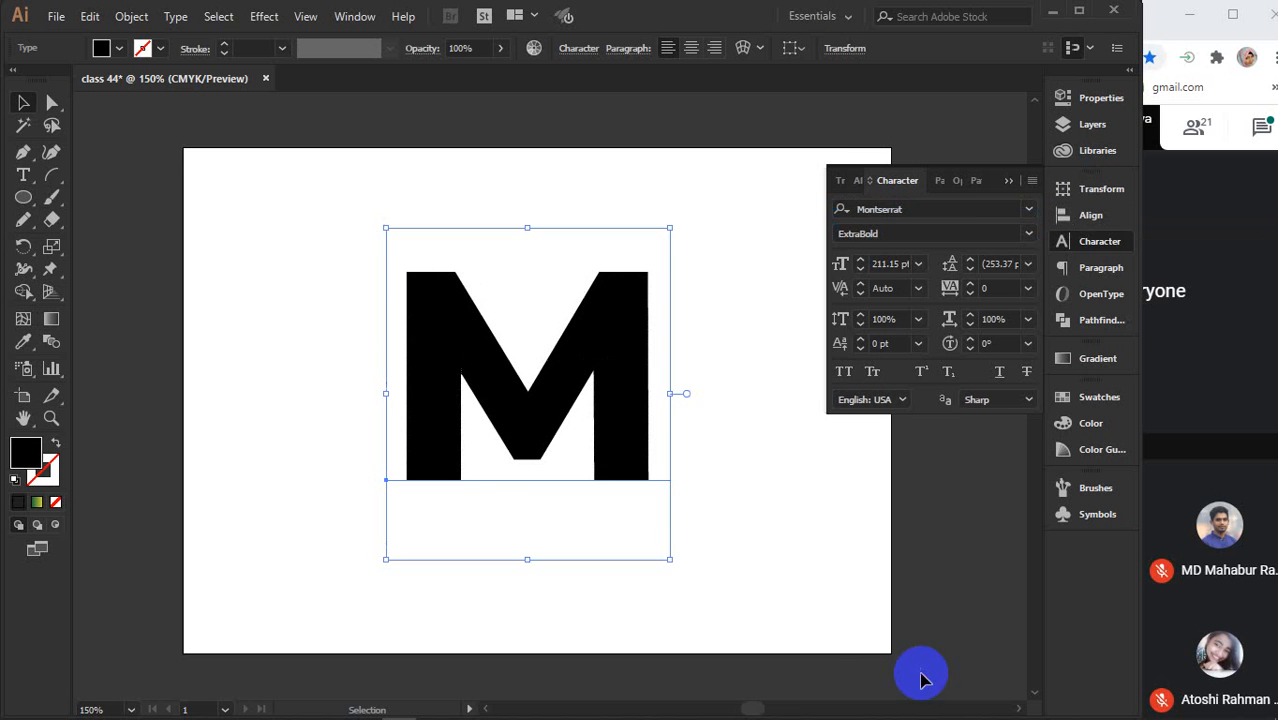
click(1008, 181)
click(807, 308)
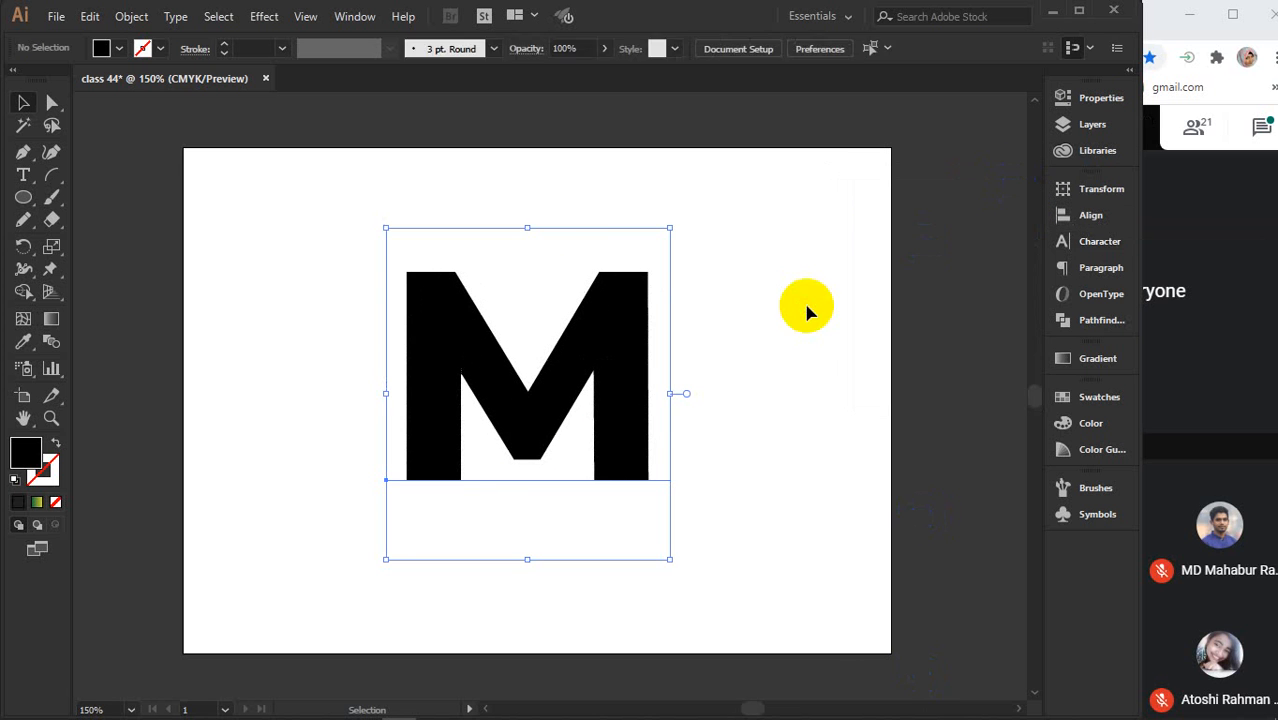
Try to fill the letter M text with the green-to-yellow linear gradient
click(540, 390)
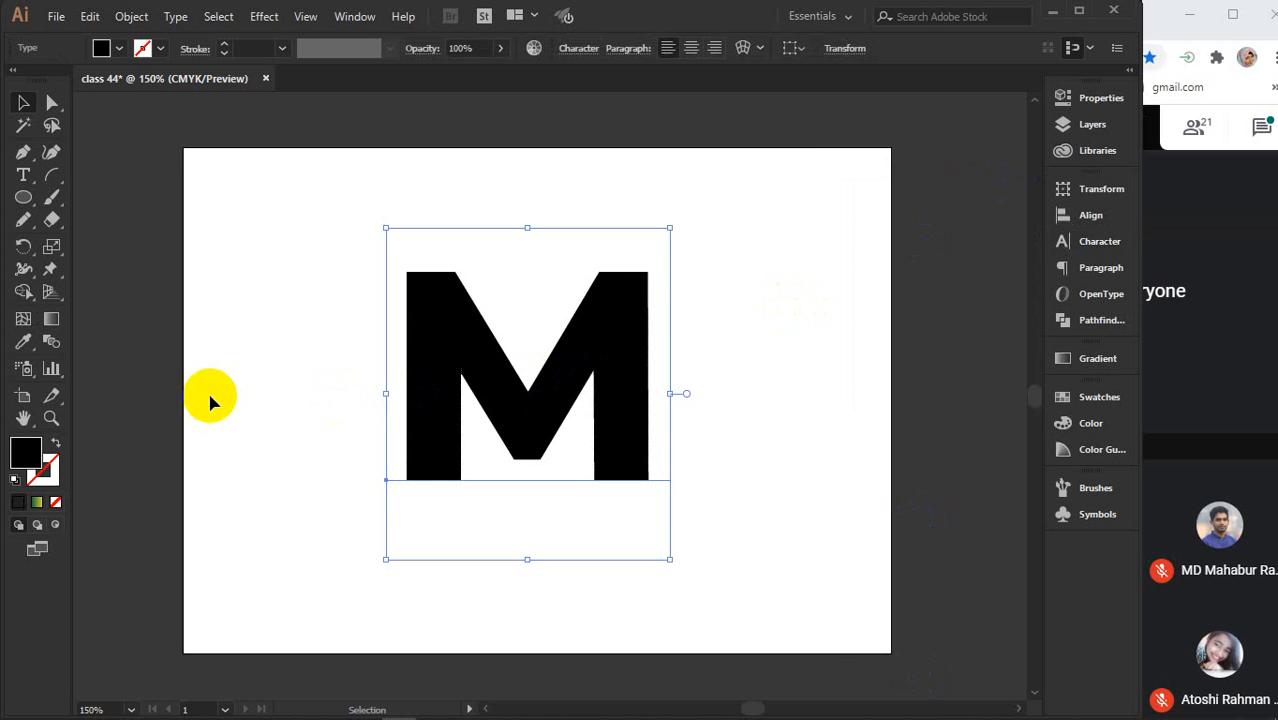
click(1105, 360)
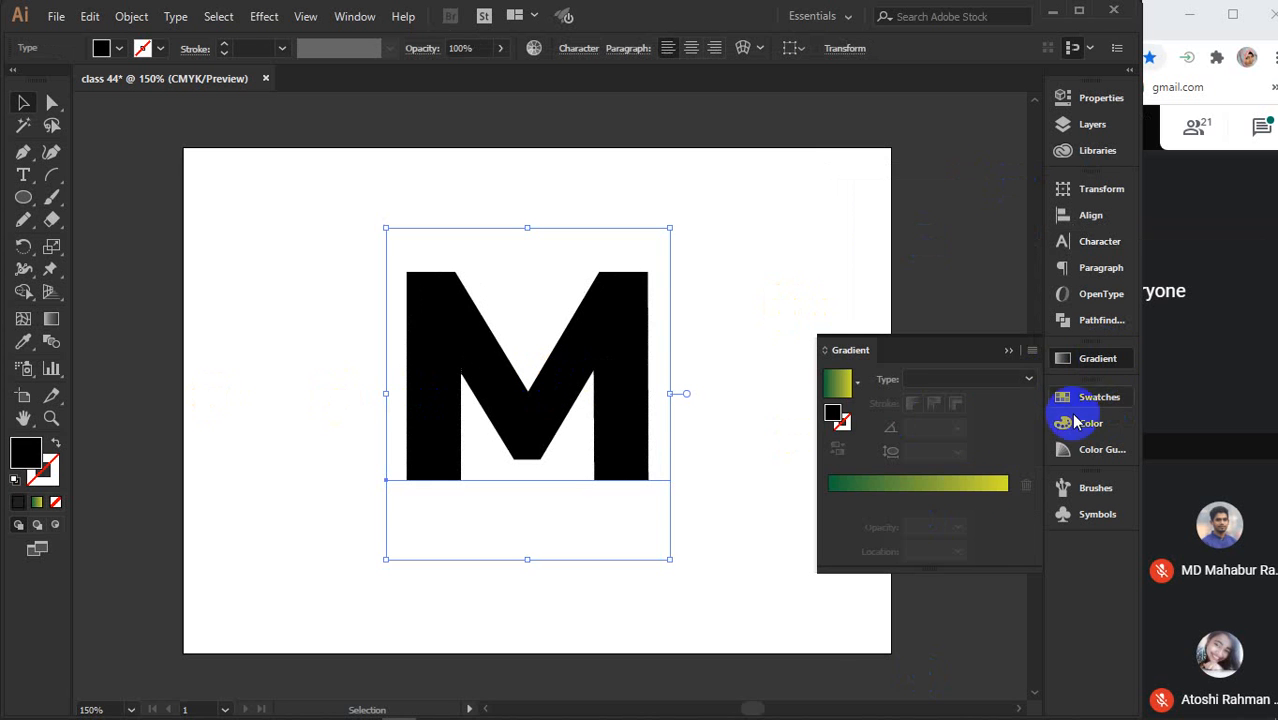
click(950, 495)
drag(950, 495, 890, 600)
click(849, 505)
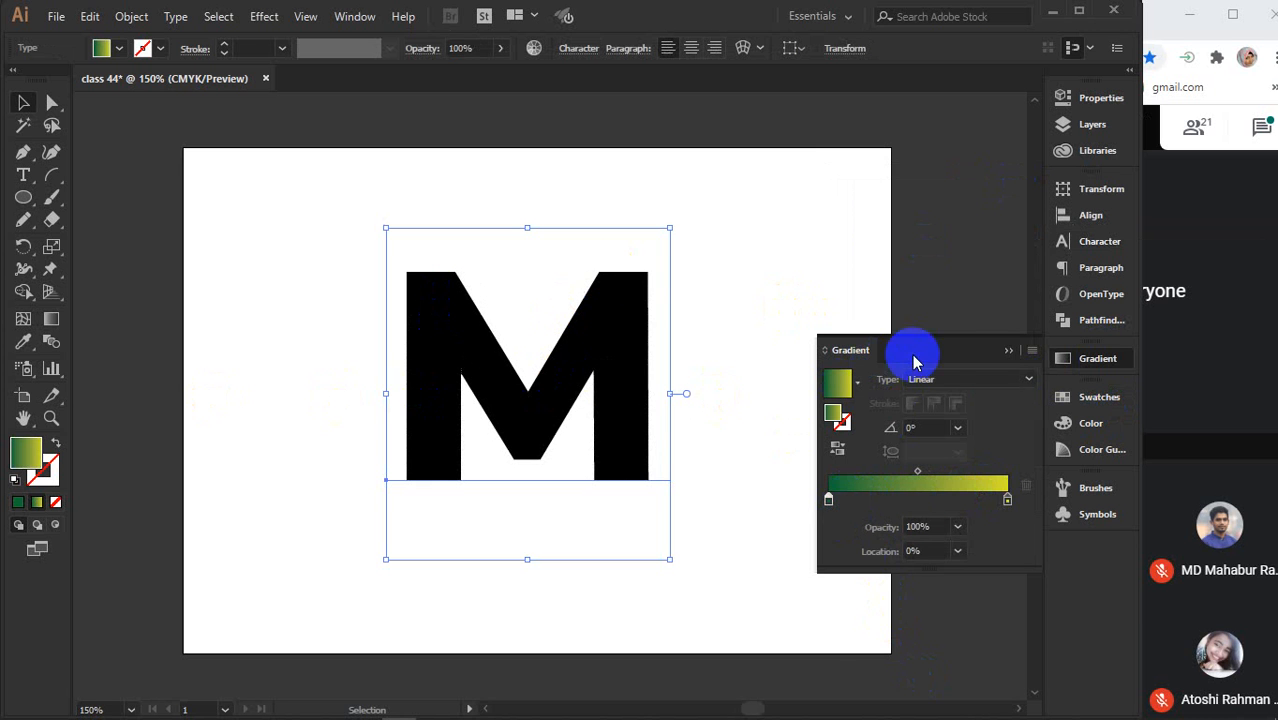
click(1007, 356)
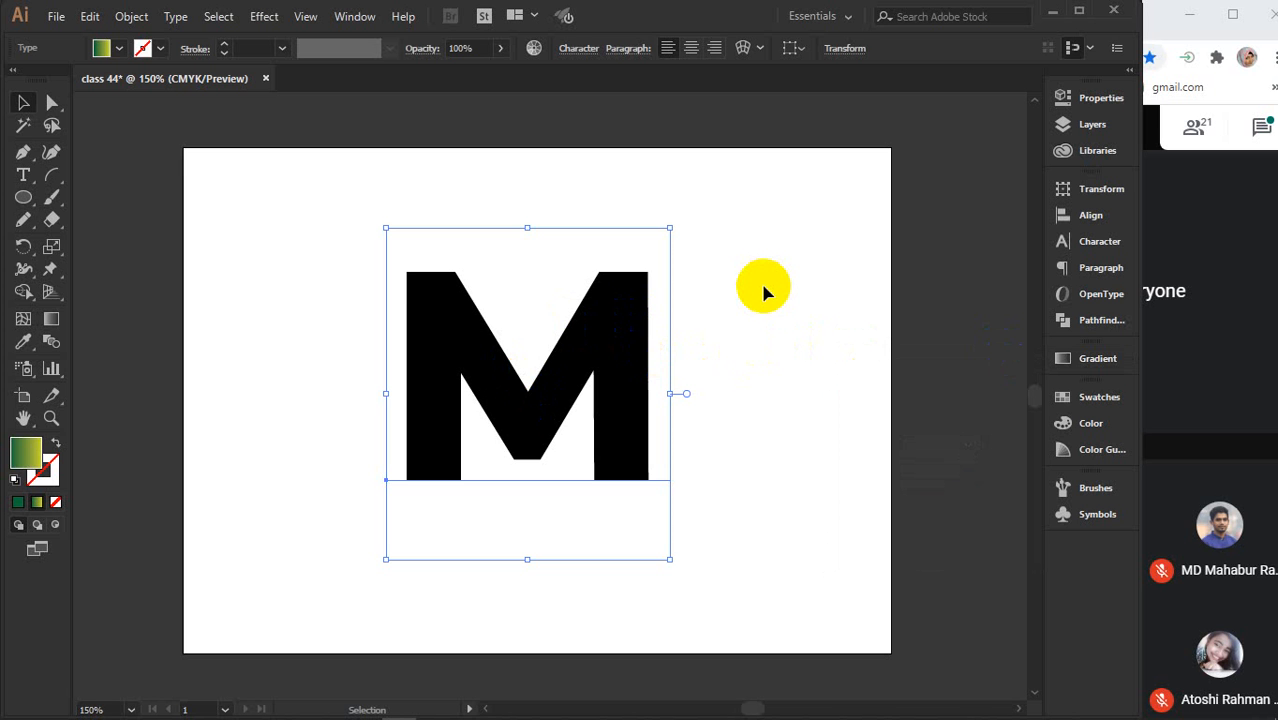
click(442, 285)
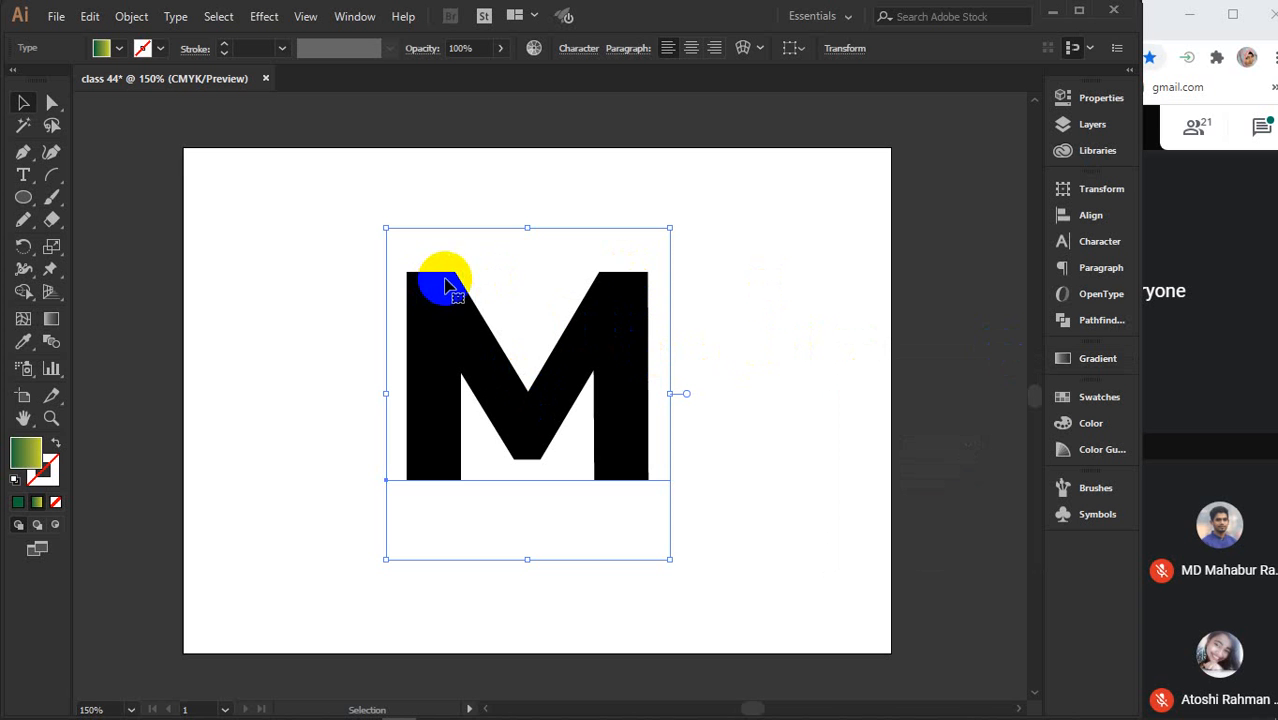
click(465, 380)
click(453, 460)
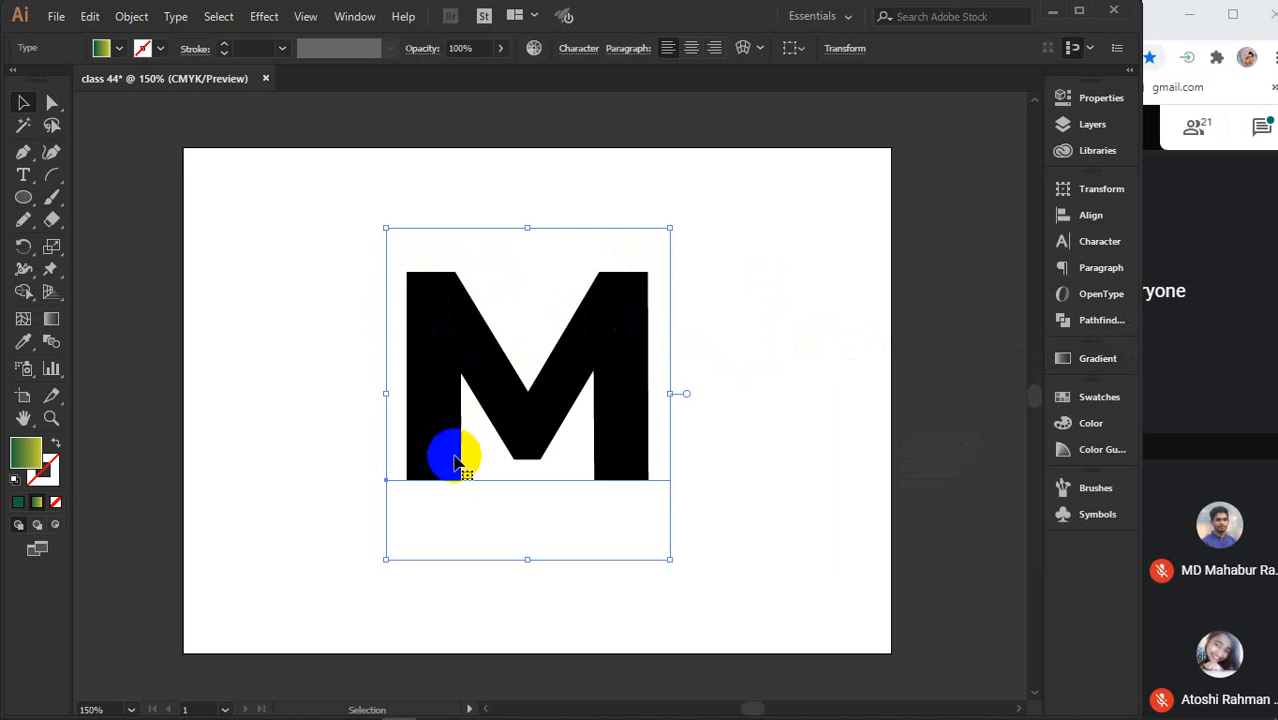
click(548, 417)
click(619, 294)
click(616, 374)
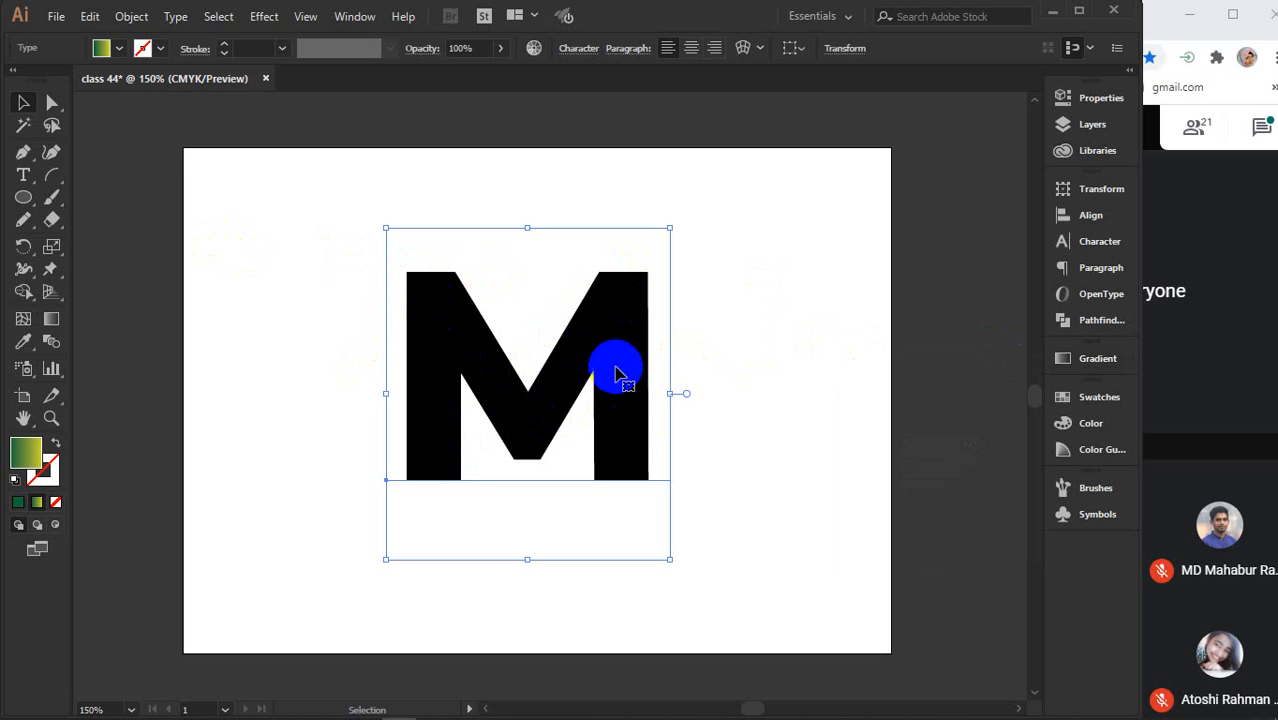
click(613, 370)
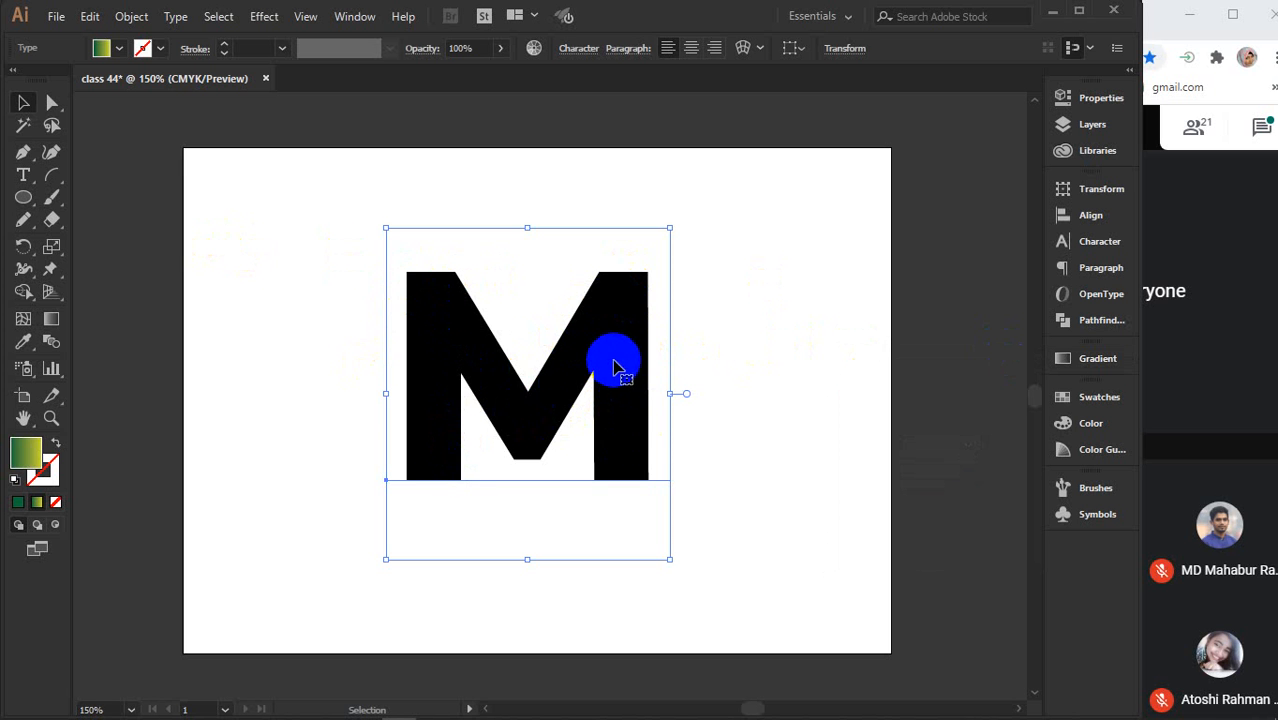
click(508, 351)
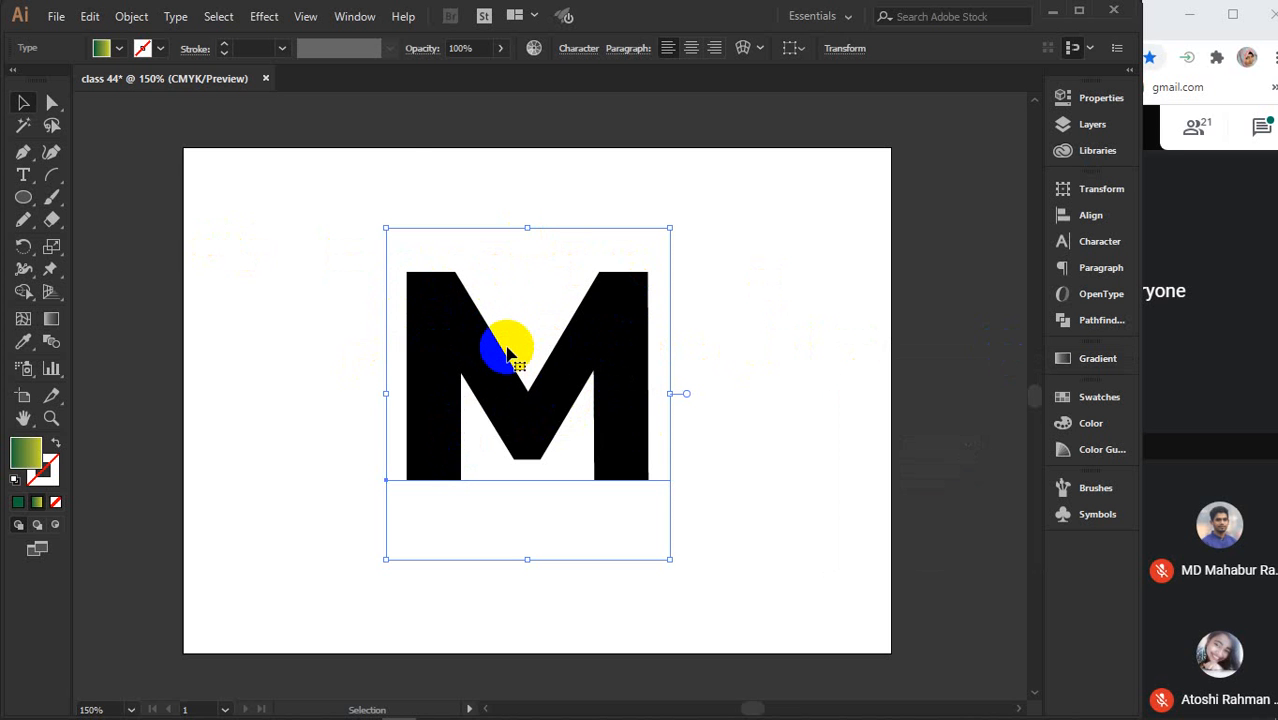
click(130, 16)
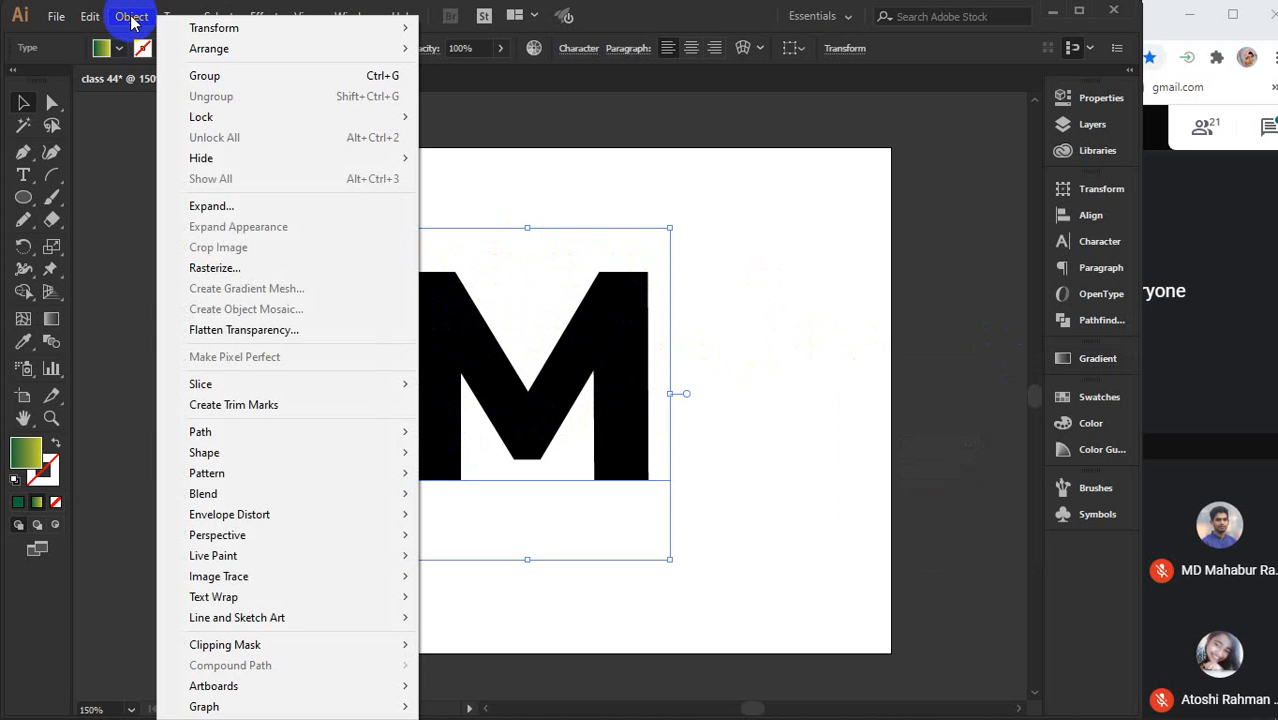
click(211, 206)
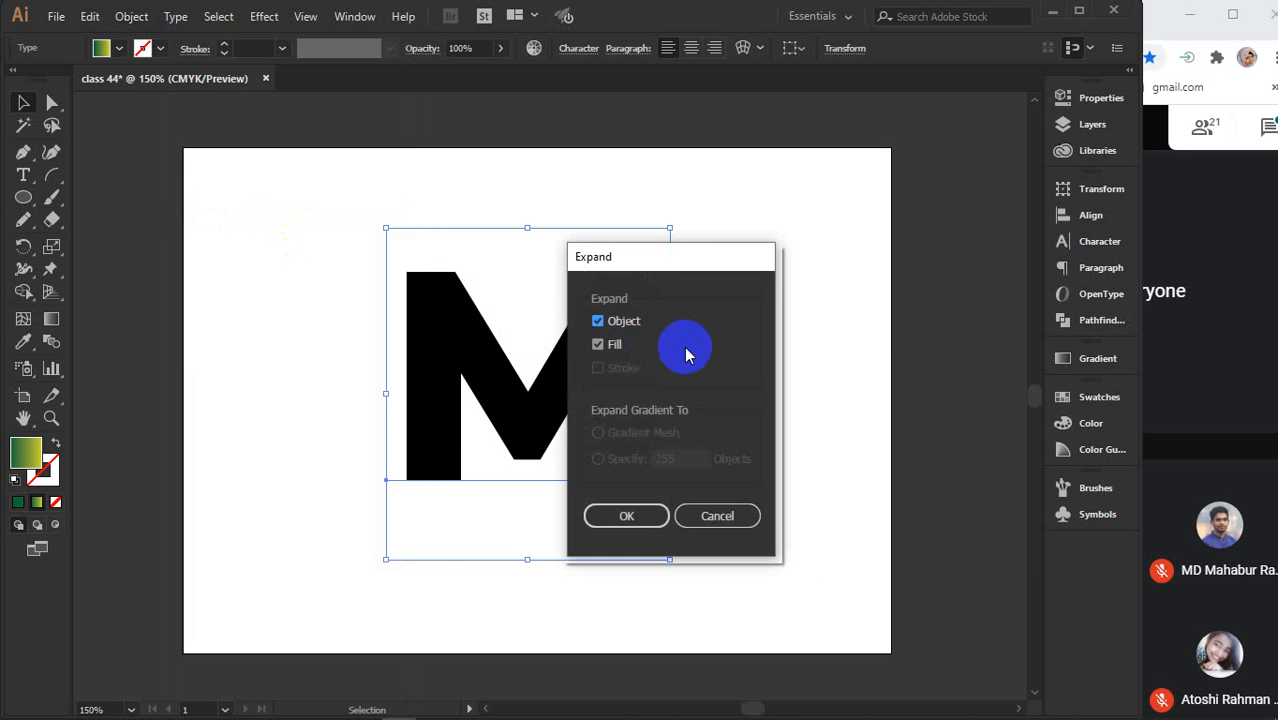
click(717, 522)
Convert the letter M text to outlines
right_click(519, 408)
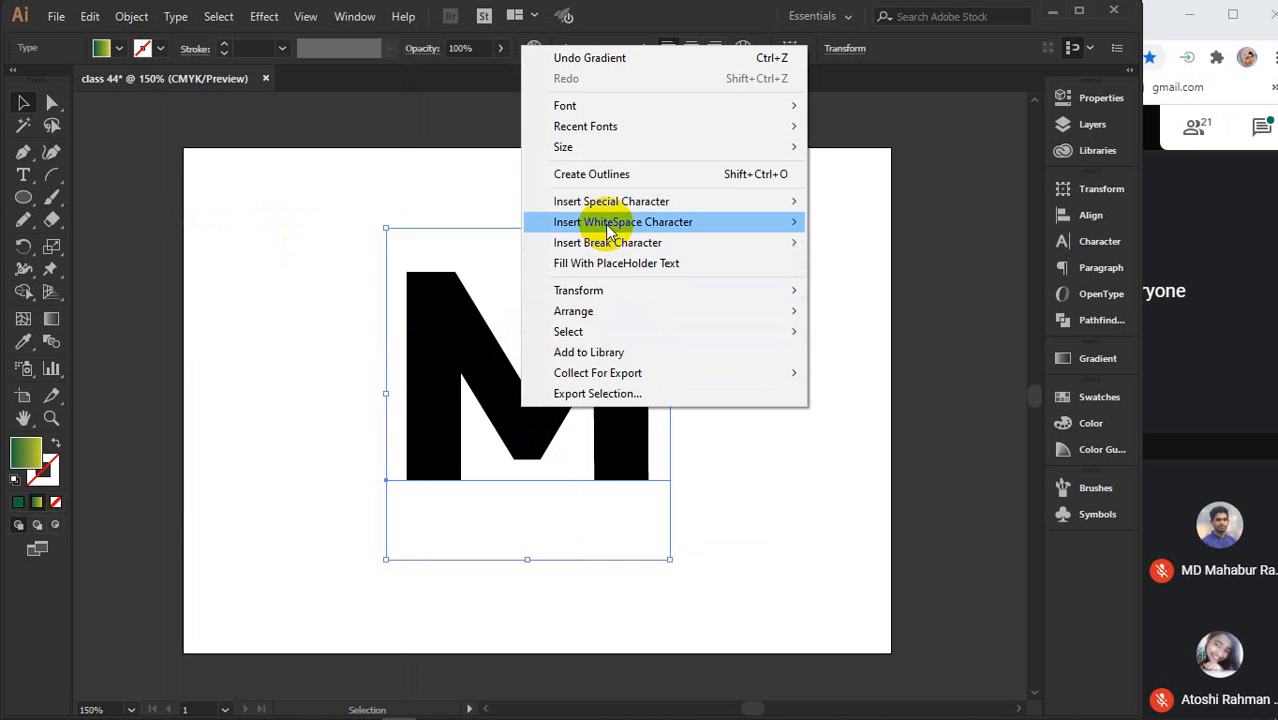
click(175, 17)
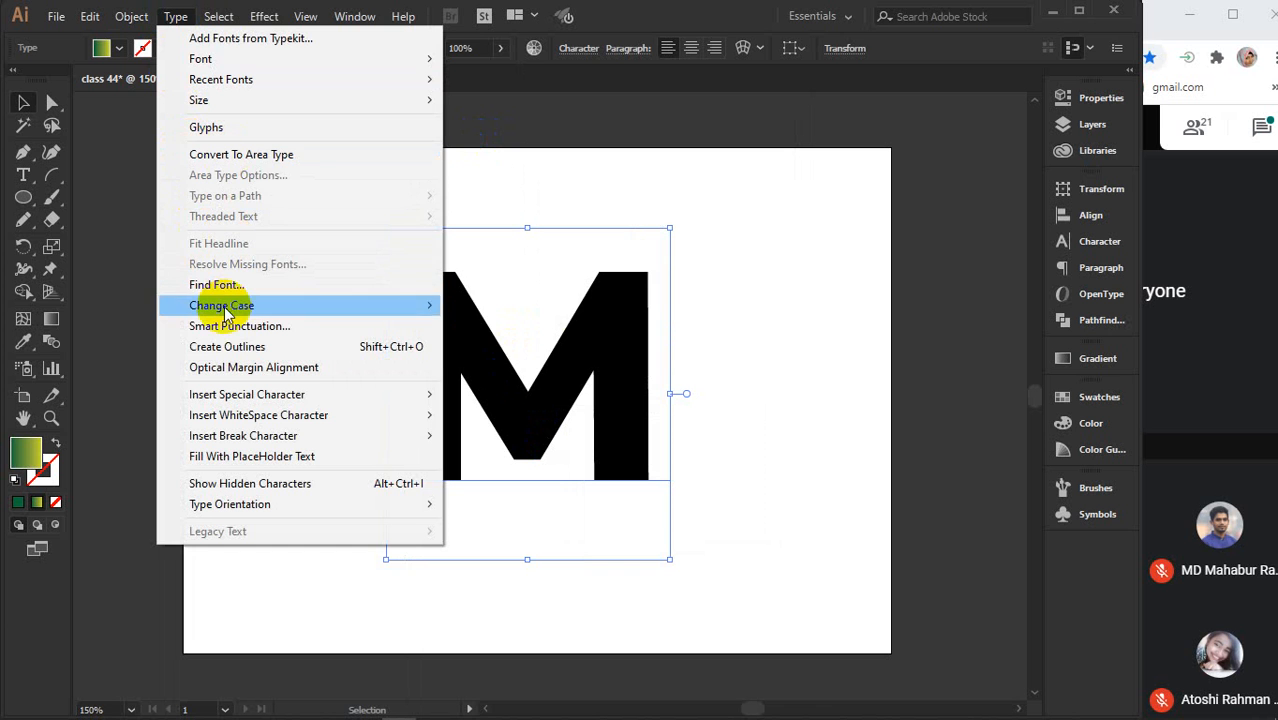
click(268, 350)
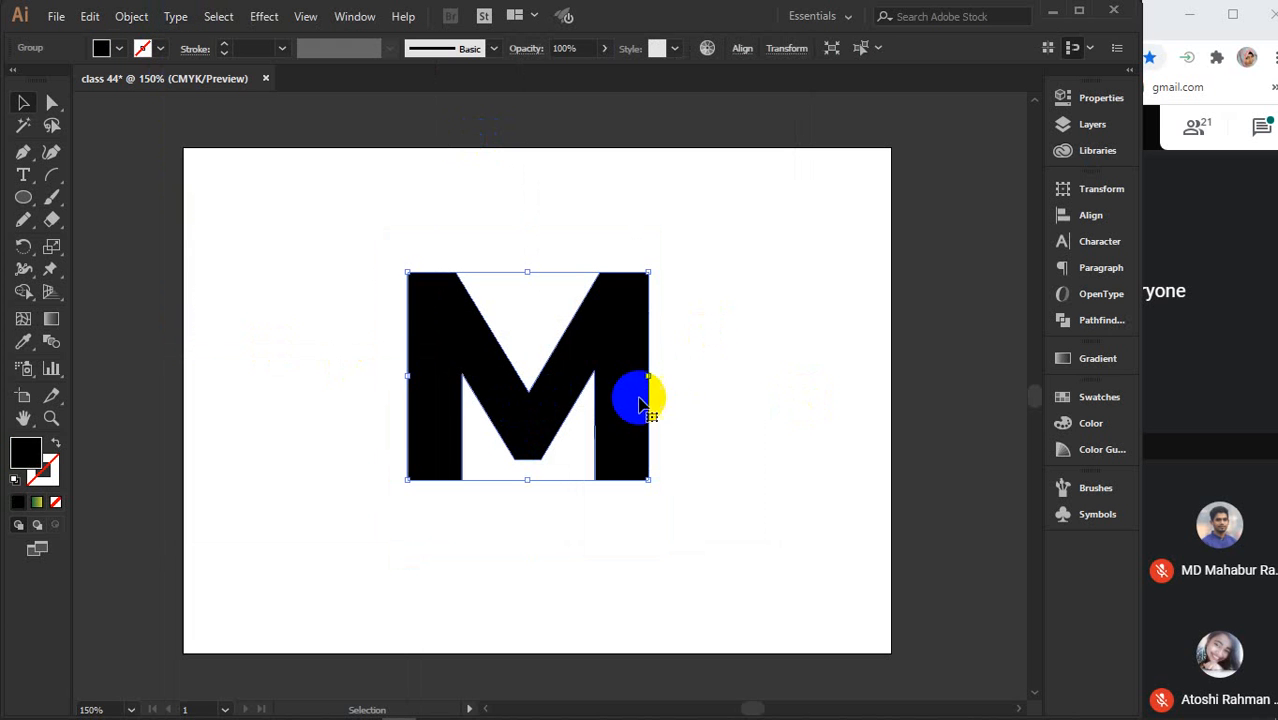
Try the green-to-yellow linear gradient on the outlined M and undo the fill
click(1097, 358)
click(907, 497)
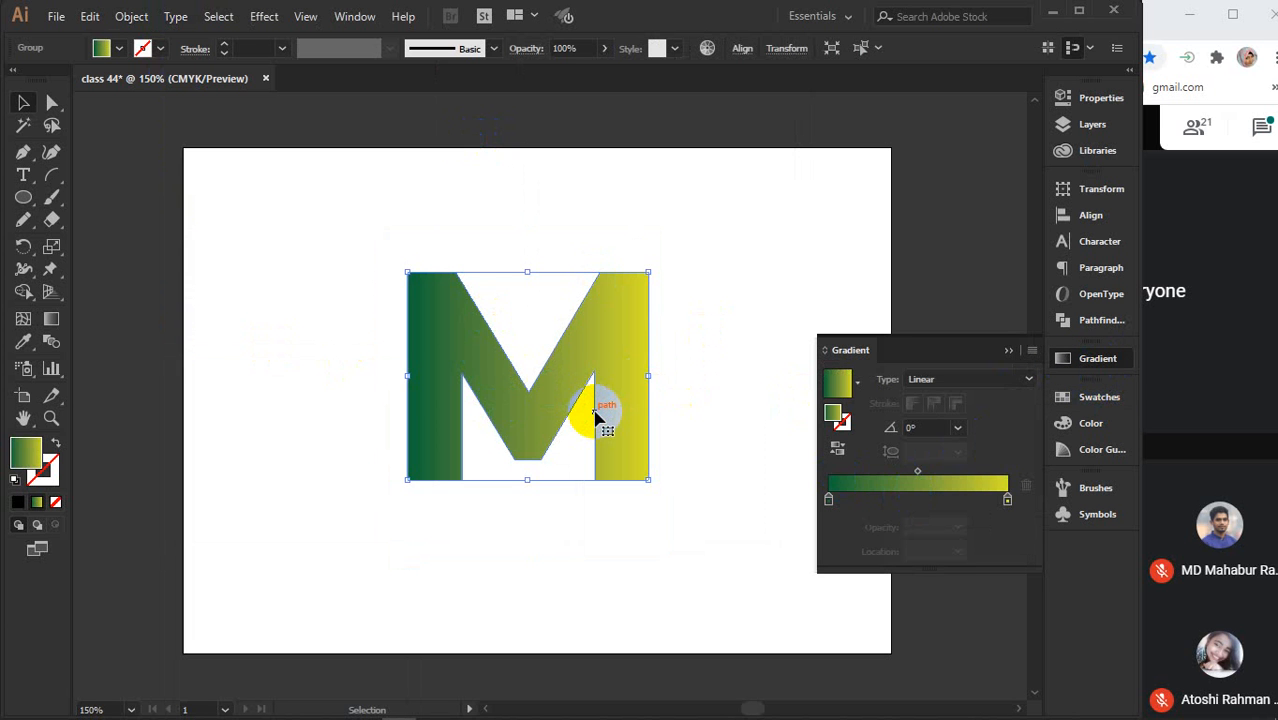
click(1006, 352)
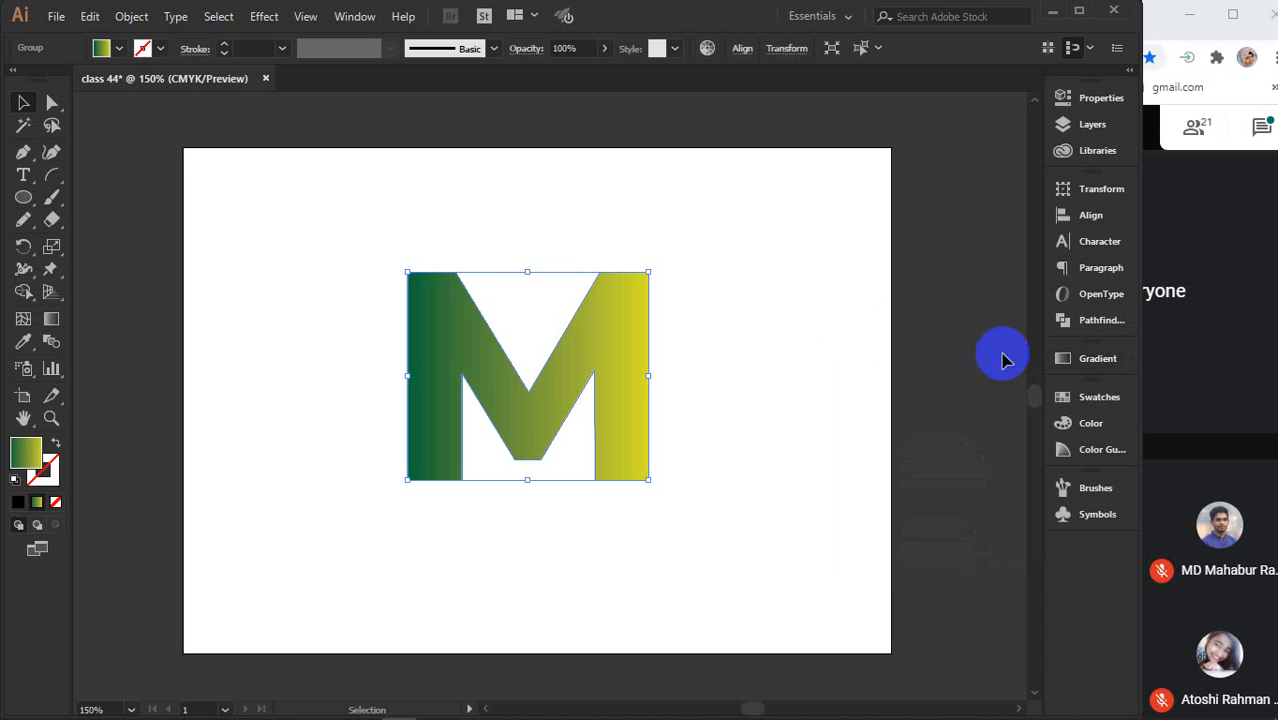
key(a)
key(ctrl+z)
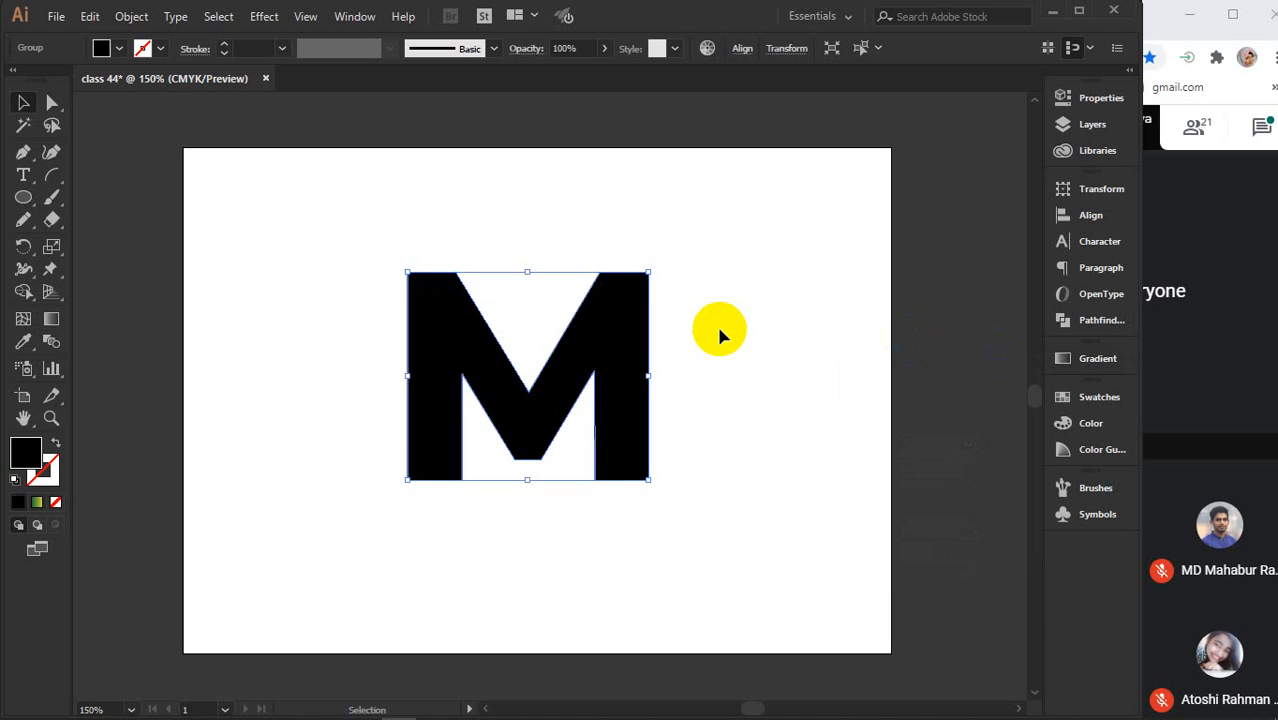
Round the two outer top corners of the M individually to a radius of about 0.48 in
click(572, 350)
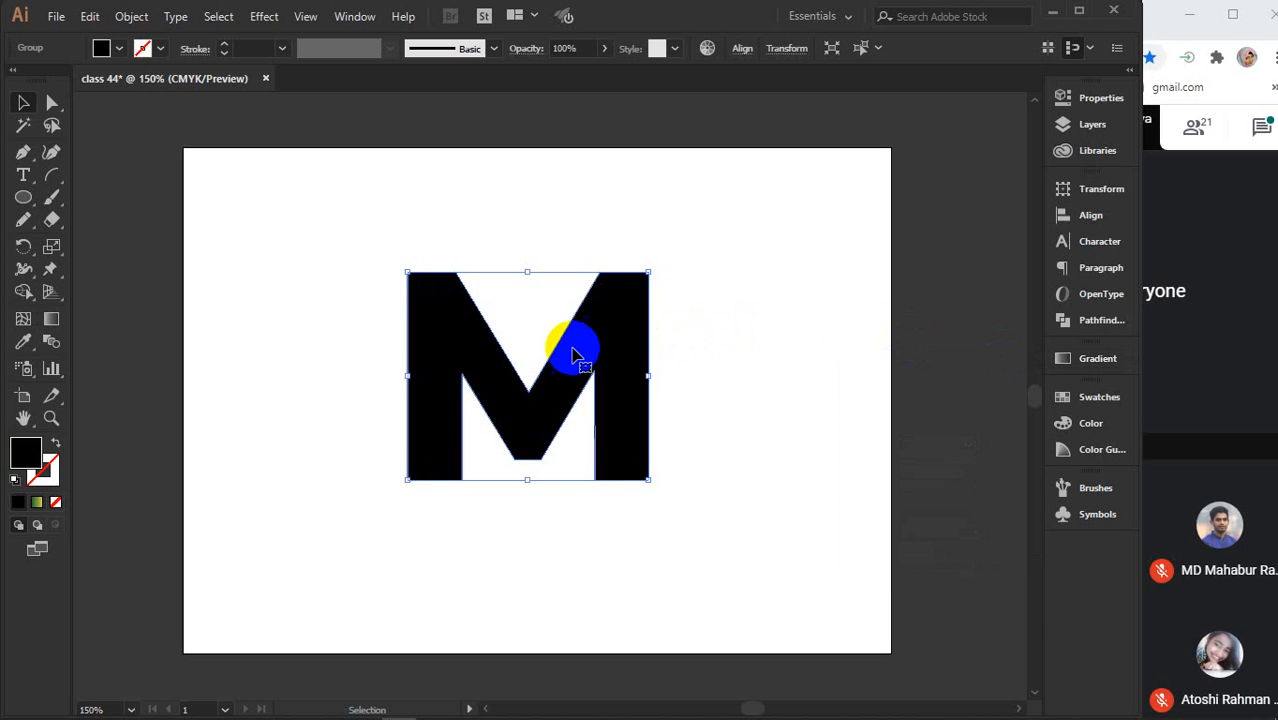
click(52, 103)
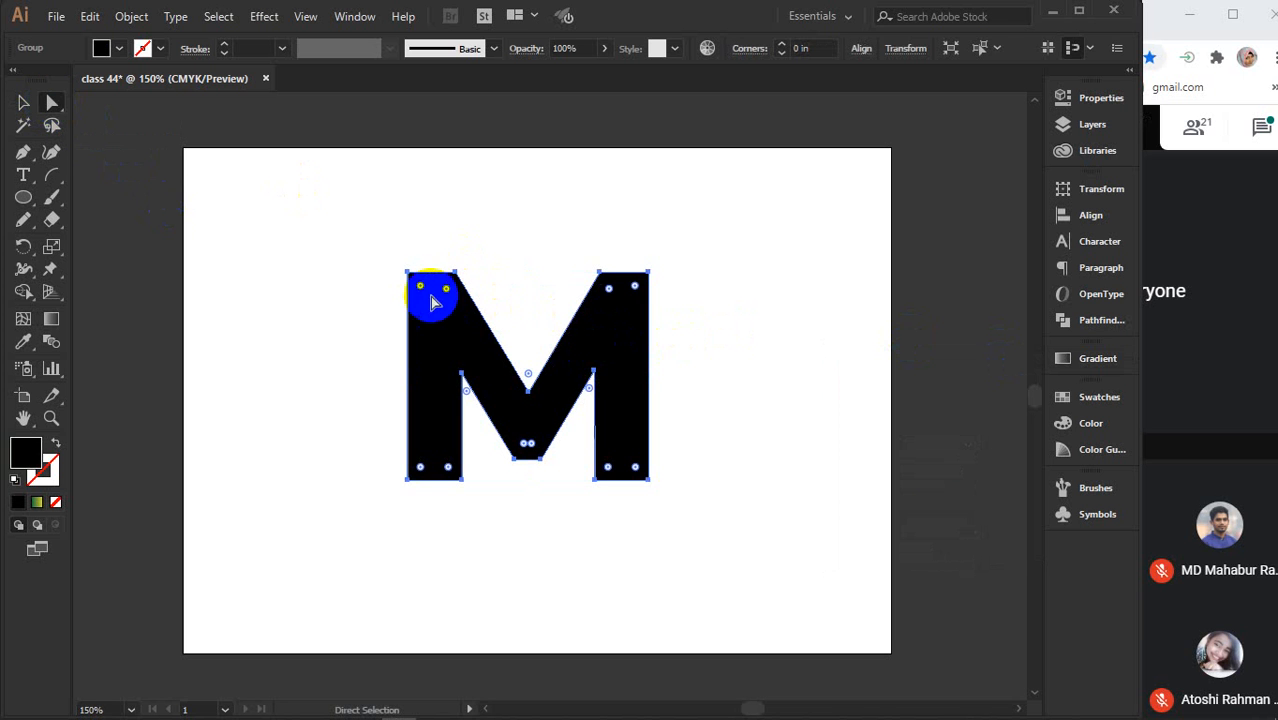
drag(419, 285, 462, 345)
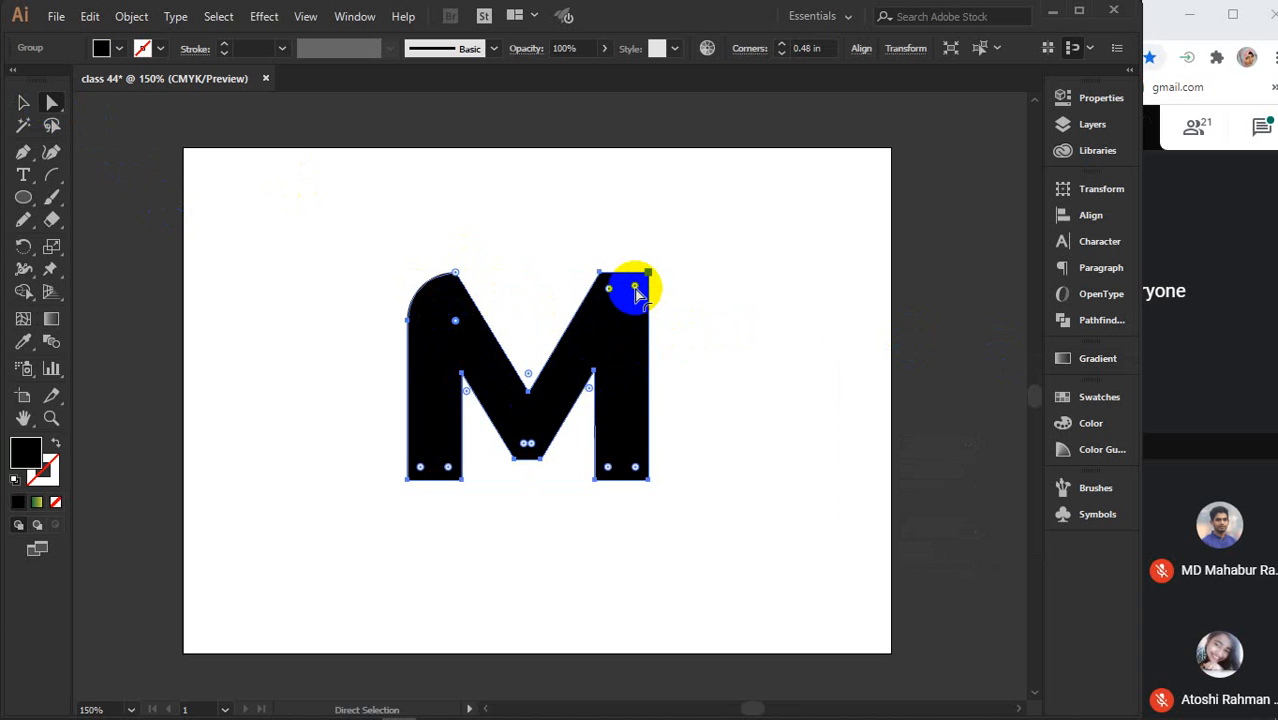
click(636, 288)
drag(636, 288, 600, 390)
Round the M's central top notch and the two inner notches beside its legs
click(528, 406)
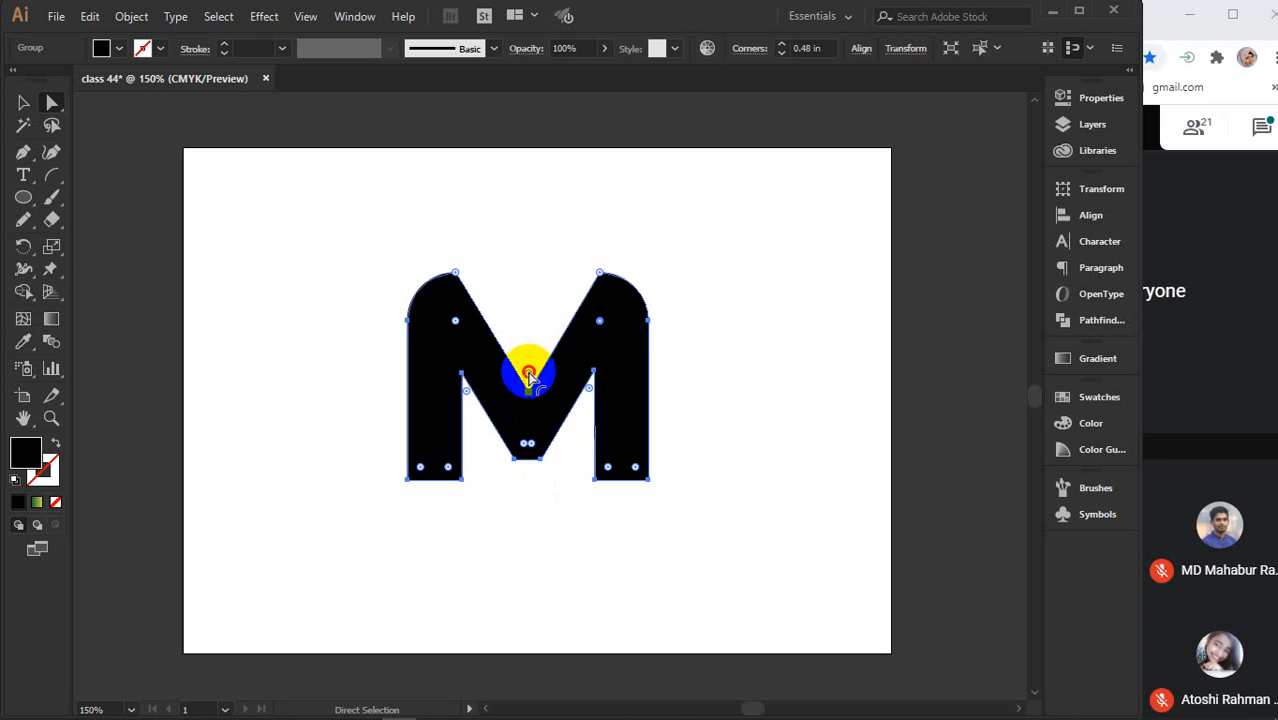
mouse_move(528, 378)
mouse_down()
mouse_move(536, 351)
mouse_move(546, 376)
mouse_up()
click(594, 396)
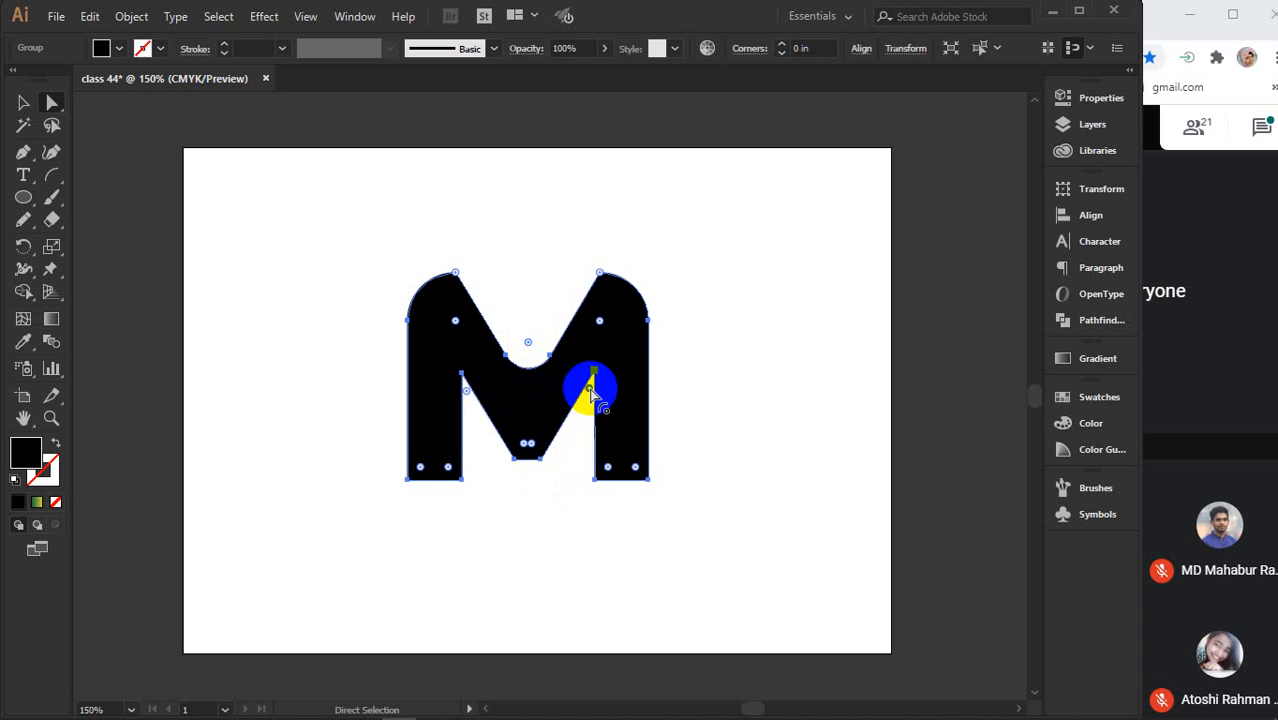
shift+click(466, 395)
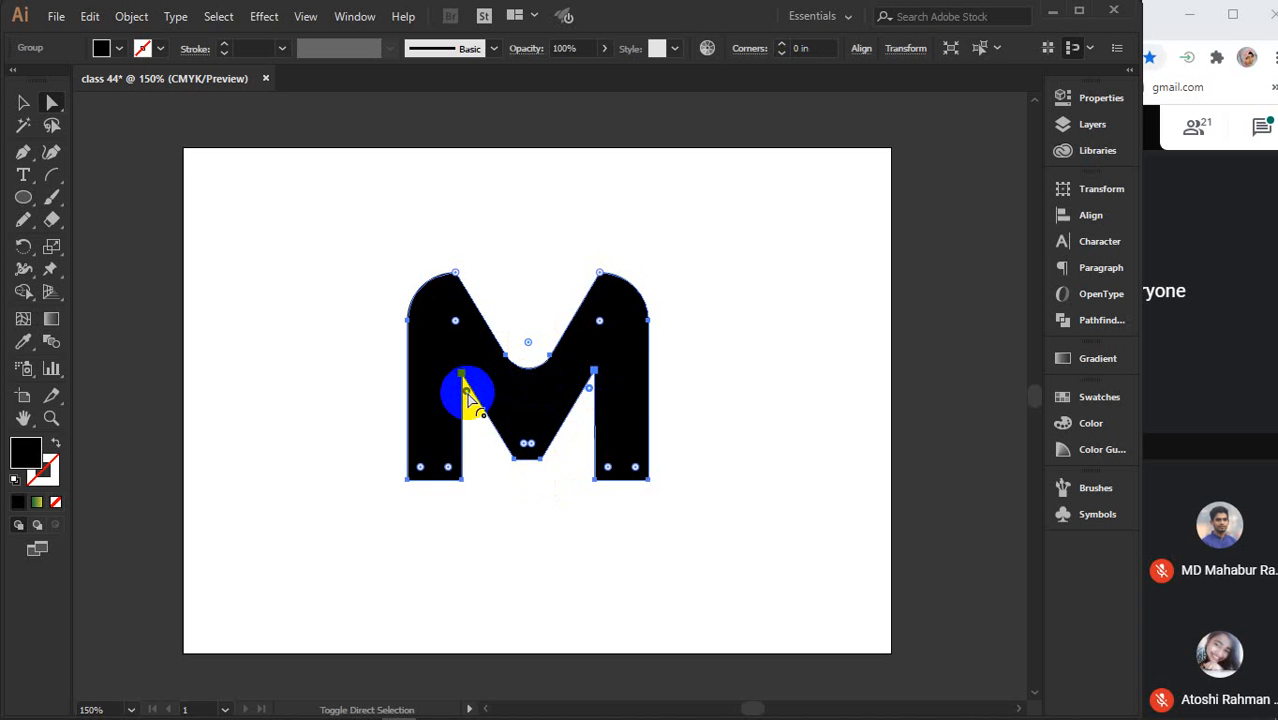
drag(466, 395, 533, 445)
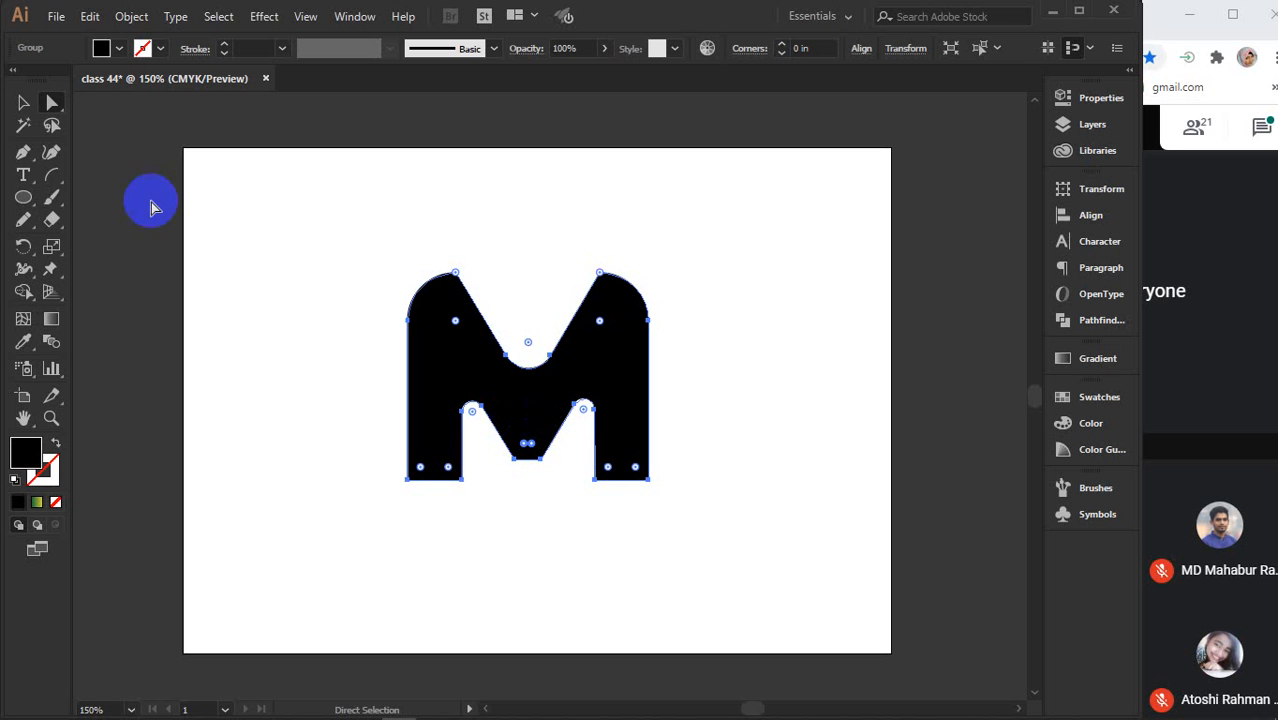
Reshape the M's flat middle tip with the Curvature tool into a single point level with the bottom of the legs
click(51, 152)
click(598, 477)
click(541, 460)
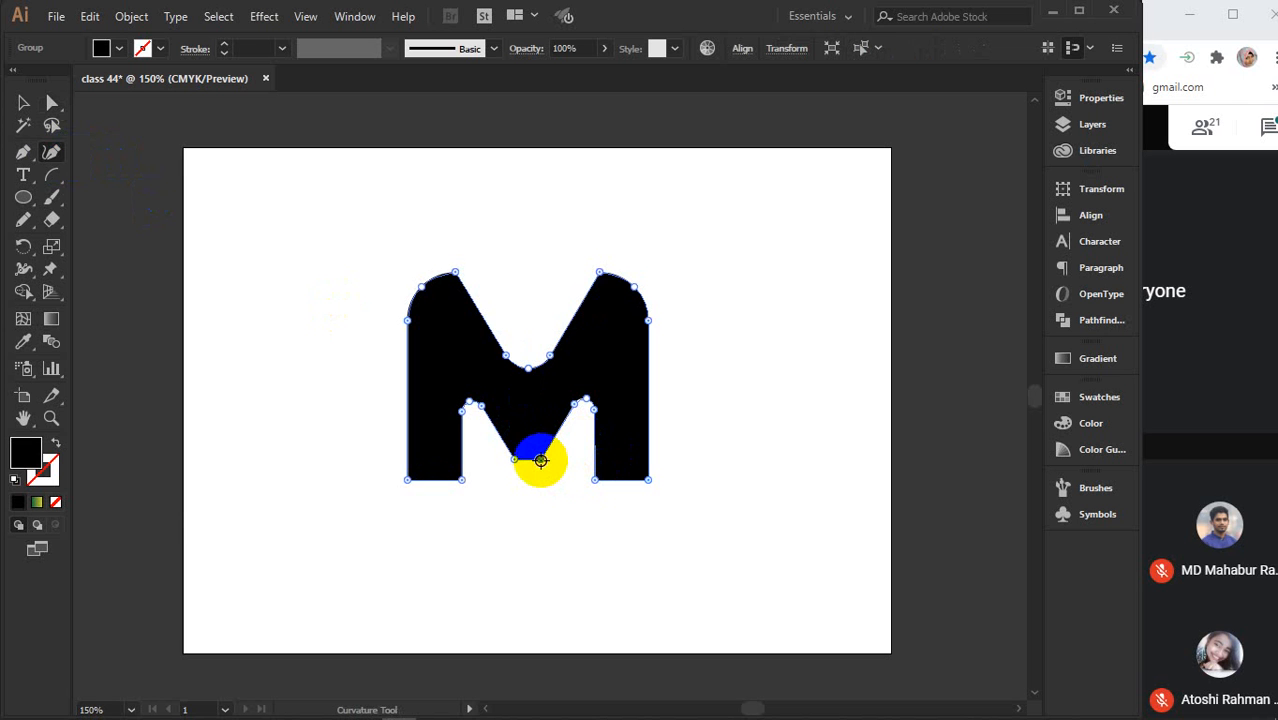
mouse_move(541, 460)
mouse_down()
mouse_move(516, 460)
mouse_move(528, 479)
mouse_up()
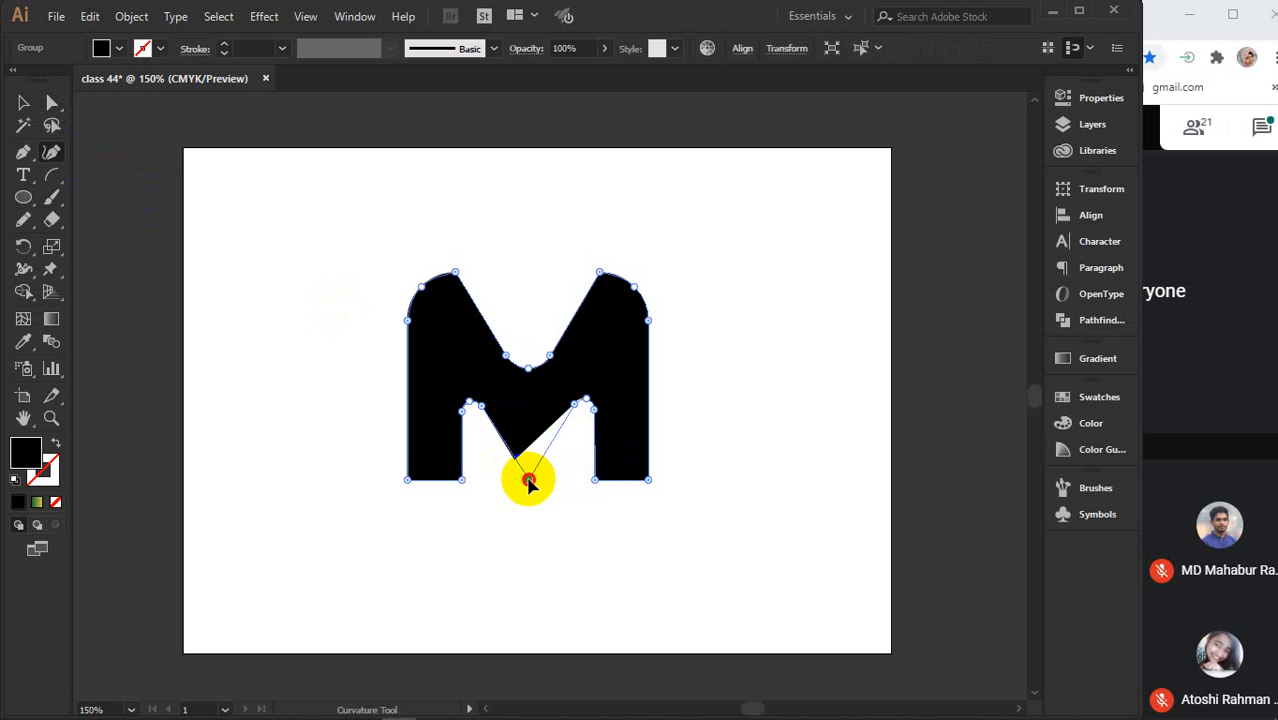
Round the M's pointed middle tip to a radius of about 0.36 in
click(50, 104)
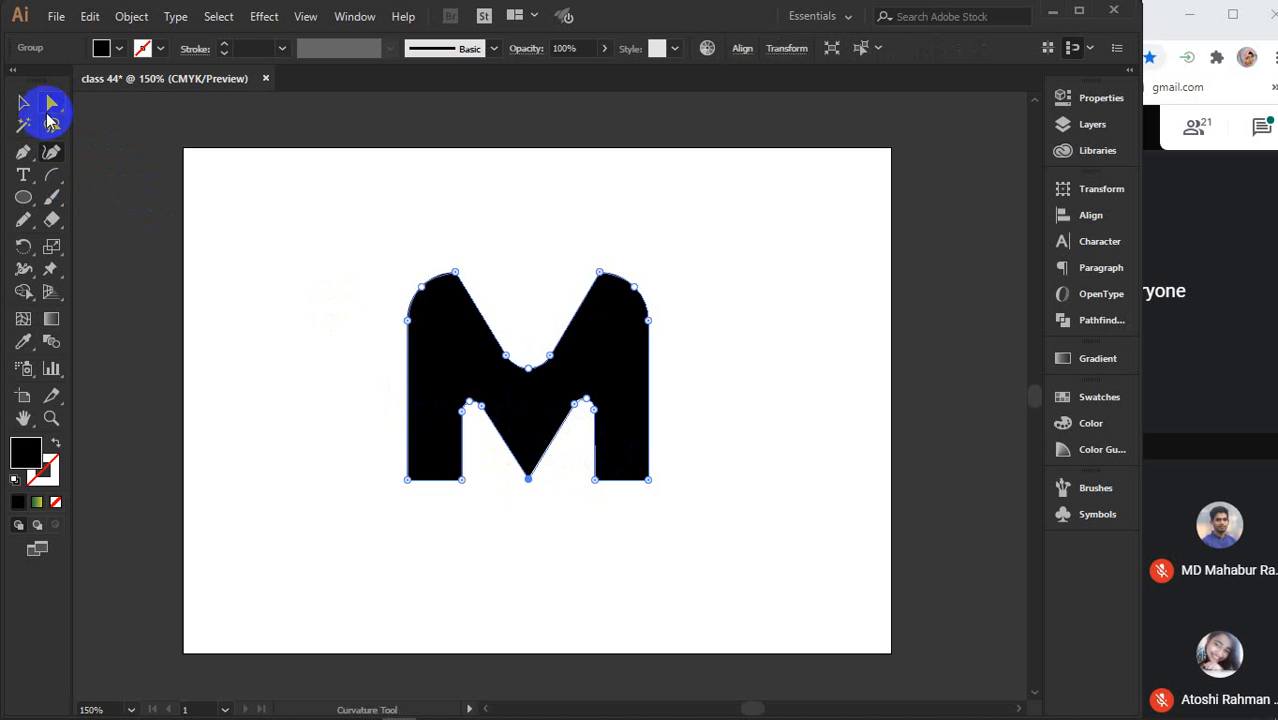
click(476, 415)
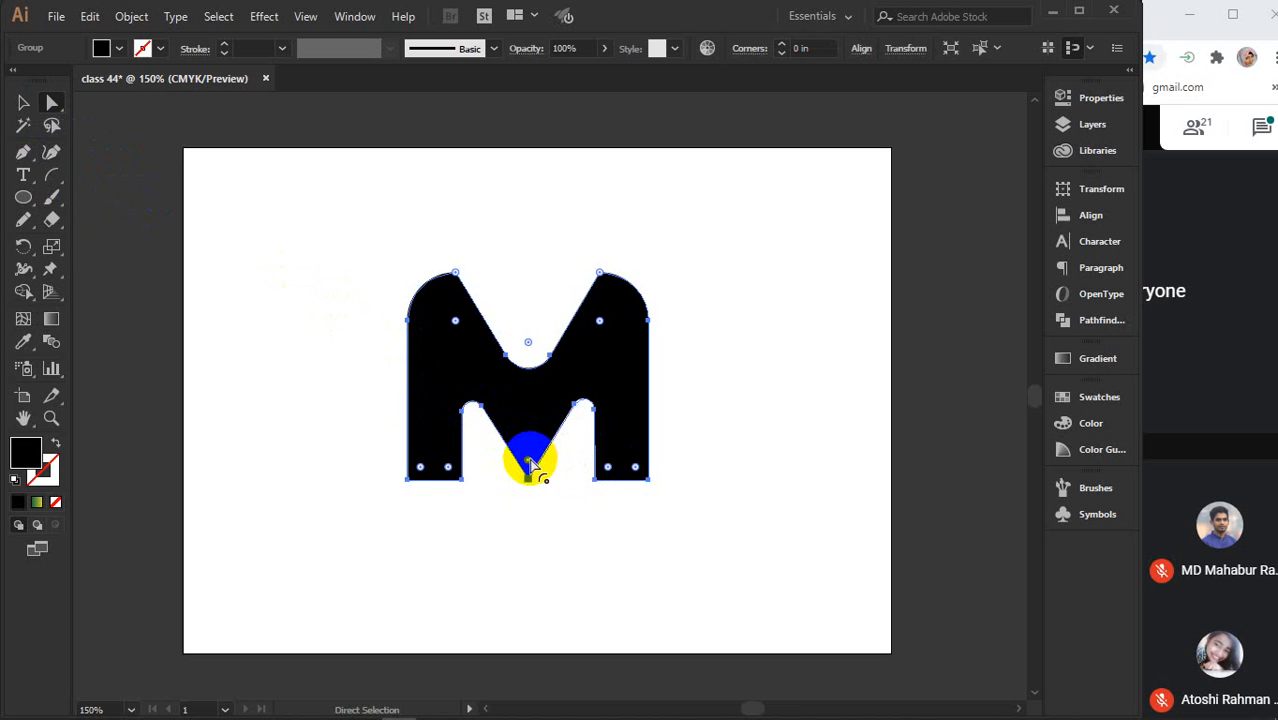
drag(528, 462, 524, 407)
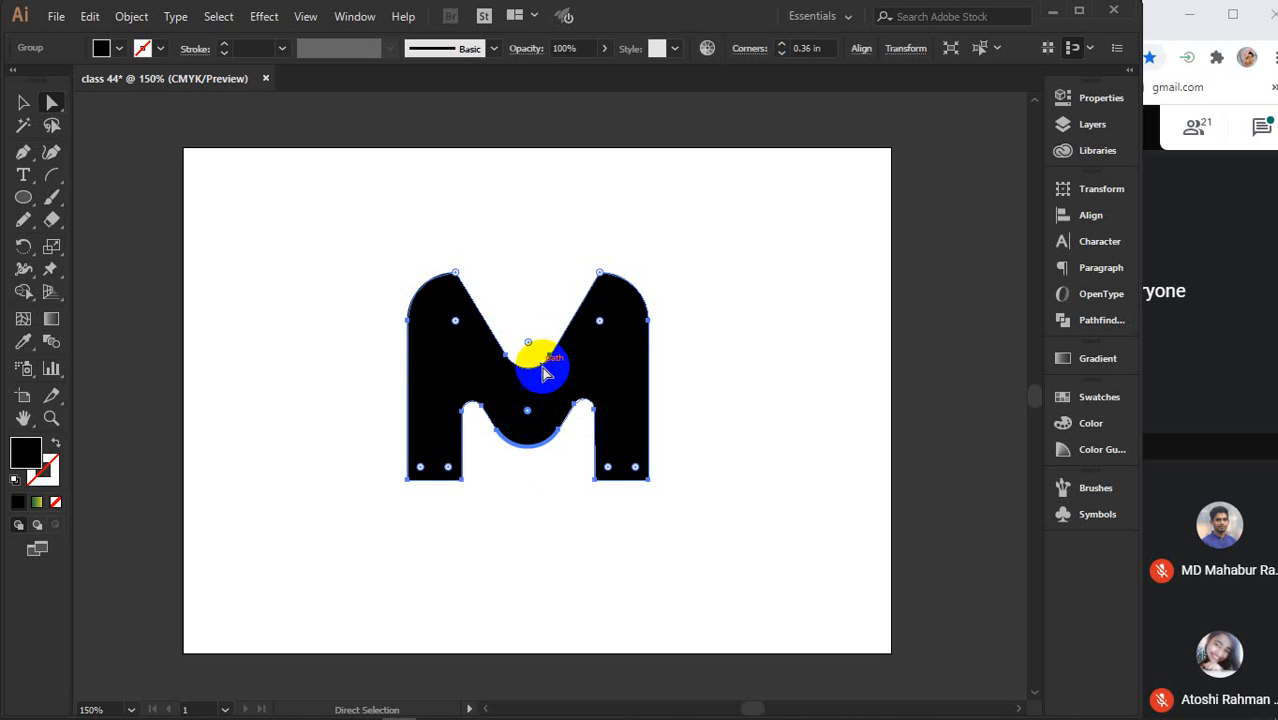
Widen the top notch's rounding to about 0.83 in and the middle tip's rounding to about 0.53 in
click(528, 422)
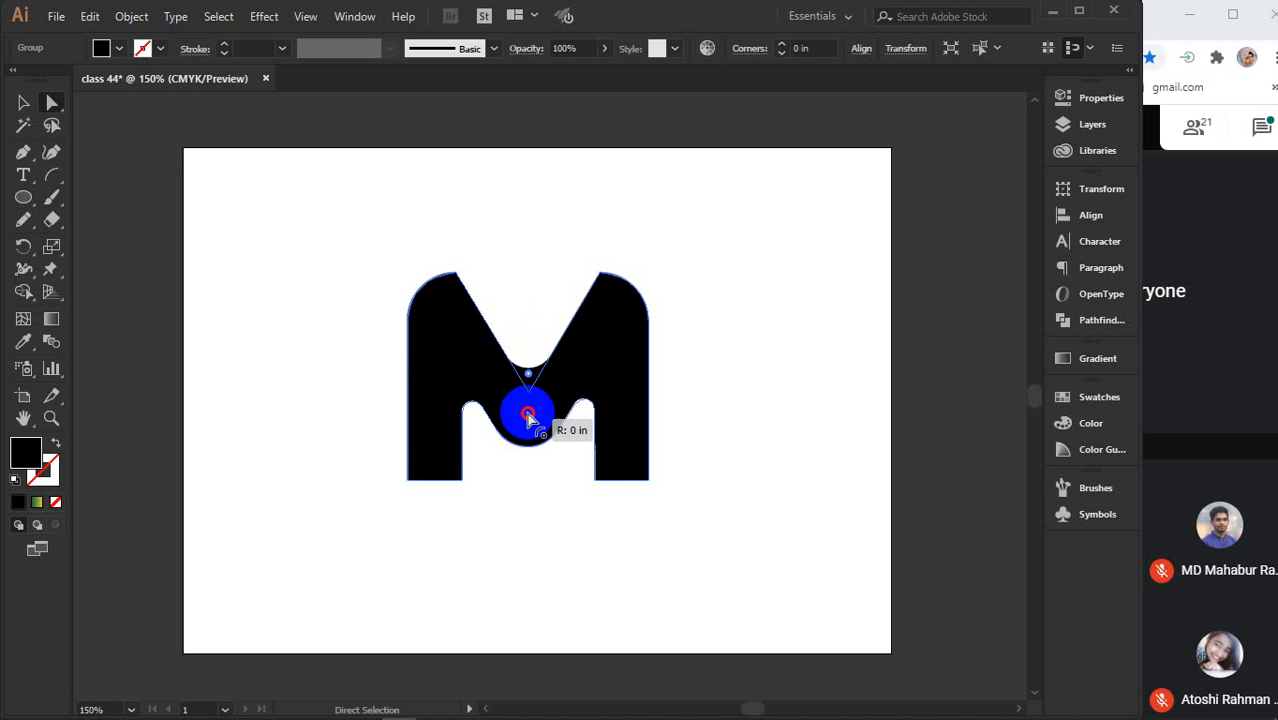
click(531, 378)
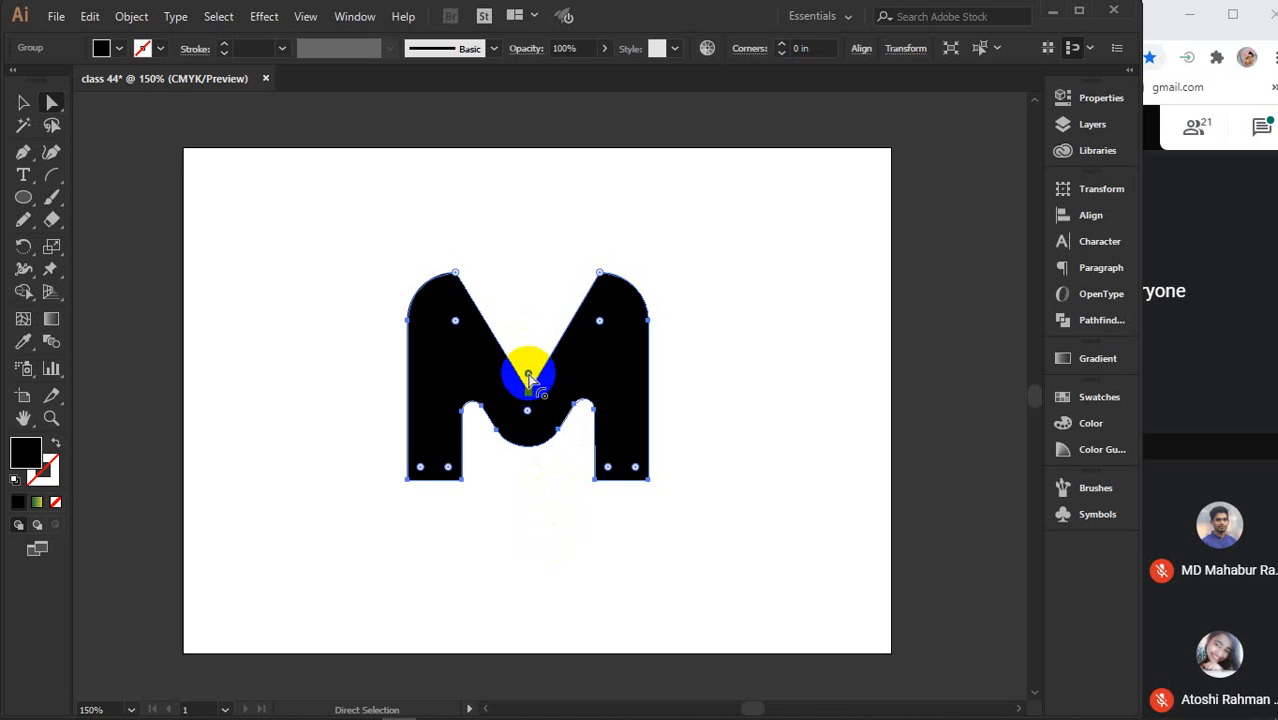
drag(528, 373, 542, 215)
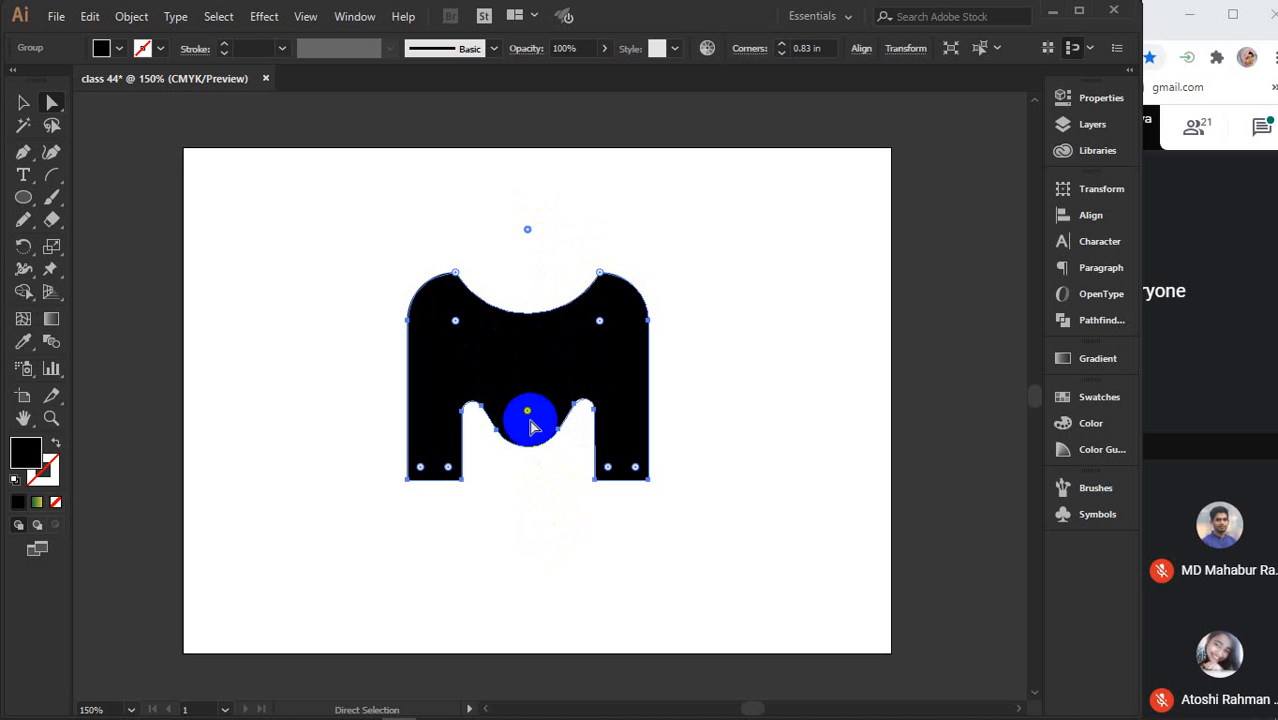
click(525, 410)
drag(525, 412, 528, 354)
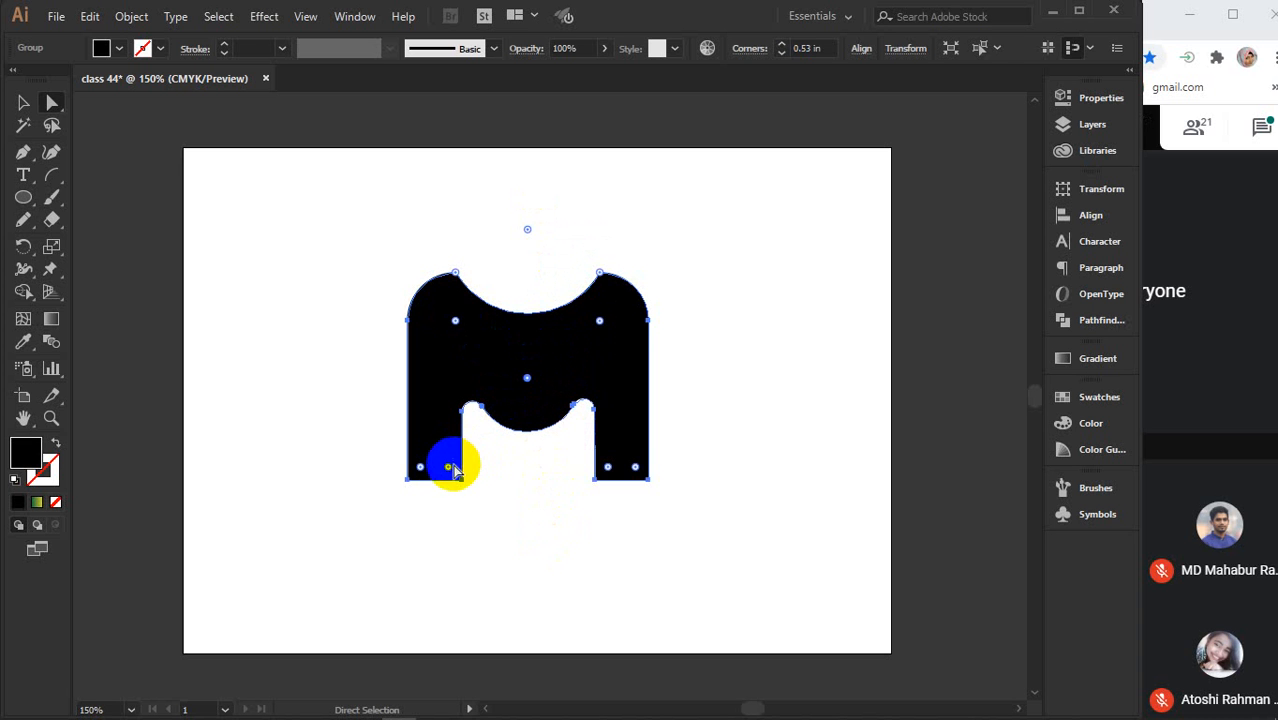
Round the two outer bottom corners of the M's legs to about 0.54 in and deselect the shape
drag(450, 470, 452, 455)
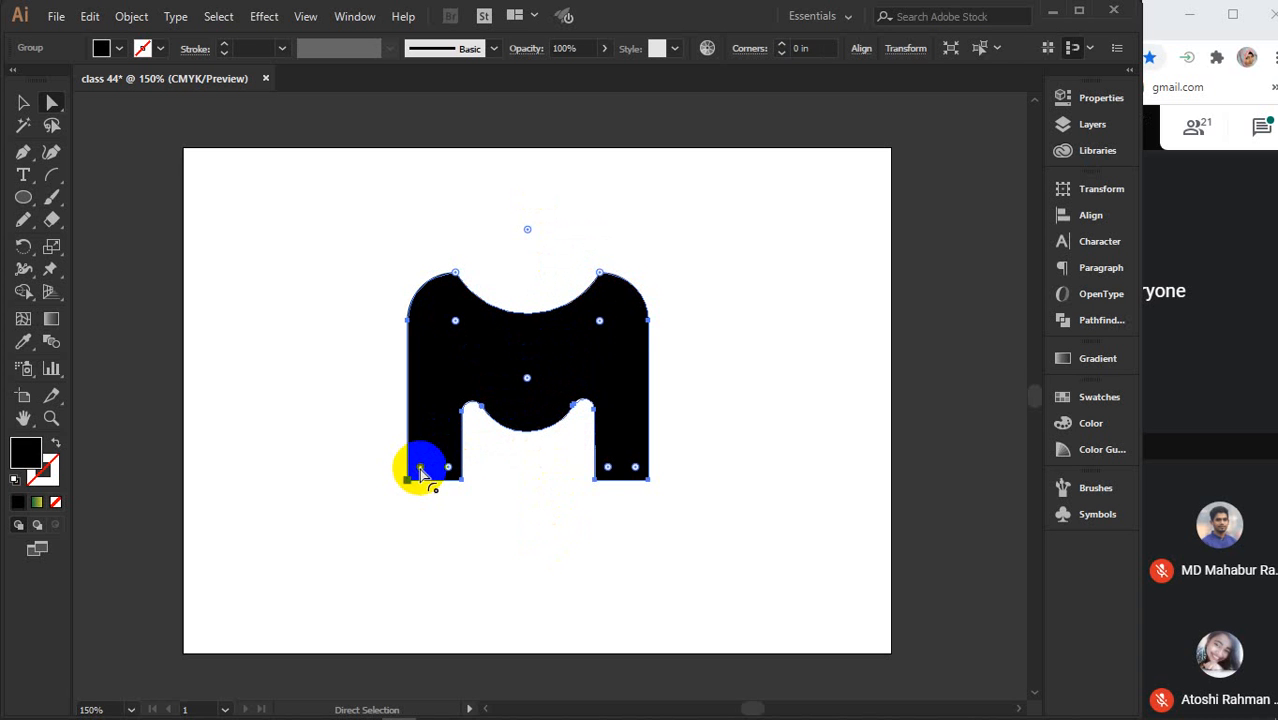
drag(421, 472, 473, 403)
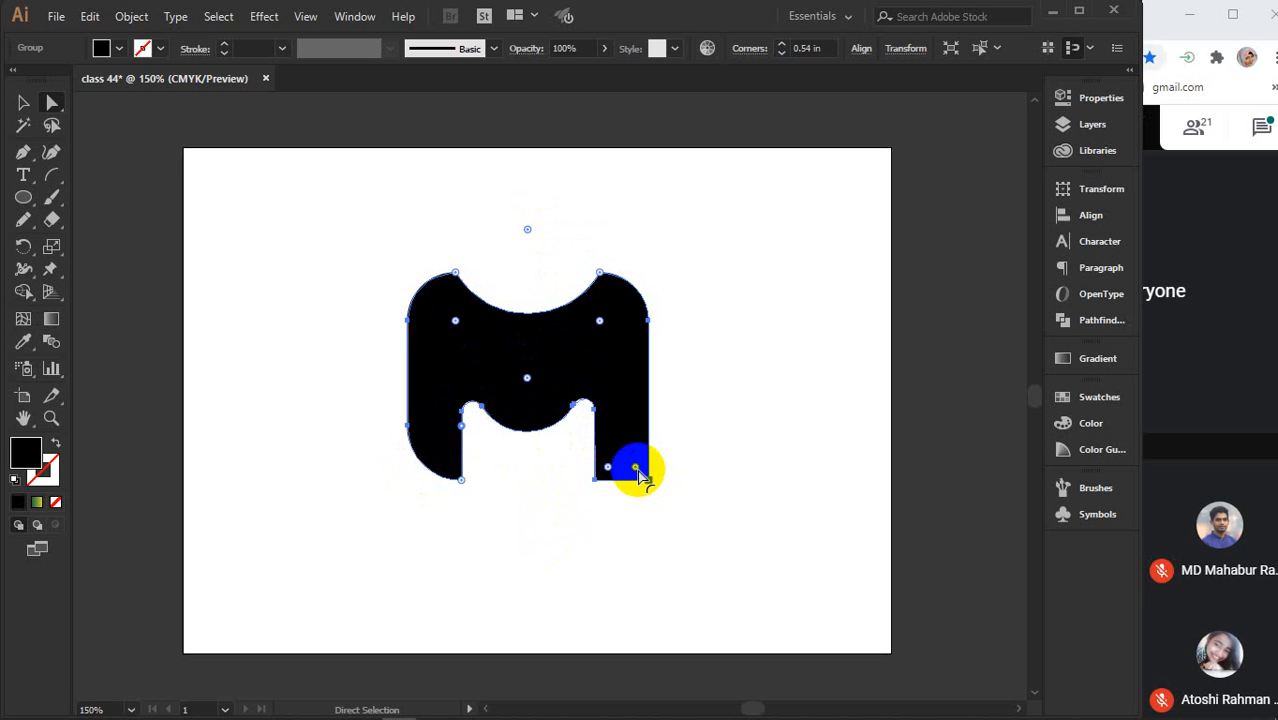
drag(640, 475, 590, 412)
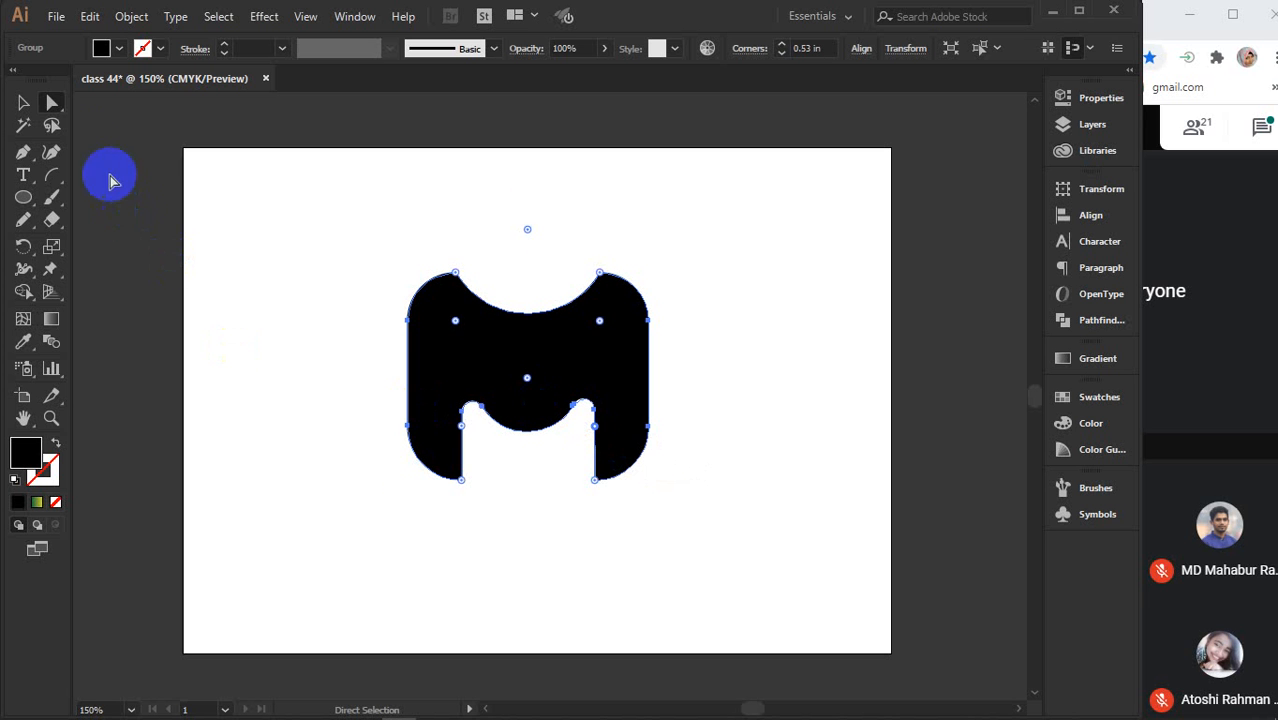
click(23, 102)
click(335, 390)
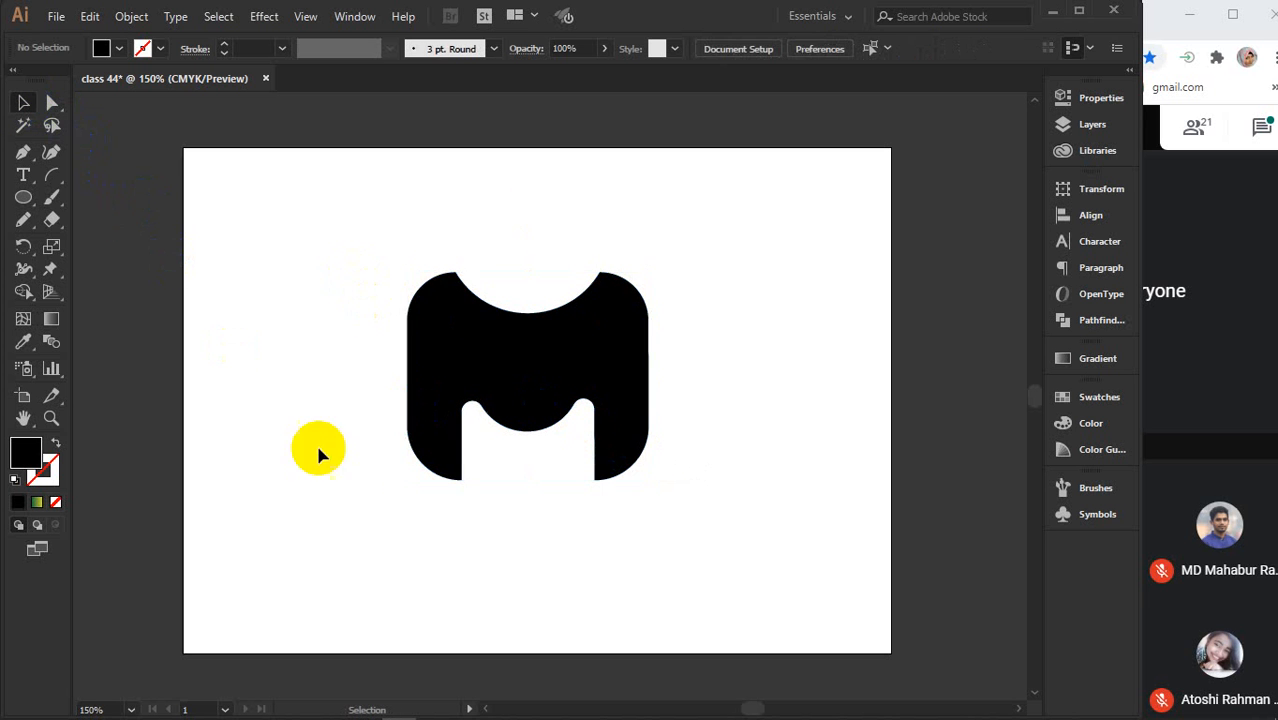
click(522, 350)
click(551, 368)
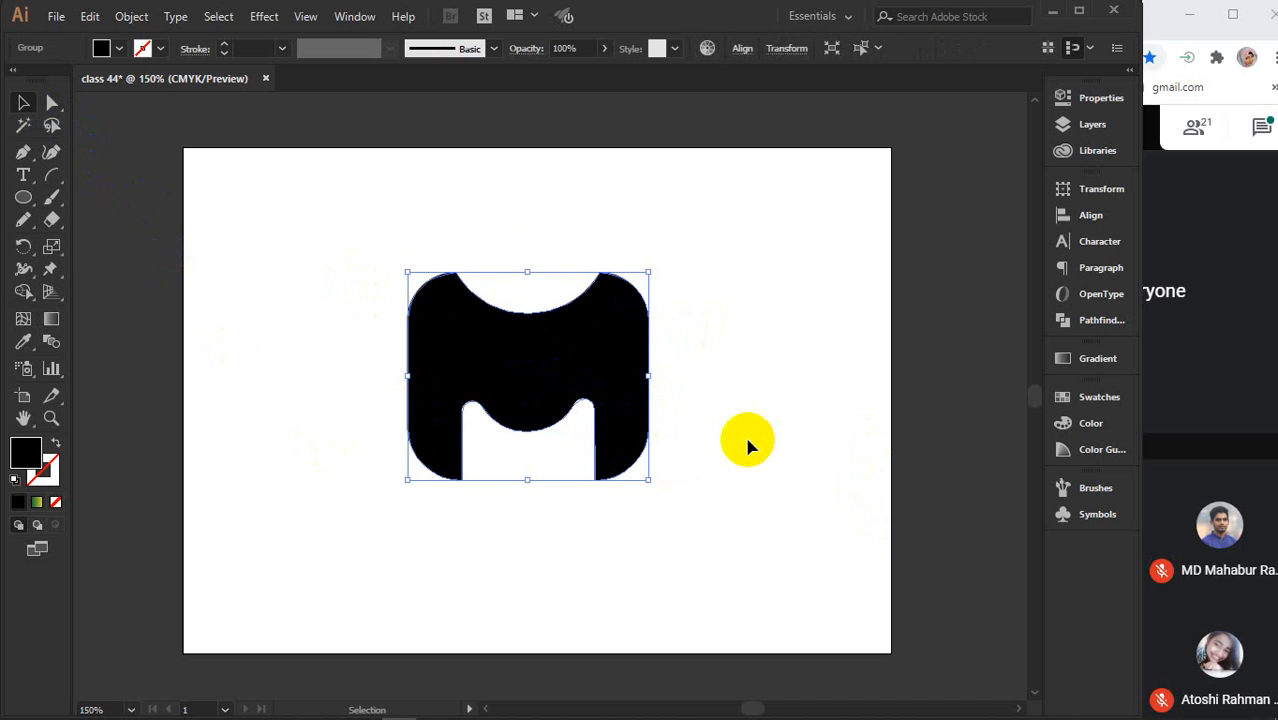
click(748, 441)
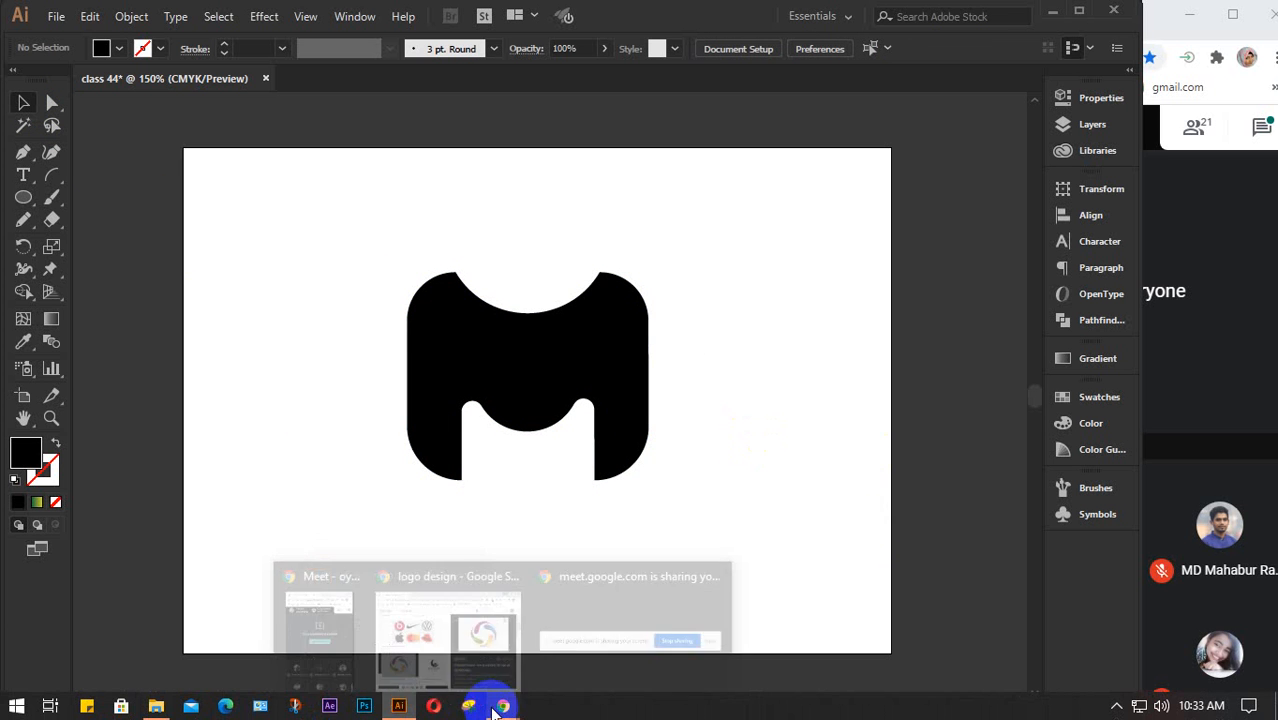
Switch to Chrome and search Google Images for "letter logo"
click(483, 688)
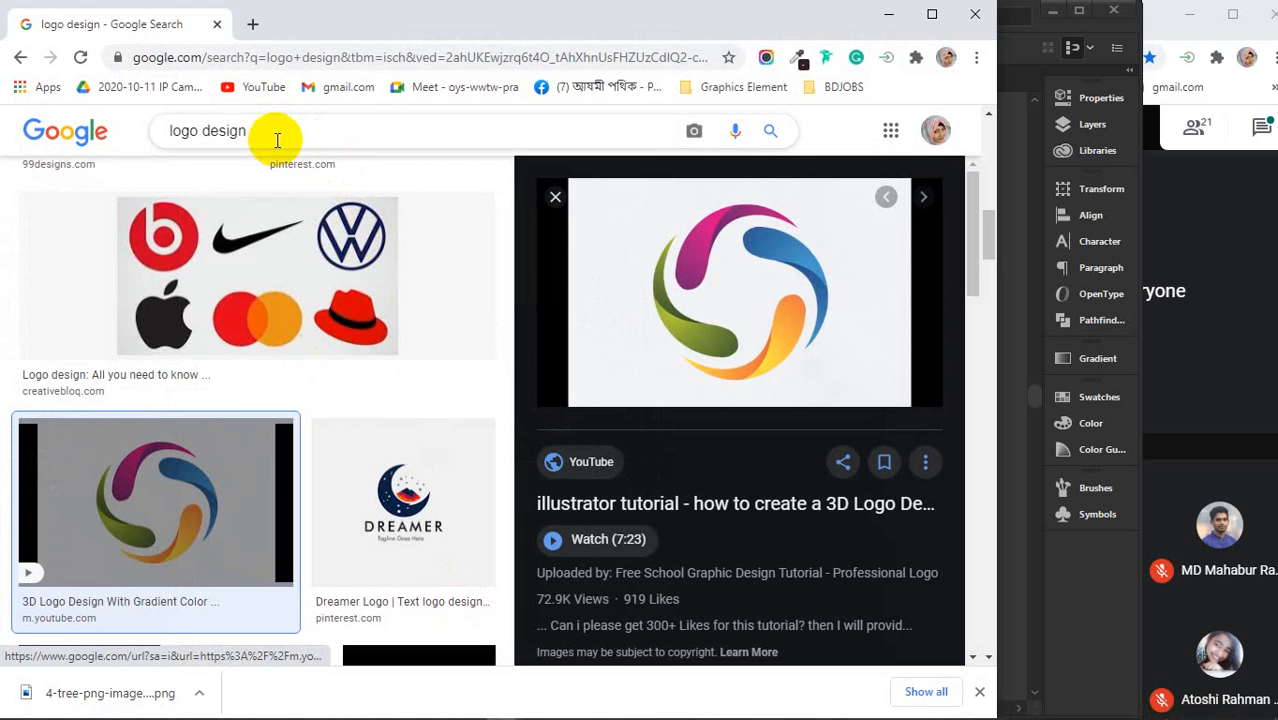
drag(277, 134, 123, 140)
text(le)
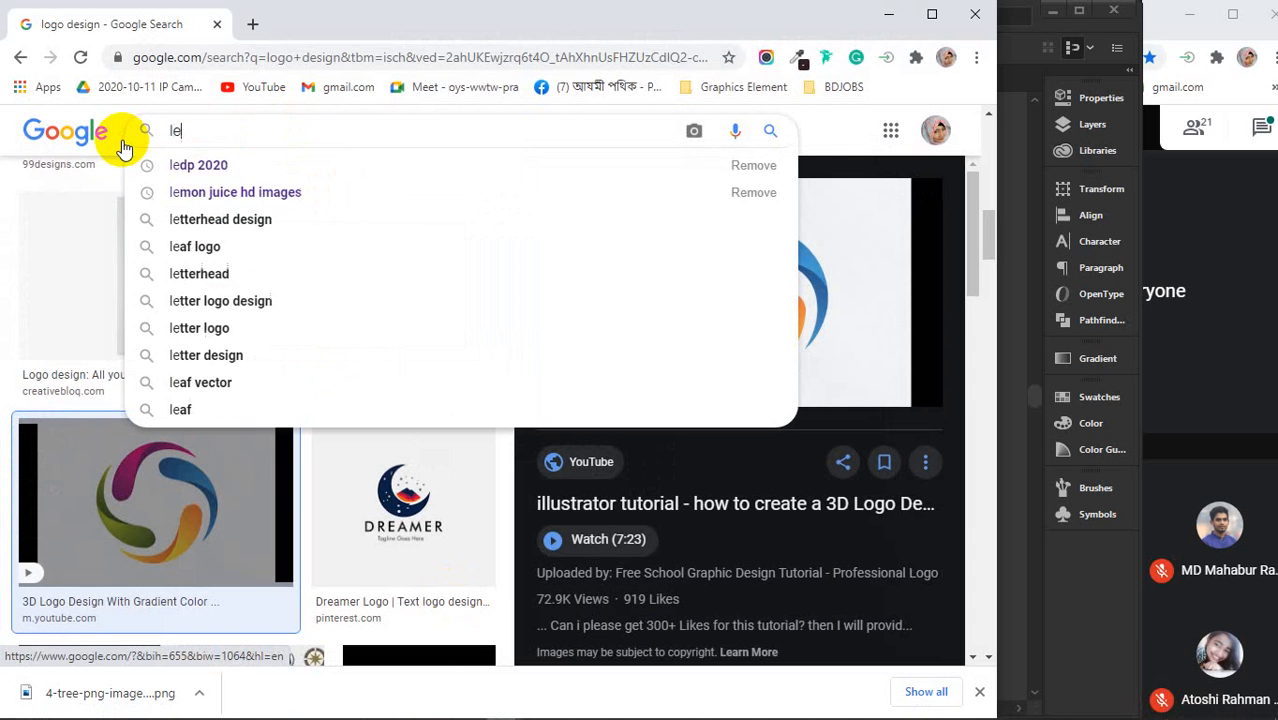
text(tter logo)
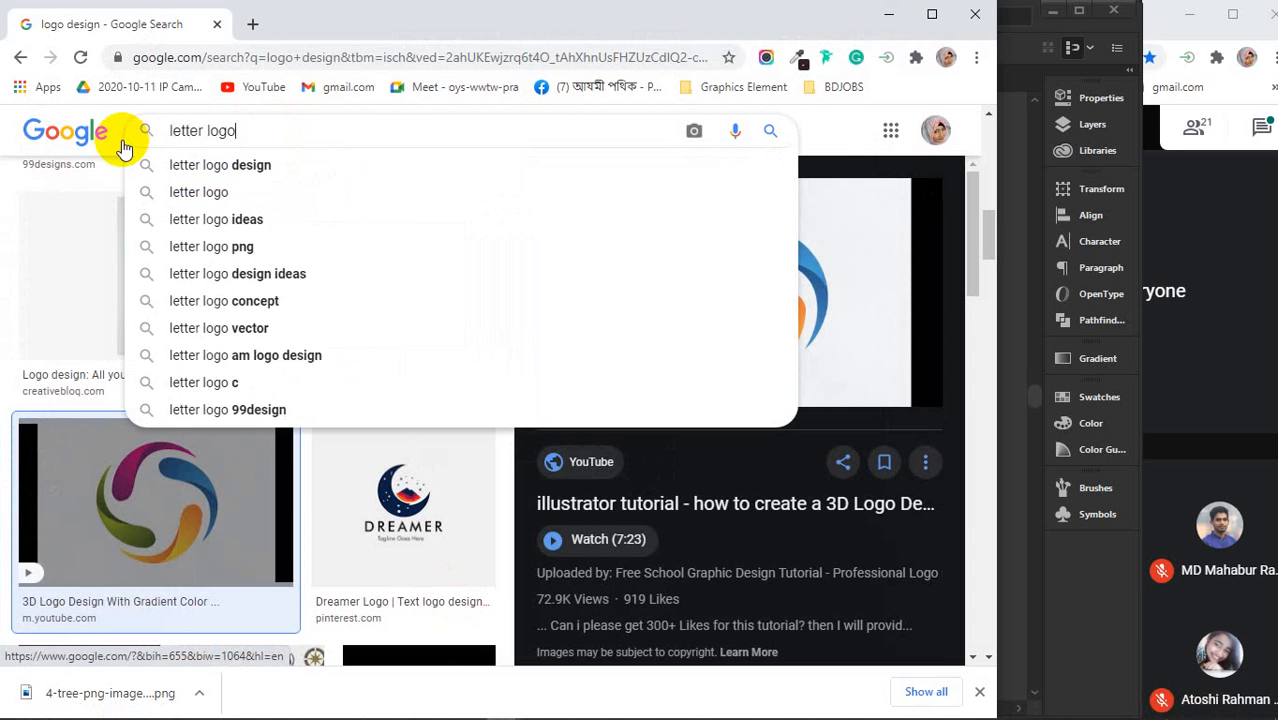
key(Return)
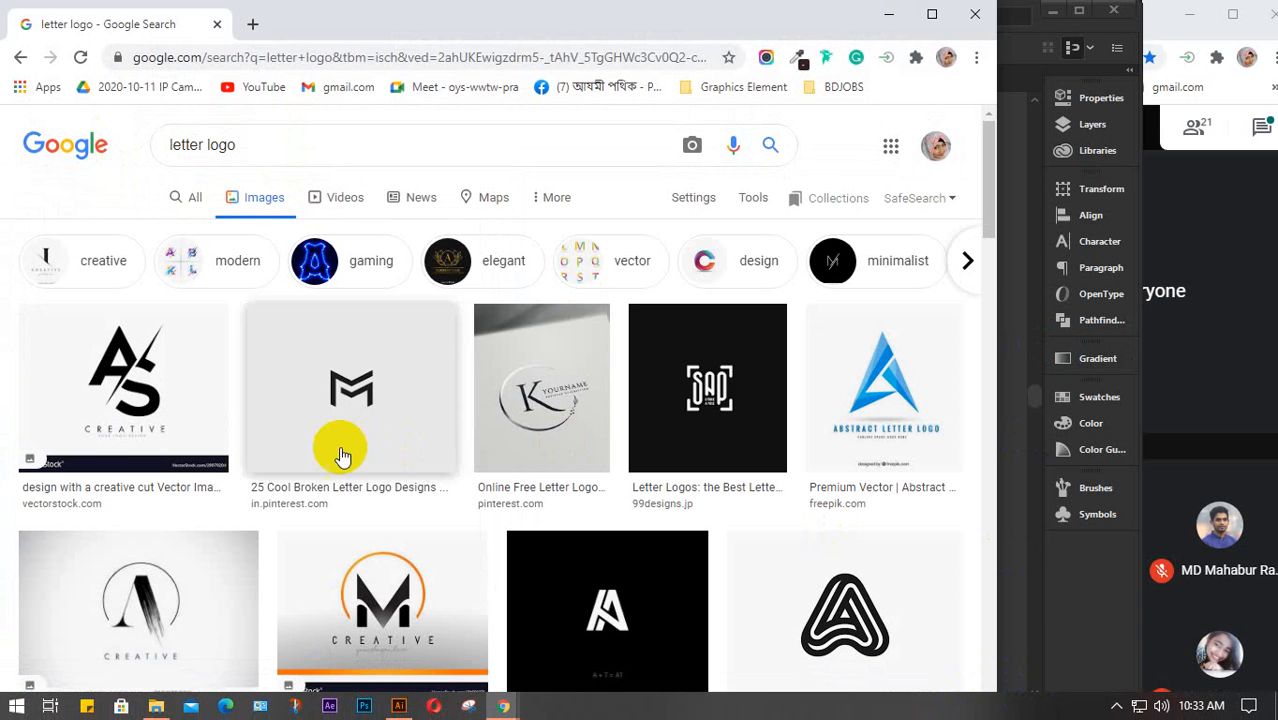
Browse the letter logo results and preview the antarctica logo and the related pelican logo
scroll(463, 548, down, 3)
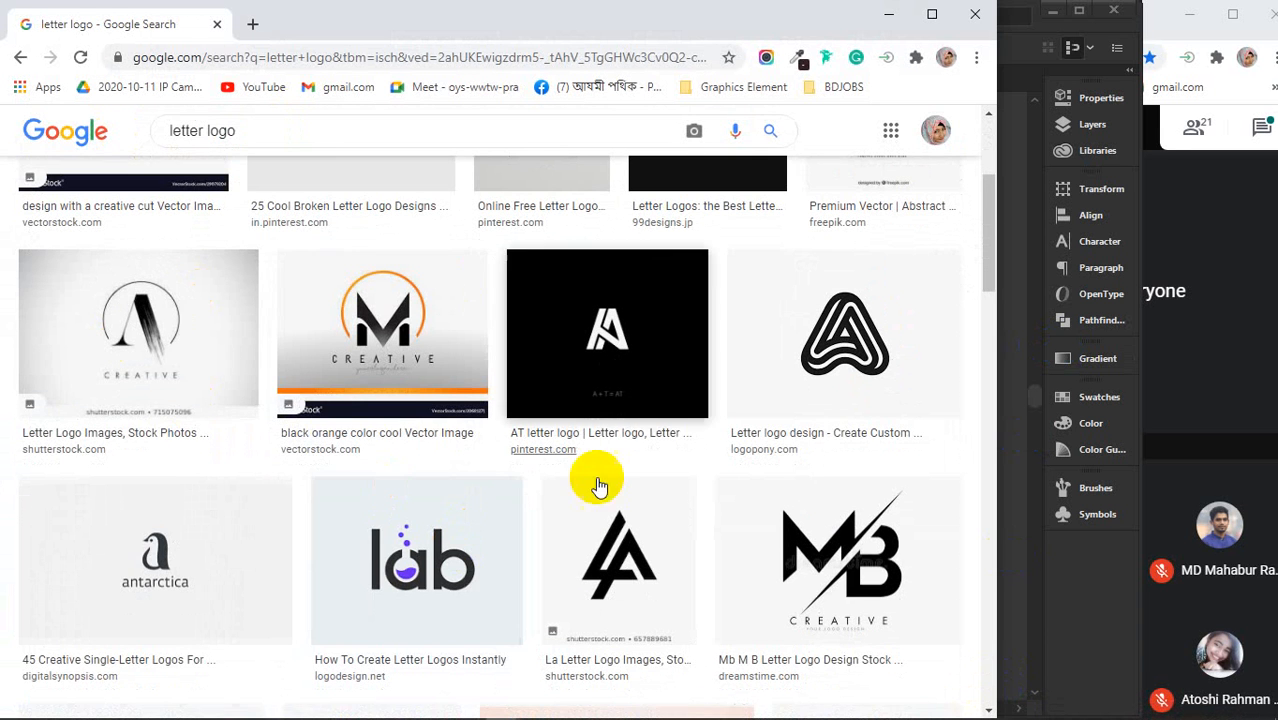
scroll(253, 410, down, 3)
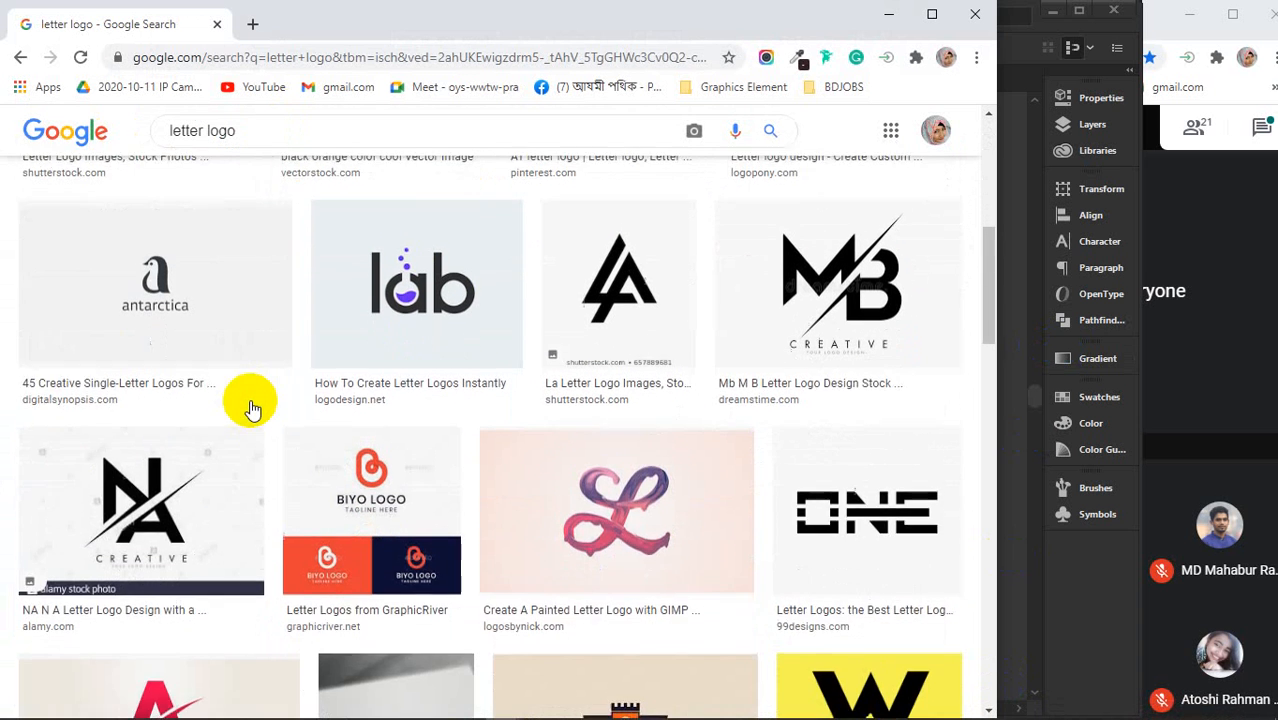
click(210, 347)
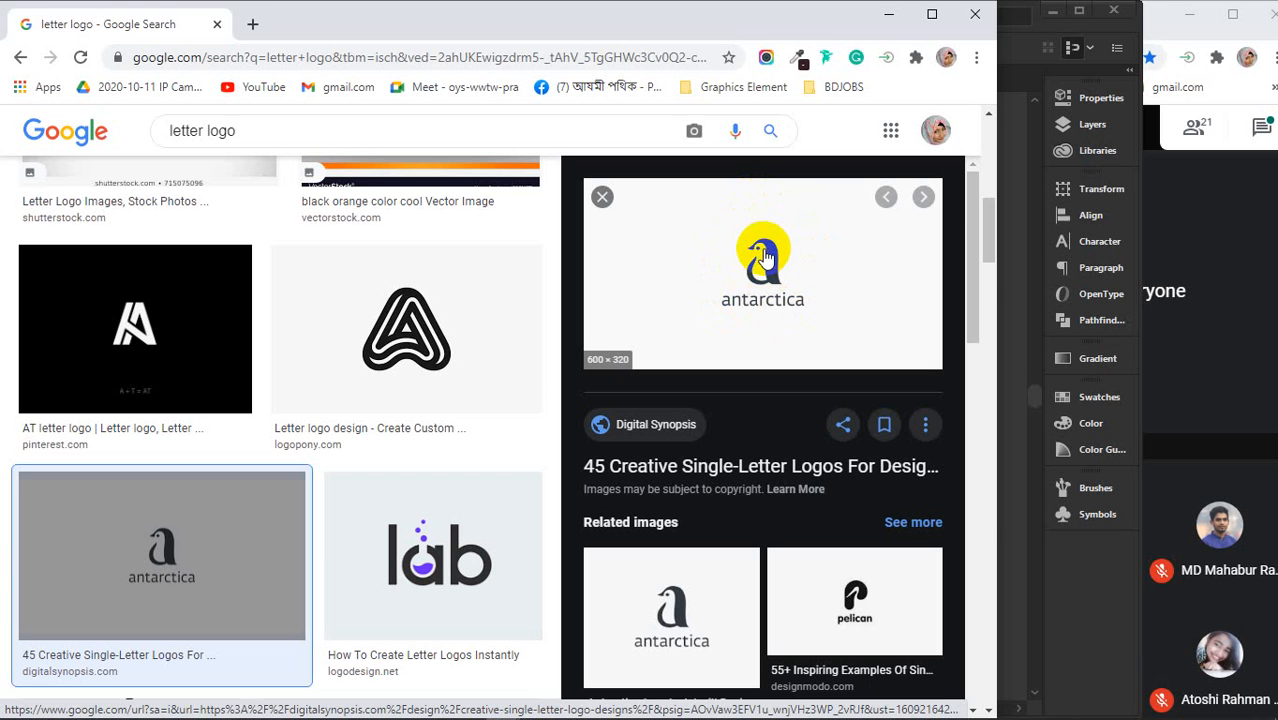
scroll(727, 495, down, 2)
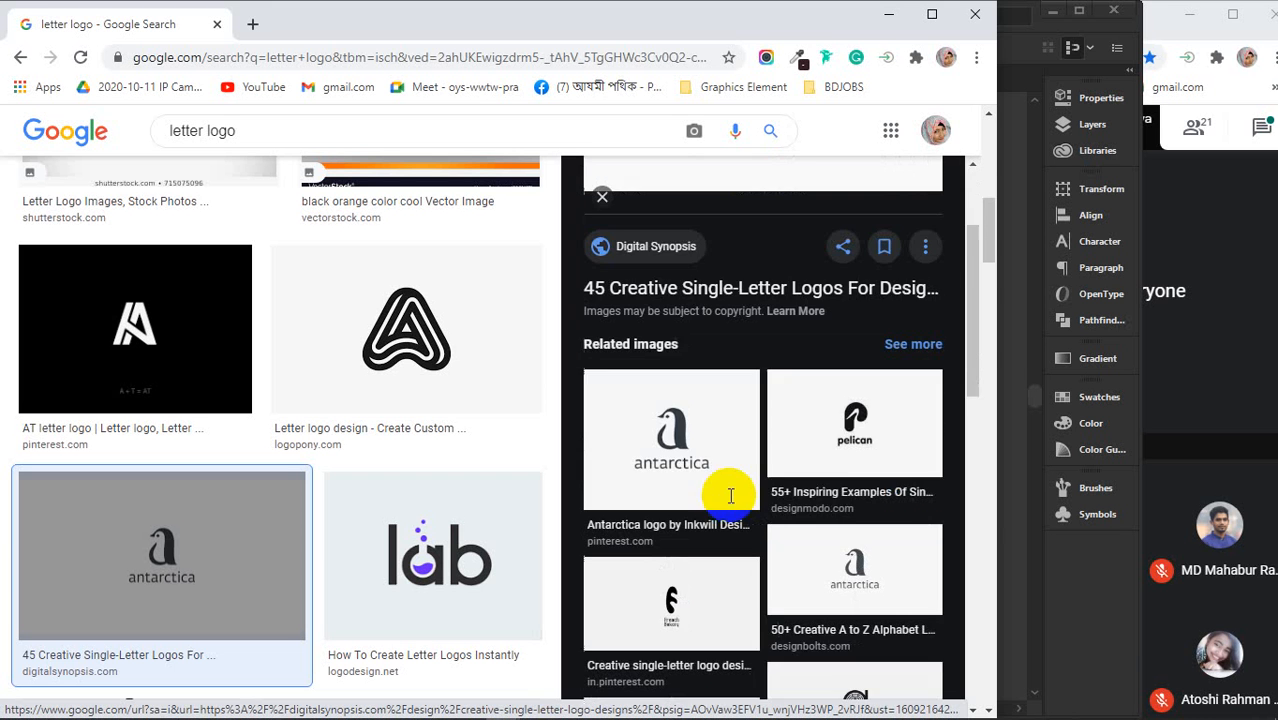
click(870, 424)
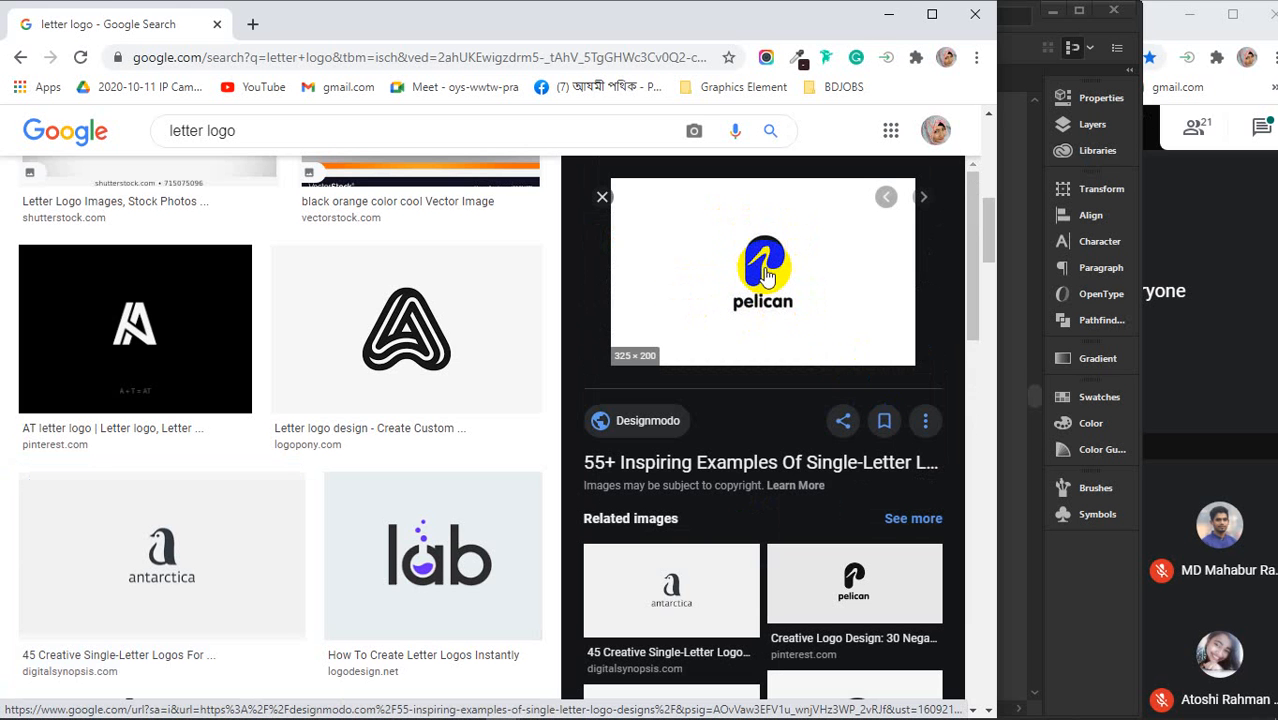
Preview the lab logo with the flask-shaped letter and examine the related letter logo examples
click(425, 552)
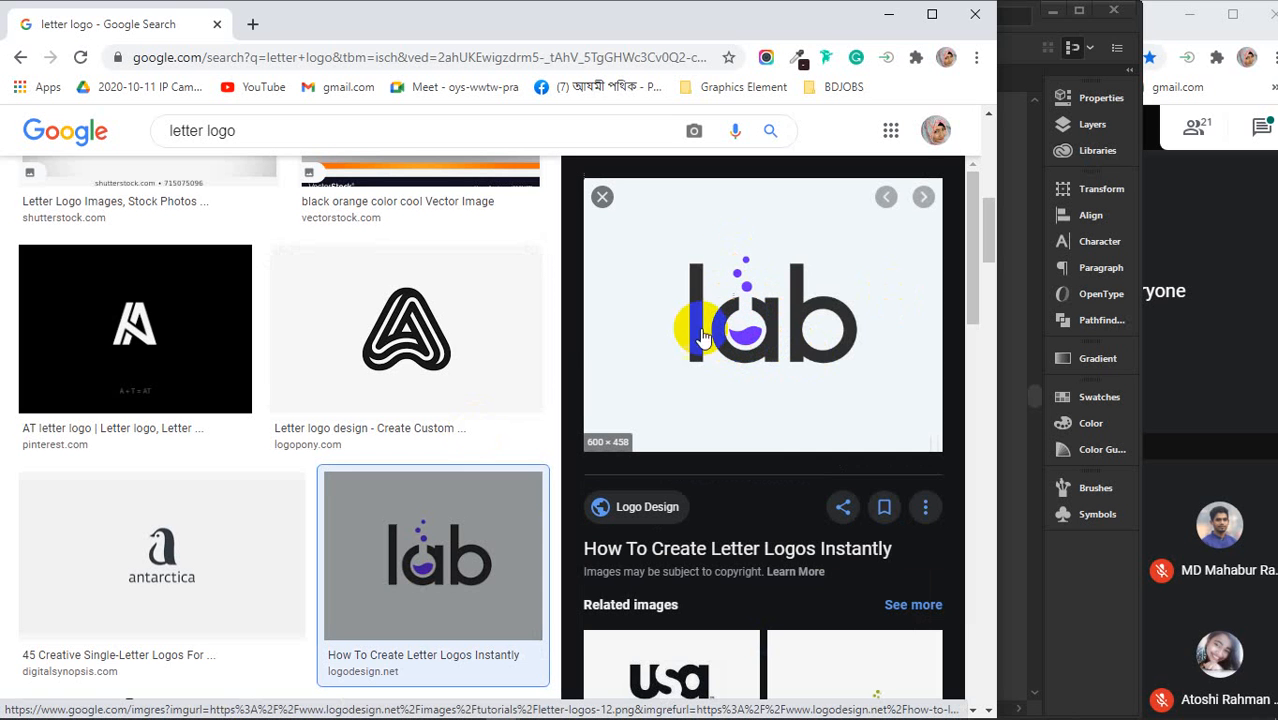
scroll(718, 322, down, 2)
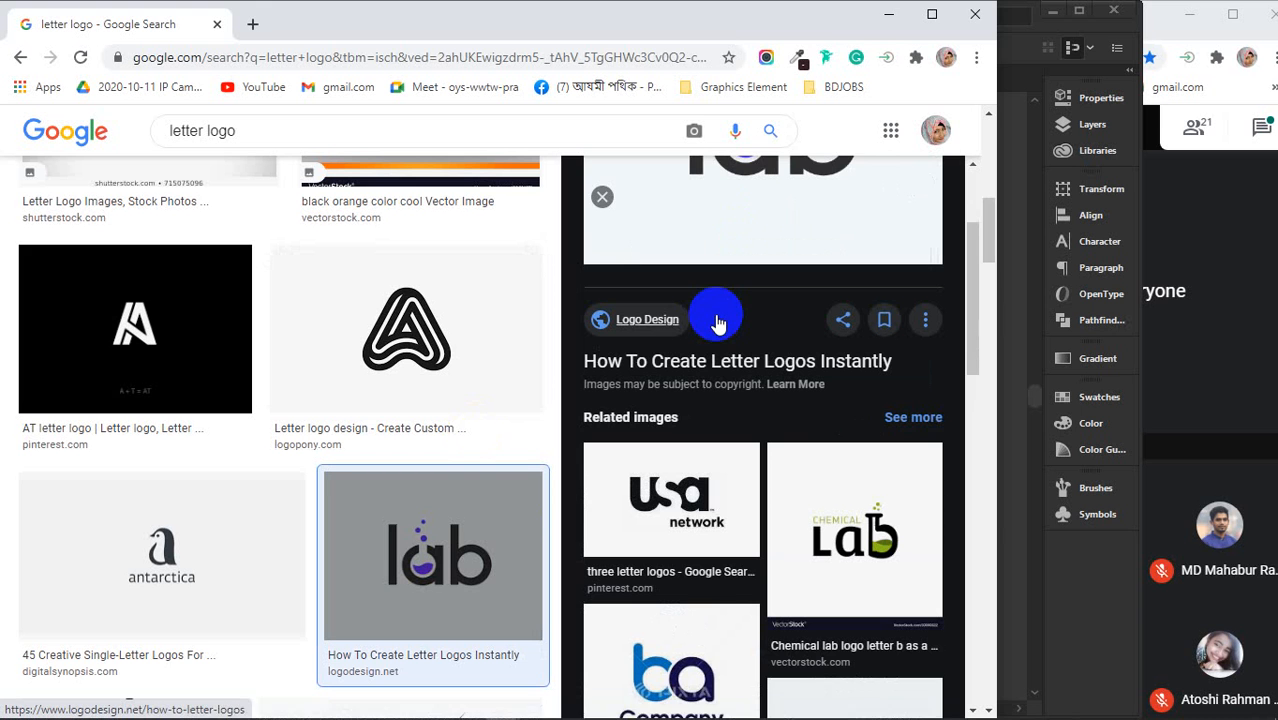
scroll(712, 520, down, 1)
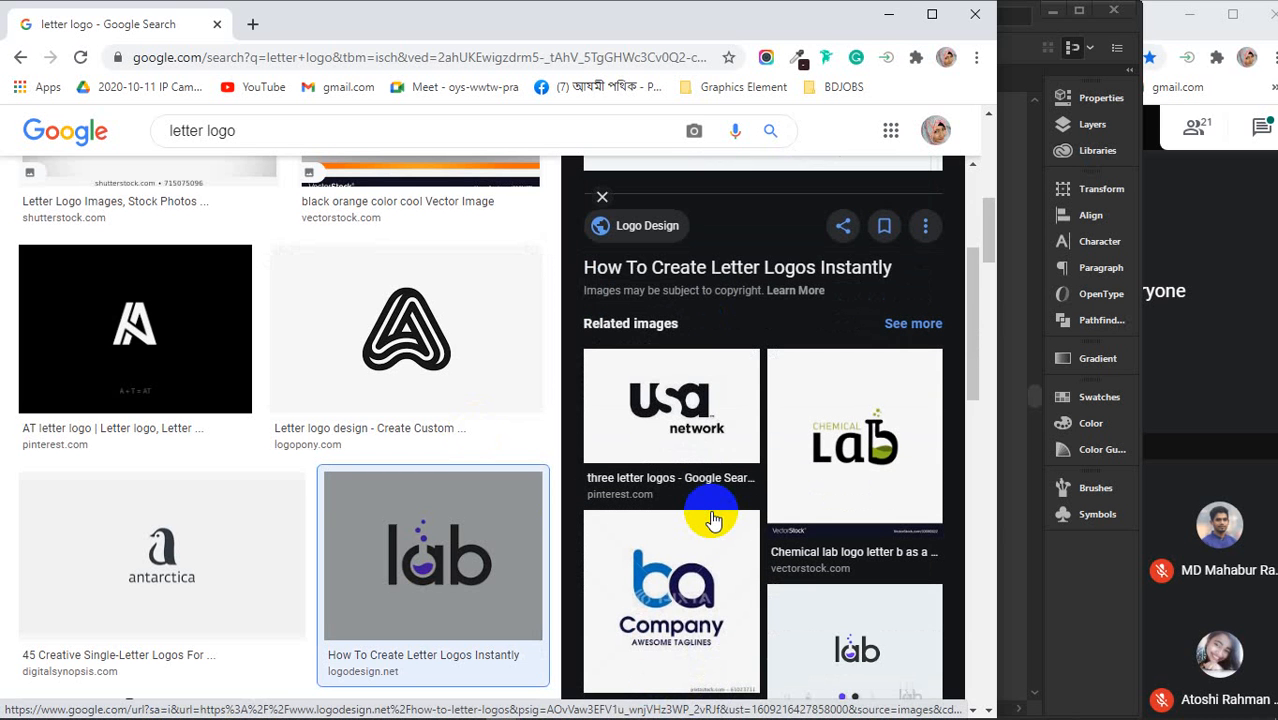
scroll(712, 520, down, 1)
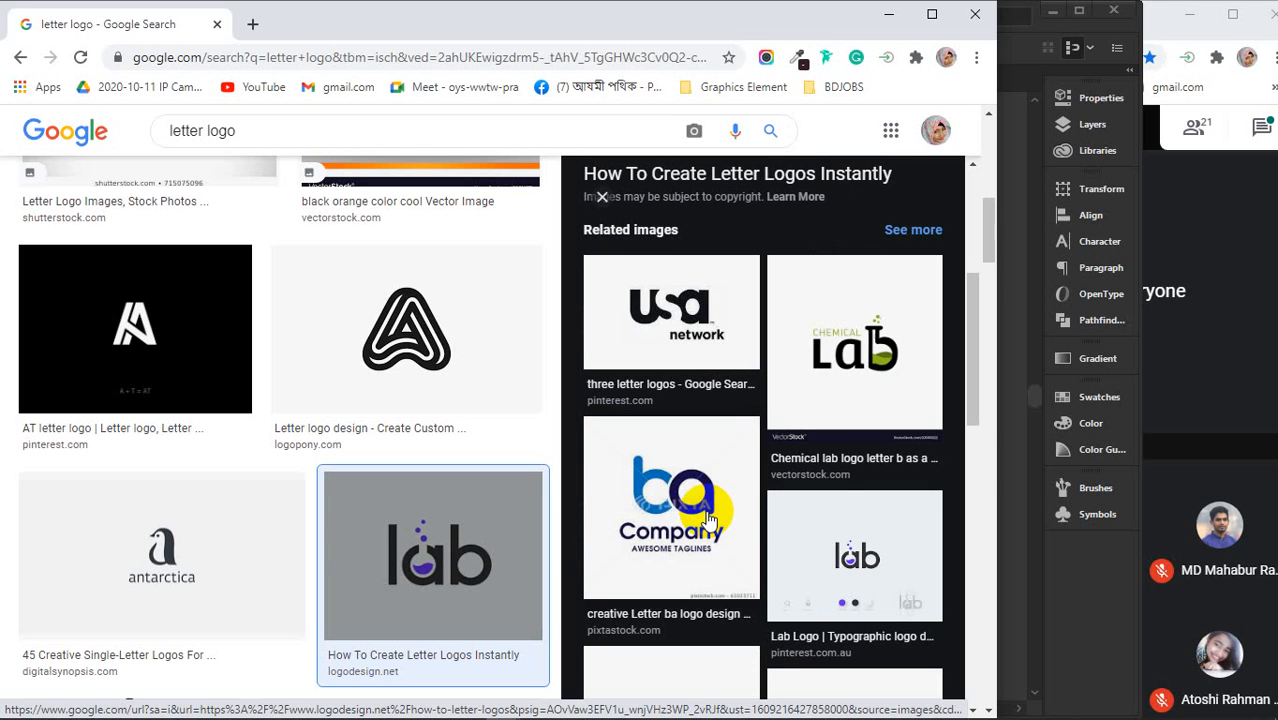
scroll(707, 519, down, 3)
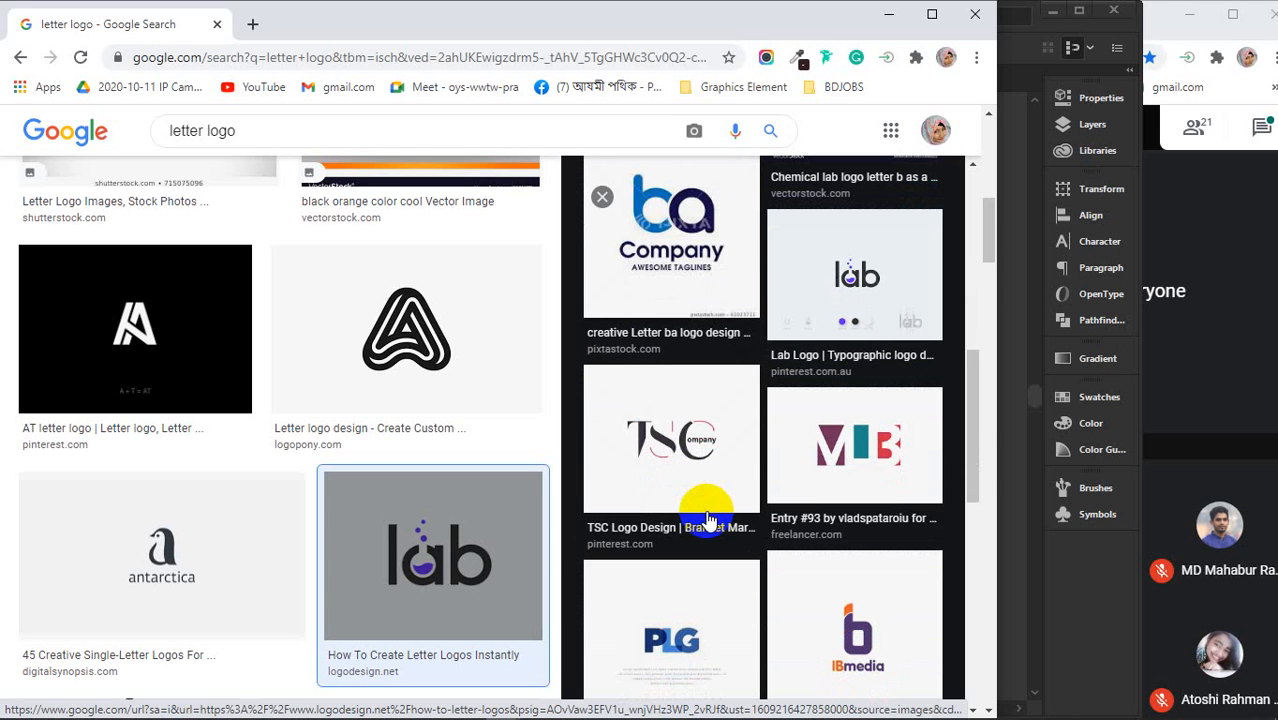
scroll(707, 519, down, 2)
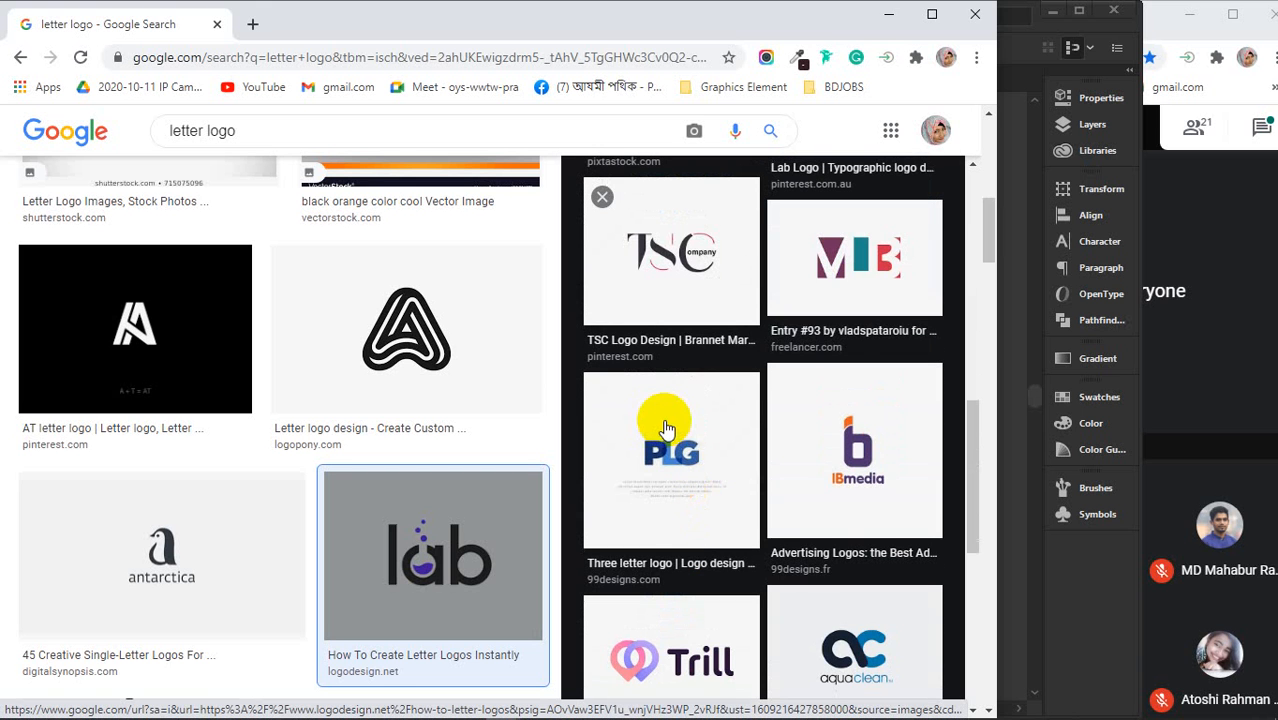
scroll(667, 428, down, 3)
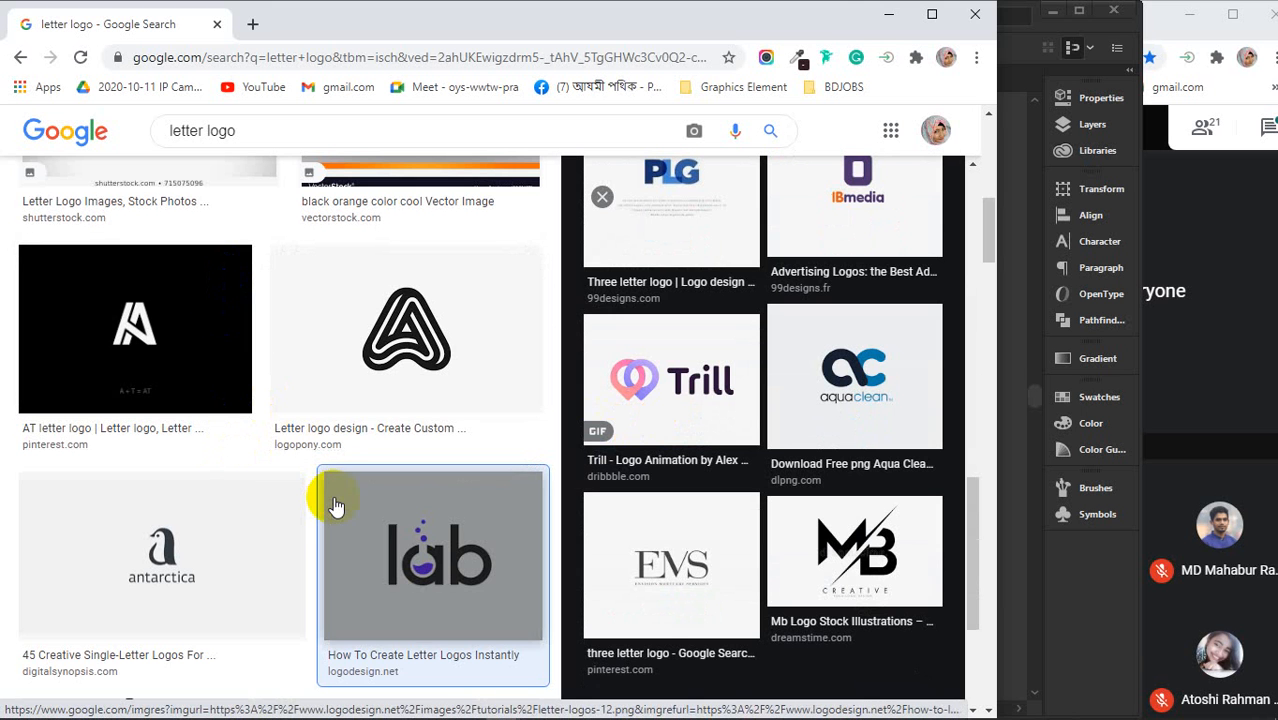
Return to Illustrator and delete the rounded M shape from the artboard
click(886, 14)
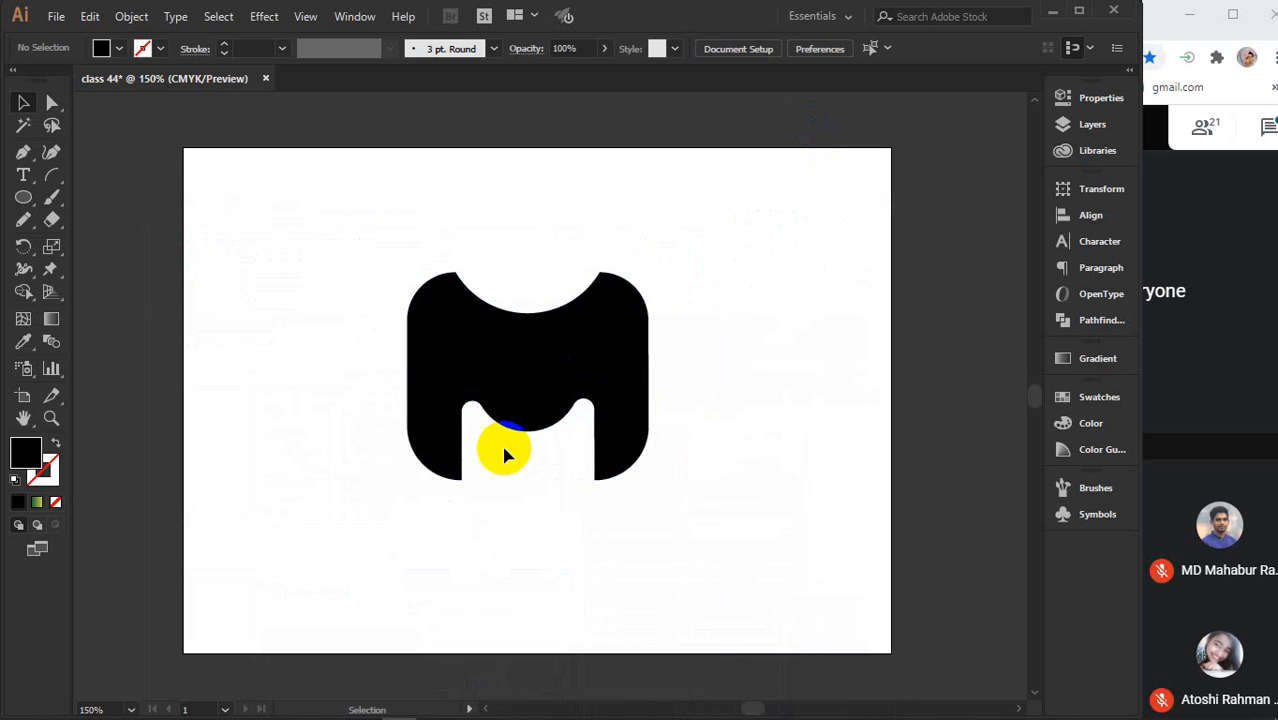
click(510, 373)
key(Delete)
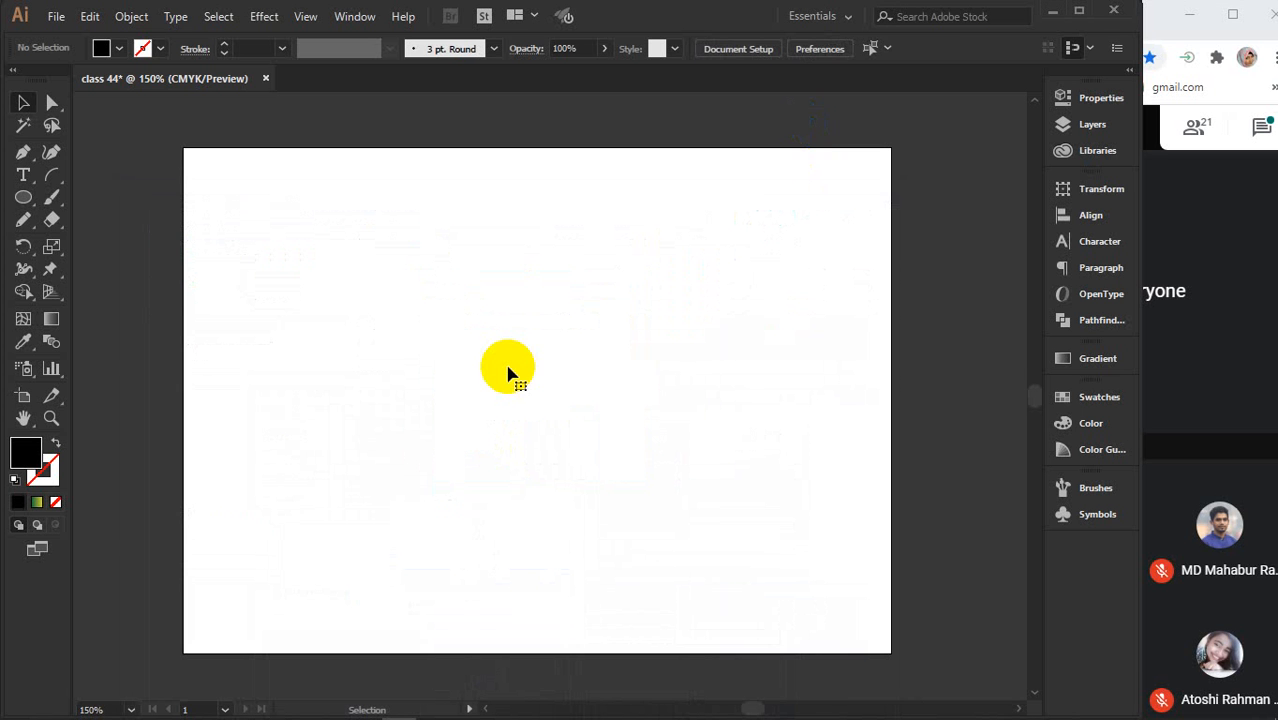
Add the text MUTE in capitals to the empty artboard with the Type tool
click(25, 176)
click(373, 428)
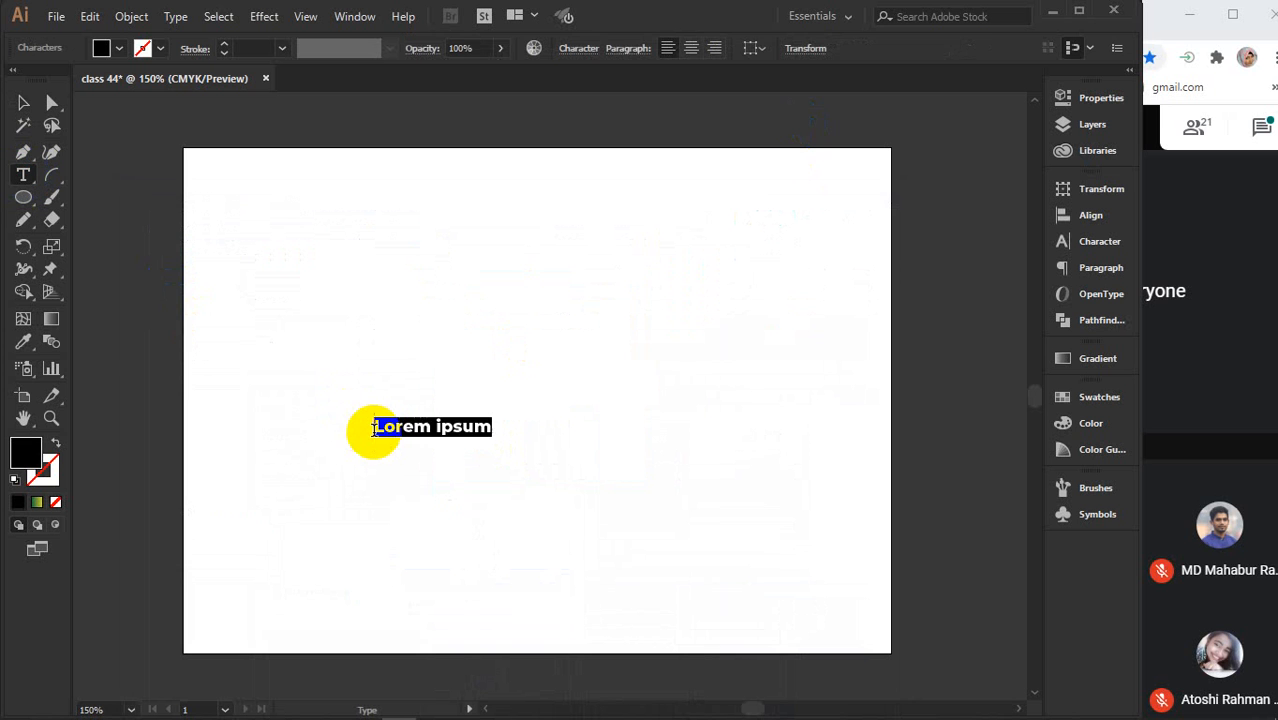
text(MUTE)
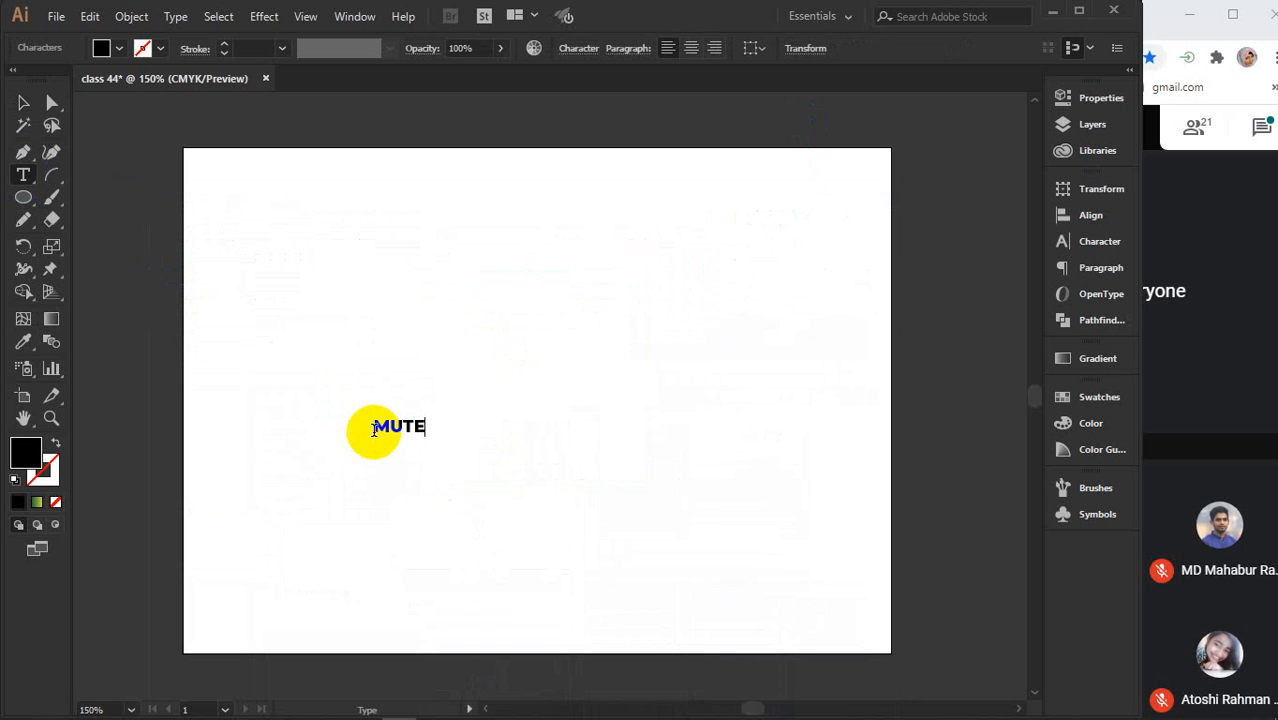
click(23, 103)
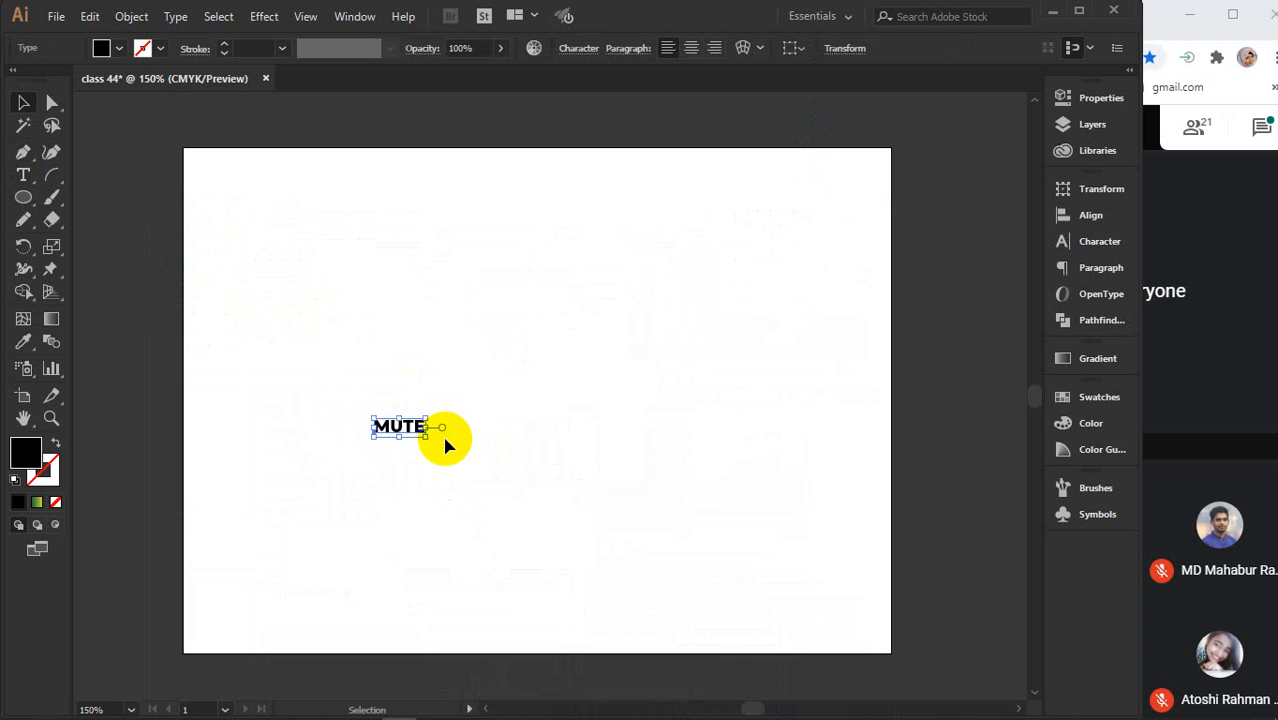
Enlarge the word MUTE to span most of the artboard's width, centre it roughly and deselect it
drag(428, 440, 635, 595)
drag(478, 432, 600, 396)
drag(755, 479, 826, 534)
drag(539, 371, 547, 358)
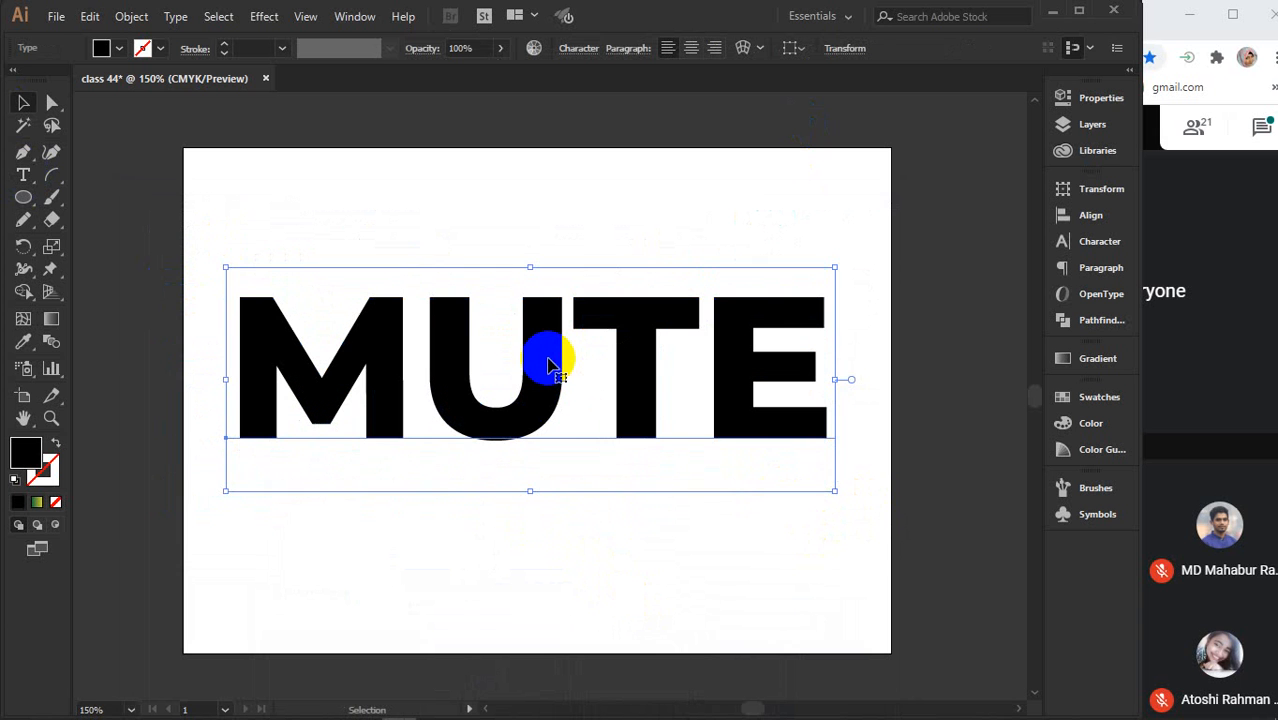
click(536, 579)
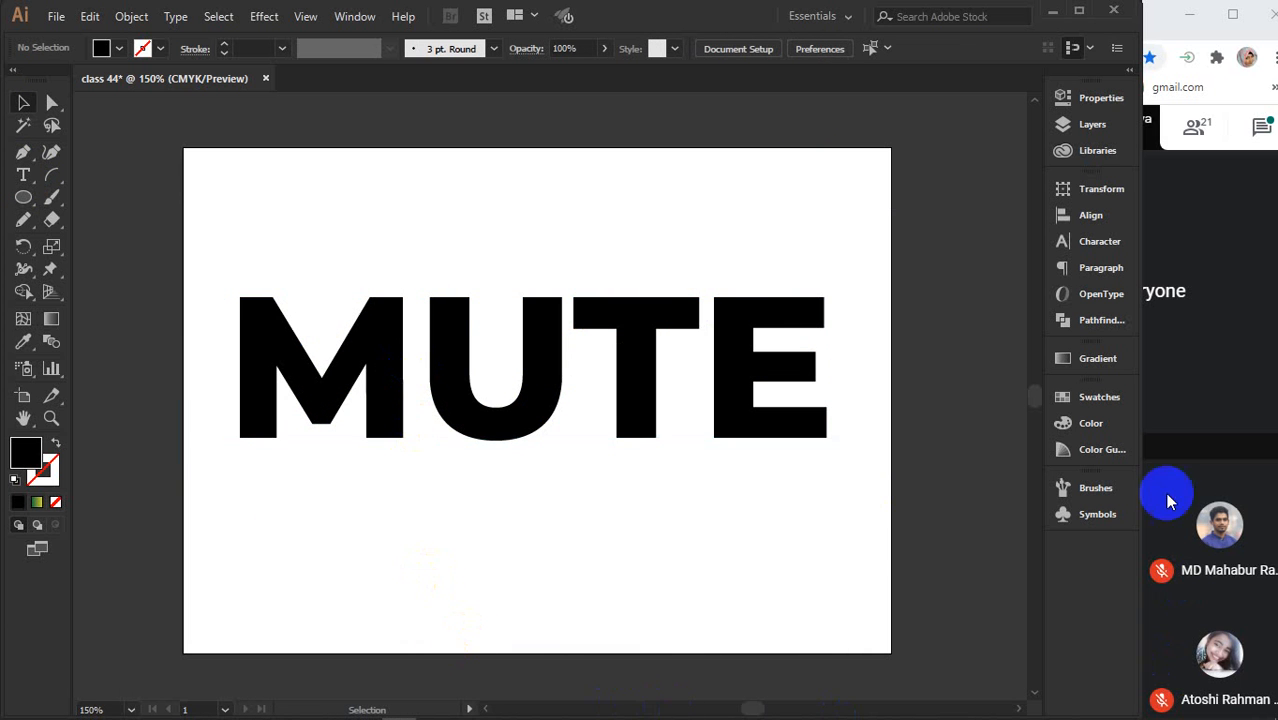
Switch to the Google Meet call, turn off the microphone and return to Illustrator
click(1204, 422)
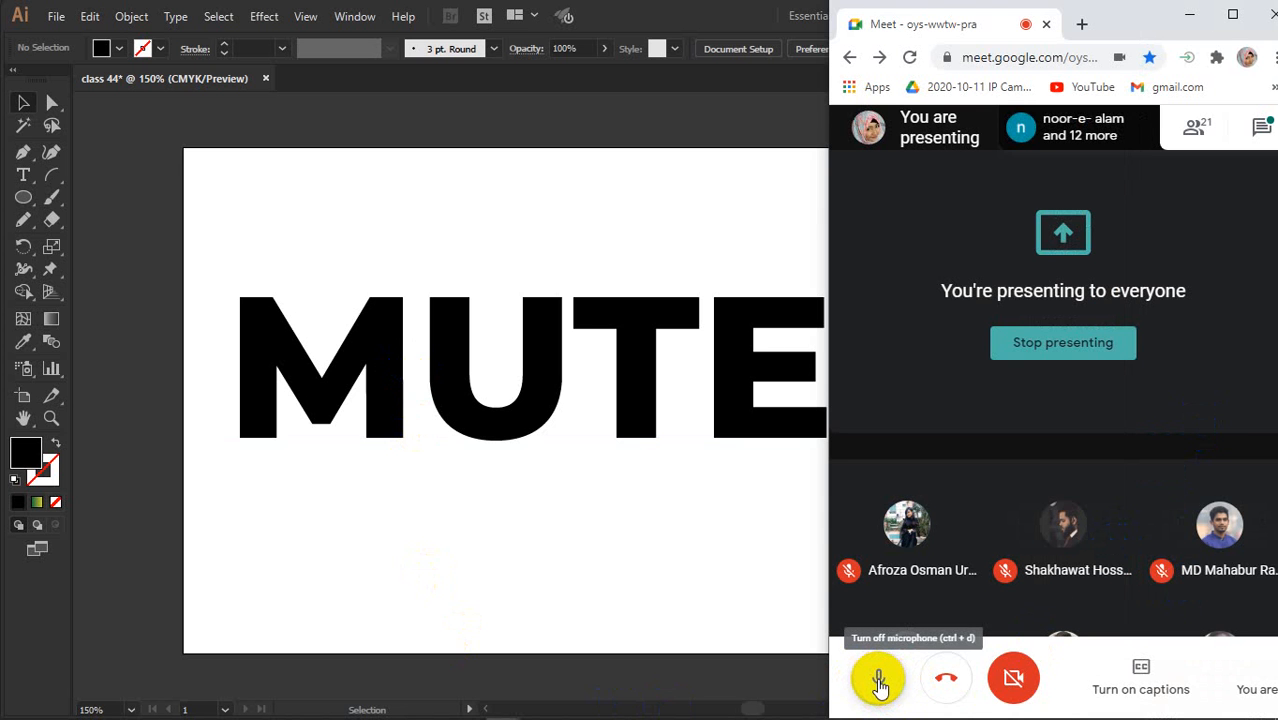
click(879, 686)
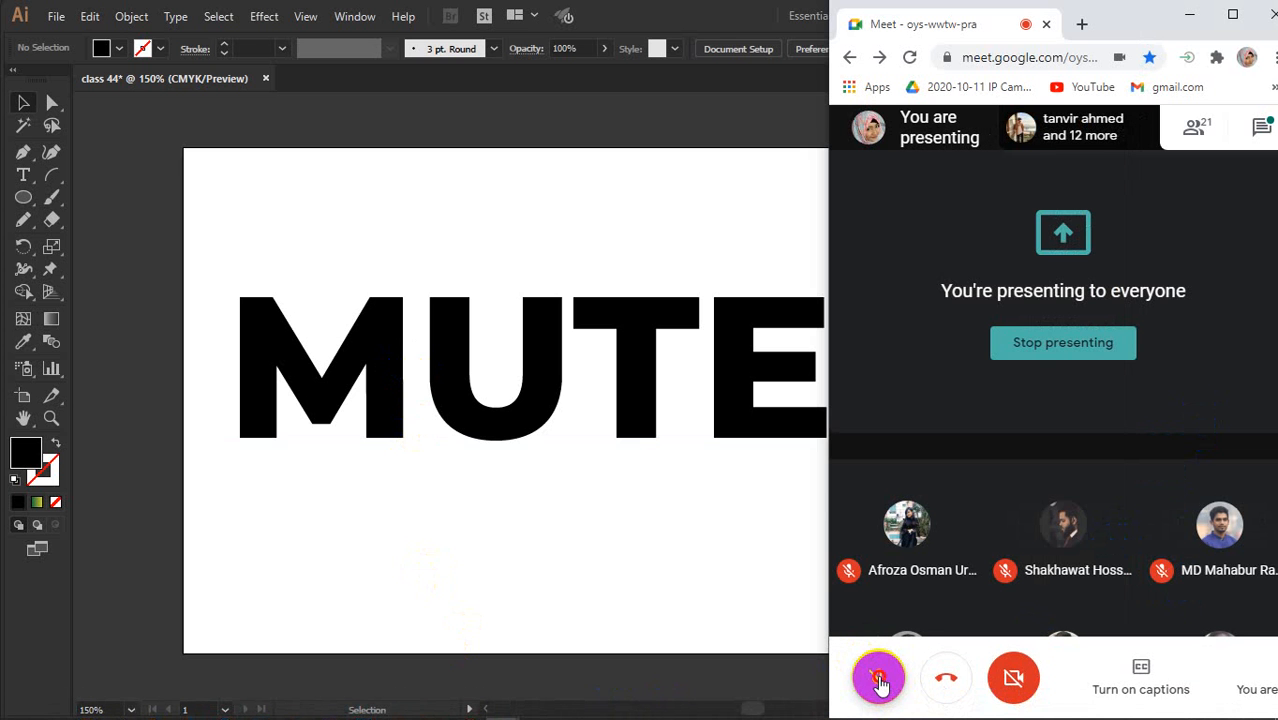
click(608, 205)
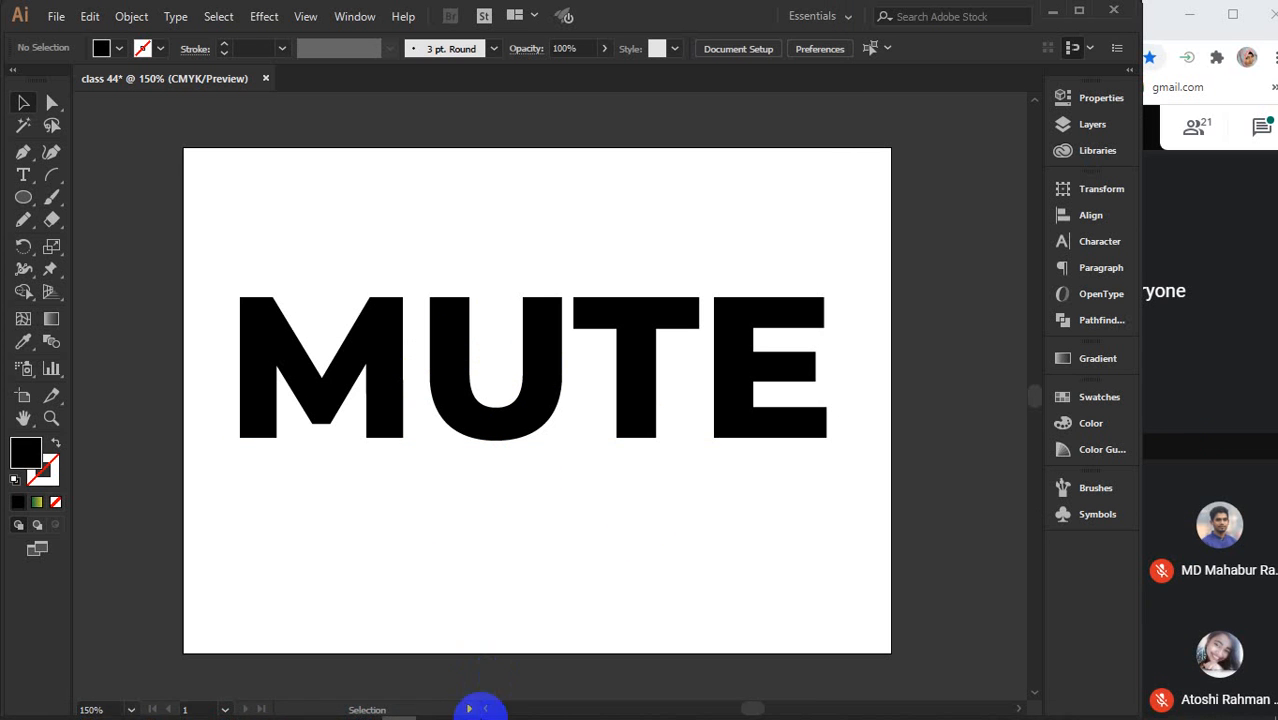
Switch to Chrome, search Google Images for "mute icon" and preview the Flaticon microphone with a slash
mouse_move(490, 703)
click(477, 662)
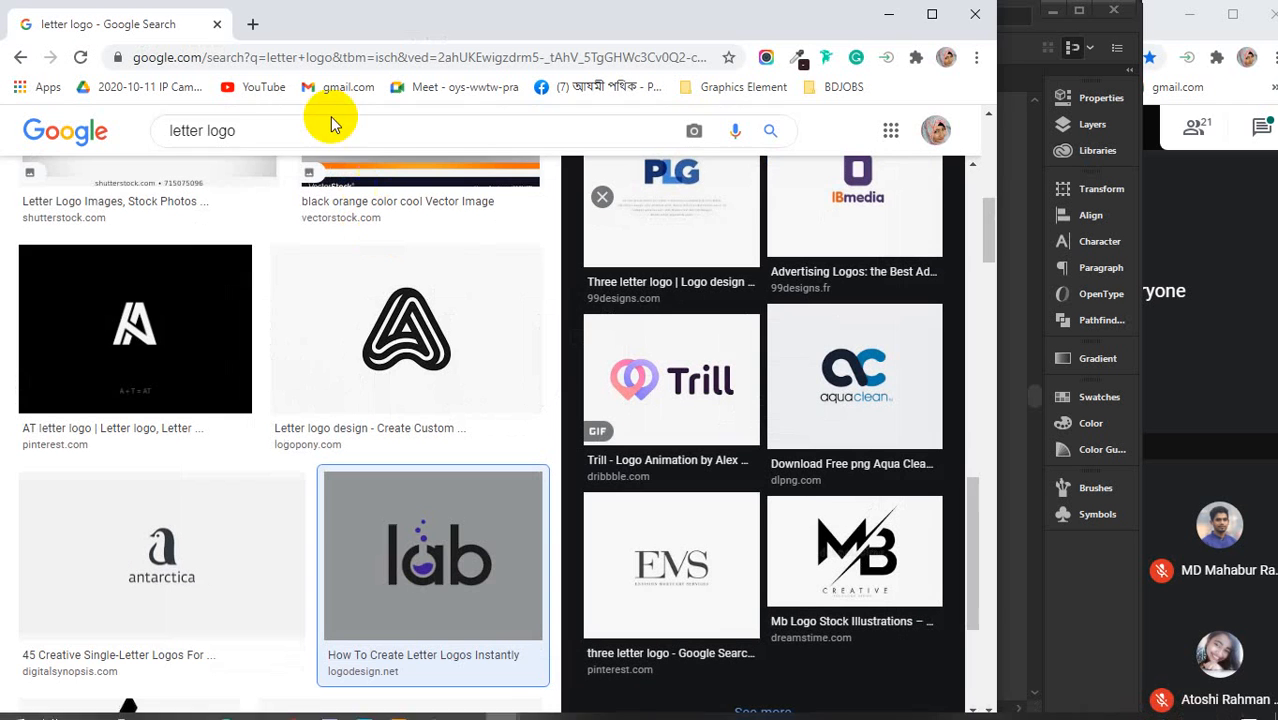
drag(285, 128, 142, 134)
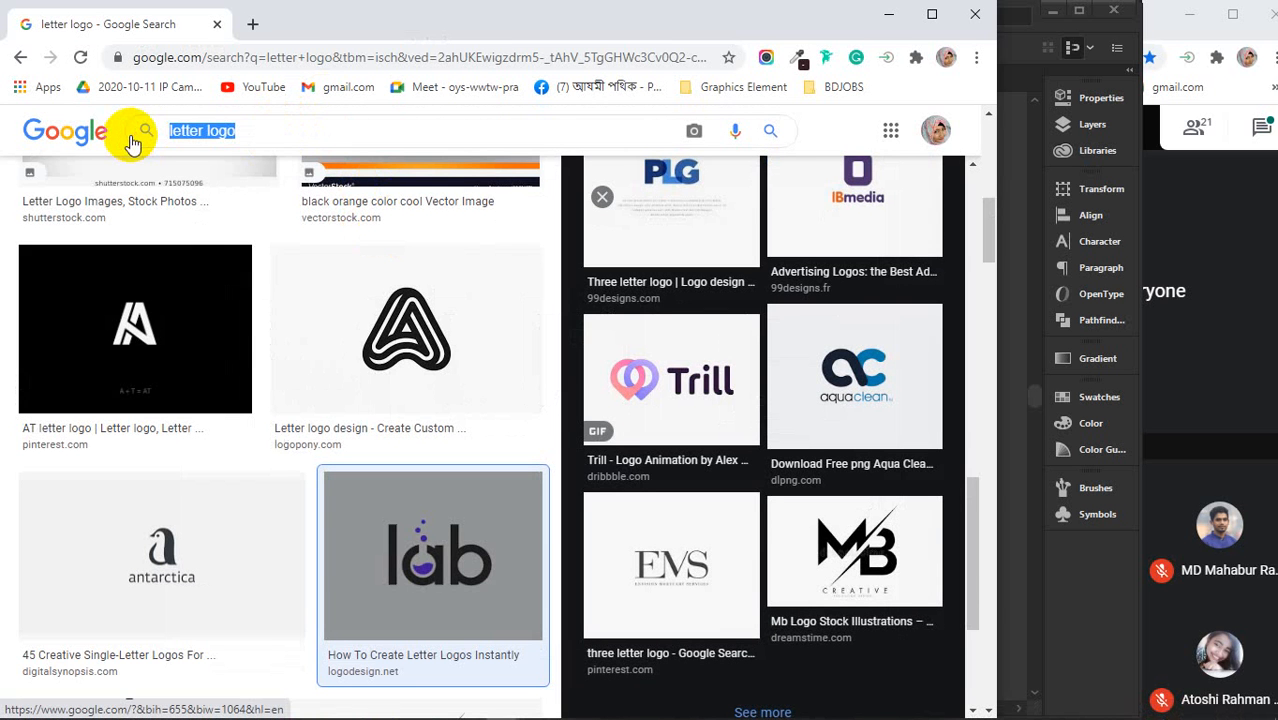
text(mute )
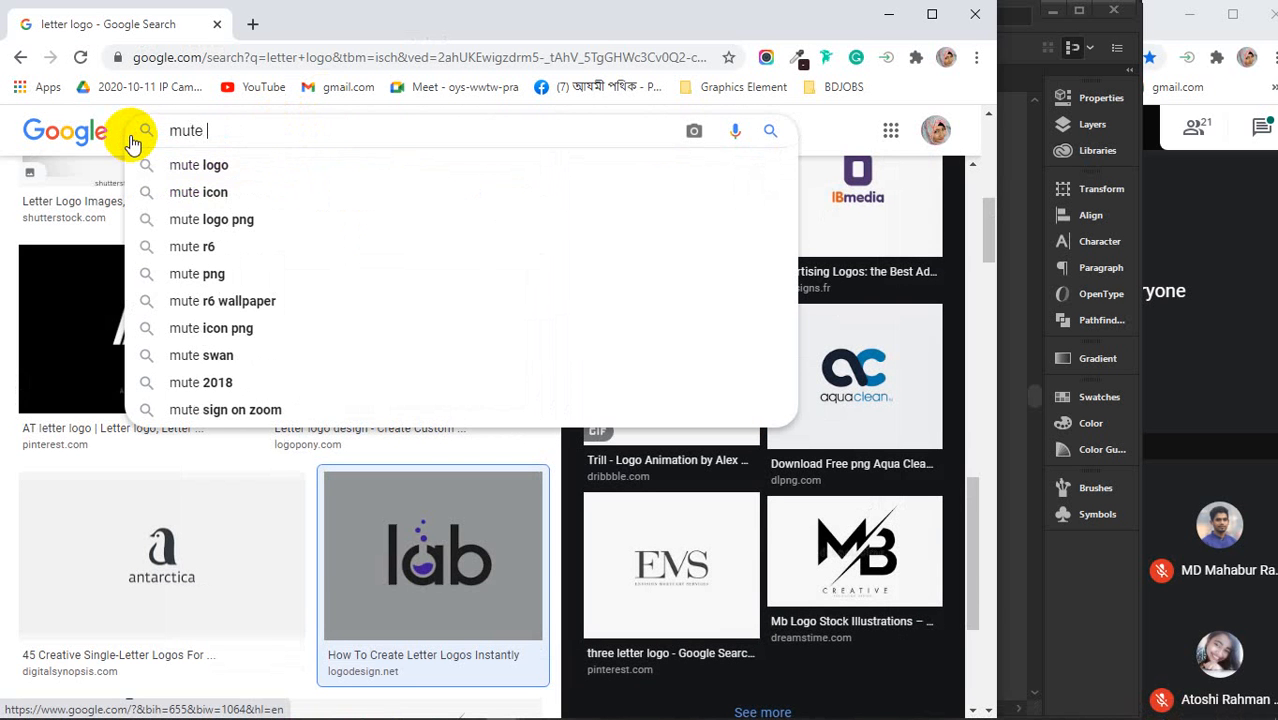
text(icon)
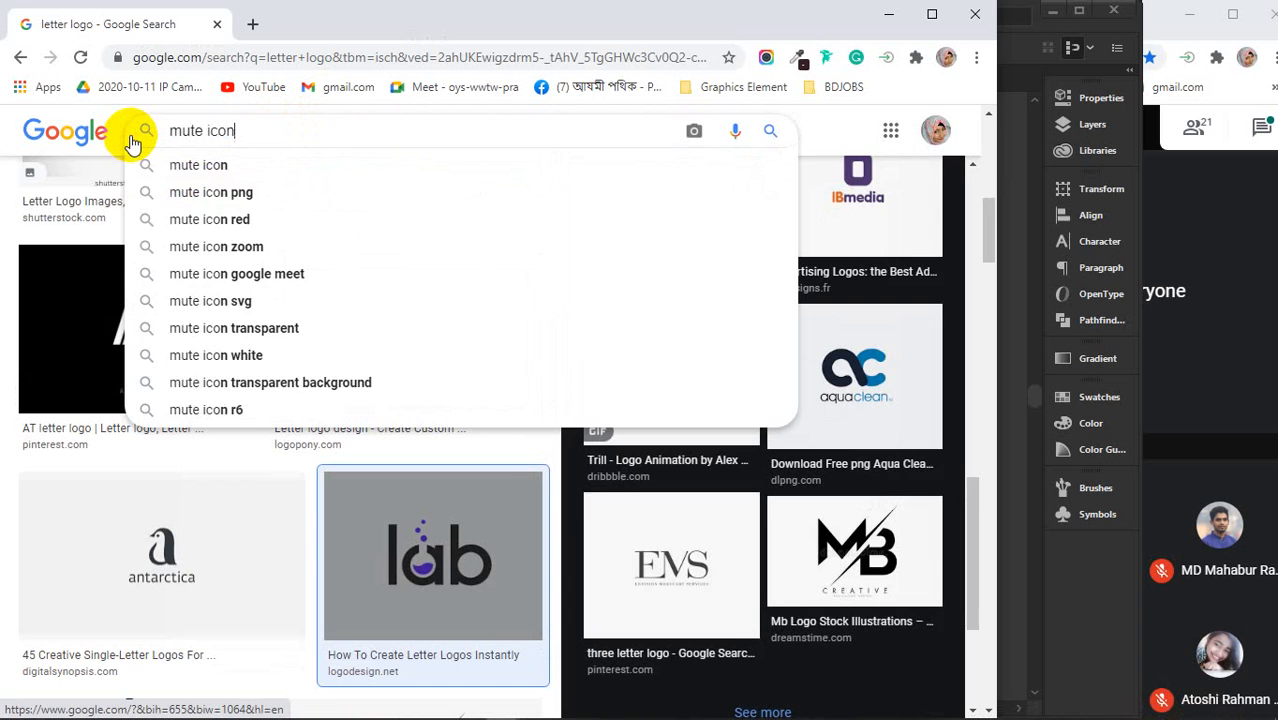
key(Return)
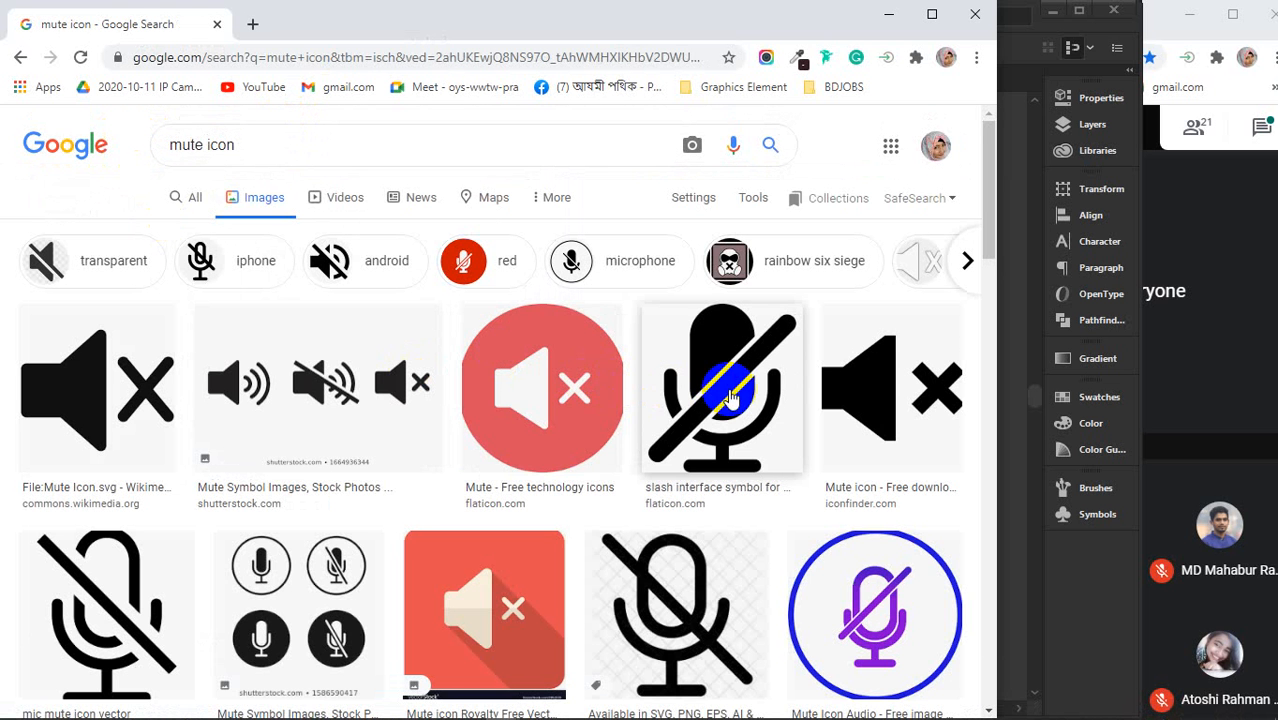
click(730, 395)
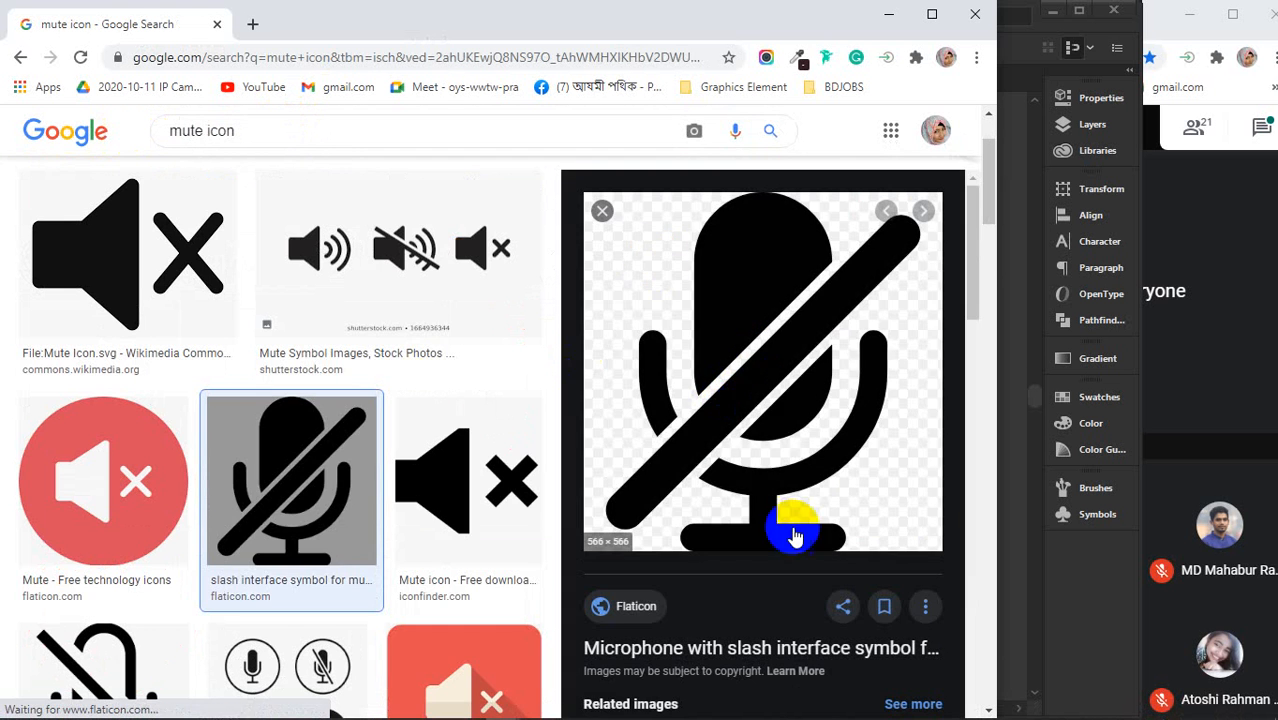
right_click(766, 335)
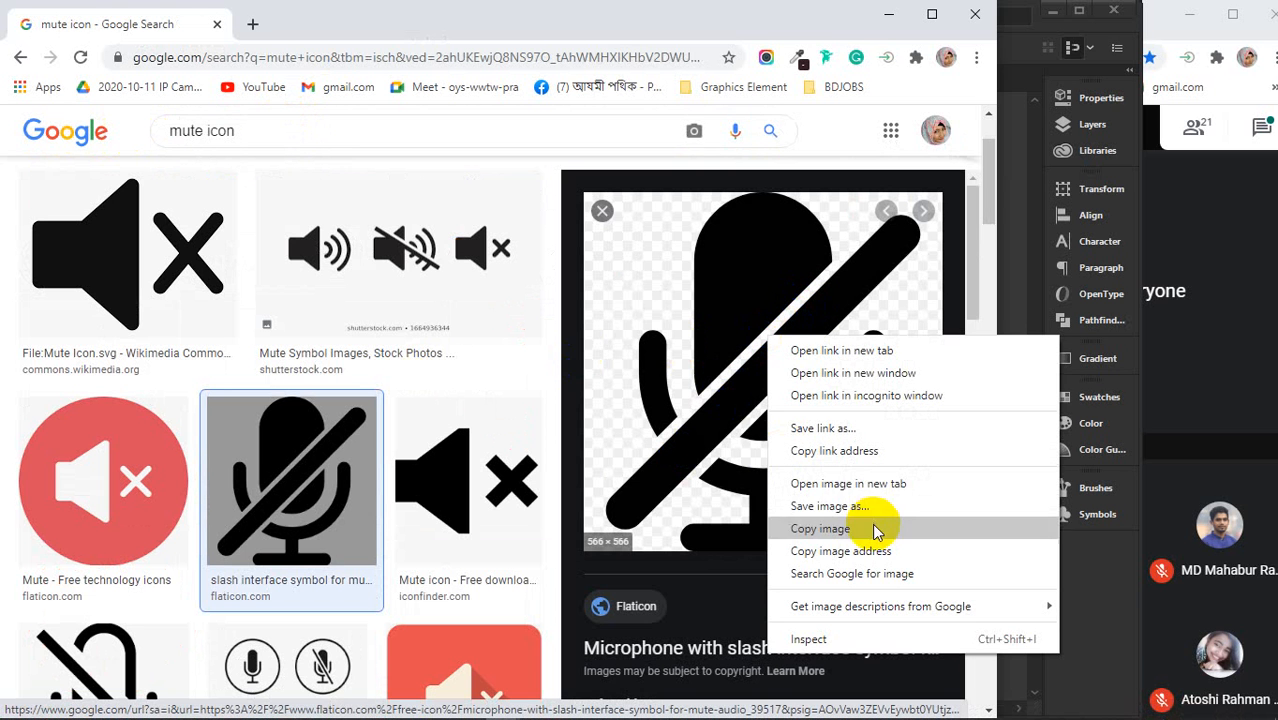
click(831, 507)
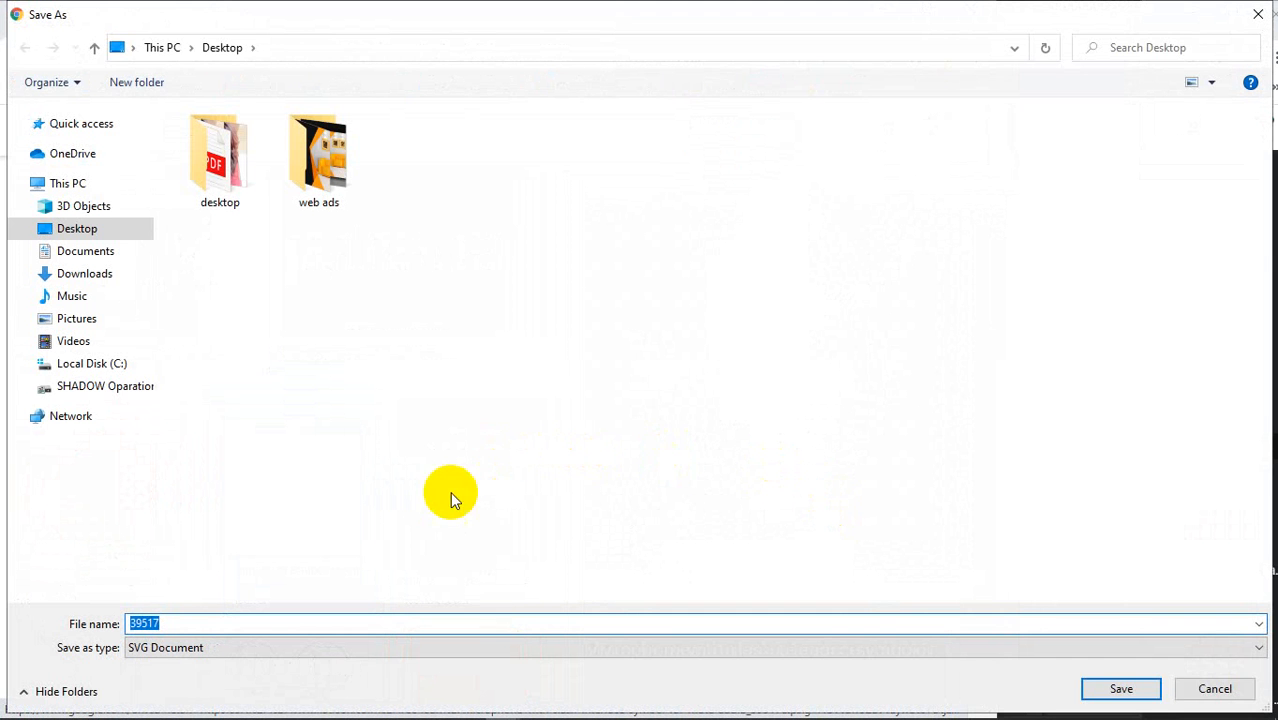
click(1207, 691)
Open the kindpng mute microphone with a thick slash from the related images and copy the image
right_click(760, 333)
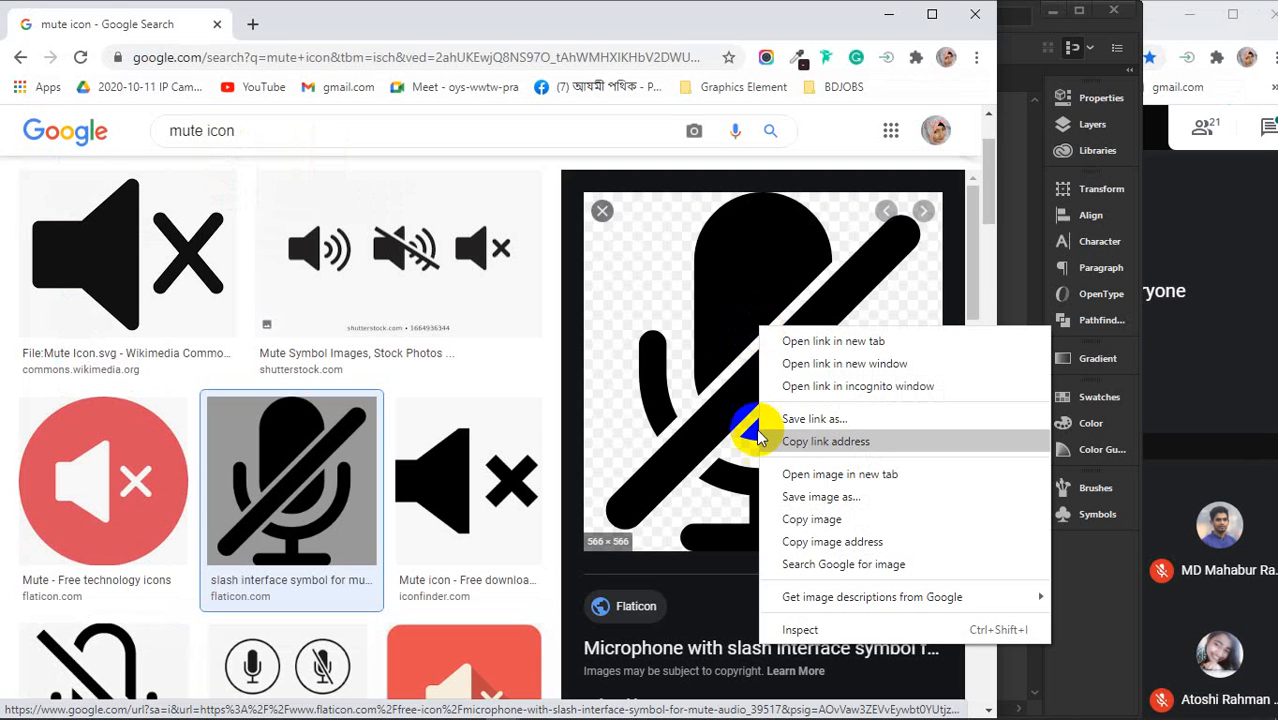
scroll(633, 362, down, 4)
scroll(645, 378, down, 3)
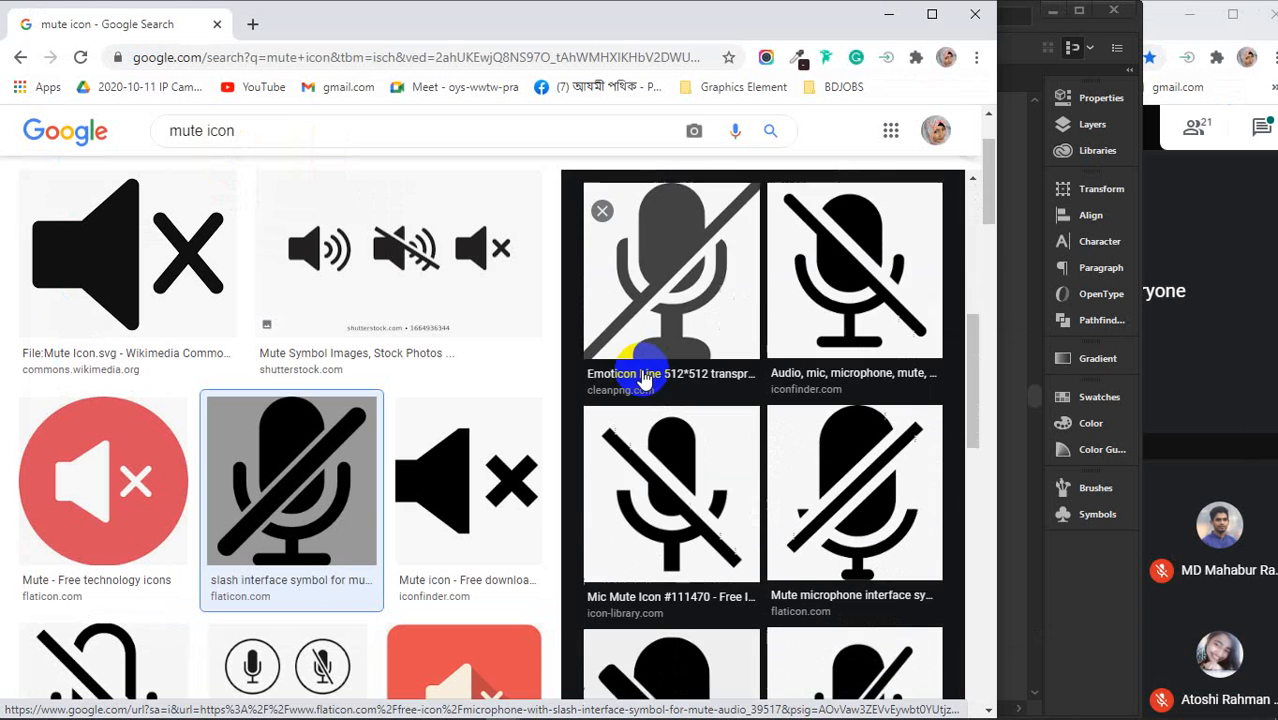
scroll(637, 377, down, 2)
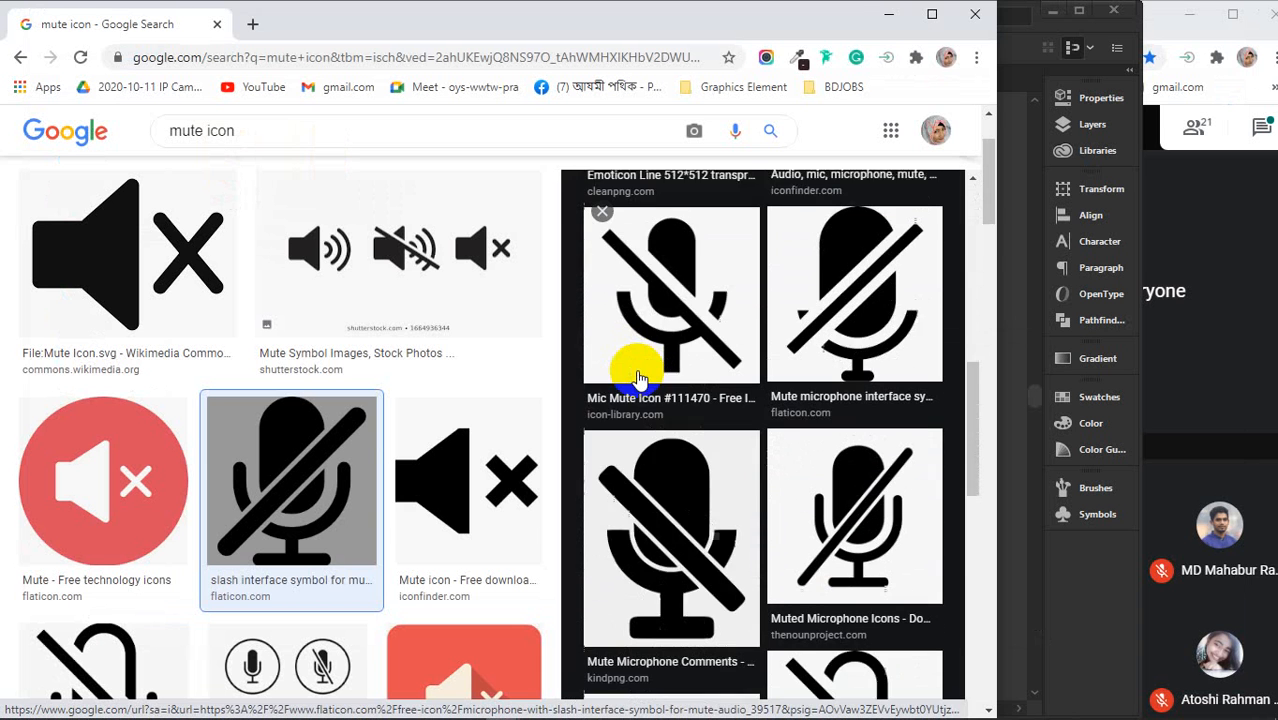
click(628, 522)
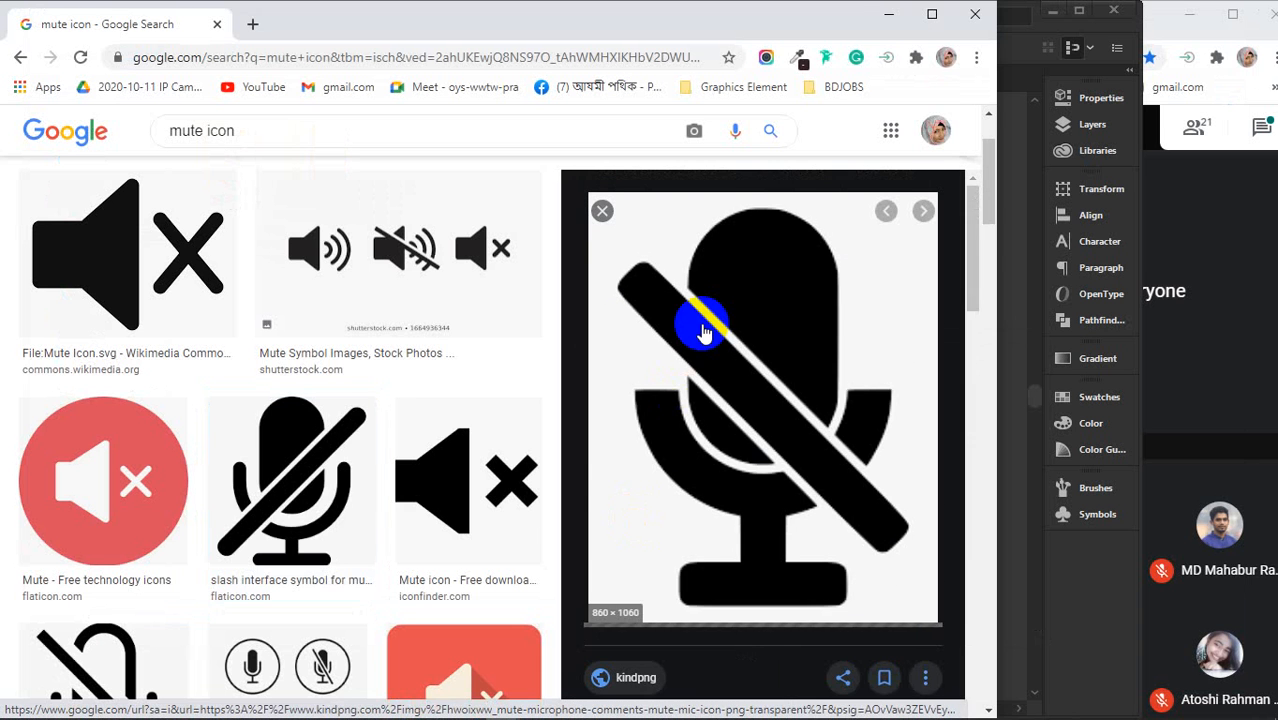
right_click(704, 330)
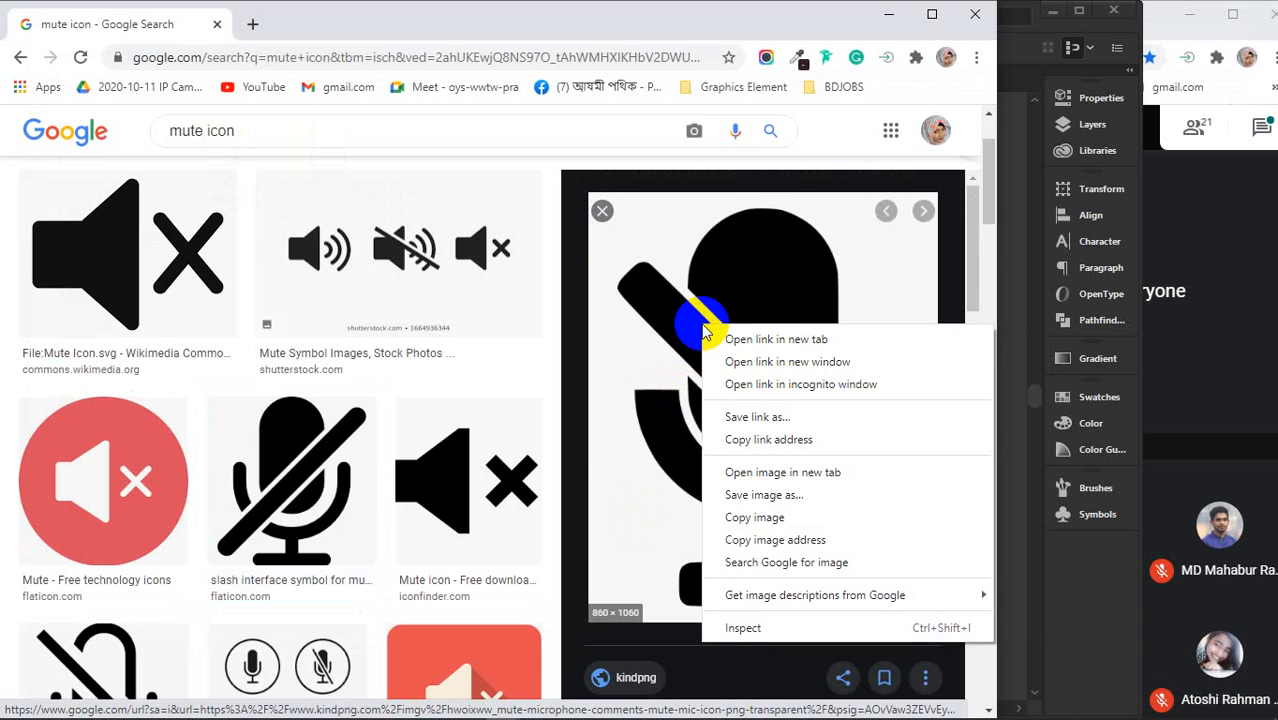
click(752, 518)
Return to Illustrator, paste the microphone image and scale it down to fit within the artboard over the word MUTE
click(887, 14)
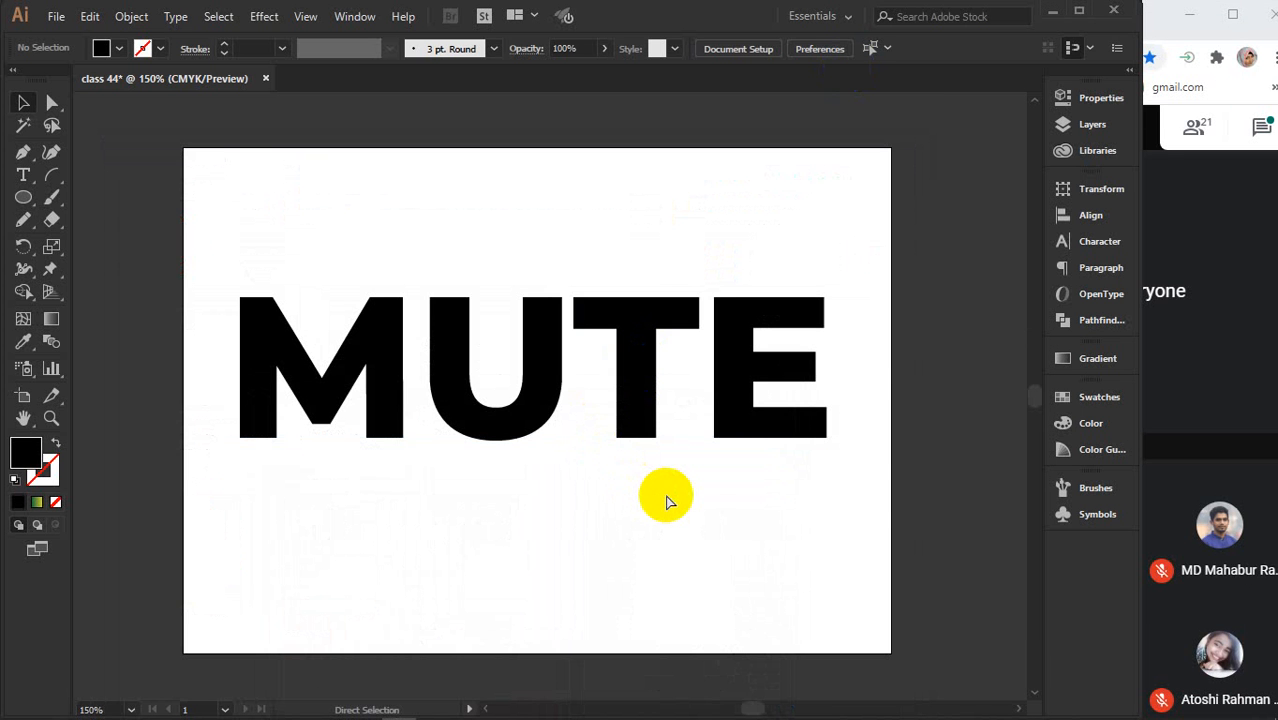
key(ctrl+v)
key(ctrl+minus)
key(ctrl+minus)
key(ctrl+minus)
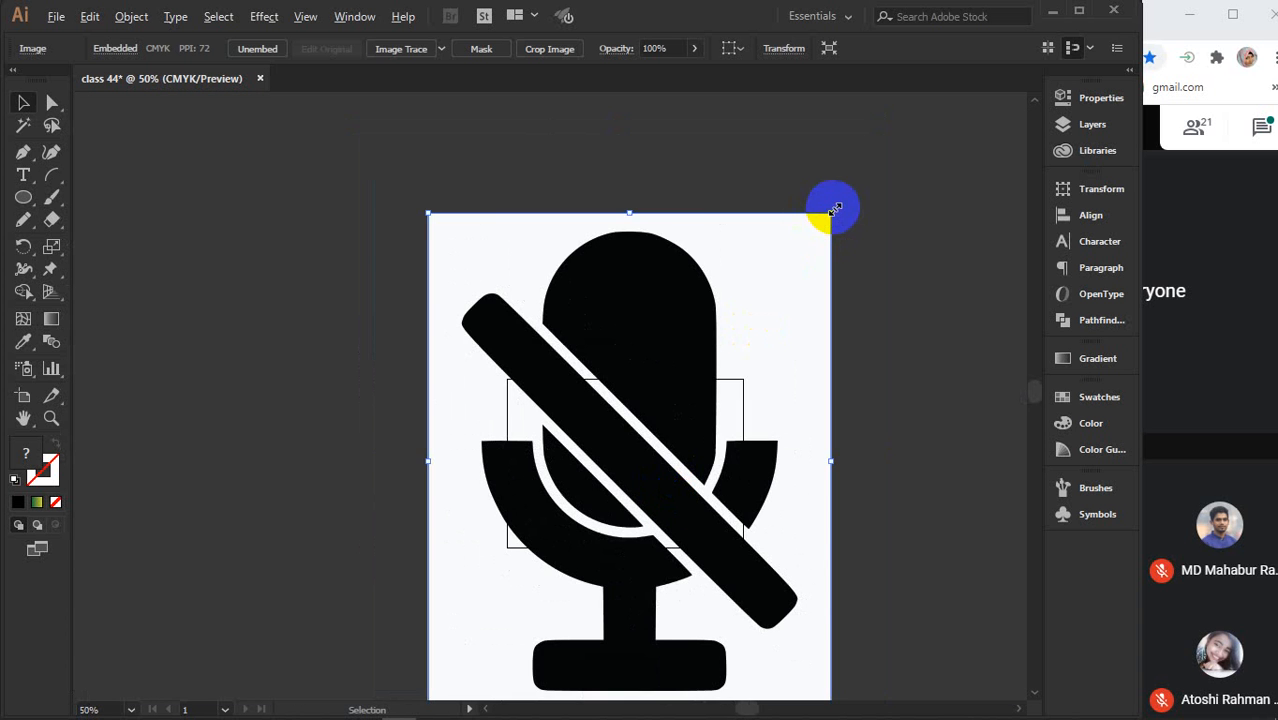
drag(830, 210, 670, 418)
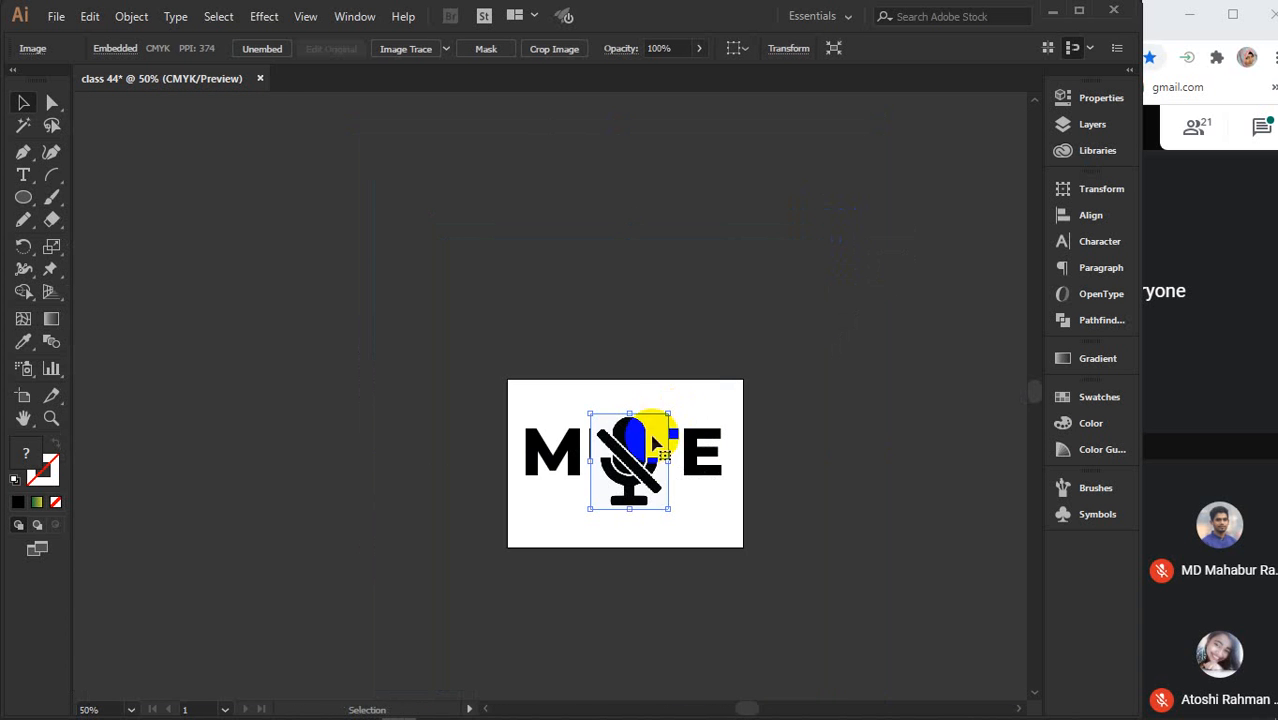
Send the microphone image to the back and move it behind the letter U
scroll(645, 465, up, 2)
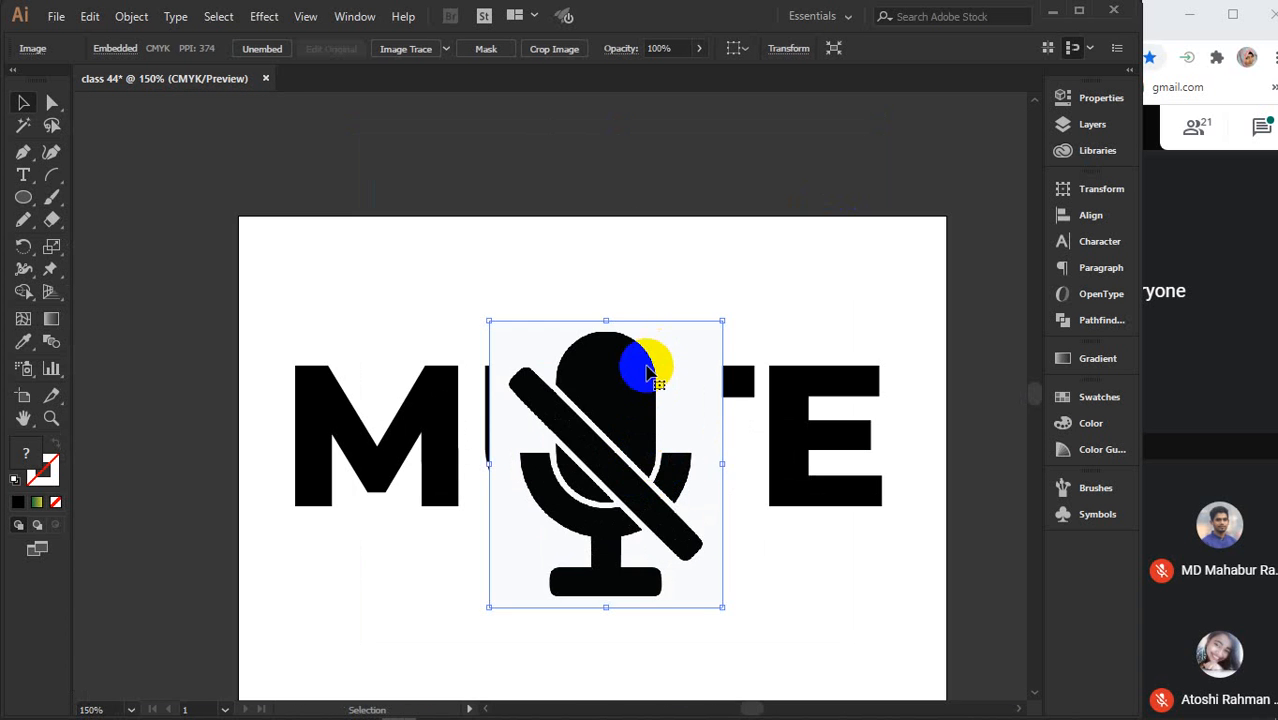
right_click(648, 367)
mouse_move(706, 522)
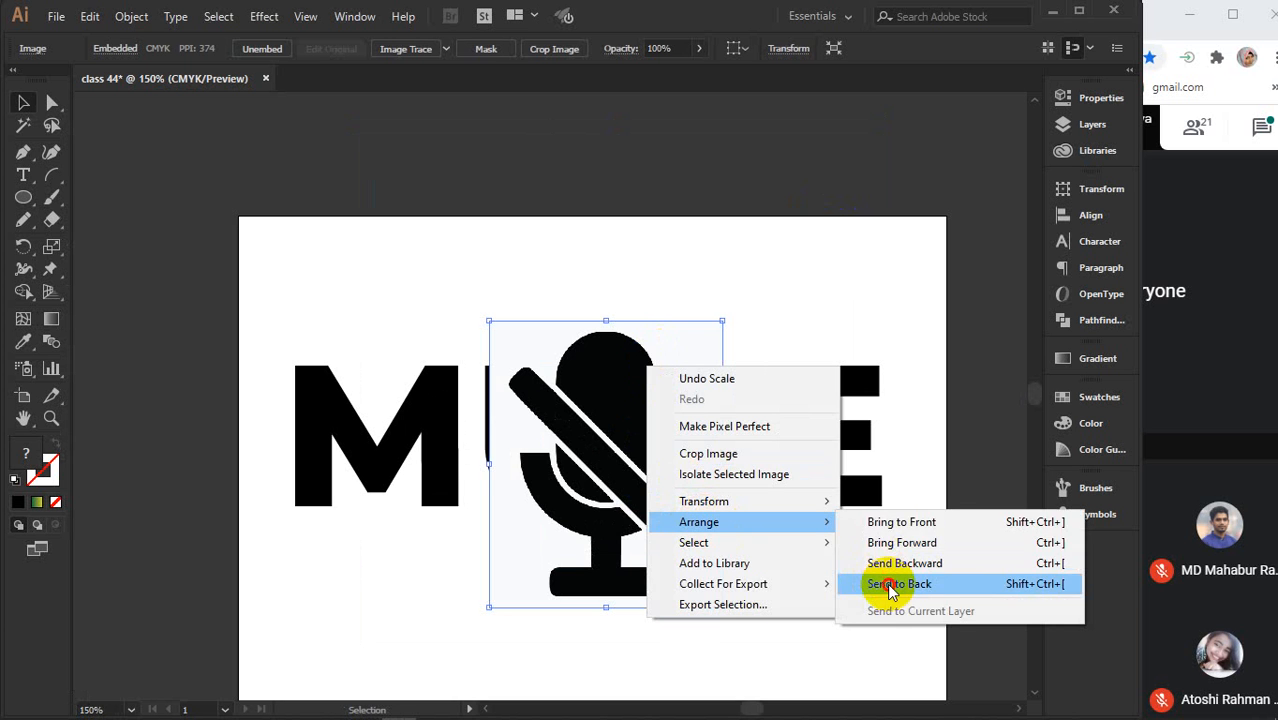
click(887, 586)
drag(625, 337, 546, 273)
Convert the word MUTE to outlines and ungroup it into separate letters
click(787, 435)
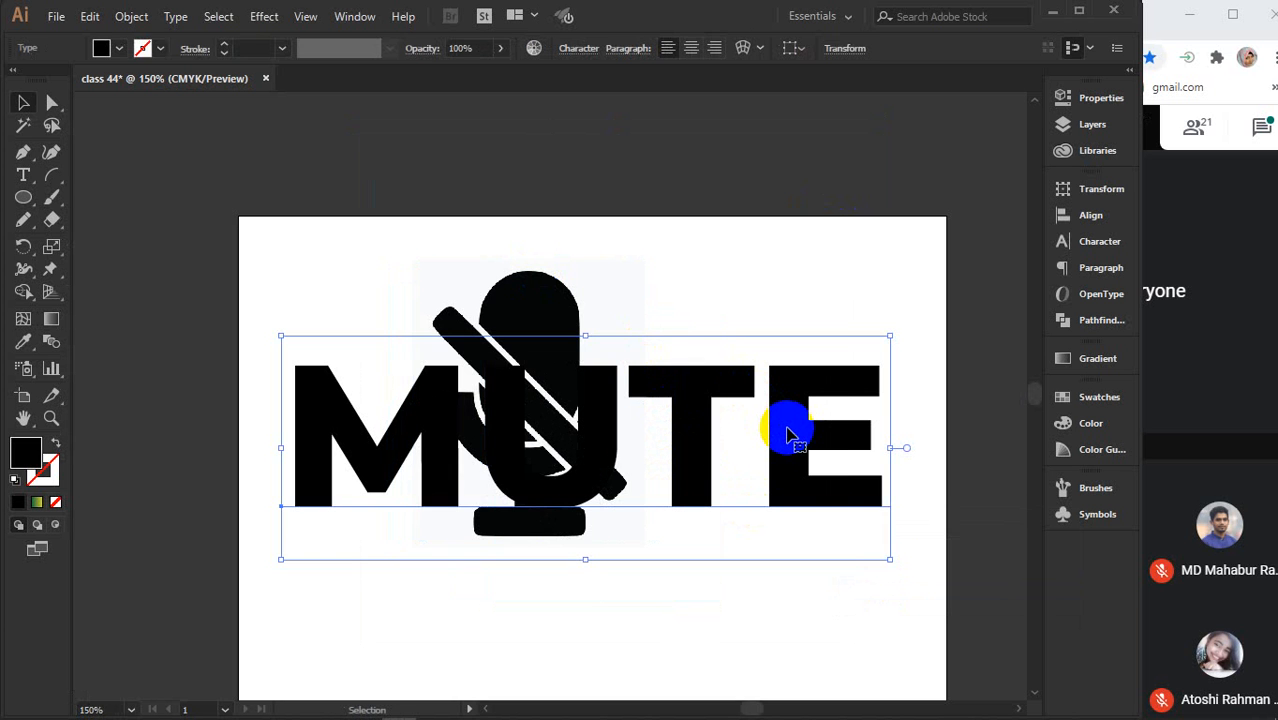
right_click(787, 435)
click(836, 200)
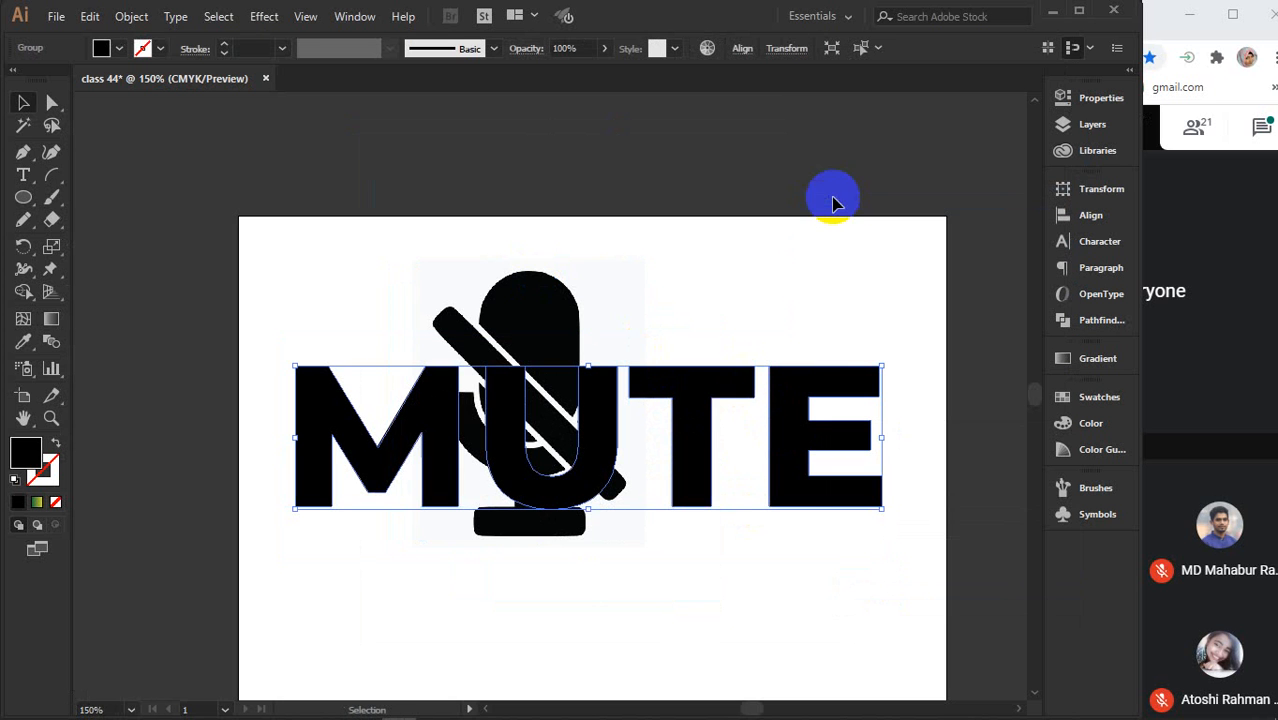
right_click(780, 425)
click(850, 281)
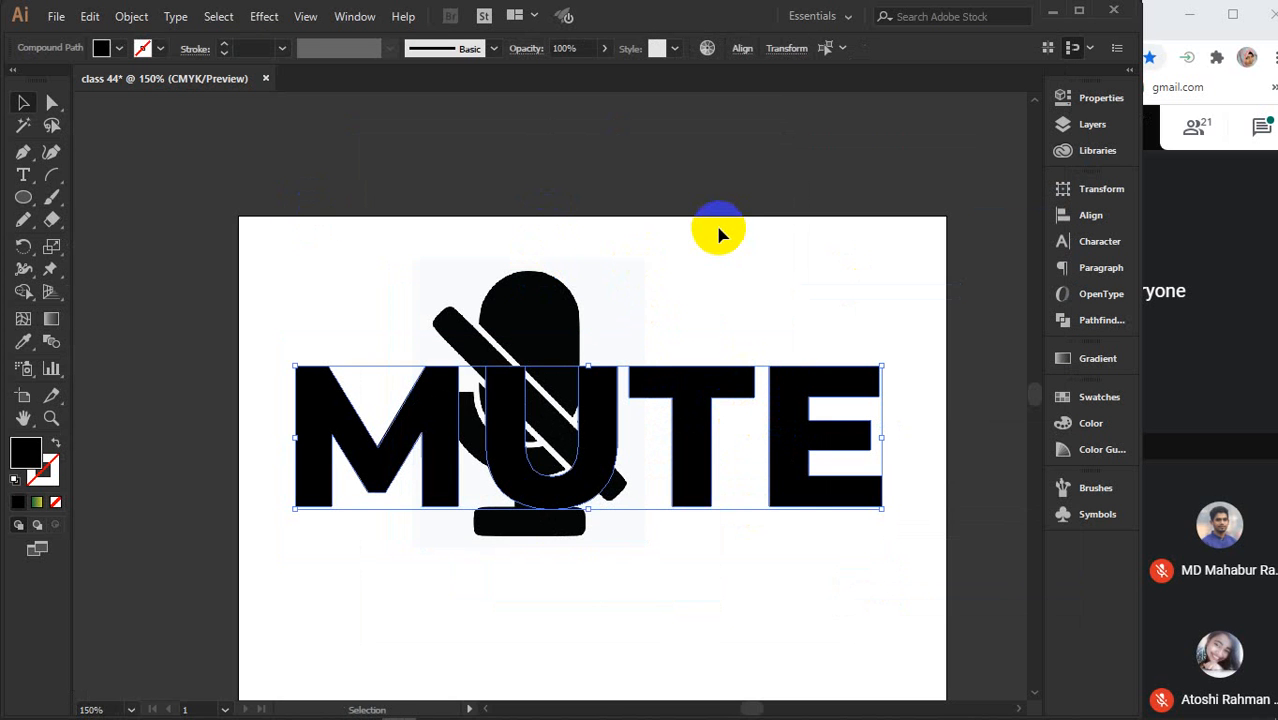
Delete the letter U from the outlined word
click(718, 233)
click(595, 416)
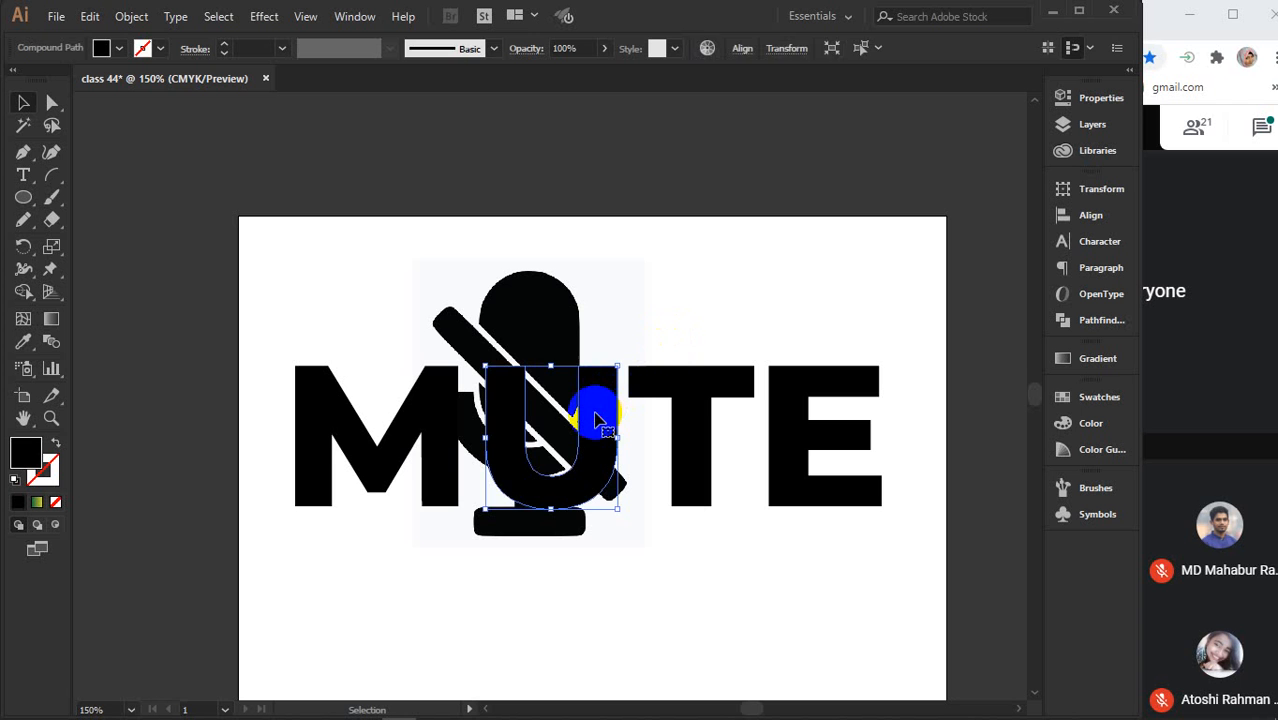
key(Delete)
Resize the microphone image and centre it in the gap between the M and the T
click(528, 371)
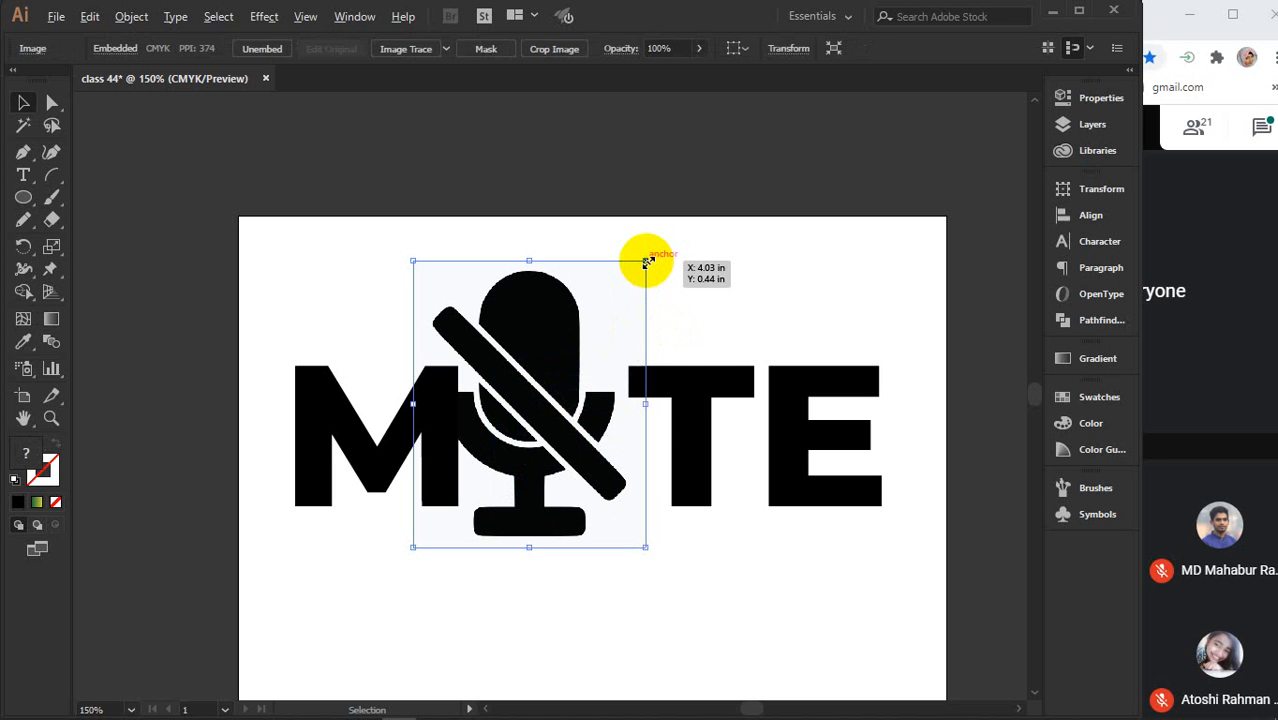
drag(648, 262, 622, 298)
drag(516, 388, 535, 395)
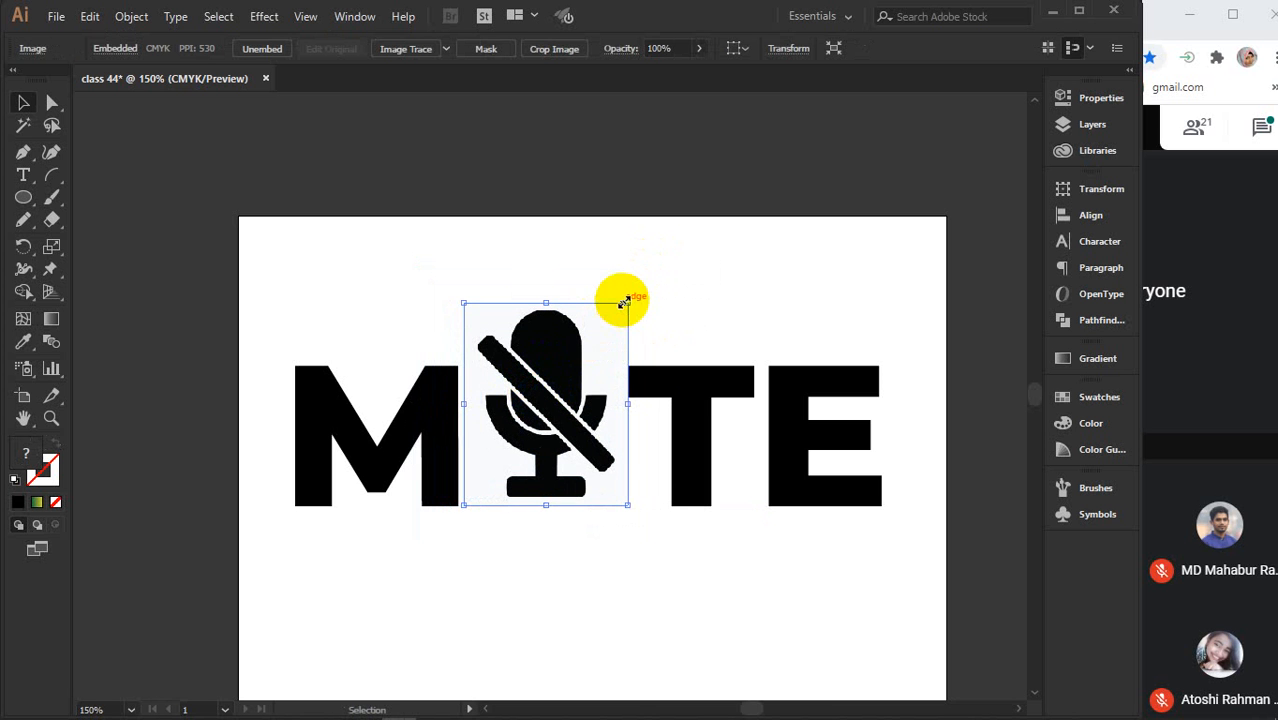
drag(626, 298, 646, 281)
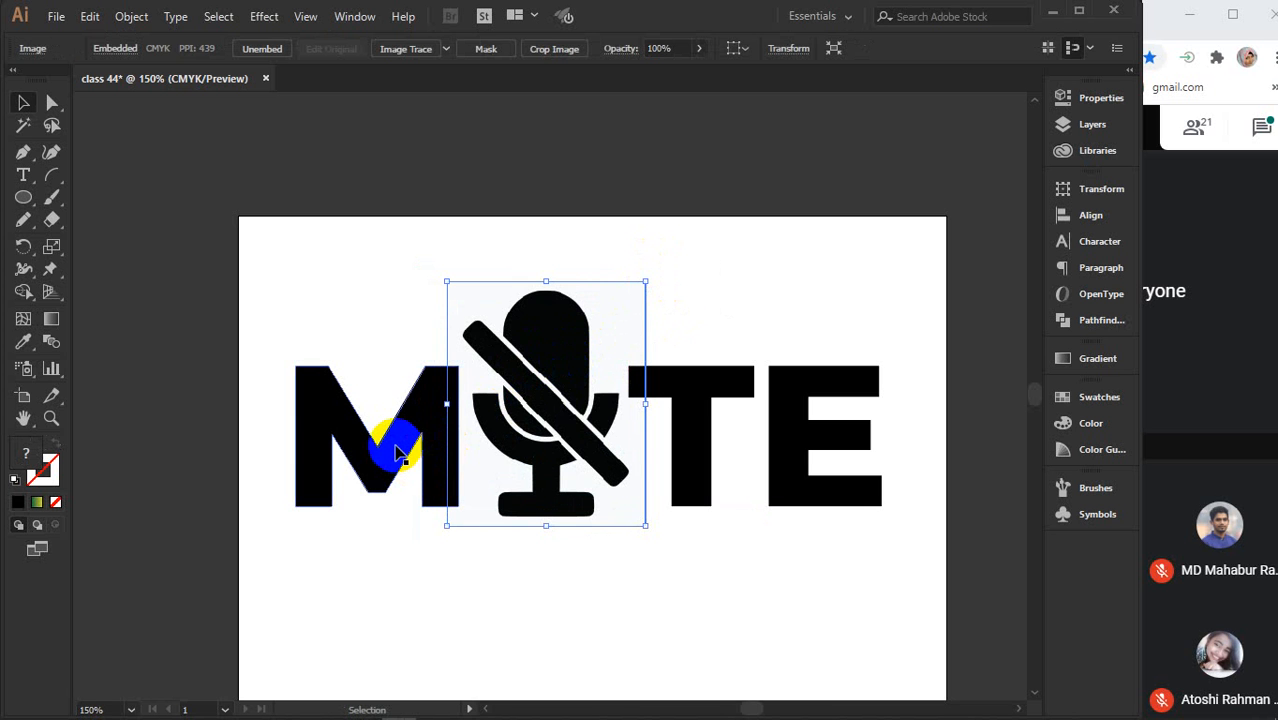
Align the bottom edges of the microphone, M and T to the letter E as key object
shift+click(398, 440)
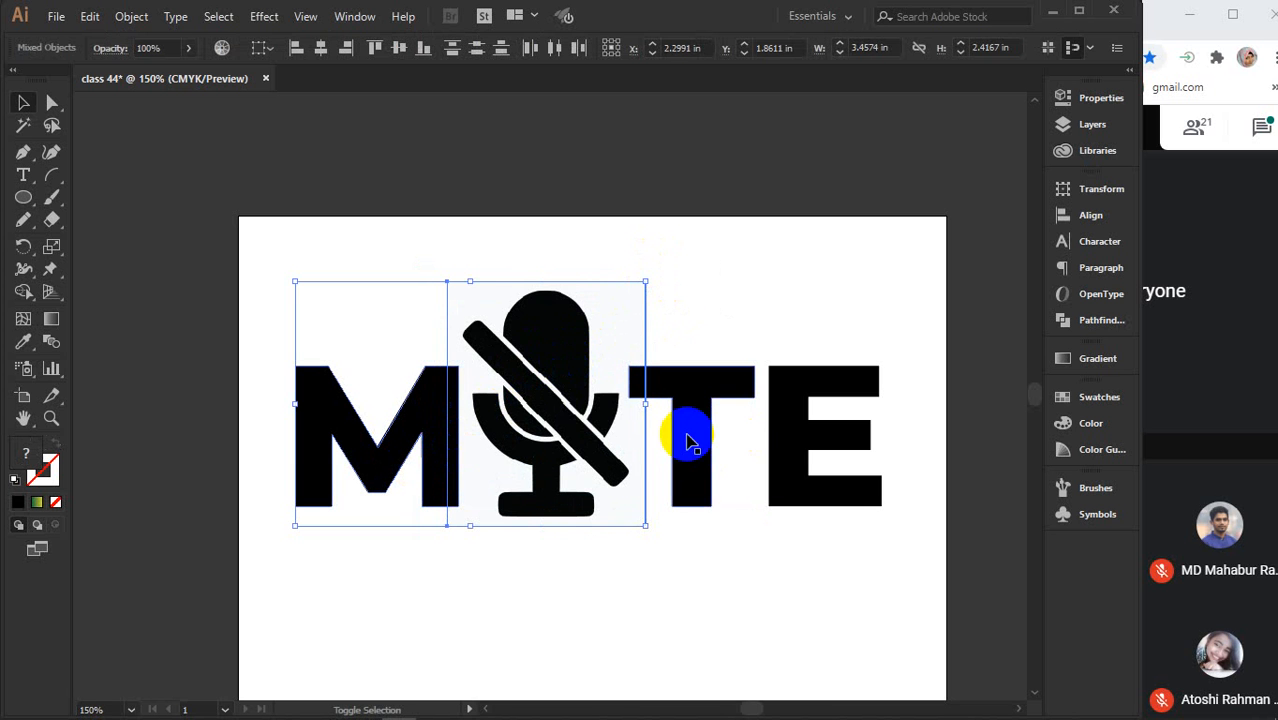
shift+click(688, 436)
shift+click(796, 441)
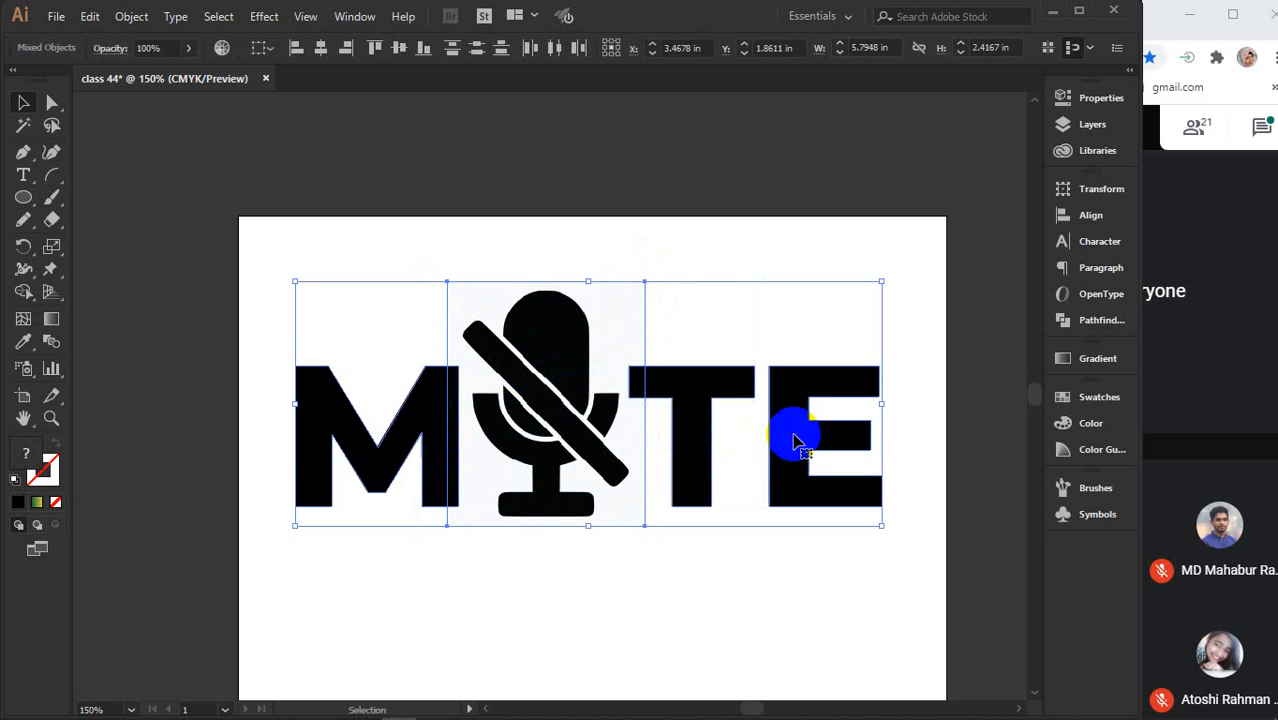
click(800, 441)
click(1090, 215)
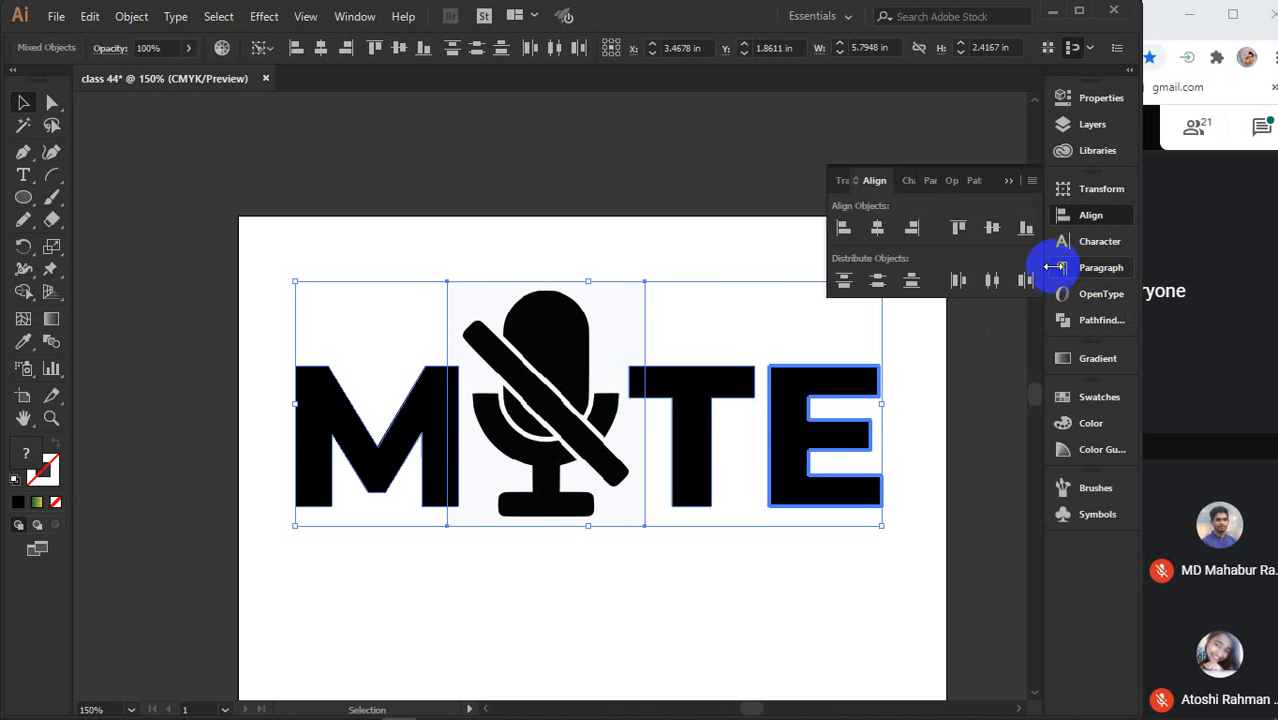
click(1024, 229)
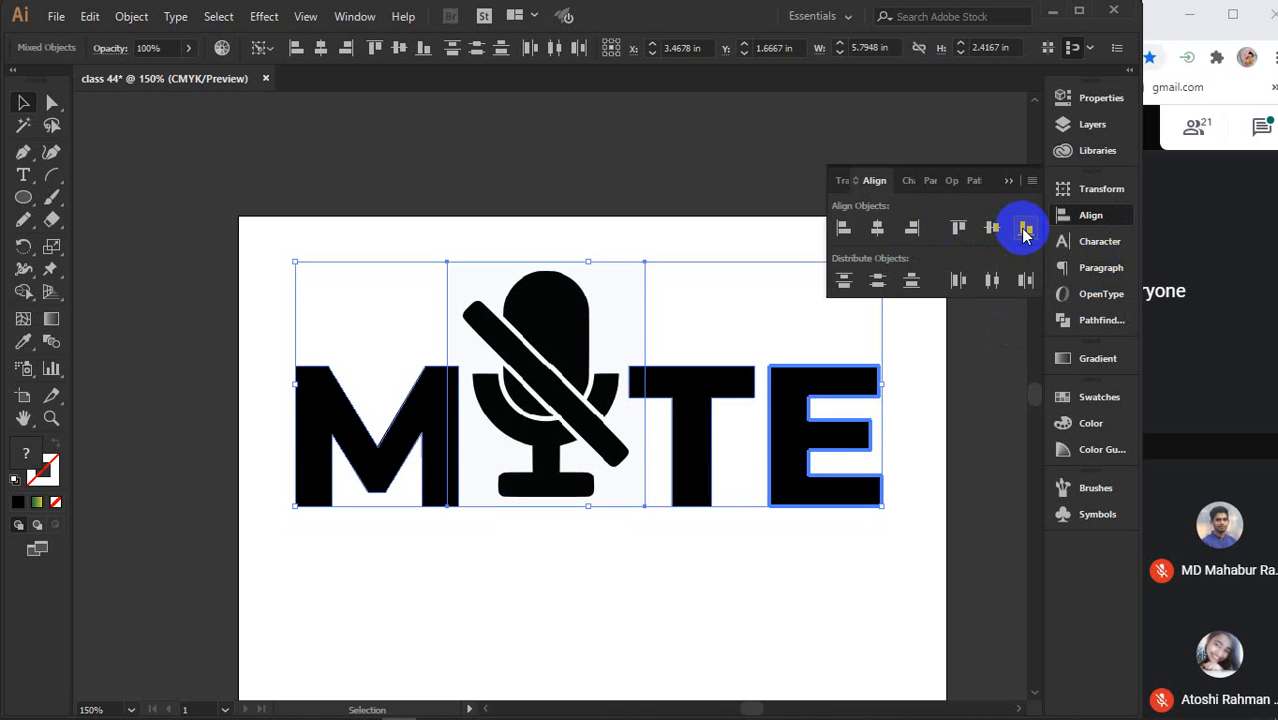
click(686, 200)
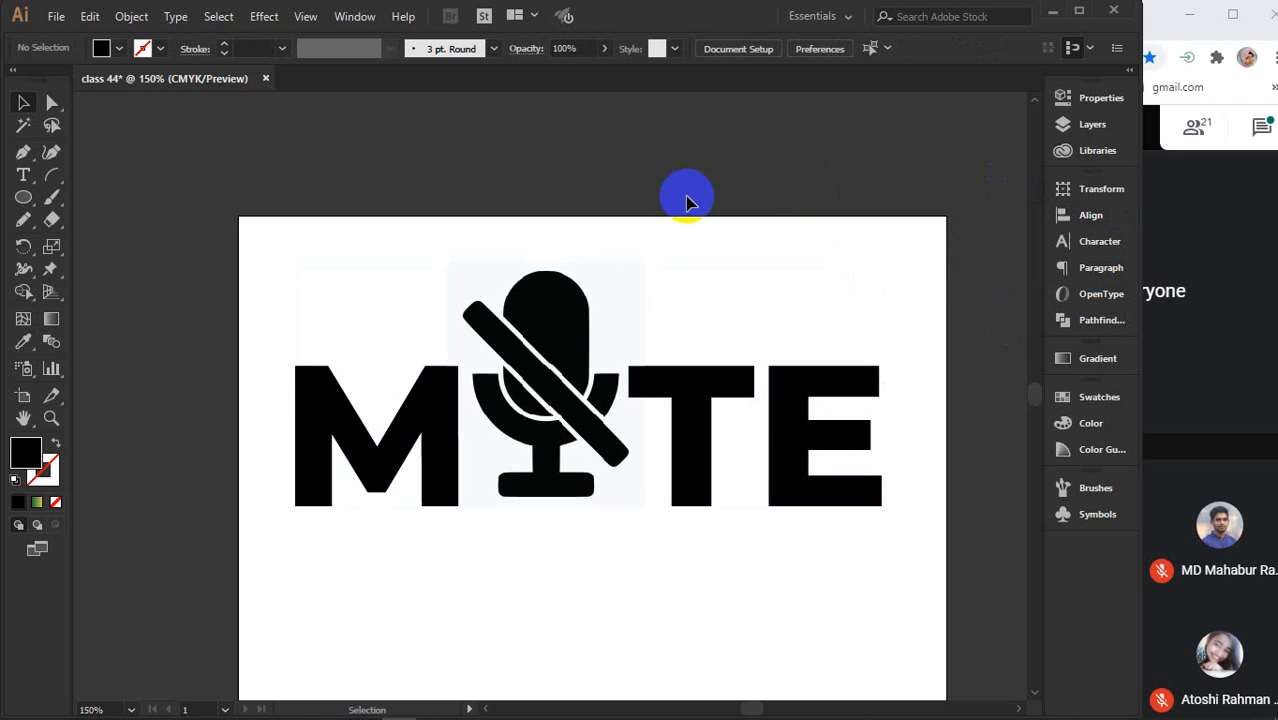
Nudge the microphone image down so its base sits on the letters' baseline, and slightly left, then deselect it
click(562, 357)
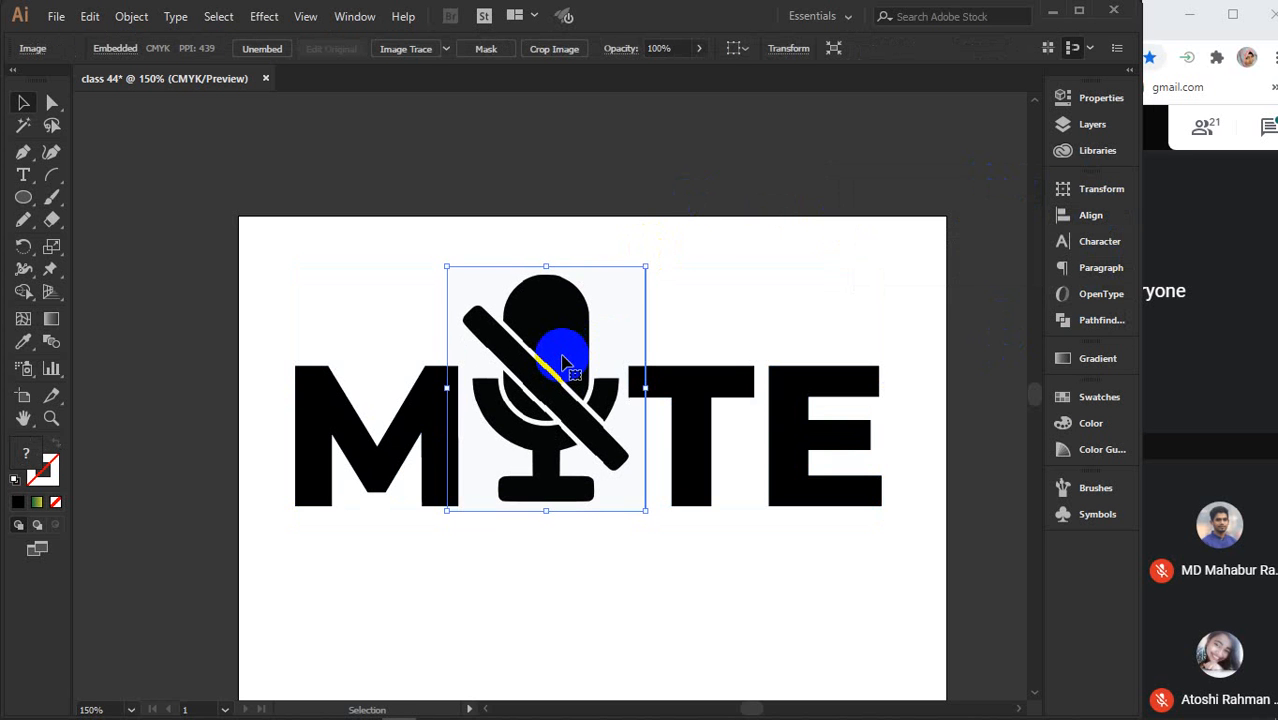
key(Down)
key(Down)
key(Down)
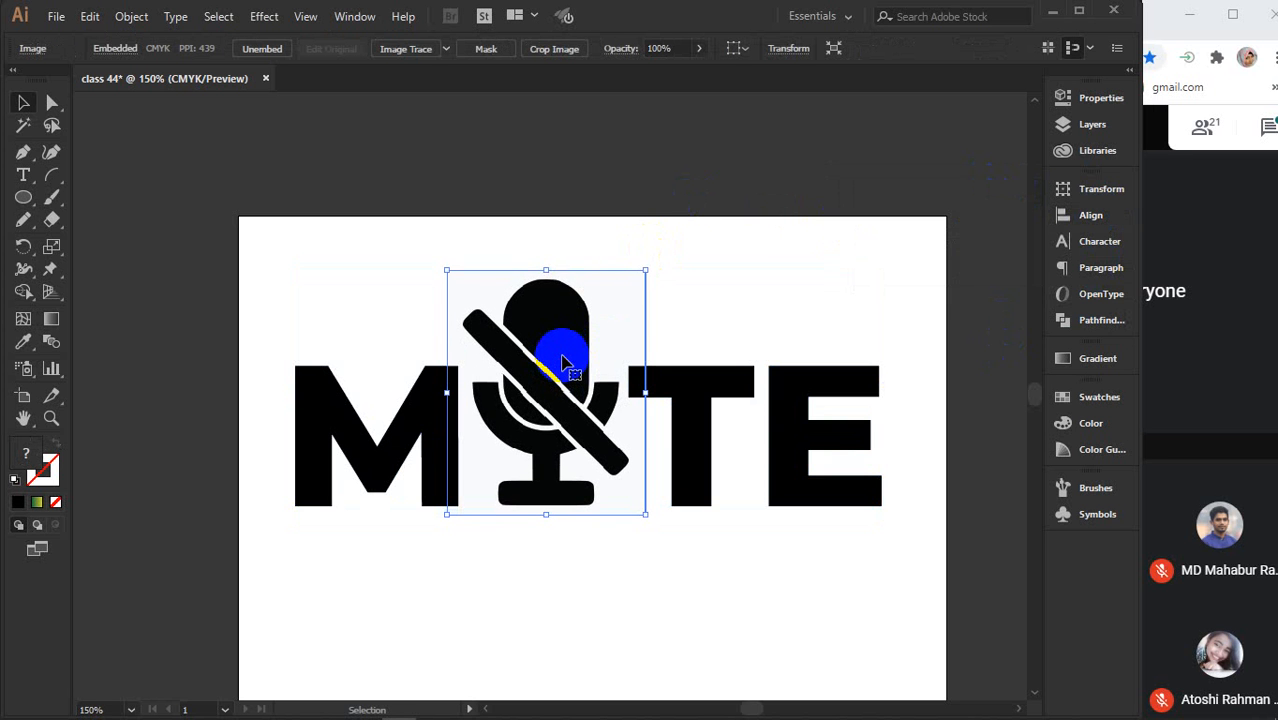
key(Down)
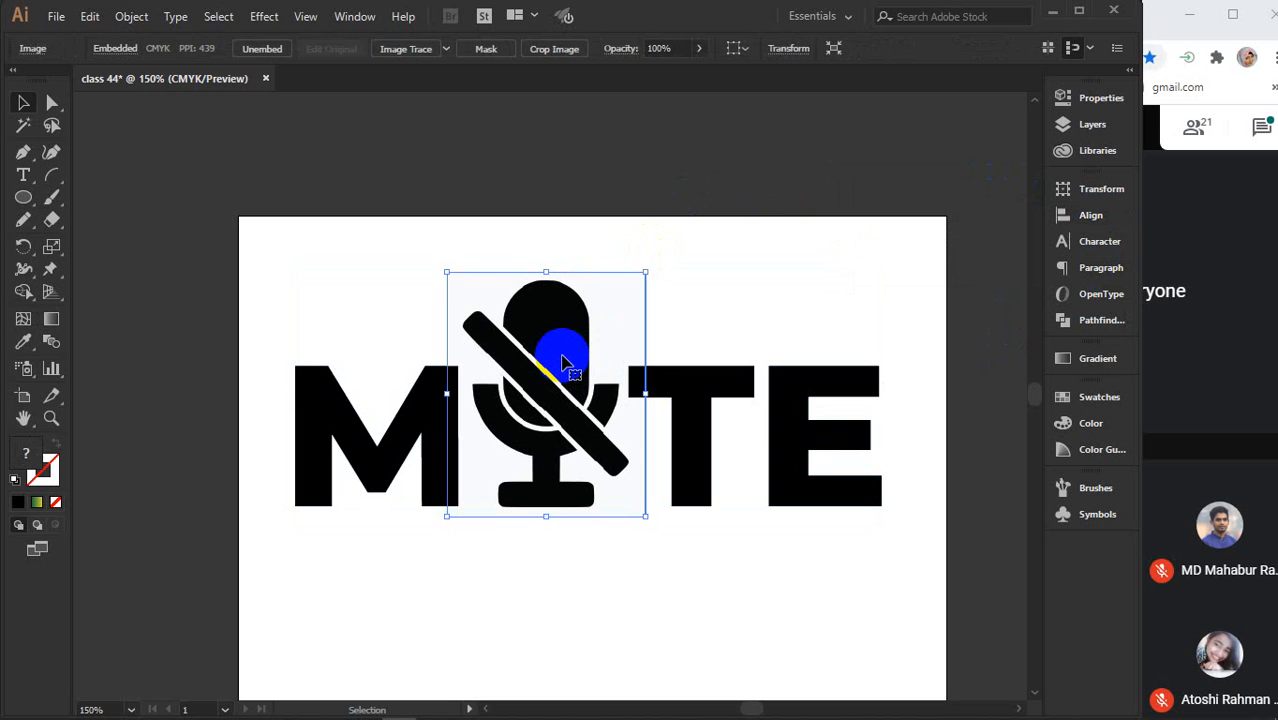
key(Left)
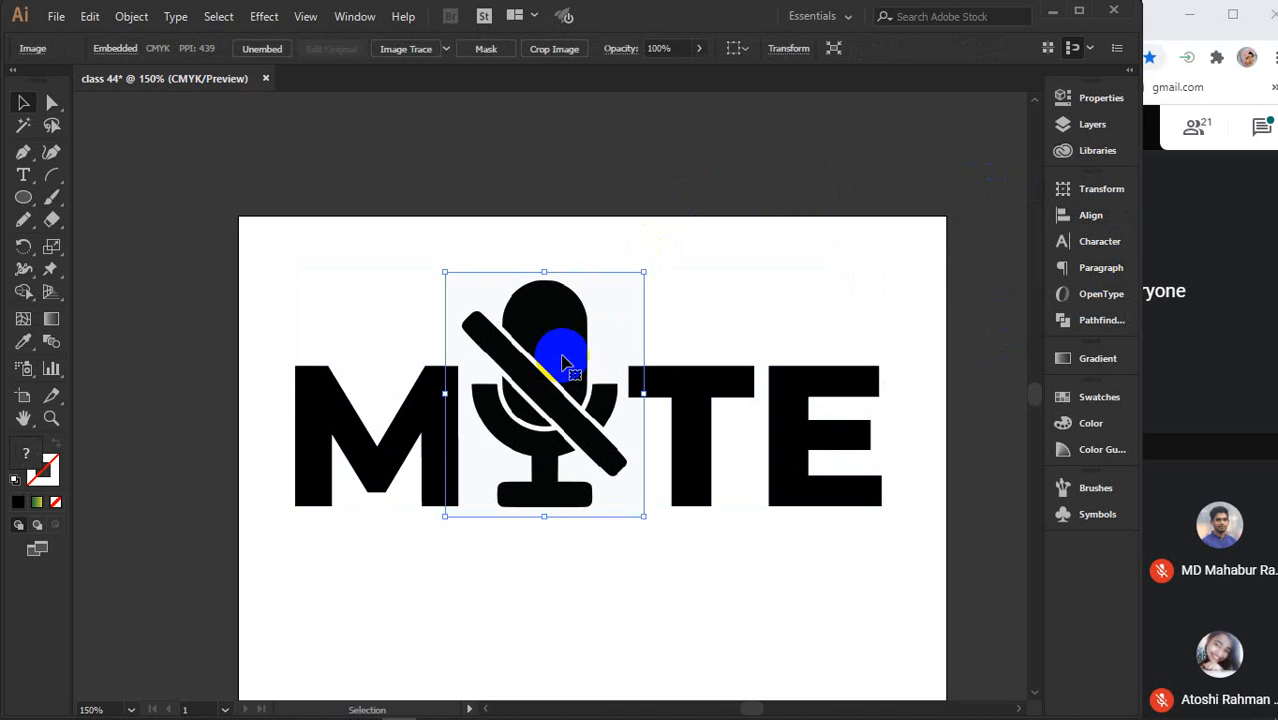
click(712, 312)
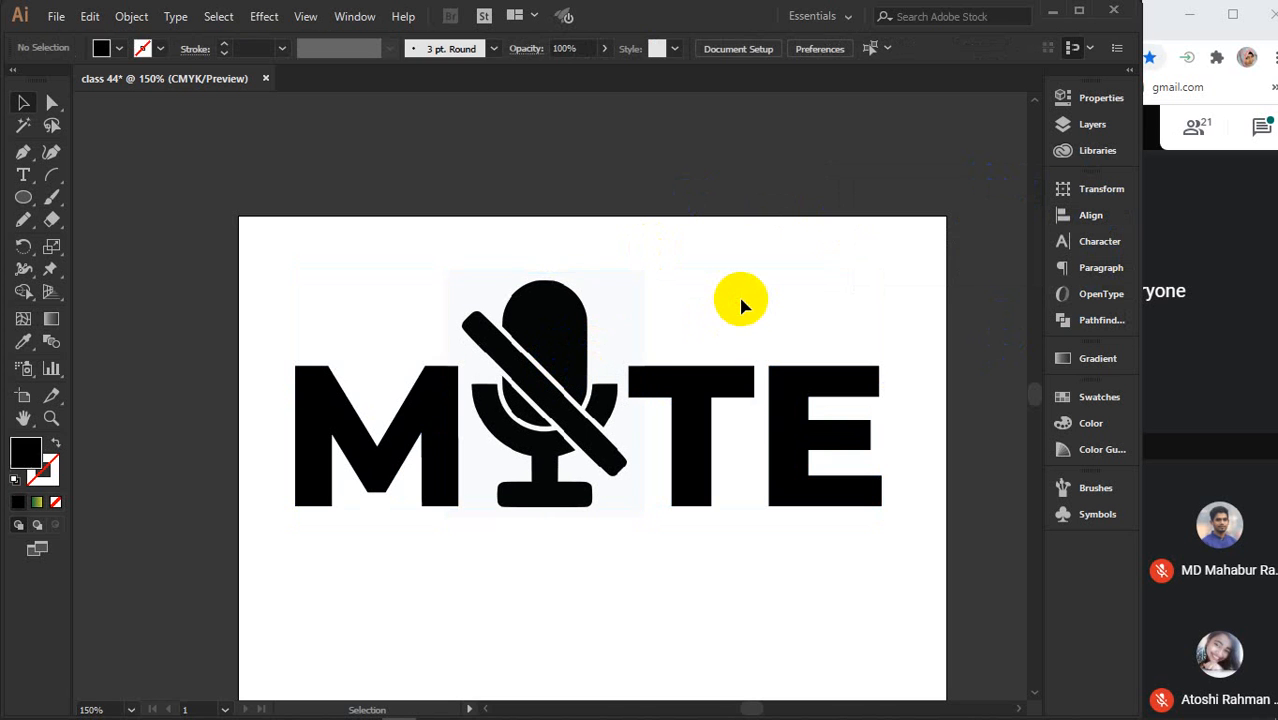
Move the letters M, T, E and the microphone together off the artboard, to the space above it
drag(248, 280, 922, 583)
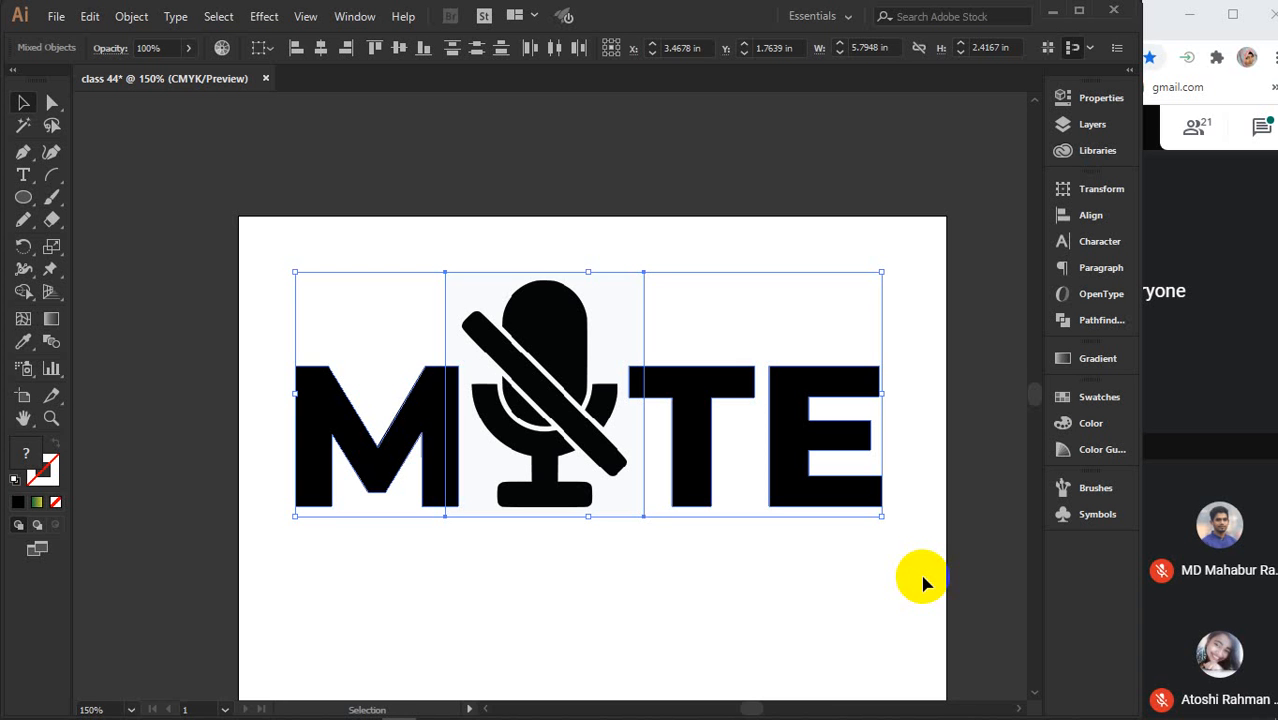
click(433, 624)
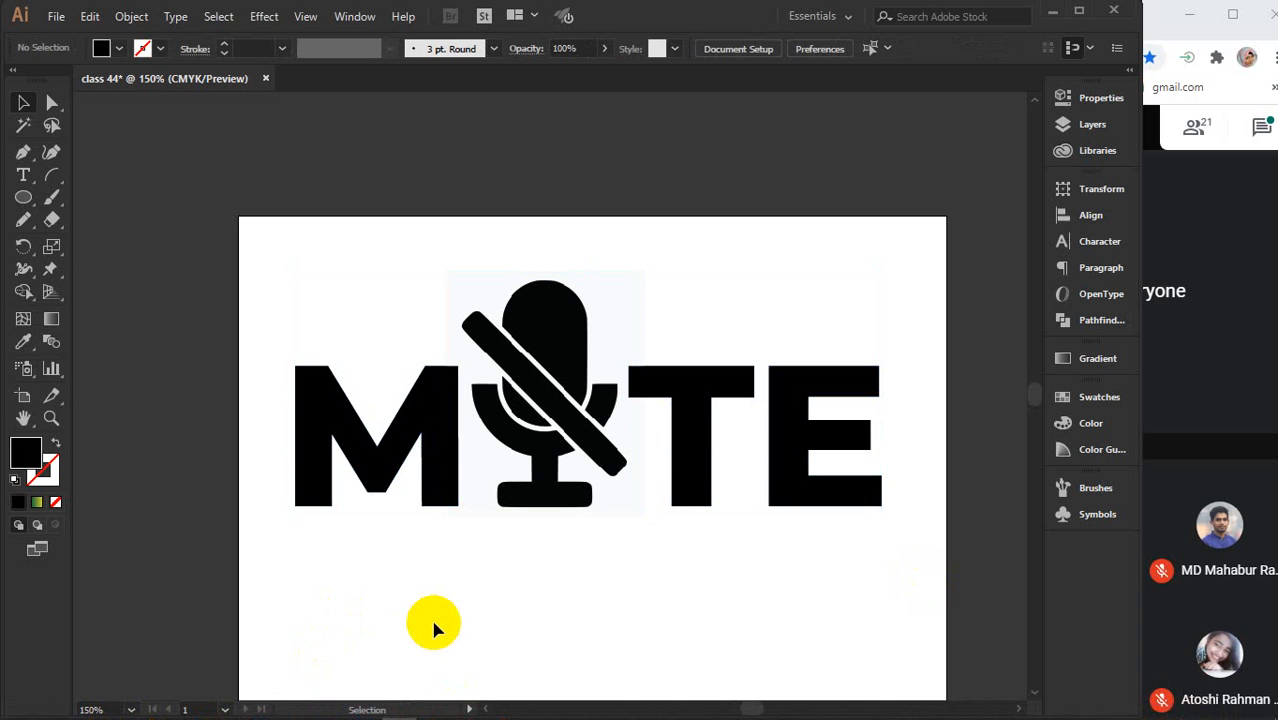
key(ctrl+1)
drag(328, 371, 806, 610)
drag(688, 520, 705, 250)
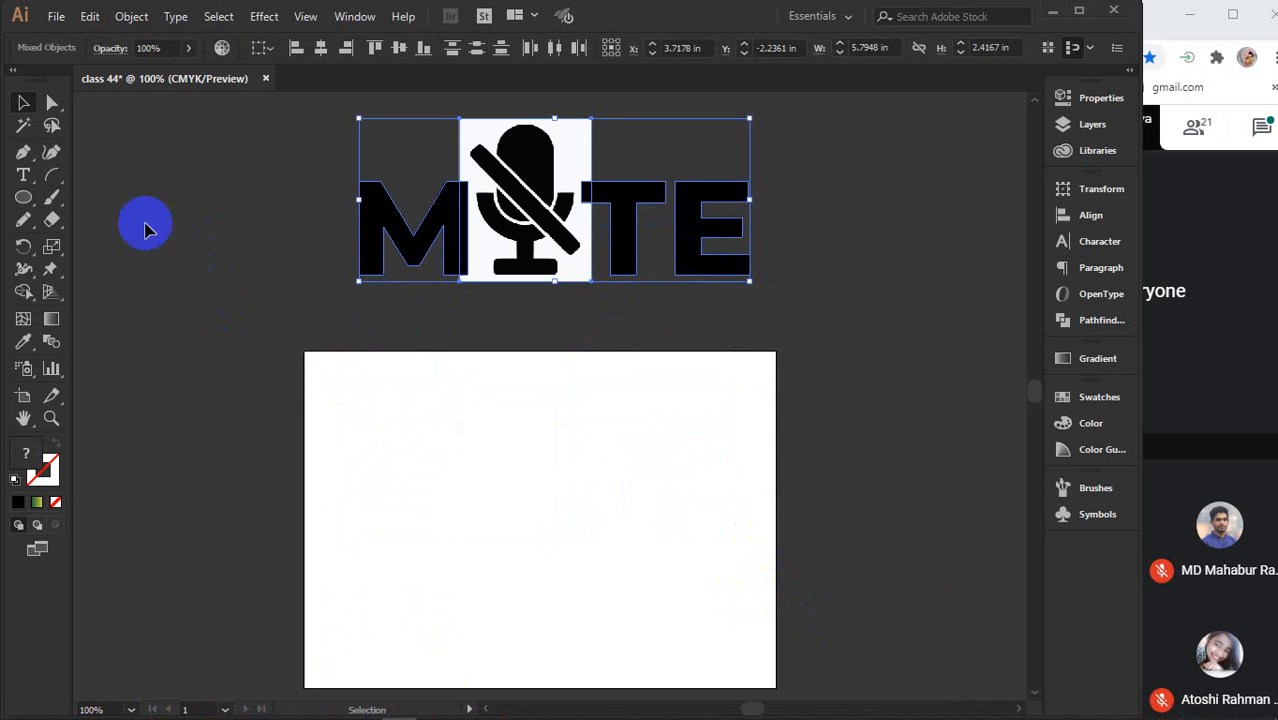
Add the text STOP in capitals to the empty artboard and enlarge it to span most of the artboard's width
click(21, 178)
click(429, 563)
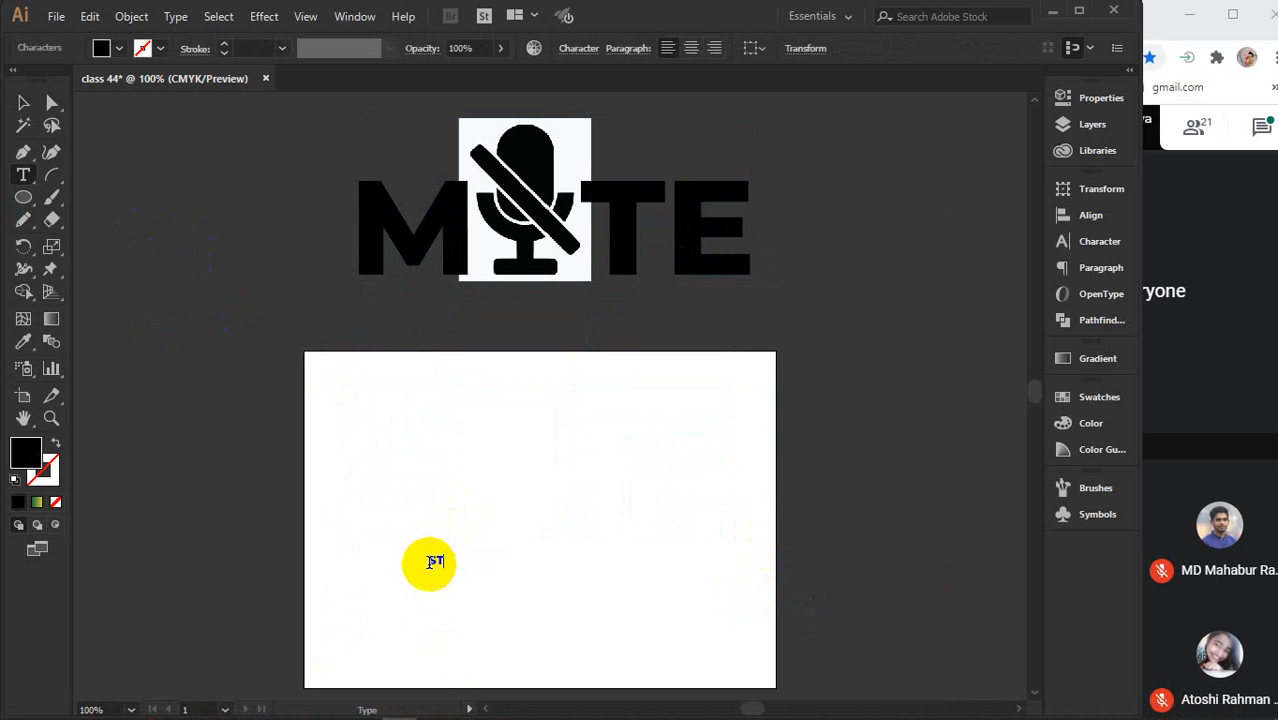
click(23, 102)
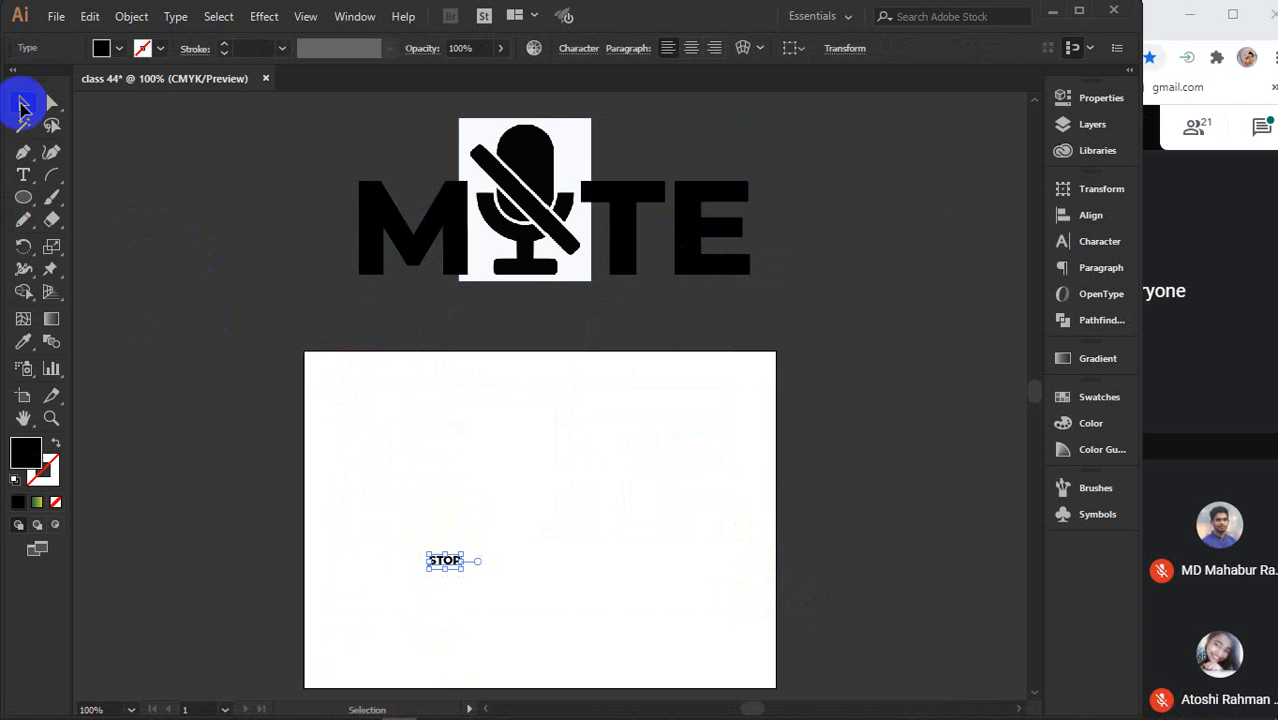
key(ctrl+0)
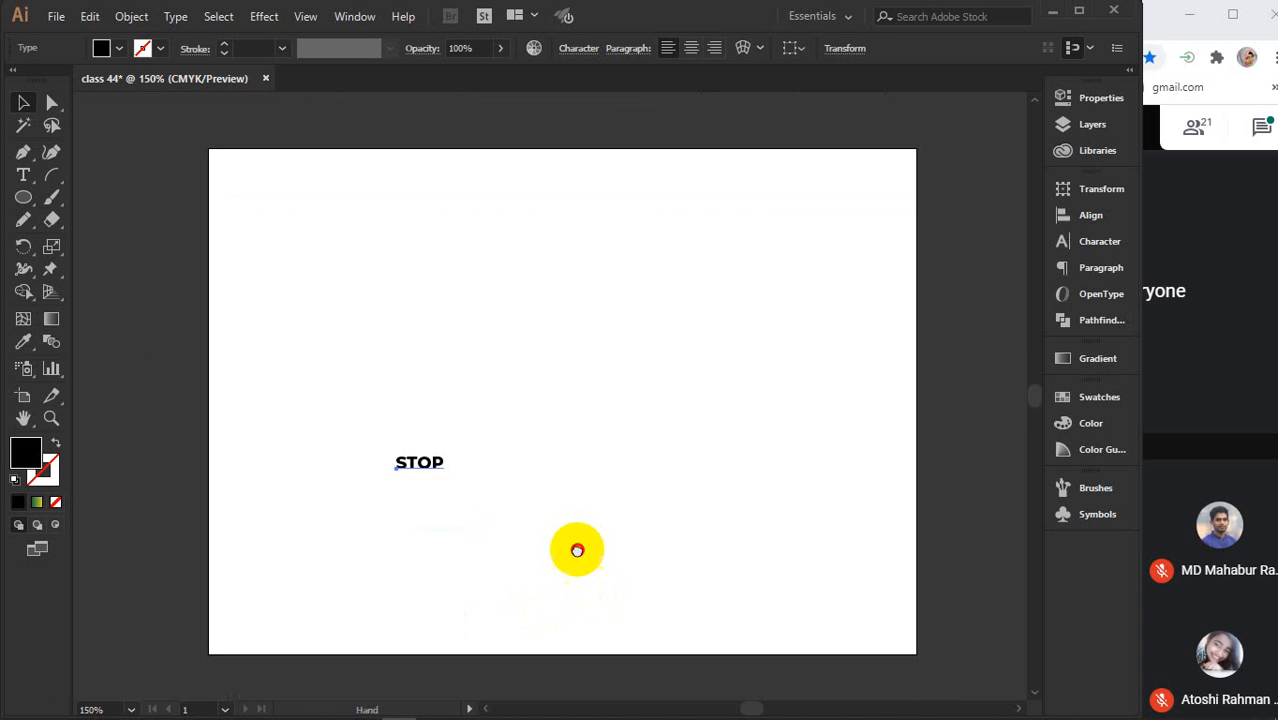
drag(441, 468, 745, 586)
drag(613, 456, 784, 378)
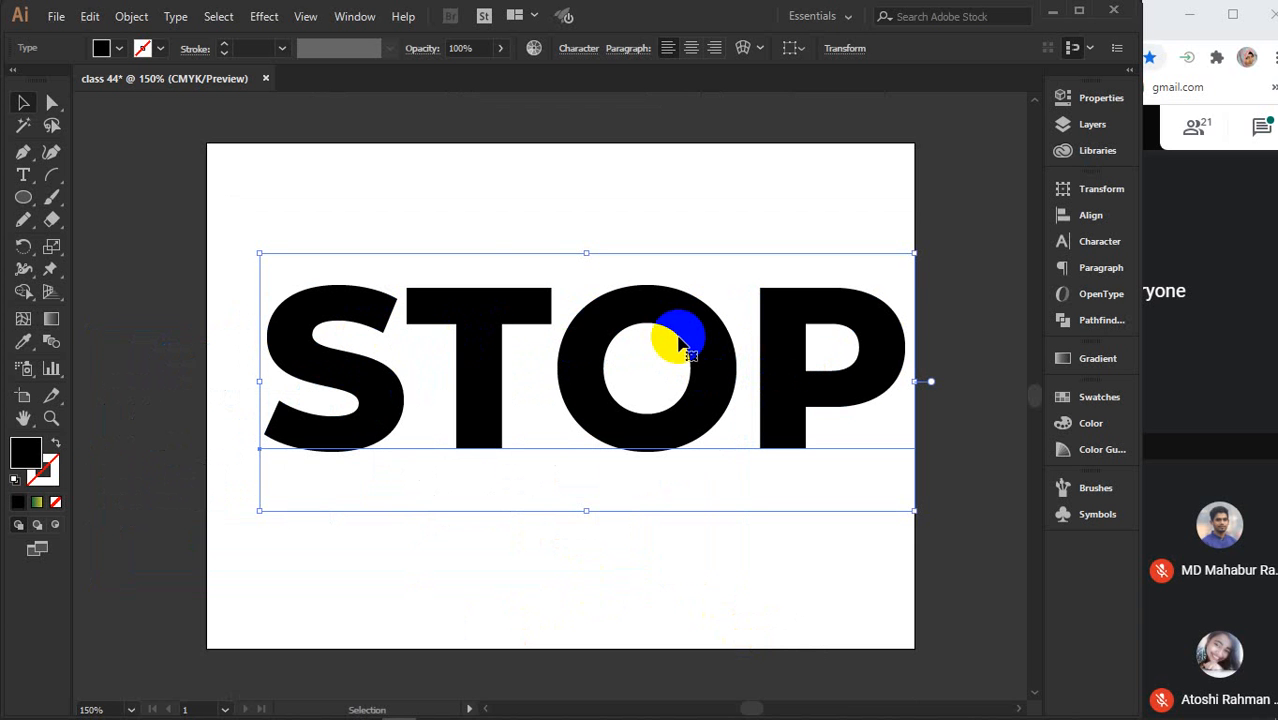
Switch to Chrome, search Google Images for "stop icon" and browse the results
mouse_move(502, 703)
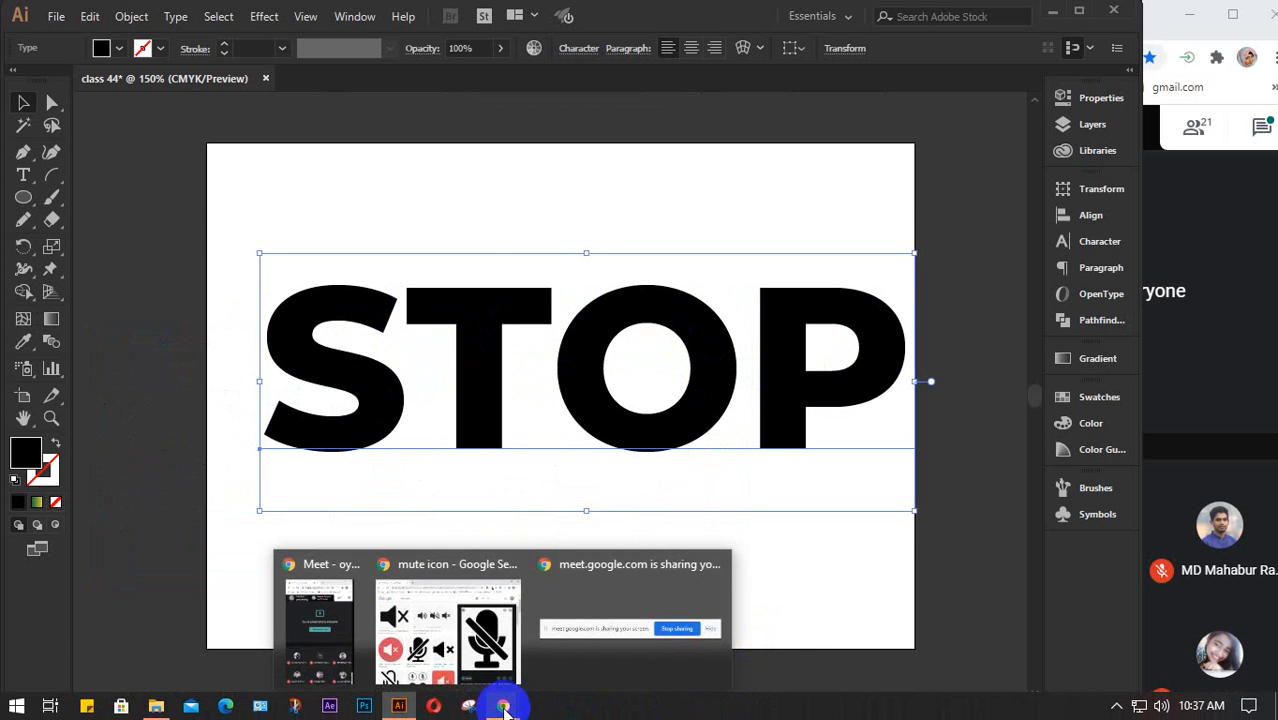
click(440, 636)
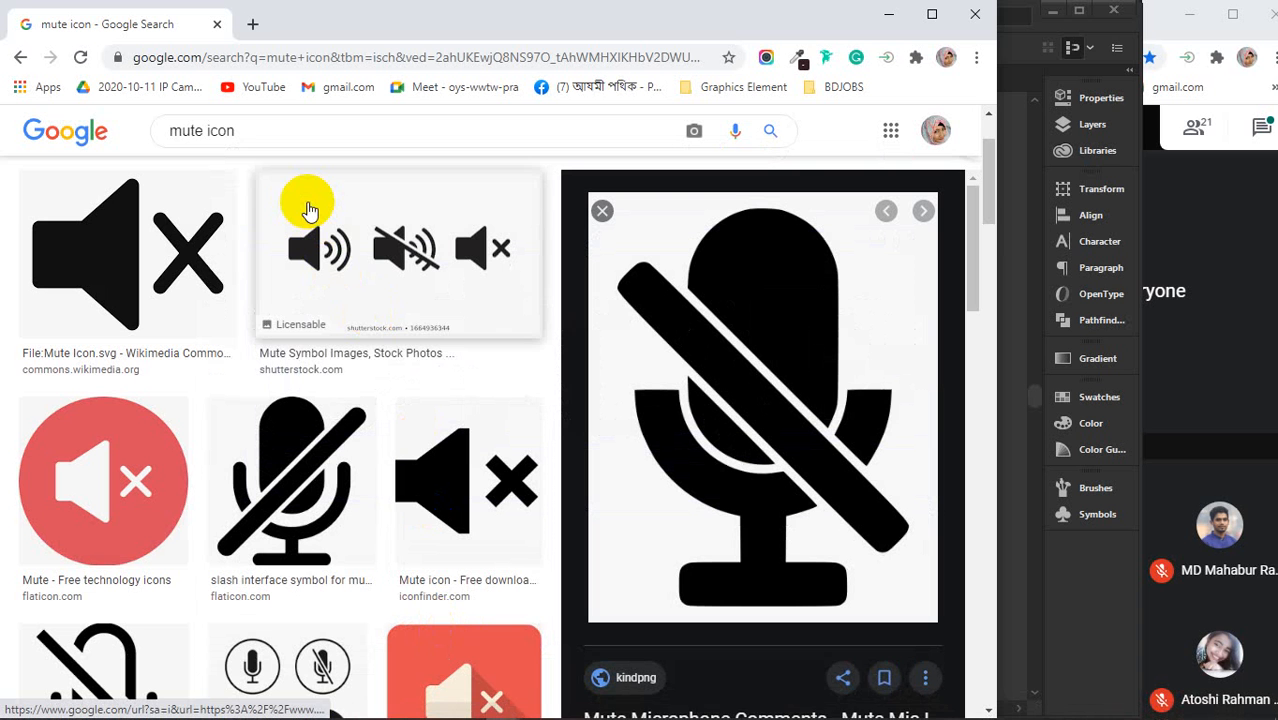
double_click(188, 131)
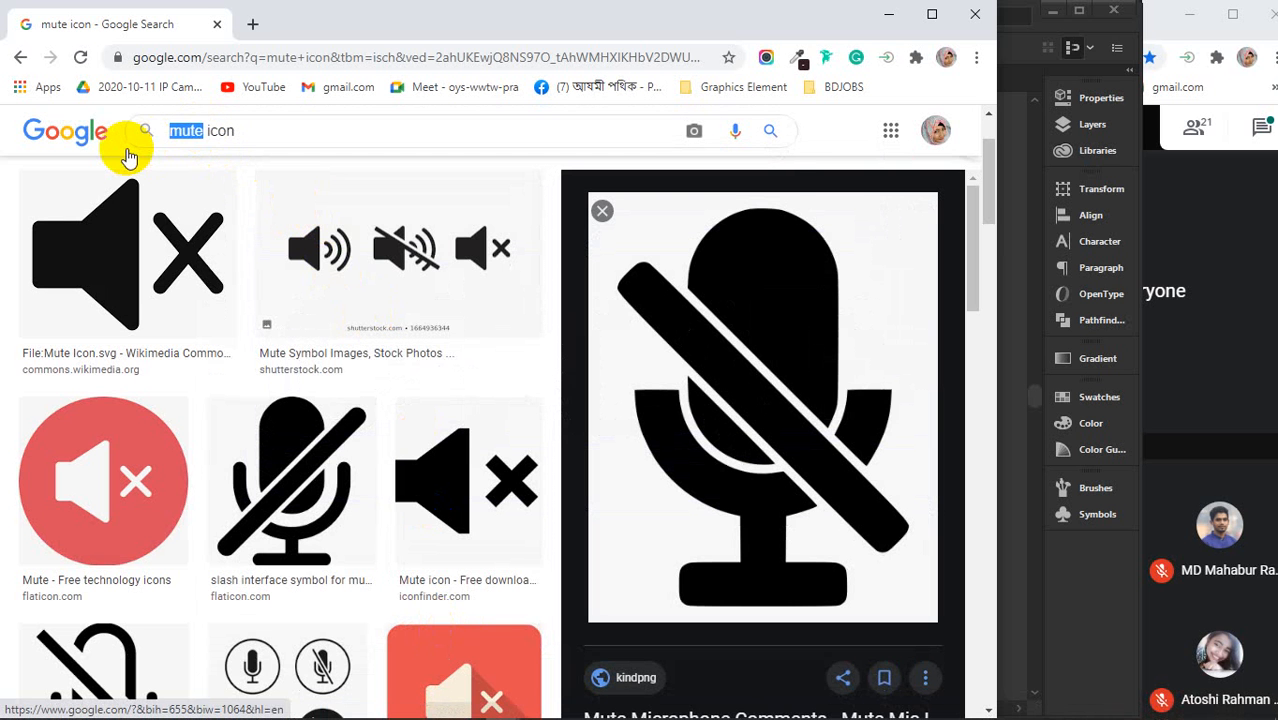
text(stop)
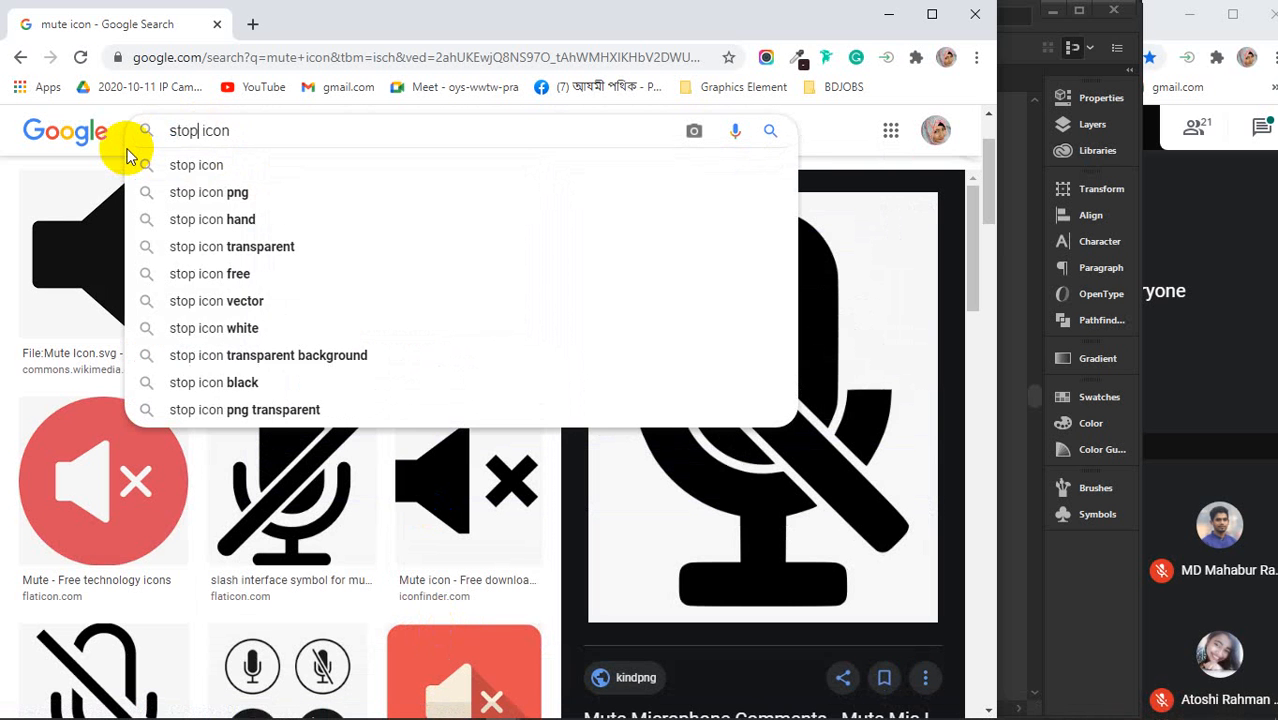
key(Return)
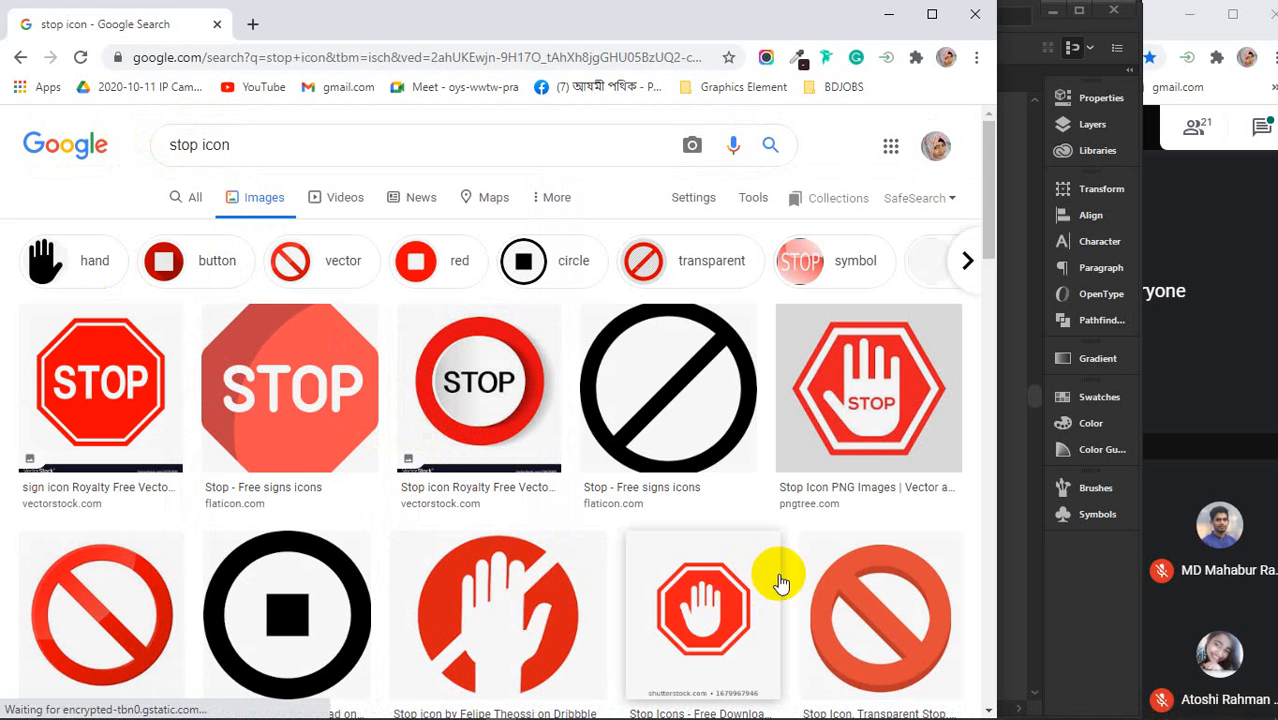
scroll(225, 485, down, 2)
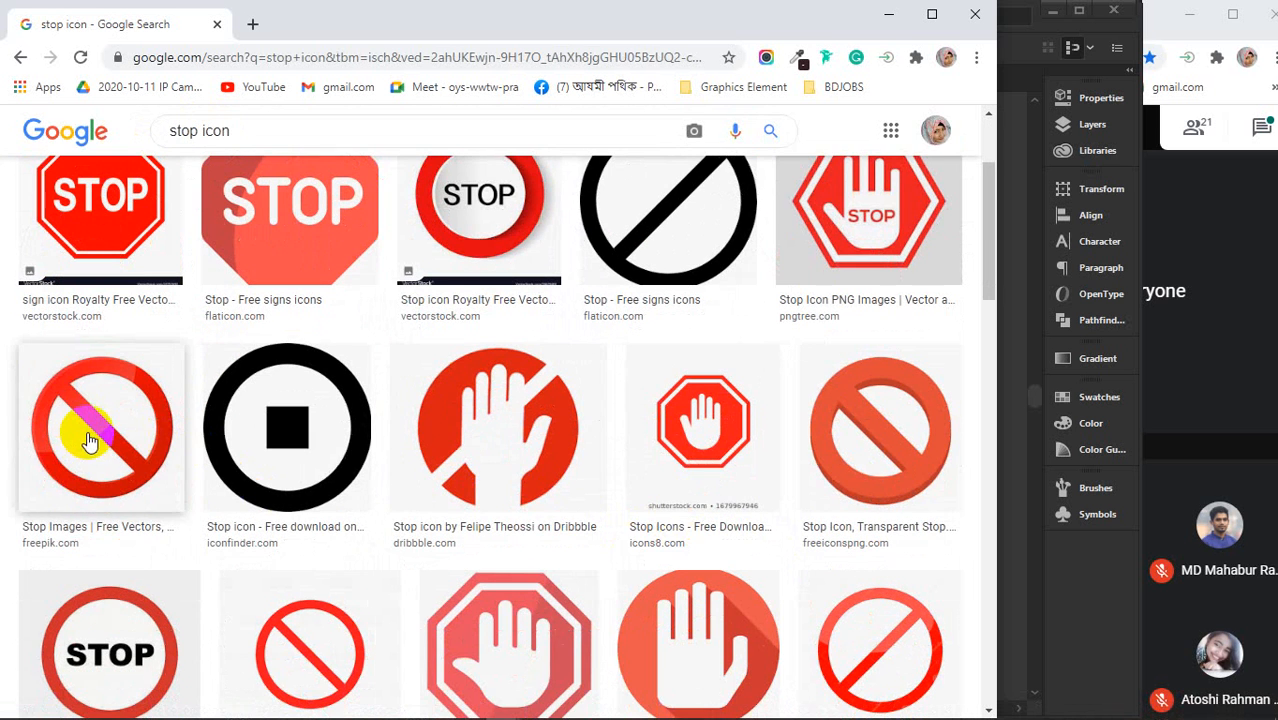
scroll(280, 530, down, 2)
scroll(268, 490, up, 4)
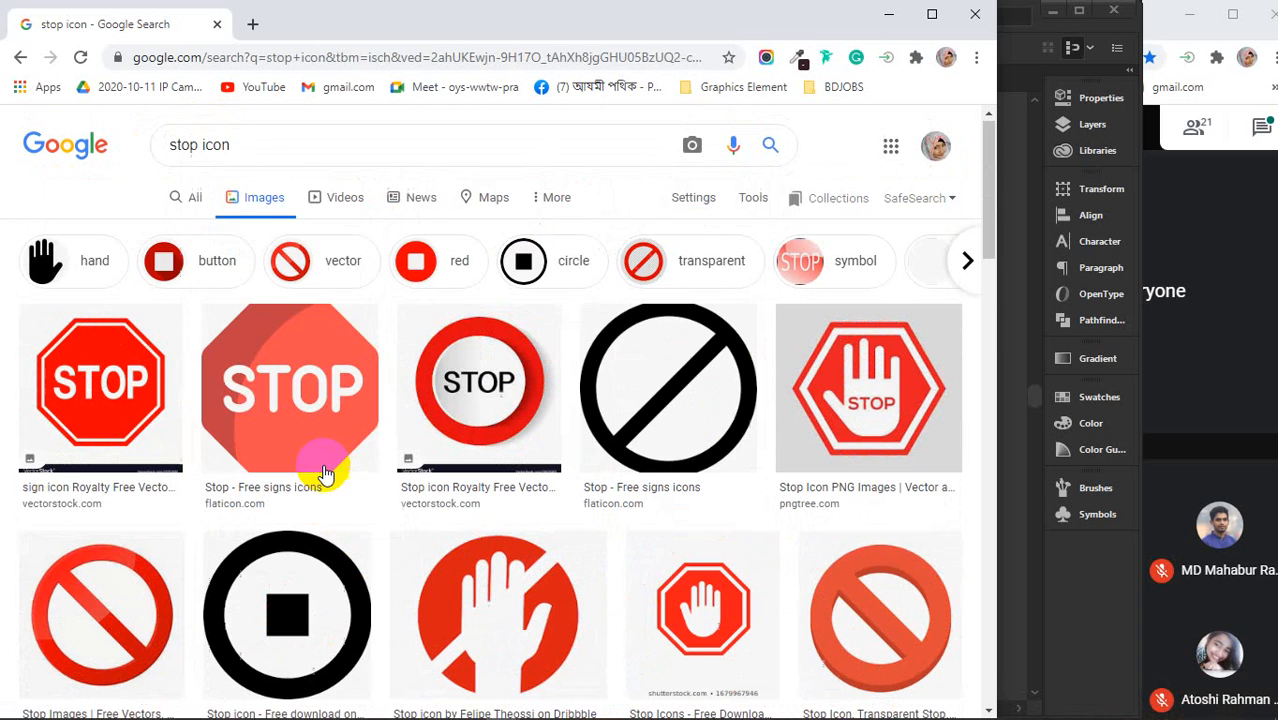
Refine the image search to "stop icon png" and open the preview of the gradient Red Stop Icon from searchpng.com
click(266, 145)
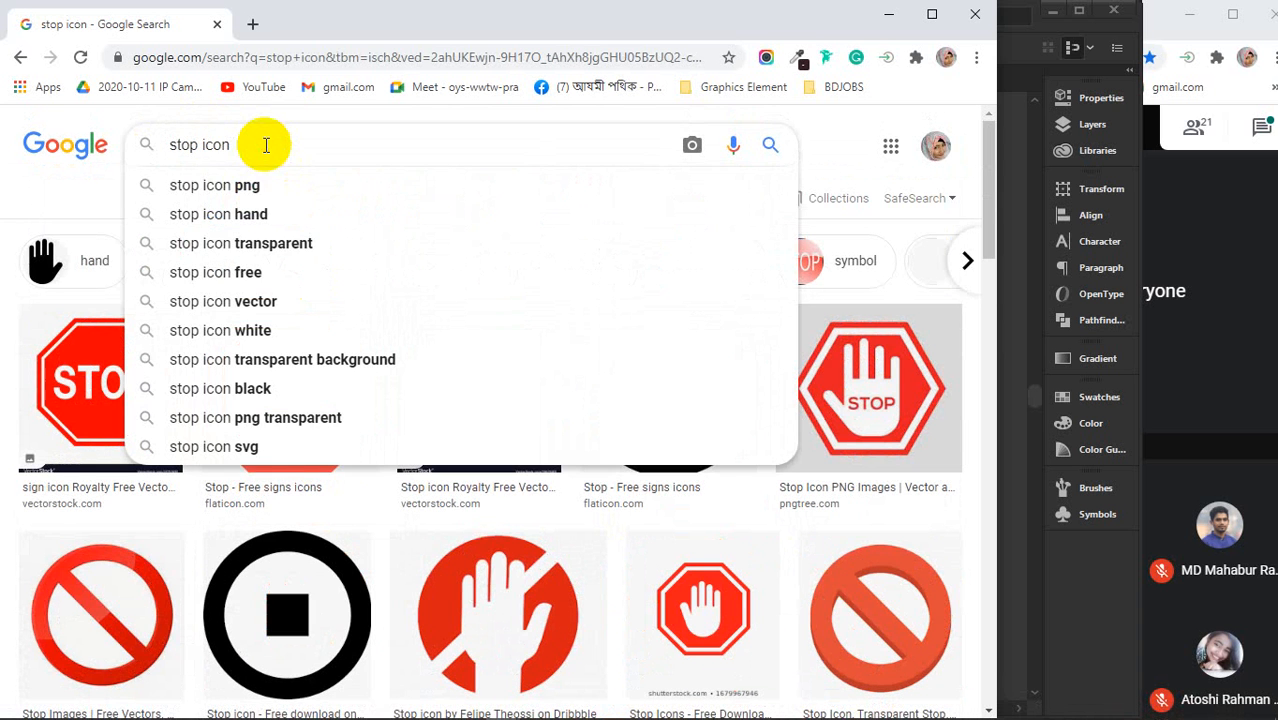
text(png)
key(Return)
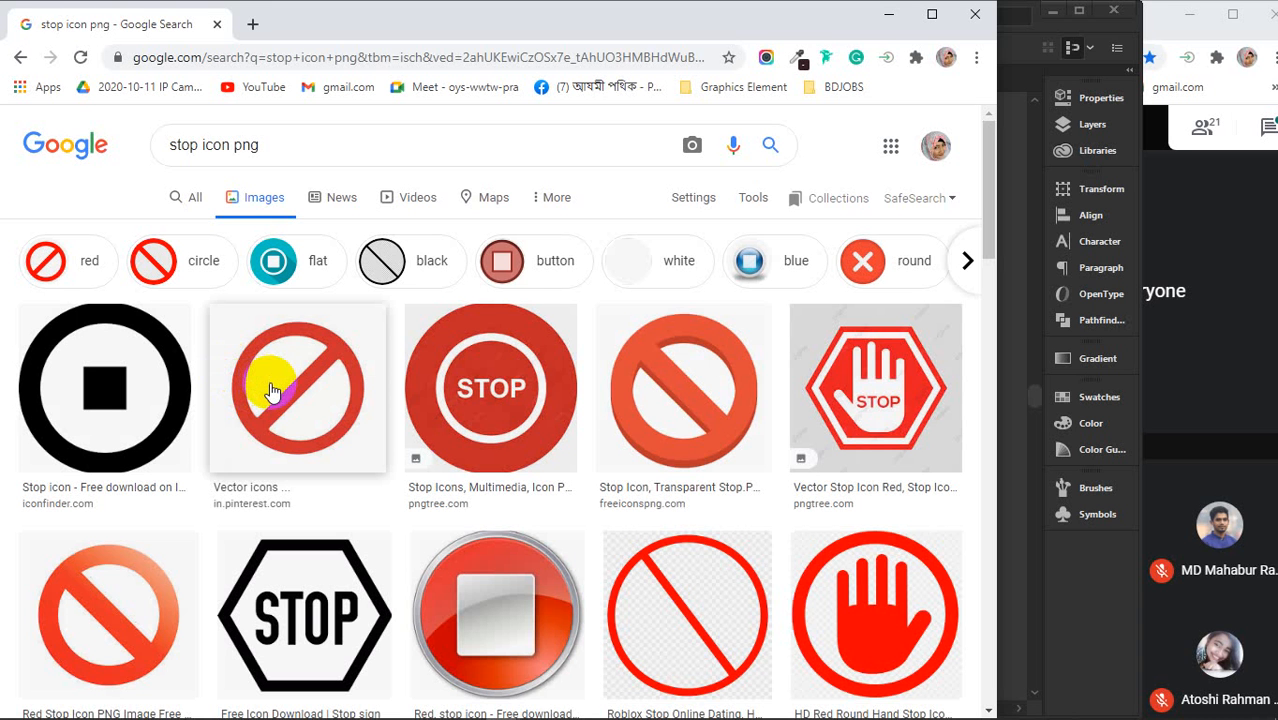
click(270, 390)
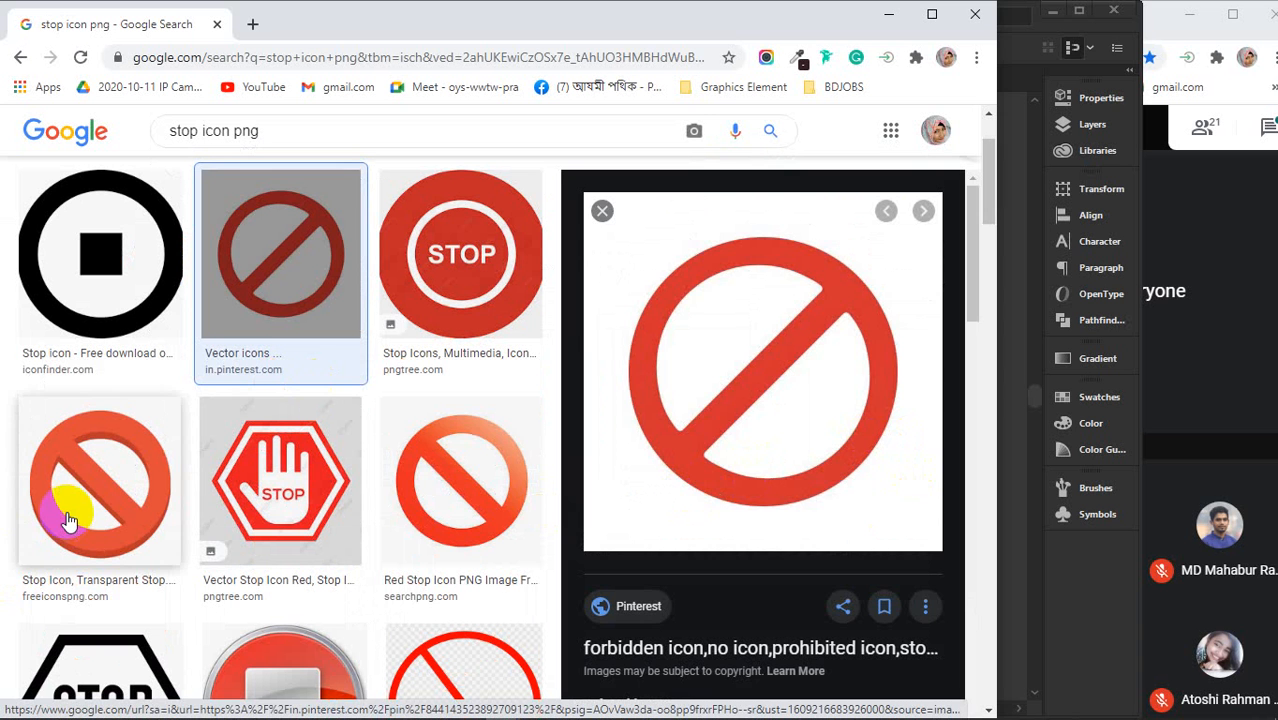
click(482, 470)
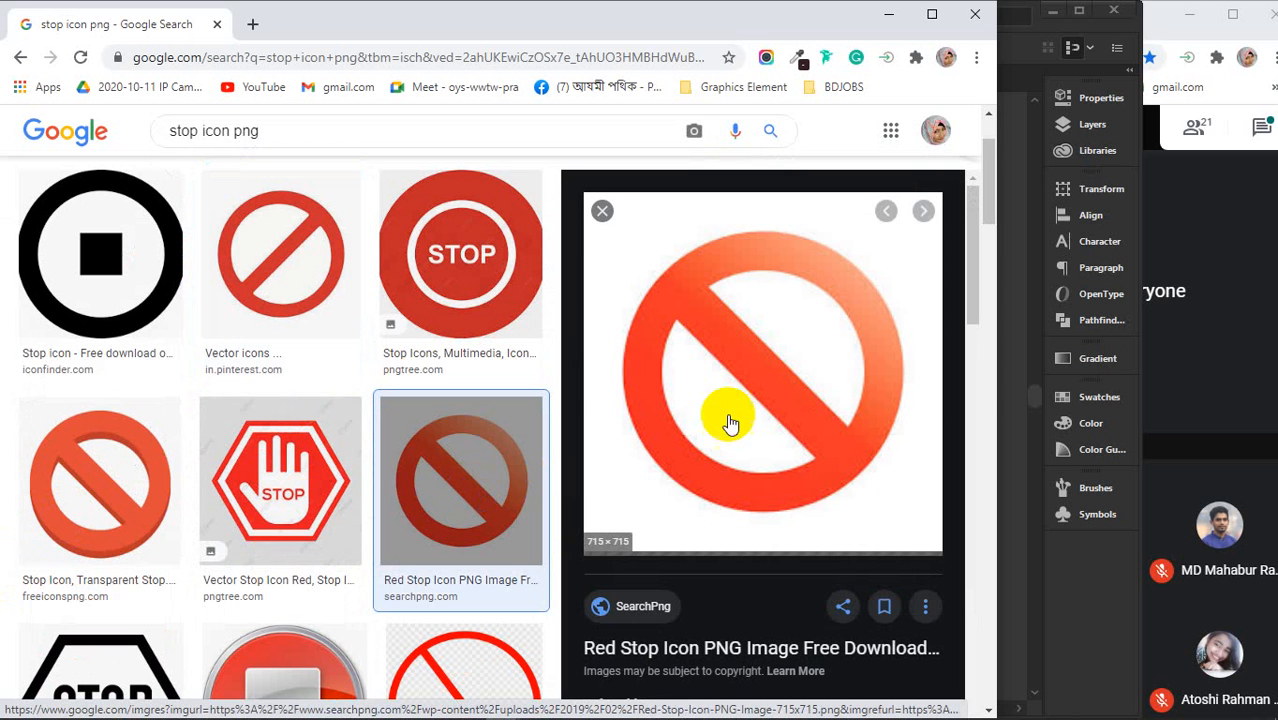
Save the previewed icon to the Desktop as PNG file Red-Stop-Icon-PNG-Image-715x715, and return to Illustrator
right_click(815, 378)
click(888, 541)
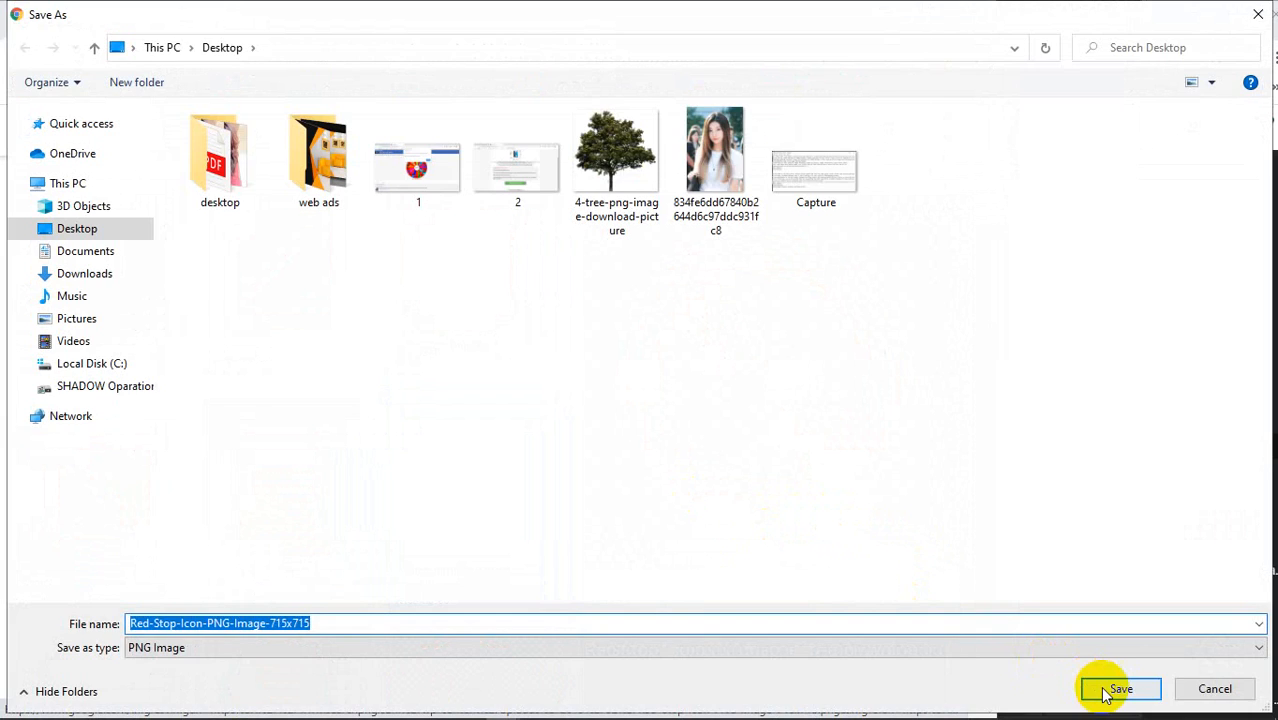
click(1115, 686)
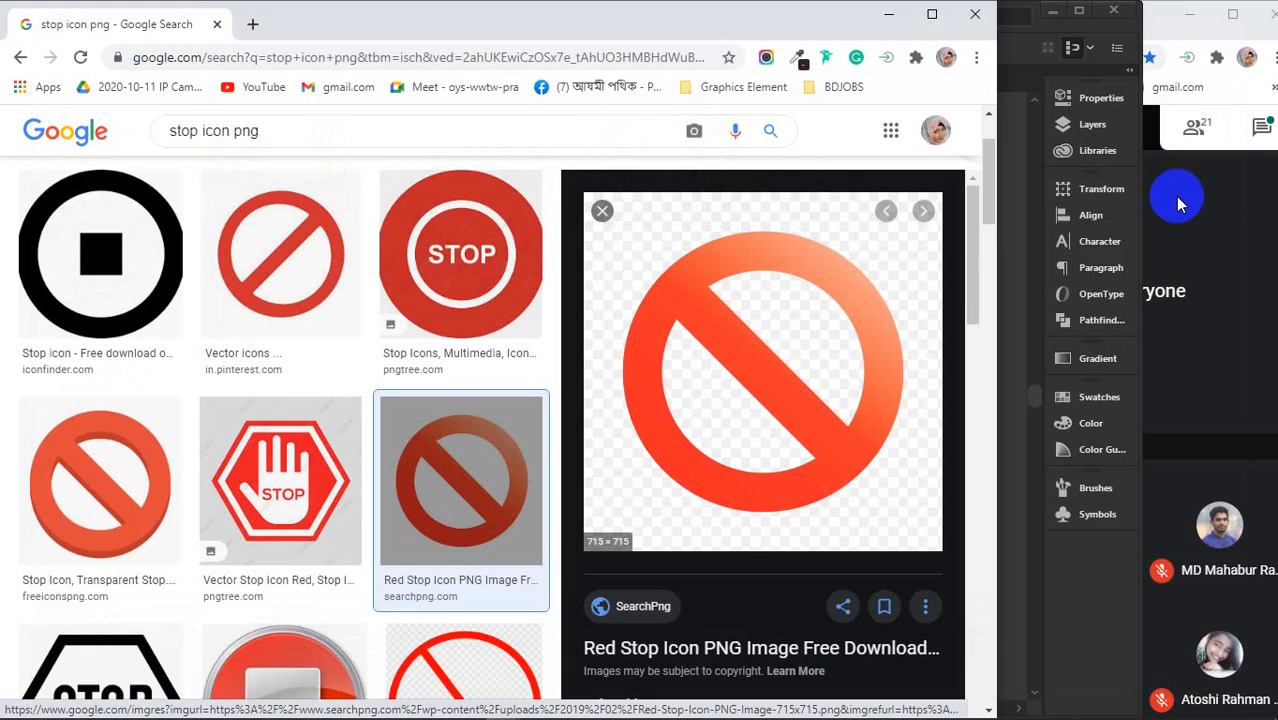
click(888, 14)
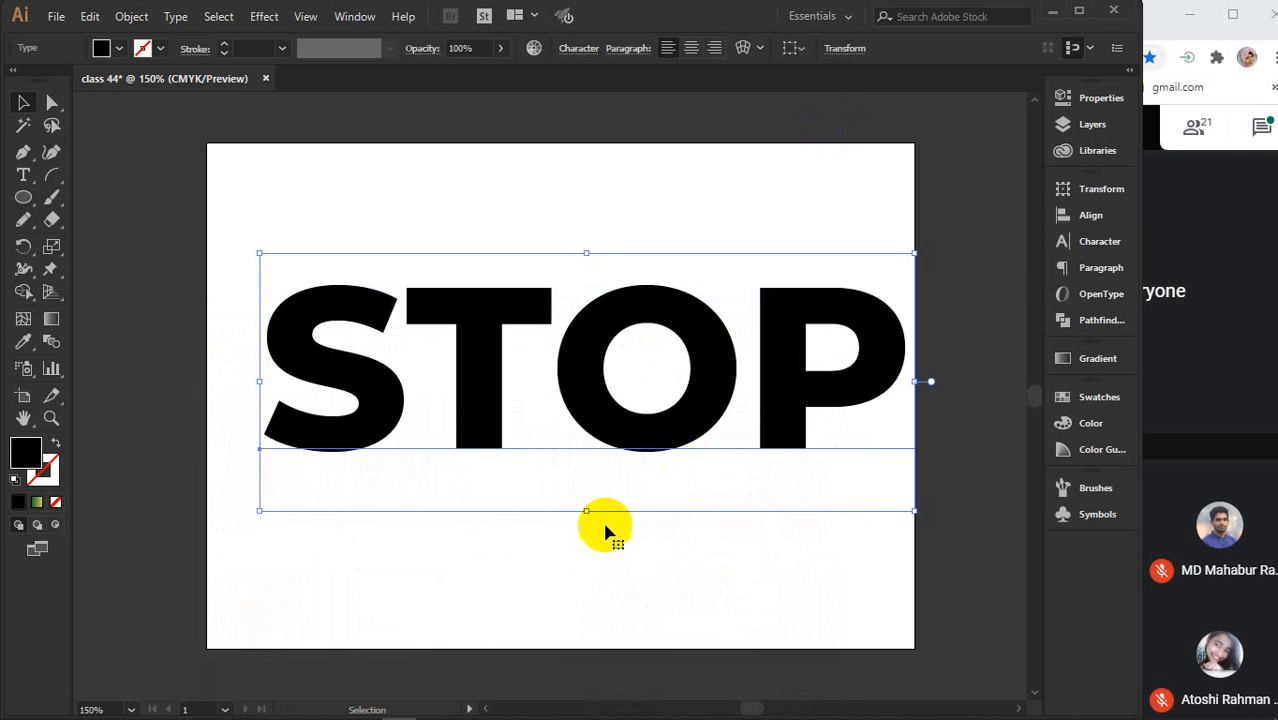
Convert the STOP text to outlines and ungroup the letters
click(566, 370)
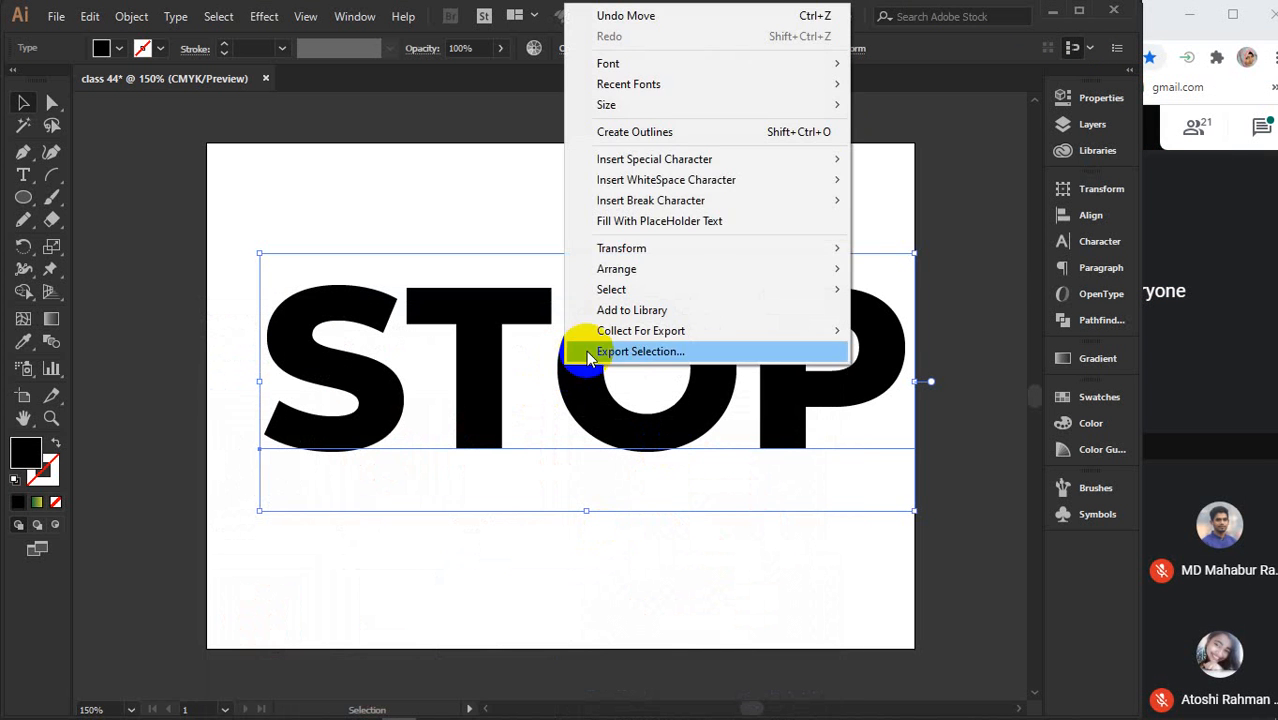
click(613, 130)
right_click(600, 410)
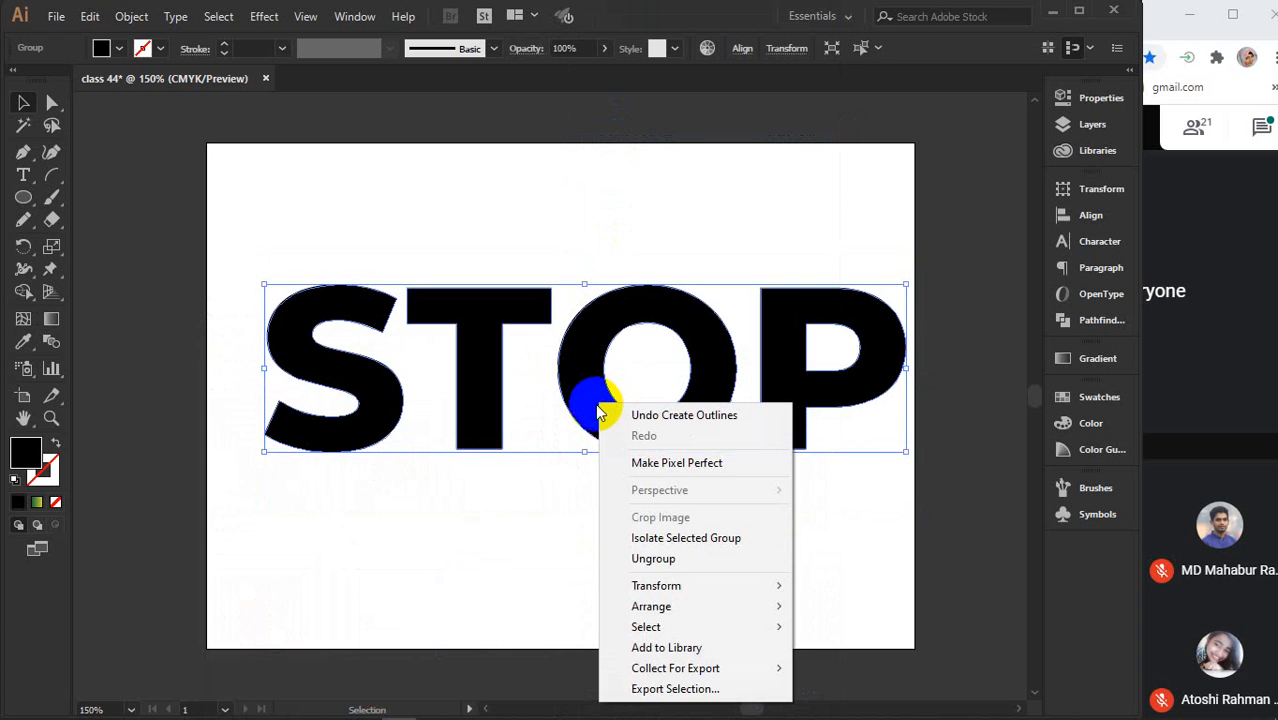
click(648, 562)
Delete the letter O from the STOP wordmark
click(622, 594)
click(628, 440)
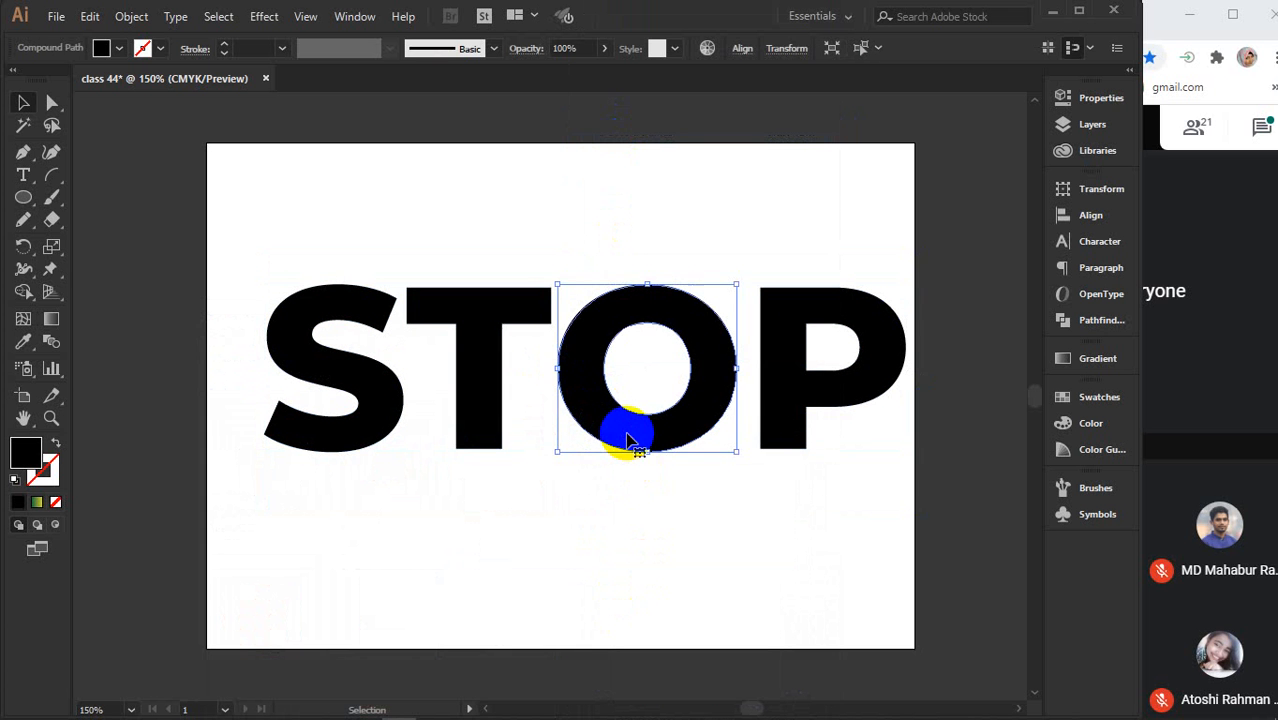
key(Delete)
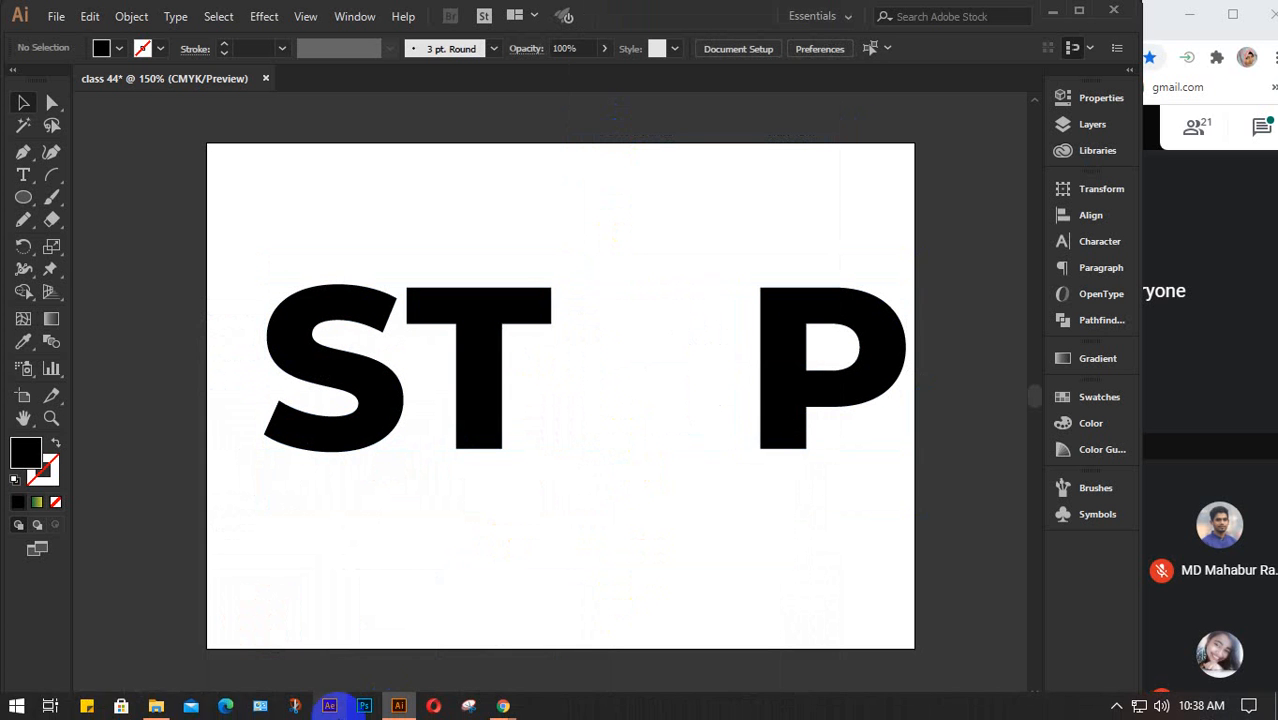
Place the recent file Red-Stop-Icon-PNG-Image-715x715 from File Explorer into the Illustrator document
click(47, 710)
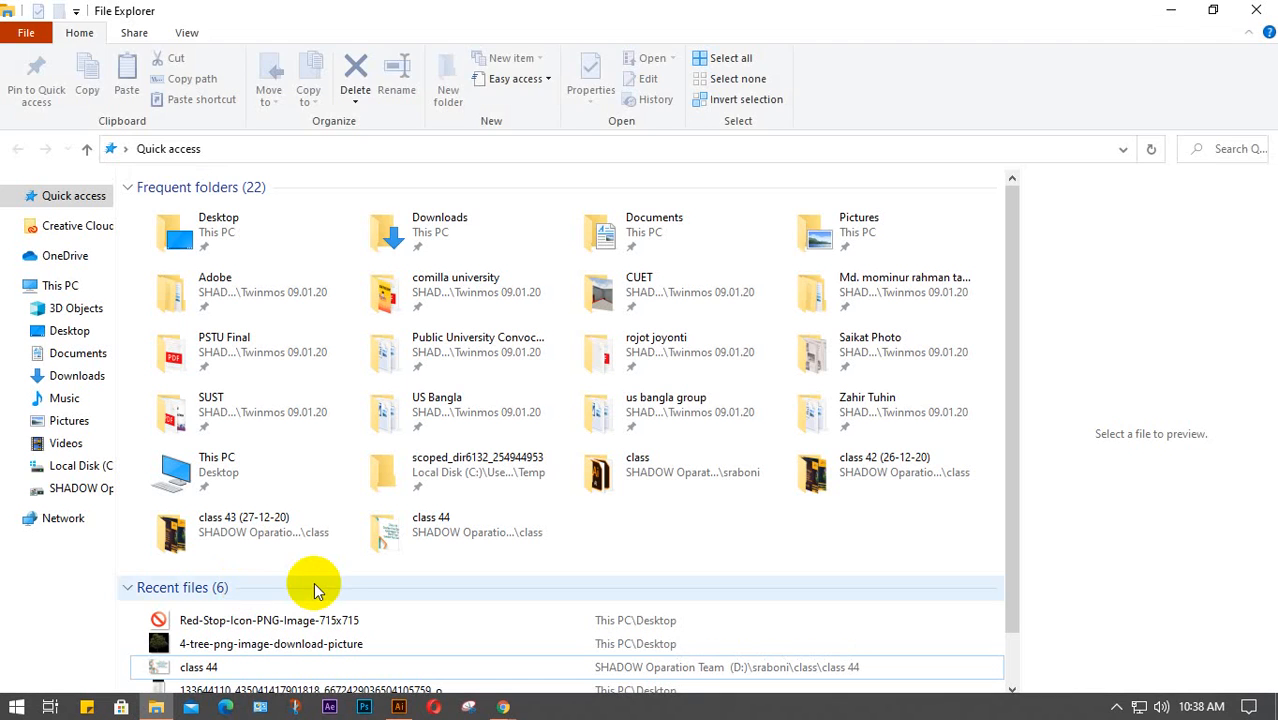
drag(285, 620, 572, 490)
click(1170, 10)
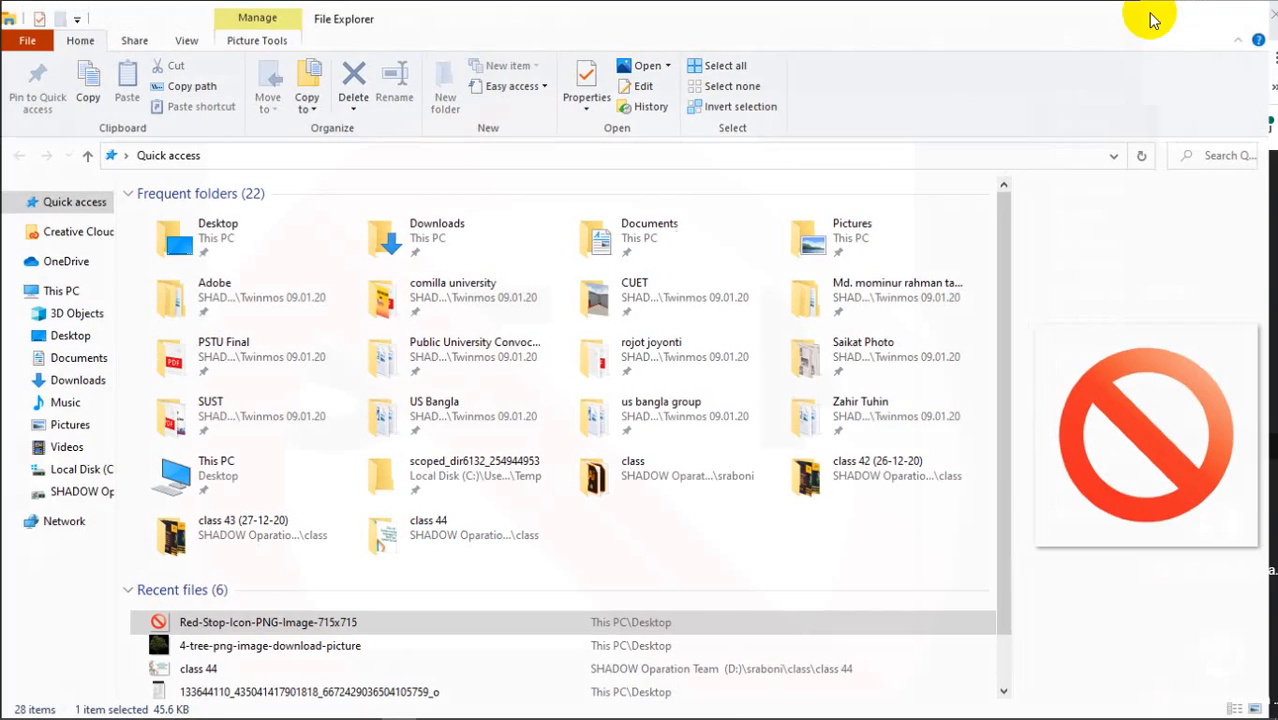
key(super)
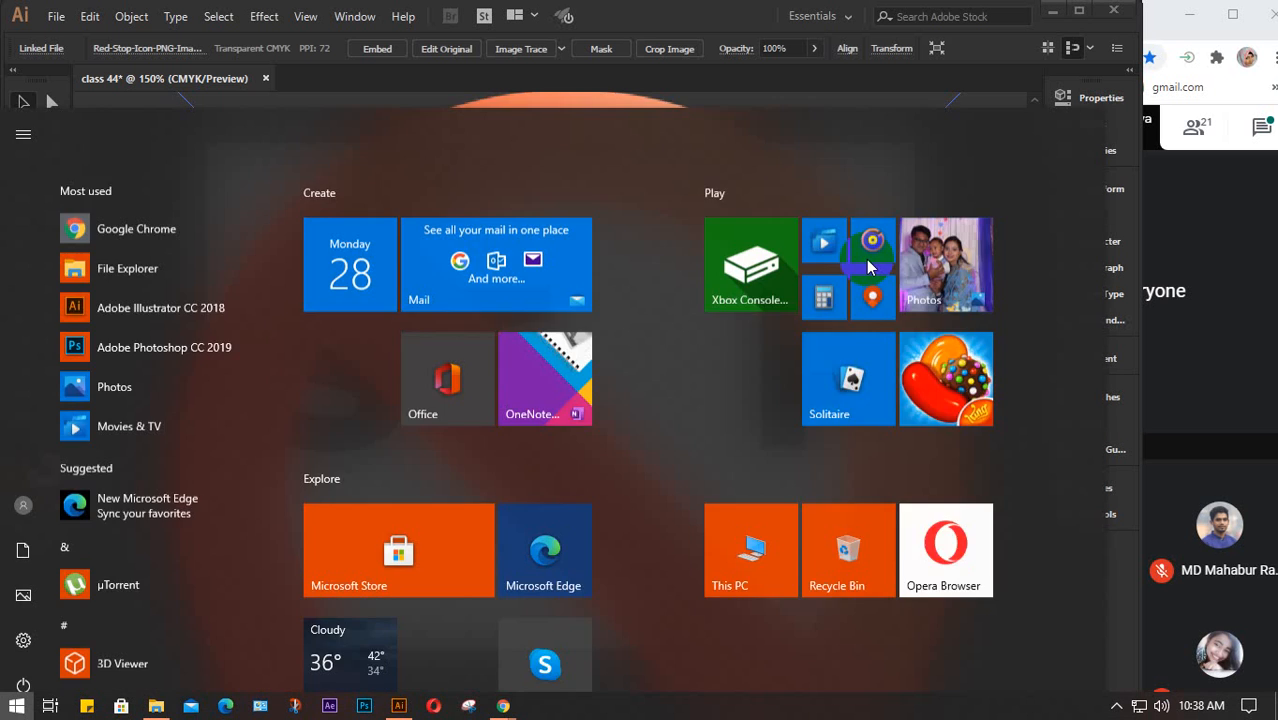
key(super)
Scale the placed stop icon down into the gap between T and P, and embed the image
scroll(866, 259, down, 2)
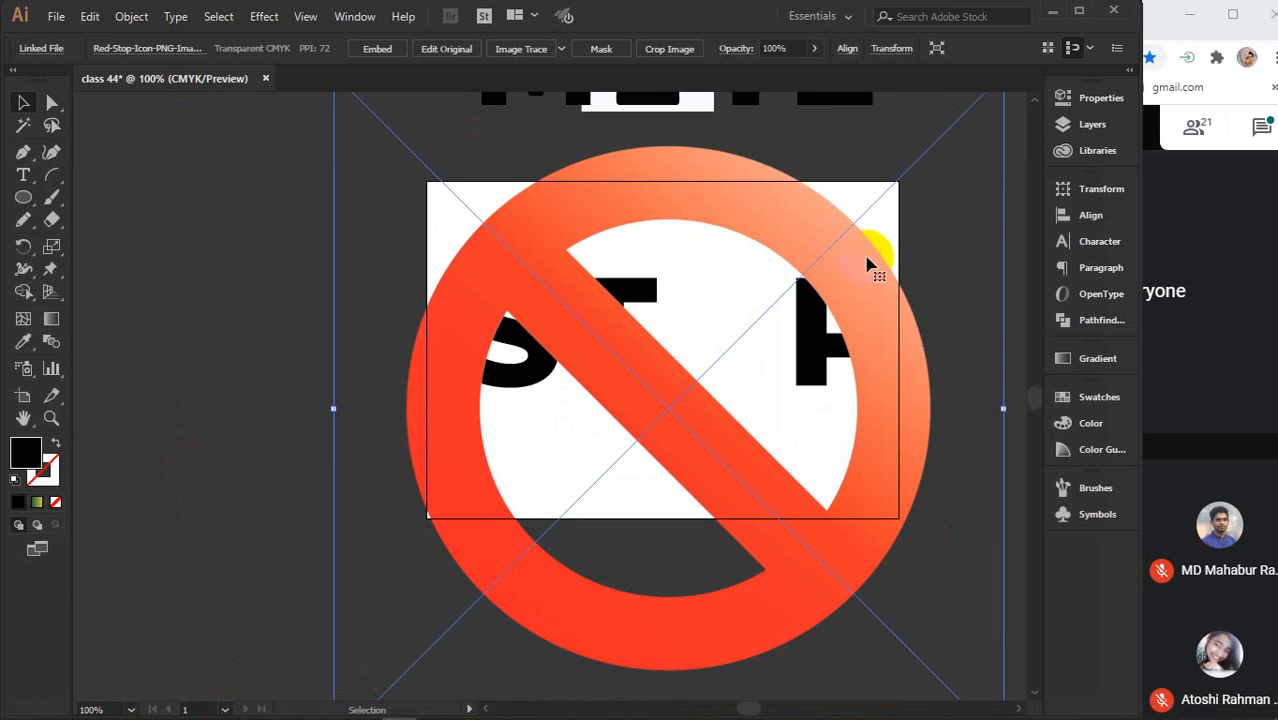
drag(958, 131, 870, 290)
scroll(765, 297, up, 2)
drag(807, 365, 634, 307)
click(382, 49)
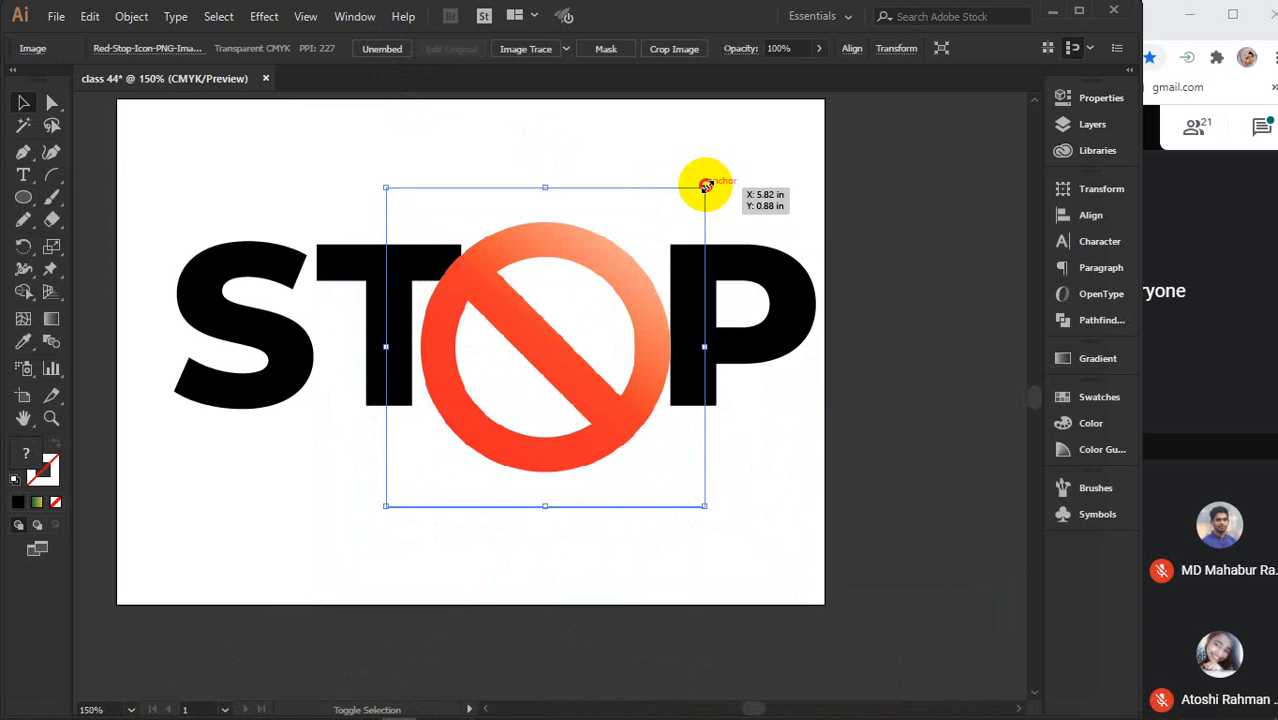
drag(705, 186, 667, 225)
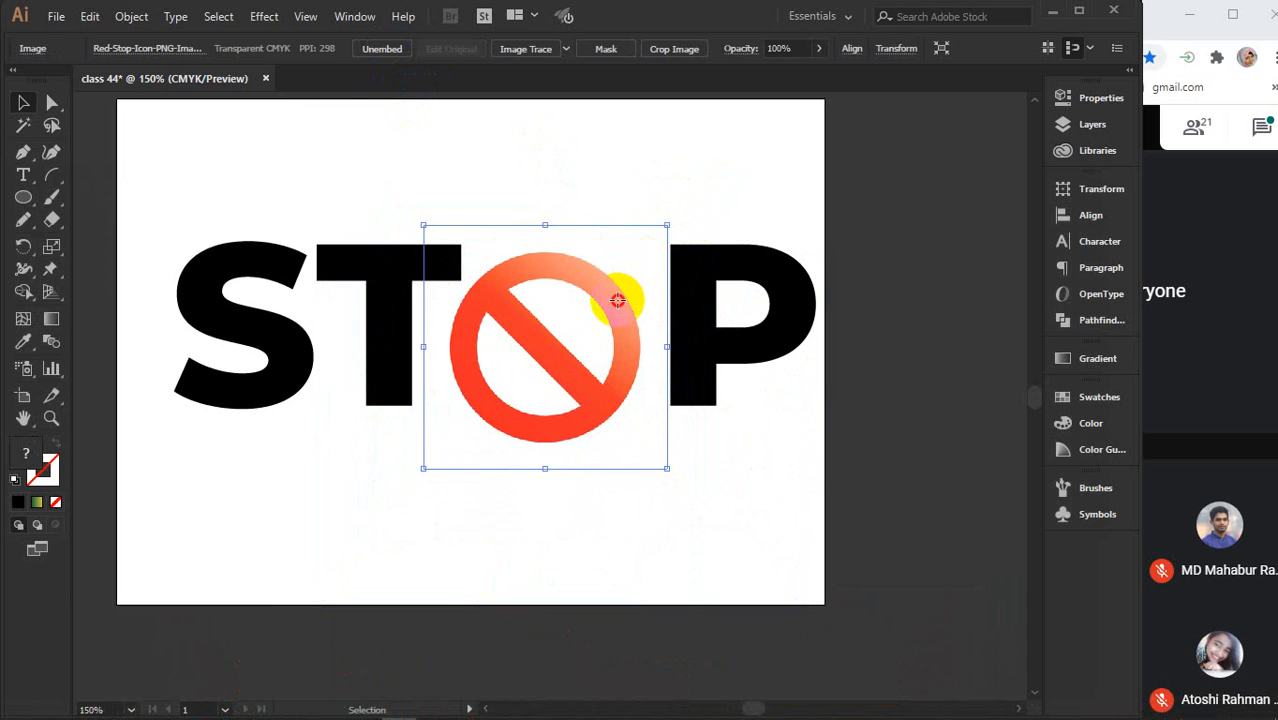
drag(617, 300, 632, 292)
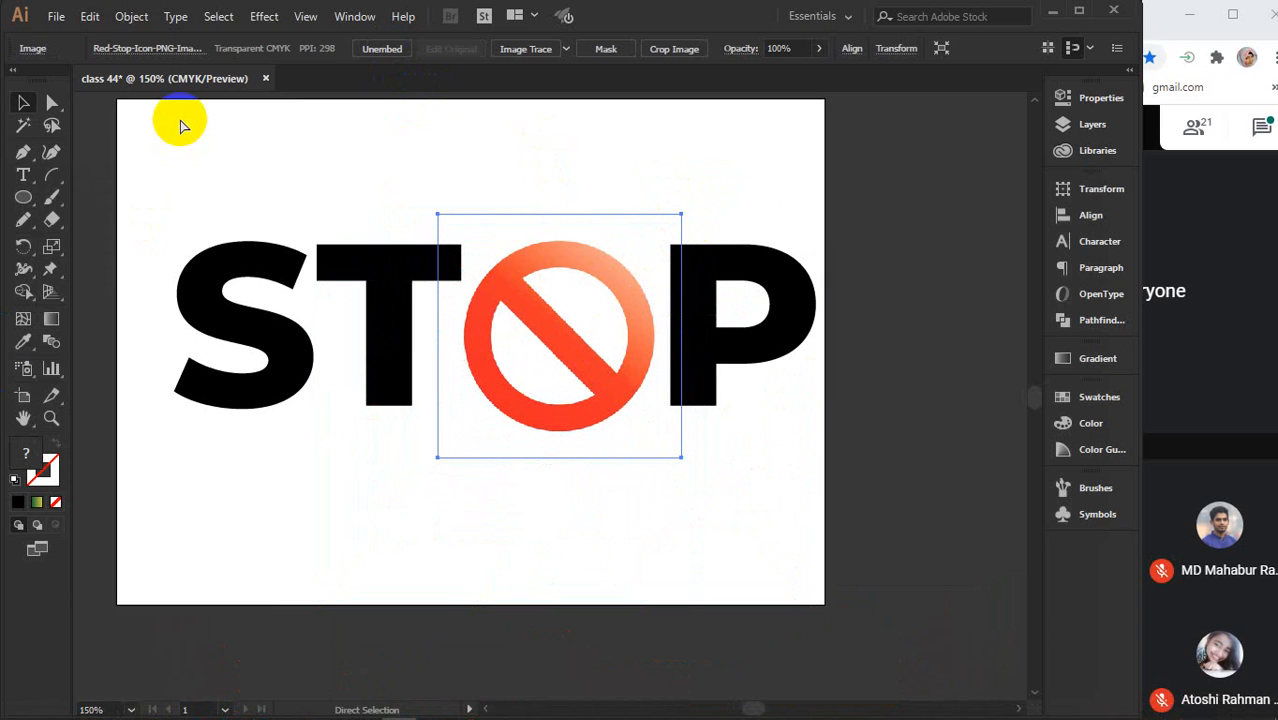
Show the rulers and add horizontal guides along the top and bottom edges of the letter T
key(ctrl+r)
drag(328, 102, 358, 405)
Shrink the stop icon image to about 2.07 in square and move it slightly left within the gap
click(529, 316)
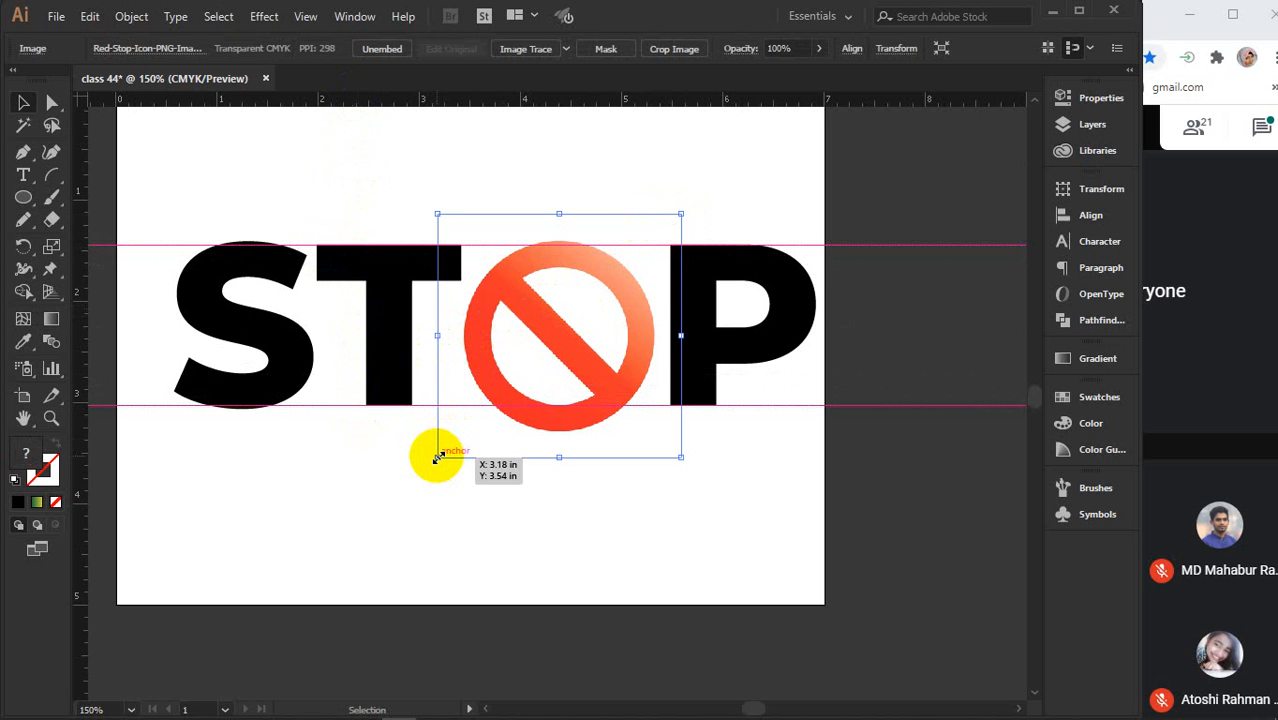
drag(437, 457, 471, 423)
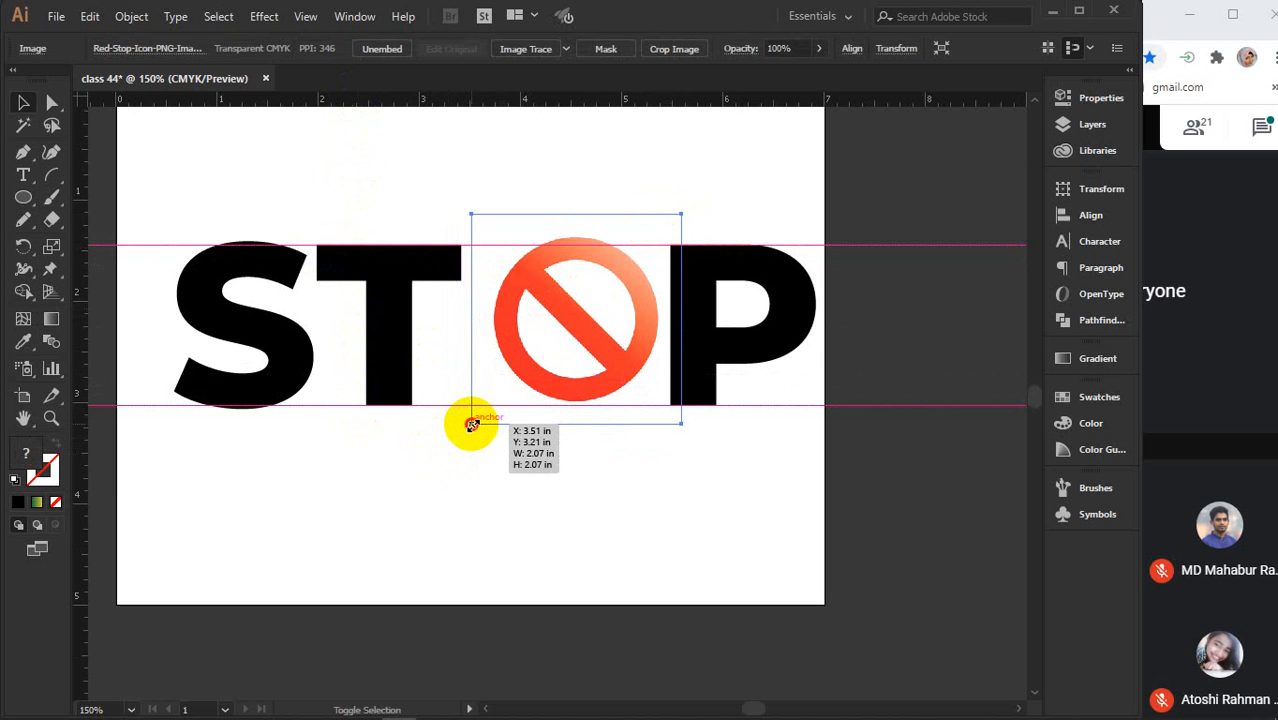
click(556, 342)
click(578, 325)
drag(576, 322, 561, 322)
Nudge the stop icon down and slightly left so its ring sits between the two guides
key(Down)
key(Down)
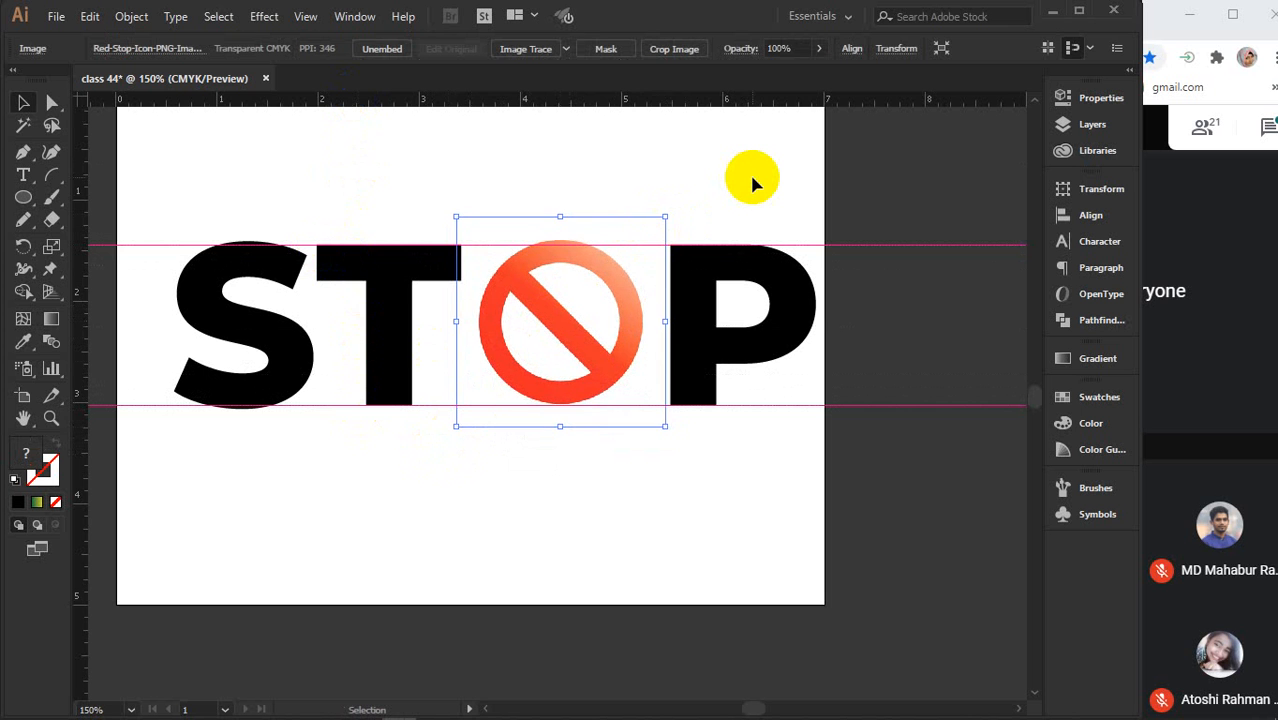
key(Left)
key(Down)
key(Down)
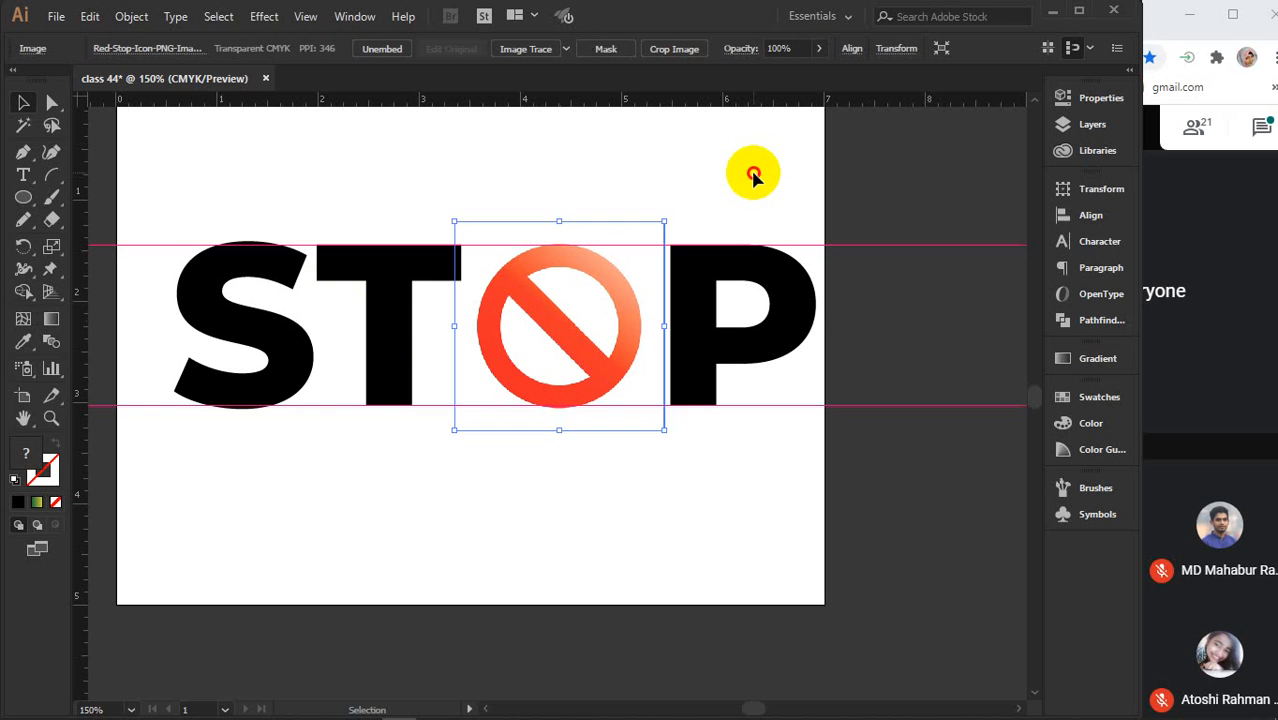
click(750, 170)
Enlarge the stop icon slightly from its center so the ring overshoots both guides, and nudge it right
click(645, 250)
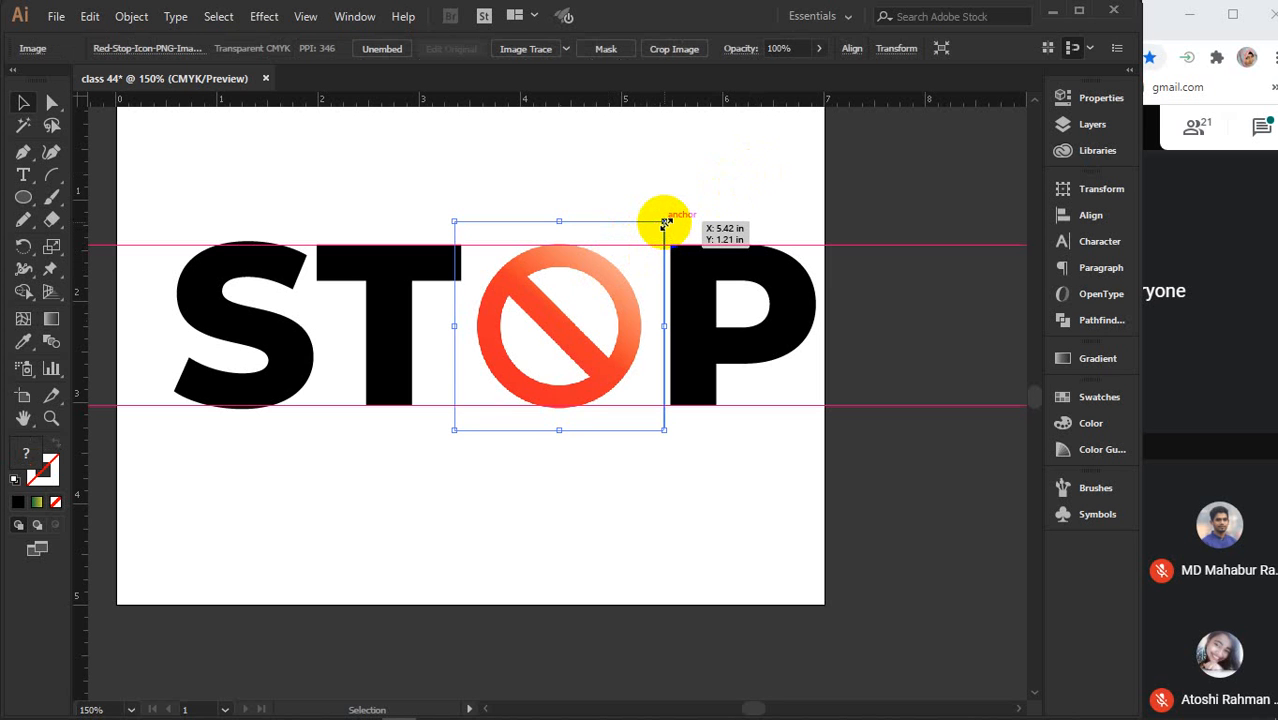
drag(664, 222, 673, 215)
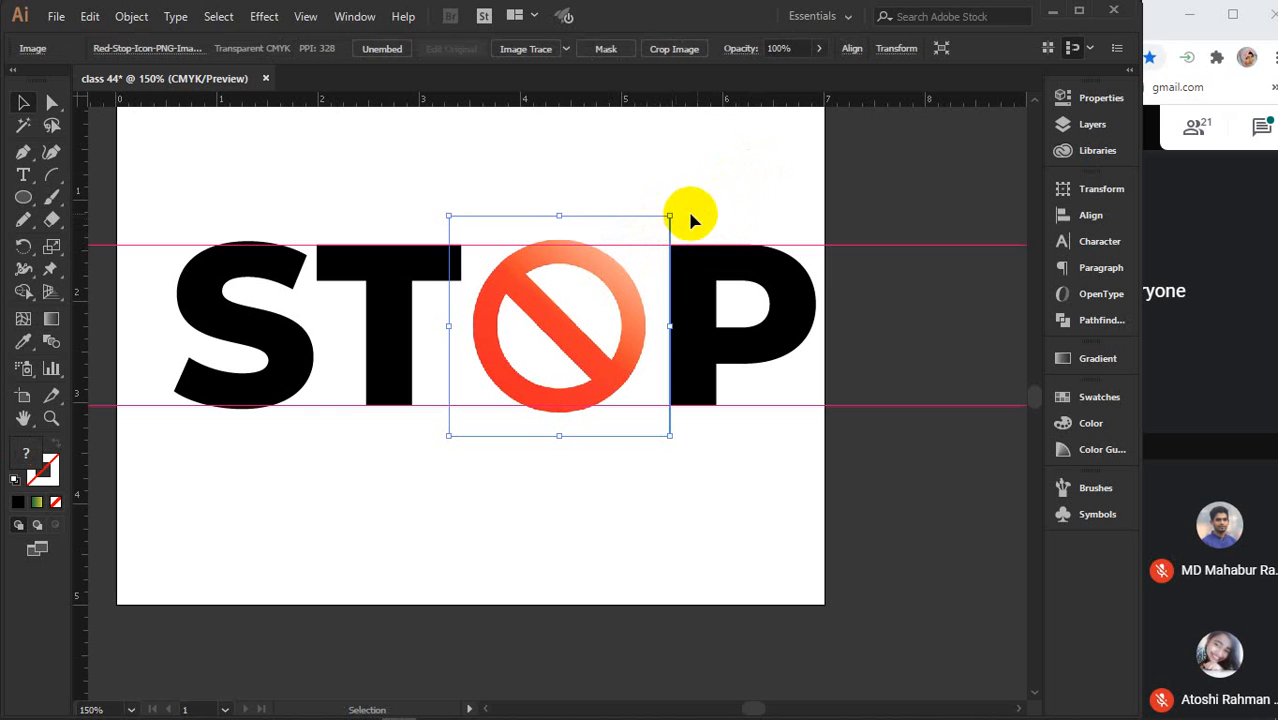
key(Right)
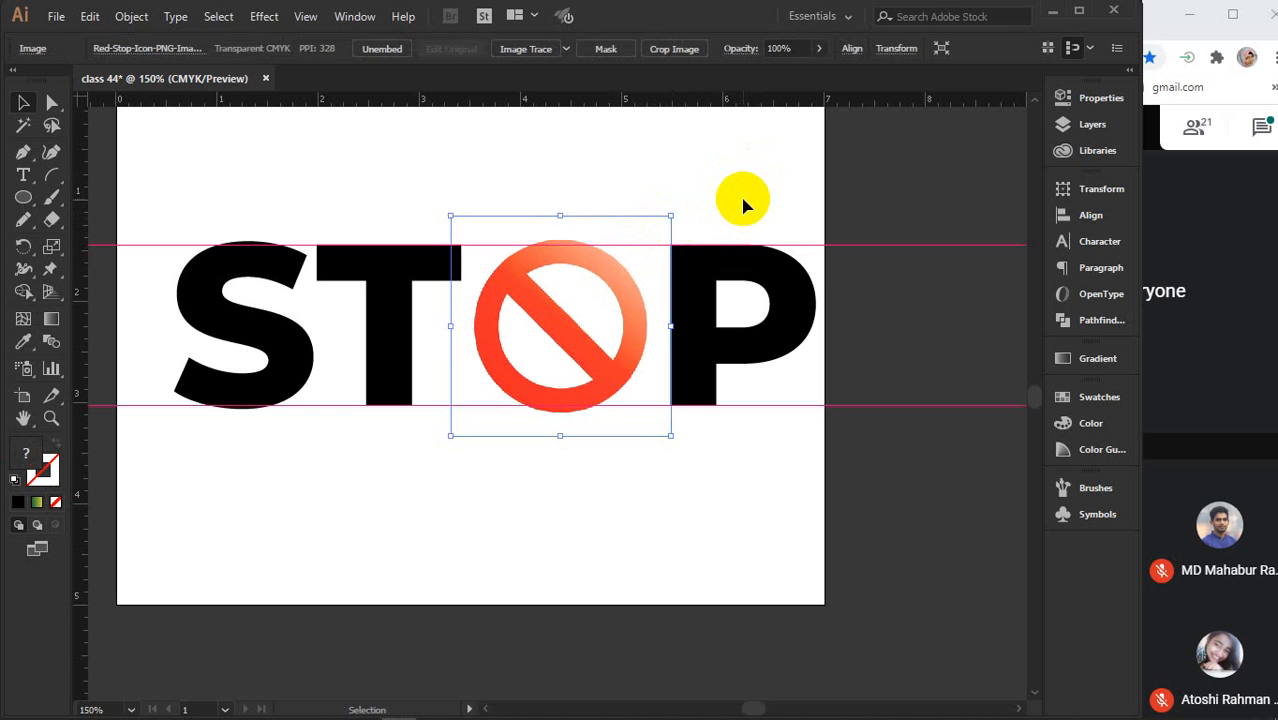
click(743, 205)
Delete both horizontal guides
drag(901, 217, 983, 505)
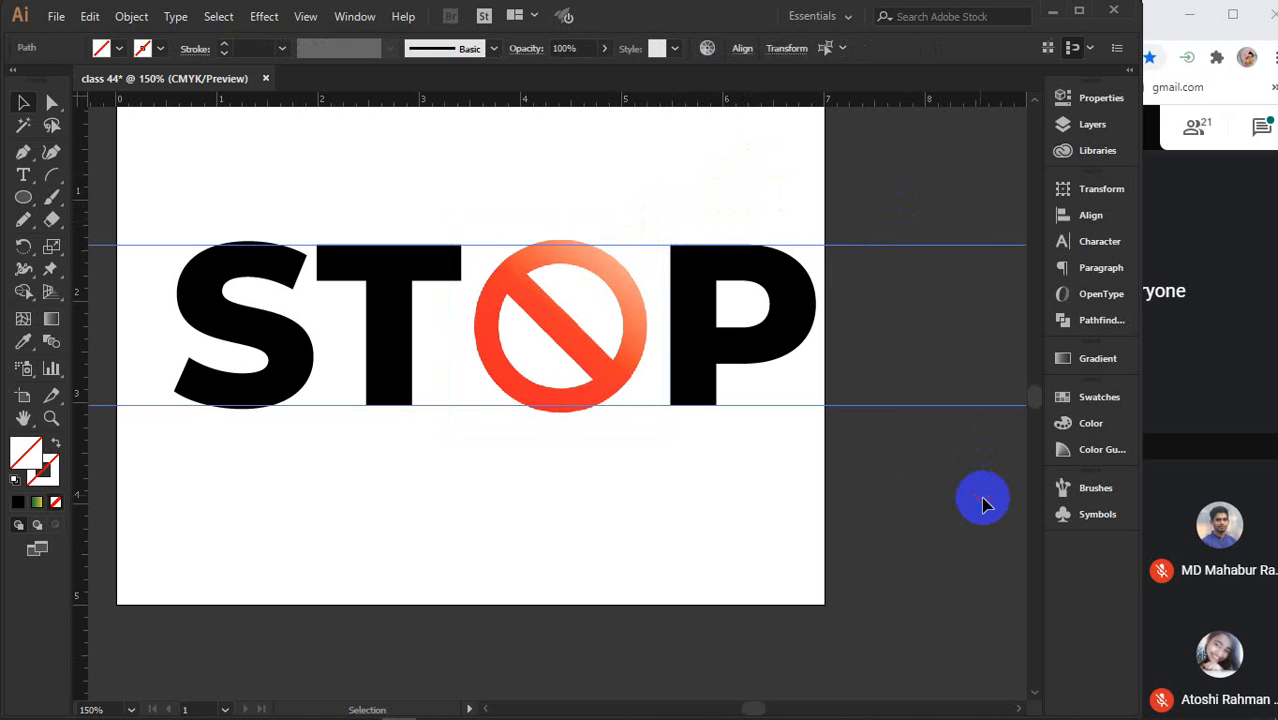
key(Delete)
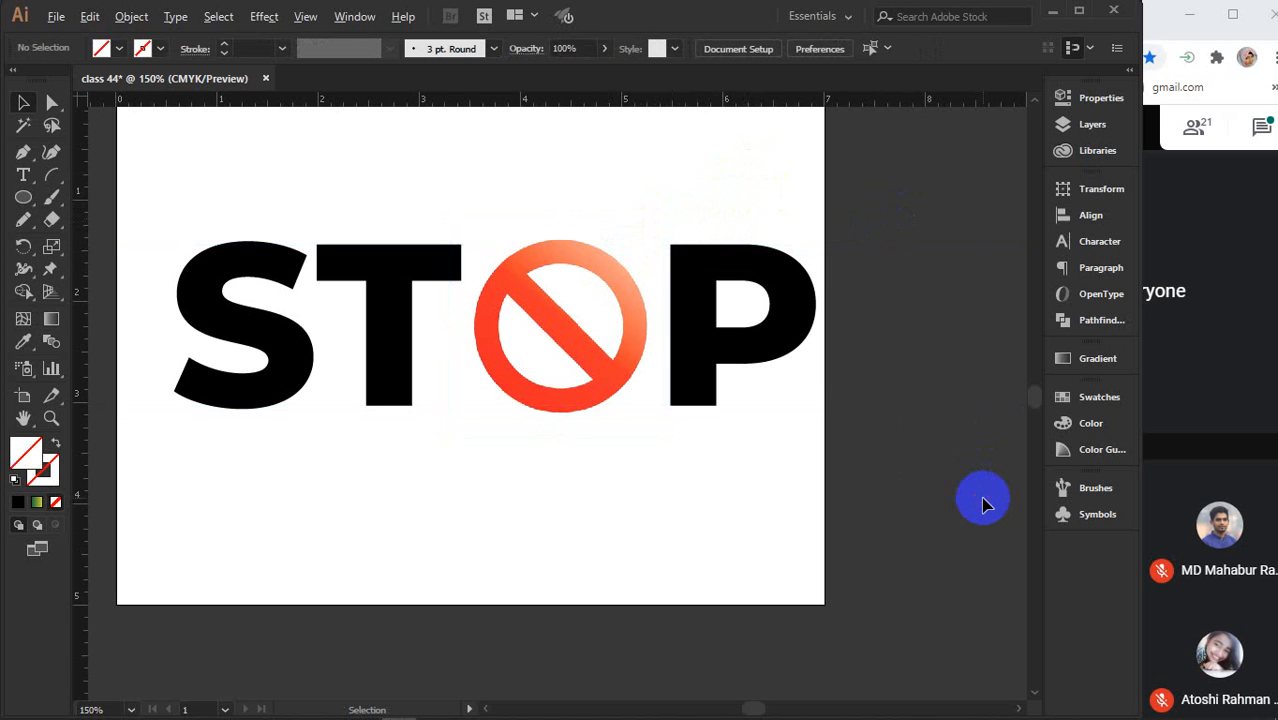
Select all of the STOP lettering together with its red stop icon
key(ctrl+minus)
key(ctrl+minus)
drag(585, 366, 922, 493)
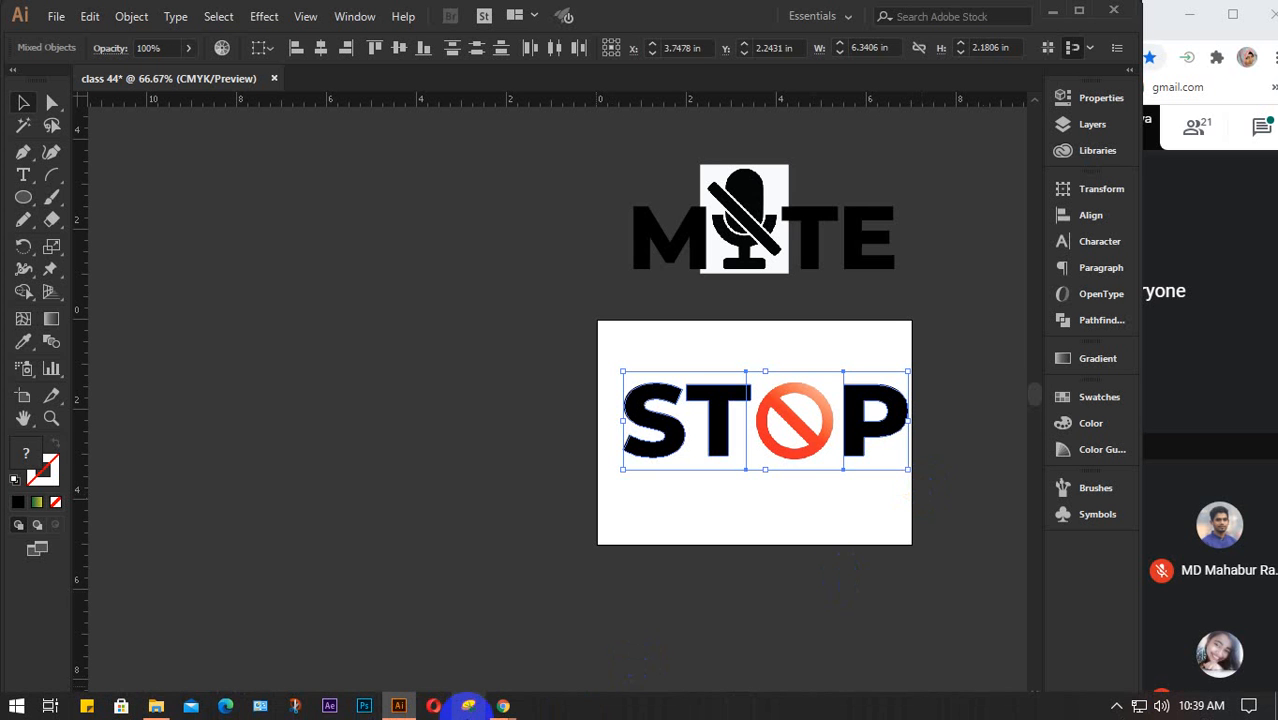
Switch to Chrome and change the Google Images search to "stop logo"
mouse_move(503, 707)
click(448, 630)
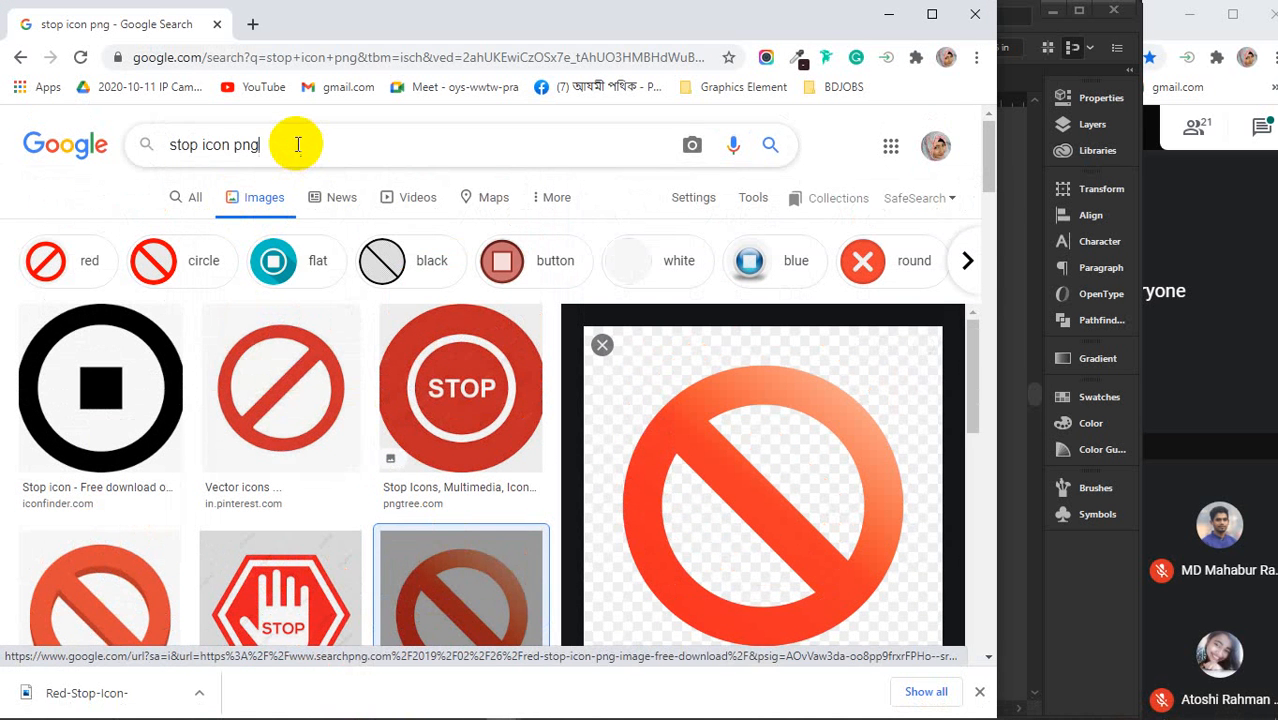
drag(300, 148, 202, 150)
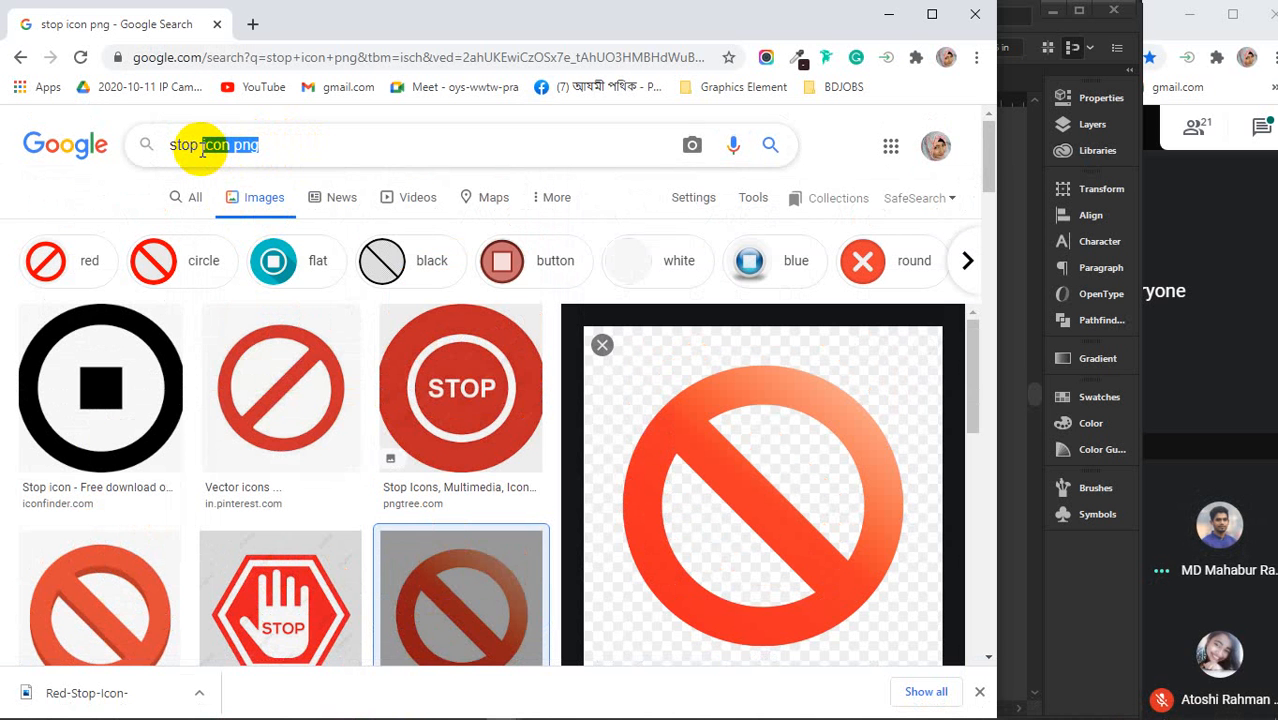
text(logo)
key(Return)
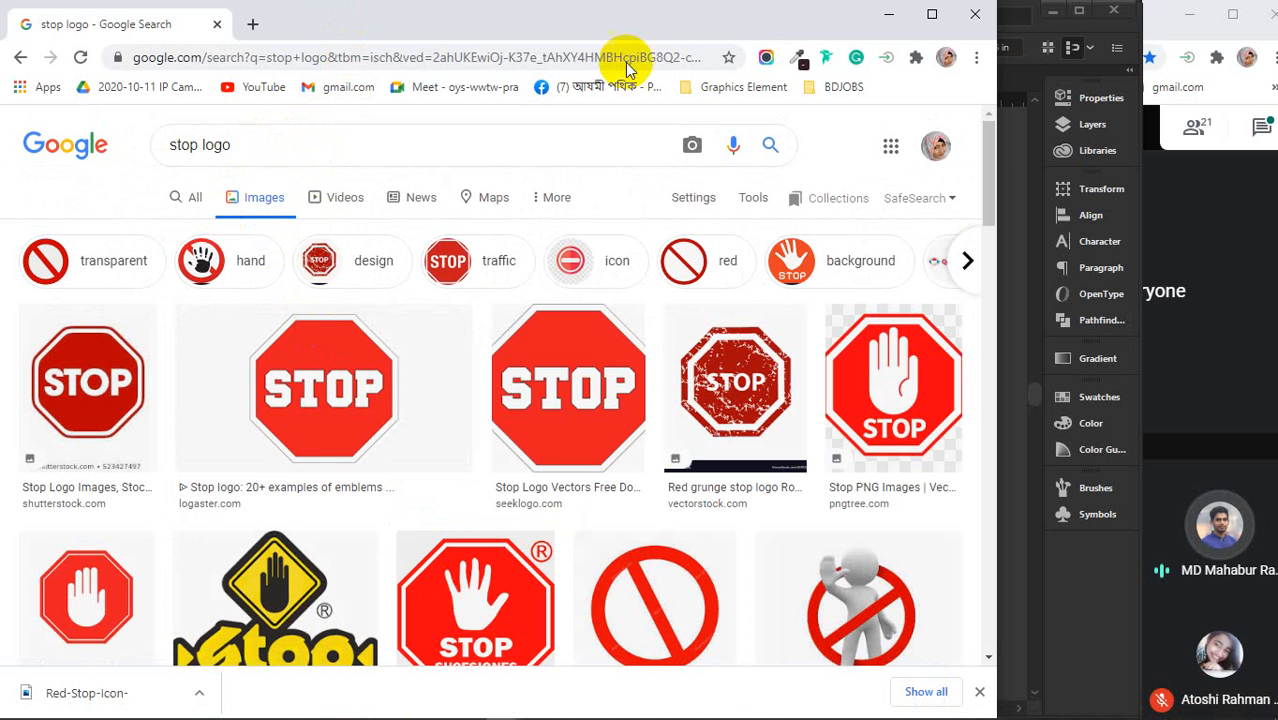
Return to Illustrator and examine how the mute microphone image fits between the M and T, comparing it with the STOP wordmark
click(887, 13)
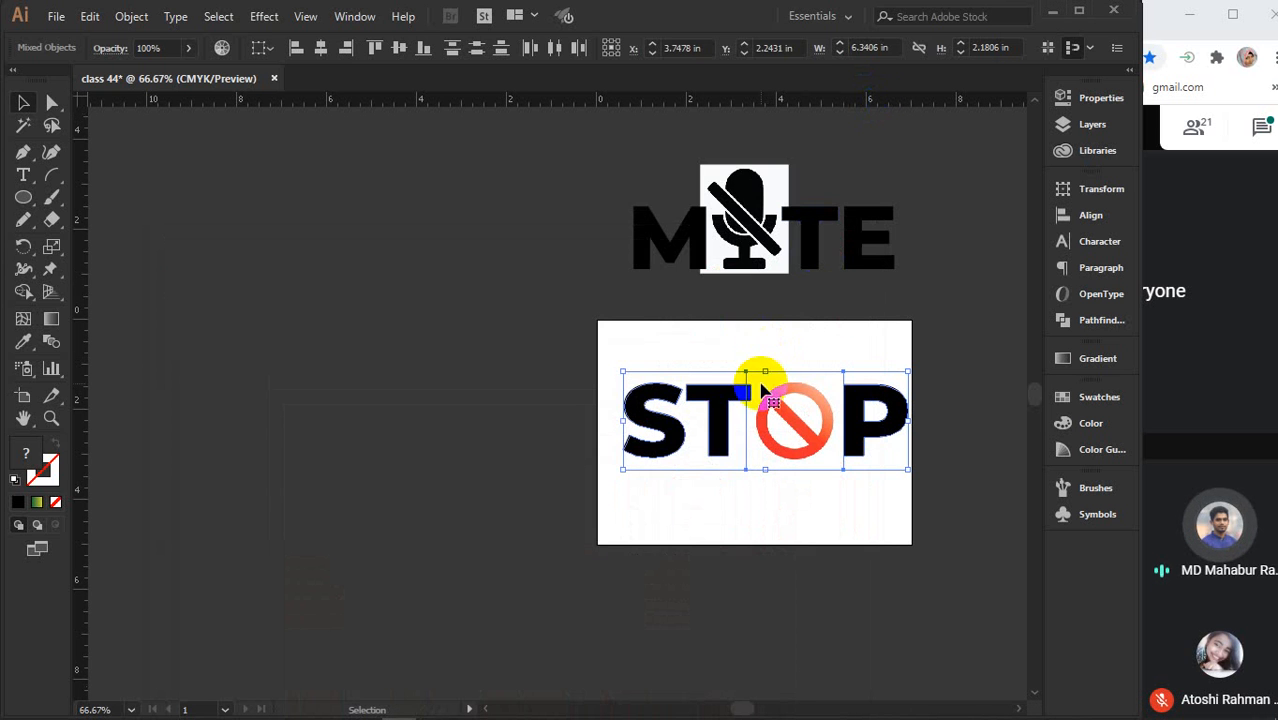
click(750, 186)
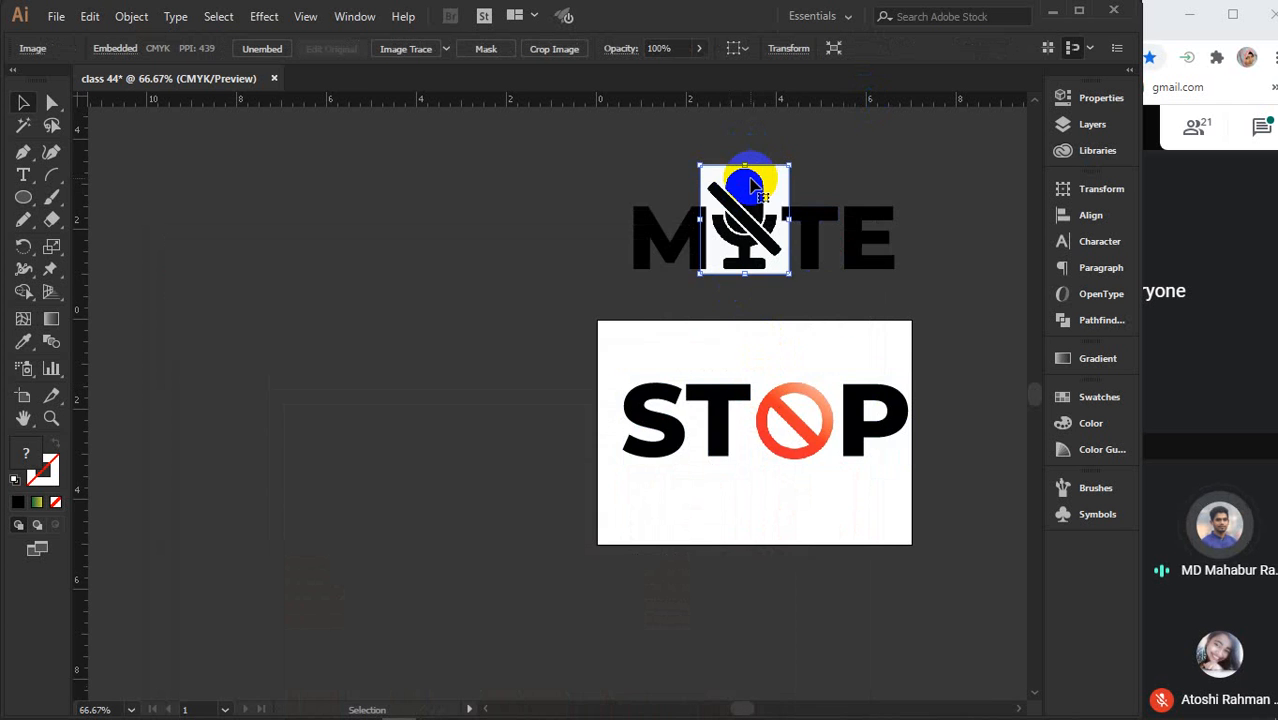
scroll(752, 186, up, 3)
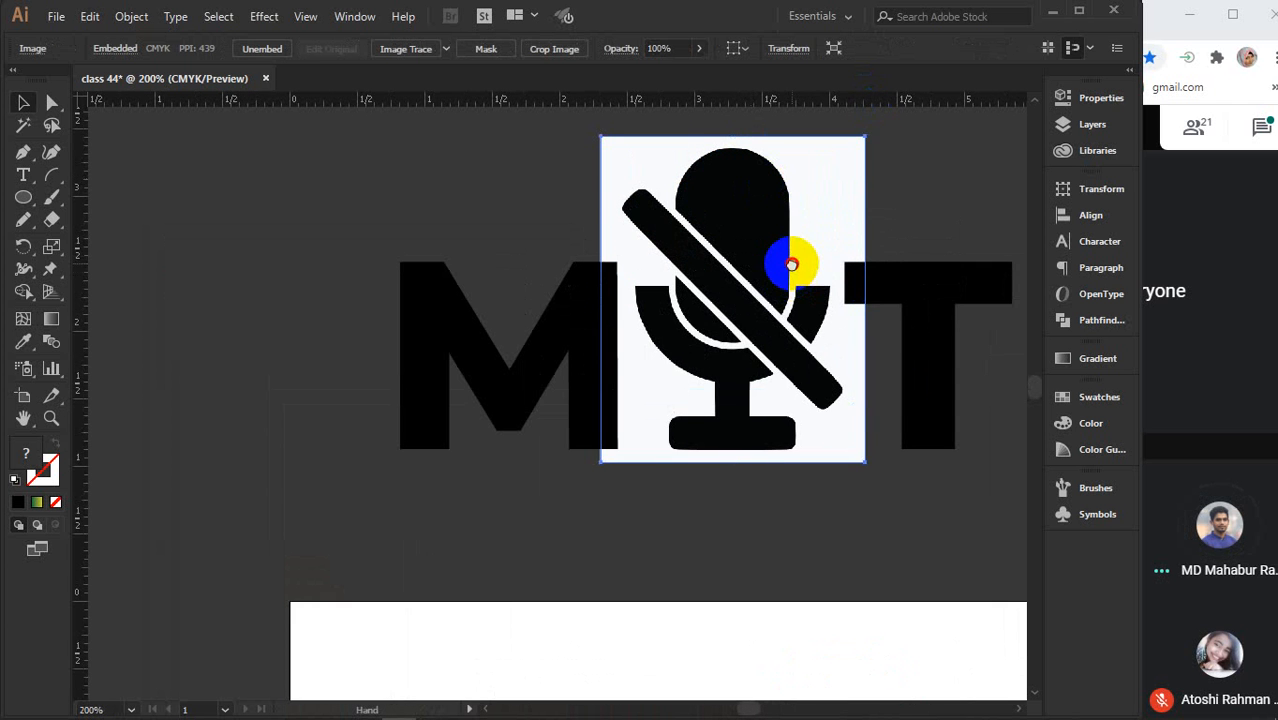
drag(791, 264, 744, 316)
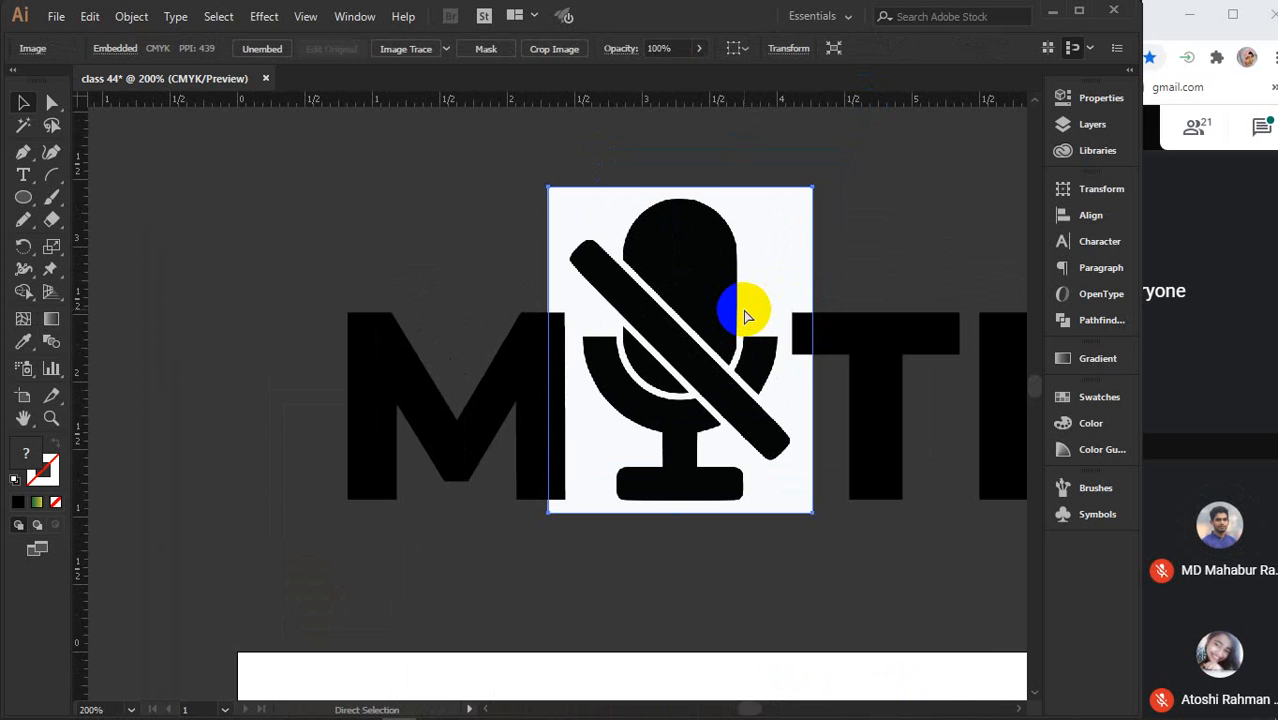
key(v)
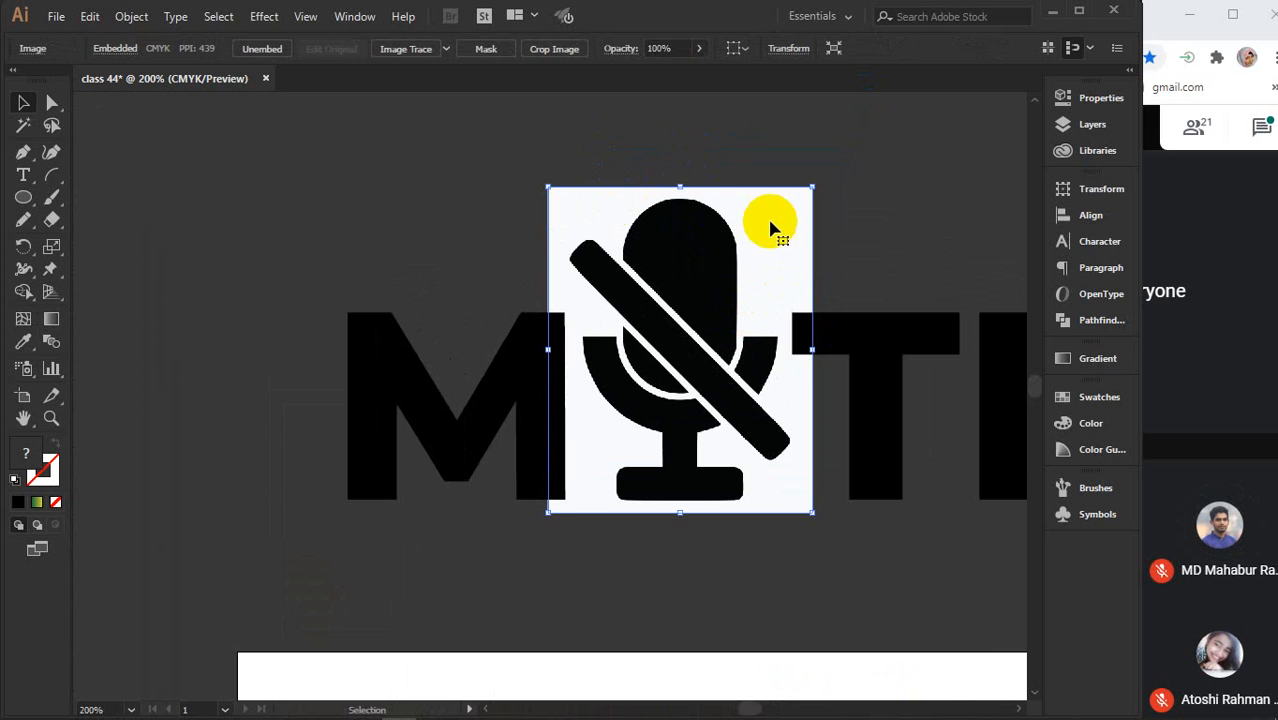
click(405, 207)
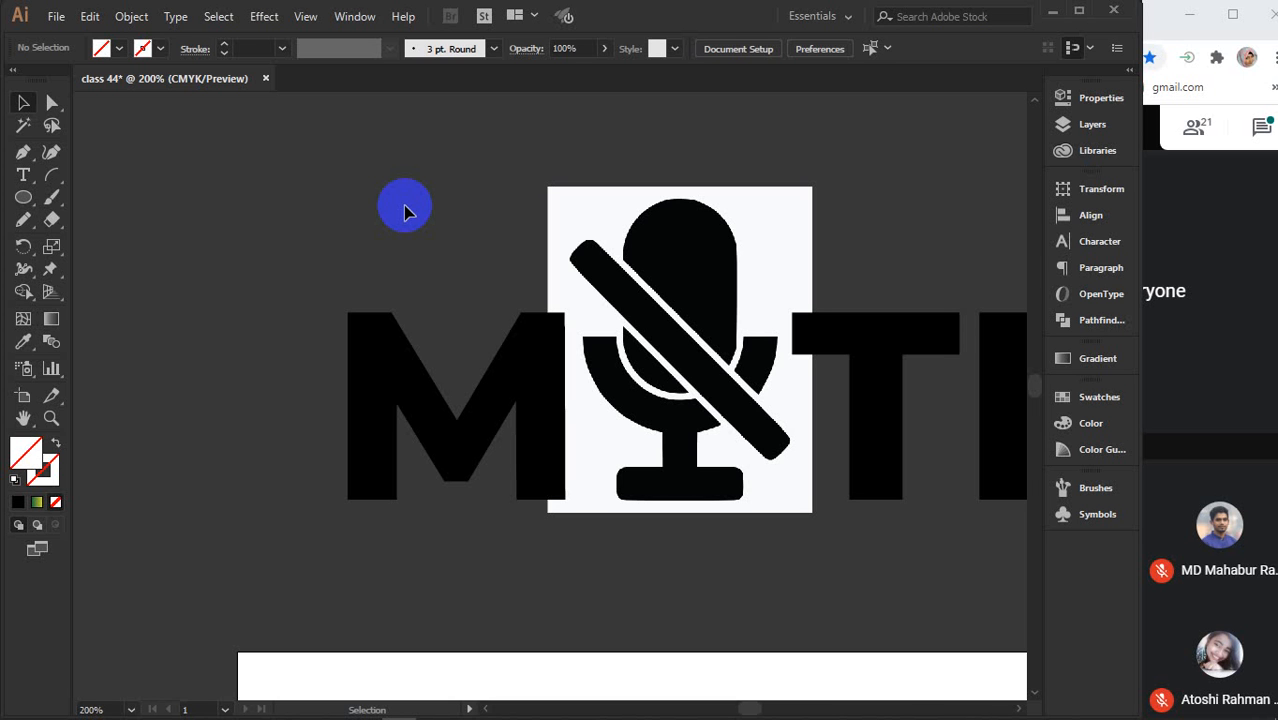
click(259, 17)
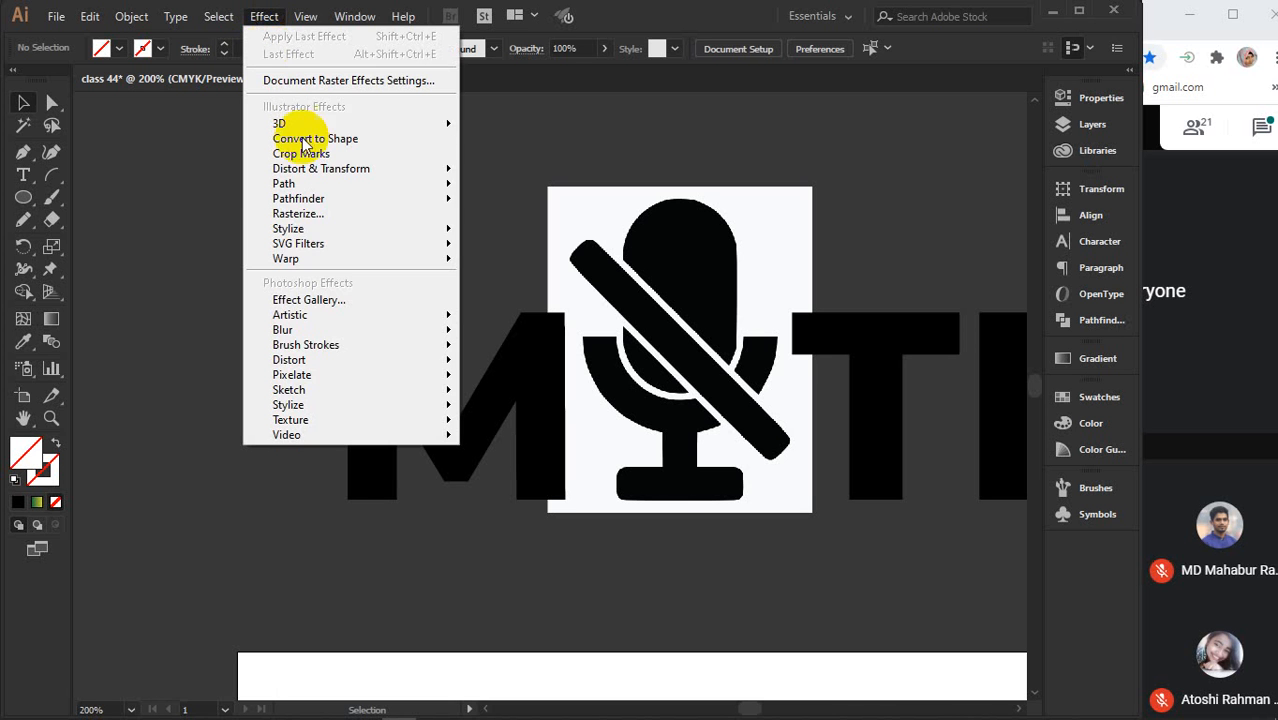
click(559, 151)
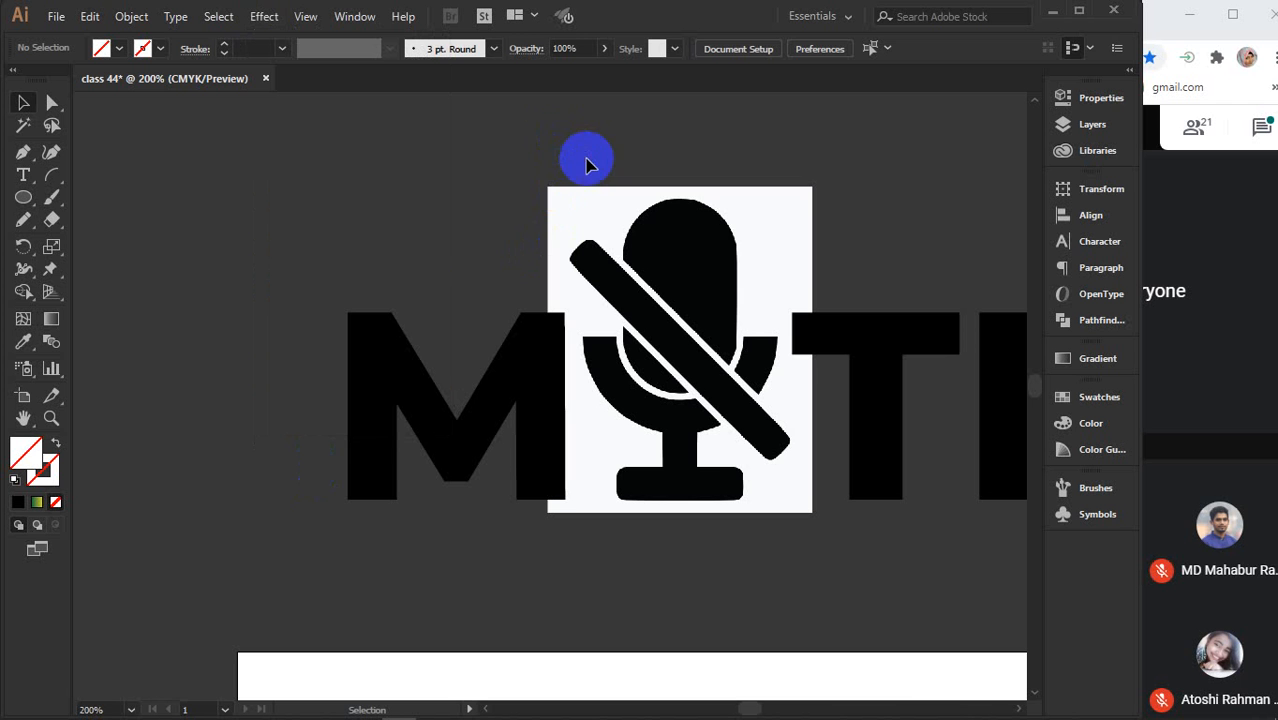
scroll(503, 208, down, 4)
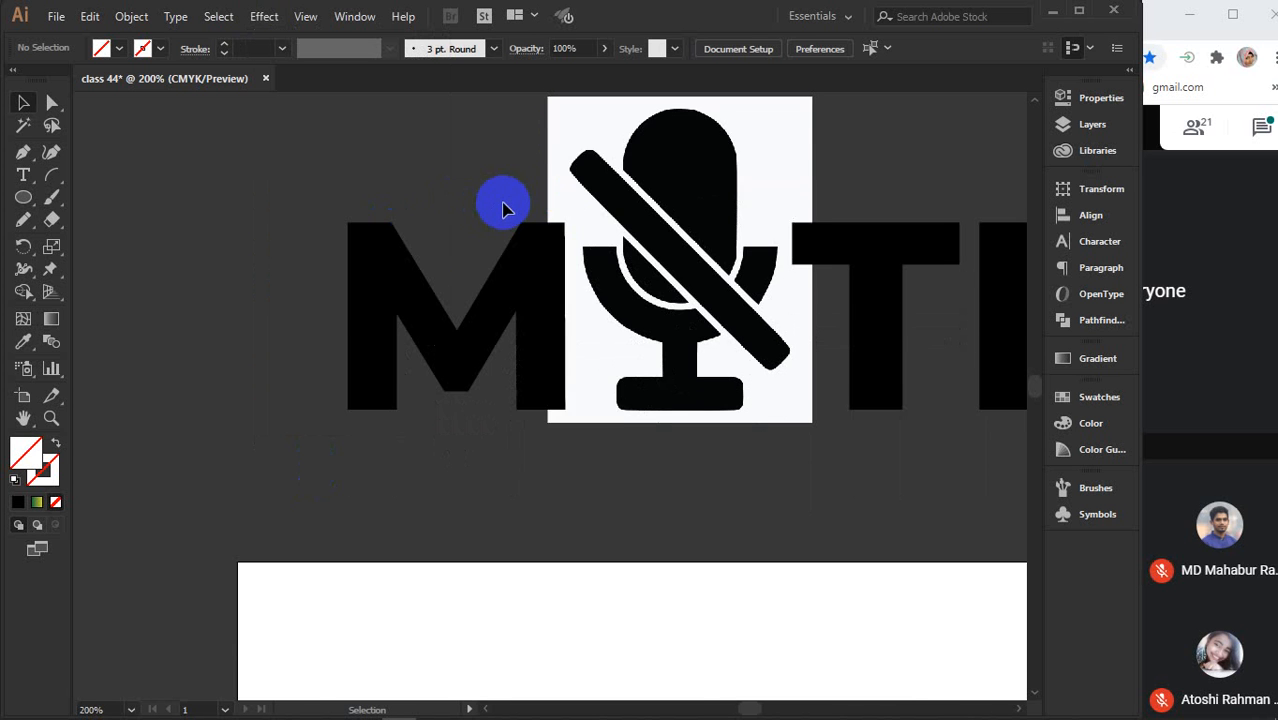
scroll(503, 208, down, 1)
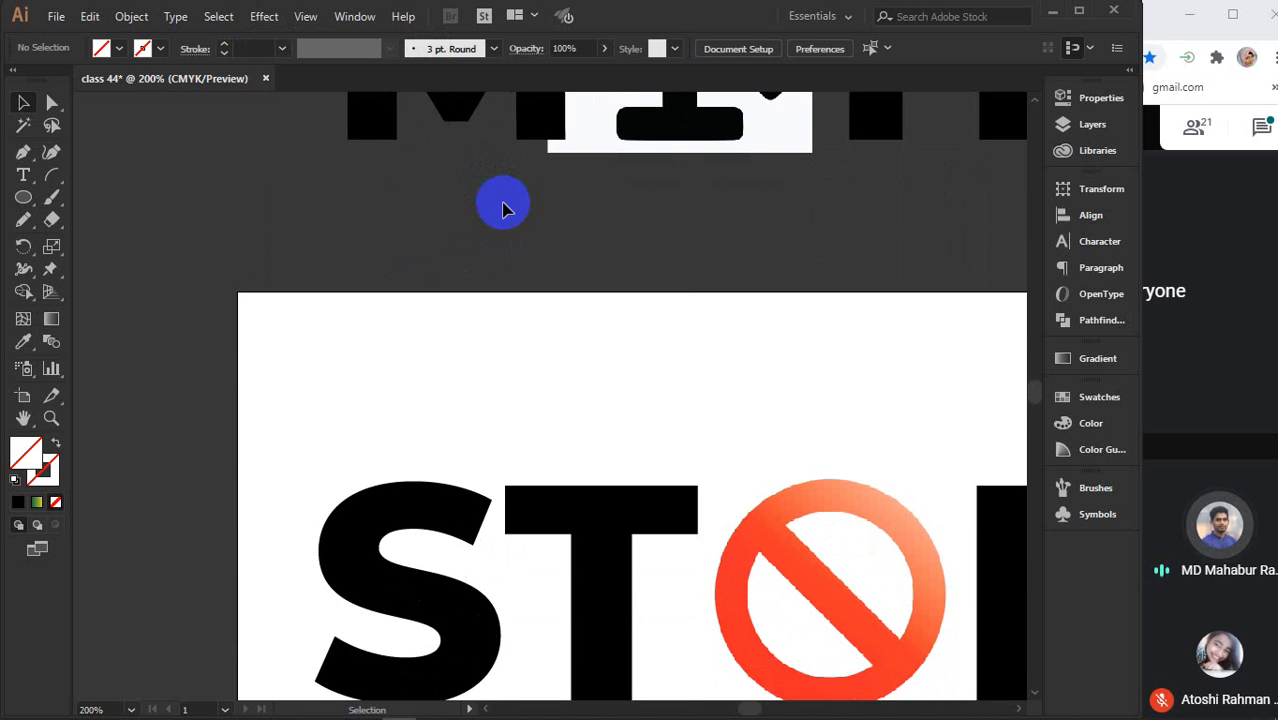
scroll(503, 208, up, 6)
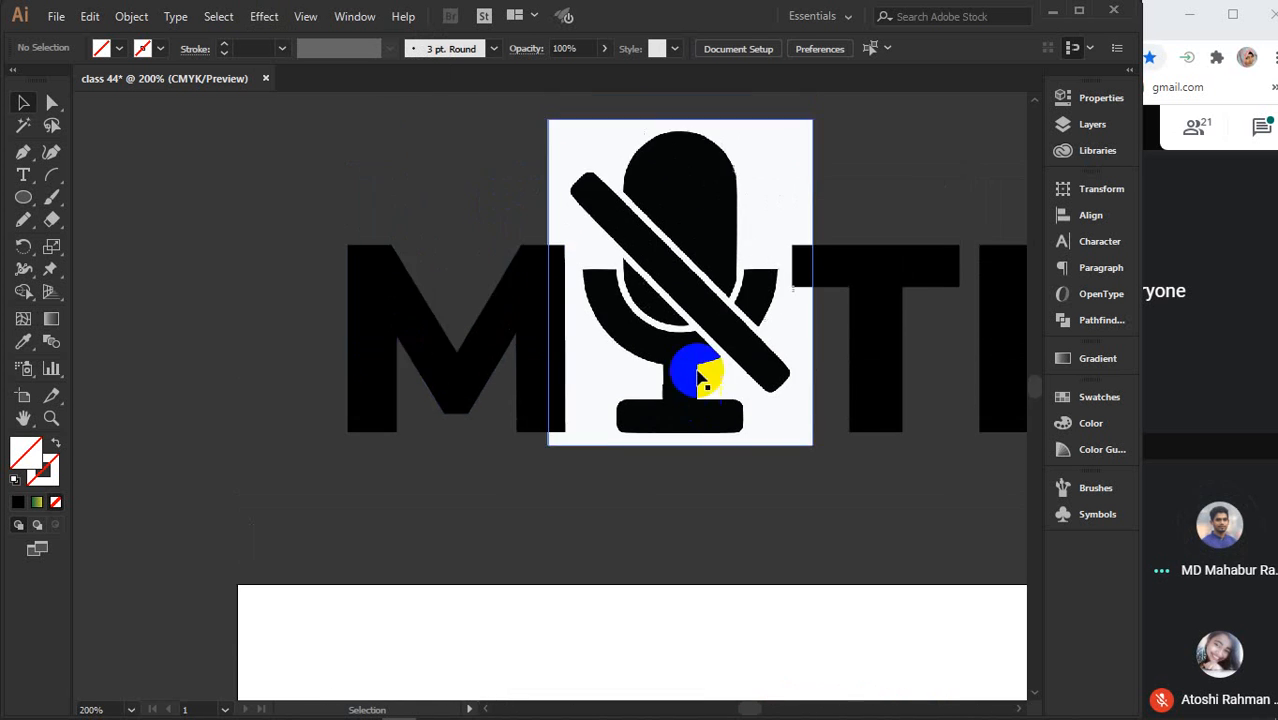
scroll(778, 505, up, 2)
click(735, 218)
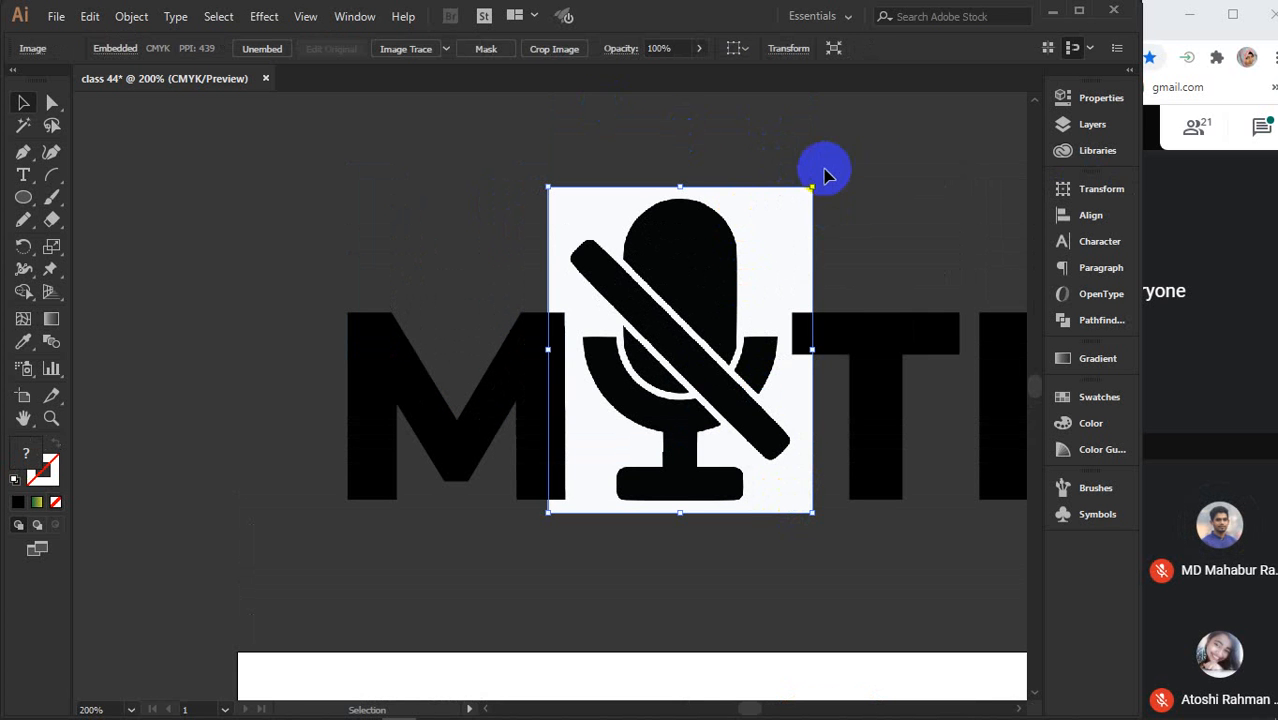
Go back to the "stop logo" image results in Chrome and look through them for wordmarks that combine lettering with a symbol
click(1050, 11)
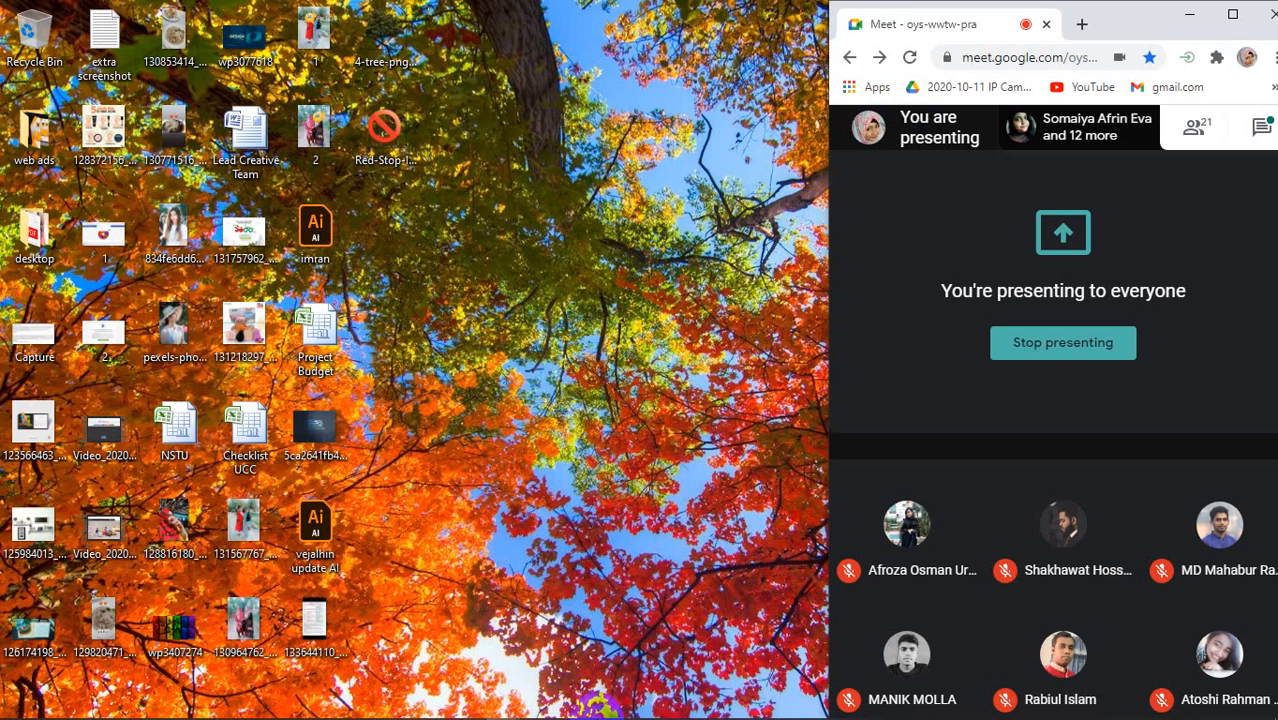
mouse_move(505, 708)
click(448, 625)
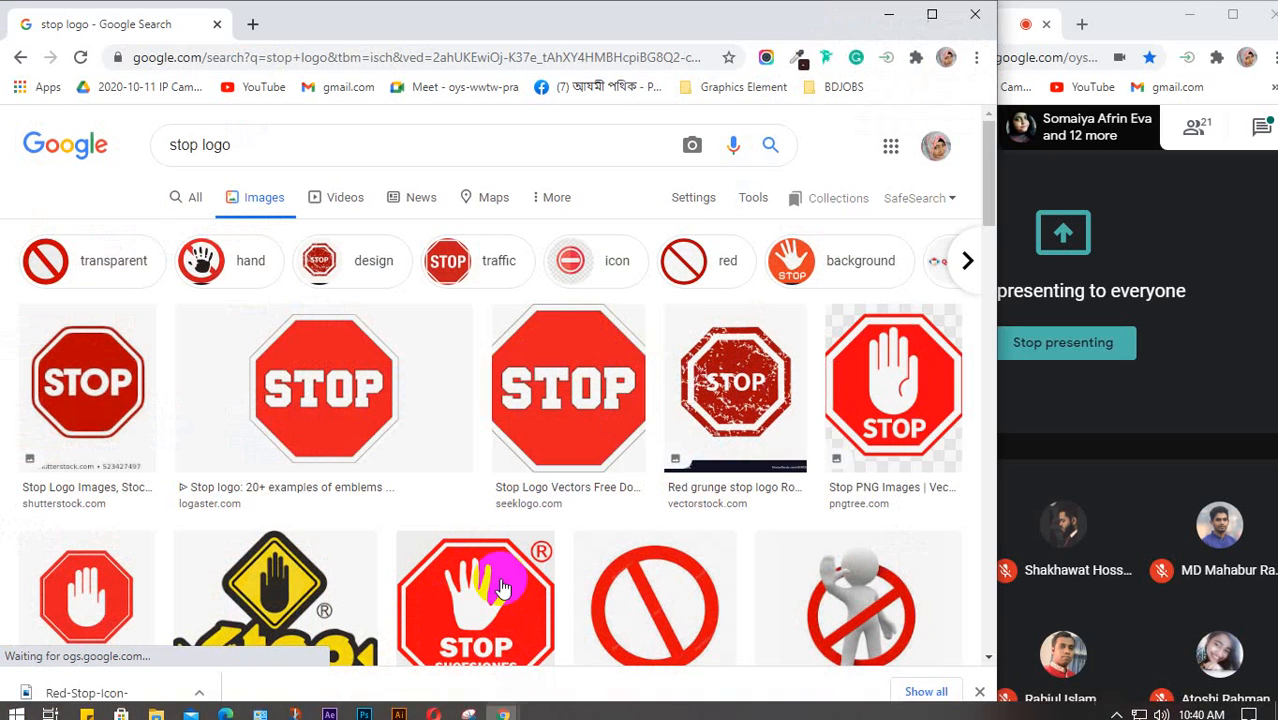
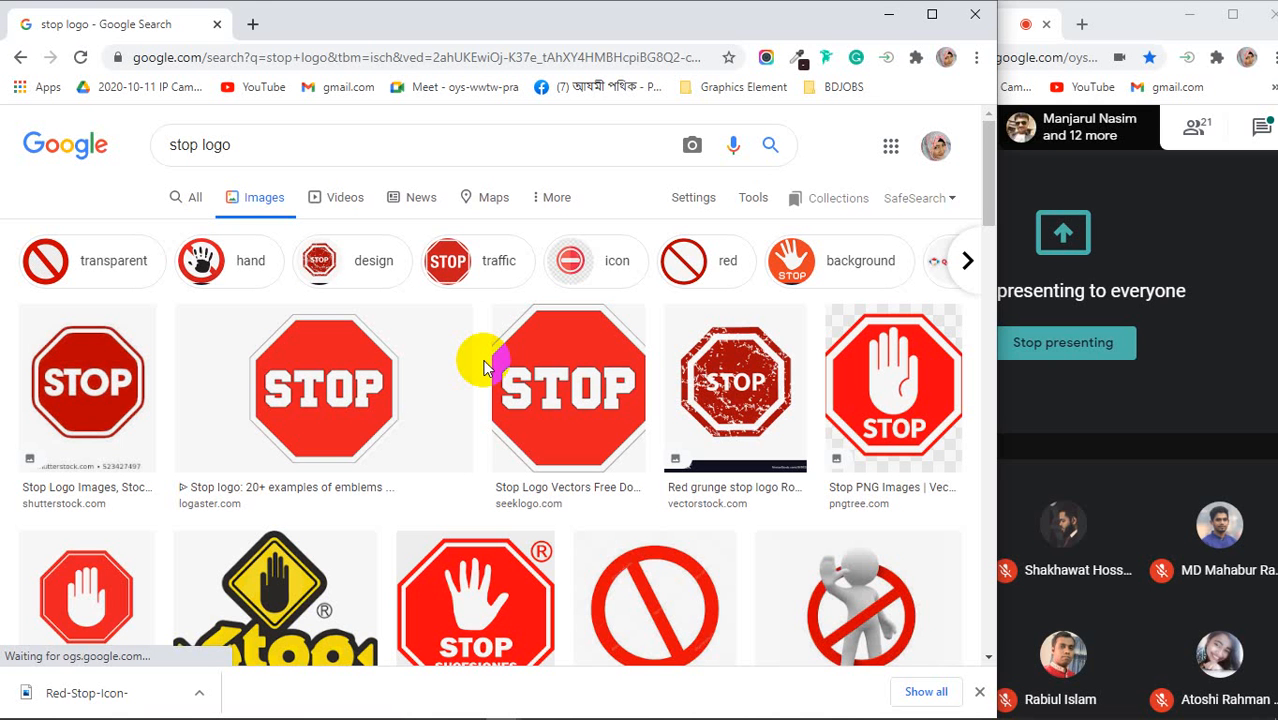
scroll(372, 425, down, 3)
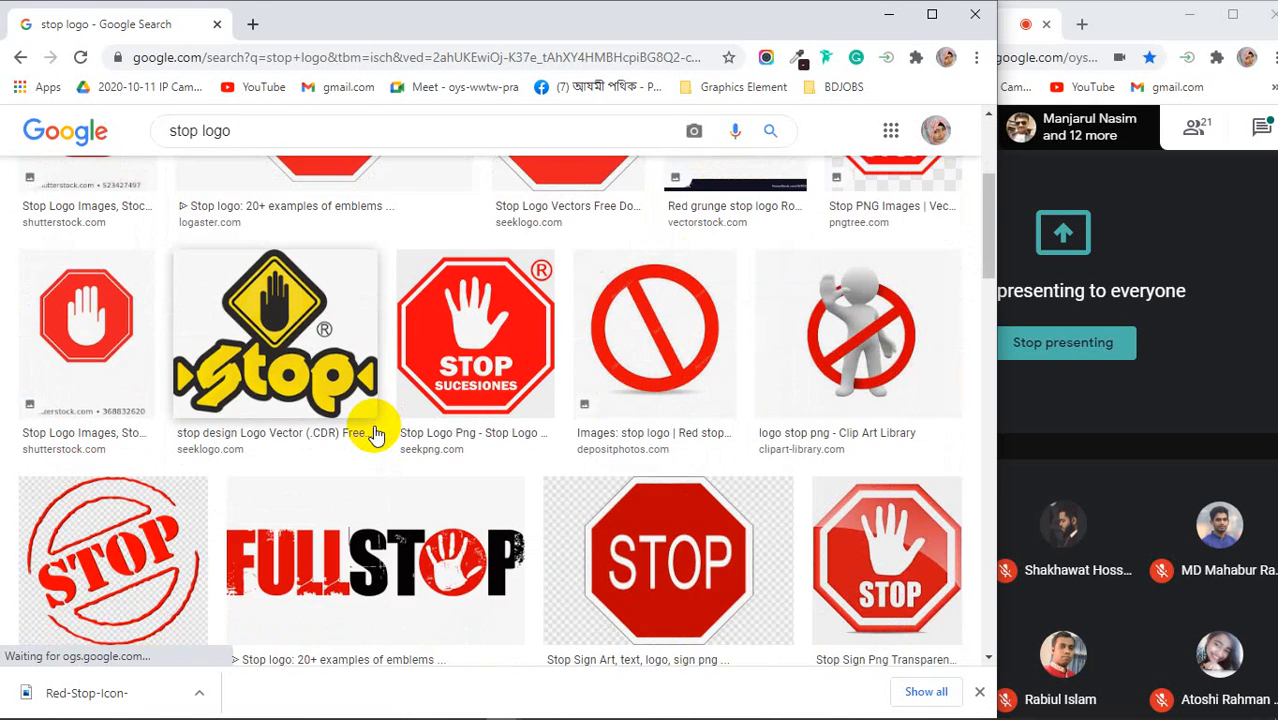
scroll(372, 432, down, 4)
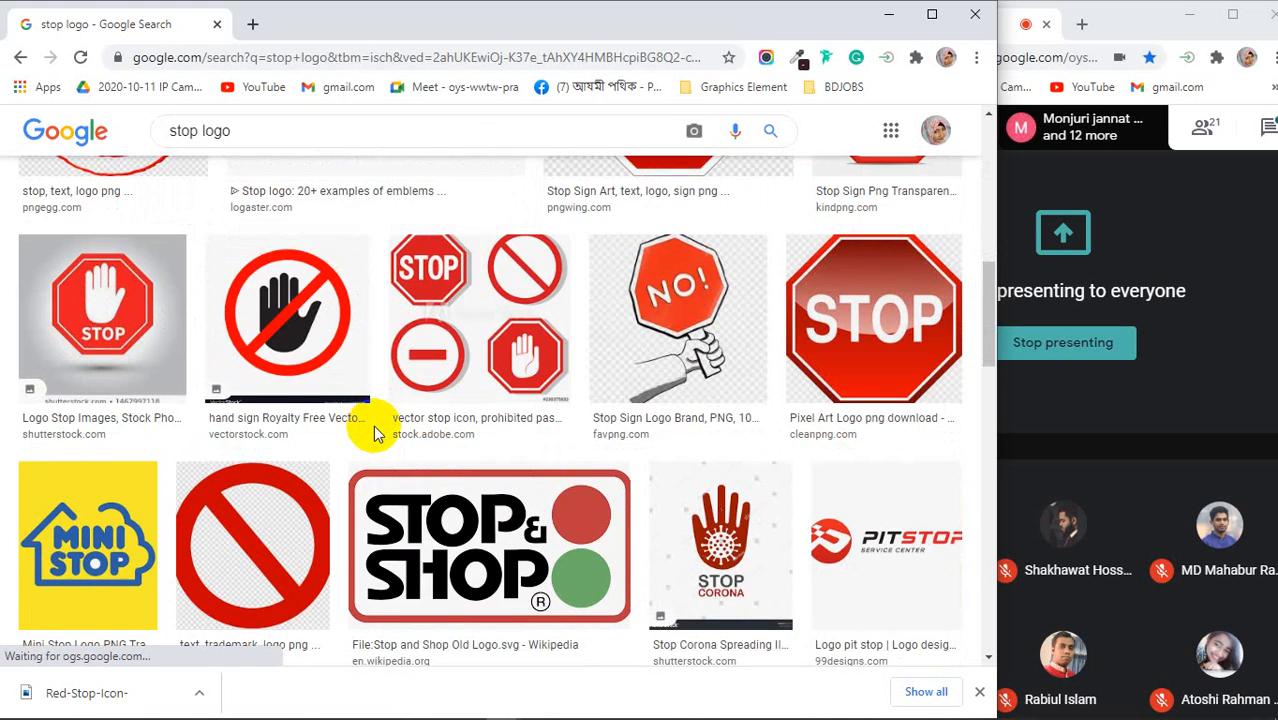
scroll(372, 432, down, 2)
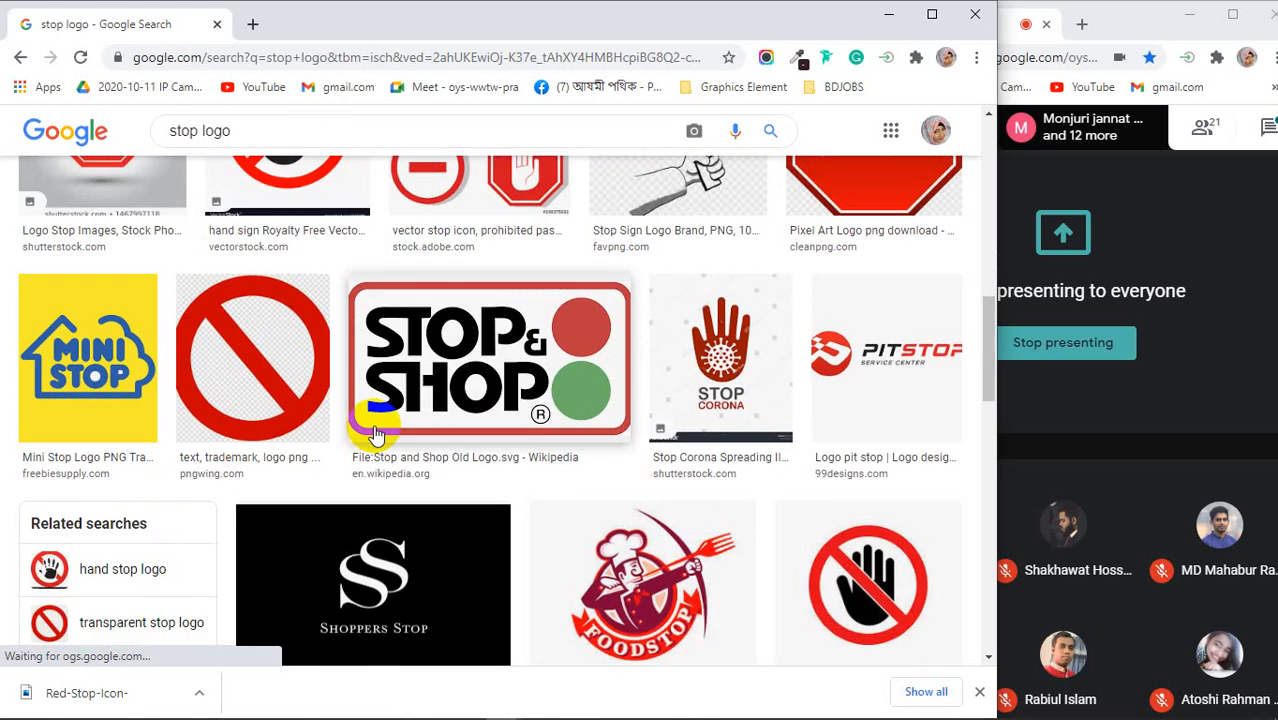
scroll(374, 432, down, 3)
scroll(375, 432, down, 2)
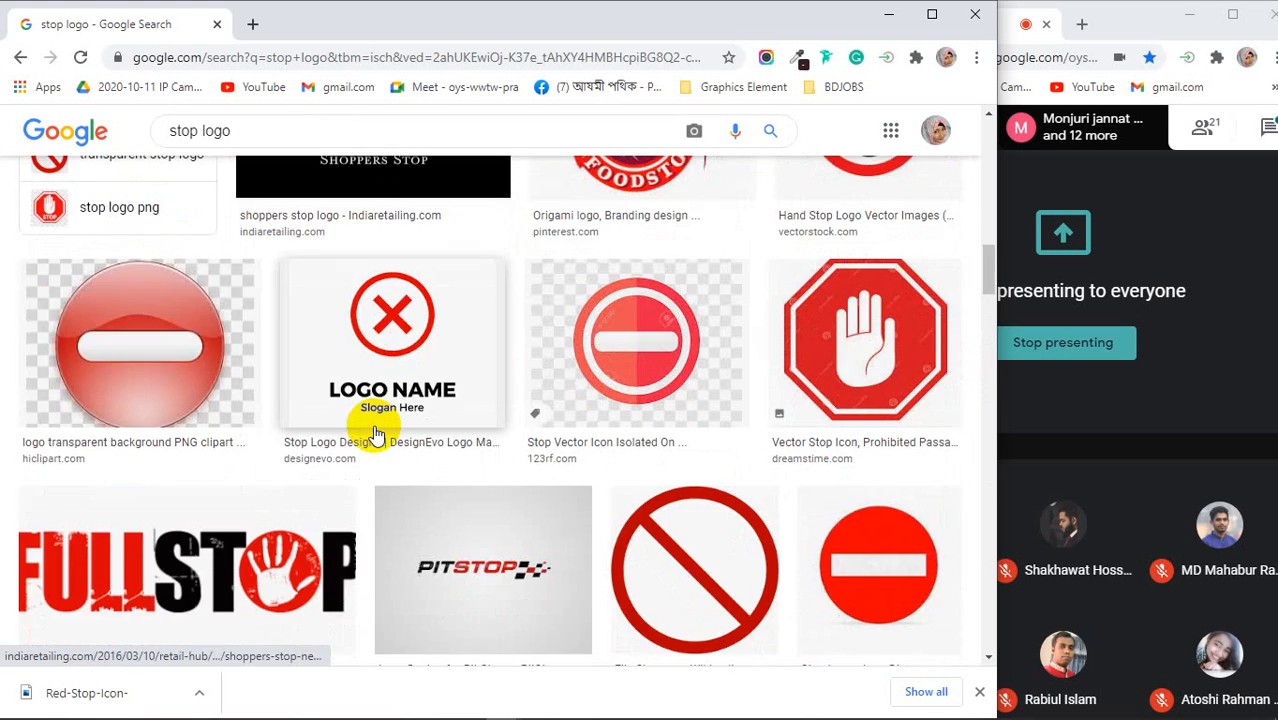
scroll(375, 432, down, 5)
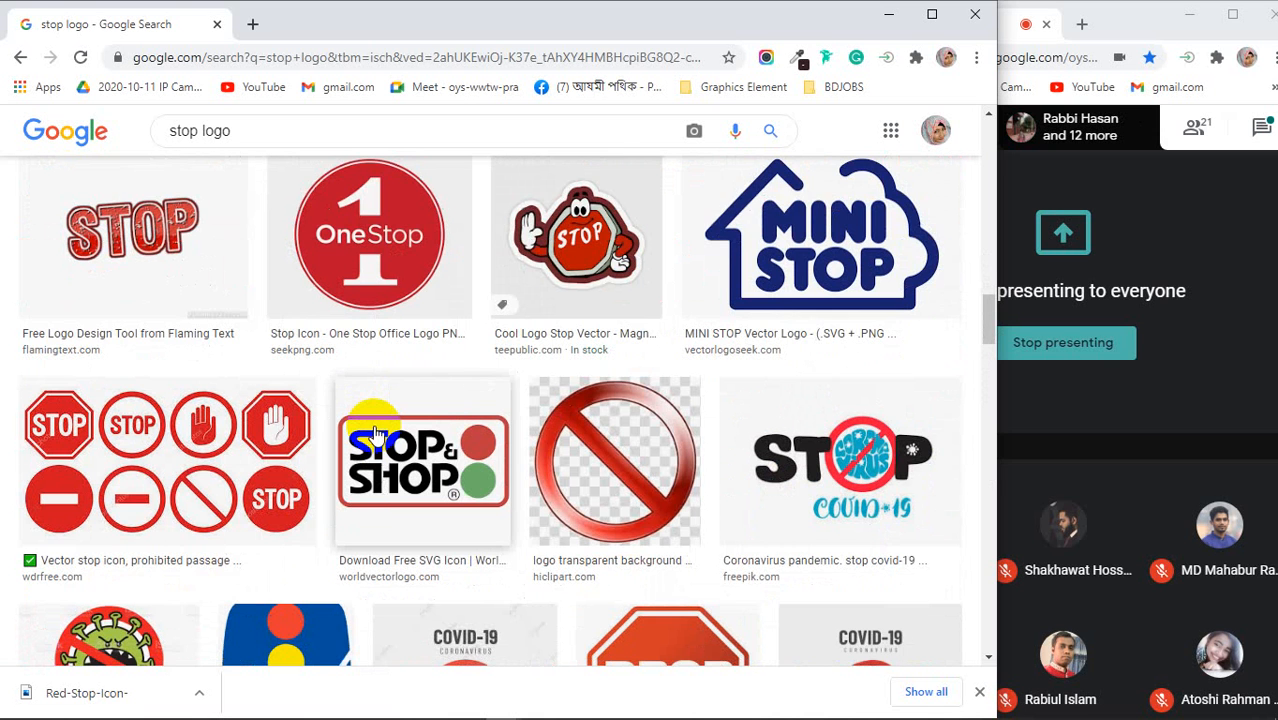
scroll(376, 434, down, 1)
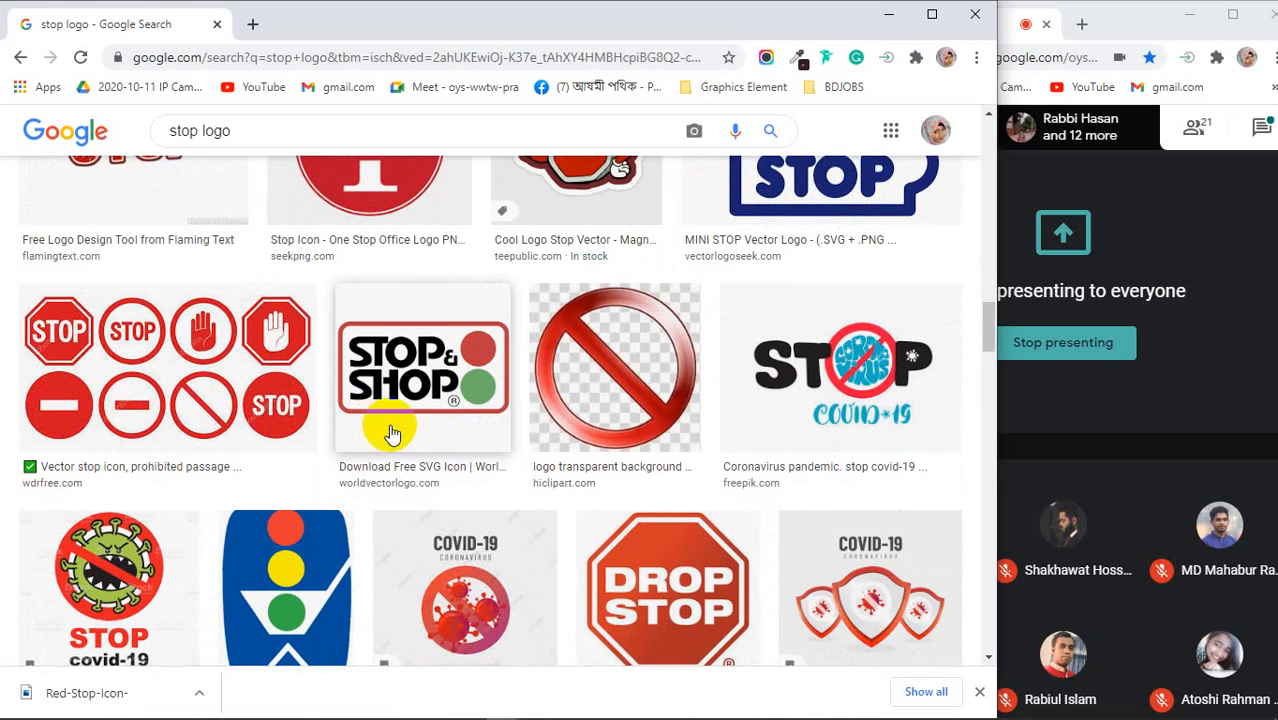
scroll(528, 432, down, 3)
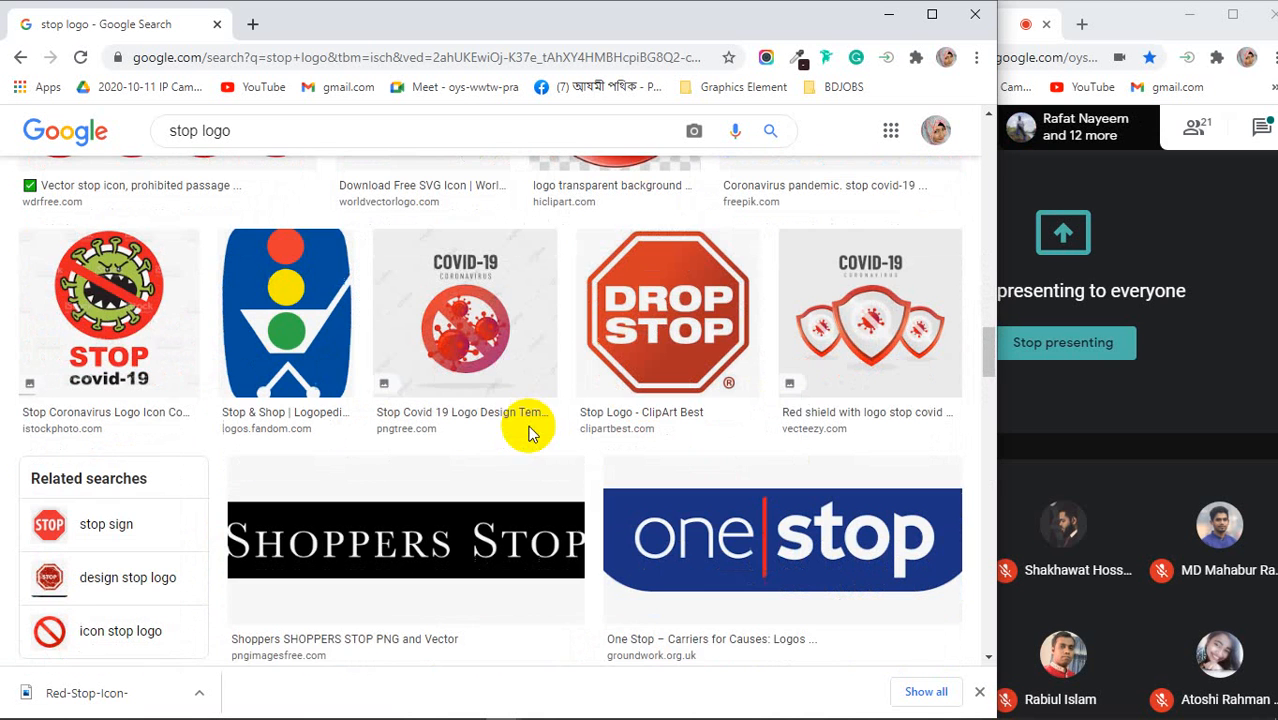
Change the Google Images search to "mute logo"
drag(196, 133, 163, 145)
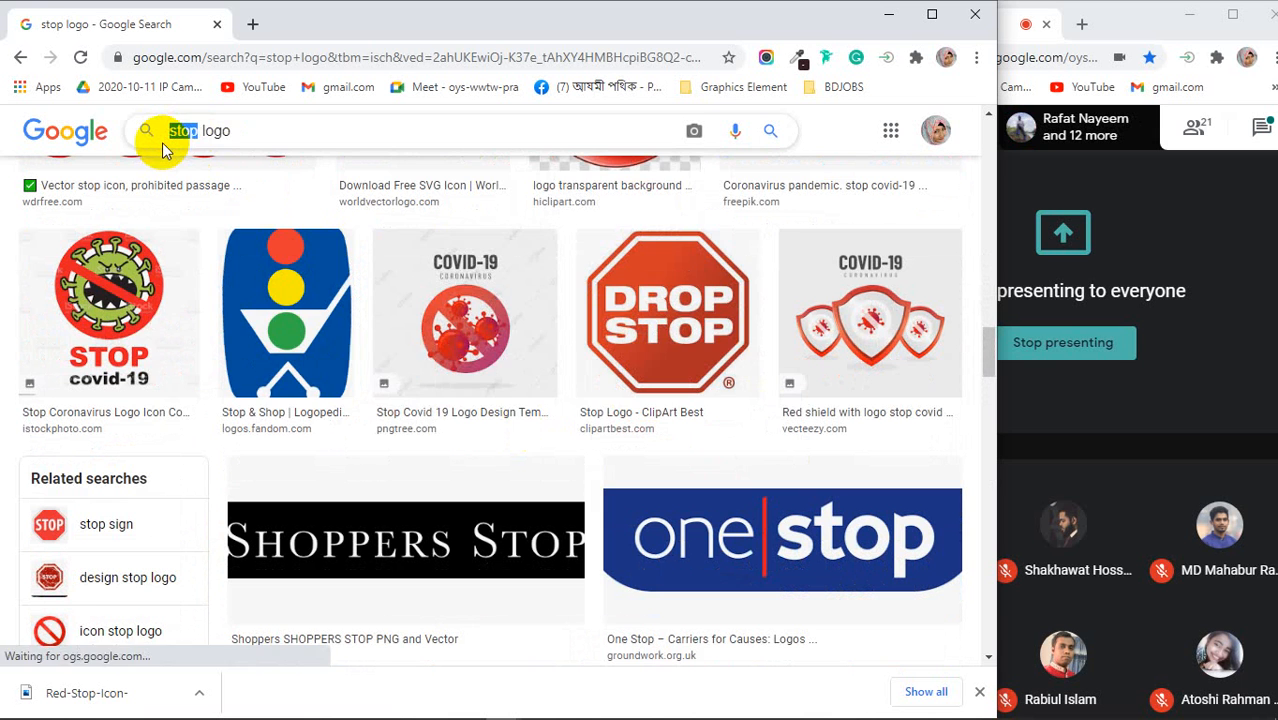
key(BackSpace)
text(mute)
key(Return)
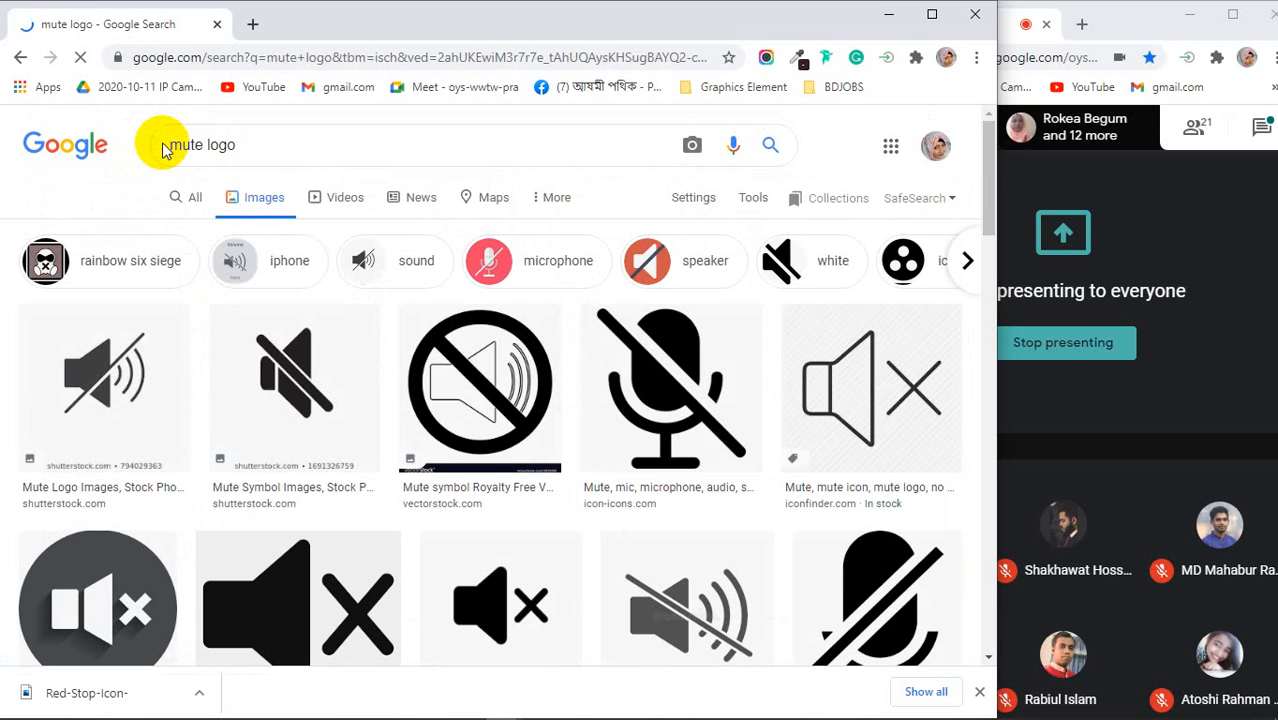
Dismiss the downloads bar and open the preview of the vertical MUTE monogram logo from Pinterest
scroll(365, 408, down, 3)
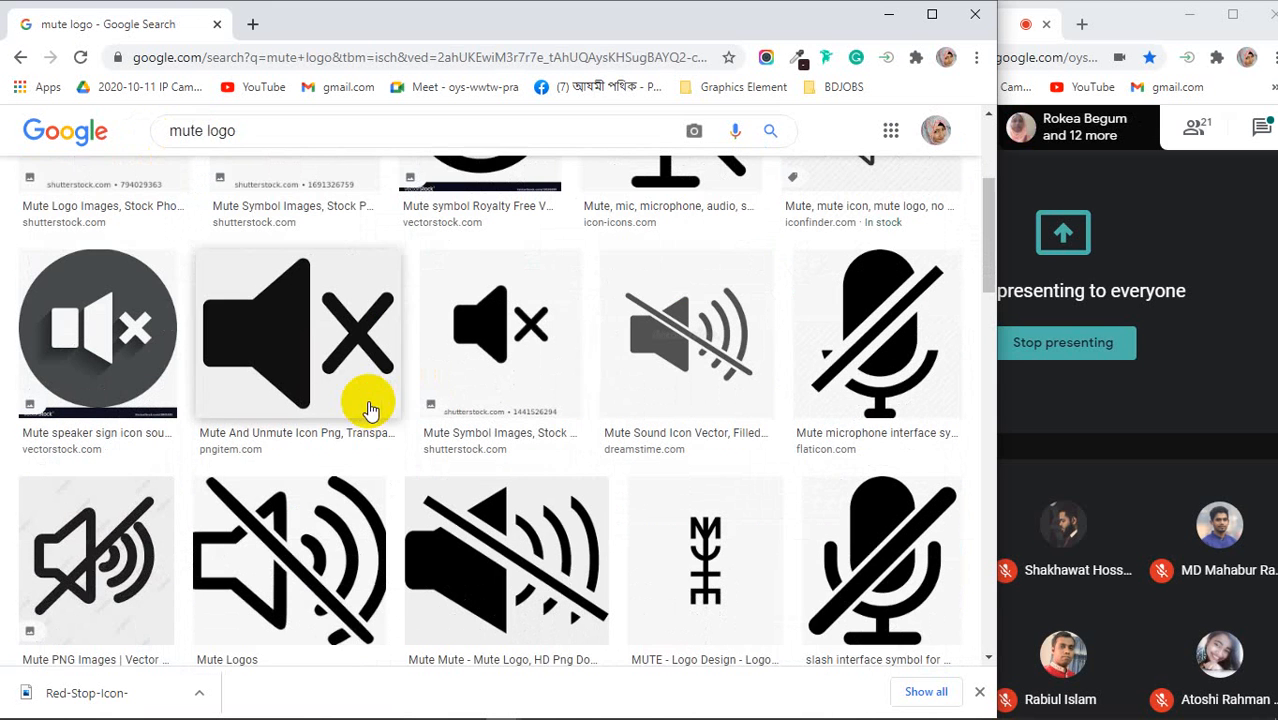
click(980, 696)
scroll(485, 399, down, 2)
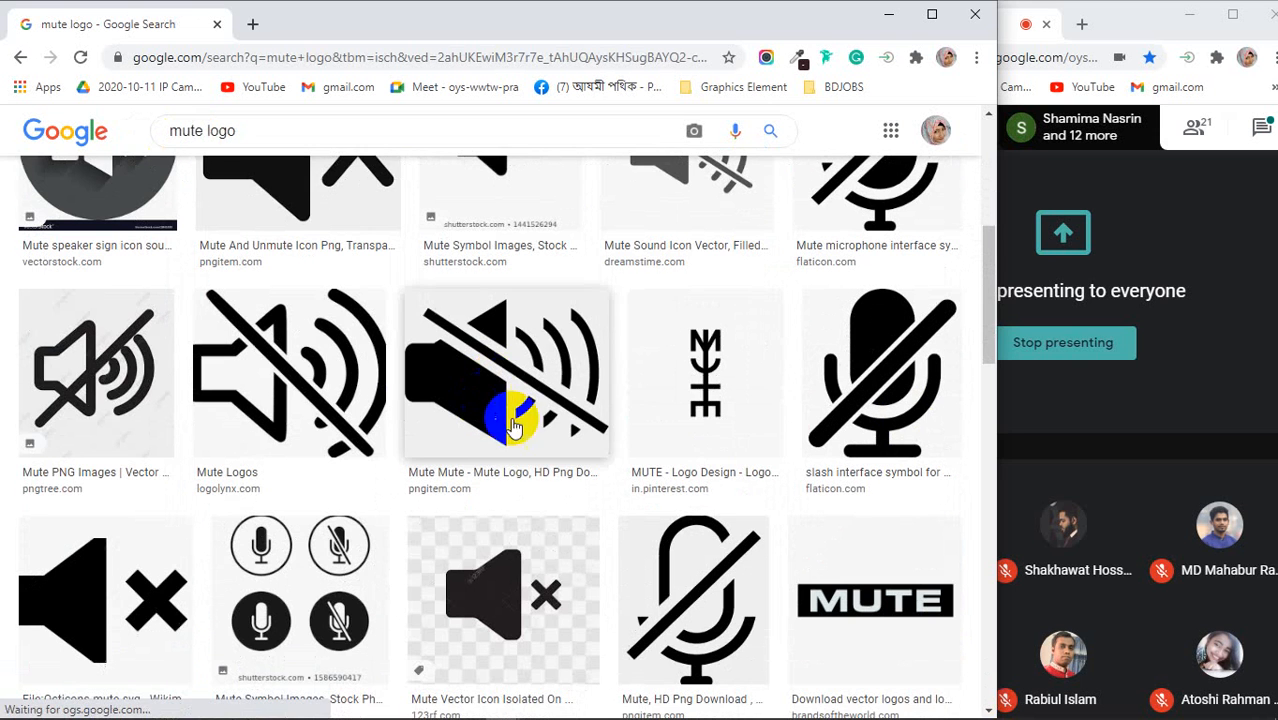
click(707, 375)
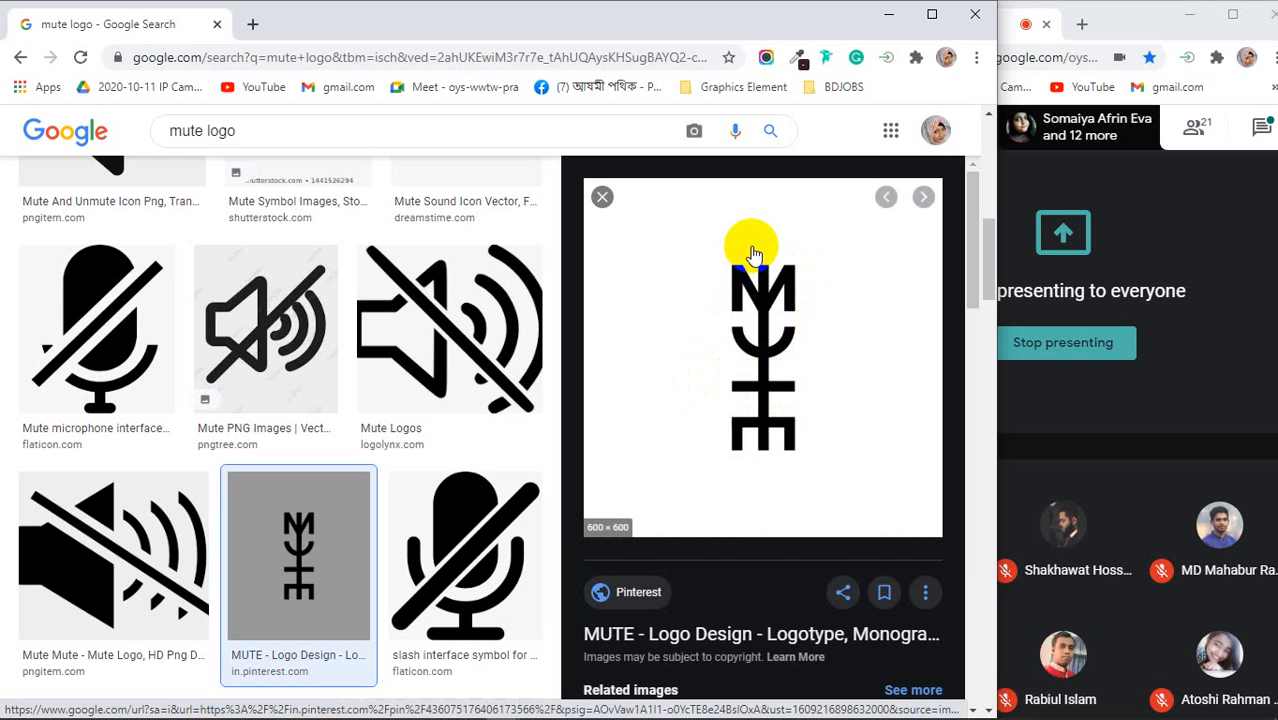
Open the Logopond mute logo with a red speaker as its e from the related images, and look through its related images
scroll(752, 450, down, 3)
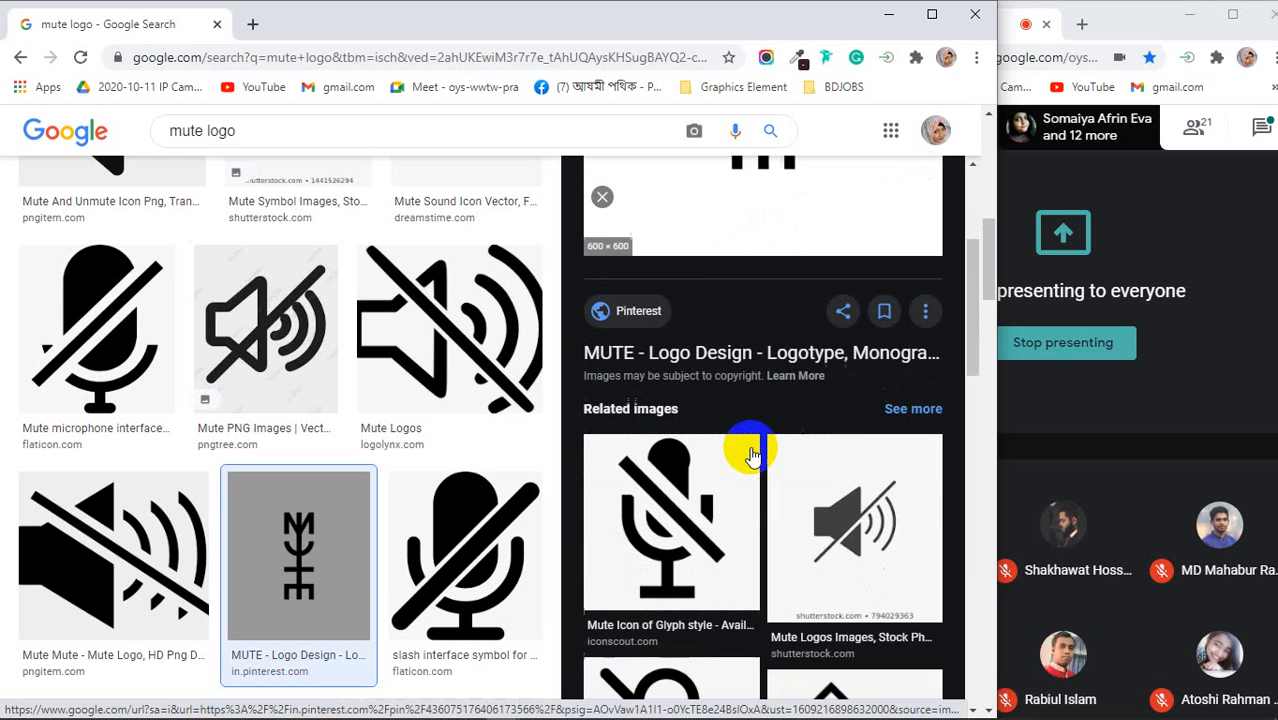
scroll(752, 455, down, 10)
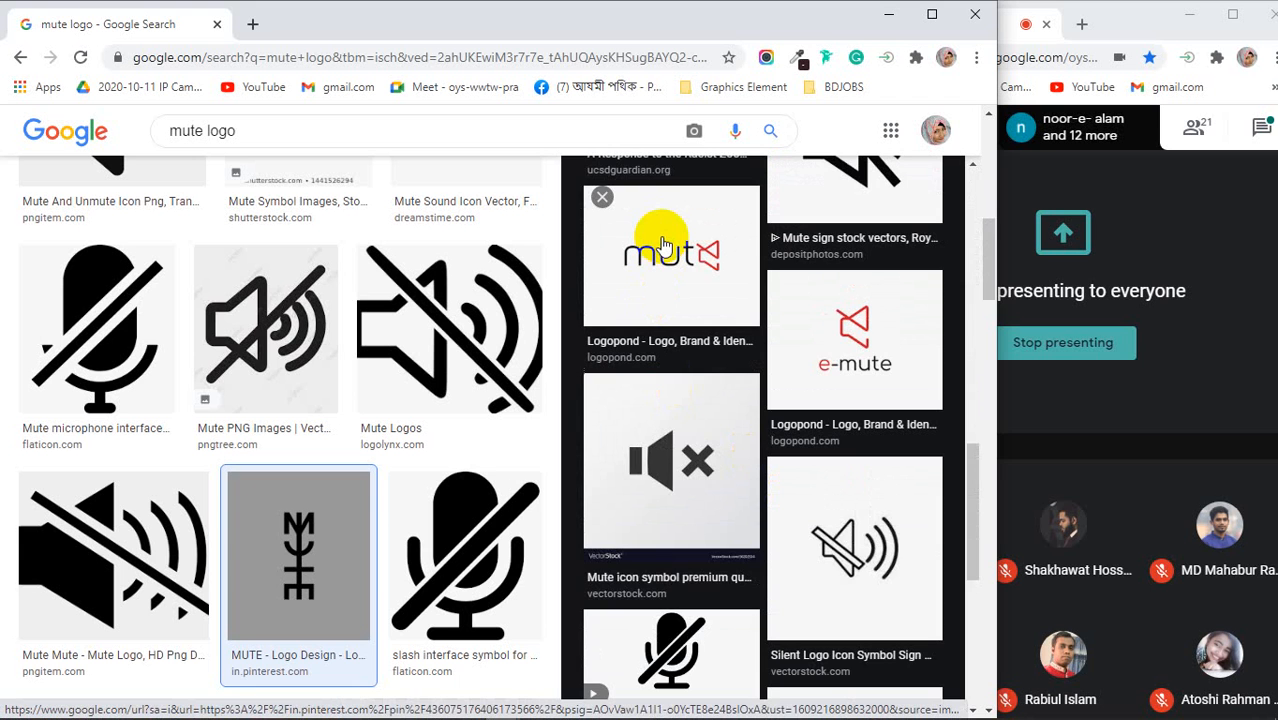
click(662, 243)
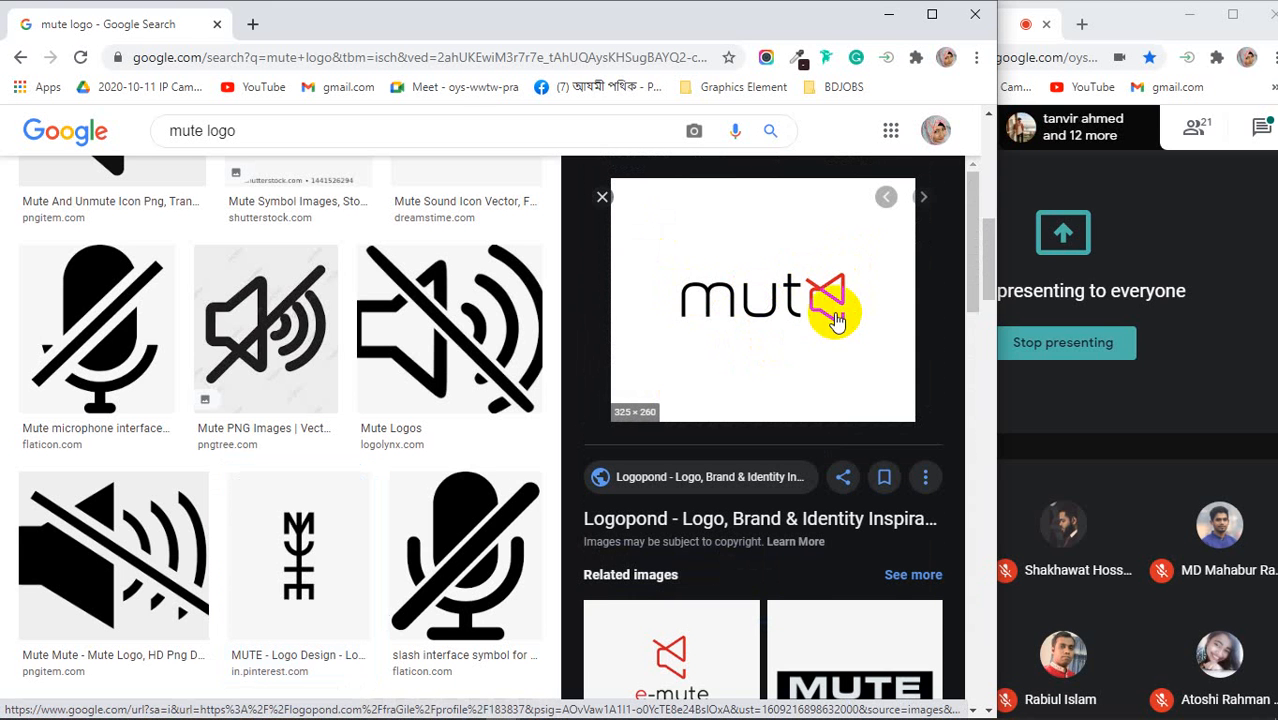
scroll(713, 251, down, 7)
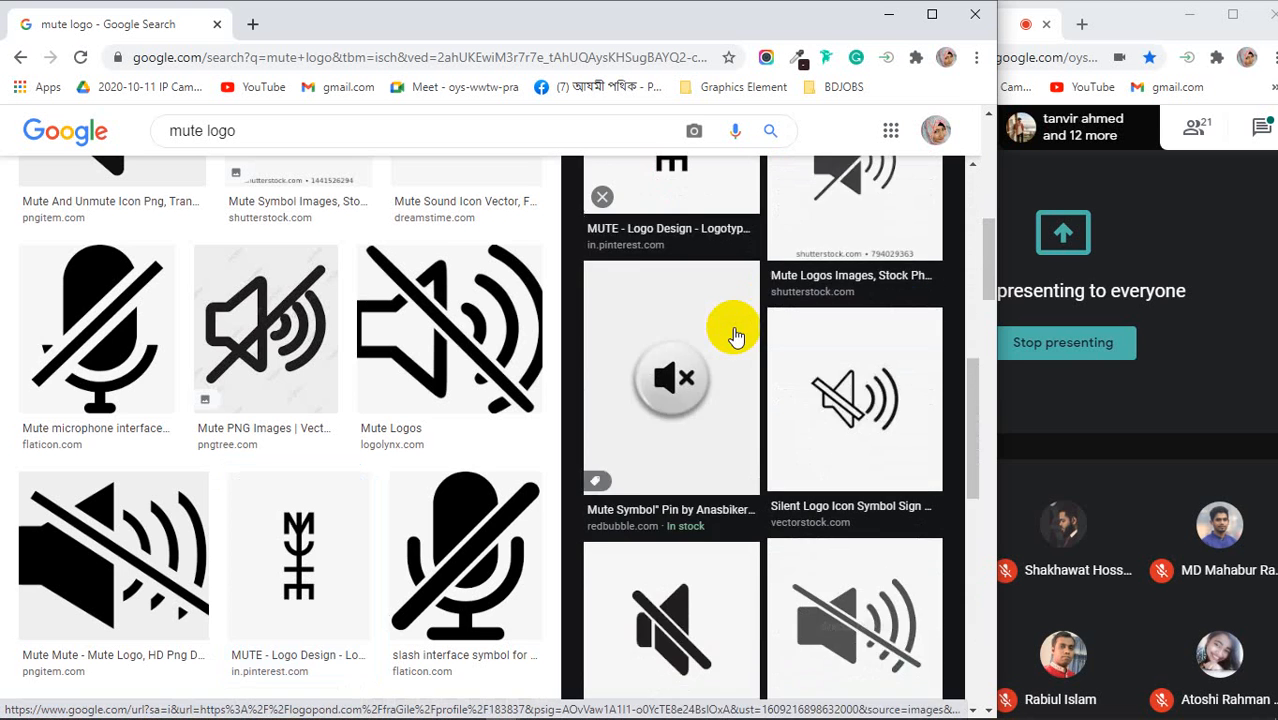
Finish looking through the mute logo's related images and change the Google Images search to "letter logo"
scroll(732, 335, down, 6)
scroll(420, 399, down, 4)
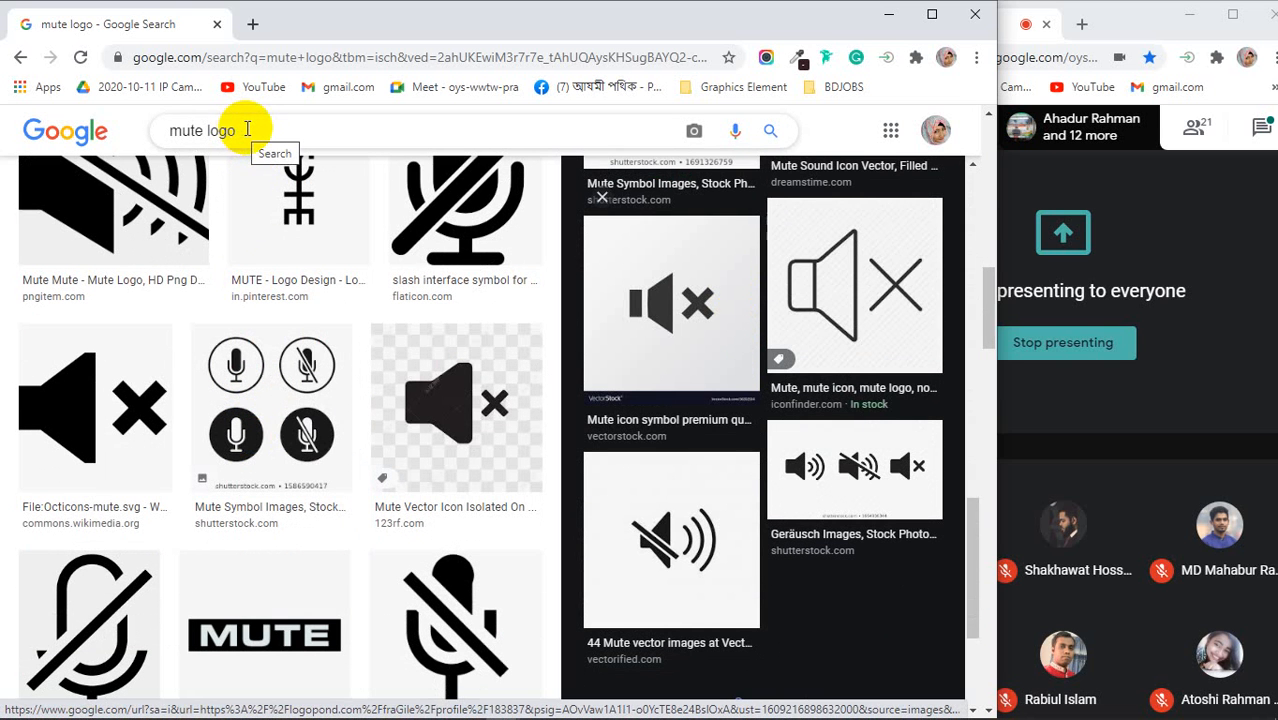
drag(247, 130, 169, 130)
text(lett)
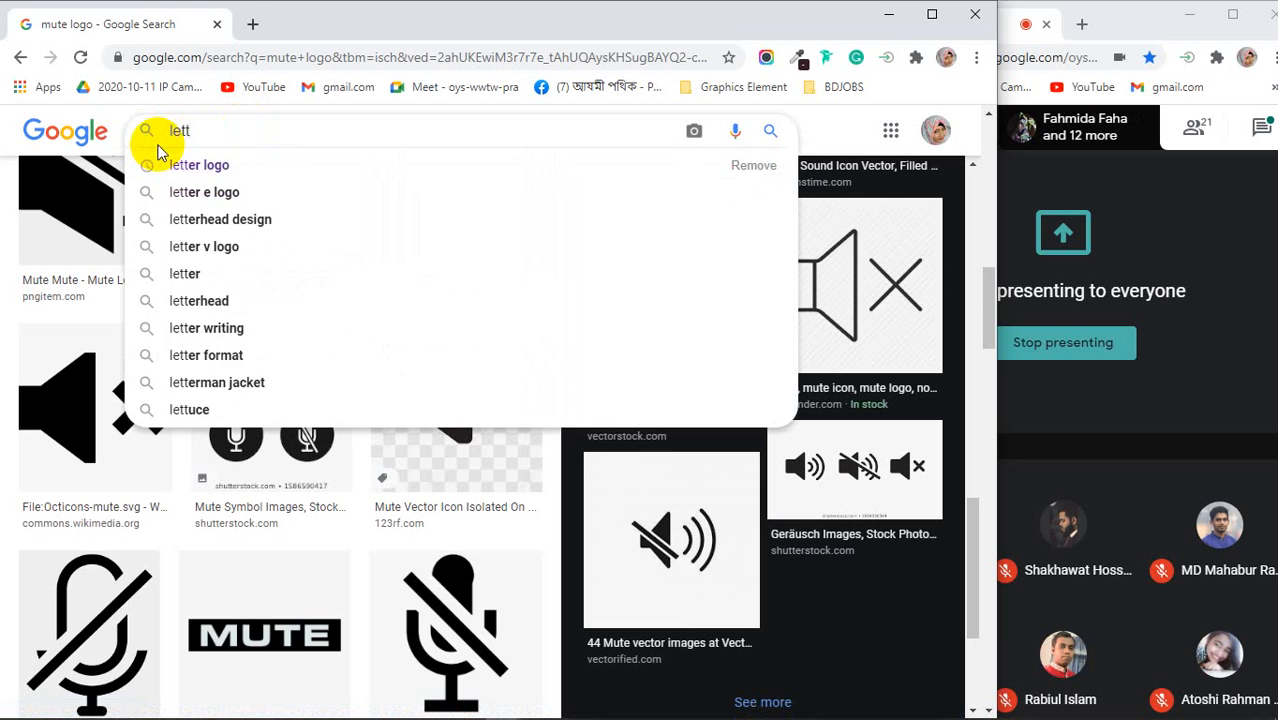
click(157, 152)
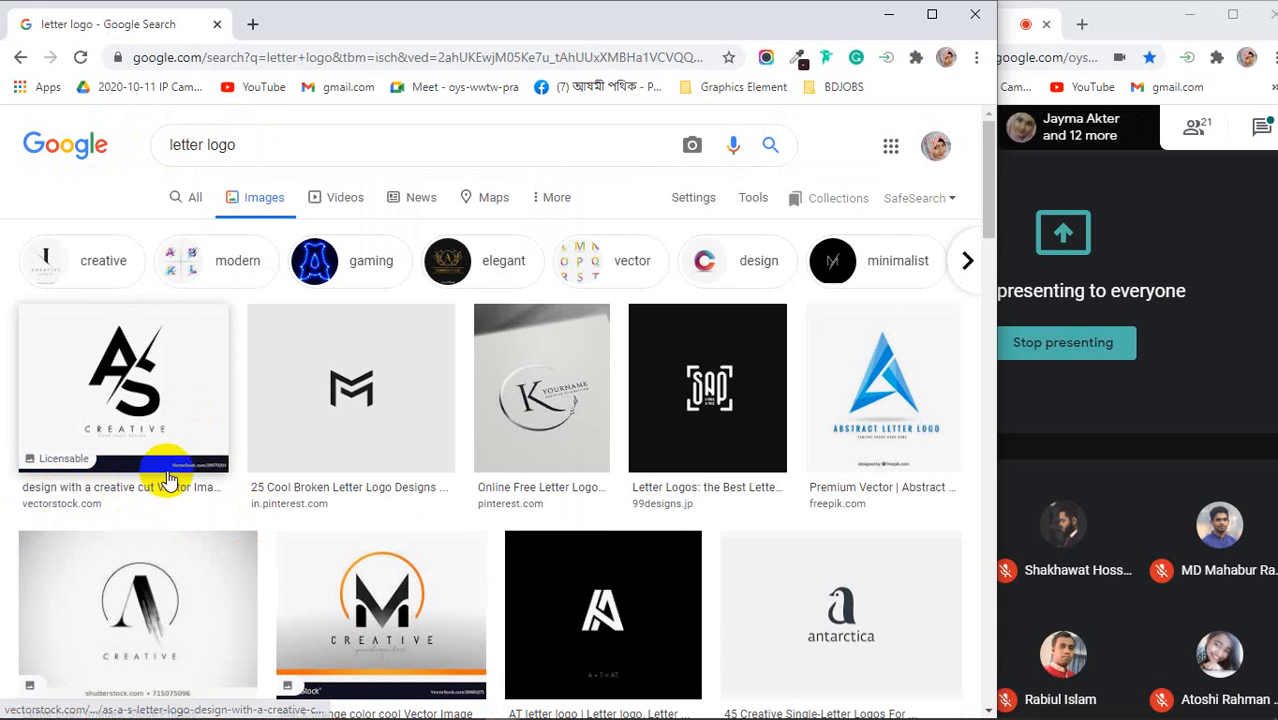
Look through the letter logo results and open the preview of the yellow WOLF logo from Website Planet
scroll(170, 480, down, 2)
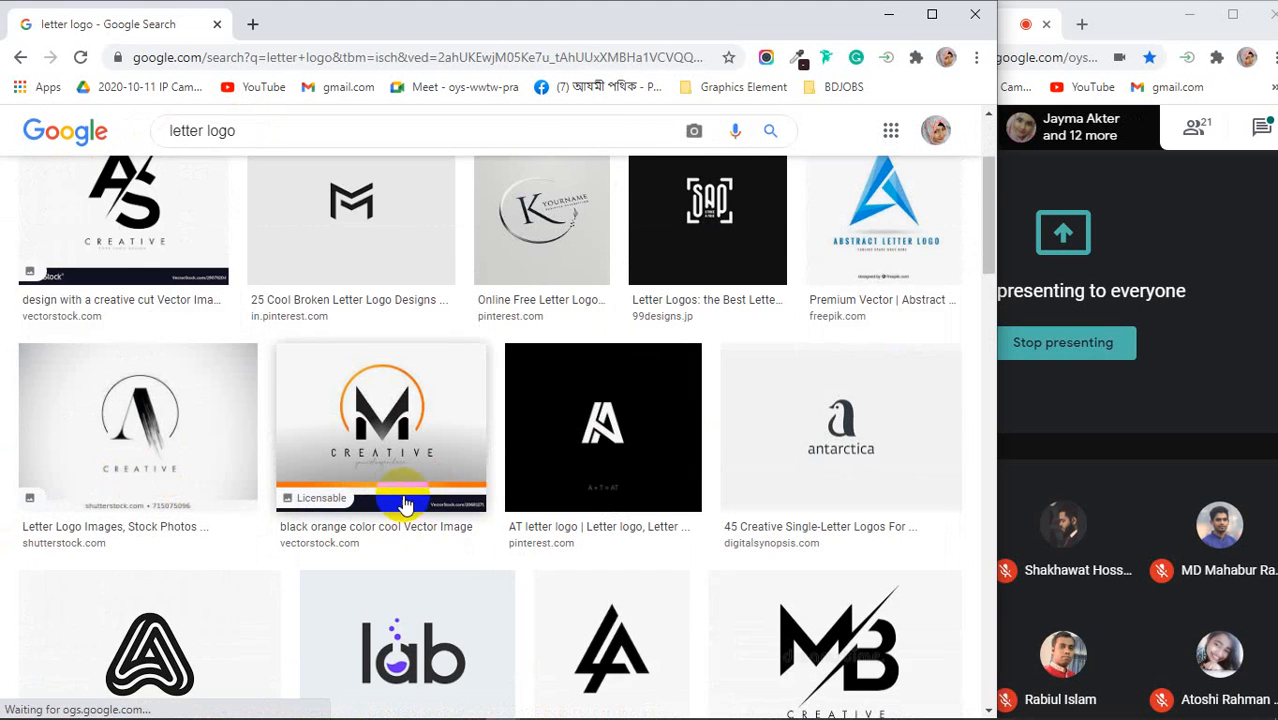
scroll(405, 505, down, 2)
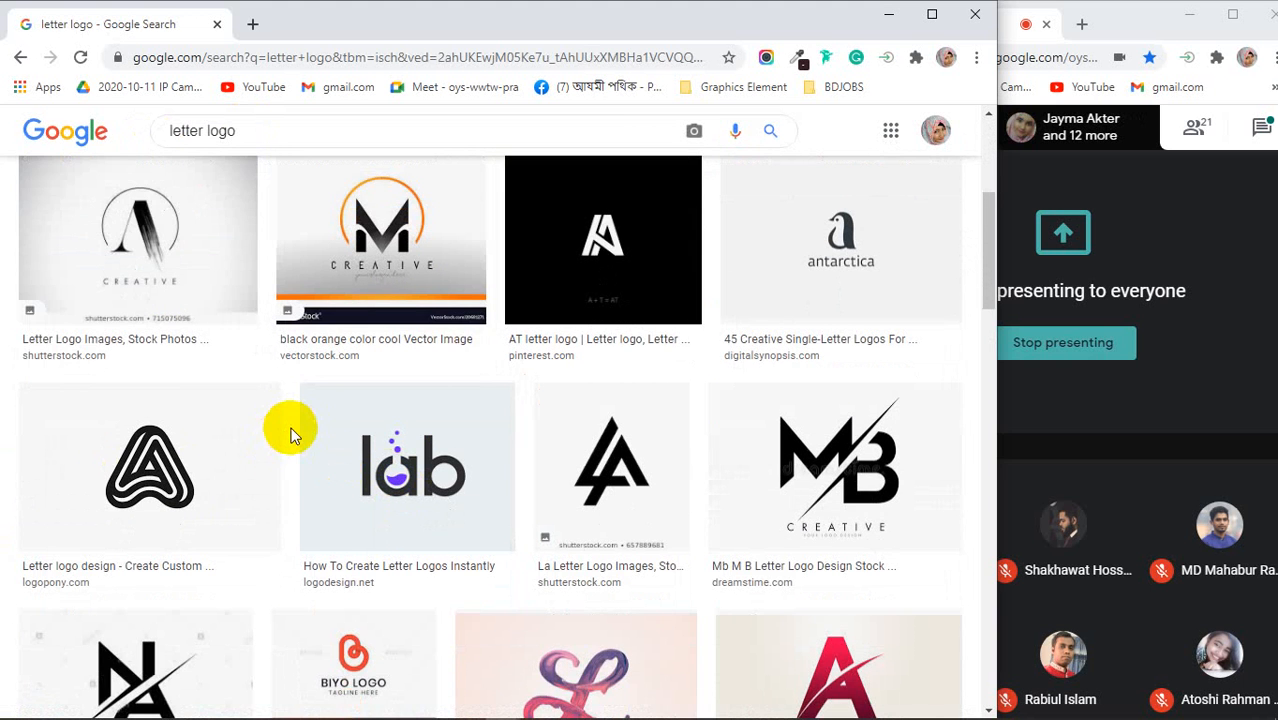
scroll(290, 432, down, 2)
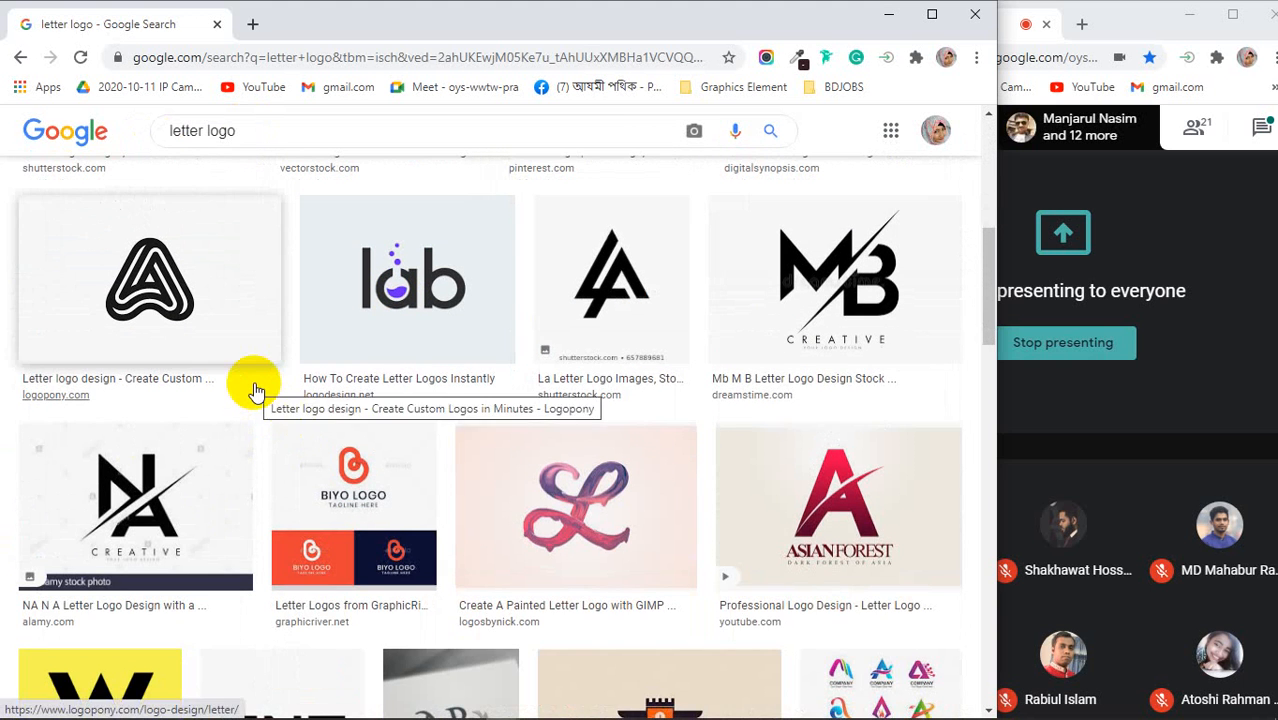
scroll(255, 390, down, 2)
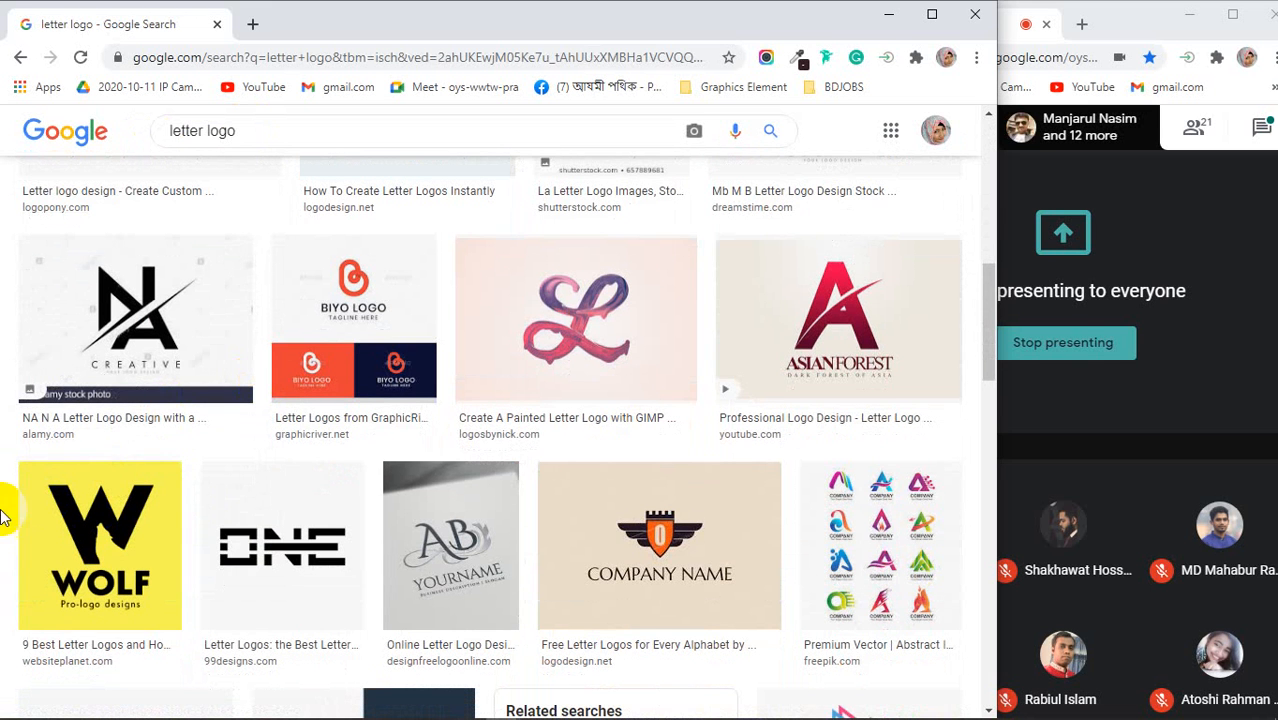
click(99, 538)
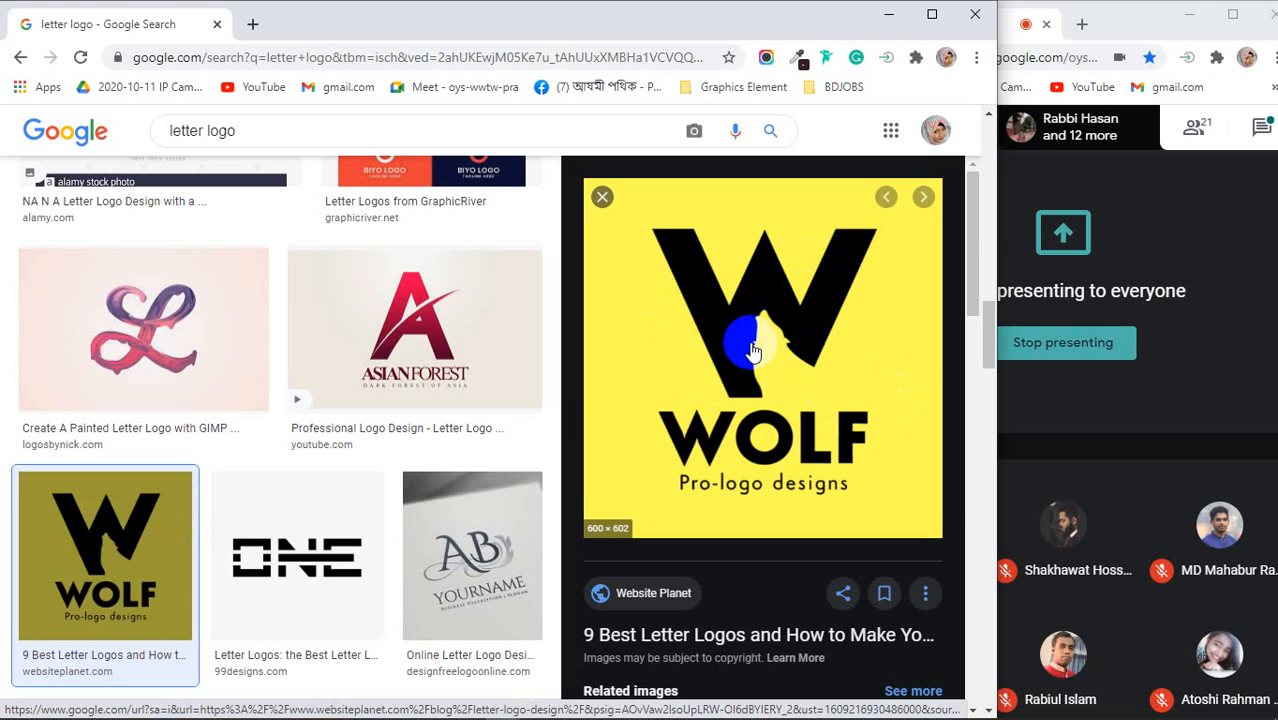
Look through the WOLF logo's related images and open the yellow W "Creative" logo from Adobe Stock
scroll(752, 347, down, 6)
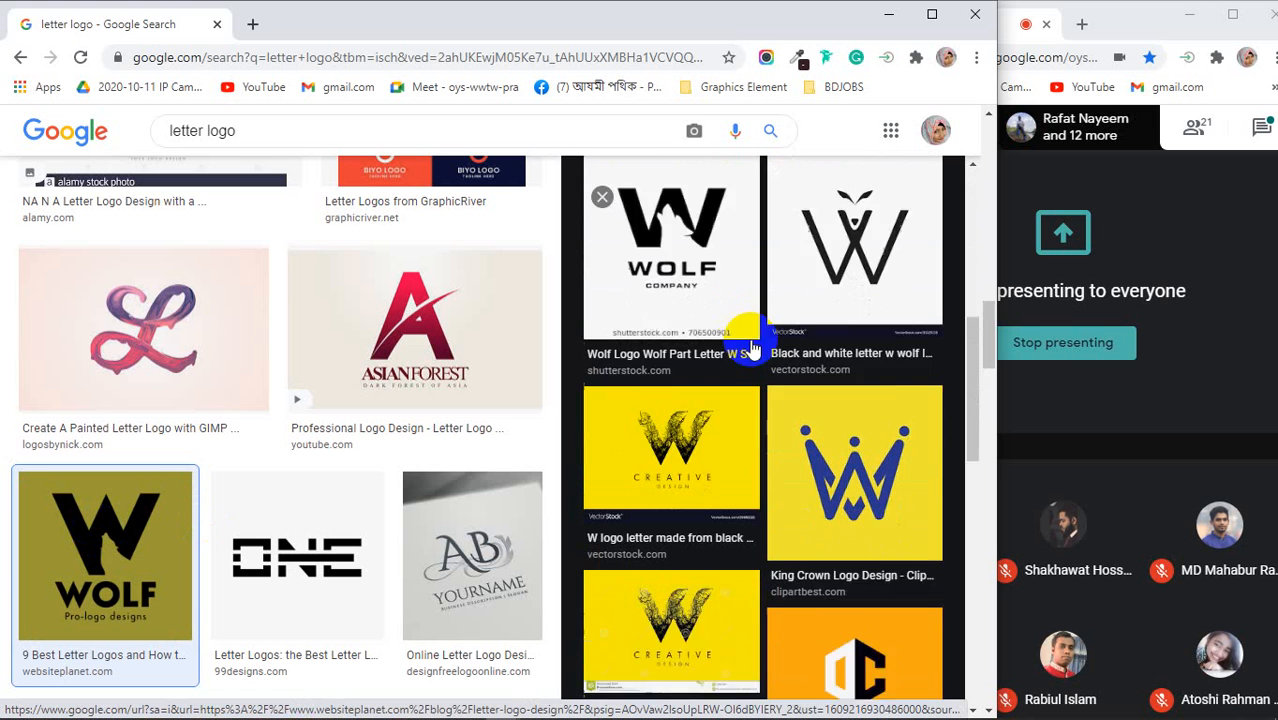
scroll(752, 347, down, 3)
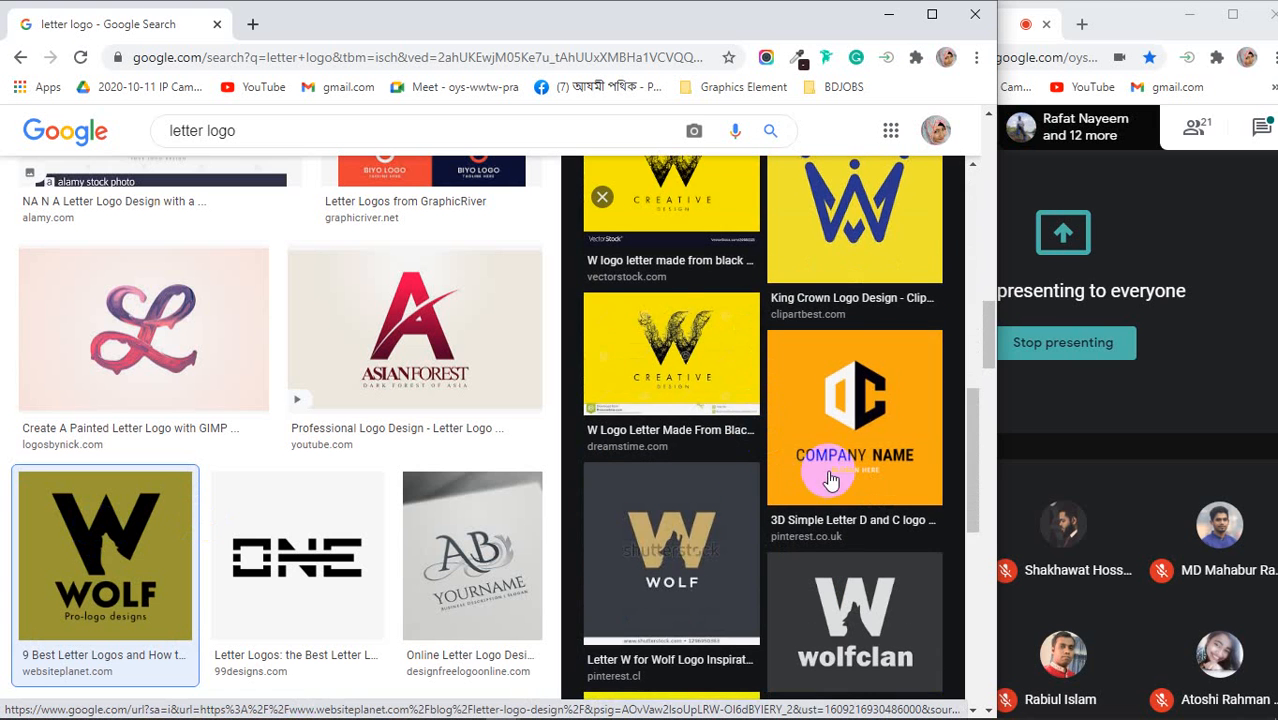
scroll(828, 480, down, 3)
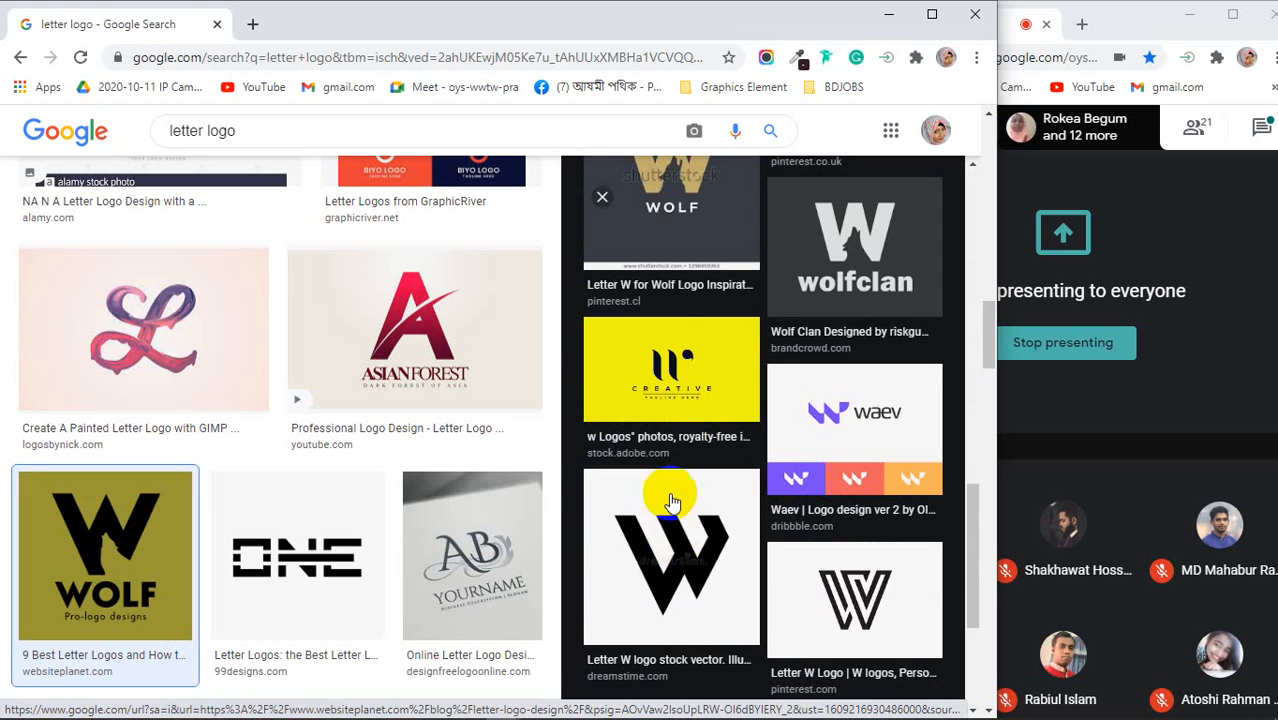
click(660, 366)
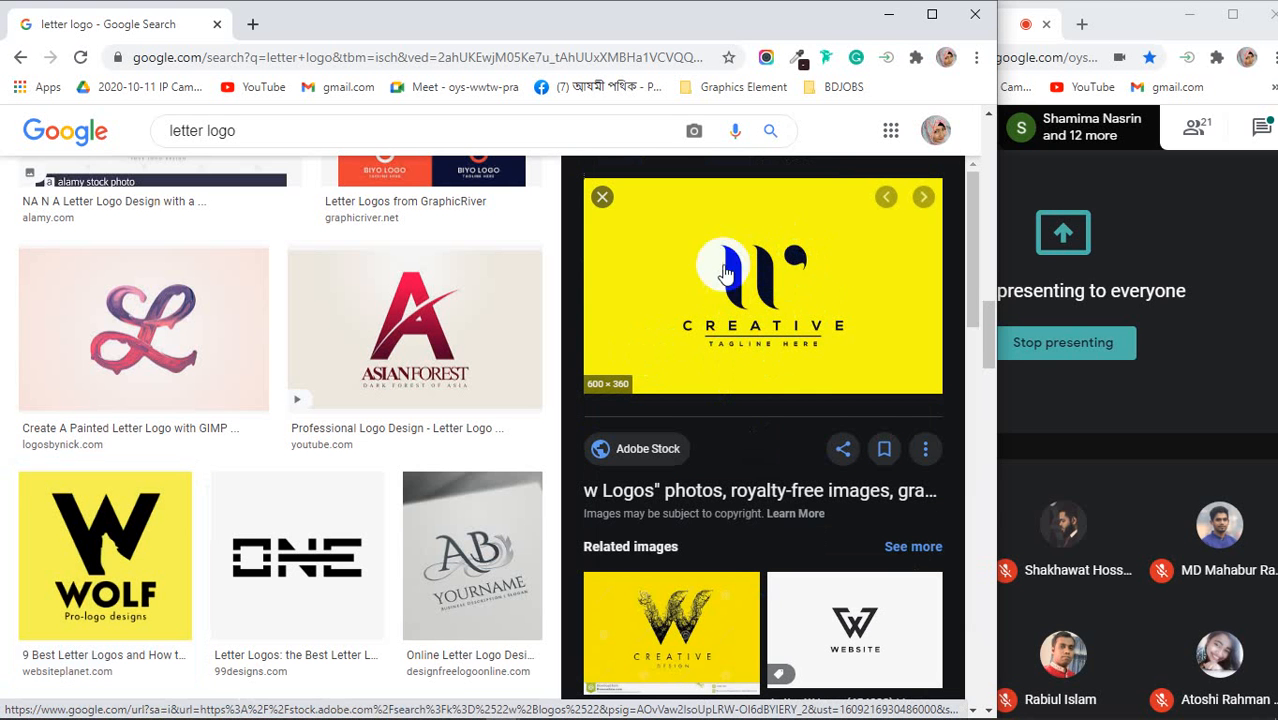
From the related W logos, open the Winston Investing logo from PosterMyWall and the Modern Letter W 3D logo from Vecteezy
scroll(819, 295, down, 3)
scroll(662, 420, down, 3)
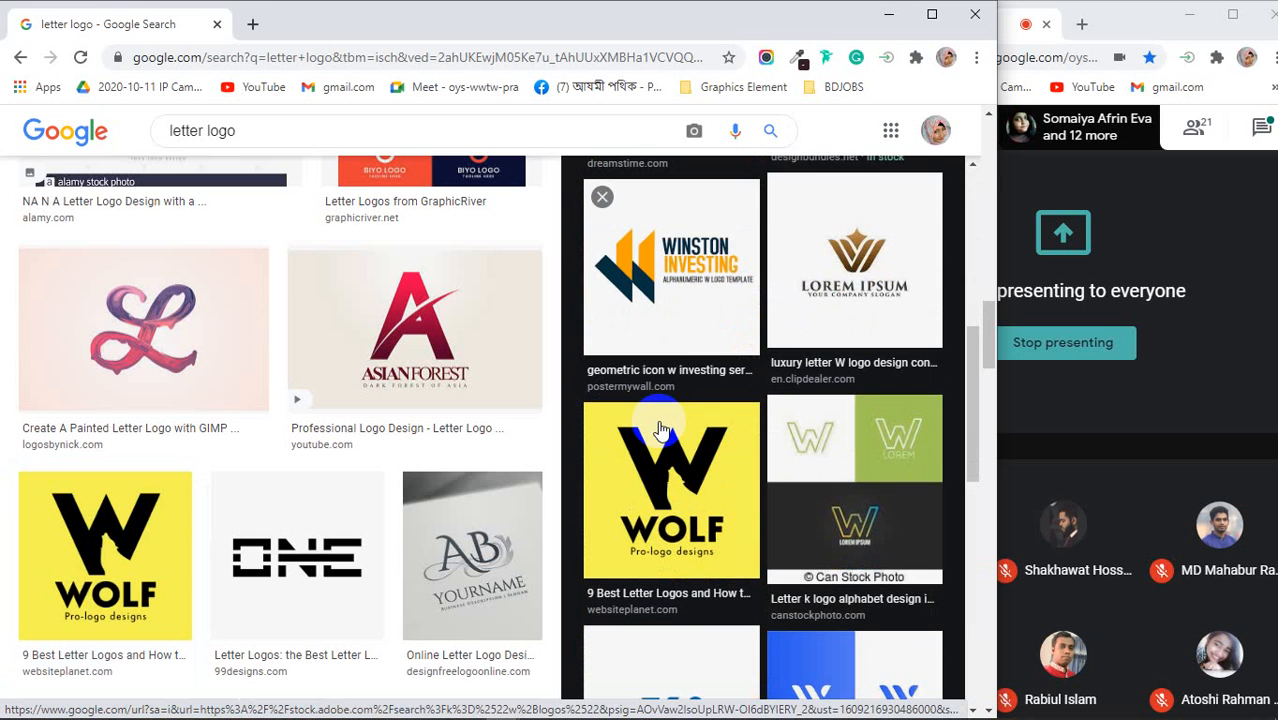
click(668, 268)
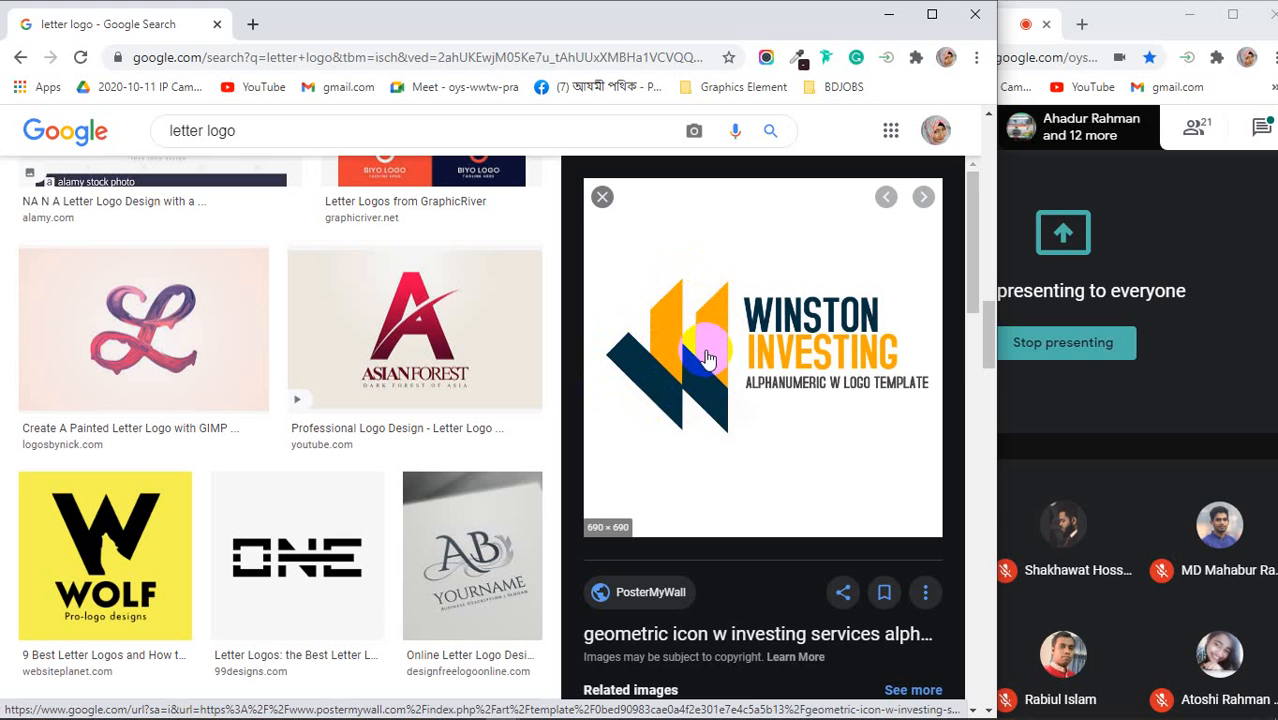
scroll(706, 355, down, 5)
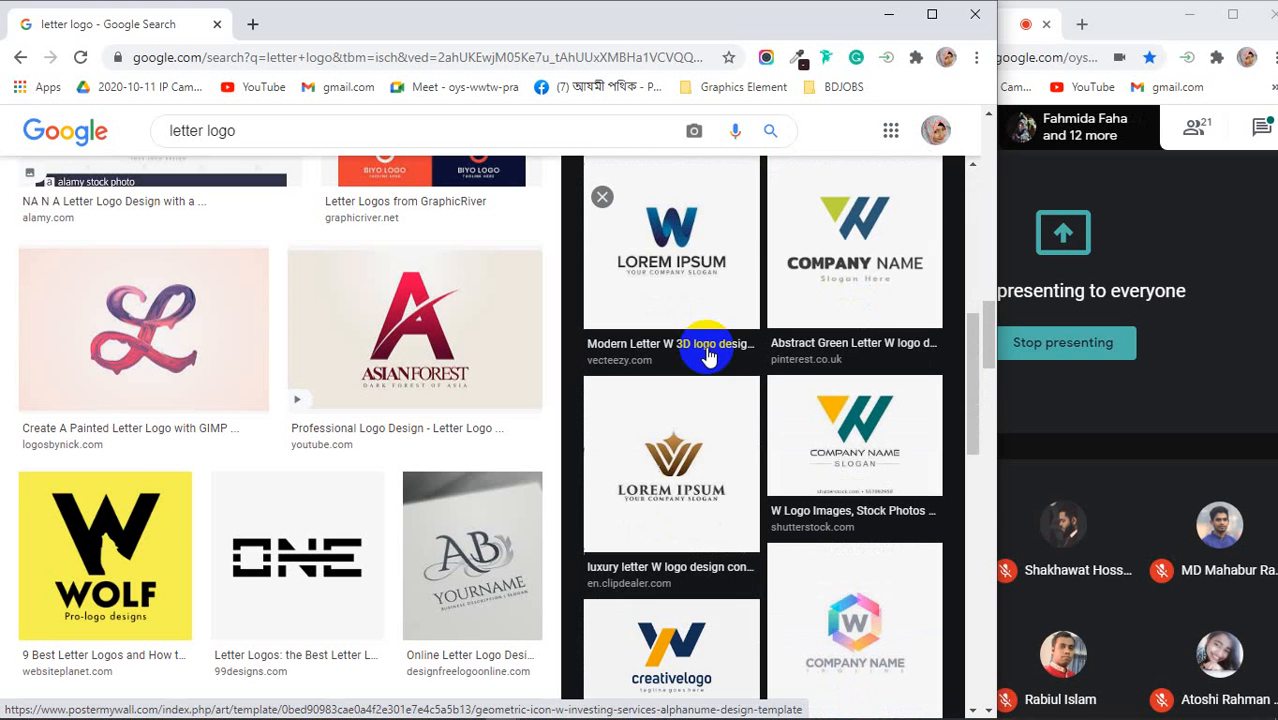
click(706, 352)
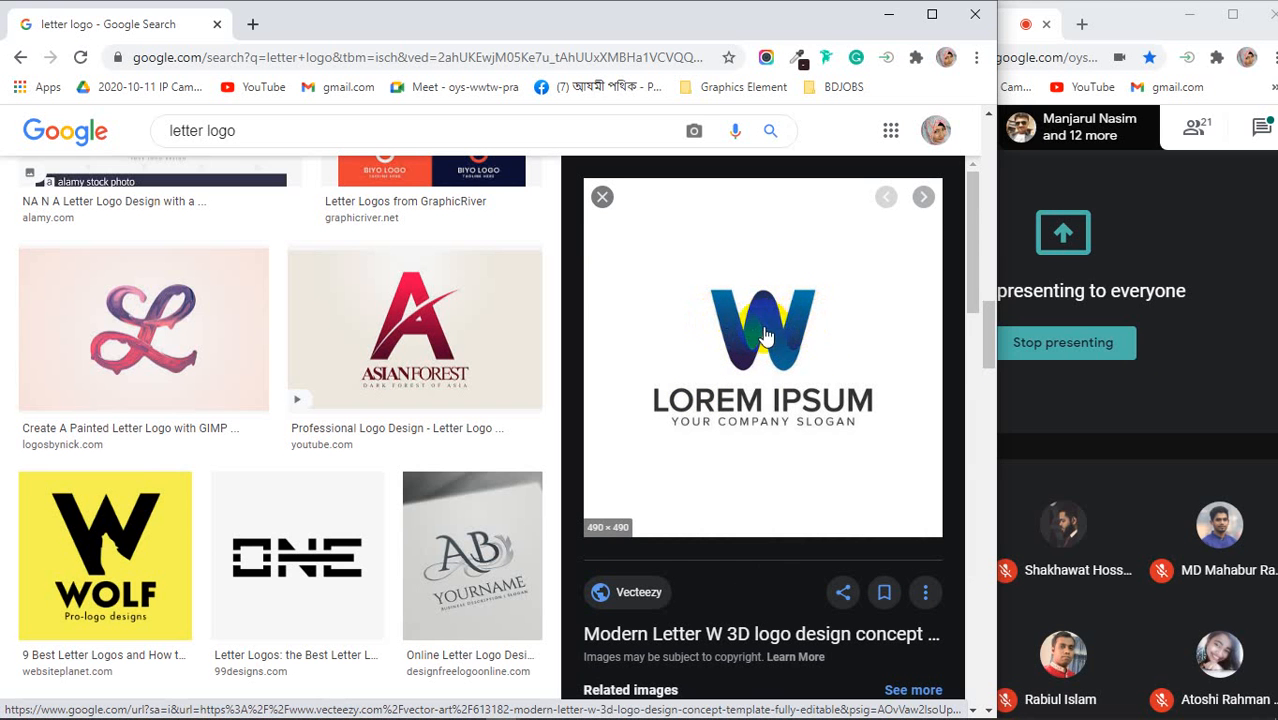
Examine the related images of the Modern Letter W 3D logo for different ways of styling the letter W
scroll(765, 335, down, 7)
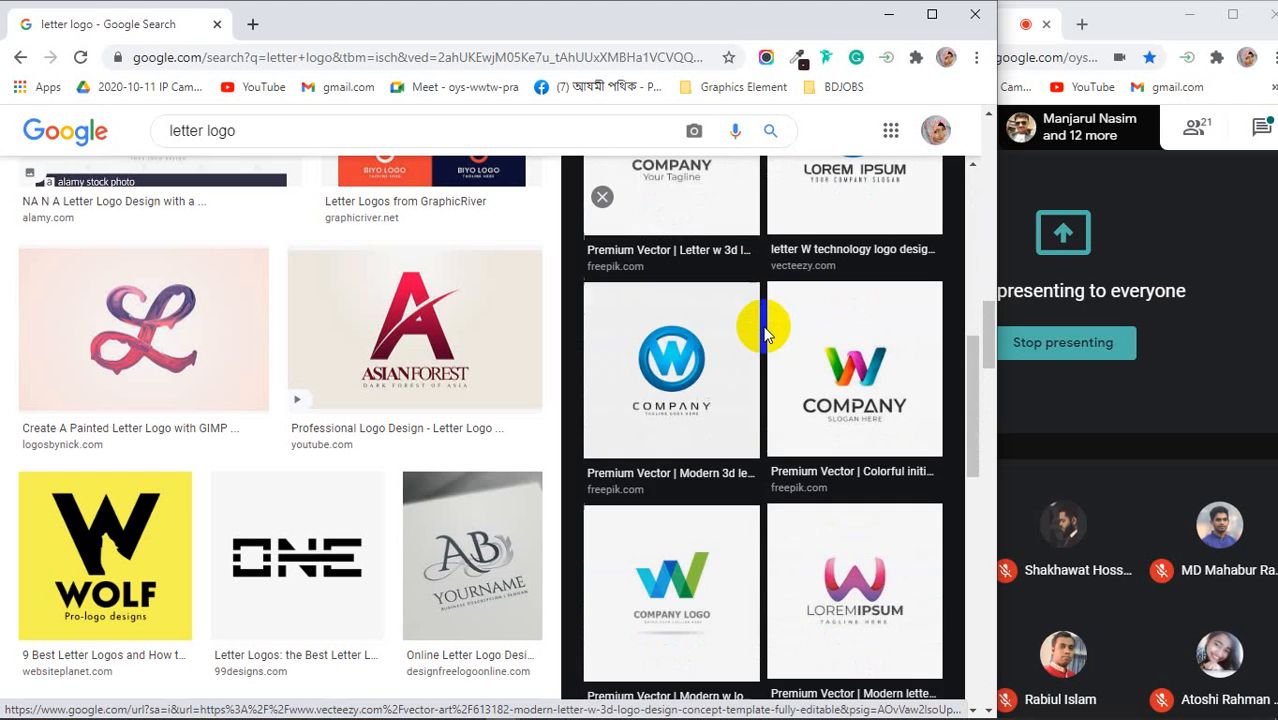
scroll(765, 335, down, 4)
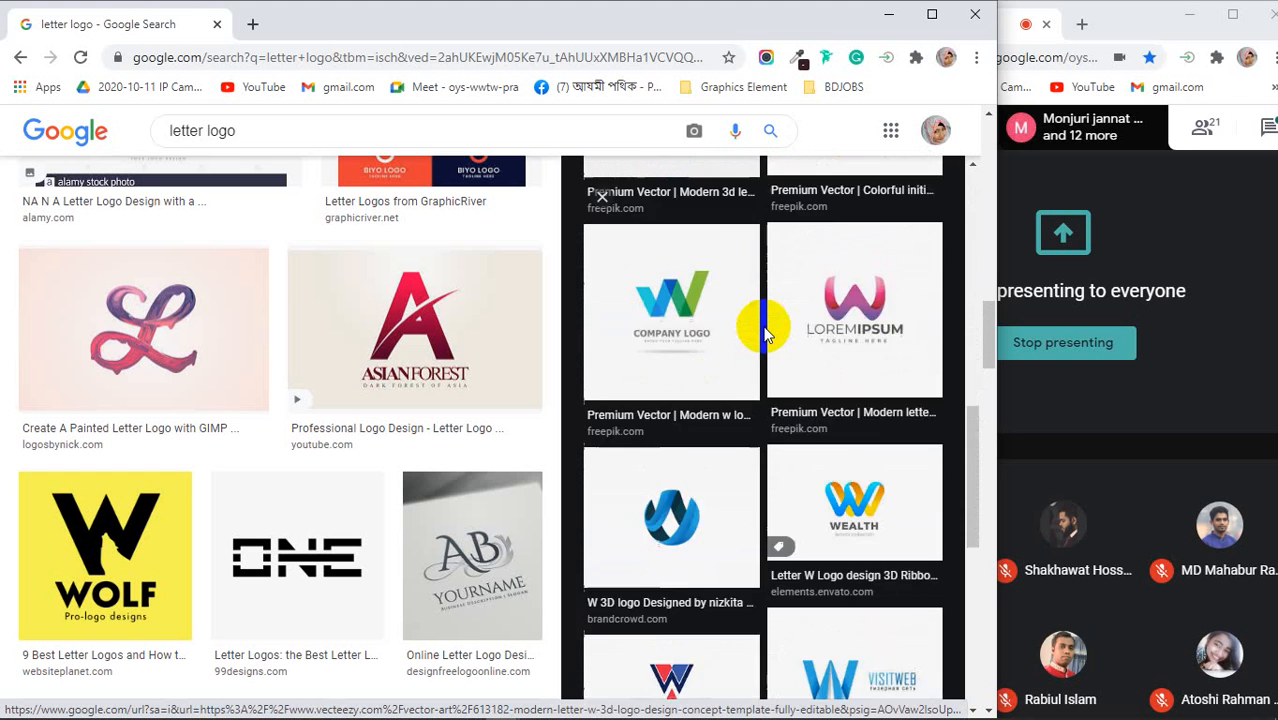
scroll(765, 335, up, 2)
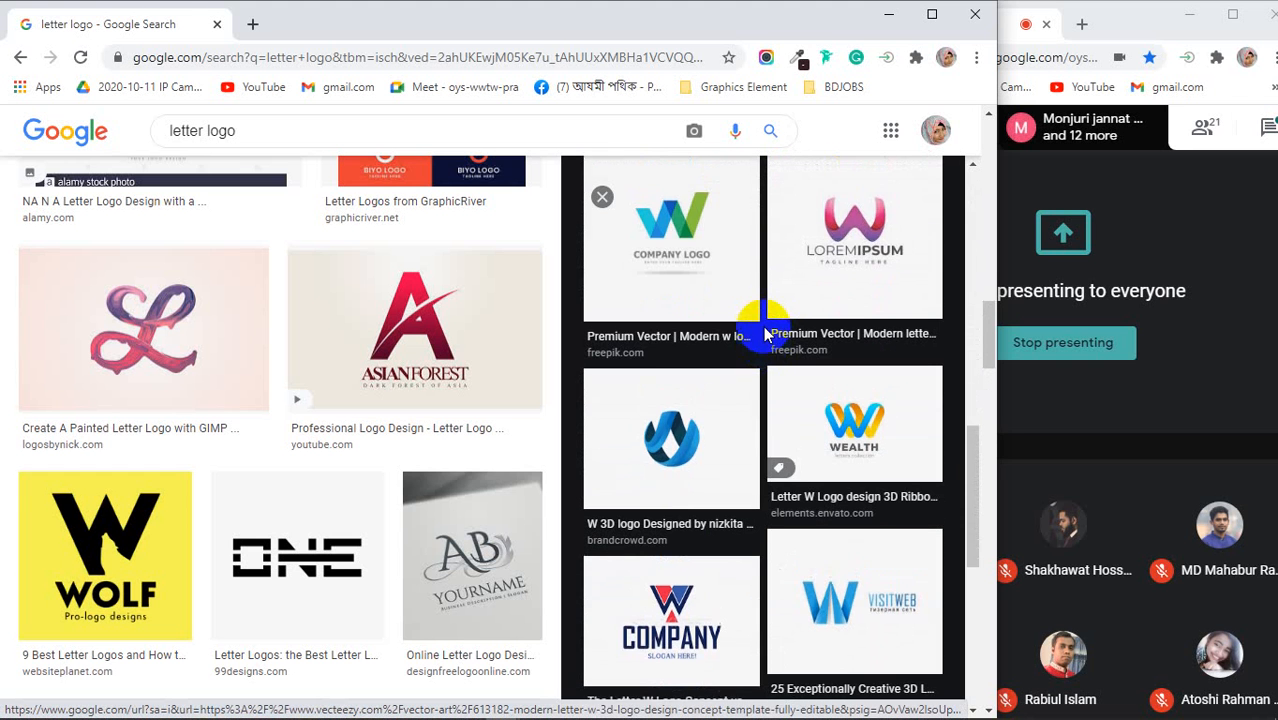
scroll(712, 444, down, 2)
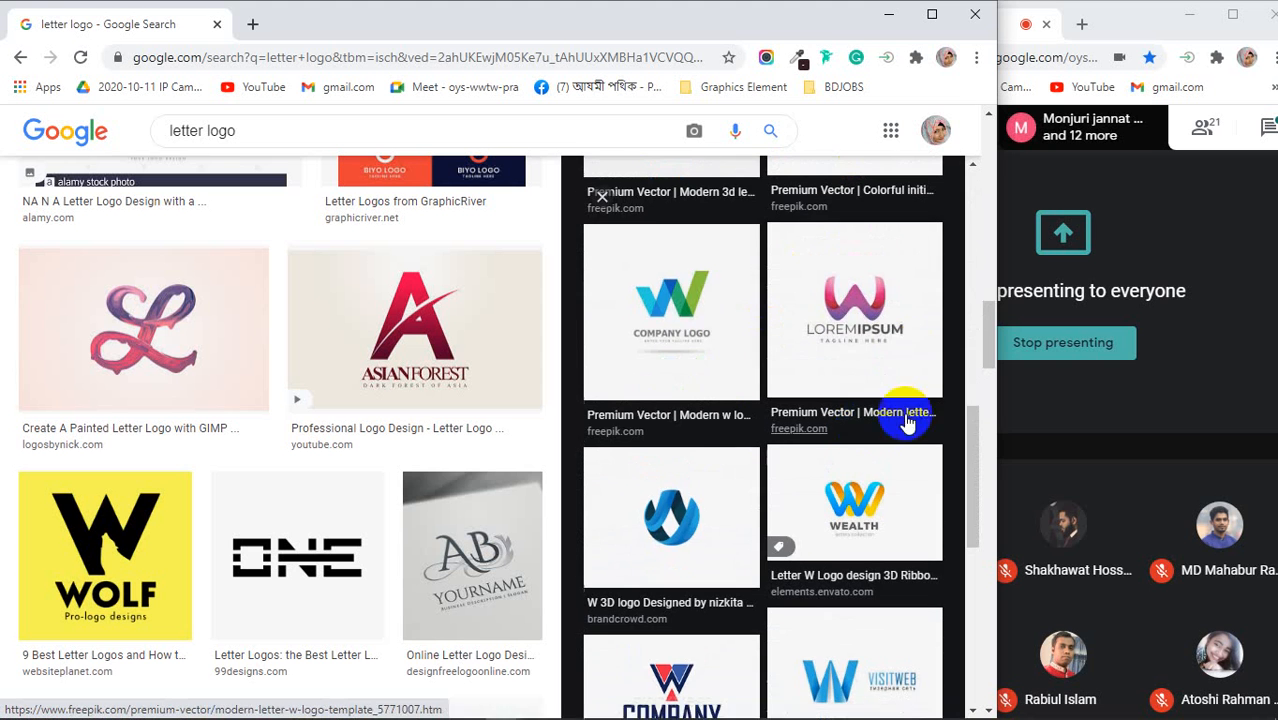
scroll(688, 521, down, 1)
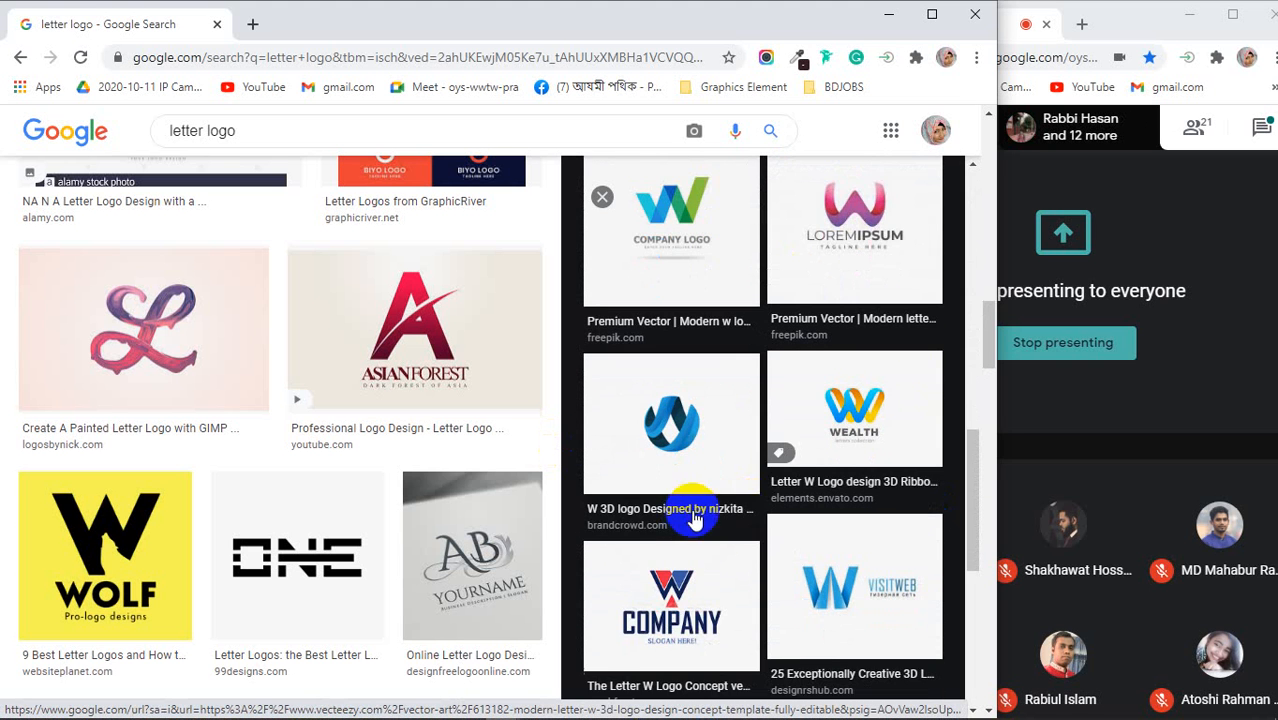
scroll(853, 580, down, 2)
scroll(850, 575, down, 2)
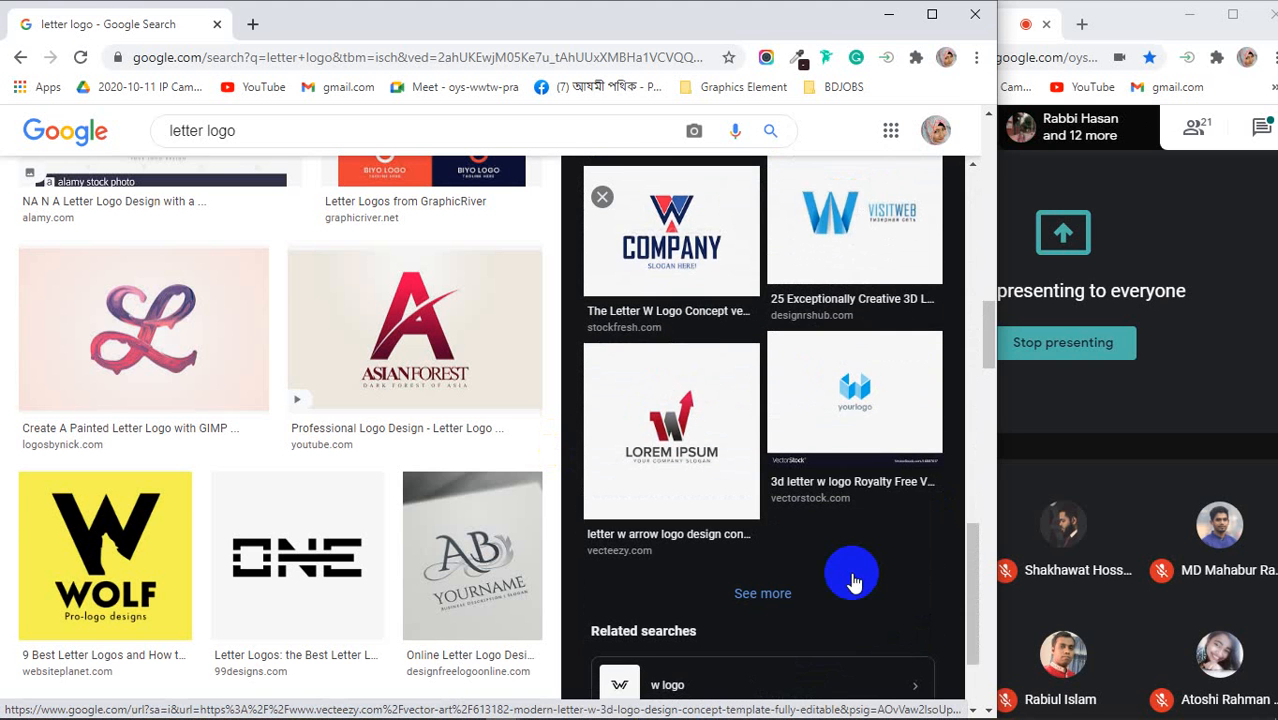
From the main letter logo results, open Freepik's abstract letter A logo set and the DesignwithRed T logo with construction lines
scroll(352, 527, down, 3)
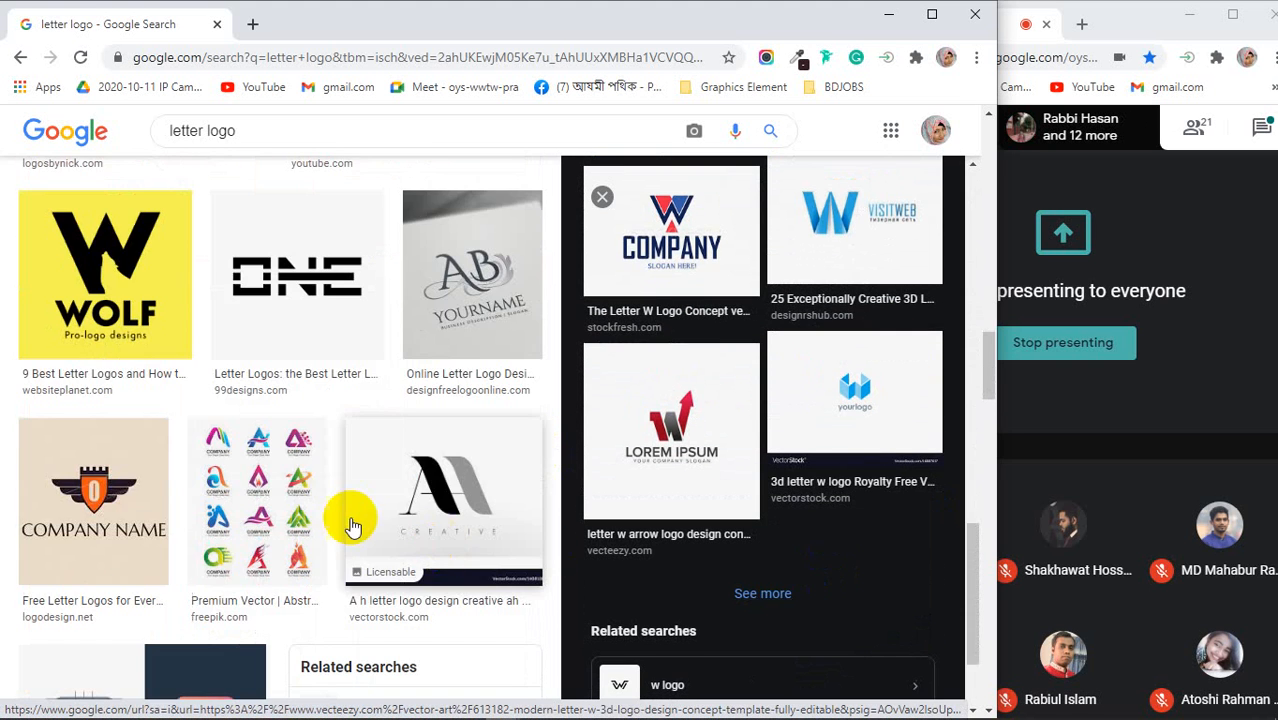
click(258, 492)
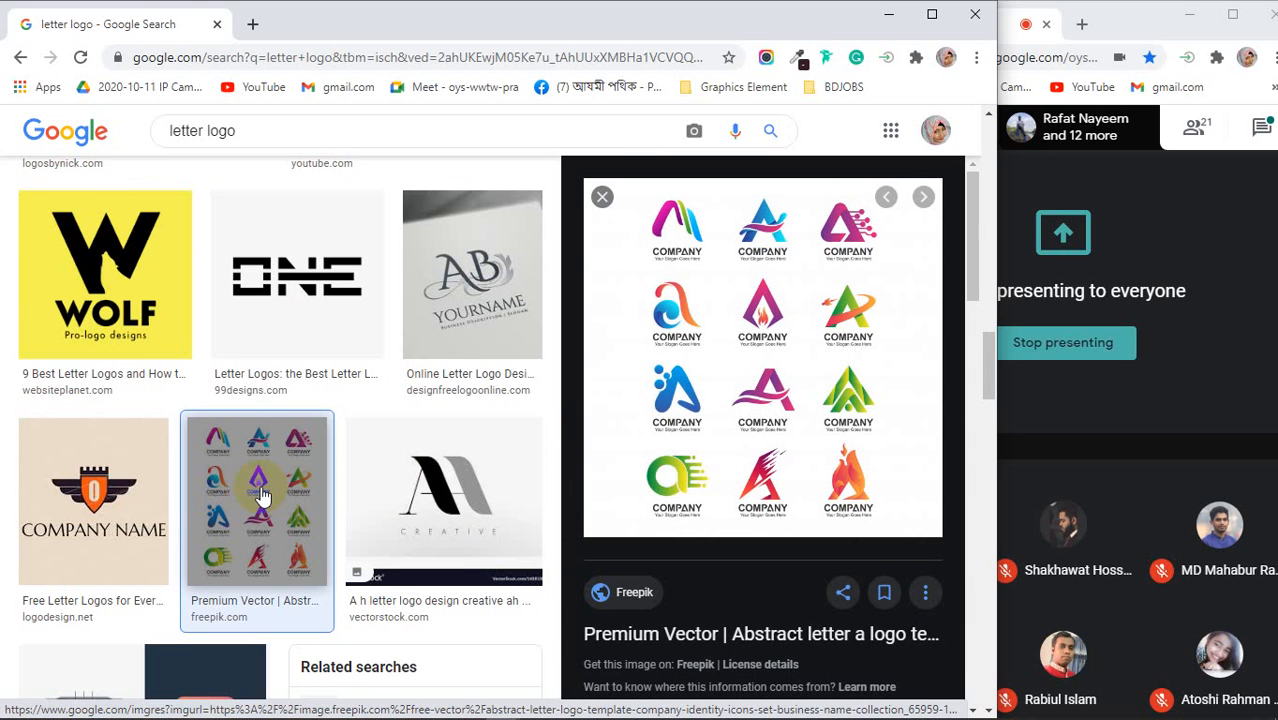
scroll(260, 495, down, 3)
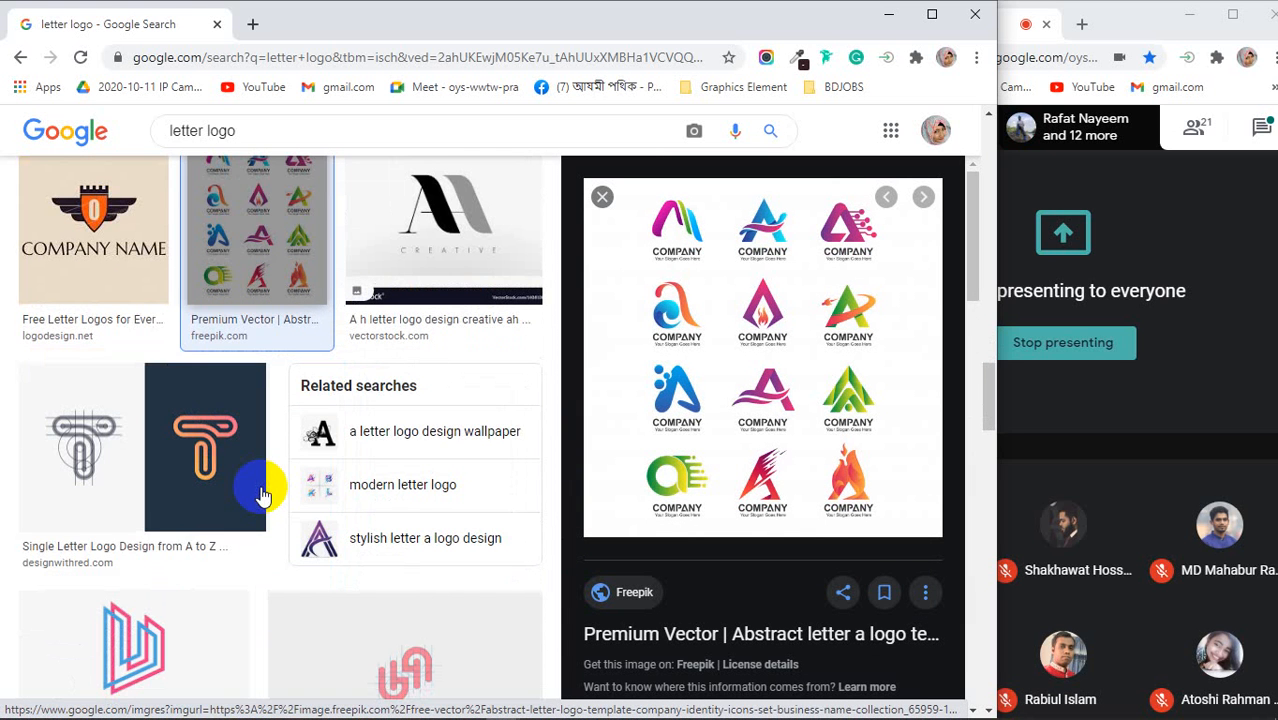
click(259, 494)
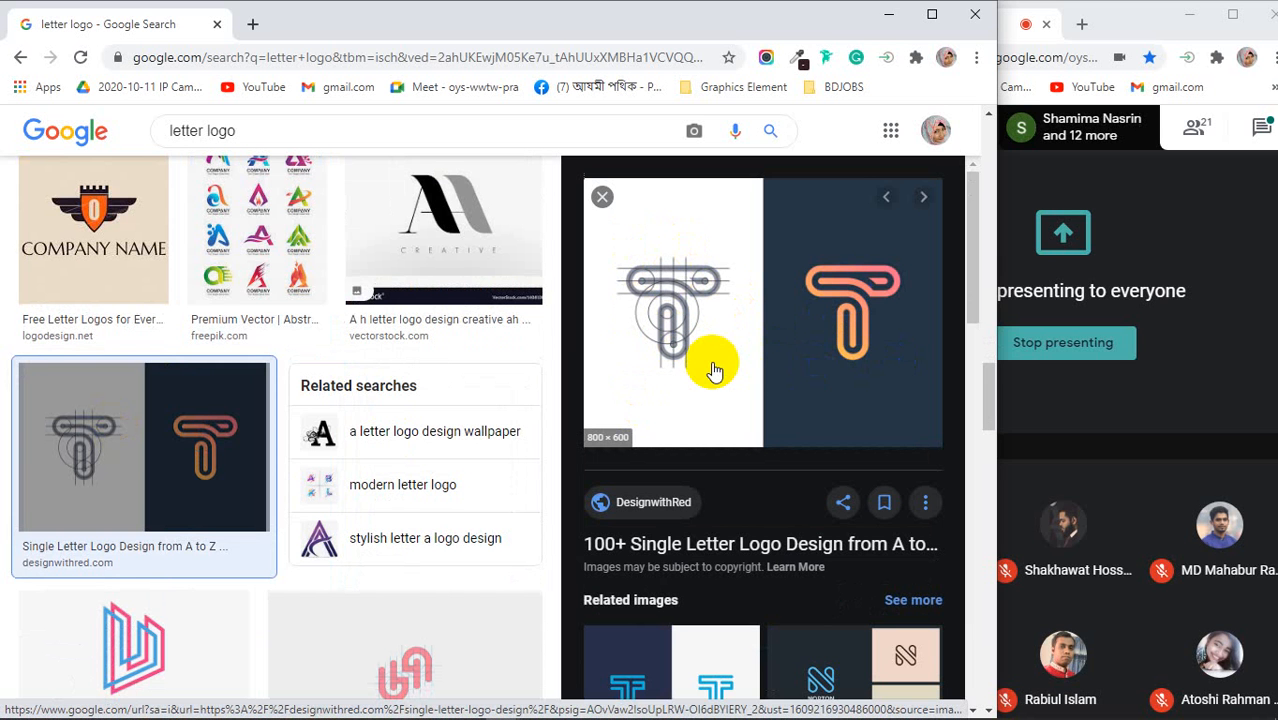
Look through the T logo's related images and further letter logo results, and open the red and black DB Brand logo
scroll(713, 370, down, 4)
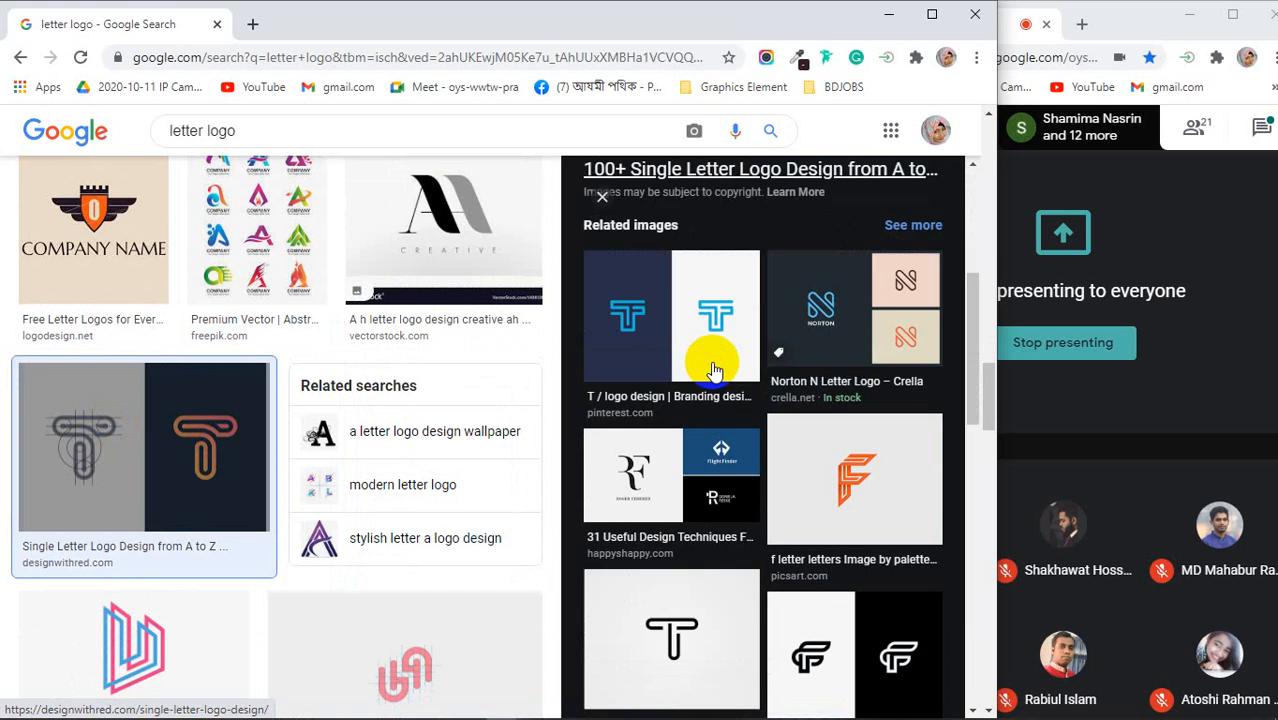
scroll(713, 368, down, 2)
scroll(354, 491, down, 5)
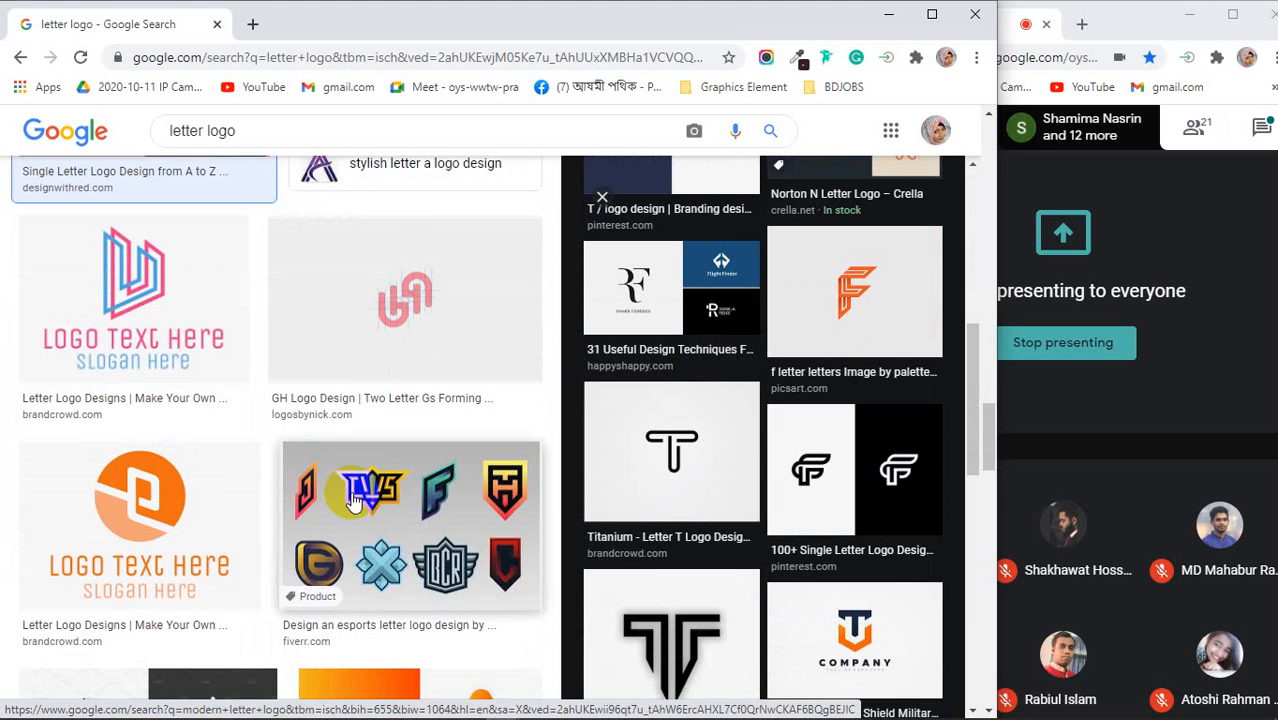
scroll(354, 500, down, 5)
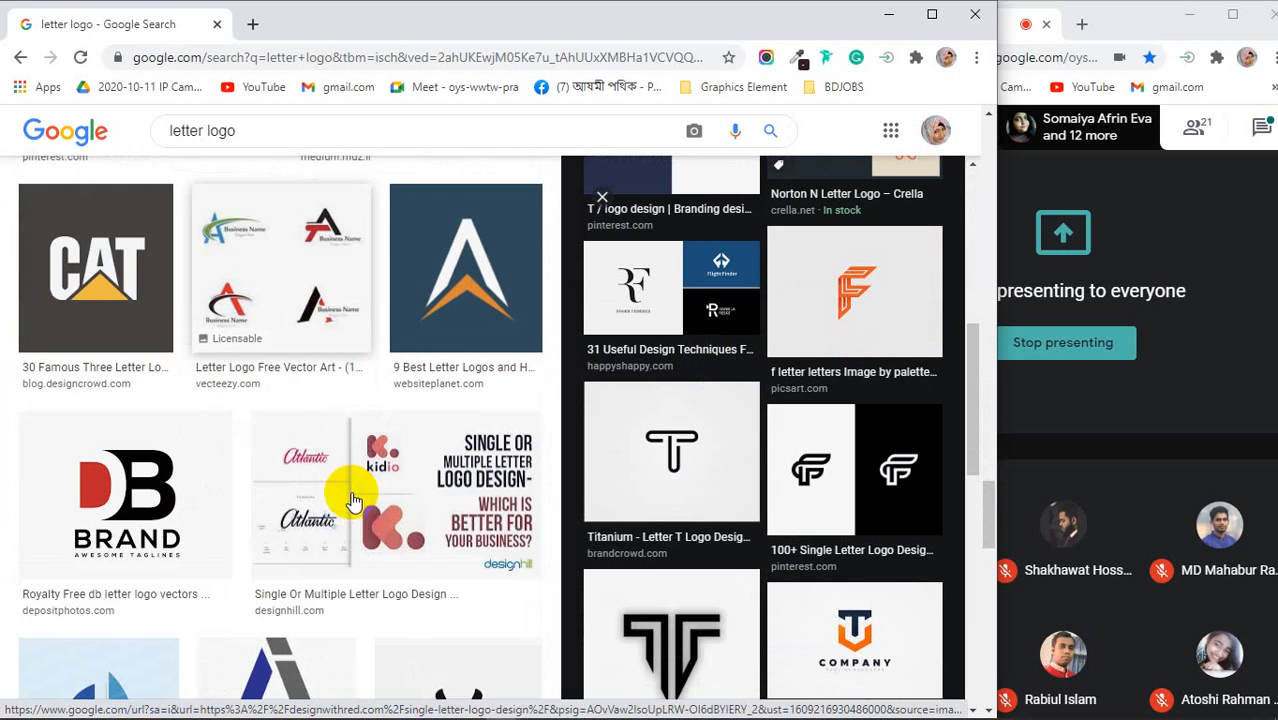
scroll(354, 500, down, 2)
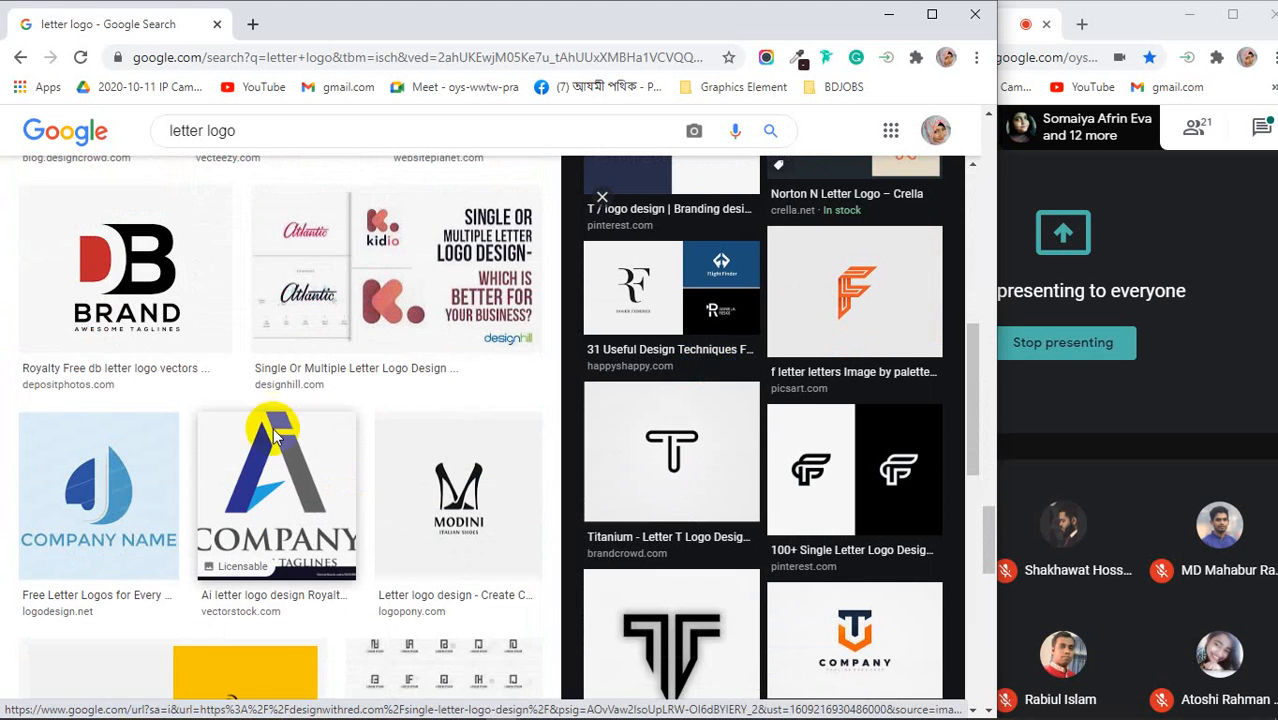
click(173, 298)
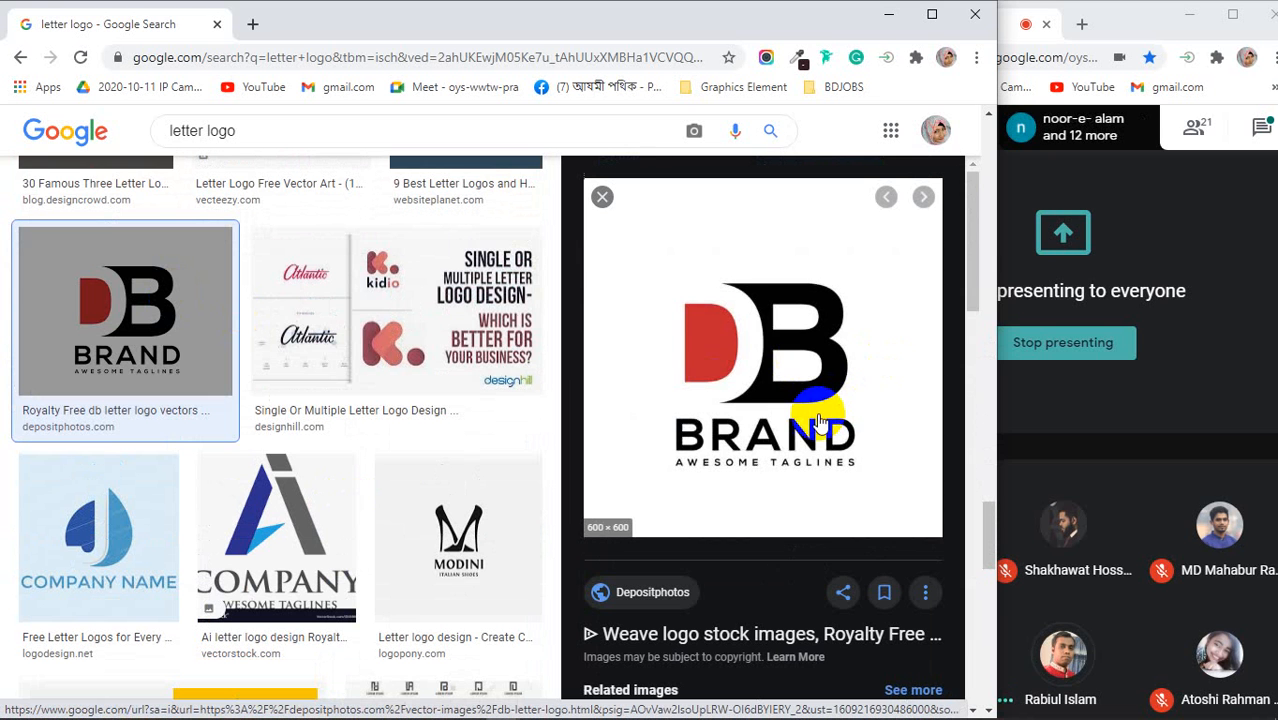
Open the MODINI Italian Shoes logo from Logopony and the SHOE wordmark from its related images
scroll(342, 457, down, 2)
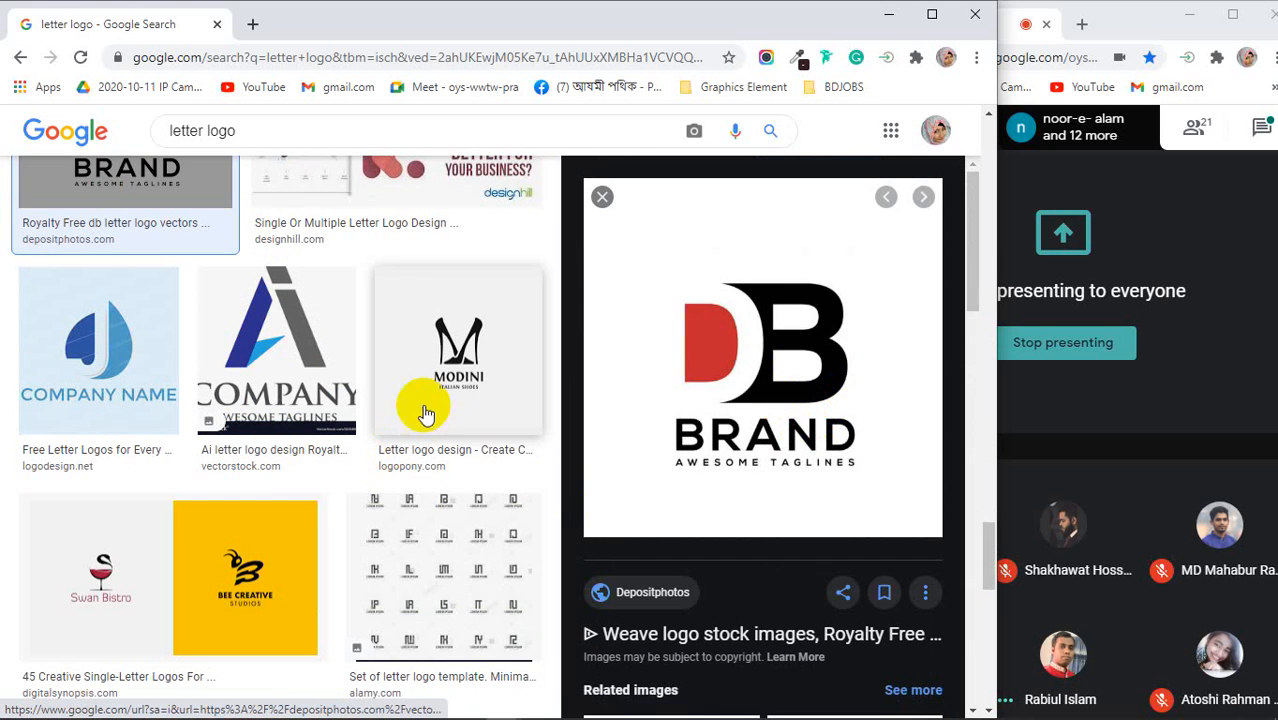
click(455, 352)
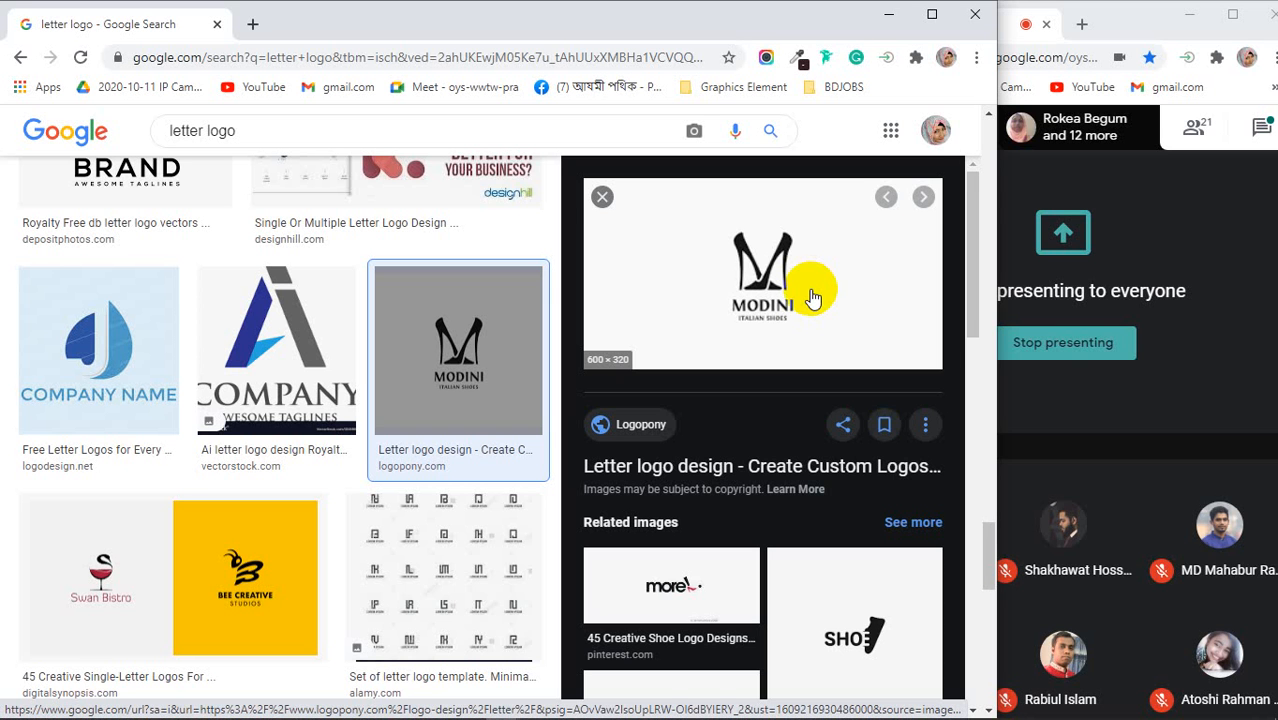
scroll(812, 298, down, 1)
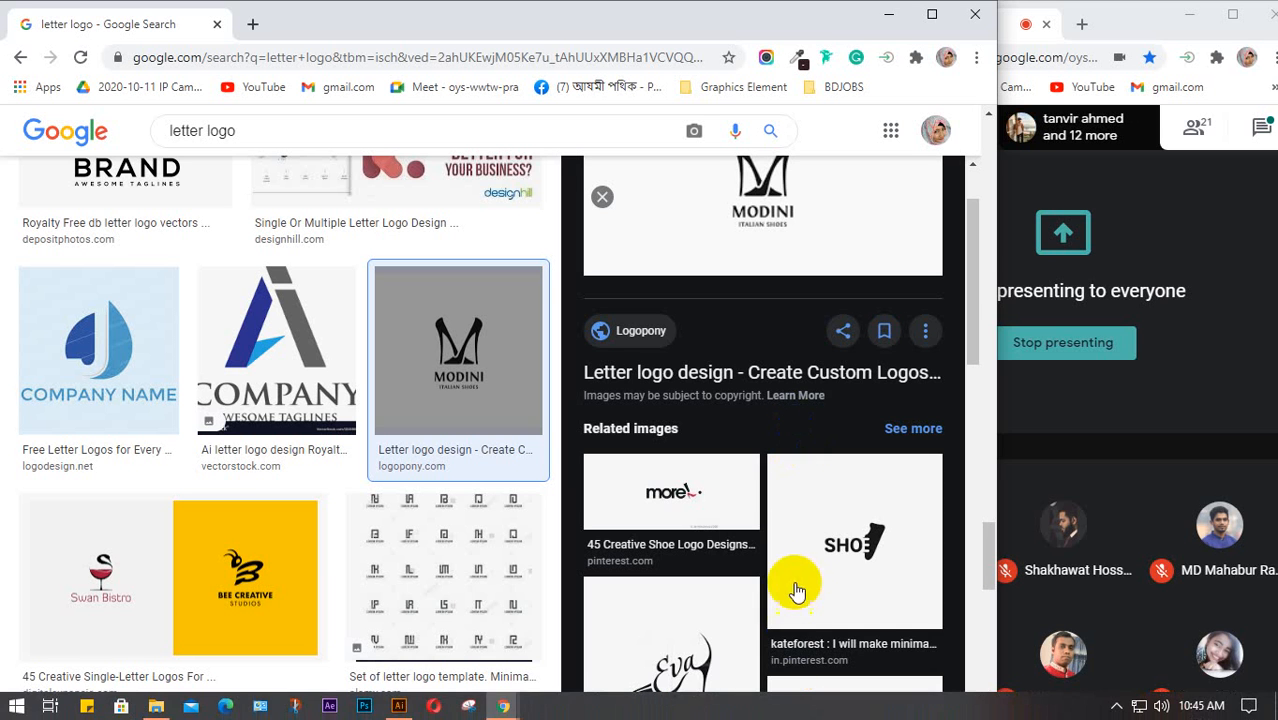
click(860, 548)
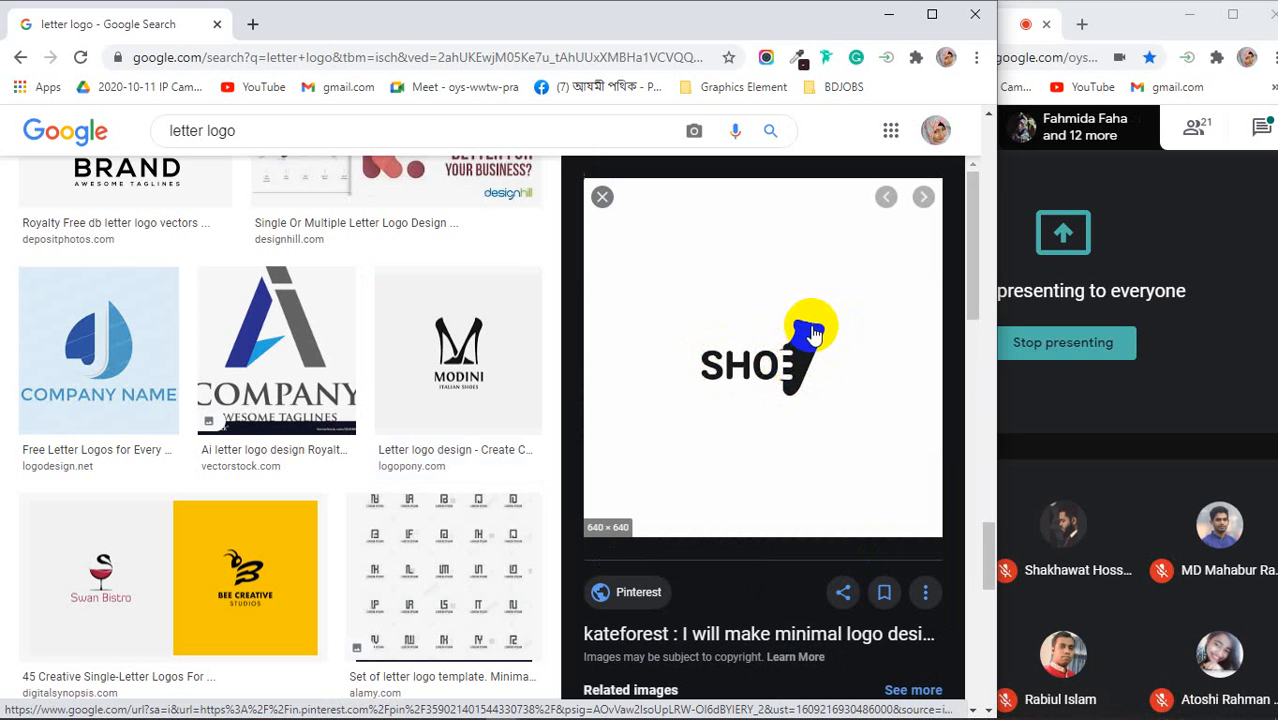
Open the Cat logo from the SHOE wordmark's related images, and the YOGA wordmark from the Cat logo's related images
scroll(770, 385, down, 3)
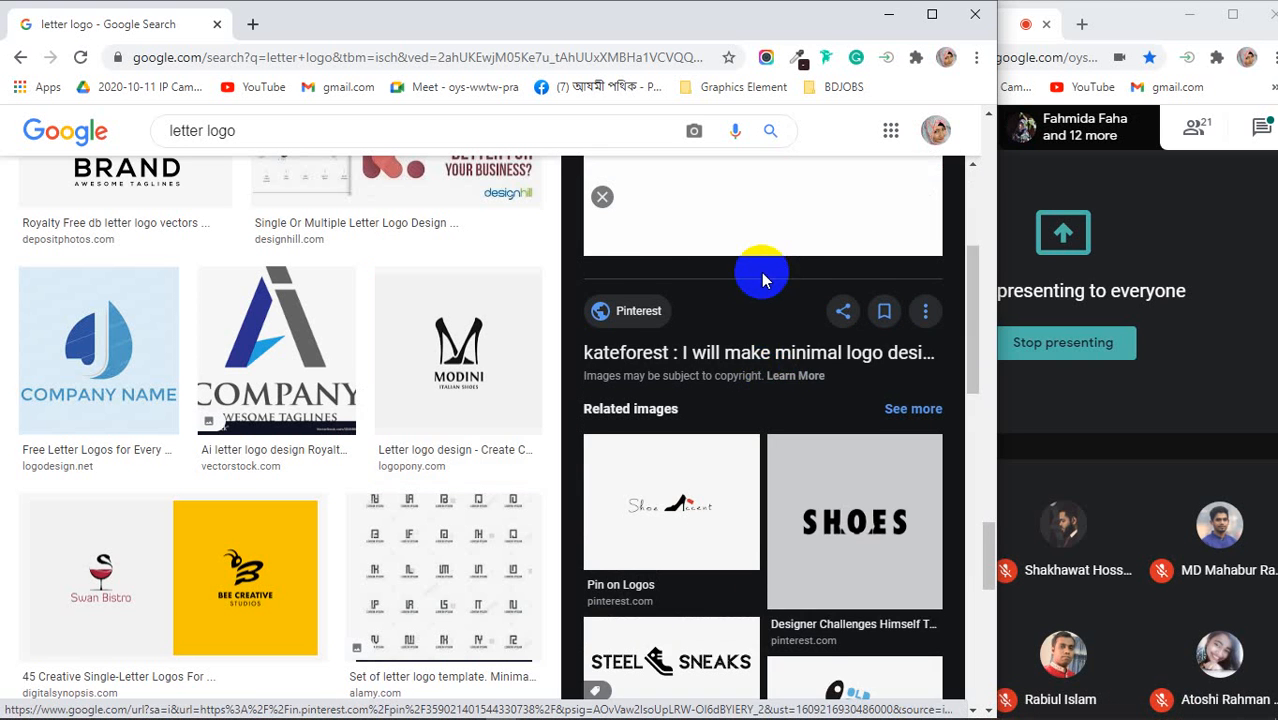
scroll(765, 277, down, 1)
scroll(763, 280, down, 1)
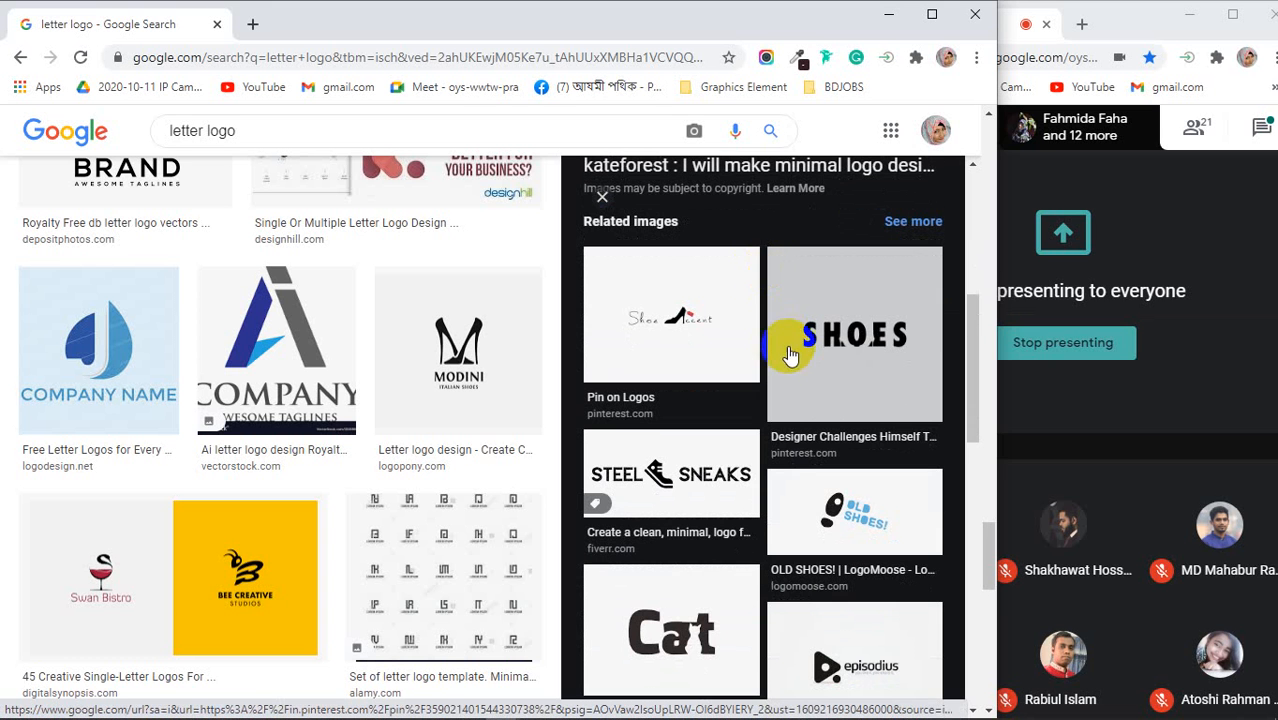
scroll(735, 338, down, 1)
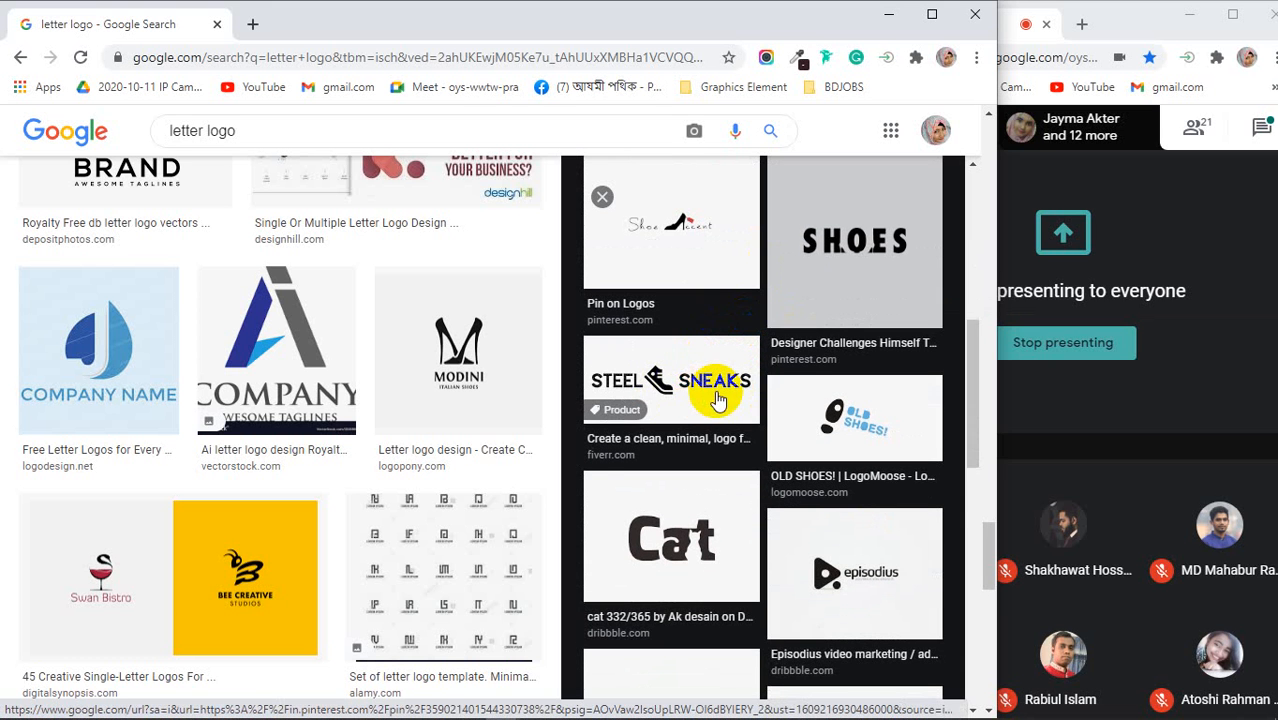
scroll(718, 395, down, 2)
click(697, 433)
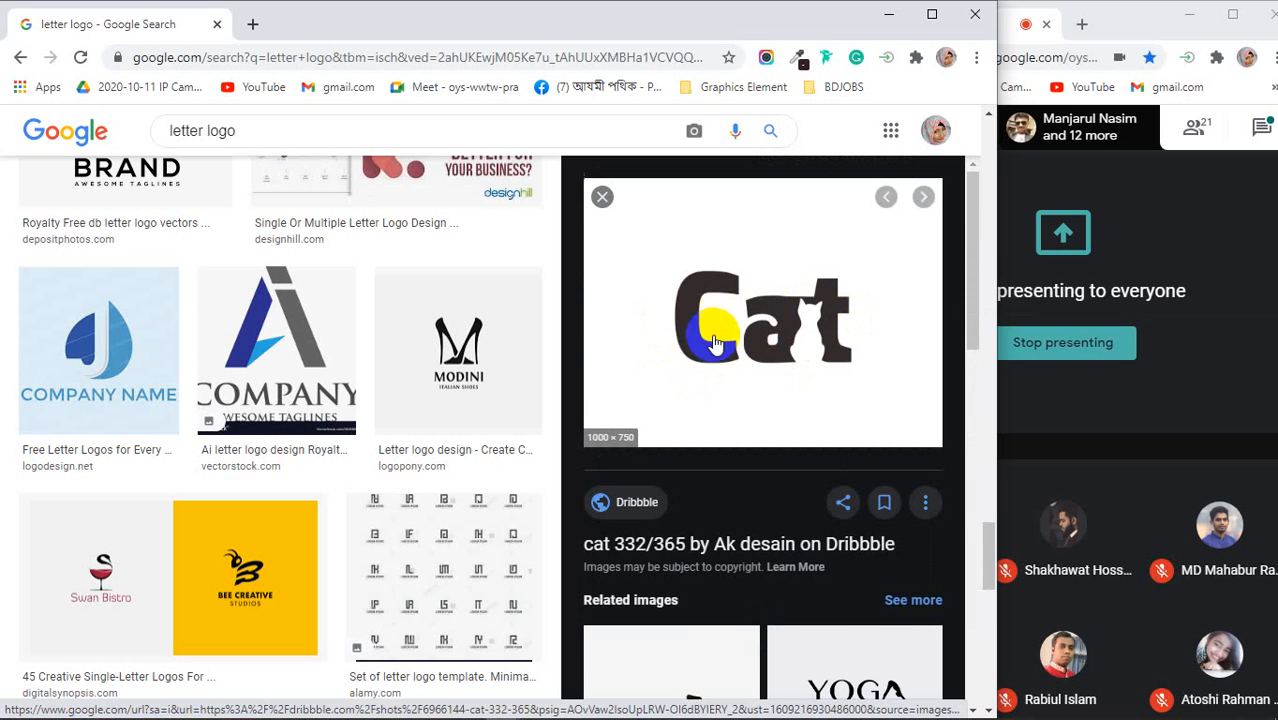
scroll(790, 328, down, 3)
click(891, 438)
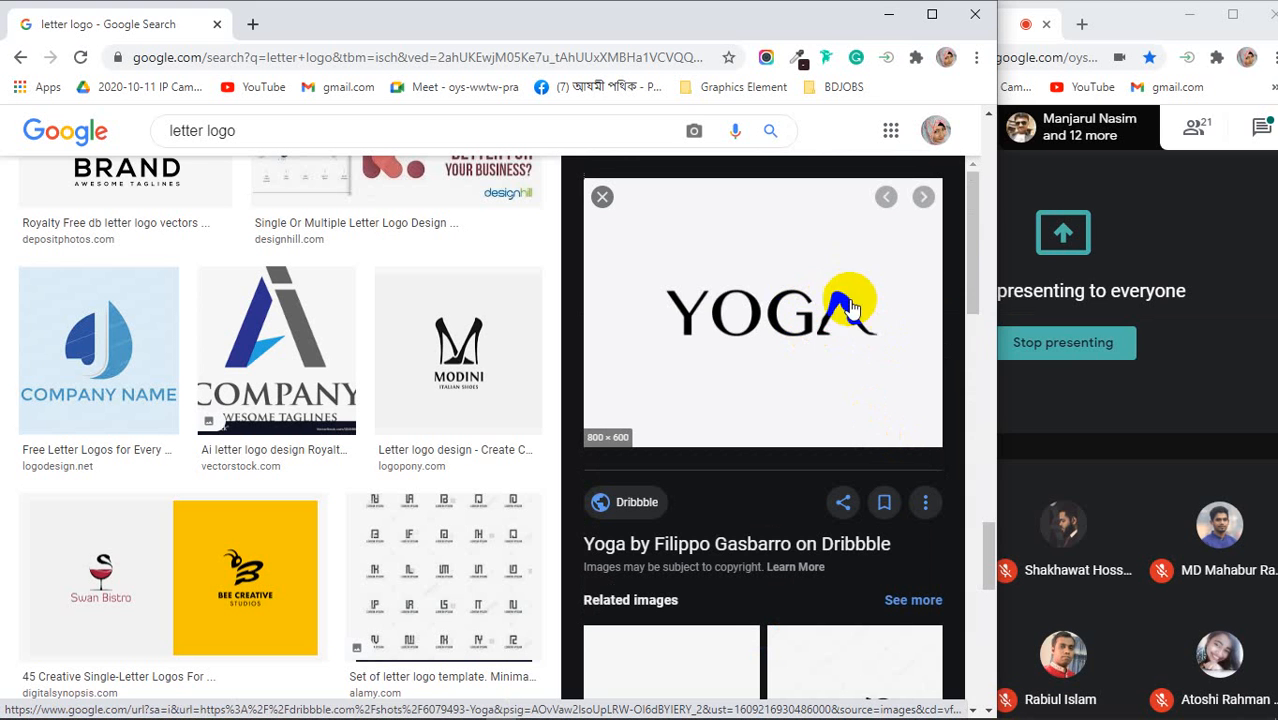
Open the Swan Bistro and Bee Creative image, and browse the related images of the MODINI Italian Shoes logo
click(313, 578)
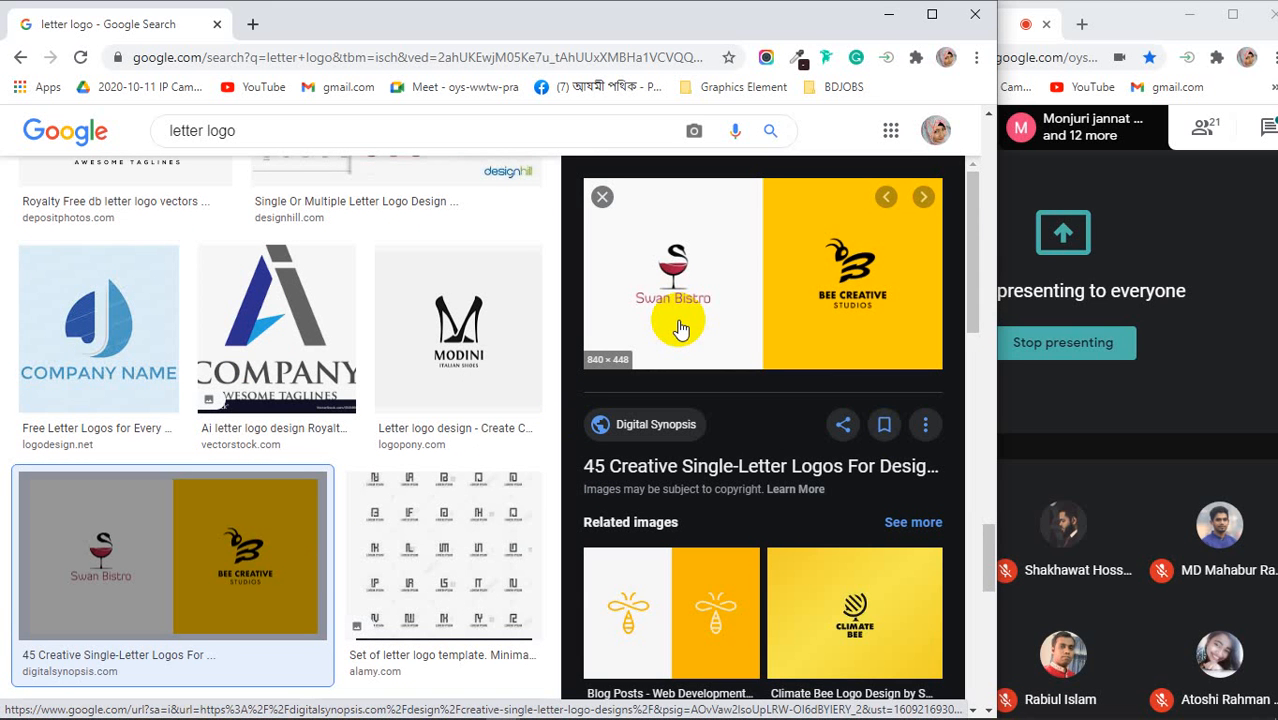
click(434, 348)
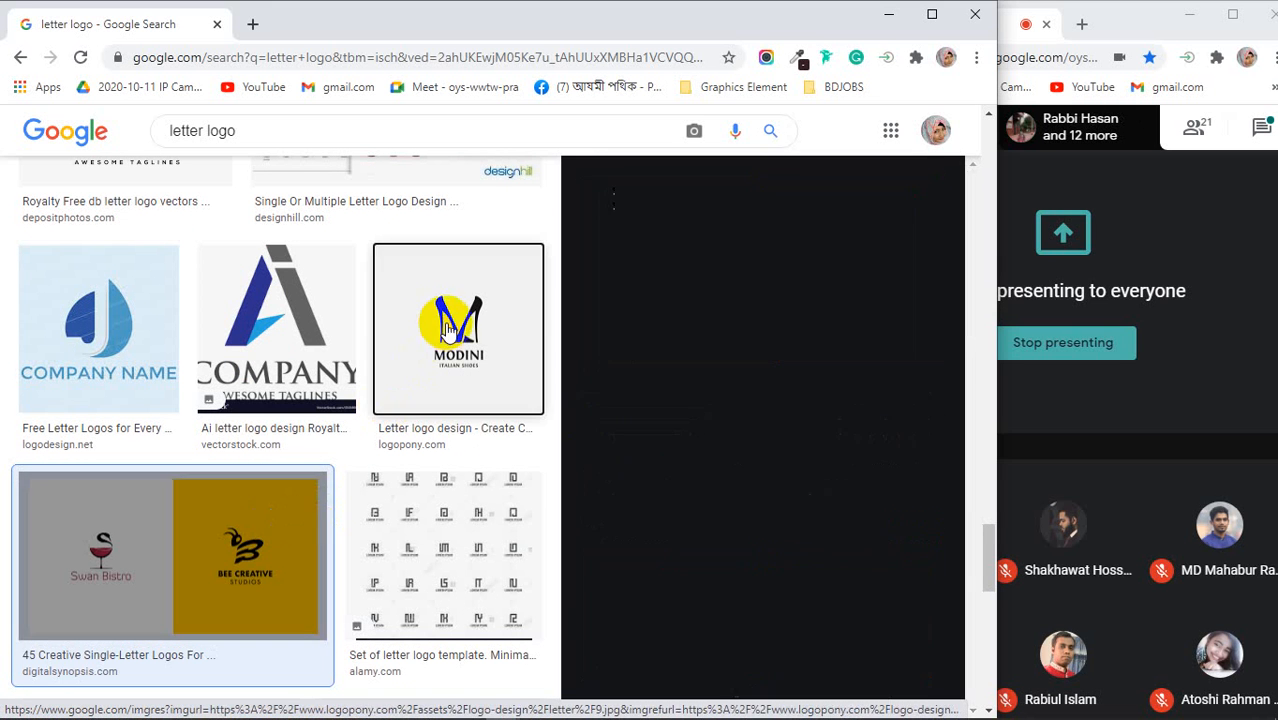
scroll(826, 368, down, 7)
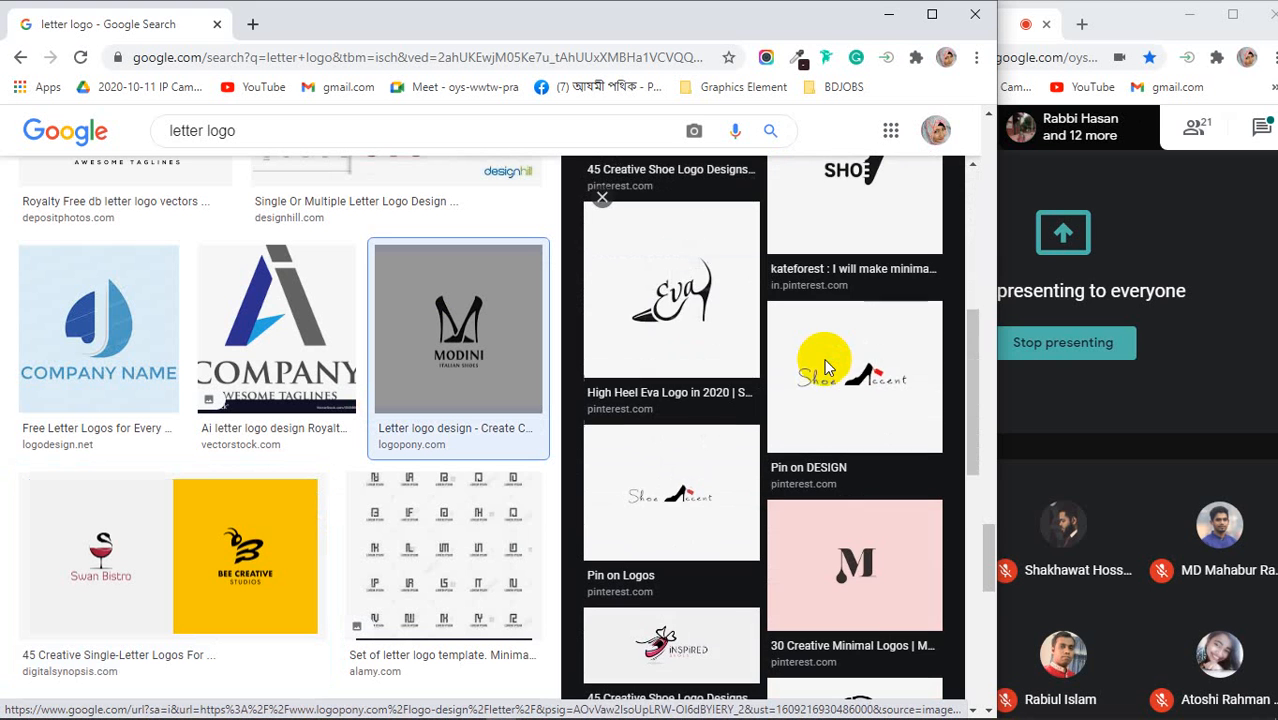
scroll(826, 368, down, 2)
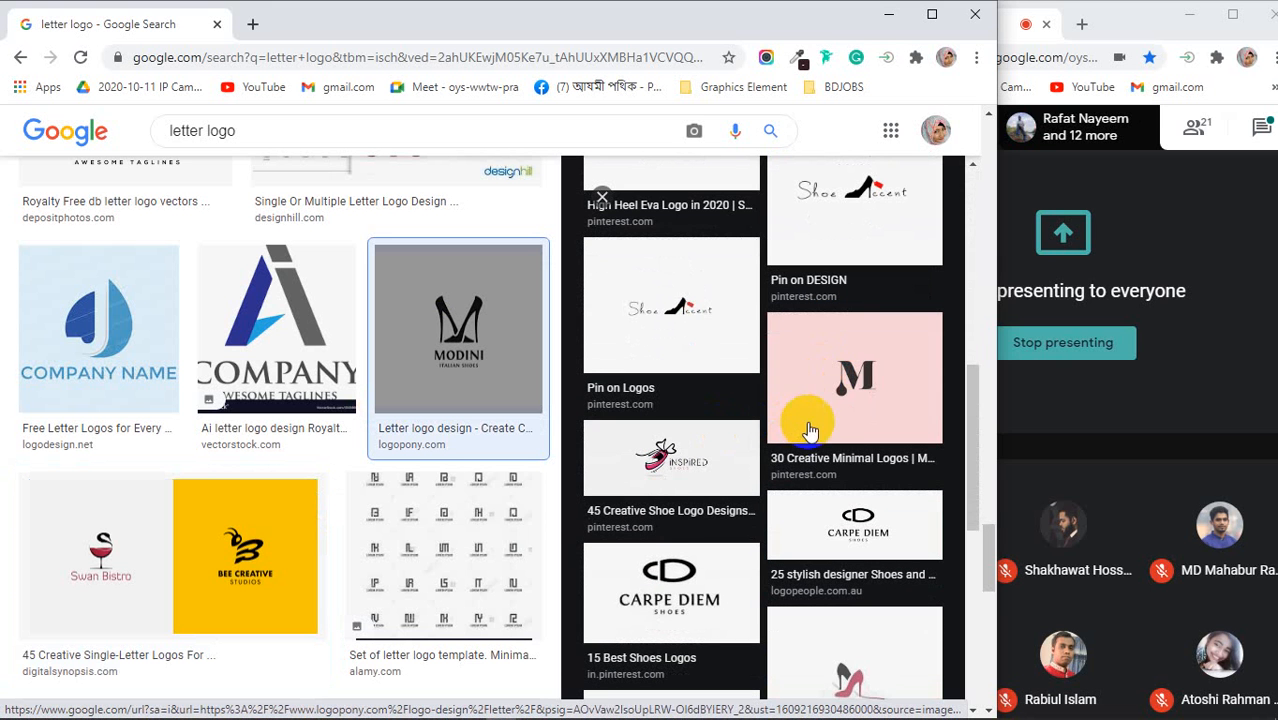
scroll(822, 428, up, 4)
scroll(826, 430, up, 4)
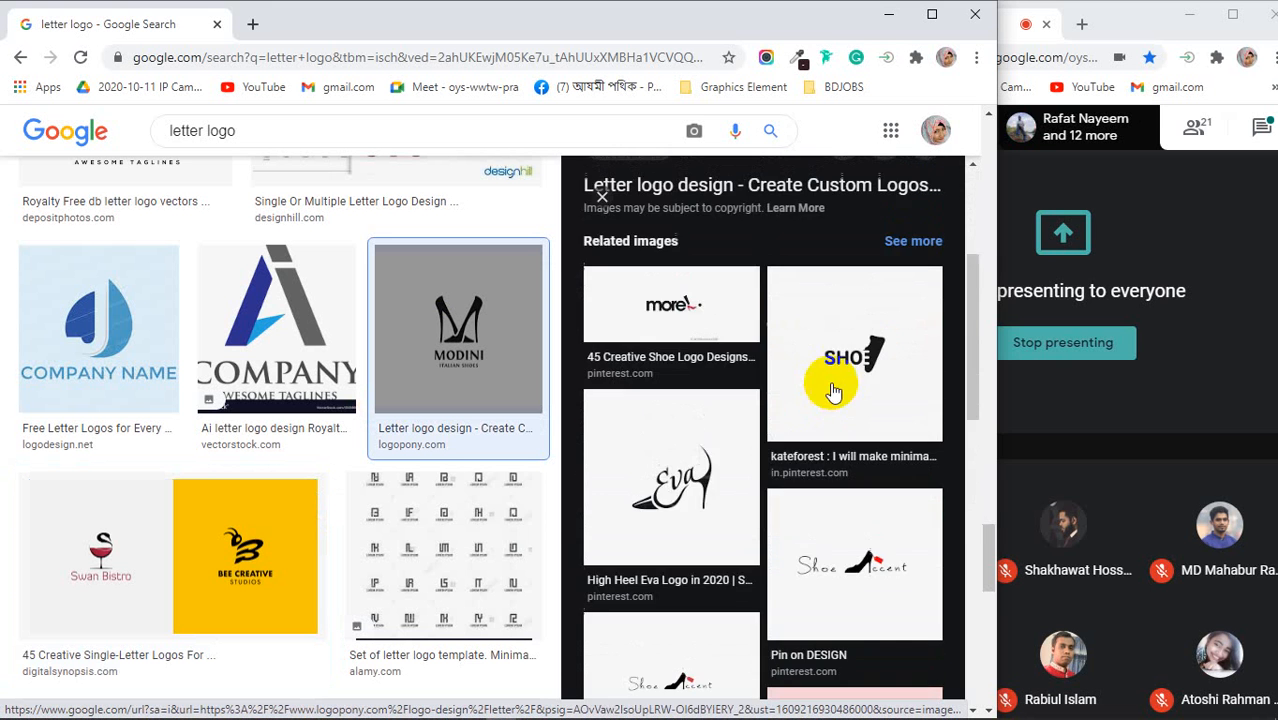
Go from the SHOE wordmark through related images to the Cat logo and on to the wolf wordmark
click(841, 362)
scroll(841, 362, down, 2)
scroll(841, 362, down, 5)
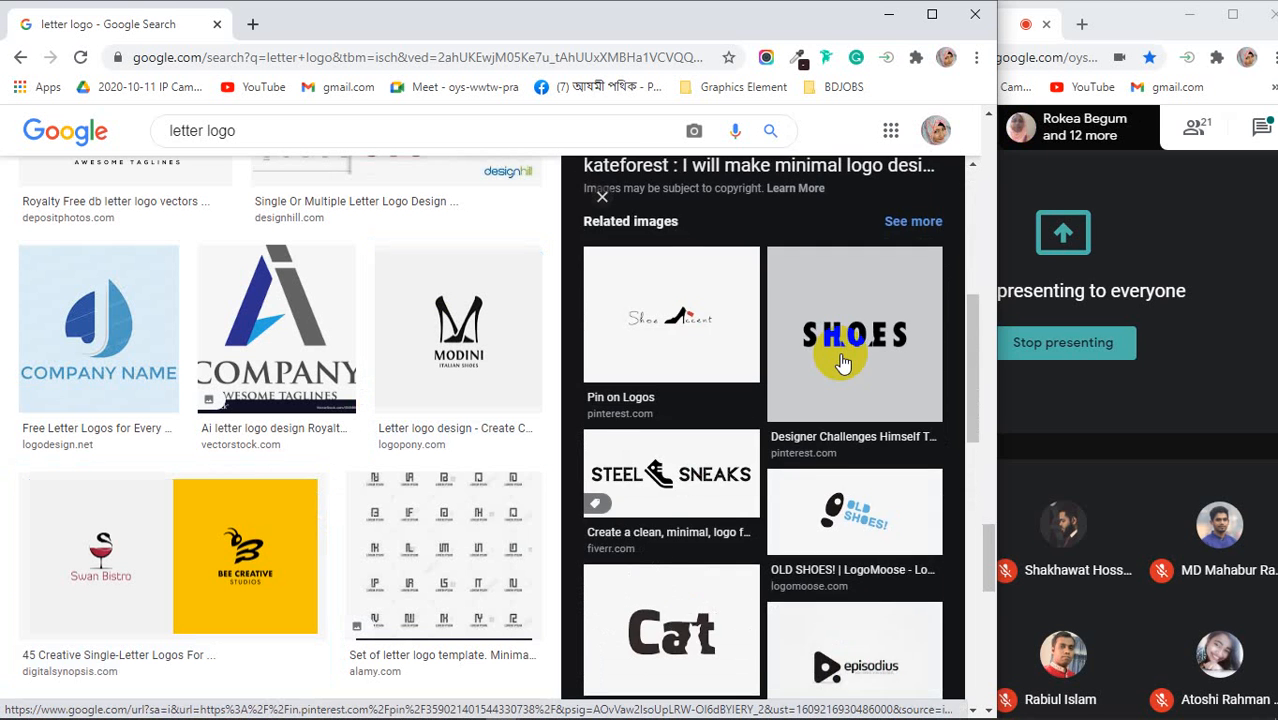
click(670, 435)
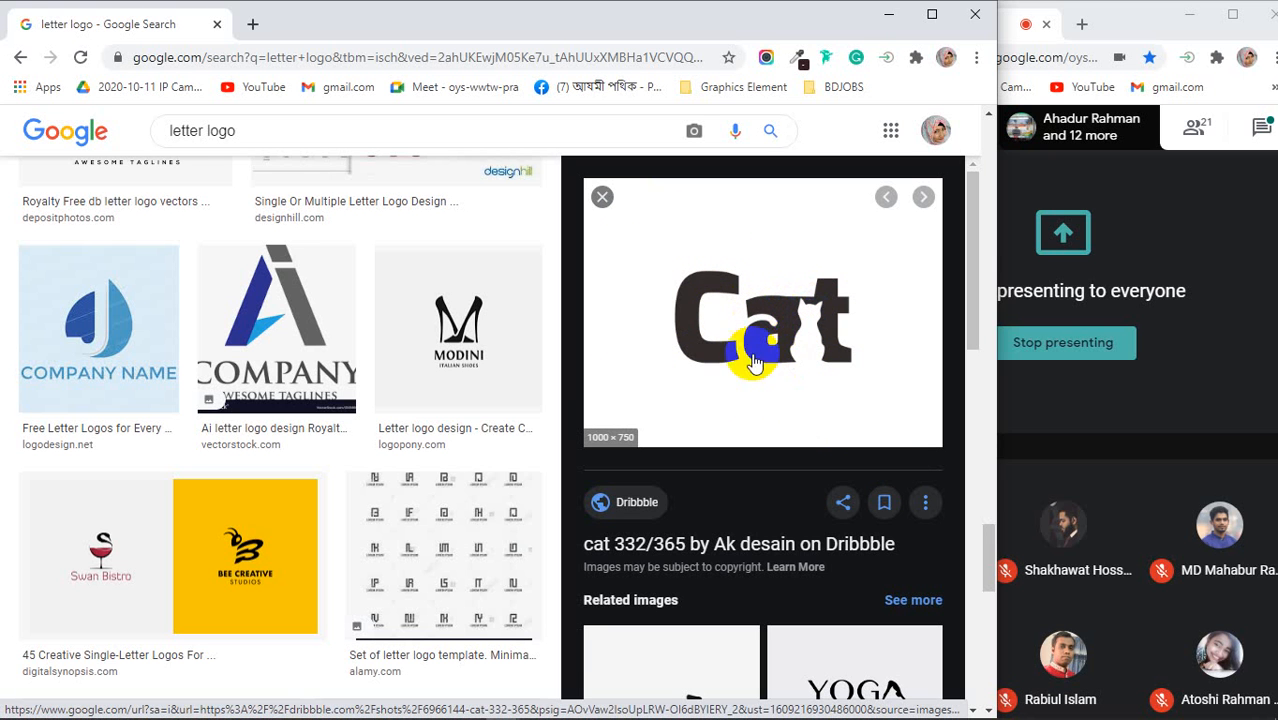
scroll(797, 352, down, 2)
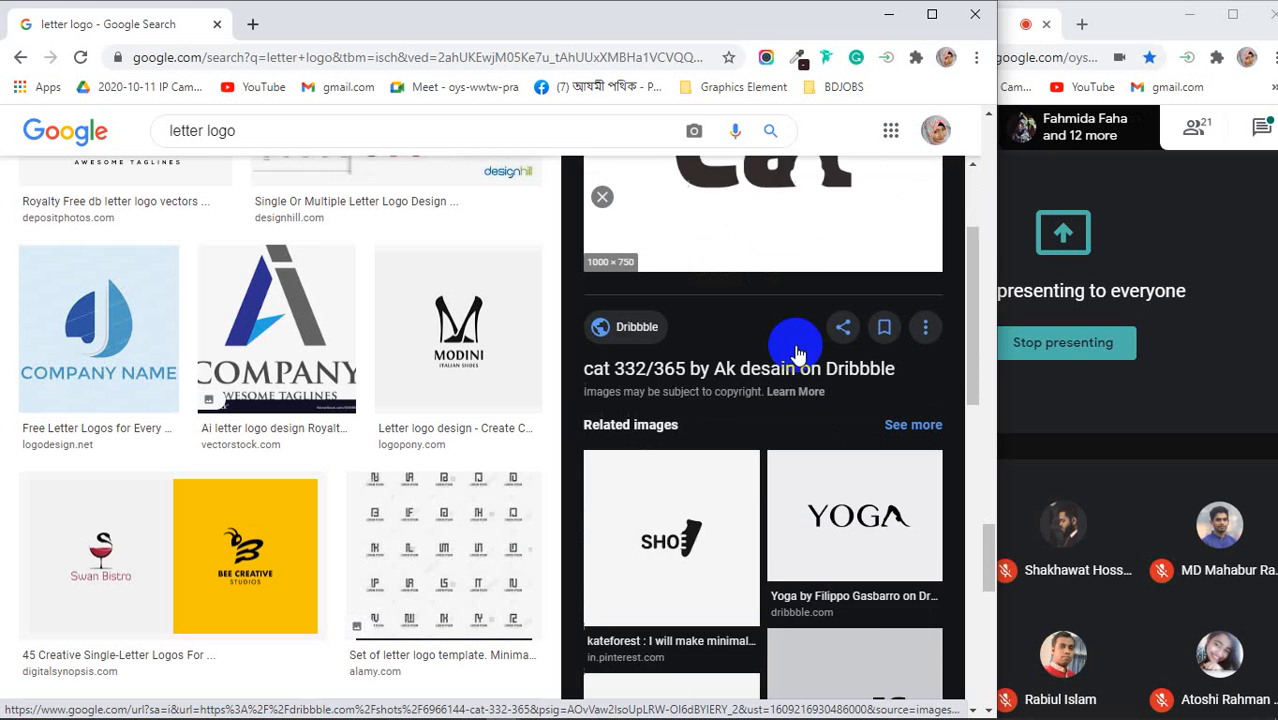
scroll(797, 352, down, 1)
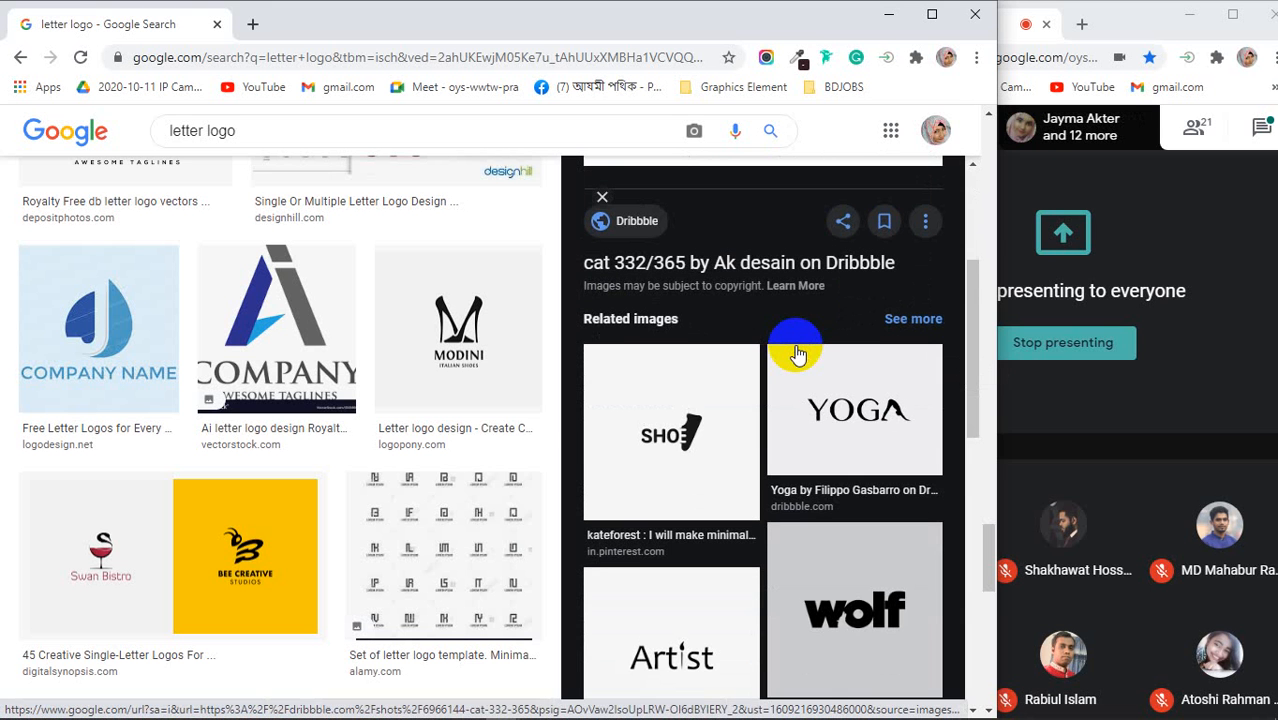
scroll(797, 345, down, 1)
click(808, 513)
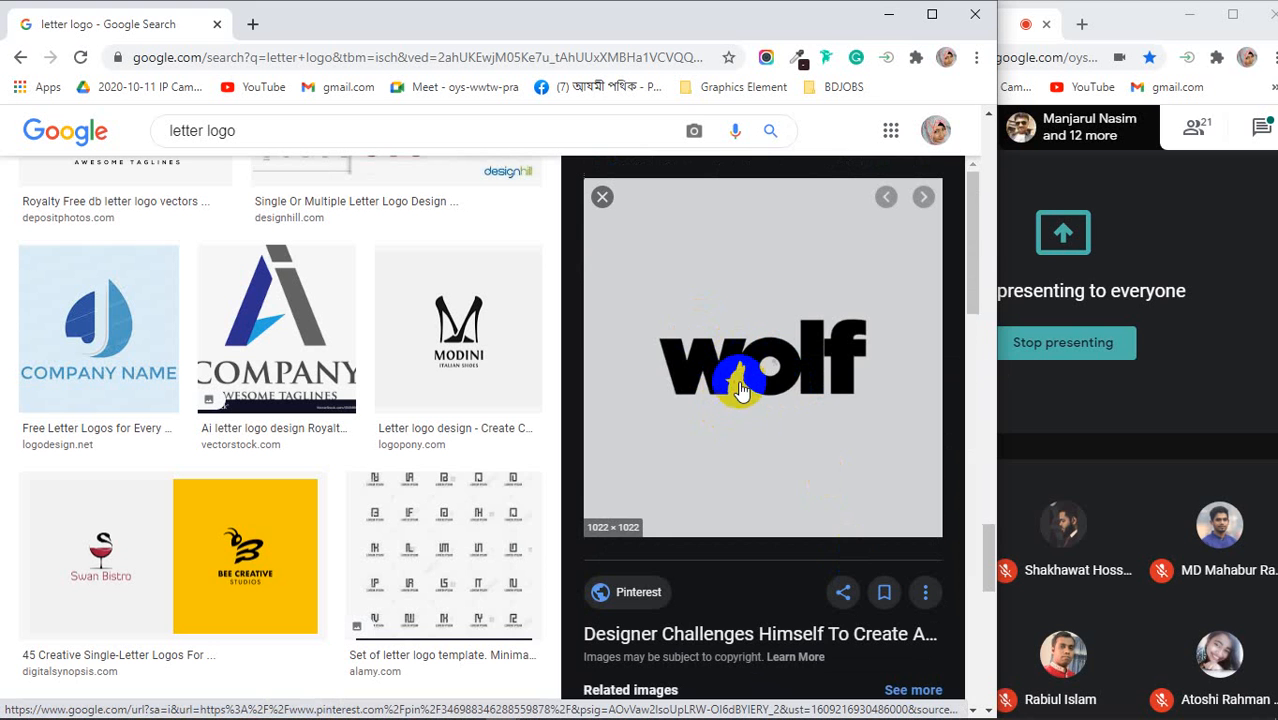
Reopen the Swan Bistro and Bee Creative image and open VectorStock's striped Bee letter logo from its related images
click(250, 548)
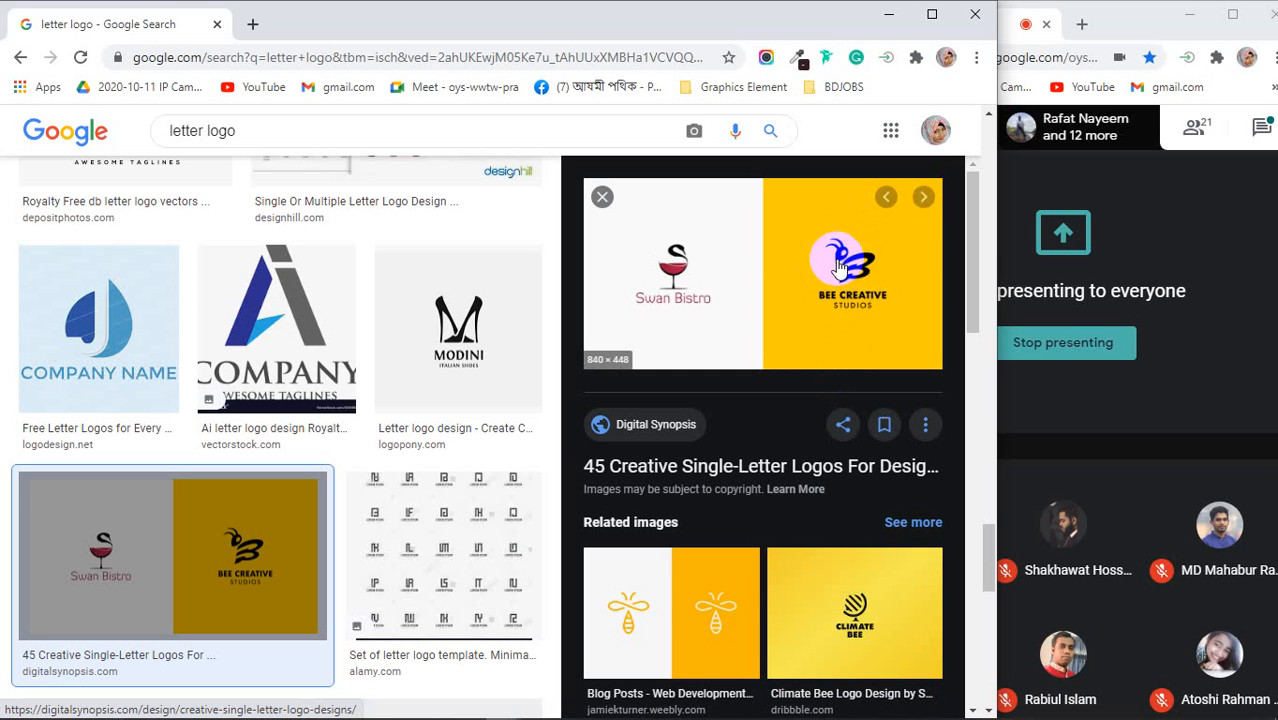
scroll(866, 285, down, 3)
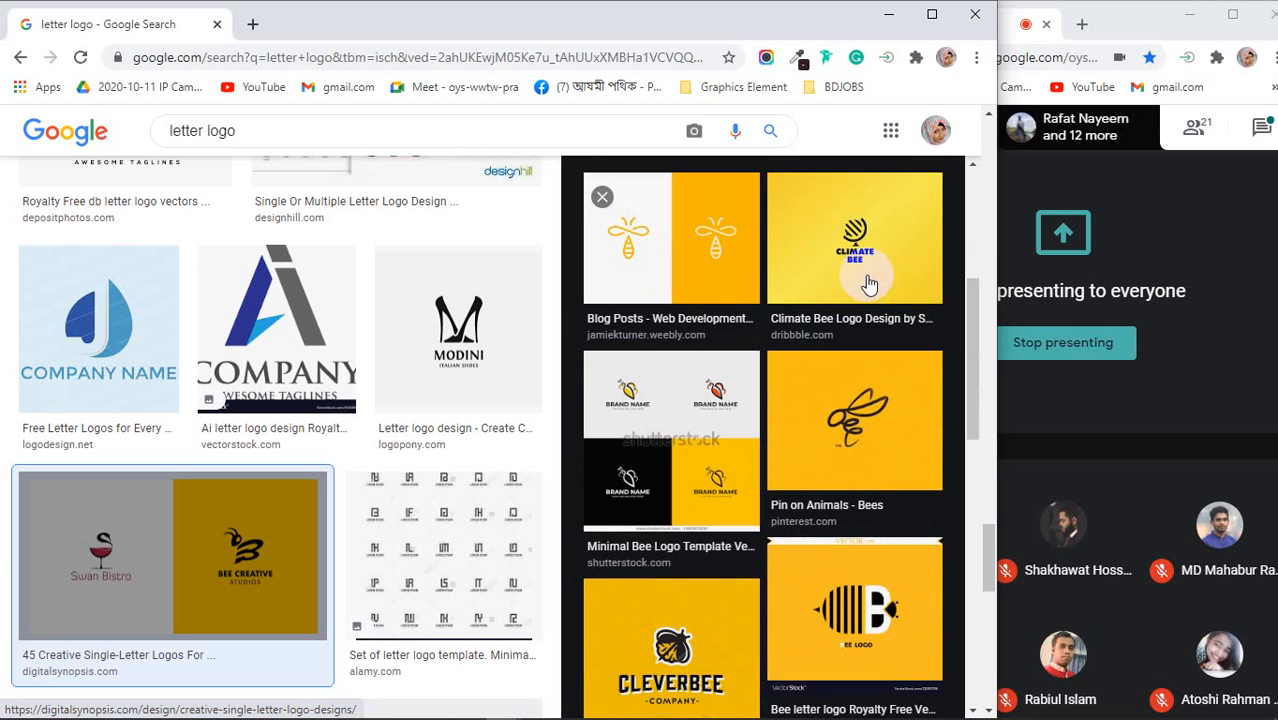
scroll(866, 282, down, 1)
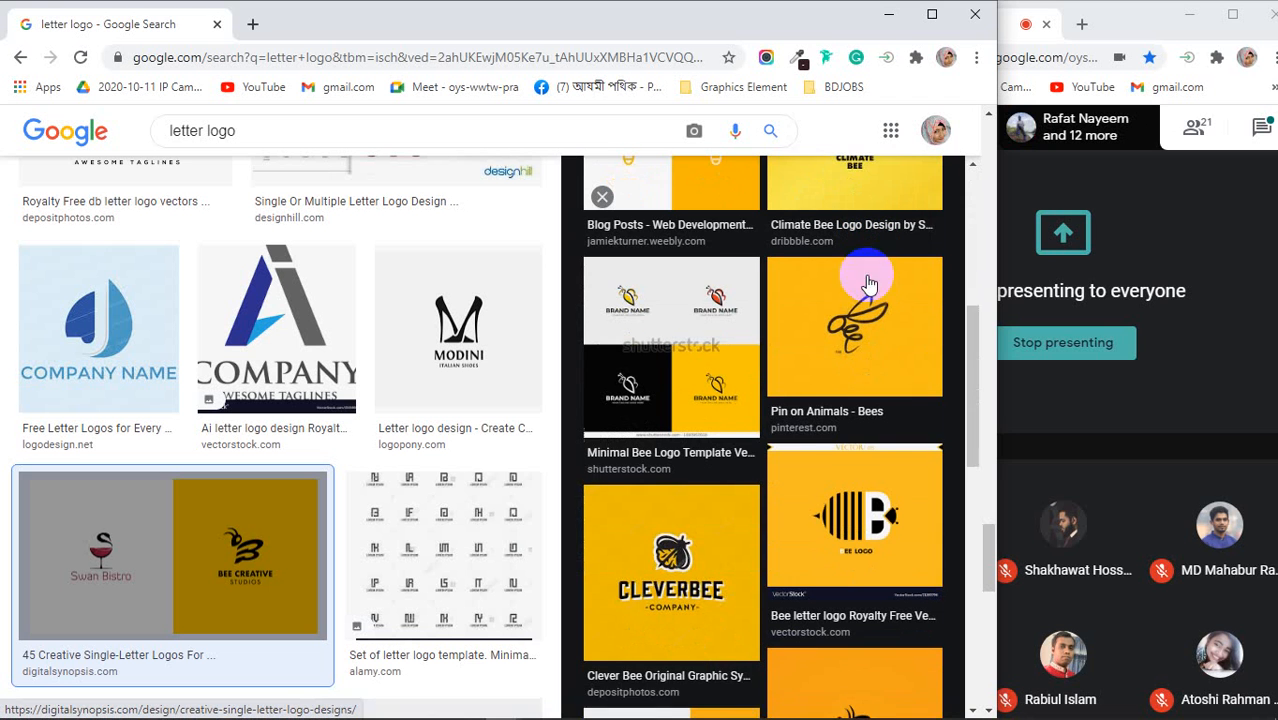
click(858, 558)
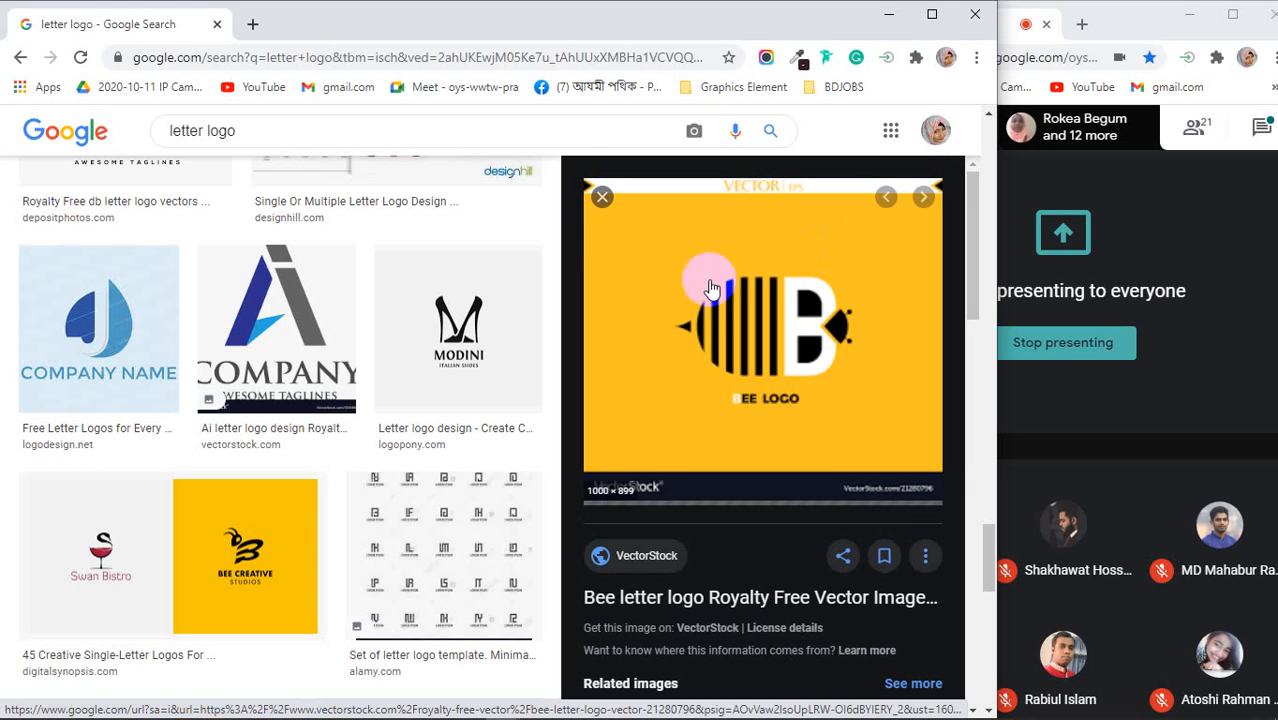
Open Dribbble's Bee Creative letter logo from the related images and examine the similar bee-shaped letter B designs
scroll(838, 374, down, 4)
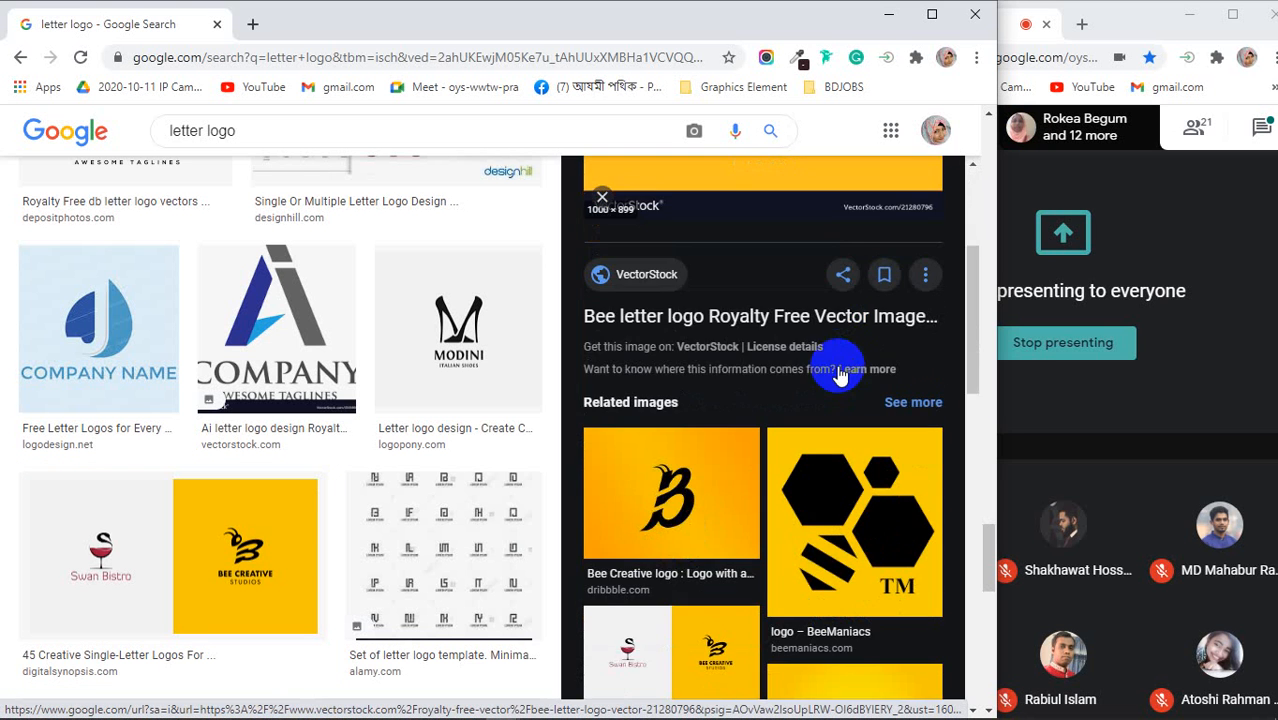
click(625, 388)
scroll(880, 290, down, 4)
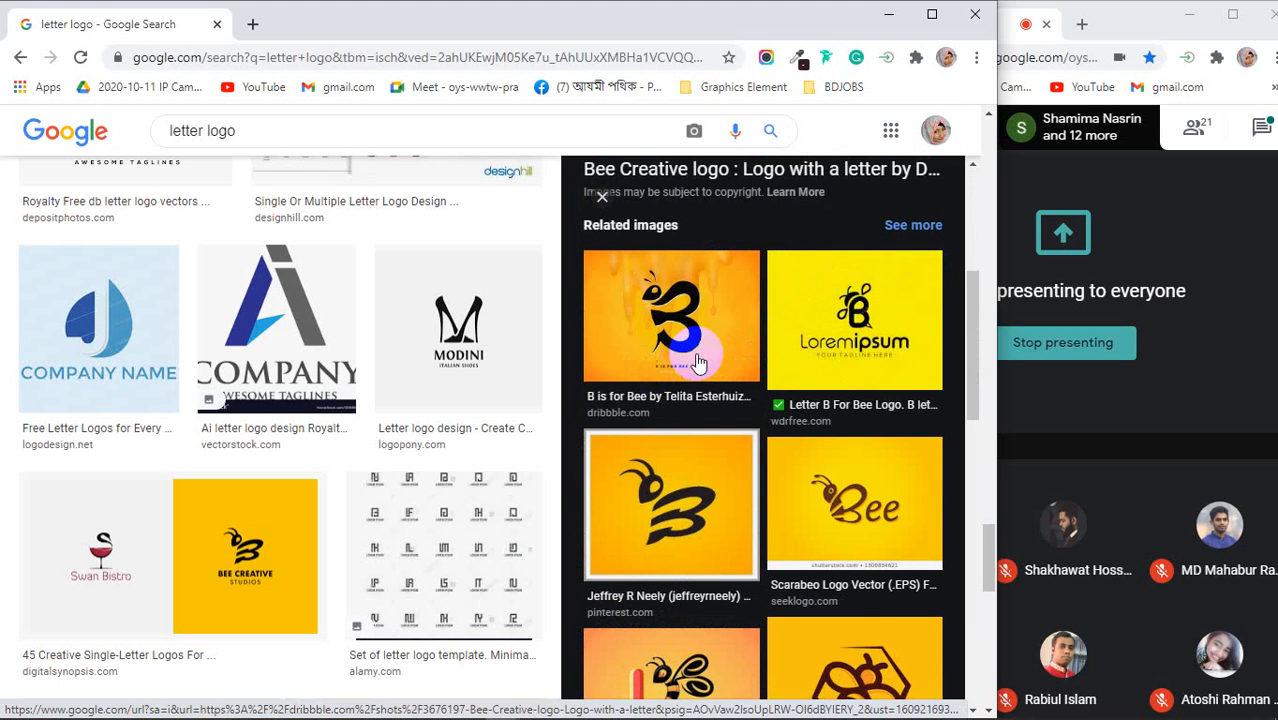
scroll(698, 363, down, 1)
scroll(698, 363, down, 1)
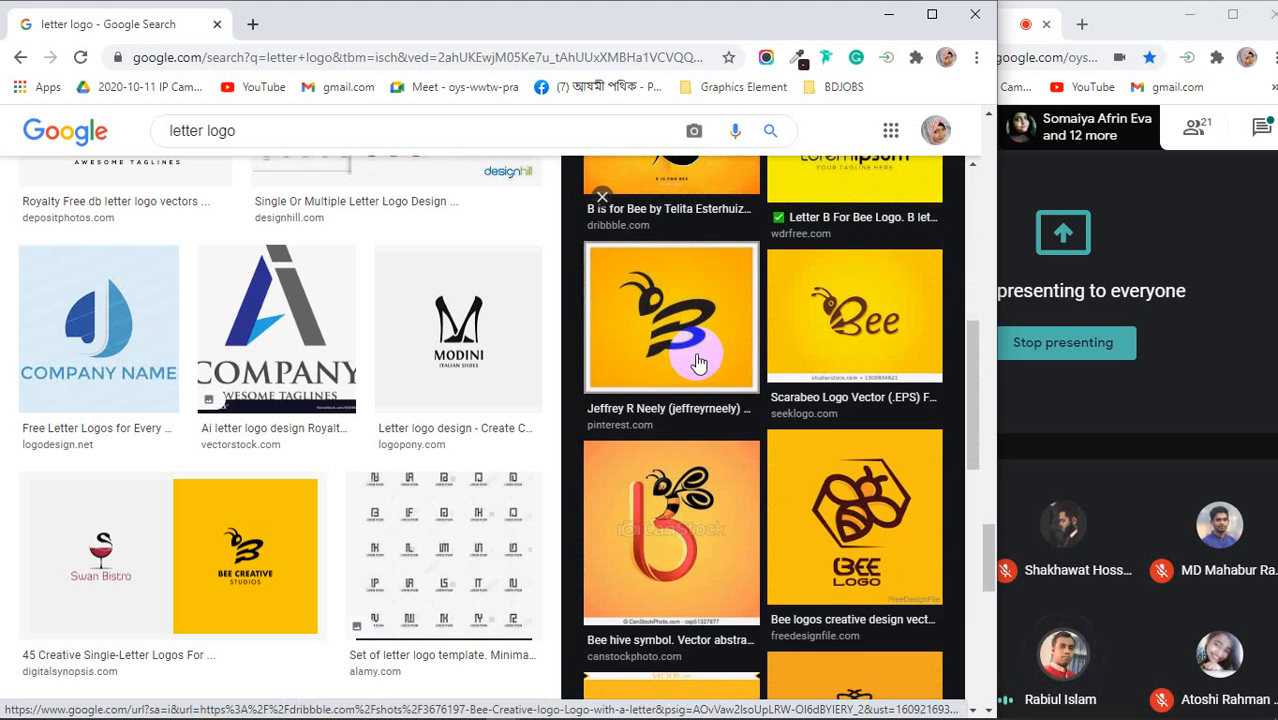
scroll(698, 363, up, 1)
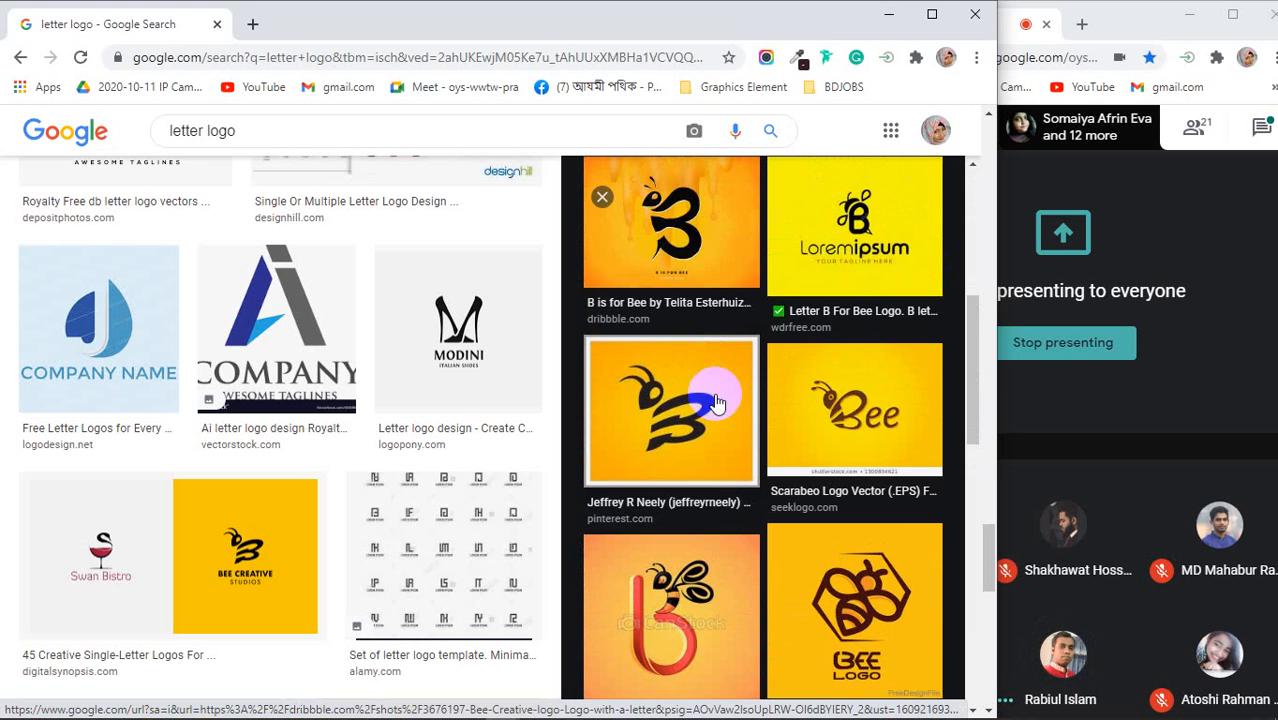
scroll(698, 363, up, 2)
scroll(720, 396, up, 3)
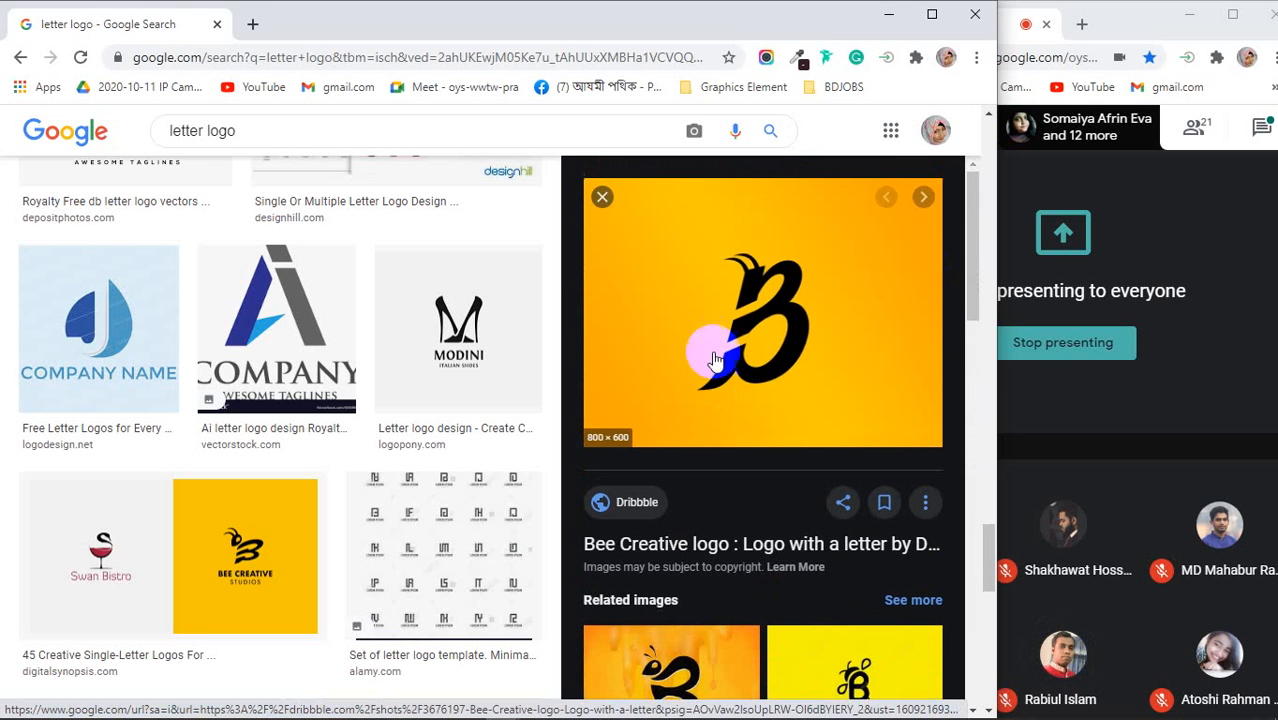
click(763, 398)
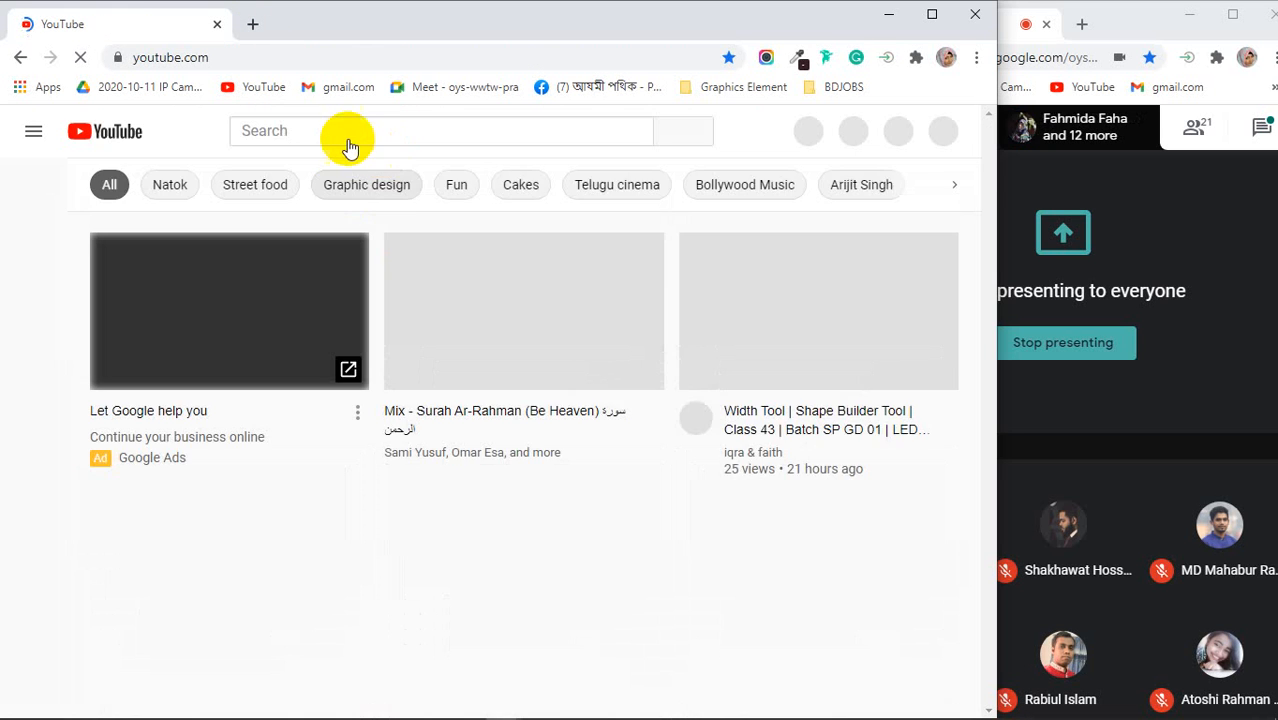
Search YouTube for "step by step logo design" and look through the resulting videos
click(312, 130)
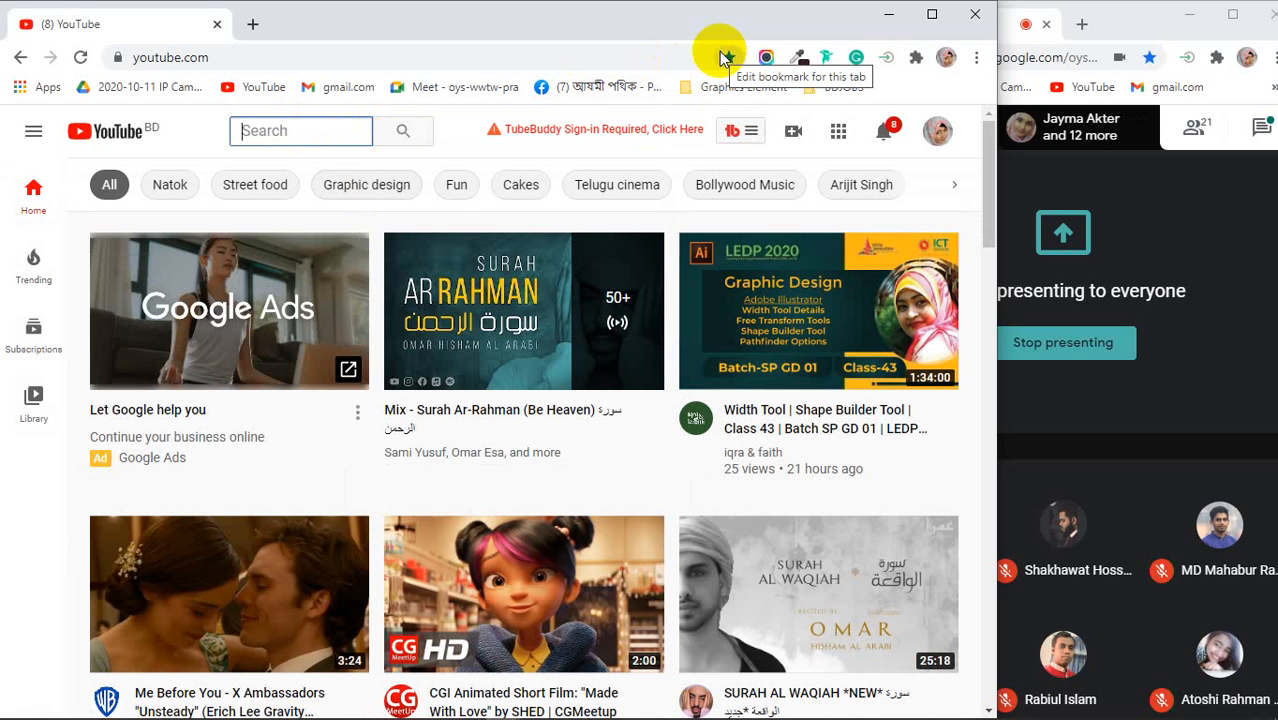
text(step )
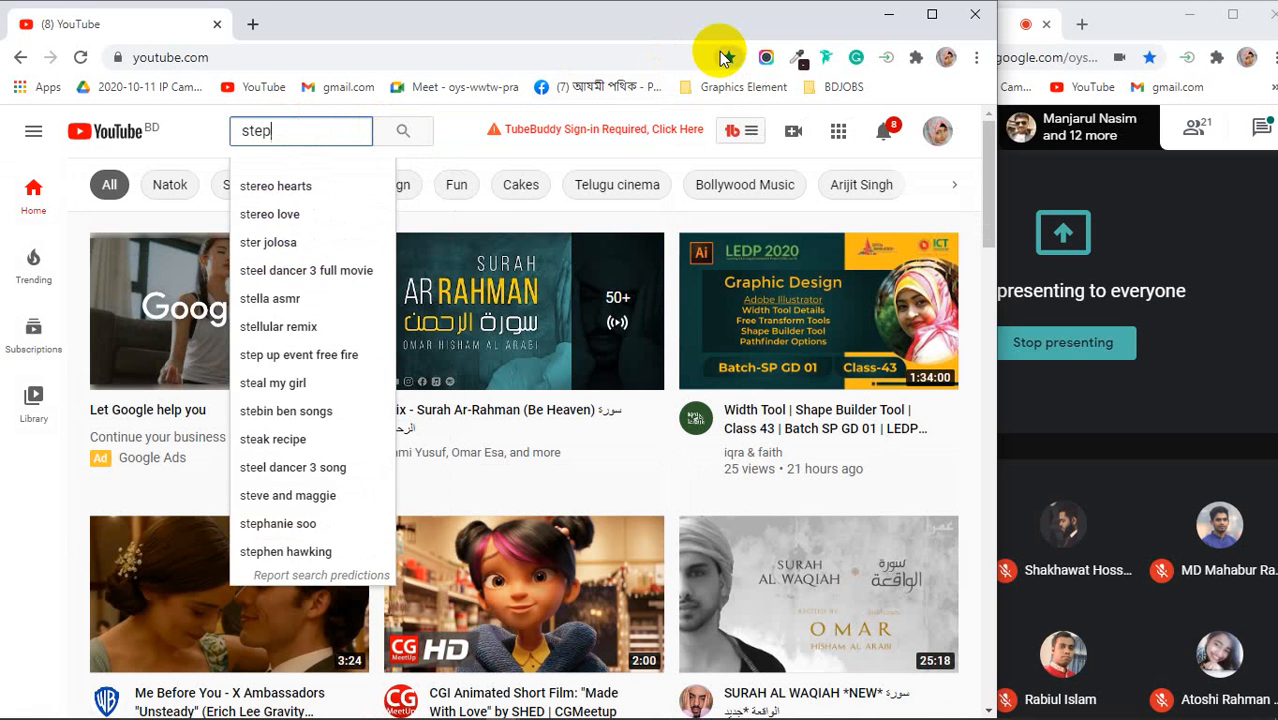
text(by s)
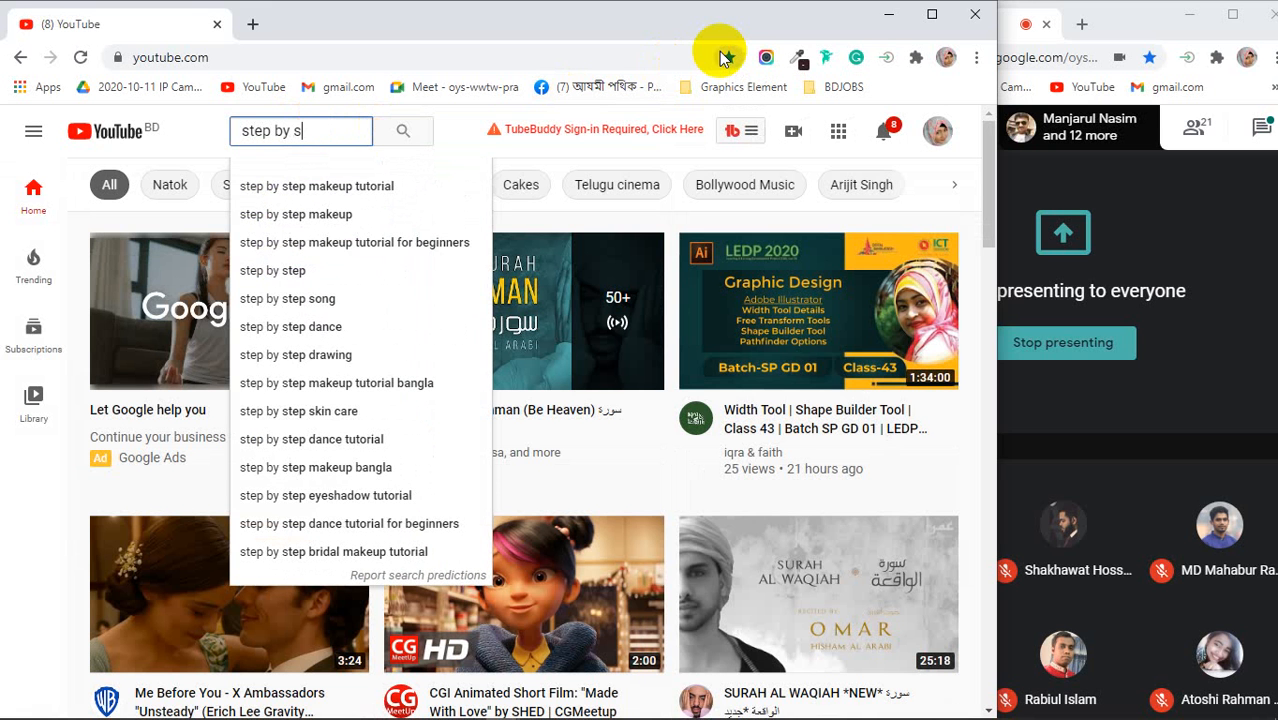
text(tep )
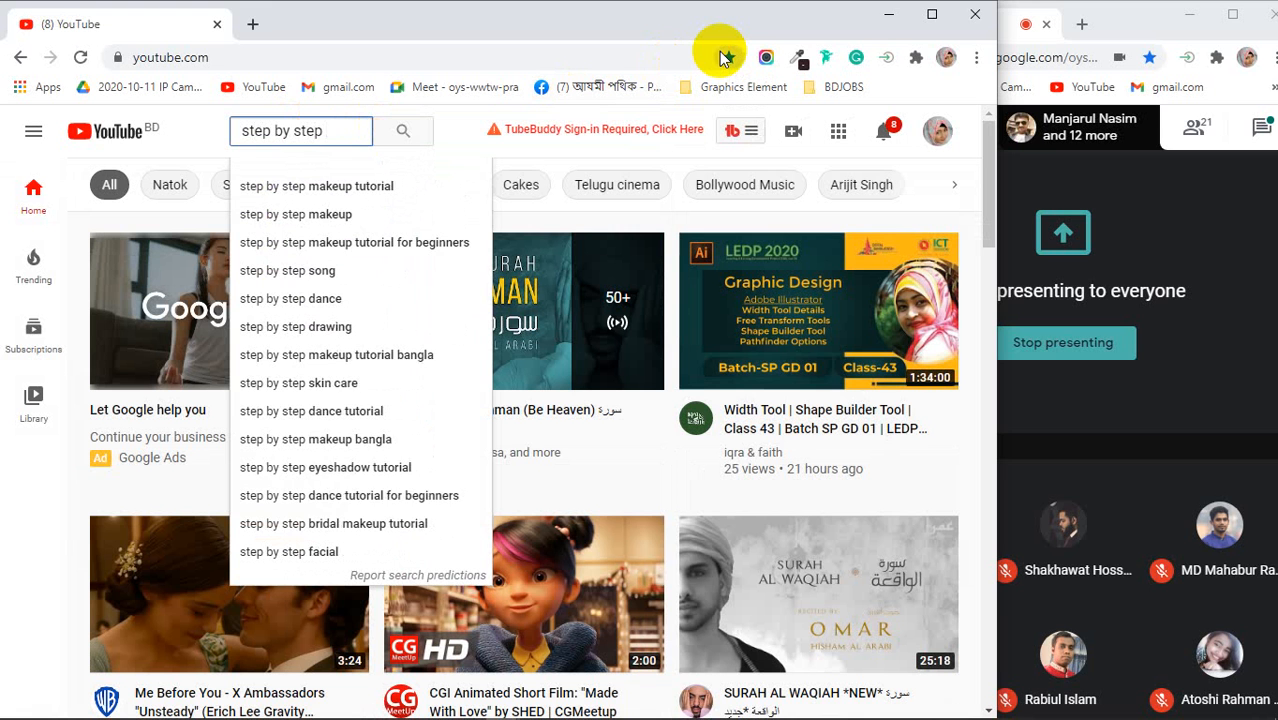
text(logo)
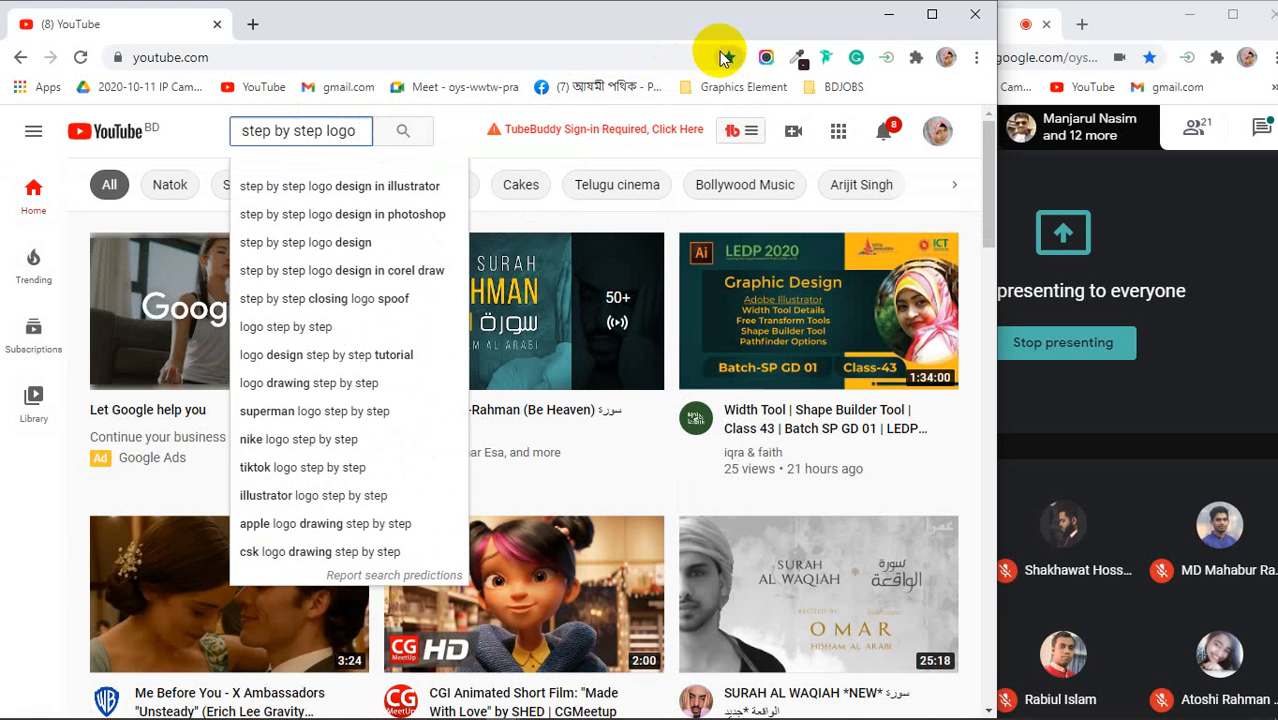
text( de)
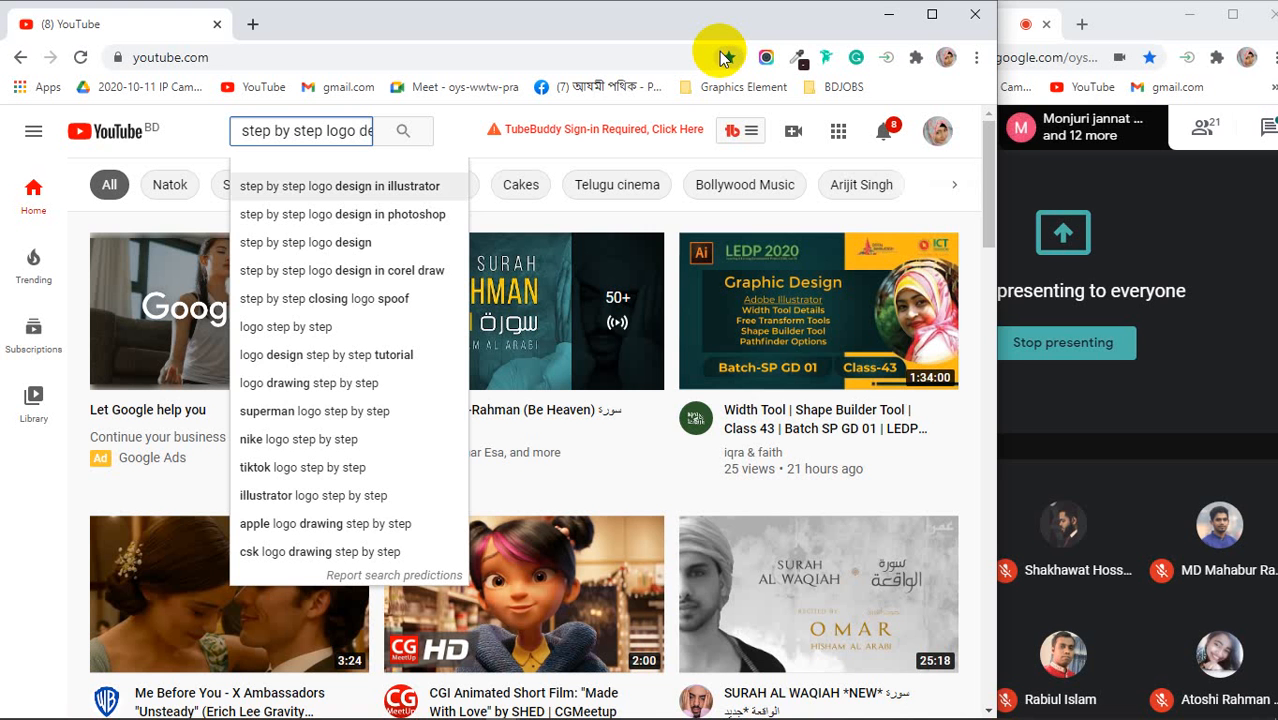
key(Down)
key(Down)
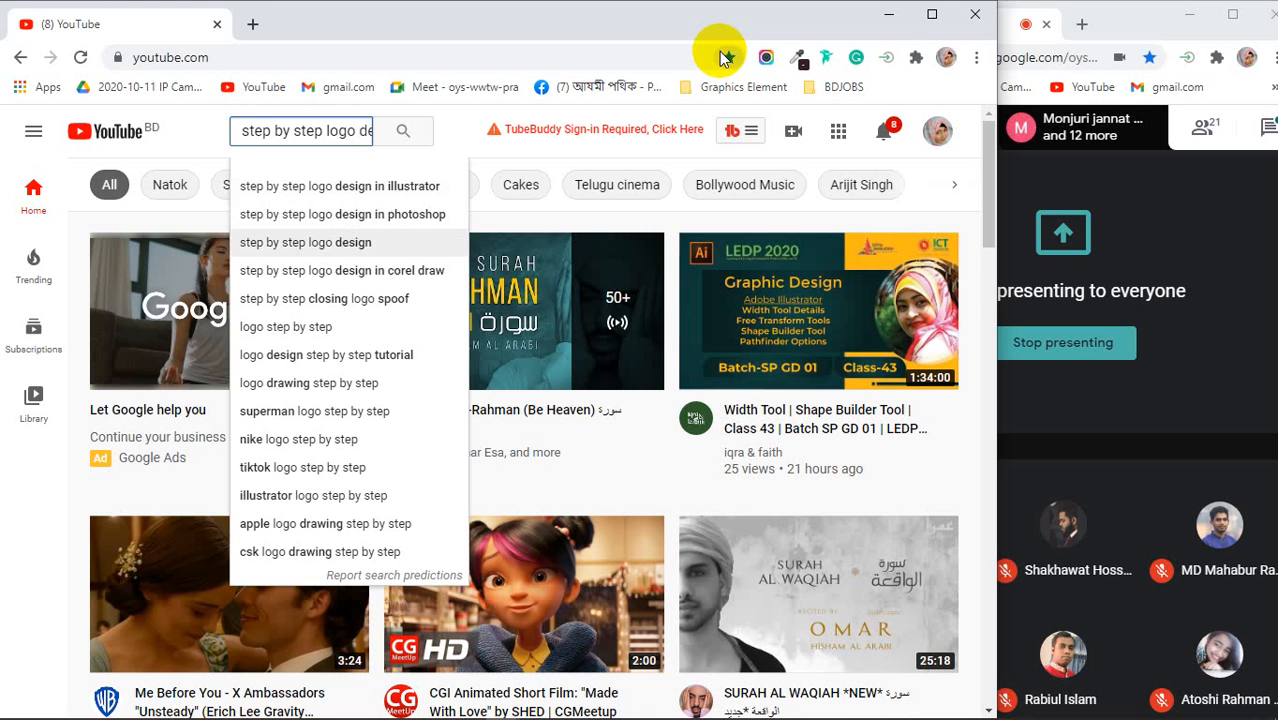
key(Return)
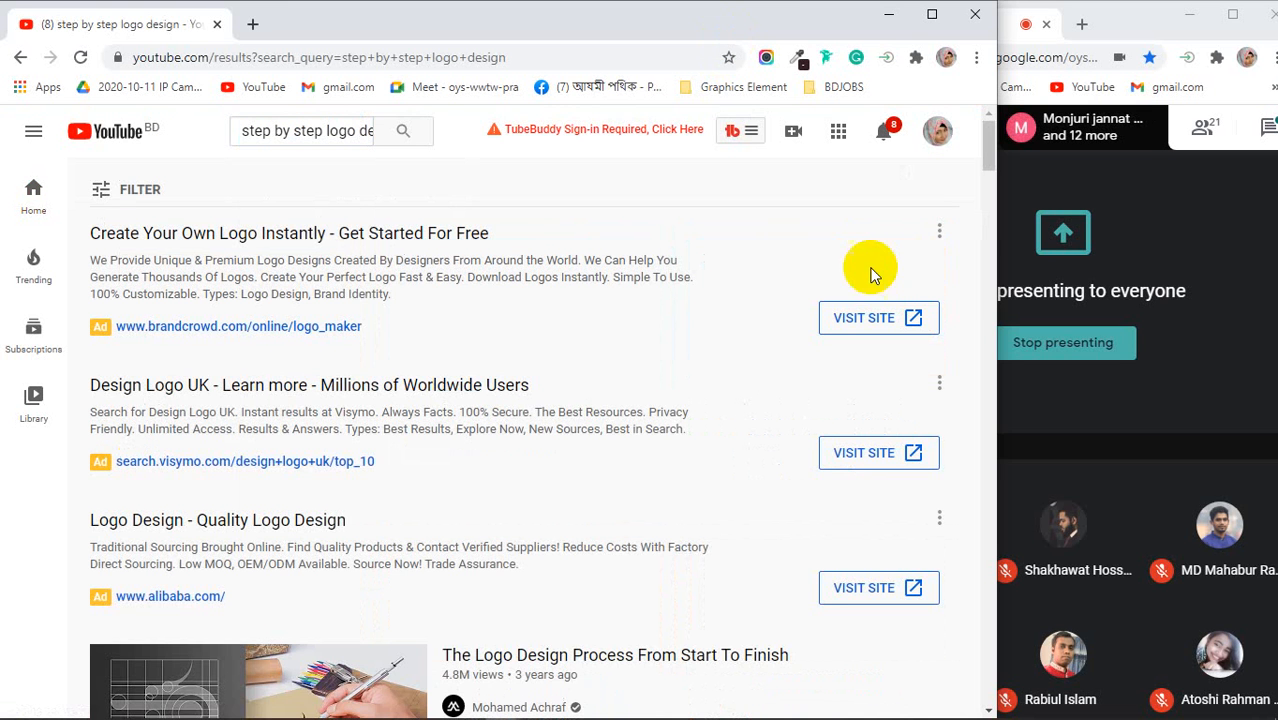
scroll(562, 350, down, 3)
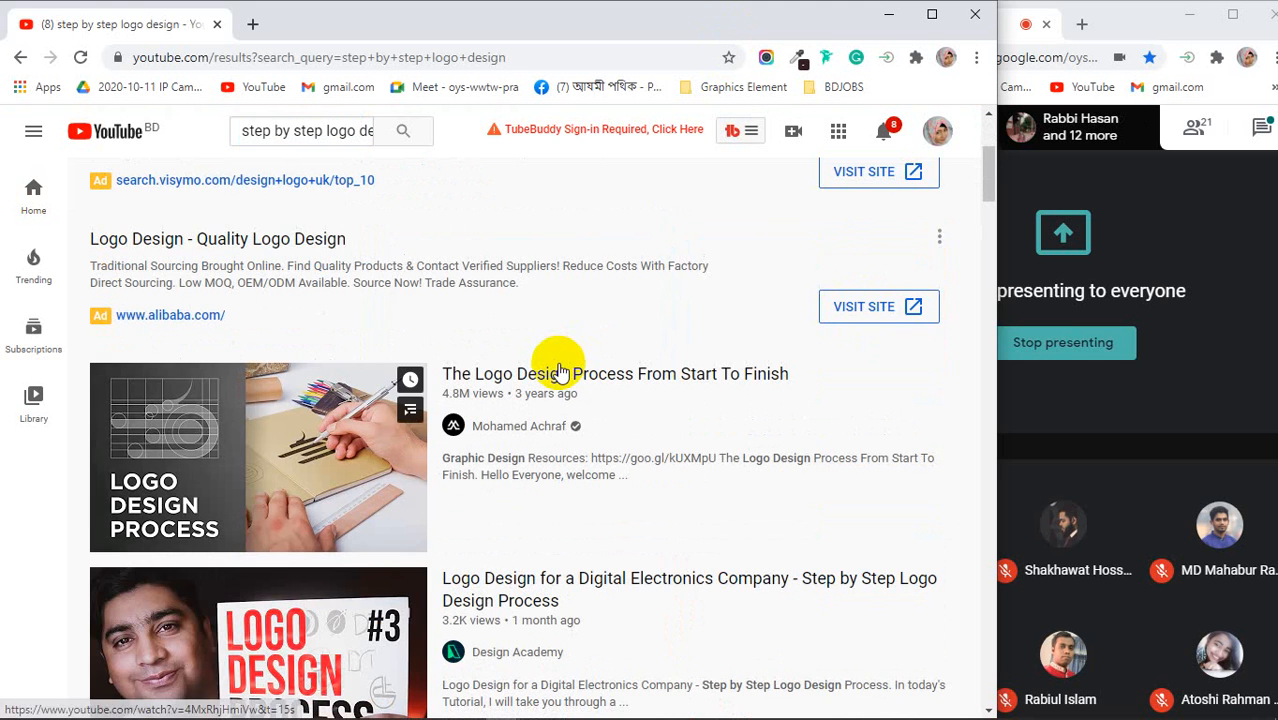
scroll(499, 280, down, 2)
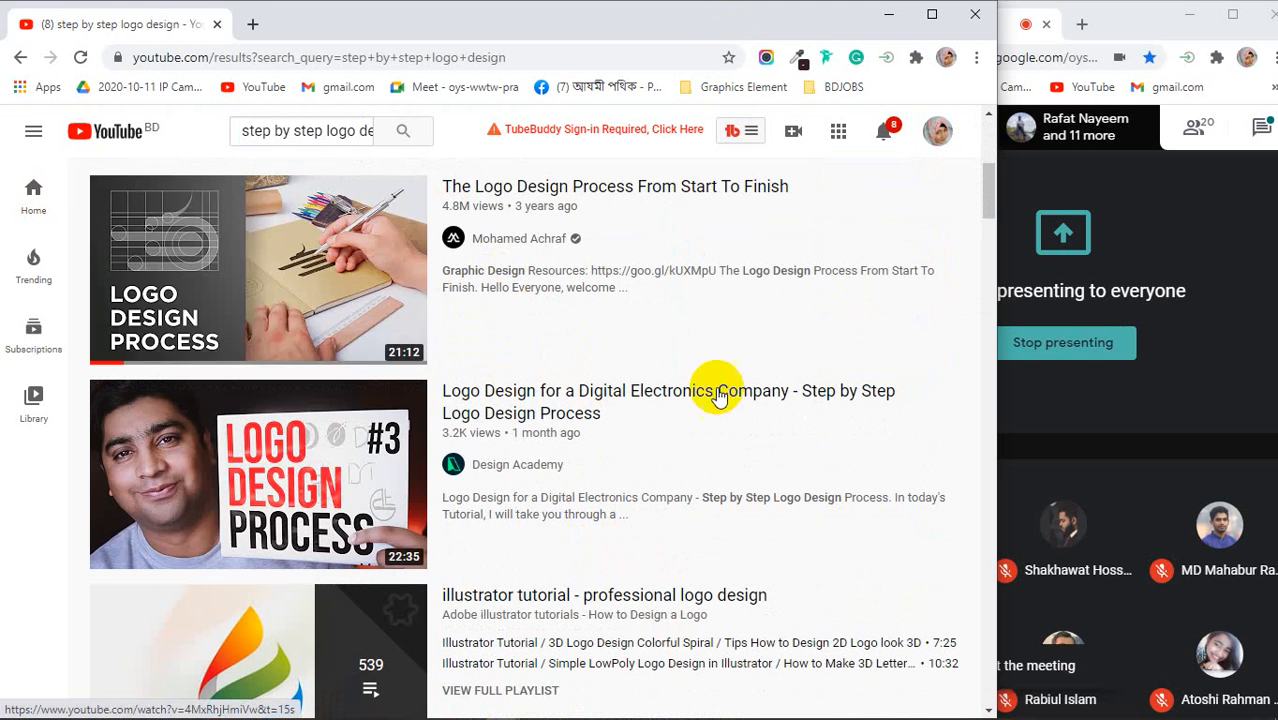
Examine the titles and previews of the step-by-step logo design videos in the search results
scroll(307, 291, down, 1)
scroll(307, 291, down, 3)
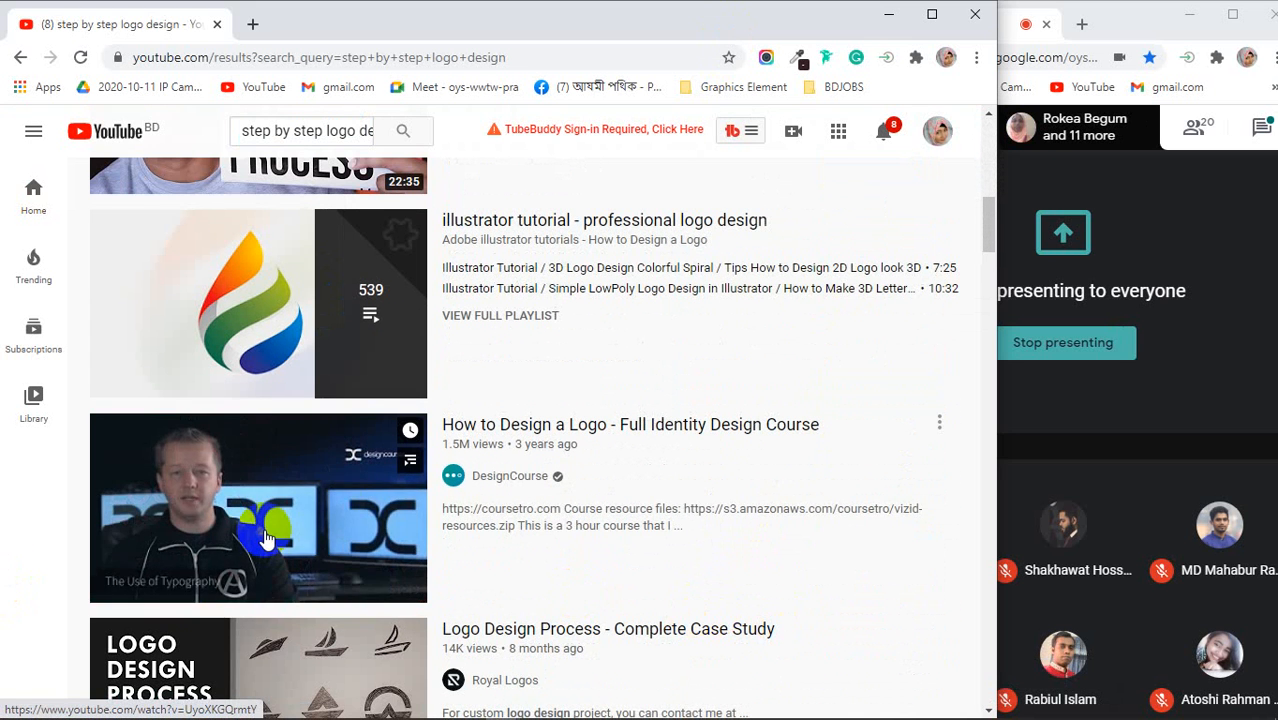
scroll(265, 540, down, 3)
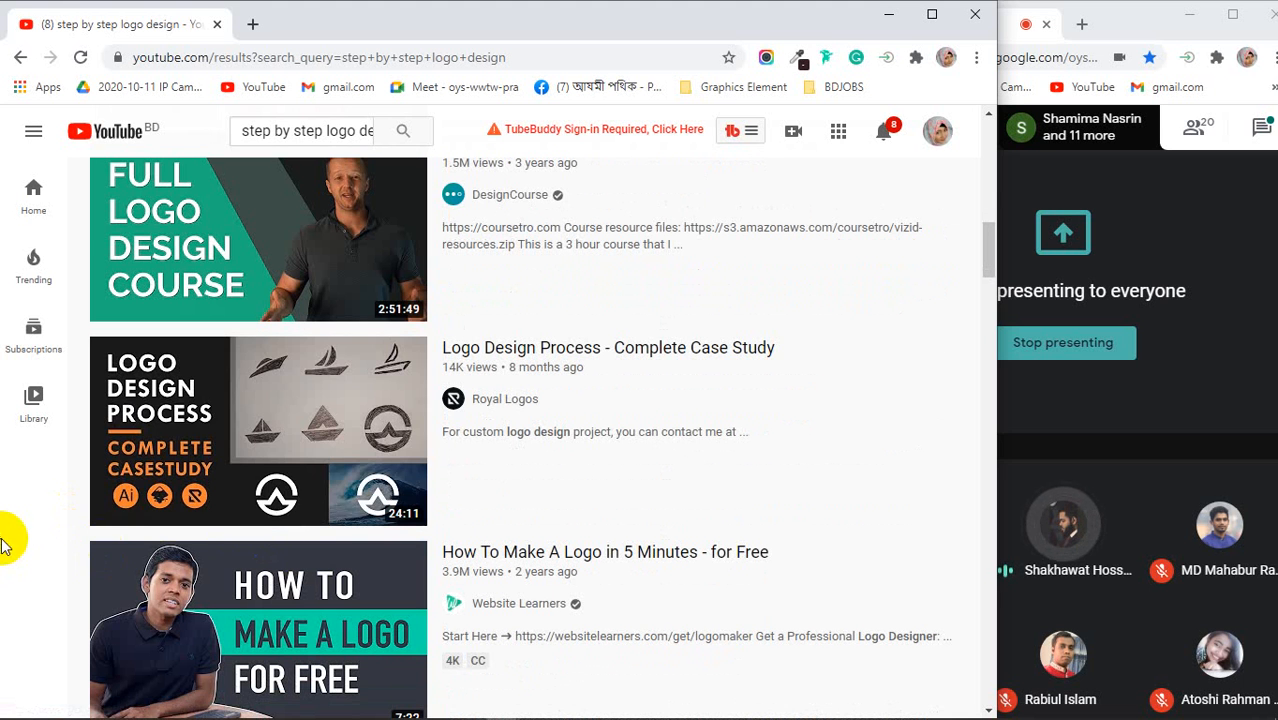
scroll(260, 520, up, 10)
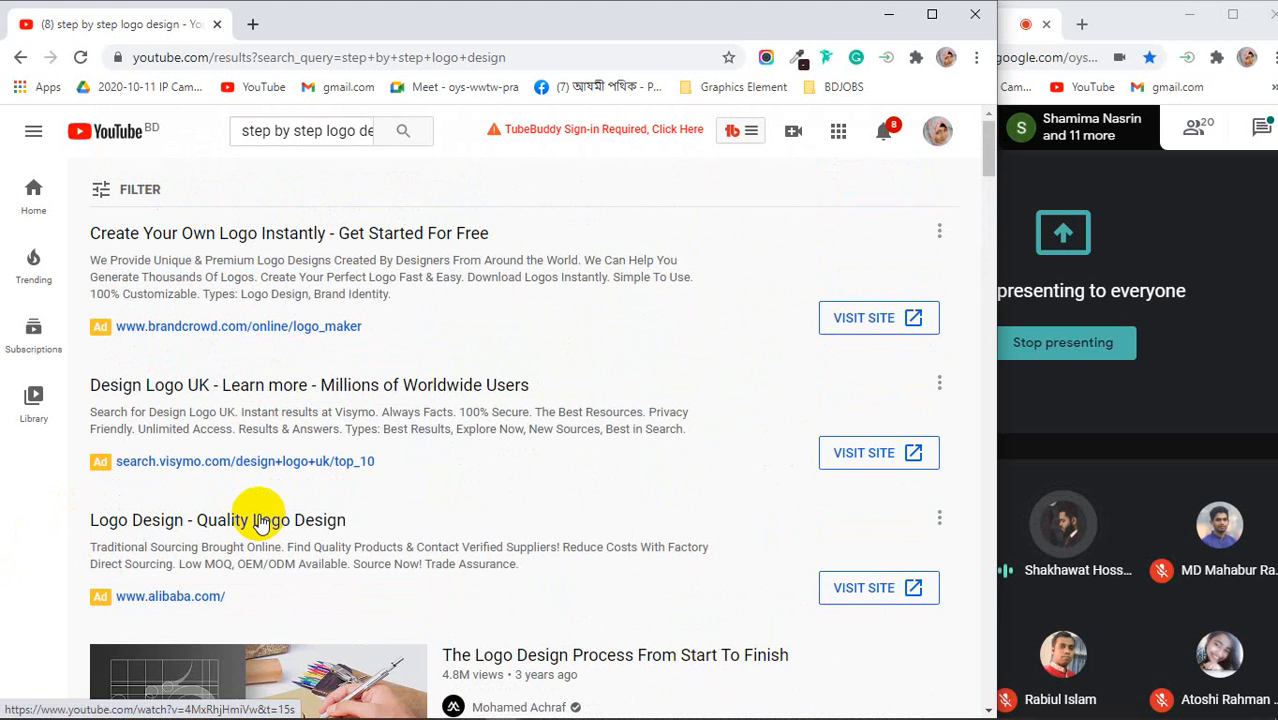
scroll(260, 520, down, 4)
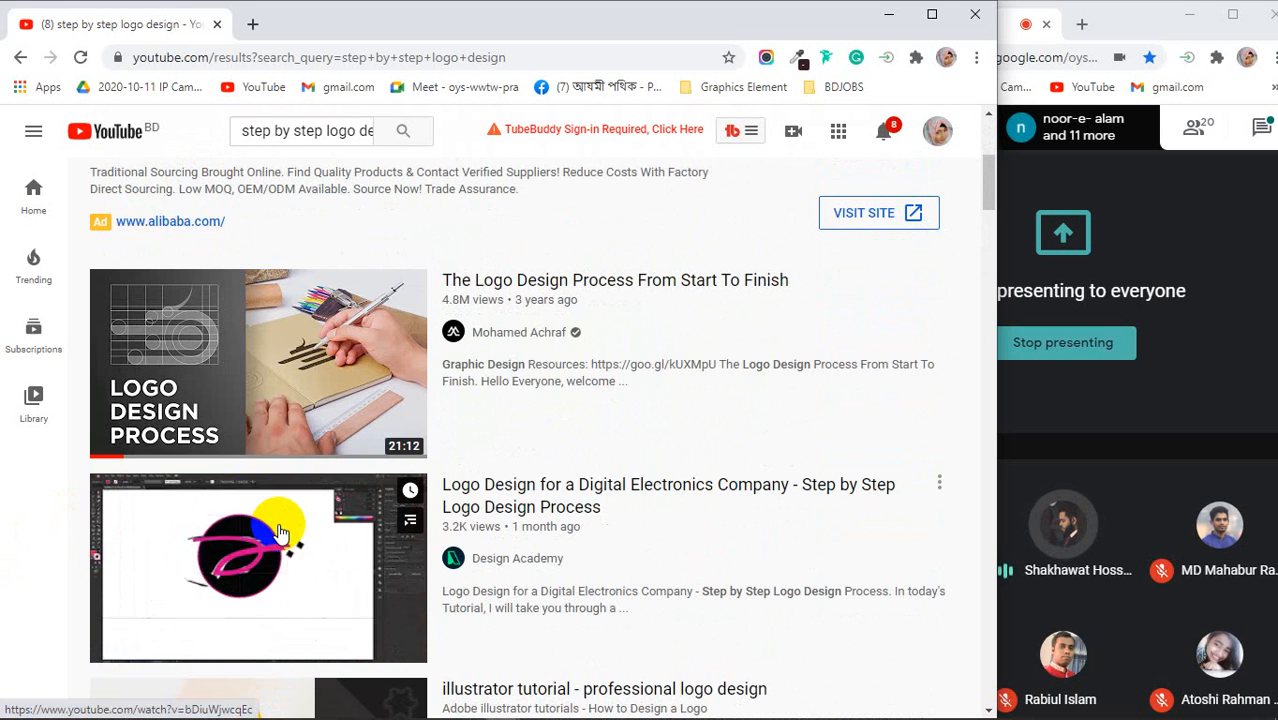
scroll(280, 533, down, 1)
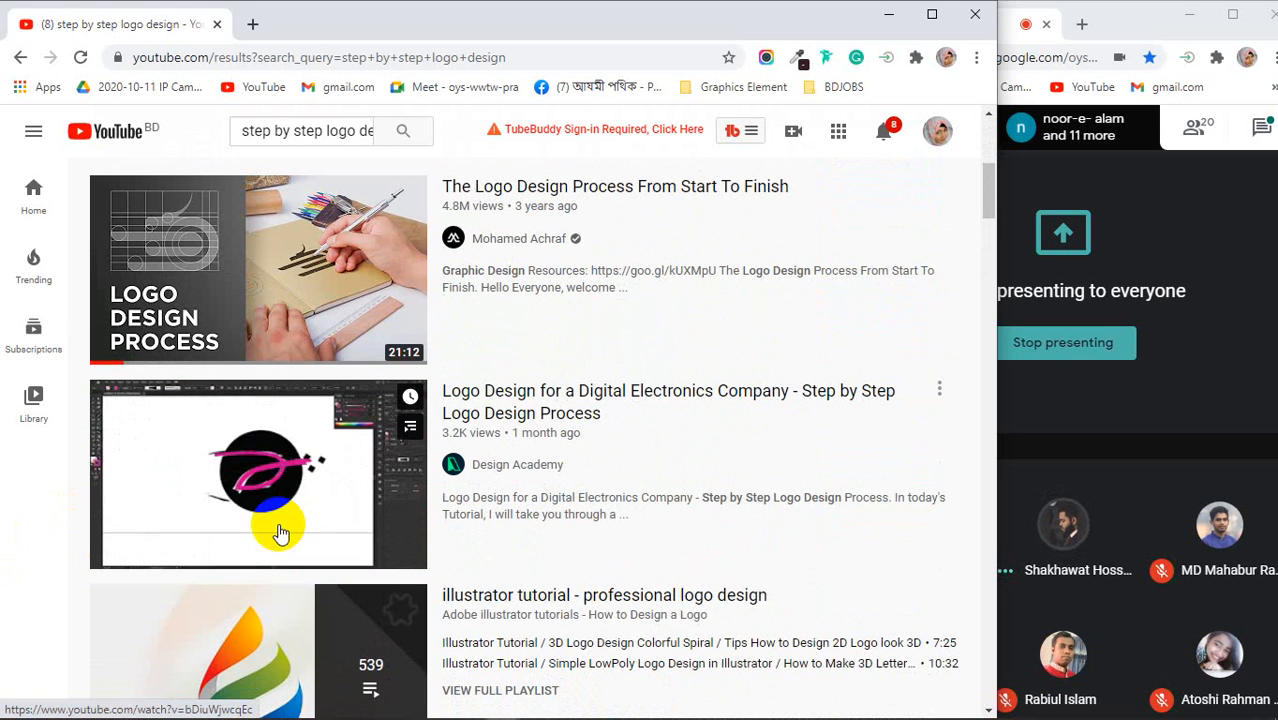
scroll(280, 533, up, 1)
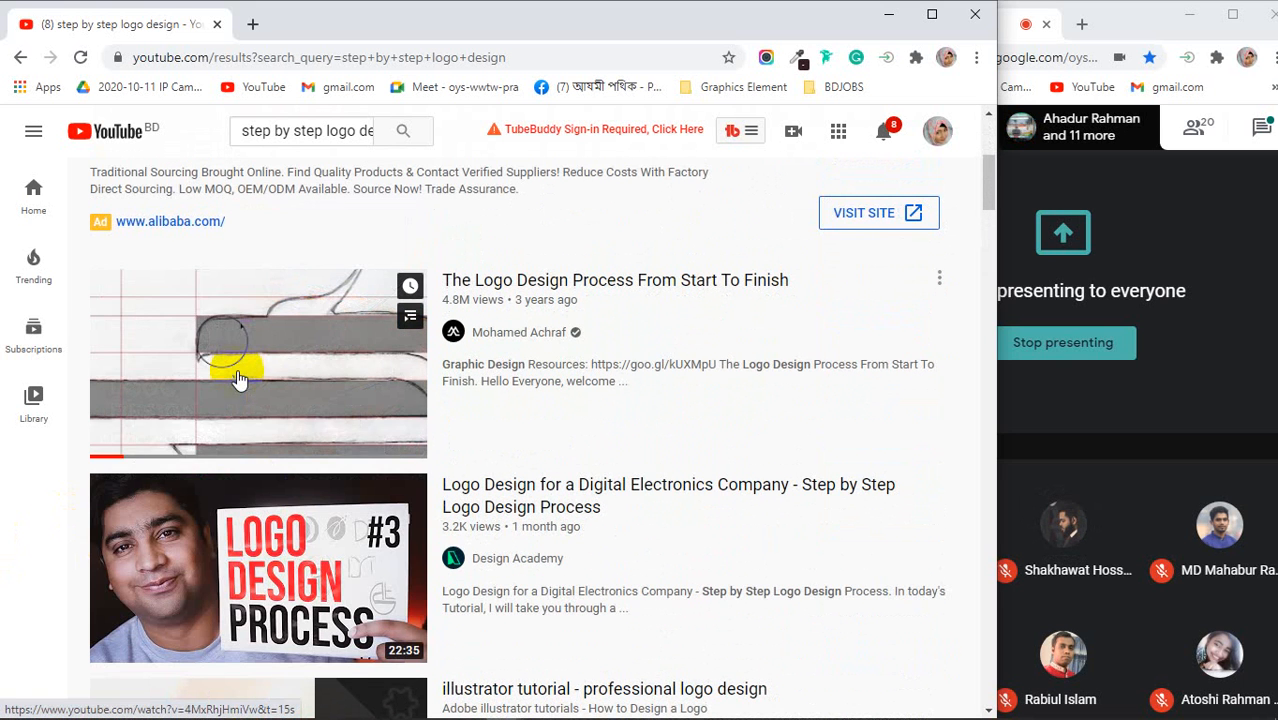
Open the video "The Logo Design Process From Start To Finish", mute it and skip its ad before returning to the search results
click(240, 385)
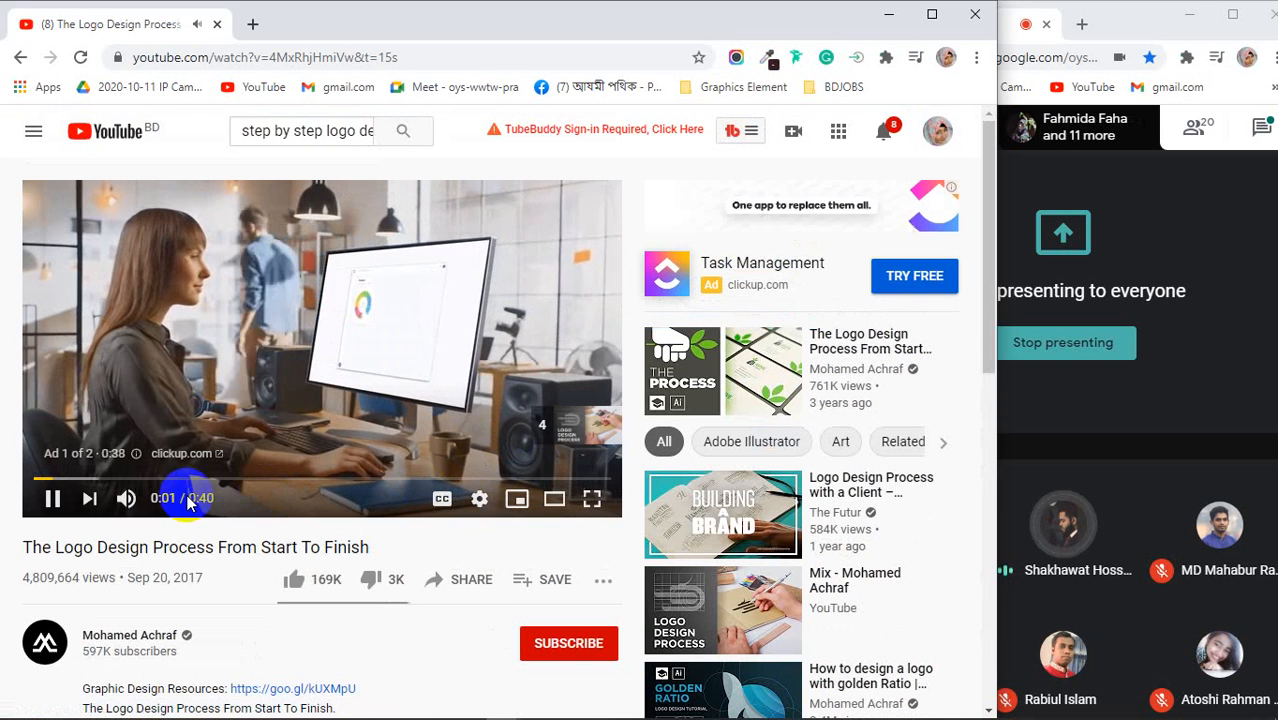
click(126, 500)
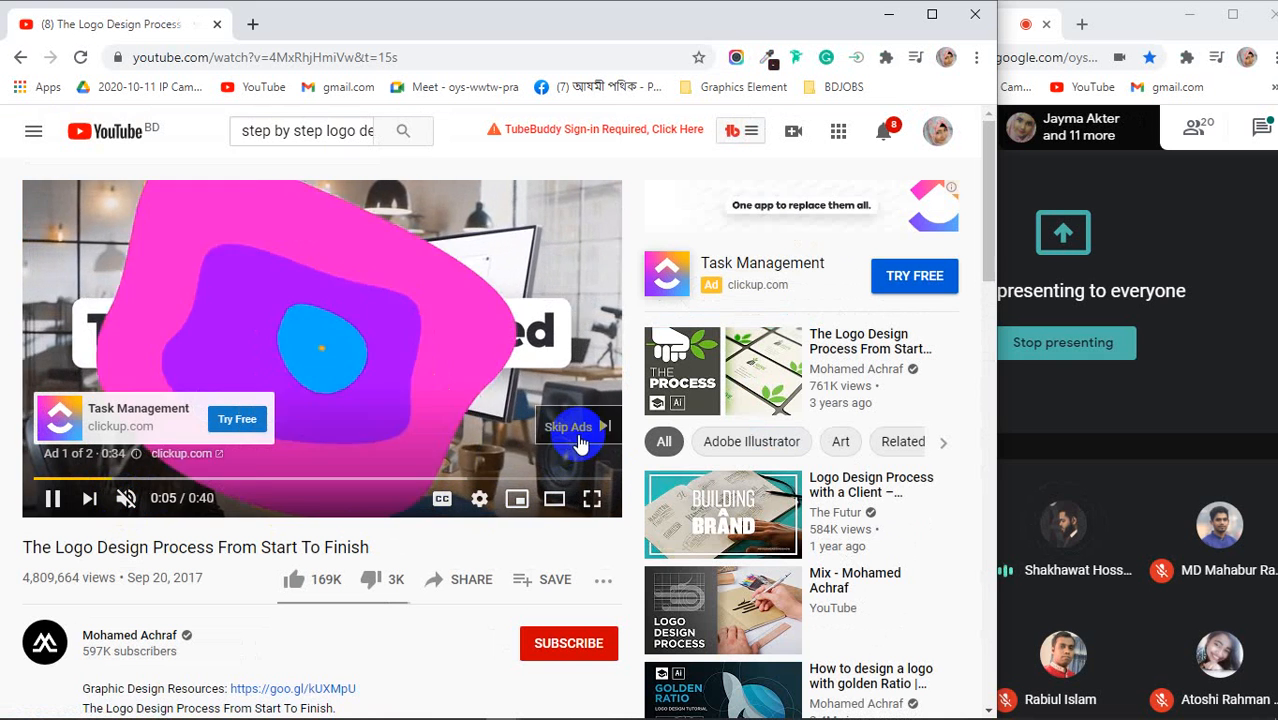
click(572, 428)
click(20, 57)
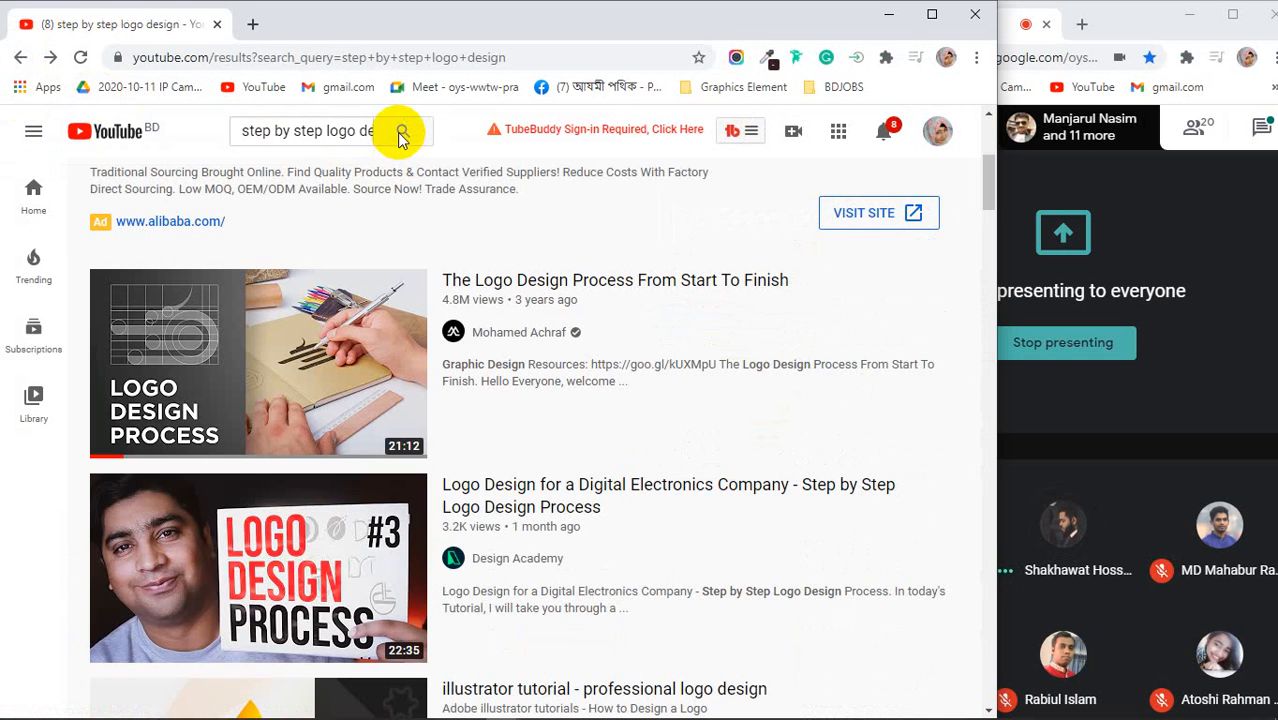
Rerun the "step by step logo design" search and filter the results to Short (< 4 minutes)
click(399, 133)
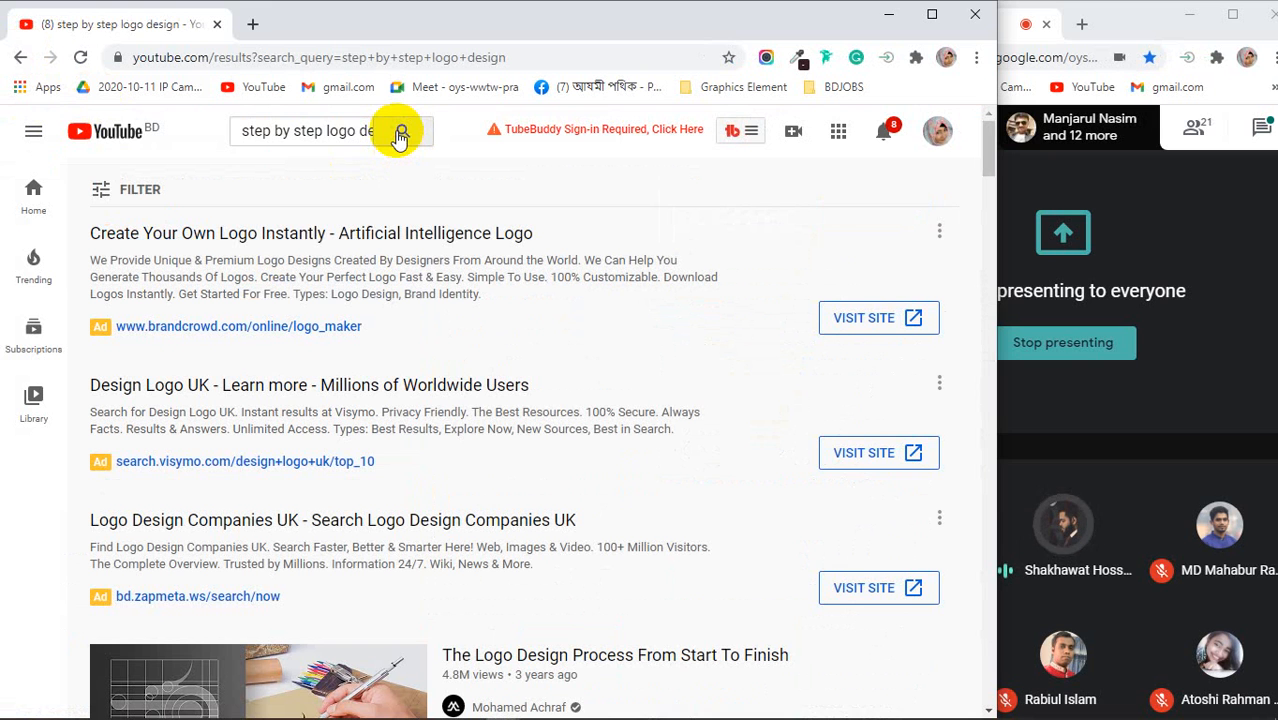
click(118, 195)
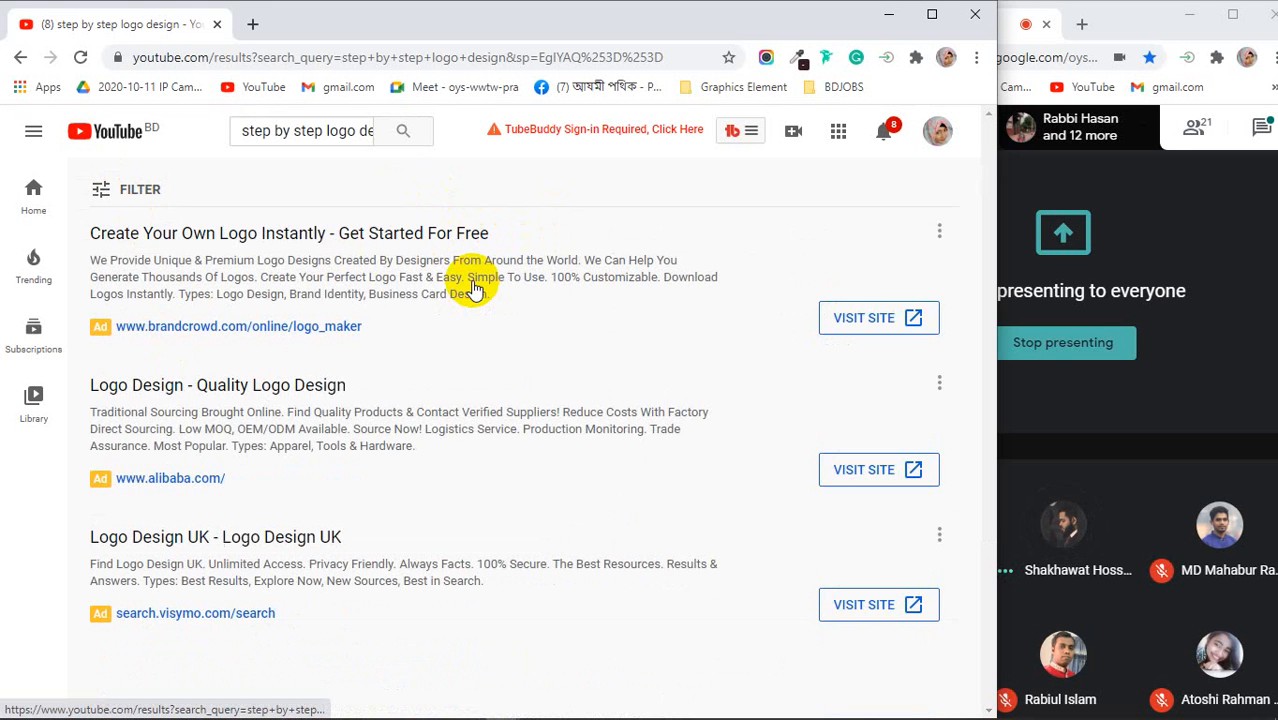
scroll(473, 300, down, 3)
scroll(473, 378, down, 3)
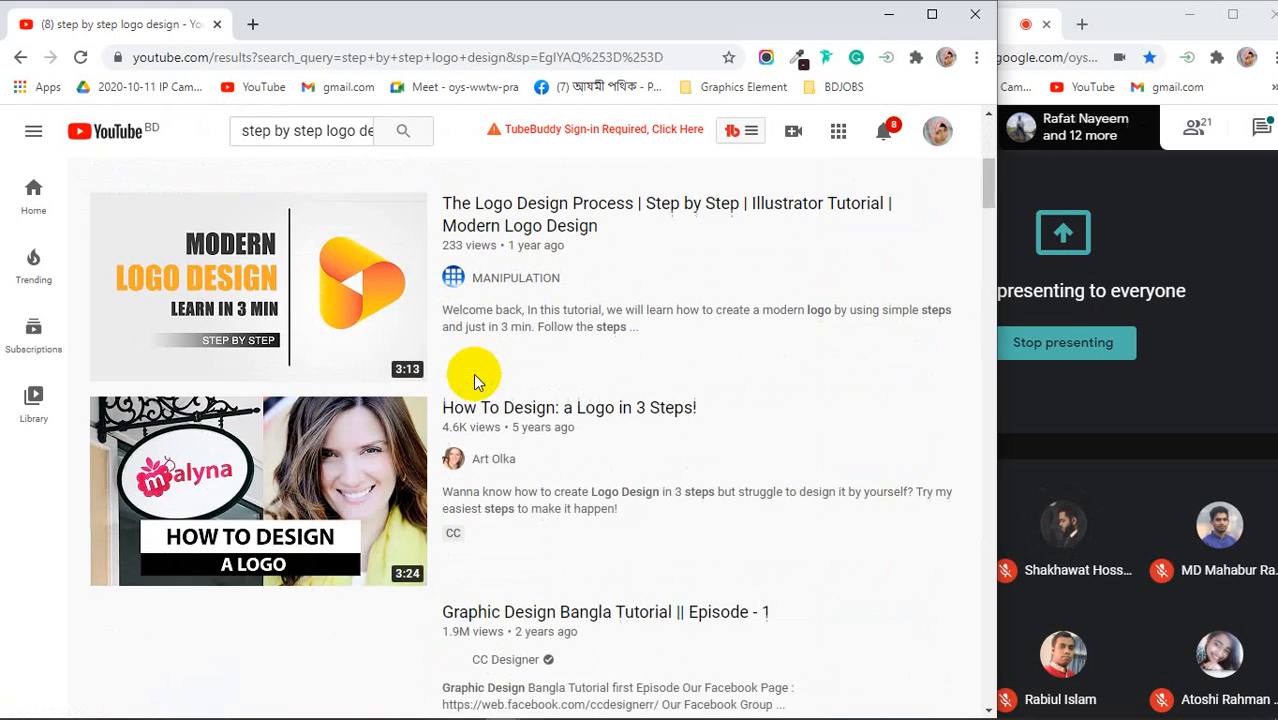
Examine the short logo tutorials, including the golden ratio double-meaning designs and the logo design ideas case study
scroll(590, 485, down, 4)
scroll(595, 490, down, 3)
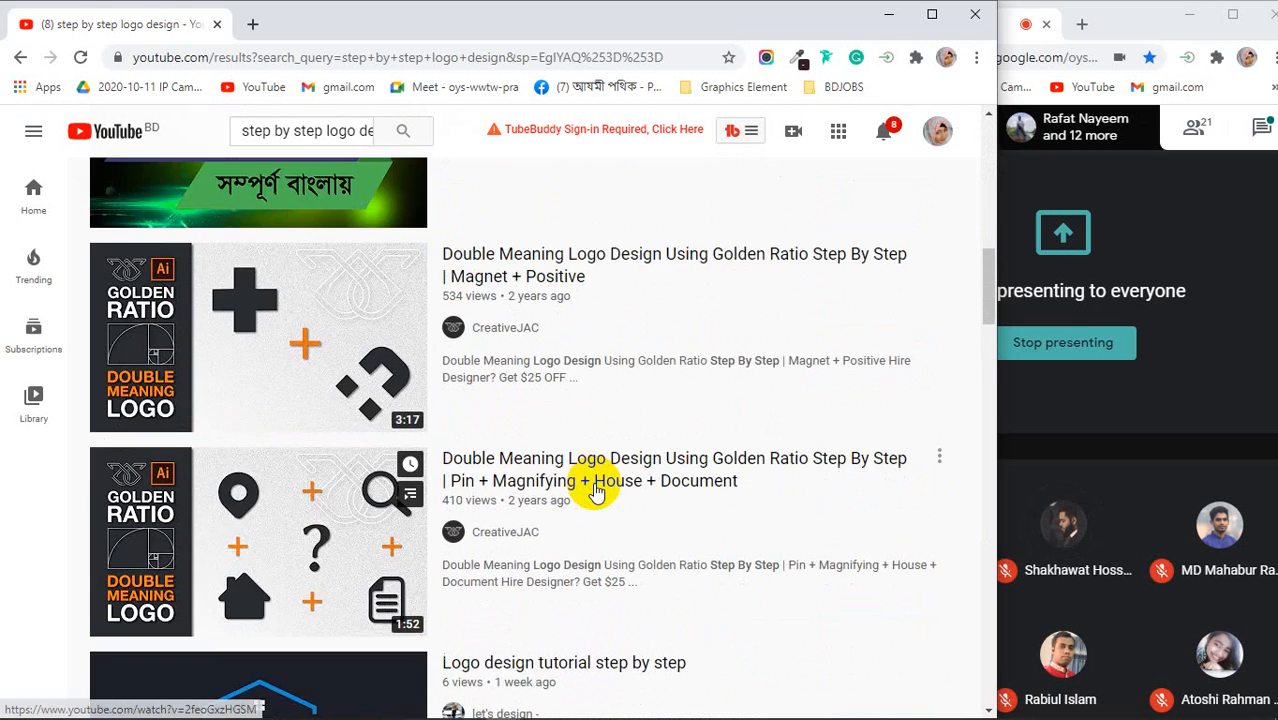
scroll(595, 490, down, 4)
scroll(595, 490, up, 4)
scroll(595, 490, up, 8)
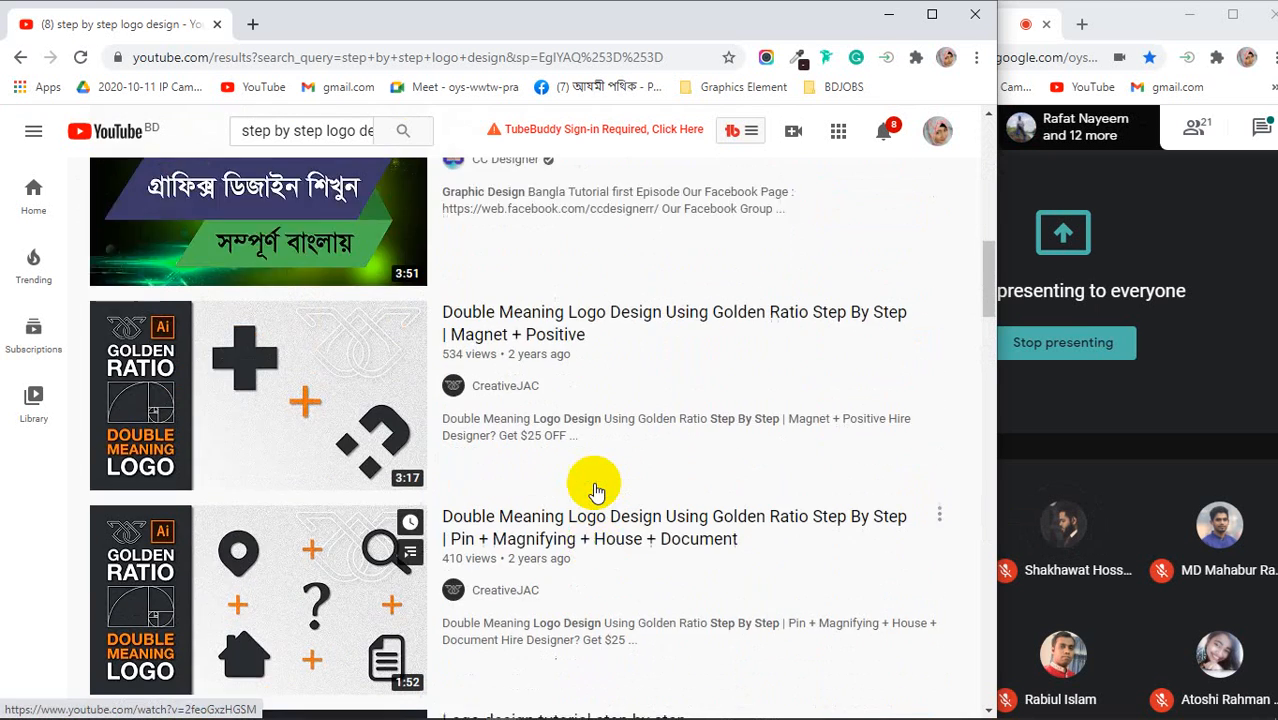
scroll(594, 488, down, 5)
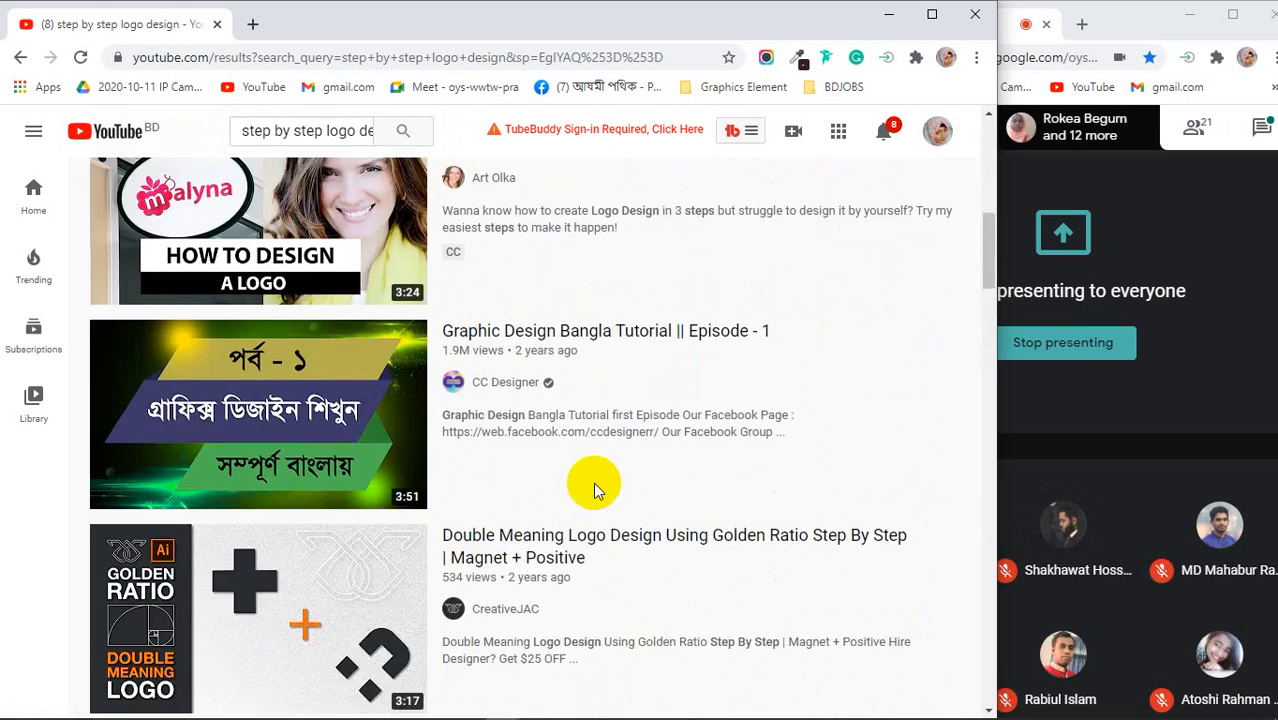
scroll(594, 488, down, 3)
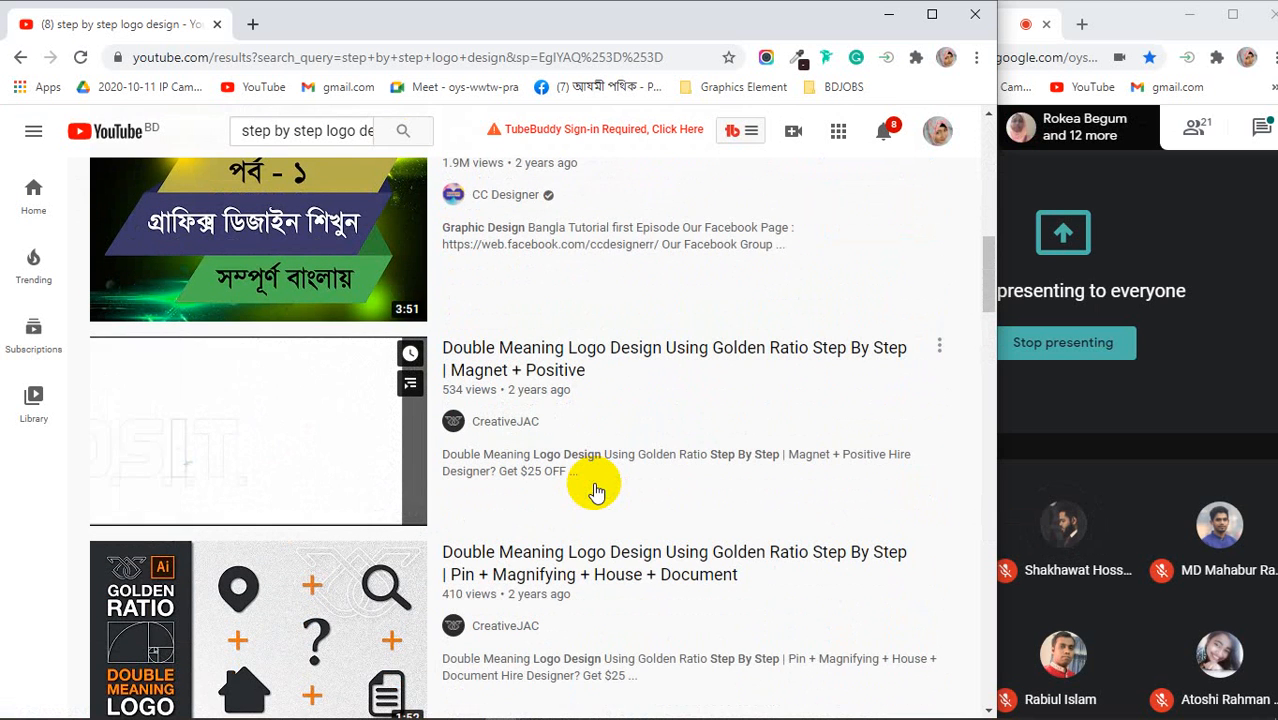
scroll(594, 490, down, 10)
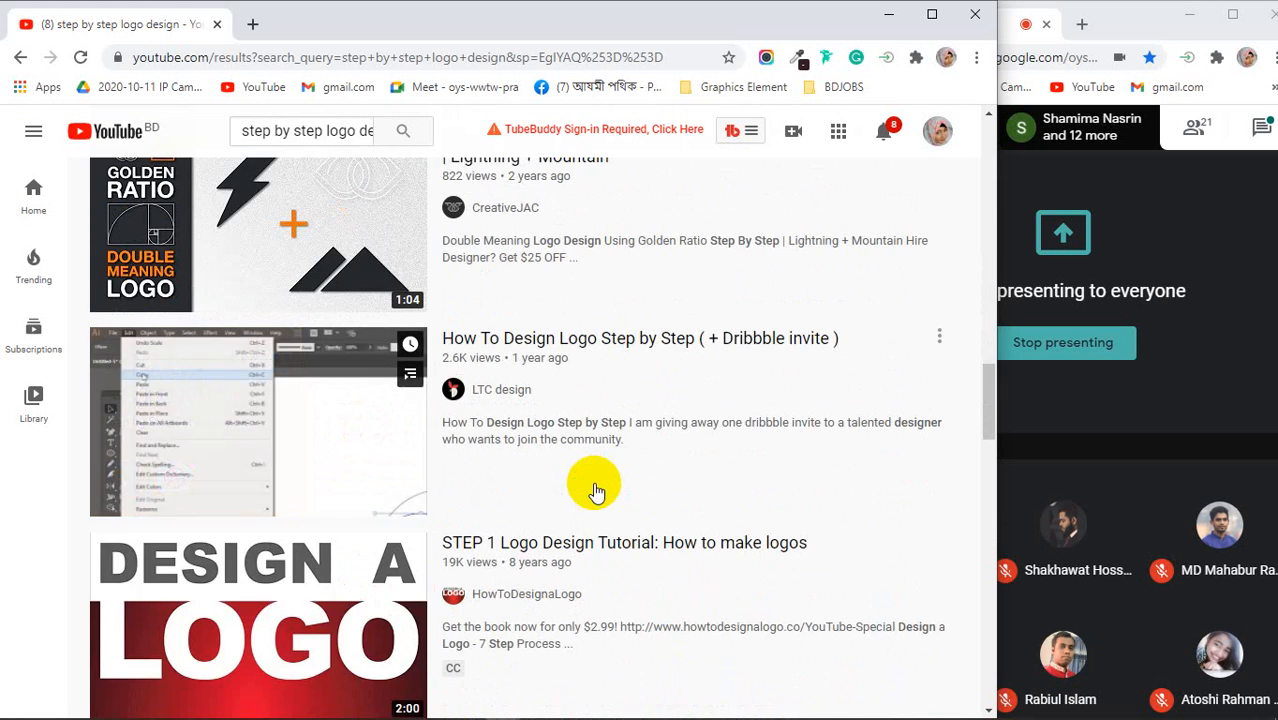
scroll(594, 490, down, 7)
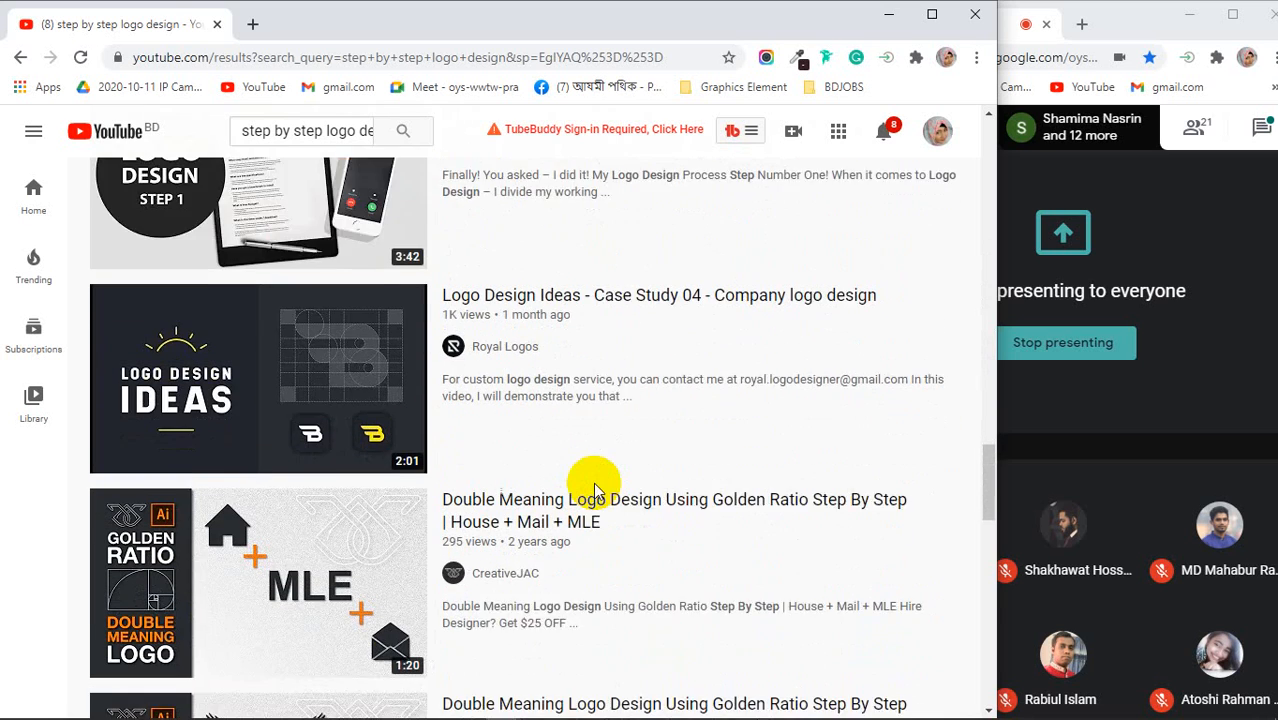
scroll(594, 490, down, 1)
scroll(594, 490, down, 8)
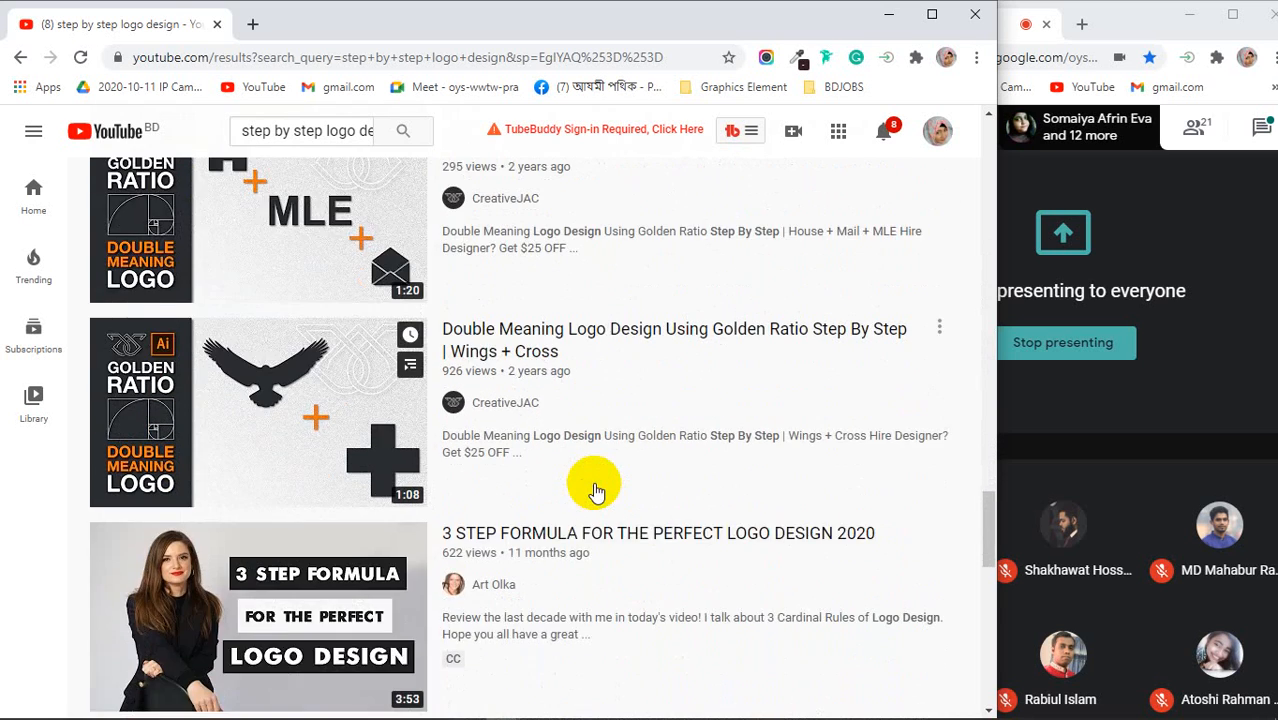
Switch the duration filter to Long (> 20 minutes) and look through the full-length logo design process videos
scroll(594, 490, up, 5)
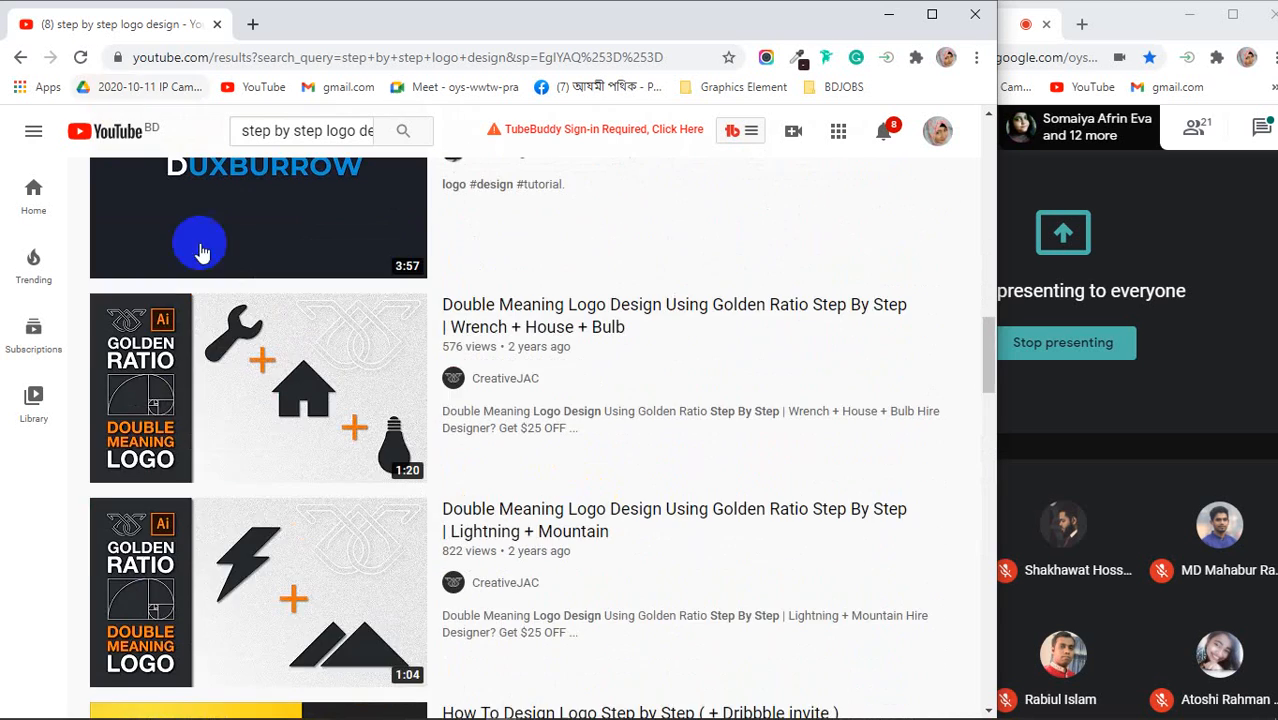
scroll(200, 252, up, 10)
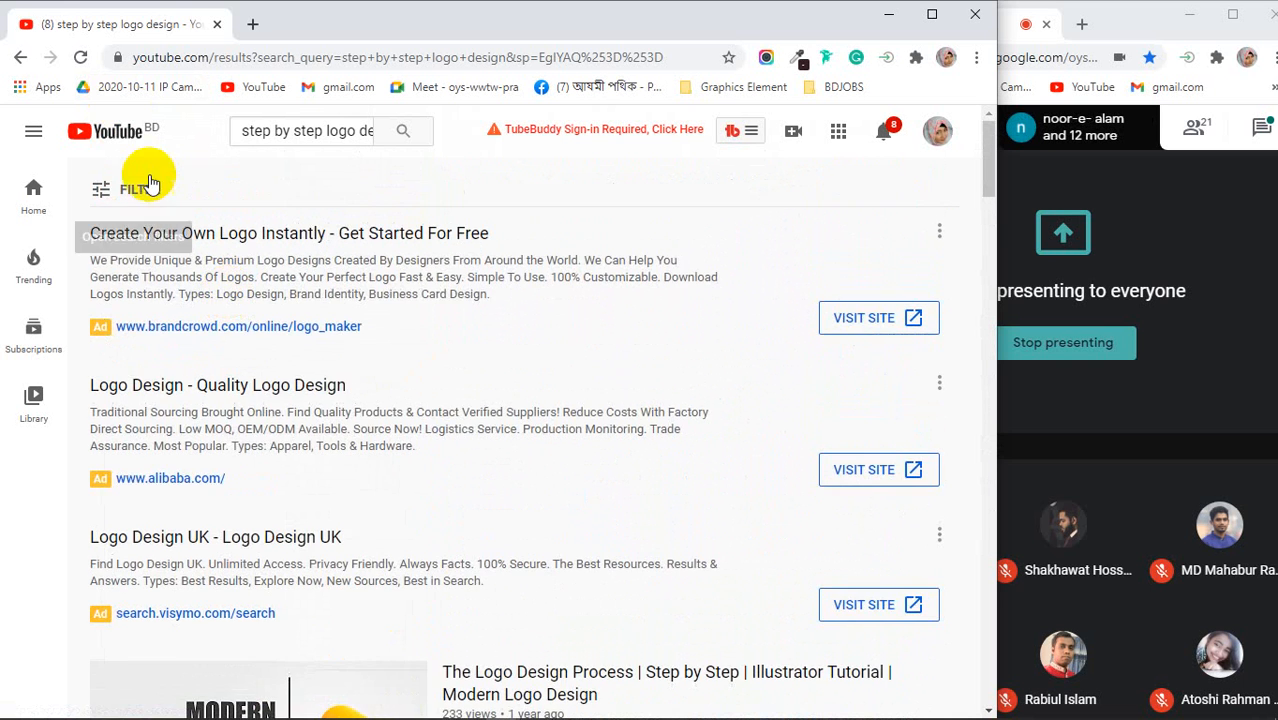
click(139, 182)
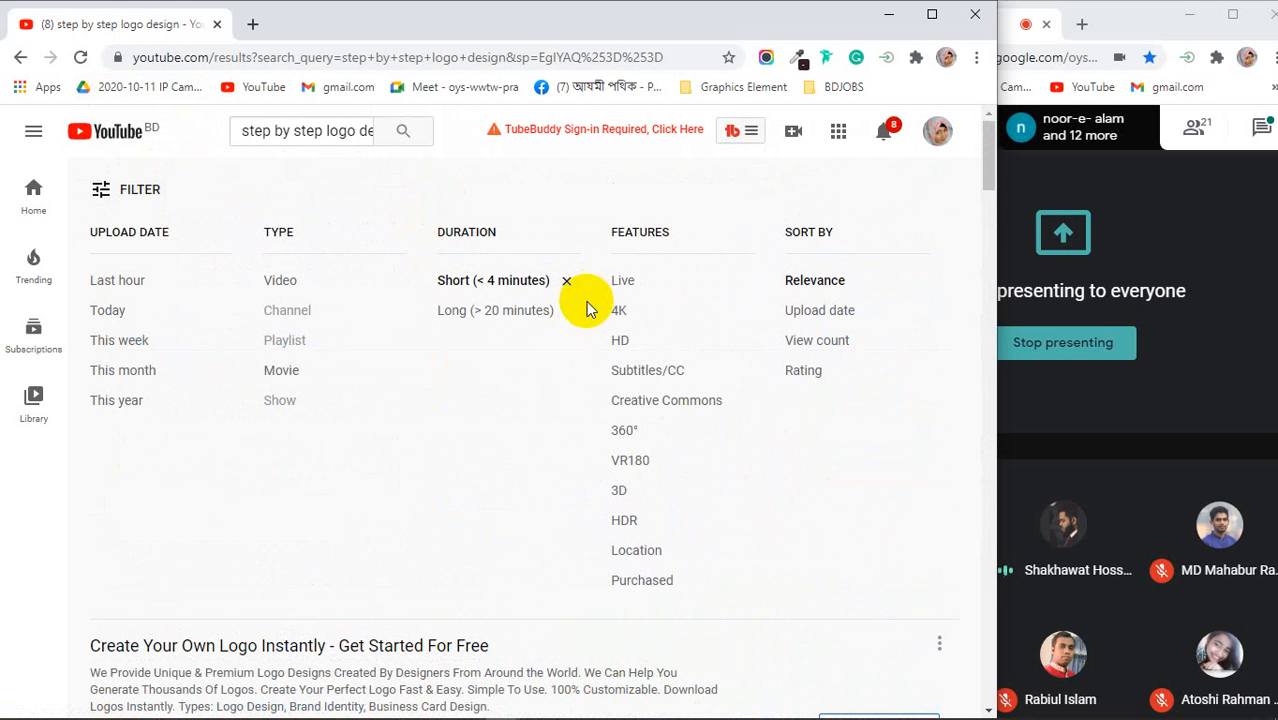
click(456, 314)
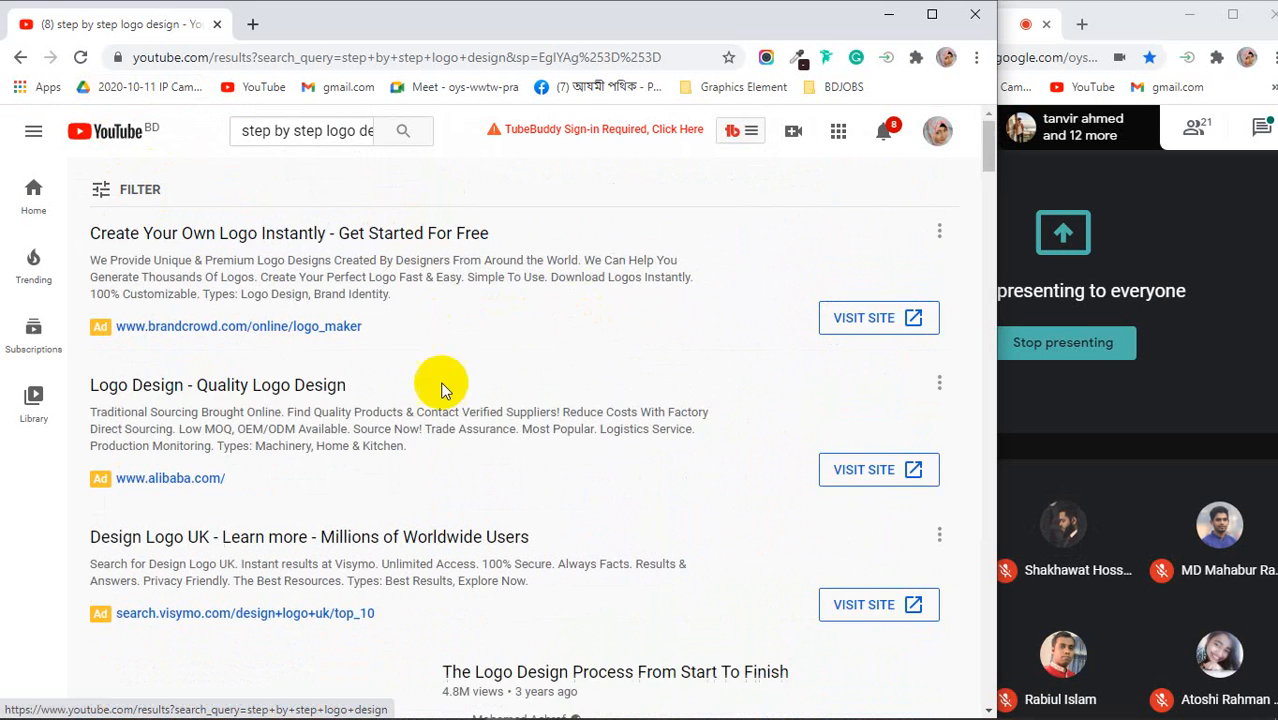
scroll(474, 448, down, 3)
scroll(590, 520, down, 2)
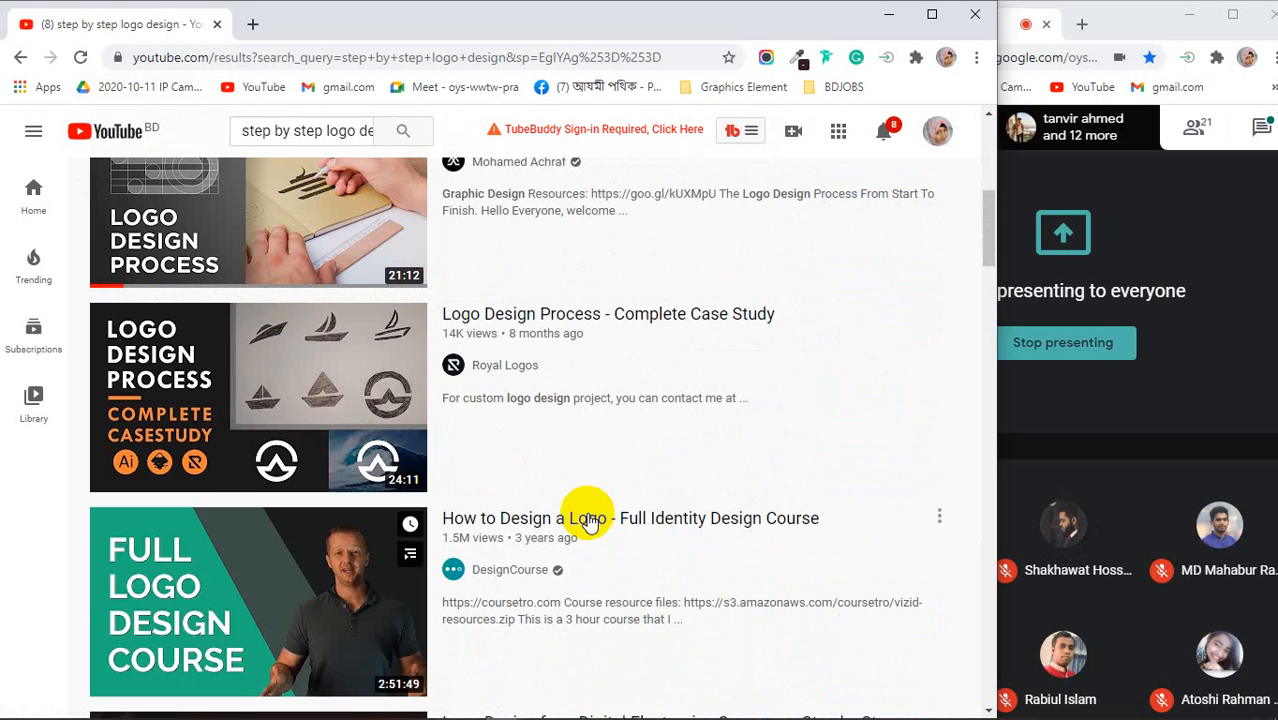
scroll(298, 393, down, 1)
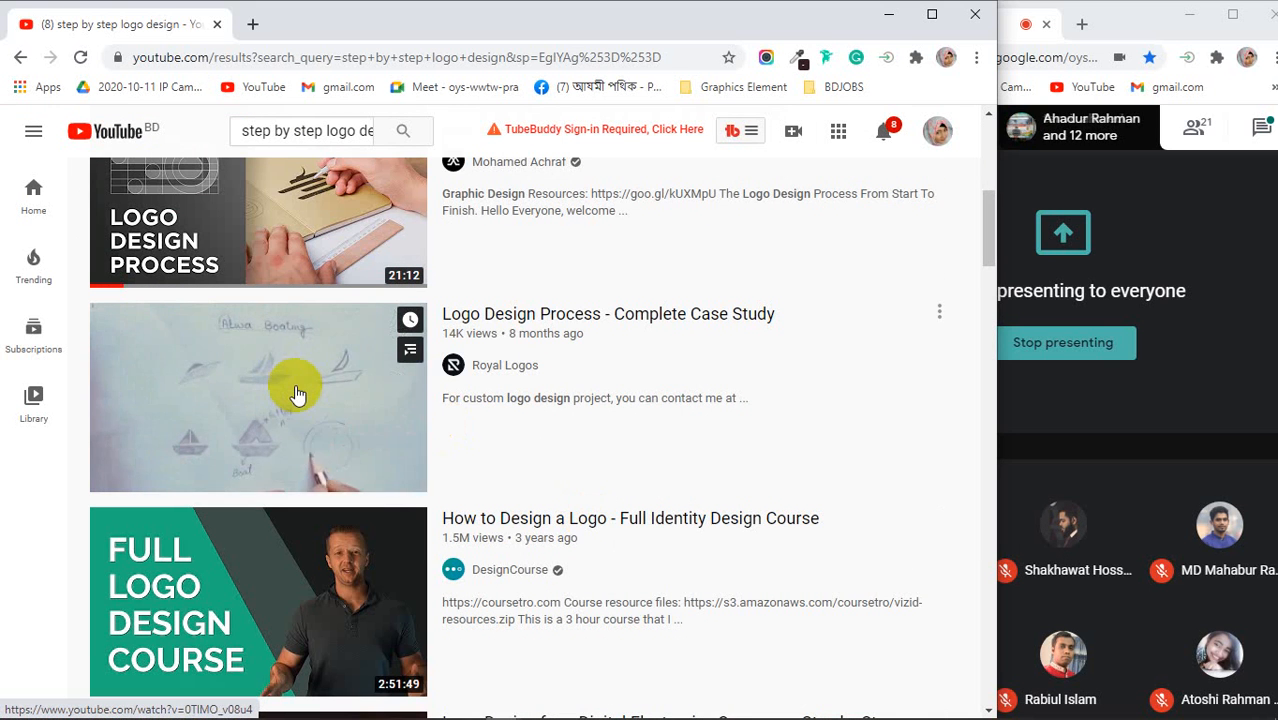
Open "Logo Design Process - Complete Case Study" and skip ahead to the Alwa Boating requirements at about 1:34, closing the overlay ad
click(296, 391)
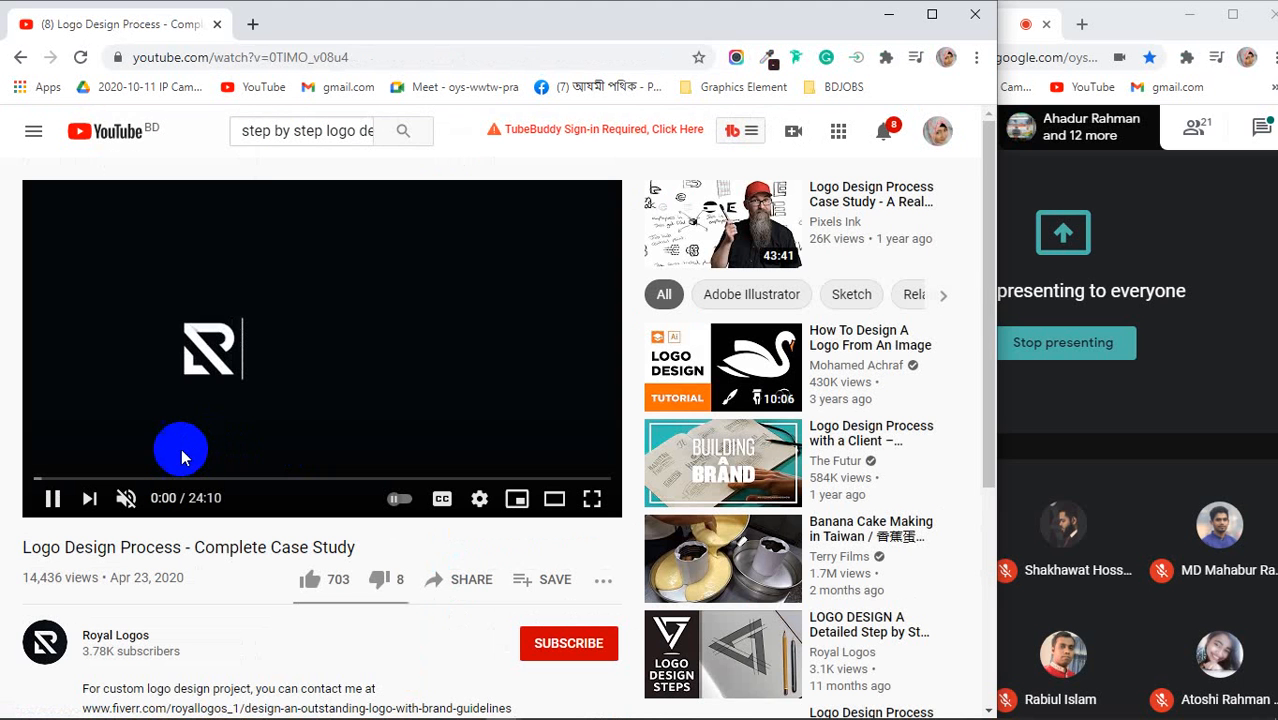
click(72, 480)
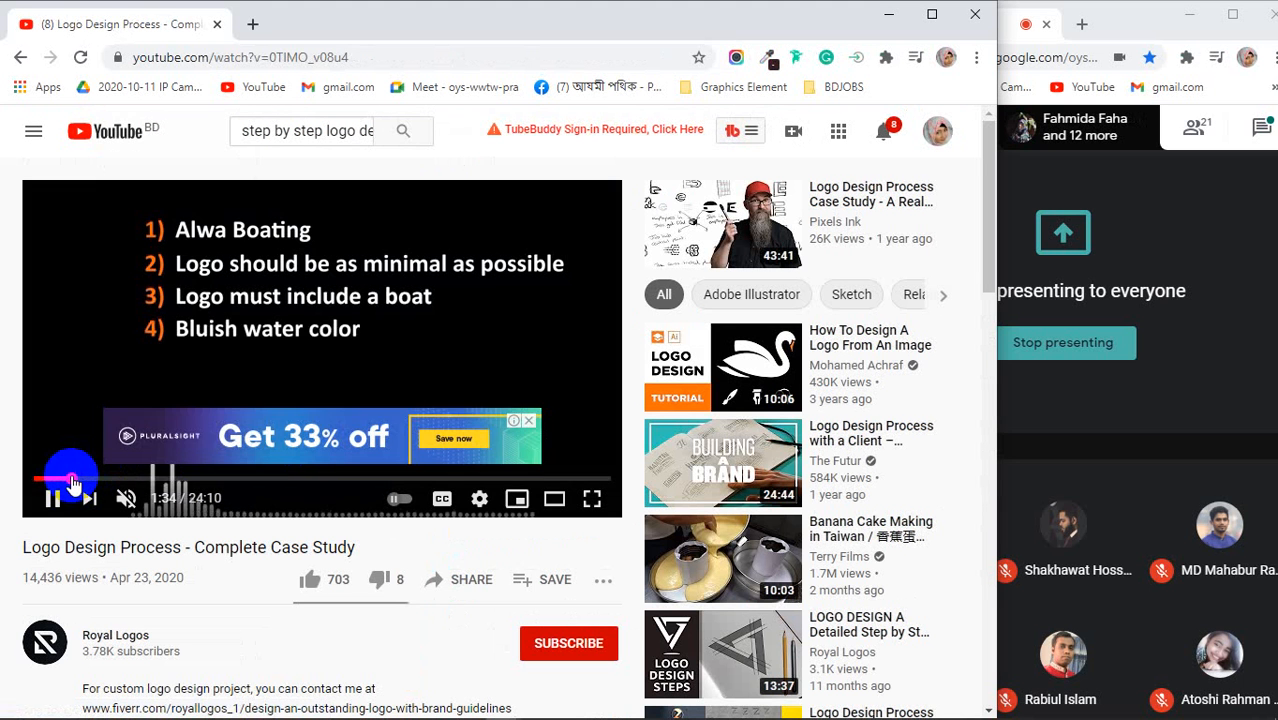
click(529, 424)
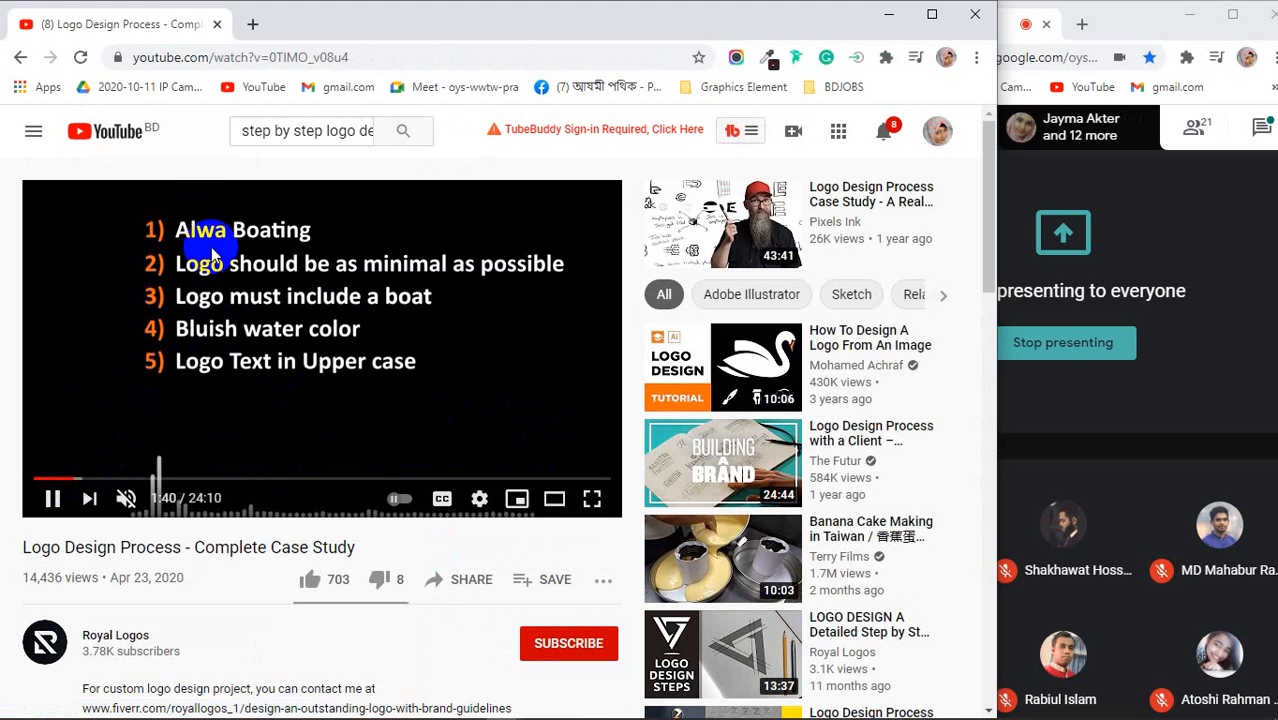
Skip forward through the case study's pencil sketching of the Alwa Boating concepts, up to the enlarged boat sketches at about 4:26
click(95, 468)
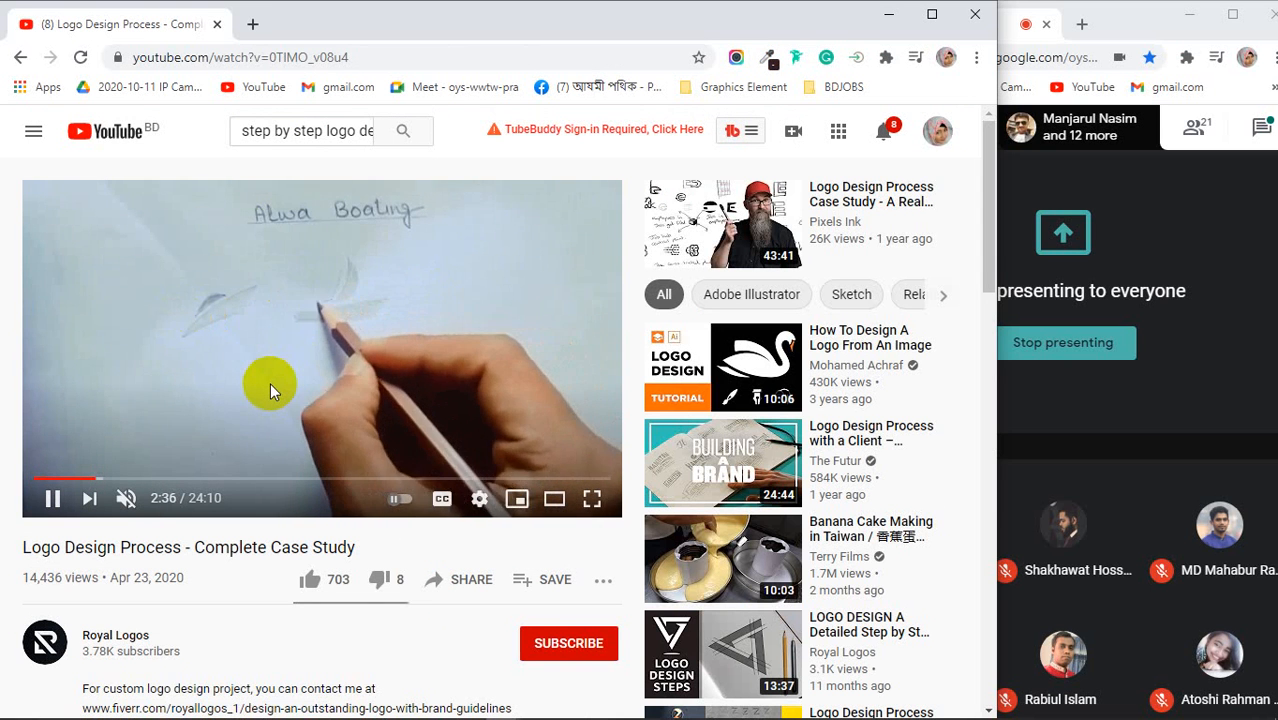
click(115, 480)
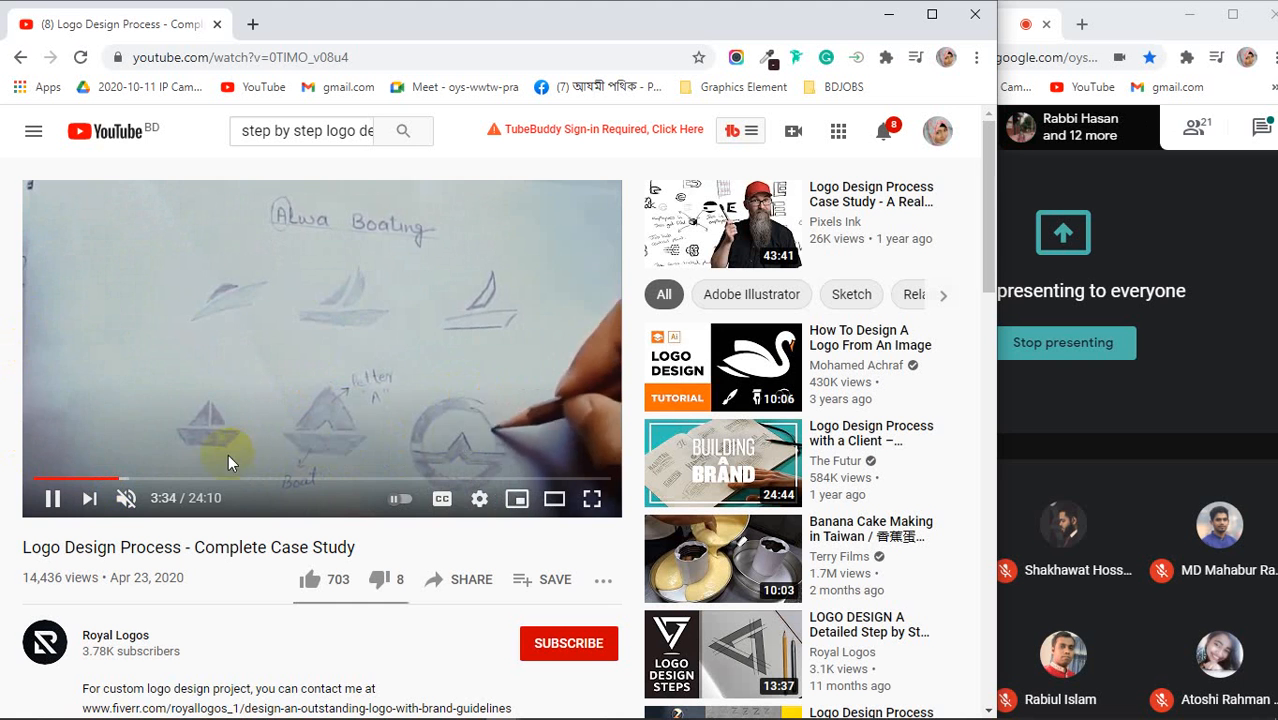
click(140, 480)
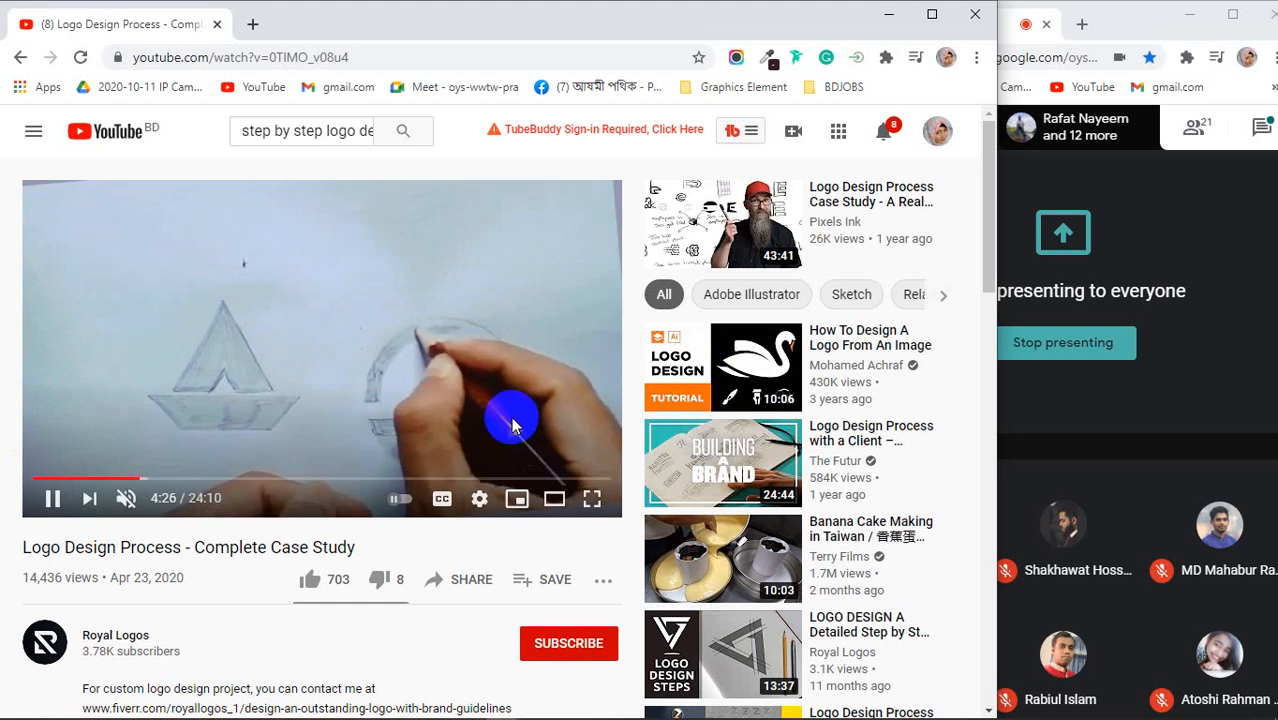
click(512, 414)
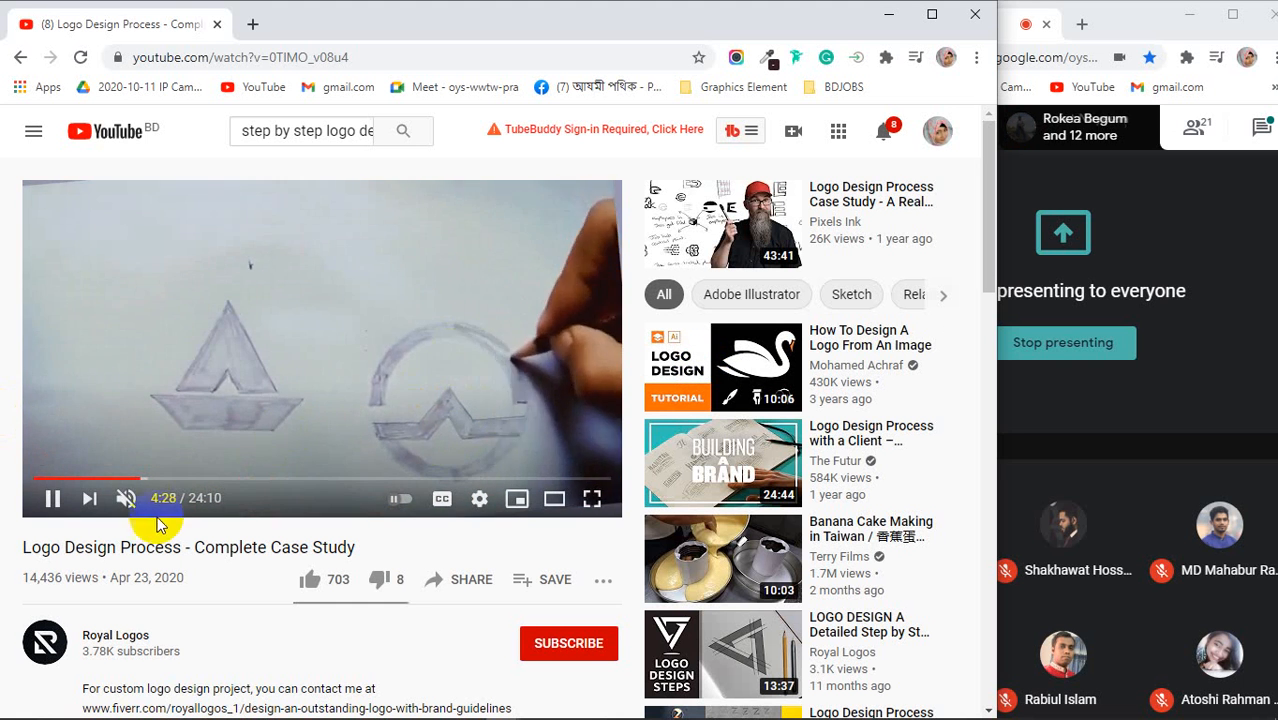
Preview the video's "Convert Sketch to Vector" part, then jump back to the annotated letter A and boat sketches
click(155, 480)
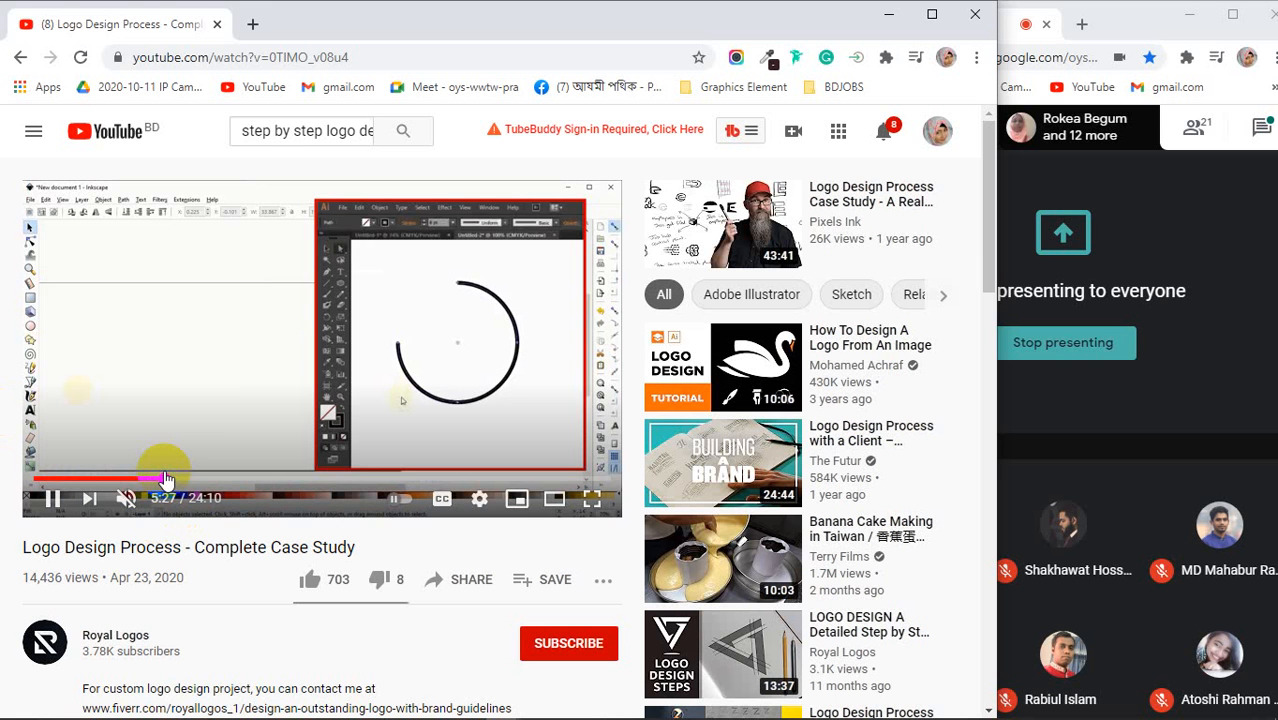
click(152, 482)
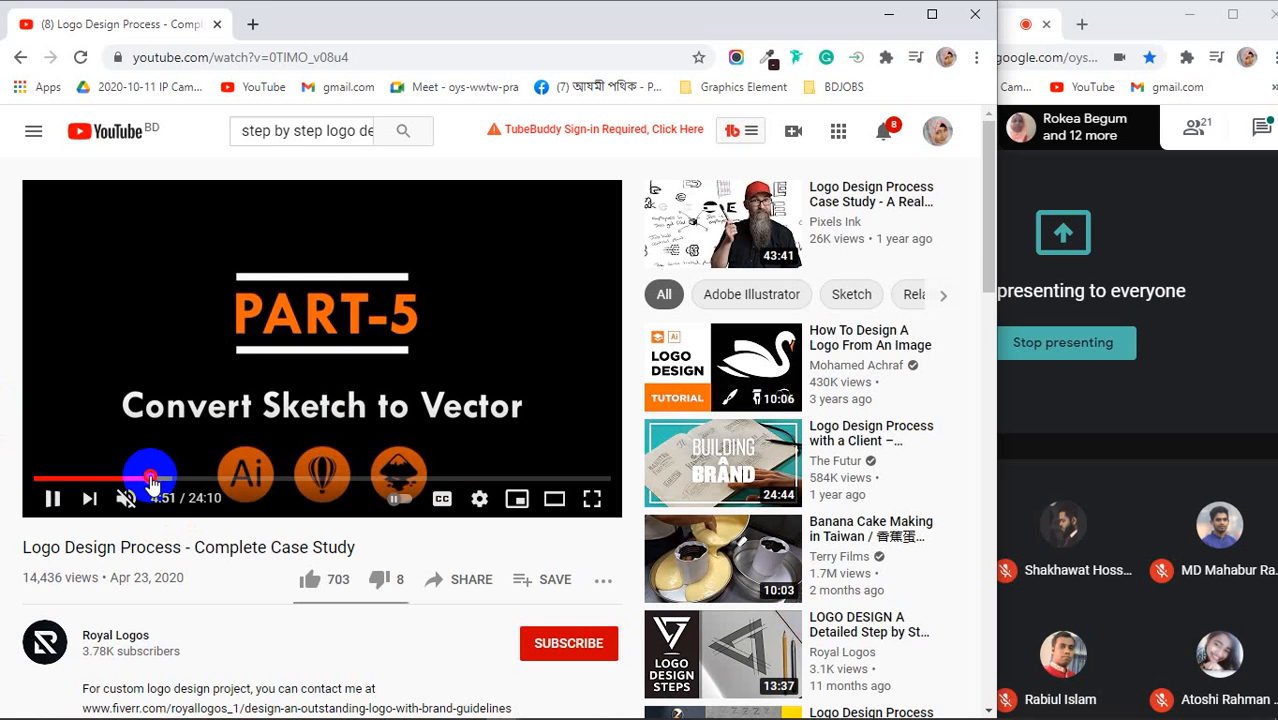
click(145, 482)
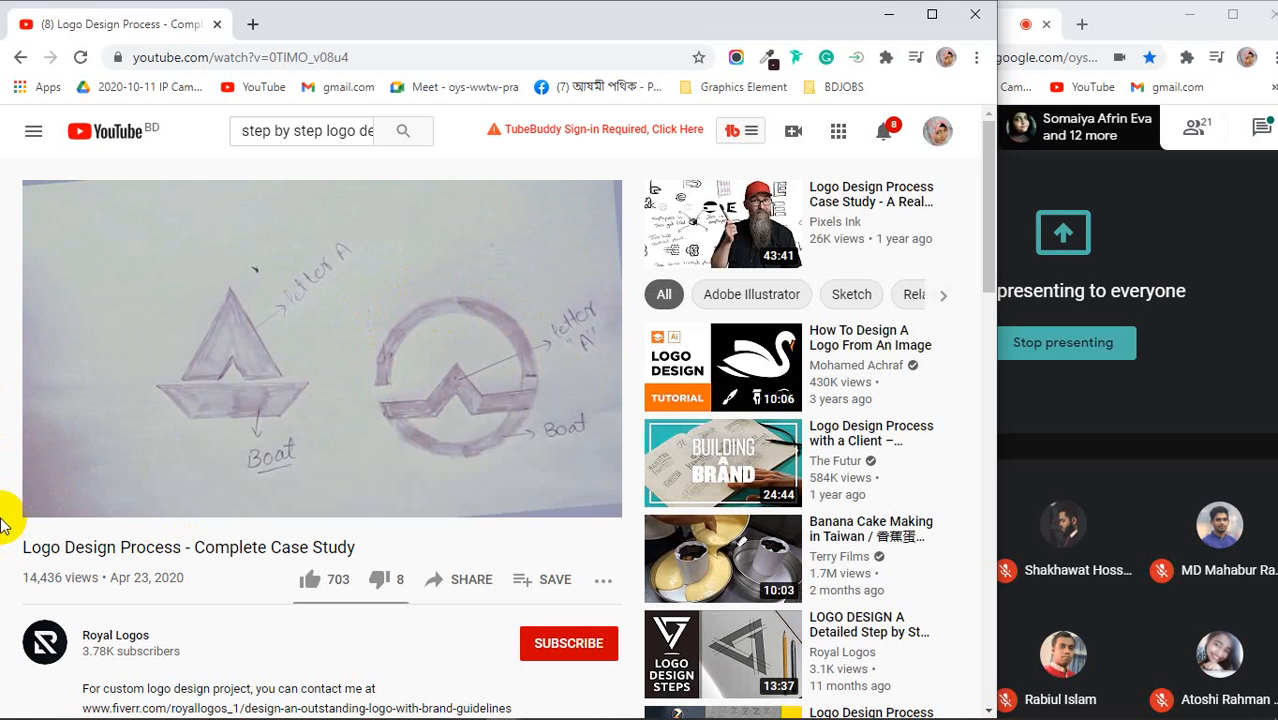
Skip forward through the case study's "Convert Sketch to Vector" part, past the tools overview, to the circle drawing at about 5:24
key(Right)
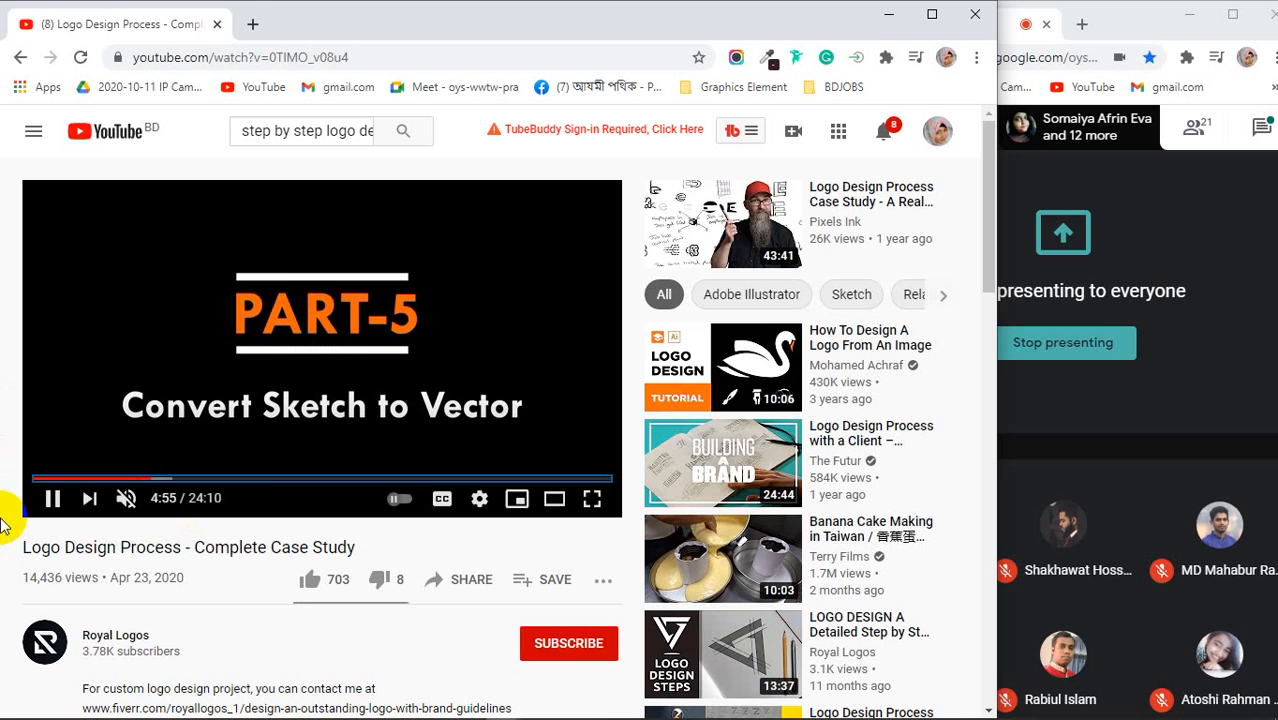
key(Right)
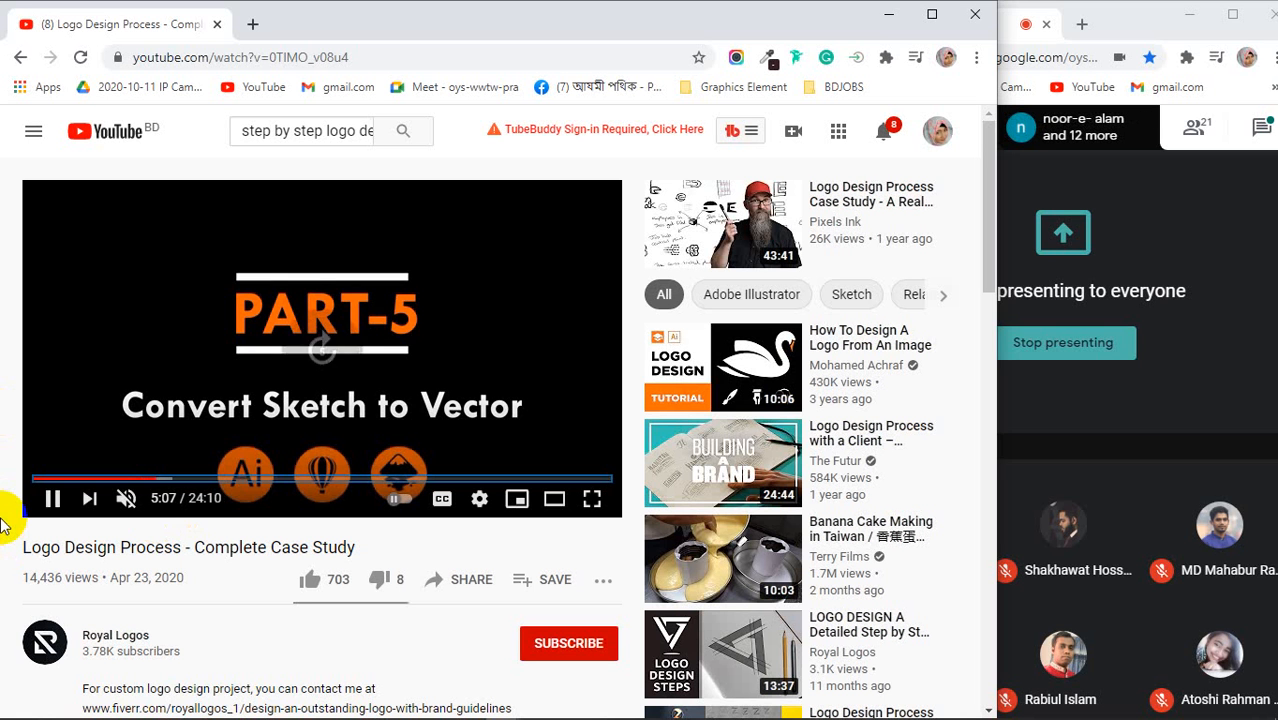
key(Right)
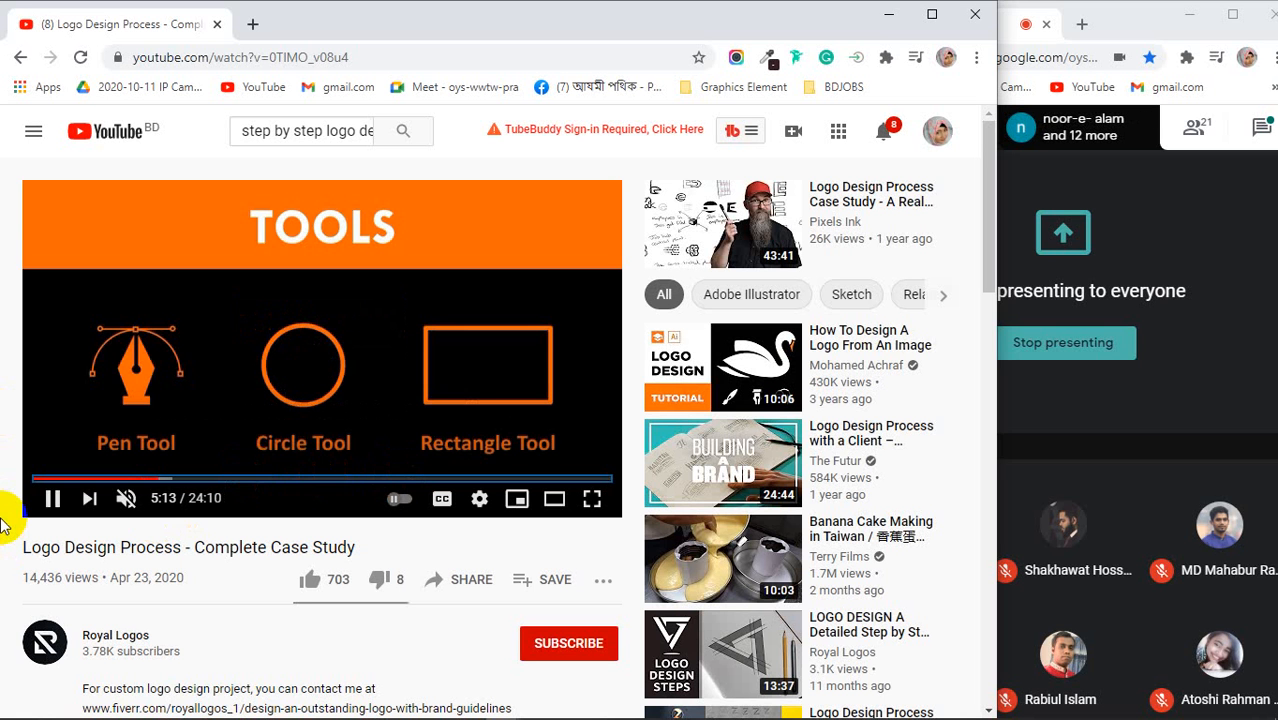
key(Right)
key(Right)
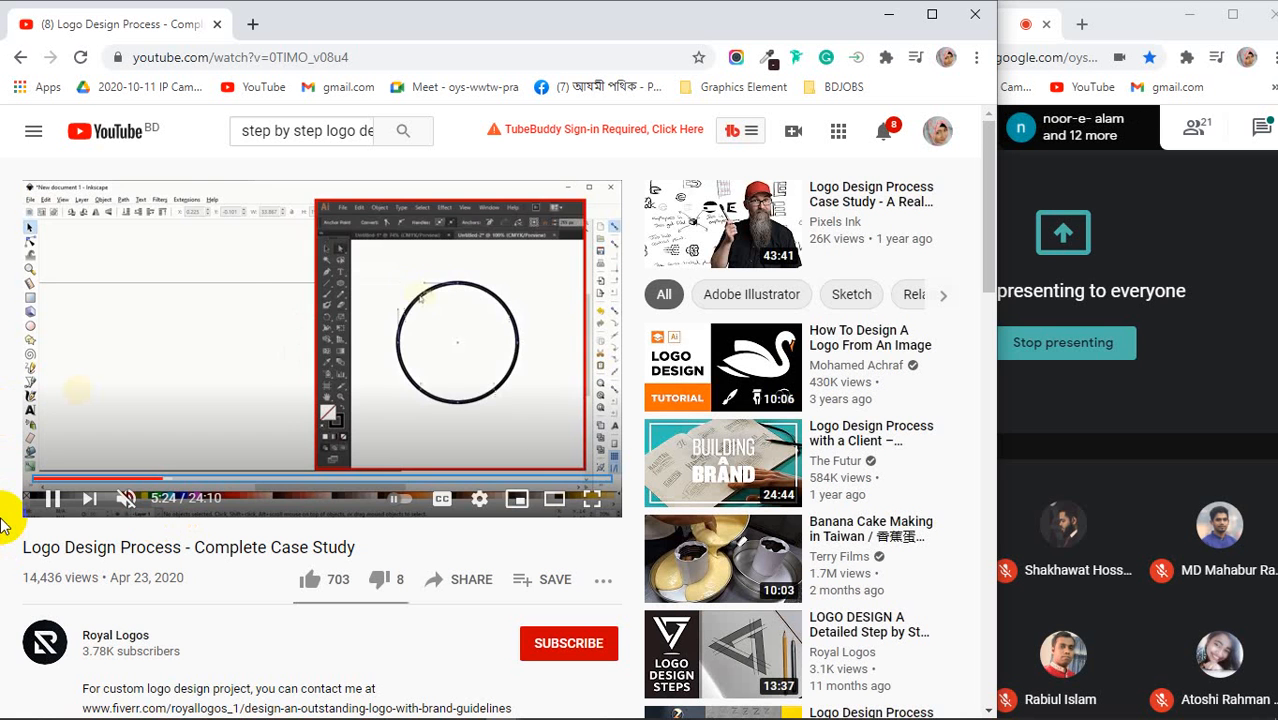
Jump through the case study's line tracing over the boat sketch at about 8:08 and 13:34, and on toward the video's last quarter
click(228, 477)
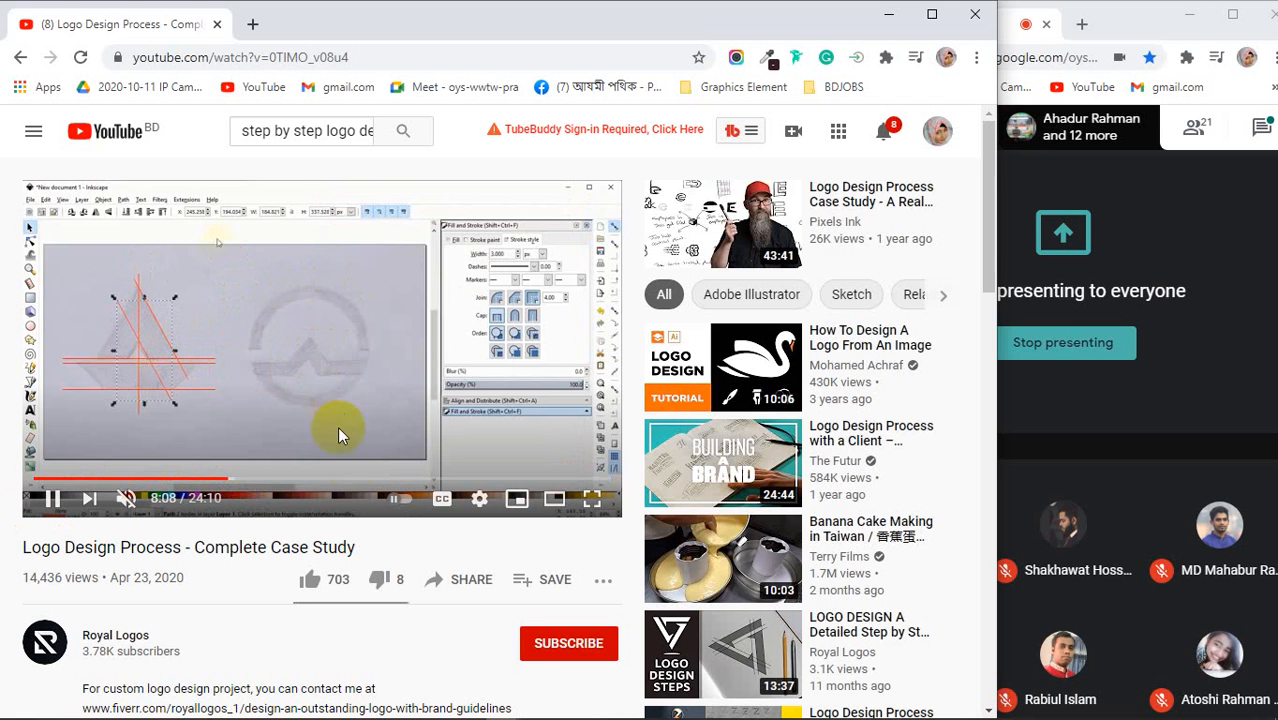
click(358, 487)
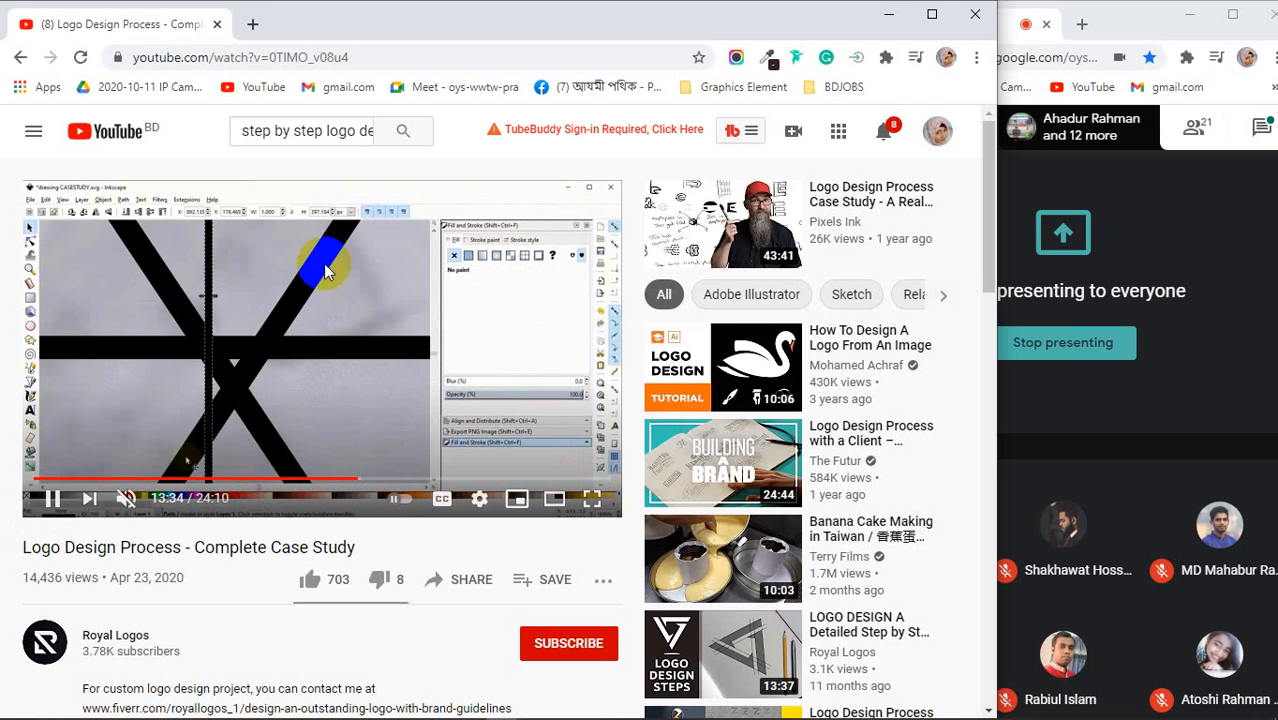
click(468, 481)
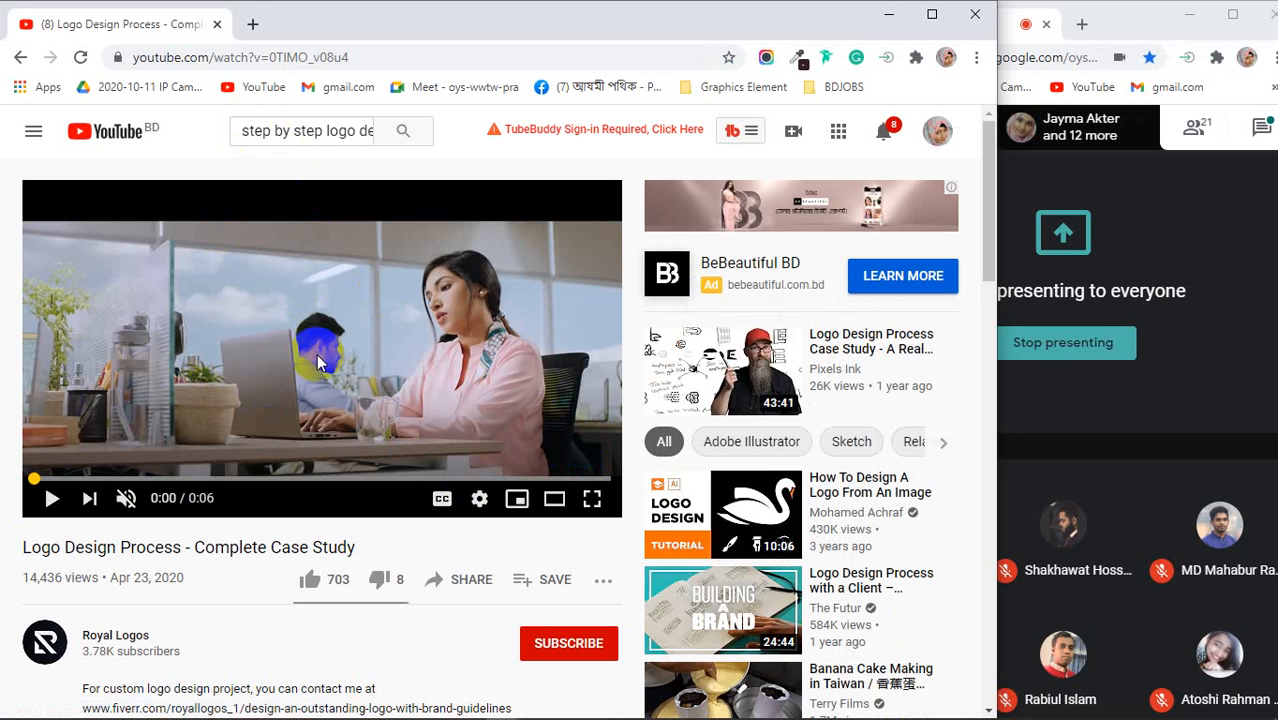
Look through the related videos and open "the logo design process from sketch to the end | adobe illustrator tutorial"
scroll(317, 354, down, 2)
scroll(317, 357, down, 2)
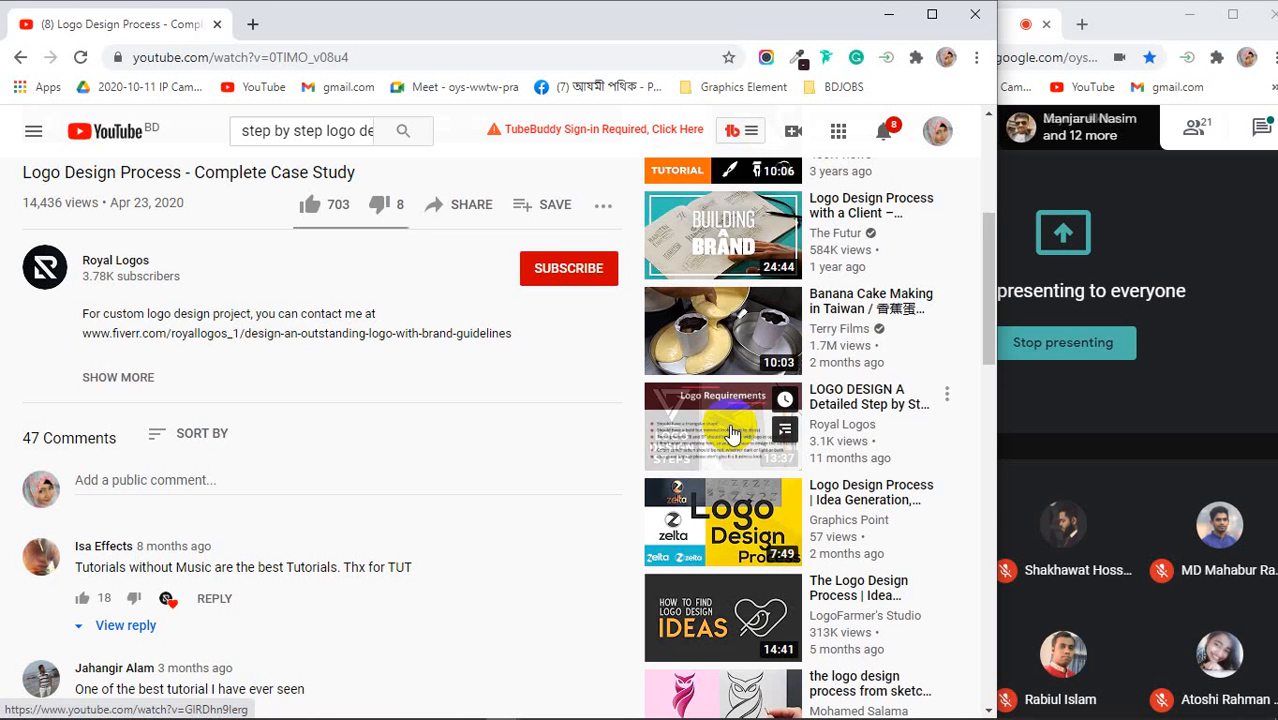
scroll(732, 432, down, 1)
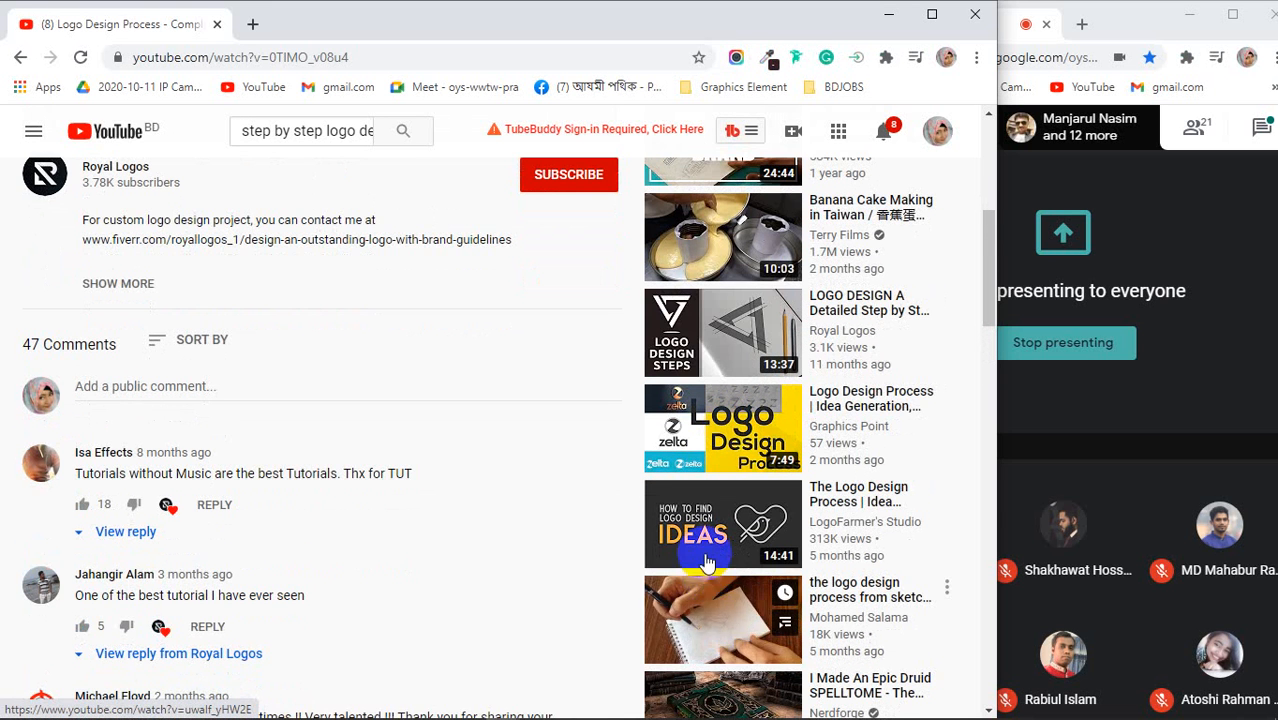
scroll(723, 631, down, 2)
scroll(713, 437, down, 2)
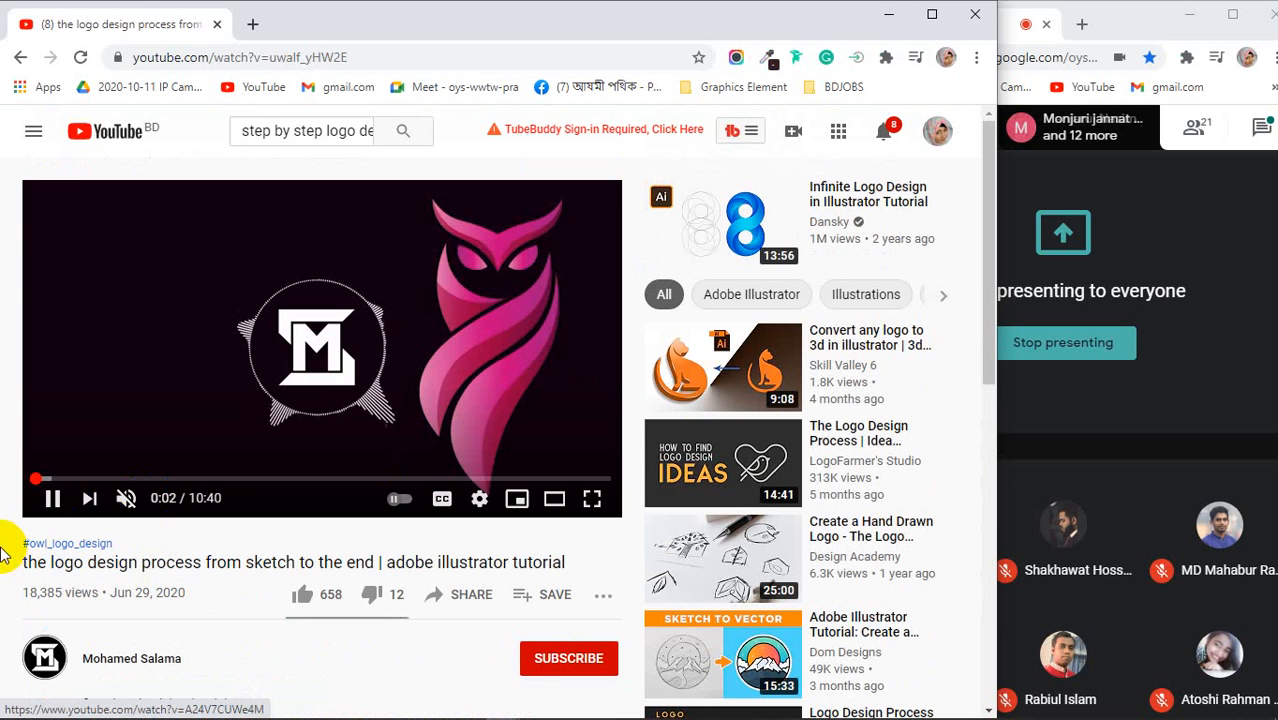
Skip through the owl logo video's pencil sketching to the start of the Illustrator work at about 2:02
click(70, 481)
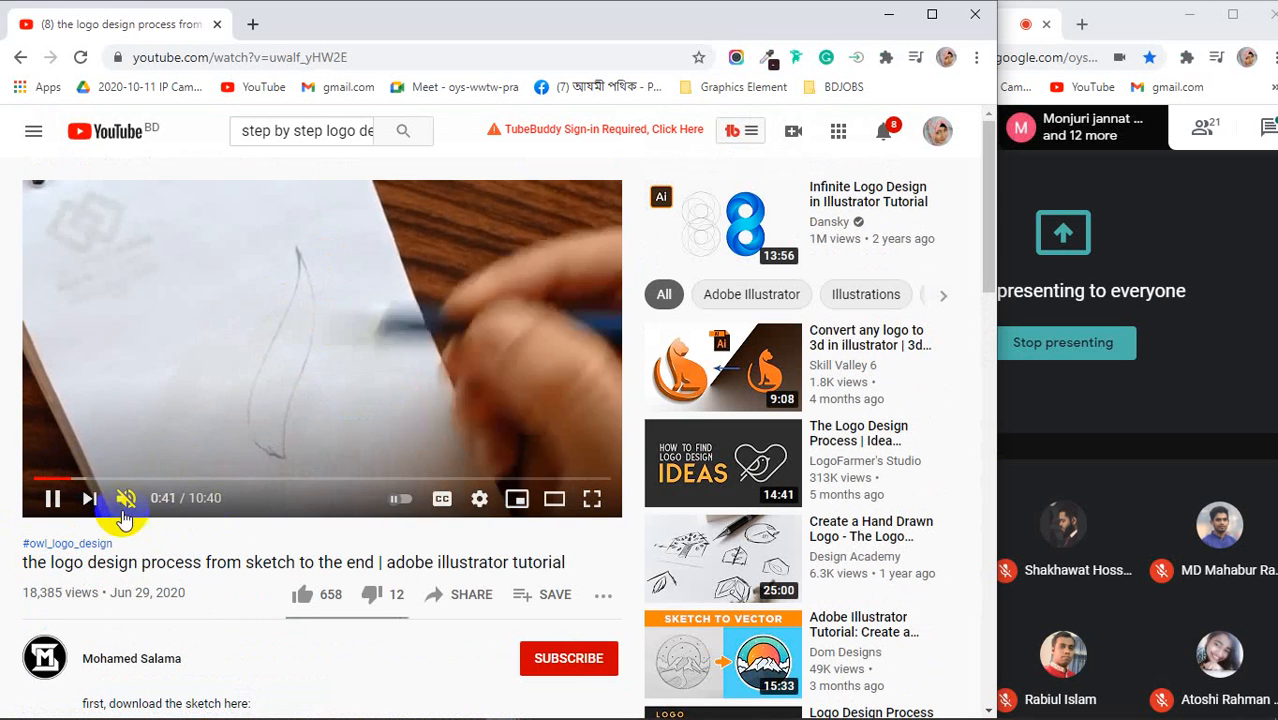
click(111, 481)
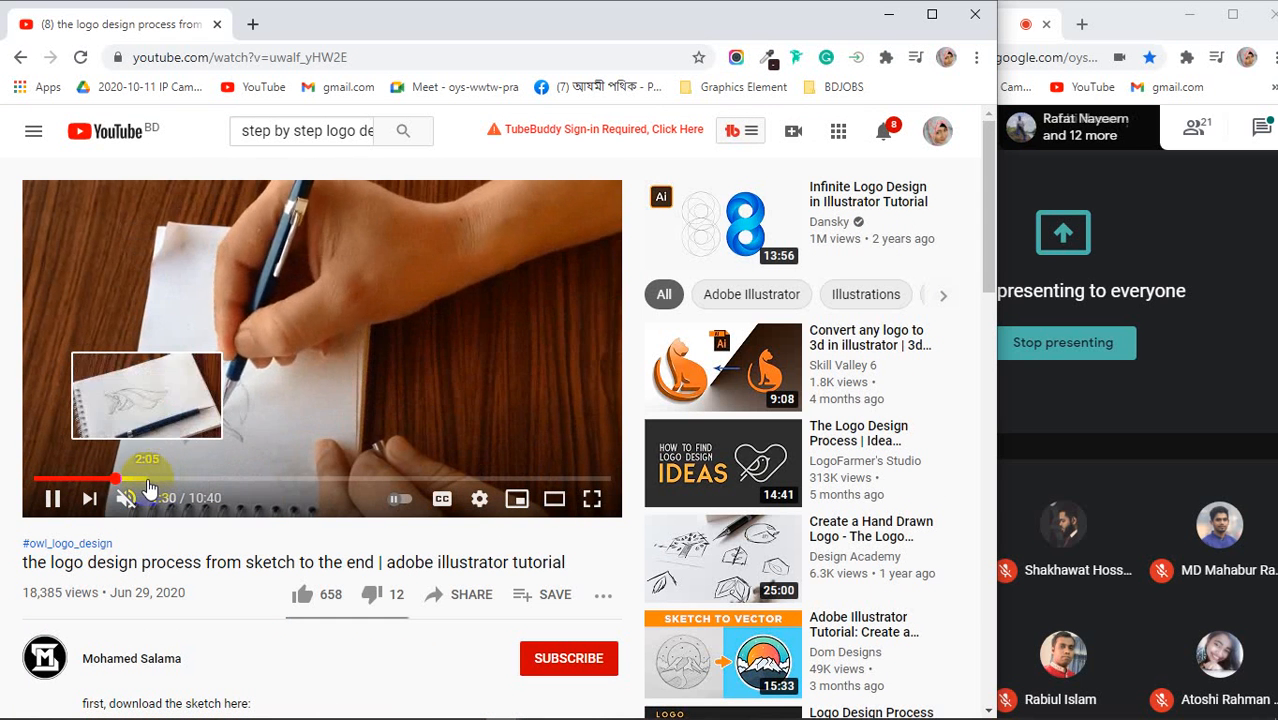
click(148, 484)
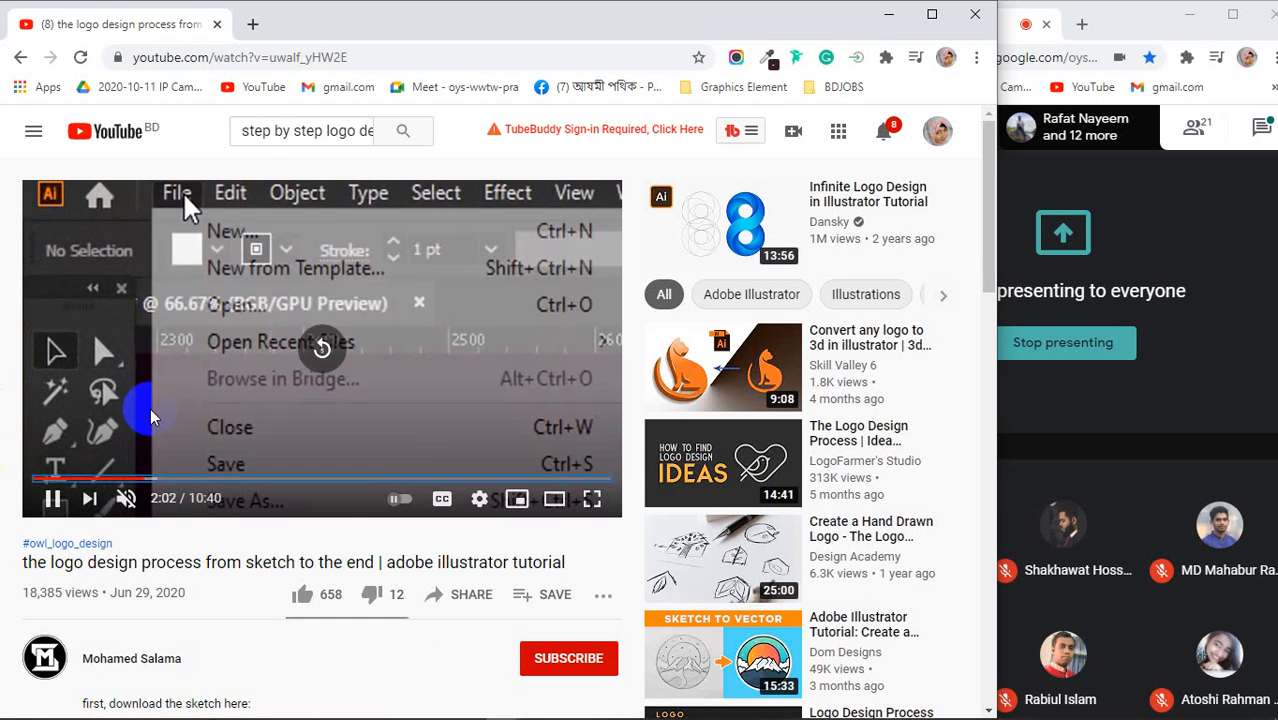
key(j)
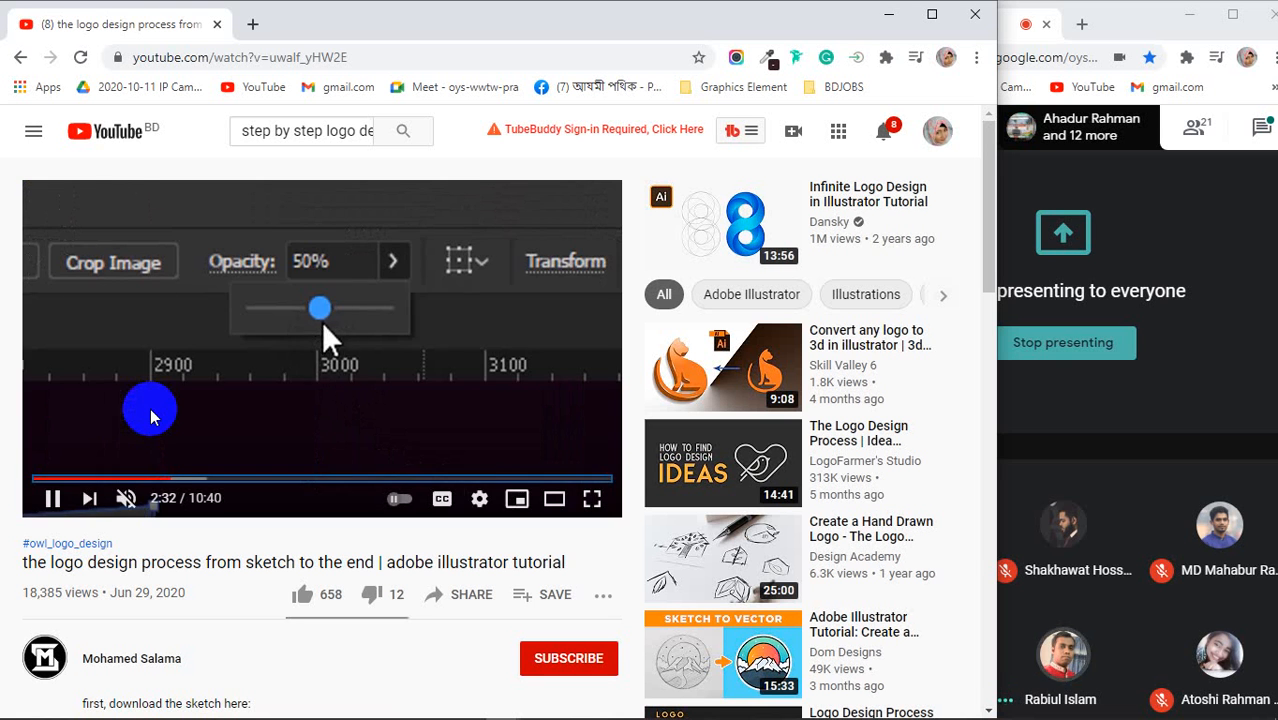
Follow the owl video from the sketch's opacity and lock settings through the curve tracing of the head and first eye, to about 3:46
key(Right)
key(Right)
key(Right)
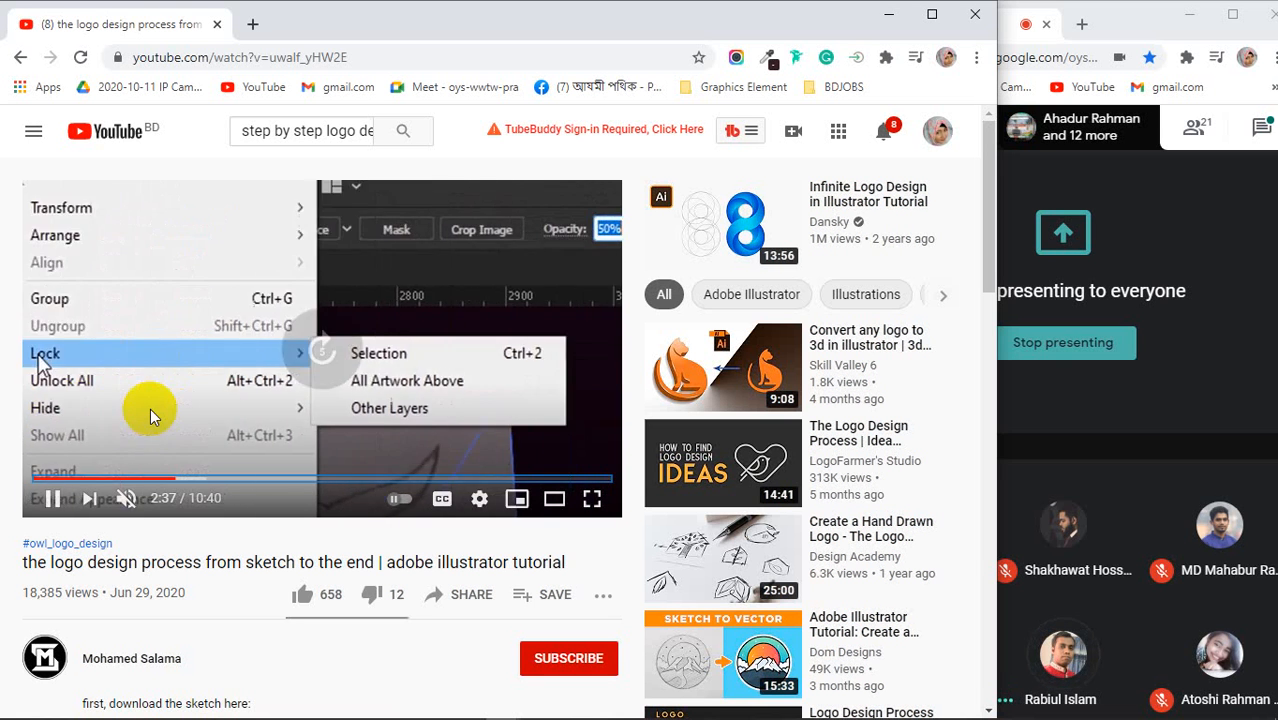
key(Right)
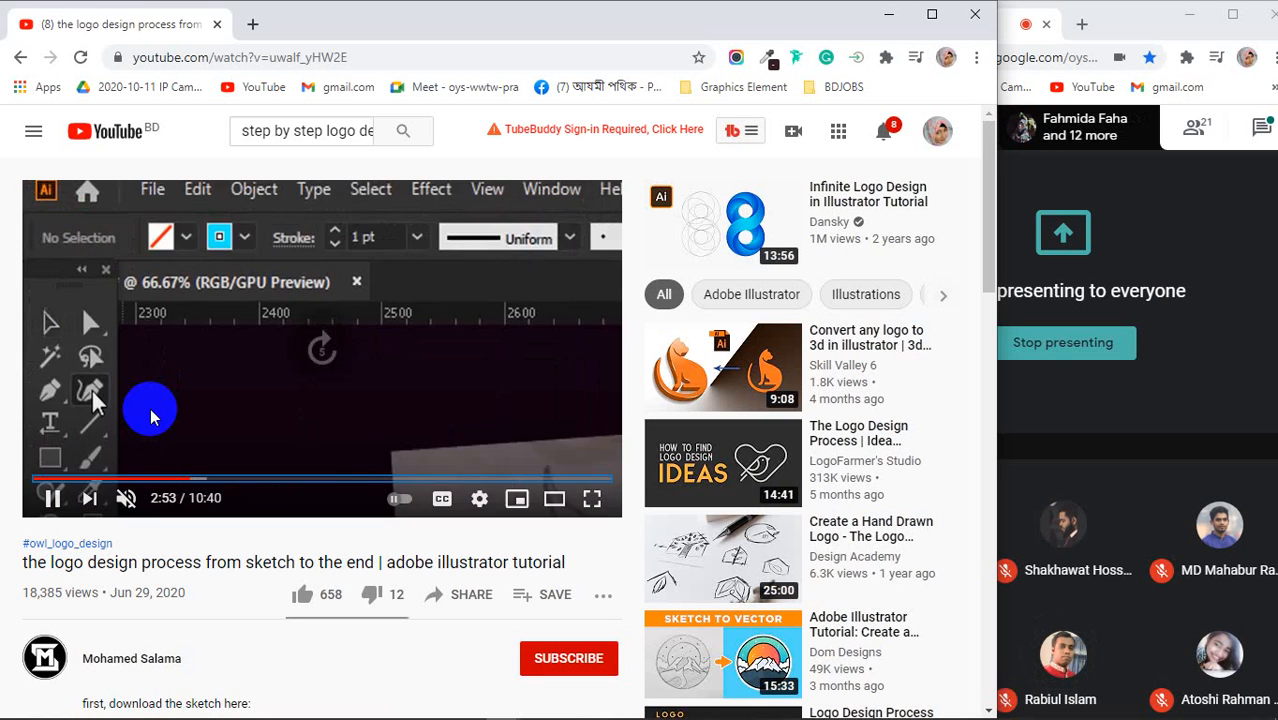
key(Right)
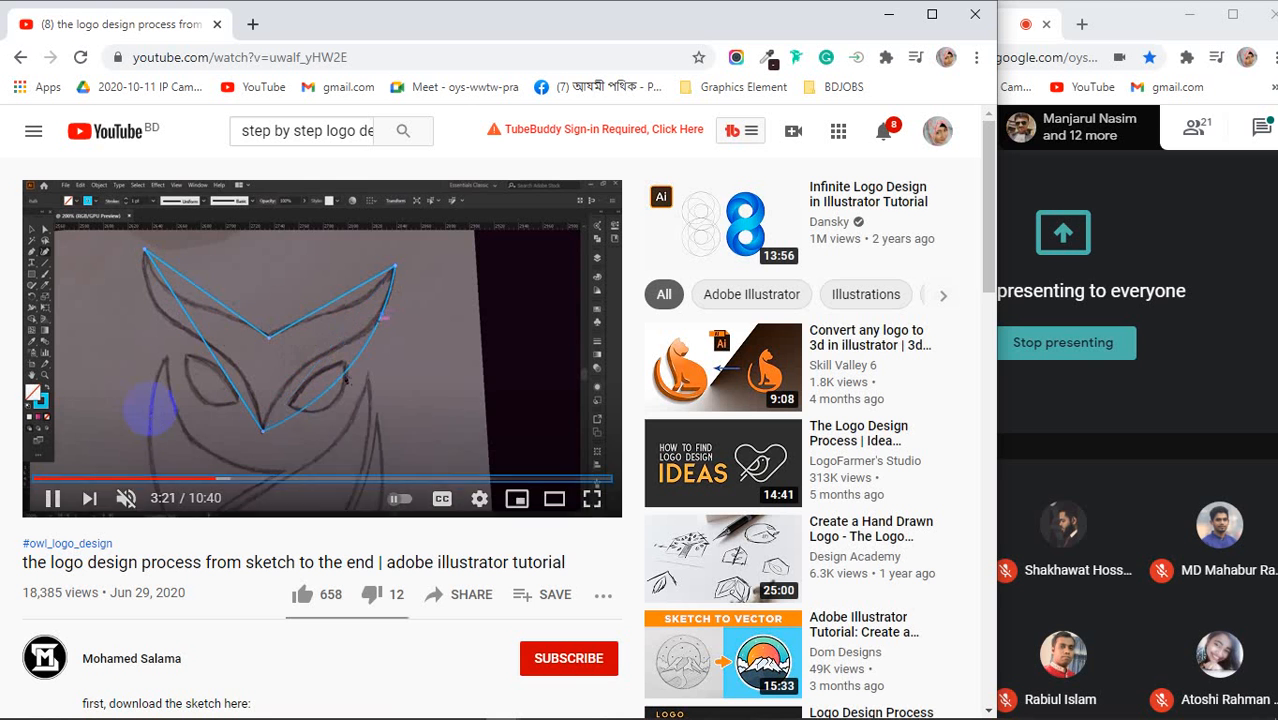
key(Right)
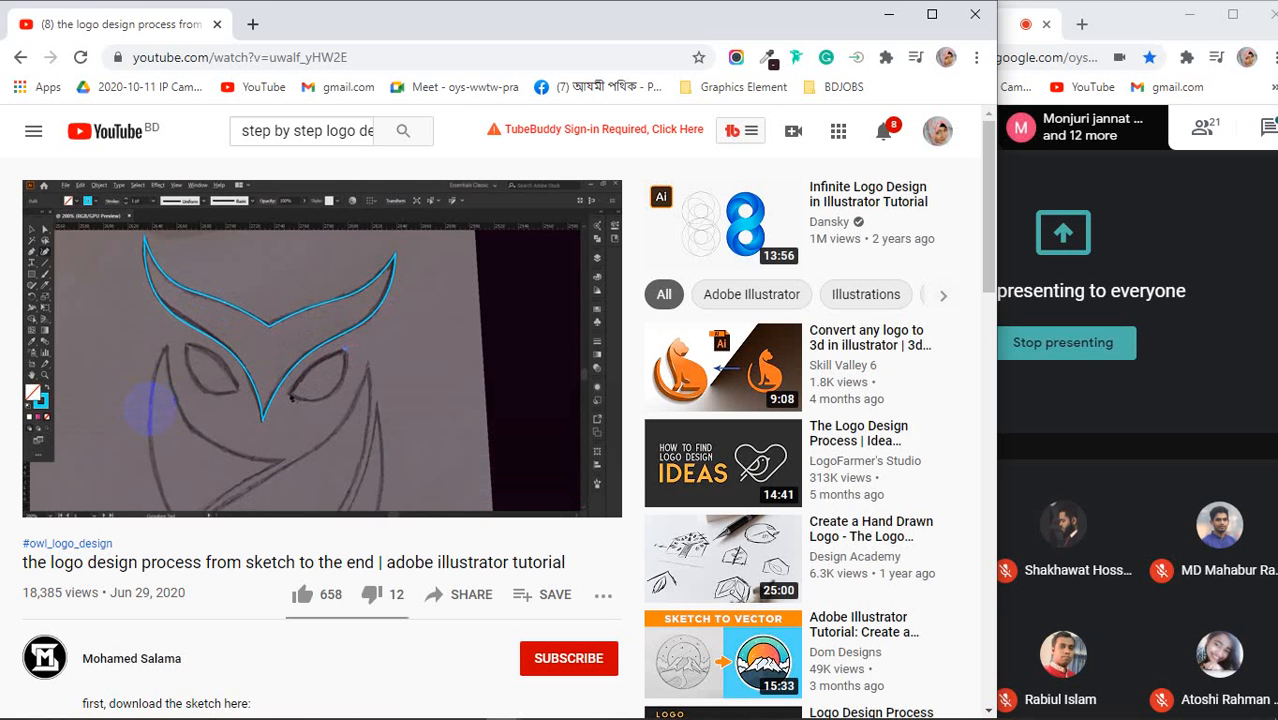
key(Right)
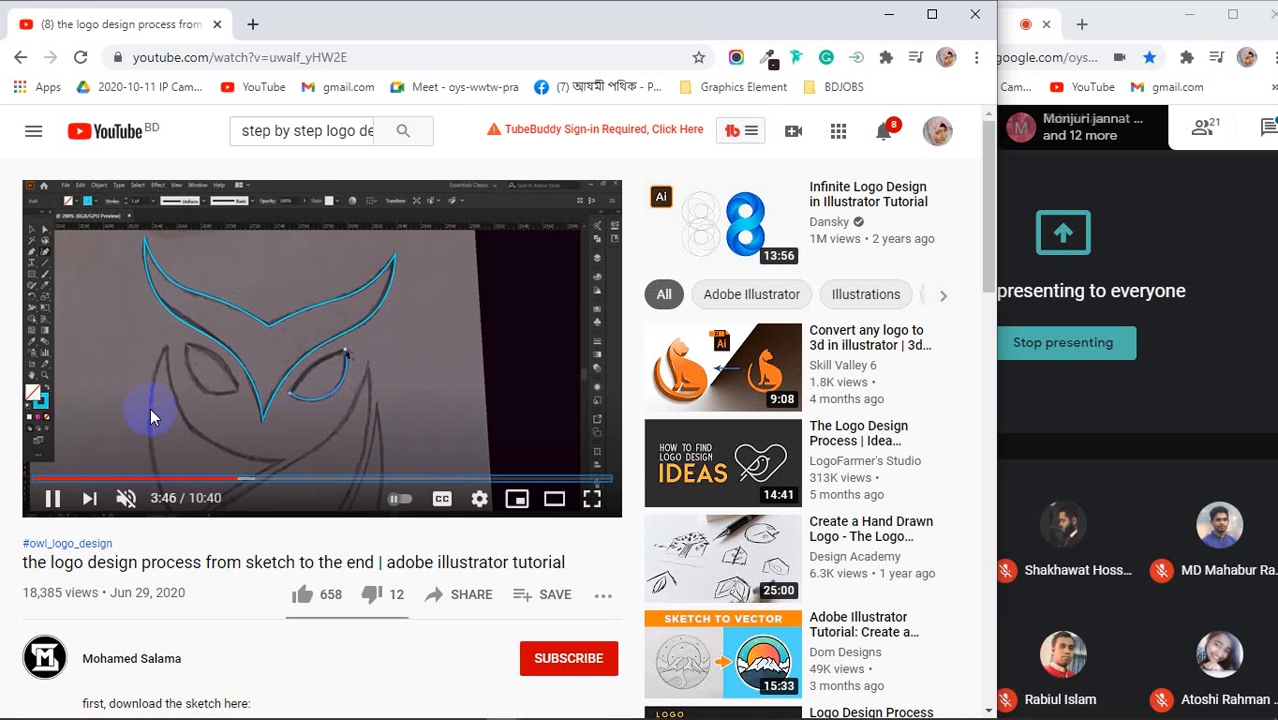
Skip forward through the tracing of the owl's eyes and body curves, and pause the video at about 4:37
key(Right)
key(Right)
key(Right)
key(Right)
key(Right)
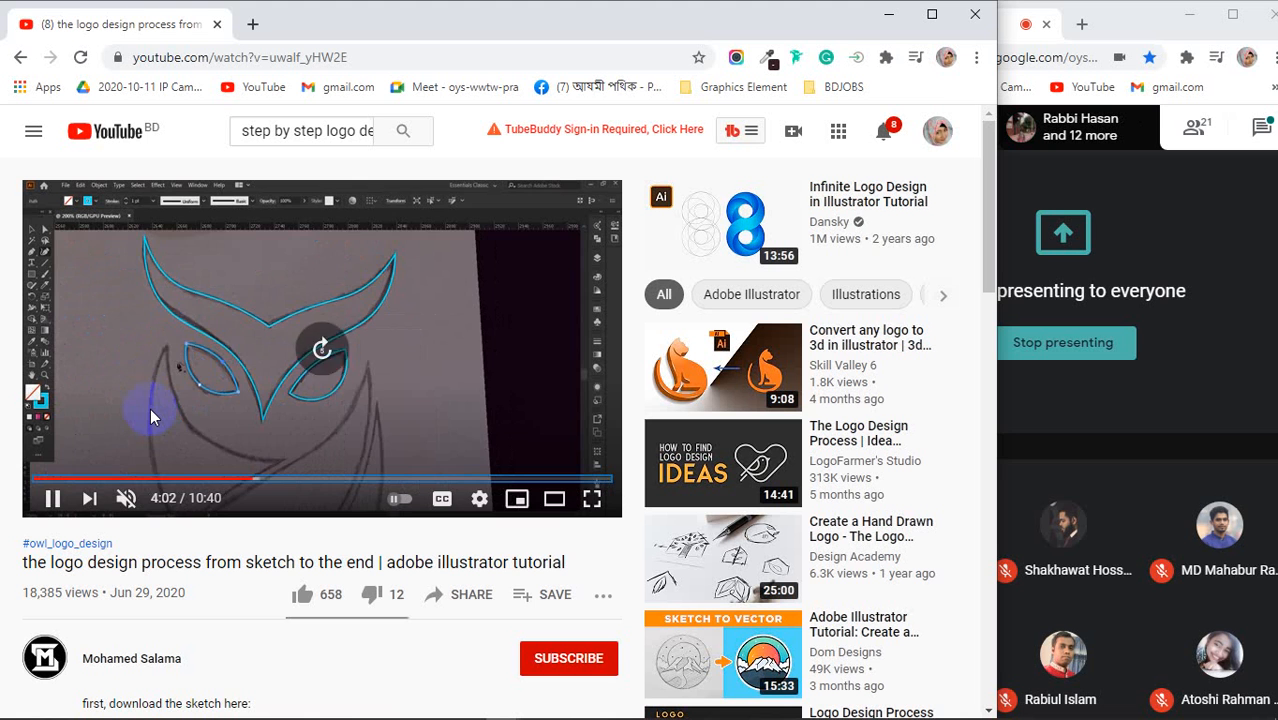
key(Right)
key(Right)
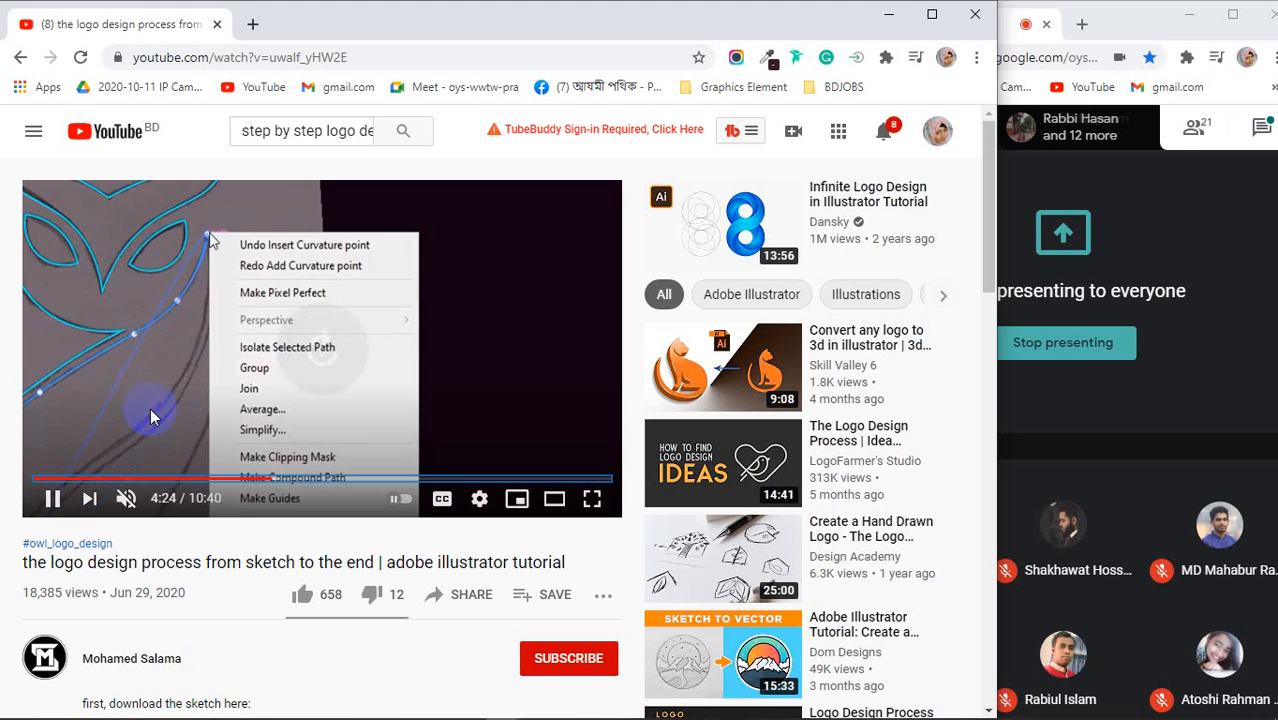
key(Right)
key(Right)
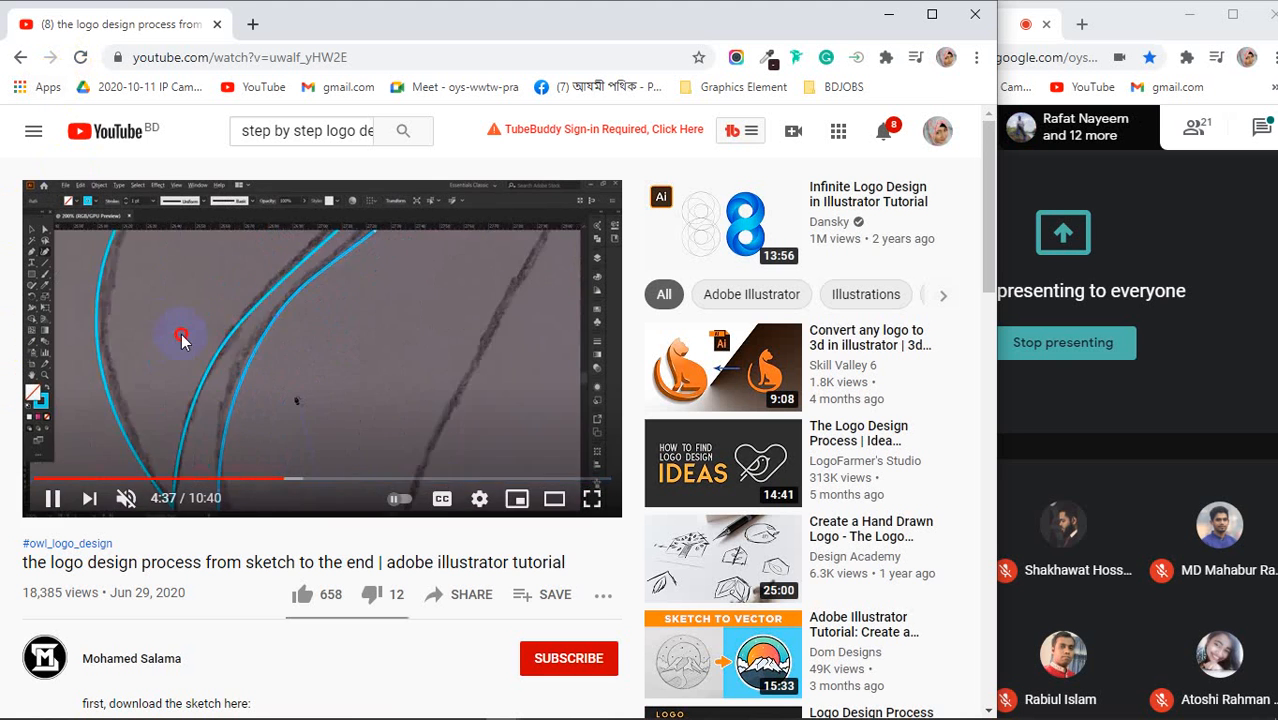
click(181, 337)
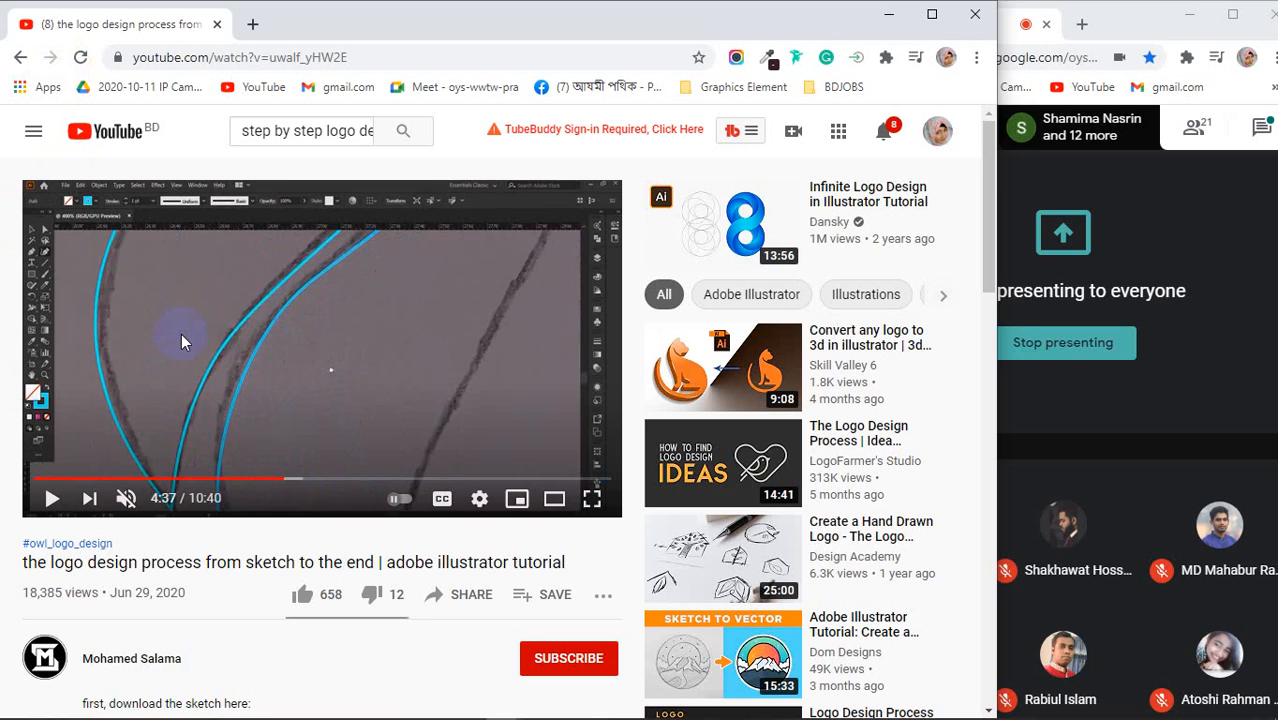
Minimize the YouTube window, maximize the Google Meet window, and show the hidden system tray icons
click(884, 14)
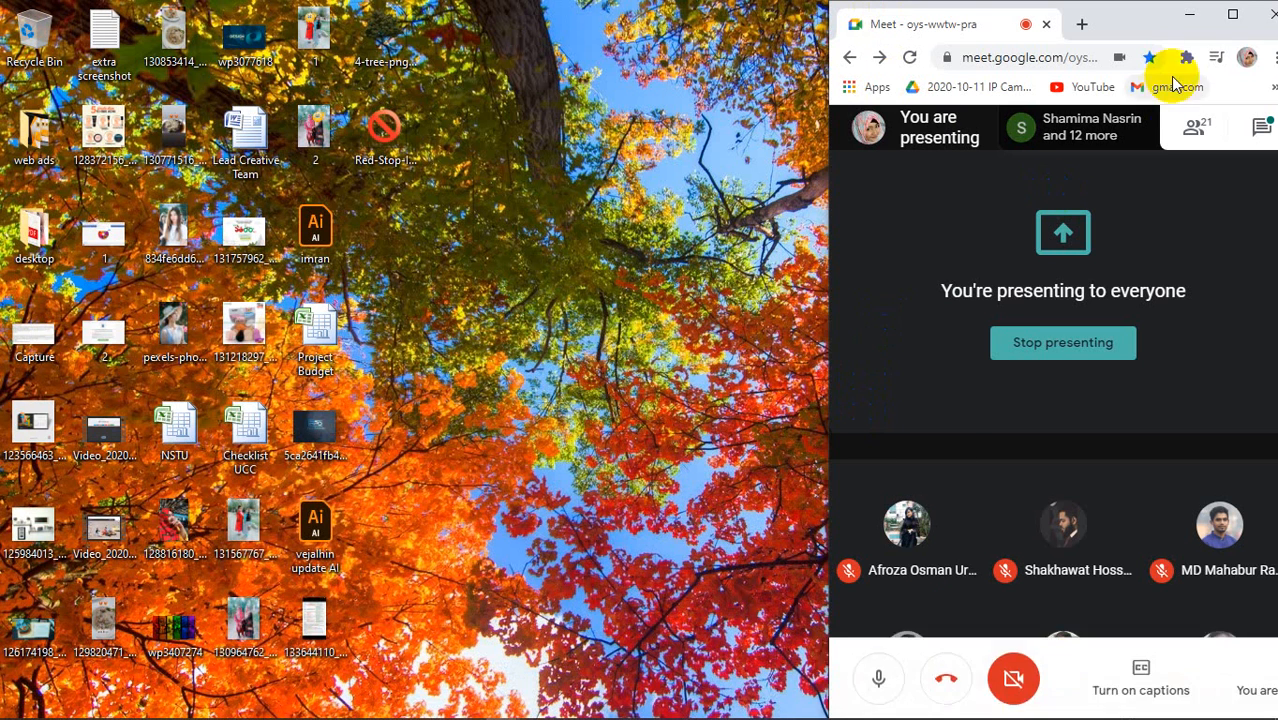
click(1232, 14)
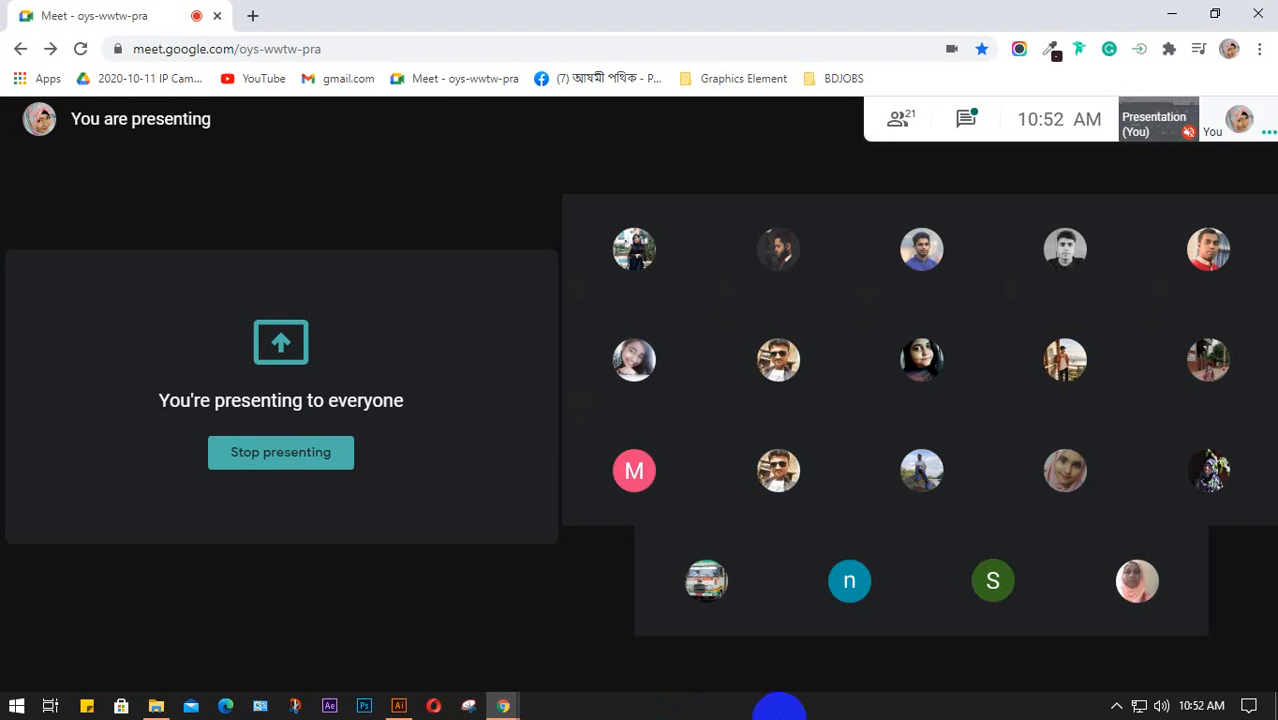
mouse_move(1084, 700)
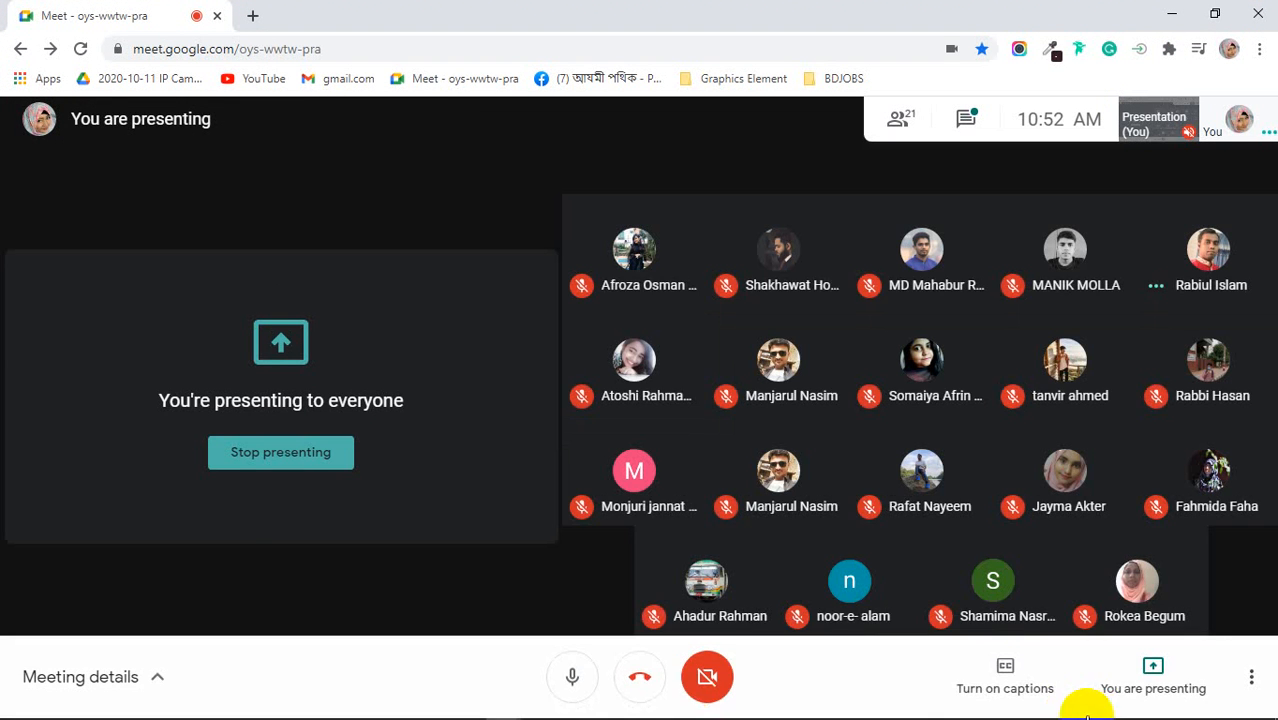
click(1116, 707)
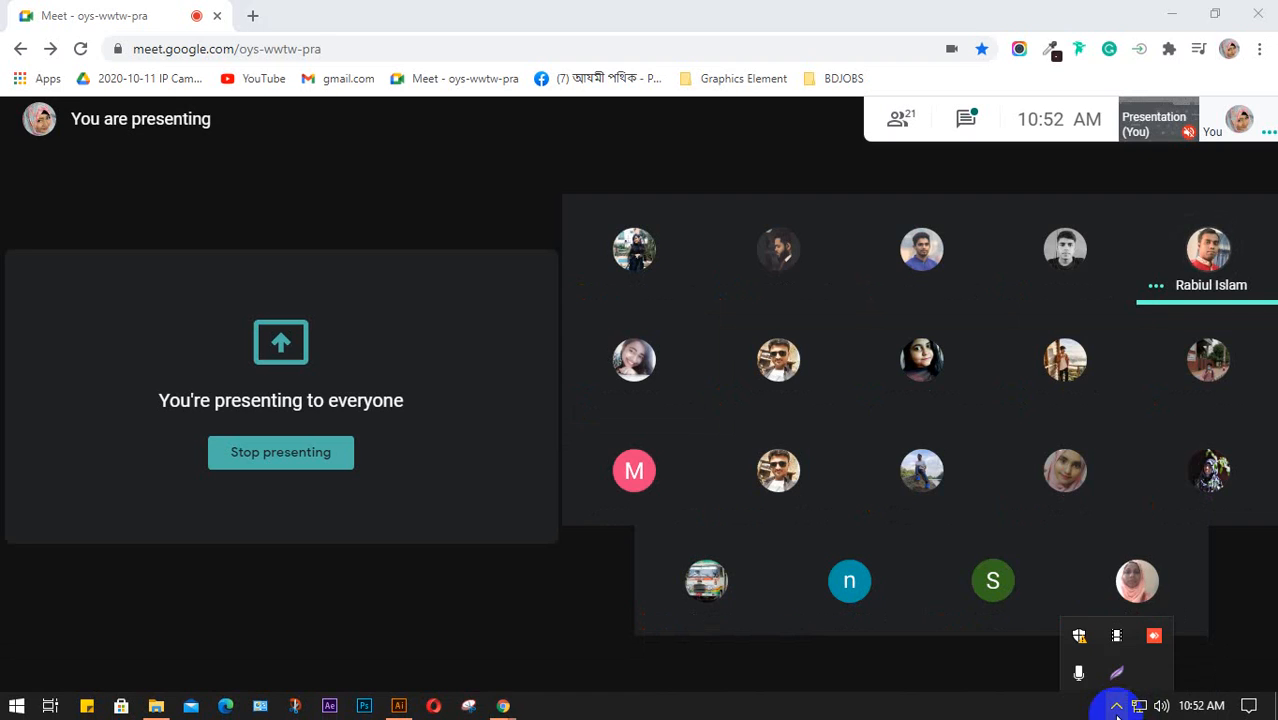